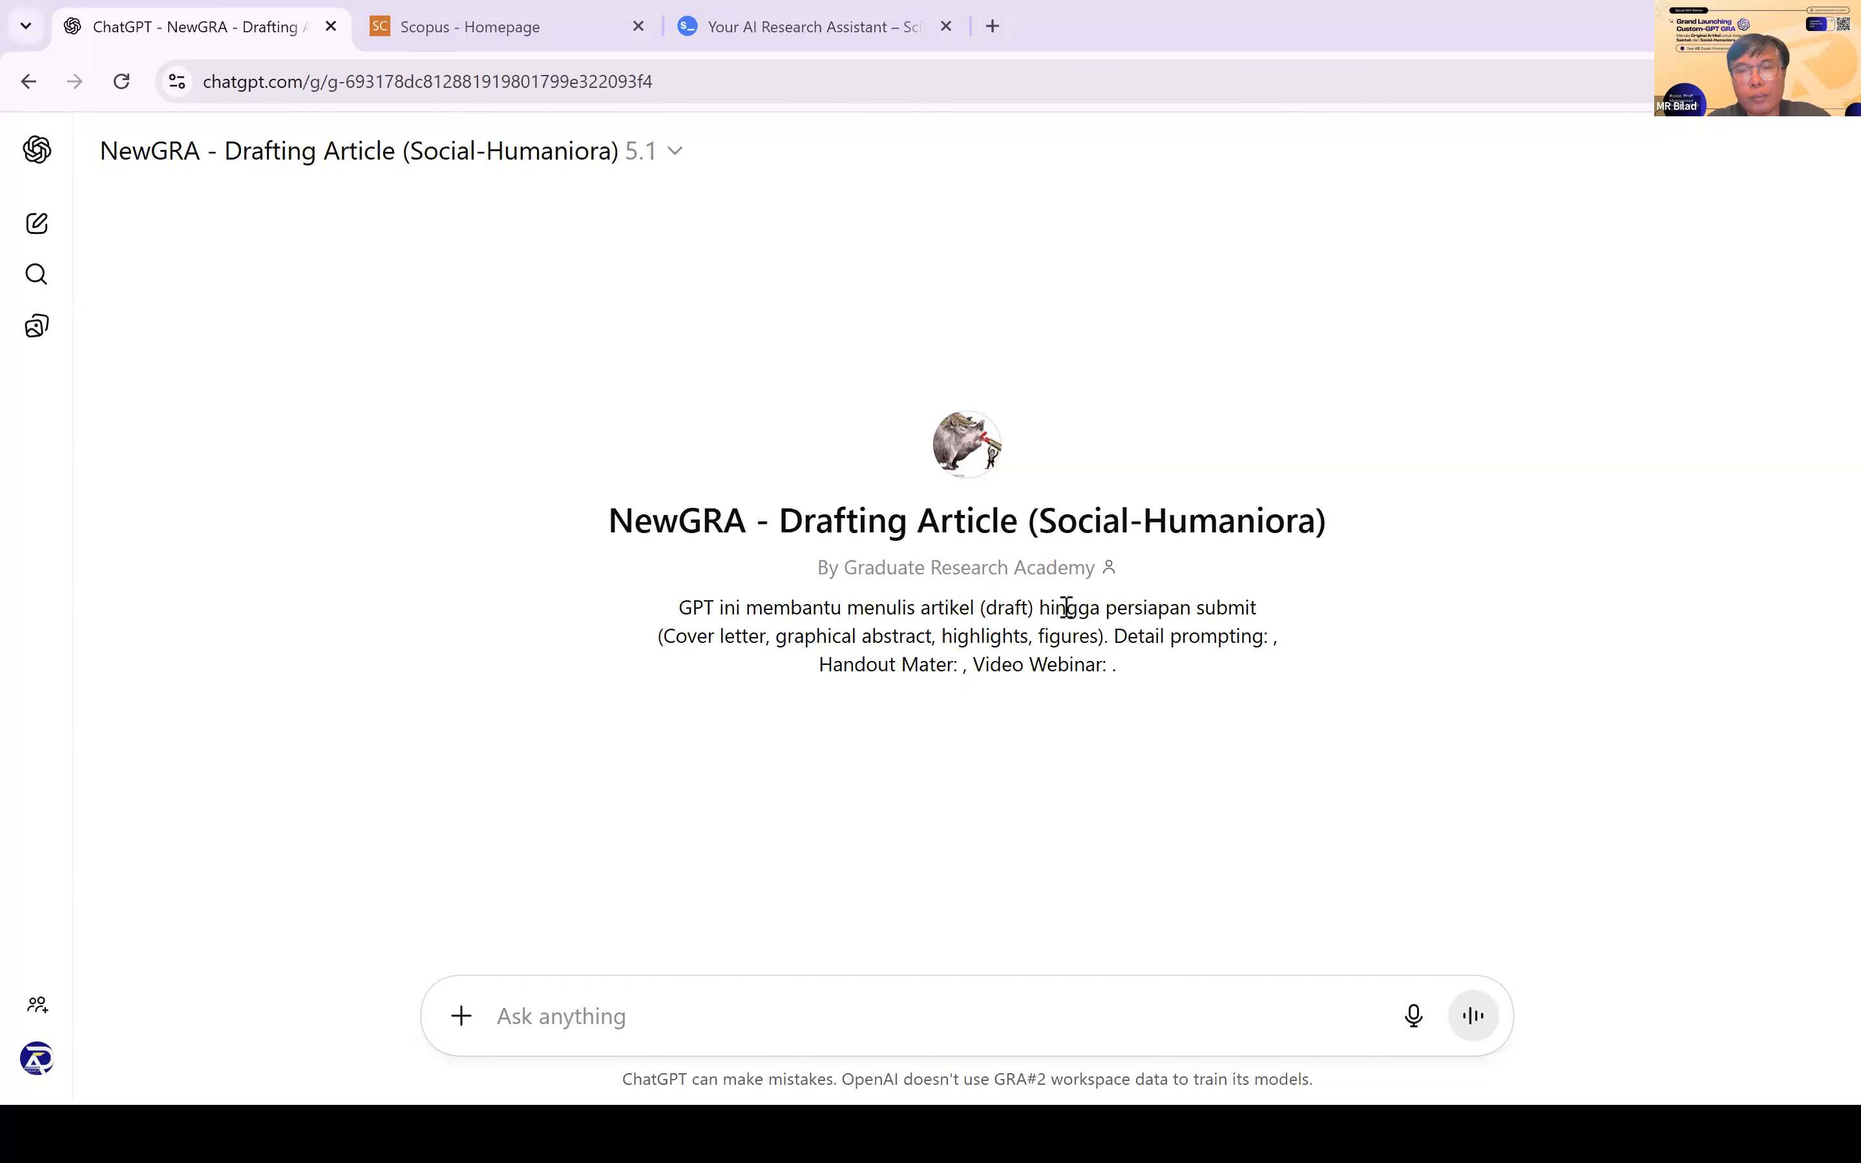
Step: Examine the Video Webinar, Handout Mater and Detail prompting entries in the description of the Social-Humaniora drafting GPT
{"action": "left_click_drag", "start_coordinate": [1104, 666], "coordinate": [978, 674]}
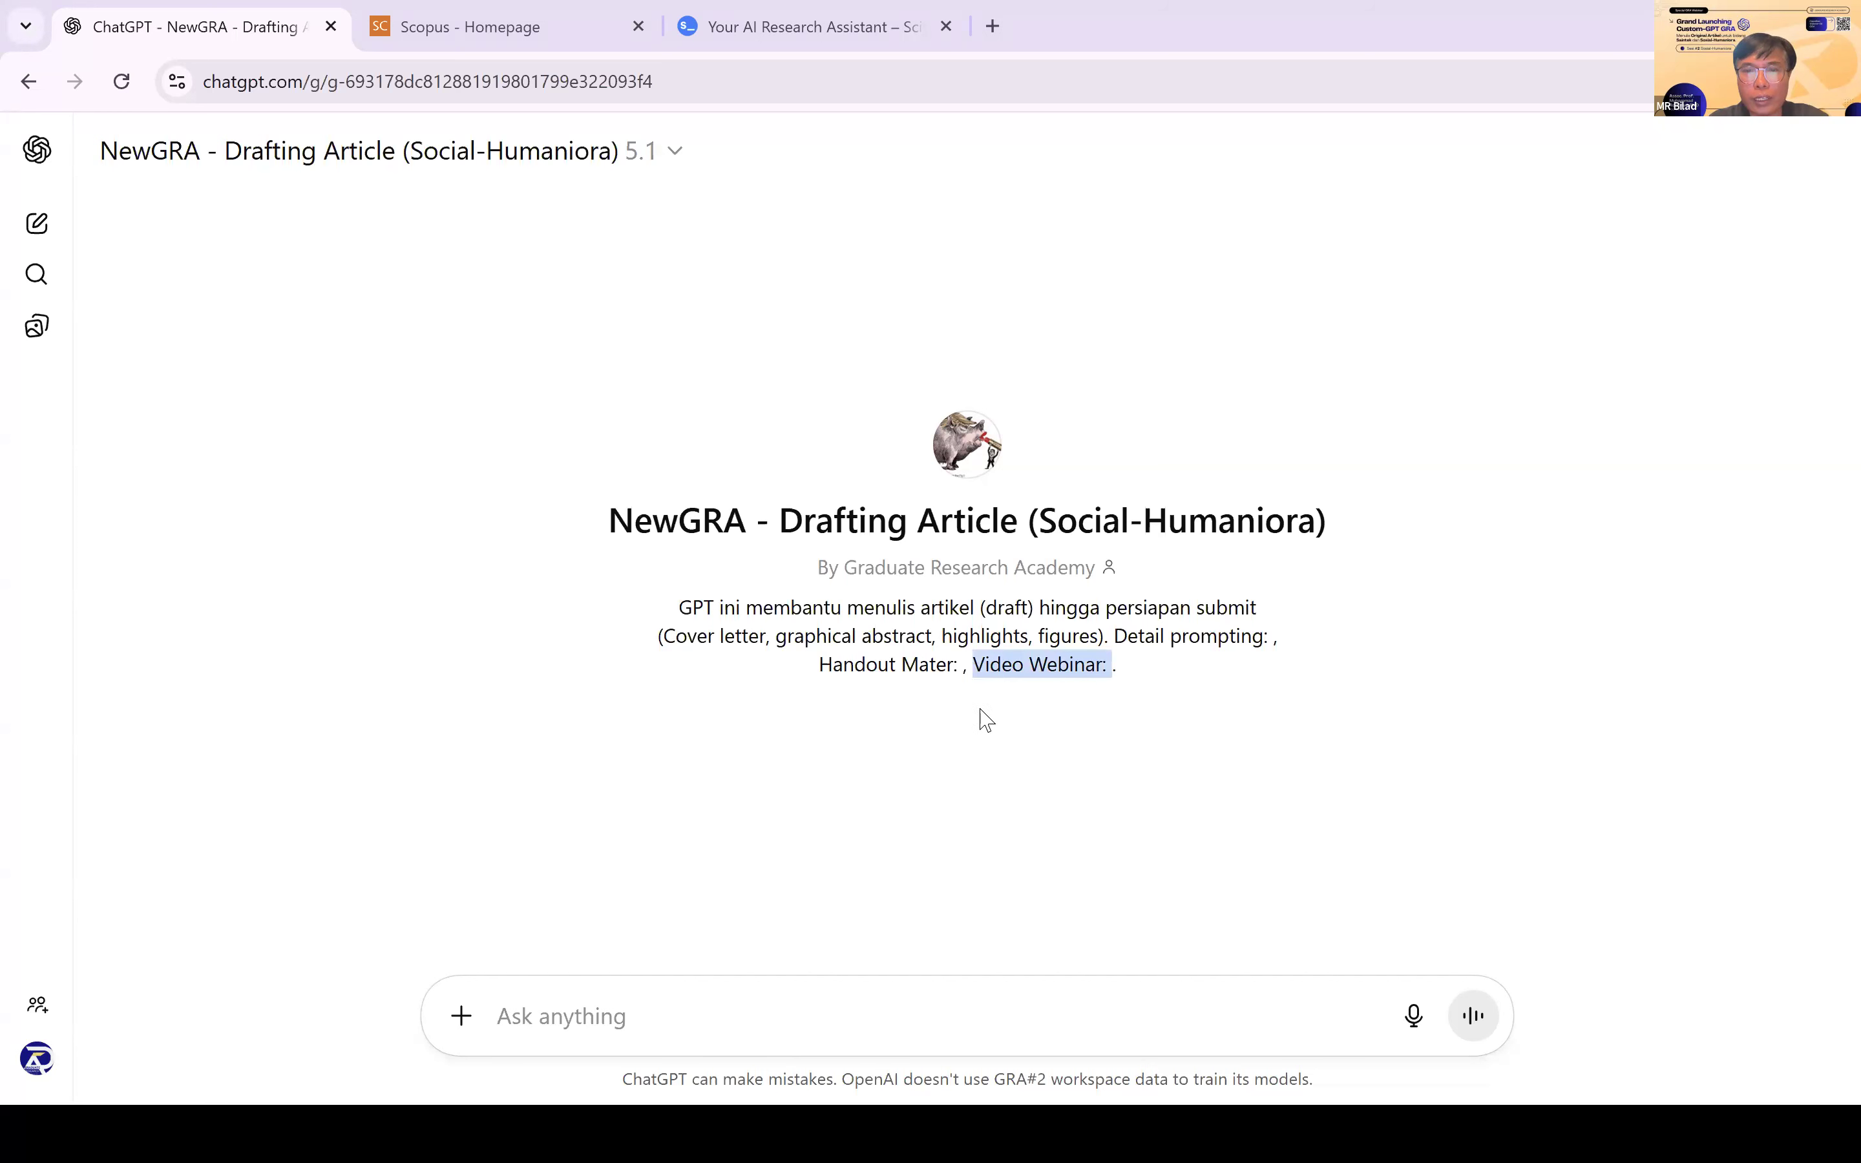
{"action": "left_click", "coordinate": [961, 666]}
{"action": "left_click_drag", "start_coordinate": [959, 666], "coordinate": [820, 667]}
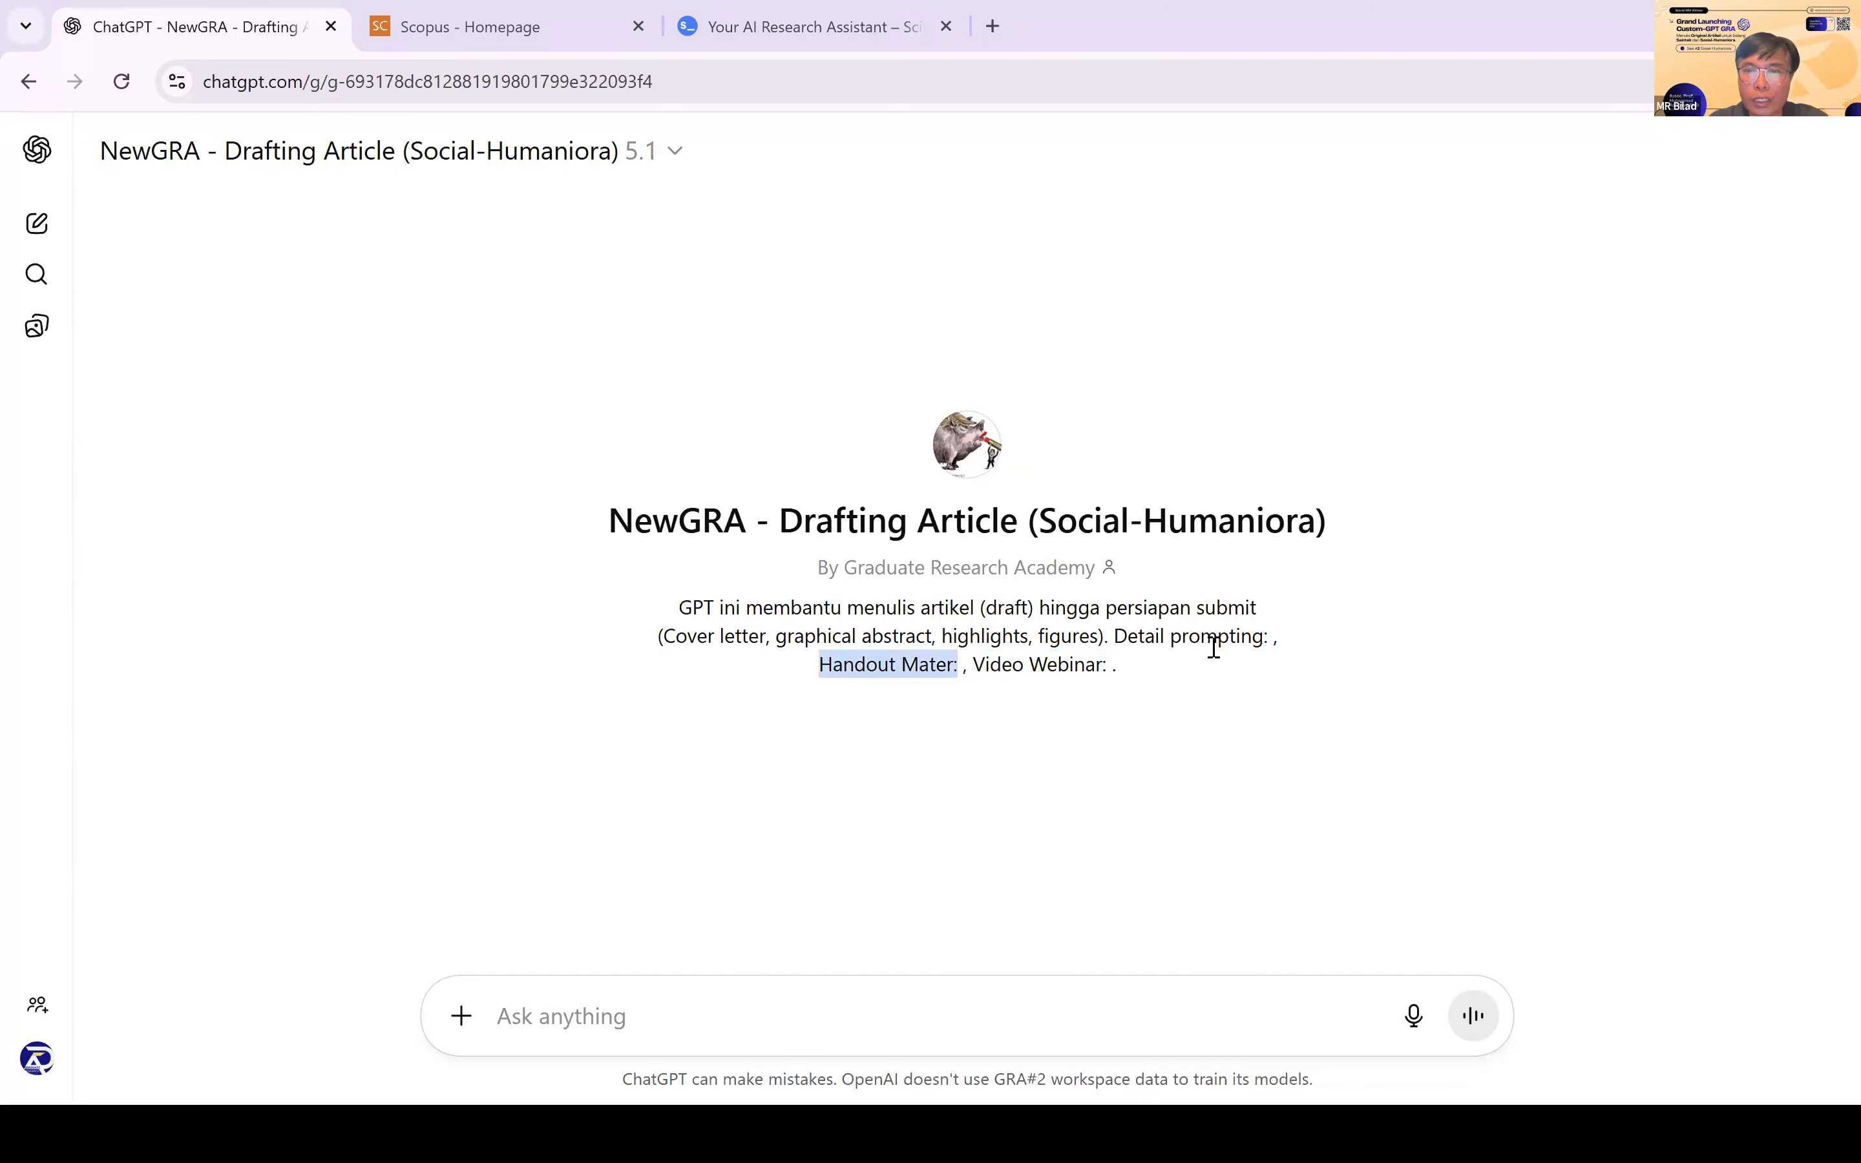
{"action": "left_click", "coordinate": [1254, 638]}
{"action": "left_click_drag", "start_coordinate": [1268, 638], "coordinate": [1111, 646]}
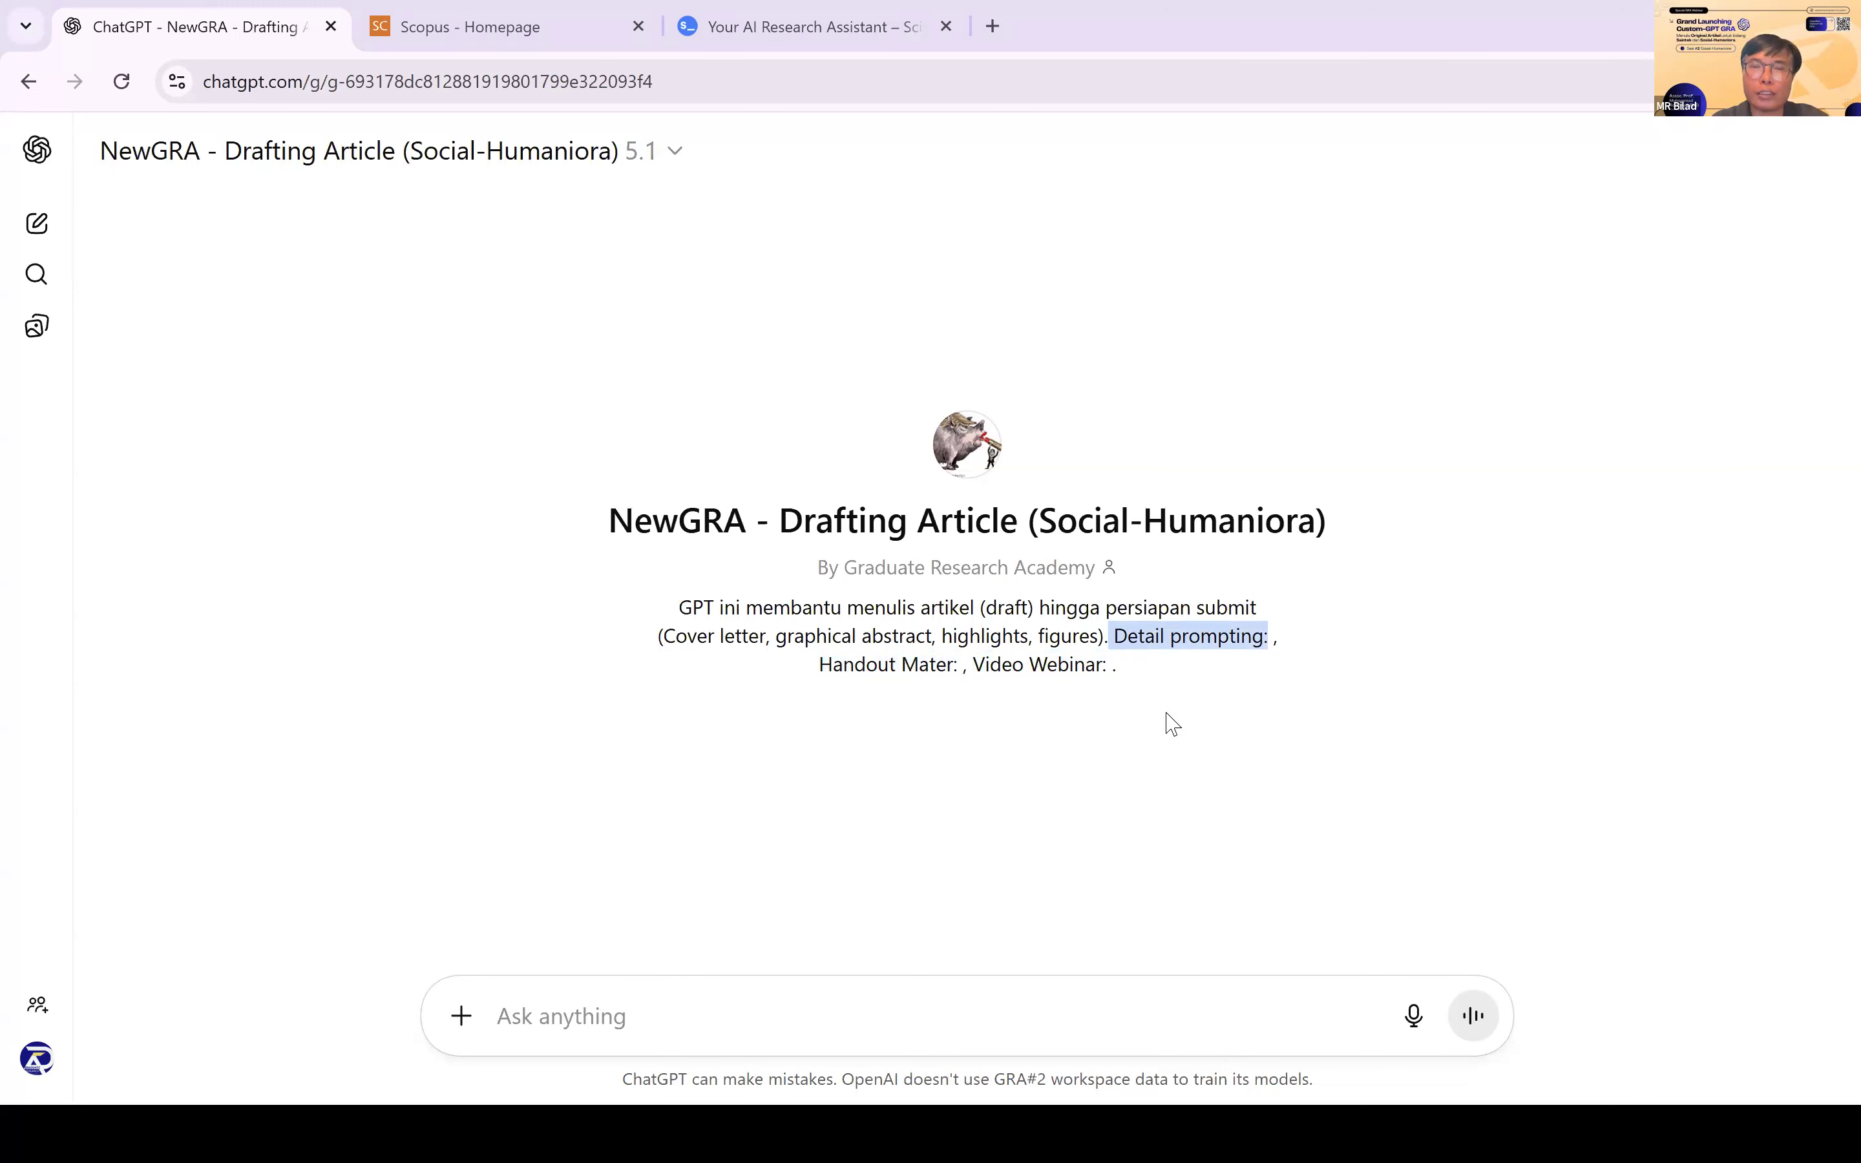
{"action": "left_click", "coordinate": [1226, 396]}
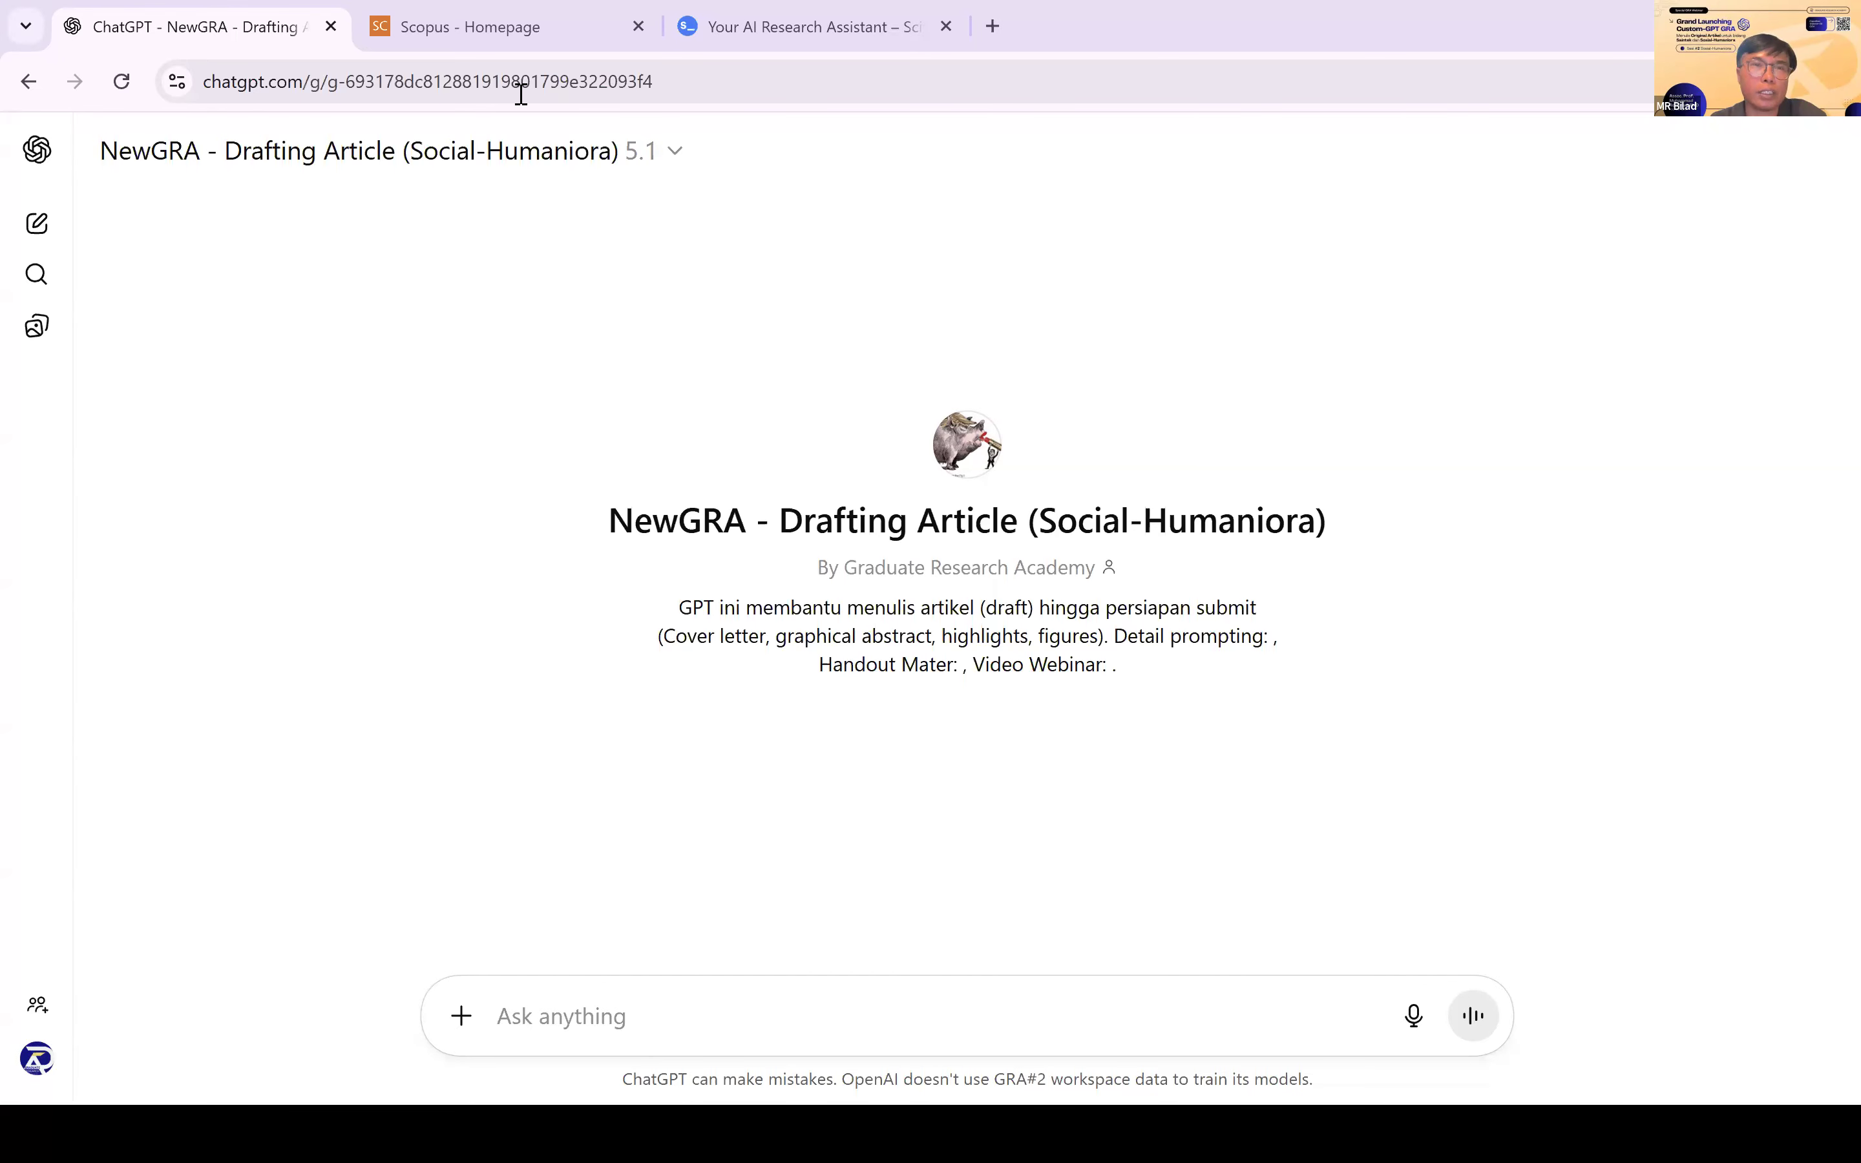
Step: View the Scopus home page and the AI research assistant page, and return to the NewGRA drafting GPT
{"action": "left_click", "coordinate": [527, 39]}
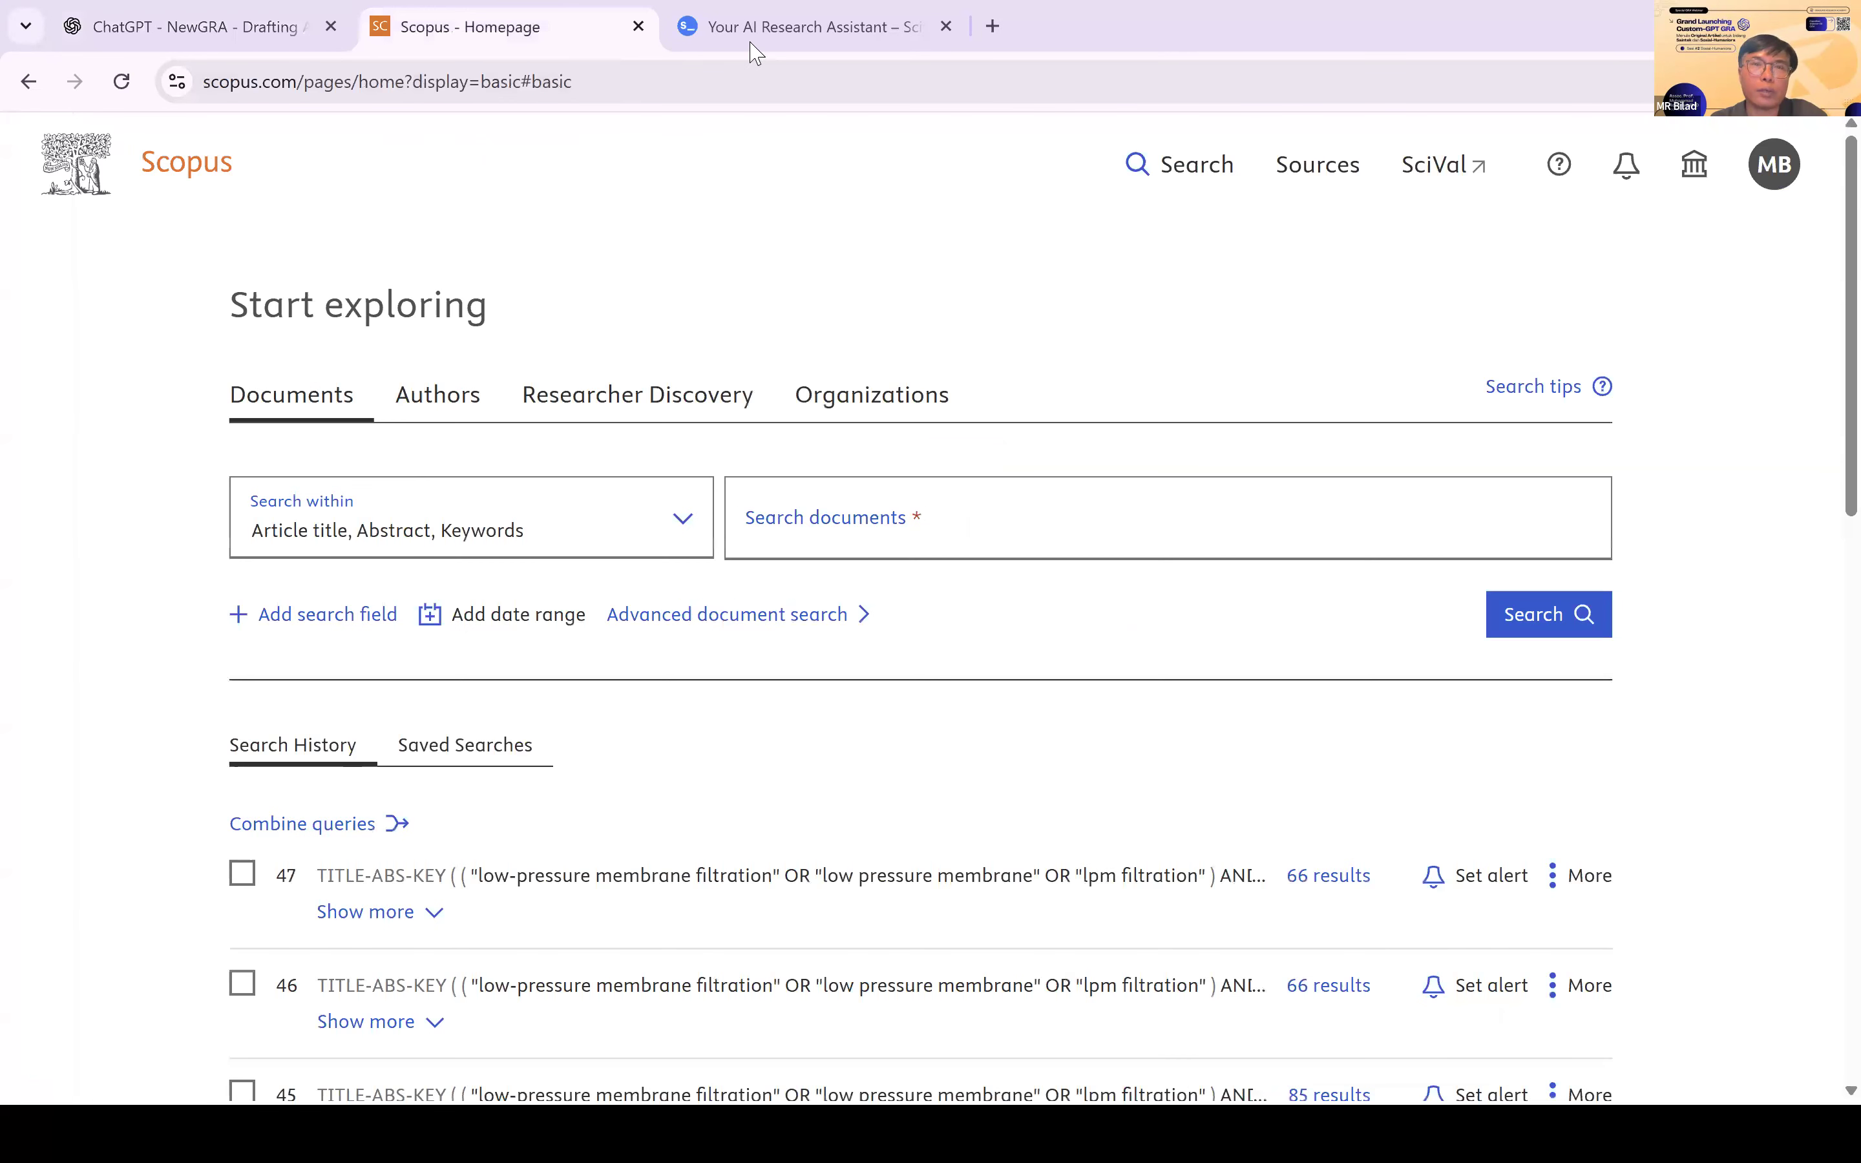
{"action": "left_click", "coordinate": [842, 39]}
{"action": "left_click", "coordinate": [260, 40]}
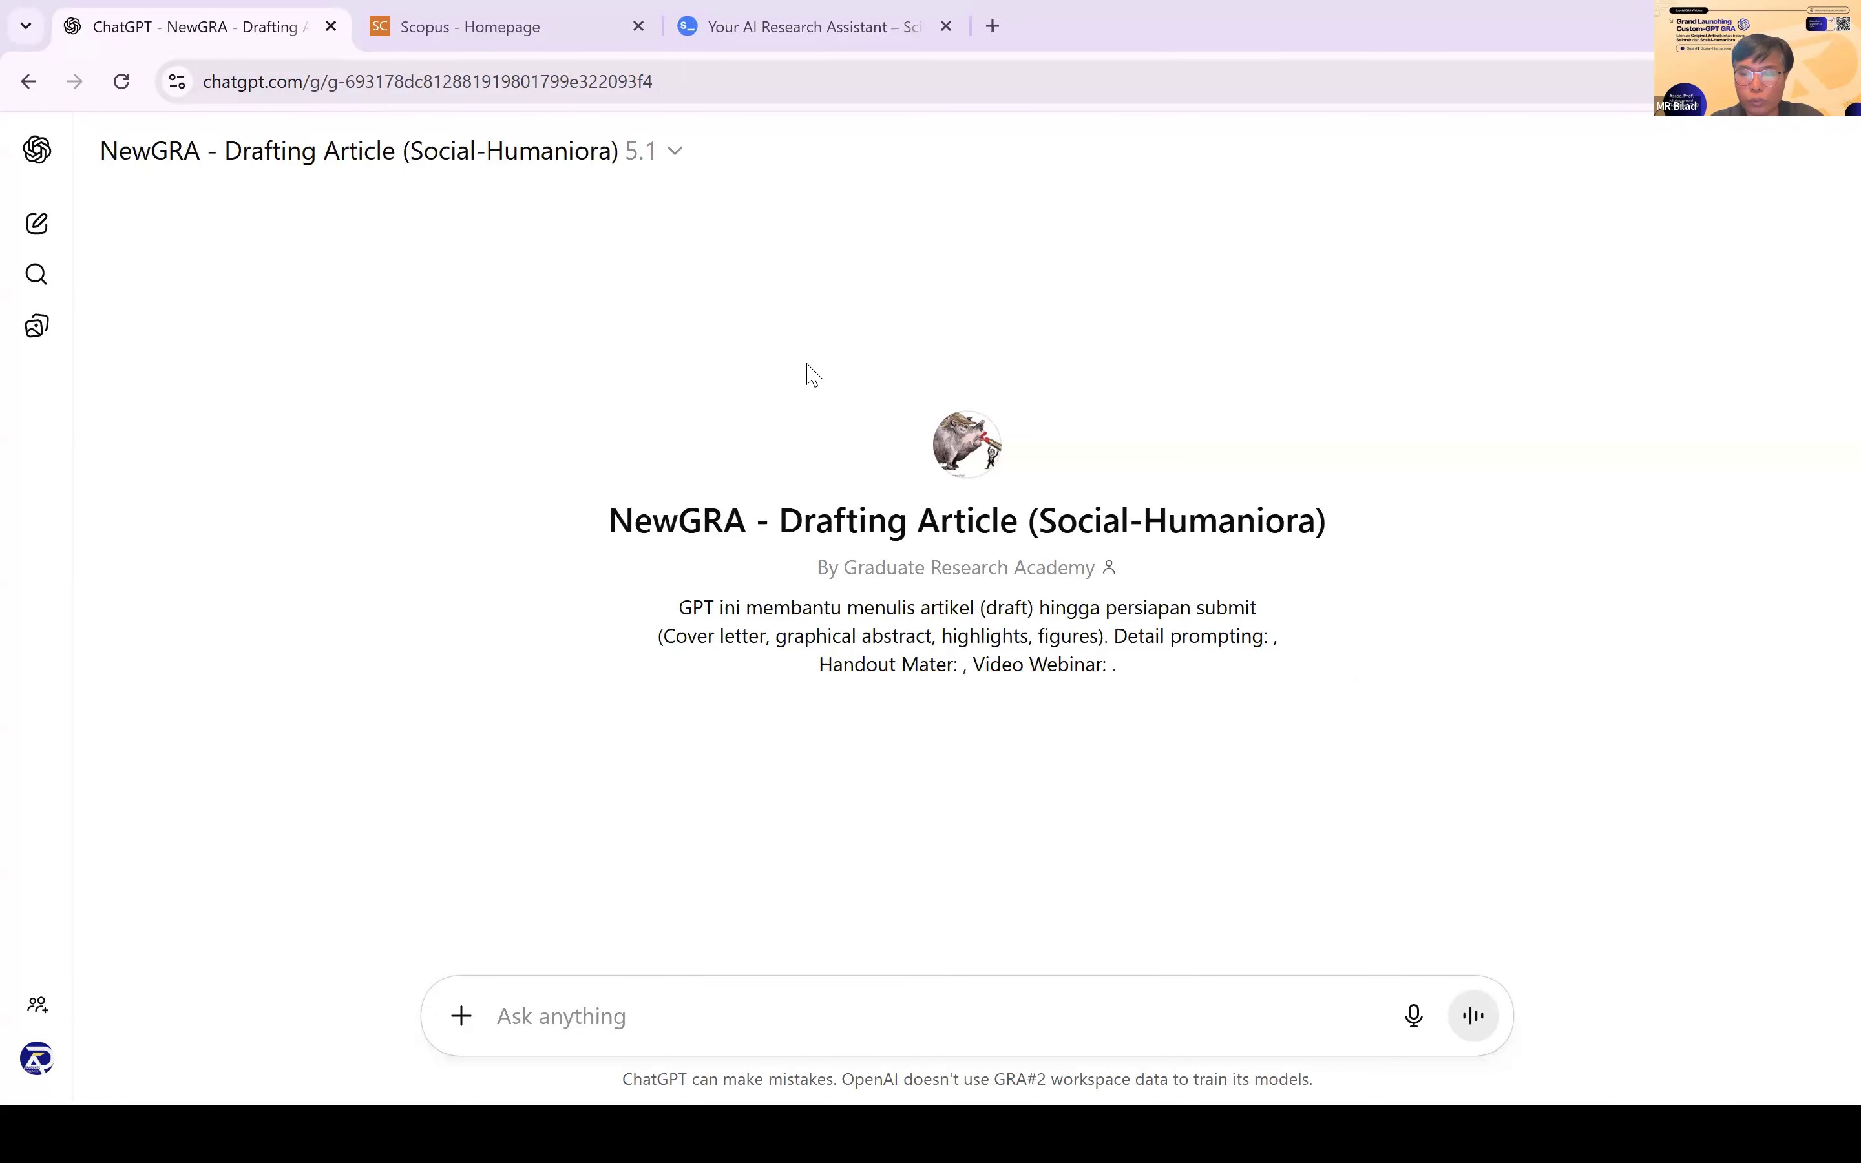
Step: Arrange ChatGPT side by side with the Prompting Custom GPT - Sosial-Humaniora Word document, showing the start of its prompt table
{"action": "key", "text": "super+Left"}
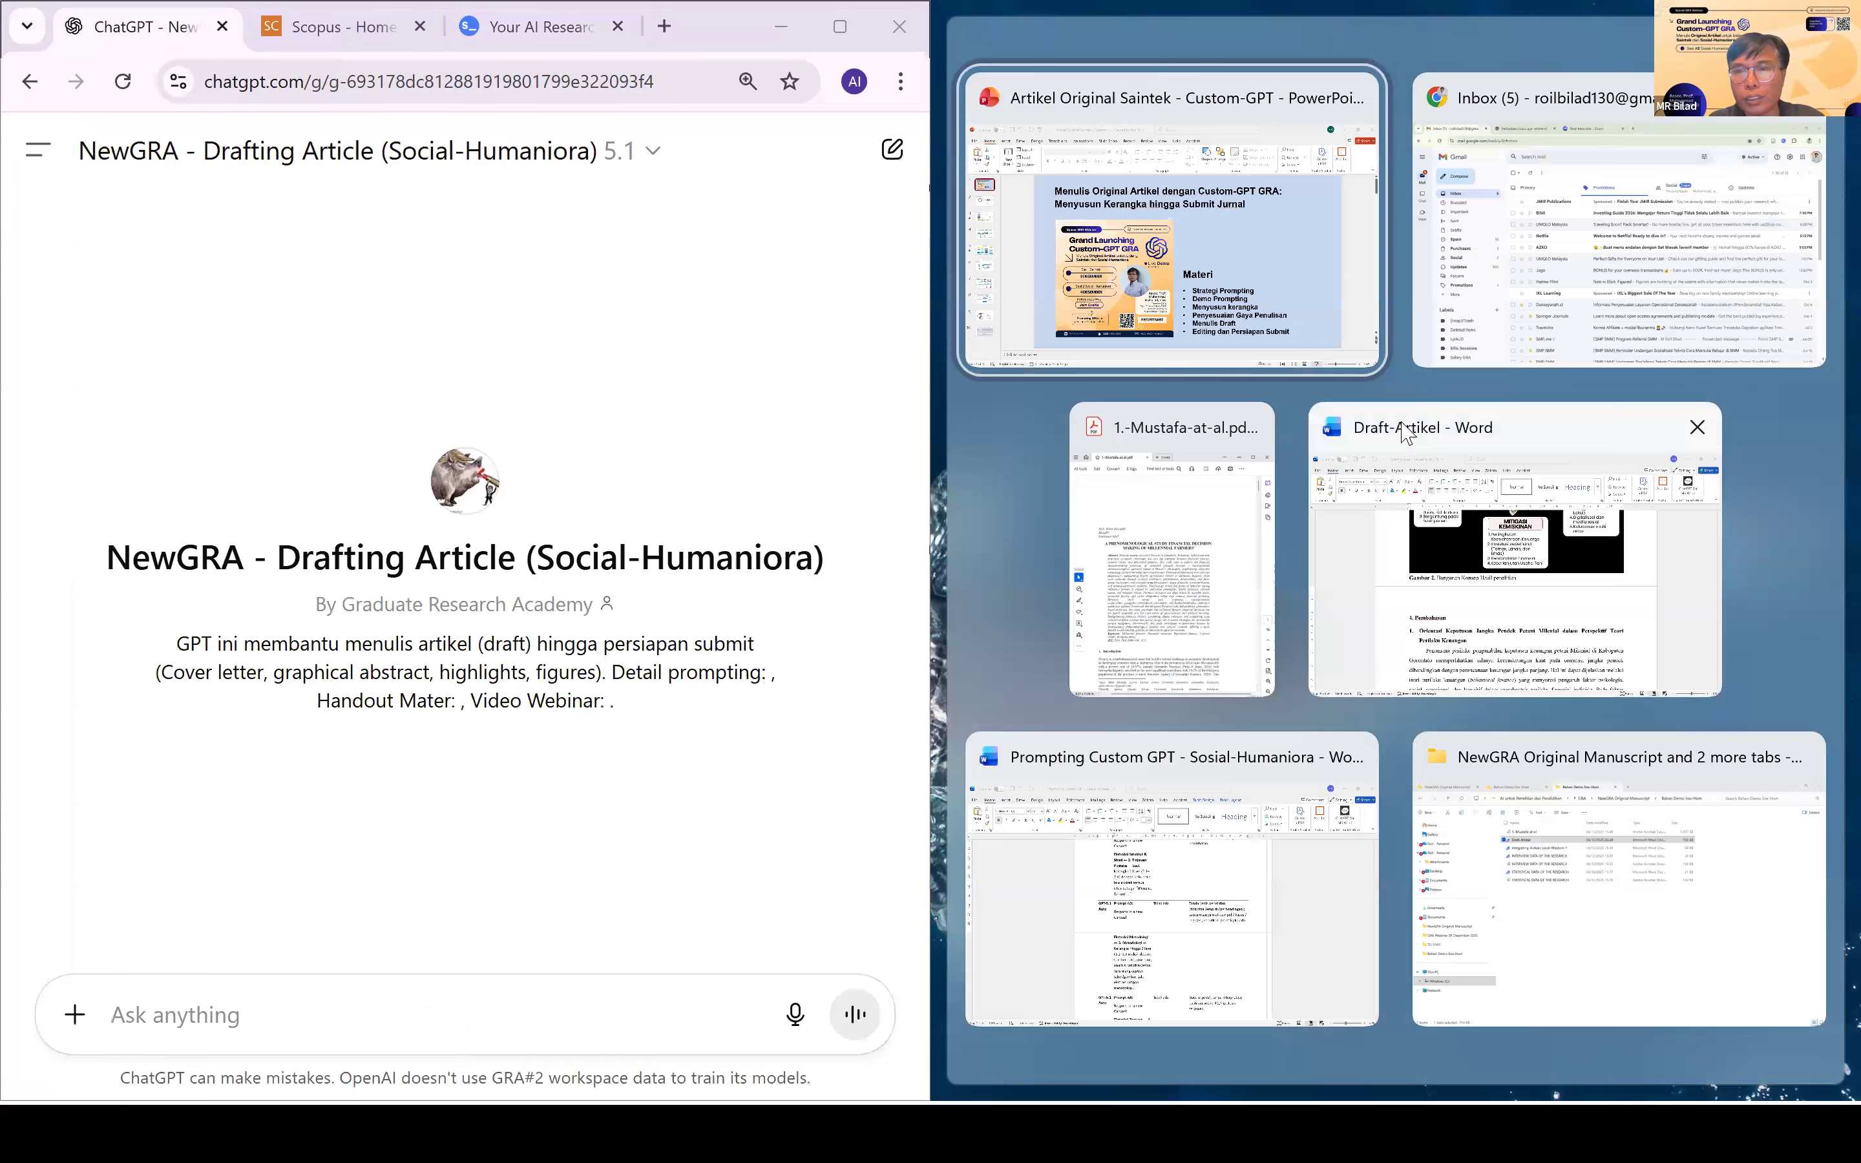
{"action": "left_click", "coordinate": [1222, 938]}
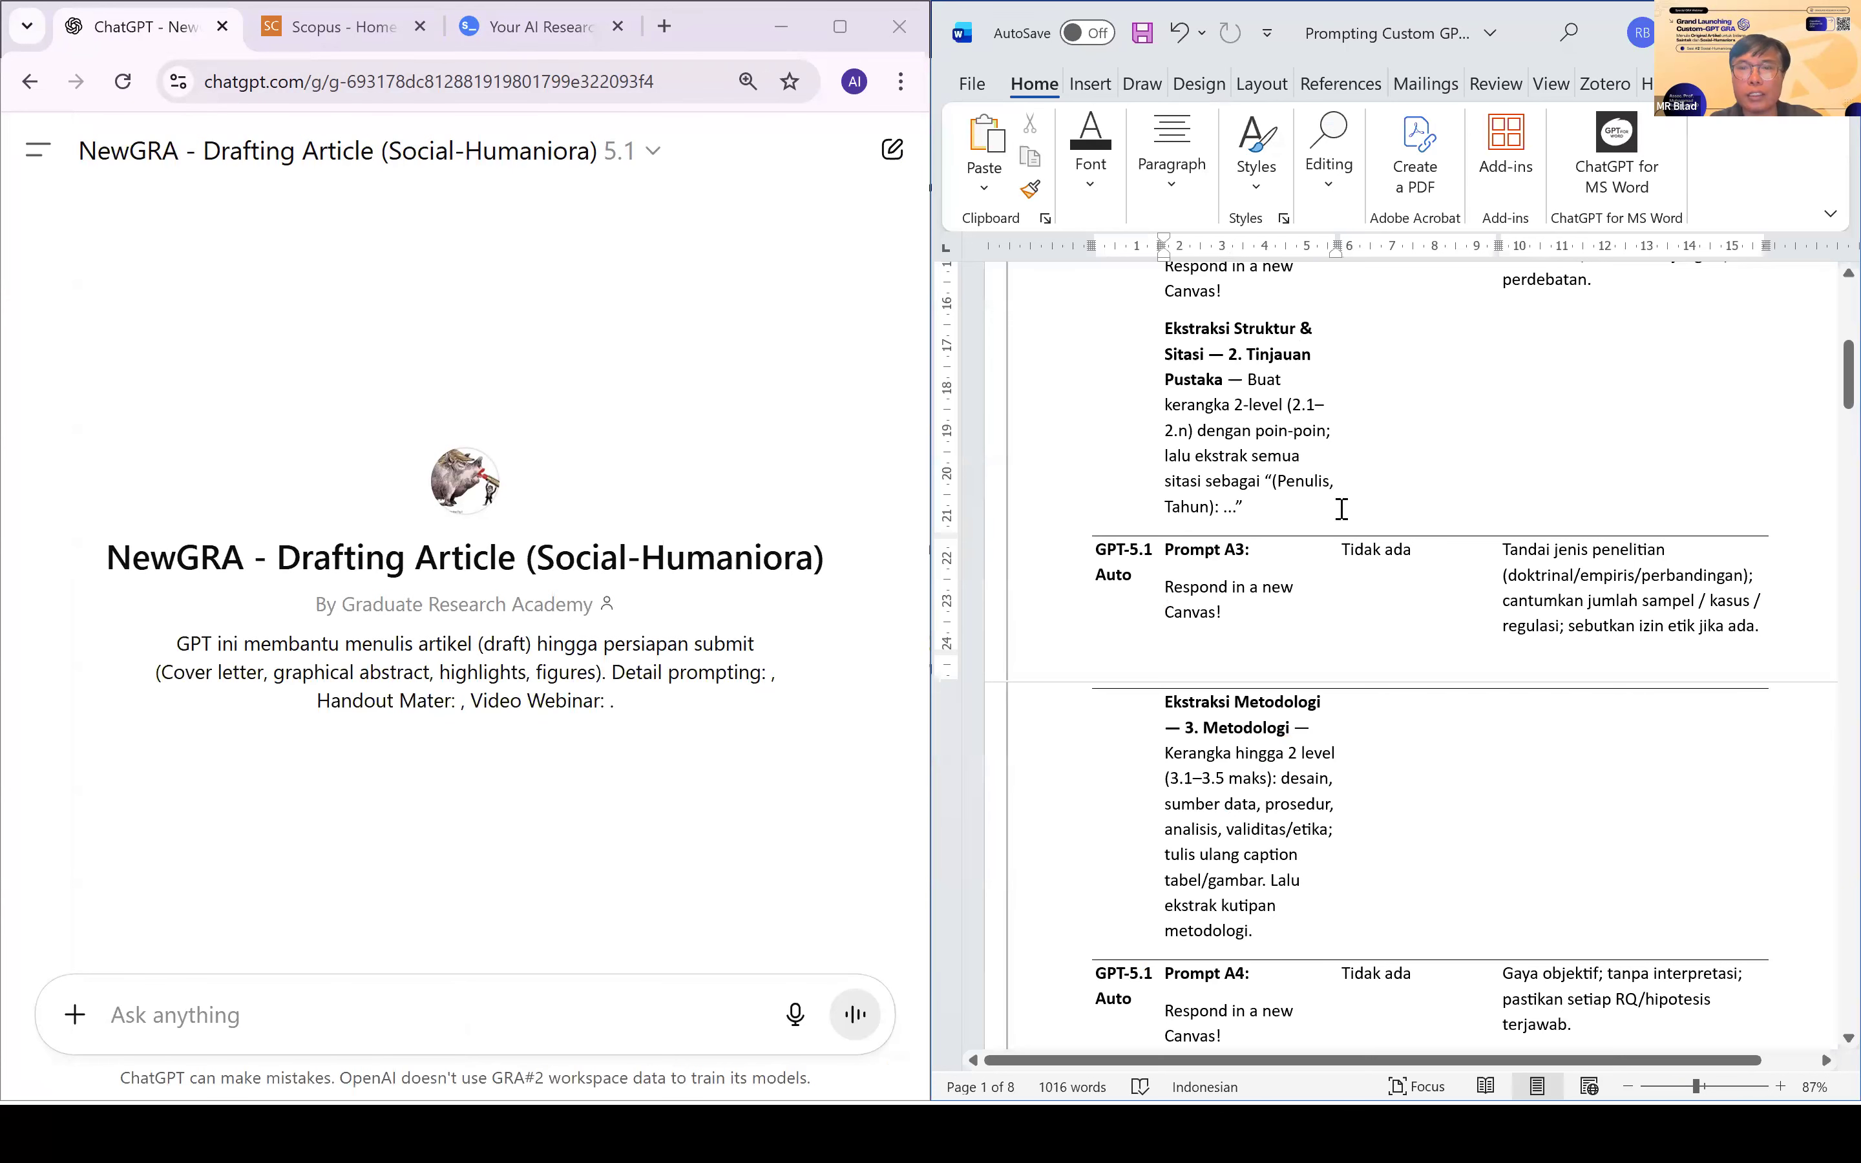
{"action": "scroll", "coordinate": [1340, 509], "scroll_direction": "up", "scroll_amount": 9}
{"action": "scroll", "coordinate": [1341, 509], "scroll_direction": "down", "scroll_amount": 1}
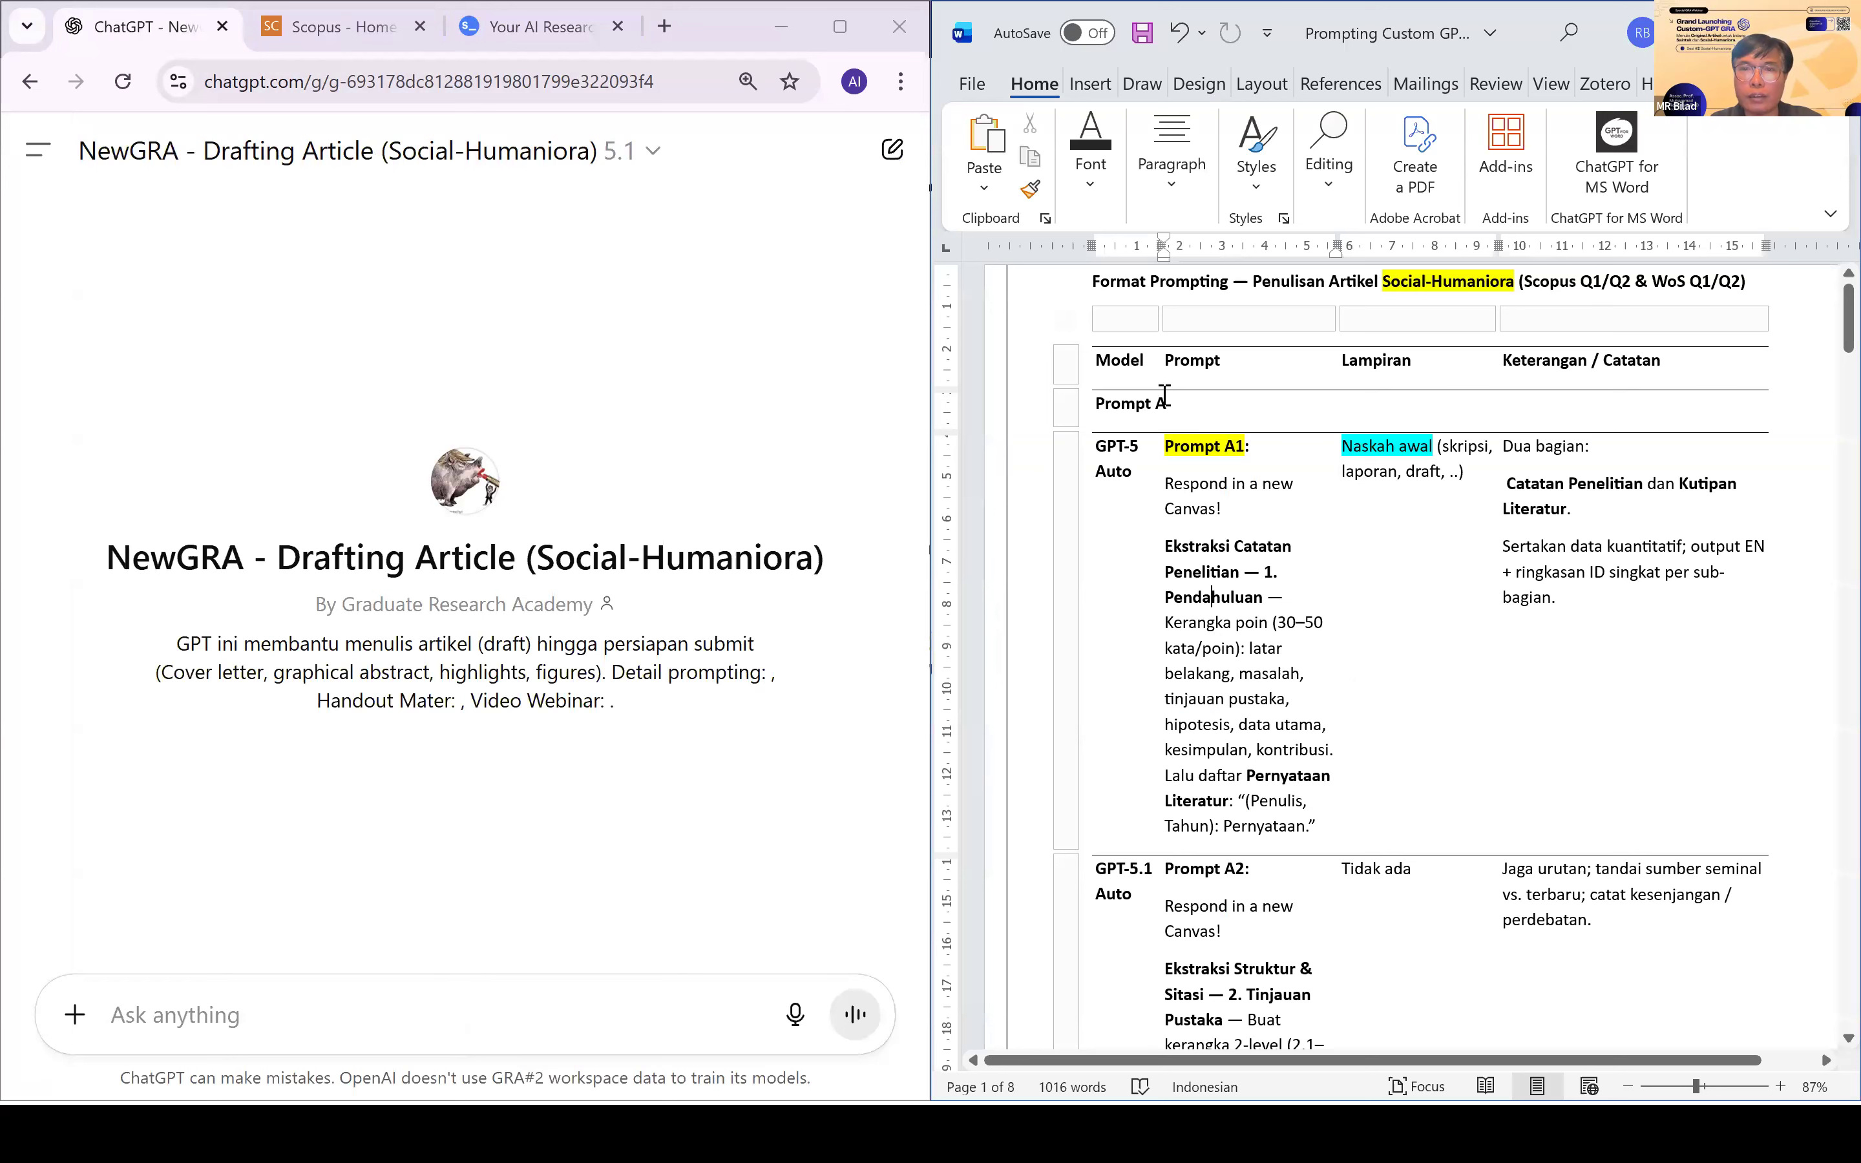
Step: Look through the prompt table from the Prompt A section to Prompt C and return to the Prompt A heading
{"action": "left_click", "coordinate": [1096, 403]}
{"action": "scroll", "coordinate": [1230, 740], "scroll_direction": "down", "scroll_amount": 15}
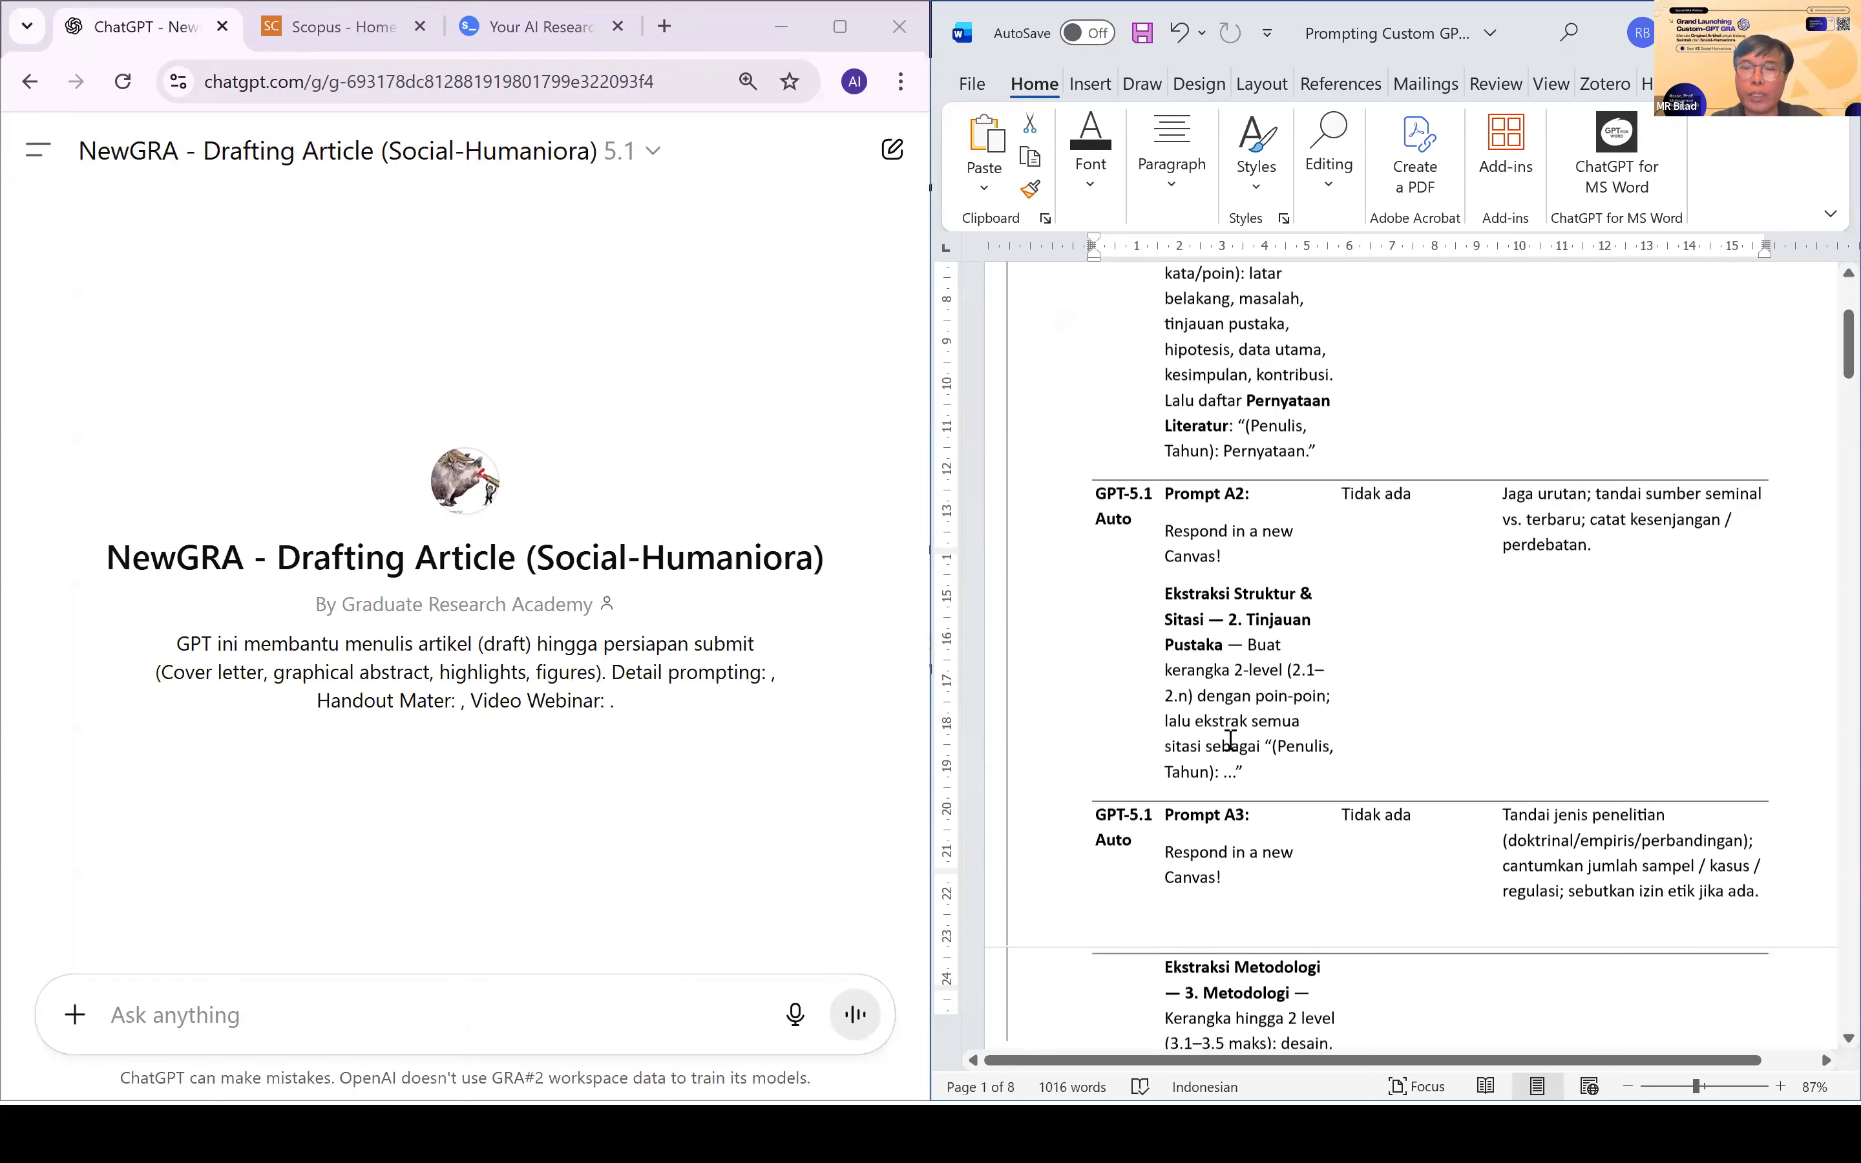
{"action": "scroll", "coordinate": [1231, 740], "scroll_direction": "down", "scroll_amount": 8}
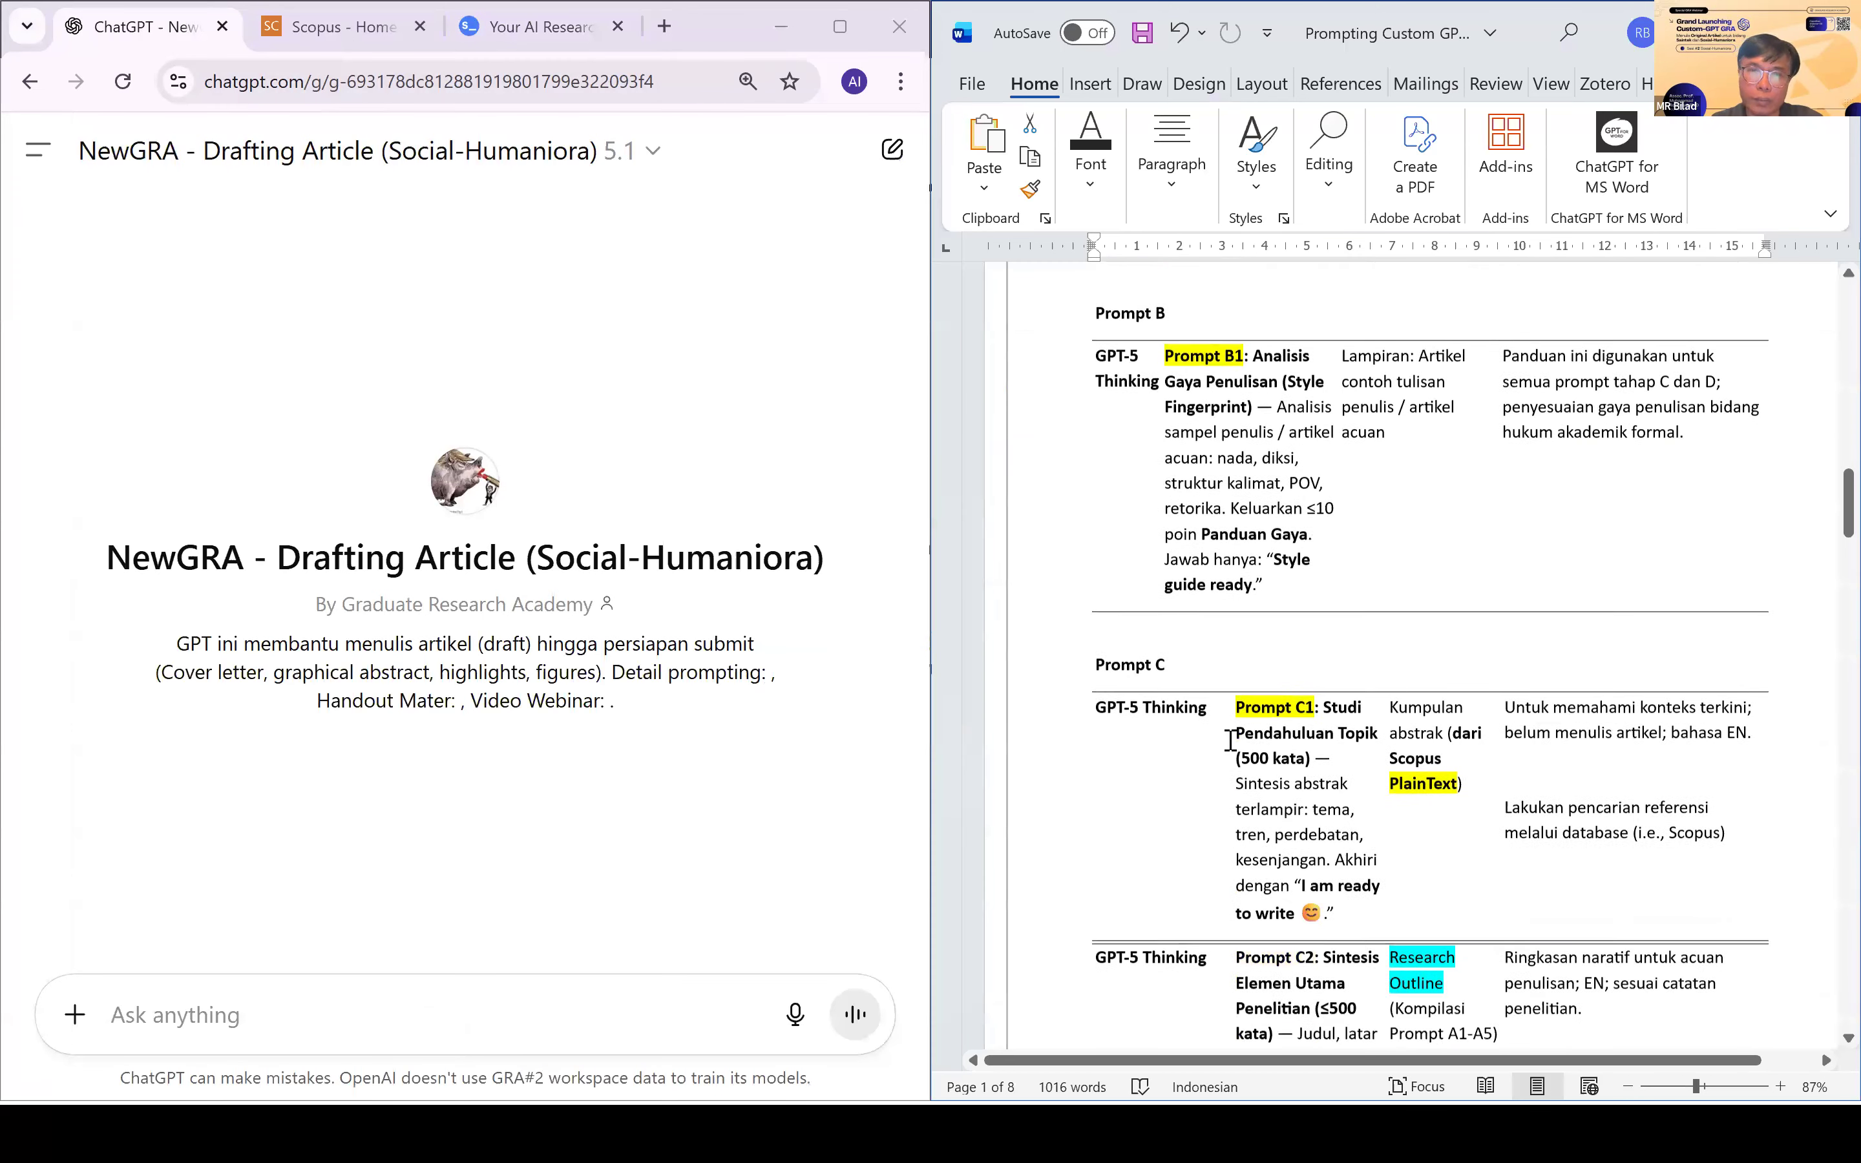
{"action": "scroll", "coordinate": [1230, 740], "scroll_direction": "up", "scroll_amount": 8}
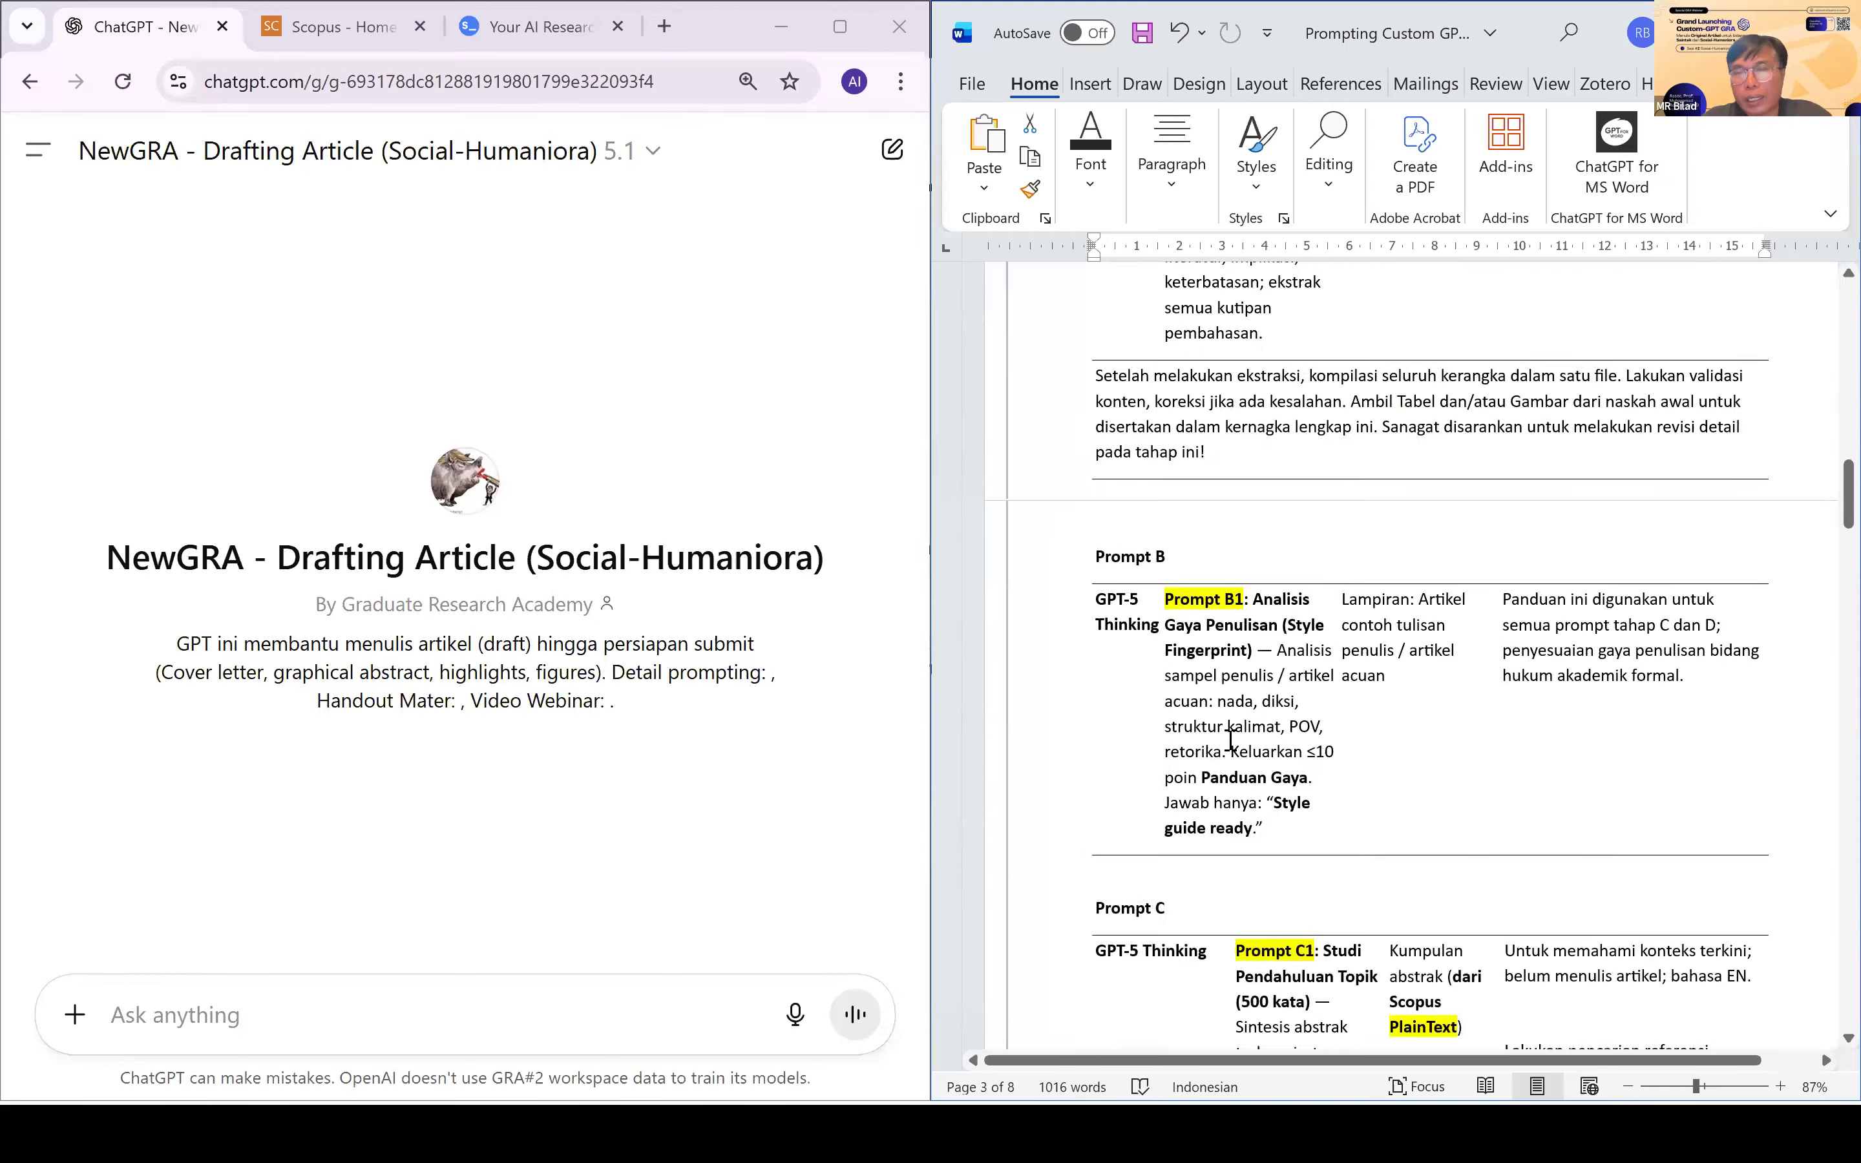
{"action": "scroll", "coordinate": [1231, 740], "scroll_direction": "up", "scroll_amount": 1}
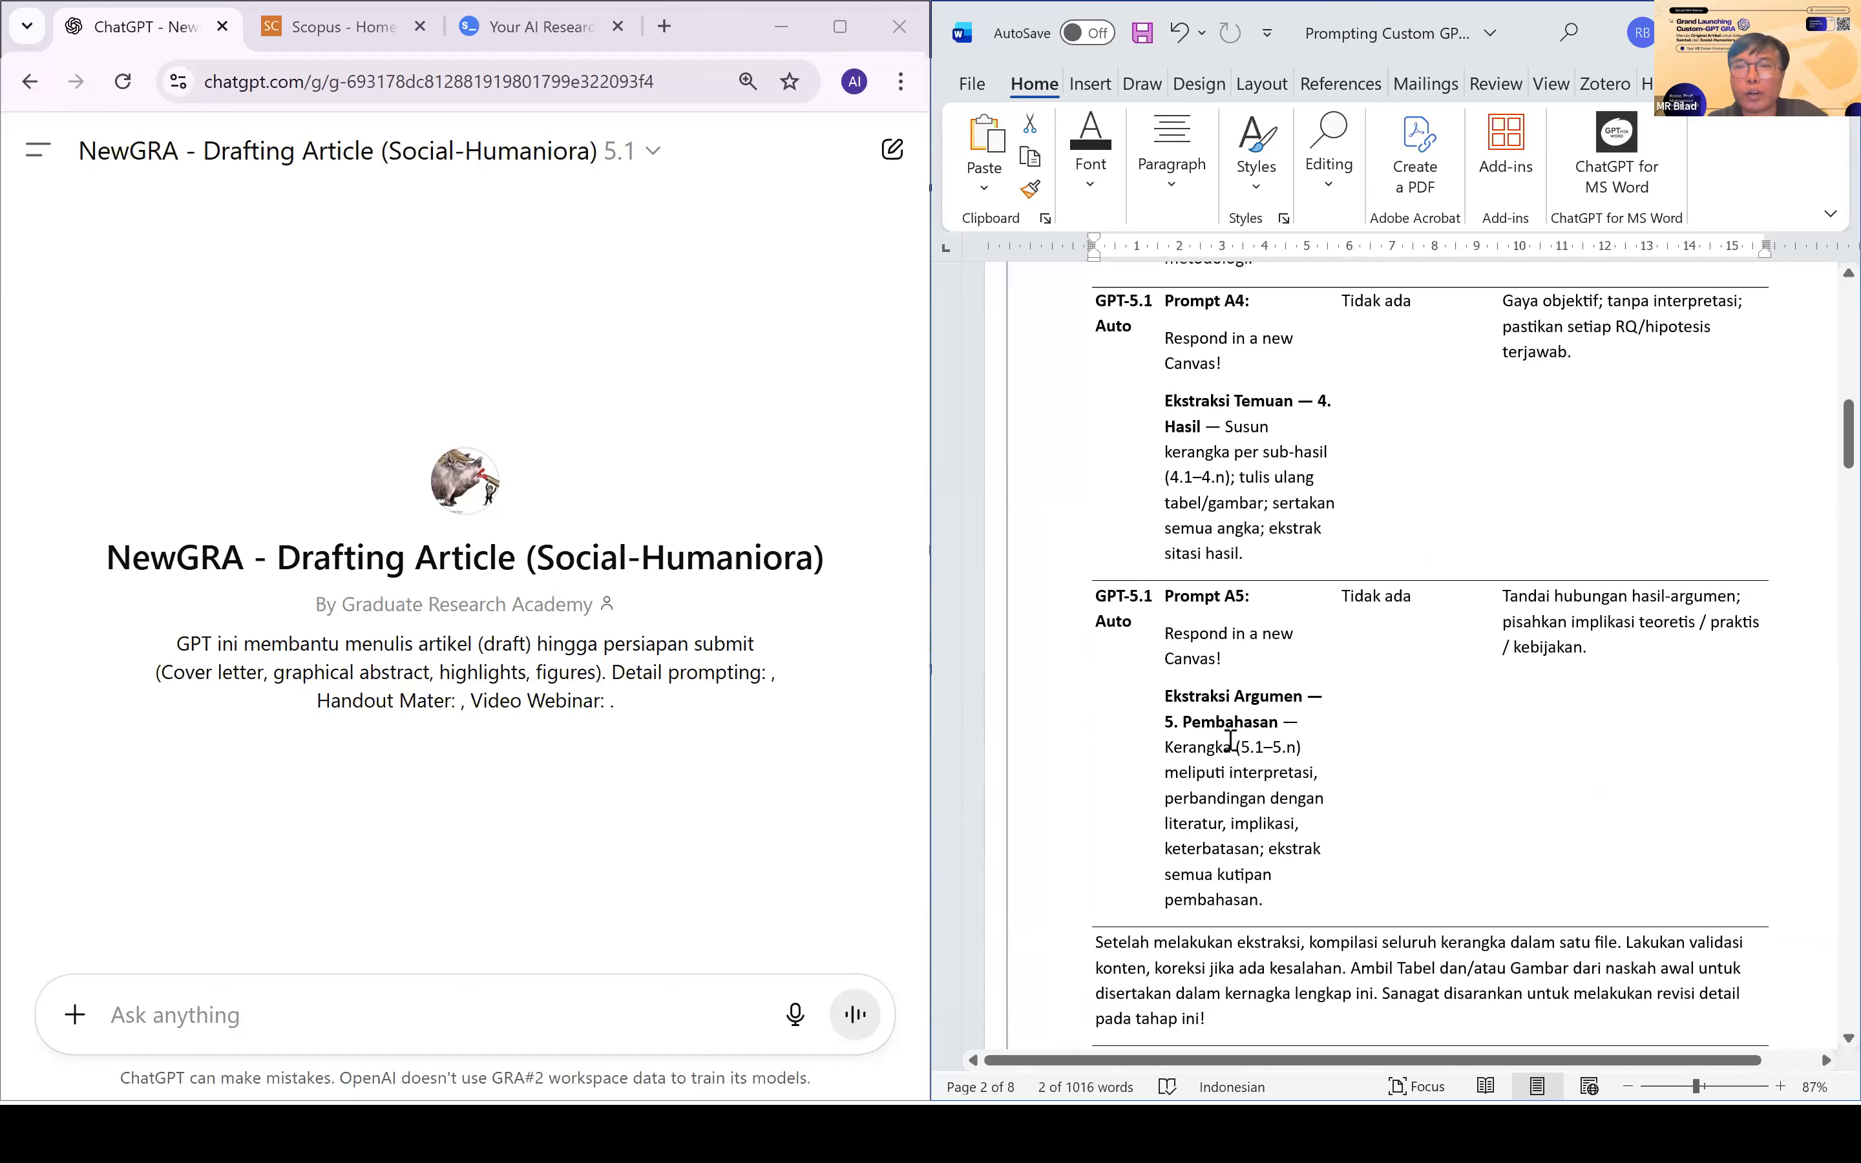
{"action": "scroll", "coordinate": [1230, 740], "scroll_direction": "up", "scroll_amount": 4}
{"action": "scroll", "coordinate": [1266, 488], "scroll_direction": "up", "scroll_amount": 10}
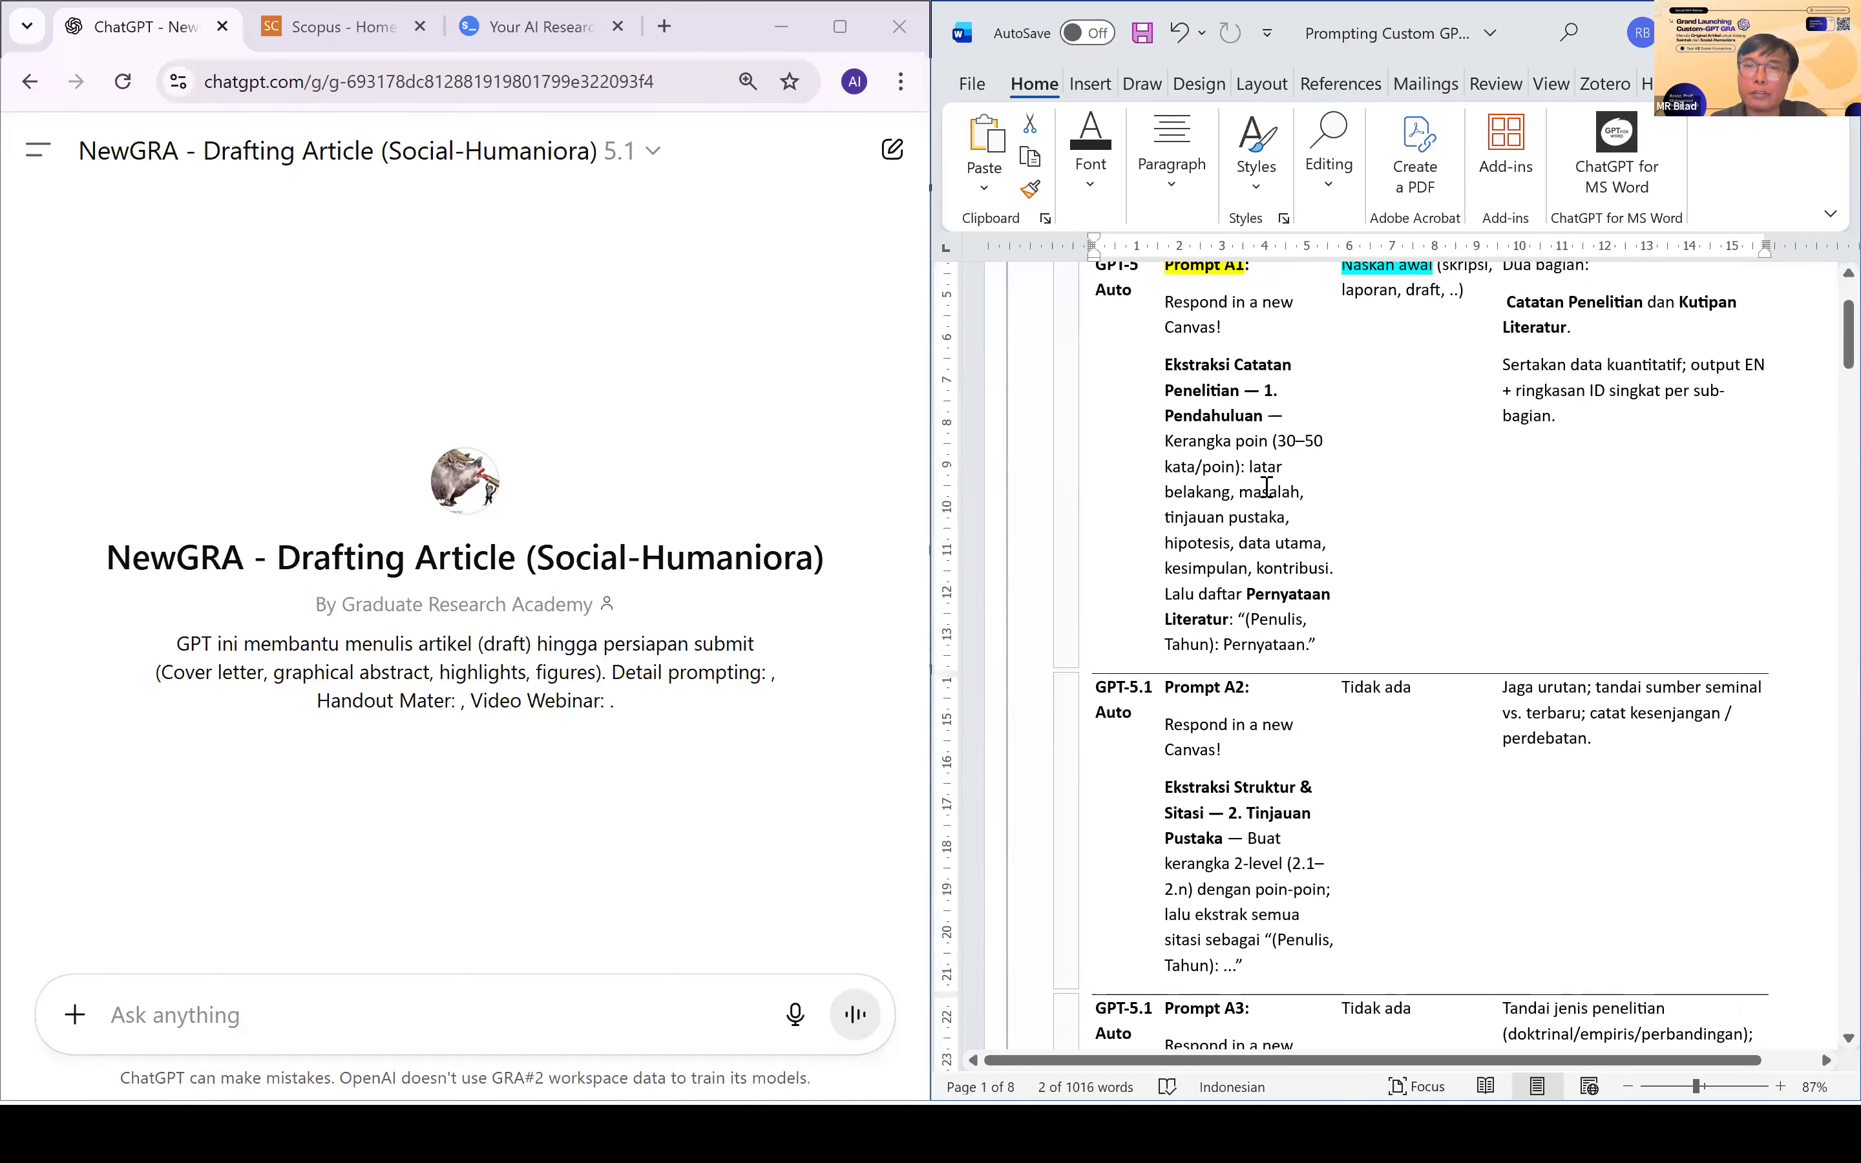
{"action": "scroll", "coordinate": [1266, 488], "scroll_direction": "up", "scroll_amount": 3}
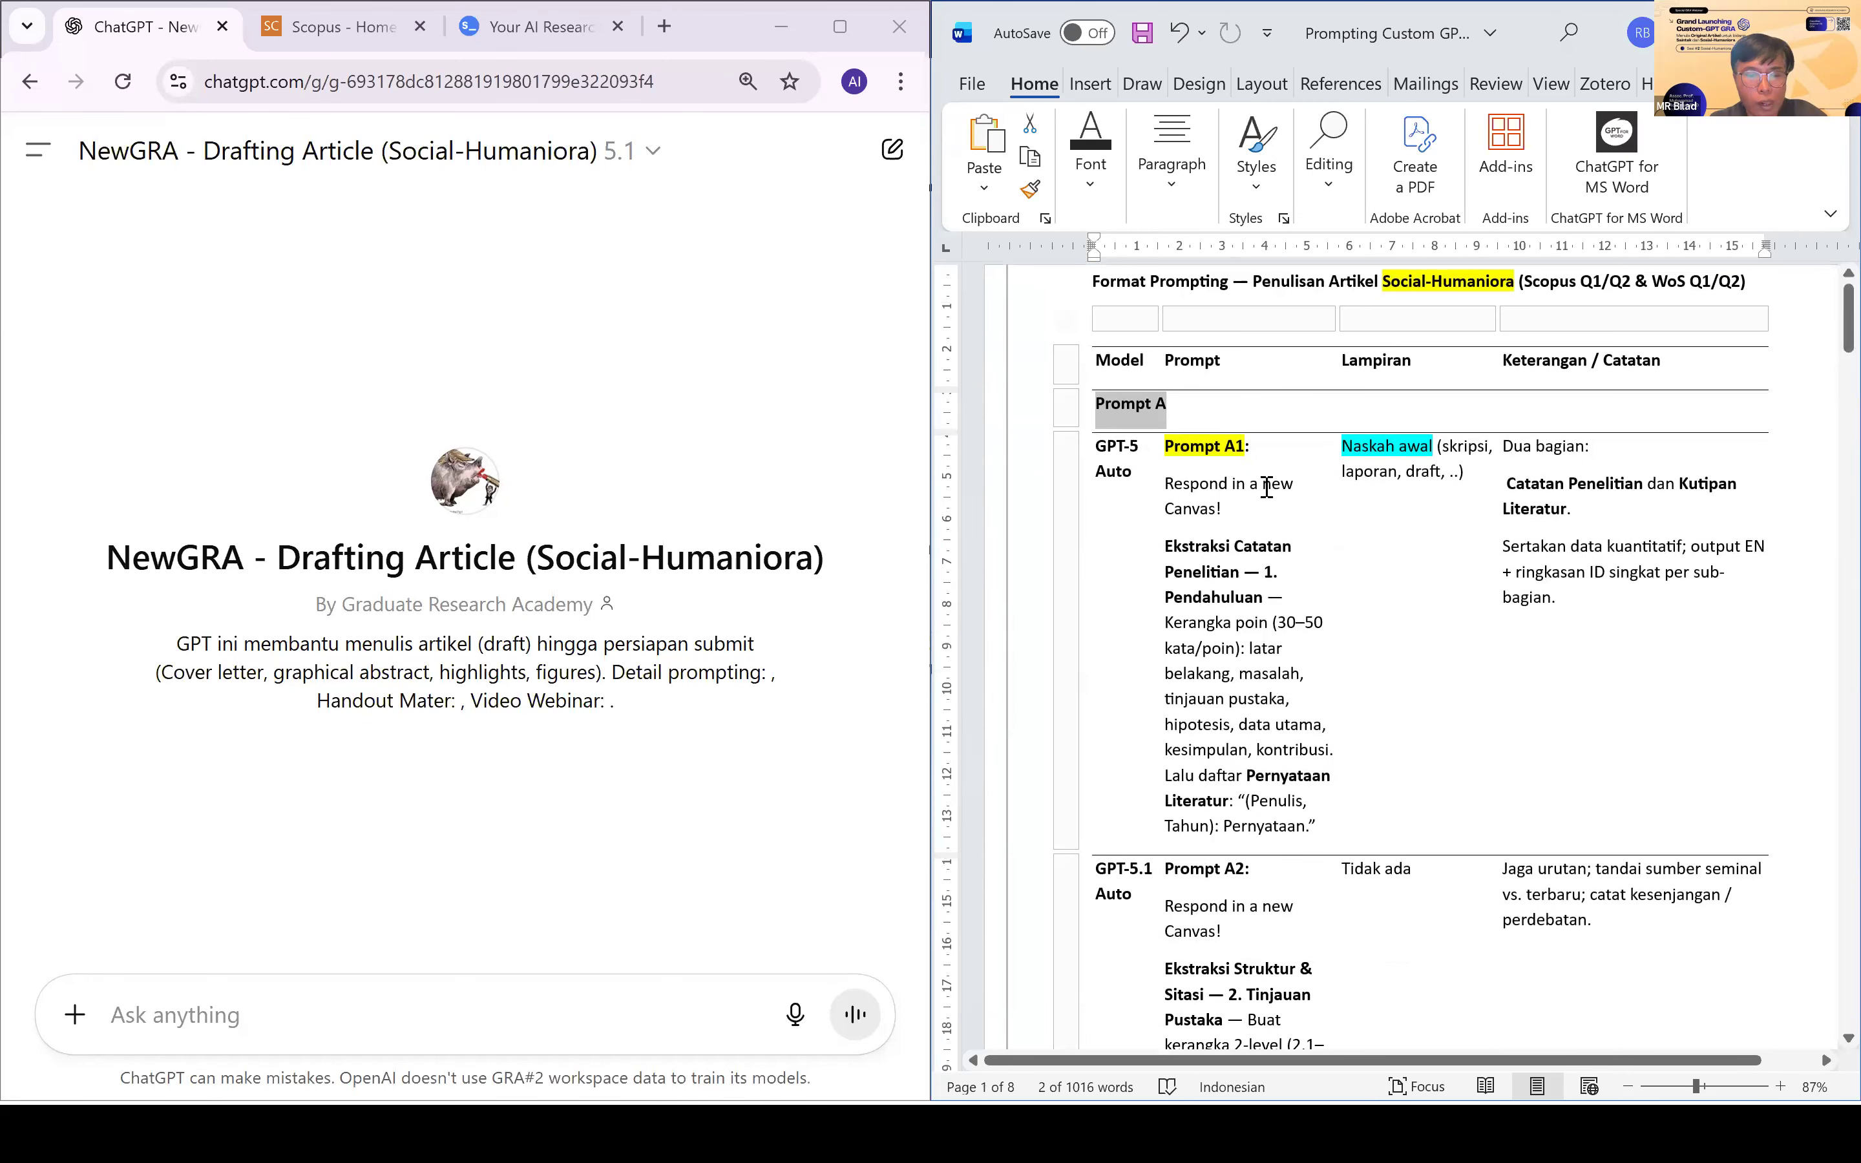
Step: Switch to the Draft-Artikel Word document and look over the manuscript up to its title and abstract
{"action": "key", "text": "alt+Tab"}
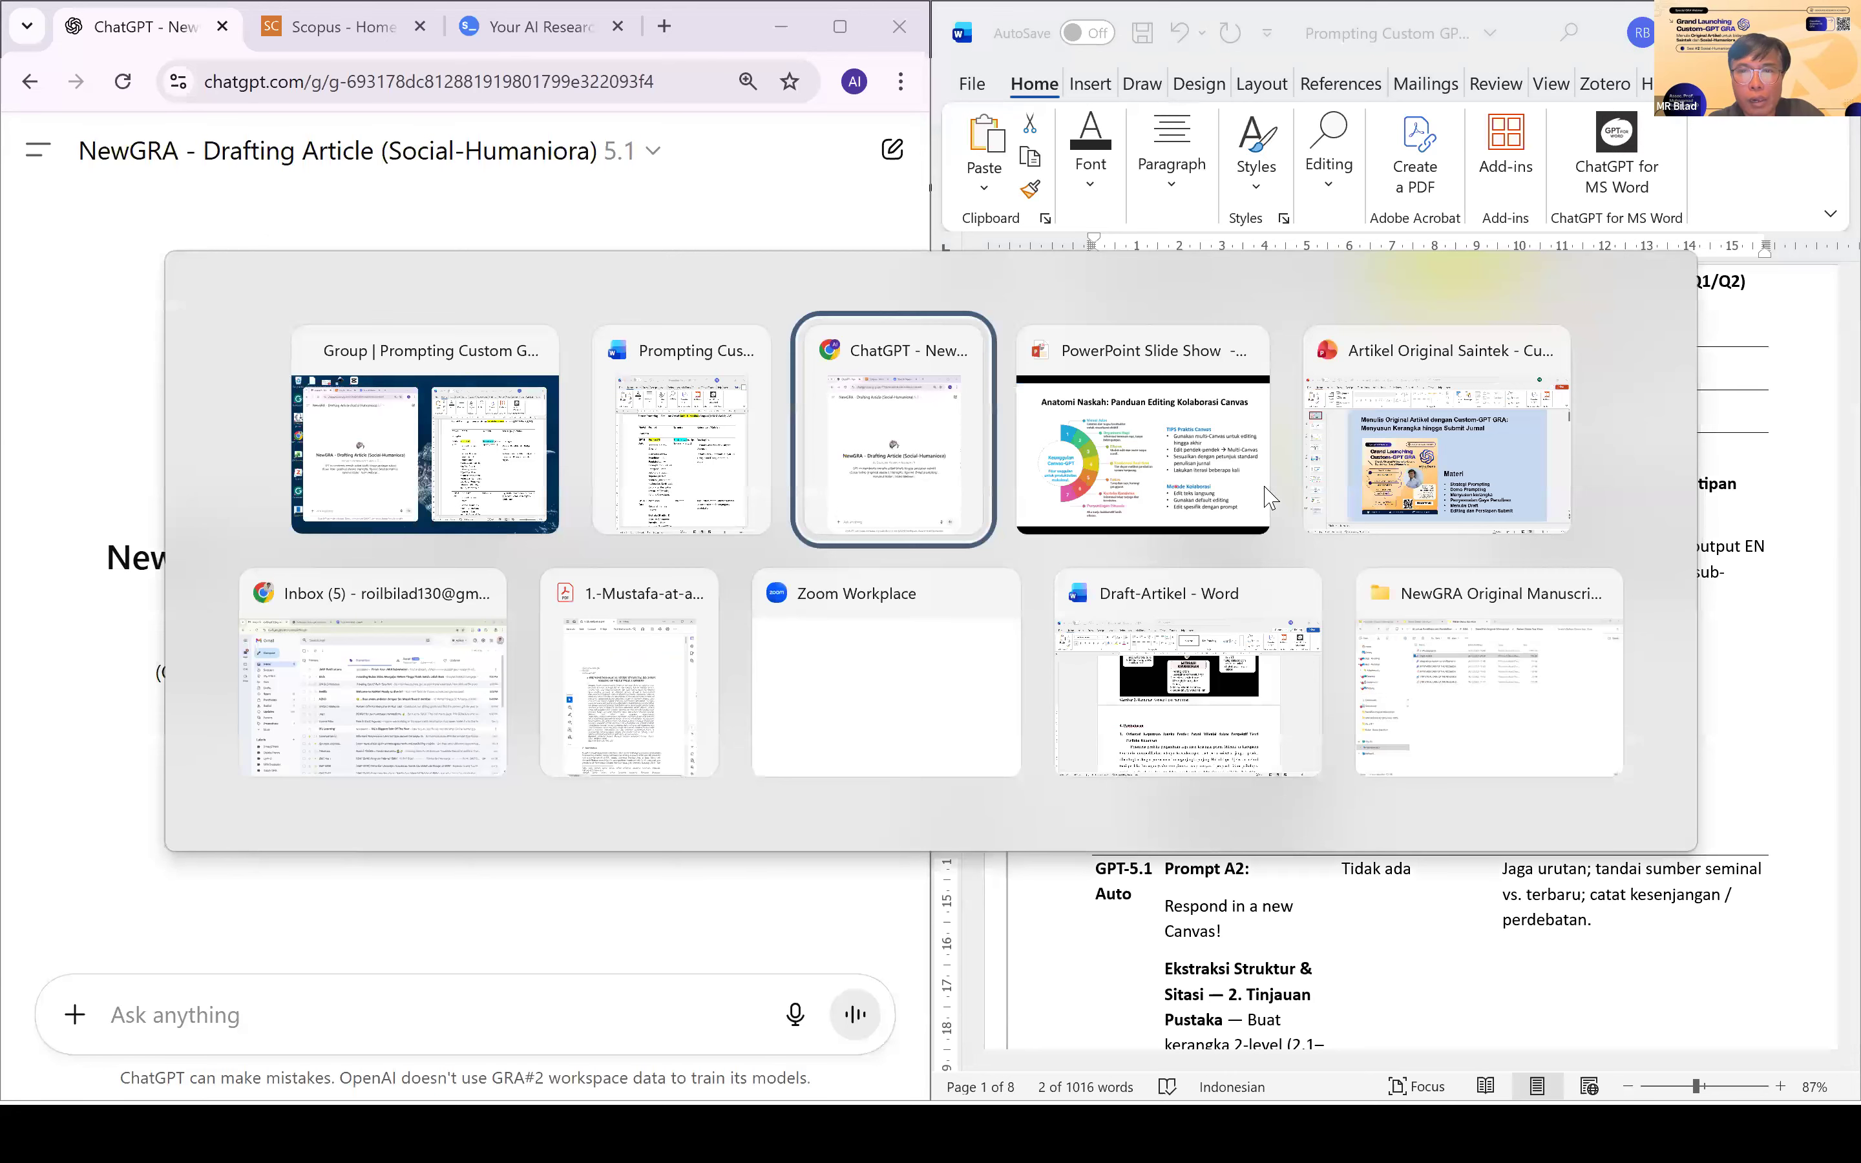
{"action": "key", "text": "alt+Tab"}
{"action": "key", "text": "alt+Tab"}
{"action": "key", "text": "alt+Tab"}
{"action": "key", "text": "alt+Tab"}
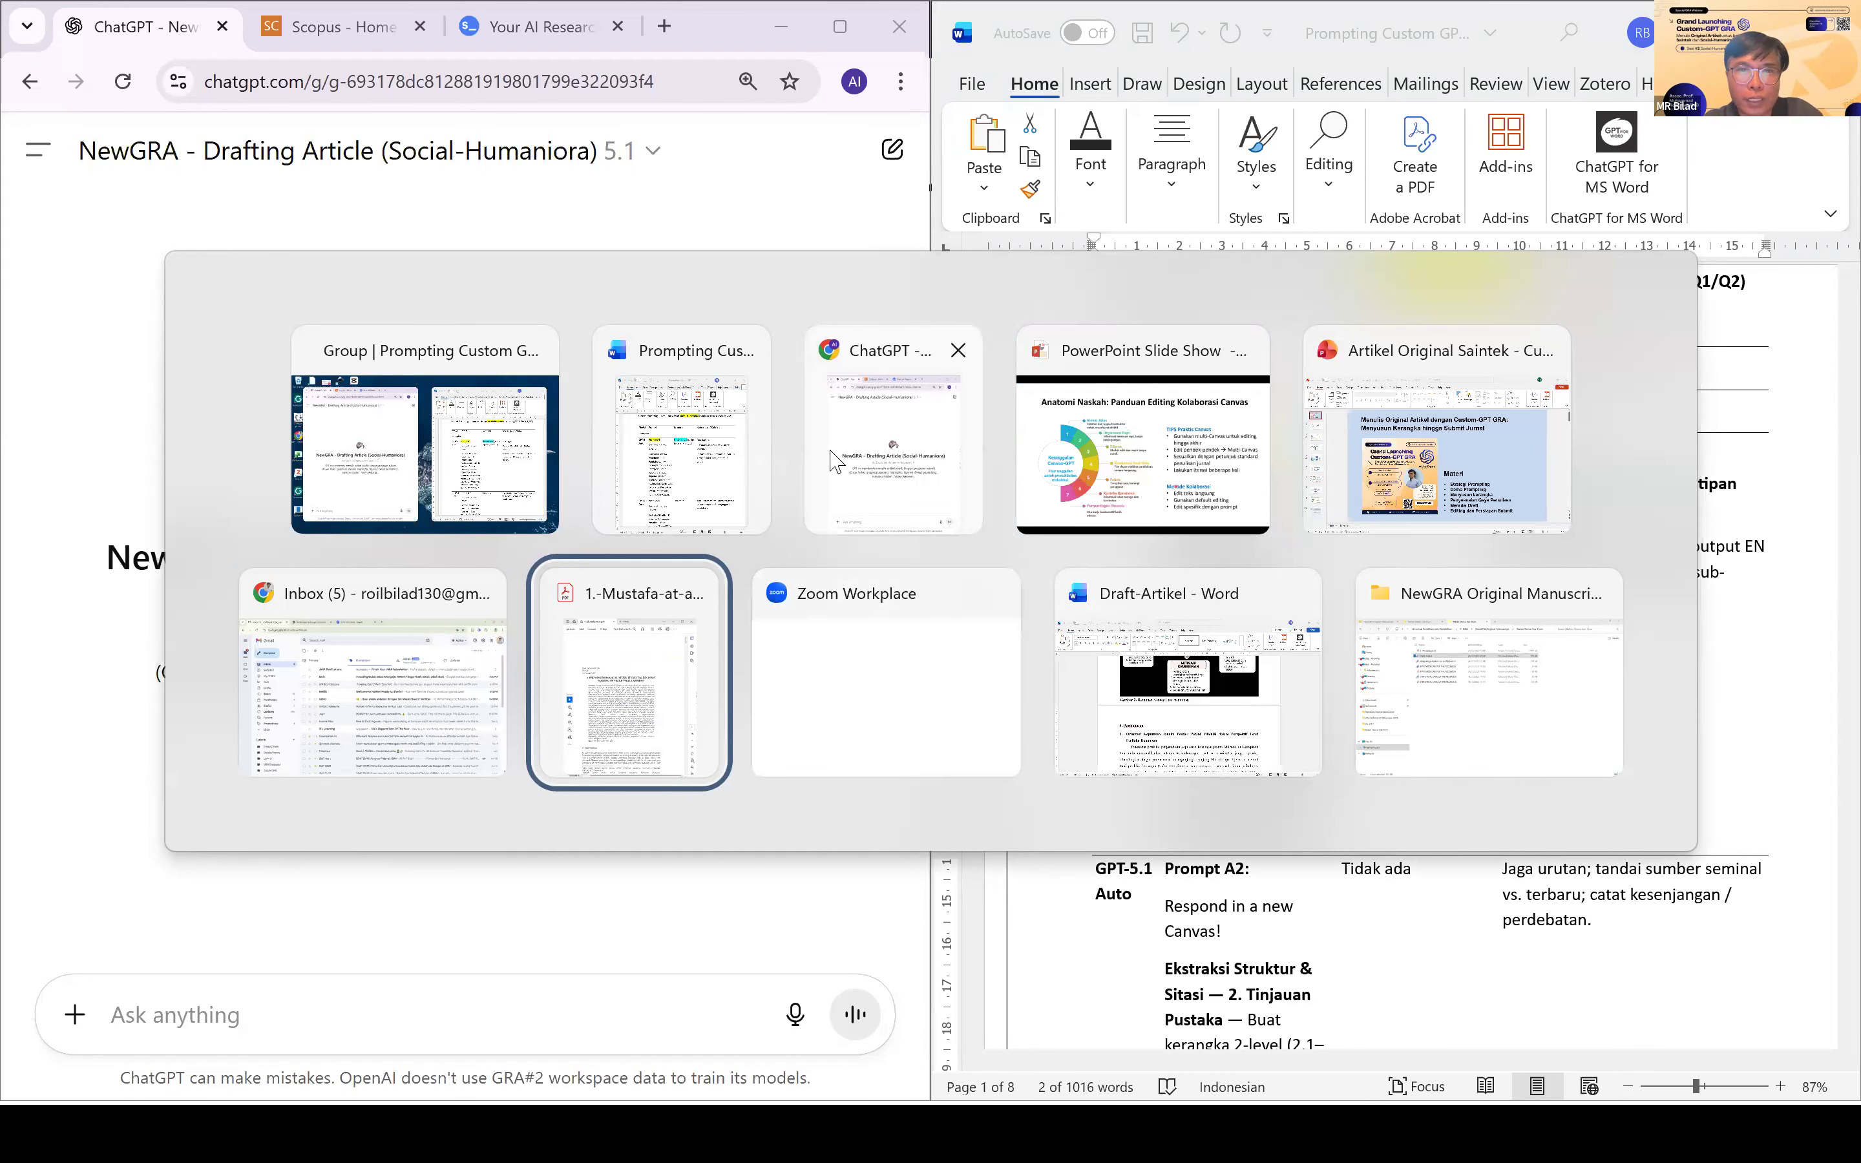
{"action": "left_click", "coordinate": [1218, 754]}
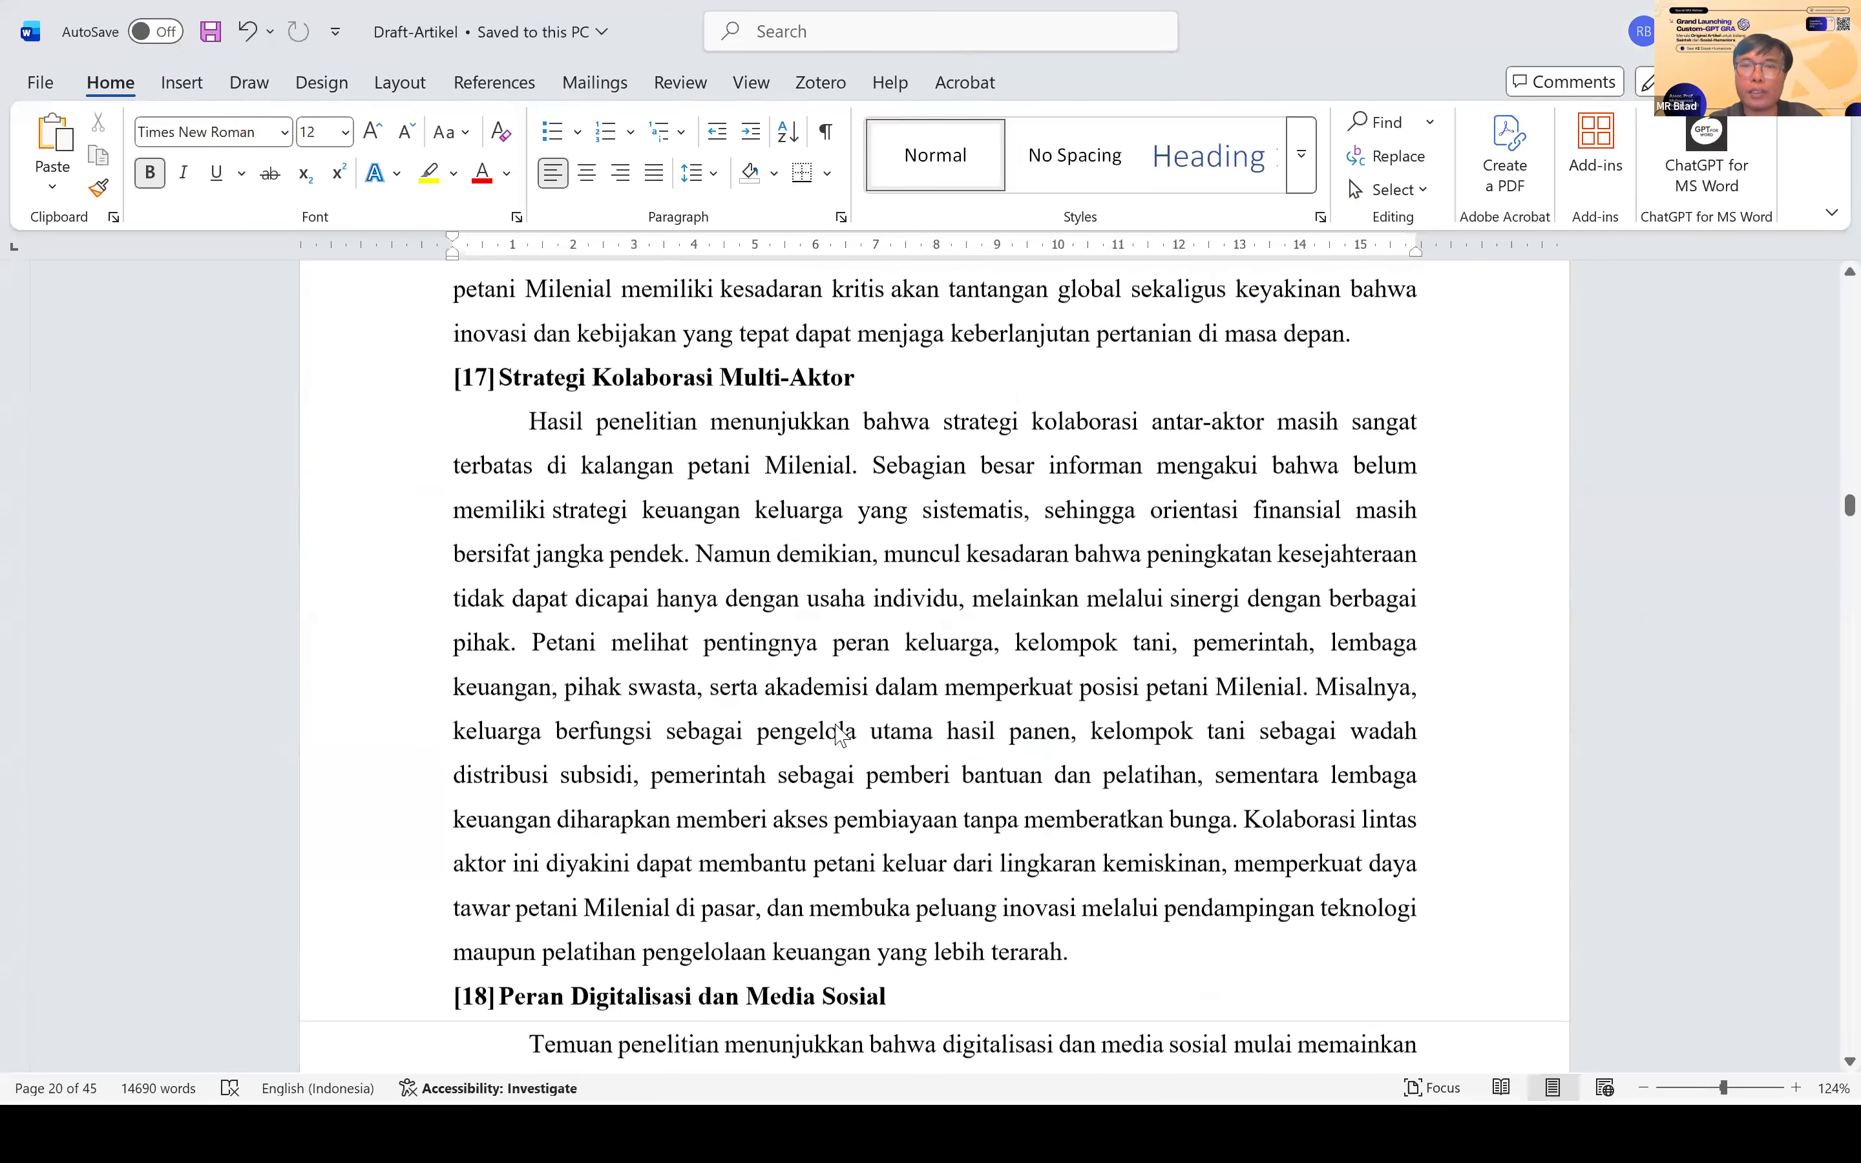
{"action": "scroll", "coordinate": [840, 732], "scroll_direction": "up", "scroll_amount": 20}
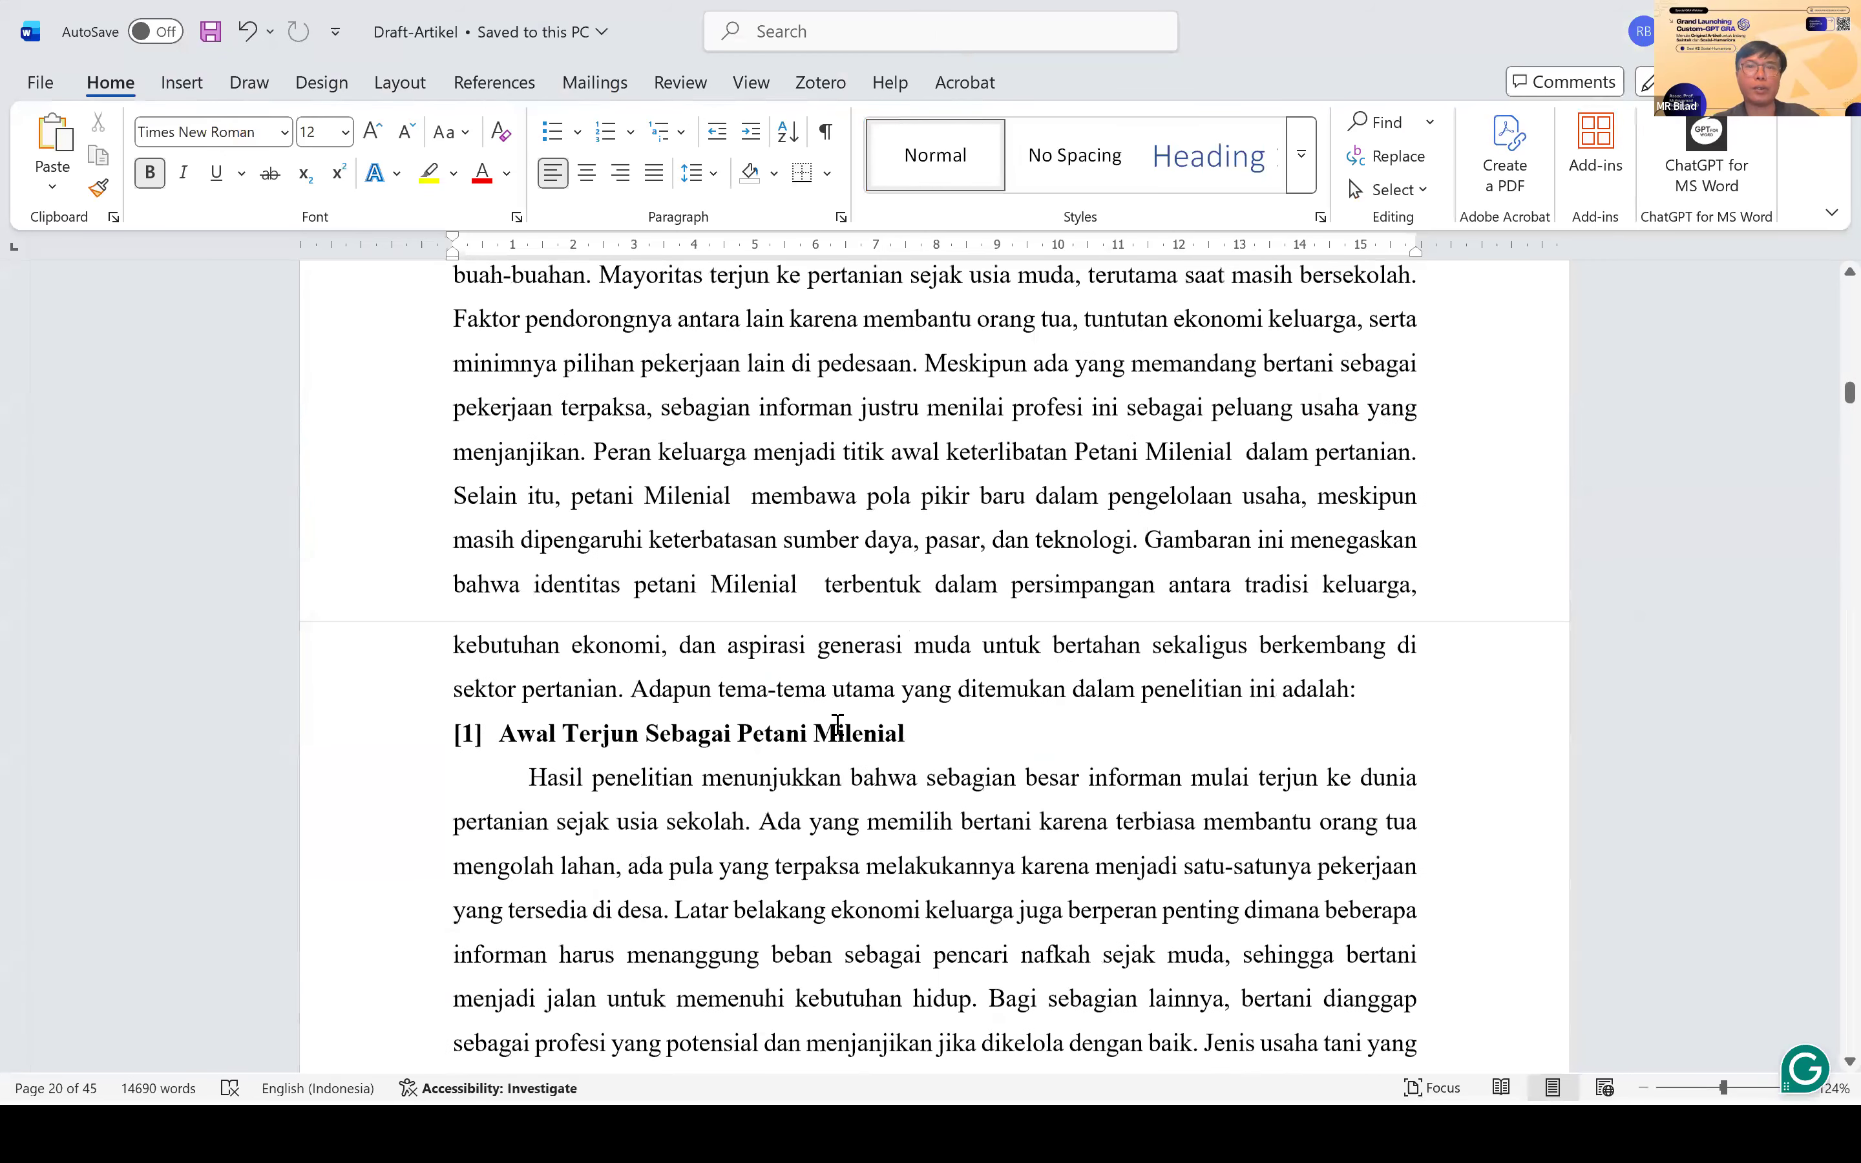
{"action": "scroll", "coordinate": [837, 727], "scroll_direction": "up", "scroll_amount": 20}
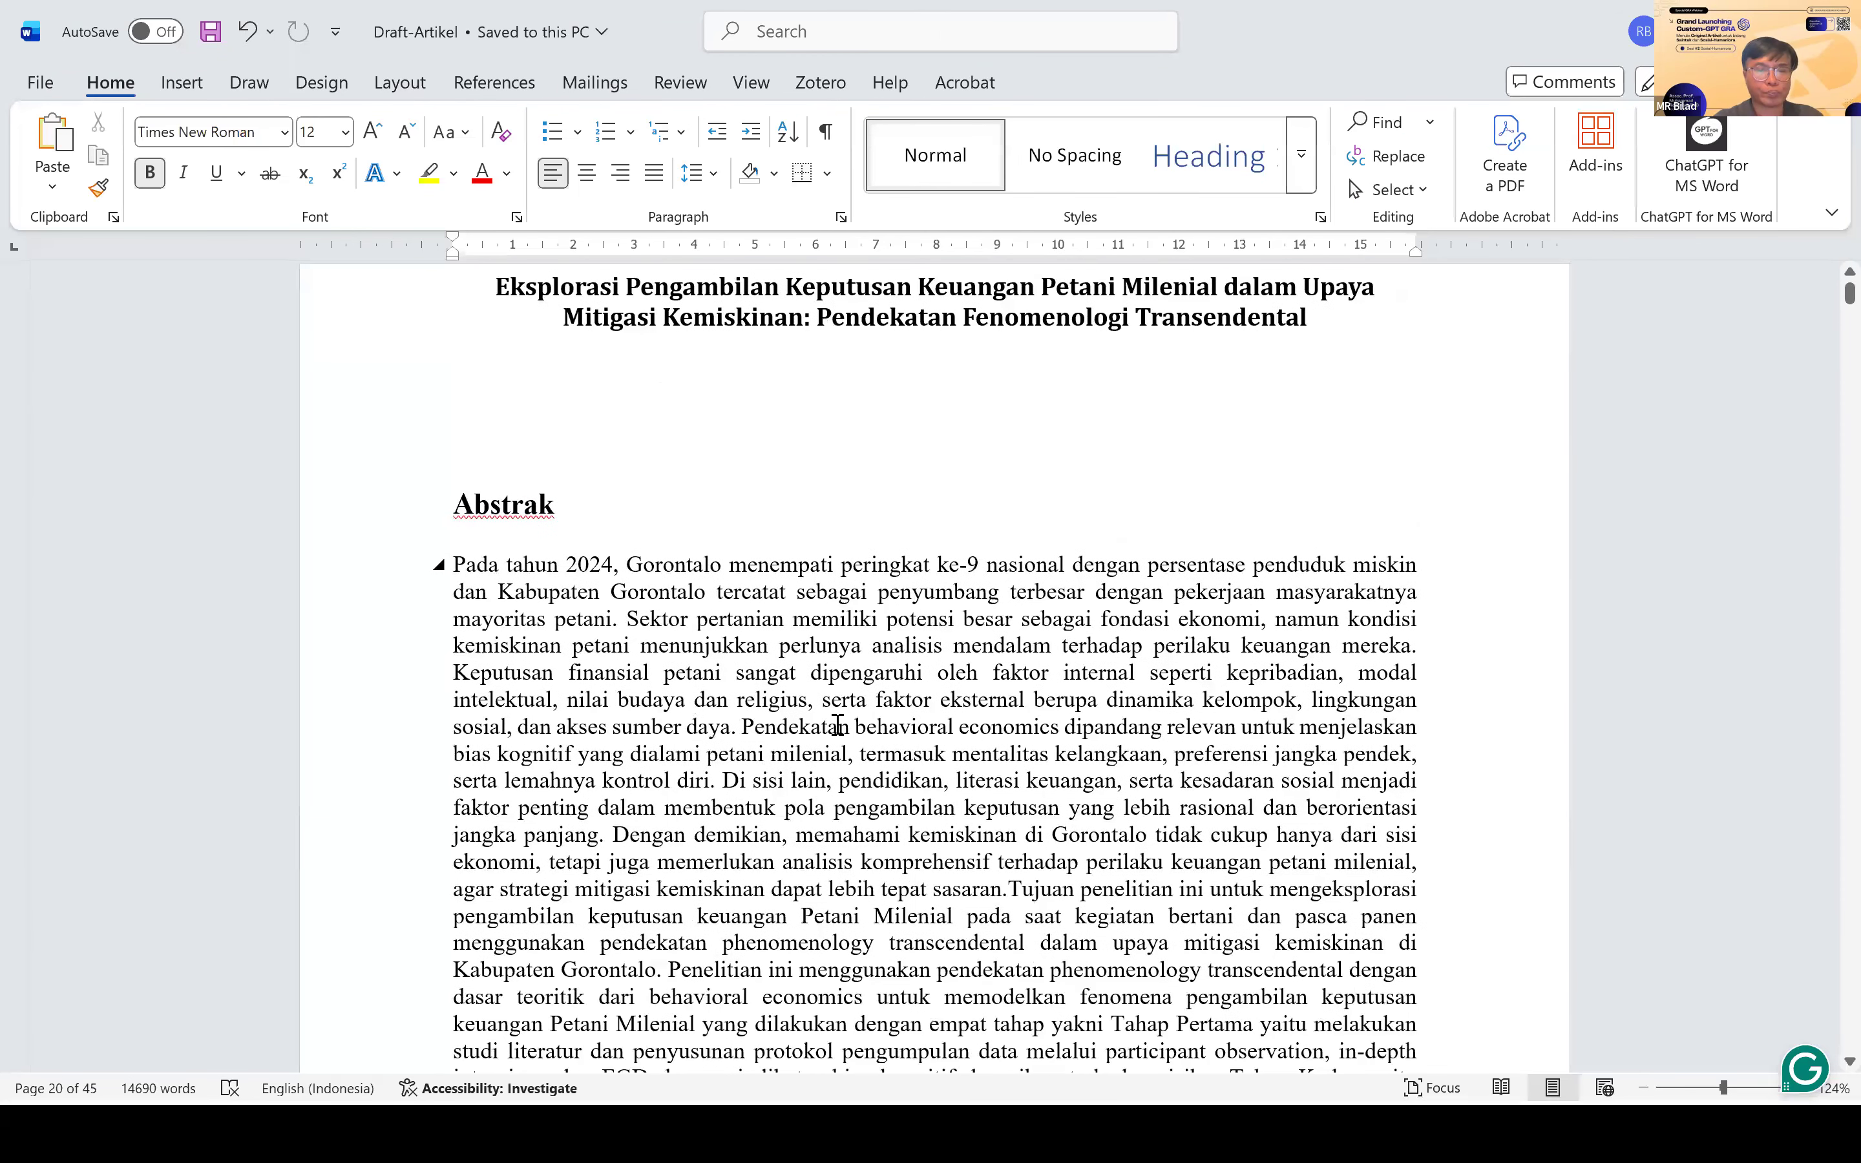
Step: Return to the prompting document beside ChatGPT and examine Prompt A1's model and text and the Lampiran column heading
{"action": "key", "text": "alt+Tab"}
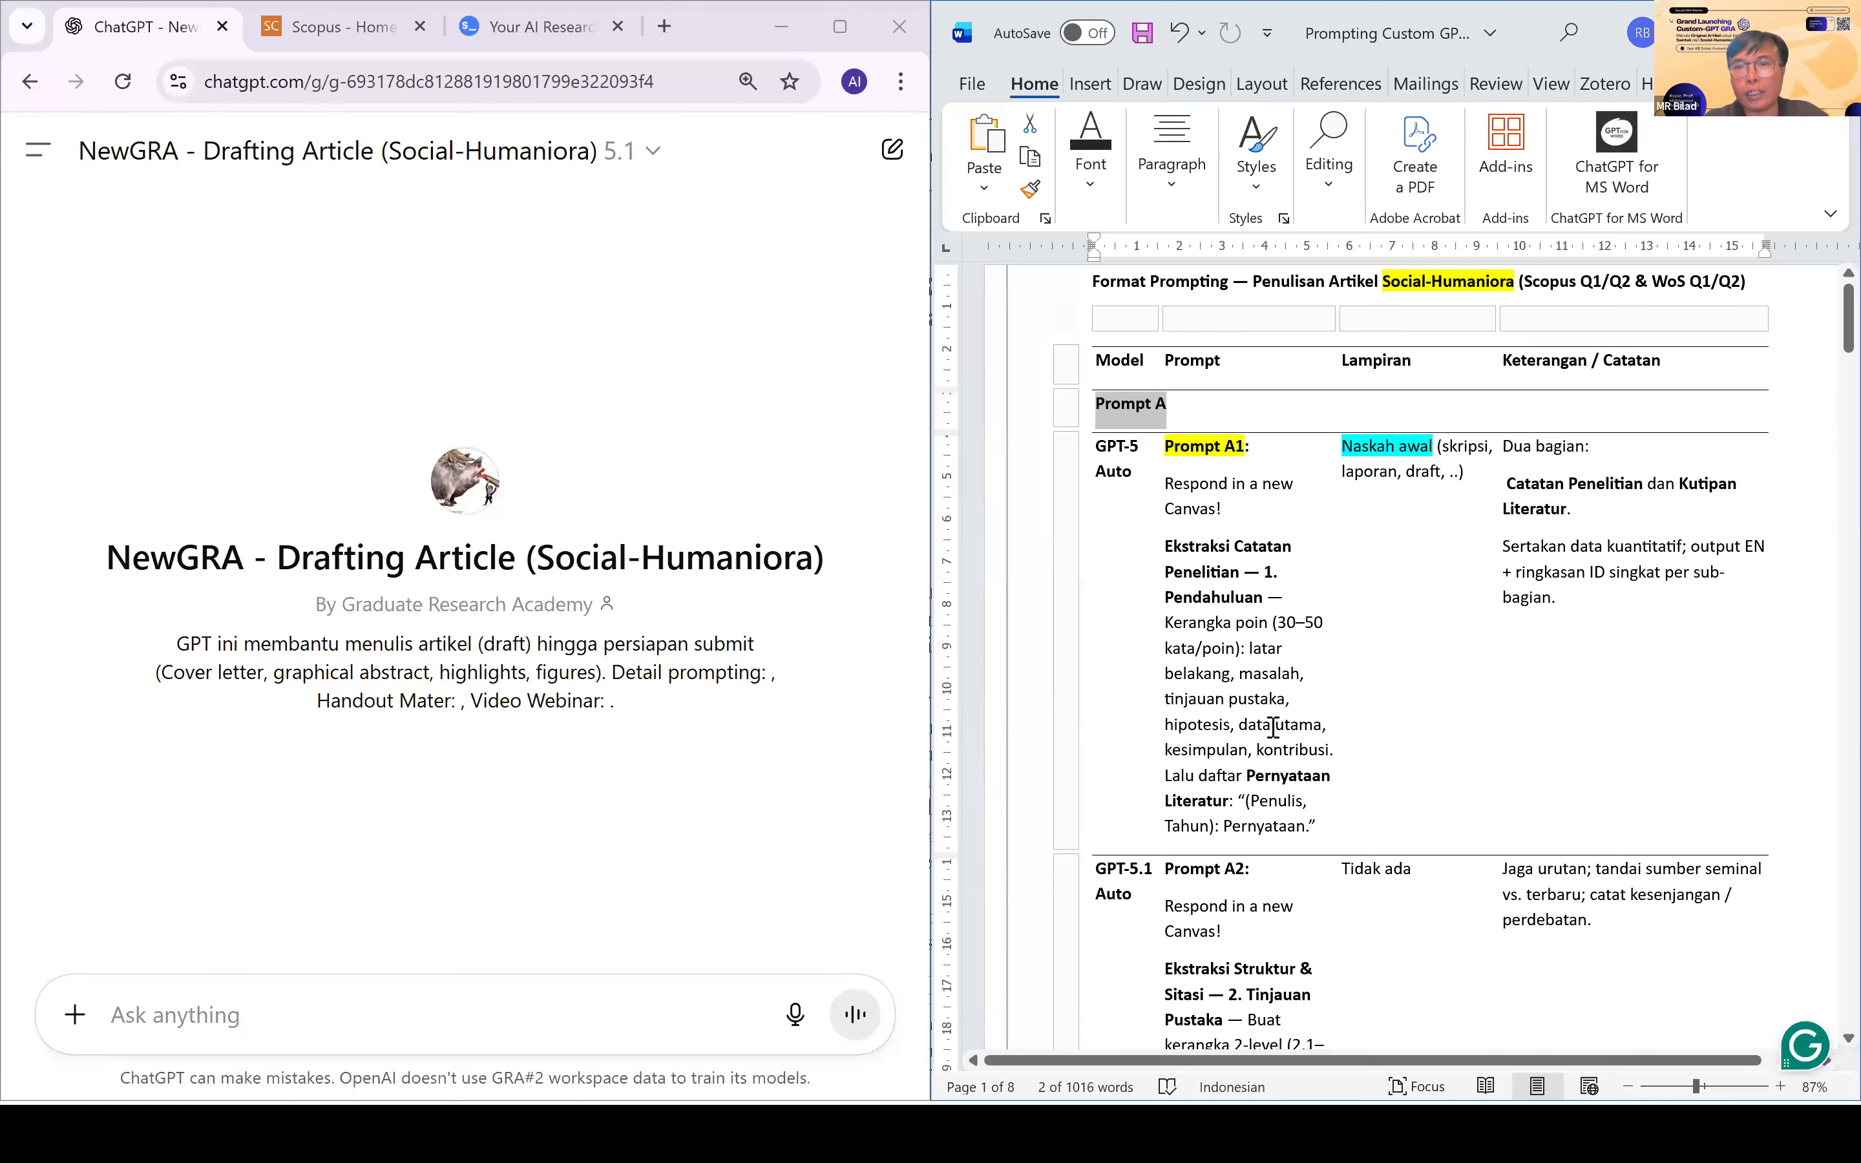
{"action": "left_click", "coordinate": [1273, 726]}
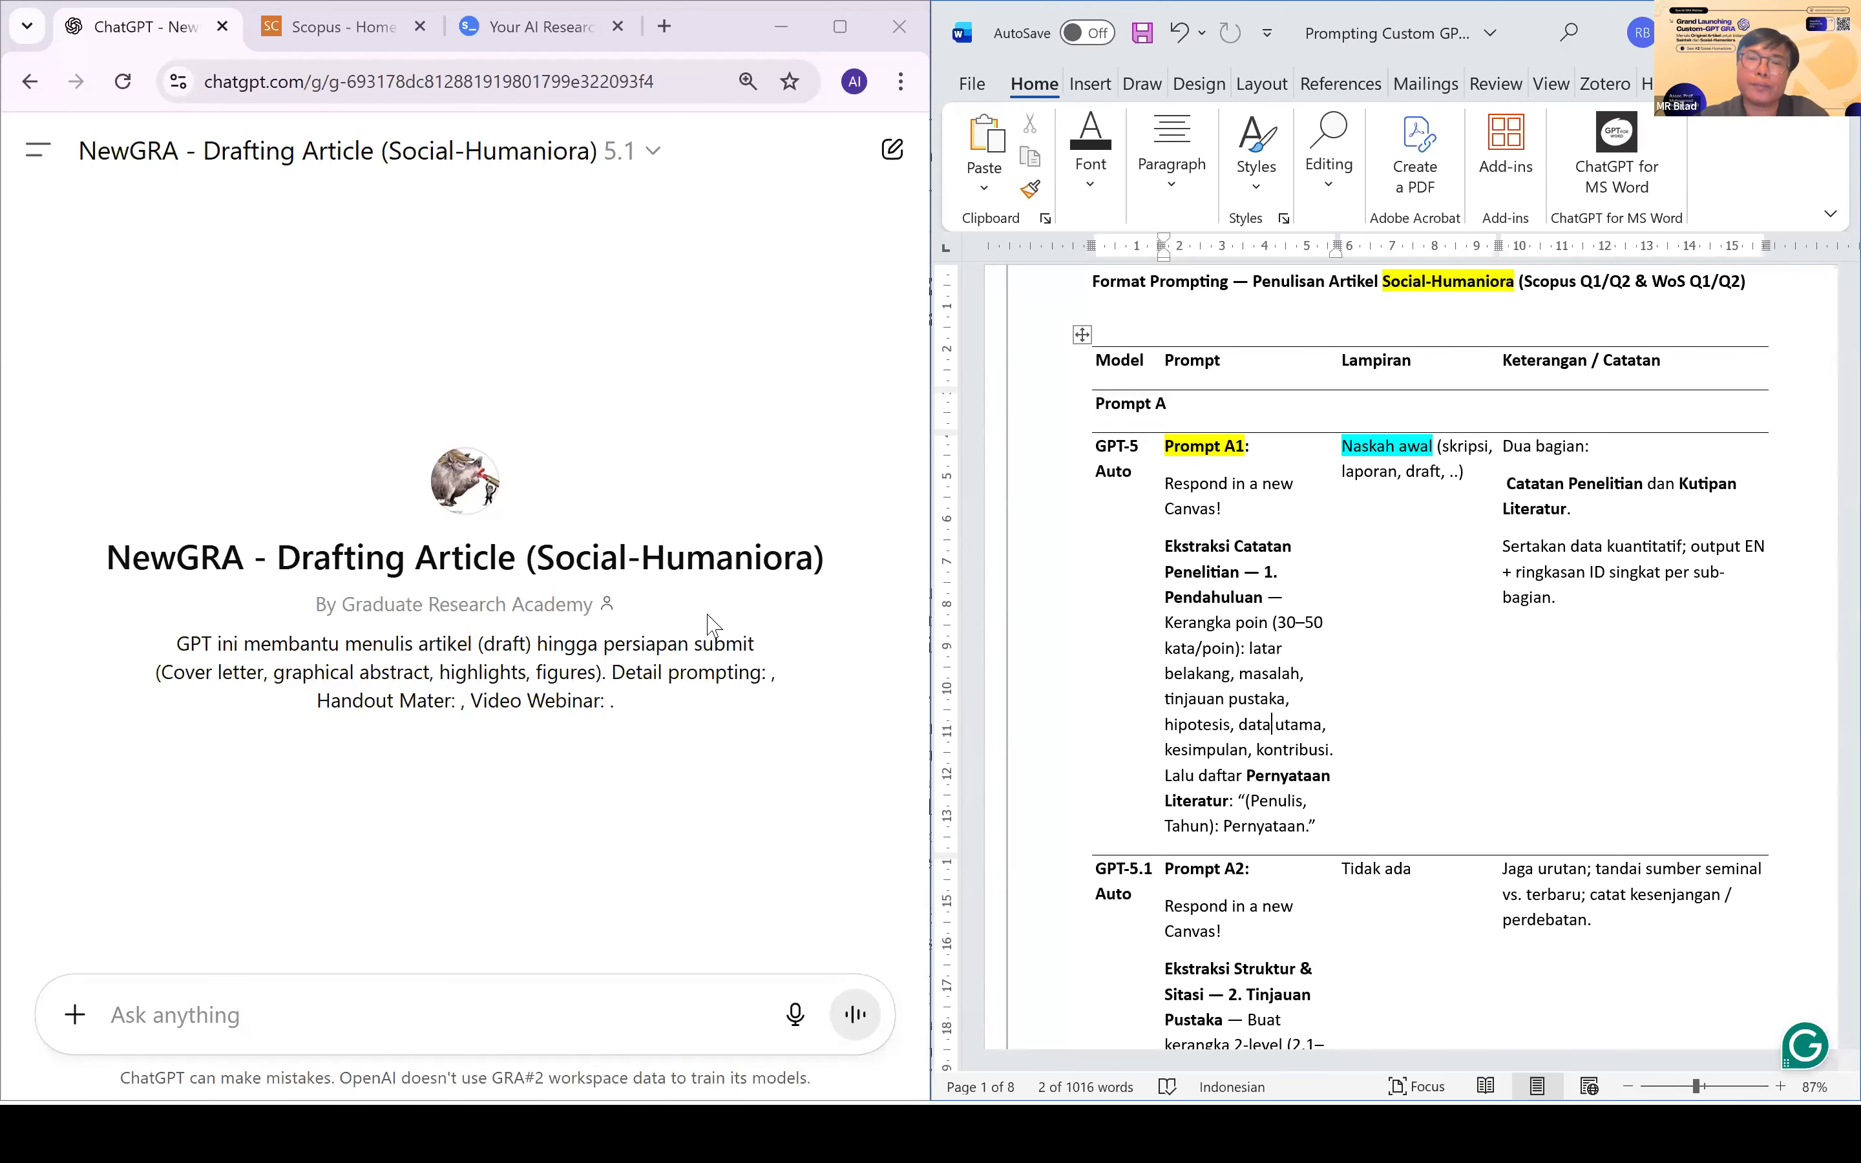
{"action": "left_click", "coordinate": [1137, 471]}
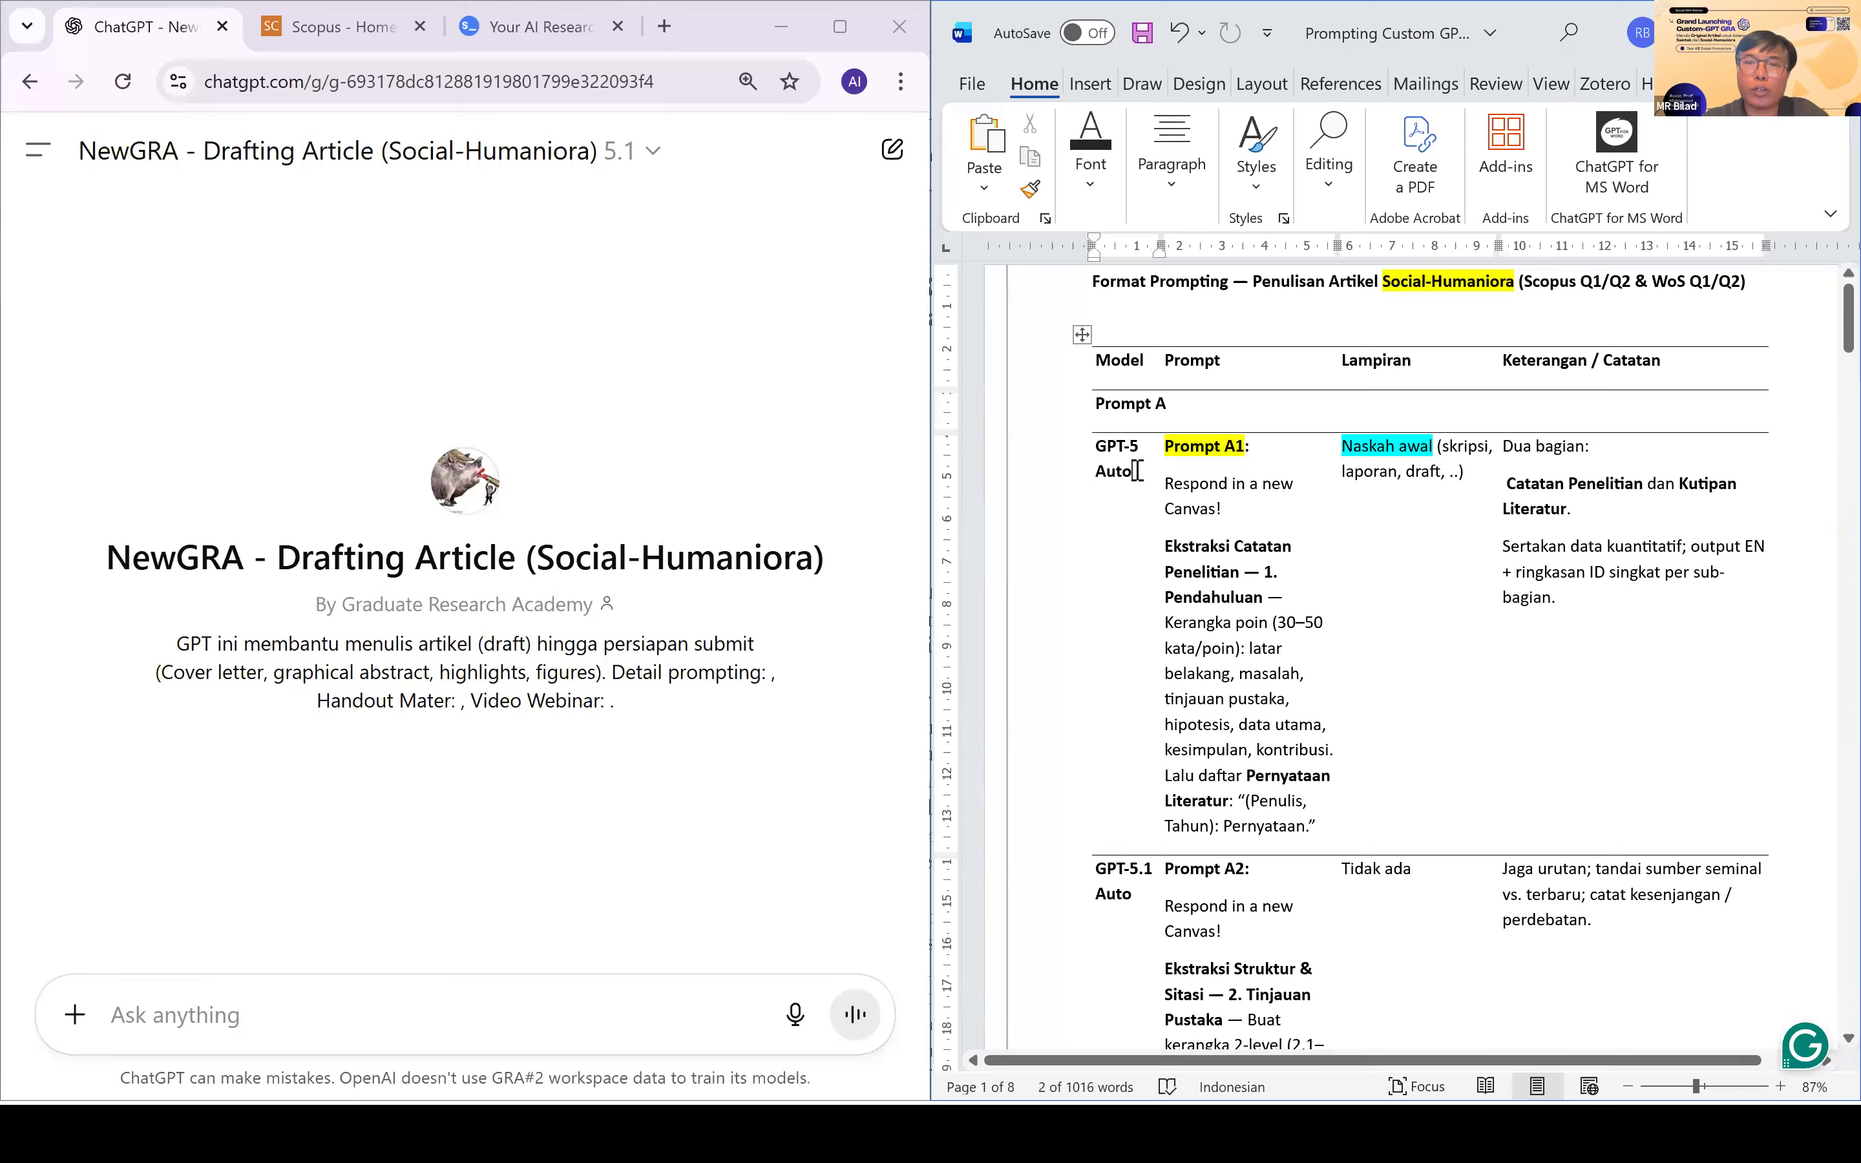
{"action": "left_click_drag", "start_coordinate": [1137, 471], "coordinate": [1096, 452]}
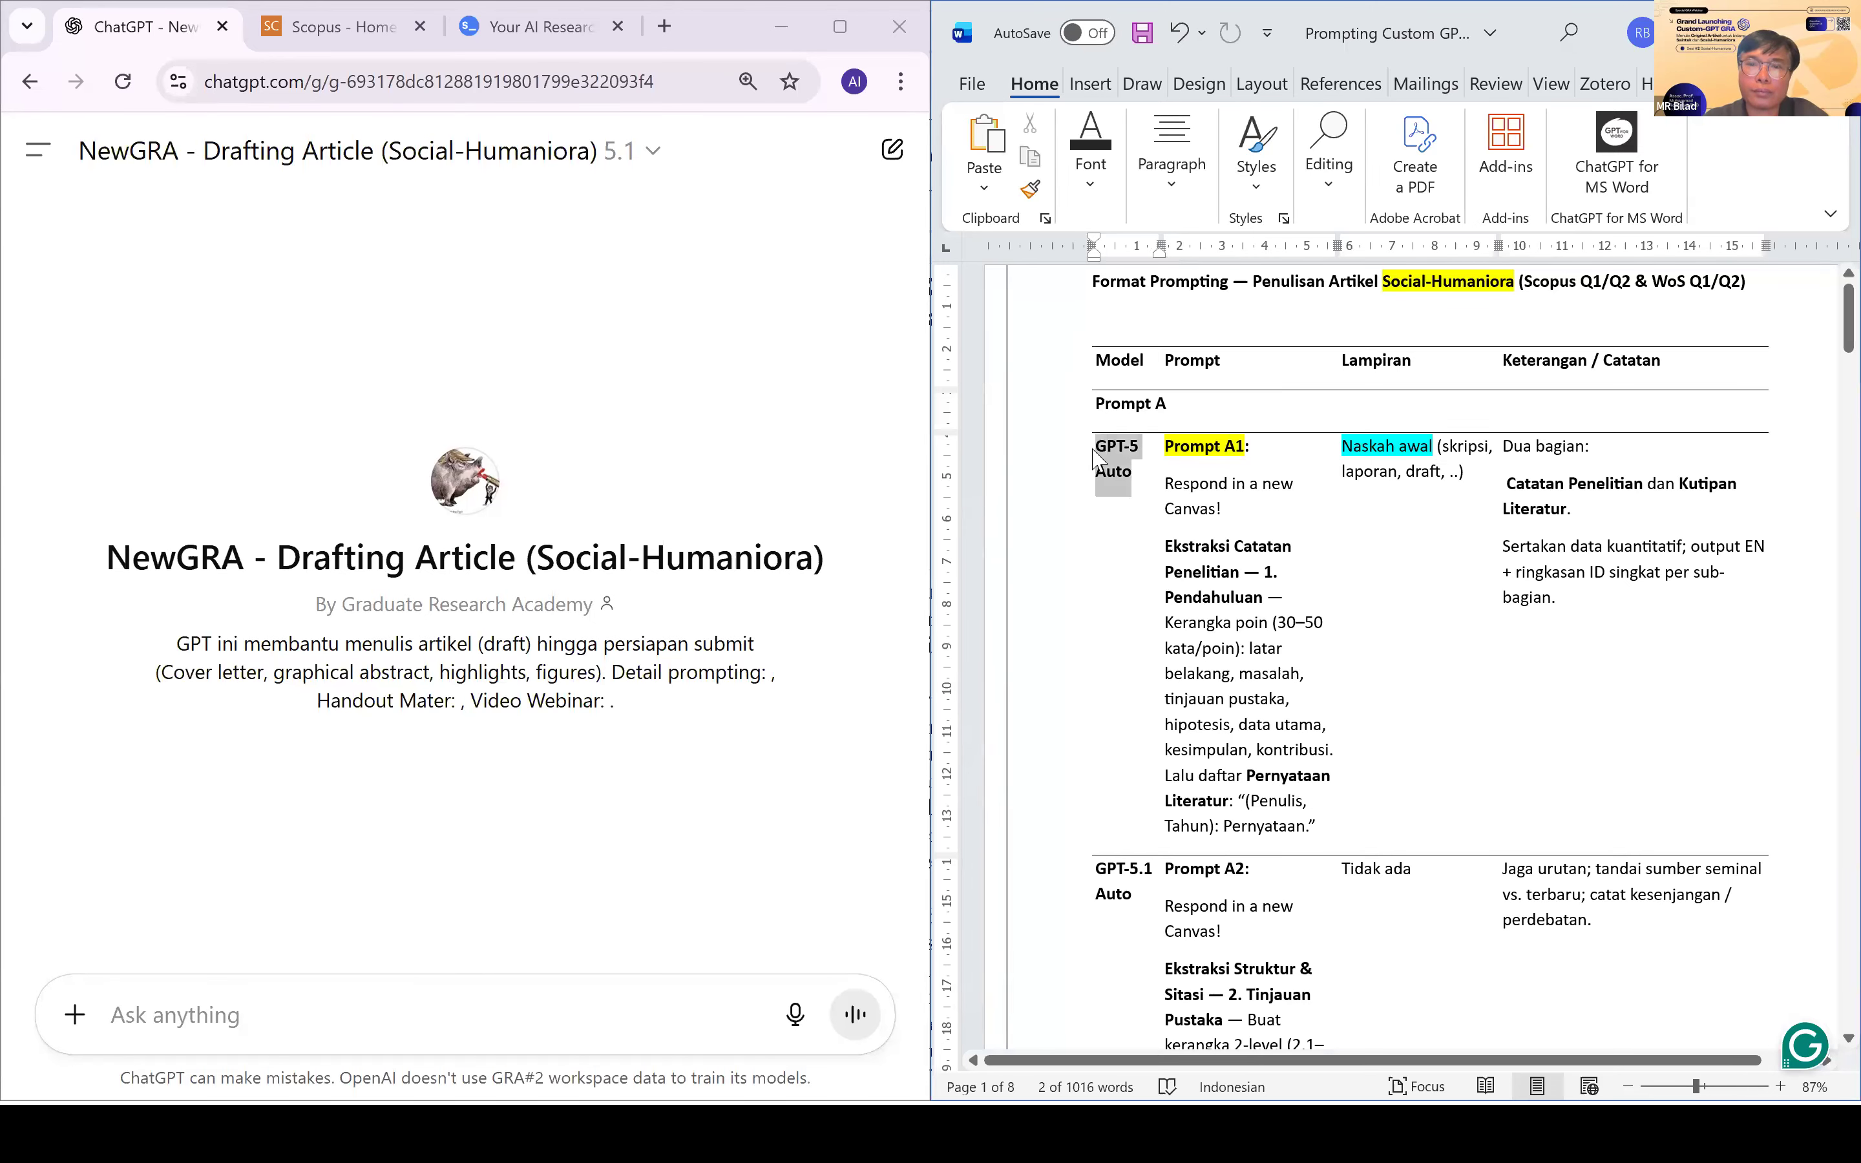
{"action": "left_click", "coordinate": [1233, 606]}
{"action": "left_click_drag", "start_coordinate": [1174, 449], "coordinate": [1302, 821]}
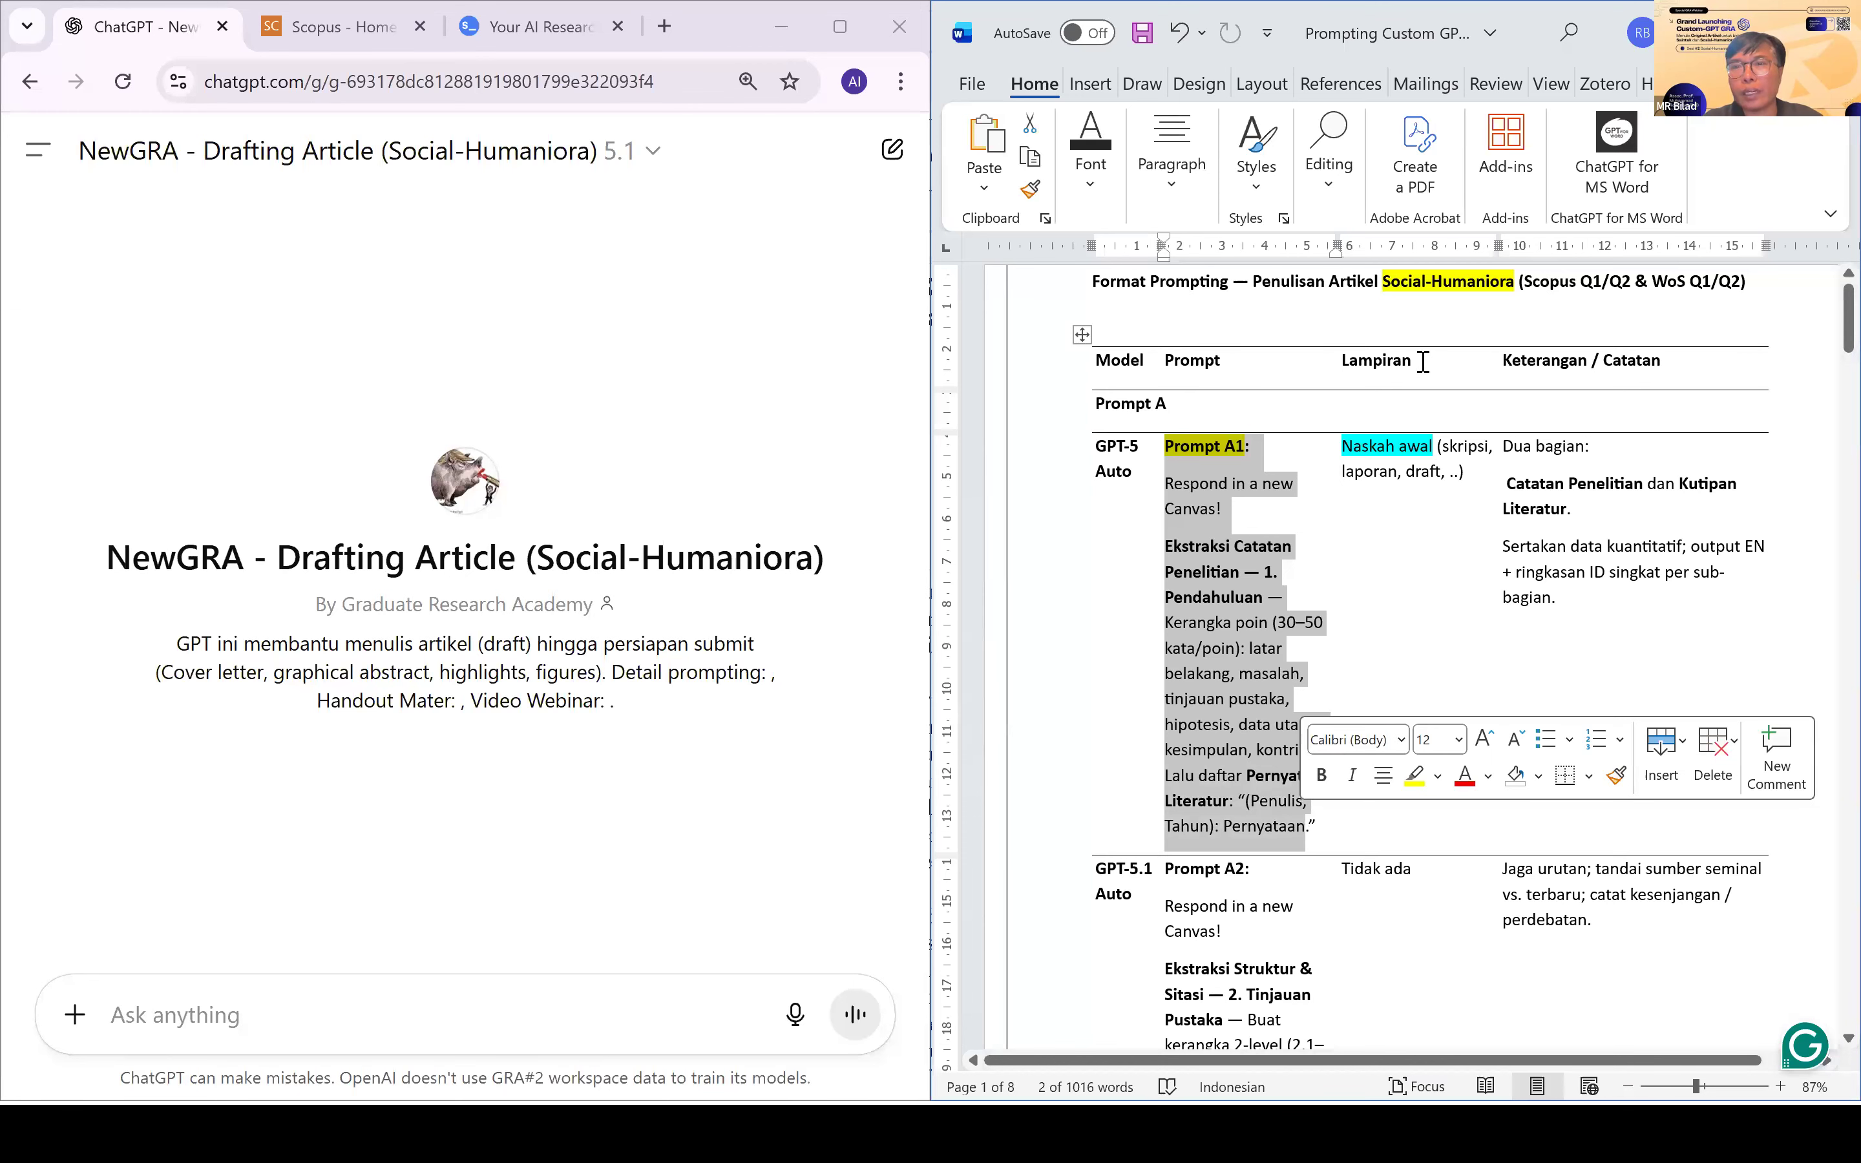
{"action": "left_click", "coordinate": [1417, 358]}
{"action": "left_click_drag", "start_coordinate": [1417, 358], "coordinate": [1324, 368]}
Step: Change the model for Prompt A2 and Prompt A3 in the prompt table to GPT-5 Auto
{"action": "scroll", "coordinate": [1169, 662], "scroll_direction": "down", "scroll_amount": 3}
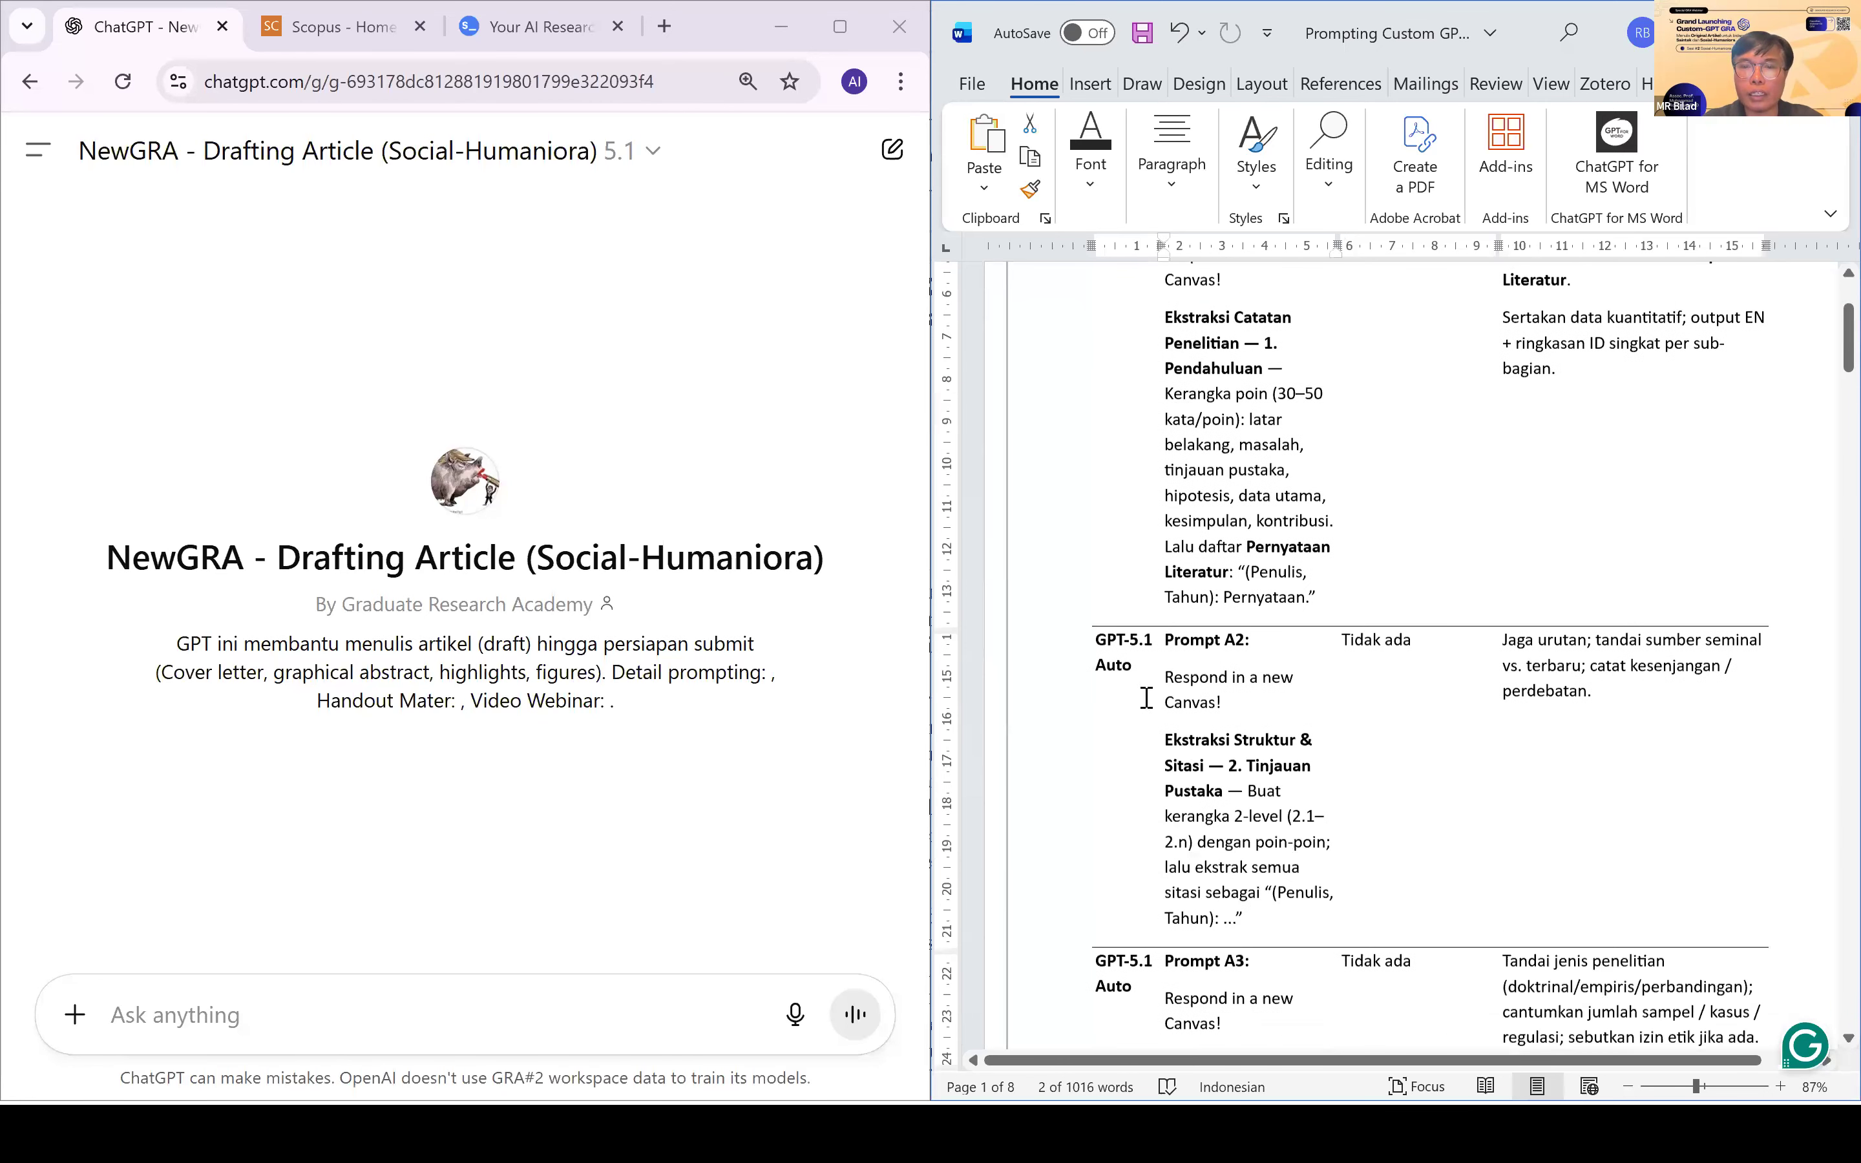
{"action": "left_click", "coordinate": [1143, 643]}
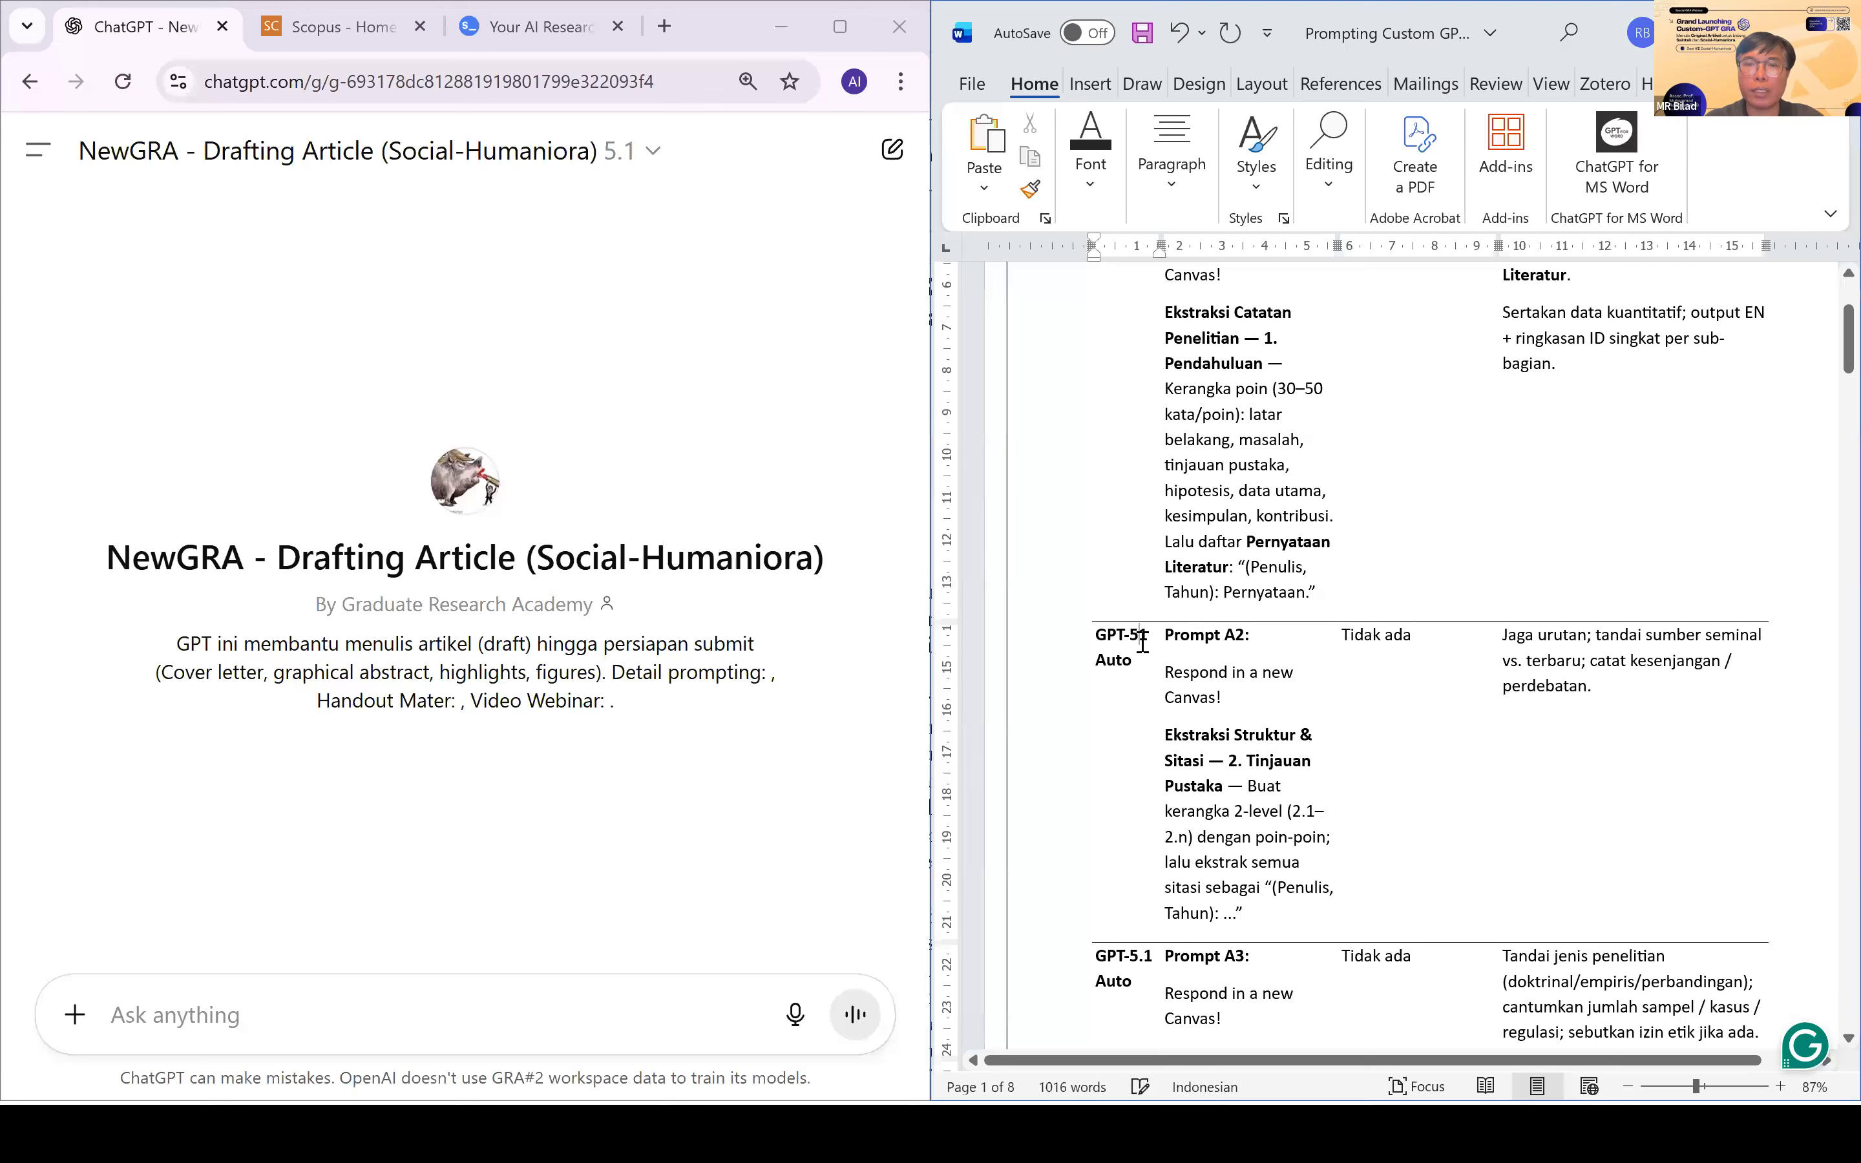
{"action": "scroll", "coordinate": [1142, 643], "scroll_direction": "down", "scroll_amount": 3}
{"action": "left_click", "coordinate": [1139, 701]}
{"action": "key", "text": "Delete"}
{"action": "key", "text": "Delete"}
Step: Change the model for Prompt A4 and Prompt A5 in the prompt table to GPT-5 Auto
{"action": "scroll", "coordinate": [1139, 708], "scroll_direction": "down", "scroll_amount": 5}
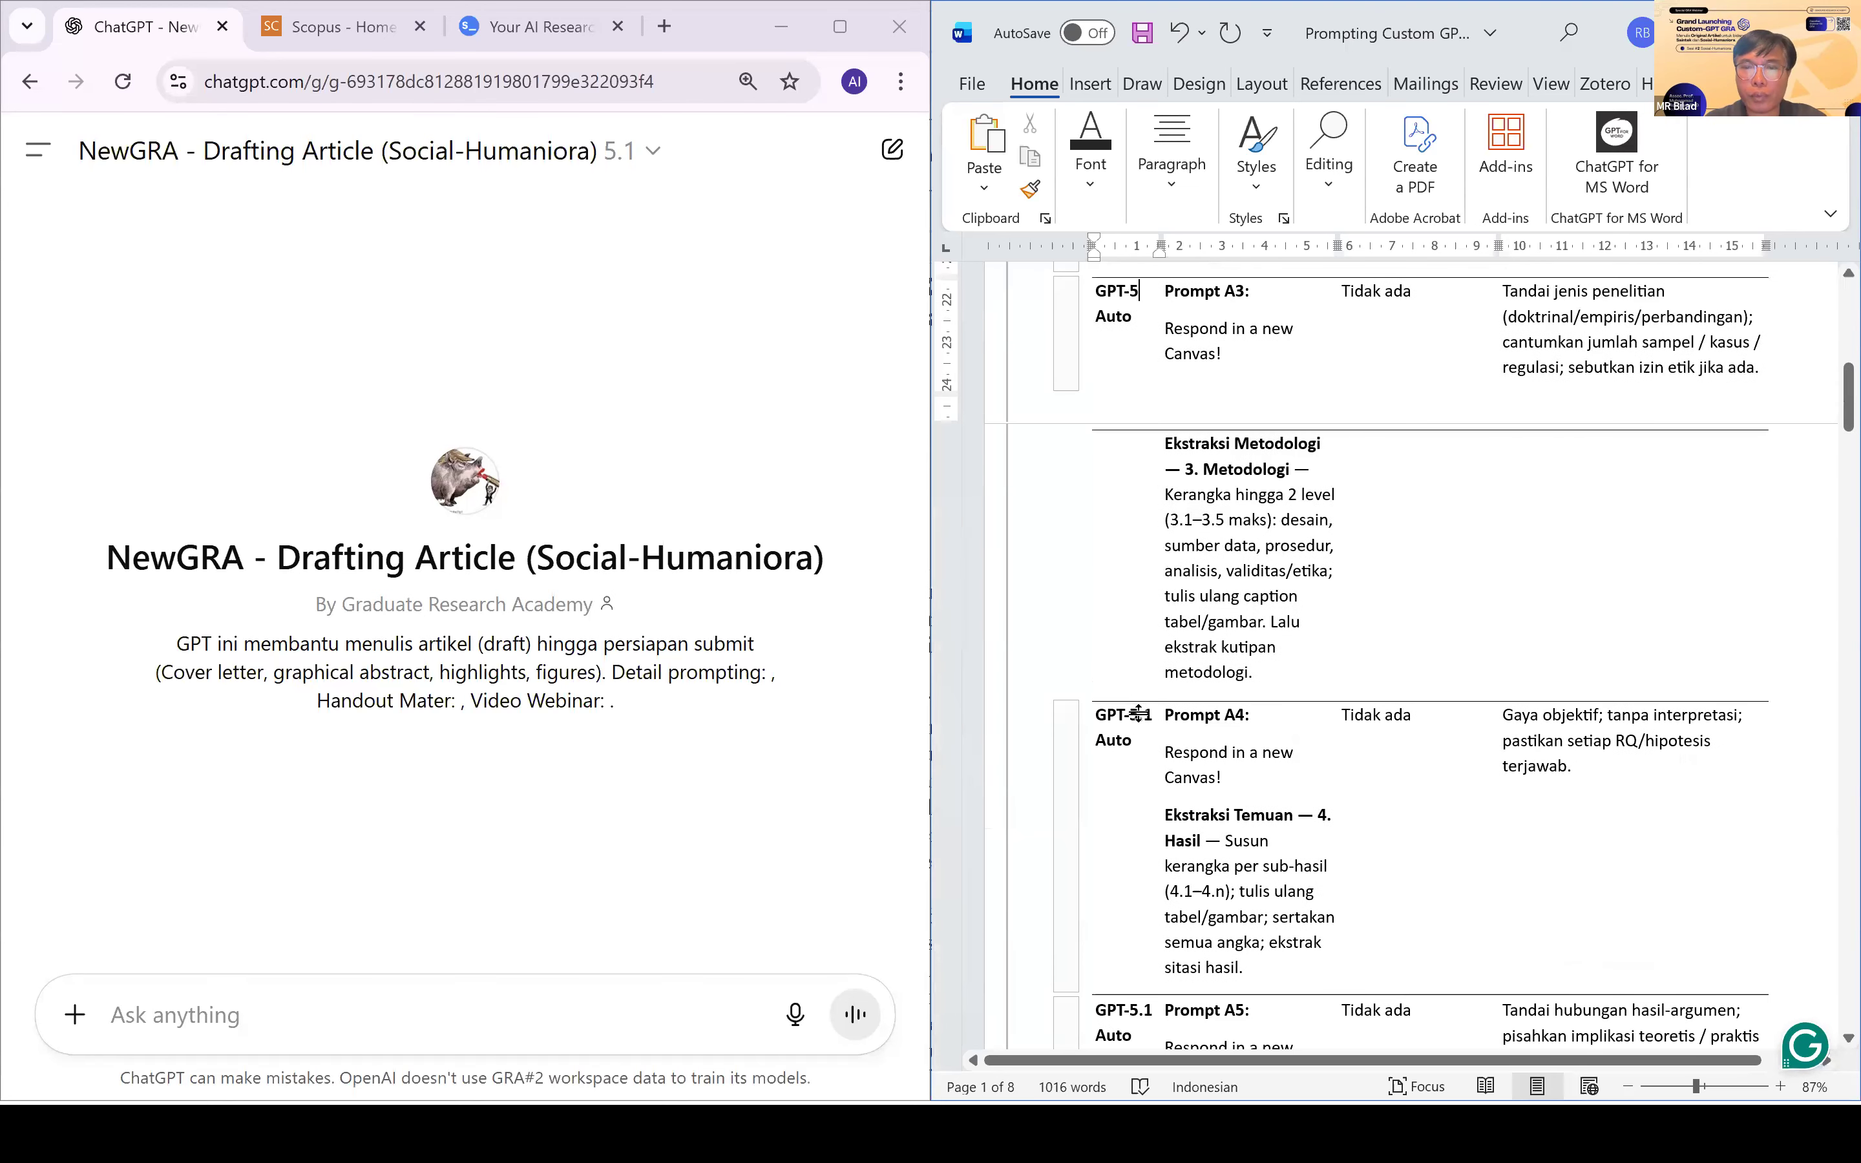
{"action": "left_click", "coordinate": [1141, 718]}
{"action": "key", "text": "Delete"}
{"action": "key", "text": "Delete"}
{"action": "scroll", "coordinate": [1143, 724], "scroll_direction": "down", "scroll_amount": 3}
{"action": "left_click", "coordinate": [1144, 765]}
{"action": "key", "text": "Delete"}
{"action": "key", "text": "Delete"}
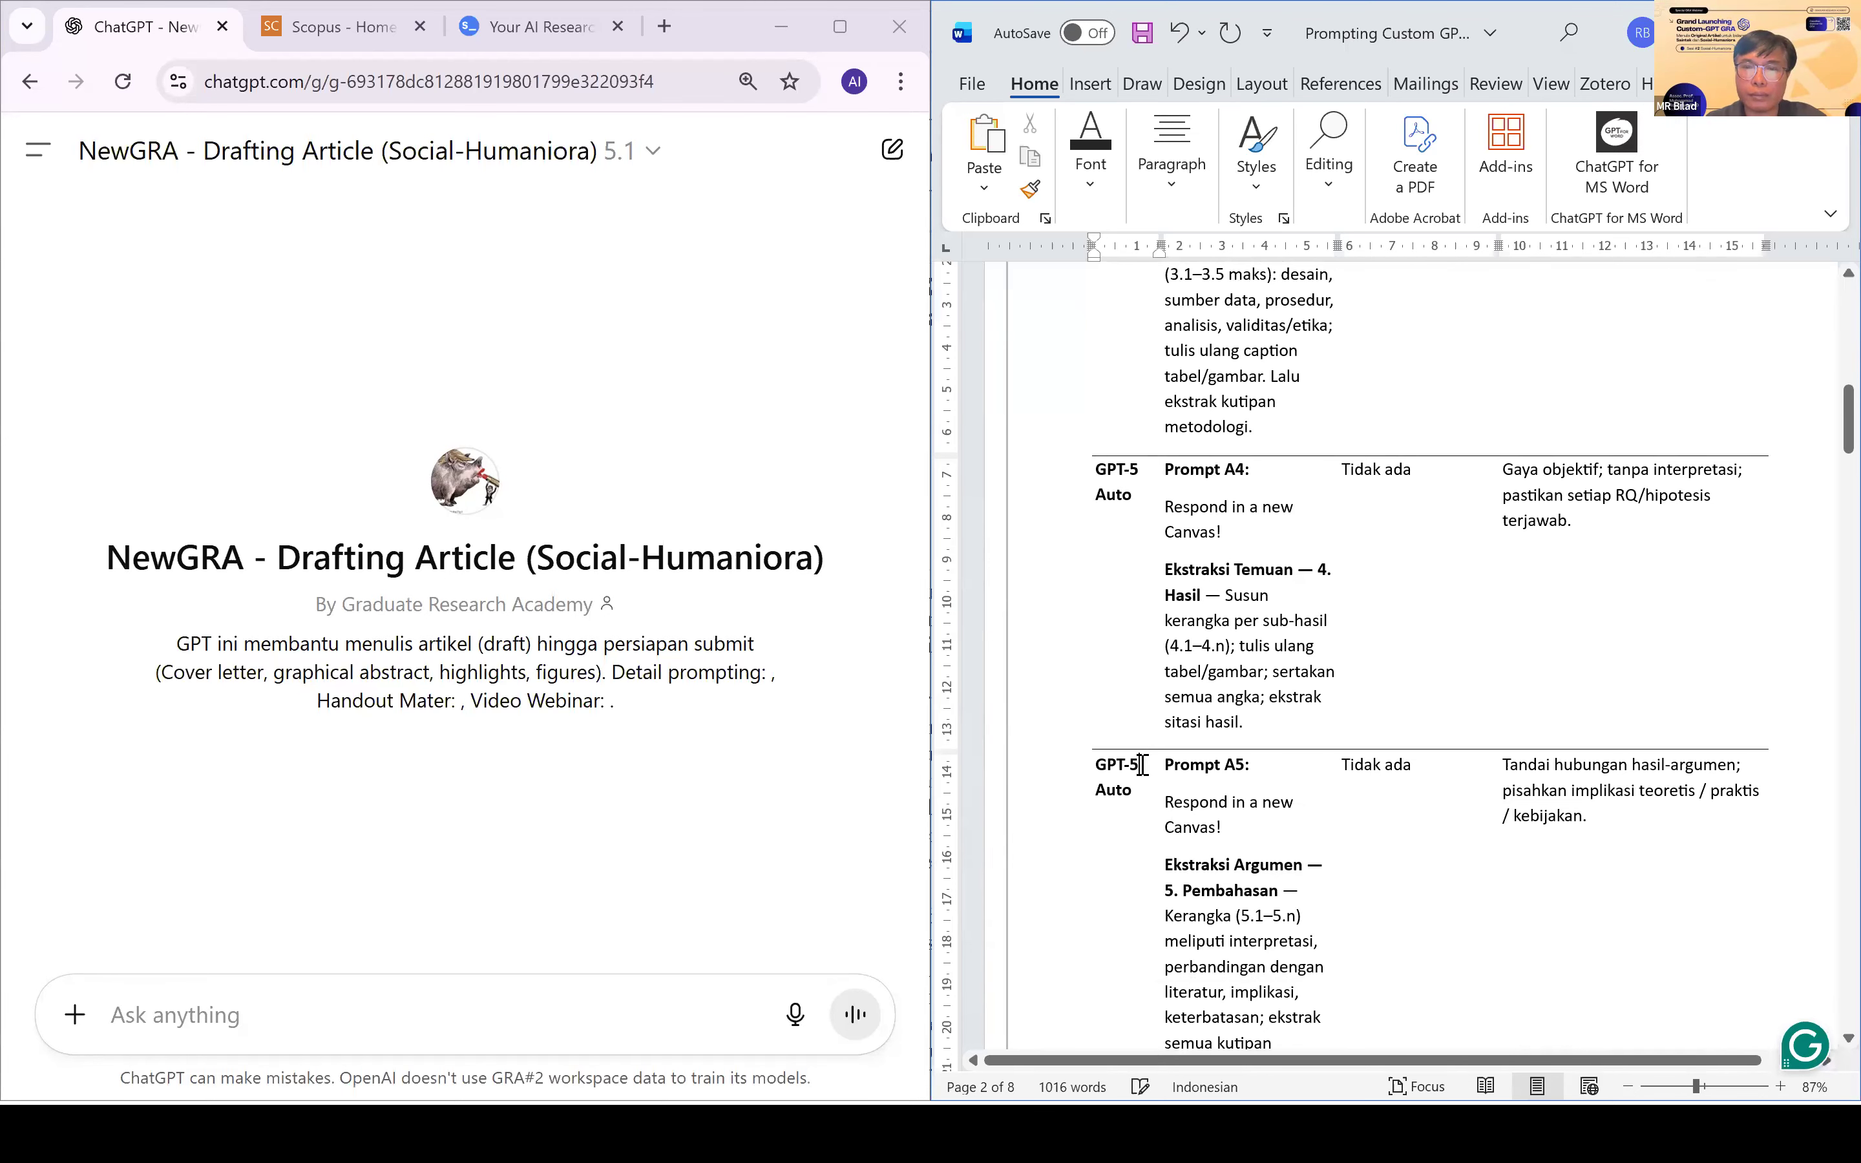
{"action": "scroll", "coordinate": [1143, 765], "scroll_direction": "down", "scroll_amount": 6}
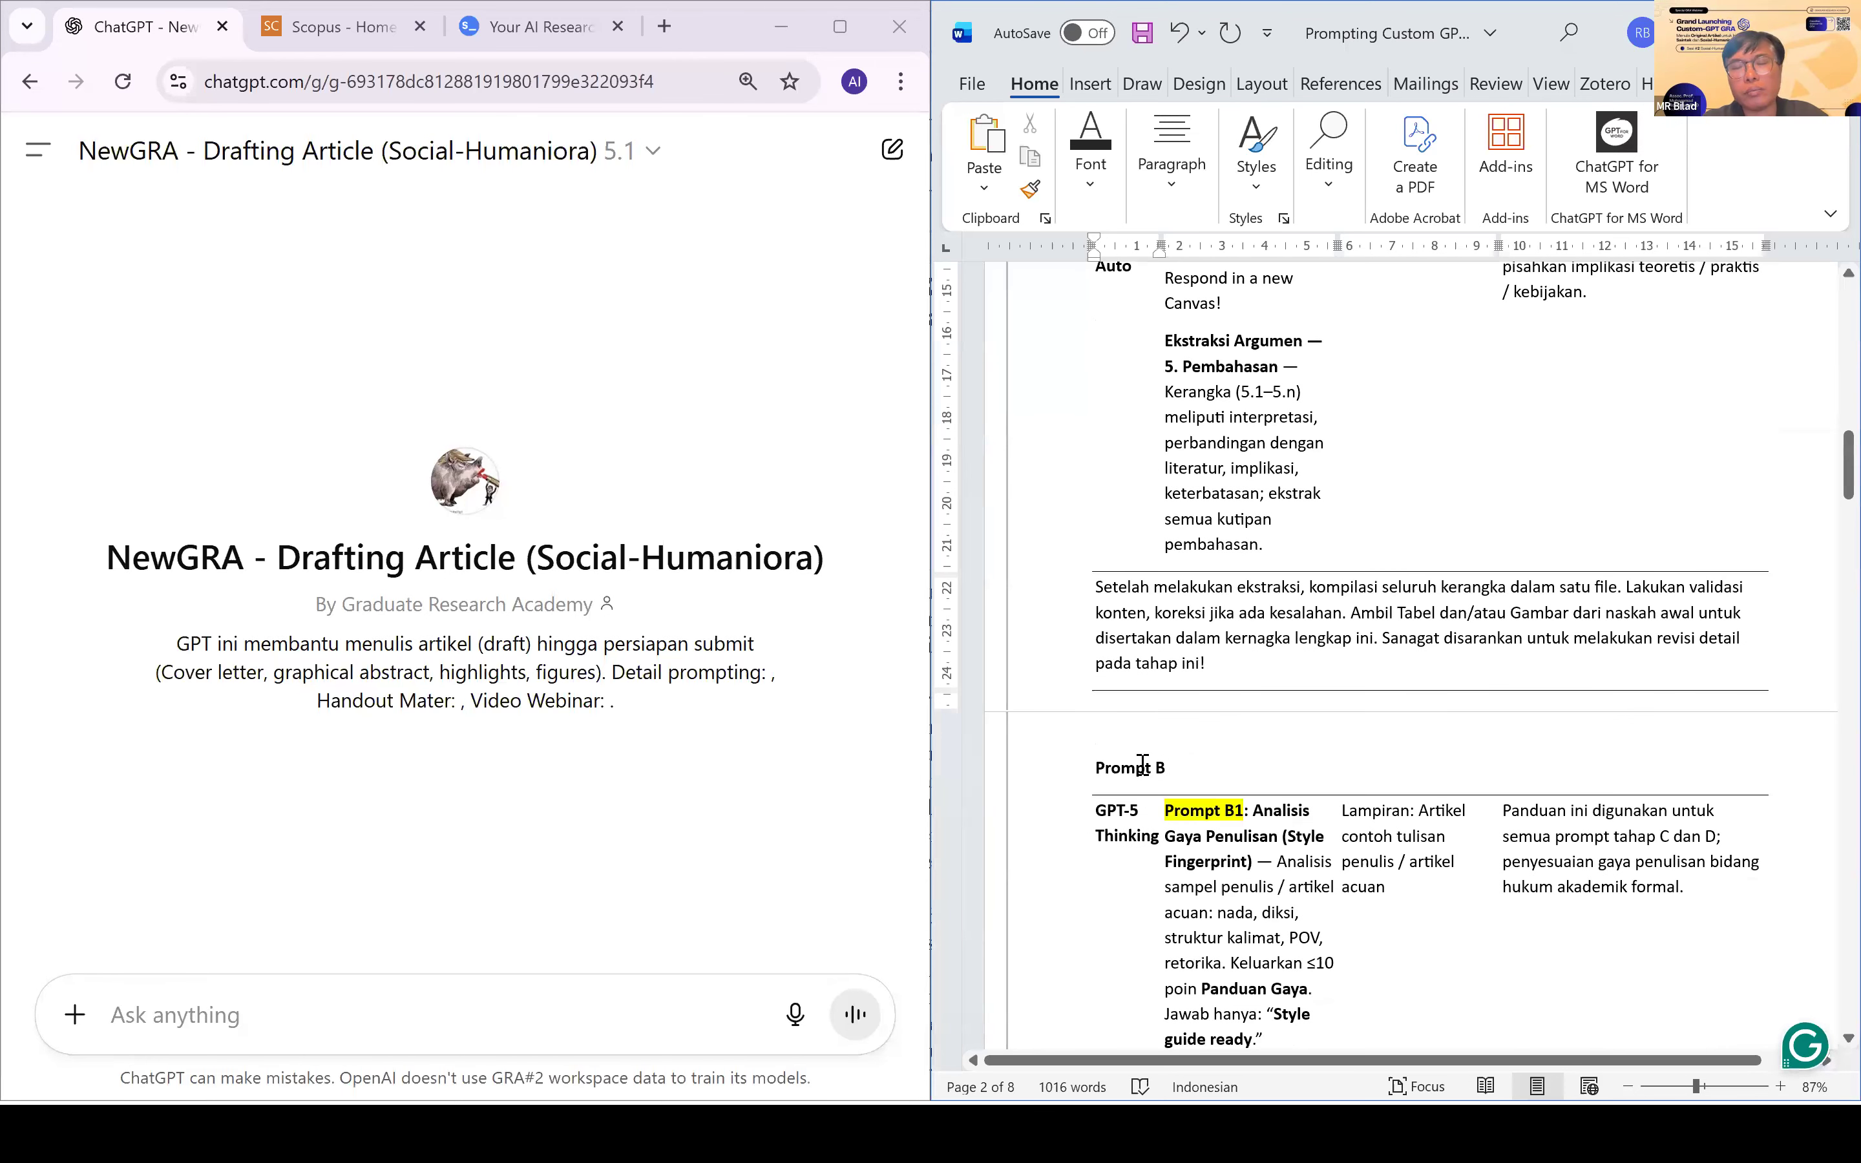
{"action": "scroll", "coordinate": [1142, 765], "scroll_direction": "up", "scroll_amount": 9}
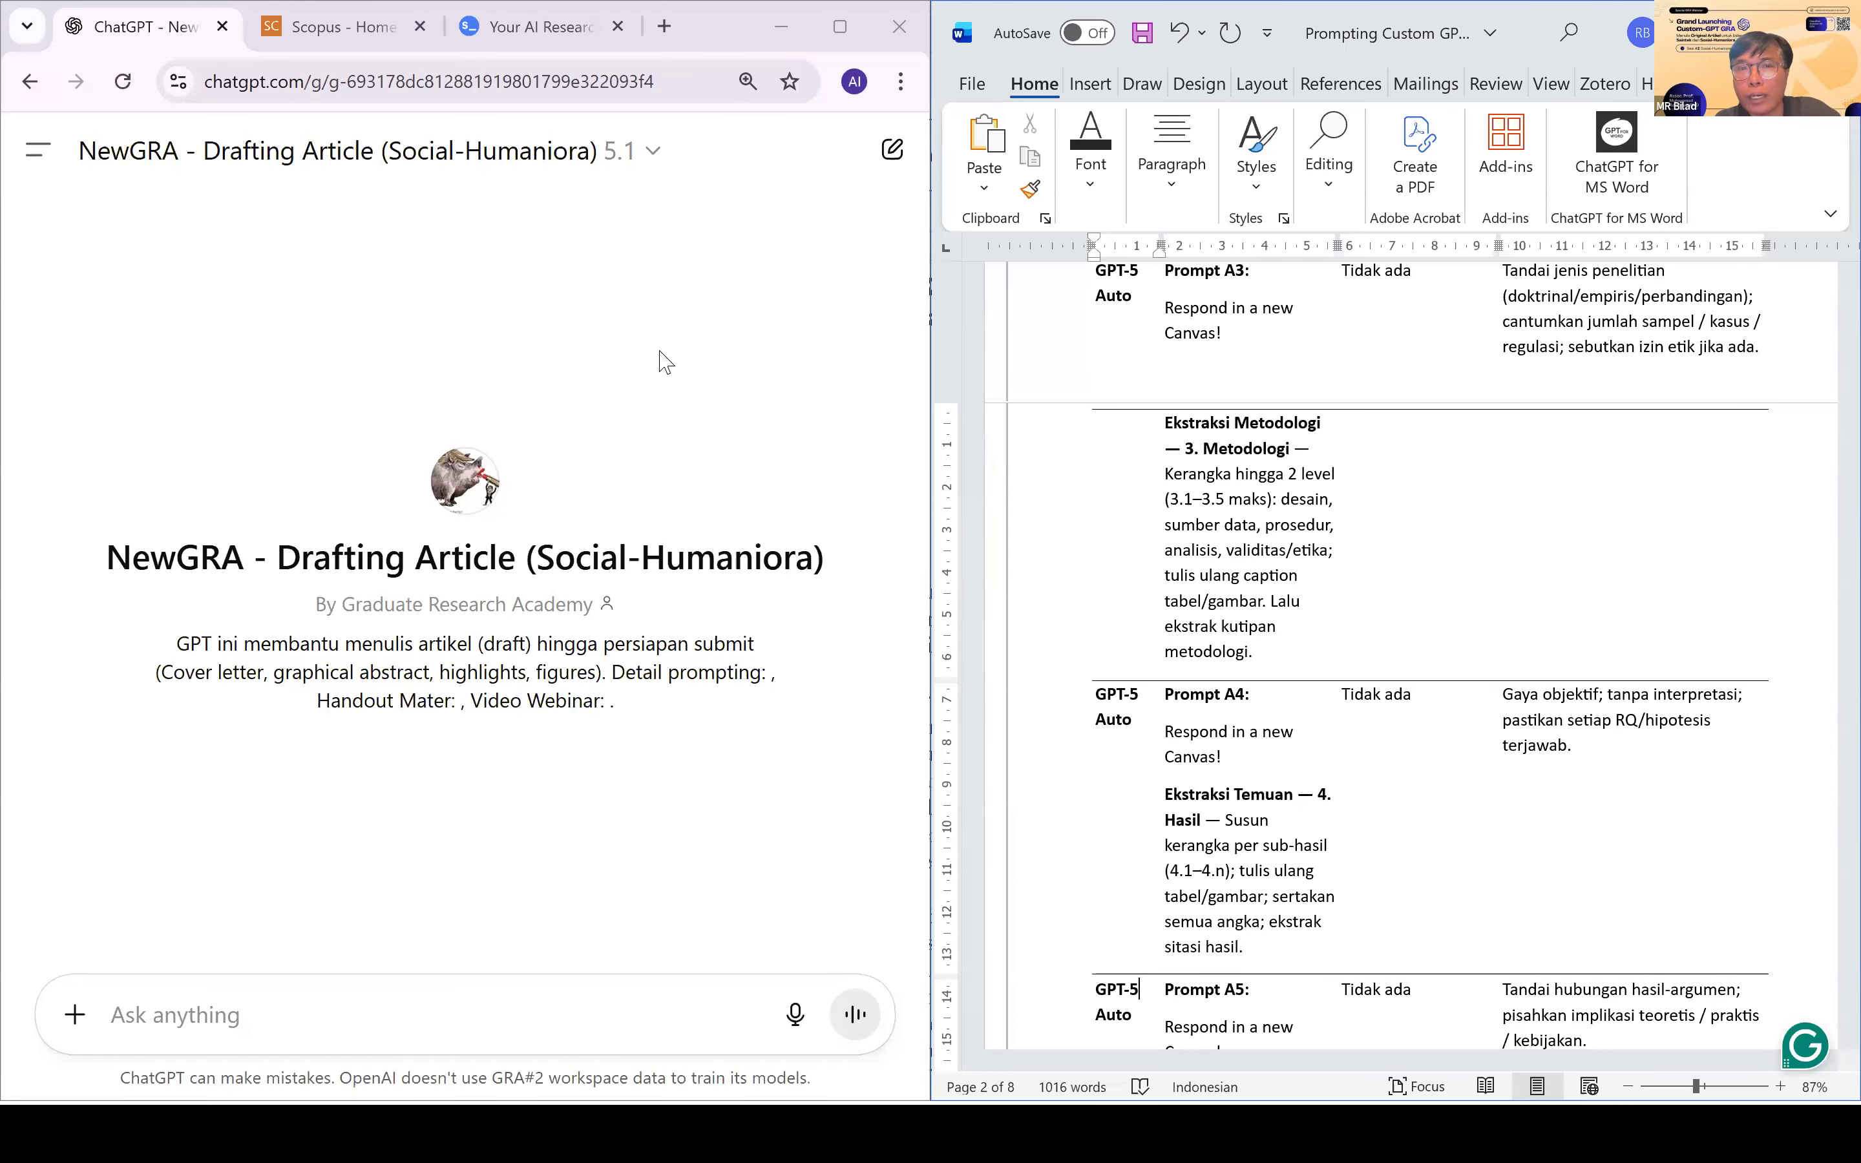
Step: Enlarge the ChatGPT window, examine the GPT's available and legacy models, and place the window beside the prompting document again
{"action": "left_click", "coordinate": [842, 31]}
{"action": "left_click", "coordinate": [671, 157]}
{"action": "mouse_move", "coordinate": [215, 210]}
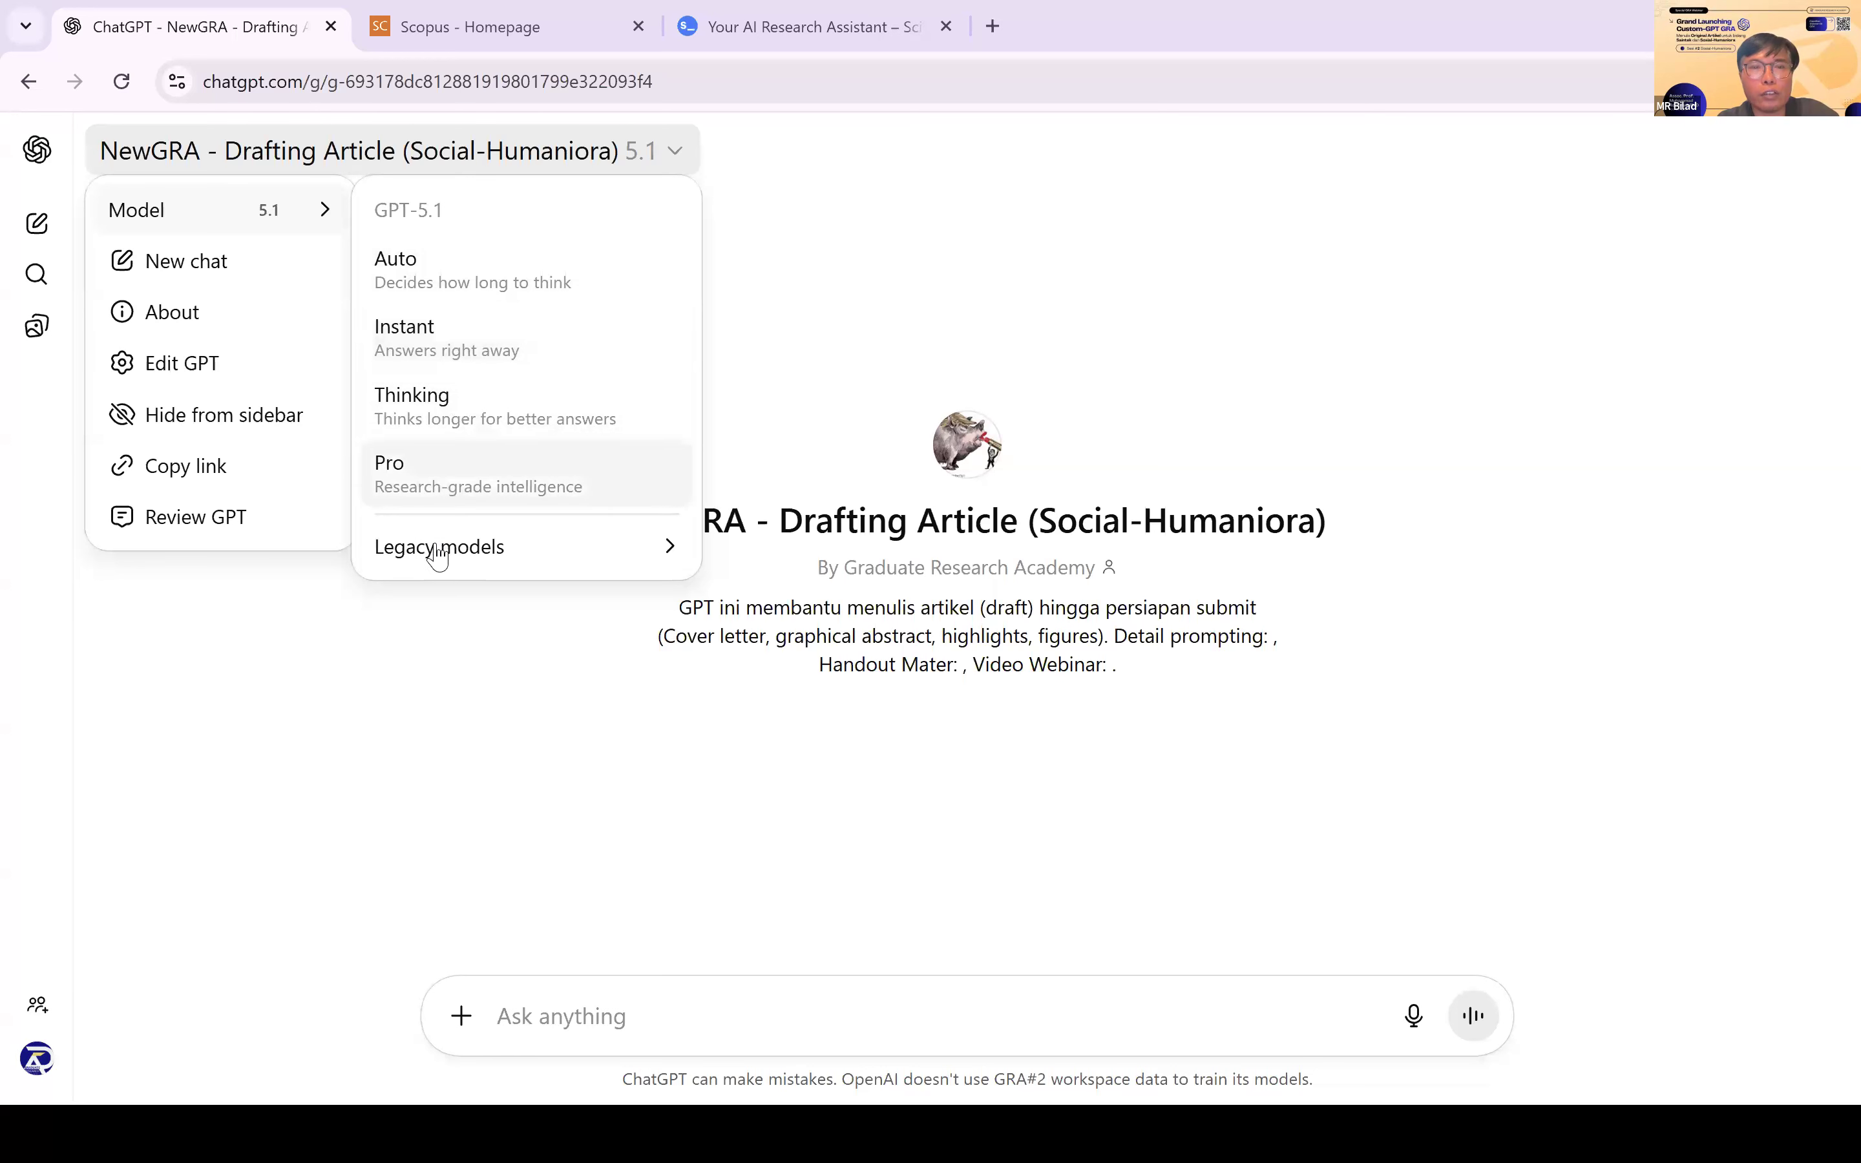
{"action": "mouse_move", "coordinate": [437, 548]}
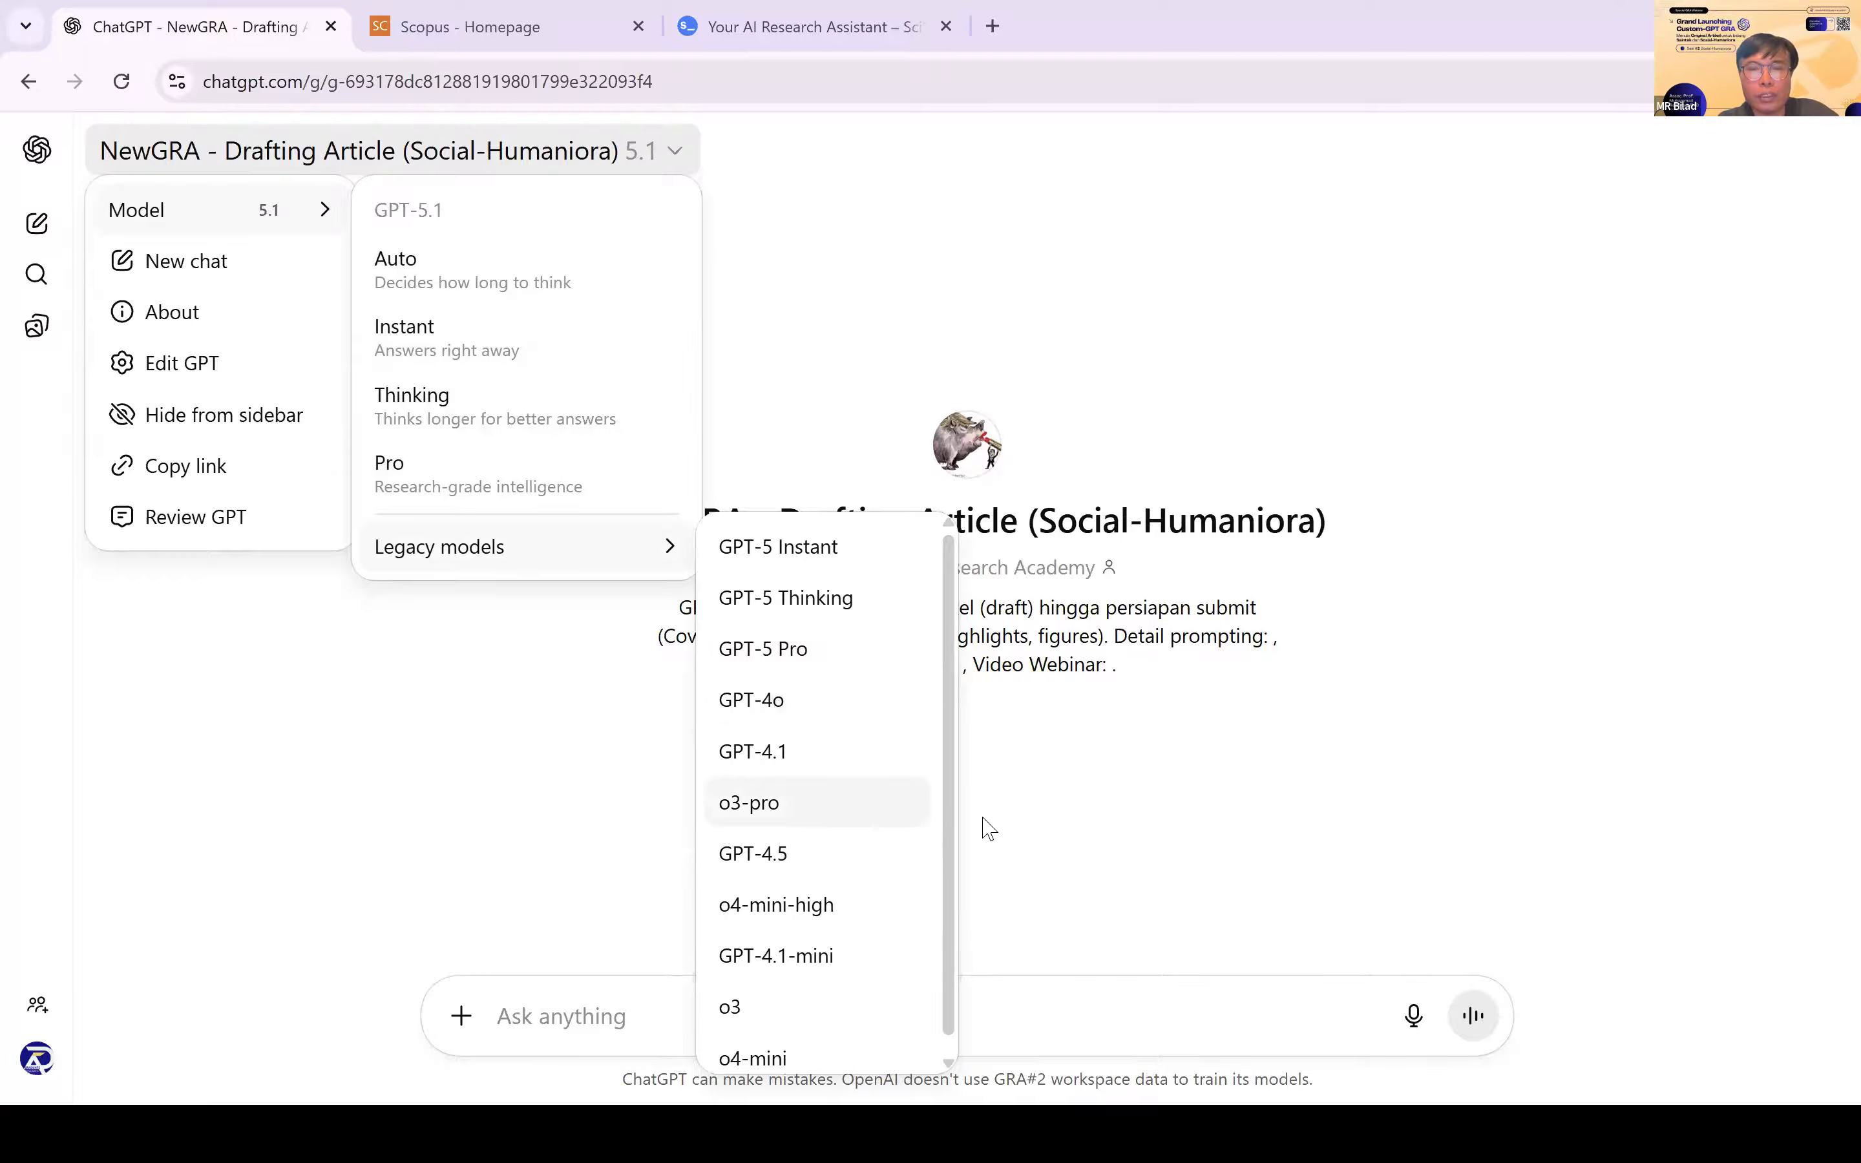
{"action": "left_click", "coordinate": [1168, 804]}
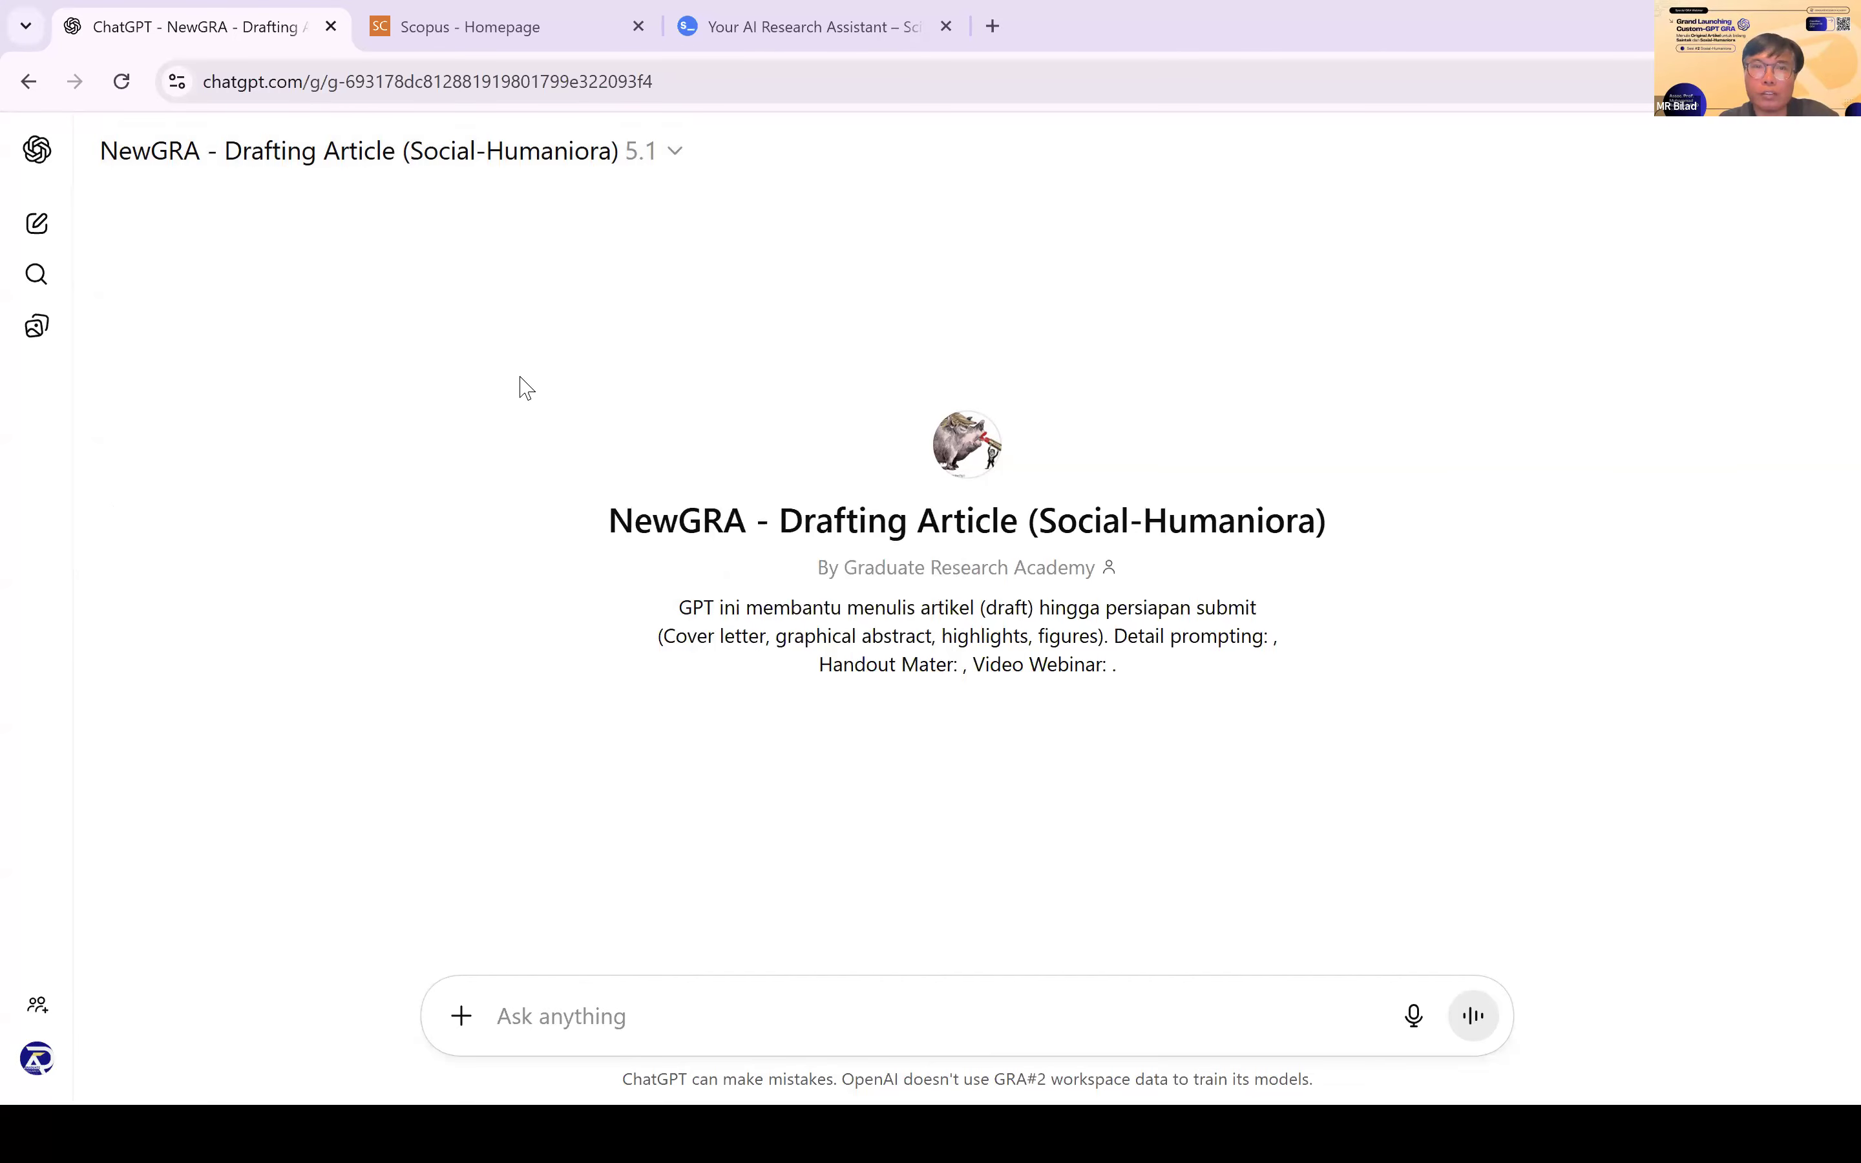
{"action": "key", "text": "super+Left"}
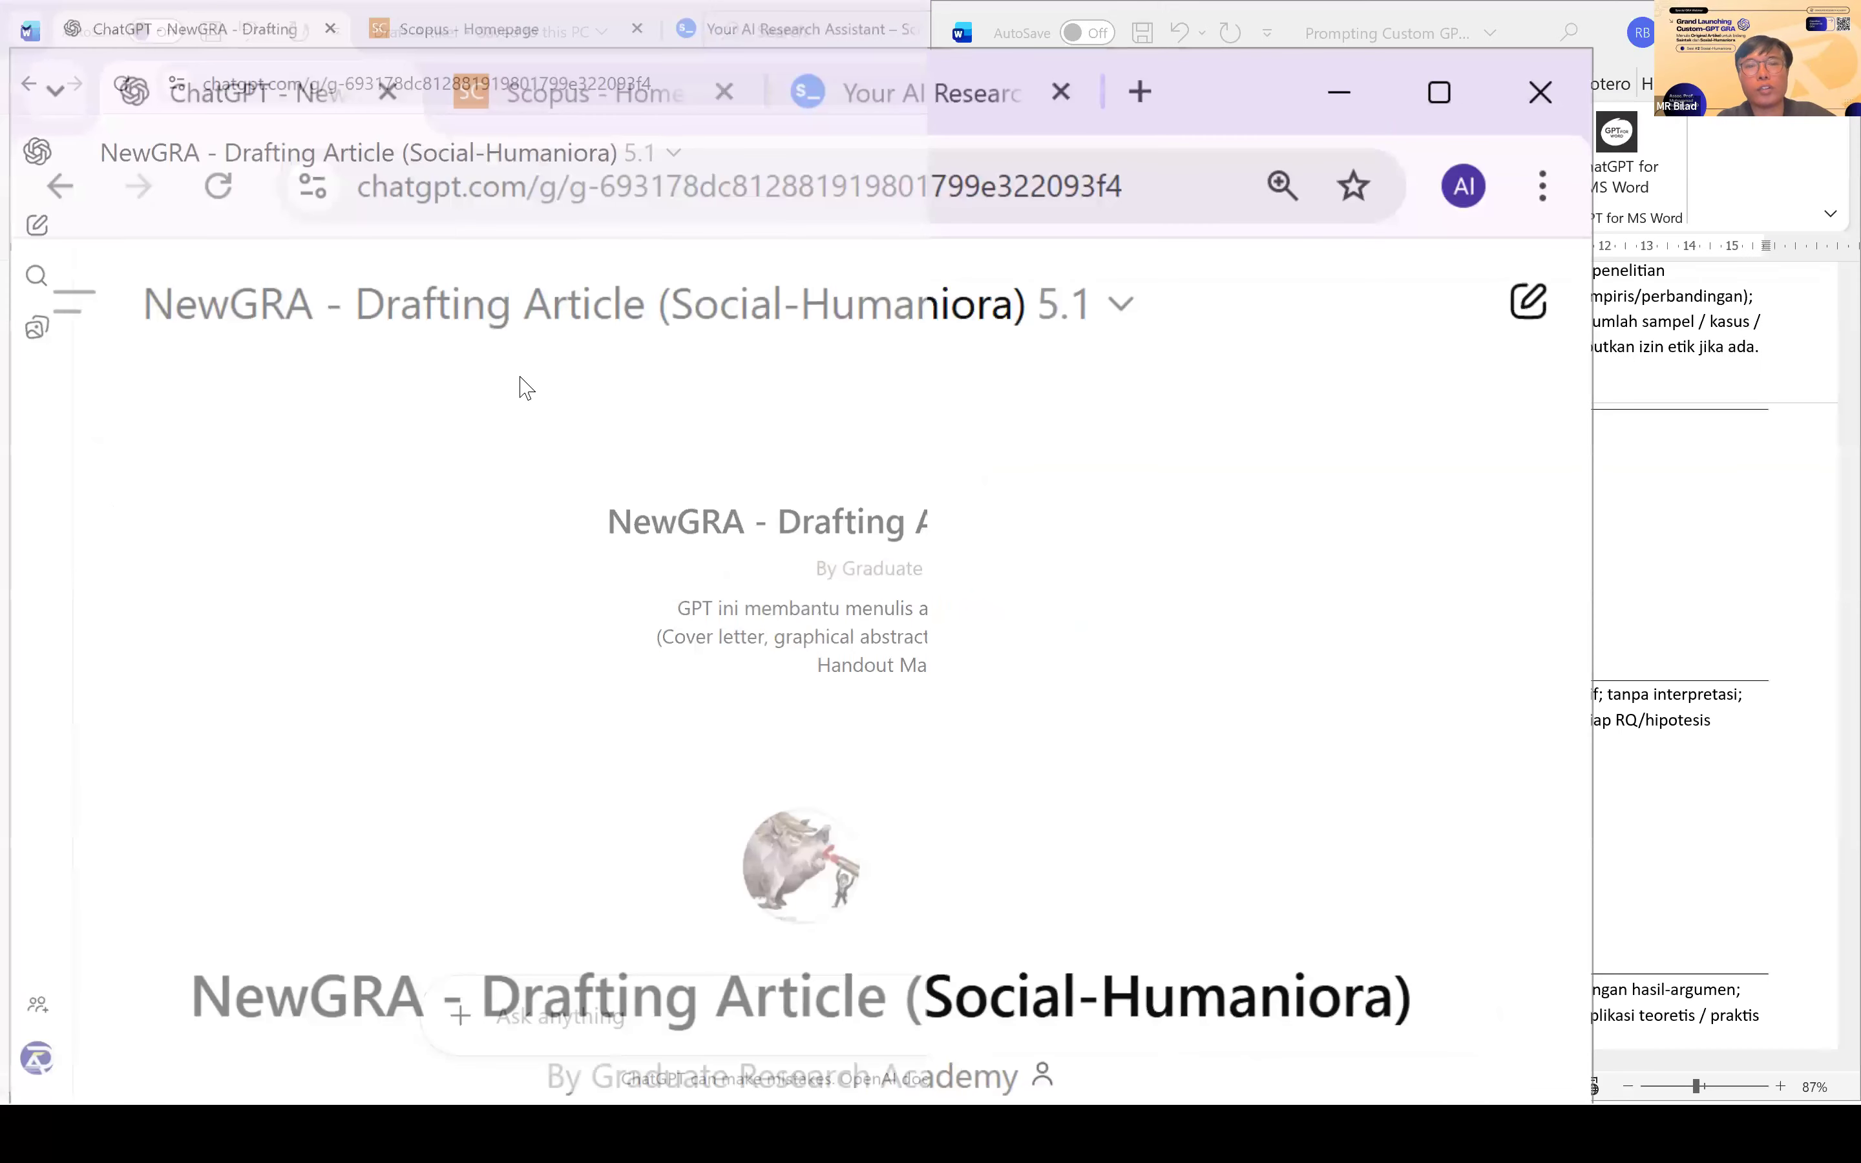
Step: Copy the full Prompt A1 text, including its heading, from the prompt table in the prompting document
{"action": "left_click", "coordinate": [1210, 514]}
{"action": "scroll", "coordinate": [1211, 514], "scroll_direction": "up", "scroll_amount": 12}
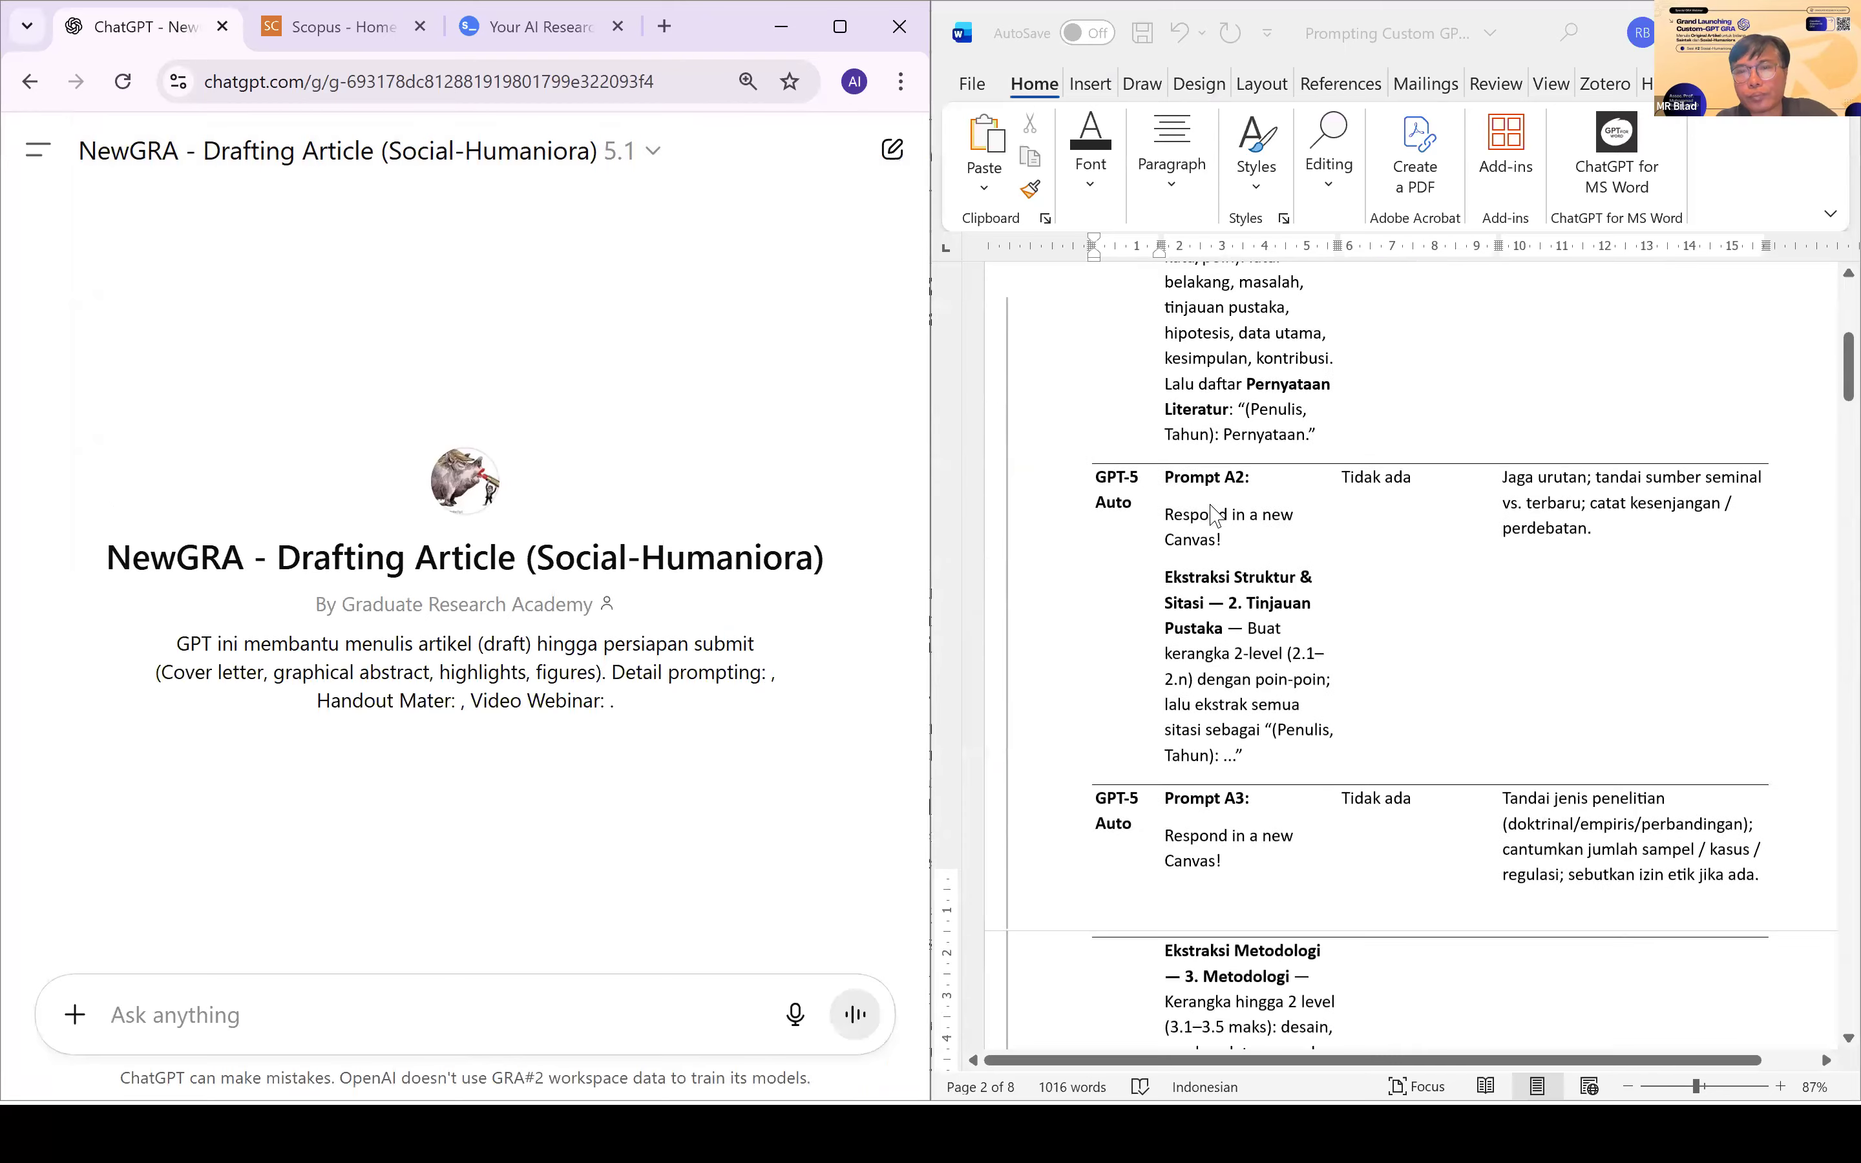
{"action": "left_click", "coordinate": [1186, 569]}
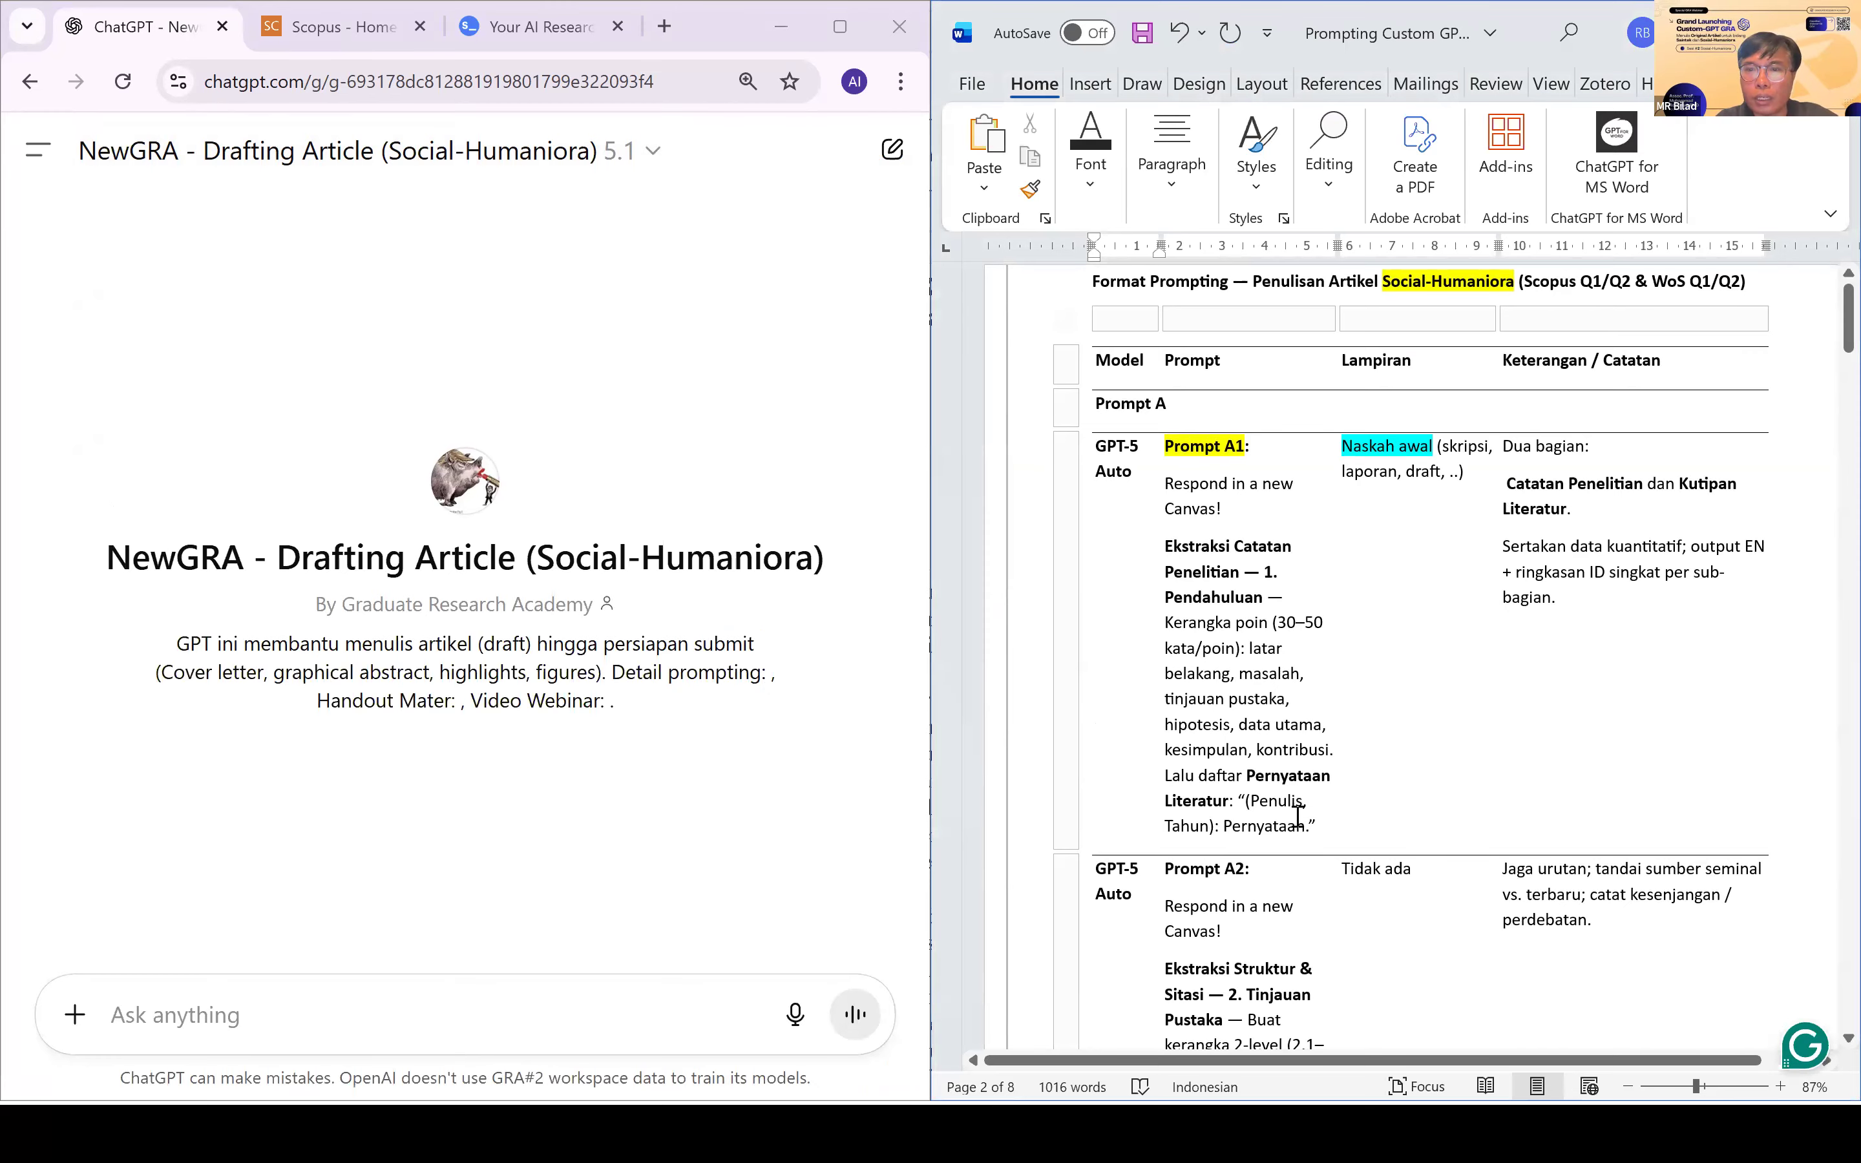
{"action": "left_click_drag", "start_coordinate": [1348, 837], "coordinate": [1164, 445]}
{"action": "key", "text": "ctrl+c"}
Step: Switch the NewGRA custom GPT to the legacy model GPT-5 Thinking
{"action": "left_click", "coordinate": [640, 177]}
{"action": "mouse_move", "coordinate": [304, 217]}
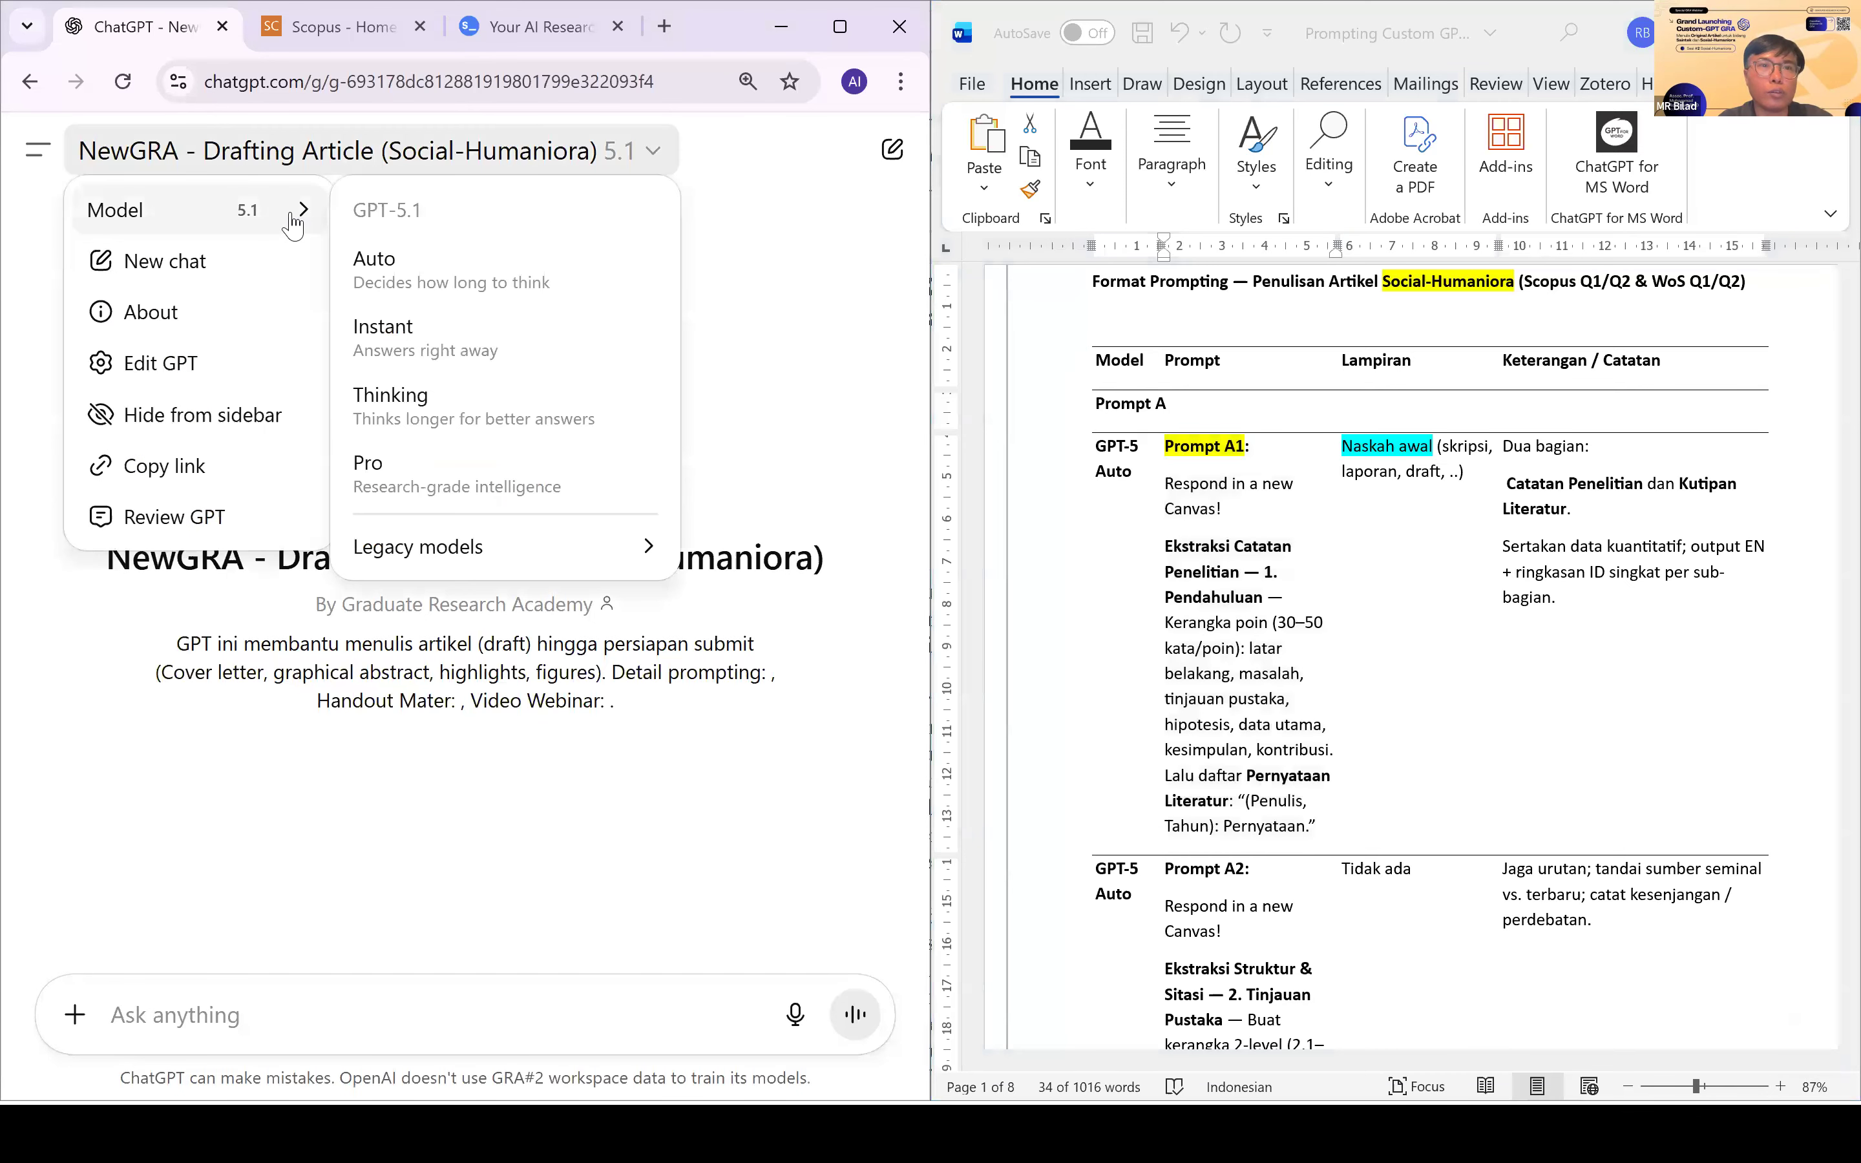
{"action": "mouse_move", "coordinate": [487, 551]}
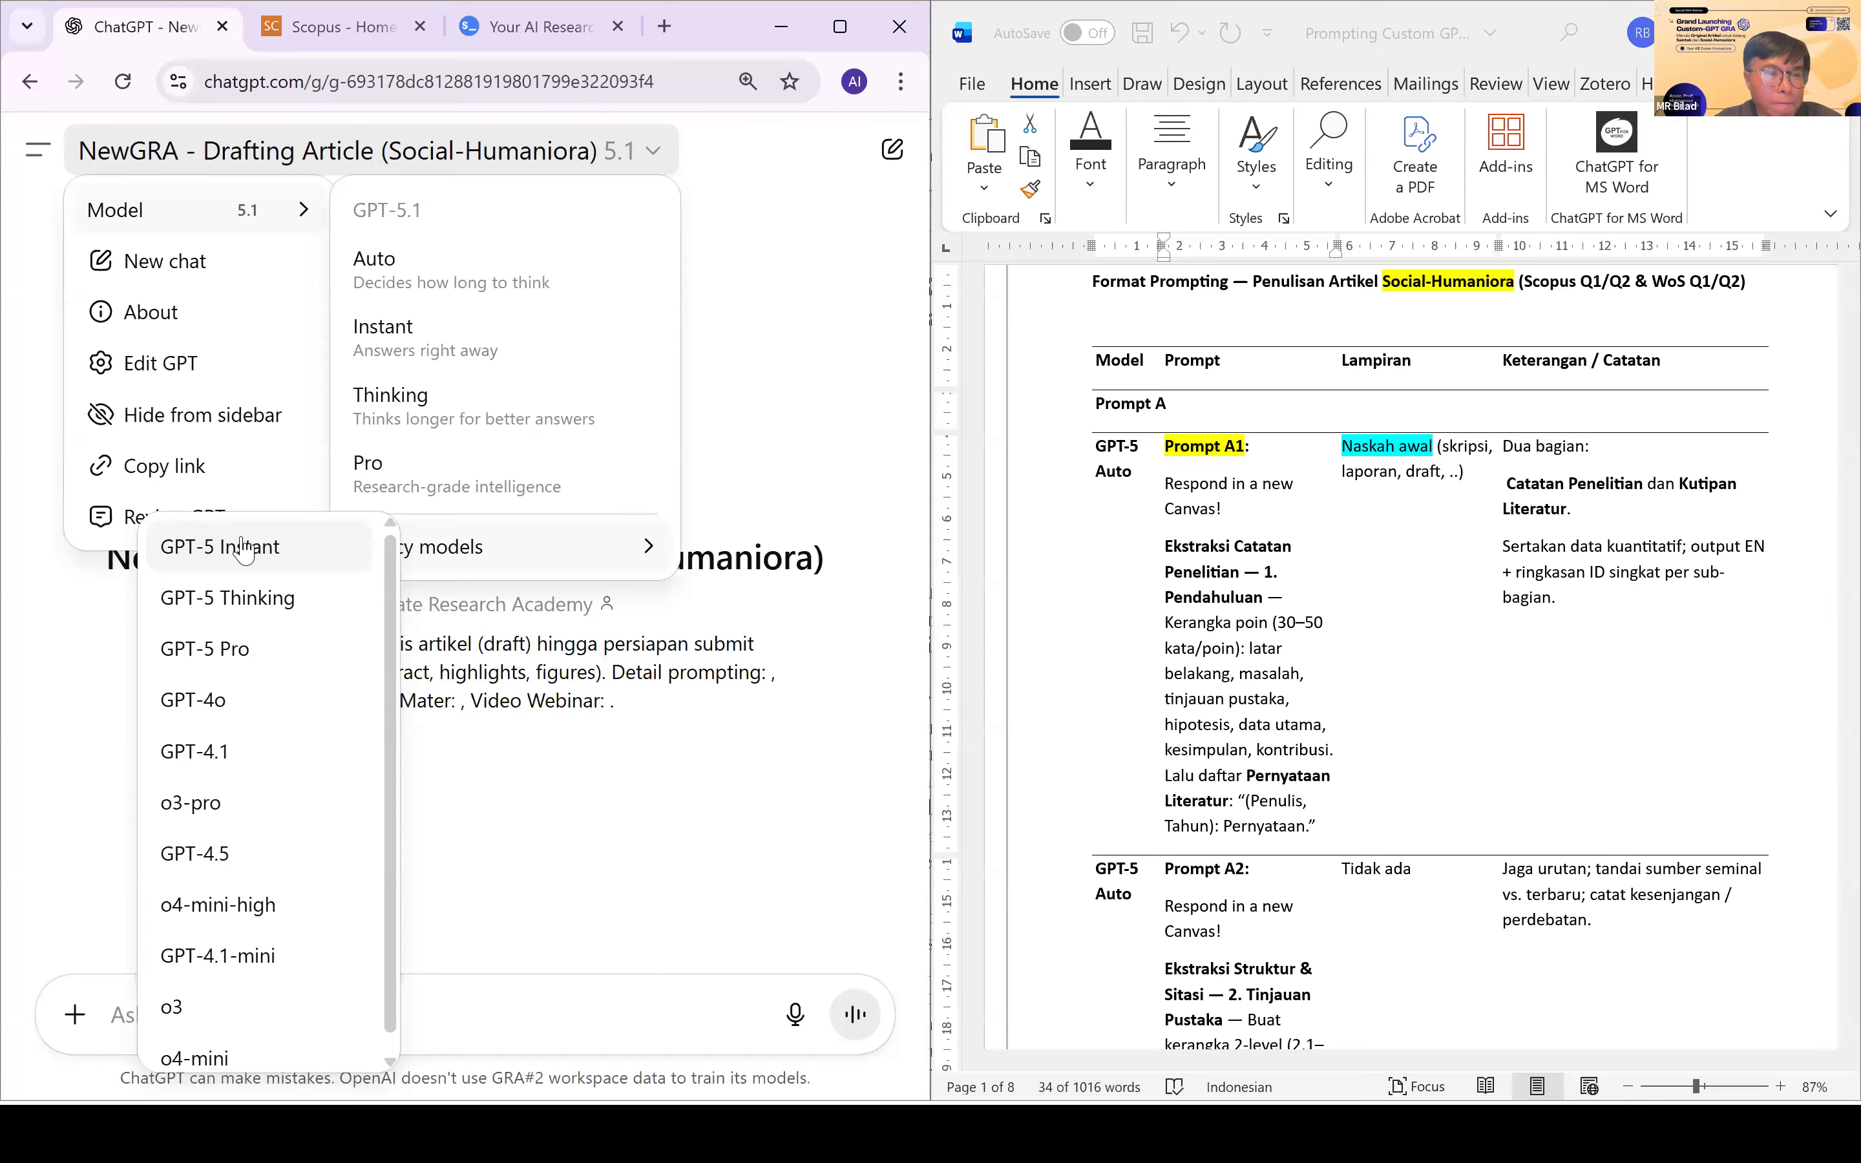
{"action": "left_click", "coordinate": [253, 599]}
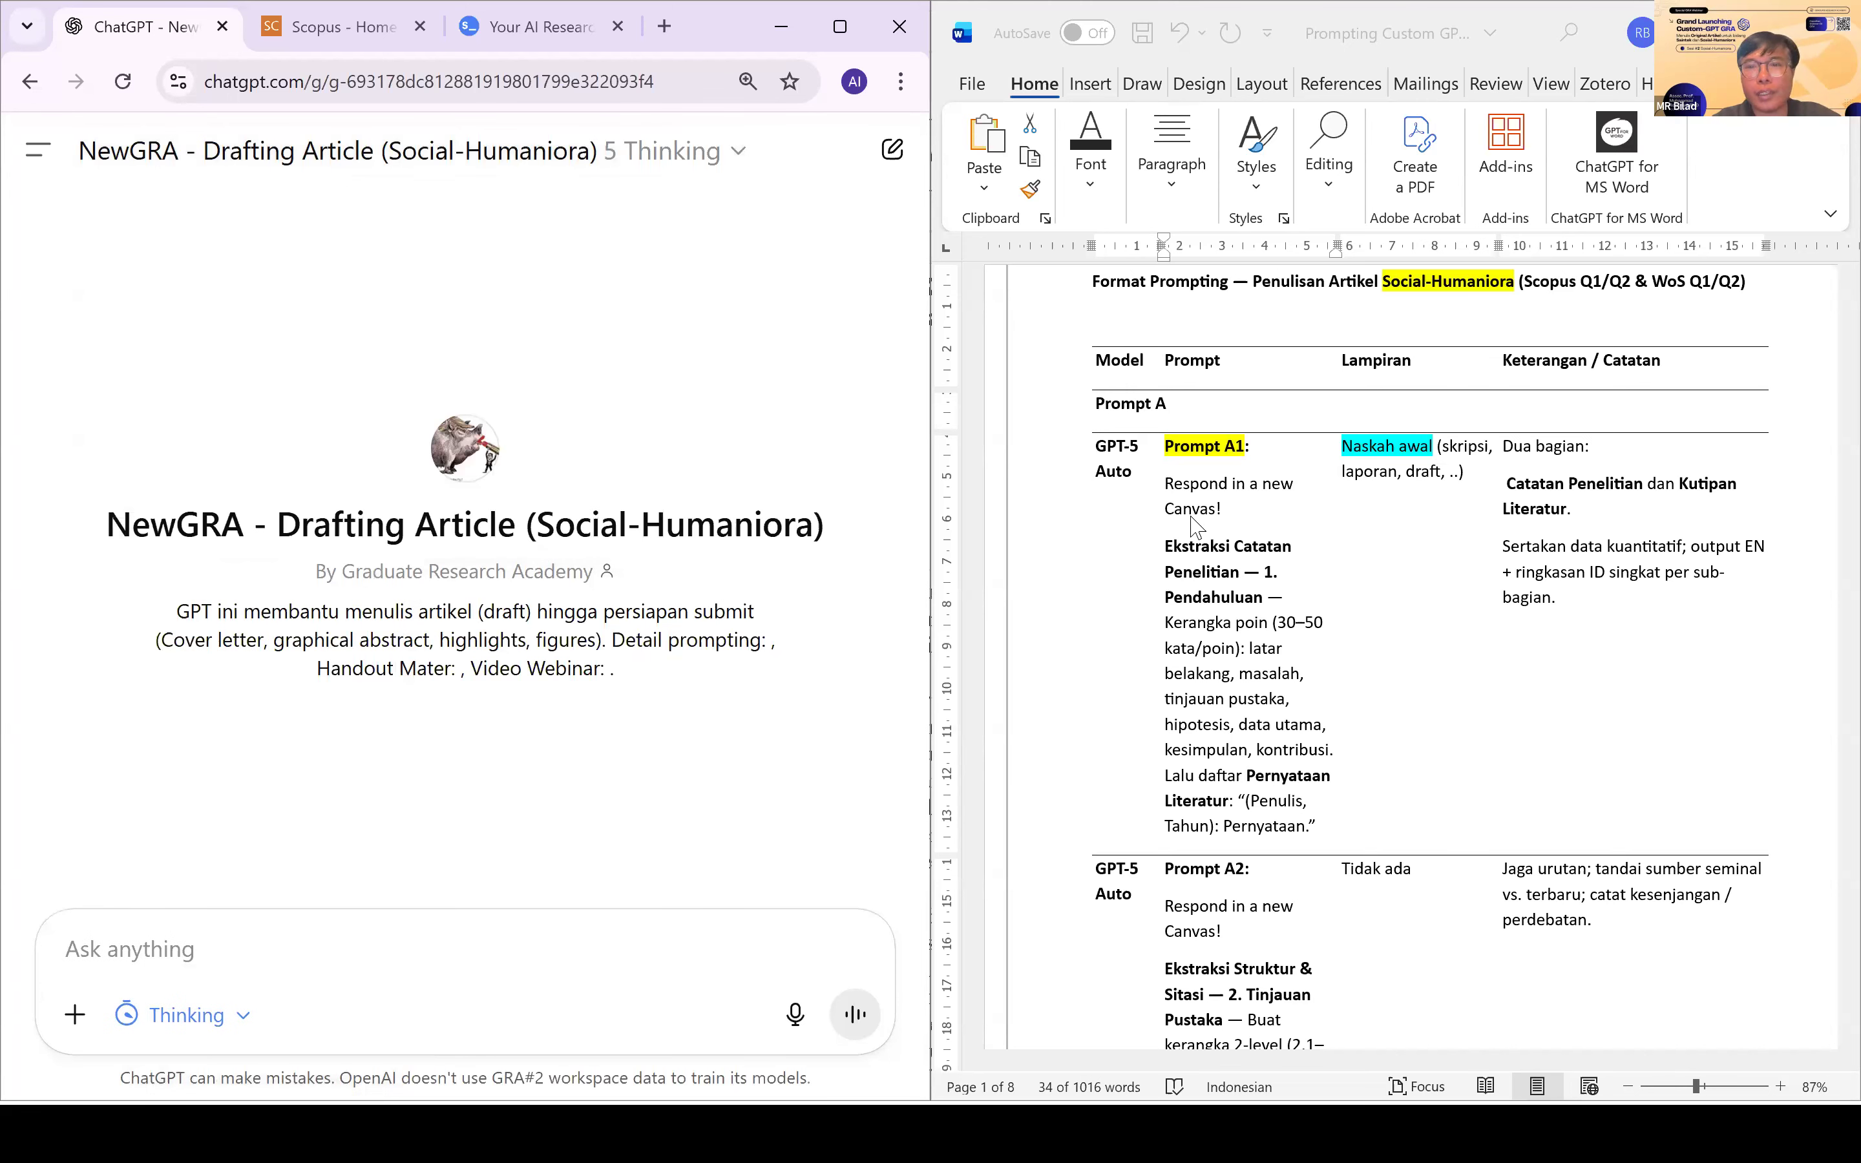
Step: Change the model for Prompt A1 in the prompt table to GPT-5 Thinking
{"action": "left_click", "coordinate": [1129, 473]}
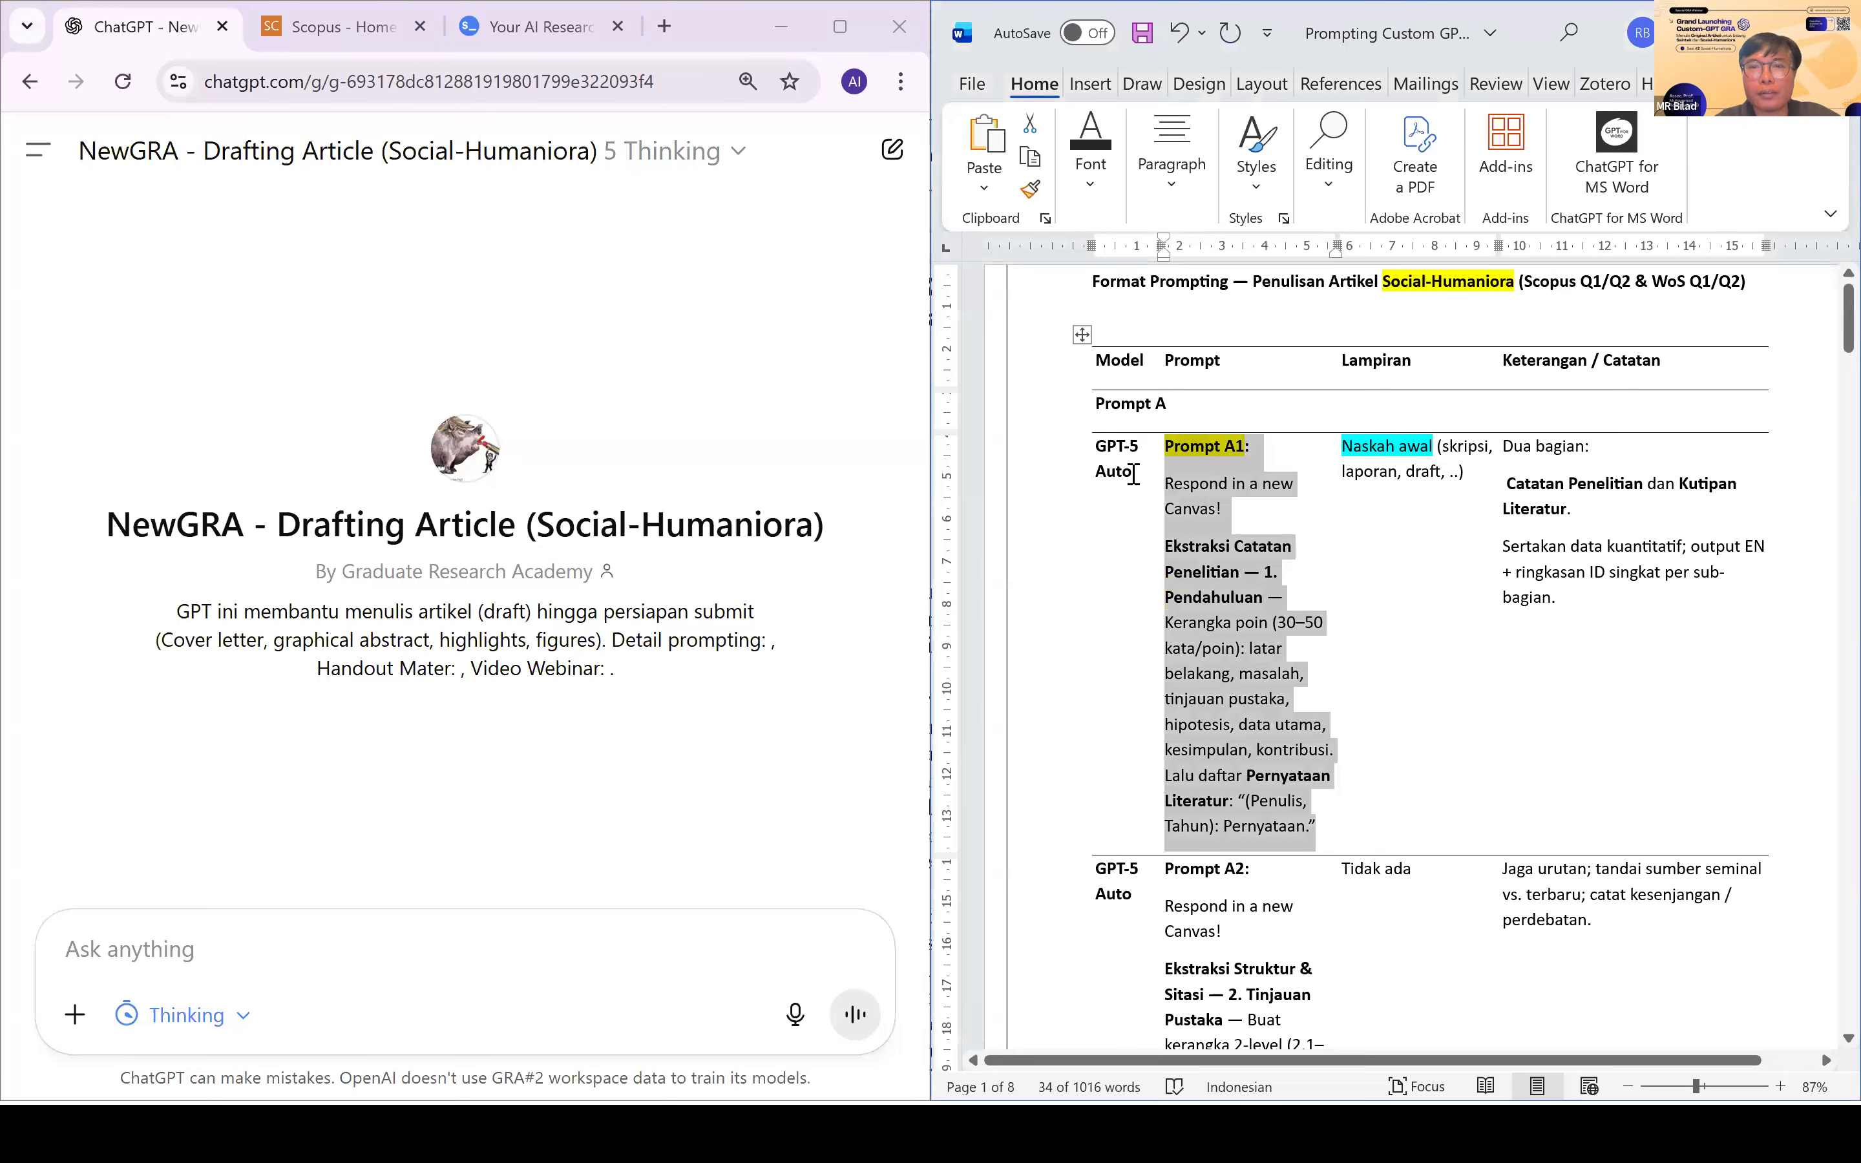
{"action": "key", "text": "BackSpace"}
{"action": "key", "text": "BackSpace"}
{"action": "key", "text": "BackSpace"}
{"action": "key", "text": "BackSpace"}
{"action": "key", "text": "BackSpace"}
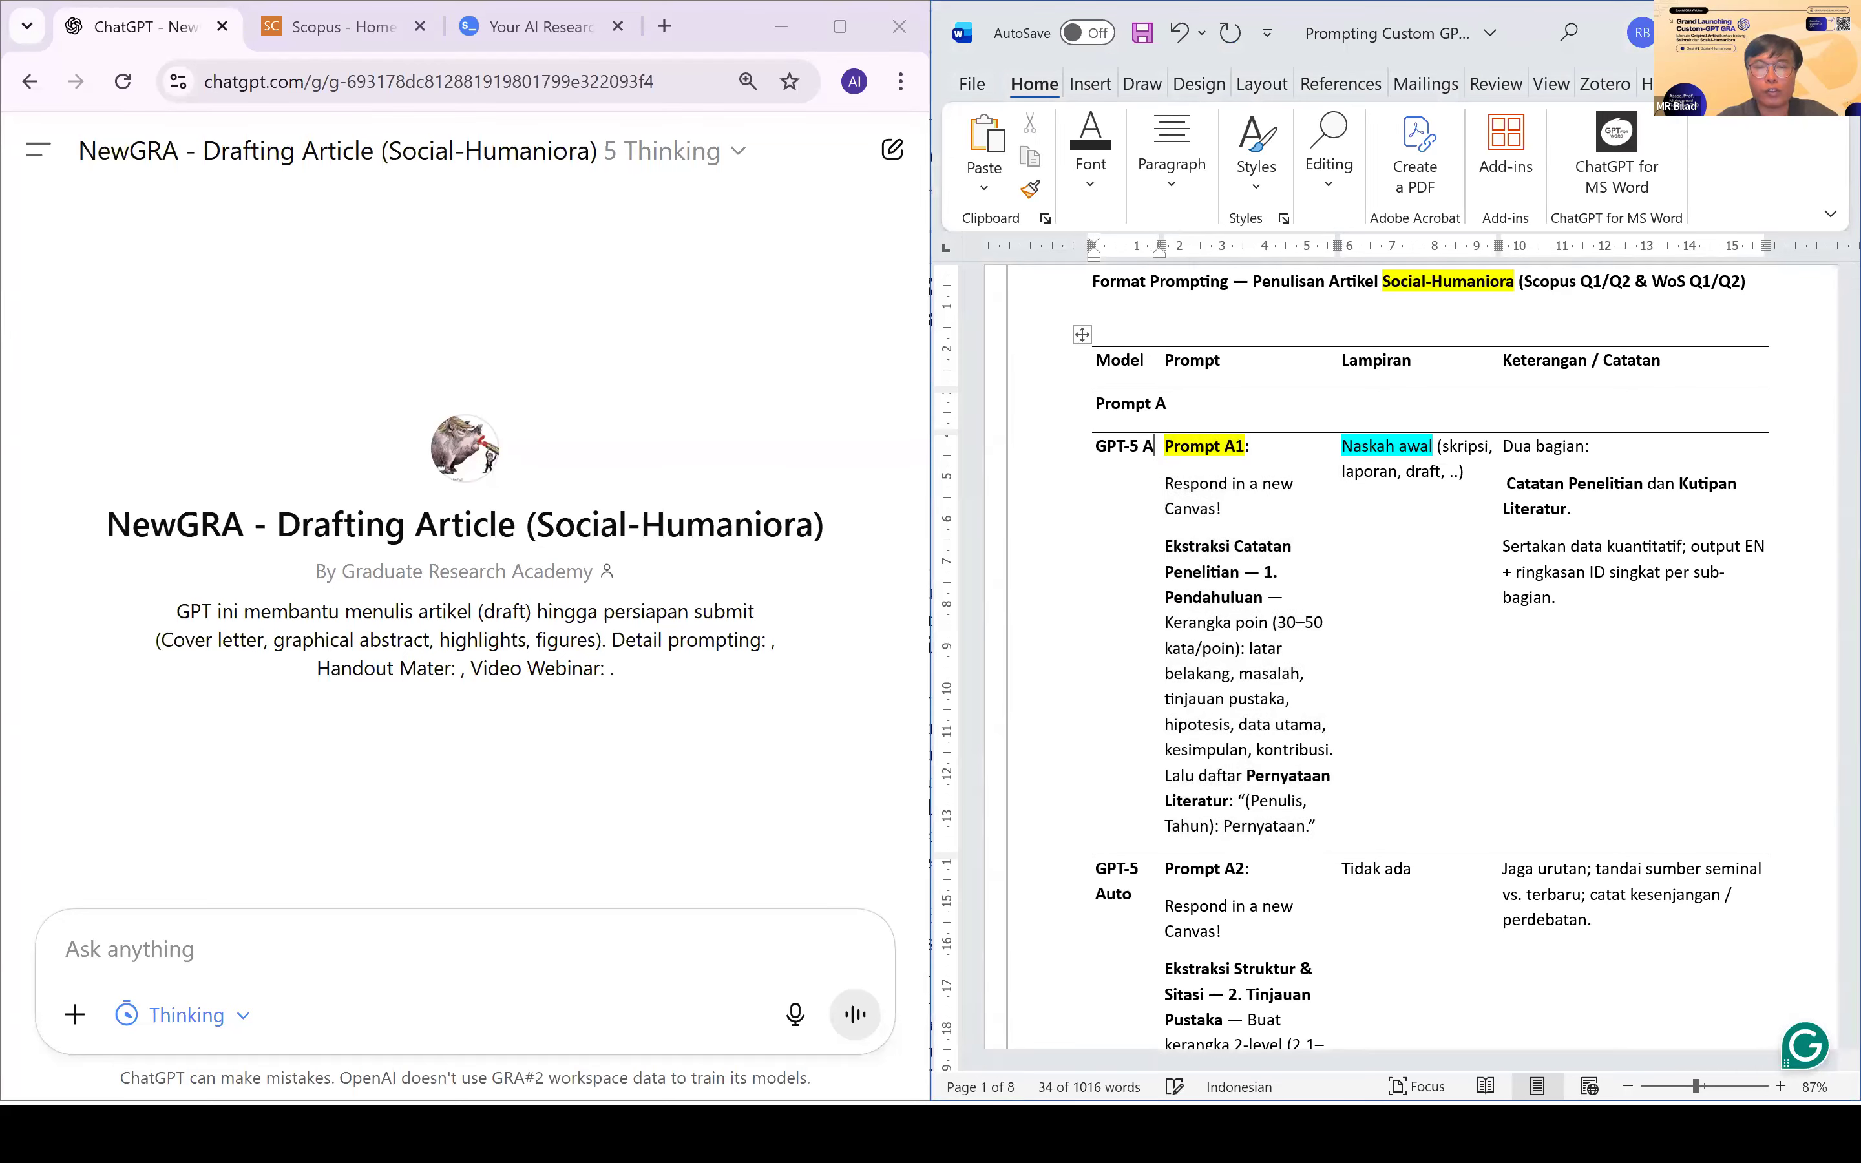
{"action": "type", "text": "Thinking"}
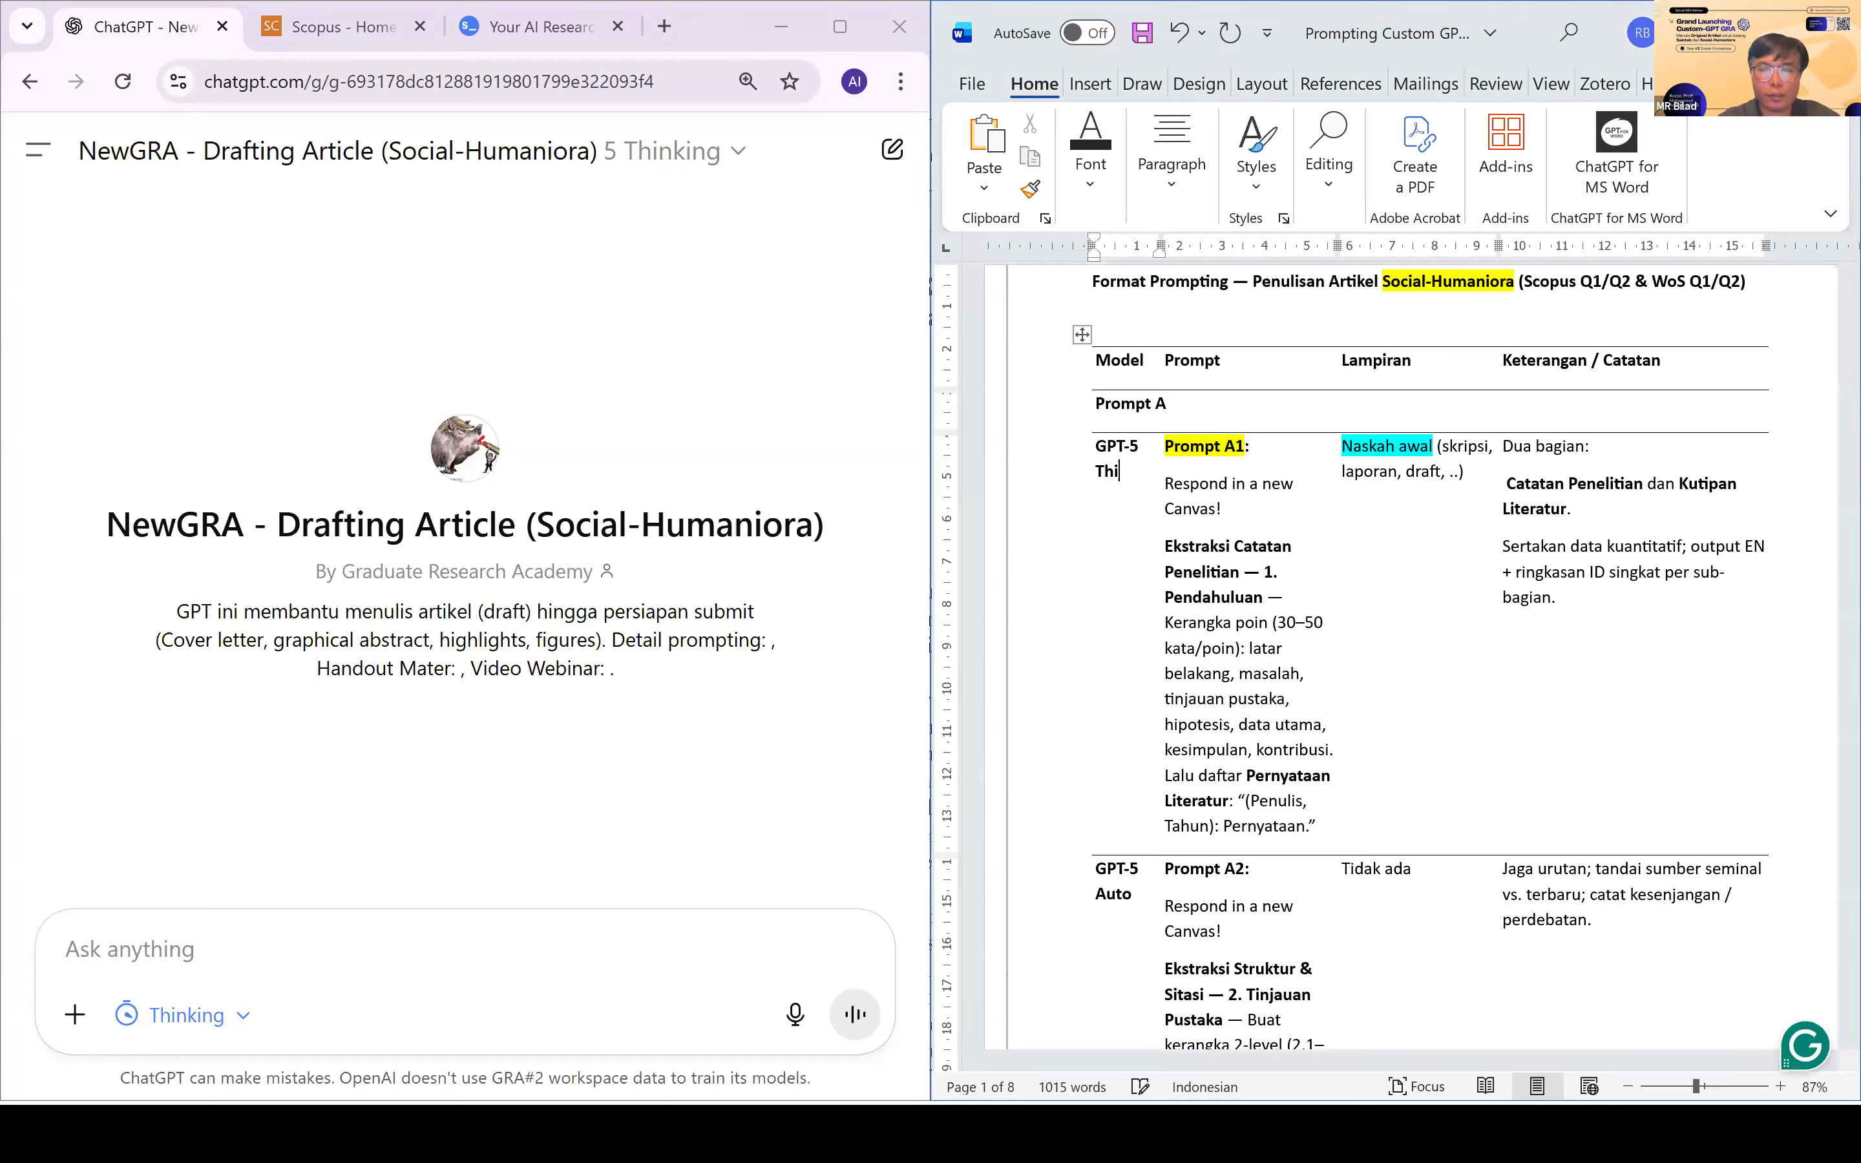
Step: Paste the Prompt A1 text into the ChatGPT message and attach the Draft-Artikel Word file from the Bahan Demo Sos-Hum folder
{"action": "left_click", "coordinate": [341, 953]}
{"action": "key", "text": "ctrl+v"}
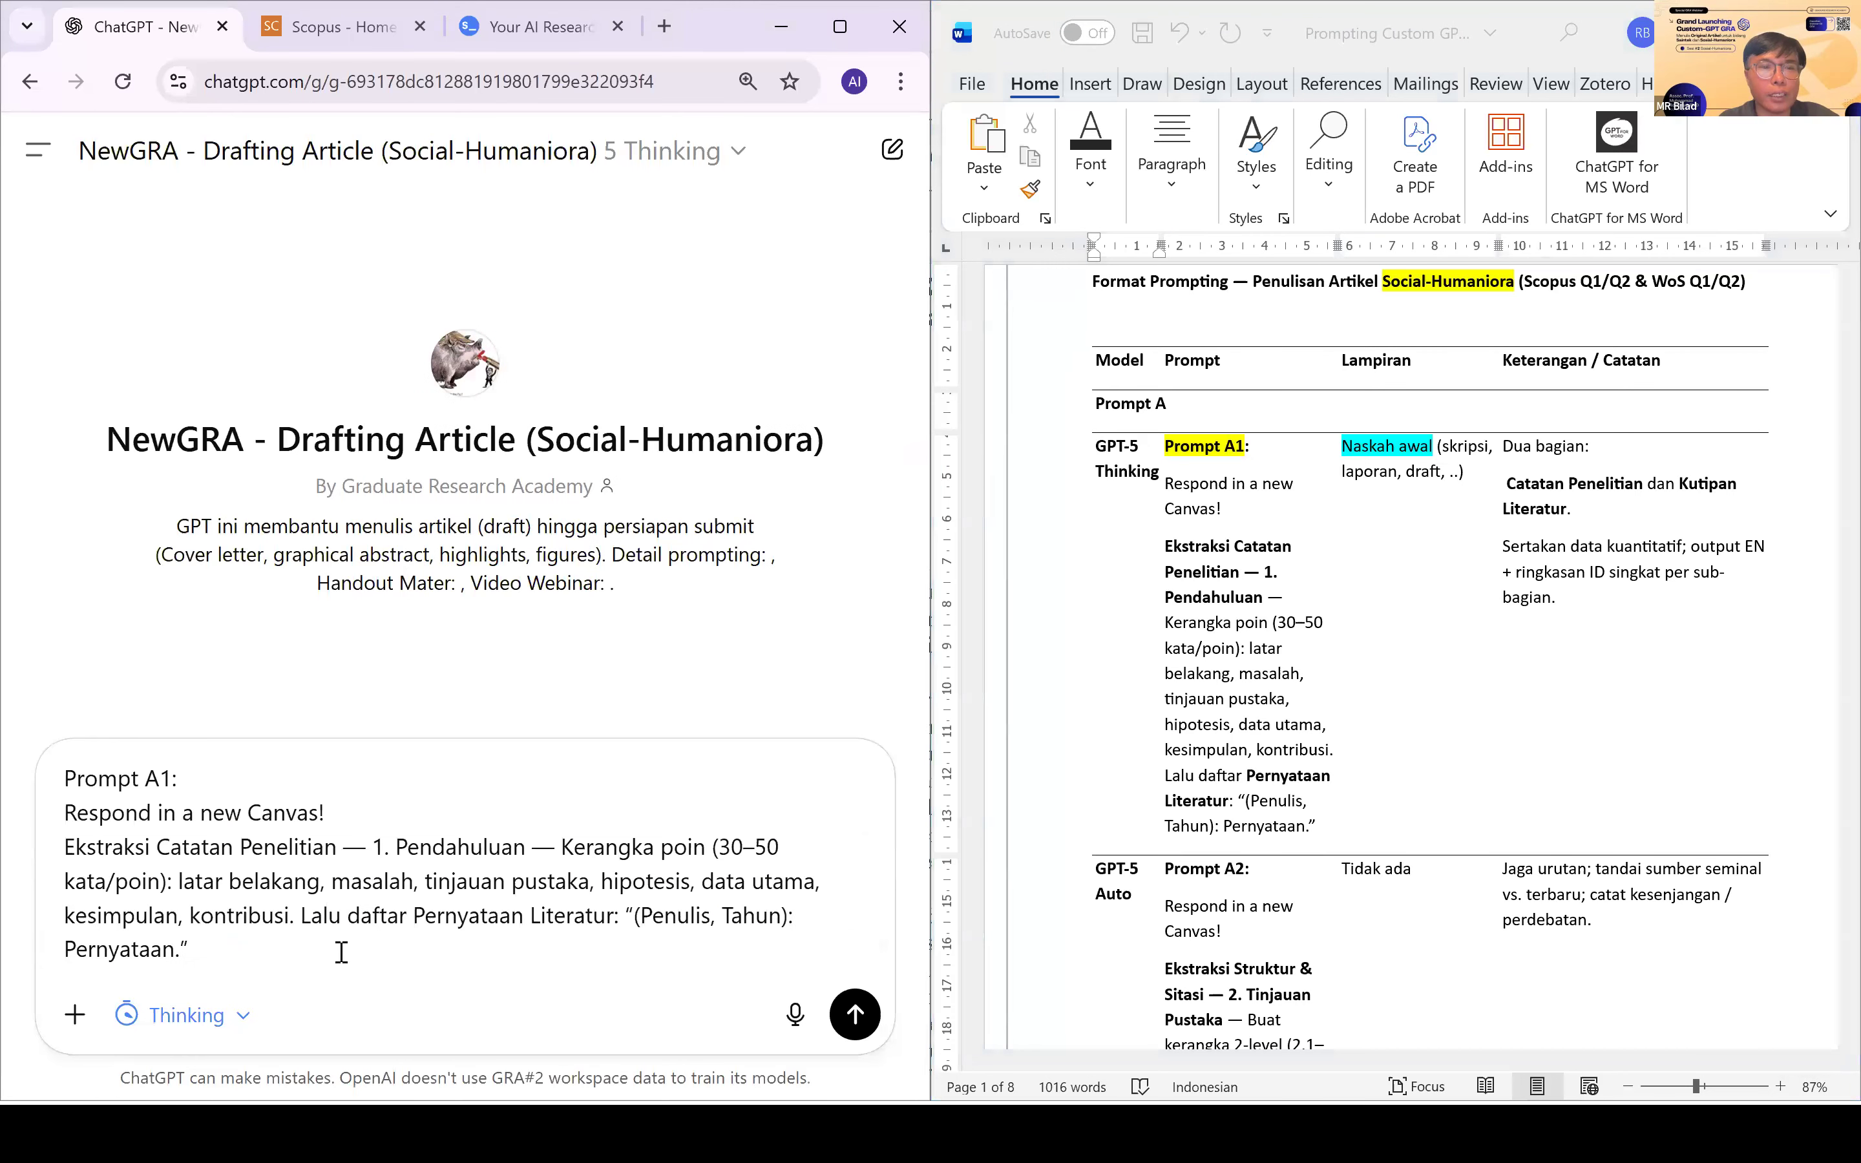
{"action": "left_click", "coordinate": [74, 1016]}
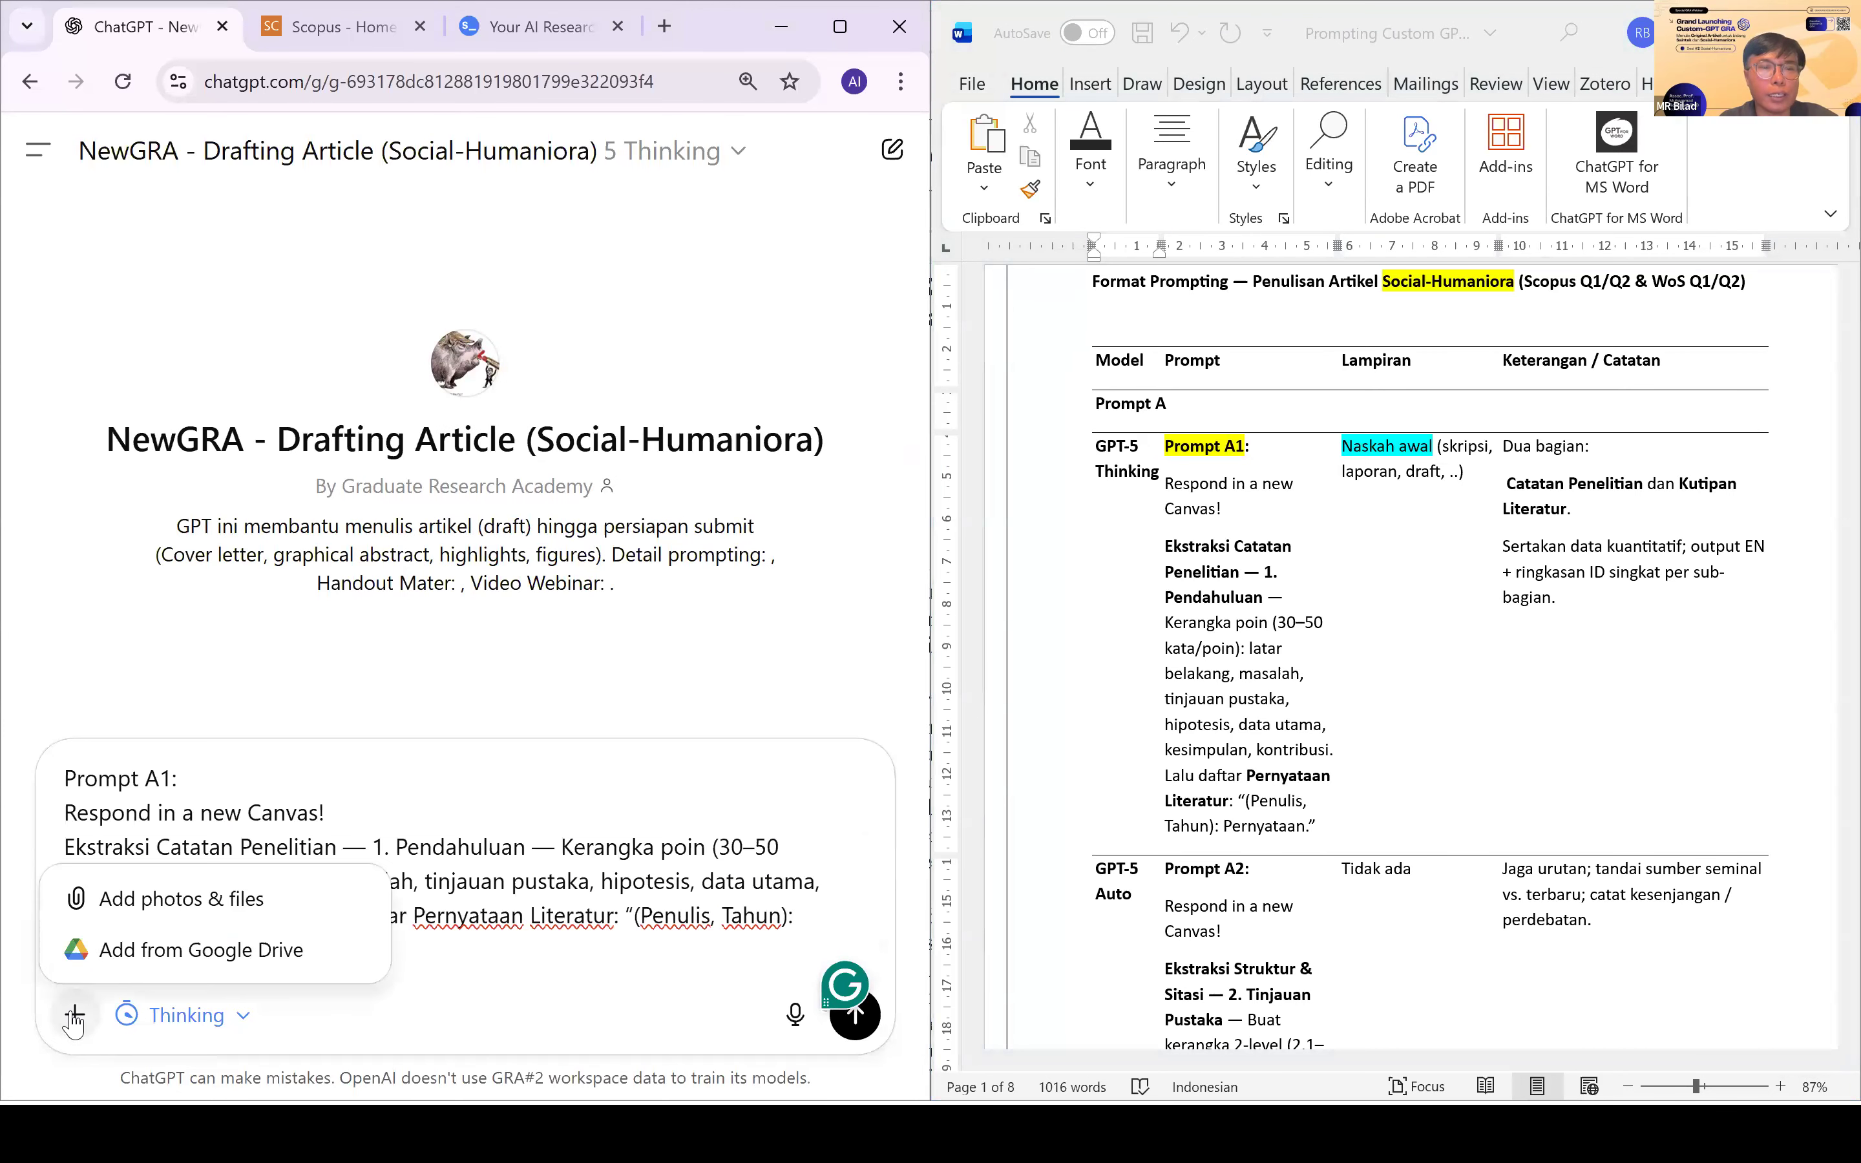
{"action": "left_click", "coordinate": [173, 901]}
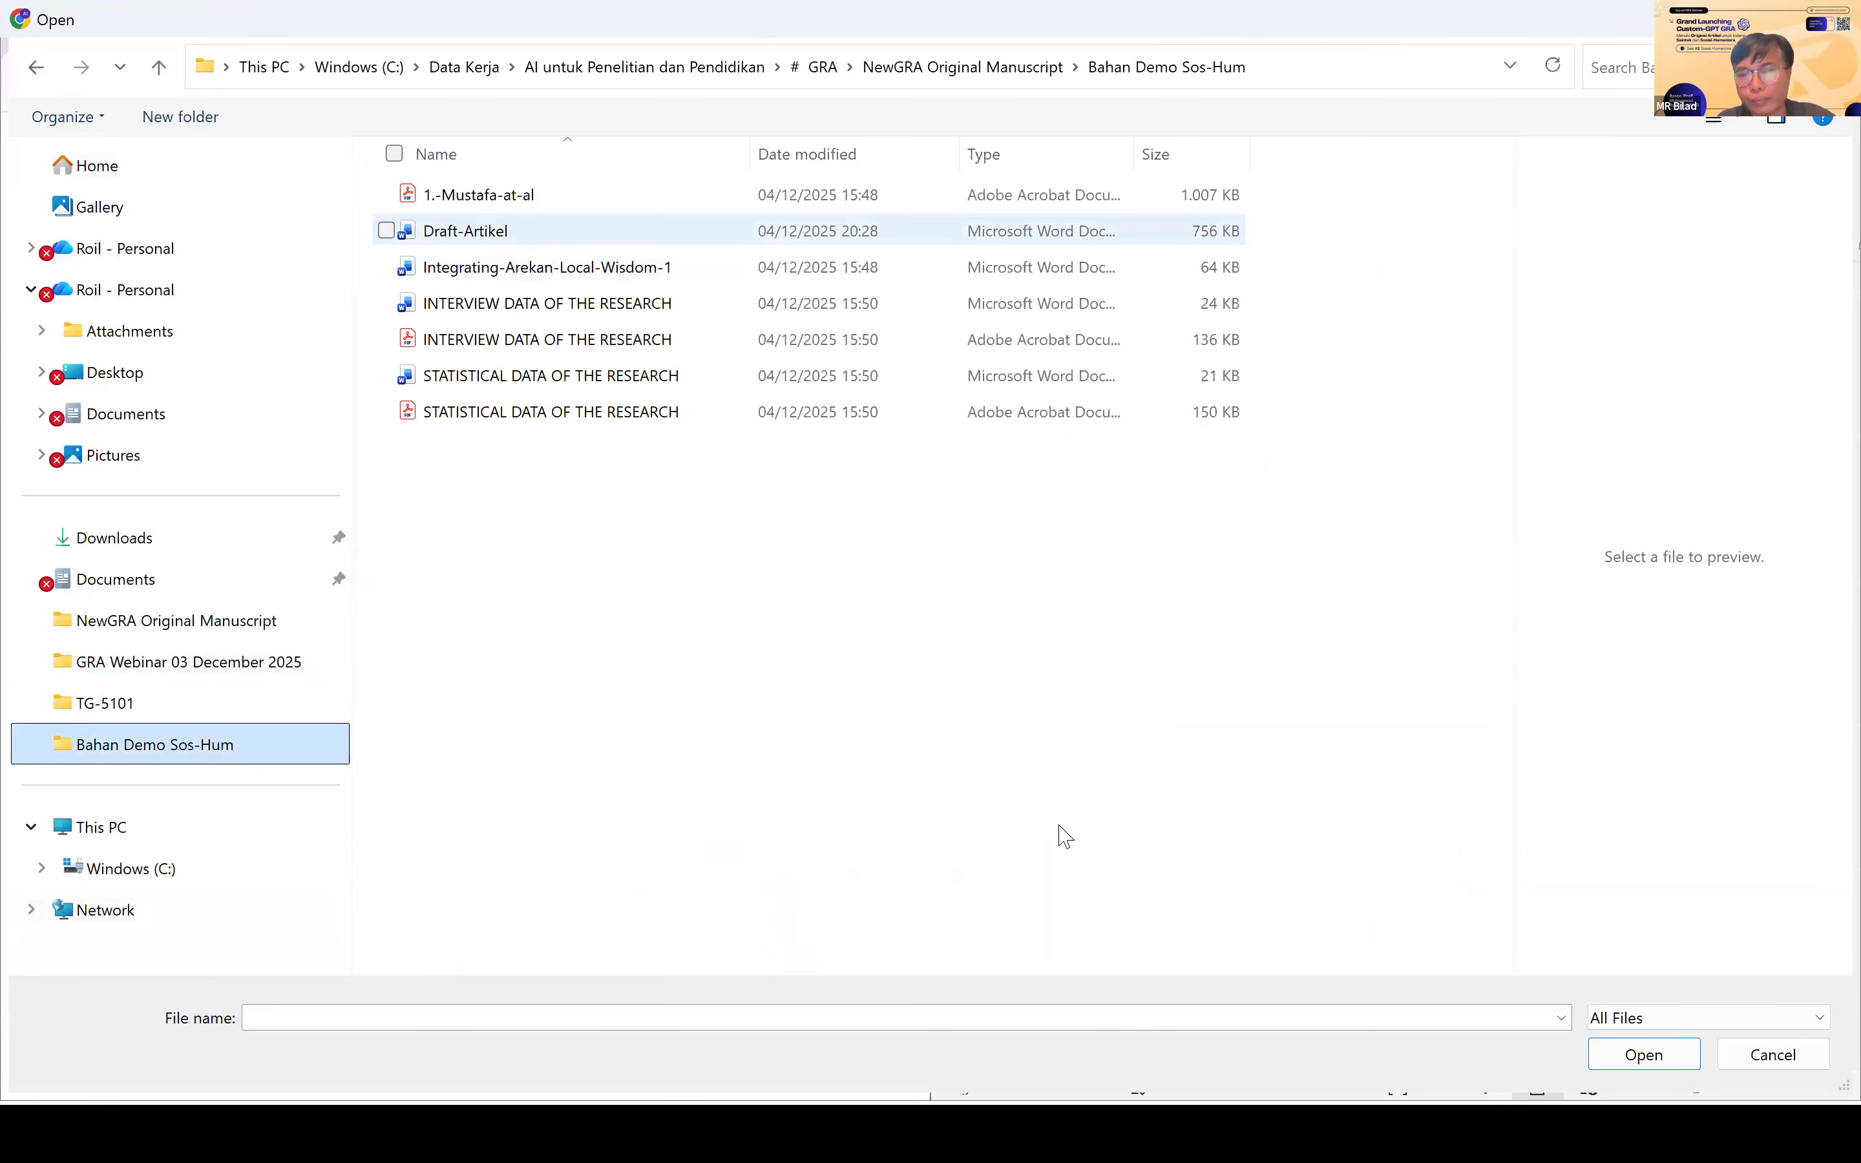
{"action": "key", "text": "Down"}
{"action": "left_click", "coordinate": [1654, 1058]}
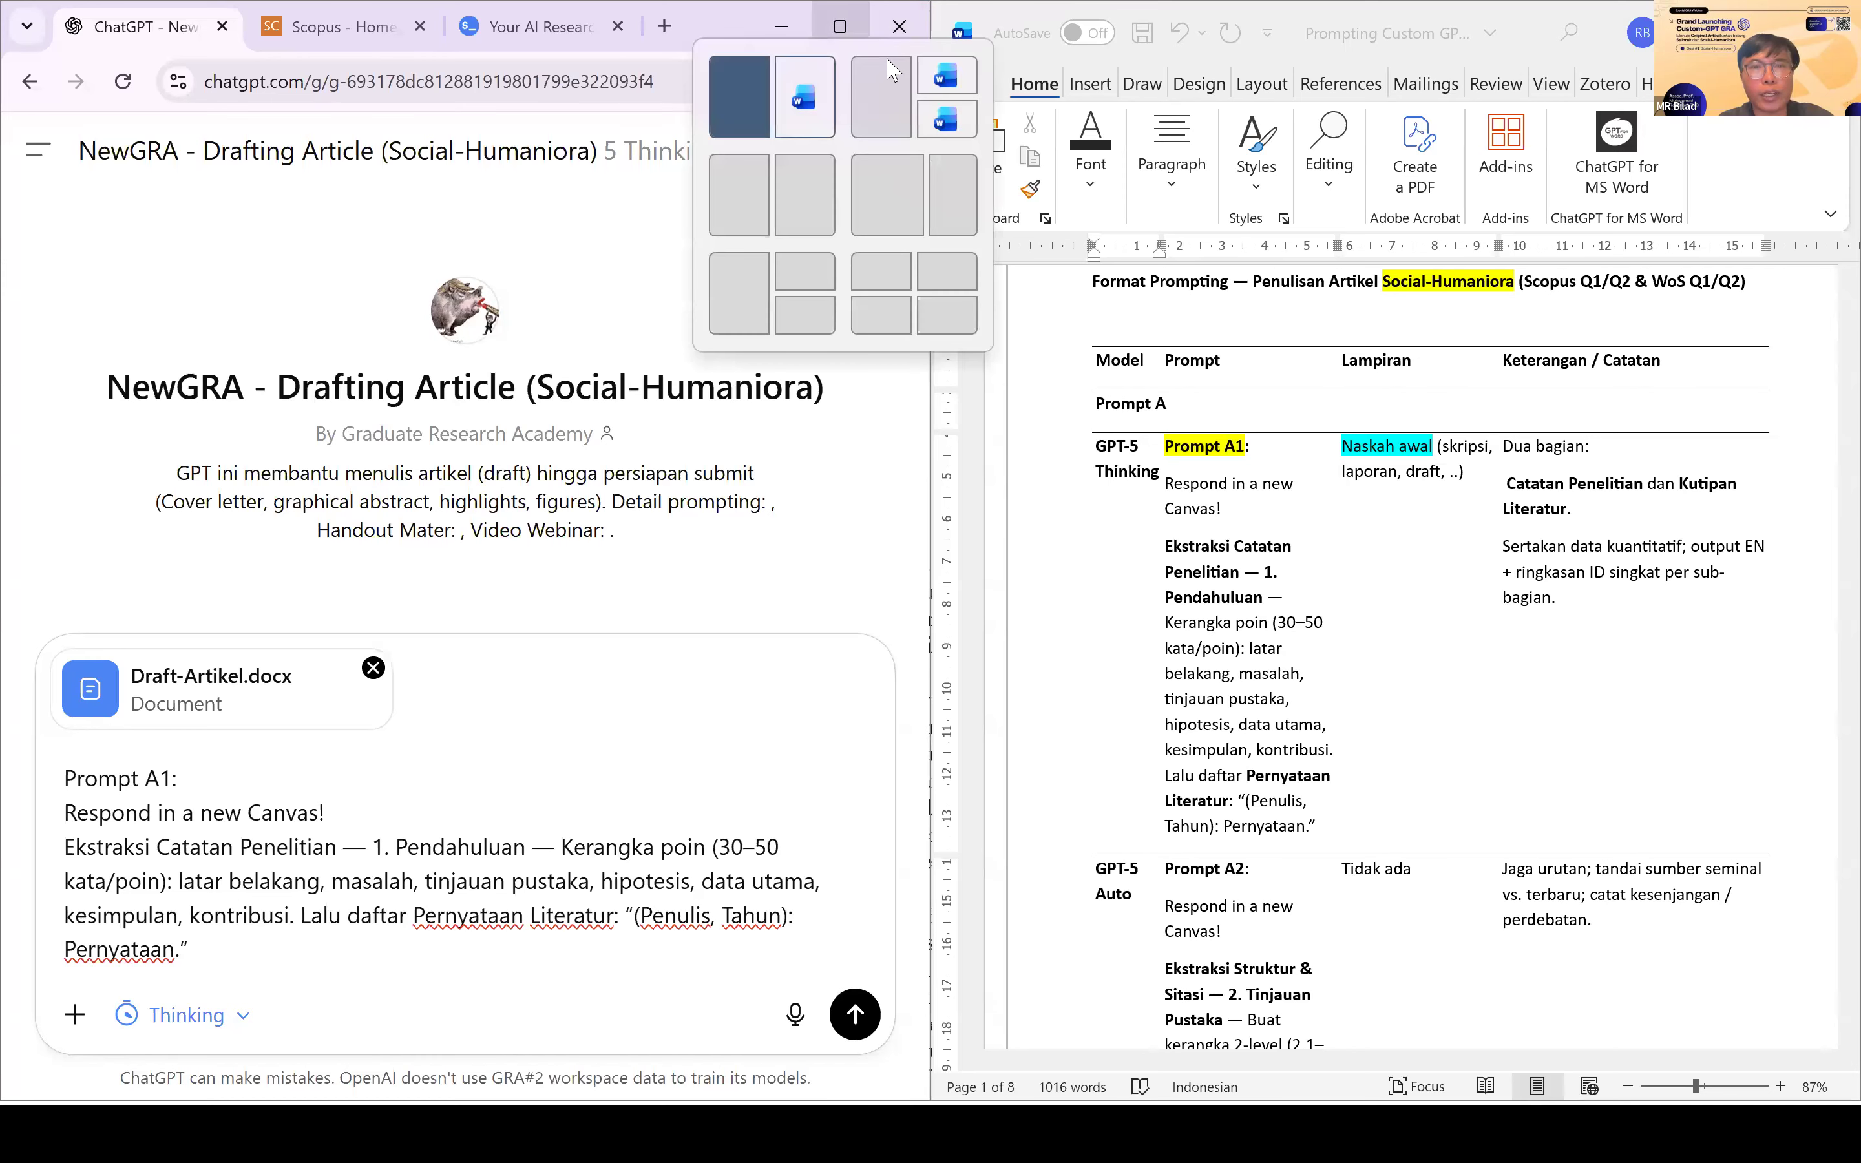
Step: Send Prompt A1 with the attached draft from the enlarged ChatGPT window and return the window beside the prompting document
{"action": "left_click", "coordinate": [846, 29]}
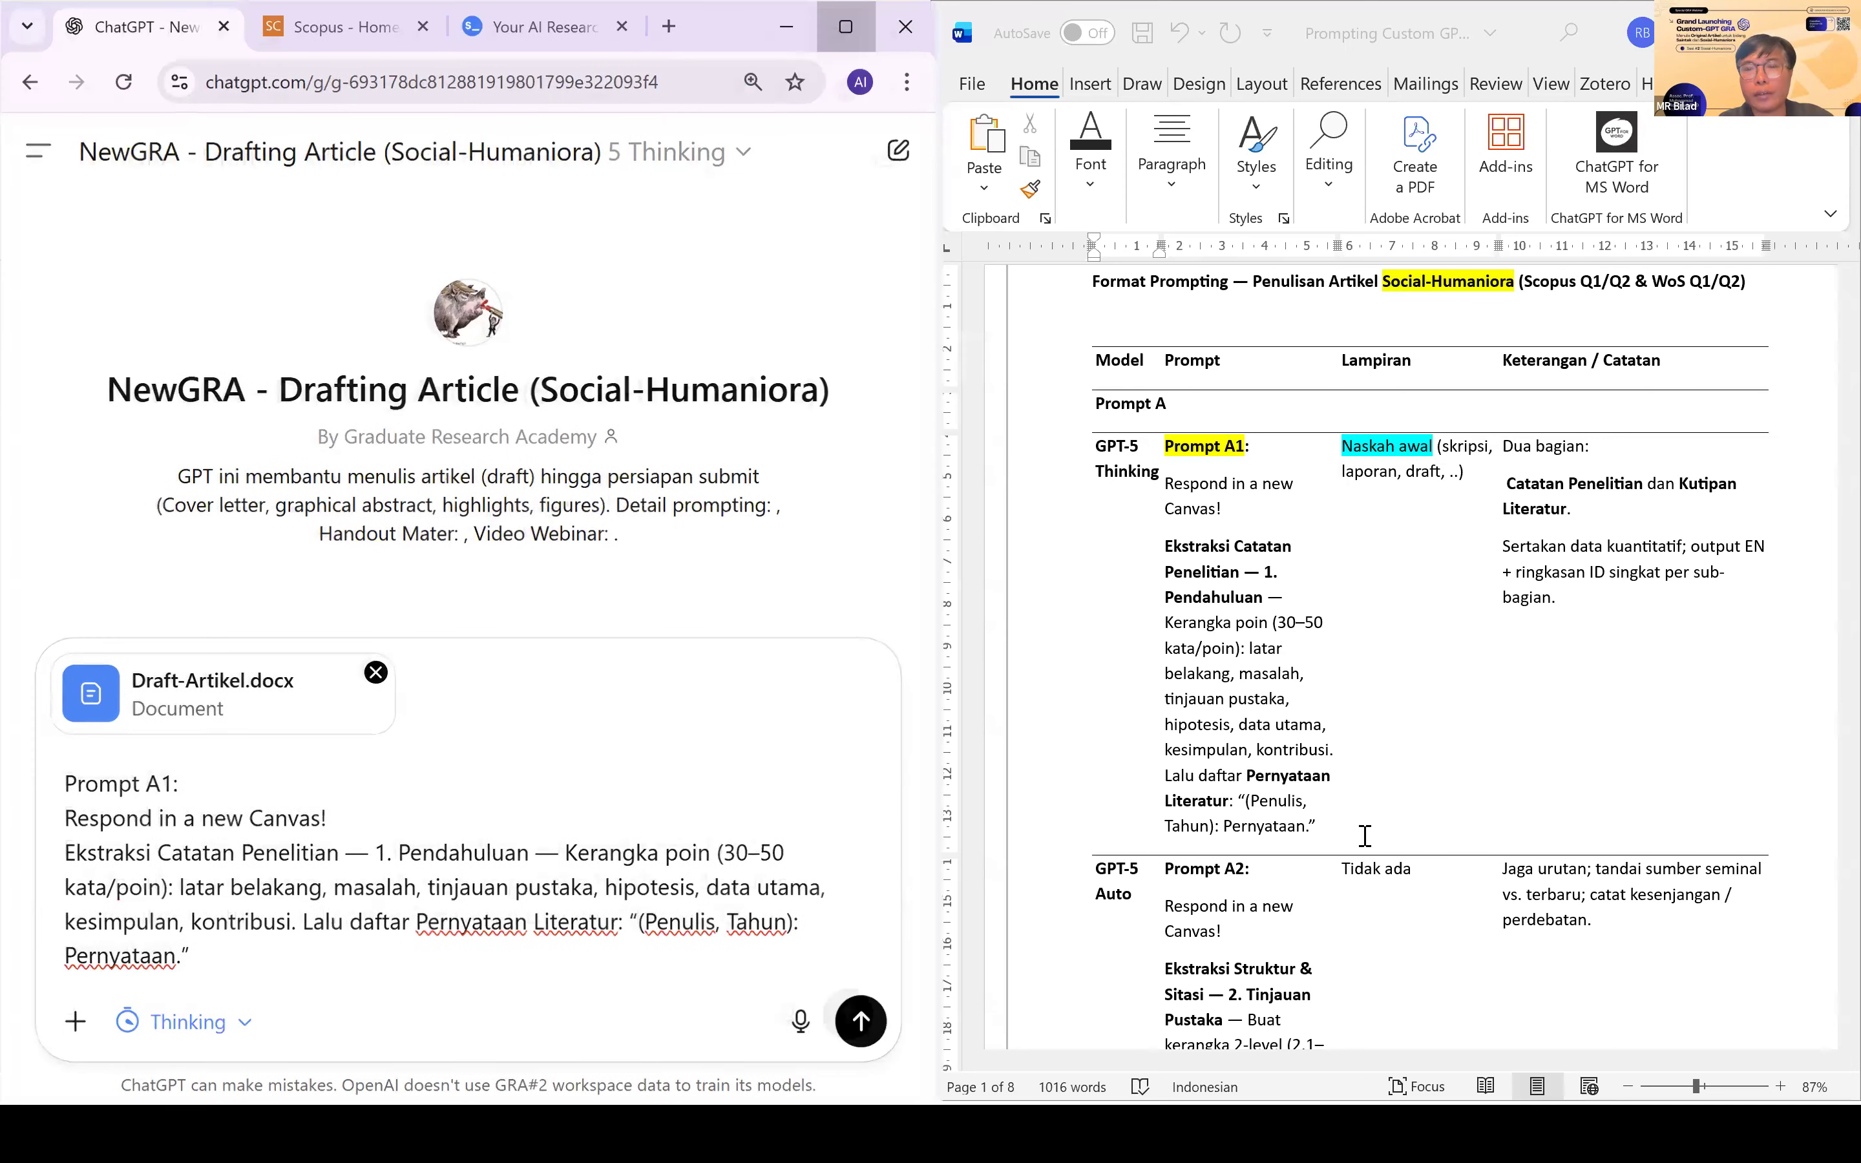
{"action": "left_click", "coordinate": [1472, 1017]}
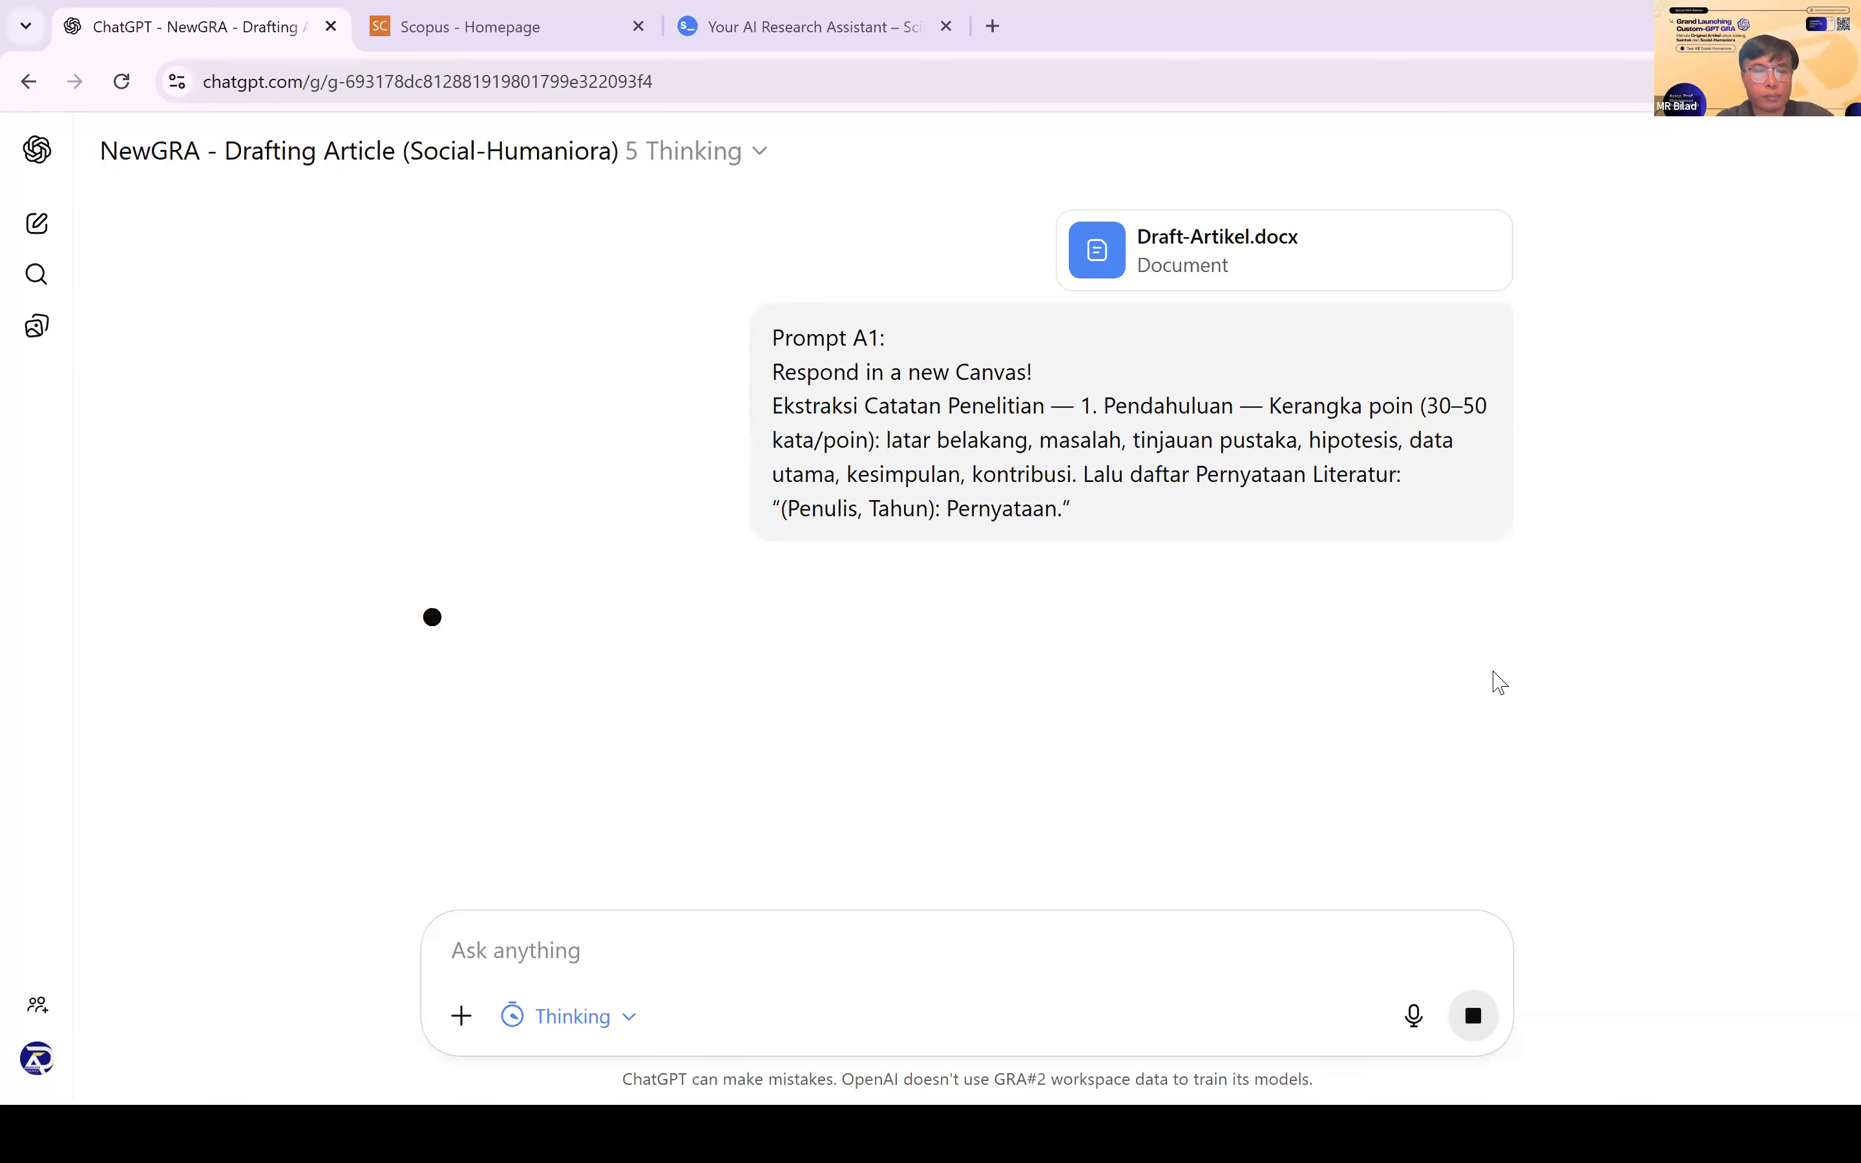
{"action": "key", "text": "super+Left"}
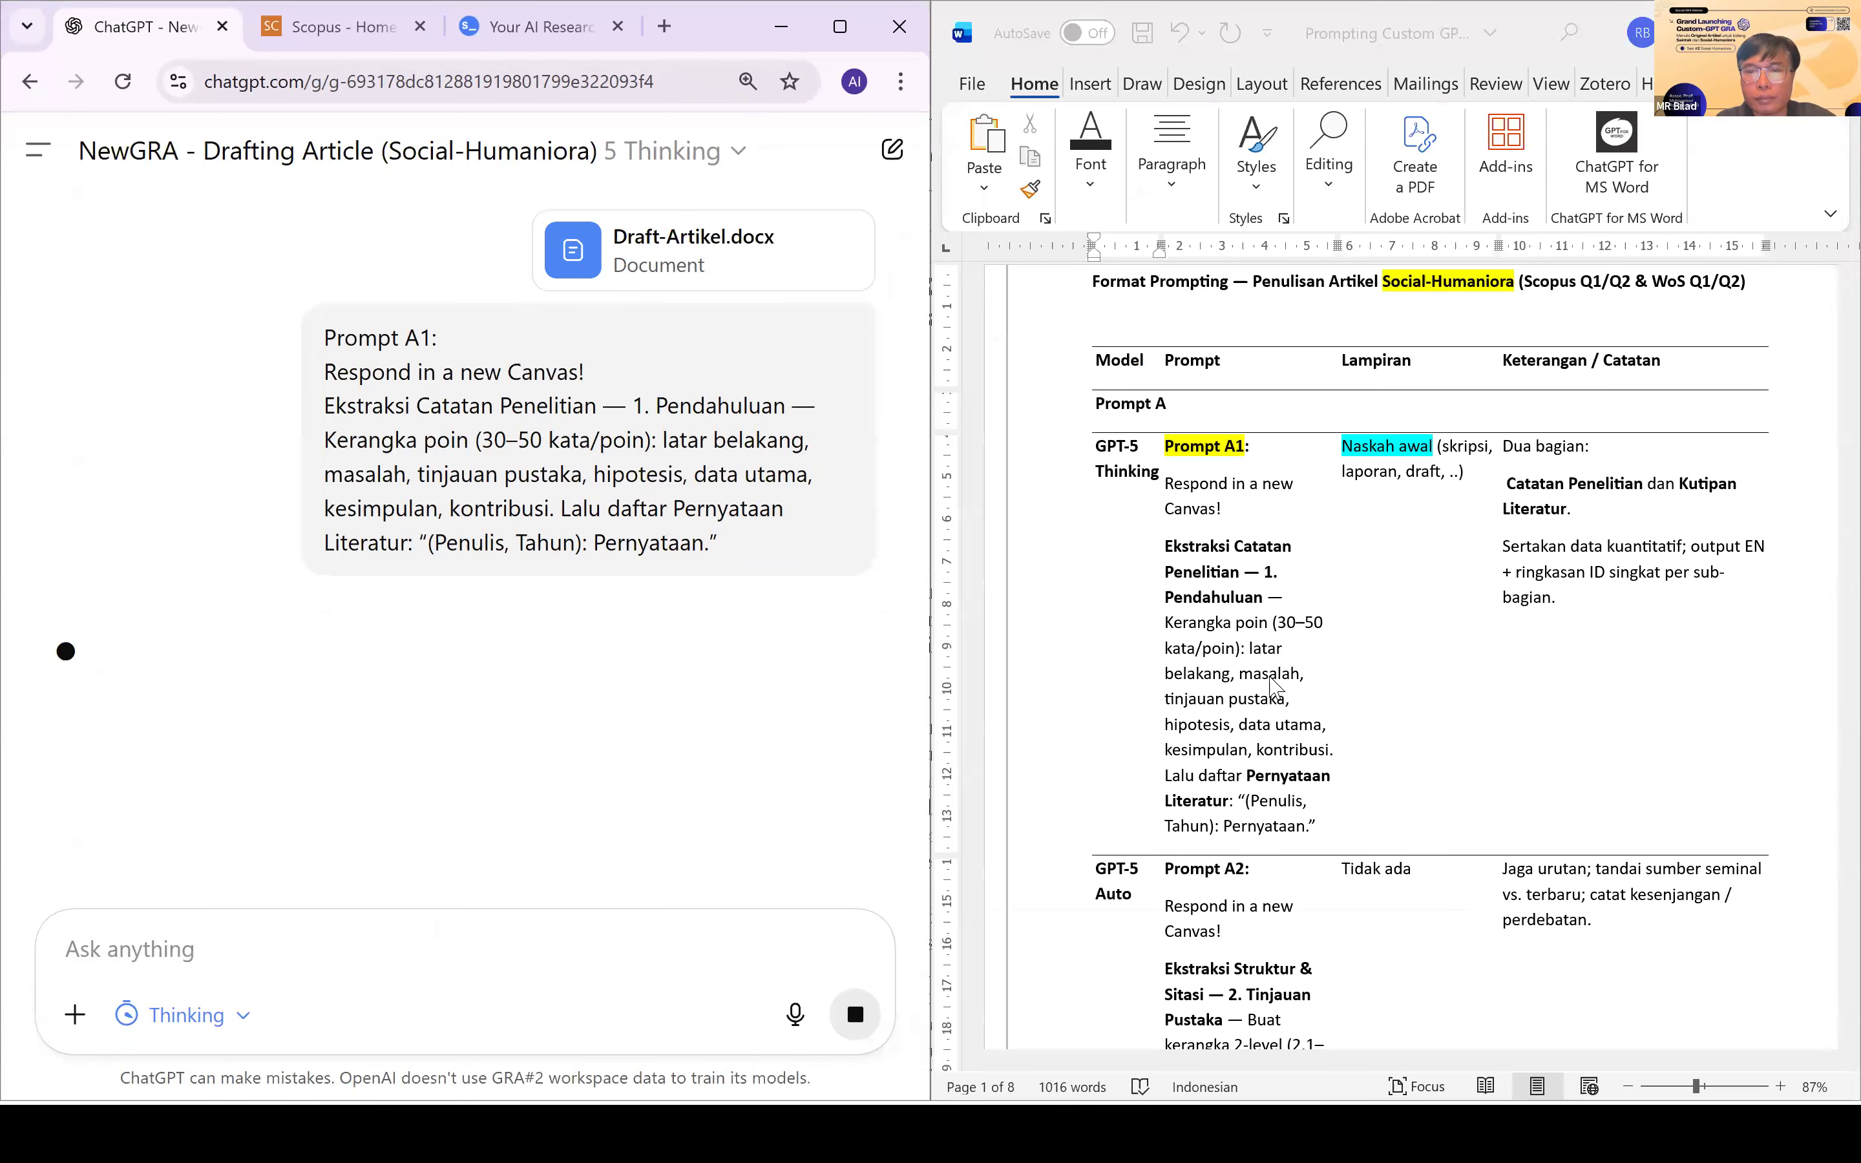
Step: Change the model for Prompt A2 in the prompt table to GPT-5 Thinking
{"action": "scroll", "coordinate": [1273, 685], "scroll_direction": "down", "scroll_amount": 4}
{"action": "scroll", "coordinate": [1130, 736], "scroll_direction": "up", "scroll_amount": 4}
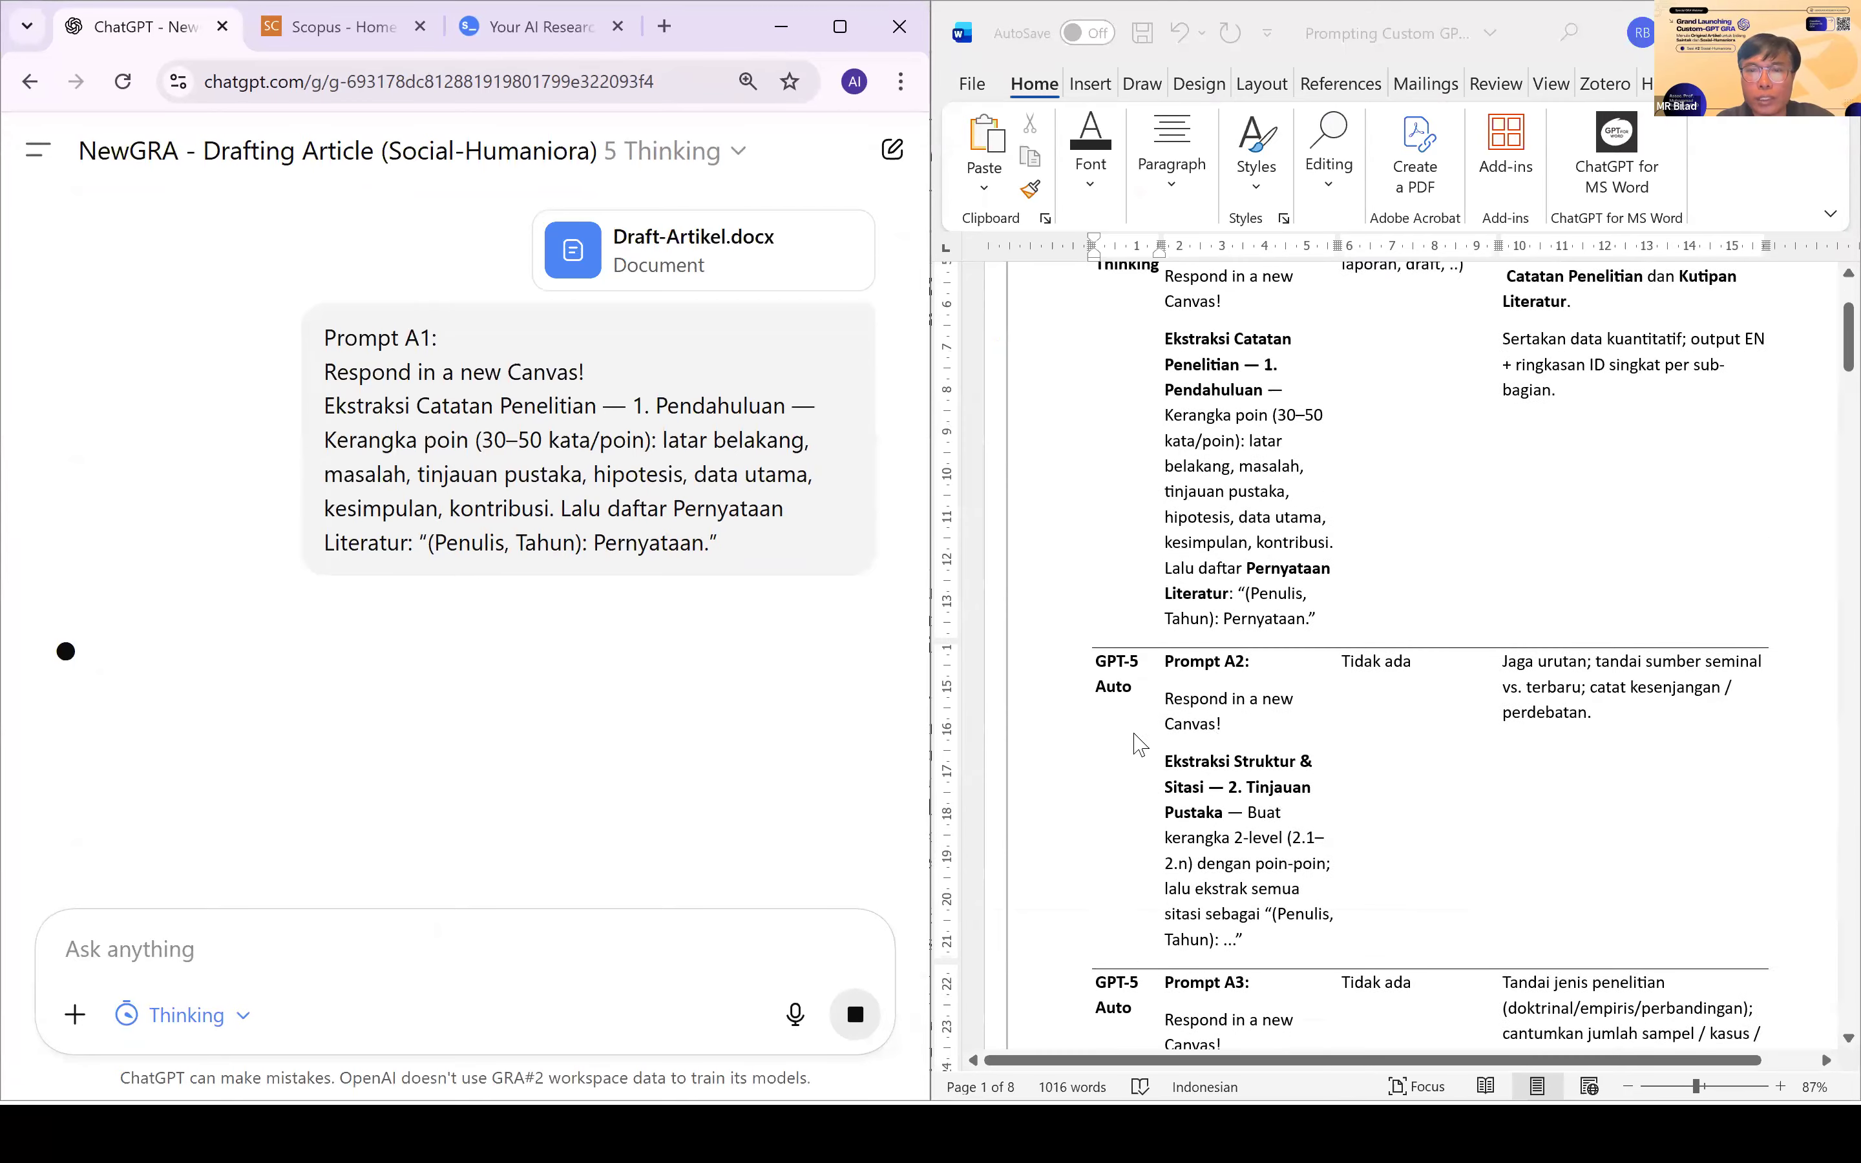
{"action": "scroll", "coordinate": [1138, 743], "scroll_direction": "down", "scroll_amount": 2}
{"action": "left_click", "coordinate": [1144, 748]}
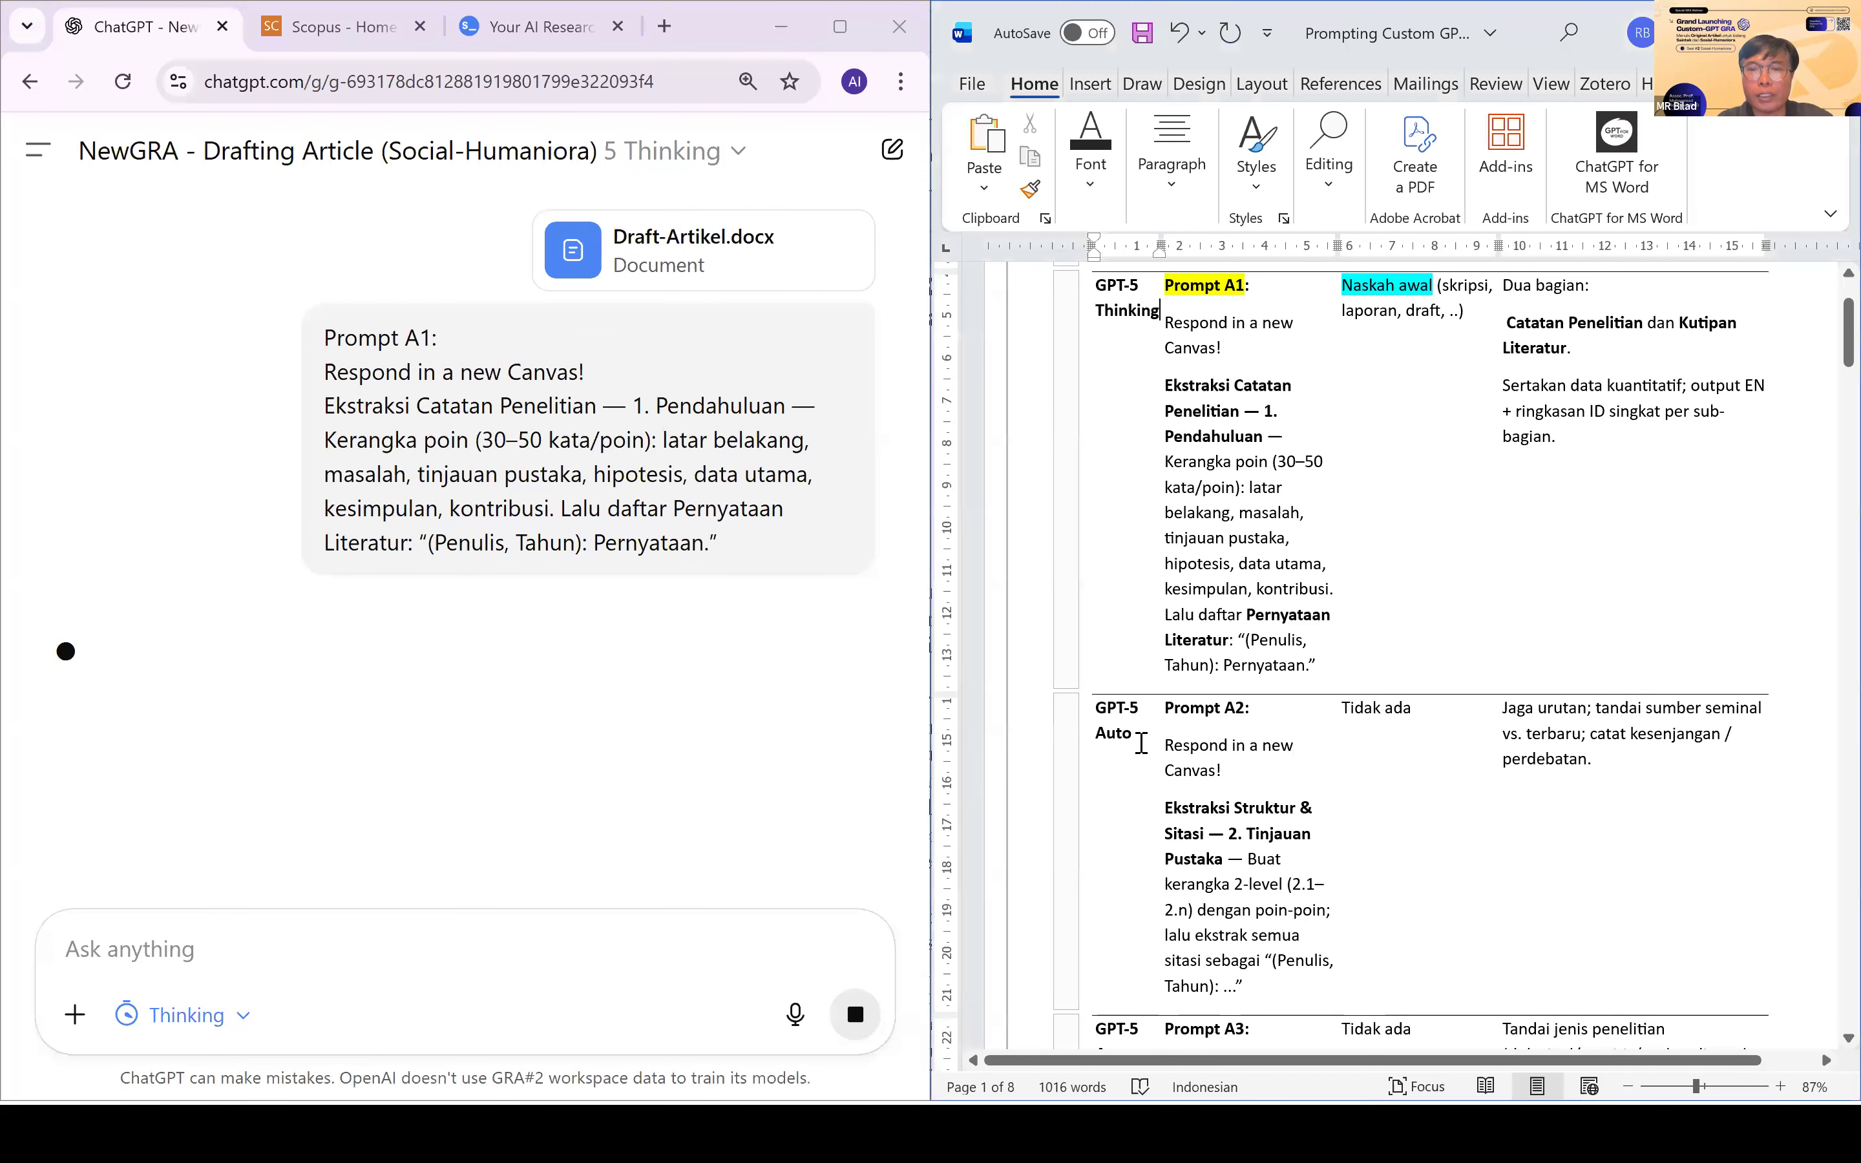
{"action": "double_click", "coordinate": [1142, 743]}
{"action": "type", "text": "Think"}
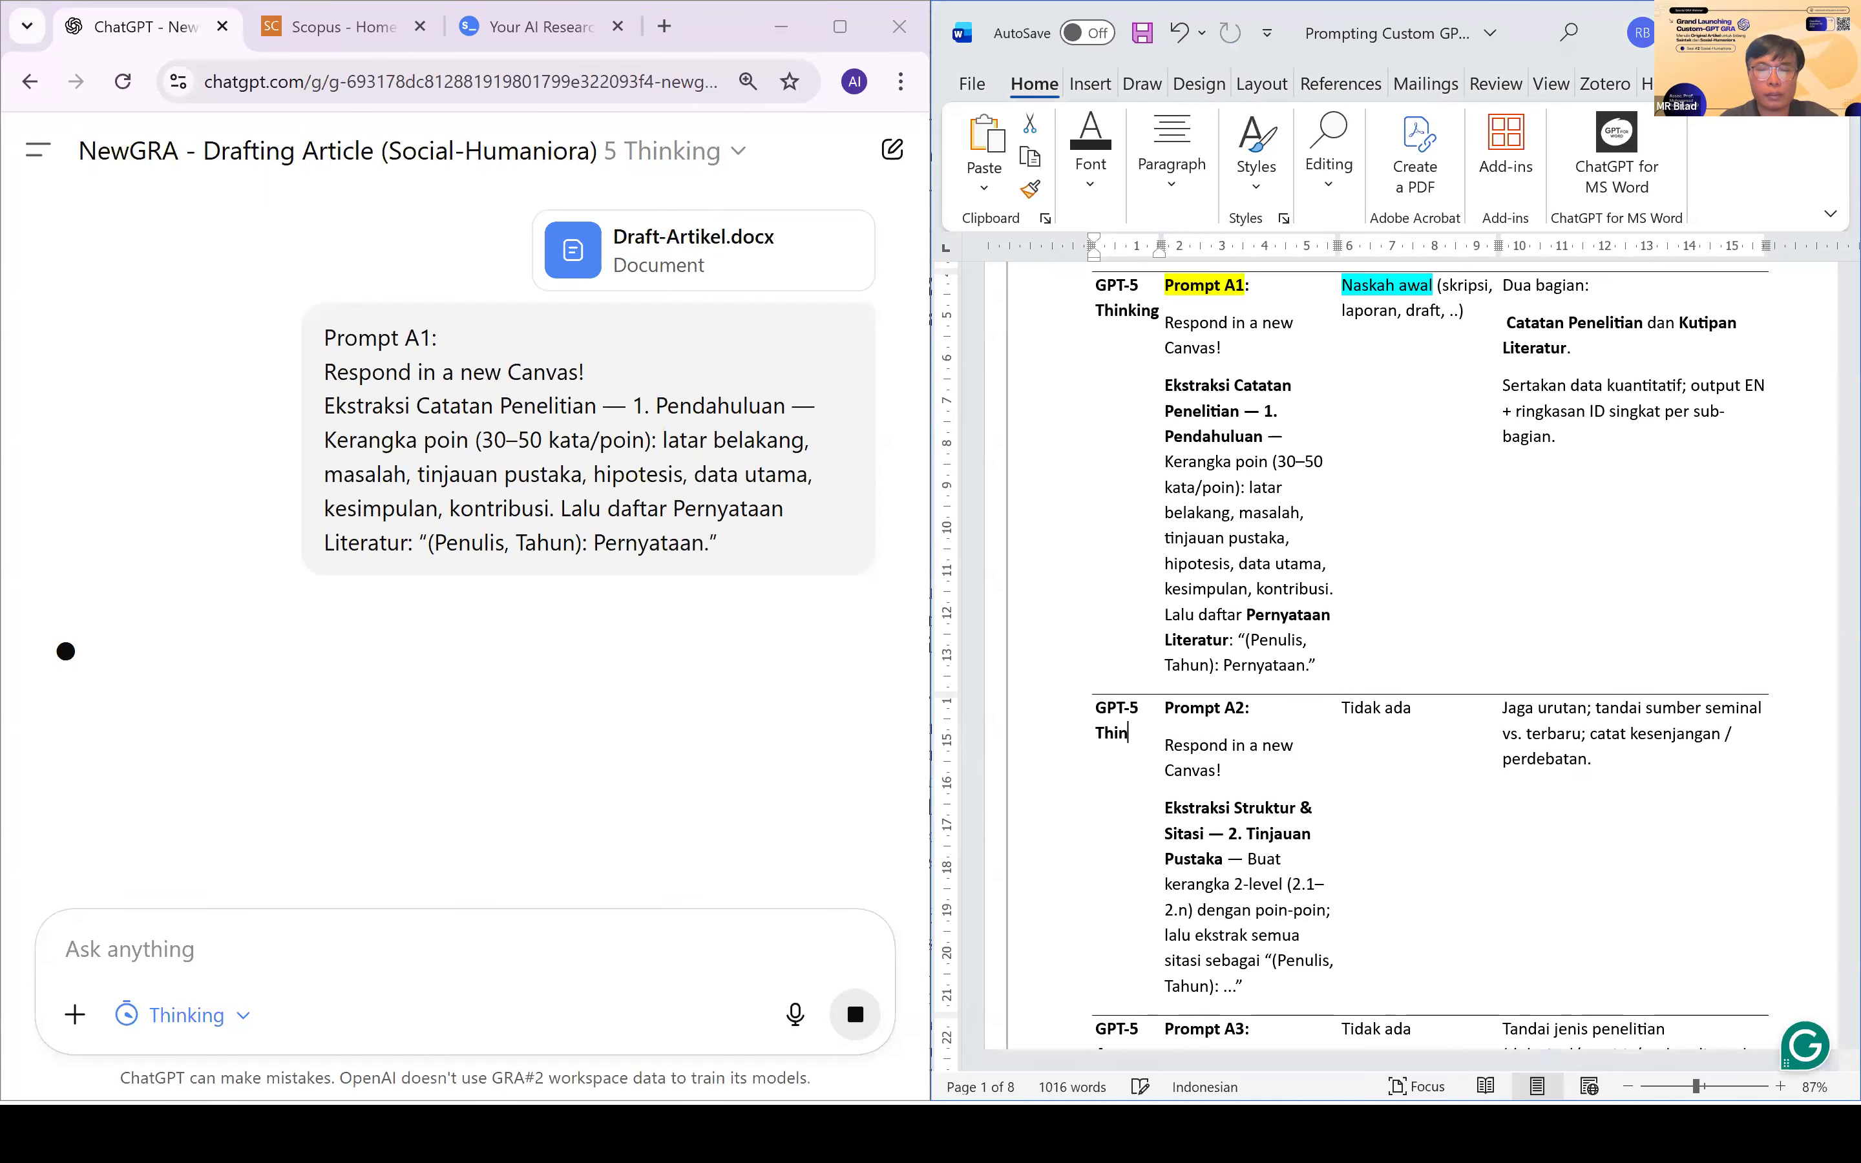
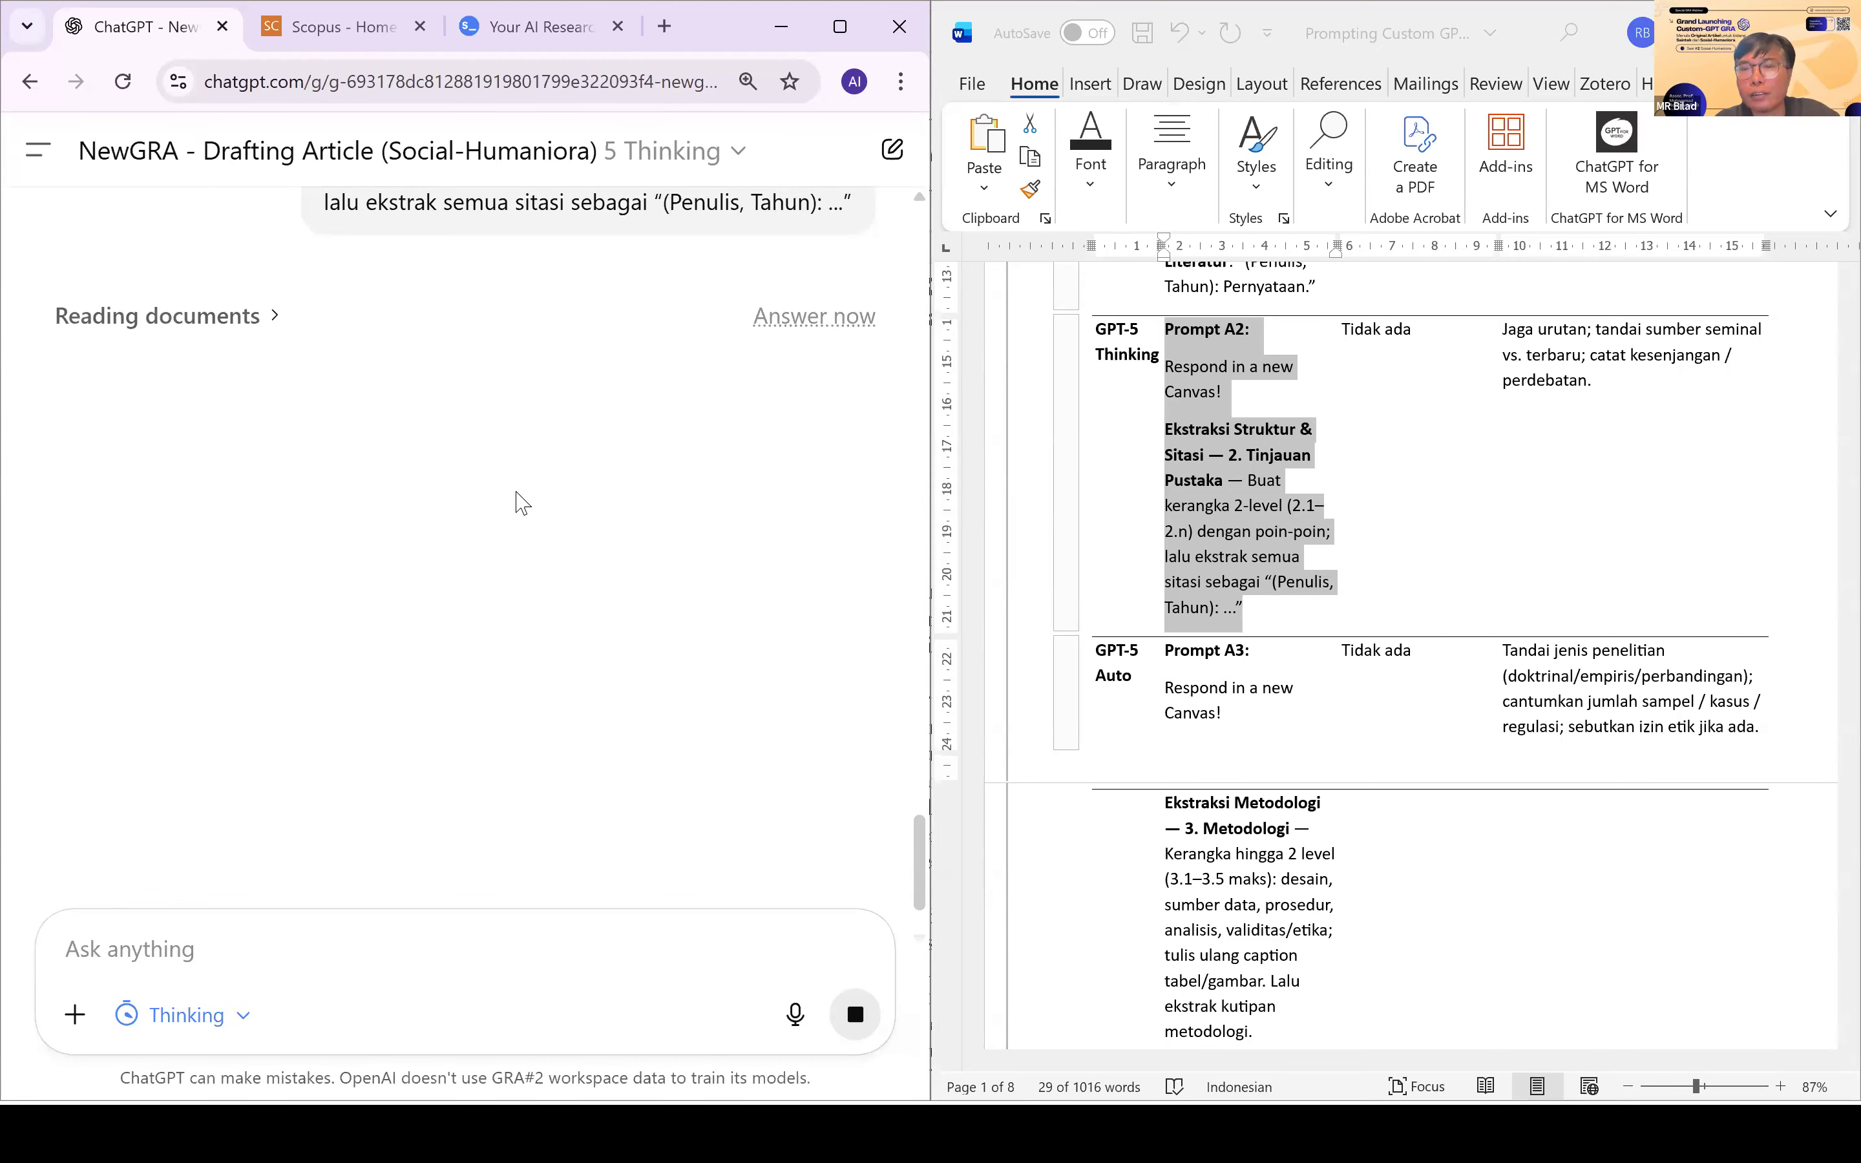
Step: Copy the Prompt A3 methodology extraction text, starting at "Respond in a new Canvas!", from the prompt table
{"action": "scroll", "coordinate": [1159, 700], "scroll_direction": "down", "scroll_amount": 4}
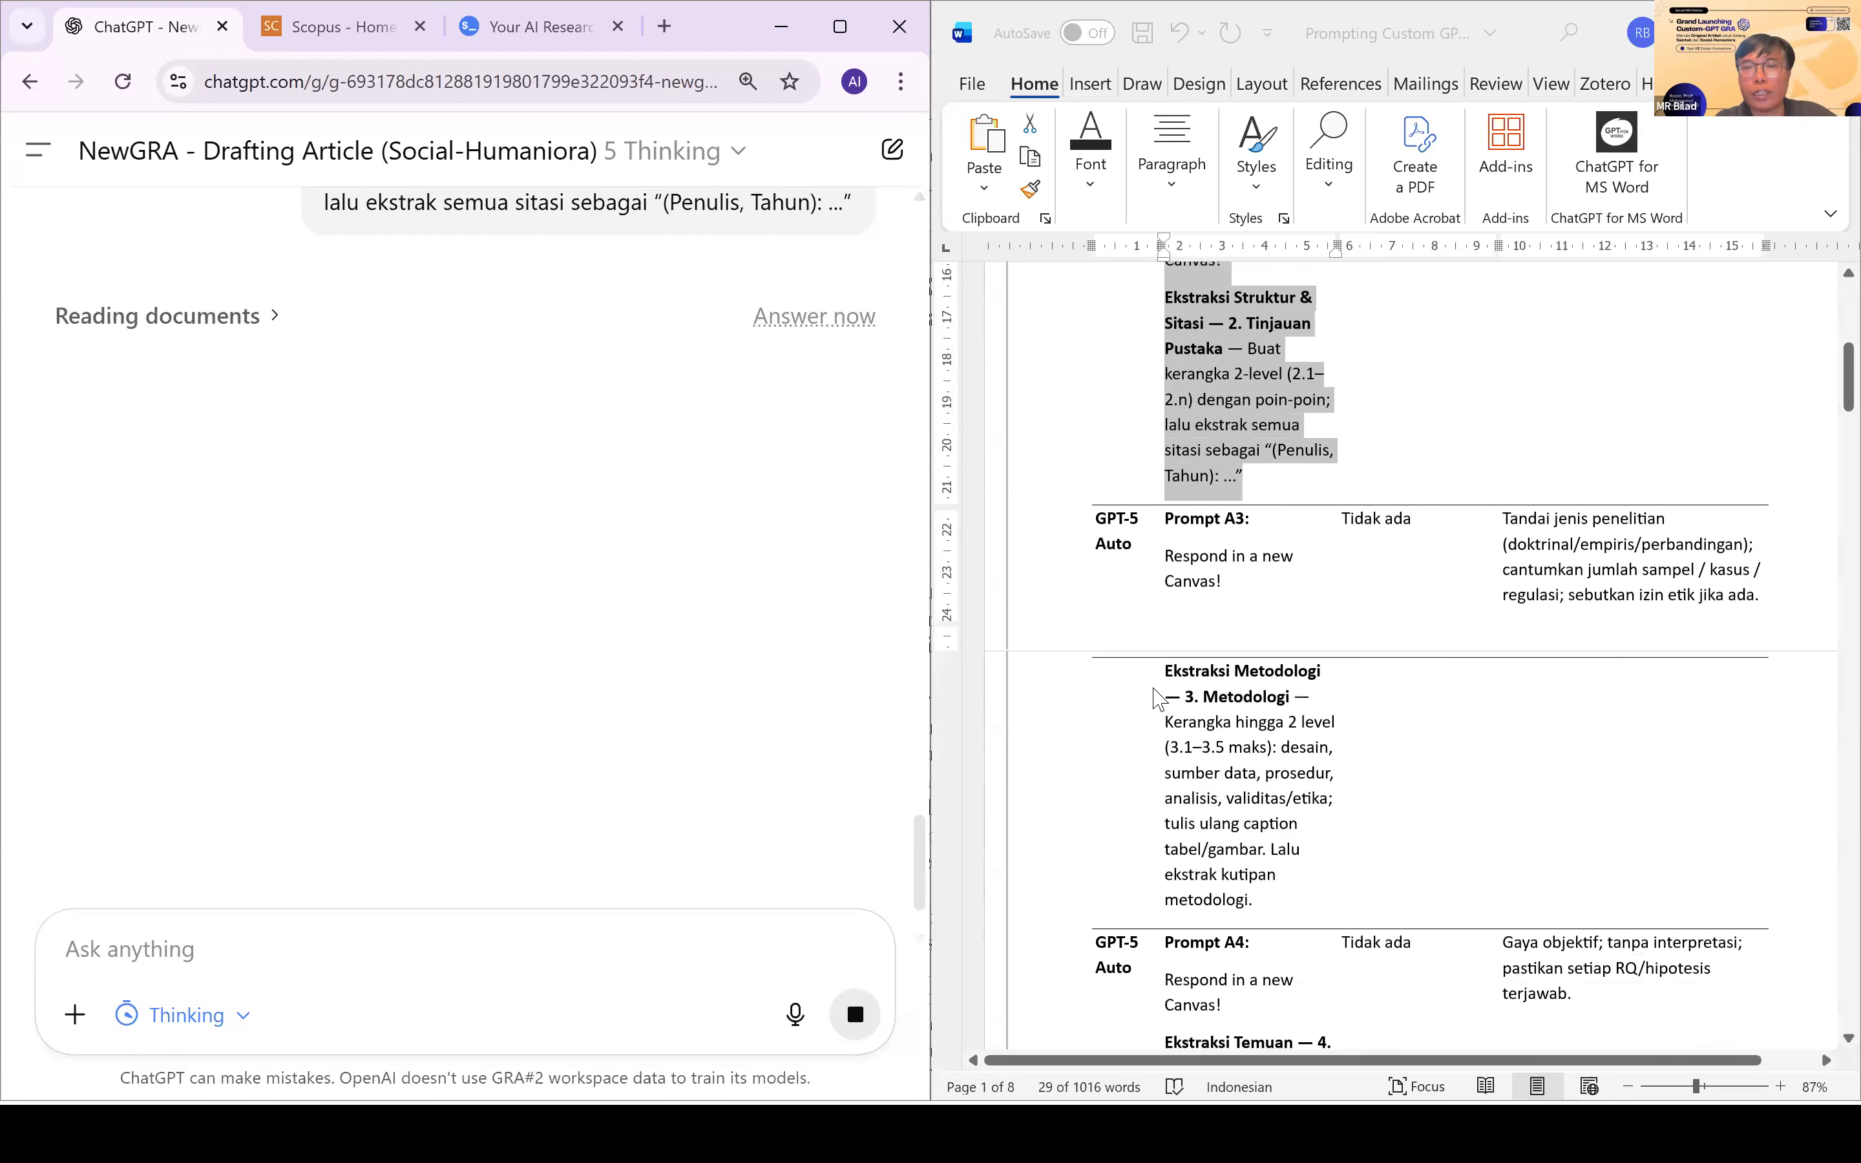
{"action": "left_click", "coordinate": [1169, 529]}
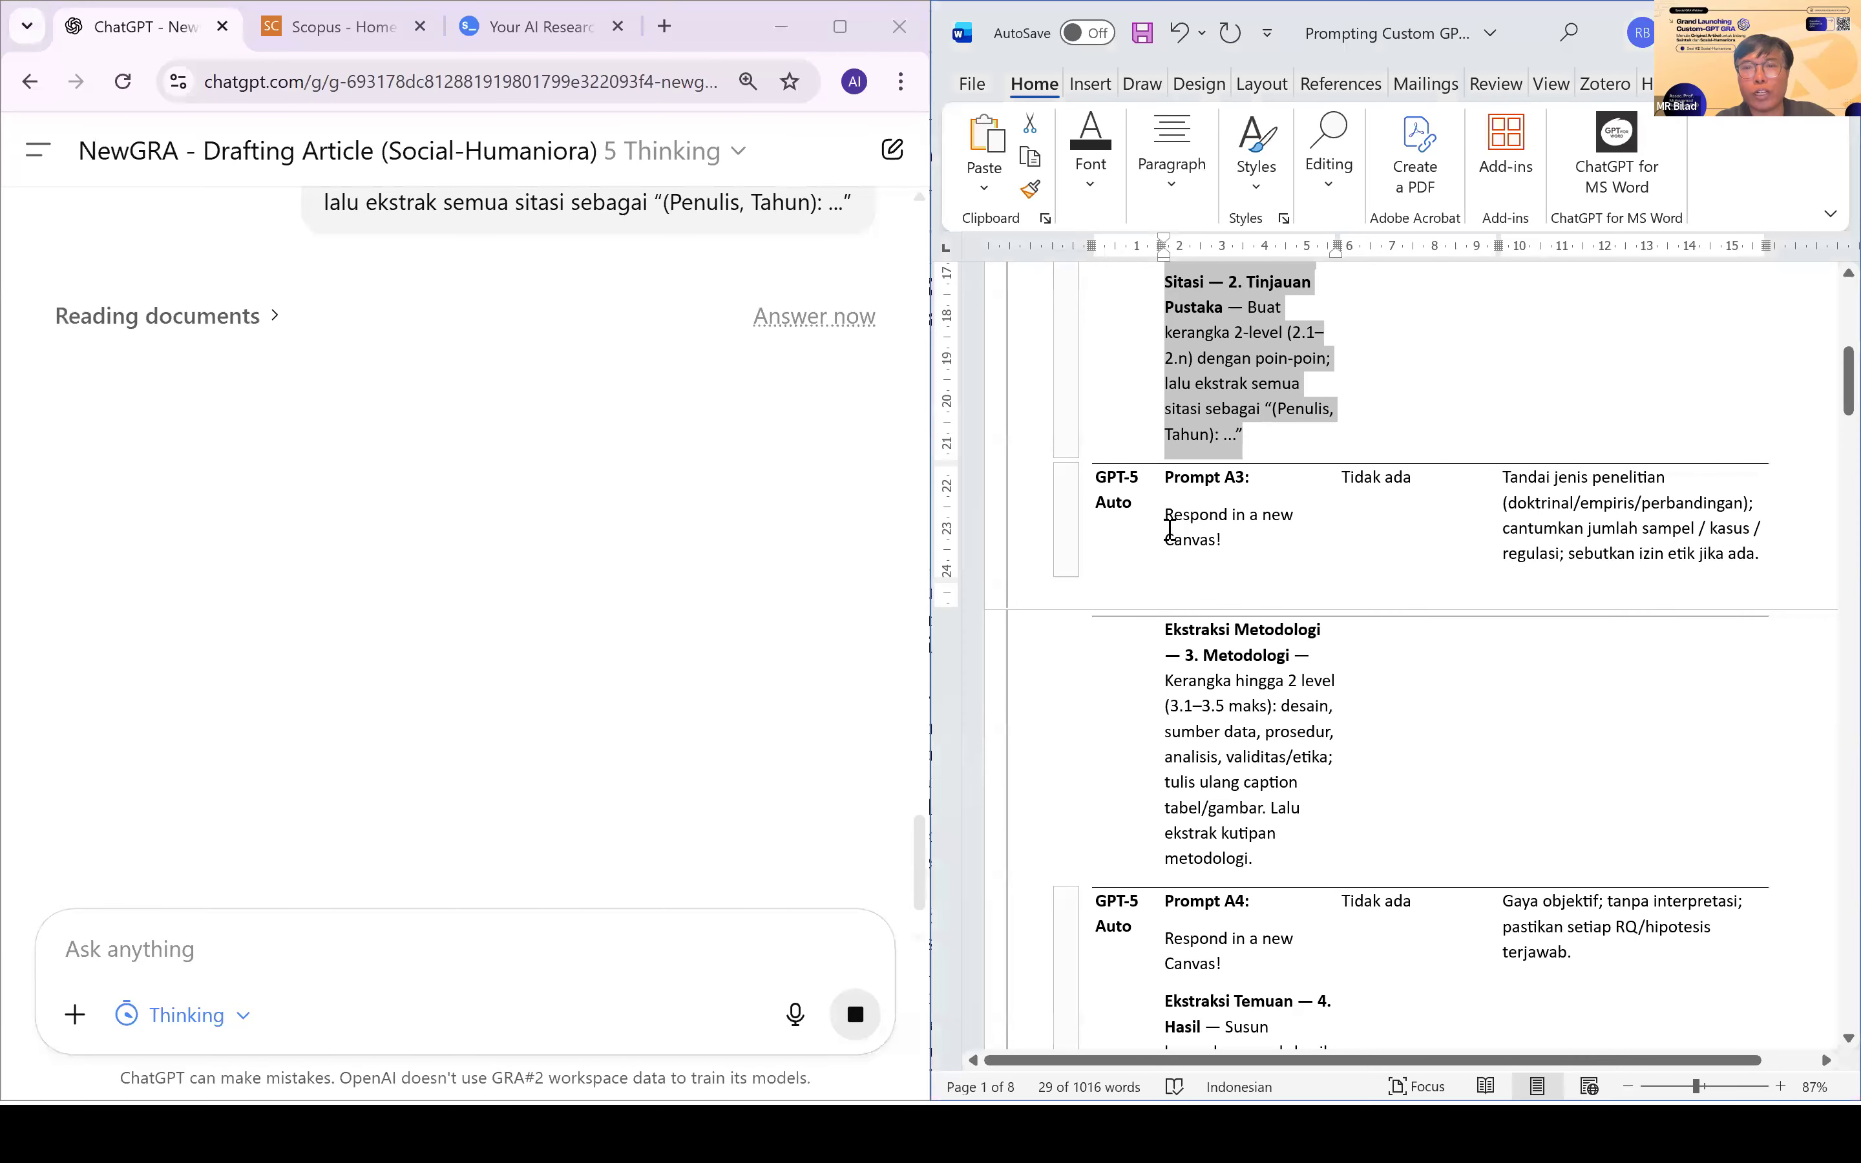
{"action": "triple_click", "coordinate": [1251, 764]}
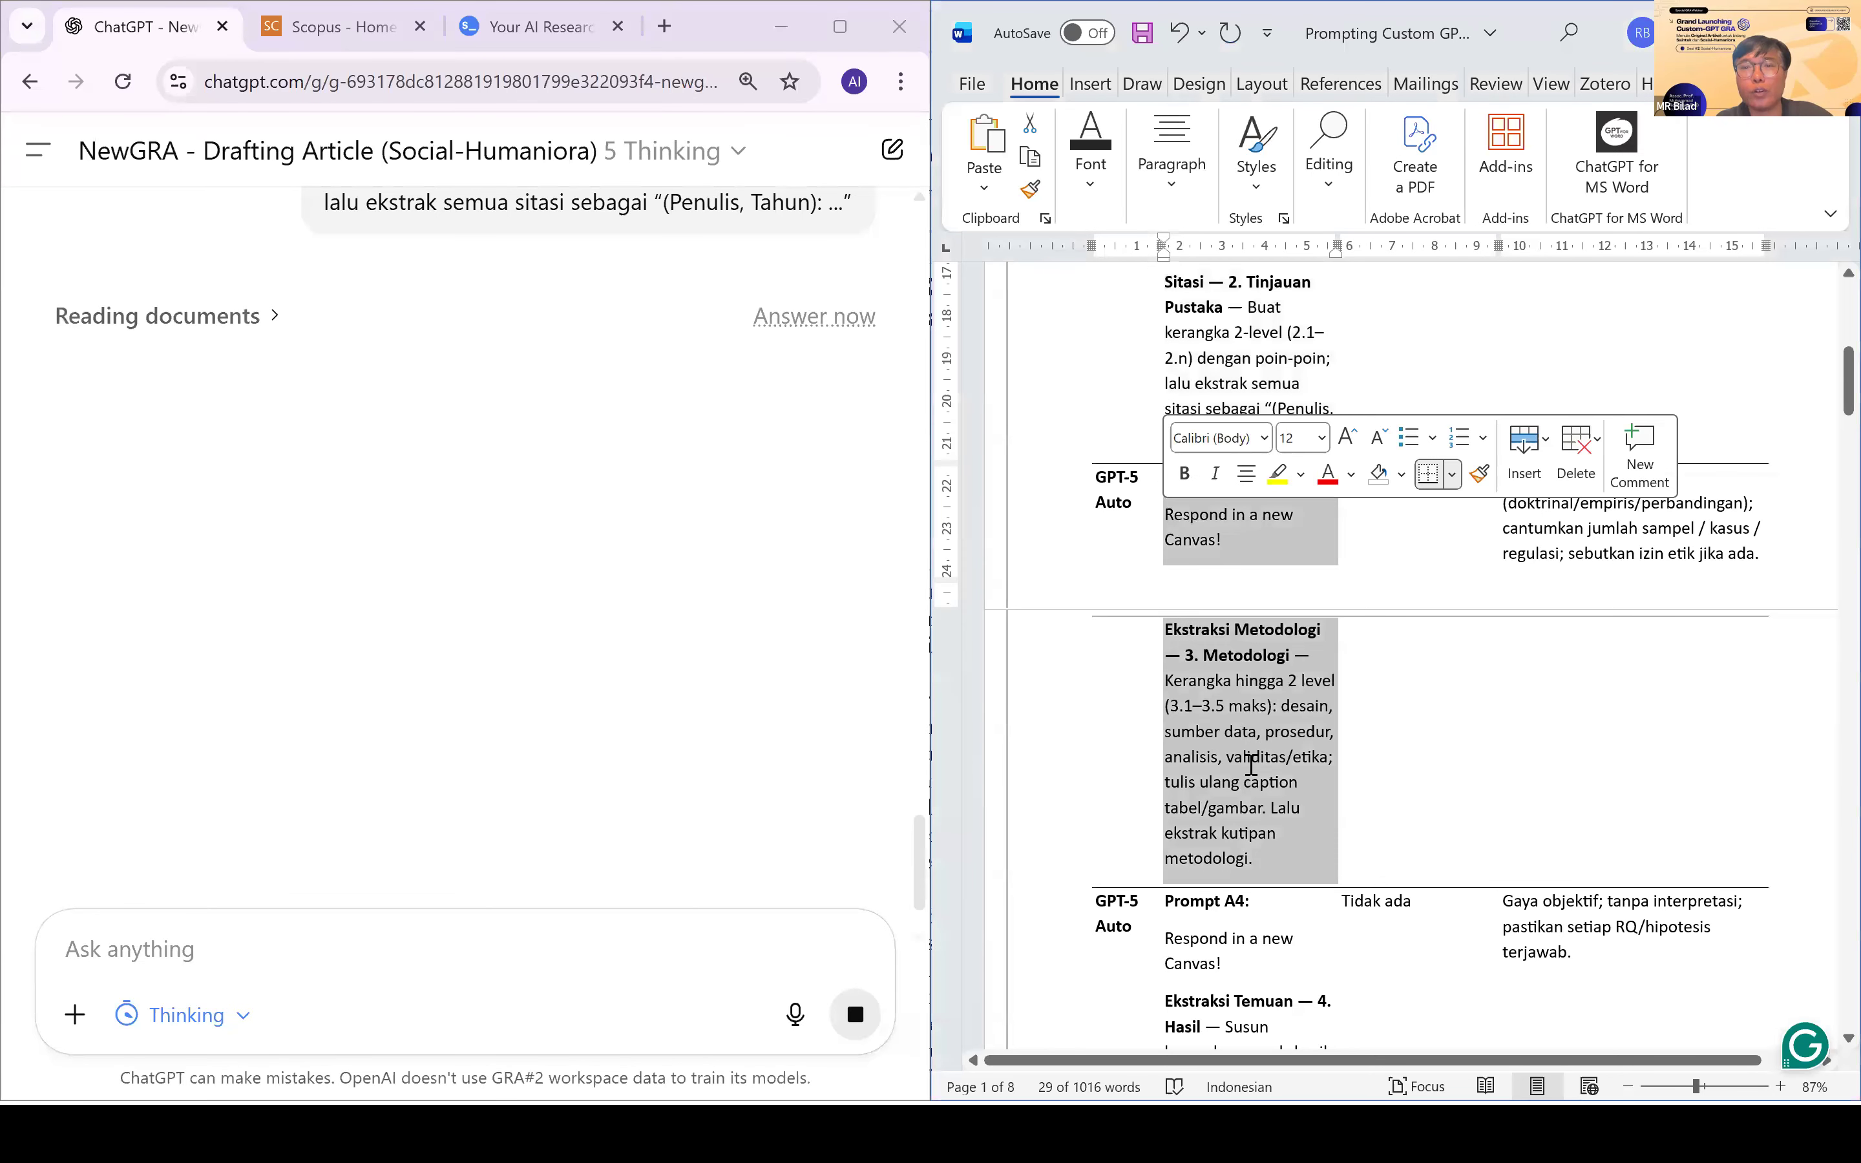
{"action": "left_click", "coordinate": [1225, 860]}
{"action": "left_click_drag", "start_coordinate": [1269, 864], "coordinate": [1175, 532]}
{"action": "key", "text": "ctrl+c"}
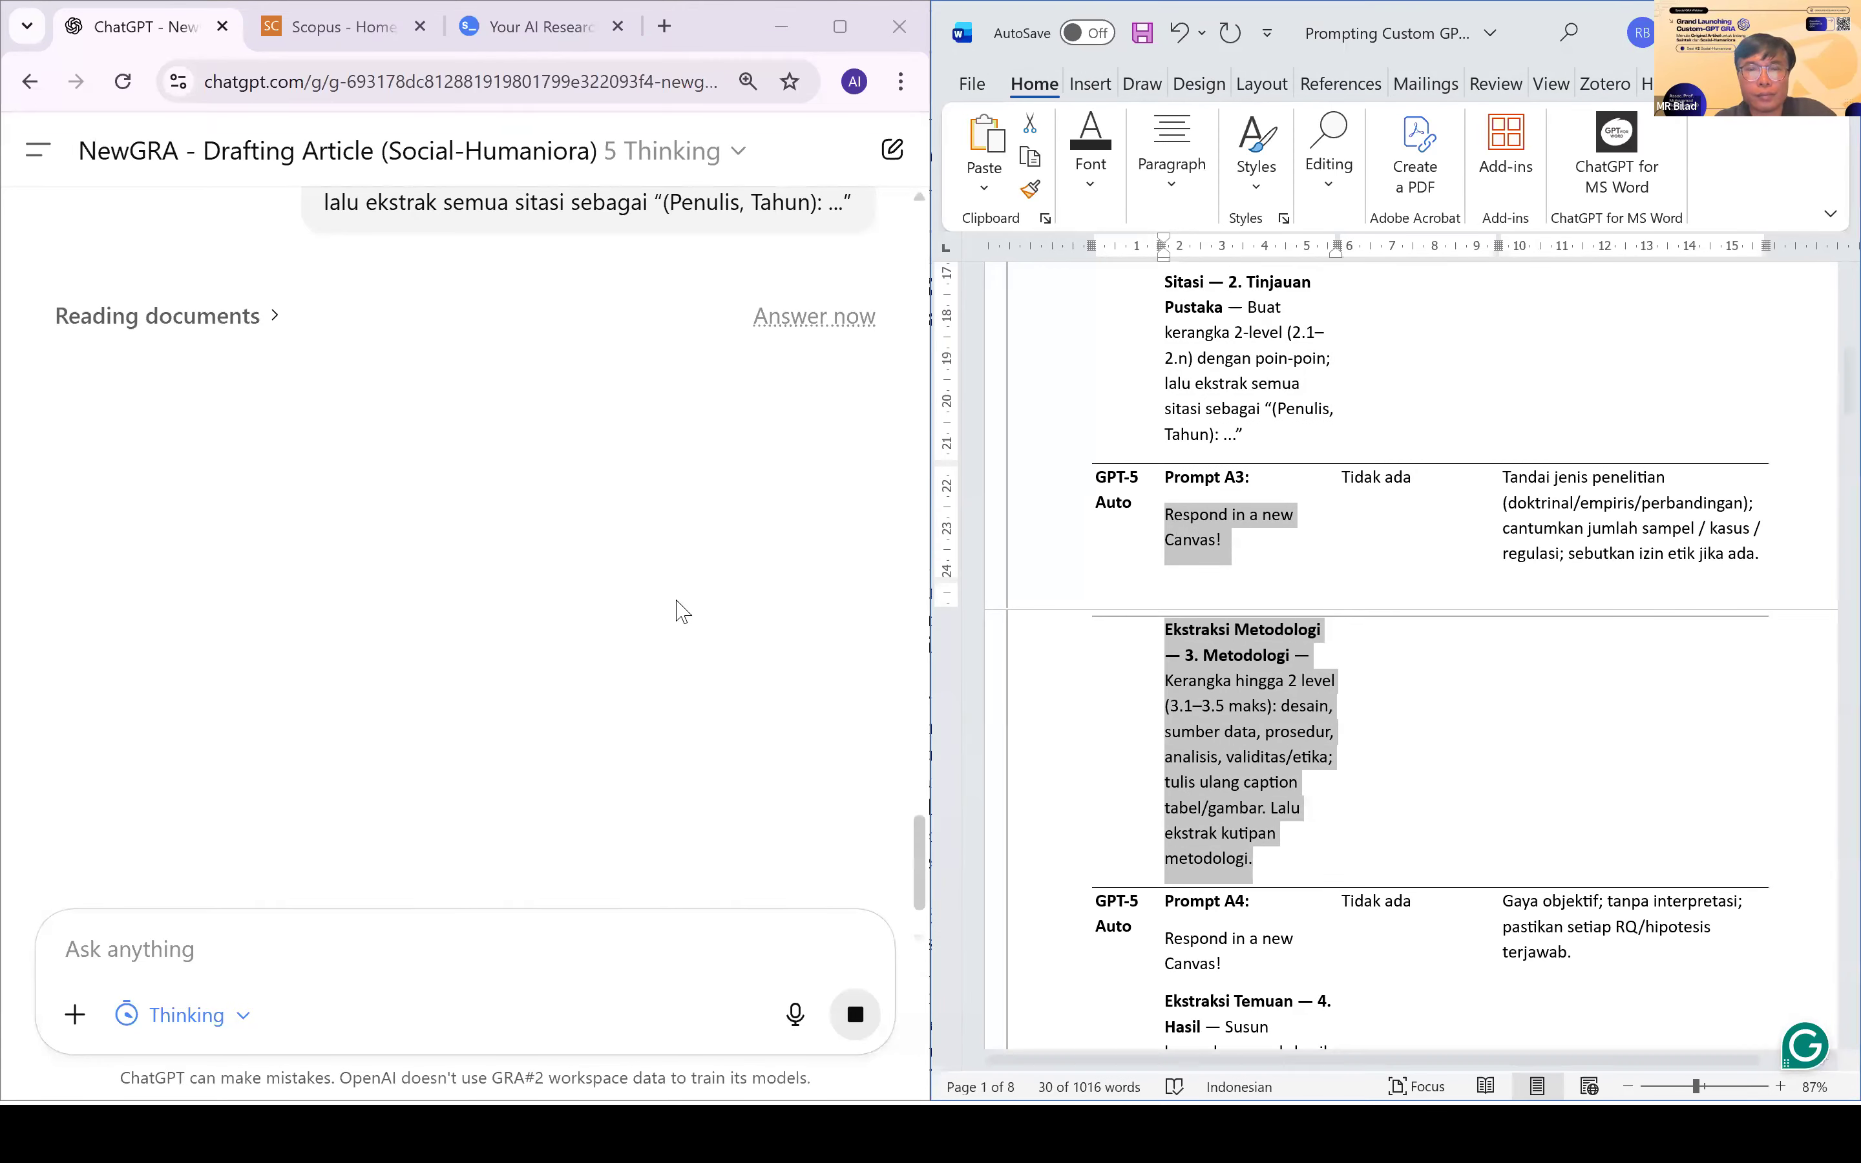
Step: Examine the A2 literature review canvas and send the copied Prompt A3 text in the same chat
{"action": "scroll", "coordinate": [677, 612], "scroll_direction": "down", "scroll_amount": 1}
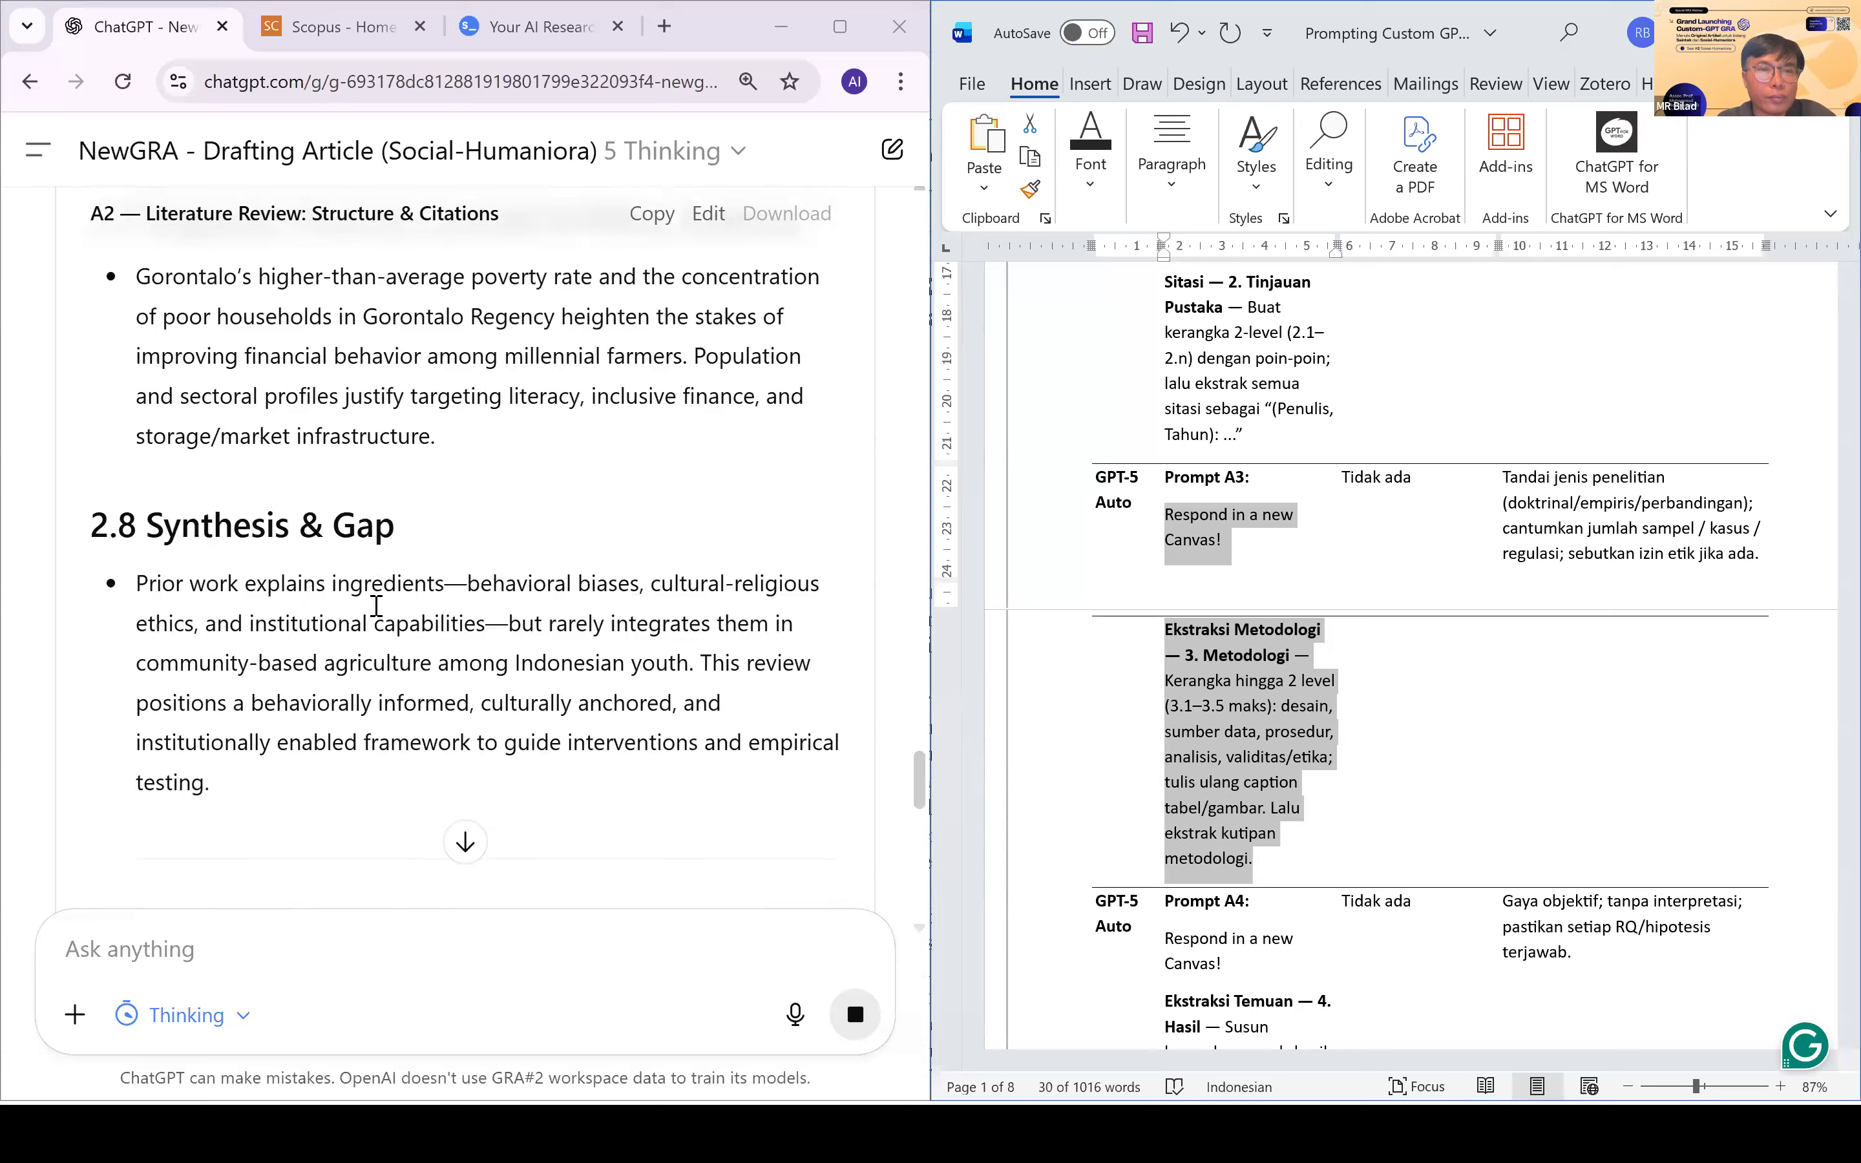
{"action": "scroll", "coordinate": [376, 607], "scroll_direction": "down", "scroll_amount": 10}
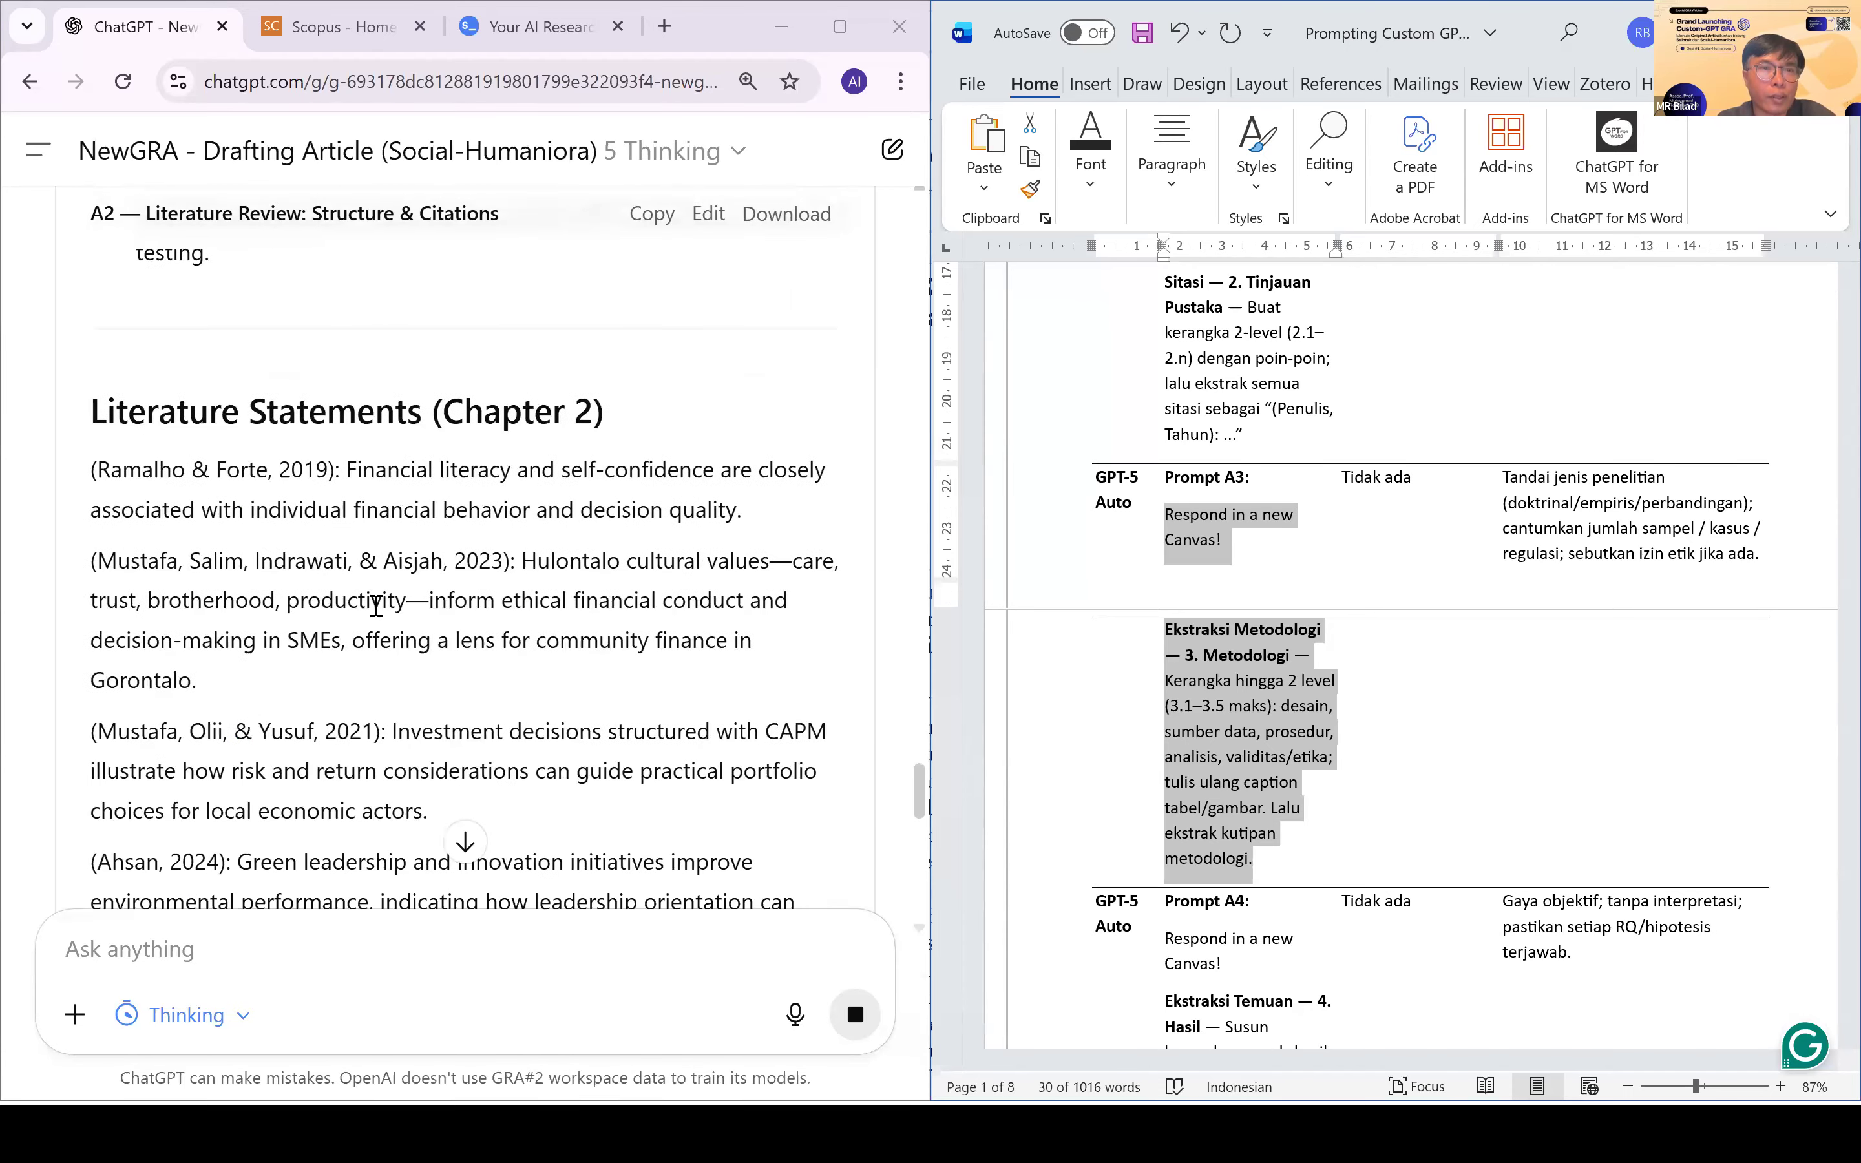
{"action": "scroll", "coordinate": [376, 608], "scroll_direction": "down", "scroll_amount": 5}
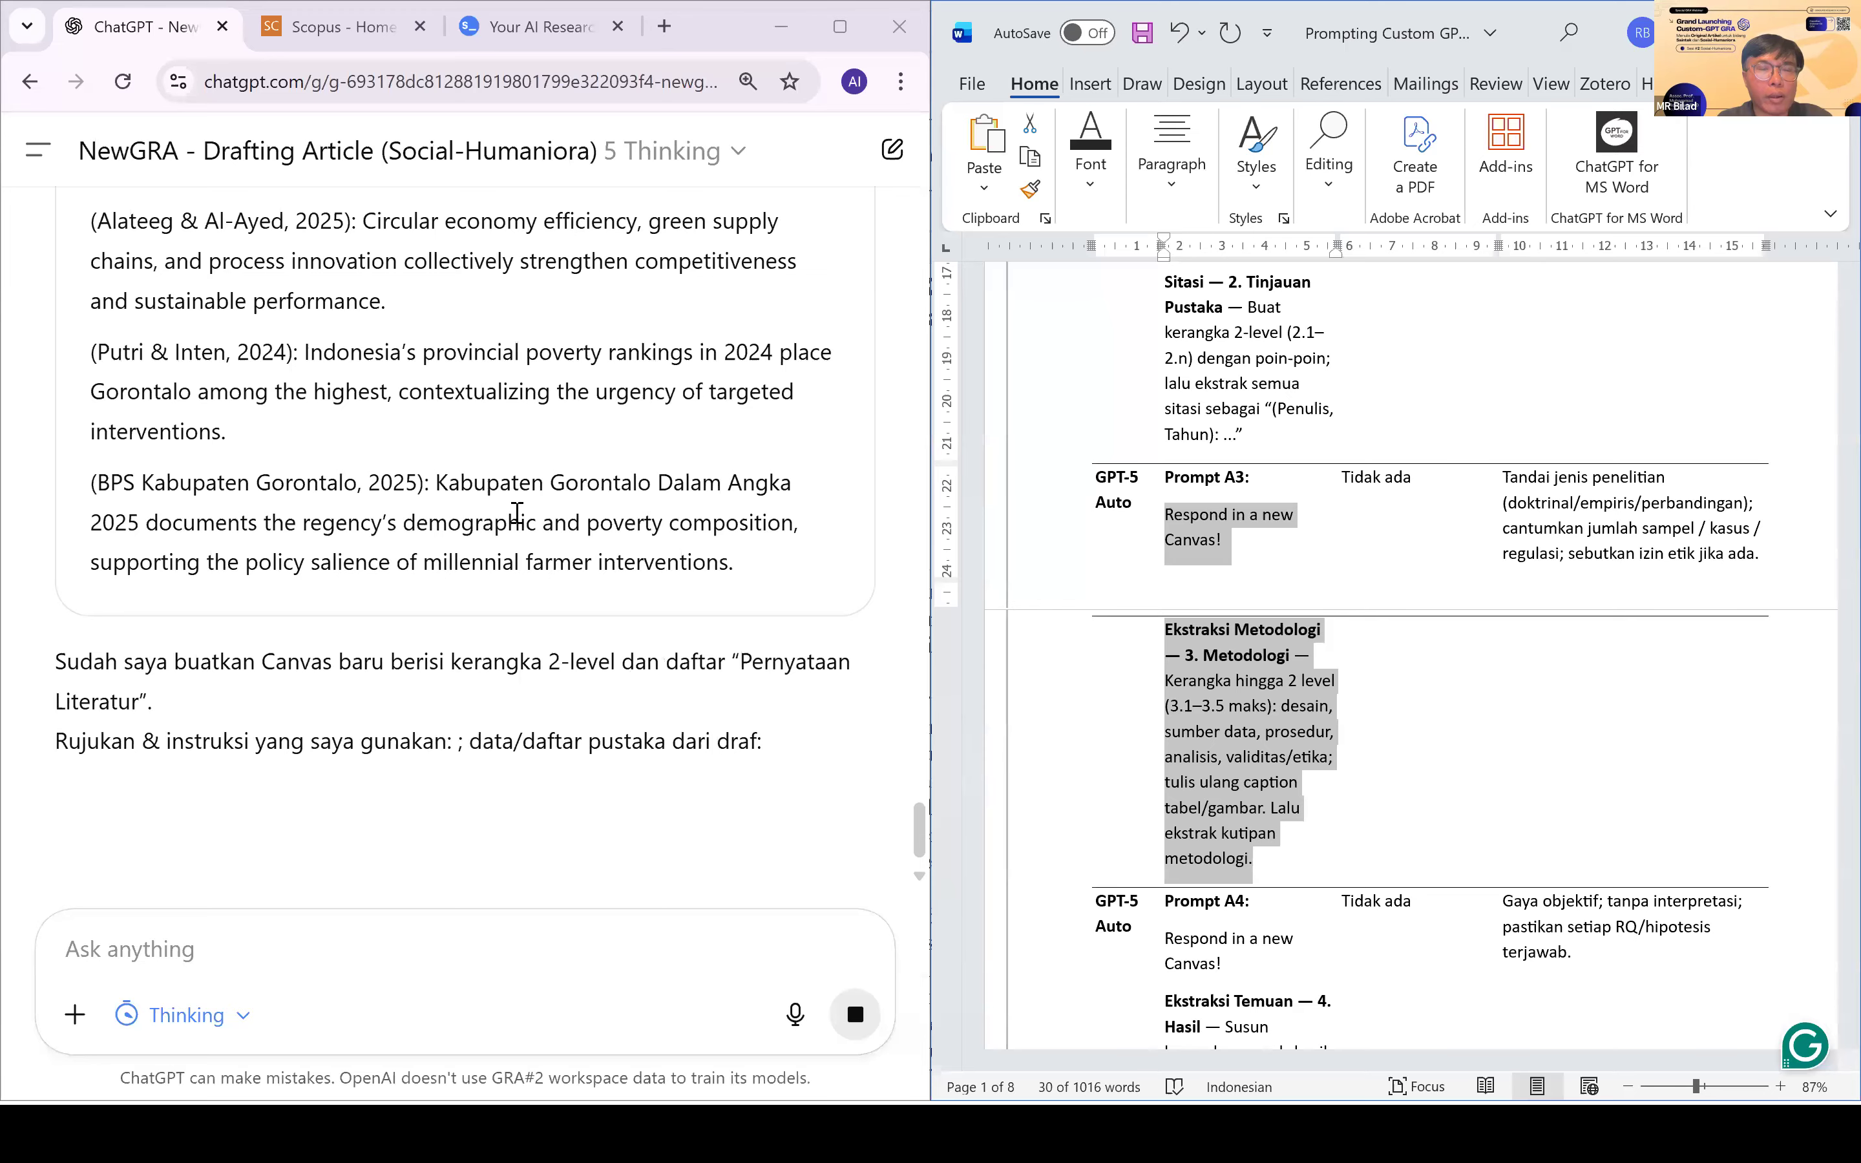
{"action": "scroll", "coordinate": [517, 513], "scroll_direction": "up", "scroll_amount": 10}
{"action": "scroll", "coordinate": [517, 513], "scroll_direction": "up", "scroll_amount": 10}
{"action": "left_click", "coordinate": [461, 949]}
{"action": "key", "text": "ctrl+v"}
{"action": "left_click", "coordinate": [855, 1035]}
Step: Copy the full Prompt A4 text from the prompt table and paste it into the ChatGPT message
{"action": "scroll", "coordinate": [1240, 685], "scroll_direction": "down", "scroll_amount": 4}
{"action": "scroll", "coordinate": [1239, 681], "scroll_direction": "down", "scroll_amount": 3}
{"action": "left_click", "coordinate": [1254, 699]}
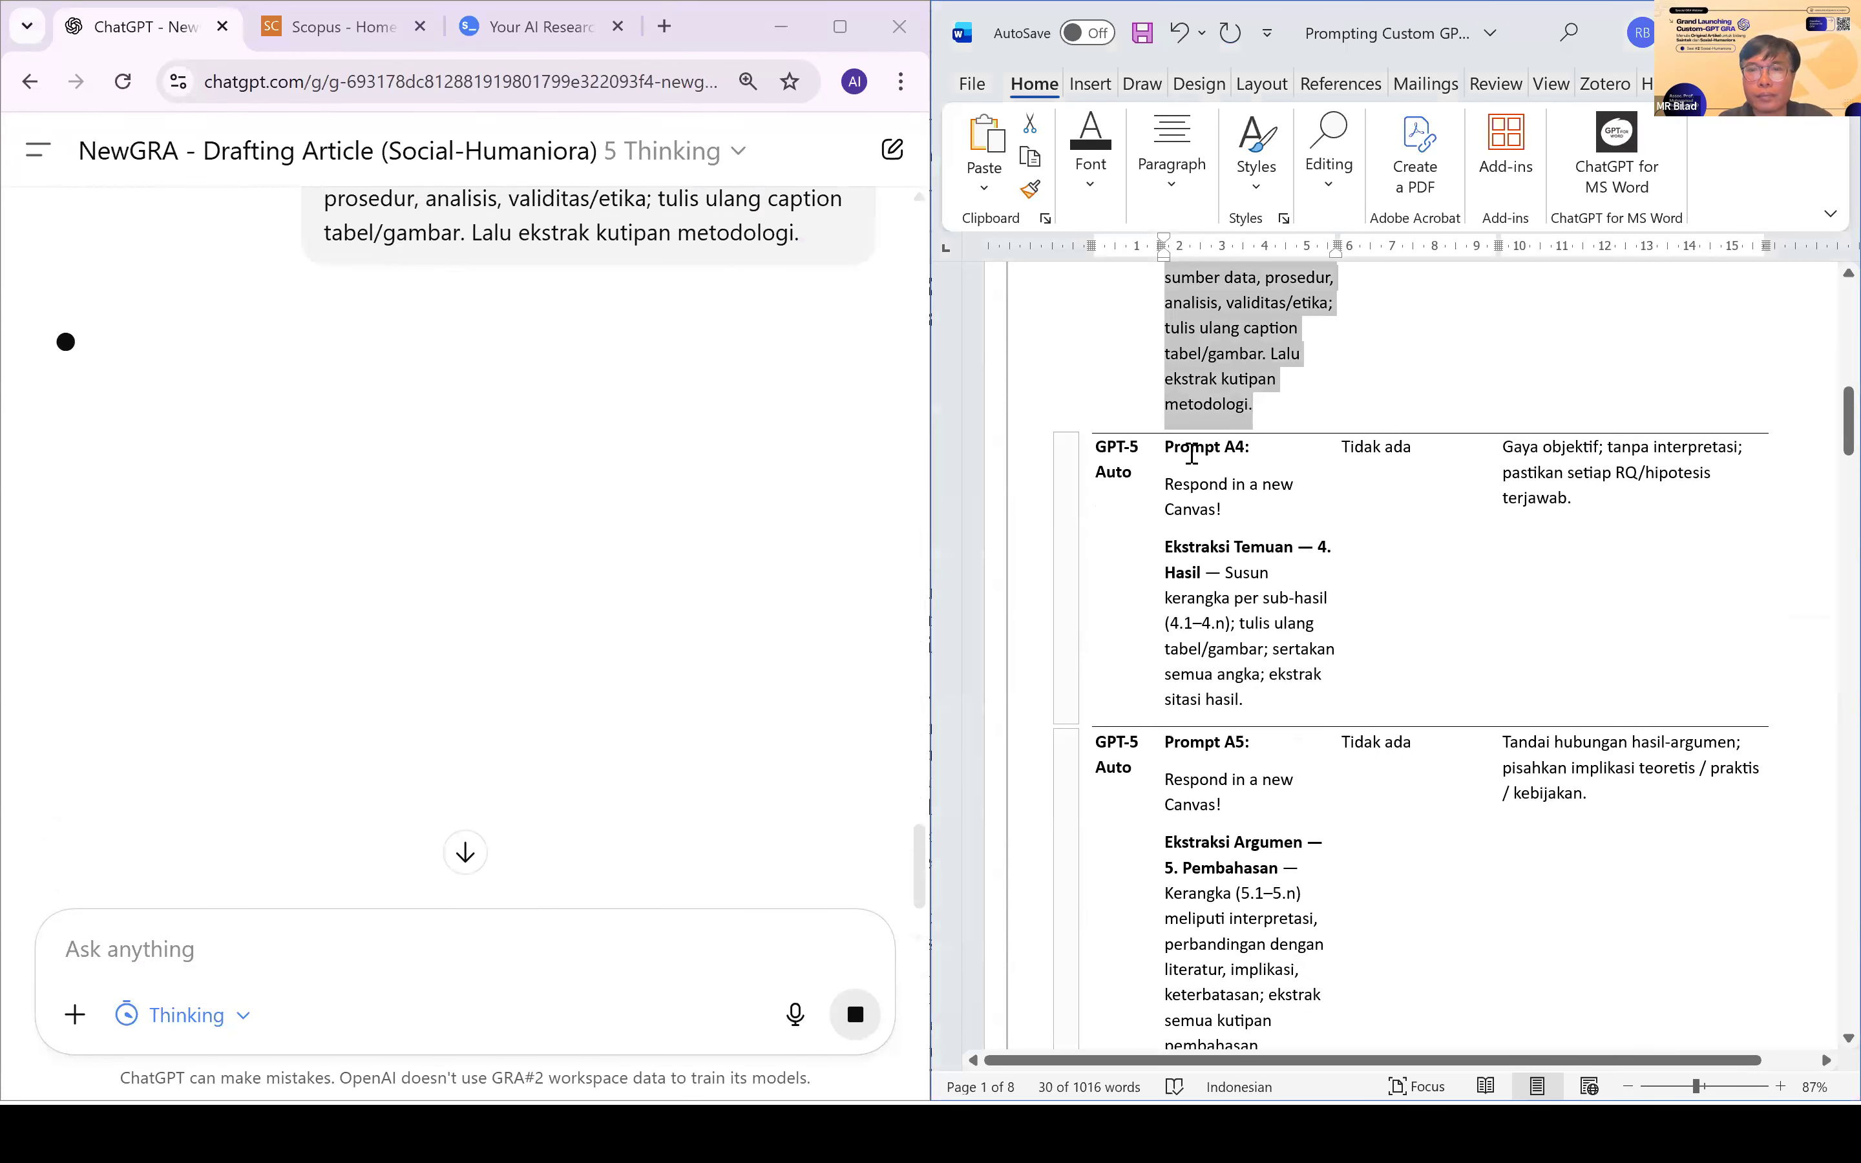
{"action": "left_click_drag", "start_coordinate": [1166, 446], "coordinate": [1243, 699]}
{"action": "key", "text": "ctrl+c"}
{"action": "left_click", "coordinate": [270, 947]}
{"action": "key", "text": "ctrl+v"}
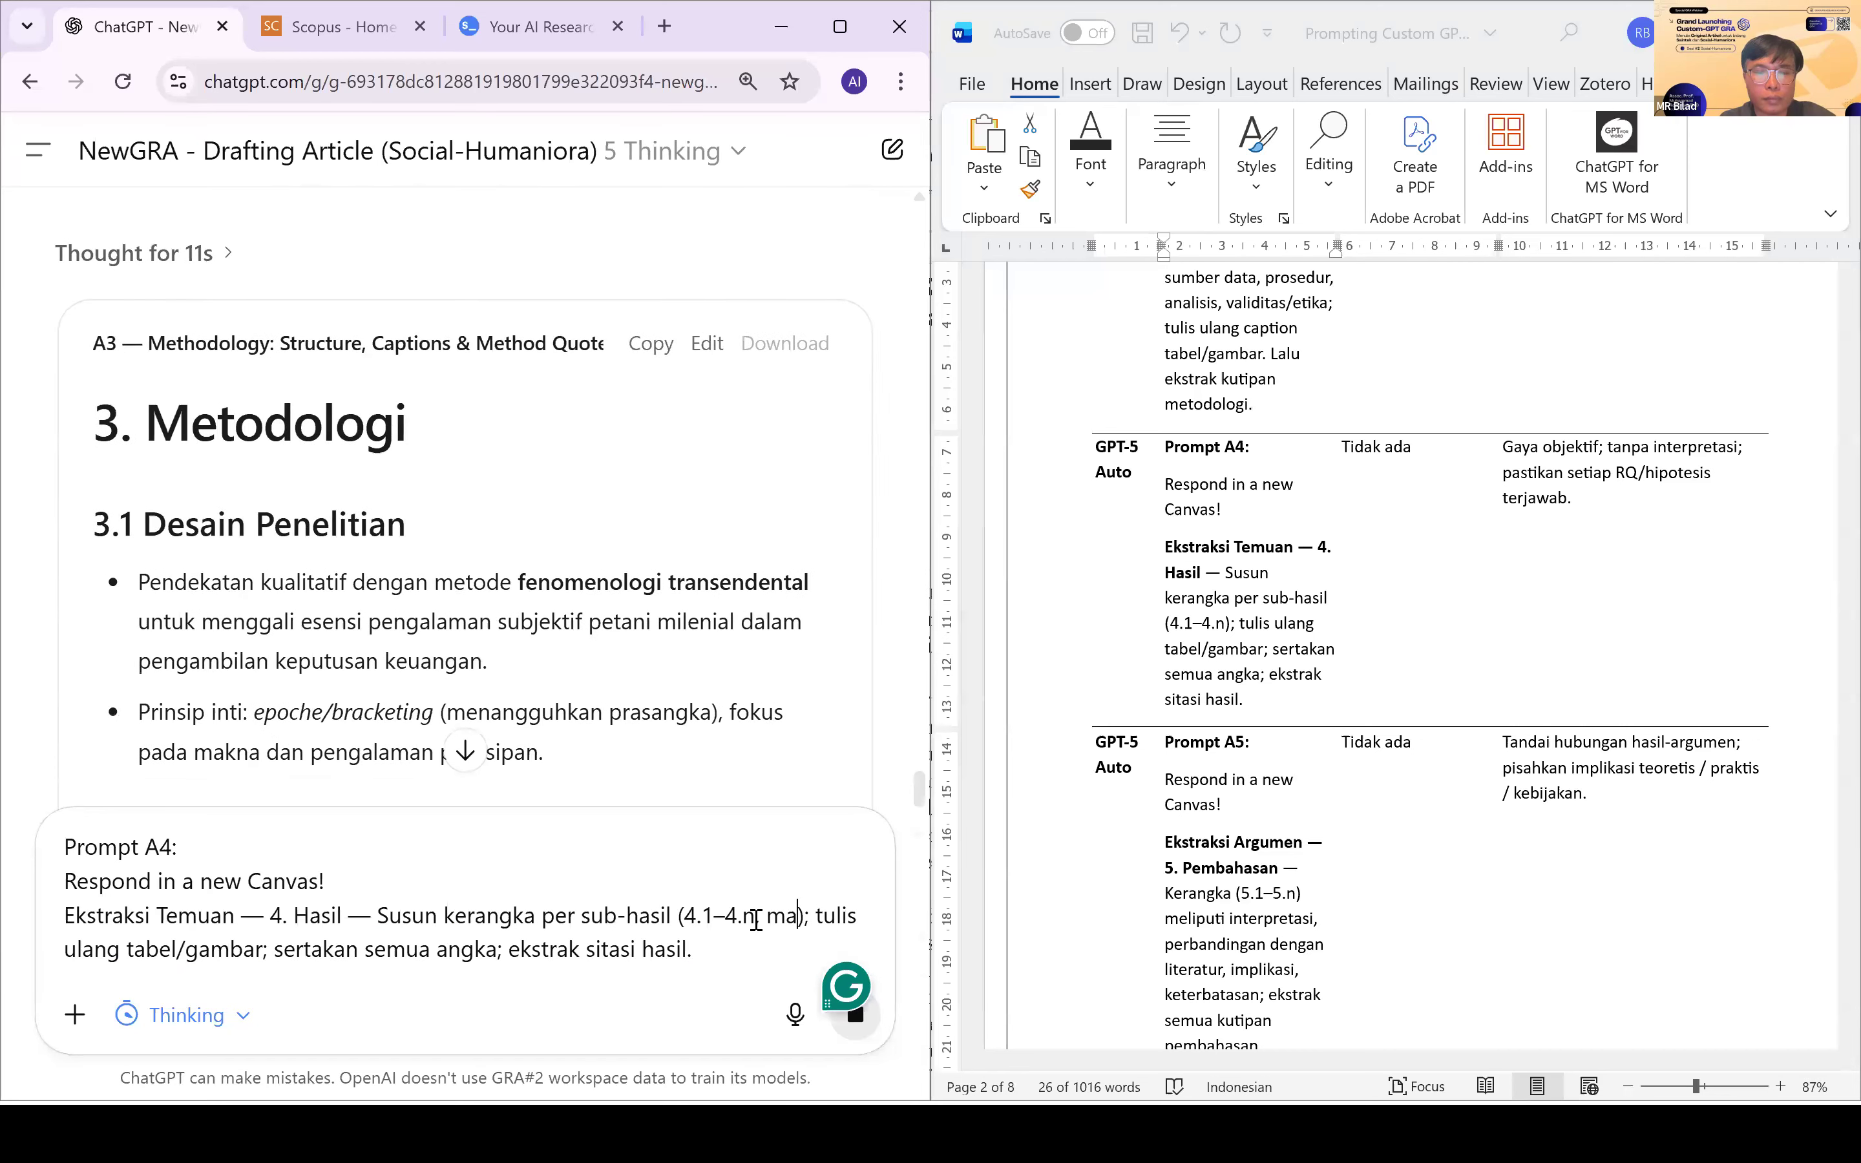
Step: Limit the sub-result range in the pasted Prompt A4 message to "4.1–4.n, max 4.5"
{"action": "left_click", "coordinate": [756, 917]}
{"action": "type", "text": "max 4.5"}
{"action": "left_click", "coordinate": [752, 917]}
{"action": "type", "text": ","}
Step: Examine the A3 methodology canvas with its captions and method quotations, and send the edited Prompt A4
{"action": "scroll", "coordinate": [735, 637], "scroll_direction": "down", "scroll_amount": 15}
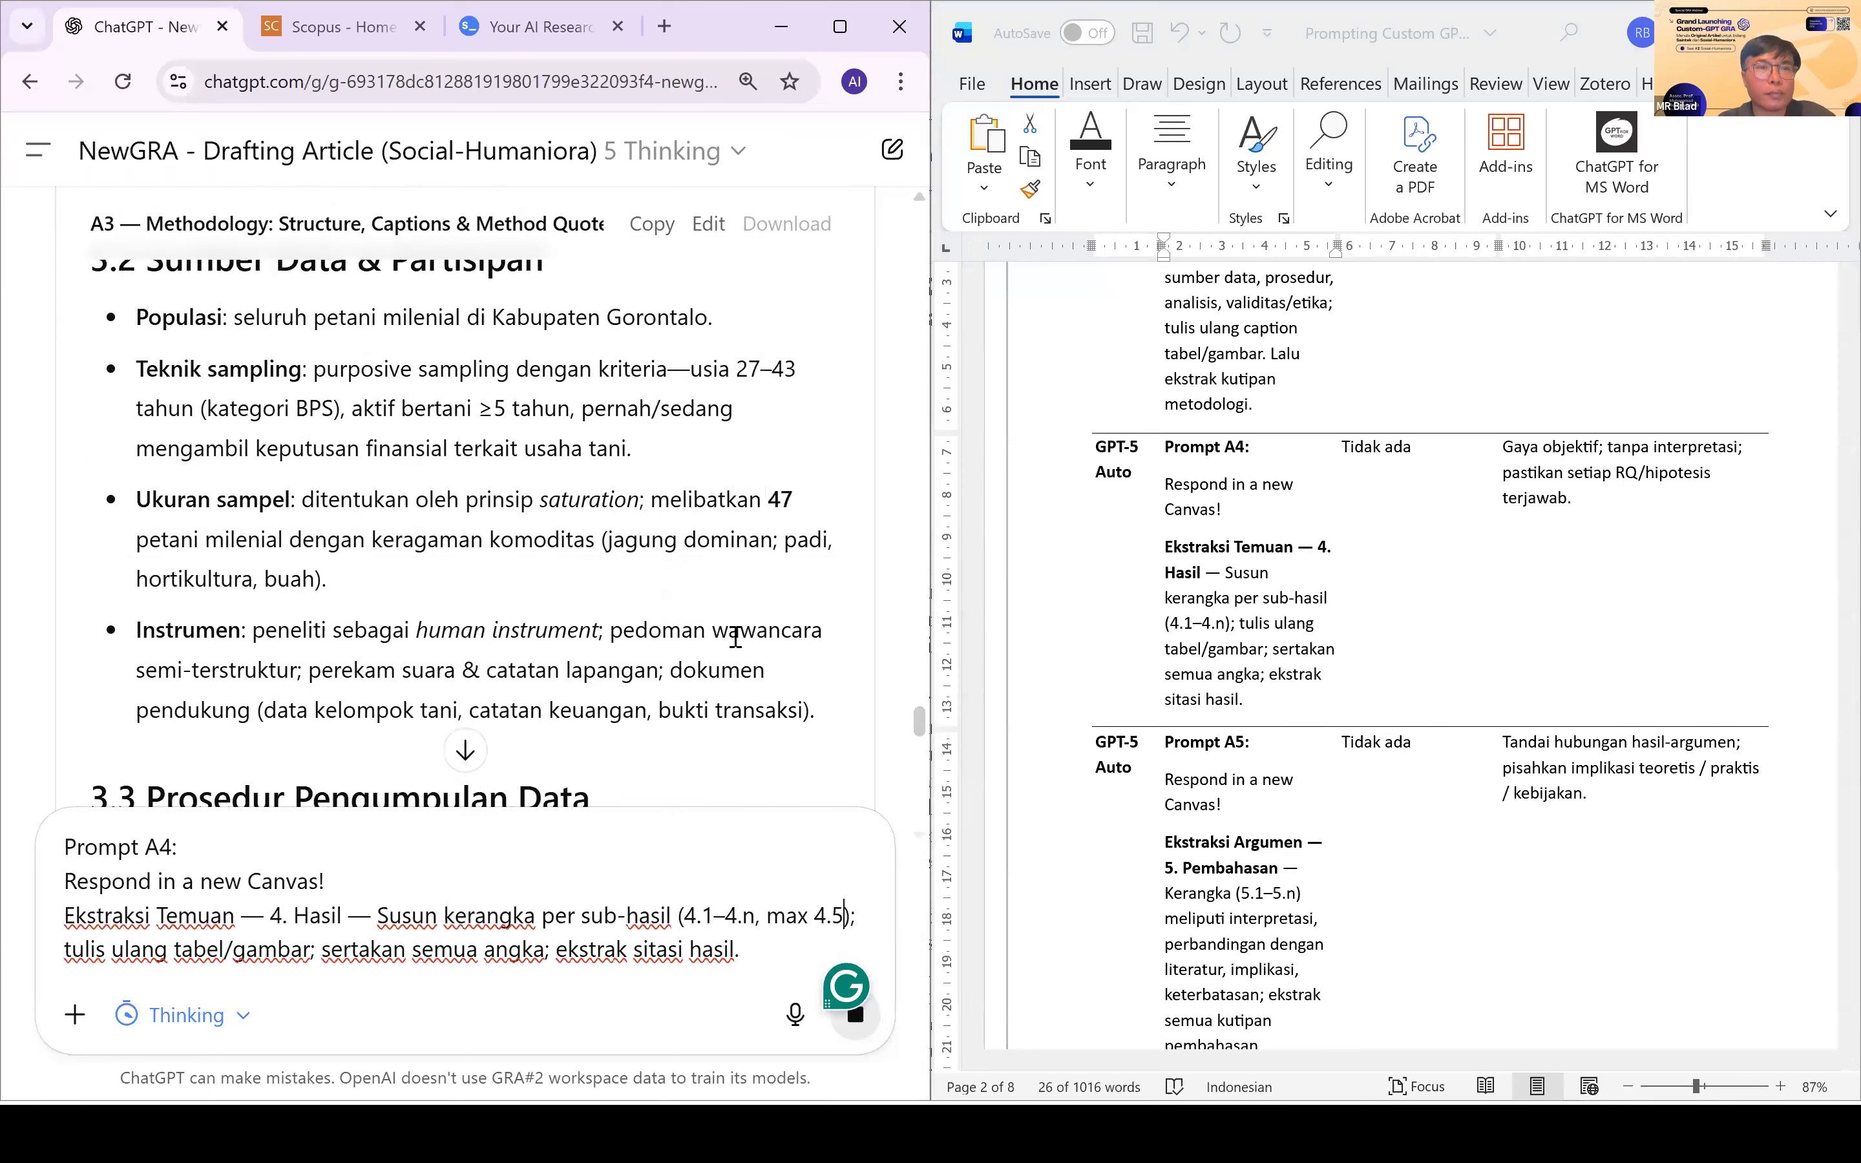
{"action": "scroll", "coordinate": [735, 637], "scroll_direction": "down", "scroll_amount": 10}
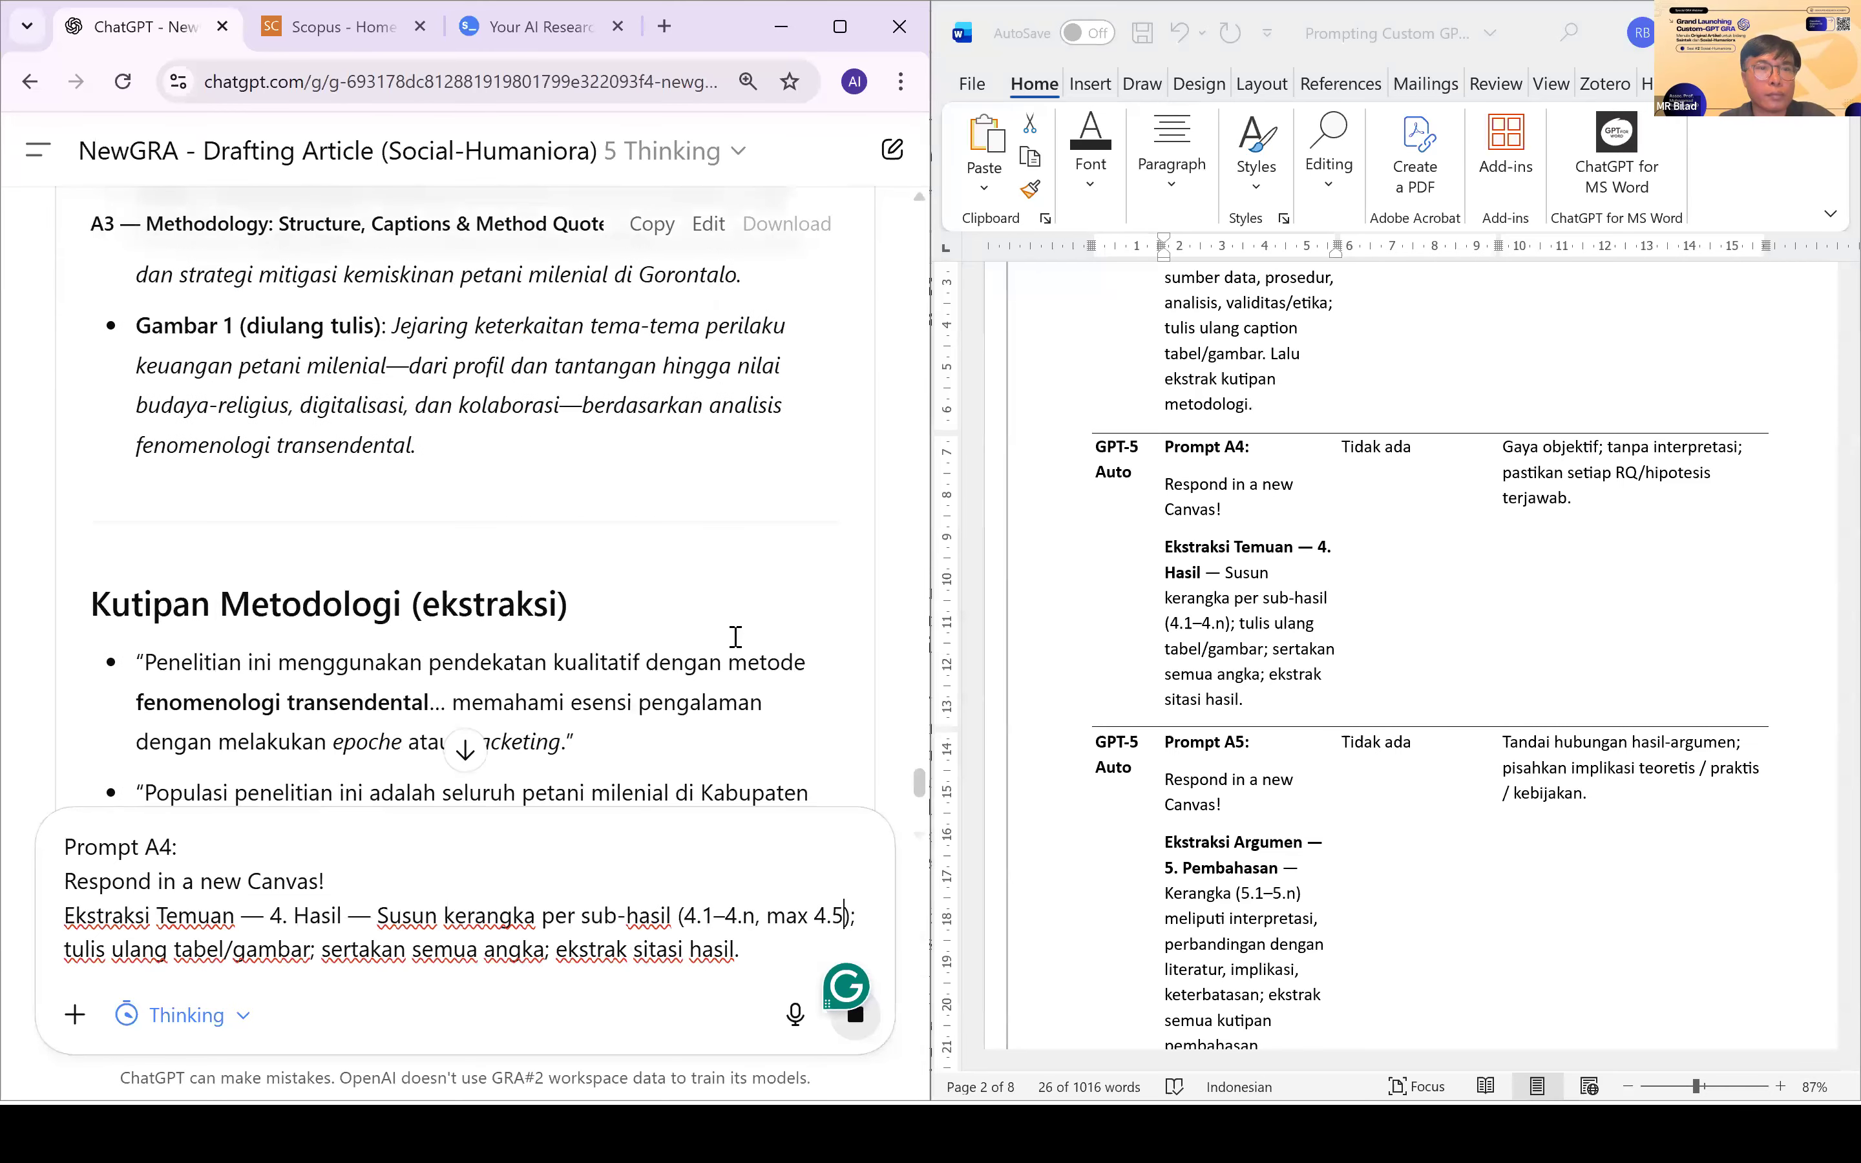
{"action": "scroll", "coordinate": [796, 578], "scroll_direction": "down", "scroll_amount": 6}
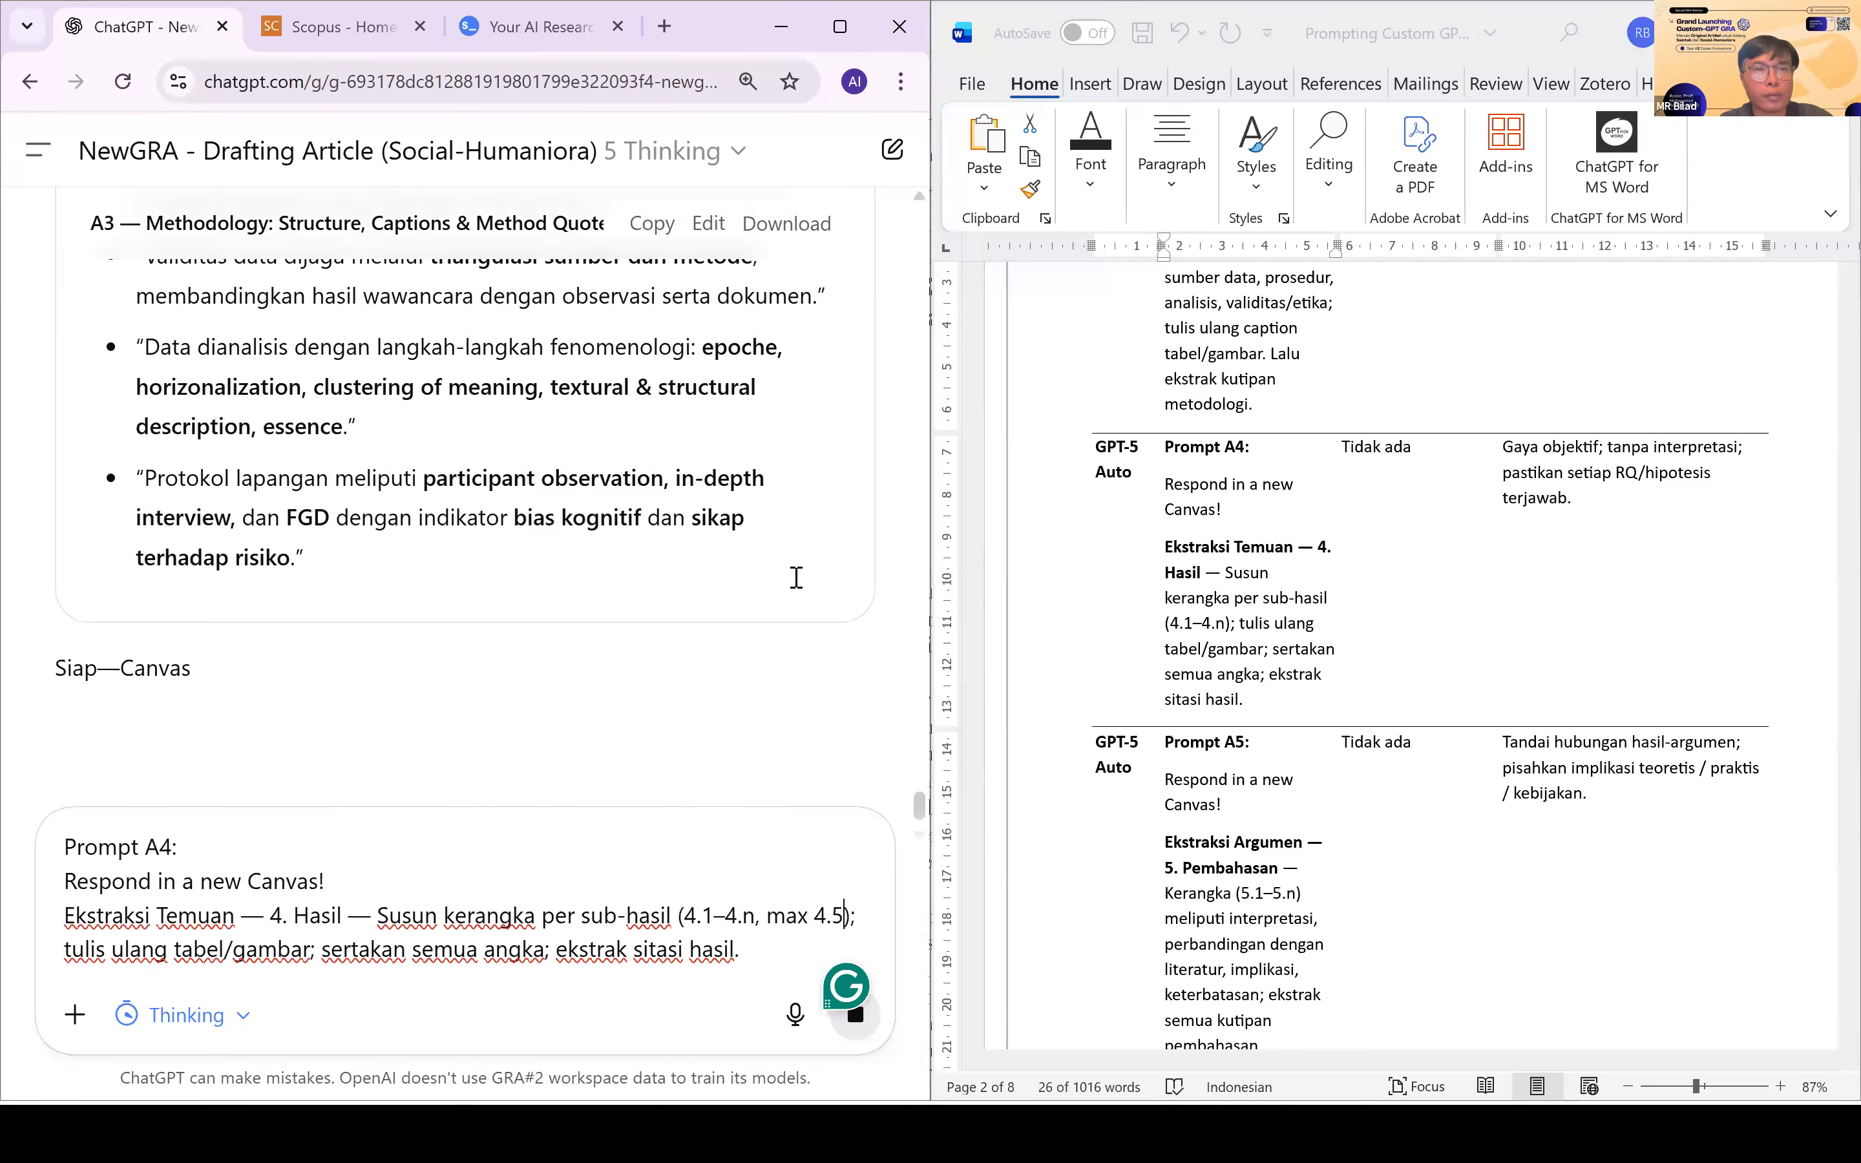
{"action": "scroll", "coordinate": [797, 578], "scroll_direction": "up", "scroll_amount": 4}
{"action": "scroll", "coordinate": [796, 578], "scroll_direction": "up", "scroll_amount": 5}
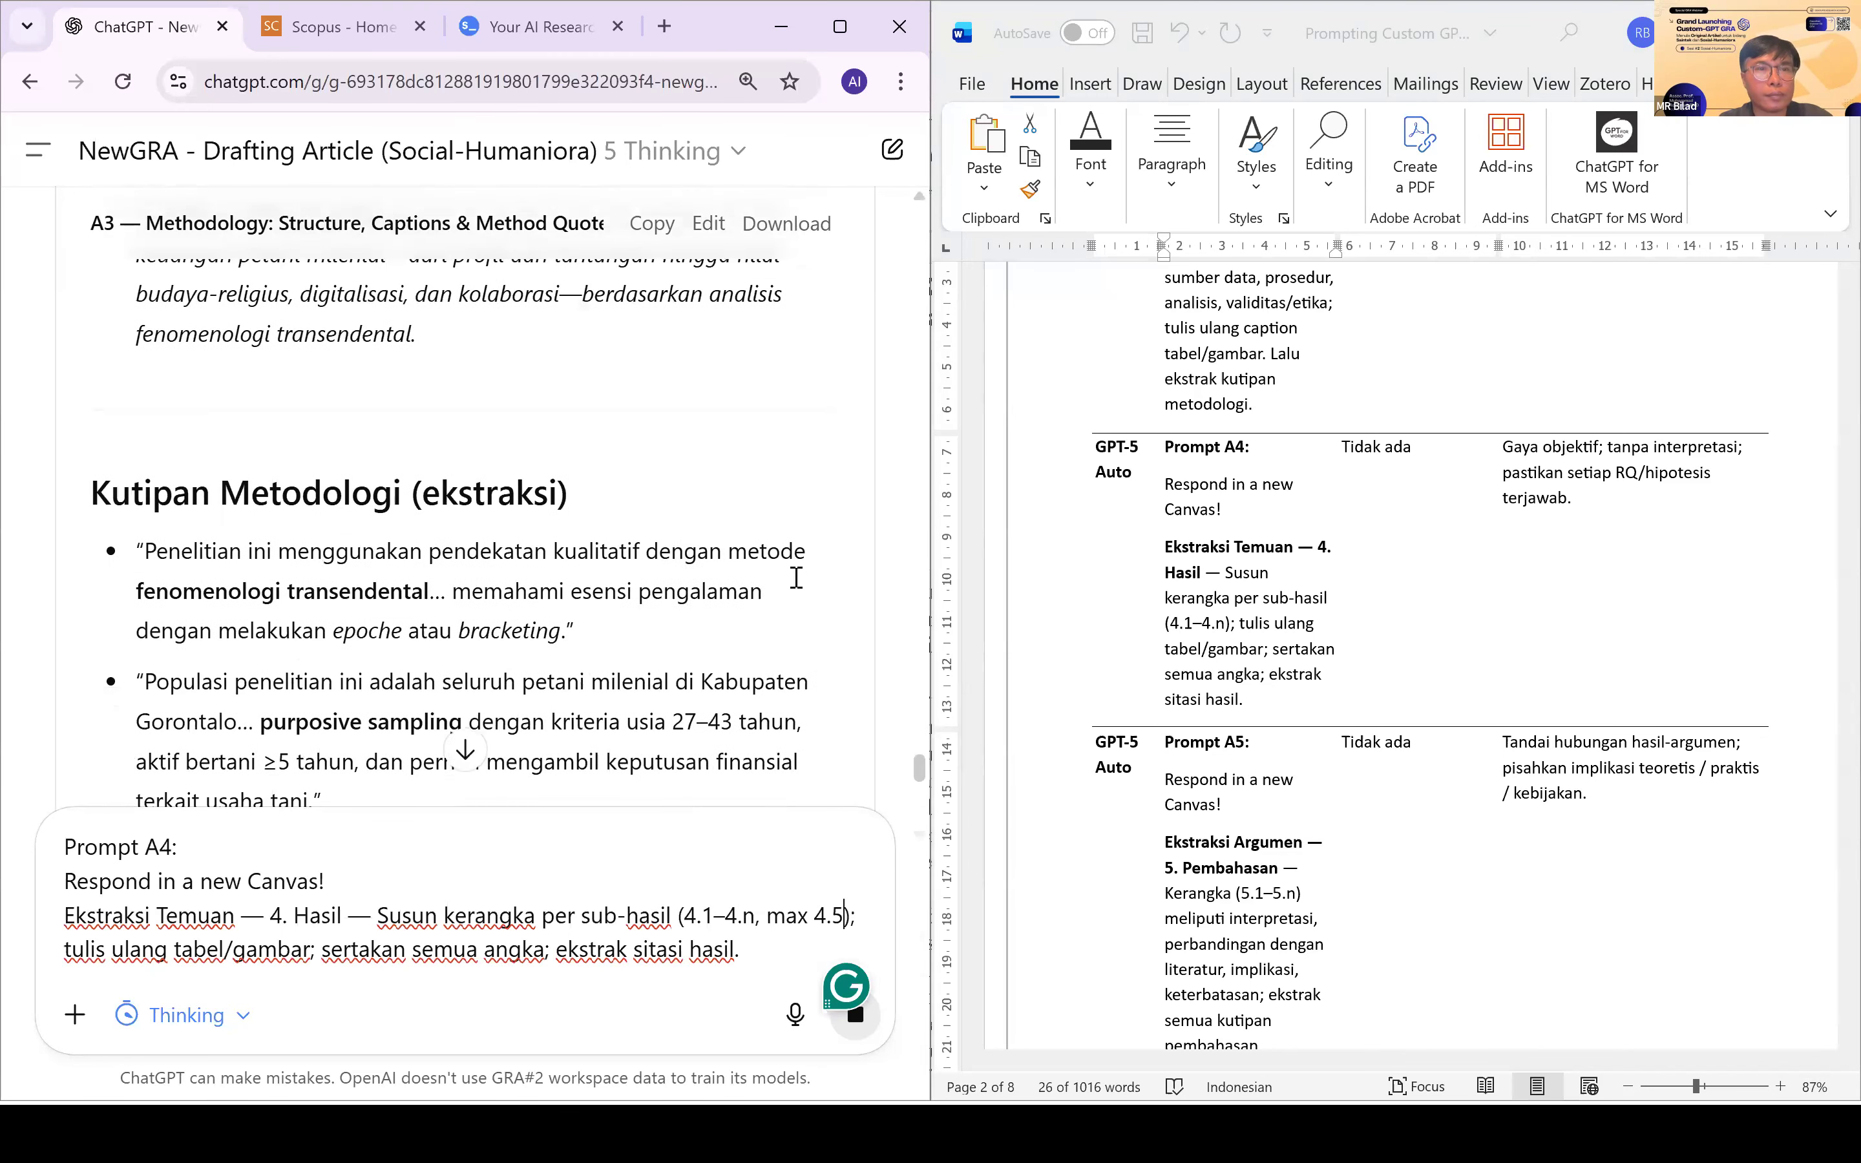
{"action": "scroll", "coordinate": [796, 578], "scroll_direction": "down", "scroll_amount": 2}
{"action": "scroll", "coordinate": [796, 578], "scroll_direction": "down", "scroll_amount": 10}
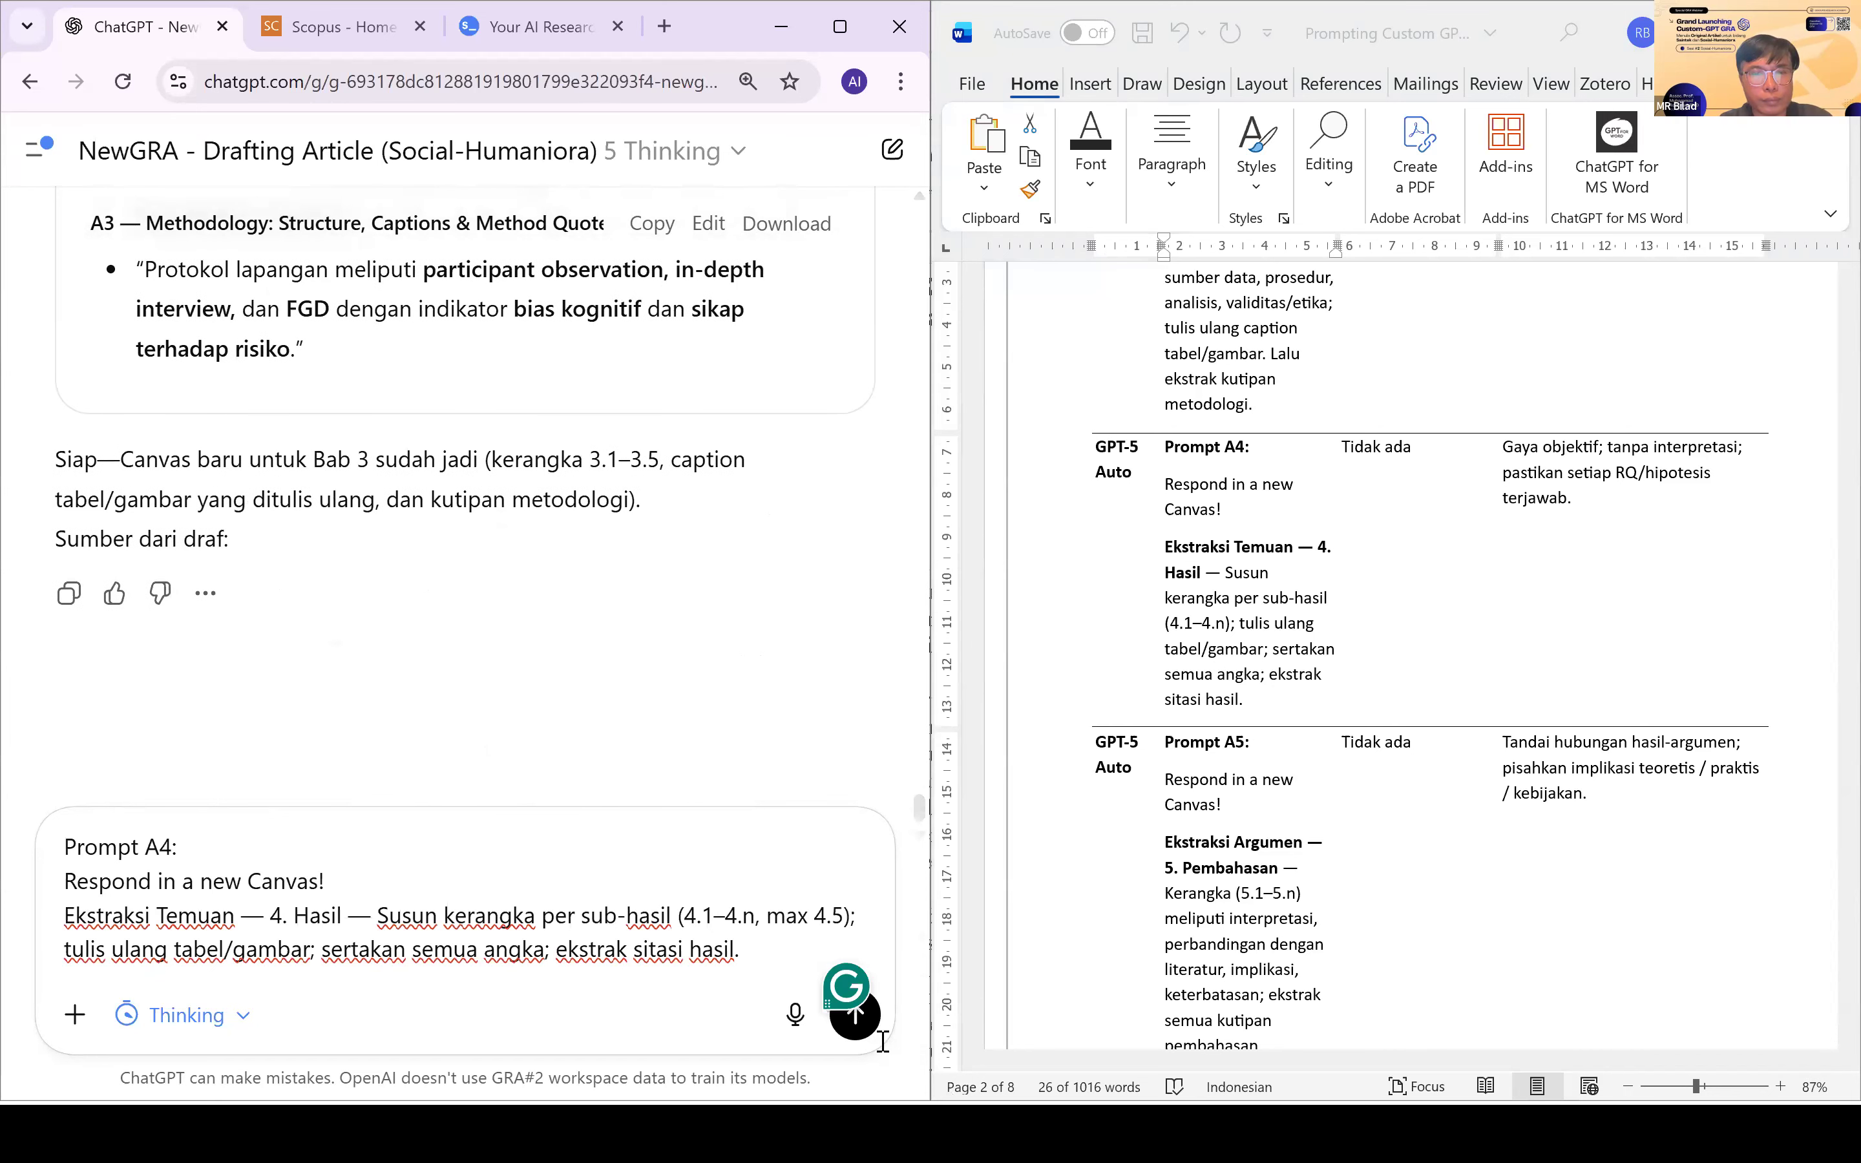
{"action": "left_click", "coordinate": [857, 1016]}
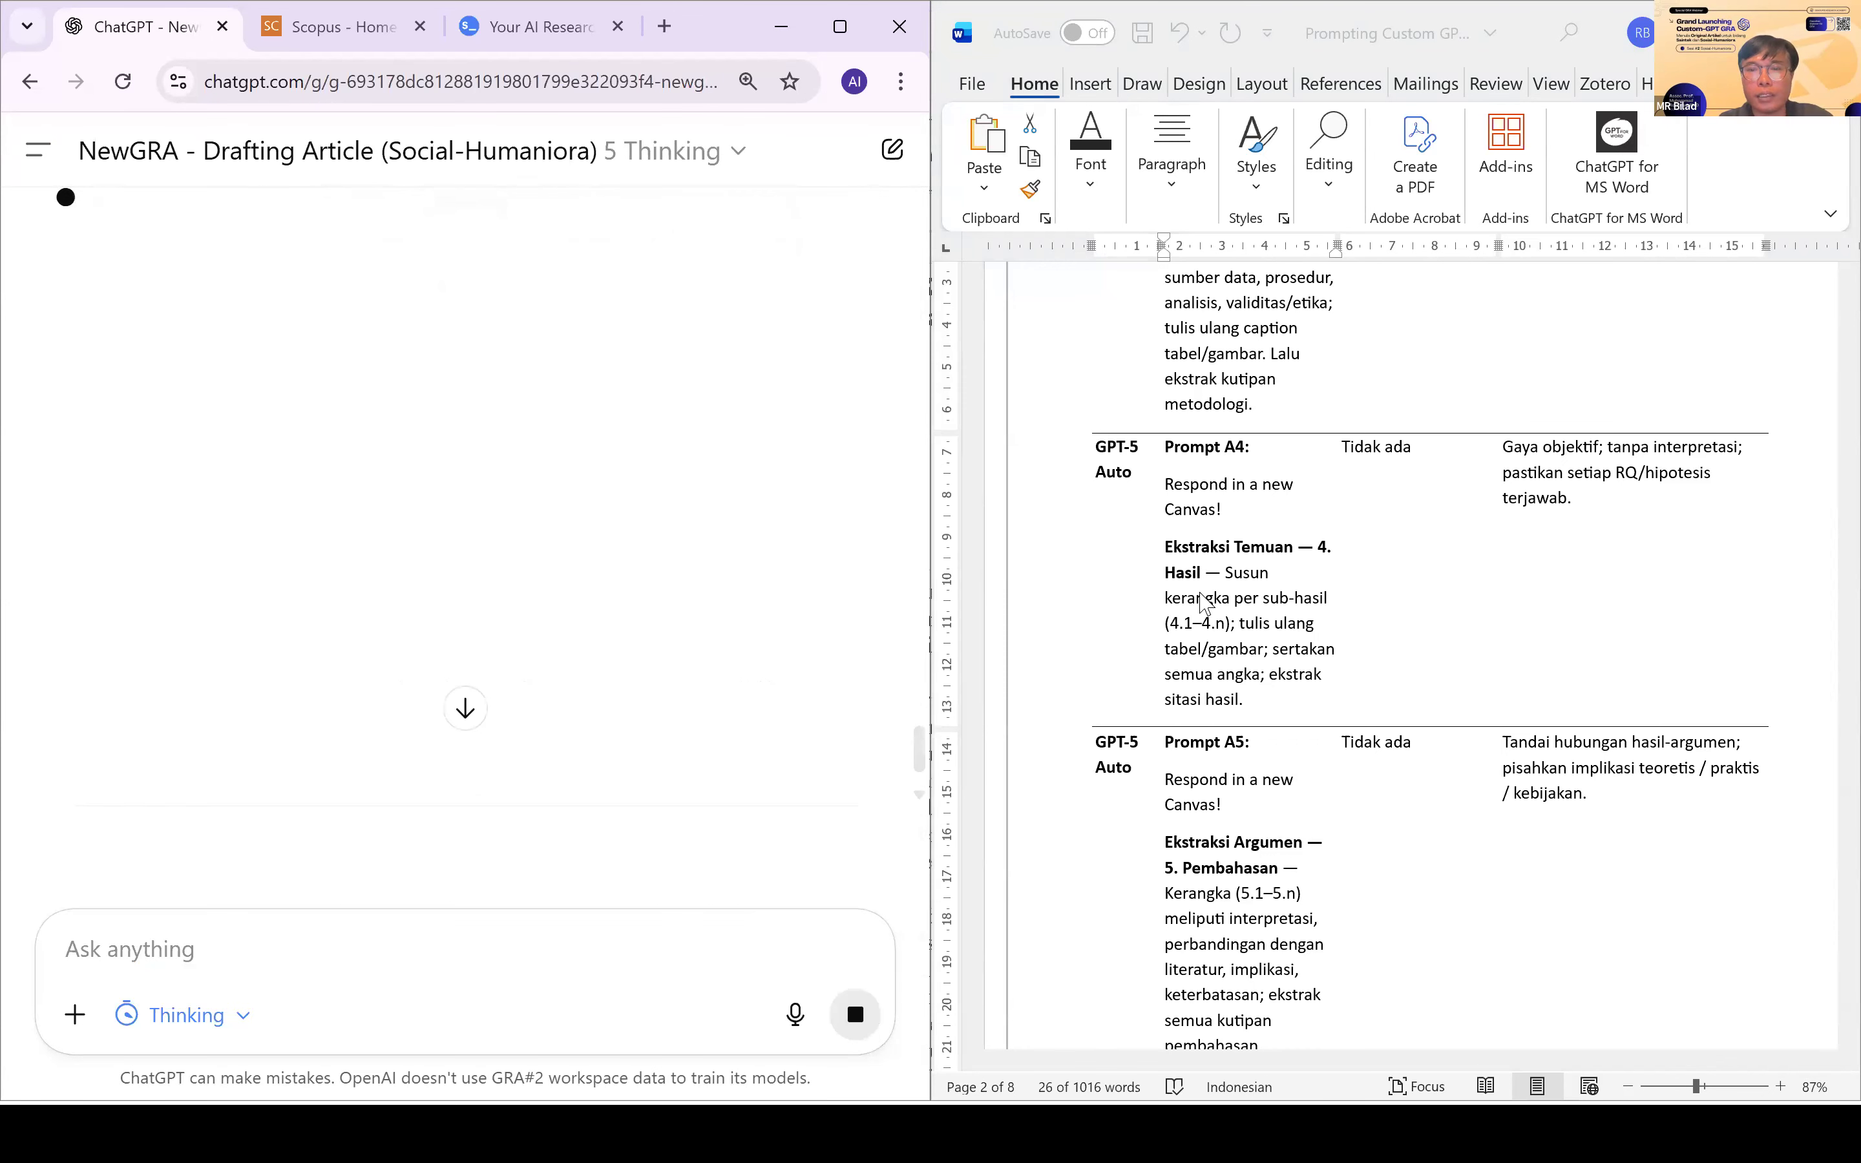
Step: Copy the full Prompt A5 text from the prompt table and paste it into the ChatGPT message
{"action": "scroll", "coordinate": [1192, 654], "scroll_direction": "down", "scroll_amount": 3}
{"action": "scroll", "coordinate": [1230, 688], "scroll_direction": "down", "scroll_amount": 4}
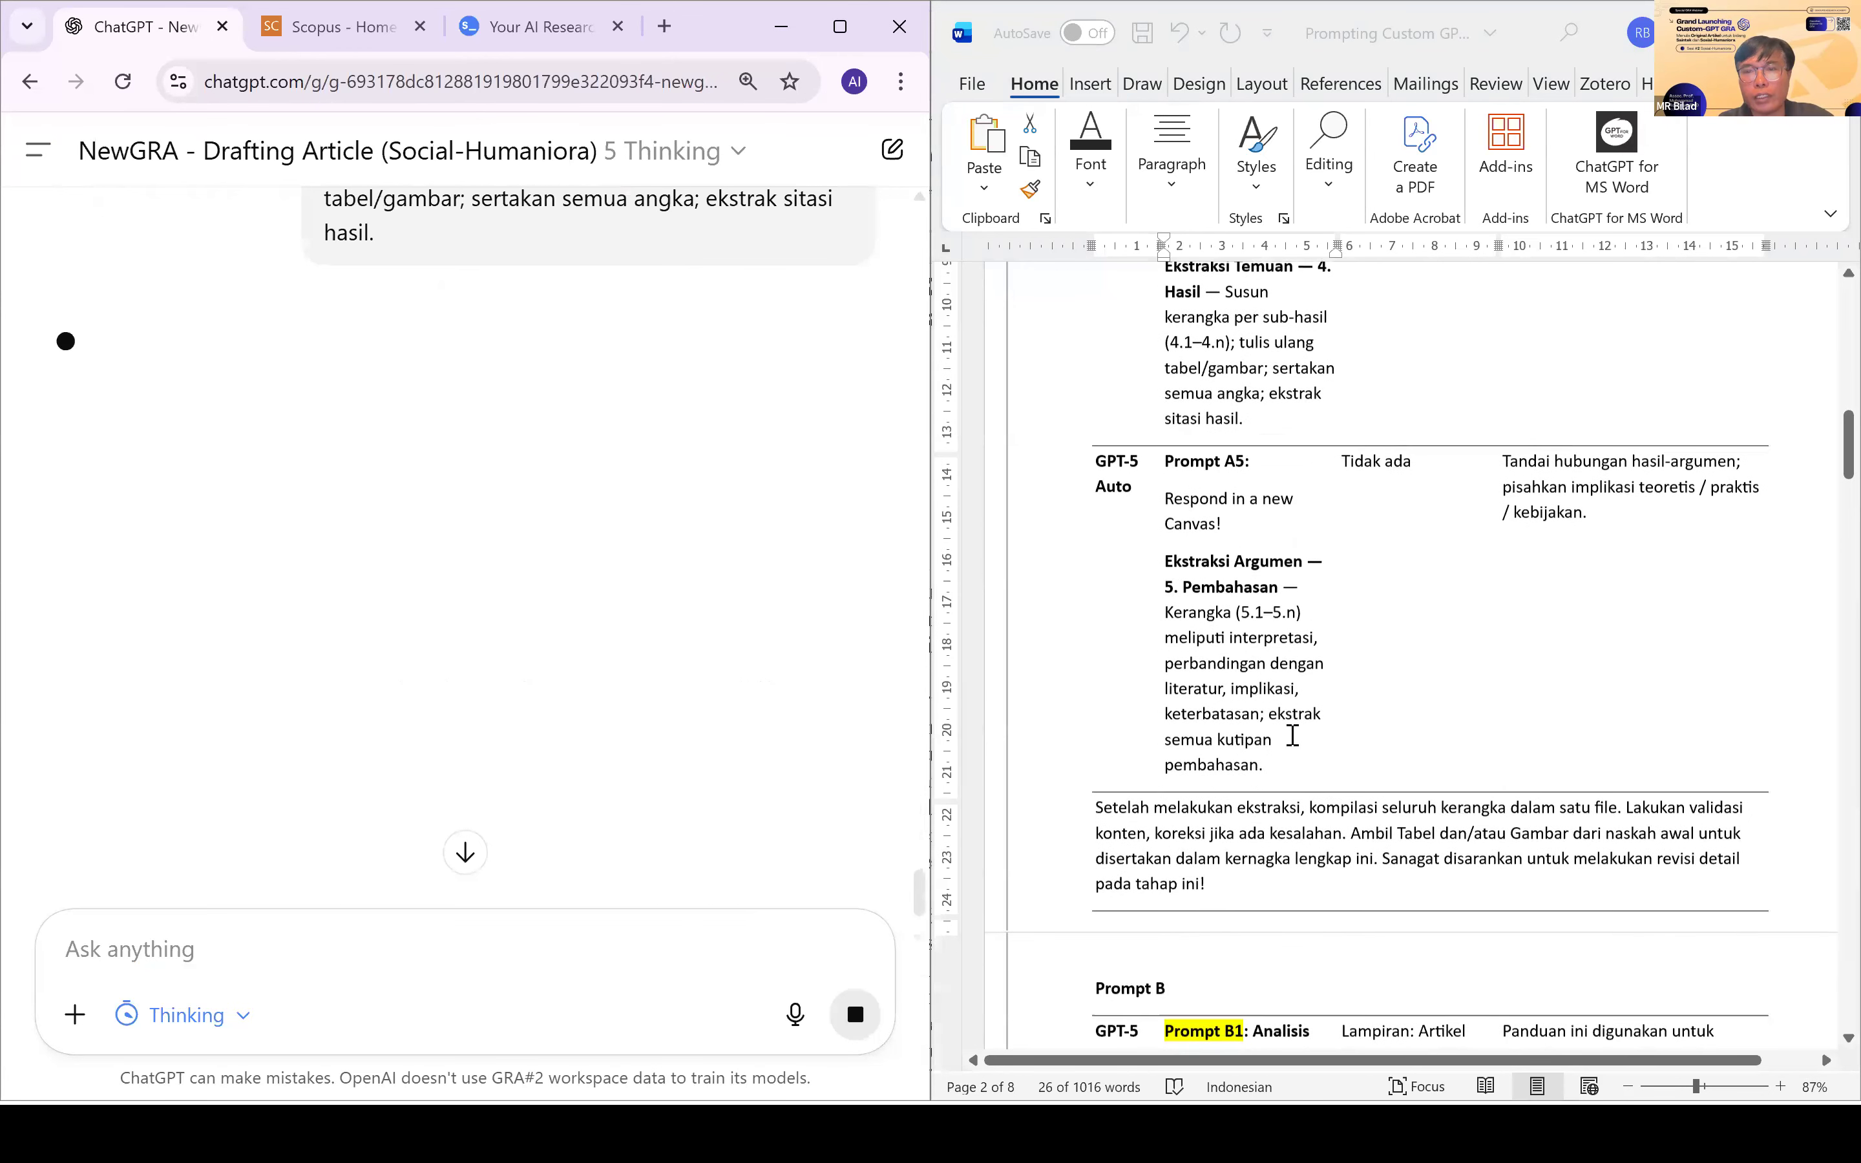
{"action": "left_click", "coordinate": [1292, 727]}
{"action": "left_click", "coordinate": [1185, 448], "text": "shift"}
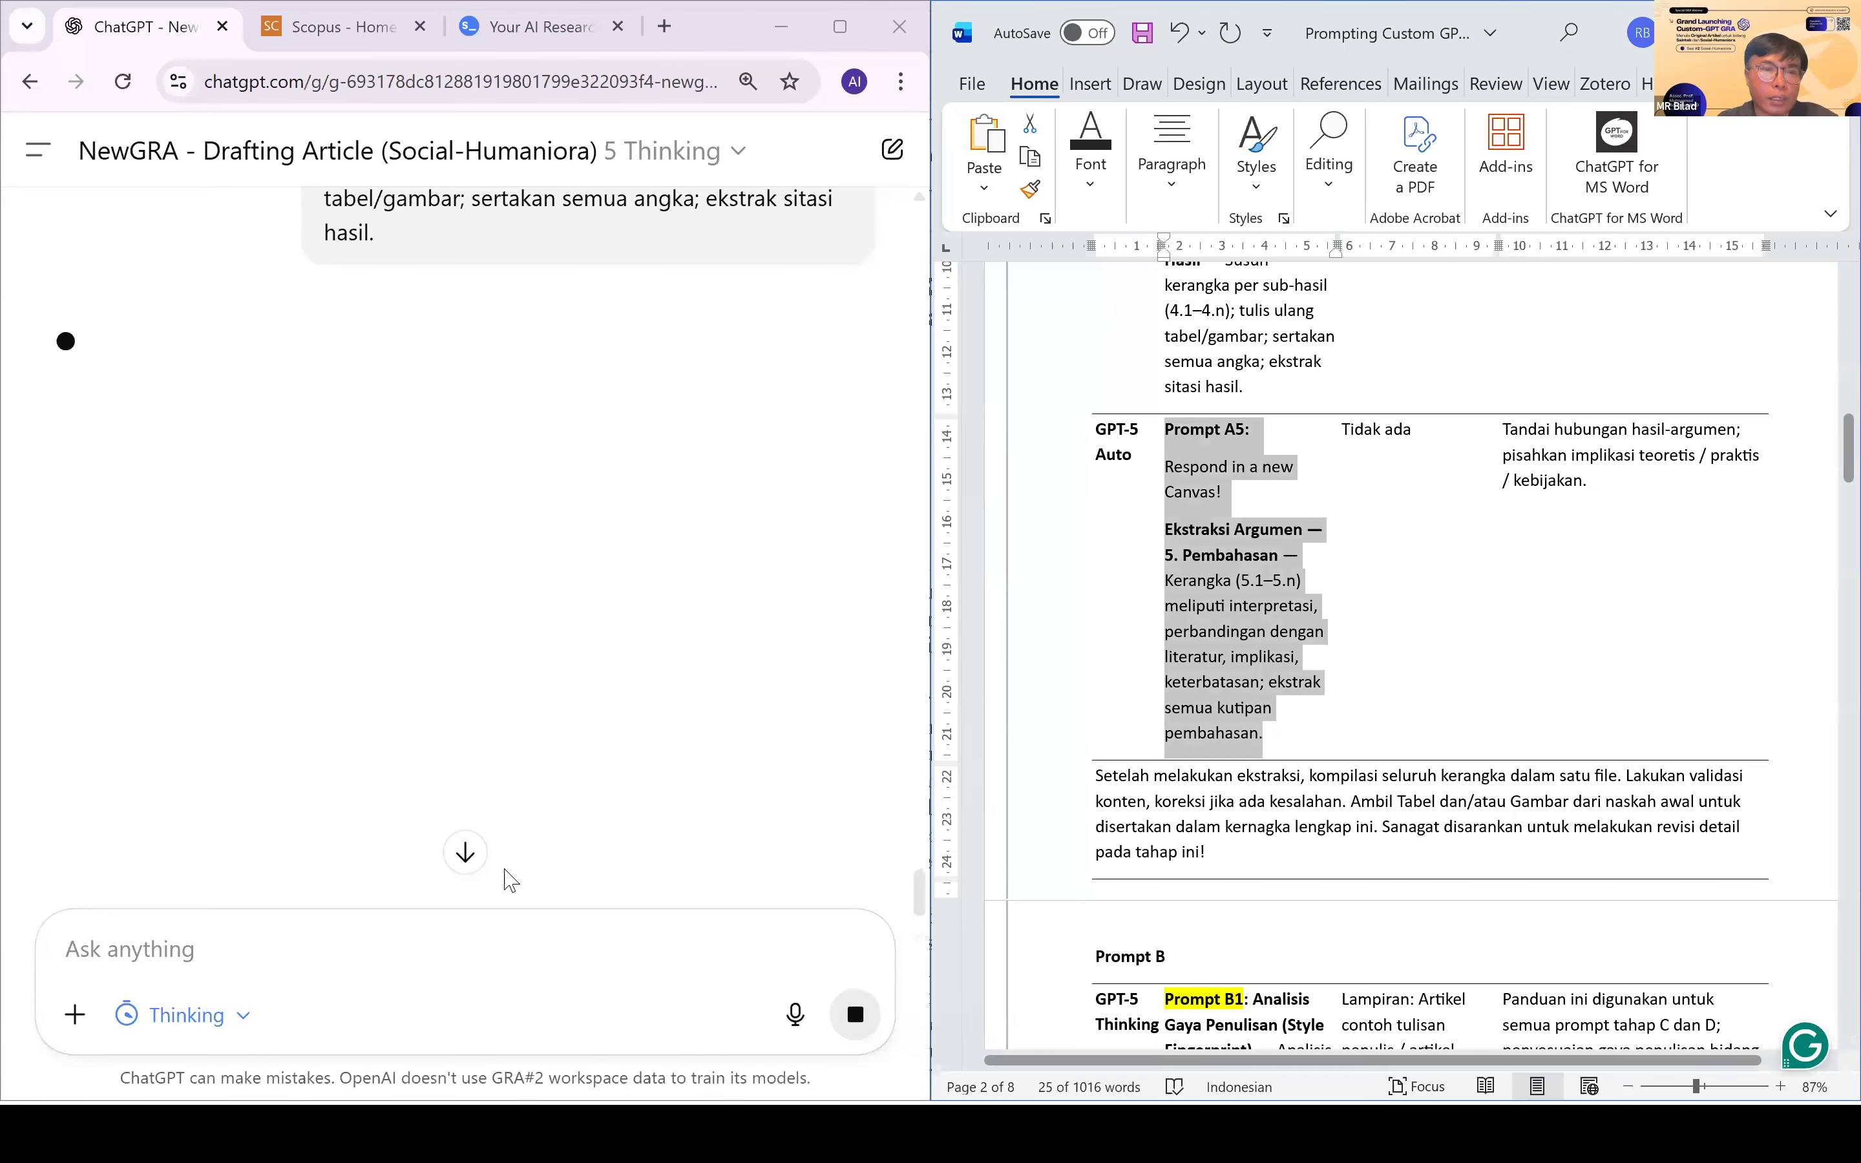
{"action": "left_click", "coordinate": [428, 937]}
{"action": "key", "text": "ctrl+v"}
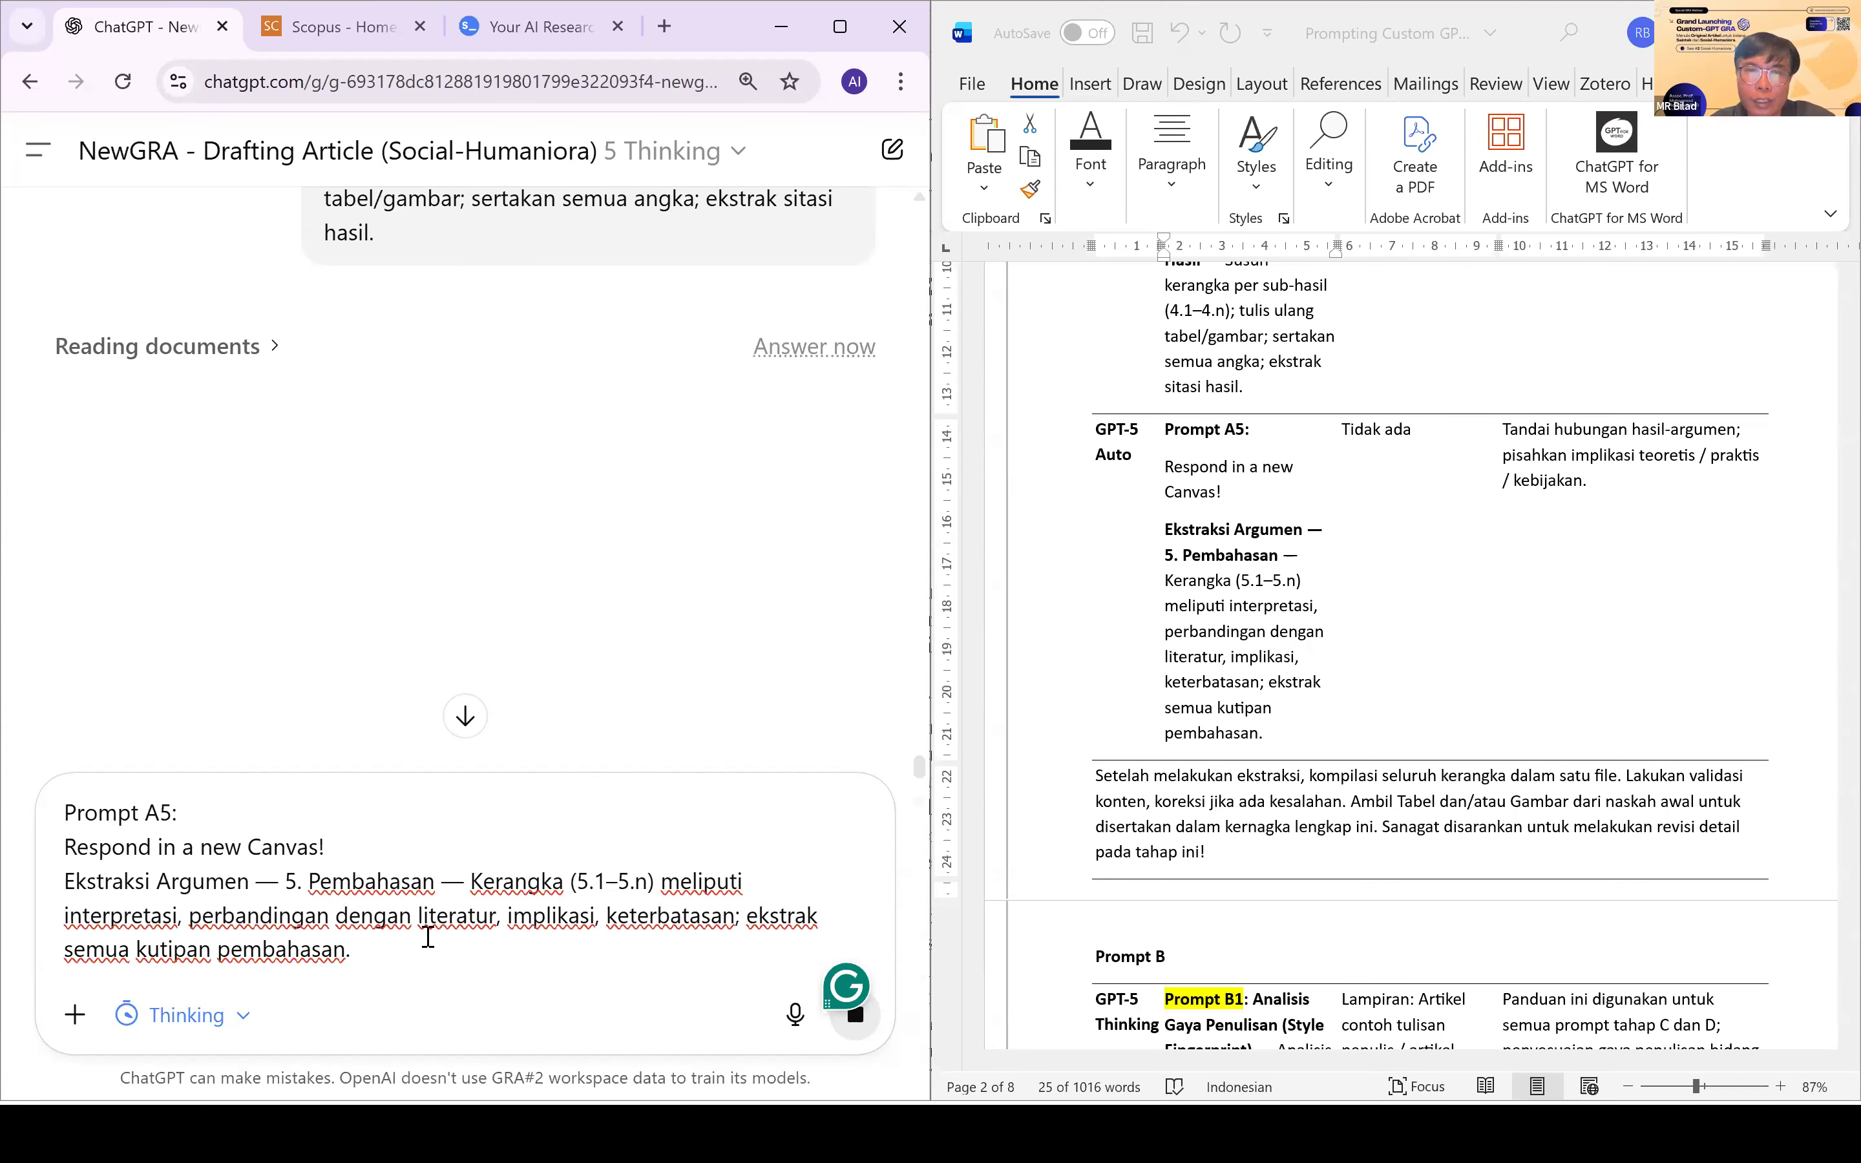
Step: Examine the A4 findings canvas with its captions and result statements, and send the pasted Prompt A5
{"action": "scroll", "coordinate": [429, 937], "scroll_direction": "down", "scroll_amount": 7}
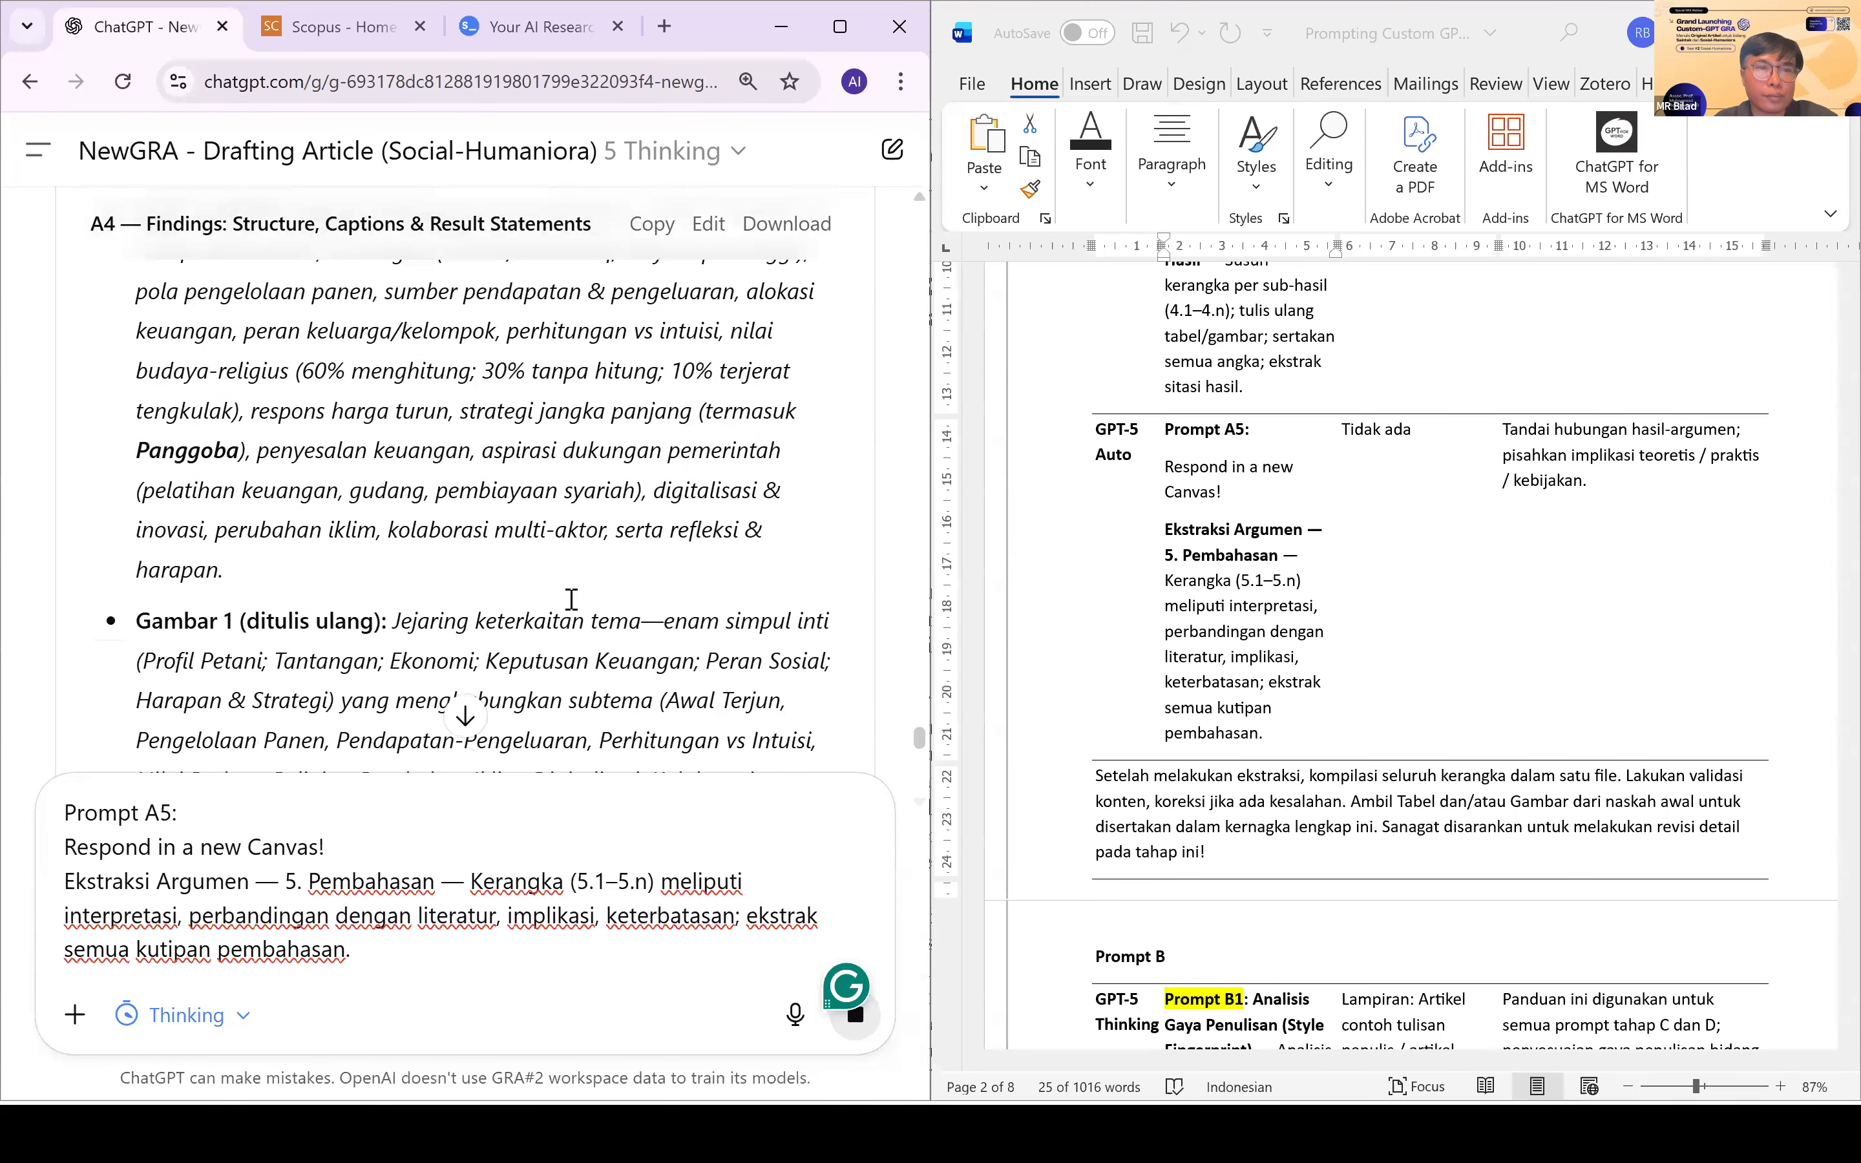
{"action": "scroll", "coordinate": [572, 599], "scroll_direction": "up", "scroll_amount": 6}
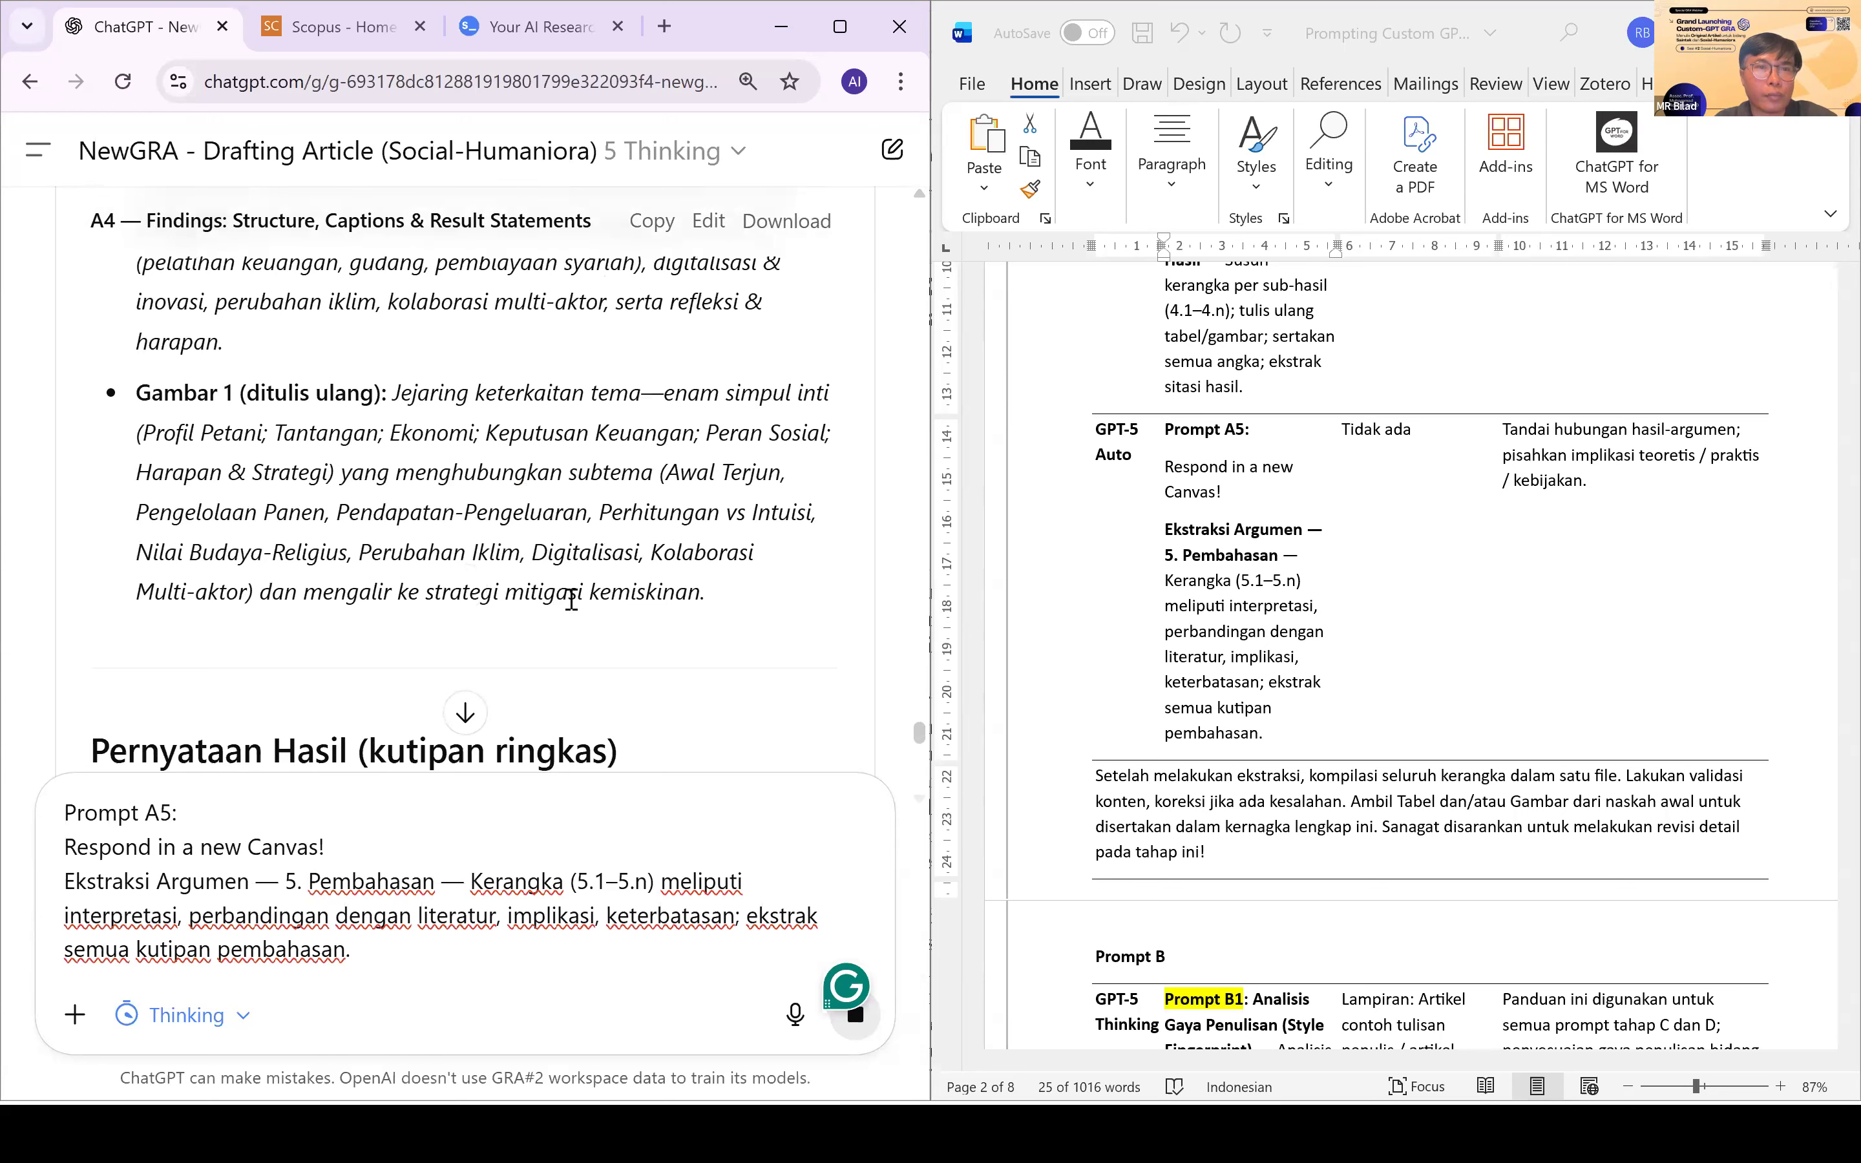
{"action": "scroll", "coordinate": [572, 599], "scroll_direction": "down", "scroll_amount": 5}
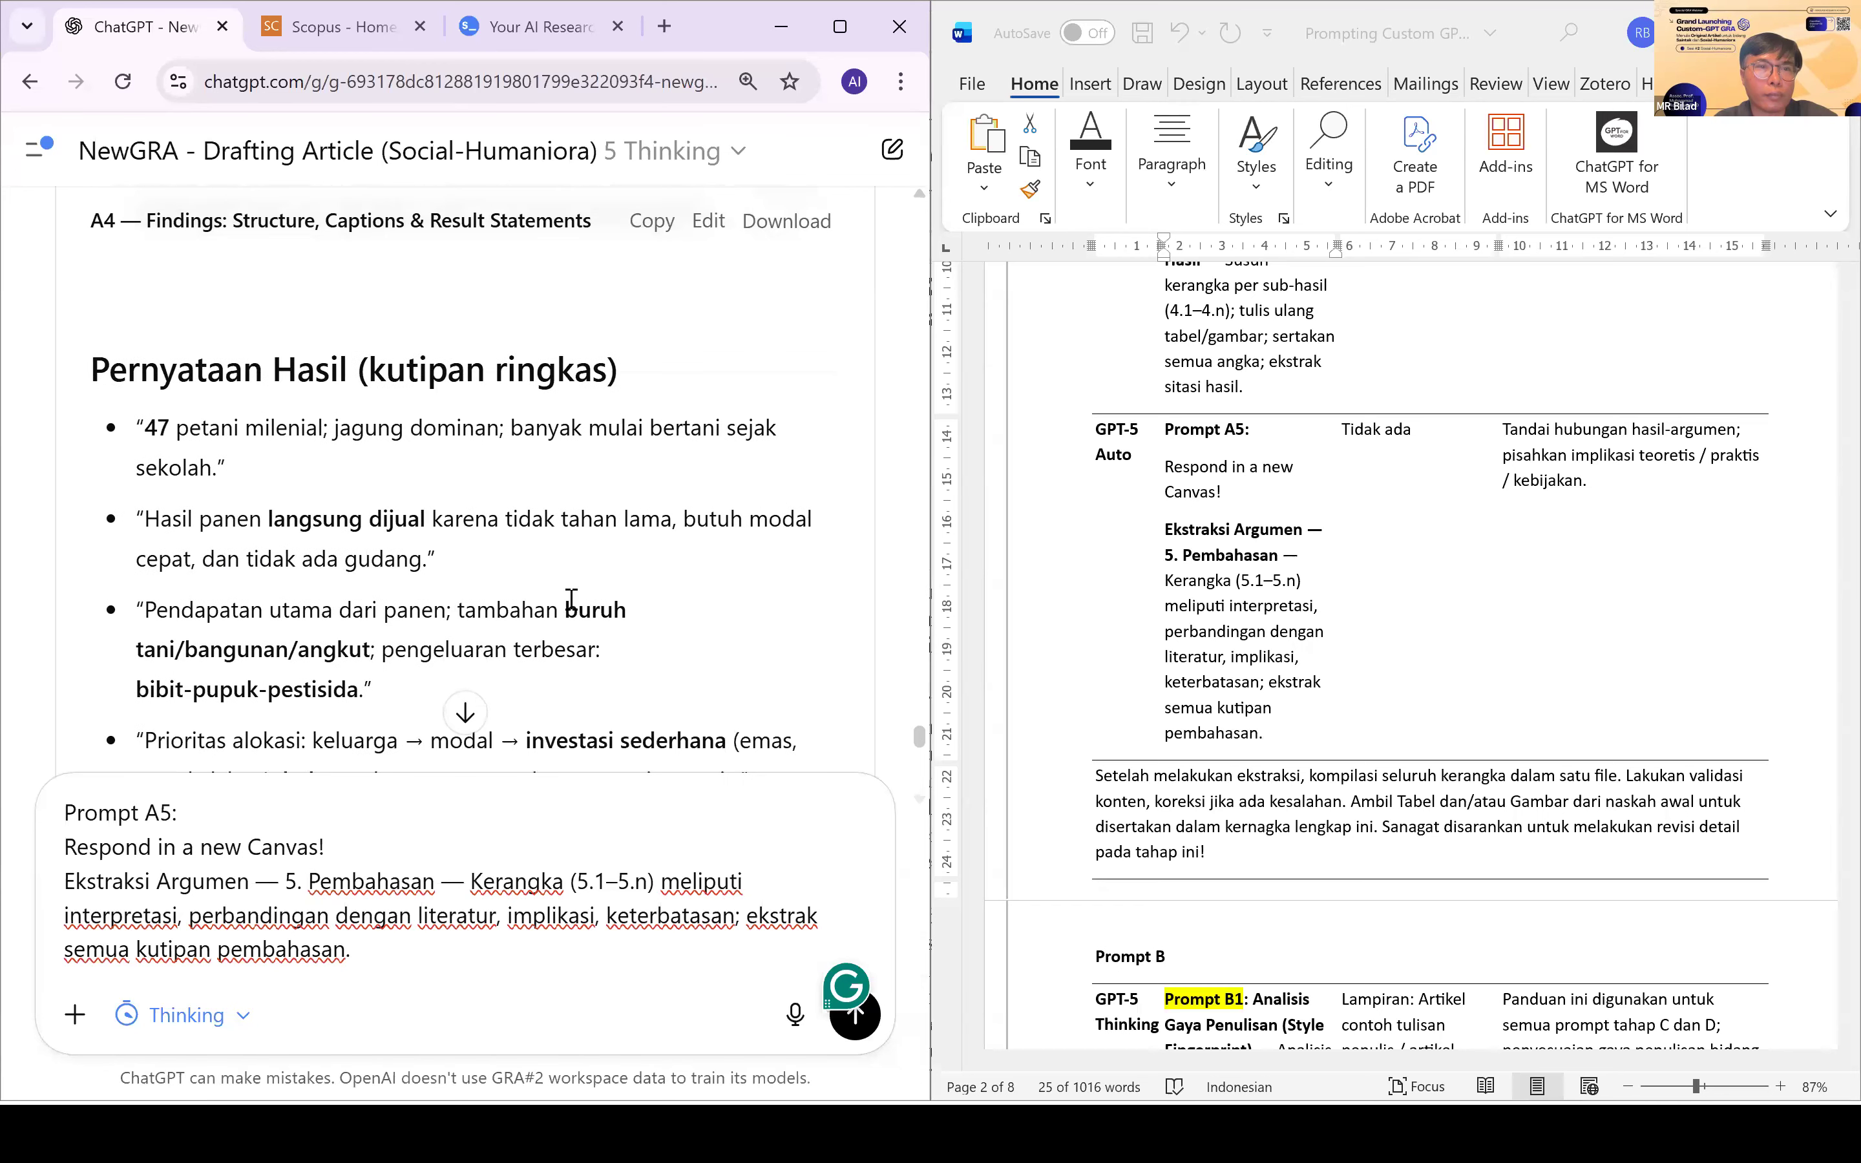
{"action": "scroll", "coordinate": [571, 599], "scroll_direction": "down", "scroll_amount": 5}
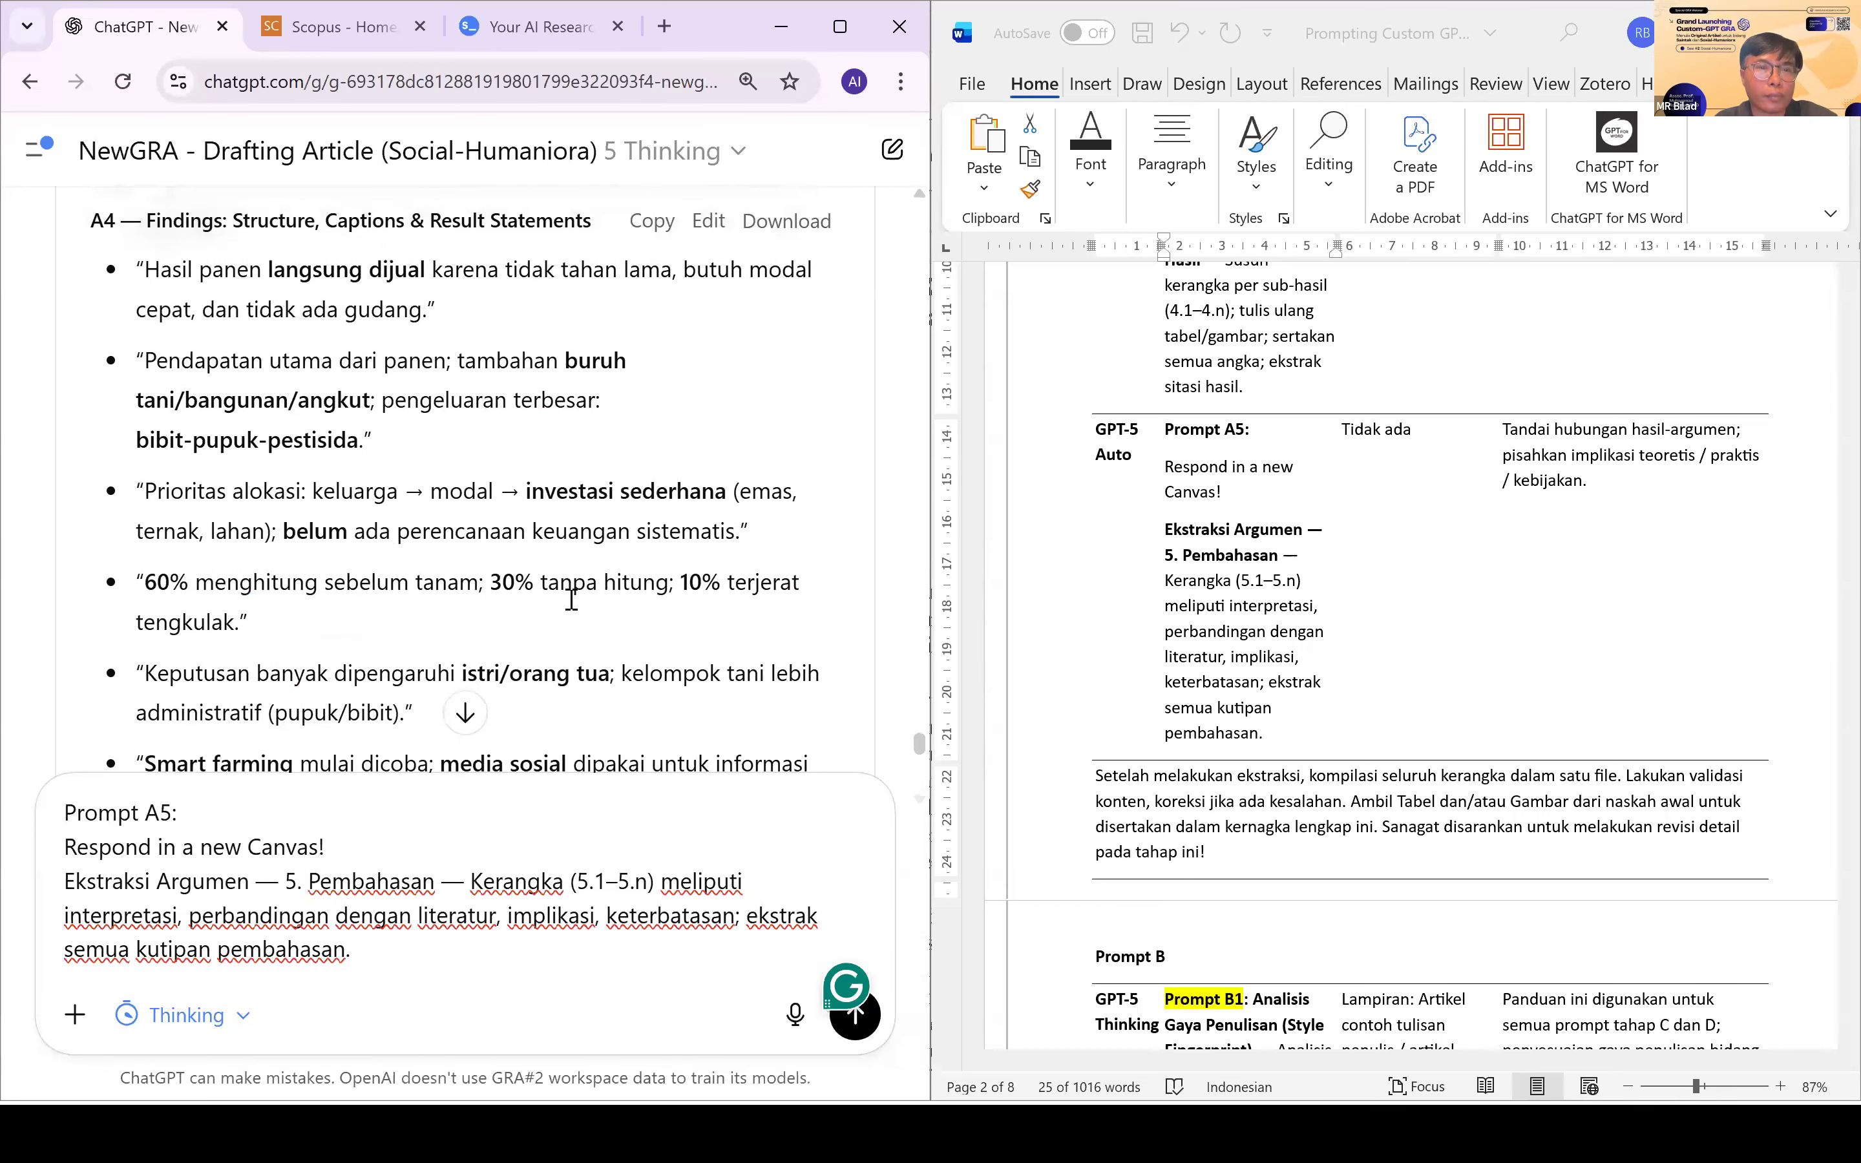
{"action": "scroll", "coordinate": [571, 599], "scroll_direction": "down", "scroll_amount": 10}
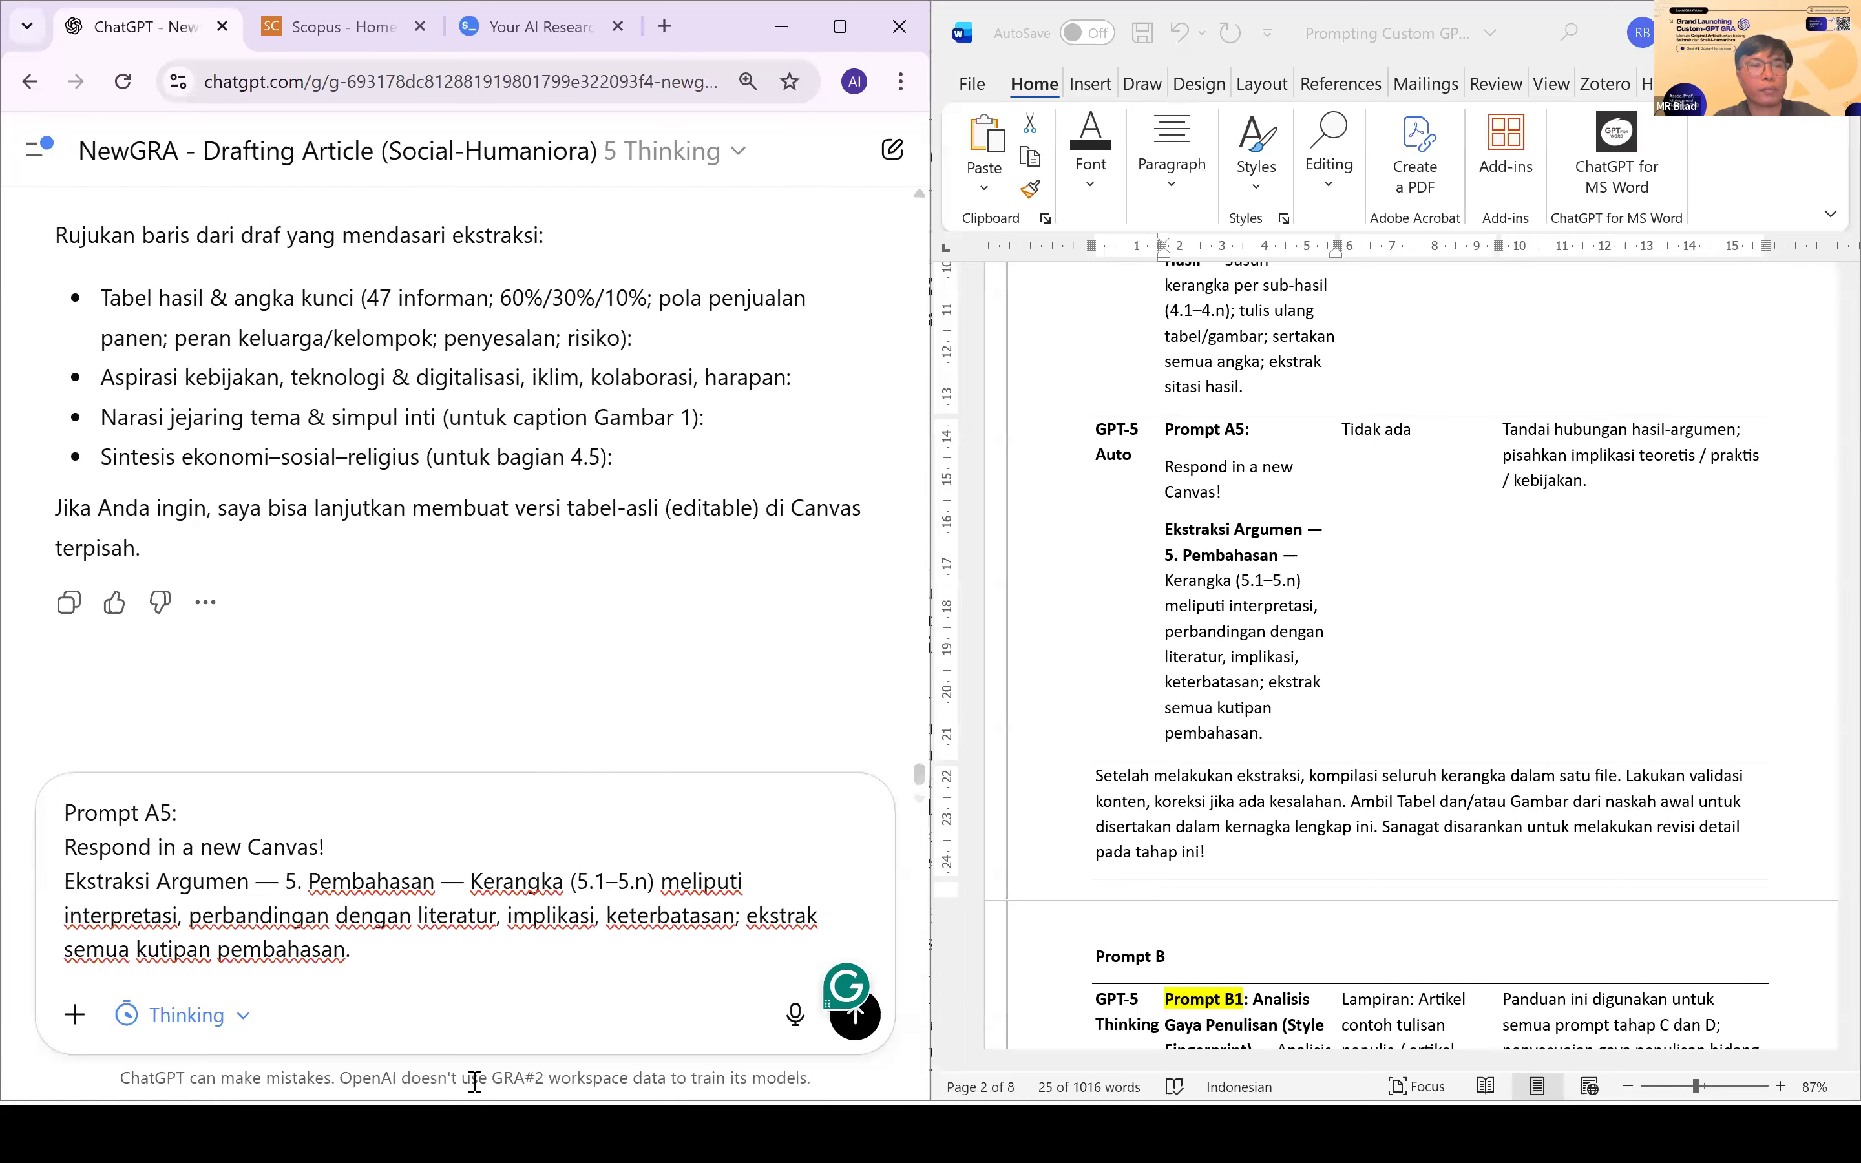
{"action": "left_click", "coordinate": [853, 1023]}
Step: Look over Prompts B and C in the prompting document, and open the A1 research notes canvas in the maximized ChatGPT window
{"action": "scroll", "coordinate": [1312, 563], "scroll_direction": "down", "scroll_amount": 1}
{"action": "scroll", "coordinate": [1312, 562], "scroll_direction": "down", "scroll_amount": 3}
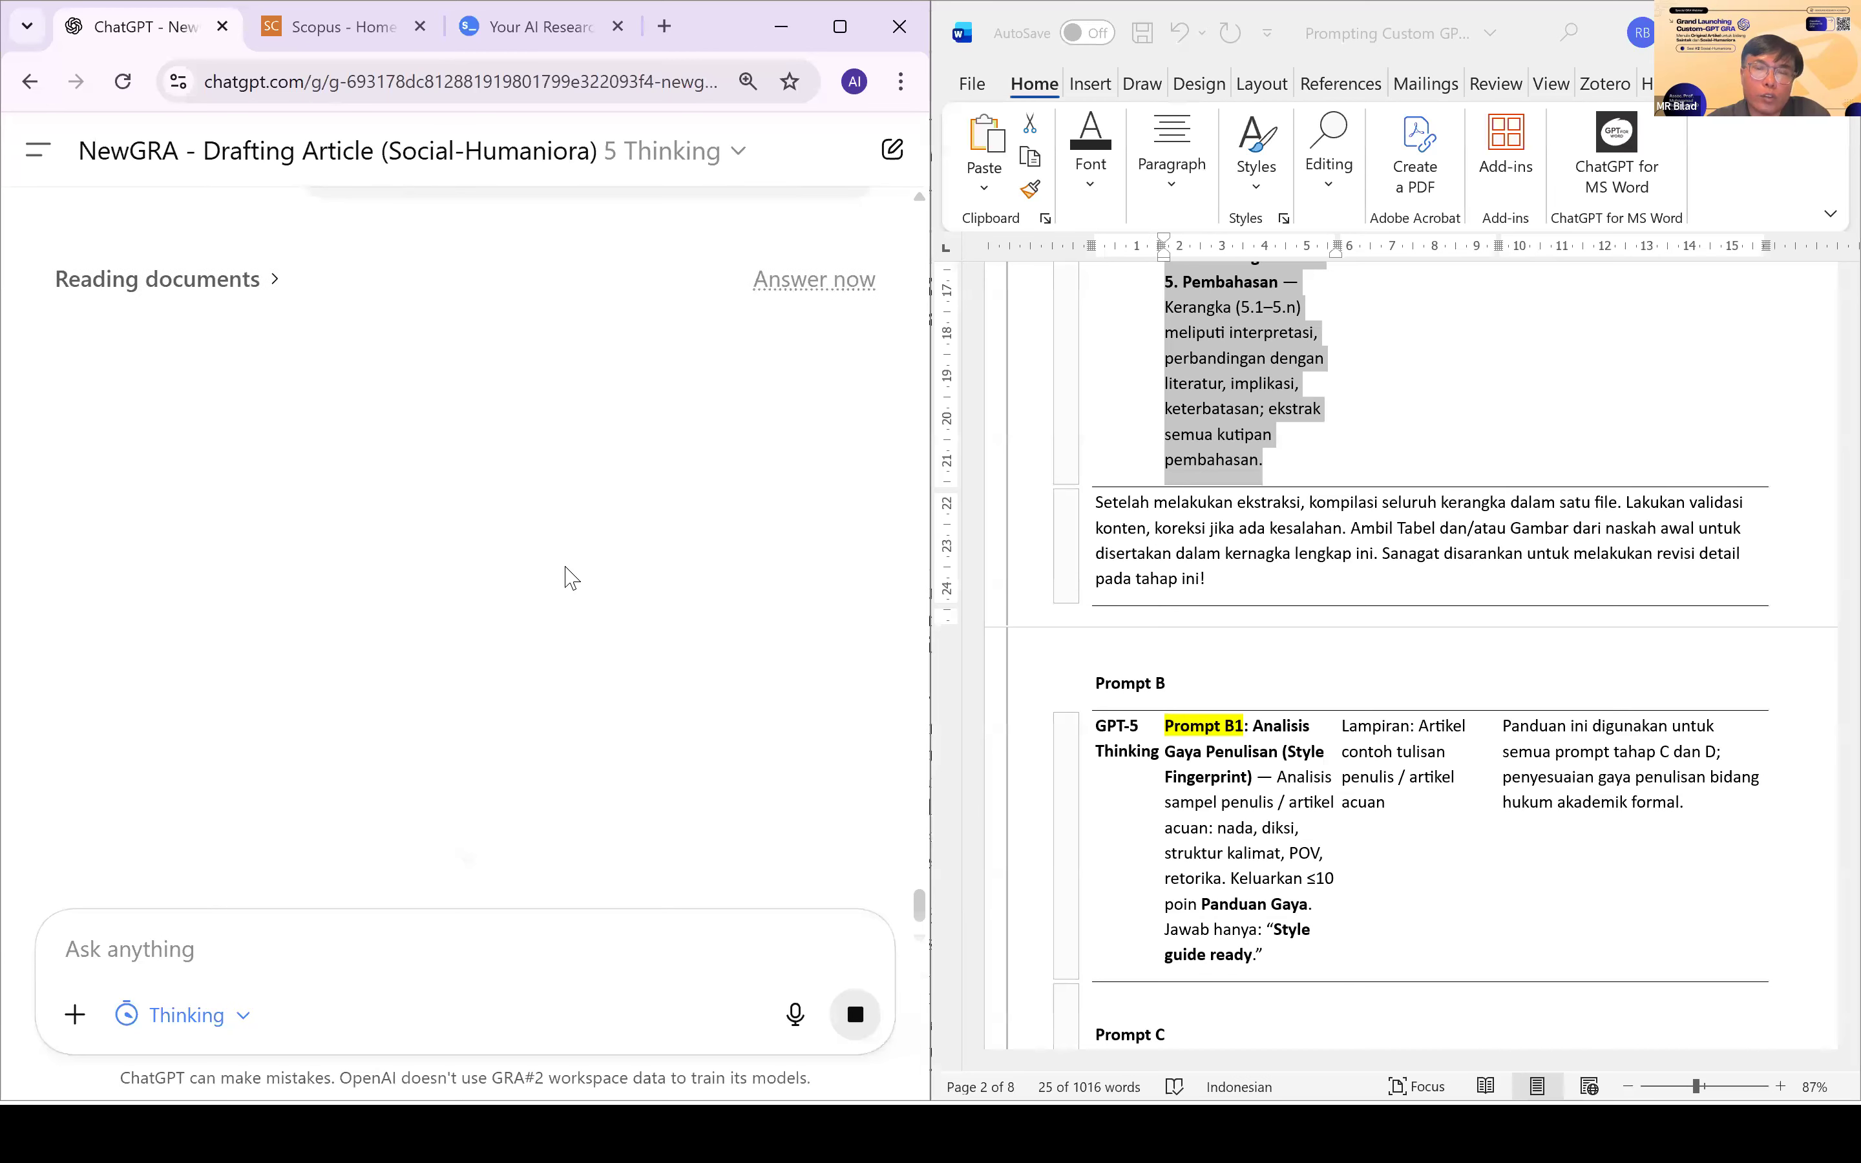
{"action": "scroll", "coordinate": [1396, 756], "scroll_direction": "down", "scroll_amount": 3}
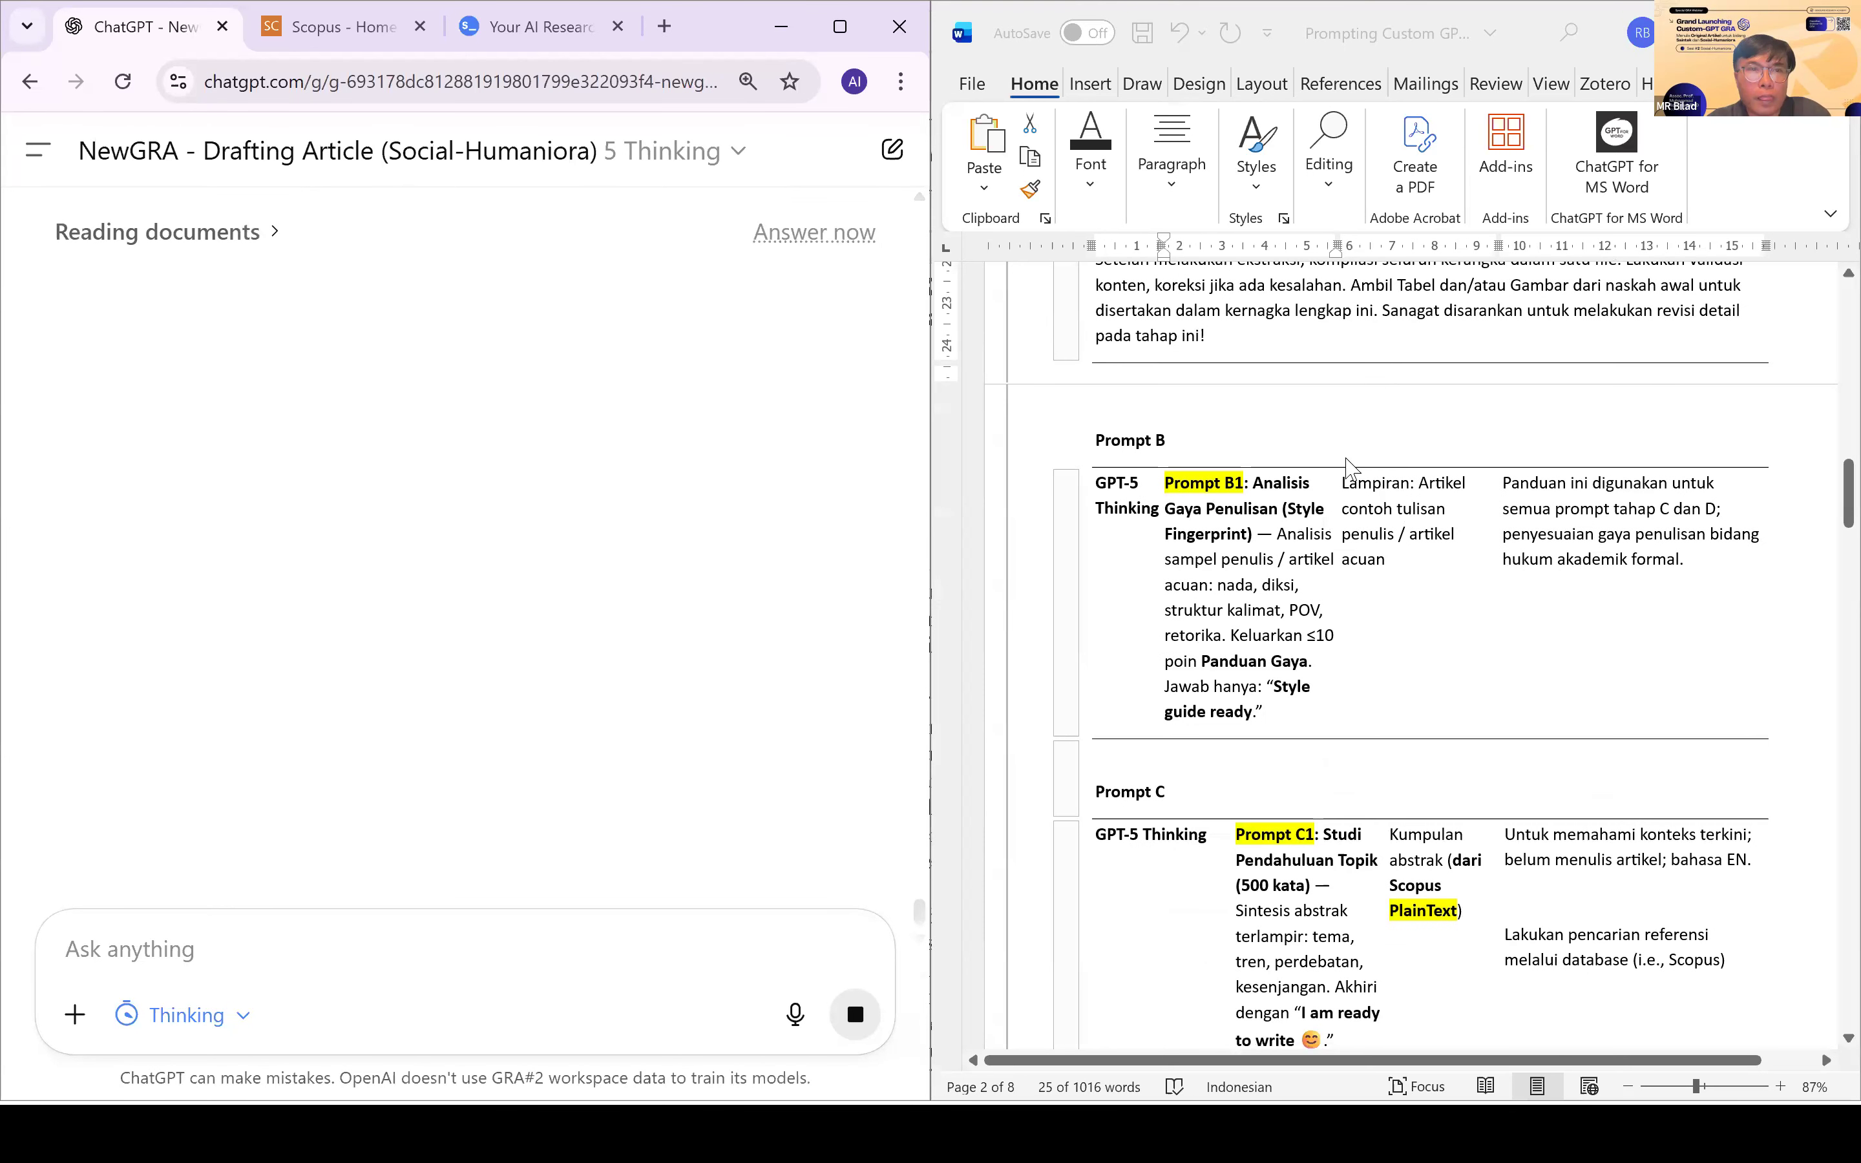
{"action": "scroll", "coordinate": [1347, 465], "scroll_direction": "up", "scroll_amount": 3}
{"action": "left_click", "coordinate": [841, 17]}
{"action": "left_click", "coordinate": [1773, 152]}
{"action": "left_click", "coordinate": [1592, 368]}
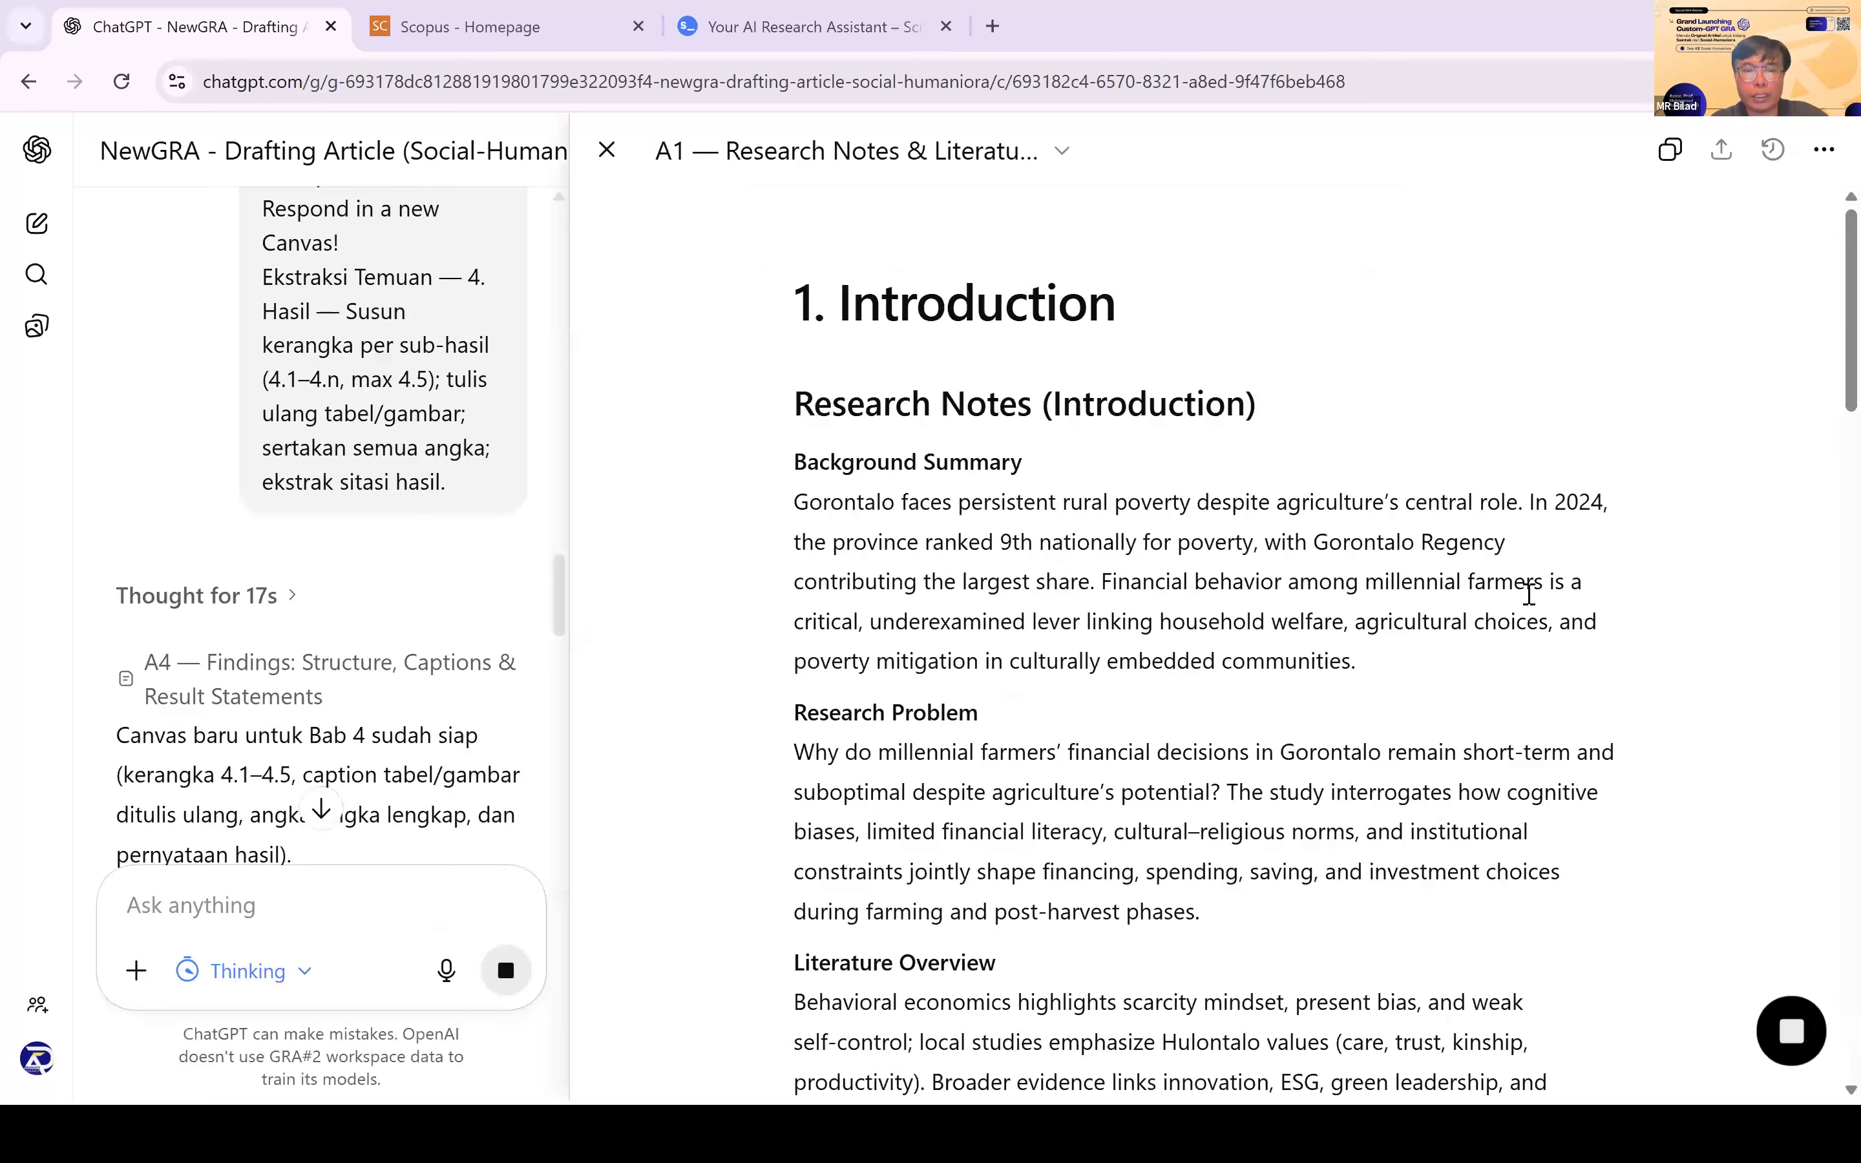
Step: Paste the copied A1 canvas content into a new blank Word document and look over the pasted text
{"action": "key", "text": "alt+Tab"}
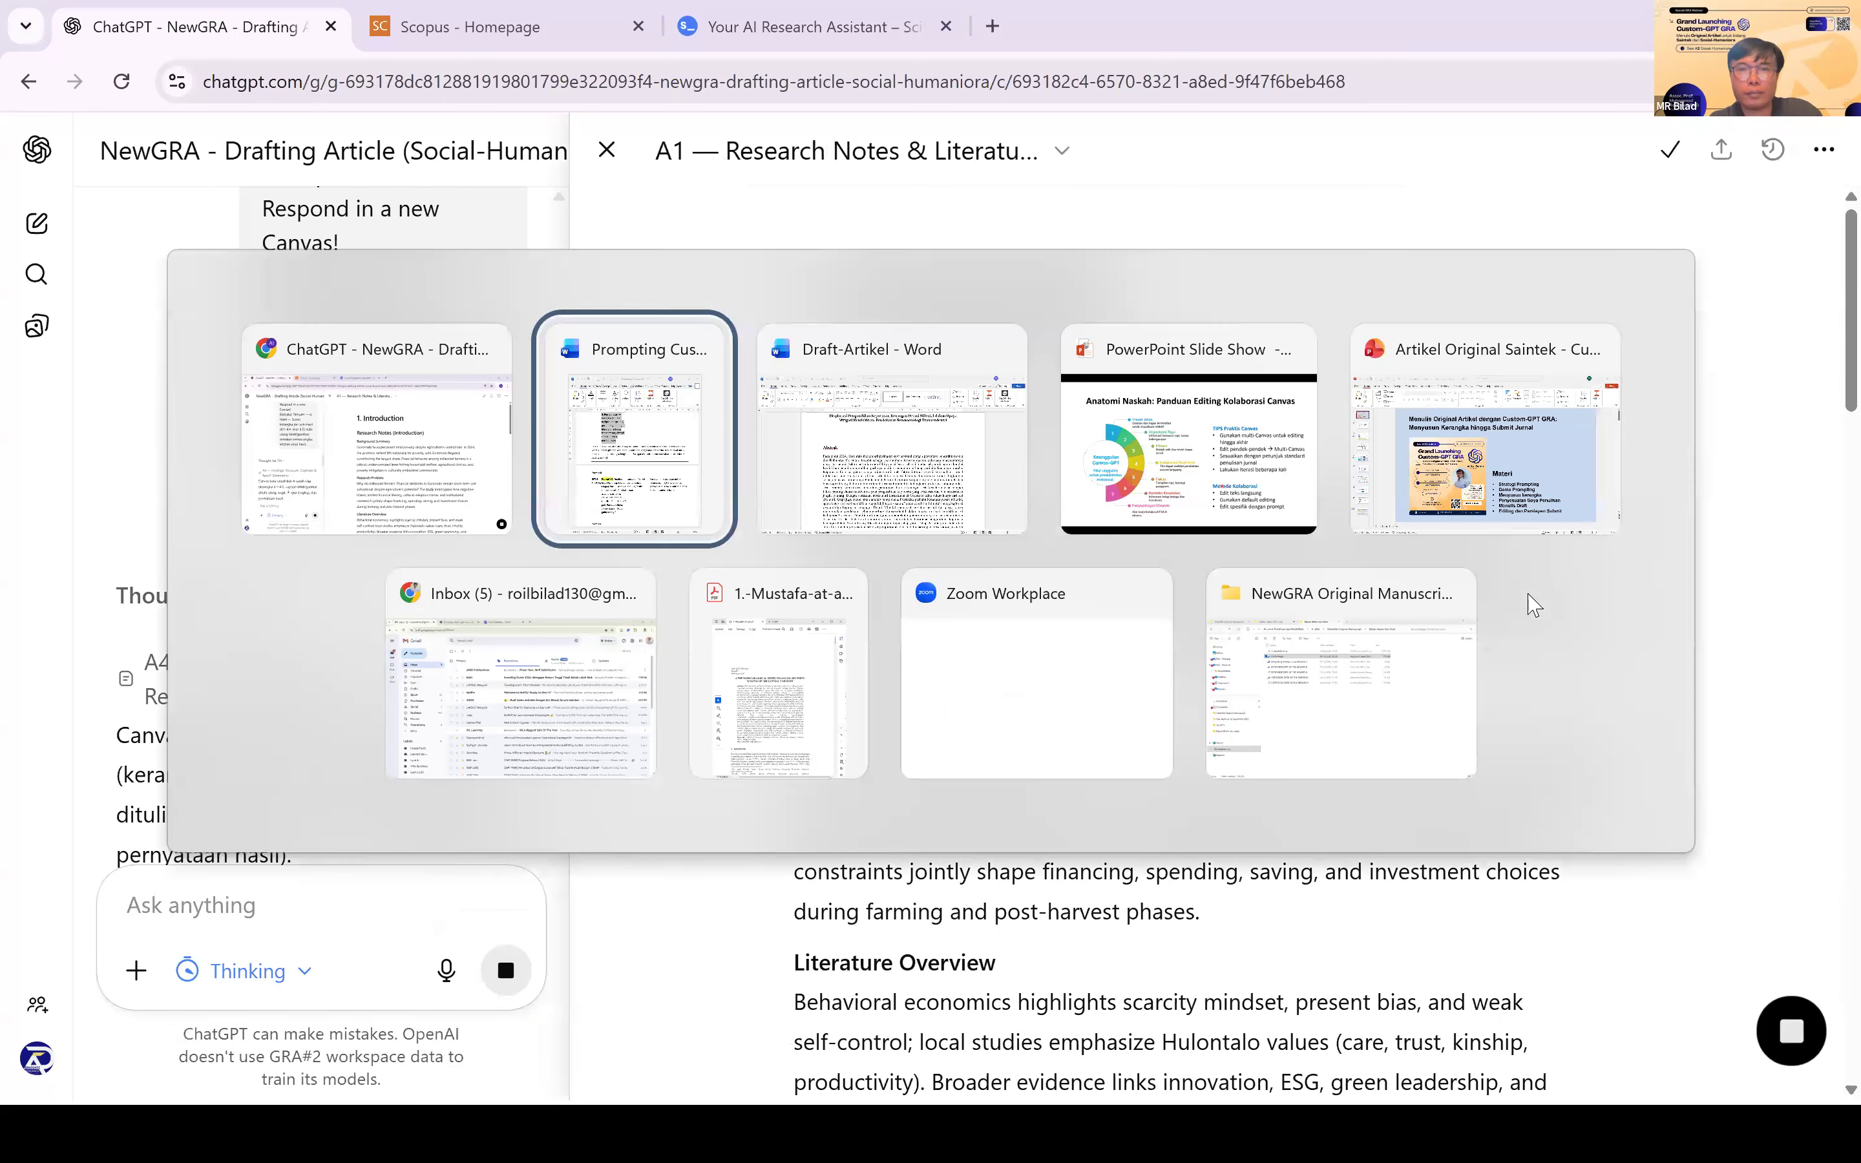
{"action": "key", "text": "ctrl+n"}
{"action": "key", "text": "ctrl+v"}
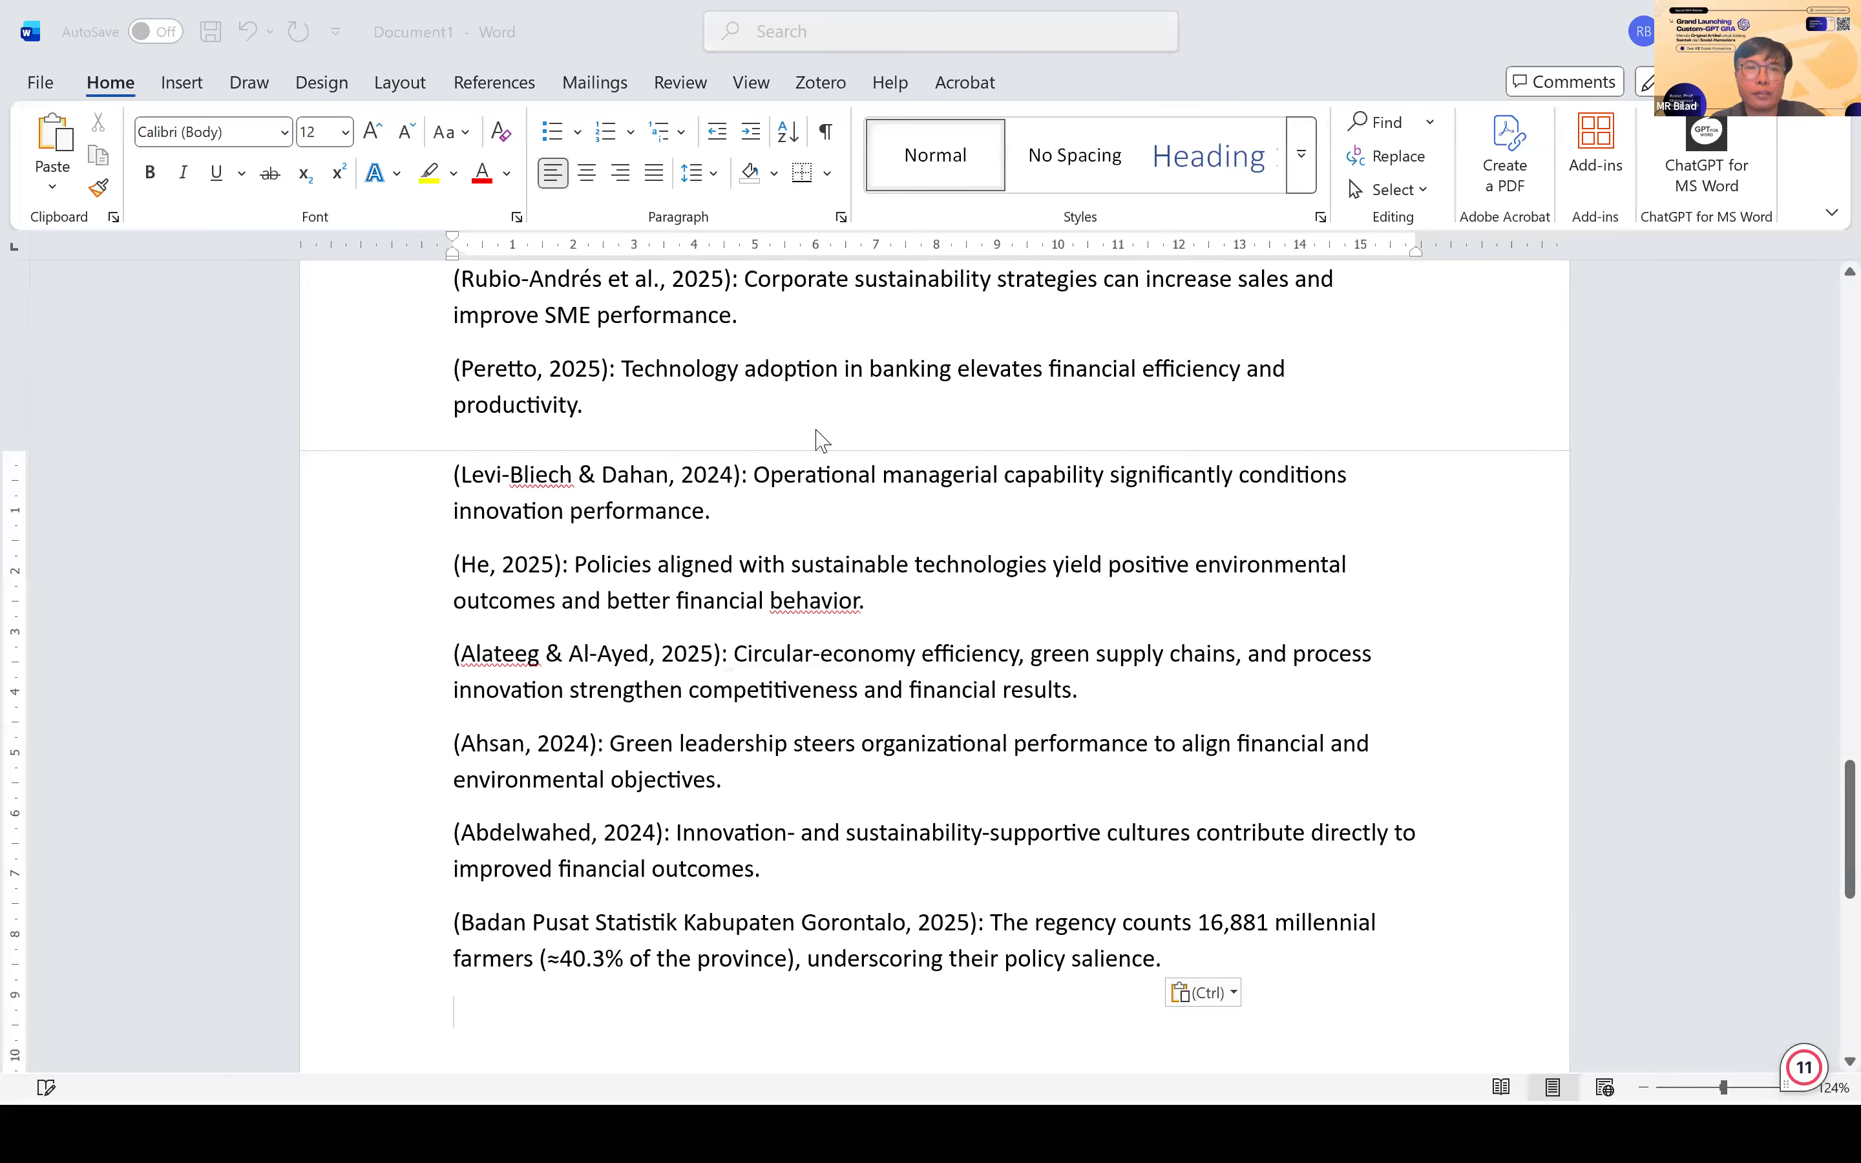
{"action": "key", "text": "alt+Tab"}
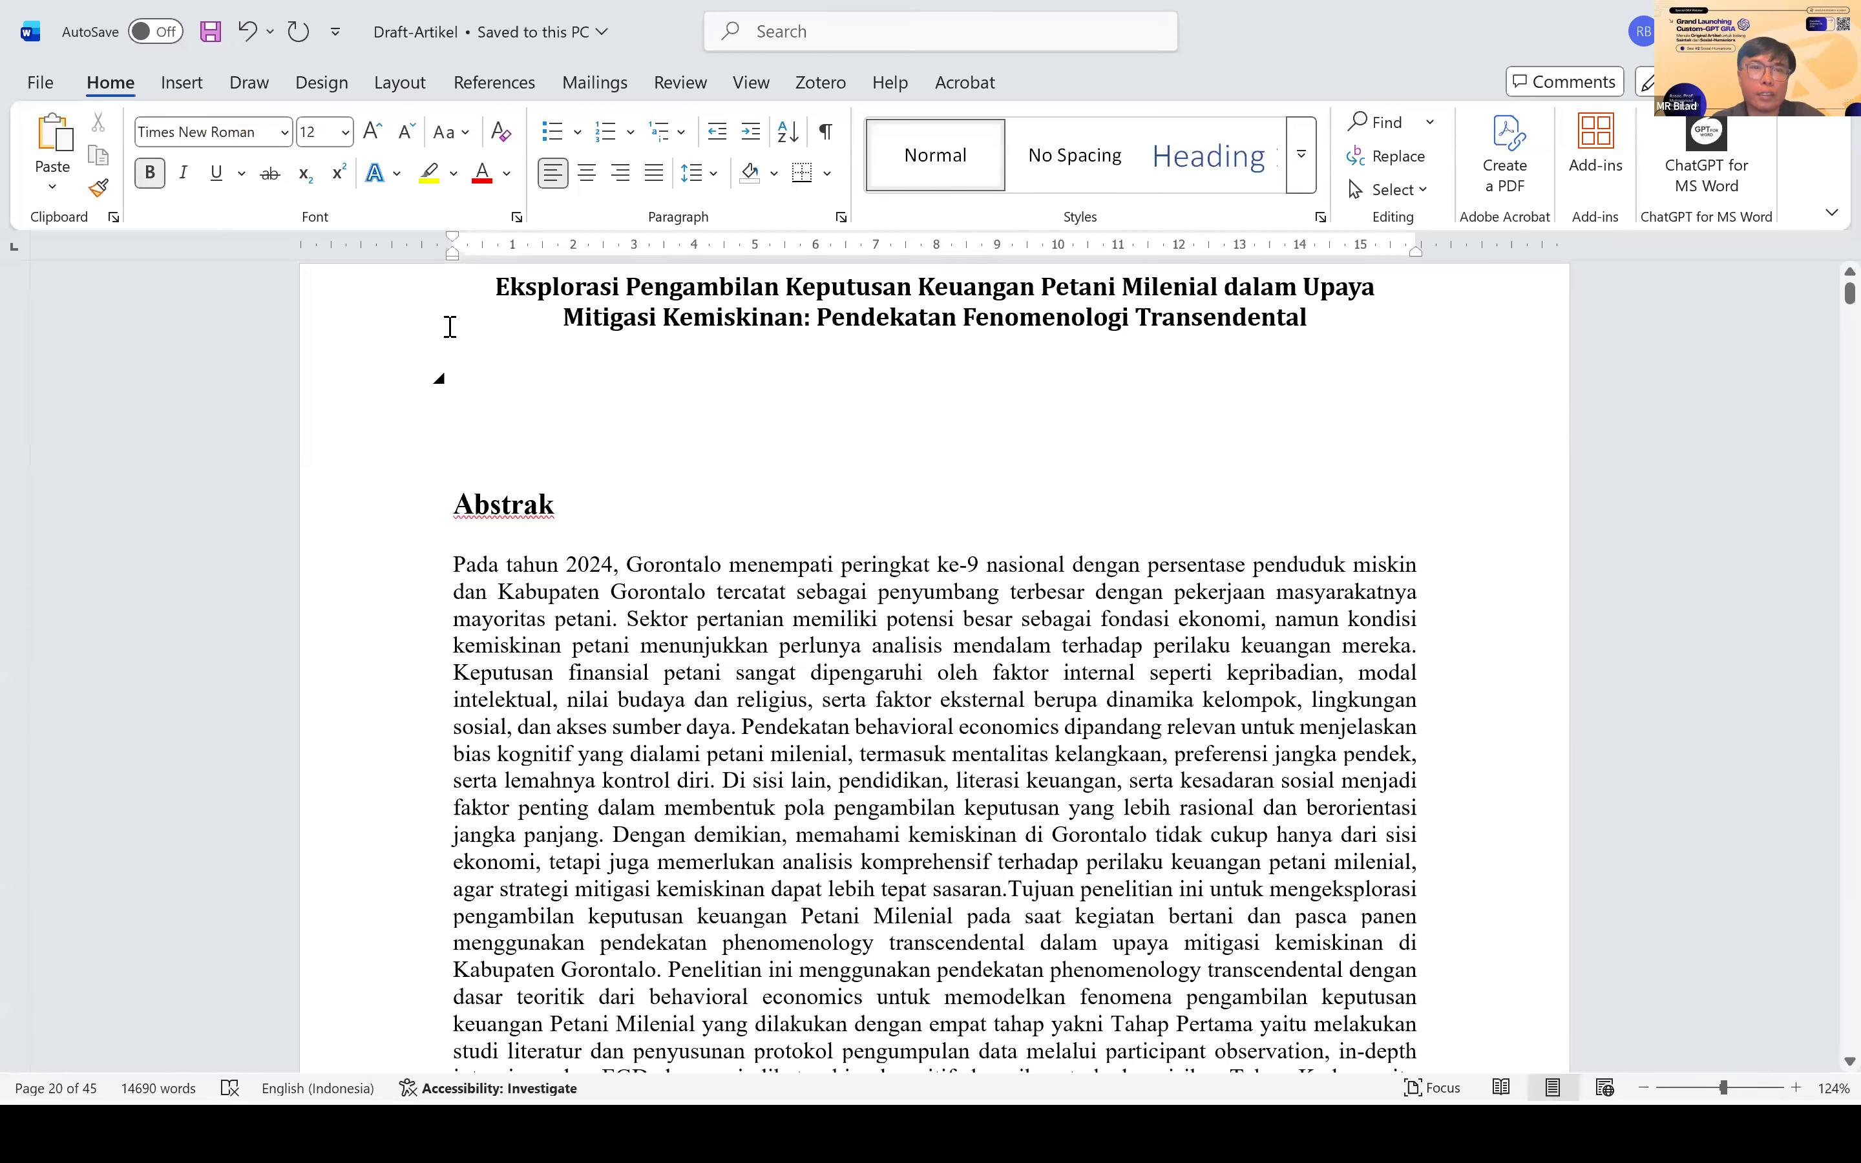
{"action": "key", "text": "alt+Tab"}
{"action": "scroll", "coordinate": [485, 384], "scroll_direction": "up", "scroll_amount": 10}
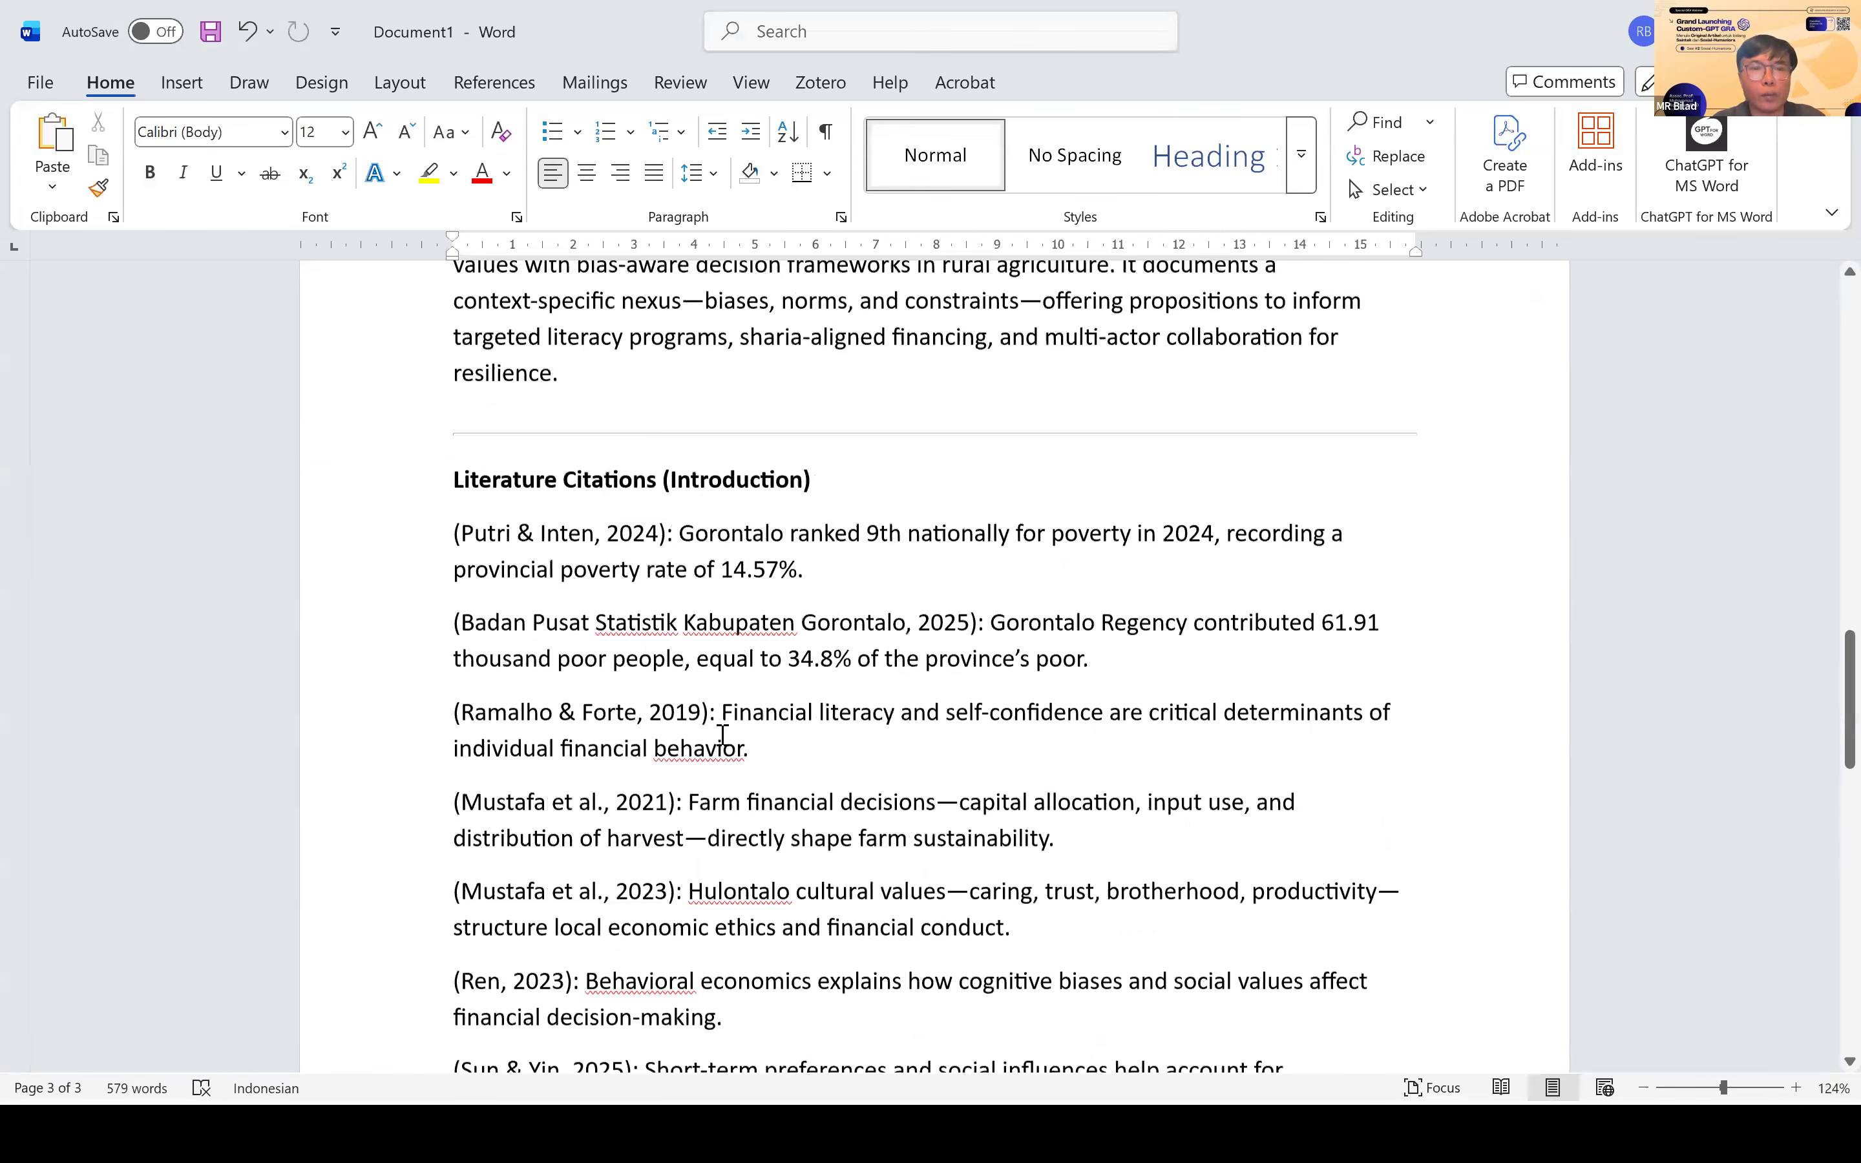
Step: Undo the last two edits and delete everything from the Literature Citations (Introduction) section to the end of the new document
{"action": "key", "text": "ctrl+z"}
{"action": "key", "text": "ctrl+z"}
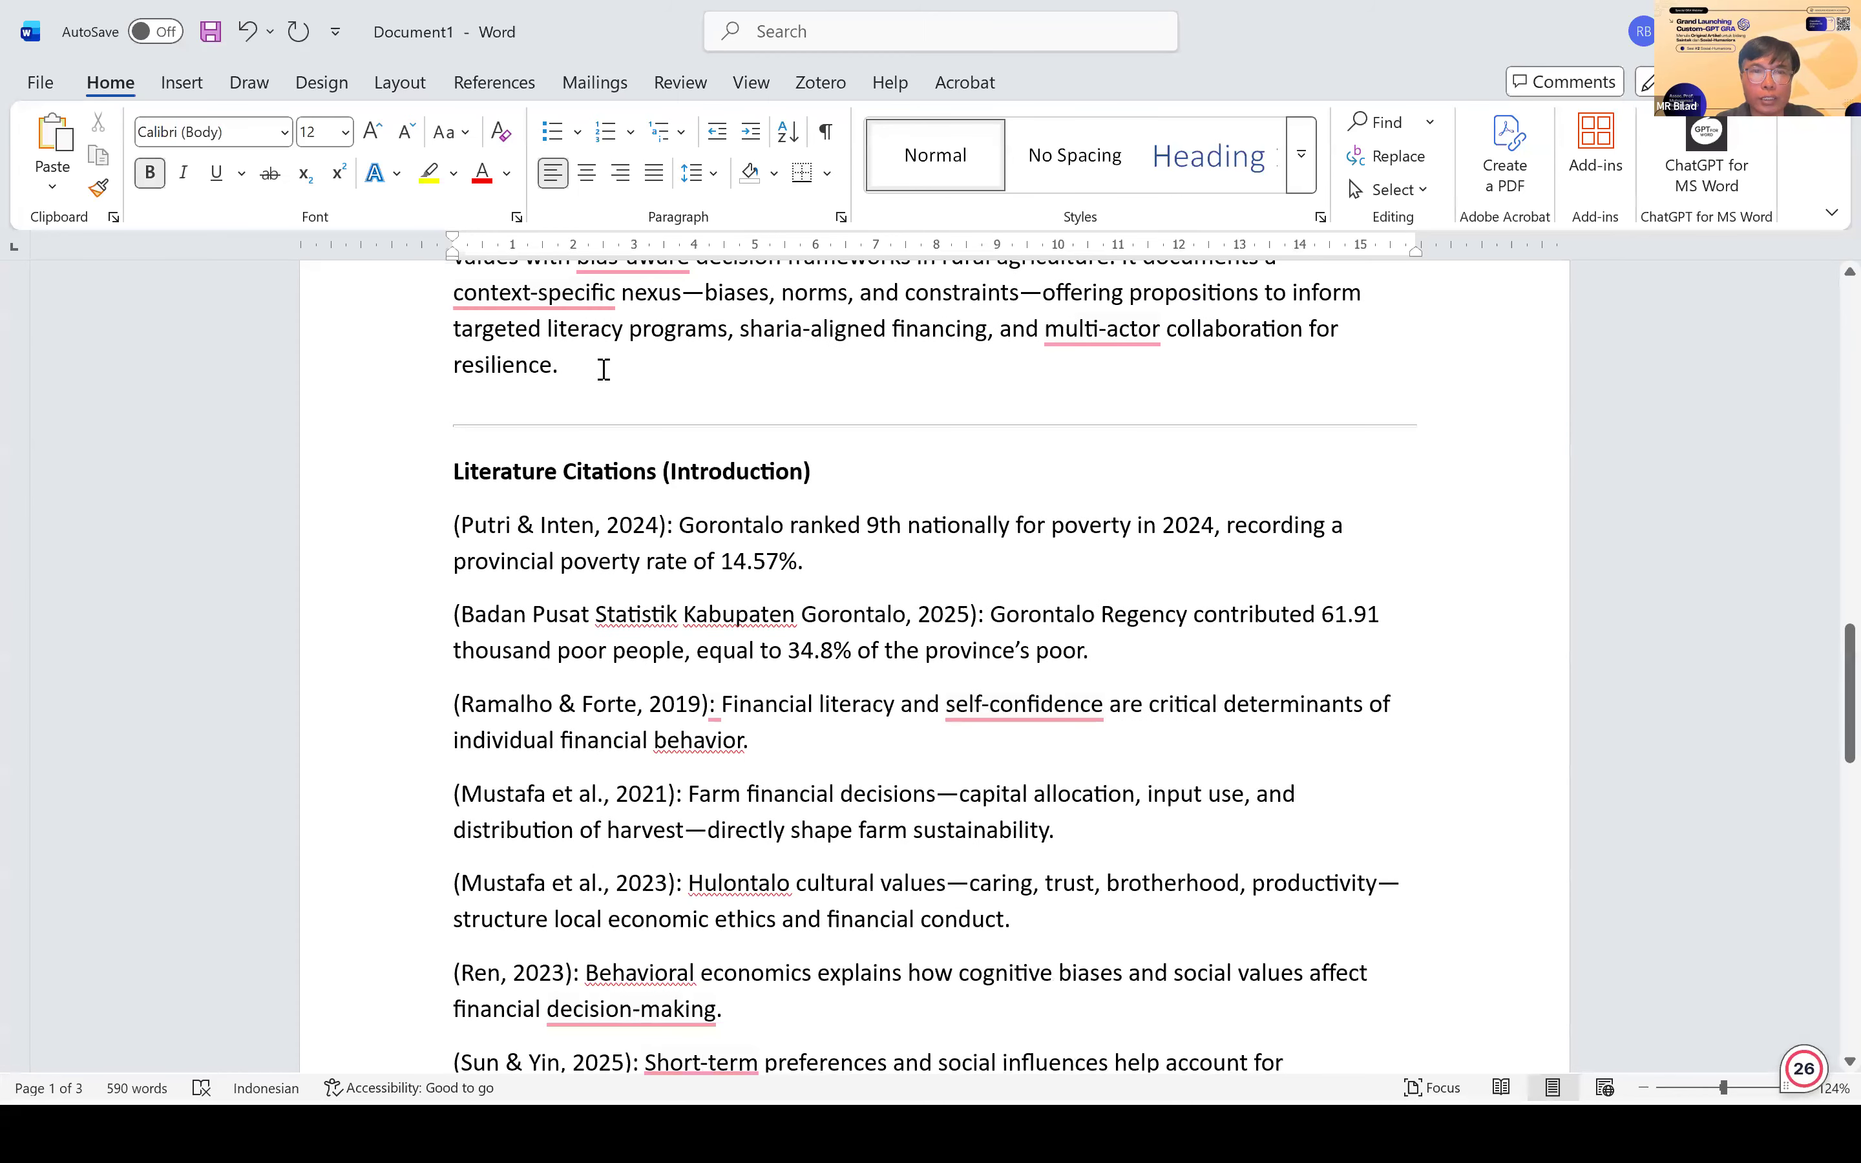
{"action": "left_click", "coordinate": [604, 369]}
{"action": "key", "text": "Return"}
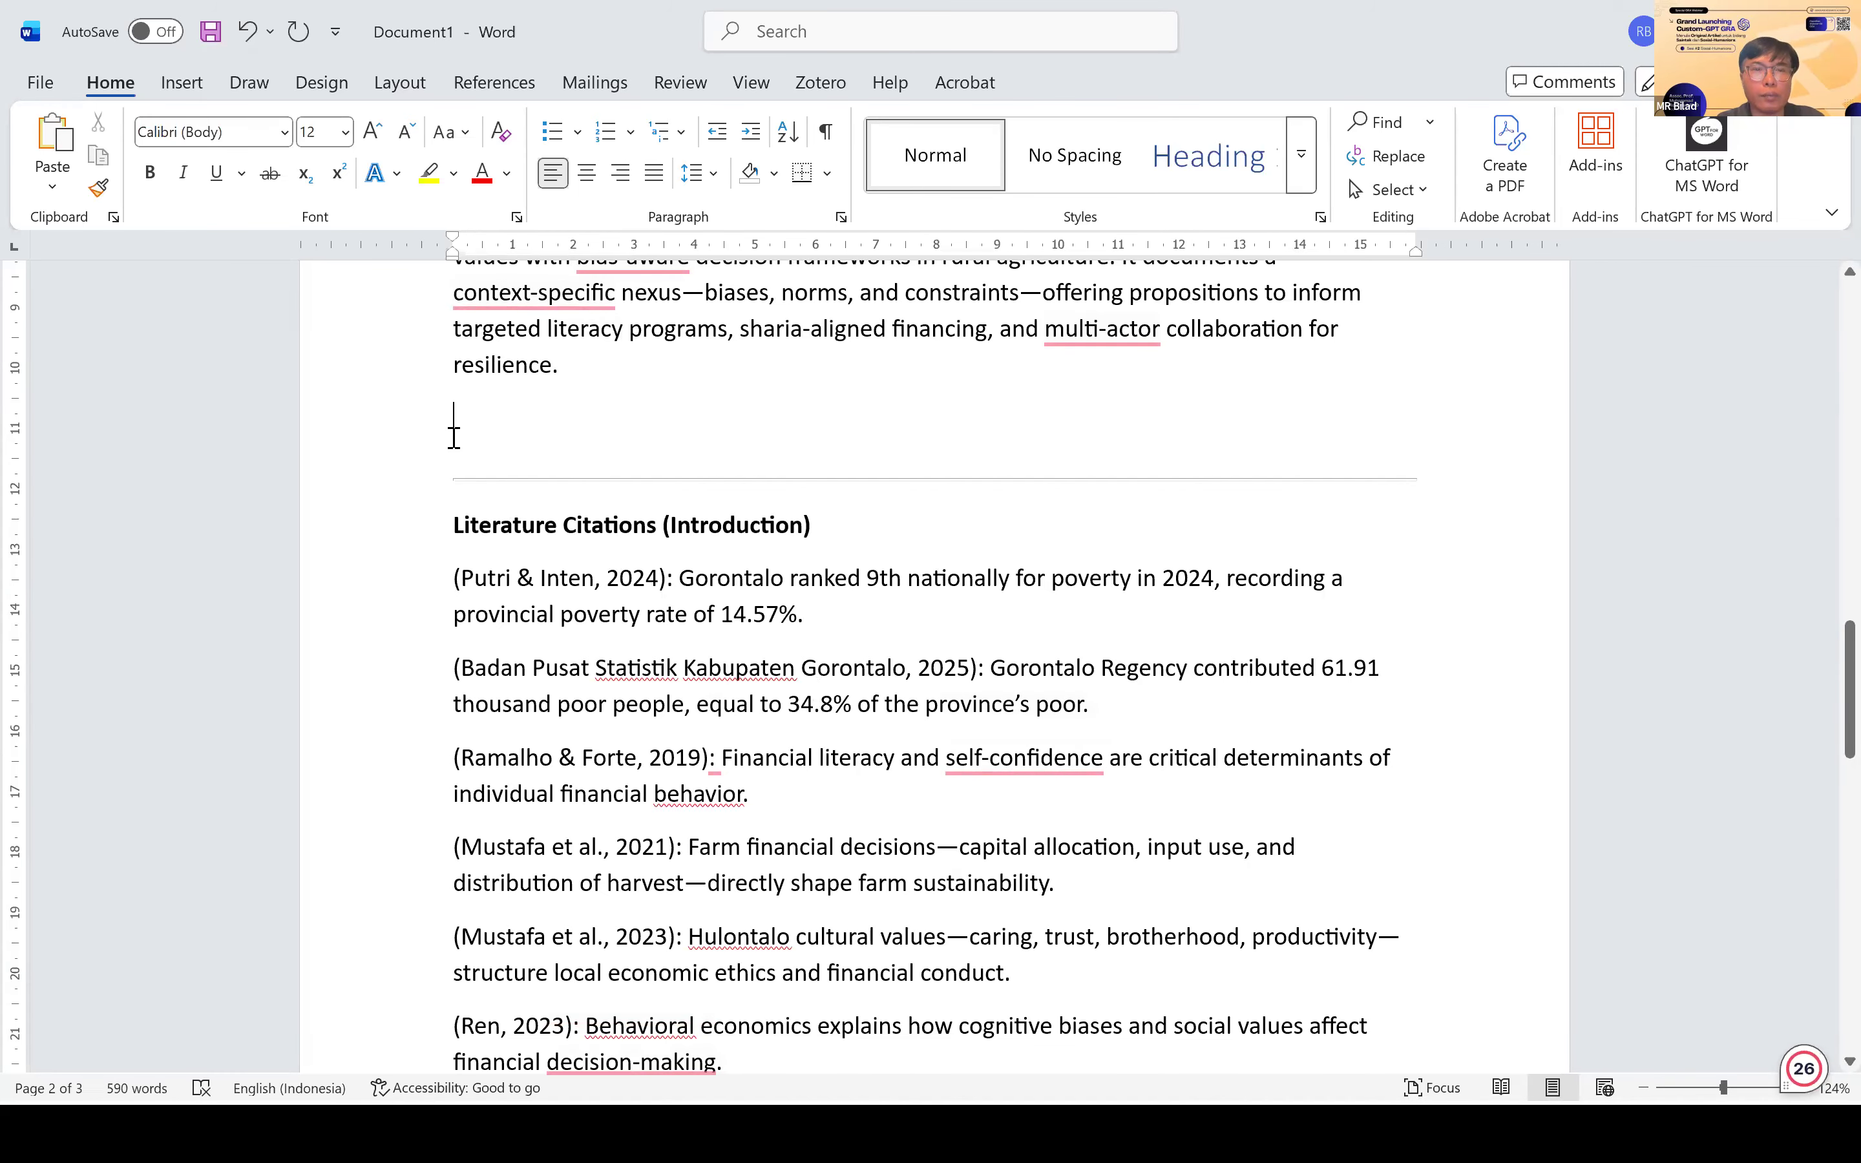
{"action": "left_click_drag", "start_coordinate": [461, 412], "coordinate": [891, 1029]}
{"action": "scroll", "coordinate": [937, 581], "scroll_direction": "down", "scroll_amount": 3}
{"action": "key", "text": "shift+Down"}
{"action": "key", "text": "shift+Down"}
{"action": "key", "text": "shift+Down"}
{"action": "key", "text": "shift+Down"}
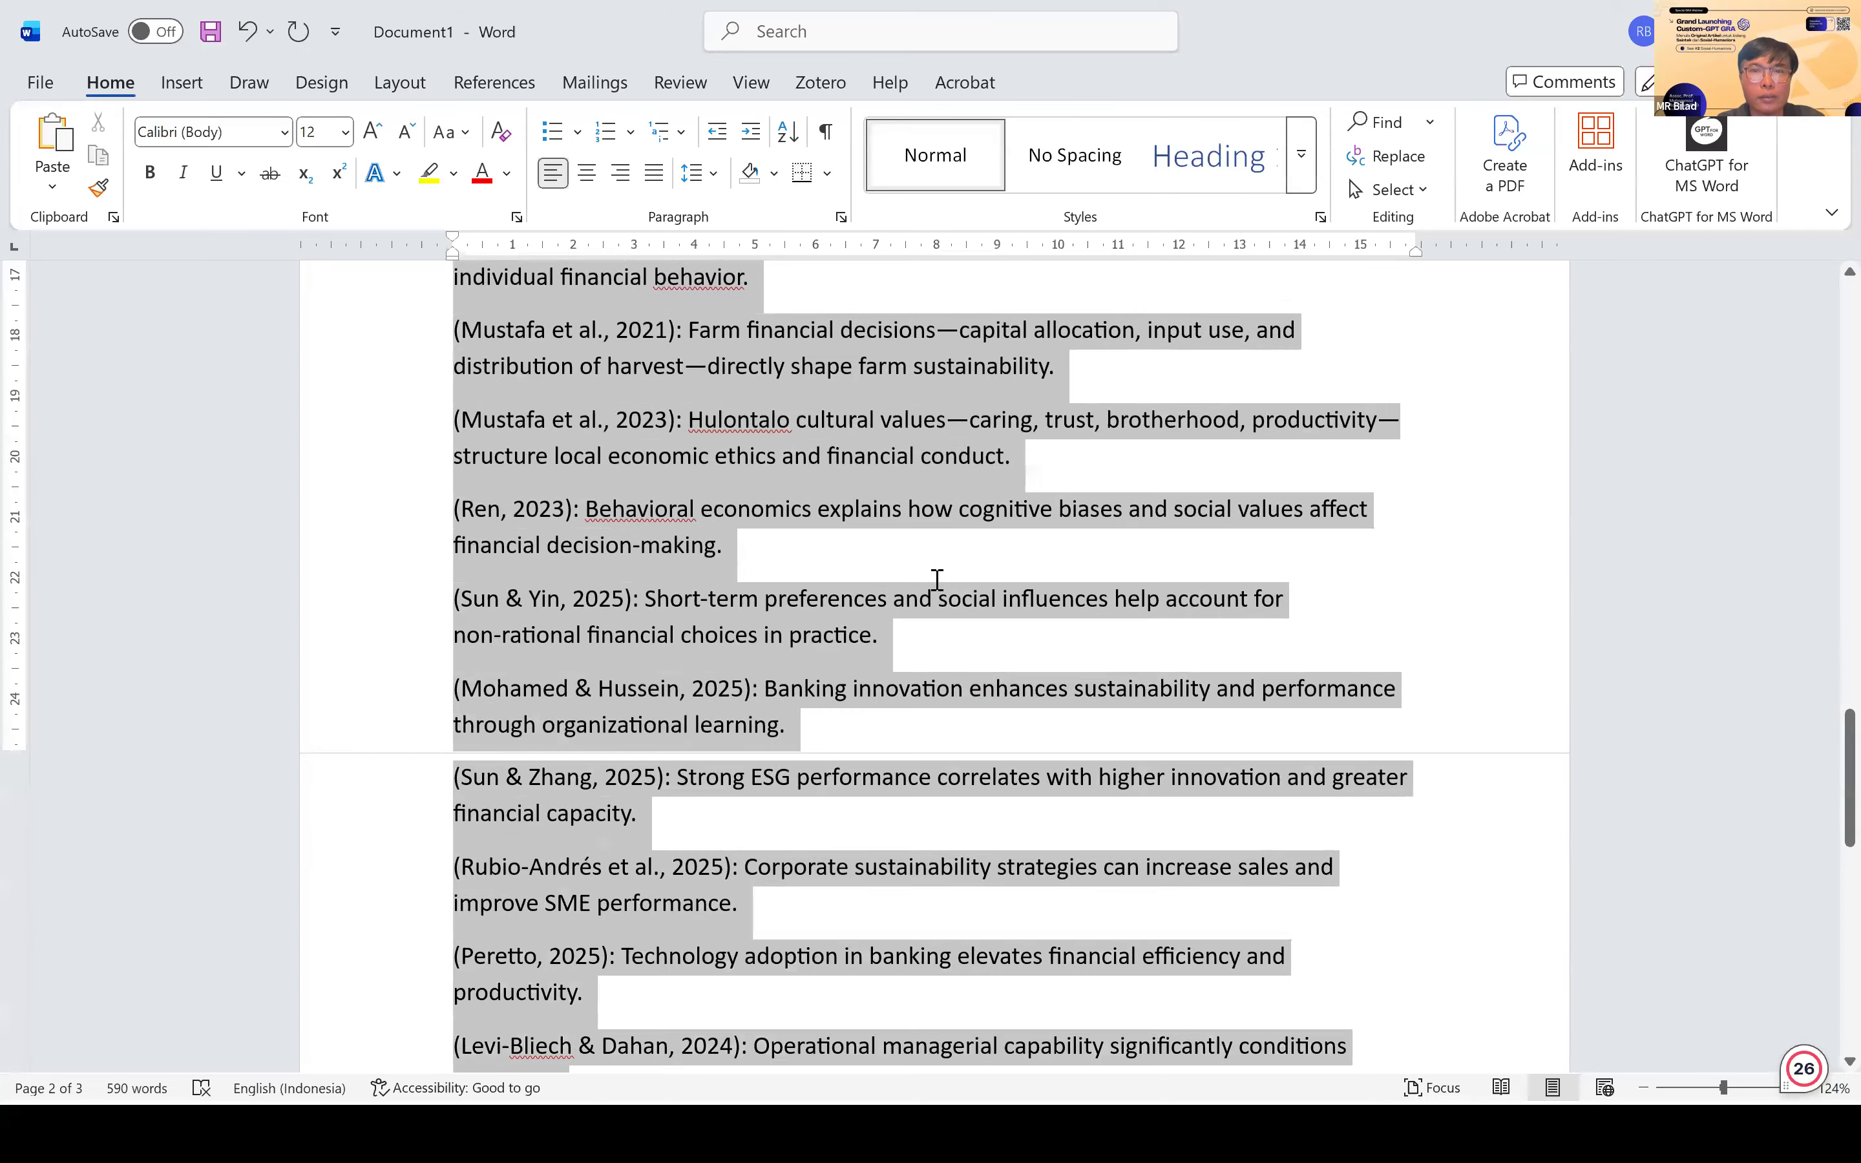
{"action": "key", "text": "ctrl+shift+End"}
{"action": "key", "text": "Delete"}
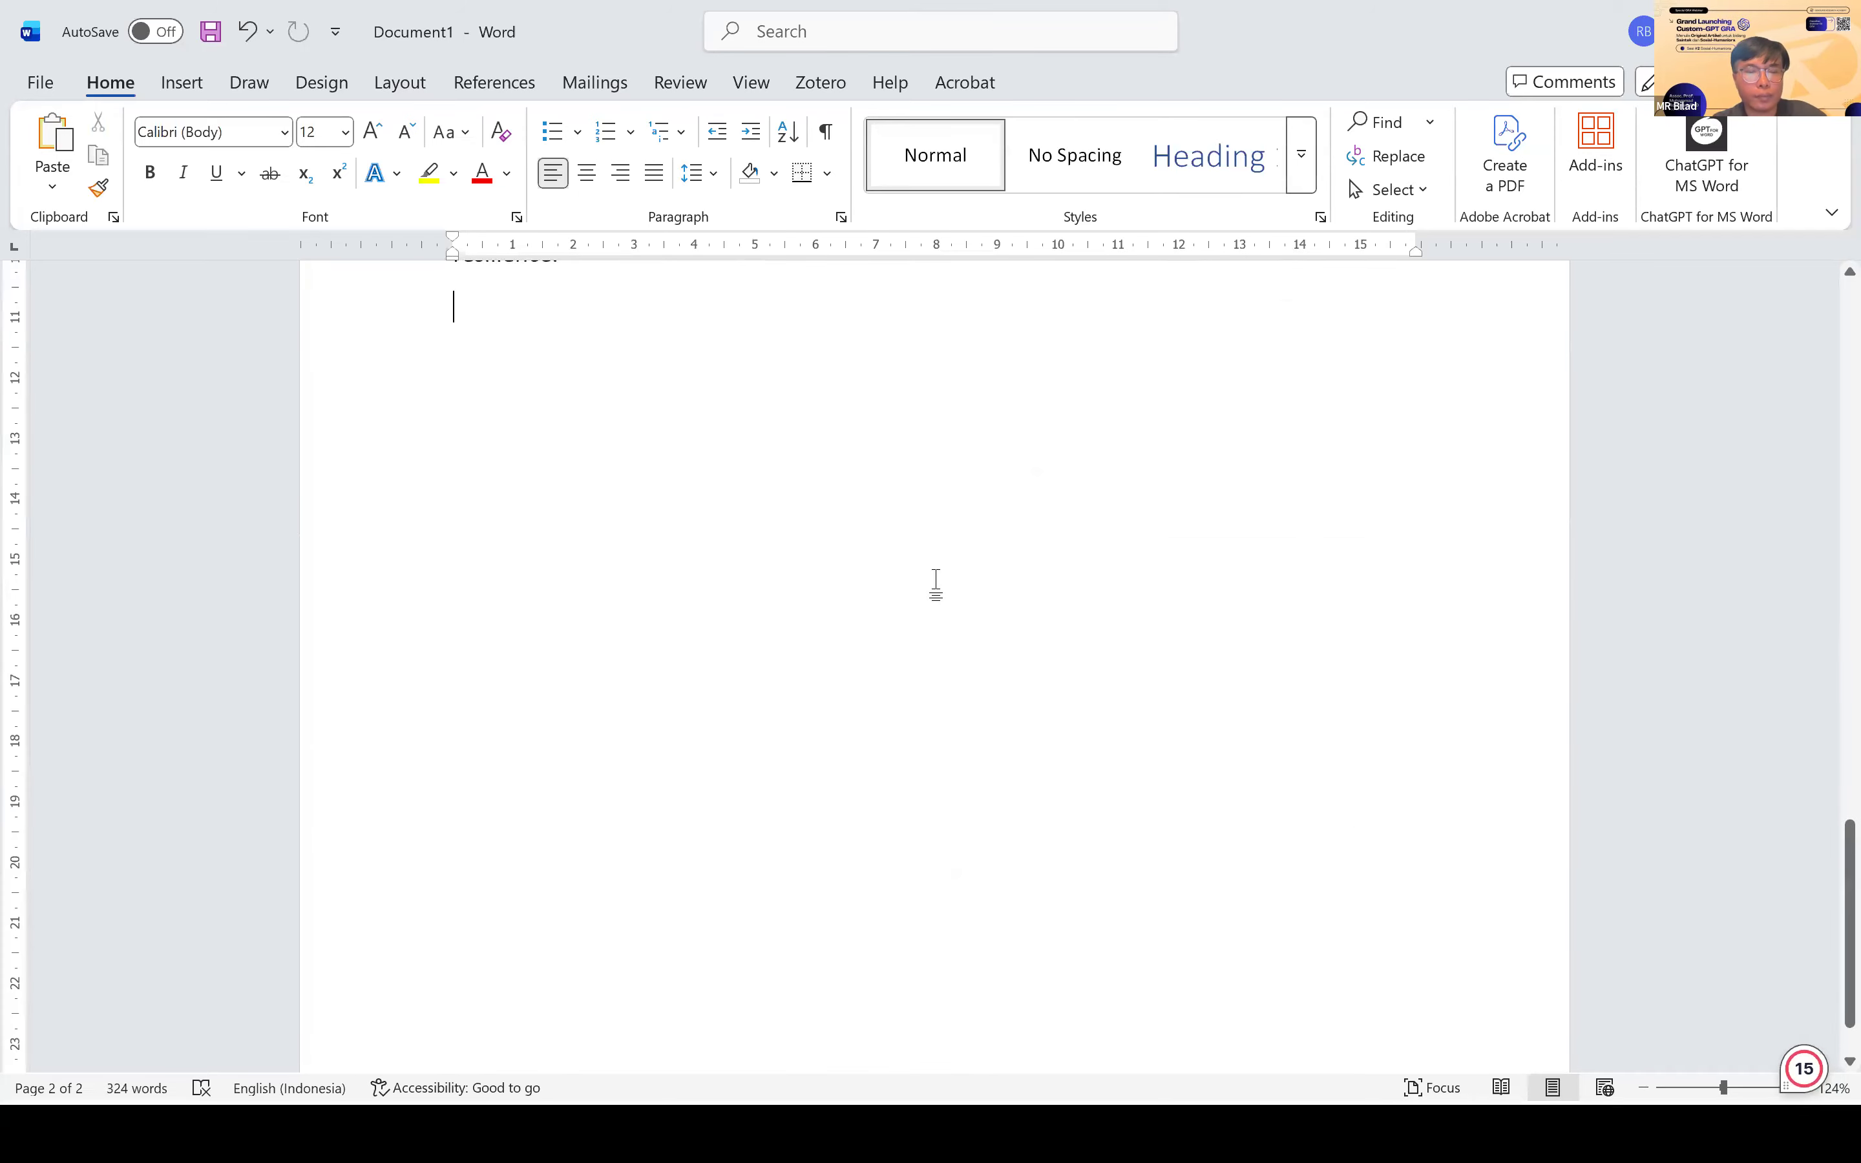
Step: Switch to ChatGPT, copy the A2 literature review canvas content, and look through its subsections down to 2.8
{"action": "key", "text": "alt+Tab"}
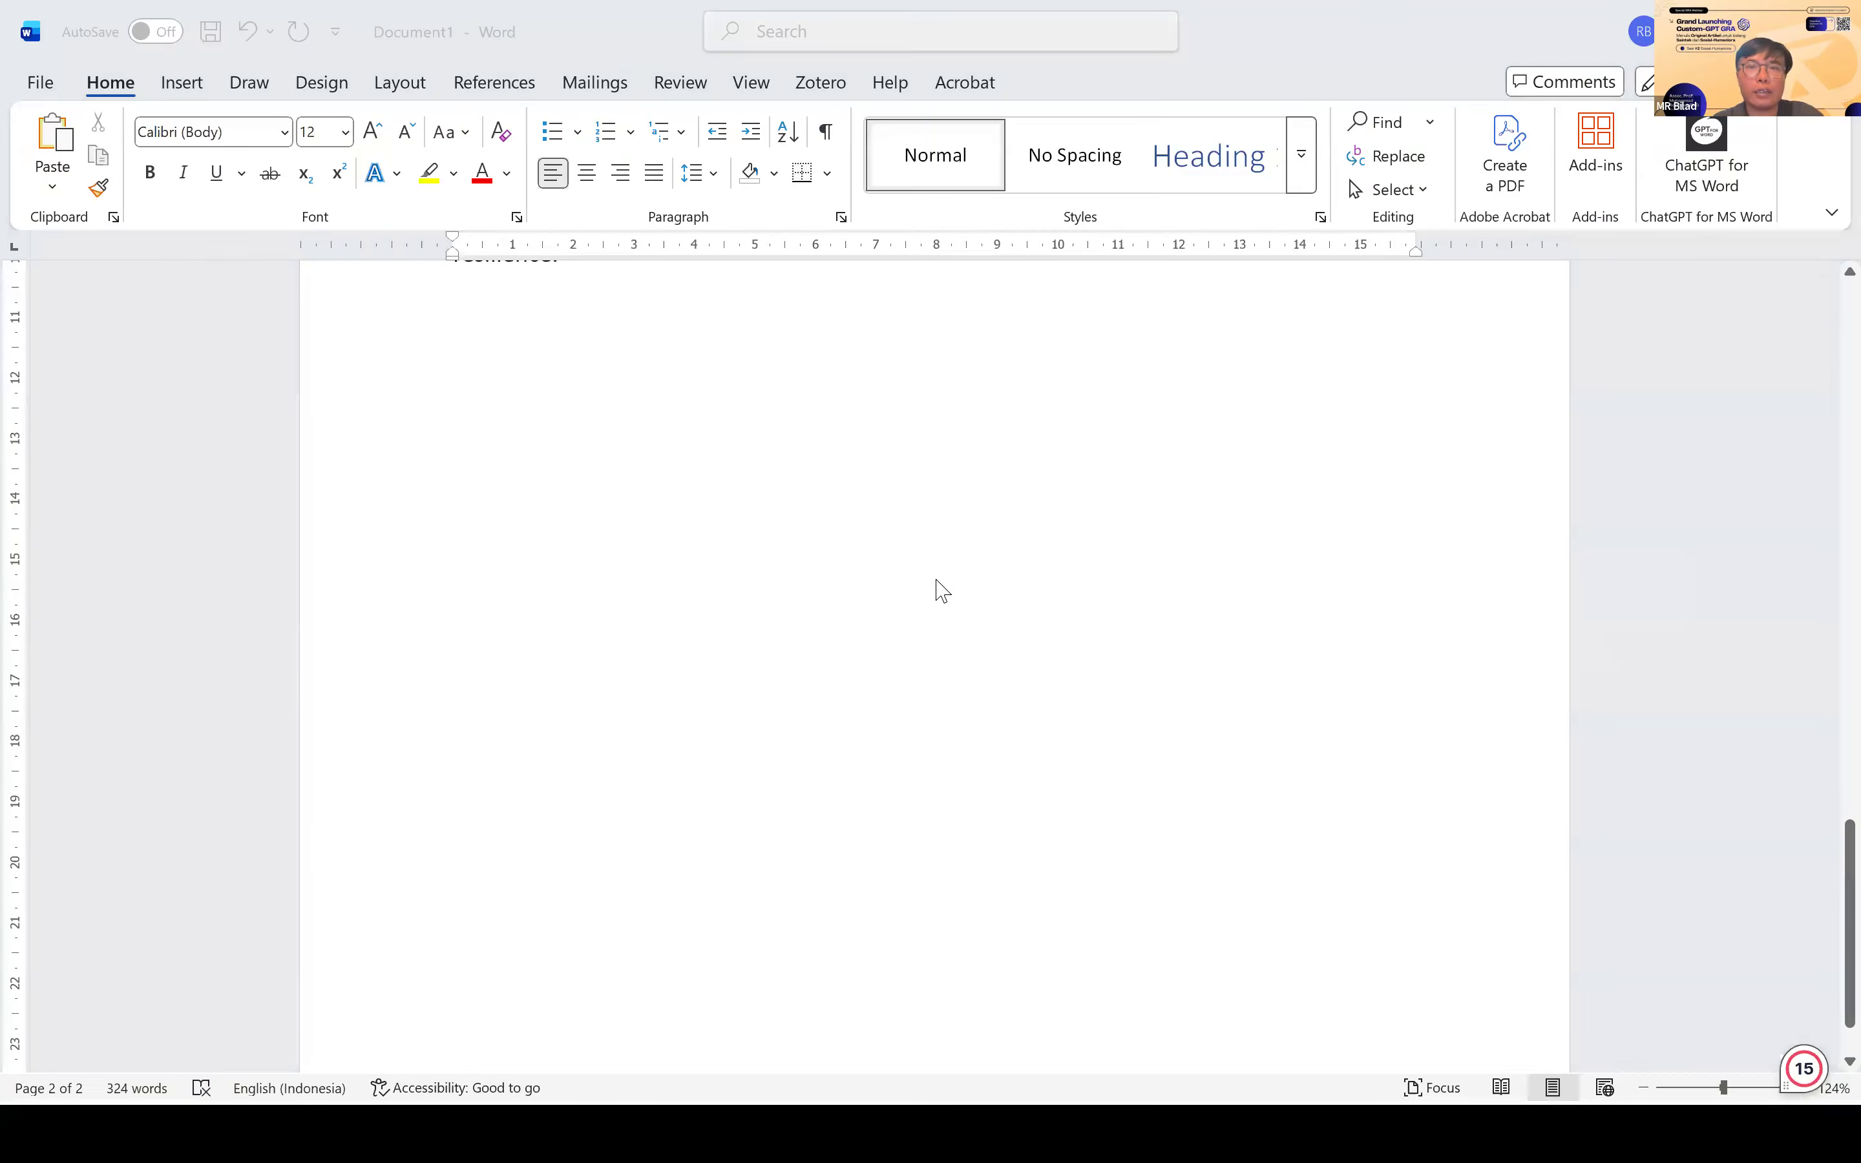
{"action": "key", "text": "alt+Tab"}
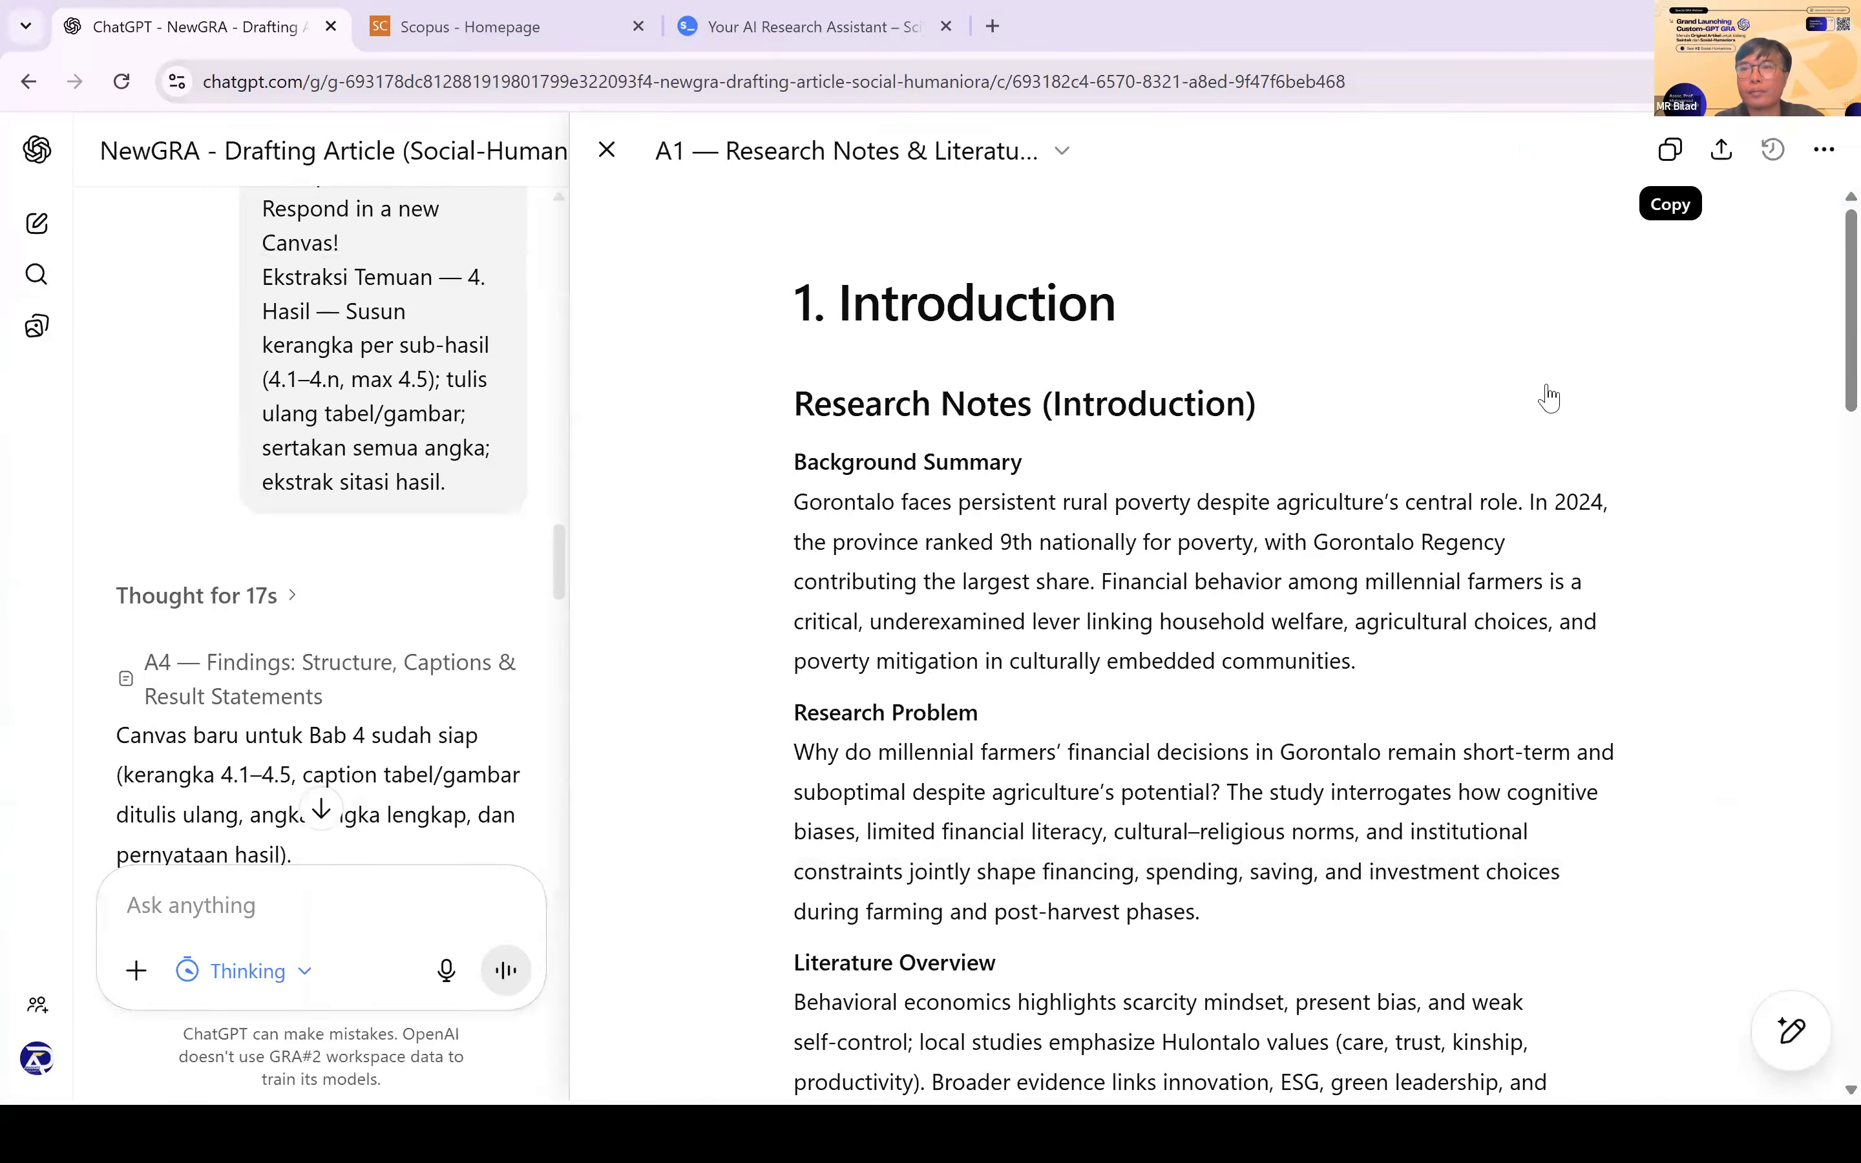
{"action": "left_click", "coordinate": [1666, 153]}
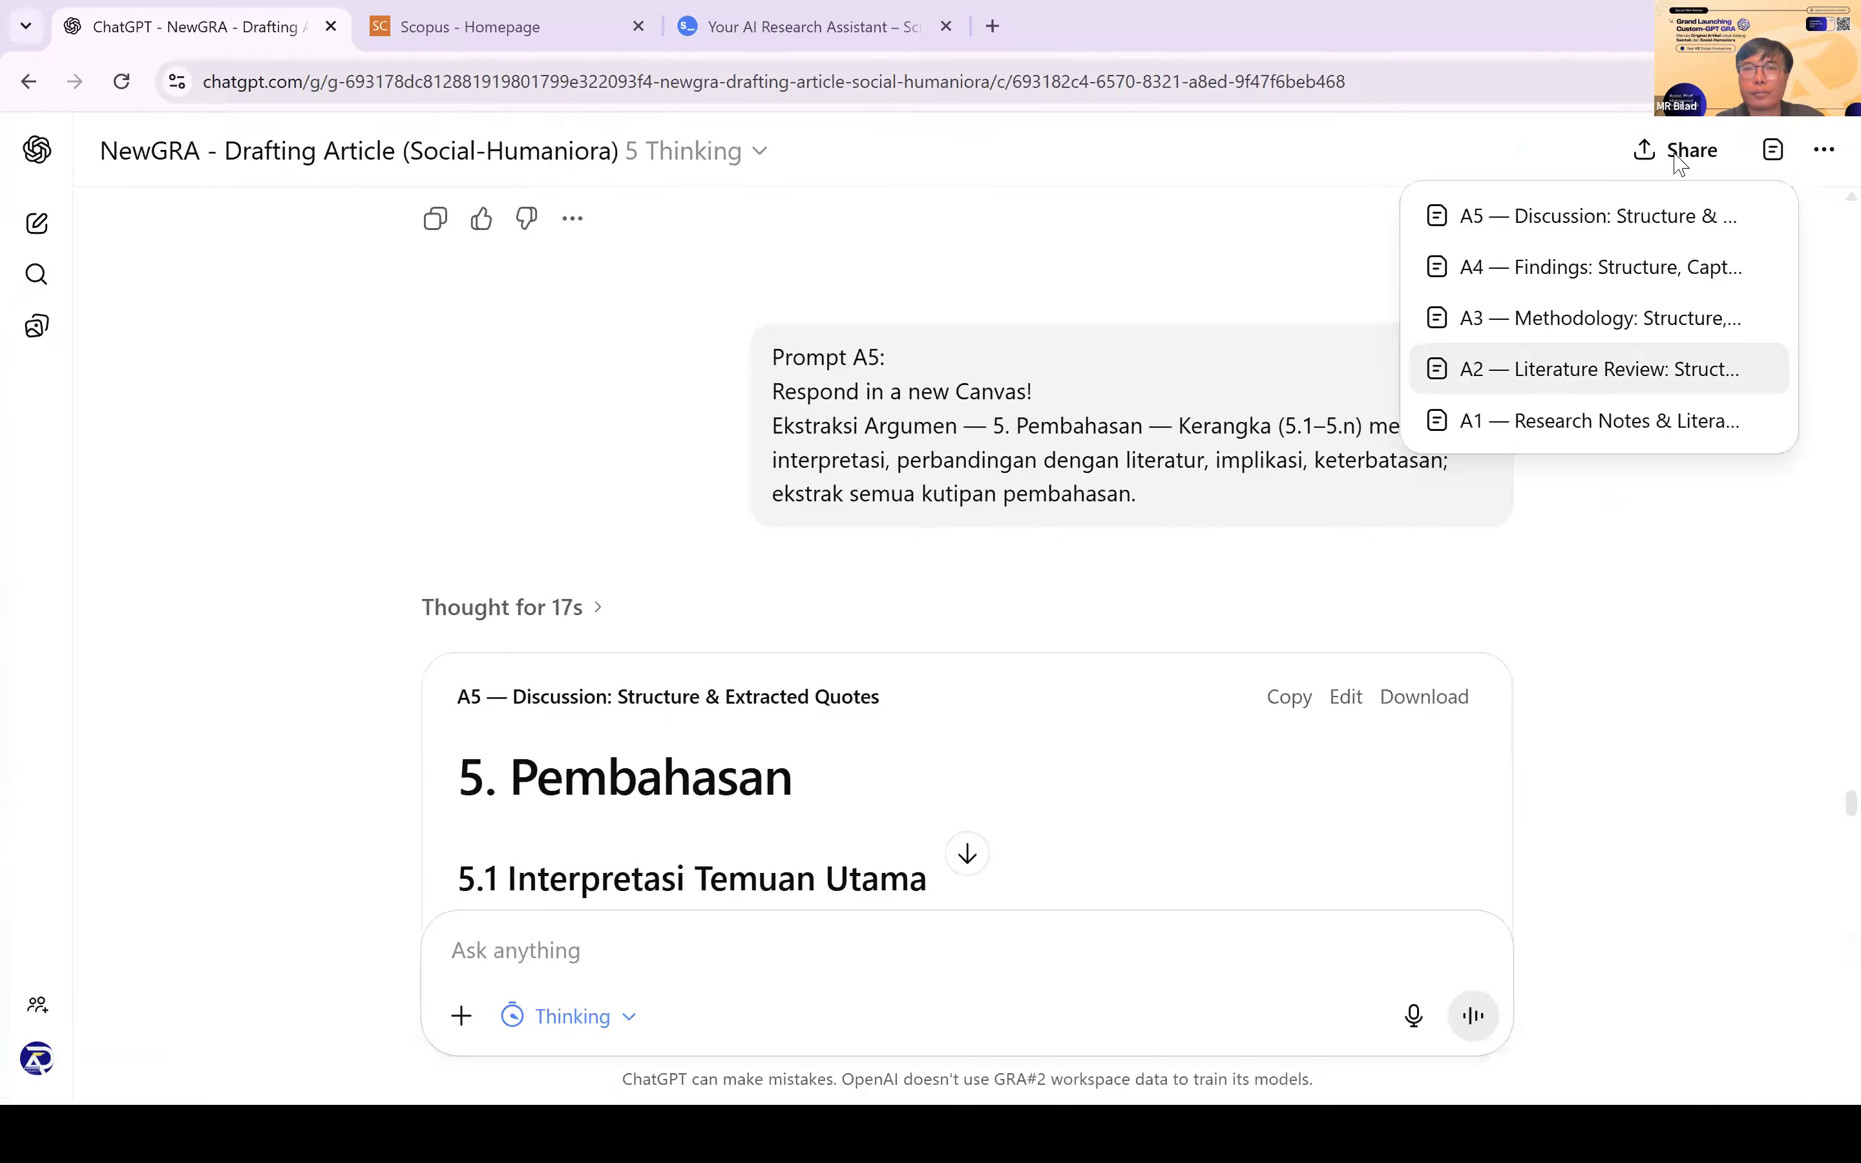
{"action": "left_click", "coordinate": [1562, 365]}
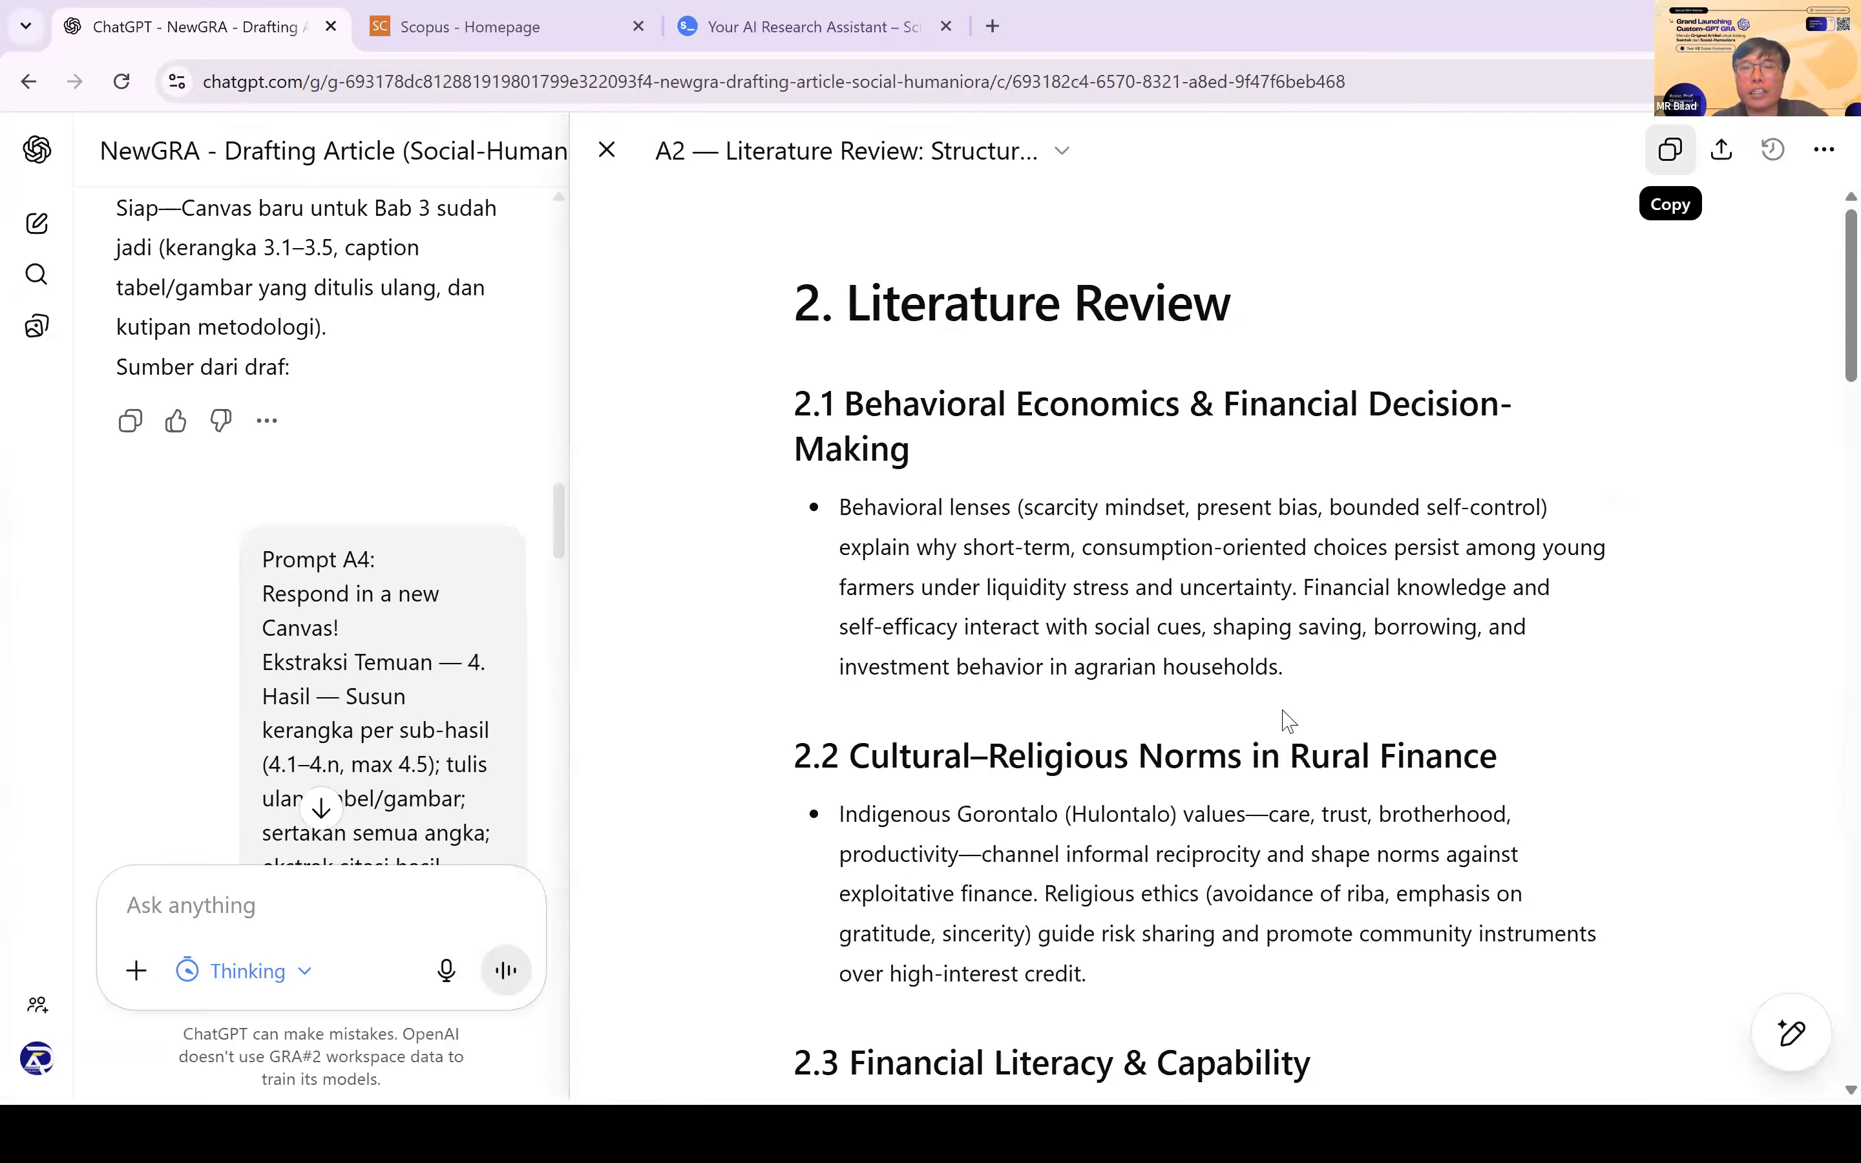
{"action": "scroll", "coordinate": [1289, 720], "scroll_direction": "down", "scroll_amount": 10}
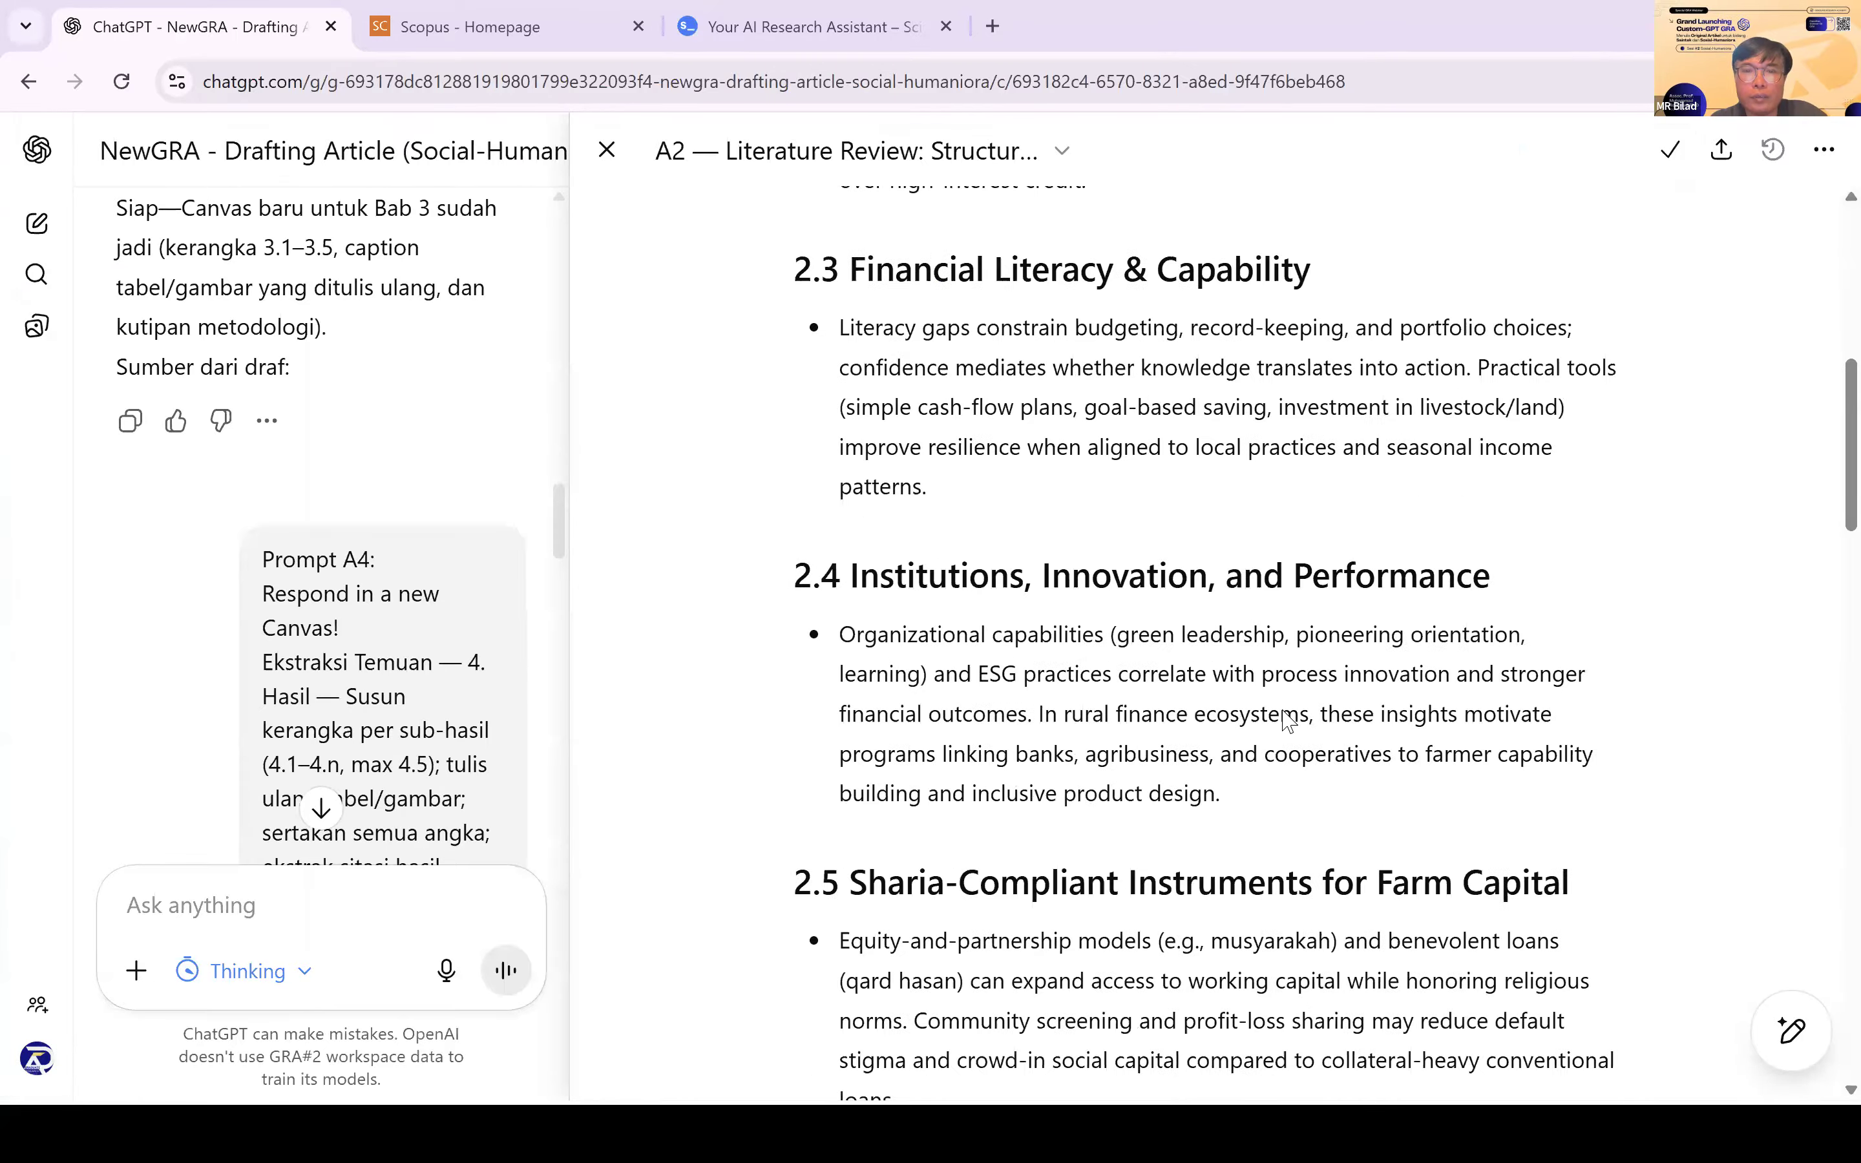
{"action": "scroll", "coordinate": [1289, 721], "scroll_direction": "down", "scroll_amount": 4}
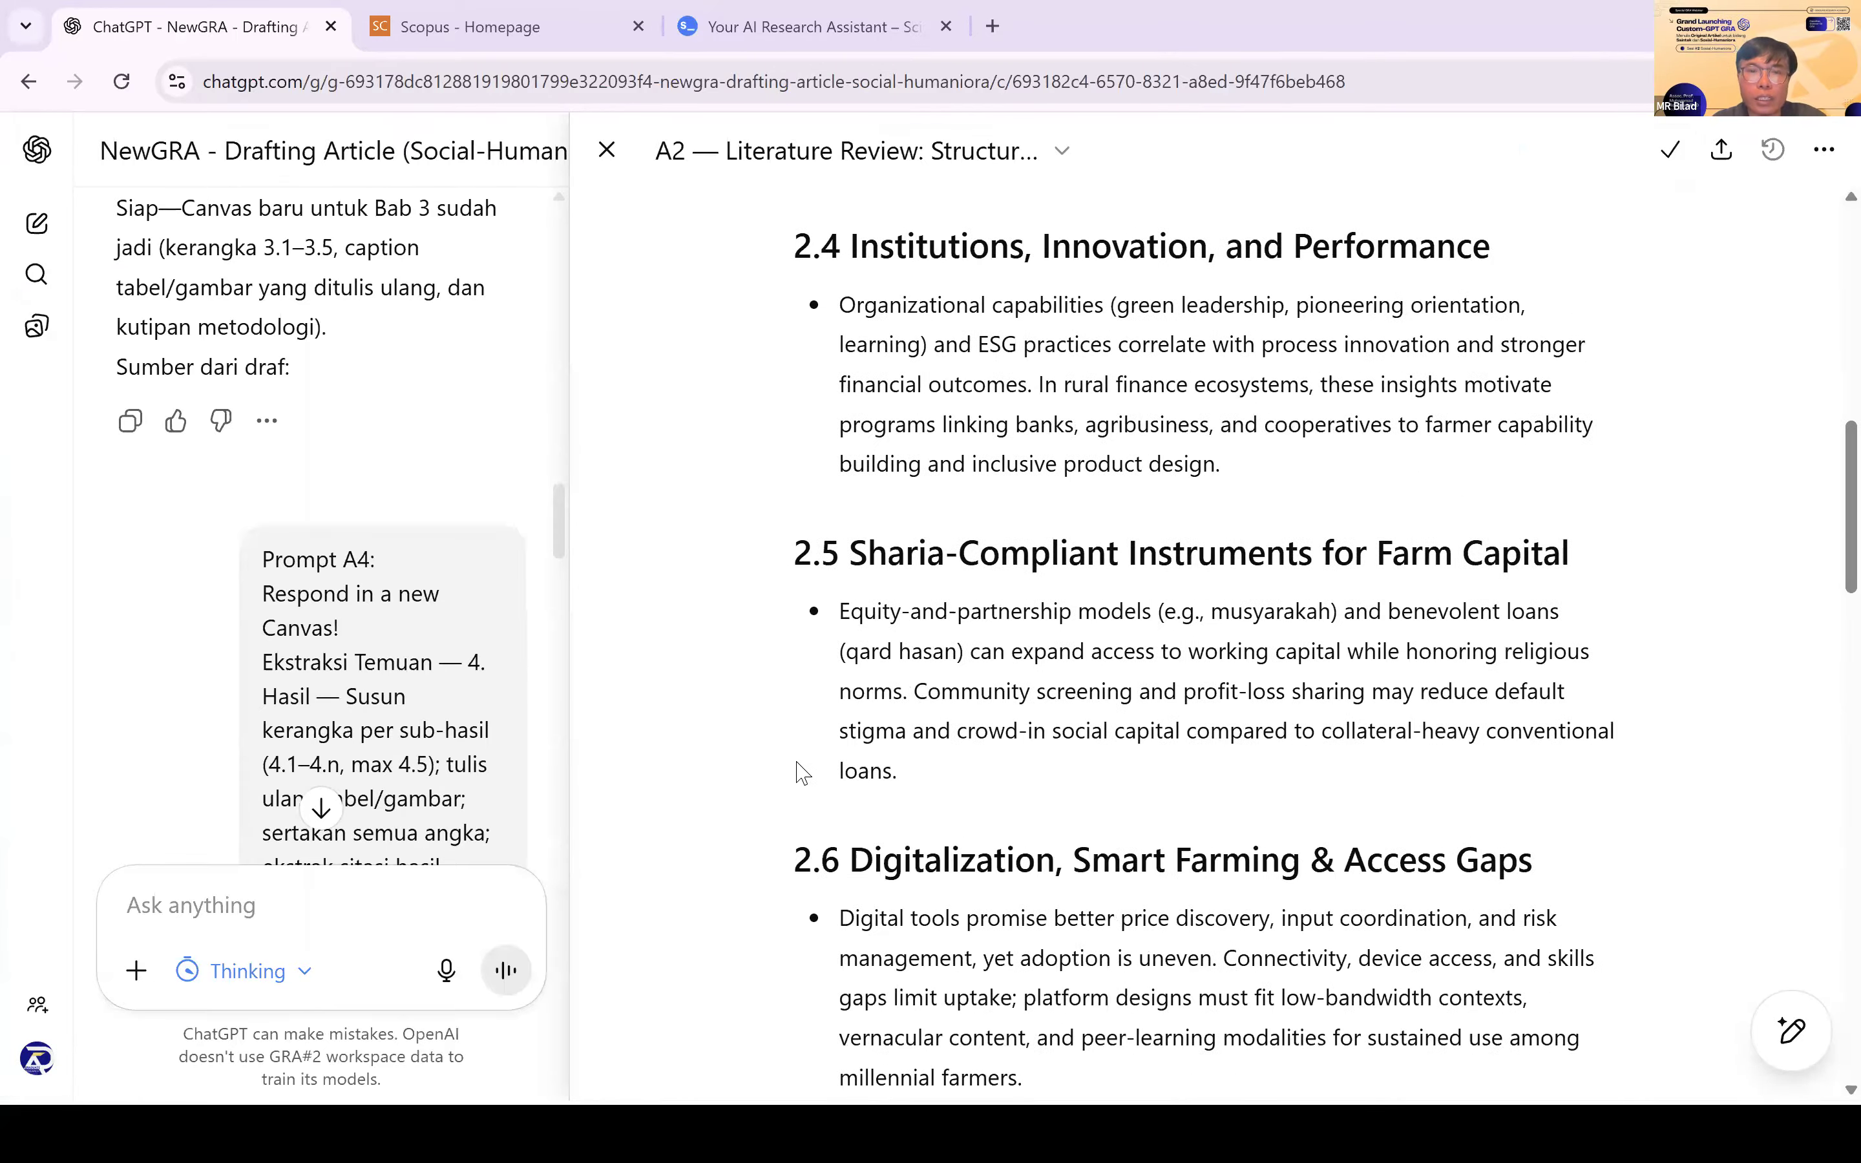
{"action": "scroll", "coordinate": [802, 771], "scroll_direction": "down", "scroll_amount": 6}
{"action": "left_click", "coordinate": [1130, 804]}
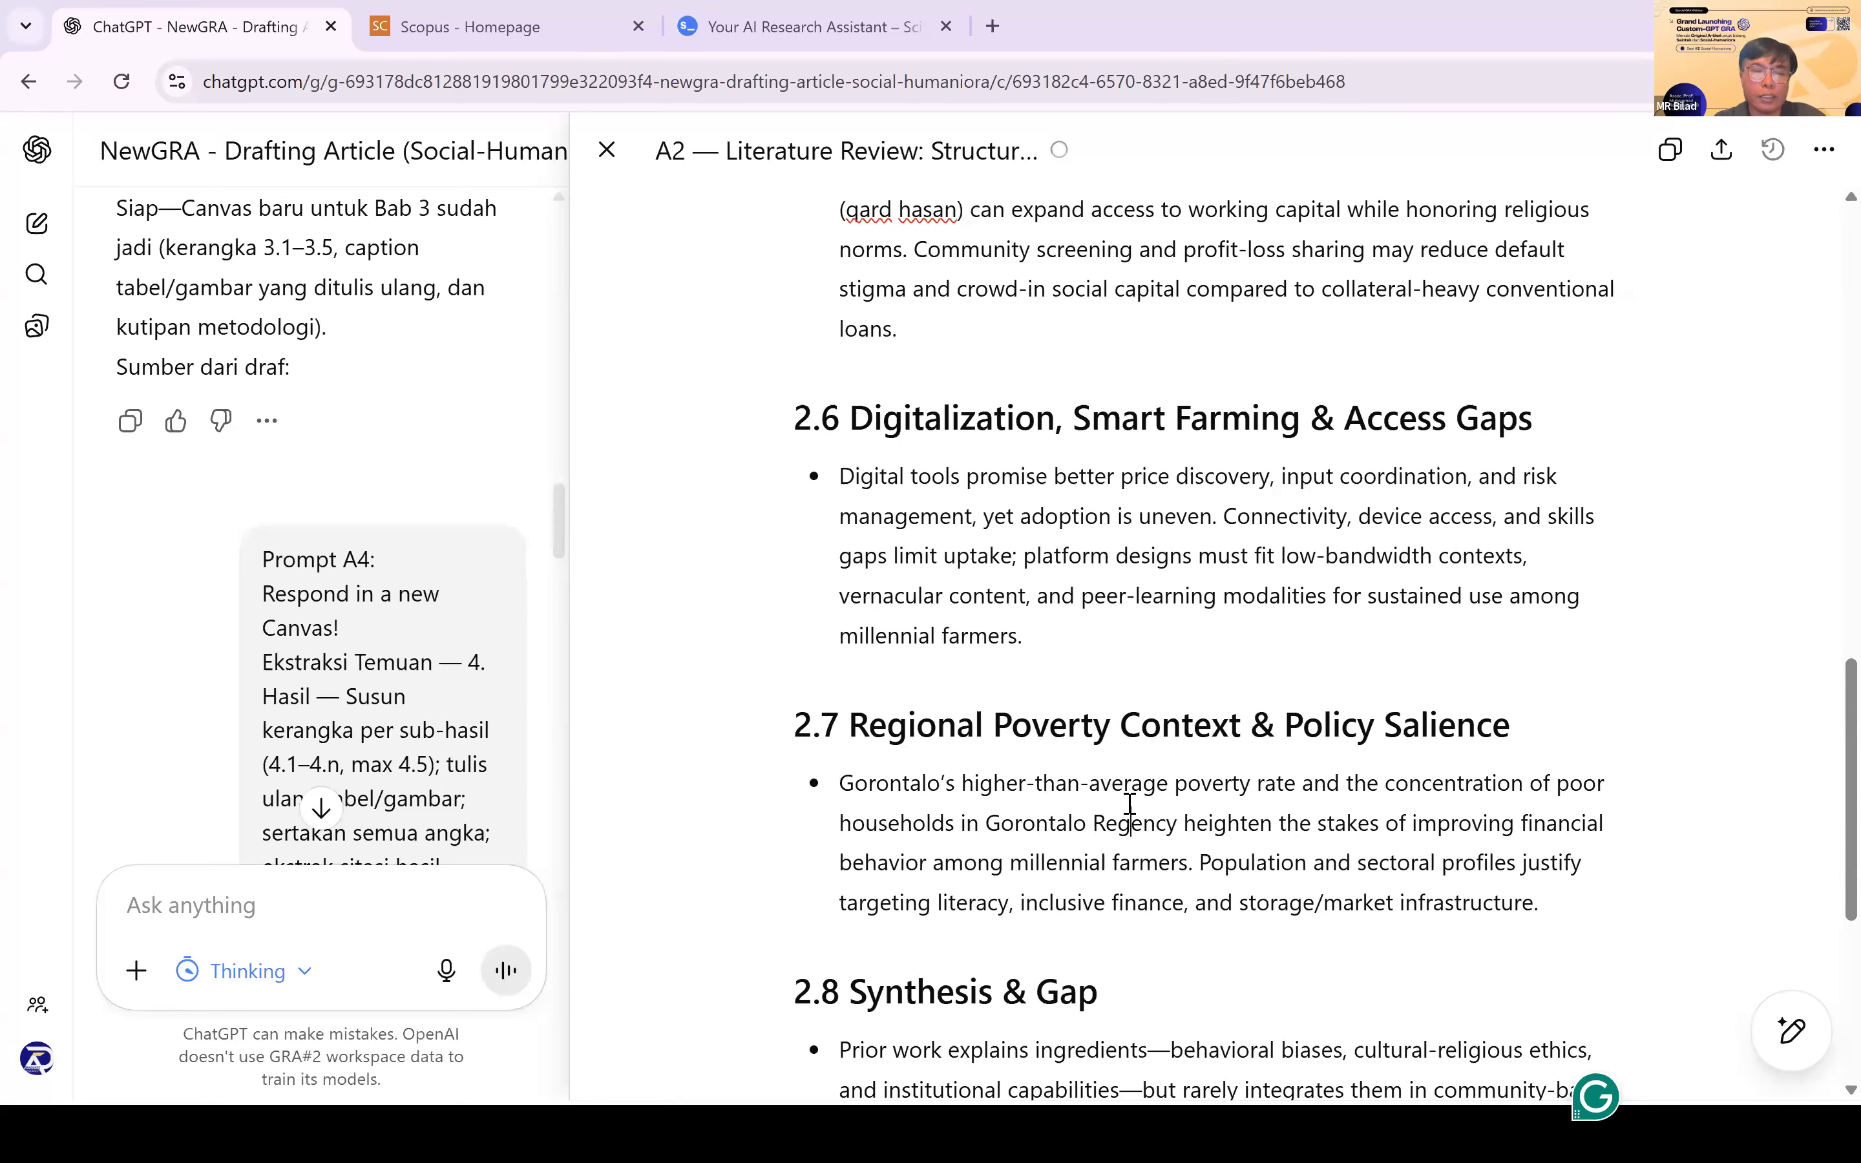
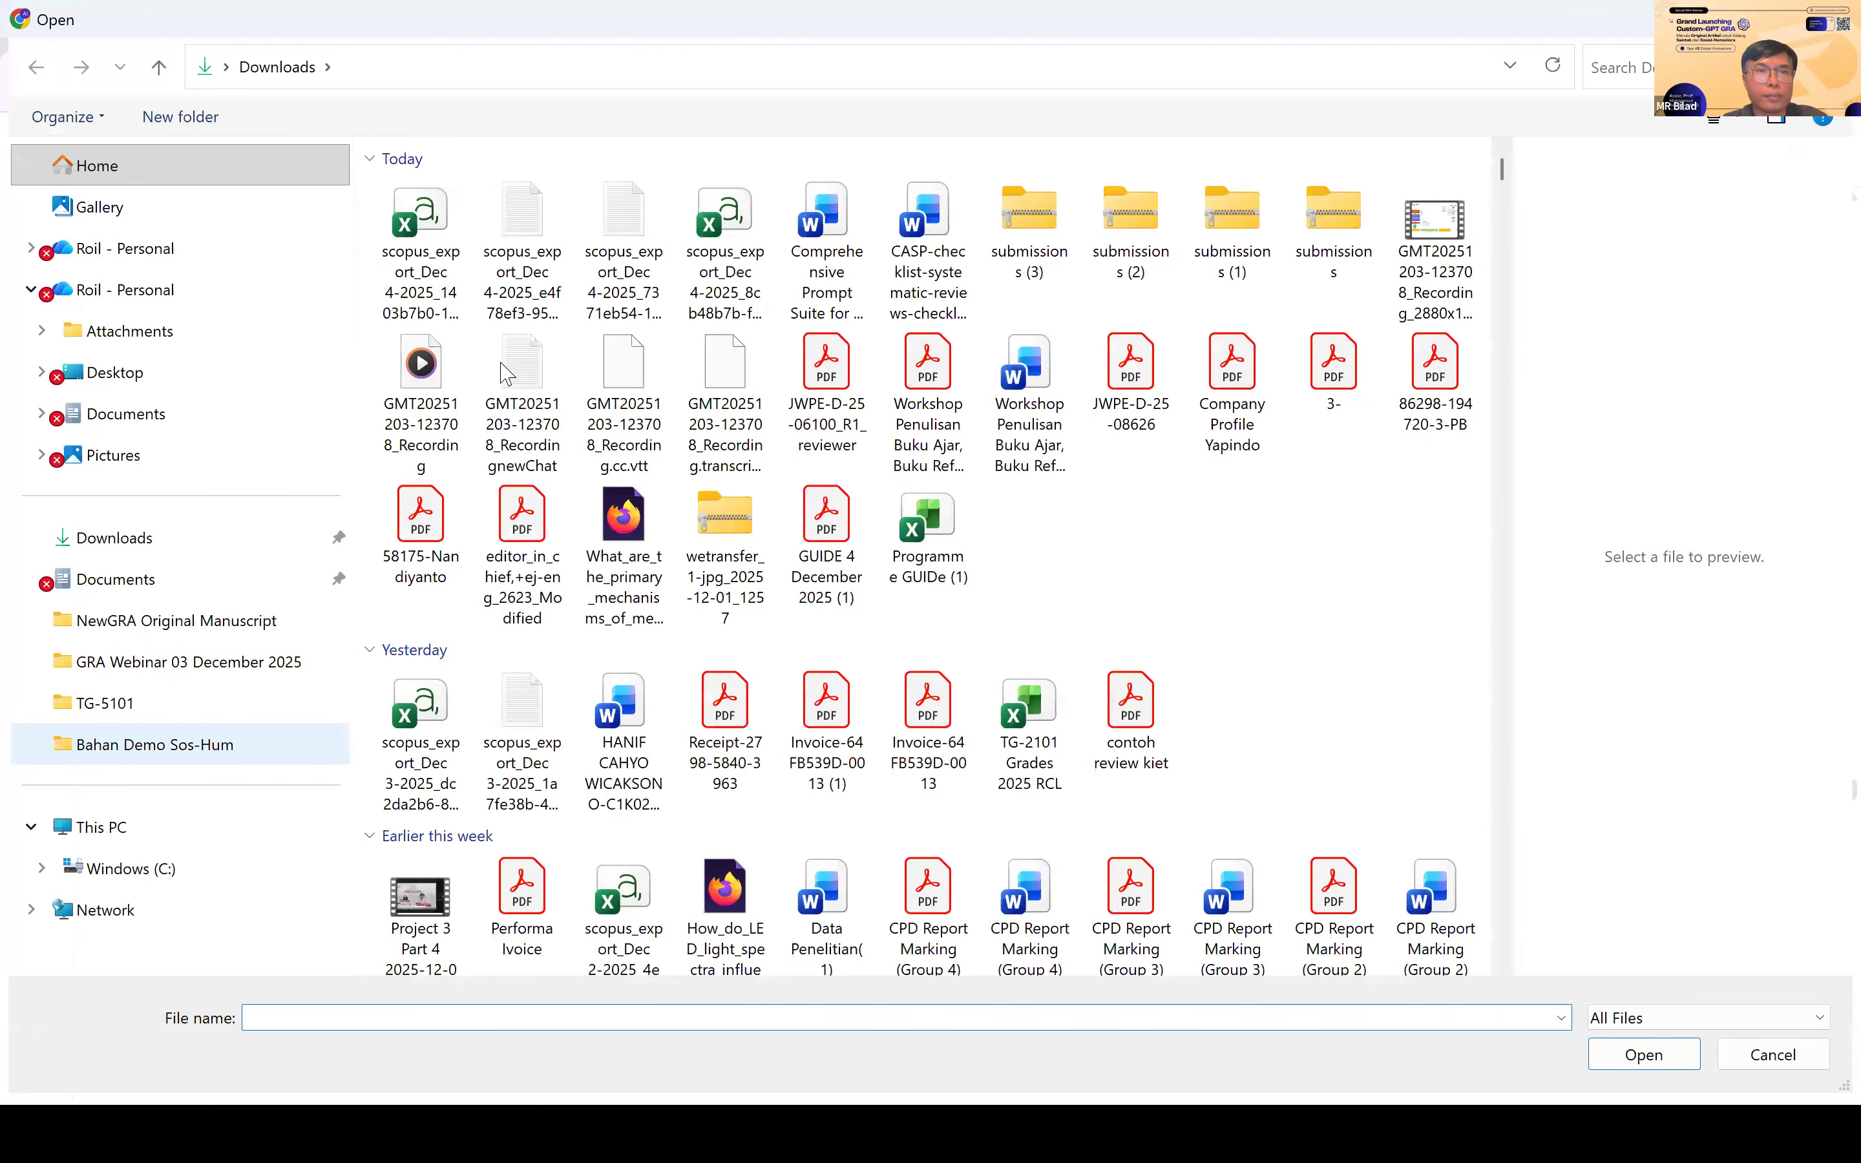
Step: Attach the Kerangka_Eksplorasi outline document from the Bahan Demo Sos-Hum folder and send Prompt C2 with "Respond in English!"
{"action": "left_click", "coordinate": [154, 744]}
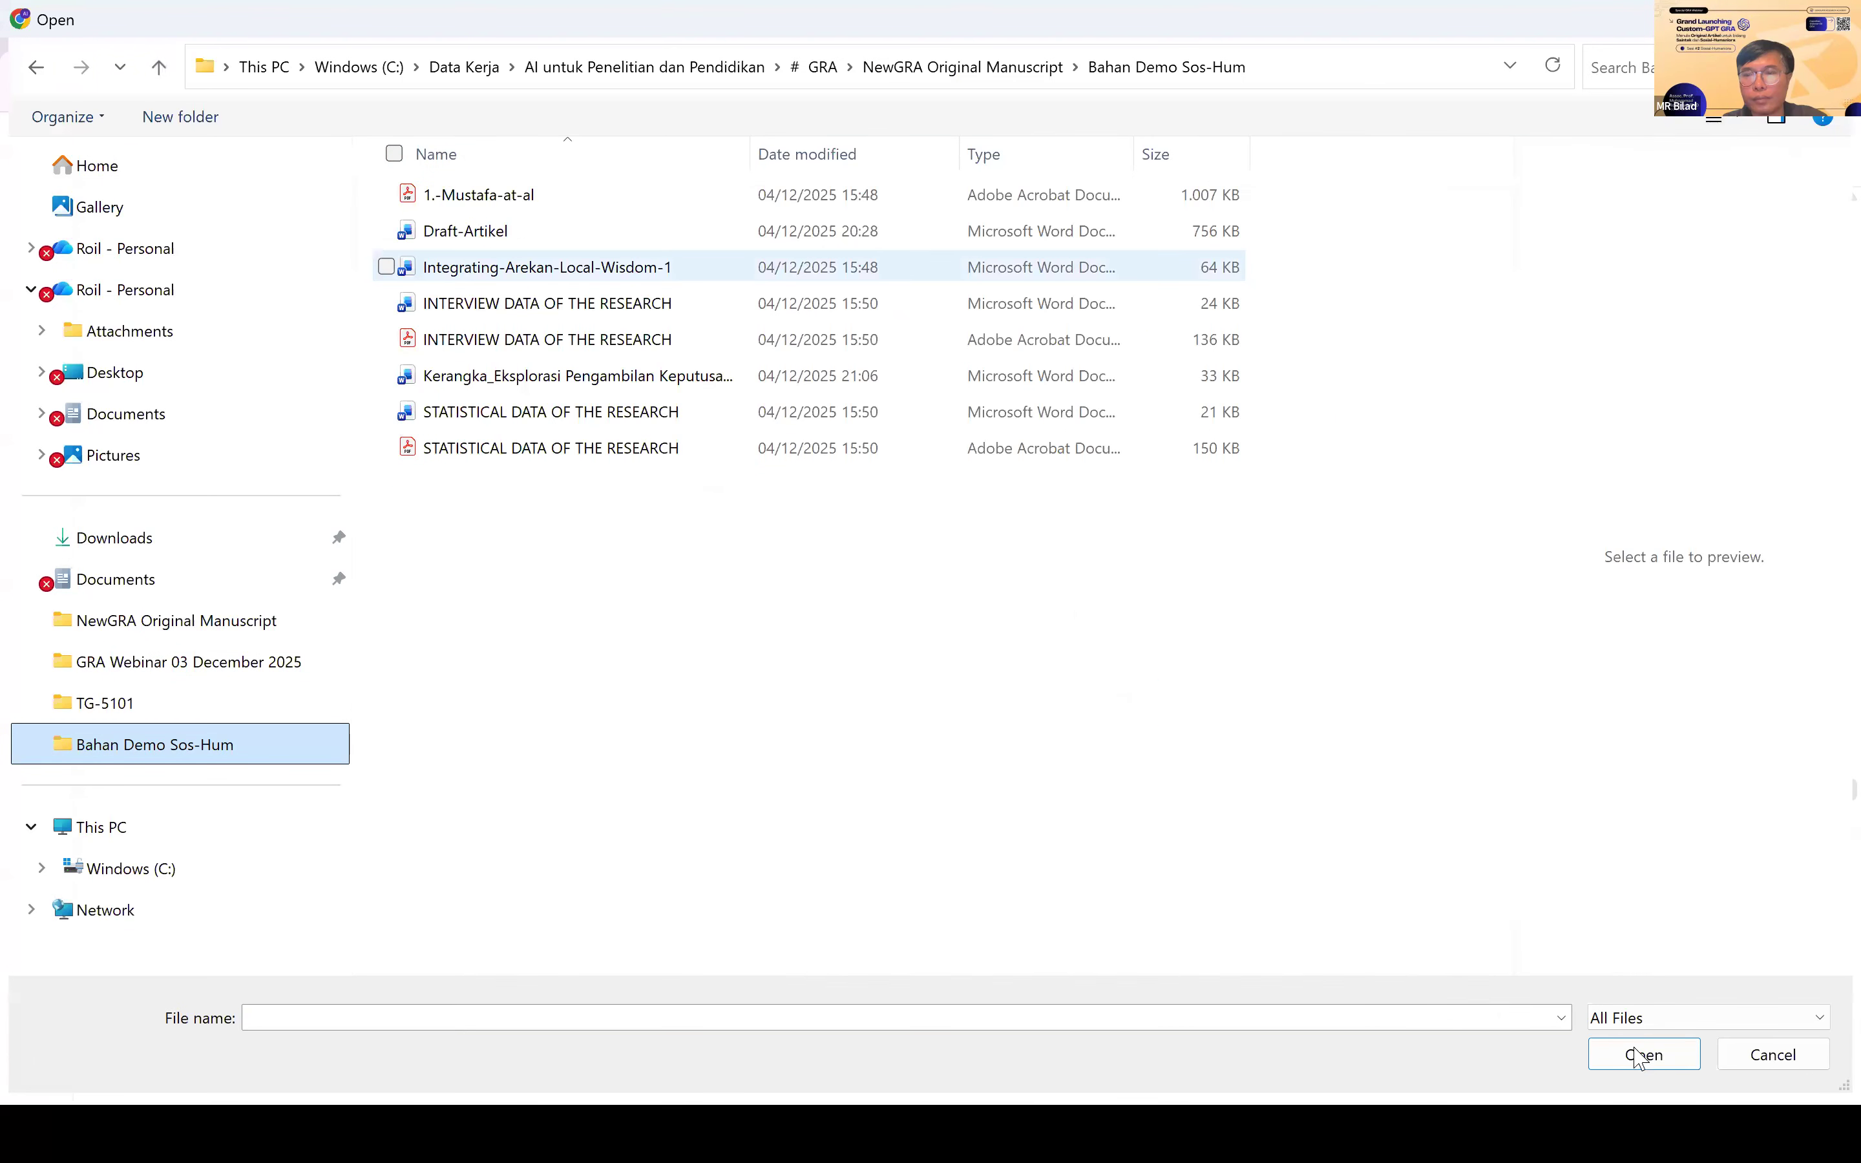
{"action": "left_click", "coordinate": [578, 375]}
{"action": "left_click", "coordinate": [1641, 1059]}
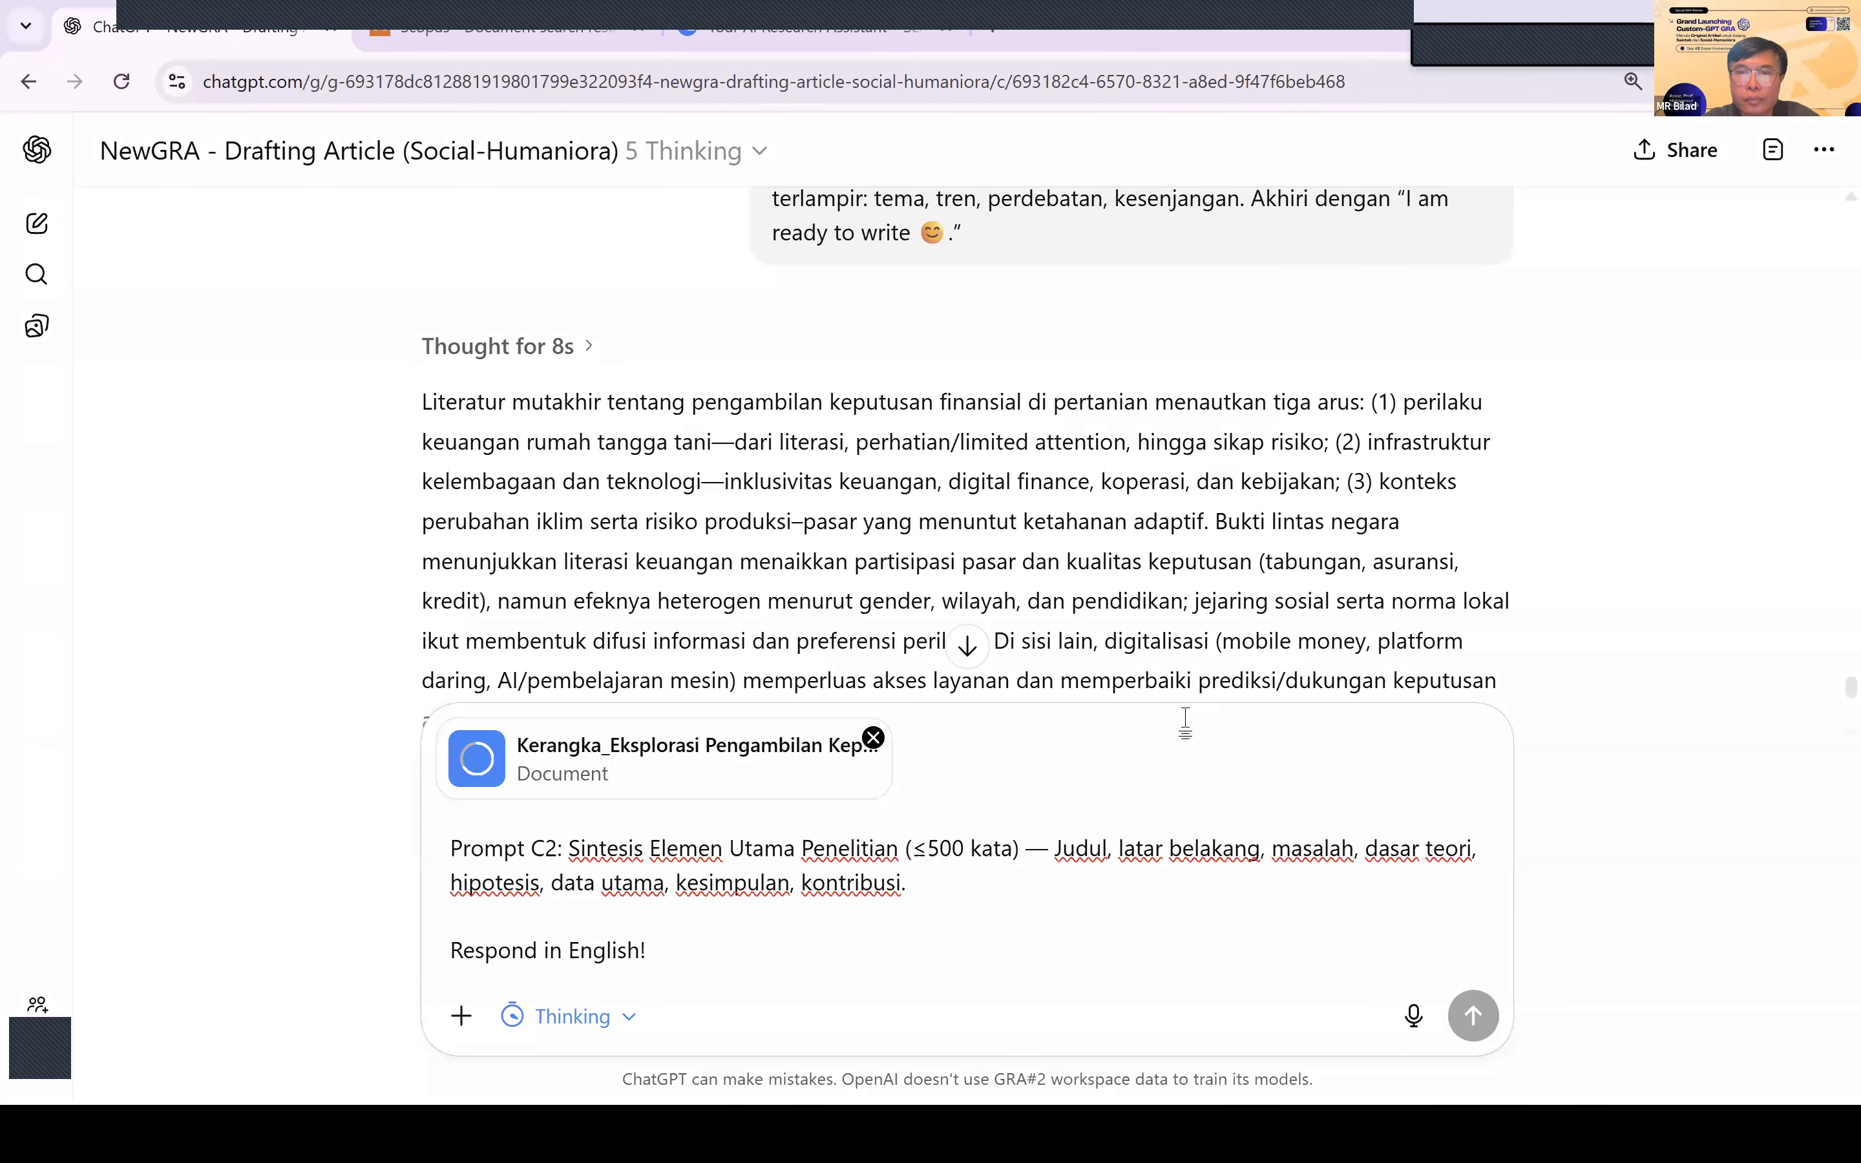
{"action": "key", "text": "alt+Tab"}
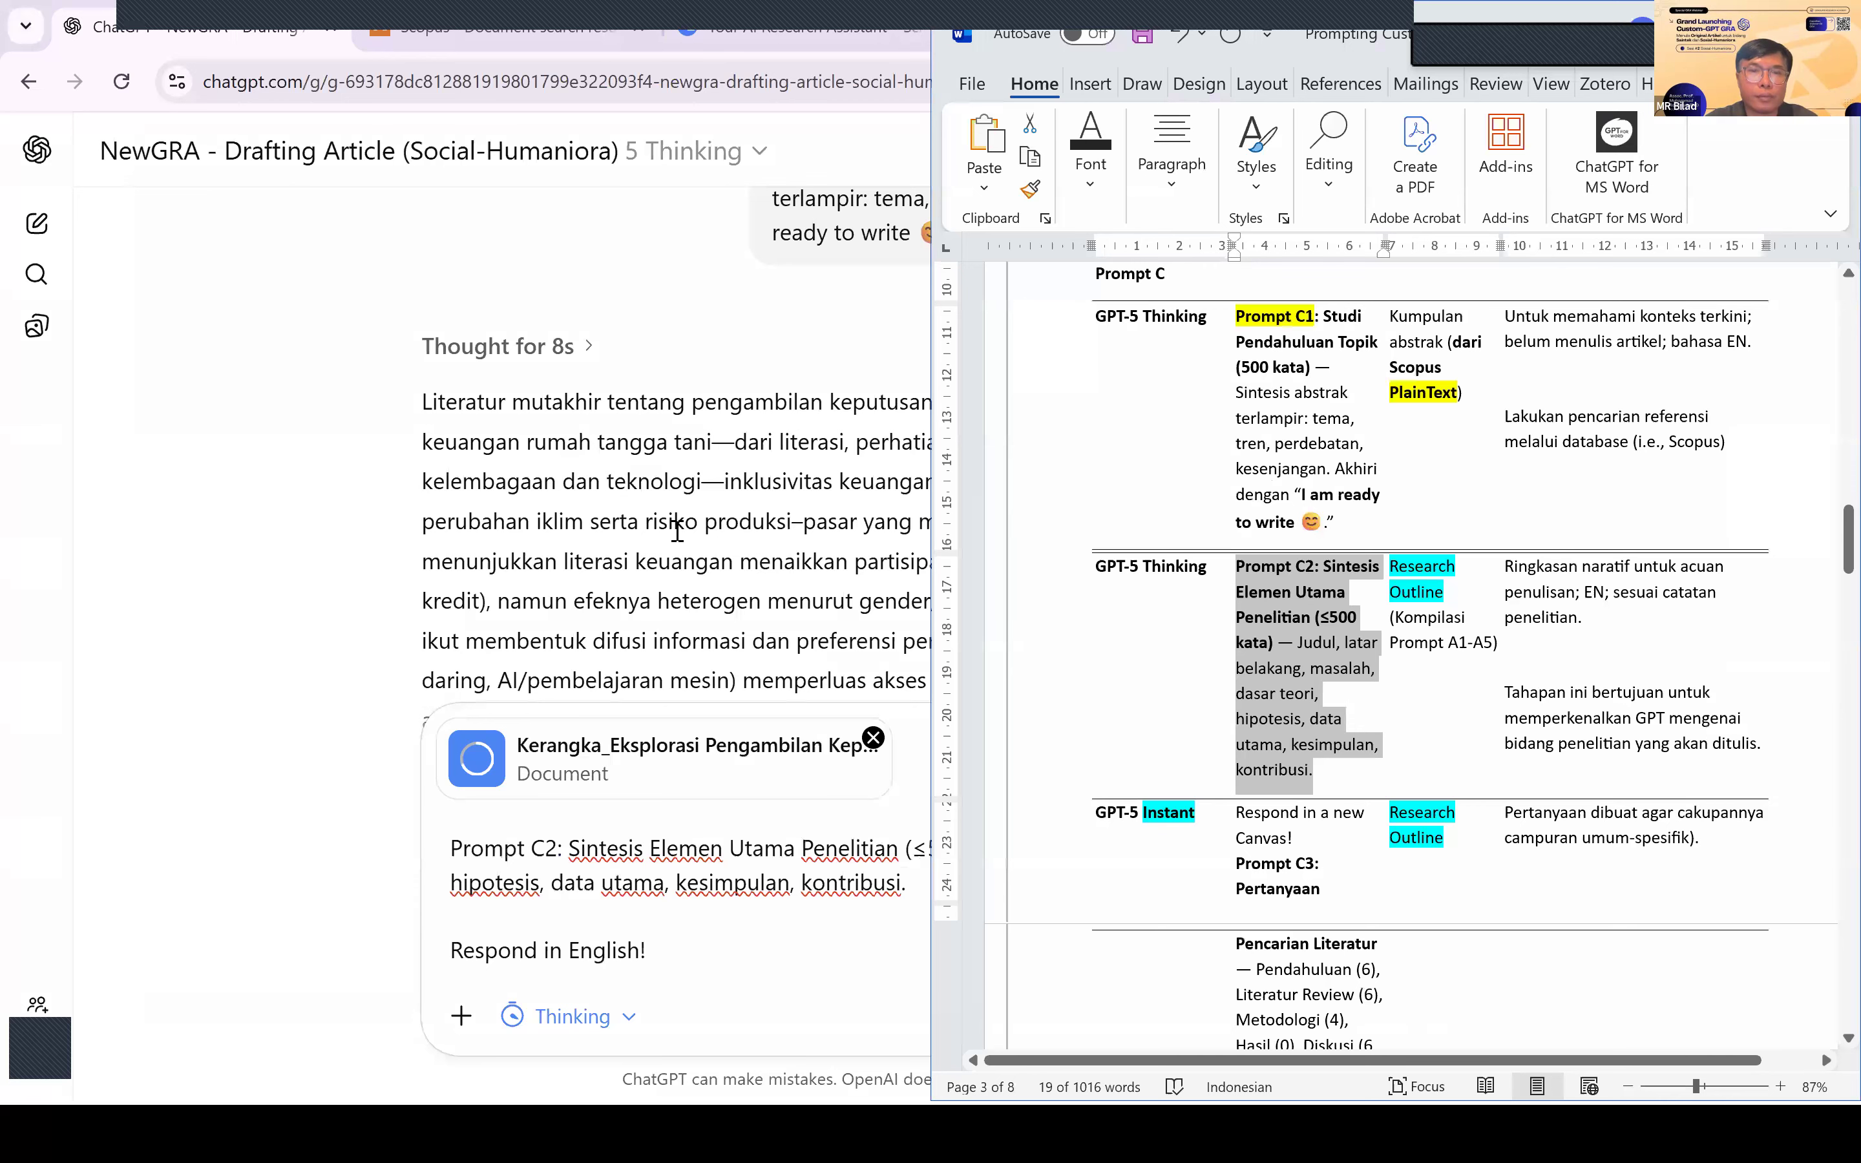
{"action": "left_click", "coordinate": [677, 530]}
{"action": "scroll", "coordinate": [954, 981], "scroll_direction": "down", "scroll_amount": 2}
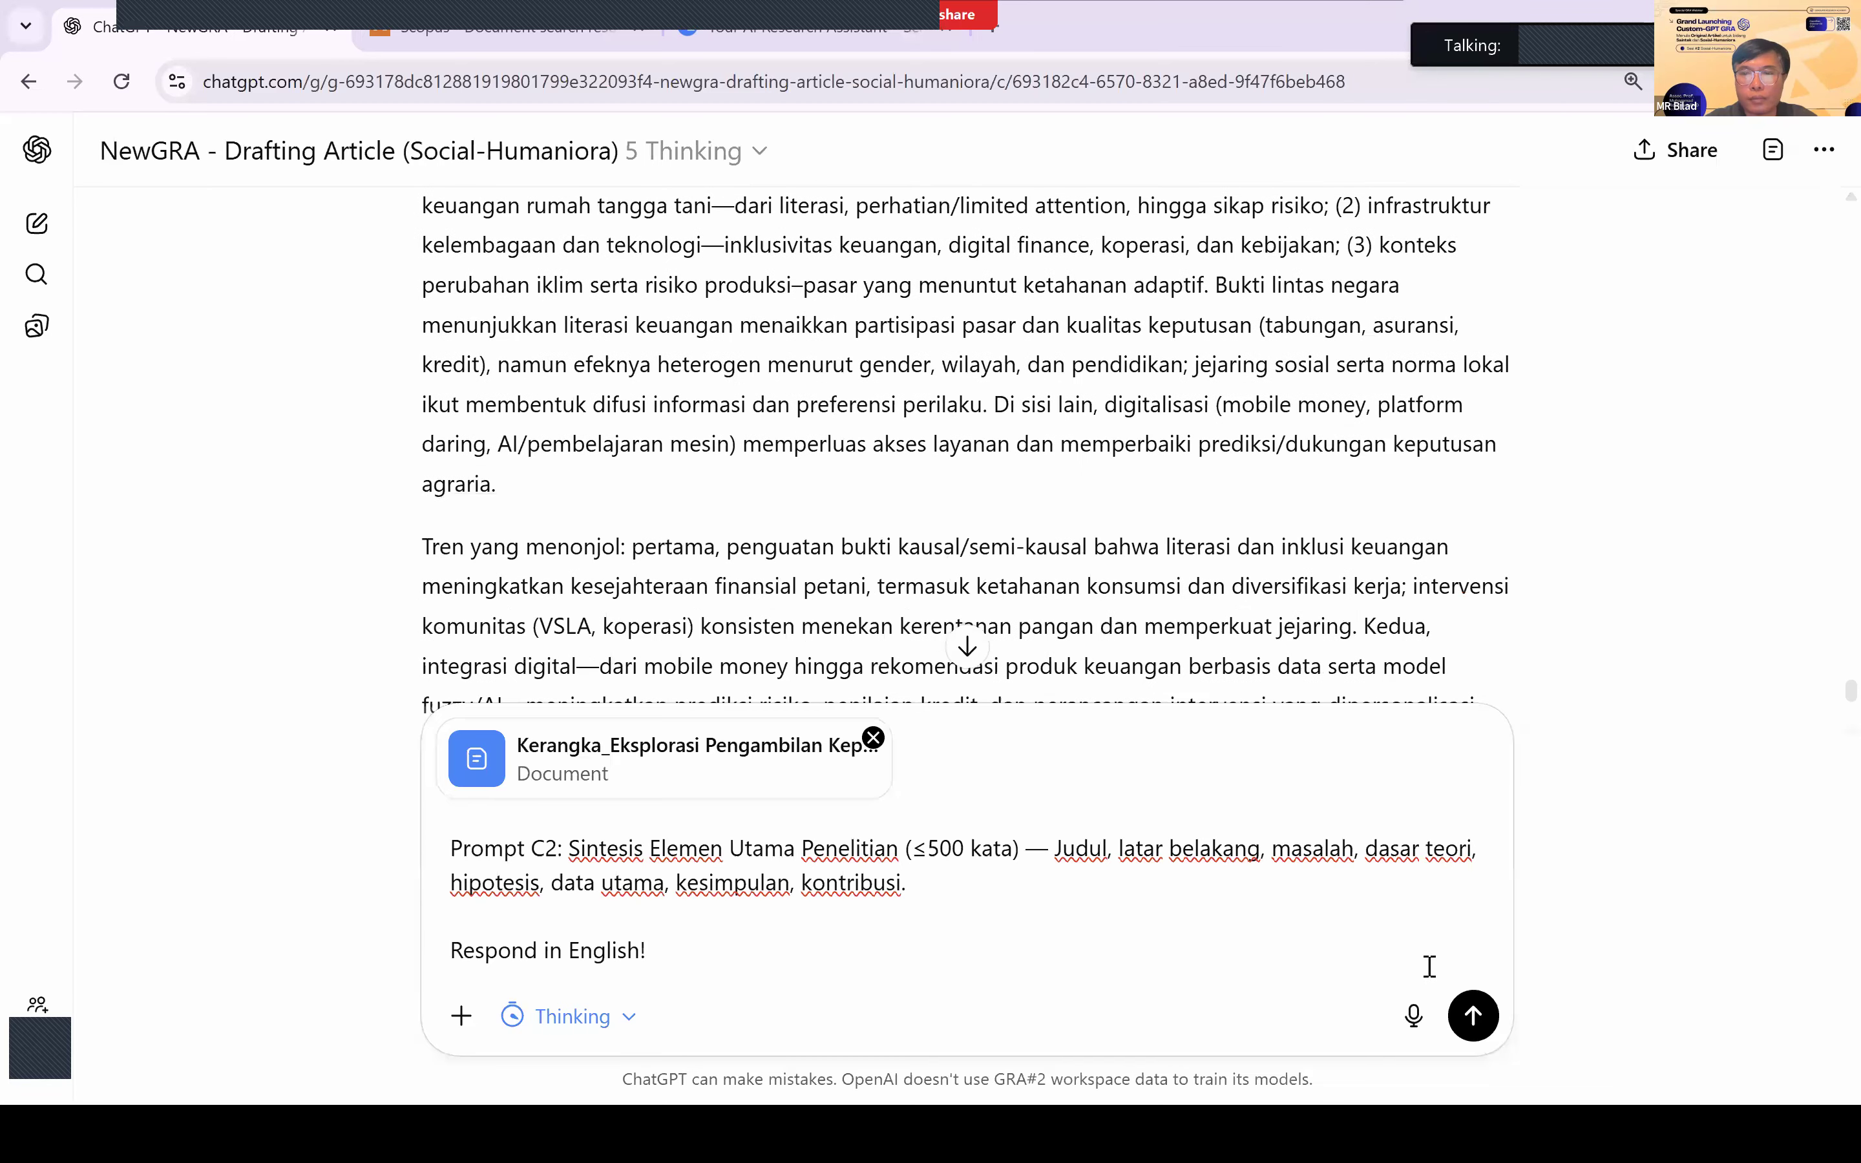
{"action": "left_click", "coordinate": [1473, 1017]}
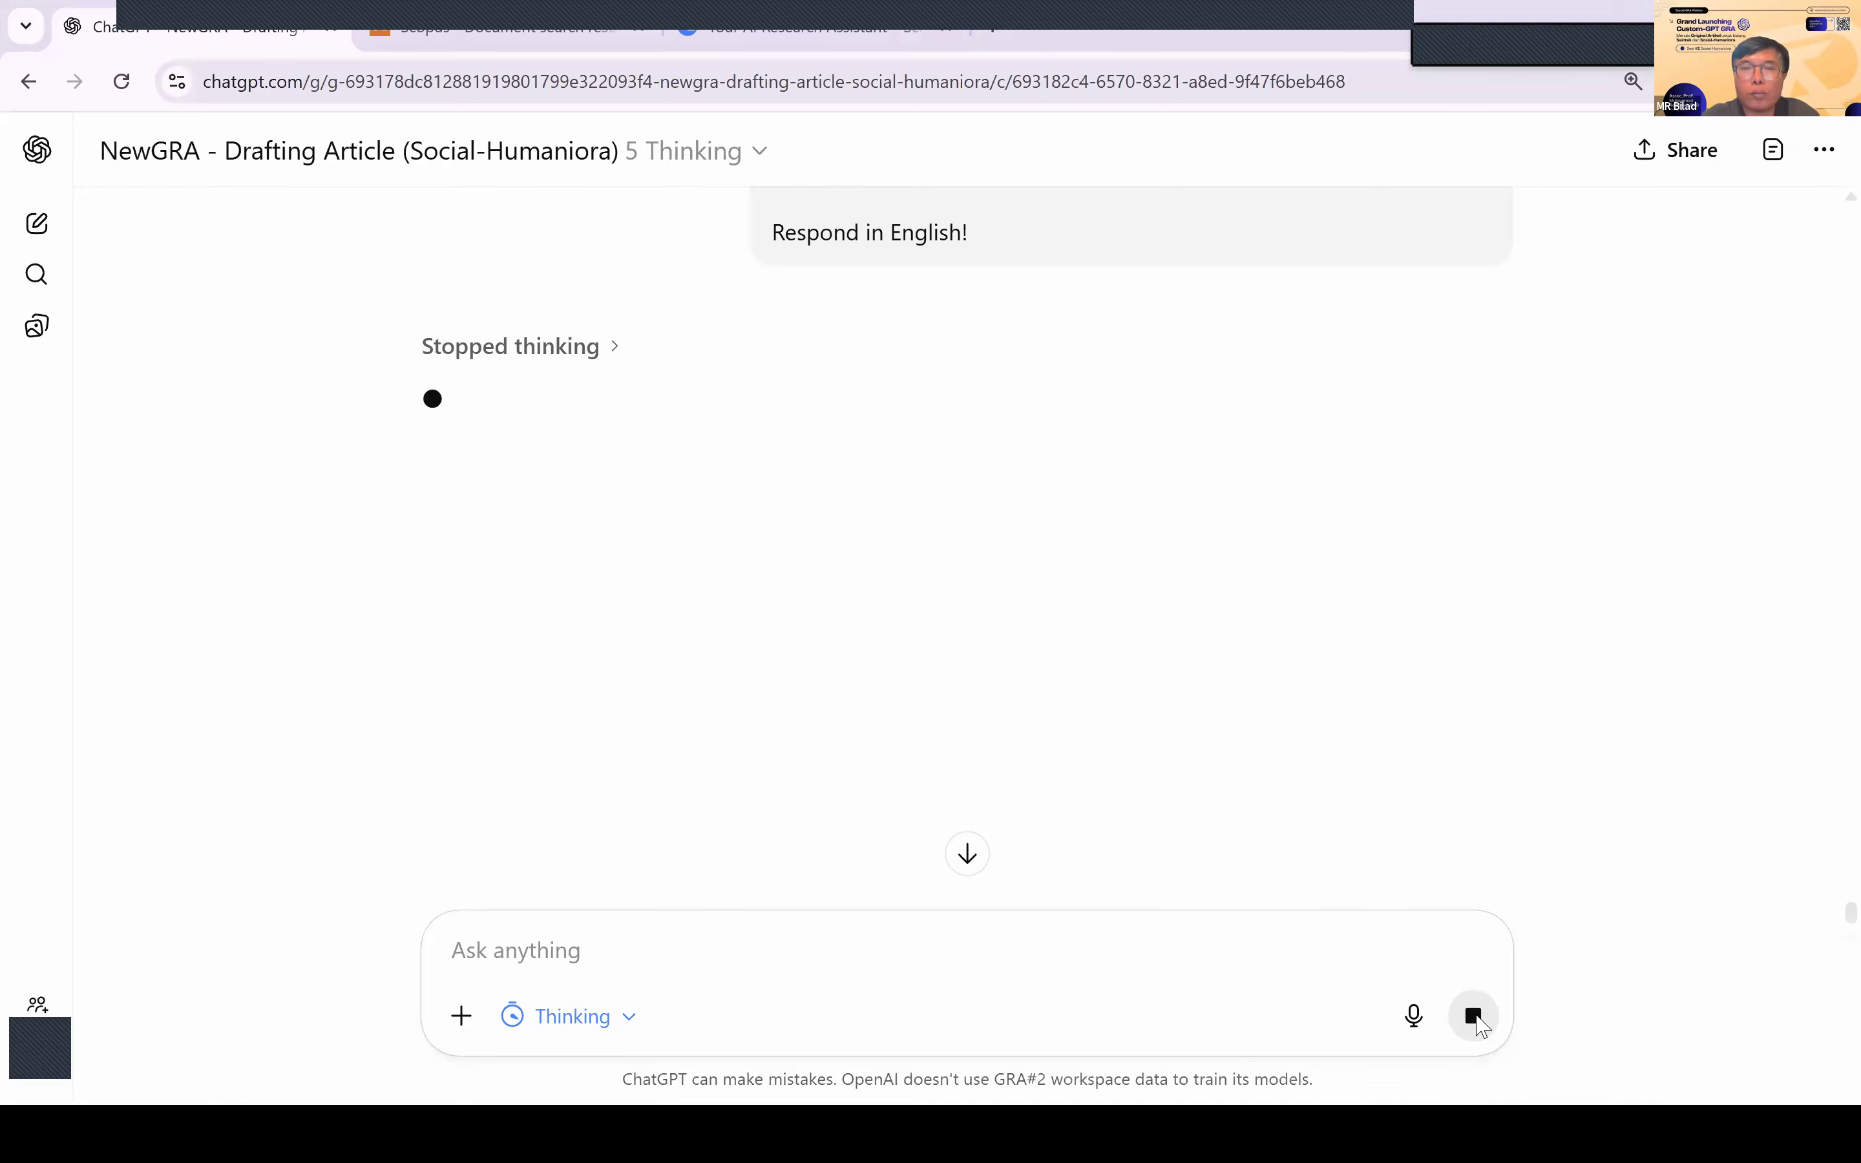
Step: Switch to the Word prompt document, copy Prompt C3 with its "Respond in a new Canvas!" line, and return to the ChatGPT conversation
{"action": "key", "text": "alt+Tab"}
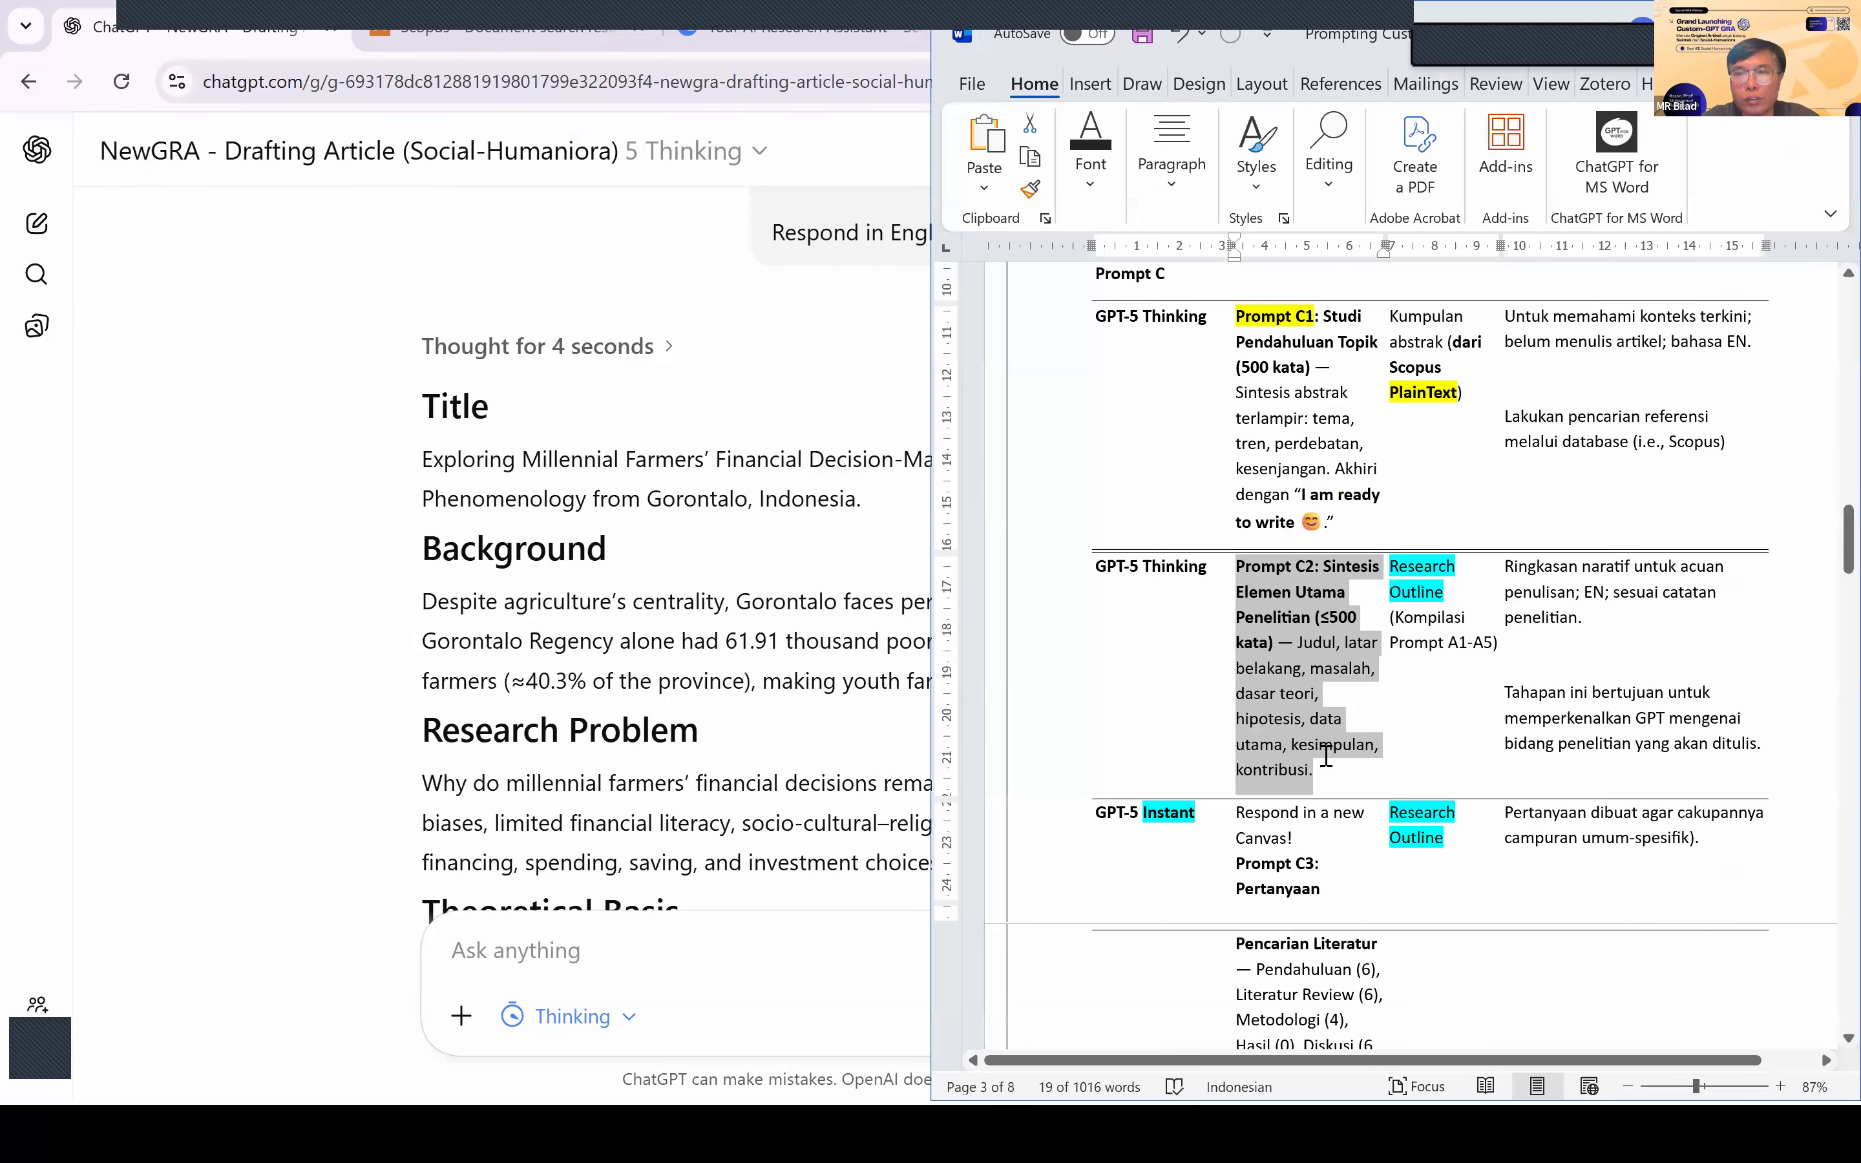
{"action": "scroll", "coordinate": [1255, 585], "scroll_direction": "down", "scroll_amount": 4}
{"action": "left_click_drag", "start_coordinate": [1237, 486], "coordinate": [1326, 796]}
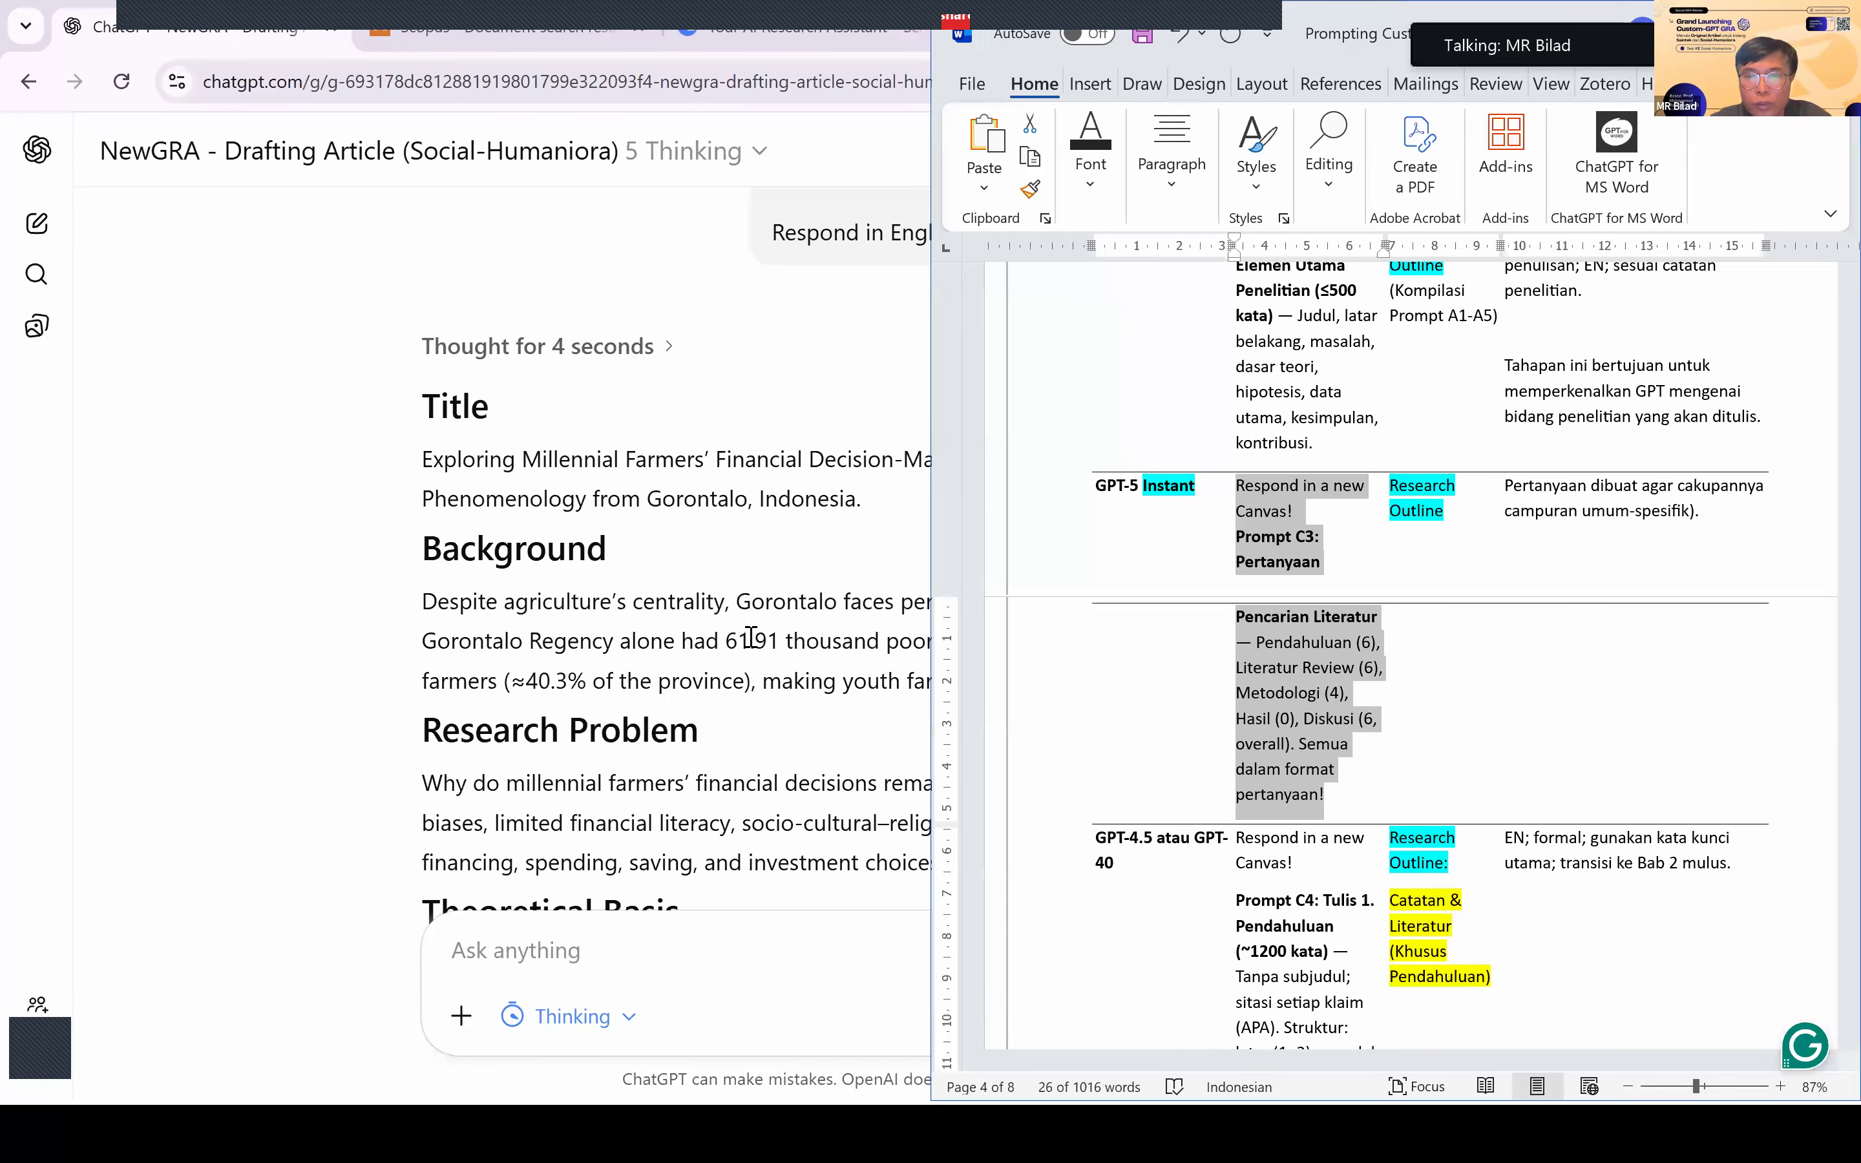
{"action": "left_click", "coordinate": [753, 637]}
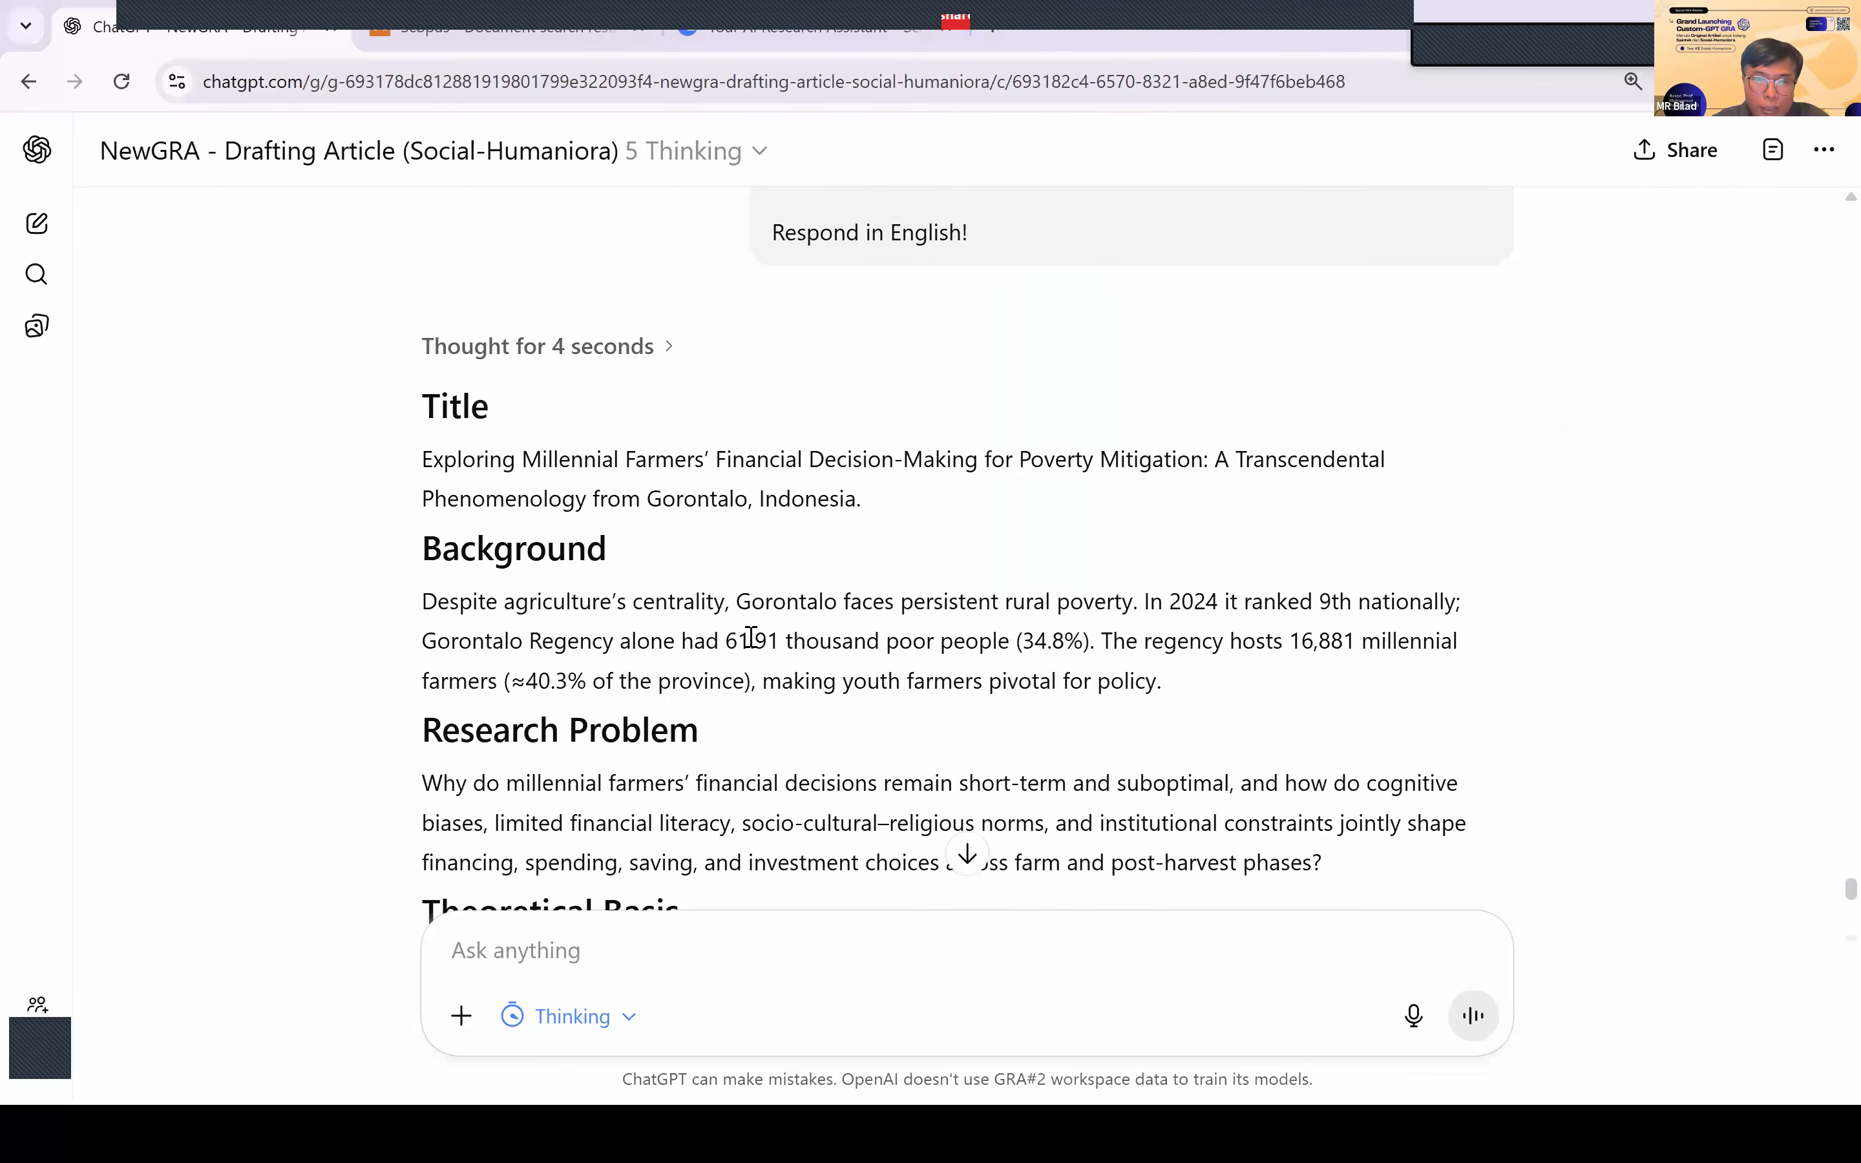
Step: Attach the Kerangka_Eksplorasi outline document from the Bahan Demo Sos-Hum folder and send the copied Prompt C3 using the 5 Instant model
{"action": "scroll", "coordinate": [752, 643], "scroll_direction": "down", "scroll_amount": 4}
{"action": "left_click", "coordinate": [516, 952]}
{"action": "key", "text": "ctrl+v"}
{"action": "left_click", "coordinate": [460, 1017]}
{"action": "left_click", "coordinate": [569, 692]}
{"action": "left_click", "coordinate": [578, 376]}
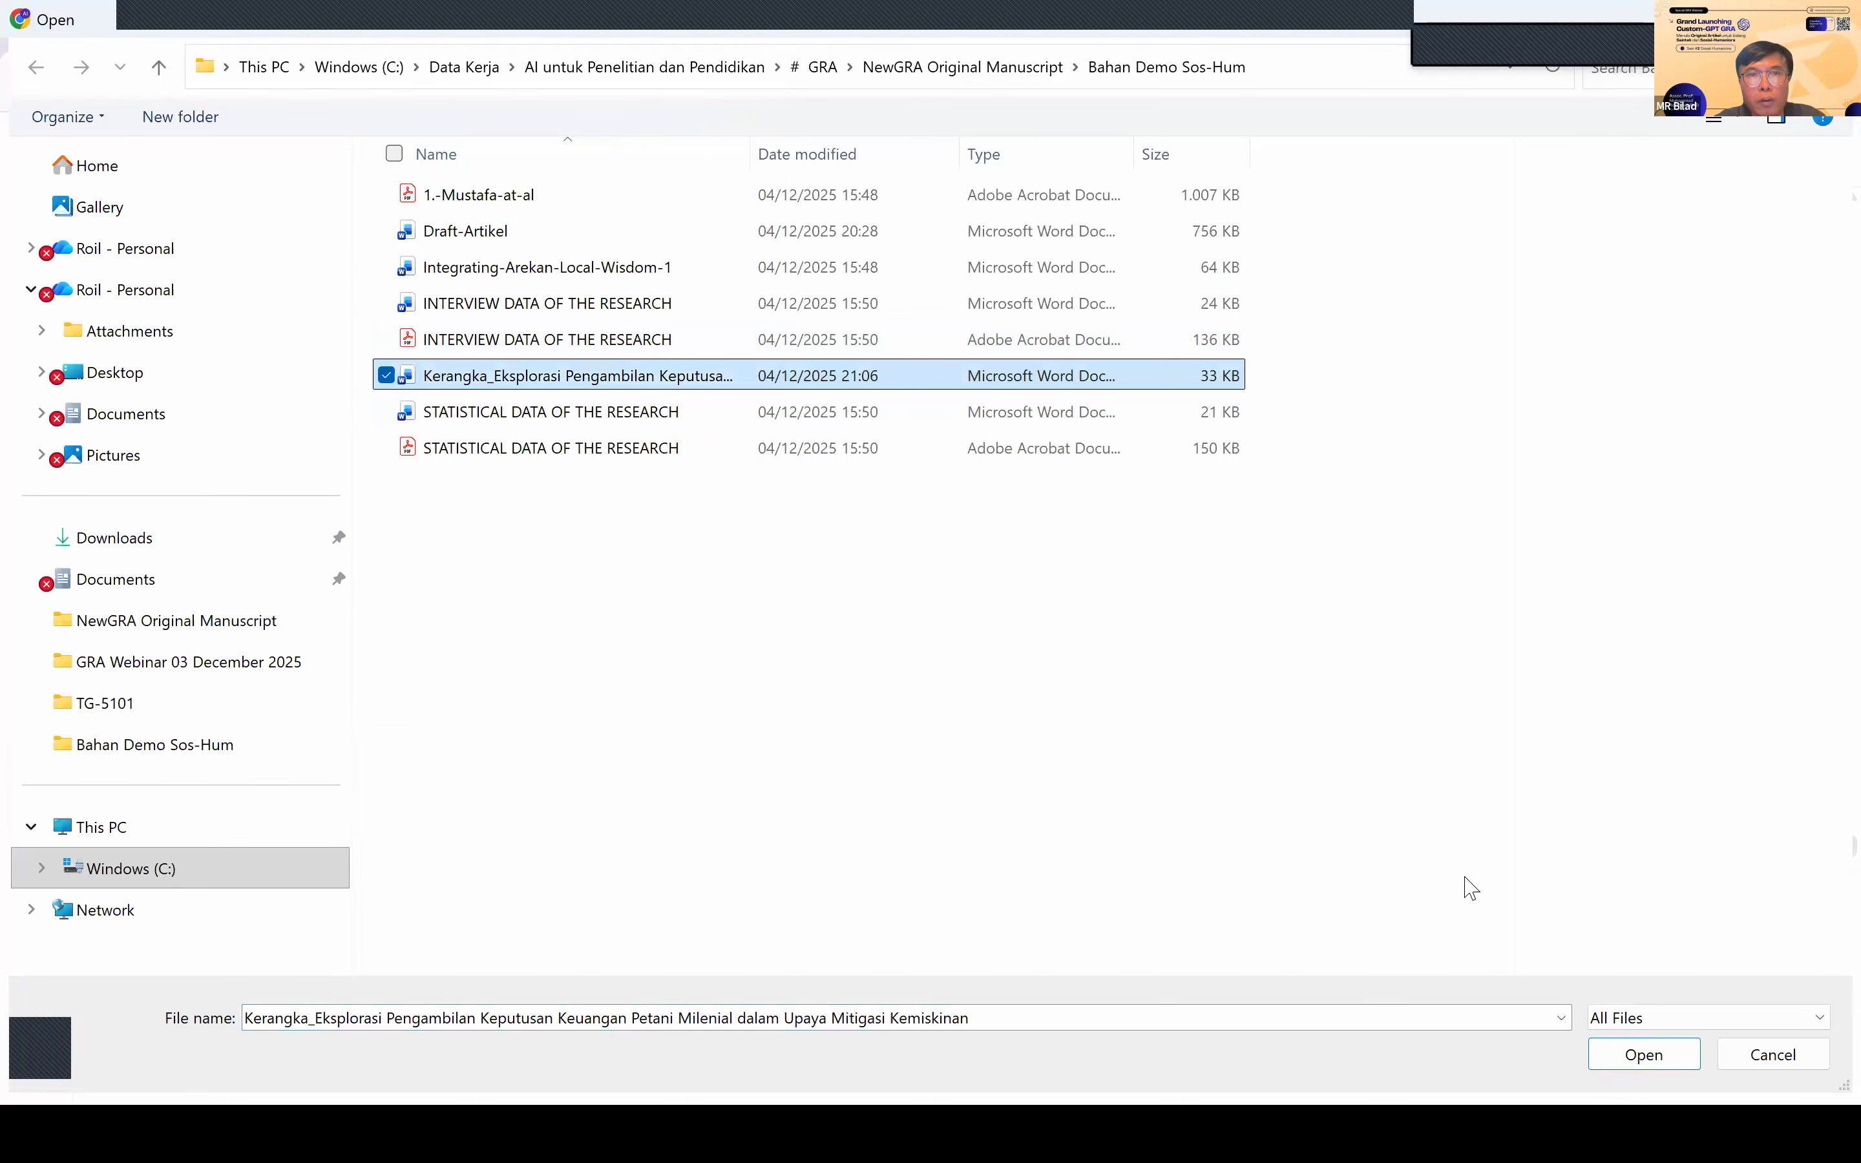
{"action": "left_click", "coordinate": [1642, 1055]}
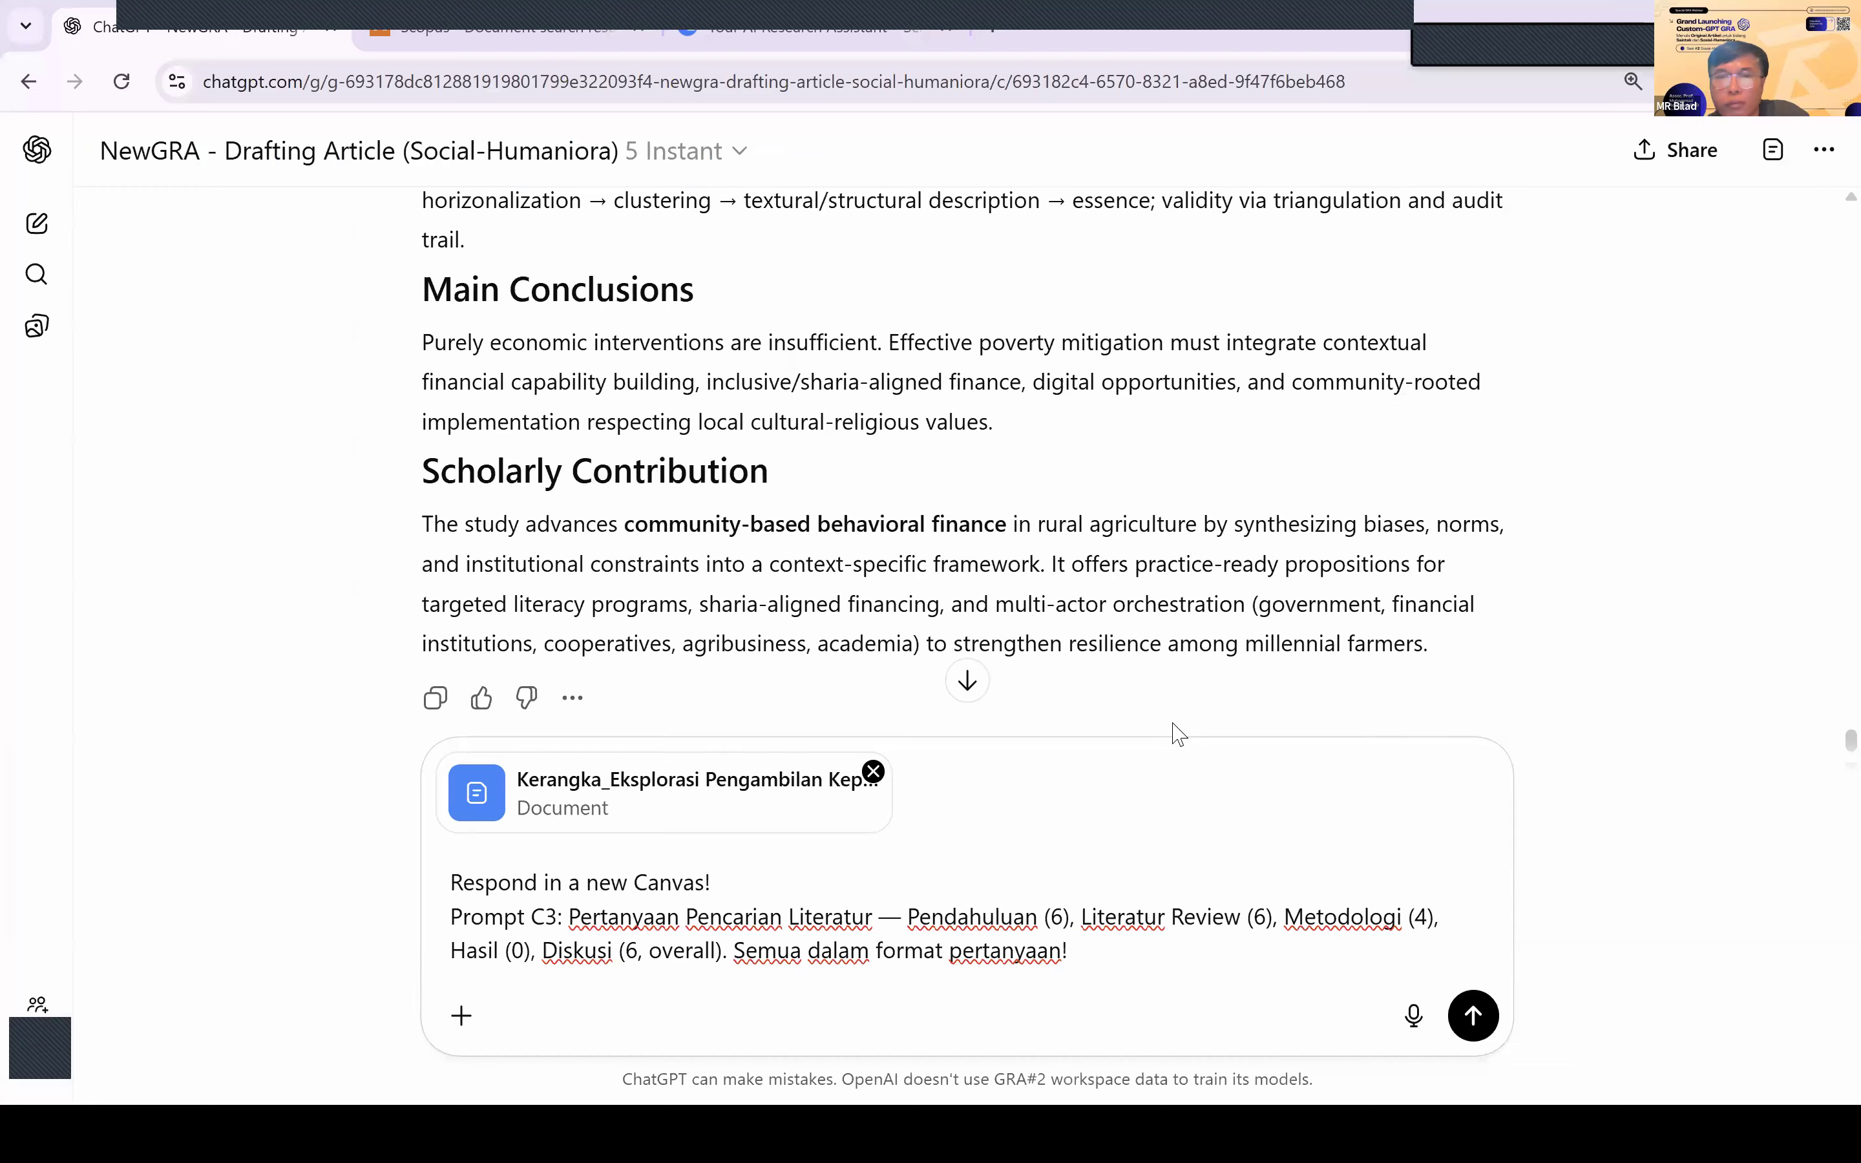
{"action": "left_click", "coordinate": [1473, 1016]}
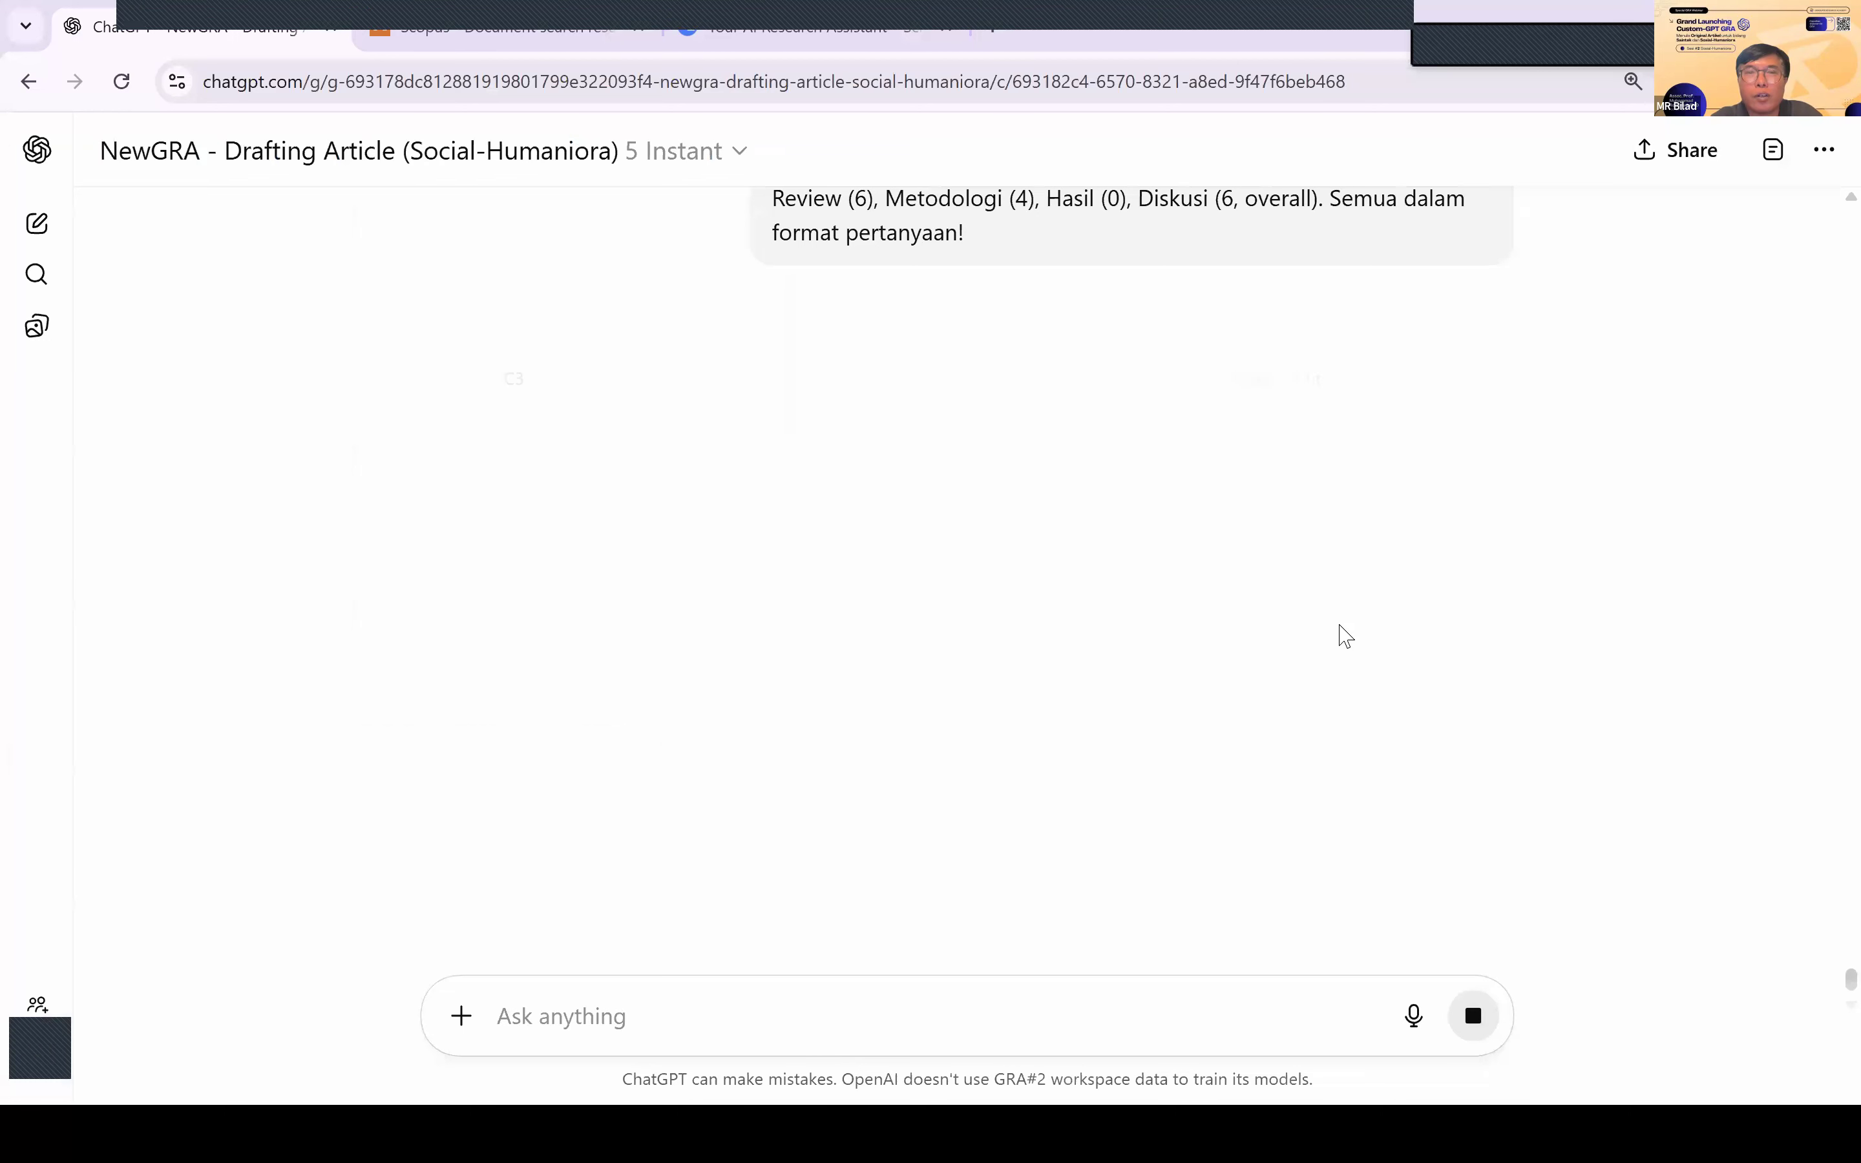
Step: Switch to scite and open the form for creating a custom dashboard
{"action": "left_click", "coordinate": [800, 28]}
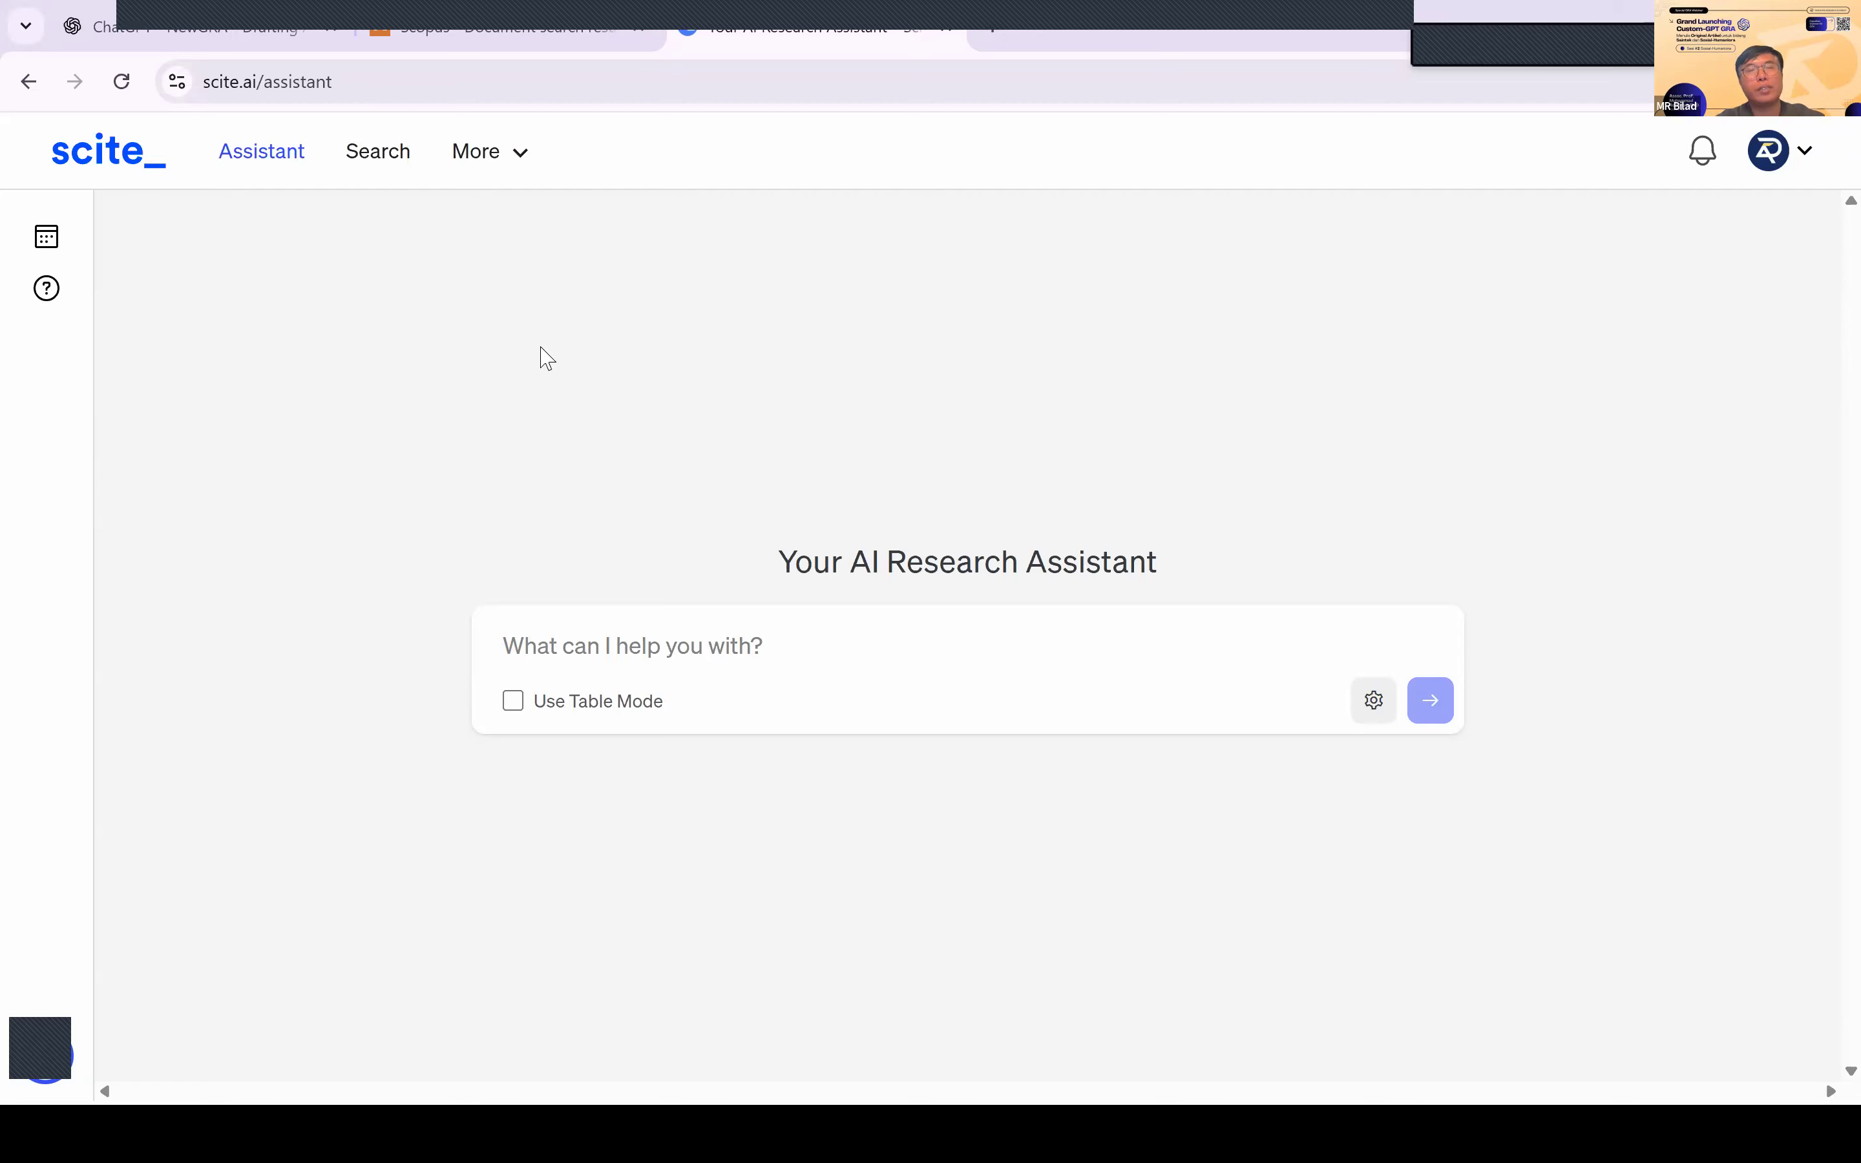
{"action": "left_click", "coordinate": [521, 163]}
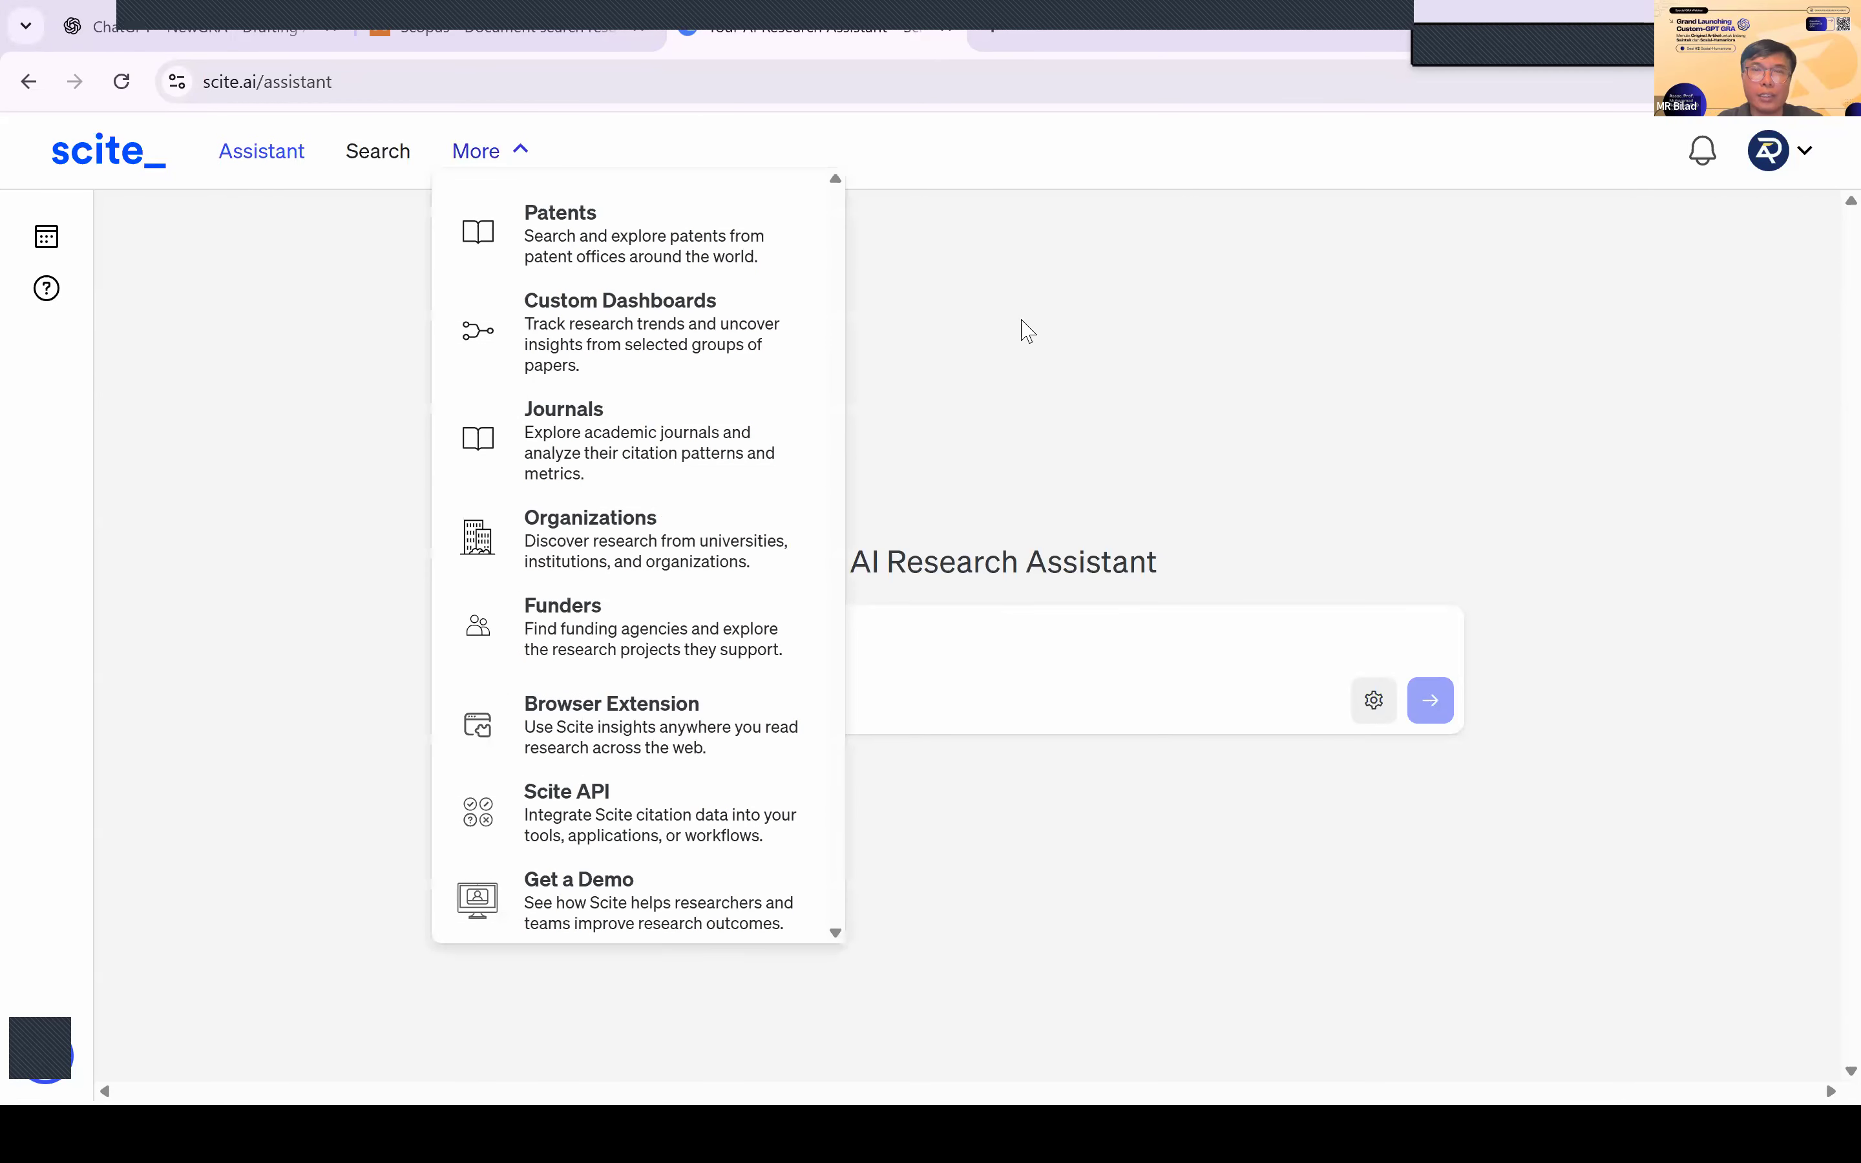
{"action": "left_click", "coordinate": [498, 171]}
{"action": "left_click", "coordinate": [500, 163]}
{"action": "left_click", "coordinate": [530, 269]}
Step: Name the new dashboard "Demo 5 Desember 2025" and make its DOIs field ready for input
{"action": "left_click", "coordinate": [921, 684]}
{"action": "type", "text": "Demo 5"}
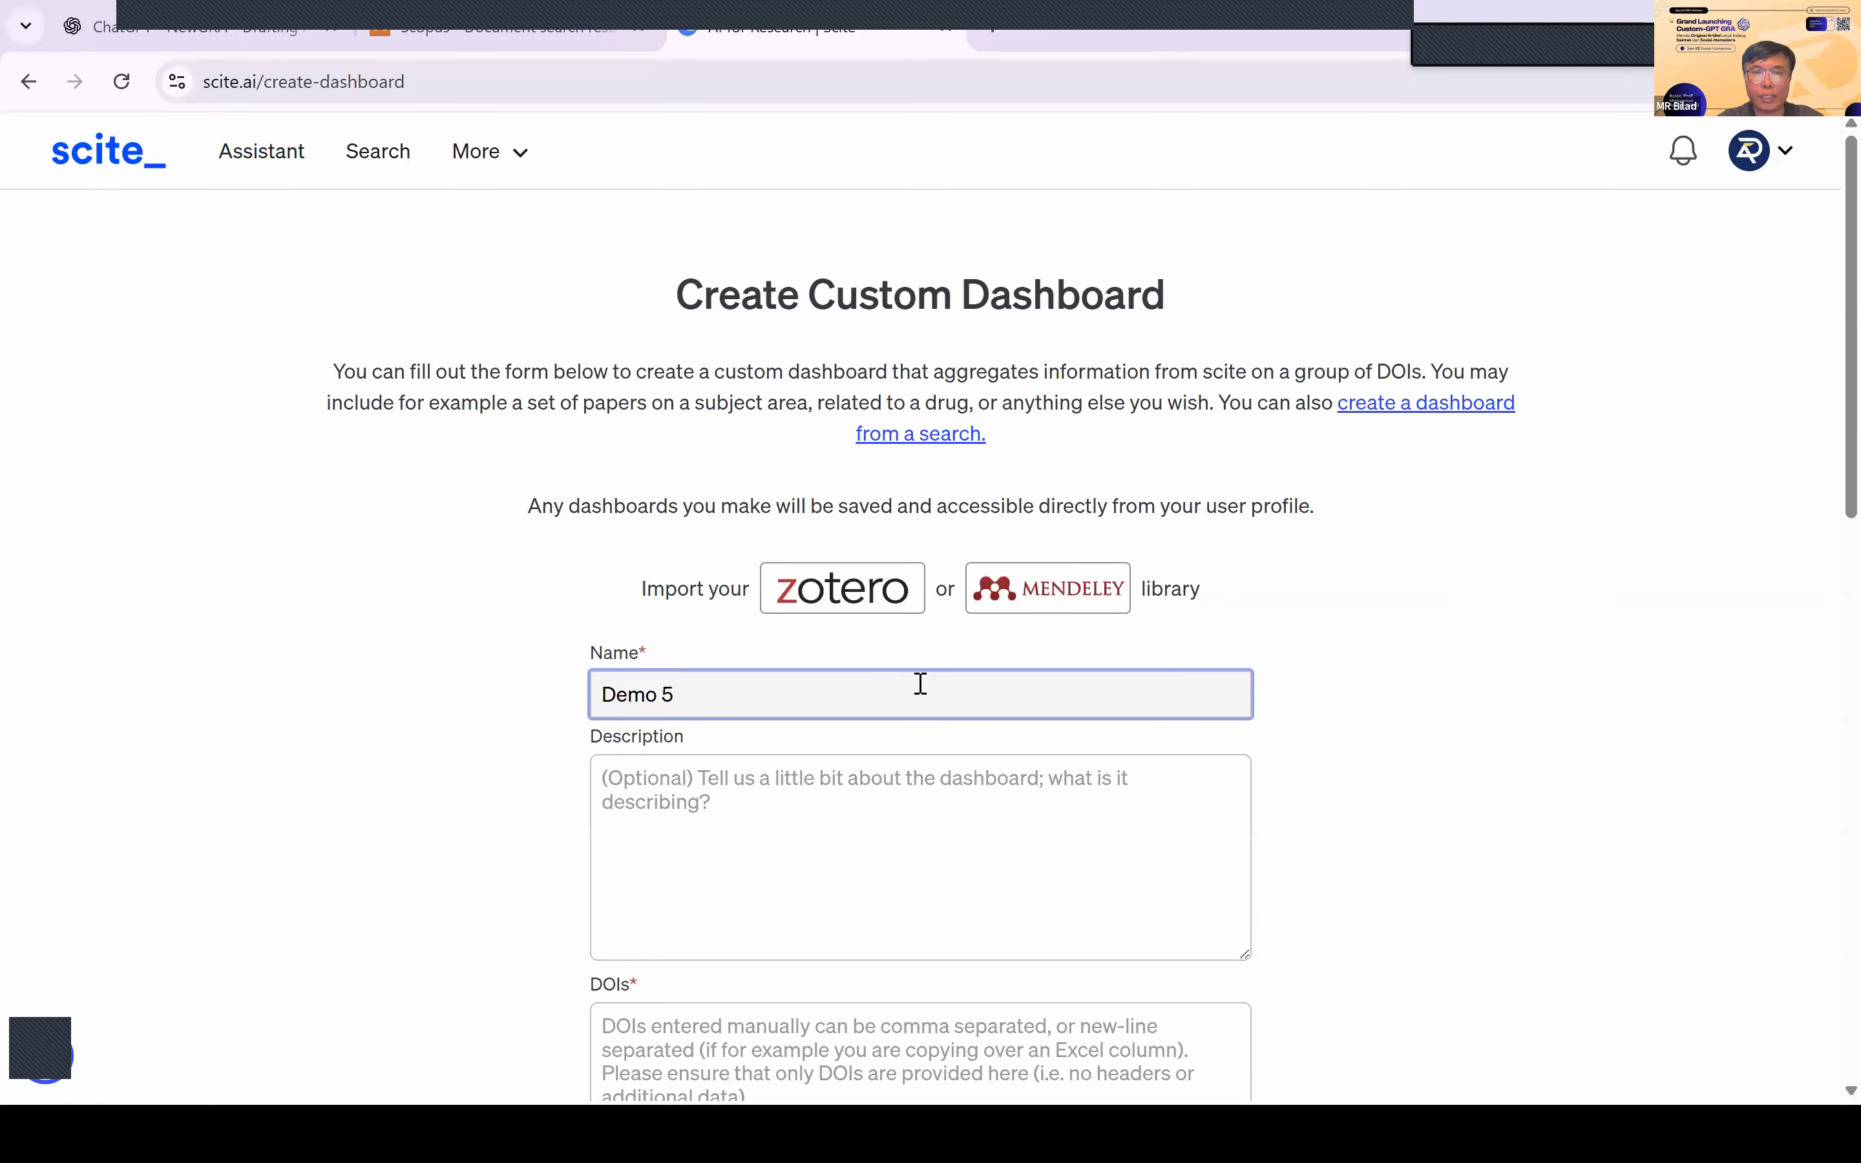
{"action": "type", "text": " Desember"}
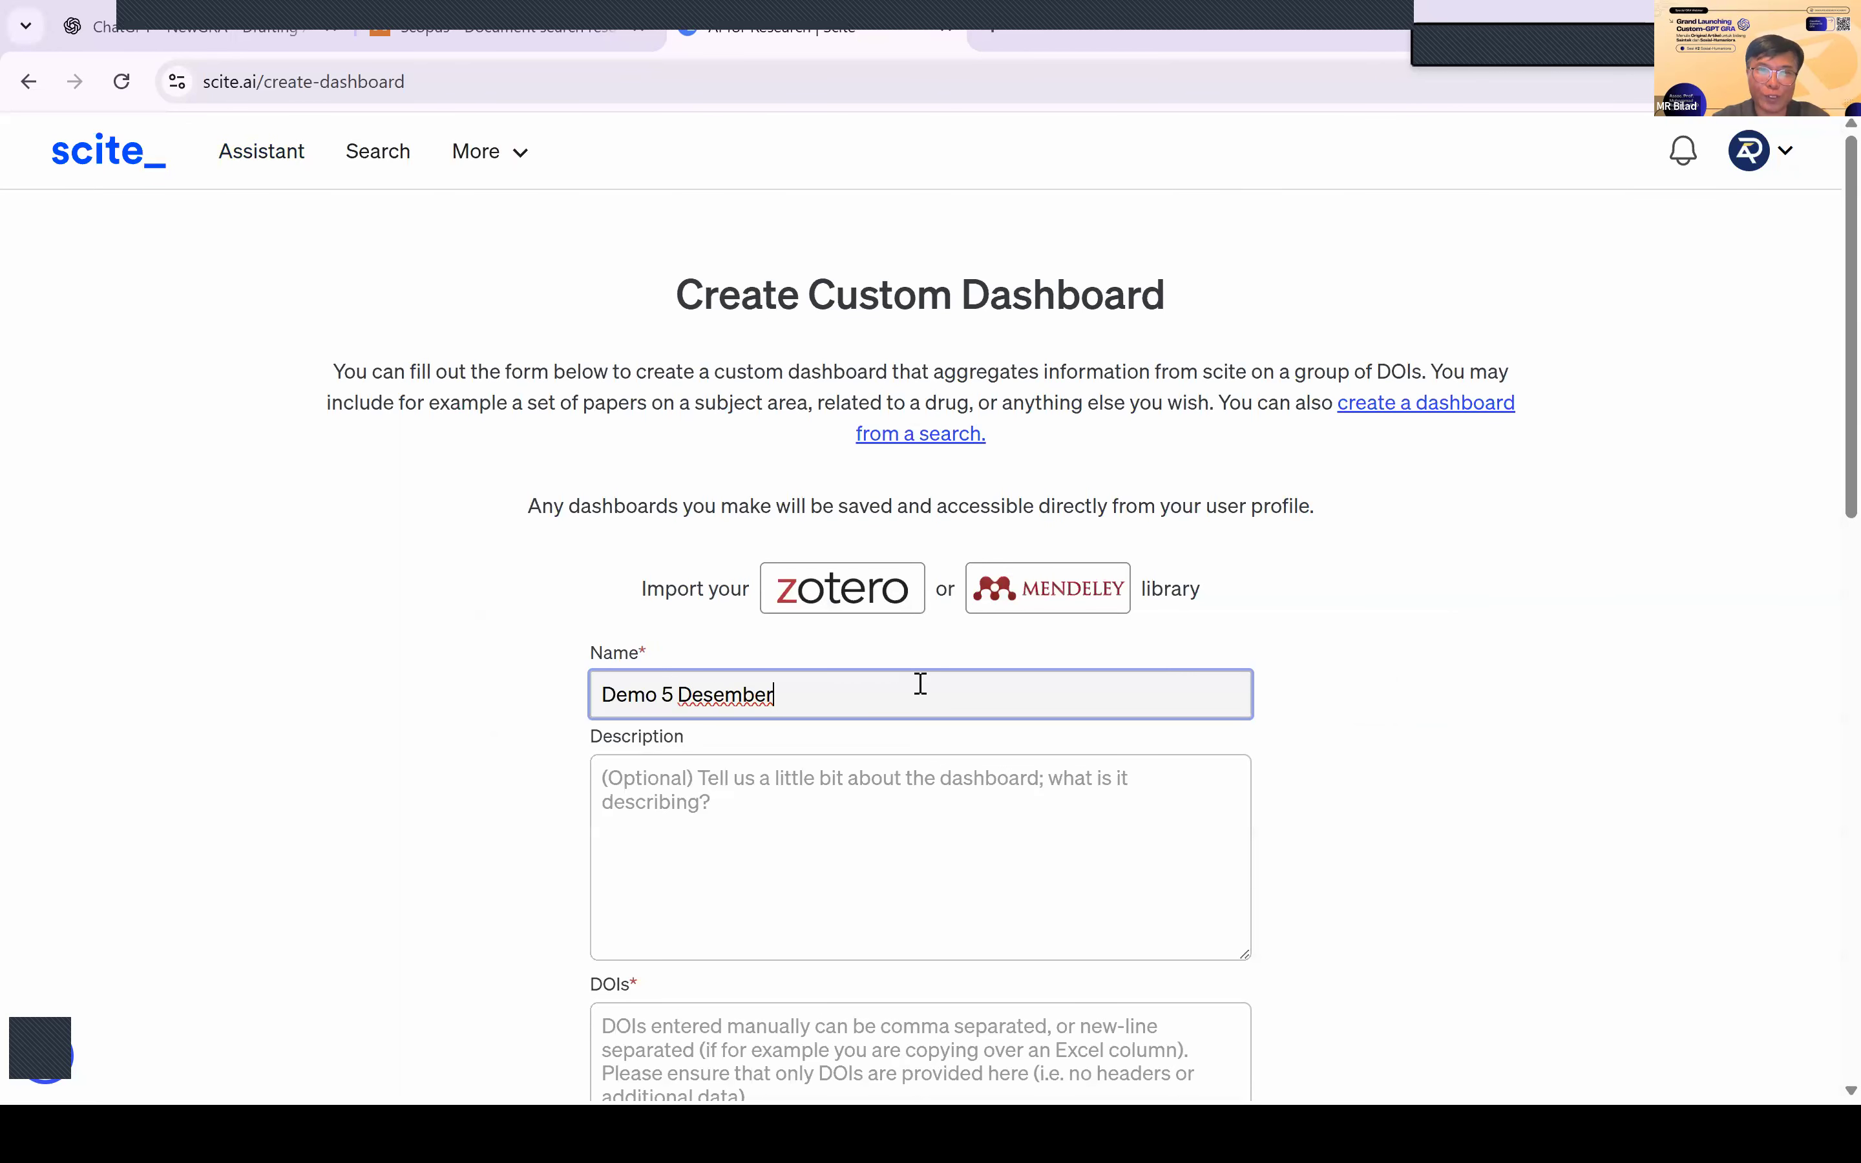
{"action": "type", "text": " 2025"}
{"action": "scroll", "coordinate": [921, 684], "scroll_direction": "down", "scroll_amount": 2}
{"action": "left_click", "coordinate": [938, 839]}
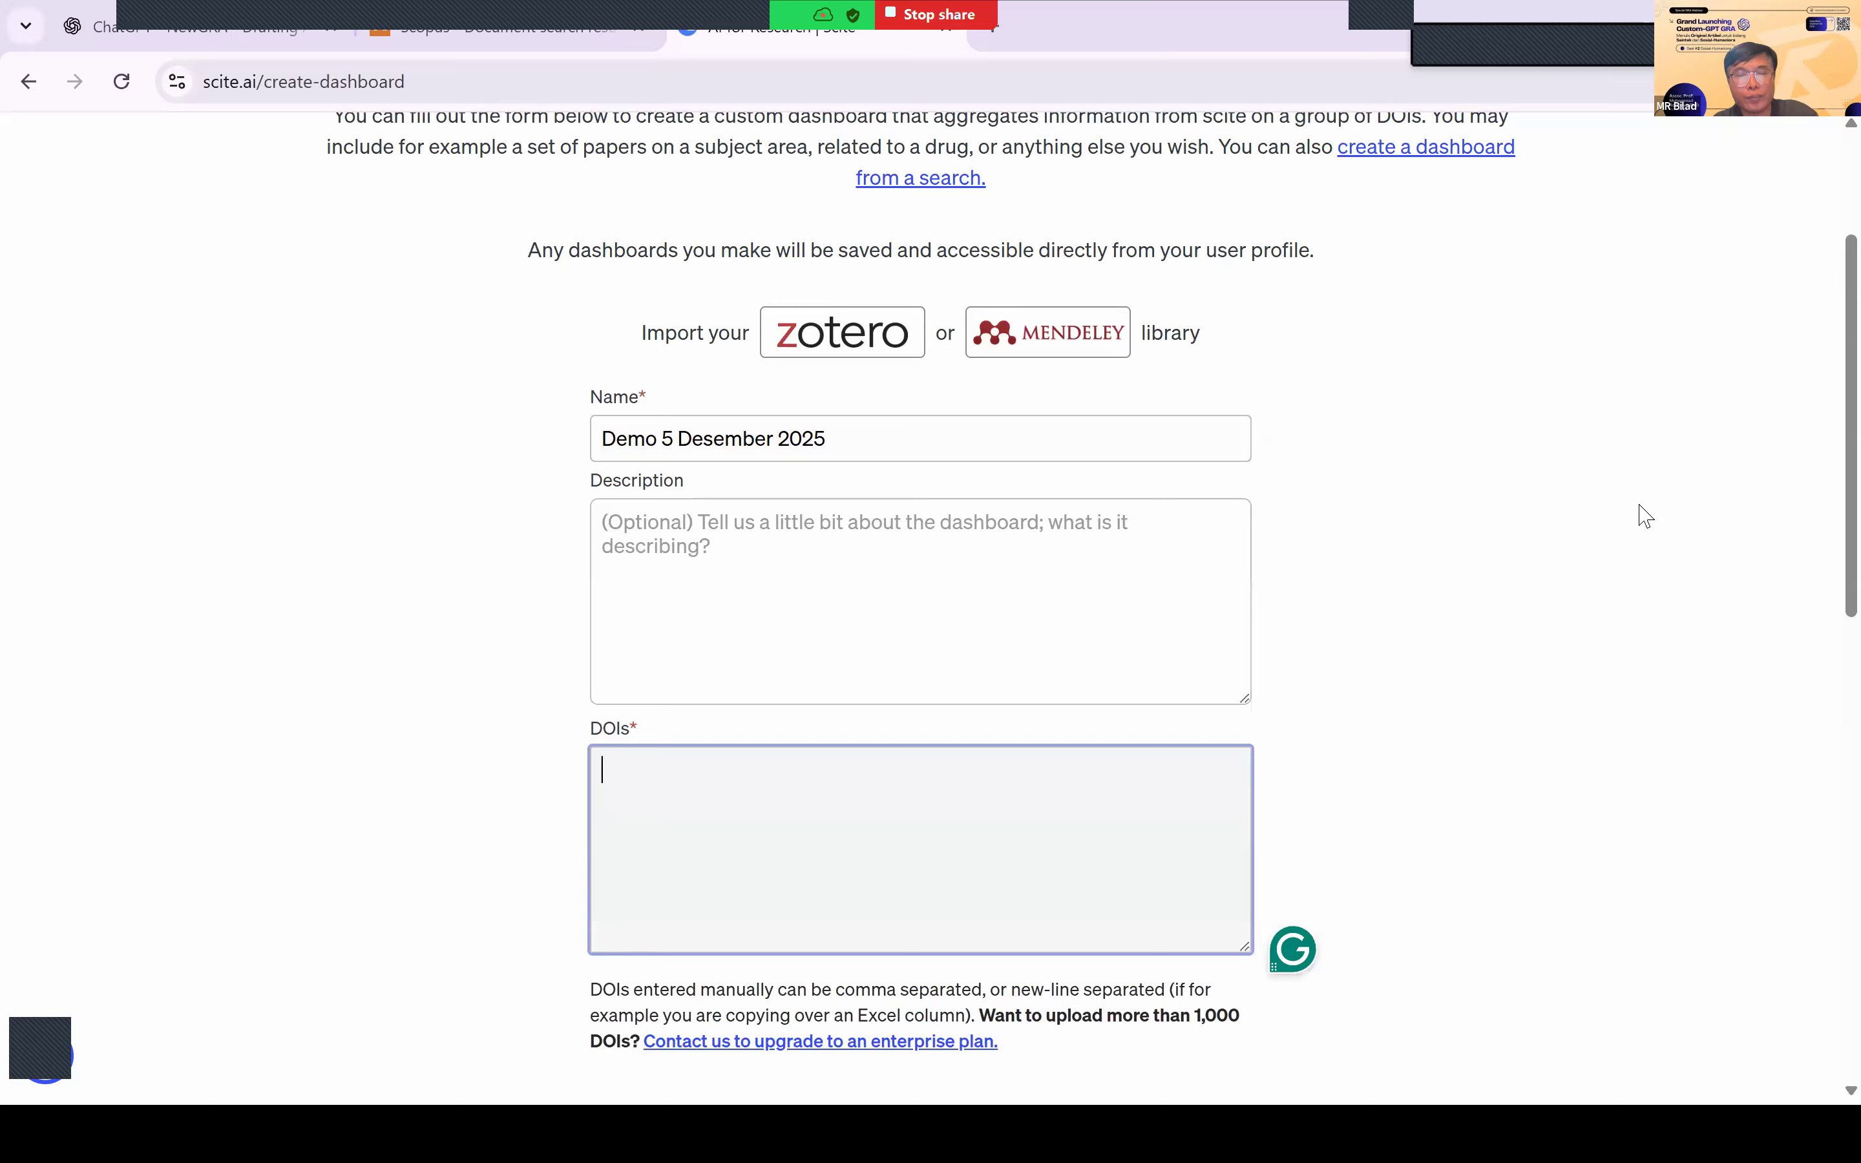
Step: Switch to File Explorer and open the scopus_export_Dec 4-2025 file from the Downloads folder in Excel
{"action": "key", "text": "alt+Tab"}
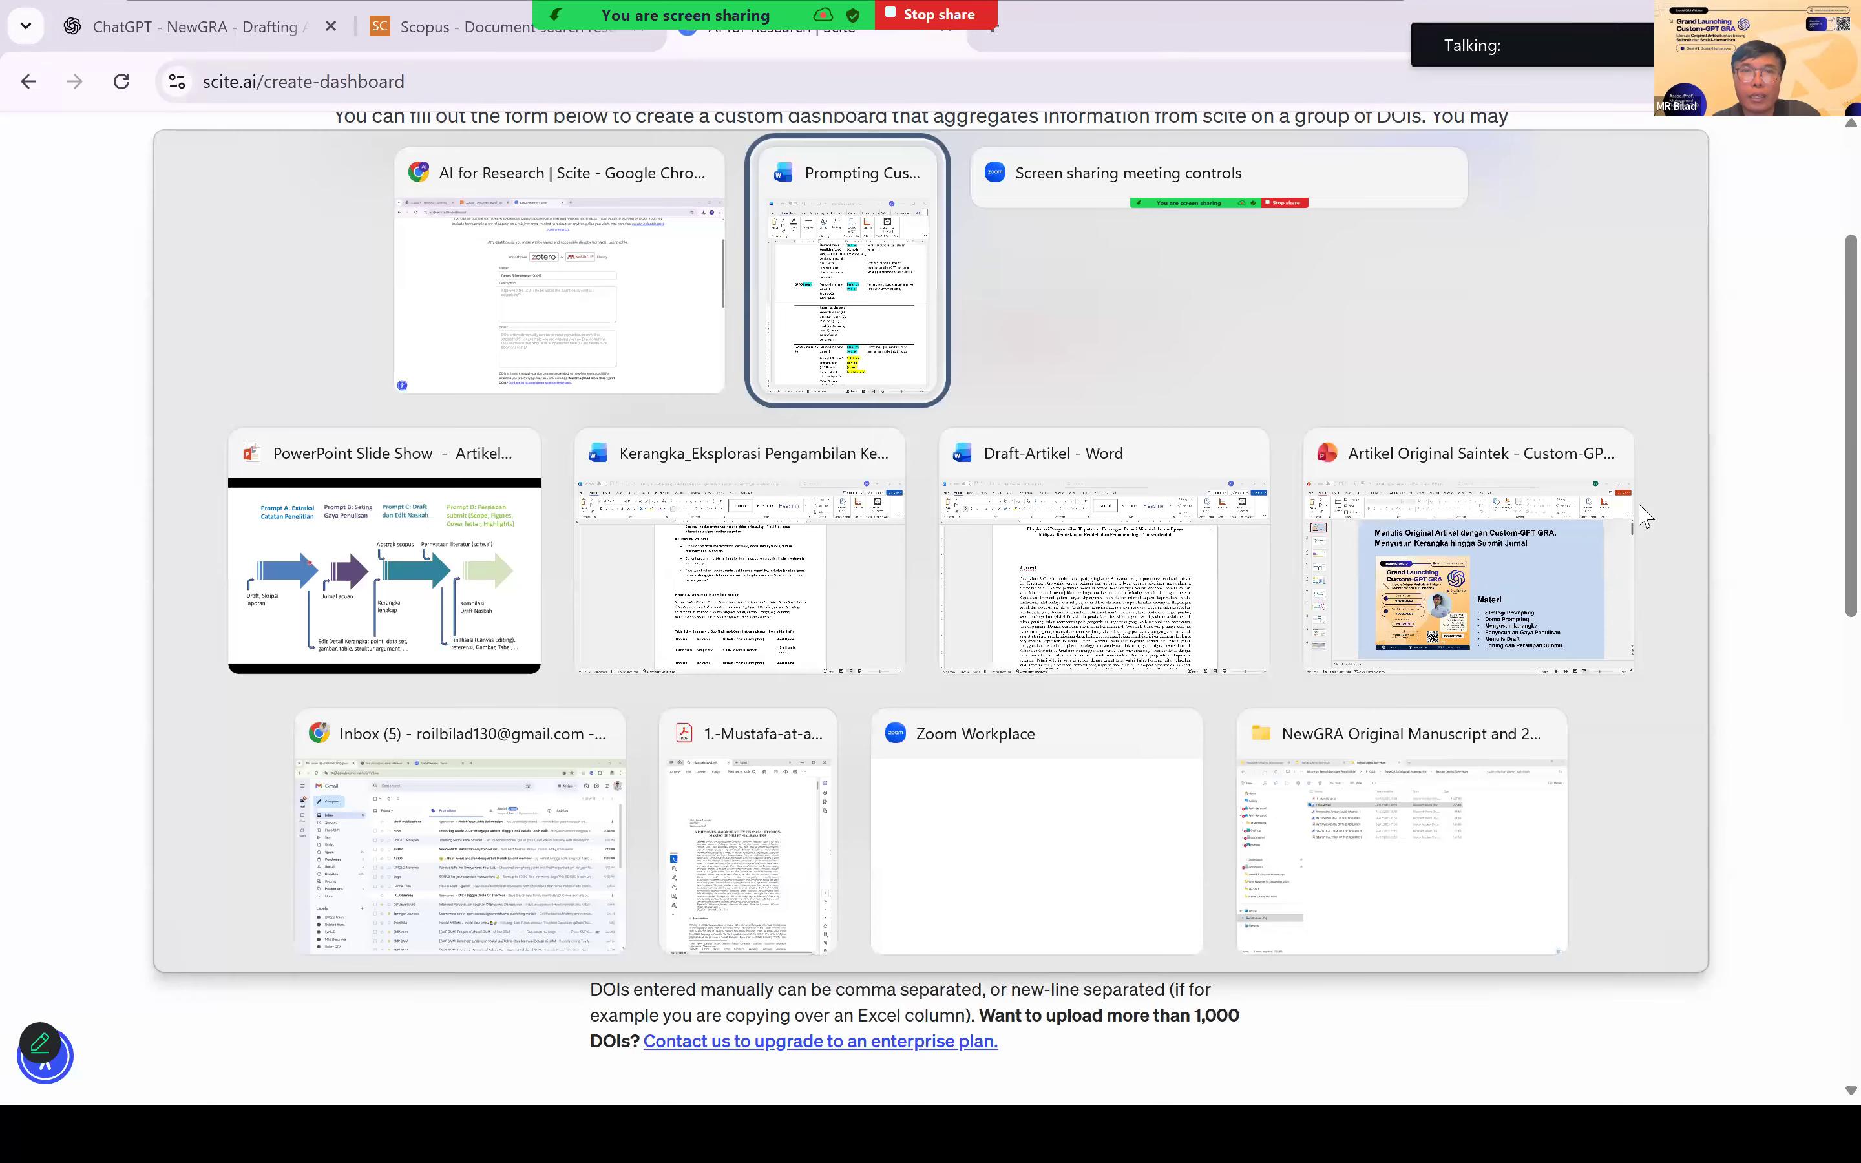
{"action": "left_click", "coordinate": [1415, 881]}
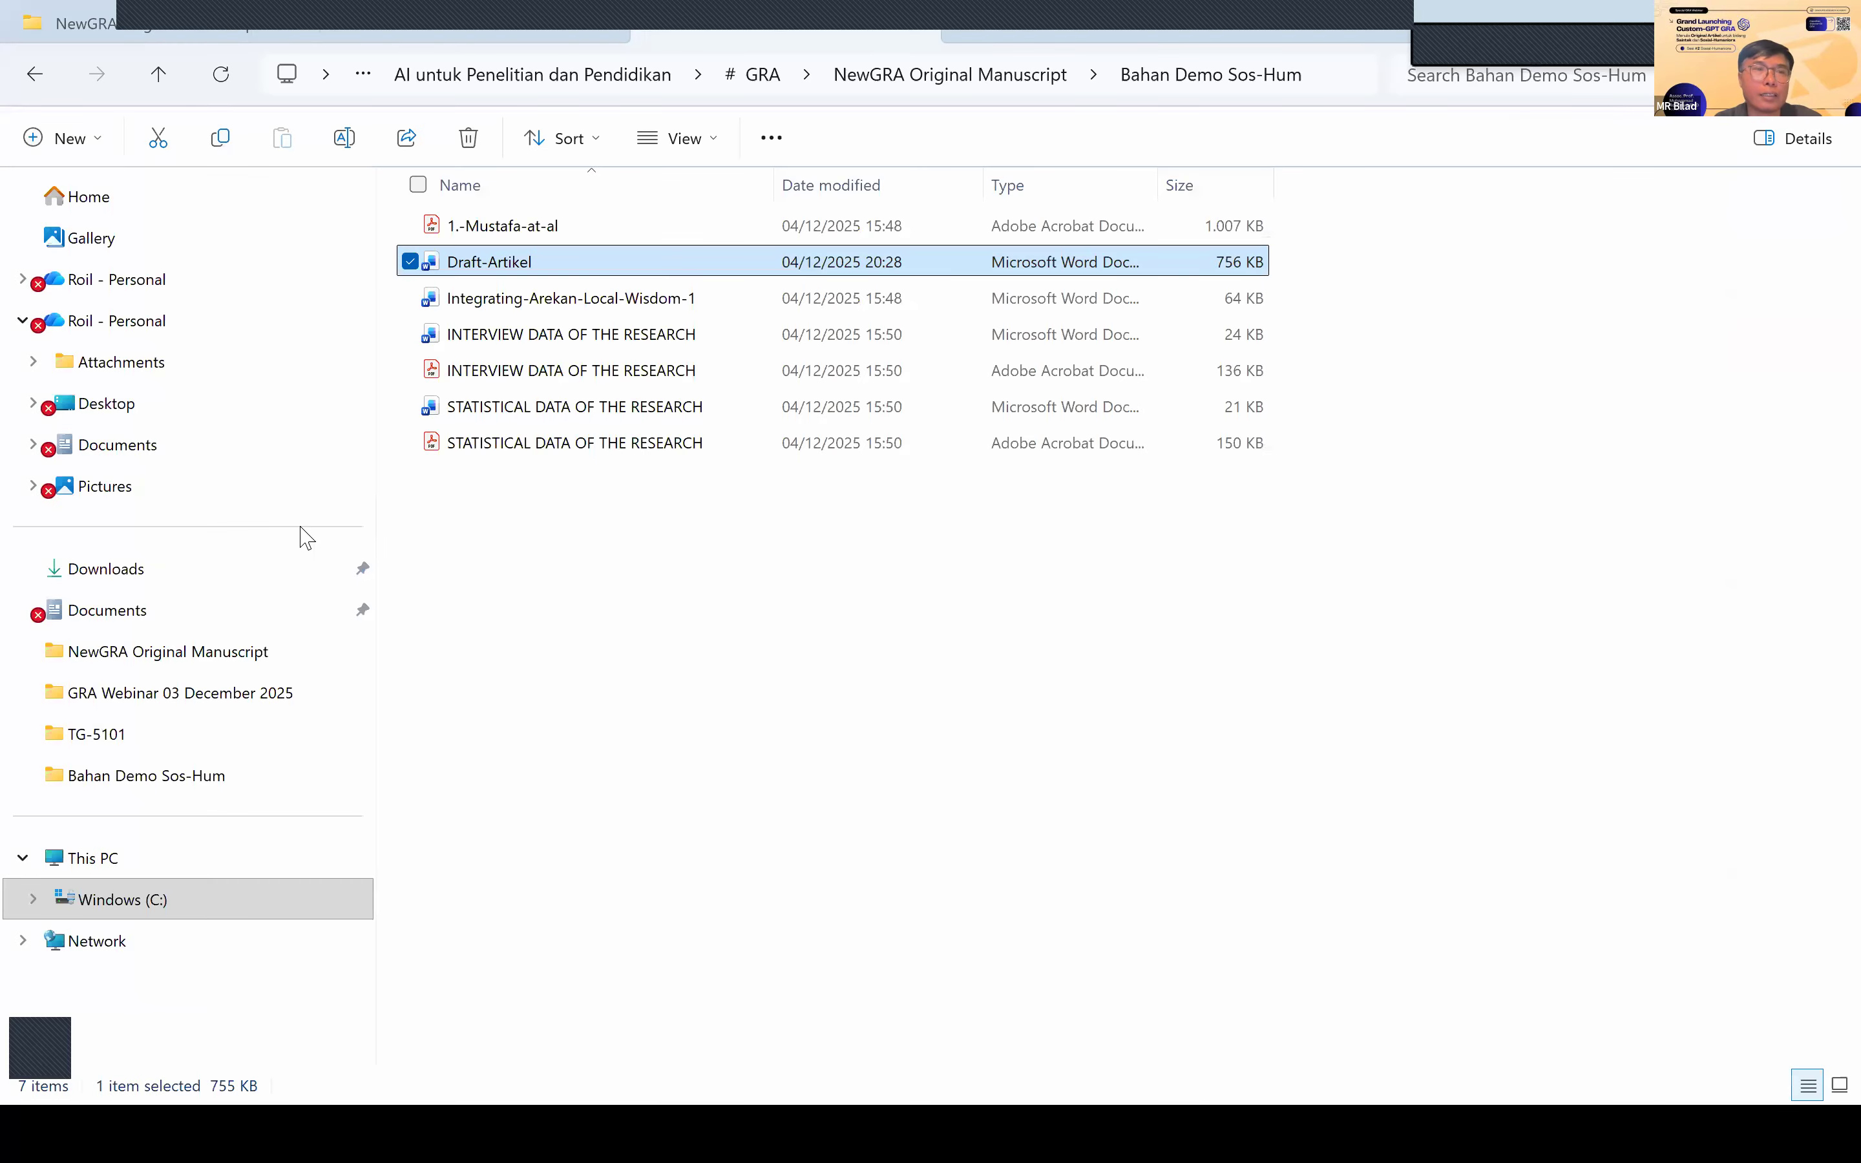
{"action": "left_click", "coordinate": [212, 568]}
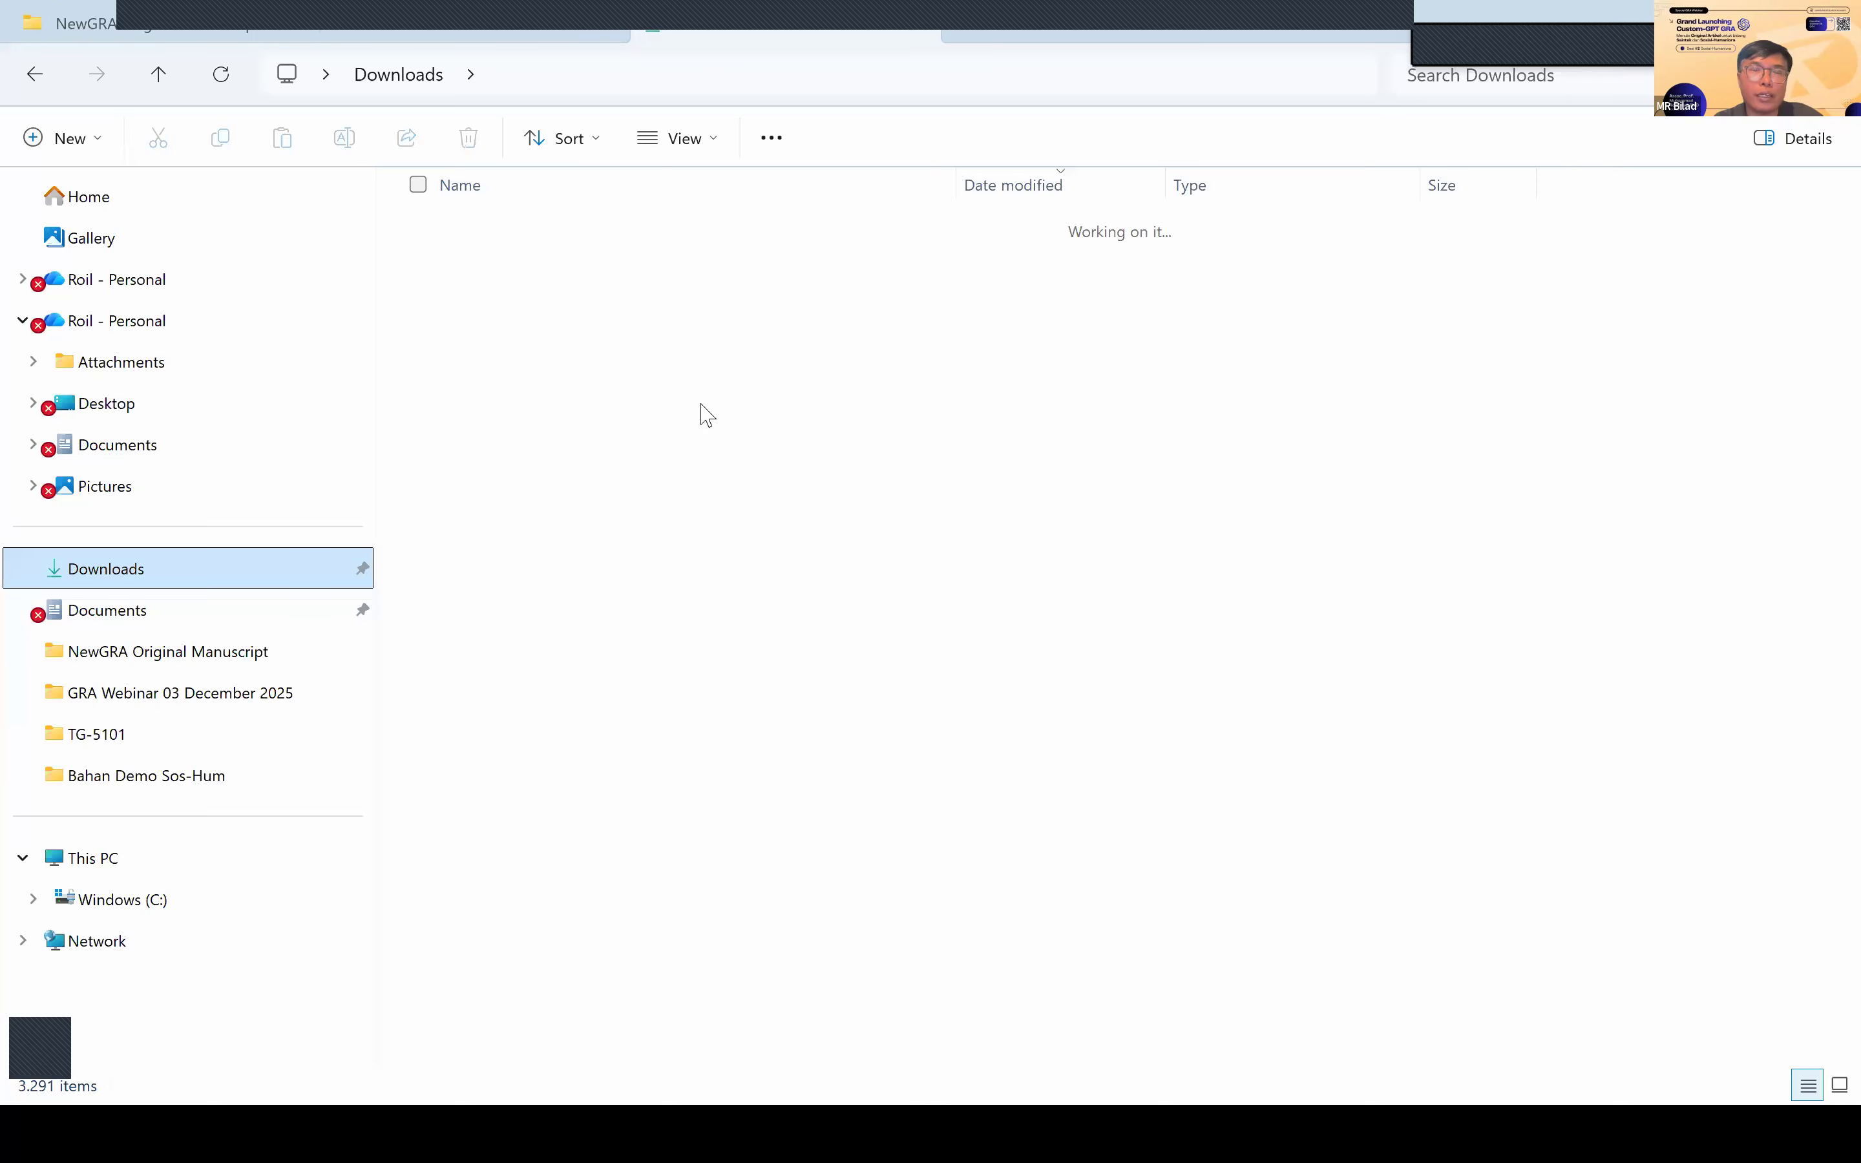
{"action": "double_click", "coordinate": [545, 259]}
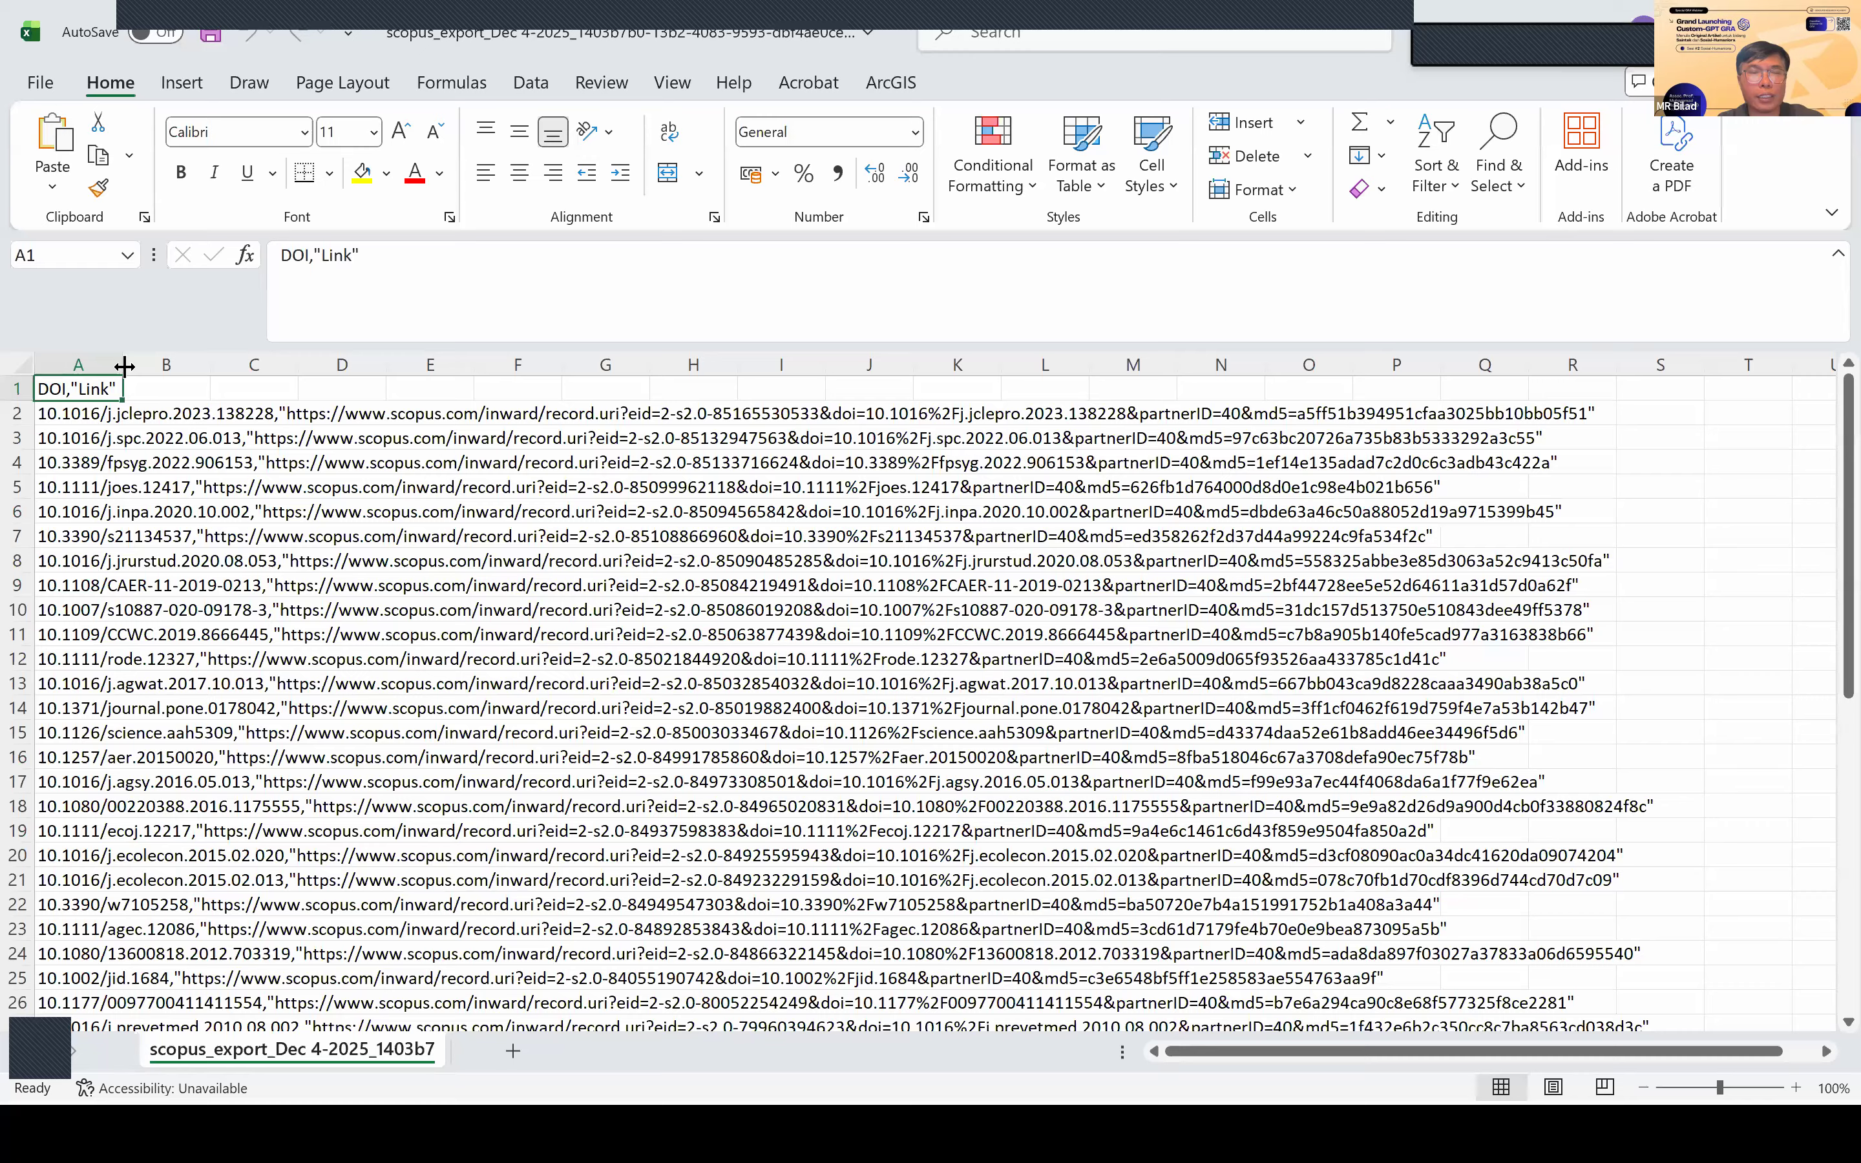
Step: Clear header cell A1, widen column A, and split its text at tabs and commas into separate DOI and link columns
{"action": "left_click_drag", "start_coordinate": [122, 364], "coordinate": [525, 395]}
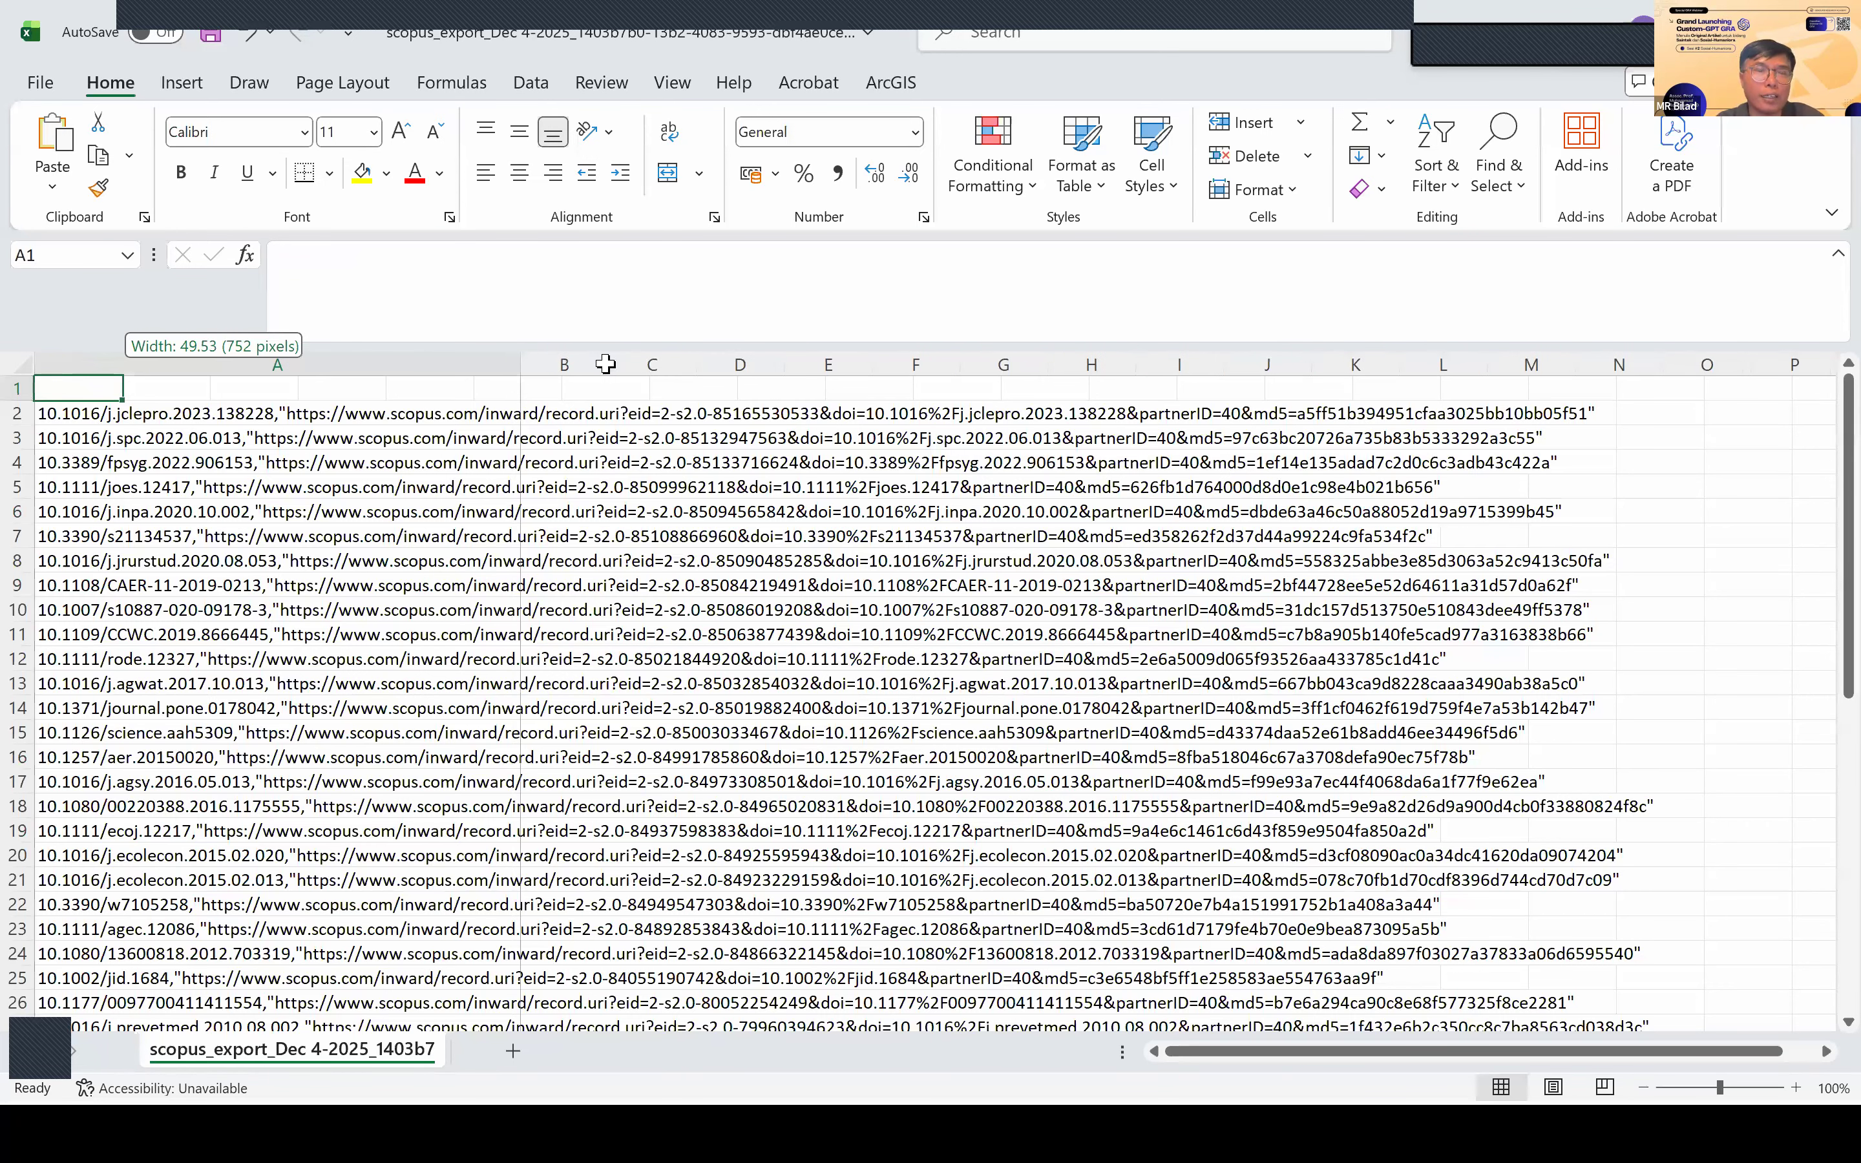
{"action": "left_click", "coordinate": [434, 360]}
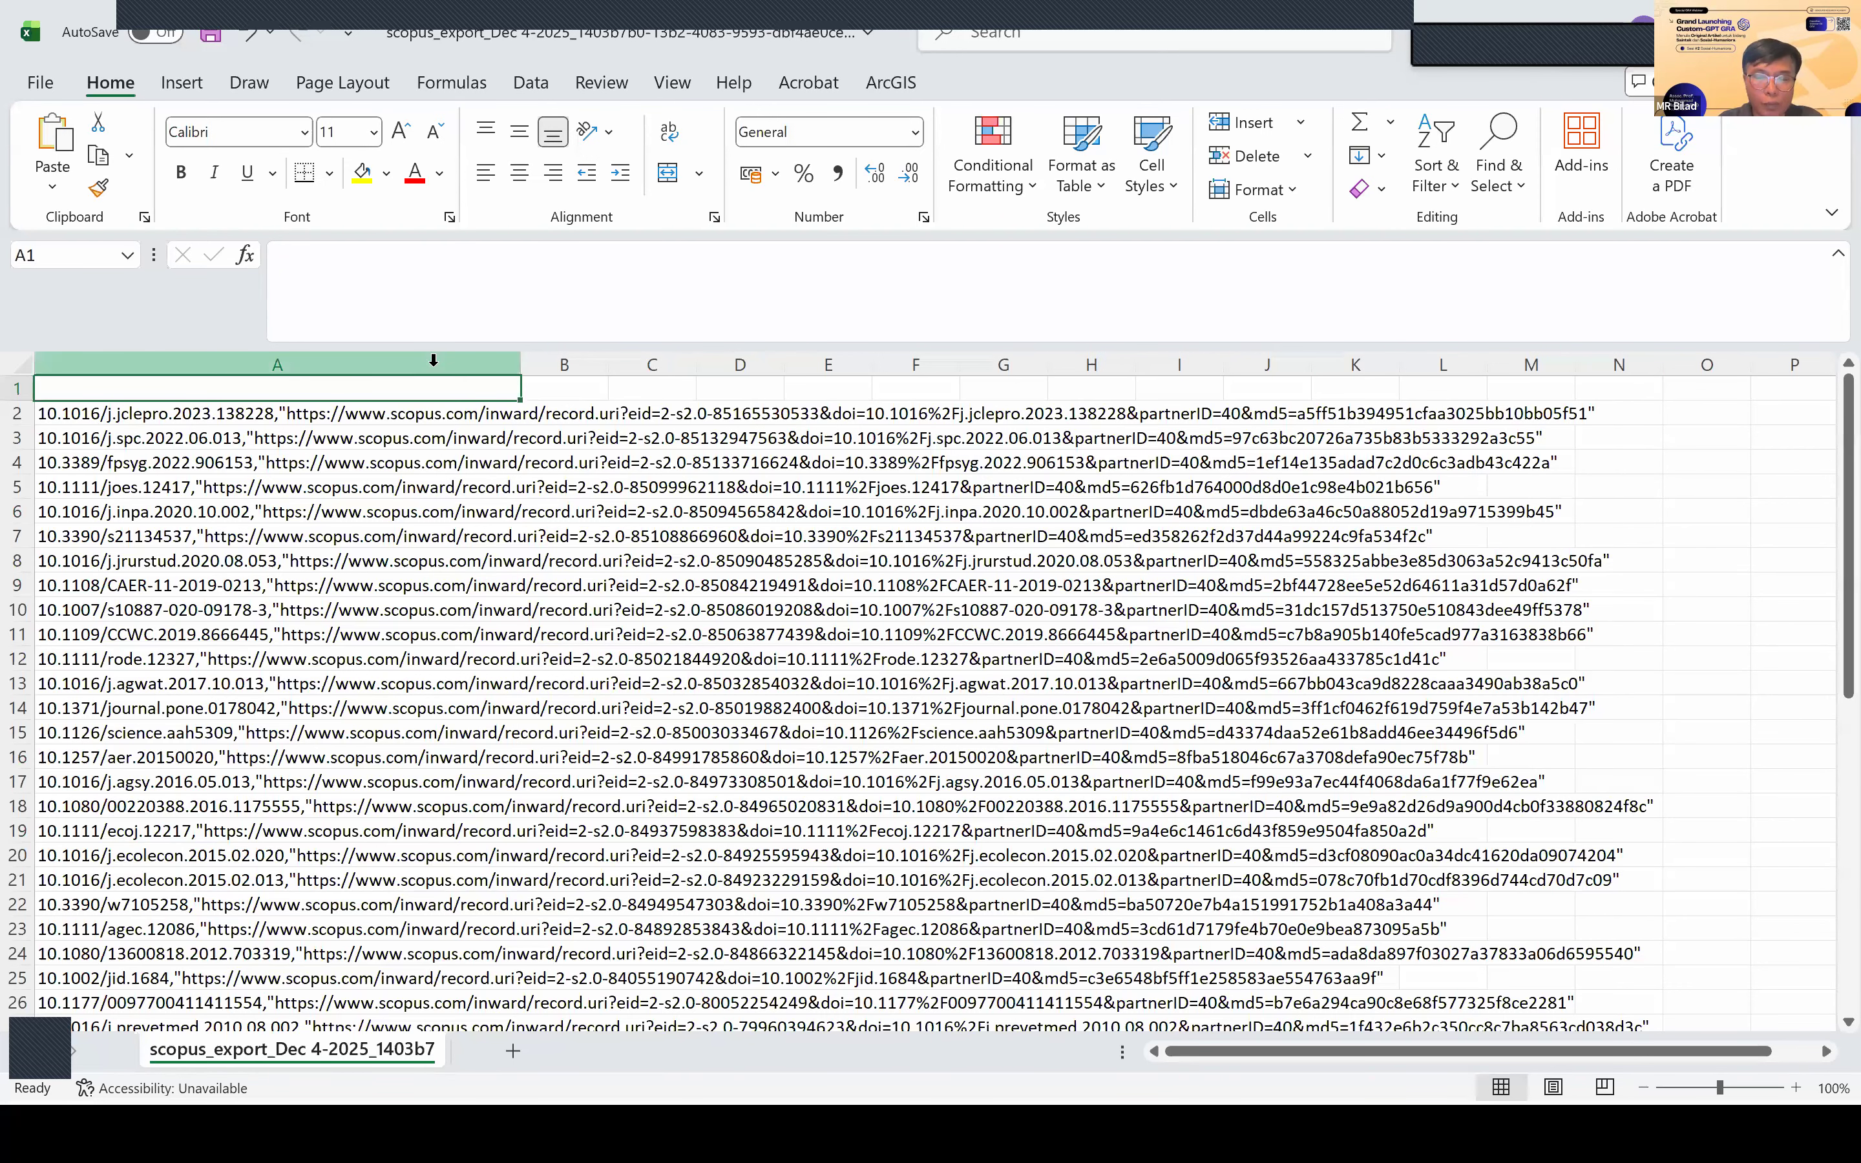
{"action": "left_click", "coordinate": [530, 82]}
{"action": "left_click", "coordinate": [1071, 153]}
{"action": "left_click", "coordinate": [1175, 827]}
{"action": "left_click", "coordinate": [727, 457]}
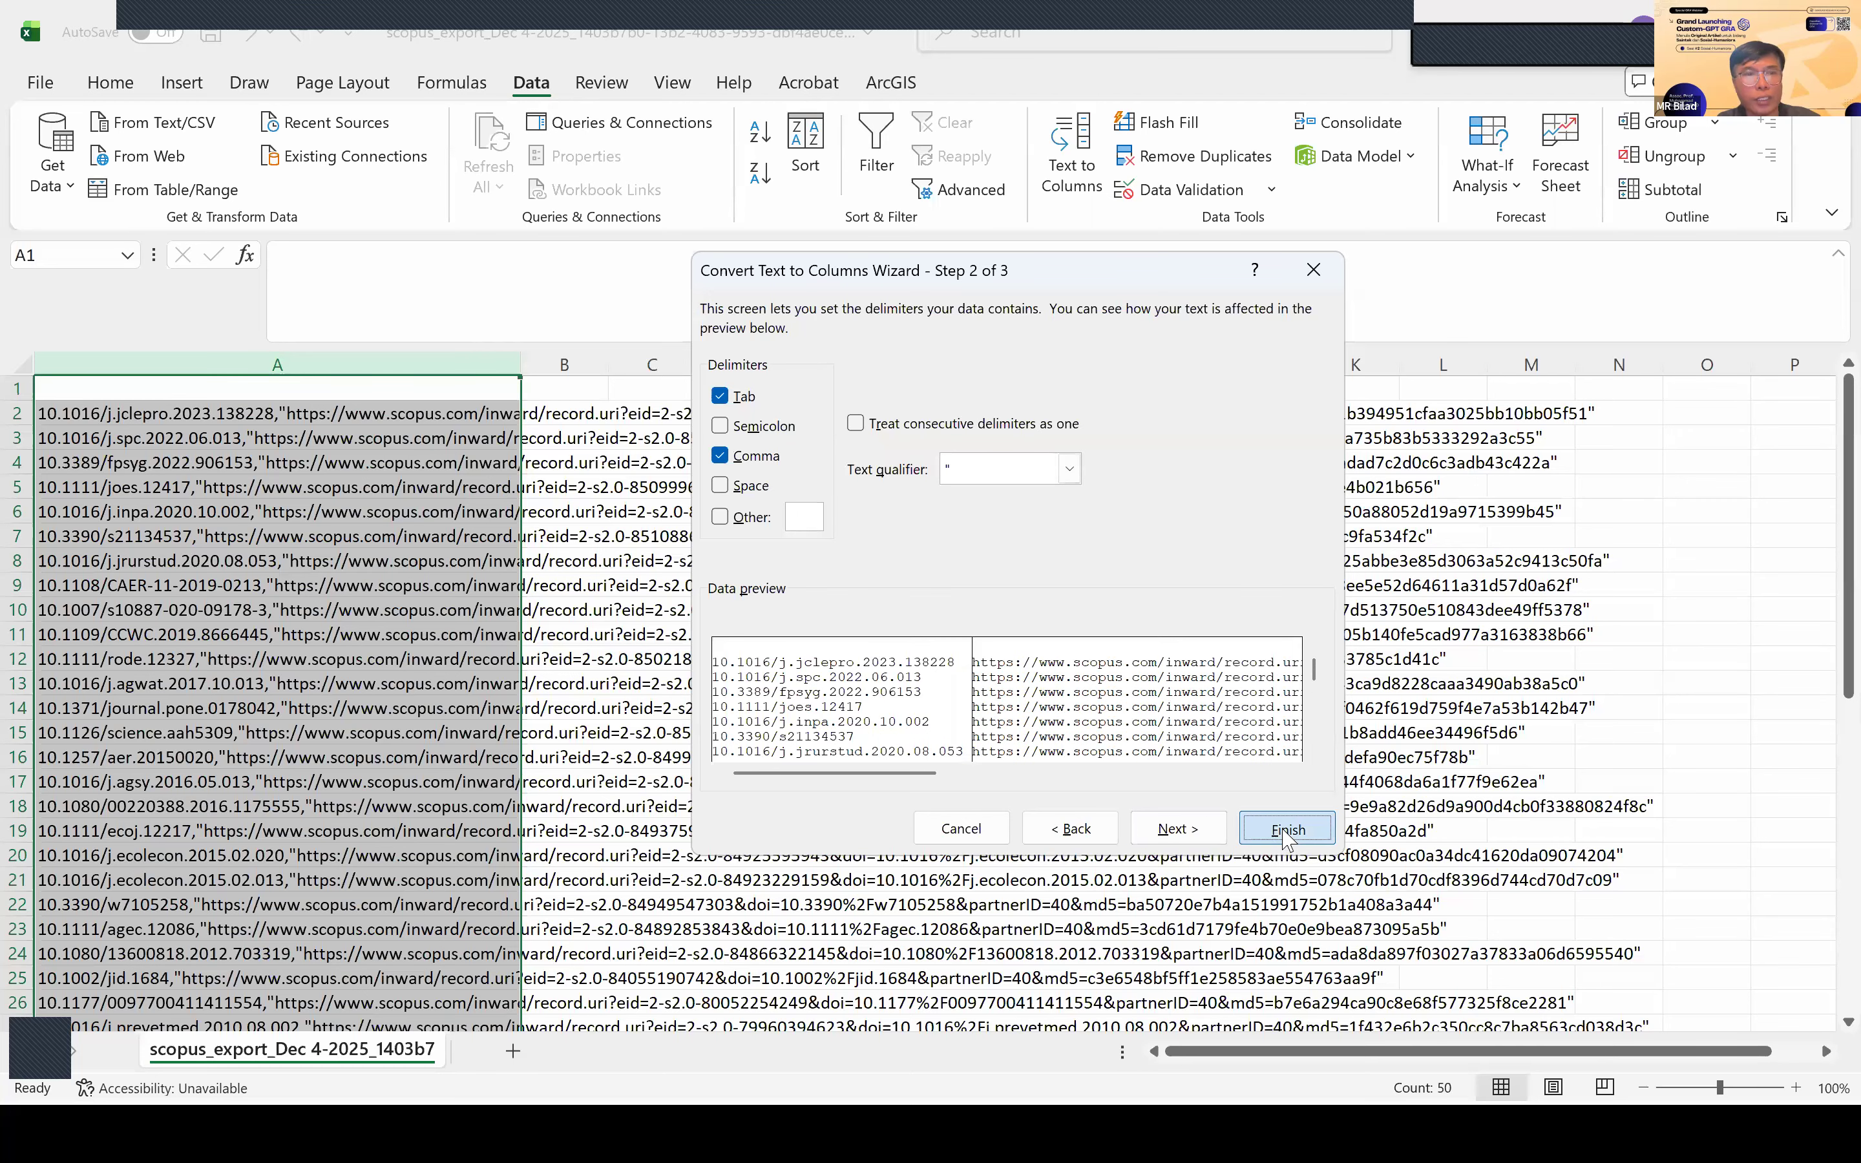
{"action": "left_click", "coordinate": [1283, 829]}
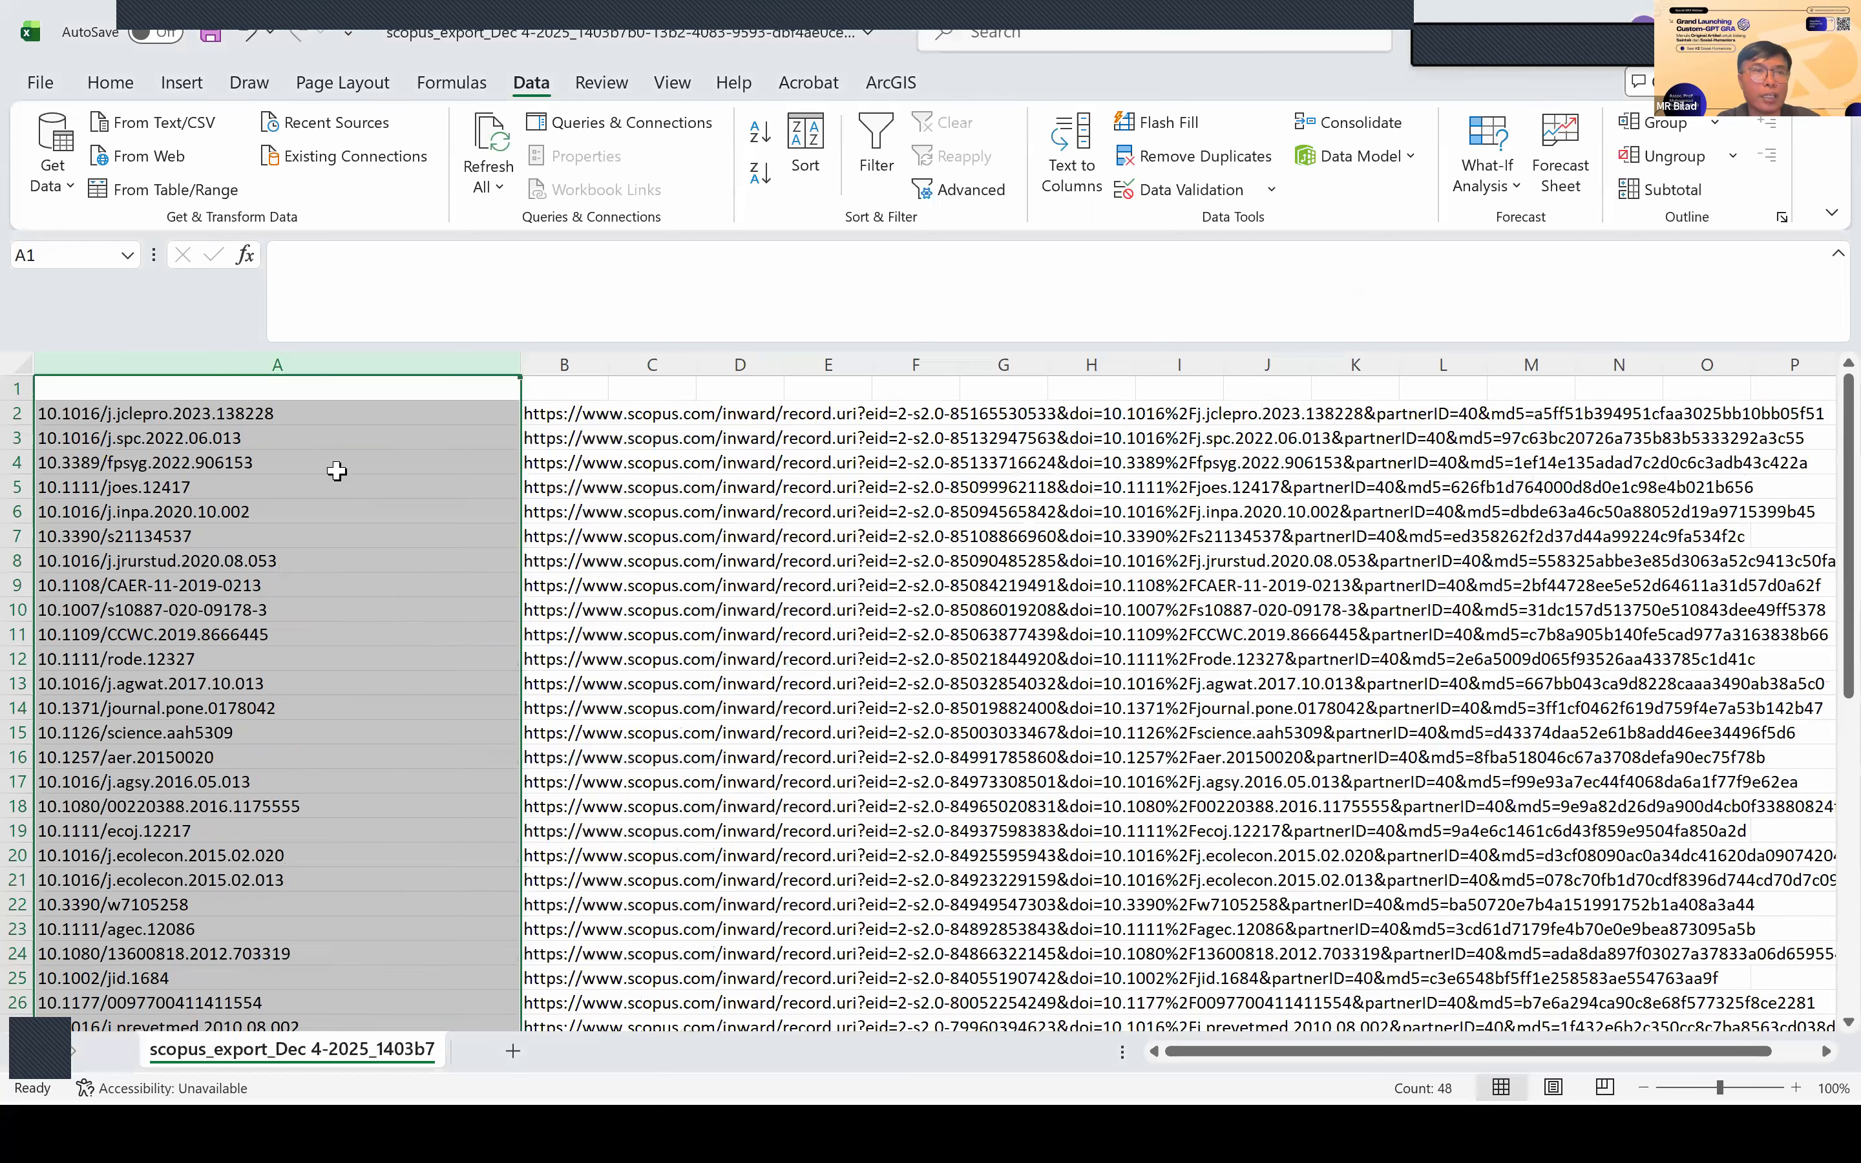
{"action": "right_click", "coordinate": [357, 364]}
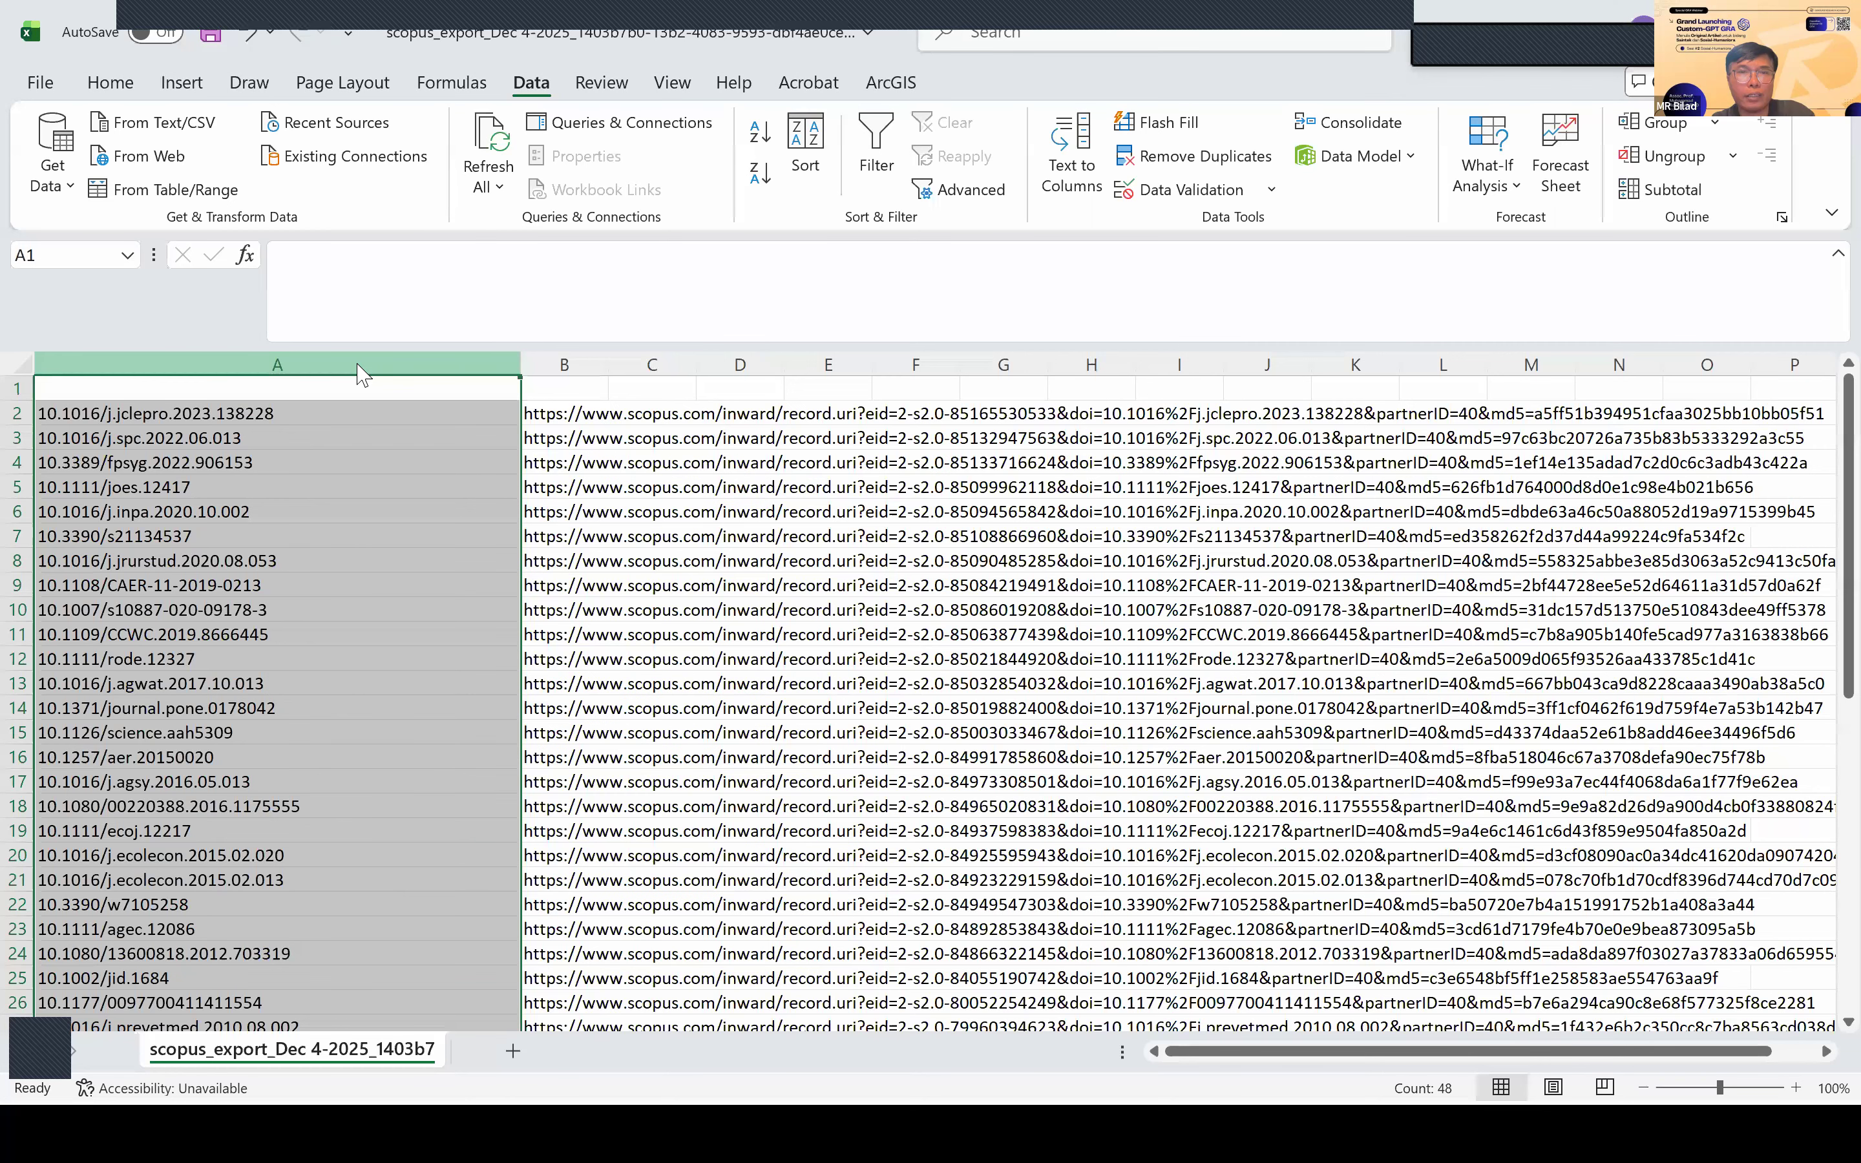
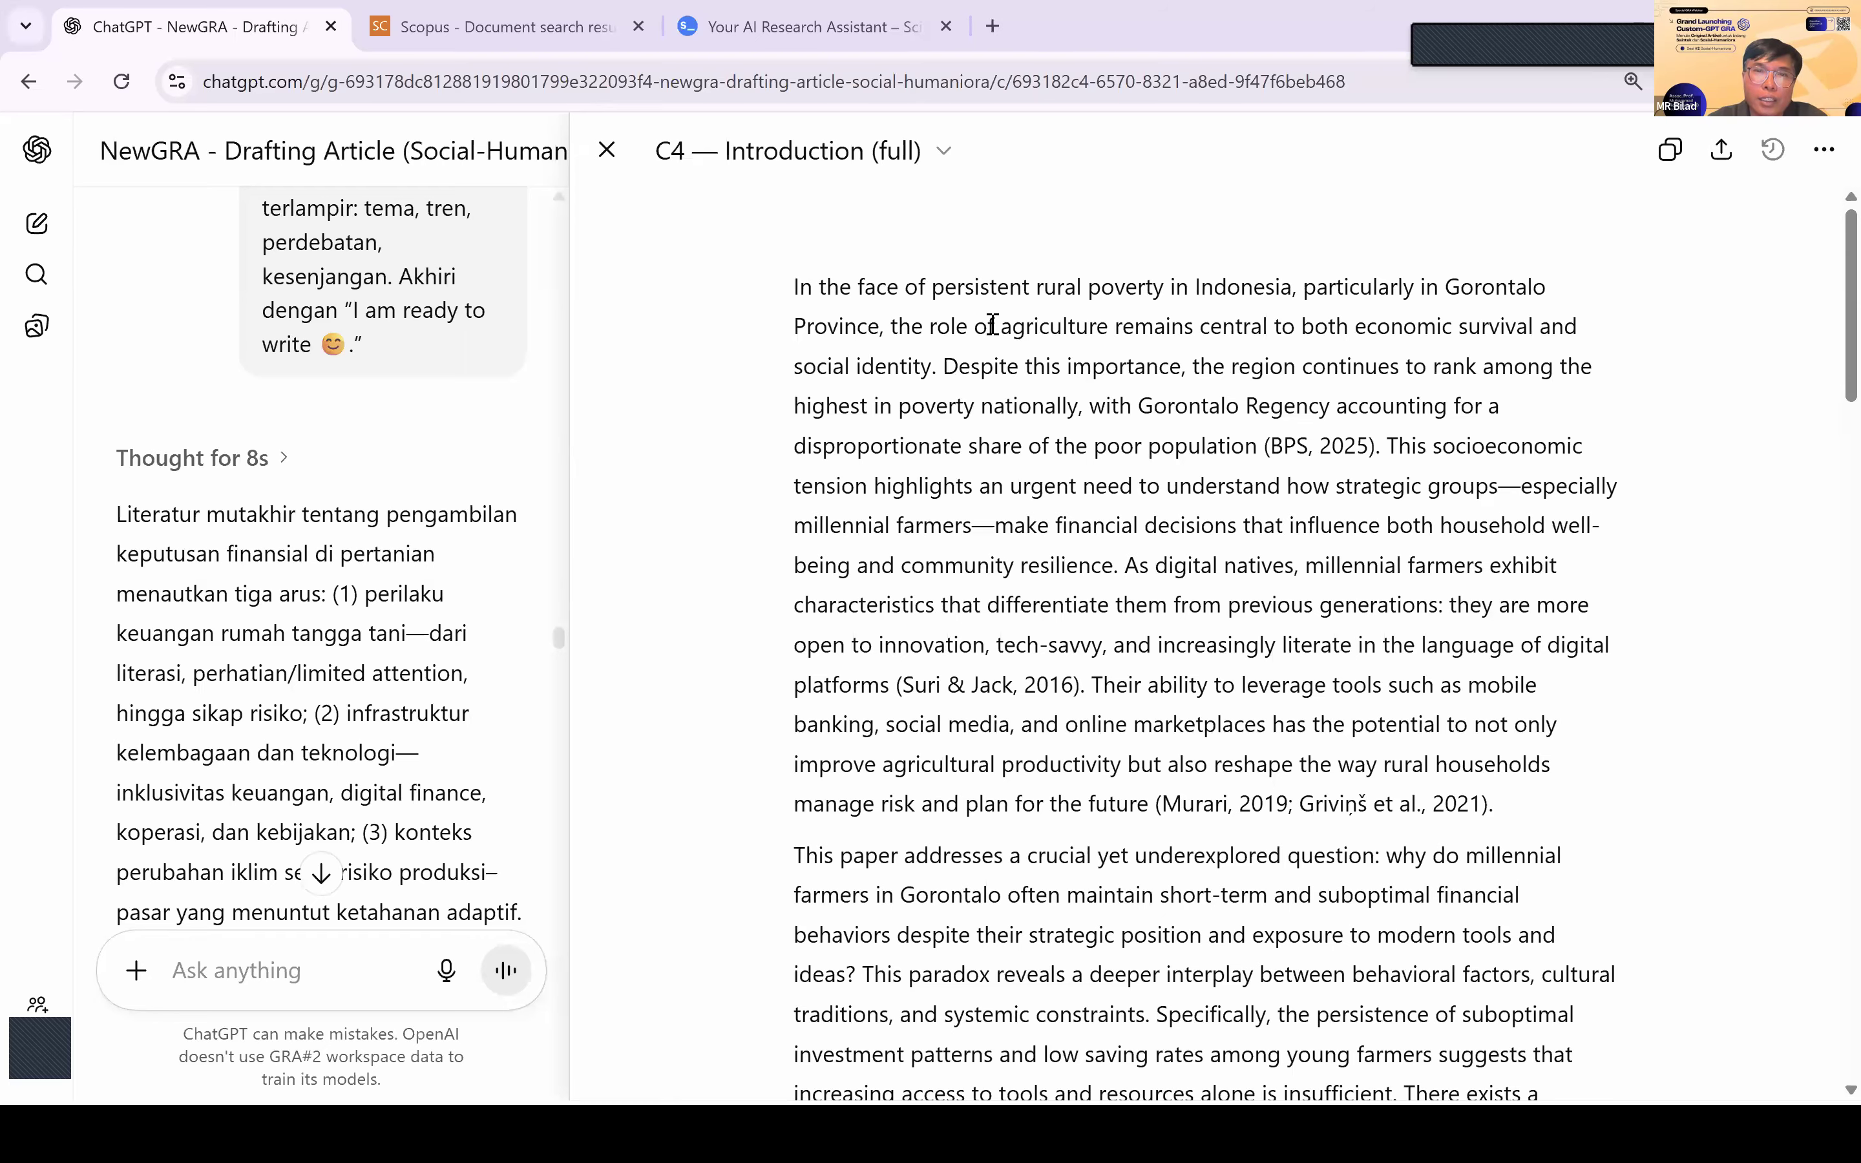
Step: Read through the C4 Introduction canvas and request a revision of its entire text with "Revisi! Tulis RQ secara explisit!"
{"action": "scroll", "coordinate": [1724, 752], "scroll_direction": "down", "scroll_amount": 15}
{"action": "scroll", "coordinate": [1175, 852], "scroll_direction": "up", "scroll_amount": 1}
{"action": "scroll", "coordinate": [1287, 689], "scroll_direction": "down", "scroll_amount": 6}
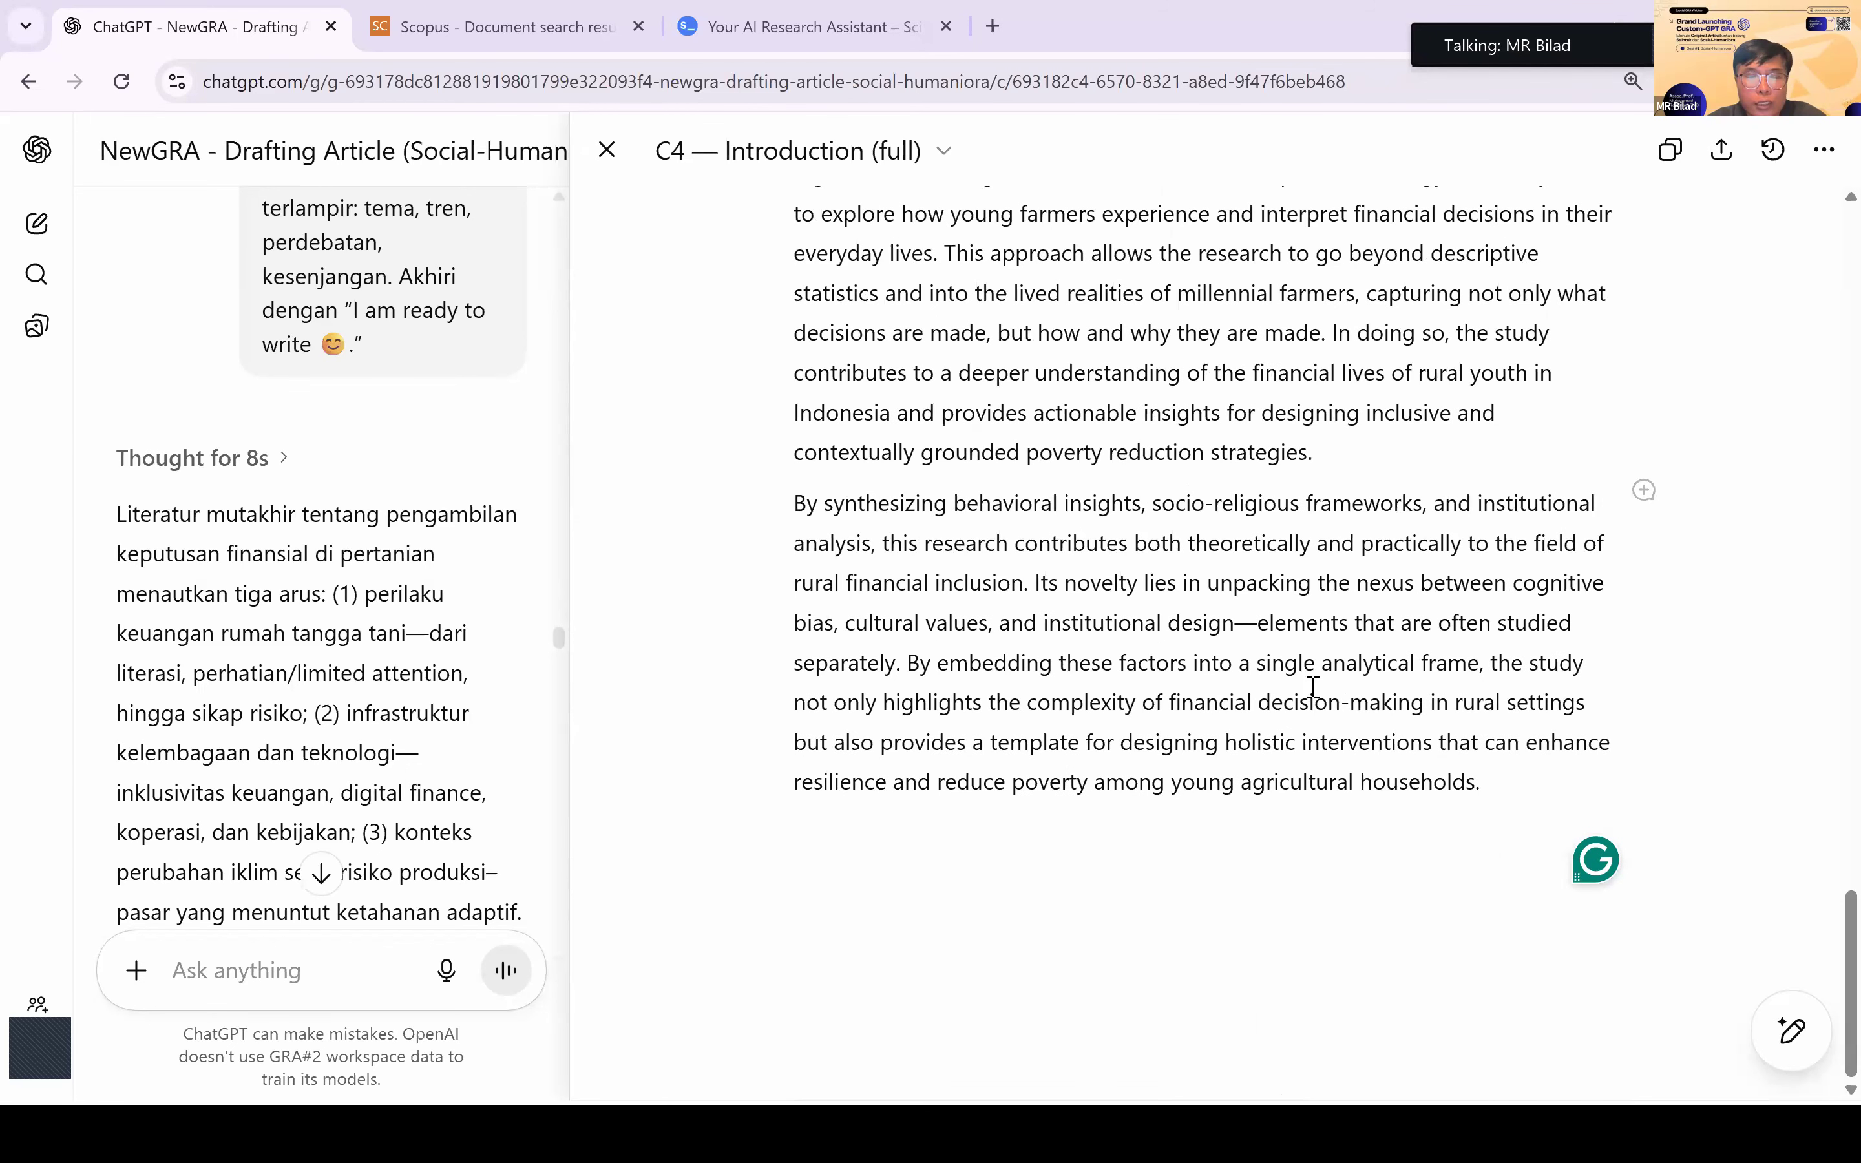
{"action": "key", "text": "ctrl+a"}
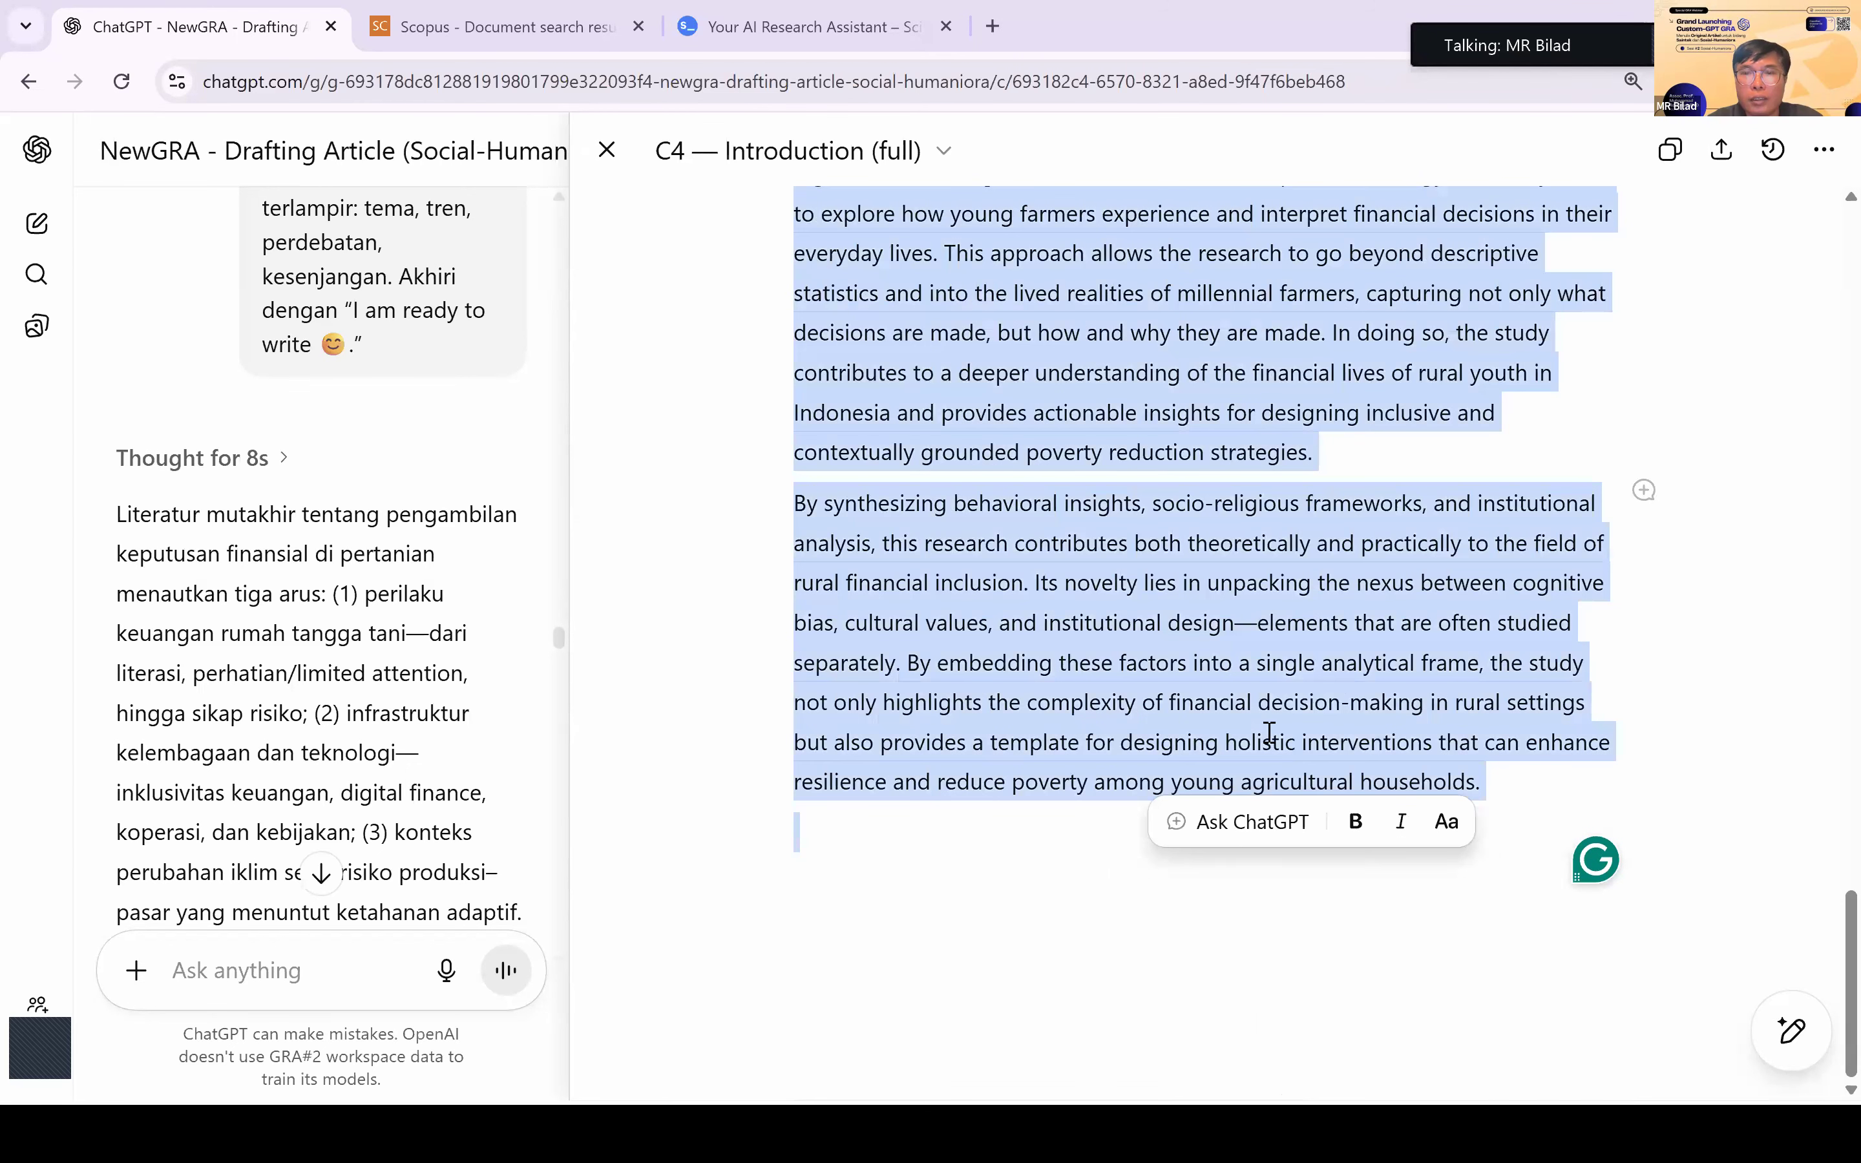
{"action": "left_click", "coordinate": [1226, 821]}
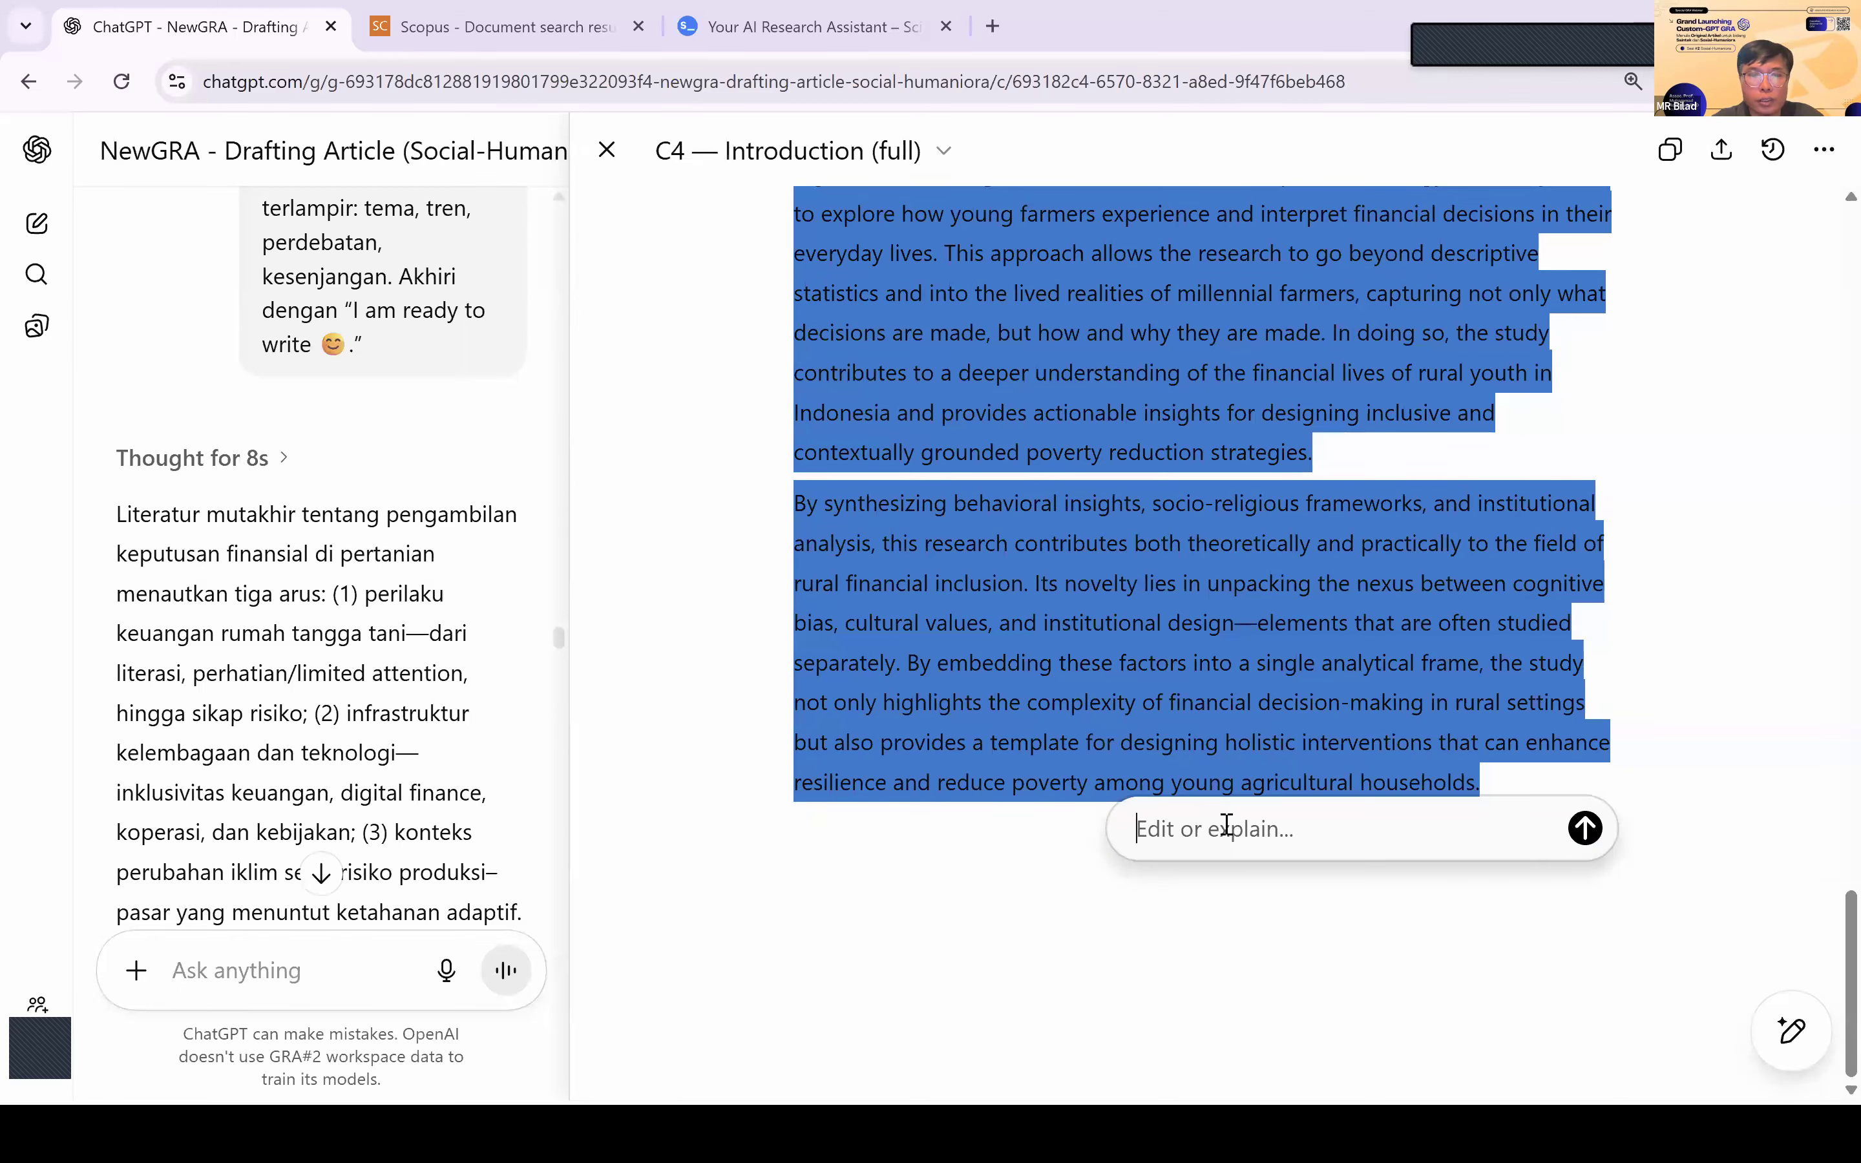
{"action": "type", "text": "Revisi! Tulis RQ secara explisit!"}
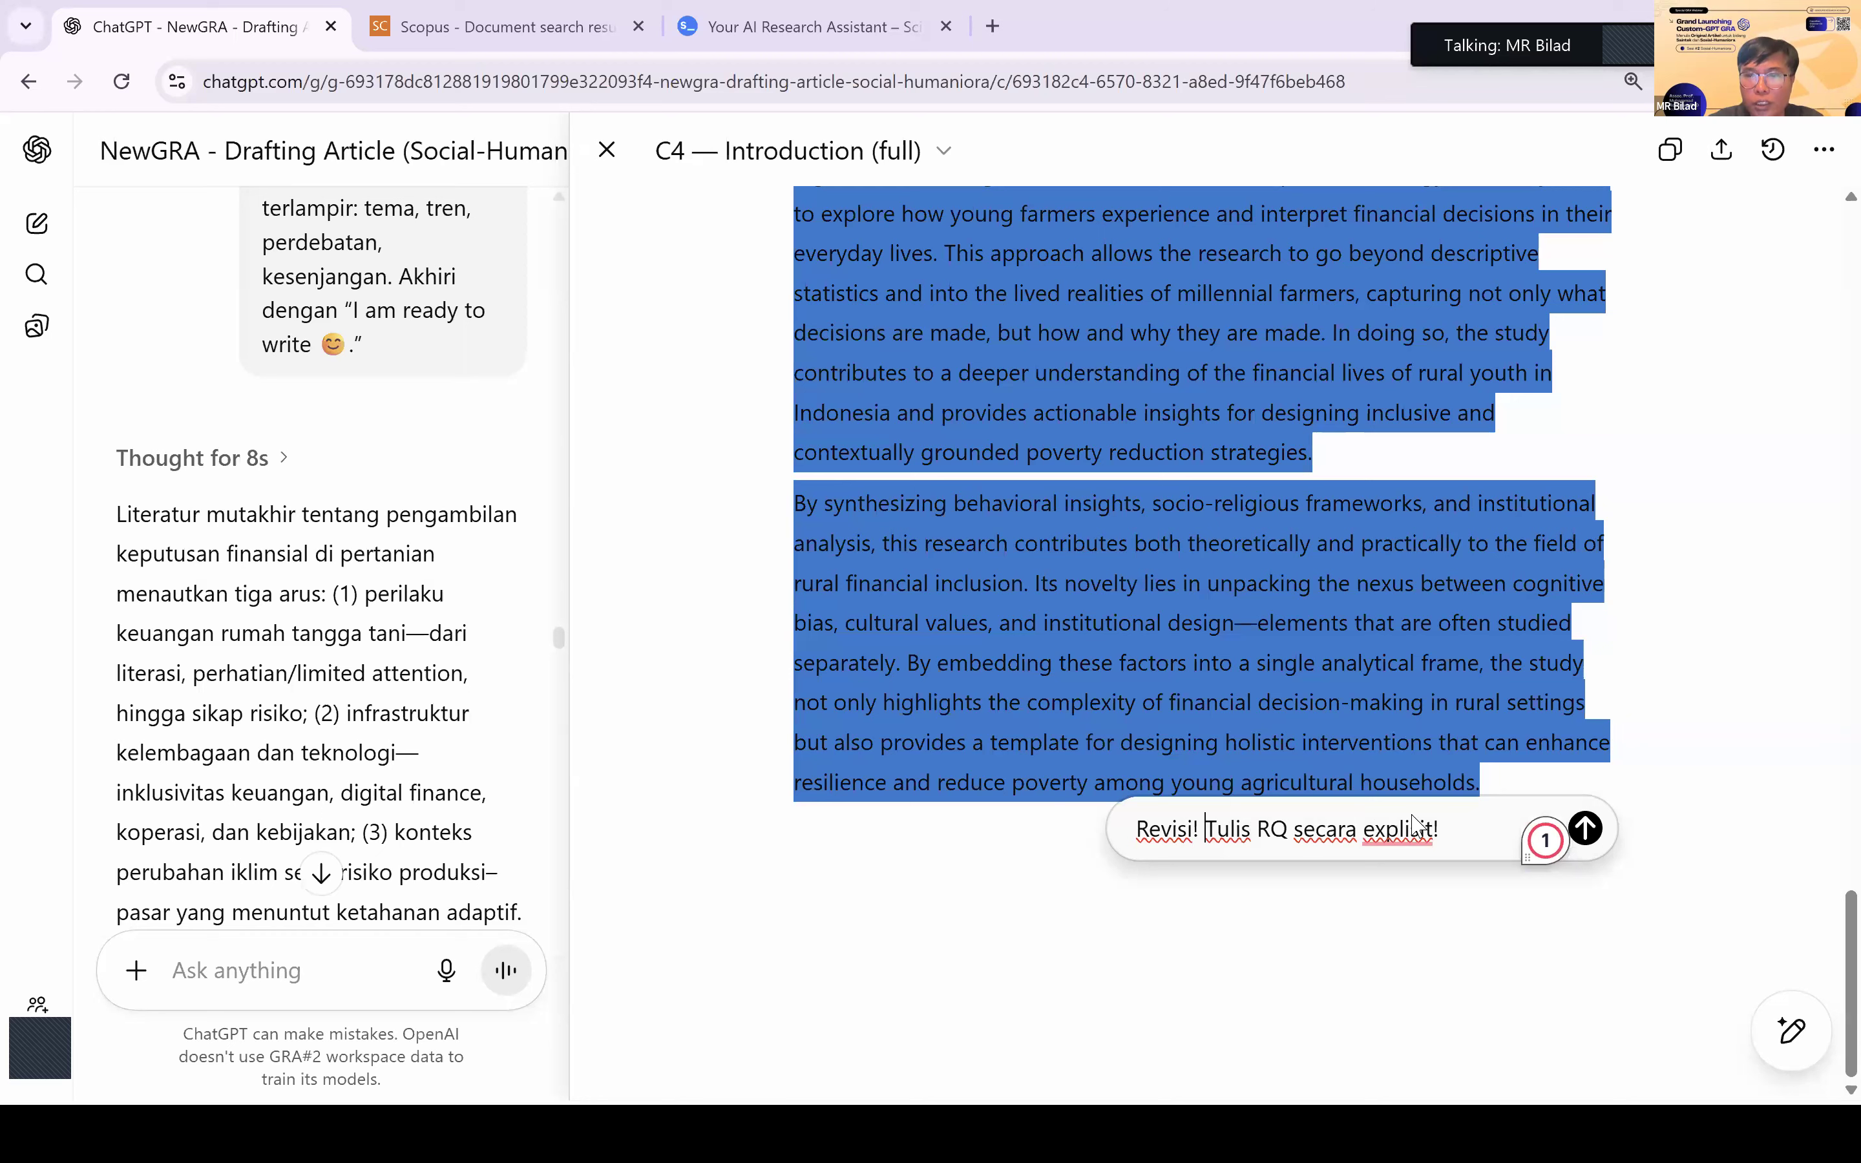
{"action": "left_click", "coordinate": [1589, 831]}
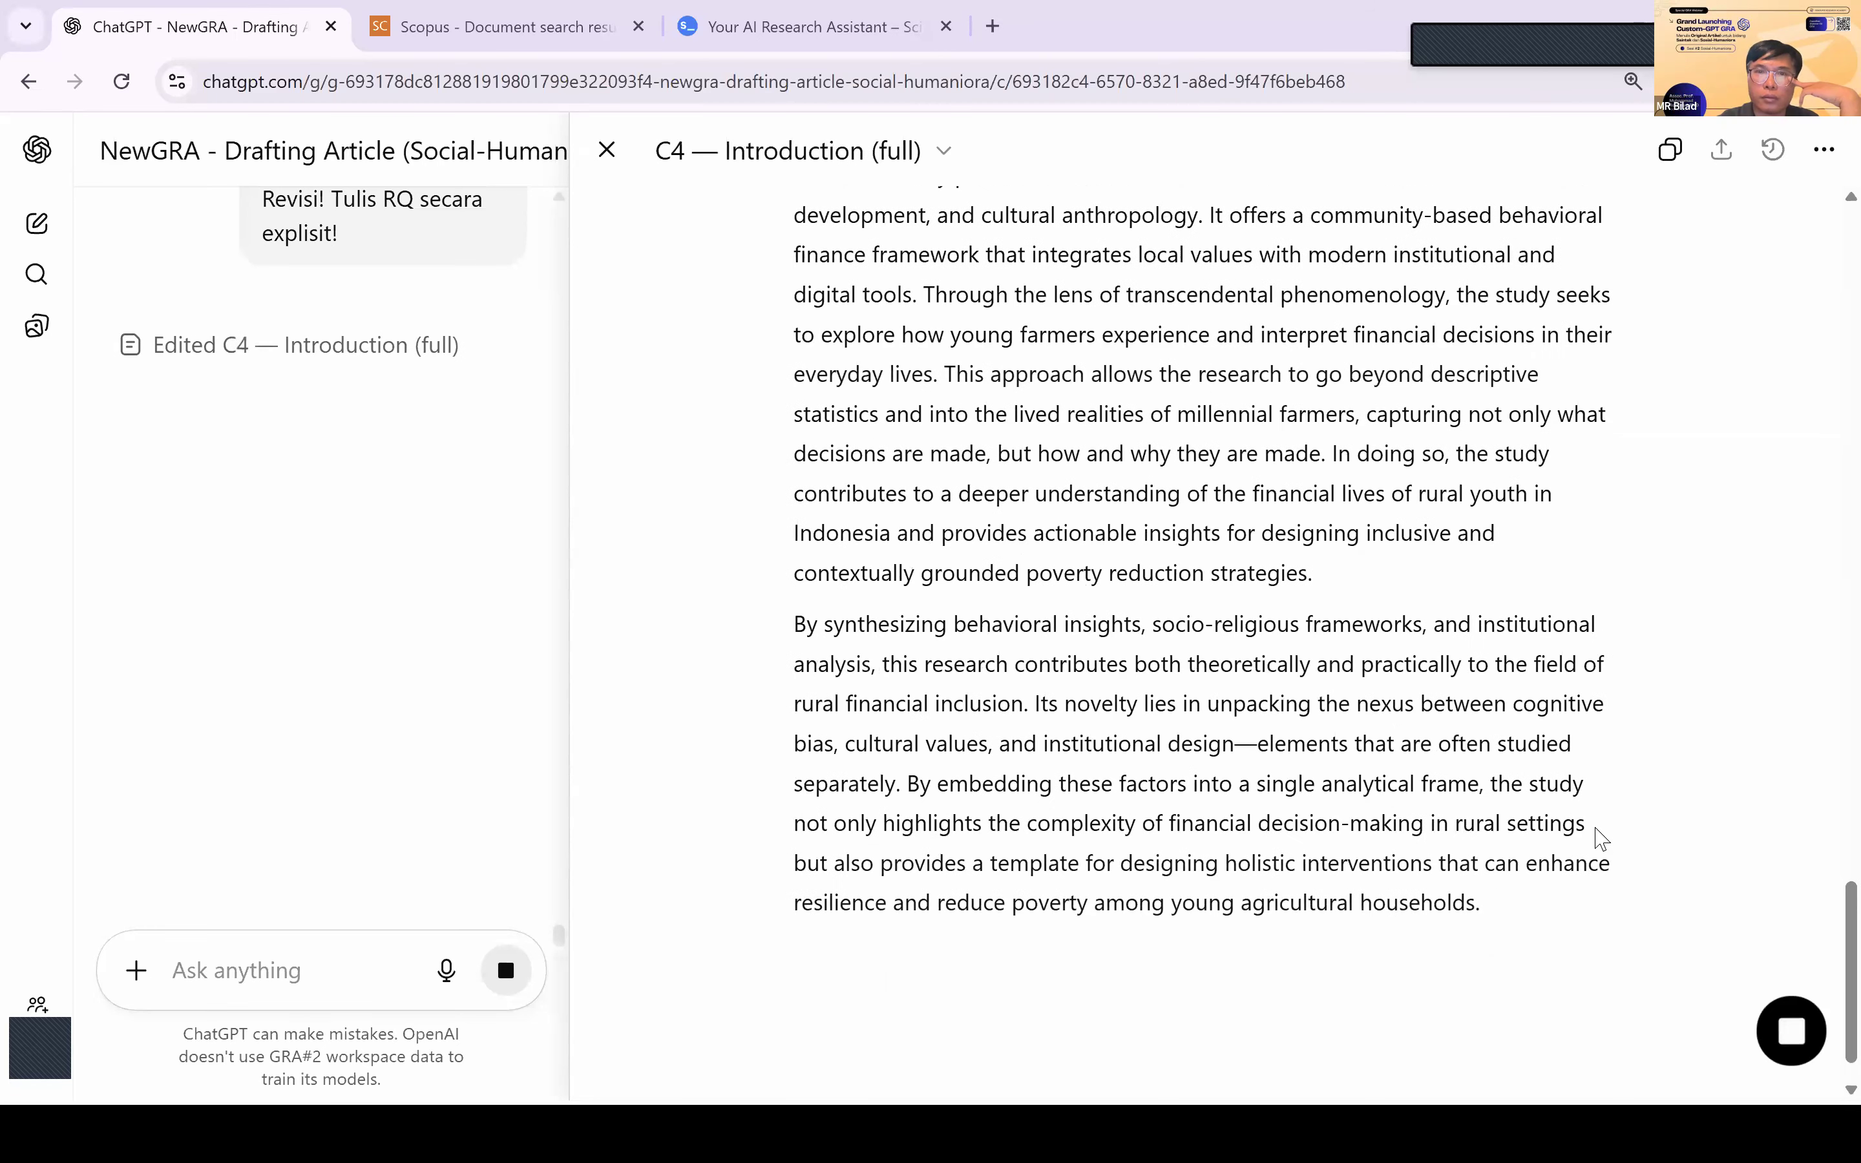
Step: Review the revised C4 Introduction canvas for an explicit research question, including its version changes
{"action": "scroll", "coordinate": [1595, 829], "scroll_direction": "up", "scroll_amount": 6}
{"action": "scroll", "coordinate": [1597, 829], "scroll_direction": "down", "scroll_amount": 2}
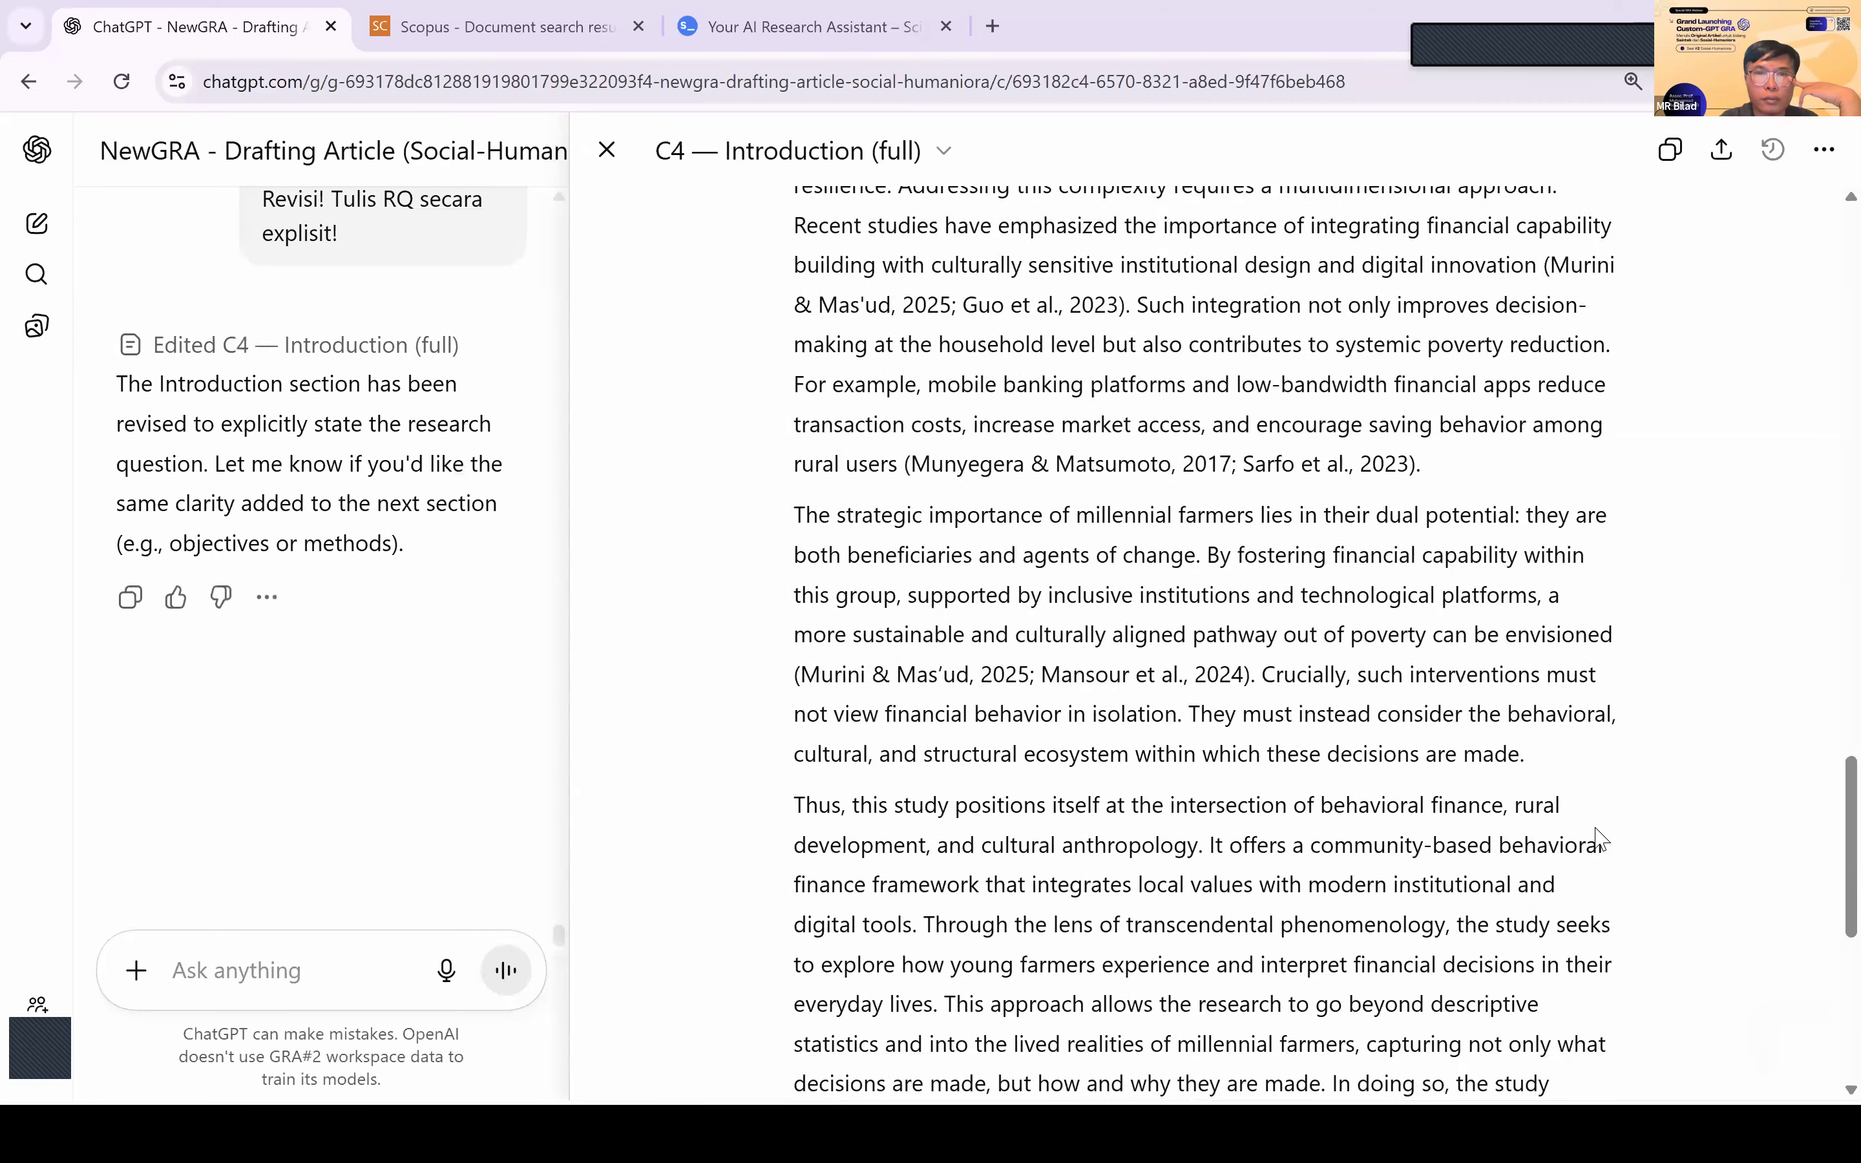
{"action": "scroll", "coordinate": [1597, 828], "scroll_direction": "down", "scroll_amount": 3}
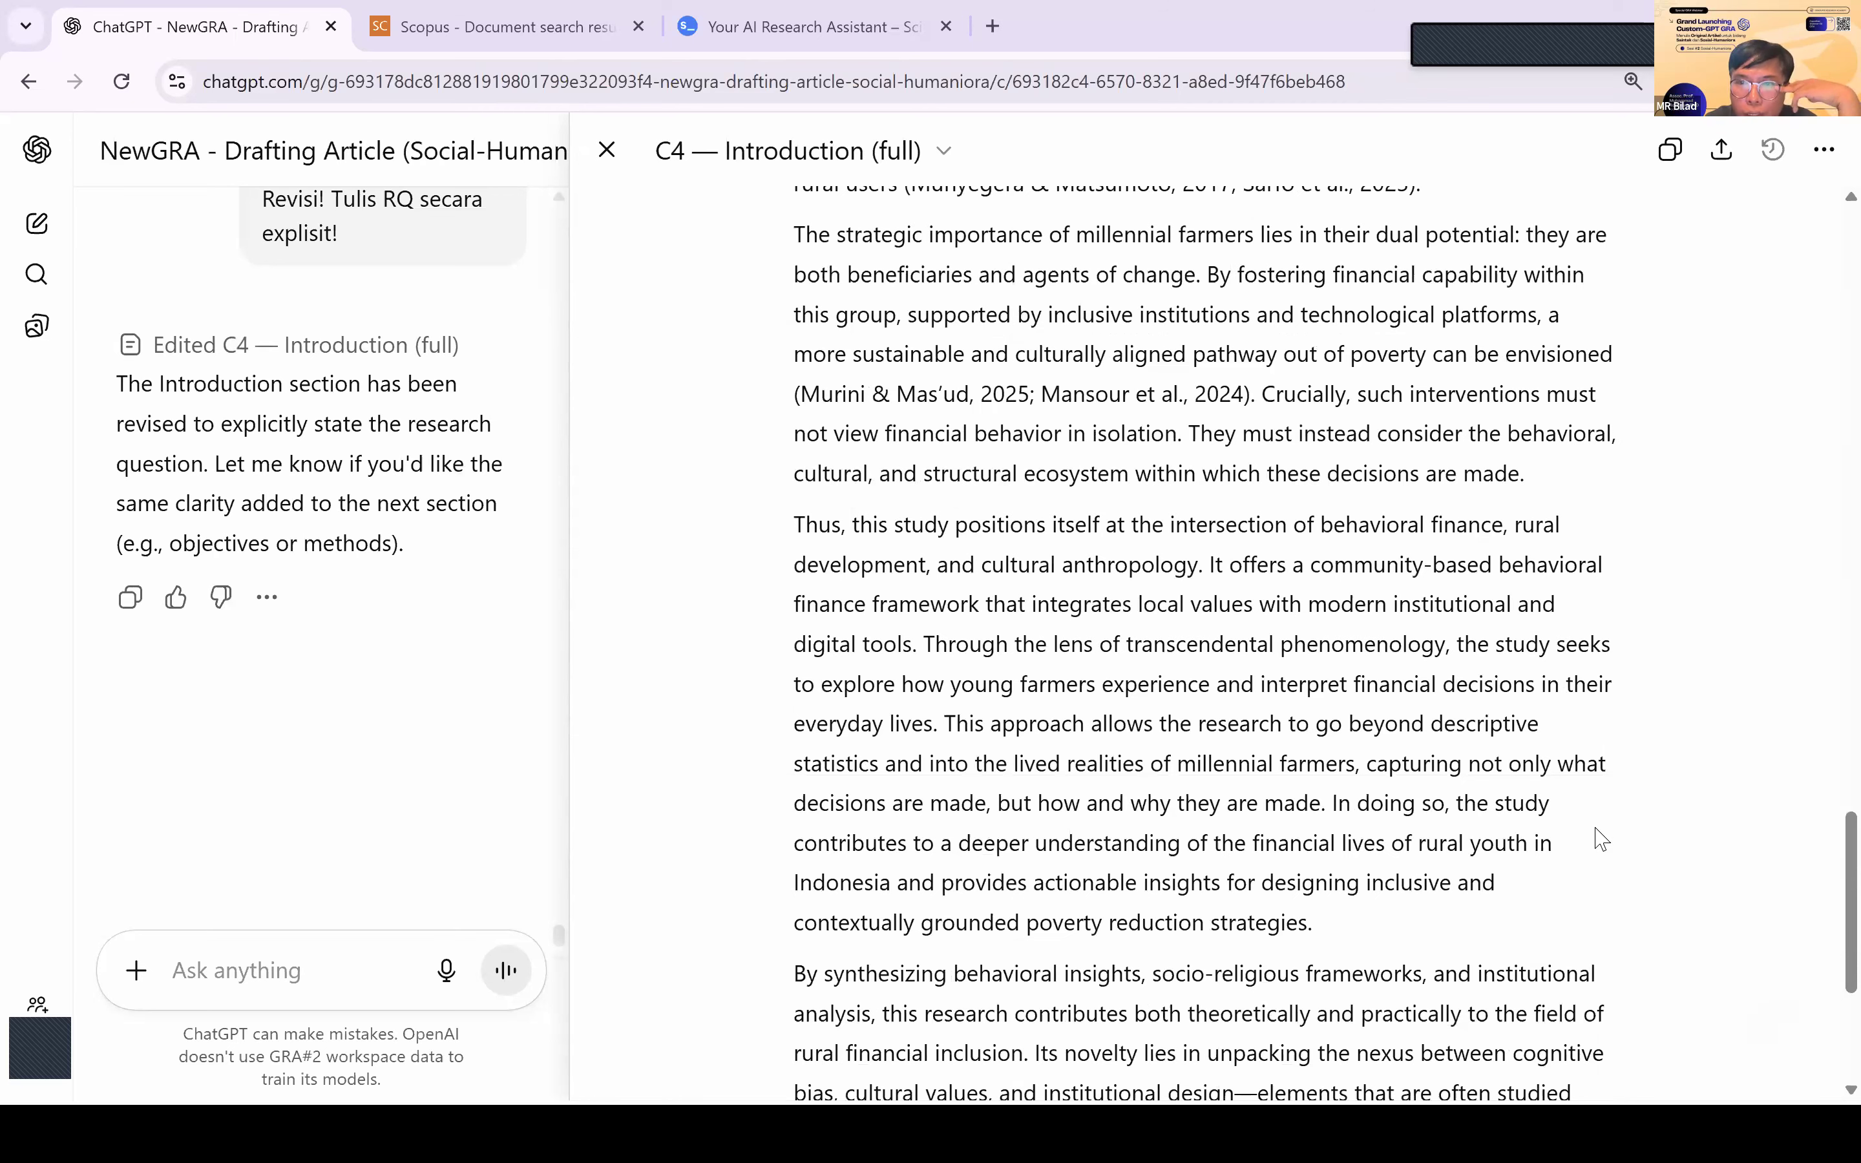
{"action": "scroll", "coordinate": [1597, 829], "scroll_direction": "down", "scroll_amount": 4}
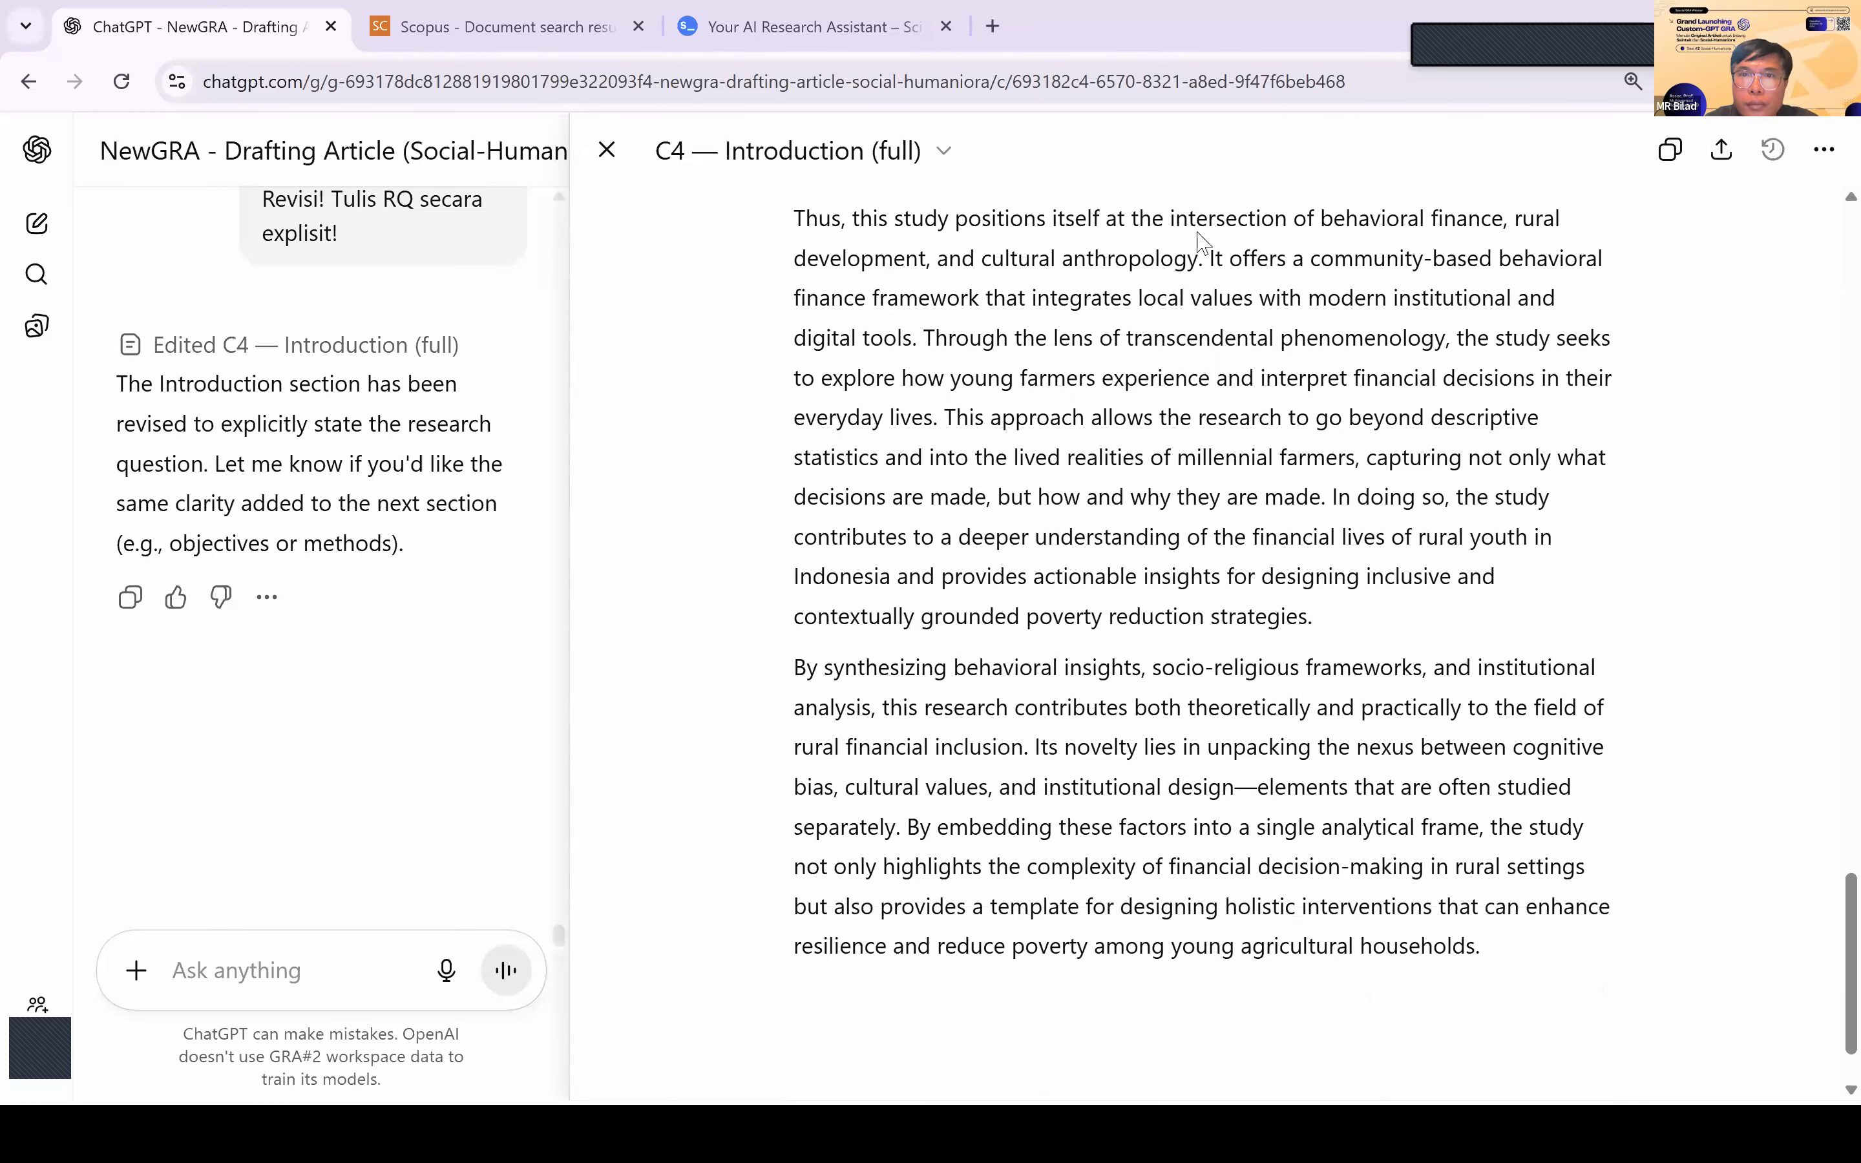
{"action": "left_click_drag", "start_coordinate": [1202, 220], "coordinate": [1202, 790]}
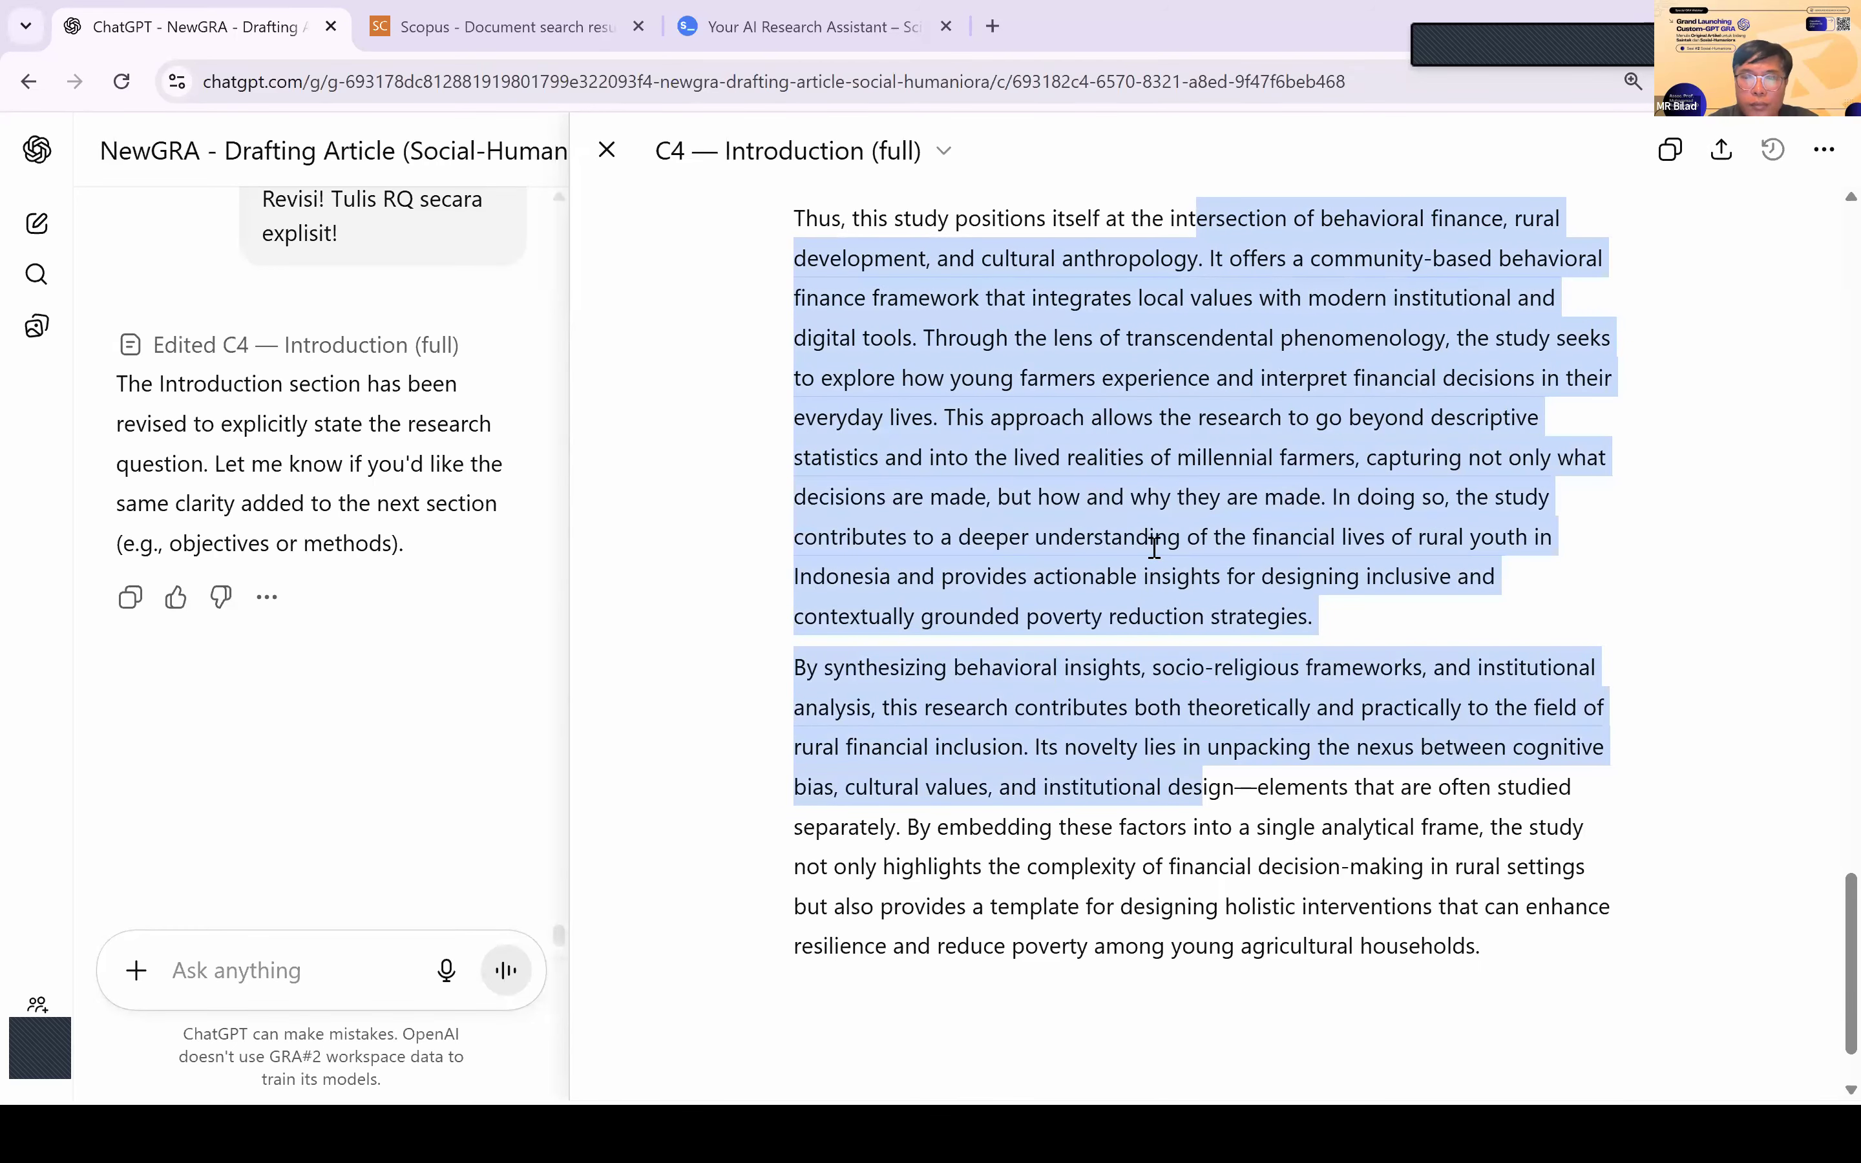
{"action": "left_click", "coordinate": [1154, 546]}
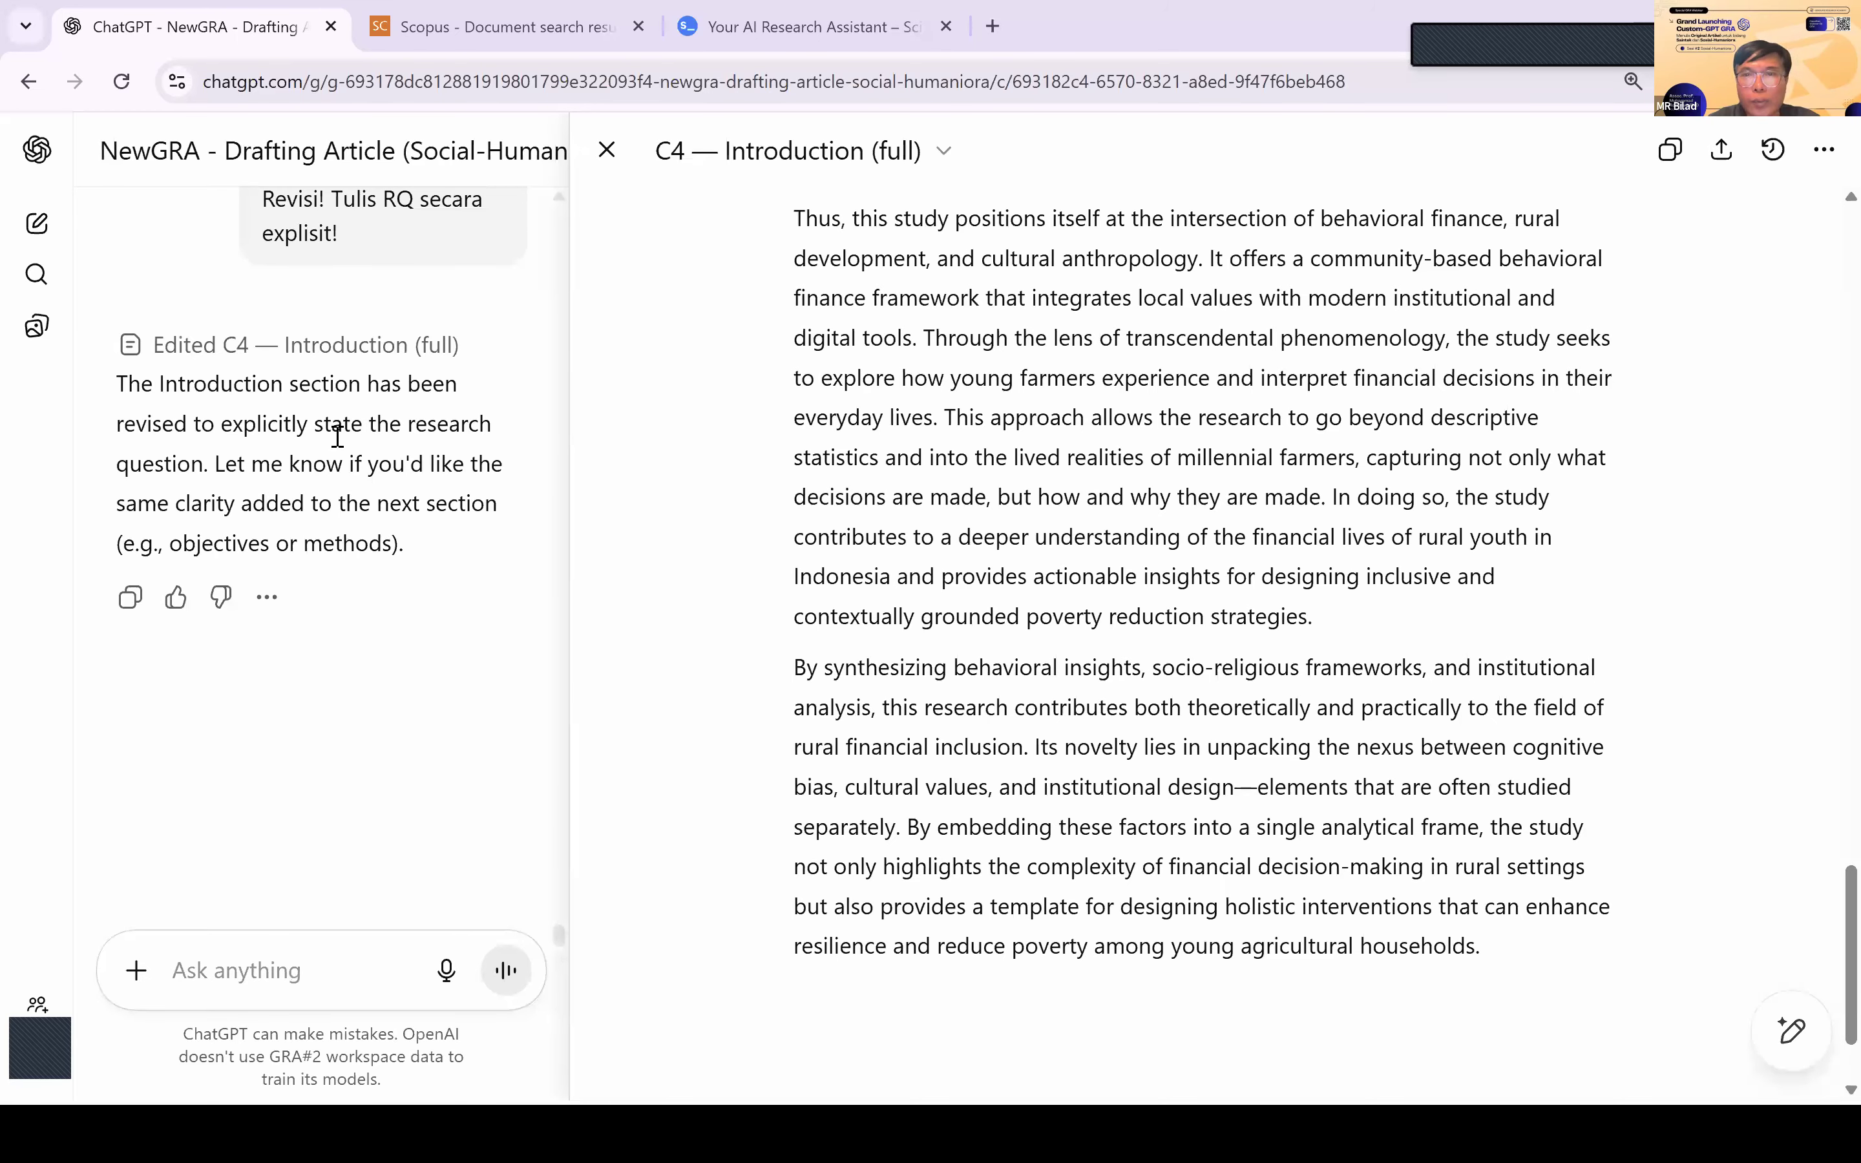
{"action": "left_click", "coordinate": [1773, 149]}
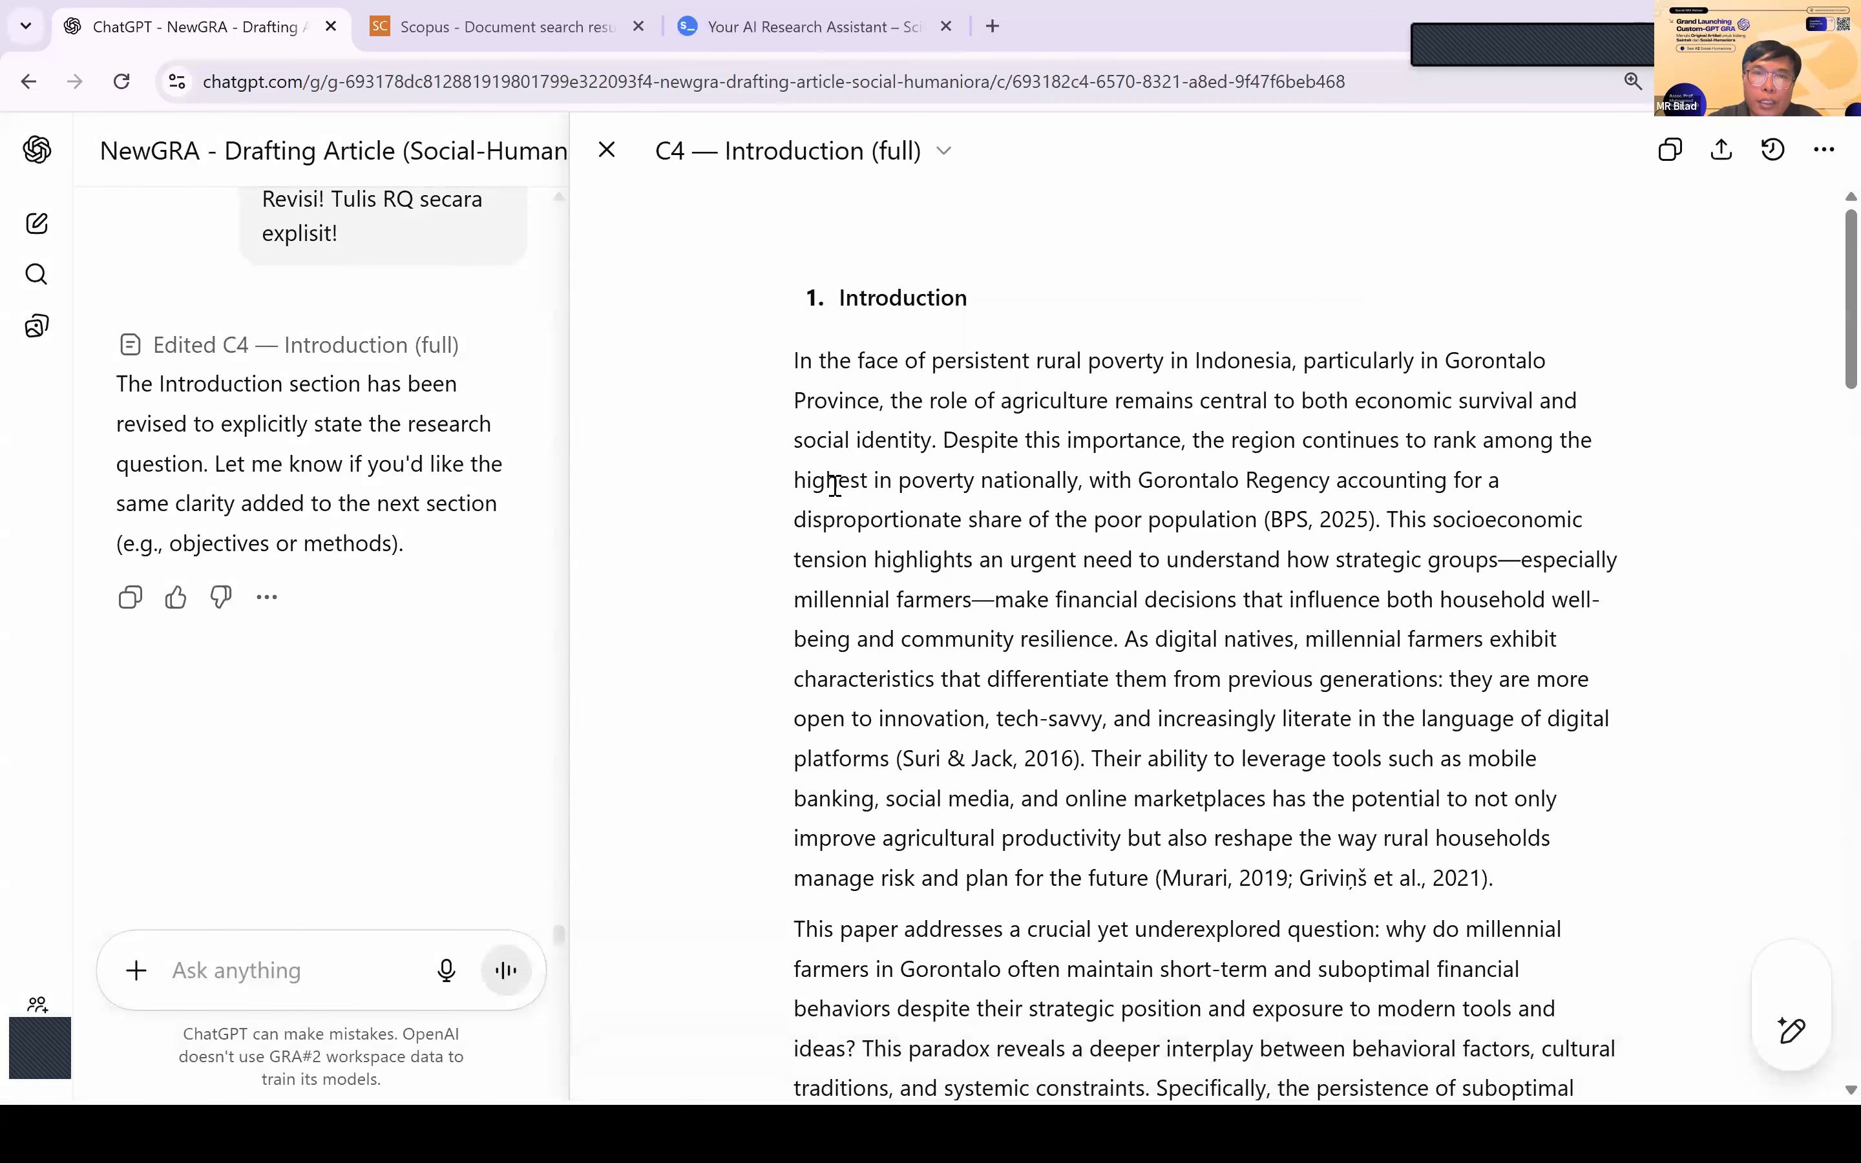
Step: Close the Introduction canvas, copy the first two Literature Review questions from C3, and ask them in scite under the heading "Section 2"
{"action": "left_click", "coordinate": [603, 152]}
{"action": "scroll", "coordinate": [923, 615], "scroll_direction": "up", "scroll_amount": 10}
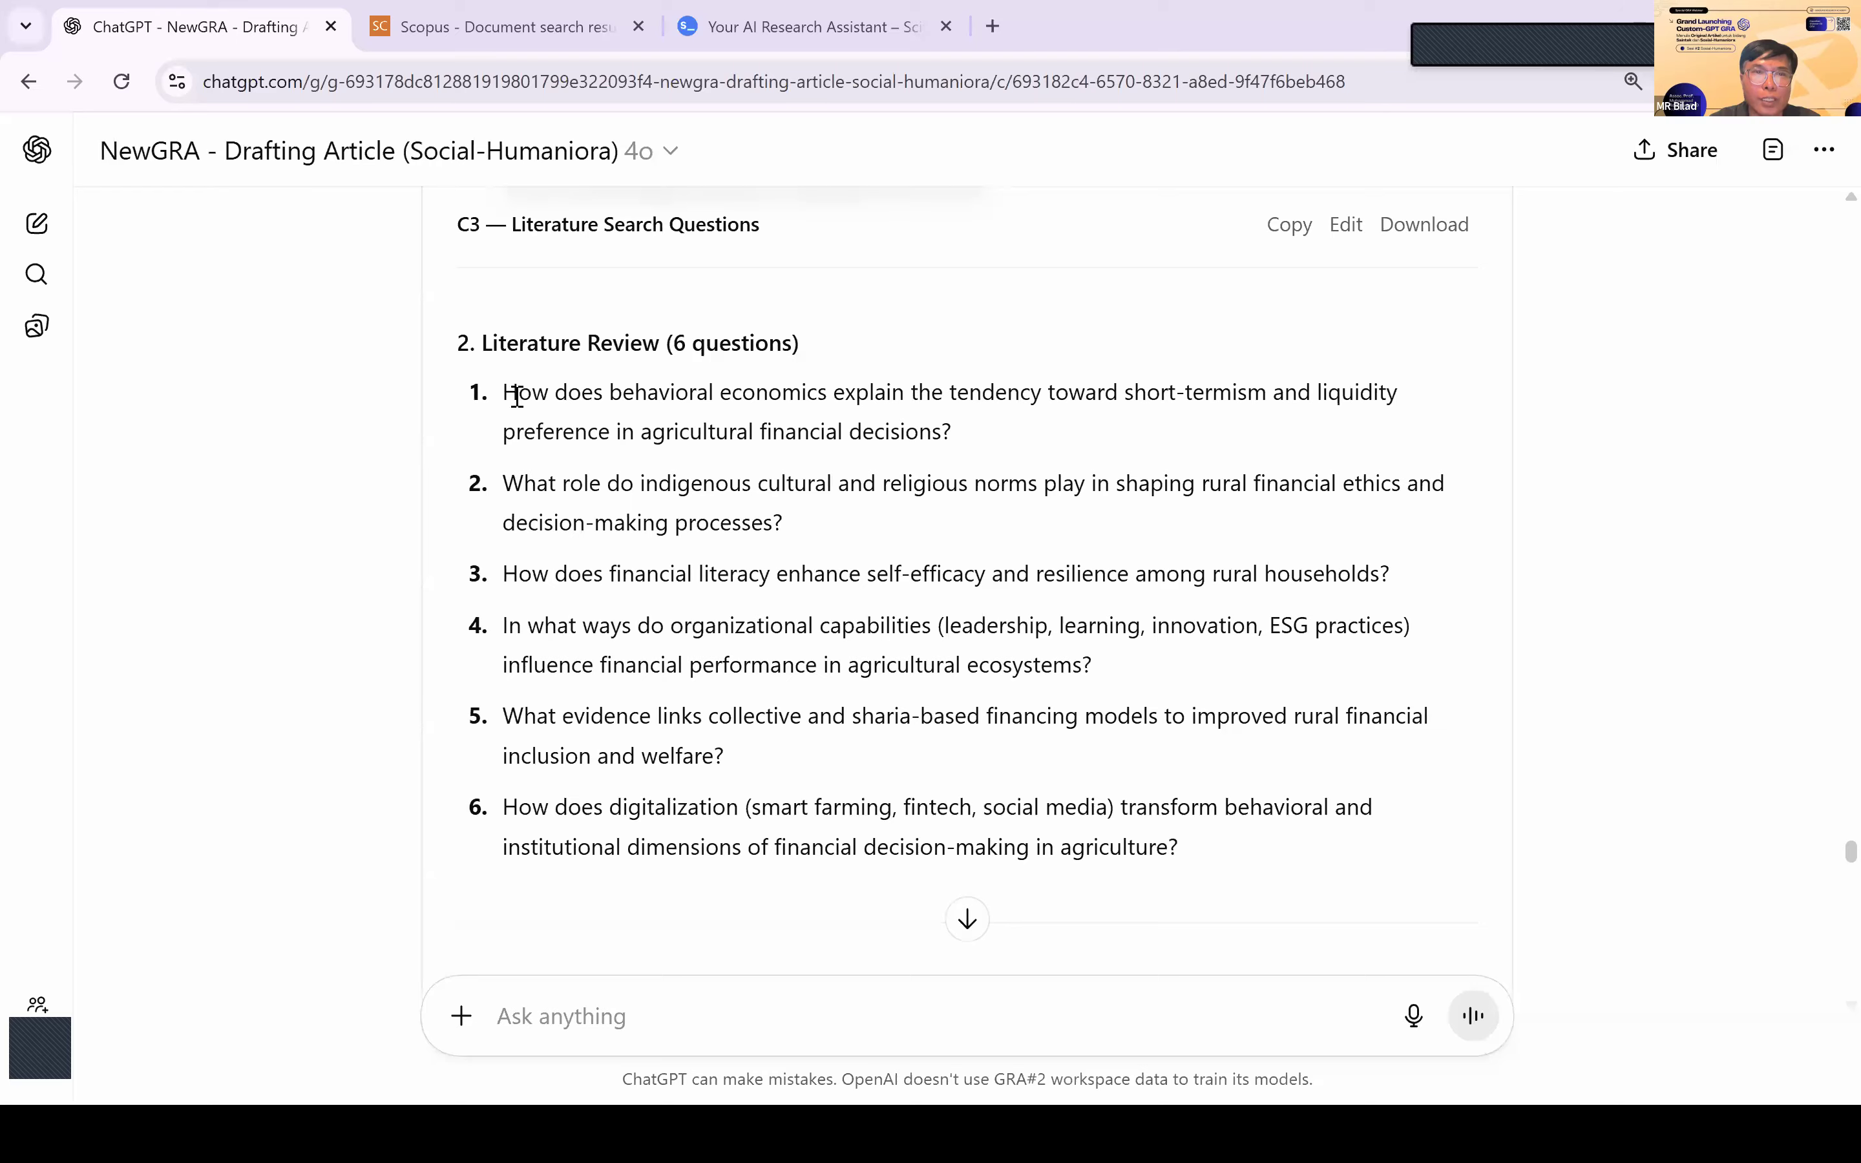
{"action": "left_click_drag", "start_coordinate": [504, 392], "coordinate": [837, 534]}
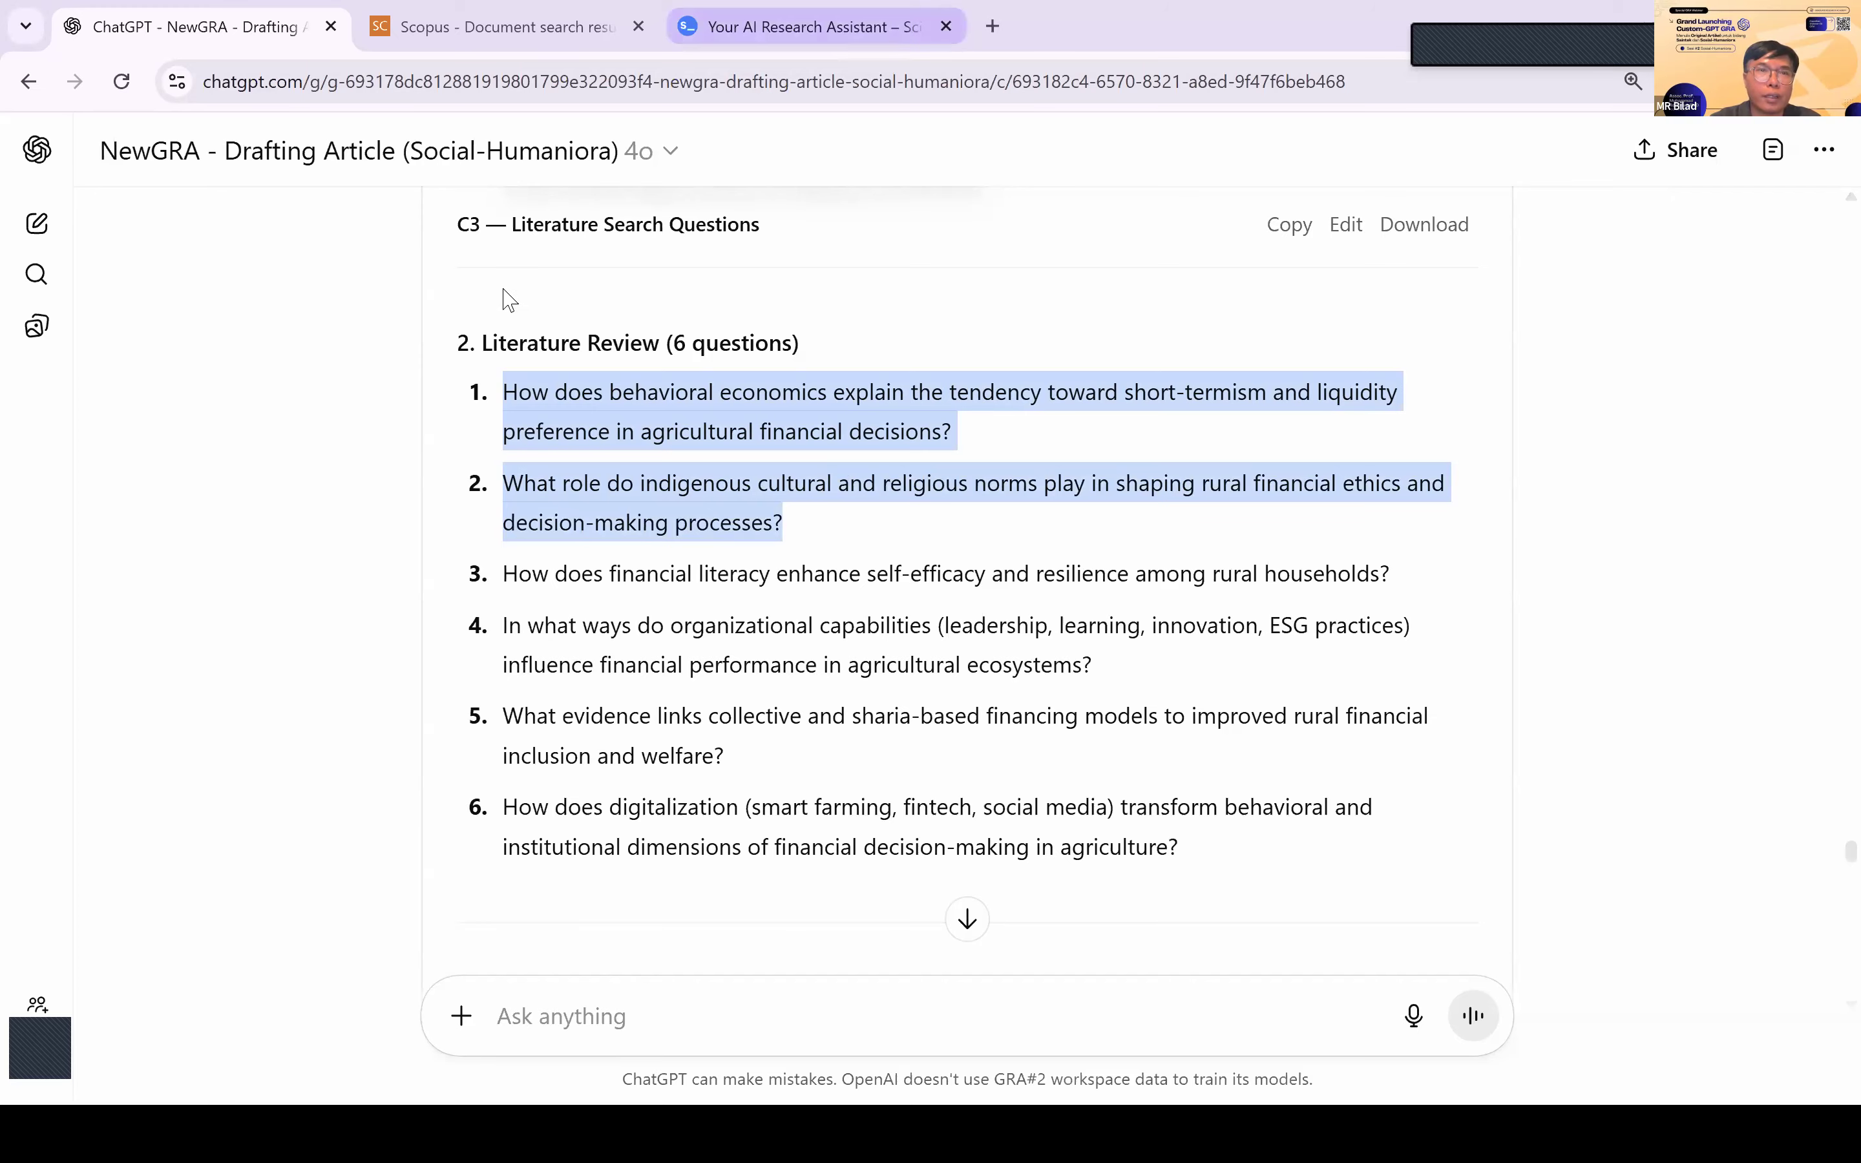
{"action": "key", "text": "ctrl+c"}
{"action": "key", "text": "ctrl+3"}
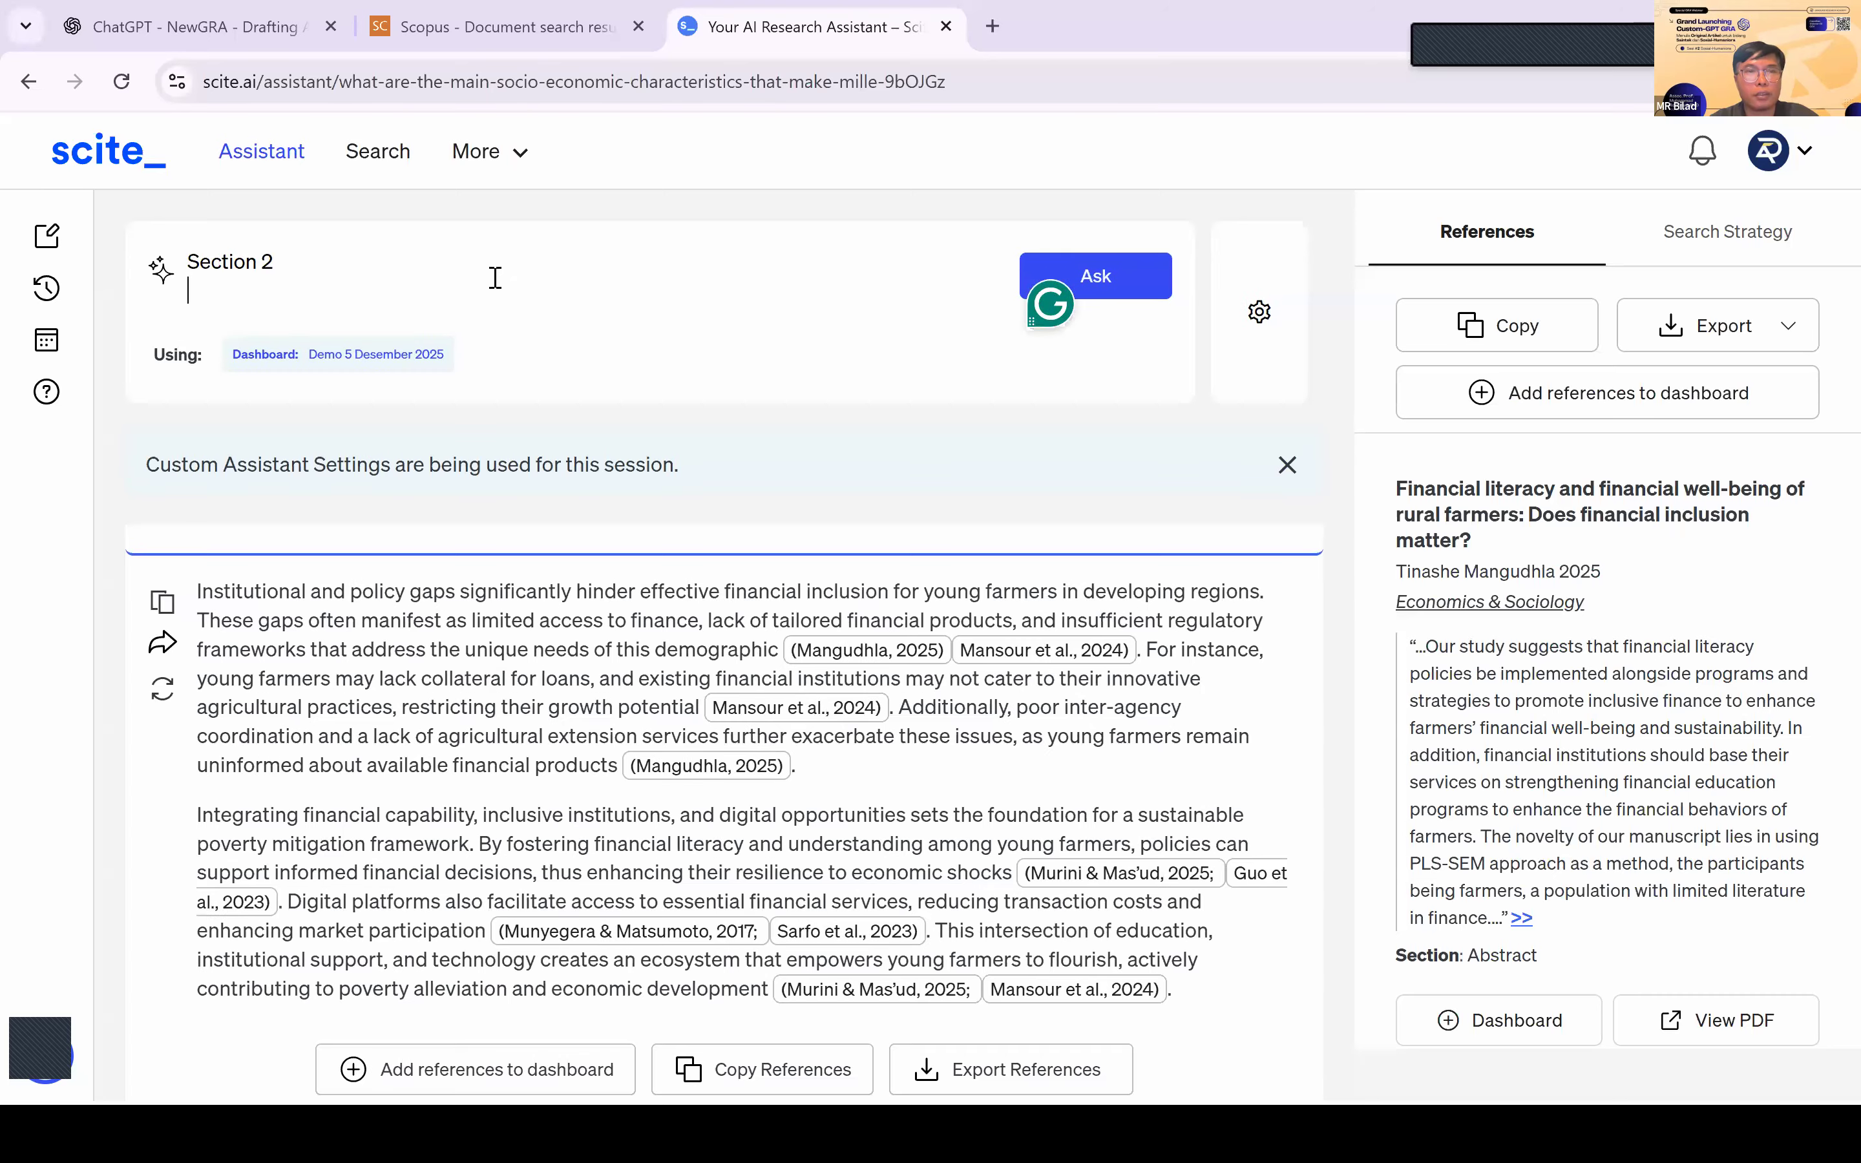
{"action": "key", "text": "ctrl+v"}
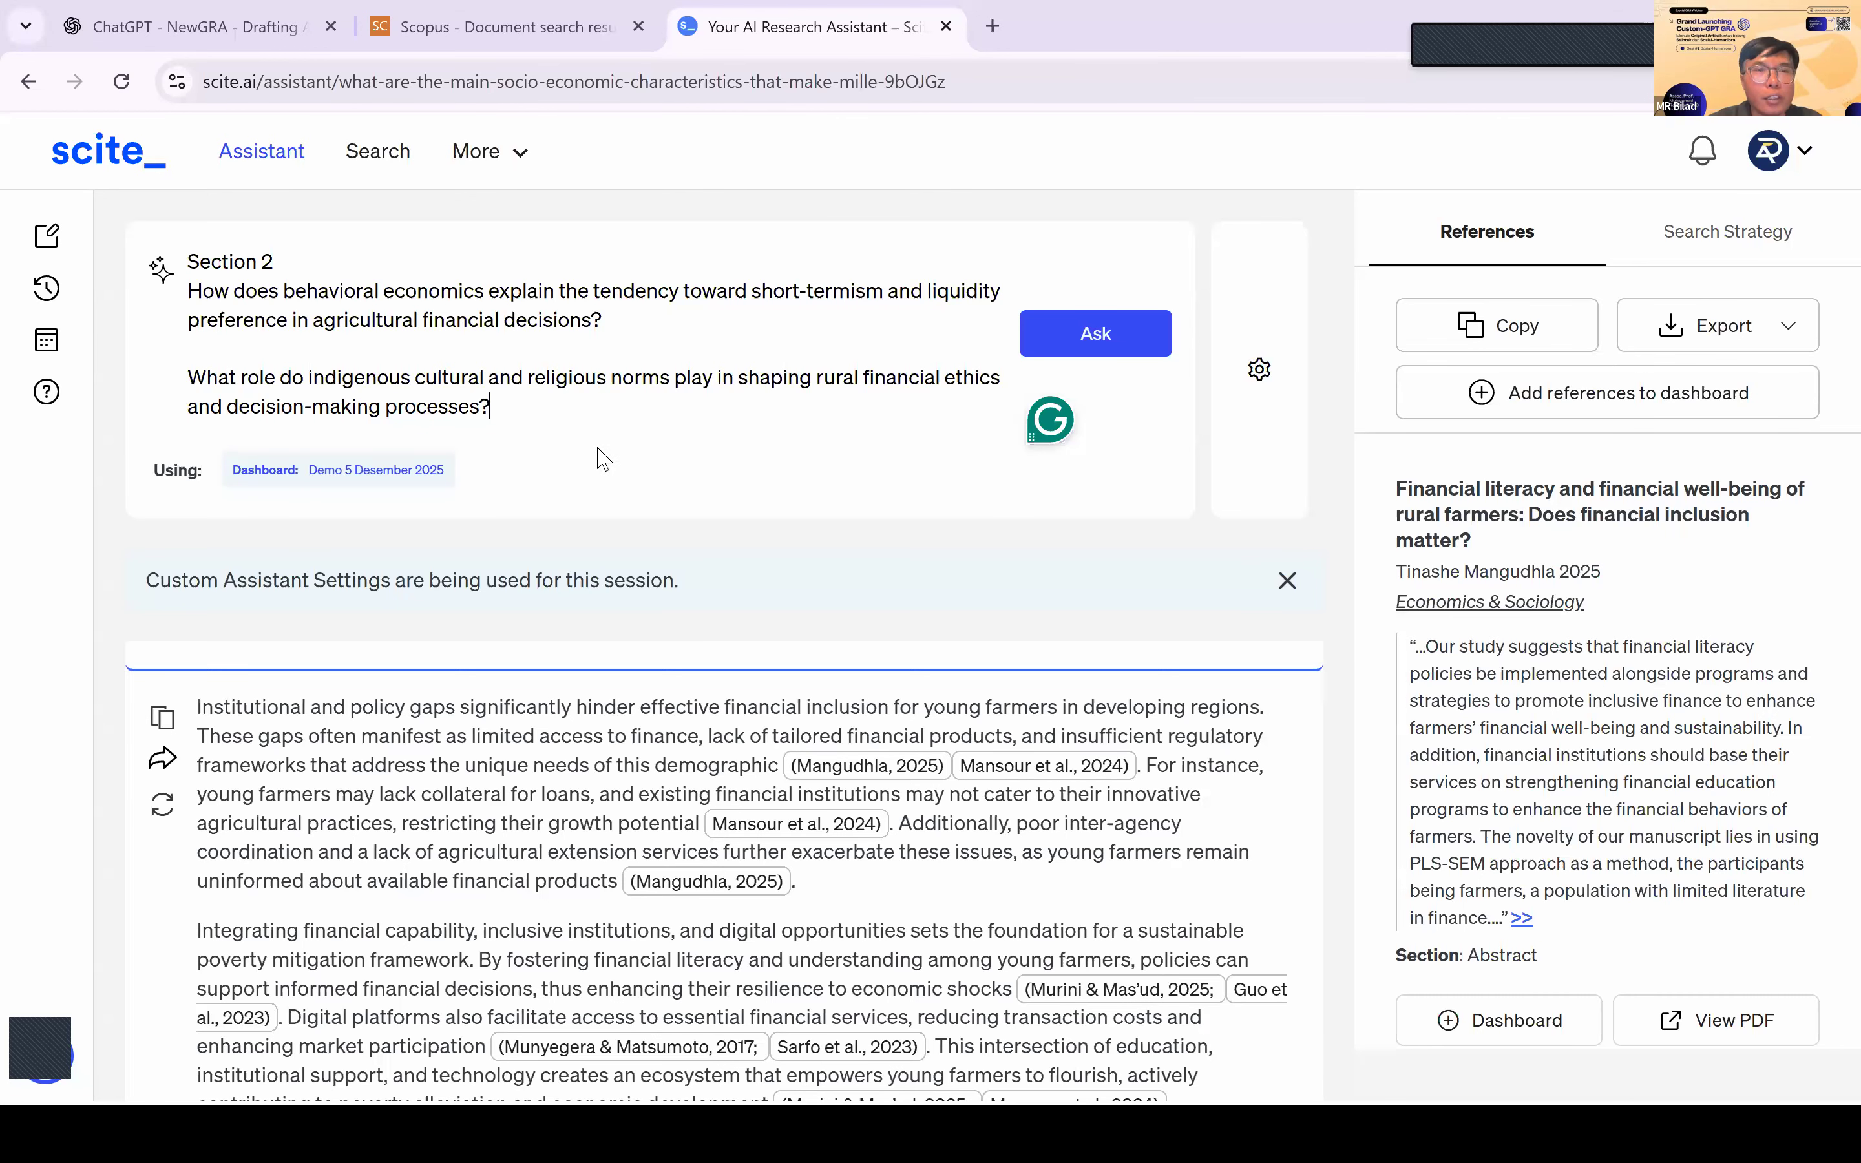
{"action": "left_click", "coordinate": [1084, 344]}
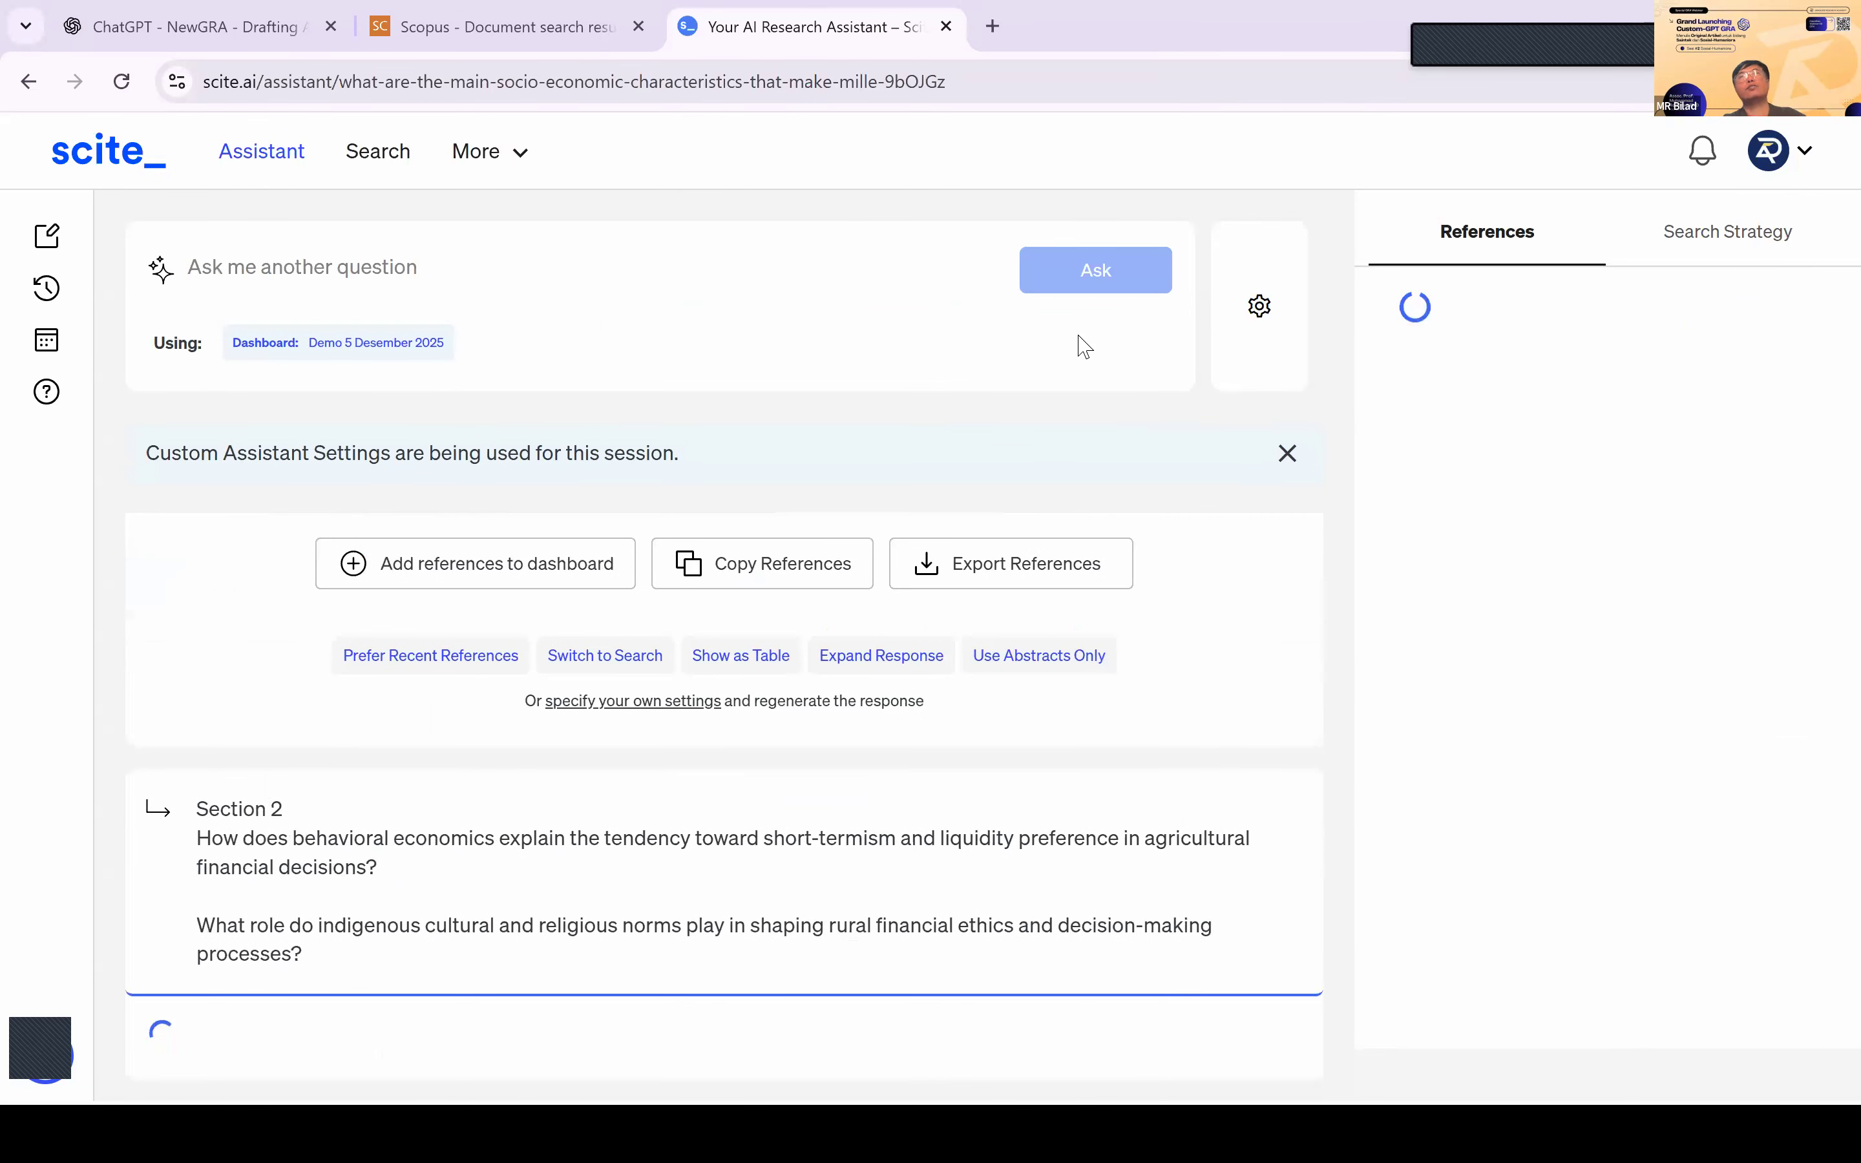
Step: Copy Literature Review questions 3 and 4 from the C3 list in ChatGPT and ask them in the scite Assistant
{"action": "left_click", "coordinate": [198, 27]}
{"action": "left_click_drag", "start_coordinate": [505, 414], "coordinate": [1100, 496]}
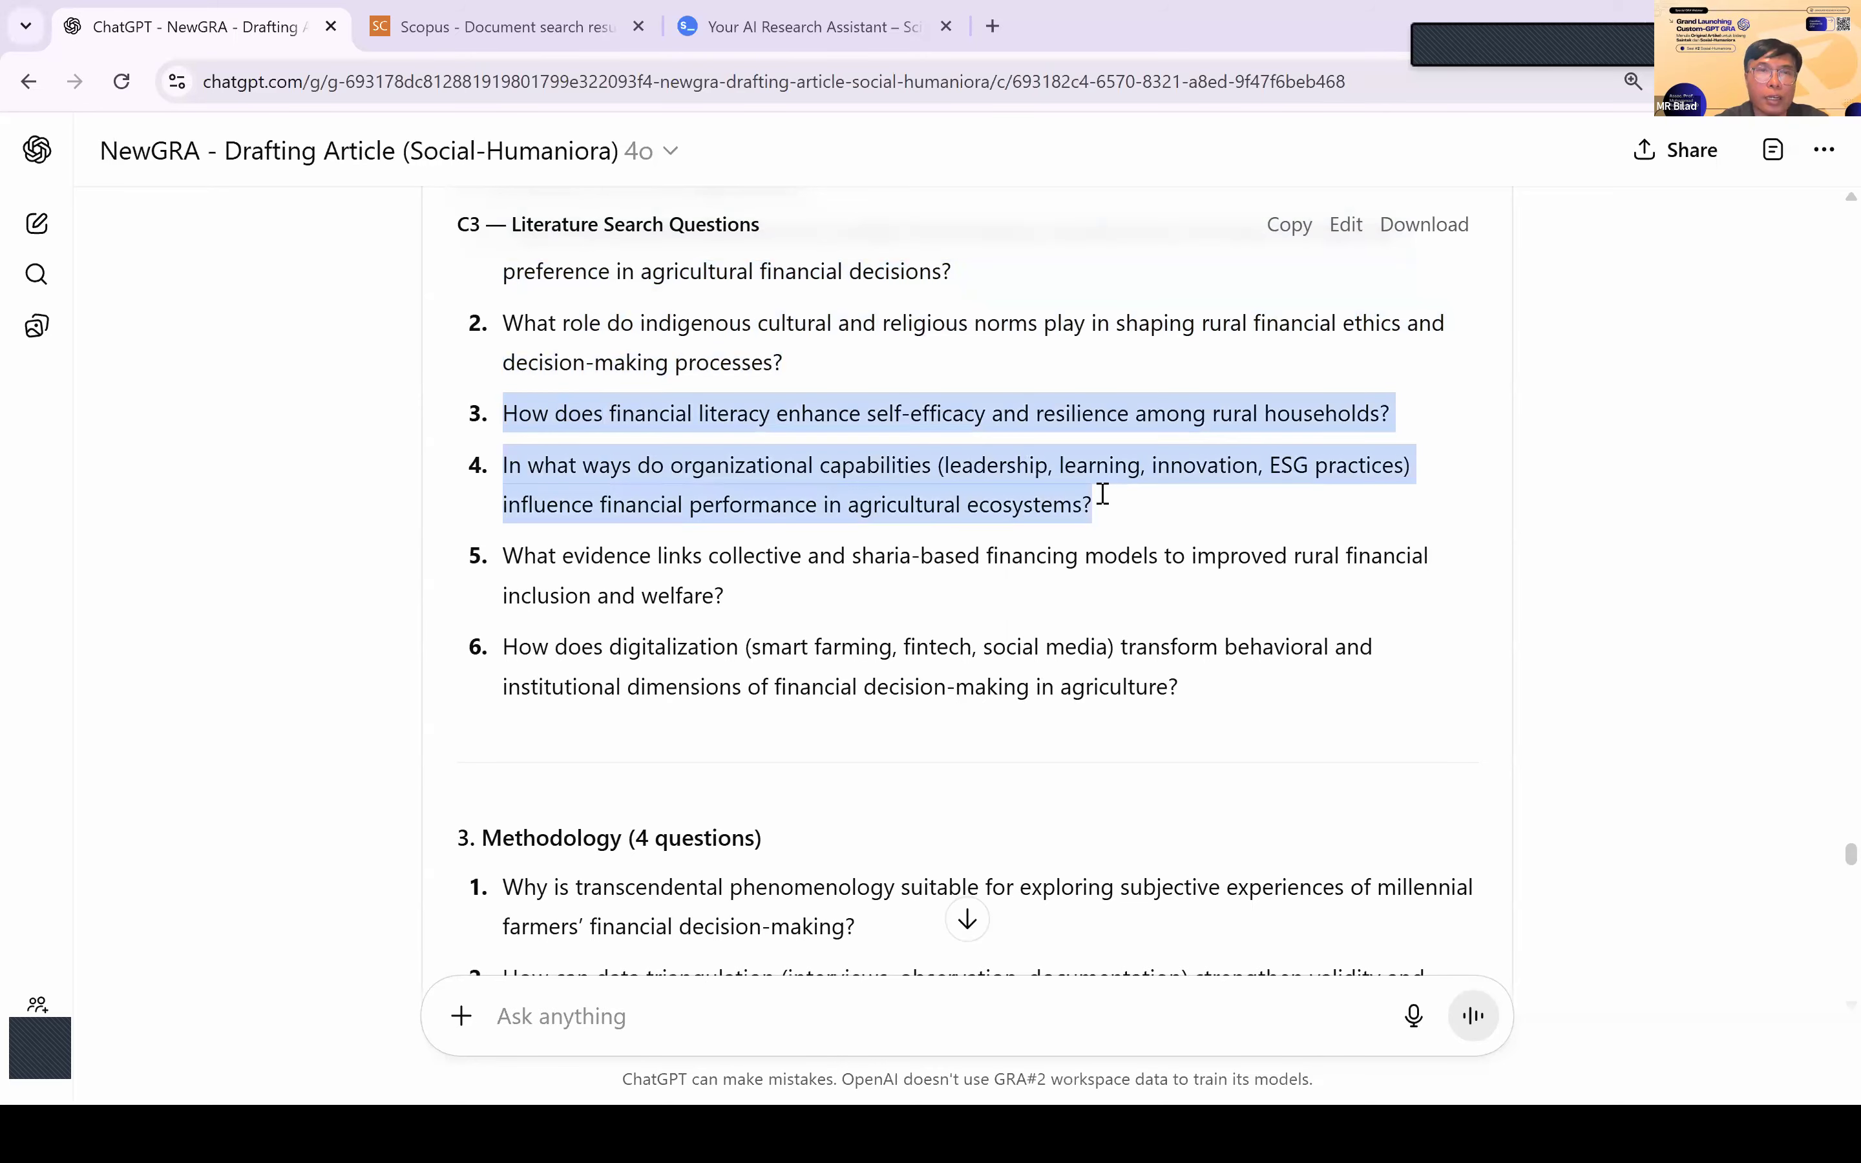
{"action": "left_click", "coordinate": [845, 32]}
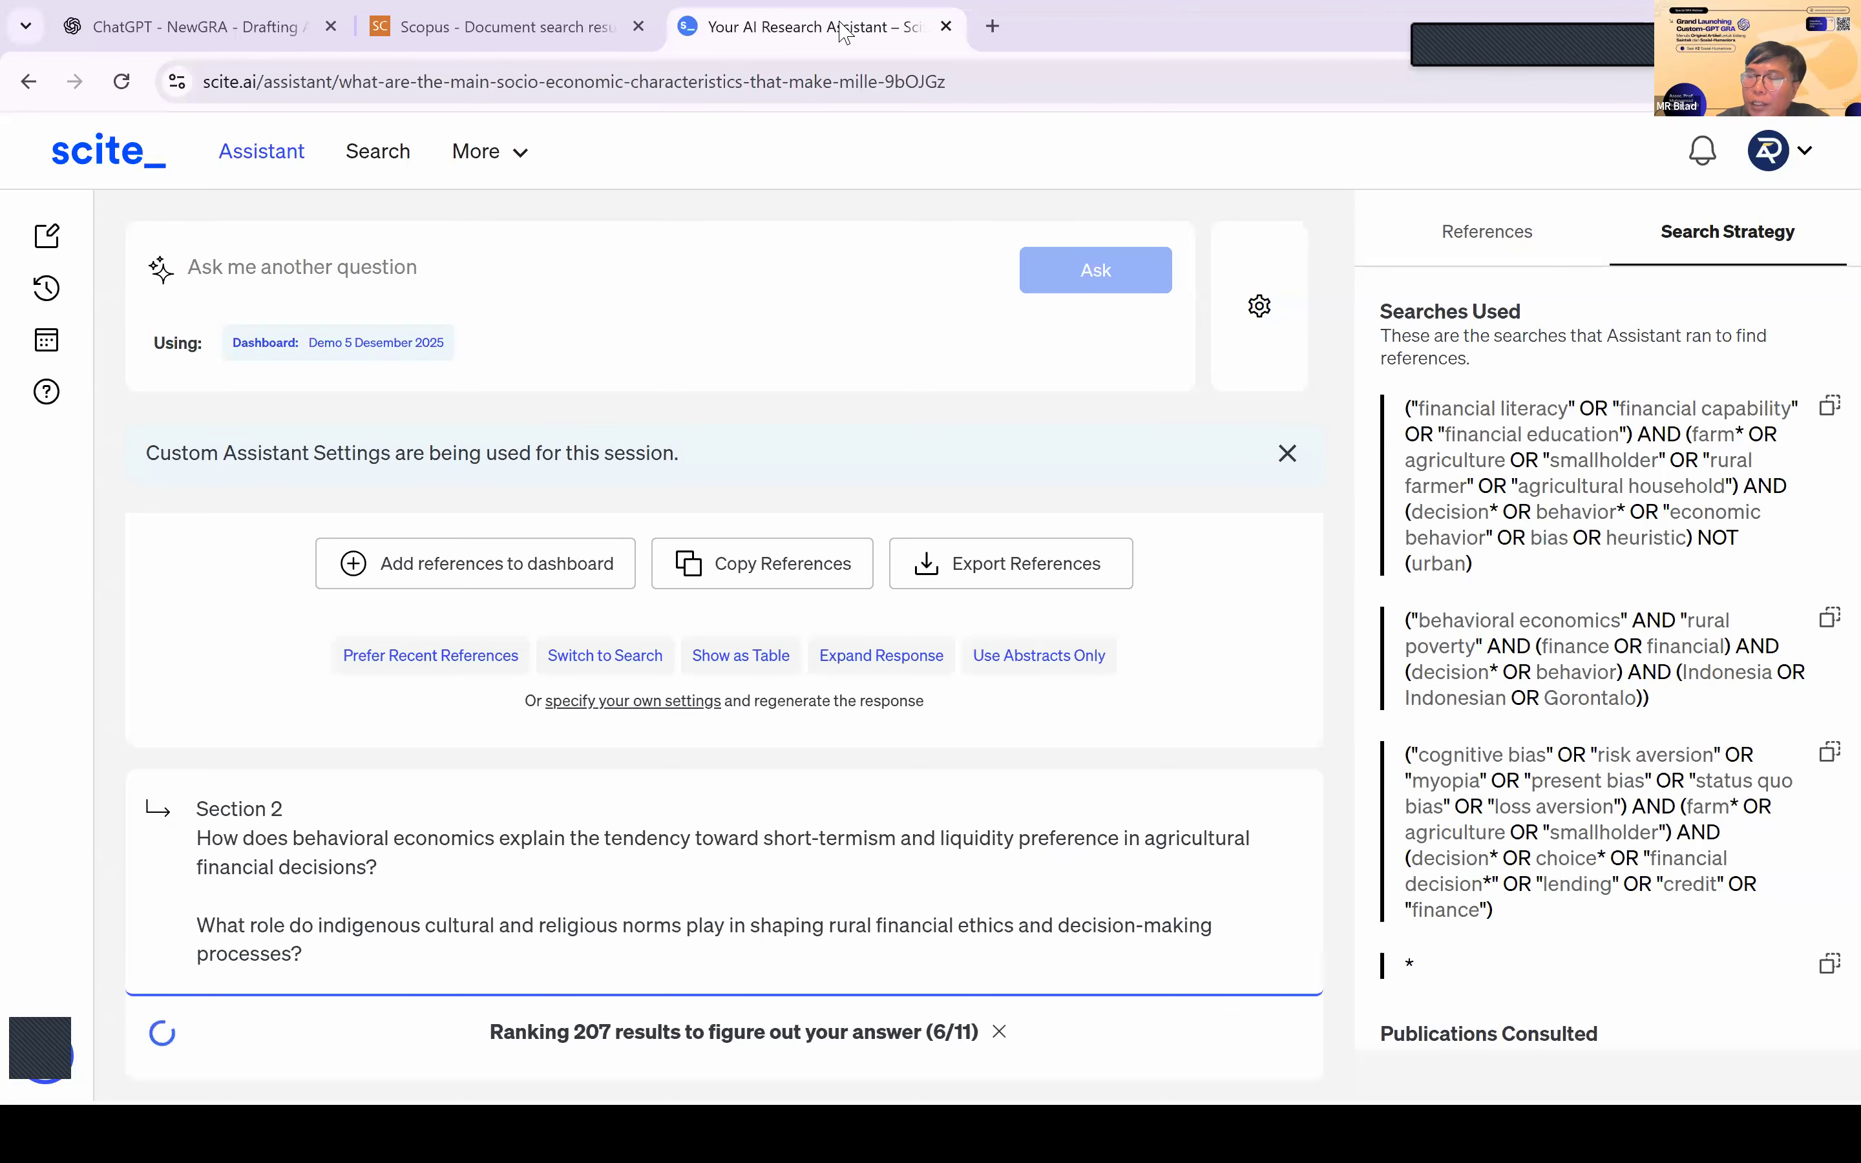
{"action": "left_click", "coordinate": [271, 262]}
{"action": "key", "text": "ctrl+v"}
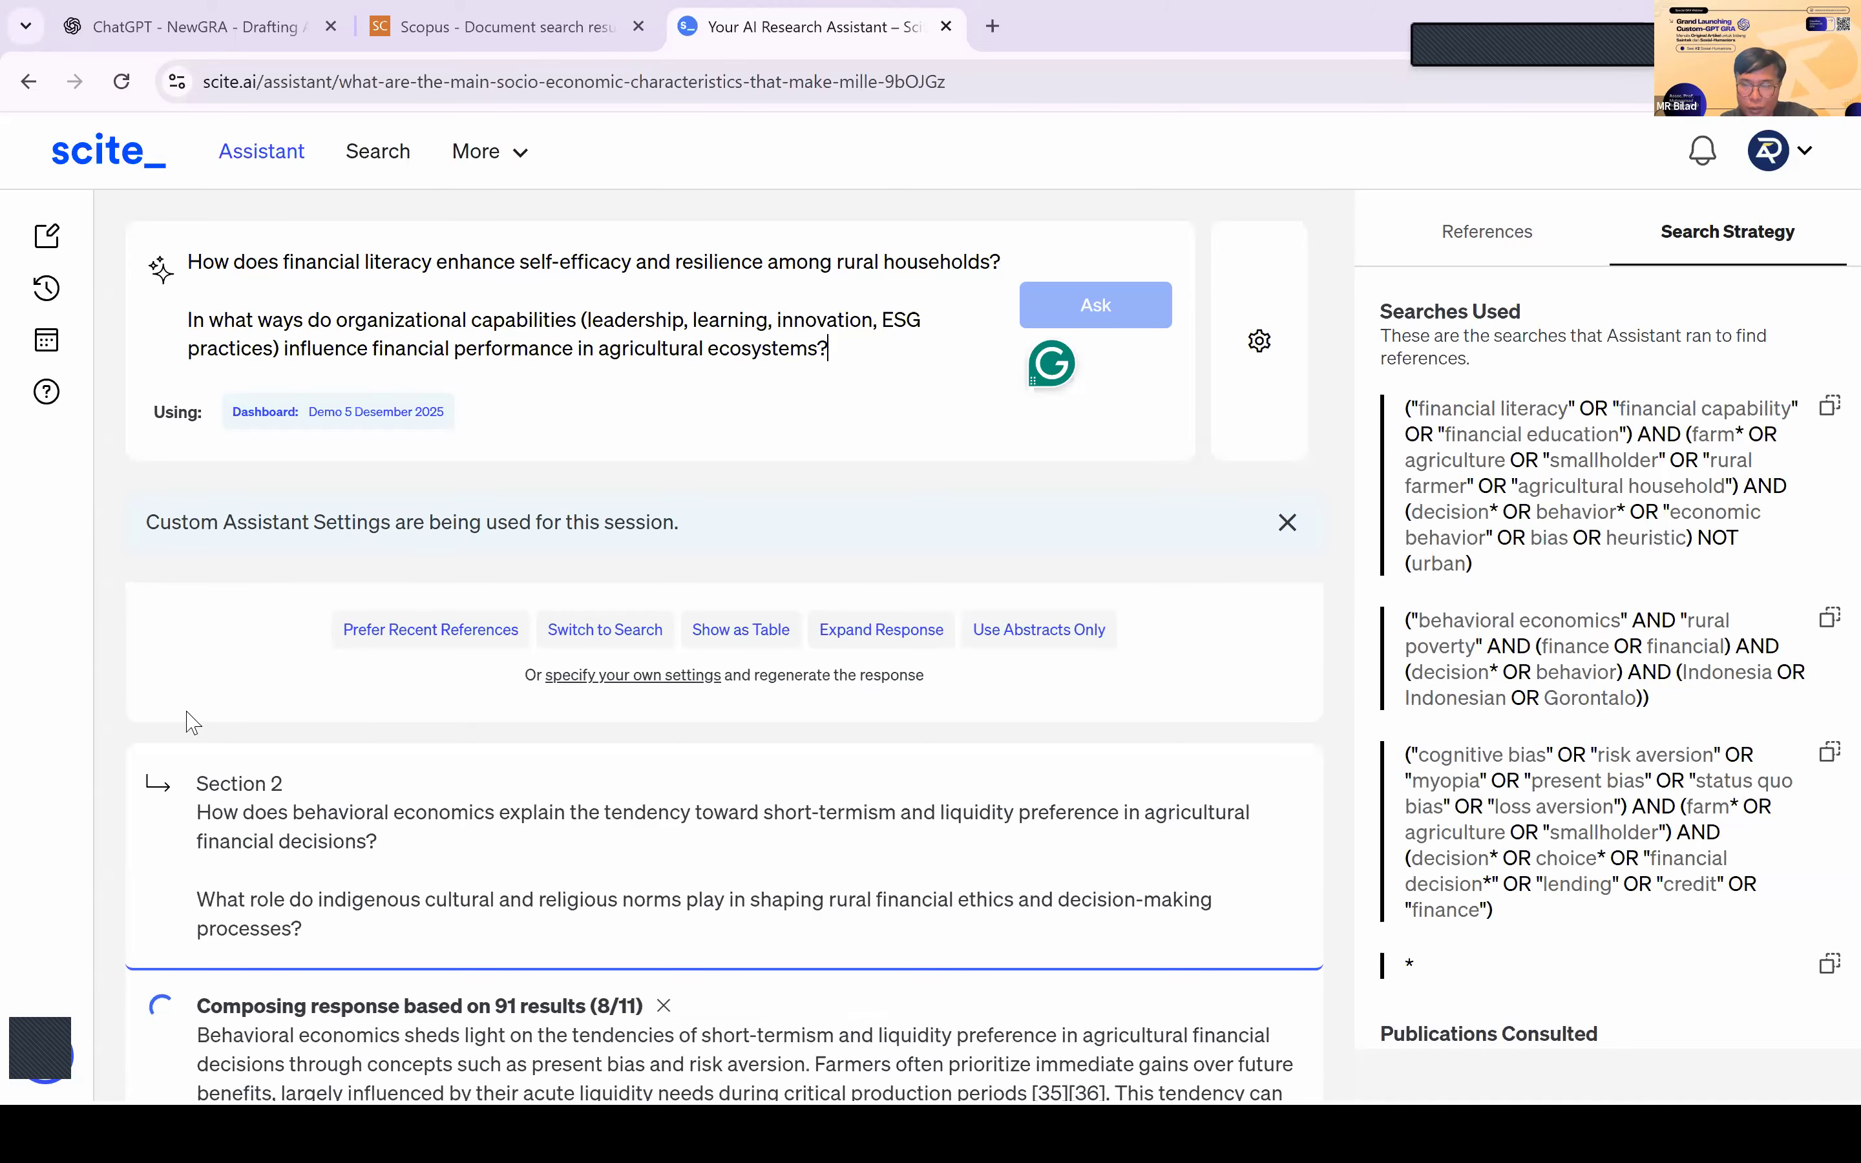
{"action": "scroll", "coordinate": [191, 723], "scroll_direction": "down", "scroll_amount": 3}
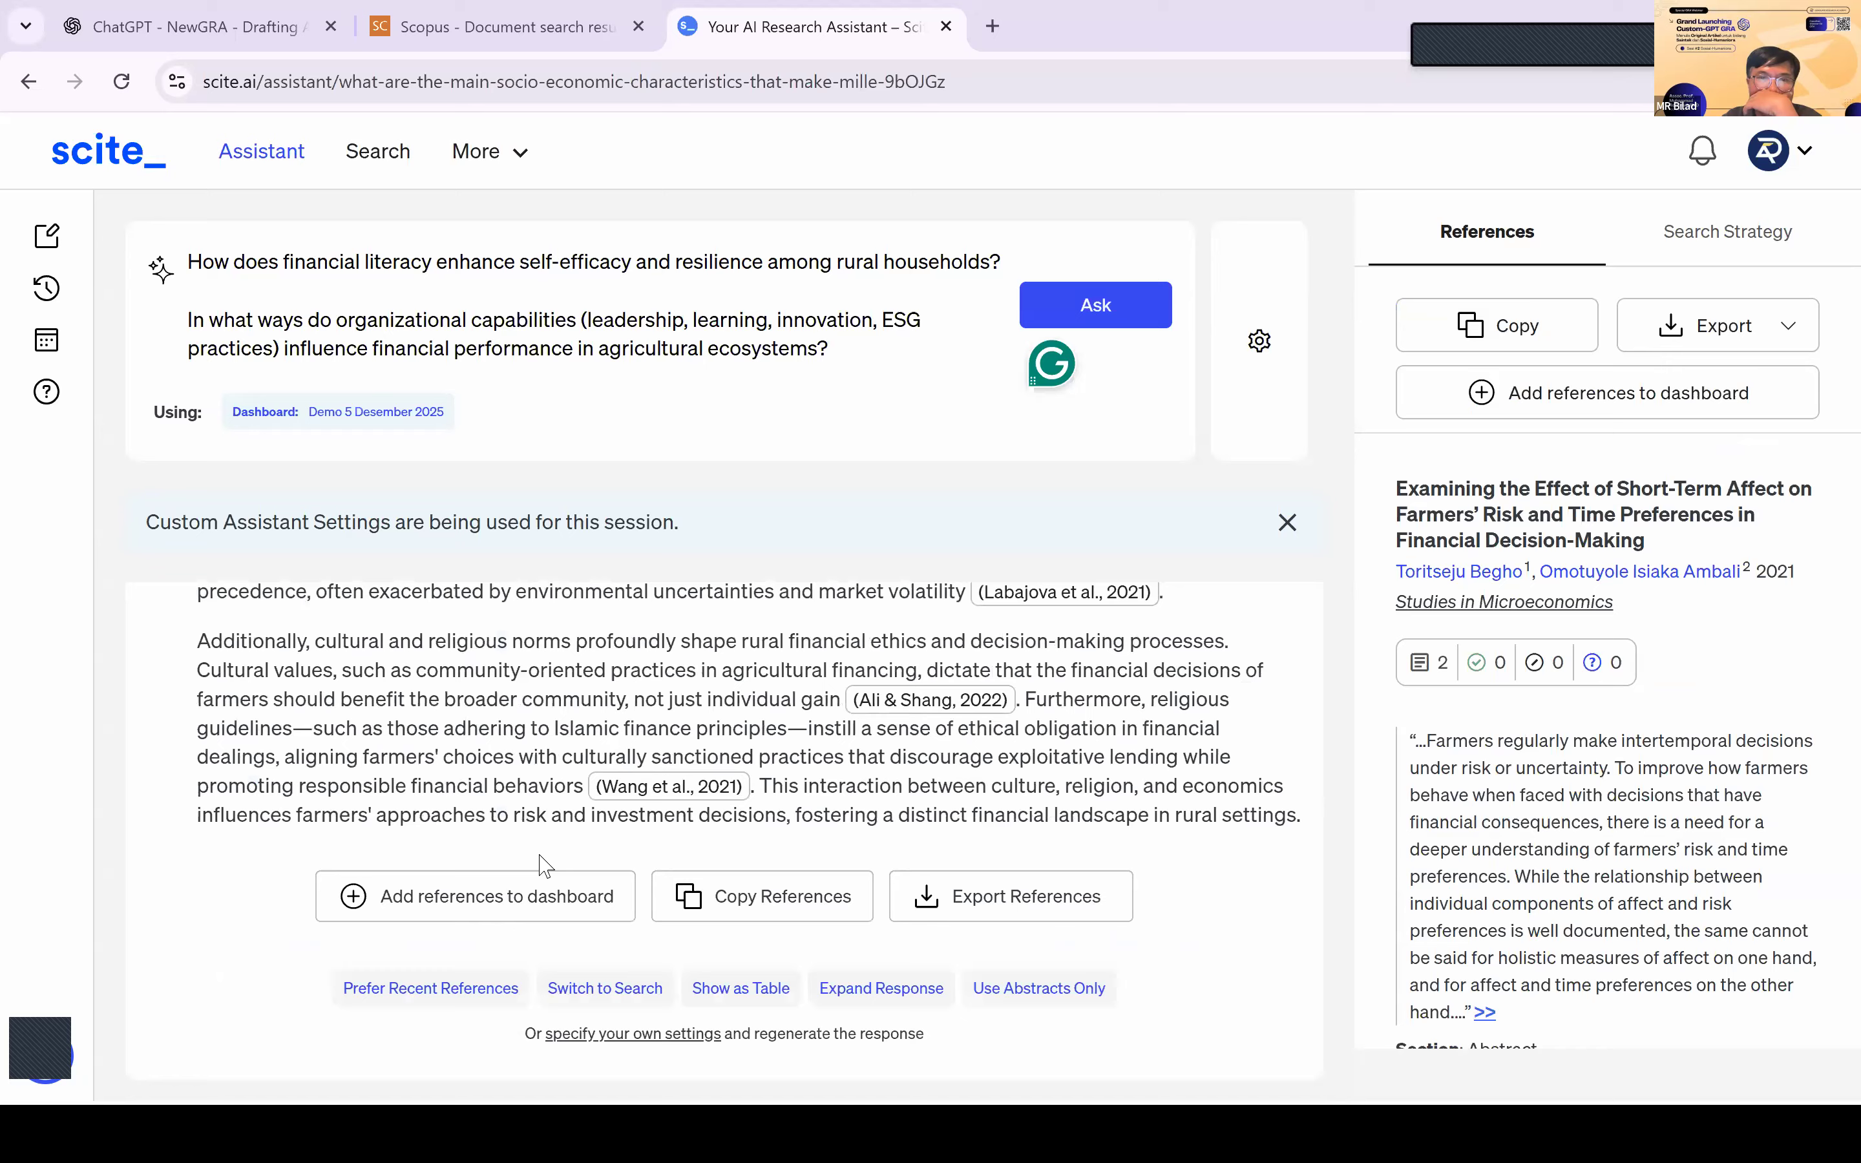
{"action": "scroll", "coordinate": [541, 865], "scroll_direction": "up", "scroll_amount": 3}
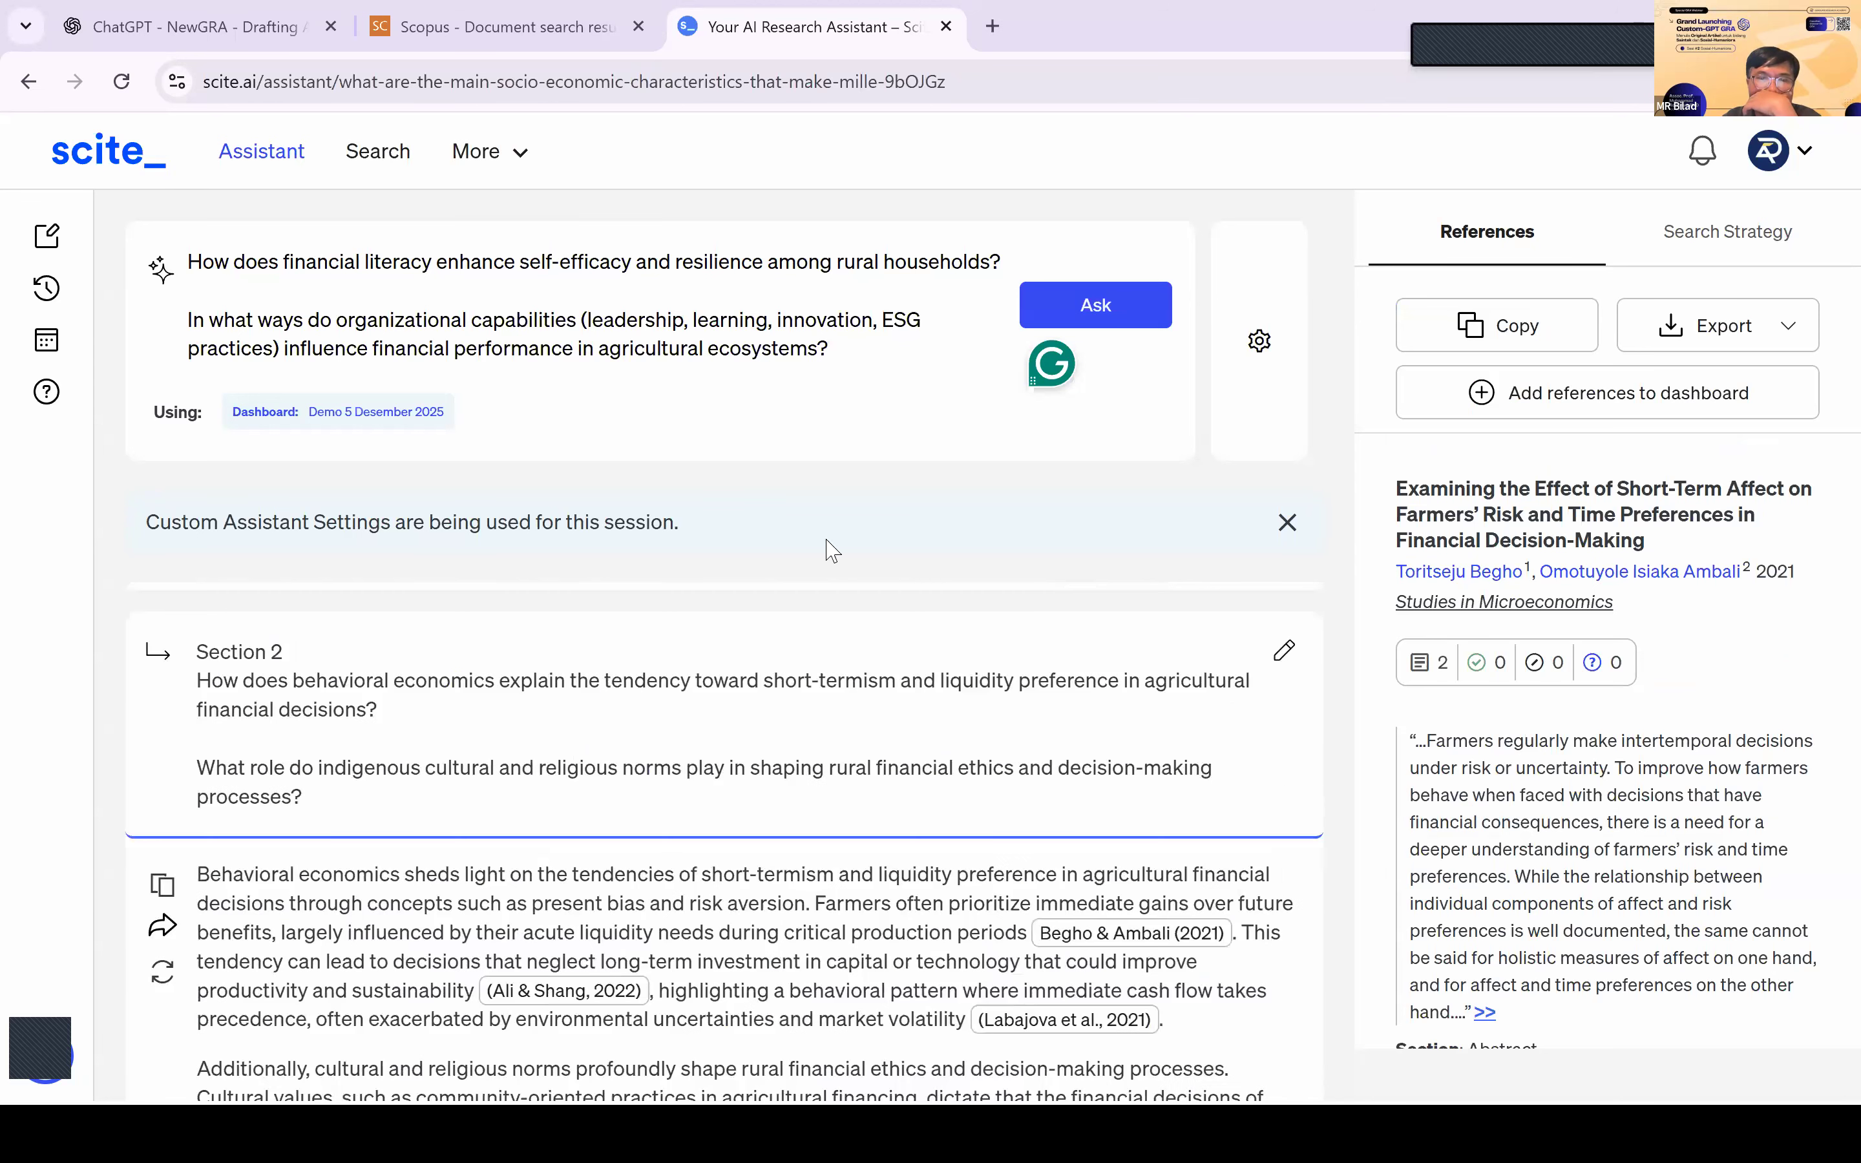
{"action": "left_click", "coordinate": [1106, 312]}
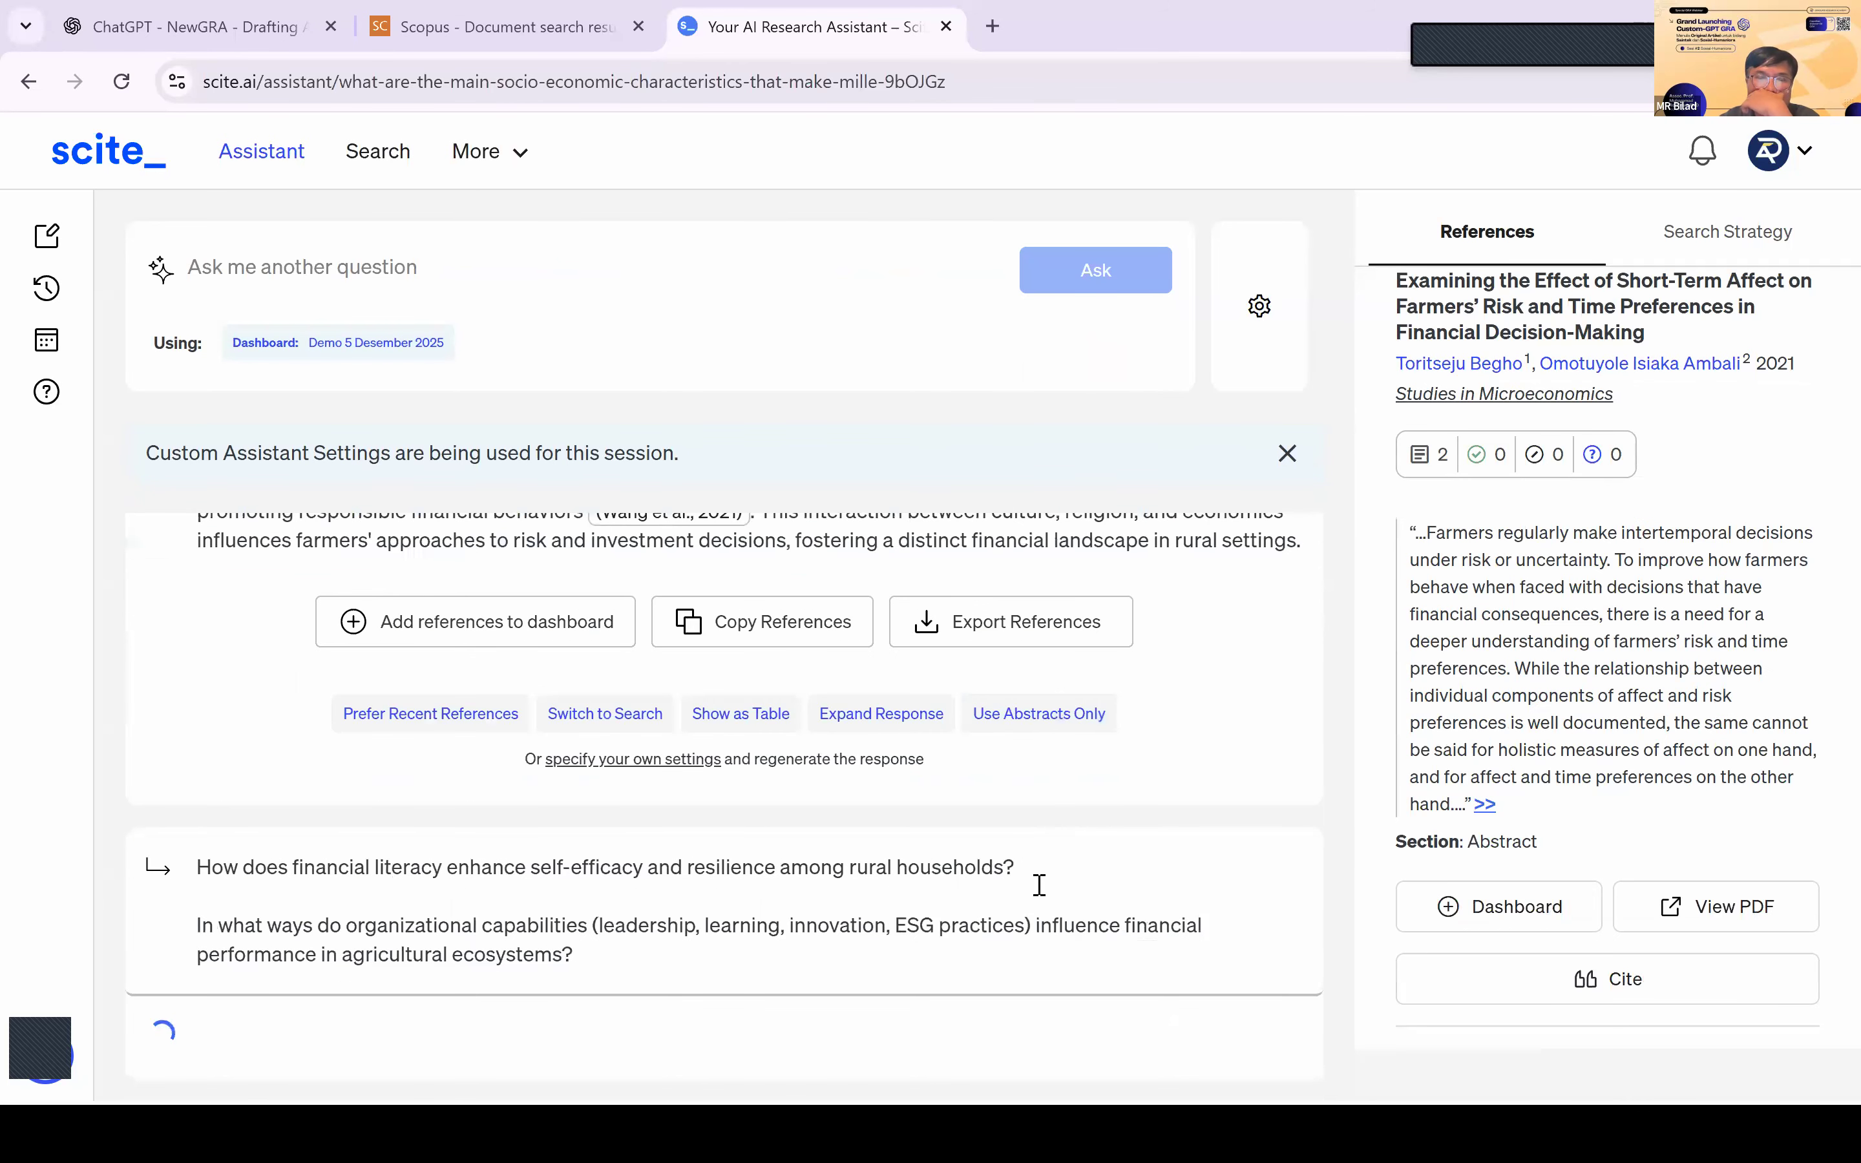
Step: Copy Literature Review questions 5 and 6 from the C3 list in ChatGPT and enter them as the next scite question
{"action": "left_click", "coordinate": [265, 27]}
{"action": "scroll", "coordinate": [736, 698], "scroll_direction": "down", "scroll_amount": 1}
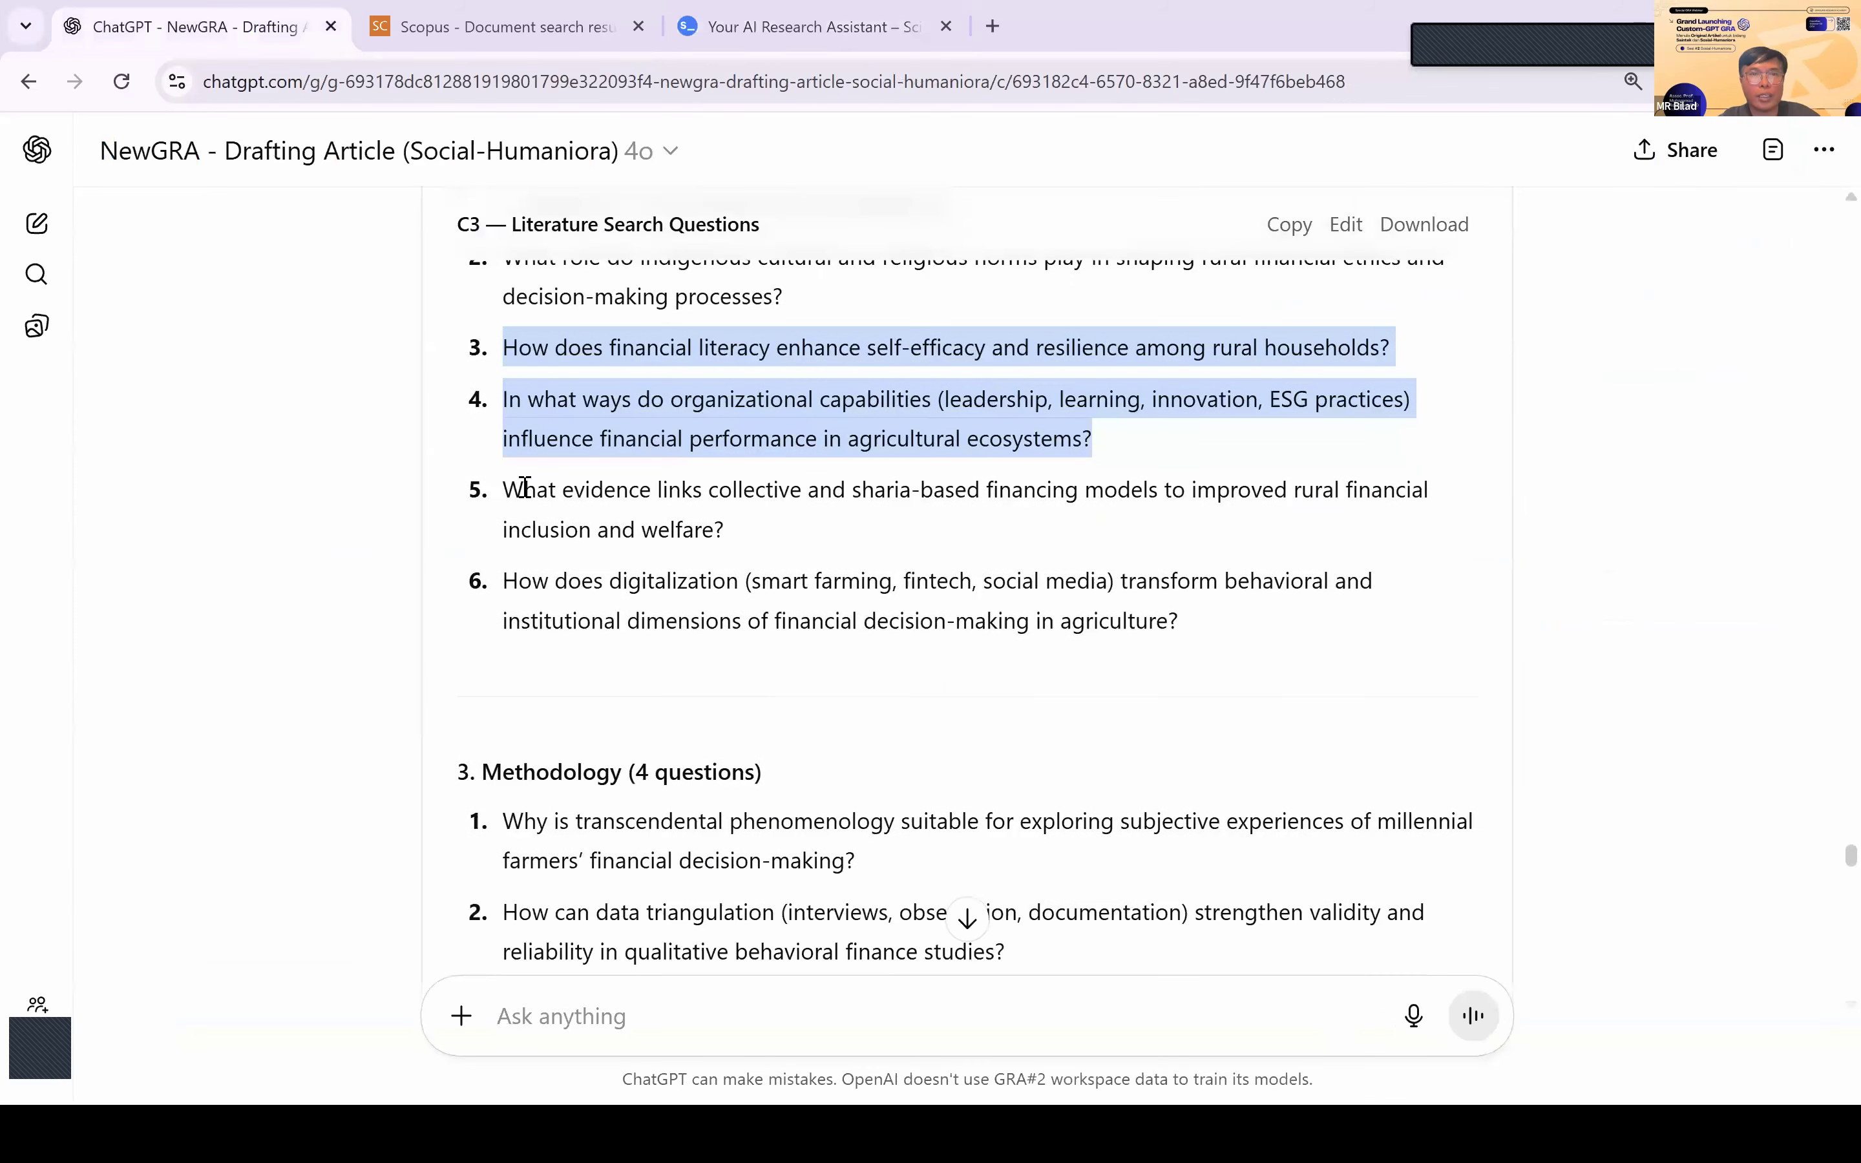
{"action": "left_click", "coordinate": [498, 488]}
{"action": "left_click", "coordinate": [1332, 634], "text": "shift"}
{"action": "key", "text": "ctrl+c"}
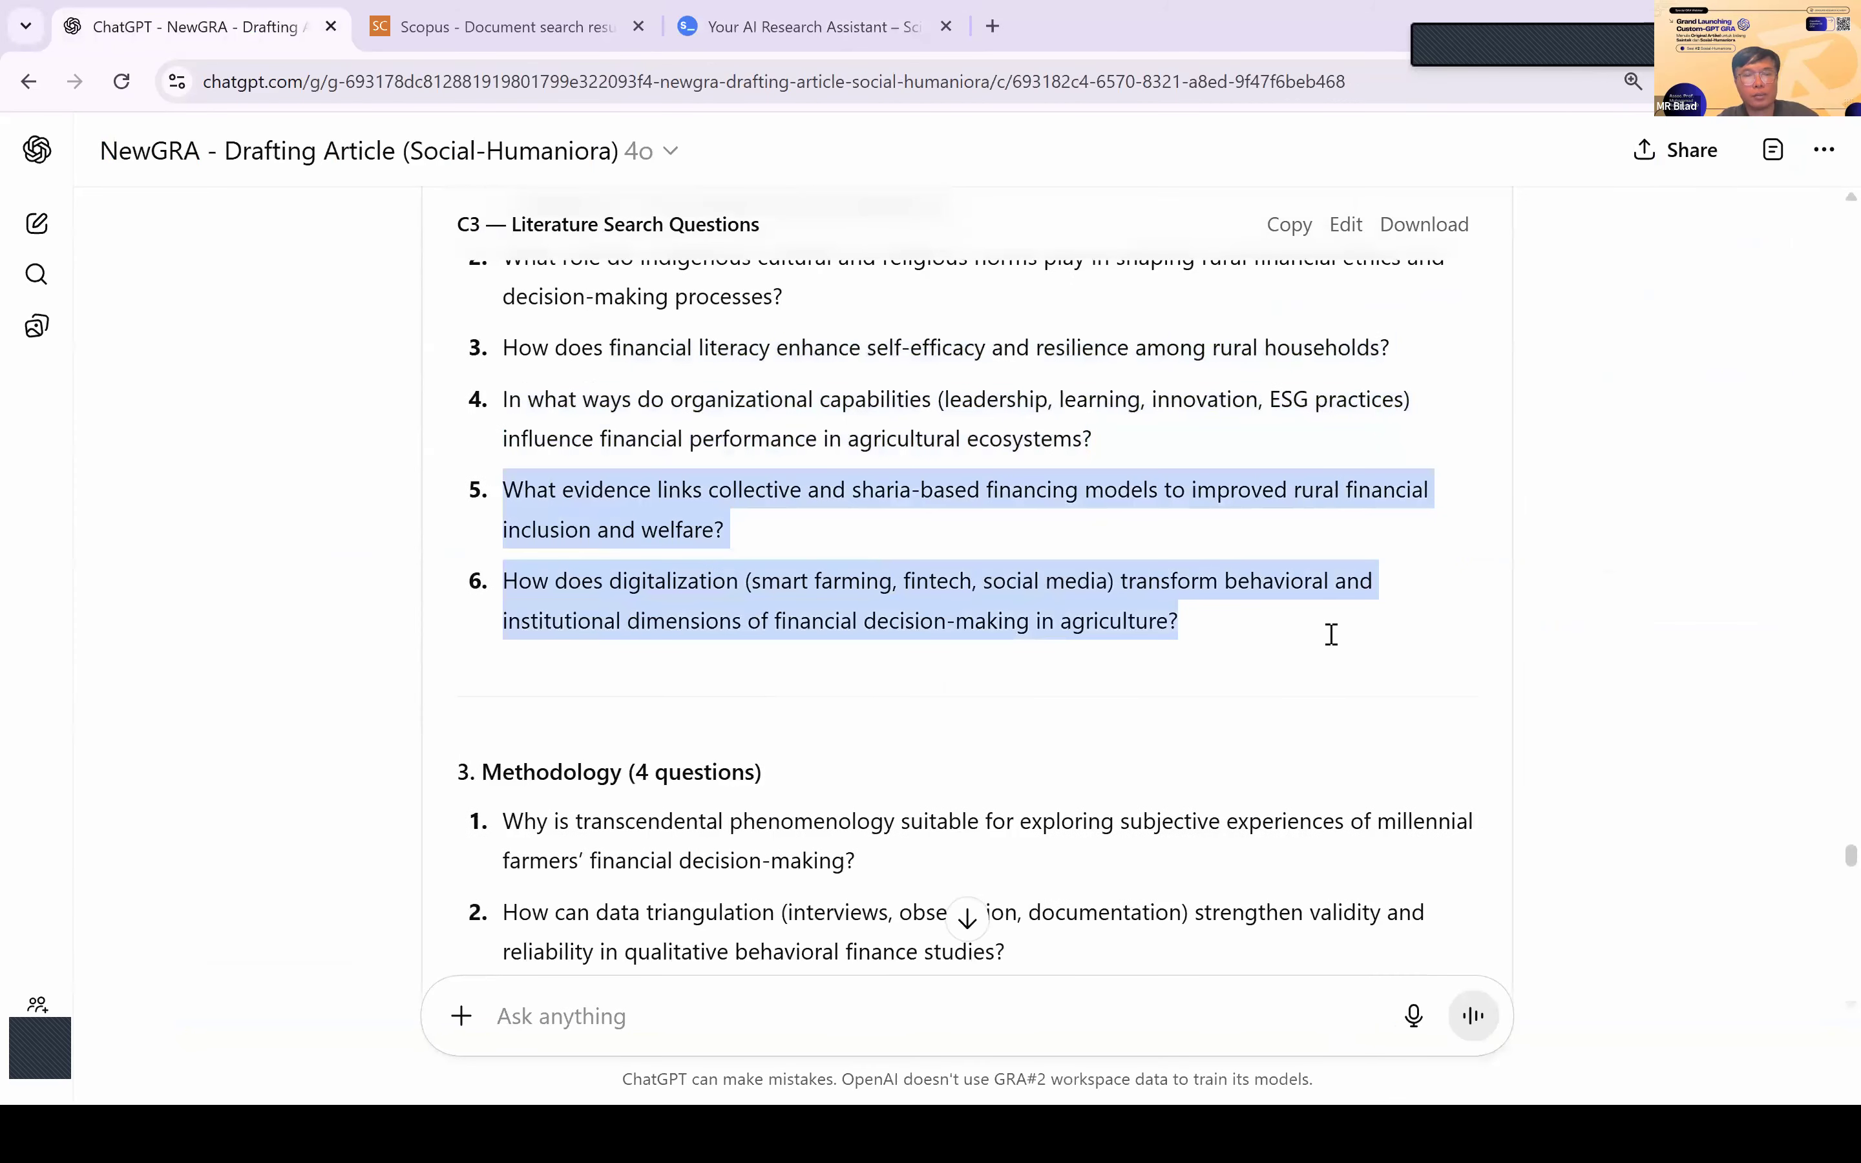
{"action": "left_click", "coordinate": [814, 27]}
{"action": "left_click", "coordinate": [492, 307]}
{"action": "key", "text": "ctrl+v"}
Step: Switch to the prompting document in Word, copy the full Prompt C5 text for Tinjauan Pustaka, and check the neighbouring prompts' notes and literature requirements
{"action": "left_click", "coordinate": [163, 14]}
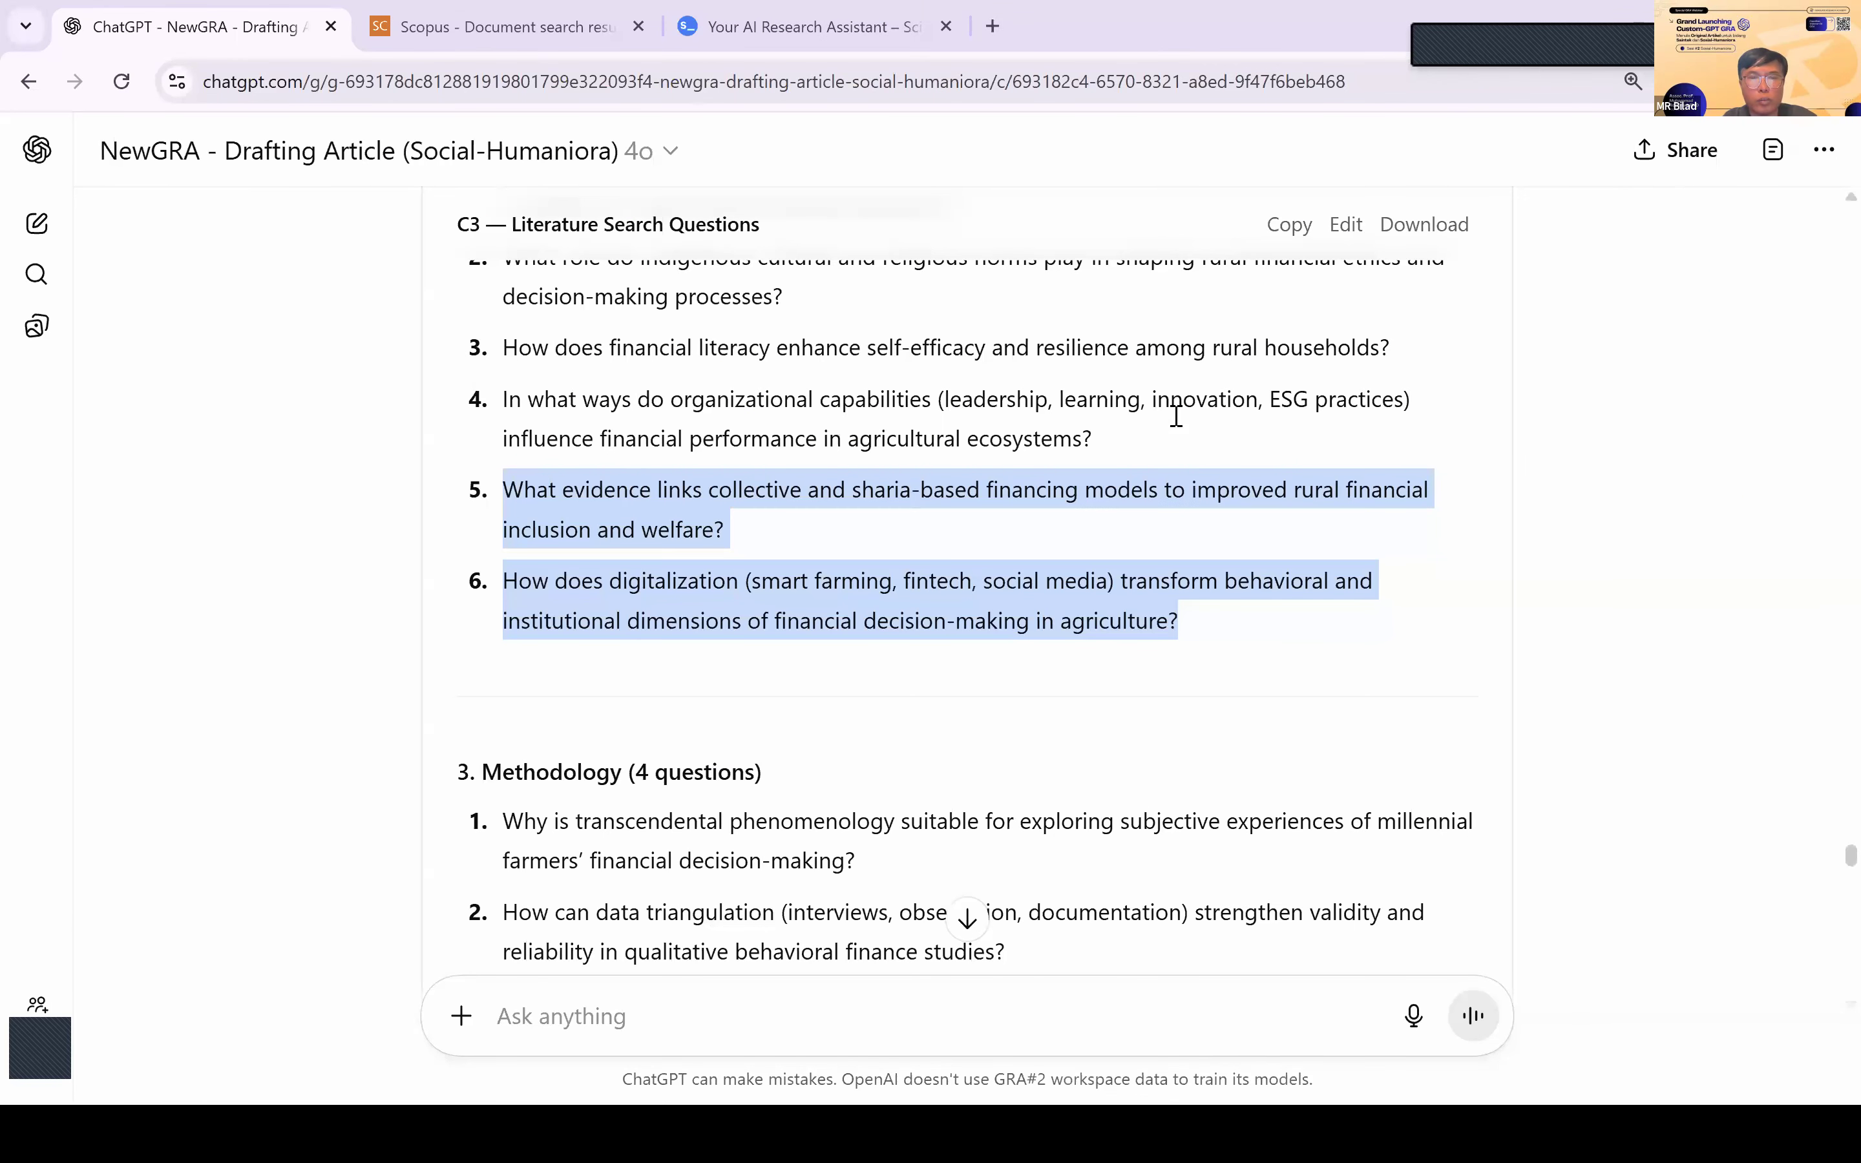
{"action": "key", "text": "alt+Tab"}
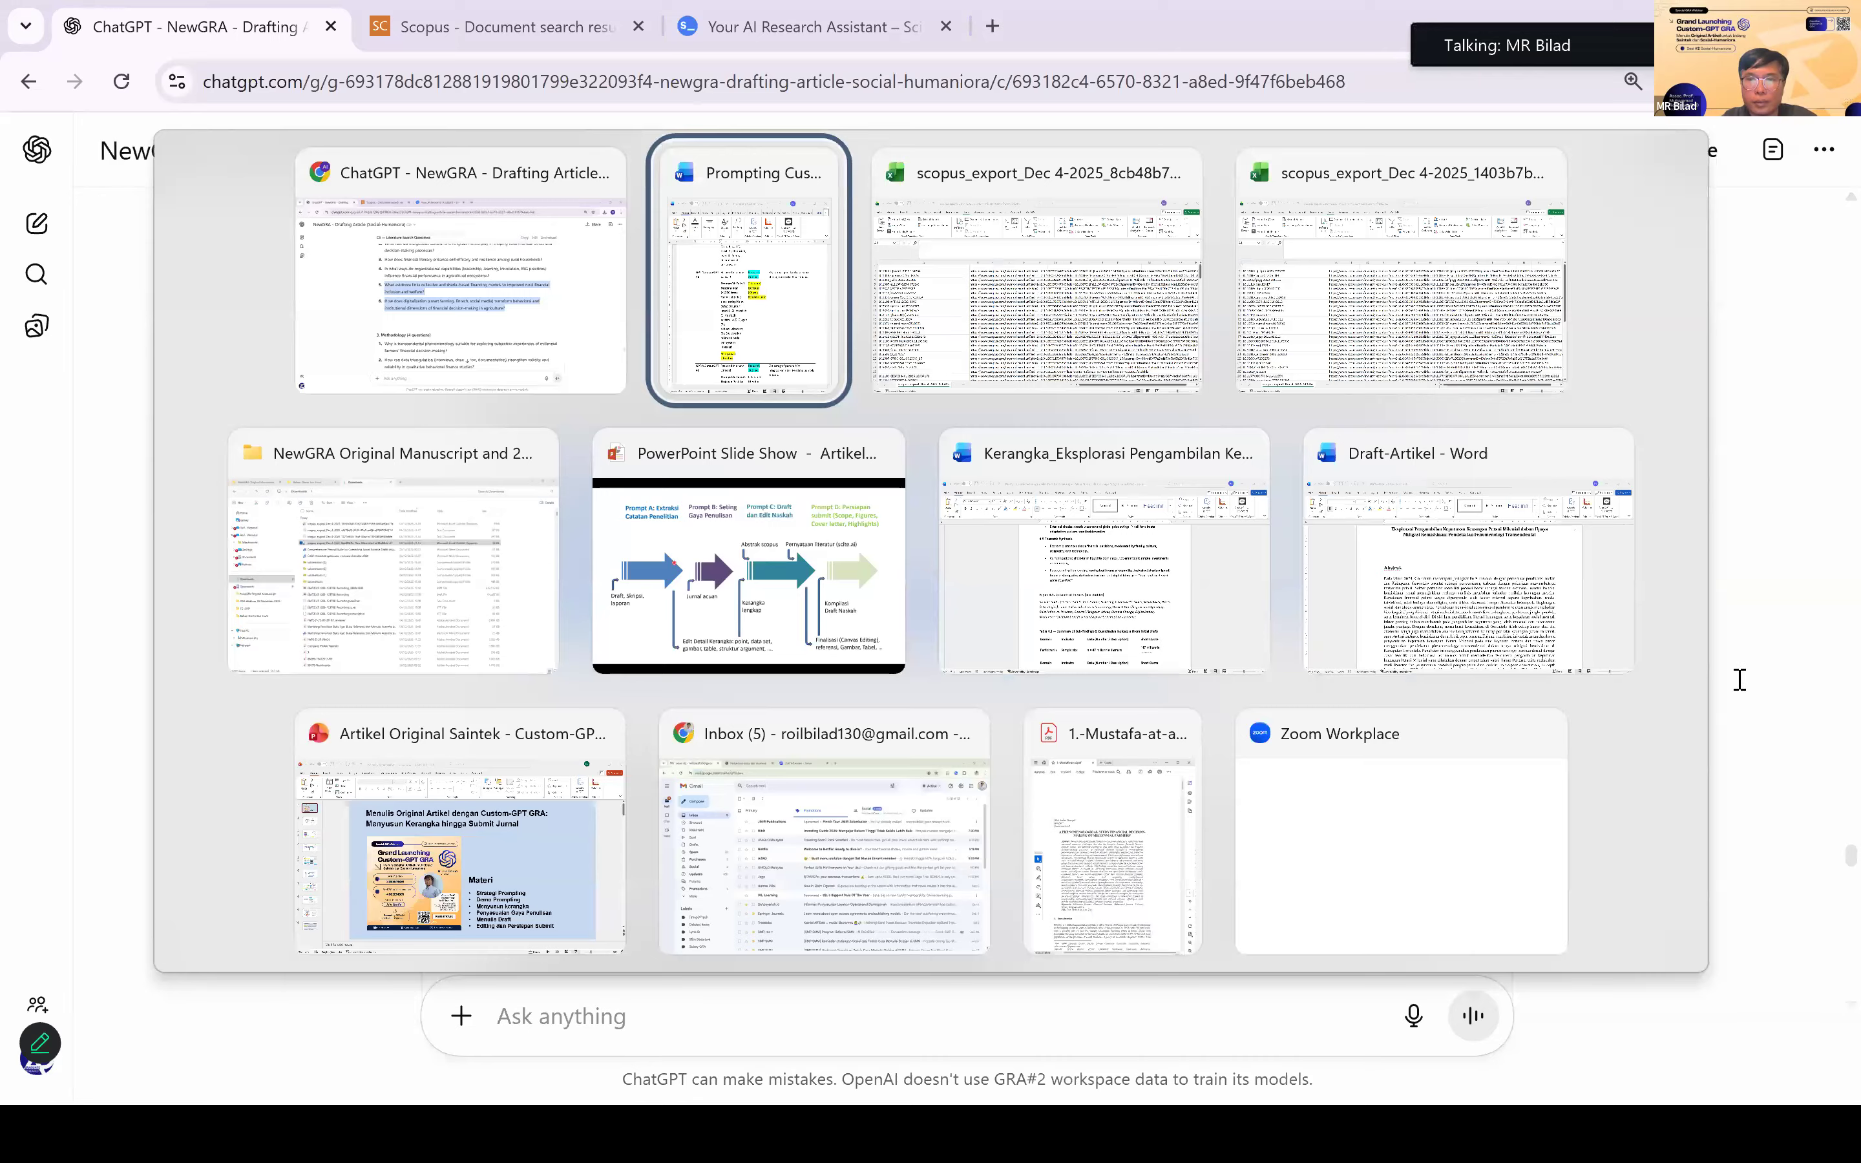
{"action": "scroll", "coordinate": [1739, 680], "scroll_direction": "down", "scroll_amount": 6}
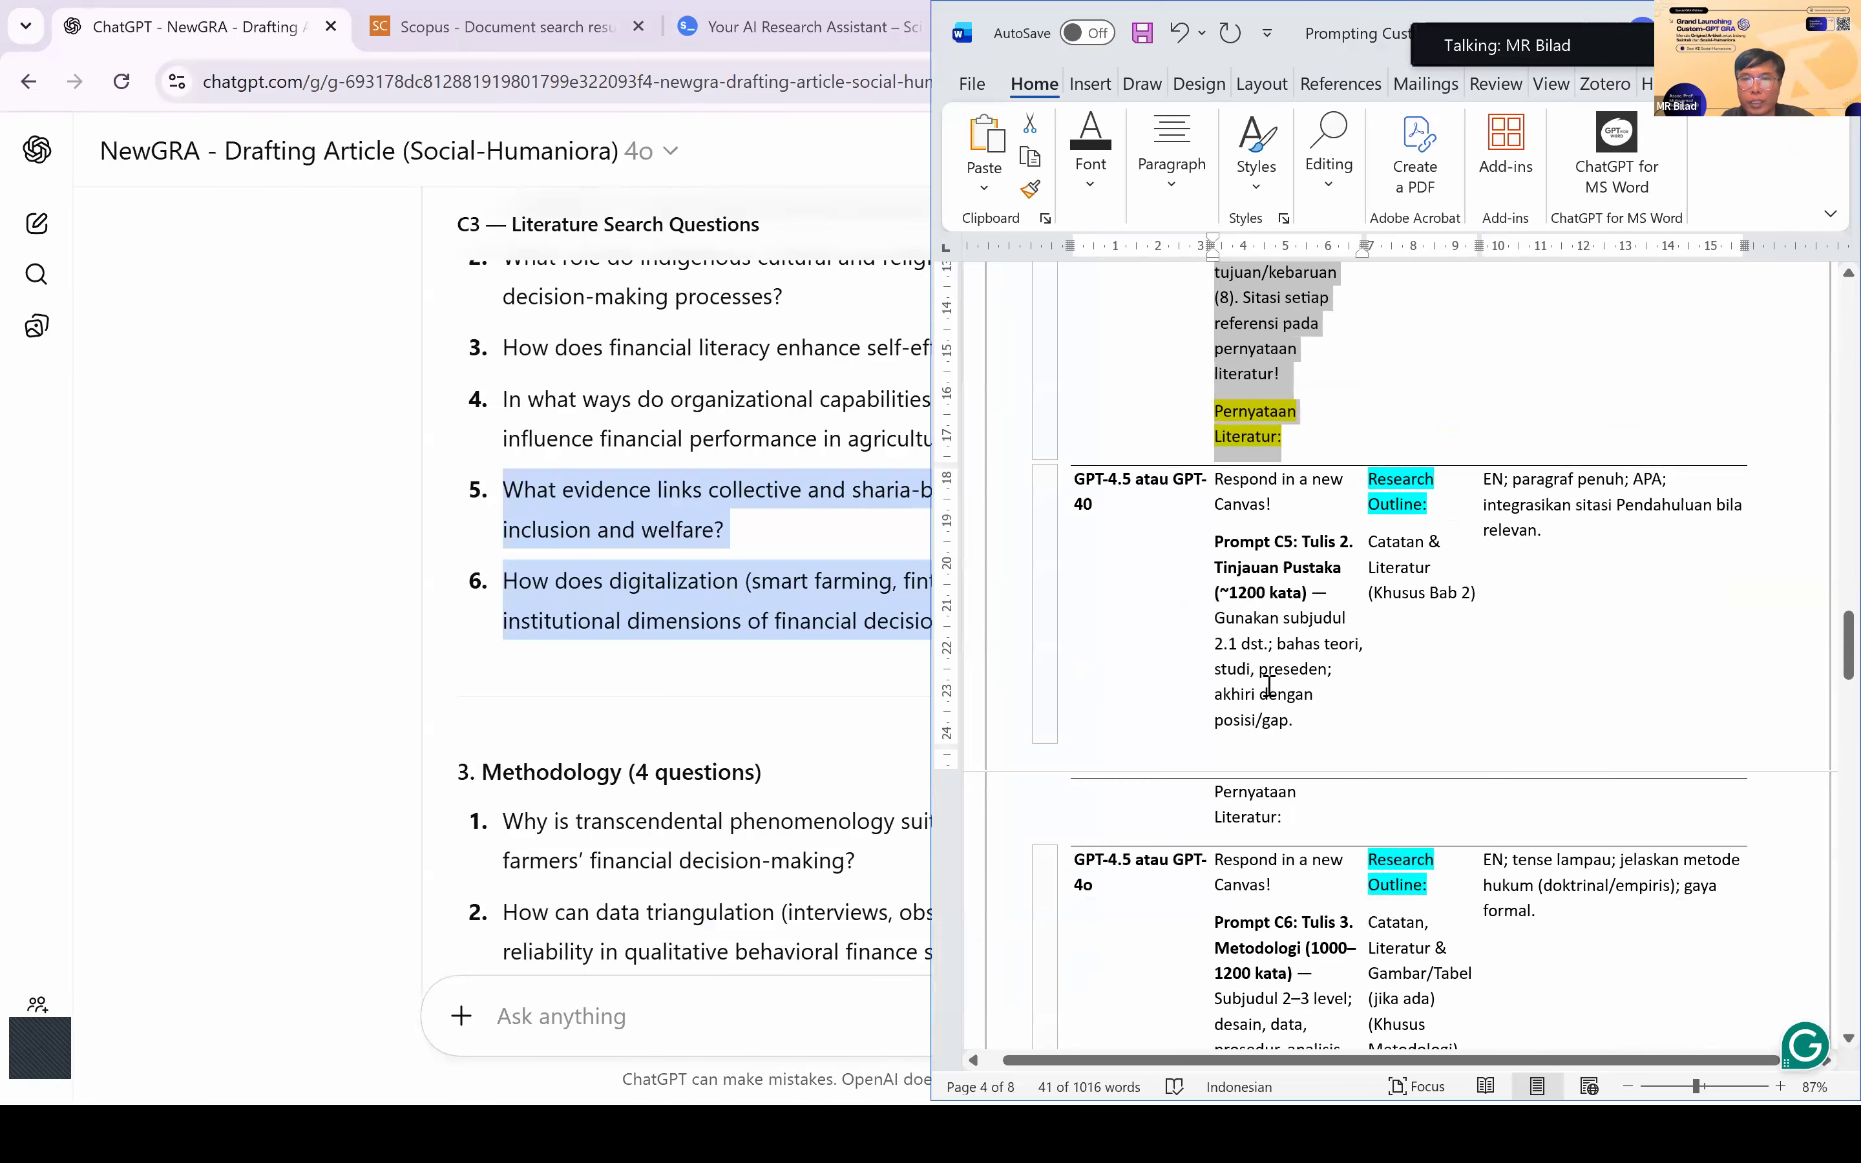
{"action": "left_click_drag", "start_coordinate": [1288, 820], "coordinate": [1215, 481]}
{"action": "key", "text": "ctrl+c"}
{"action": "scroll", "coordinate": [1413, 471], "scroll_direction": "up", "scroll_amount": 4}
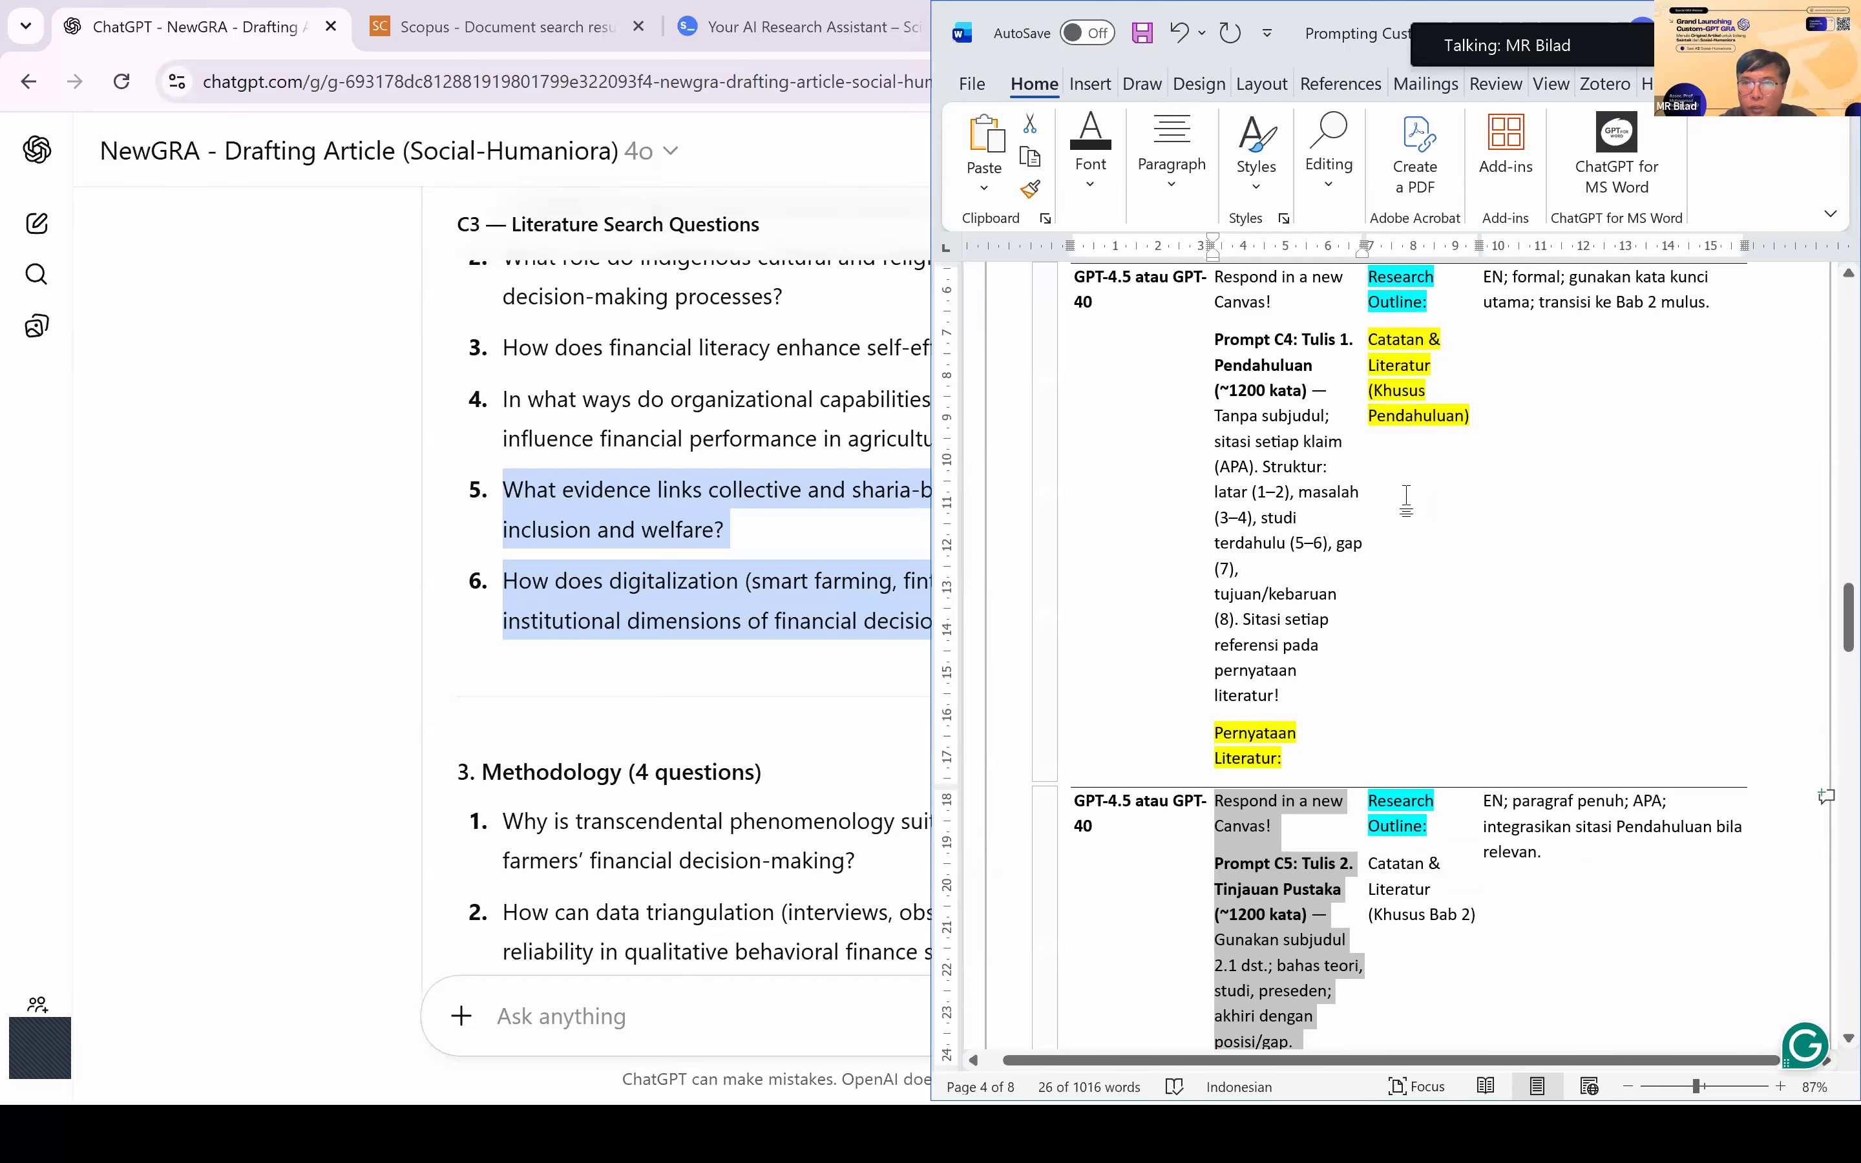
{"action": "scroll", "coordinate": [1413, 471], "scroll_direction": "up", "scroll_amount": 1}
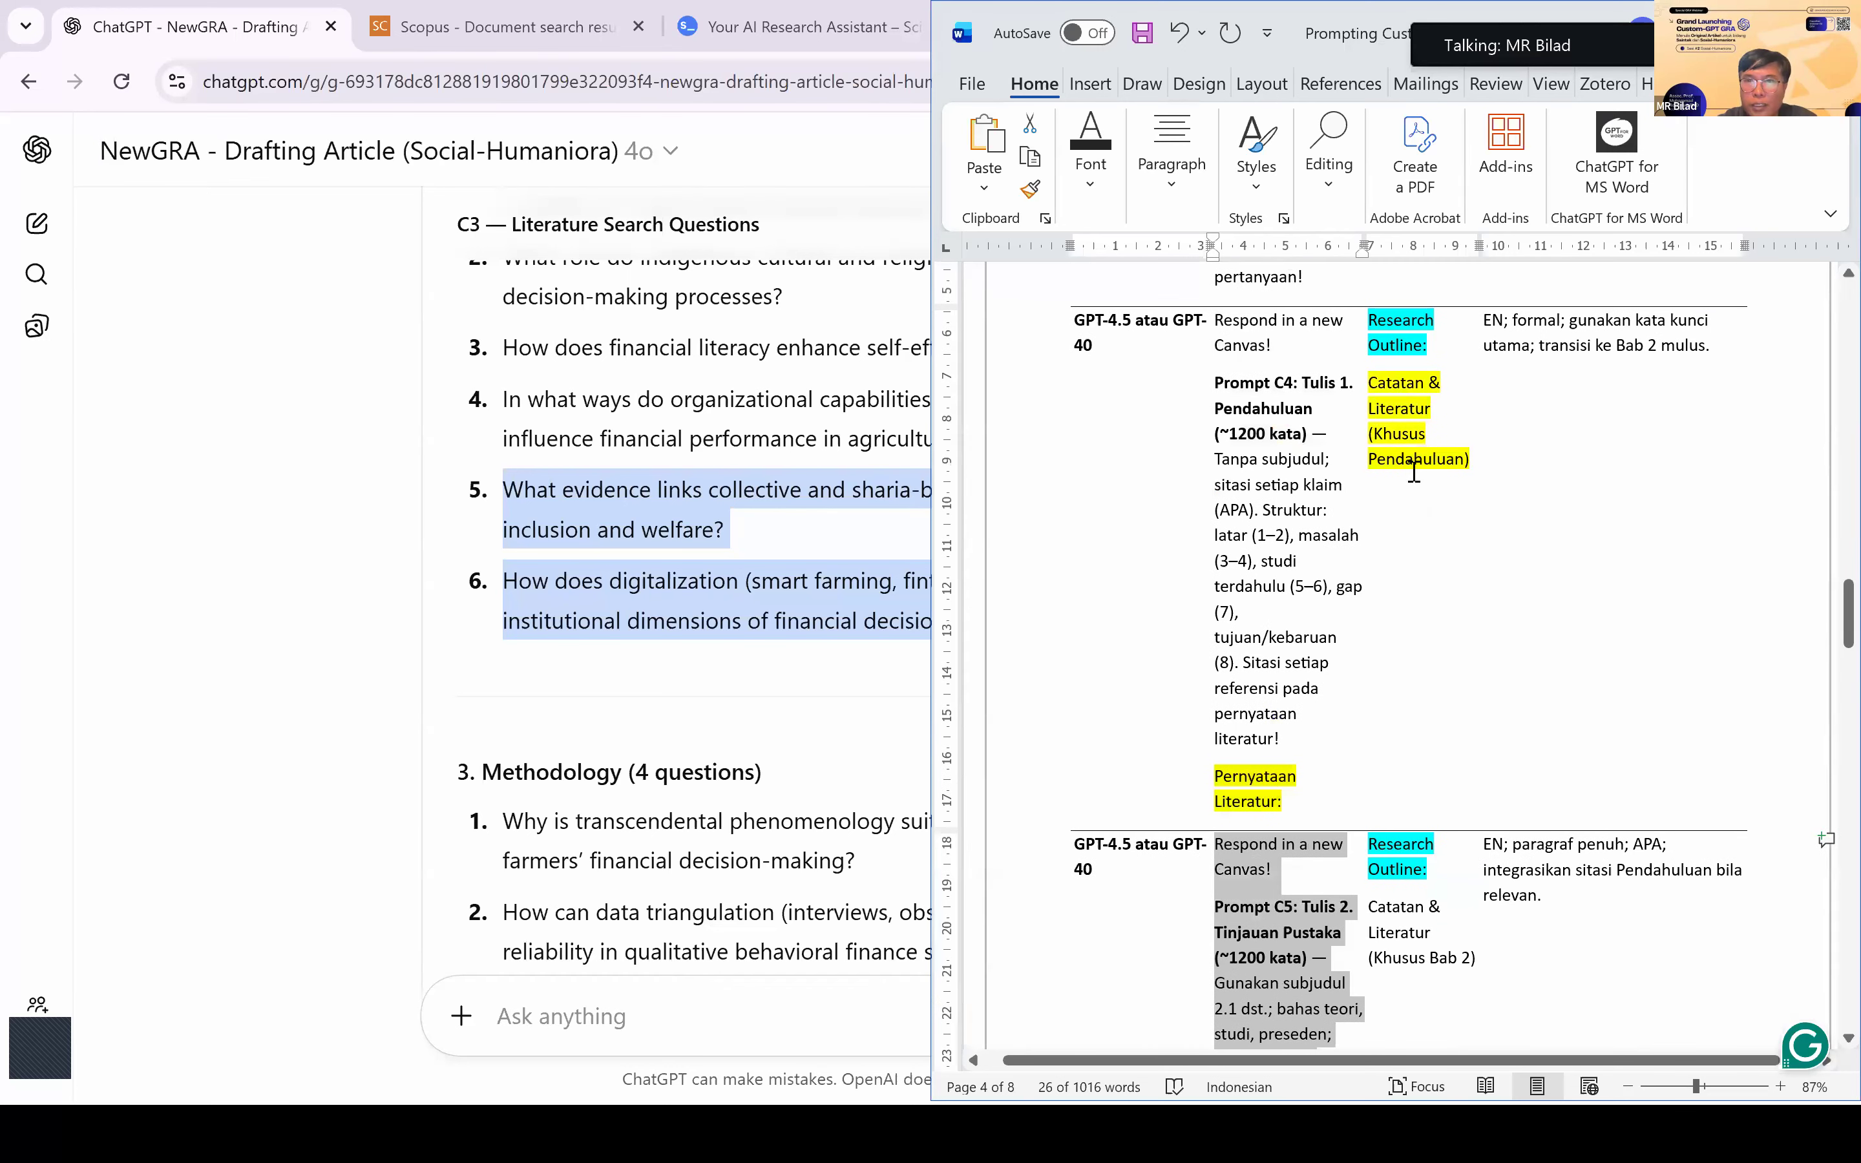
{"action": "scroll", "coordinate": [1413, 471], "scroll_direction": "up", "scroll_amount": 1}
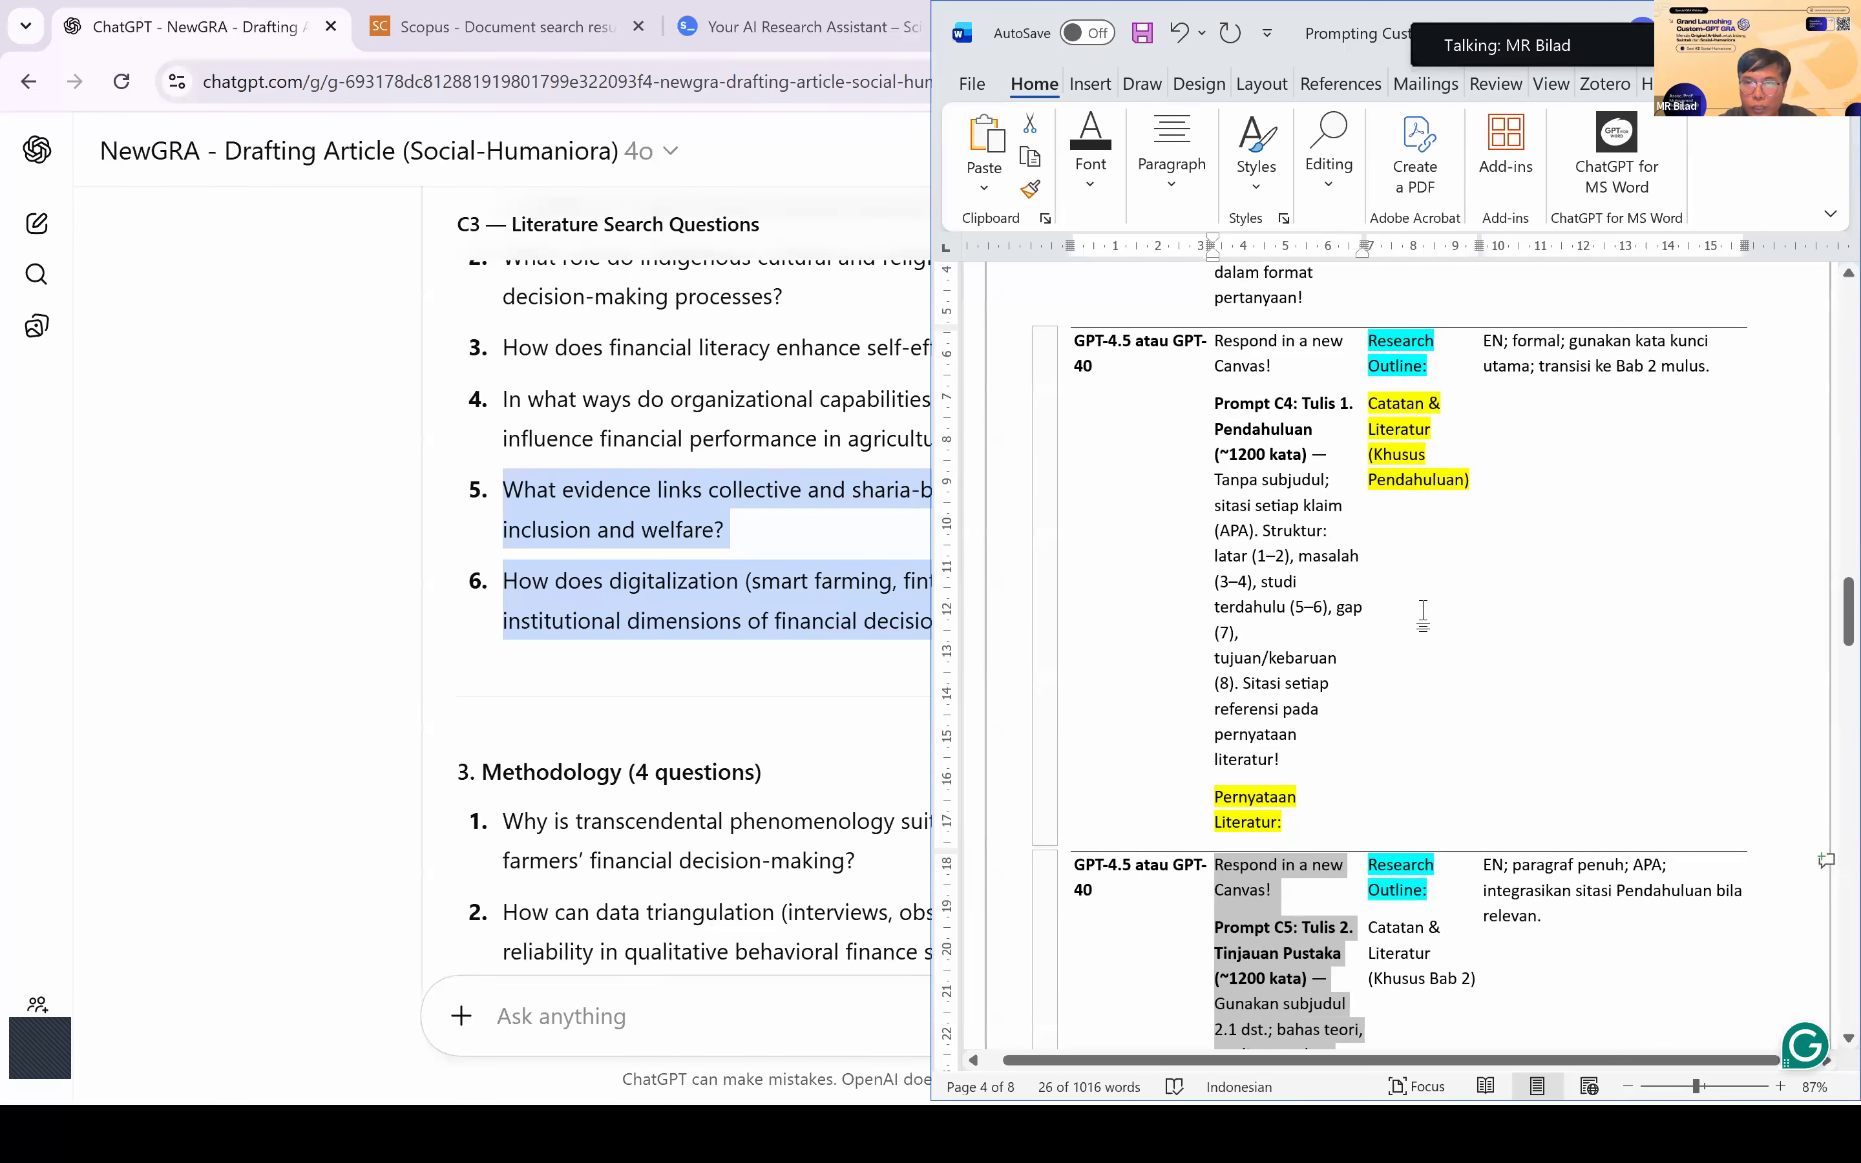
{"action": "scroll", "coordinate": [1424, 615], "scroll_direction": "down", "scroll_amount": 5}
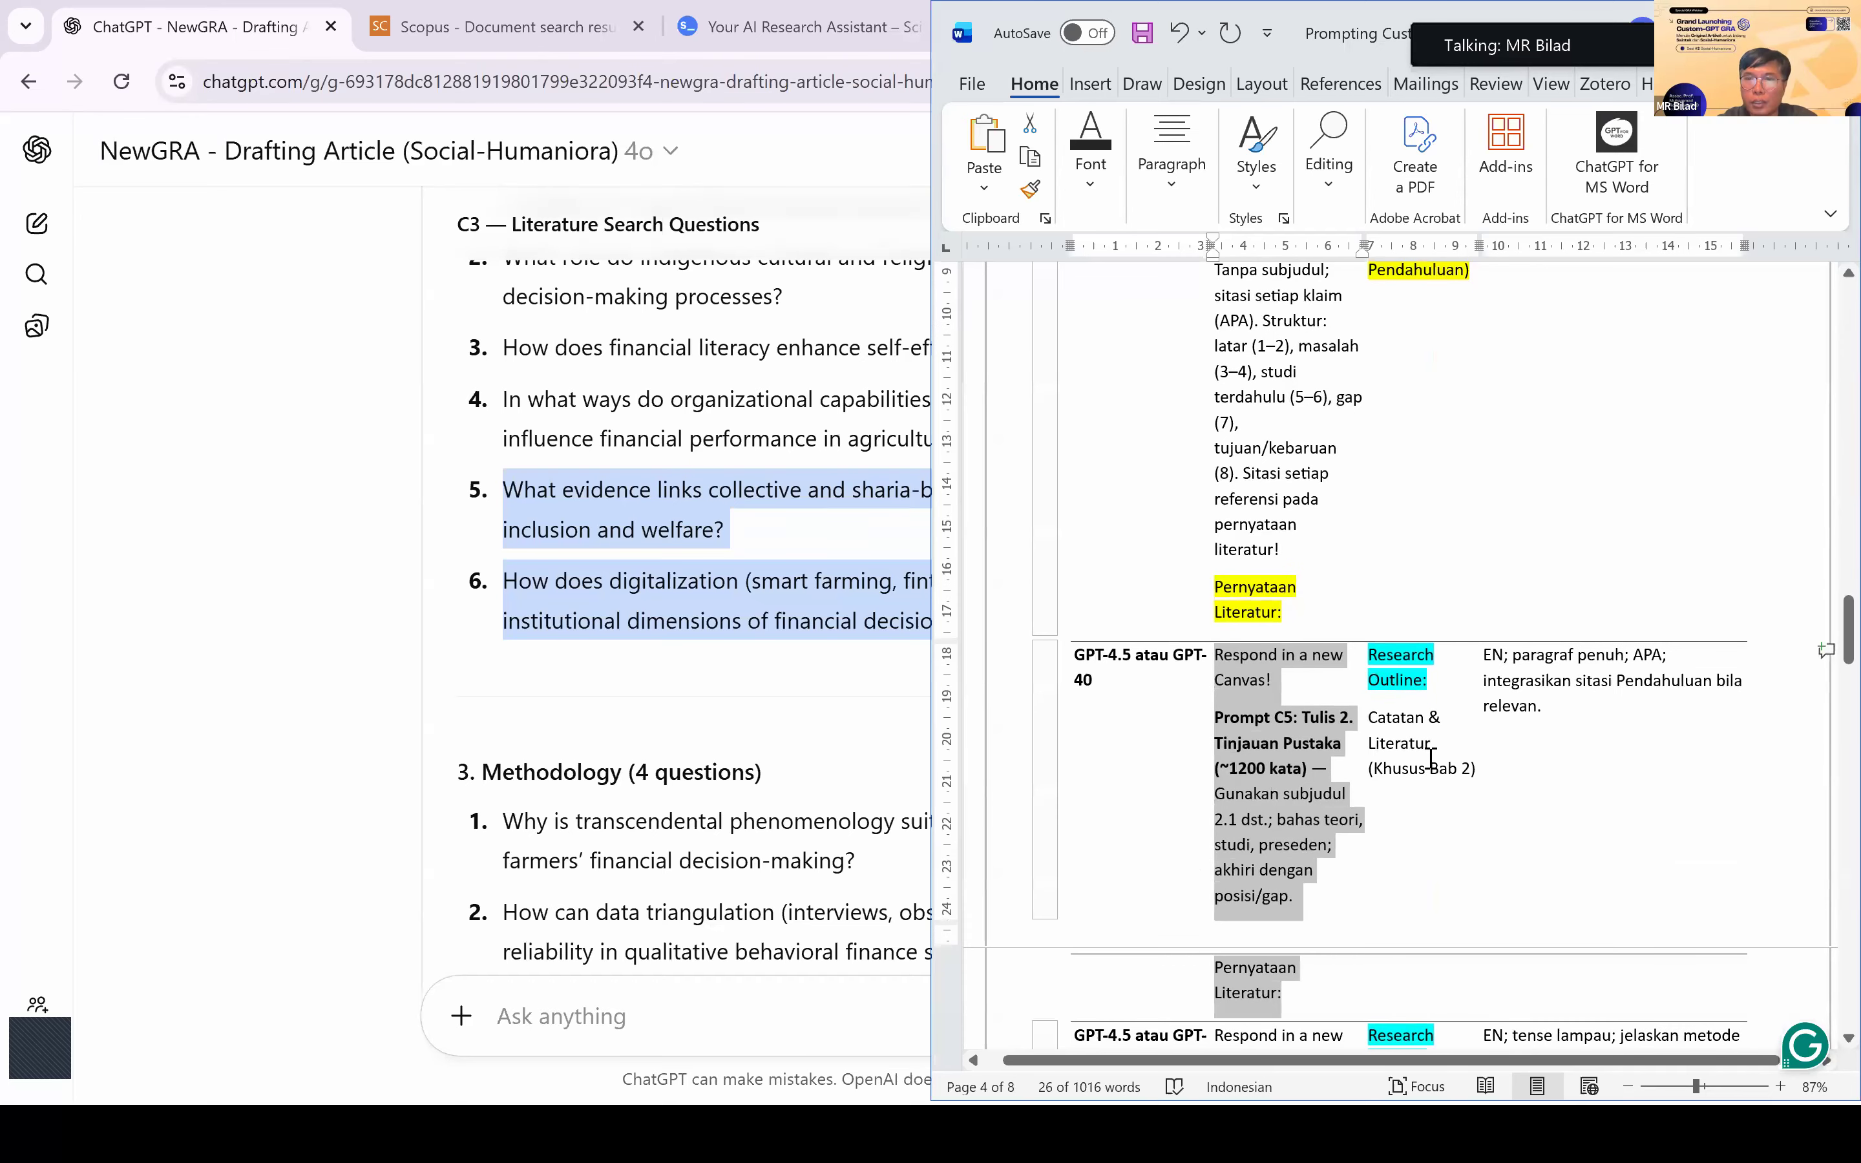
{"action": "scroll", "coordinate": [1431, 758], "scroll_direction": "down", "scroll_amount": 4}
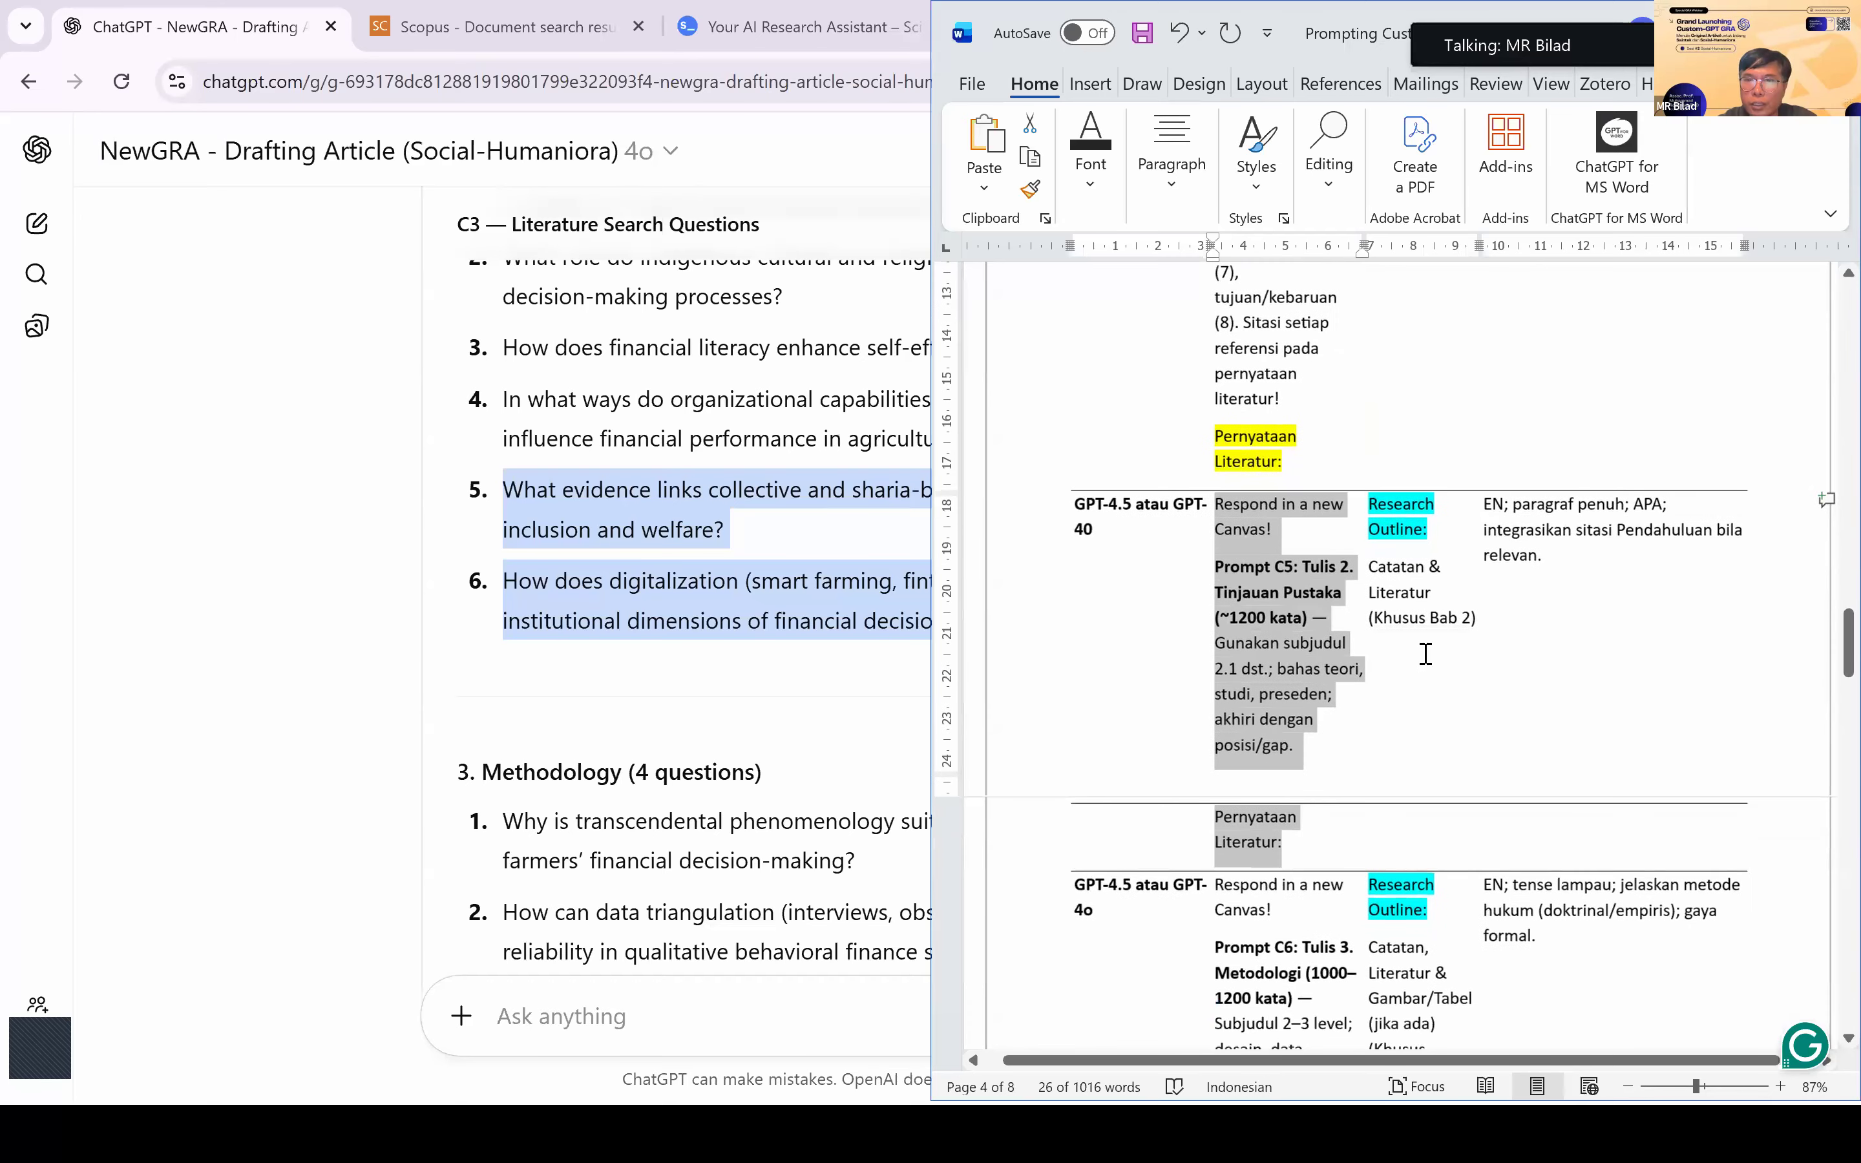
{"action": "scroll", "coordinate": [1450, 618], "scroll_direction": "down", "scroll_amount": 3}
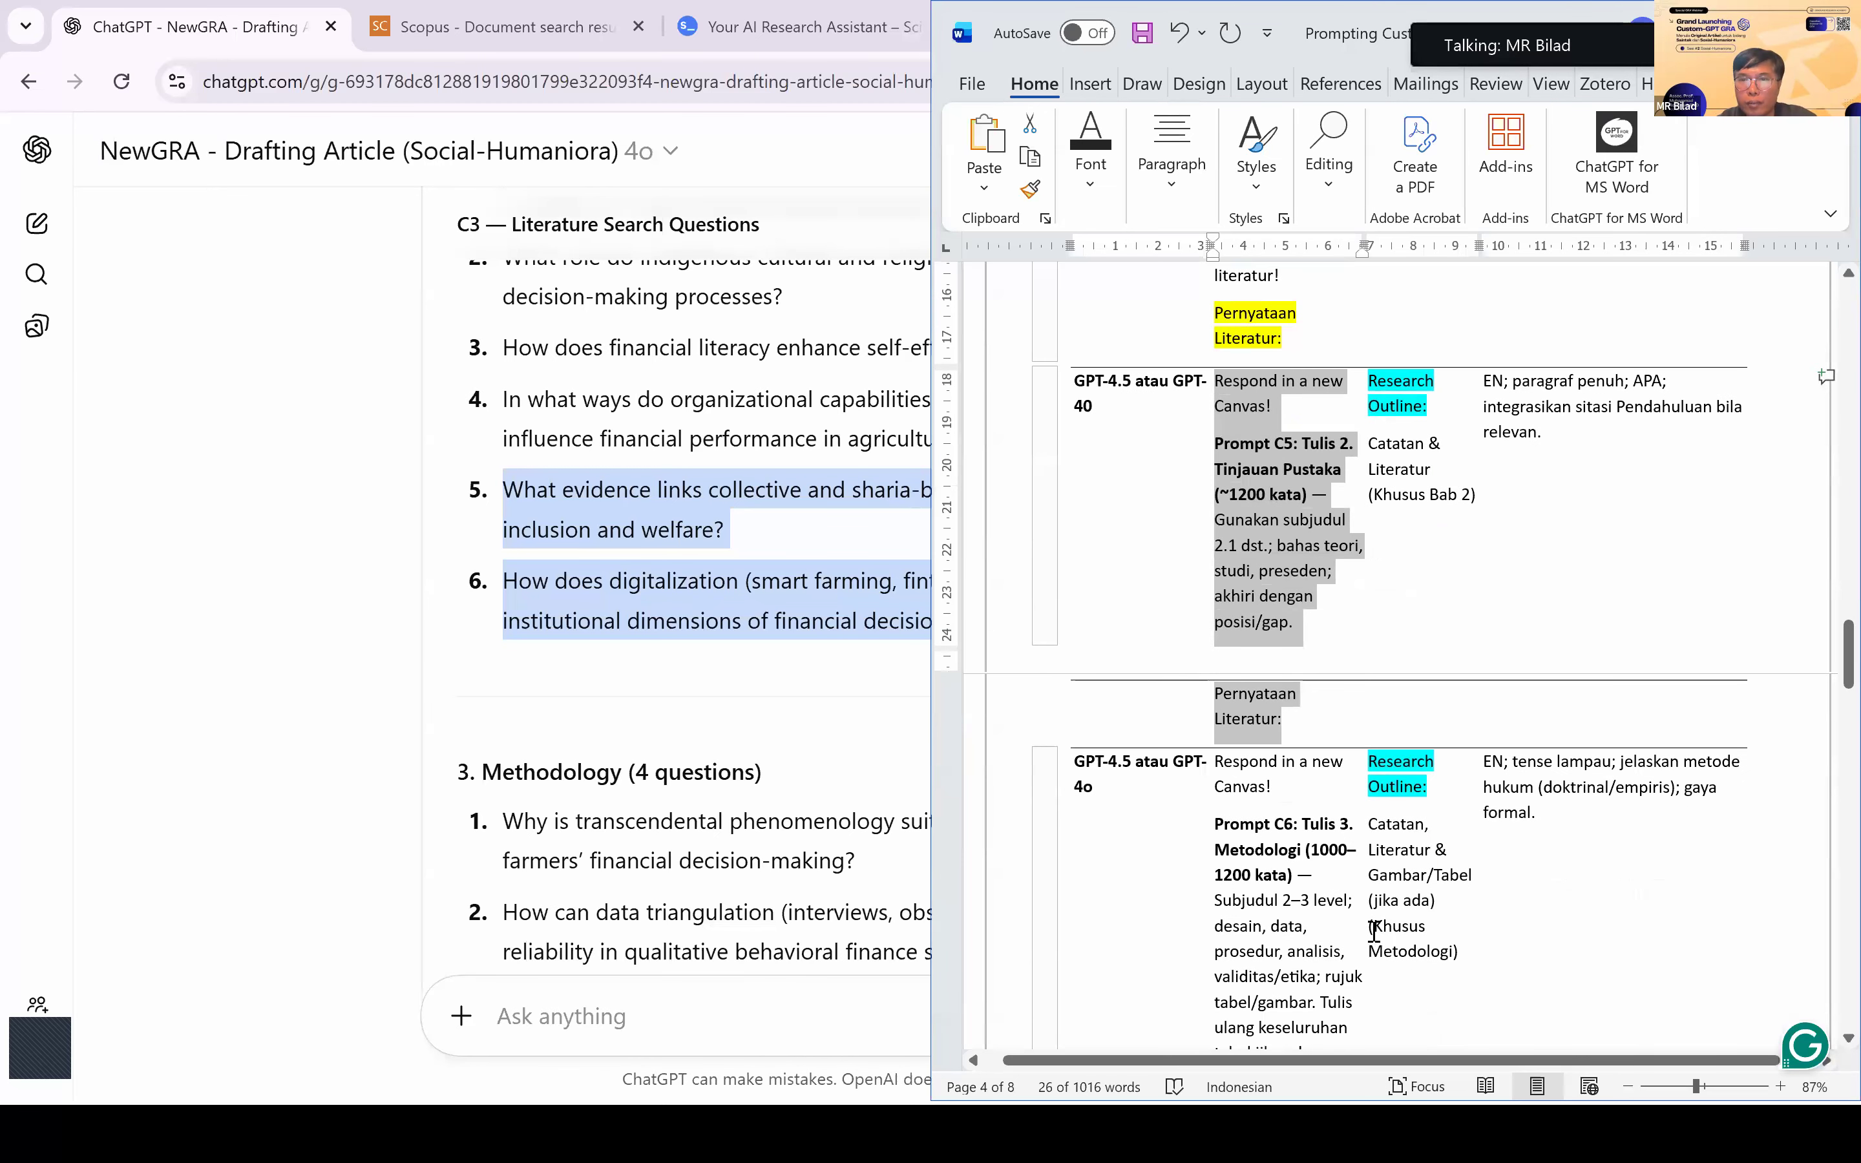
{"action": "left_click", "coordinate": [1374, 930]}
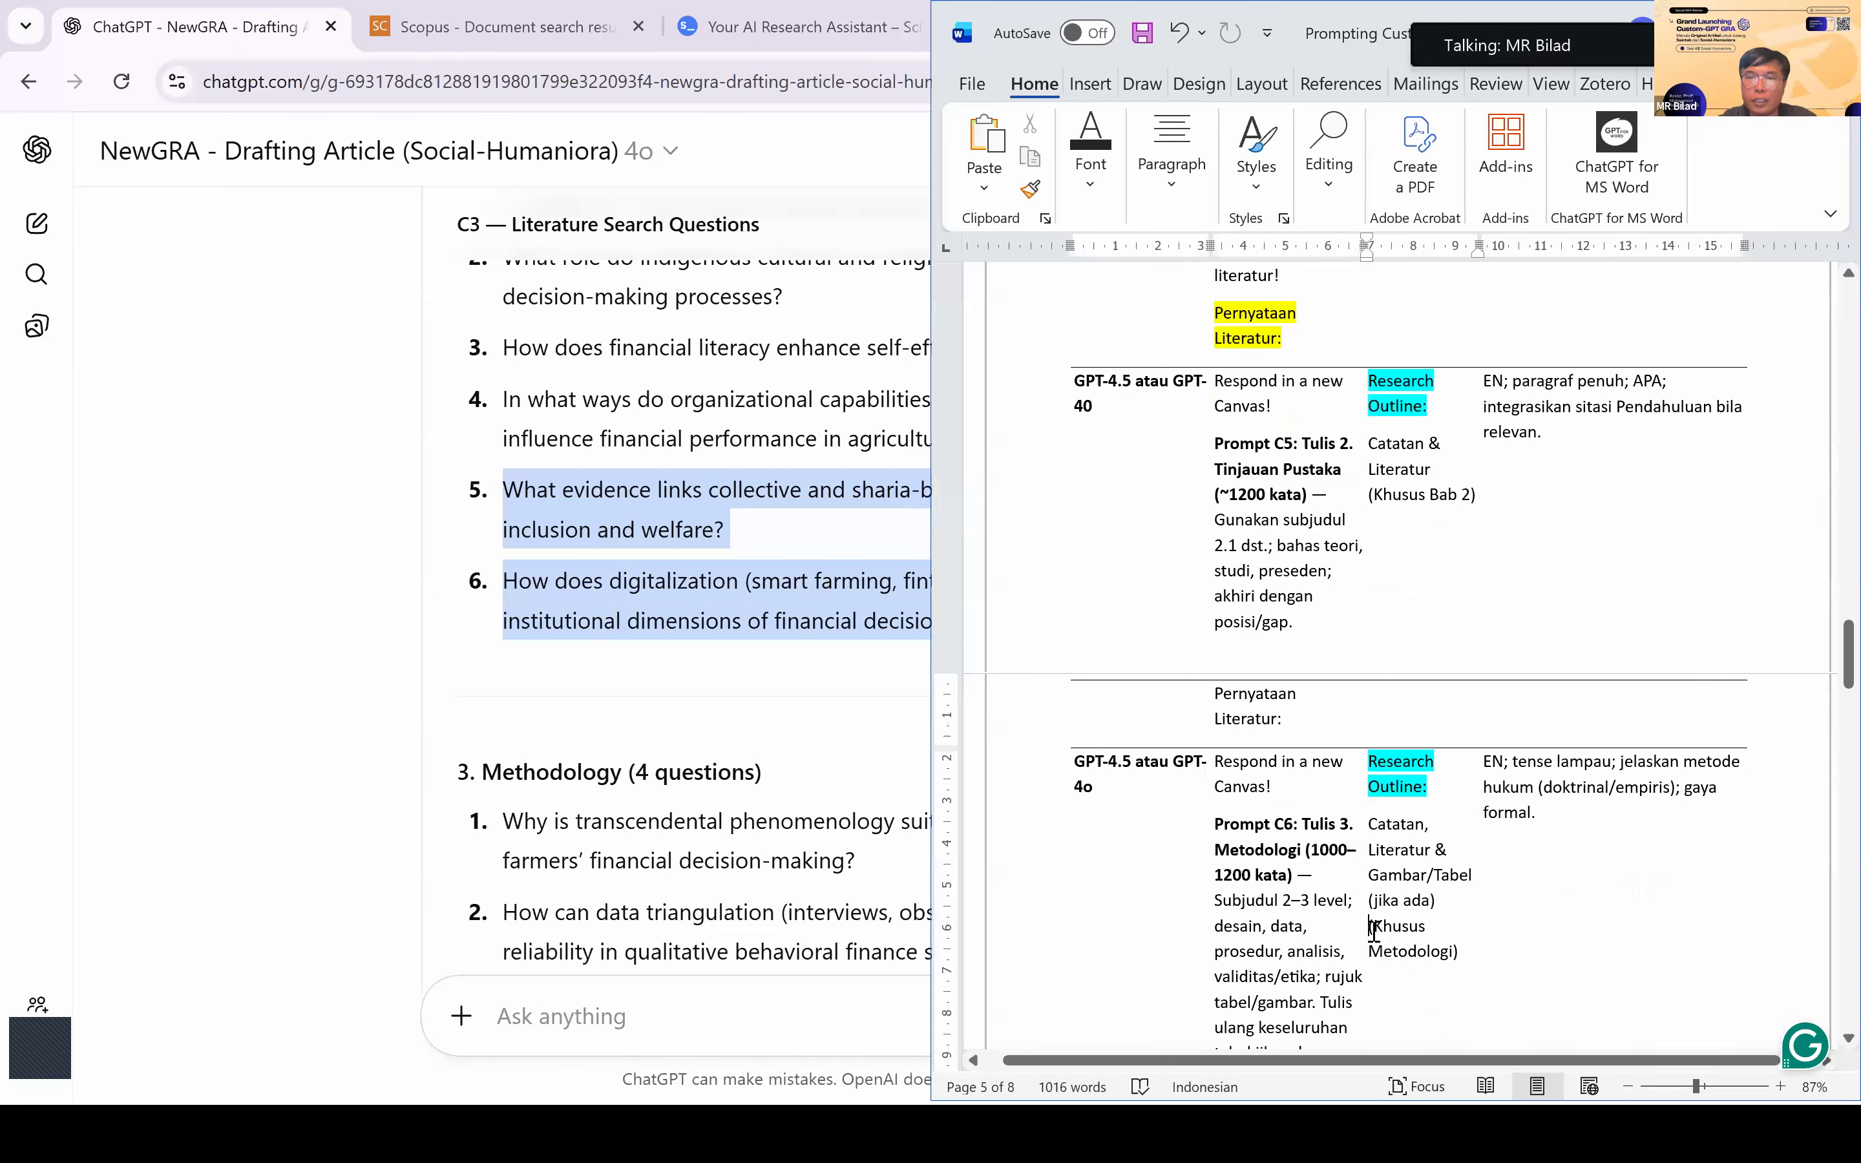
Step: Paste Prompt C5 into the NewGRA chat and add "Pastikan struktur sesuai kerangka!" after the posisi/gap instruction
{"action": "left_click", "coordinate": [659, 1017]}
{"action": "left_click", "coordinate": [658, 1017]}
{"action": "key", "text": "ctrl+v"}
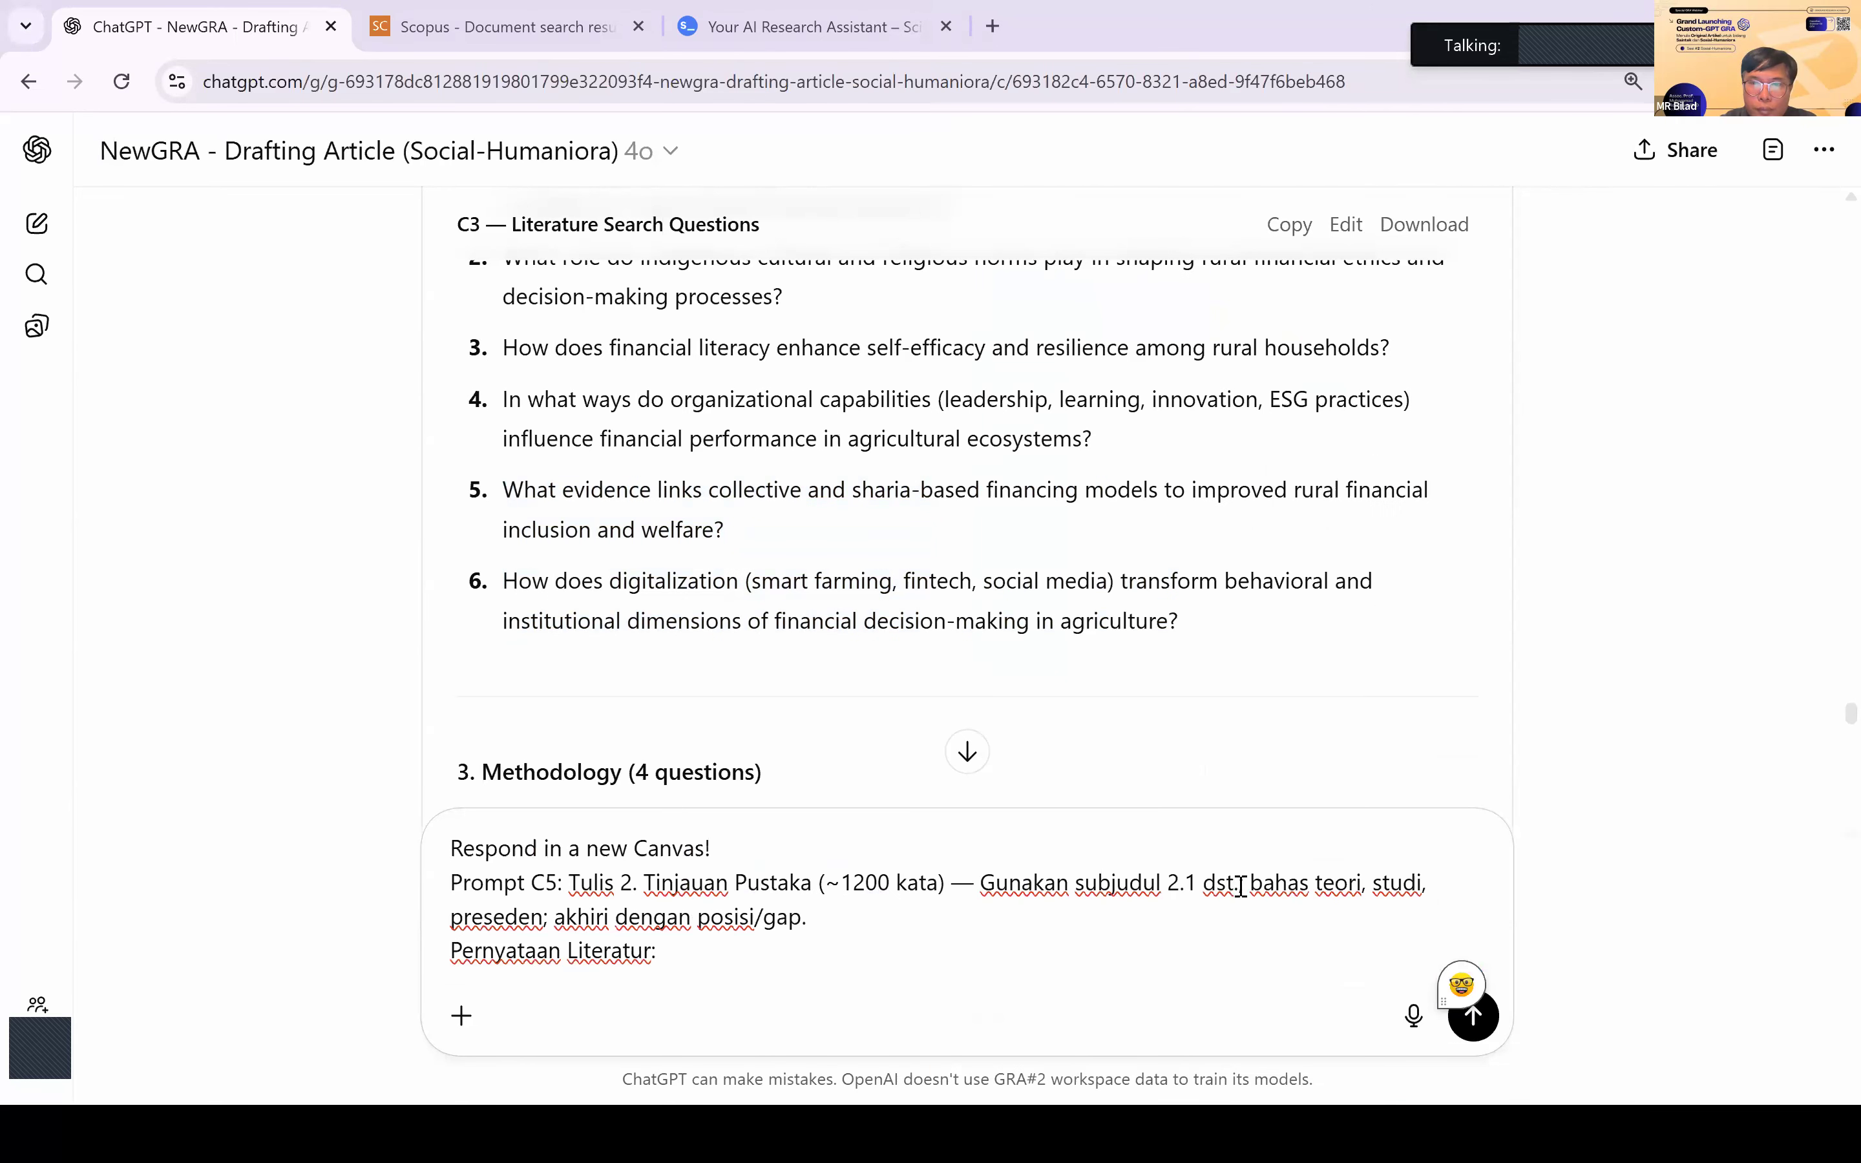
{"action": "left_click", "coordinate": [875, 925]}
{"action": "type", "text": "Past"}
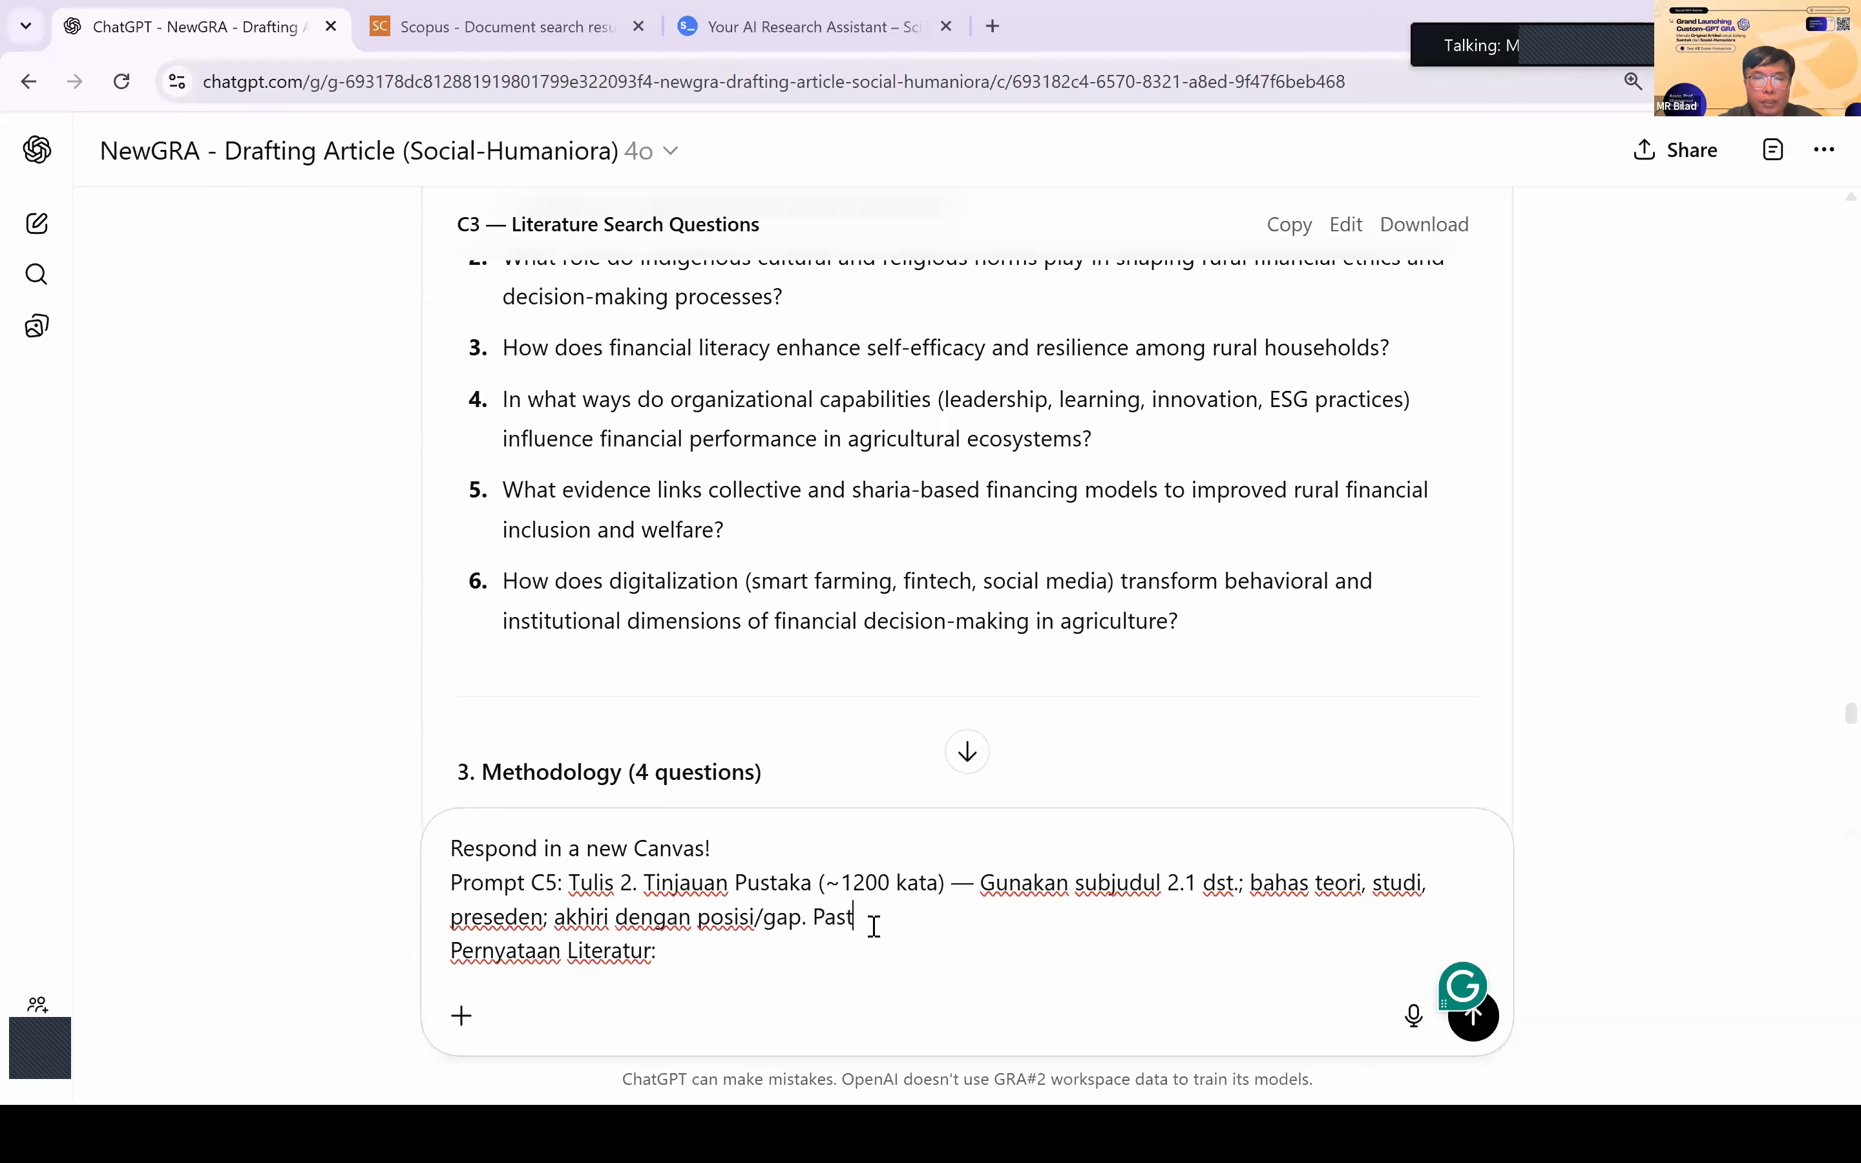
{"action": "type", "text": "ikan struktur sesuai kerangka!"}
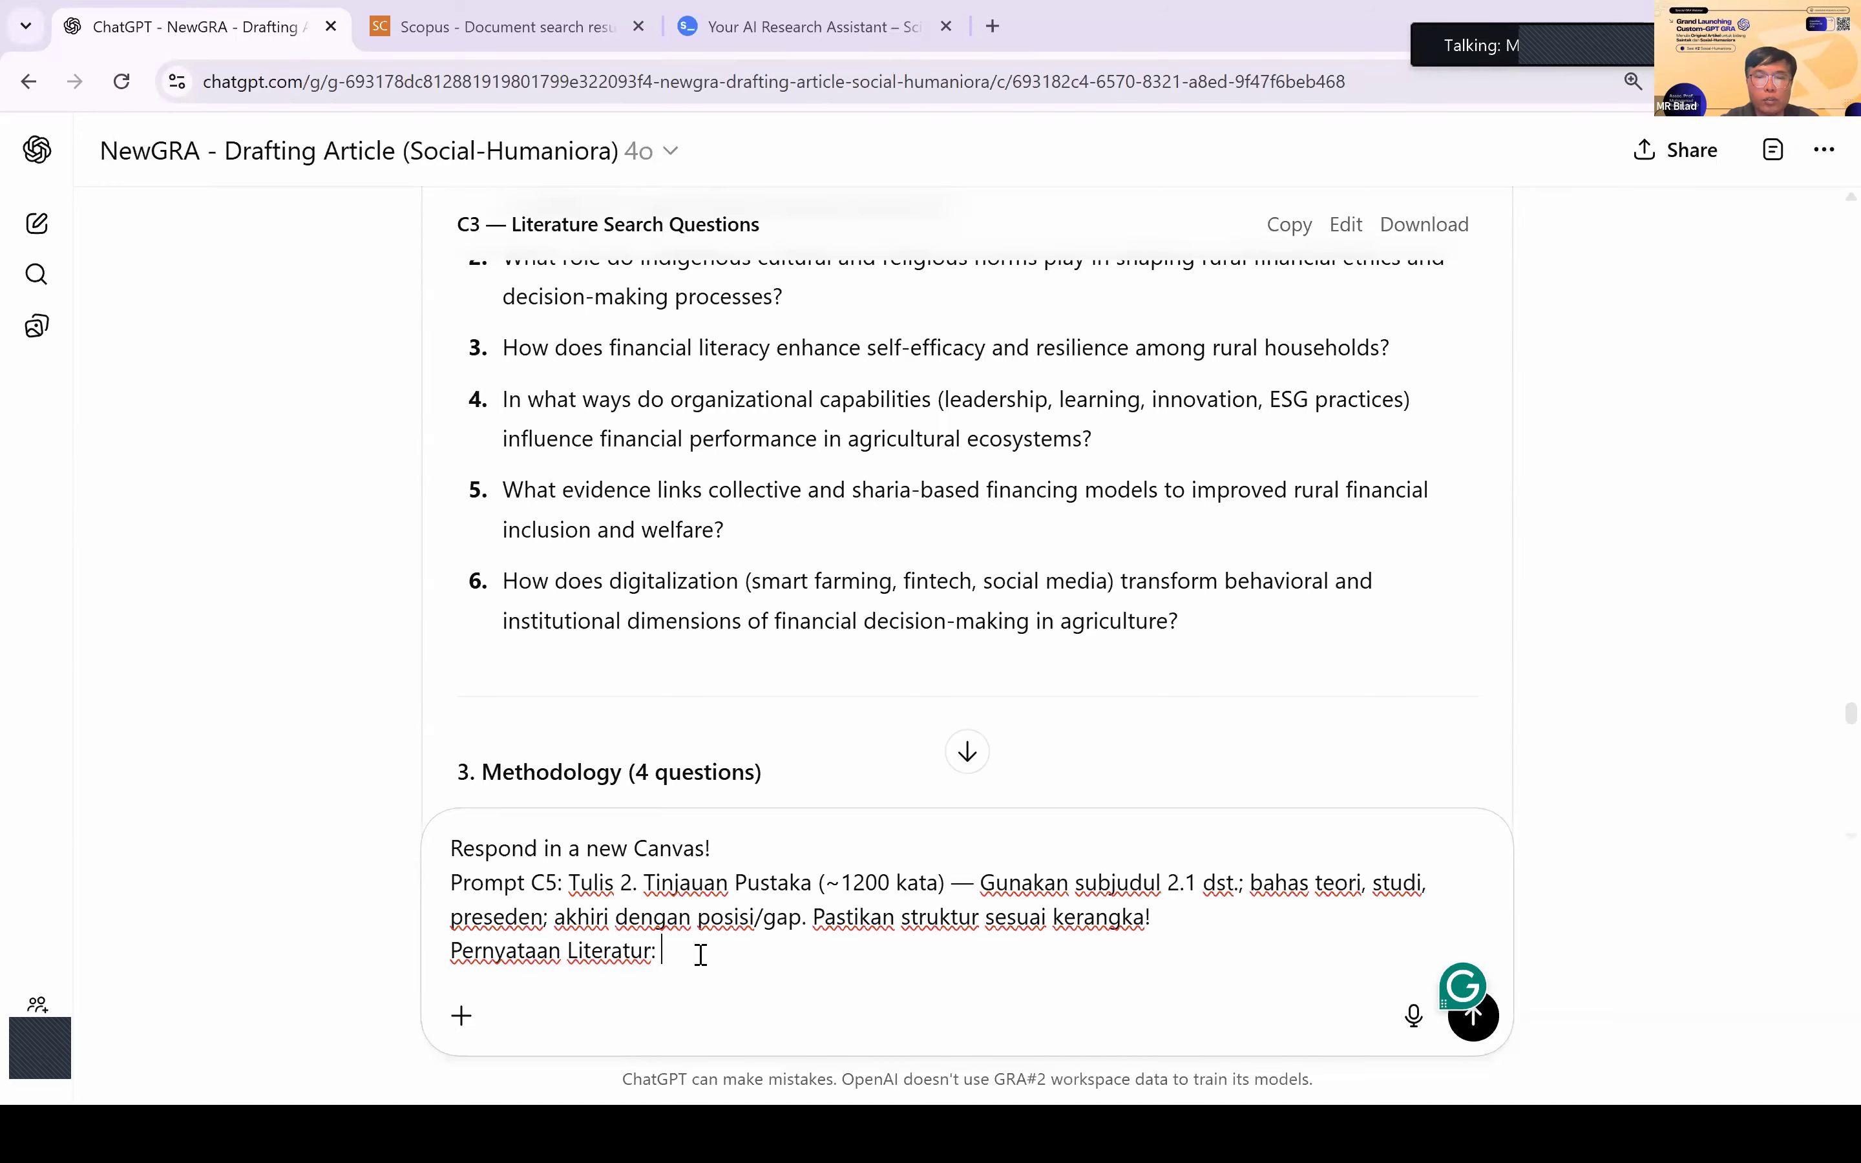
Step: Return to scite and submit the prepared questions on sharia-based financing models and digitalization in agriculture
{"action": "left_click", "coordinate": [813, 28]}
{"action": "scroll", "coordinate": [673, 727], "scroll_direction": "up", "scroll_amount": 5}
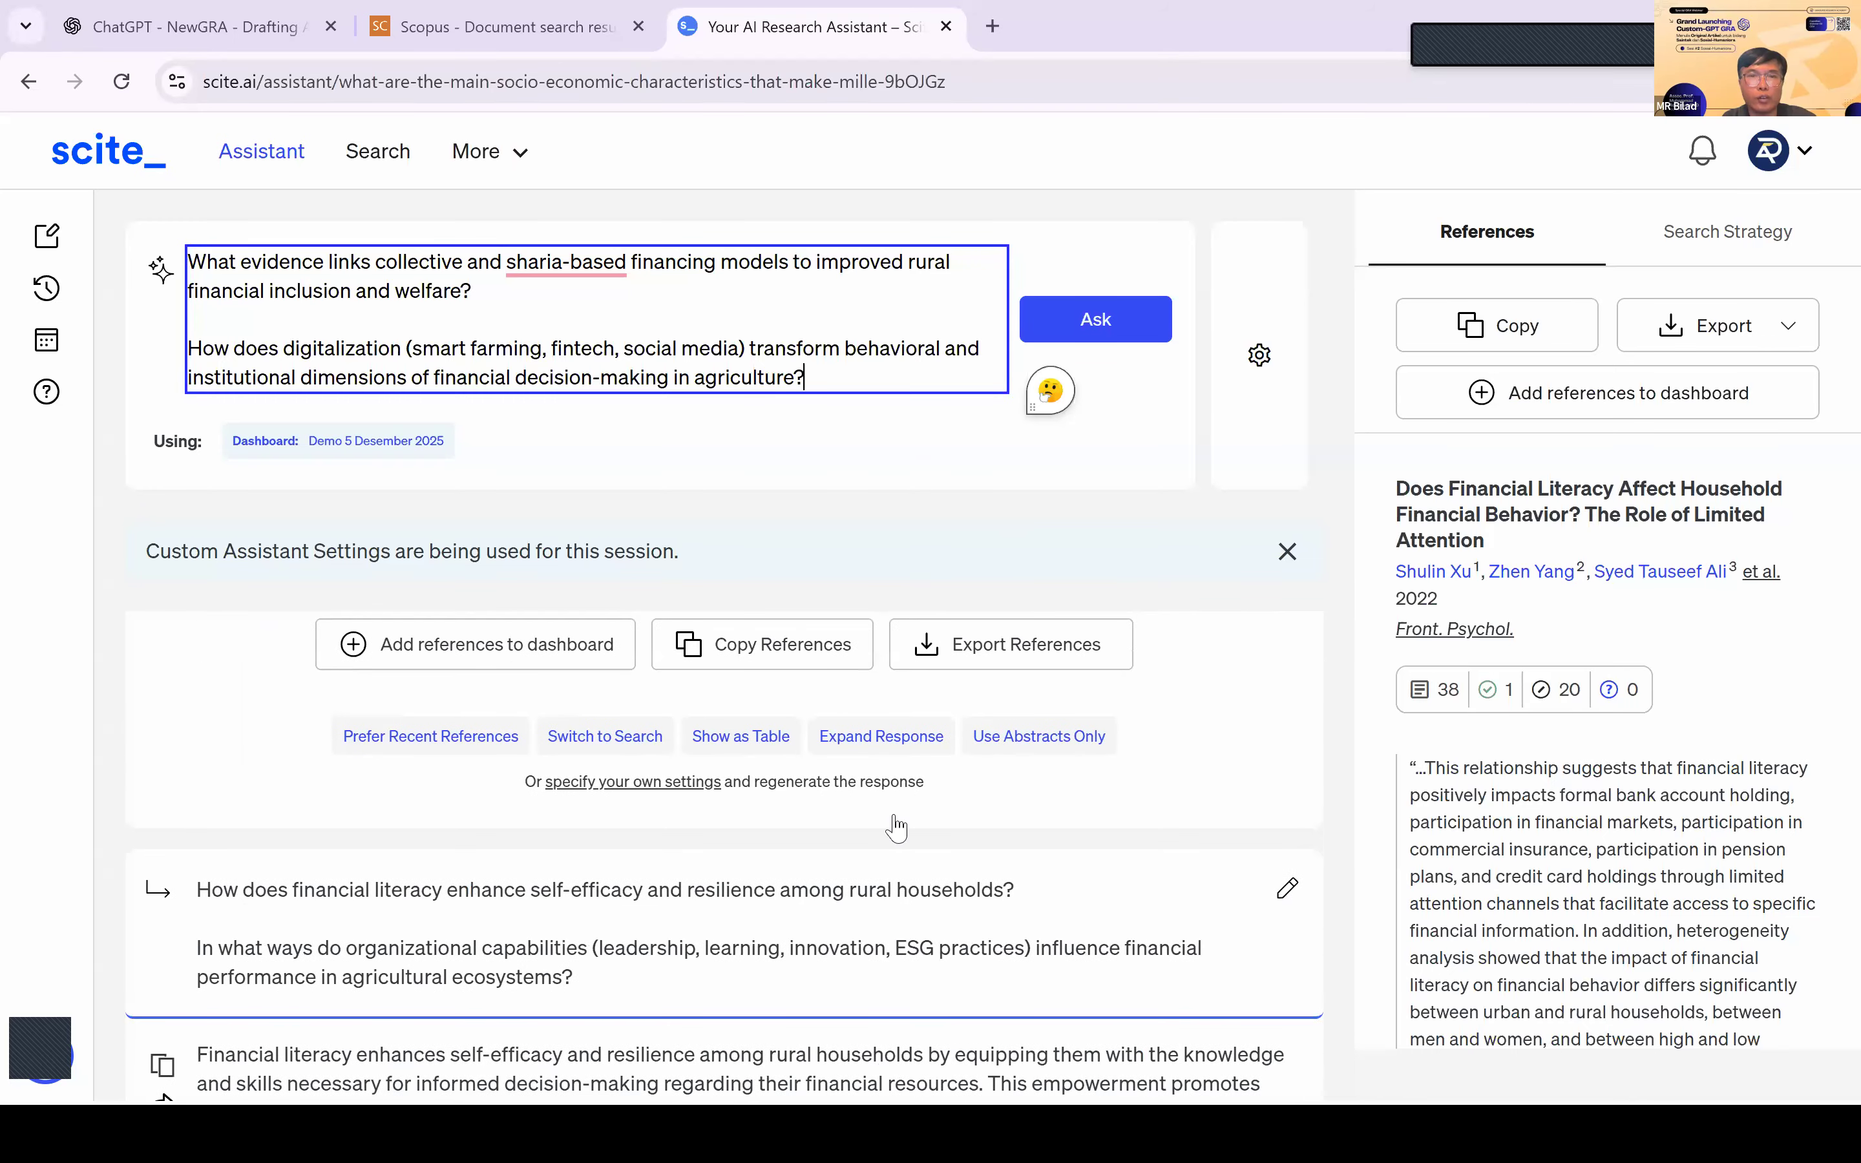
{"action": "key", "text": "Return"}
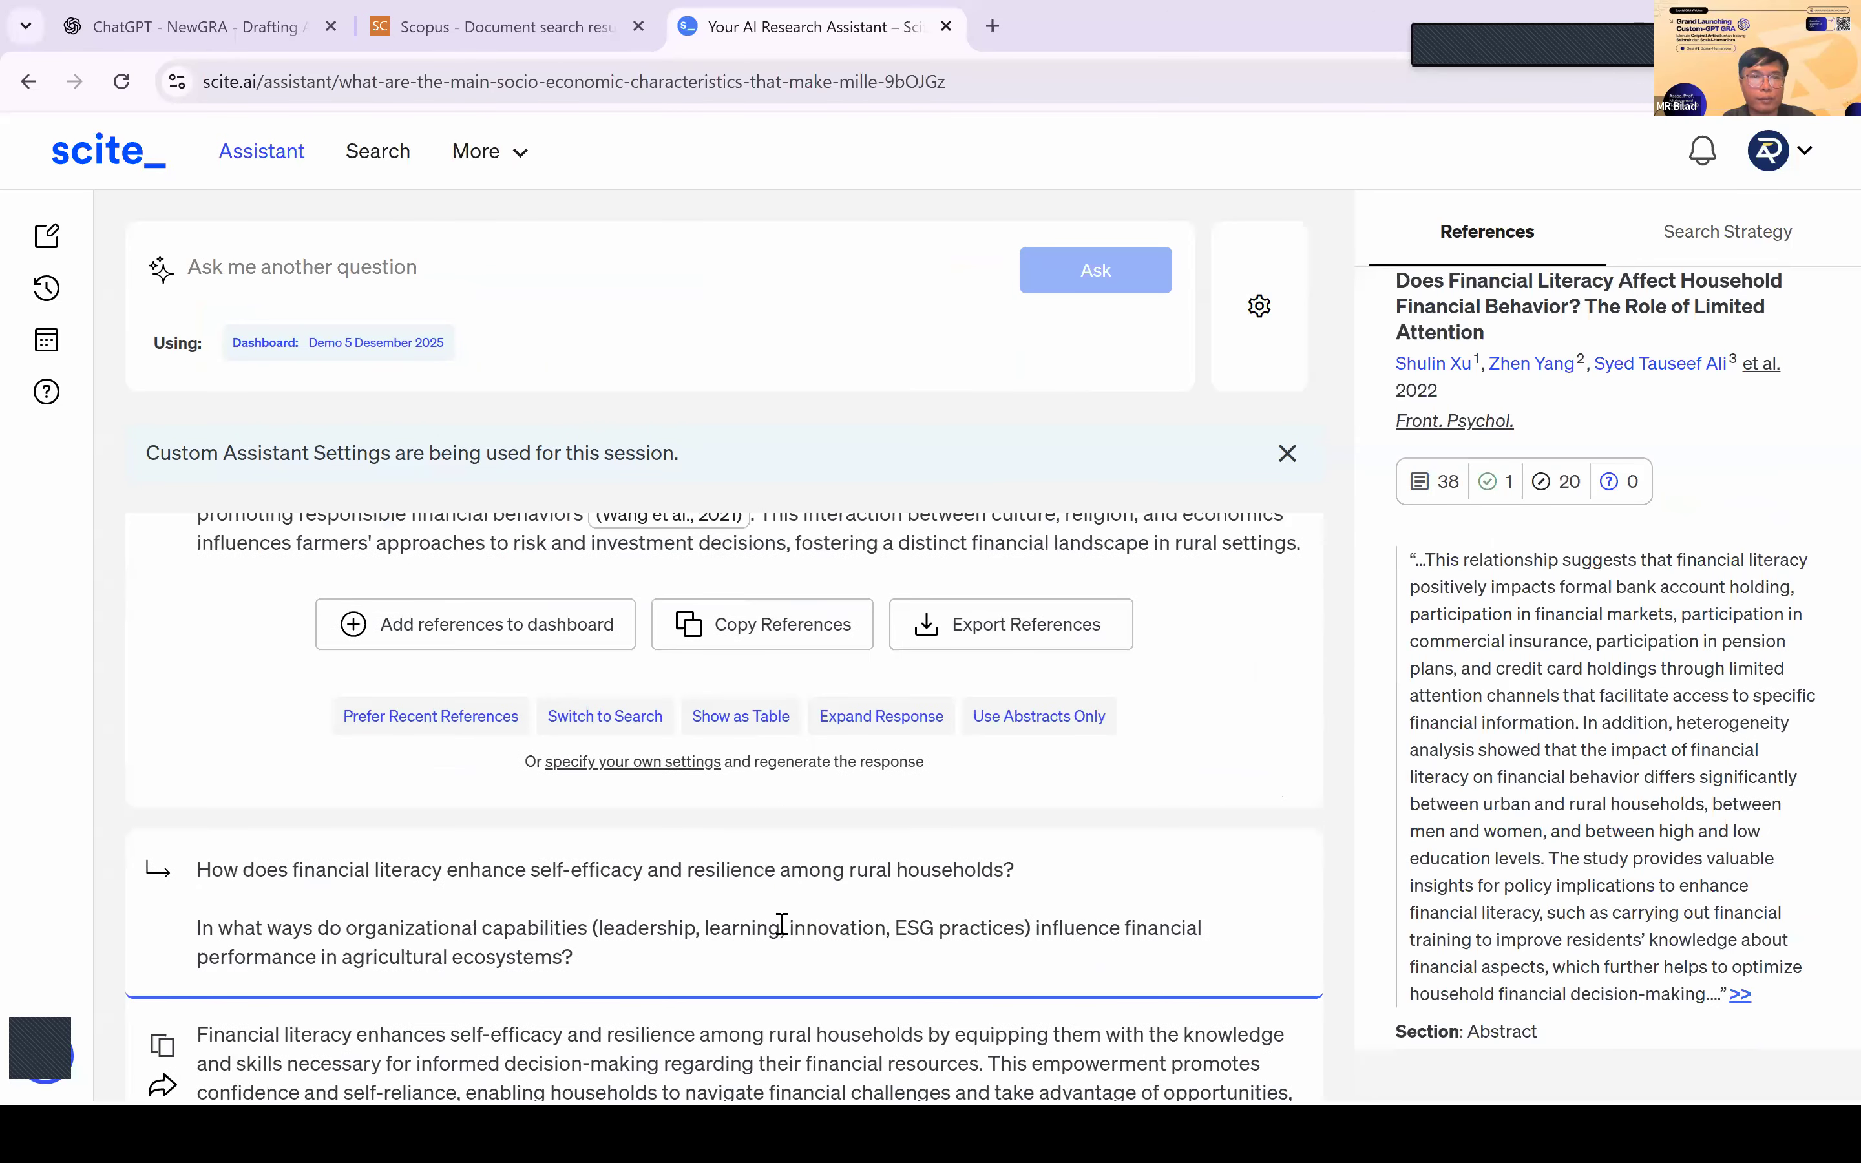
Step: Copy scite's answers to the first four Section 2 questions into the C5 prompt's Pernyataan Literatur part in ChatGPT
{"action": "scroll", "coordinate": [199, 638], "scroll_direction": "up", "scroll_amount": 10}
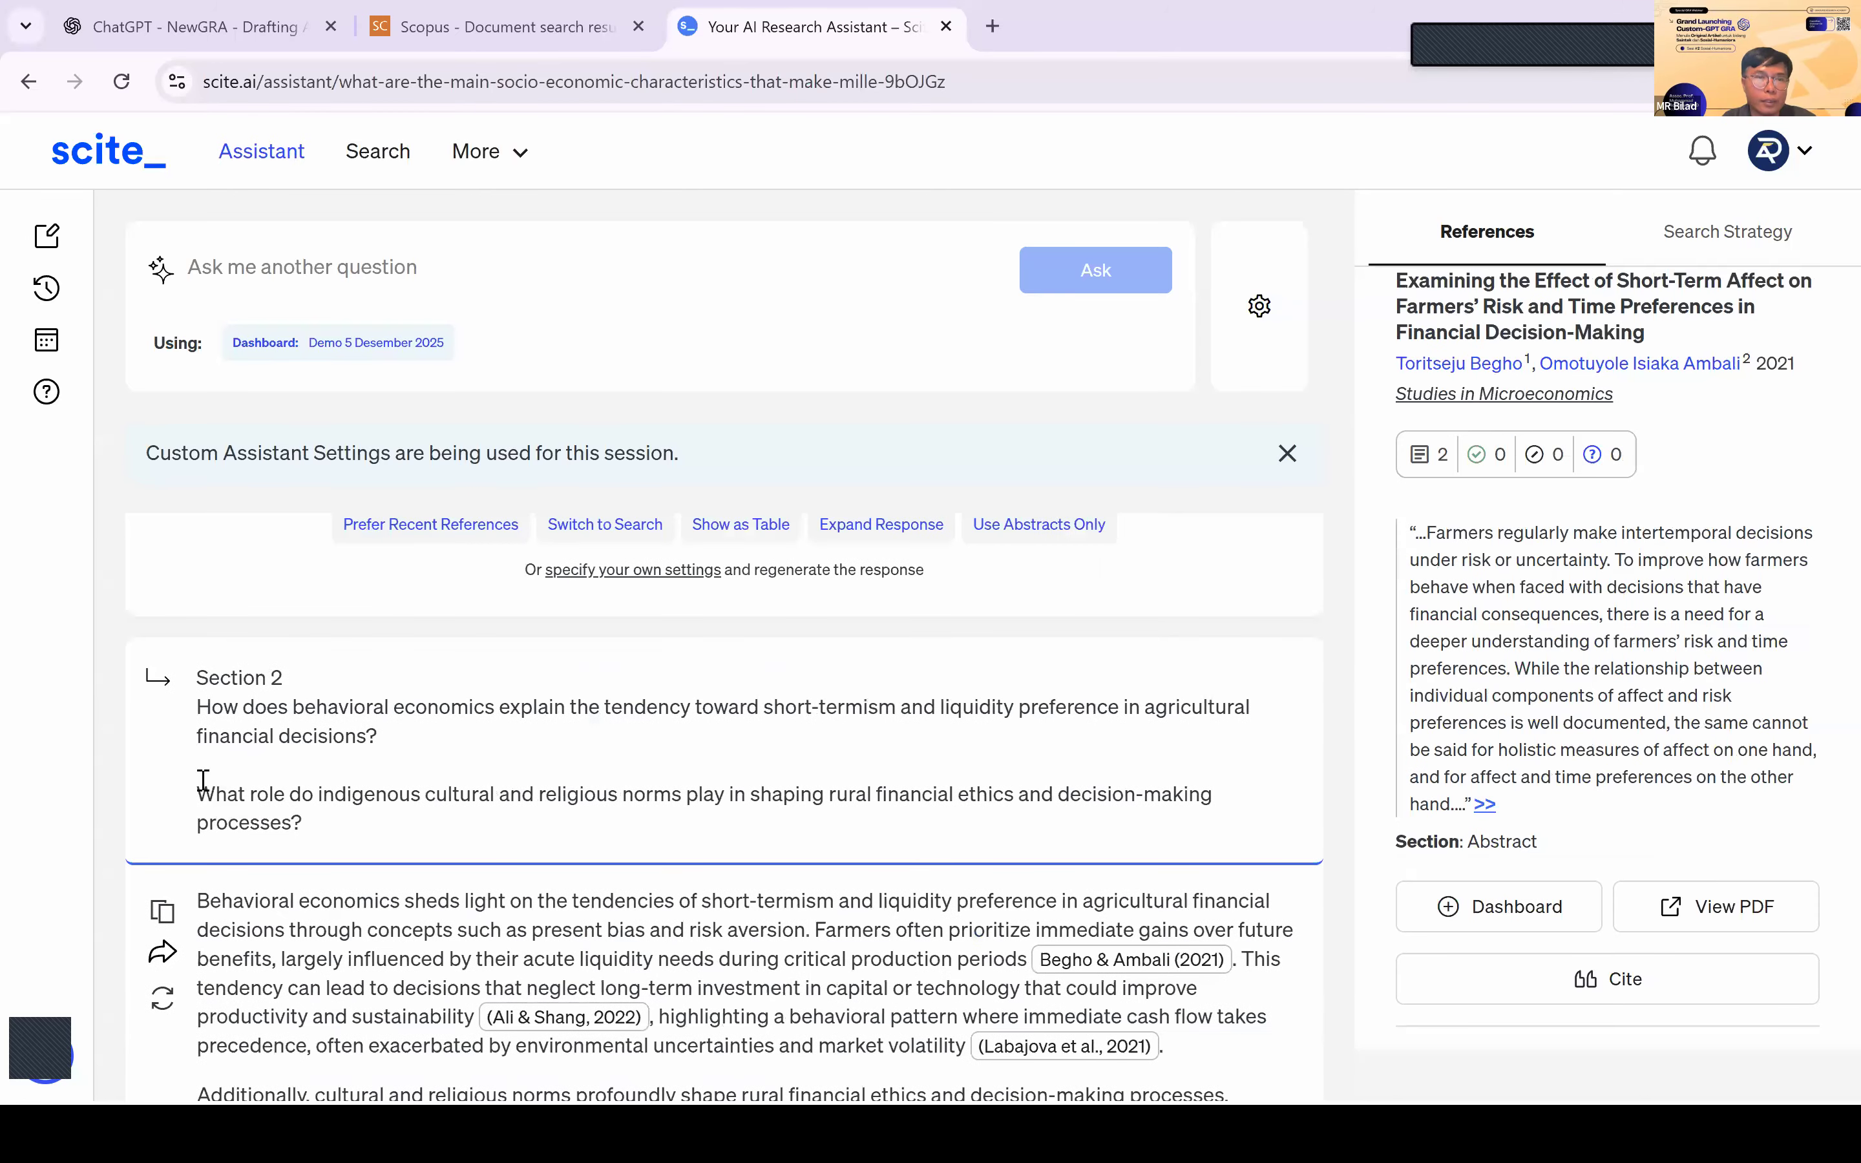
{"action": "scroll", "coordinate": [203, 780], "scroll_direction": "down", "scroll_amount": 4}
{"action": "left_click", "coordinate": [1073, 1063]}
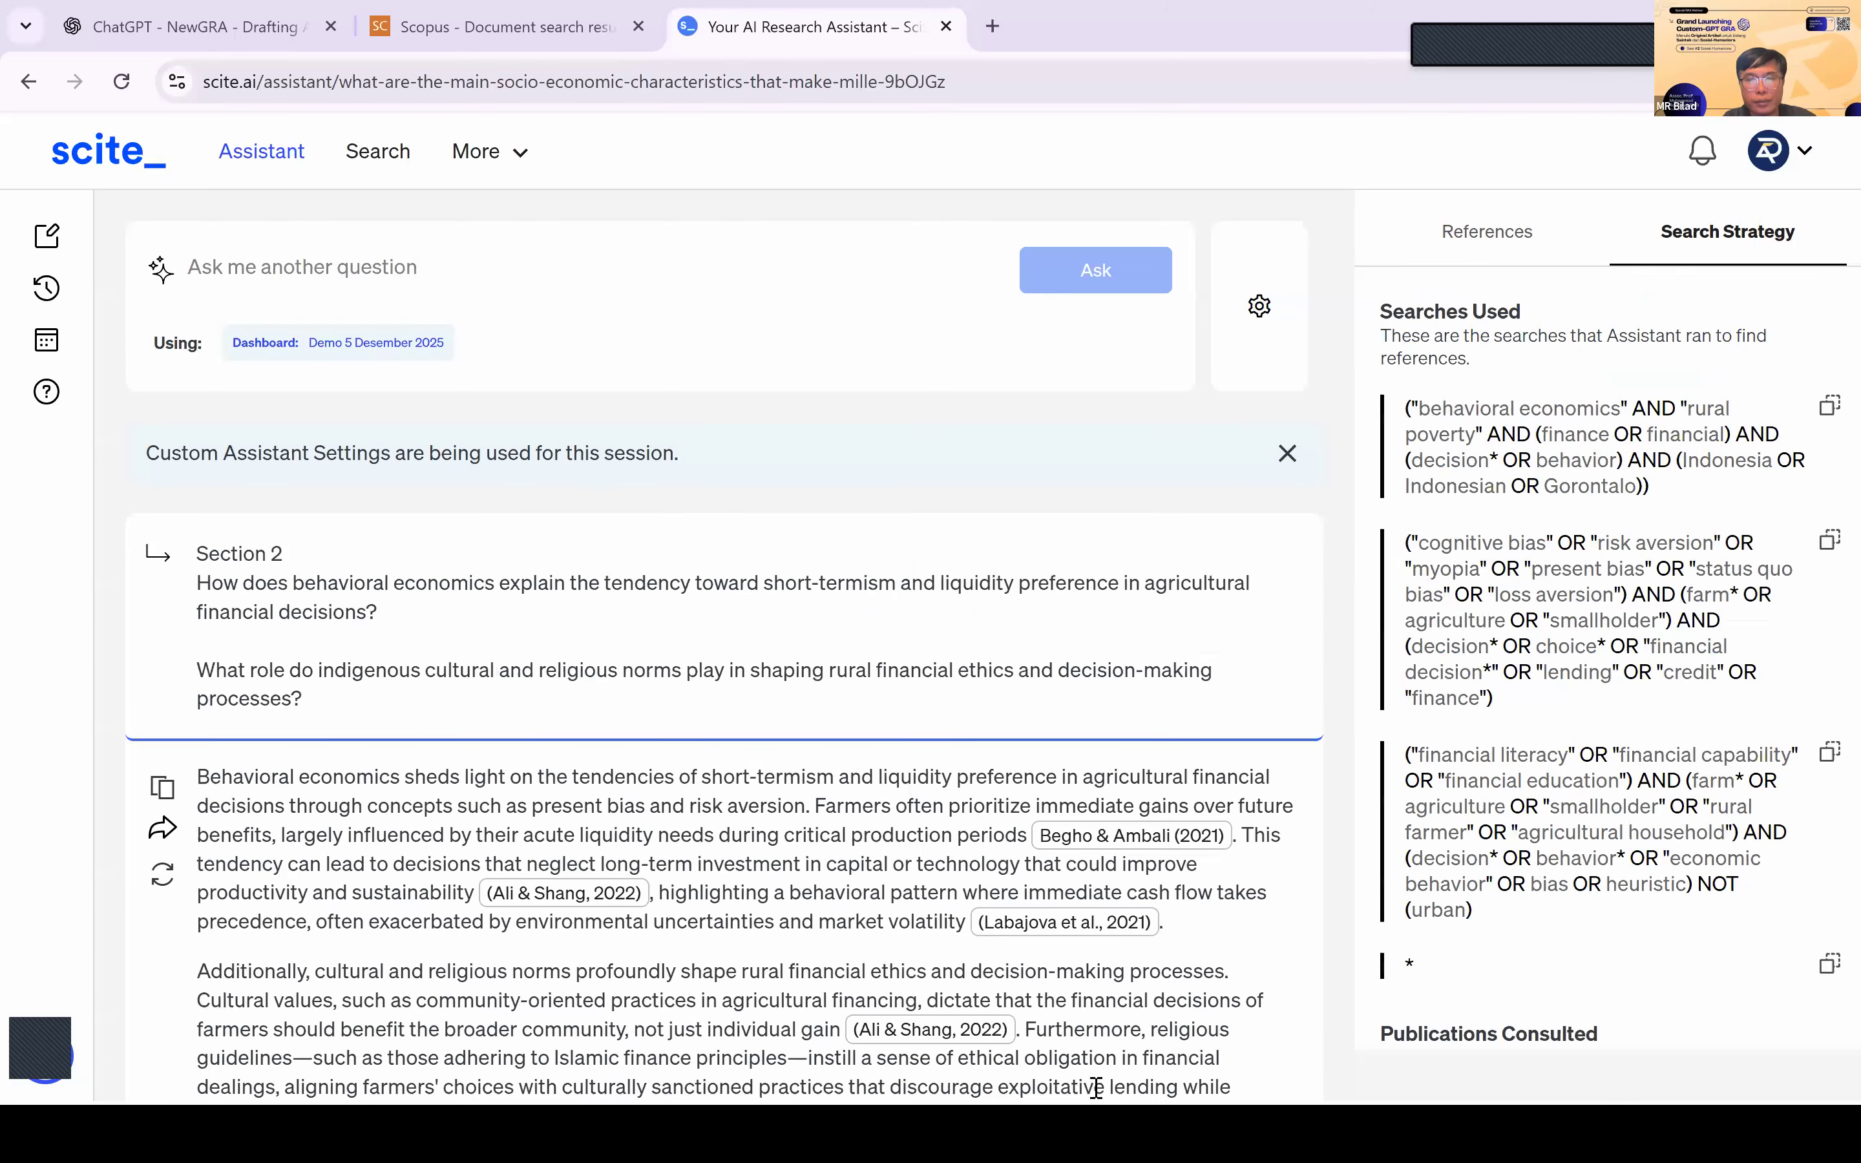
{"action": "scroll", "coordinate": [1331, 575], "scroll_direction": "down", "scroll_amount": 10}
{"action": "left_click_drag", "start_coordinate": [199, 565], "coordinate": [715, 963]}
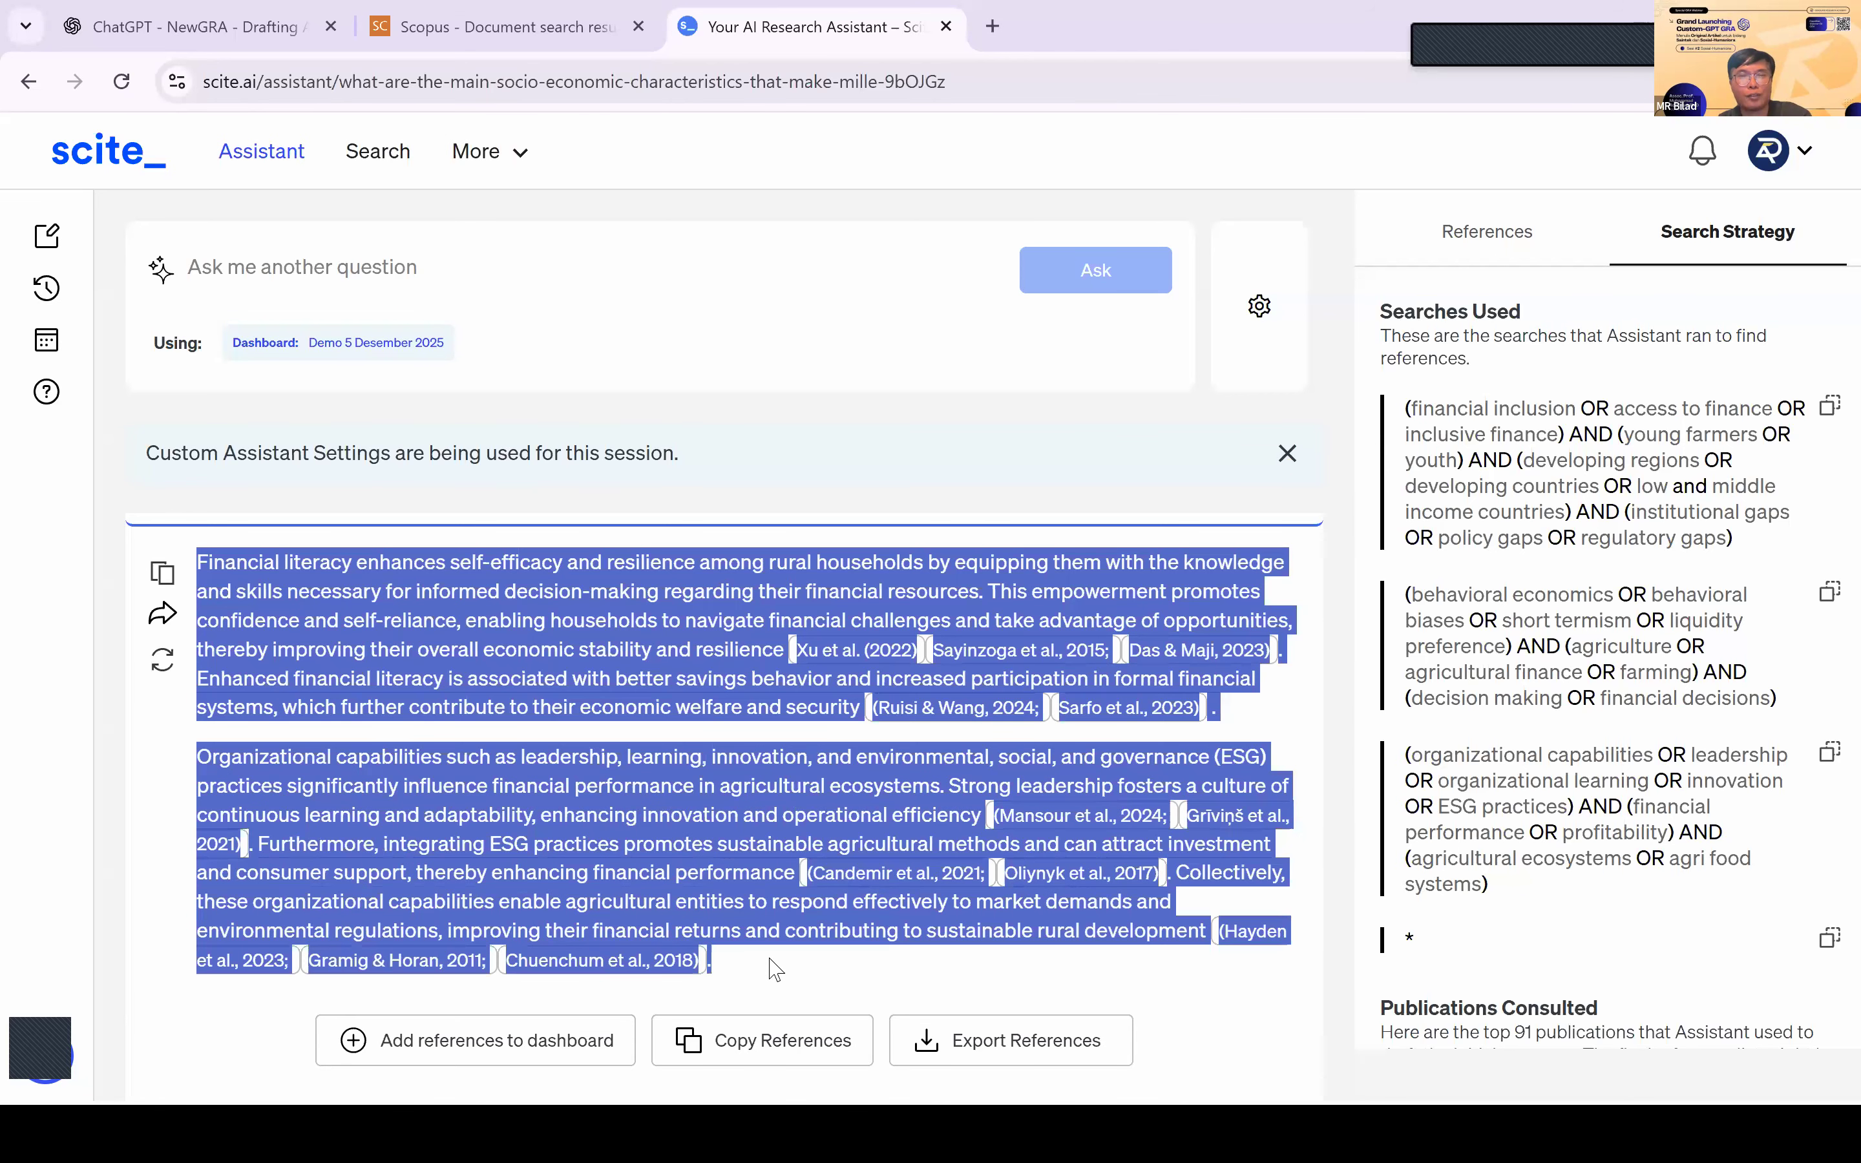
{"action": "scroll", "coordinate": [327, 365], "scroll_direction": "up", "scroll_amount": 1}
{"action": "left_click", "coordinate": [185, 31]}
Step: Copy scite's answer on sharia-based financing and digitalization into the C5 prompt in ChatGPT and check the prompt from its beginning
{"action": "left_click", "coordinate": [815, 27]}
{"action": "scroll", "coordinate": [748, 922], "scroll_direction": "down", "scroll_amount": 10}
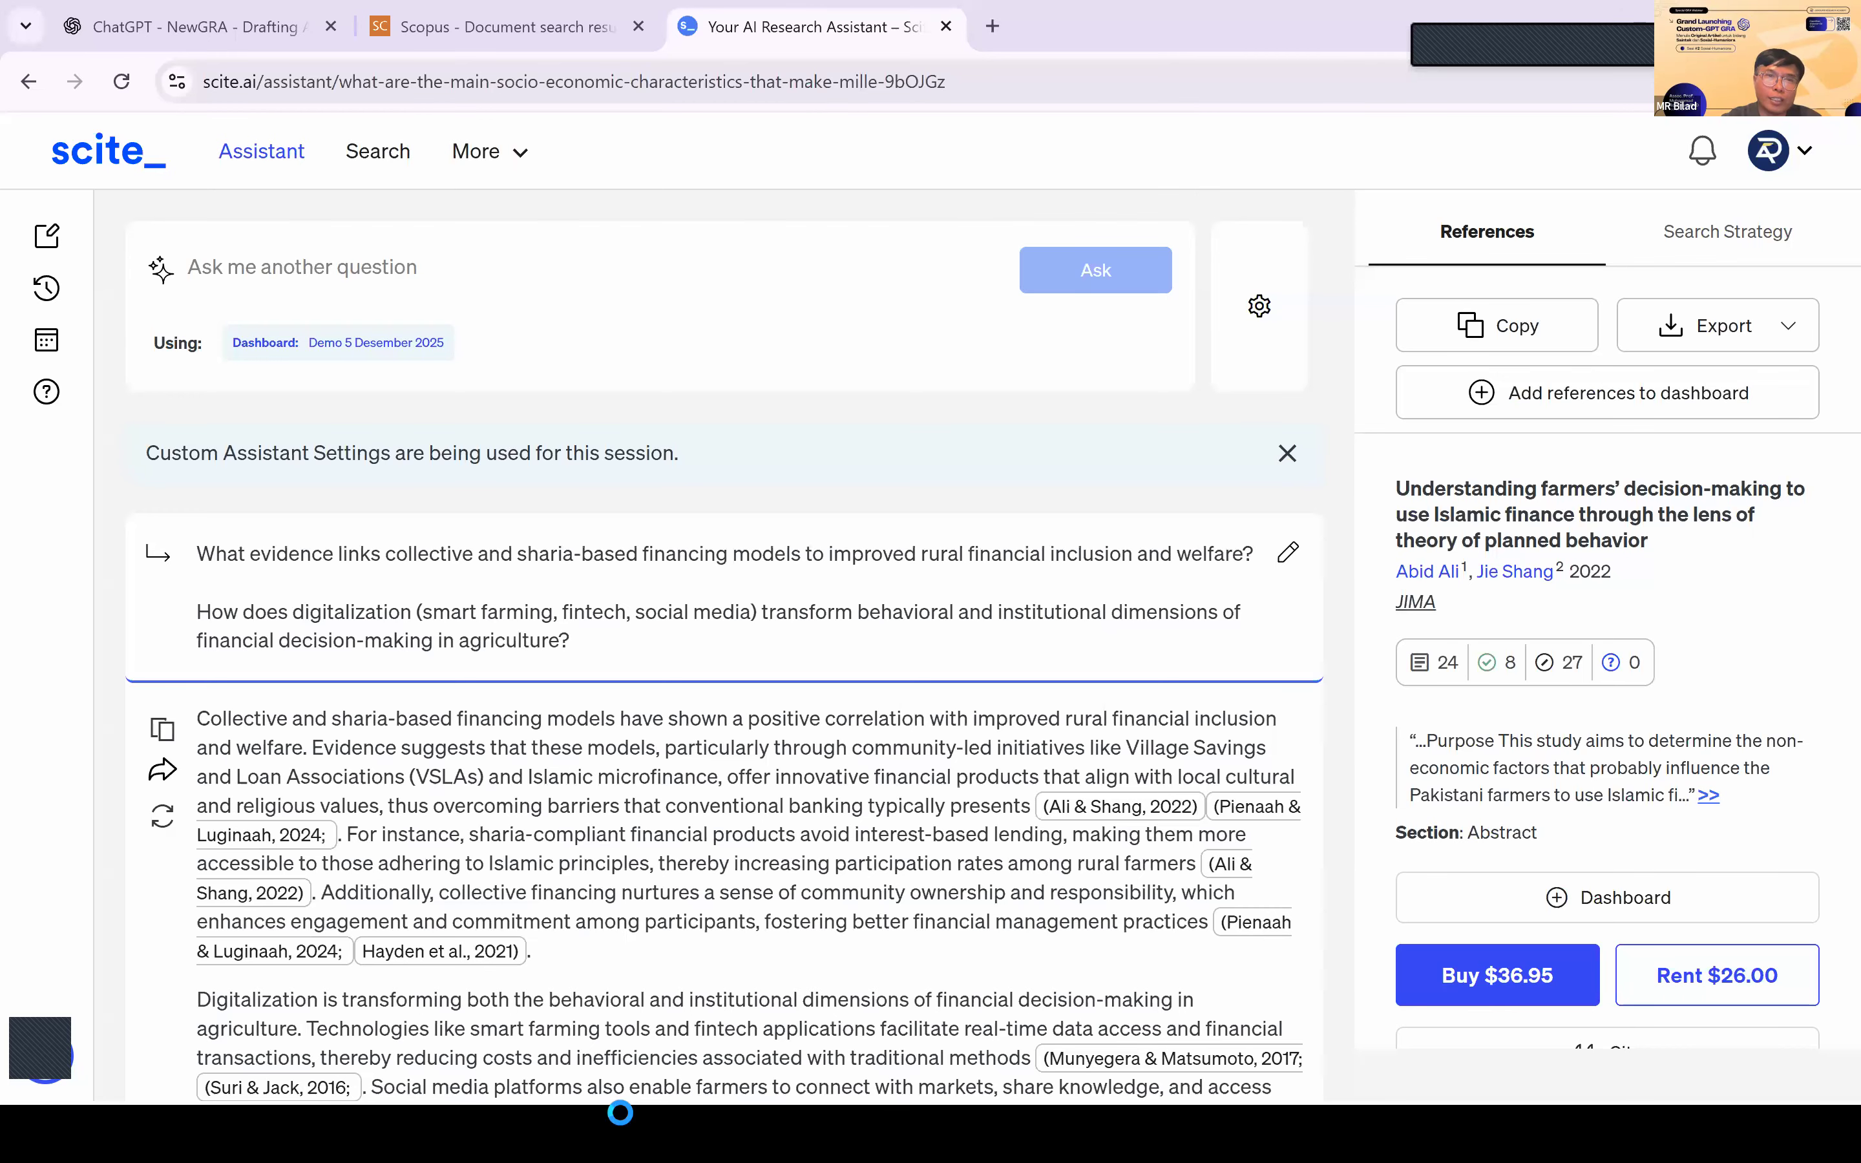
{"action": "scroll", "coordinate": [625, 792], "scroll_direction": "down", "scroll_amount": 5}
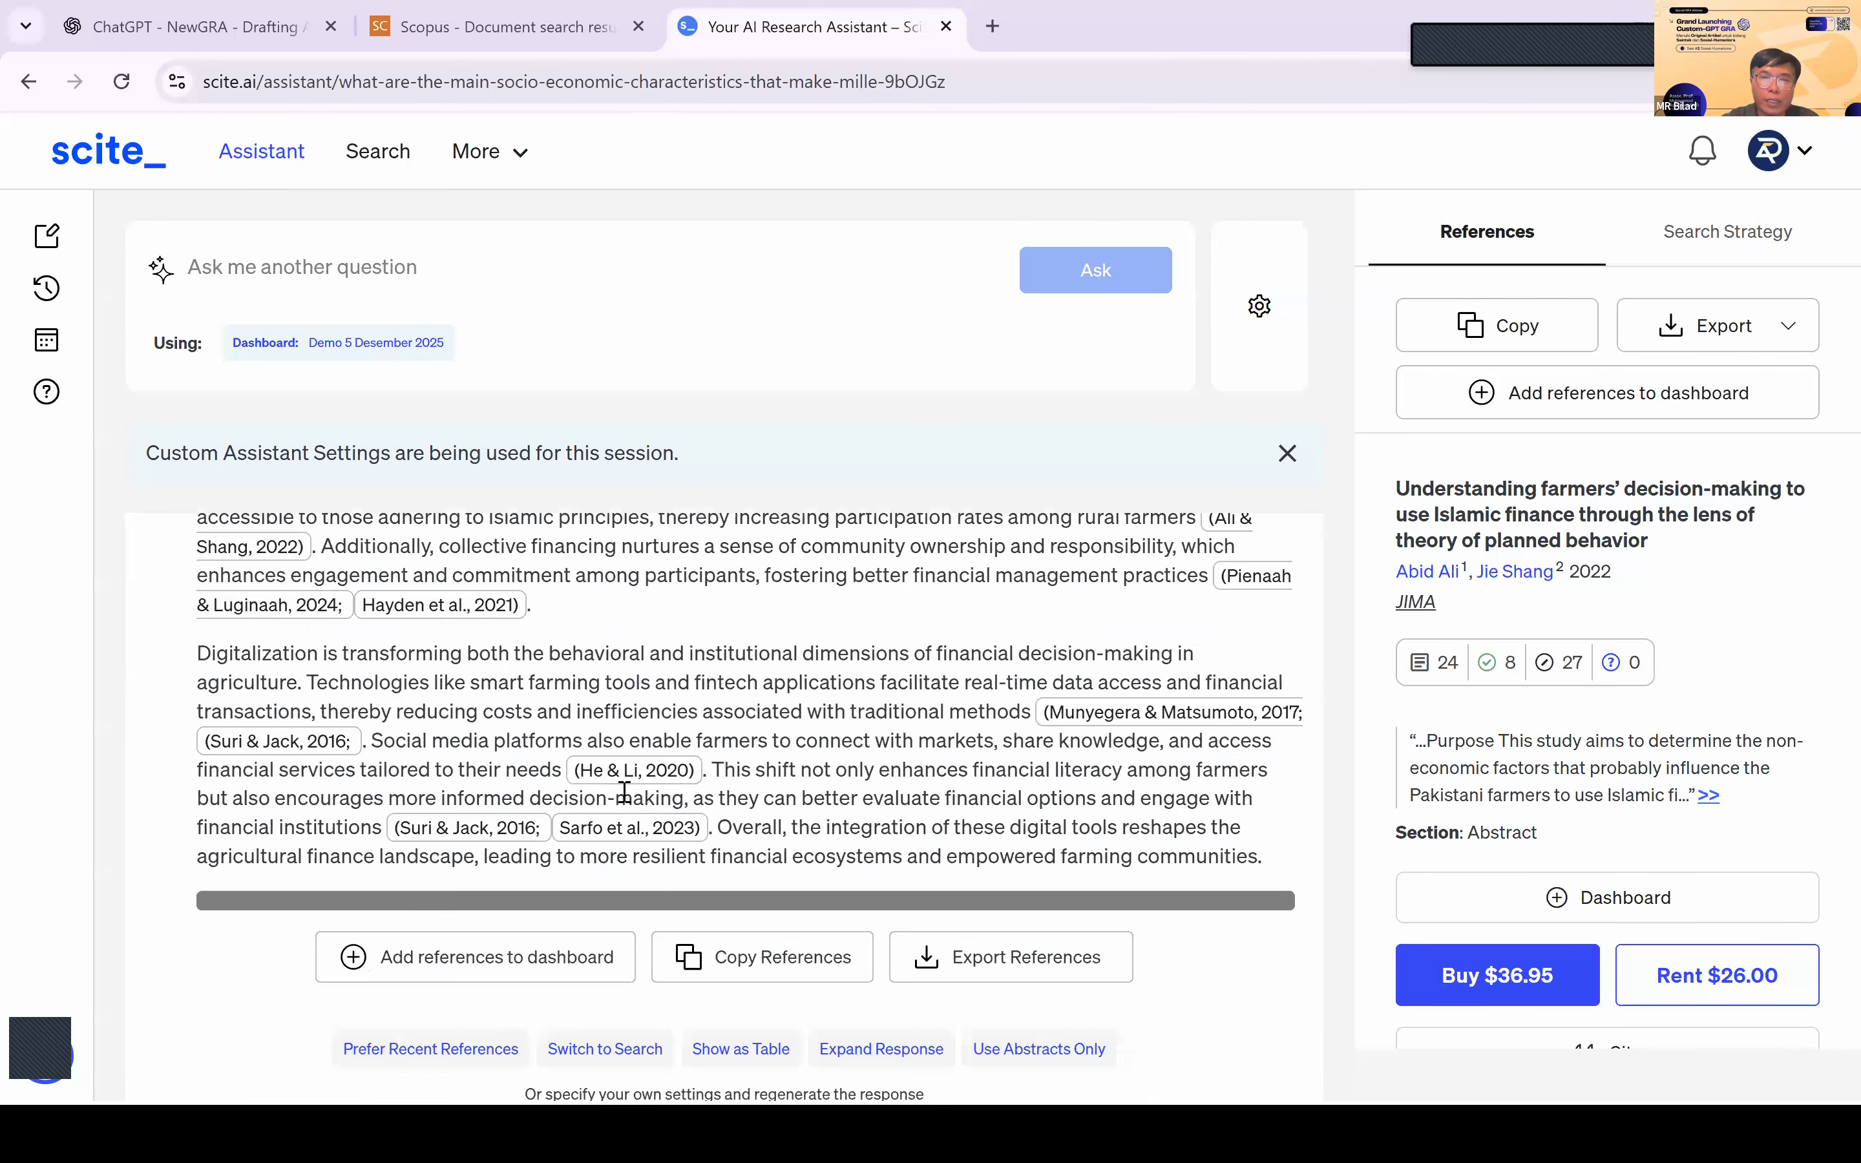
{"action": "scroll", "coordinate": [640, 805], "scroll_direction": "up", "scroll_amount": 1}
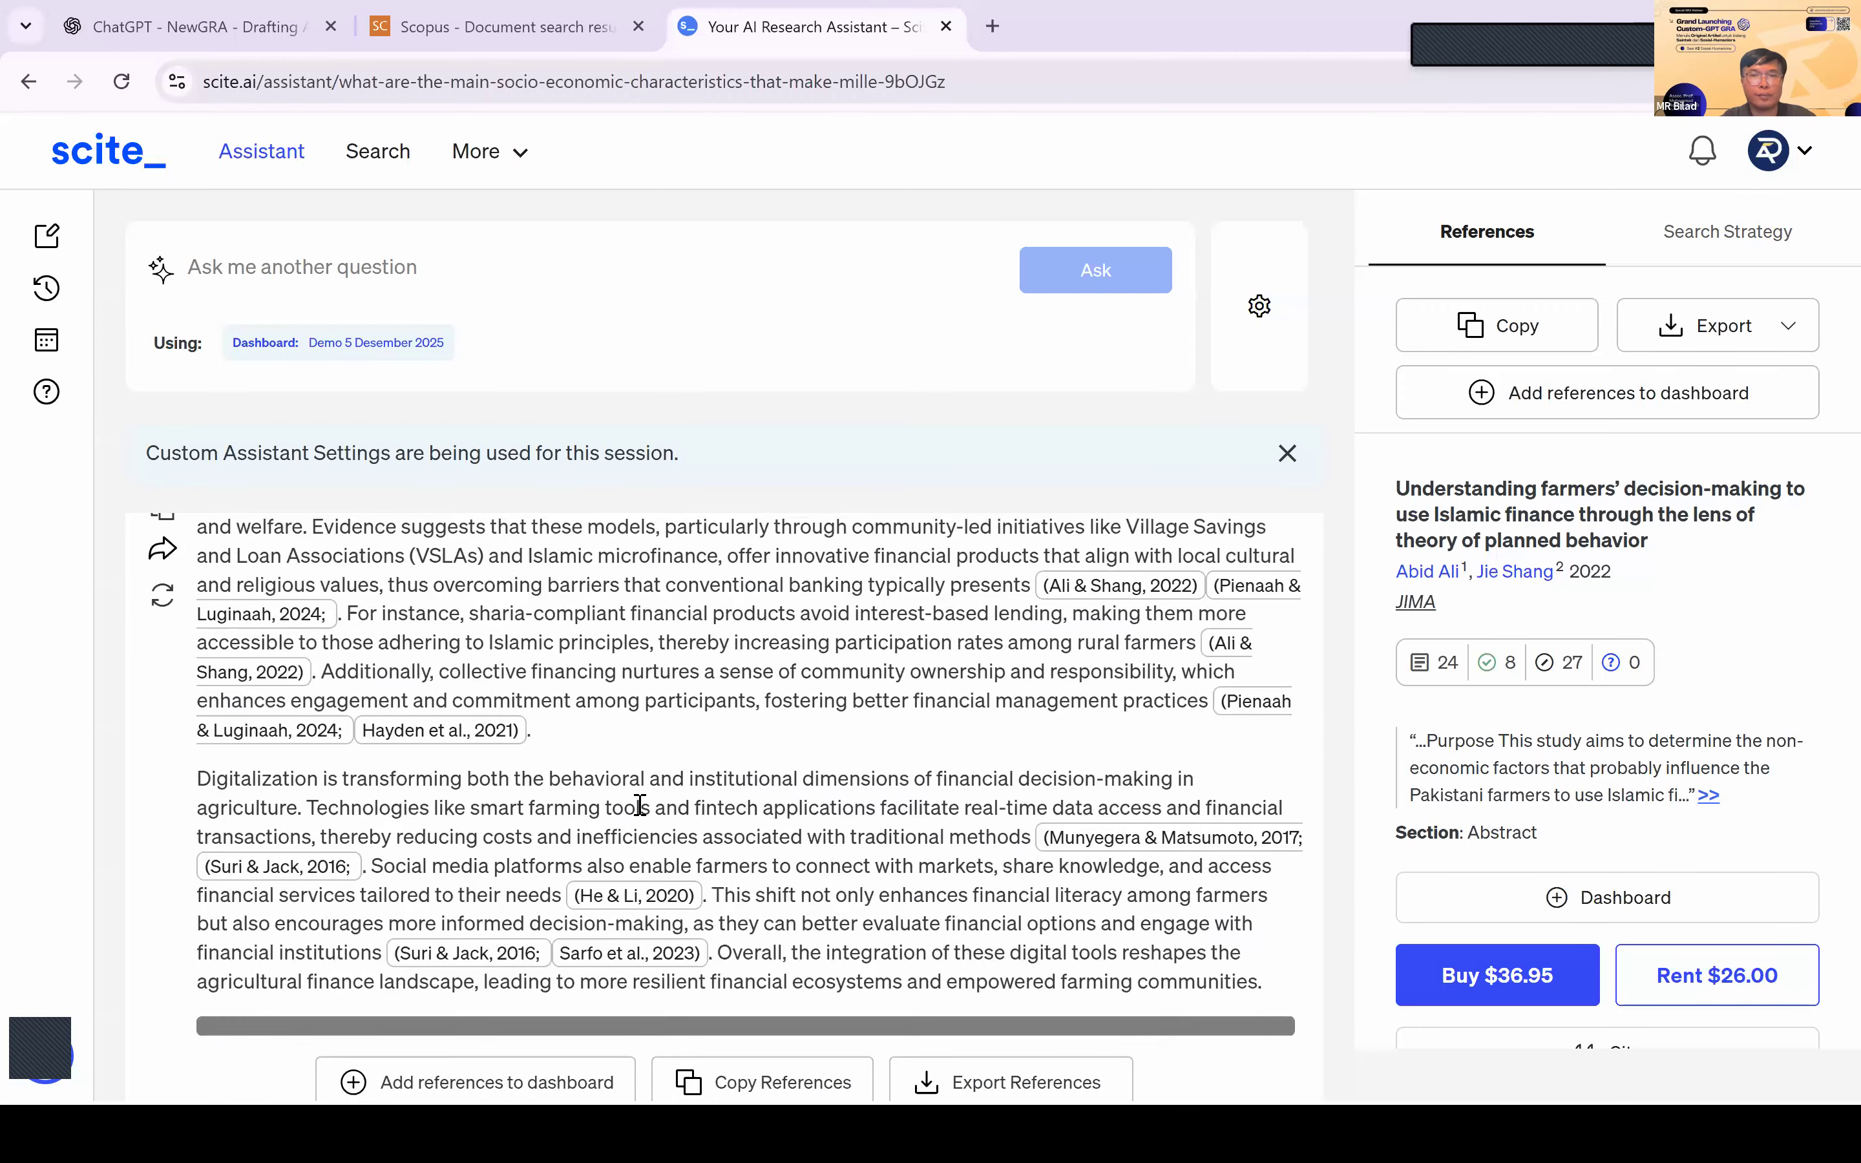
{"action": "scroll", "coordinate": [204, 582], "scroll_direction": "up", "scroll_amount": 1}
{"action": "left_click_drag", "start_coordinate": [198, 570], "coordinate": [720, 1031]}
{"action": "left_click", "coordinate": [192, 26]}
{"action": "scroll", "coordinate": [846, 777], "scroll_direction": "up", "scroll_amount": 5}
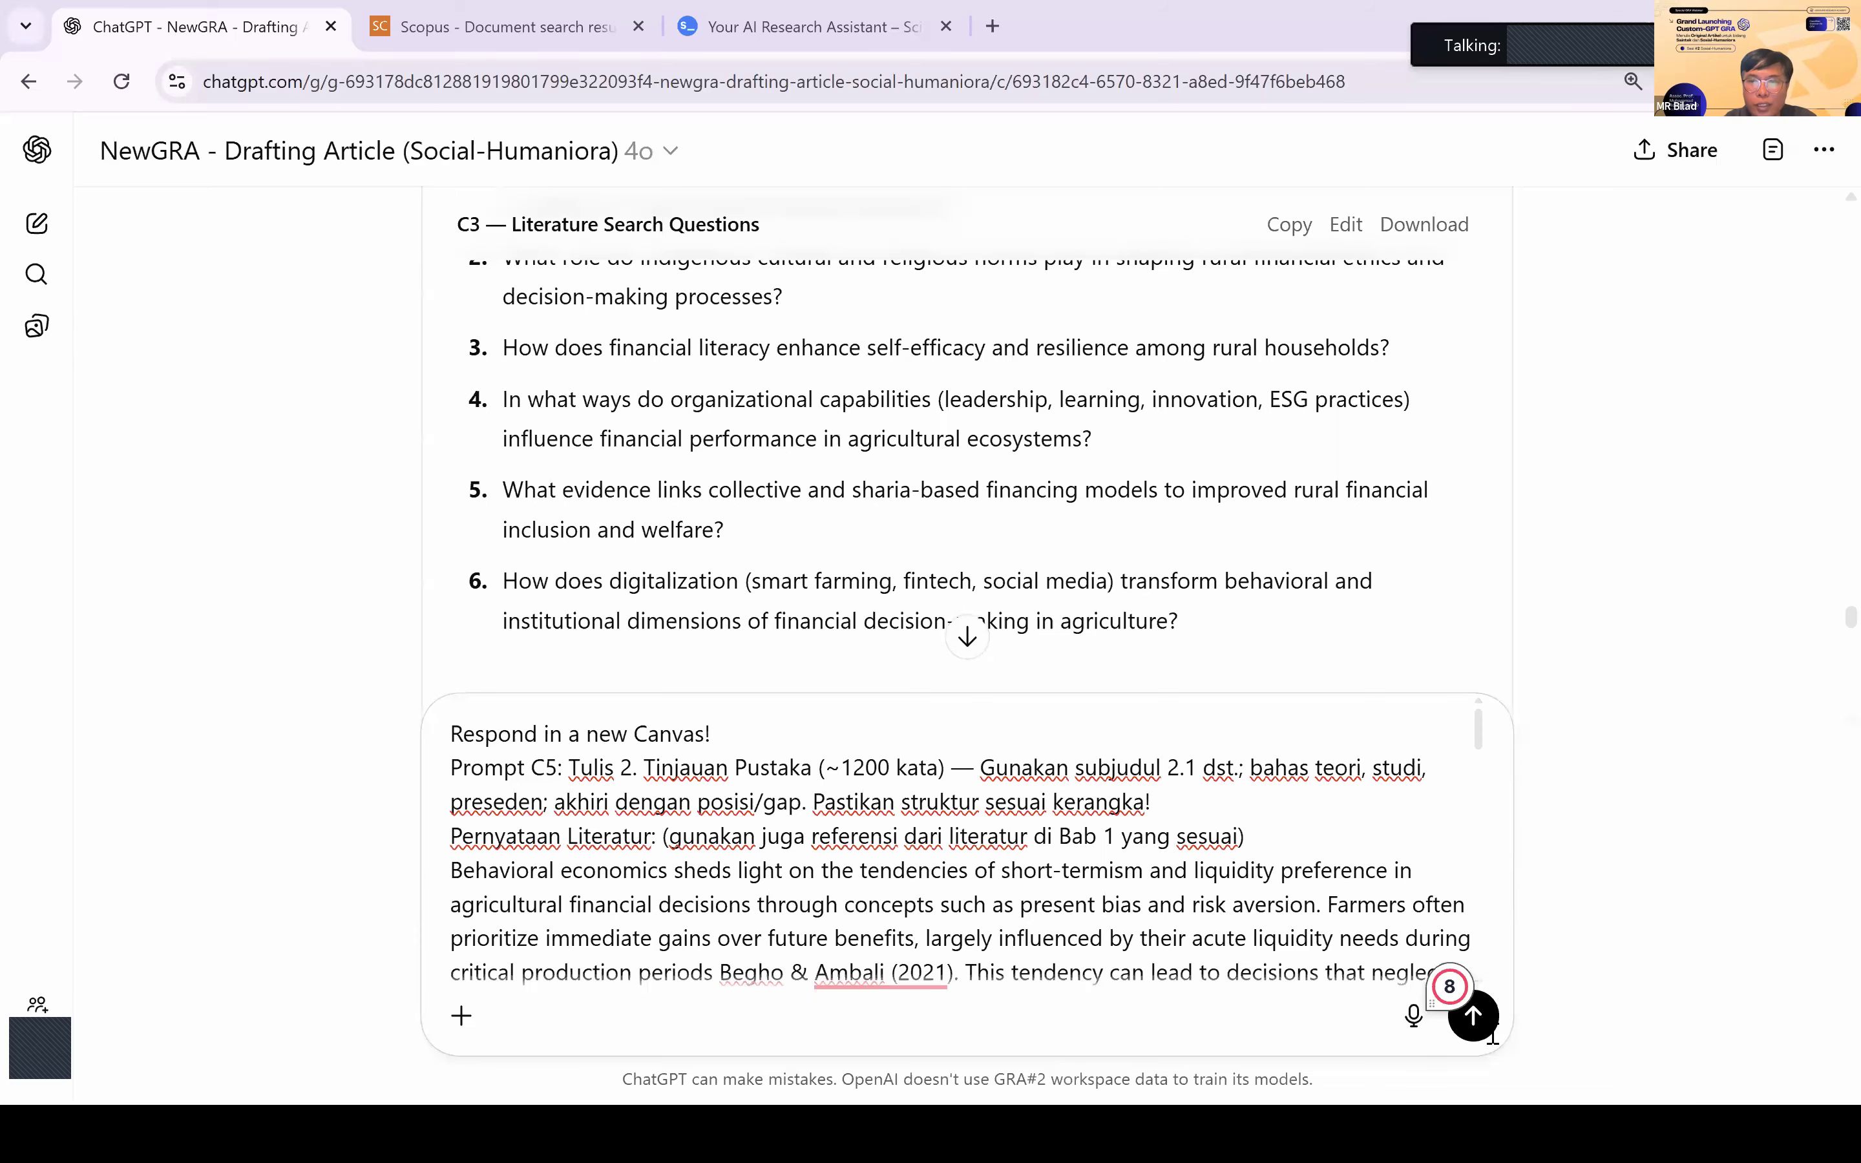
Step: Attach the Kerangka_Eksplorasi Pengambilan Kep... document to the C5 prompt and send it to NewGRA
{"action": "left_click", "coordinate": [461, 1016]}
{"action": "left_click", "coordinate": [486, 952]}
{"action": "scroll", "coordinate": [1173, 960], "scroll_direction": "down", "scroll_amount": 10}
{"action": "left_click", "coordinate": [1173, 961]}
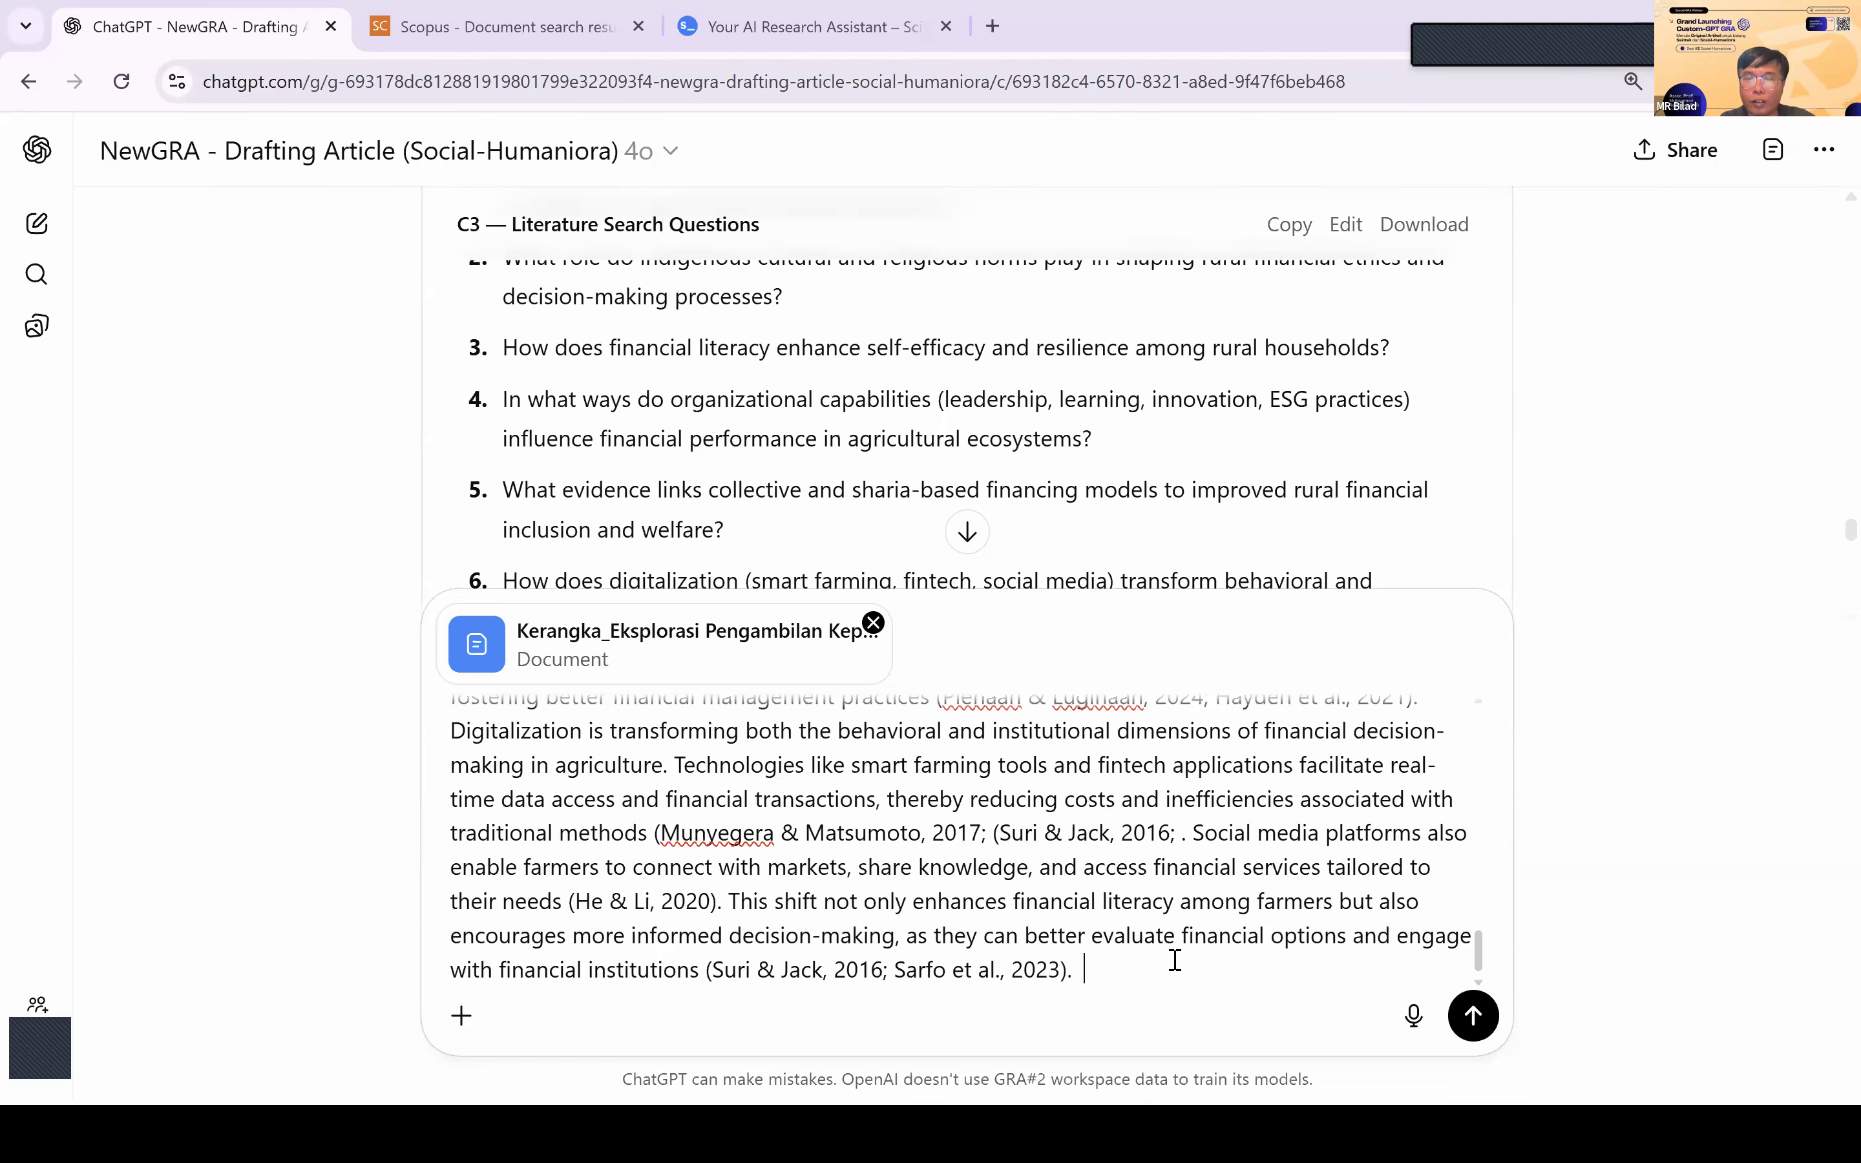
{"action": "key", "text": "Return"}
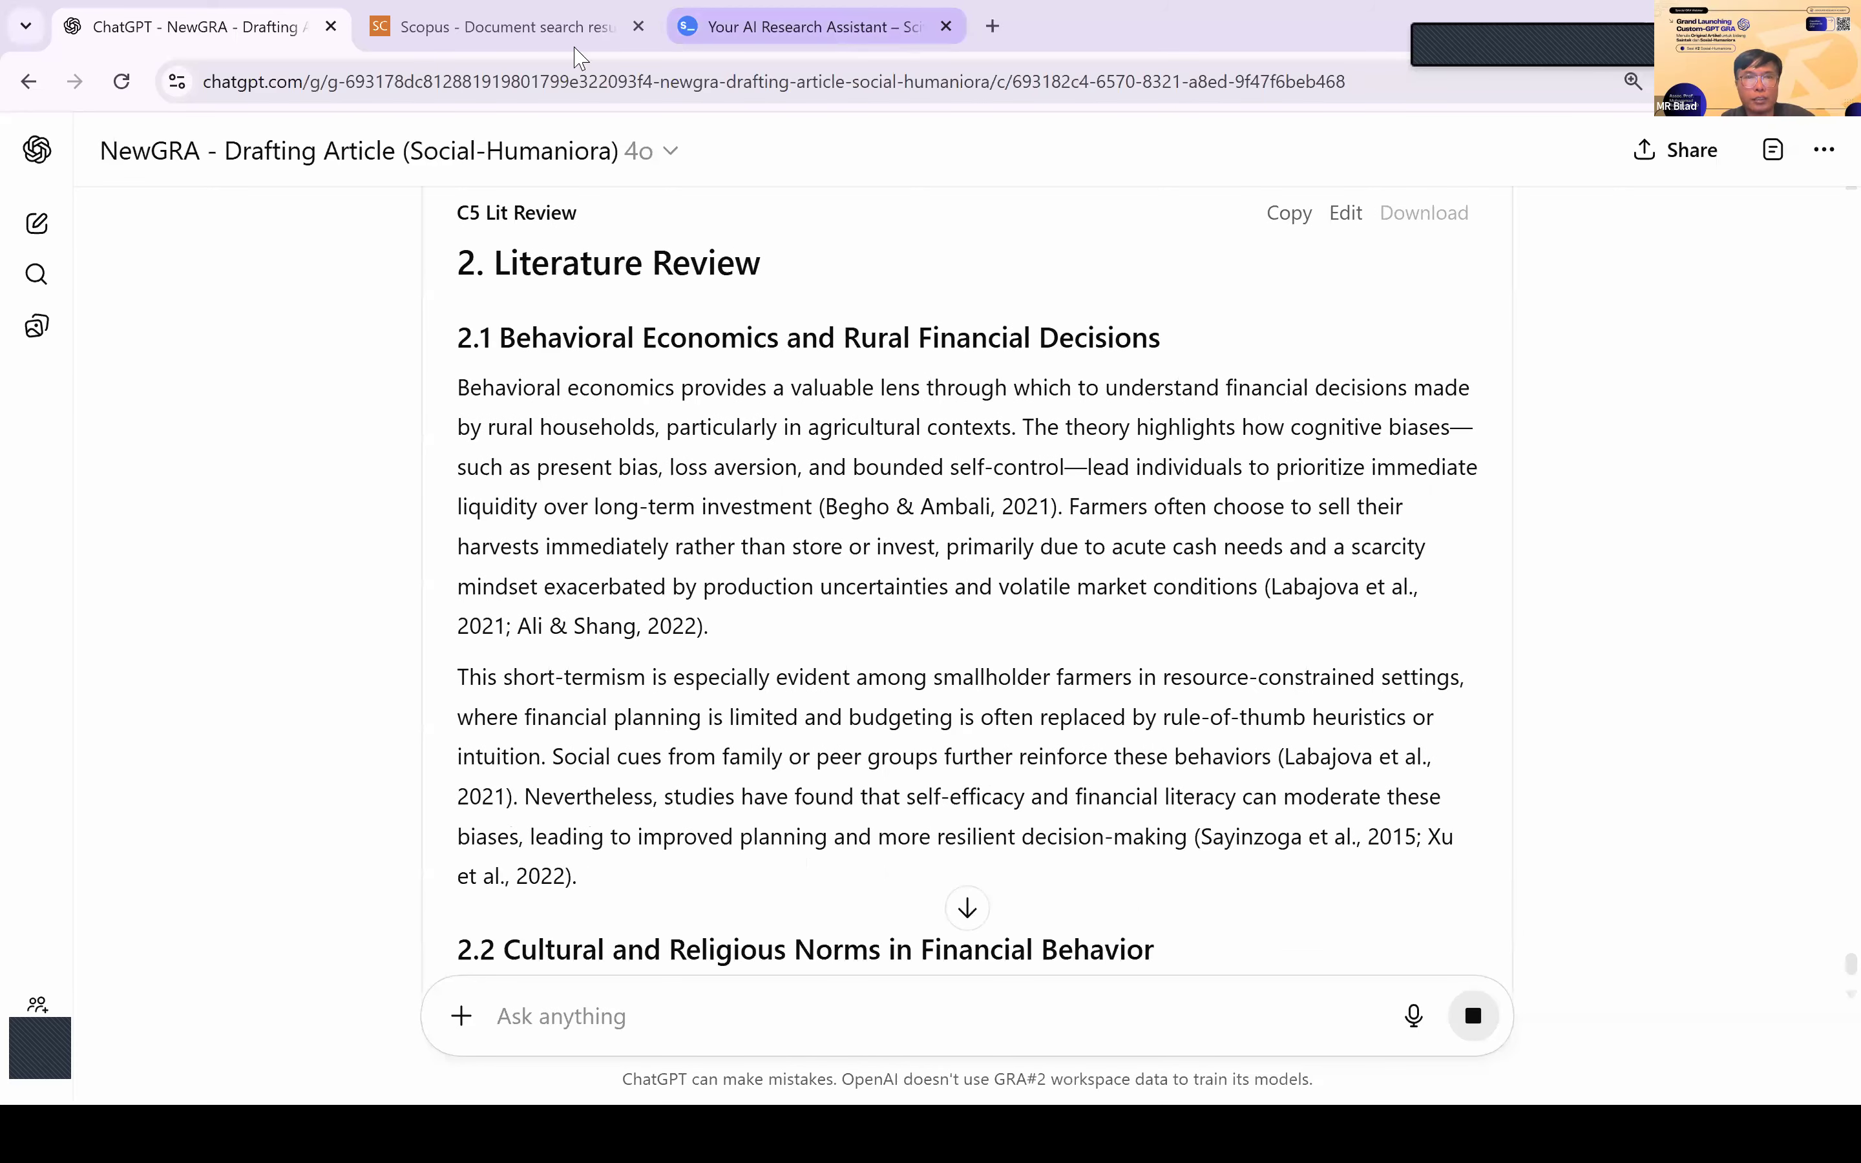
Step: Open the C3 — Literature Search Questions canvas and copy the first two Methodology questions
{"action": "left_click", "coordinate": [1773, 149]}
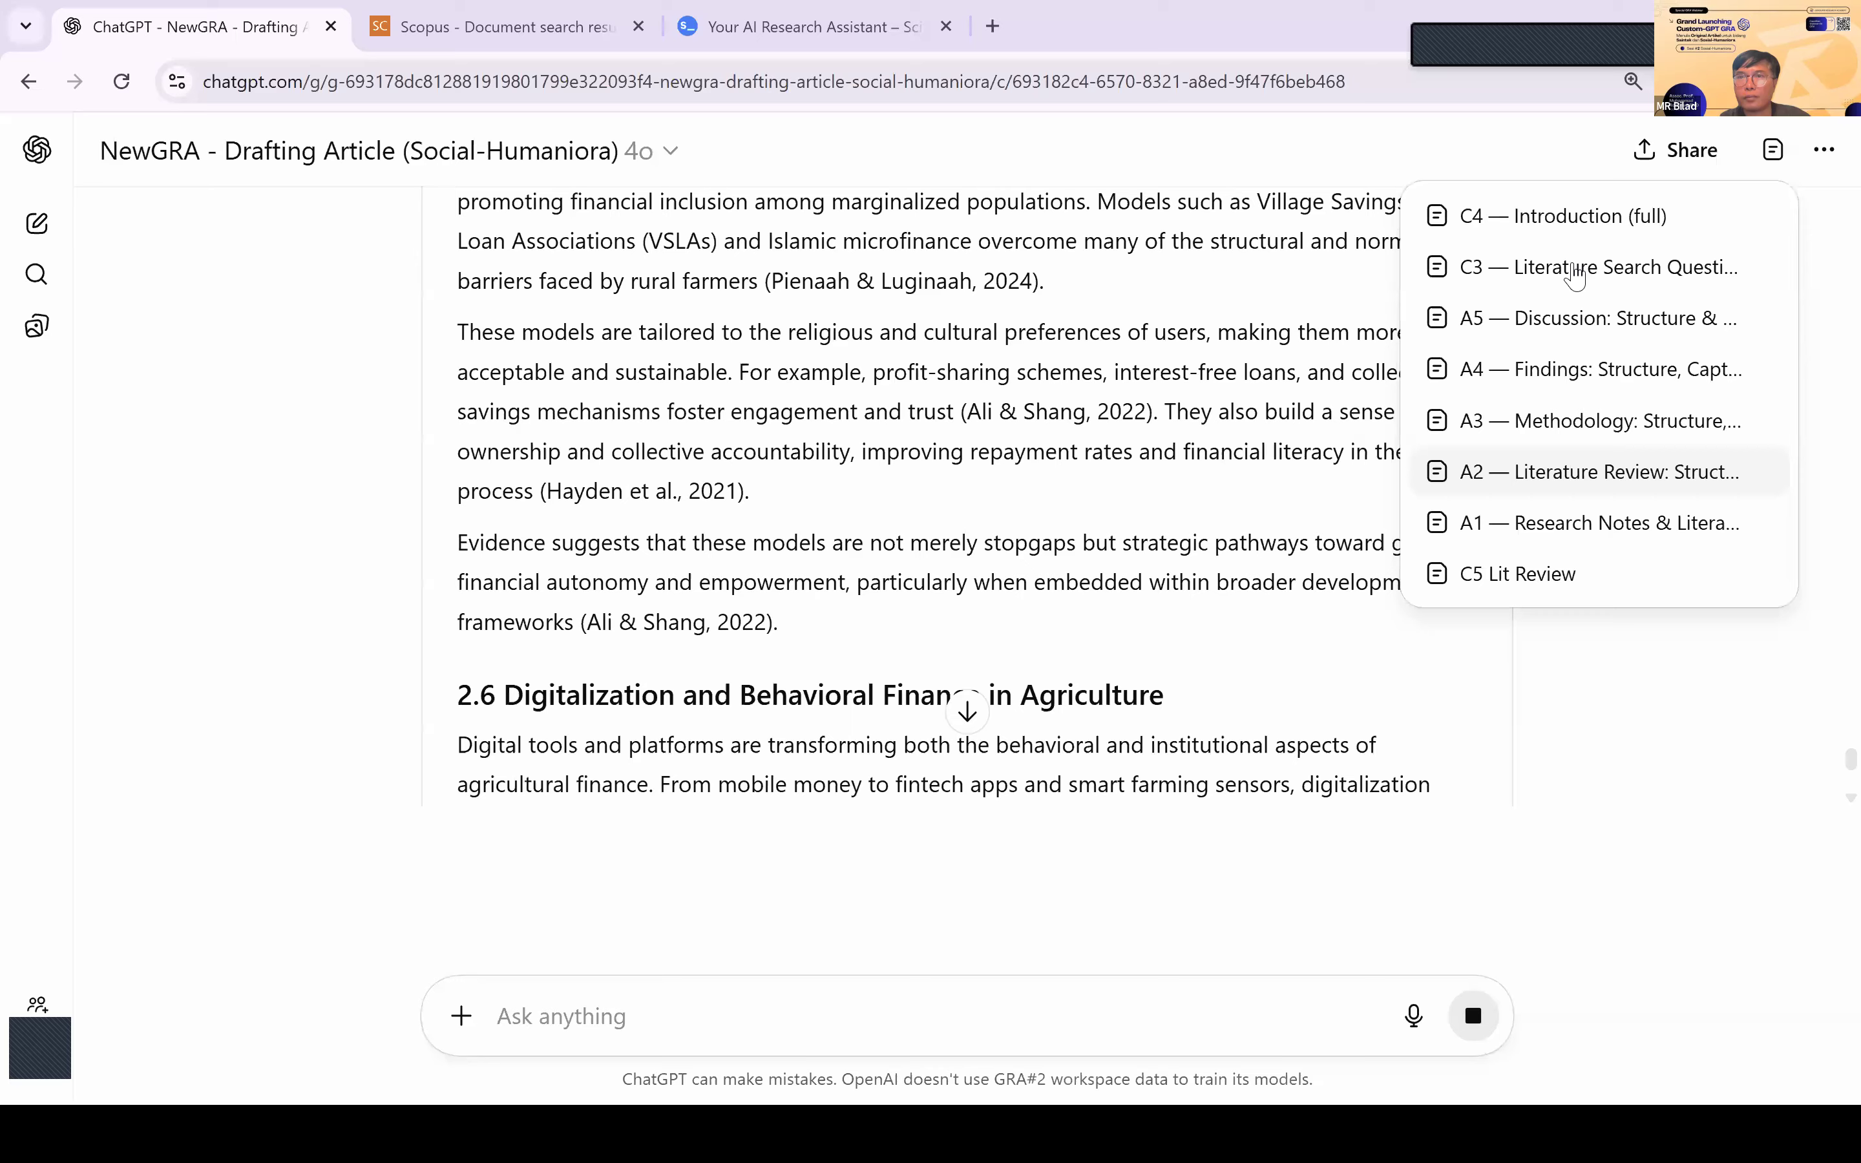
{"action": "left_click", "coordinate": [1599, 267]}
{"action": "scroll", "coordinate": [1047, 504], "scroll_direction": "down", "scroll_amount": 5}
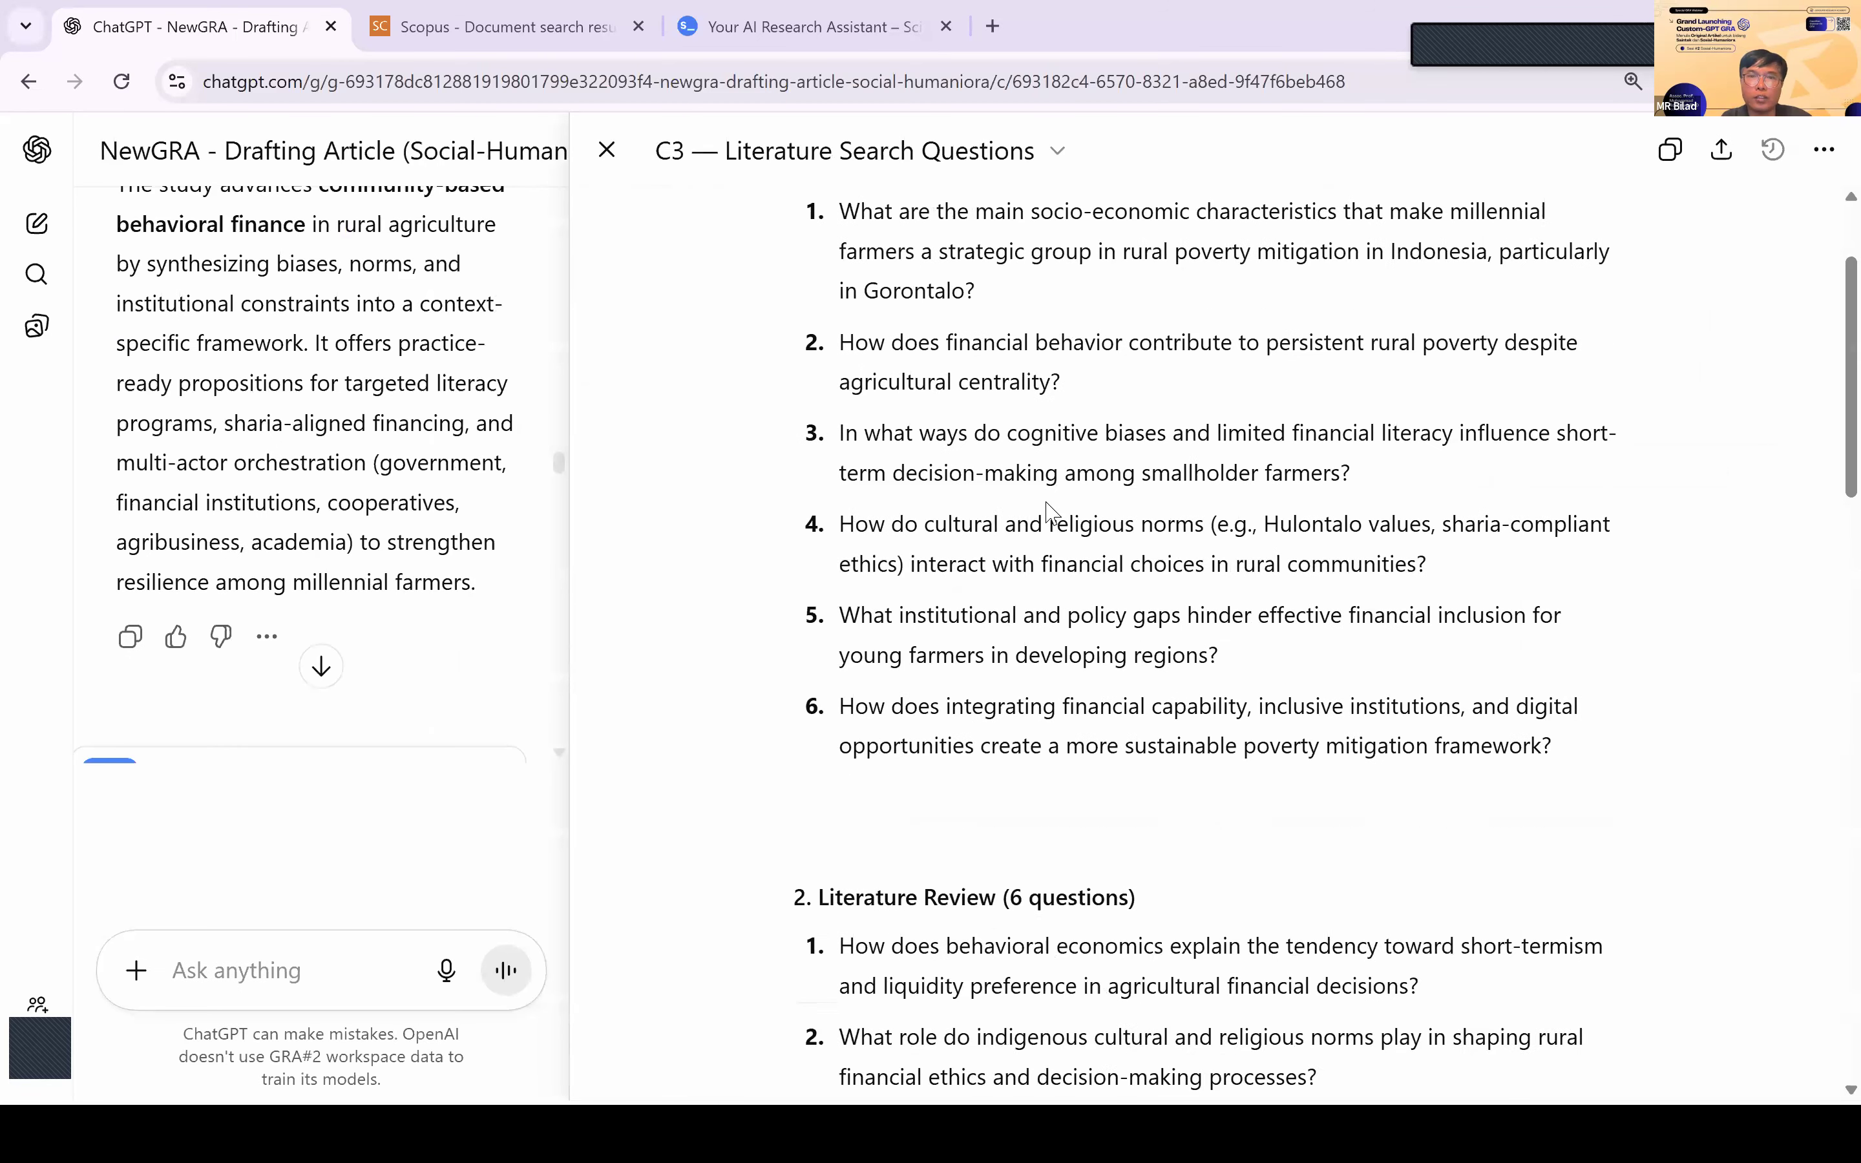
{"action": "scroll", "coordinate": [1047, 504], "scroll_direction": "down", "scroll_amount": 8}
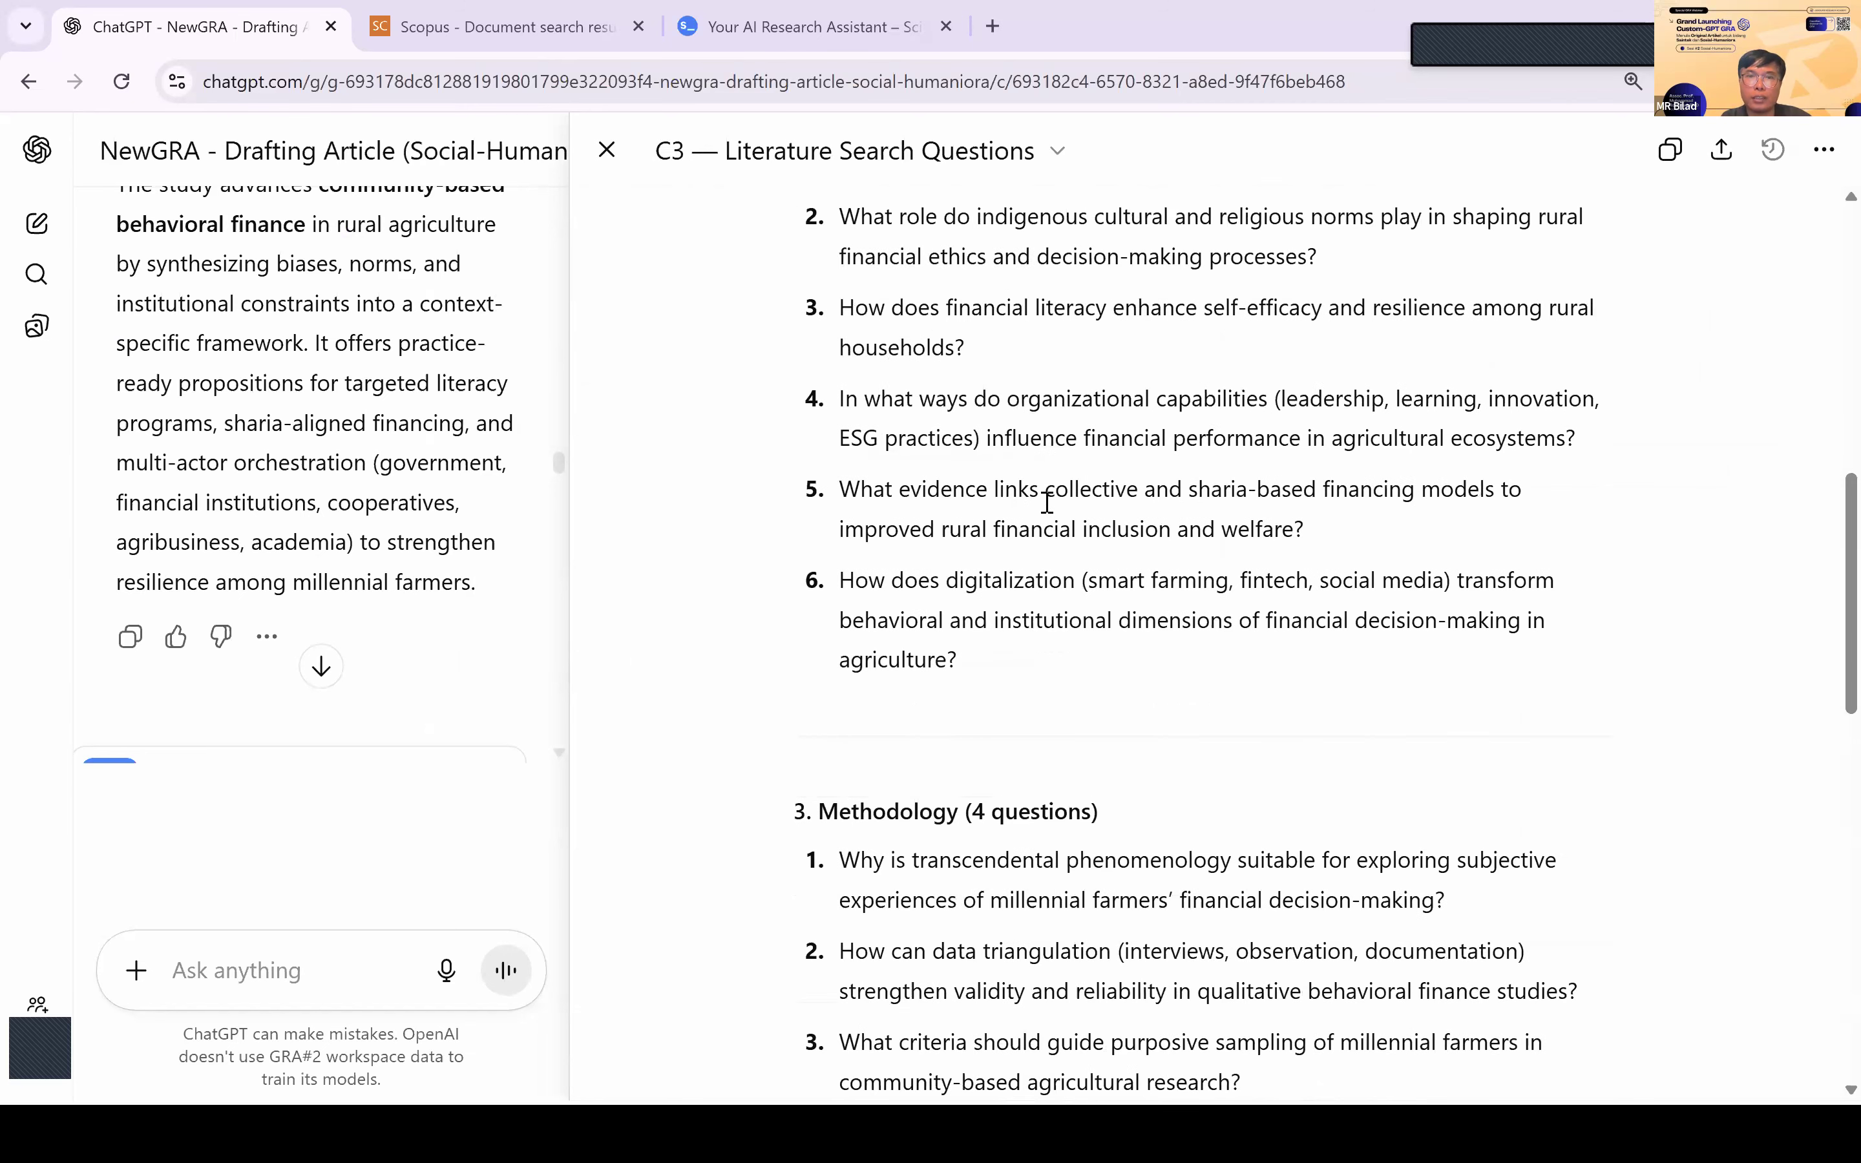
{"action": "scroll", "coordinate": [1047, 503], "scroll_direction": "up", "scroll_amount": 7}
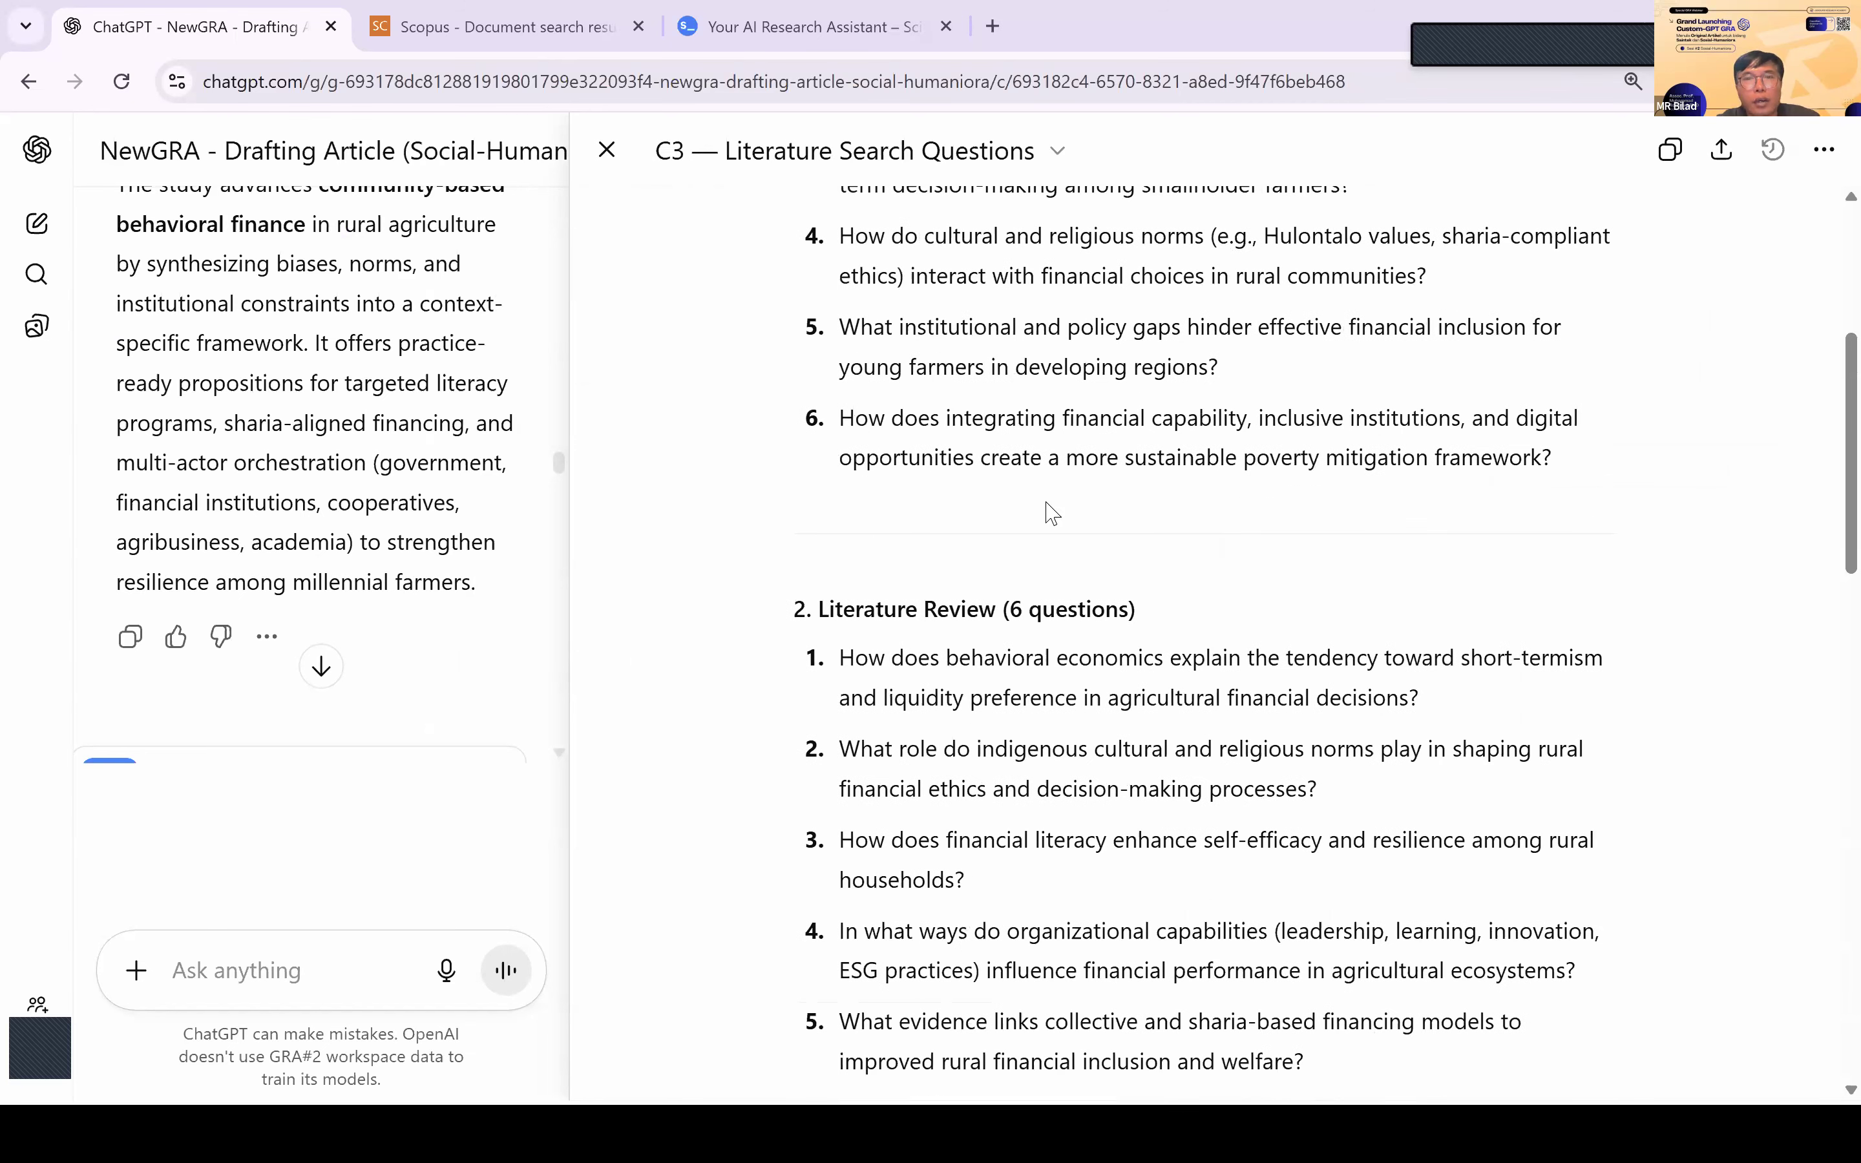
{"action": "scroll", "coordinate": [1052, 513], "scroll_direction": "down", "scroll_amount": 7}
{"action": "left_click_drag", "start_coordinate": [840, 324], "coordinate": [1618, 457]}
{"action": "key", "text": "ctrl+c"}
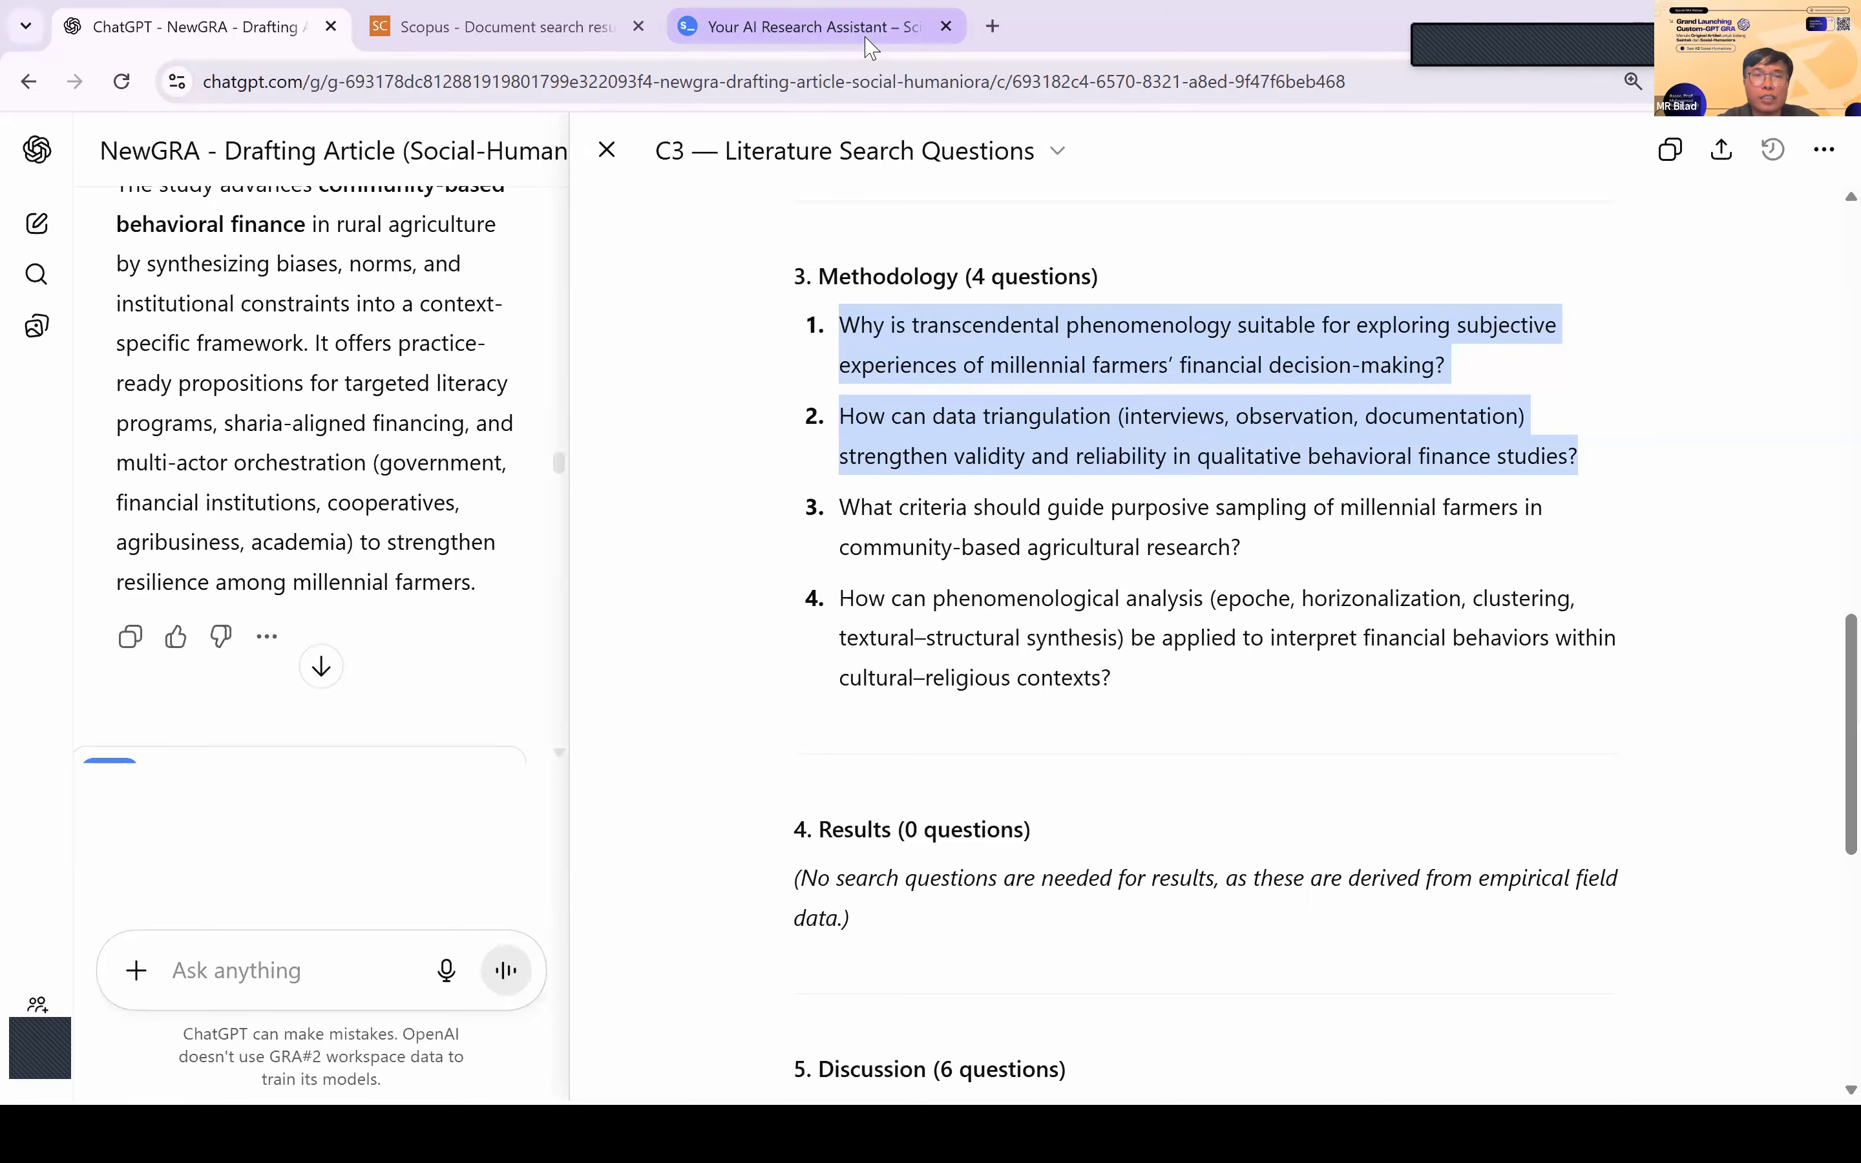
Step: In scite, submit the two copied questions under the heading "Section 3" and enter the third and fourth Methodology questions as the follow-up
{"action": "left_click", "coordinate": [806, 28]}
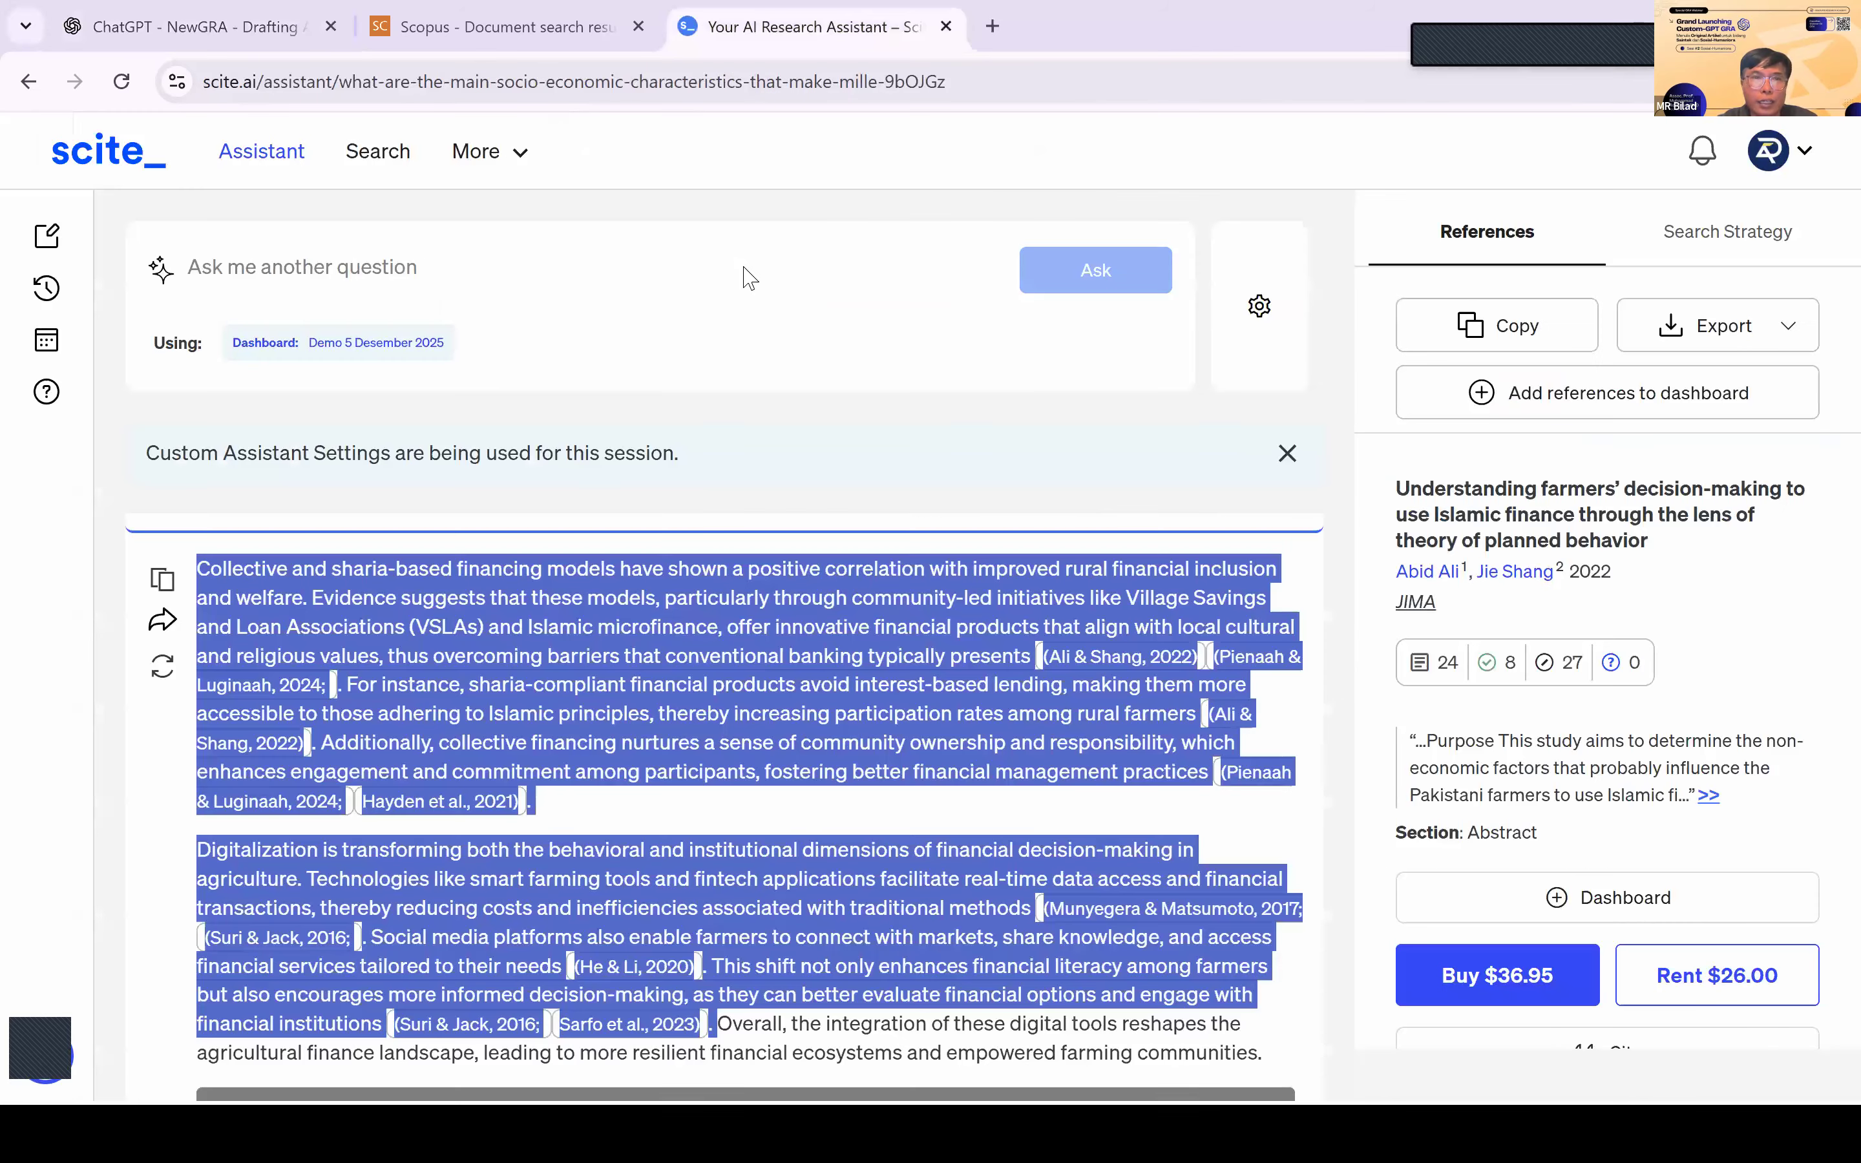
{"action": "left_click", "coordinate": [326, 266]}
{"action": "type", "text": "S"}
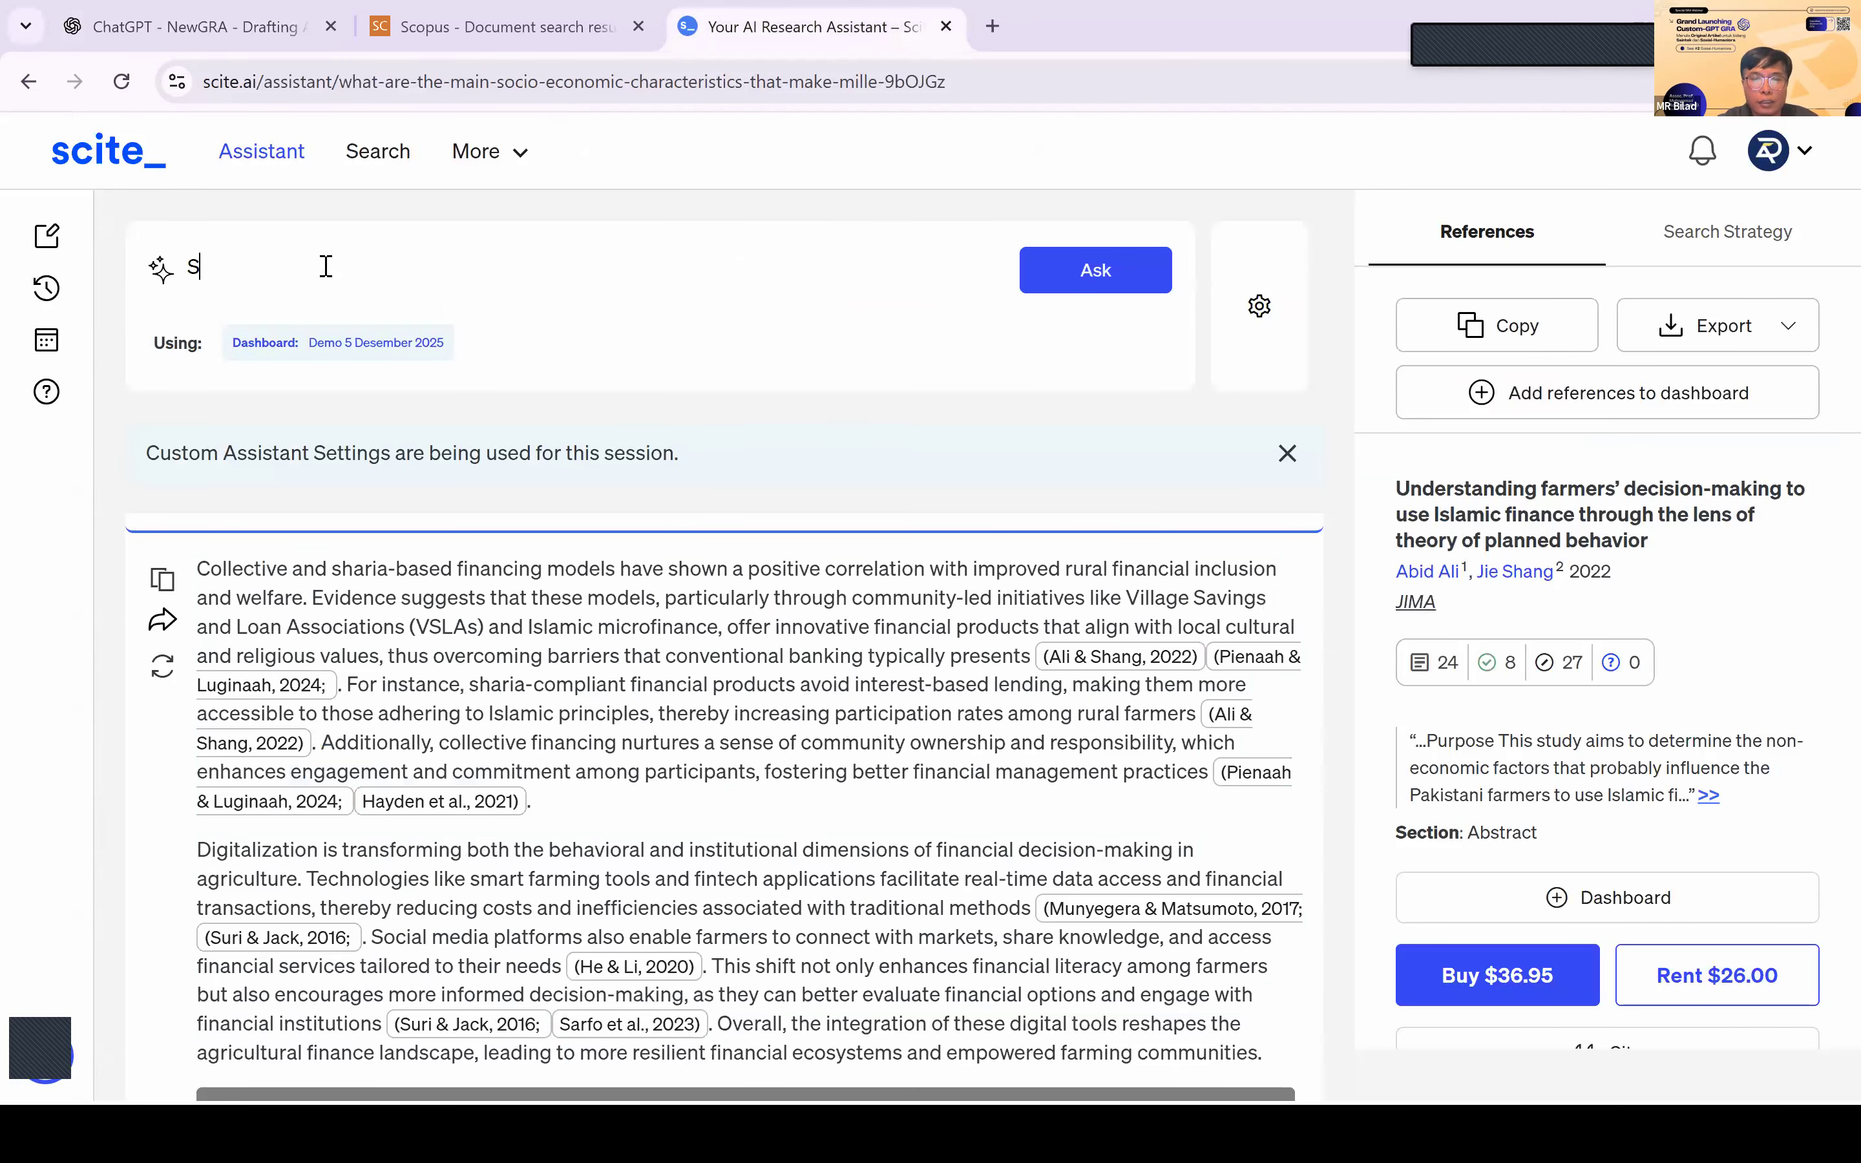
{"action": "type", "text": "ection 3"}
{"action": "key", "text": "shift+Return"}
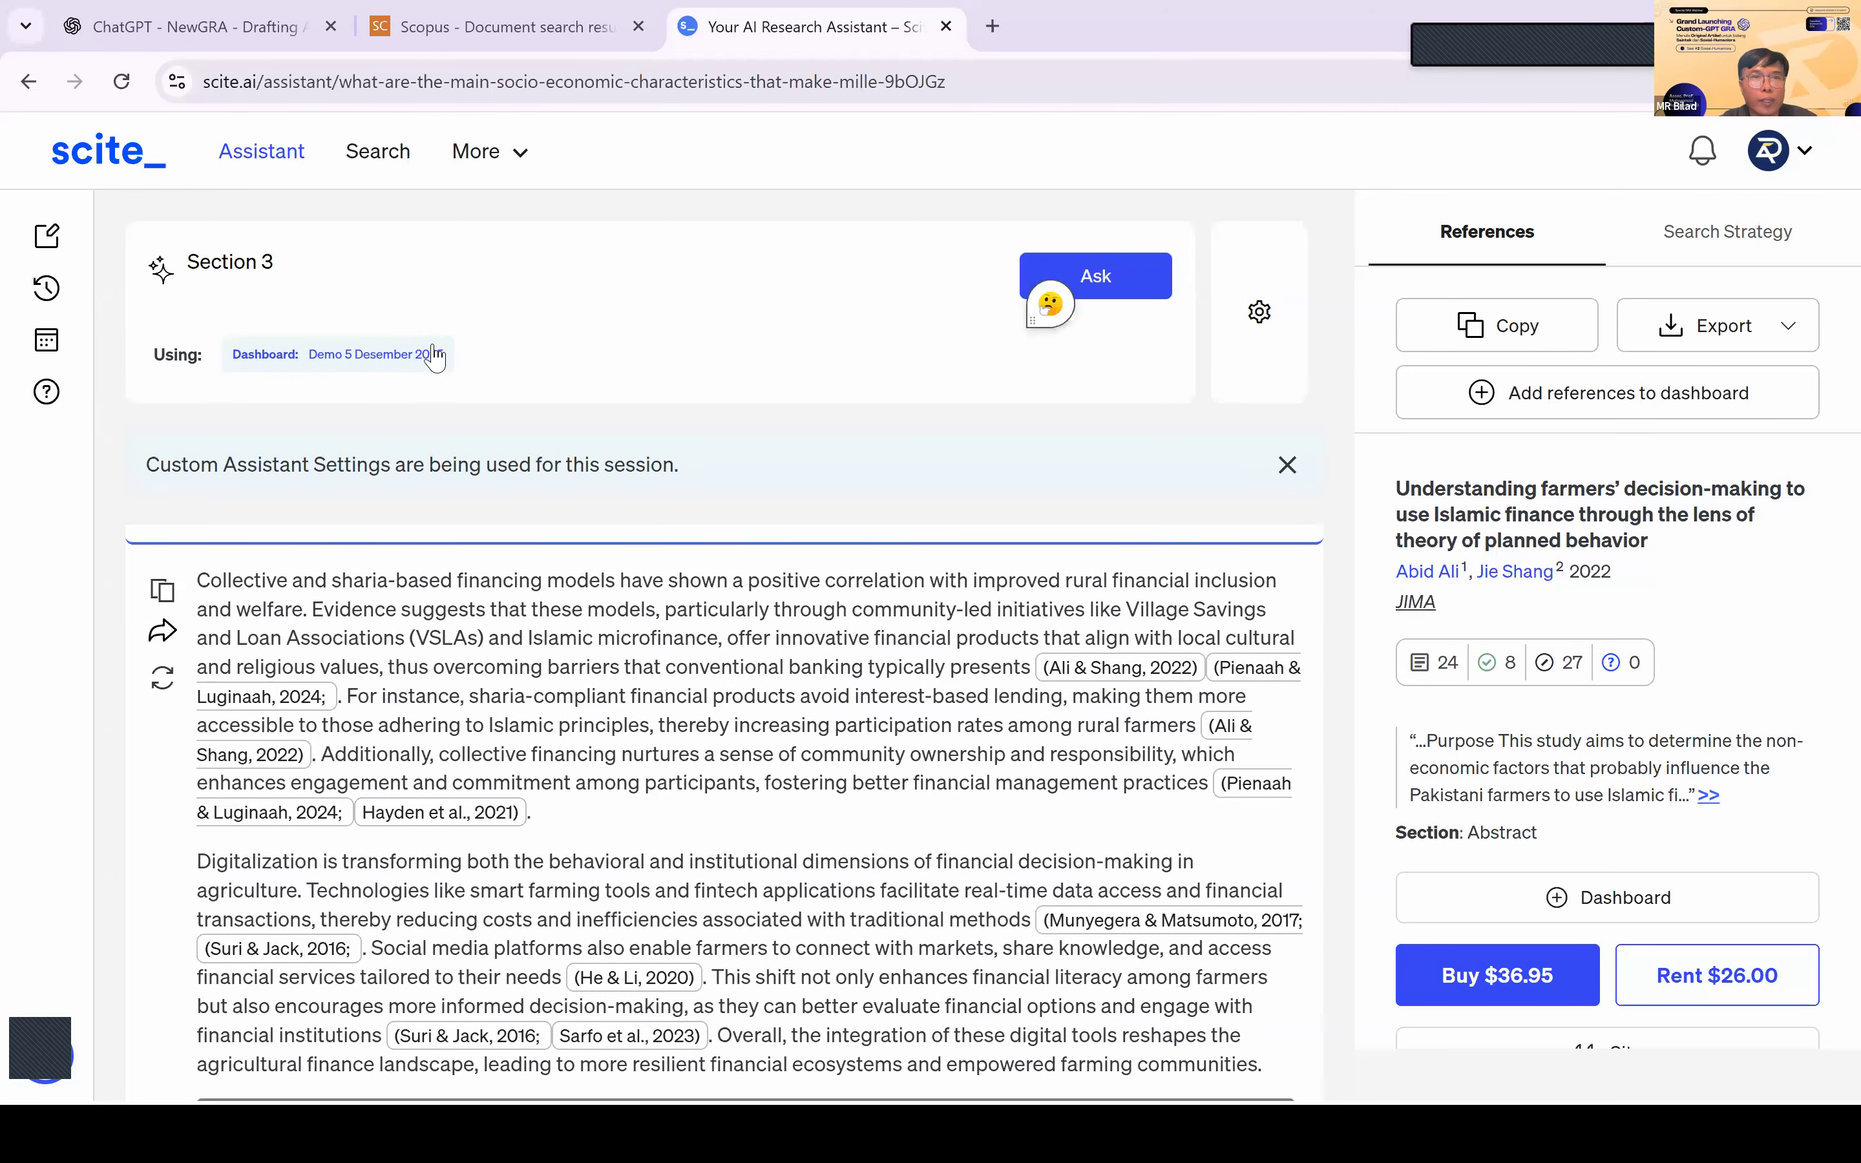
{"action": "left_click", "coordinate": [459, 356]}
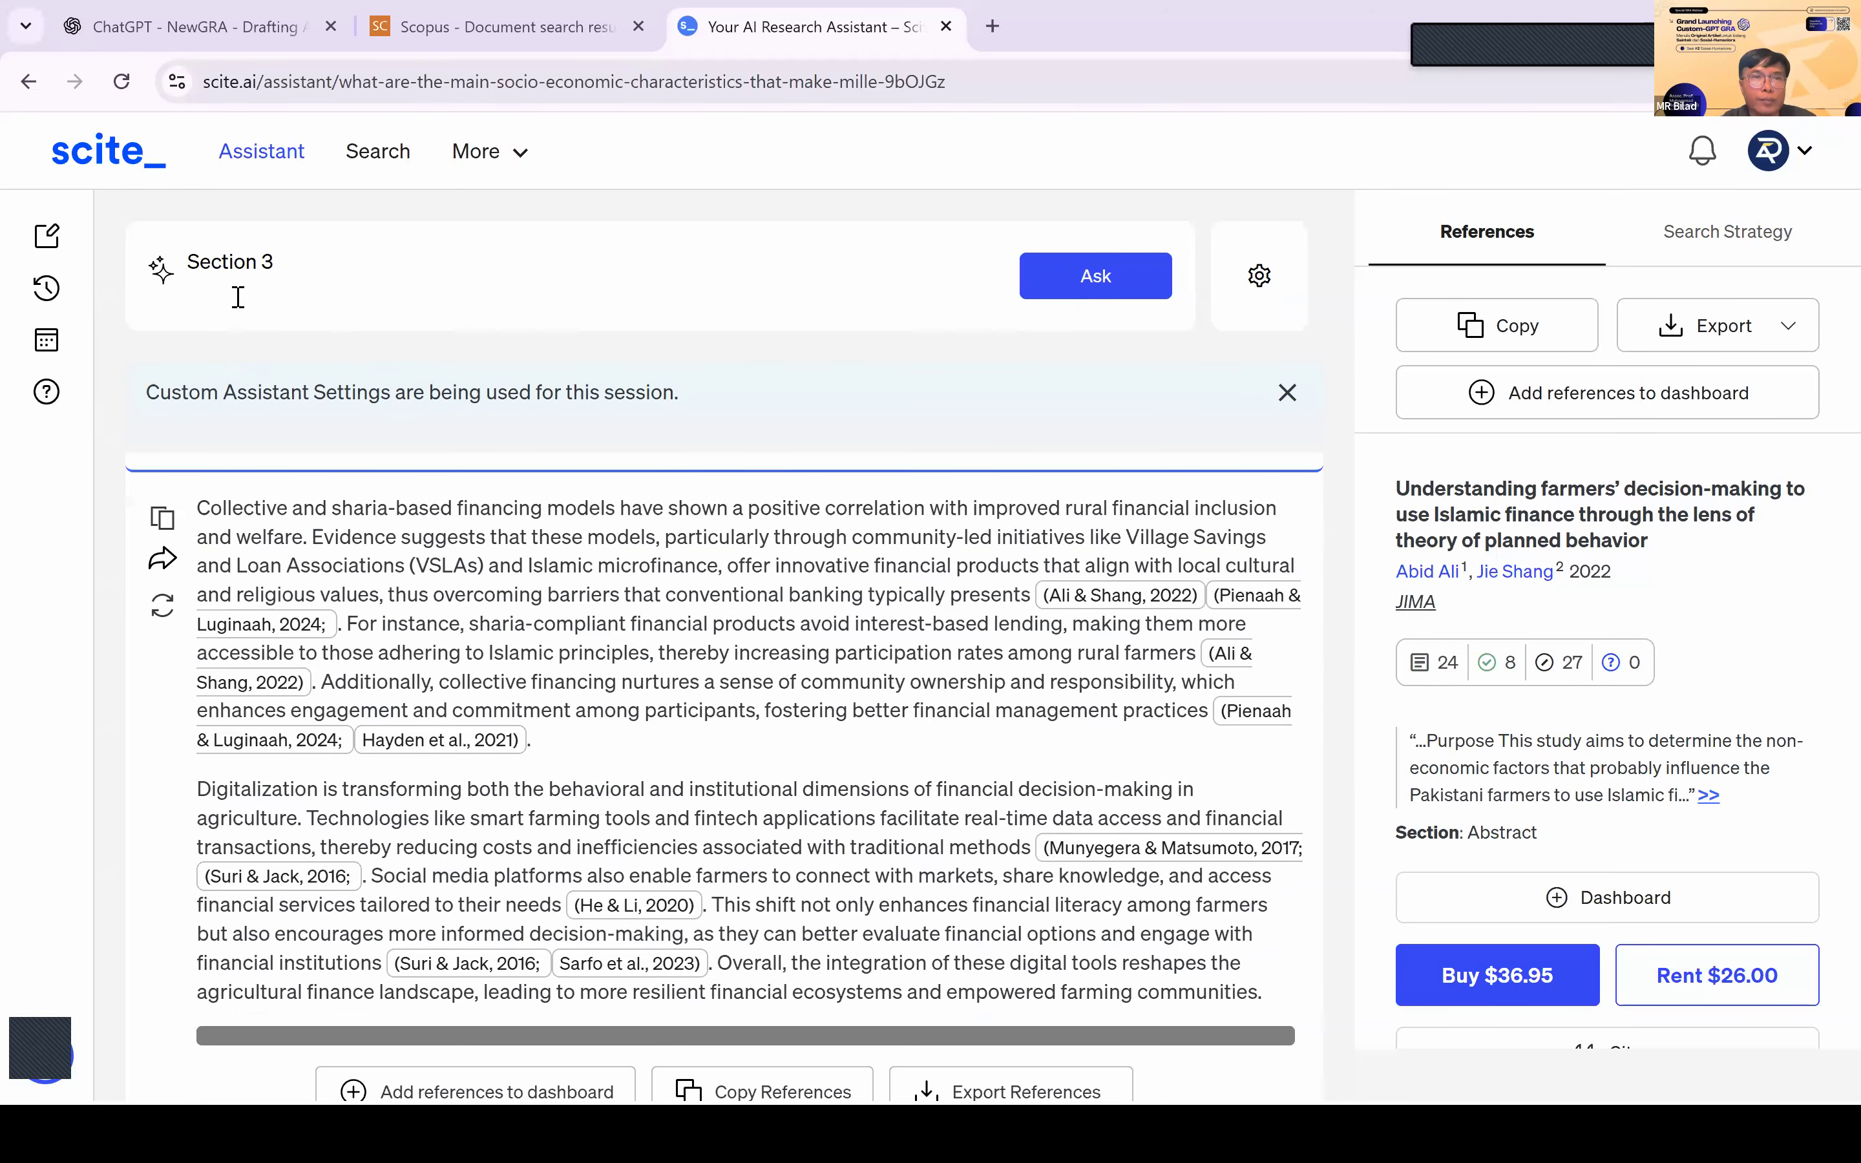
{"action": "key", "text": "ctrl+v"}
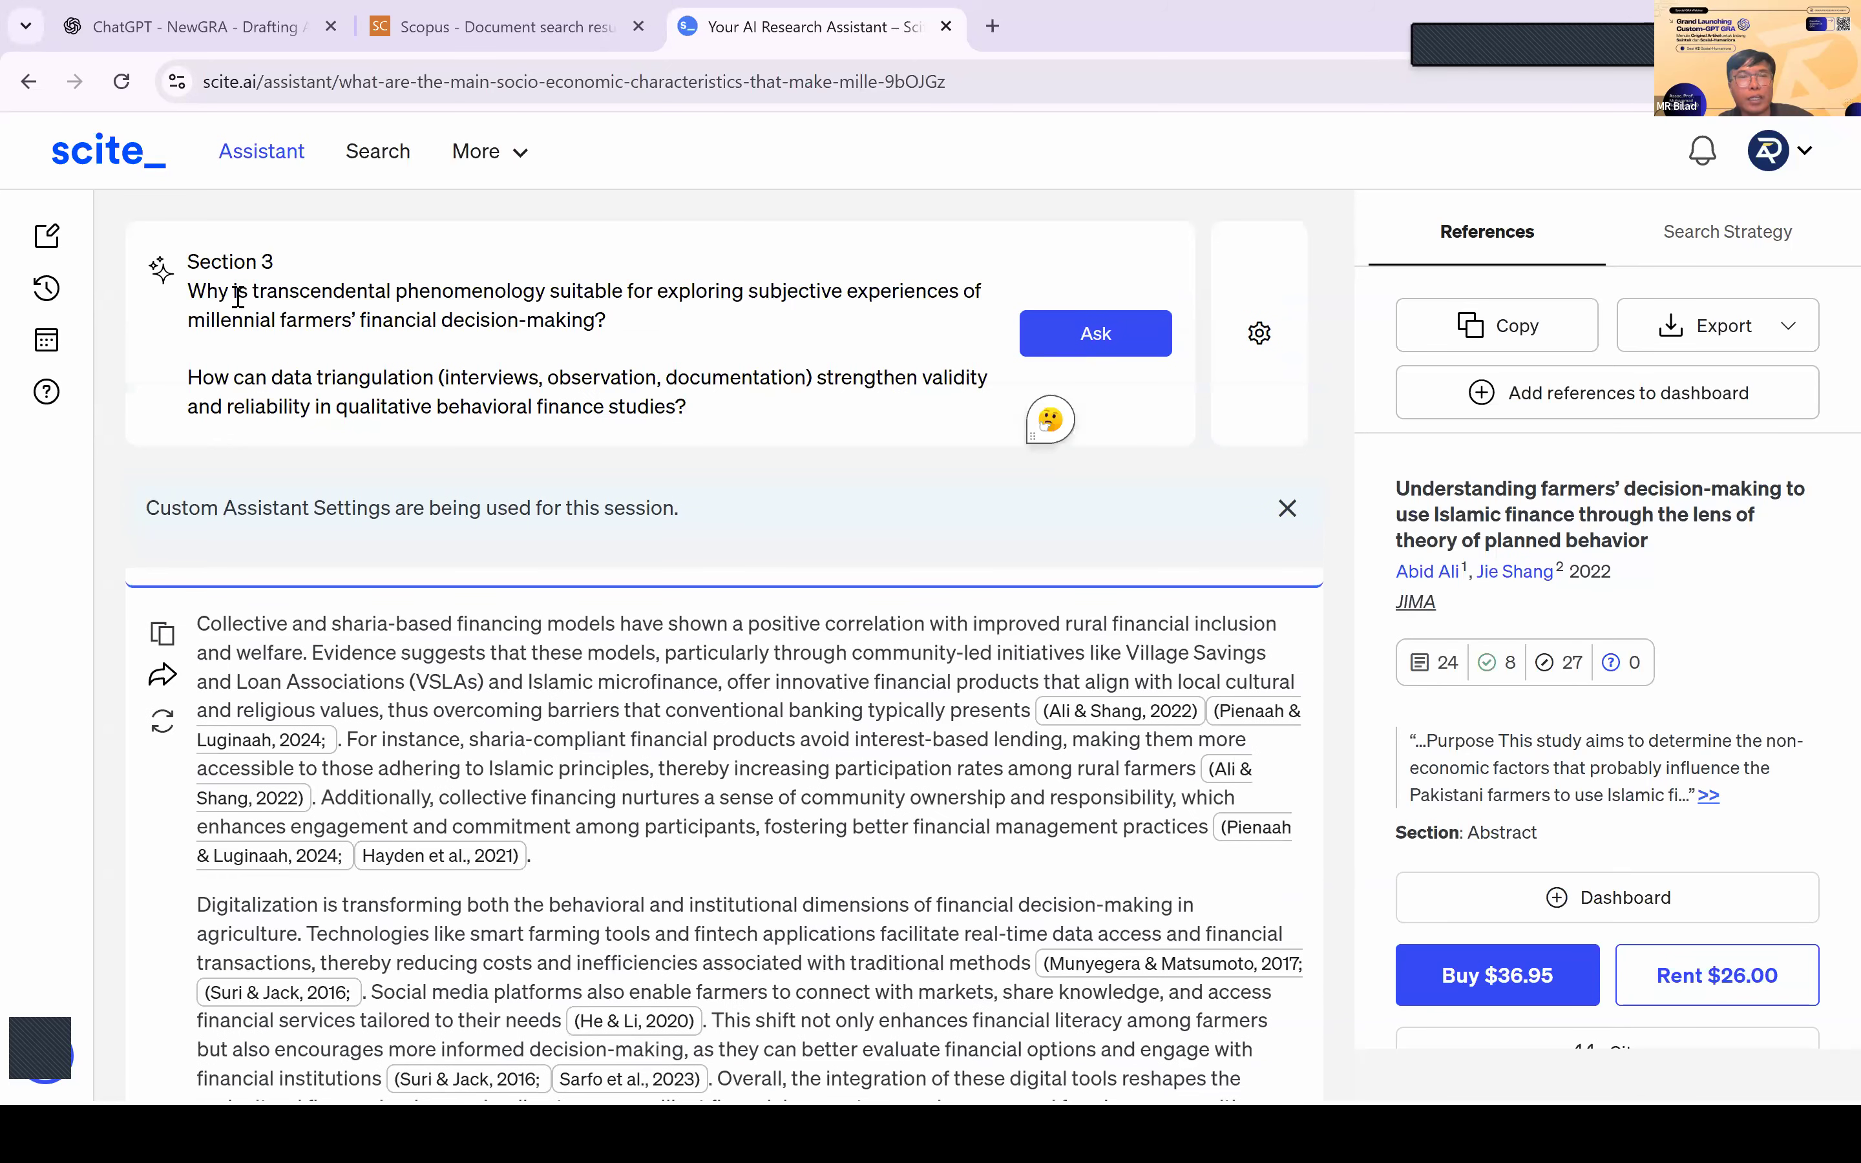
{"action": "key", "text": "Return"}
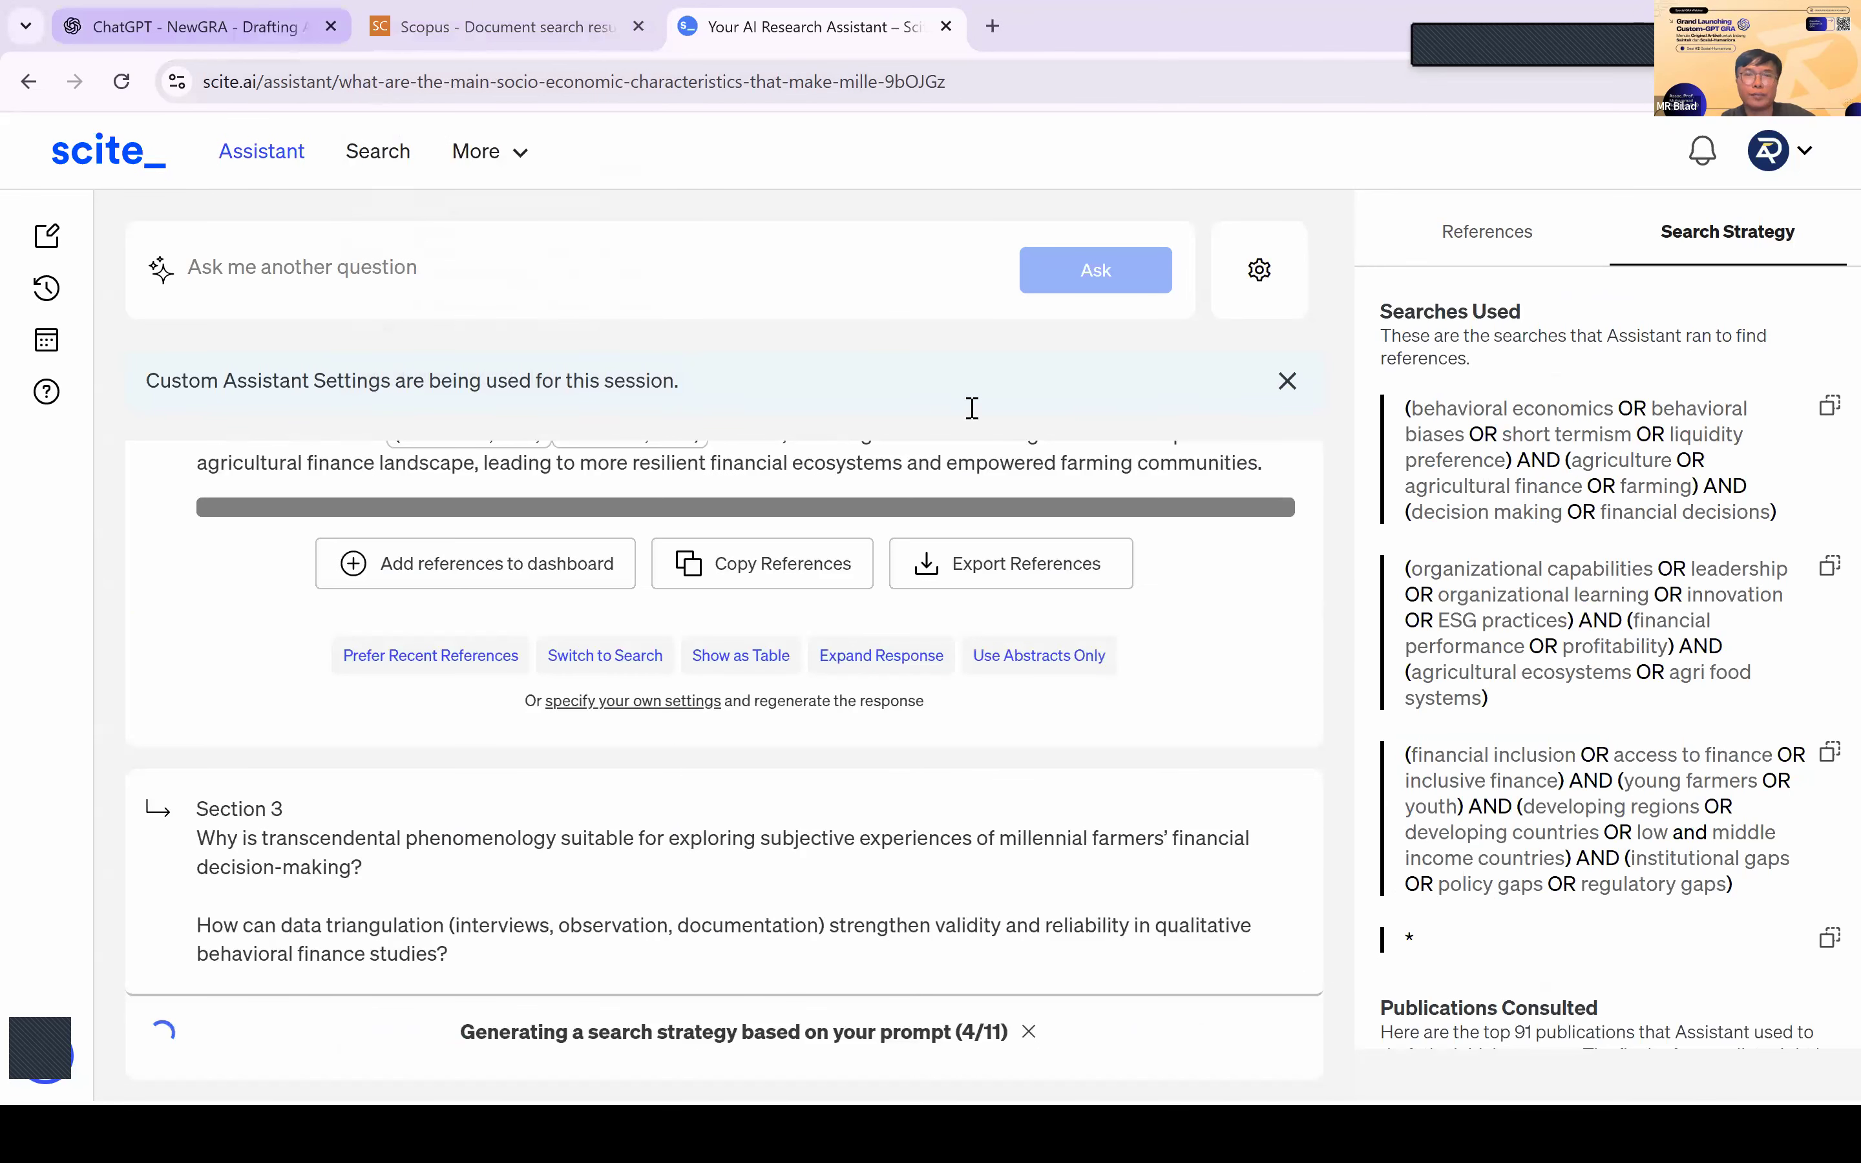
{"action": "left_click", "coordinate": [365, 265]}
{"action": "type", "text": "What criteria should guide purposive sampling of millennial farmers in community-based agricultural research?  How can phenomenological analysis (epoche, horizonalization, clustering, textural–structural synthesis) be applied to interpret financial behaviors within cultural–religious contexts?"}
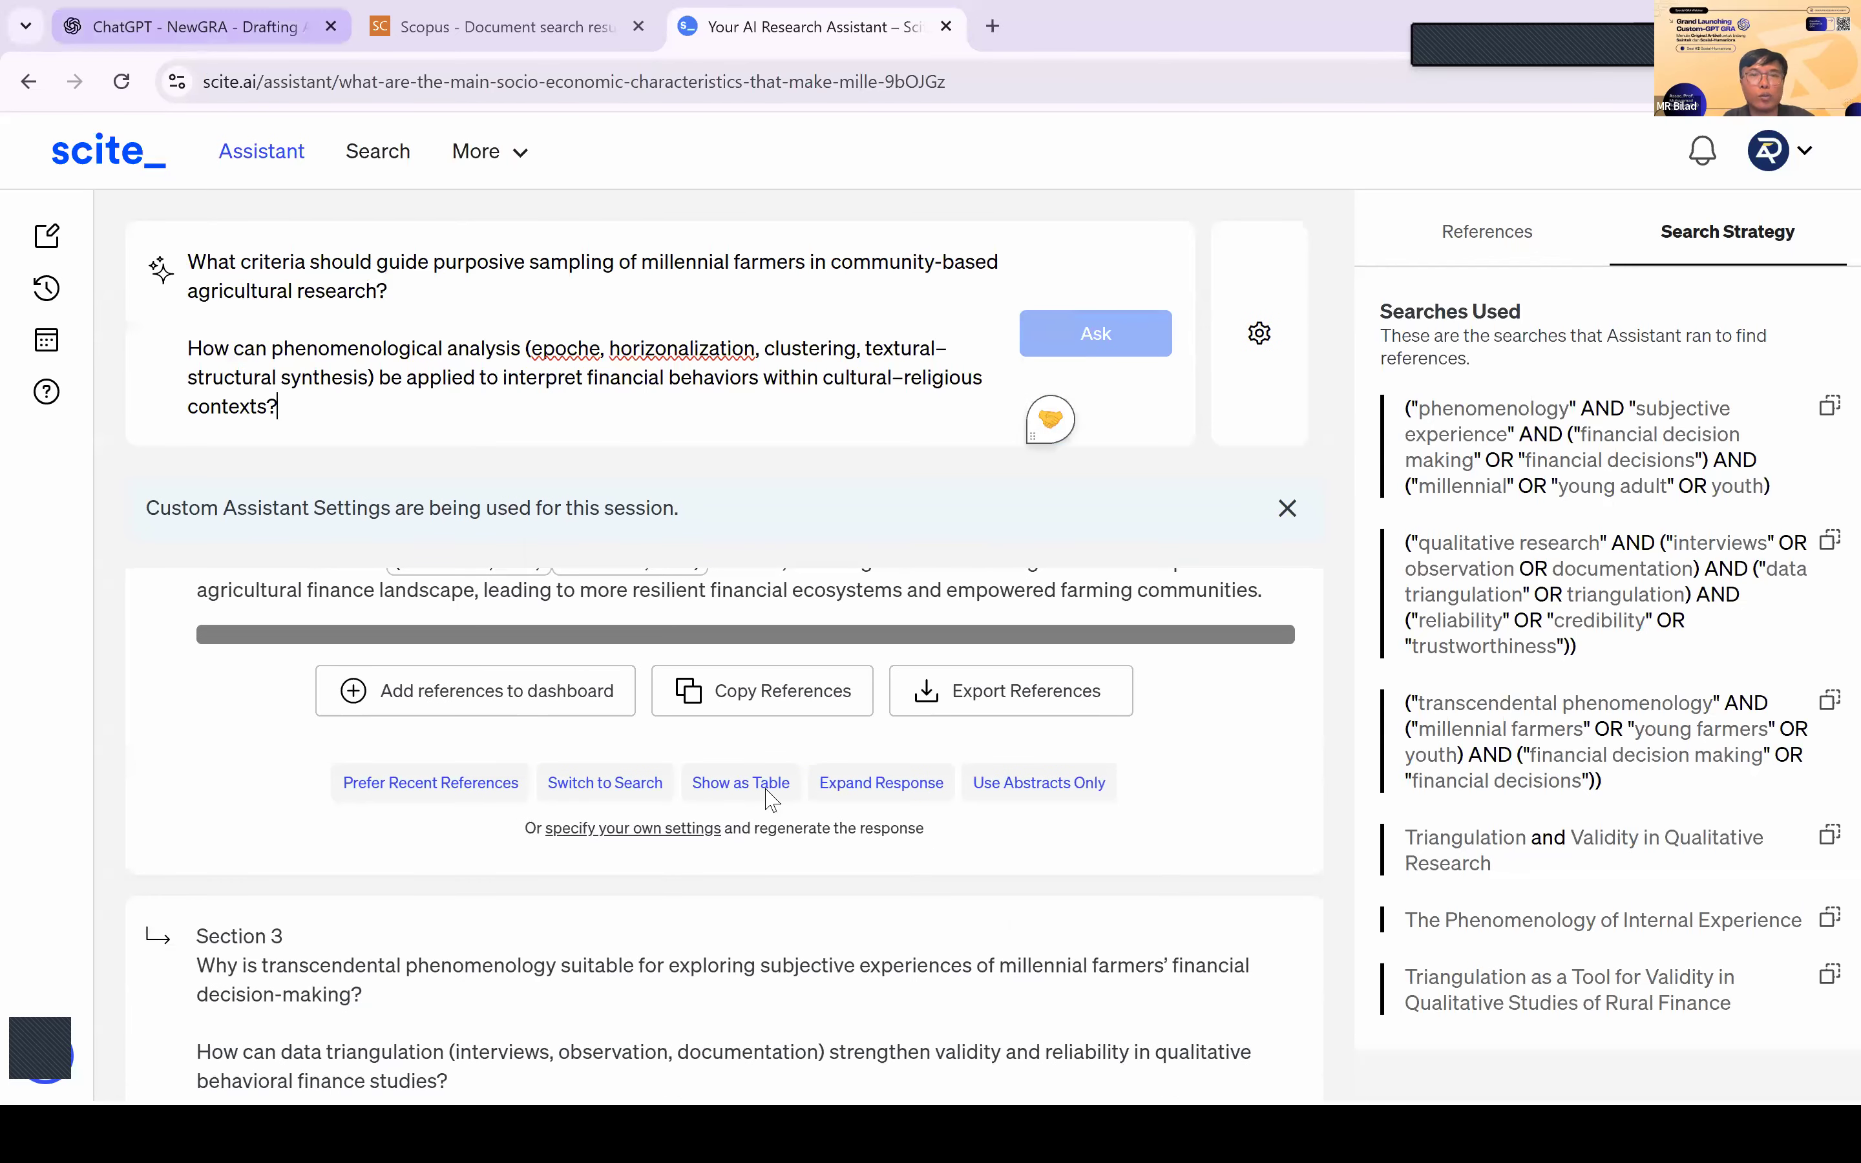
Step: Return to ChatGPT, close the C3 canvas, and copy Prompt C6 (3. Metodologi) with its Pernyataan Literatur line from the Word prompt document
{"action": "left_click", "coordinate": [195, 31]}
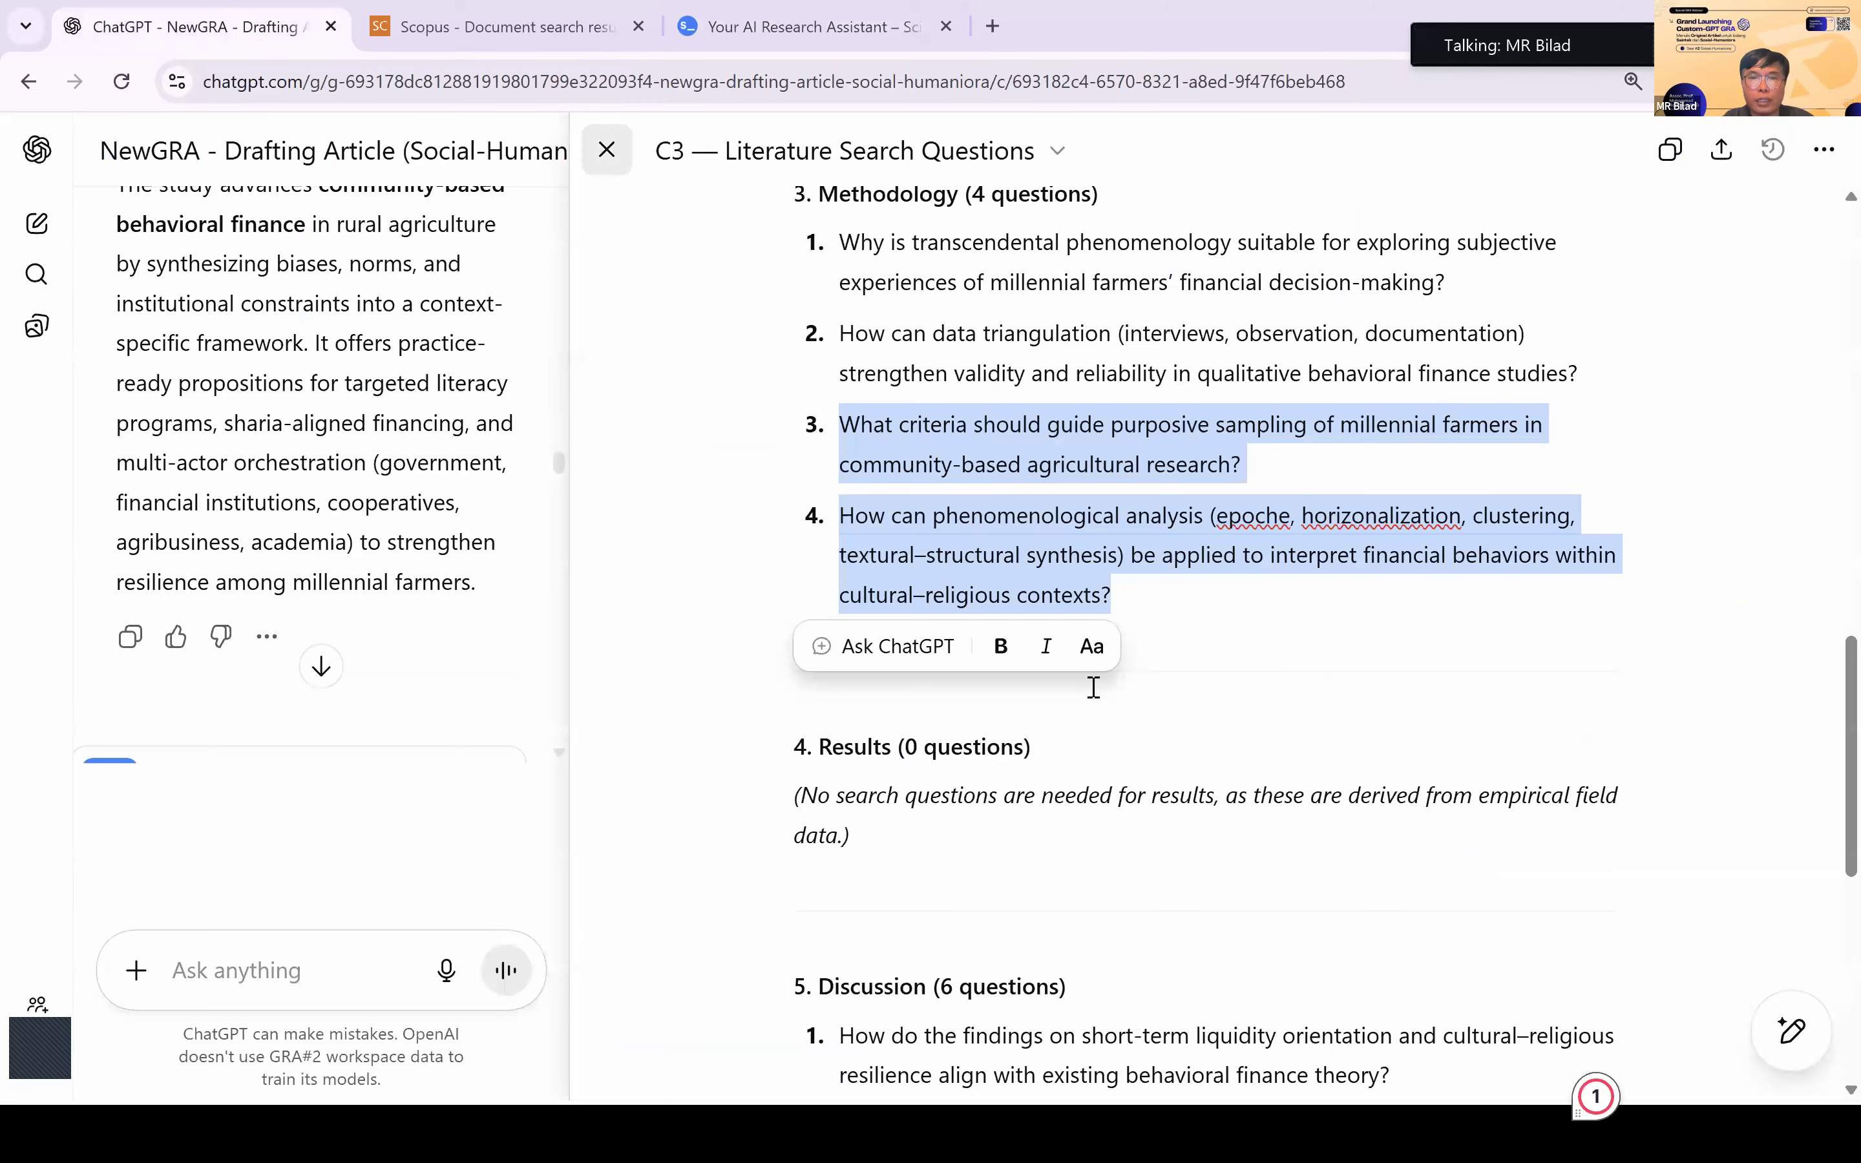
{"action": "scroll", "coordinate": [1092, 685], "scroll_direction": "down", "scroll_amount": 3}
{"action": "left_click", "coordinate": [607, 149]}
{"action": "scroll", "coordinate": [669, 539], "scroll_direction": "down", "scroll_amount": 15}
{"action": "key", "text": "alt+Tab"}
{"action": "left_click_drag", "start_coordinate": [1217, 542], "coordinate": [1313, 895]}
{"action": "key", "text": "ctrl+c"}
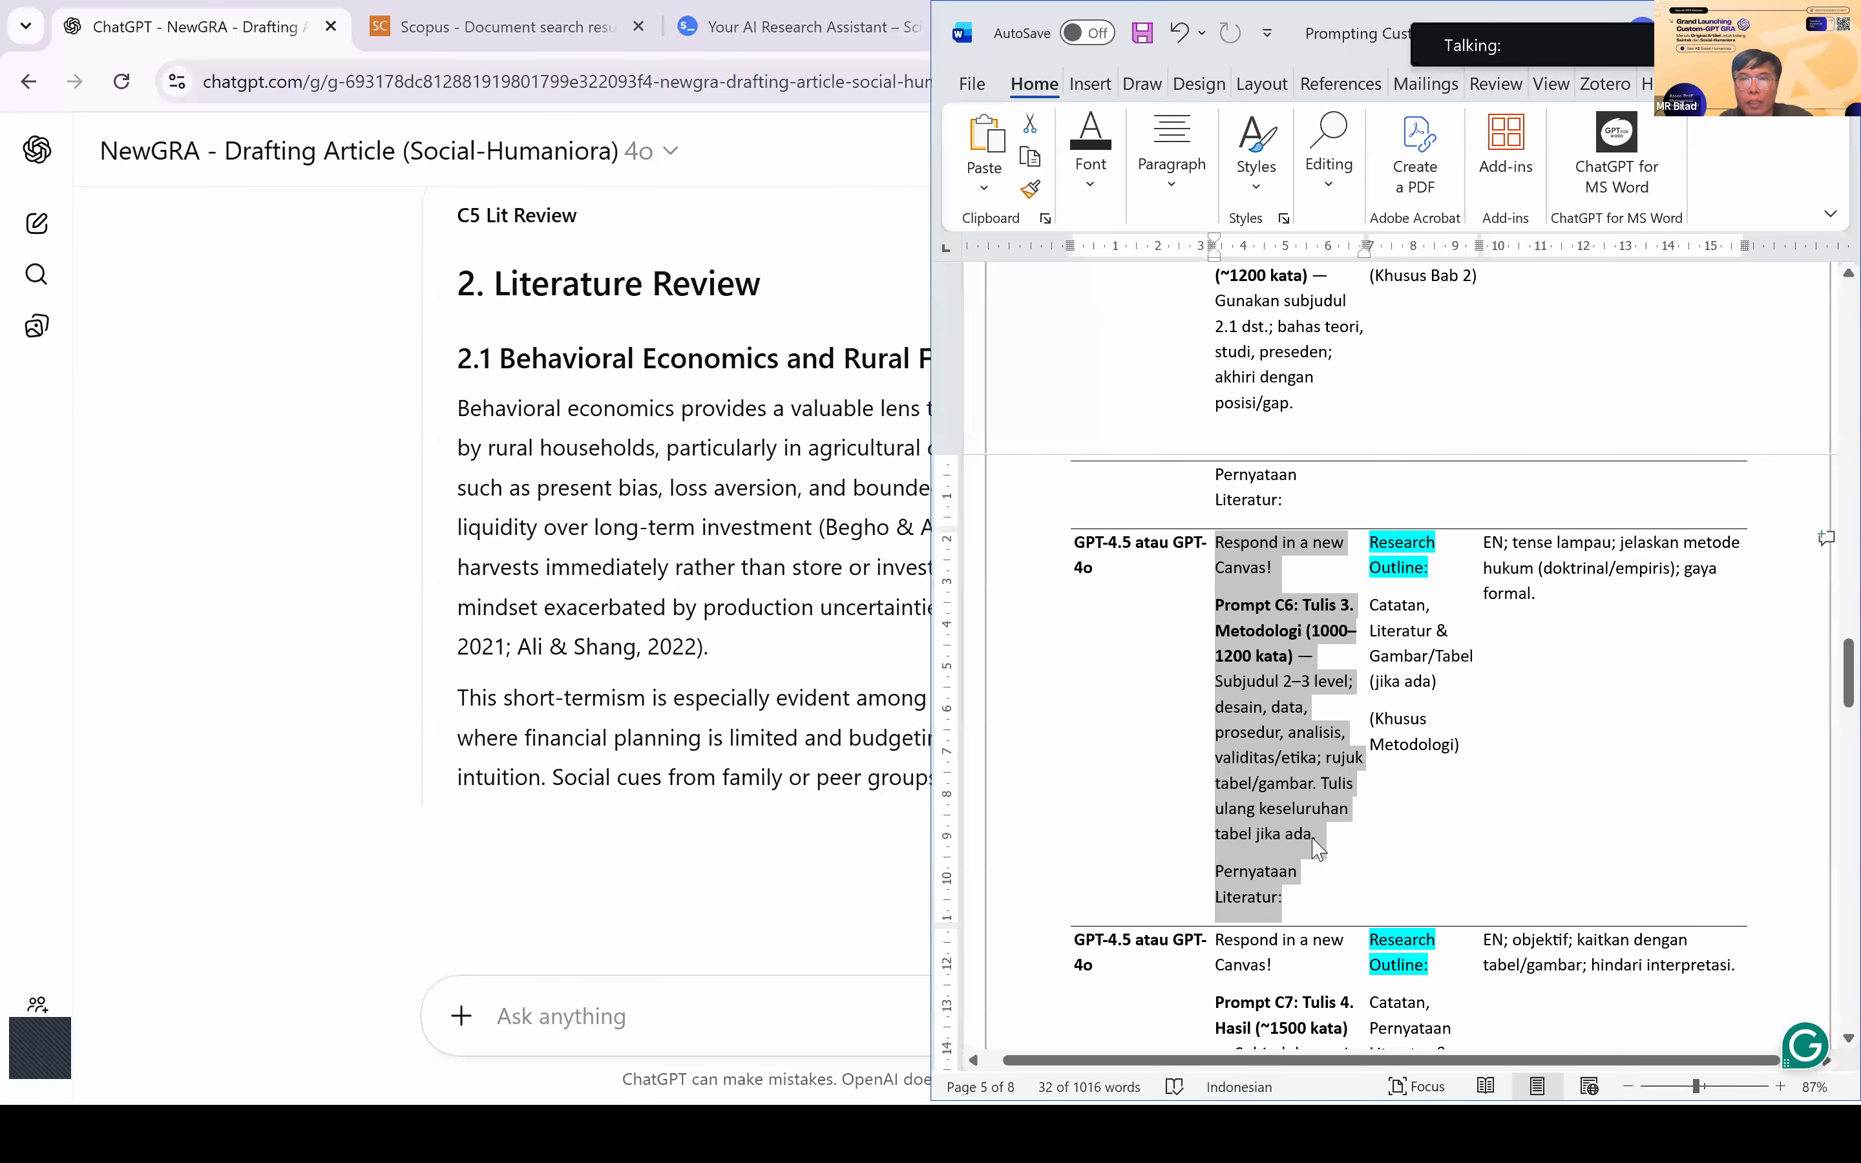
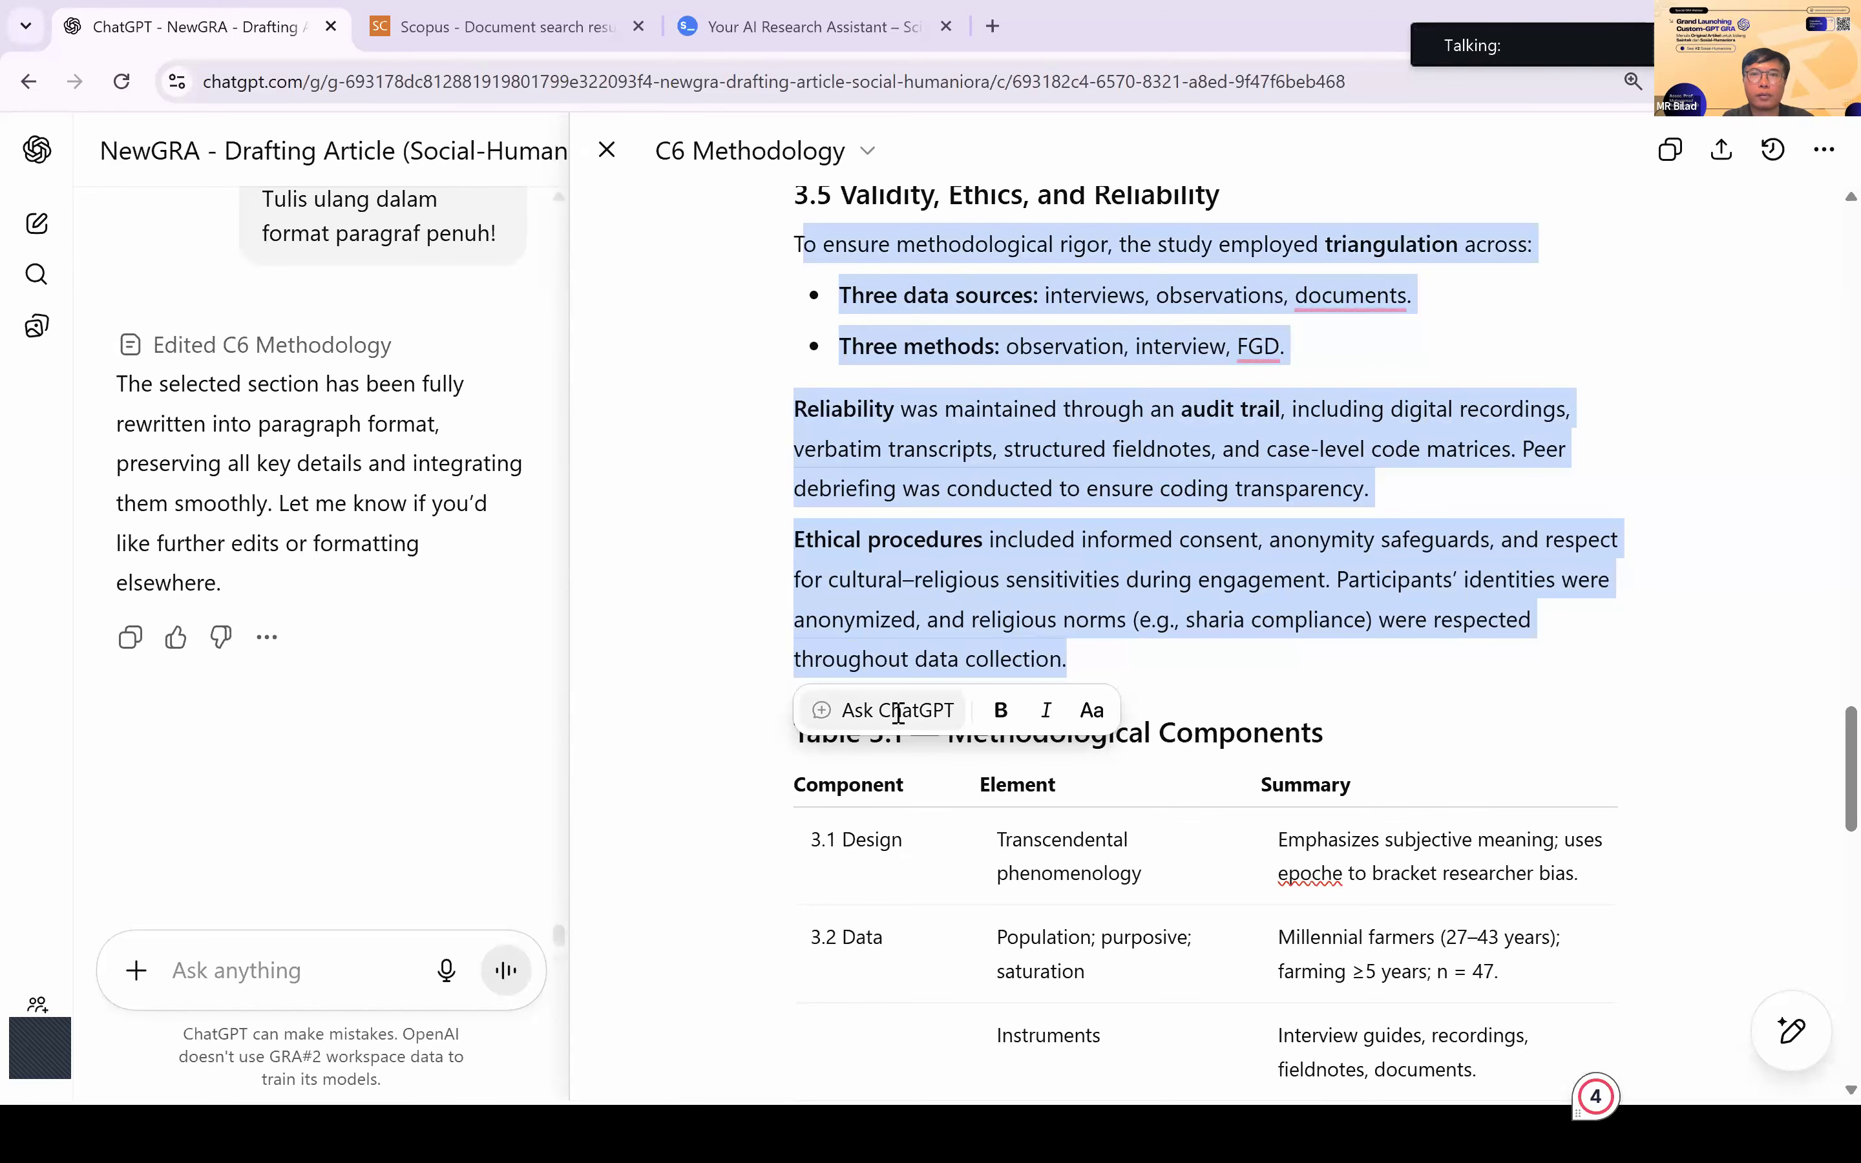
Step: Ask ChatGPT to rewrite the selected section 3.5 text with "Tulis dalam format full paragraf, sitasi tabel 3.1, 3.2 dan Gambar 3.1."
{"action": "left_click", "coordinate": [898, 710]}
{"action": "type", "text": "Tu"}
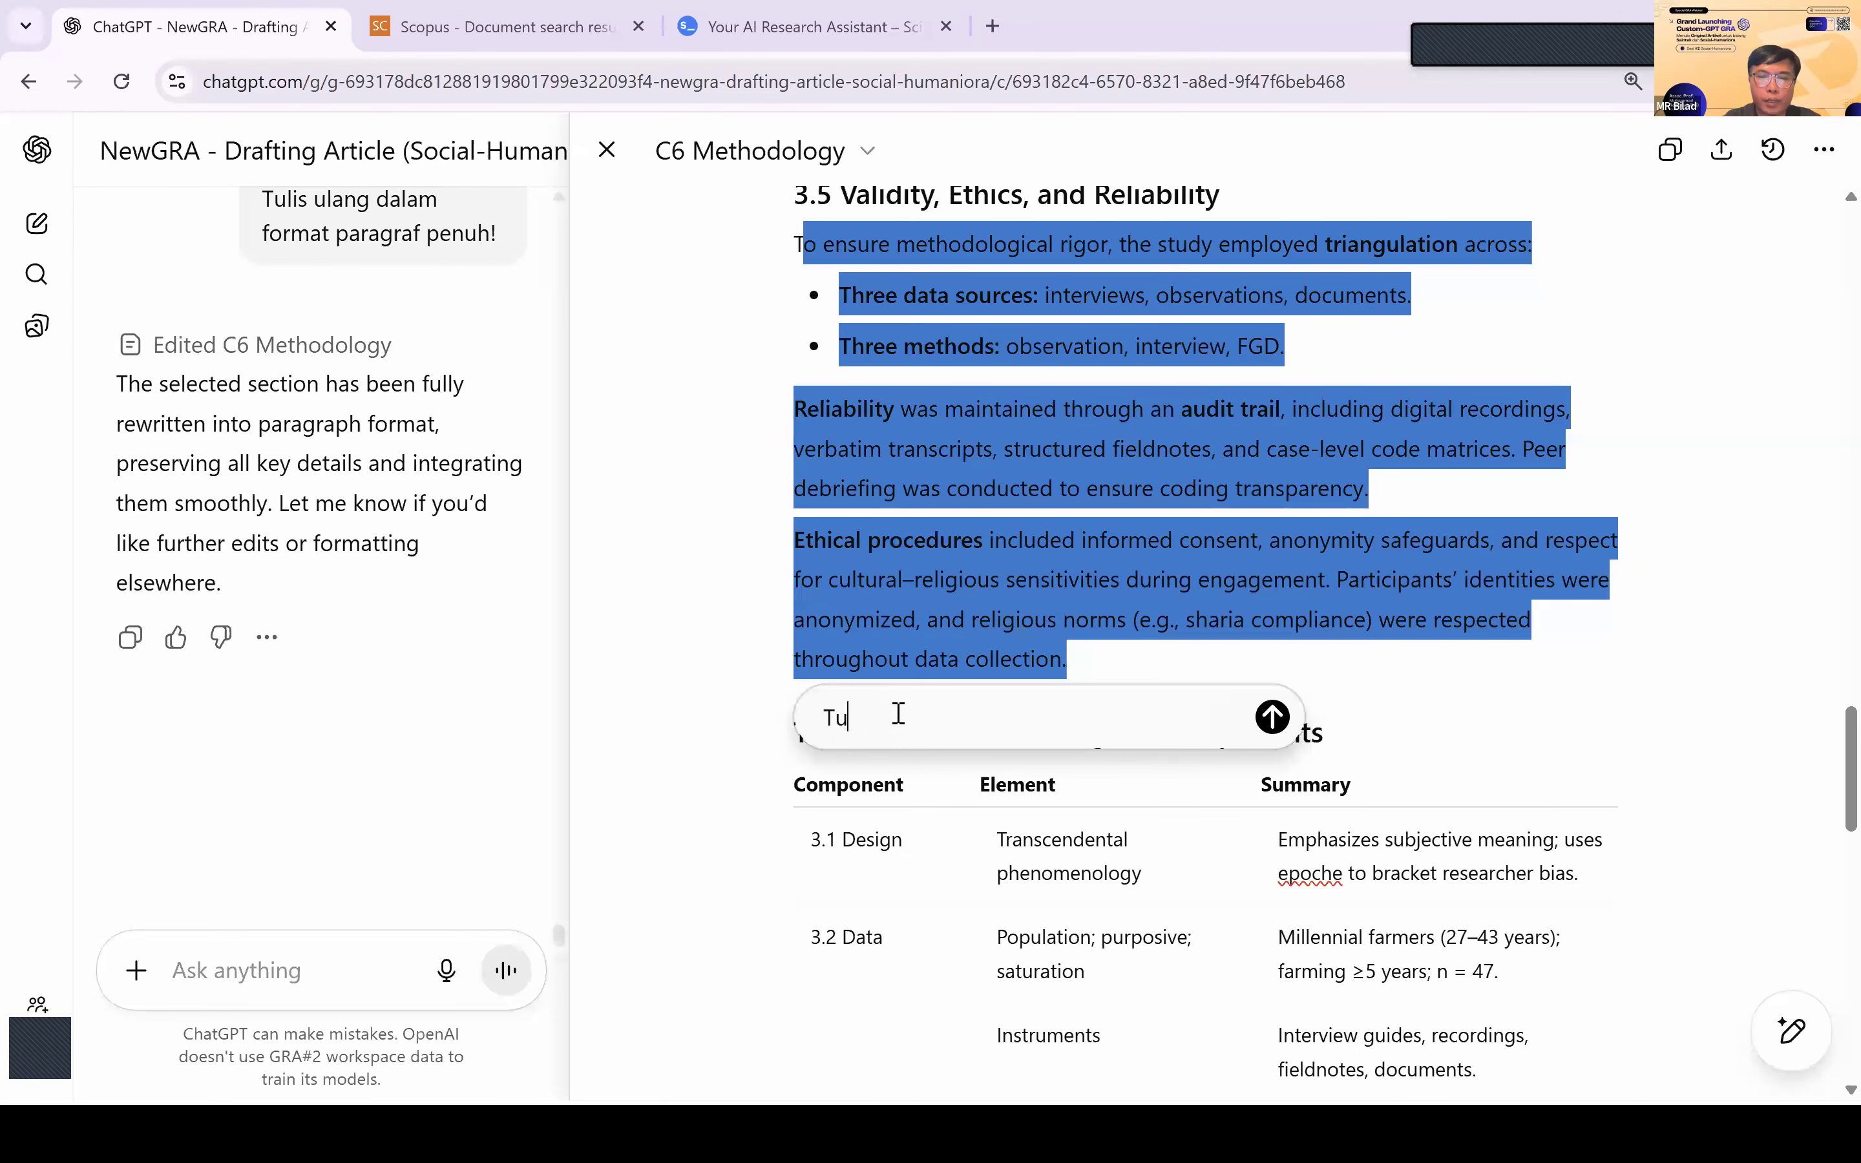
{"action": "type", "text": "lis dalam format"}
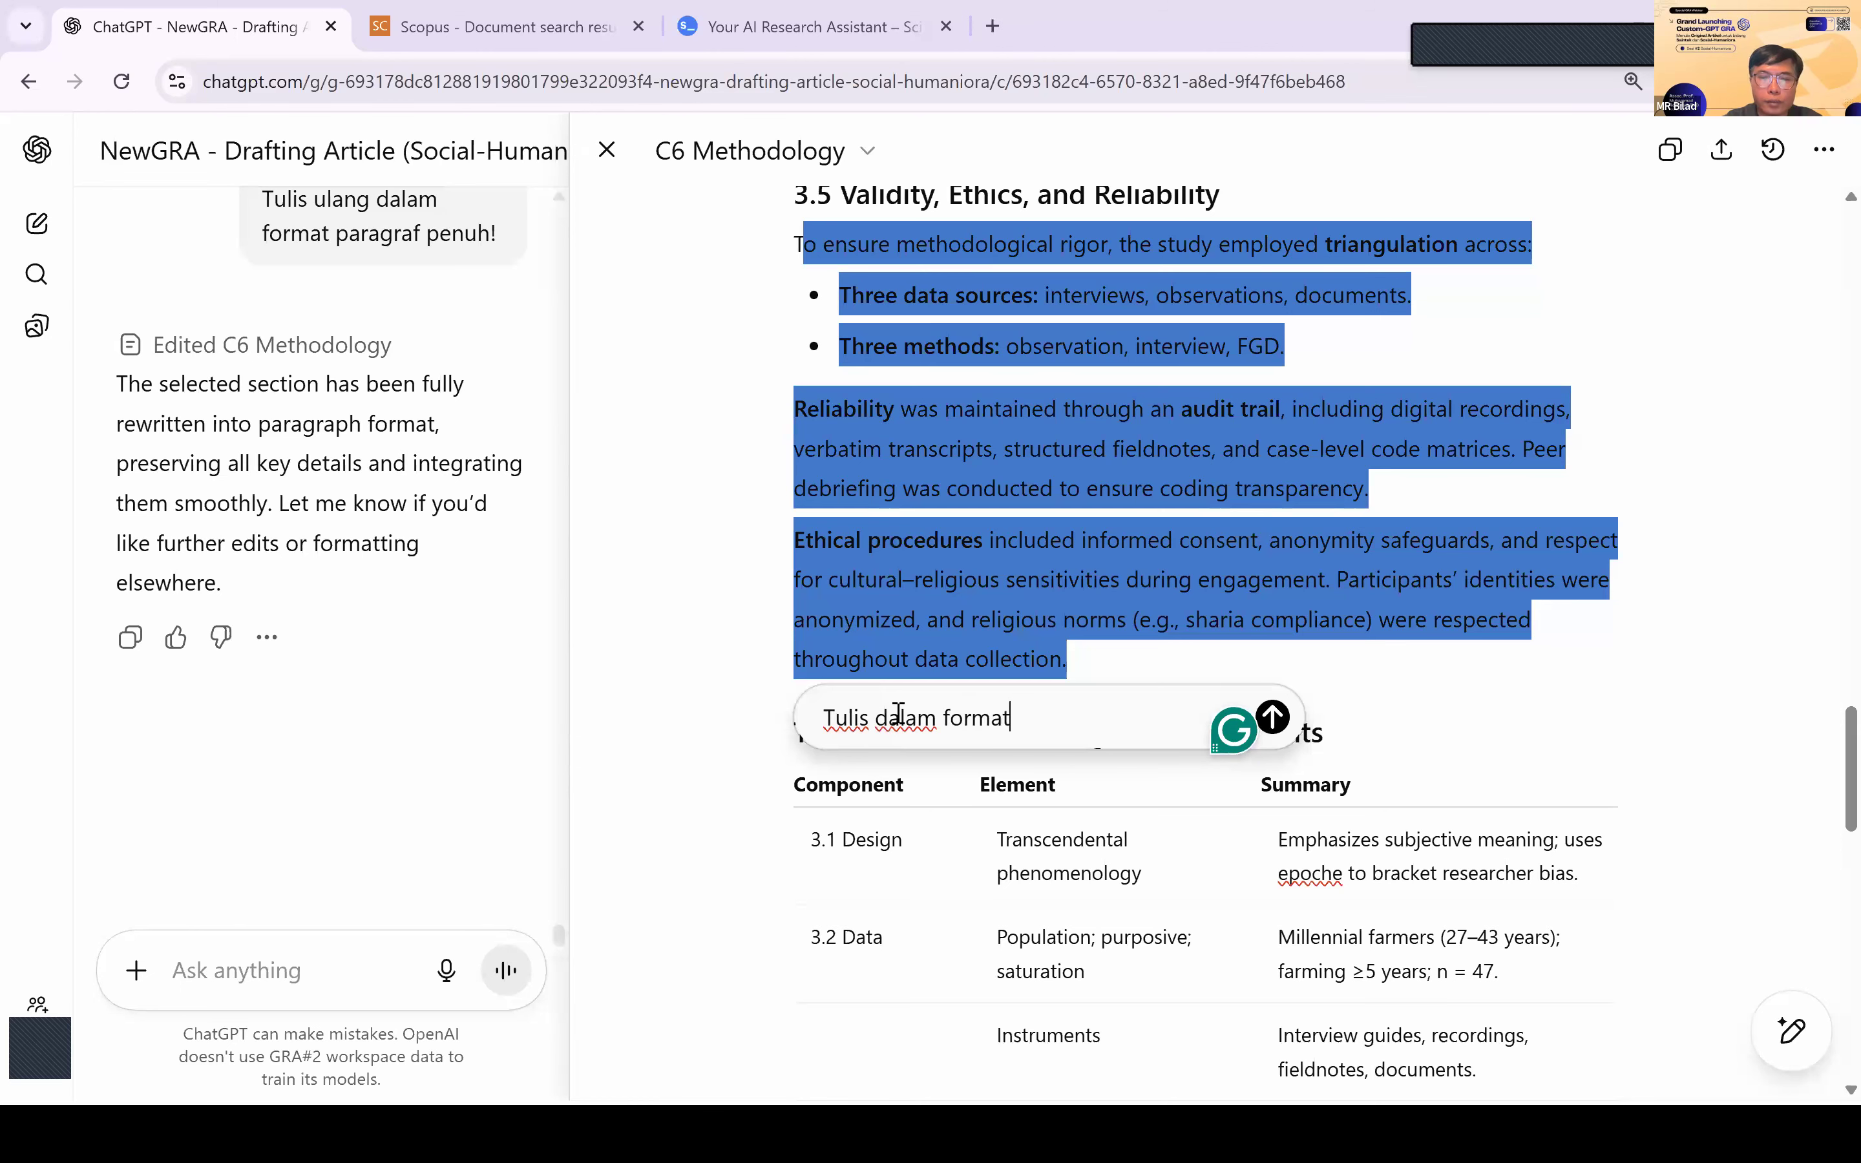
{"action": "type", "text": " full parag"}
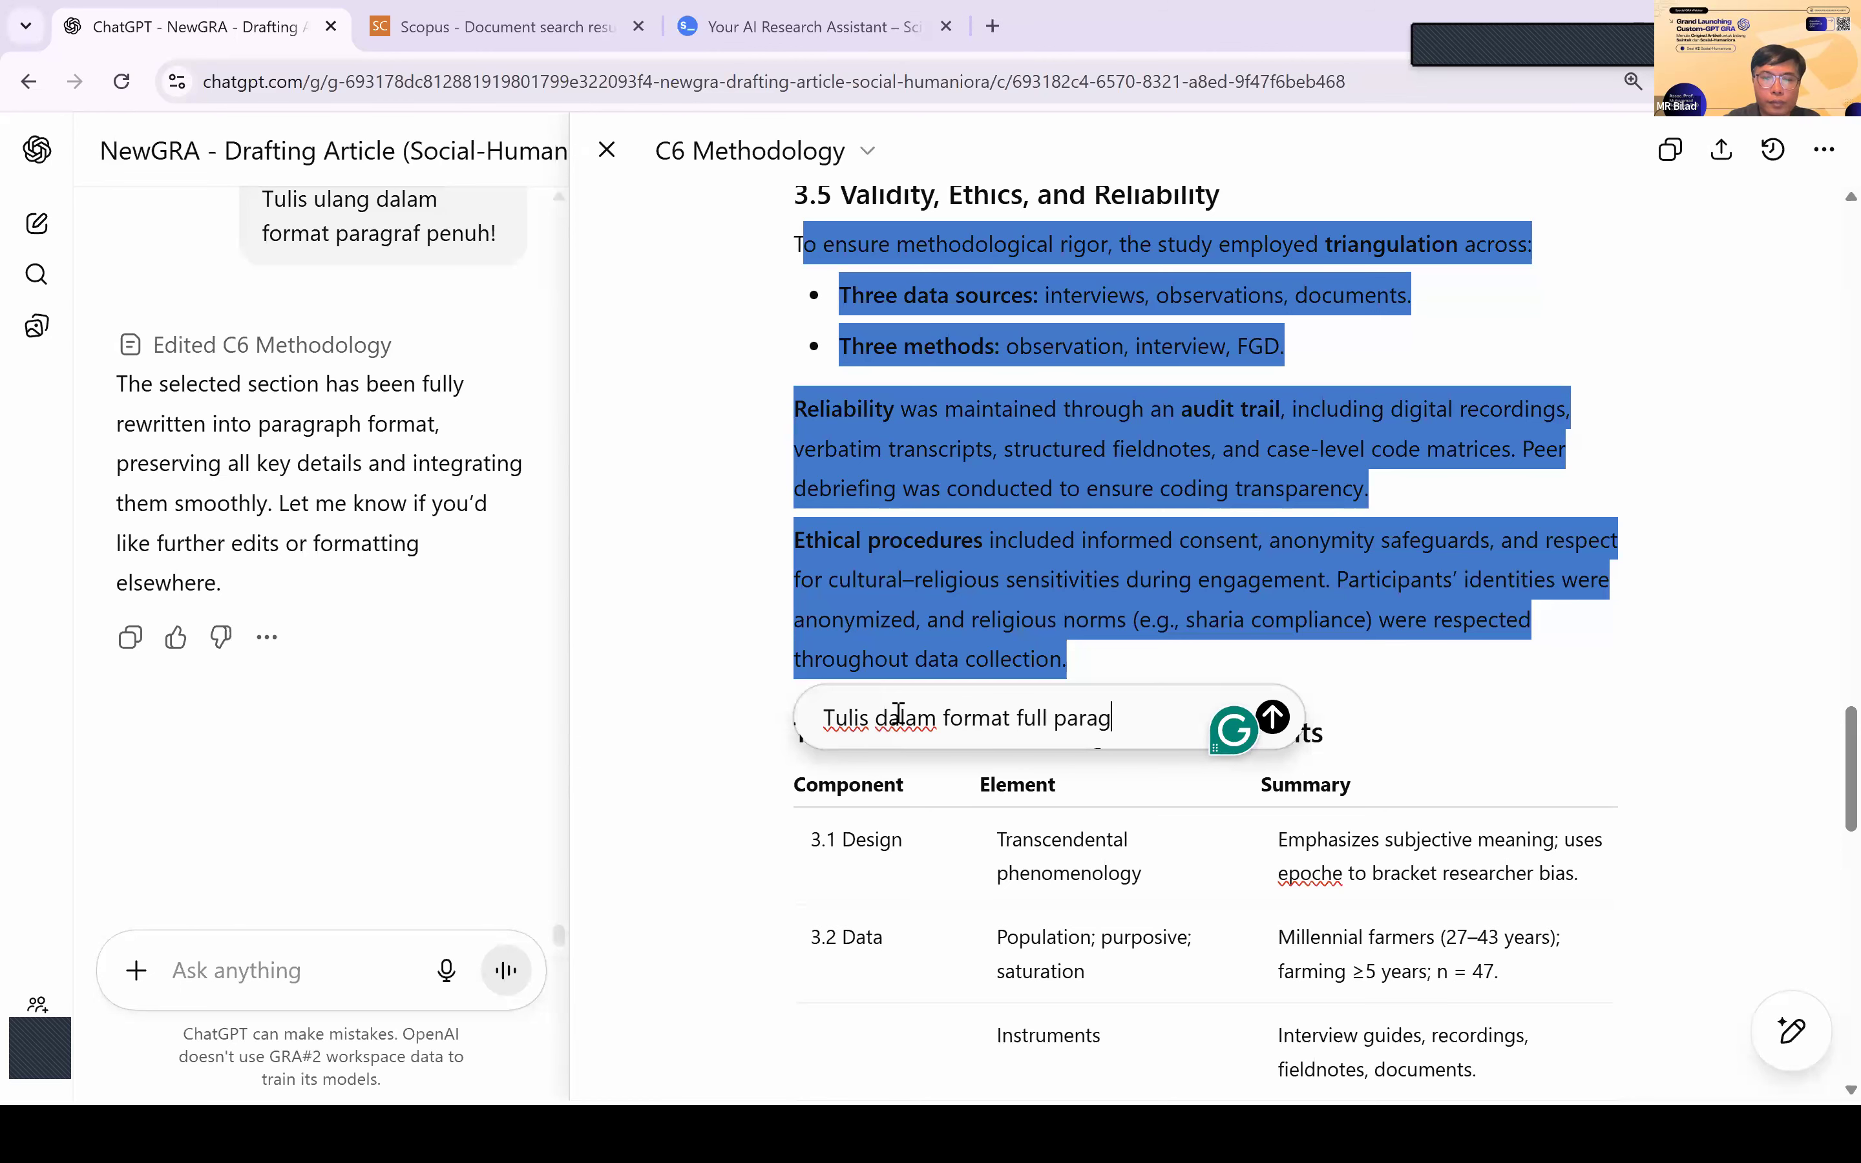
{"action": "type", "text": "raf, sitasi tabel 1"}
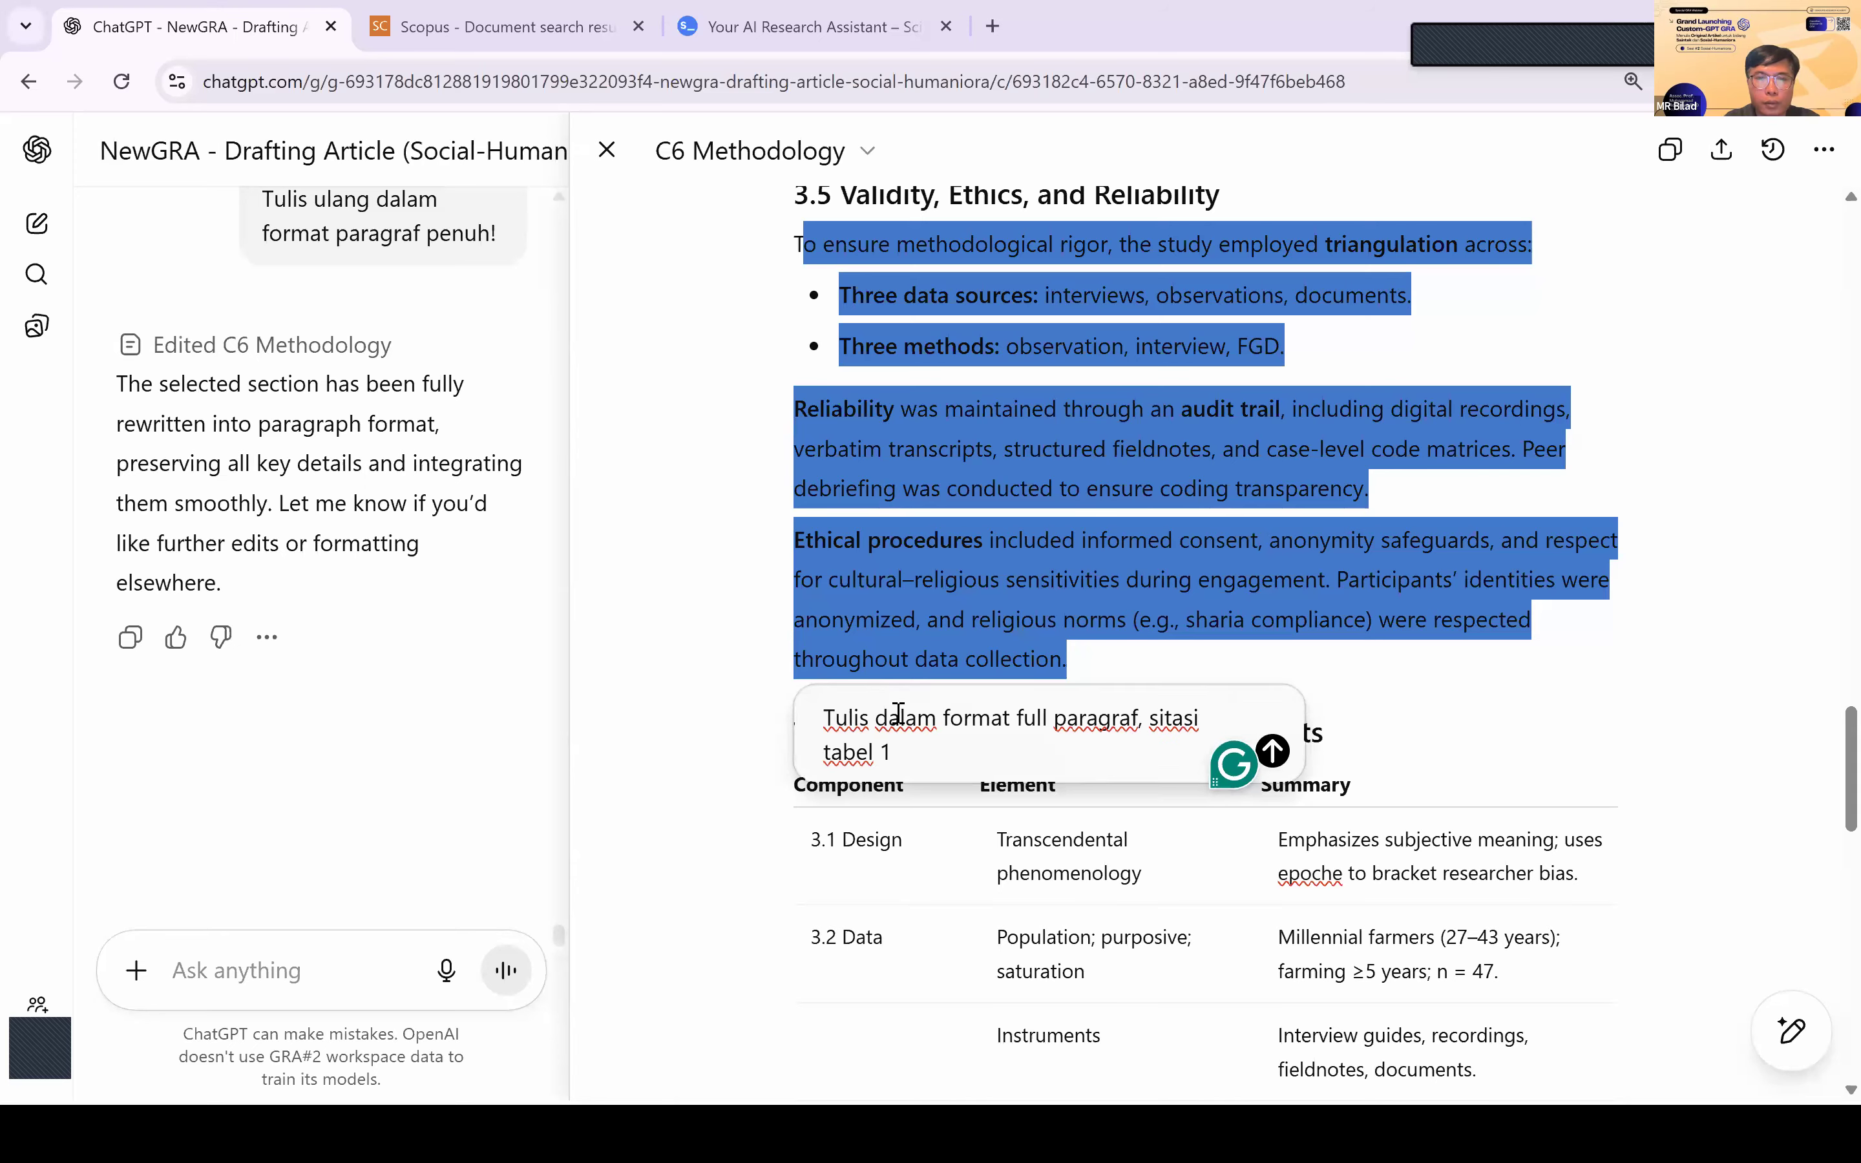
{"action": "key", "text": "BackSpace"}
{"action": "type", "text": "3"}
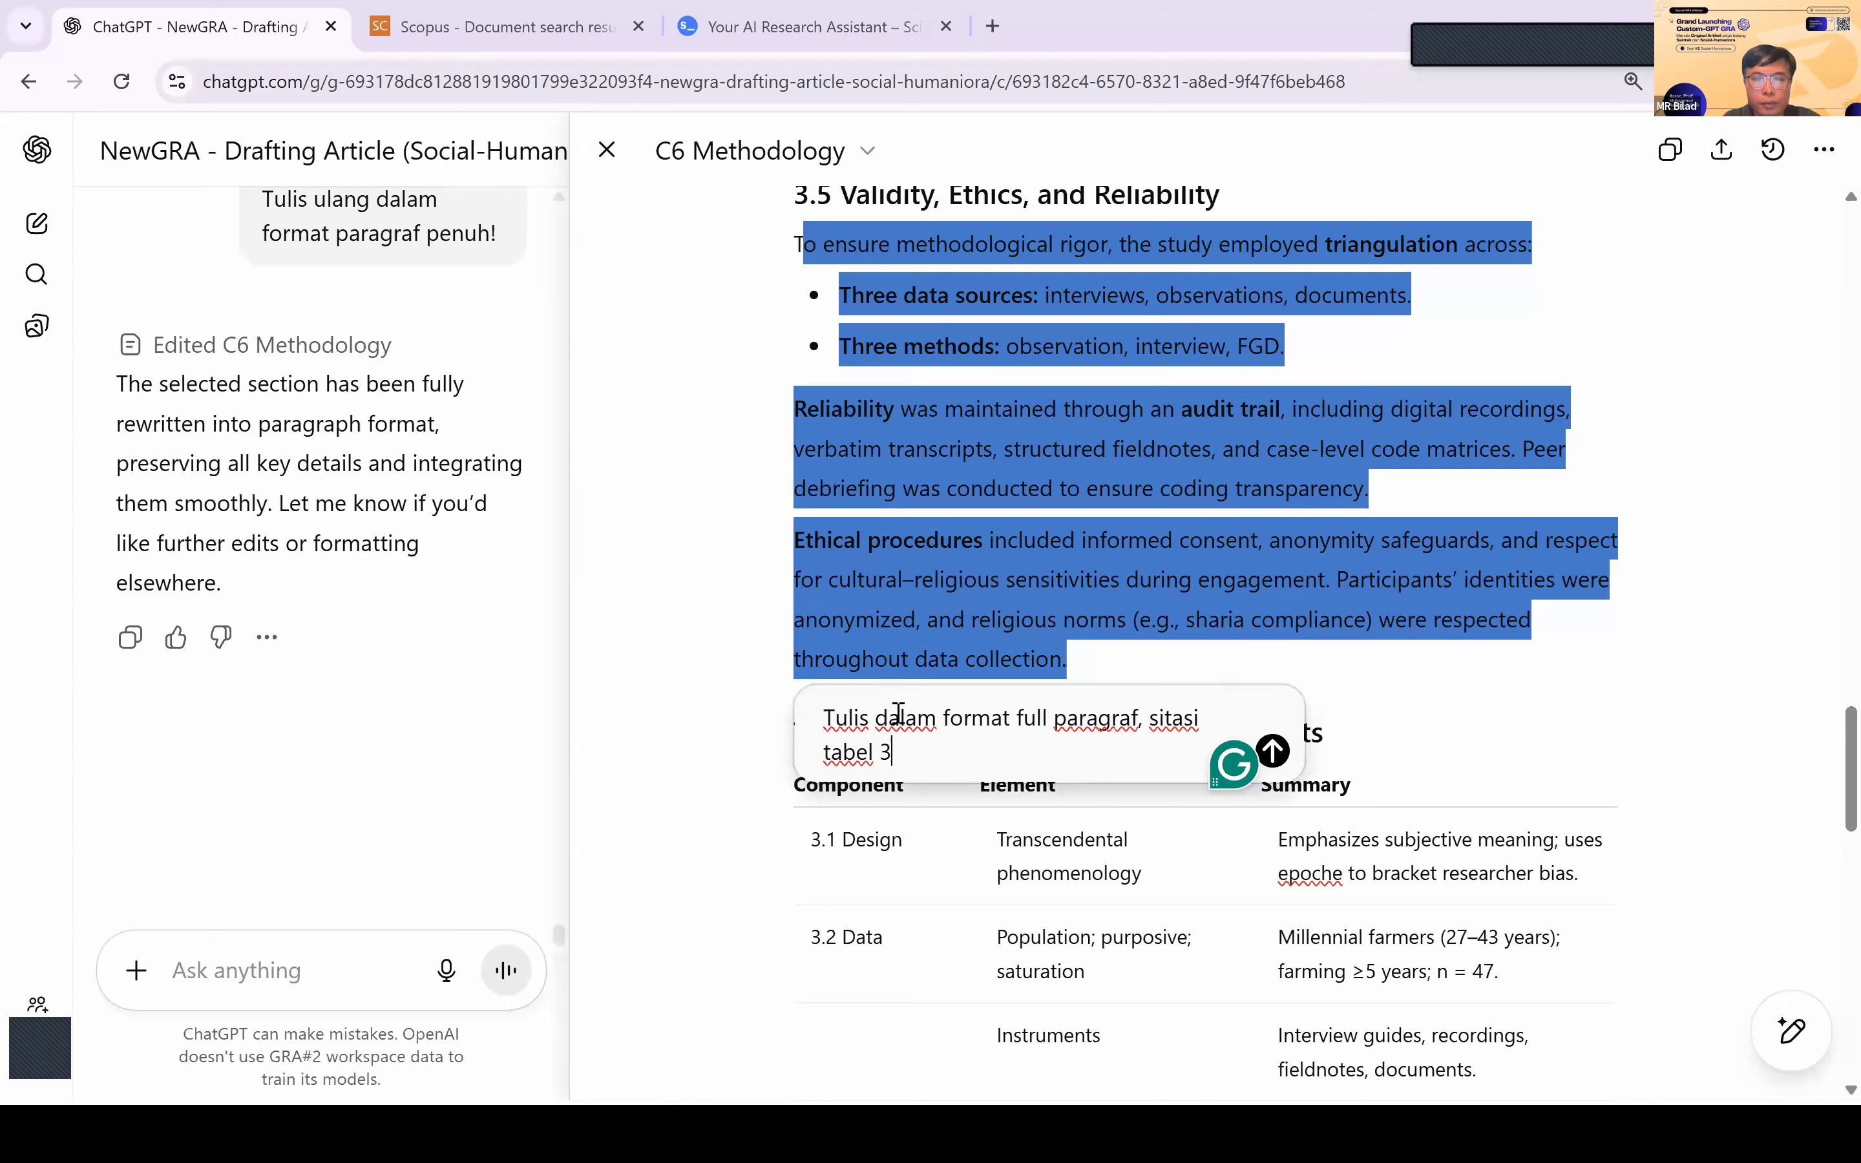
{"action": "type", "text": ".1, 3."}
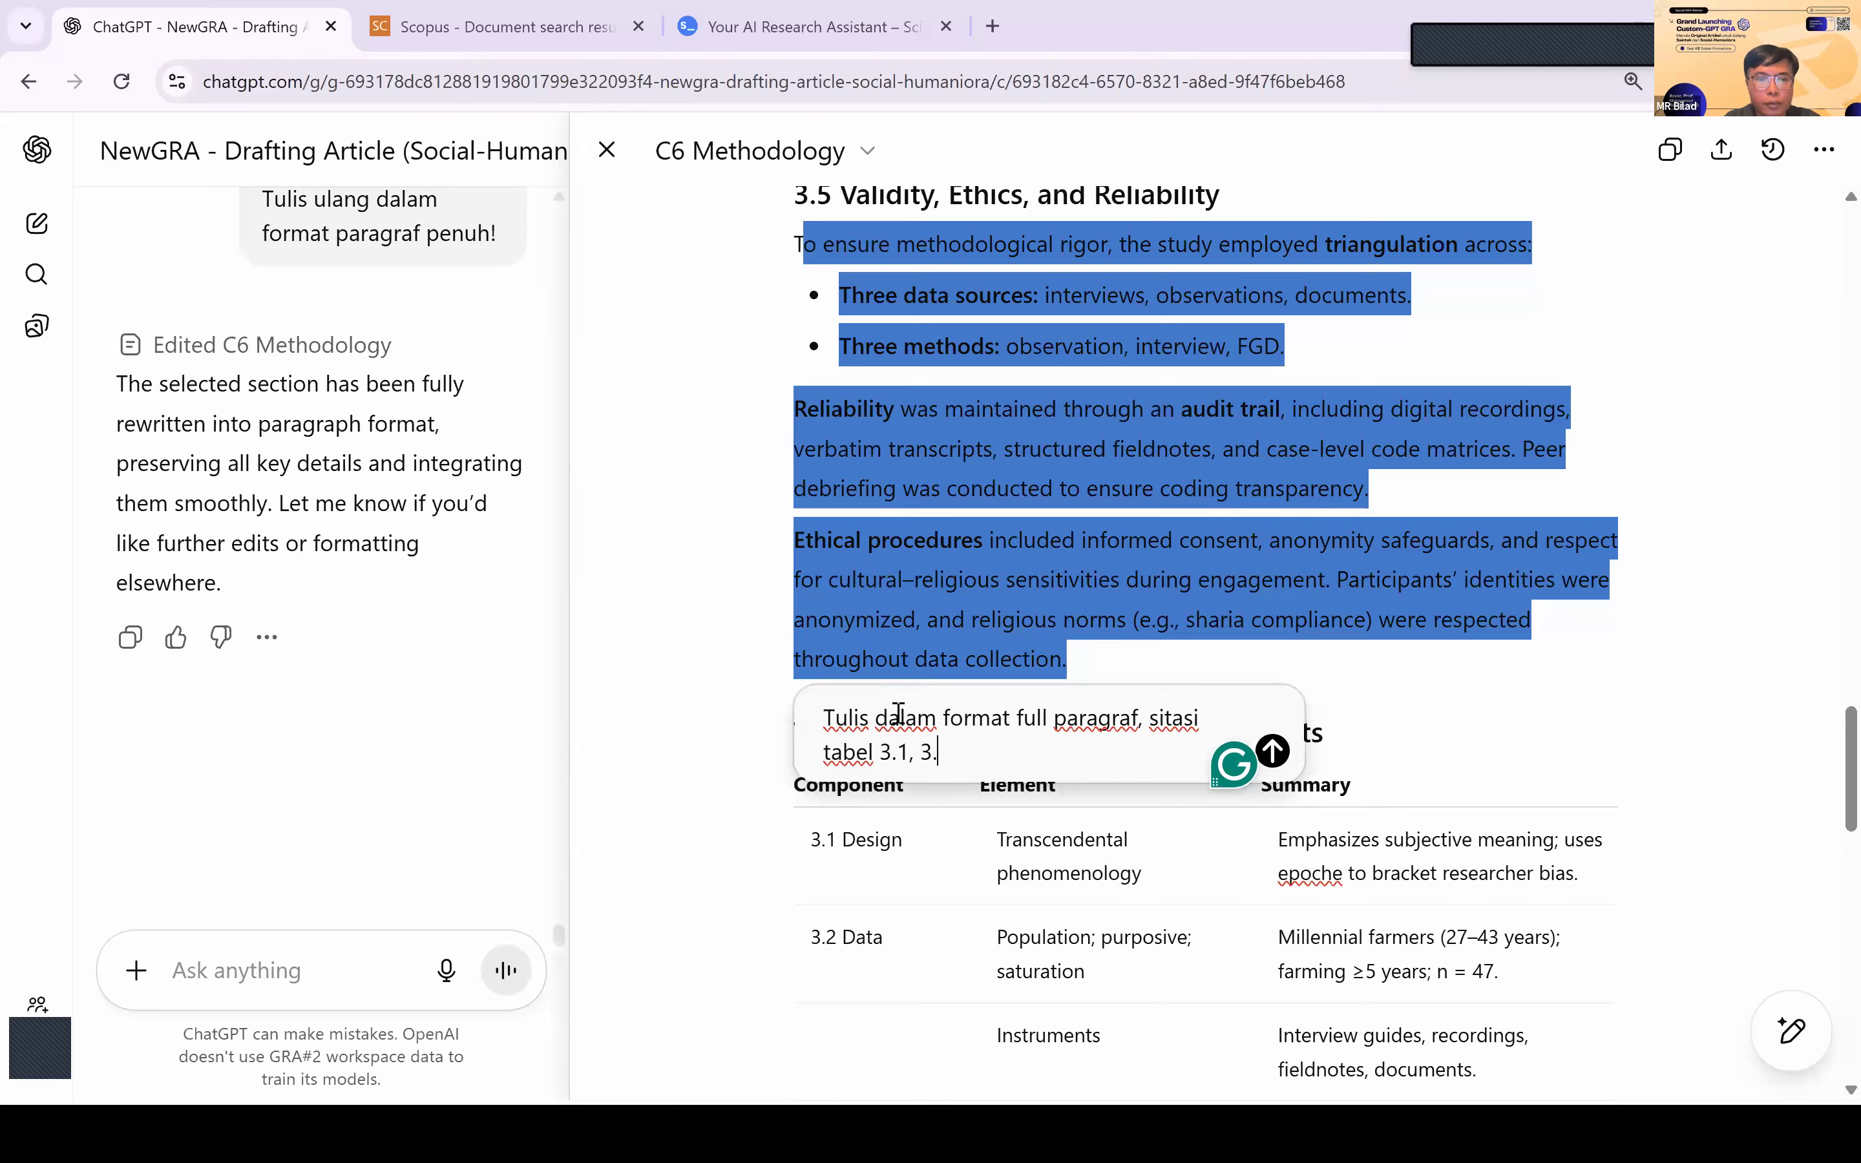
{"action": "type", "text": "2 dan Gambar 3.1."}
{"action": "scroll", "coordinate": [898, 714], "scroll_direction": "down", "scroll_amount": 5}
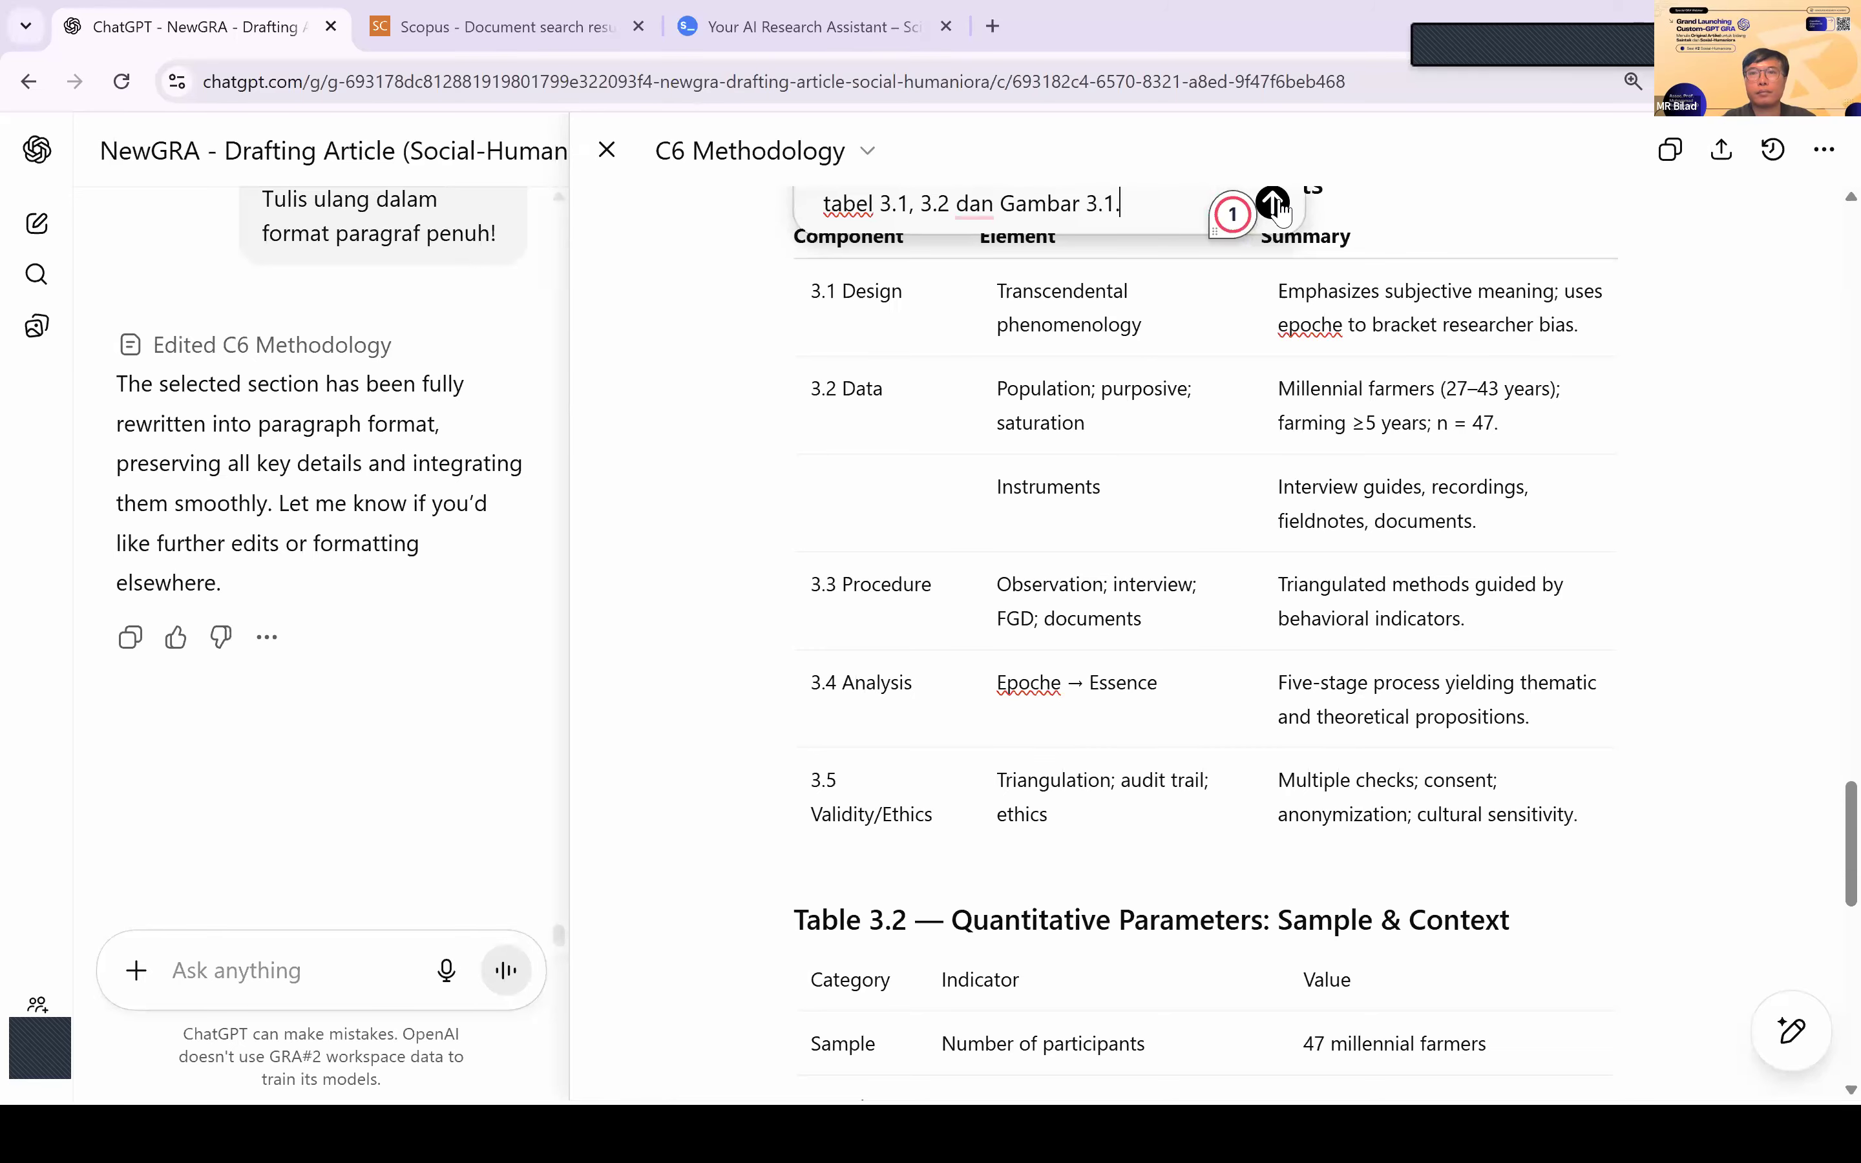
{"action": "left_click", "coordinate": [1274, 202]}
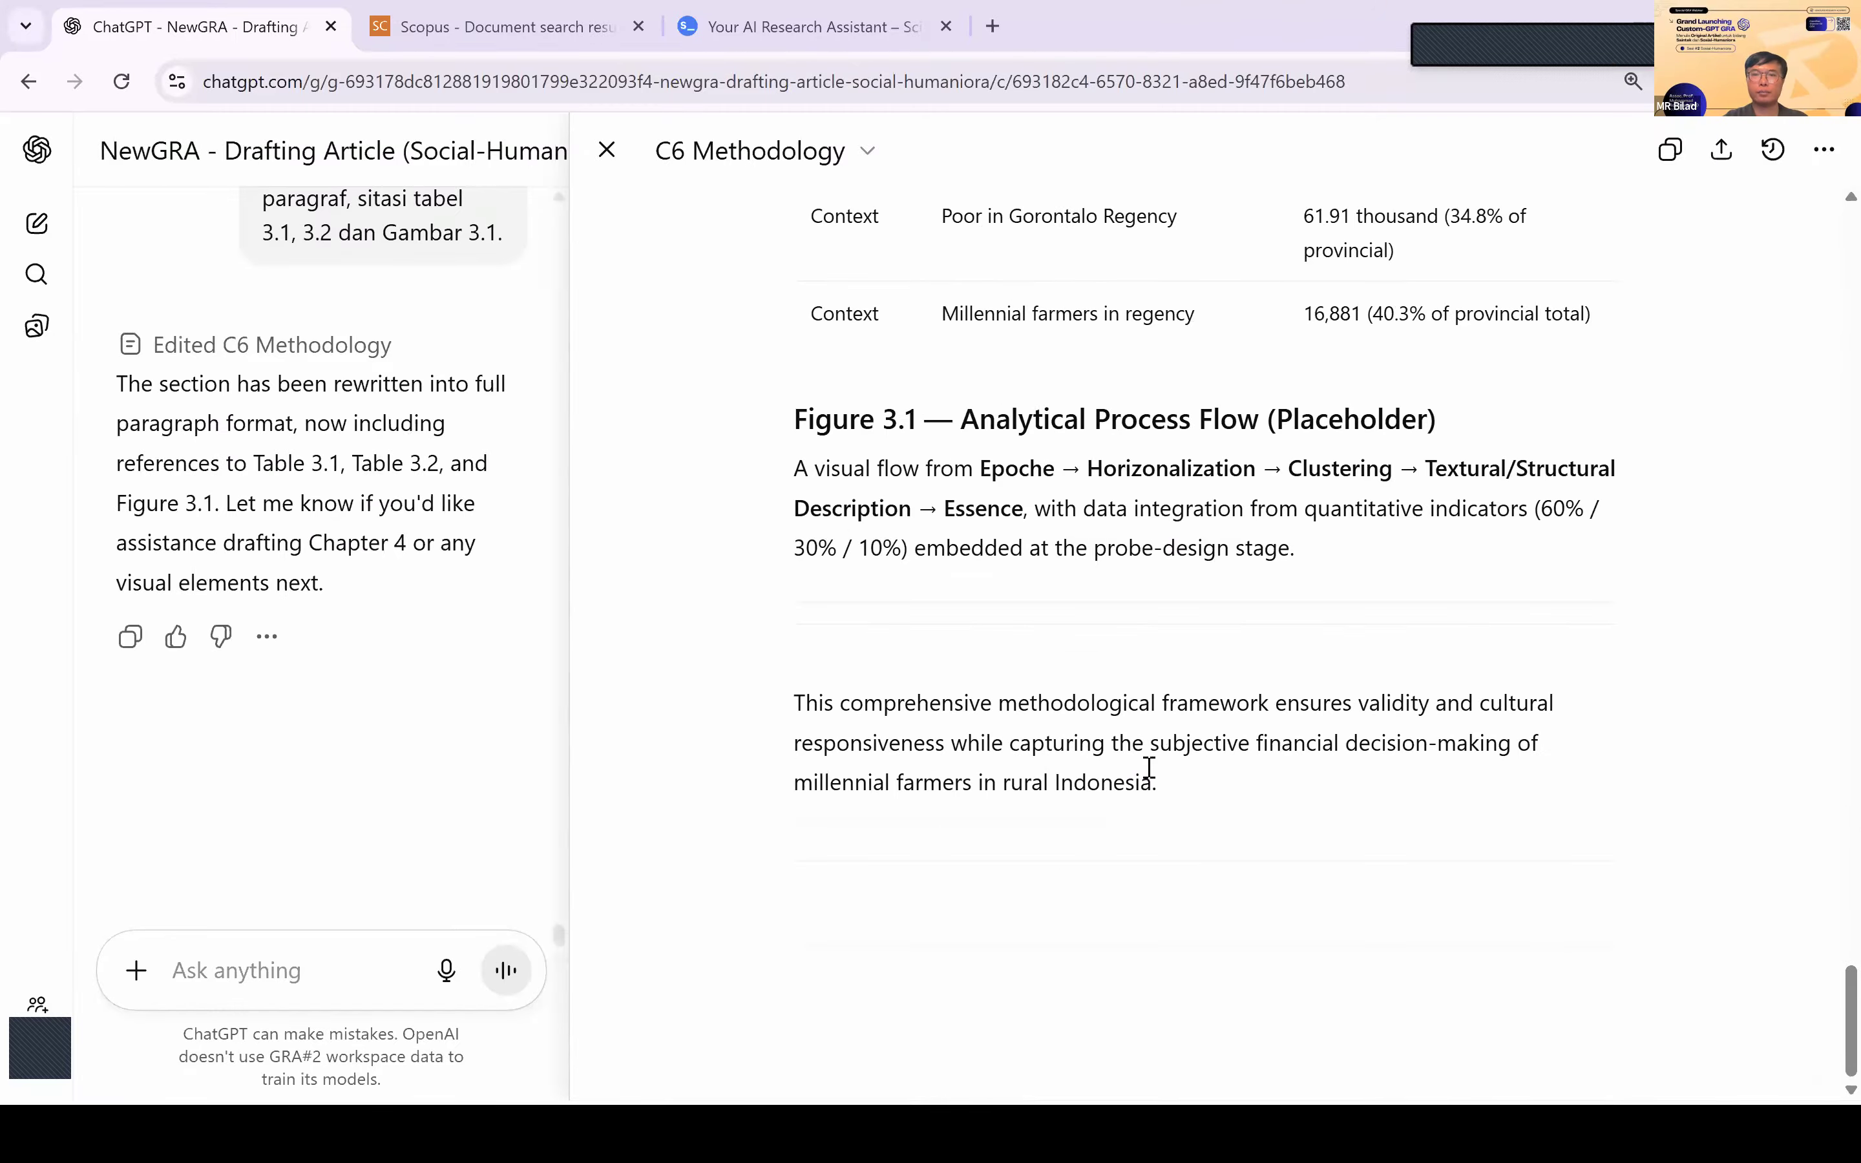
Step: Switch to the Word draft and remove the bold formatting from the body text of 3.3 Data Collection Procedures
{"action": "key", "text": "alt+Tab"}
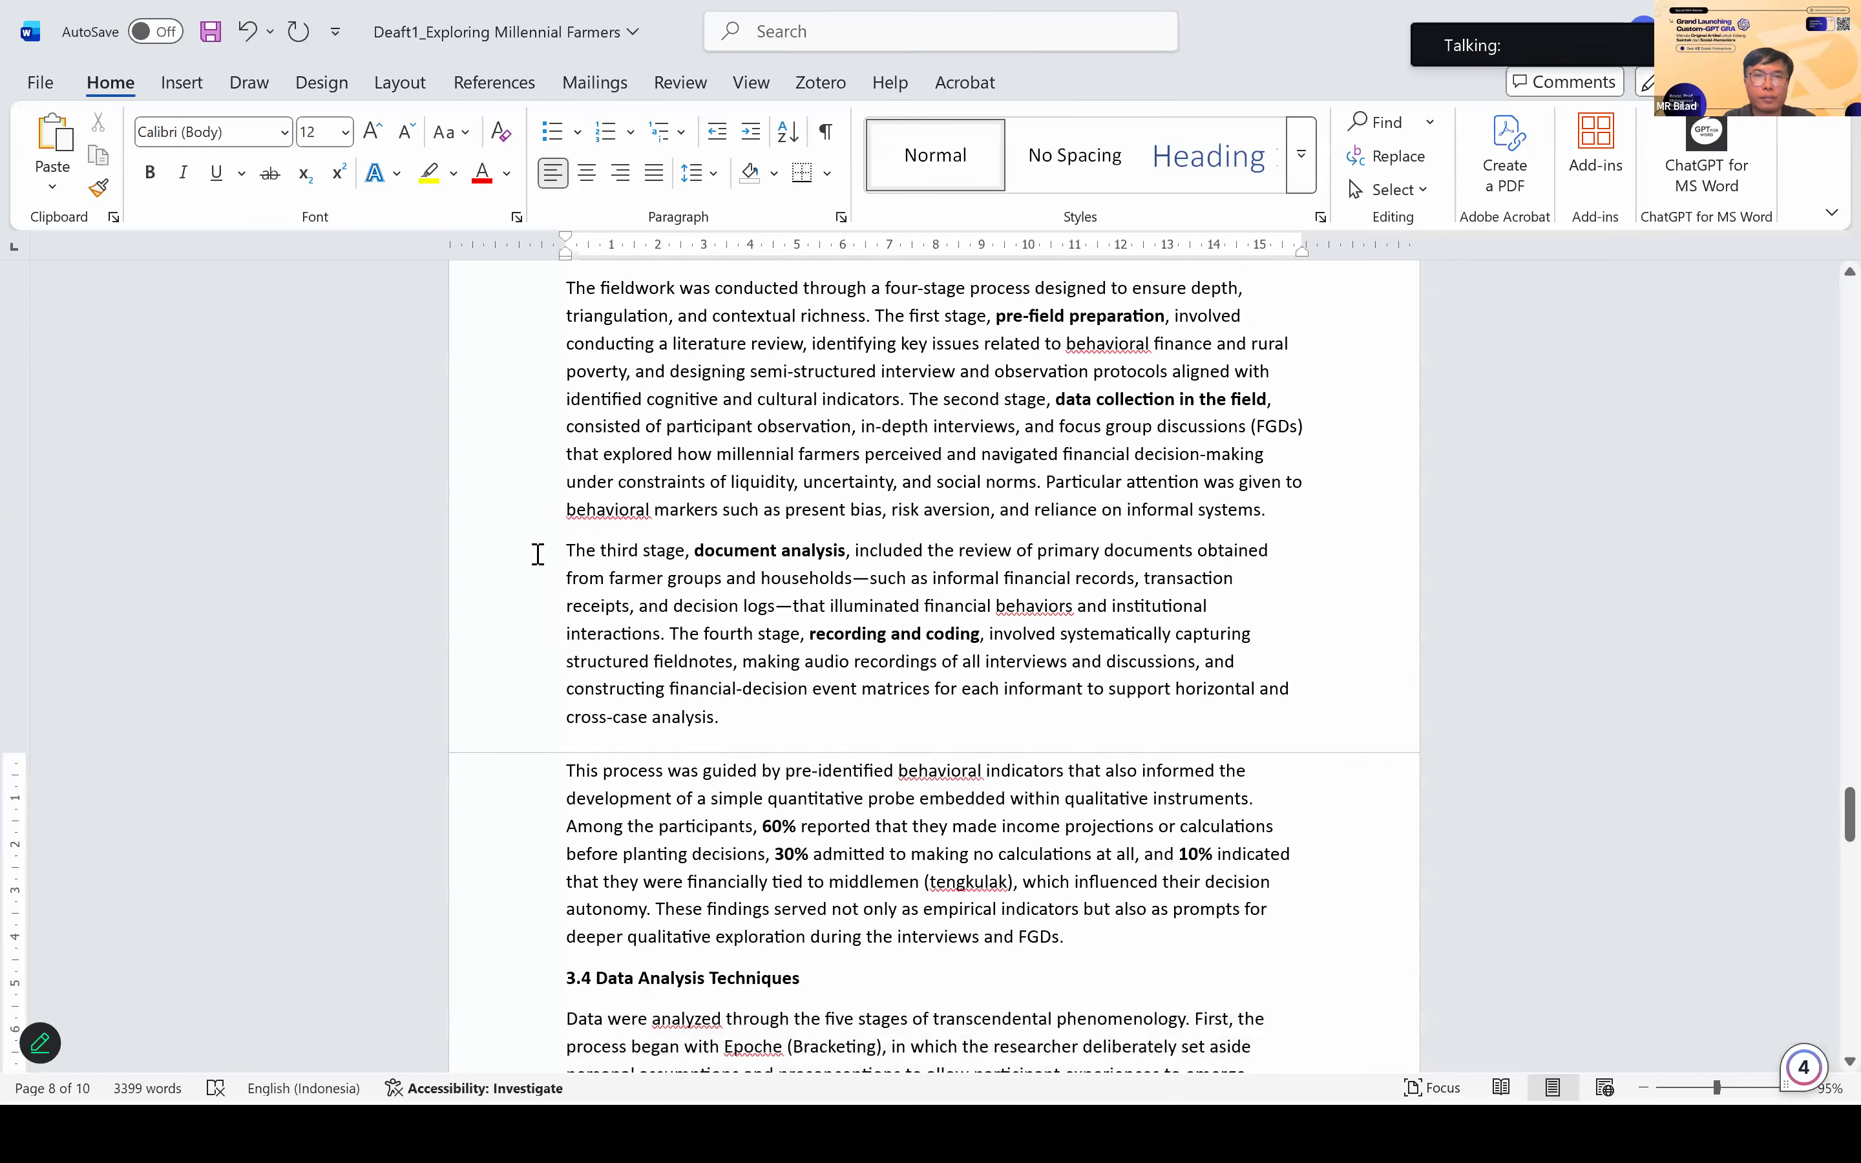
{"action": "left_click_drag", "start_coordinate": [532, 544], "coordinate": [531, 570]}
{"action": "key", "text": "ctrl+b"}
{"action": "key", "text": "ctrl+b"}
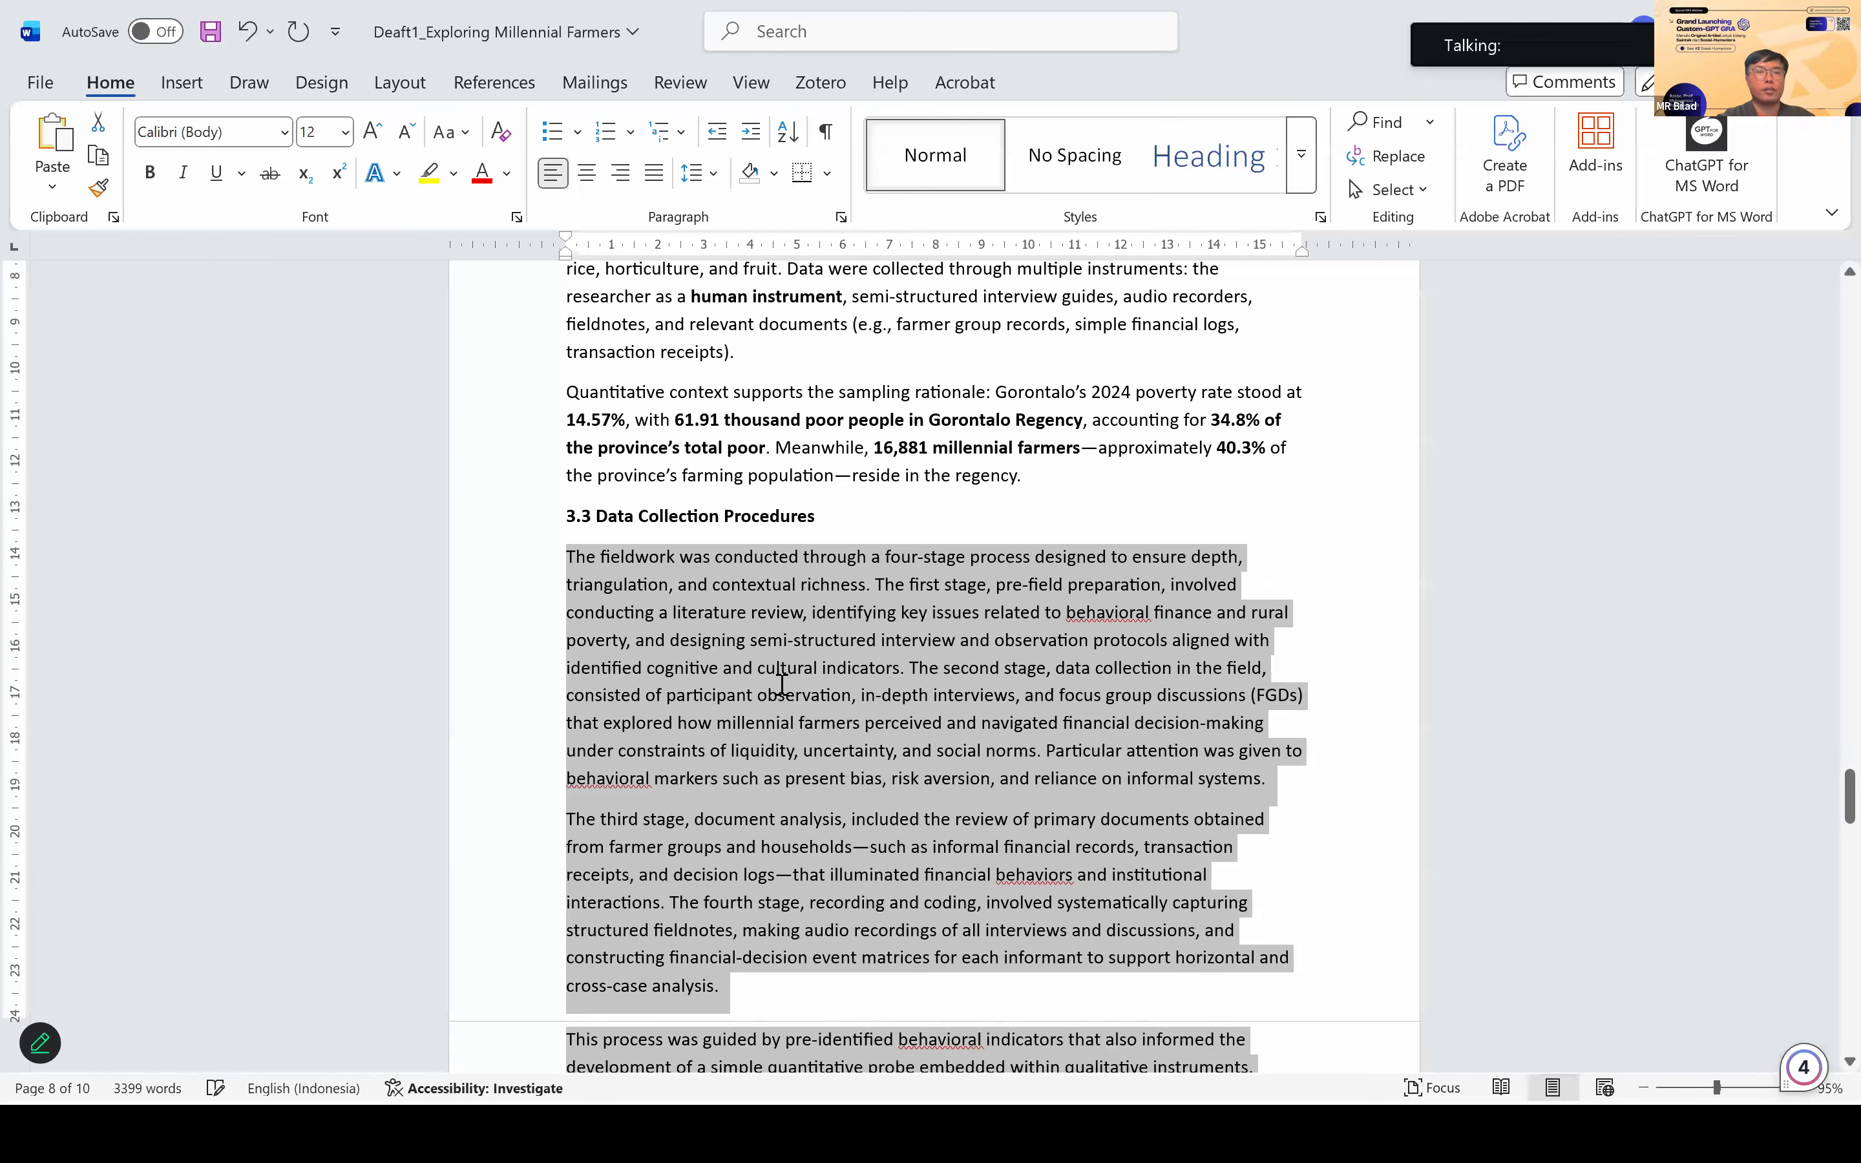
Step: Return to scite and start a new question with the heading "Section 5"
{"action": "key", "text": "alt+Tab"}
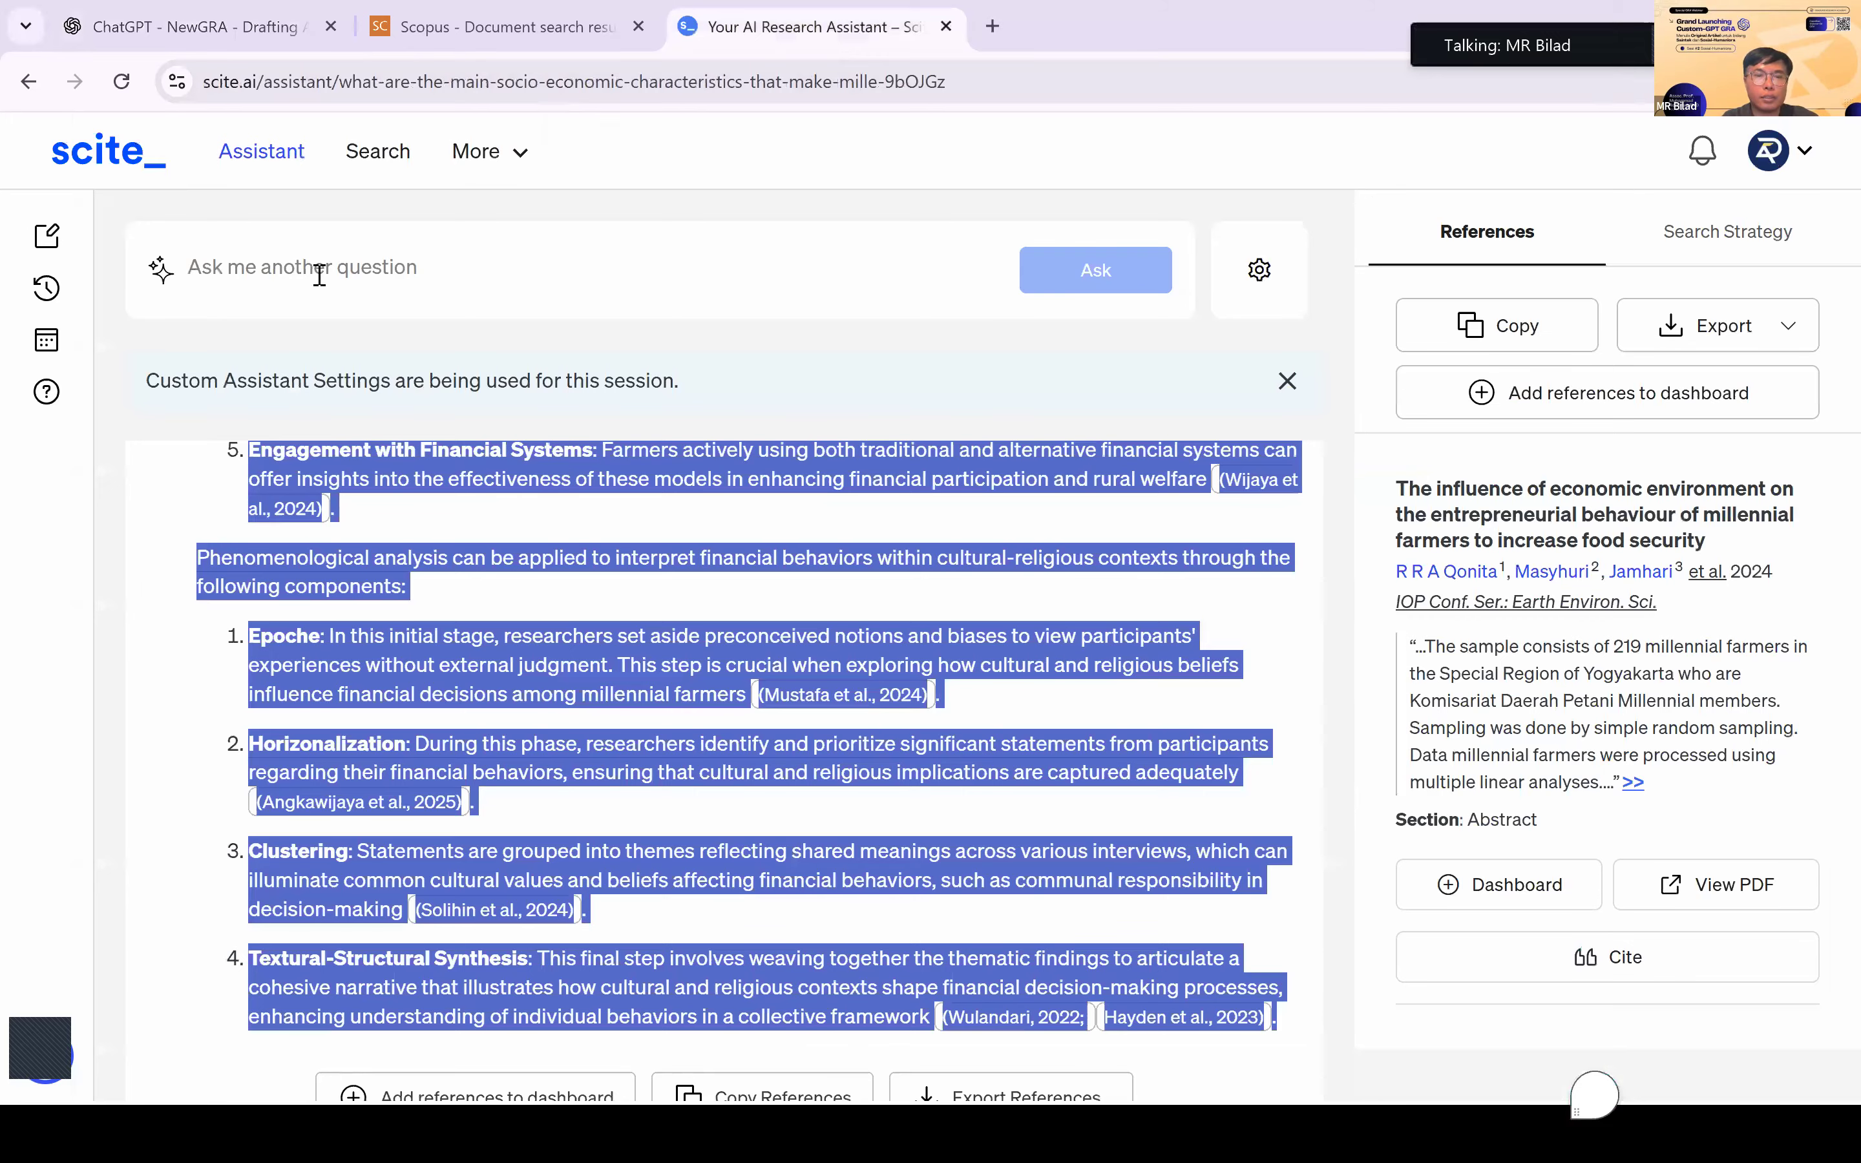
{"action": "left_click", "coordinate": [319, 274]}
{"action": "type", "text": "S"}
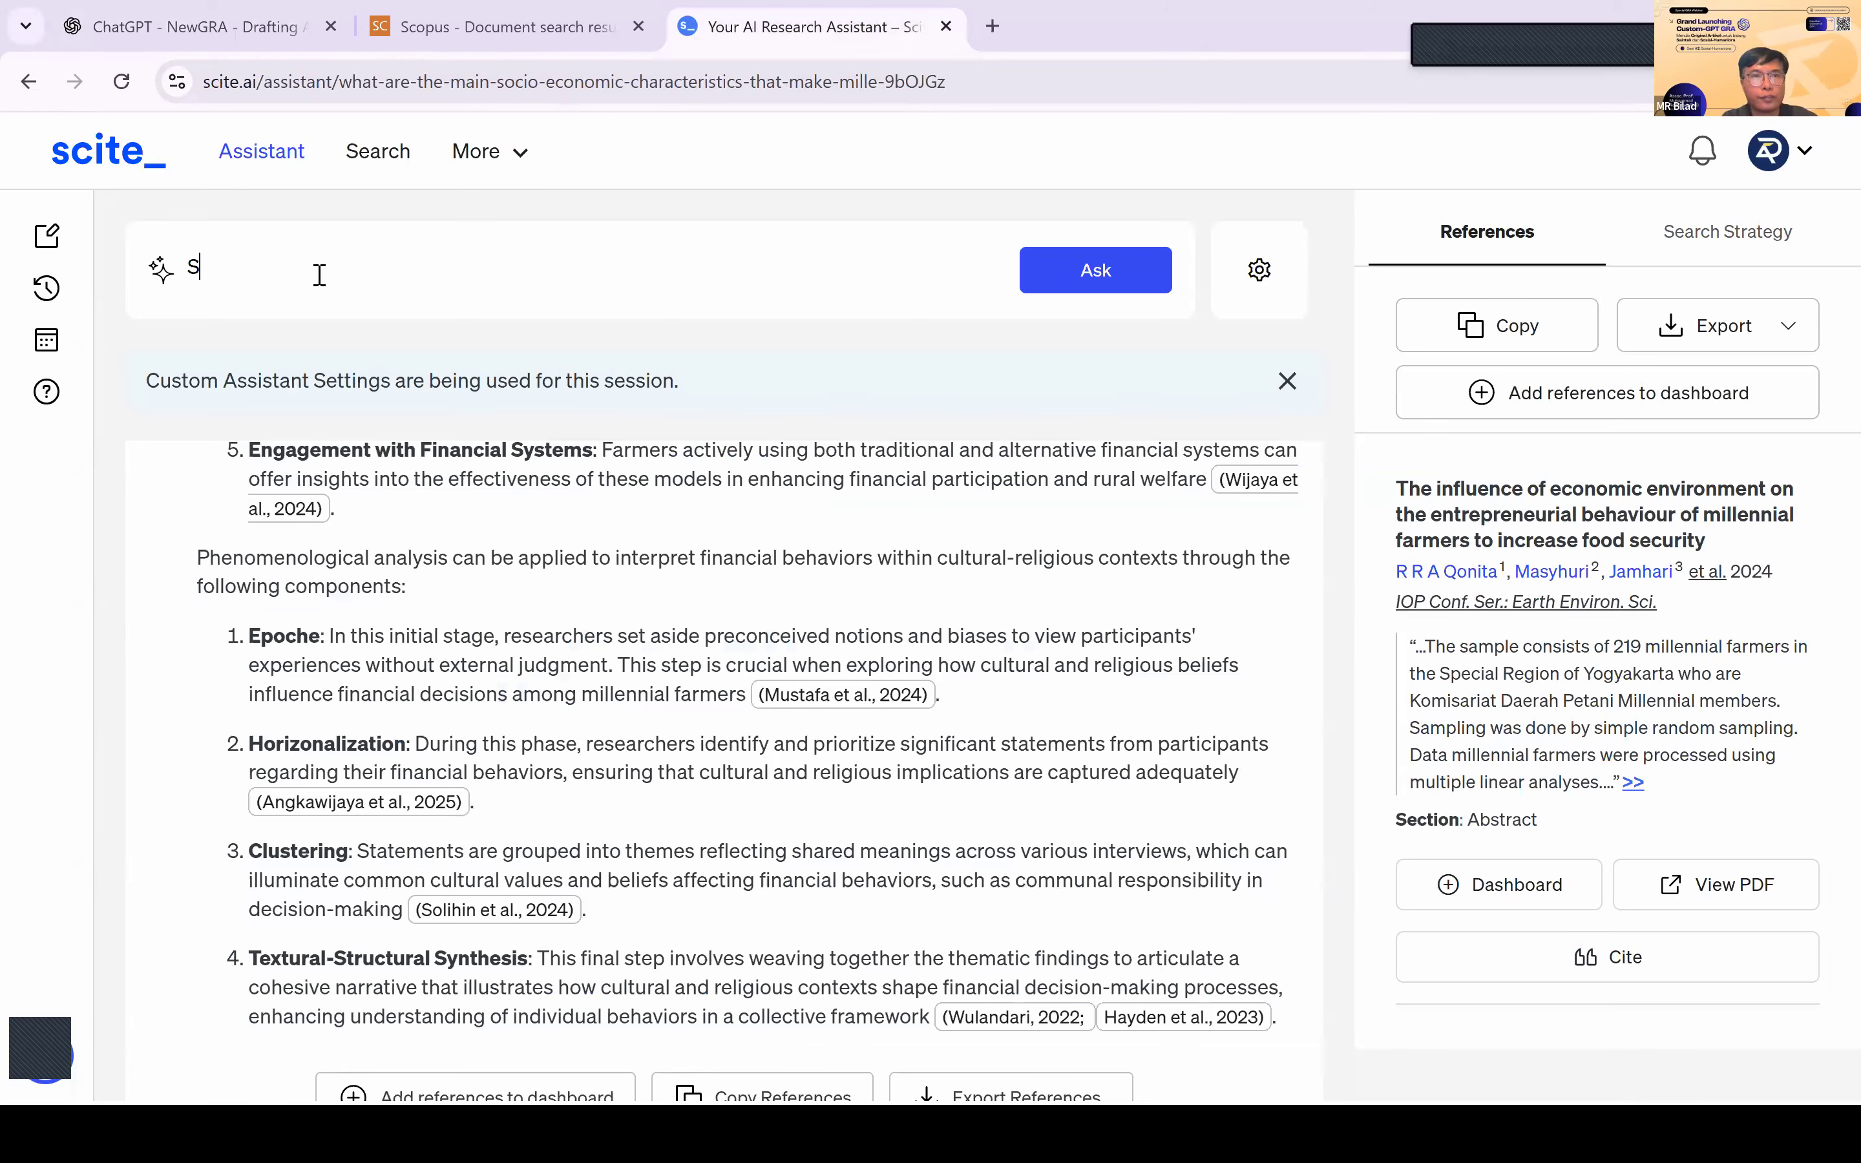
{"action": "type", "text": "ection 5"}
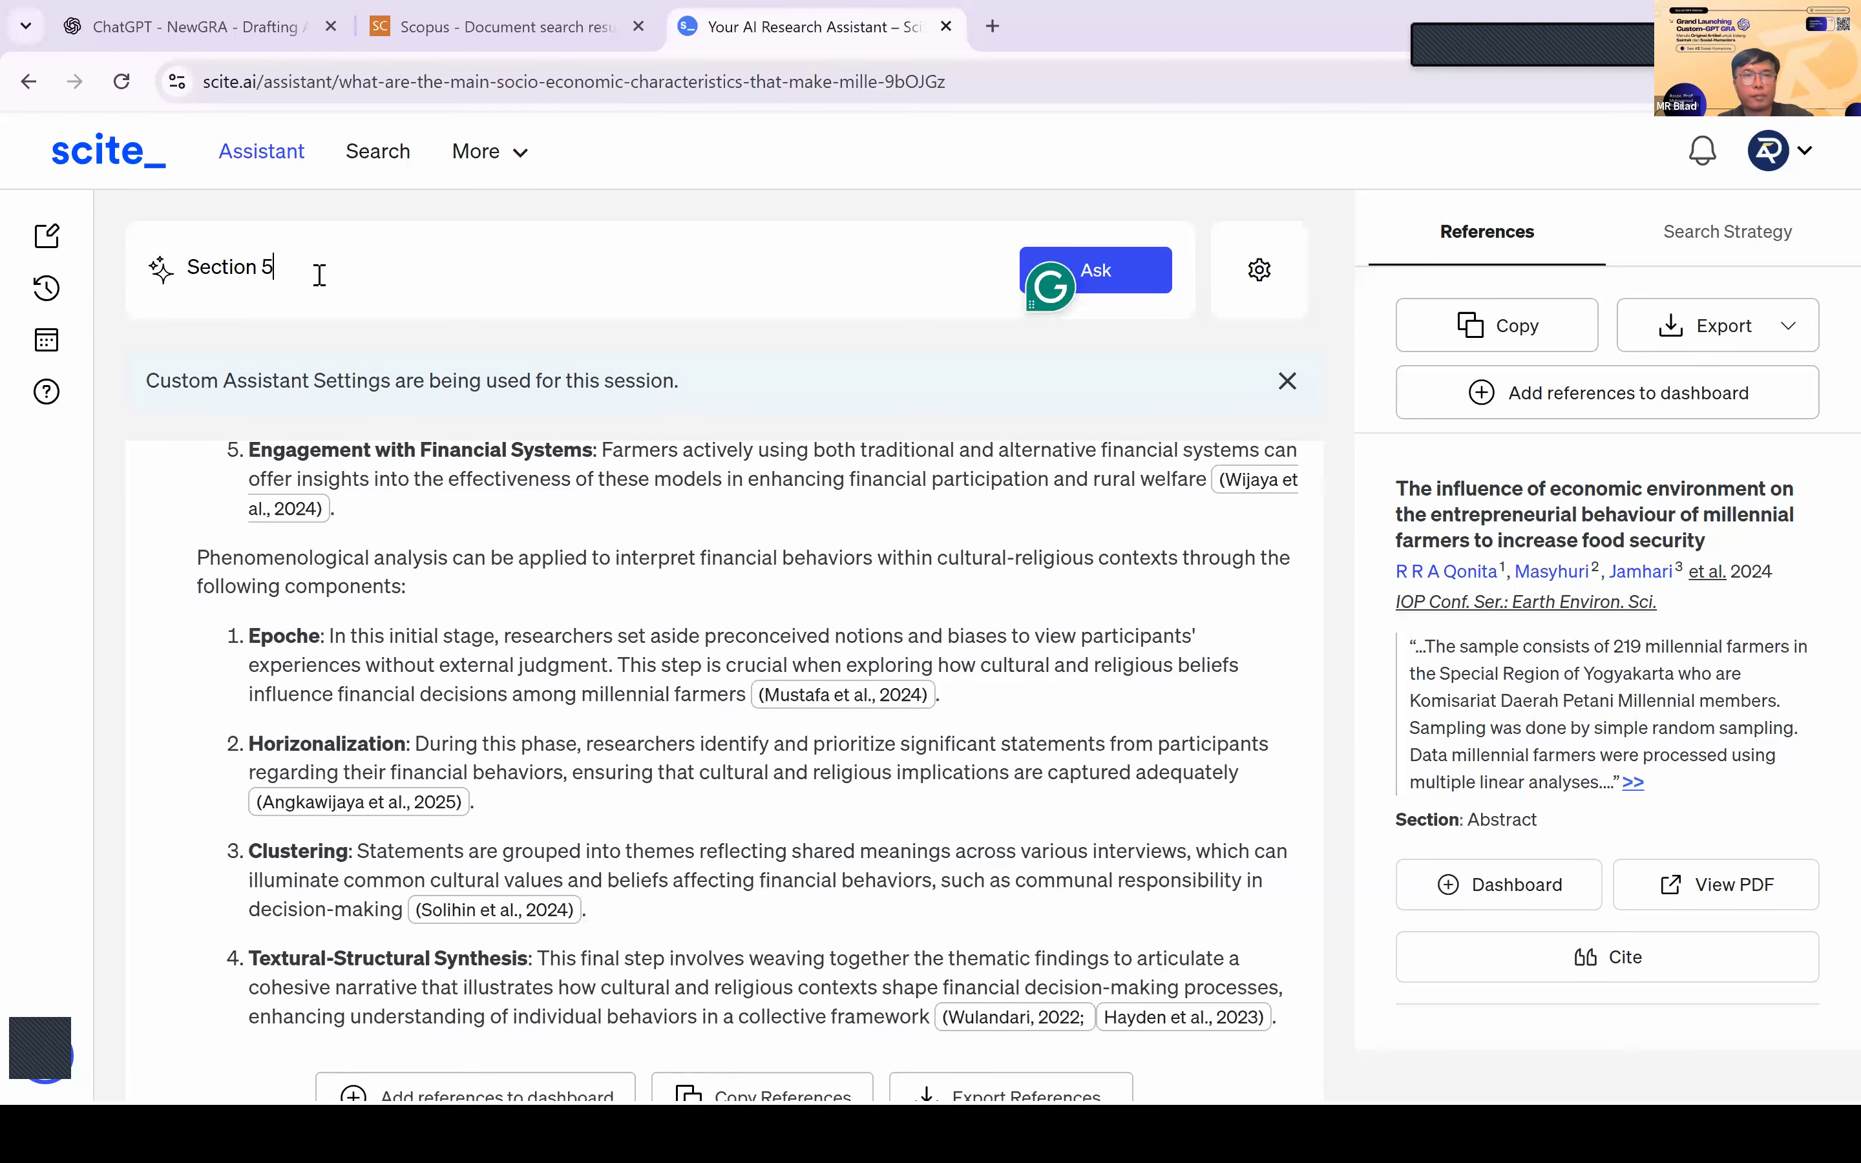
Step: Copy Prompt C7 (4. Hasil, ~1500 kata) from the Word prompt document and place it in a new ChatGPT message
{"action": "left_click", "coordinate": [198, 27]}
{"action": "key", "text": "alt+Tab"}
{"action": "left_click_drag", "start_coordinate": [1206, 521], "coordinate": [1324, 814]}
{"action": "left_click", "coordinate": [642, 1022]}
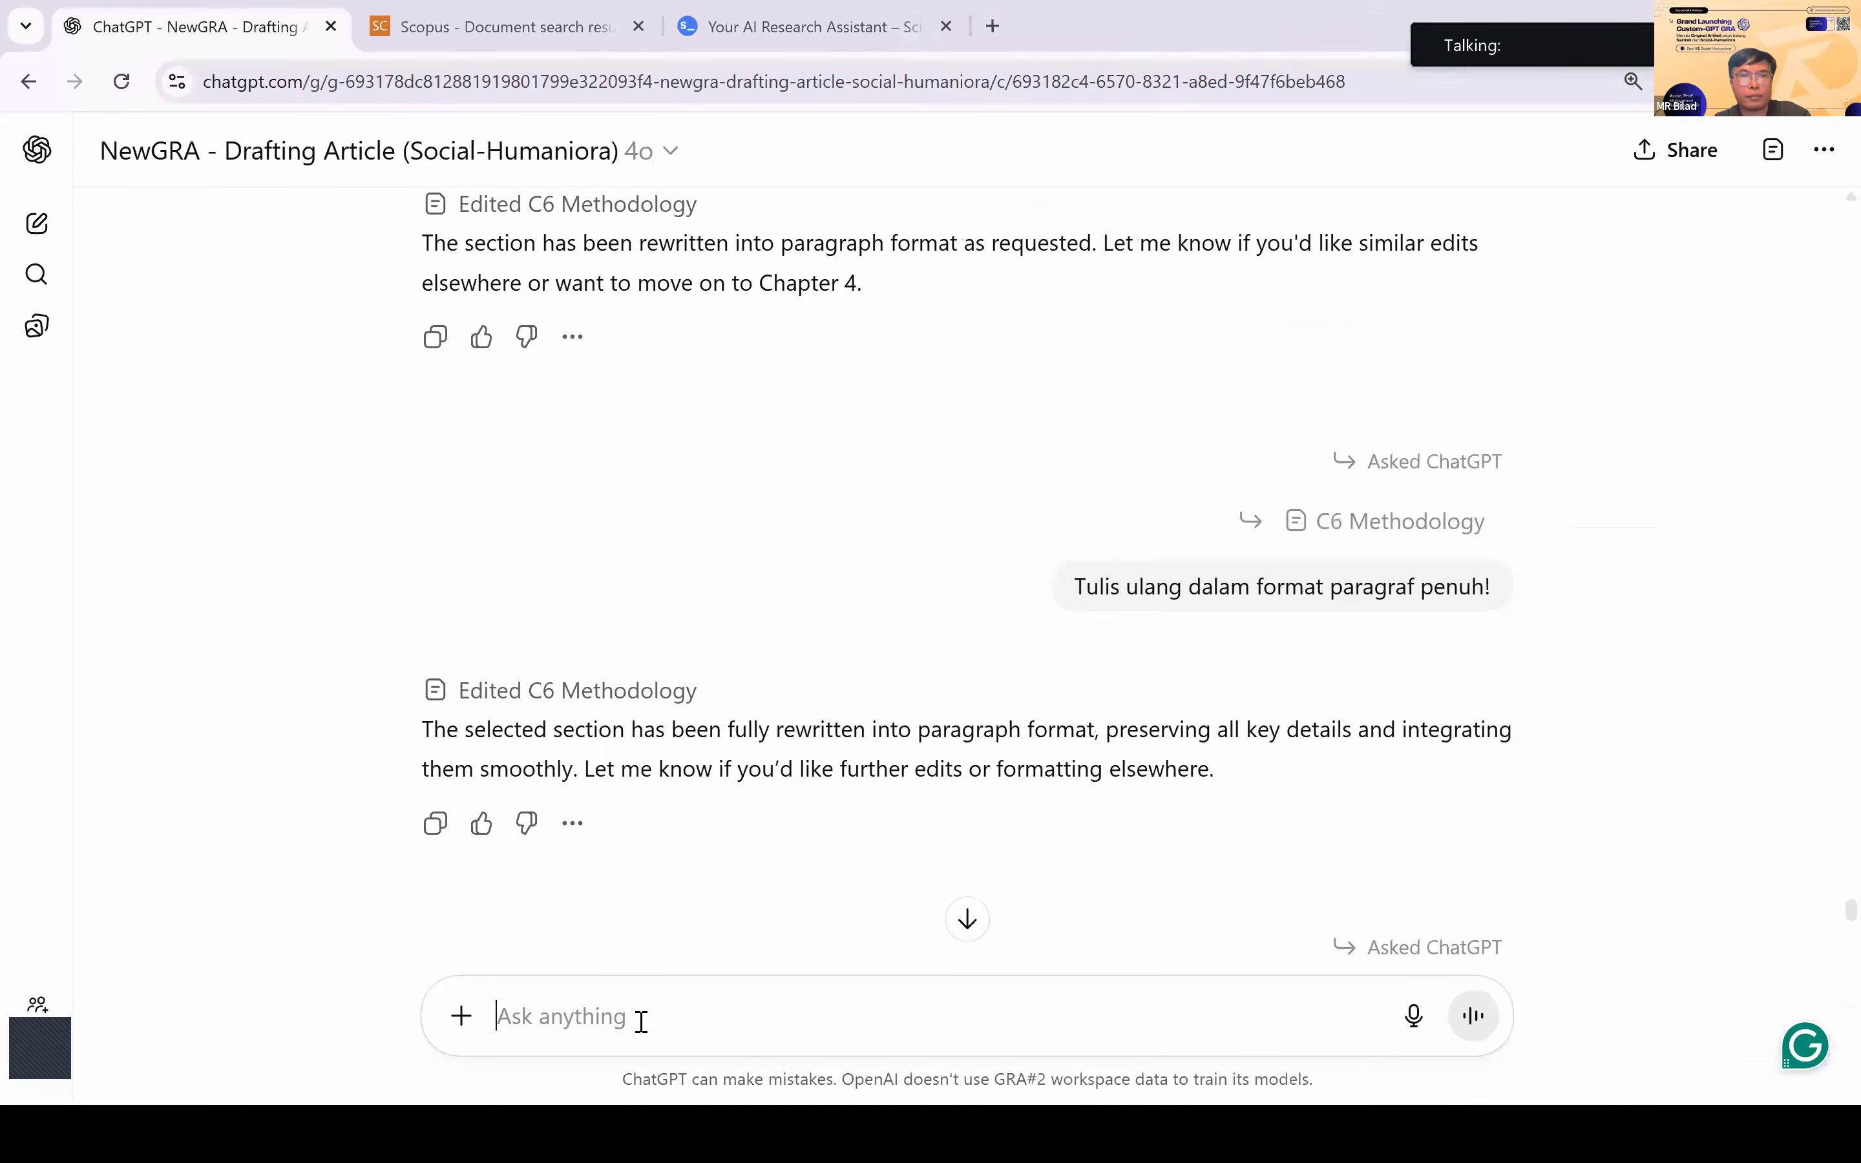
{"action": "type", "text": "Respond in a new Canvas! Prompt C7: Tulis 4. Hasil (~1500 kata) — Subjudul sesuai kerangka; paparkan hasil objektif; sertakan tabel/gambar & caption. Tulis ulang keseluruhan tabel jika ada."}
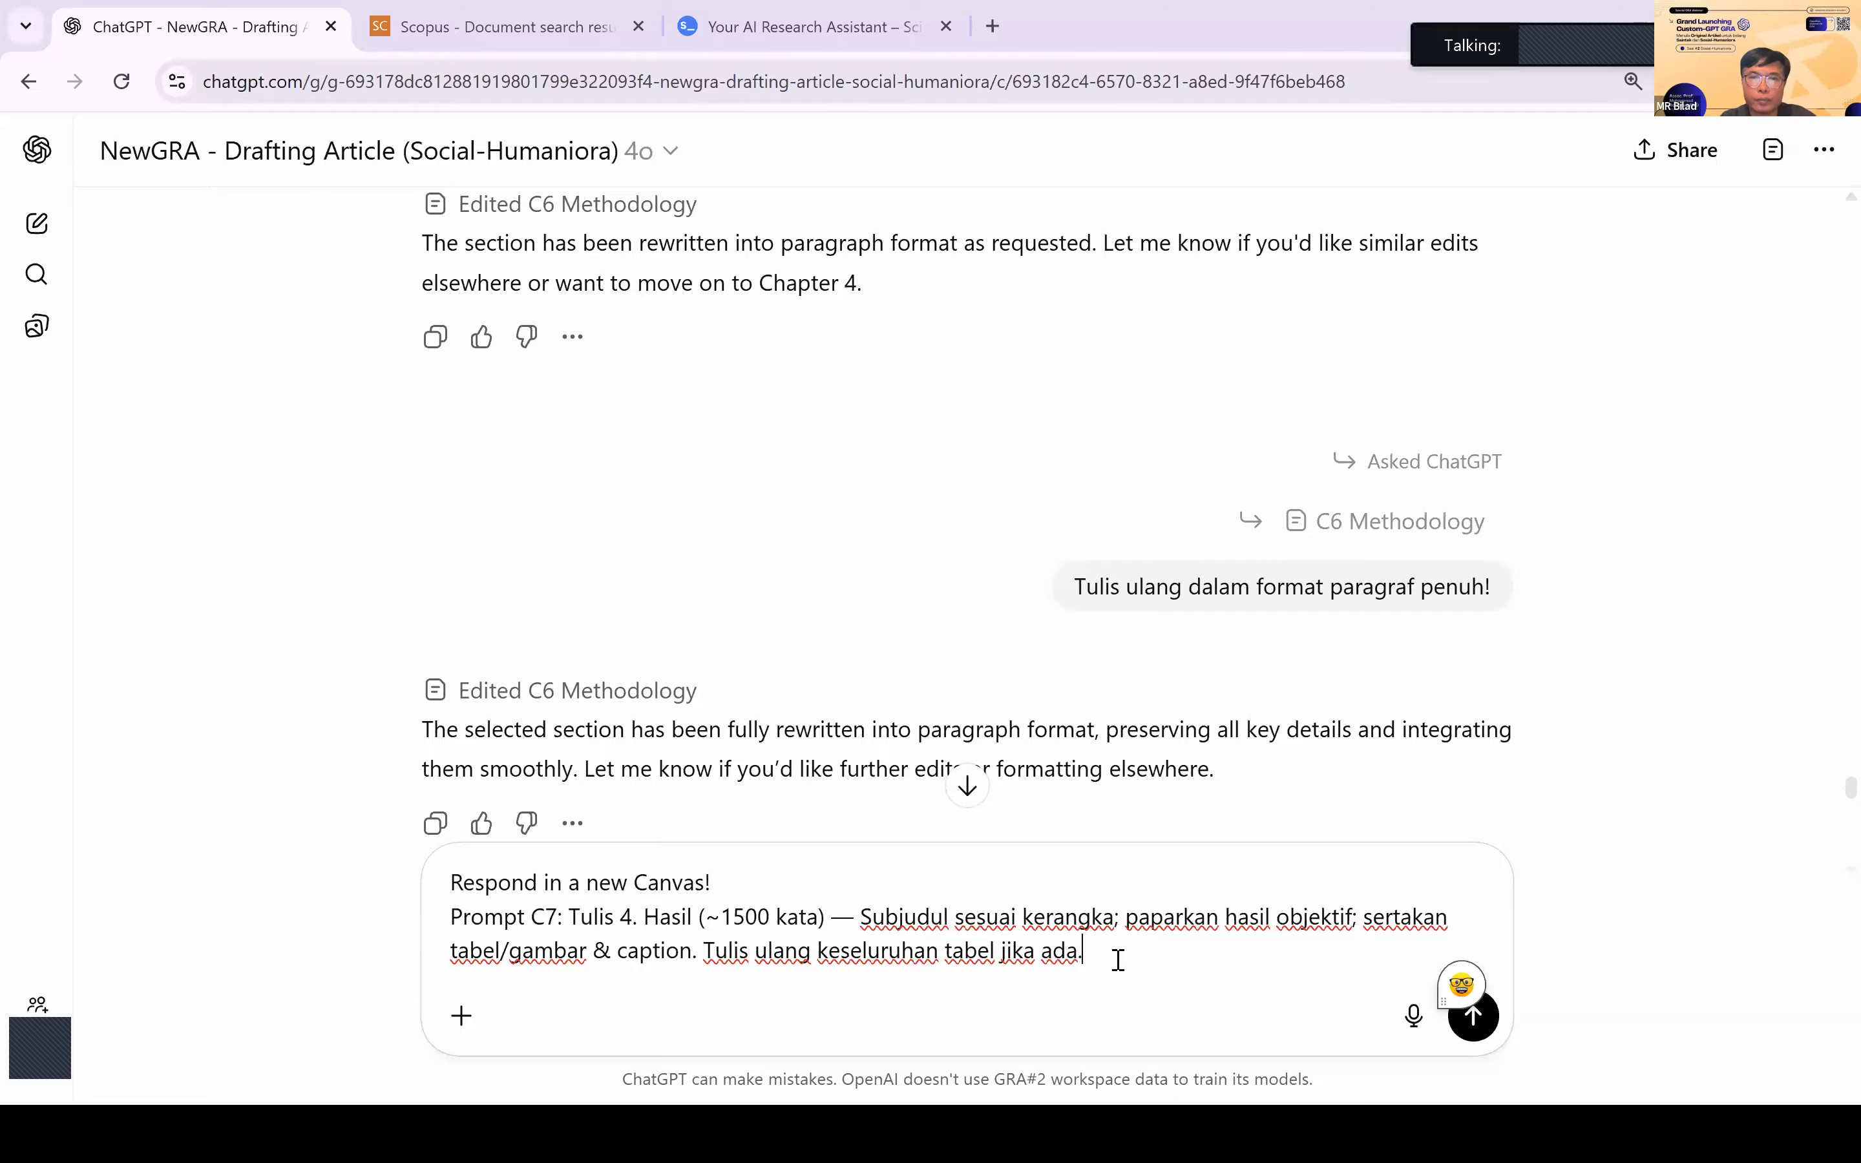
Step: Append the sentence "Pastikan struktur sesuai kerangka!" from the earlier C6 message to the end of the C7 prompt
{"action": "scroll", "coordinate": [1077, 902], "scroll_direction": "up", "scroll_amount": 9}
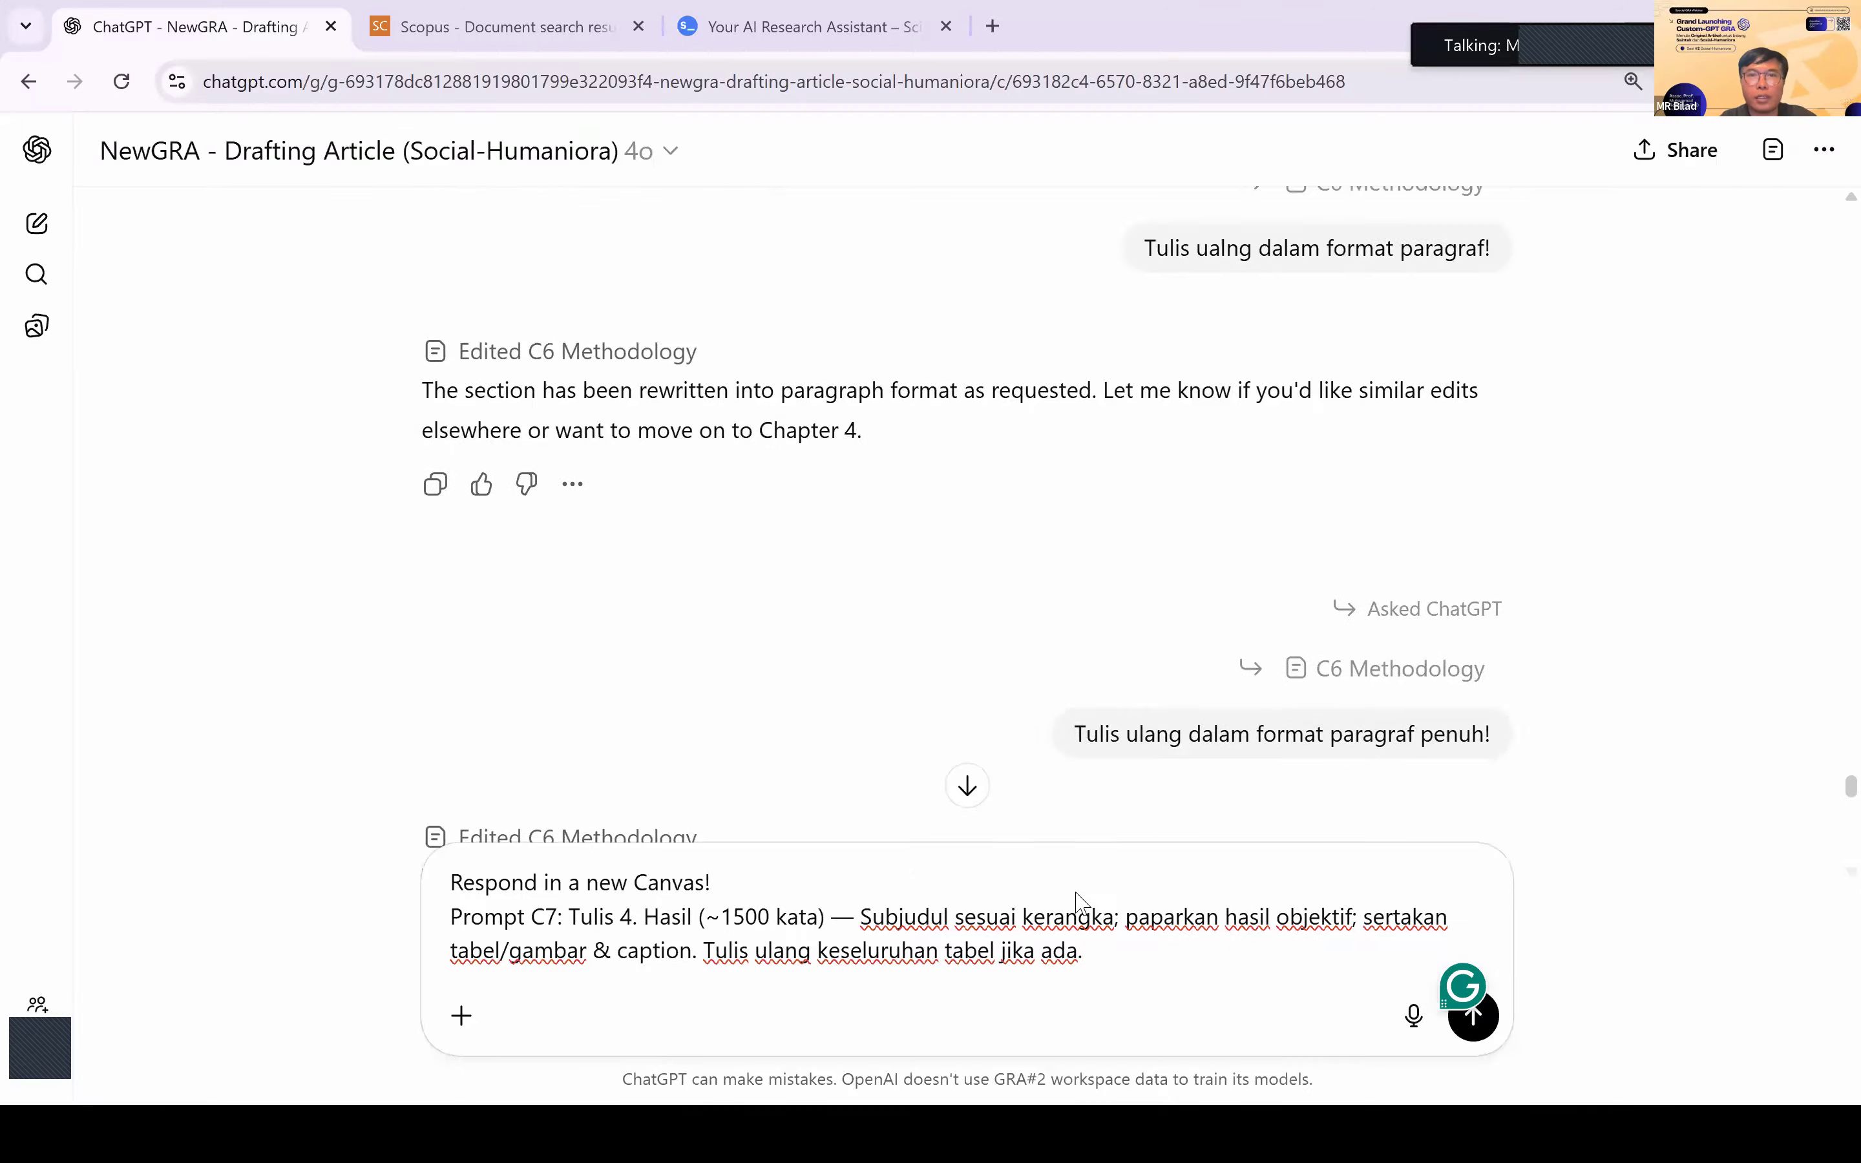
{"action": "scroll", "coordinate": [1004, 560], "scroll_direction": "up", "scroll_amount": 10}
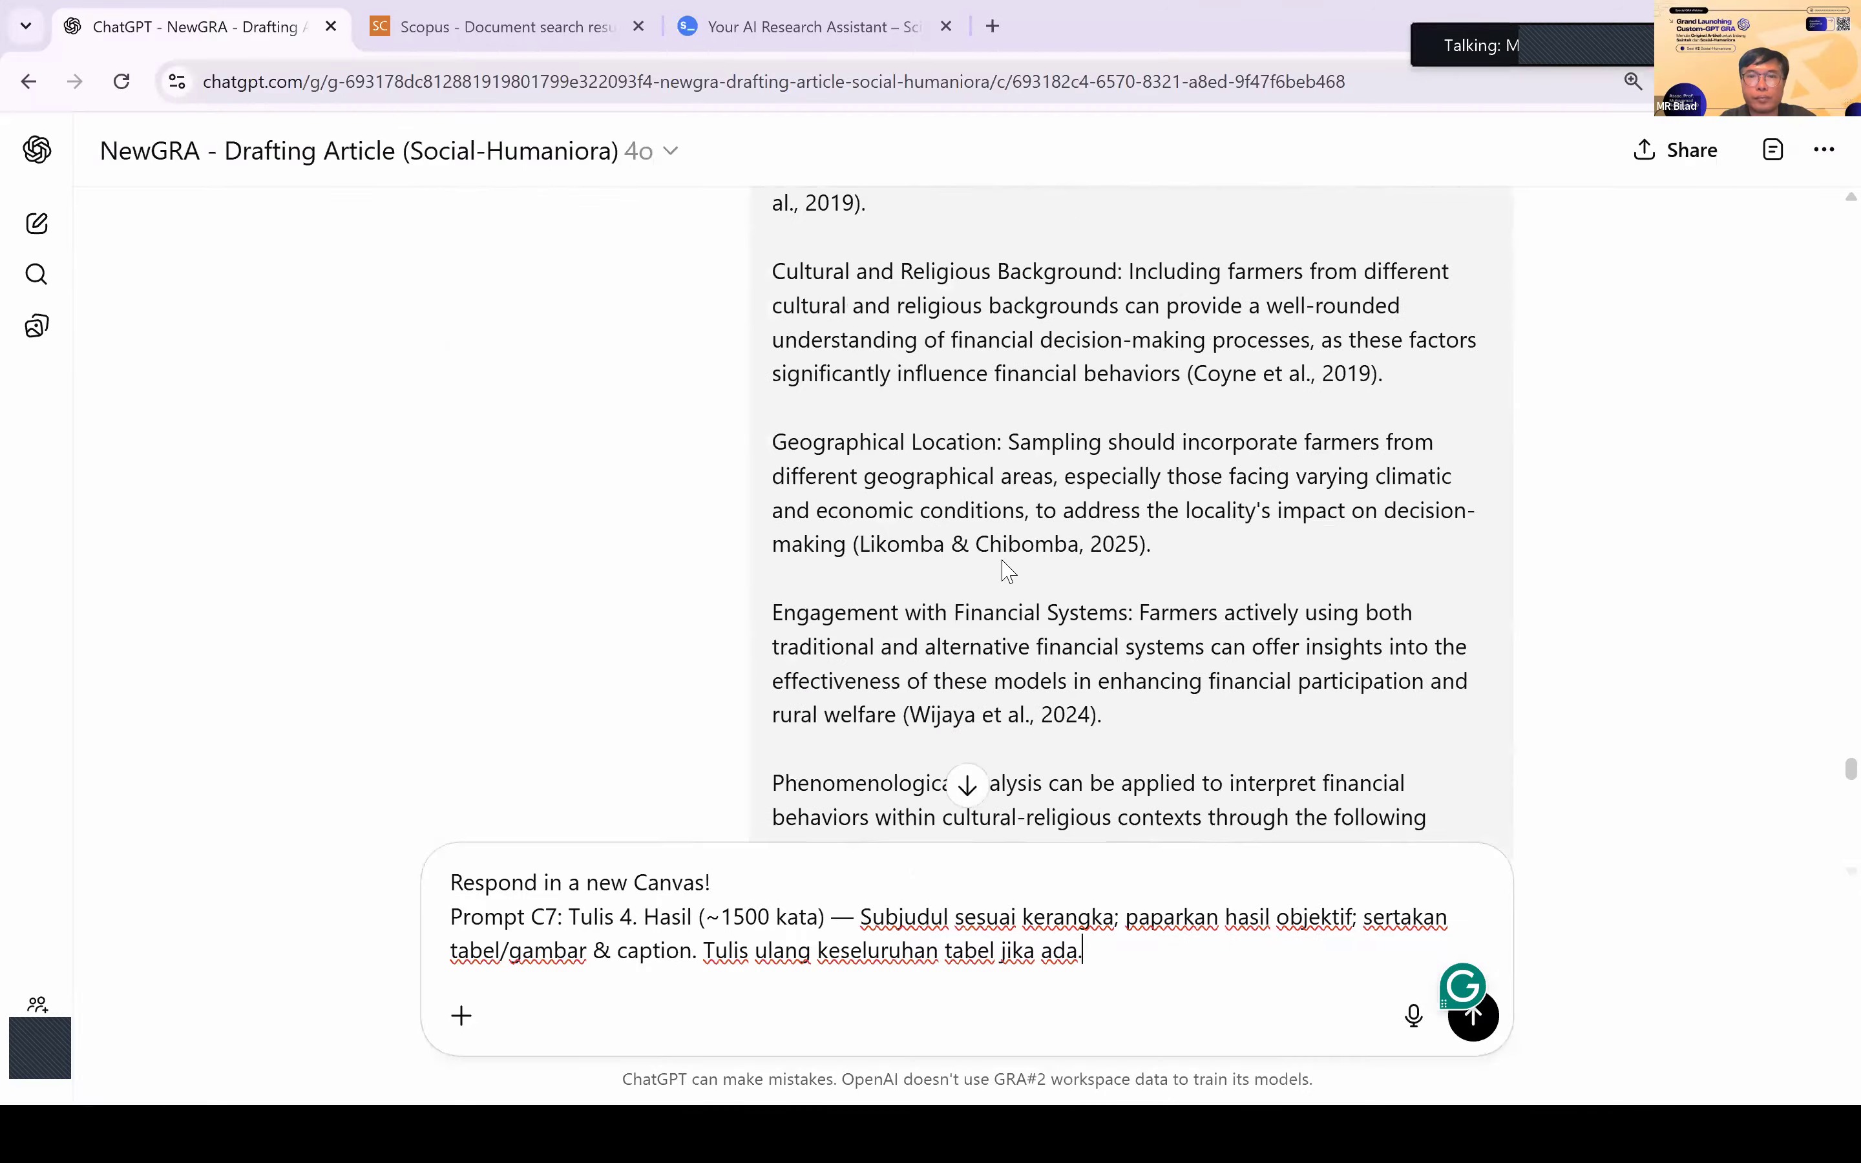
{"action": "scroll", "coordinate": [1004, 560], "scroll_direction": "up", "scroll_amount": 5}
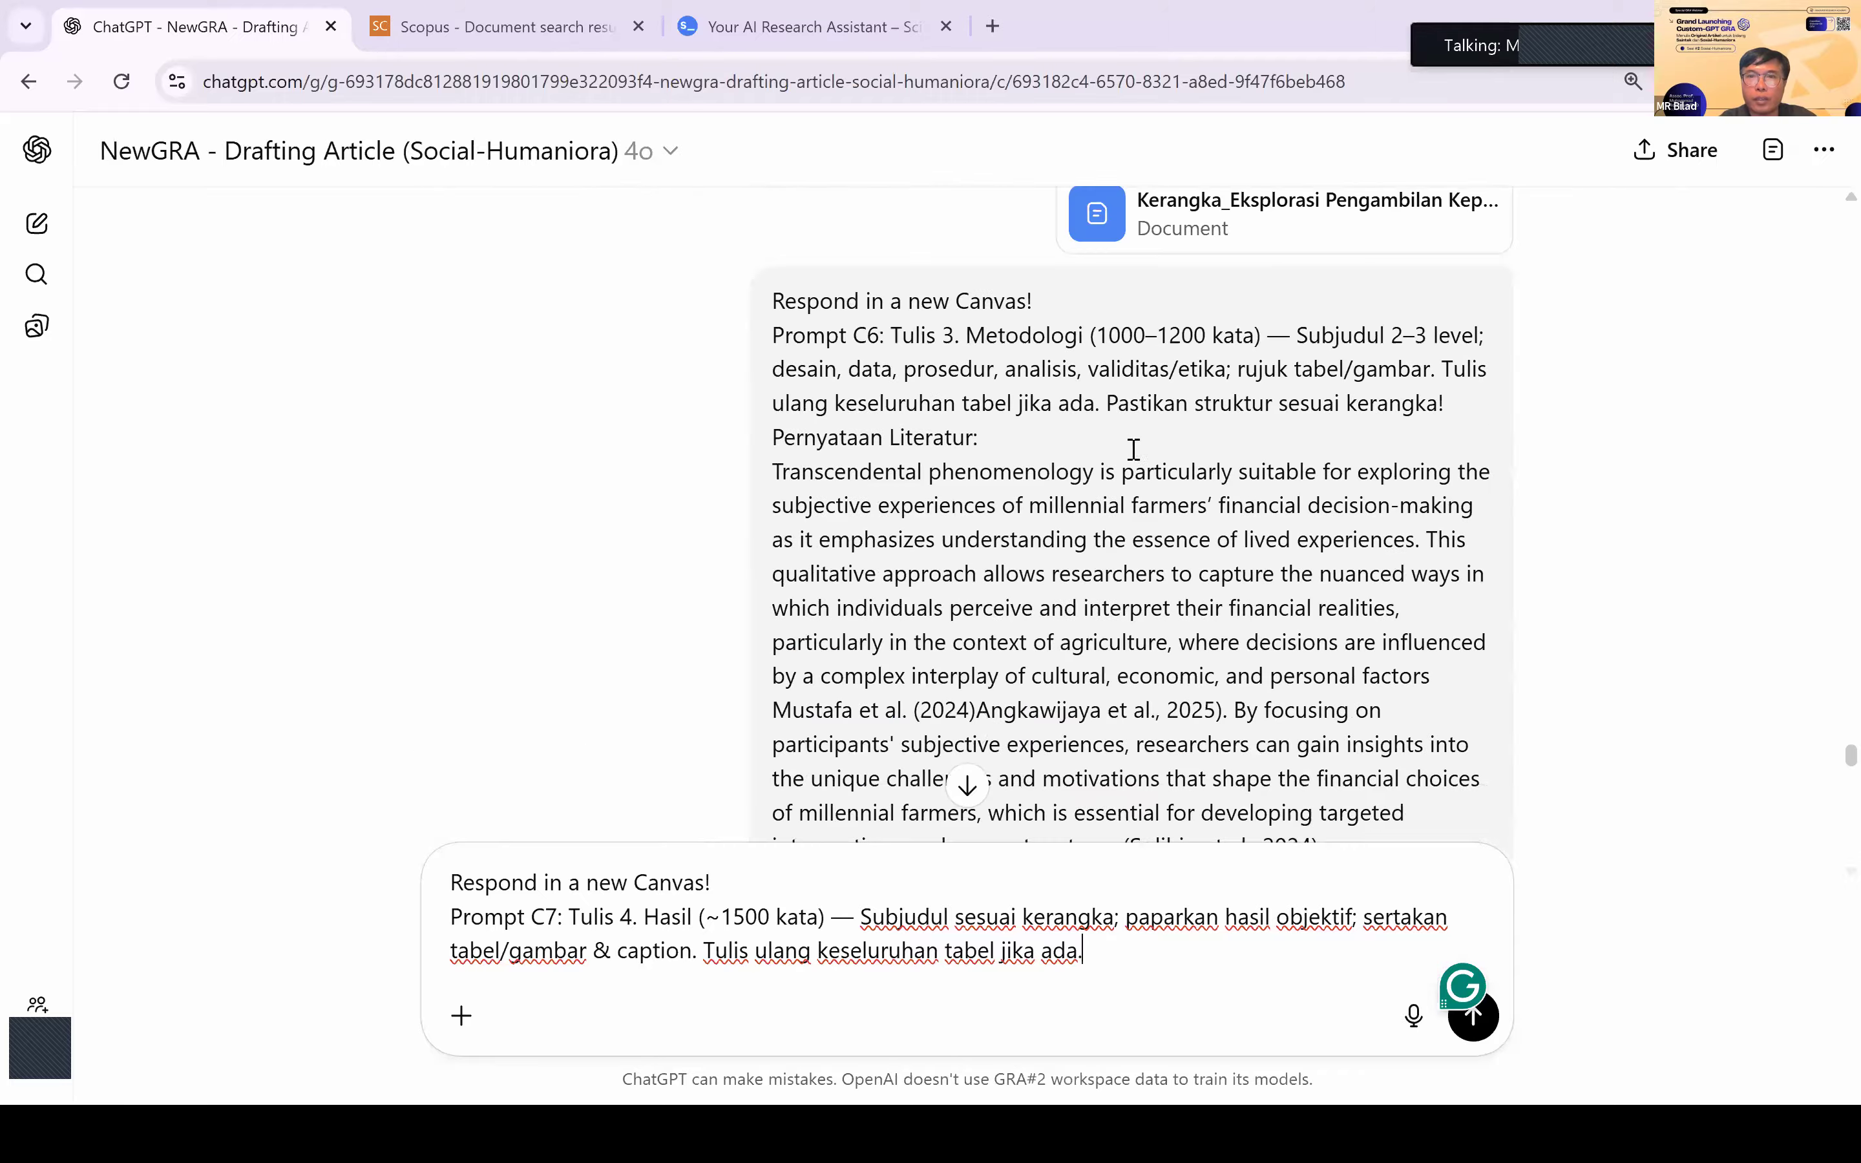
{"action": "left_click_drag", "start_coordinate": [1107, 433], "coordinate": [1461, 444]}
{"action": "key", "text": "ctrl+c"}
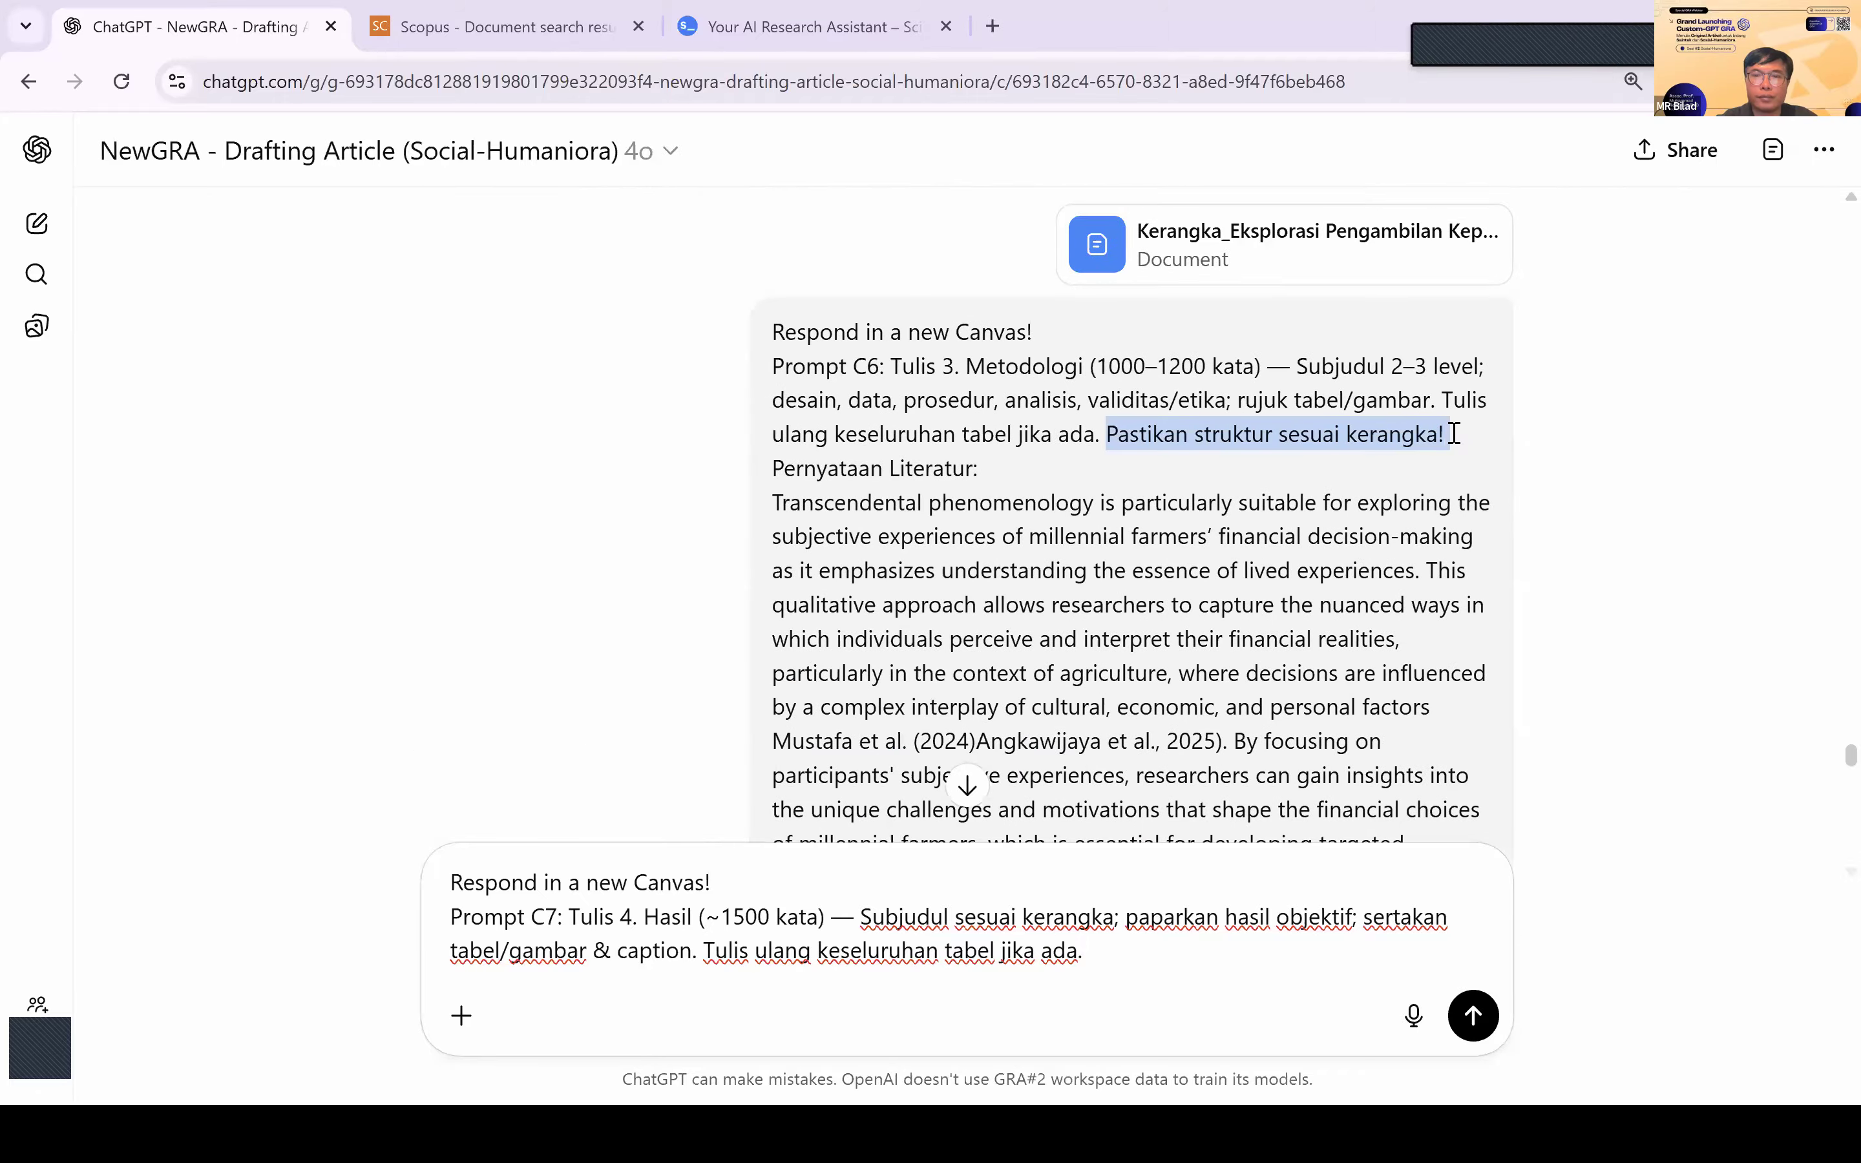
{"action": "left_click", "coordinate": [1108, 956]}
{"action": "key", "text": "ctrl+v"}
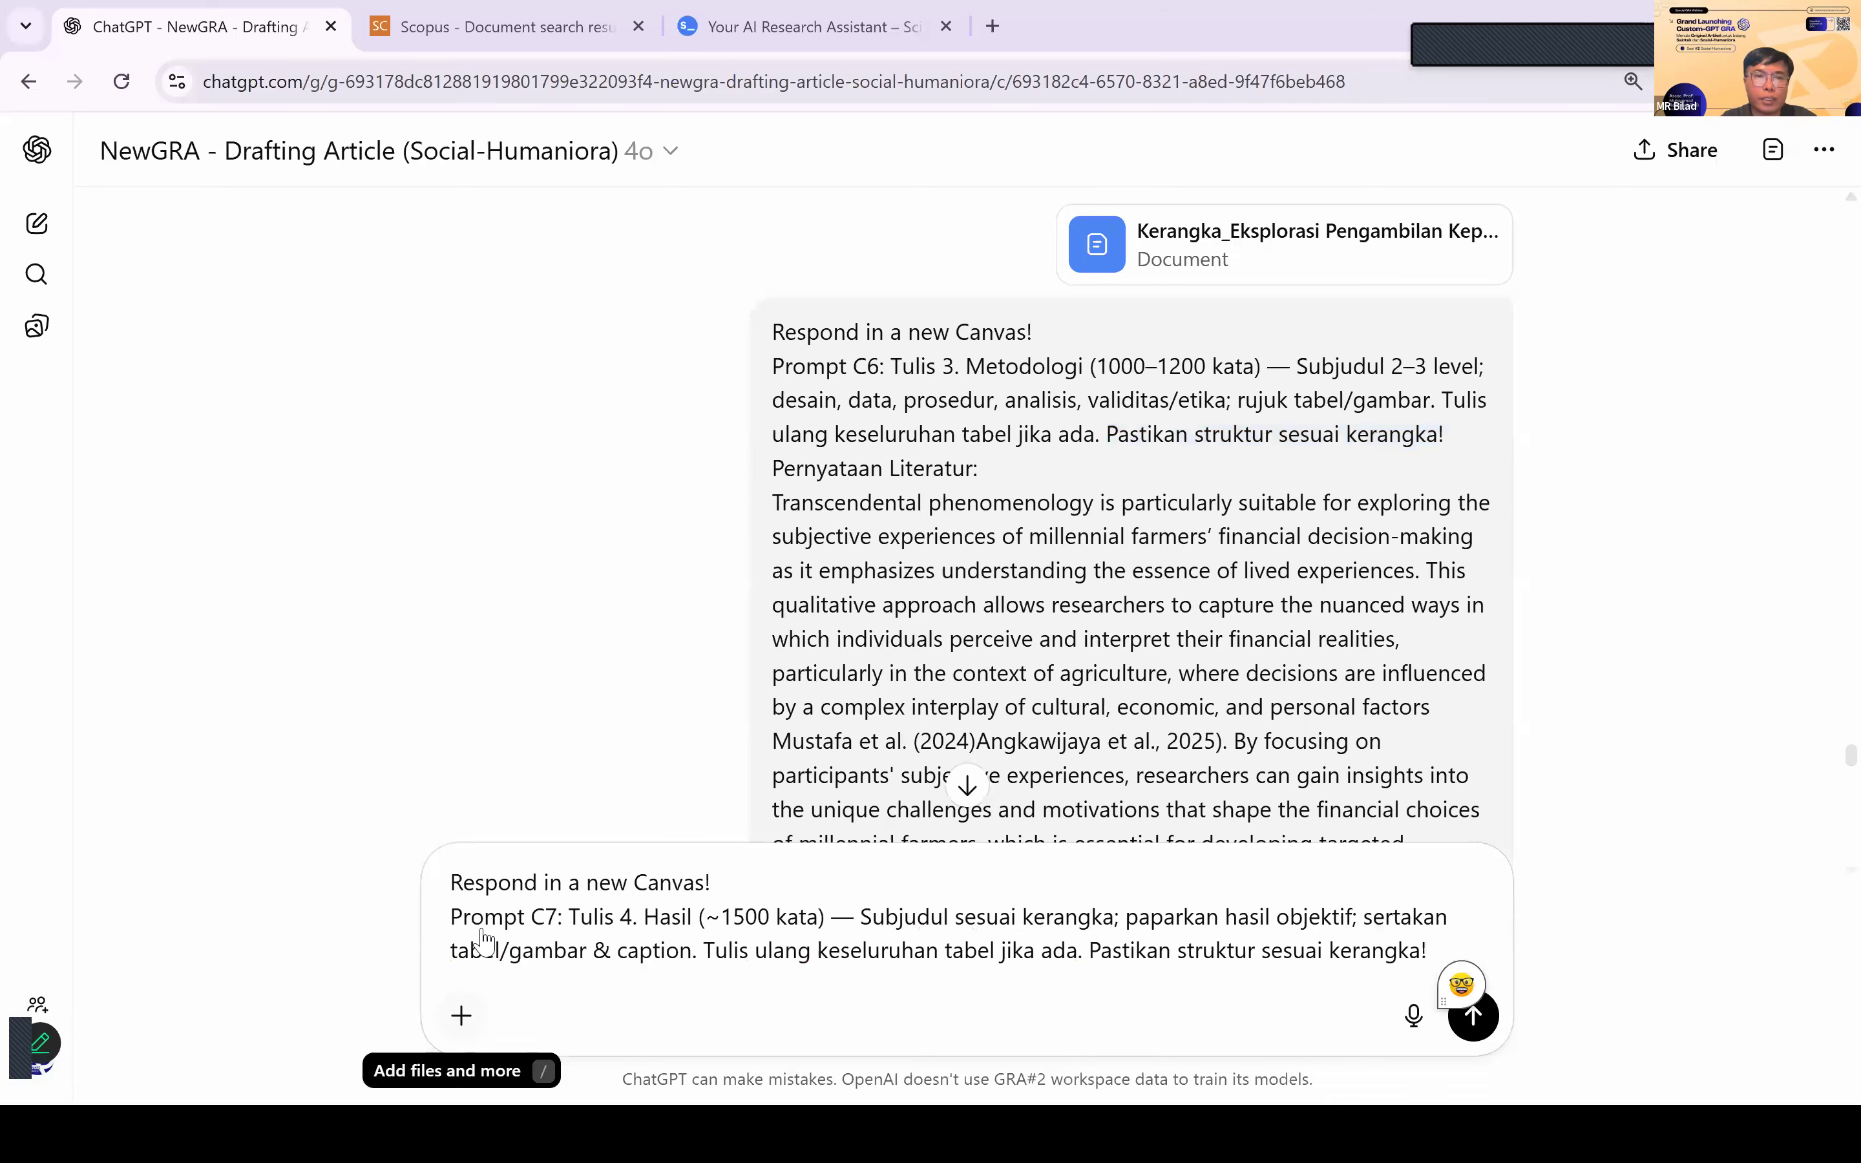
Step: Attach the Kerangka_Eksplorasi Pengambilan Keputusan Word document to the C7 prompt and send it
{"action": "left_click", "coordinate": [462, 1015]}
{"action": "left_click", "coordinate": [509, 901]}
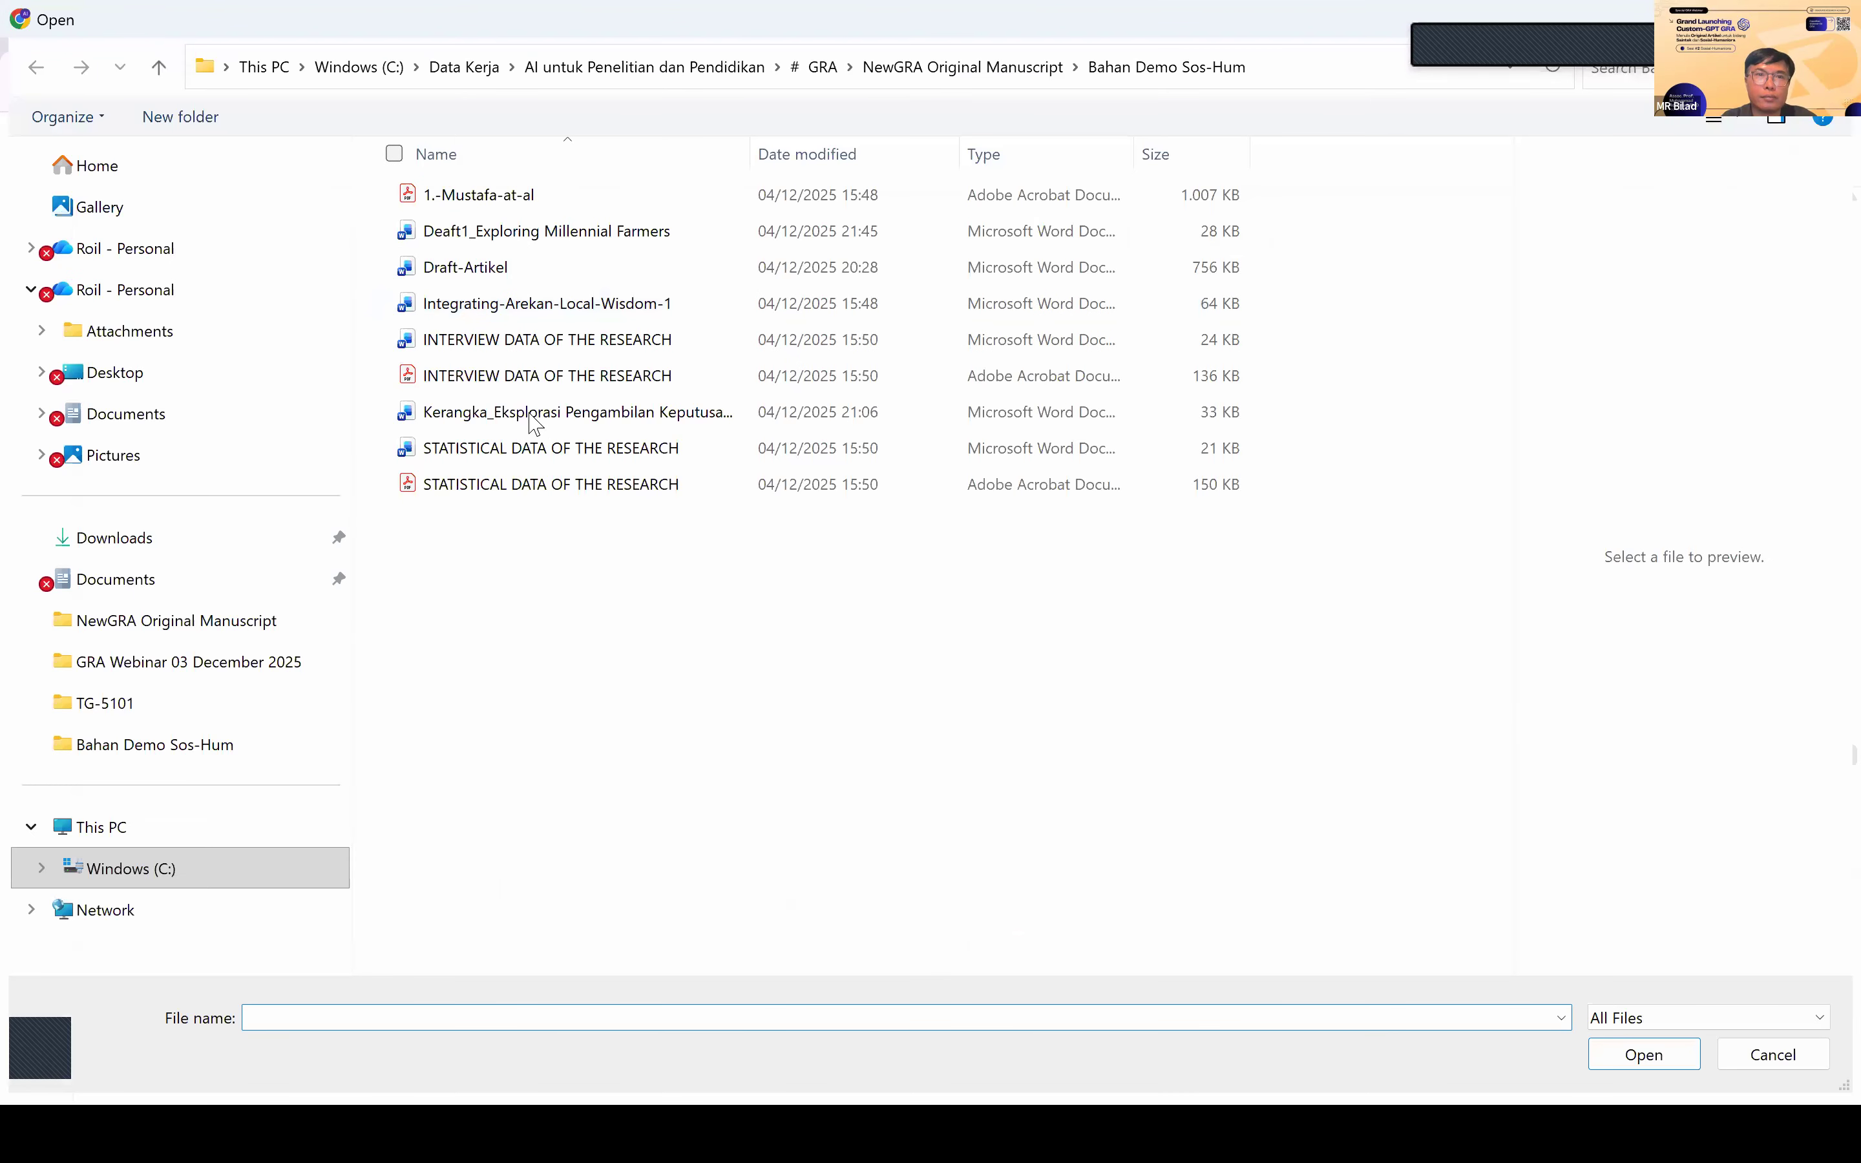
{"action": "double_click", "coordinate": [536, 424]}
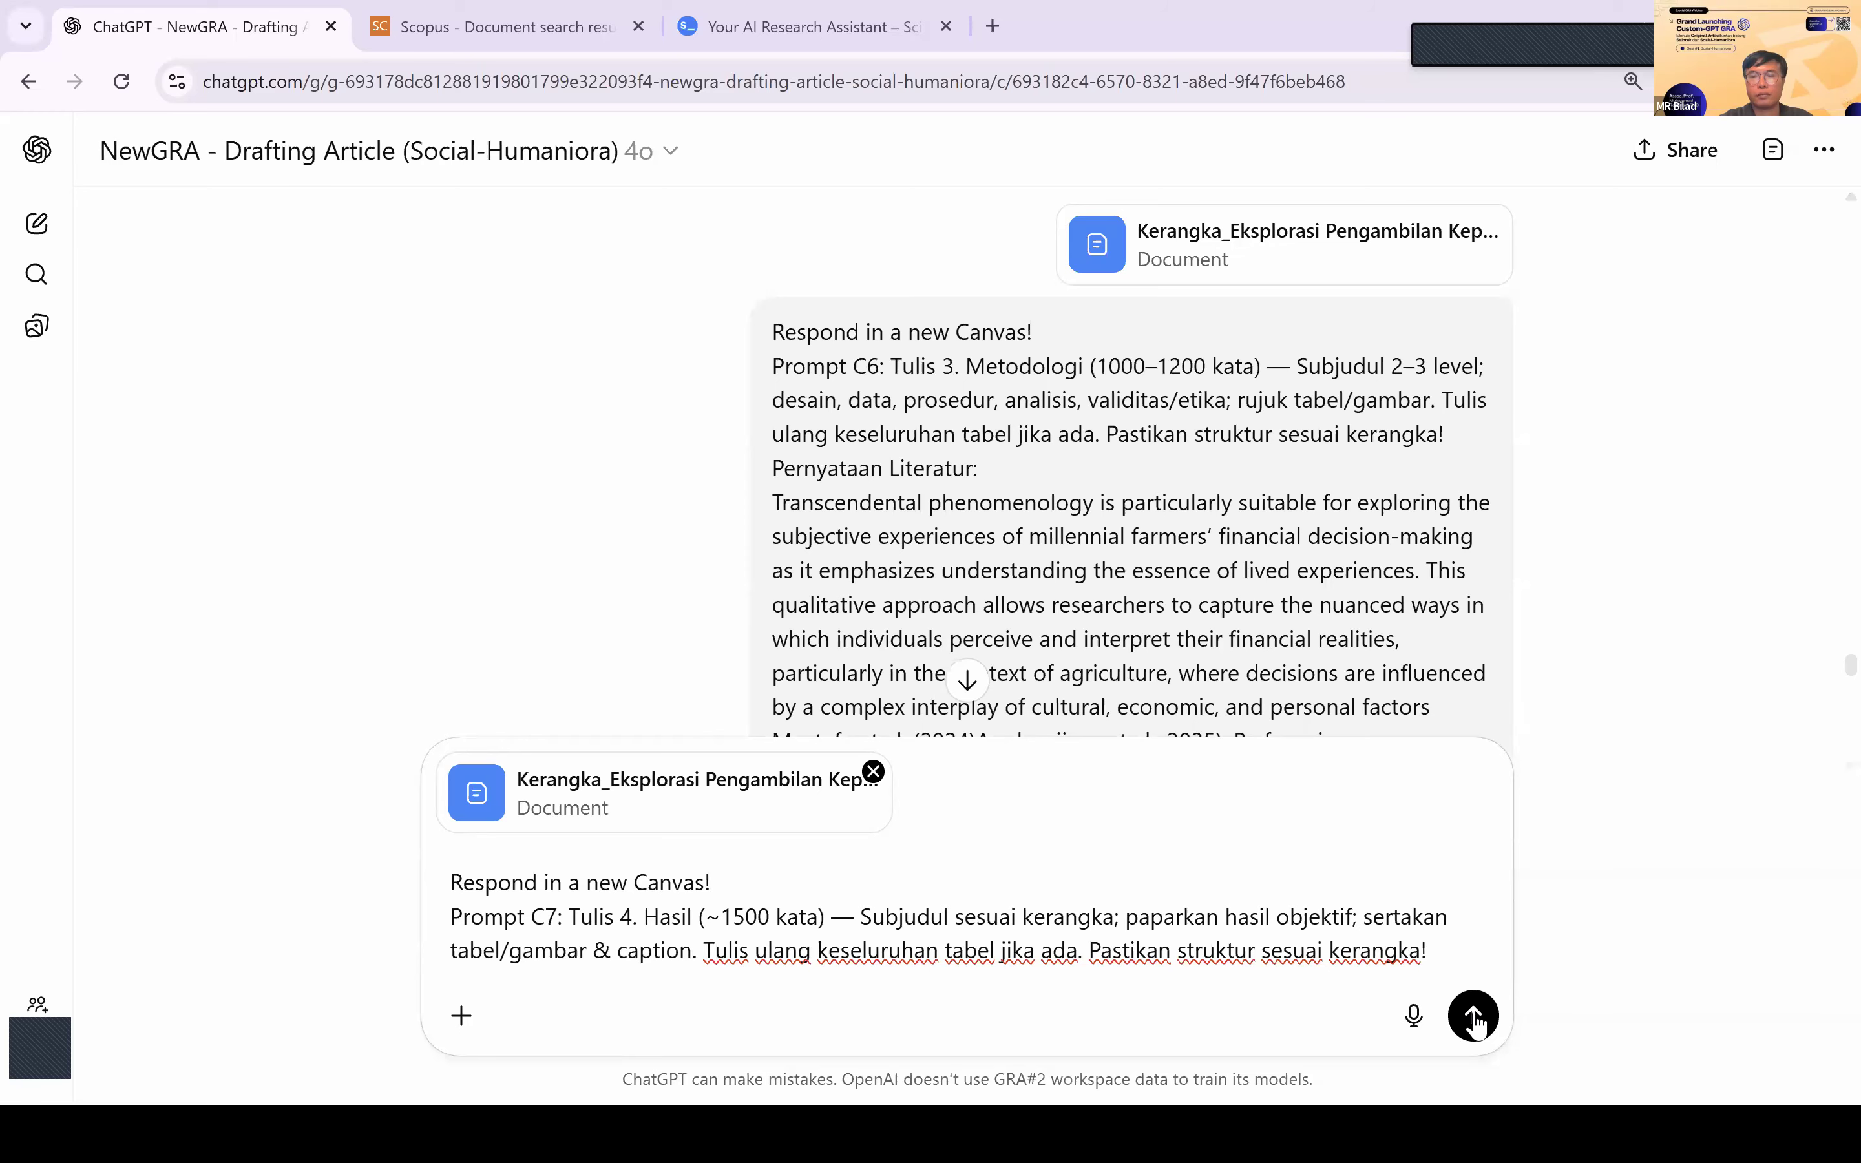
{"action": "left_click", "coordinate": [1474, 1017]}
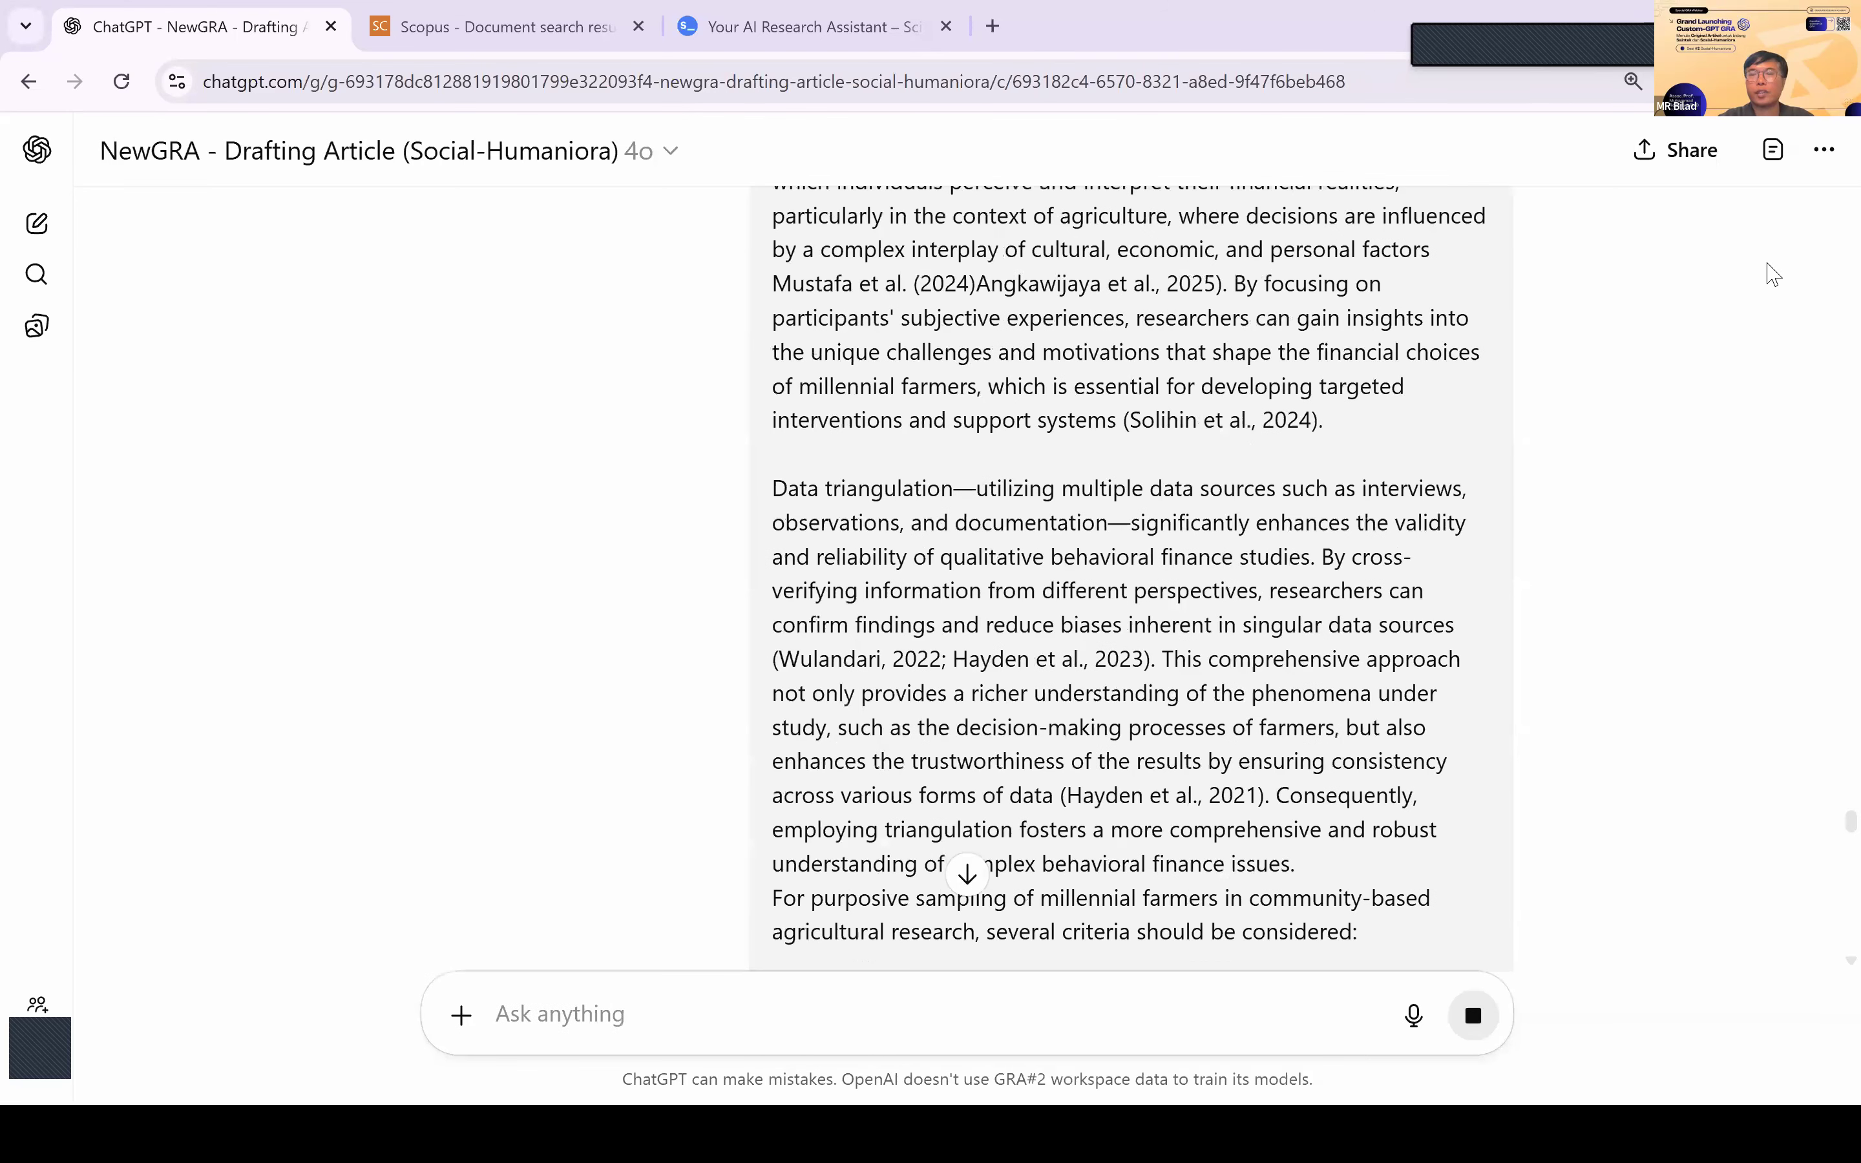
Step: Open the C3 — Literature Search Questions canvas, copy Discussion questions 3 and 4, and switch to scite
{"action": "left_click", "coordinate": [1776, 154]}
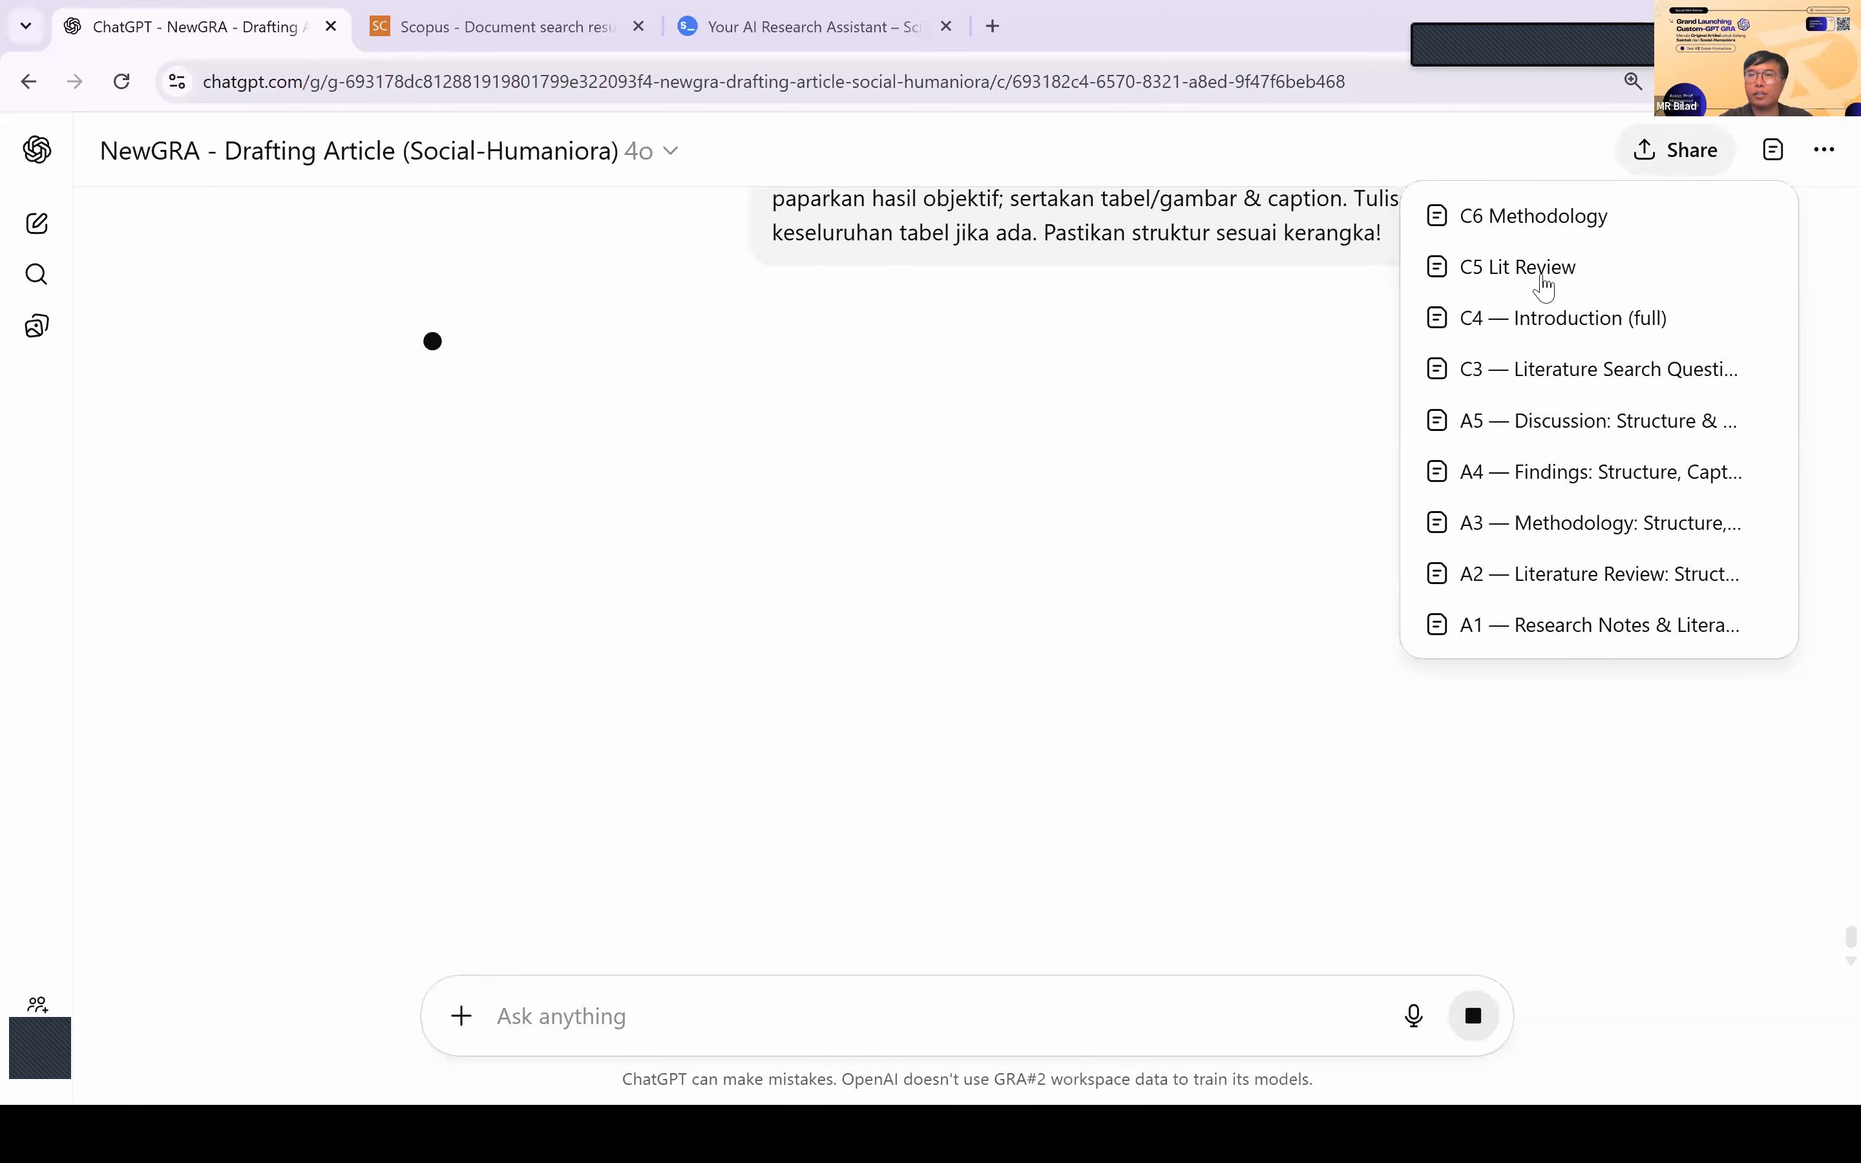
{"action": "left_click", "coordinate": [1624, 385]}
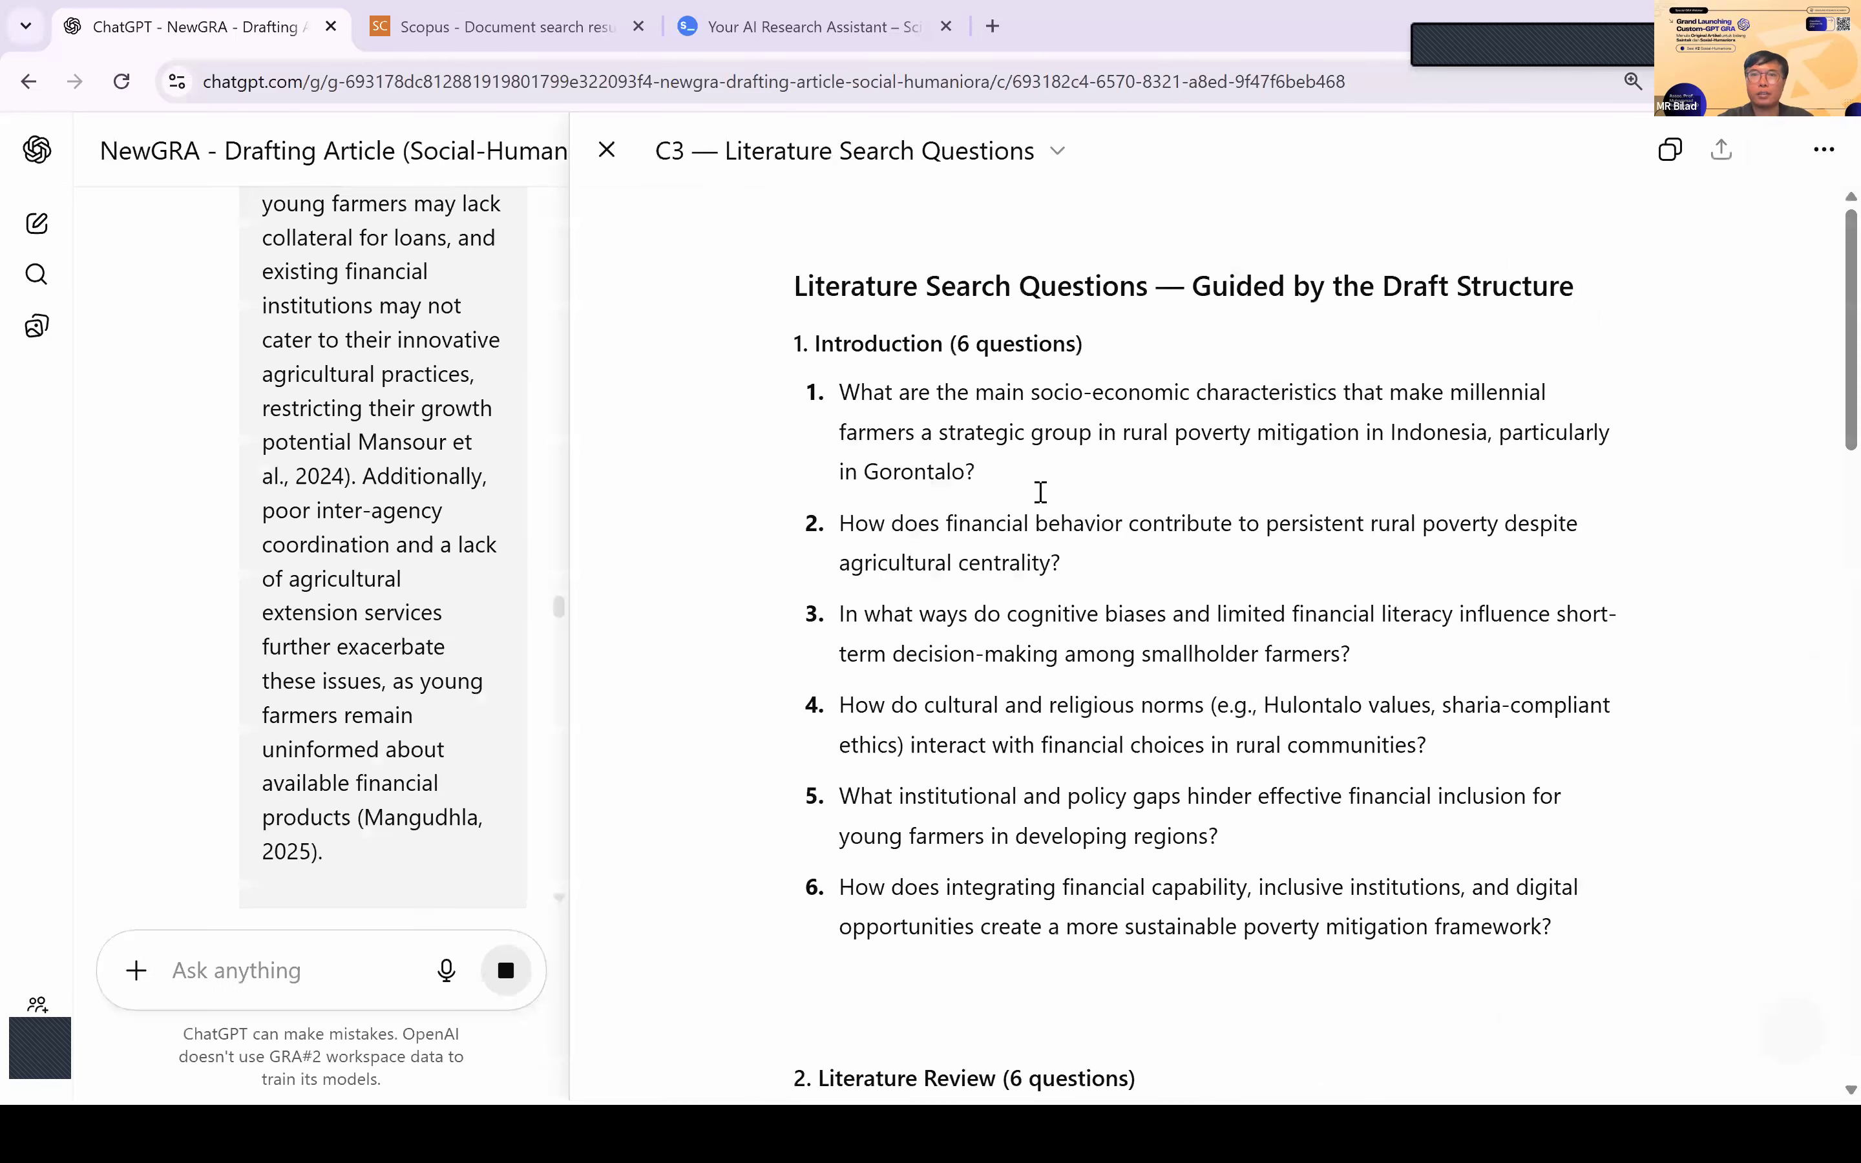
{"action": "scroll", "coordinate": [918, 528], "scroll_direction": "down", "scroll_amount": 20}
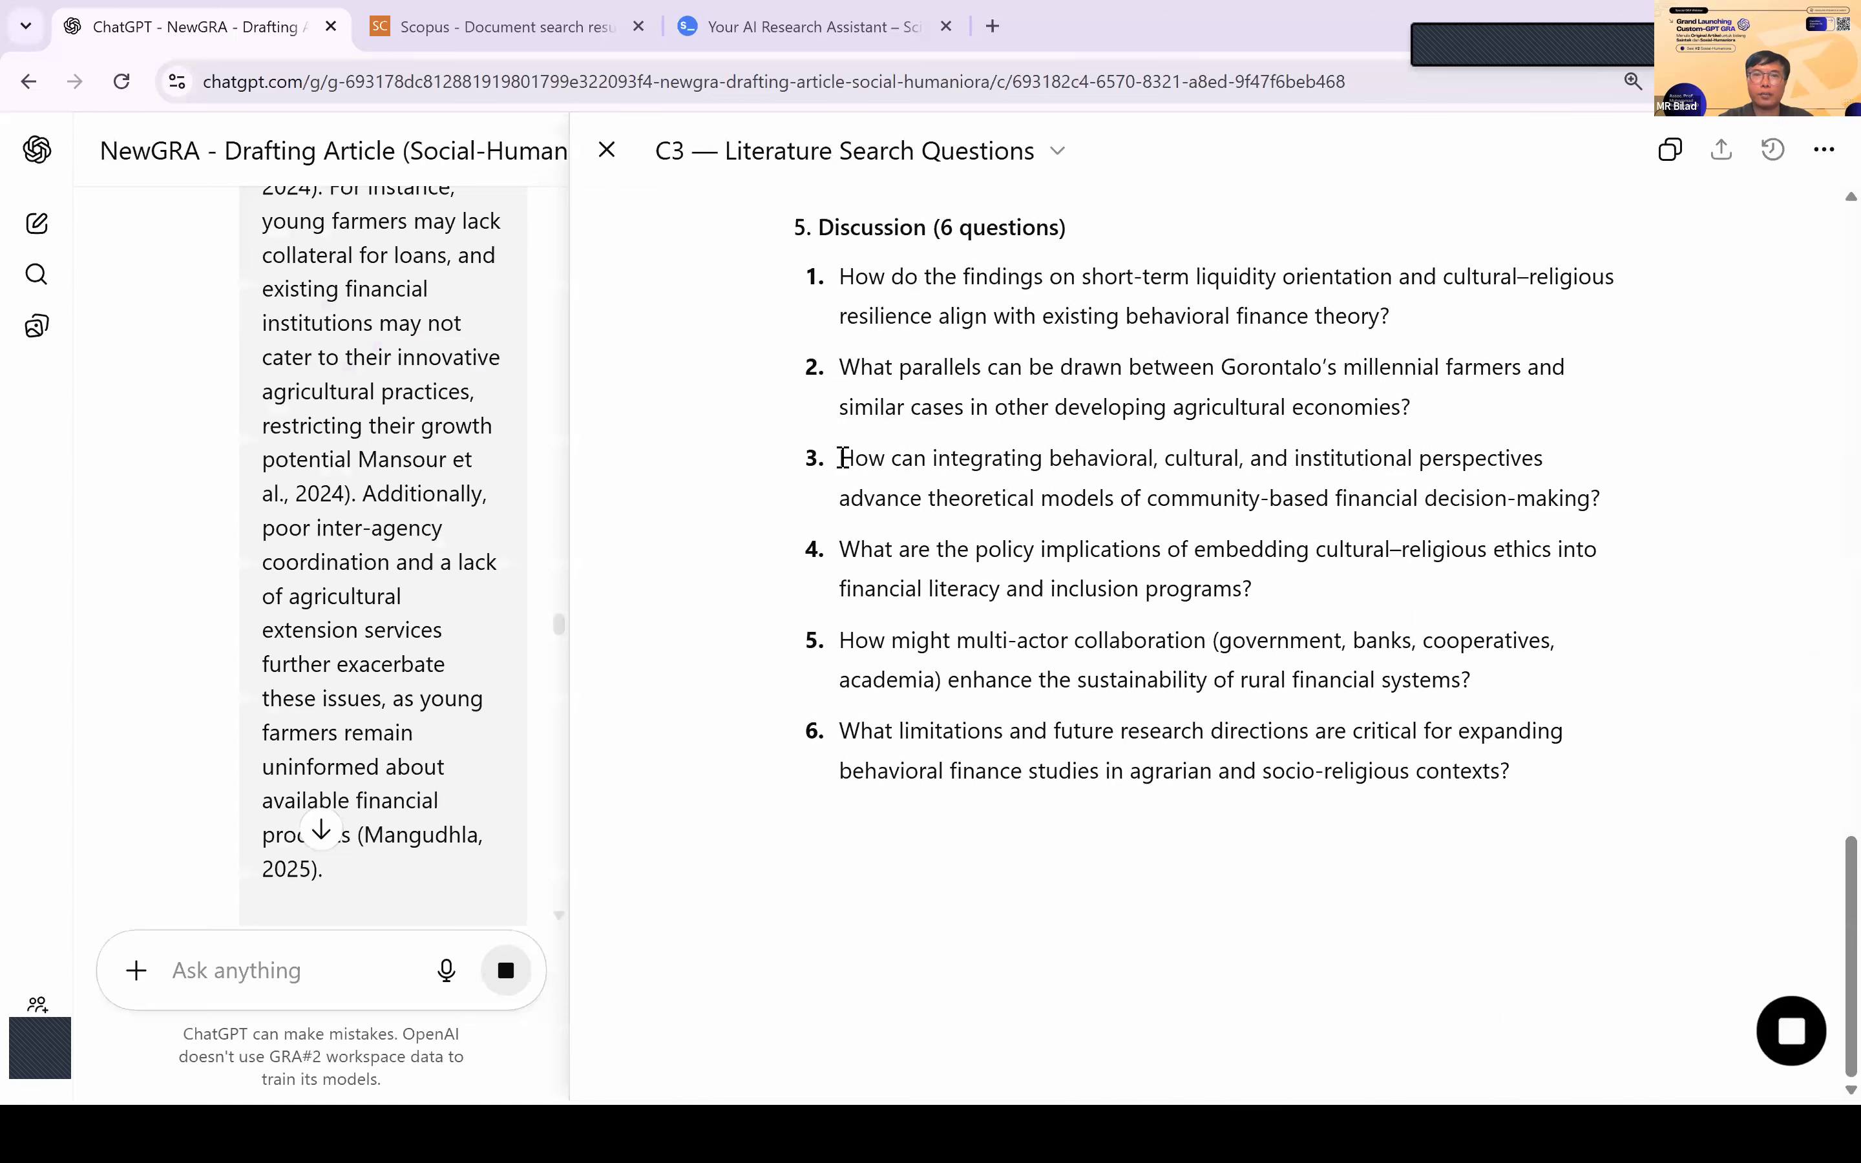
{"action": "left_click_drag", "start_coordinate": [842, 457], "coordinate": [1251, 589]}
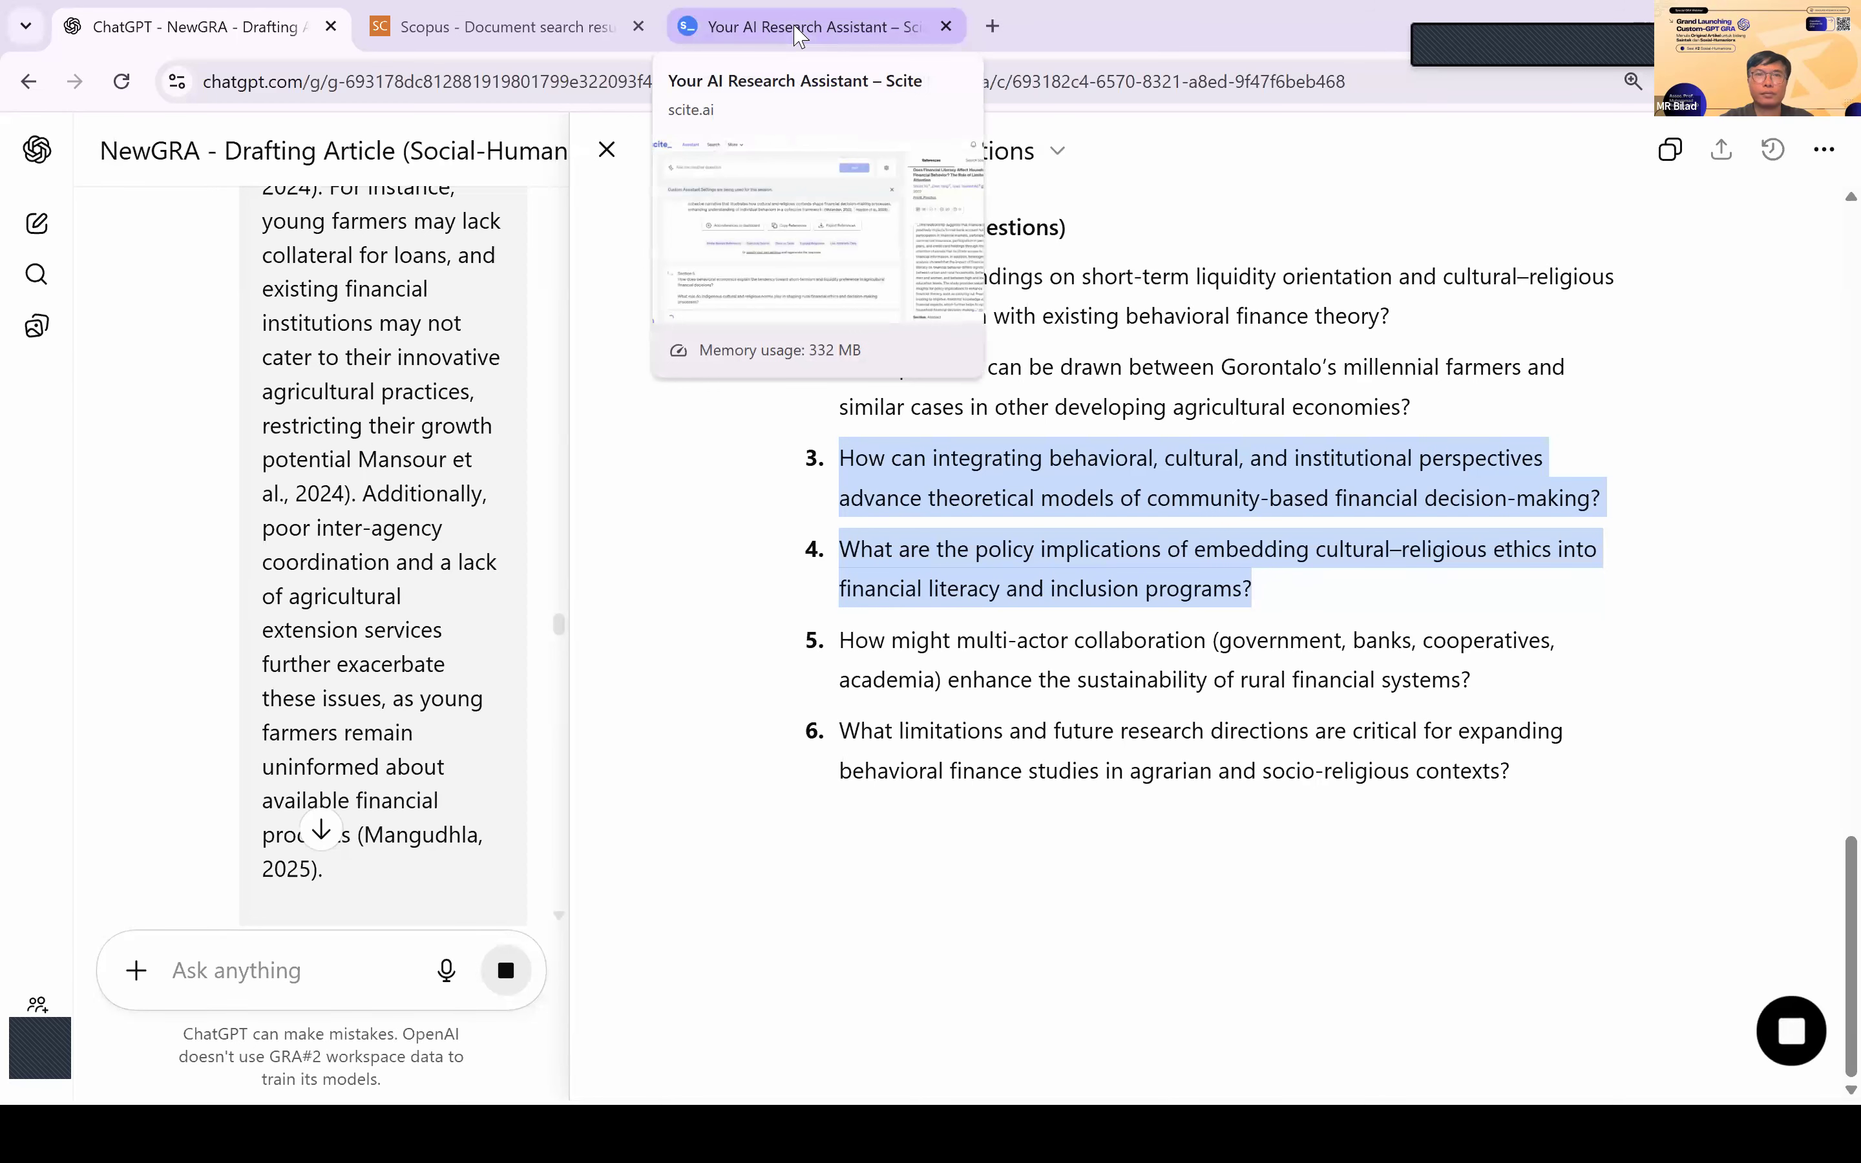
{"action": "left_click", "coordinate": [795, 26]}
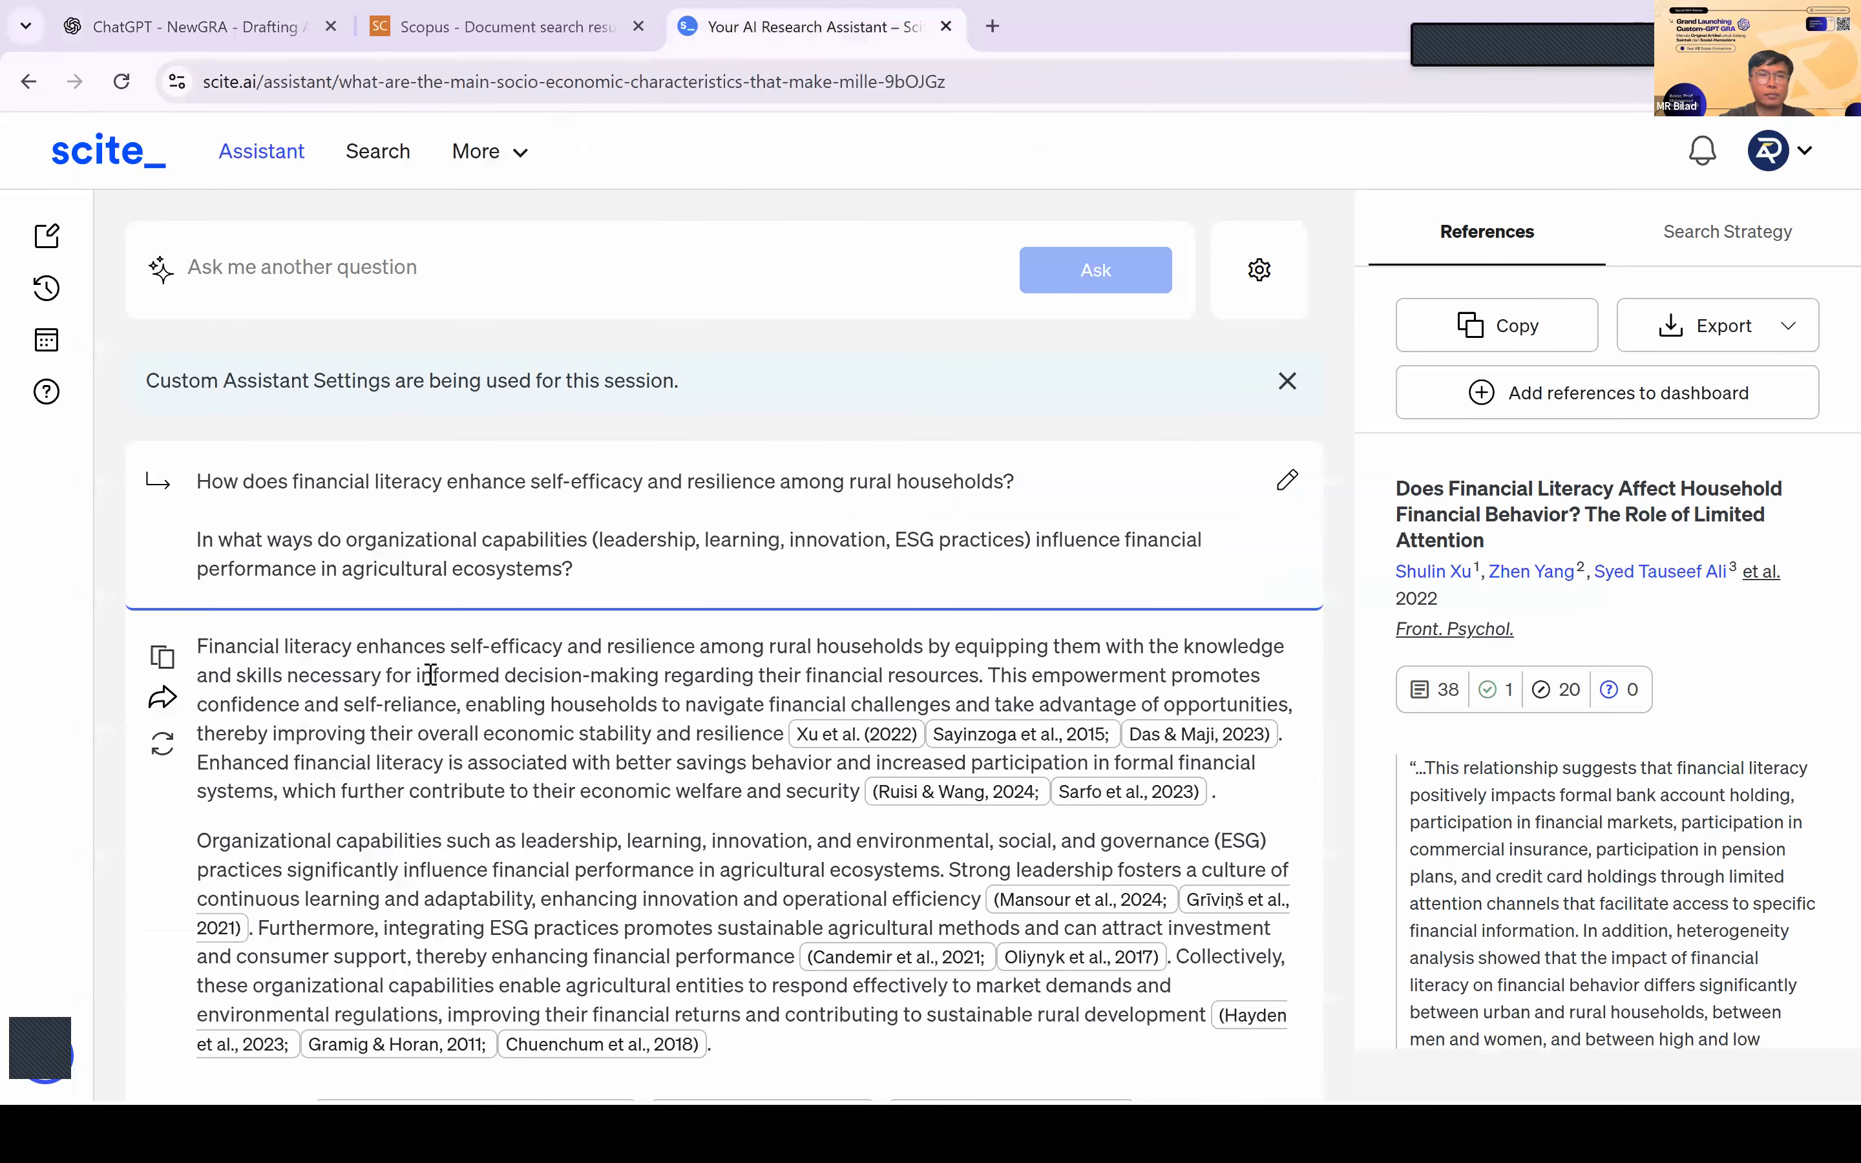
Step: Examine the search strategy scite used for its answers on financial literacy and organizational capabilities
{"action": "scroll", "coordinate": [434, 685], "scroll_direction": "down", "scroll_amount": 3}
{"action": "left_click", "coordinate": [1727, 232]}
{"action": "left_click", "coordinate": [193, 27]}
{"action": "left_click", "coordinate": [738, 27]}
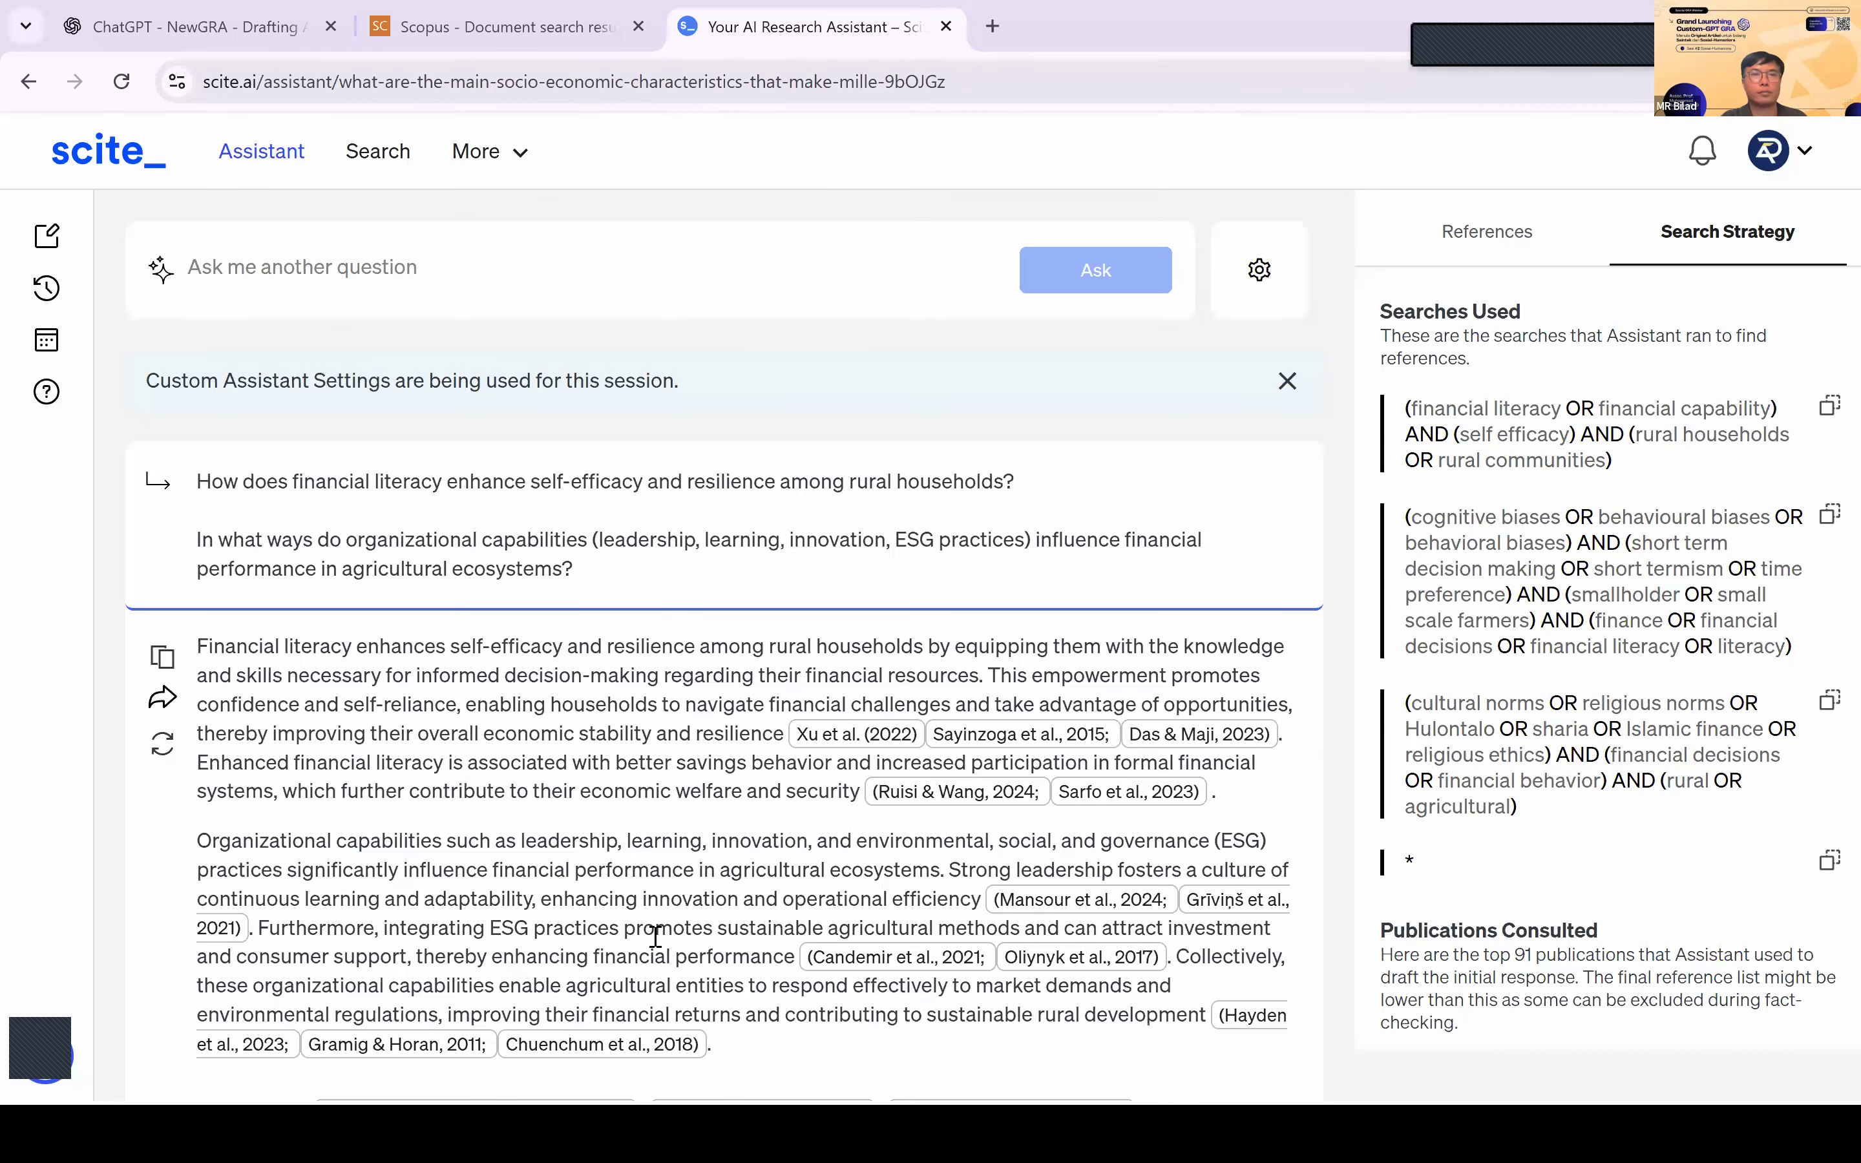
Step: Switch to the Word draft and paste the generated C7 Findings chapter after Figure 3.1
{"action": "key", "text": "alt+Tab"}
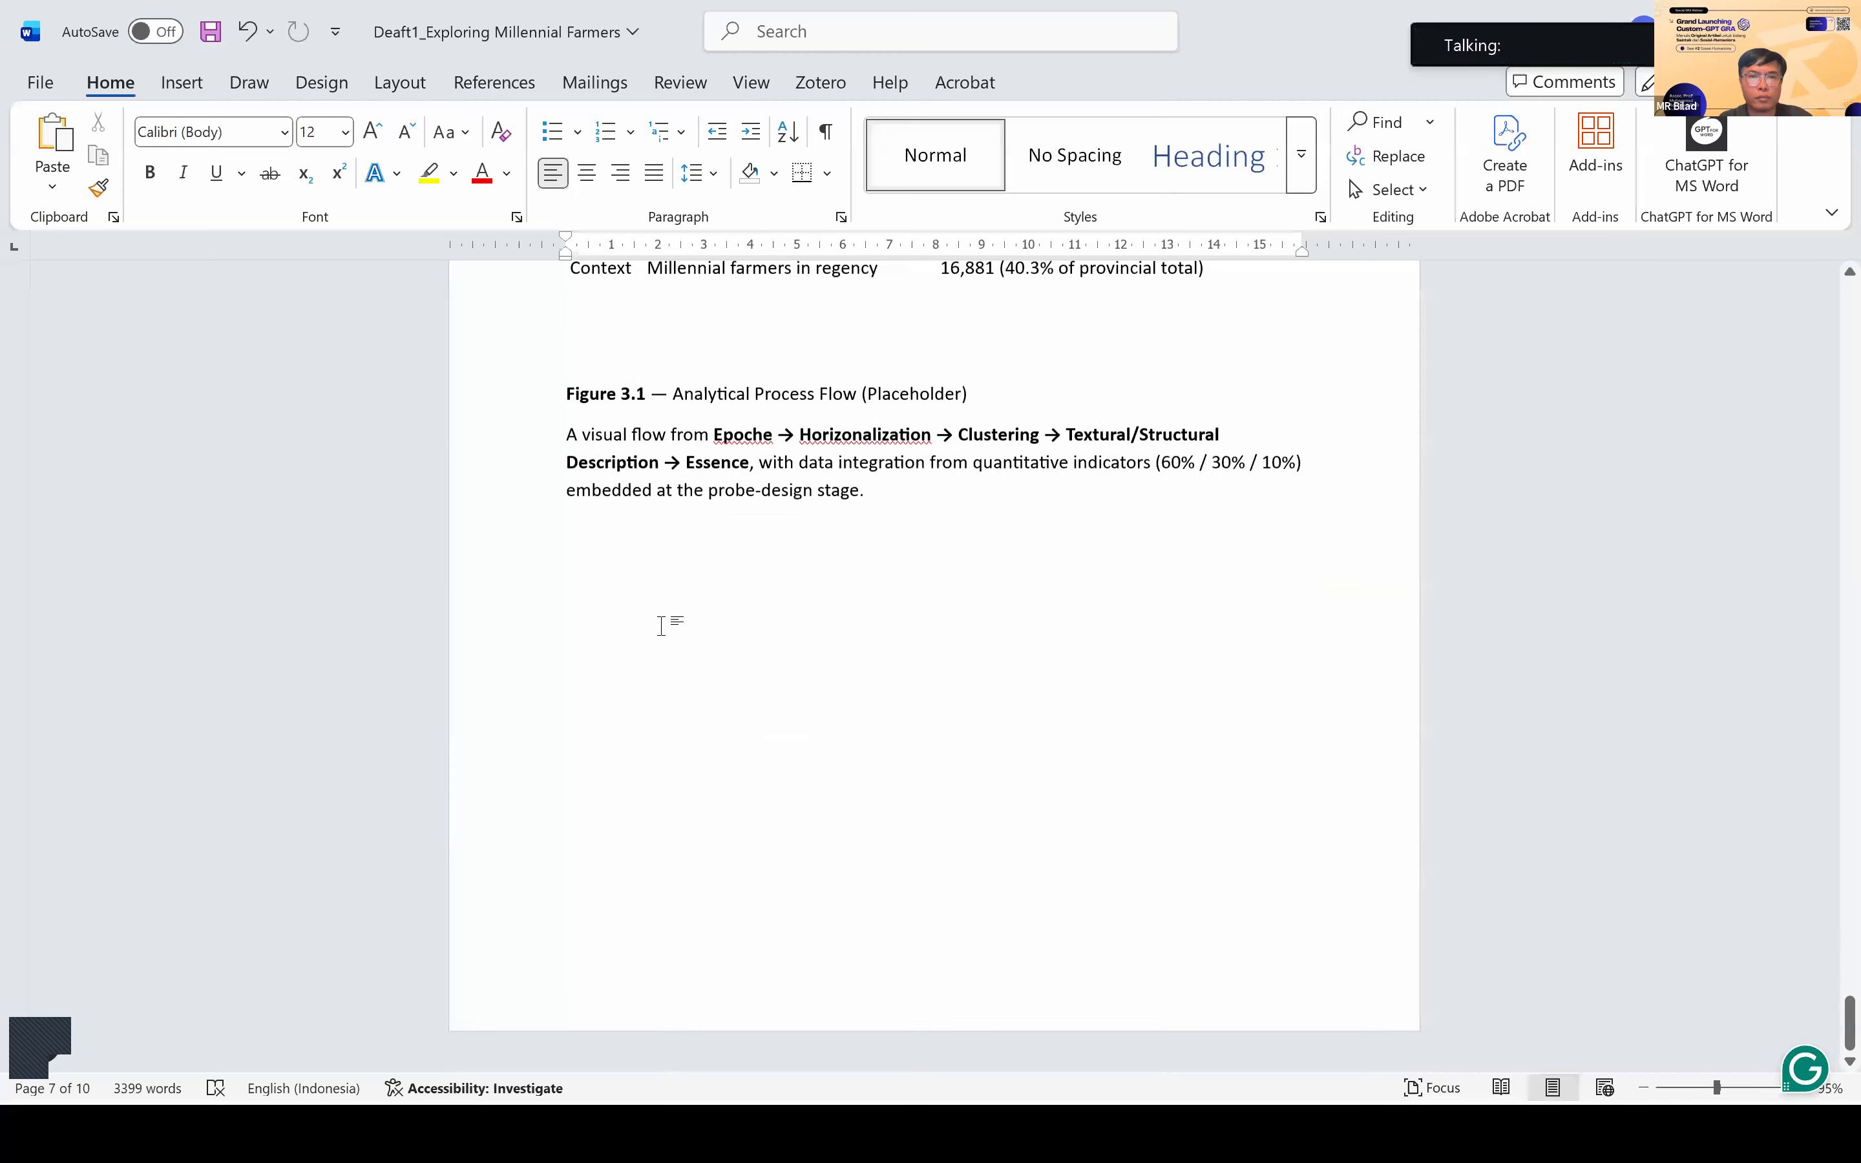
{"action": "scroll", "coordinate": [658, 625], "scroll_direction": "up", "scroll_amount": 1}
{"action": "key", "text": "ctrl+v"}
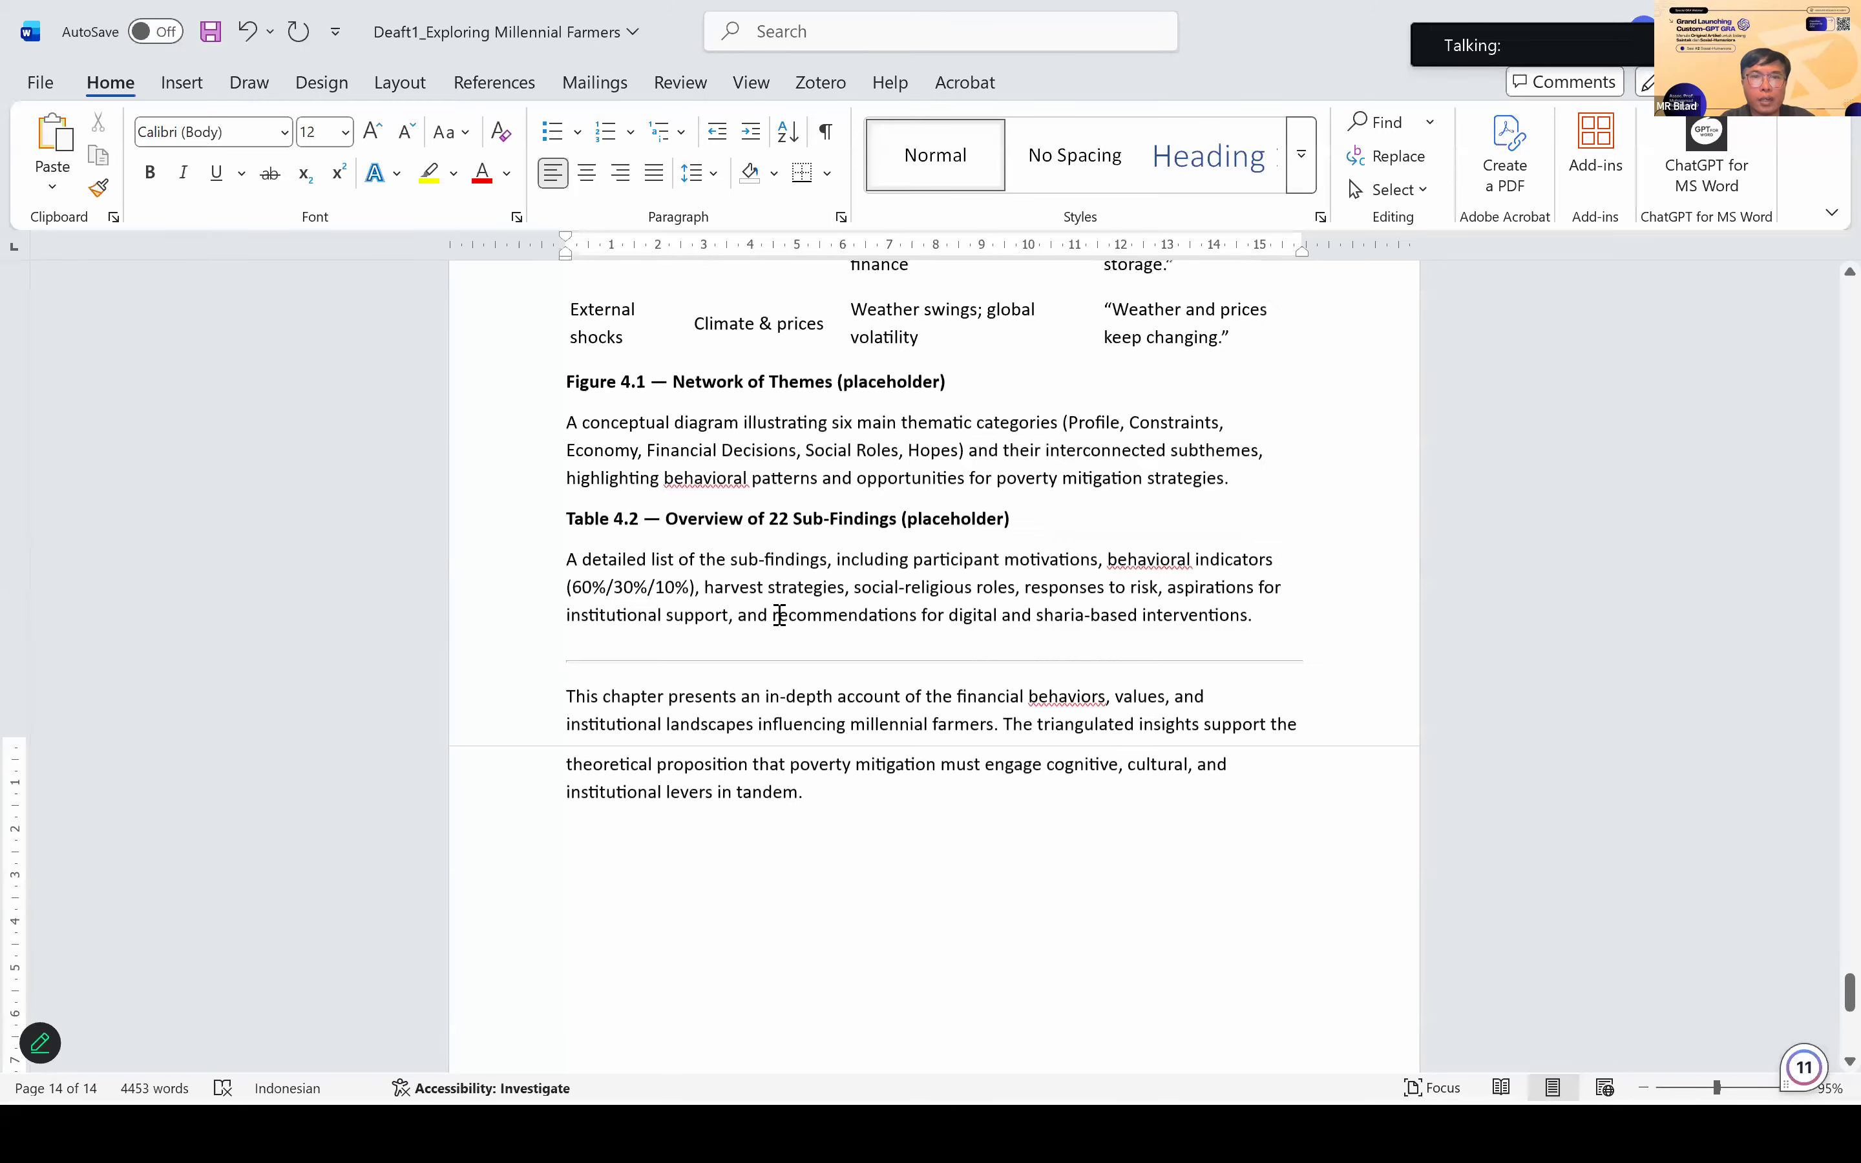
{"action": "left_click", "coordinate": [775, 615]}
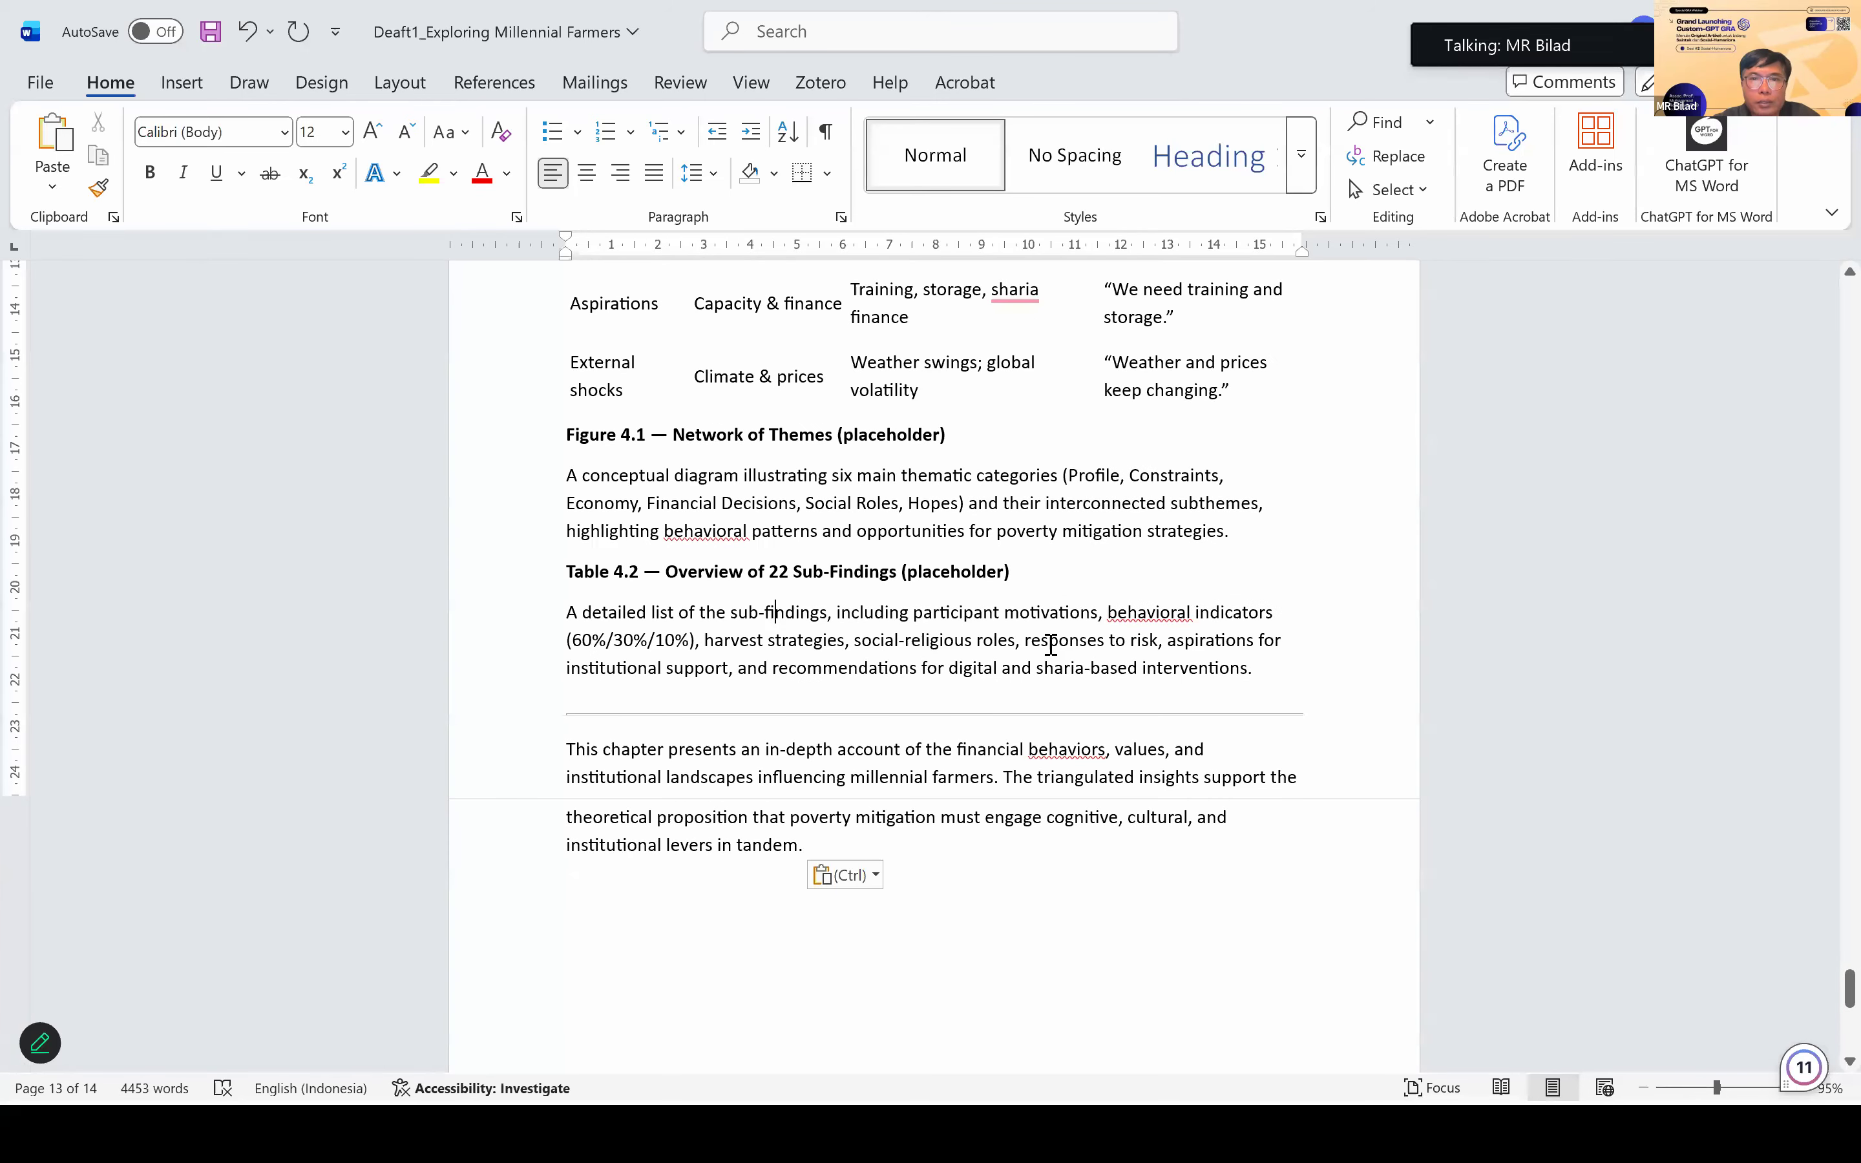
{"action": "scroll", "coordinate": [1051, 645], "scroll_direction": "up", "scroll_amount": 15}
Step: Return to ChatGPT, open the C7 Findings canvas for editing, and select the description under Table 4.2 for an edit request
{"action": "key", "text": "alt+Tab"}
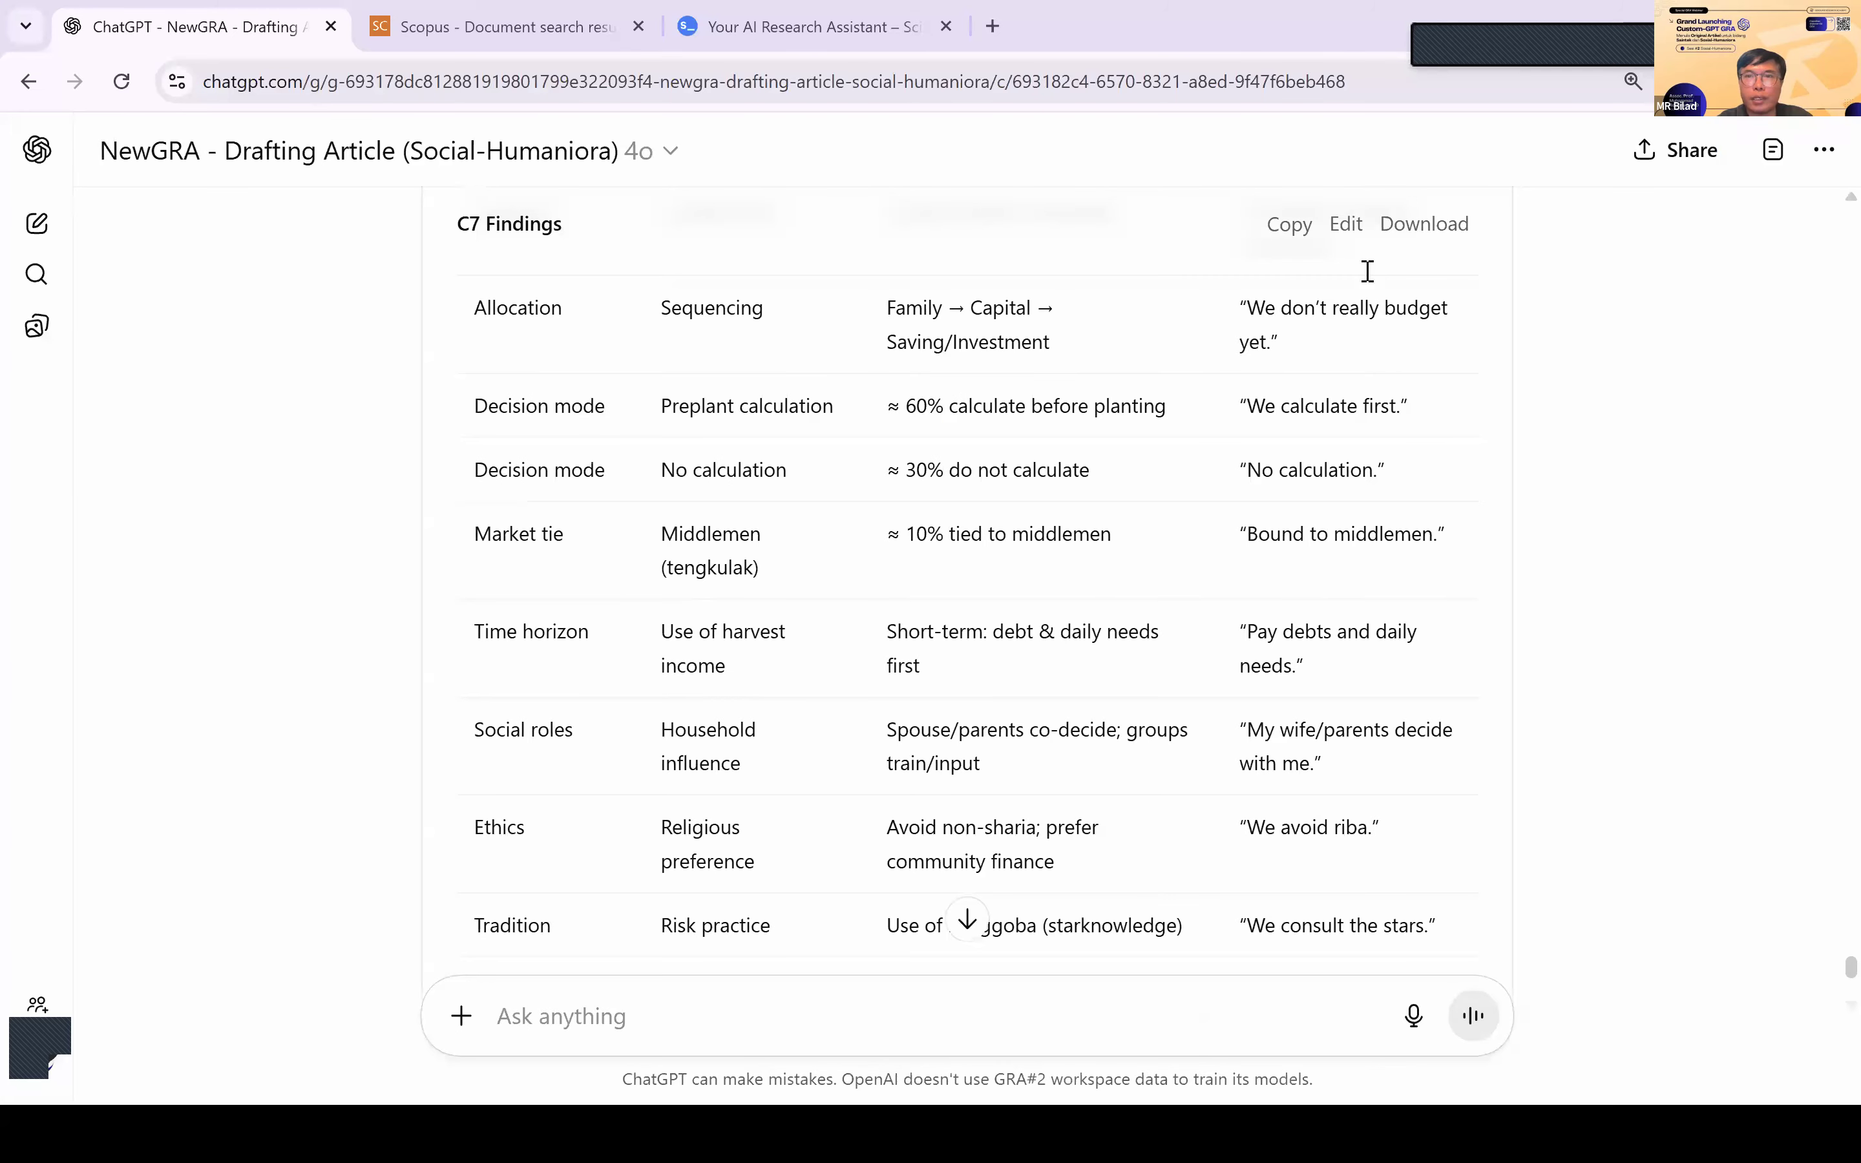
{"action": "scroll", "coordinate": [1347, 254], "scroll_direction": "down", "scroll_amount": 10}
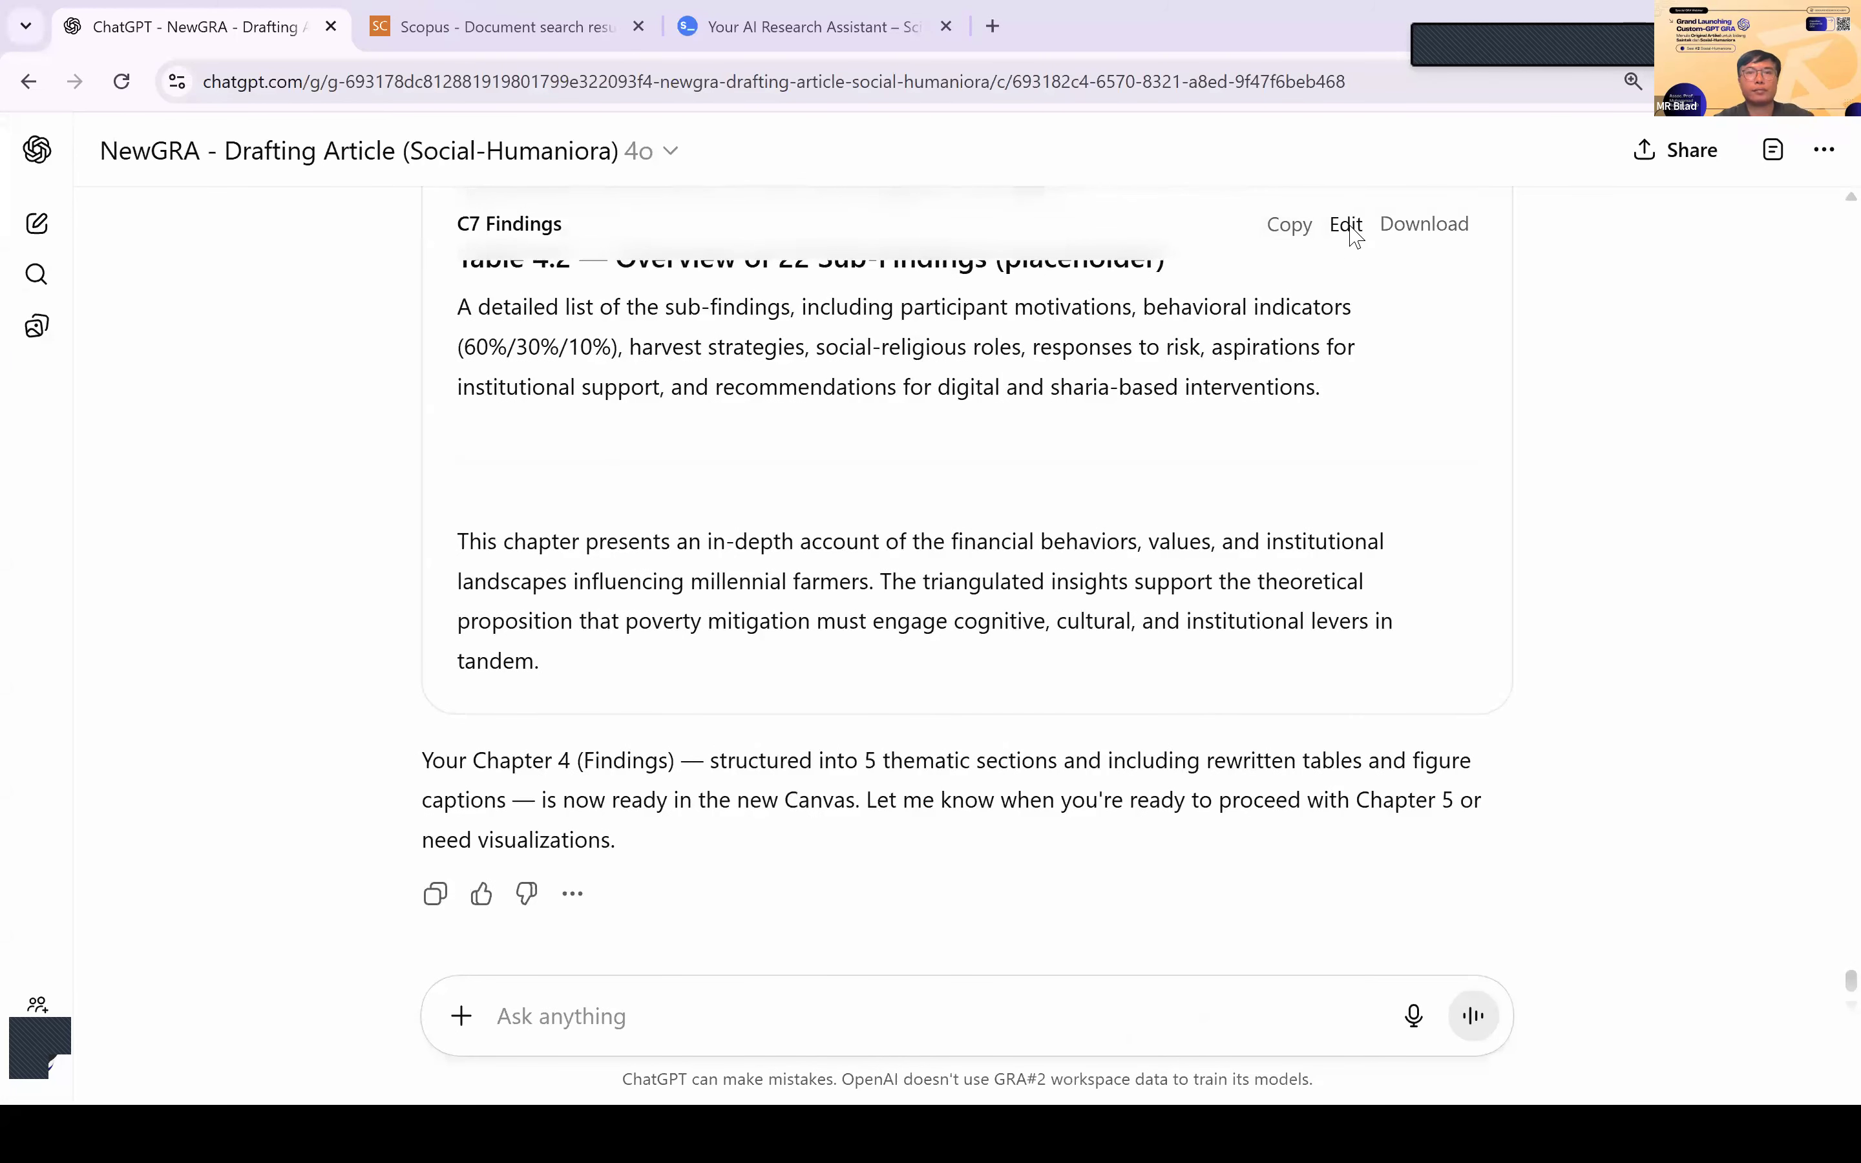
{"action": "left_click", "coordinate": [1346, 225]}
{"action": "scroll", "coordinate": [1132, 868], "scroll_direction": "down", "scroll_amount": 10}
{"action": "triple_click", "coordinate": [1132, 868]}
{"action": "left_click", "coordinate": [894, 737]}
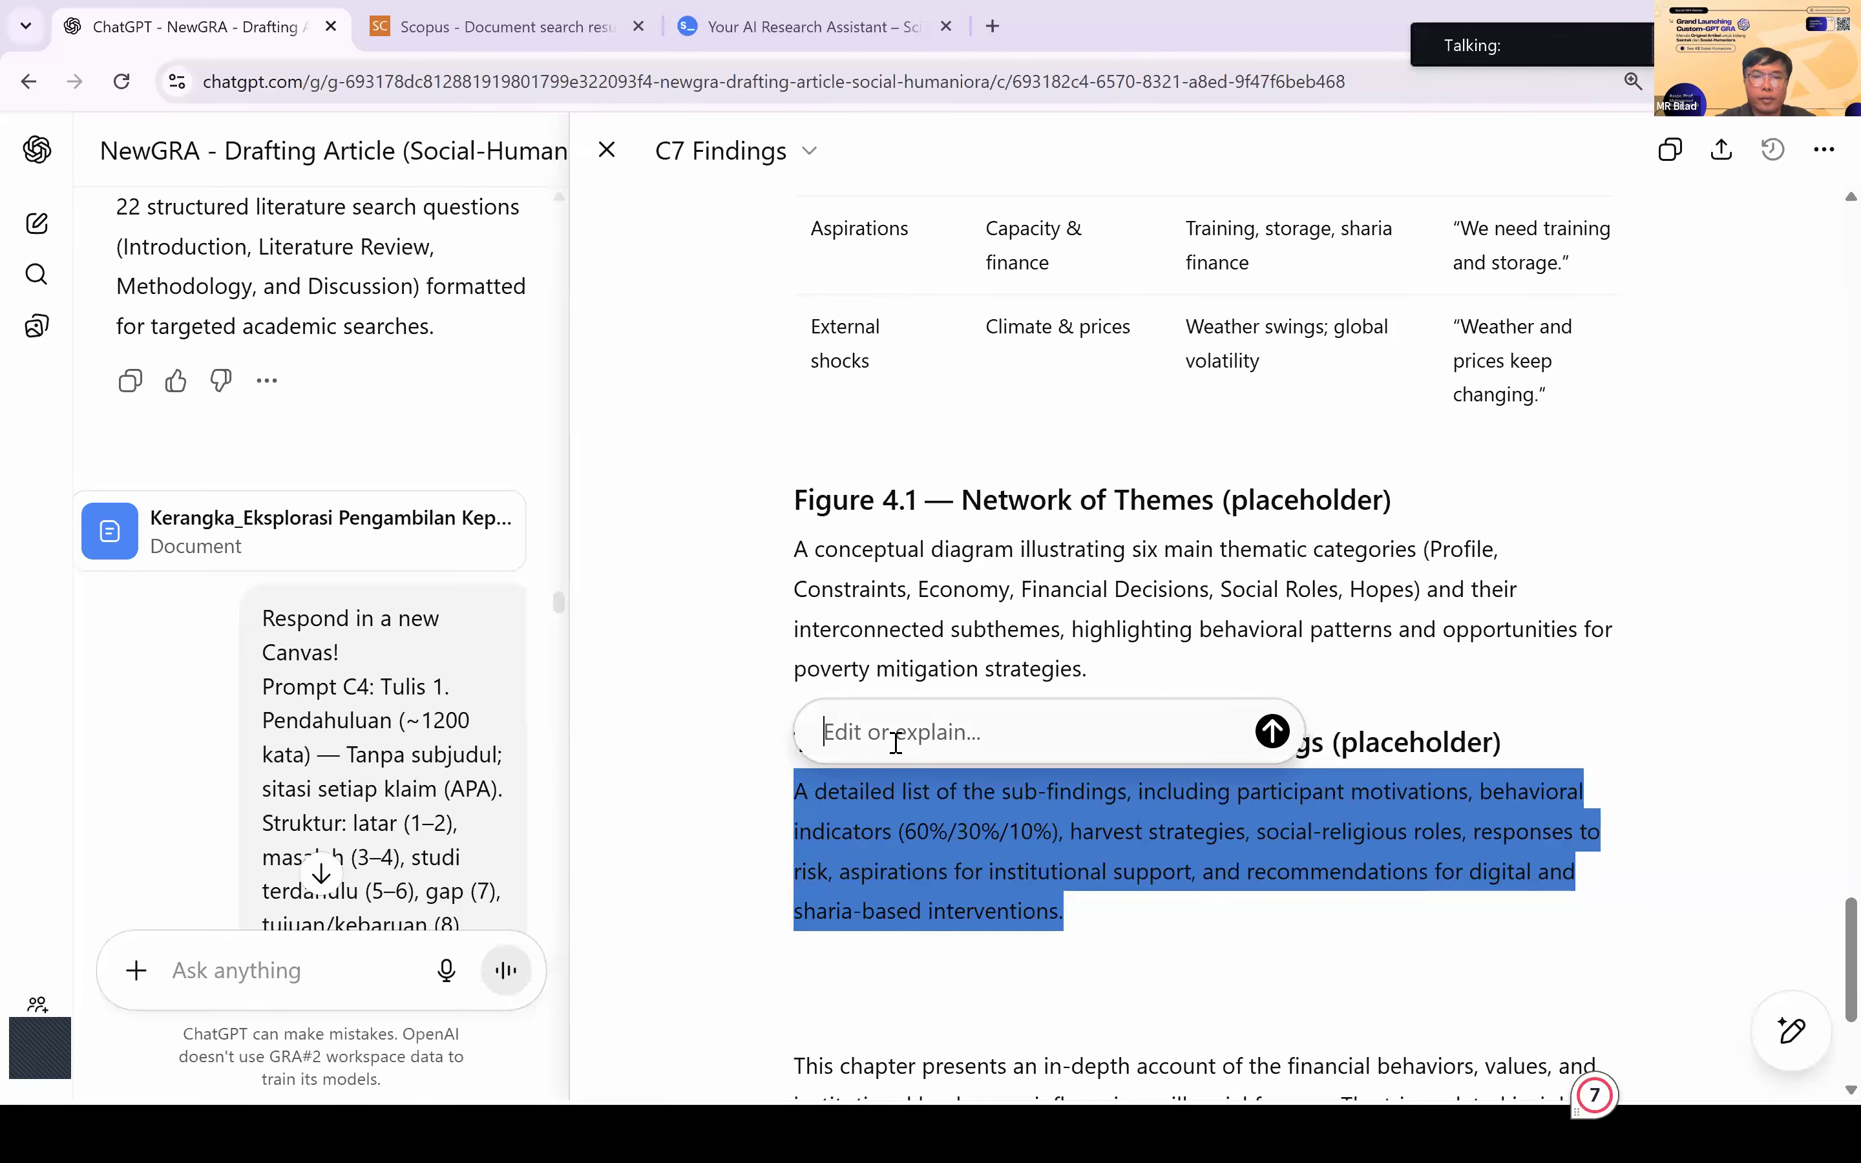
{"action": "type", "text": "Tulis"}
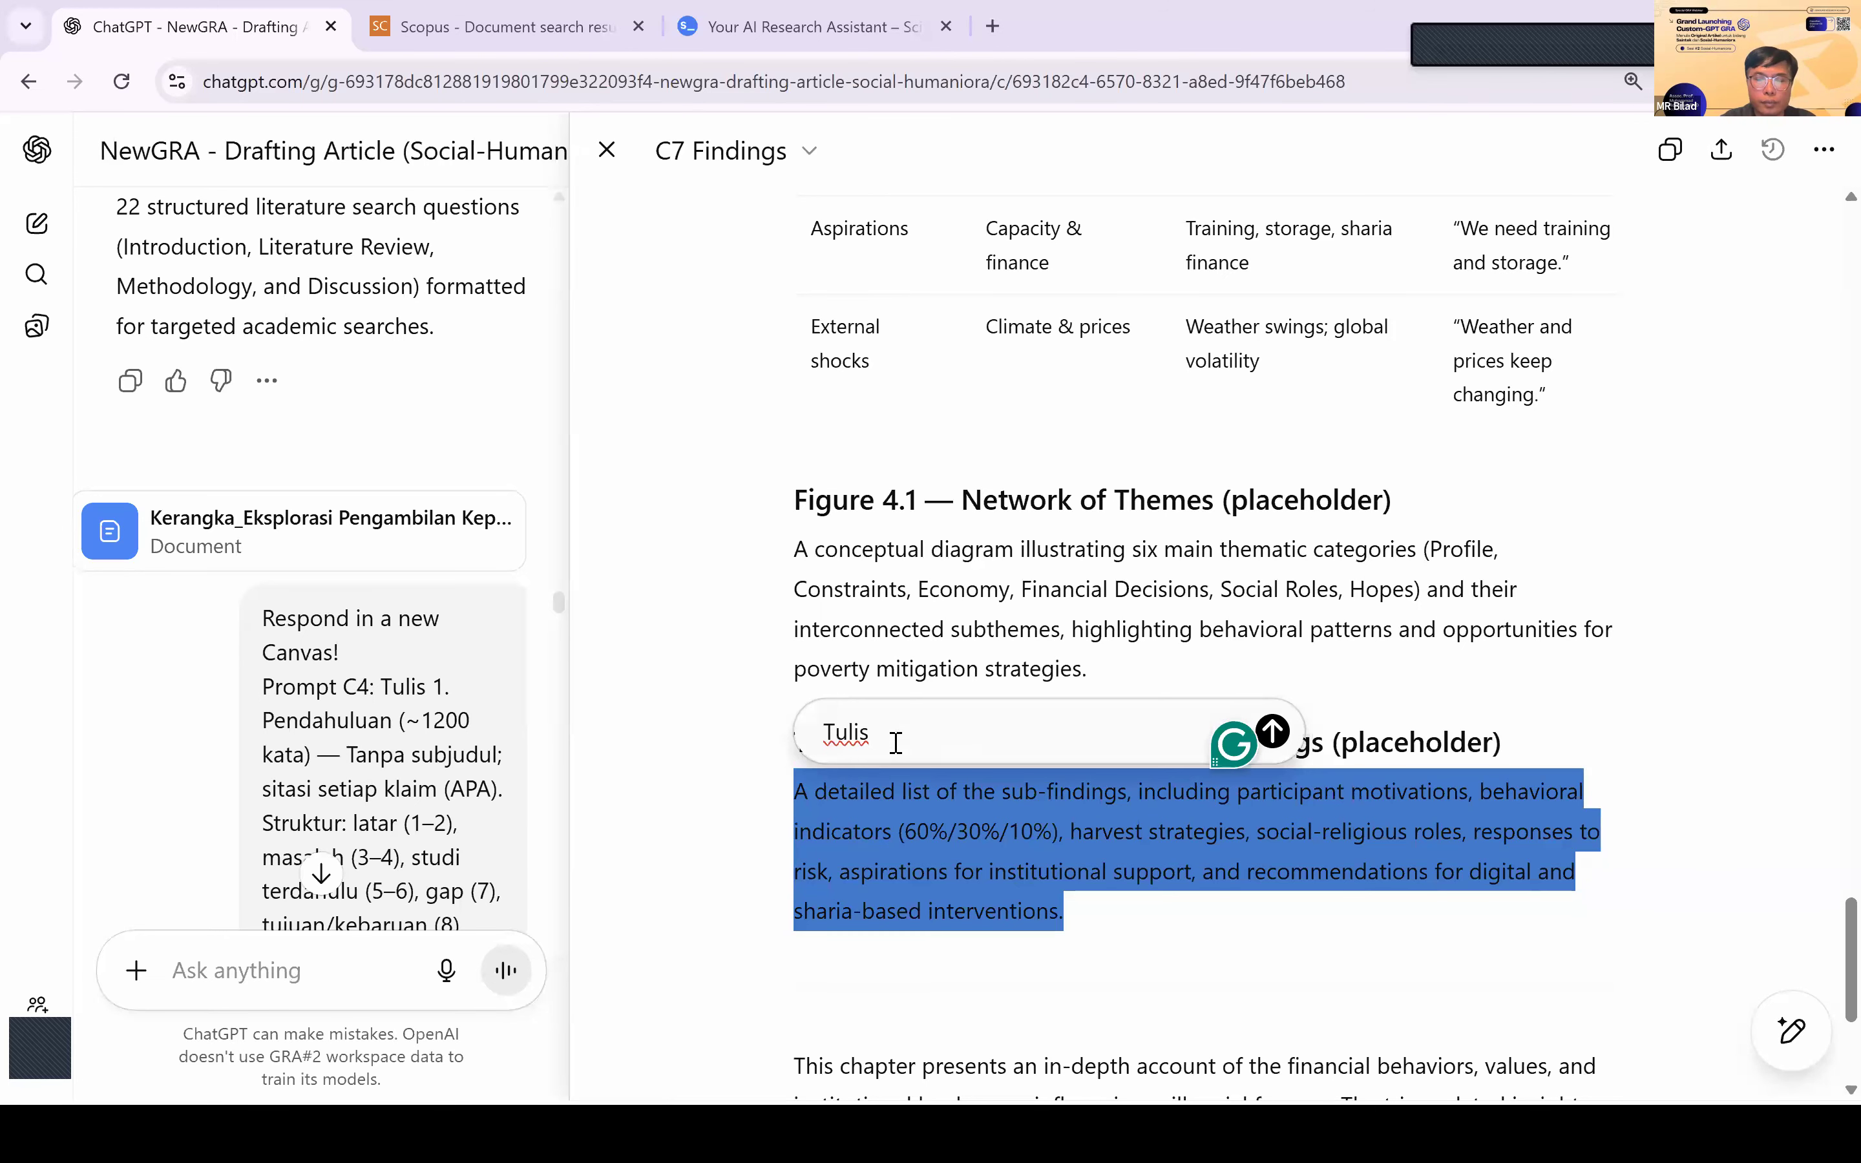
{"action": "key", "text": "BackSpace"}
{"action": "key", "text": "BackSpace"}
{"action": "key", "text": "BackSpace"}
{"action": "key", "text": "BackSpace"}
{"action": "key", "text": "BackSpace"}
{"action": "key", "text": "BackSpace"}
Step: Ask ChatGPT to edit the selected description with "Compose the whole Table 4.2 here!"
{"action": "type", "text": "Compose the whole Table 4.2 here!"}
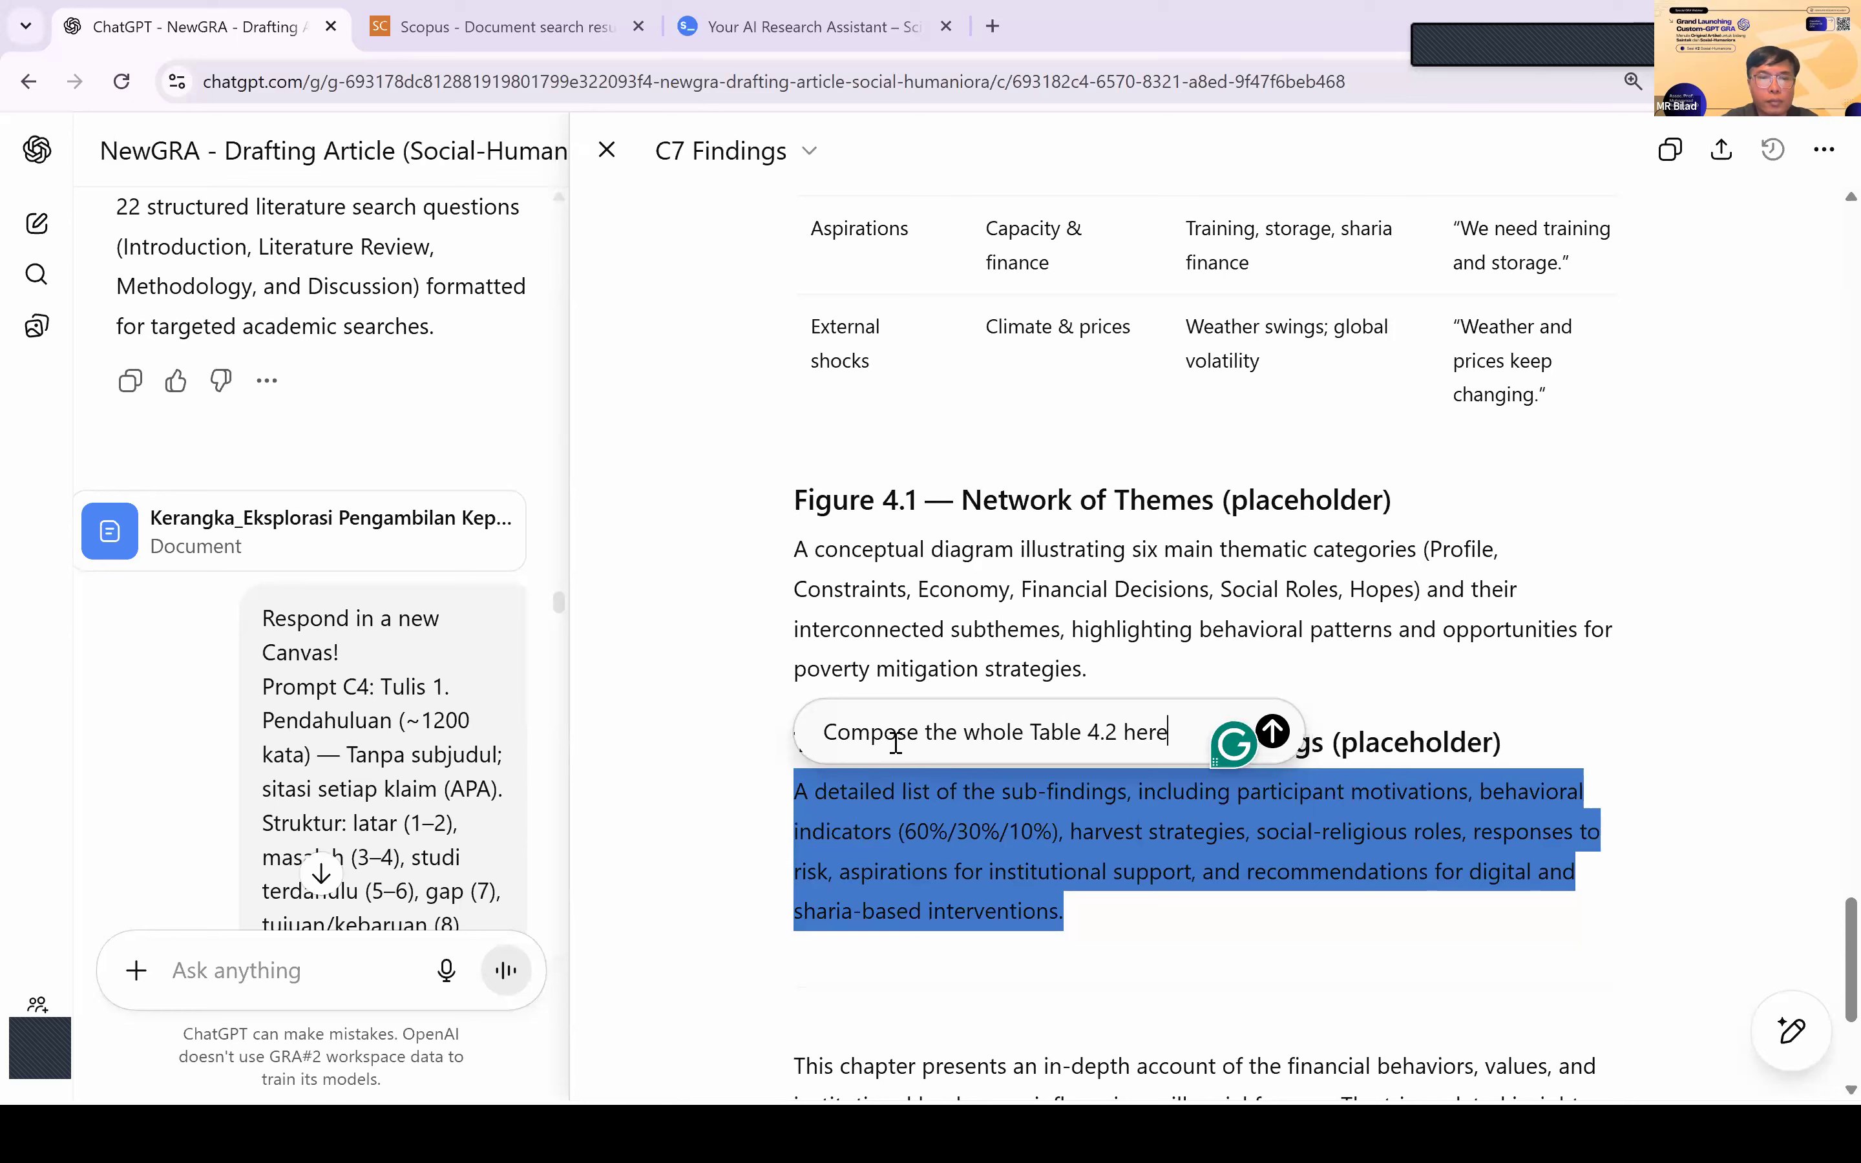
{"action": "left_click", "coordinate": [1273, 731]}
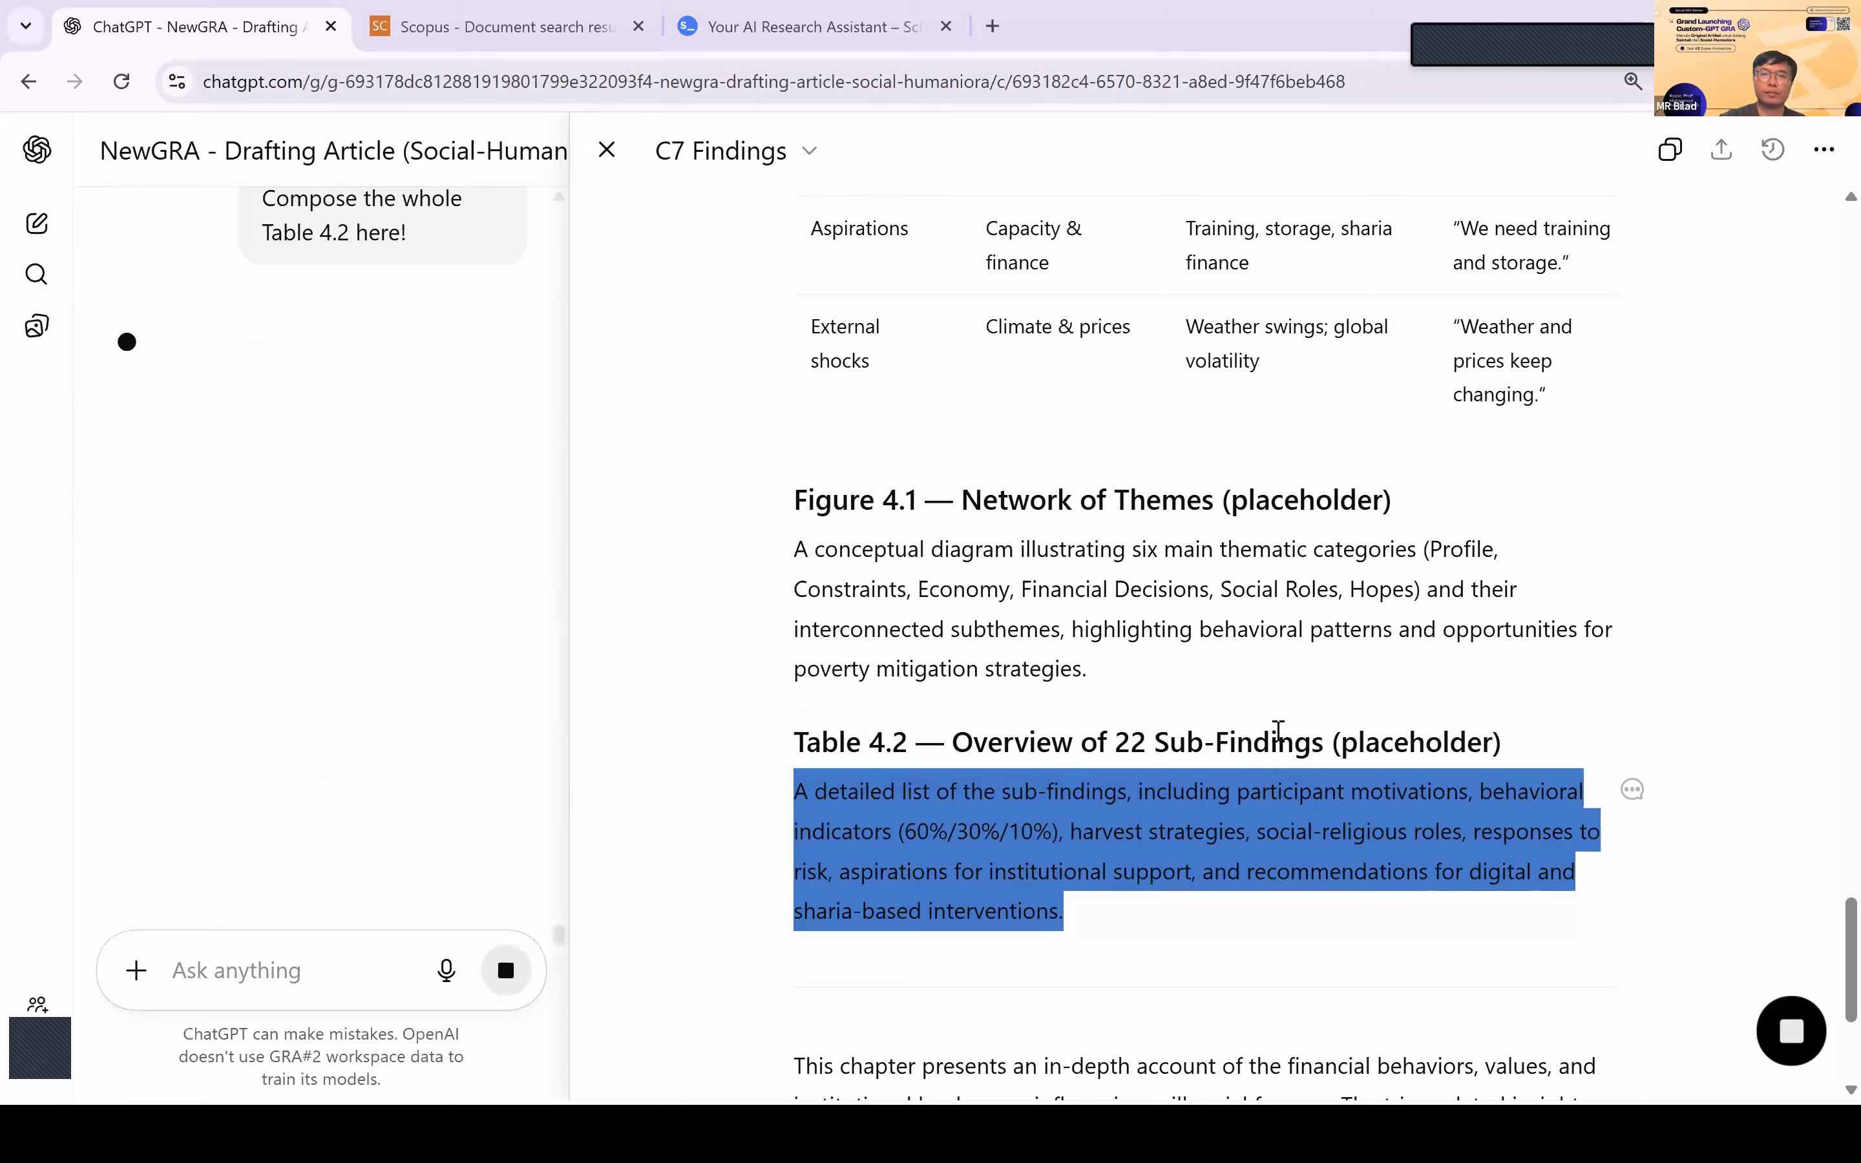
Step: Copy the composed Table 4.2 with the chapter's closing paragraph from the C7 Findings canvas and switch to the Word draft
{"action": "scroll", "coordinate": [1279, 731], "scroll_direction": "down", "scroll_amount": 5}
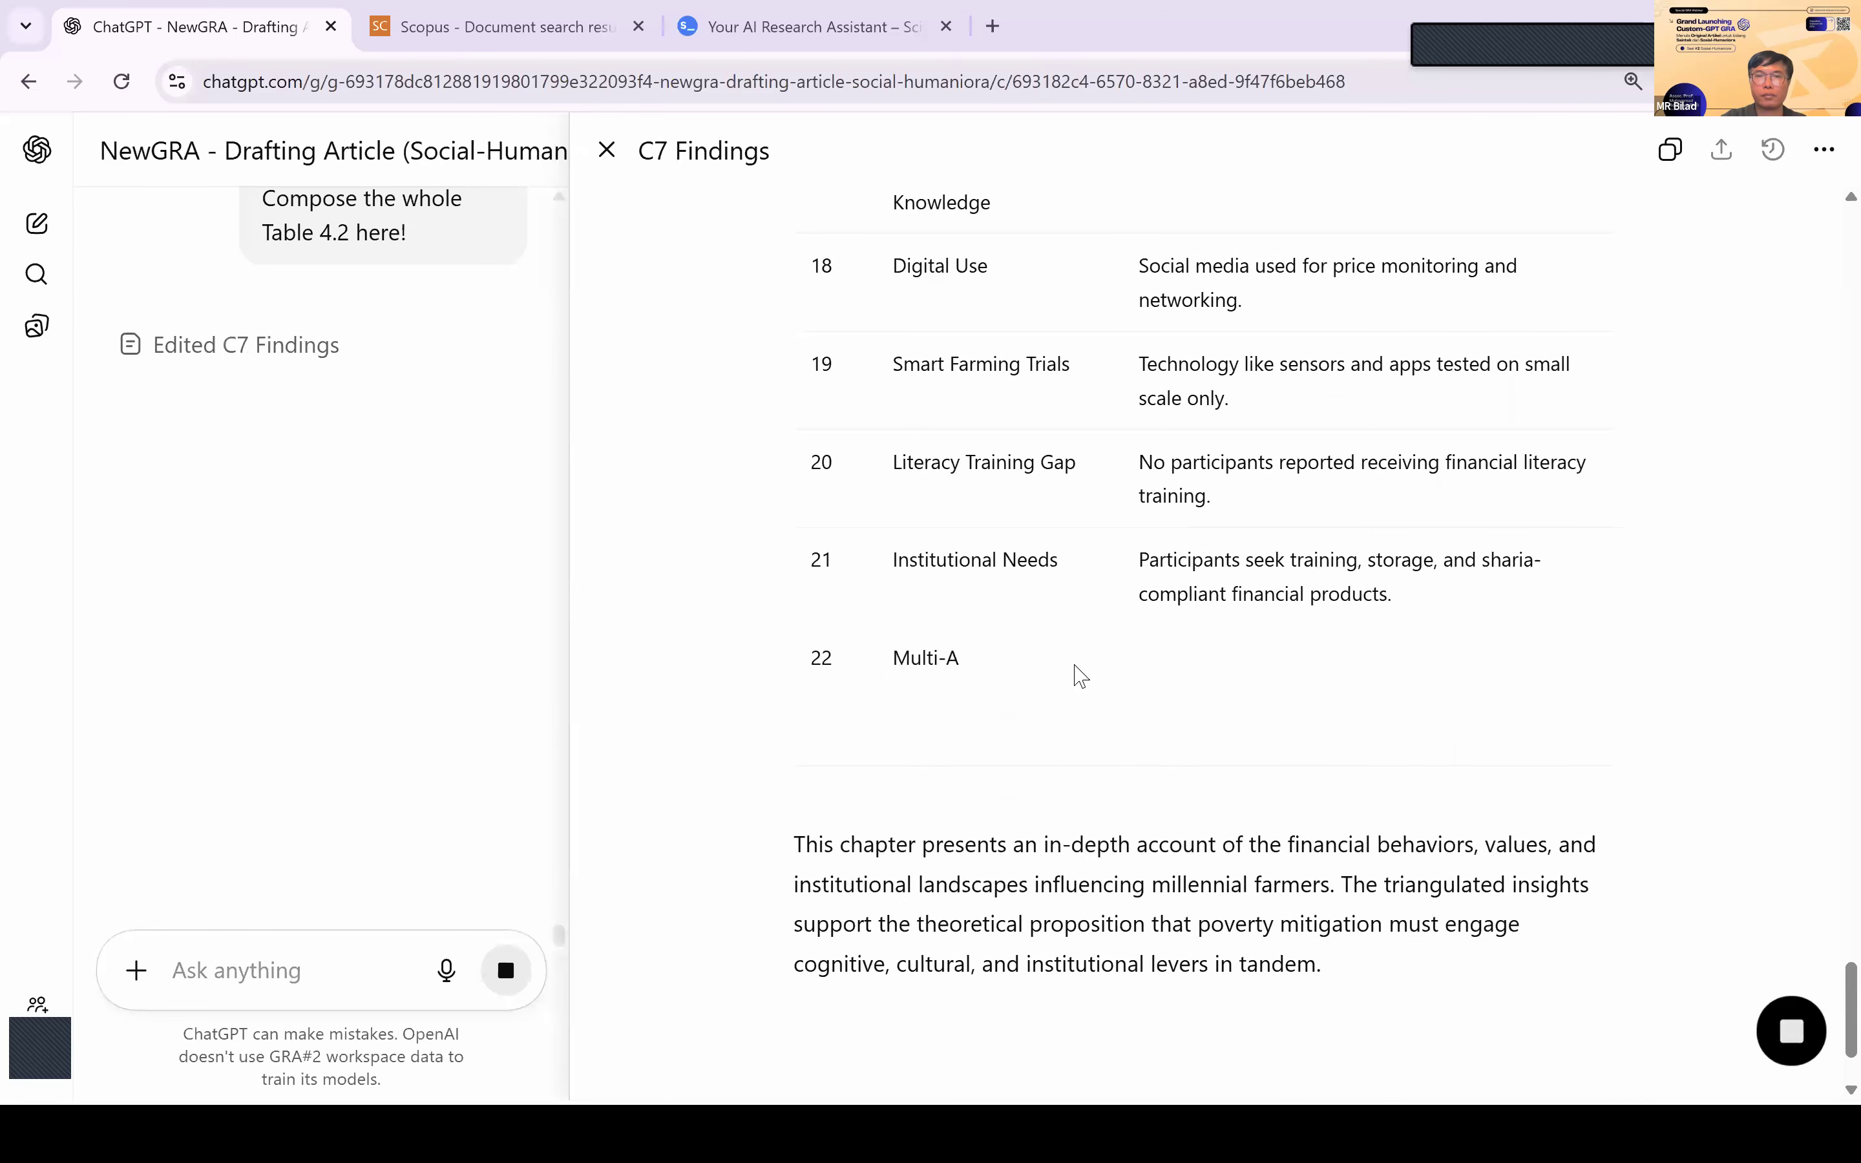
{"action": "scroll", "coordinate": [1077, 670], "scroll_direction": "up", "scroll_amount": 15}
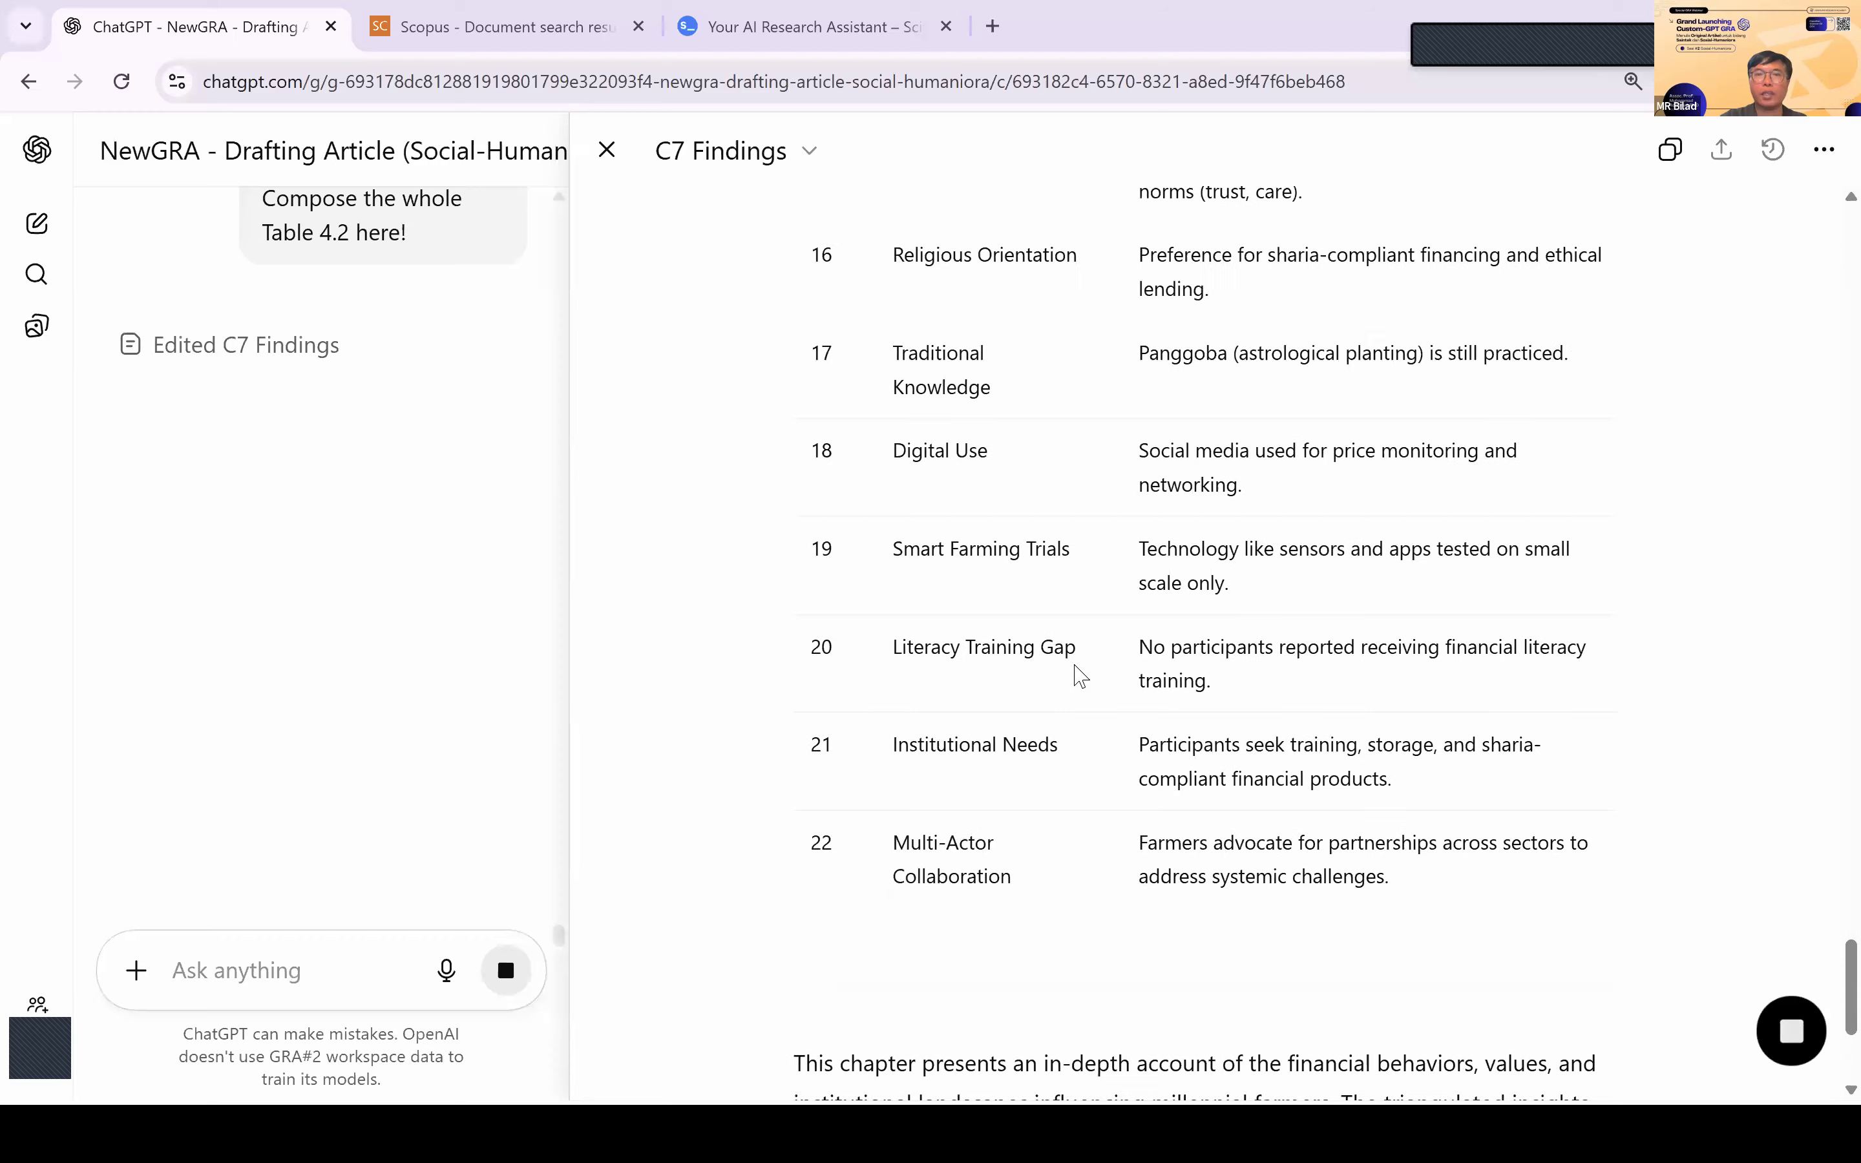
{"action": "scroll", "coordinate": [1075, 666], "scroll_direction": "up", "scroll_amount": 15}
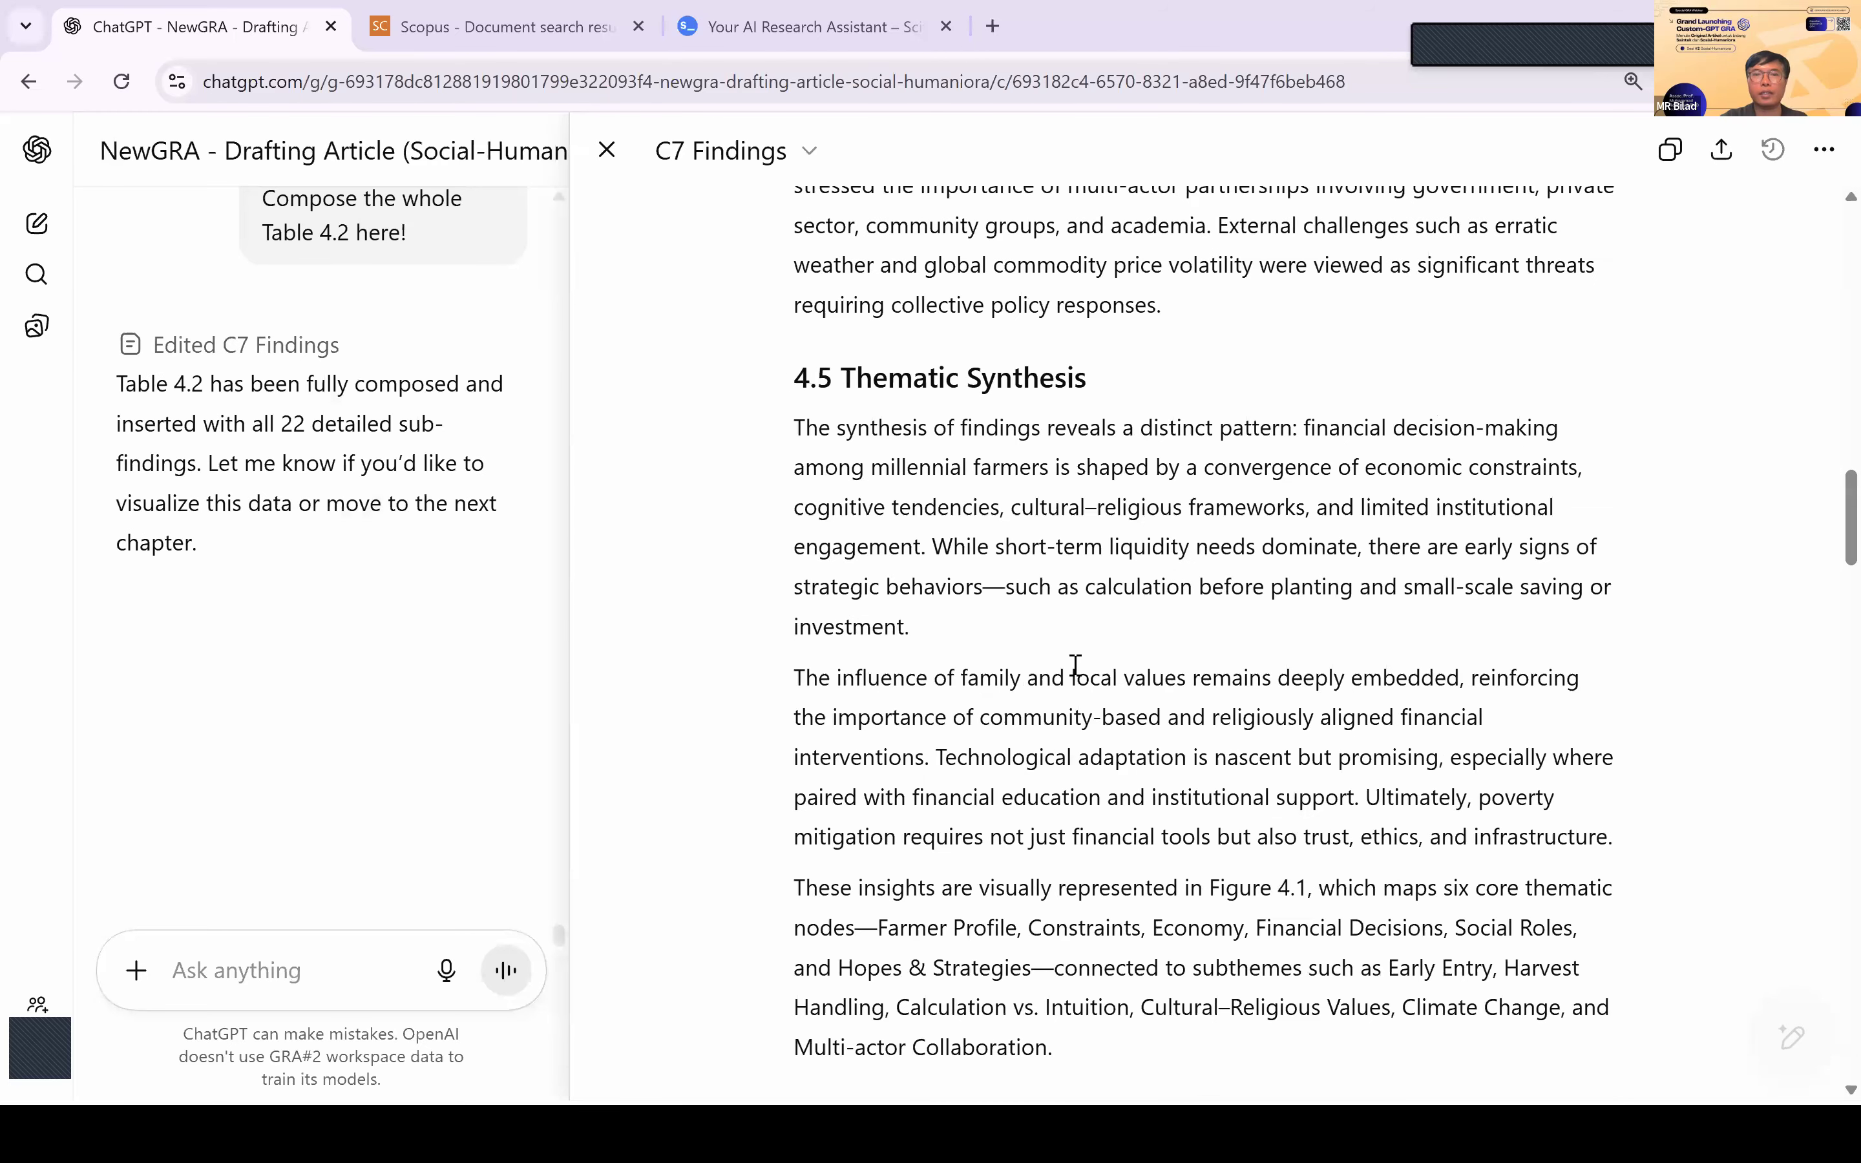
{"action": "scroll", "coordinate": [1076, 670], "scroll_direction": "down", "scroll_amount": 11}
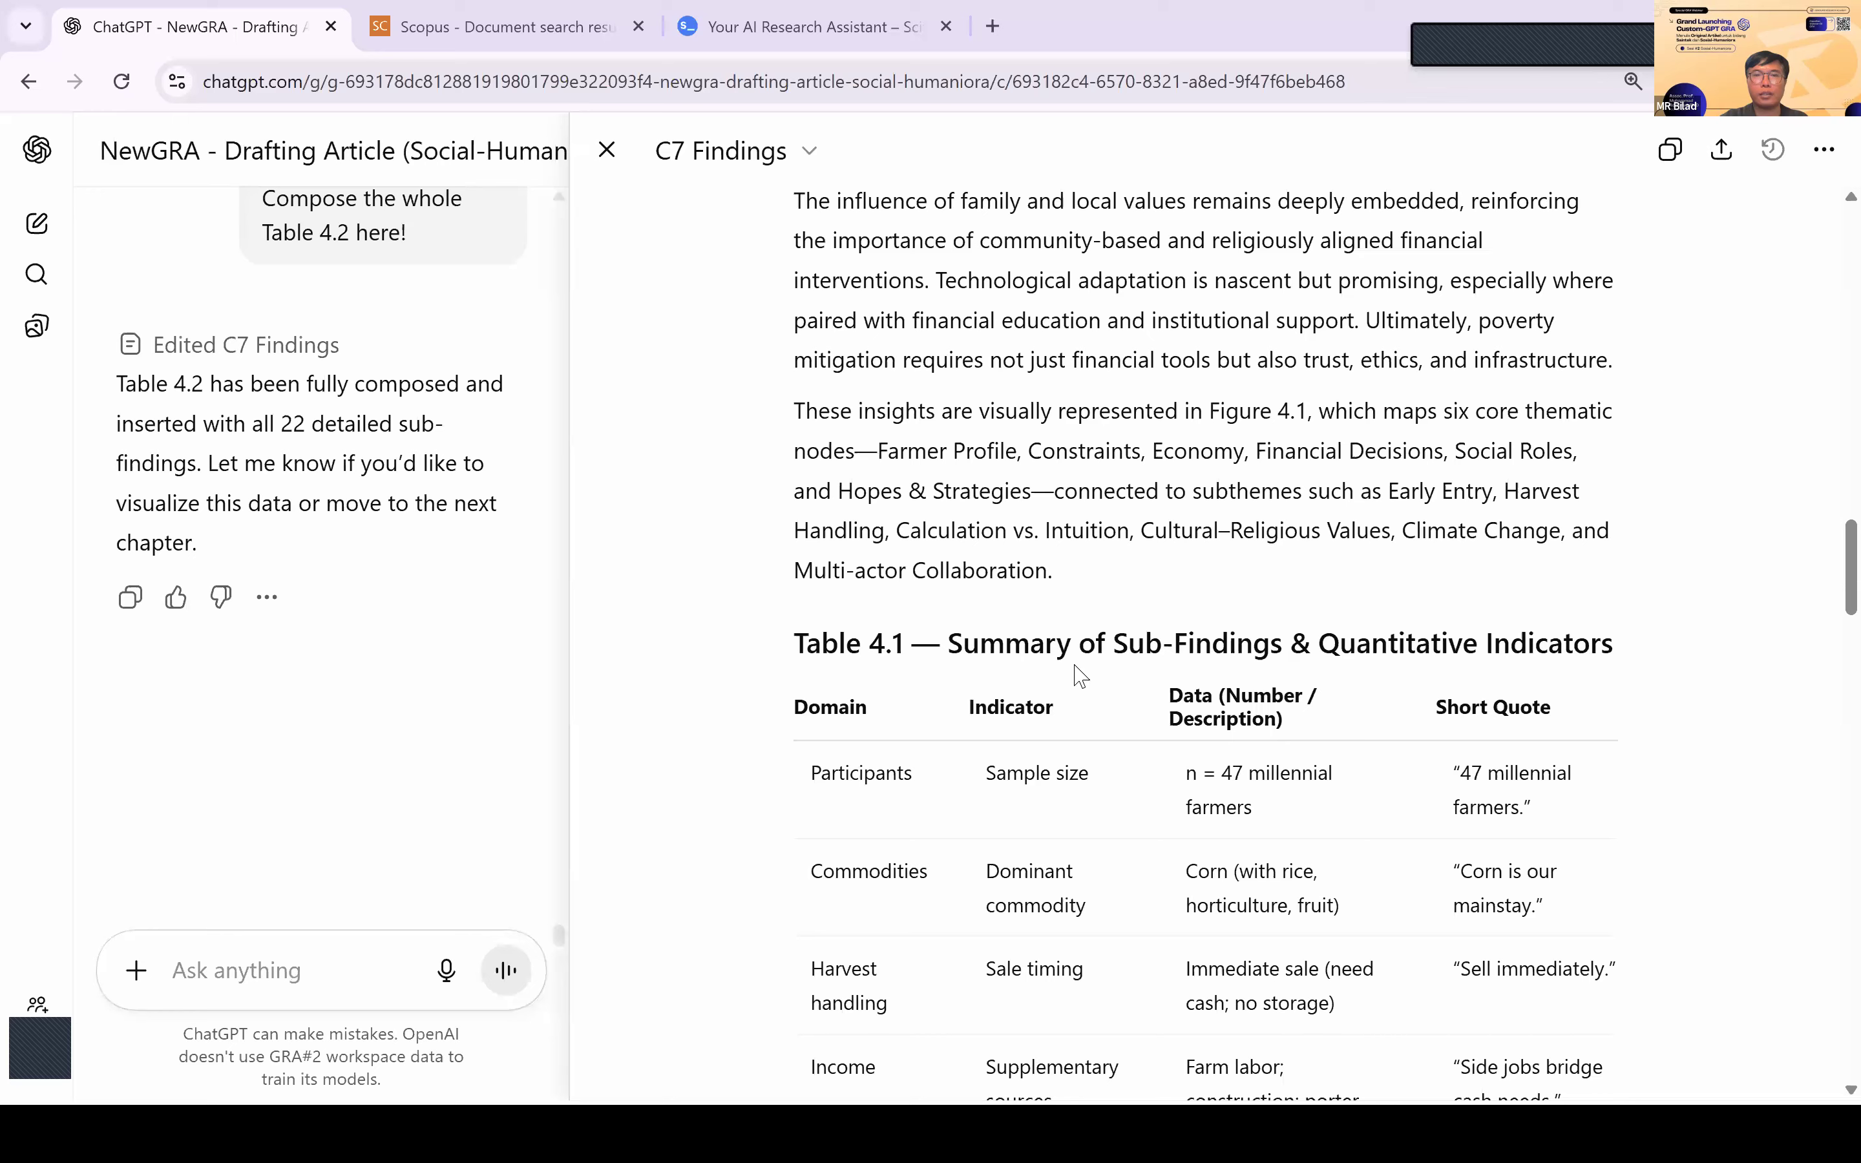
{"action": "scroll", "coordinate": [1077, 675], "scroll_direction": "down", "scroll_amount": 15}
{"action": "left_click_drag", "start_coordinate": [806, 892], "coordinate": [1506, 804]}
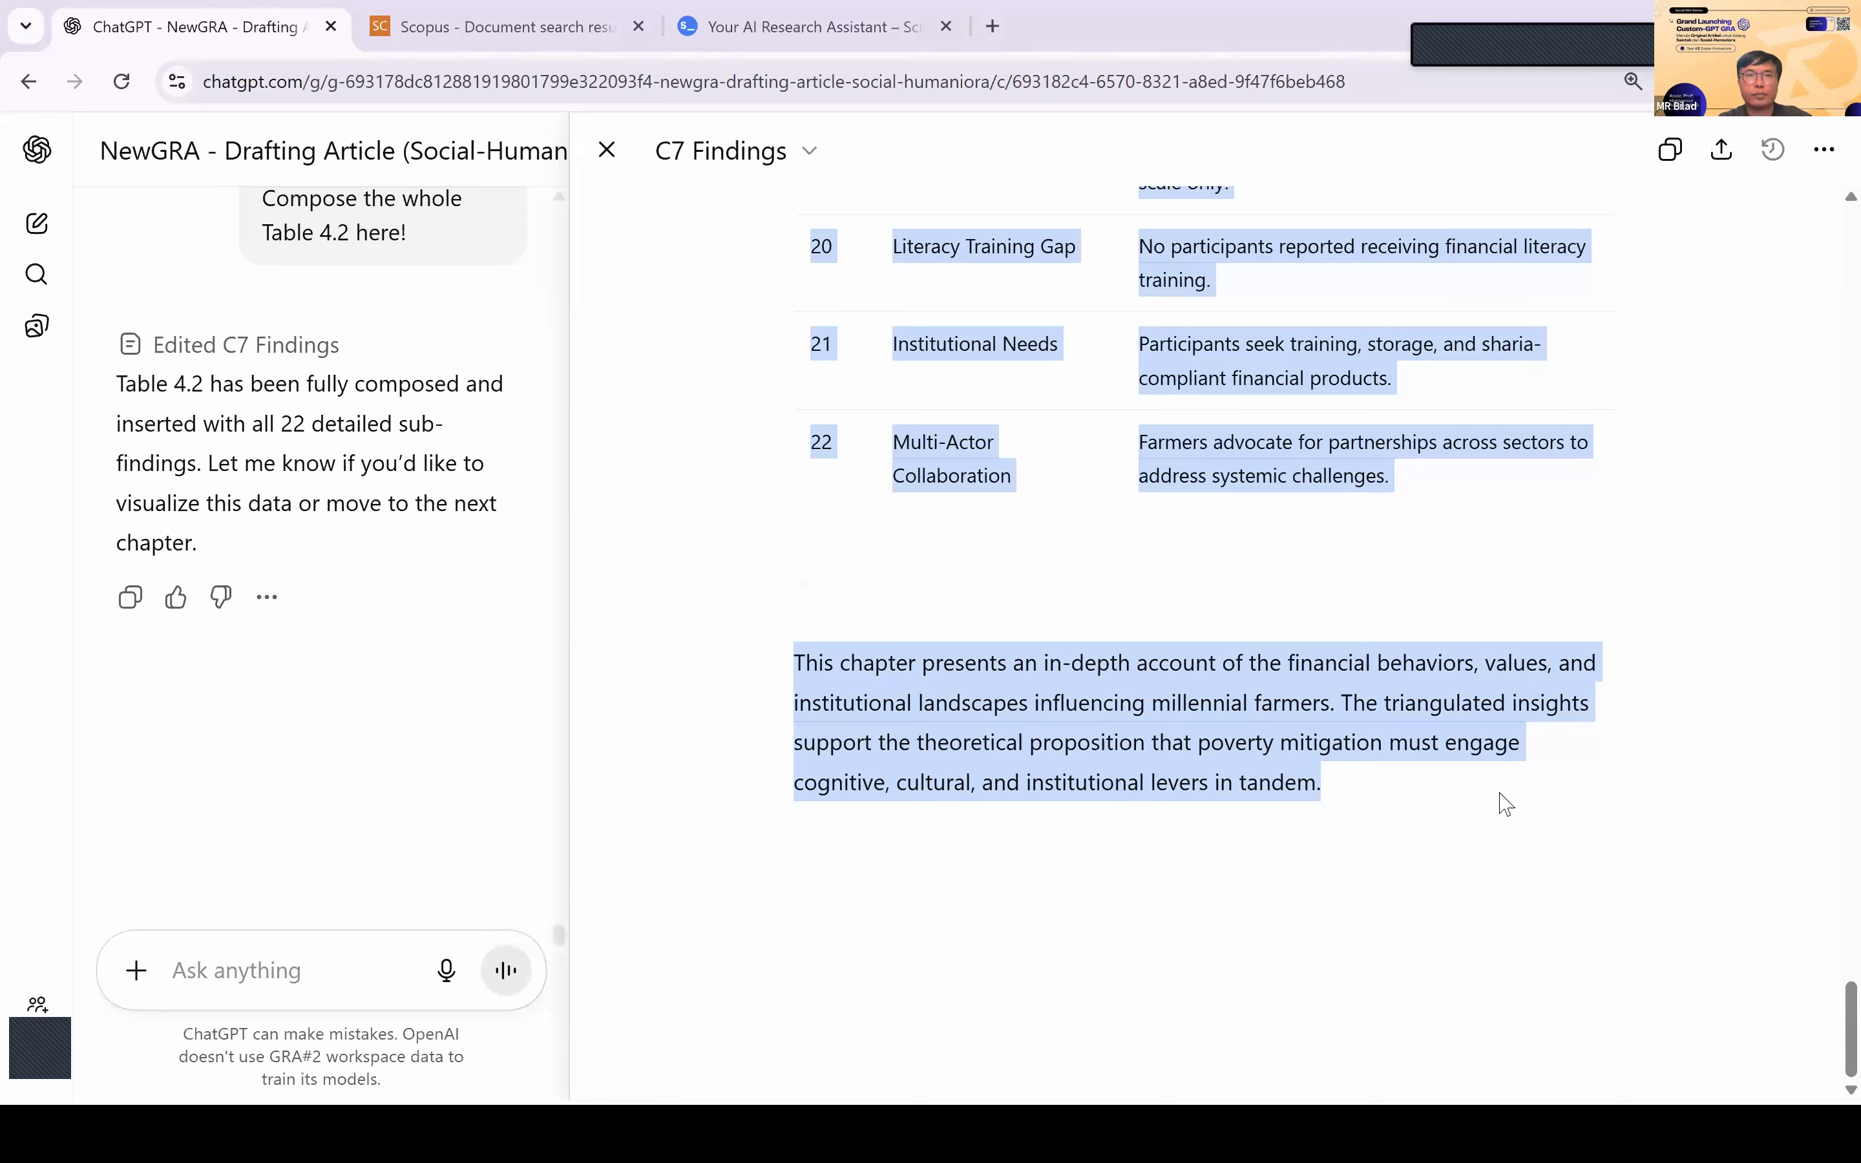
{"action": "key", "text": "alt+Tab"}
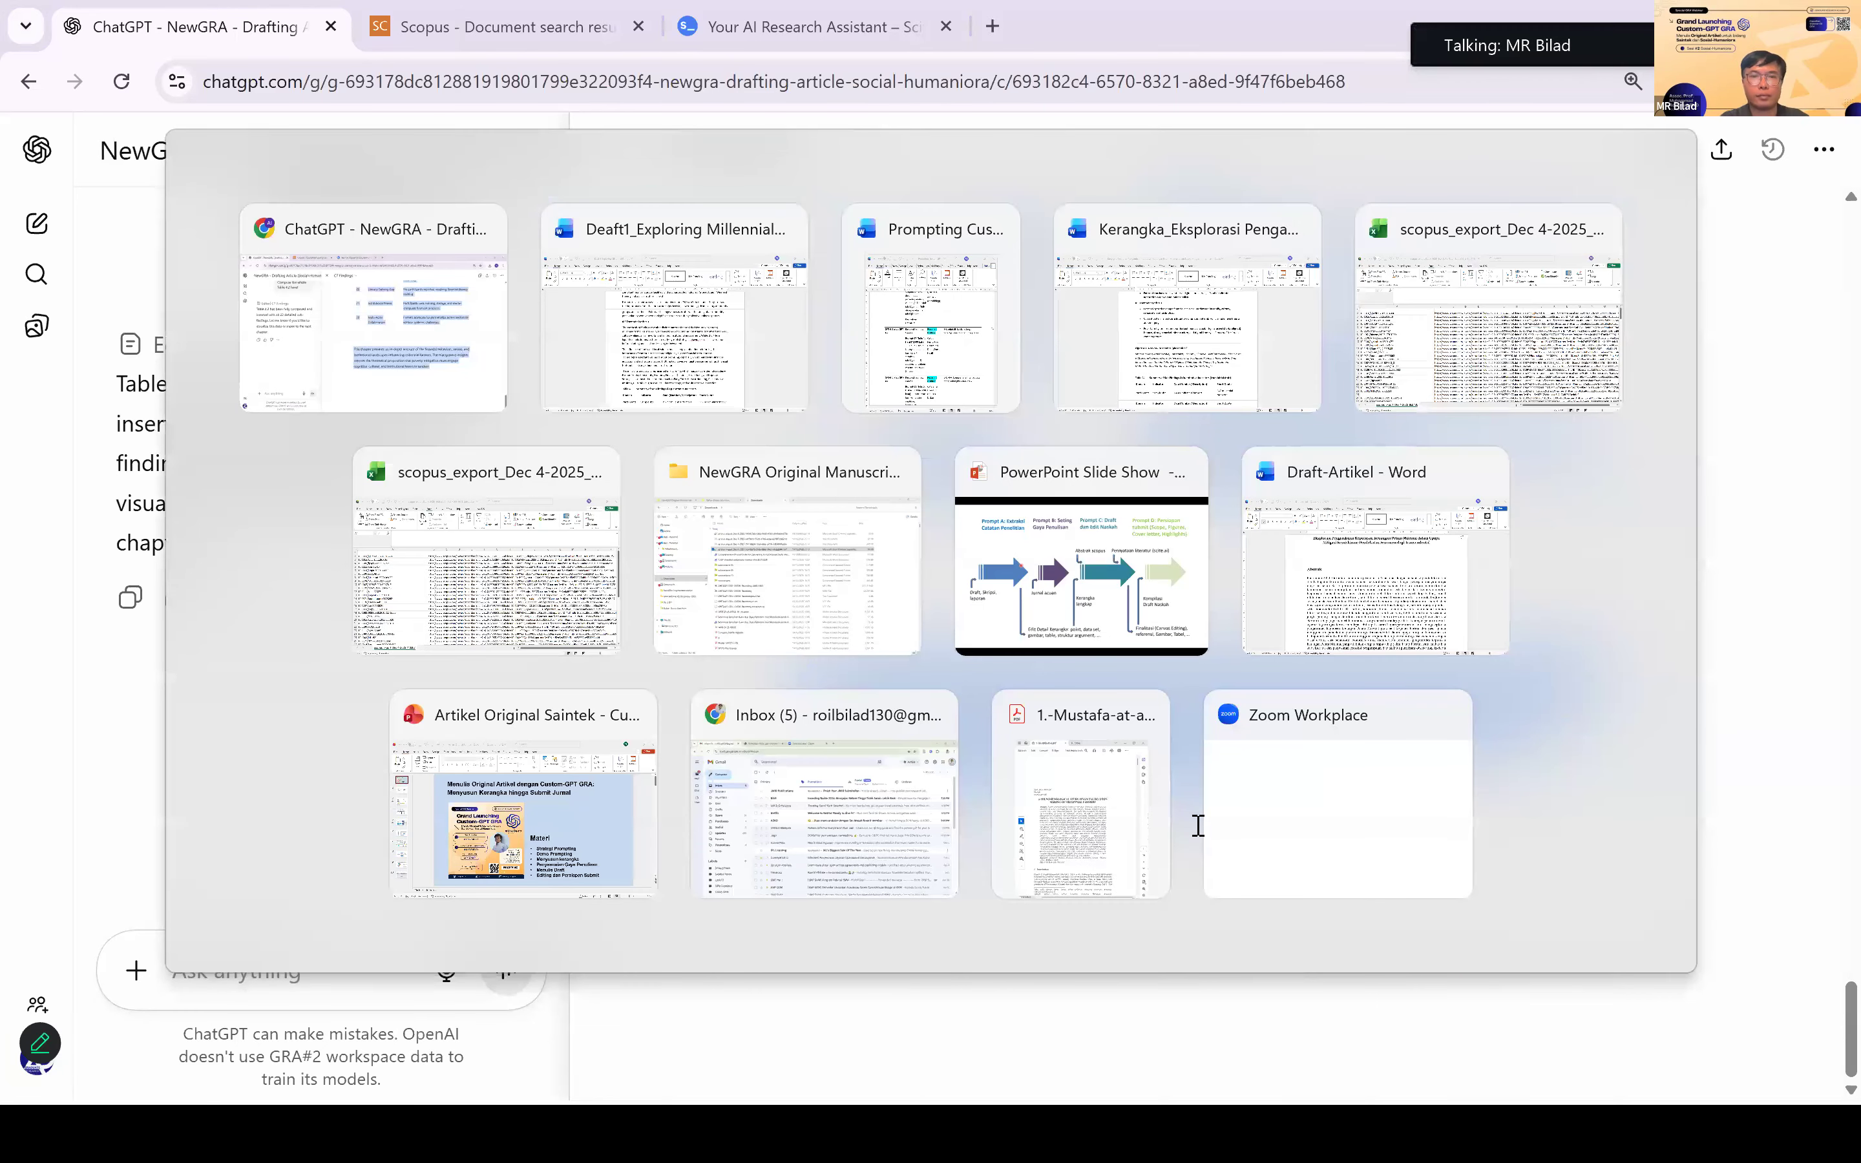
Step: Replace the placeholder description under Table 4.2 and the closing paragraph in the draft with the copied full table and text
{"action": "scroll", "coordinate": [1197, 820], "scroll_direction": "down", "scroll_amount": 10}
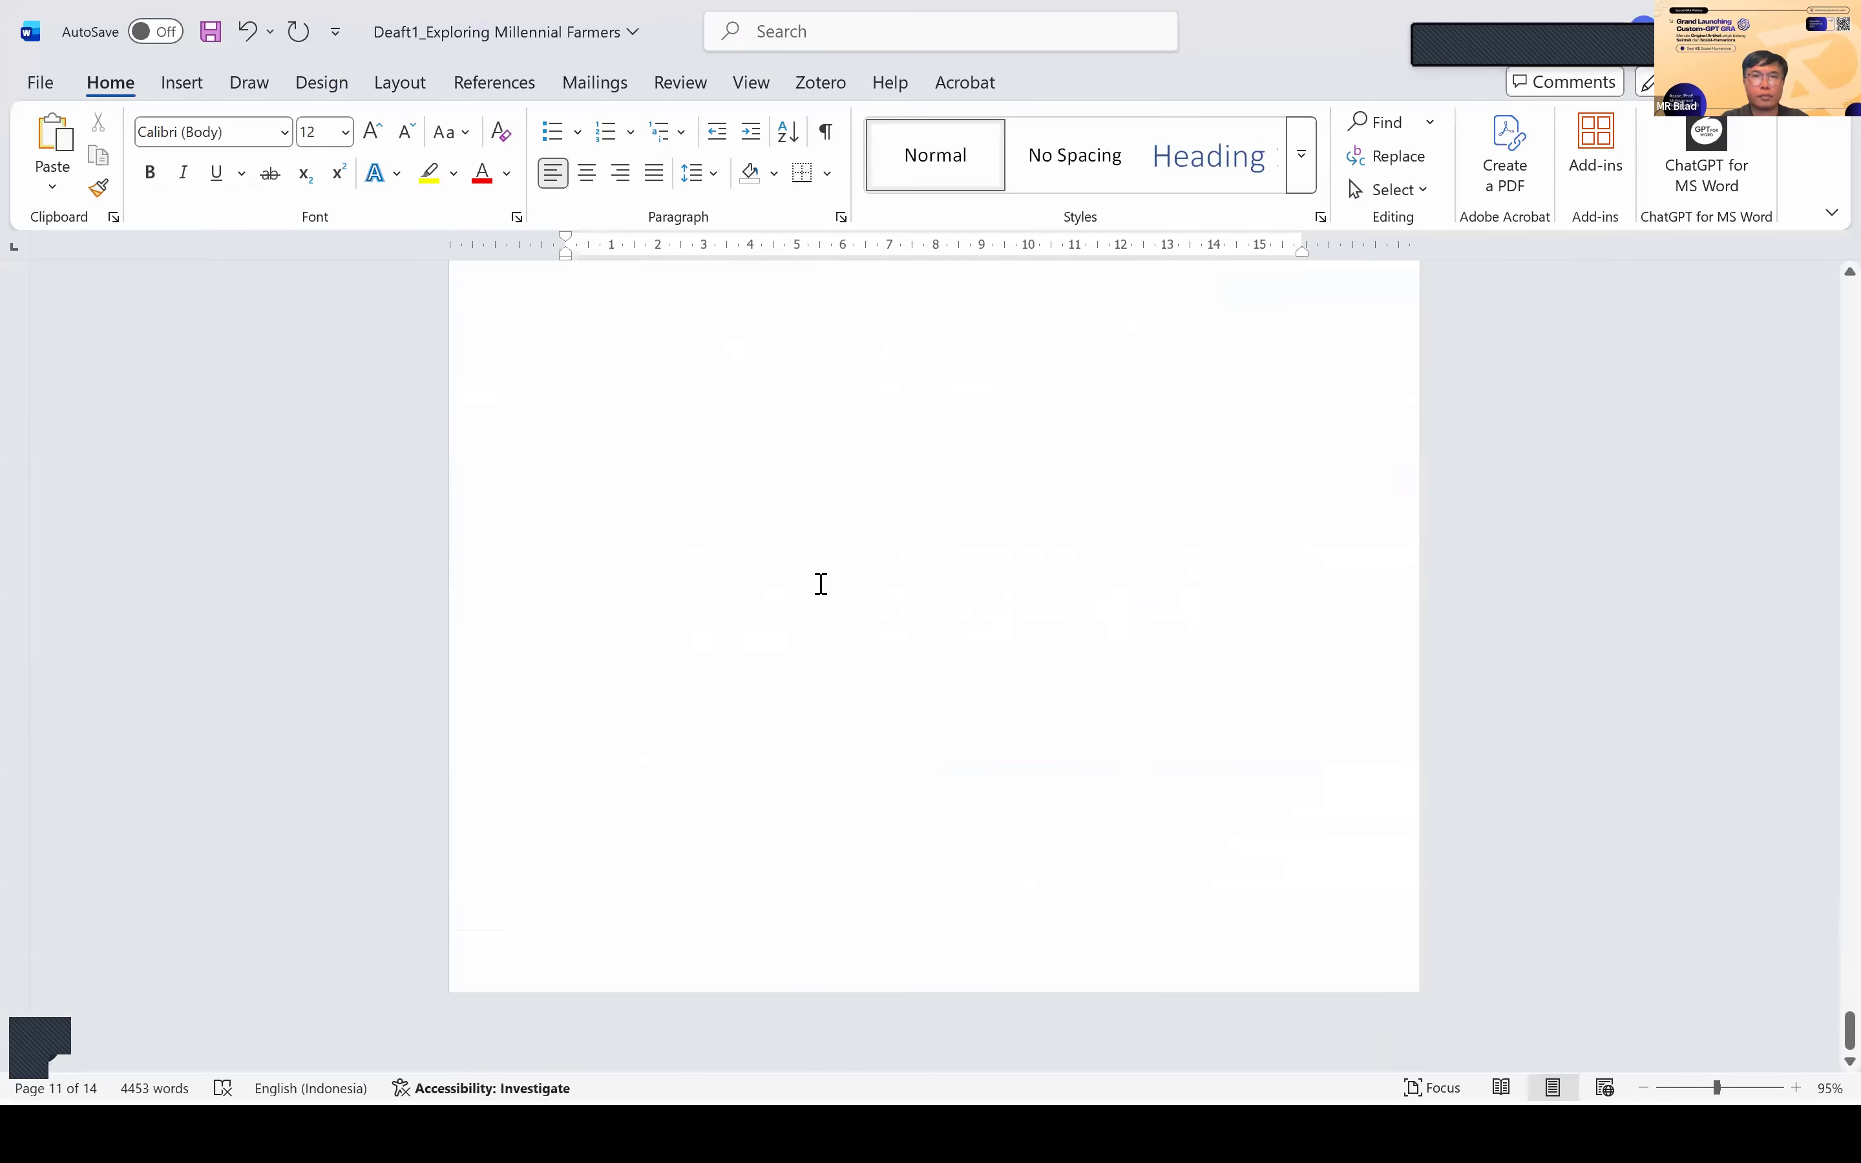
{"action": "left_click_drag", "start_coordinate": [820, 583], "coordinate": [562, 365]}
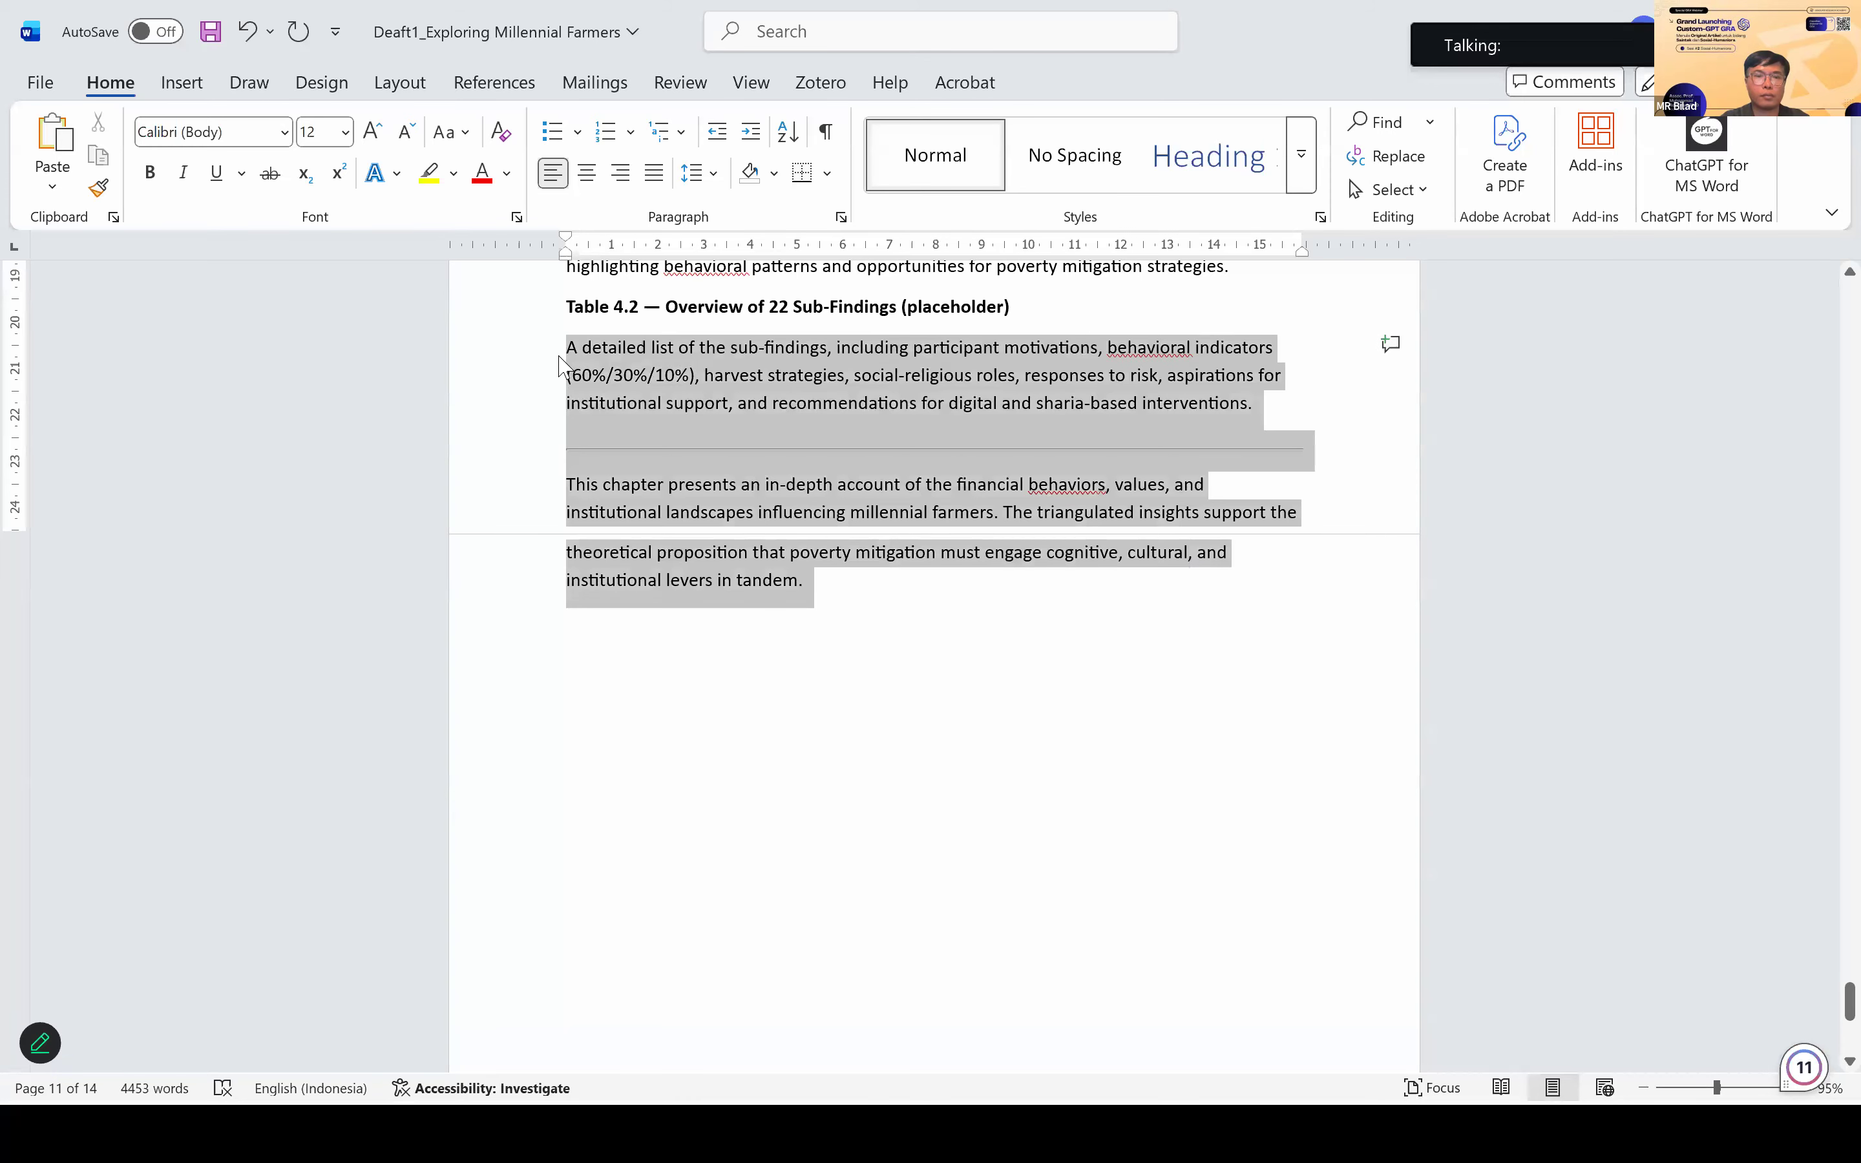
{"action": "key", "text": "ctrl+v"}
{"action": "scroll", "coordinate": [823, 631], "scroll_direction": "down", "scroll_amount": 7}
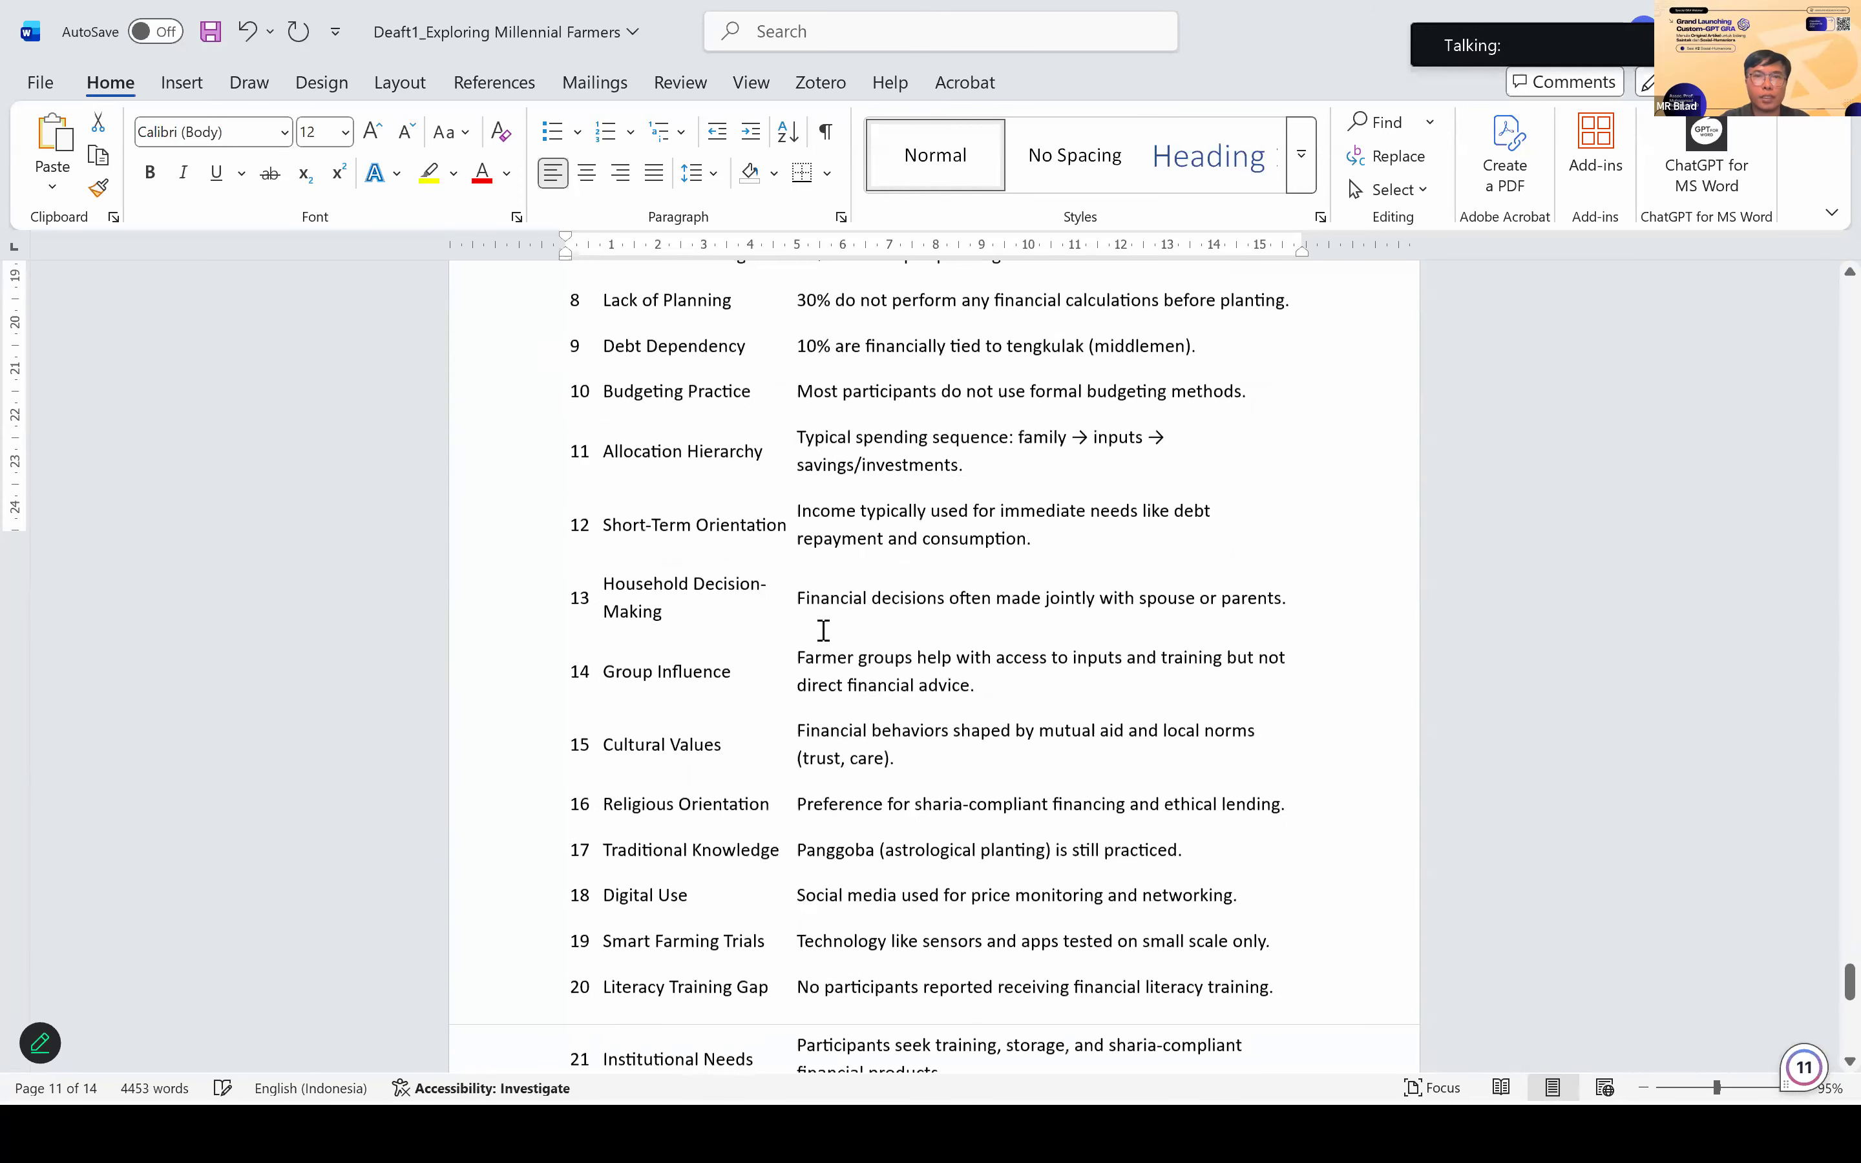
{"action": "scroll", "coordinate": [820, 631], "scroll_direction": "down", "scroll_amount": 3}
{"action": "scroll", "coordinate": [818, 631], "scroll_direction": "up", "scroll_amount": 15}
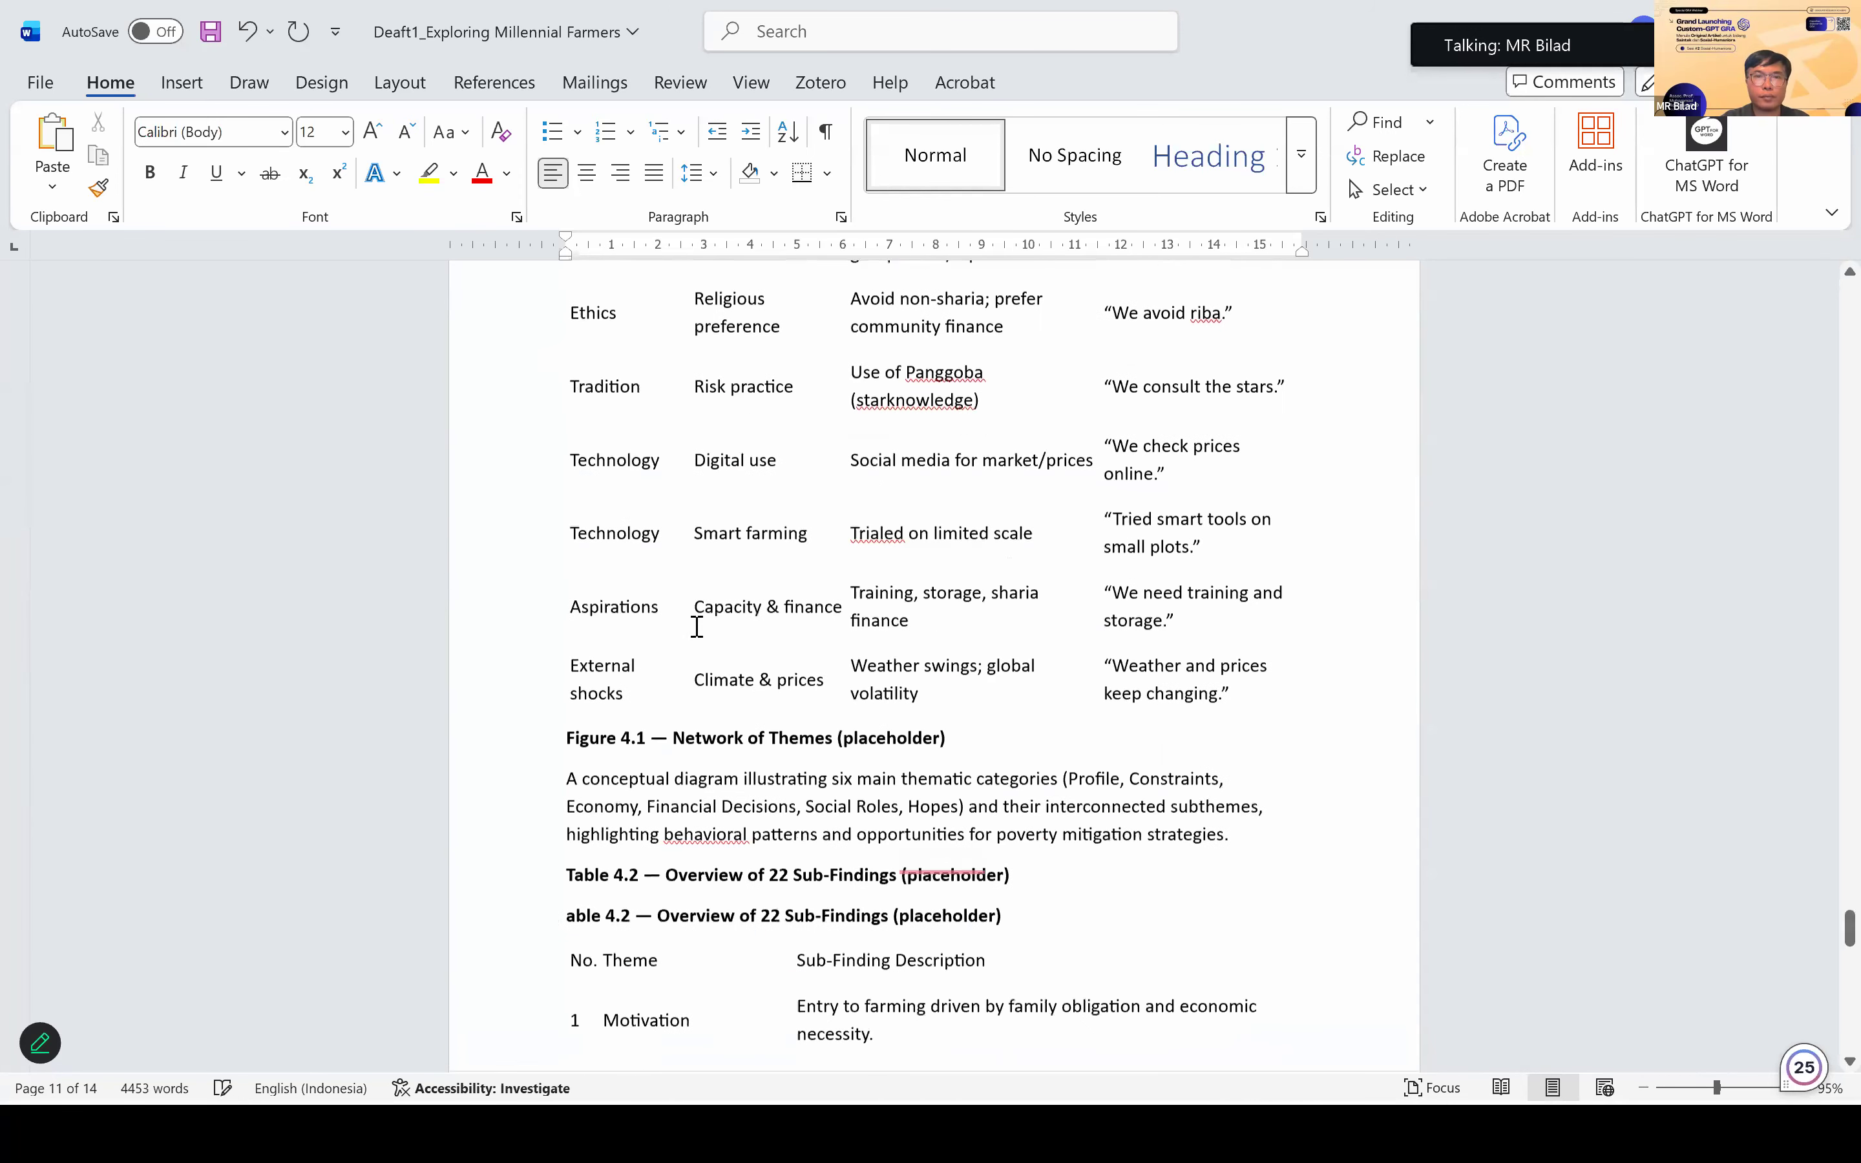
Step: Delete the duplicate caption line above Table 4.2 and remove "(placeholder)" from the Table 4.2 and Figure 4.1 captions
{"action": "scroll", "coordinate": [1010, 630], "scroll_direction": "down", "scroll_amount": 3}
{"action": "left_click_drag", "start_coordinate": [1012, 629], "coordinate": [540, 638]}
{"action": "key", "text": "Delete"}
{"action": "left_click_drag", "start_coordinate": [1008, 585], "coordinate": [911, 590]}
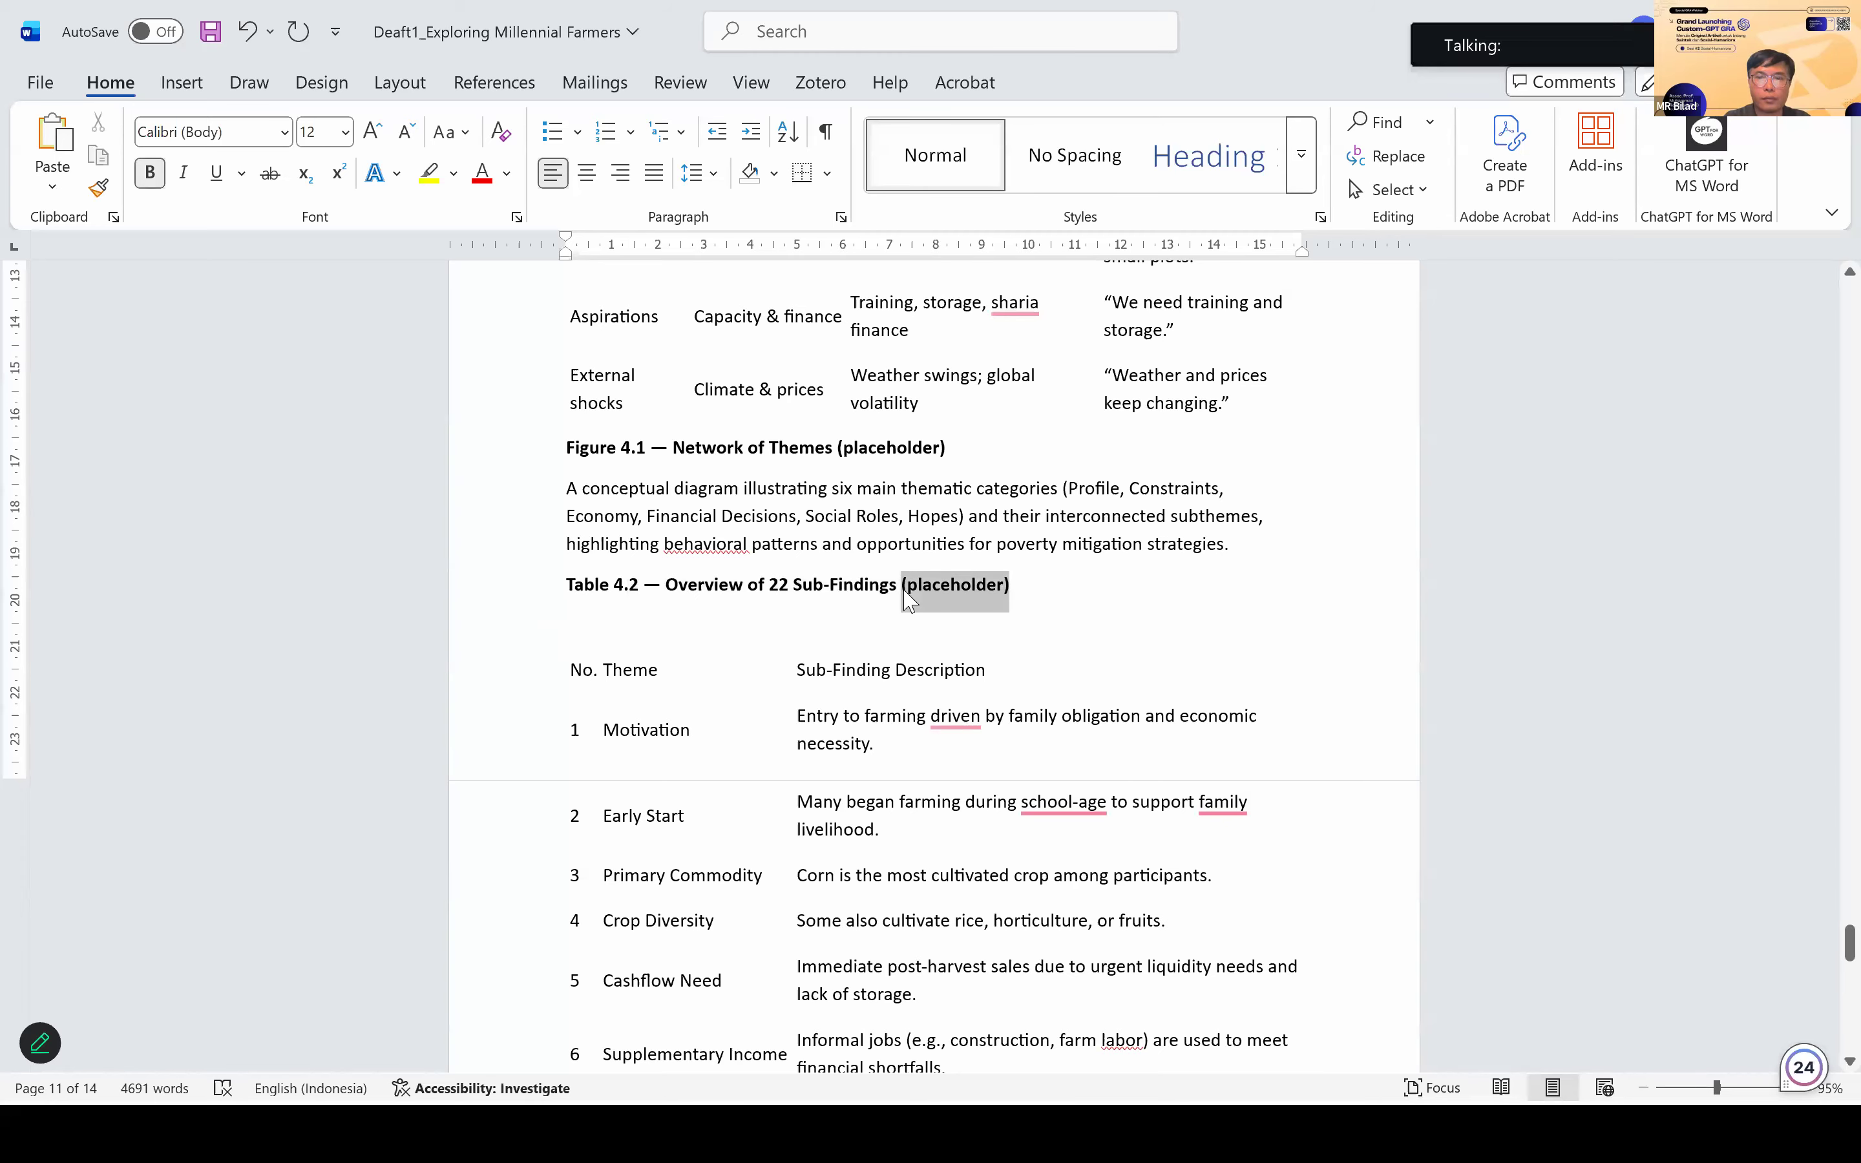
{"action": "key", "text": "Delete"}
{"action": "left_click_drag", "start_coordinate": [974, 449], "coordinate": [835, 452]}
{"action": "key", "text": "Delete"}
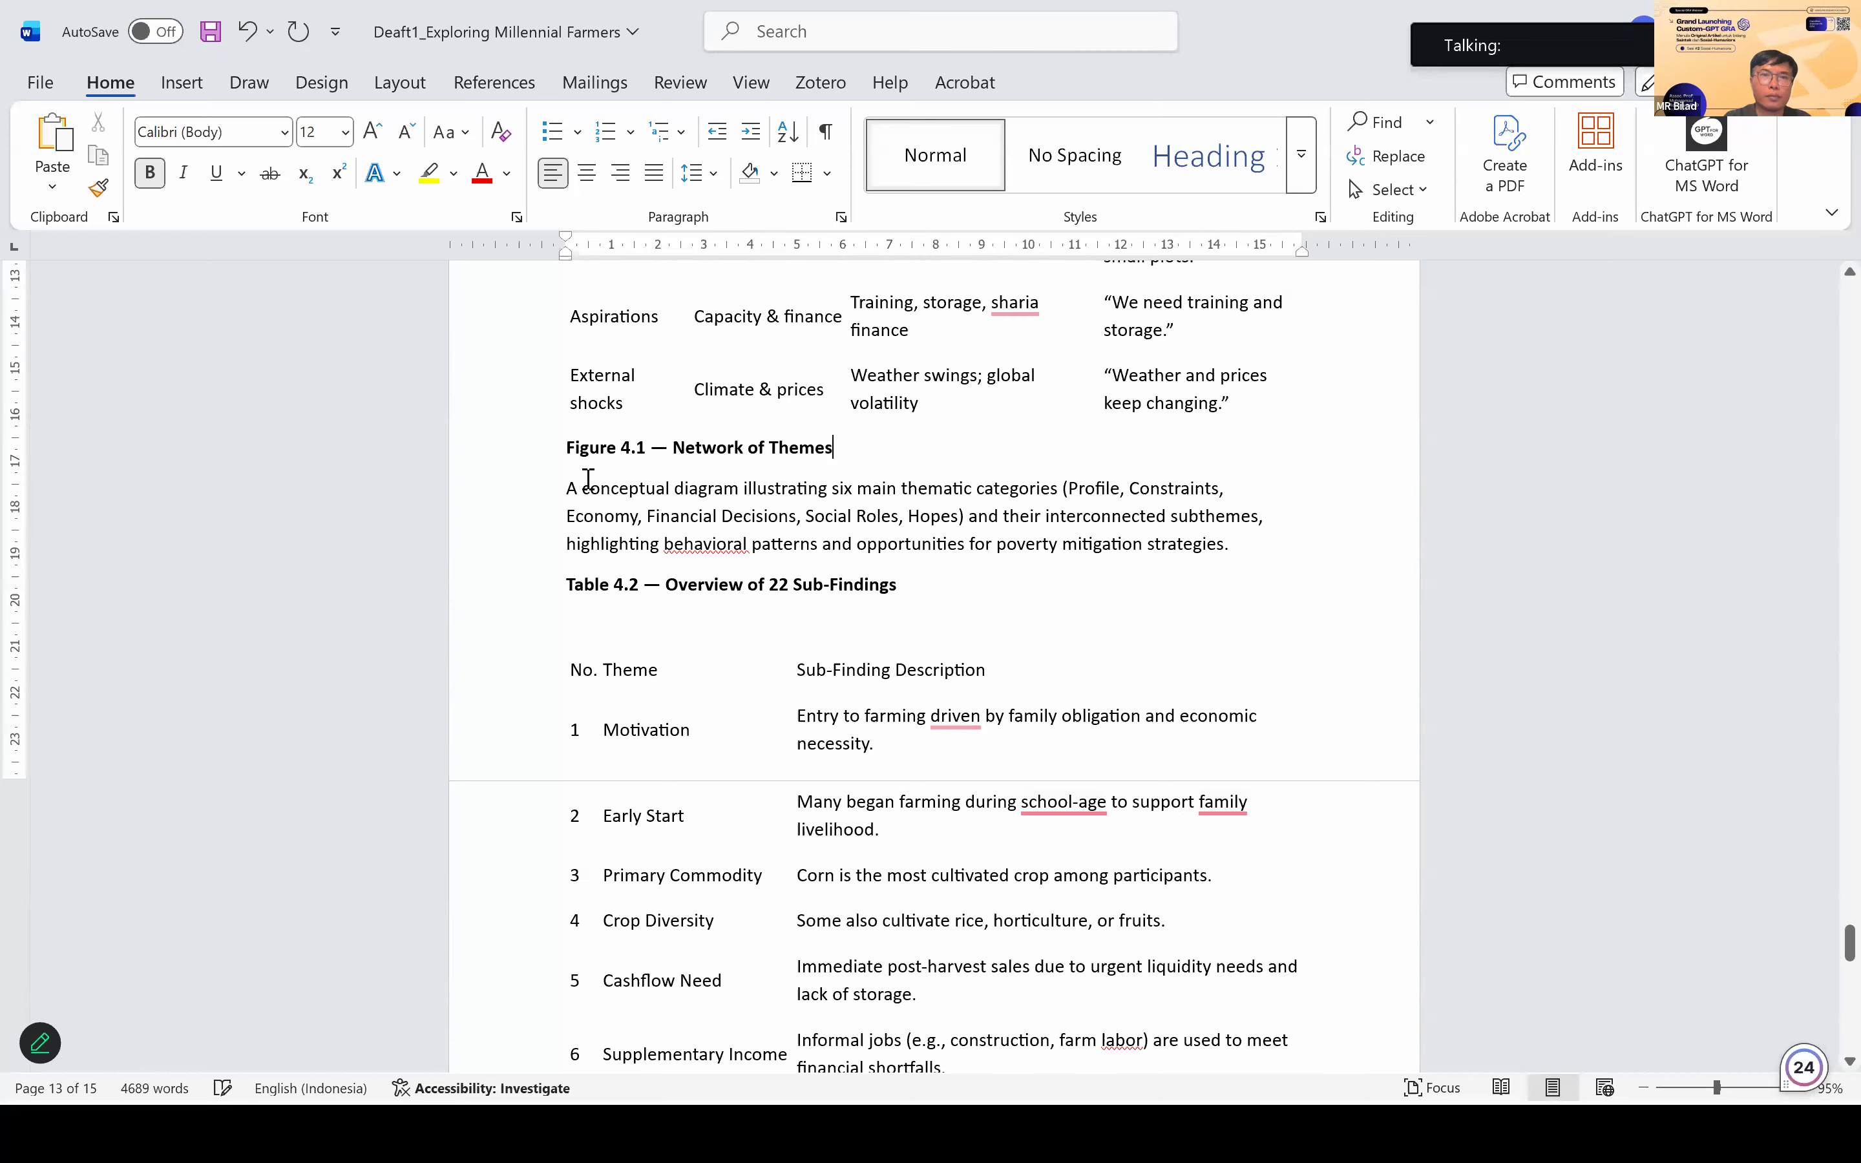
Step: Insert a blank line between the theme table and the Figure 4.1 caption, and save the draft
{"action": "left_click", "coordinate": [563, 449]}
{"action": "key", "text": "Return"}
{"action": "type", "text": "\\"}
{"action": "key", "text": "Return"}
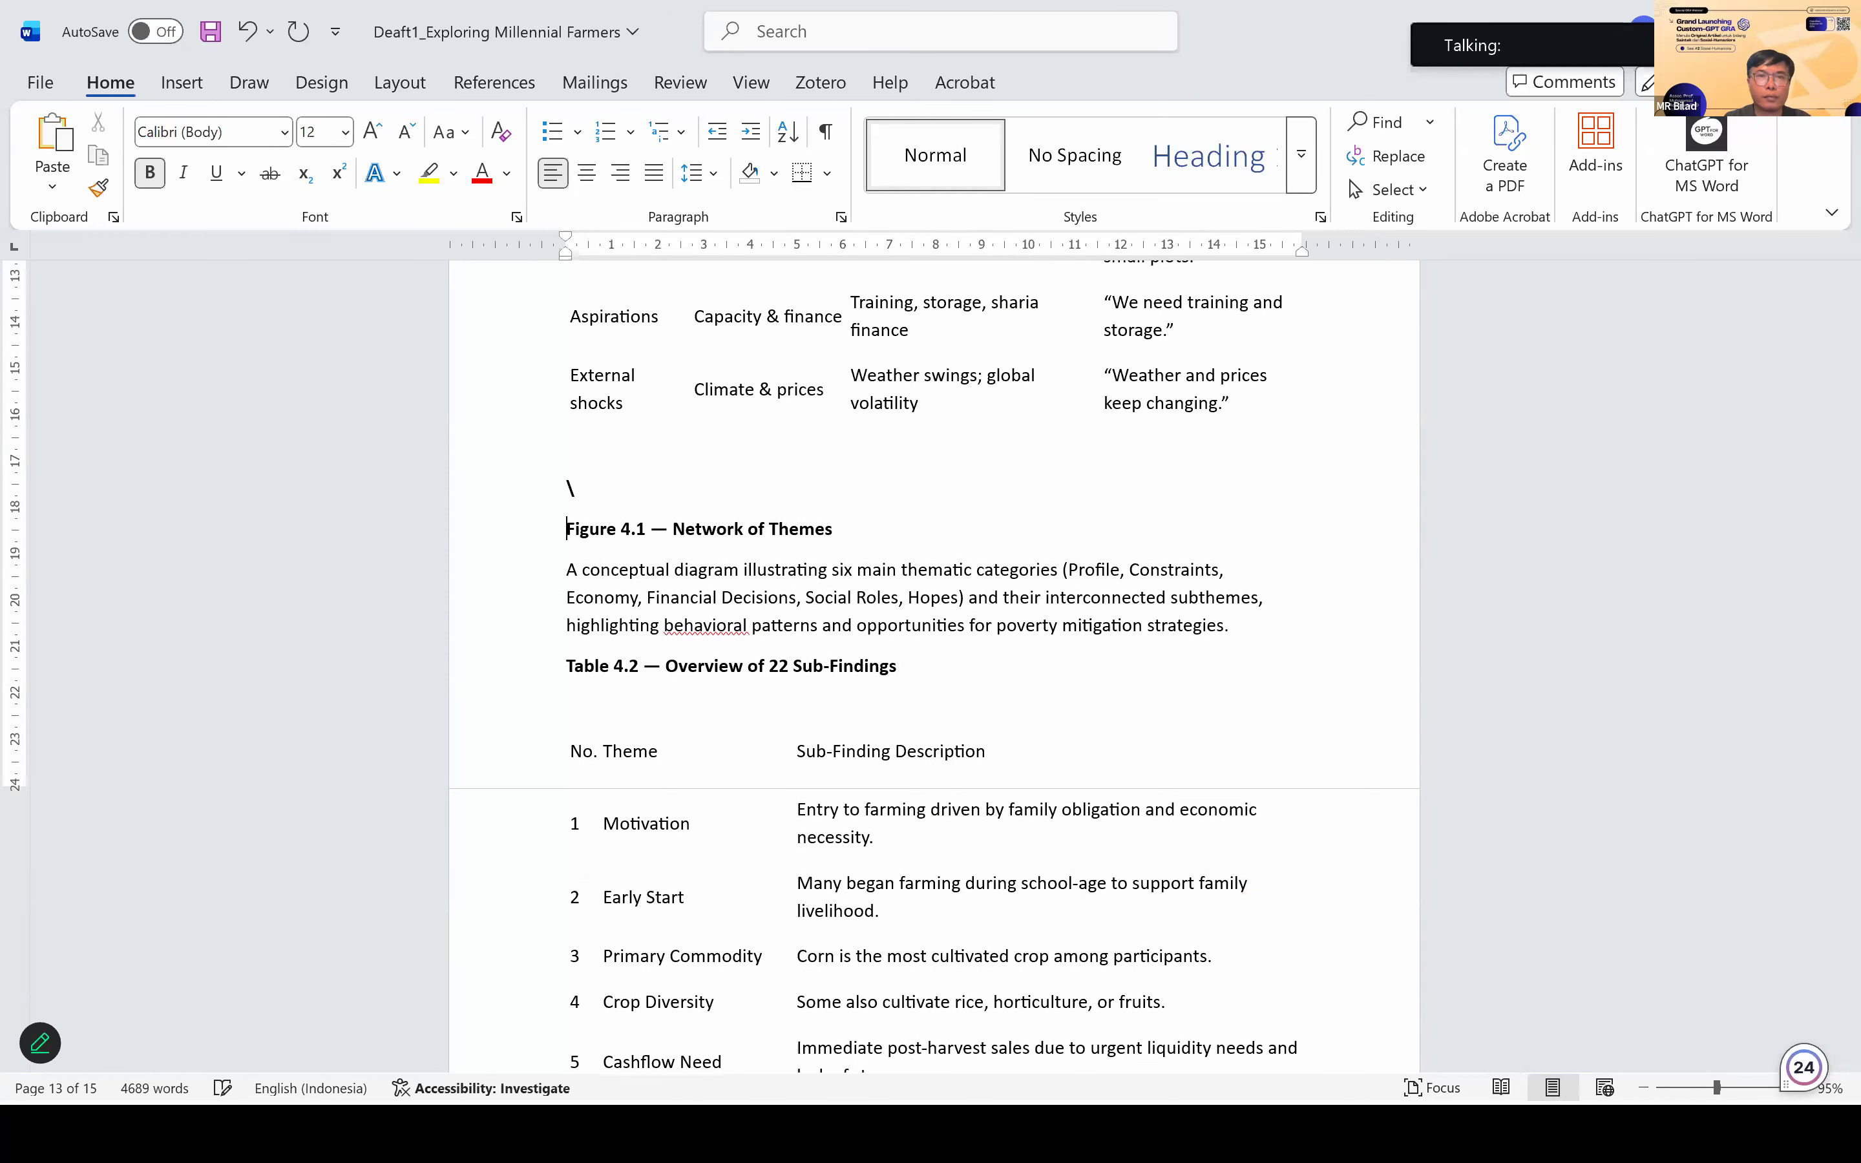
{"action": "key", "text": "BackSpace"}
{"action": "key", "text": "BackSpace"}
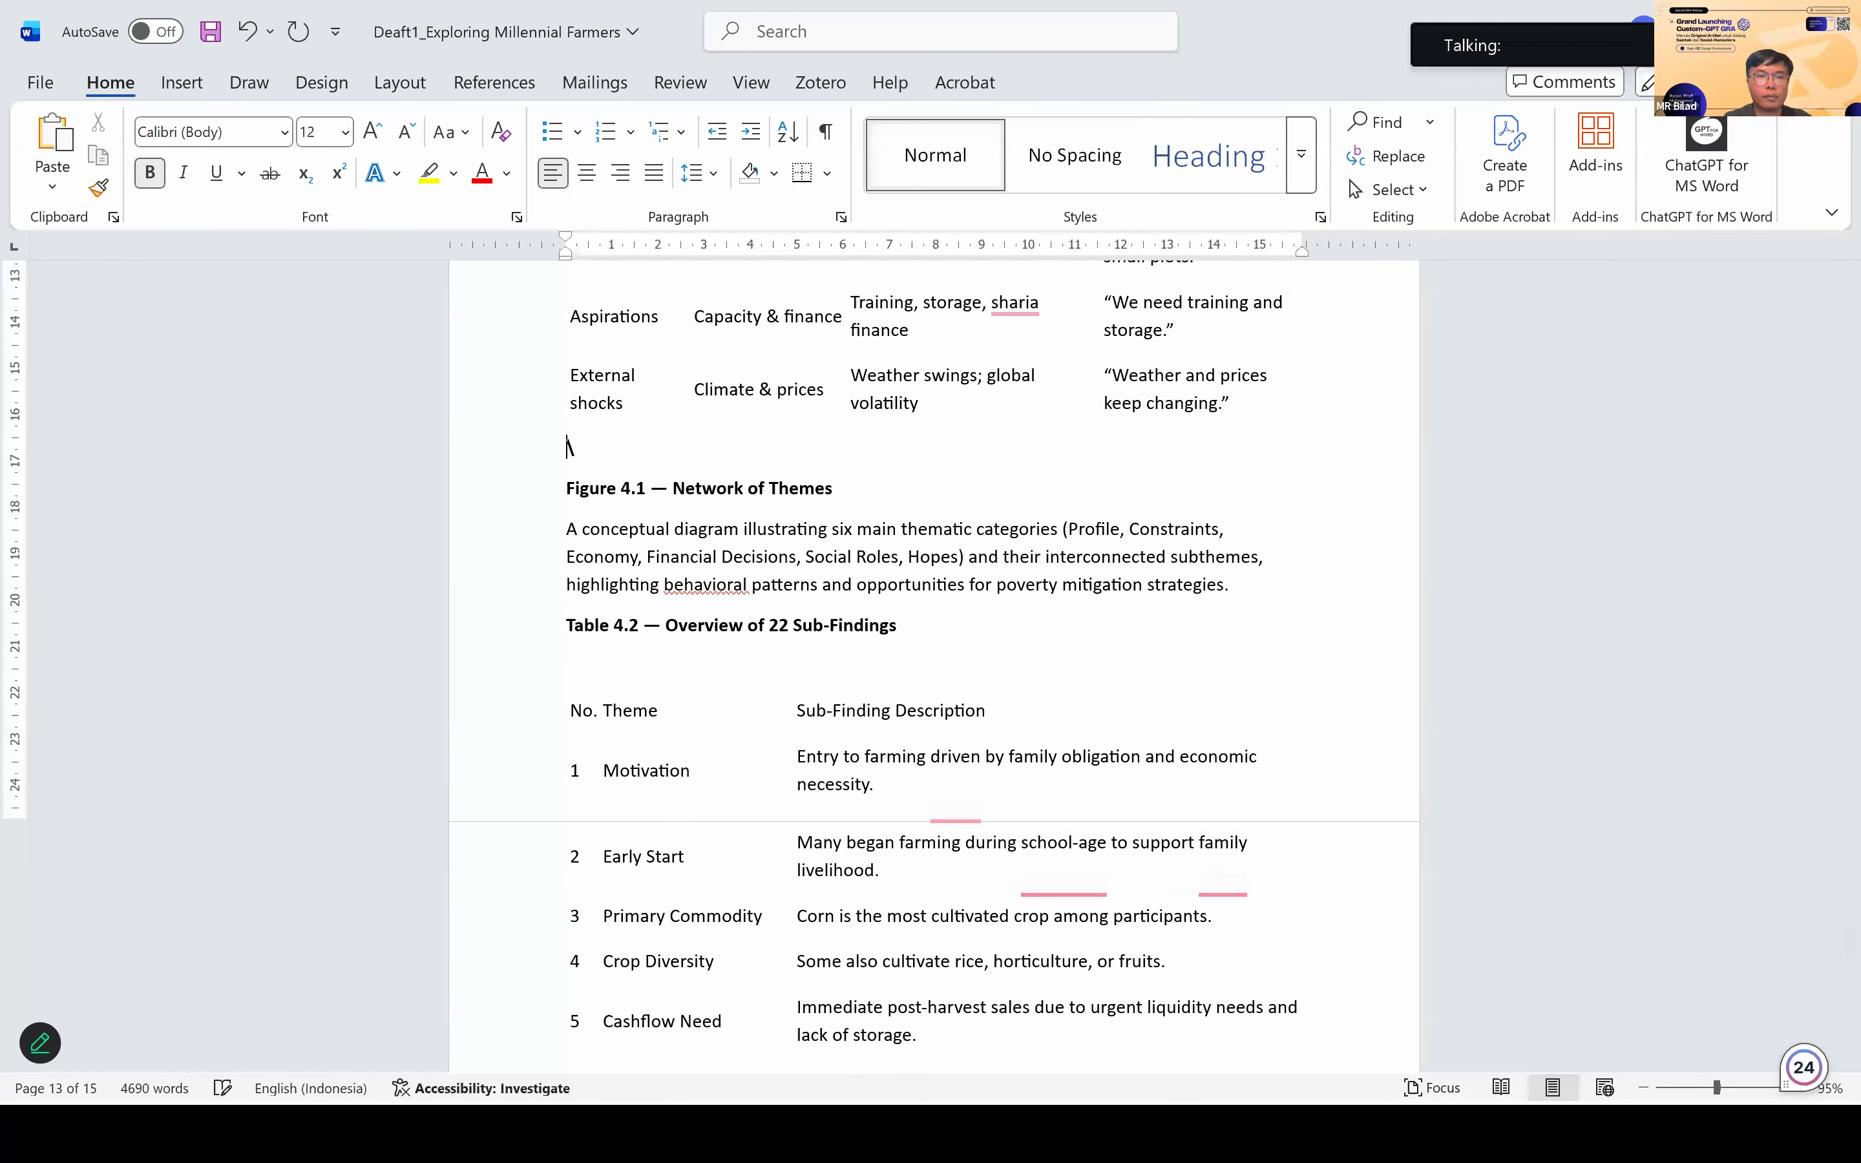
{"action": "key", "text": "ctrl+s"}
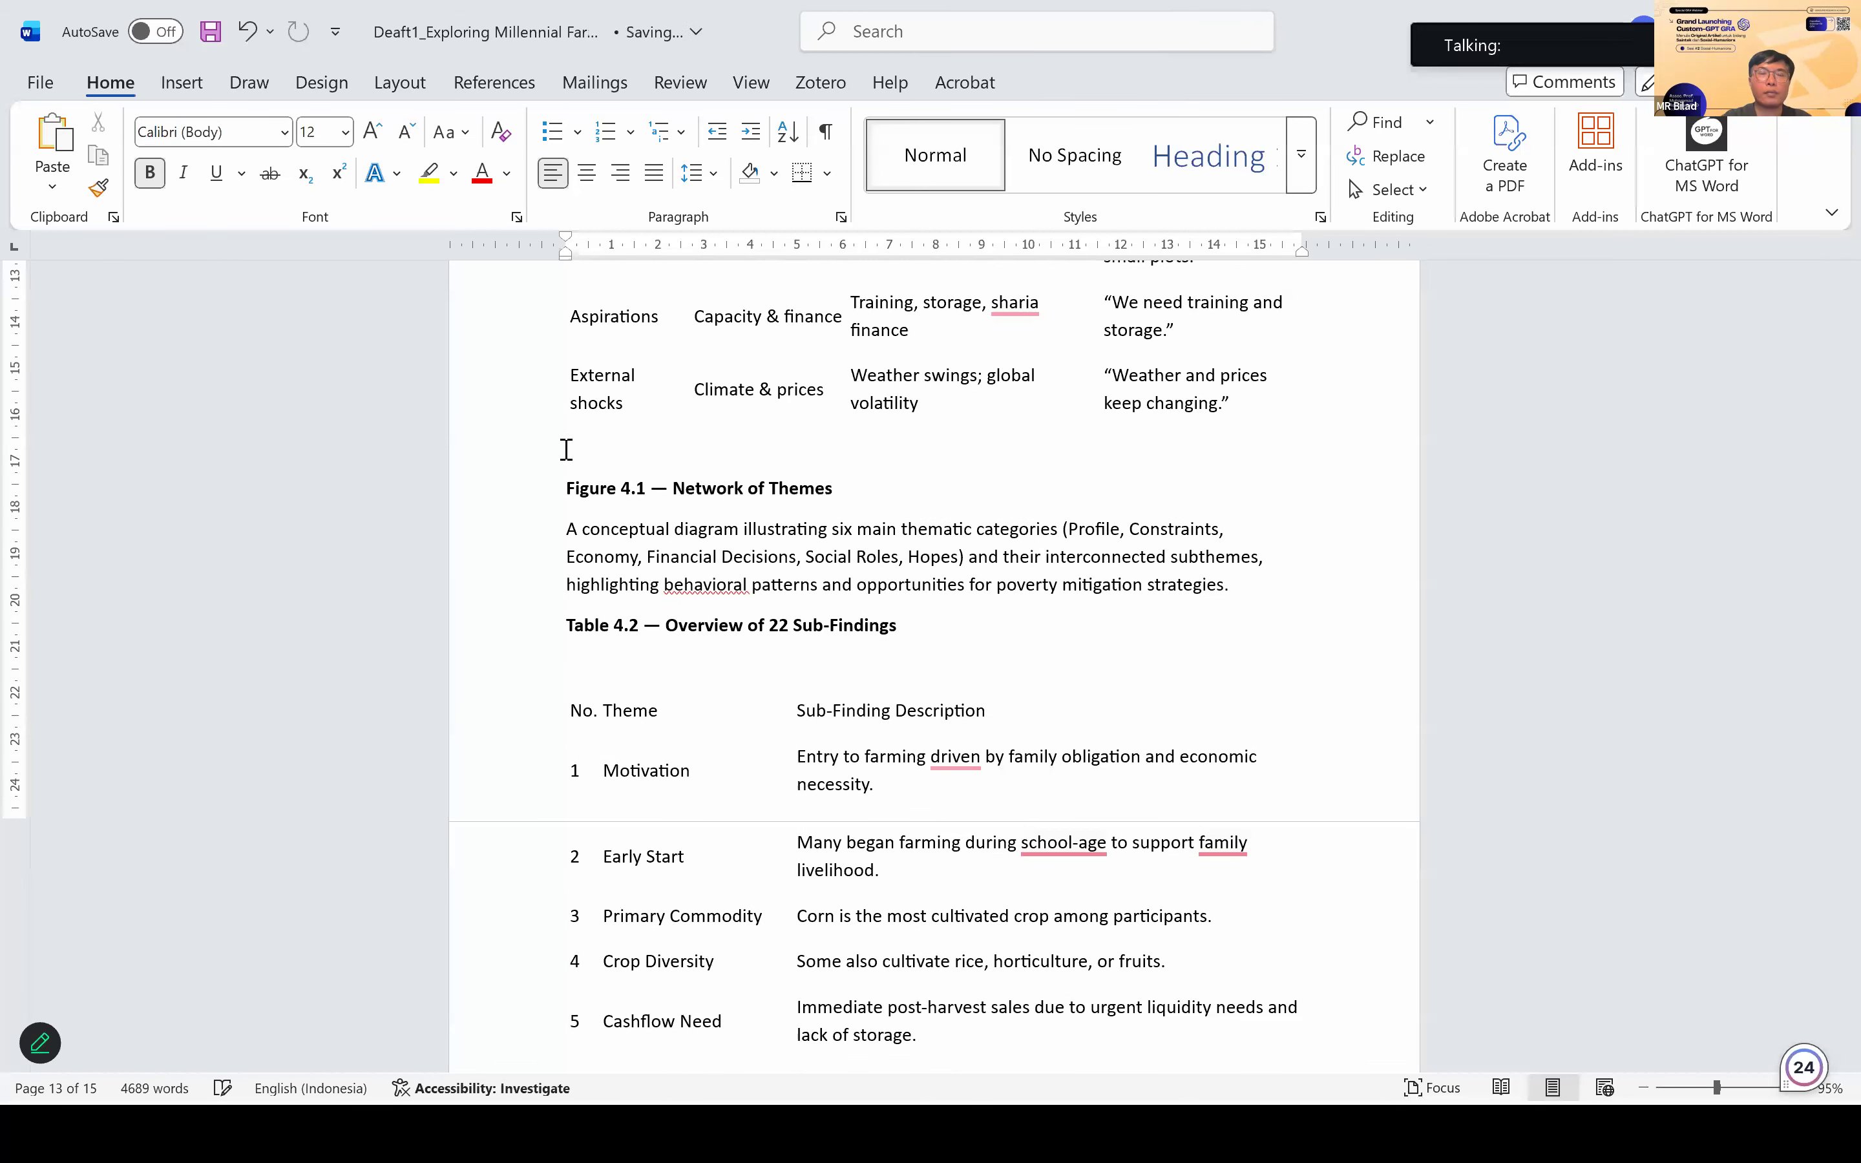
Step: Go to the end of the draft, switch to the prompting document, and copy the full Prompt C8 text for the Diskusi chapter
{"action": "scroll", "coordinate": [567, 450], "scroll_direction": "down", "scroll_amount": 4}
{"action": "scroll", "coordinate": [566, 449], "scroll_direction": "down", "scroll_amount": 10}
{"action": "scroll", "coordinate": [566, 449], "scroll_direction": "up", "scroll_amount": 1}
{"action": "scroll", "coordinate": [566, 449], "scroll_direction": "down", "scroll_amount": 10}
{"action": "key", "text": "alt+Tab"}
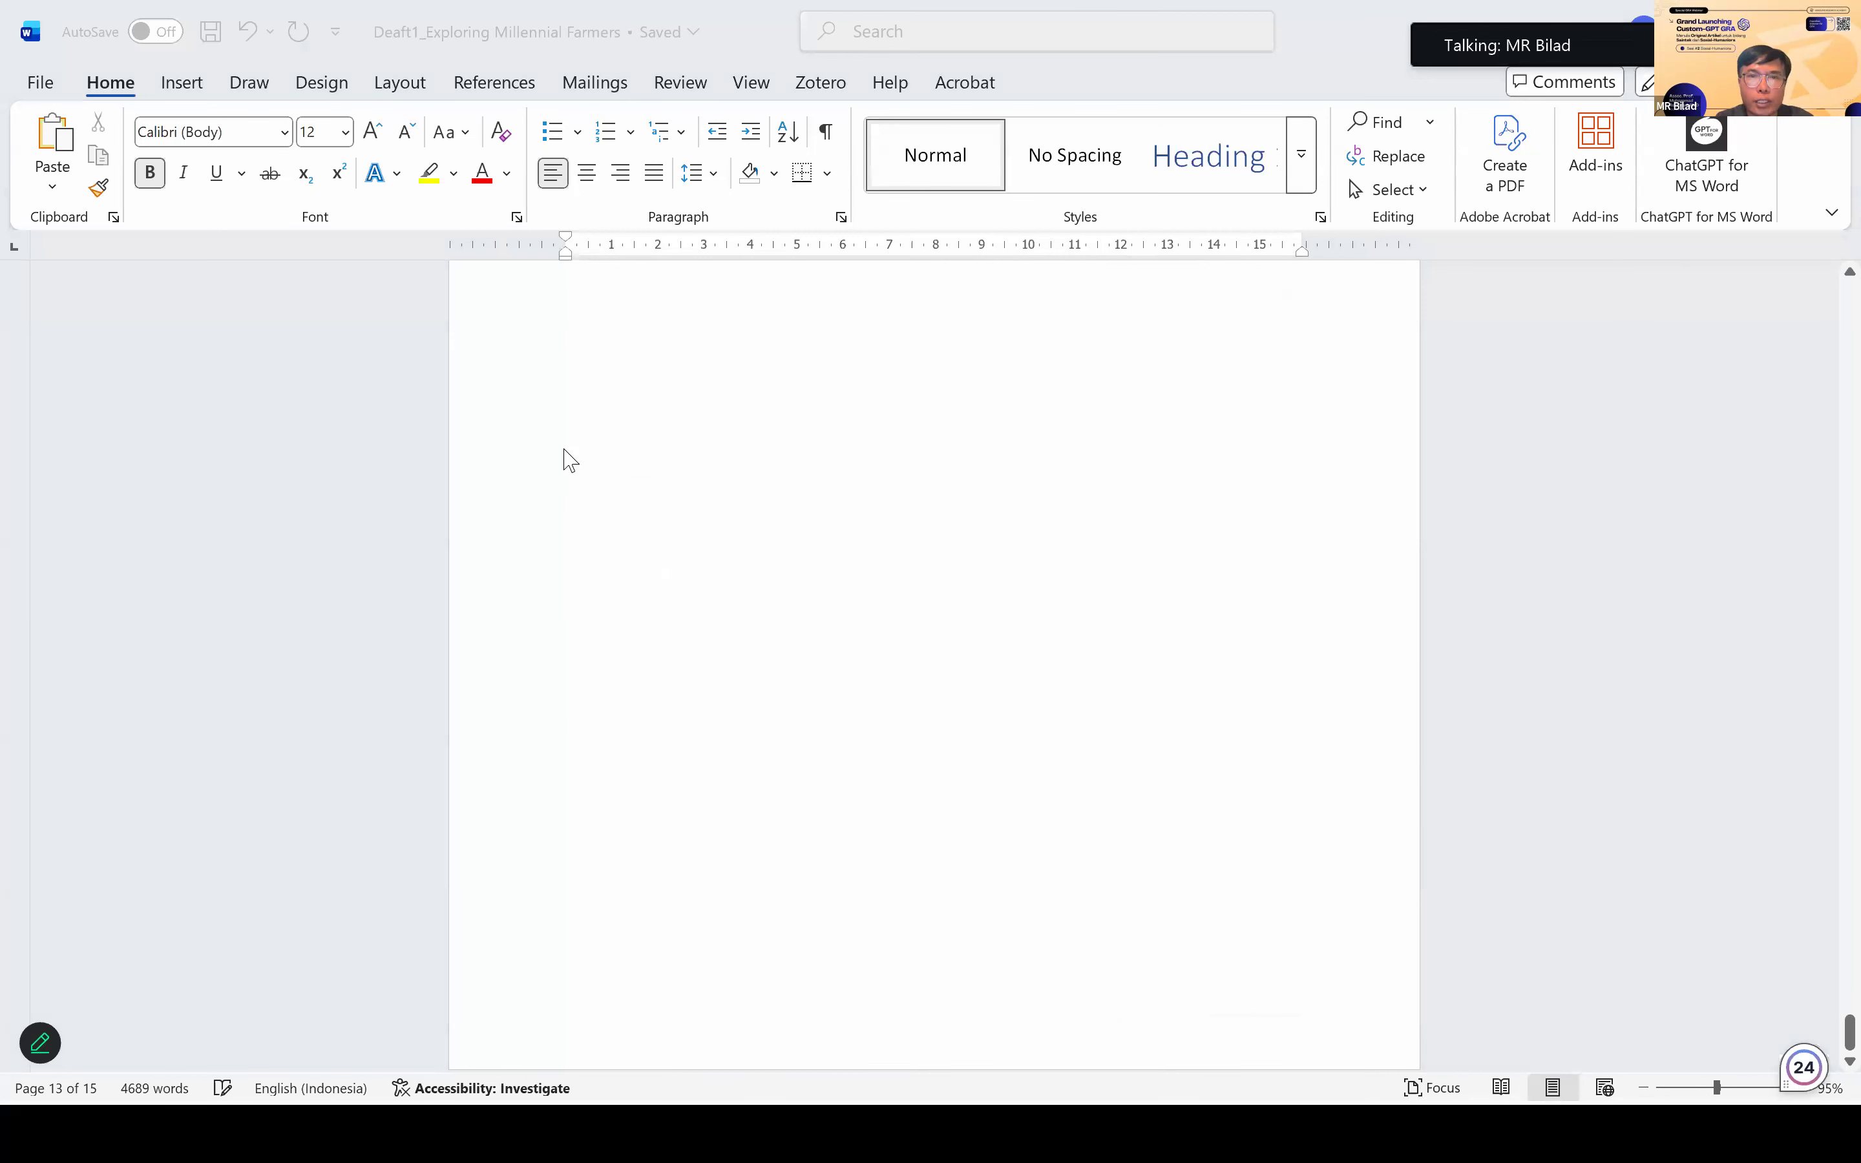
{"action": "key", "text": "alt+Tab"}
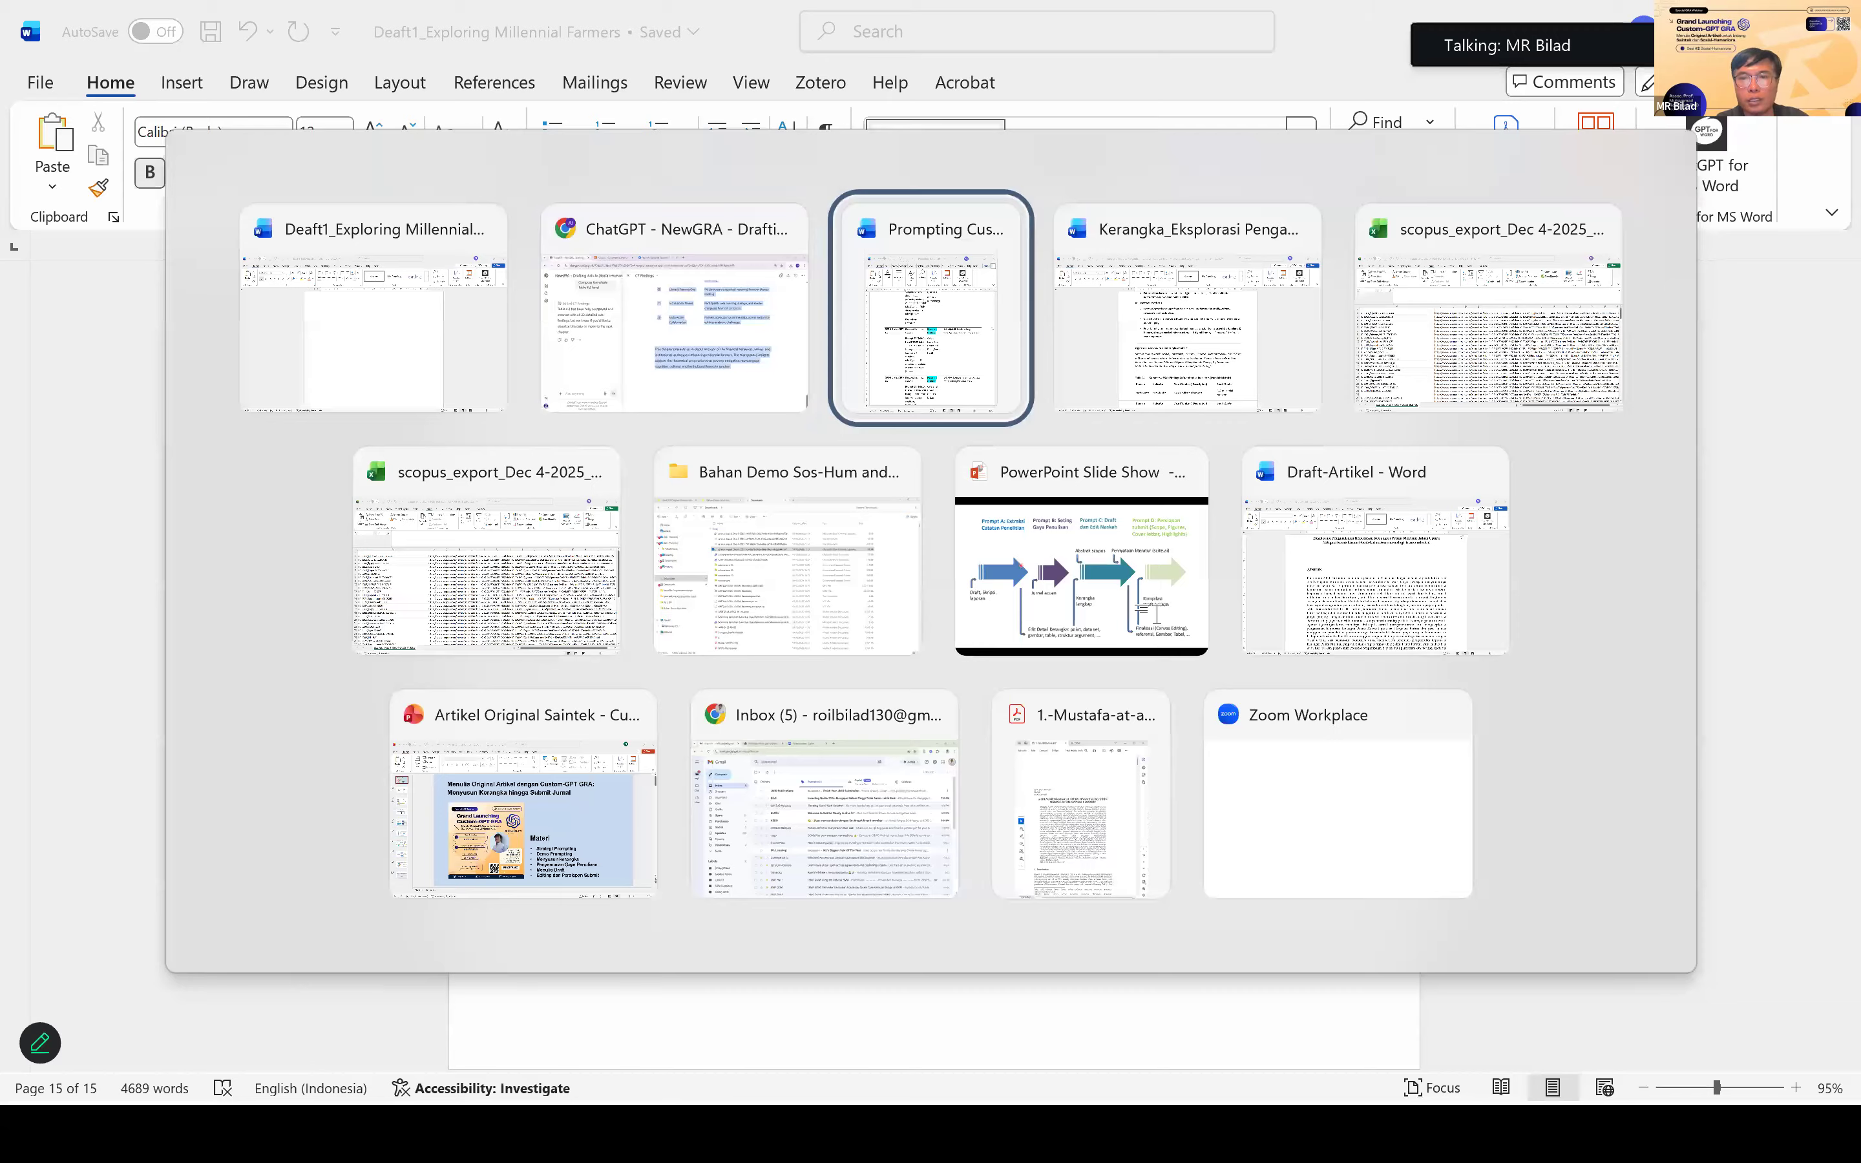
{"action": "scroll", "coordinate": [1297, 740], "scroll_direction": "down", "scroll_amount": 8}
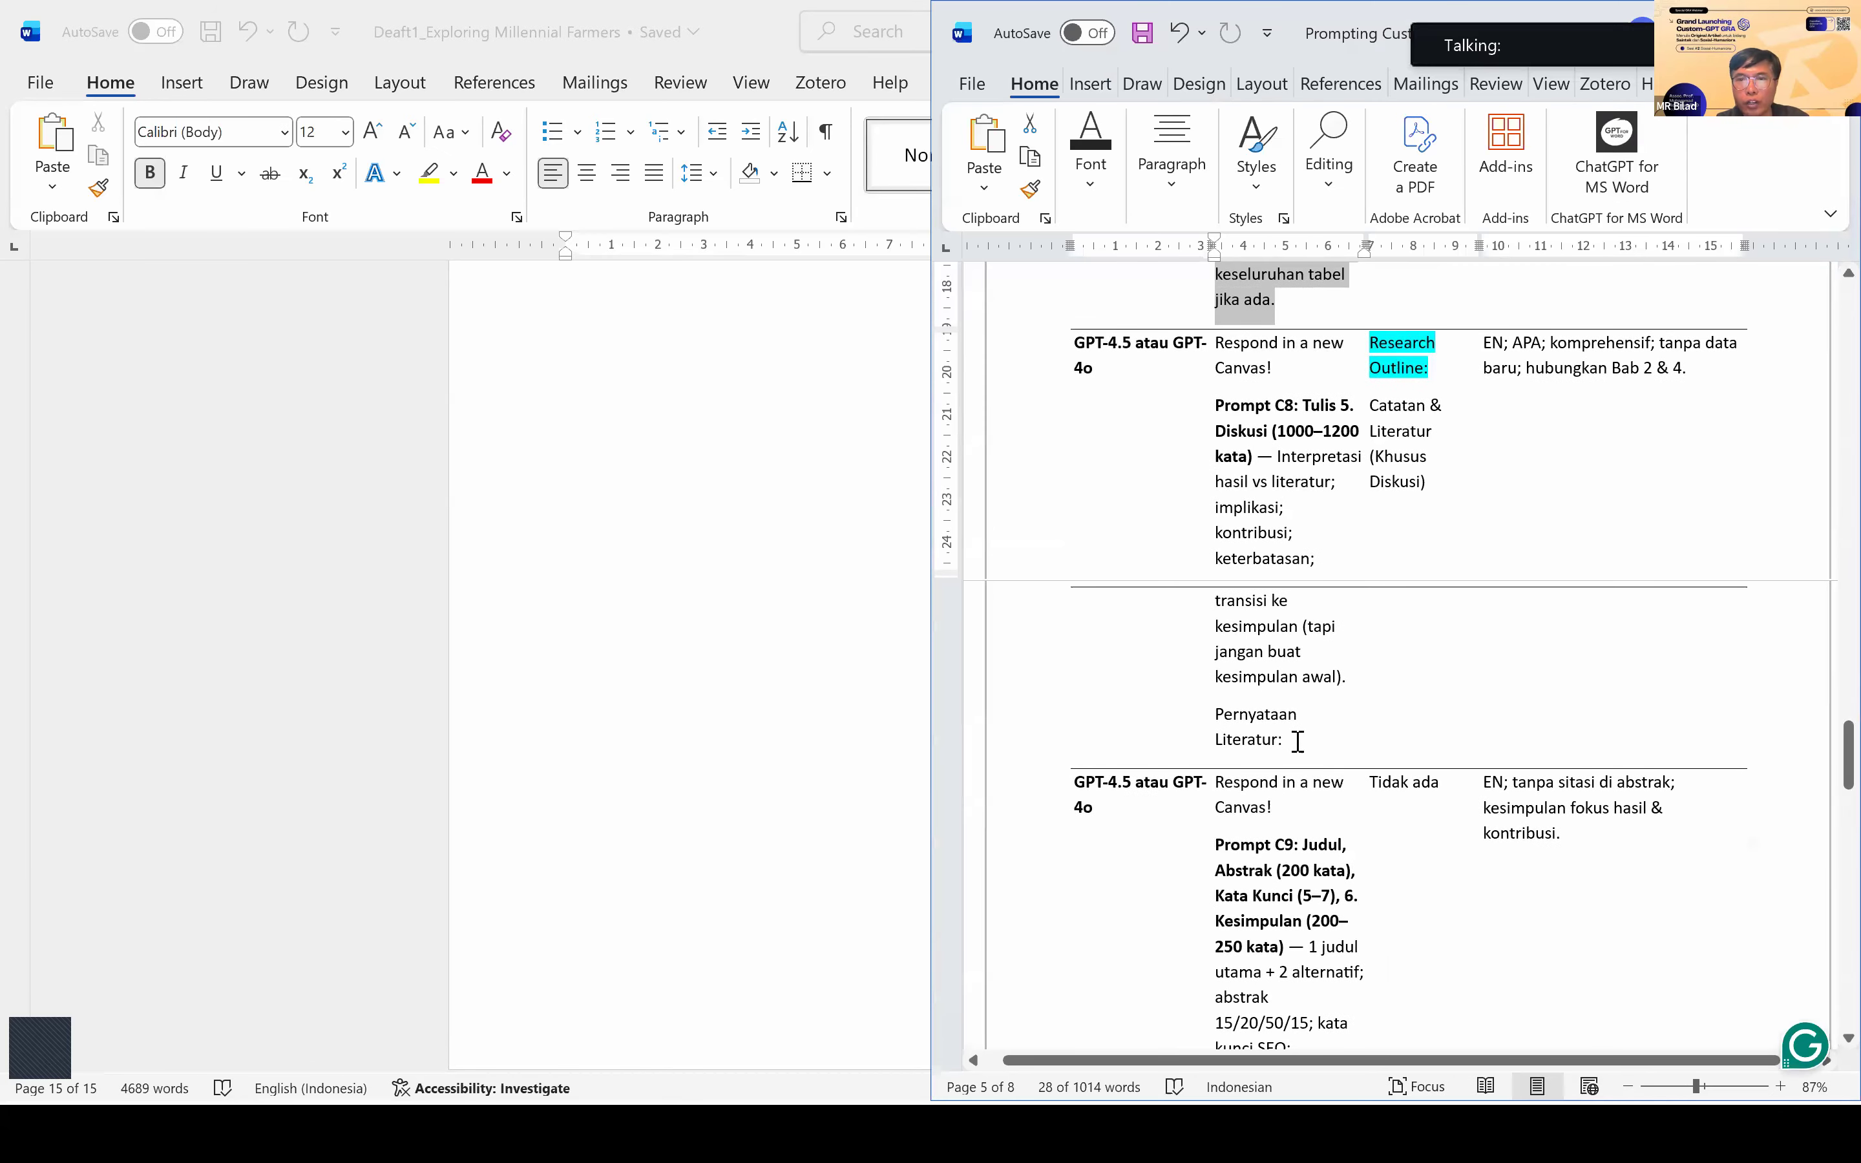
{"action": "left_click", "coordinate": [1298, 741]}
{"action": "scroll", "coordinate": [1312, 530], "scroll_direction": "up", "scroll_amount": 1}
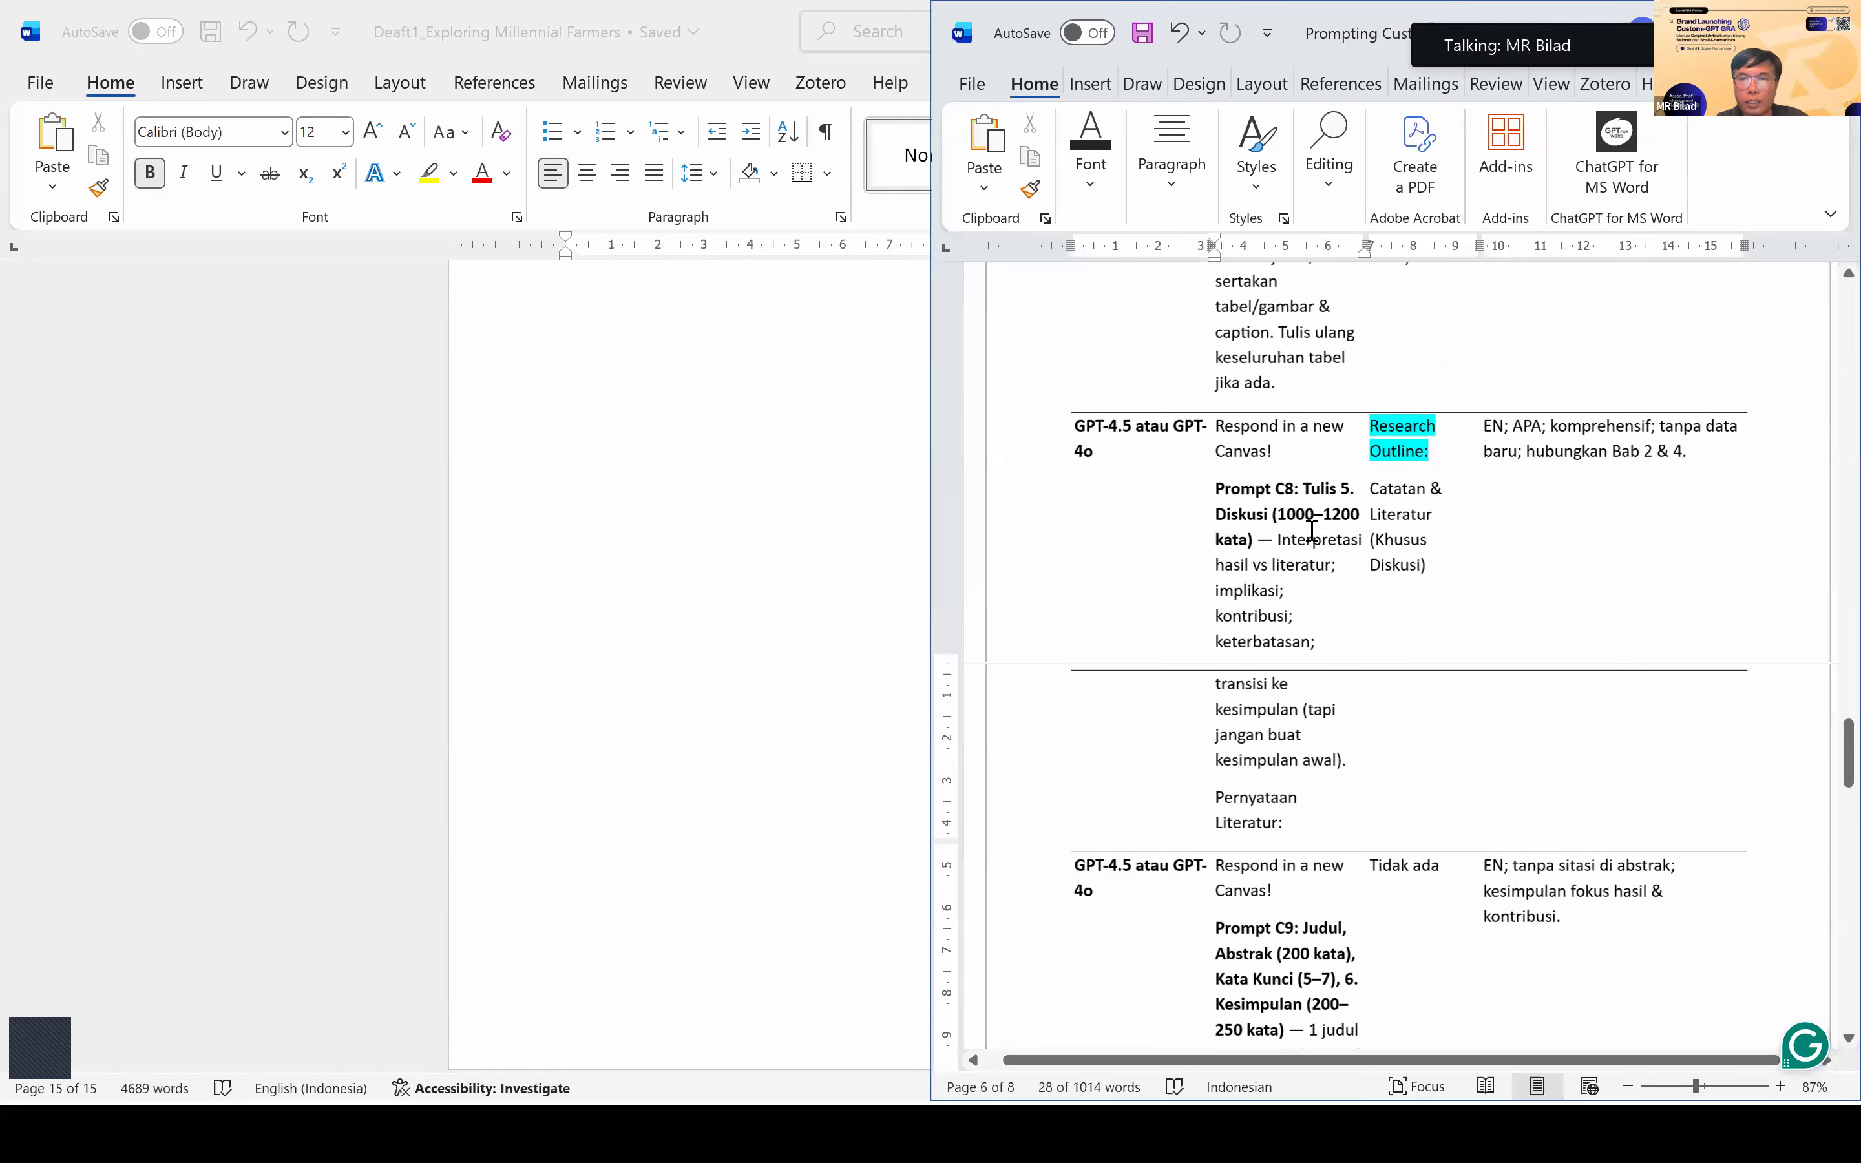
{"action": "left_click_drag", "start_coordinate": [1261, 675], "coordinate": [1299, 836]}
{"action": "key", "text": "ctrl+c"}
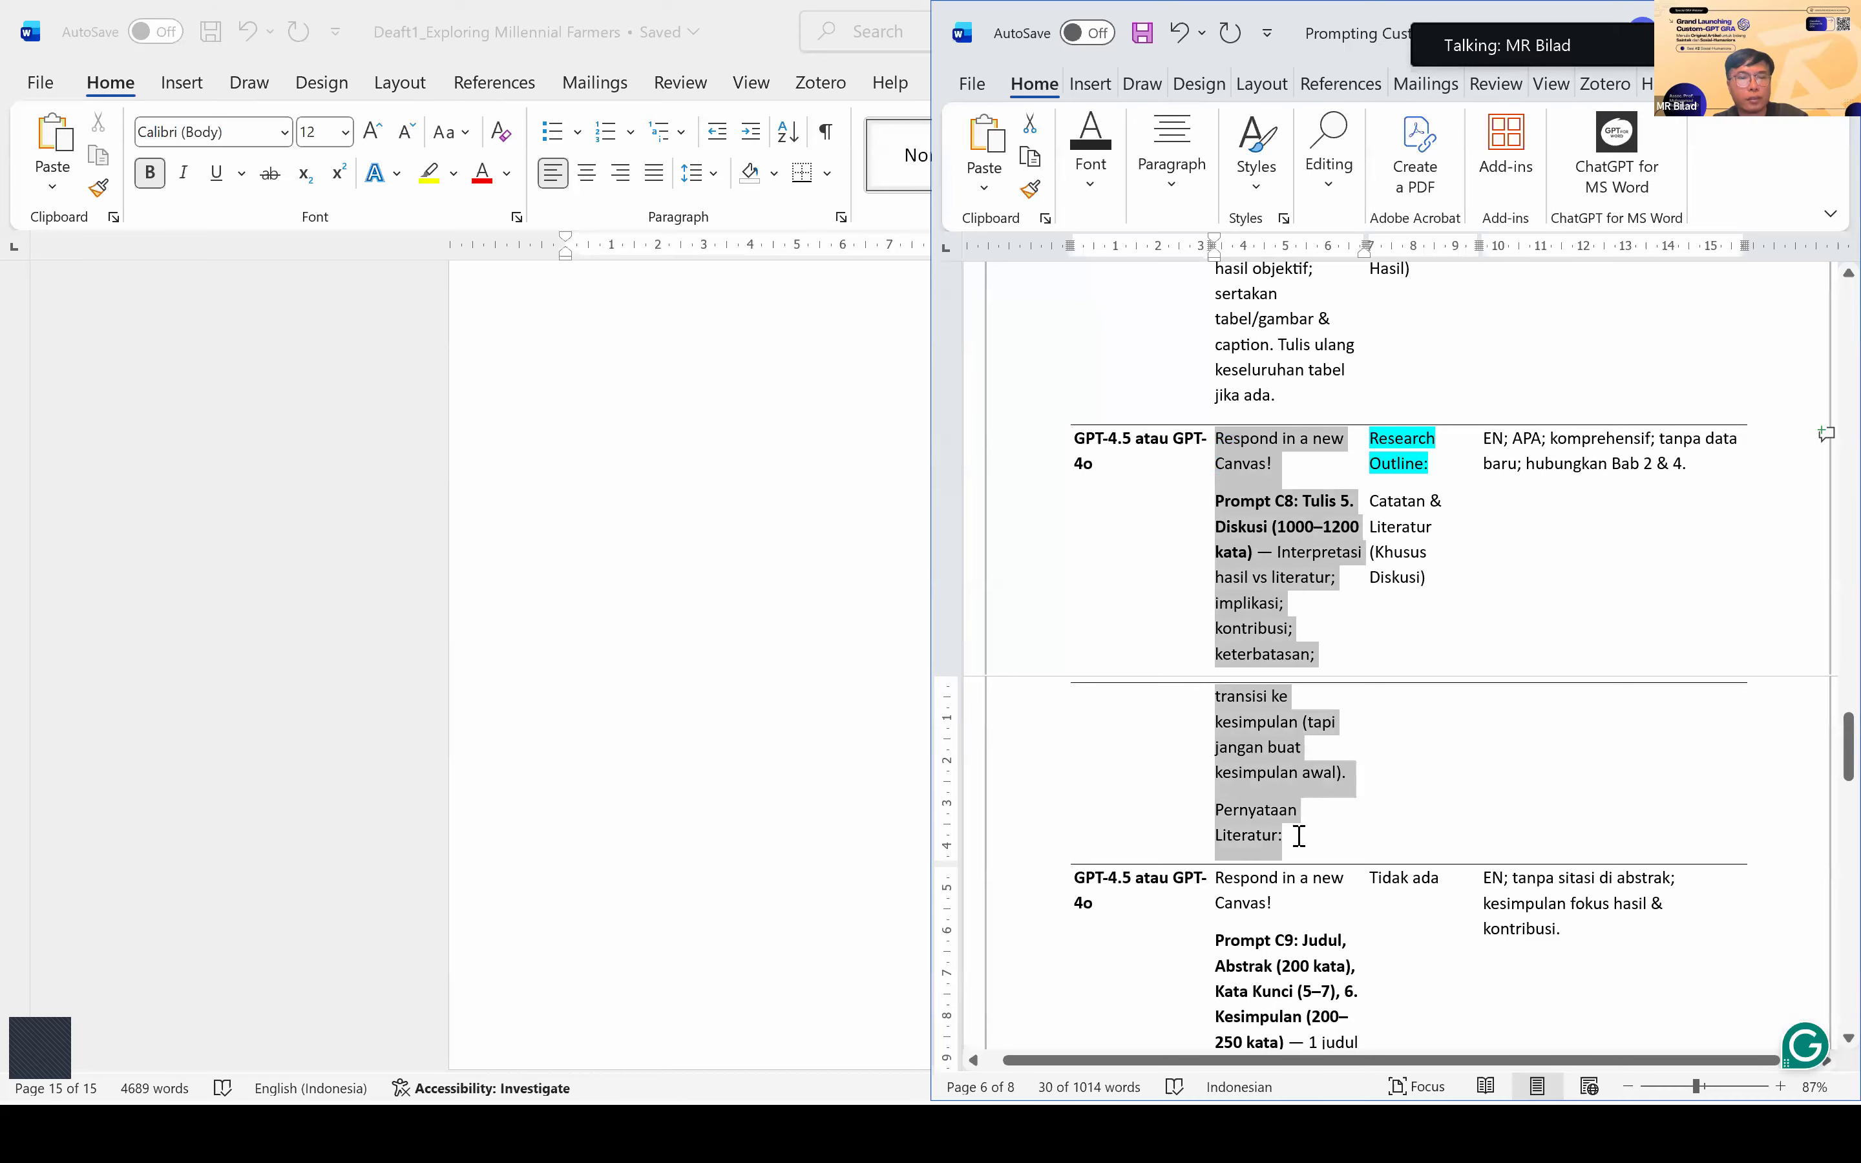
Step: Switch to the browser and open the scite Assistant conversation at its latest answers
{"action": "key", "text": "alt+Tab"}
{"action": "key", "text": "alt+Tab"}
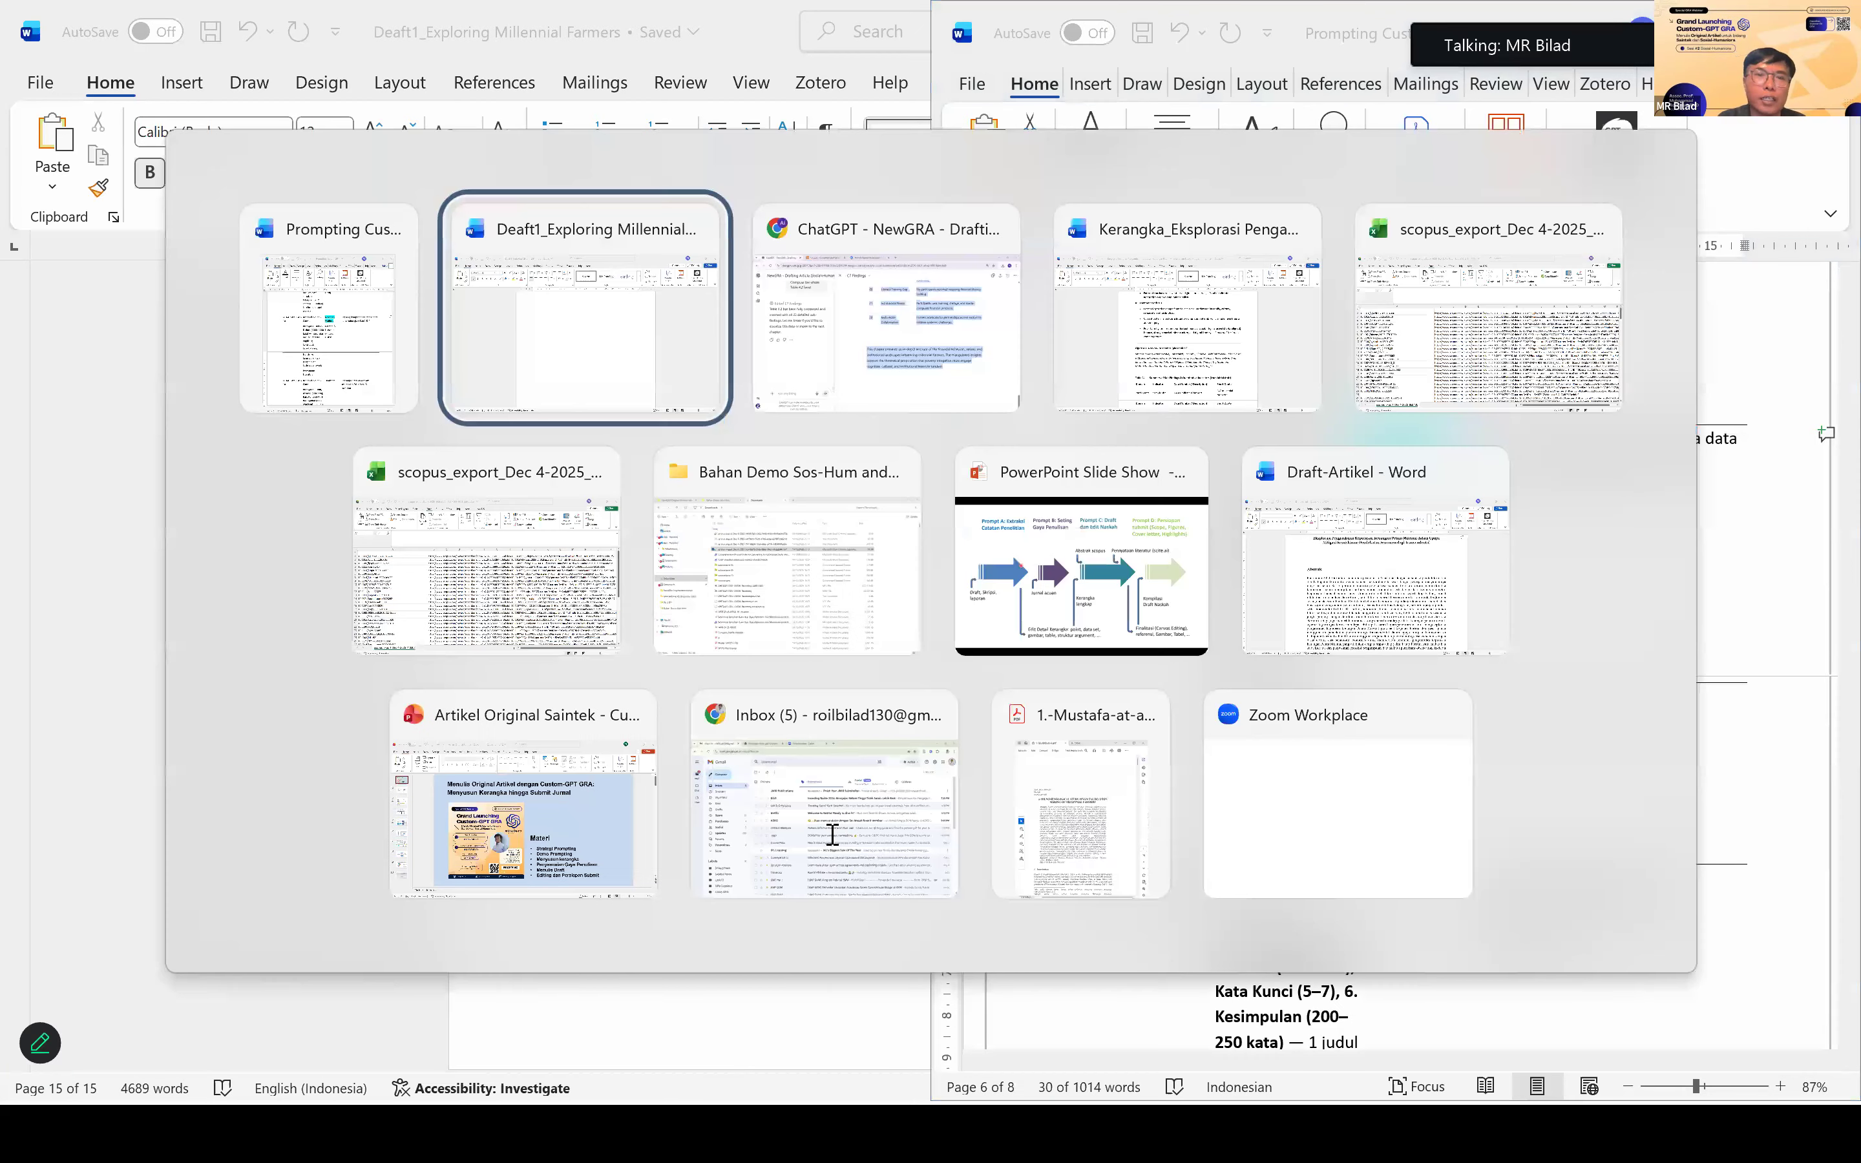
{"action": "key", "text": "alt+Tab"}
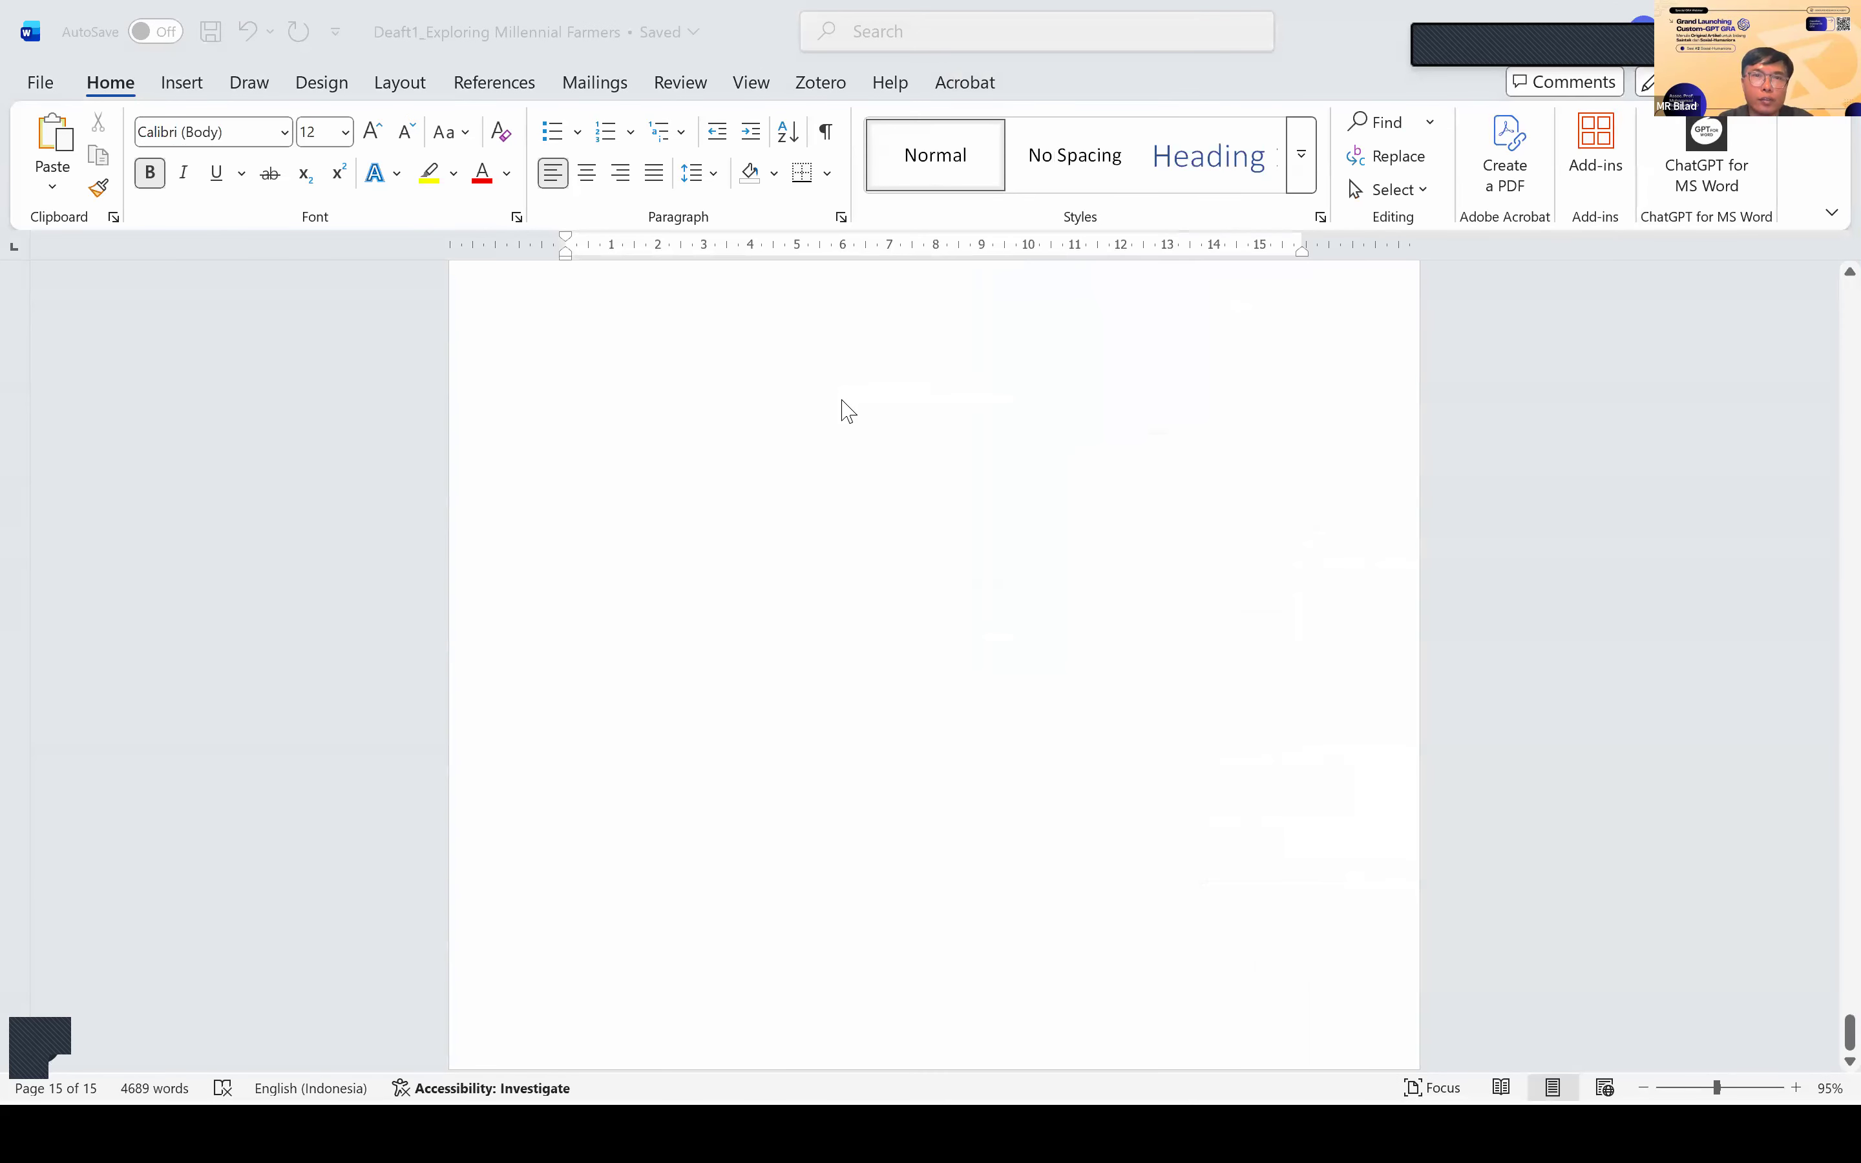
{"action": "key", "text": "alt+Tab"}
{"action": "key", "text": "alt+Tab"}
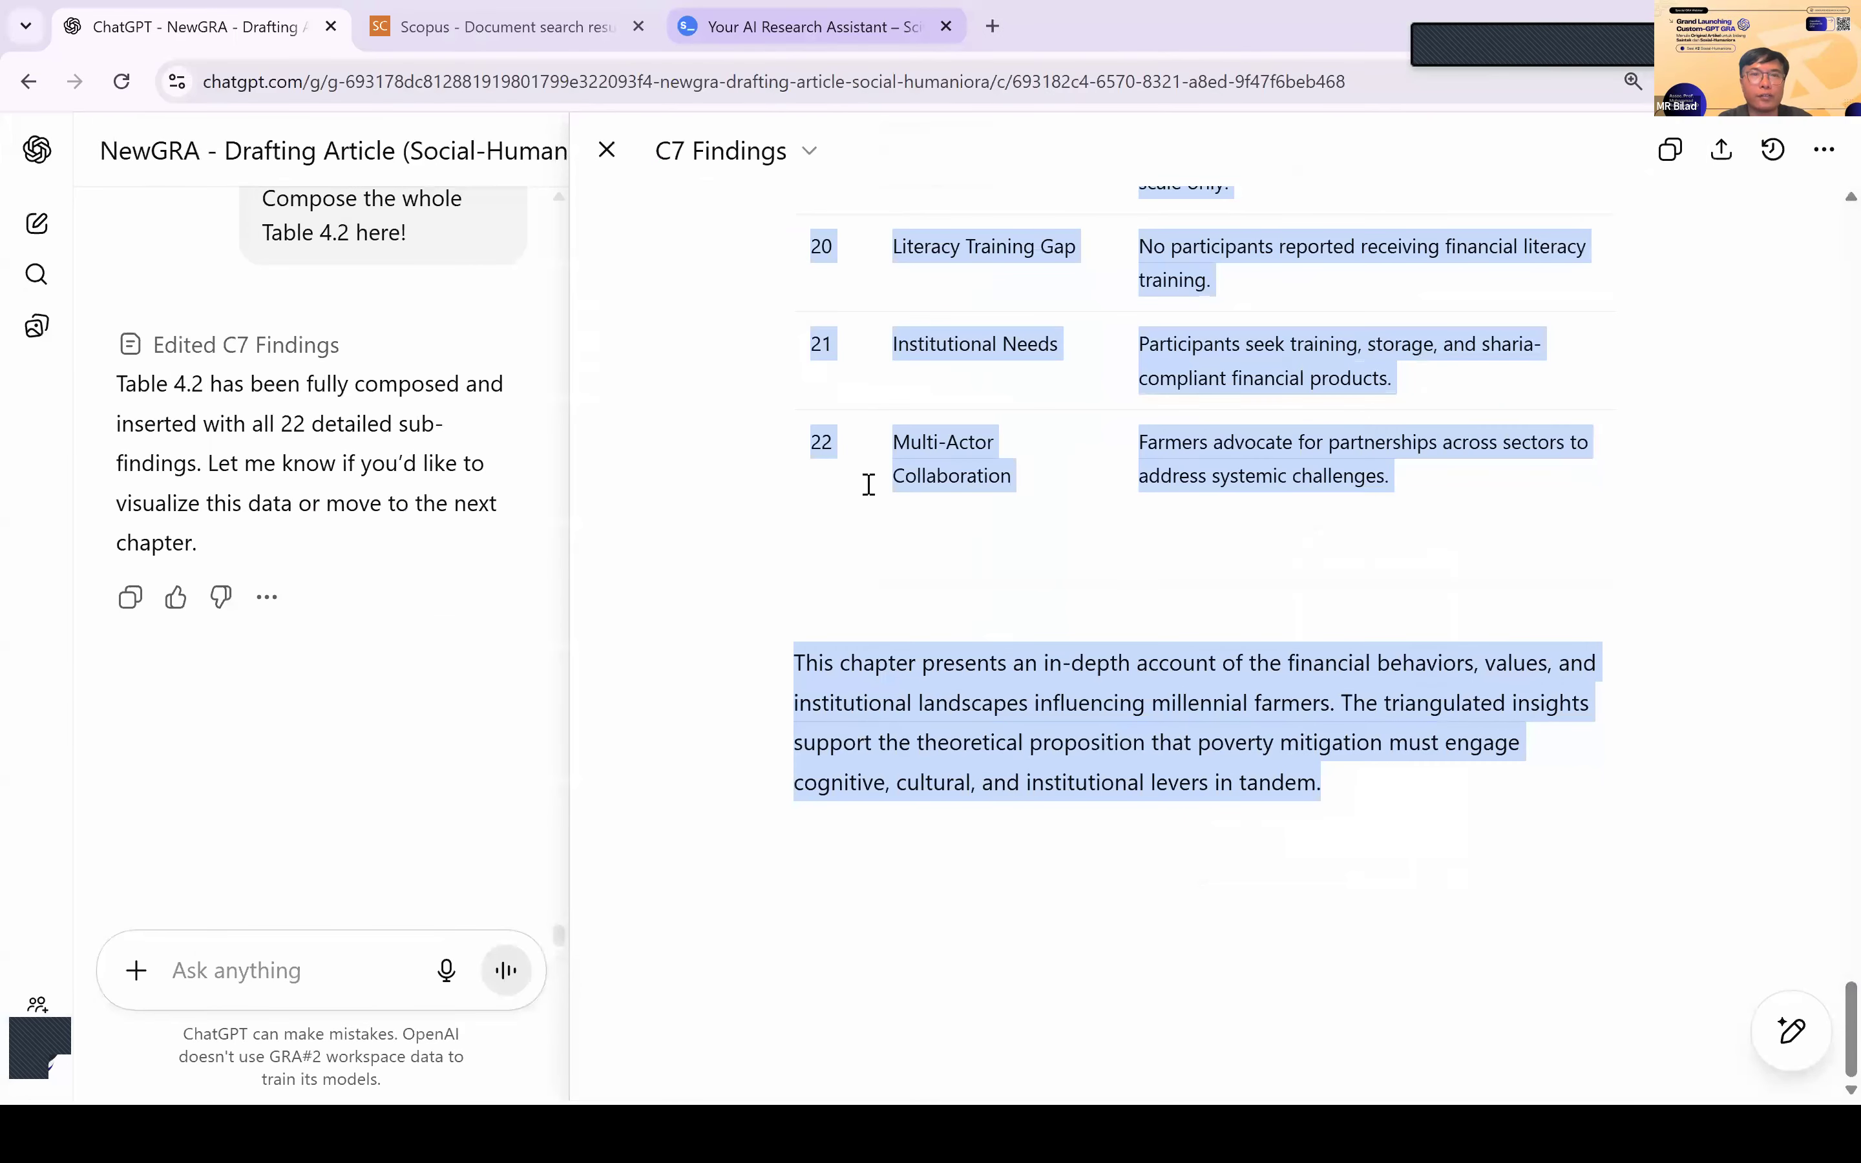
{"action": "left_click", "coordinate": [815, 27]}
{"action": "scroll", "coordinate": [1262, 335], "scroll_direction": "down", "scroll_amount": 10}
{"action": "scroll", "coordinate": [762, 927], "scroll_direction": "down", "scroll_amount": 3}
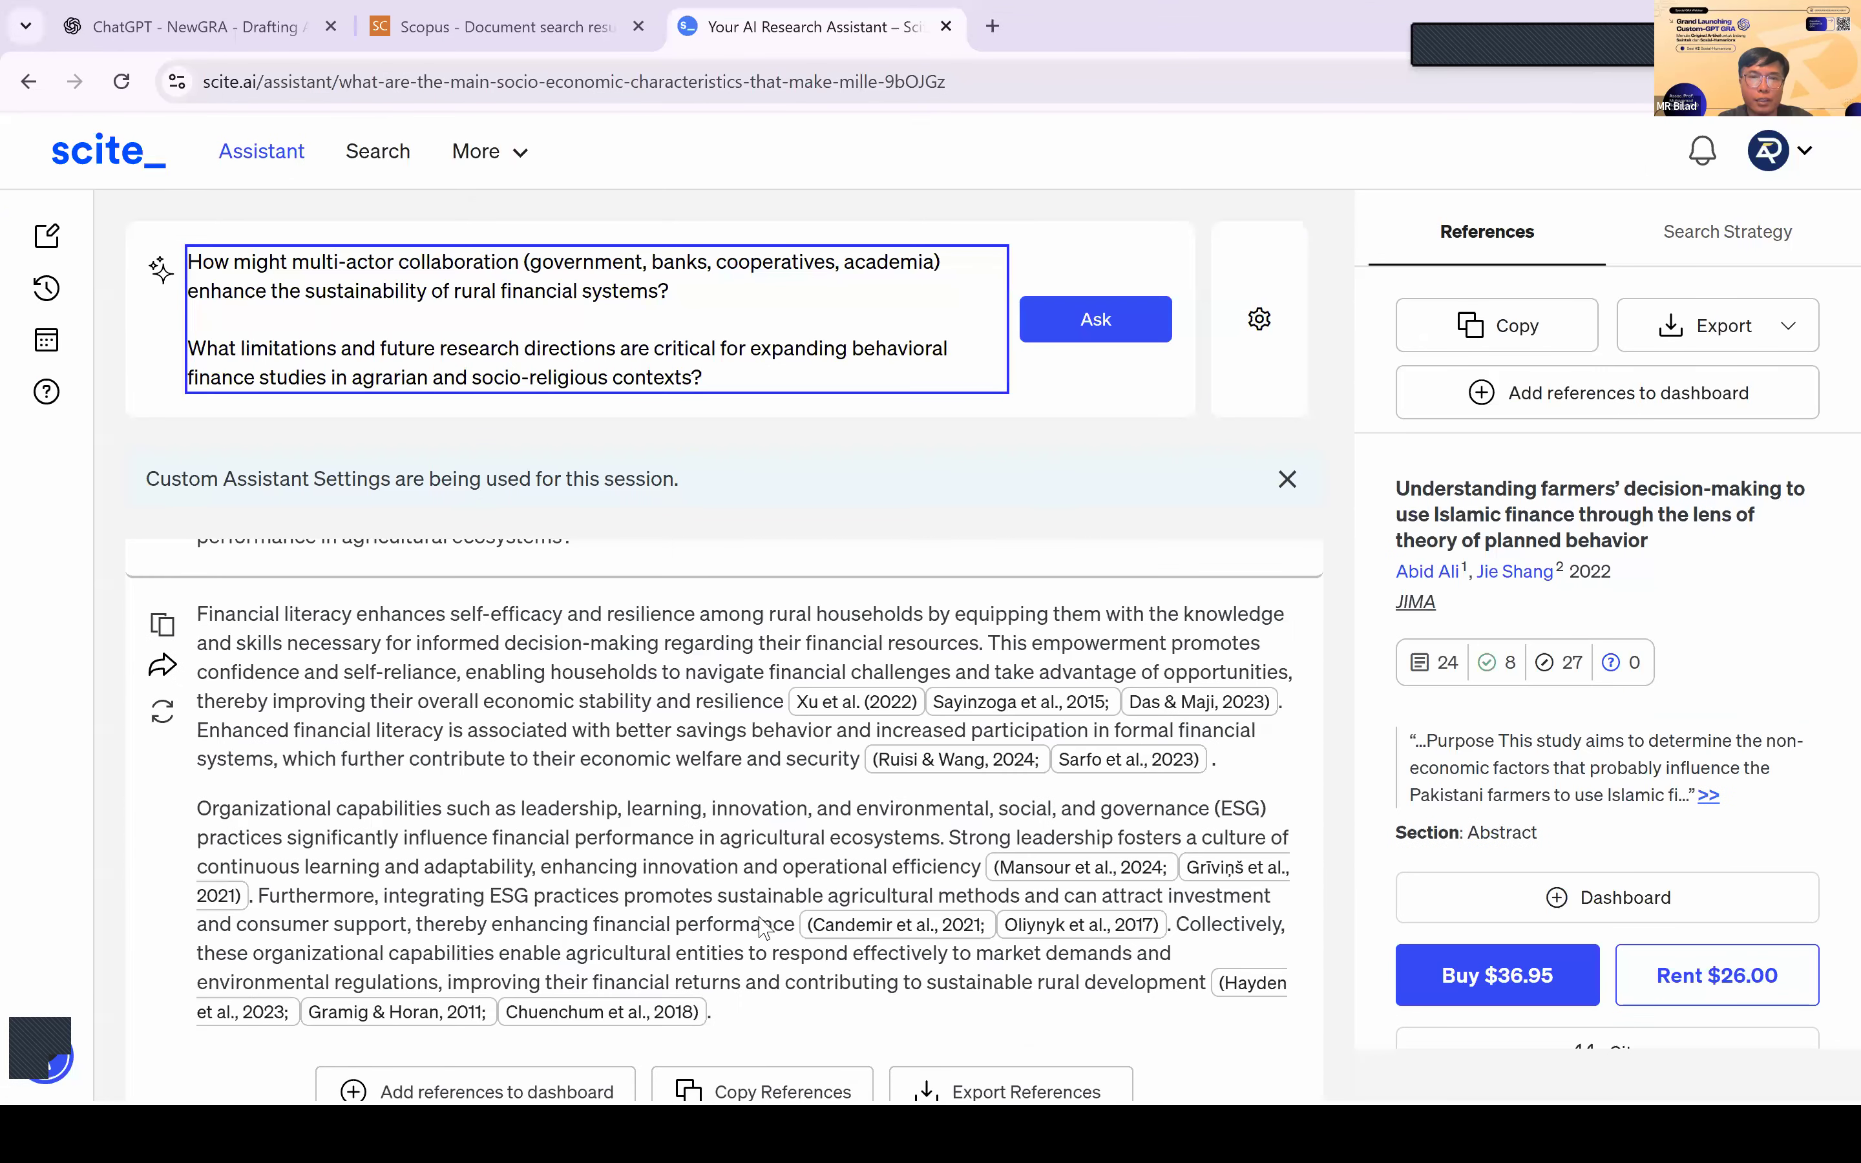
{"action": "scroll", "coordinate": [761, 928], "scroll_direction": "up", "scroll_amount": 2}
Step: Apply the scite Assistant settings with Demo 5 Desember 2025 as the only selected dashboard
{"action": "left_click", "coordinate": [1259, 319]}
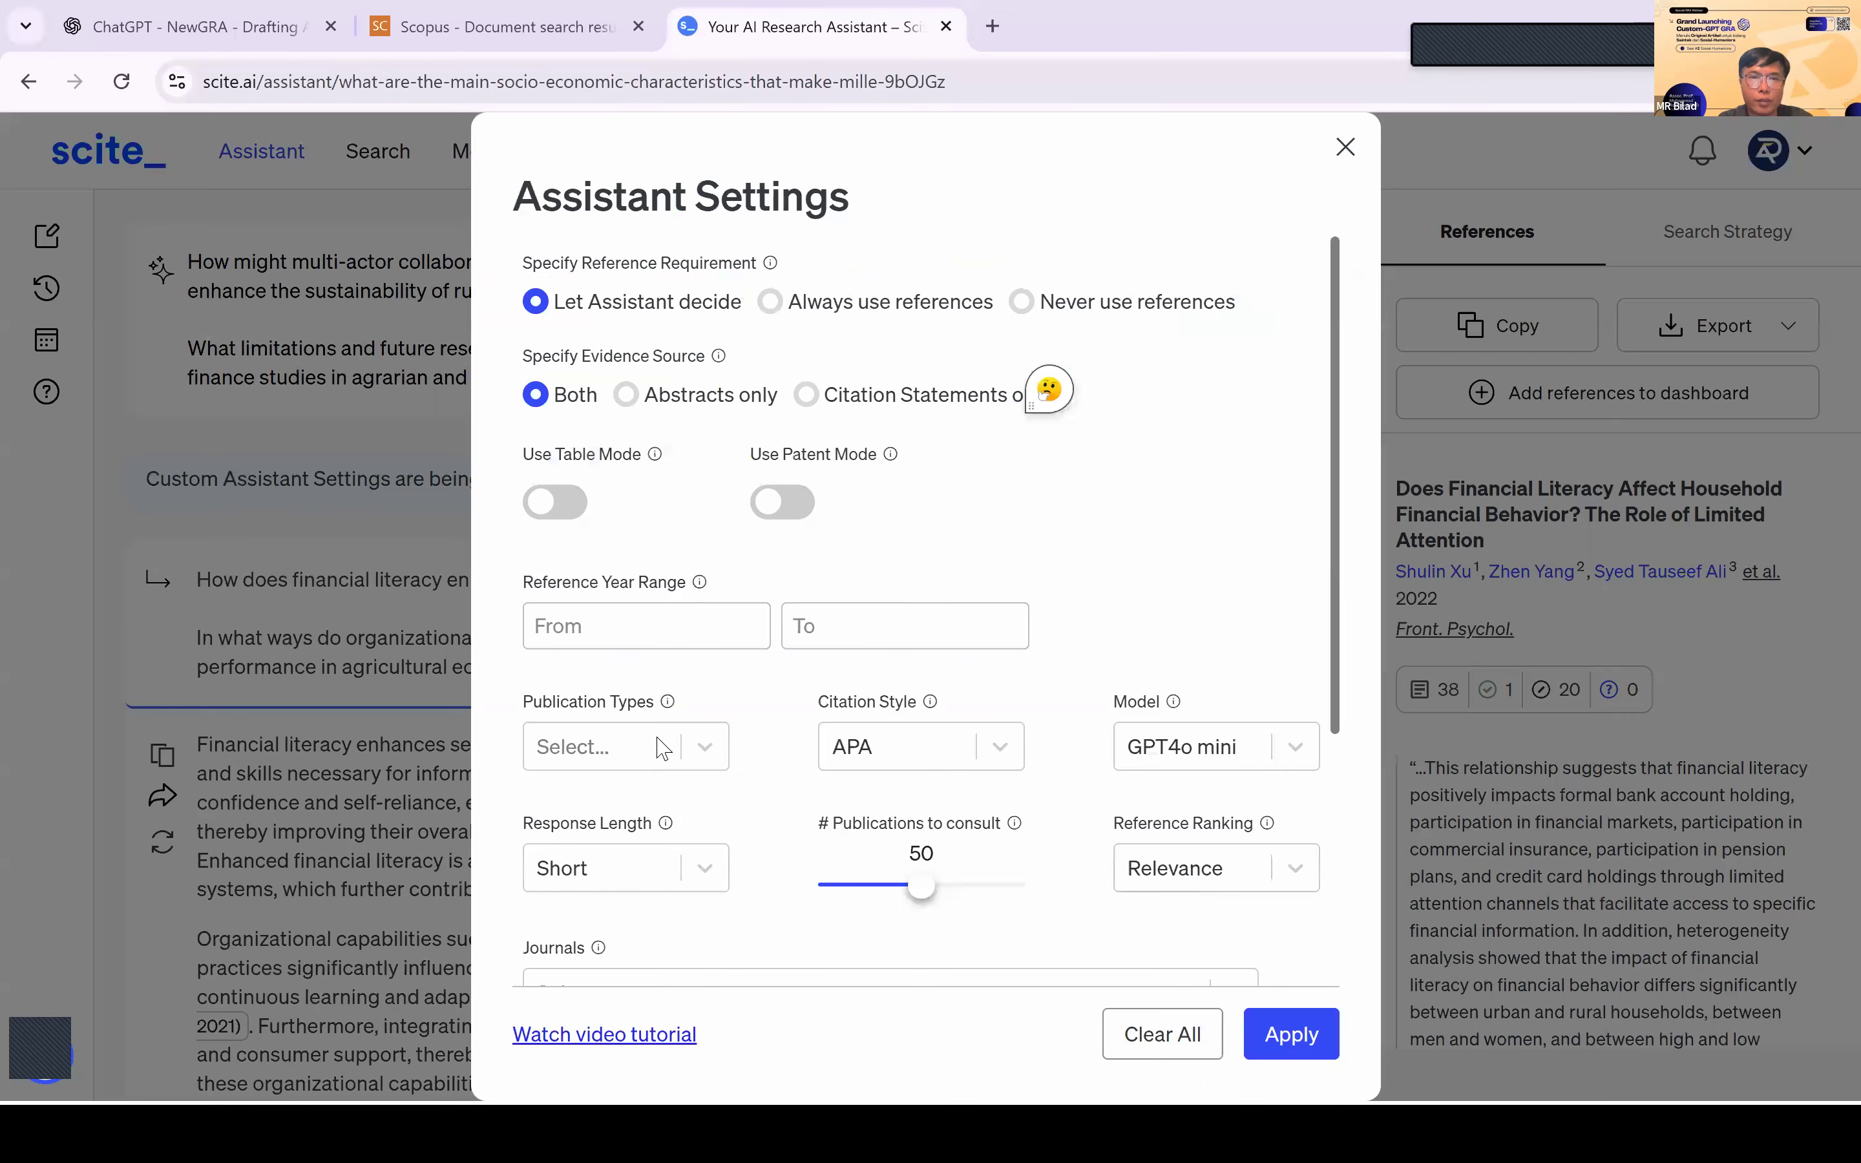
{"action": "scroll", "coordinate": [817, 747], "scroll_direction": "down", "scroll_amount": 5}
{"action": "left_click", "coordinate": [812, 731]}
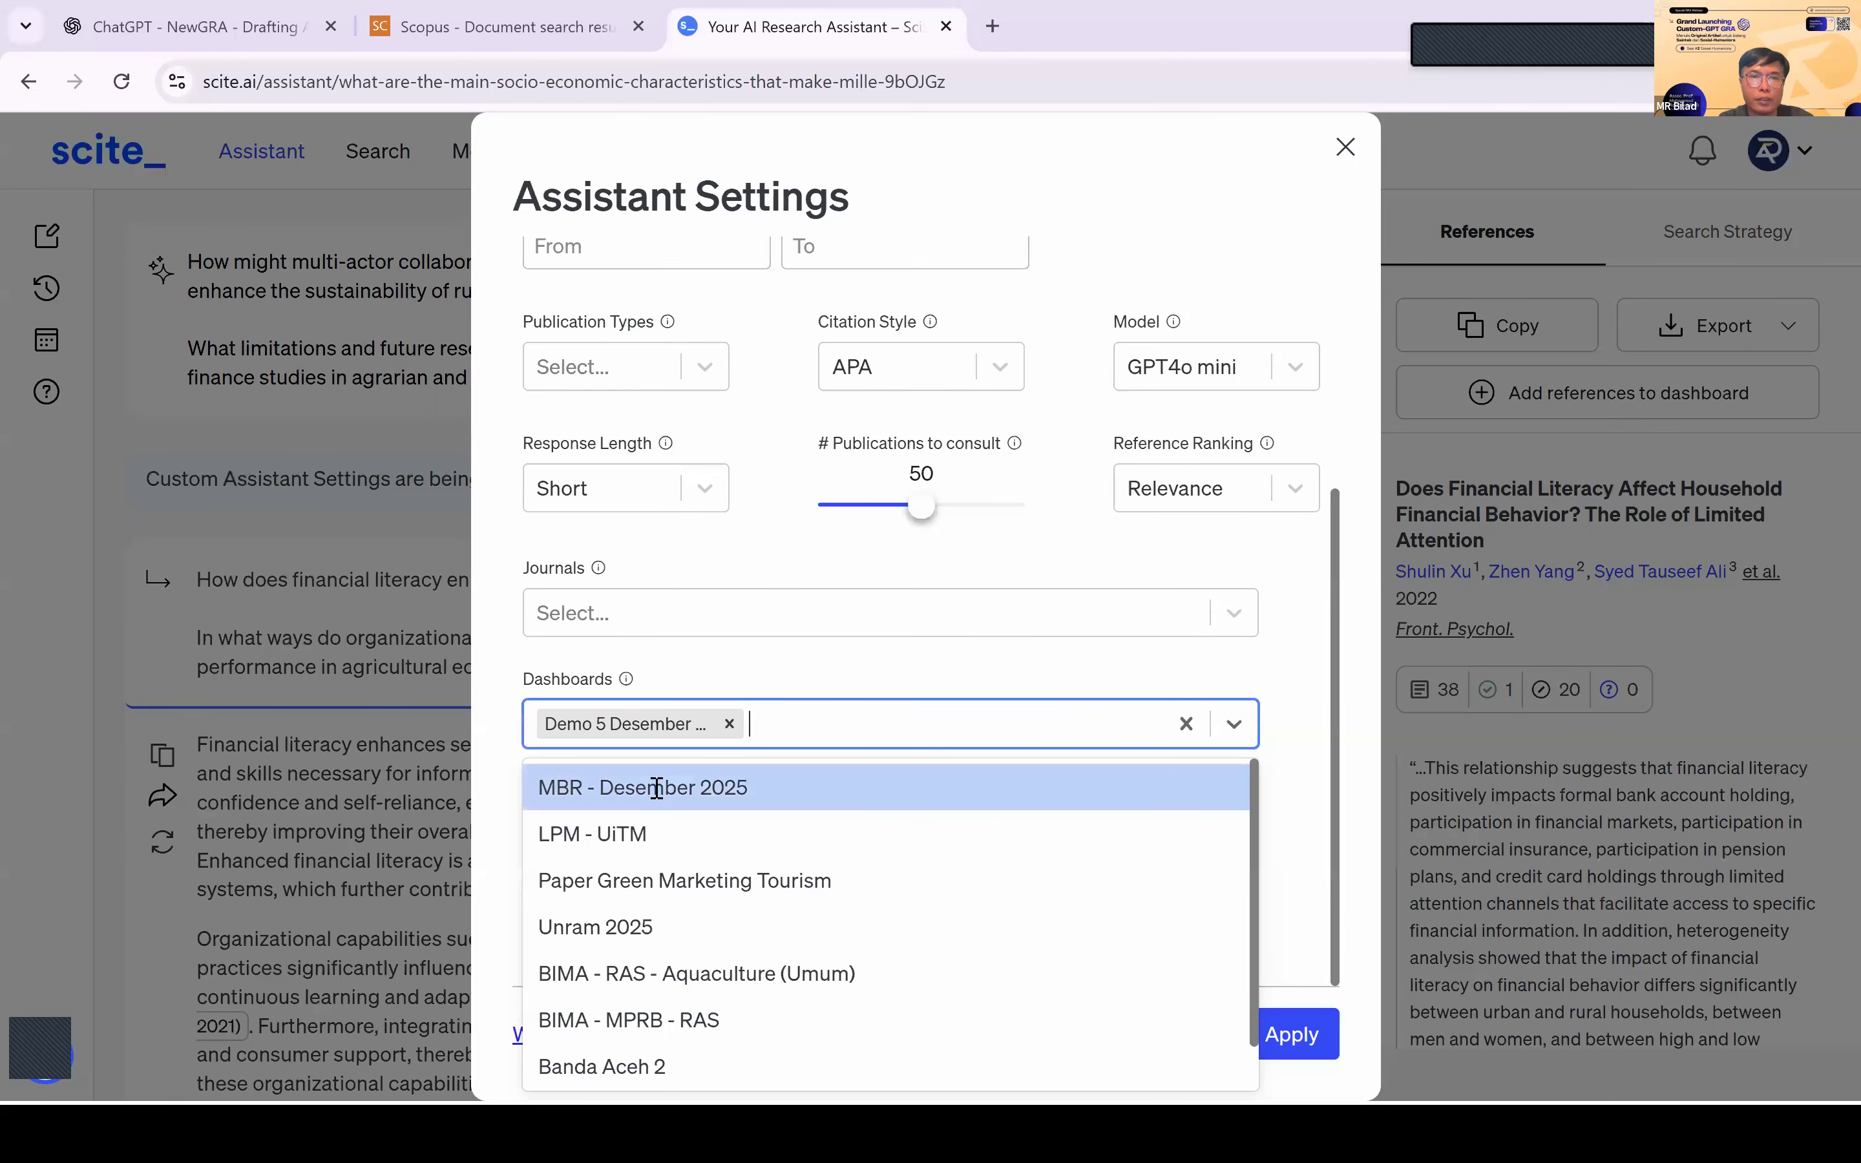
{"action": "left_click", "coordinate": [656, 787]}
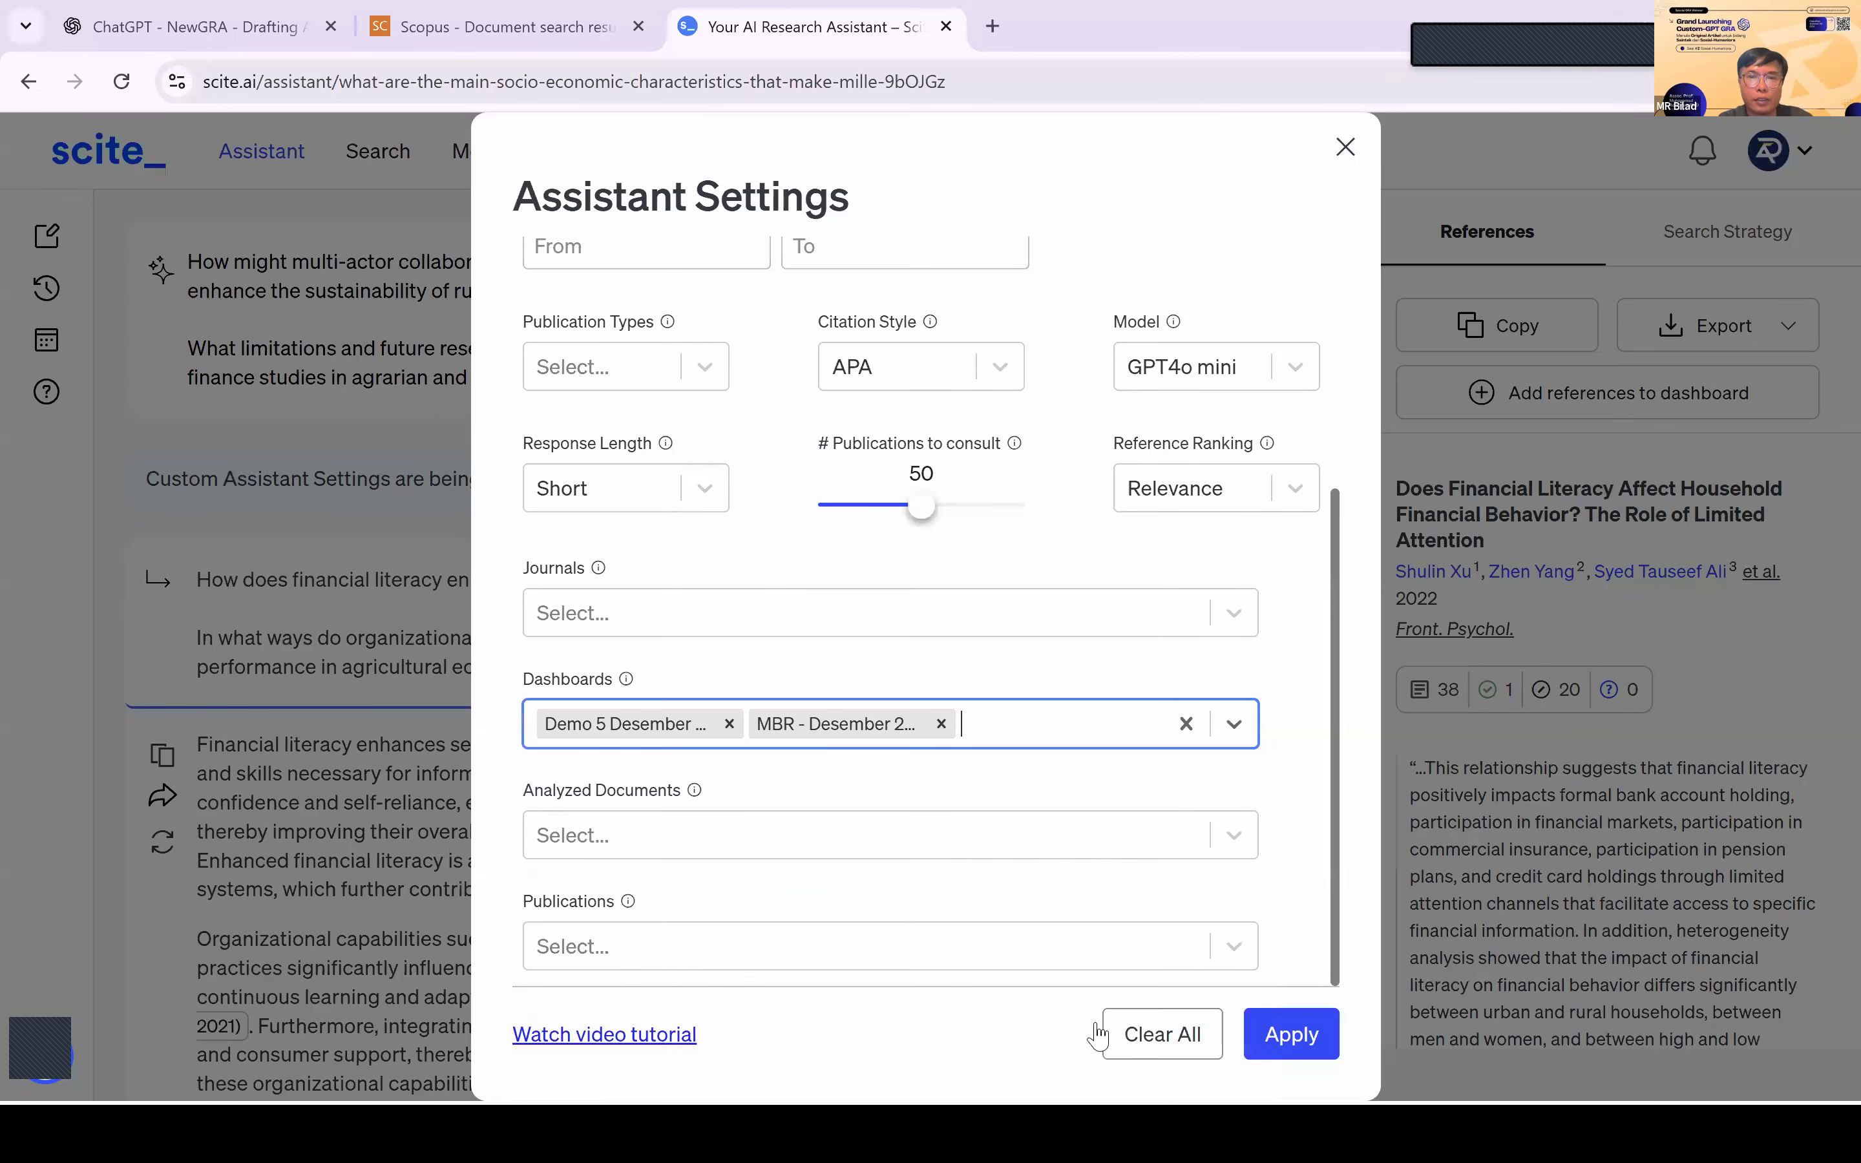
{"action": "left_click", "coordinate": [941, 724]}
{"action": "left_click", "coordinate": [1294, 1034]}
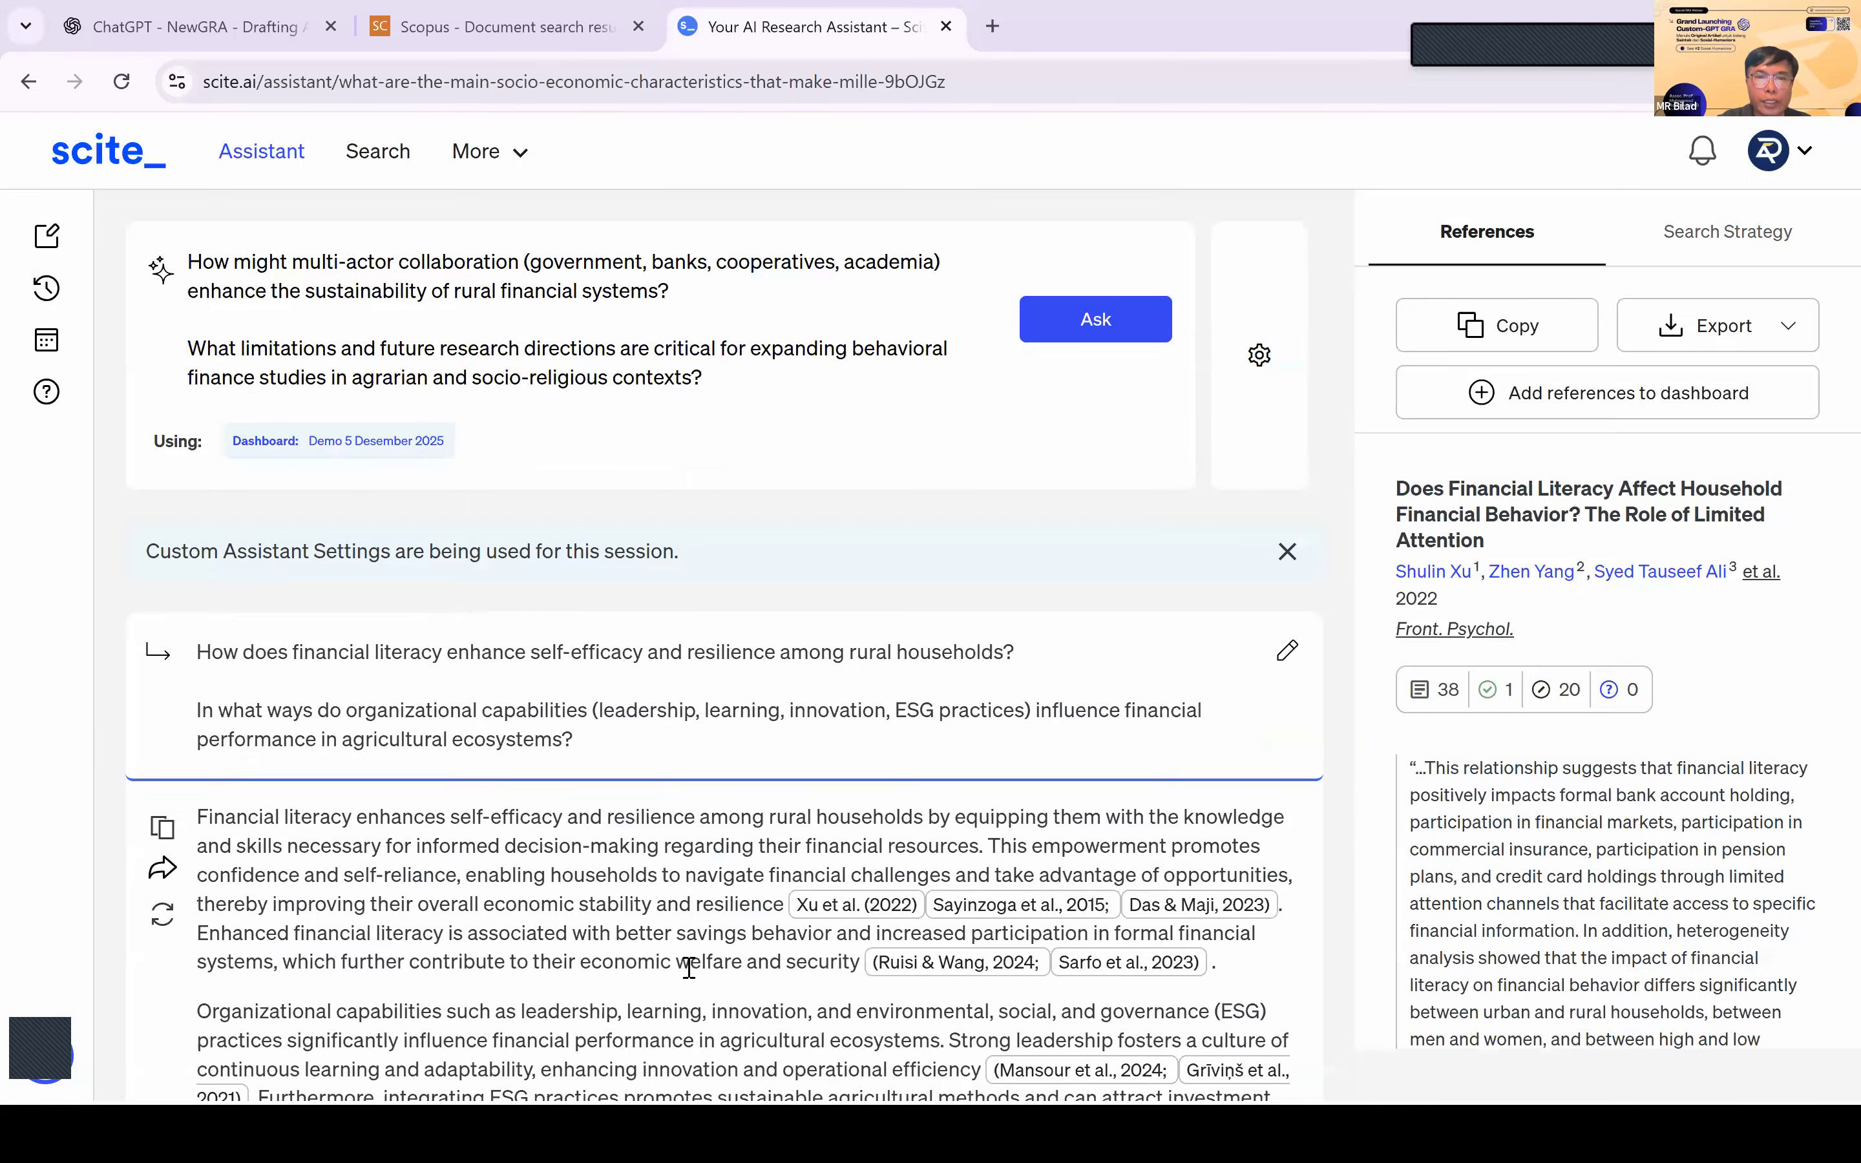
Step: Submit the prepared scite questions on multi-actor collaboration in rural finance and on limitations and future directions of behavioral finance studies
{"action": "scroll", "coordinate": [695, 935], "scroll_direction": "down", "scroll_amount": 15}
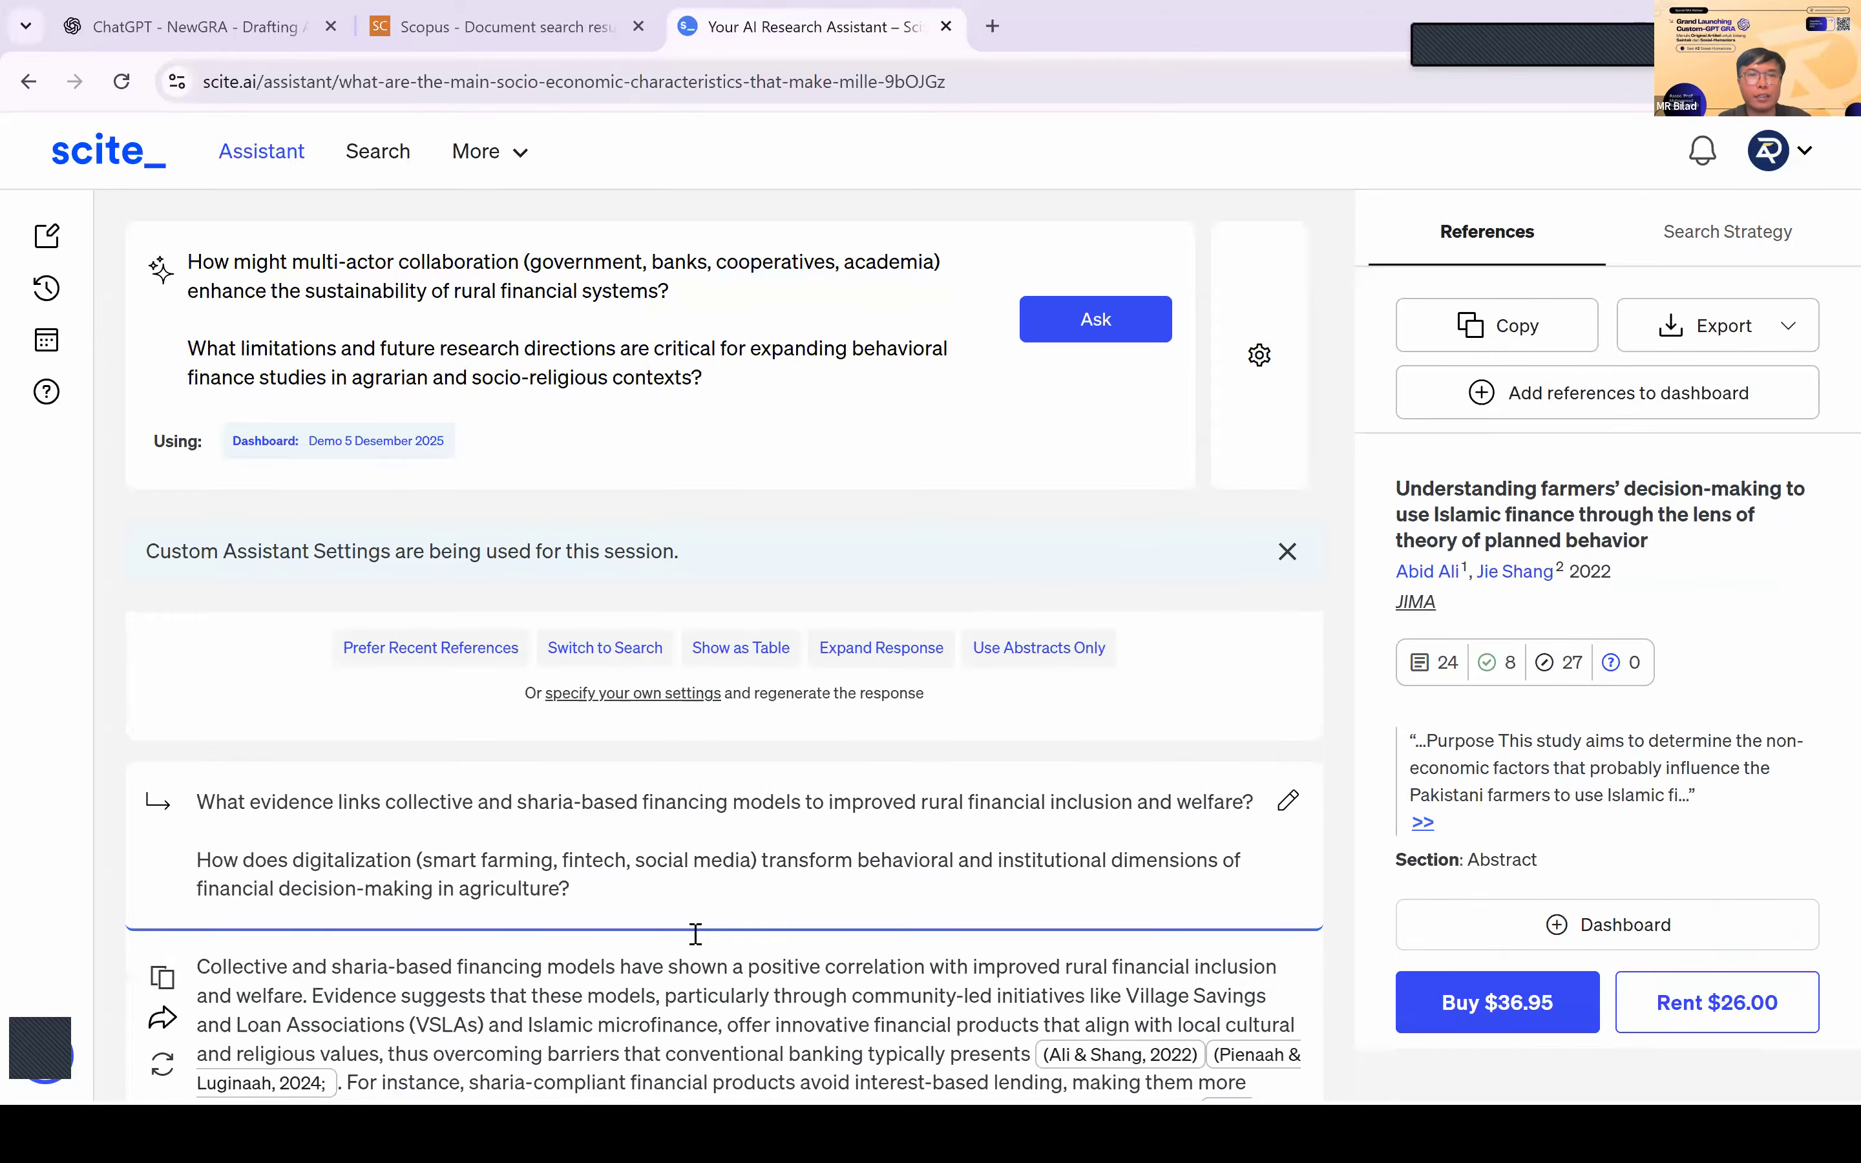
{"action": "scroll", "coordinate": [697, 946], "scroll_direction": "down", "scroll_amount": 3}
{"action": "scroll", "coordinate": [1098, 338], "scroll_direction": "down", "scroll_amount": 8}
{"action": "scroll", "coordinate": [1098, 339], "scroll_direction": "down", "scroll_amount": 5}
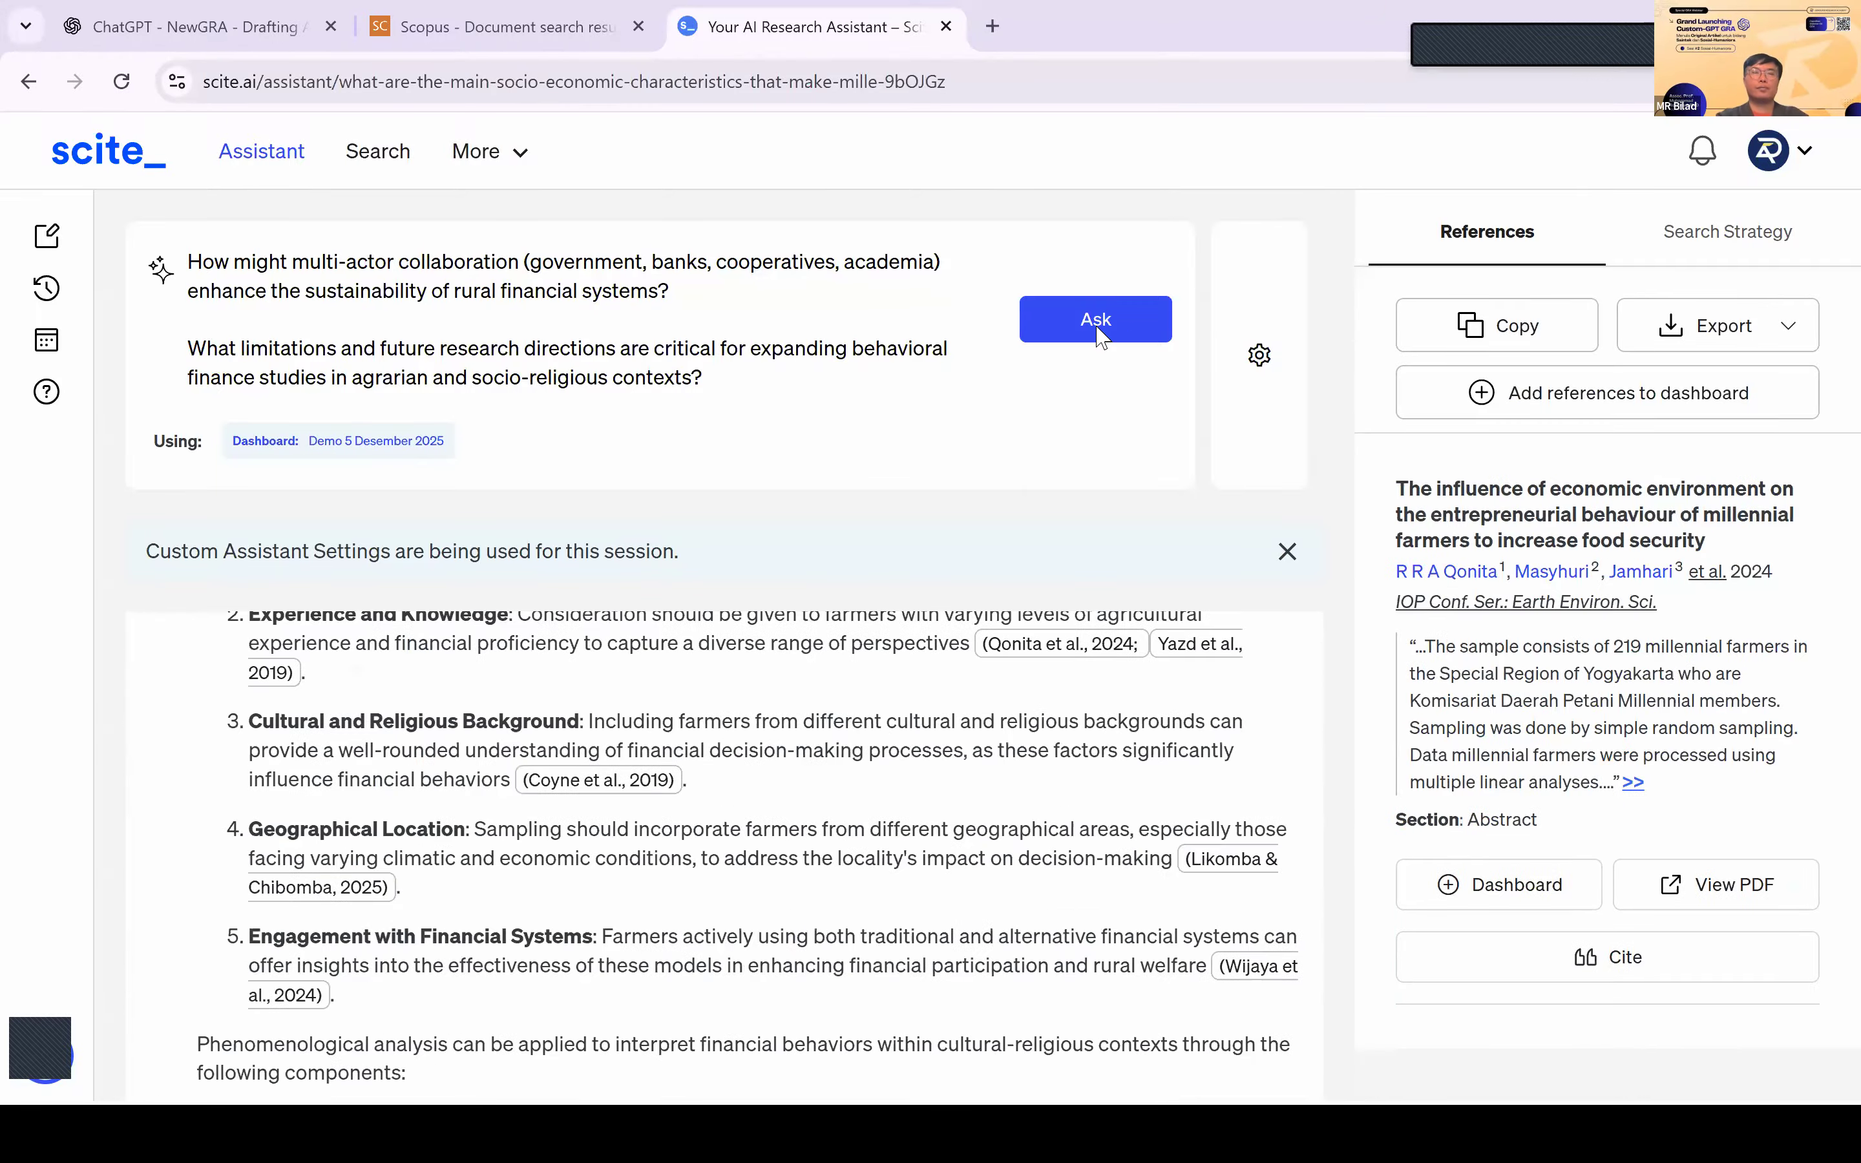
{"action": "left_click", "coordinate": [1098, 323]}
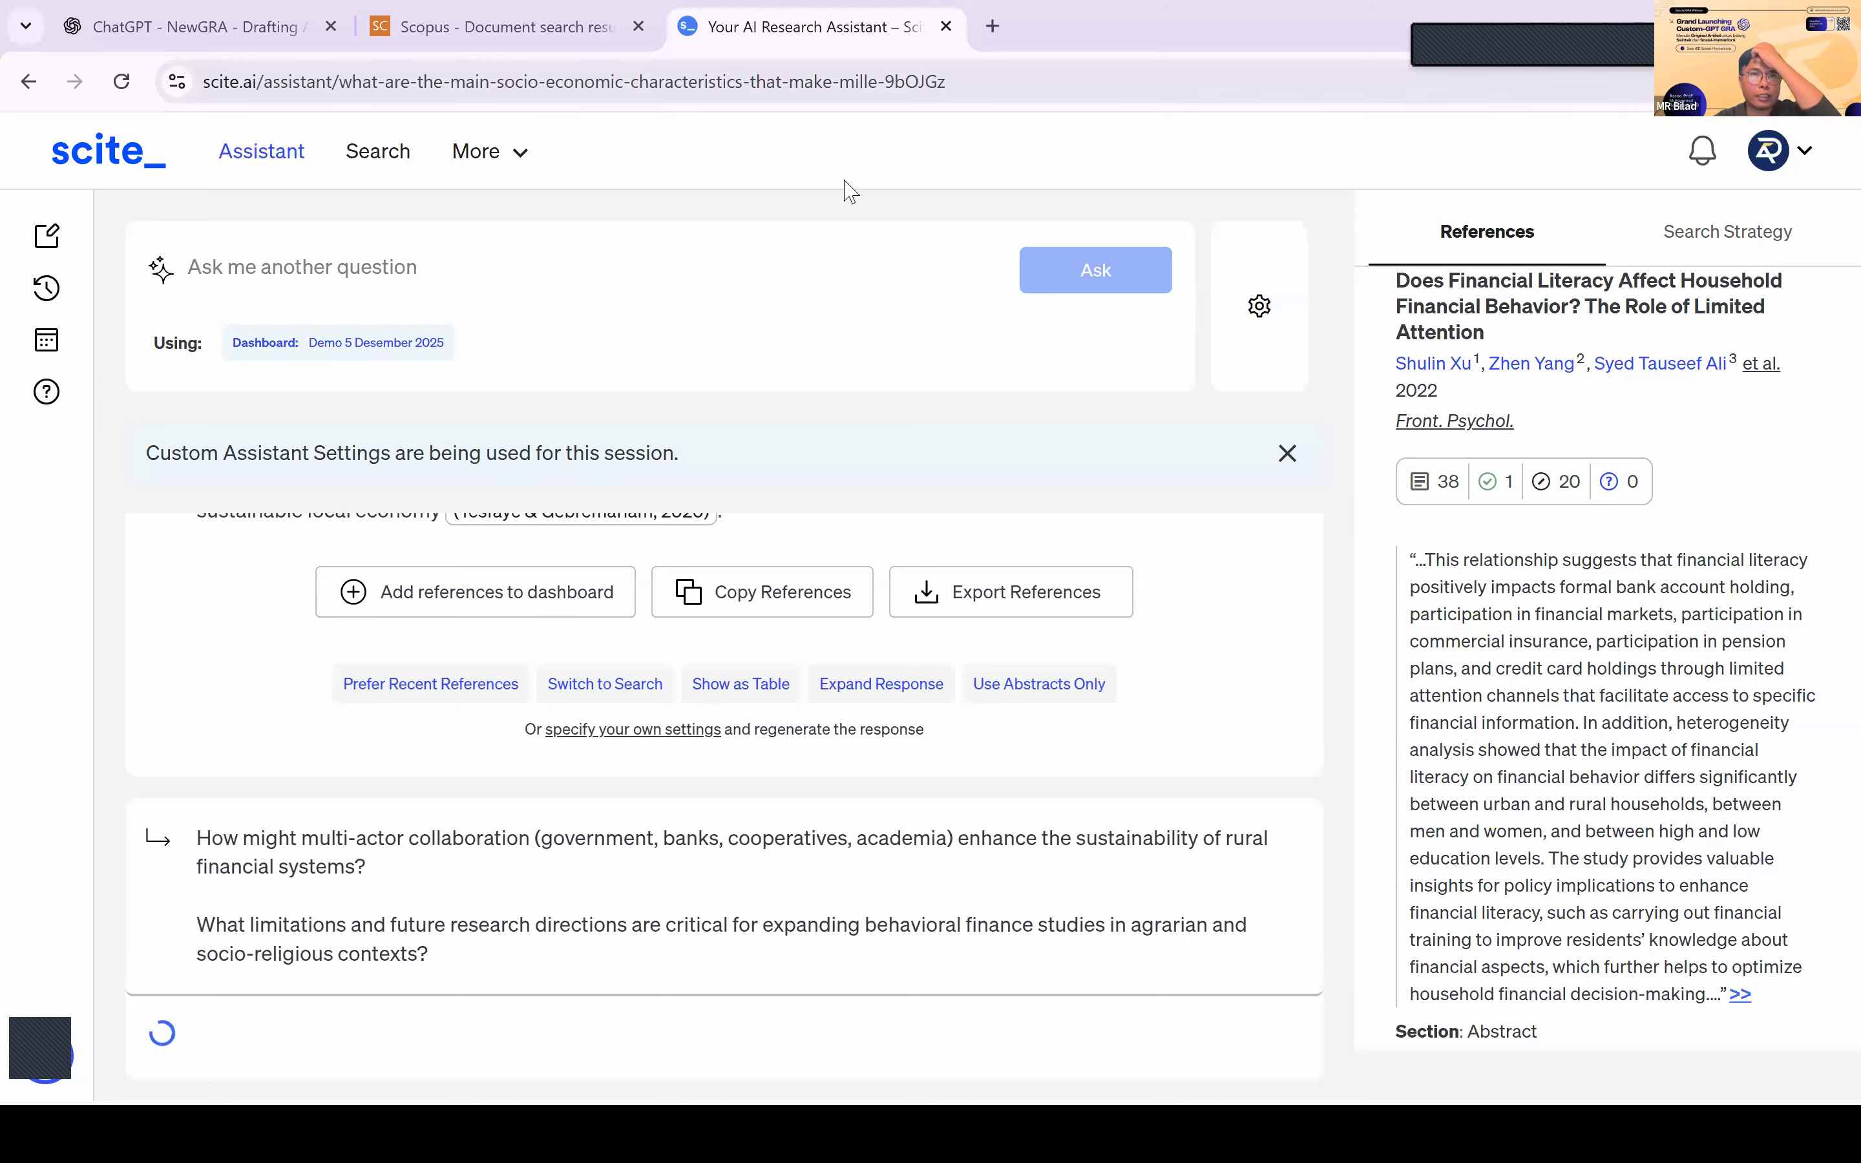
Step: Return to the NewGRA chat in ChatGPT and paste the copied Prompt C8 into the message
{"action": "left_click", "coordinate": [237, 24]}
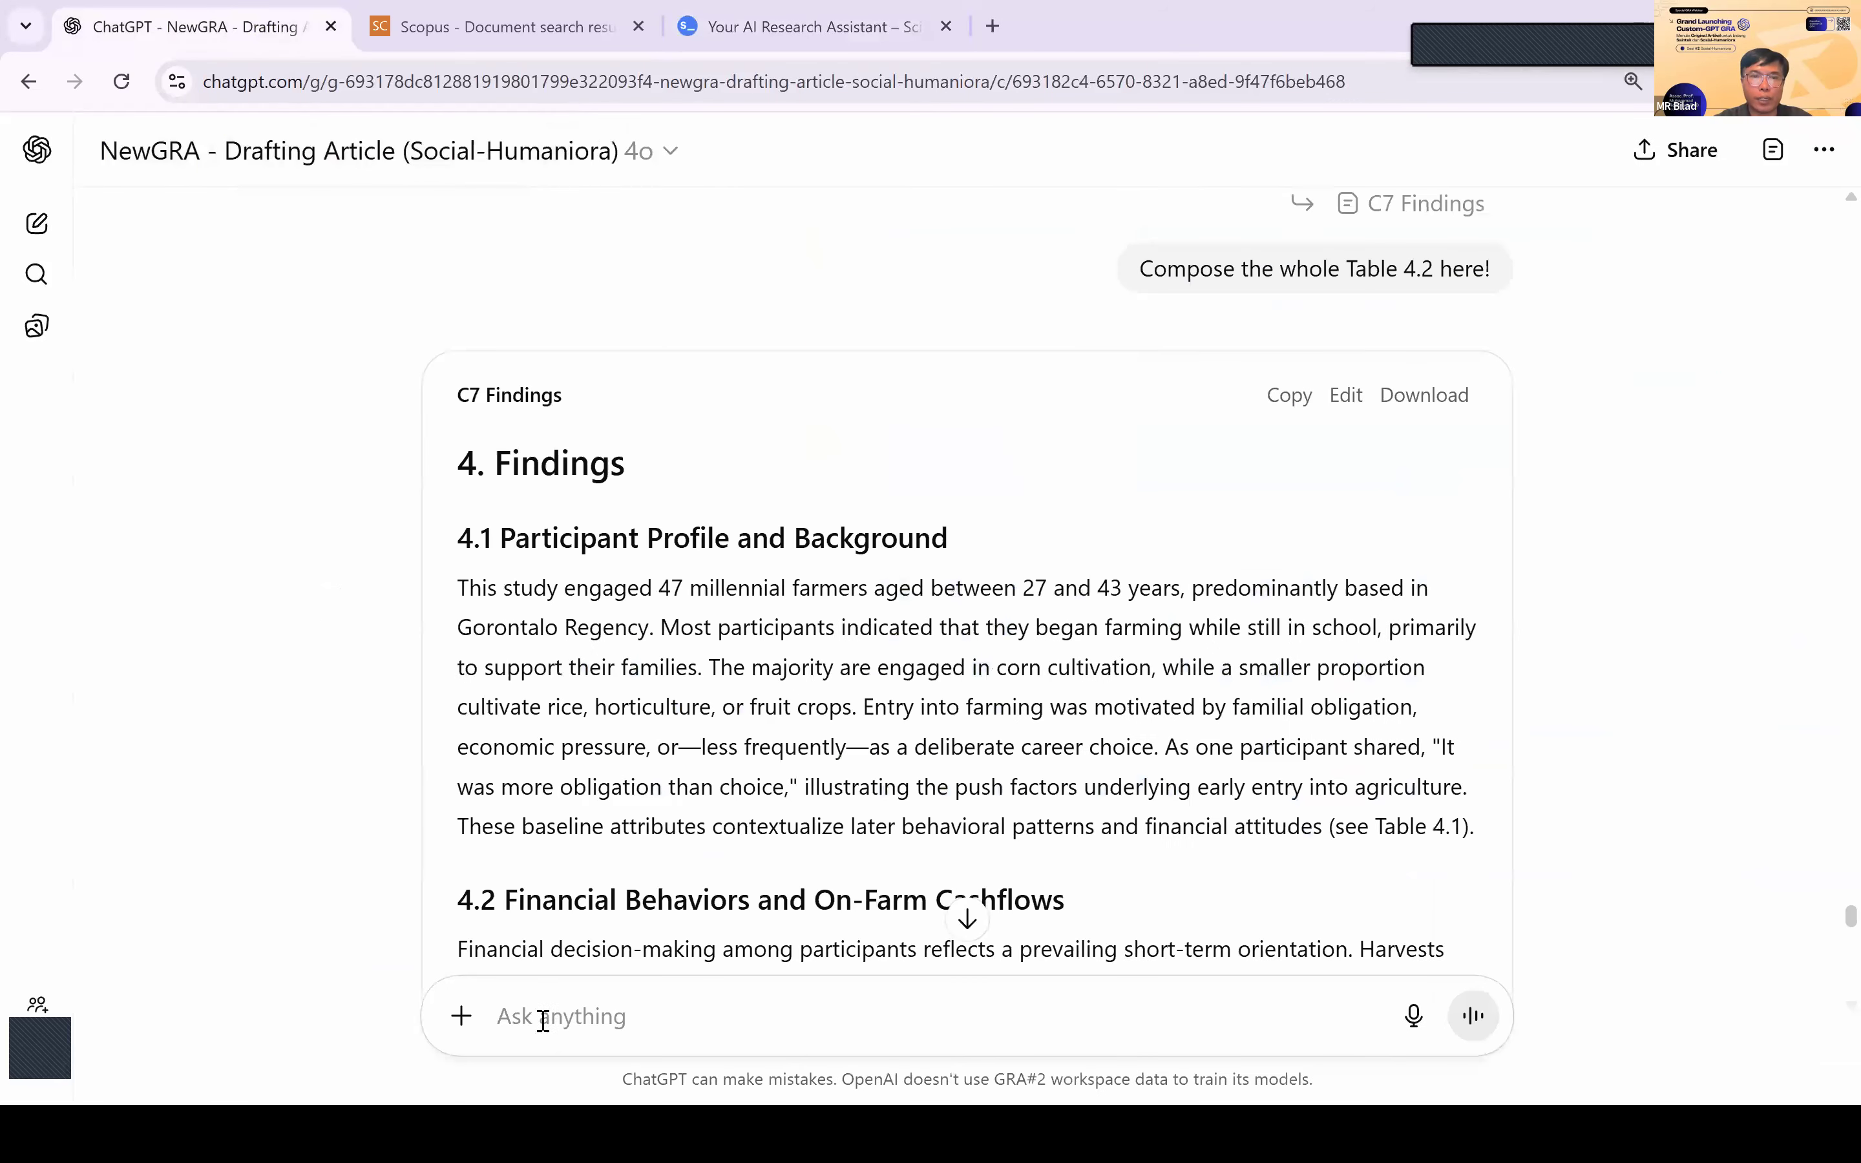
{"action": "left_click", "coordinate": [543, 1016]}
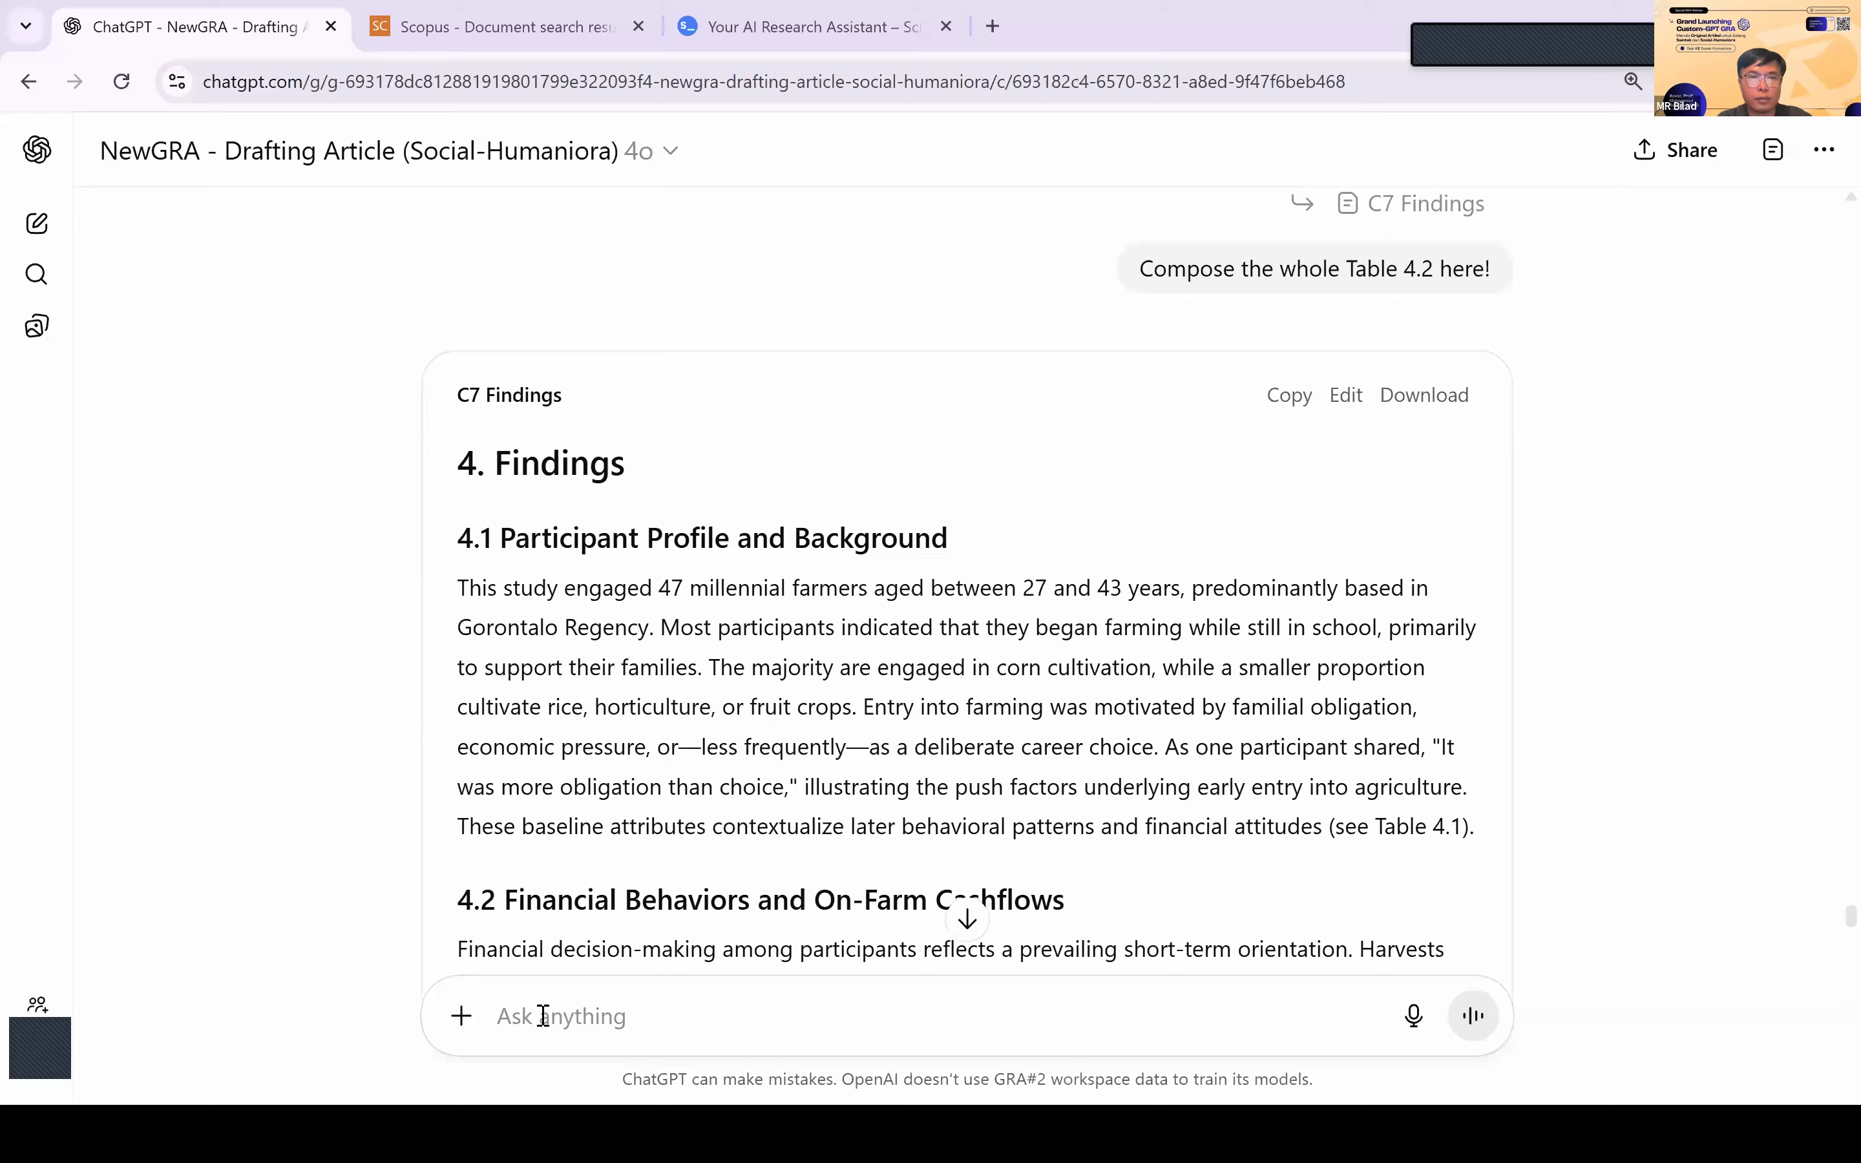
{"action": "key", "text": "ctrl+v"}
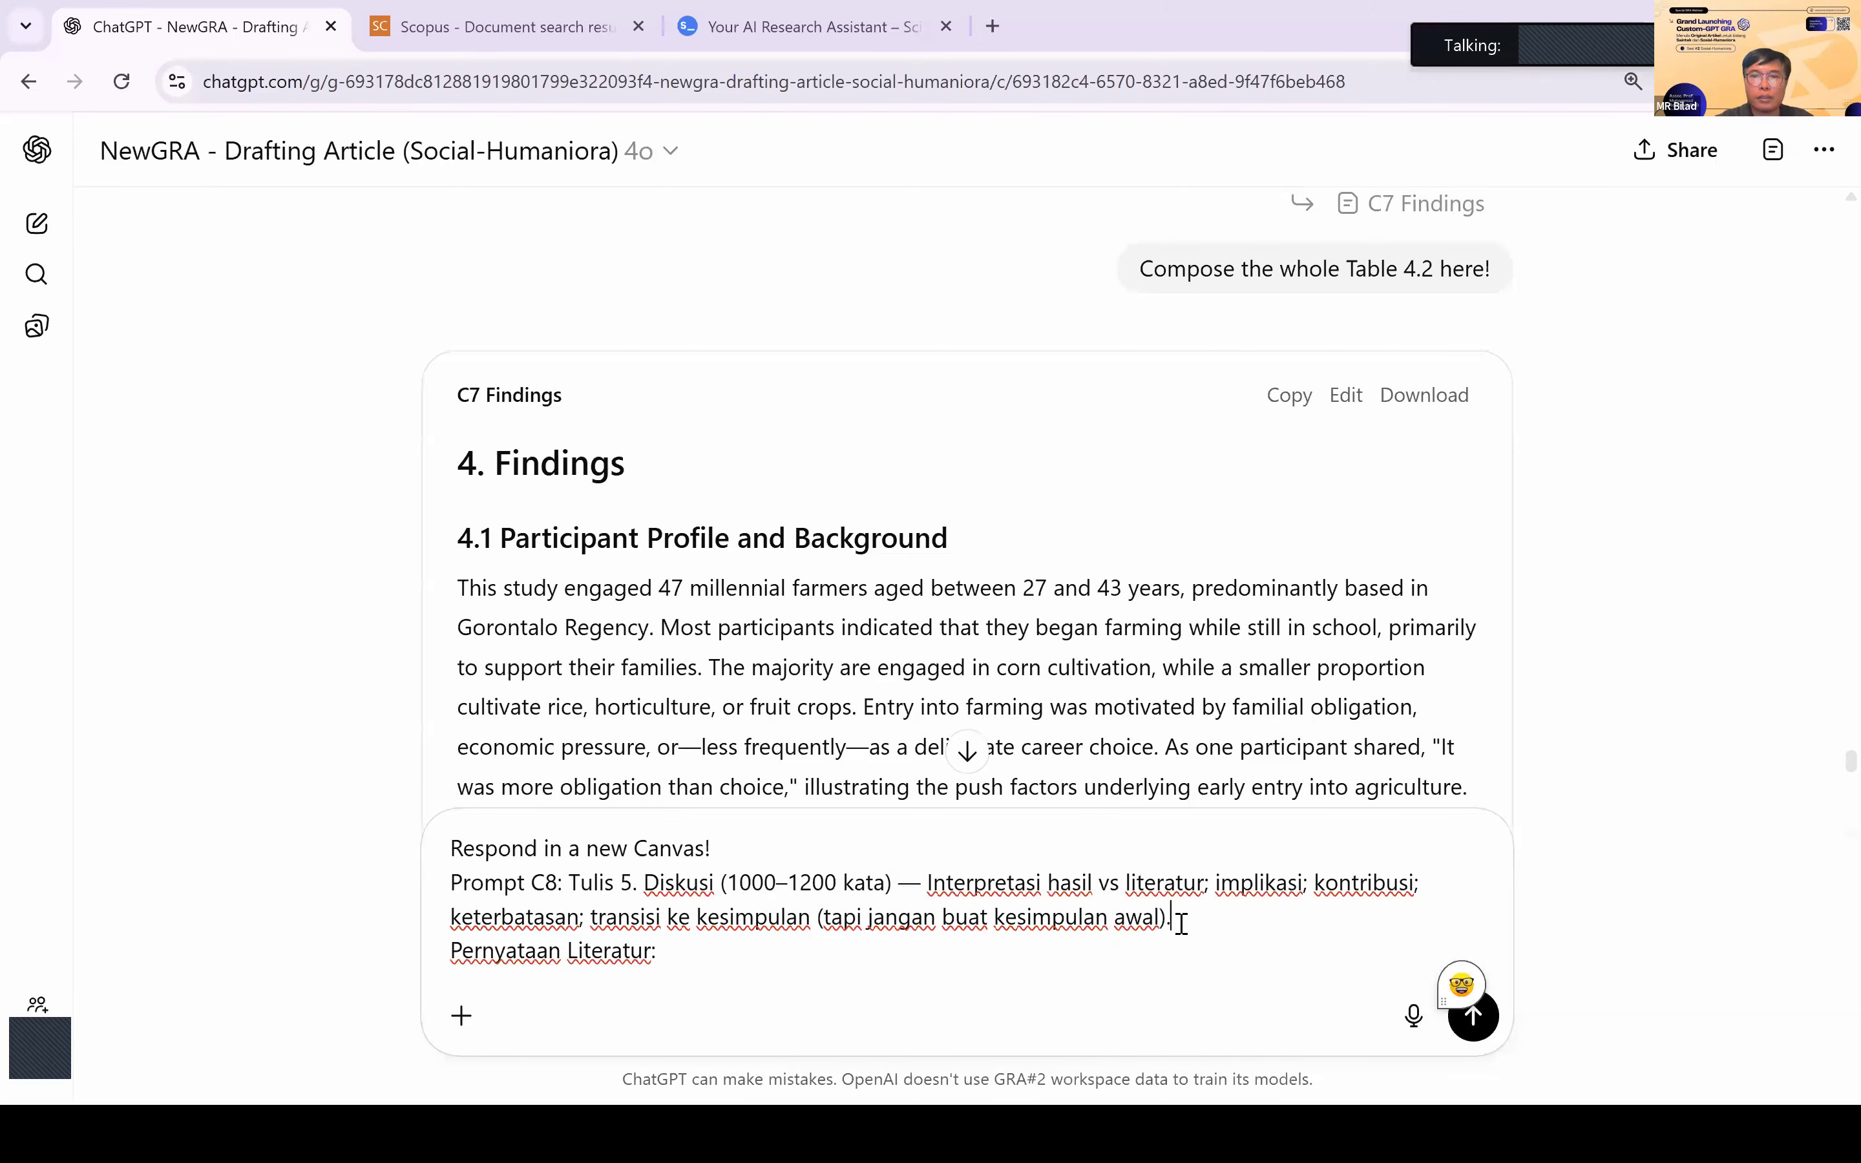
Step: Copy "Pastikan struktur sesuai kerangka!" from the earlier Prompt C6 message and add it before "Pernyataan Literatur:" in the C8 prompt
{"action": "scroll", "coordinate": [1109, 345], "scroll_direction": "up", "scroll_amount": 10}
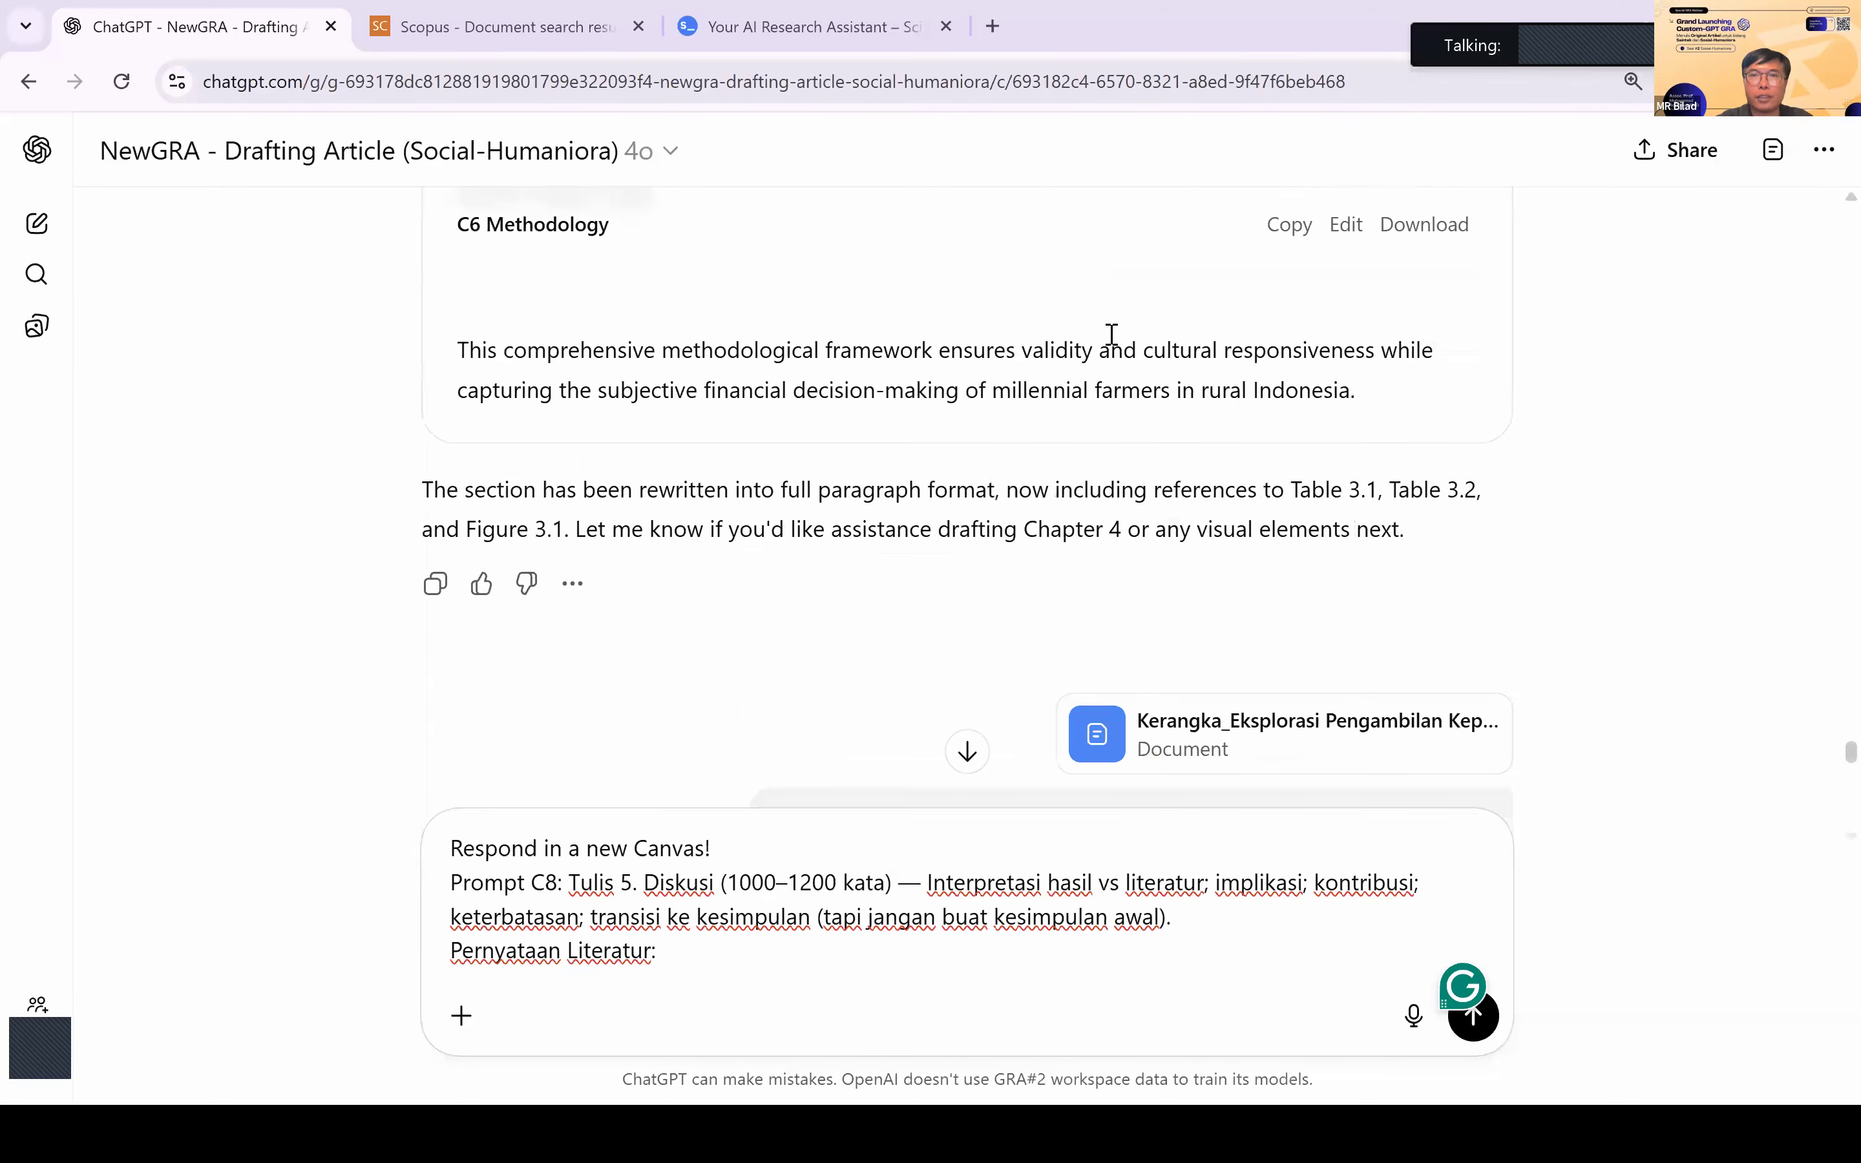
{"action": "scroll", "coordinate": [1111, 335], "scroll_direction": "up", "scroll_amount": 15}
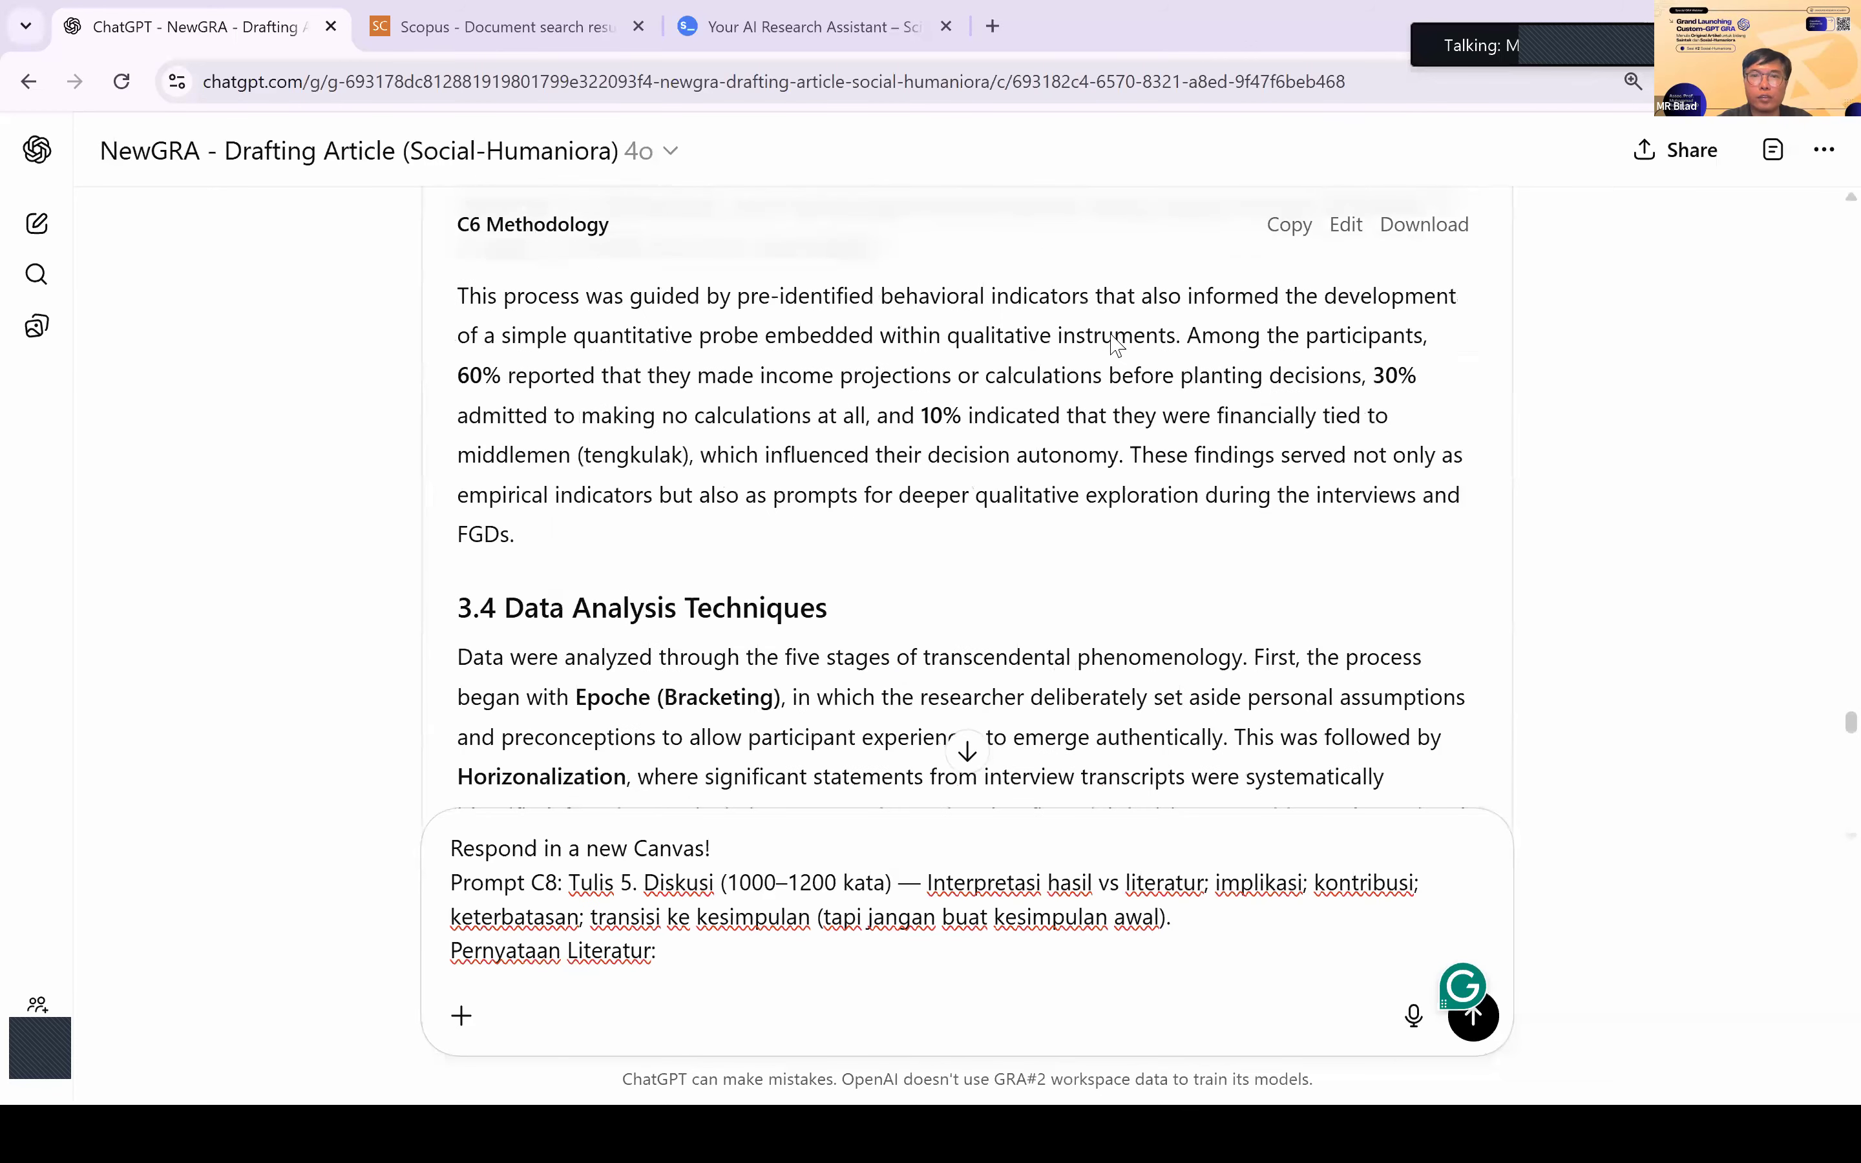
{"action": "scroll", "coordinate": [1112, 334], "scroll_direction": "up", "scroll_amount": 15}
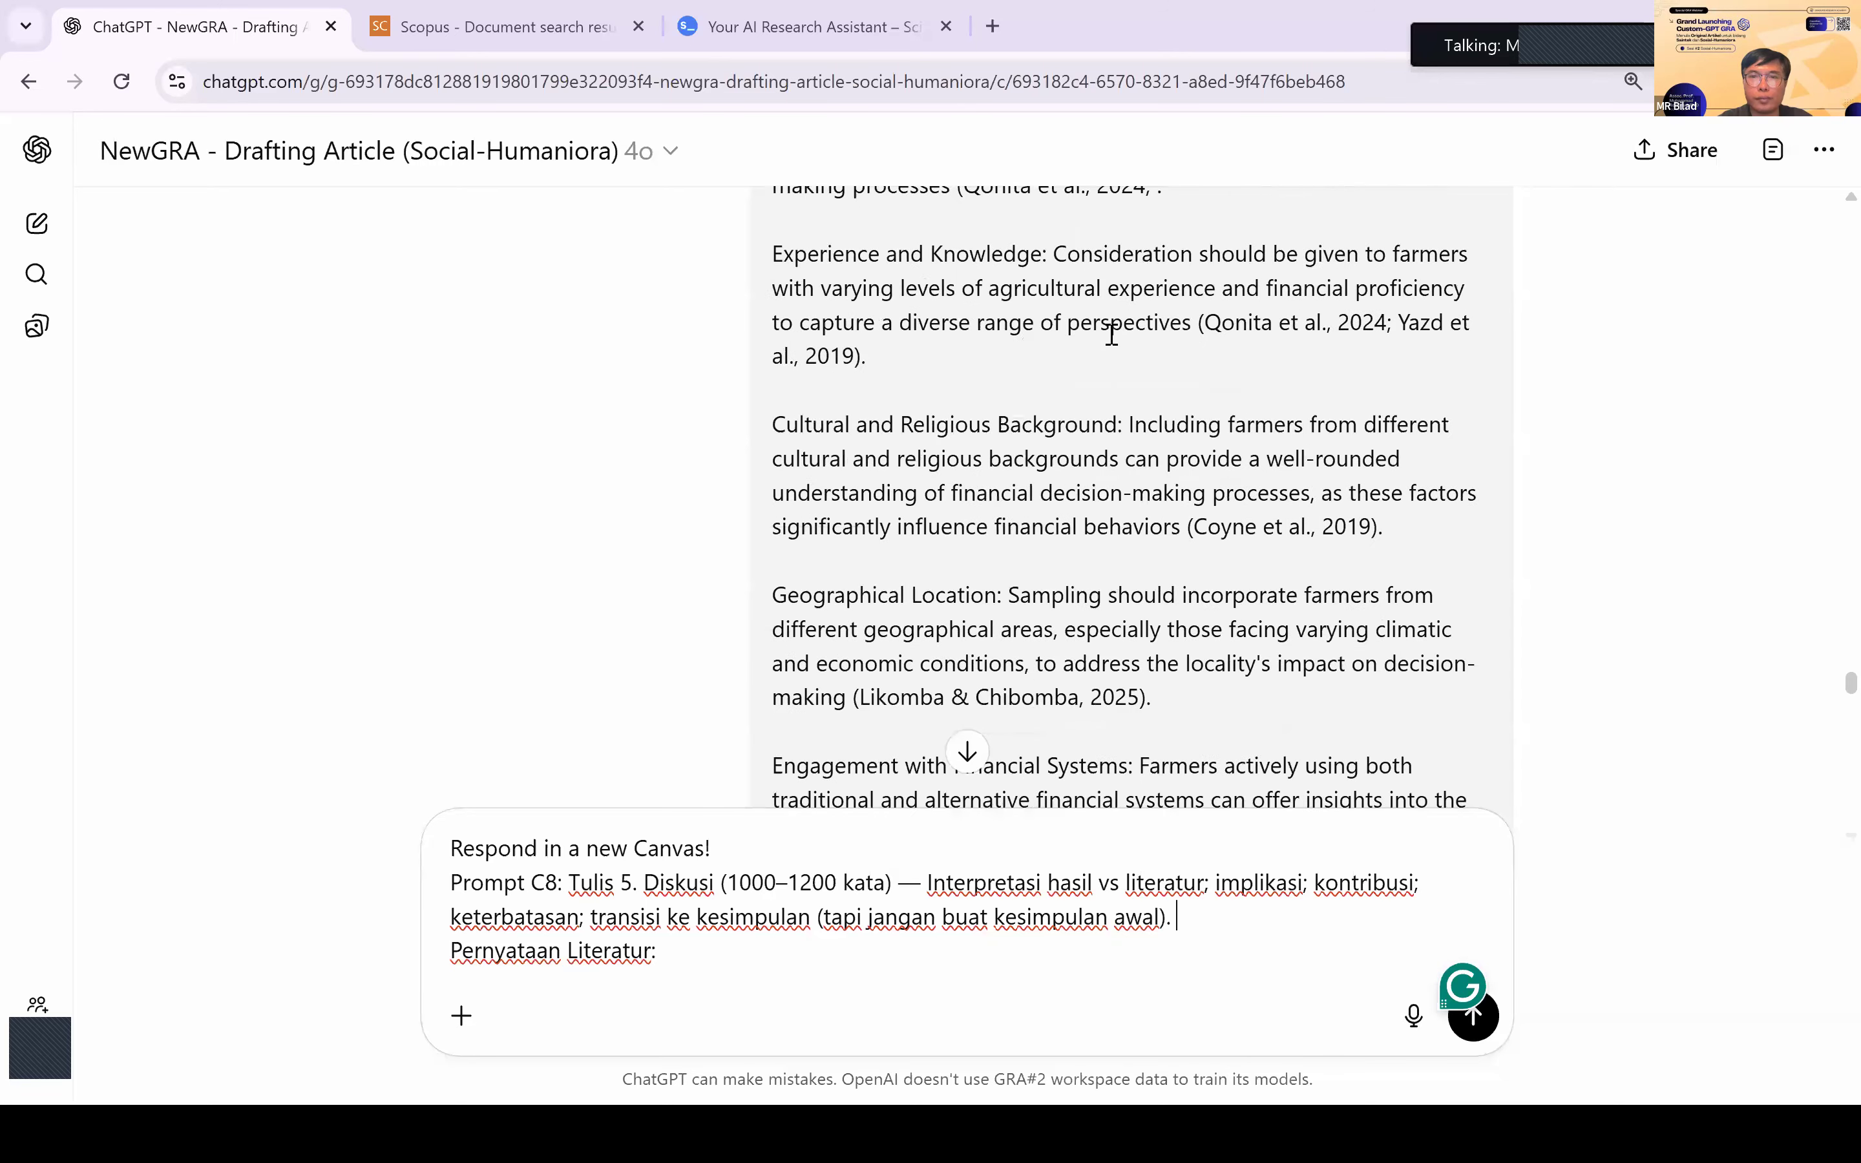
{"action": "scroll", "coordinate": [1111, 335], "scroll_direction": "up", "scroll_amount": 10}
{"action": "scroll", "coordinate": [1146, 477], "scroll_direction": "down", "scroll_amount": 2}
{"action": "left_click_drag", "start_coordinate": [1108, 590], "coordinate": [1470, 593]}
{"action": "key", "text": "ctrl+c"}
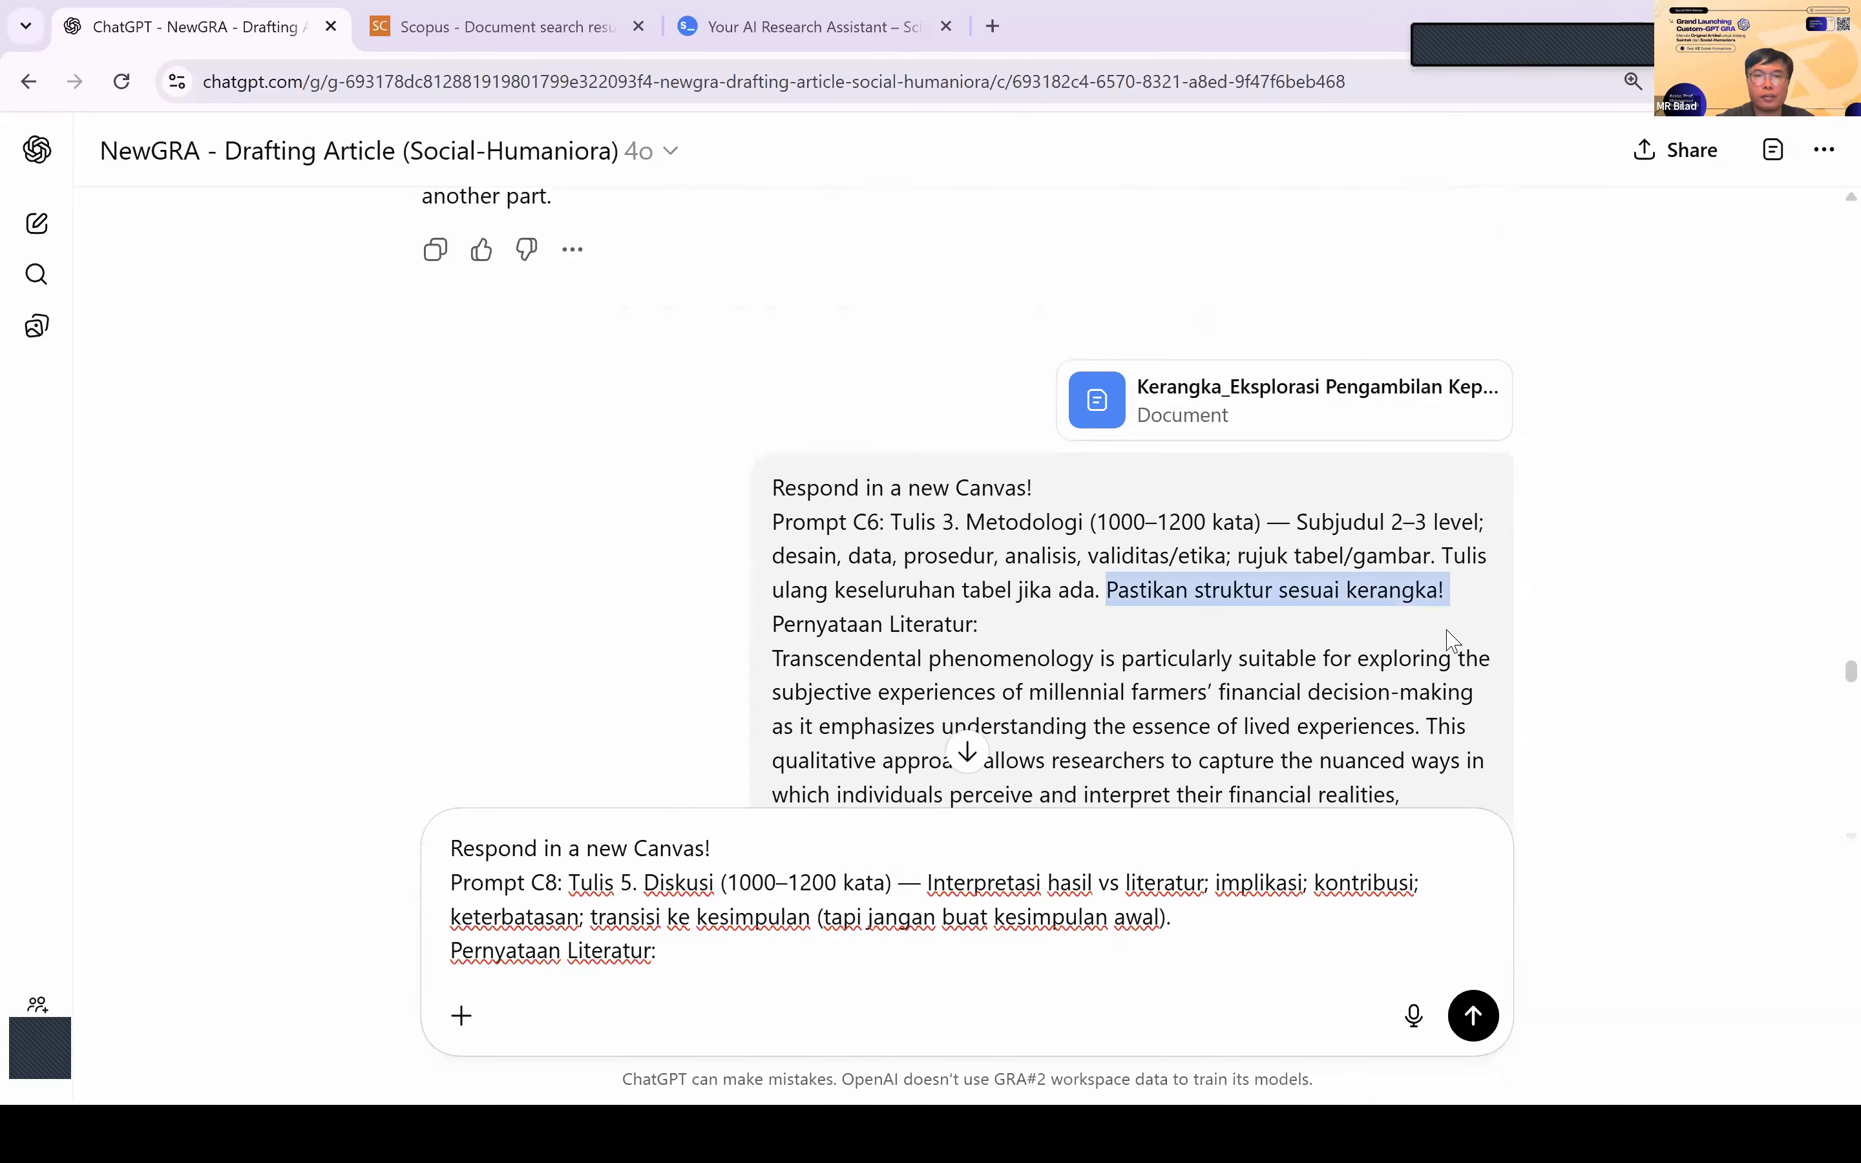
{"action": "left_click", "coordinate": [1228, 929]}
{"action": "key", "text": "ctrl+v"}
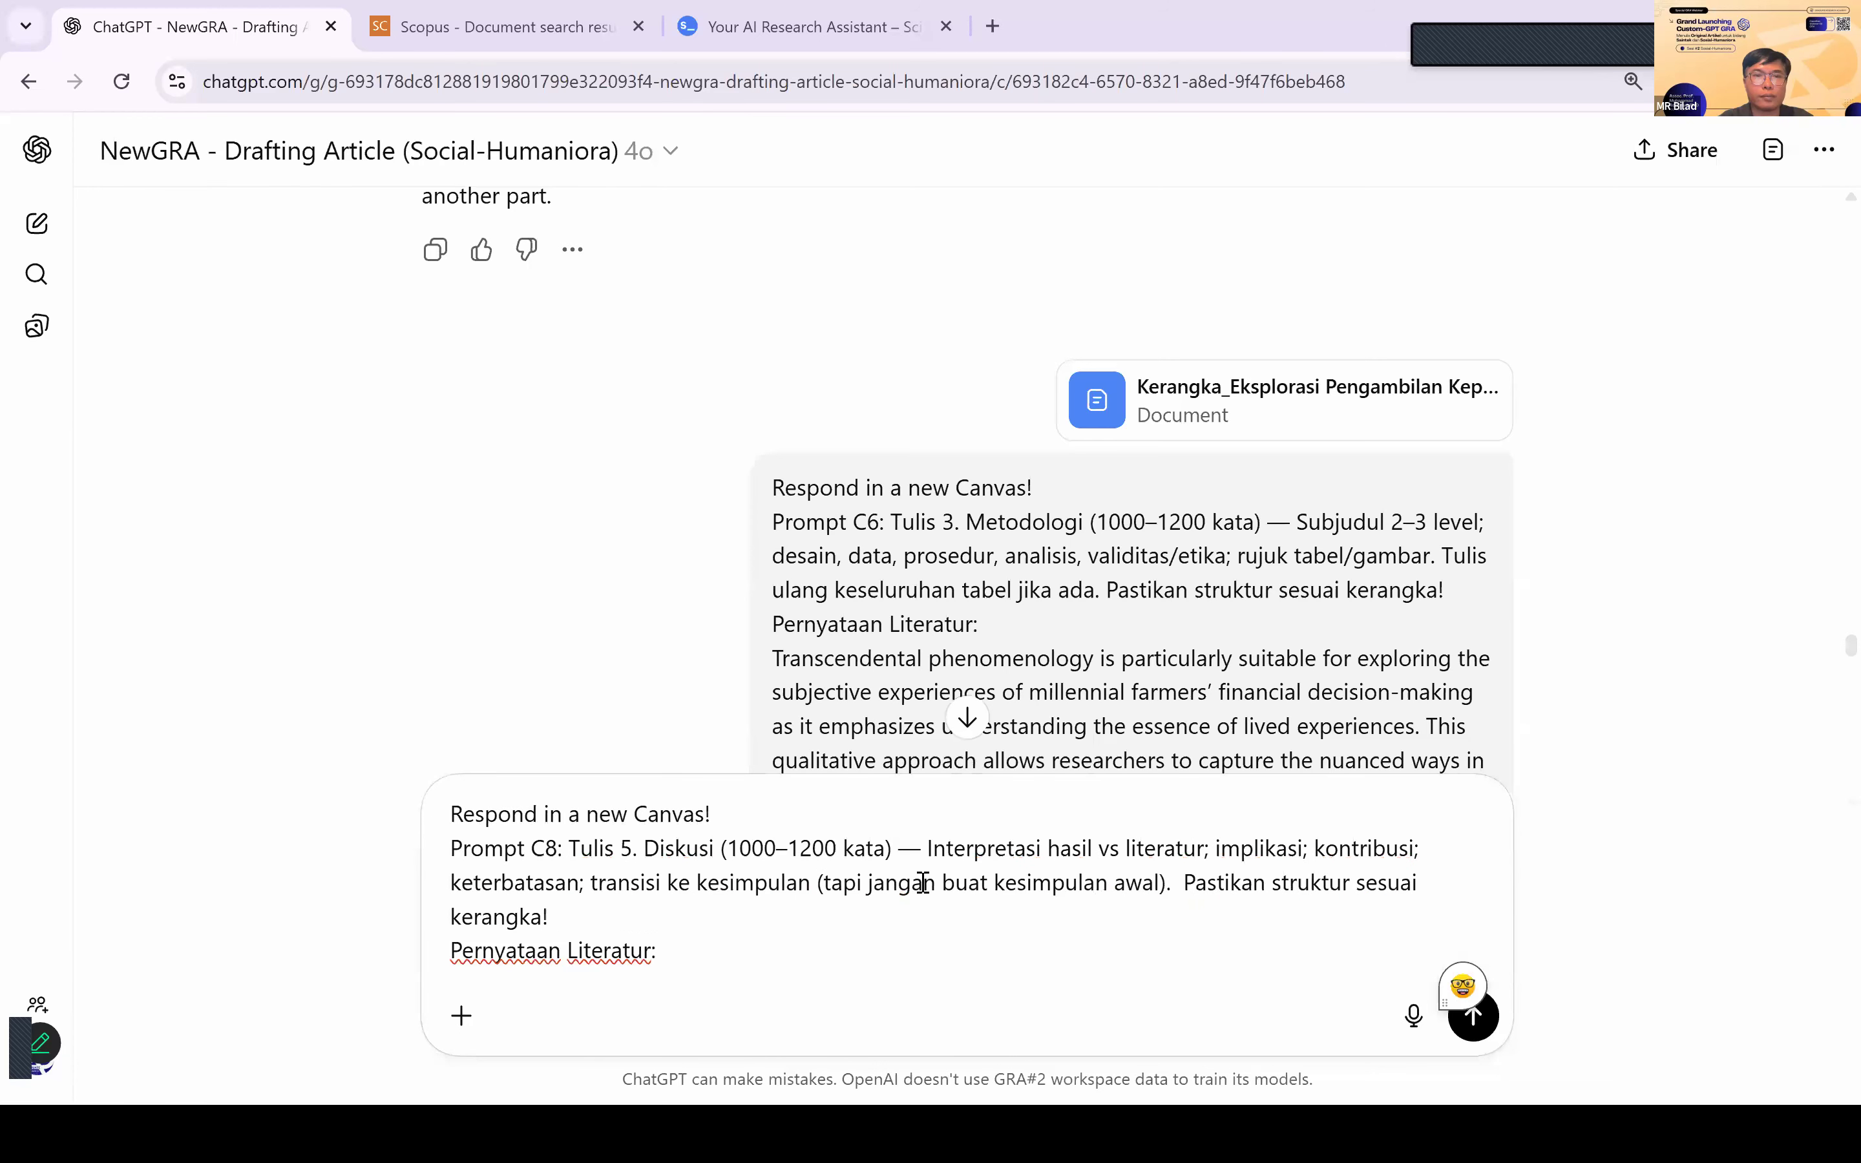
Step: Attach the "Kerangka_Eksplorasi Pengambilan" outline Word document from the Bahan Demo Sos-Hum folder to the C8 prompt
{"action": "left_click", "coordinate": [462, 1015]}
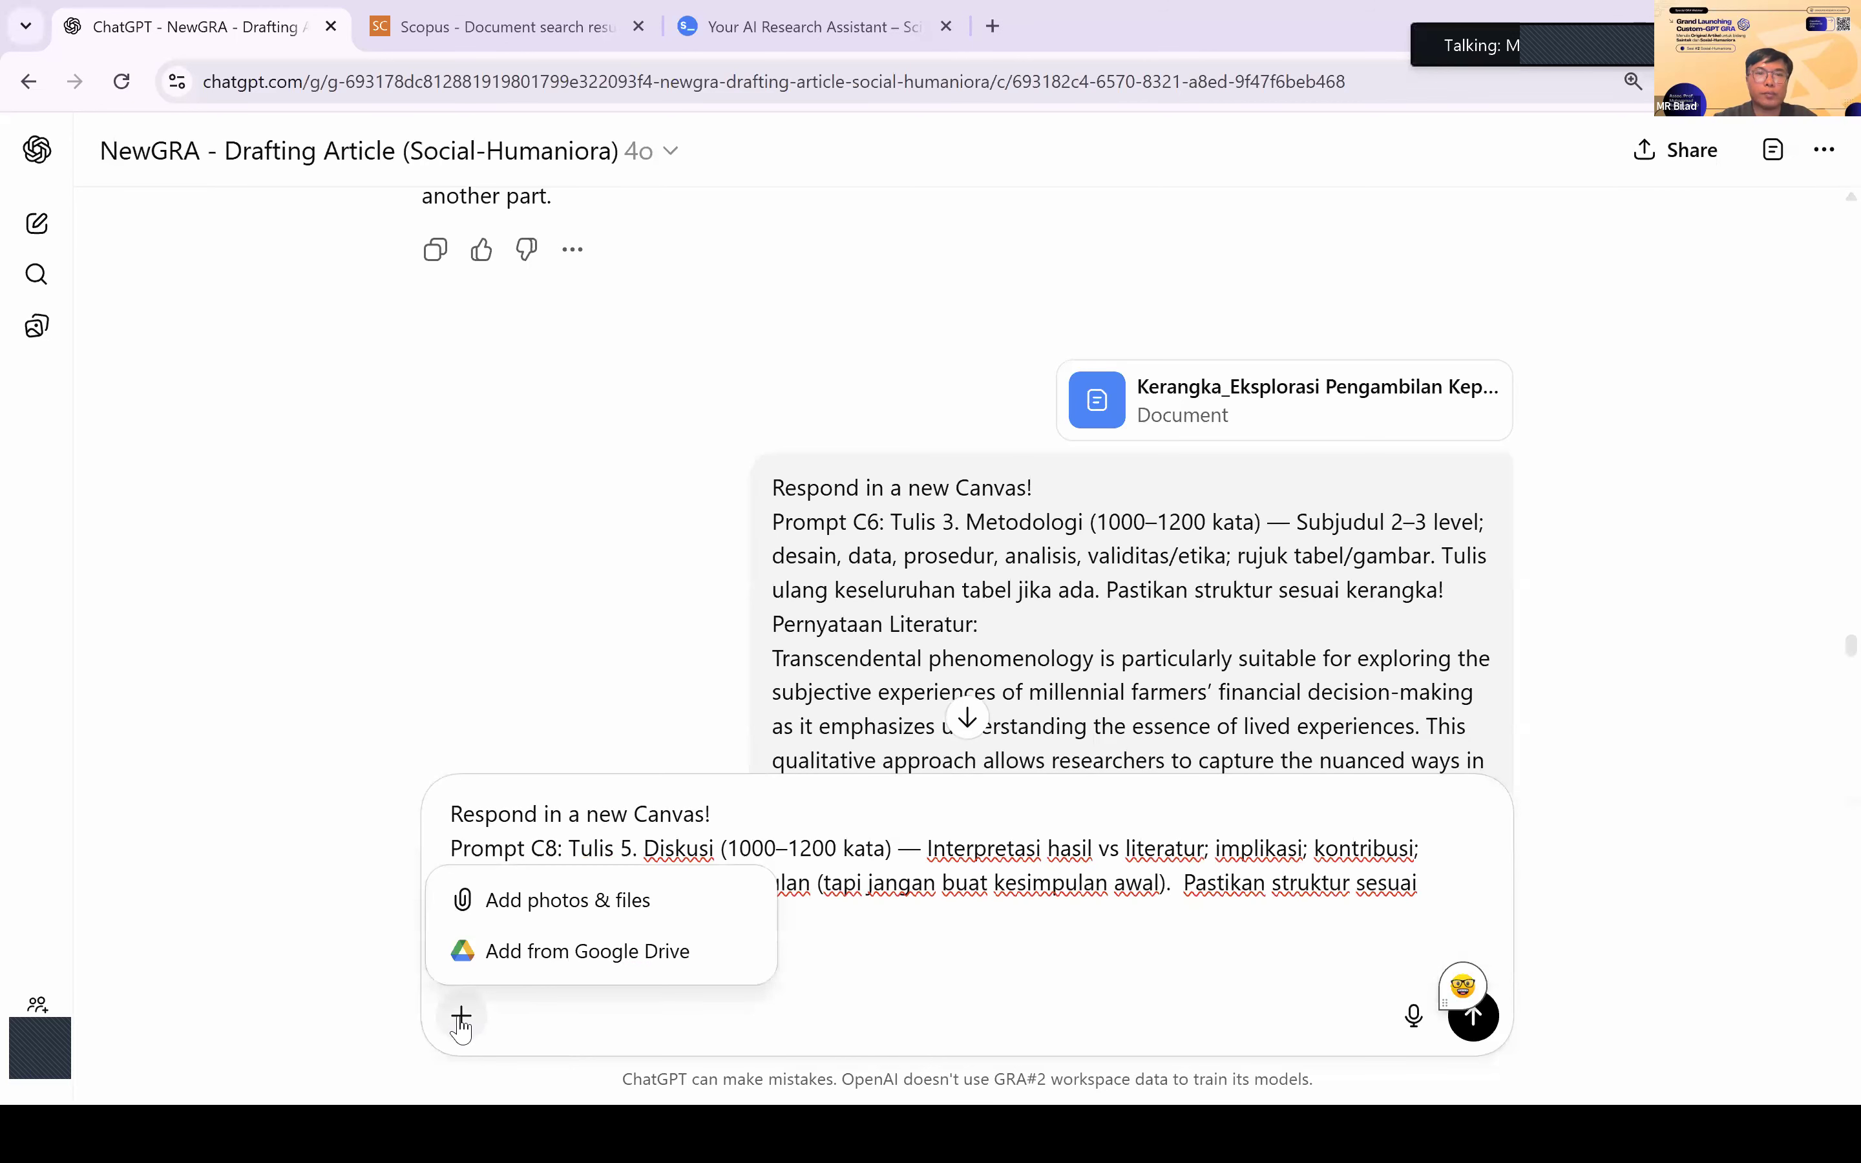
{"action": "left_click", "coordinate": [543, 909]}
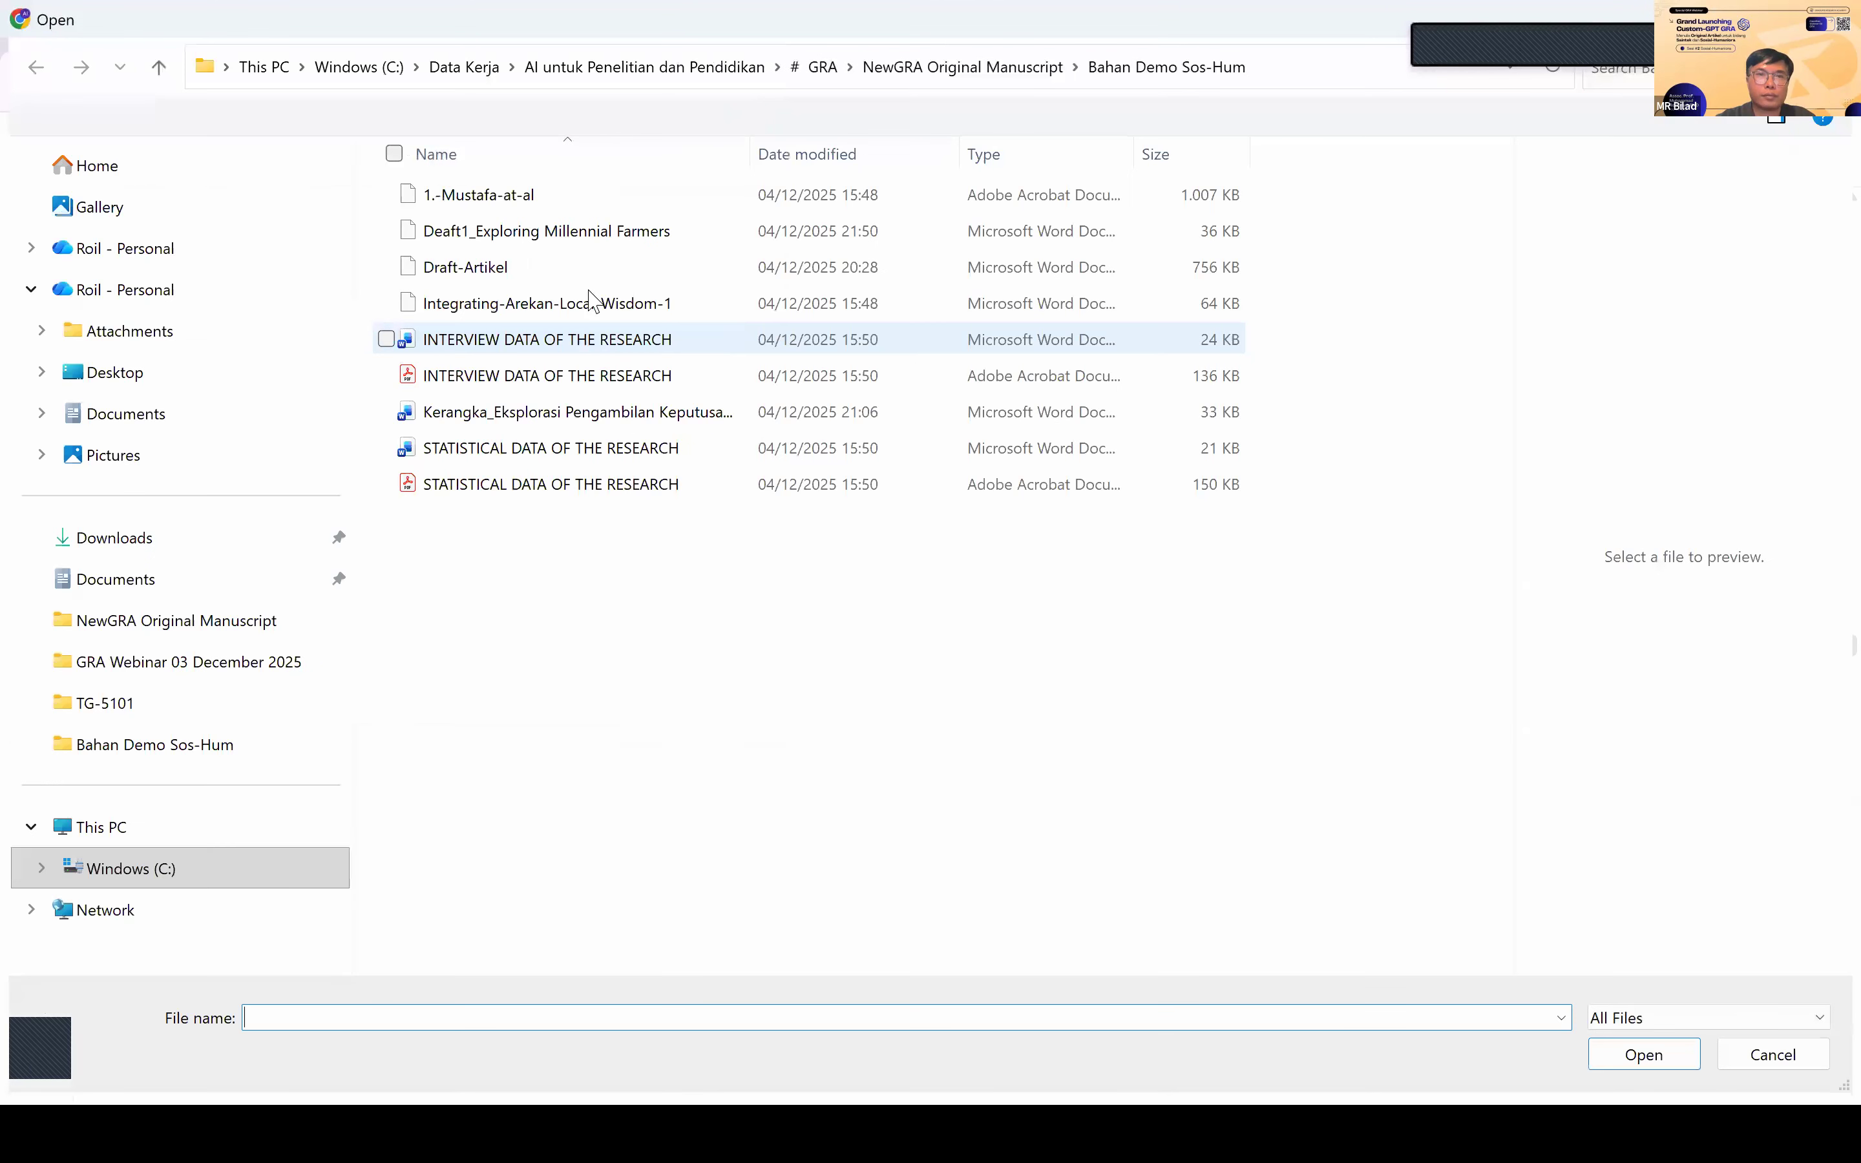
{"action": "left_click", "coordinate": [529, 416]}
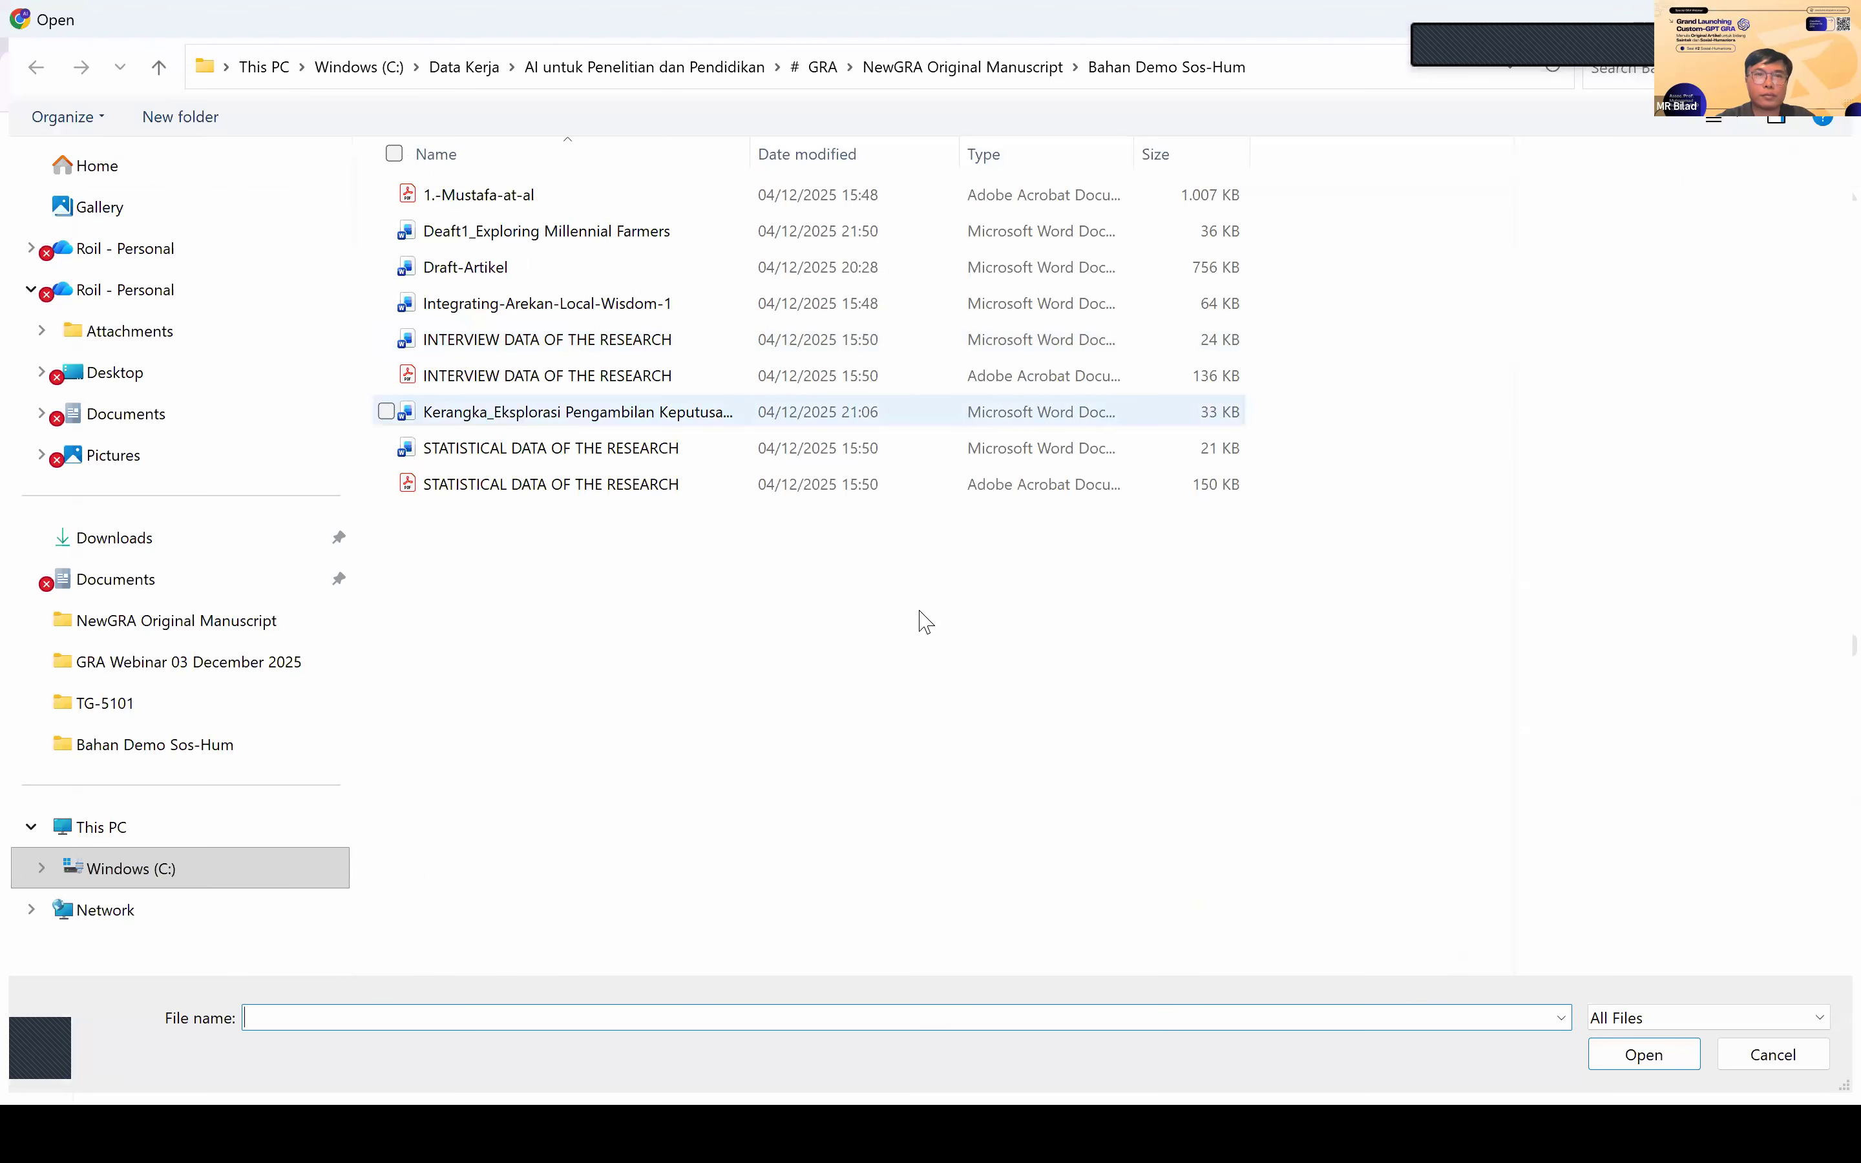
{"action": "left_click", "coordinate": [1625, 1055]}
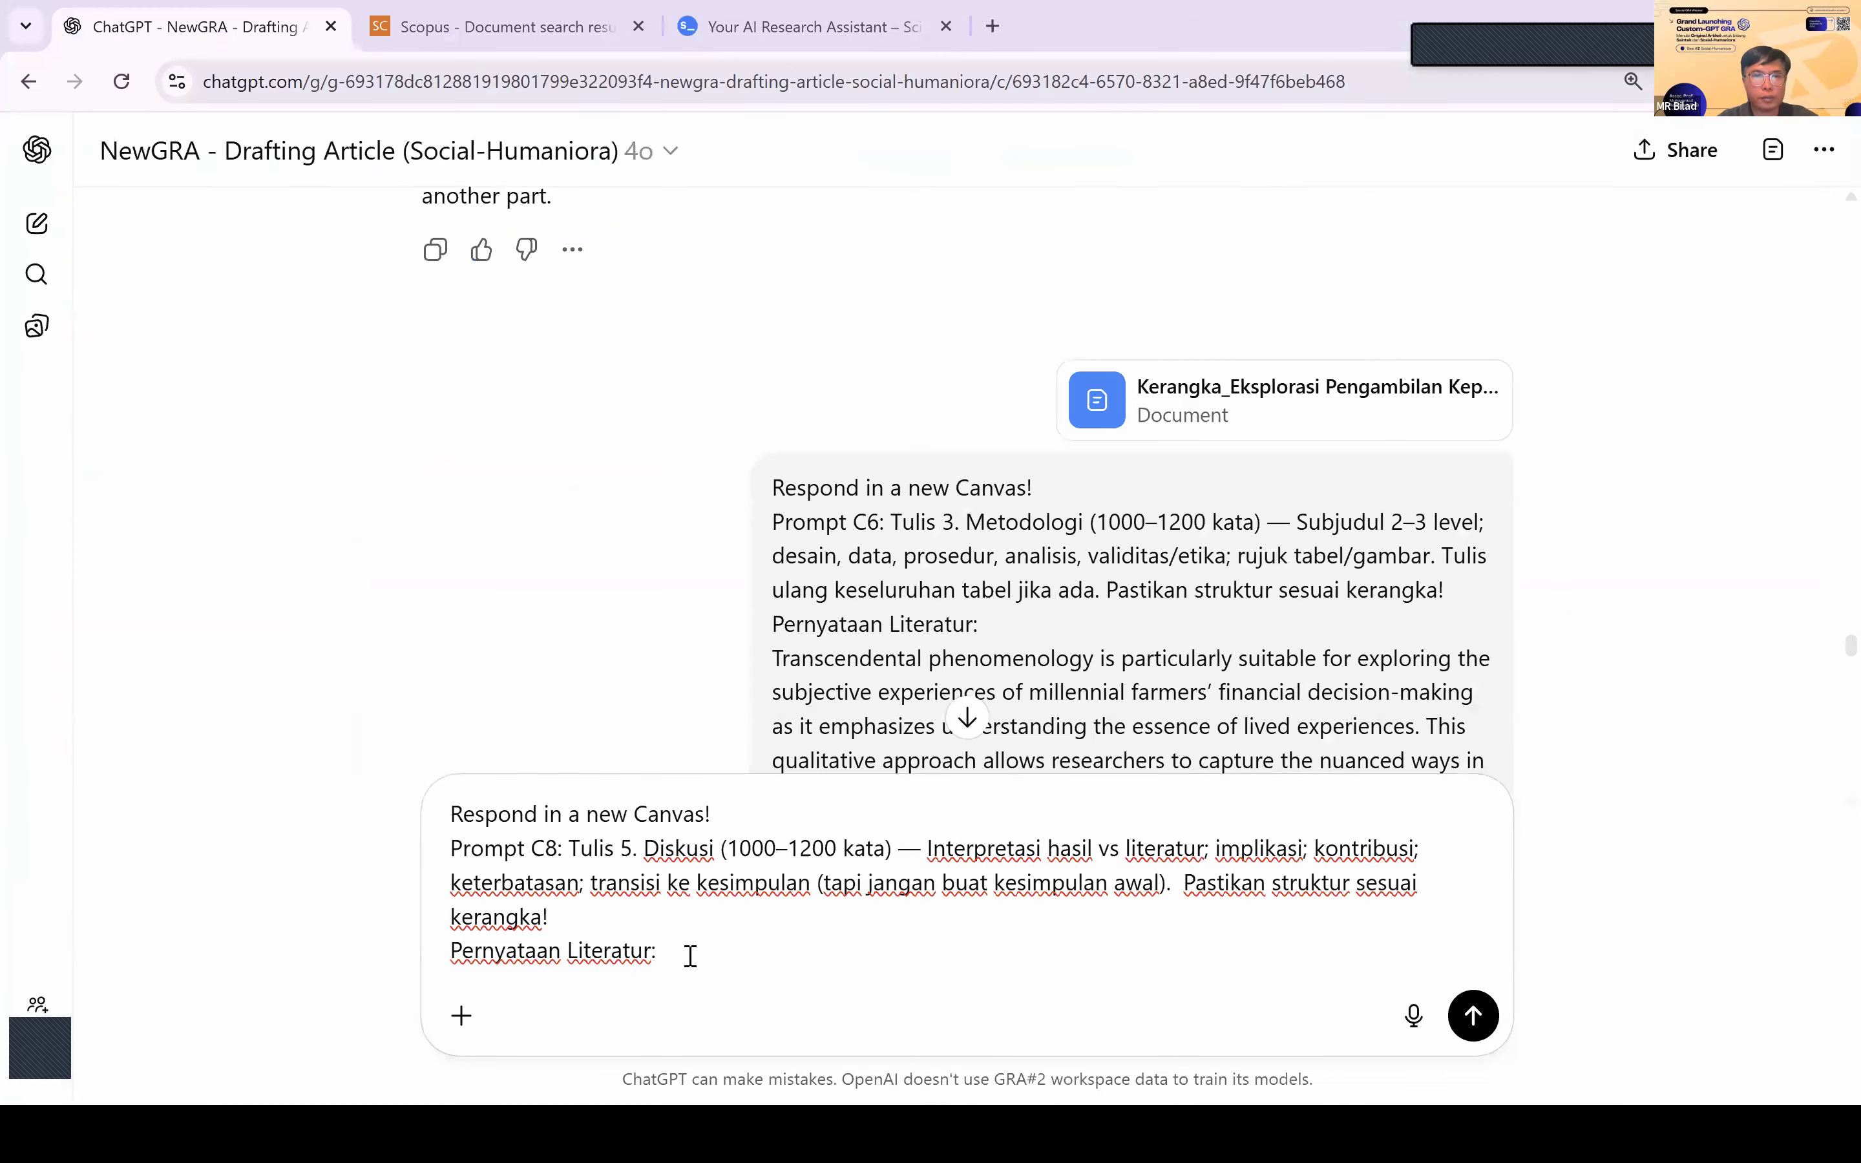
Step: Switch to scite and copy the Section 5 answer on short-termism, liquidity preference, and indigenous cultural and religious norms
{"action": "left_click", "coordinate": [796, 44]}
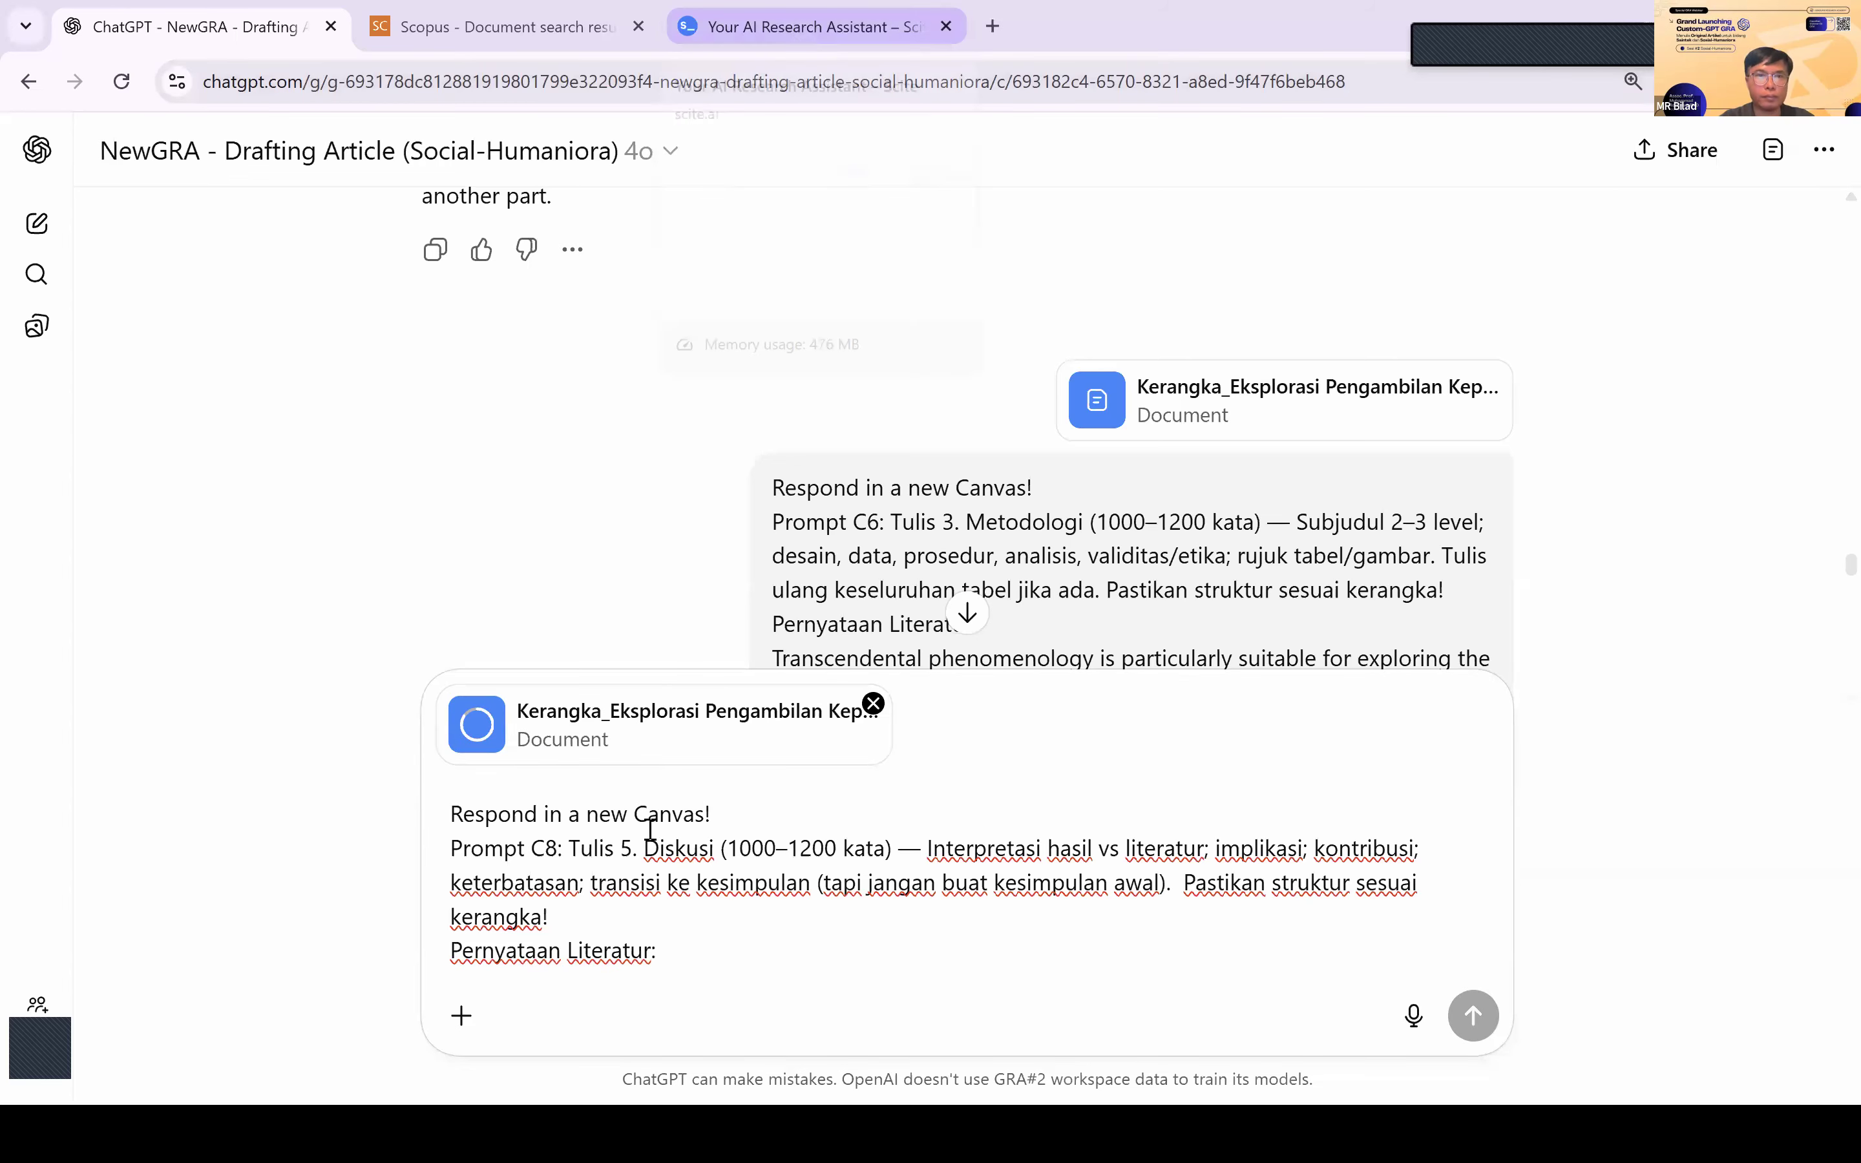
{"action": "scroll", "coordinate": [650, 829], "scroll_direction": "up", "scroll_amount": 10}
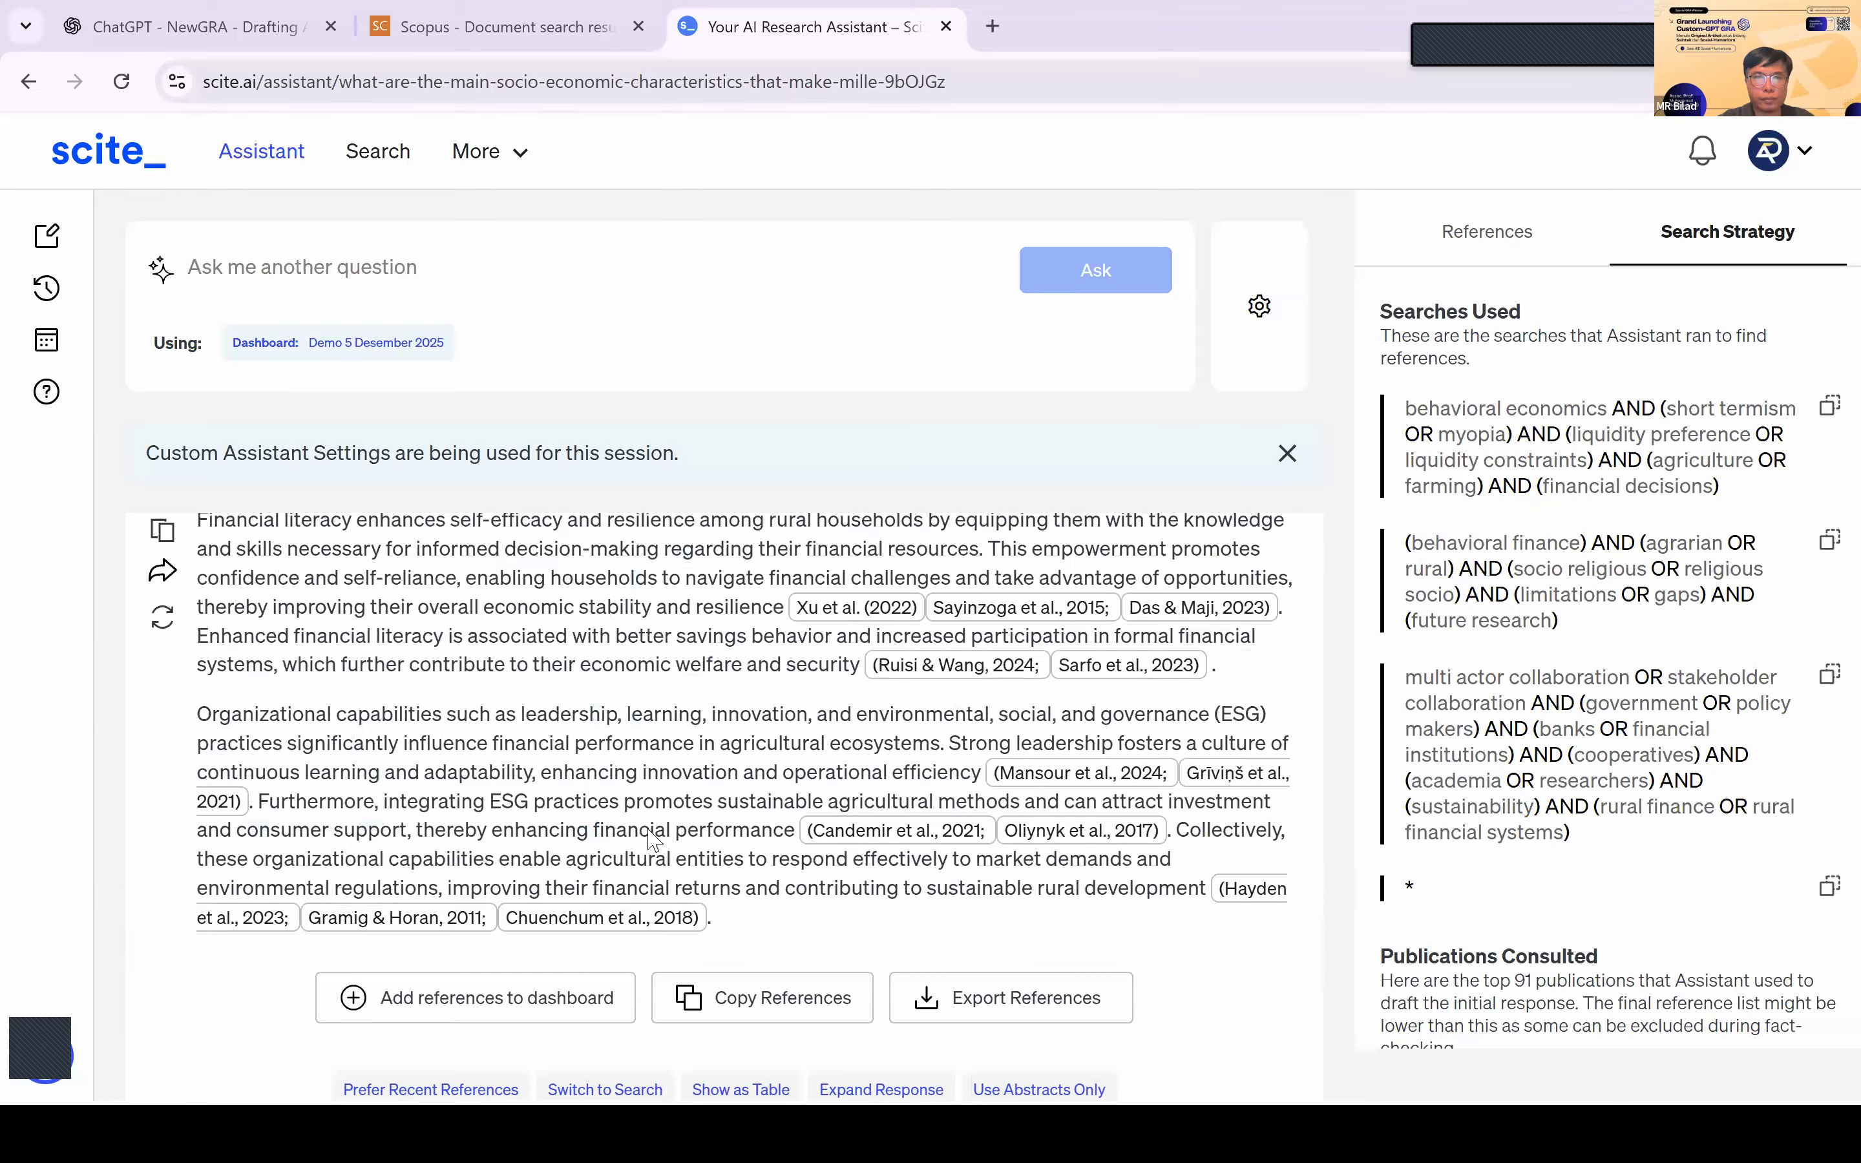
{"action": "scroll", "coordinate": [650, 829], "scroll_direction": "up", "scroll_amount": 15}
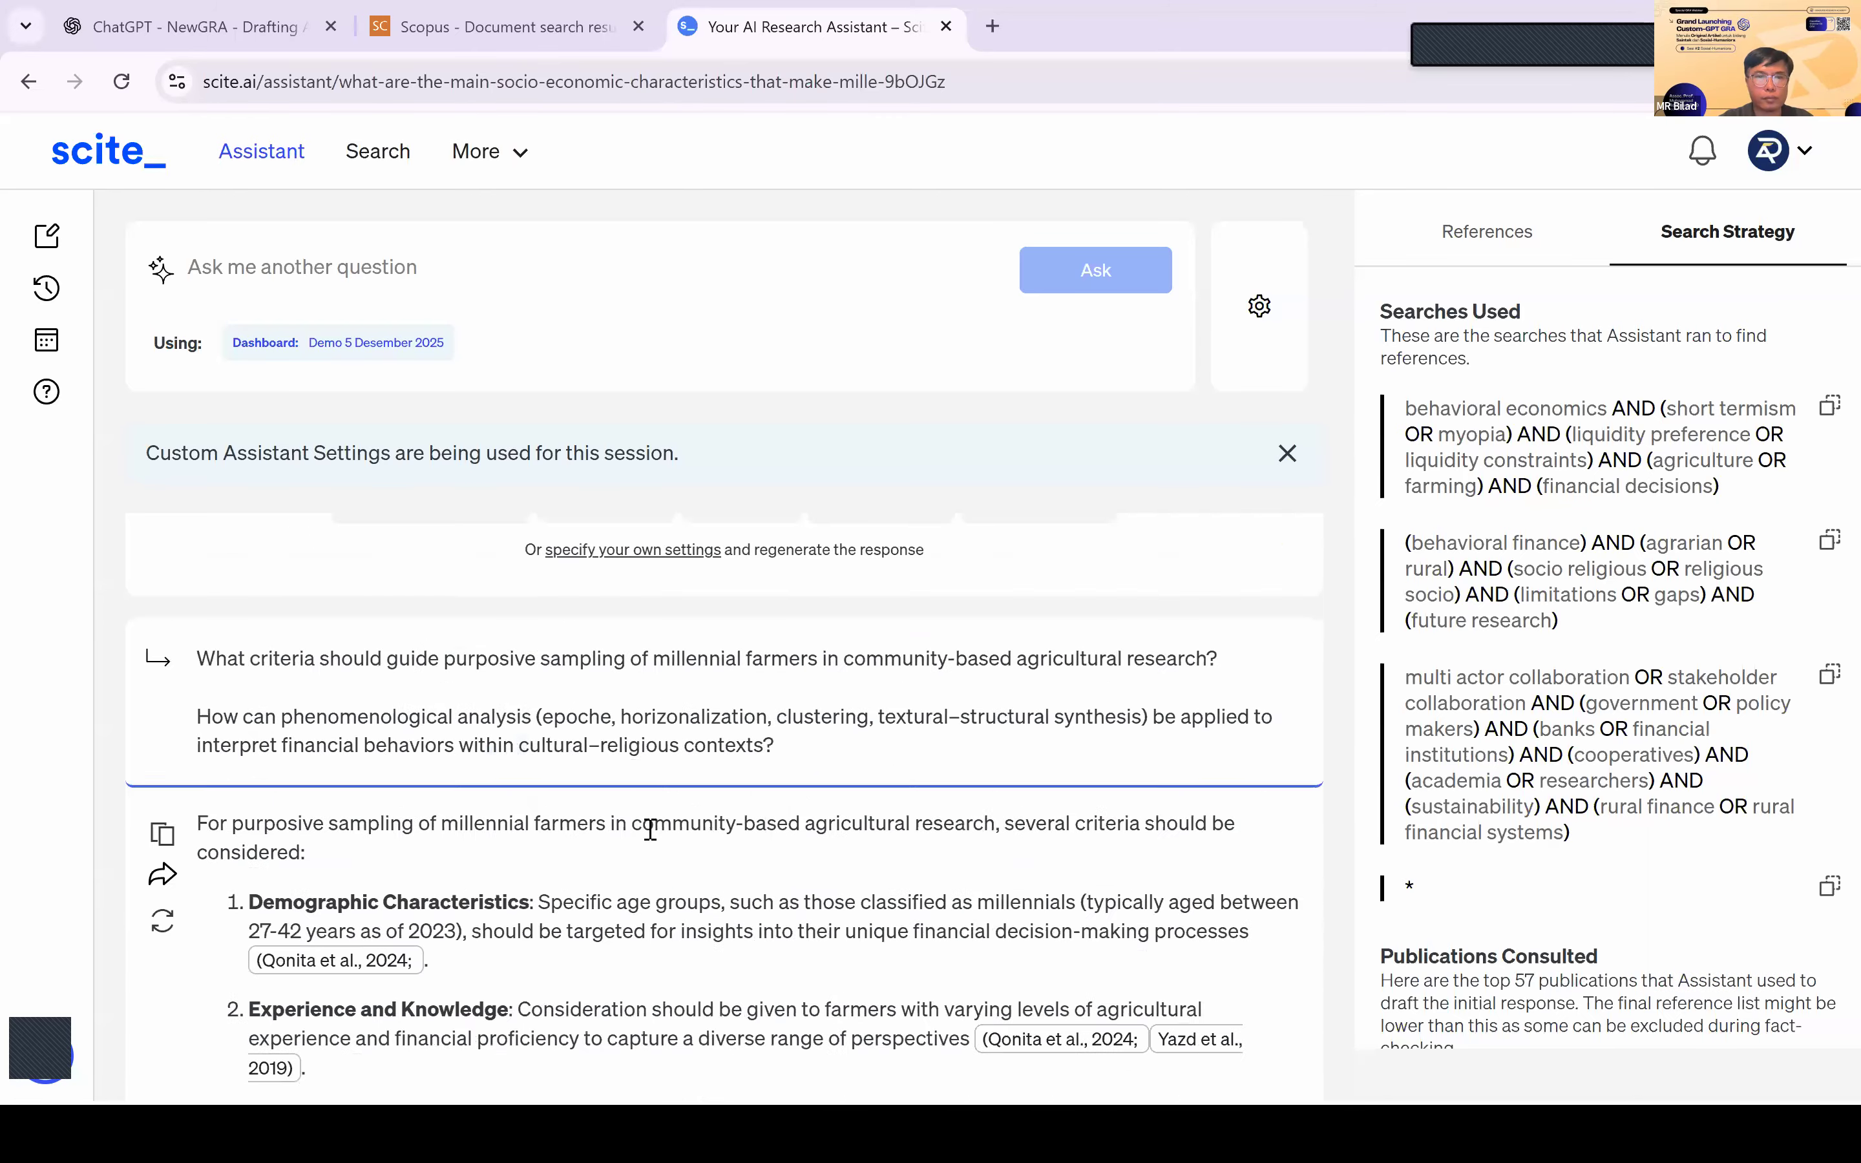
{"action": "scroll", "coordinate": [647, 829], "scroll_direction": "down", "scroll_amount": 15}
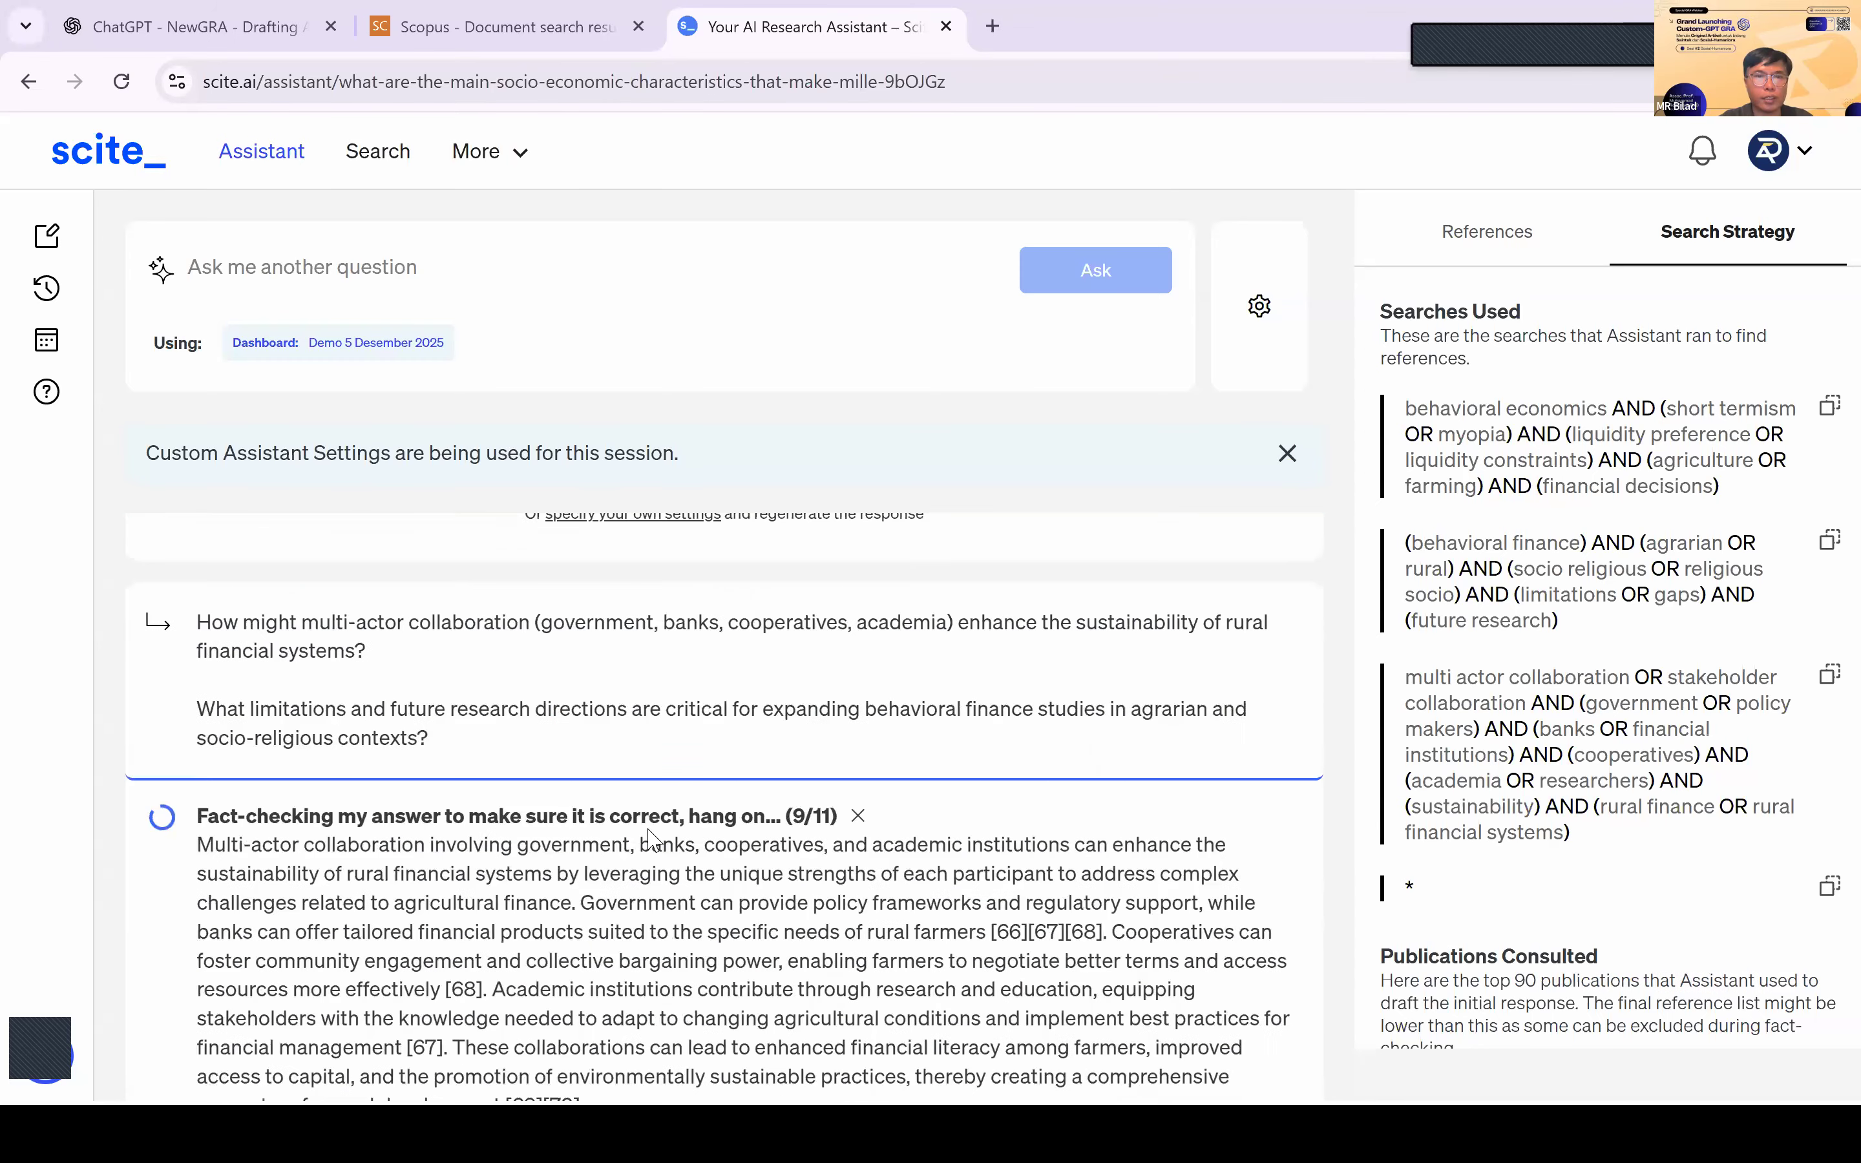
{"action": "scroll", "coordinate": [654, 839], "scroll_direction": "up", "scroll_amount": 5}
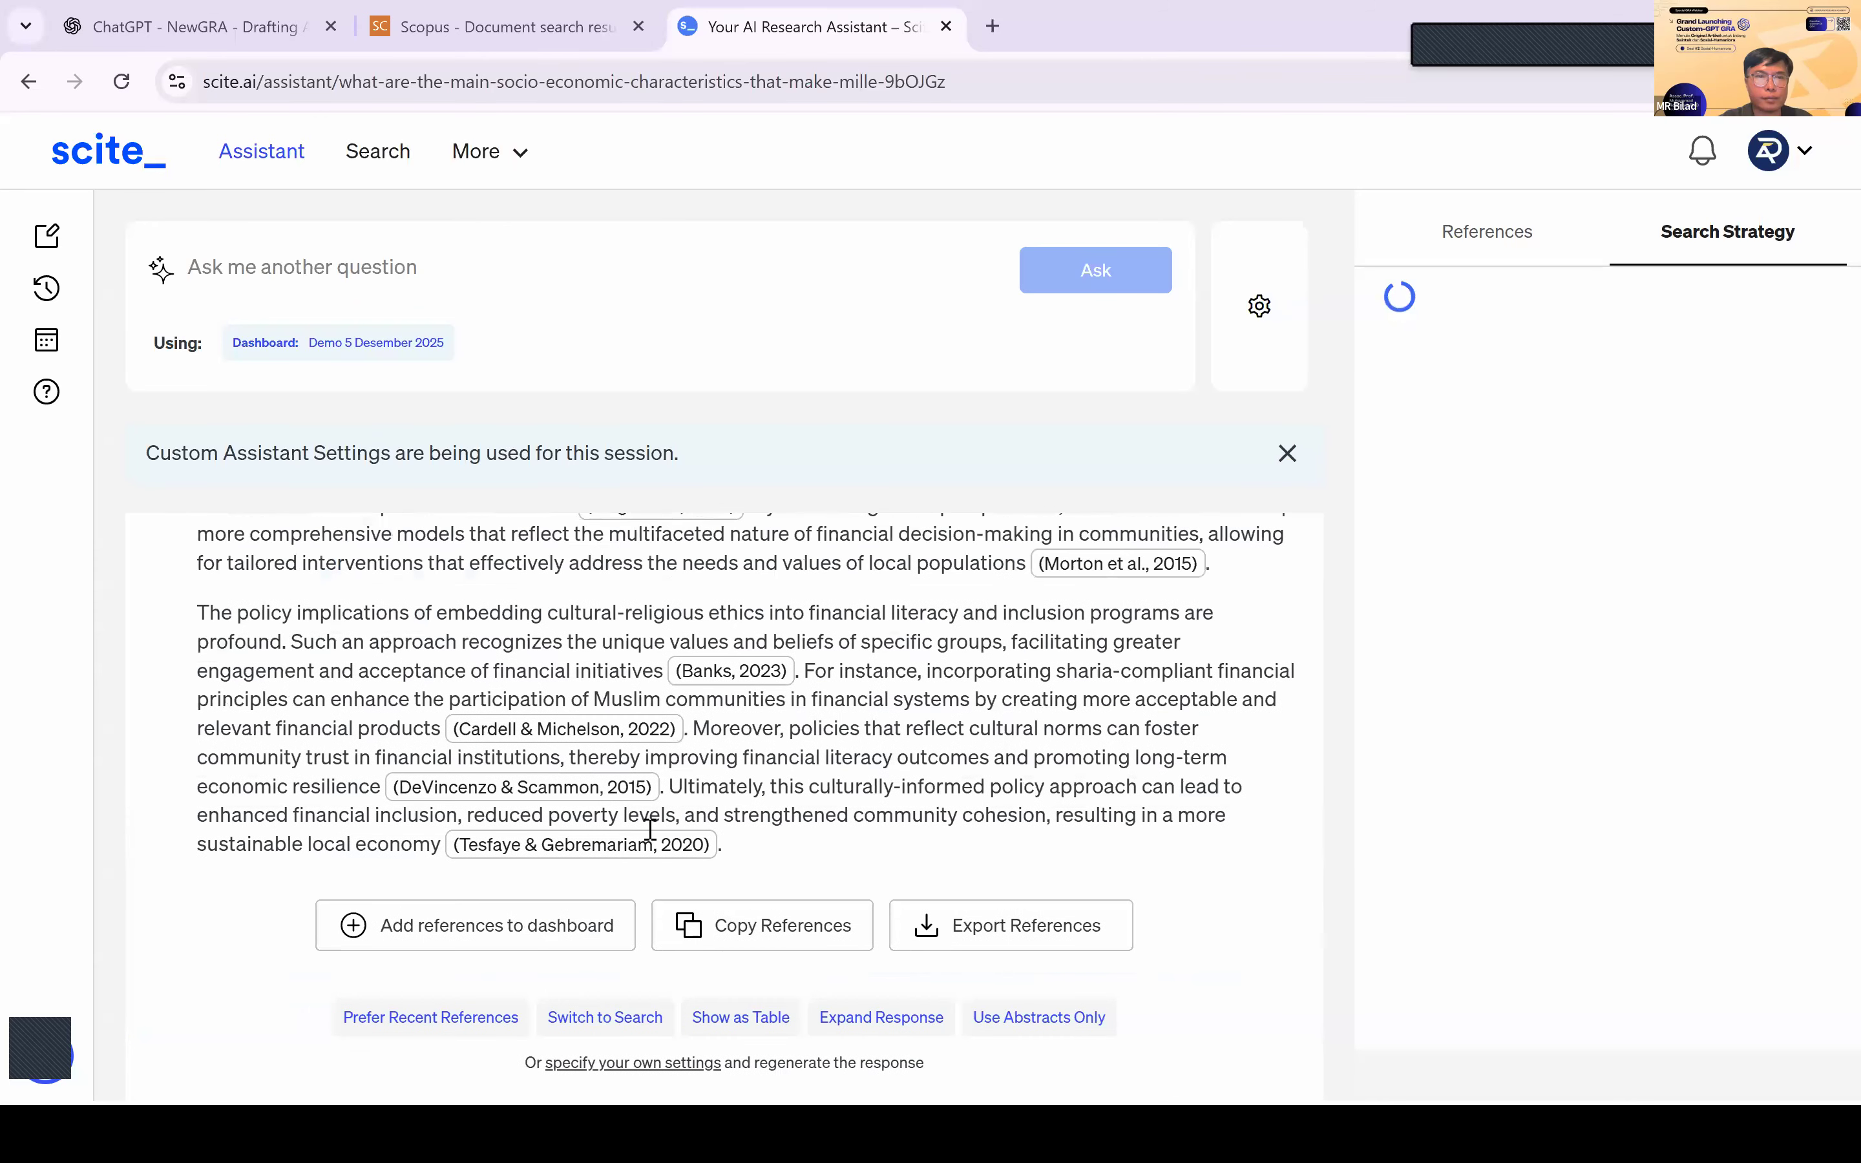
{"action": "scroll", "coordinate": [650, 840], "scroll_direction": "up", "scroll_amount": 9}
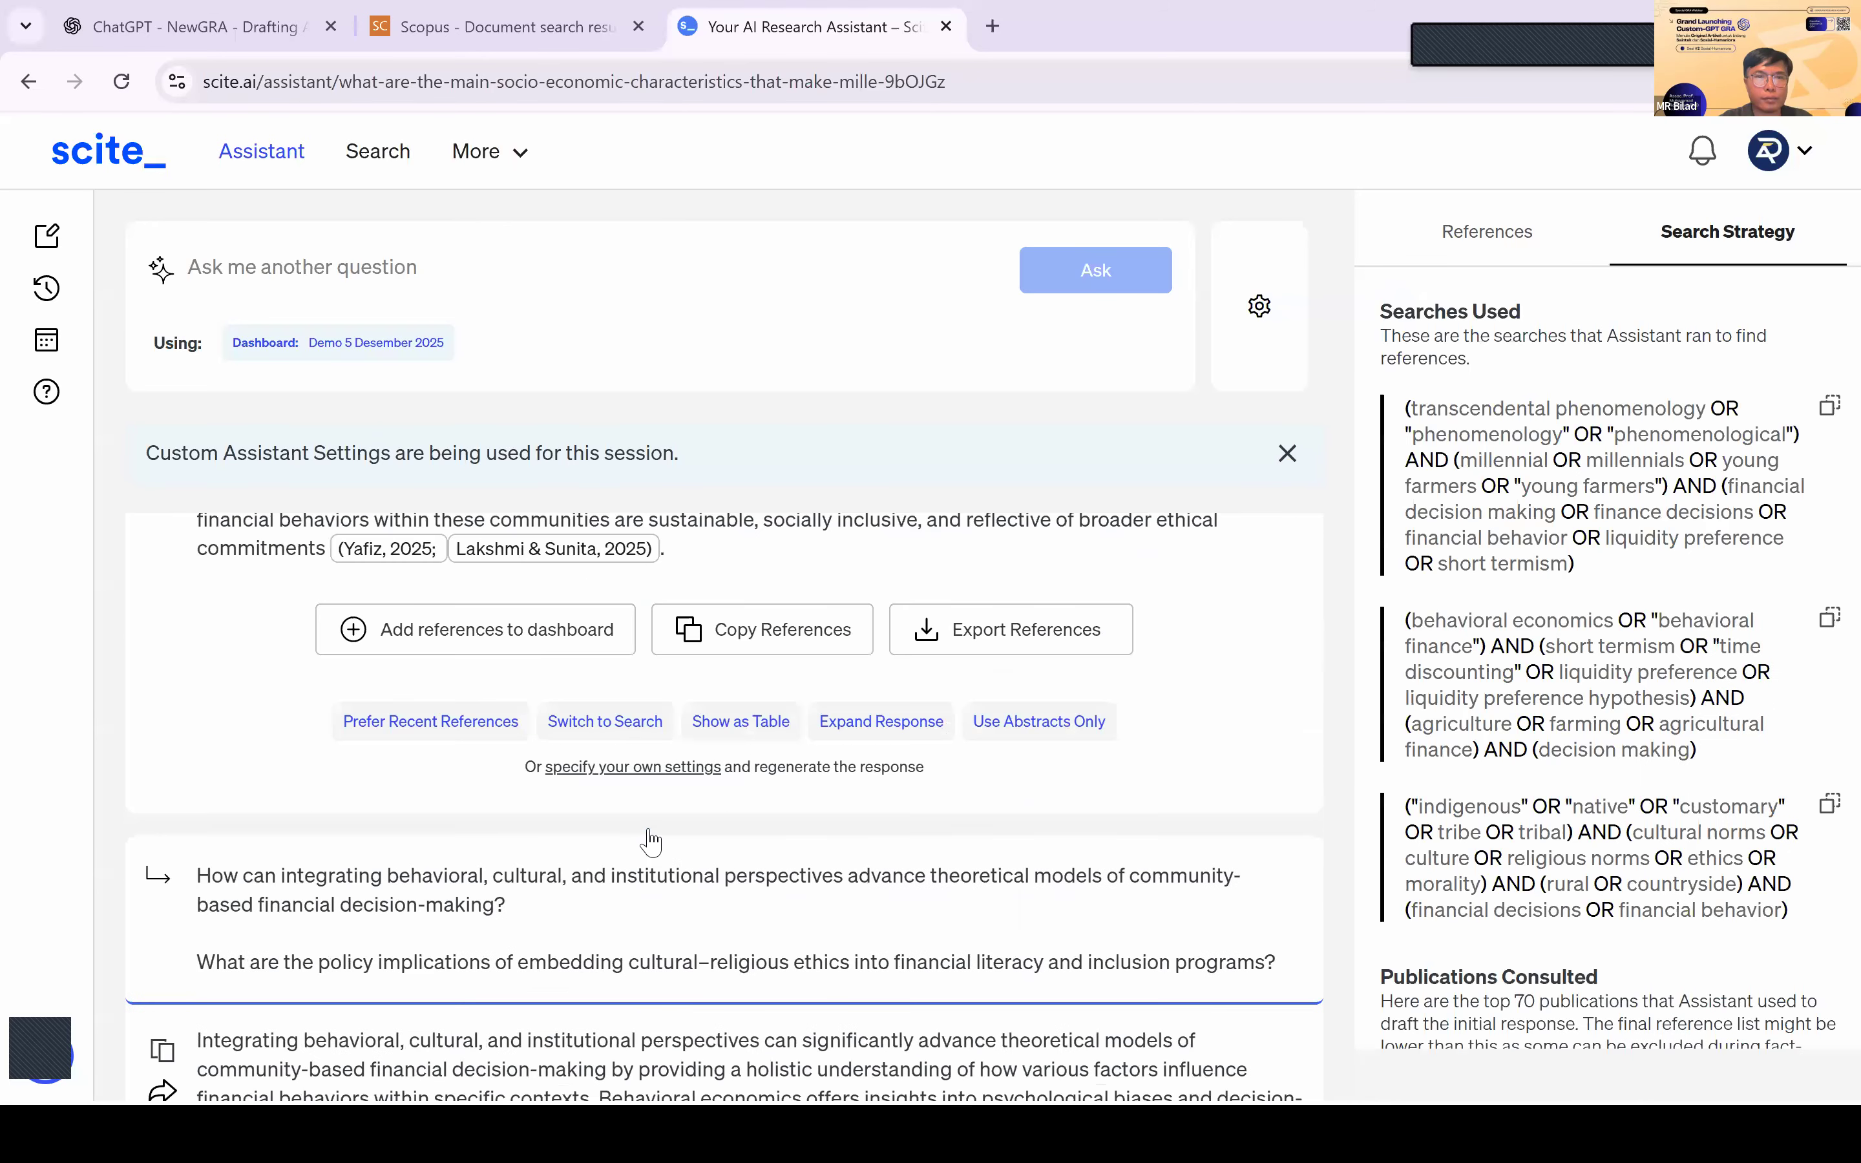
{"action": "scroll", "coordinate": [650, 837], "scroll_direction": "up", "scroll_amount": 2}
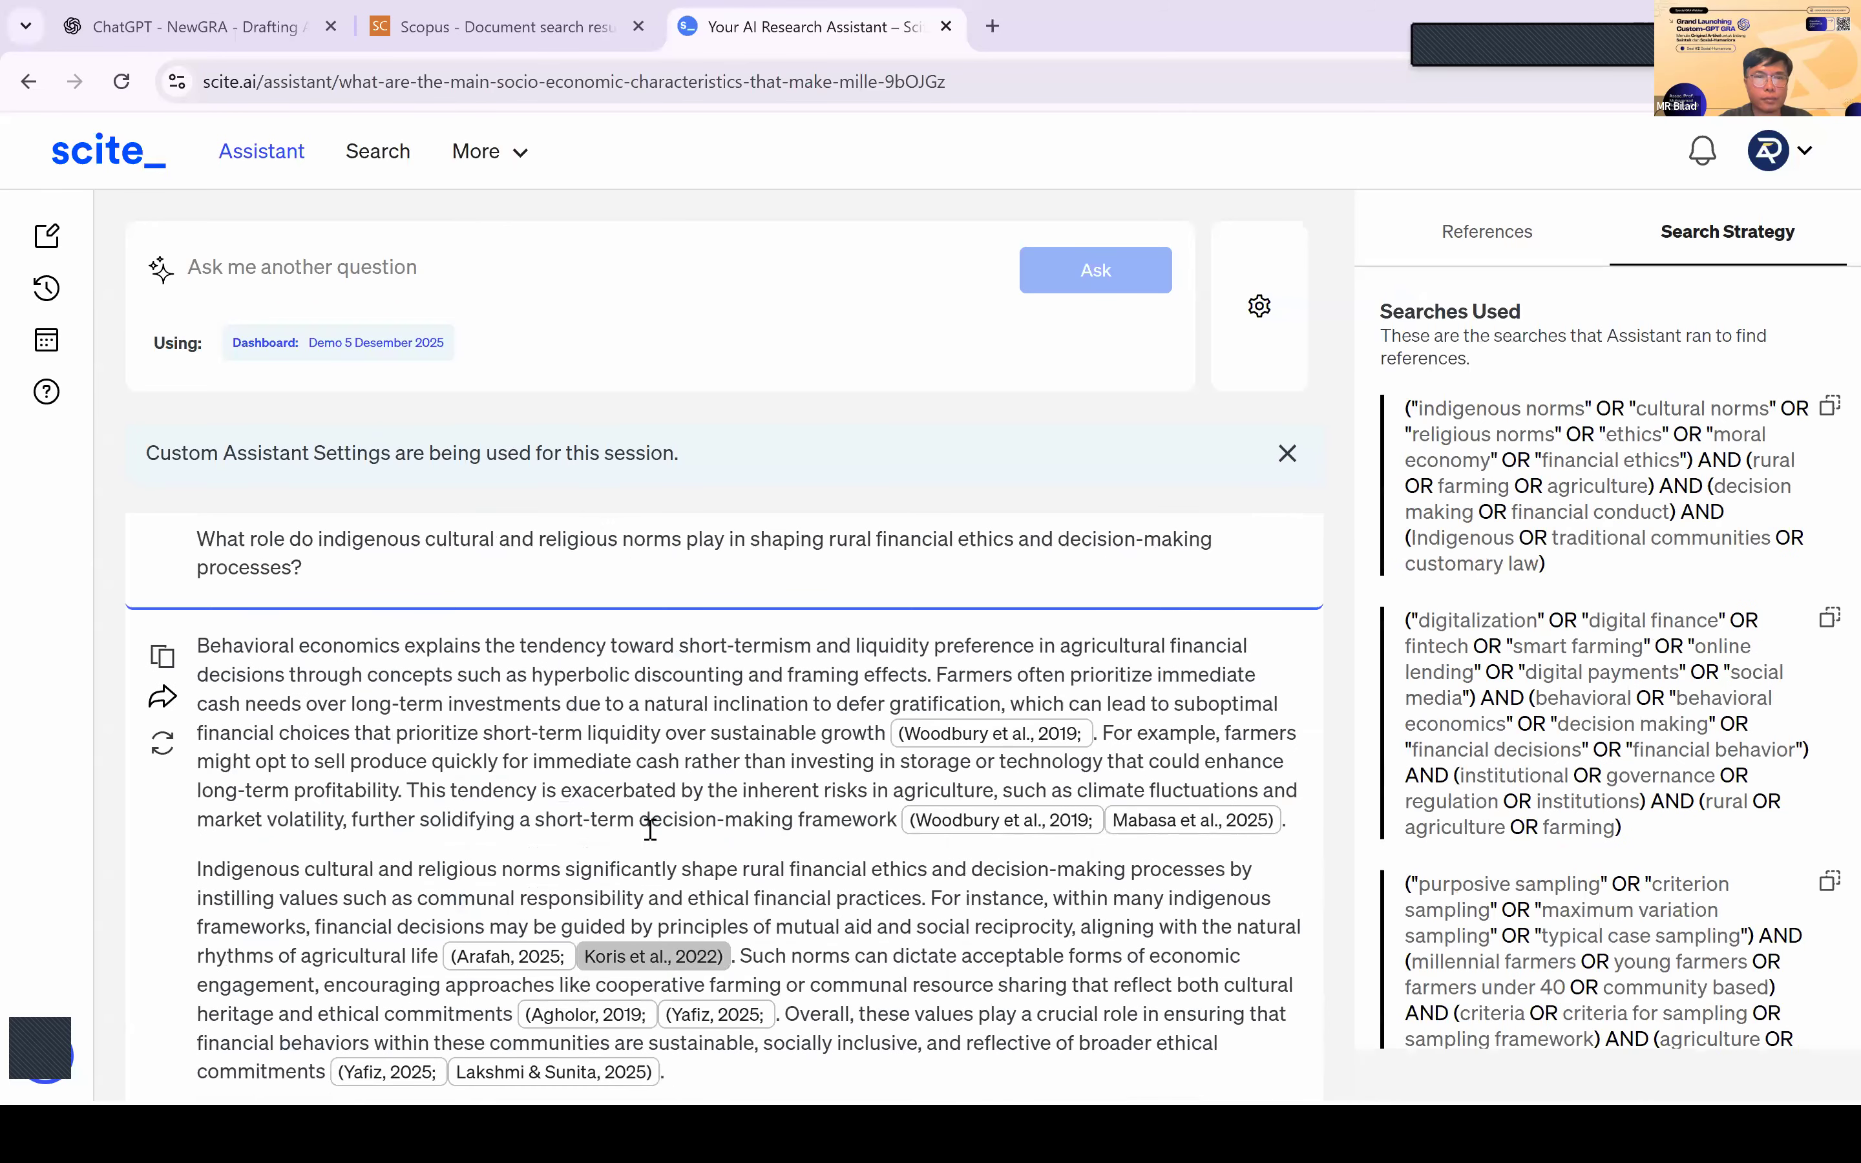
{"action": "scroll", "coordinate": [650, 829], "scroll_direction": "up", "scroll_amount": 2}
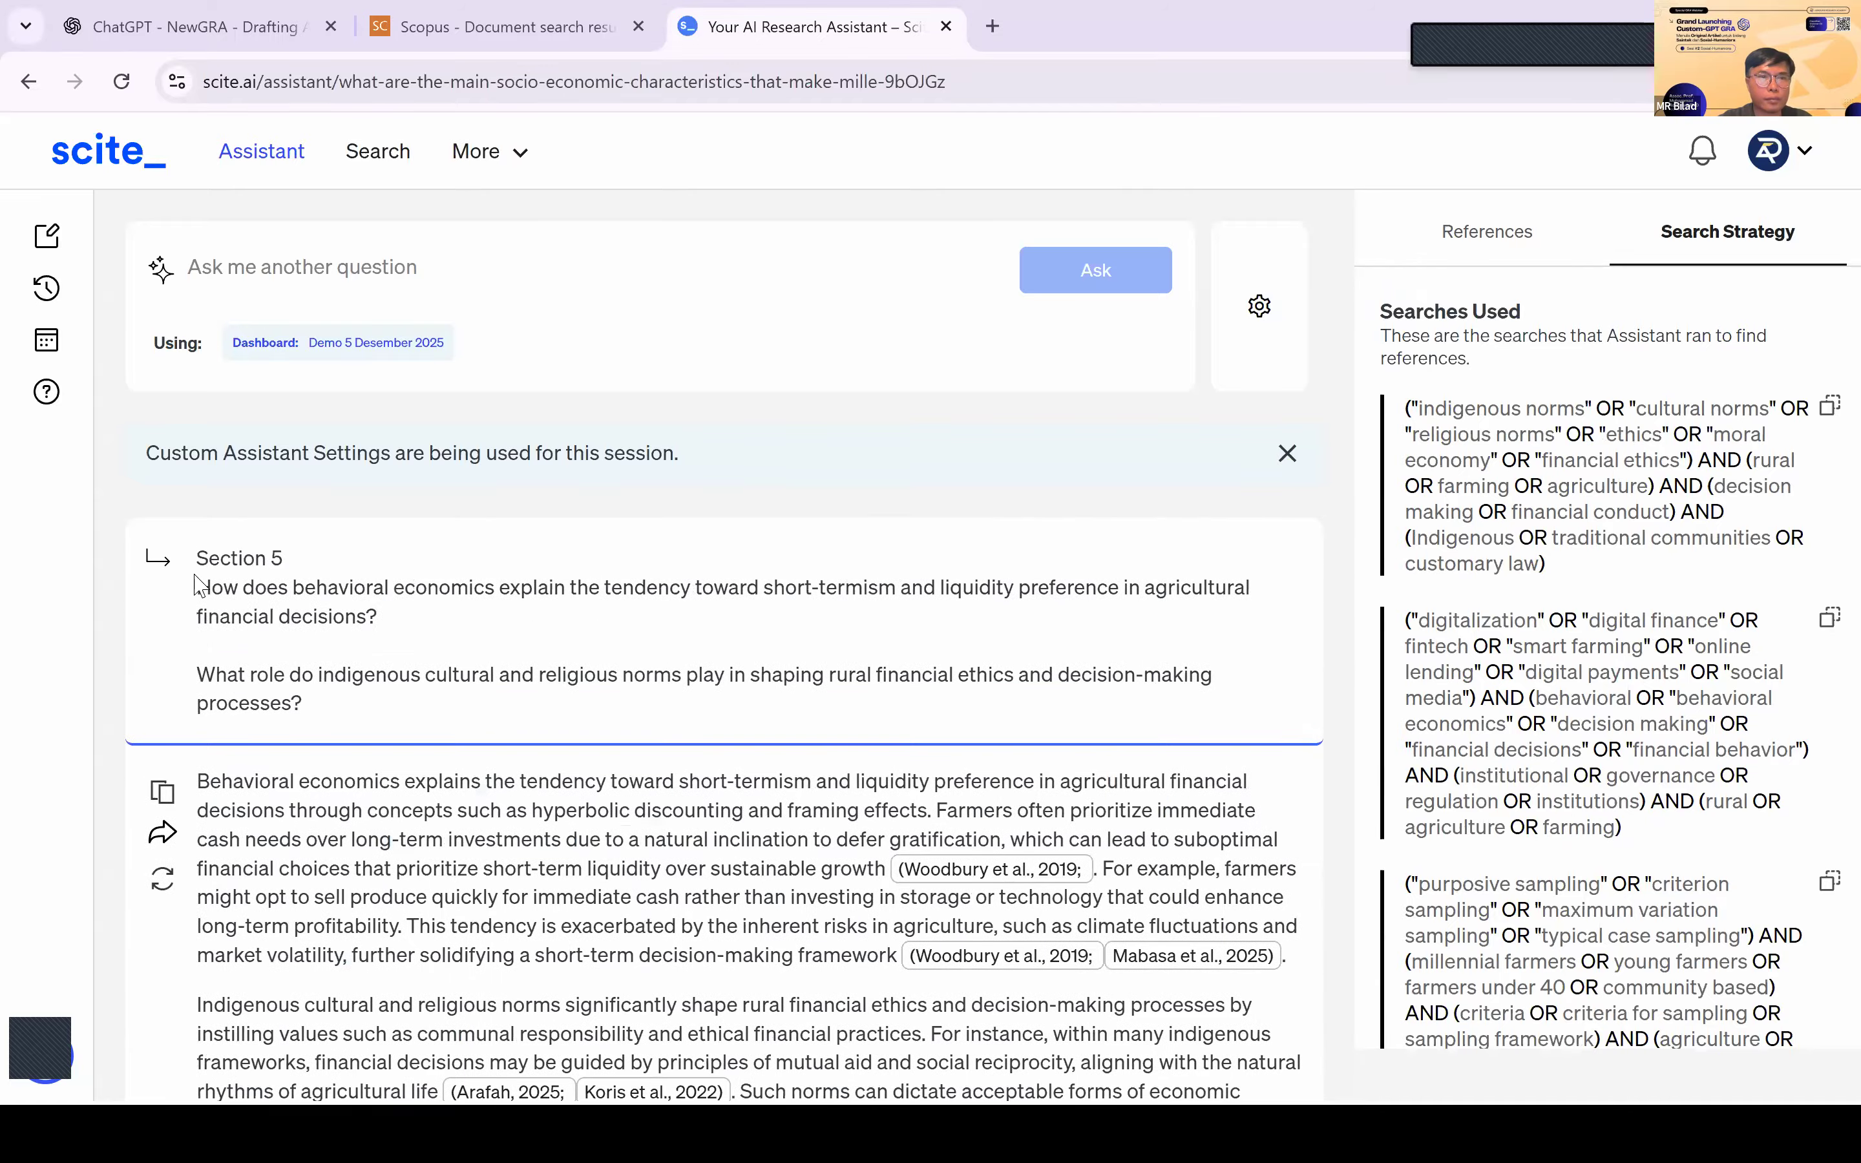
{"action": "scroll", "coordinate": [199, 577], "scroll_direction": "down", "scroll_amount": 3}
{"action": "left_click_drag", "start_coordinate": [198, 569], "coordinate": [685, 1009]}
Step: Return to the NewGRA chat and paste the copied answer on a new line below "Pernyataan Literatur:" in the C8 prompt
{"action": "left_click", "coordinate": [226, 35]}
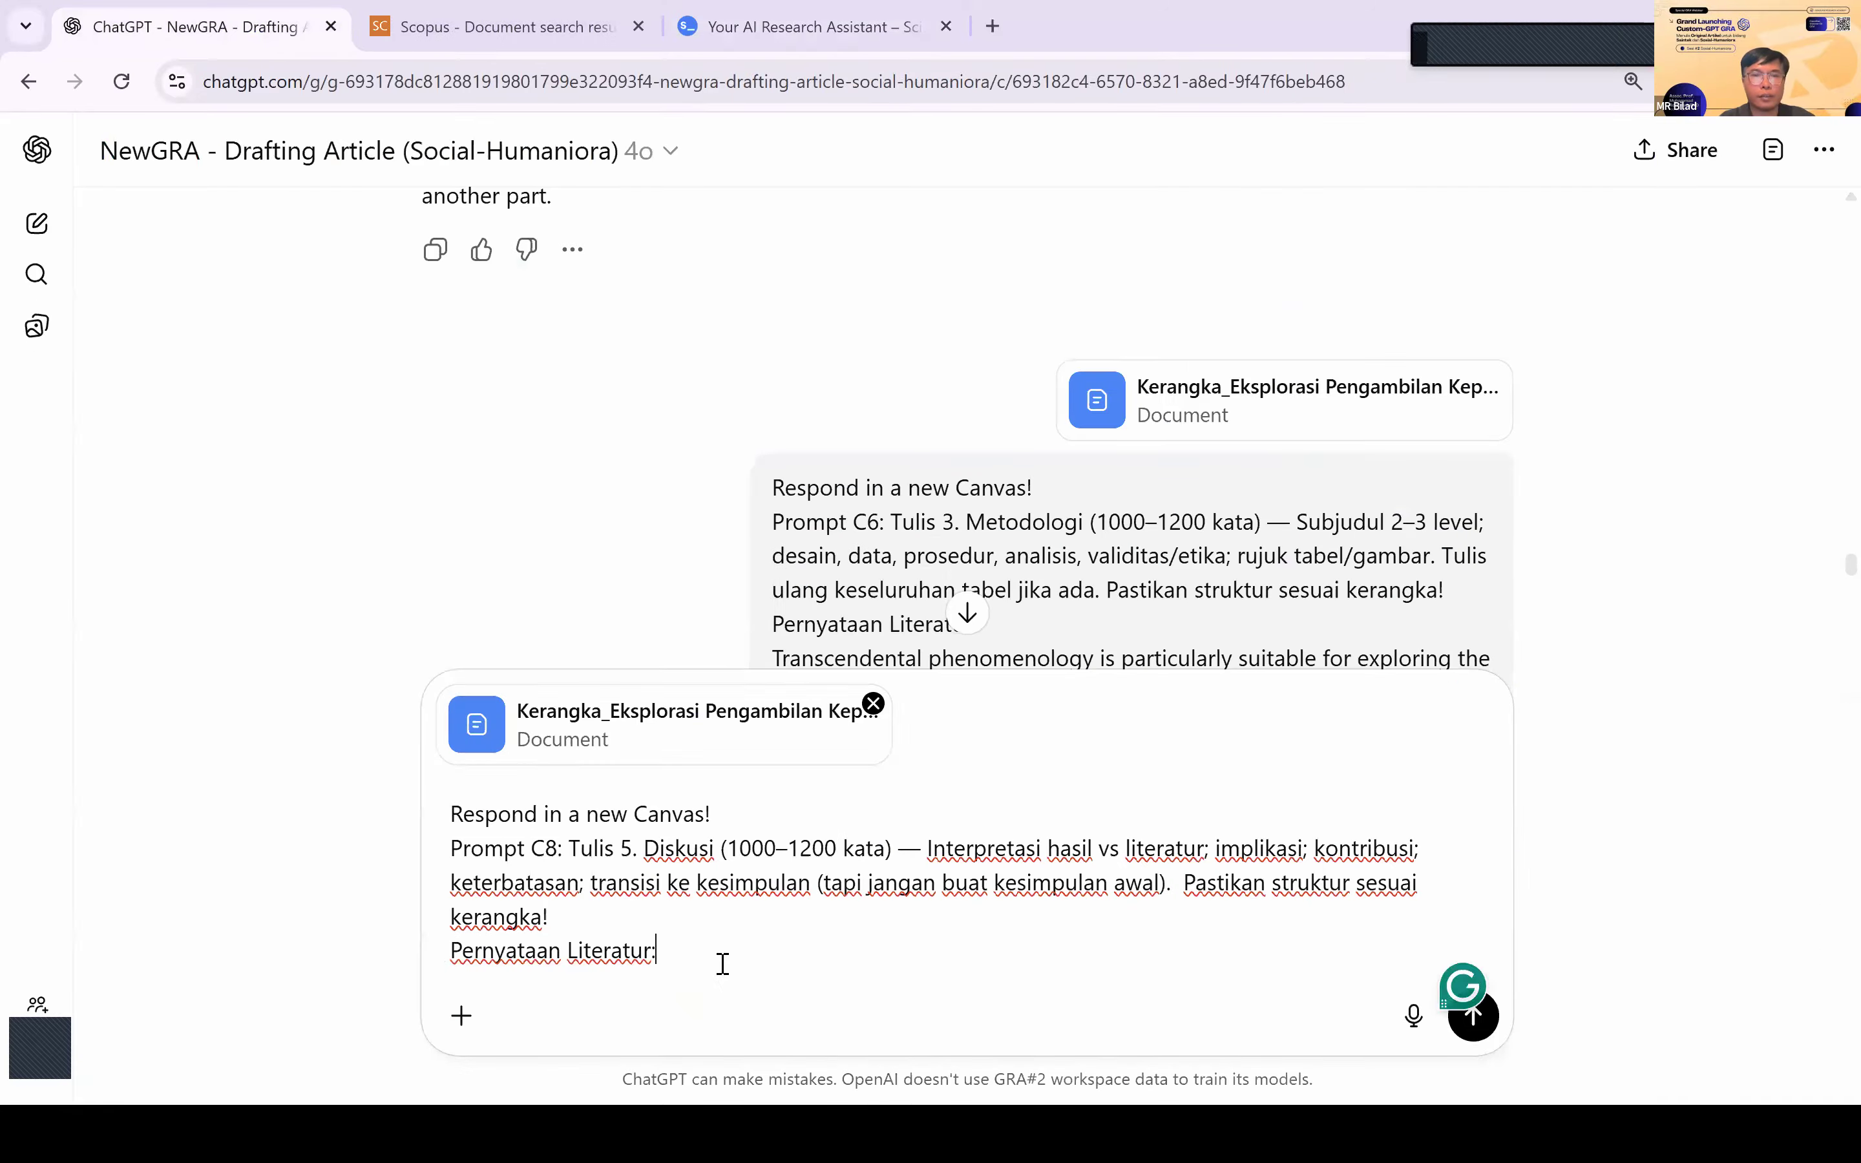
{"action": "key", "text": "shift+Return"}
{"action": "key", "text": "ctrl+v"}
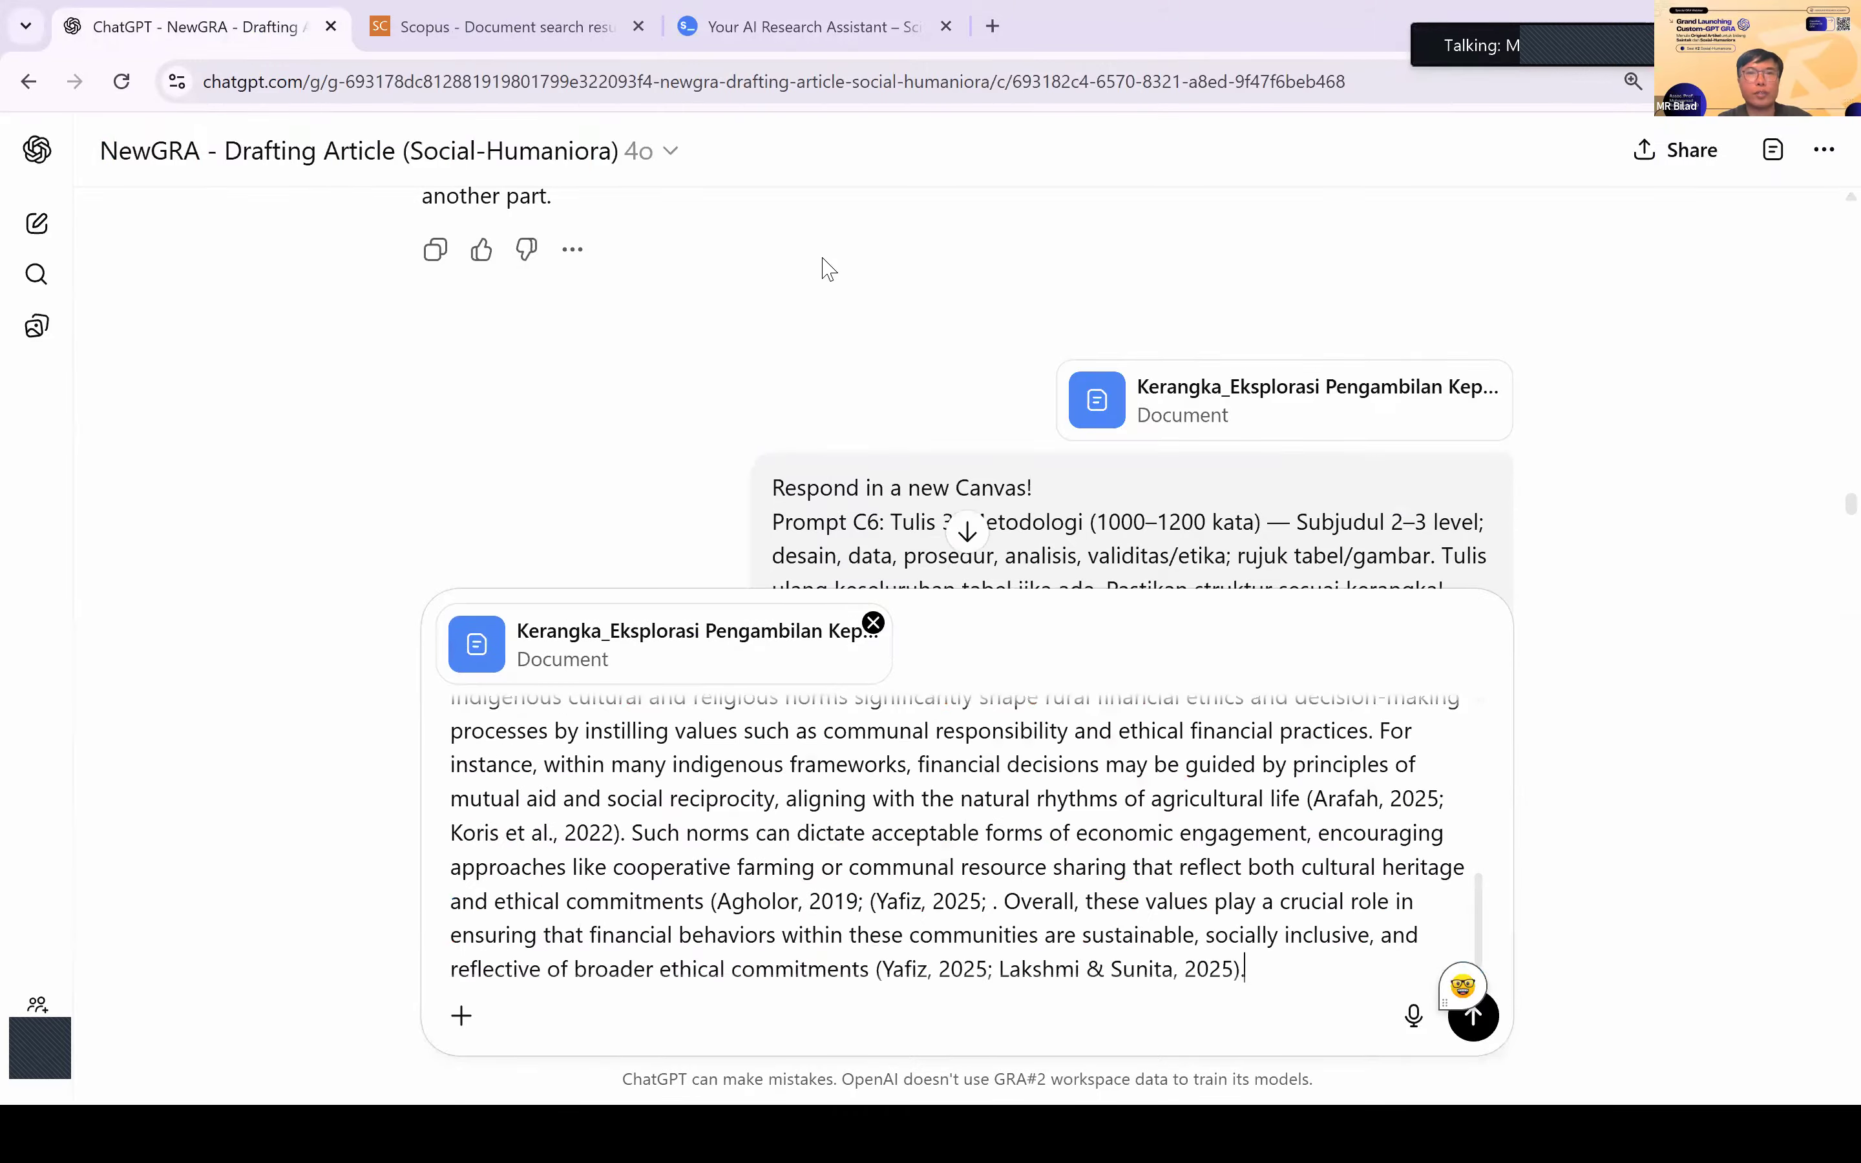
{"action": "key", "text": "shift+Return"}
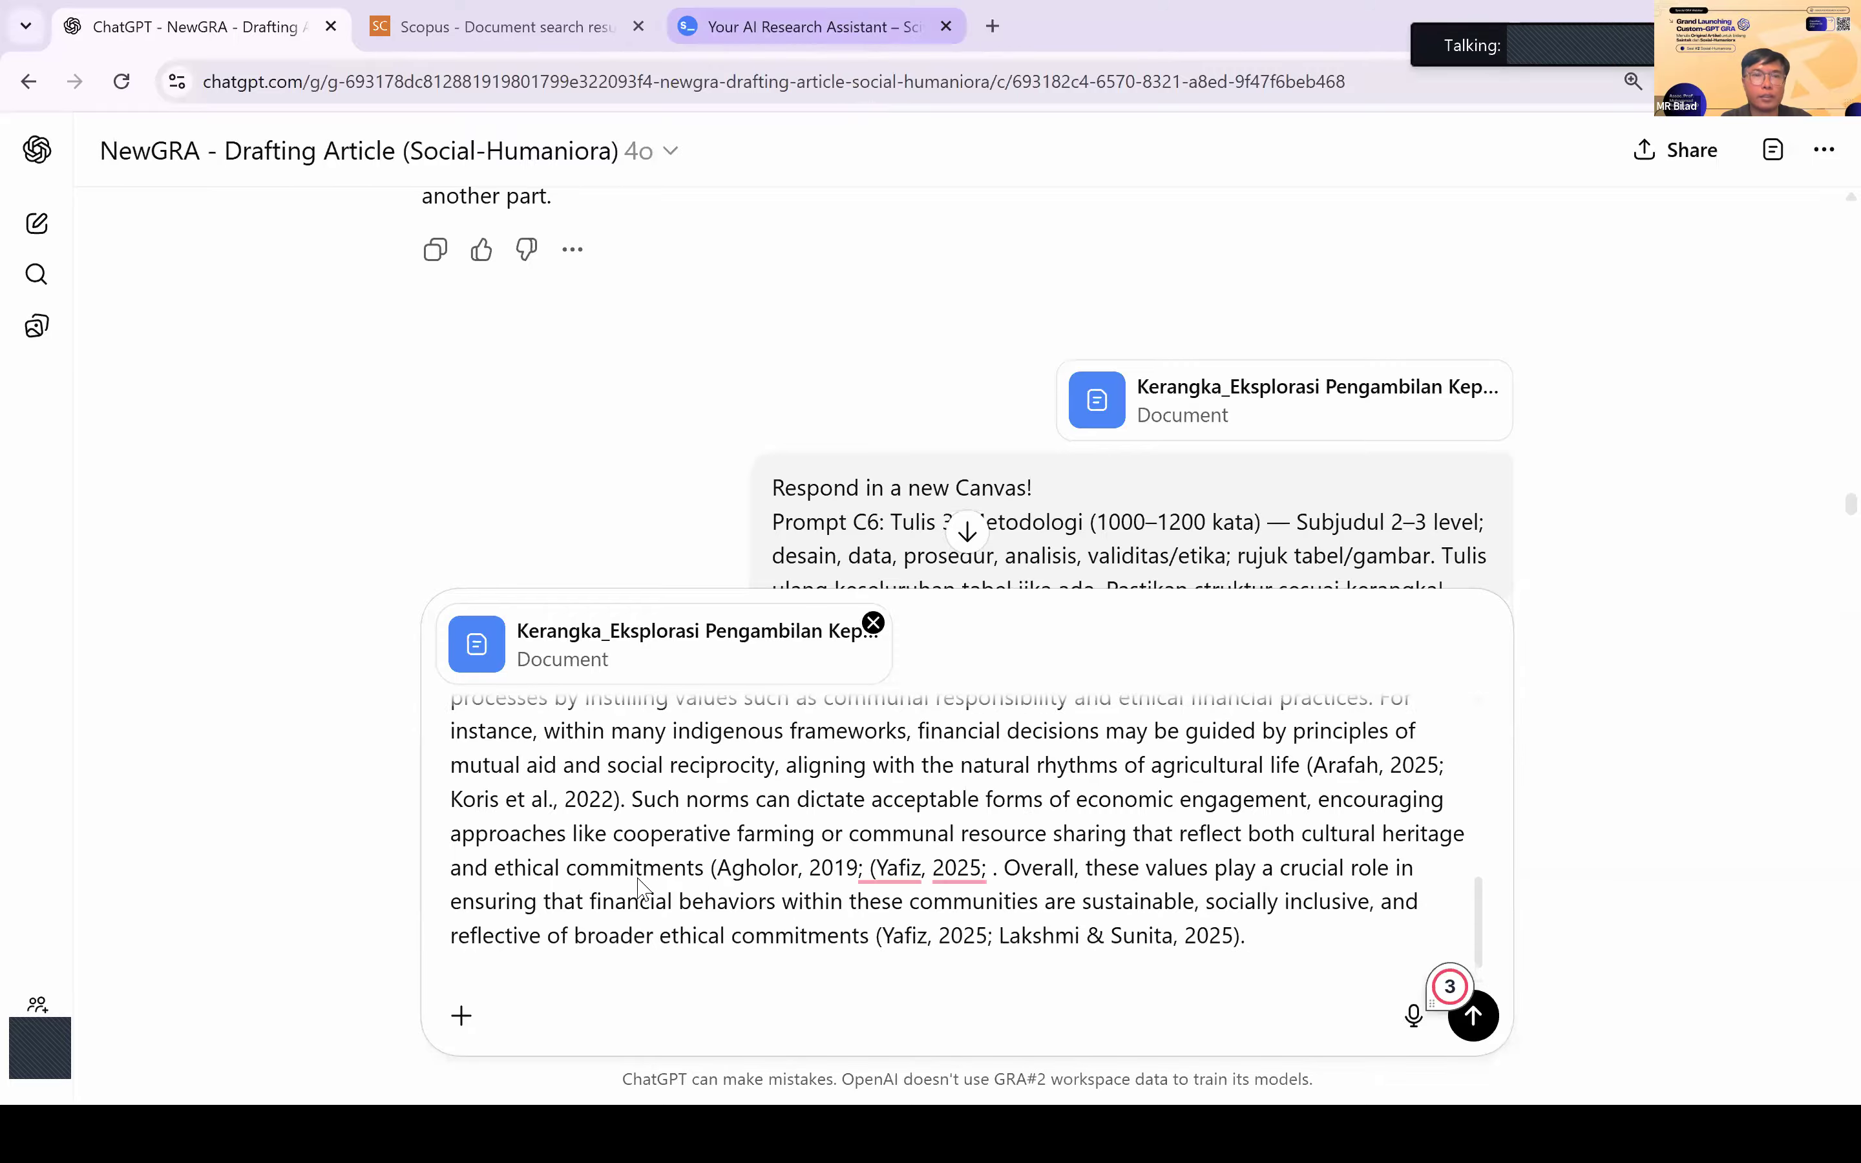
Step: Copy scite's answer on integrating behavioral, cultural, and institutional perspectives and its policy implications, and append it to the C8 prompt in ChatGPT
{"action": "left_click", "coordinate": [839, 29]}
{"action": "scroll", "coordinate": [523, 804], "scroll_direction": "down", "scroll_amount": 5}
{"action": "scroll", "coordinate": [522, 803], "scroll_direction": "down", "scroll_amount": 2}
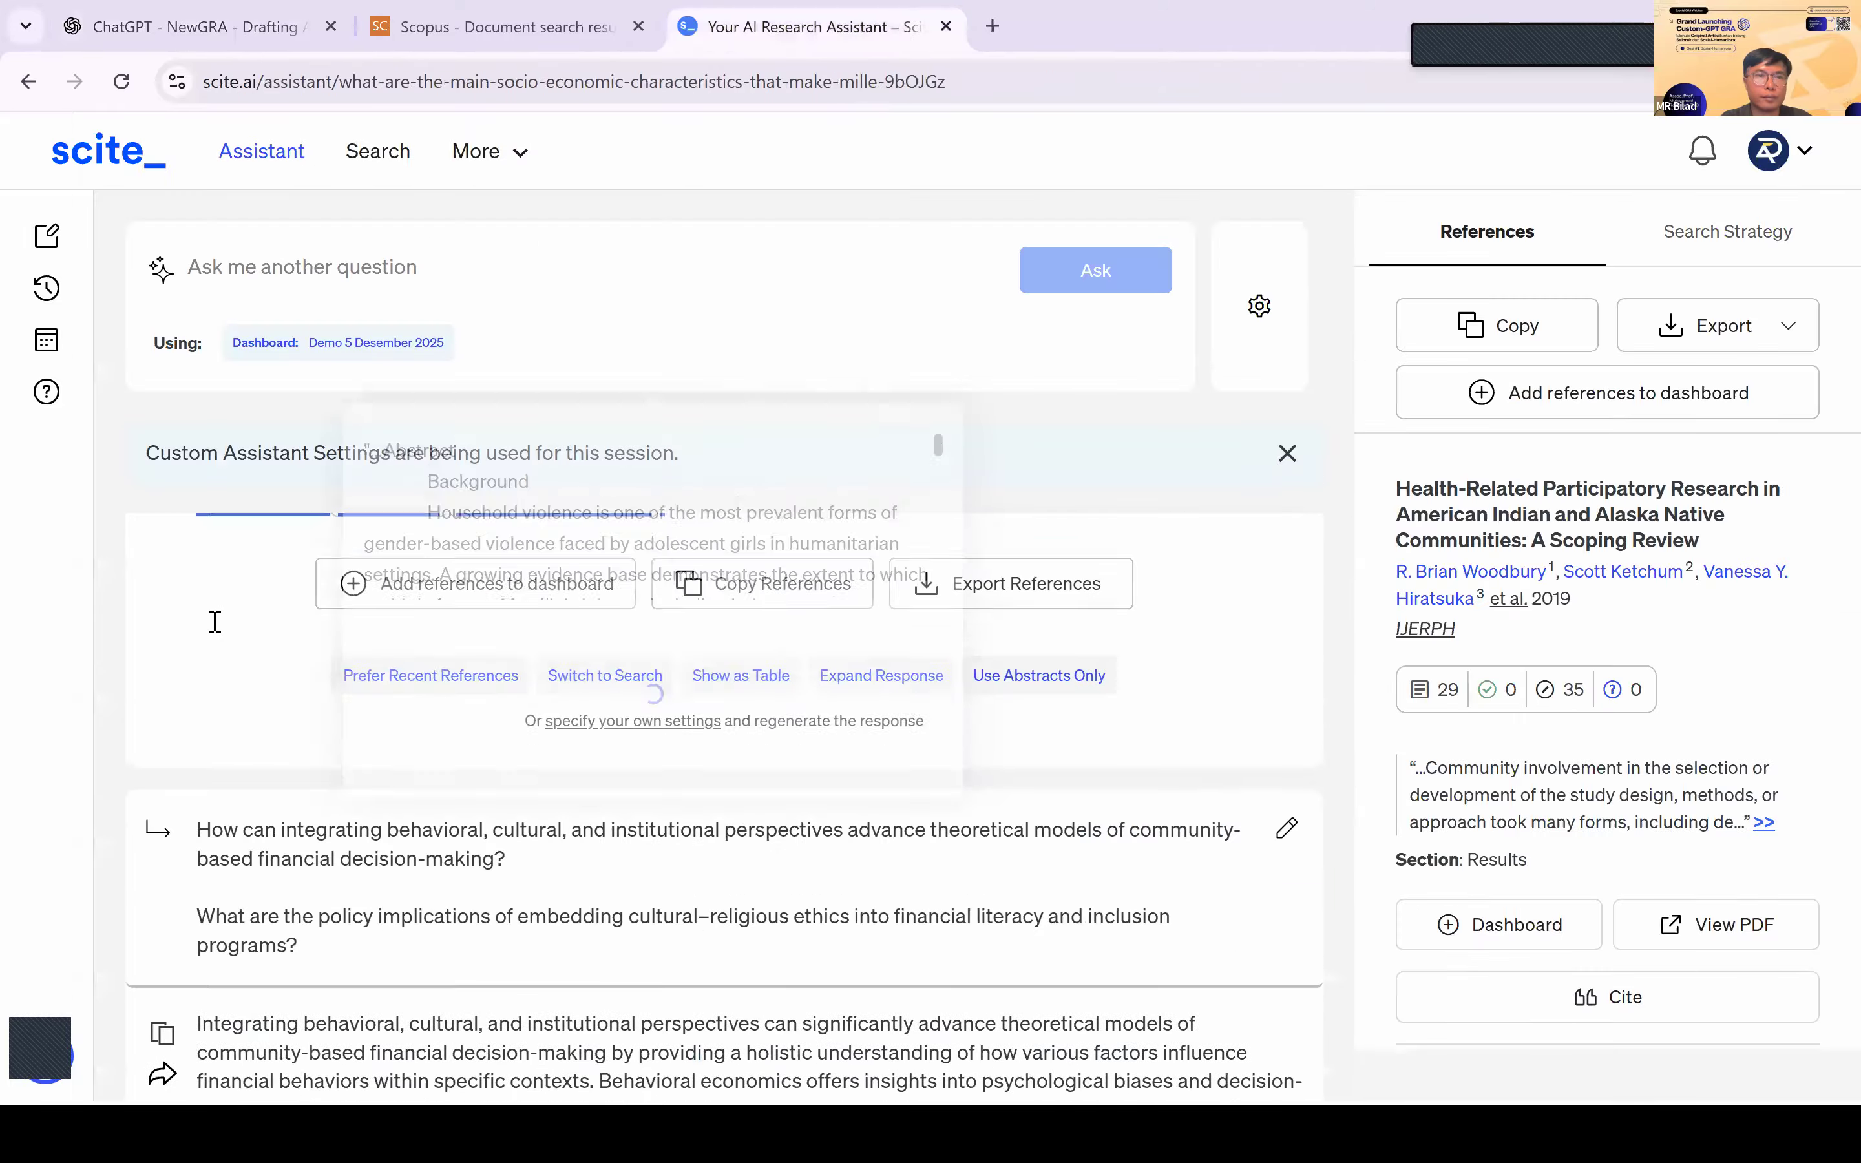
{"action": "scroll", "coordinate": [760, 846], "scroll_direction": "down", "scroll_amount": 2}
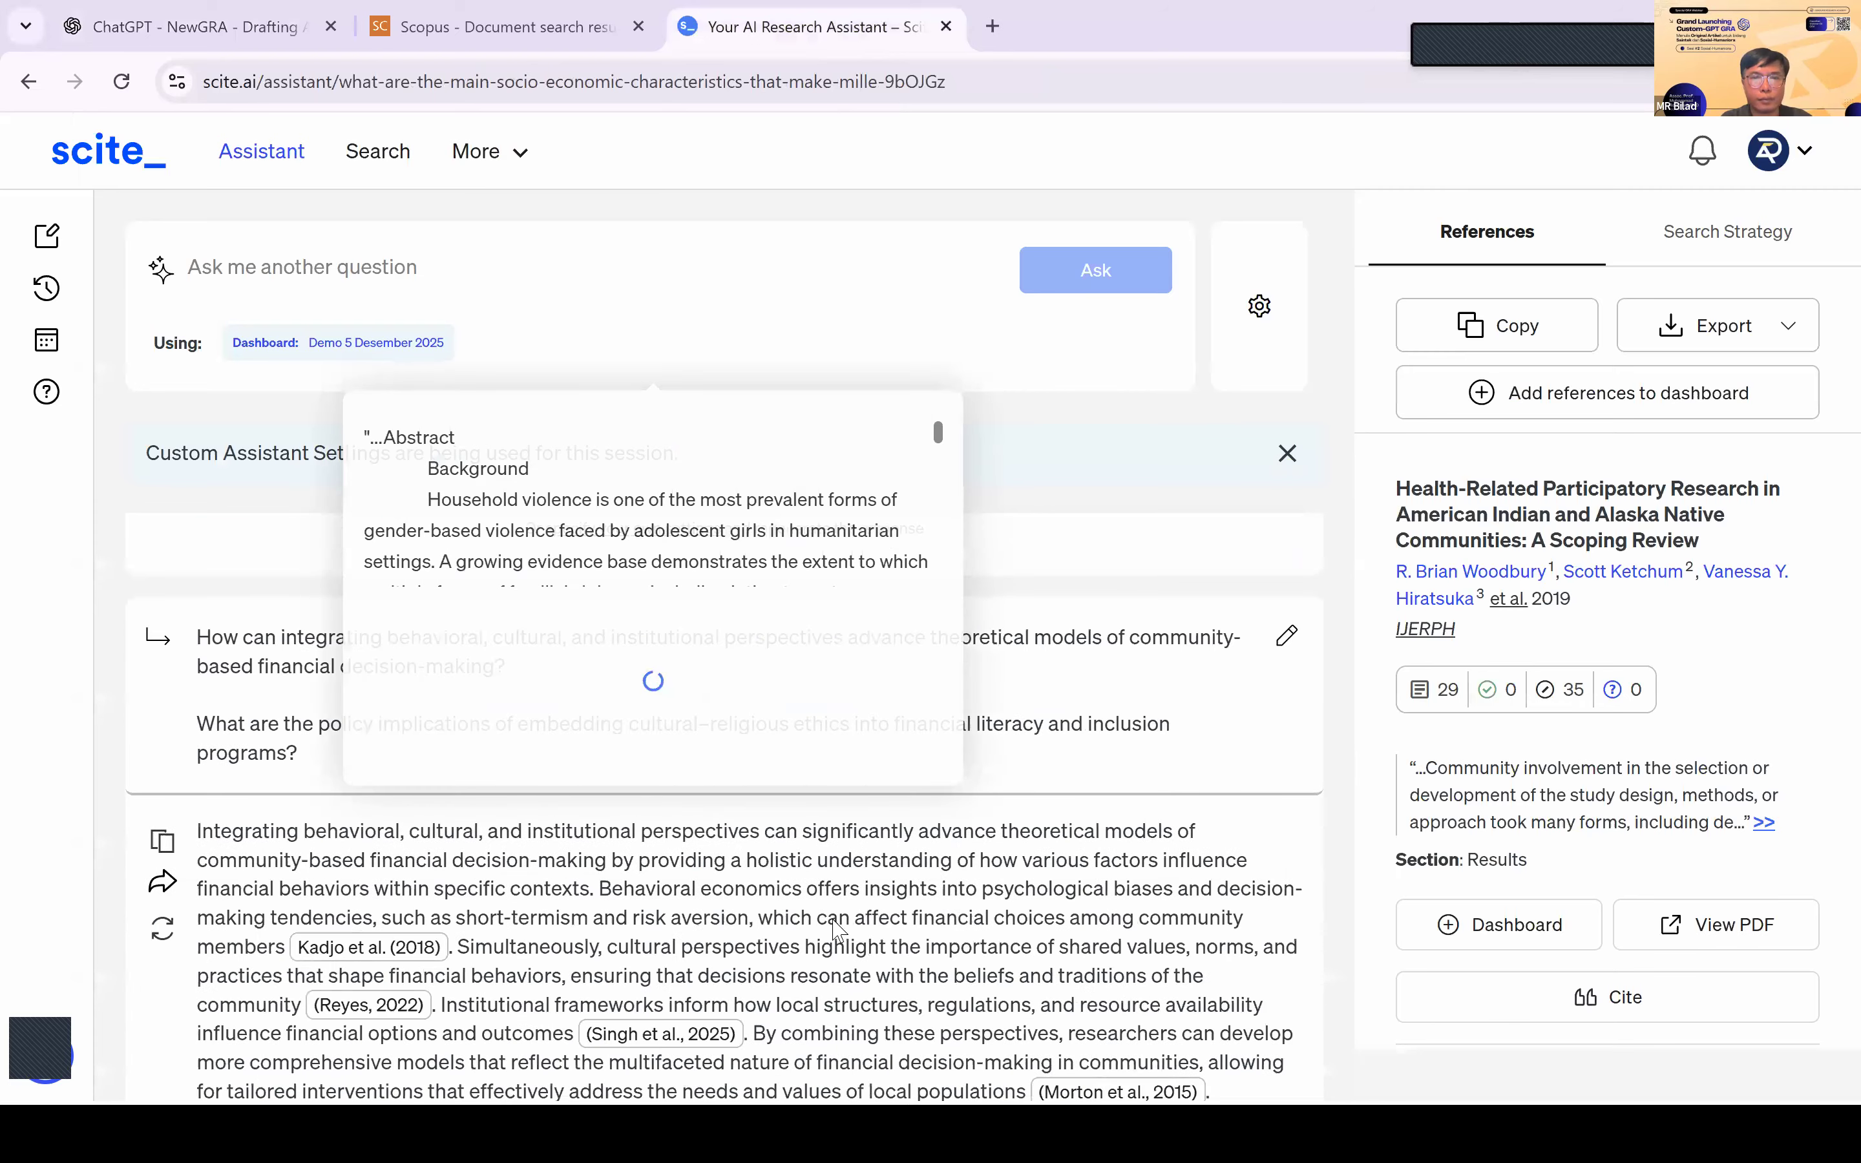
{"action": "scroll", "coordinate": [838, 931], "scroll_direction": "down", "scroll_amount": 3}
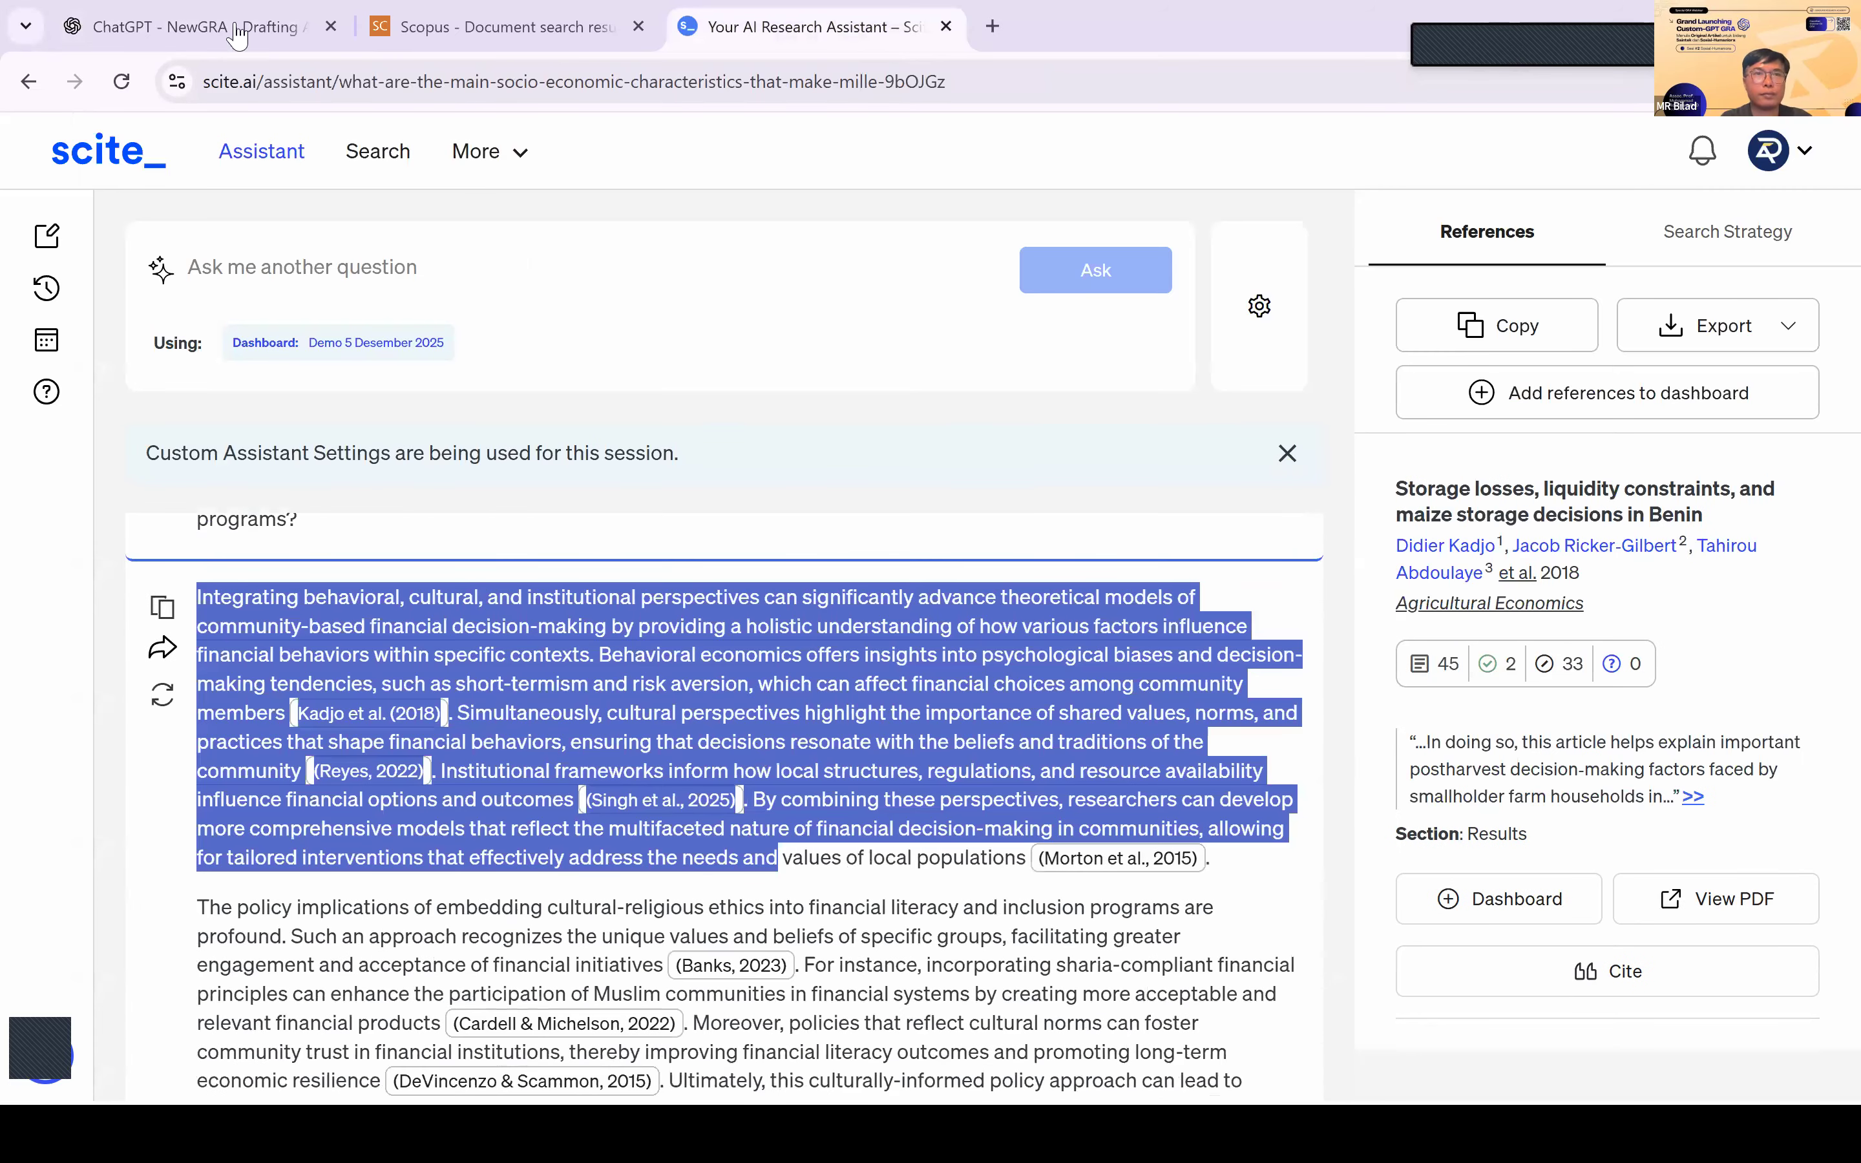
{"action": "mouse_move", "coordinate": [778, 858]}
{"action": "left_mouse_down"}
{"action": "mouse_move", "coordinate": [769, 1099]}
{"action": "mouse_move", "coordinate": [727, 738]}
{"action": "left_mouse_up"}
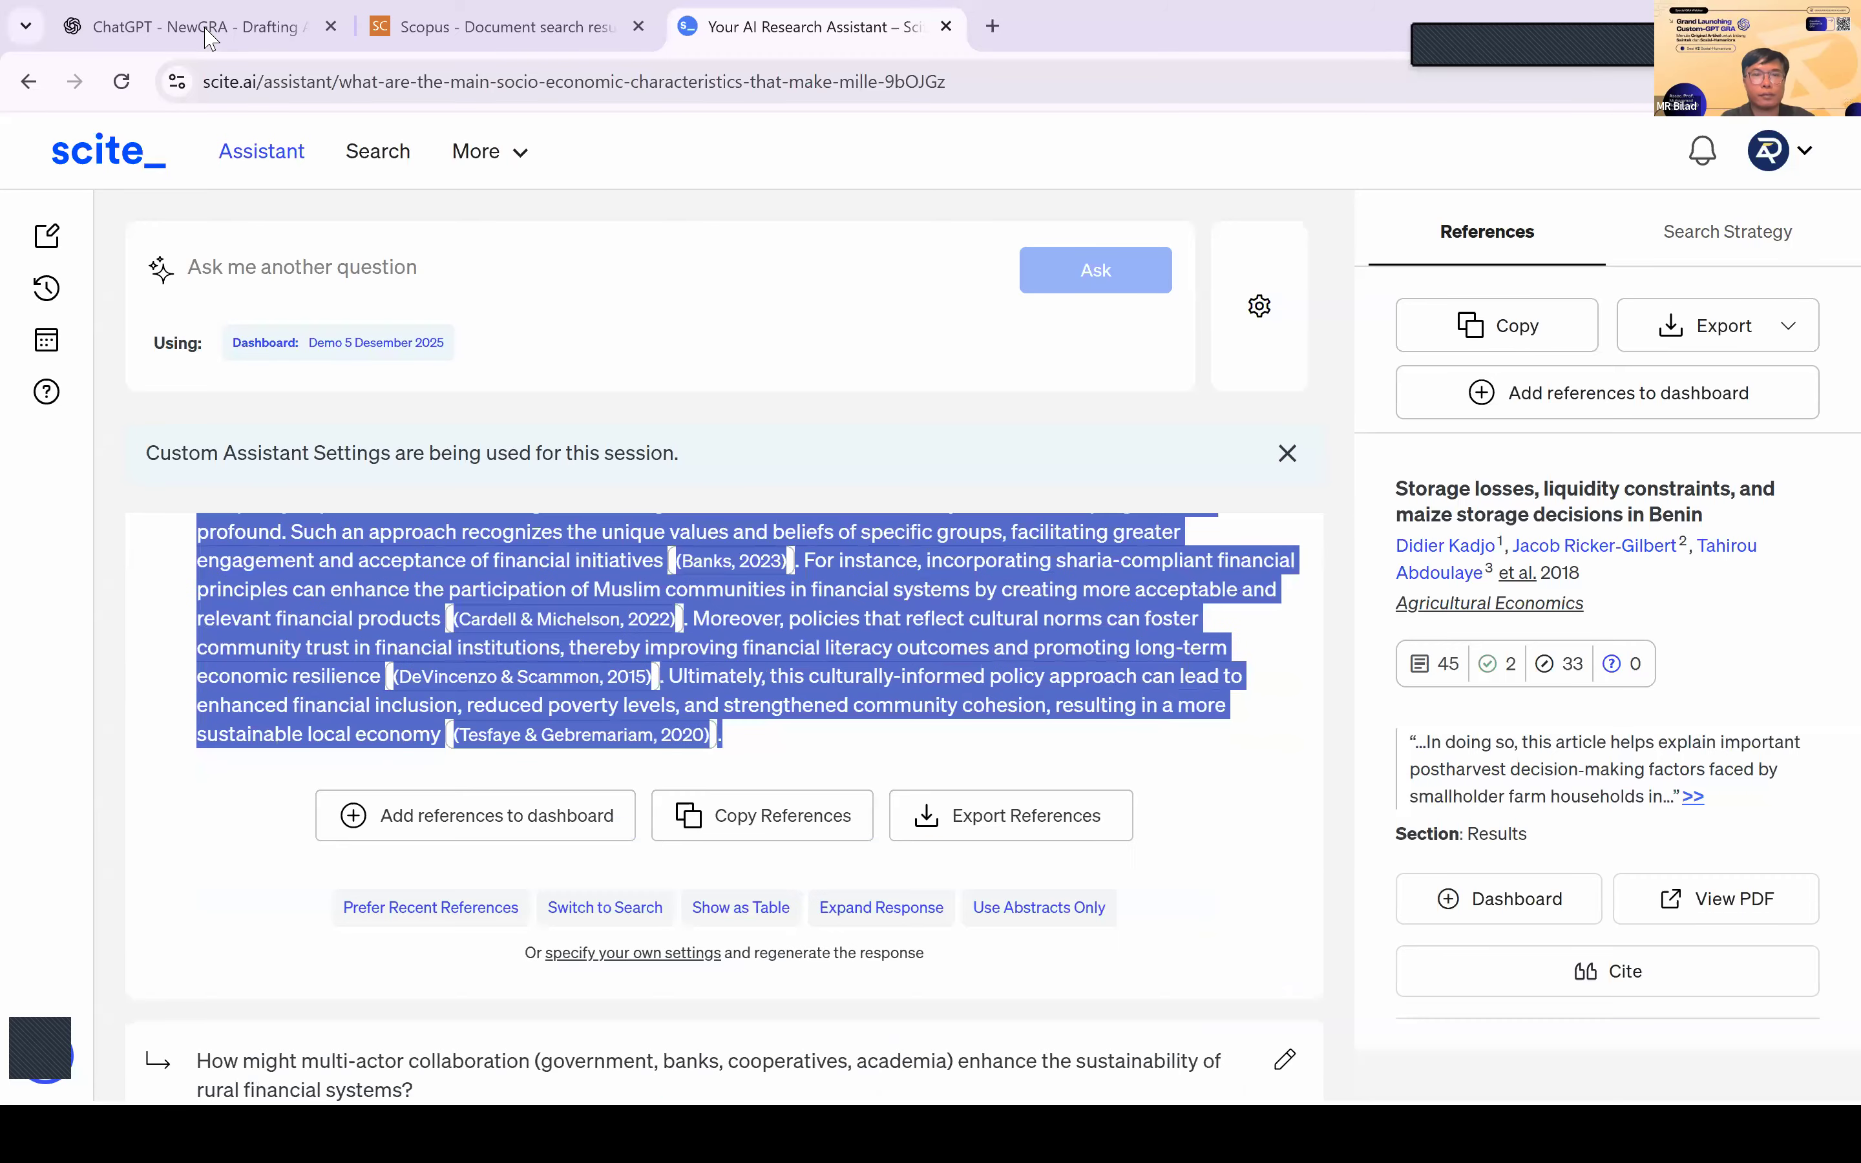
{"action": "left_click", "coordinate": [207, 37]}
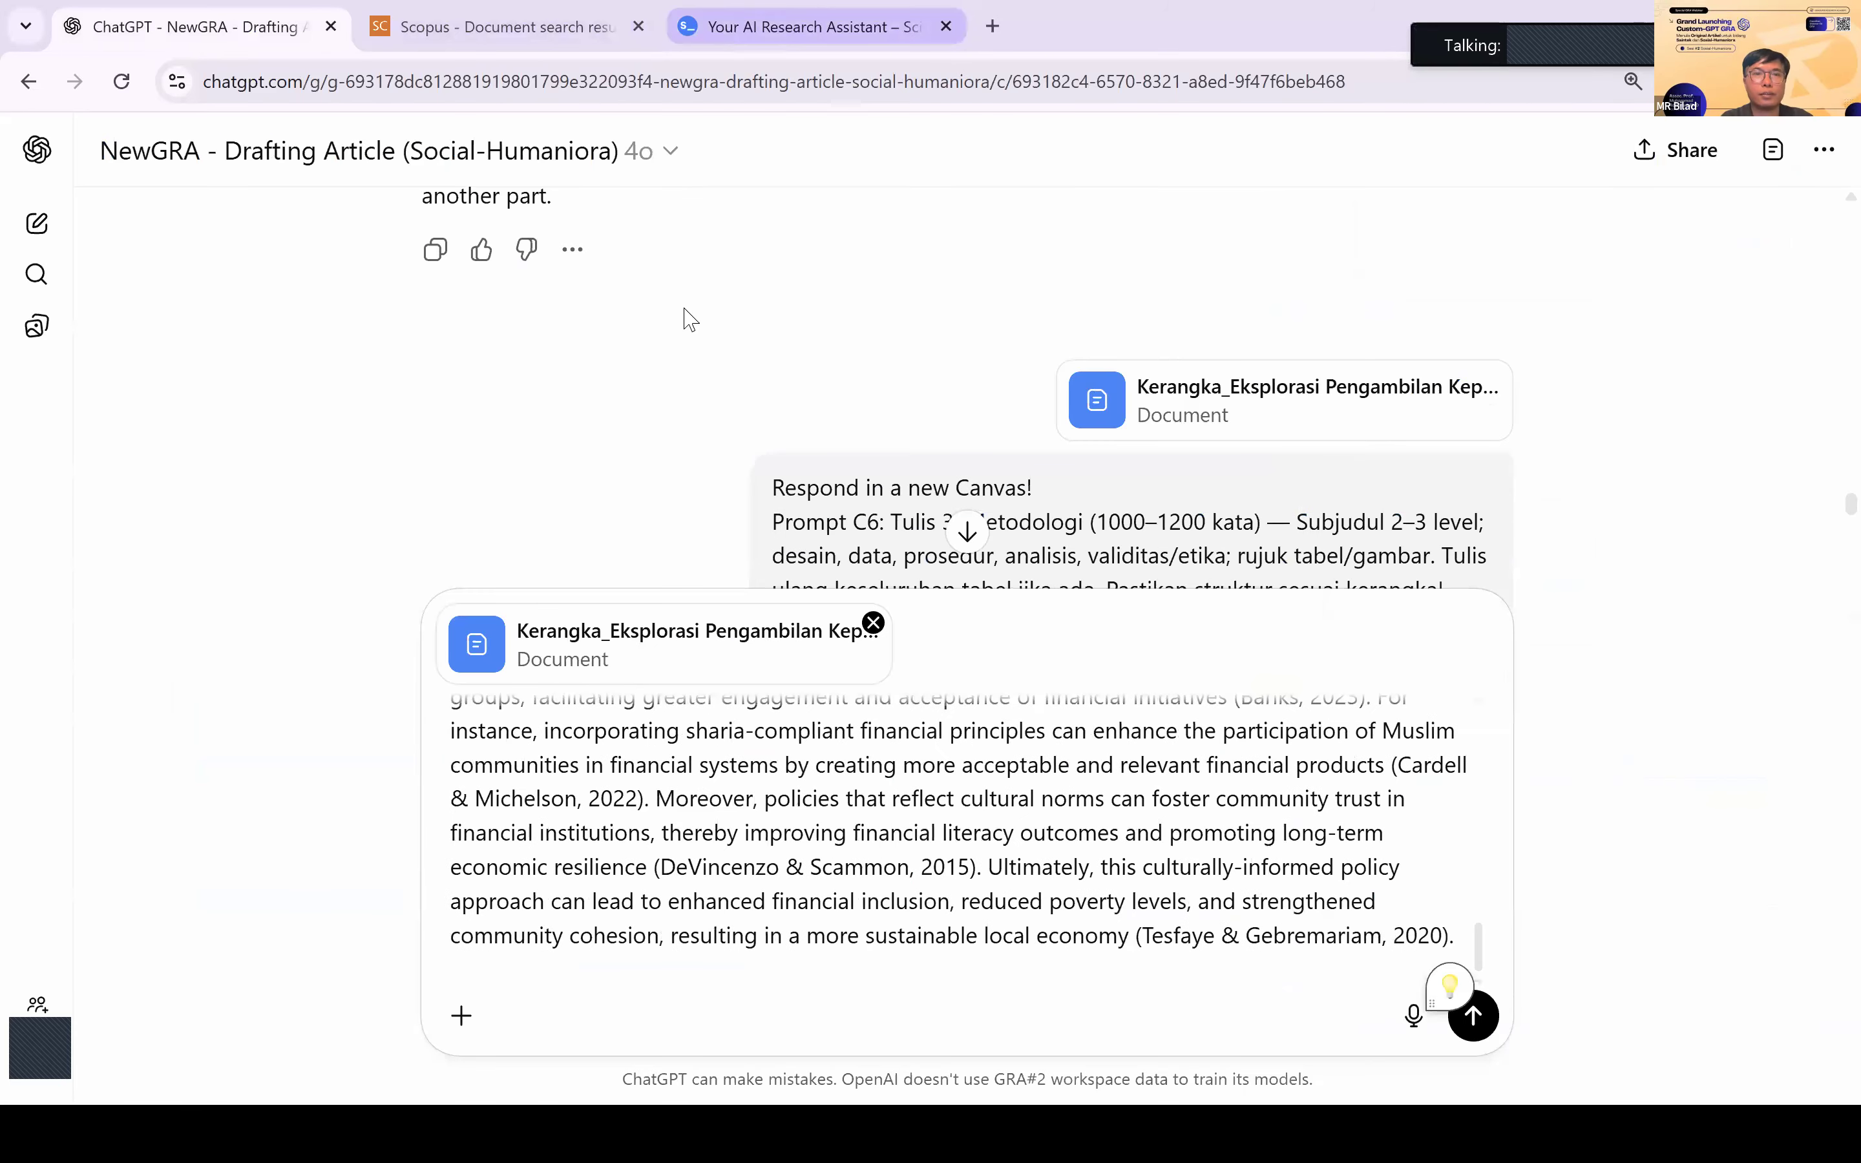
Step: Append scite's answer on multi-actor collaboration and behavioral finance research limitations to the C8 prompt in ChatGPT and send the message
{"action": "key", "text": "ctrl+shift+Tab"}
{"action": "scroll", "coordinate": [687, 642], "scroll_direction": "down", "scroll_amount": 7}
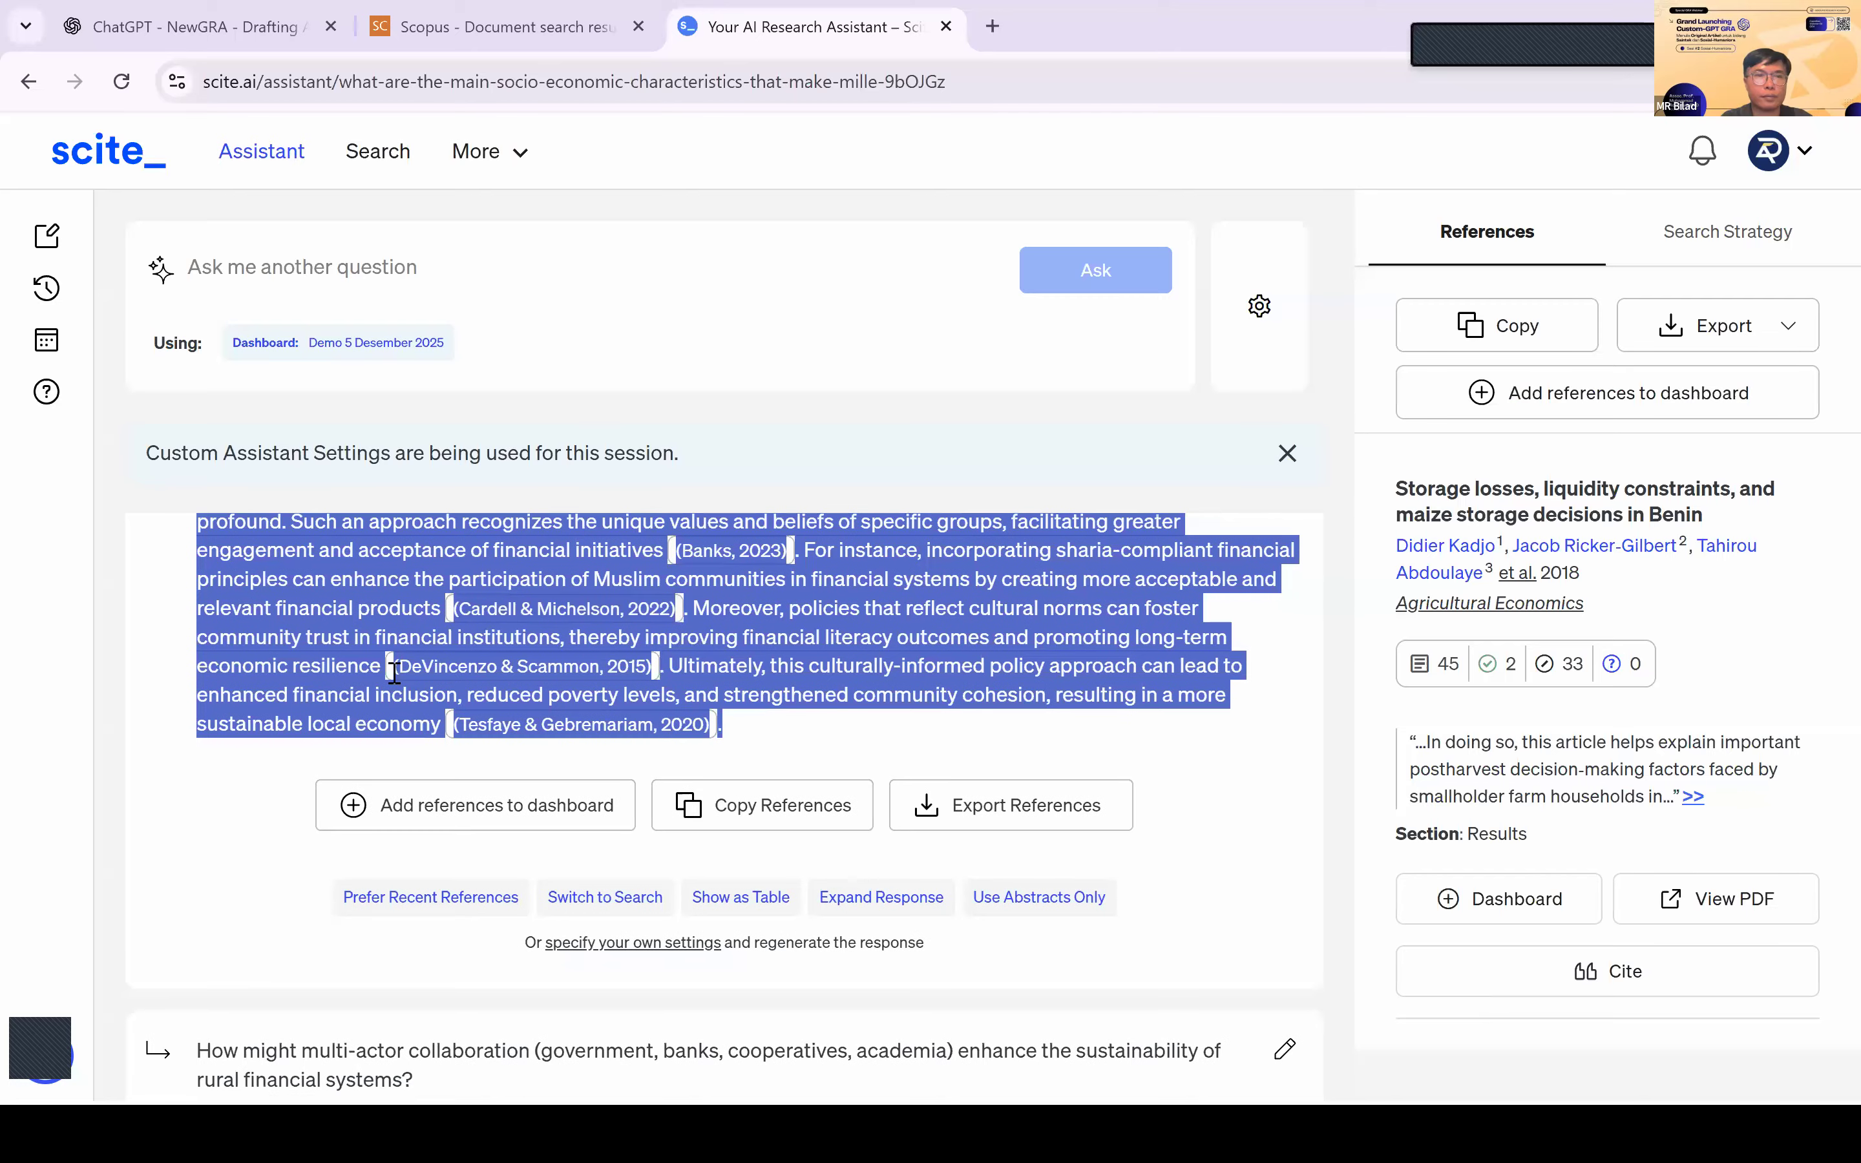
{"action": "scroll", "coordinate": [676, 1081], "scroll_direction": "down", "scroll_amount": 3}
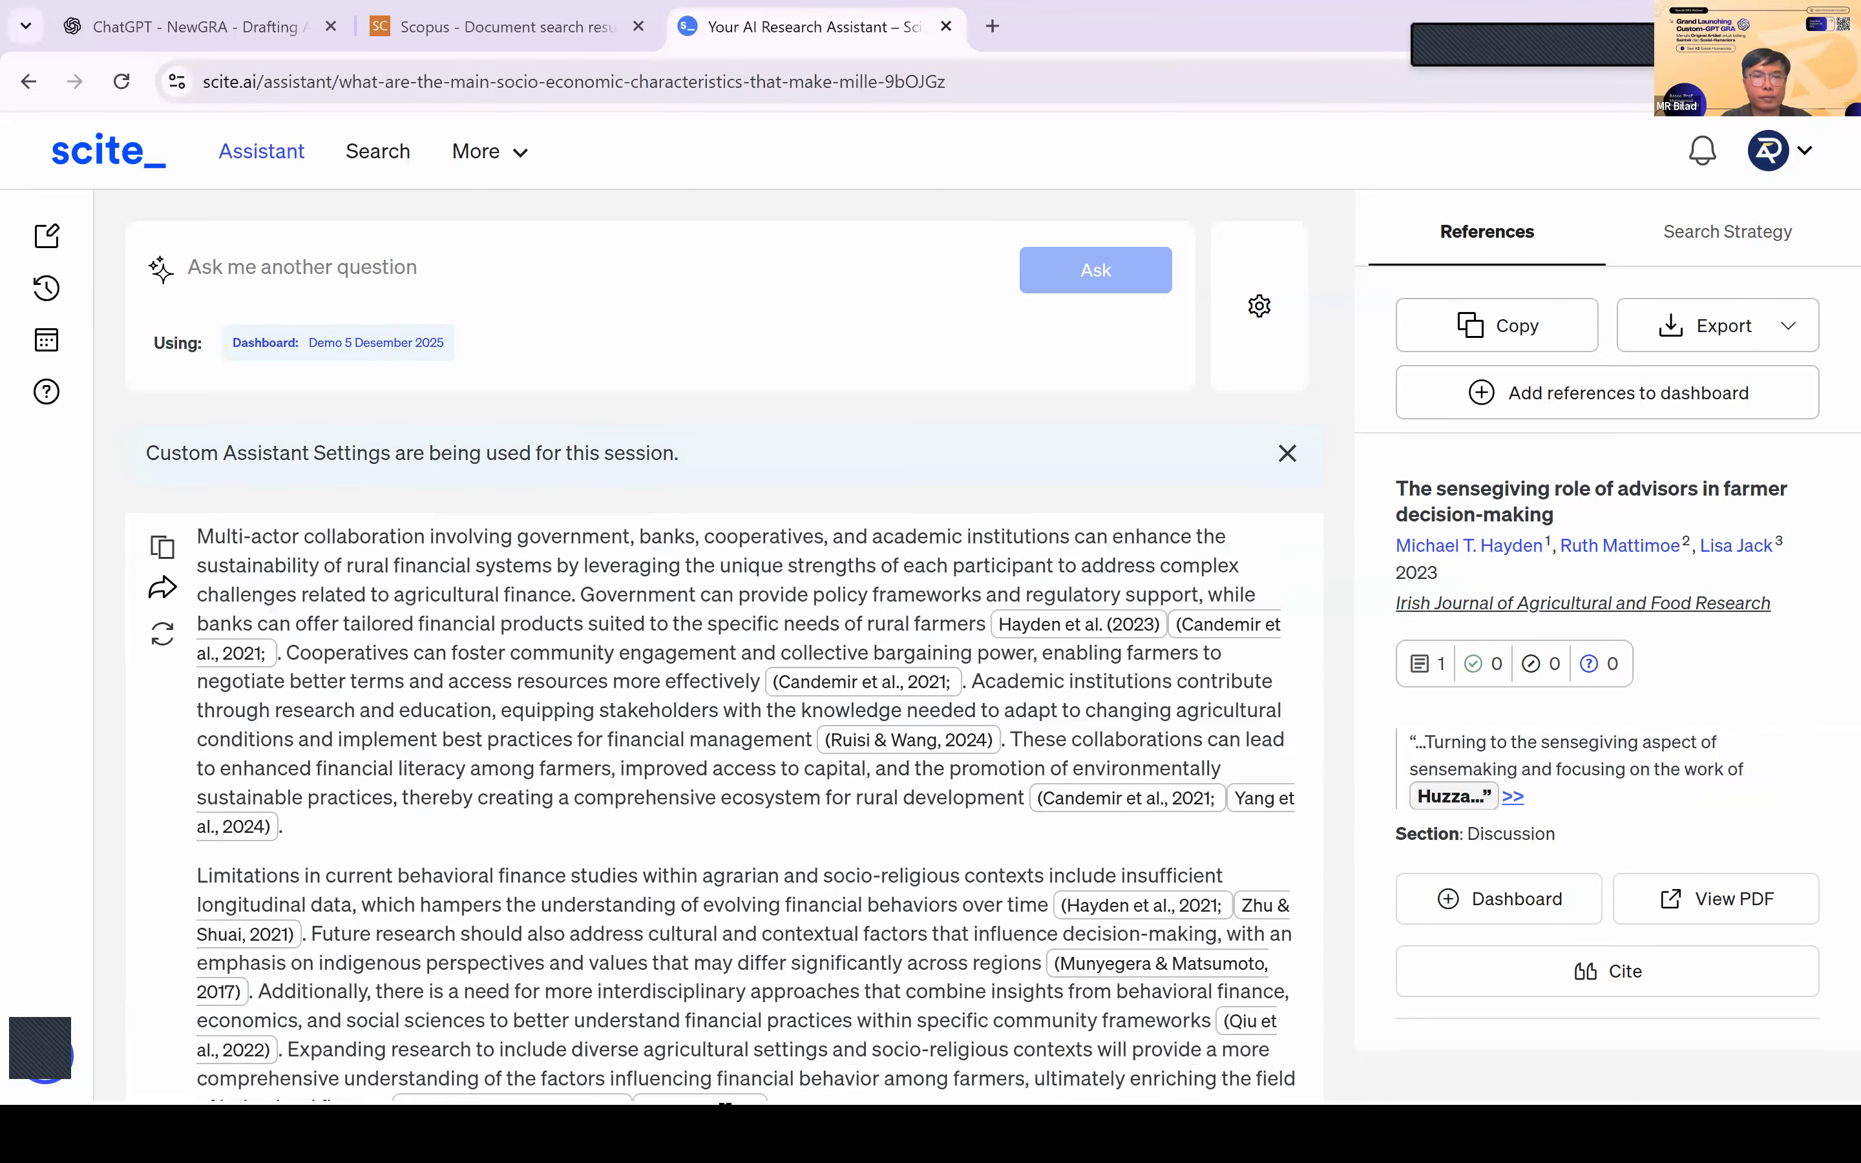
{"action": "left_click_drag", "start_coordinate": [198, 648], "coordinate": [956, 808]}
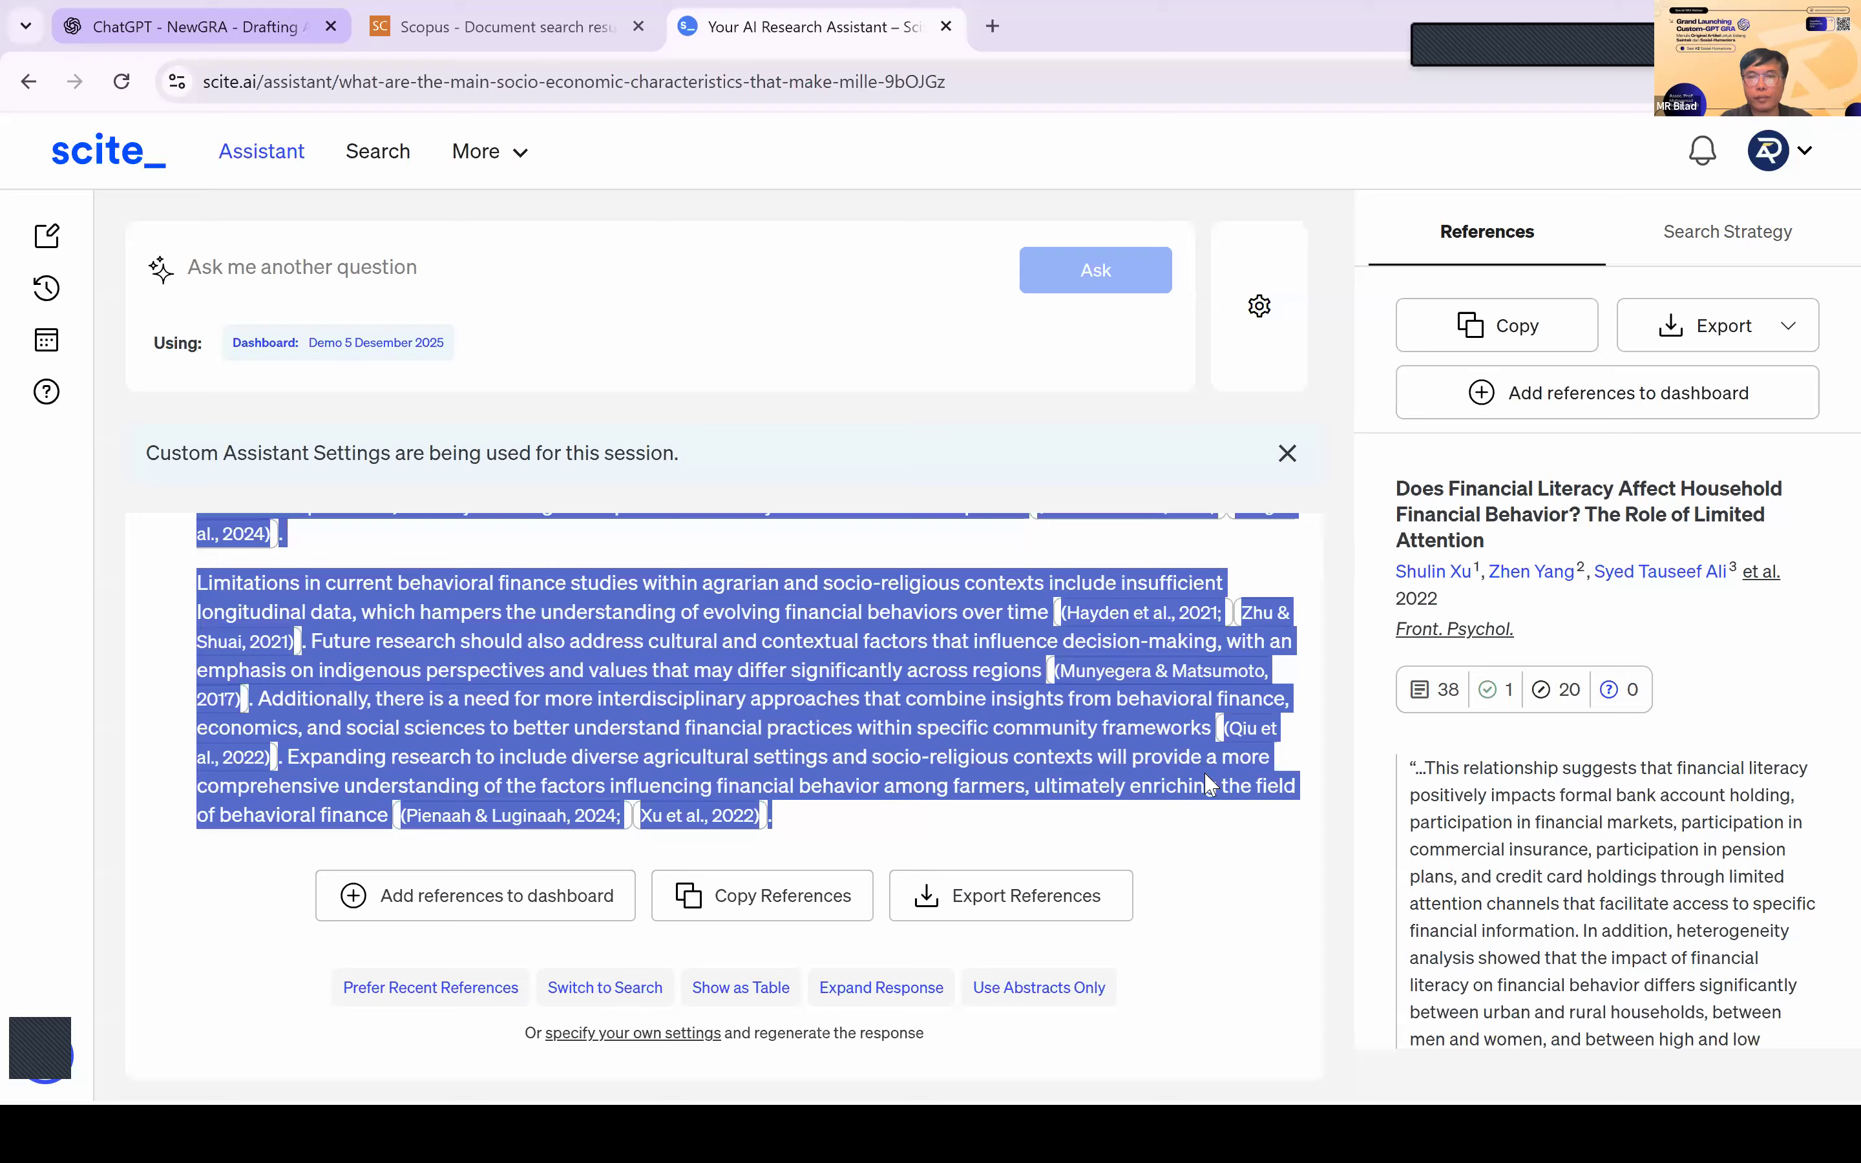
{"action": "key", "text": "ctrl+1"}
{"action": "key", "text": "ctrl+v"}
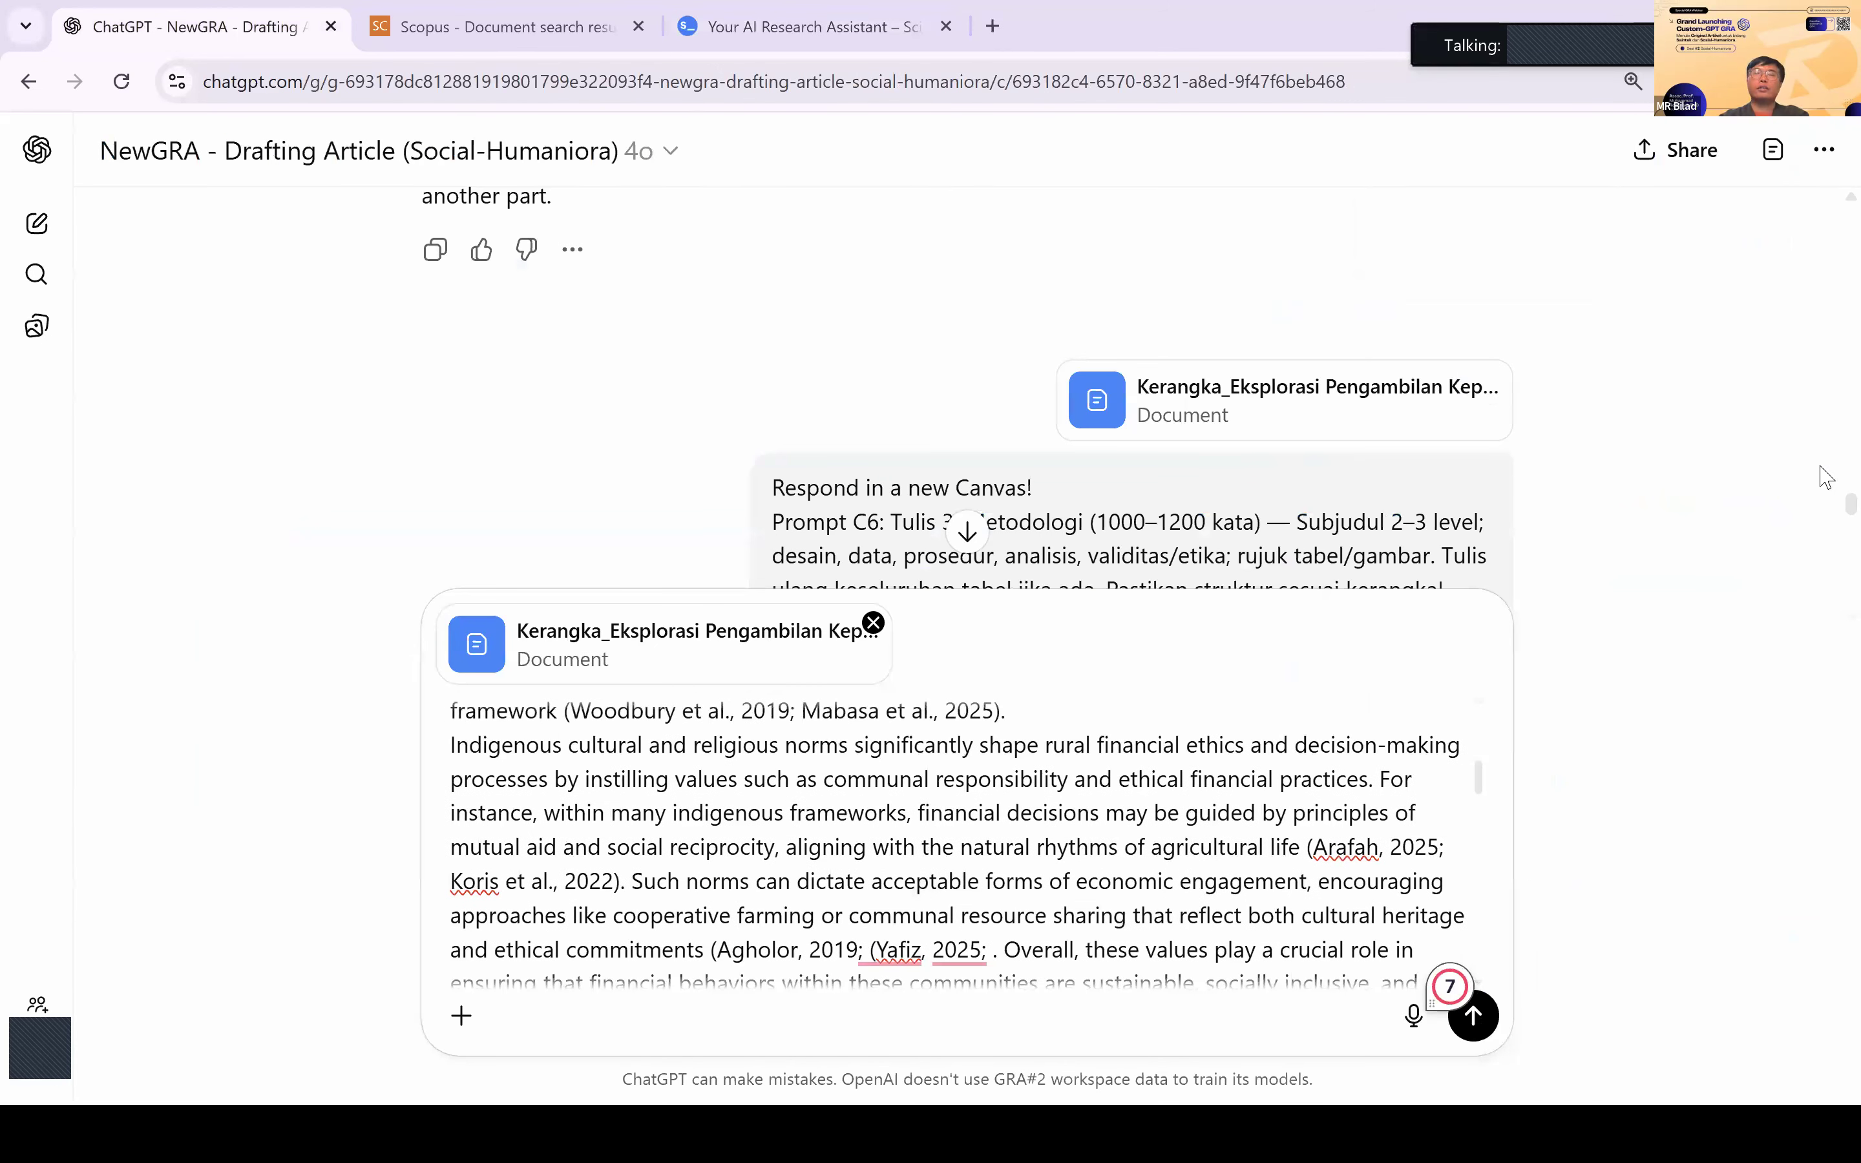
{"action": "key", "text": "Return"}
Step: Return to the scite assistant and export the conversation's references in RIS format
{"action": "scroll", "coordinate": [1014, 371], "scroll_direction": "down", "scroll_amount": 7}
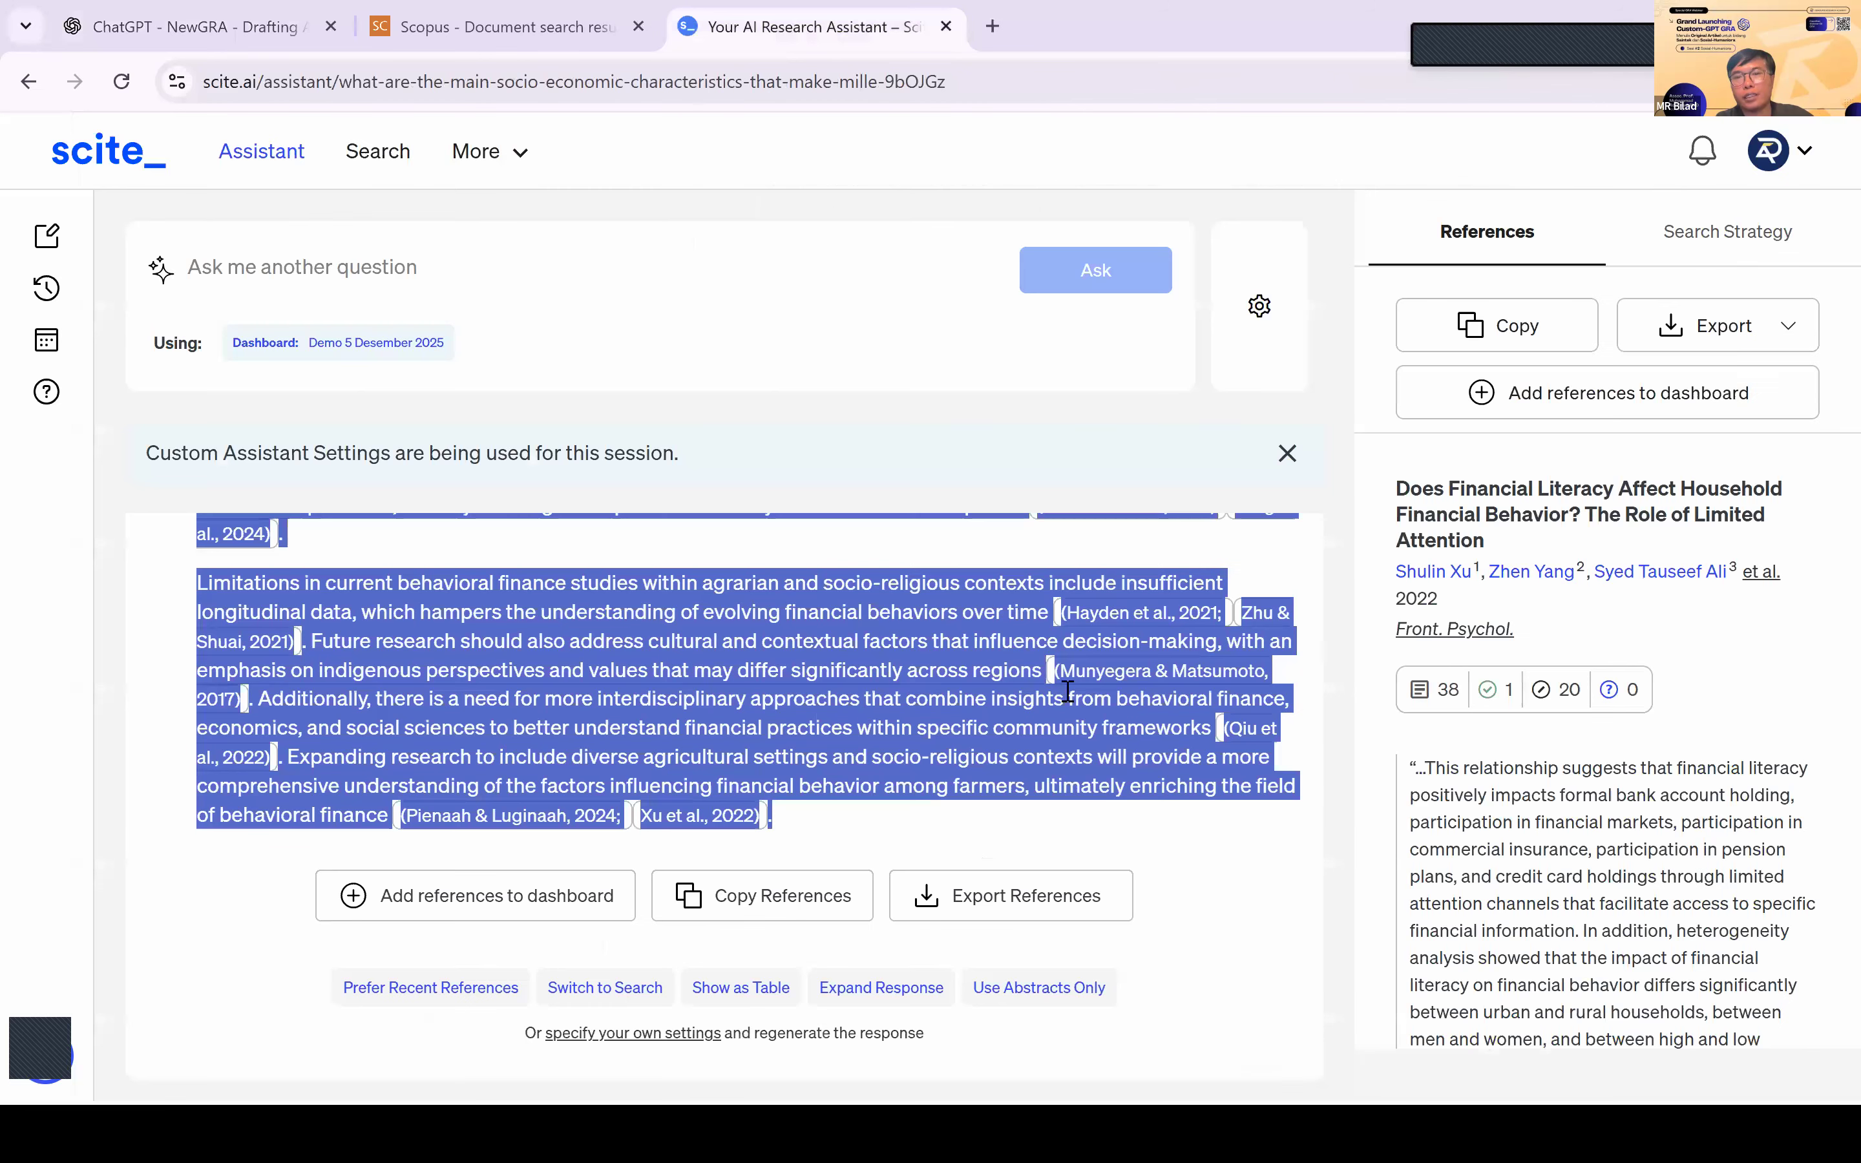
{"action": "left_click", "coordinate": [860, 708]}
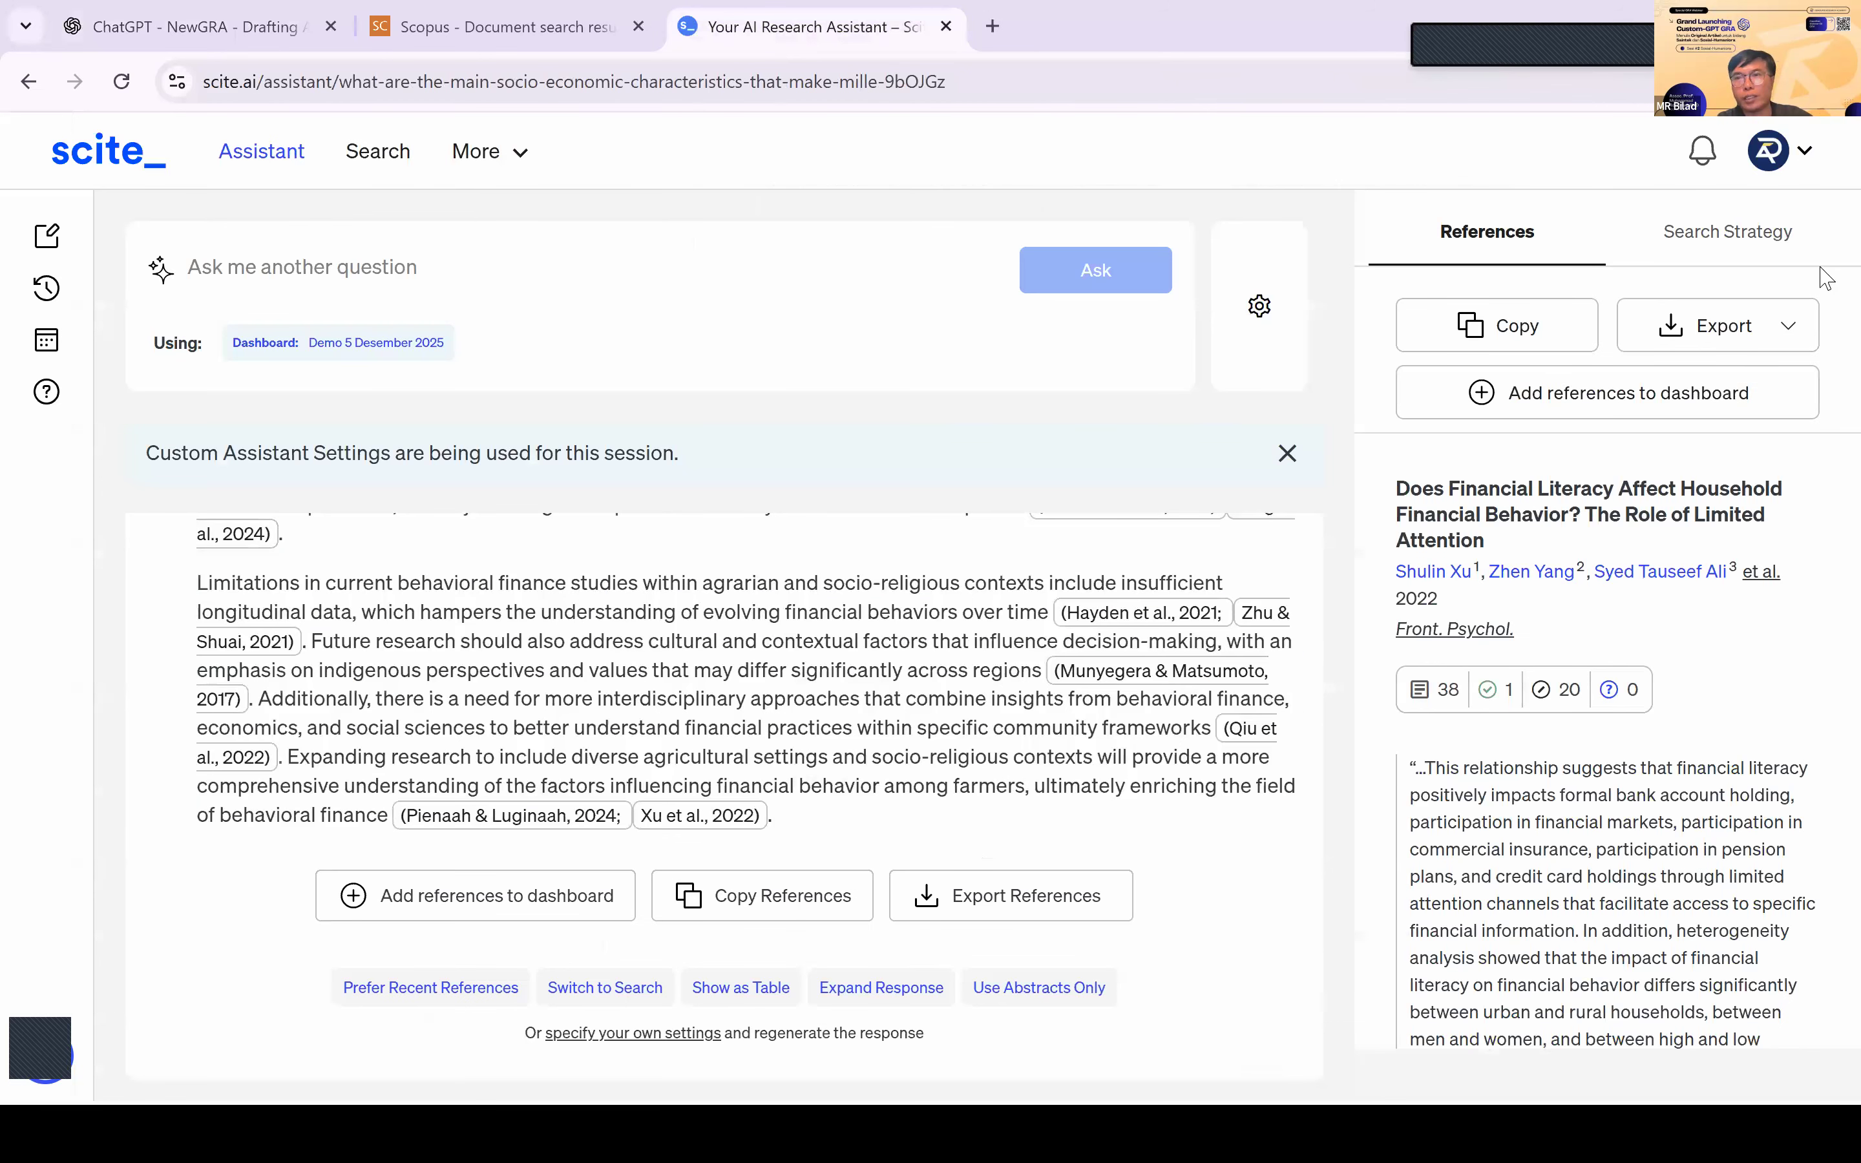
{"action": "left_click", "coordinate": [1760, 336]}
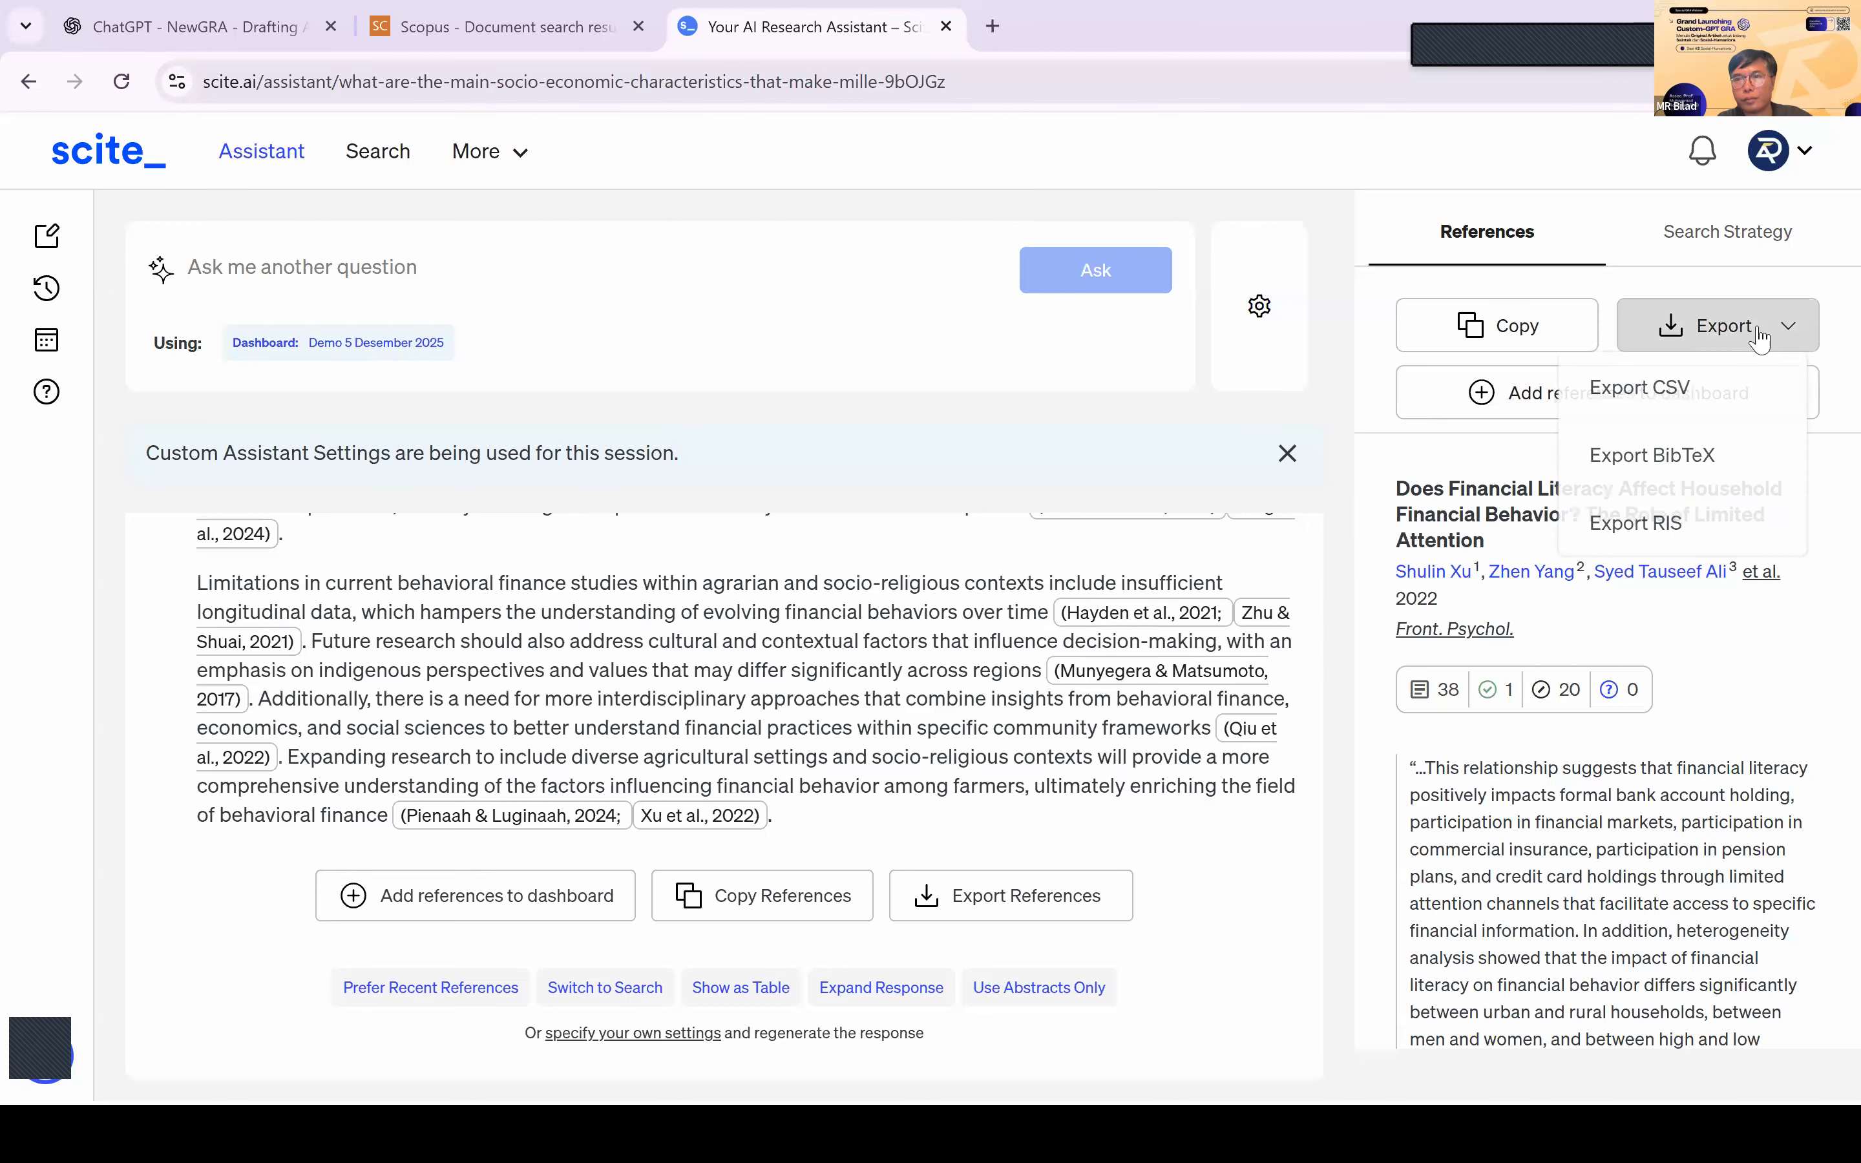
{"action": "left_click", "coordinate": [1634, 524]}
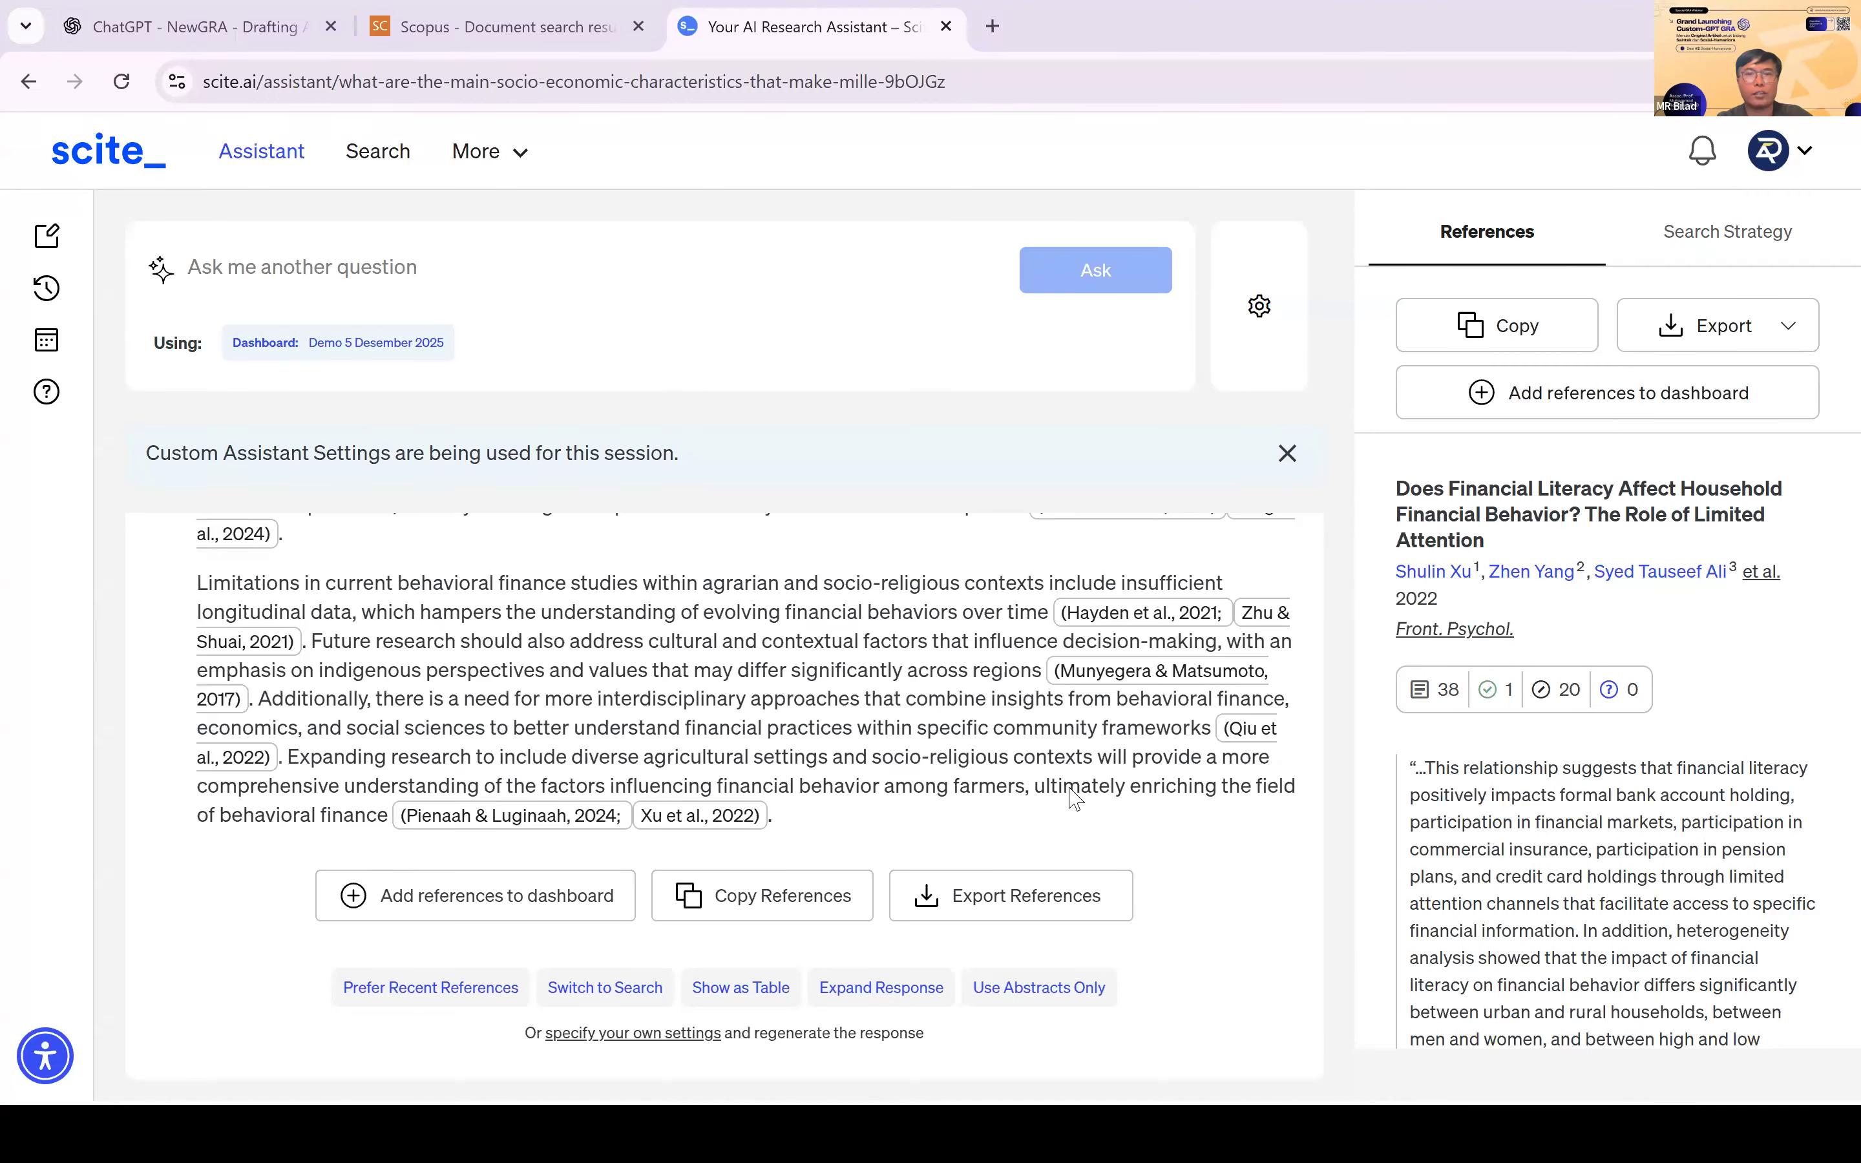
Step: Switch to Zotero and import the exported RIS file into a new collection
{"action": "key", "text": "alt+Tab"}
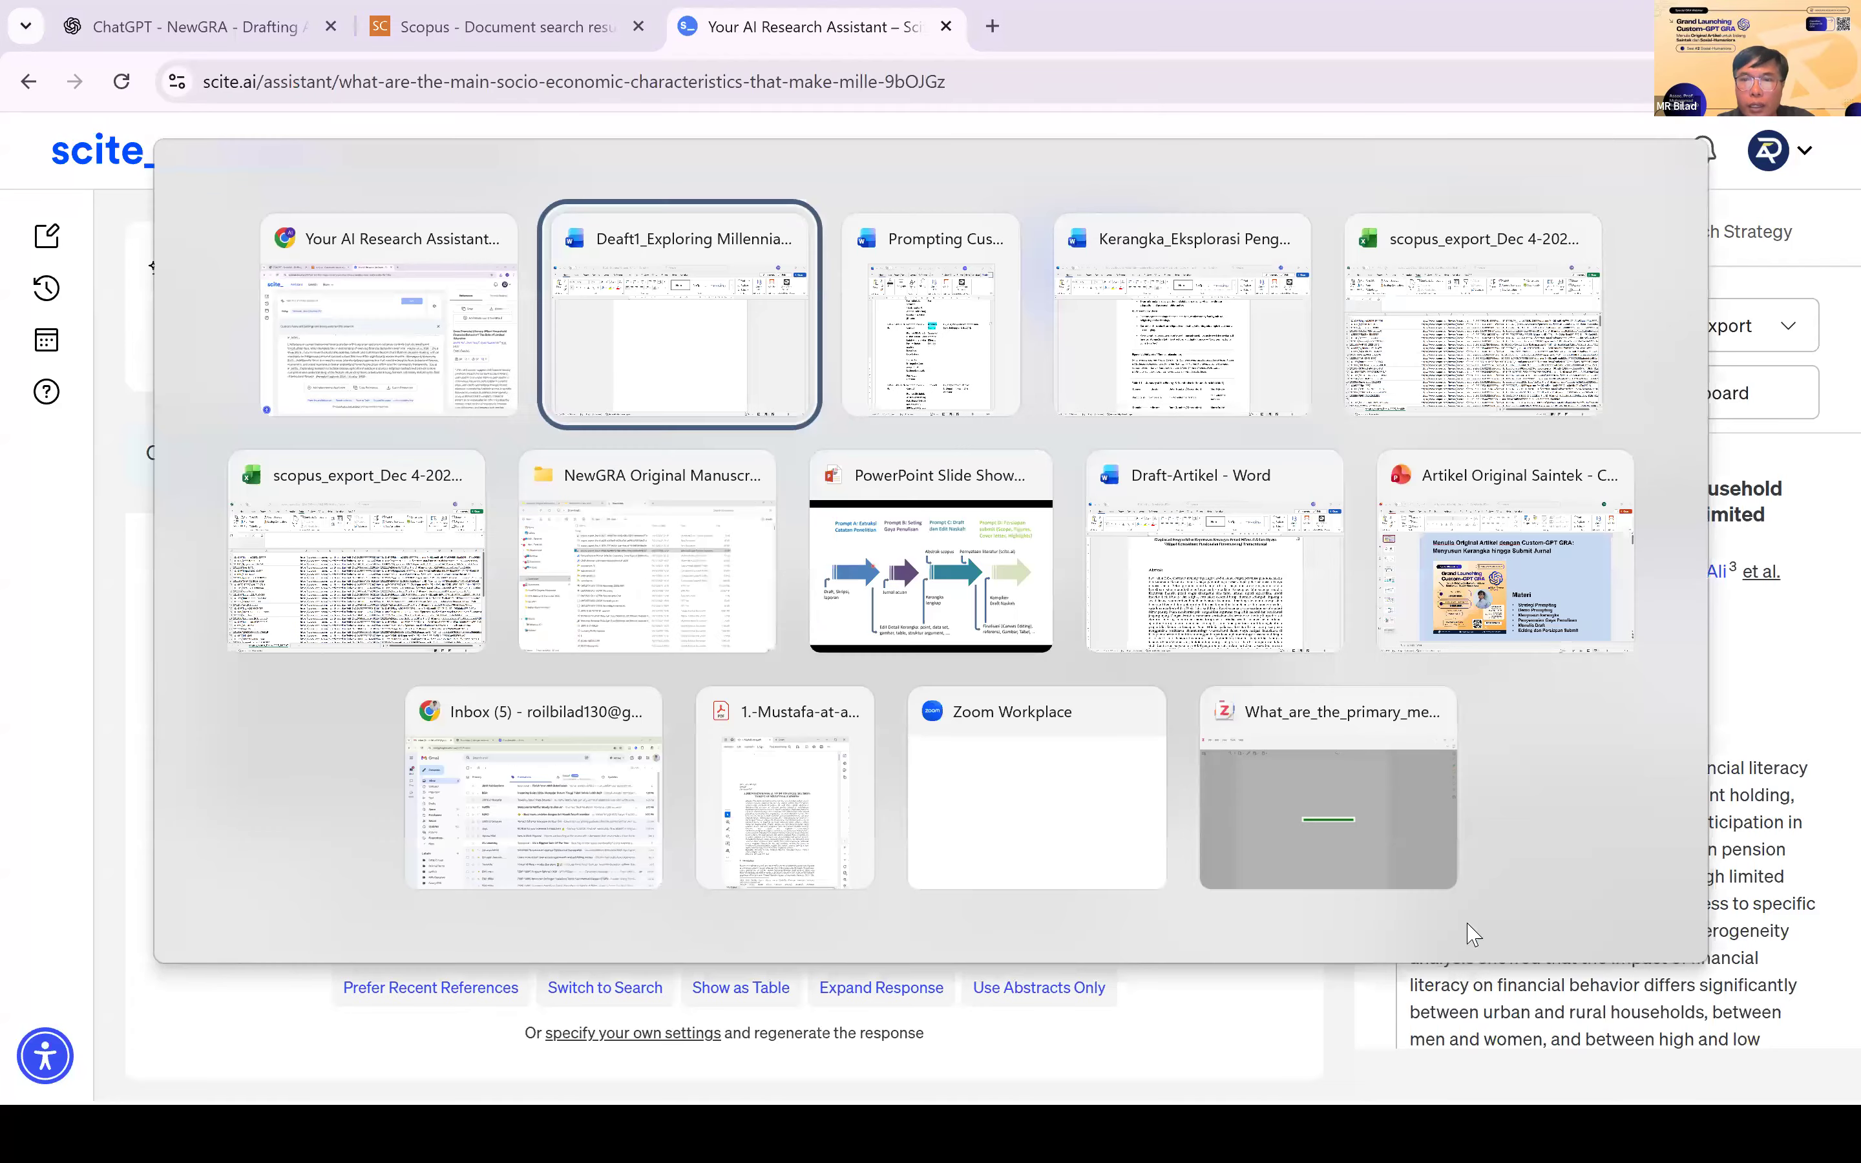
{"action": "left_click", "coordinate": [1404, 819]}
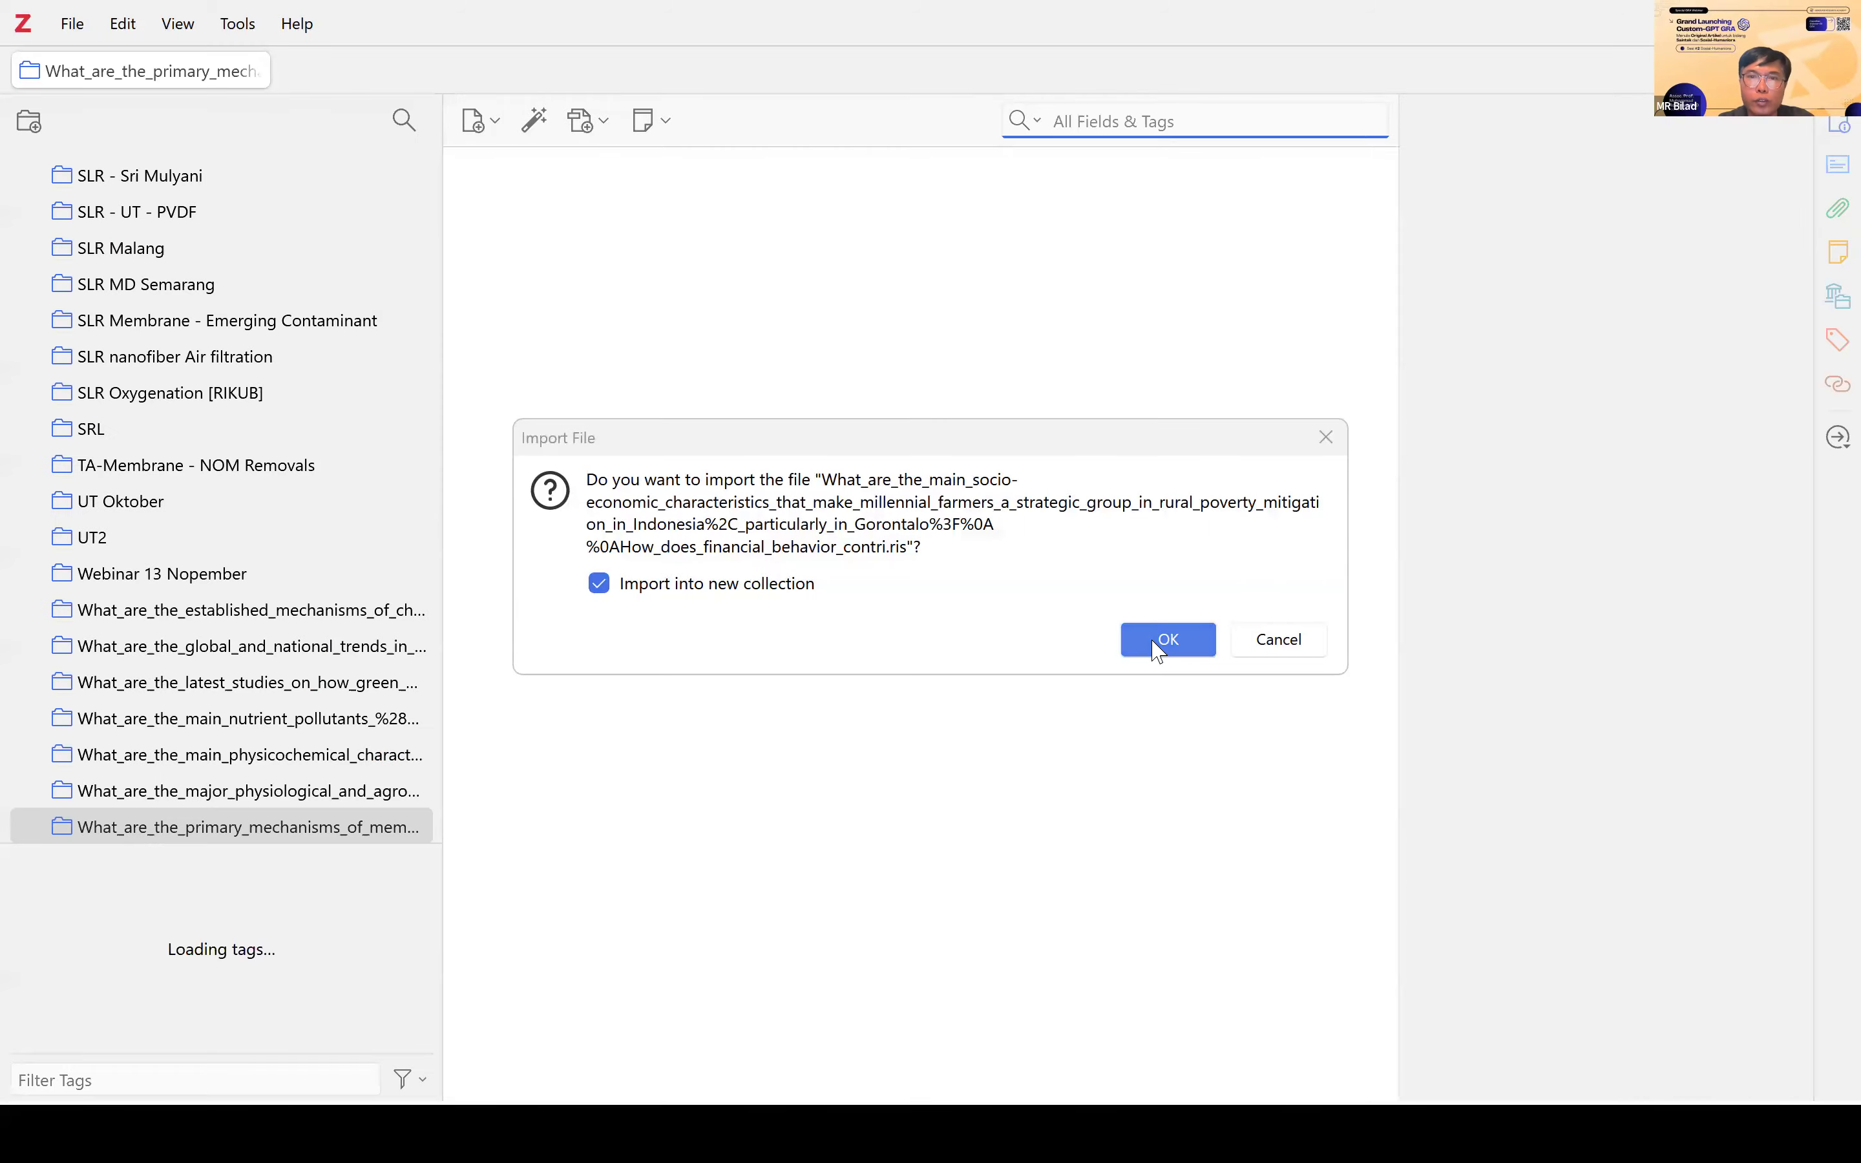
{"action": "left_click", "coordinate": [1161, 645]}
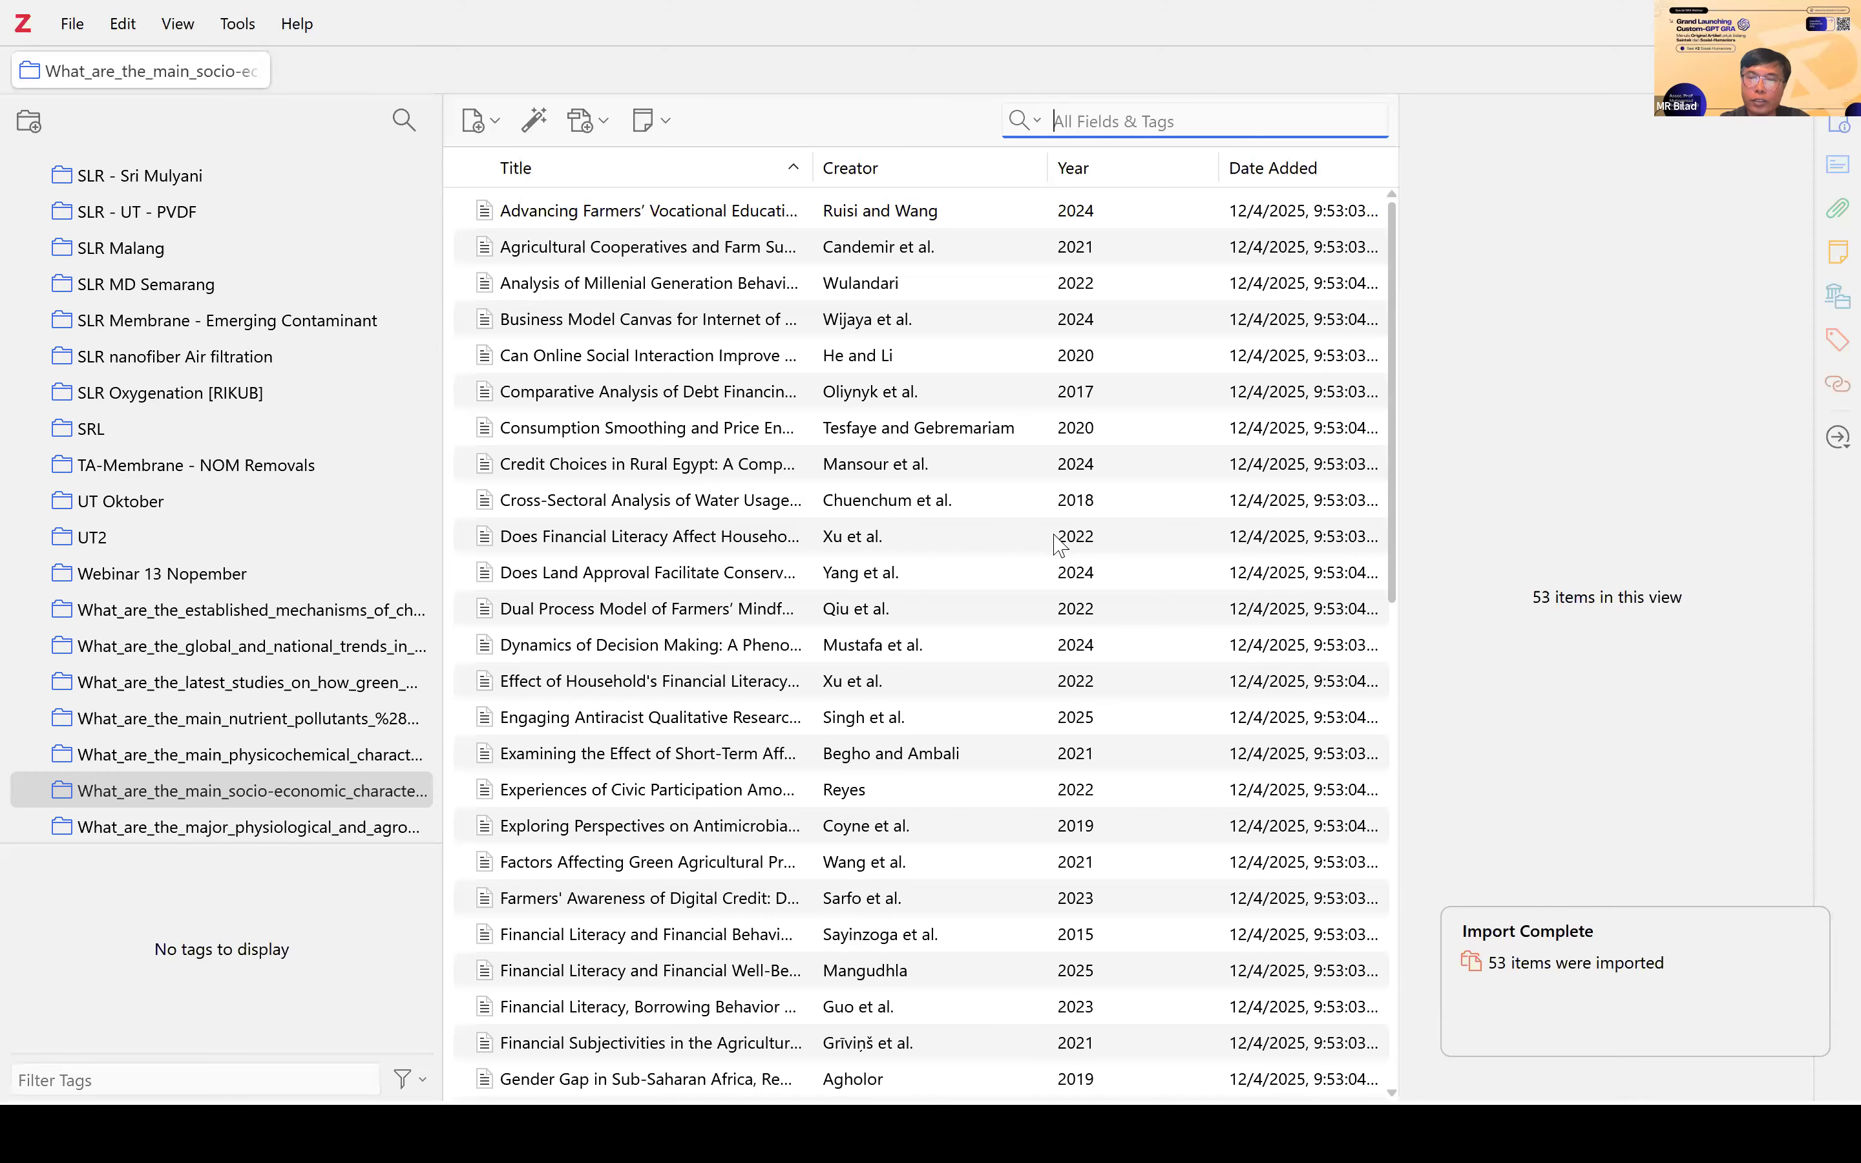
Step: Create a bibliography from all items in the new collection in American Psychological Association (APA) 7th edition style and copy it to the clipboard
{"action": "scroll", "coordinate": [1060, 545], "scroll_direction": "down", "scroll_amount": 2}
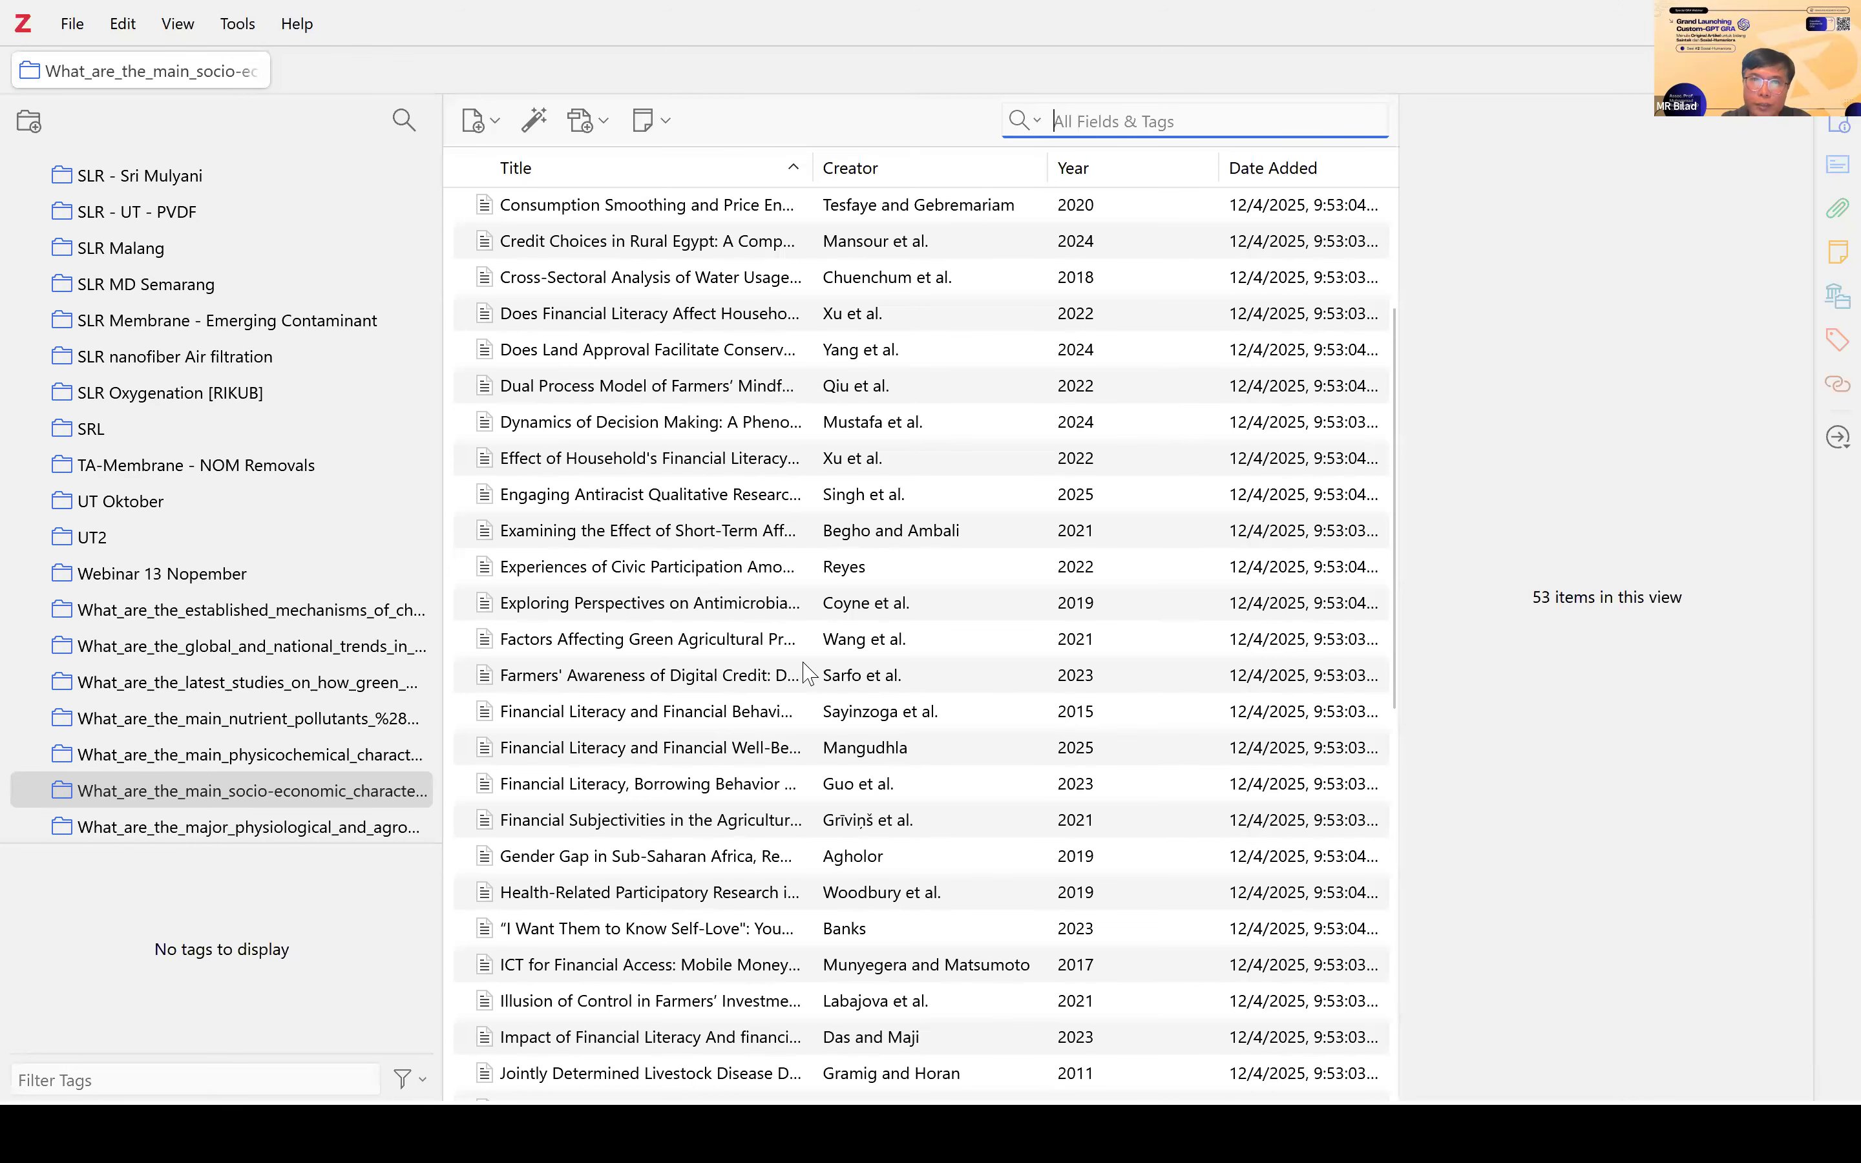
{"action": "left_click", "coordinate": [708, 608]}
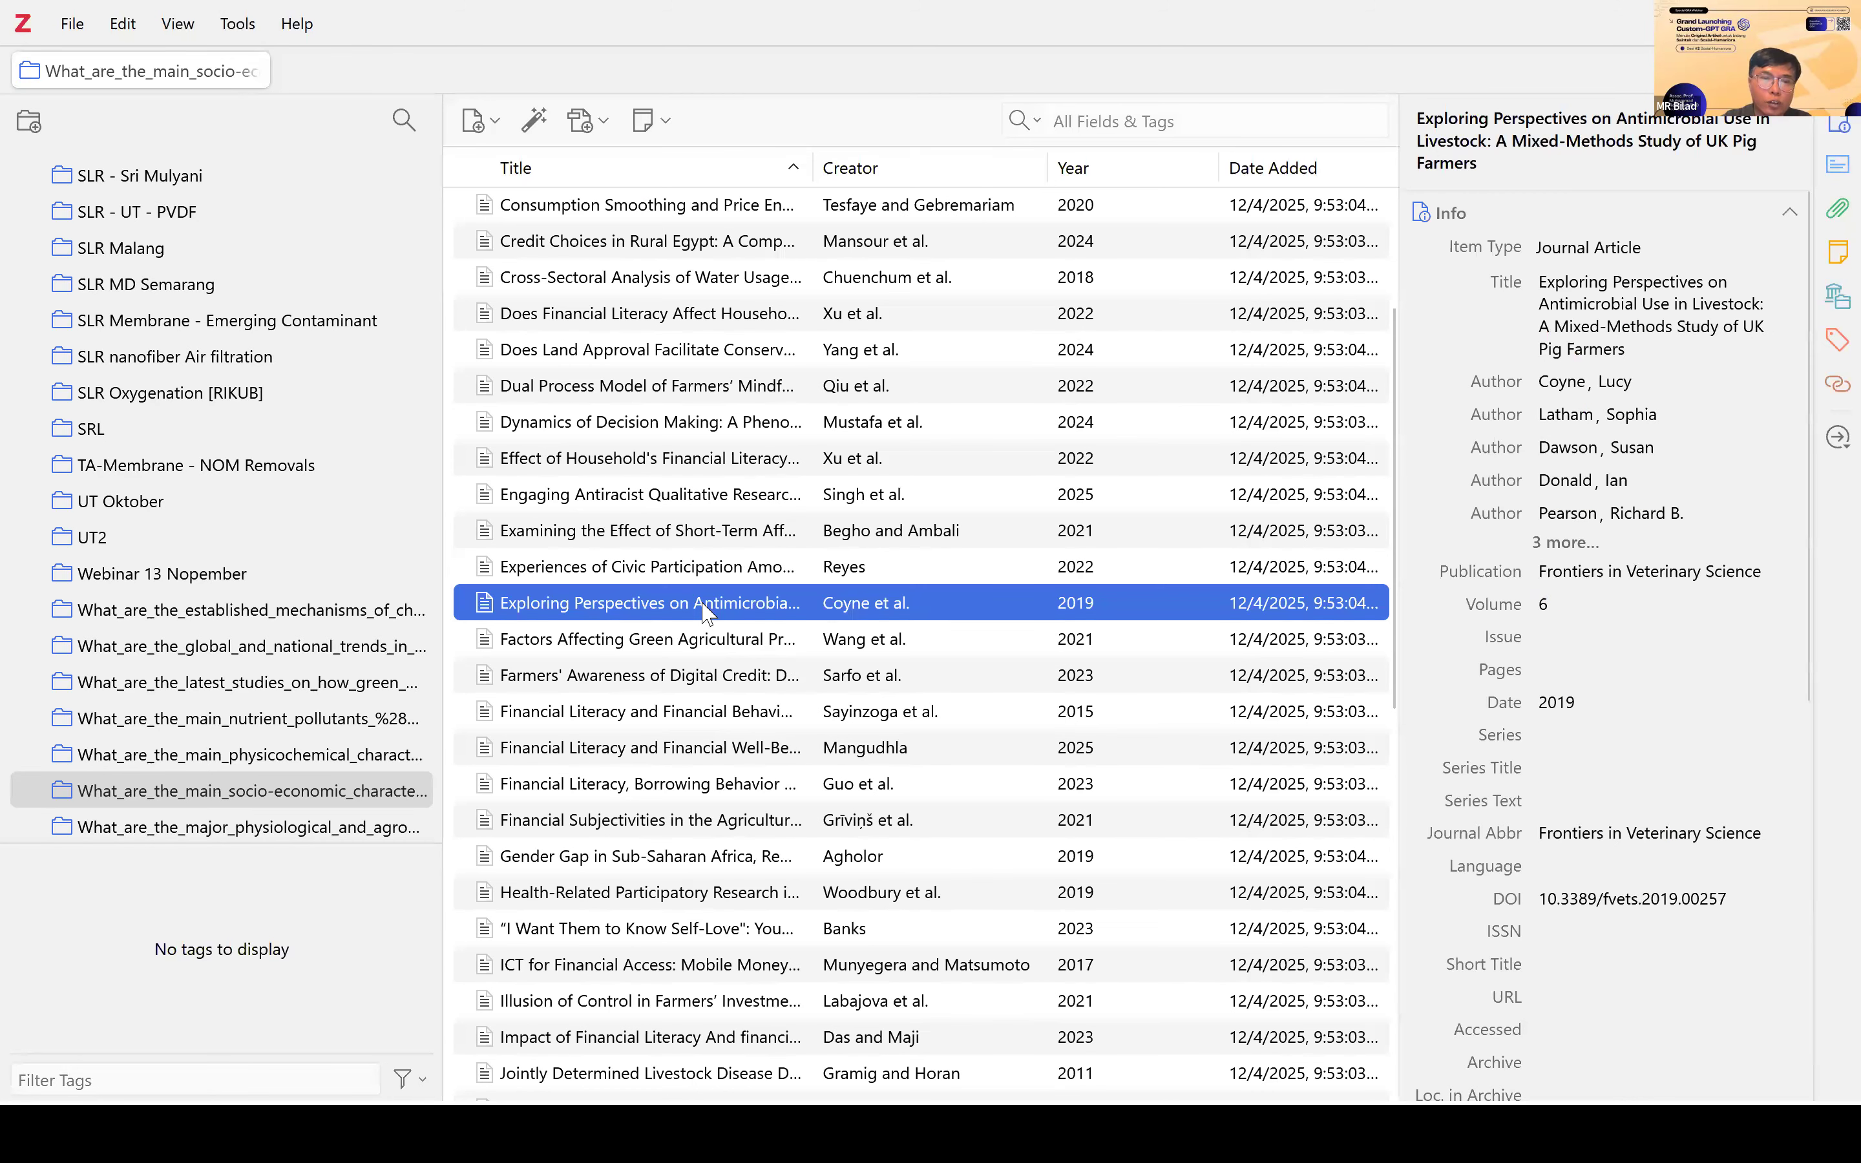
{"action": "key", "text": "ctrl+a"}
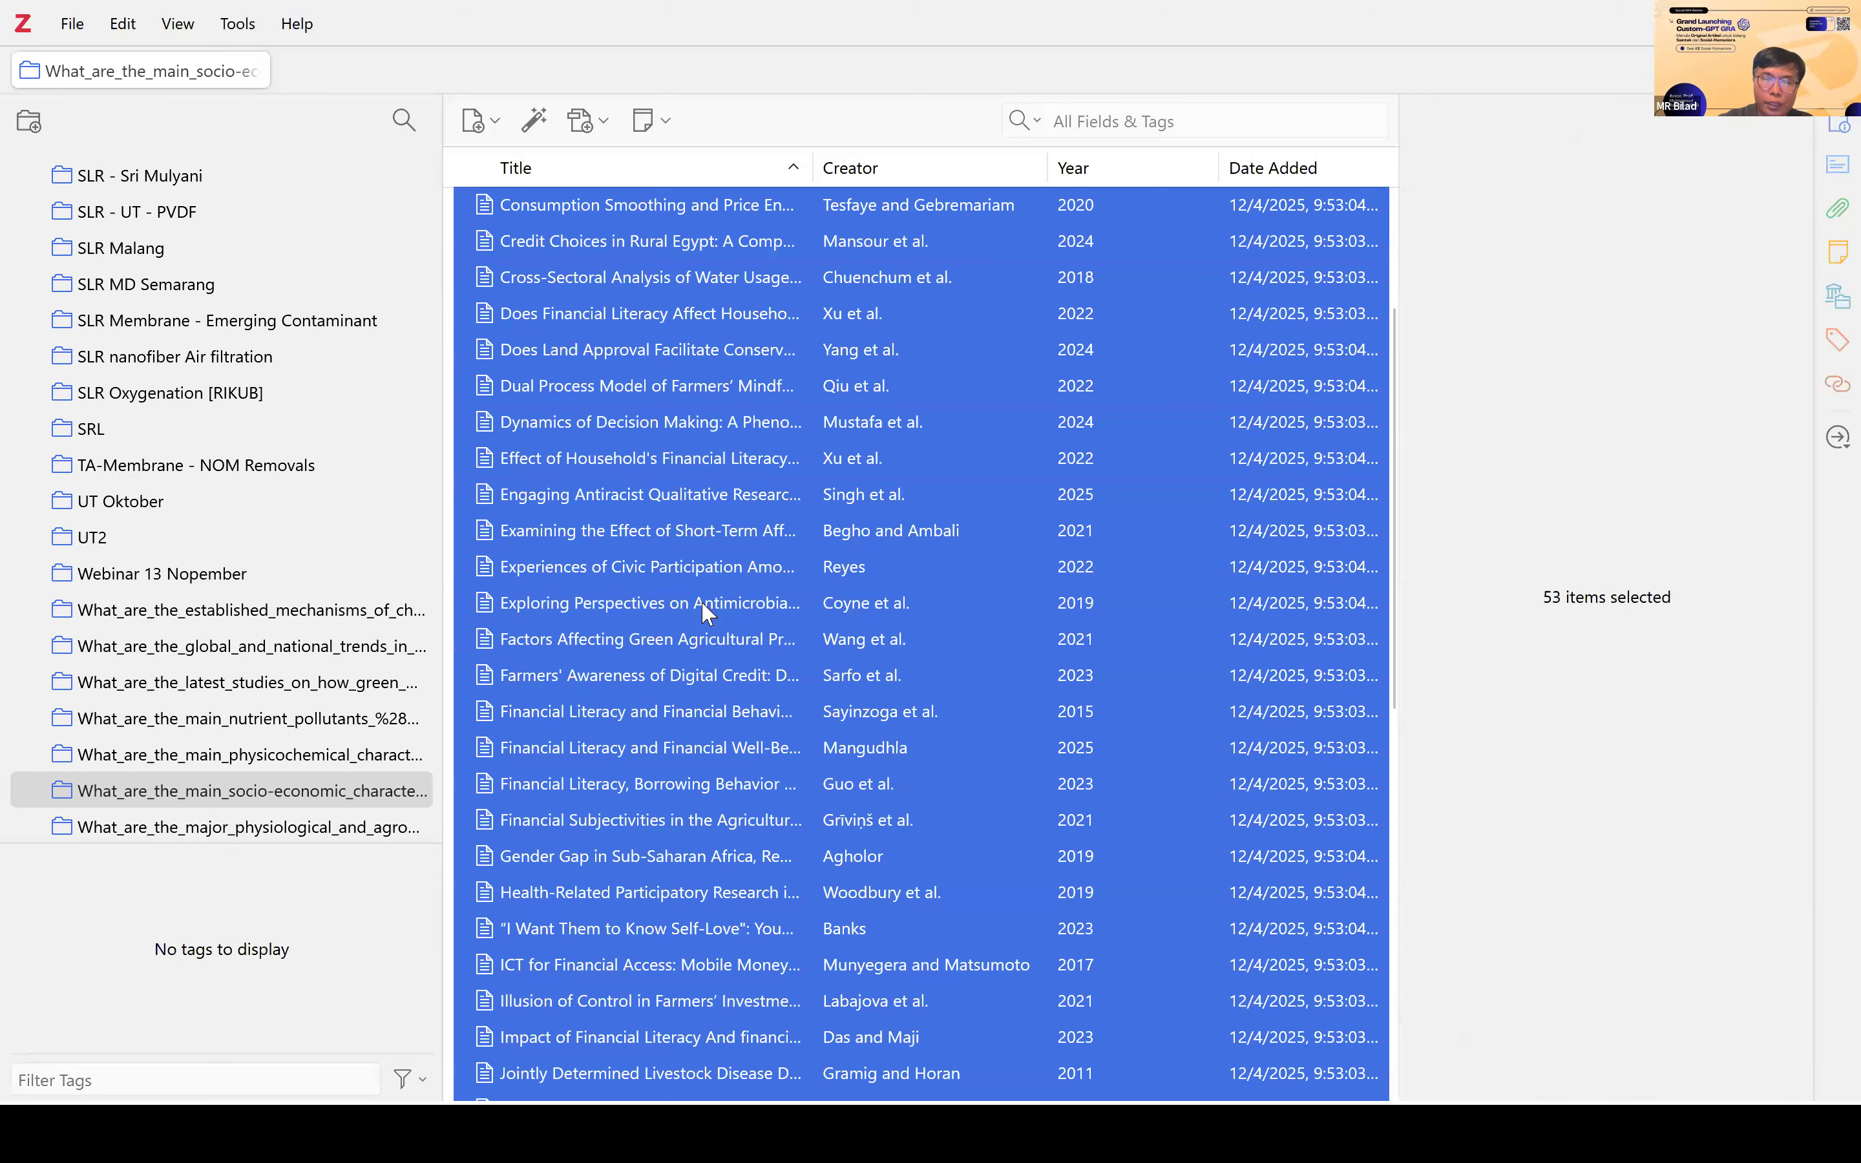
{"action": "right_click", "coordinate": [709, 614]}
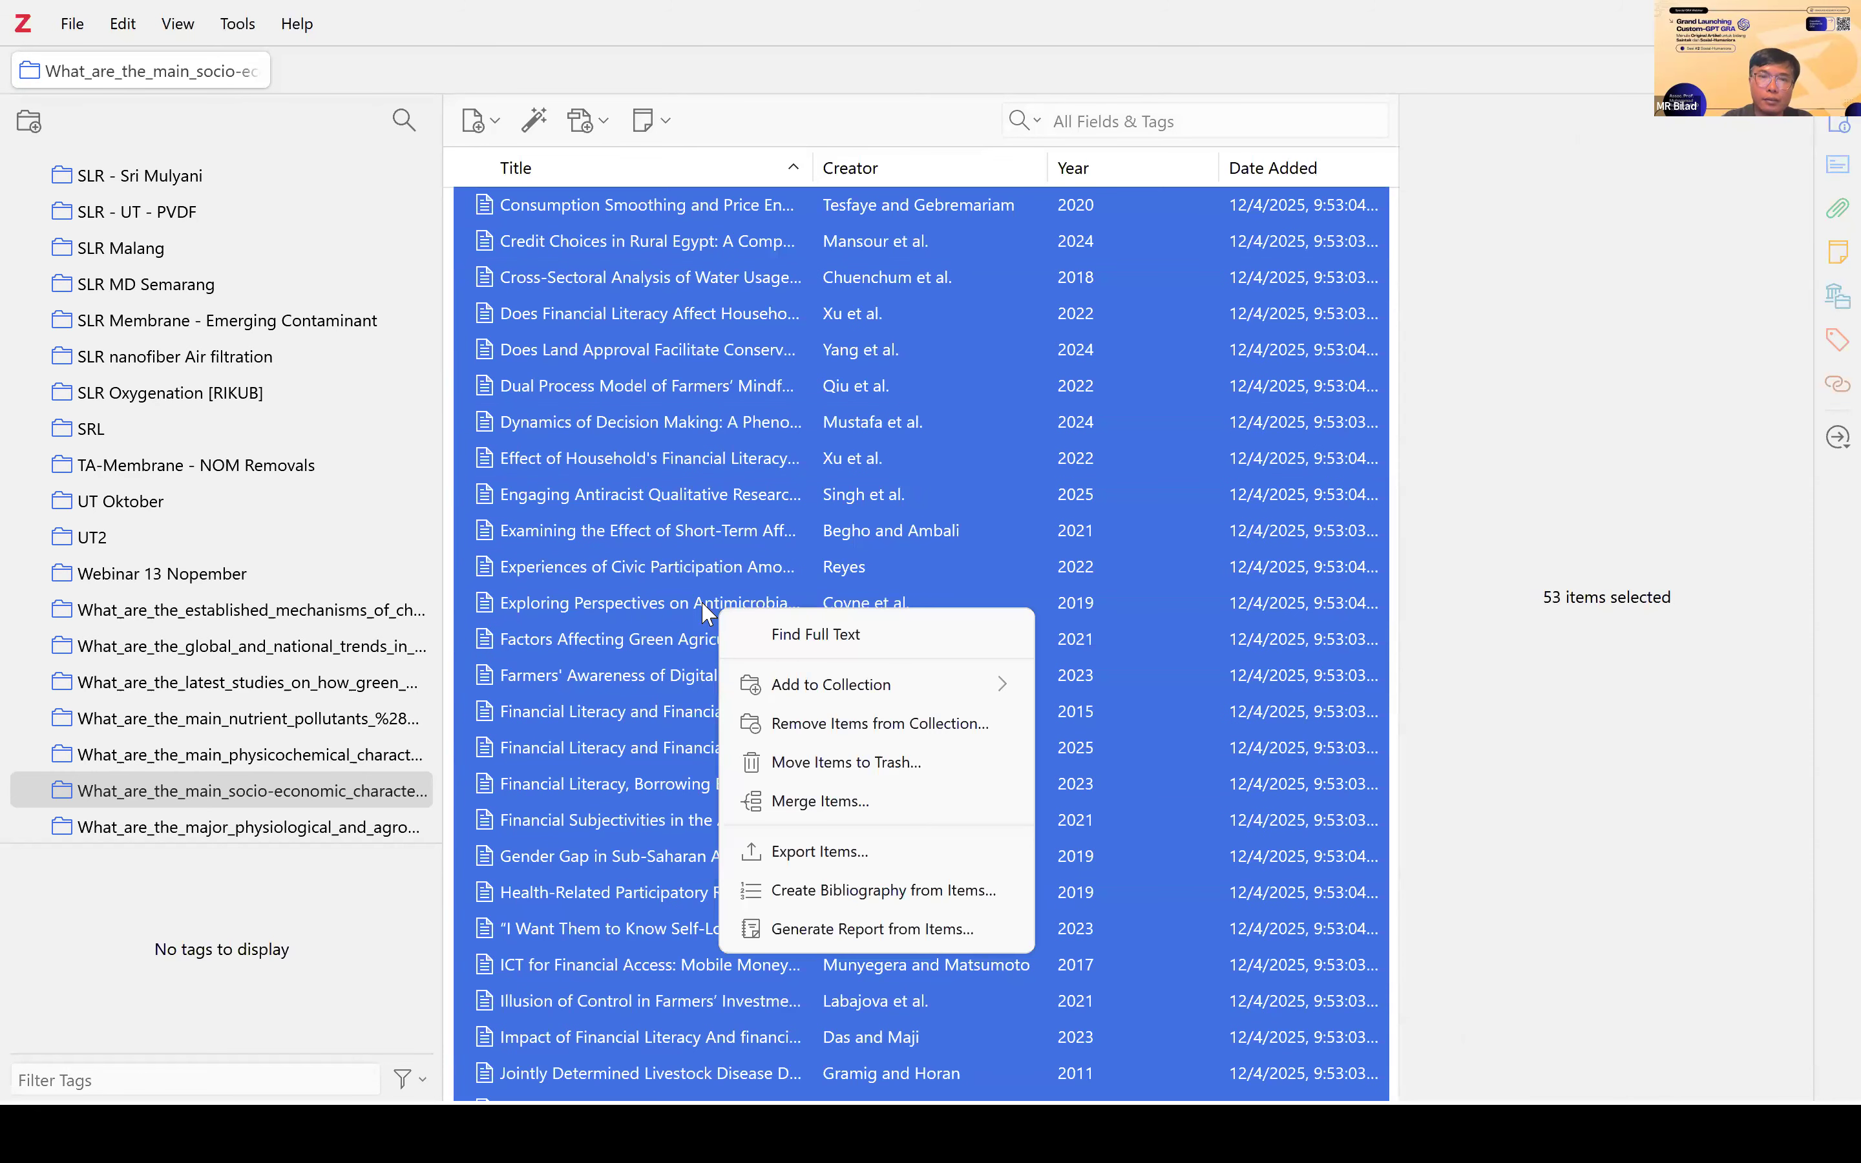
{"action": "left_click", "coordinate": [885, 892]}
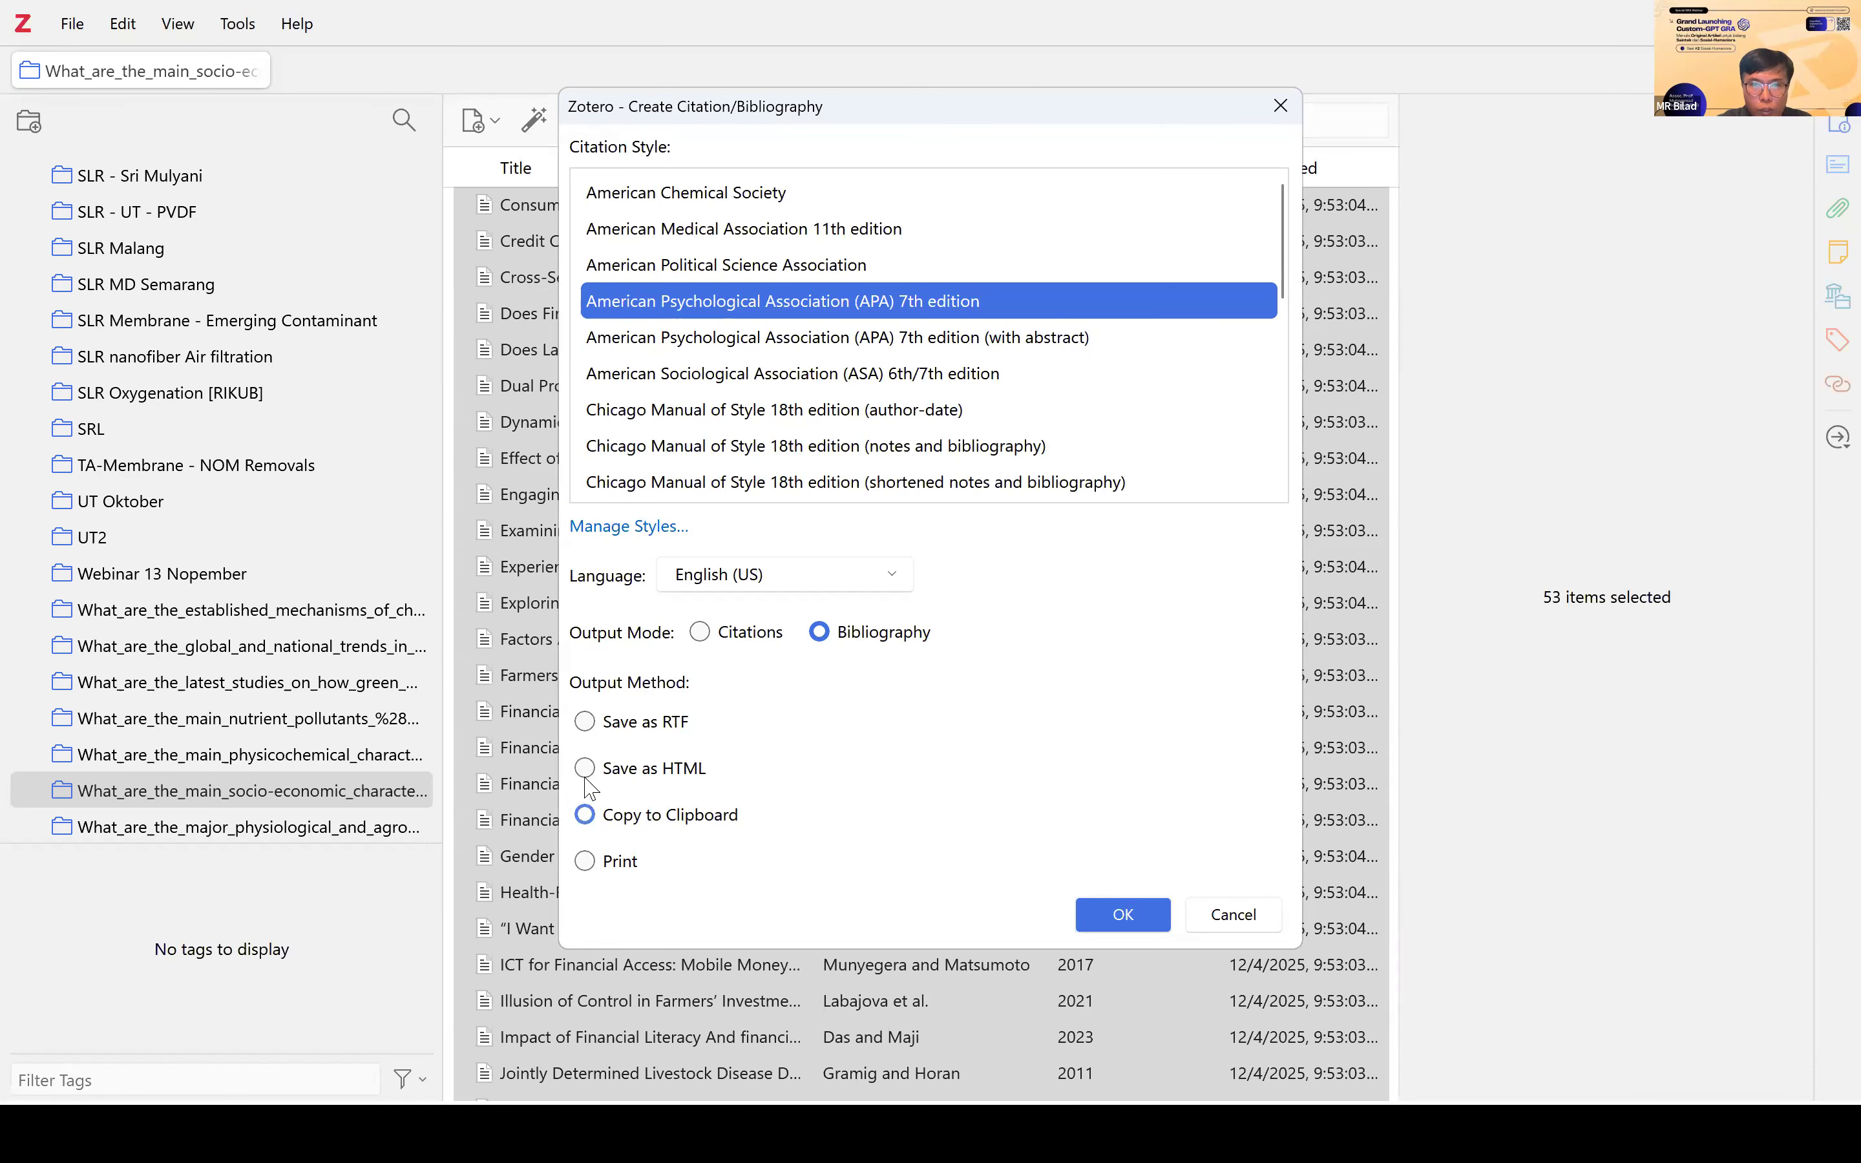
{"action": "left_click", "coordinate": [590, 771]}
{"action": "left_click", "coordinate": [587, 819]}
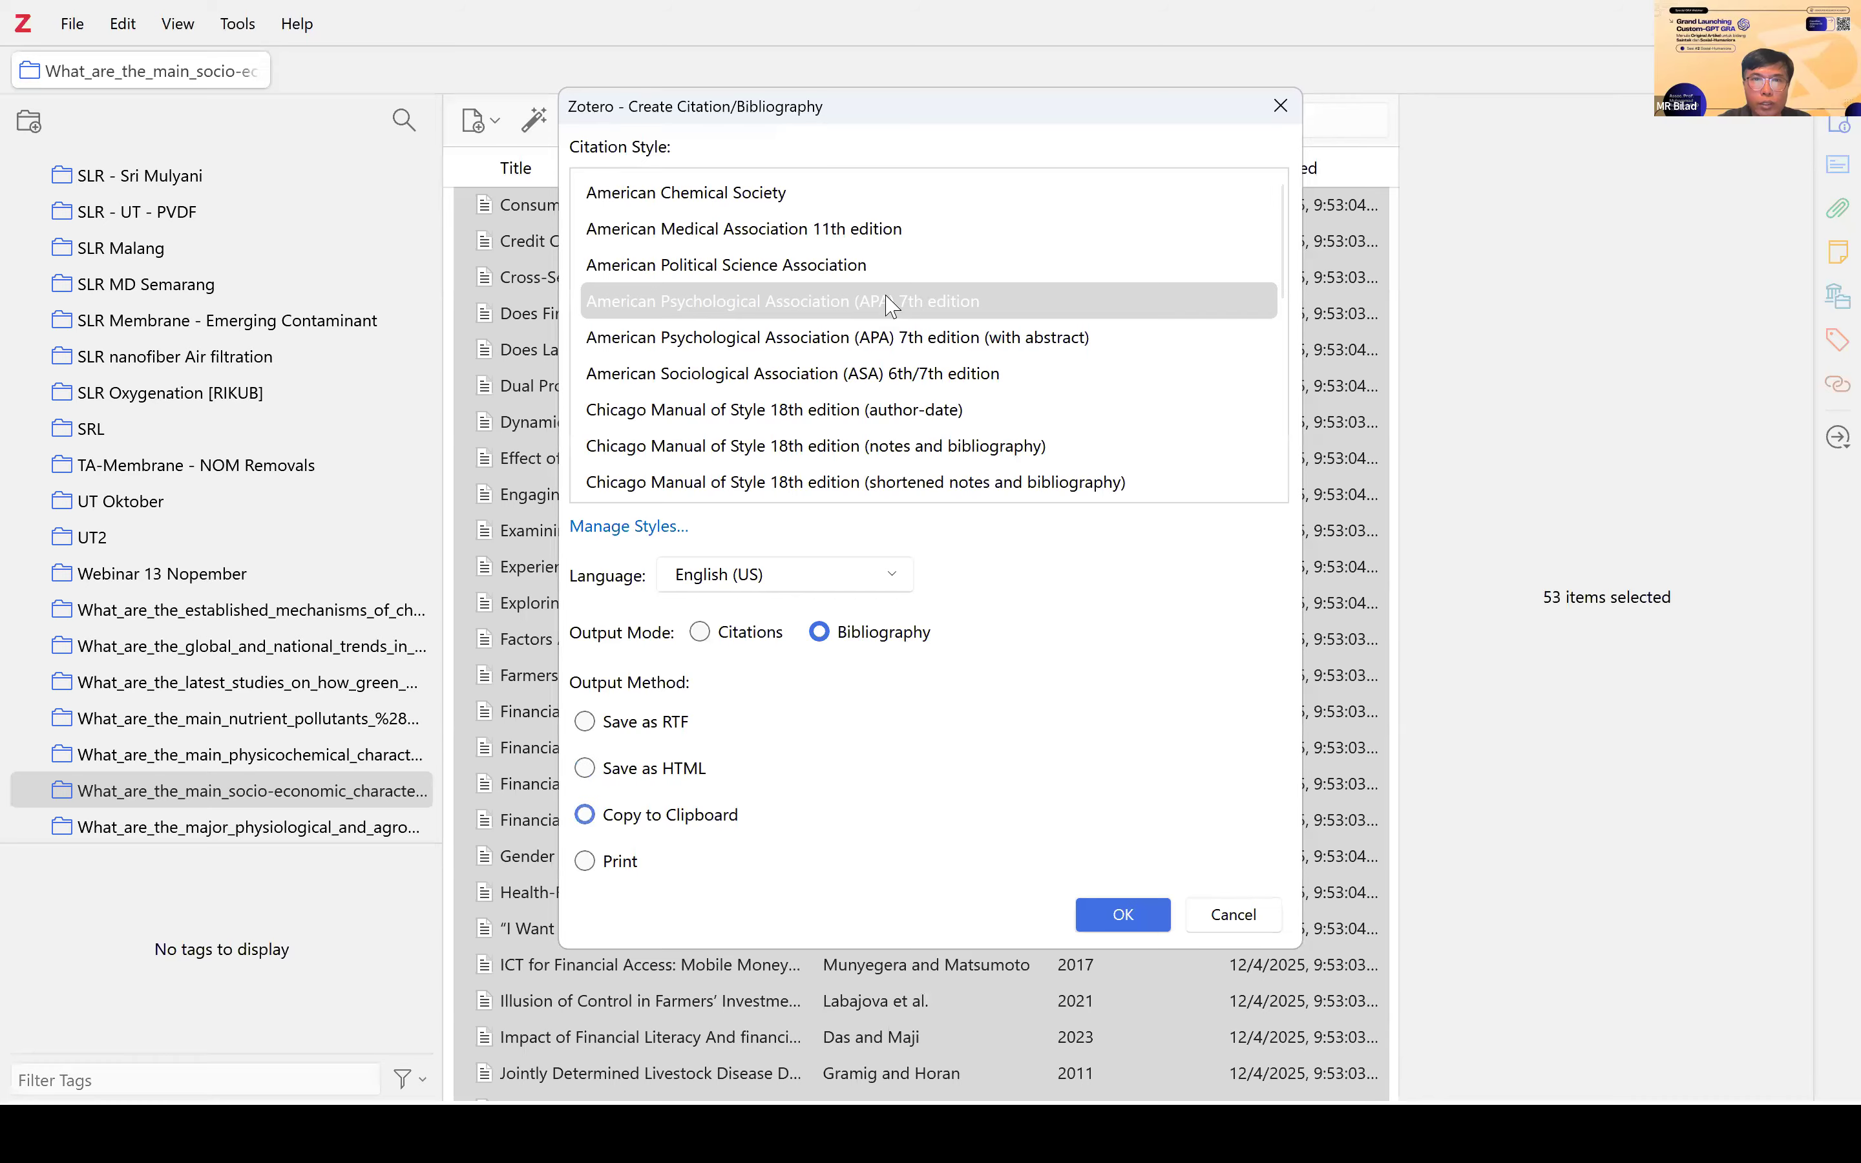
{"action": "left_click", "coordinate": [884, 306]}
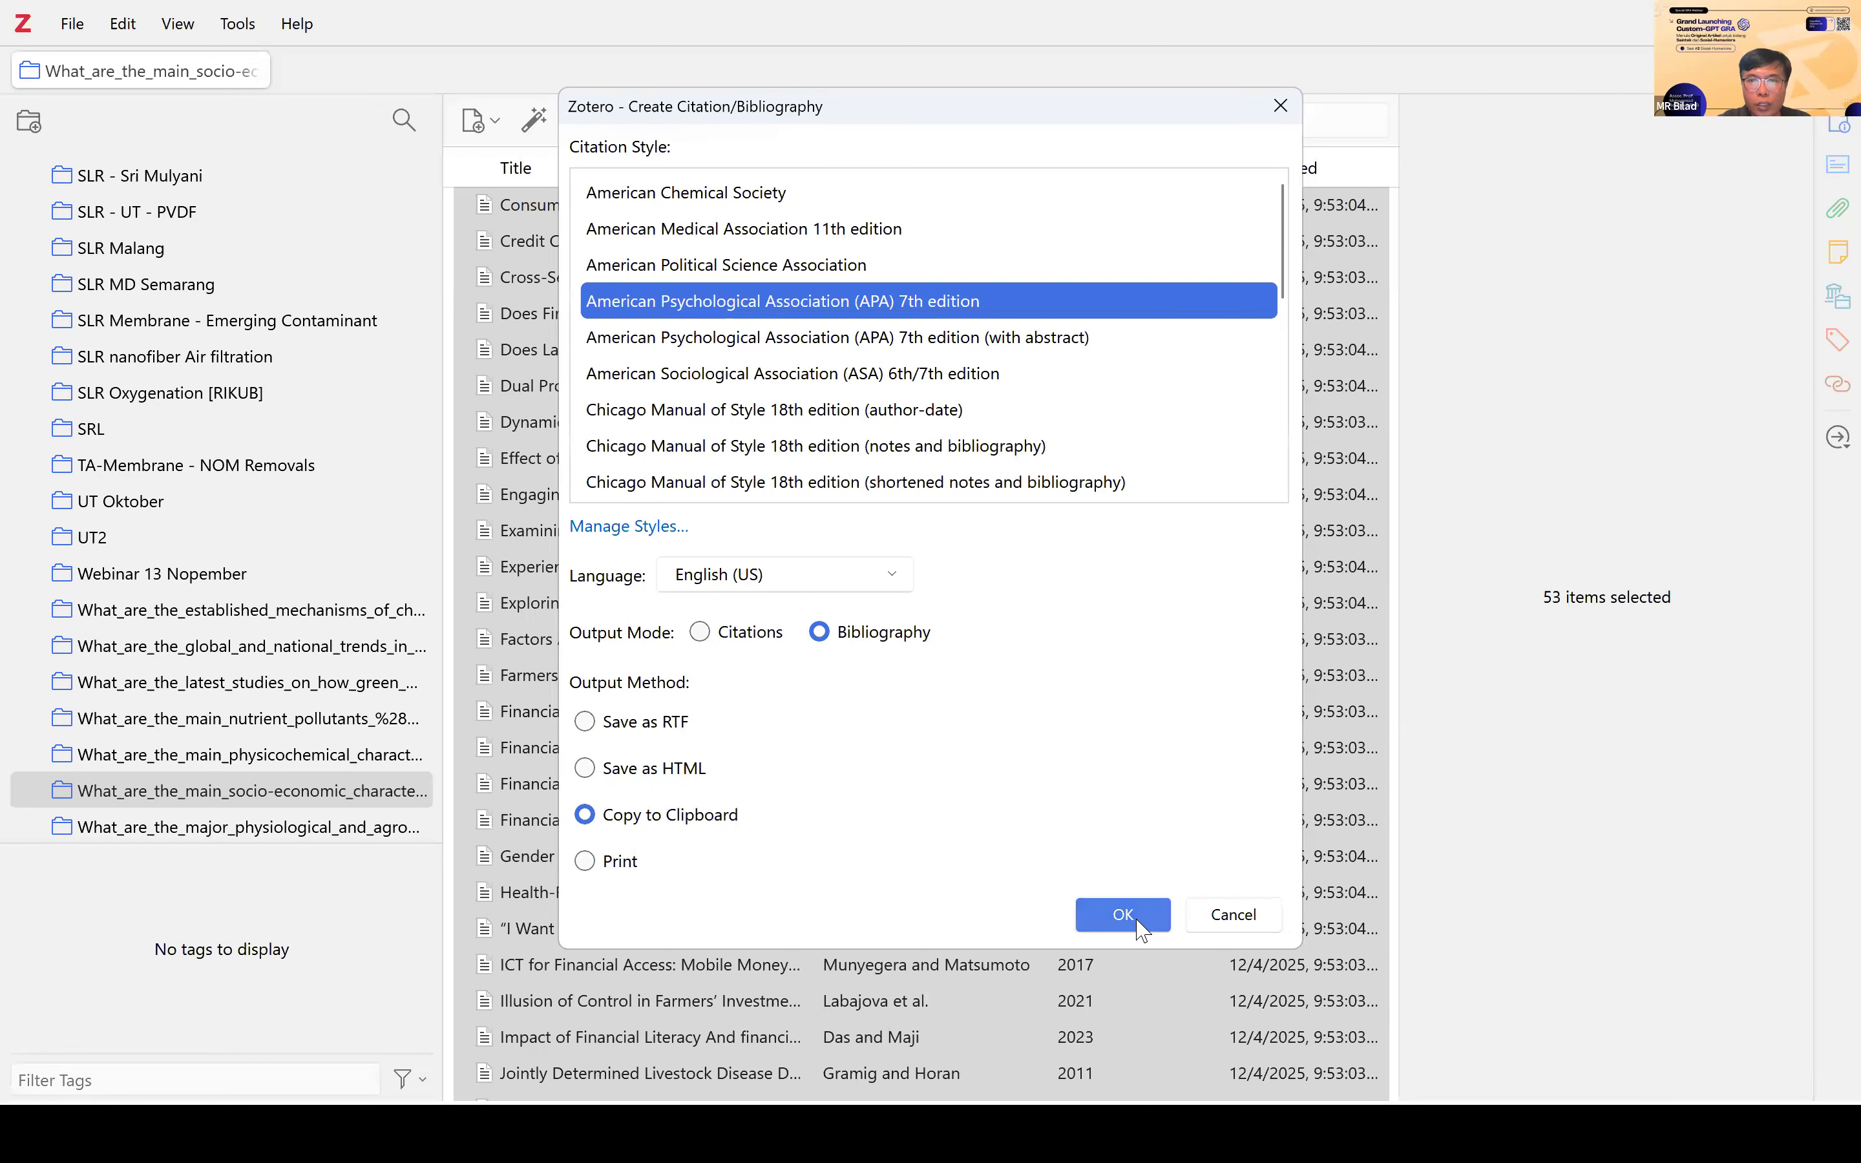
{"action": "key", "text": "Return"}
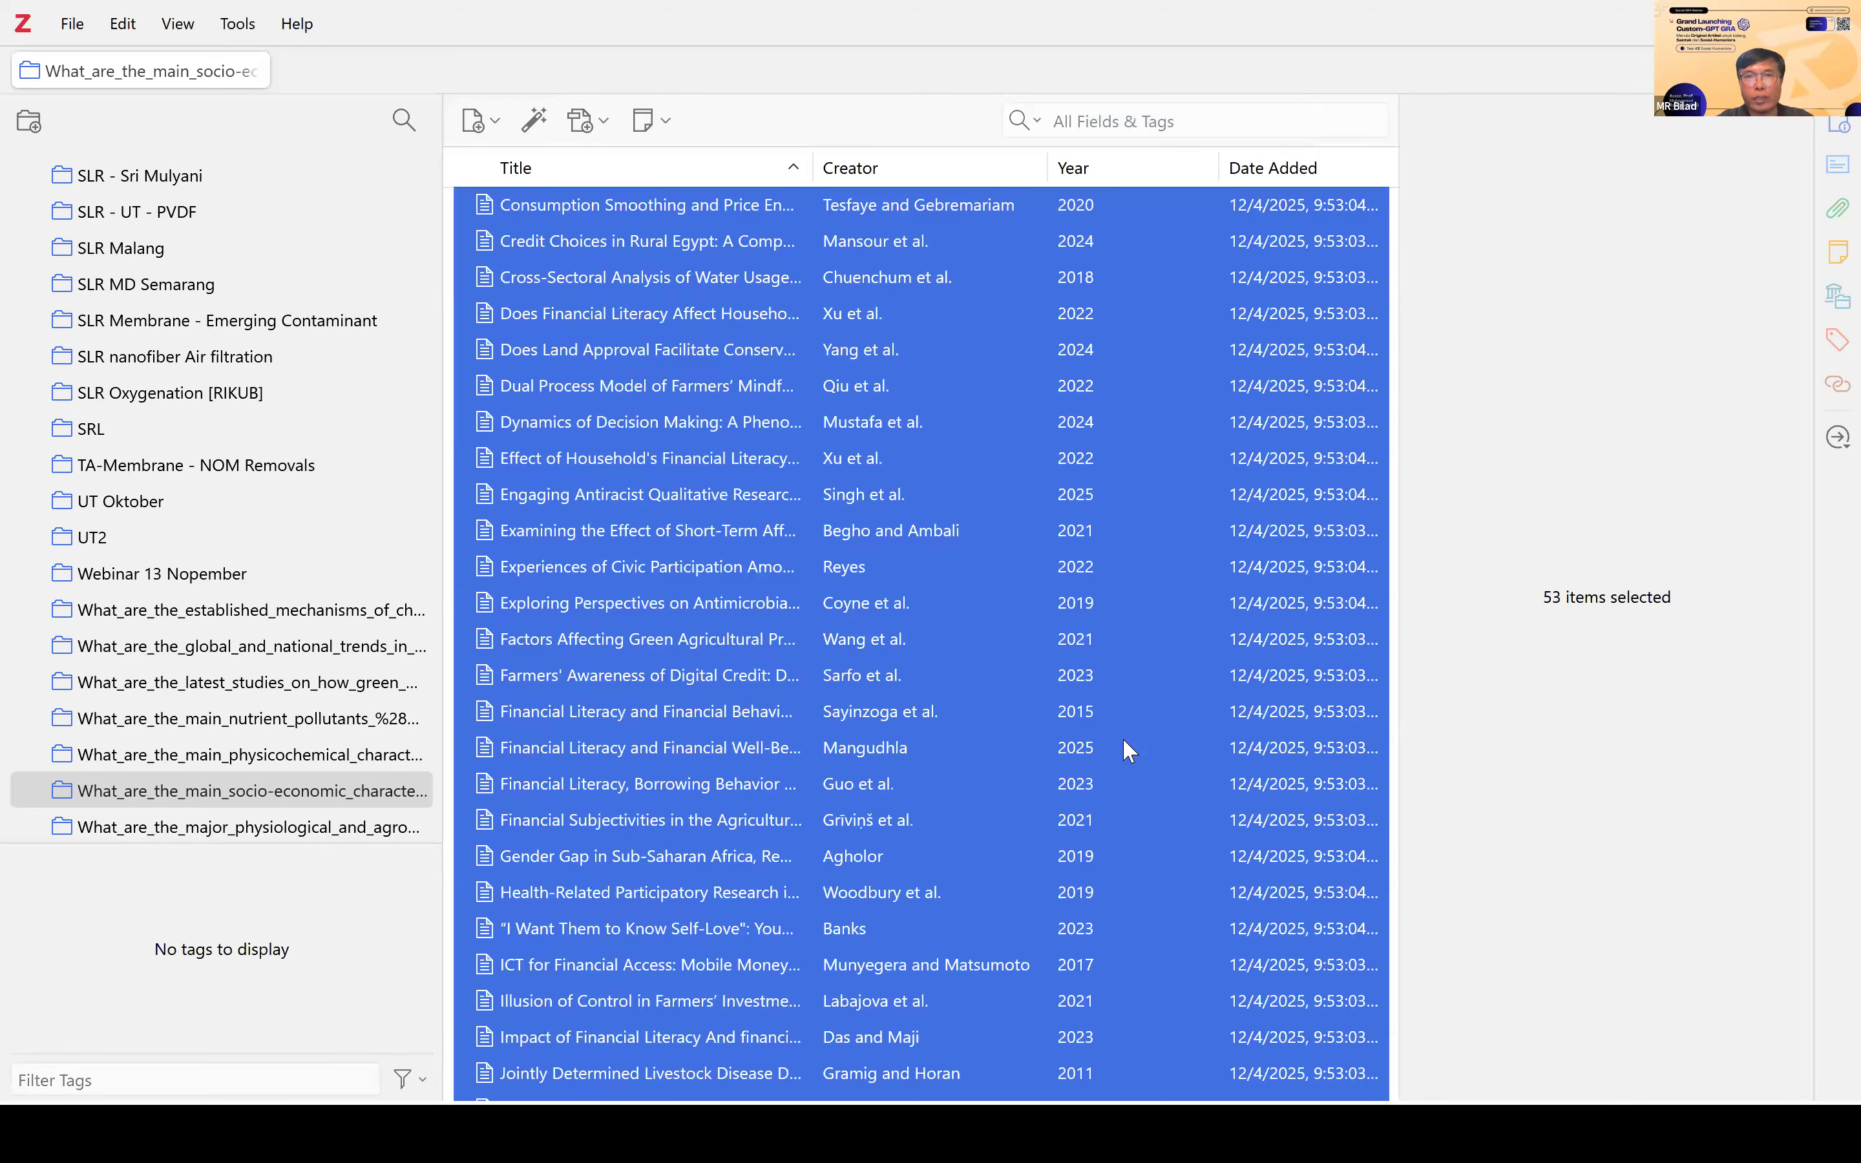
Step: Switch to the "Deaft1_Exploring Millennial Farmers" Word document and add the title "References" after blank lines on the last page
{"action": "key", "text": "alt+Tab"}
{"action": "key", "text": "alt+Tab"}
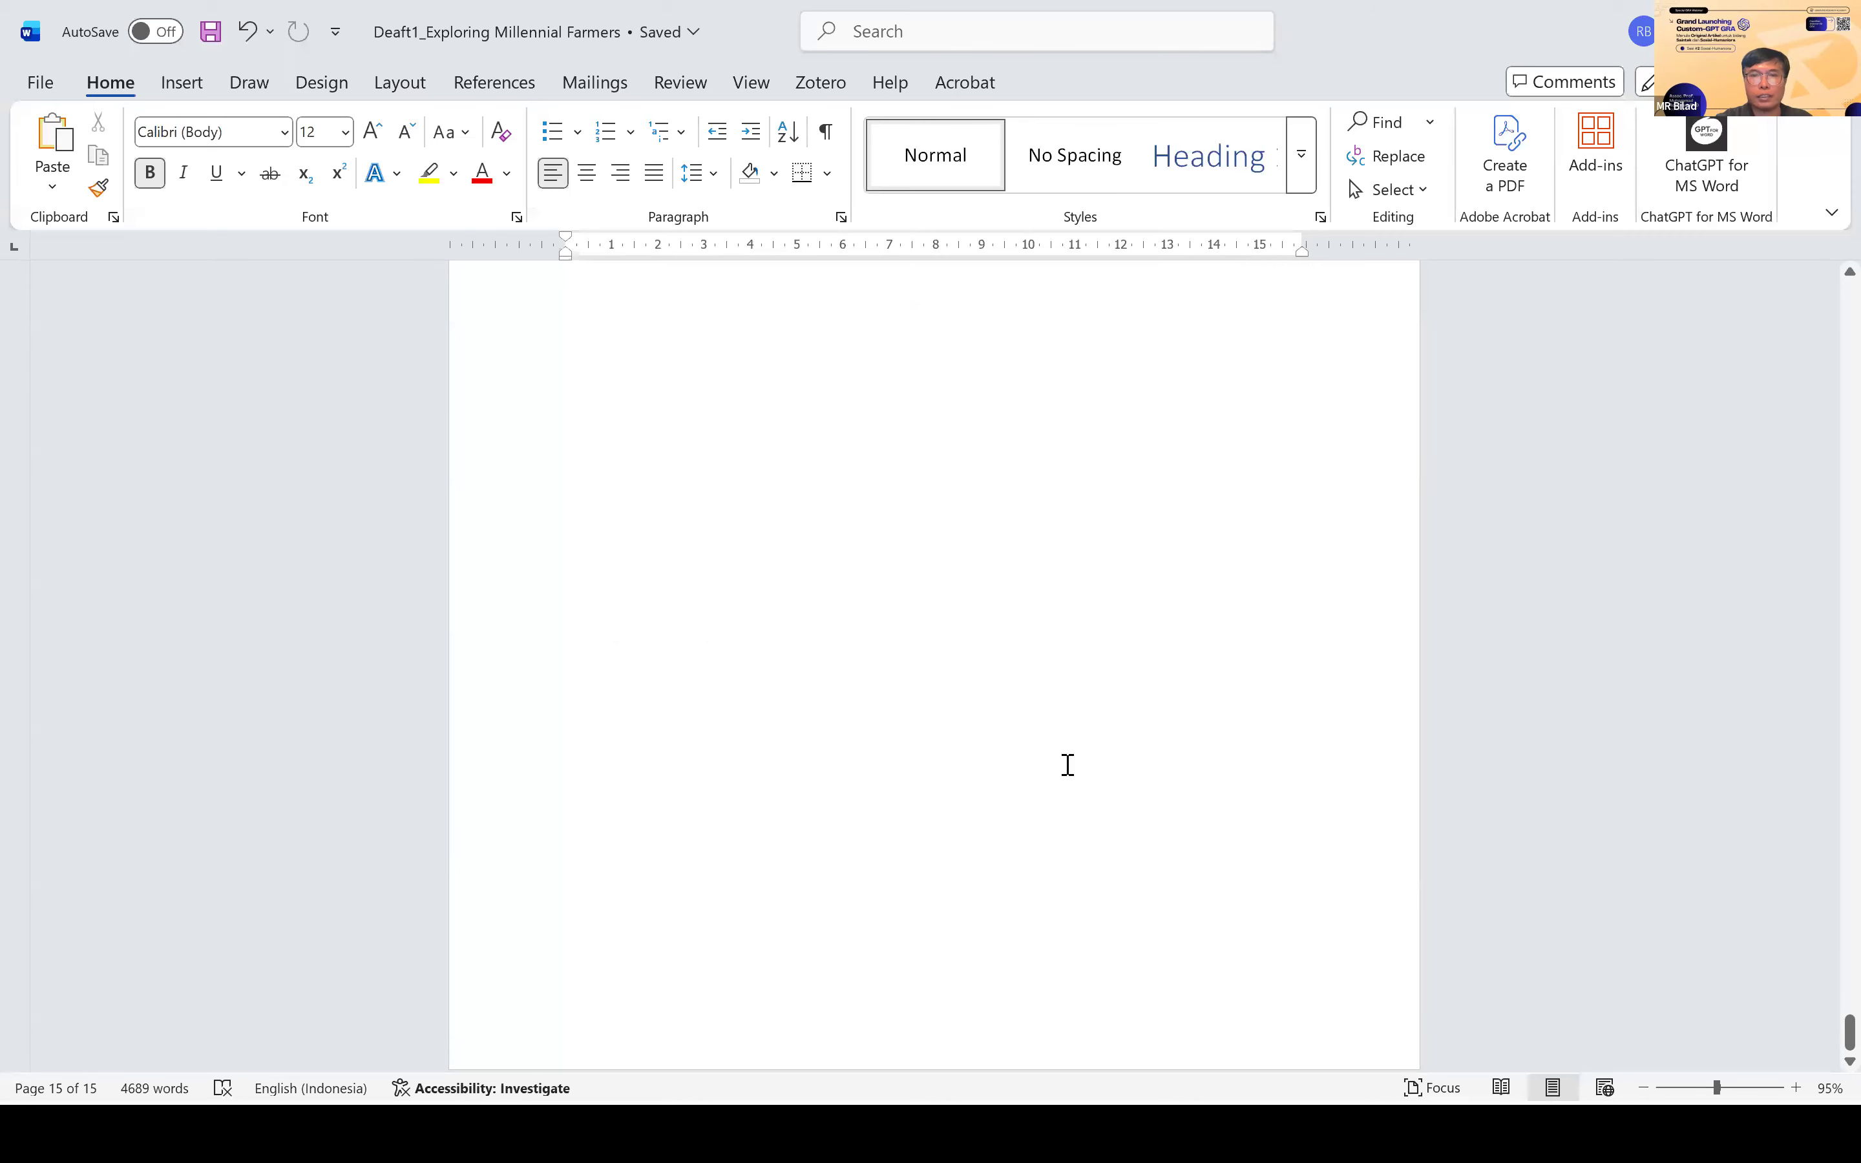
{"action": "left_click", "coordinate": [627, 619]}
{"action": "key", "text": "Return"}
{"action": "key", "text": "Return"}
{"action": "key", "text": "Return"}
{"action": "type", "text": "R"}
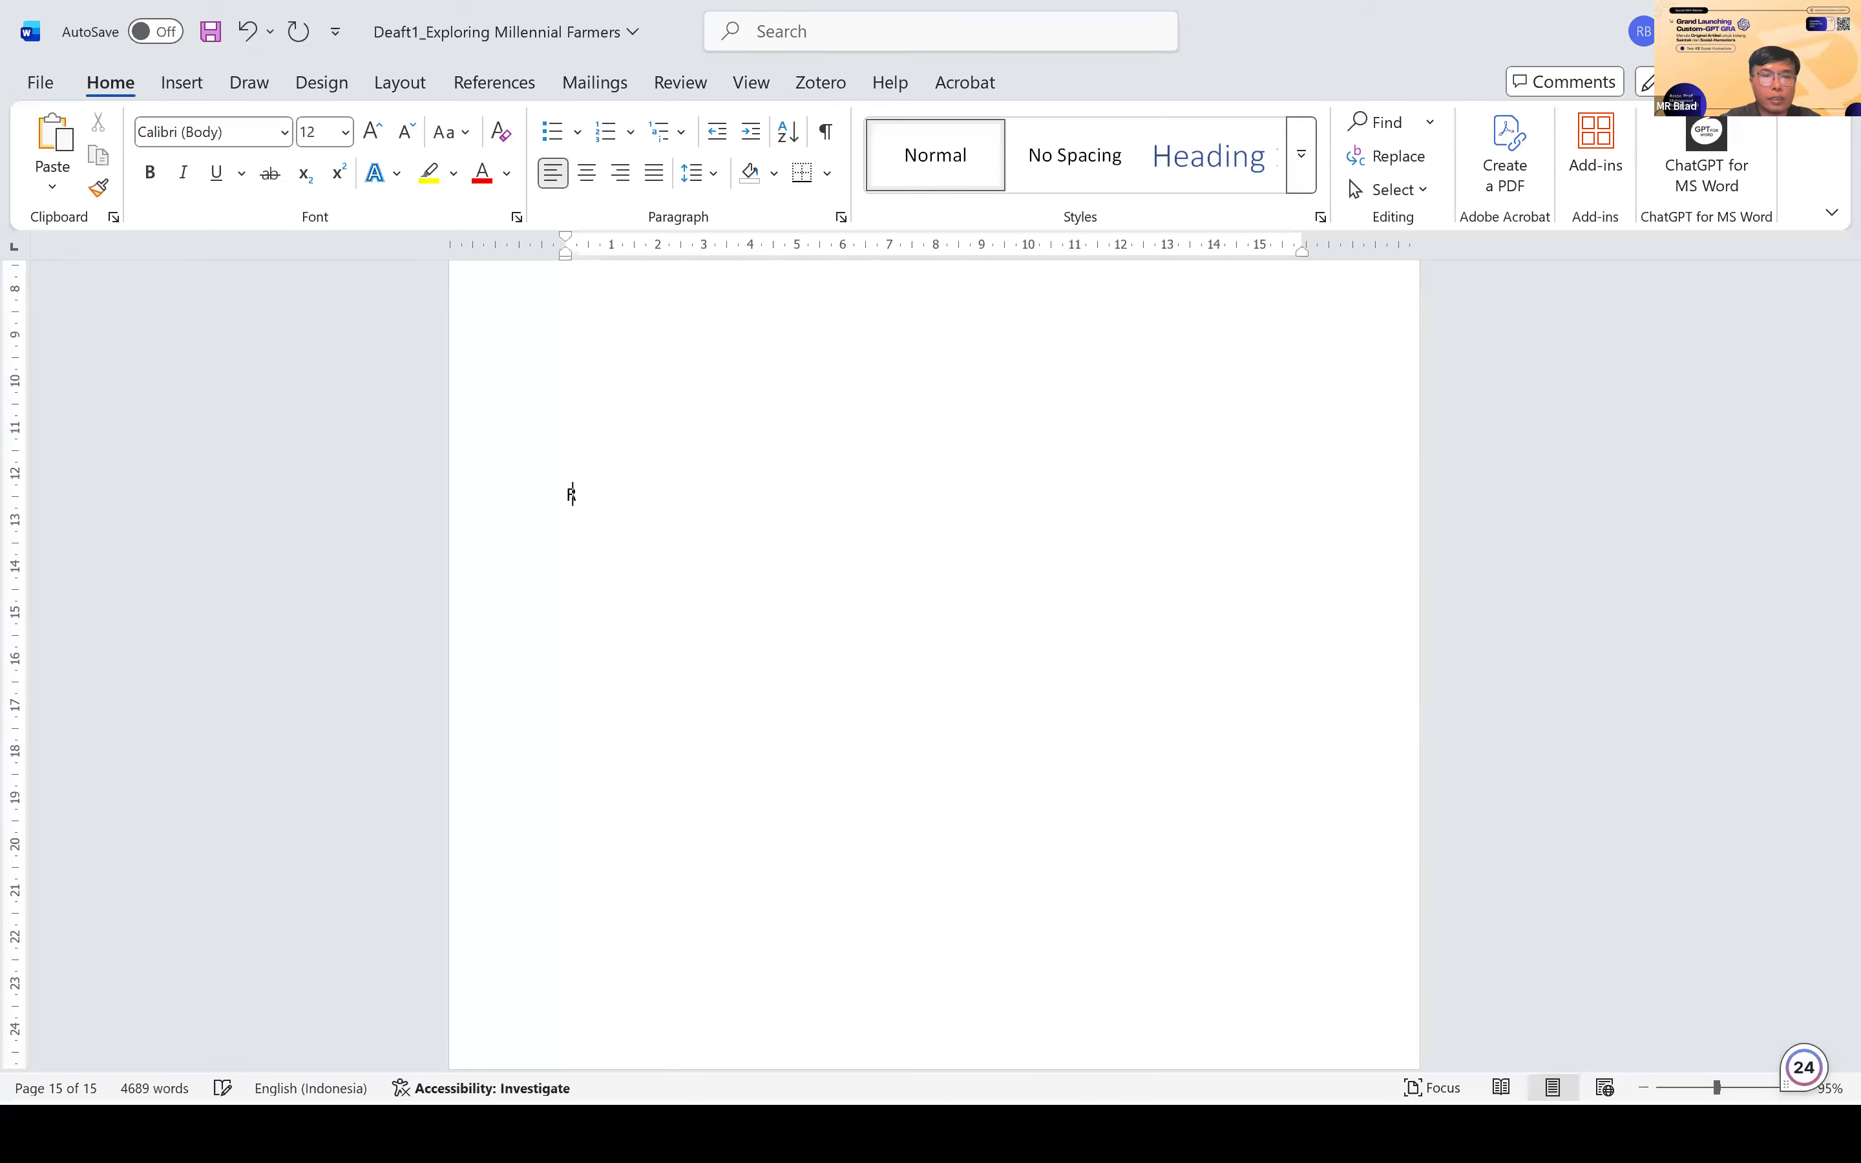
{"action": "type", "text": "eferences"}
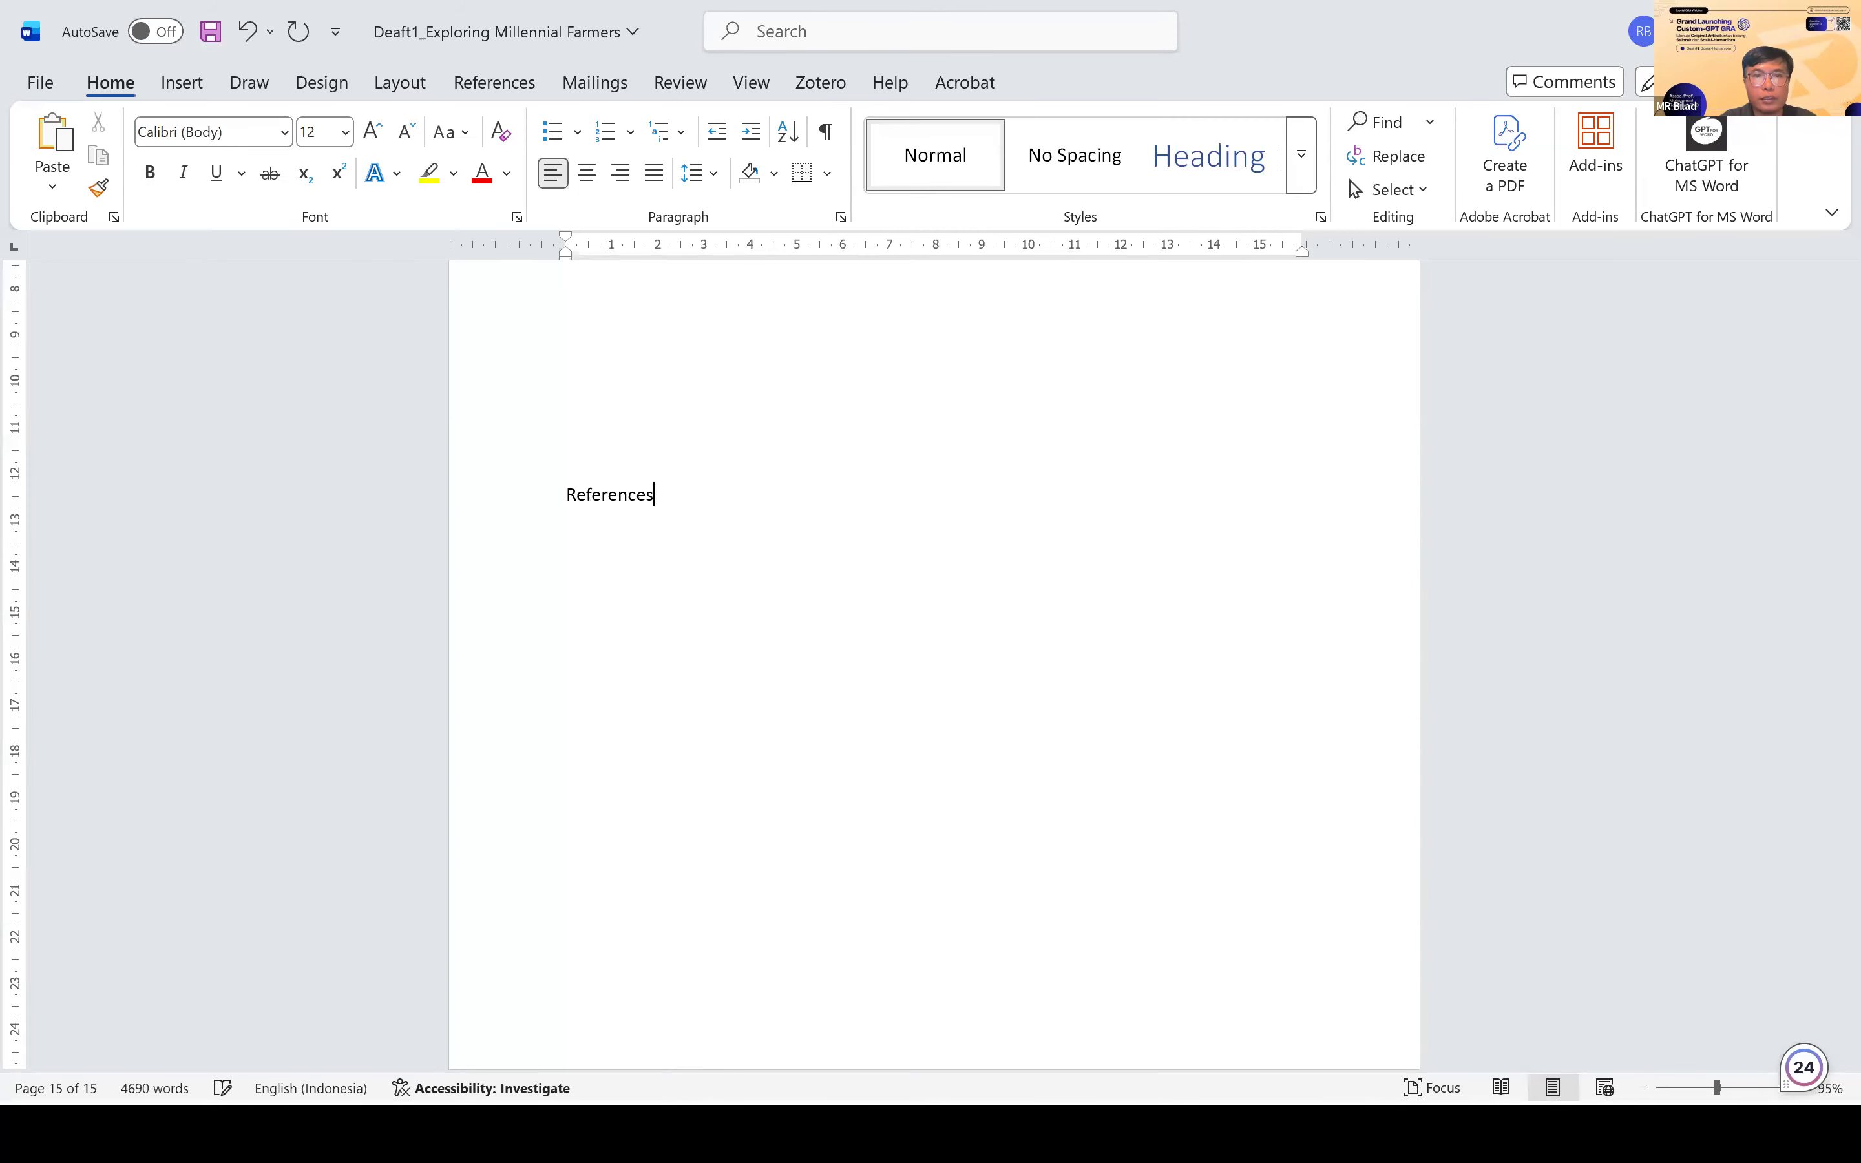
Step: Paste the copied APA bibliography on a new line below the References heading and look over the inserted list
{"action": "key", "text": "Return"}
{"action": "key", "text": "ctrl+v"}
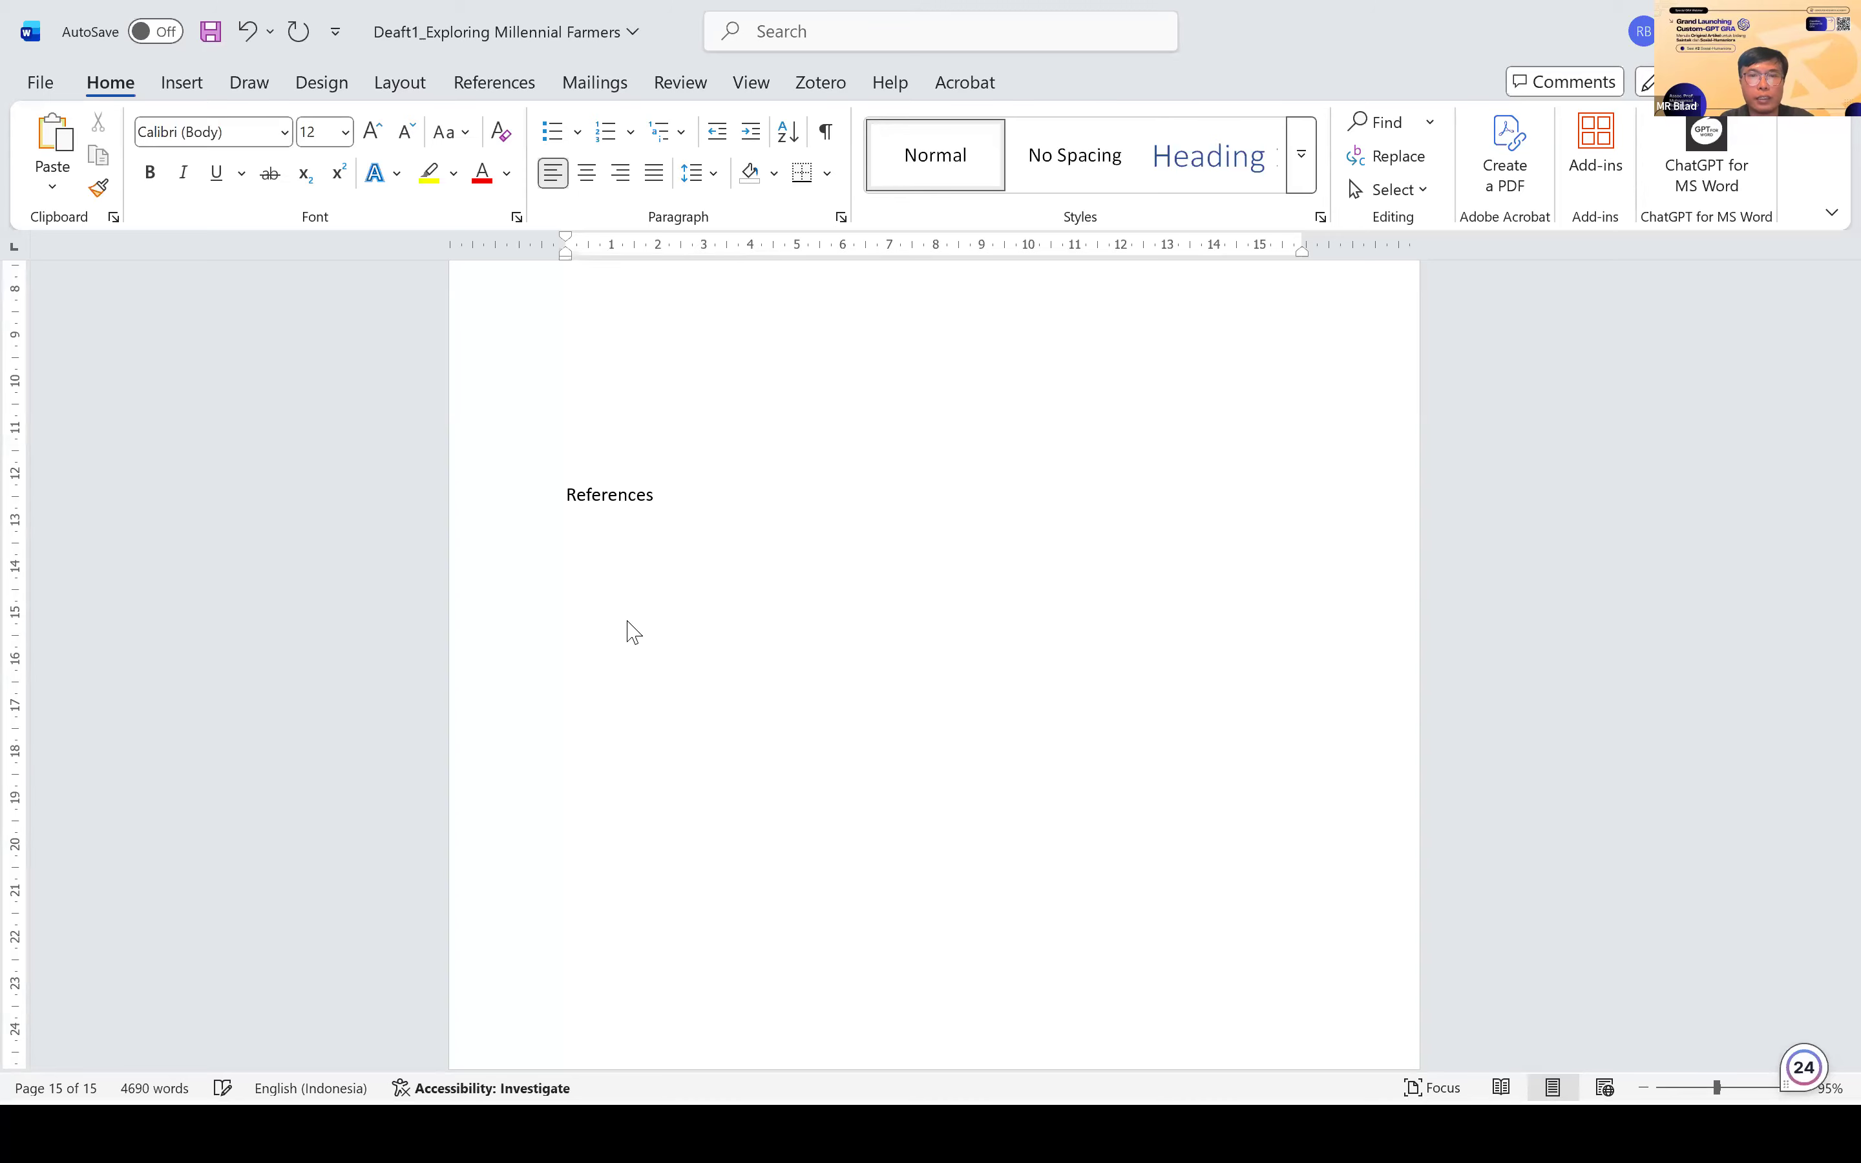
{"action": "scroll", "coordinate": [629, 620], "scroll_direction": "down", "scroll_amount": 20}
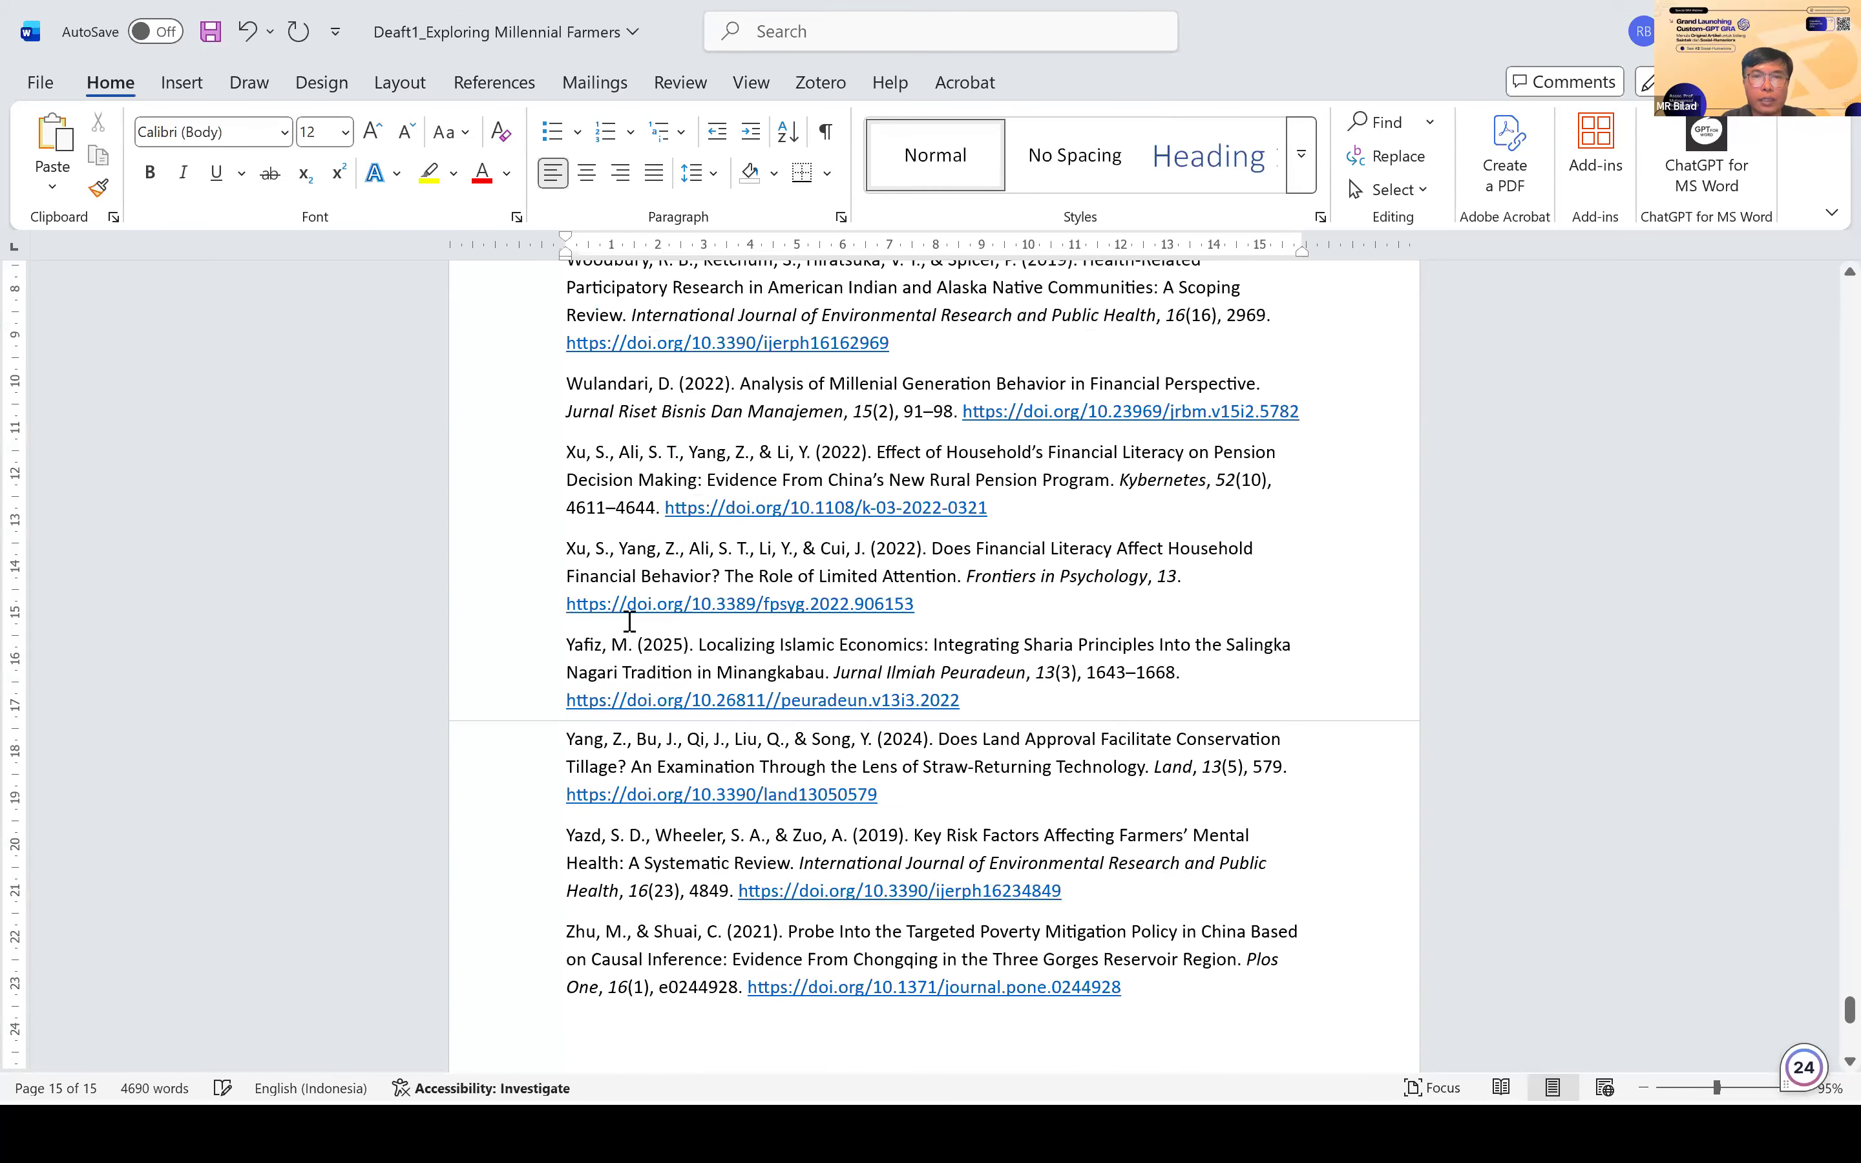
{"action": "scroll", "coordinate": [629, 621], "scroll_direction": "up", "scroll_amount": 20}
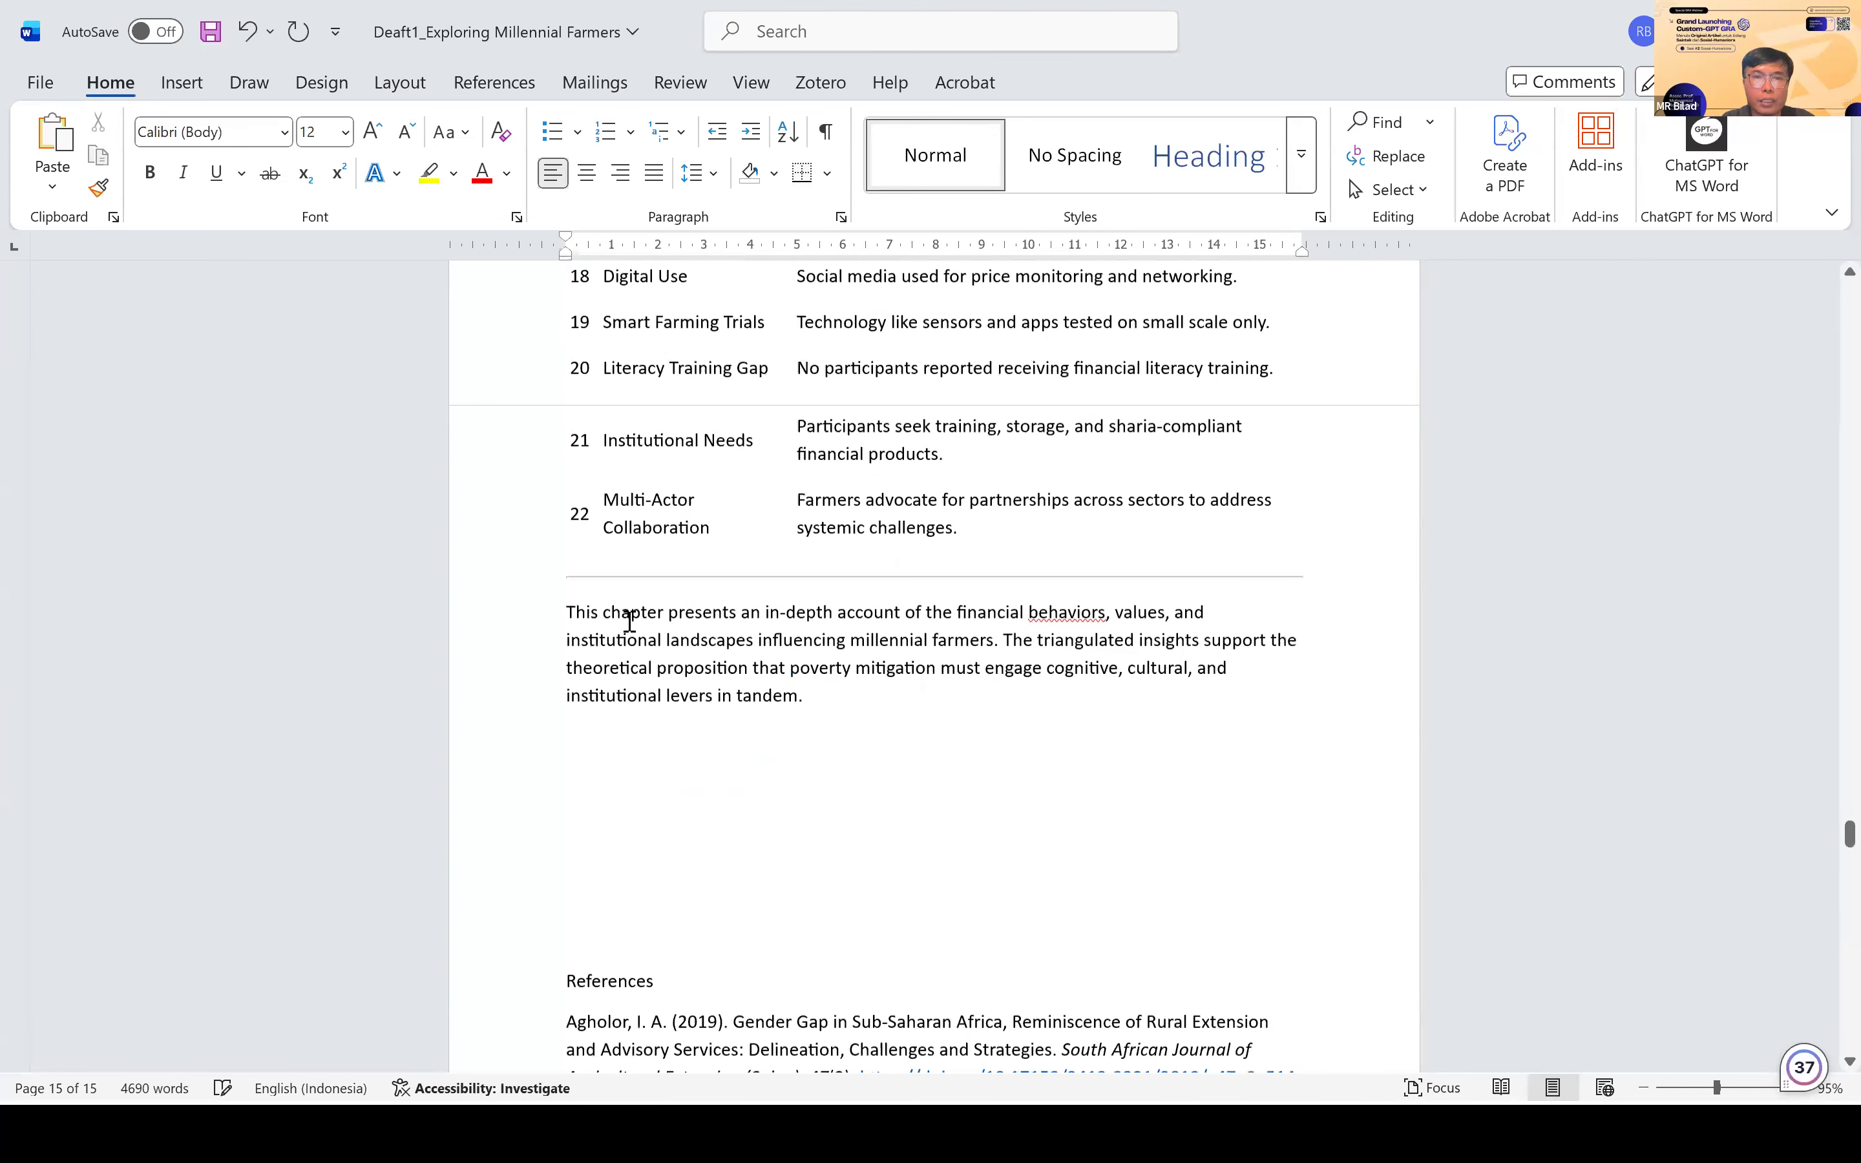
{"action": "scroll", "coordinate": [629, 622], "scroll_direction": "down", "scroll_amount": 3}
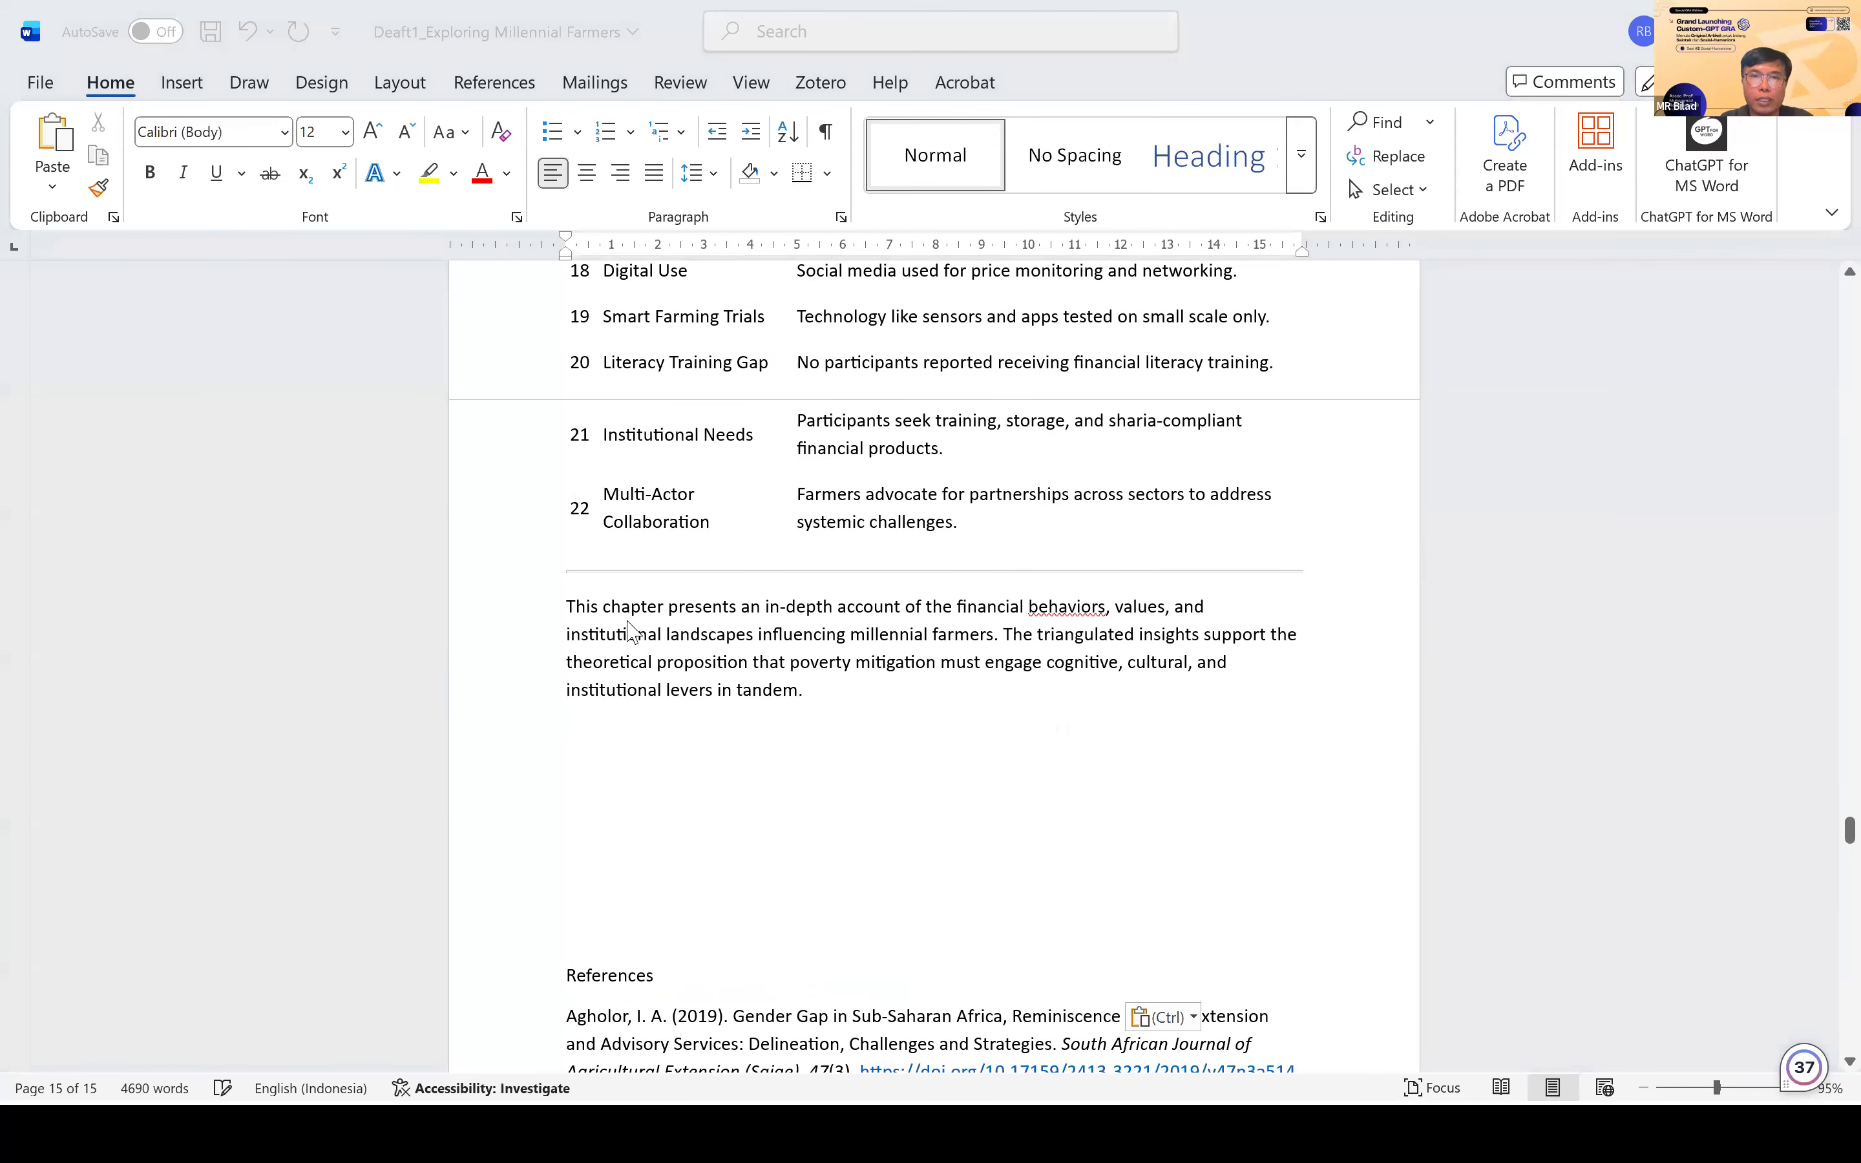
Step: Switch to the Prompting Custom GPT document and copy the Prompt C9 text from "Respond in a new Canvas!" to "kesimpulan ringkas."
{"action": "key", "text": "alt+Tab"}
{"action": "key", "text": "alt+Tab"}
{"action": "key", "text": "alt+Tab"}
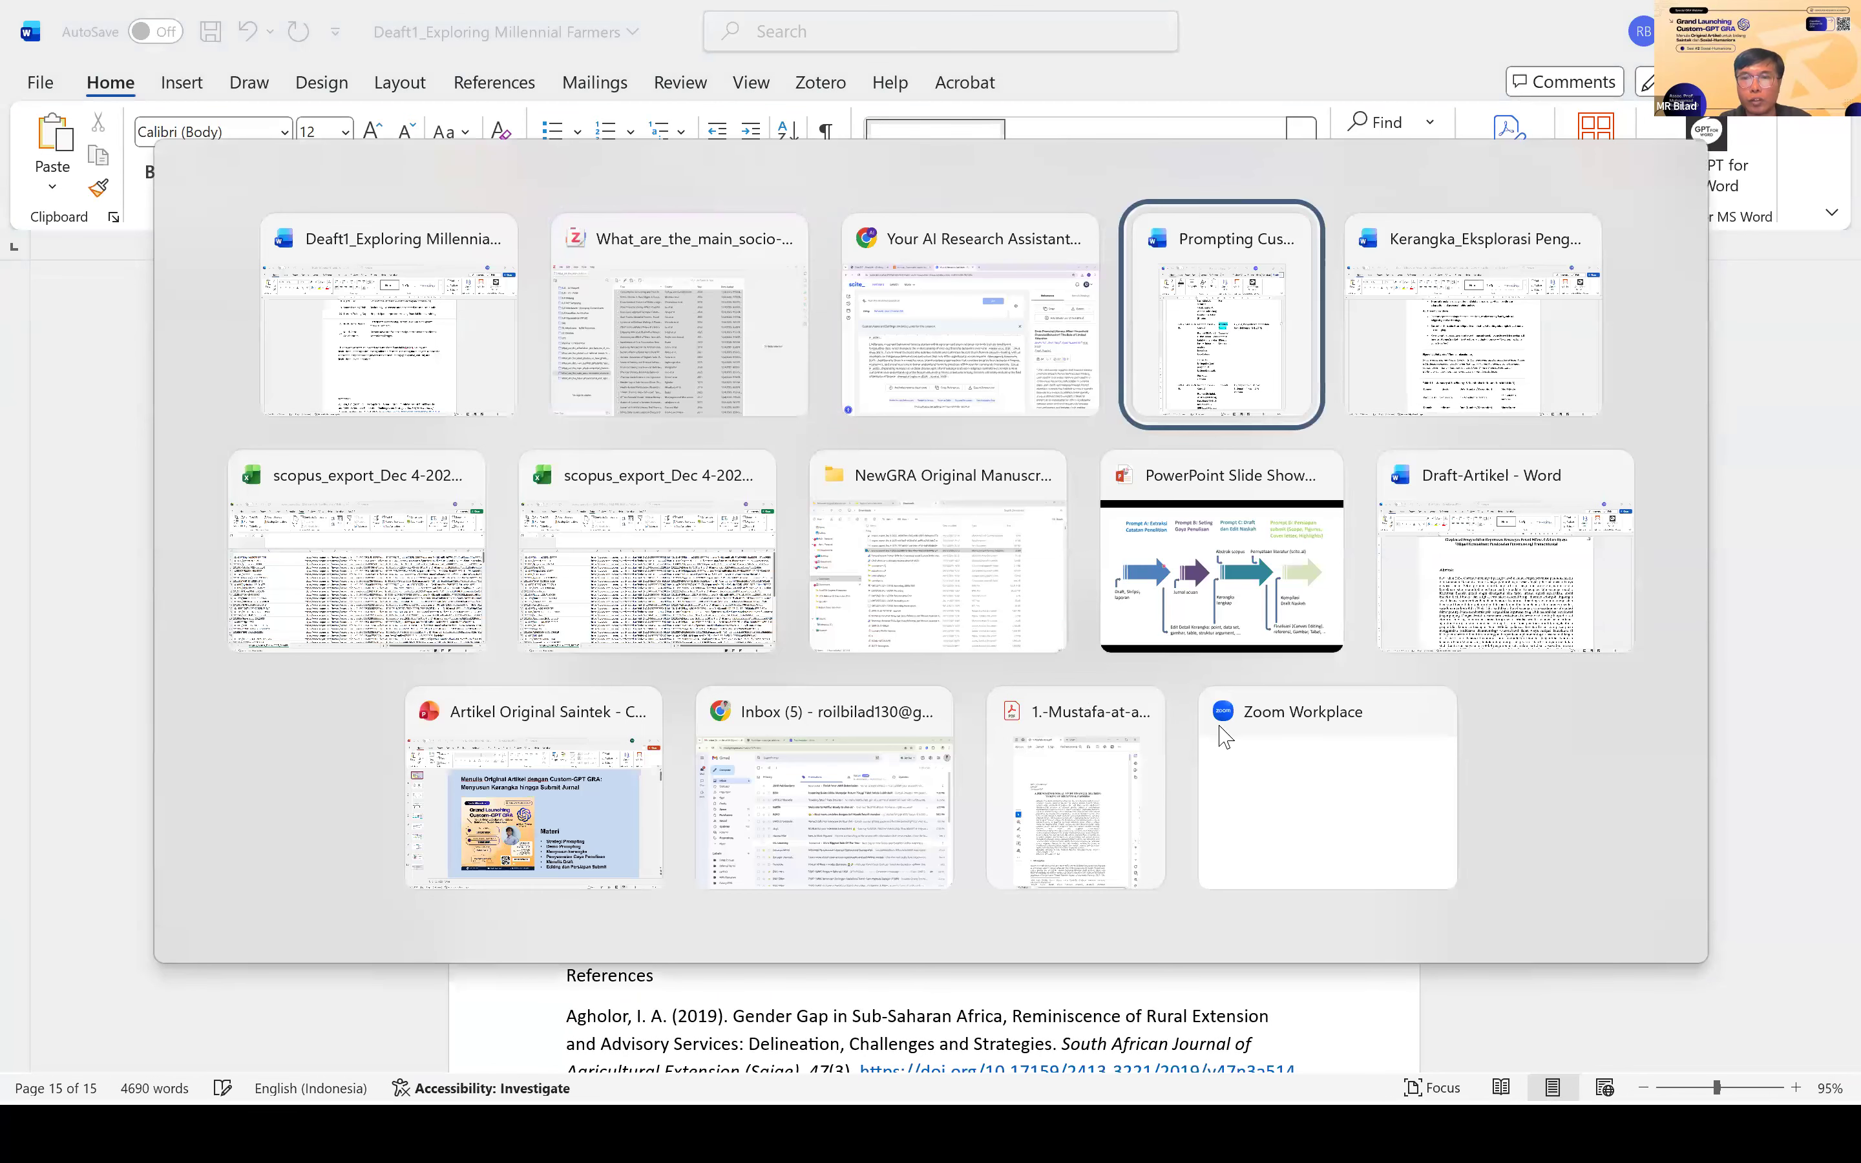
{"action": "scroll", "coordinate": [1223, 735], "scroll_direction": "down", "scroll_amount": 4}
{"action": "left_click", "coordinate": [1290, 847]}
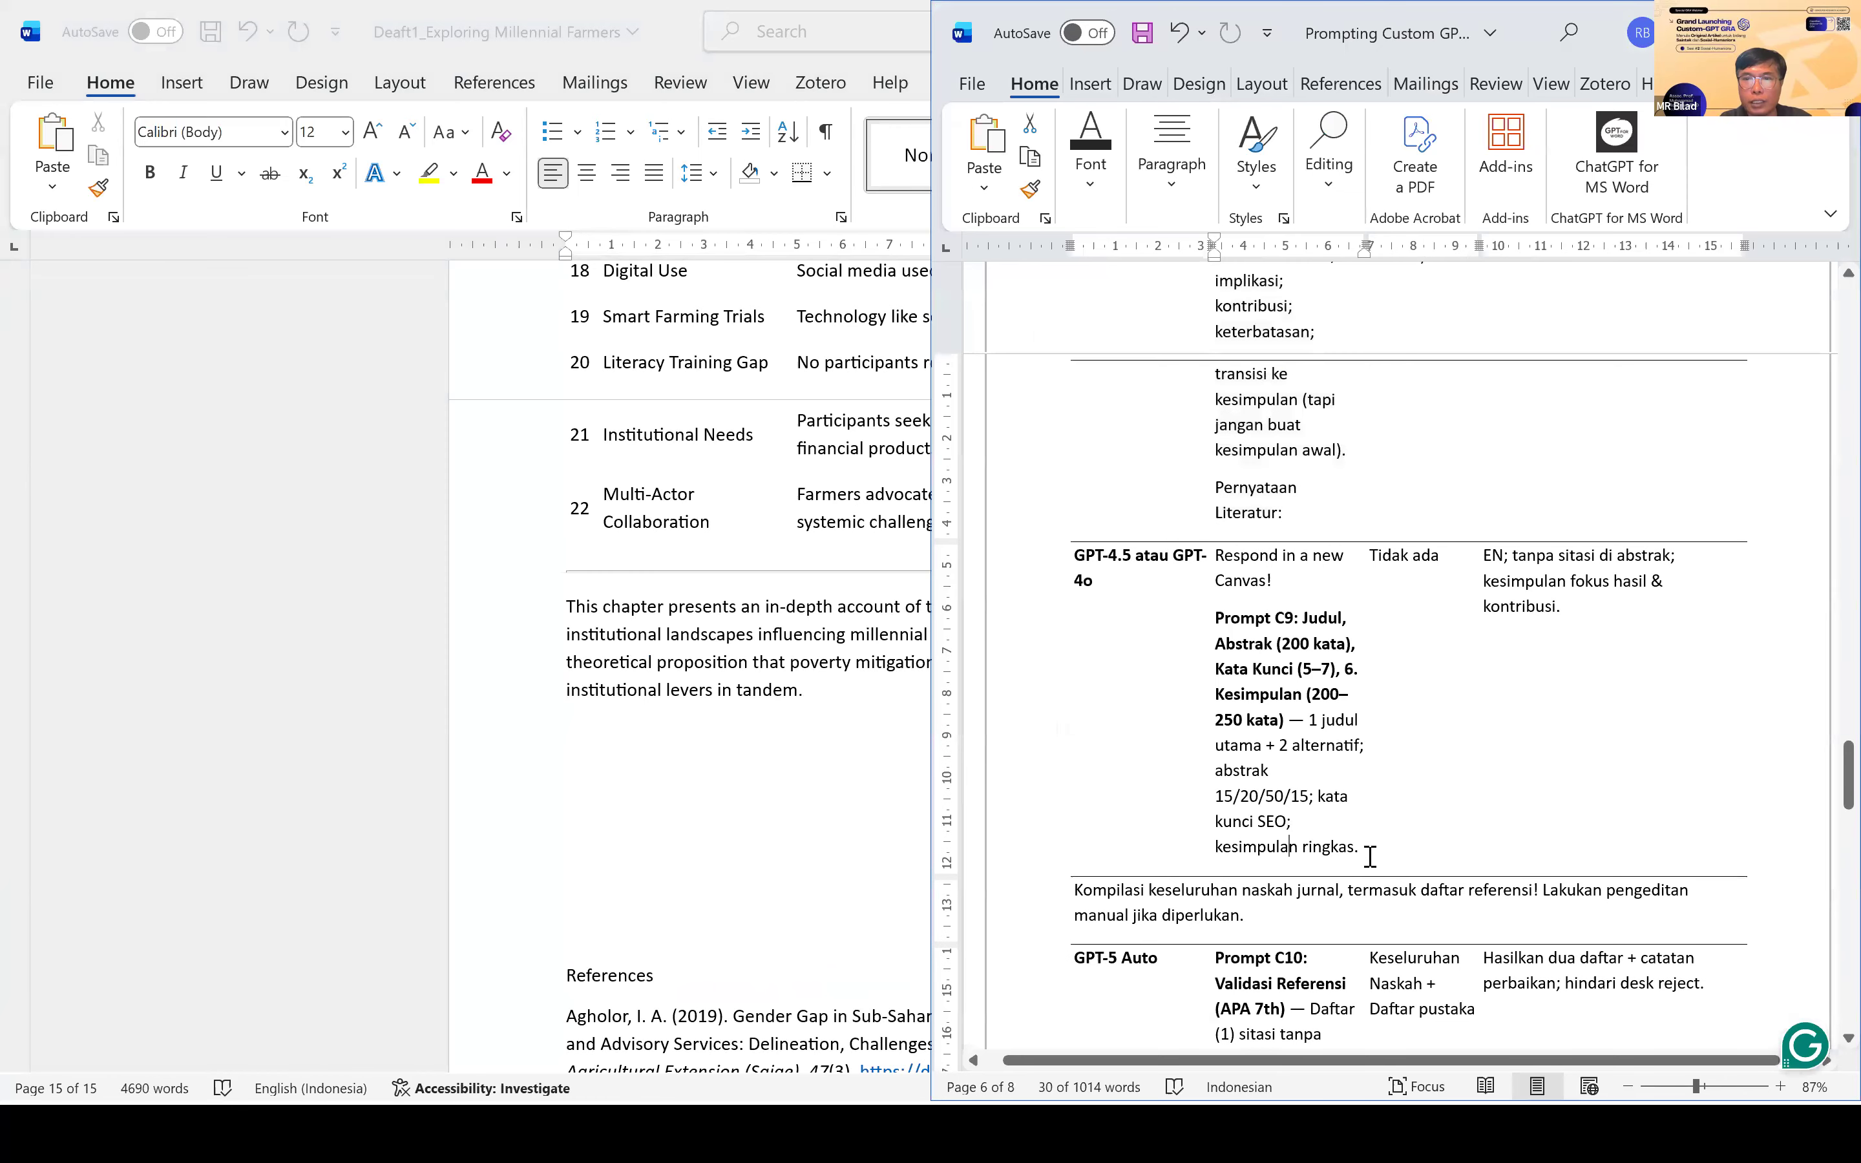
{"action": "left_click_drag", "start_coordinate": [1359, 848], "coordinate": [1229, 565]}
{"action": "key", "text": "ctrl+c"}
Step: Switch to the browser and close the scite Assistant and Scopus pages, keeping the ChatGPT conversation open
{"action": "key", "text": "alt+Tab"}
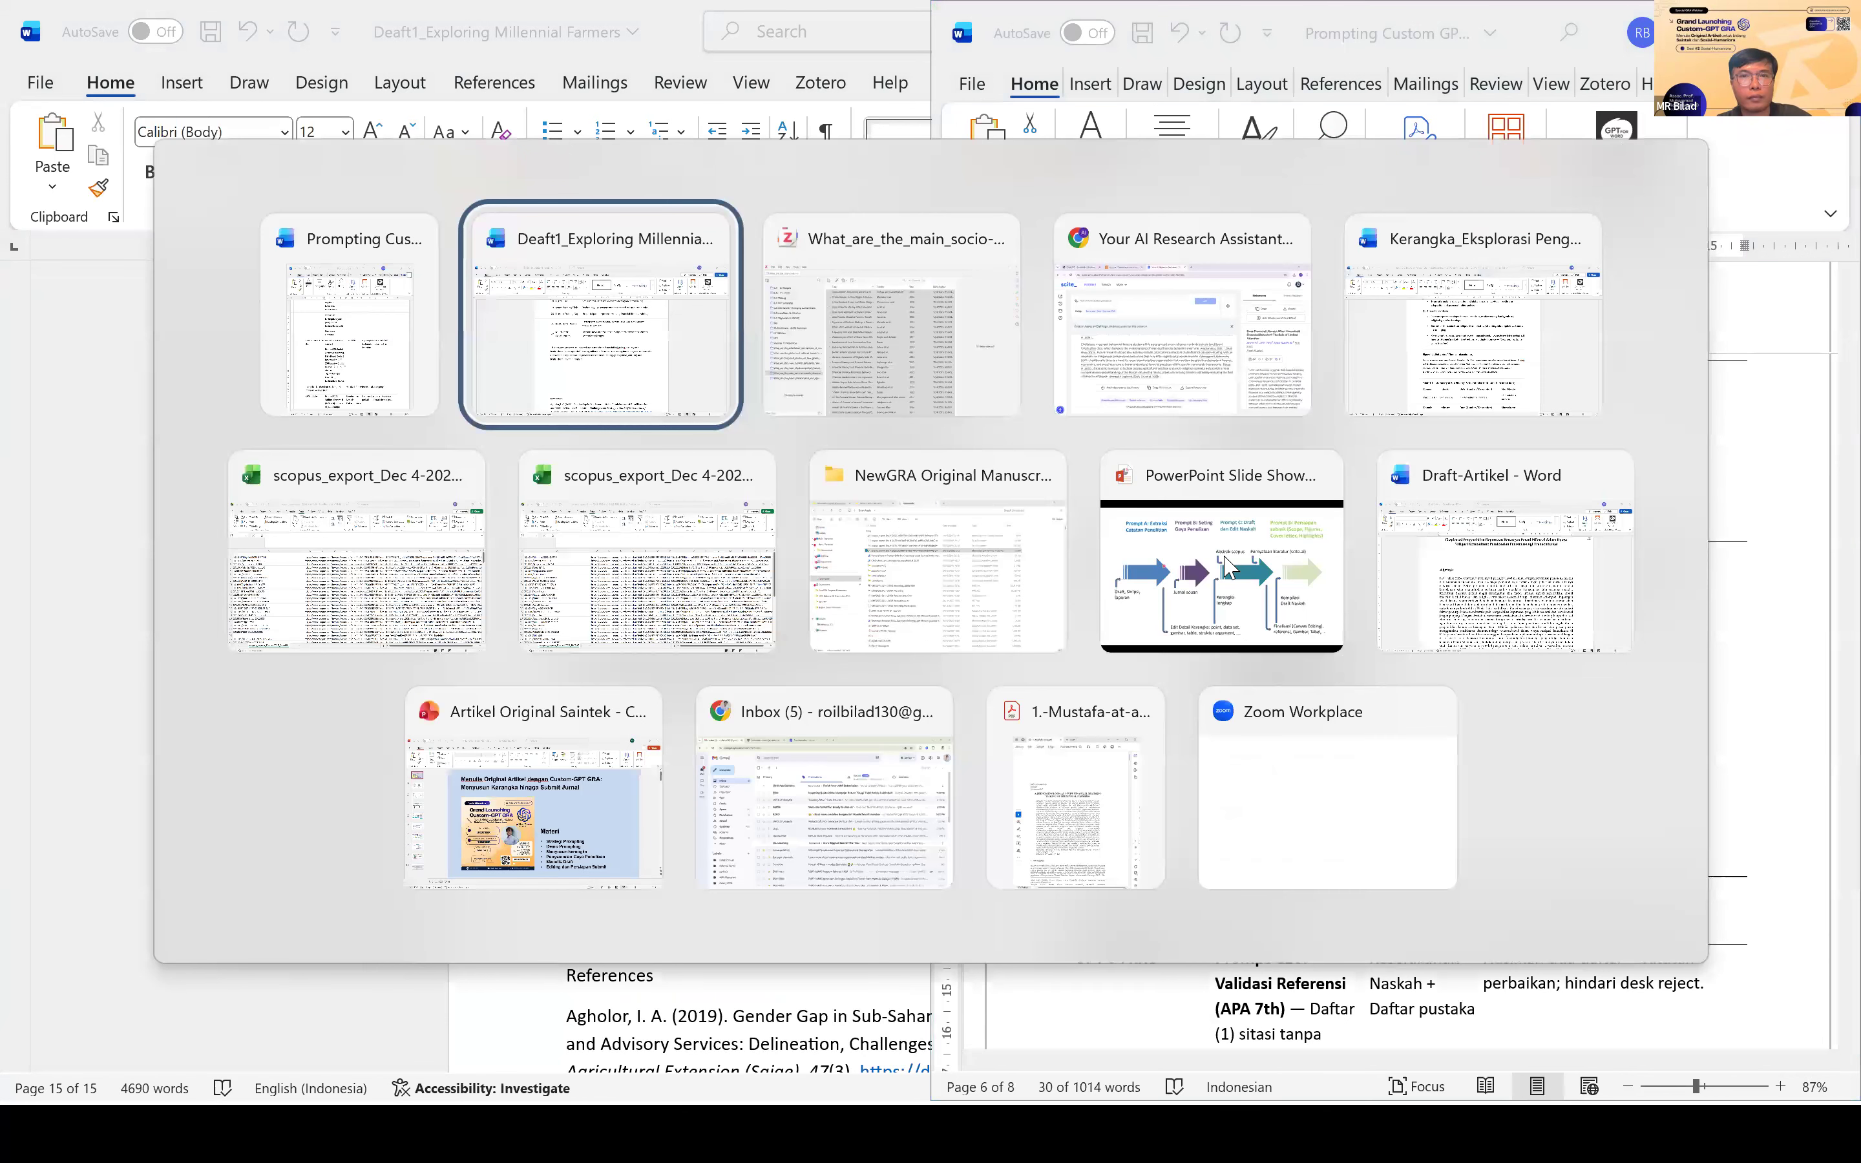
{"action": "key", "text": "alt+Tab"}
{"action": "key", "text": "alt+Tab"}
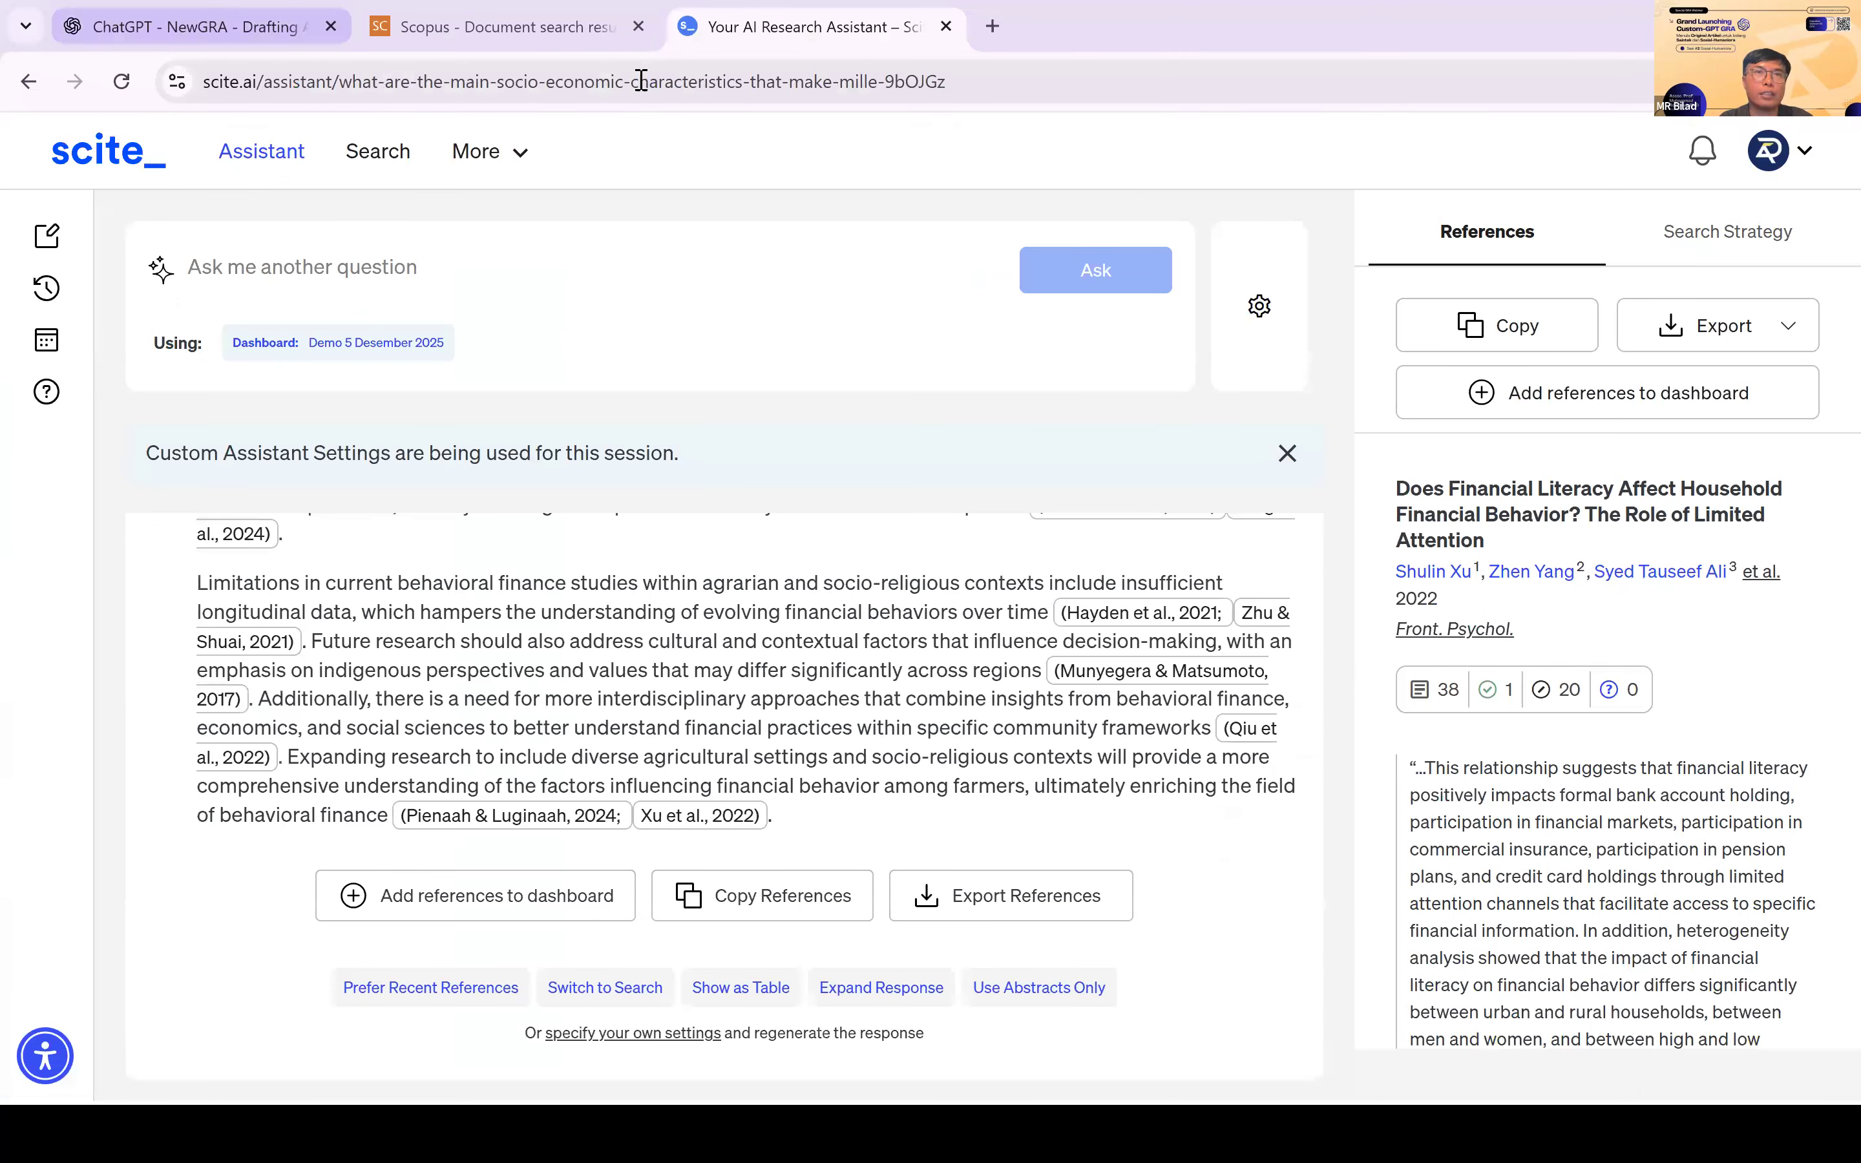
{"action": "left_click", "coordinate": [638, 28]}
{"action": "left_click", "coordinate": [638, 27]}
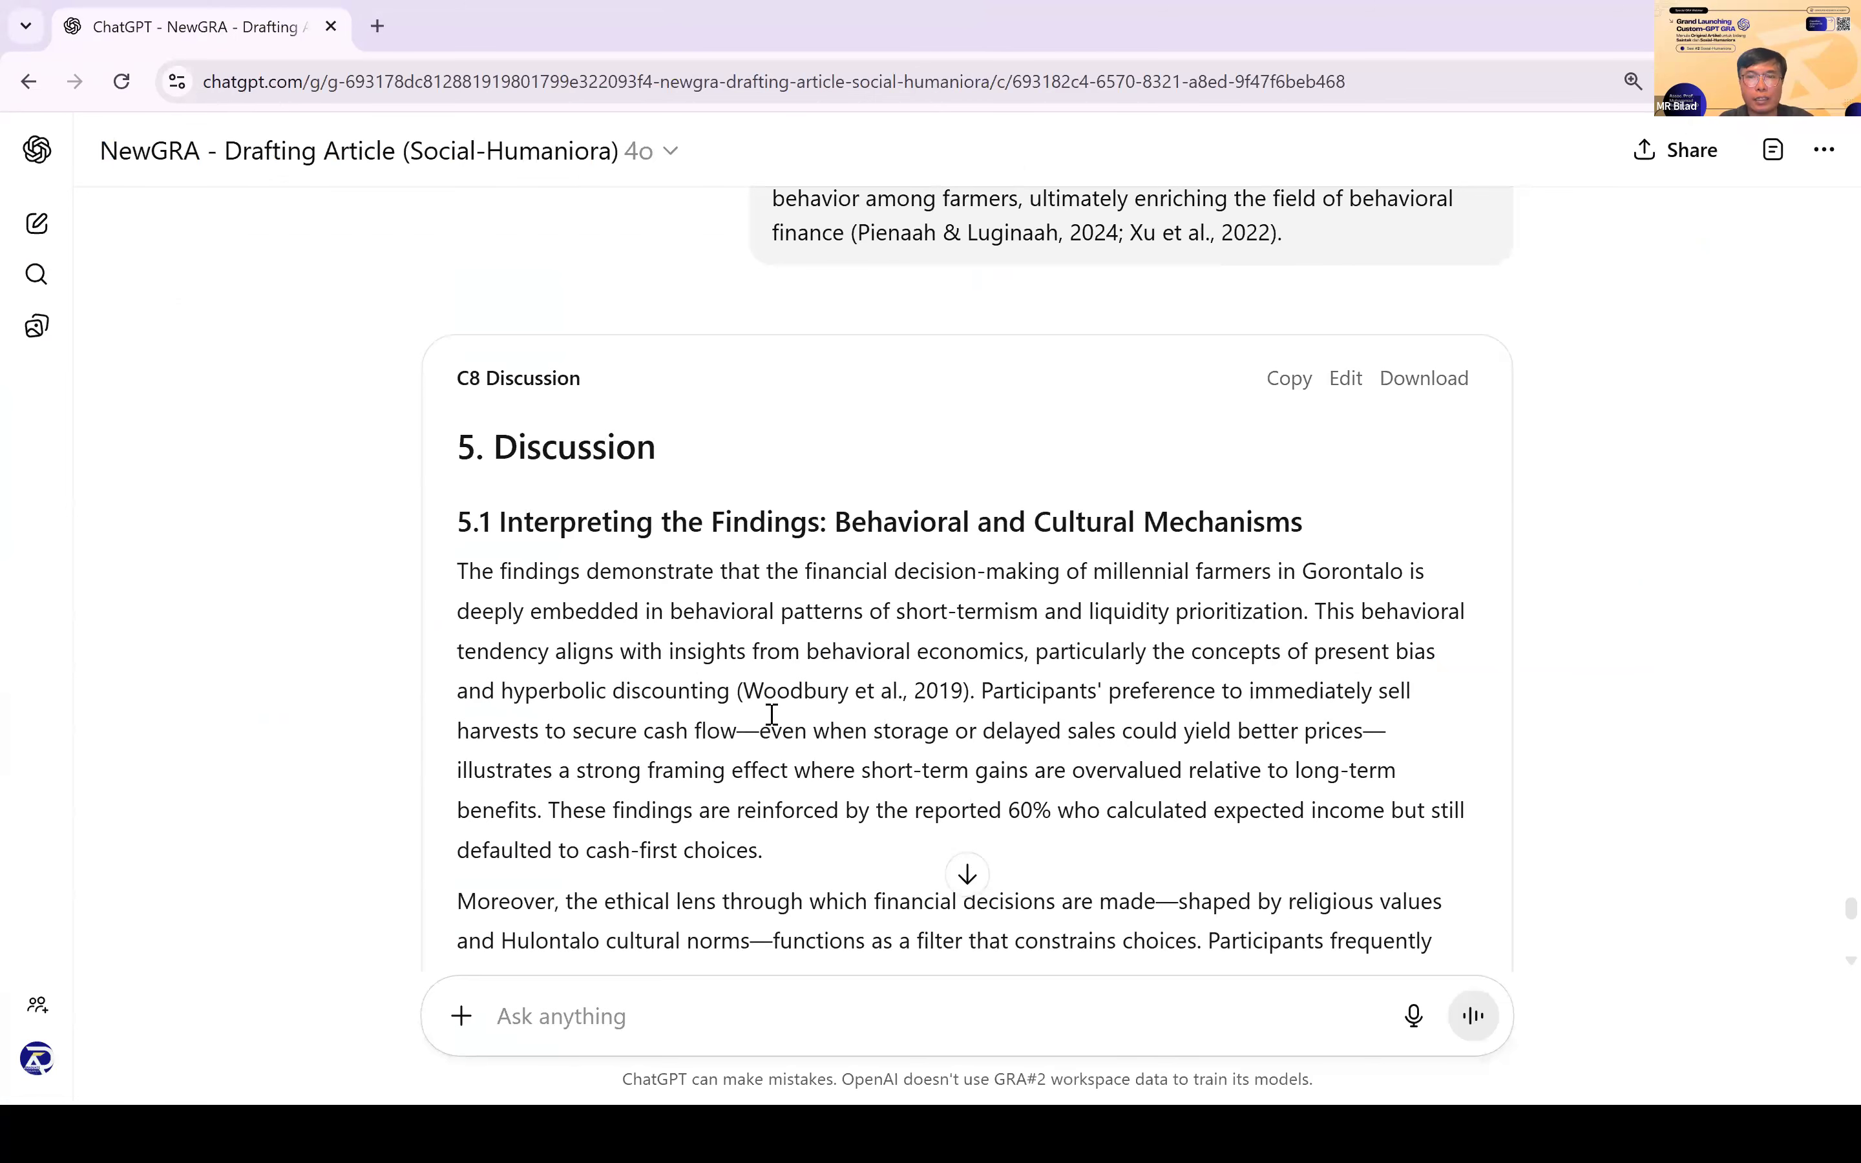
Step: Paste Prompt C9 for the title, abstract, keywords and conclusion into the NewGRA chat and submit it
{"action": "key", "text": "ctrl+v"}
{"action": "scroll", "coordinate": [769, 716], "scroll_direction": "down", "scroll_amount": 6}
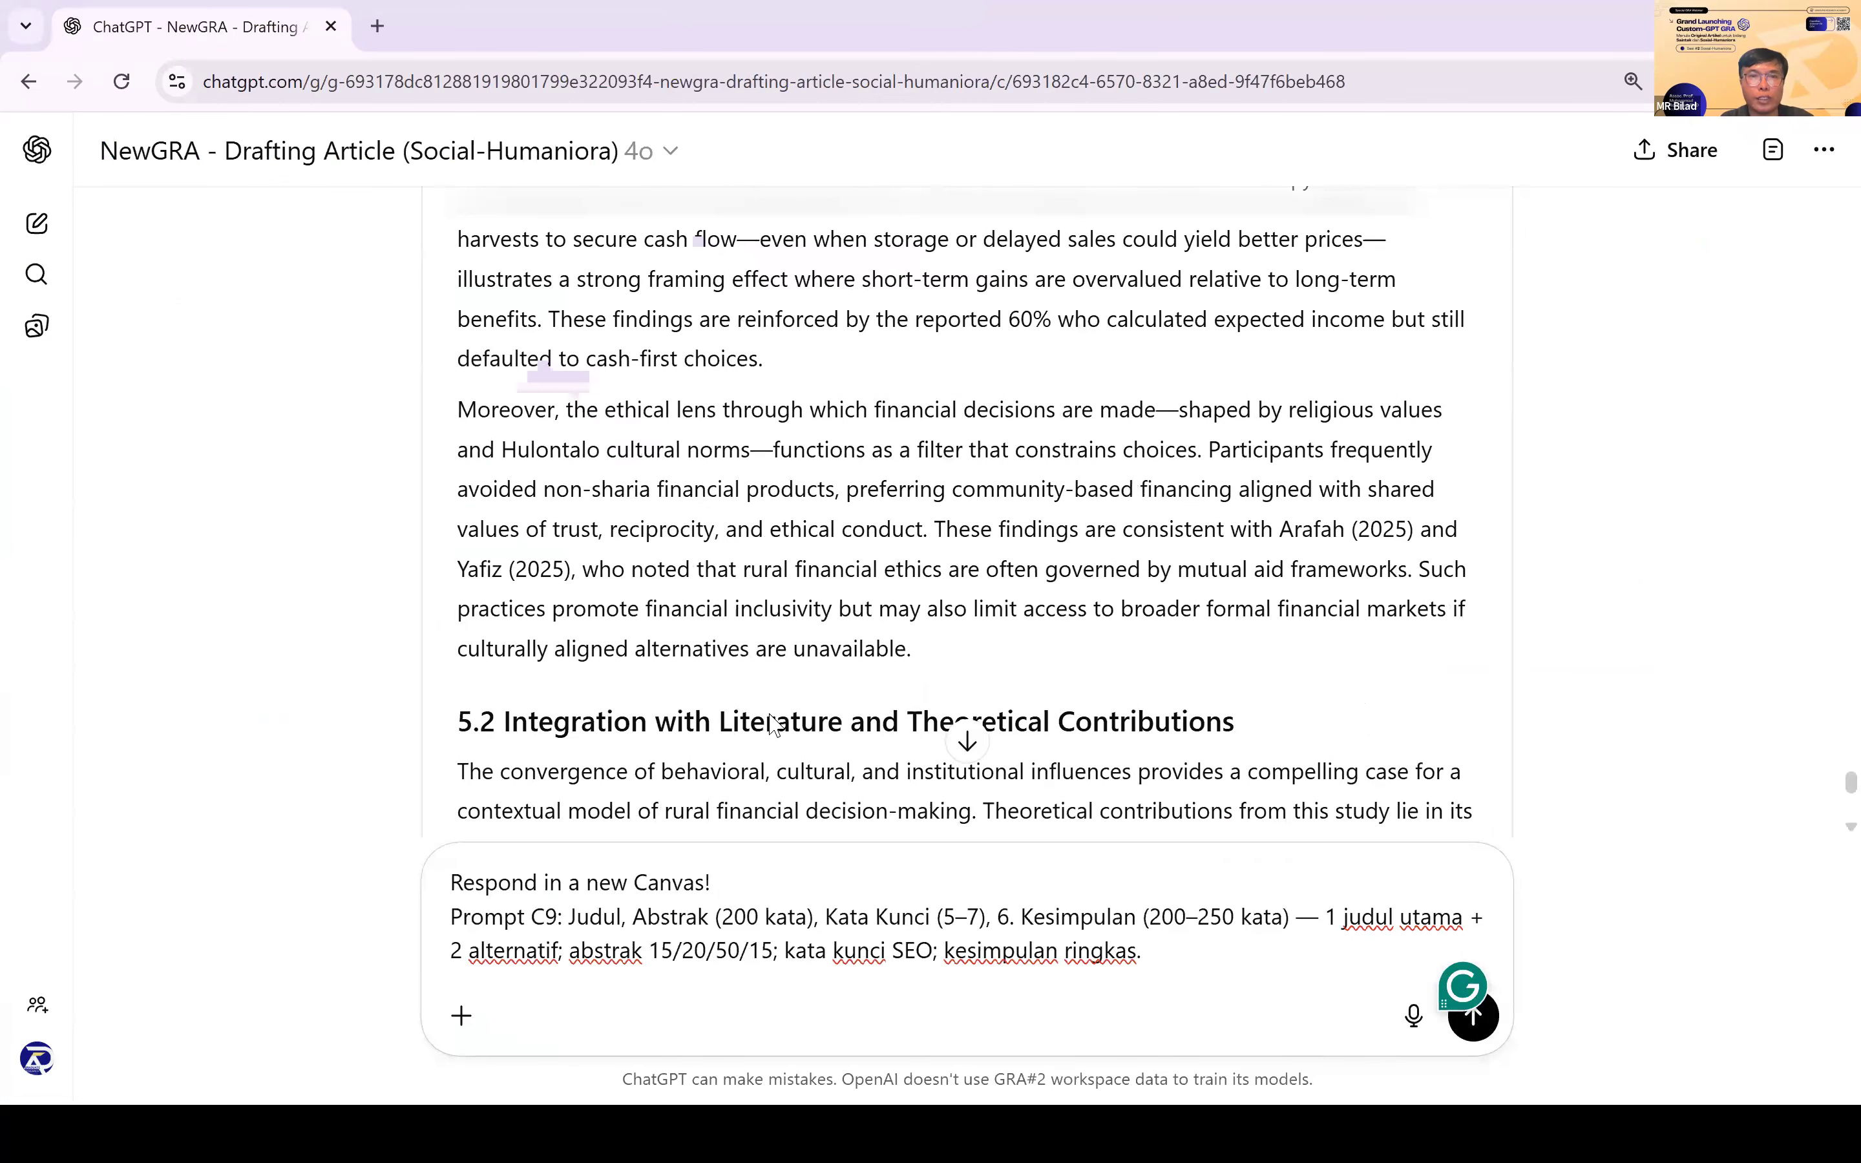
{"action": "scroll", "coordinate": [1577, 985], "scroll_direction": "down", "scroll_amount": 6}
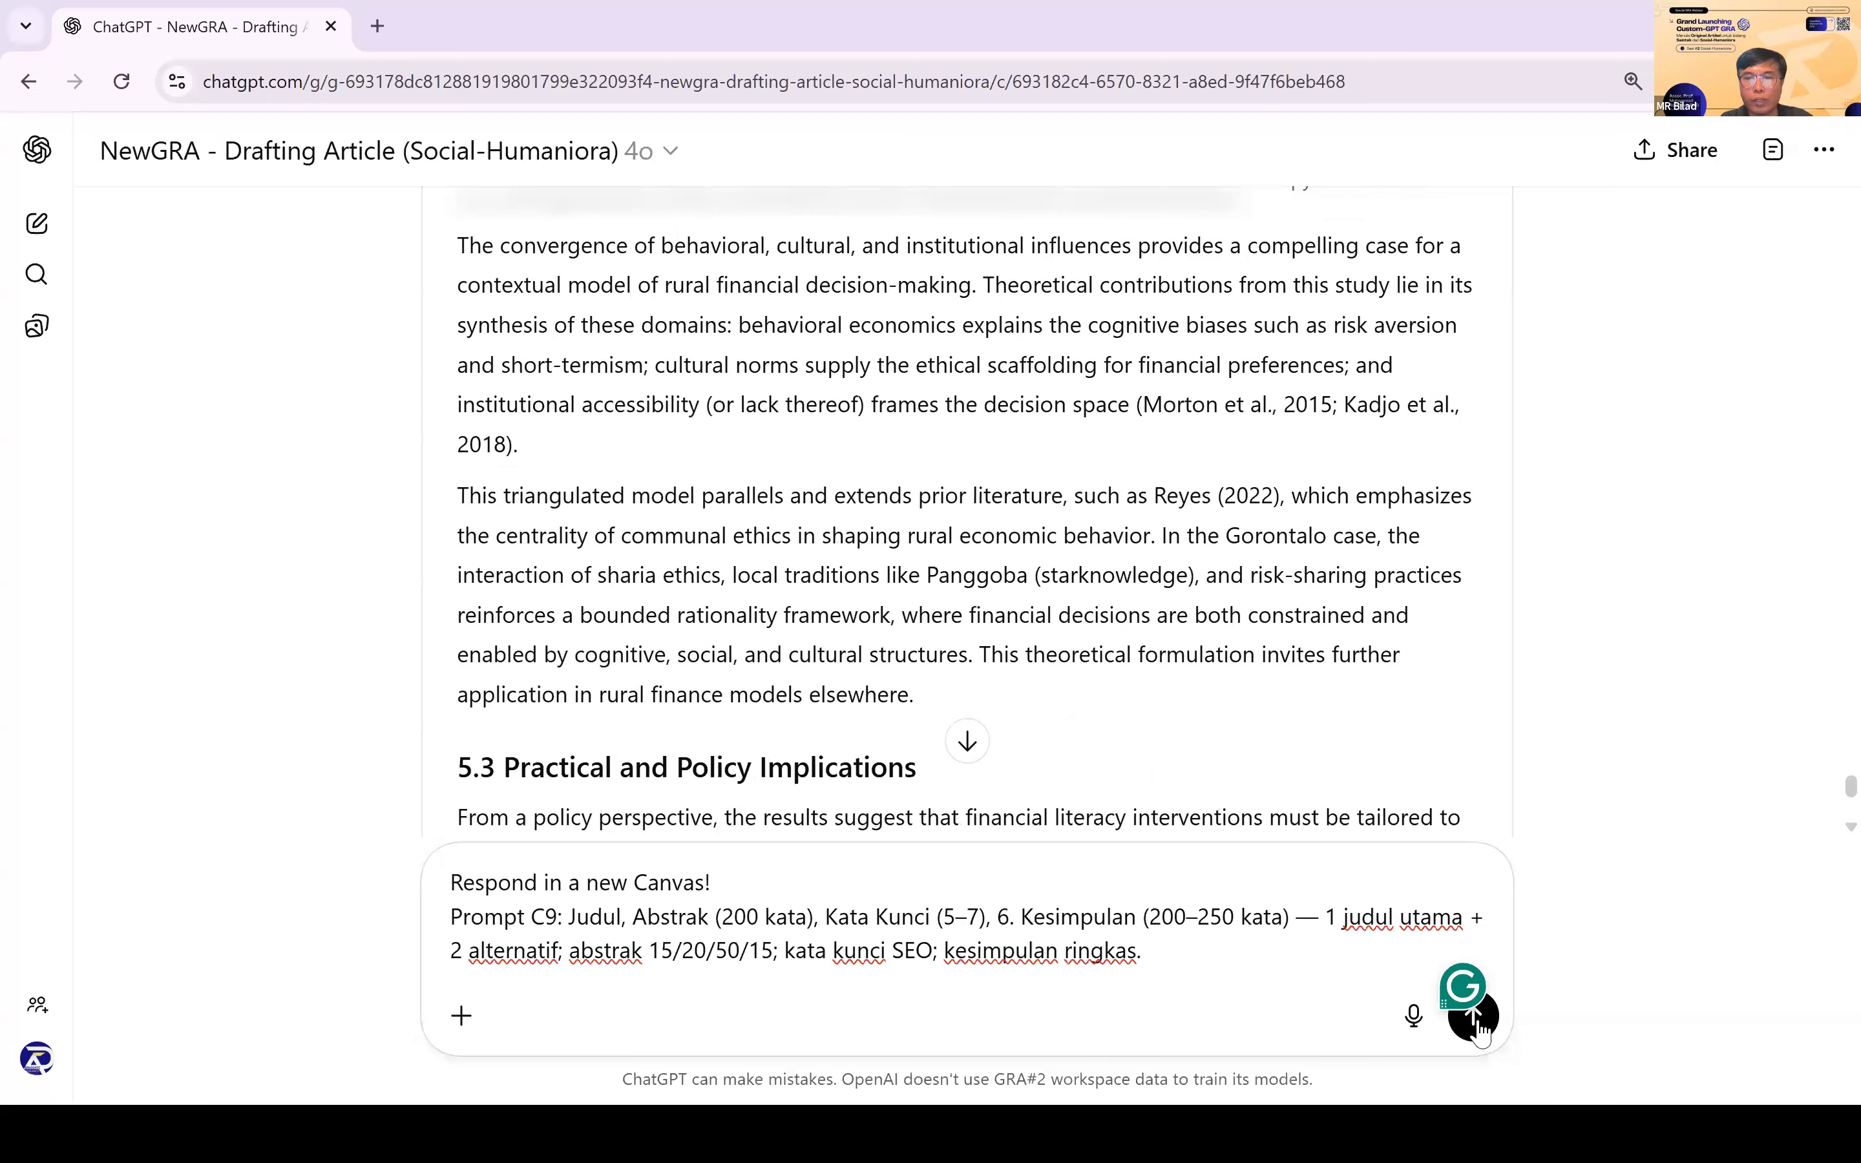
{"action": "scroll", "coordinate": [1477, 1027], "scroll_direction": "down", "scroll_amount": 12}
{"action": "left_click", "coordinate": [1473, 1018]}
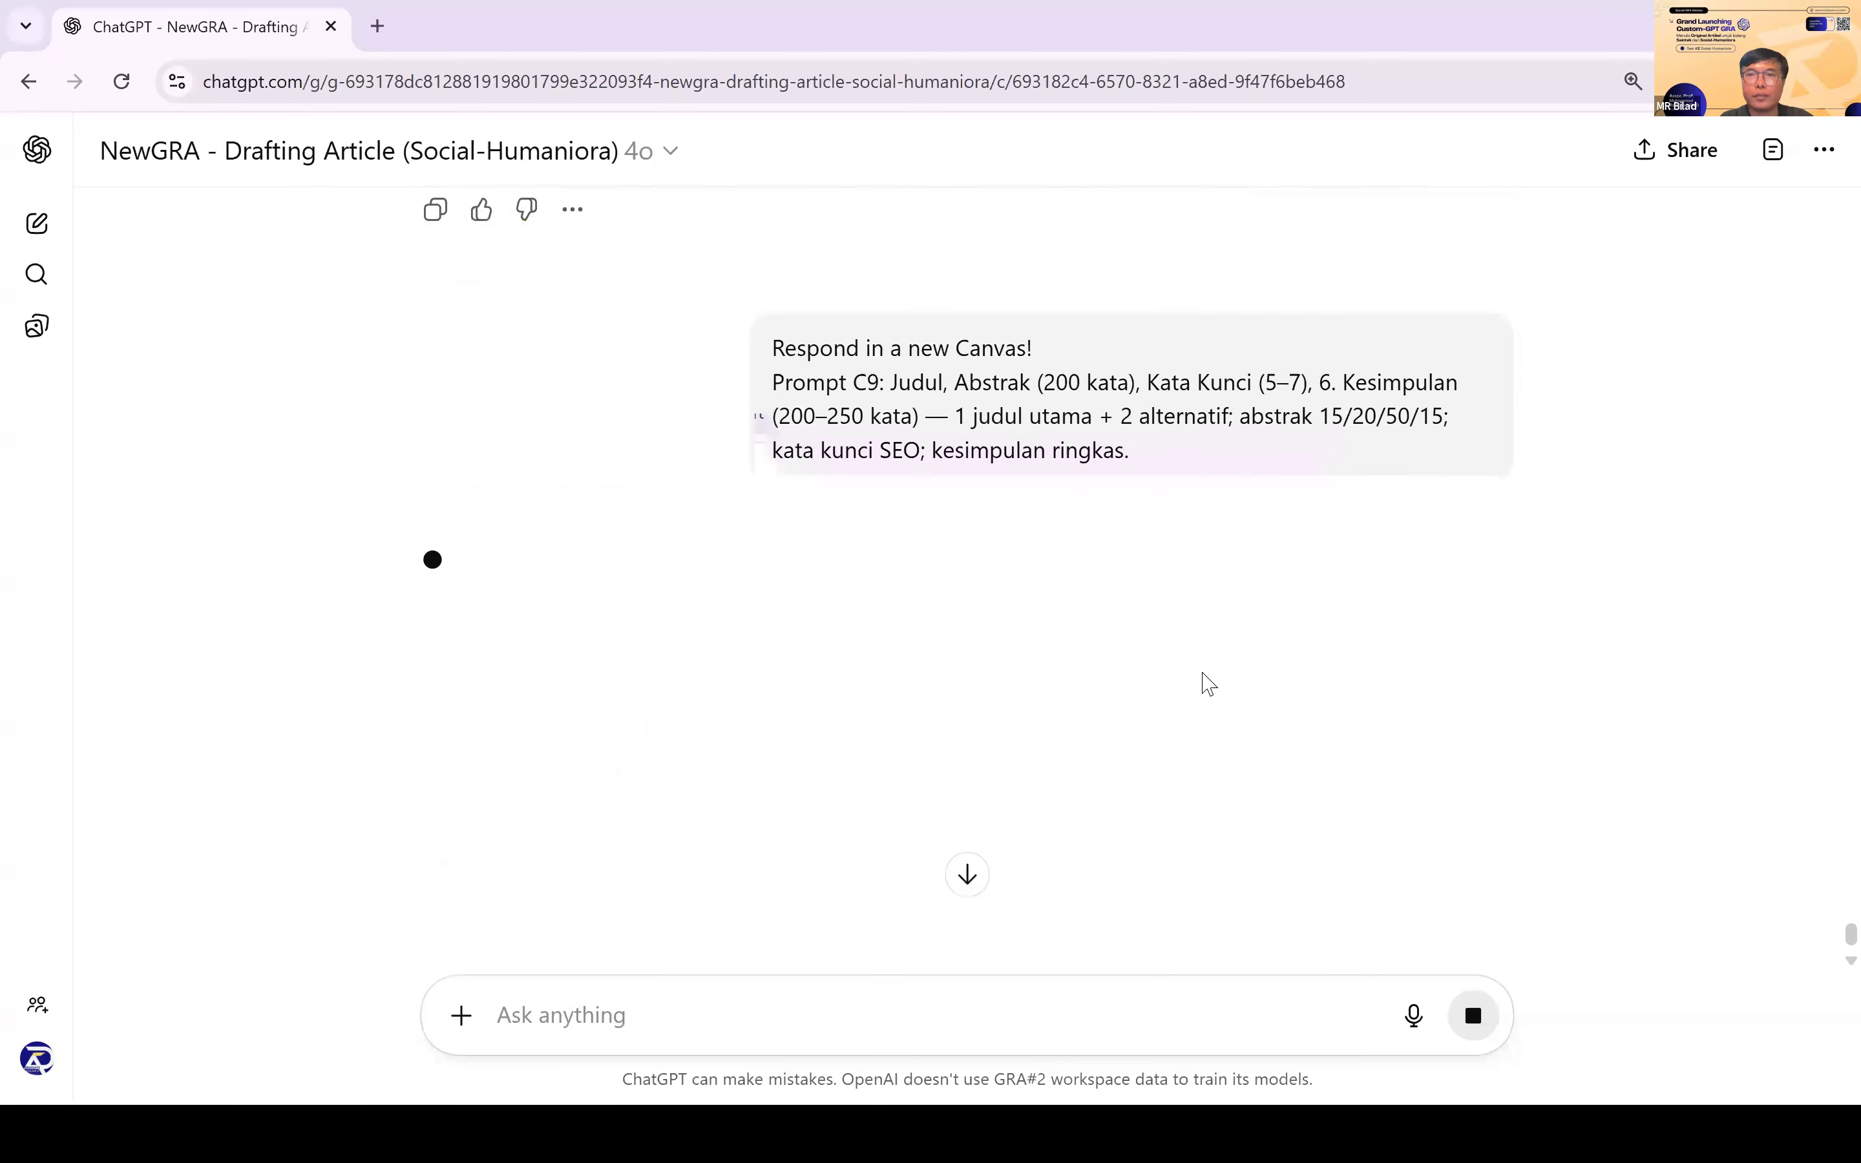
Step: Open the C8 Discussion canvas from the conversation's list of canvases and copy its text
{"action": "scroll", "coordinate": [1279, 428], "scroll_direction": "up", "scroll_amount": 4}
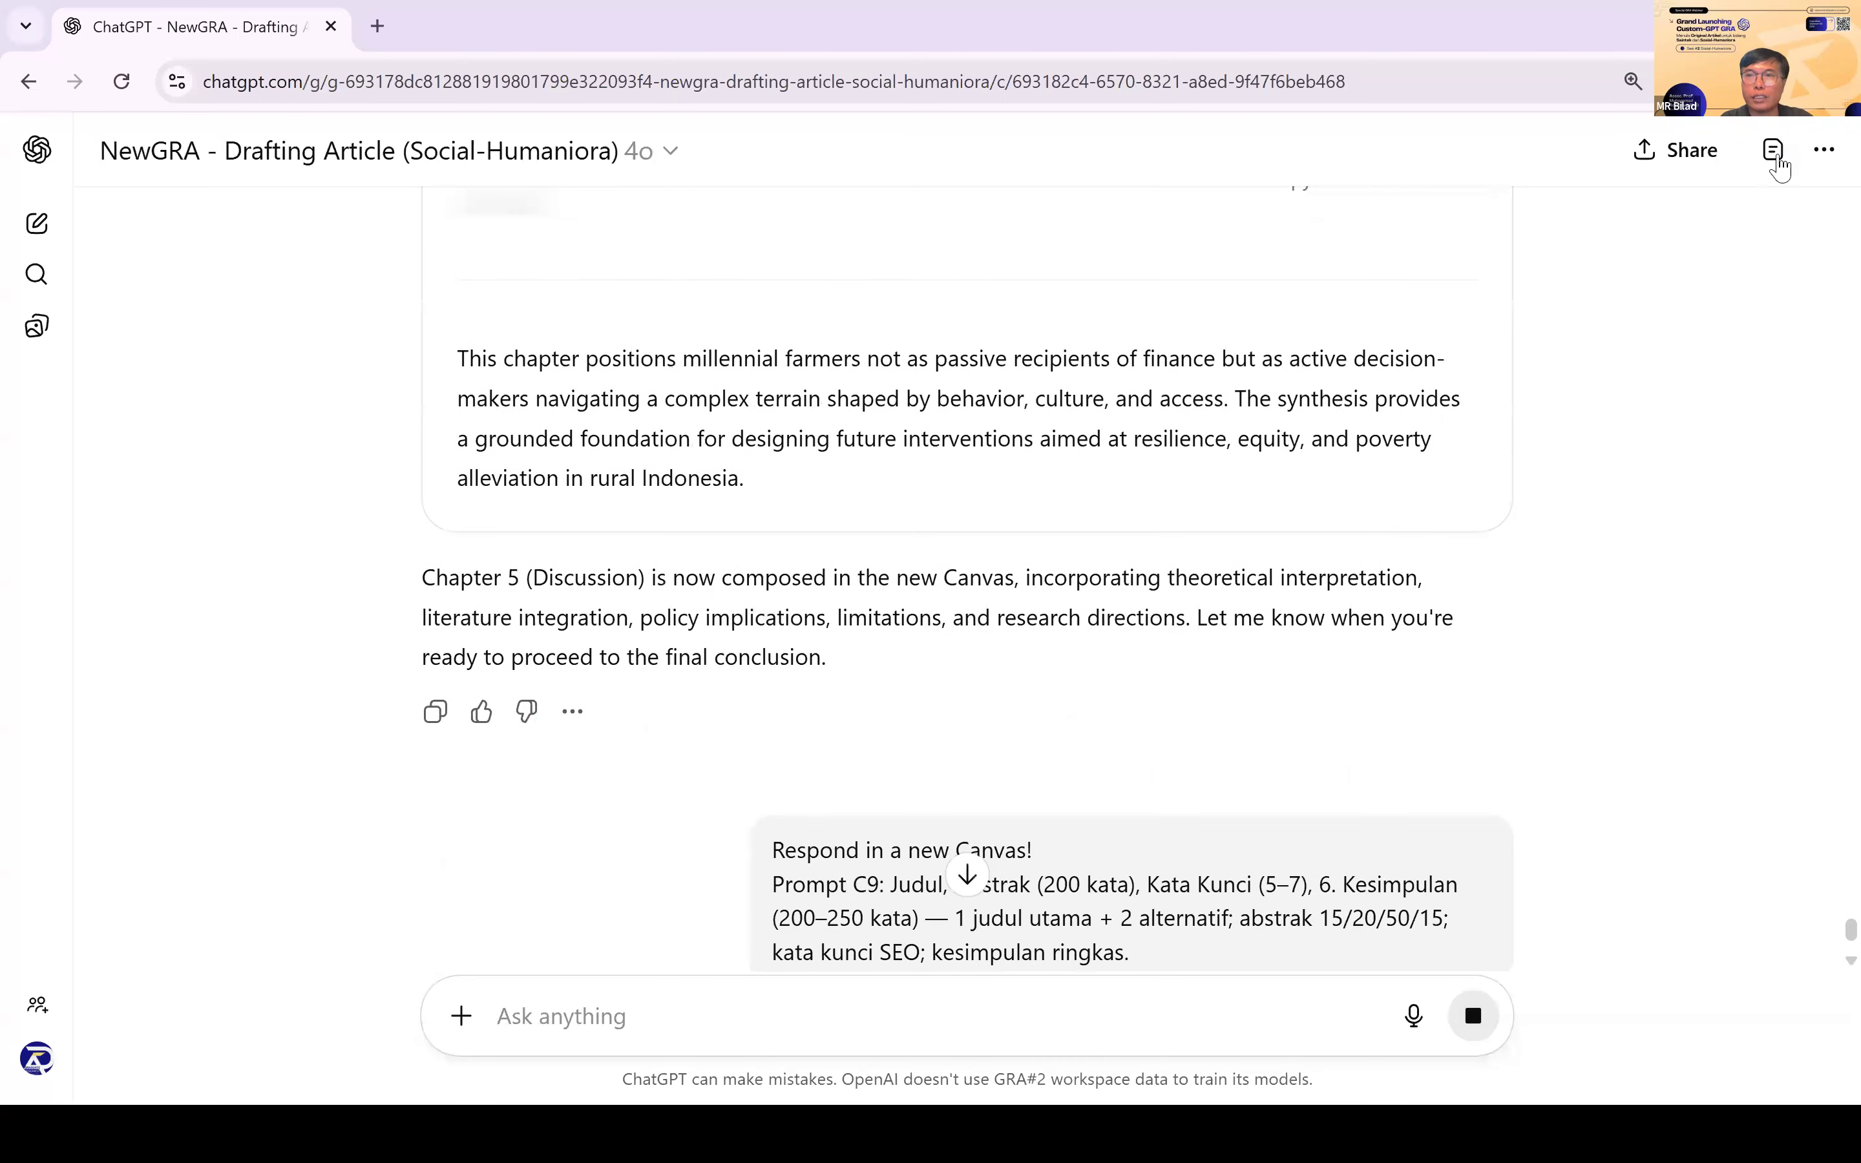
{"action": "left_click", "coordinate": [1777, 157]}
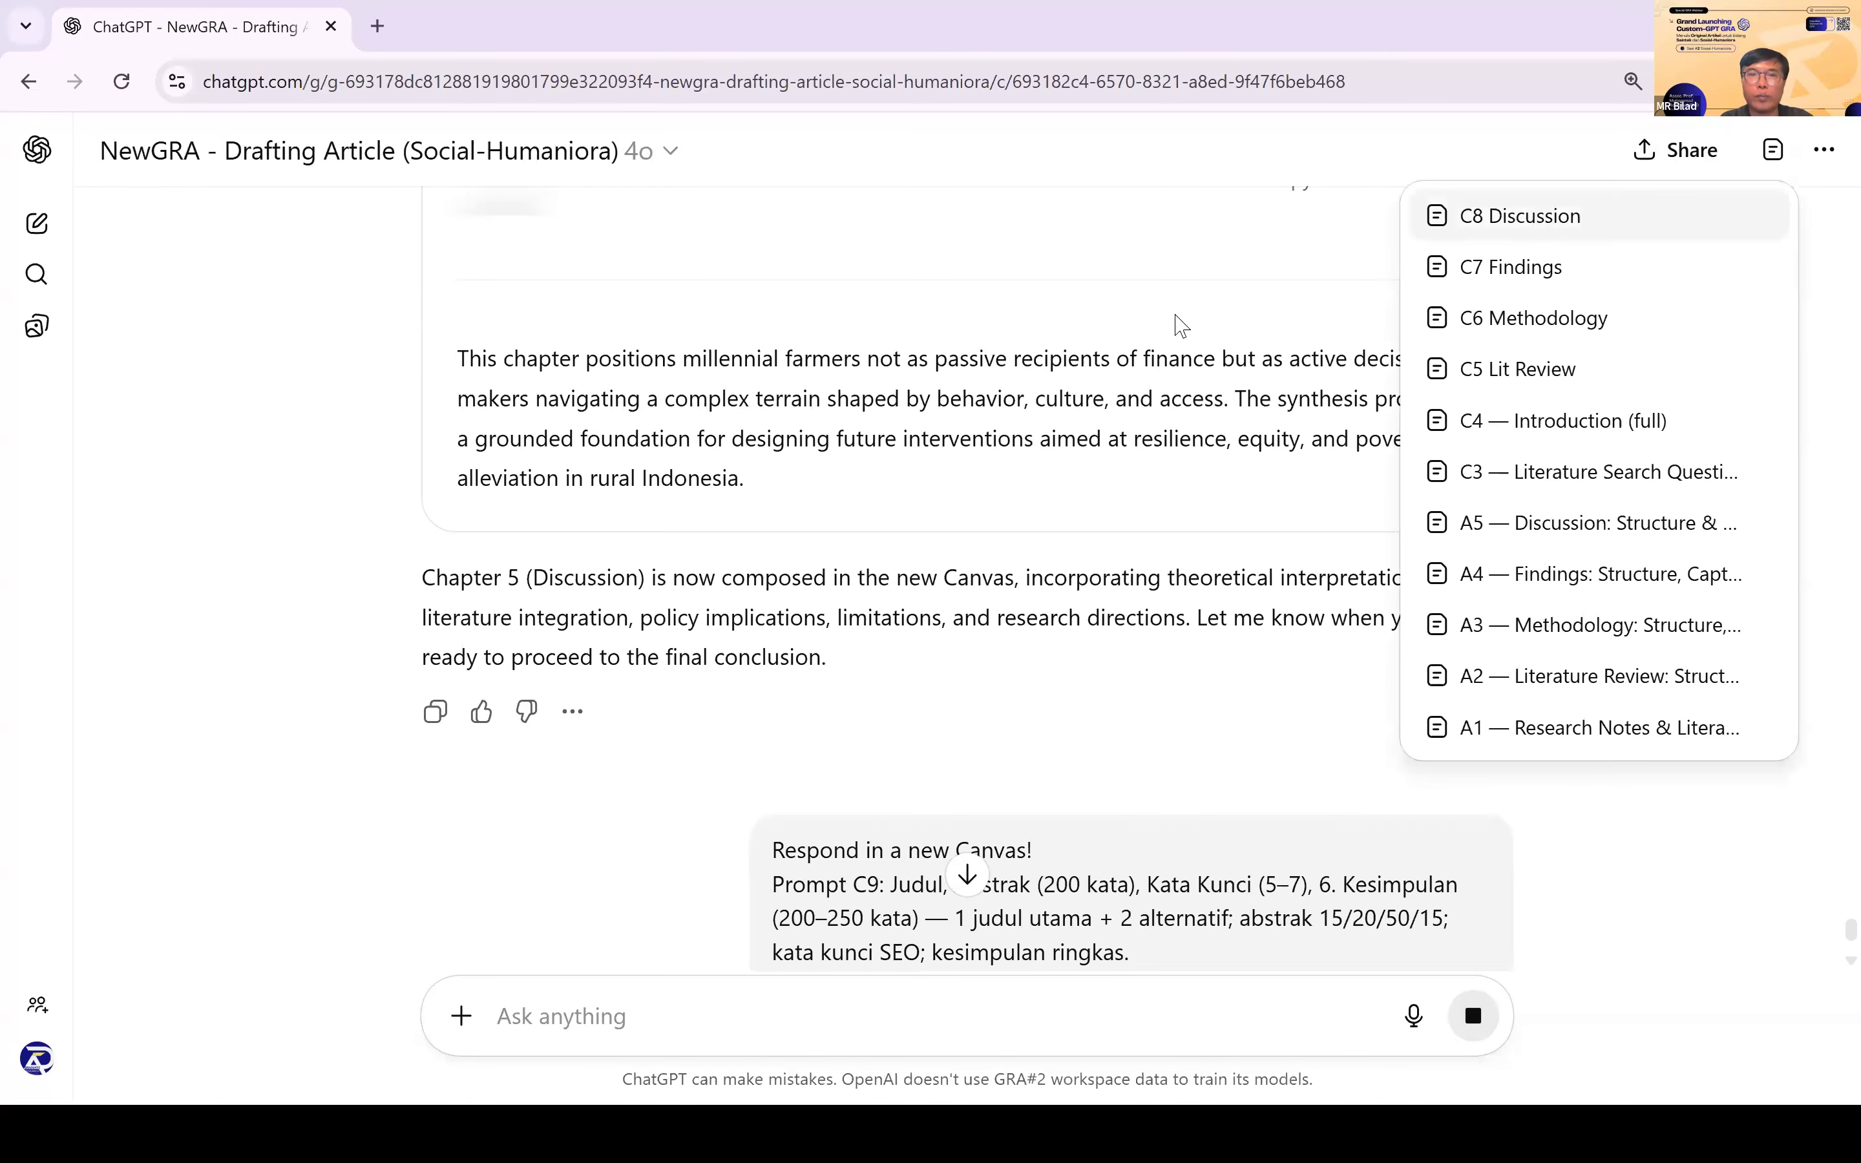
{"action": "left_click", "coordinate": [1546, 214]}
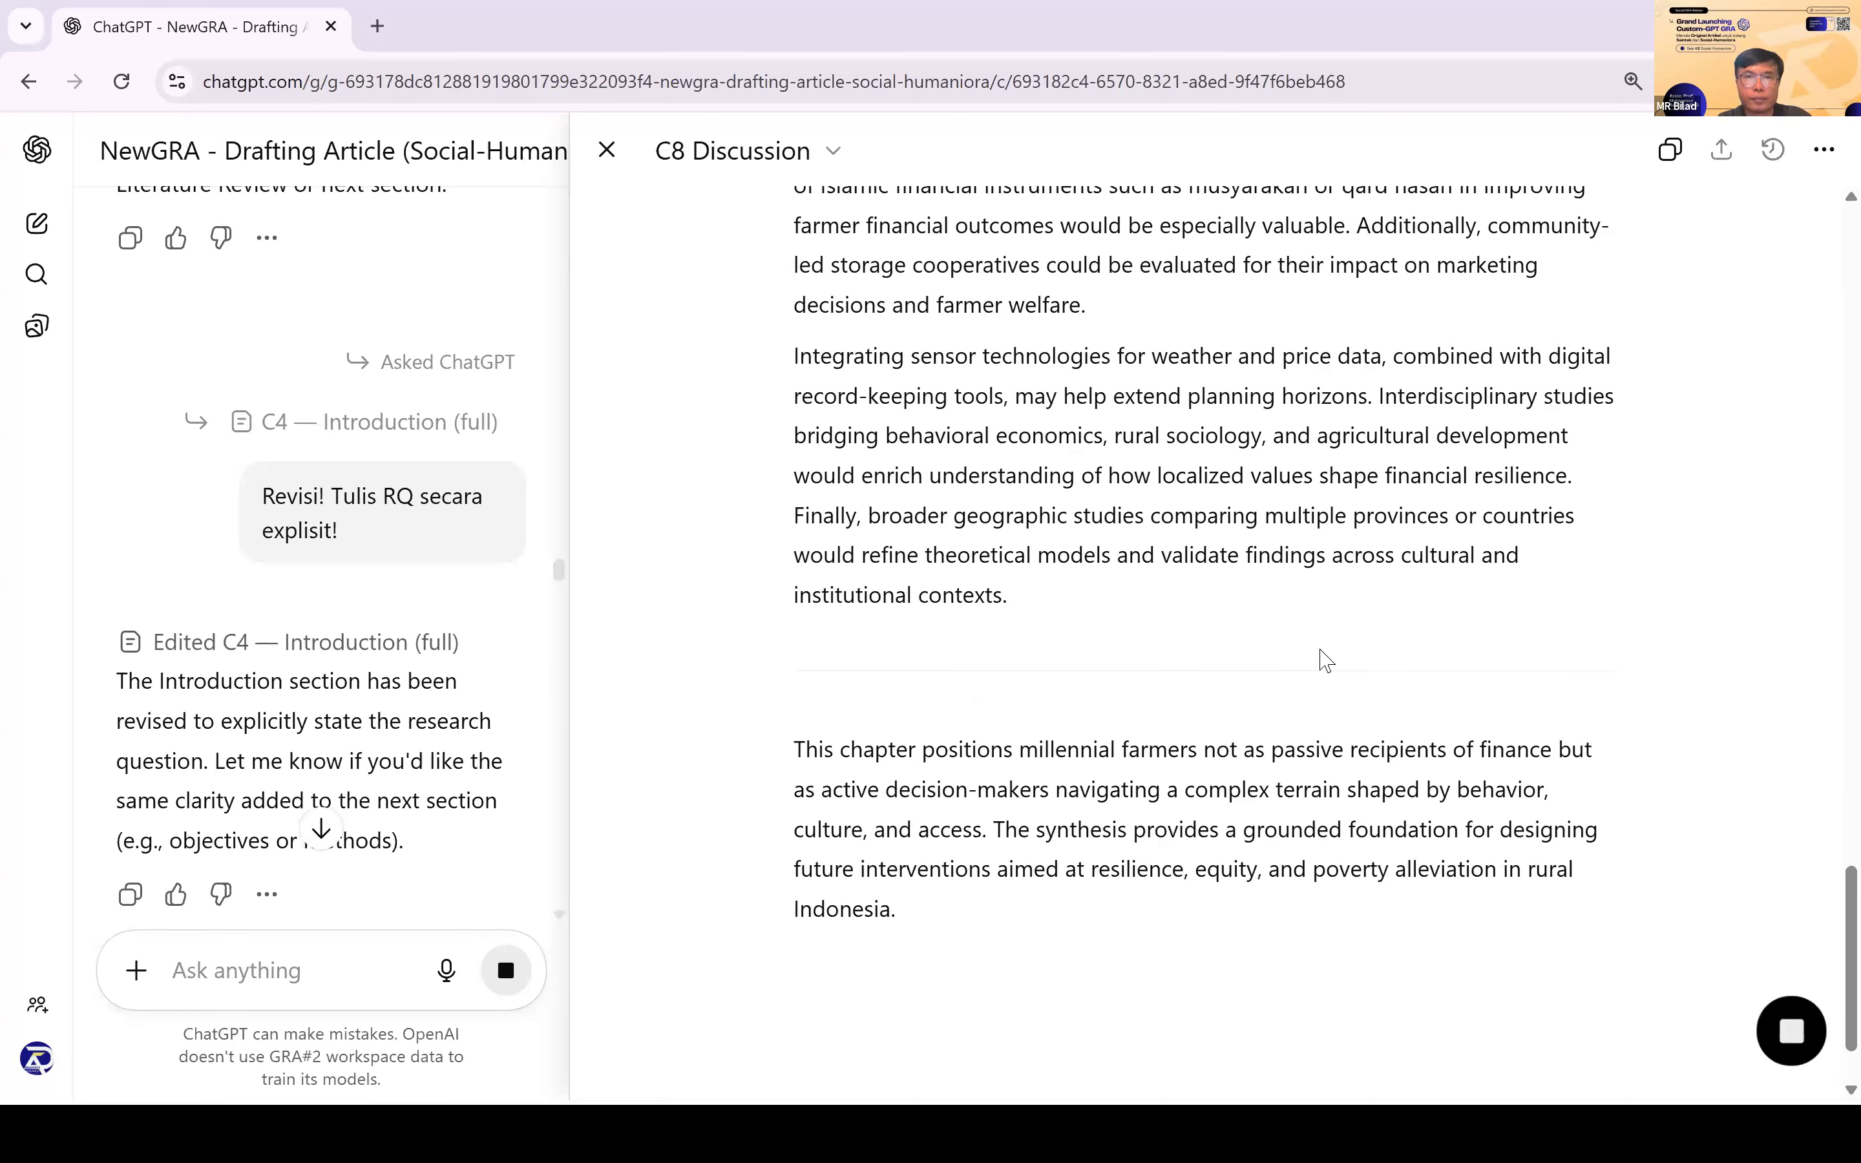
Step: Switch back to the Millennial Farmers draft in Word and make the References heading bold
{"action": "key", "text": "alt+Tab"}
{"action": "key", "text": "alt+Tab"}
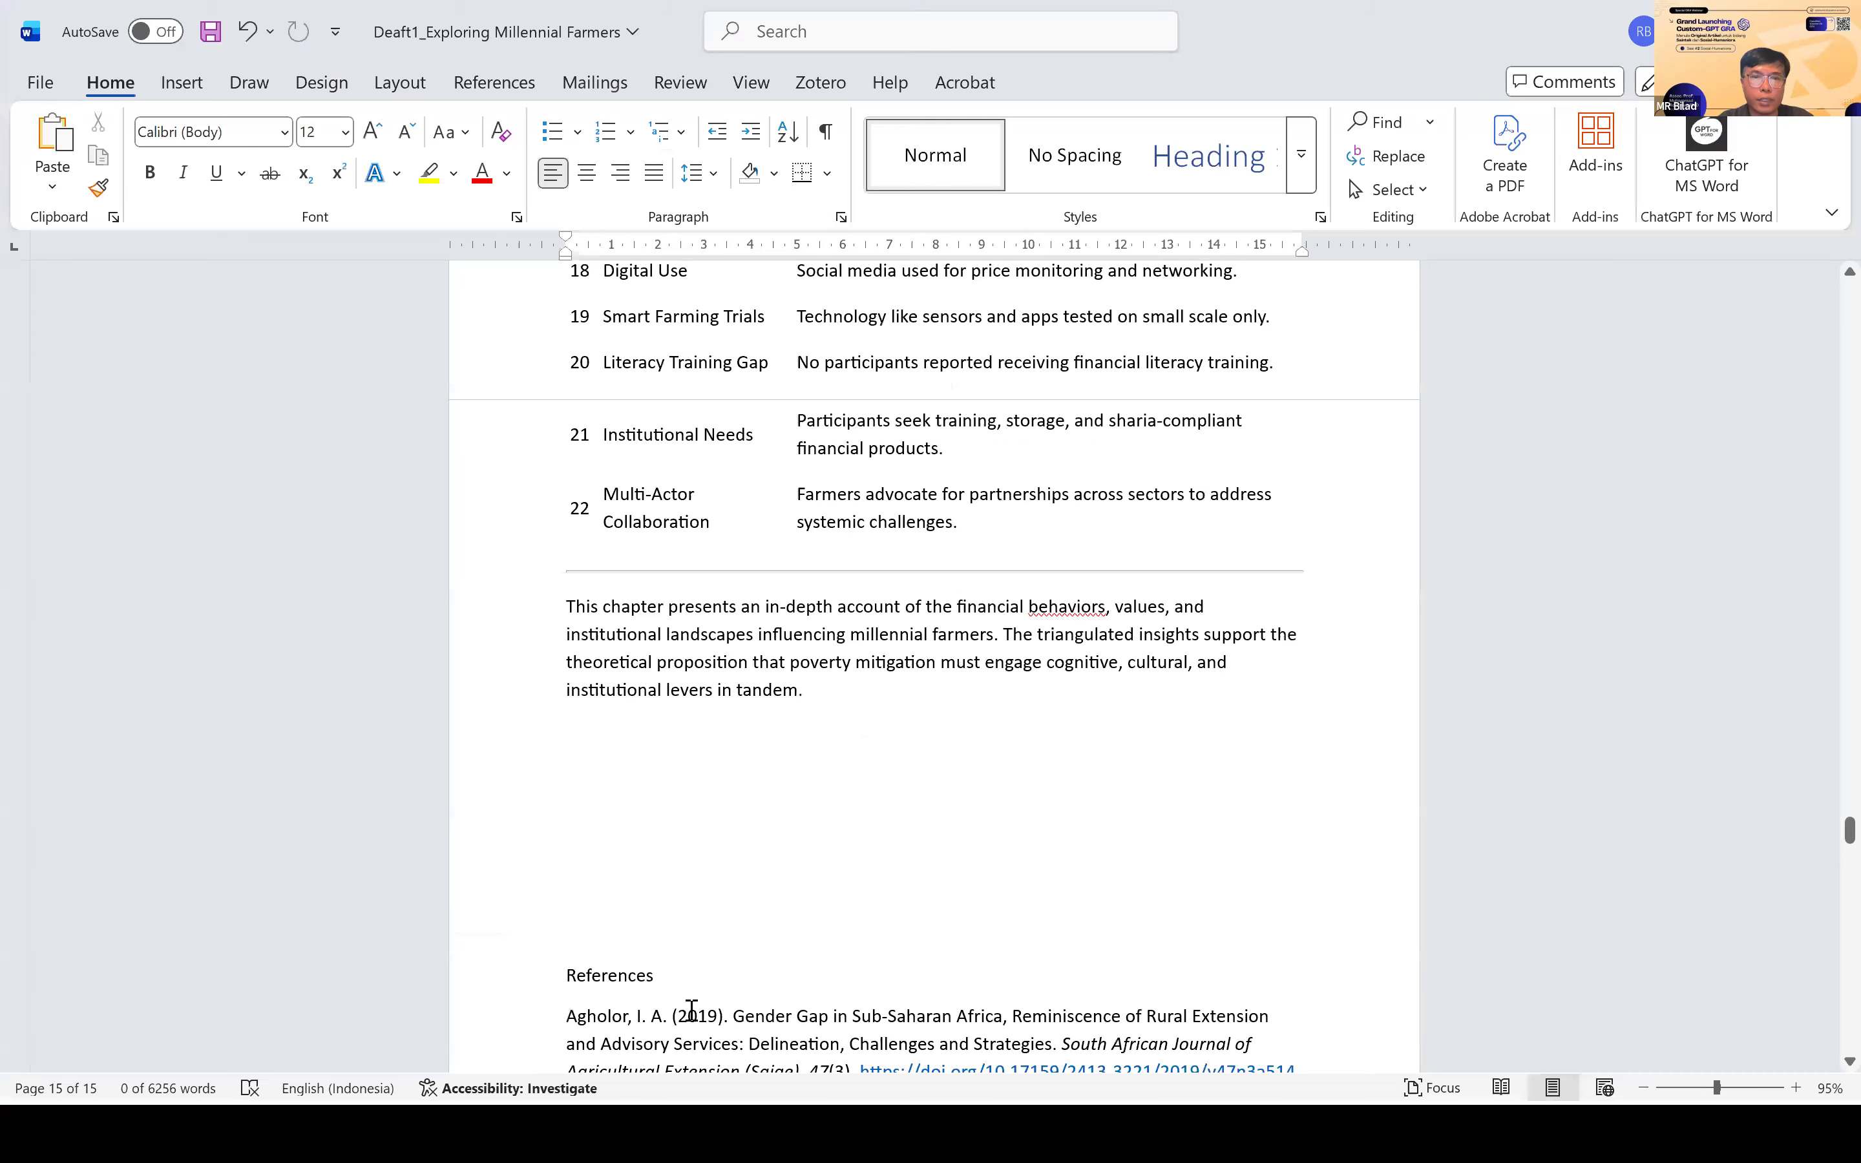
{"action": "key", "text": "ctrl+b"}
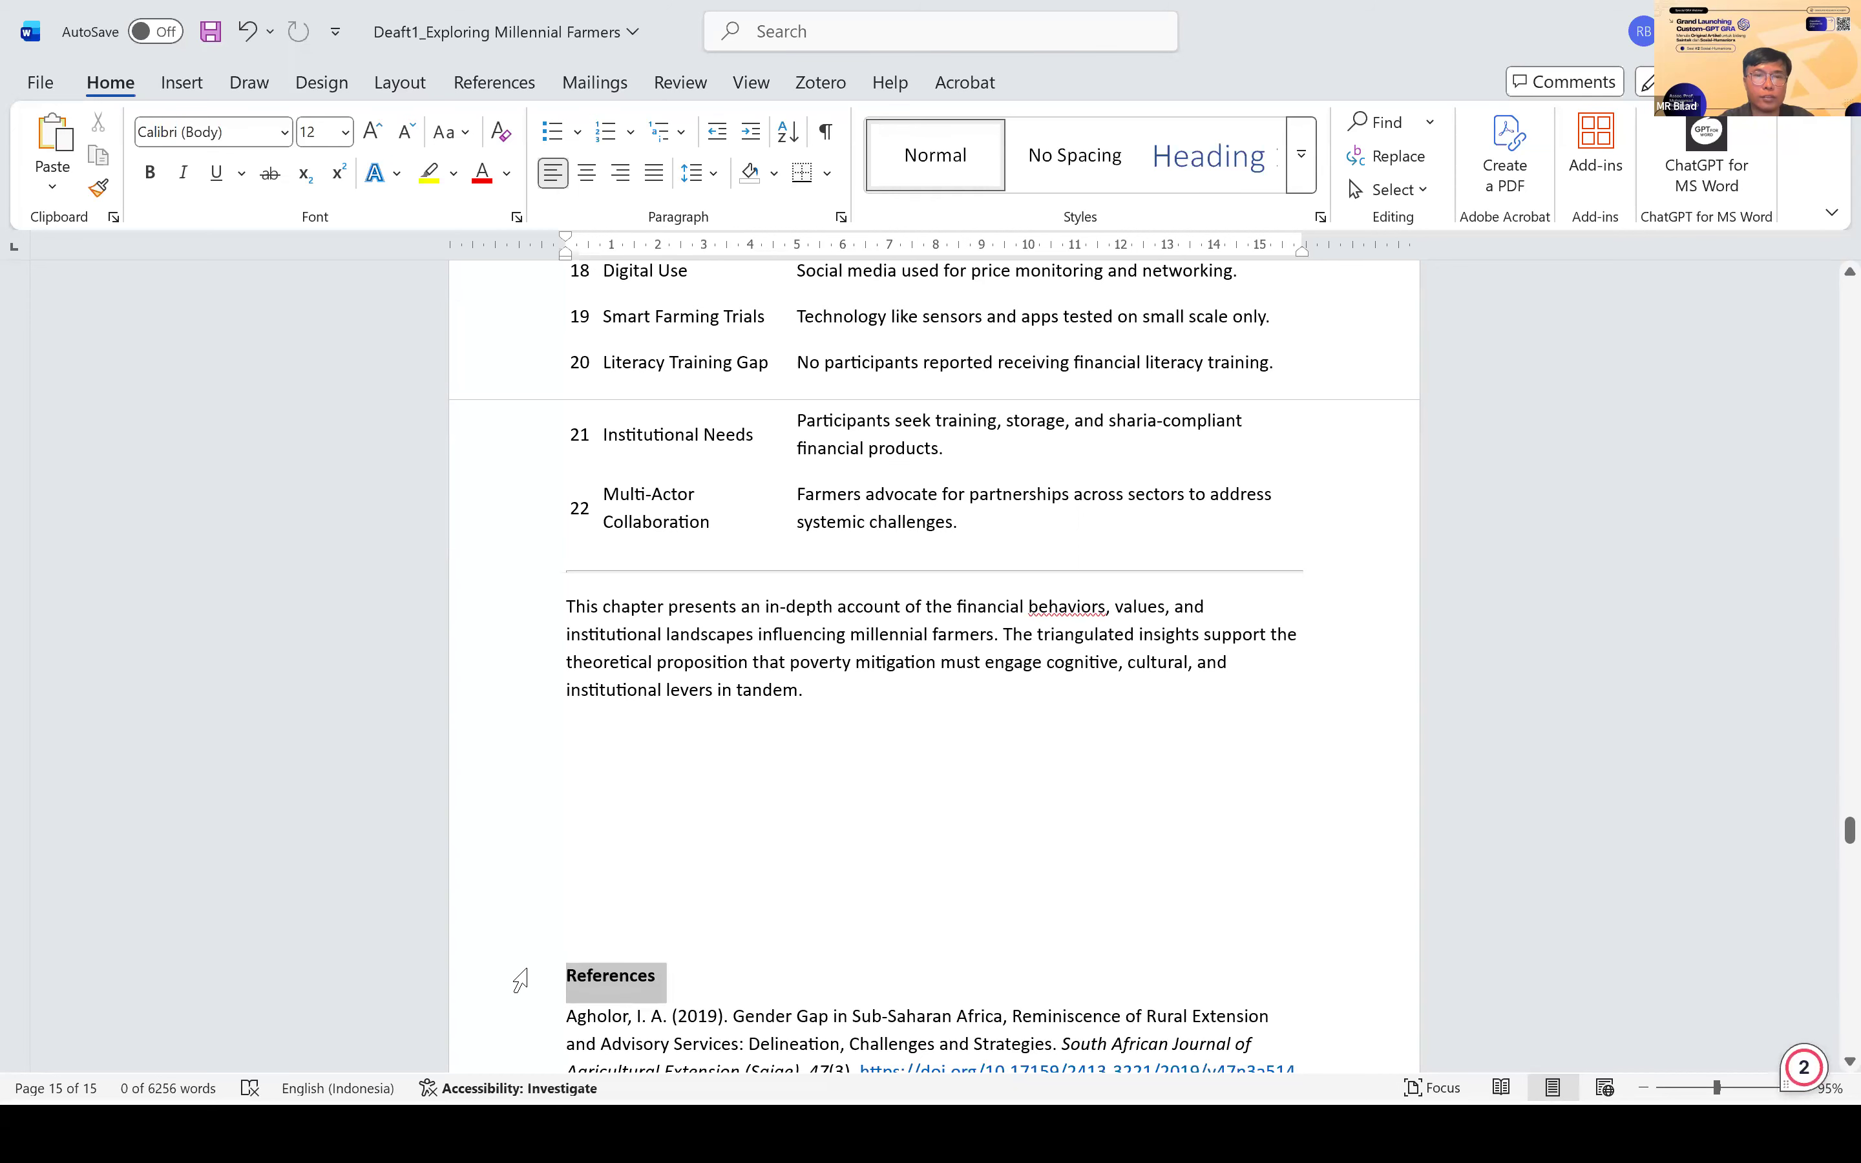
Step: Paste the copied Discussion chapter above References and delete its closing summary paragraph together with the horizontal line
{"action": "left_click", "coordinate": [579, 773]}
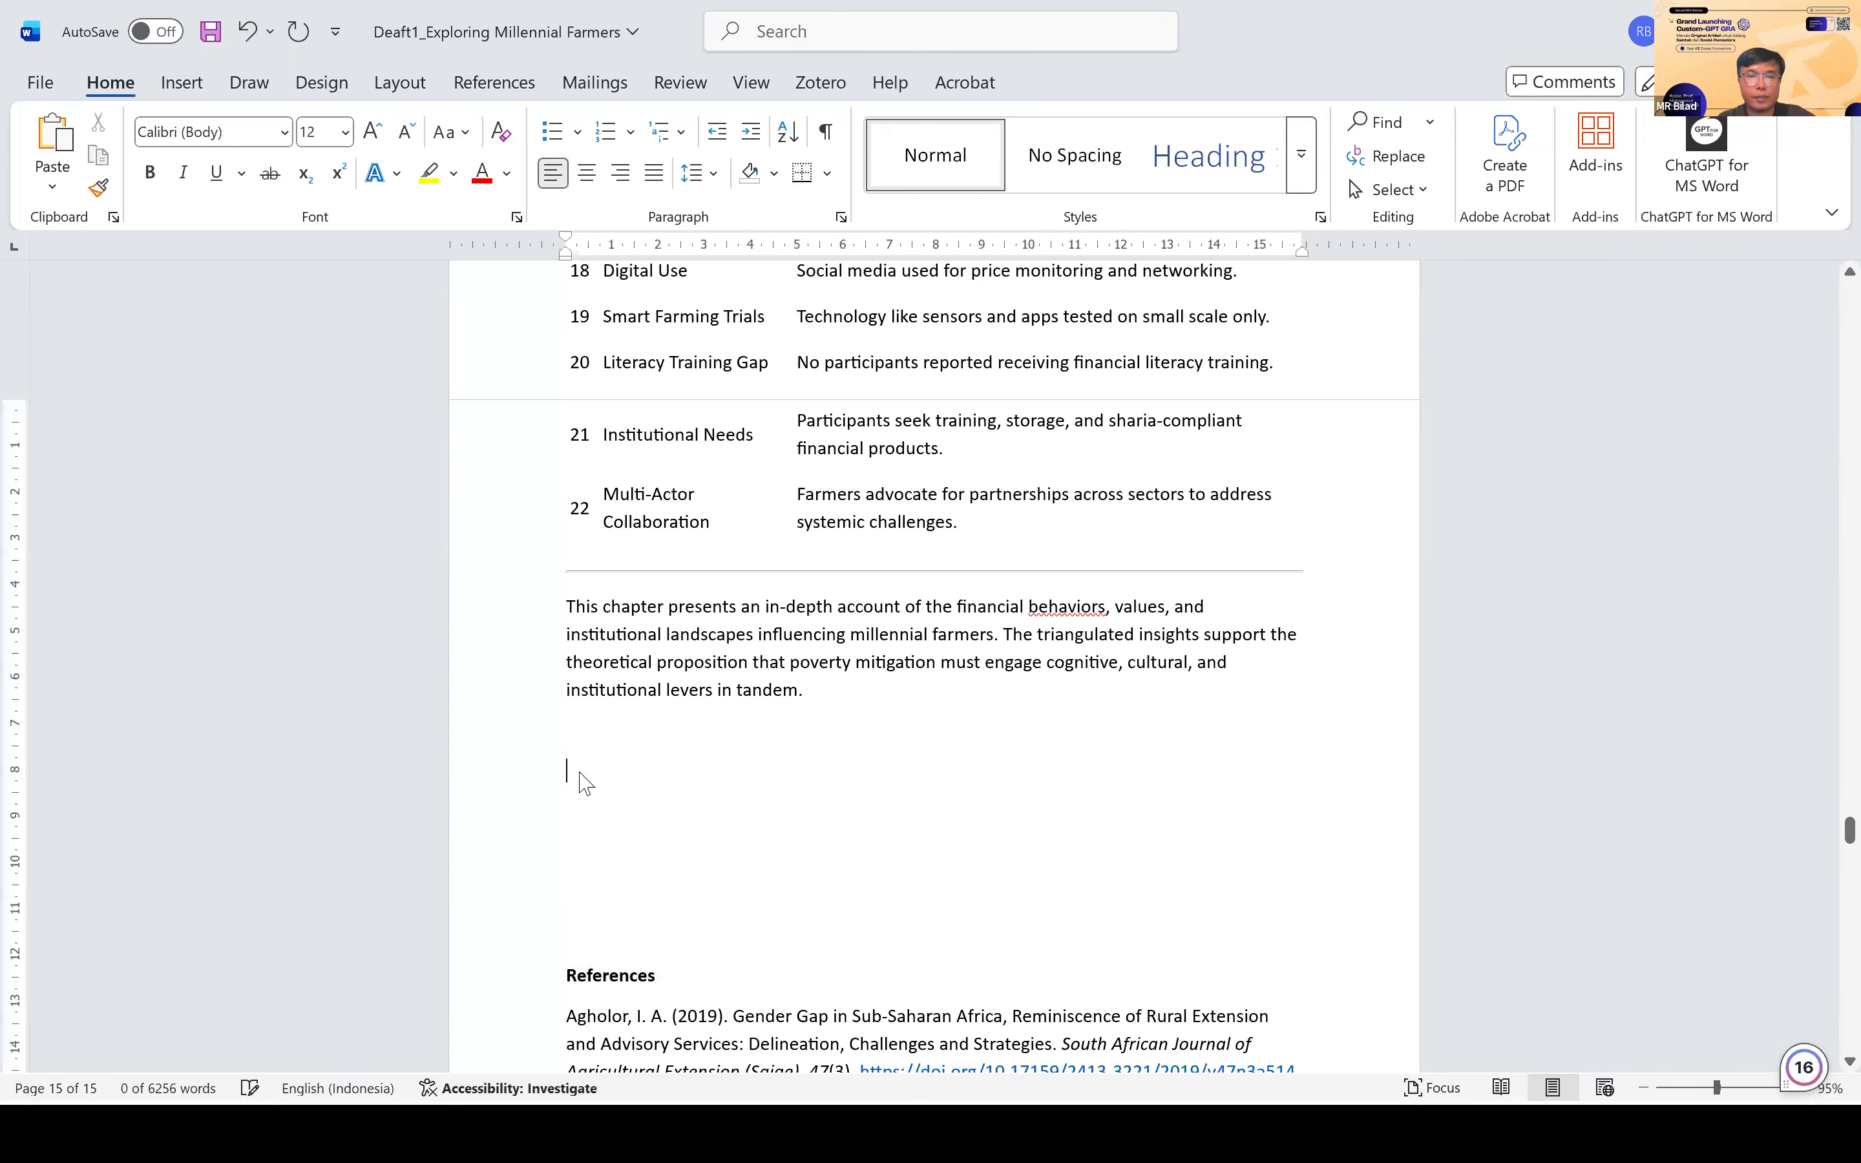
{"action": "key", "text": "ctrl+v"}
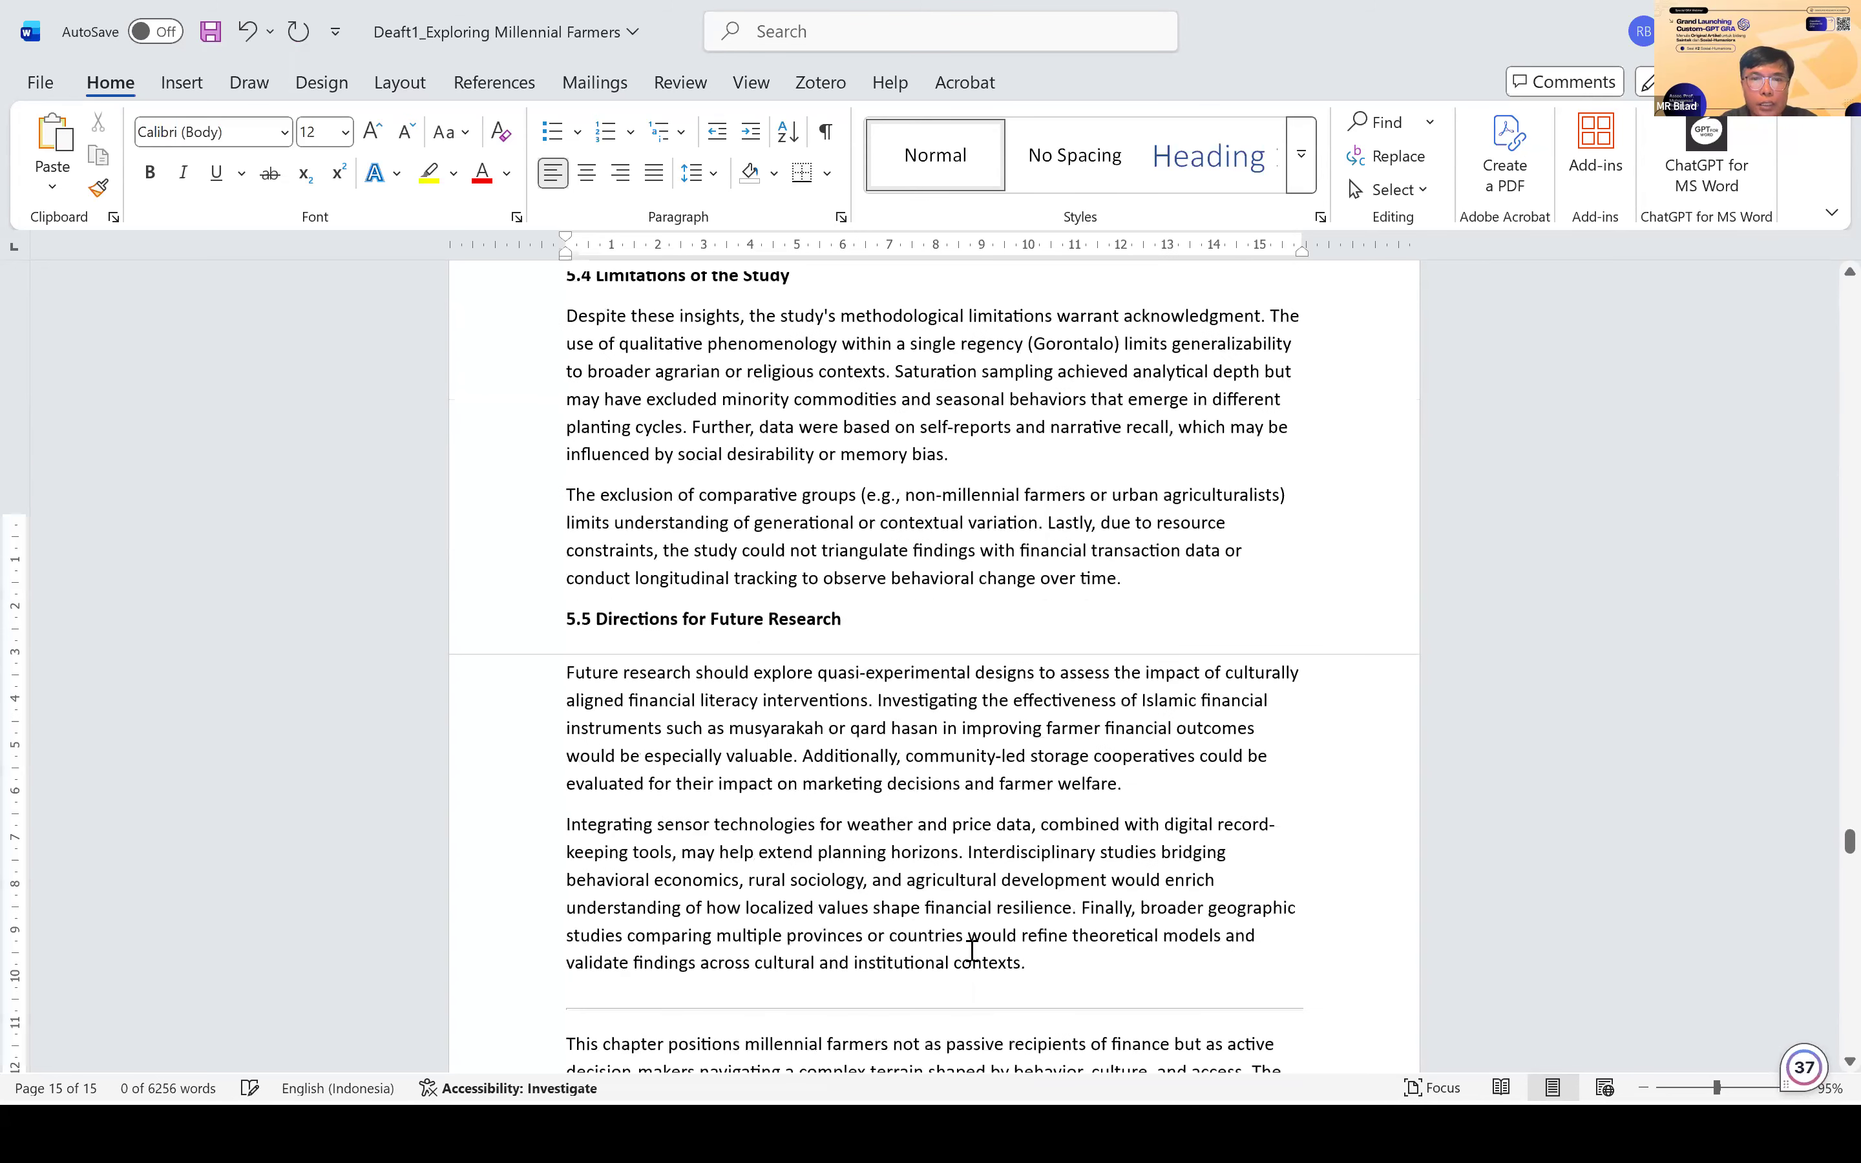
{"action": "left_click", "coordinate": [565, 857], "text": "shift"}
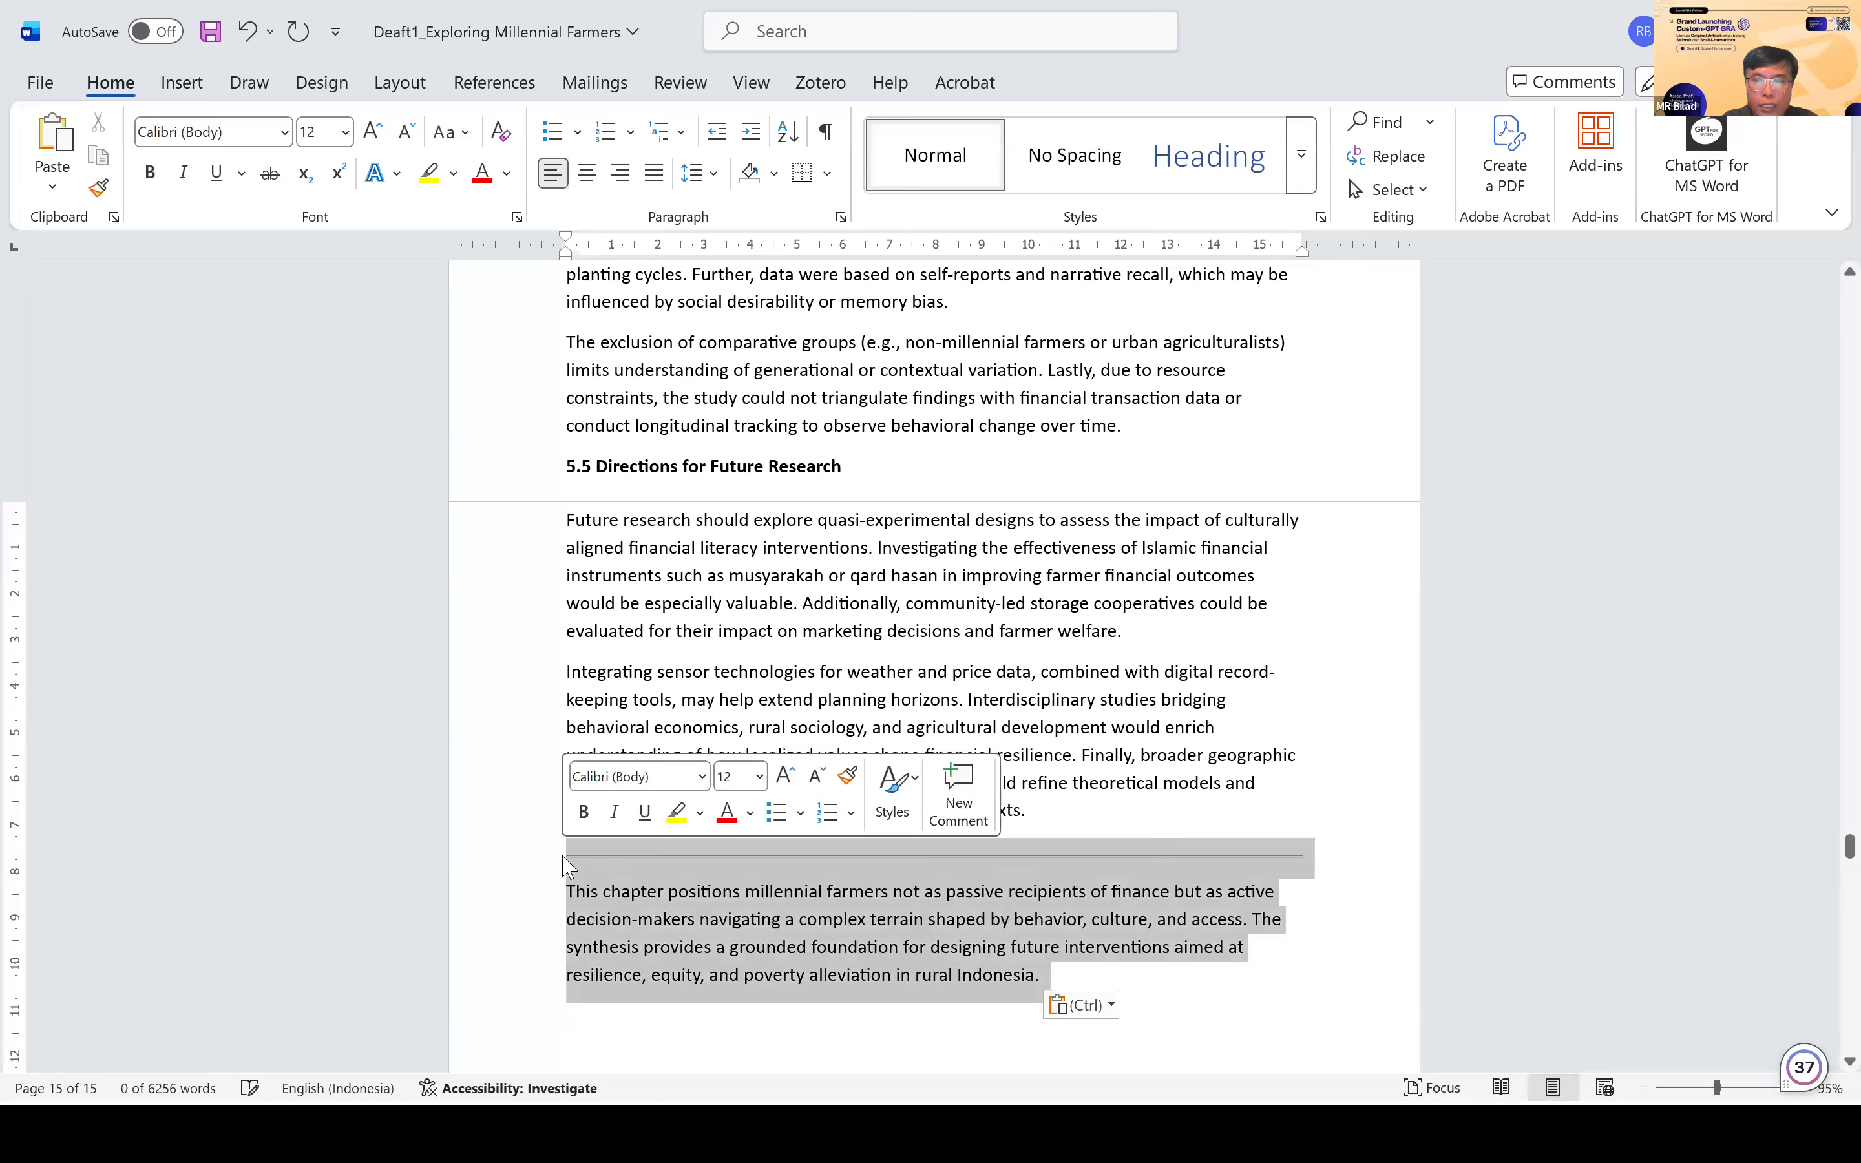
{"action": "key", "text": "Delete"}
{"action": "scroll", "coordinate": [565, 857], "scroll_direction": "down", "scroll_amount": 1}
{"action": "scroll", "coordinate": [565, 857], "scroll_direction": "down", "scroll_amount": 1}
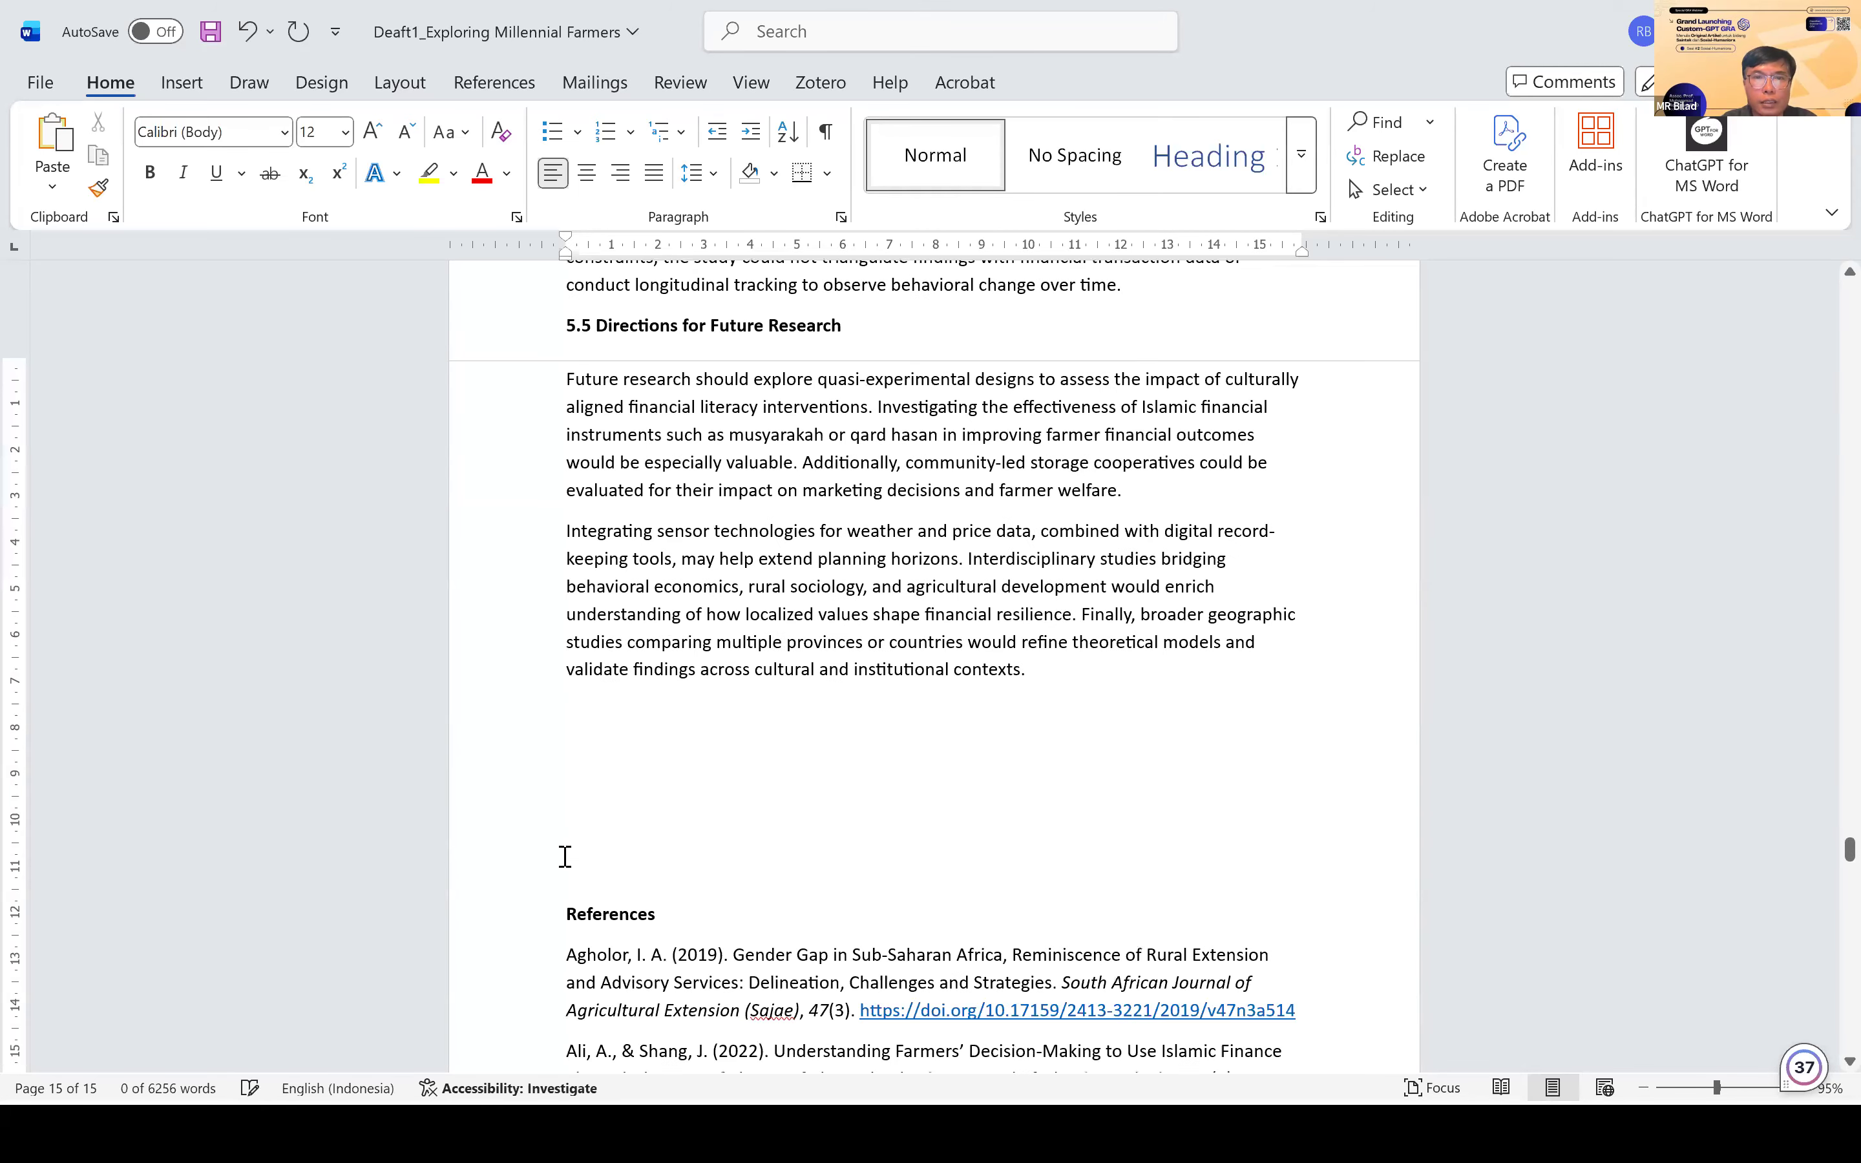
Step: Delete the horizontal line and the "This chapter presents an in-depth account" paragraph between Table 4.2 and the 5. Discussion heading
{"action": "scroll", "coordinate": [565, 856], "scroll_direction": "up", "scroll_amount": 12}
{"action": "scroll", "coordinate": [826, 718], "scroll_direction": "up", "scroll_amount": 9}
{"action": "left_click_drag", "start_coordinate": [826, 719], "coordinate": [552, 594]}
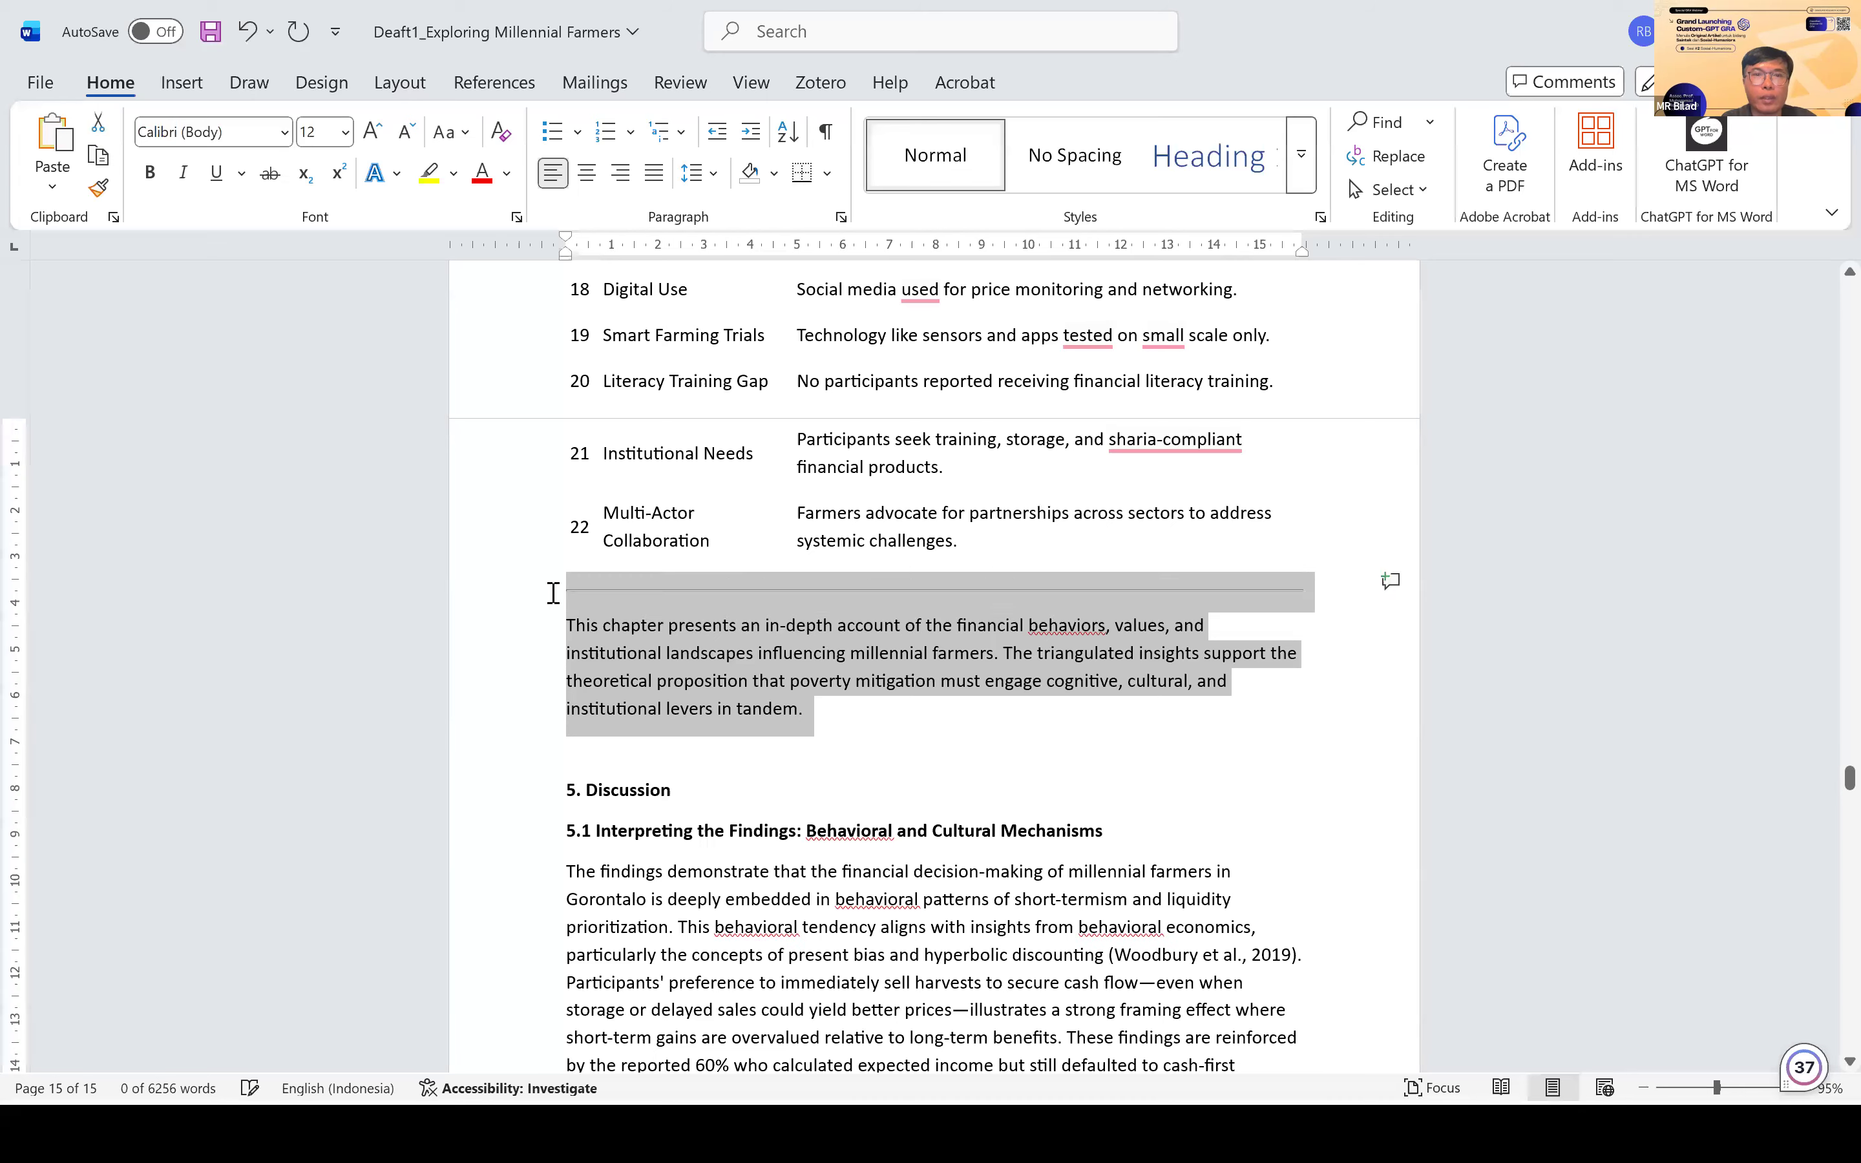
{"action": "key", "text": "BackSpace"}
Step: Add bottom and top borders to the header row of Table 4.2, Overview of 22 Sub-Findings
{"action": "scroll", "coordinate": [552, 594], "scroll_direction": "up", "scroll_amount": 10}
{"action": "scroll", "coordinate": [552, 594], "scroll_direction": "up", "scroll_amount": 10}
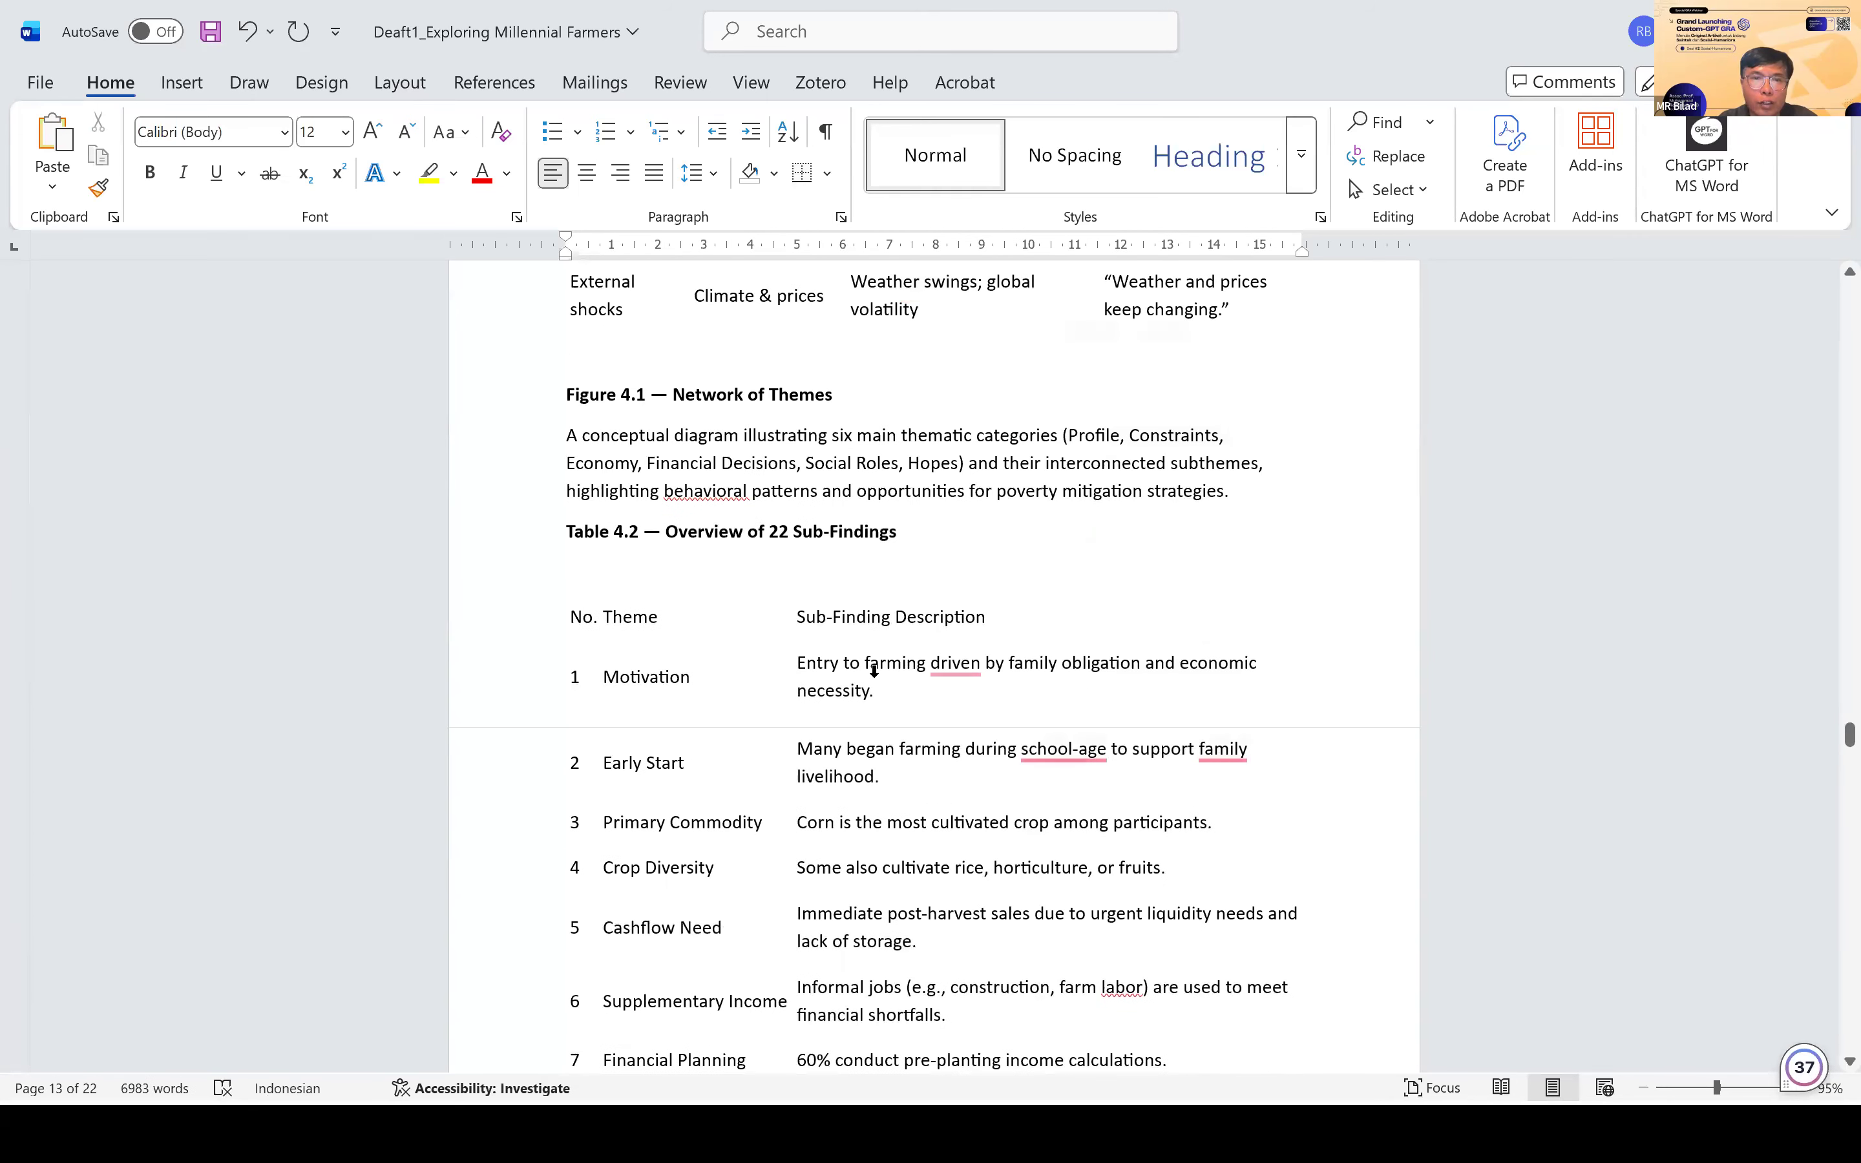
{"action": "scroll", "coordinate": [1018, 528], "scroll_direction": "down", "scroll_amount": 1}
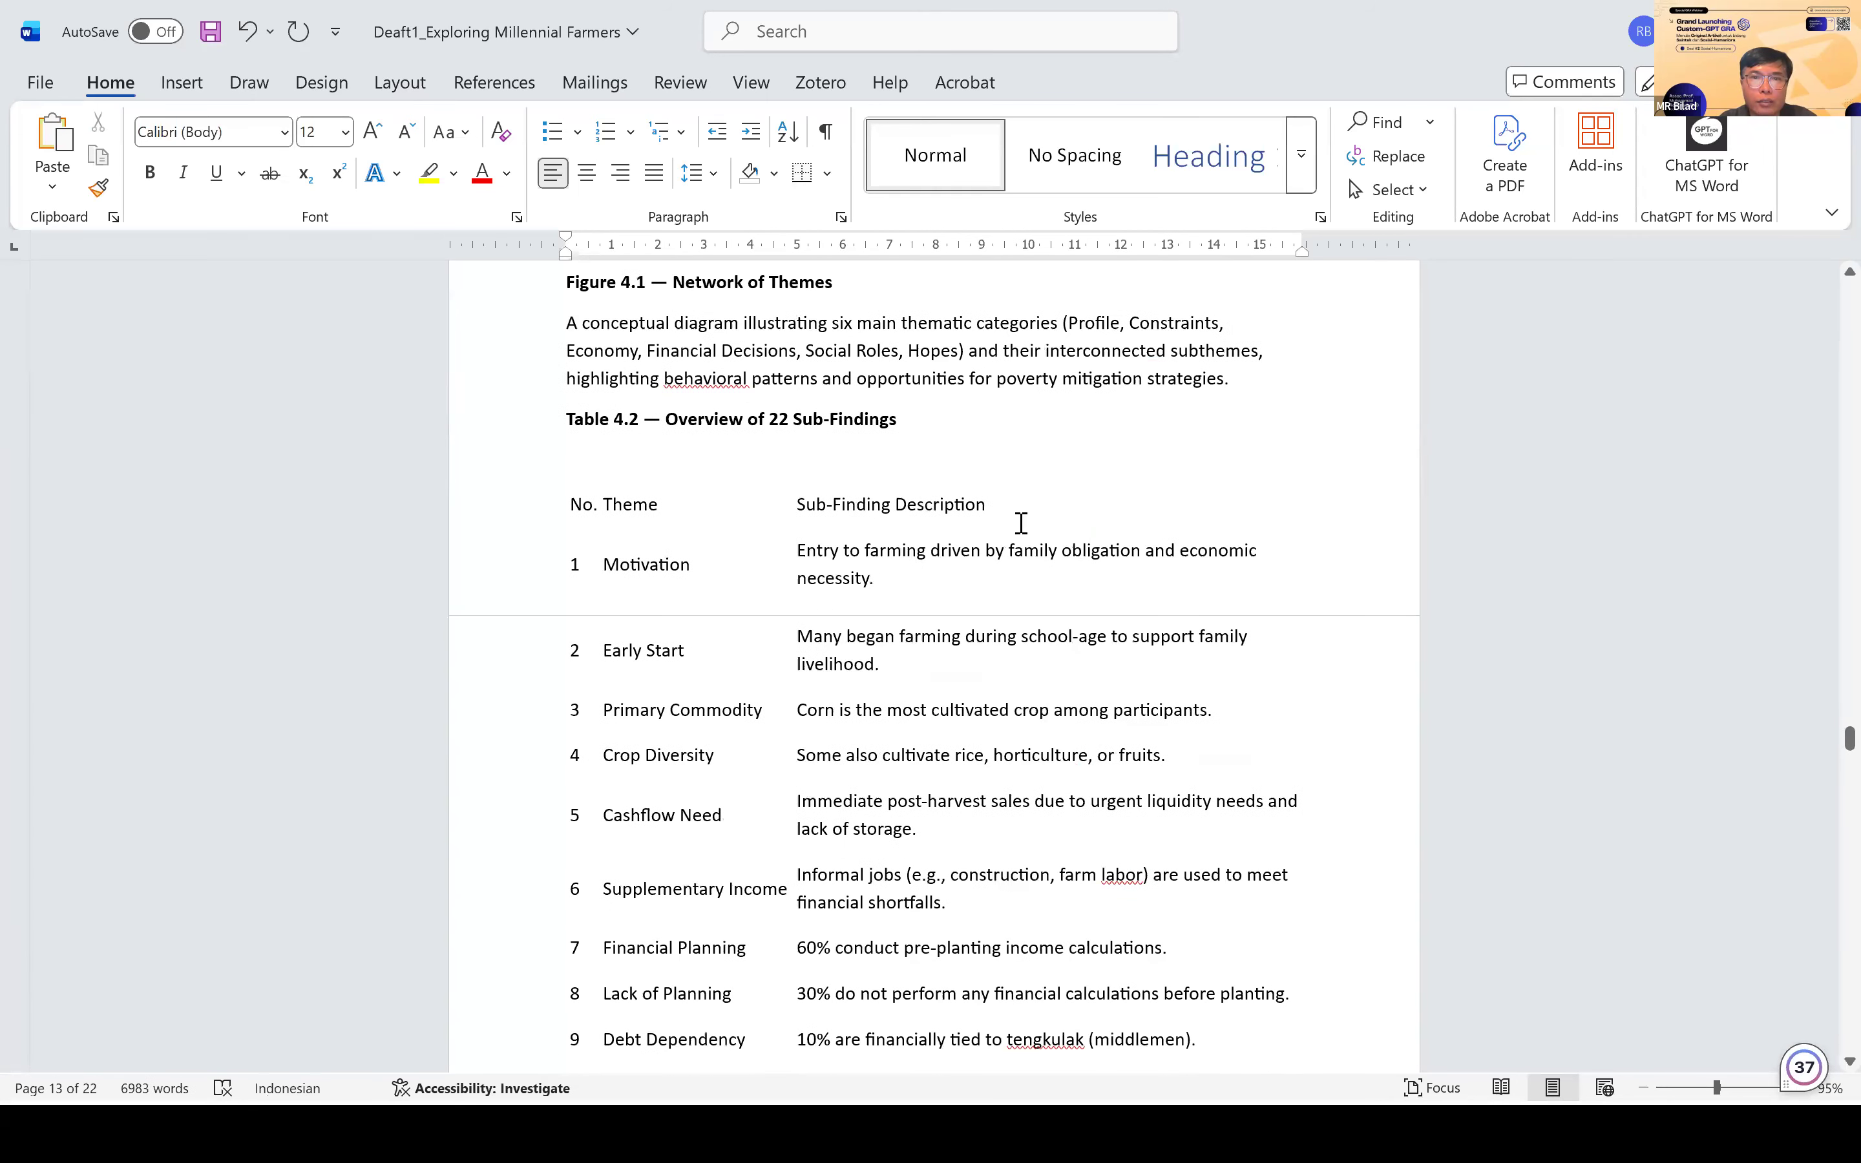
{"action": "left_click", "coordinate": [549, 508]}
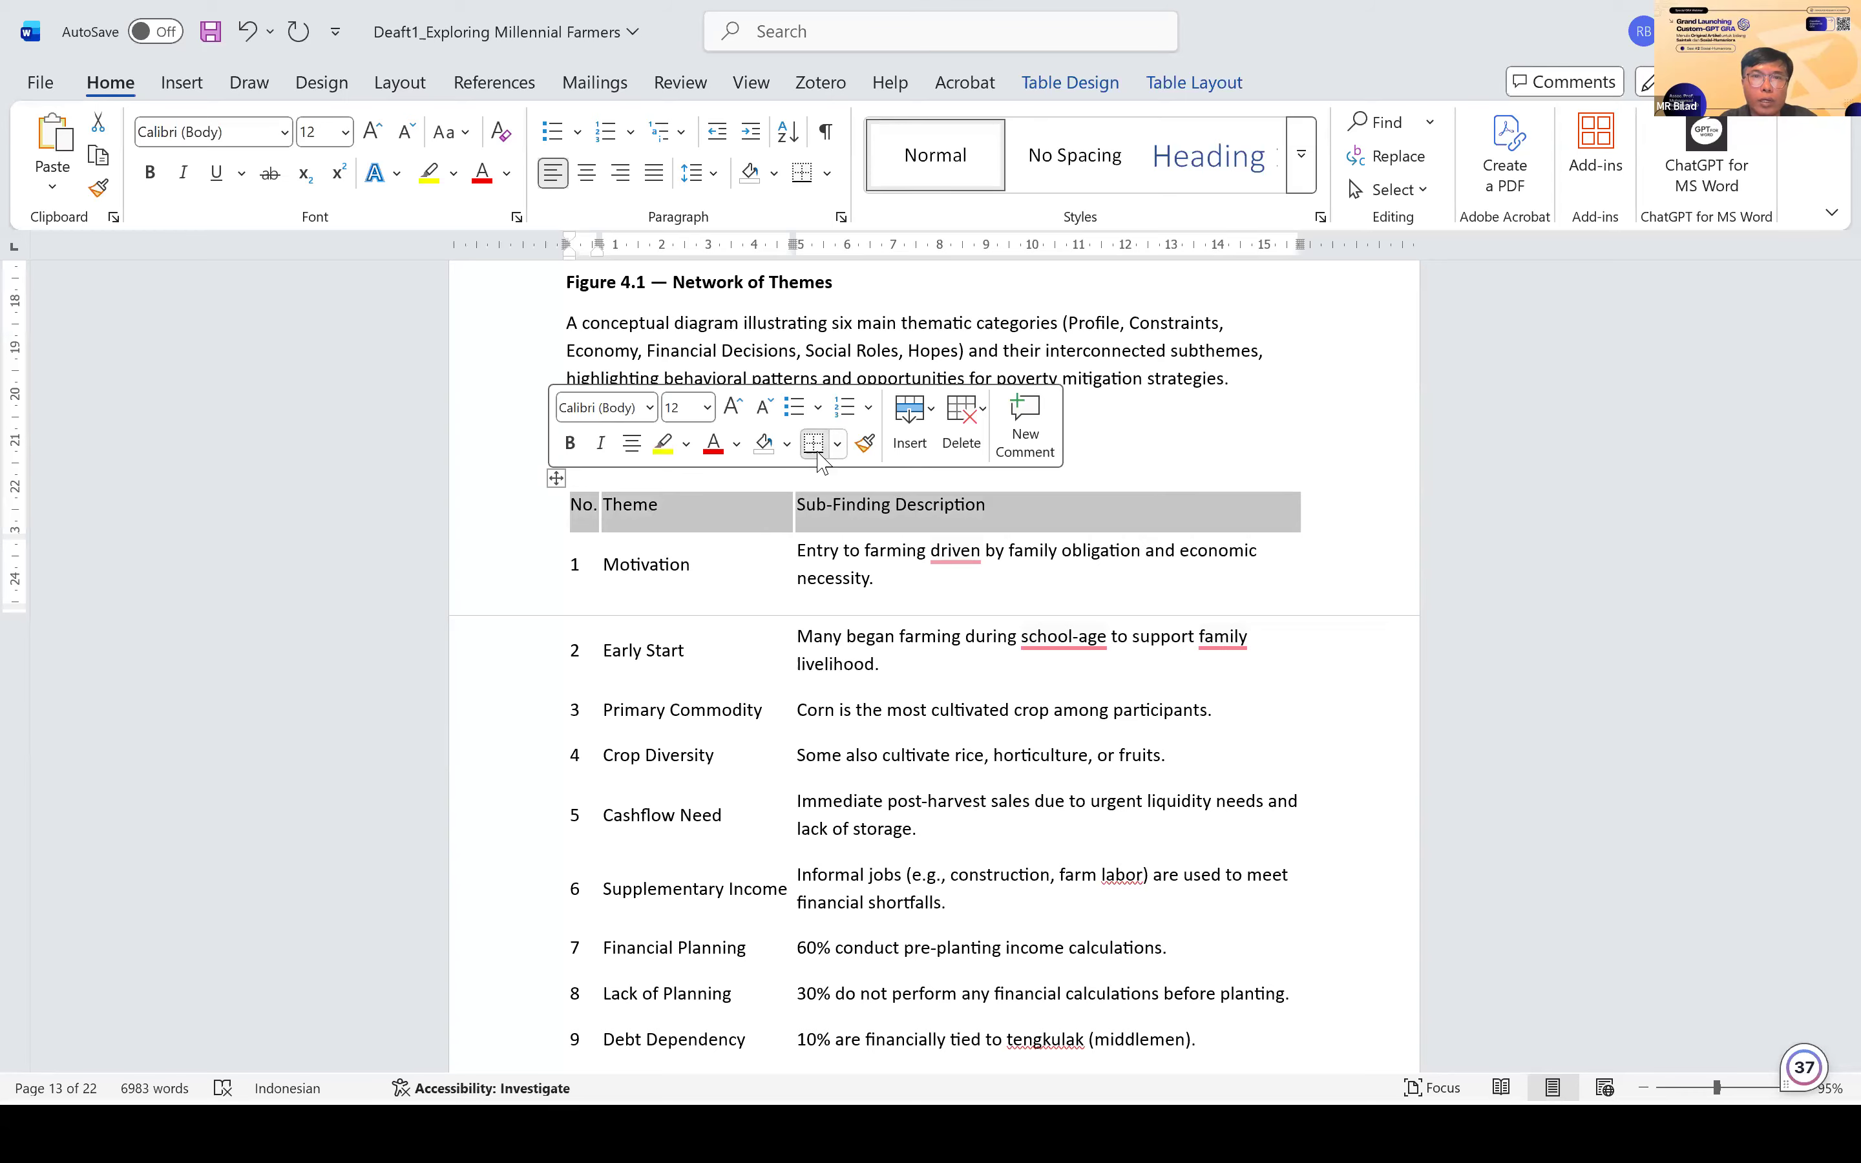
{"action": "left_click", "coordinate": [838, 444]}
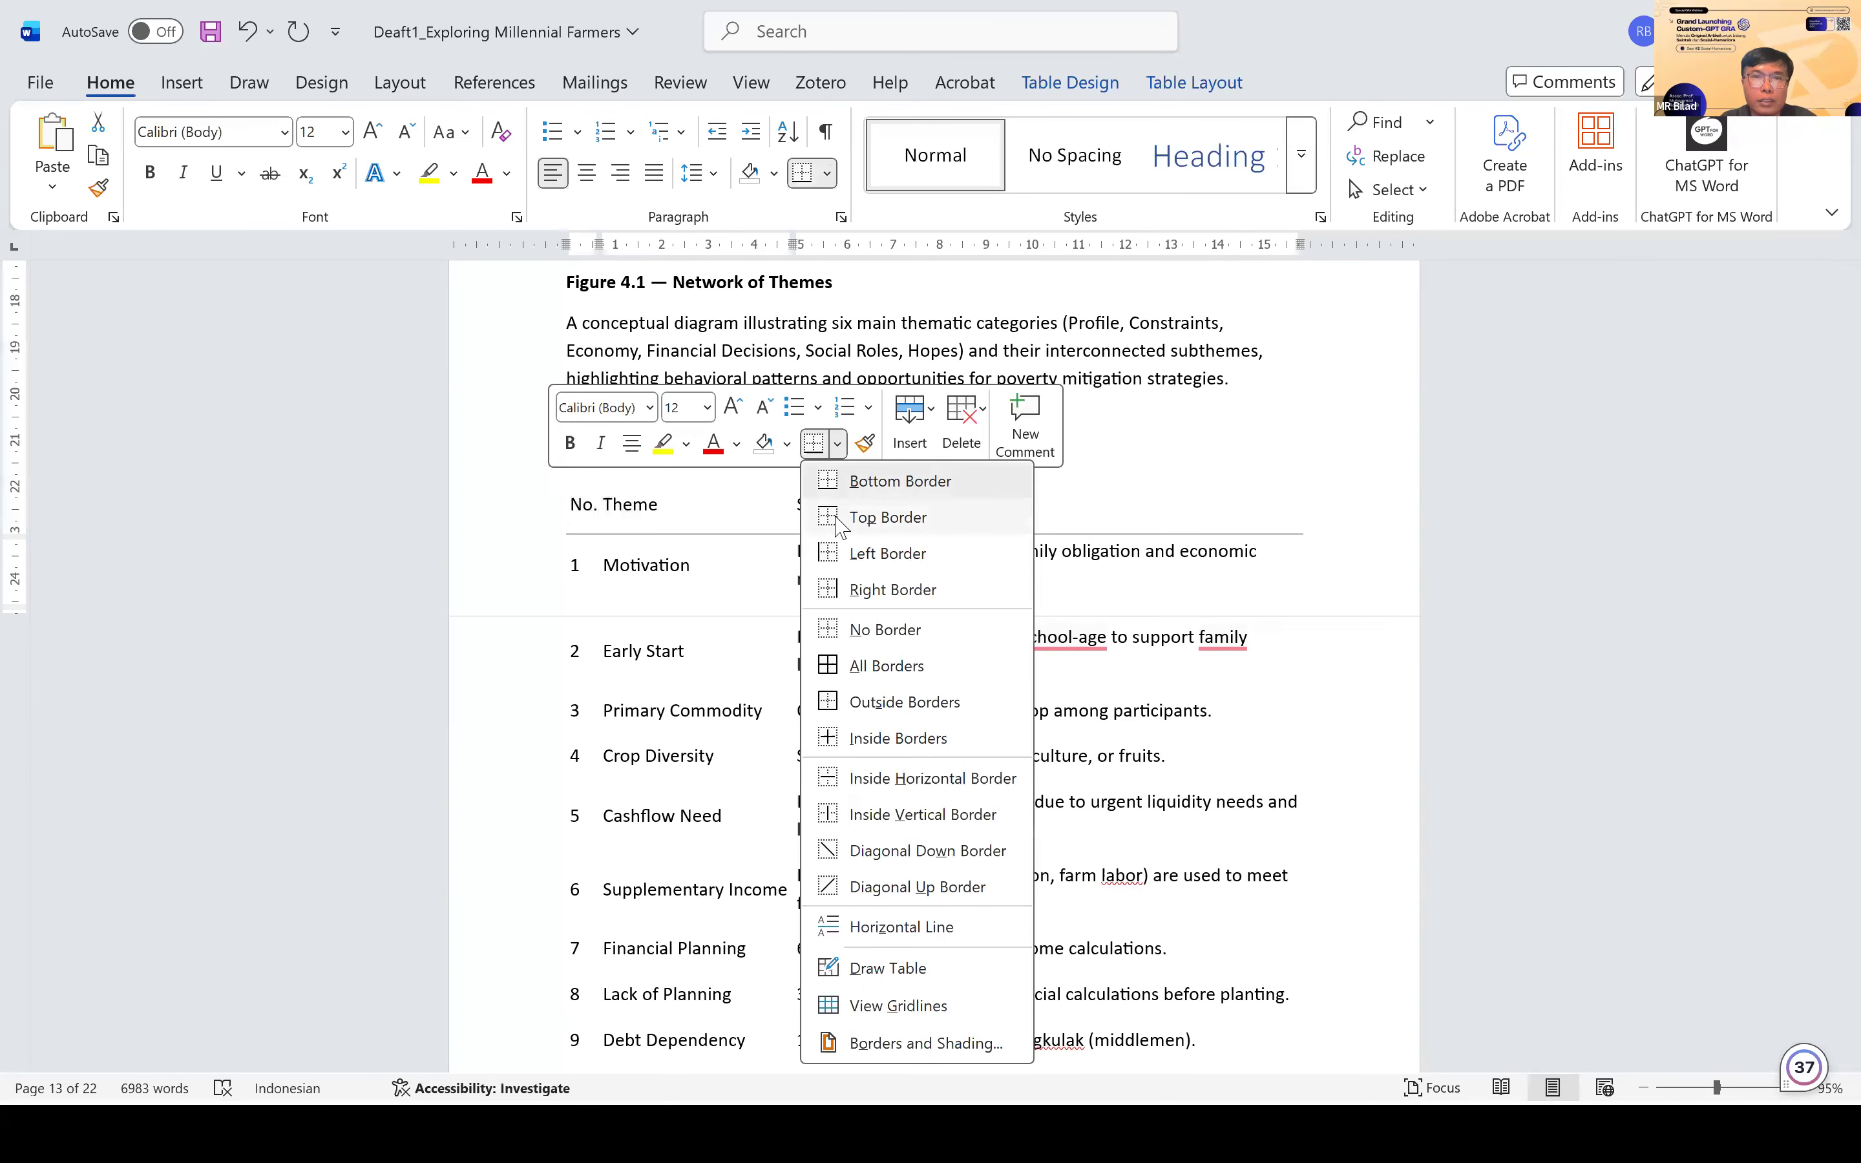
{"action": "left_click", "coordinate": [846, 516]}
Step: Add a bottom border to the last row of Table 4.2, row 22 Multi-Actor Collaboration
{"action": "scroll", "coordinate": [931, 792], "scroll_direction": "down", "scroll_amount": 8}
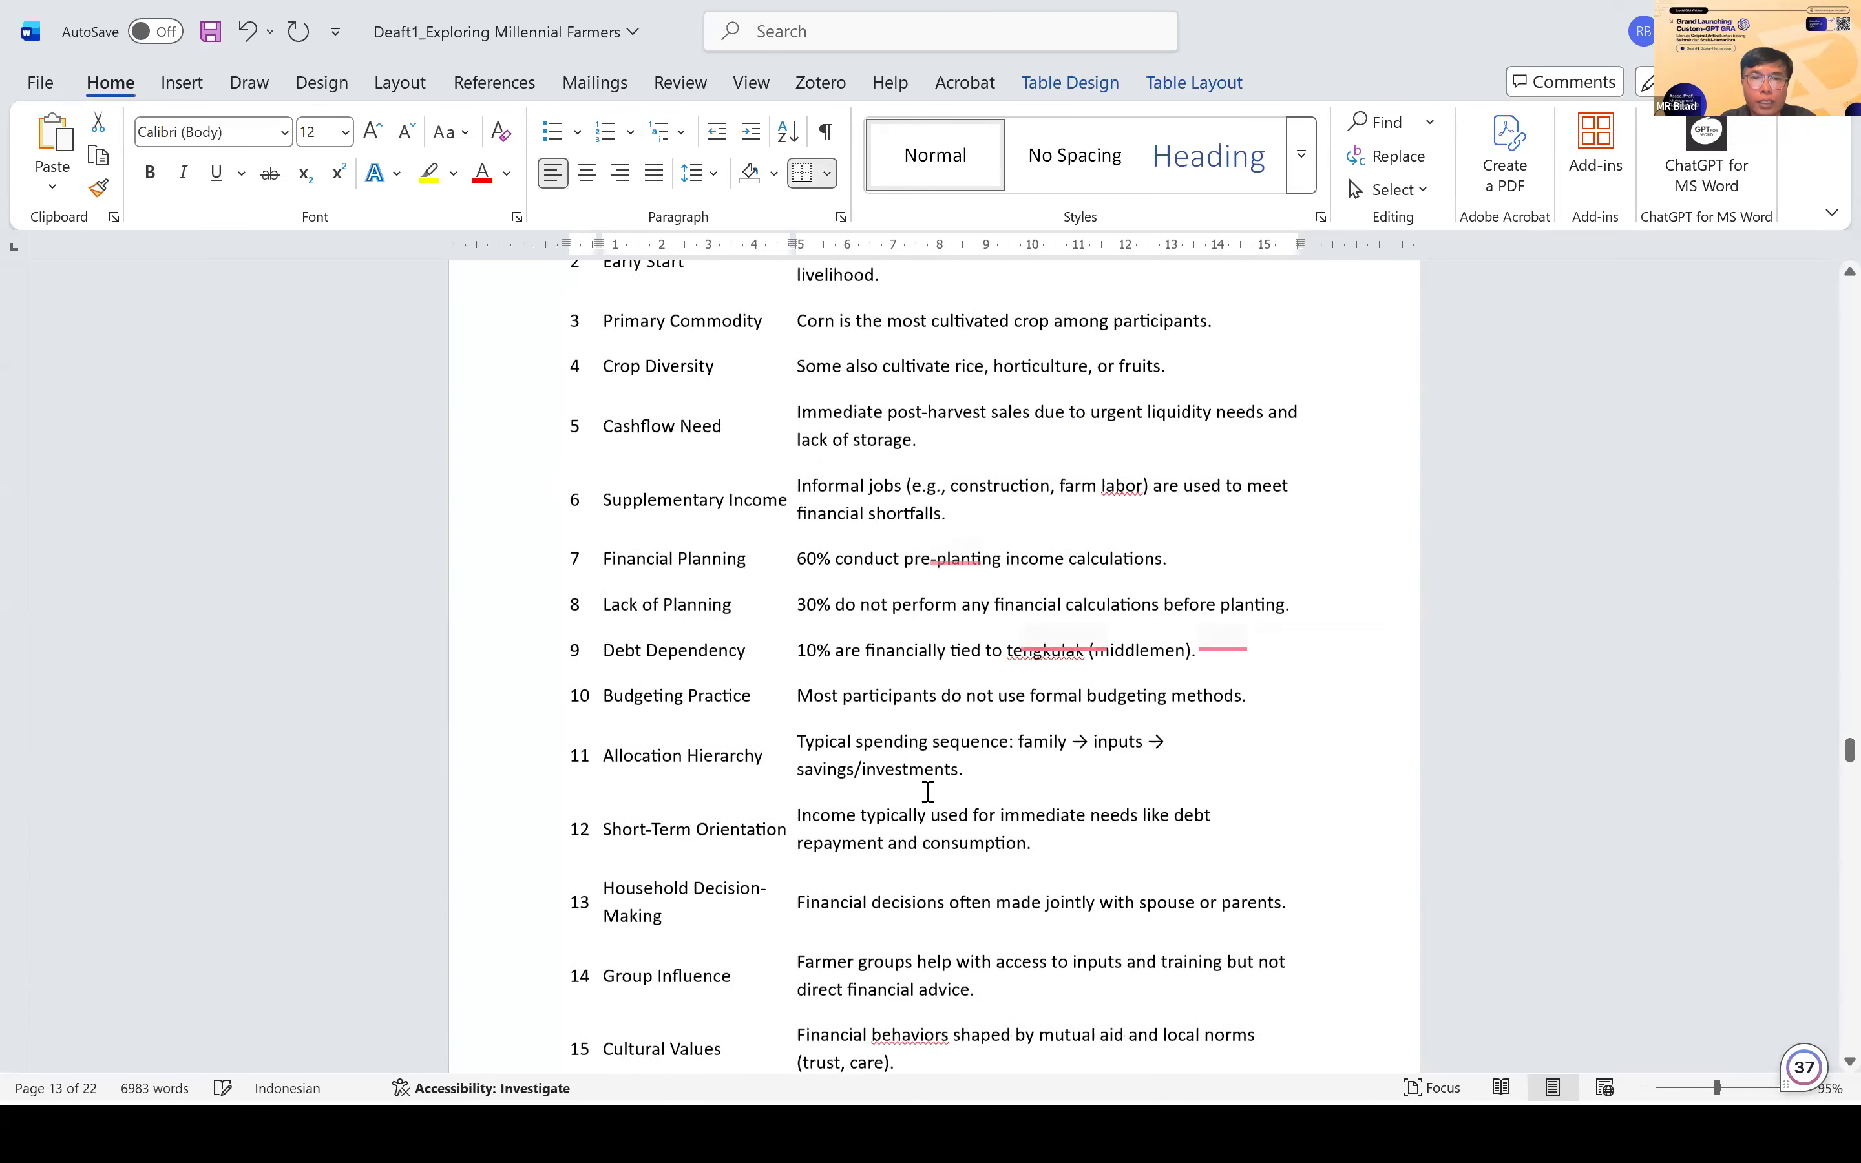
{"action": "scroll", "coordinate": [935, 793], "scroll_direction": "down", "scroll_amount": 3}
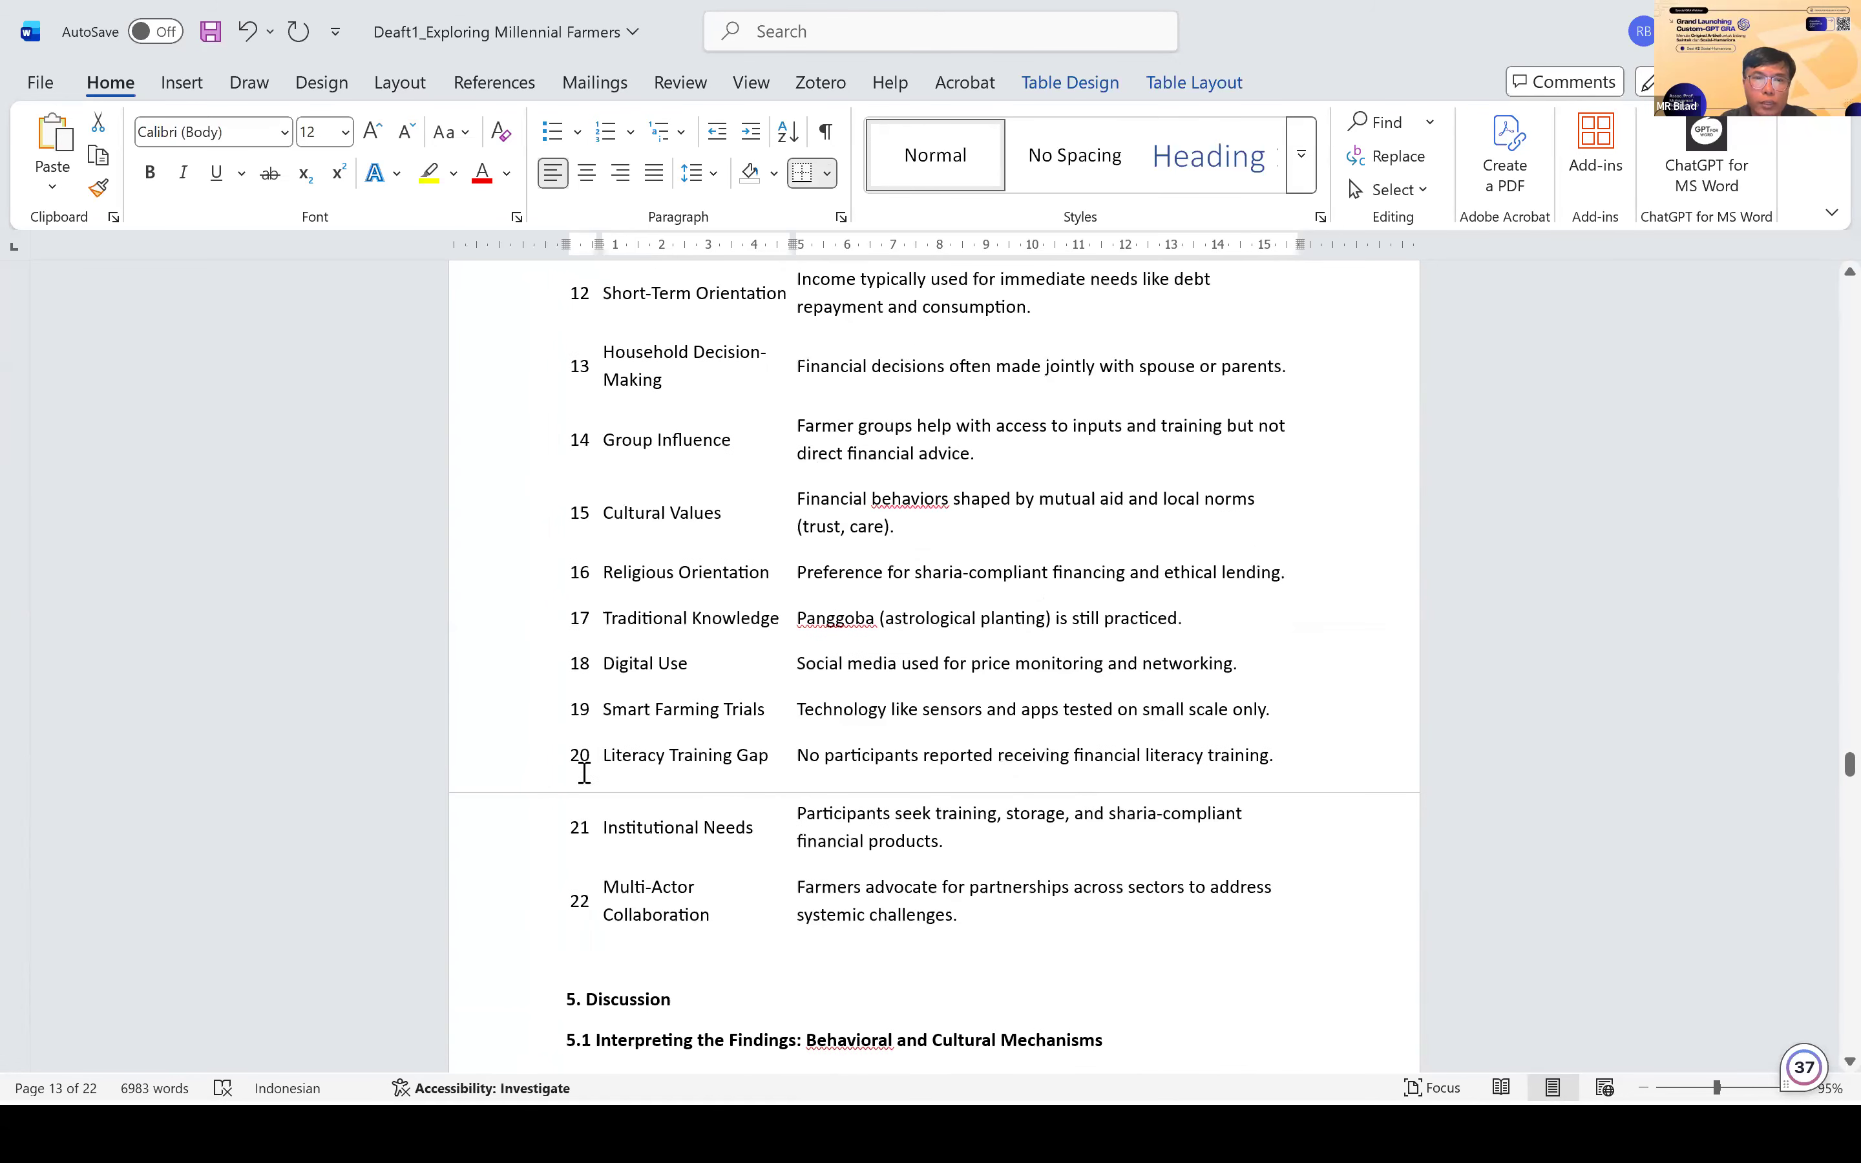
{"action": "scroll", "coordinate": [584, 773], "scroll_direction": "down", "scroll_amount": 1}
{"action": "left_click_drag", "start_coordinate": [574, 787], "coordinate": [861, 791]}
{"action": "left_click", "coordinate": [859, 740]}
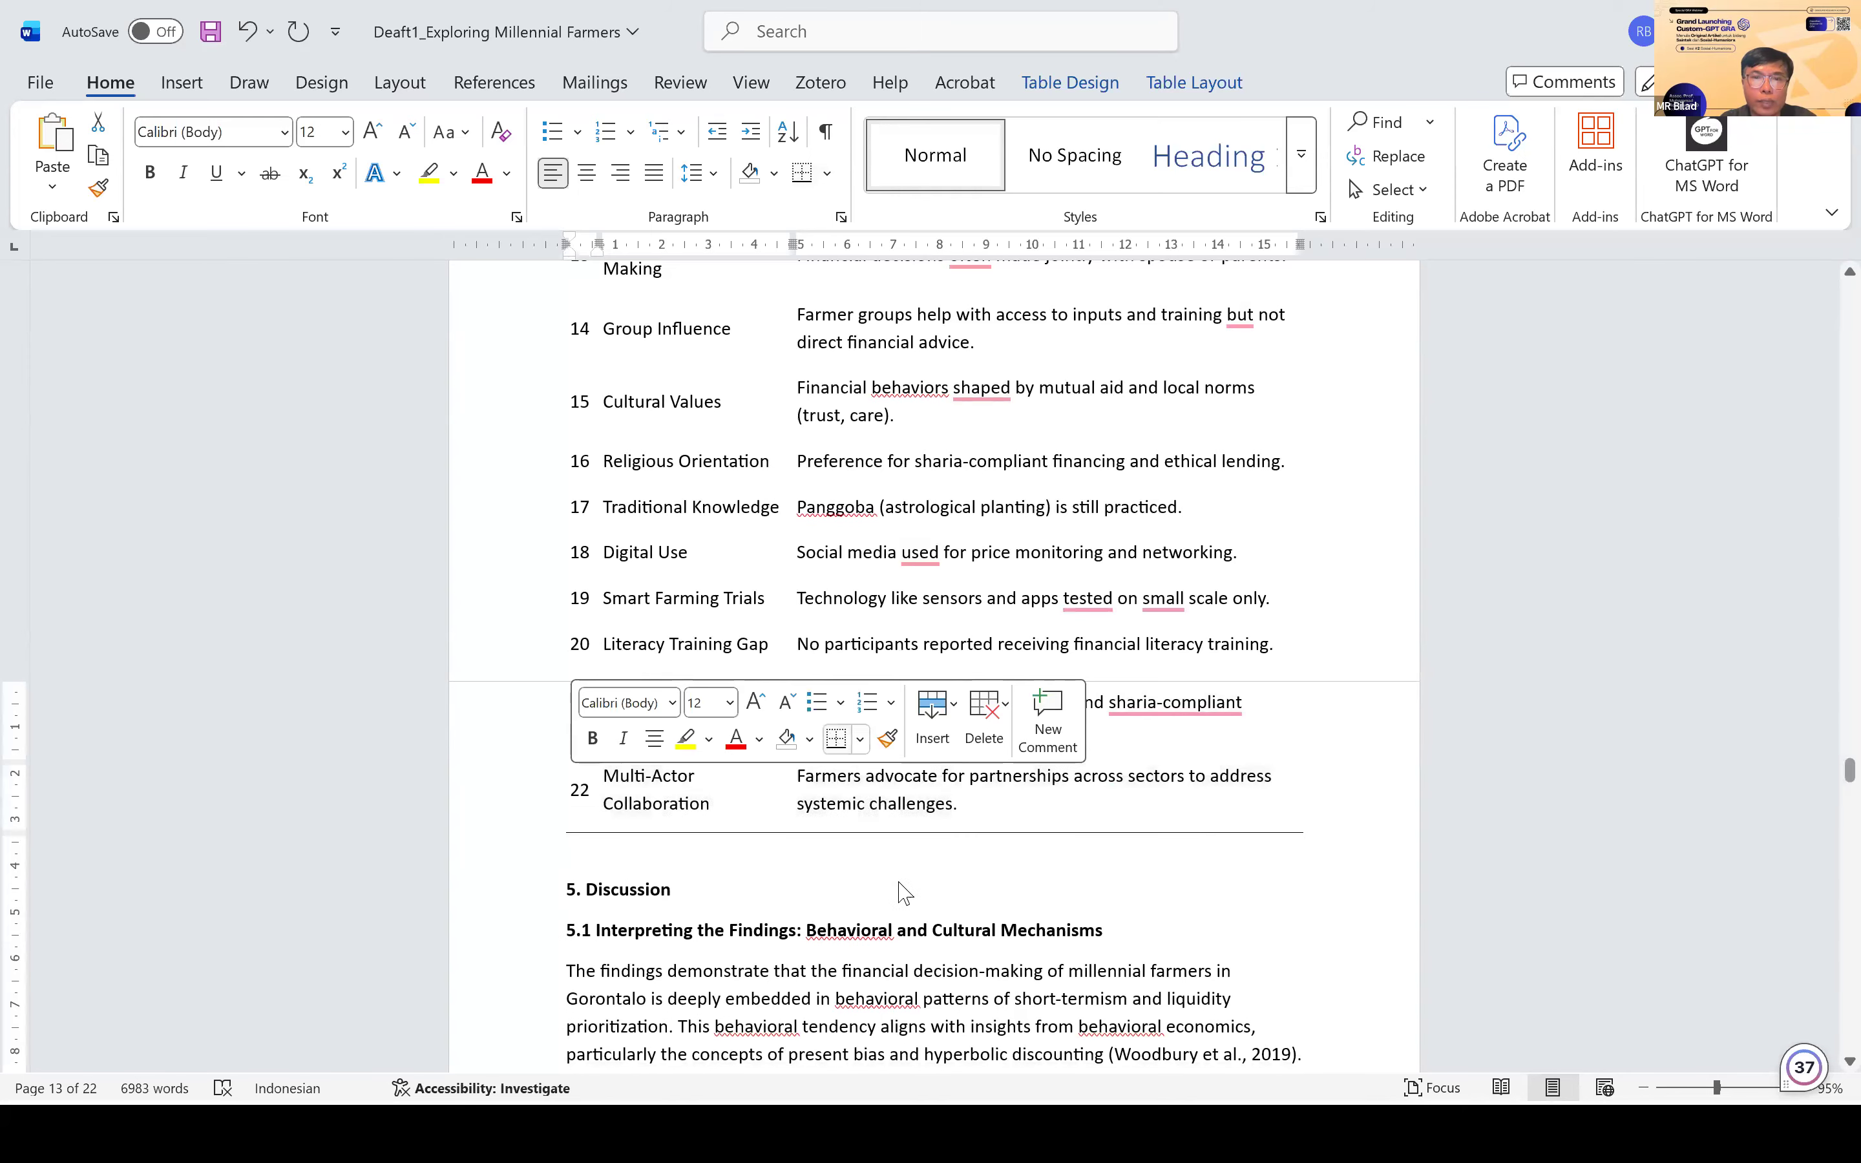
{"action": "left_click", "coordinate": [903, 889]}
Step: Add a bottom border to the External shocks row that ends Table 4.1
{"action": "scroll", "coordinate": [921, 705], "scroll_direction": "up", "scroll_amount": 15}
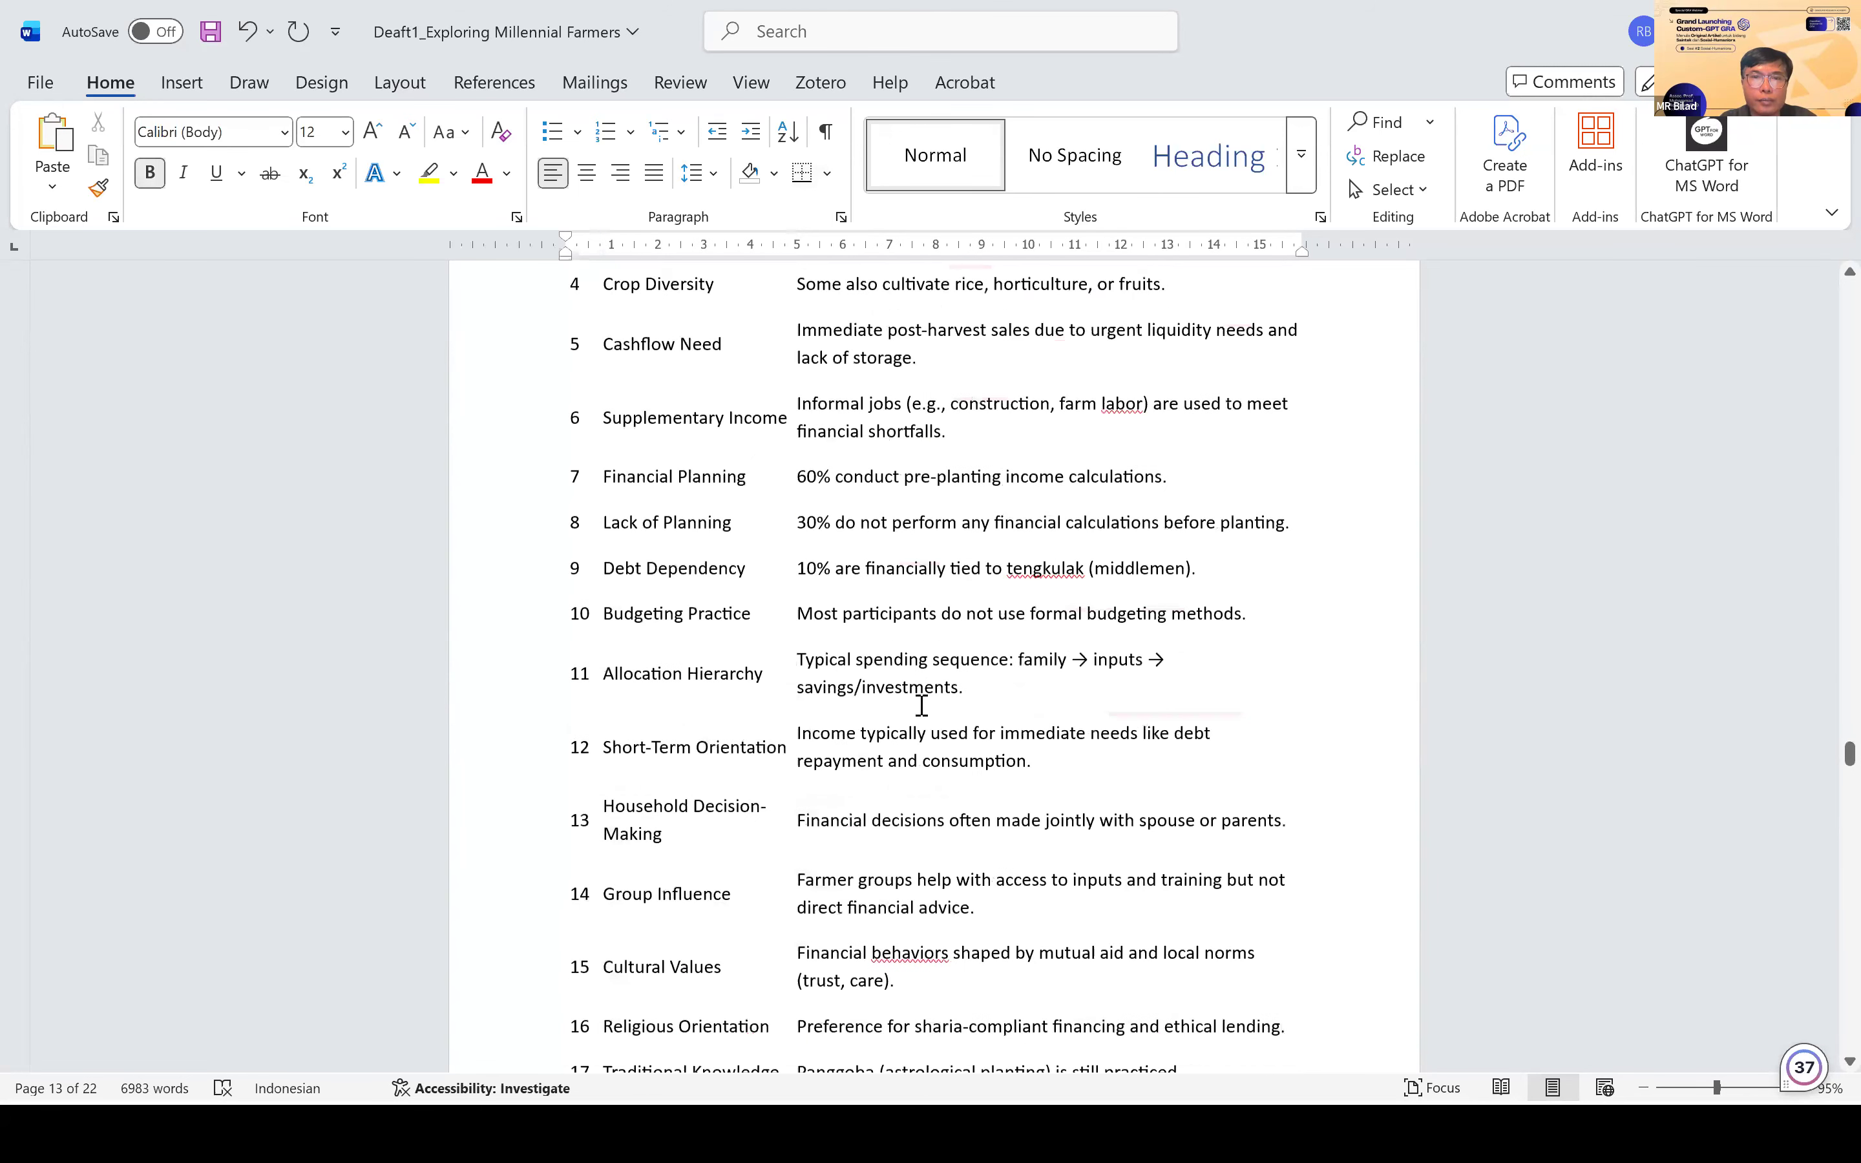
{"action": "scroll", "coordinate": [594, 841], "scroll_direction": "up", "scroll_amount": 1}
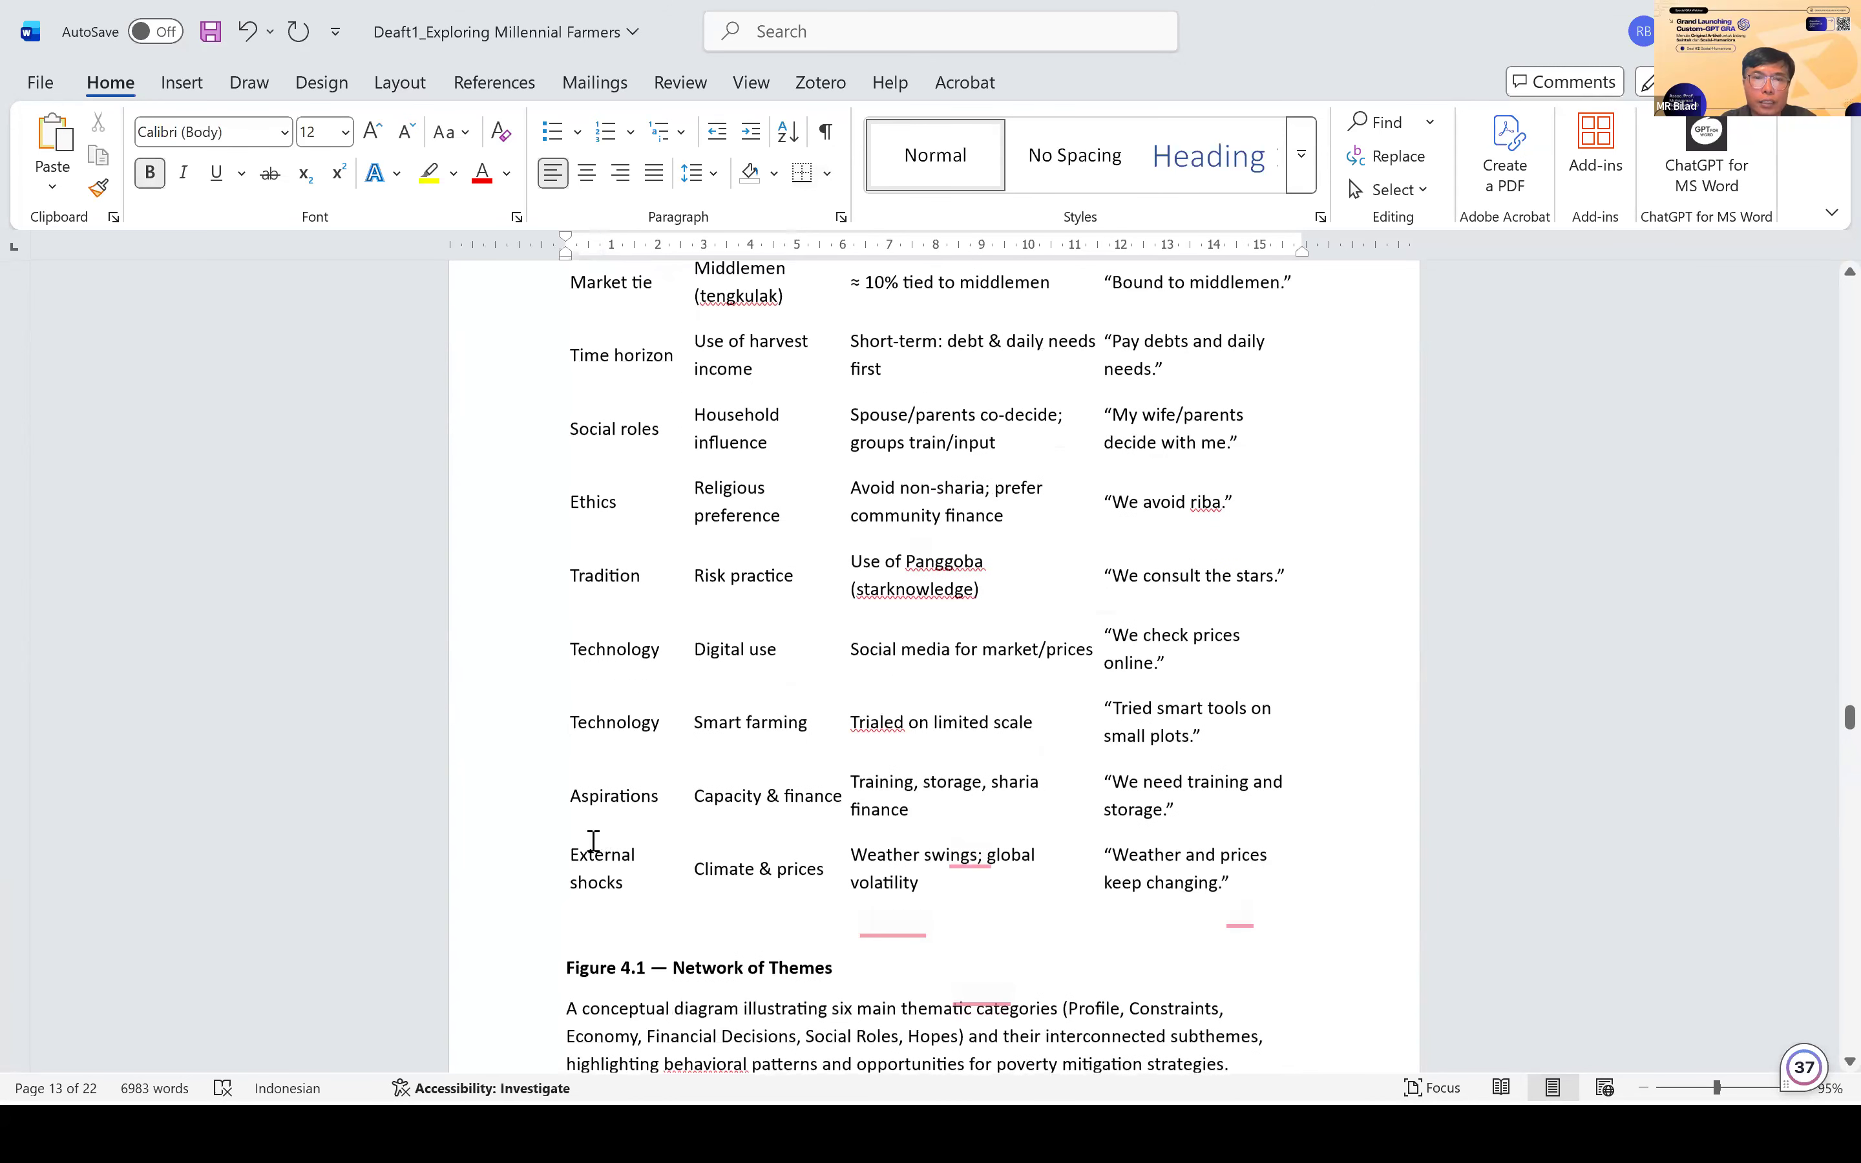
{"action": "left_click_drag", "start_coordinate": [1277, 885], "coordinate": [596, 852]}
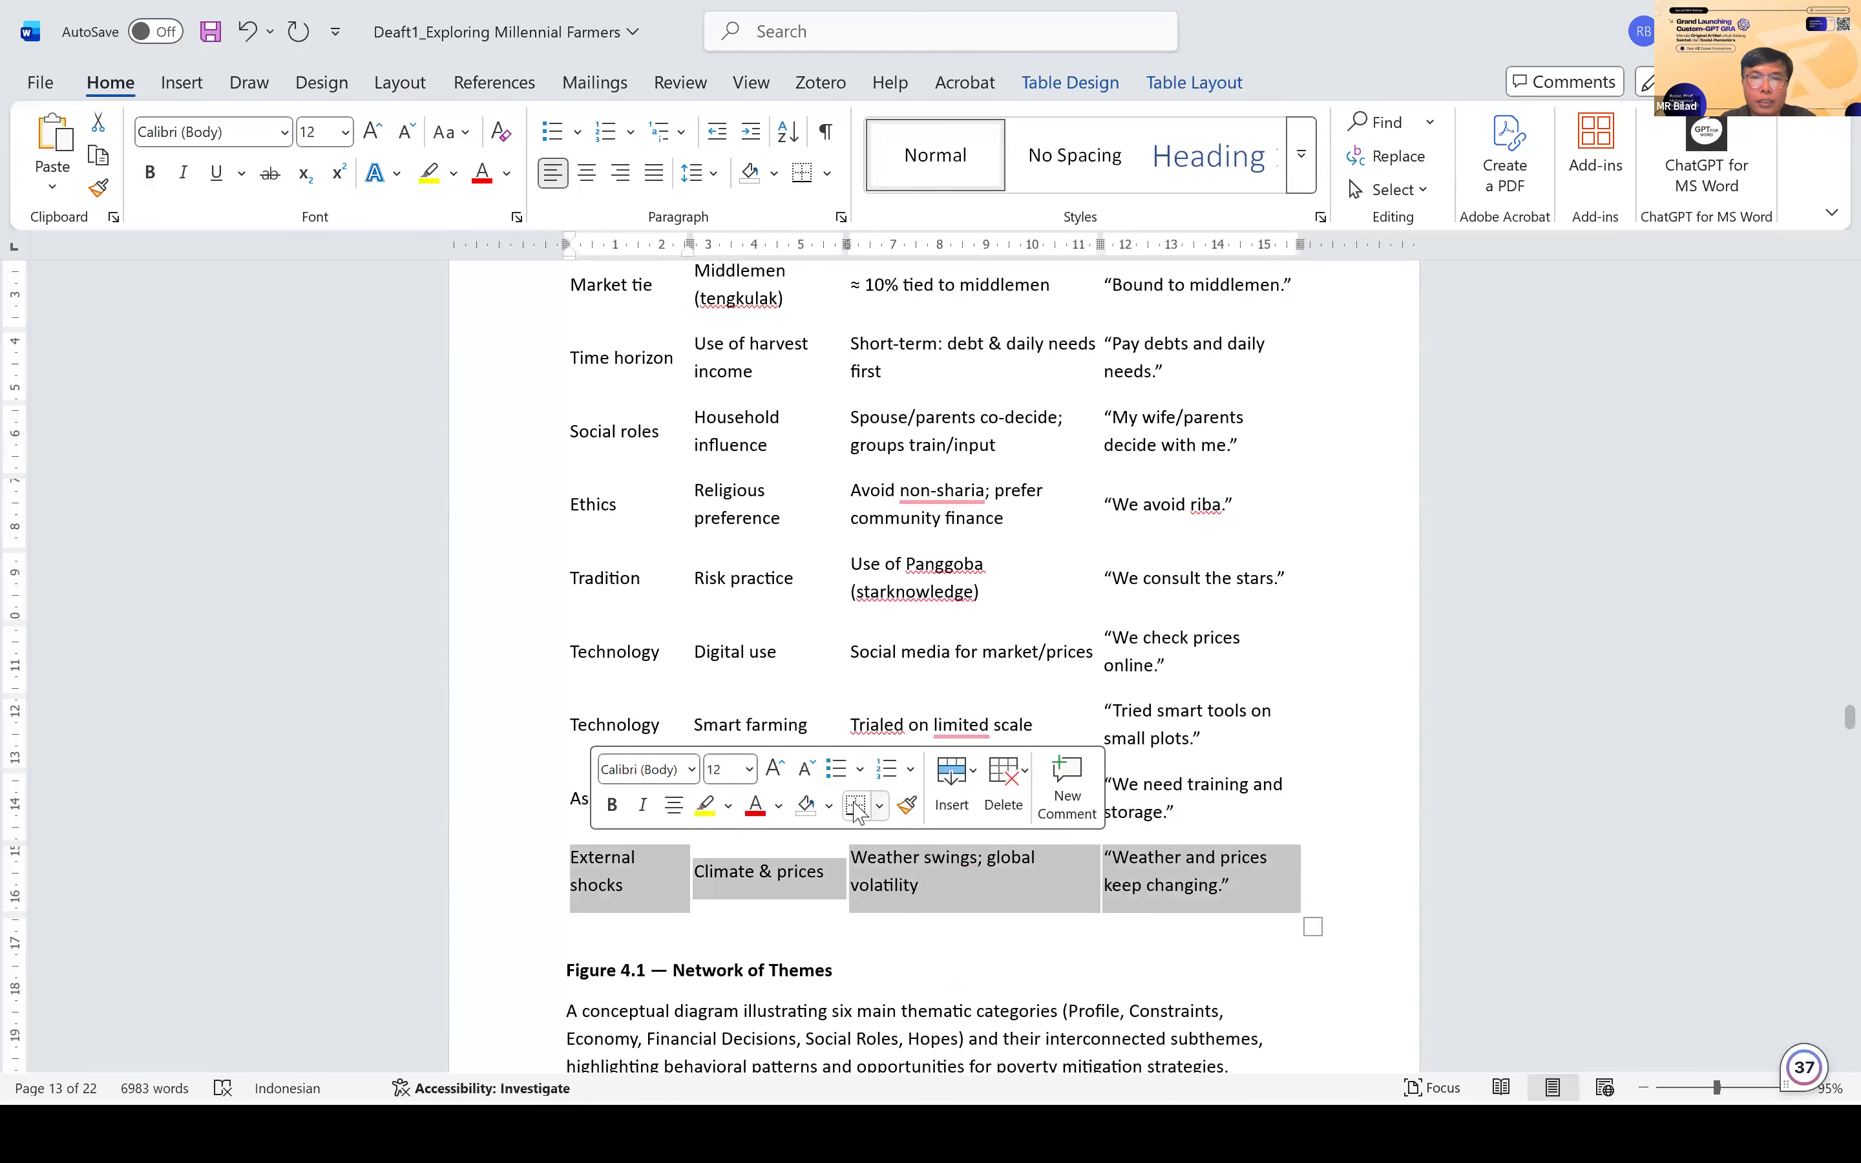
Step: Align the contents of all cells in Table 4.1 vertically to the top and remove the space after their paragraphs
{"action": "scroll", "coordinate": [947, 615], "scroll_direction": "up", "scroll_amount": 8}
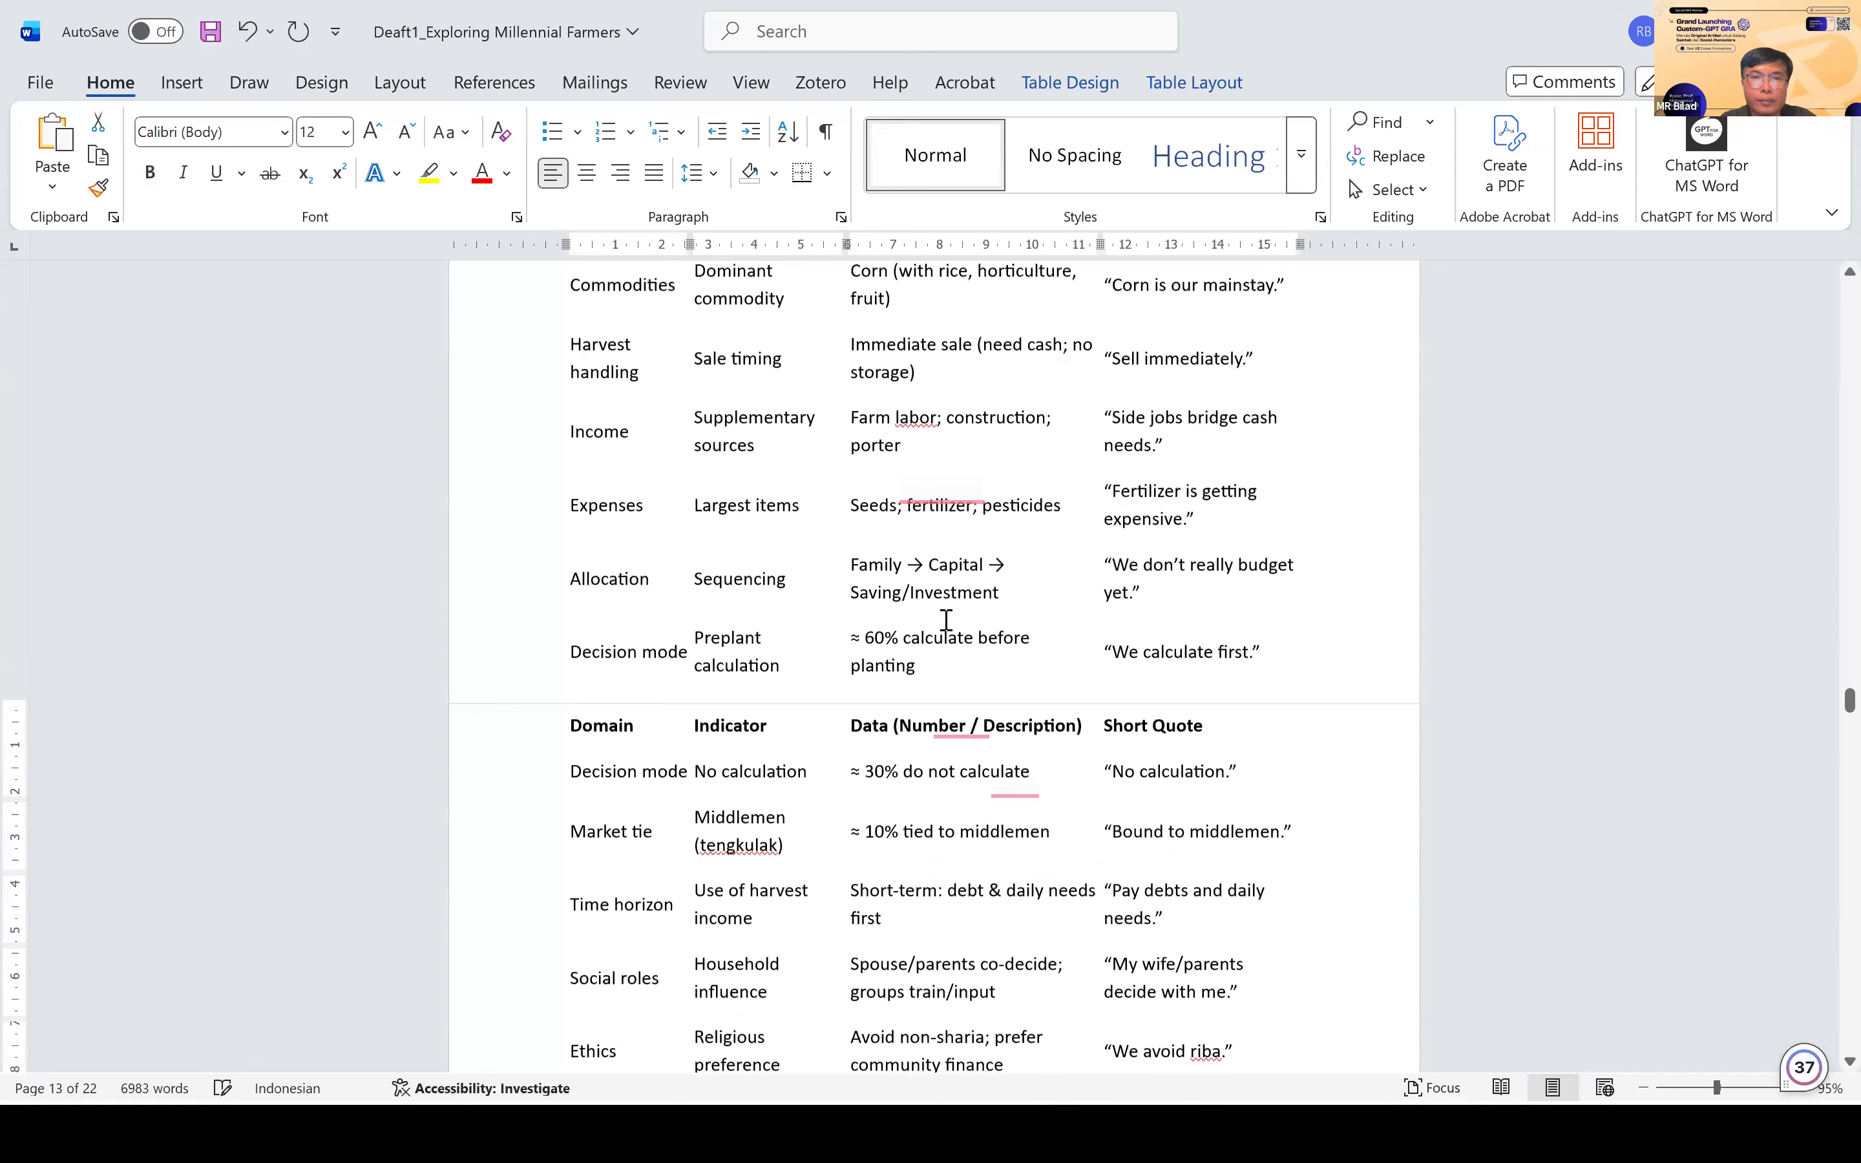
{"action": "scroll", "coordinate": [569, 538], "scroll_direction": "up", "scroll_amount": 2}
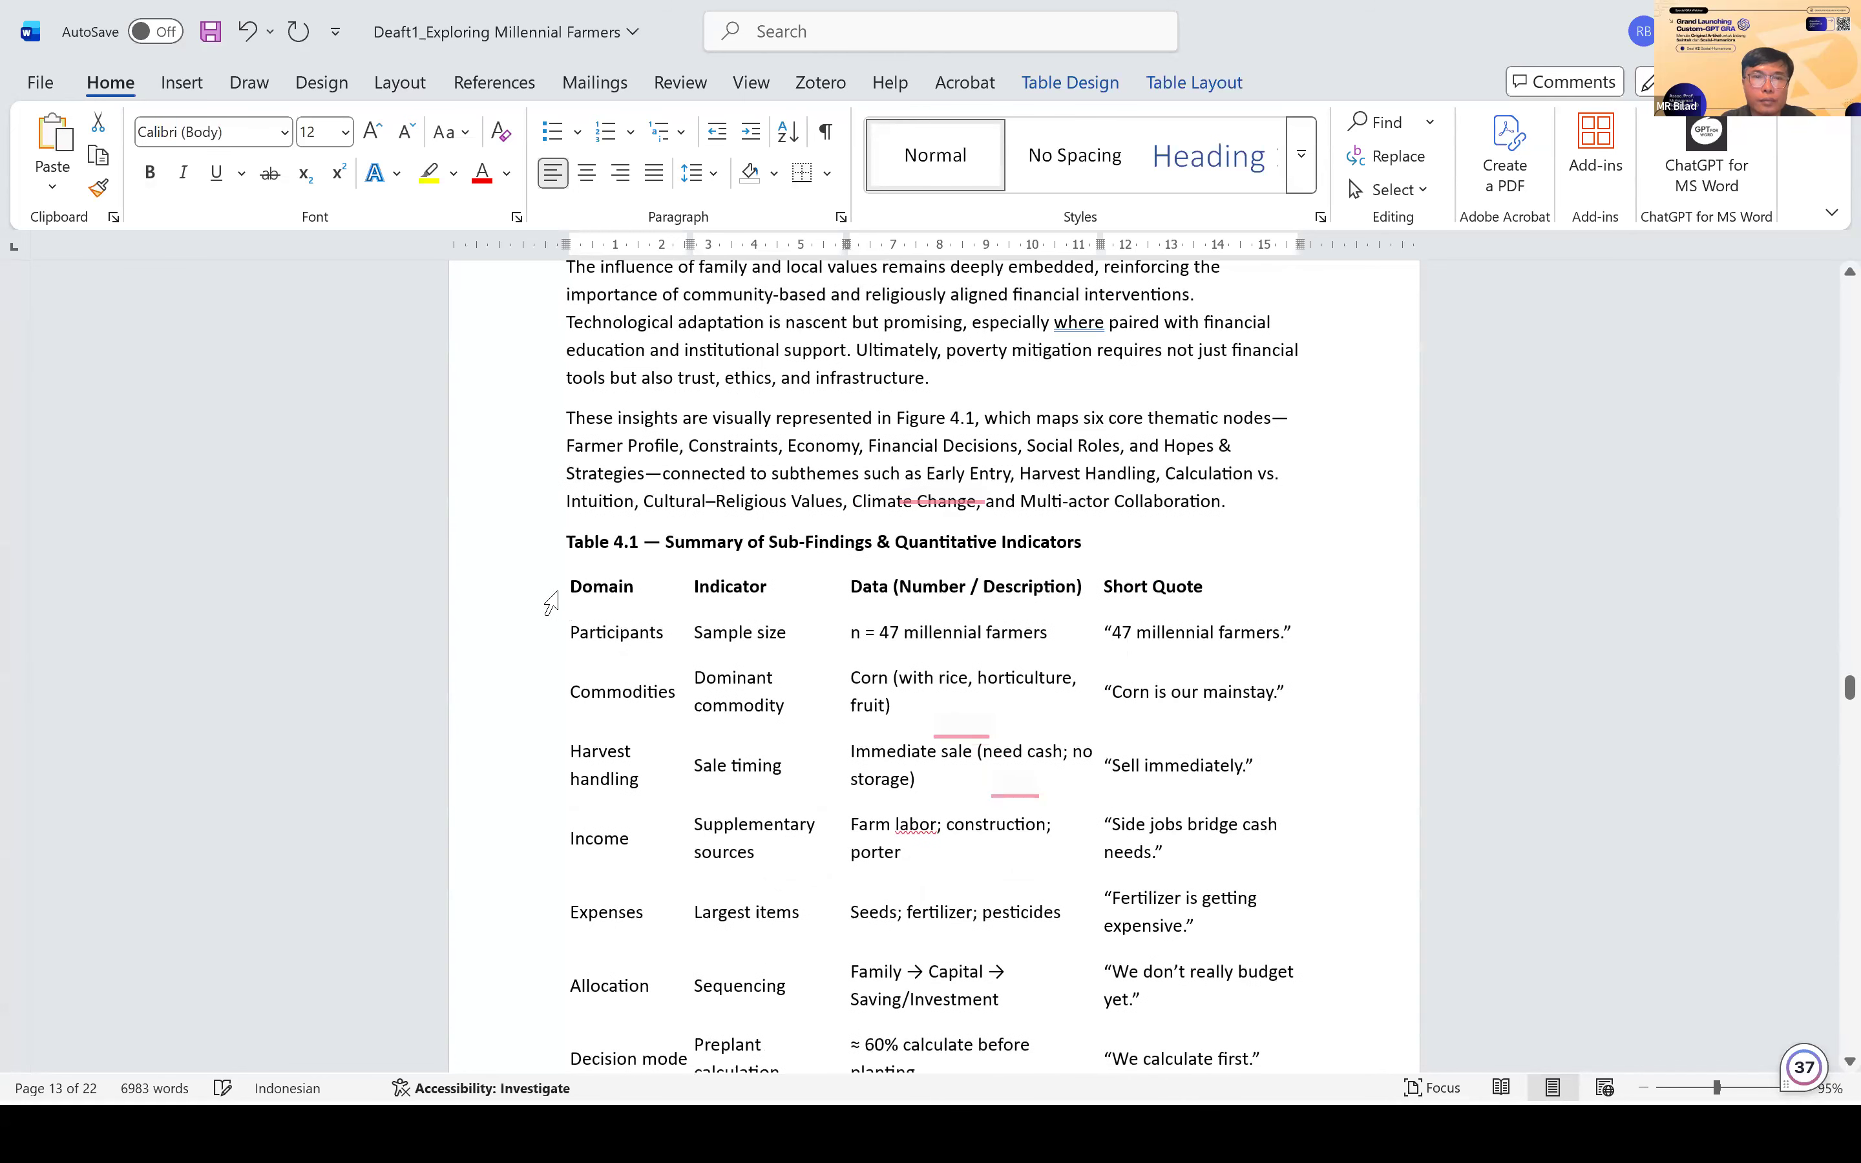
{"action": "left_click", "coordinate": [556, 563]}
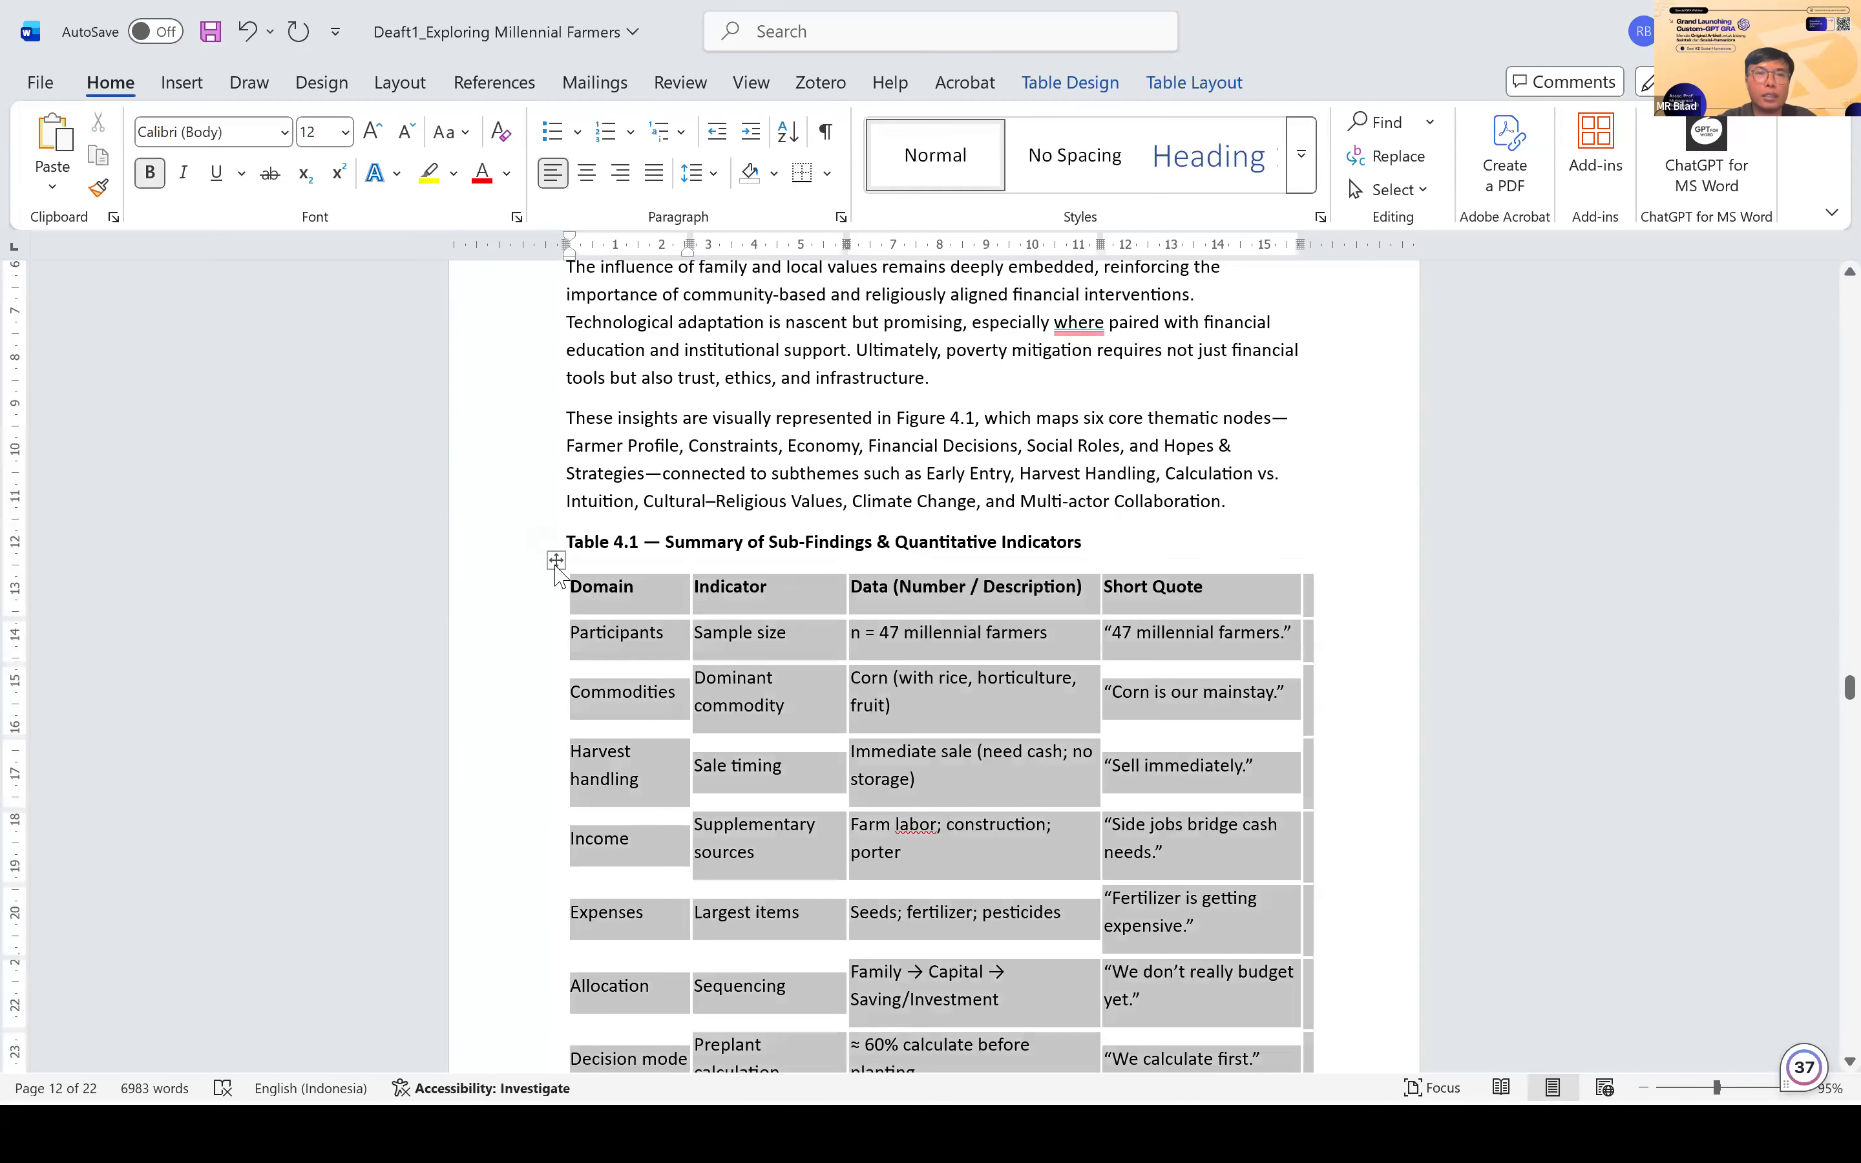
{"action": "right_click", "coordinate": [556, 569]}
{"action": "left_click", "coordinate": [677, 1039]}
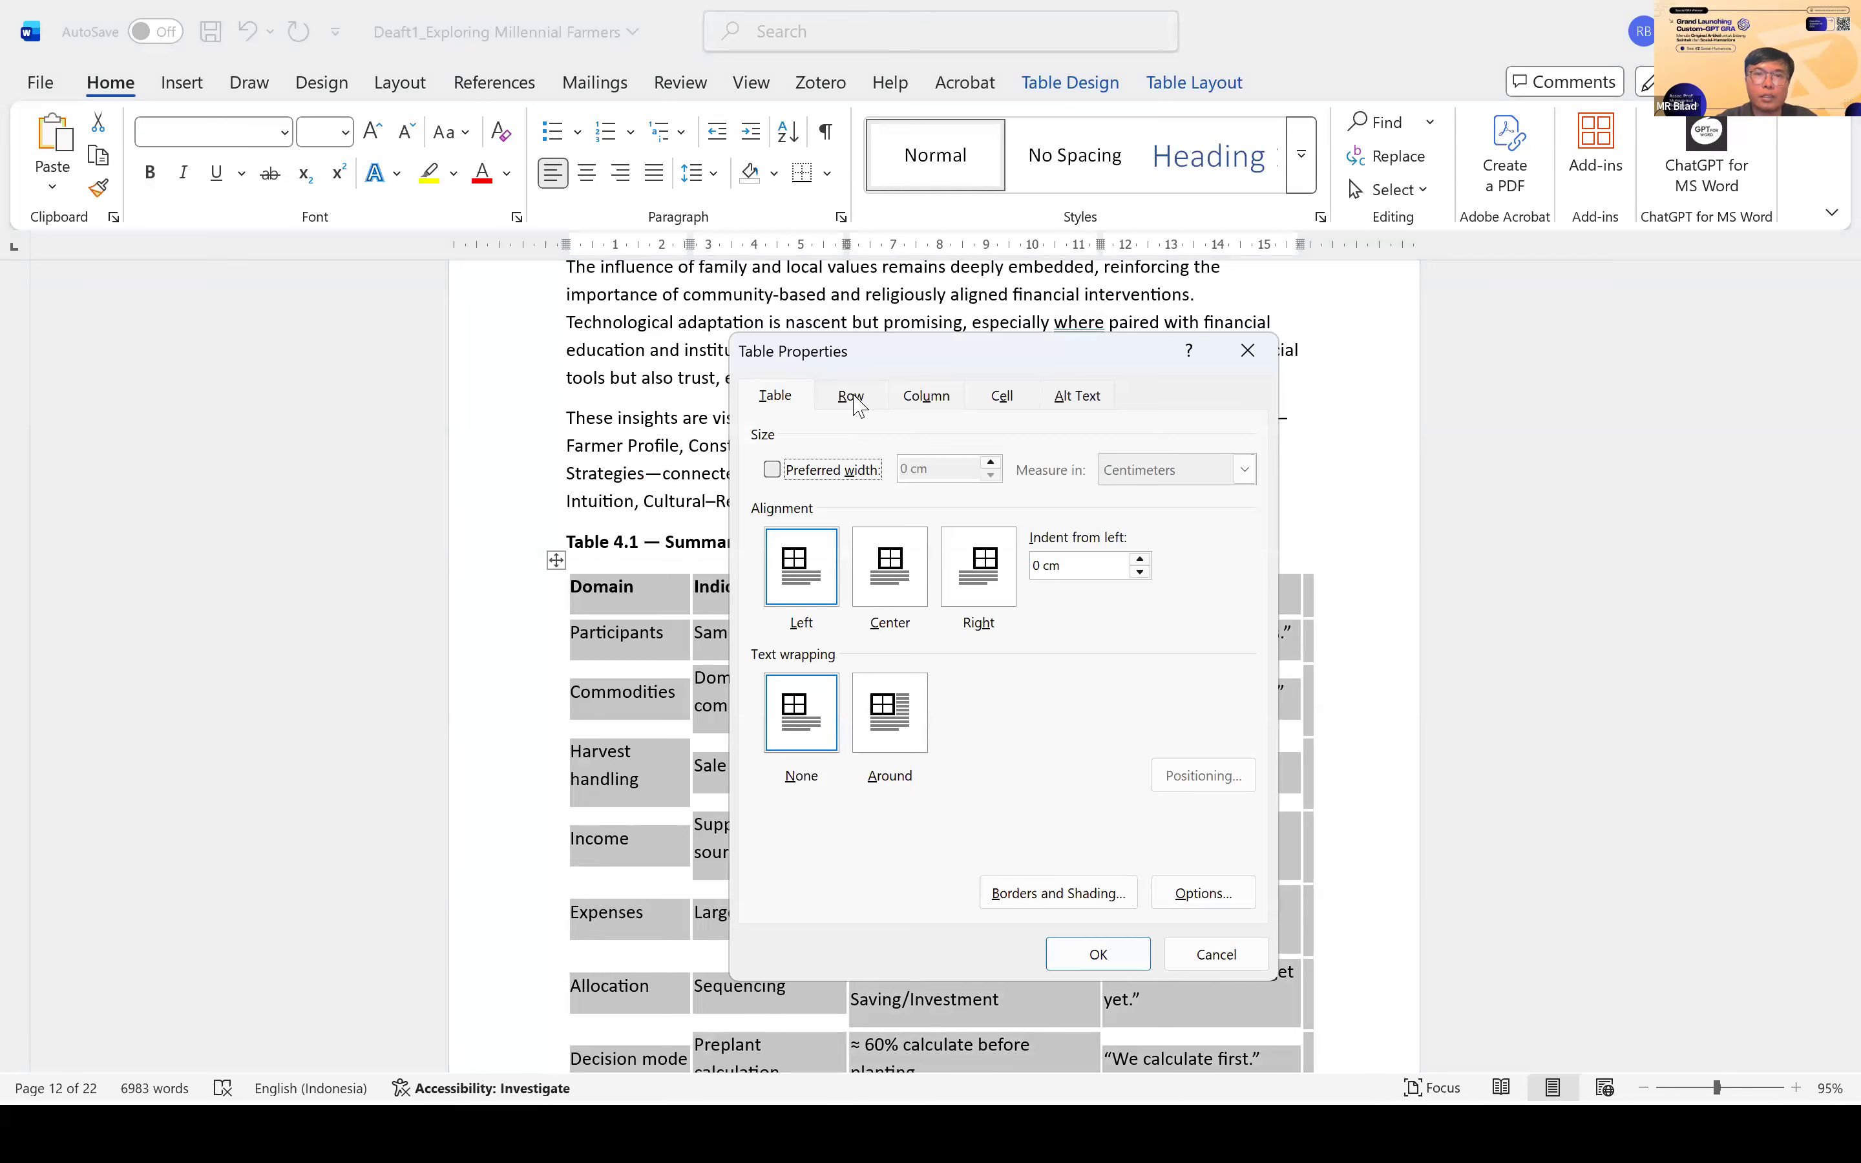
{"action": "left_click", "coordinate": [853, 397]}
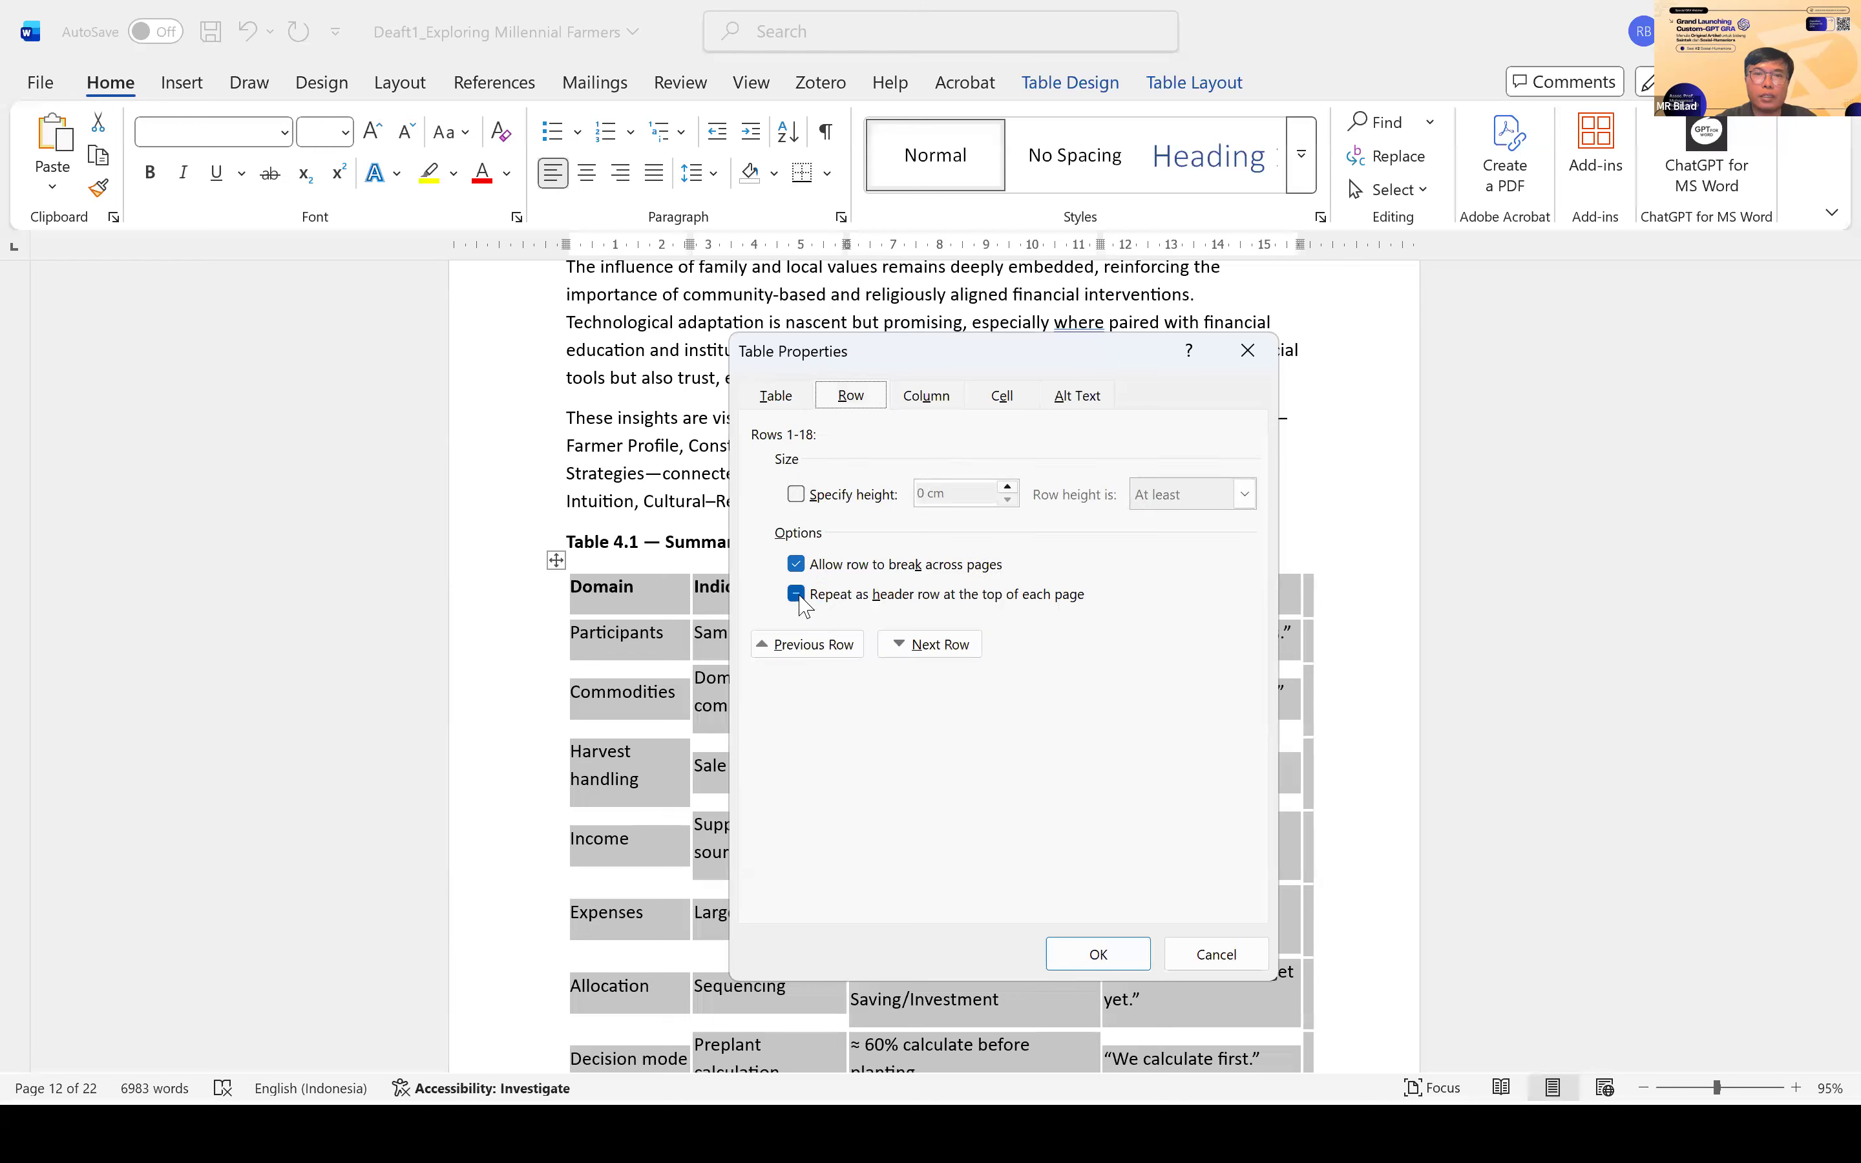
{"action": "left_click", "coordinate": [958, 400]}
{"action": "left_click", "coordinate": [1001, 396]}
{"action": "left_click", "coordinate": [801, 569]}
{"action": "left_click", "coordinate": [1084, 956]}
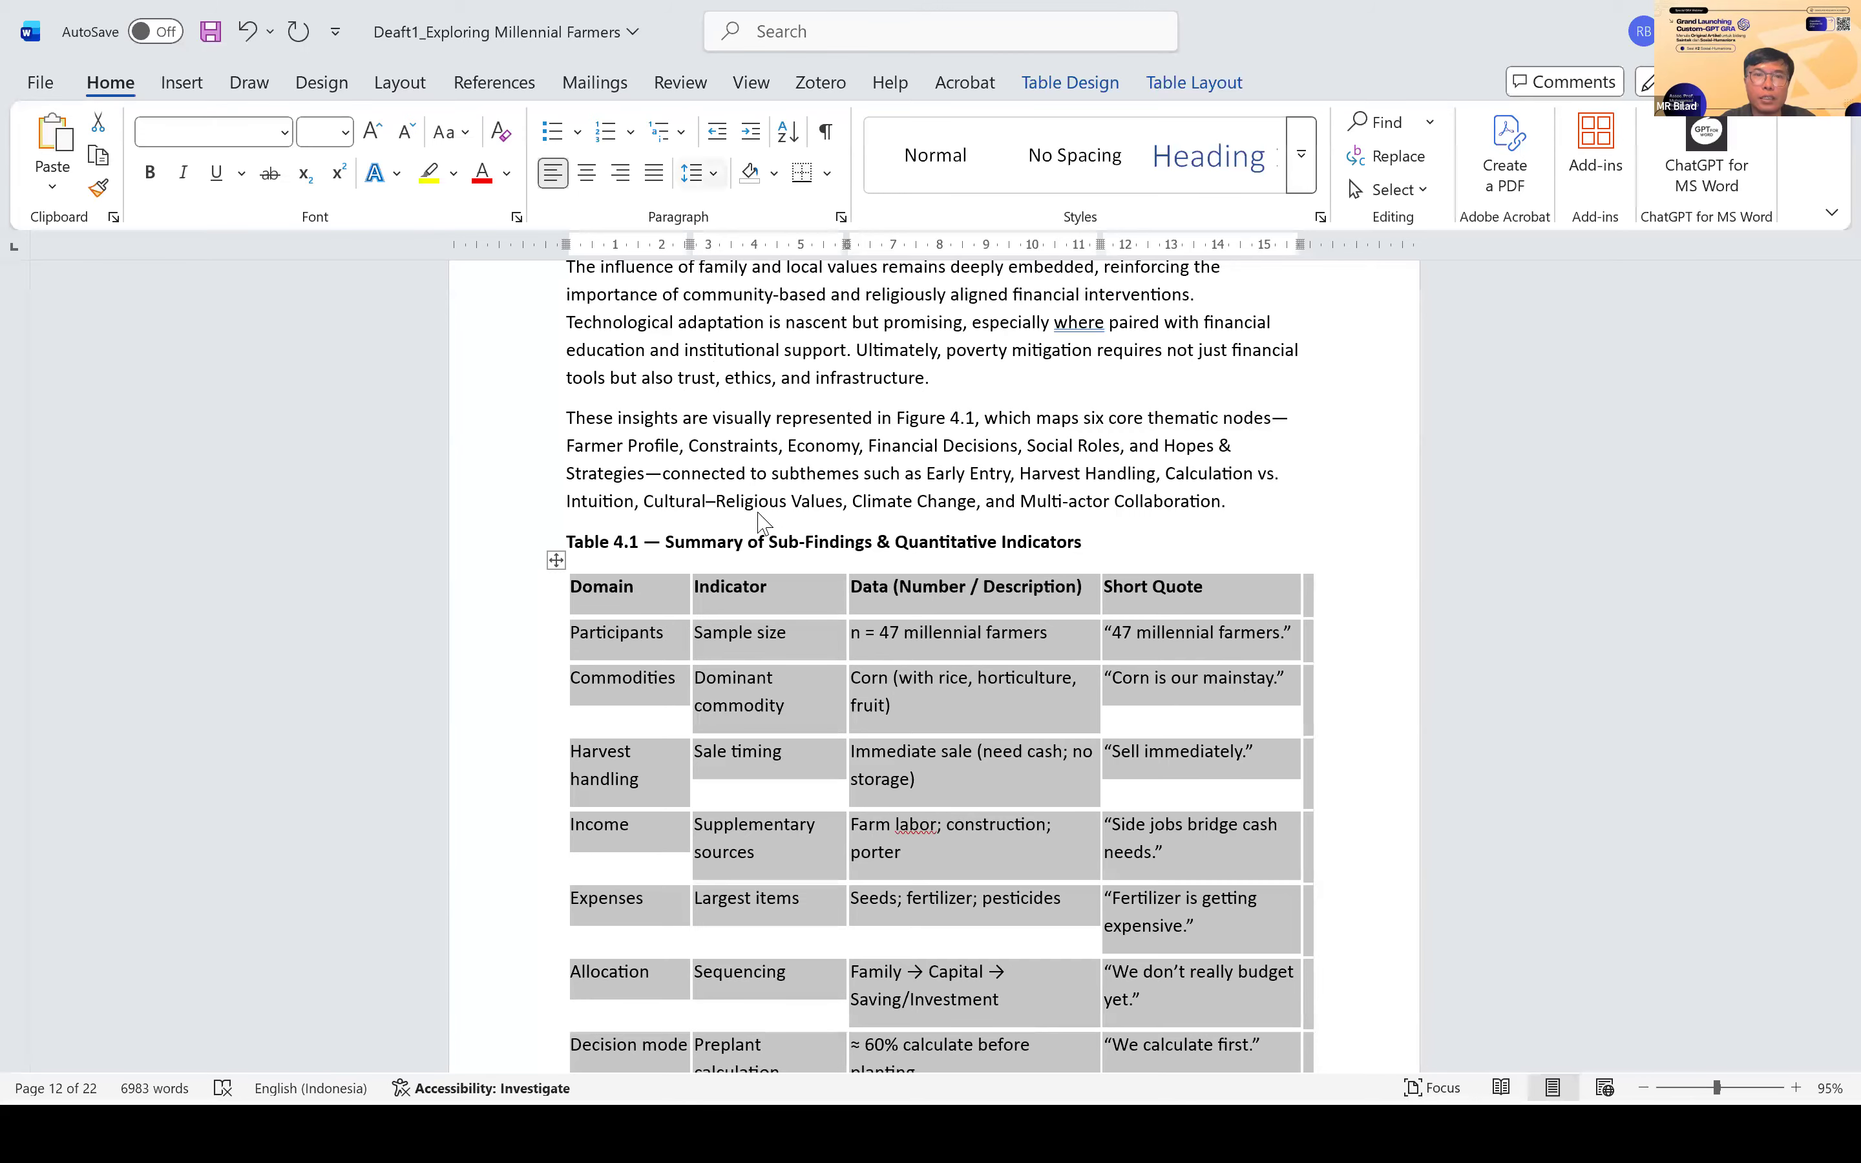
{"action": "left_click", "coordinate": [713, 173]}
{"action": "left_click", "coordinate": [739, 501]}
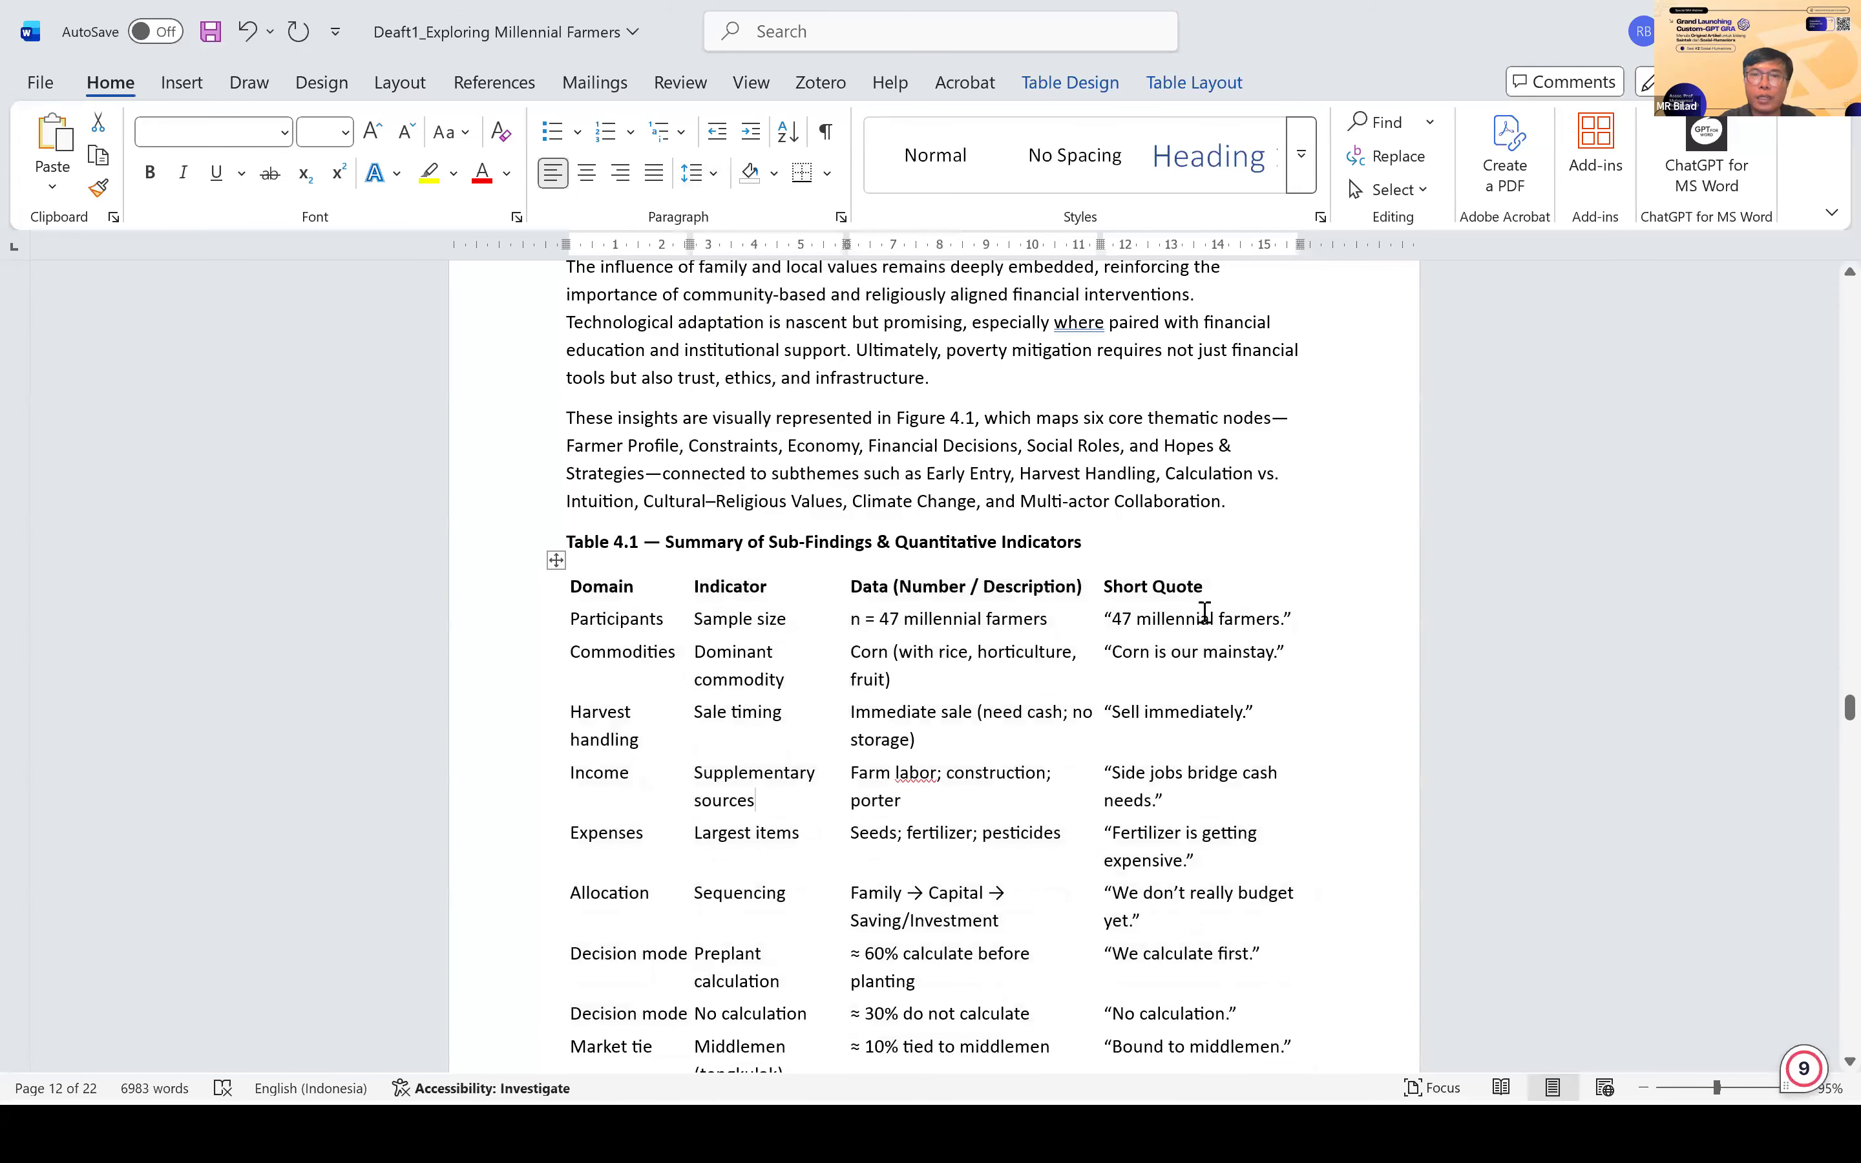
Step: Add top and bottom borders to the header row of Table 4.1, Summary of Sub-Findings & Quantitative Indicators
{"action": "left_click_drag", "start_coordinate": [673, 594], "coordinate": [629, 608]}
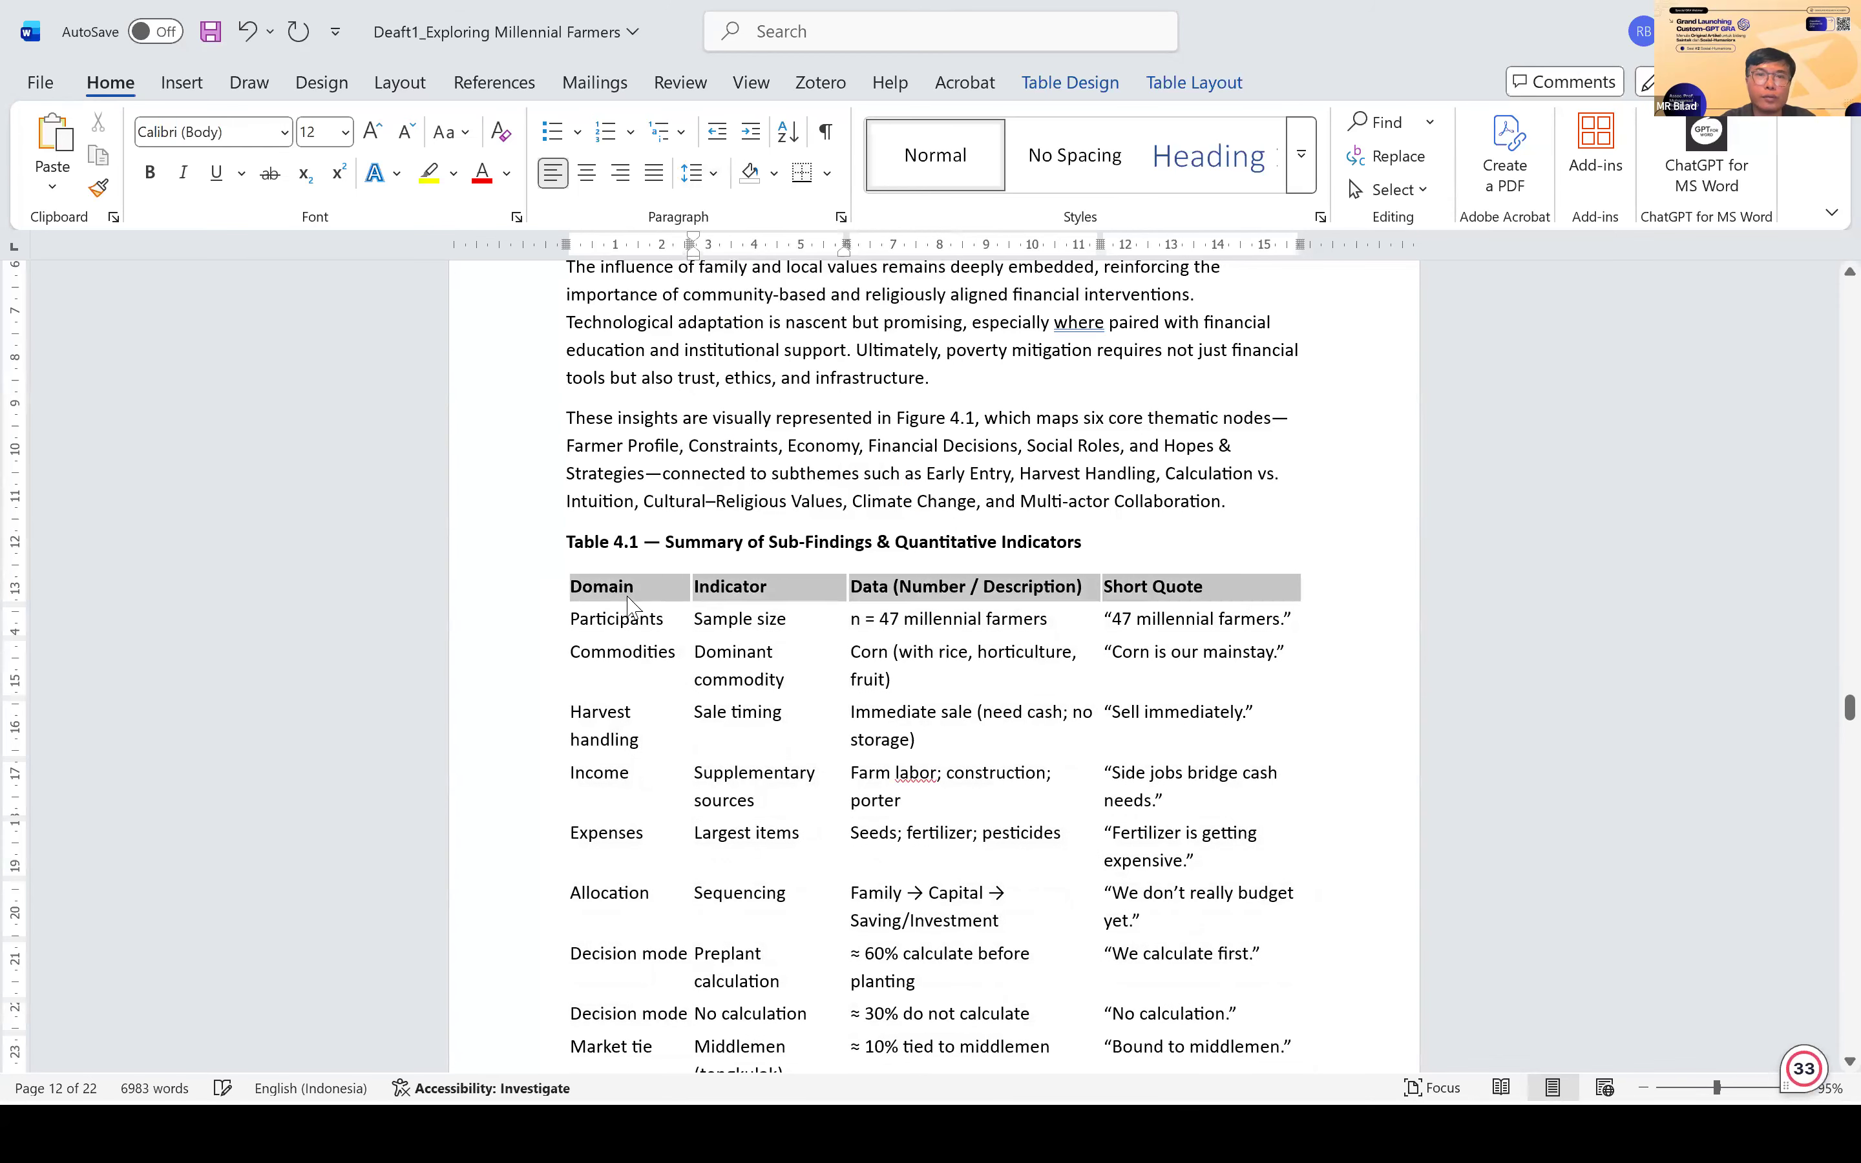
{"action": "left_click", "coordinate": [918, 653]}
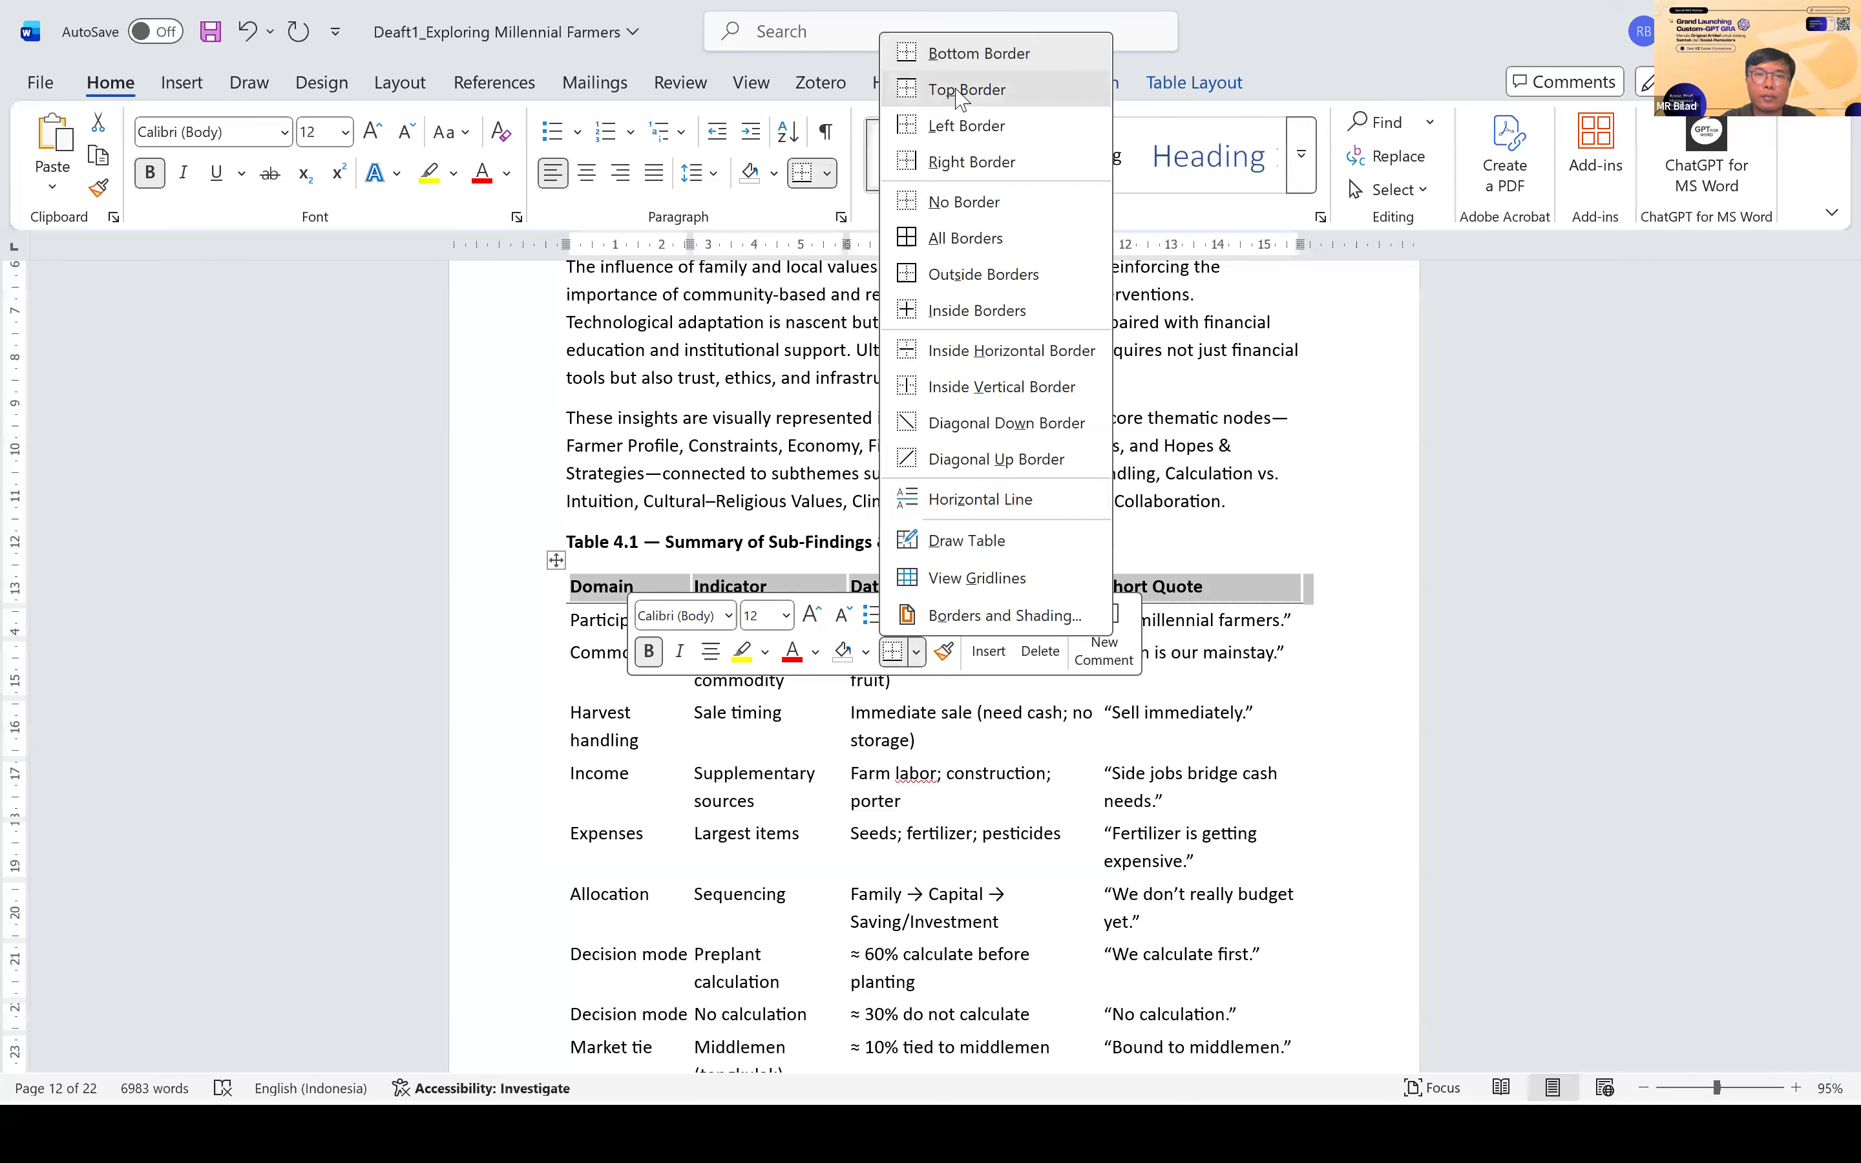
{"action": "left_click", "coordinate": [958, 91]}
Step: Remove bold from "Summary of Sub-Findings & Quantitative Indicators" in the Table 4.1 caption
{"action": "left_click", "coordinate": [1106, 542]}
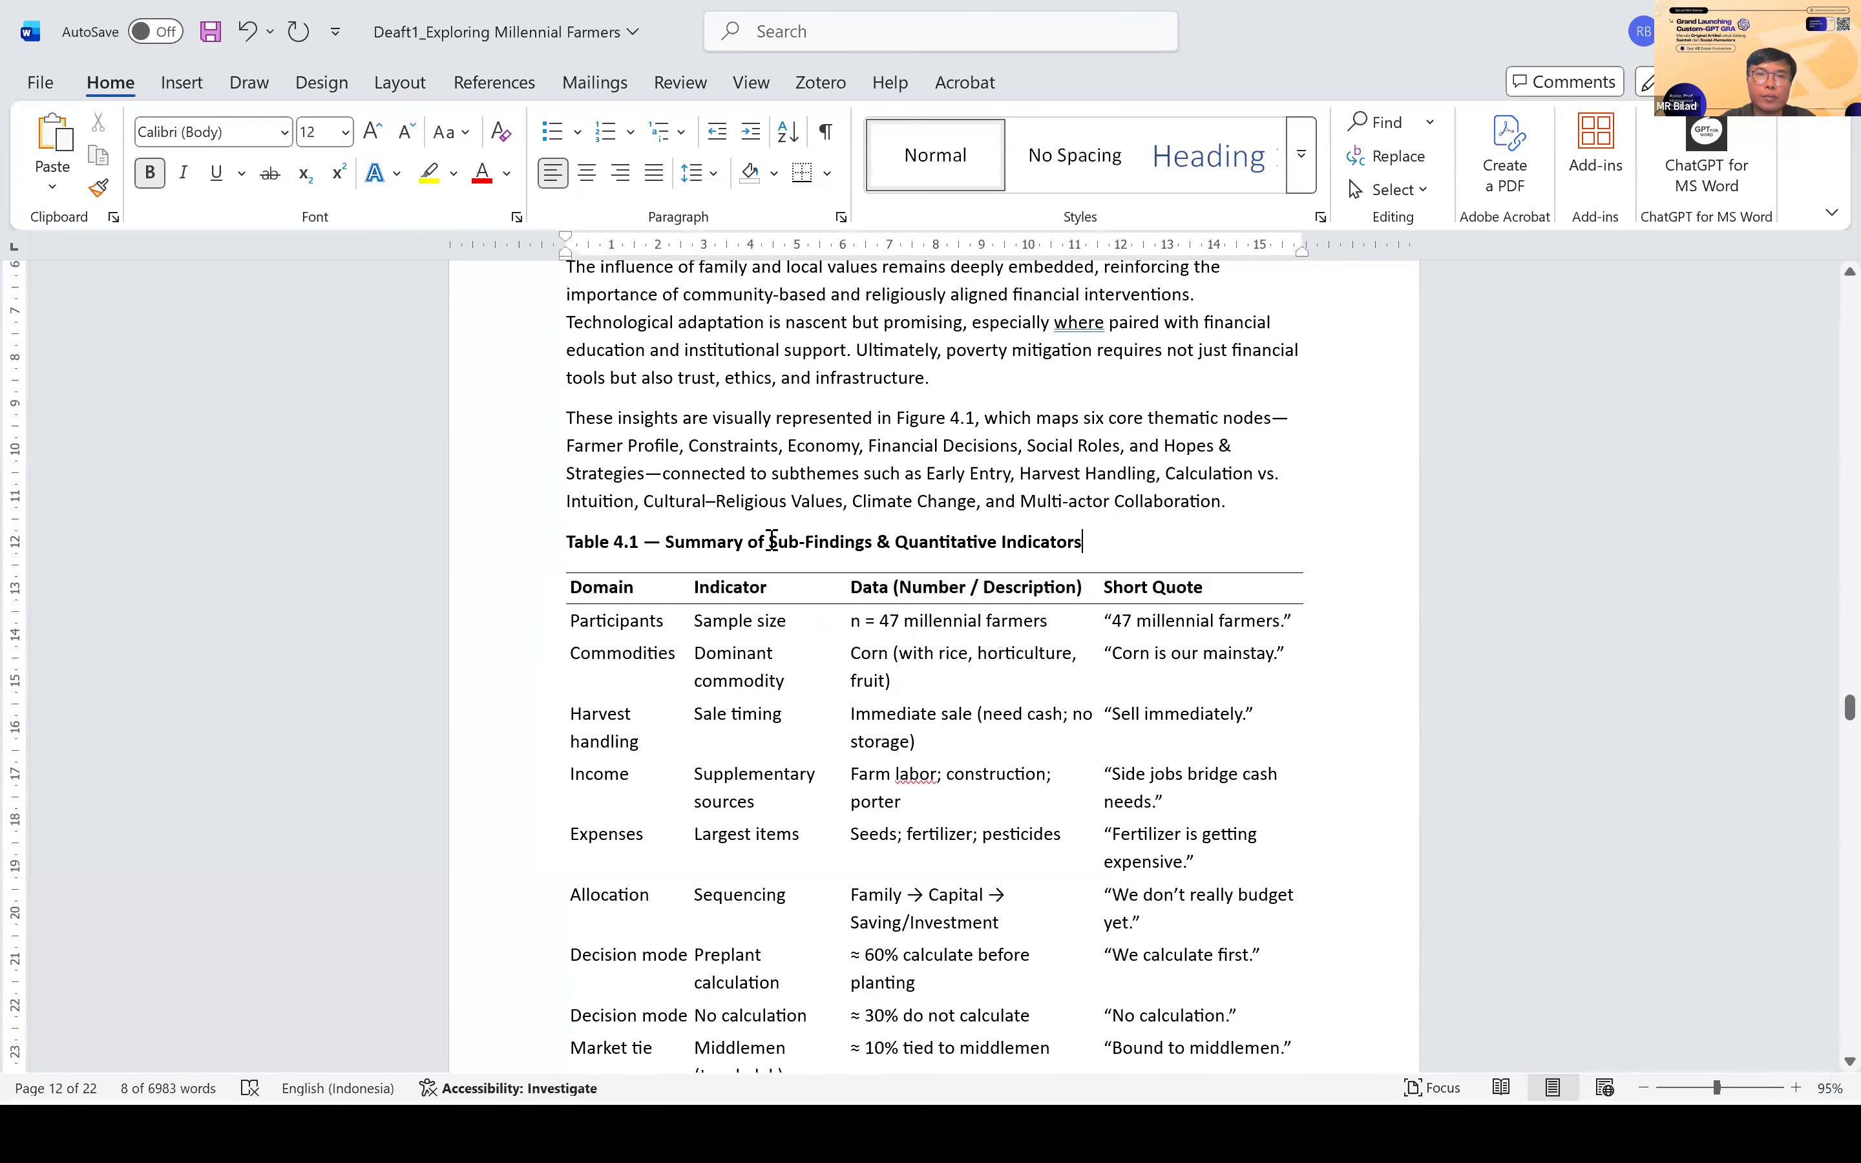
{"action": "left_click", "coordinate": [666, 542], "text": "shift"}
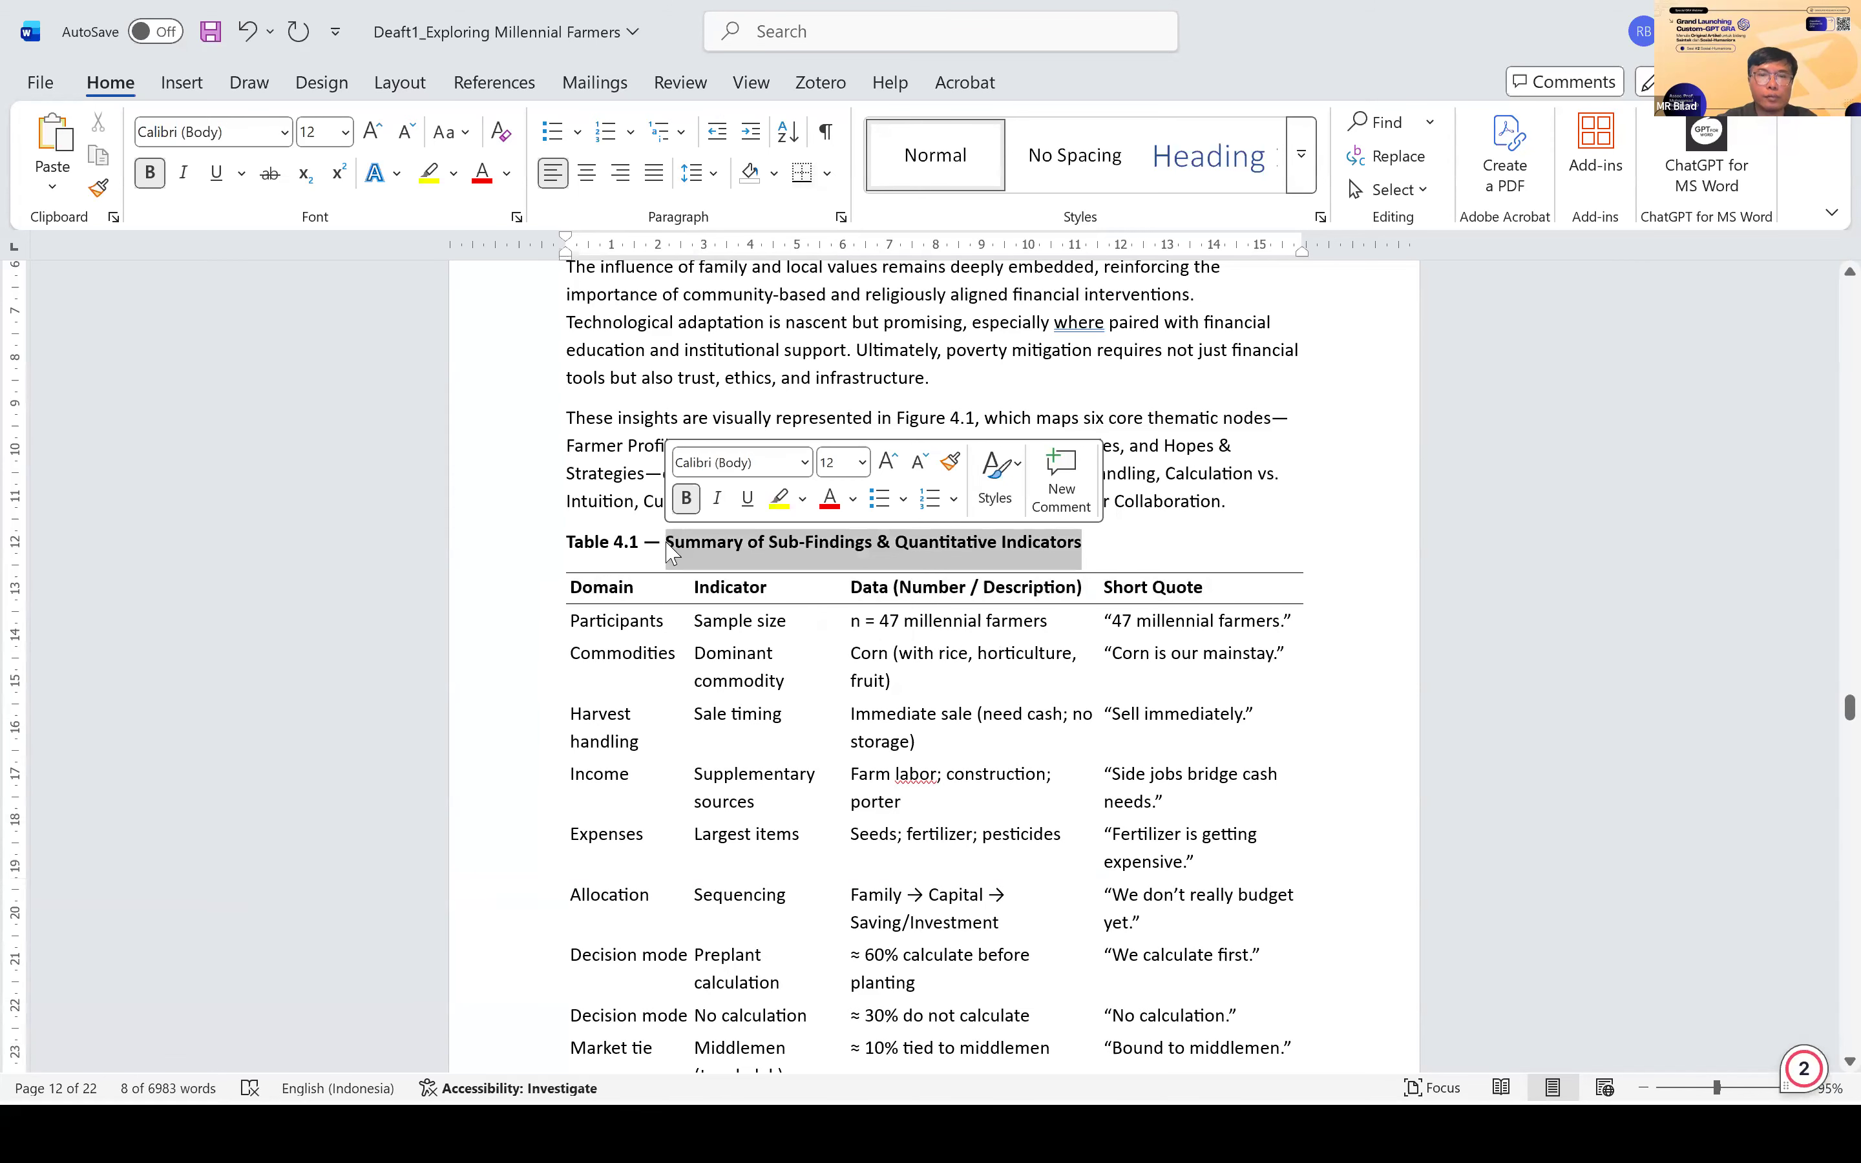
{"action": "key", "text": "ctrl+b"}
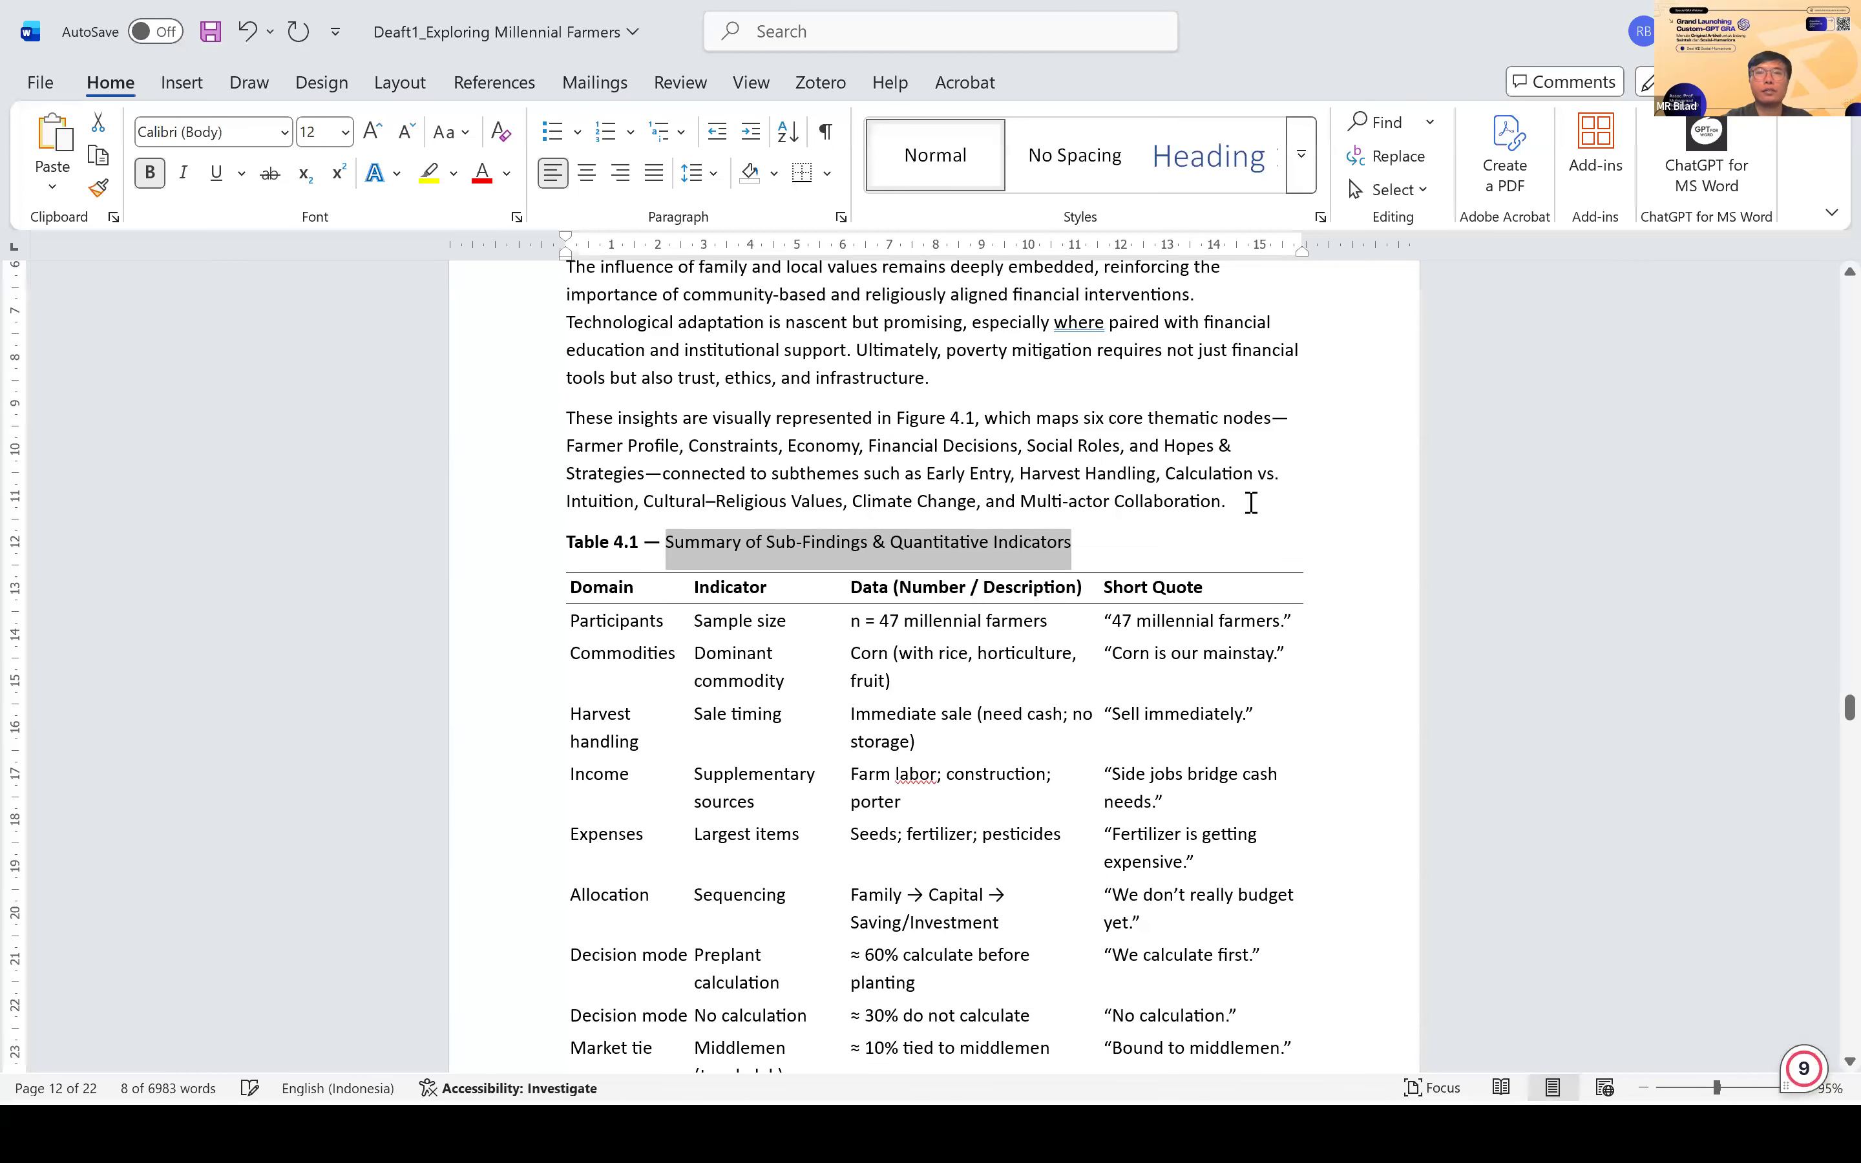
{"action": "left_click", "coordinate": [1251, 502]}
Step: Insert a blank line between the end of Table 4.1 and the Figure 4.1 caption, Network of Themes
{"action": "scroll", "coordinate": [1250, 502], "scroll_direction": "down", "scroll_amount": 7}
{"action": "scroll", "coordinate": [1246, 502], "scroll_direction": "down", "scroll_amount": 2}
{"action": "scroll", "coordinate": [947, 561], "scroll_direction": "down", "scroll_amount": 2}
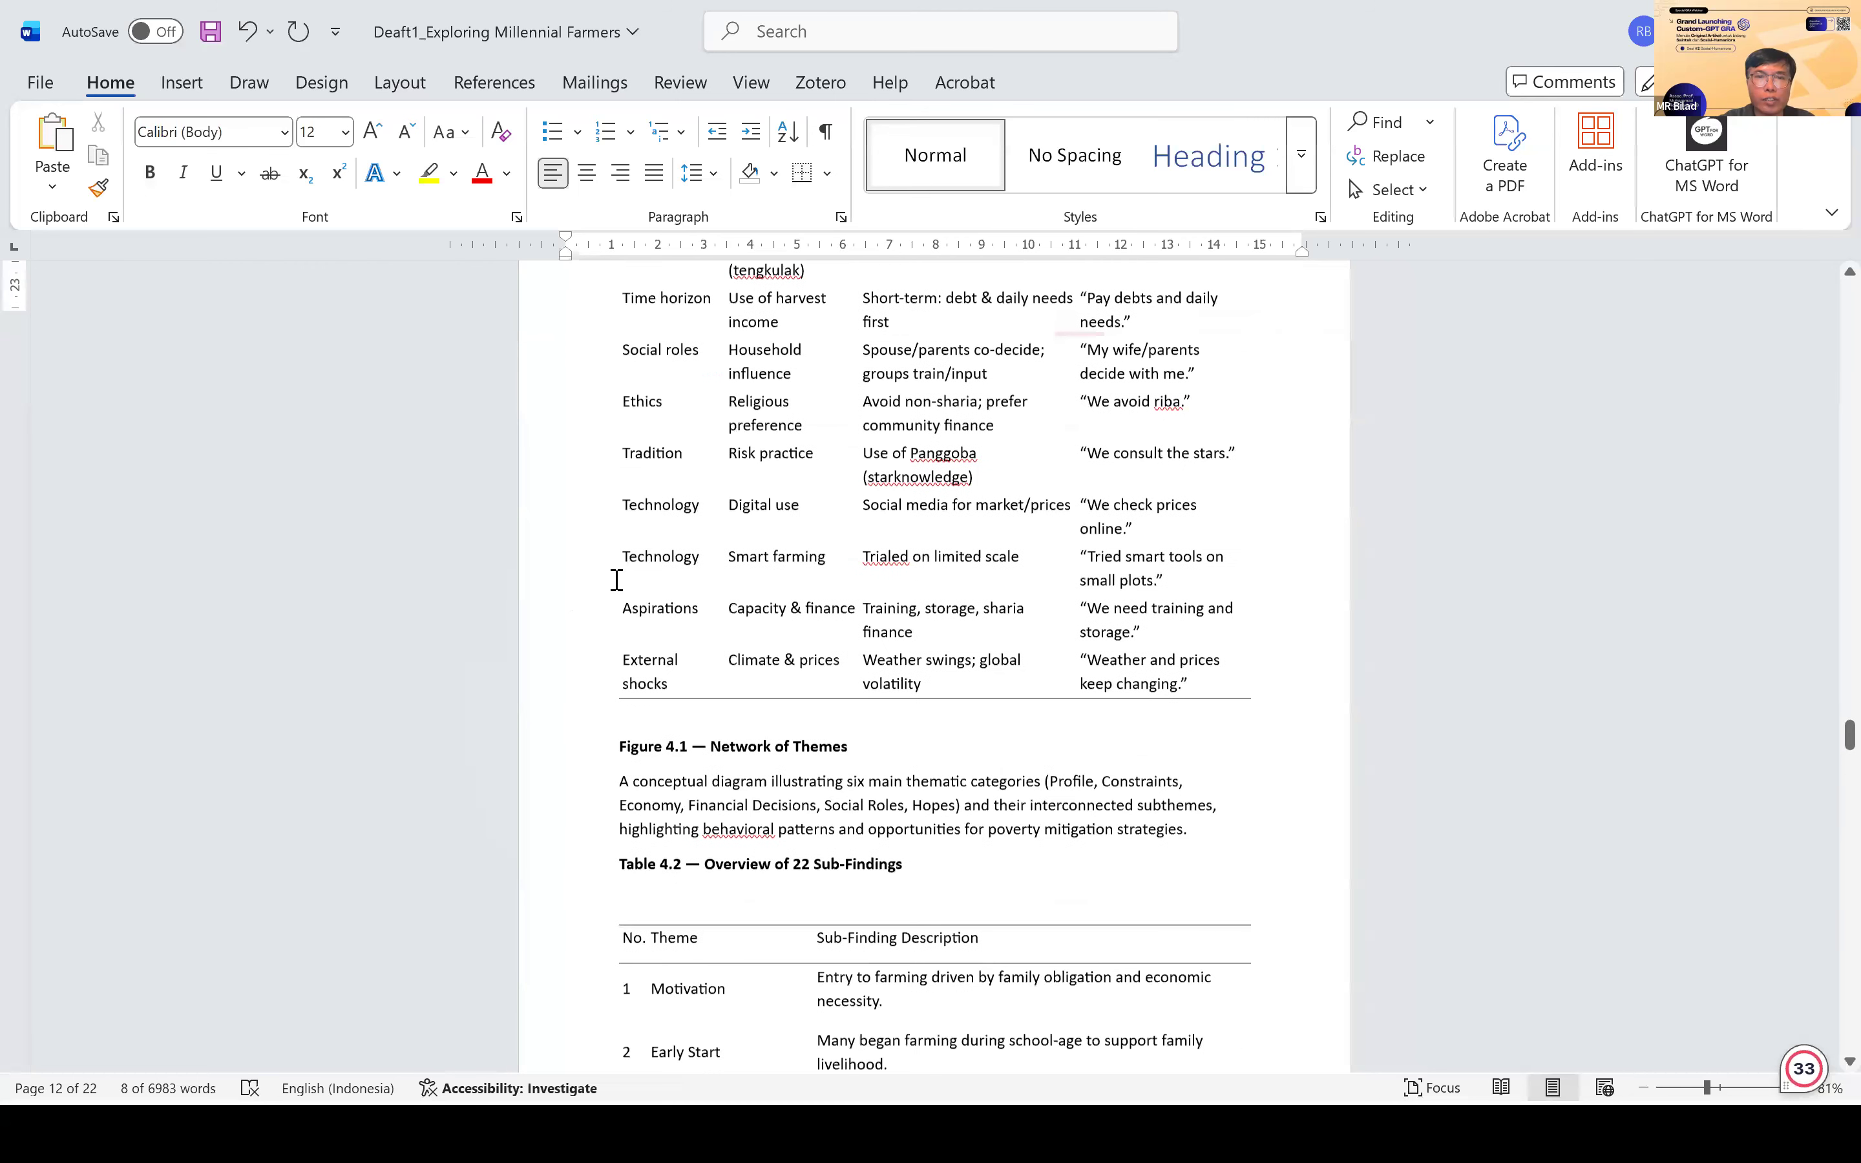
{"action": "scroll", "coordinate": [617, 581], "scroll_direction": "down", "scroll_amount": 2}
{"action": "left_click", "coordinate": [617, 582]}
{"action": "key", "text": "Return"}
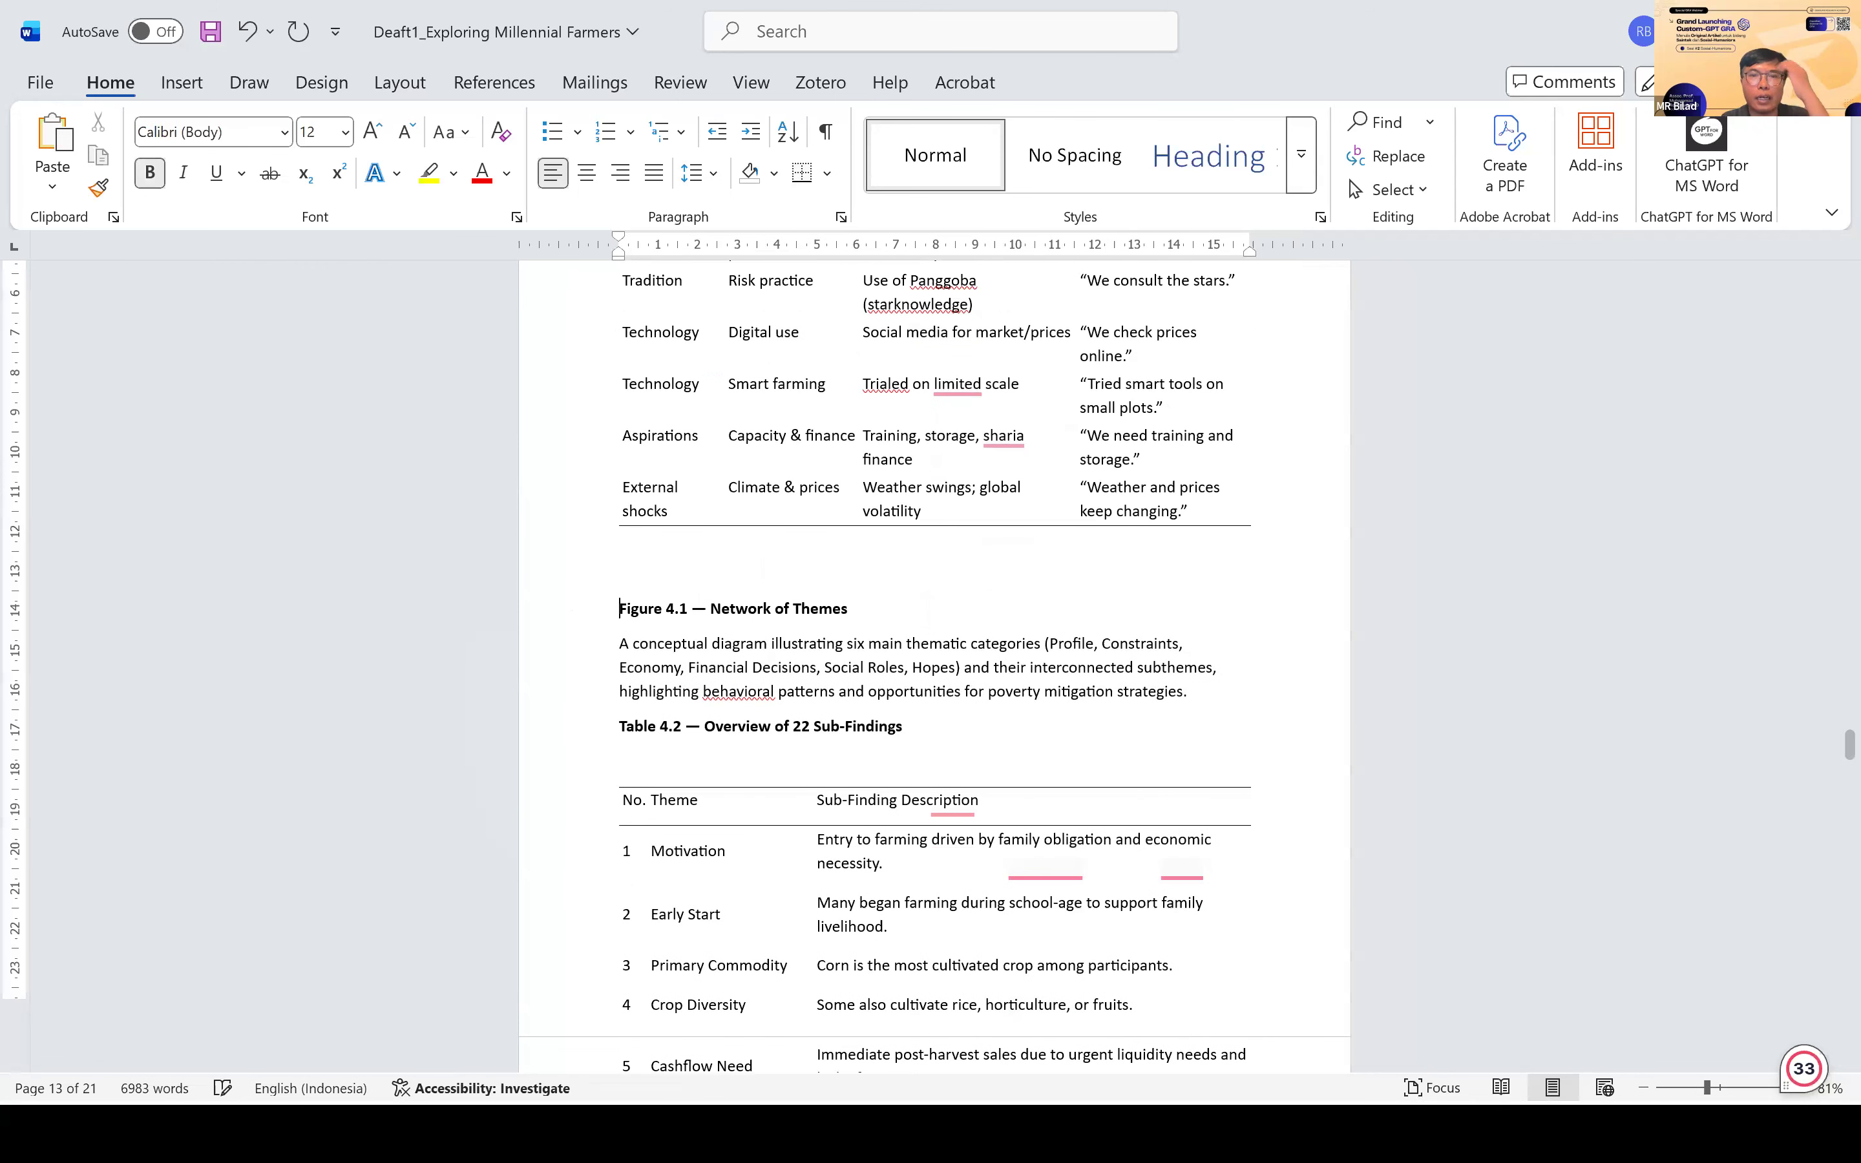
Step: End the Figure 4.1 caption with a period and join the description paragraph below onto the same line
{"action": "left_click", "coordinate": [869, 611]}
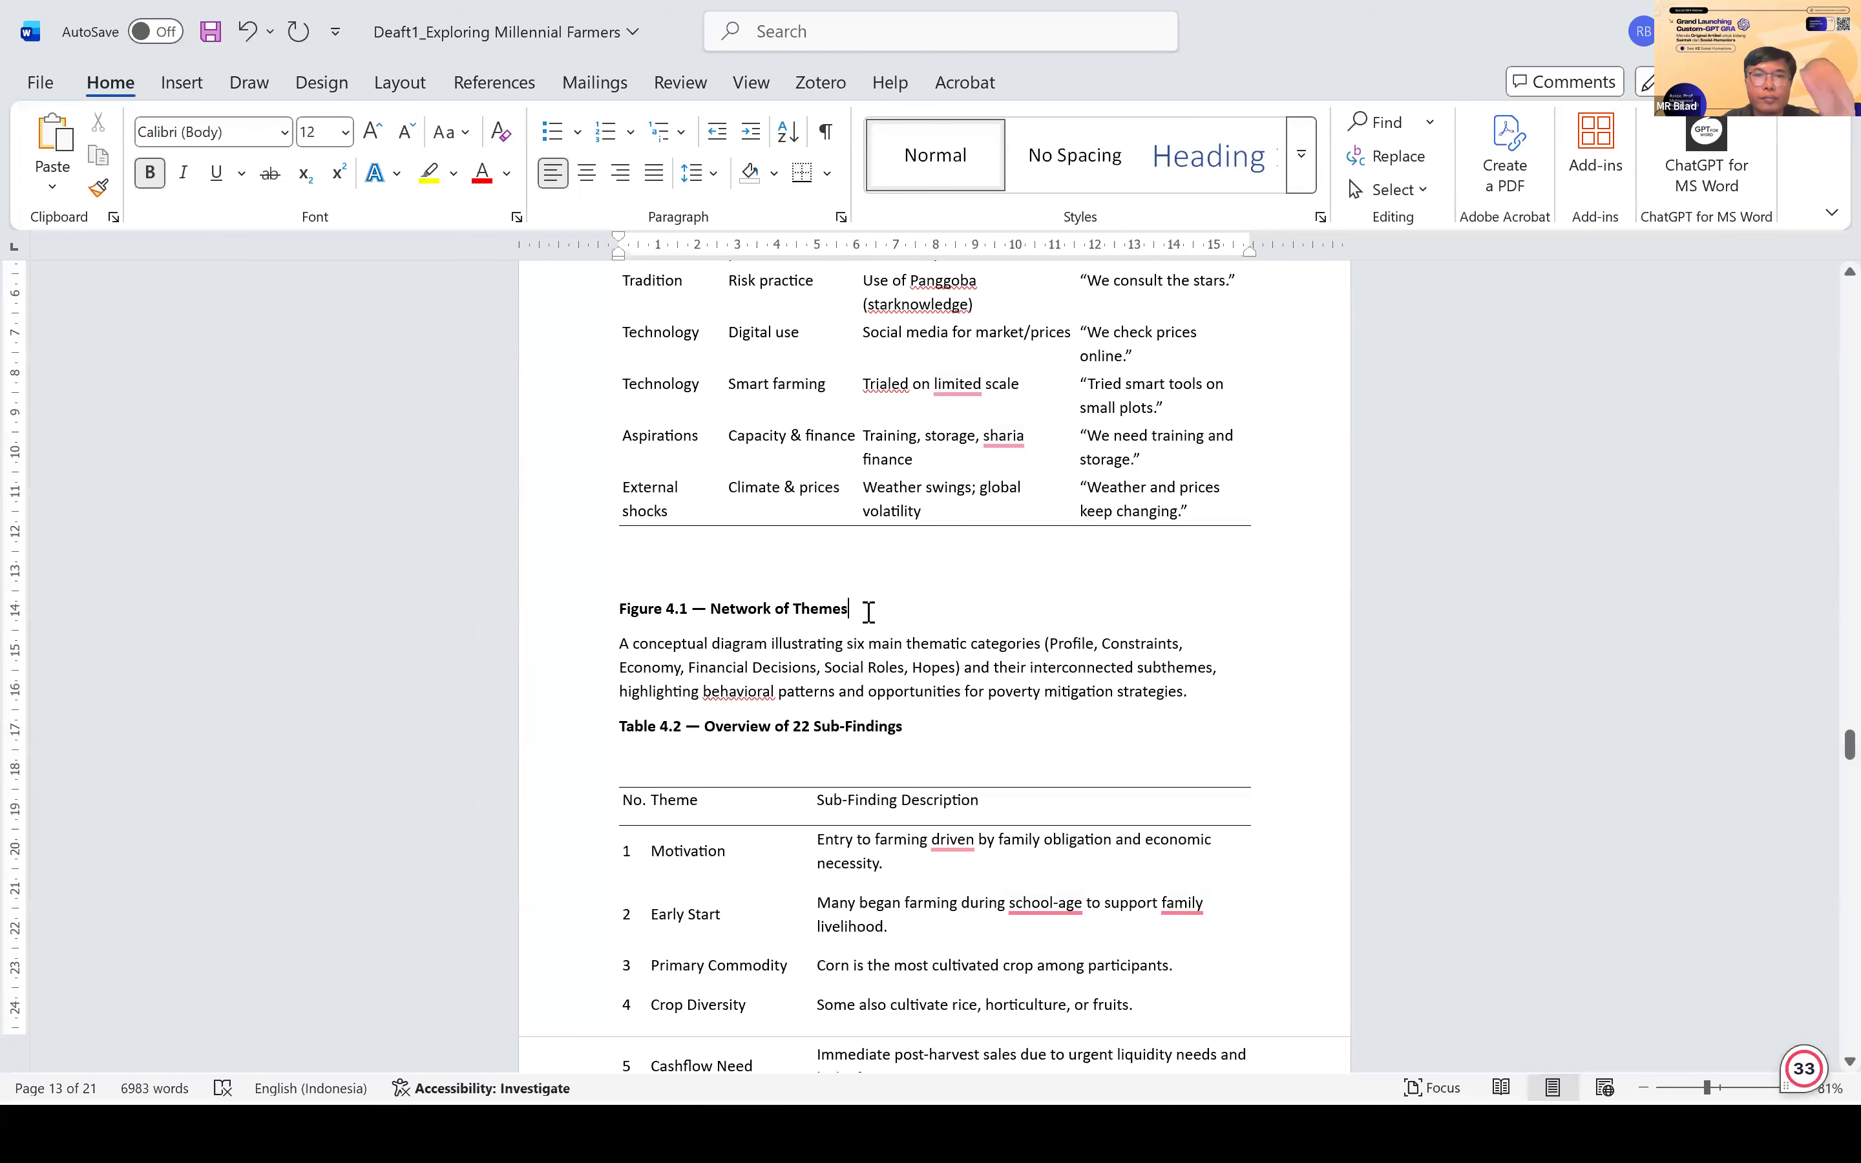
{"action": "type", "text": "."}
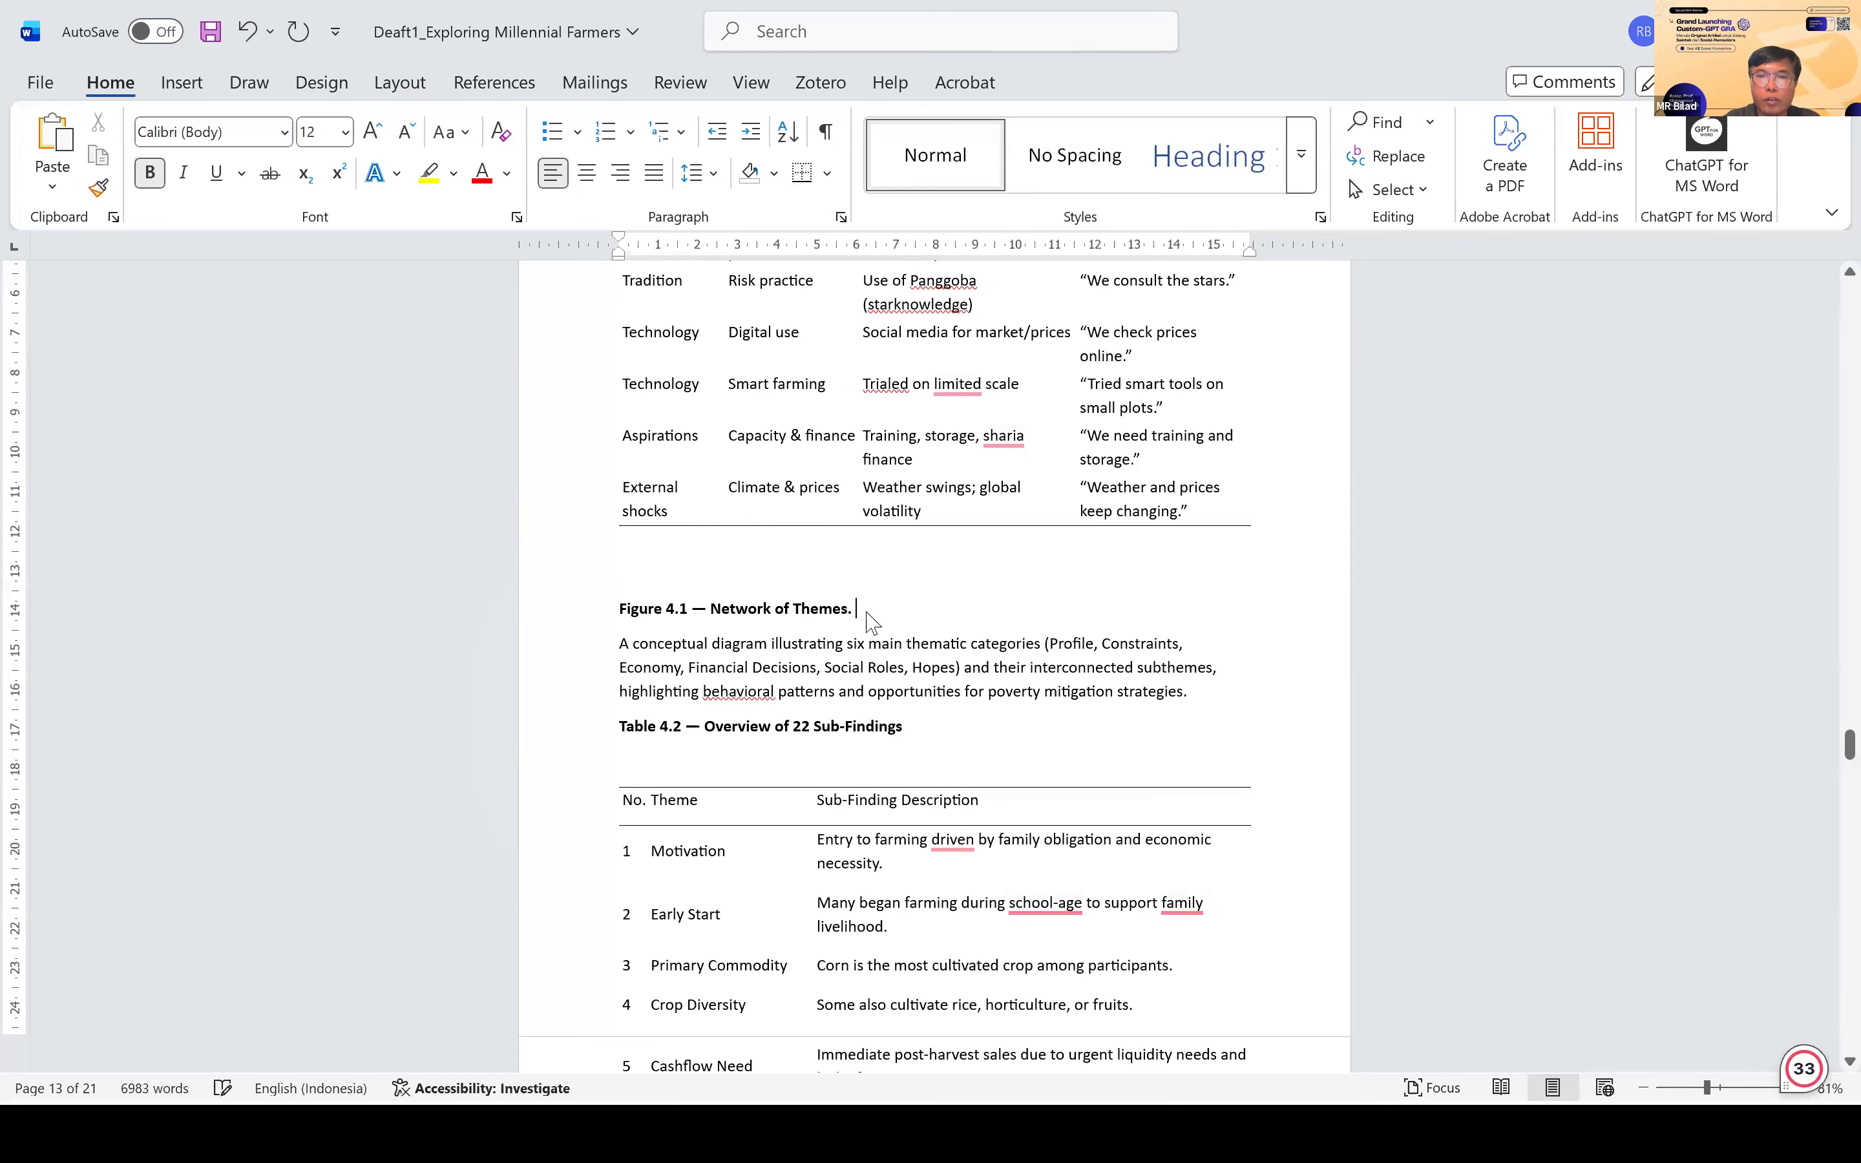
{"action": "key", "text": "alt+Tab"}
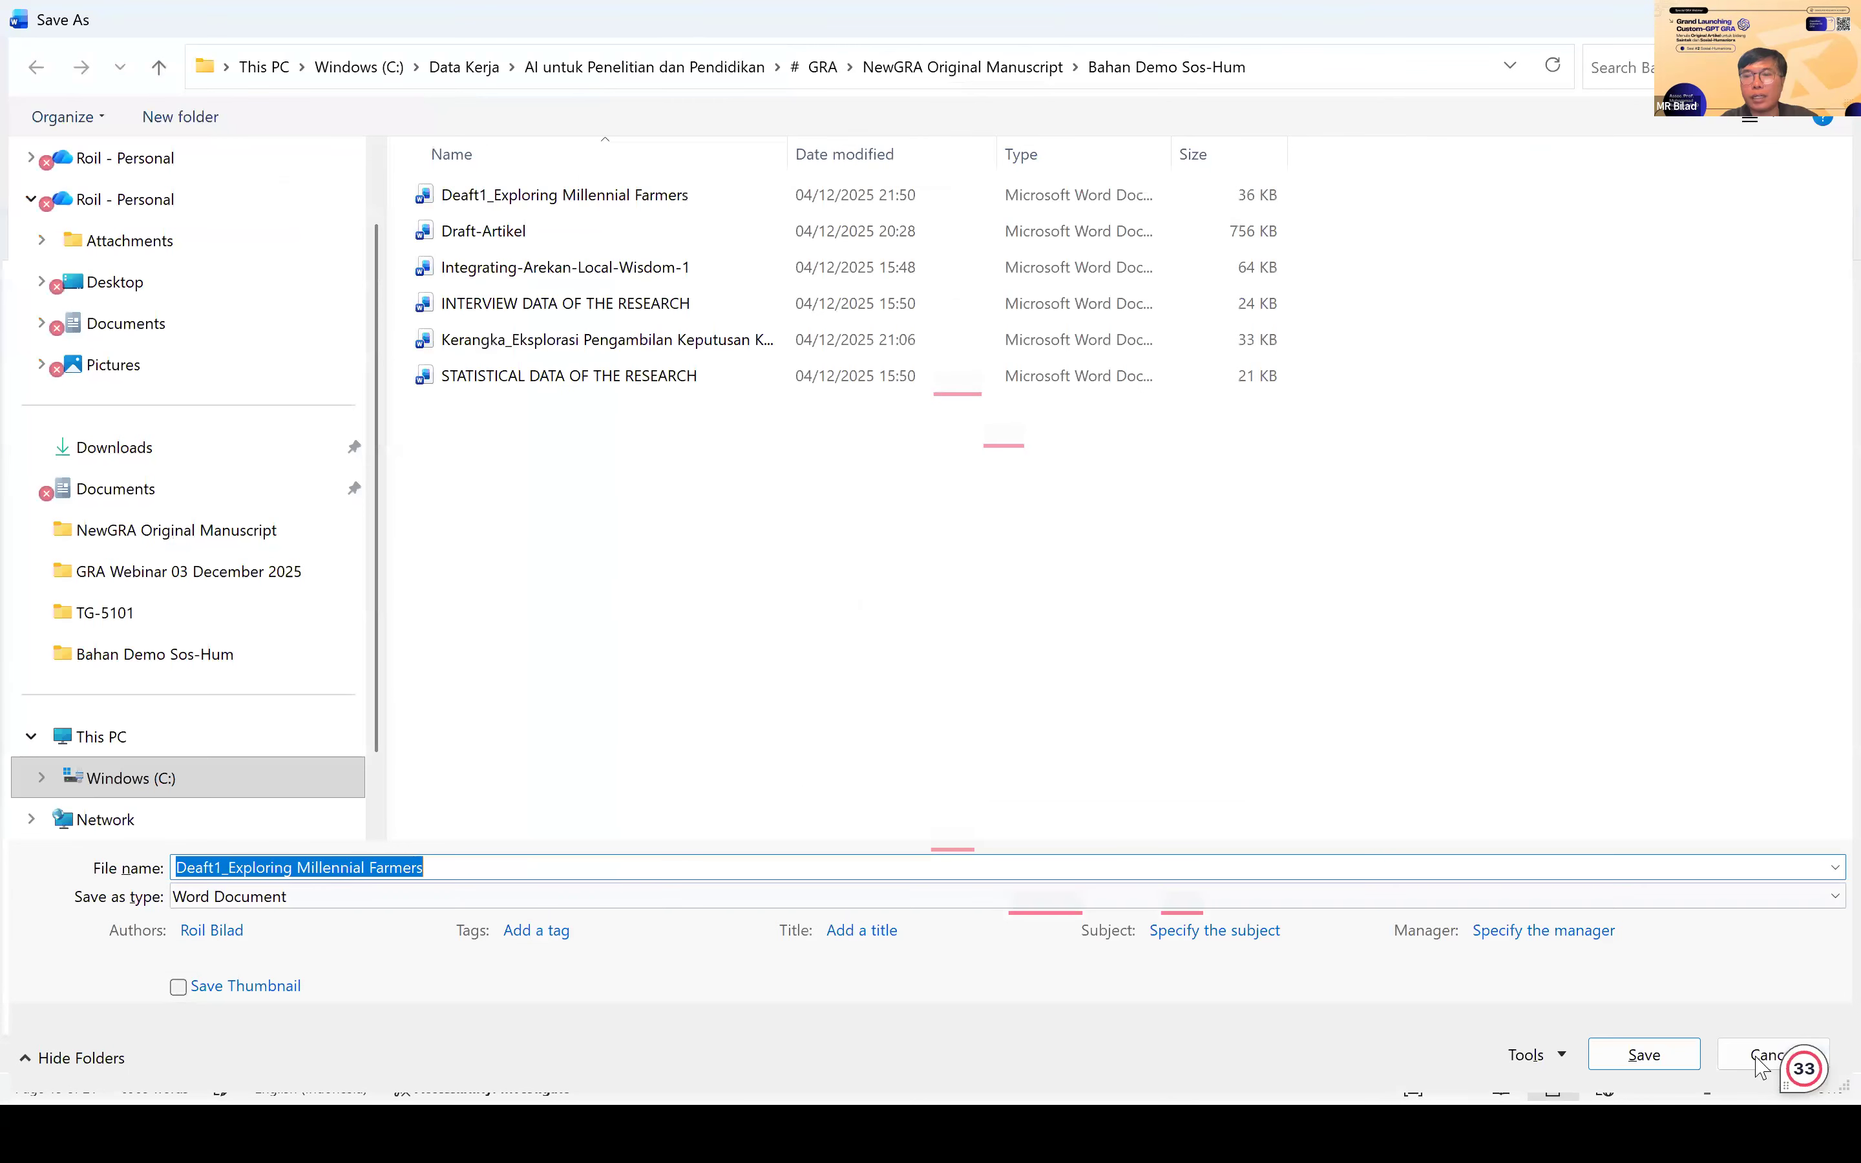
{"action": "left_click", "coordinate": [1761, 1062]}
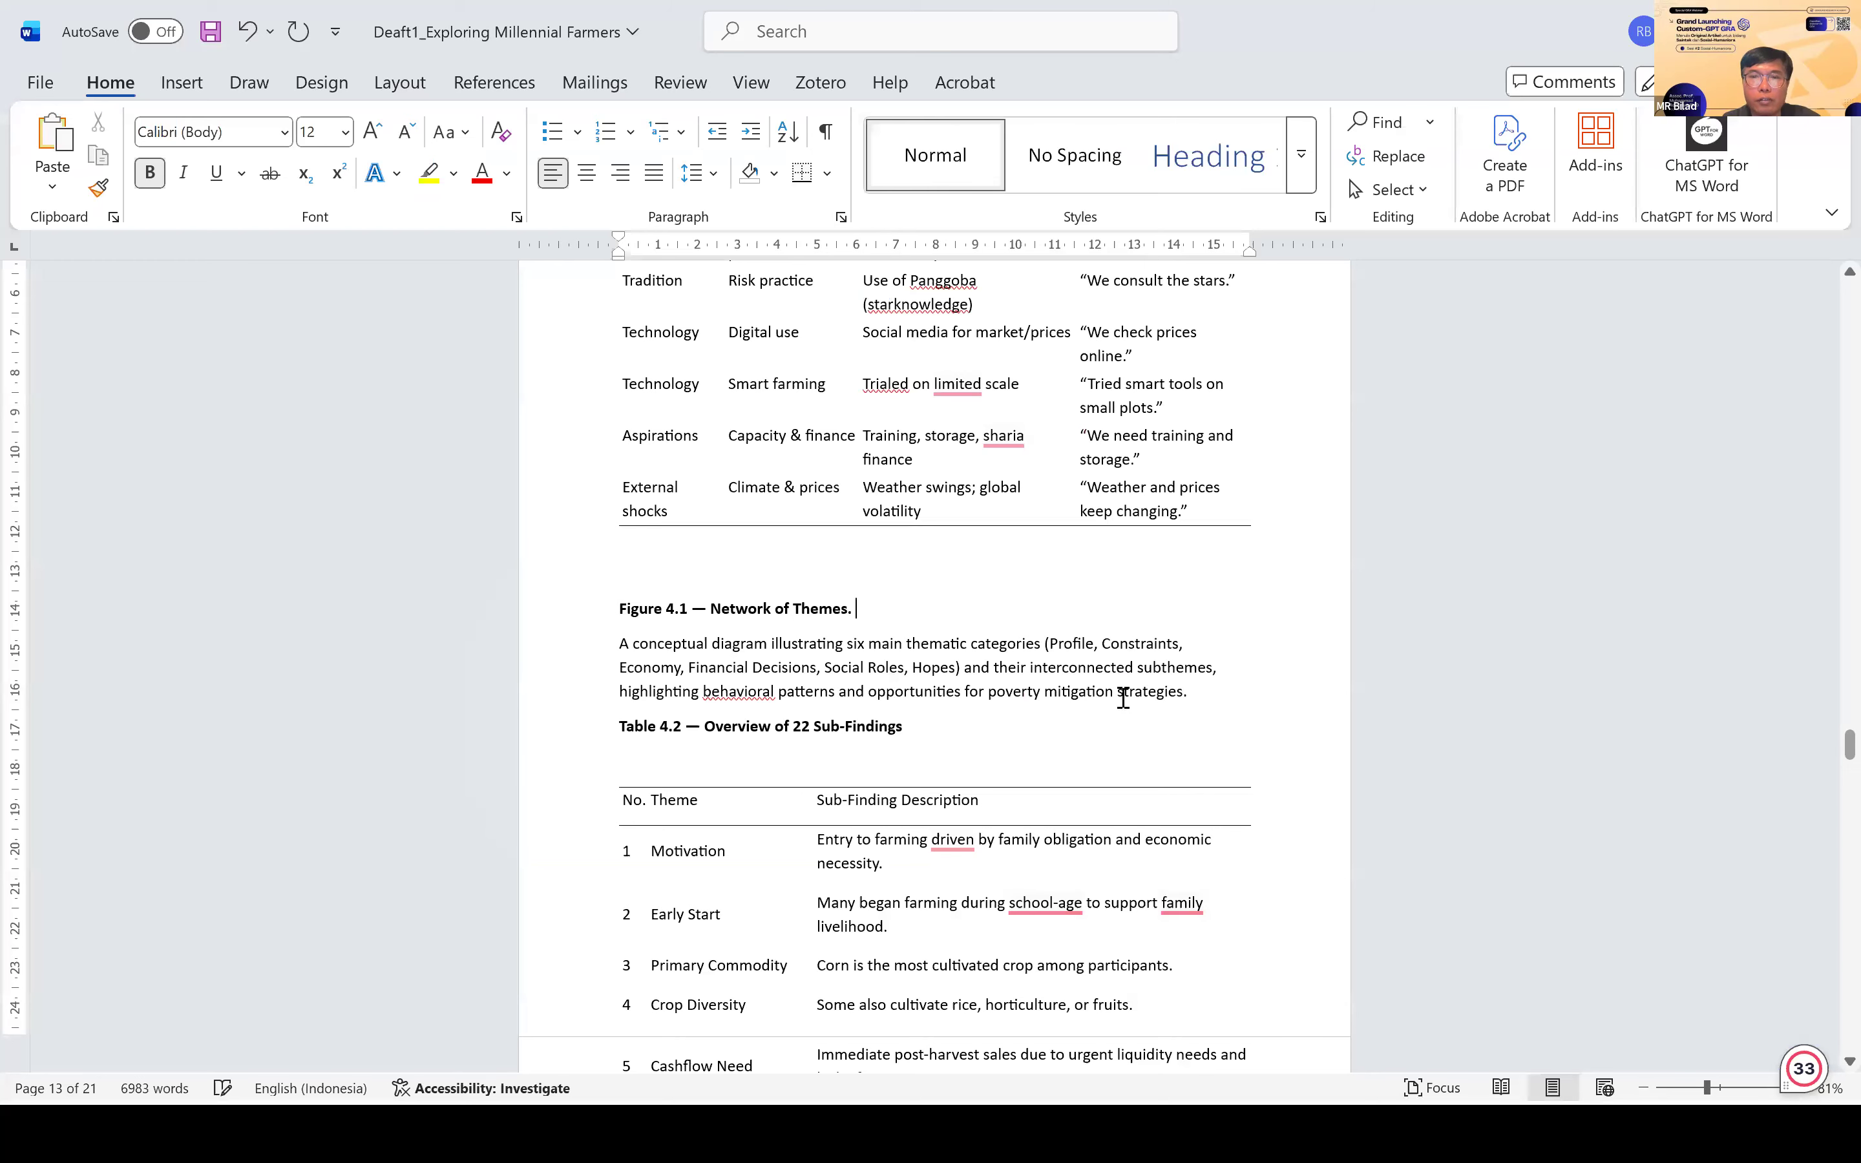
{"action": "key", "text": "Delete"}
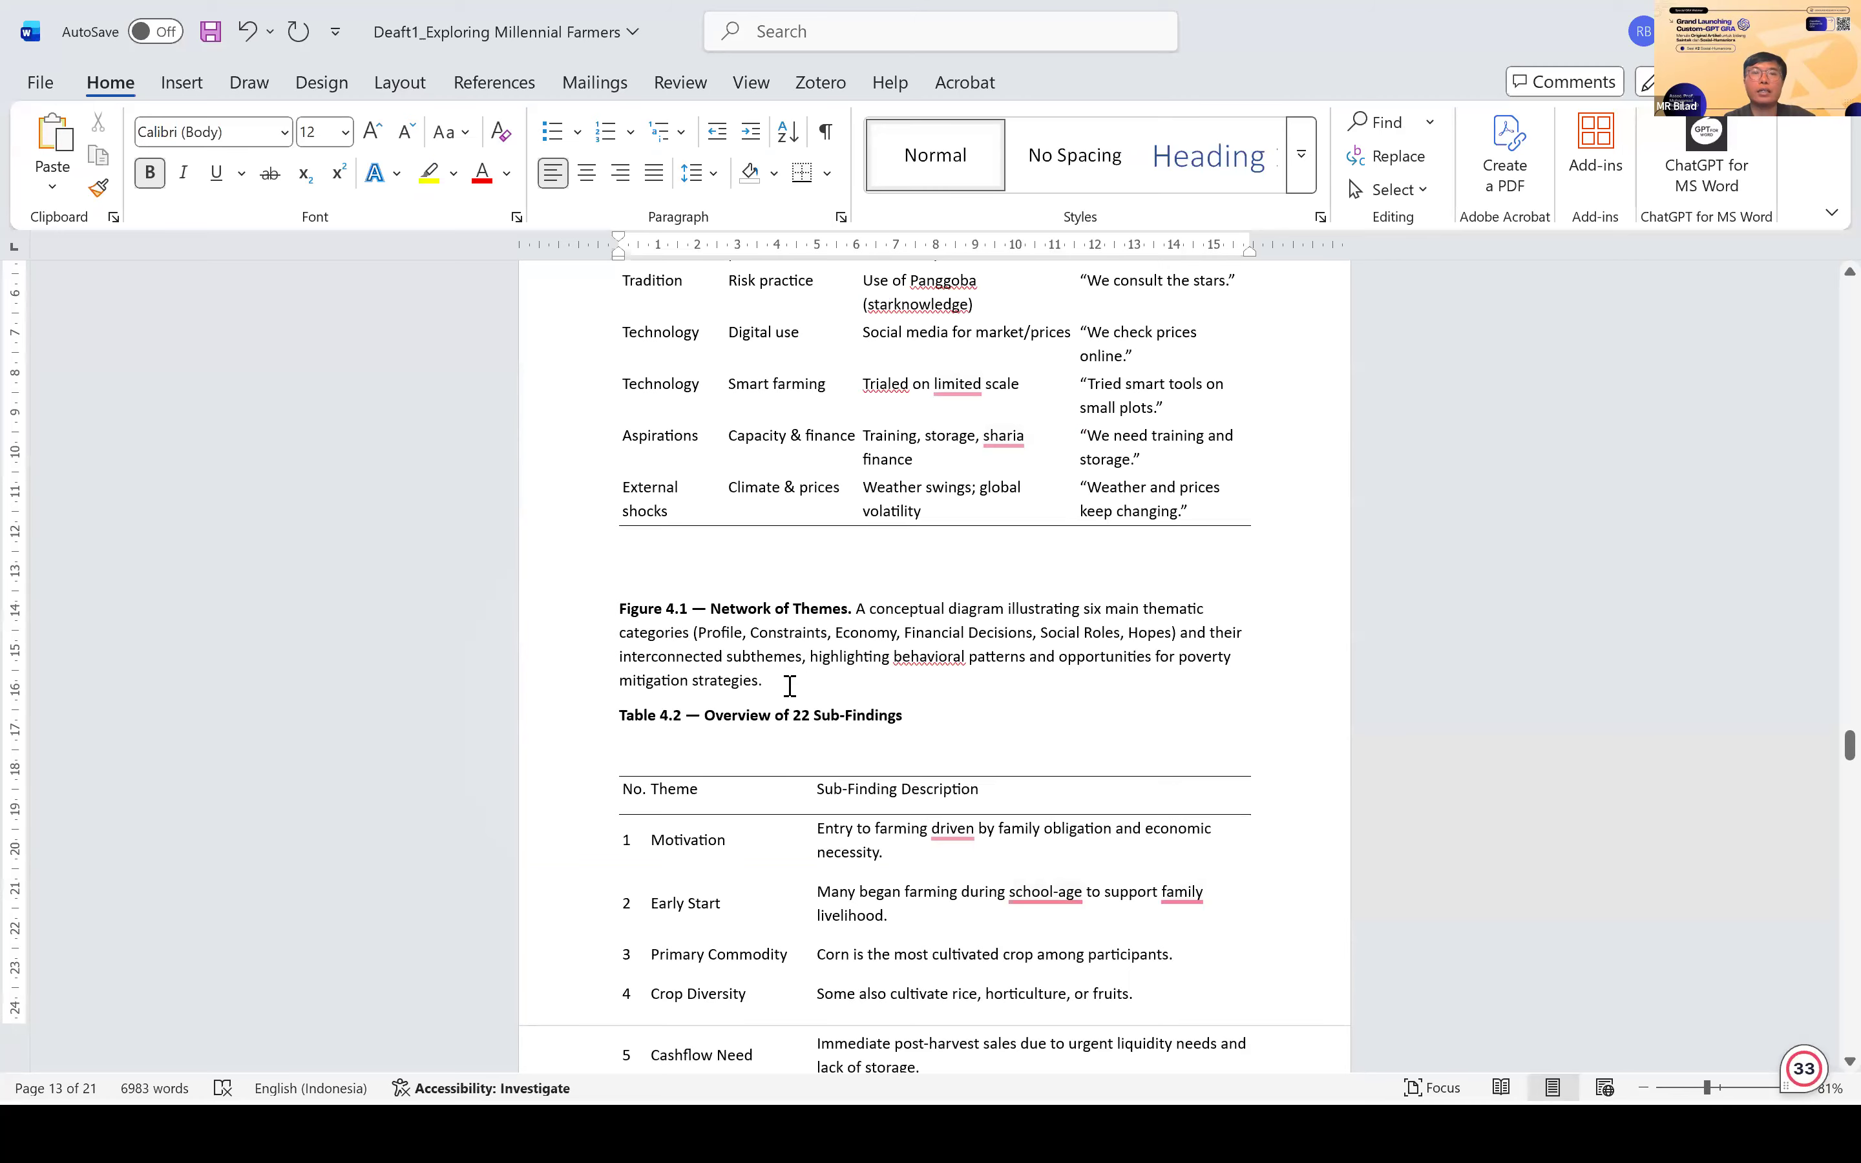
Step: Insert a blank line before the Table 4.2 caption and delete the empty line between that caption and its table
{"action": "left_click", "coordinate": [789, 686]}
{"action": "key", "text": "Return"}
{"action": "key", "text": "Down"}
{"action": "key", "text": "Down"}
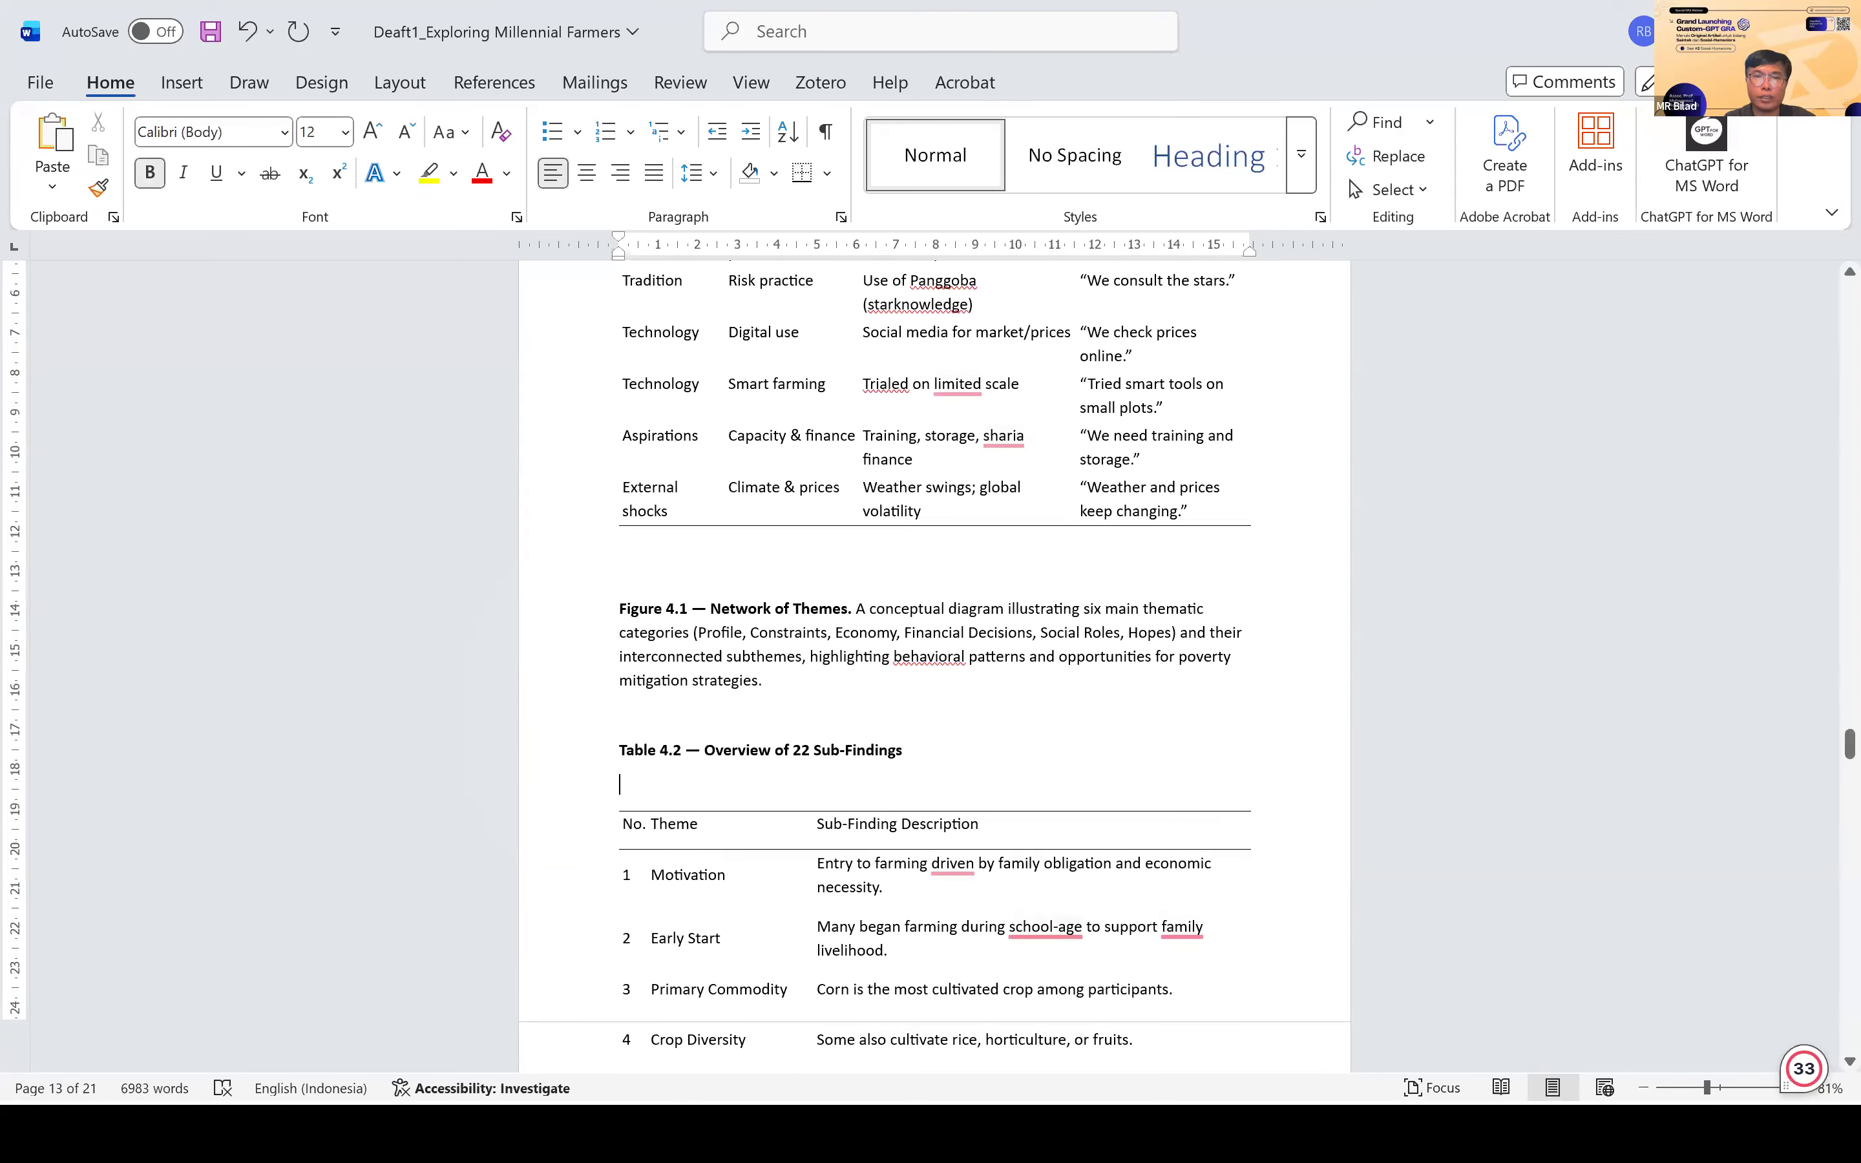
{"action": "key", "text": "Delete"}
Step: Remove bold from "— Overview of 22 Sub-Findings" in the Table 4.2 caption
{"action": "left_click", "coordinate": [934, 761]}
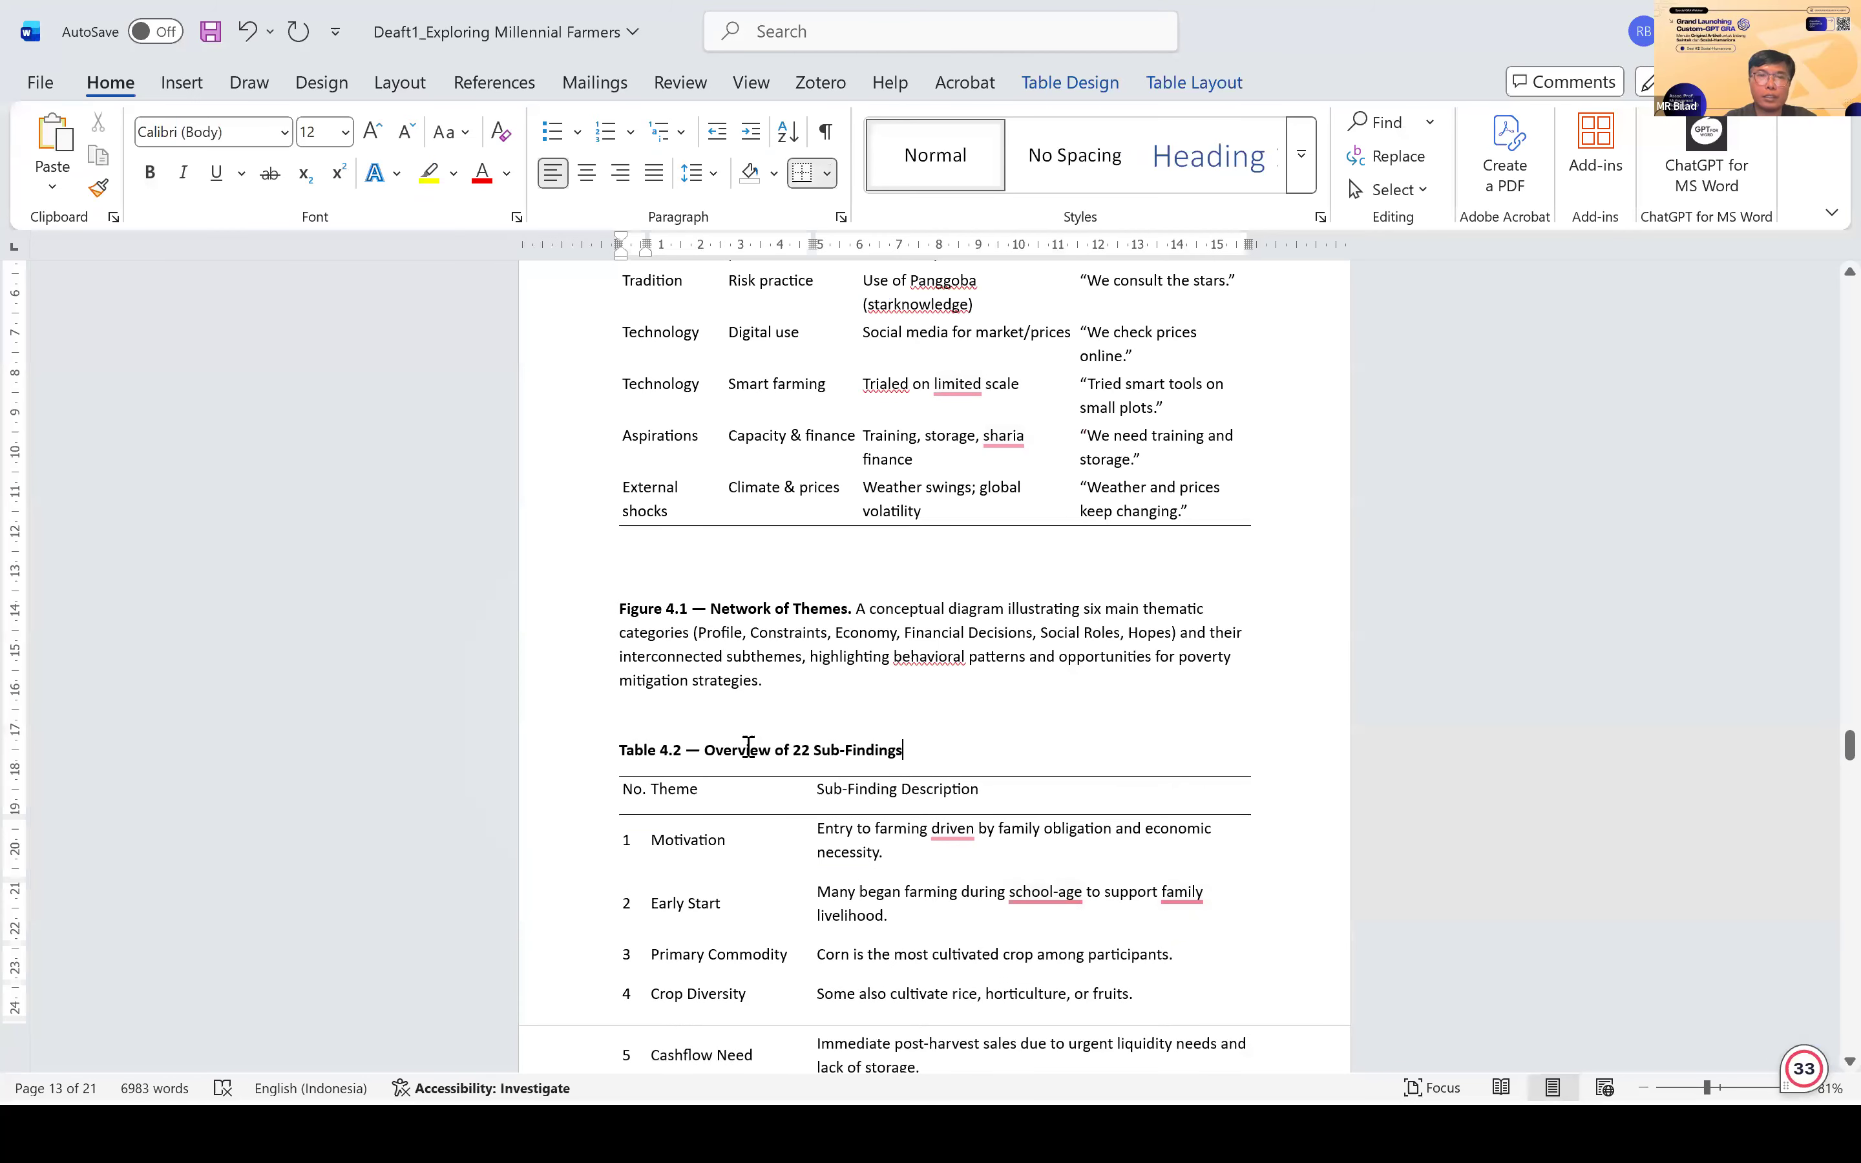
{"action": "left_click", "coordinate": [689, 752], "text": "shift"}
{"action": "key", "text": "ctrl+b"}
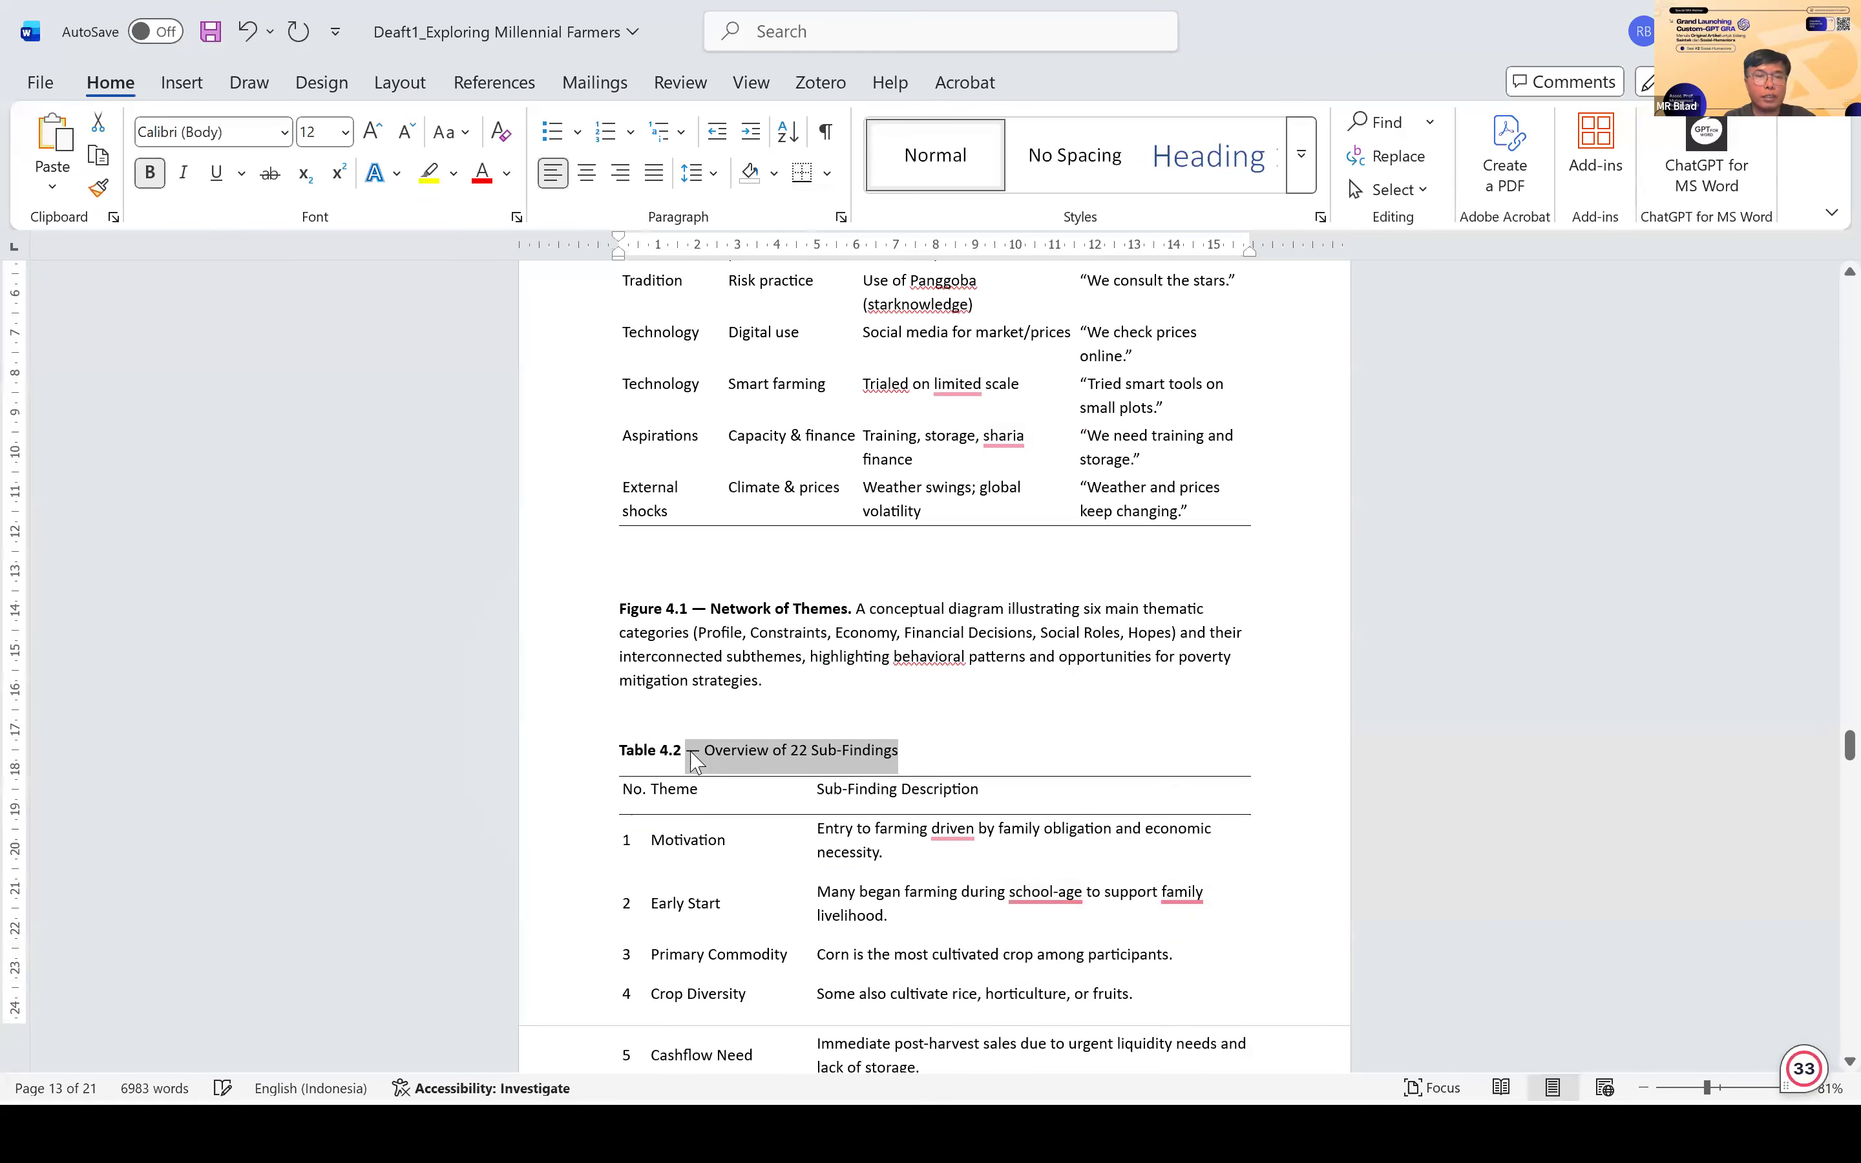
Step: Switch to ChatGPT and copy the Final Title without "Beyond Liquidity:" from the C9 Title Abstract Conclusion block
{"action": "key", "text": "alt+Tab"}
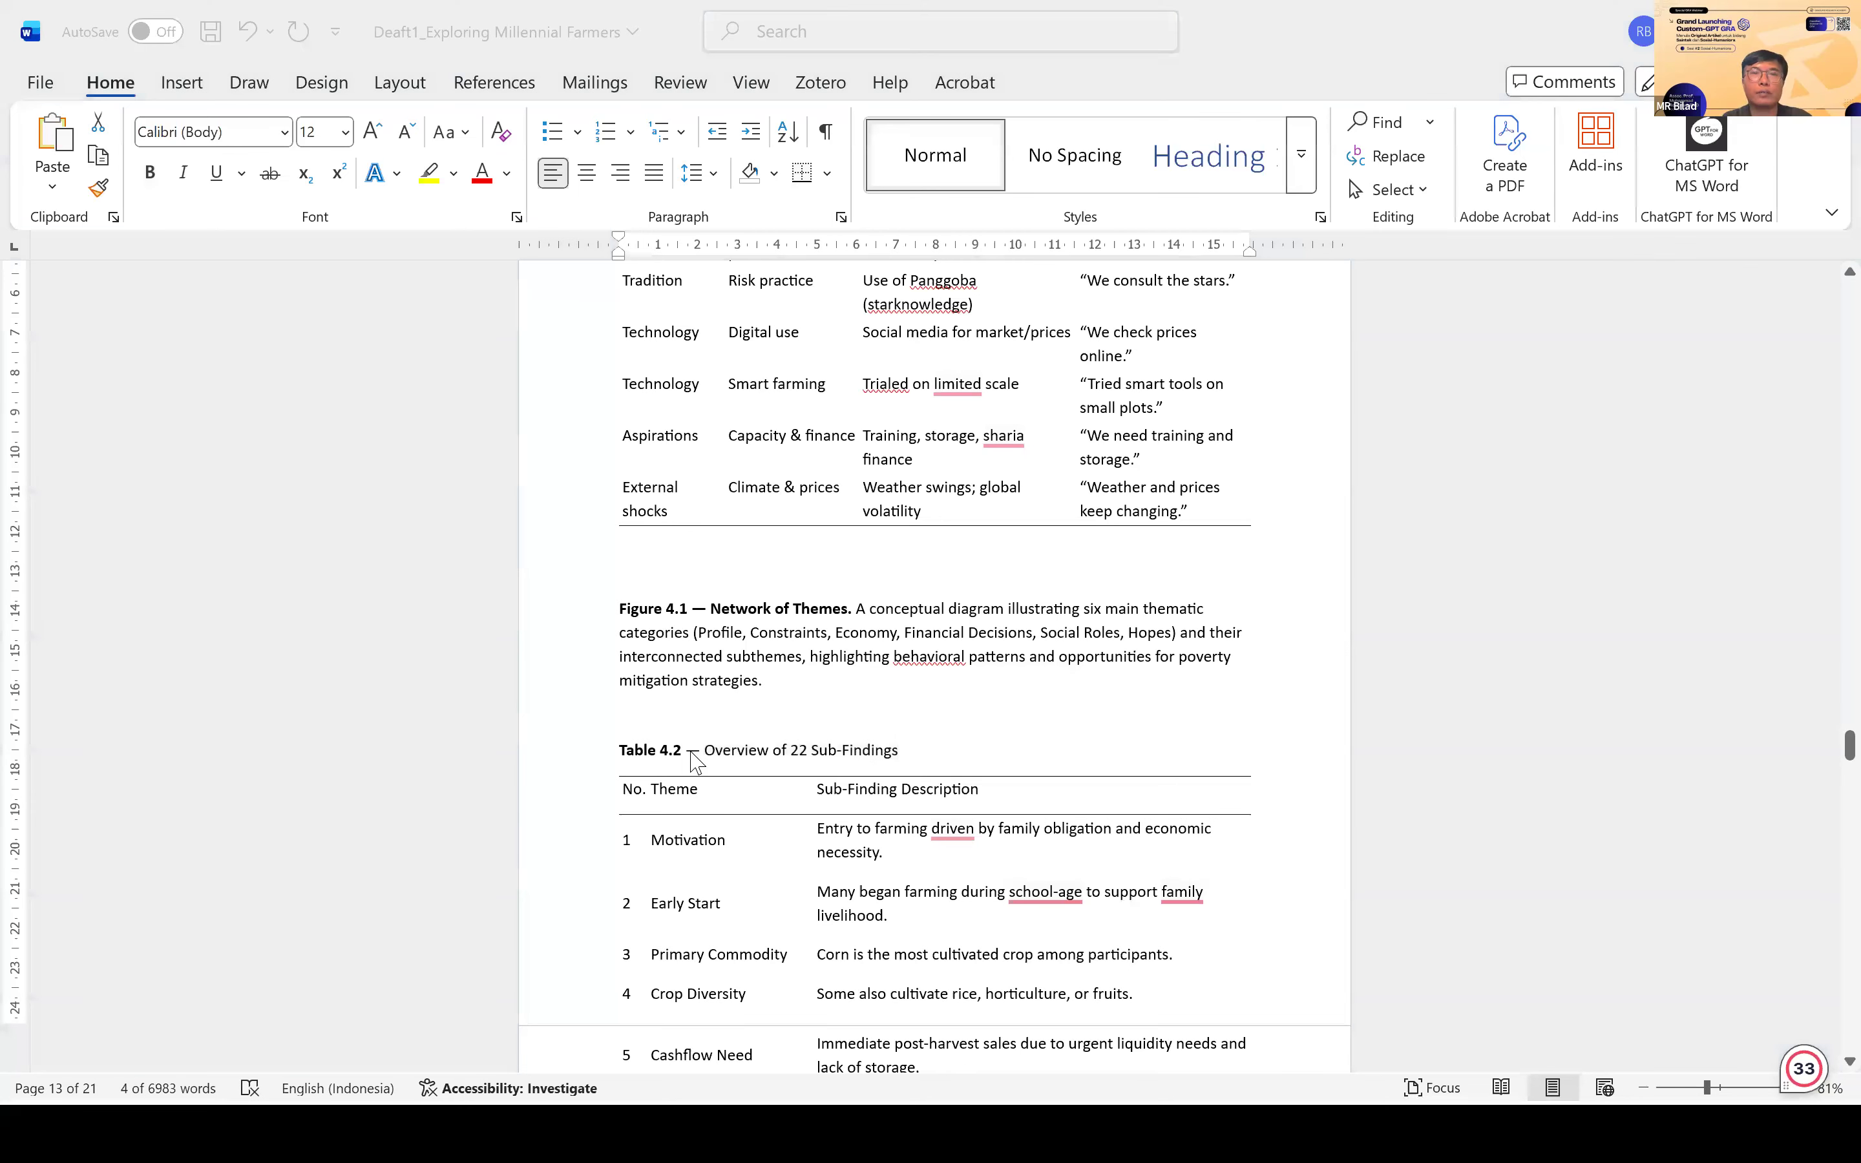
{"action": "key", "text": "alt+Tab"}
{"action": "left_click", "coordinate": [689, 246]}
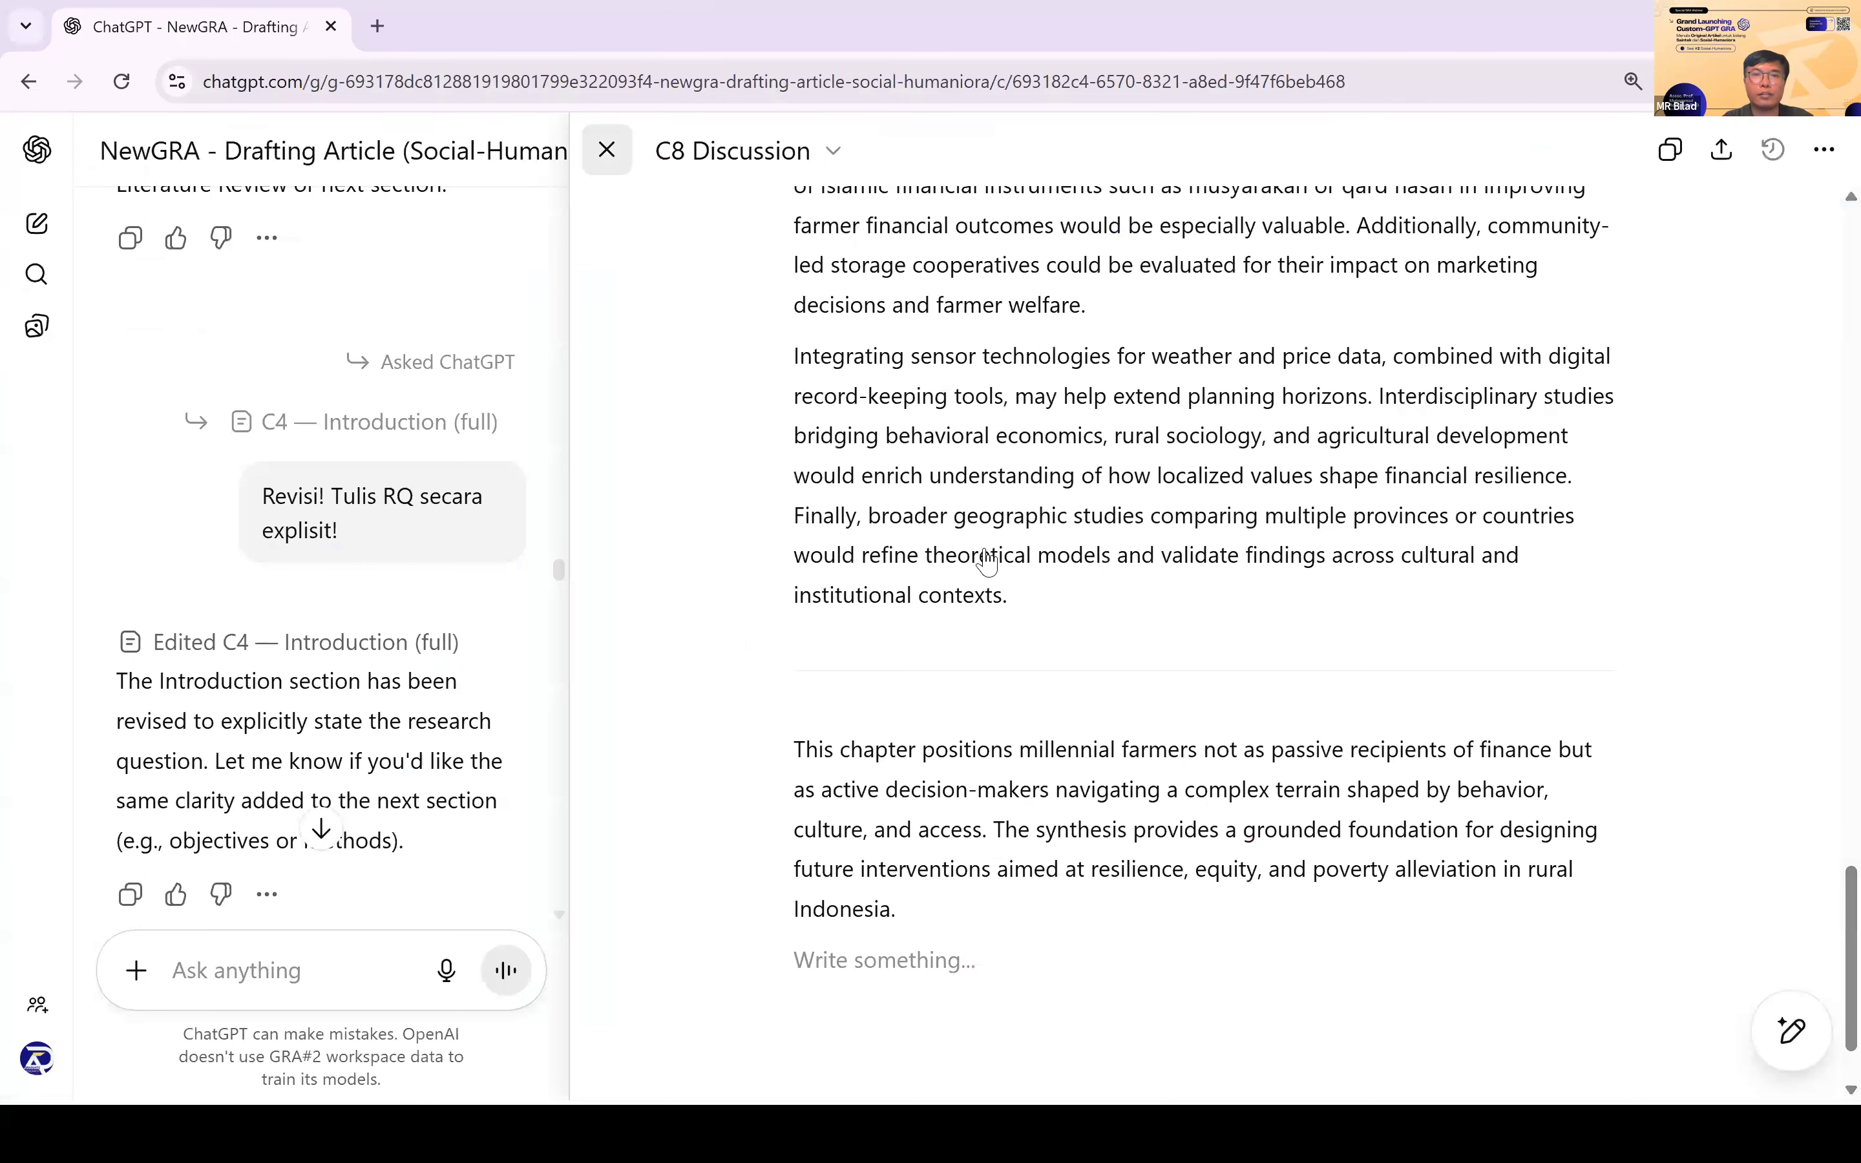
{"action": "scroll", "coordinate": [986, 549], "scroll_direction": "down", "scroll_amount": 1}
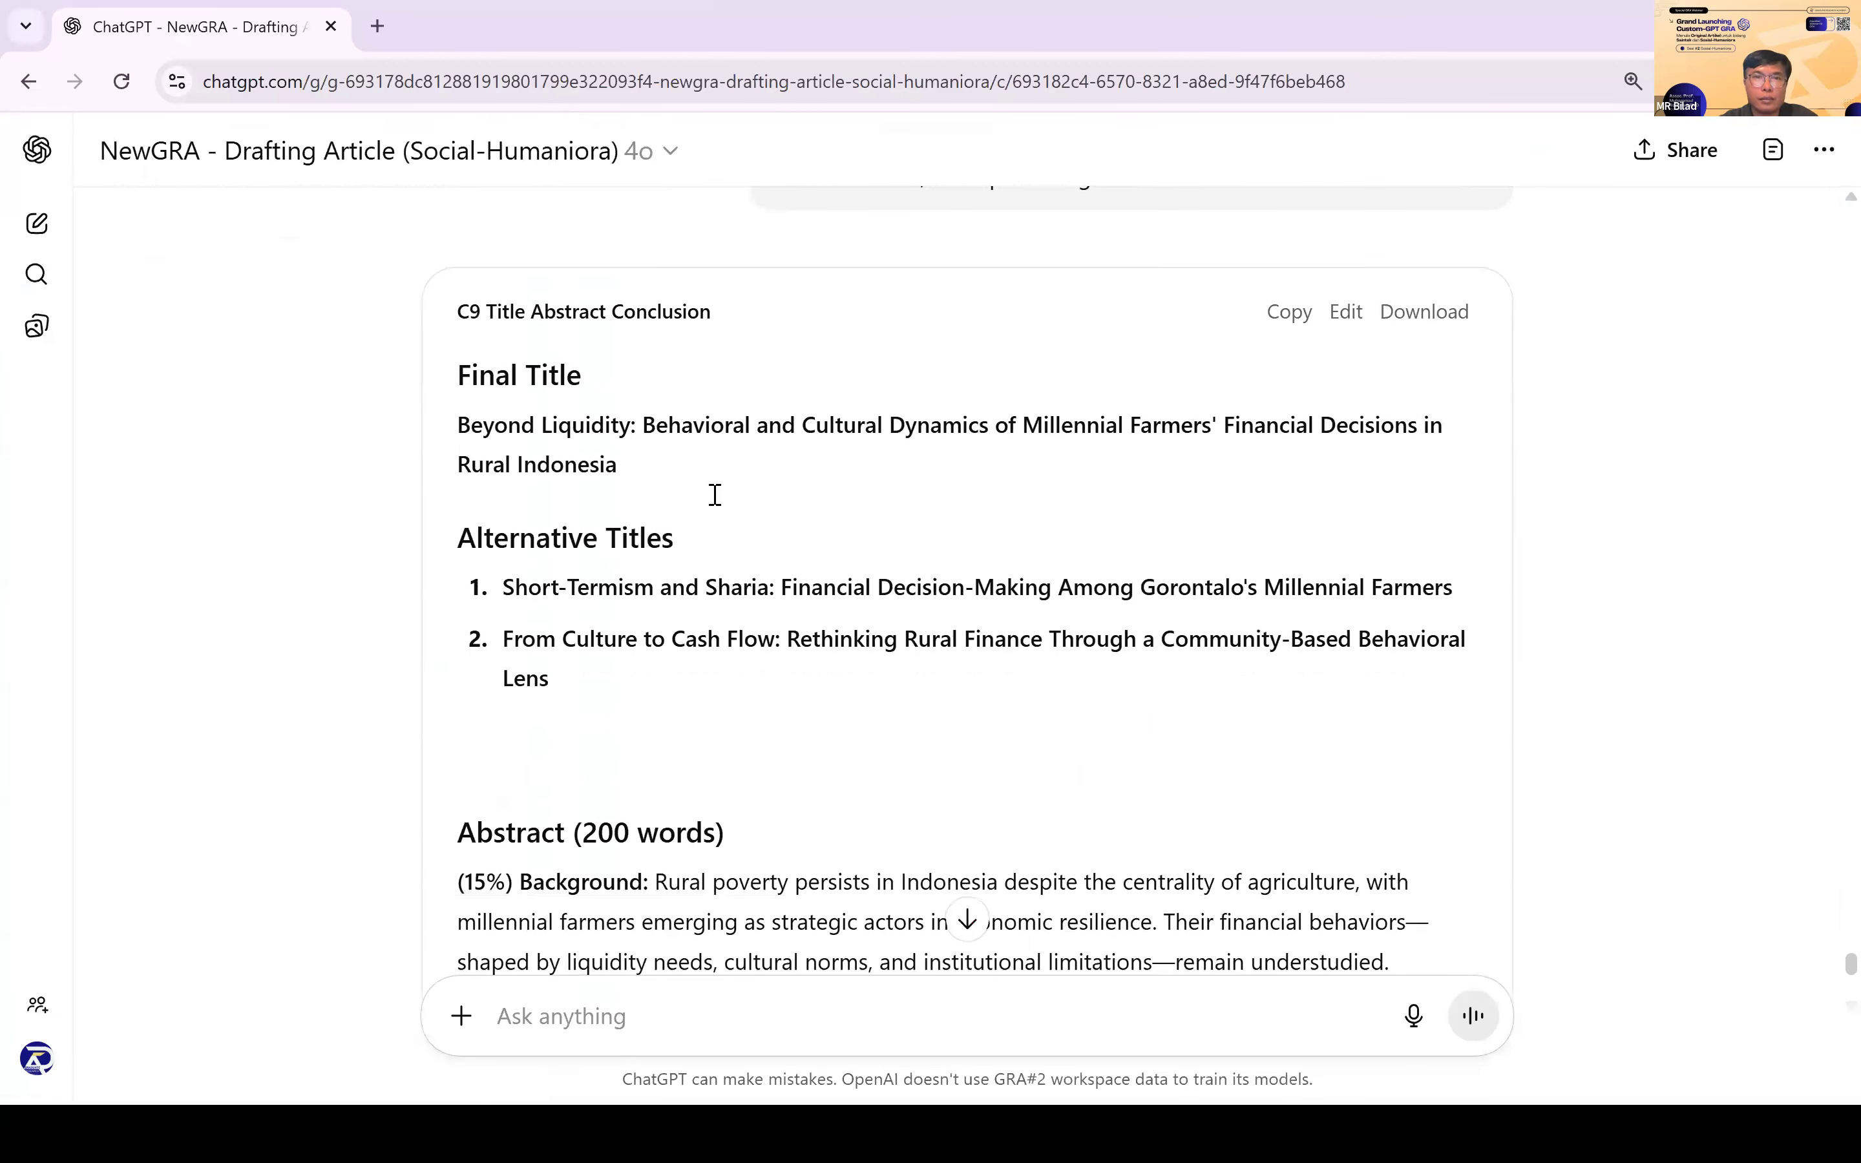
{"action": "scroll", "coordinate": [651, 497], "scroll_direction": "down", "scroll_amount": 1}
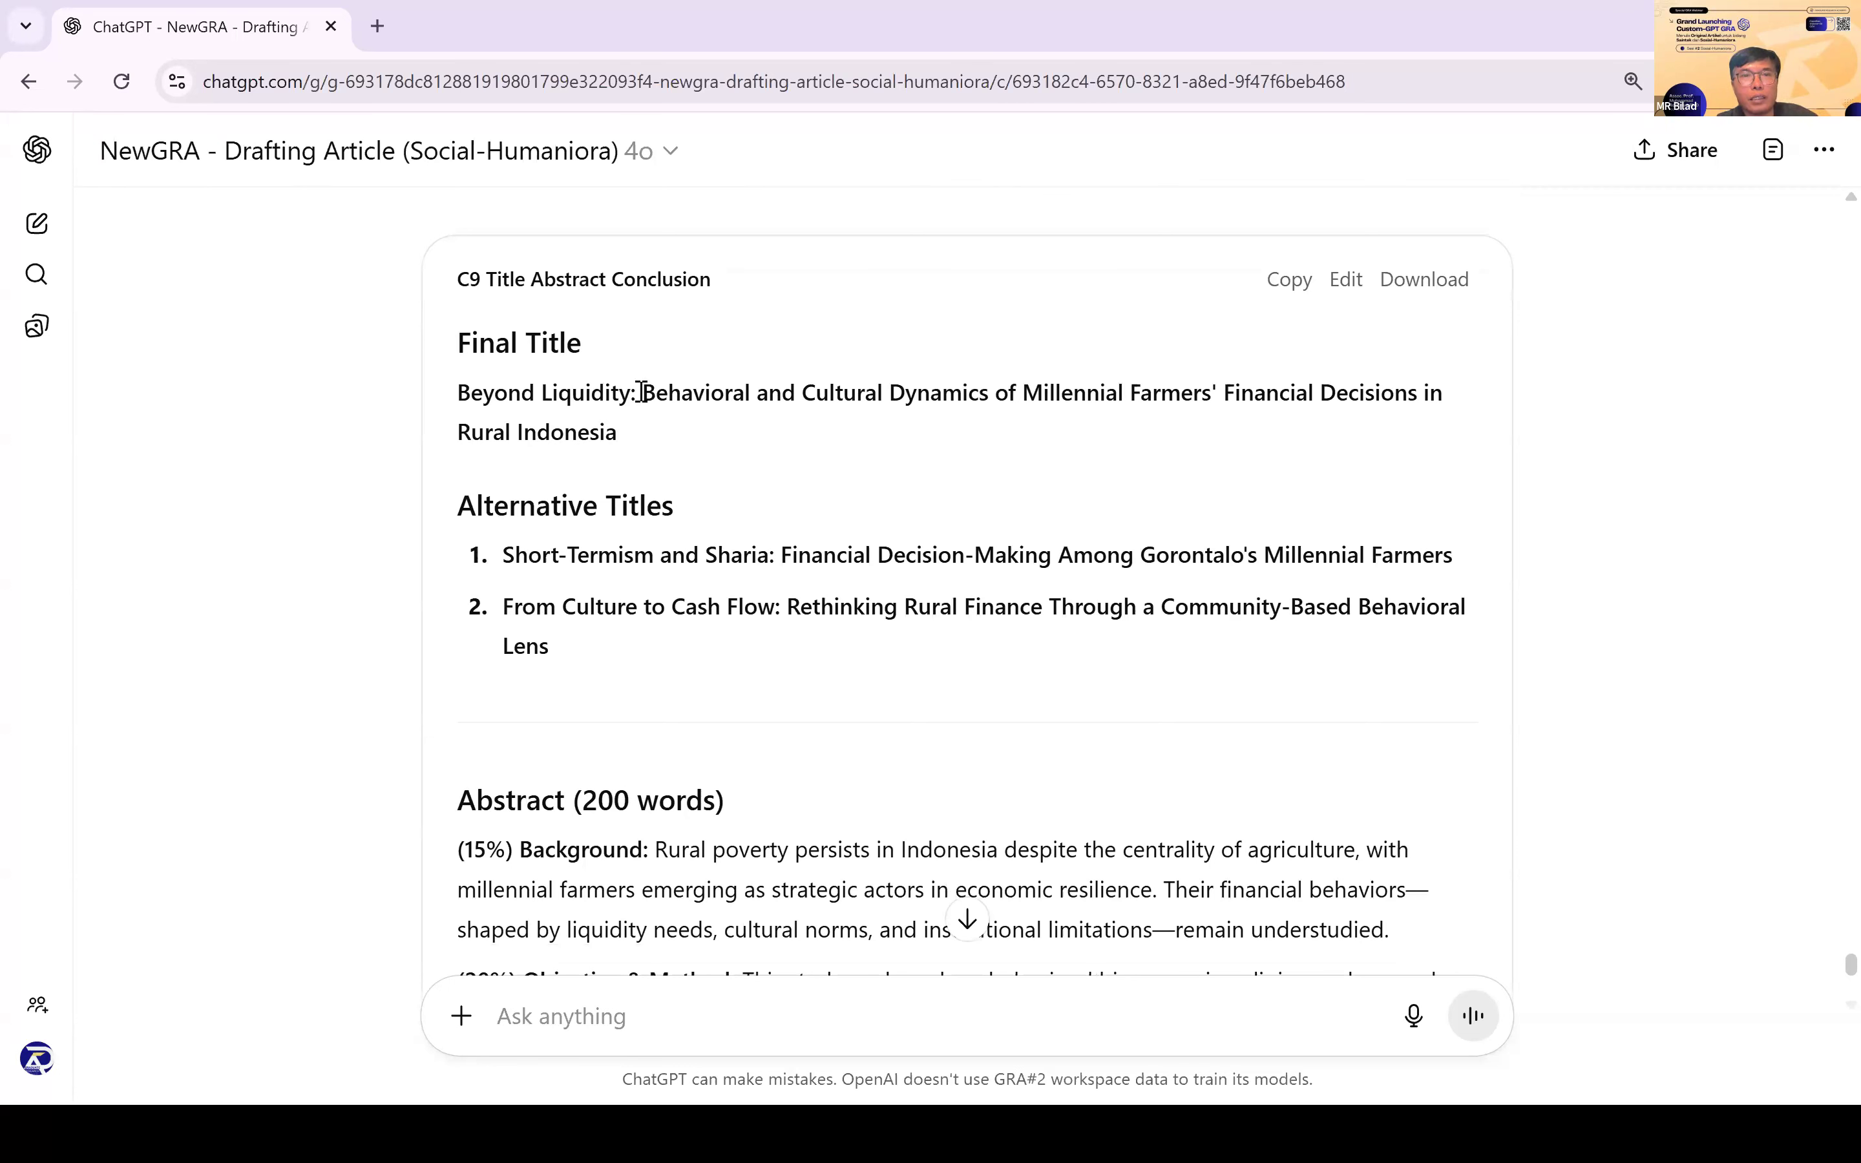
{"action": "left_click_drag", "start_coordinate": [643, 392], "coordinate": [711, 451]}
{"action": "key", "text": "ctrl+c"}
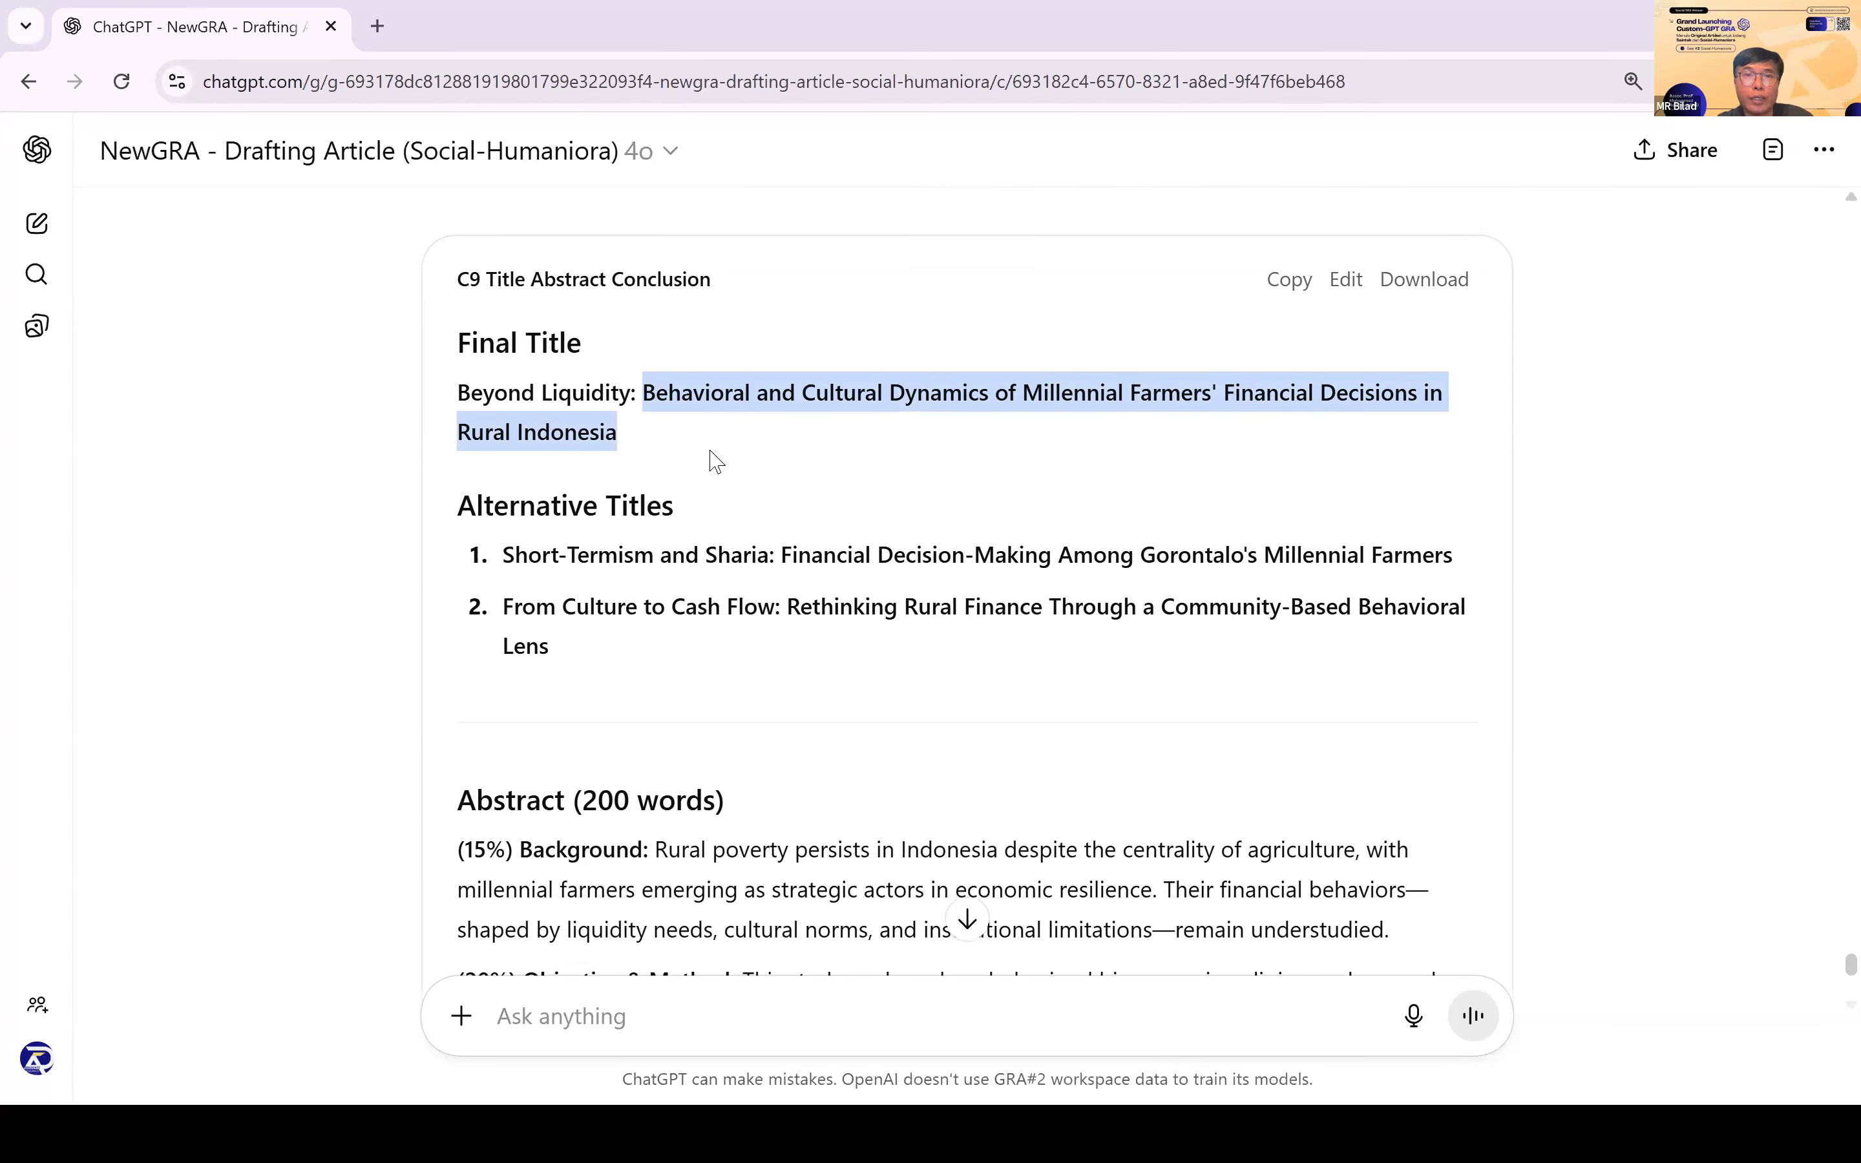
Step: Switch to Word, paste the copied title at the start of the document, and delete the two lines of old text following it
{"action": "key", "text": "alt+Tab"}
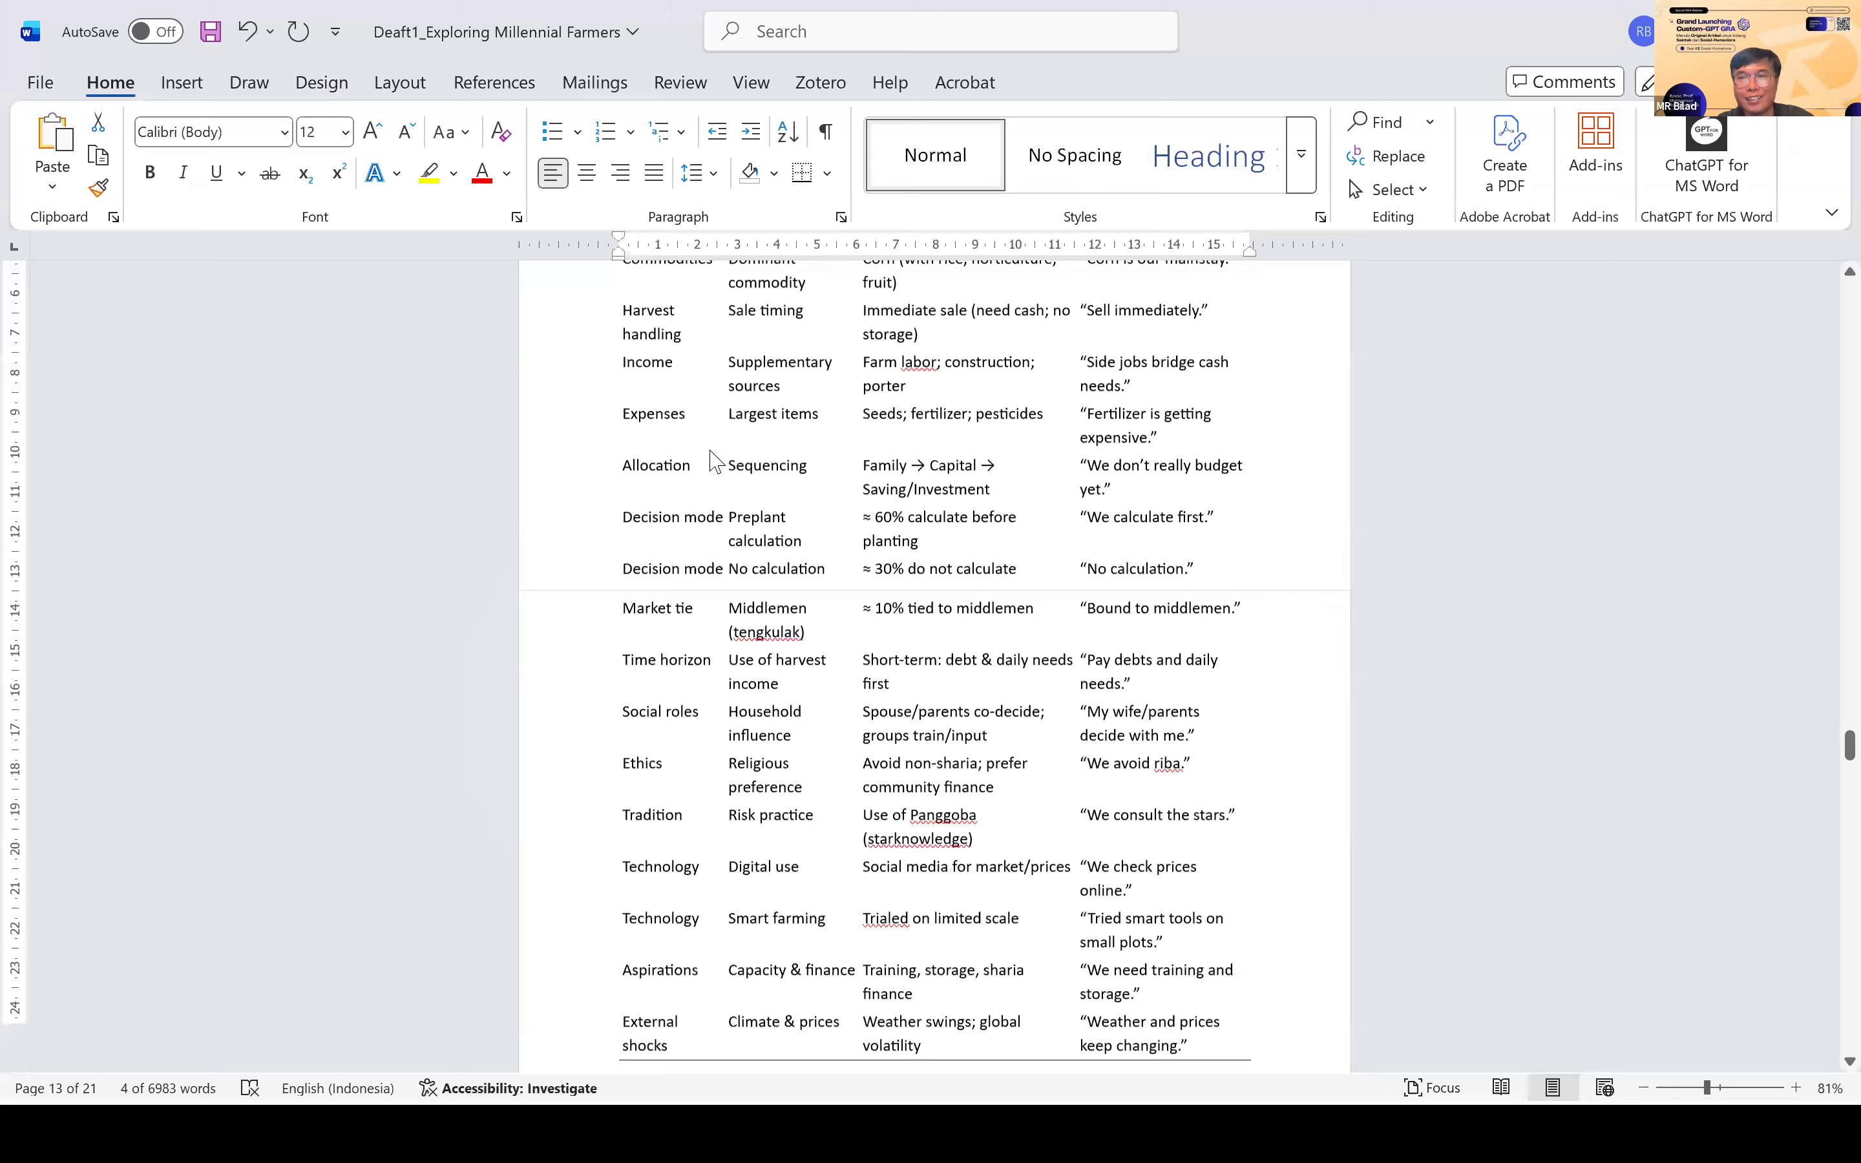
{"action": "scroll", "coordinate": [714, 460], "scroll_direction": "up", "scroll_amount": 9}
{"action": "scroll", "coordinate": [713, 460], "scroll_direction": "up", "scroll_amount": 10}
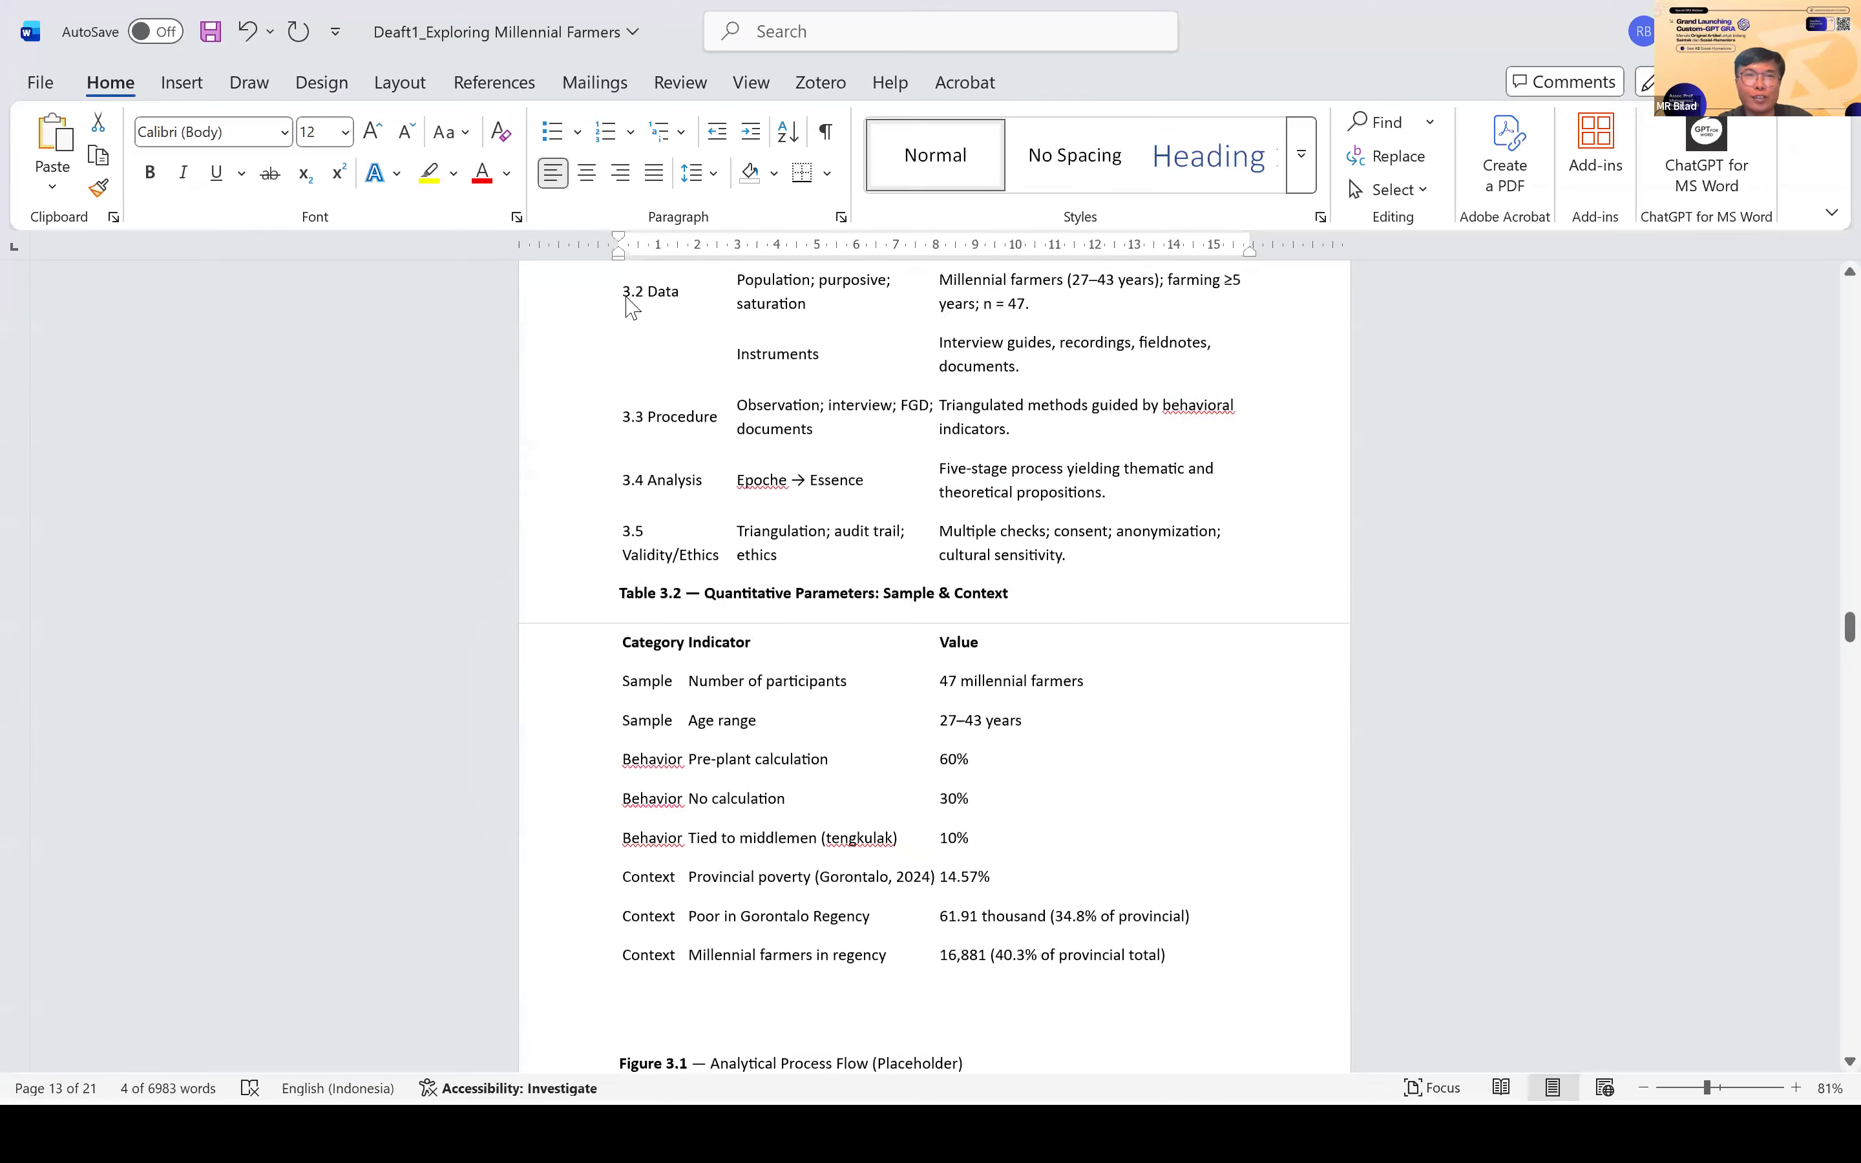
{"action": "scroll", "coordinate": [626, 310], "scroll_direction": "up", "scroll_amount": 10}
{"action": "scroll", "coordinate": [626, 310], "scroll_direction": "up", "scroll_amount": 20}
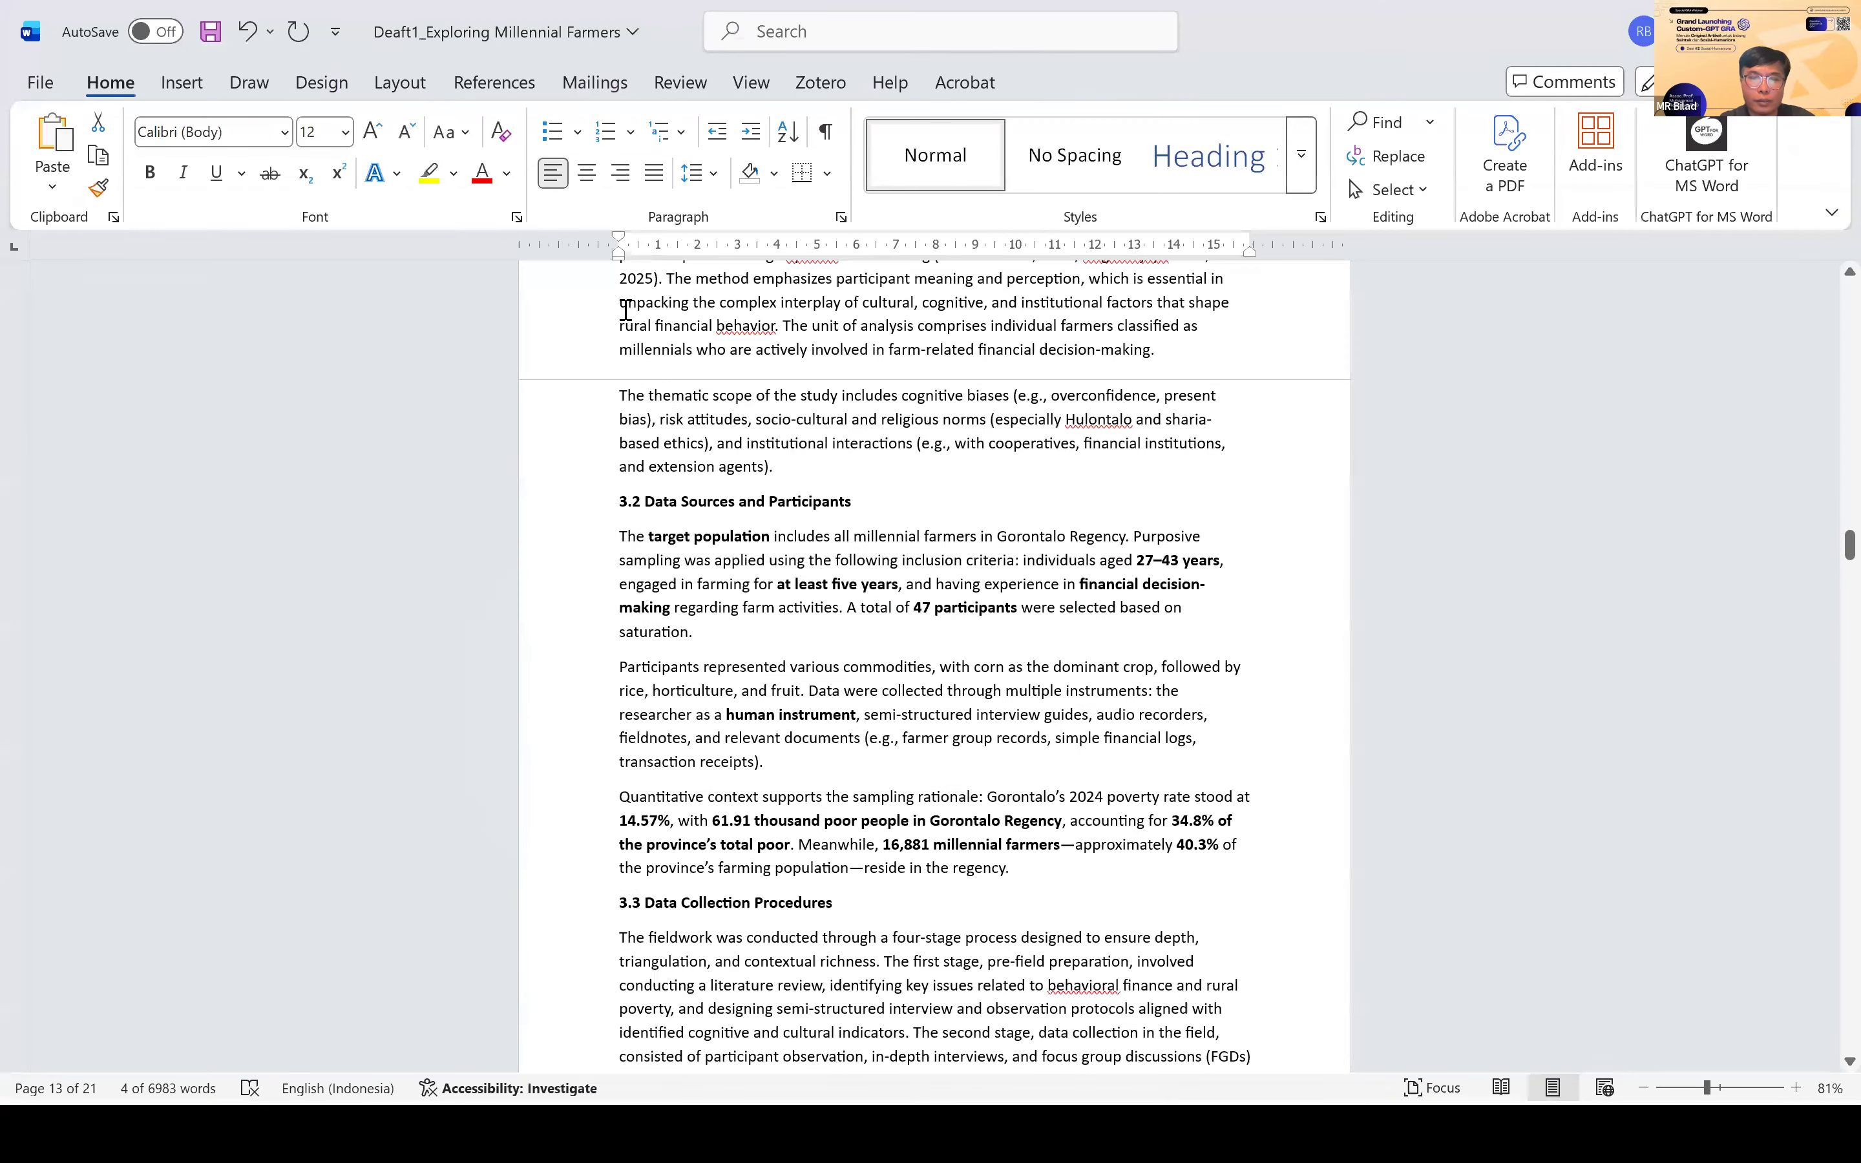
{"action": "scroll", "coordinate": [626, 310], "scroll_direction": "up", "scroll_amount": 8}
{"action": "scroll", "coordinate": [626, 310], "scroll_direction": "down", "scroll_amount": 1}
{"action": "left_click", "coordinate": [626, 310]}
{"action": "key", "text": "ctrl+v"}
{"action": "key", "text": "shift+Down"}
{"action": "key", "text": "shift+Down"}
{"action": "key", "text": "Delete"}
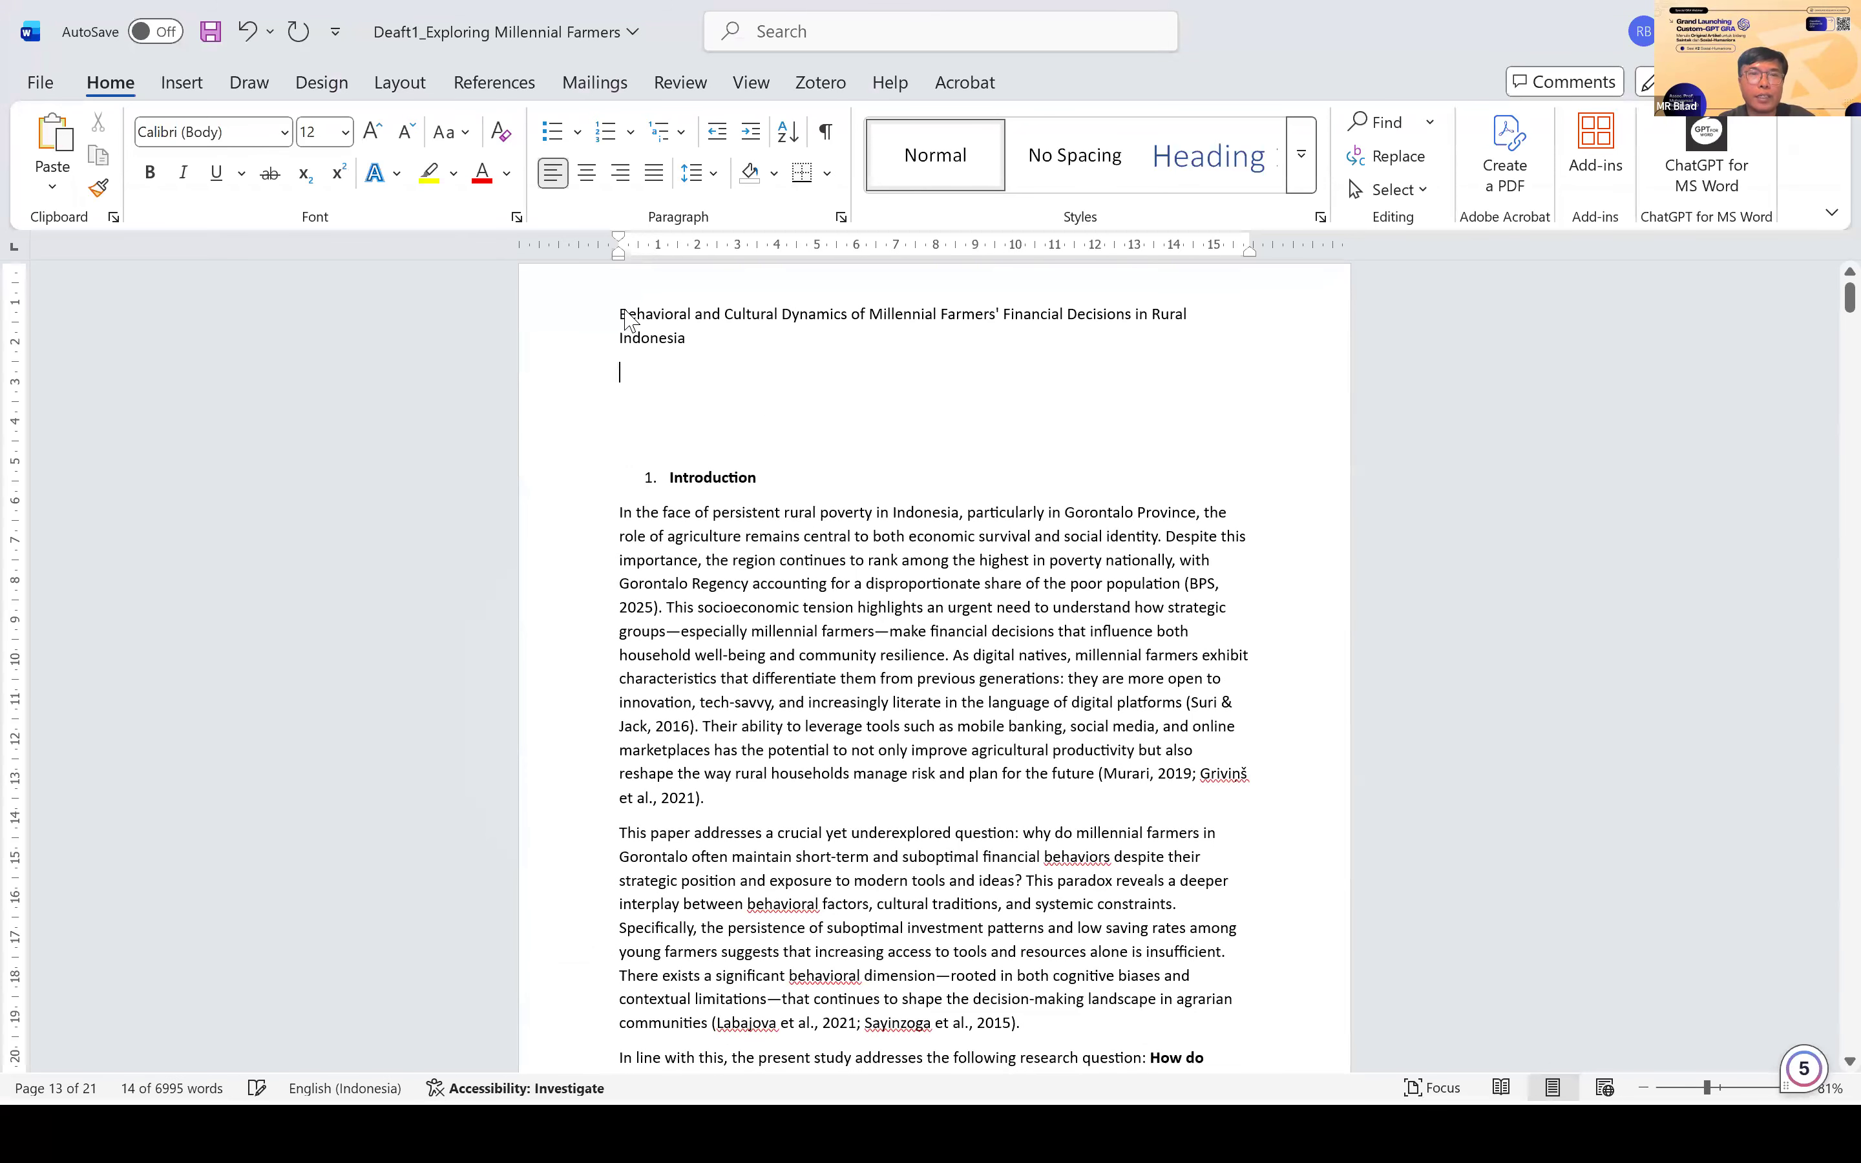
Step: Switch to ChatGPT and copy the "Abstract (200 words)" section, from its heading through the Conclusion paragraph, from the C9 block
{"action": "key", "text": "alt+Tab"}
{"action": "scroll", "coordinate": [464, 377], "scroll_direction": "down", "scroll_amount": 5}
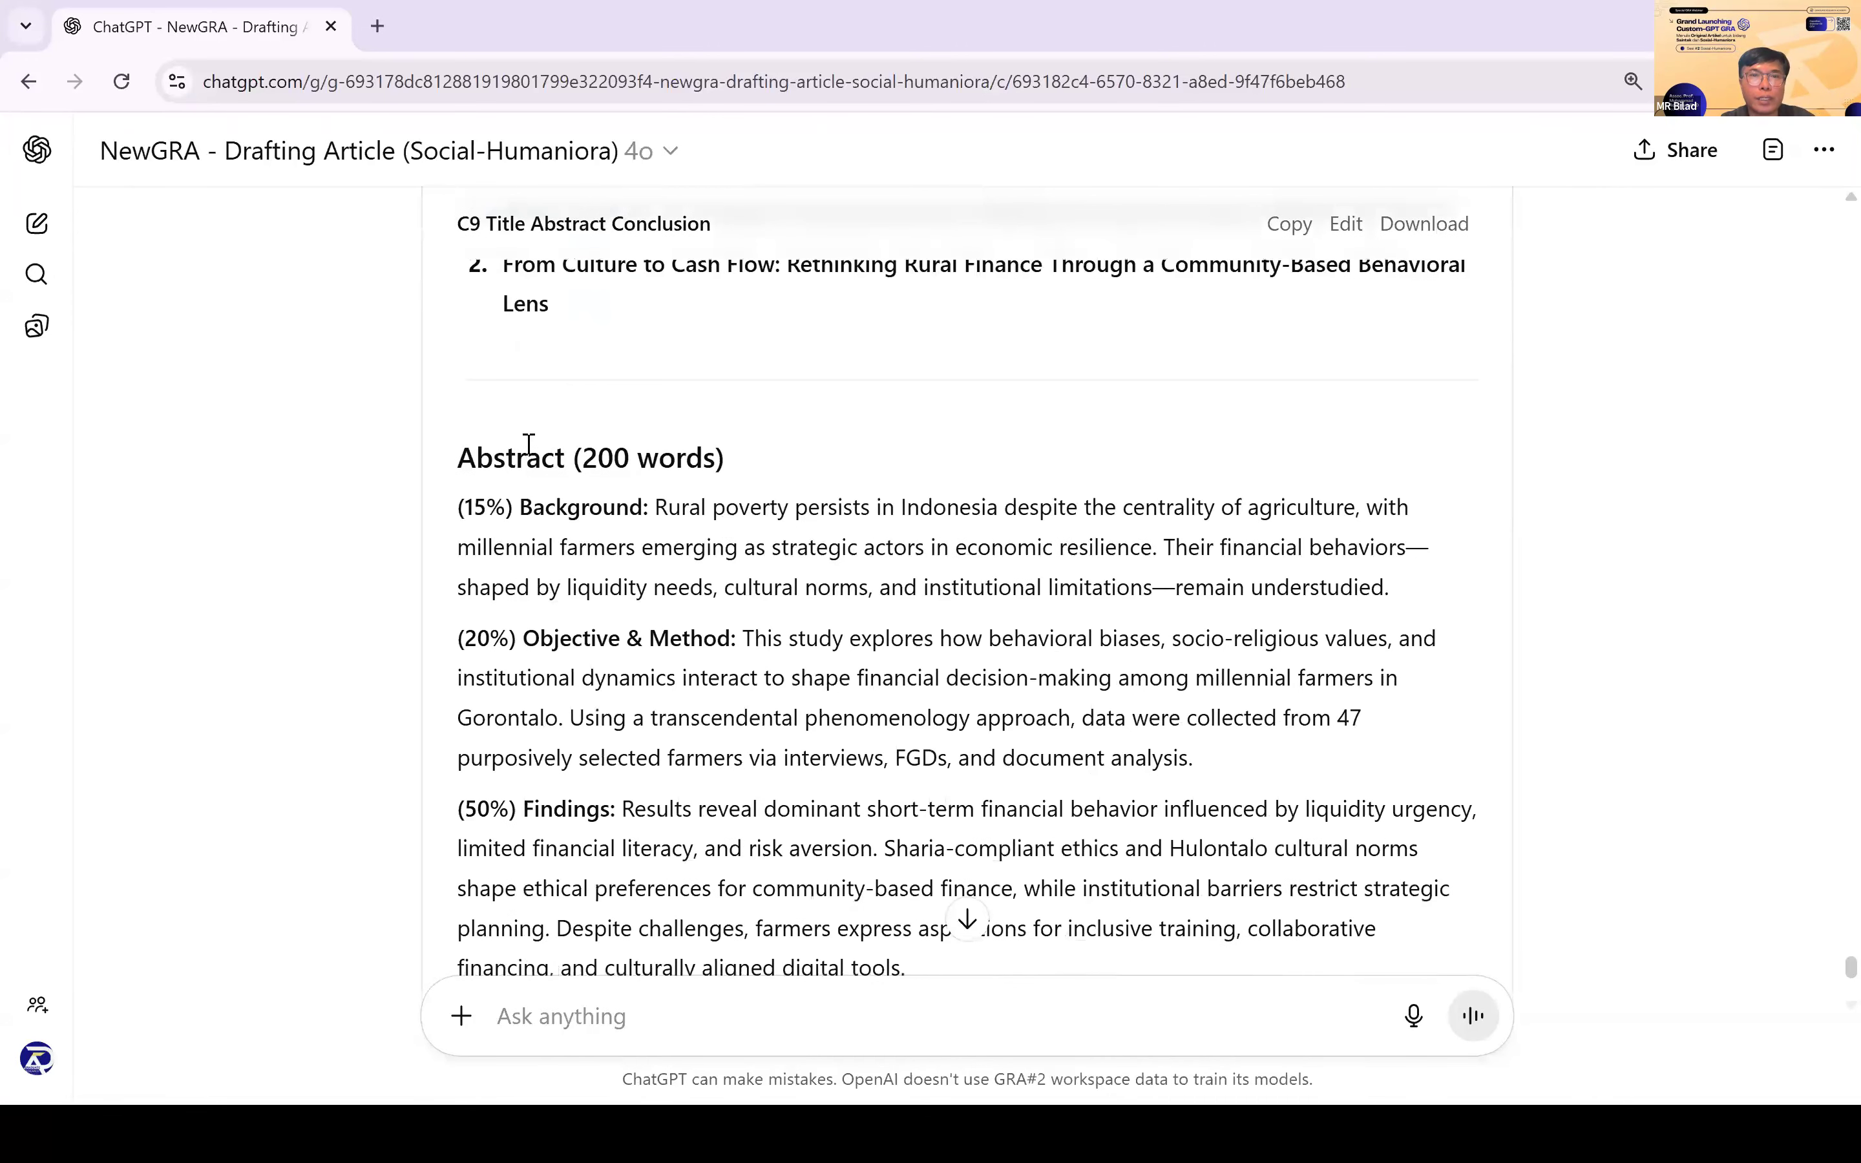
{"action": "scroll", "coordinate": [465, 376], "scroll_direction": "down", "scroll_amount": 1}
{"action": "left_click_drag", "start_coordinate": [458, 371], "coordinate": [738, 962]}
{"action": "key", "text": "ctrl+c"}
{"action": "scroll", "coordinate": [830, 764], "scroll_direction": "down", "scroll_amount": 2}
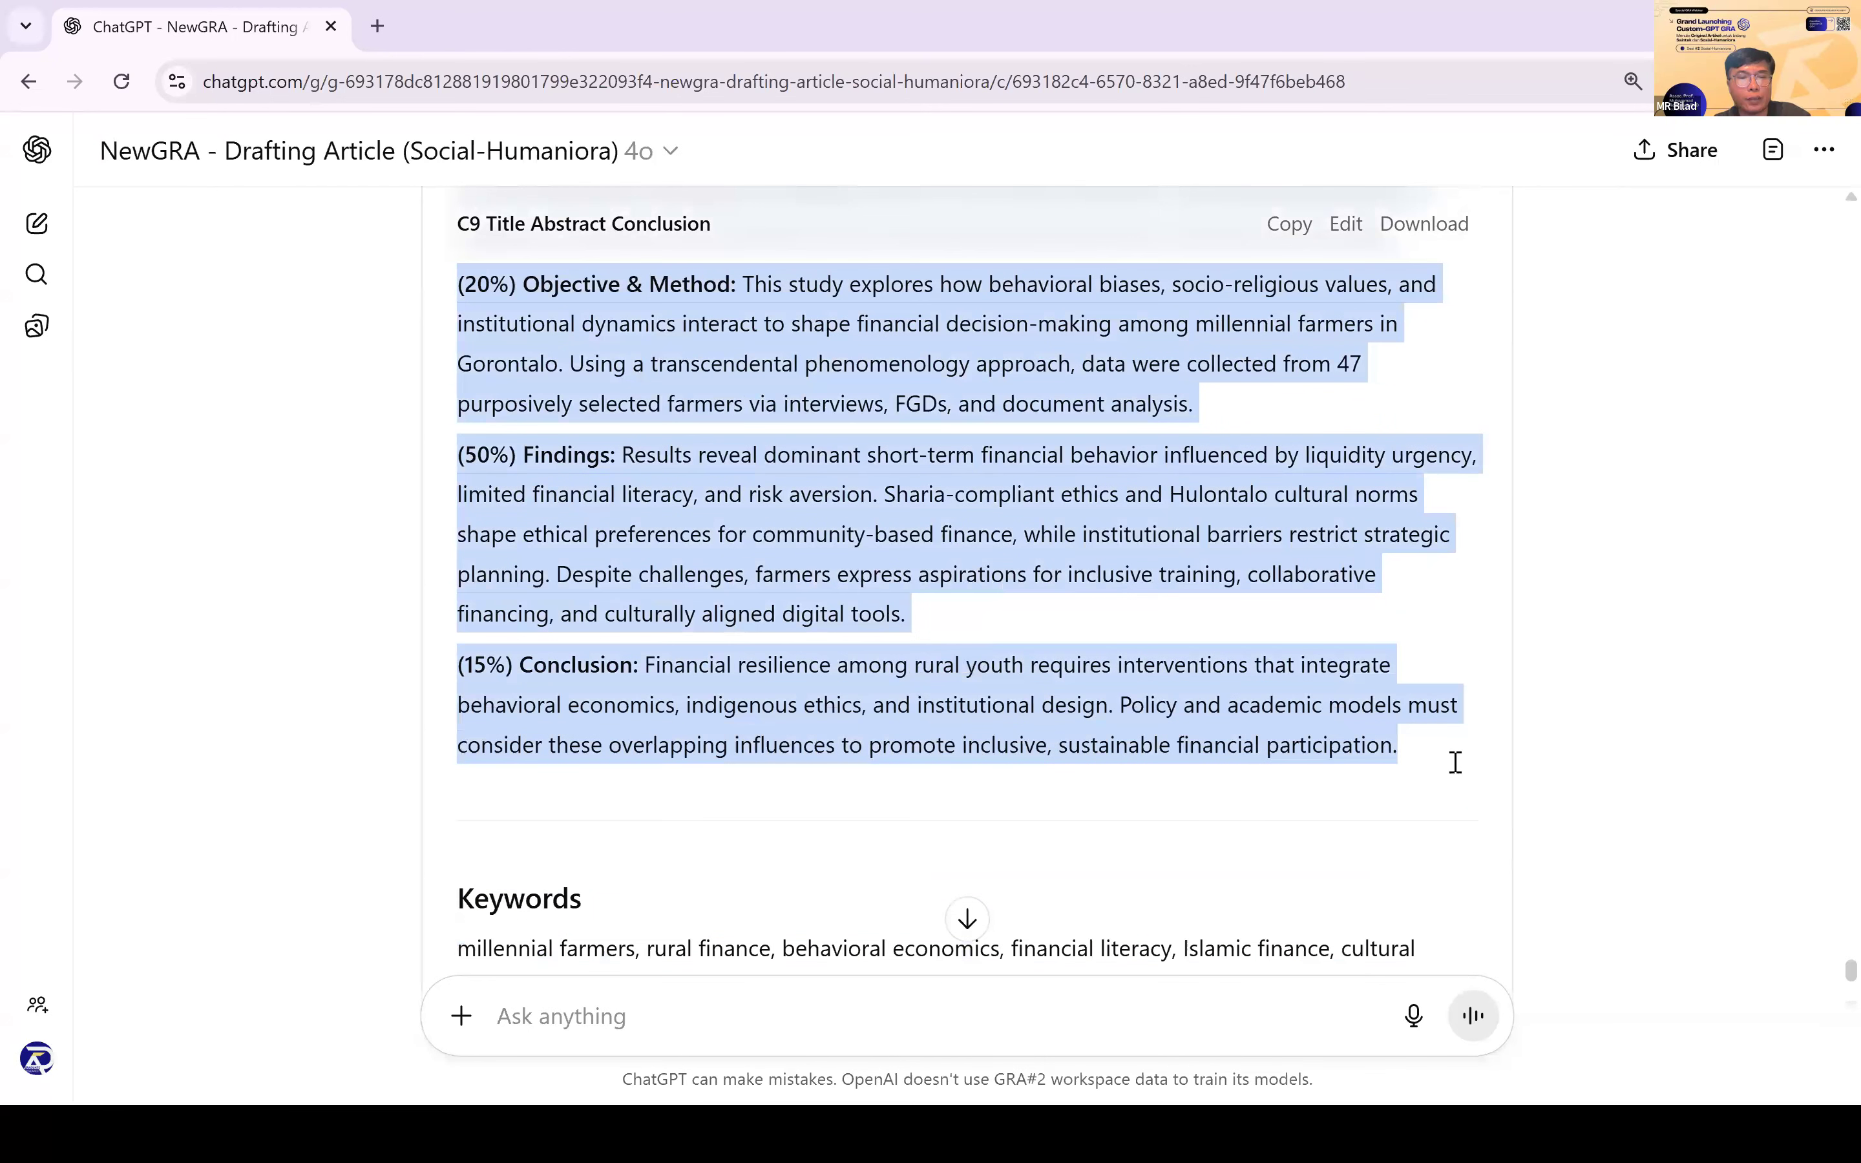
Step: Switch to Word and paste the copied abstract between the article title and the Introduction heading
{"action": "key", "text": "alt+Tab"}
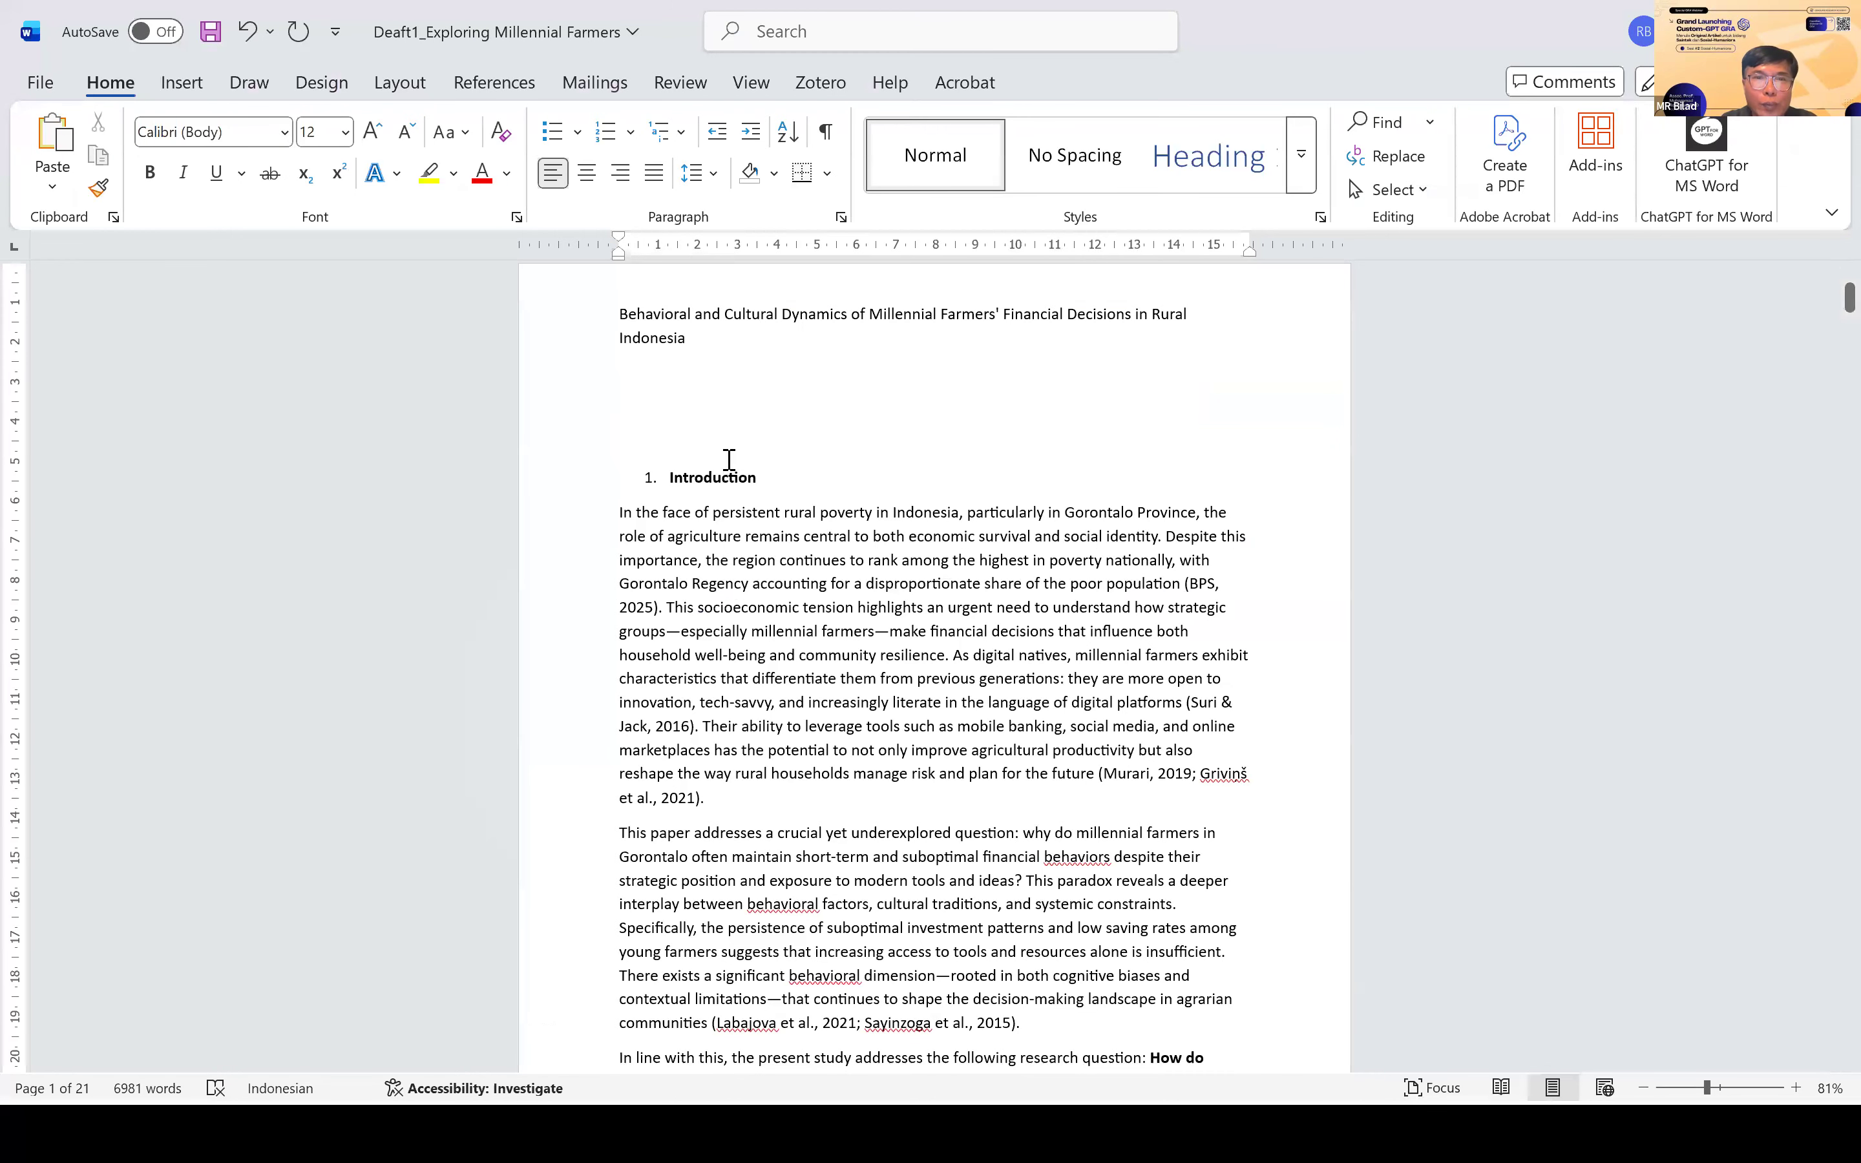
{"action": "key", "text": "ctrl+v"}
{"action": "left_click", "coordinate": [665, 476]}
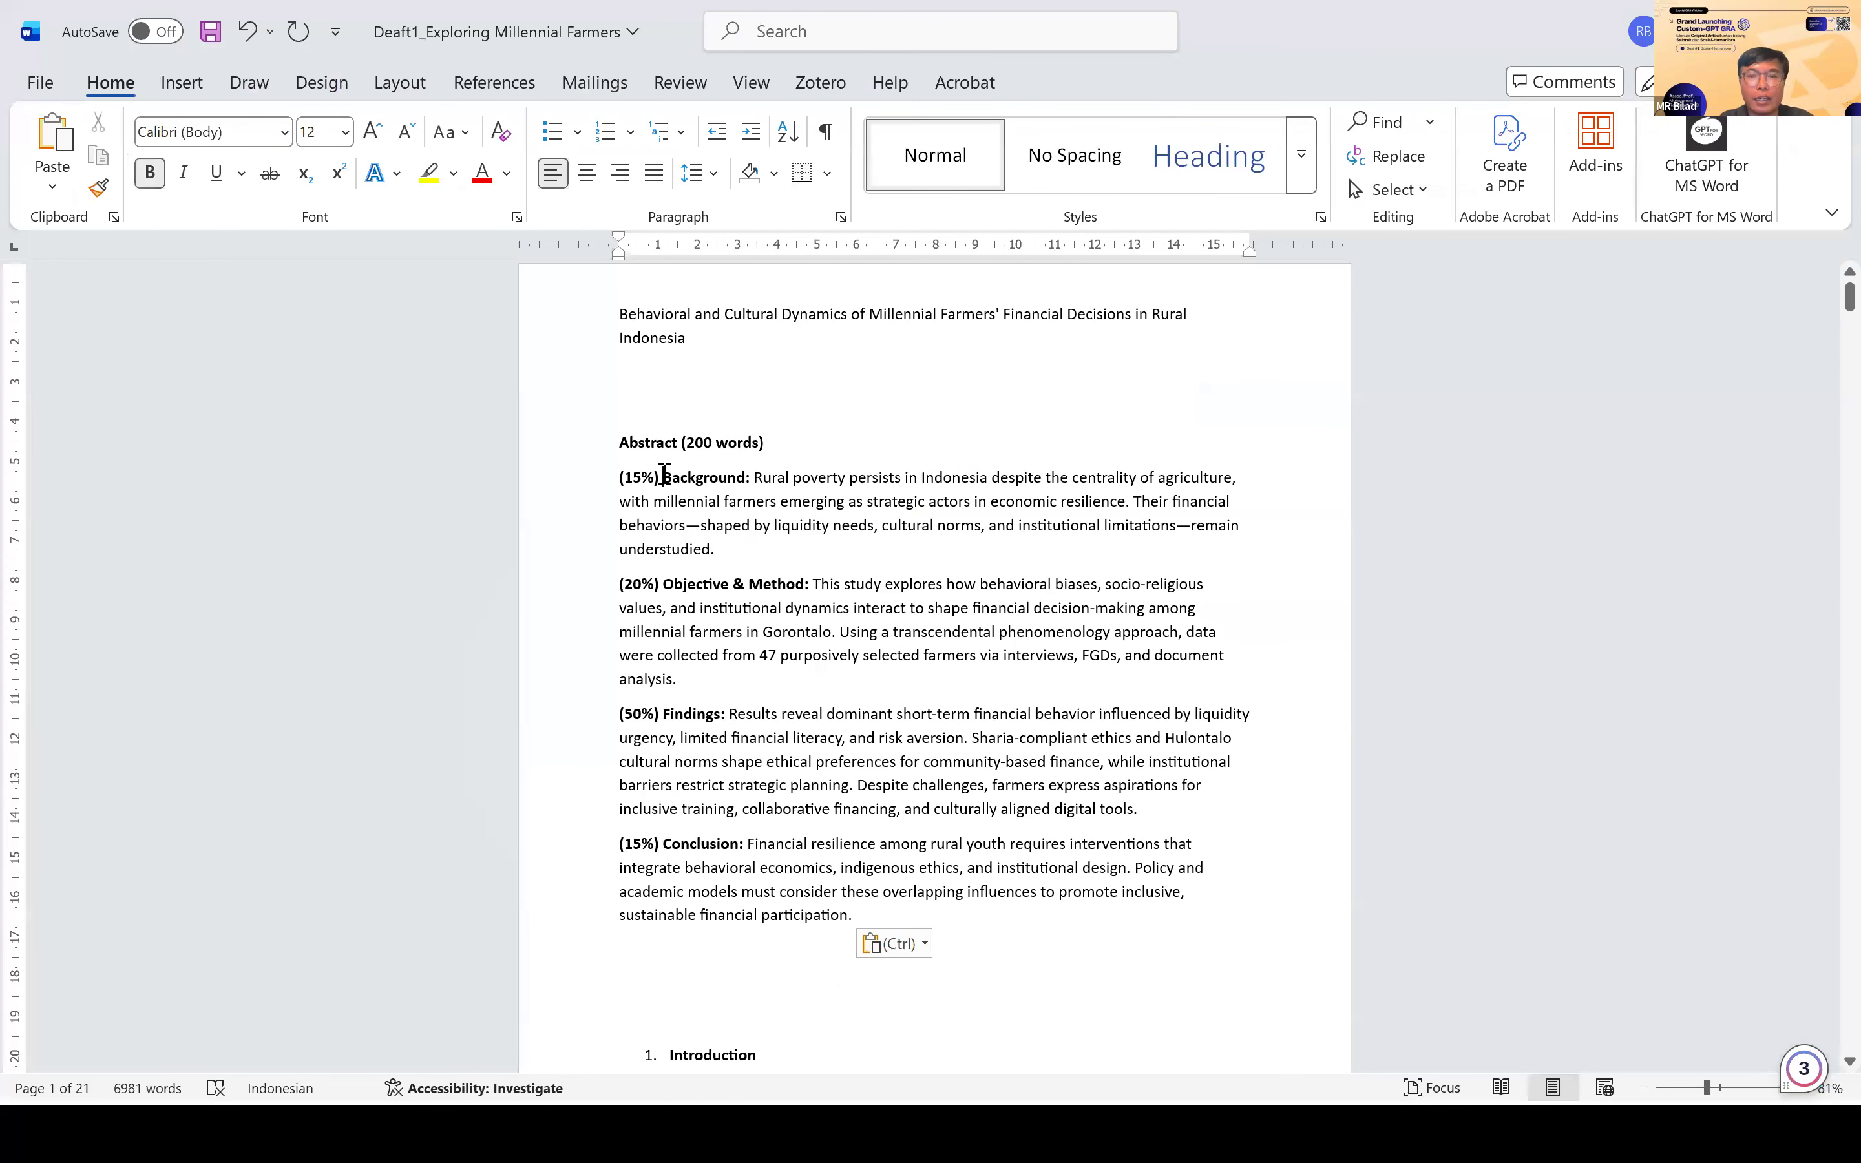
Step: Delete the "(15%)" prefix from the Background label in the abstract
{"action": "key", "text": "shift+Left"}
{"action": "key", "text": "shift+Left"}
{"action": "key", "text": "shift+Left"}
{"action": "key", "text": "shift+Left"}
{"action": "key", "text": "shift+Left"}
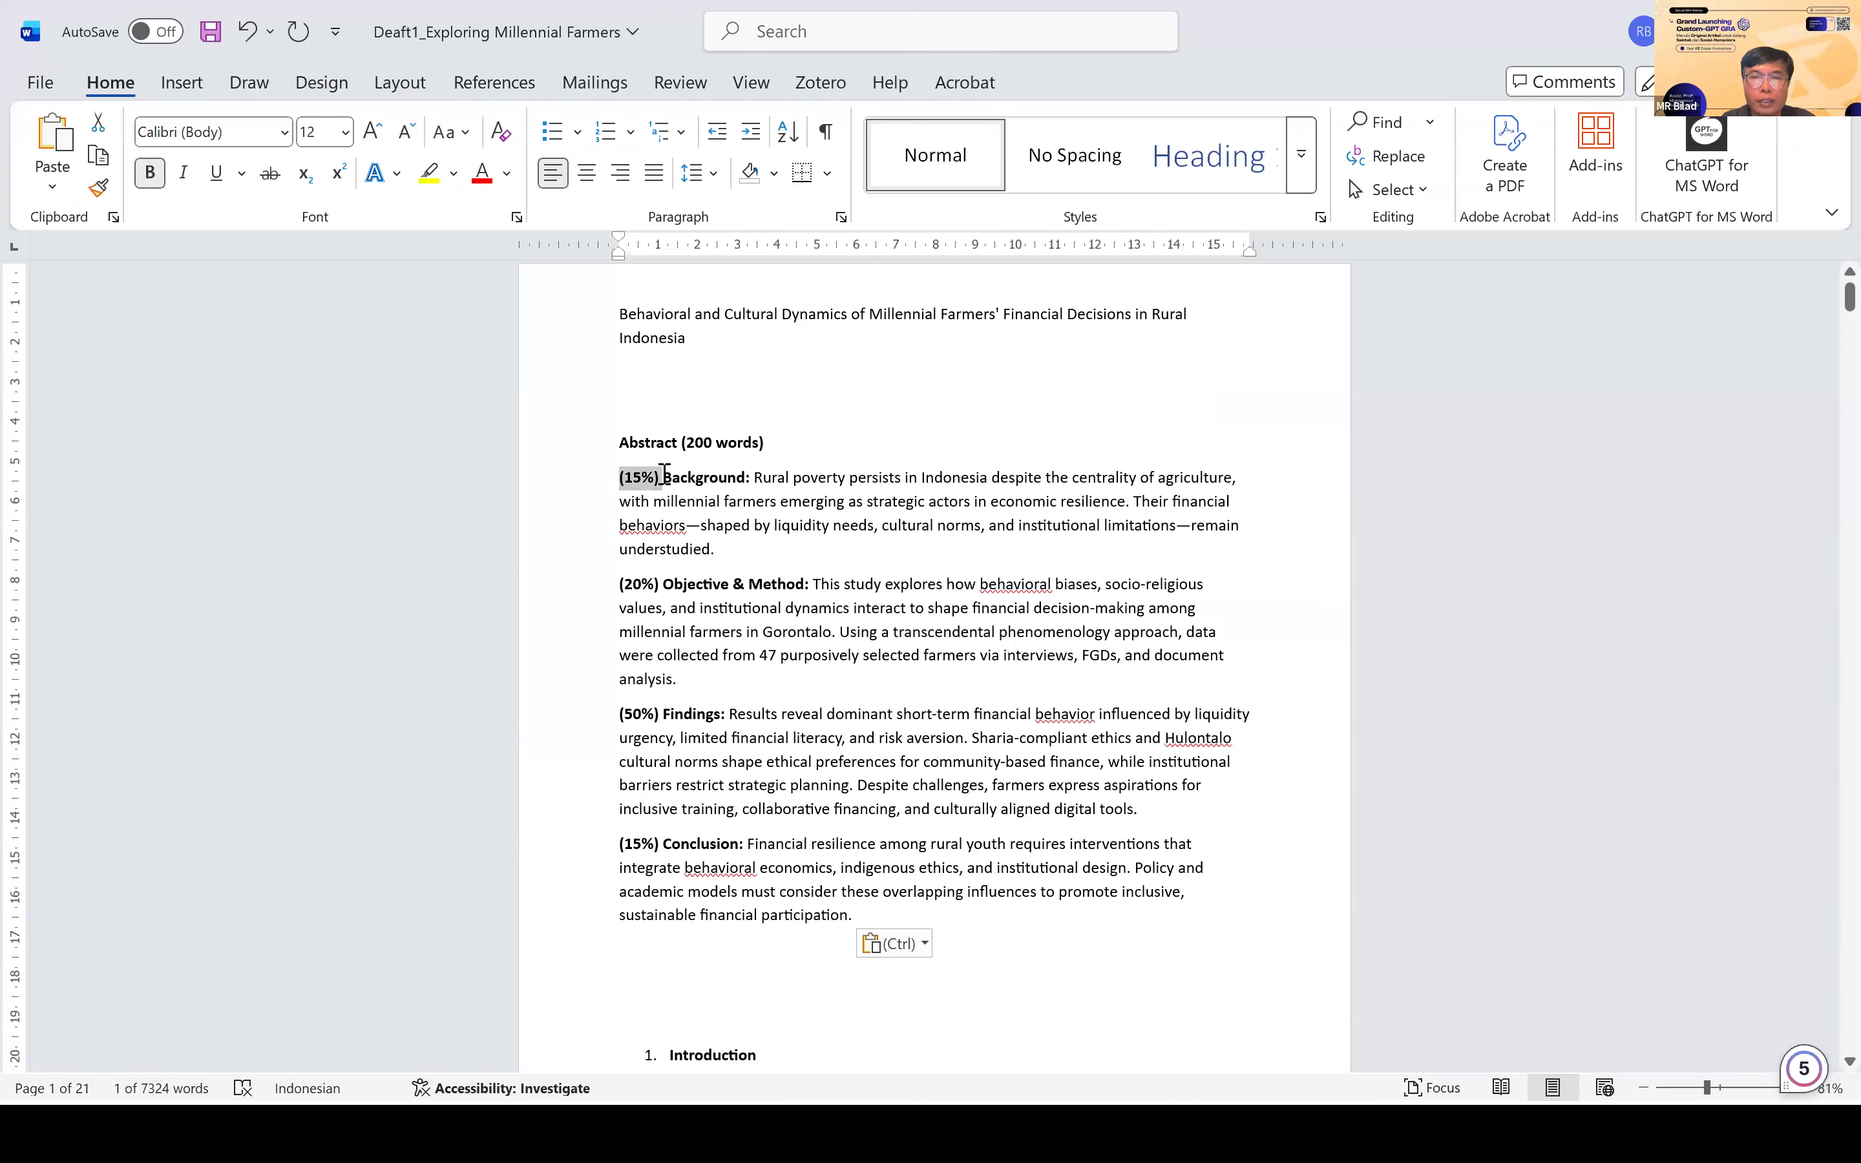
{"action": "key", "text": "BackSpace"}
{"action": "key", "text": "BackSpace"}
Step: Delete the "(20%)" prefix from the Objective & Method label in the abstract
{"action": "key", "text": "ctrl+Down"}
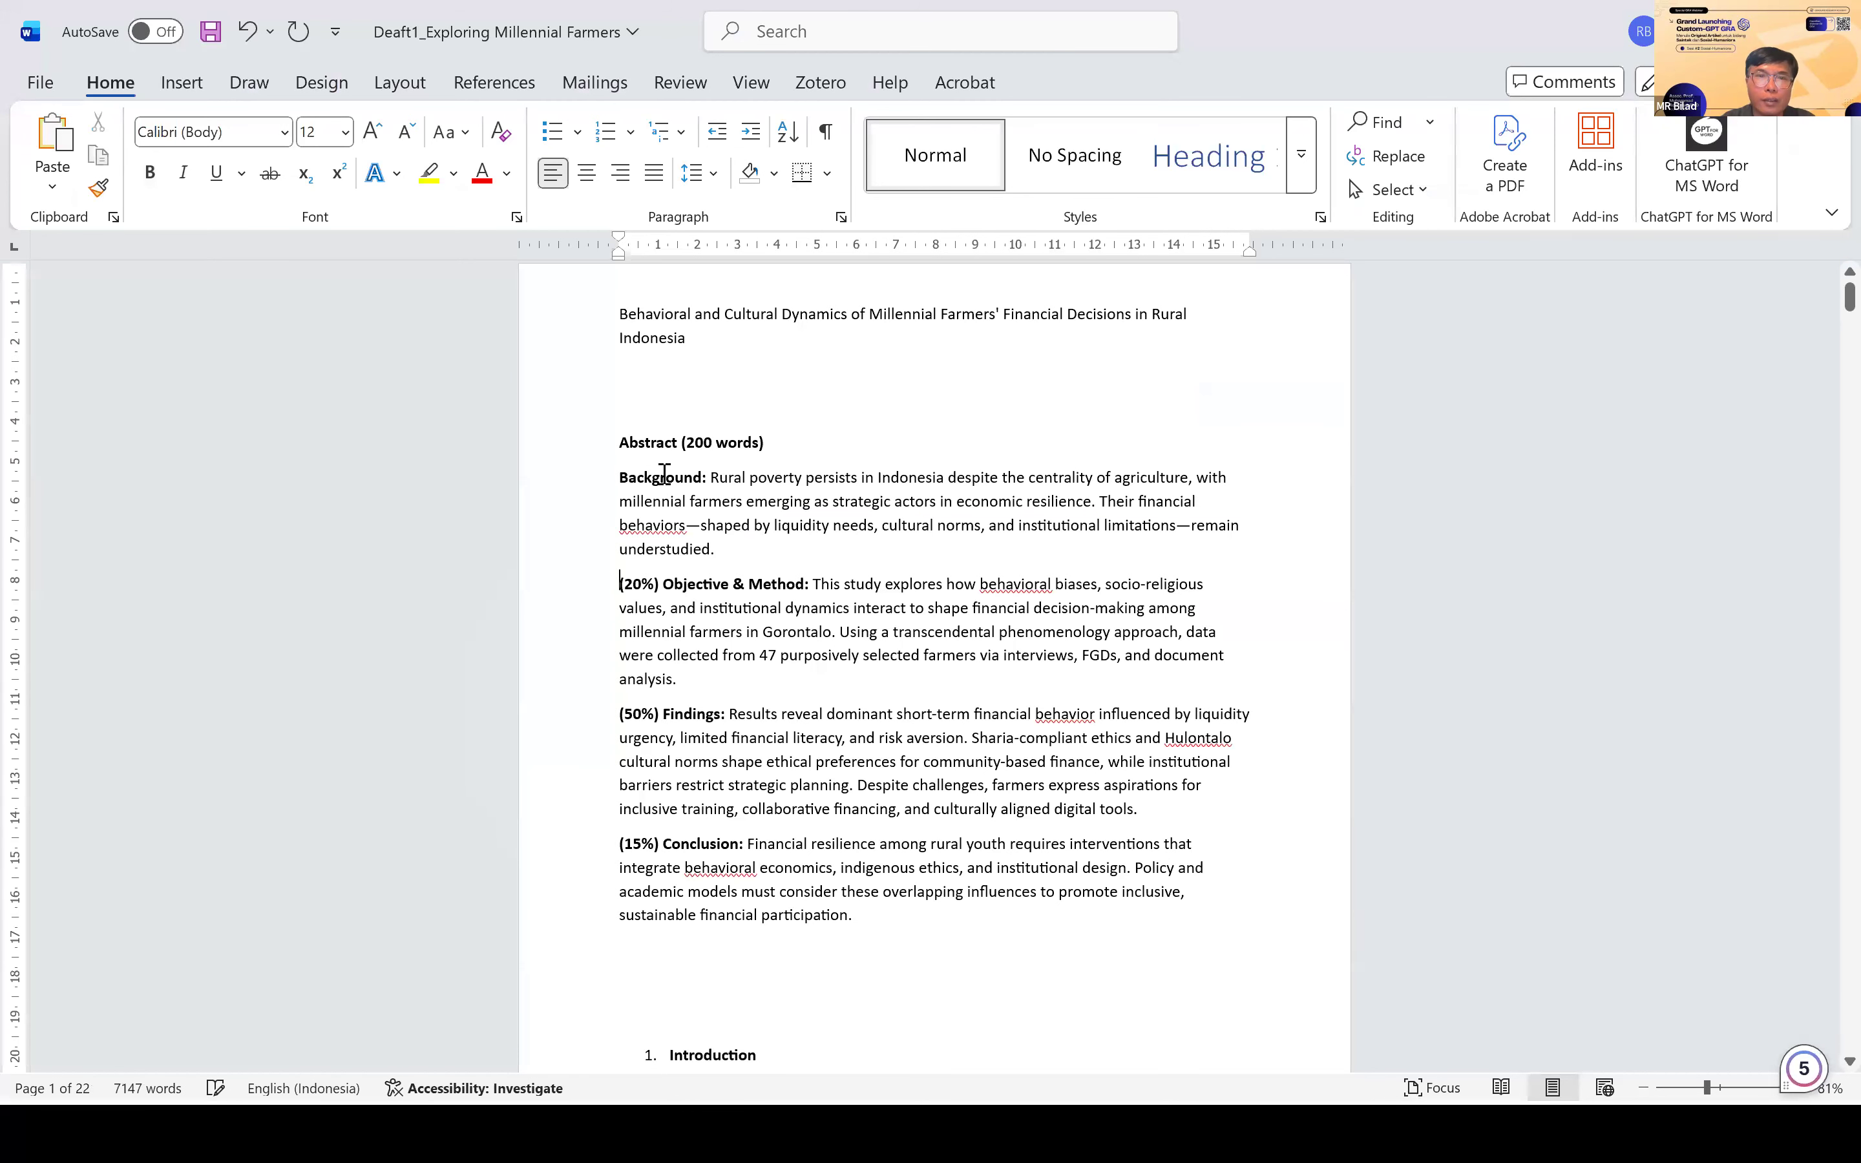
{"action": "key", "text": "shift+Right"}
{"action": "key", "text": "shift+Right"}
{"action": "key", "text": "shift+Right"}
{"action": "key", "text": "shift+Right"}
{"action": "key", "text": "shift+Right"}
{"action": "key", "text": "shift+Right"}
{"action": "key", "text": "BackSpace"}
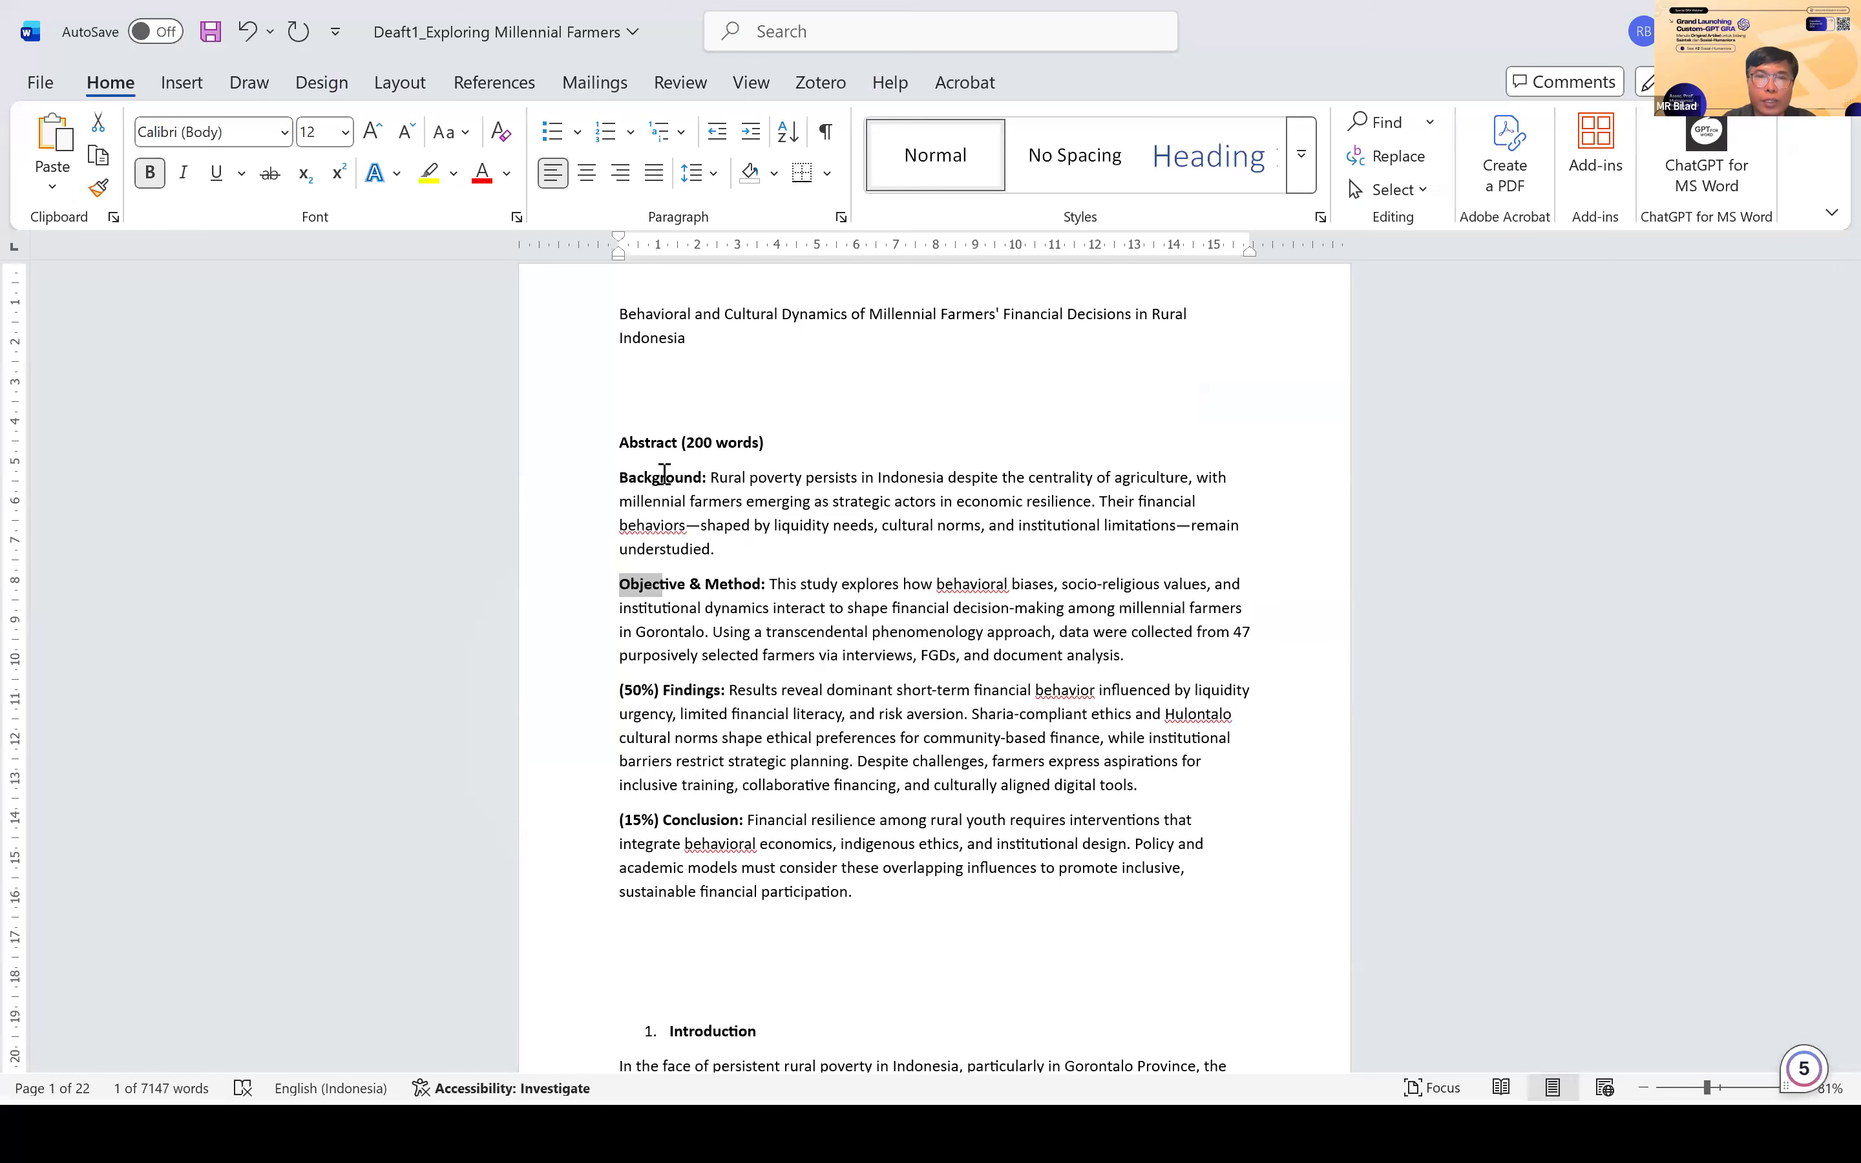
Step: Delete the "(50%)" prefix from the Findings label in the abstract
{"action": "key", "text": "Down"}
{"action": "key", "text": "Down"}
{"action": "key", "text": "Down"}
{"action": "key", "text": "Down"}
{"action": "key", "text": "Down"}
{"action": "key", "text": "Up"}
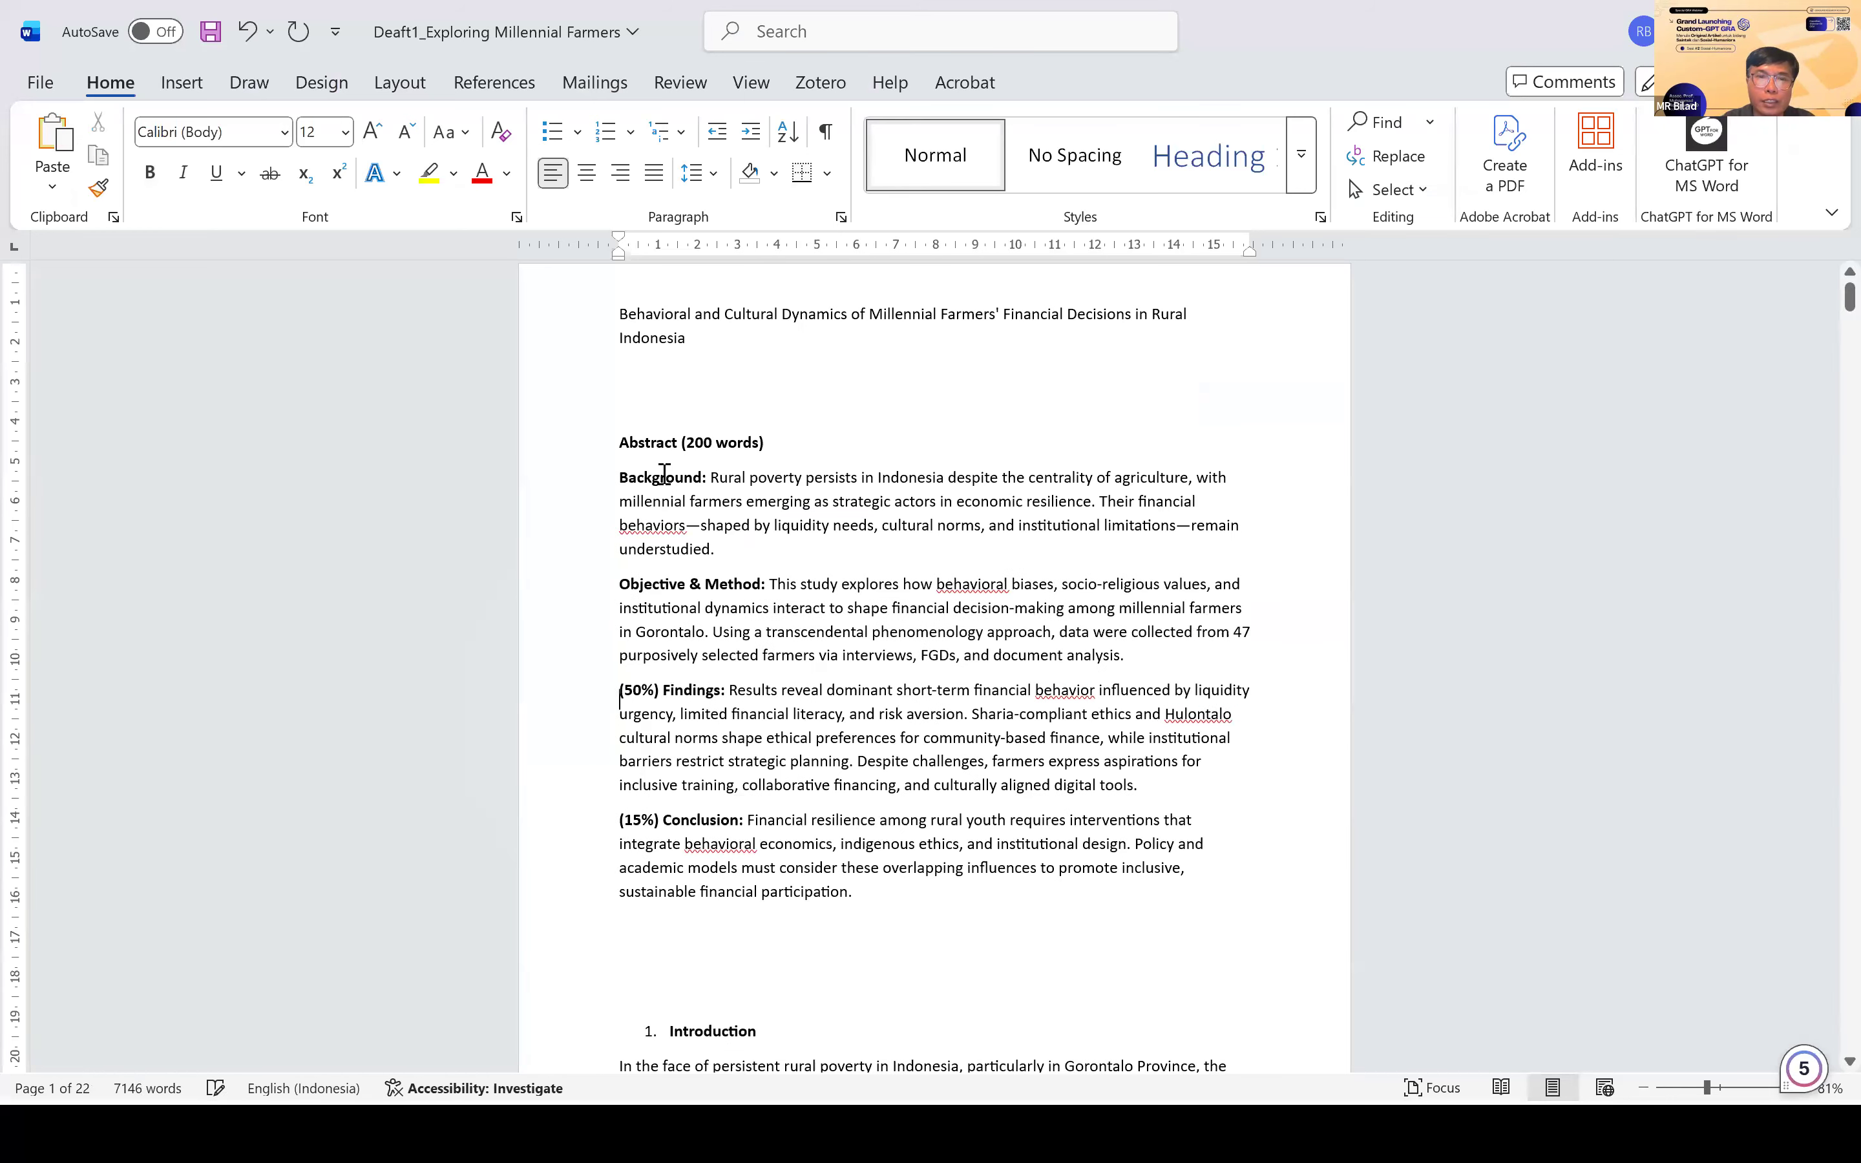
{"action": "key", "text": "shift+Right"}
{"action": "key", "text": "shift+Right"}
{"action": "key", "text": "shift+Right"}
{"action": "key", "text": "shift+Right"}
{"action": "key", "text": "shift+Right"}
{"action": "key", "text": "shift+Right"}
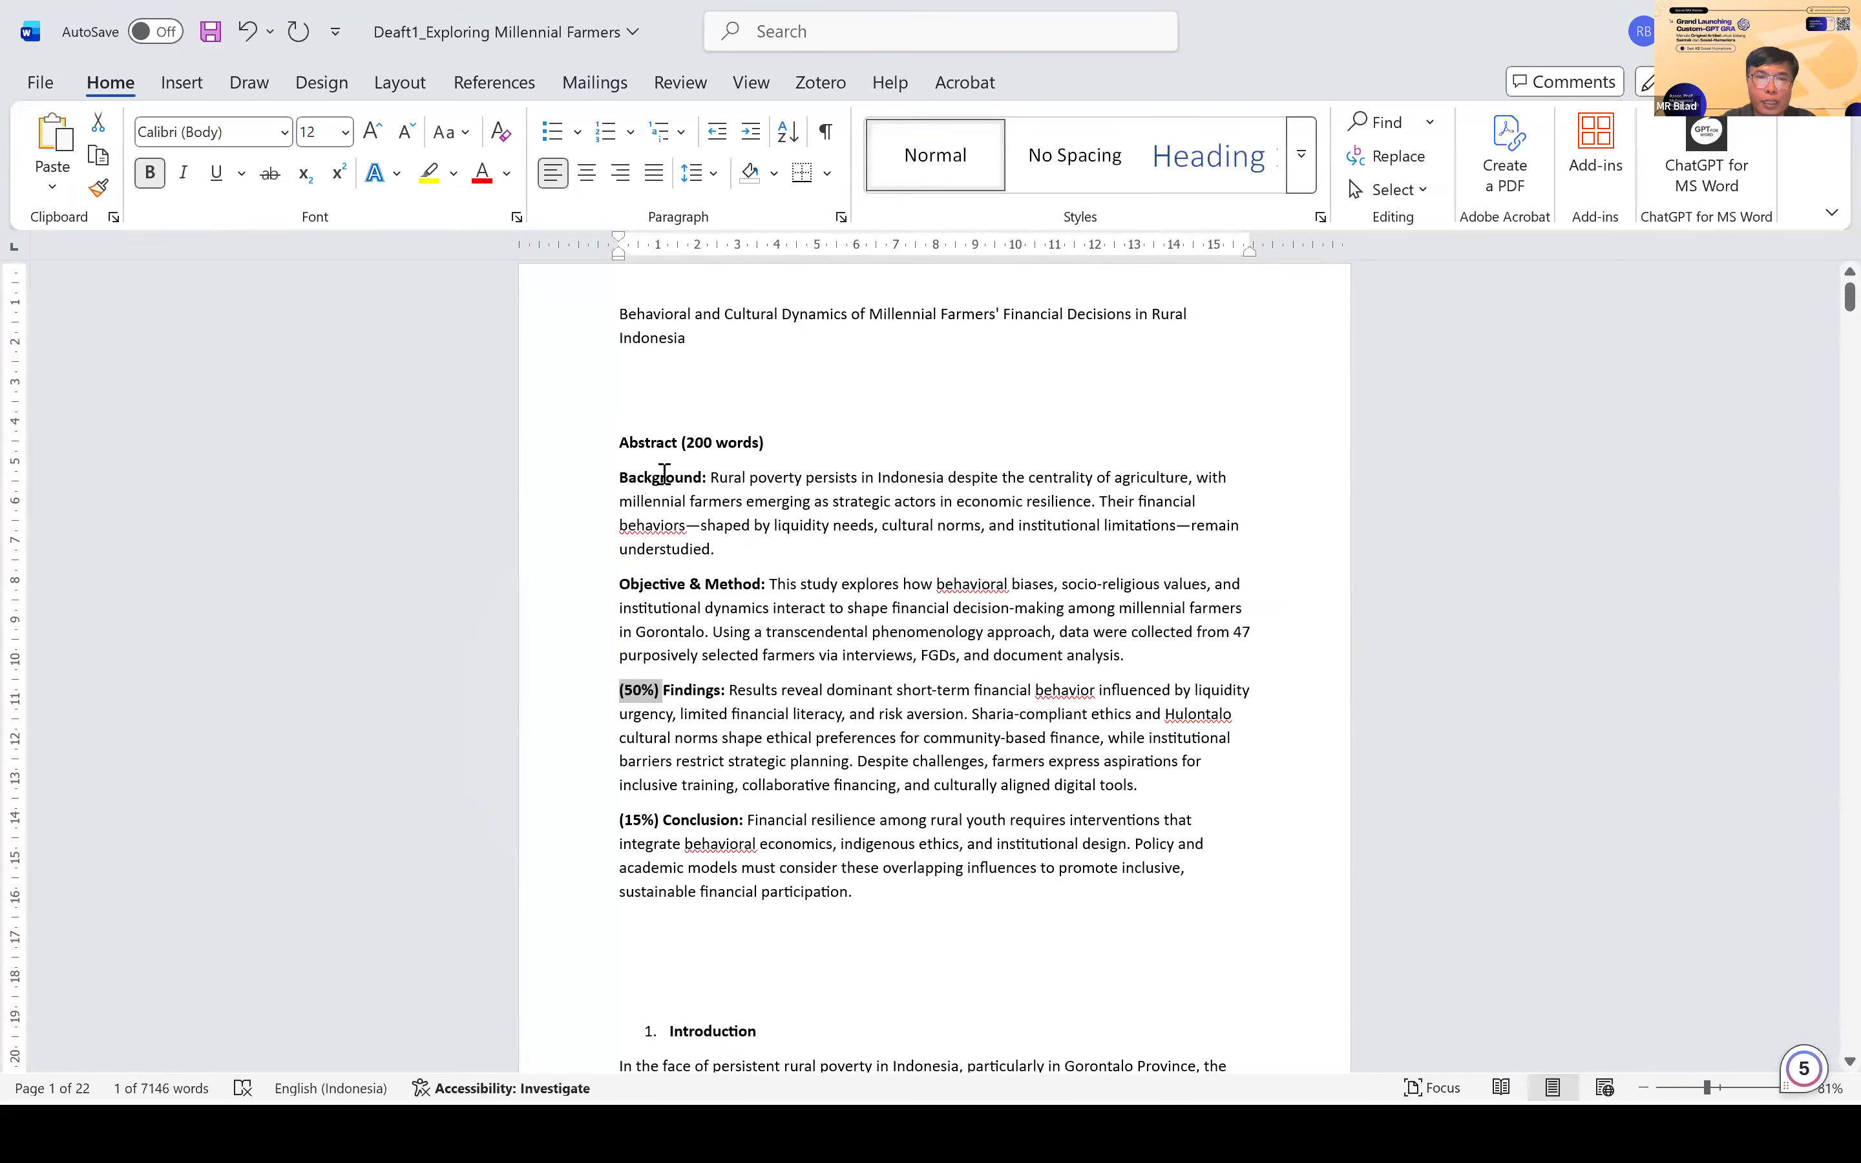
{"action": "key", "text": "BackSpace"}
Step: Delete the "(15%)" prefix from the Conclusion label in the abstract
{"action": "key", "text": "Down"}
{"action": "key", "text": "Down"}
{"action": "key", "text": "Down"}
{"action": "key", "text": "Down"}
{"action": "key", "text": "Down"}
{"action": "key", "text": "shift+Right"}
{"action": "key", "text": "shift+Right"}
{"action": "key", "text": "shift+Right"}
{"action": "key", "text": "shift+Right"}
{"action": "key", "text": "shift+Right"}
{"action": "key", "text": "shift+Right"}
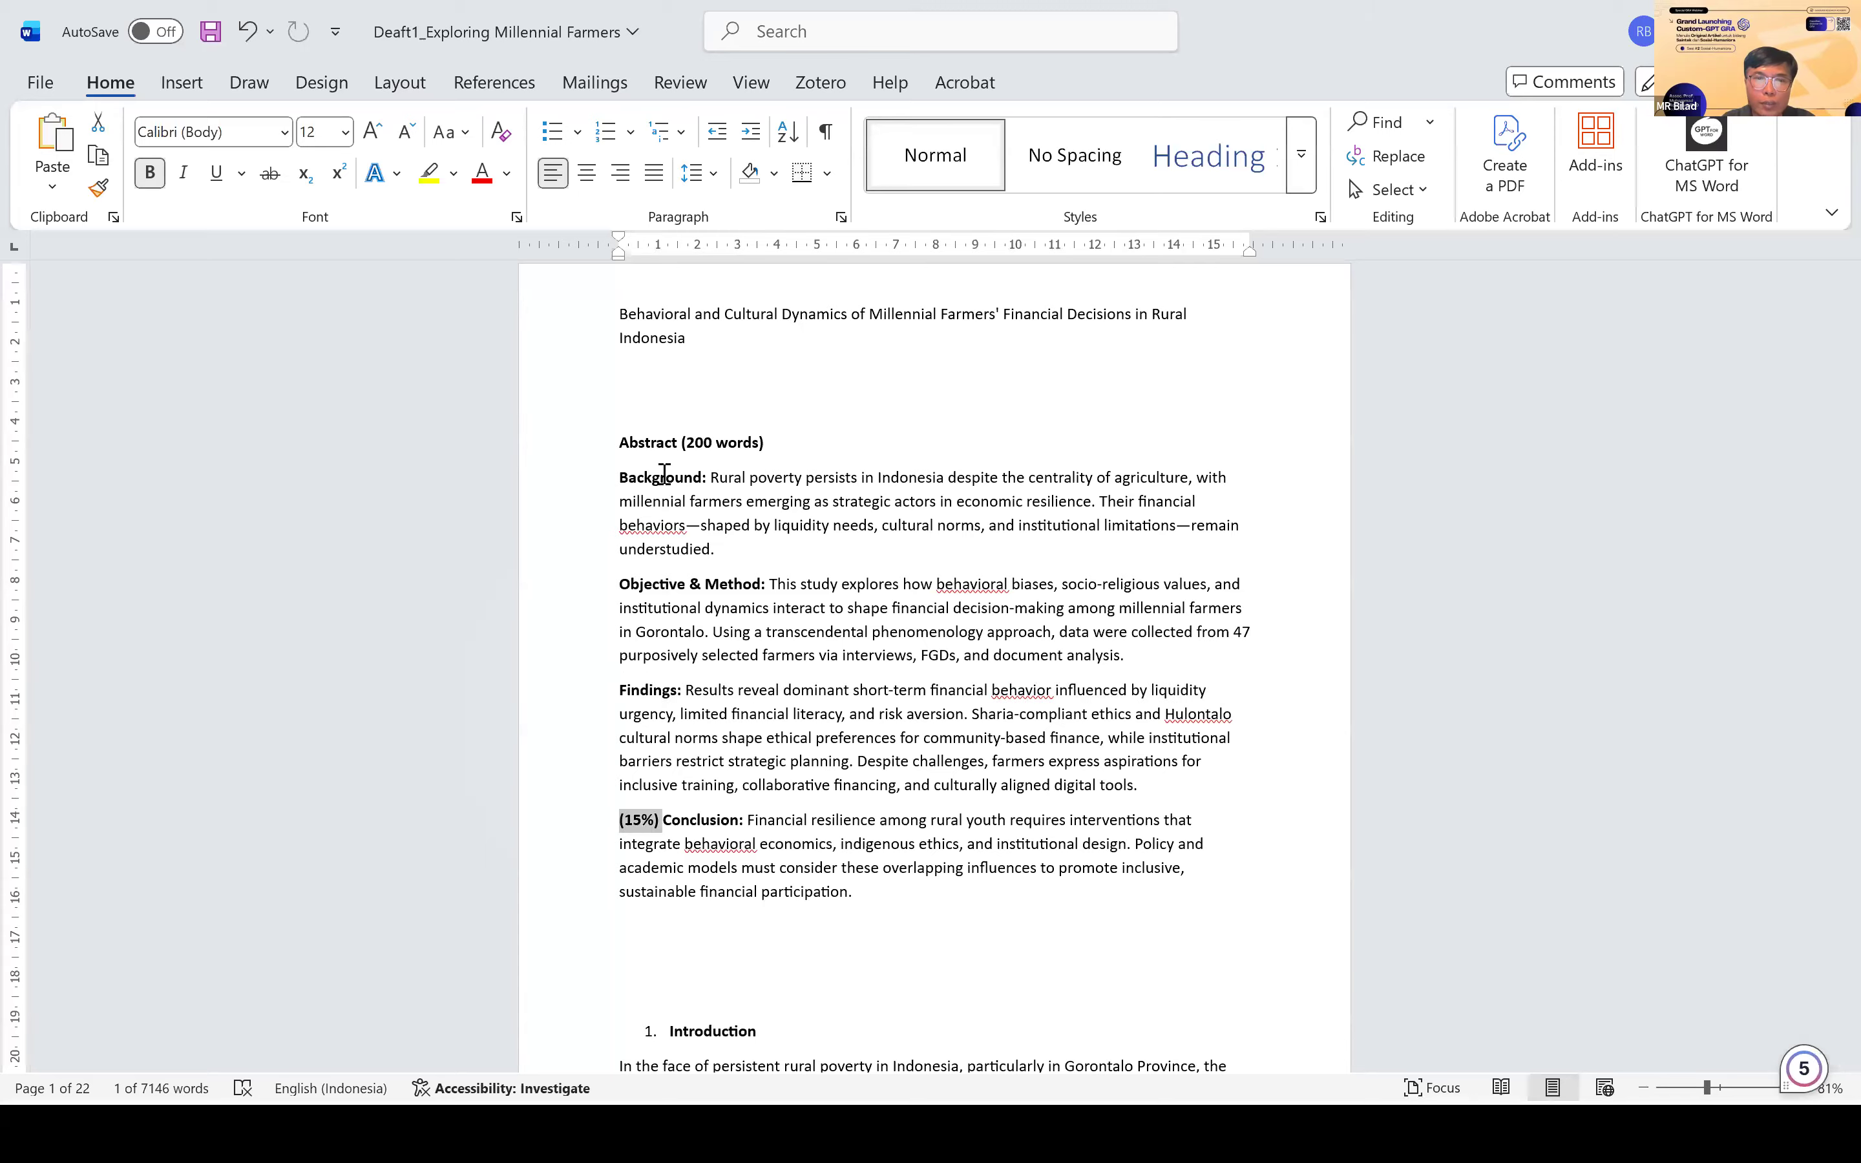
{"action": "key", "text": "BackSpace"}
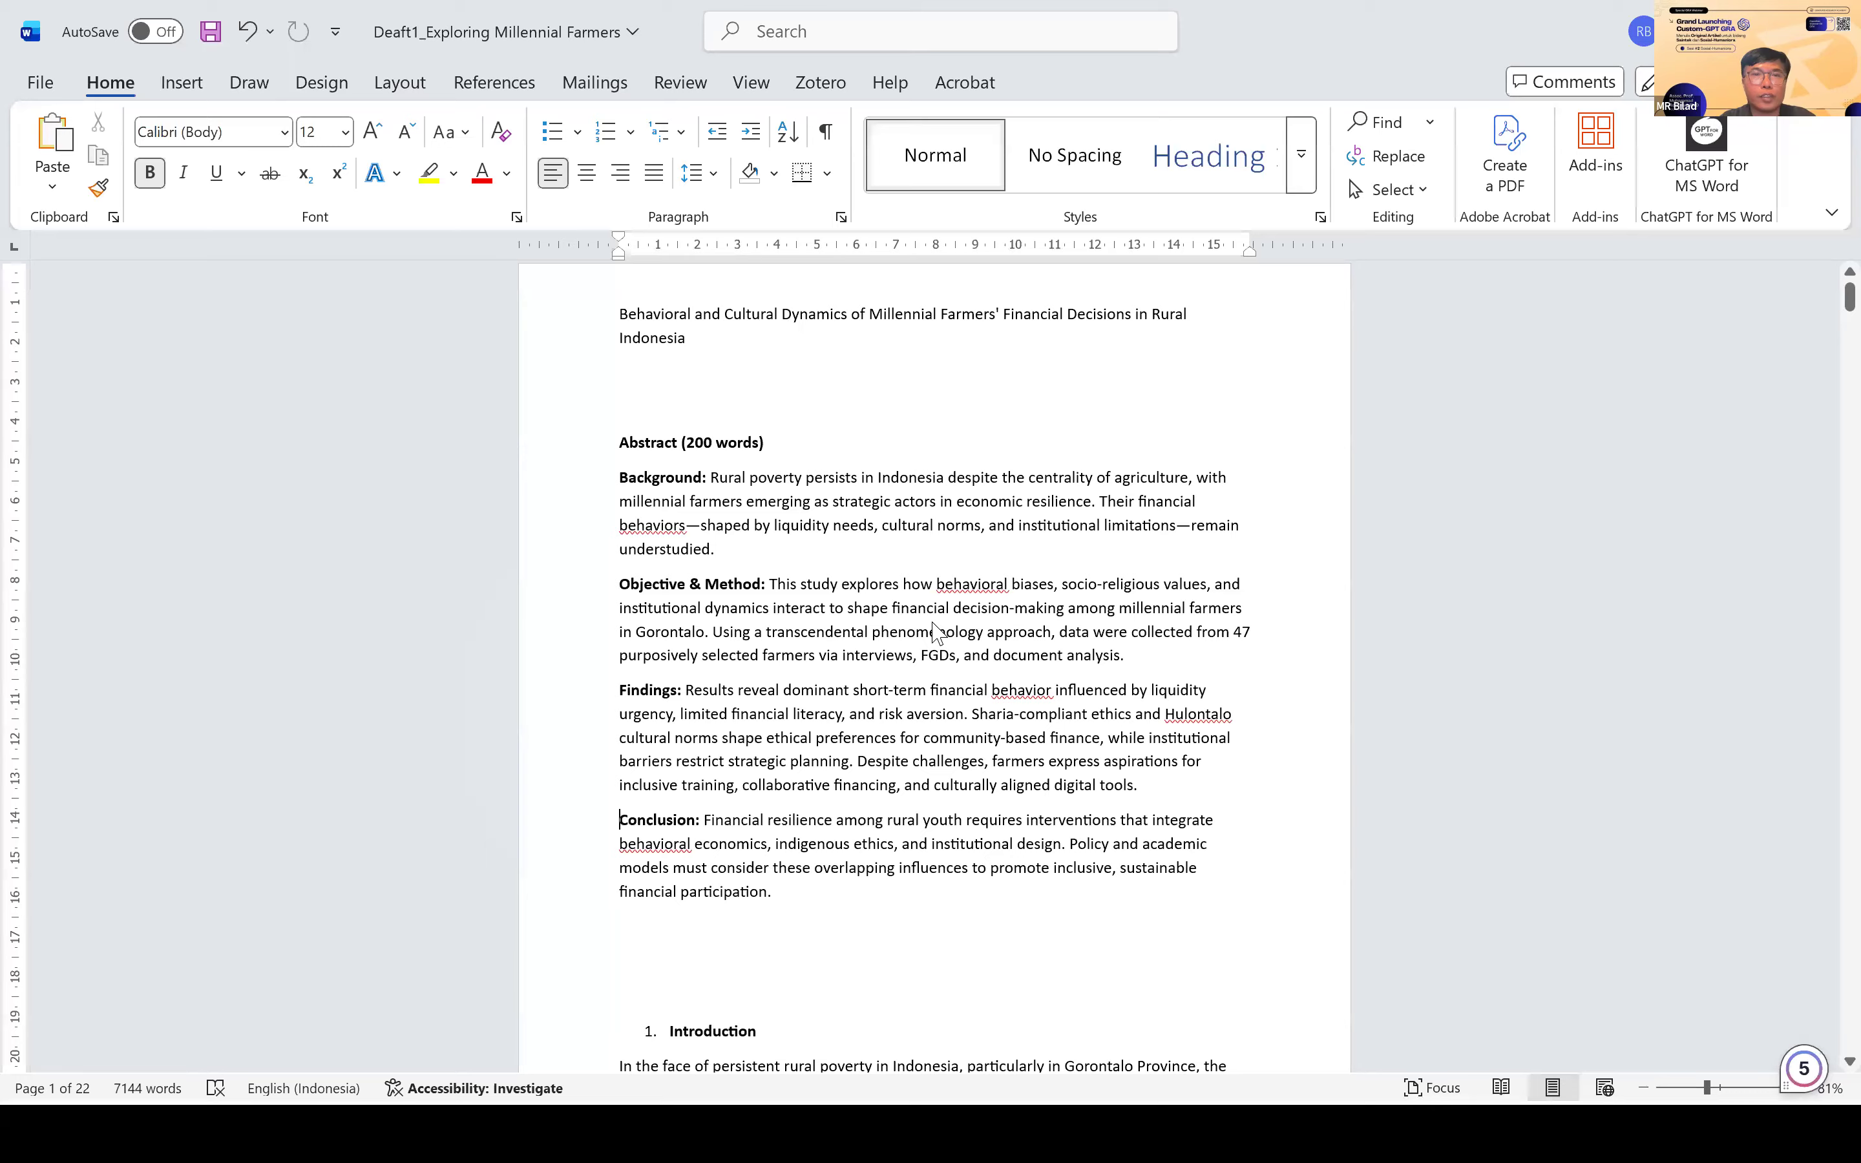
Step: Switch to ChatGPT and copy the Keywords heading with its keyword list from the C9 Title Abstract Conclusion block
{"action": "key", "text": "alt+Tab"}
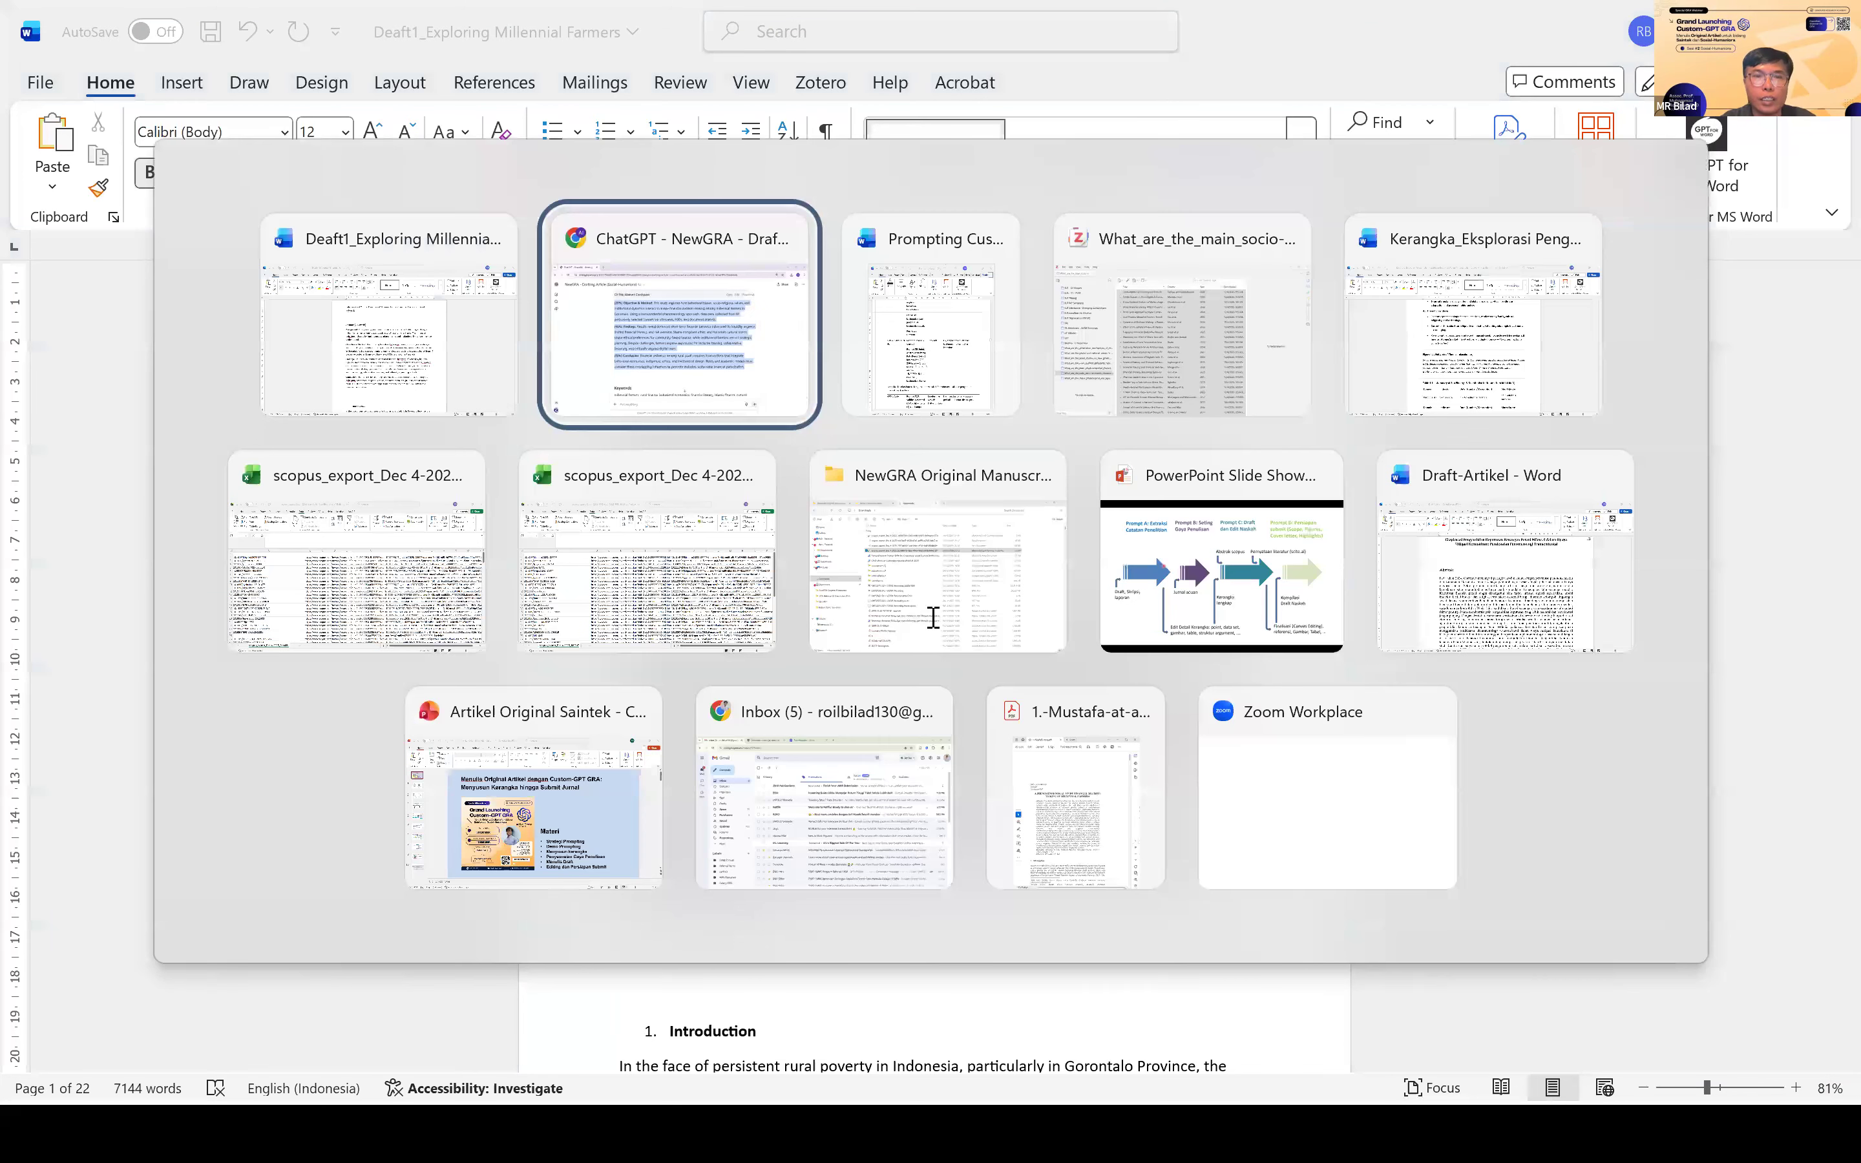
{"action": "scroll", "coordinate": [735, 670], "scroll_direction": "down", "scroll_amount": 1}
{"action": "left_click_drag", "start_coordinate": [744, 670], "coordinate": [458, 581]}
{"action": "key", "text": "ctrl+c"}
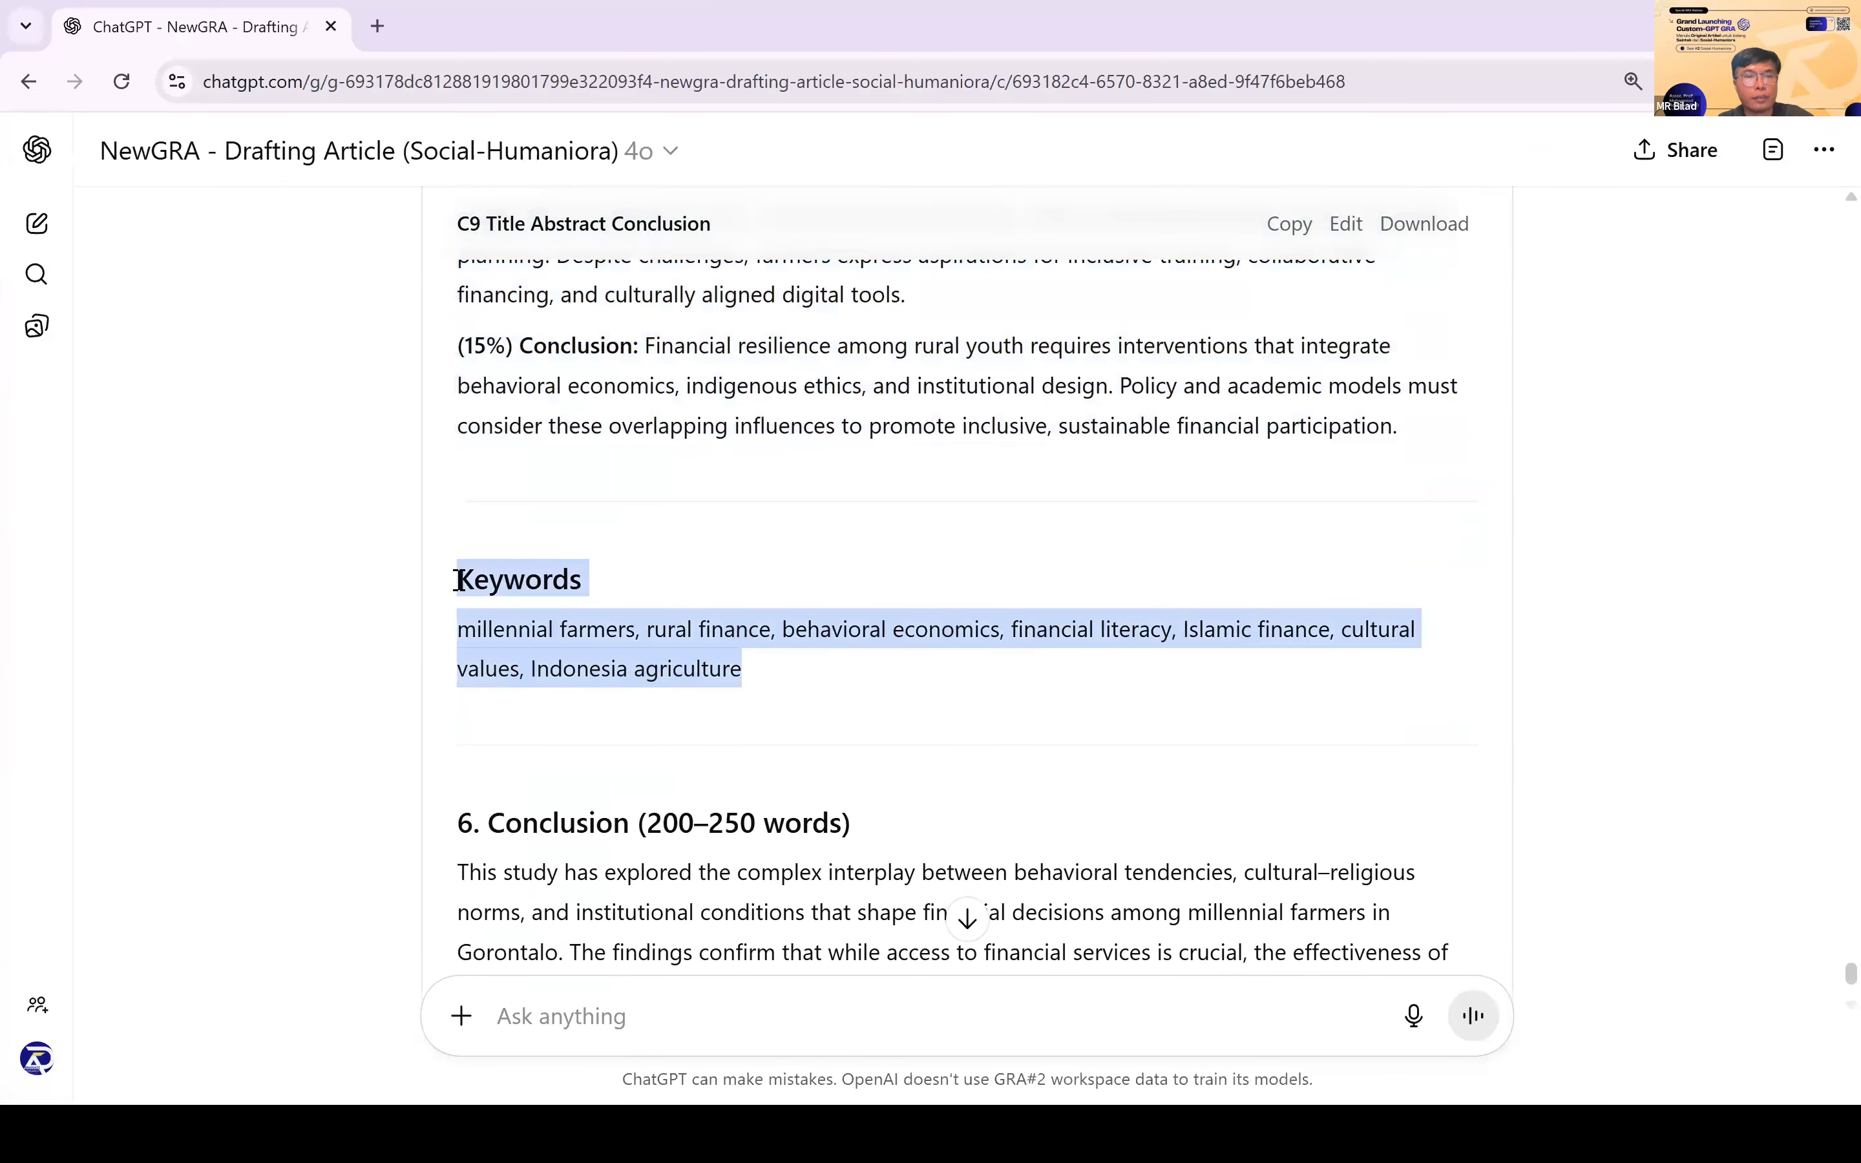
Step: Switch to Word, paste the keywords below the abstract, and run the list on after the heading as "Keywords:"
{"action": "key", "text": "alt+Tab"}
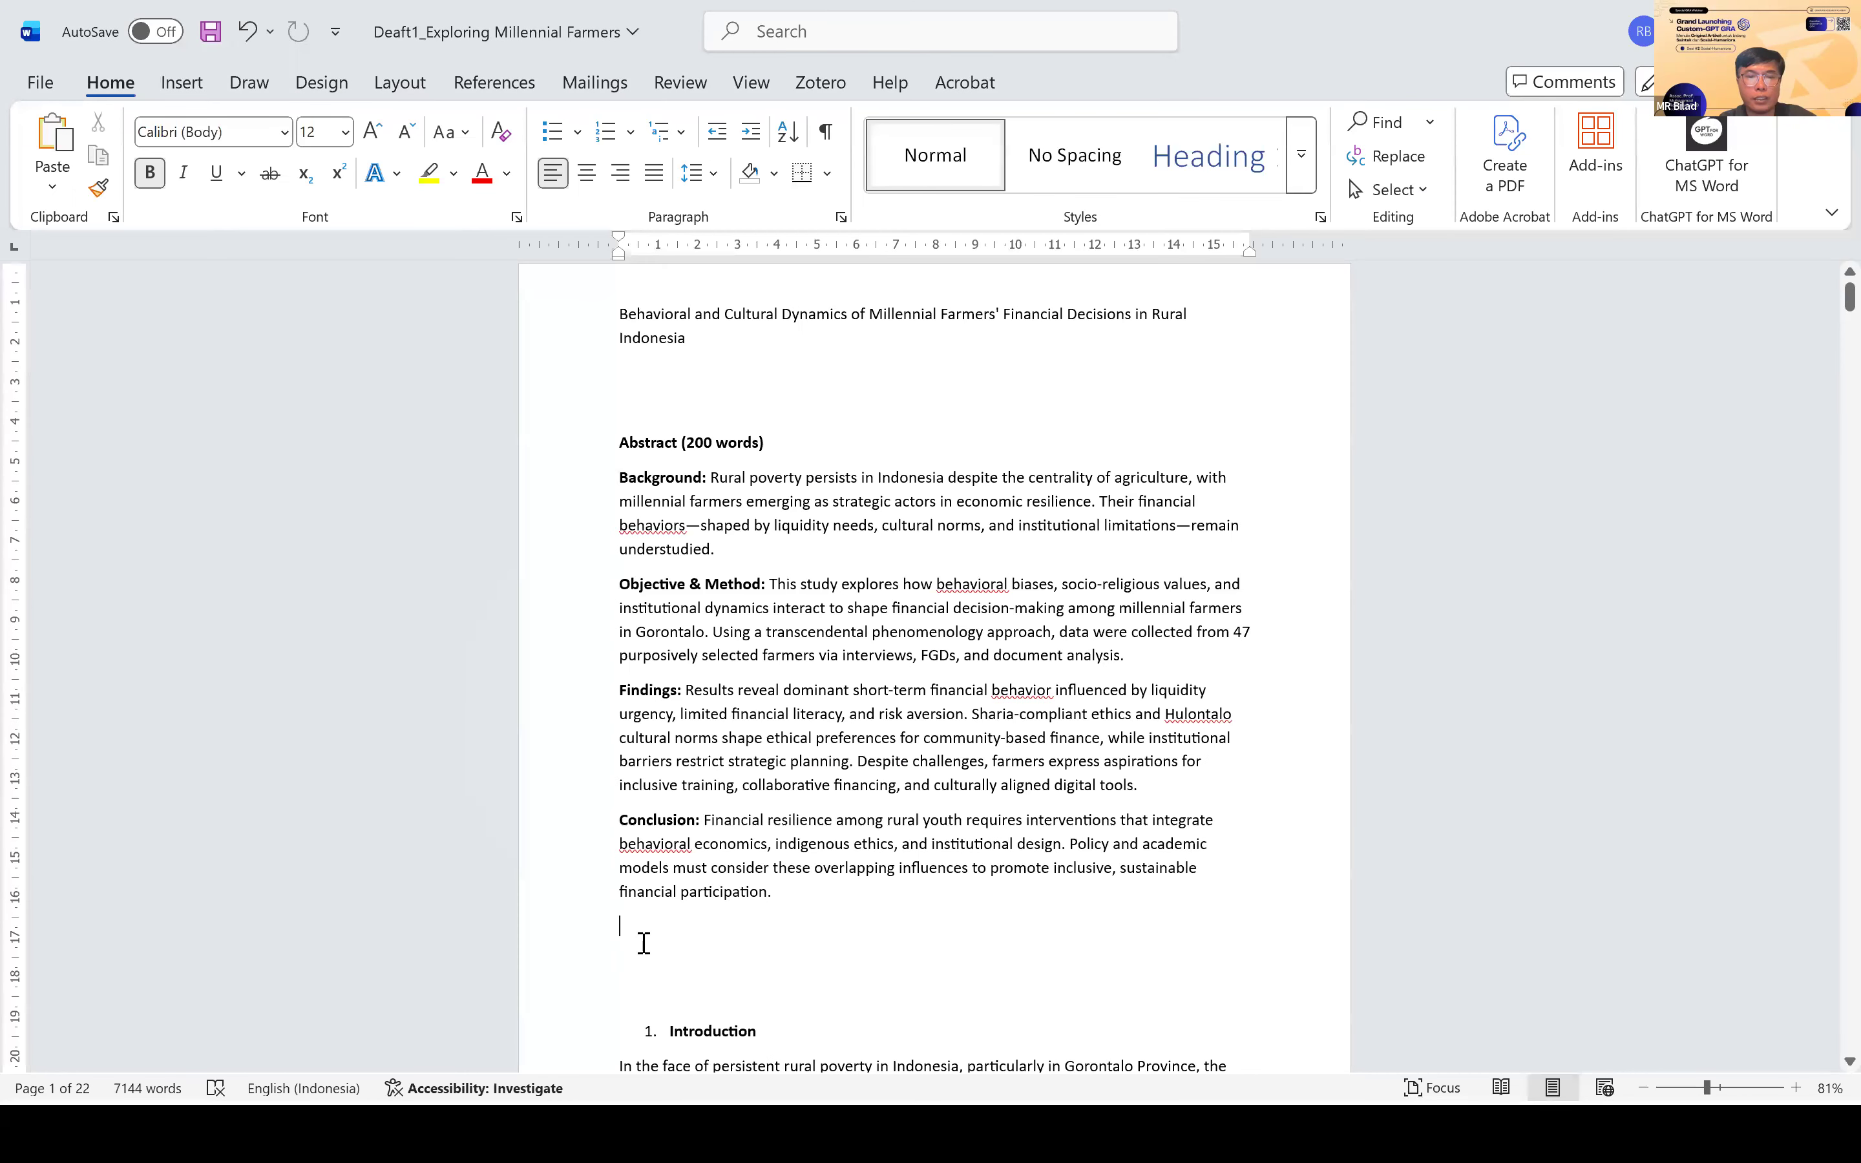
{"action": "key", "text": "ctrl+v"}
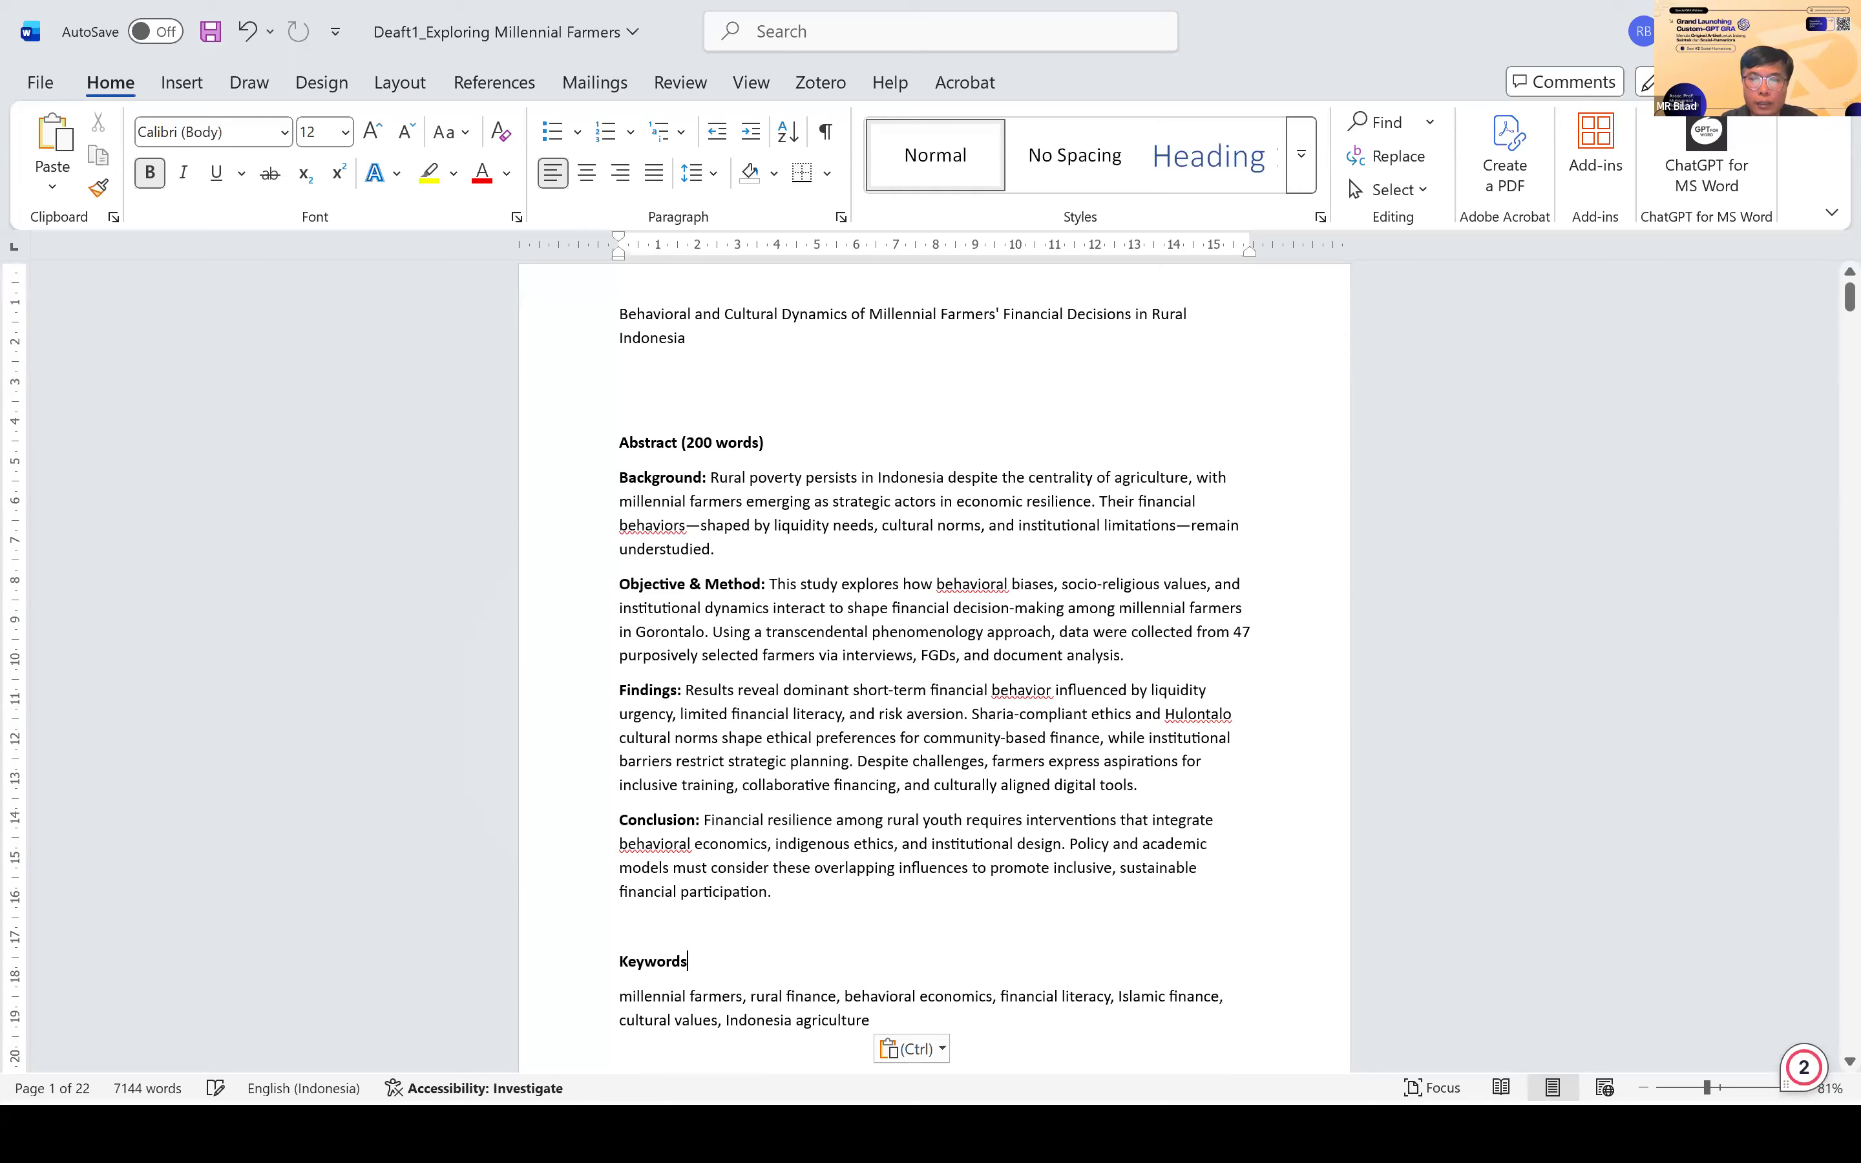
{"action": "type", "text": ":"}
{"action": "key", "text": "Delete"}
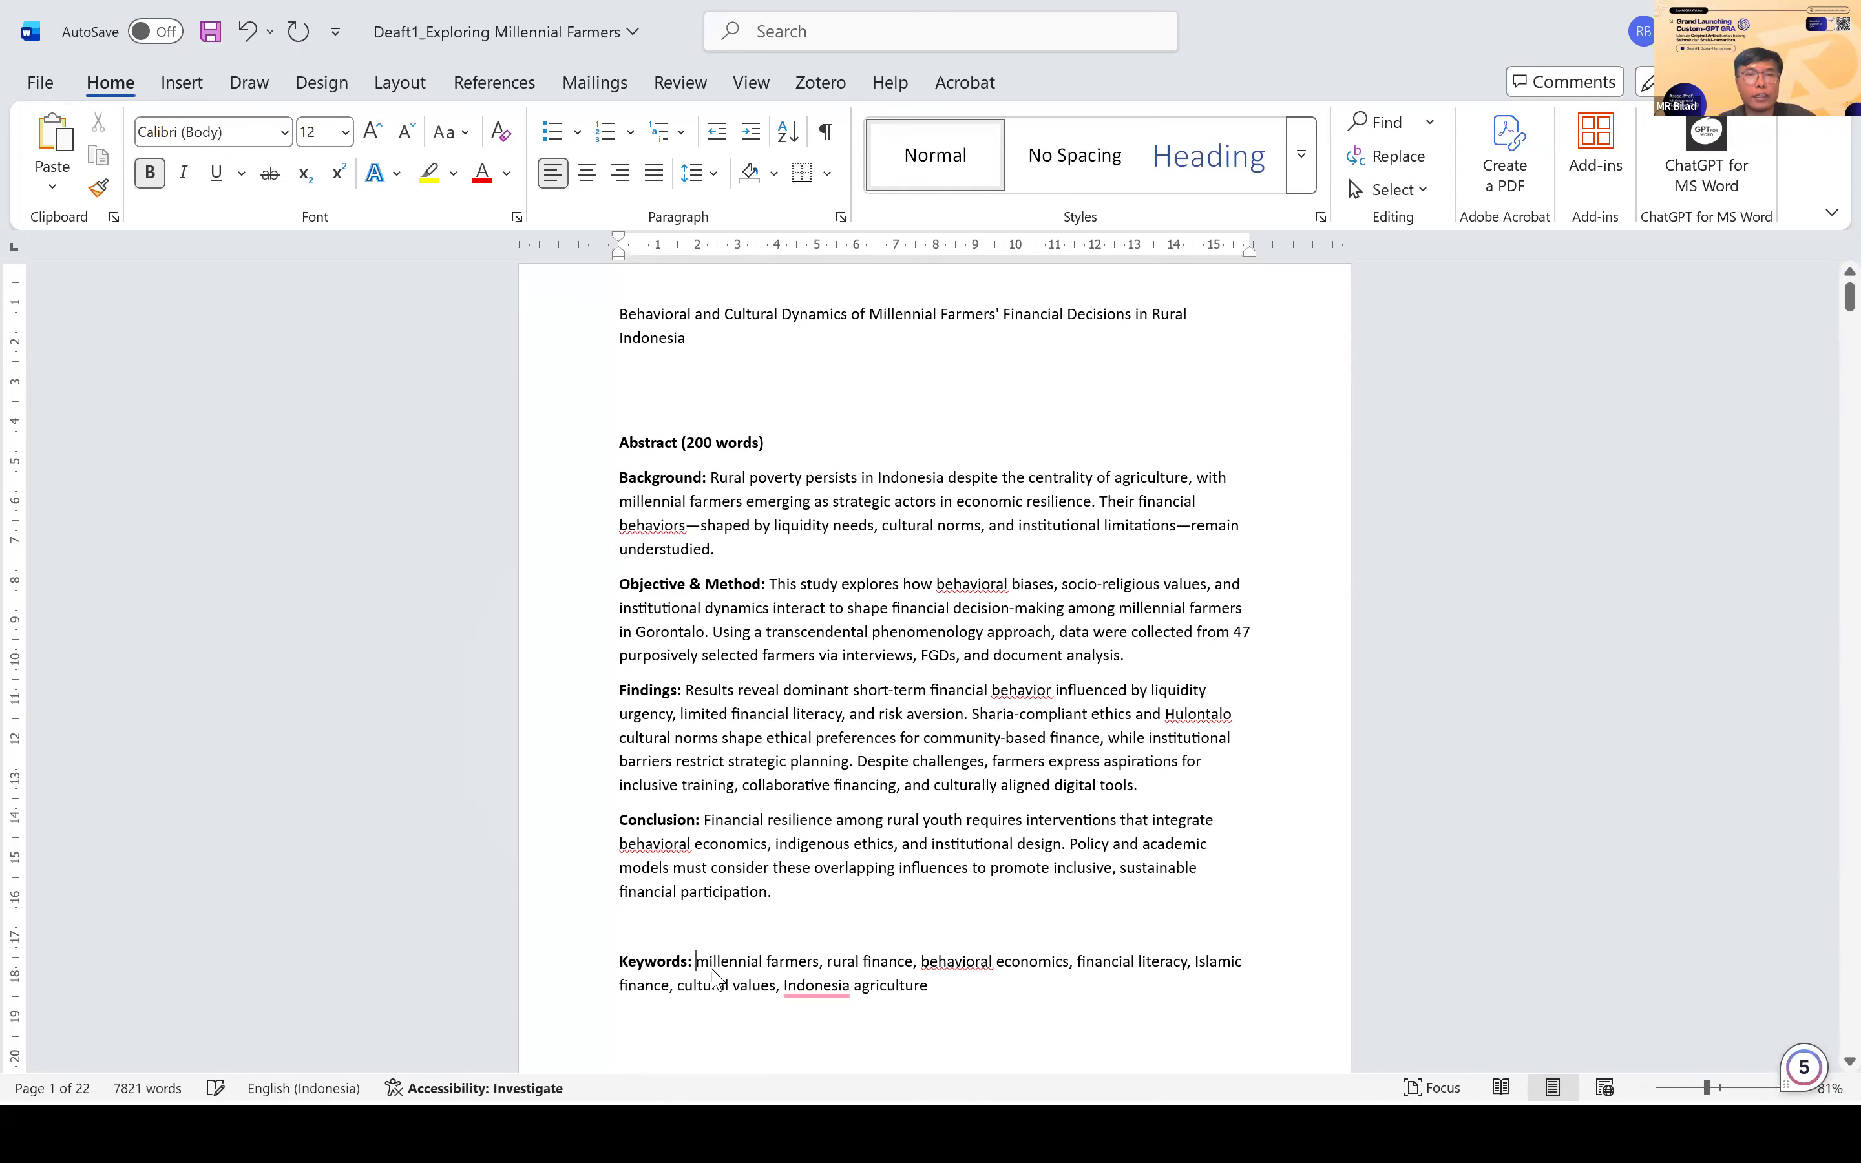
Step: Switch to ChatGPT and copy the "6. Conclusion (200–250 words)" section from the C9 block, from its heading to the end
{"action": "key", "text": "alt+Tab"}
{"action": "key", "text": "alt+Tab"}
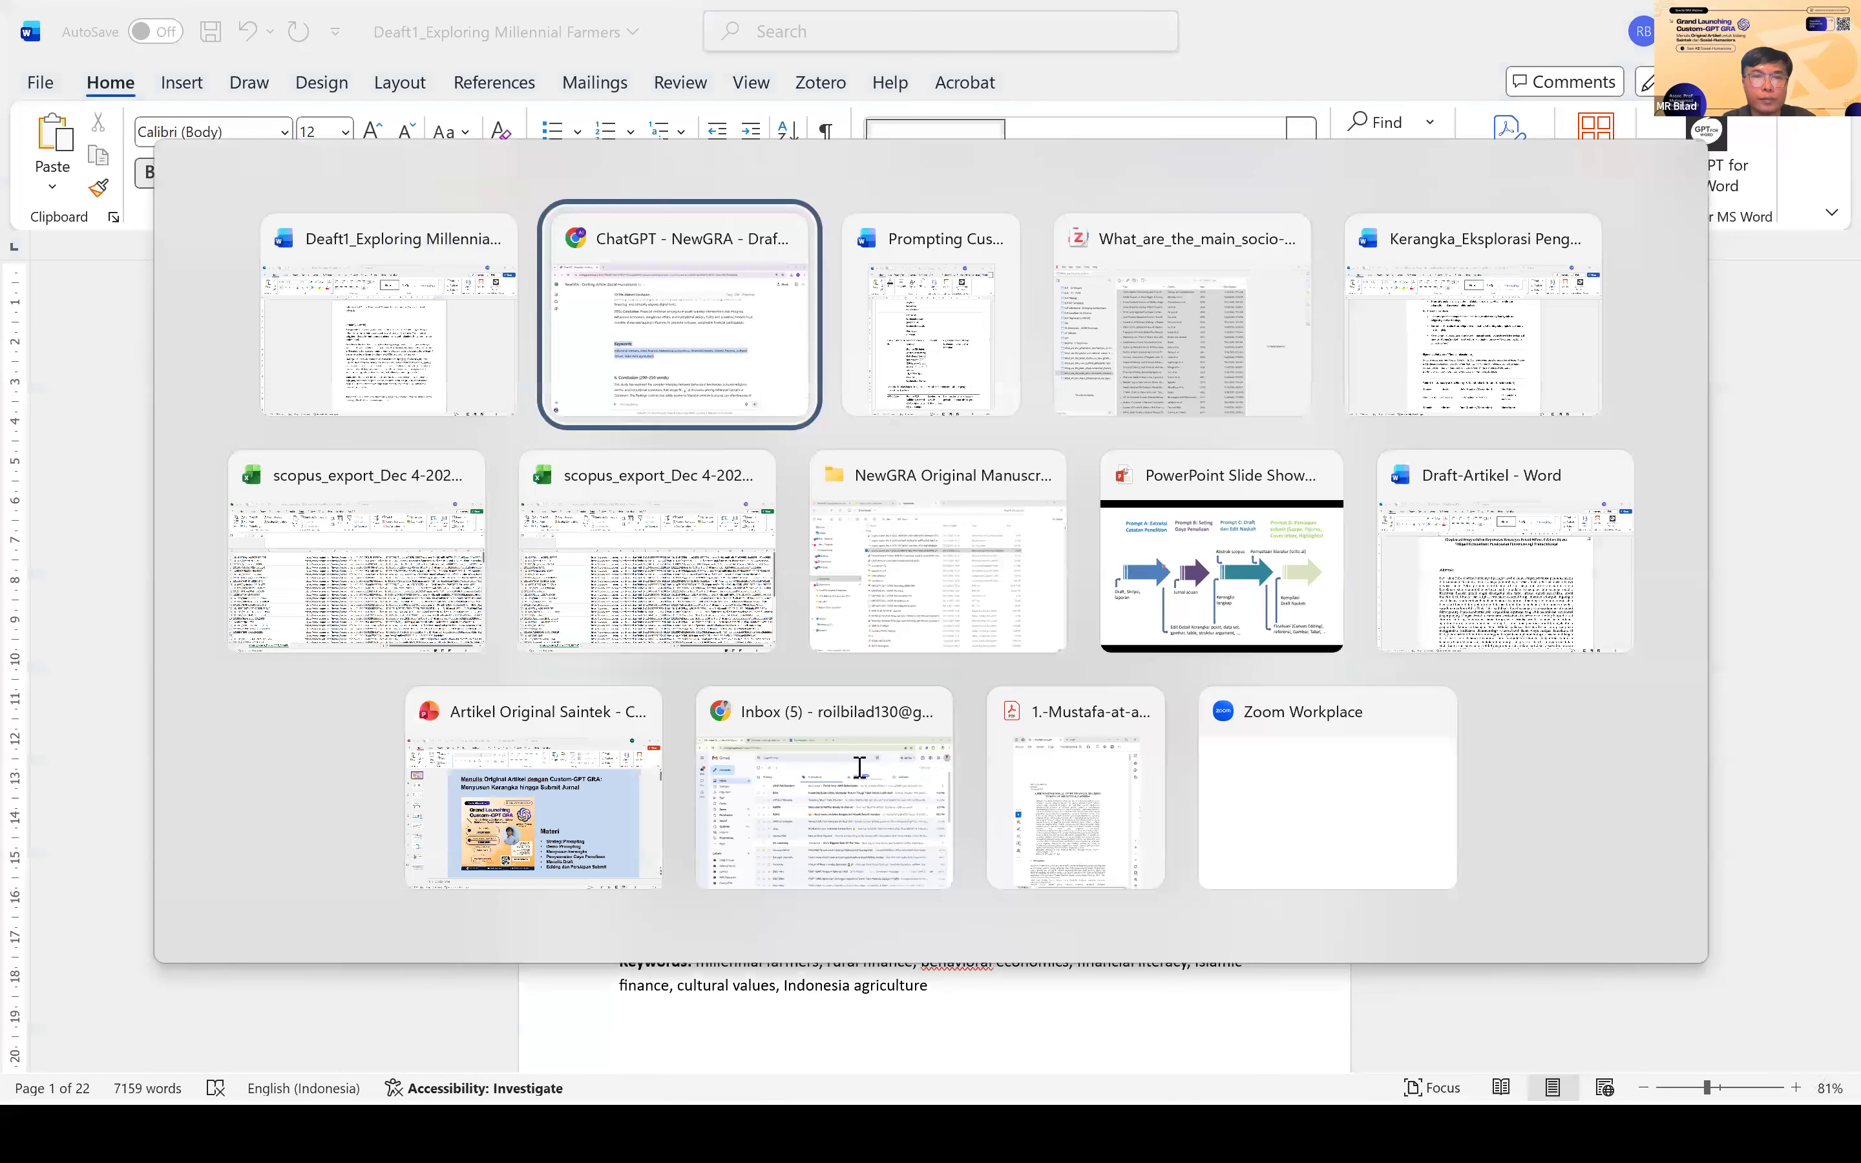
{"action": "scroll", "coordinate": [631, 552], "scroll_direction": "down", "scroll_amount": 3}
{"action": "scroll", "coordinate": [459, 417], "scroll_direction": "down", "scroll_amount": 2}
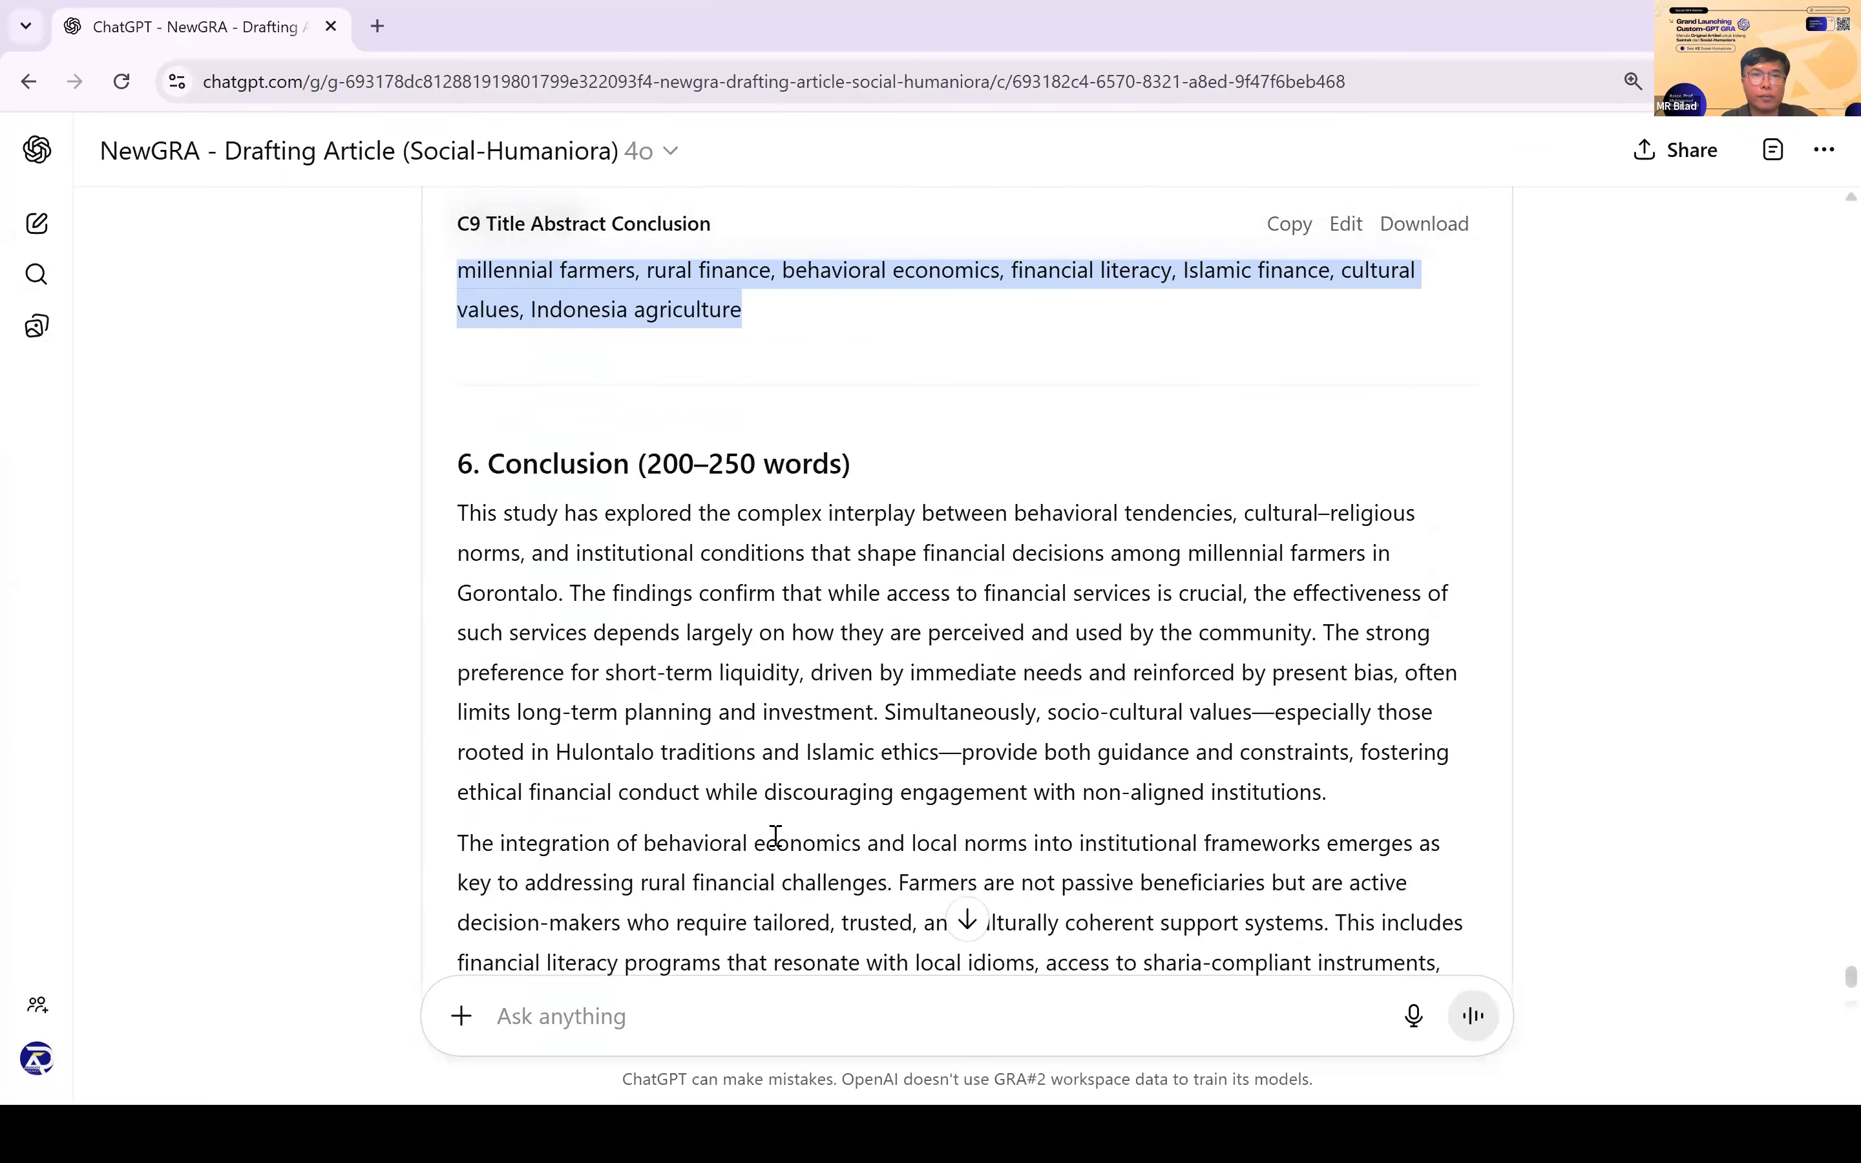
{"action": "left_click", "coordinate": [1318, 1008]}
{"action": "left_click_drag", "start_coordinate": [458, 414], "coordinate": [1291, 982]}
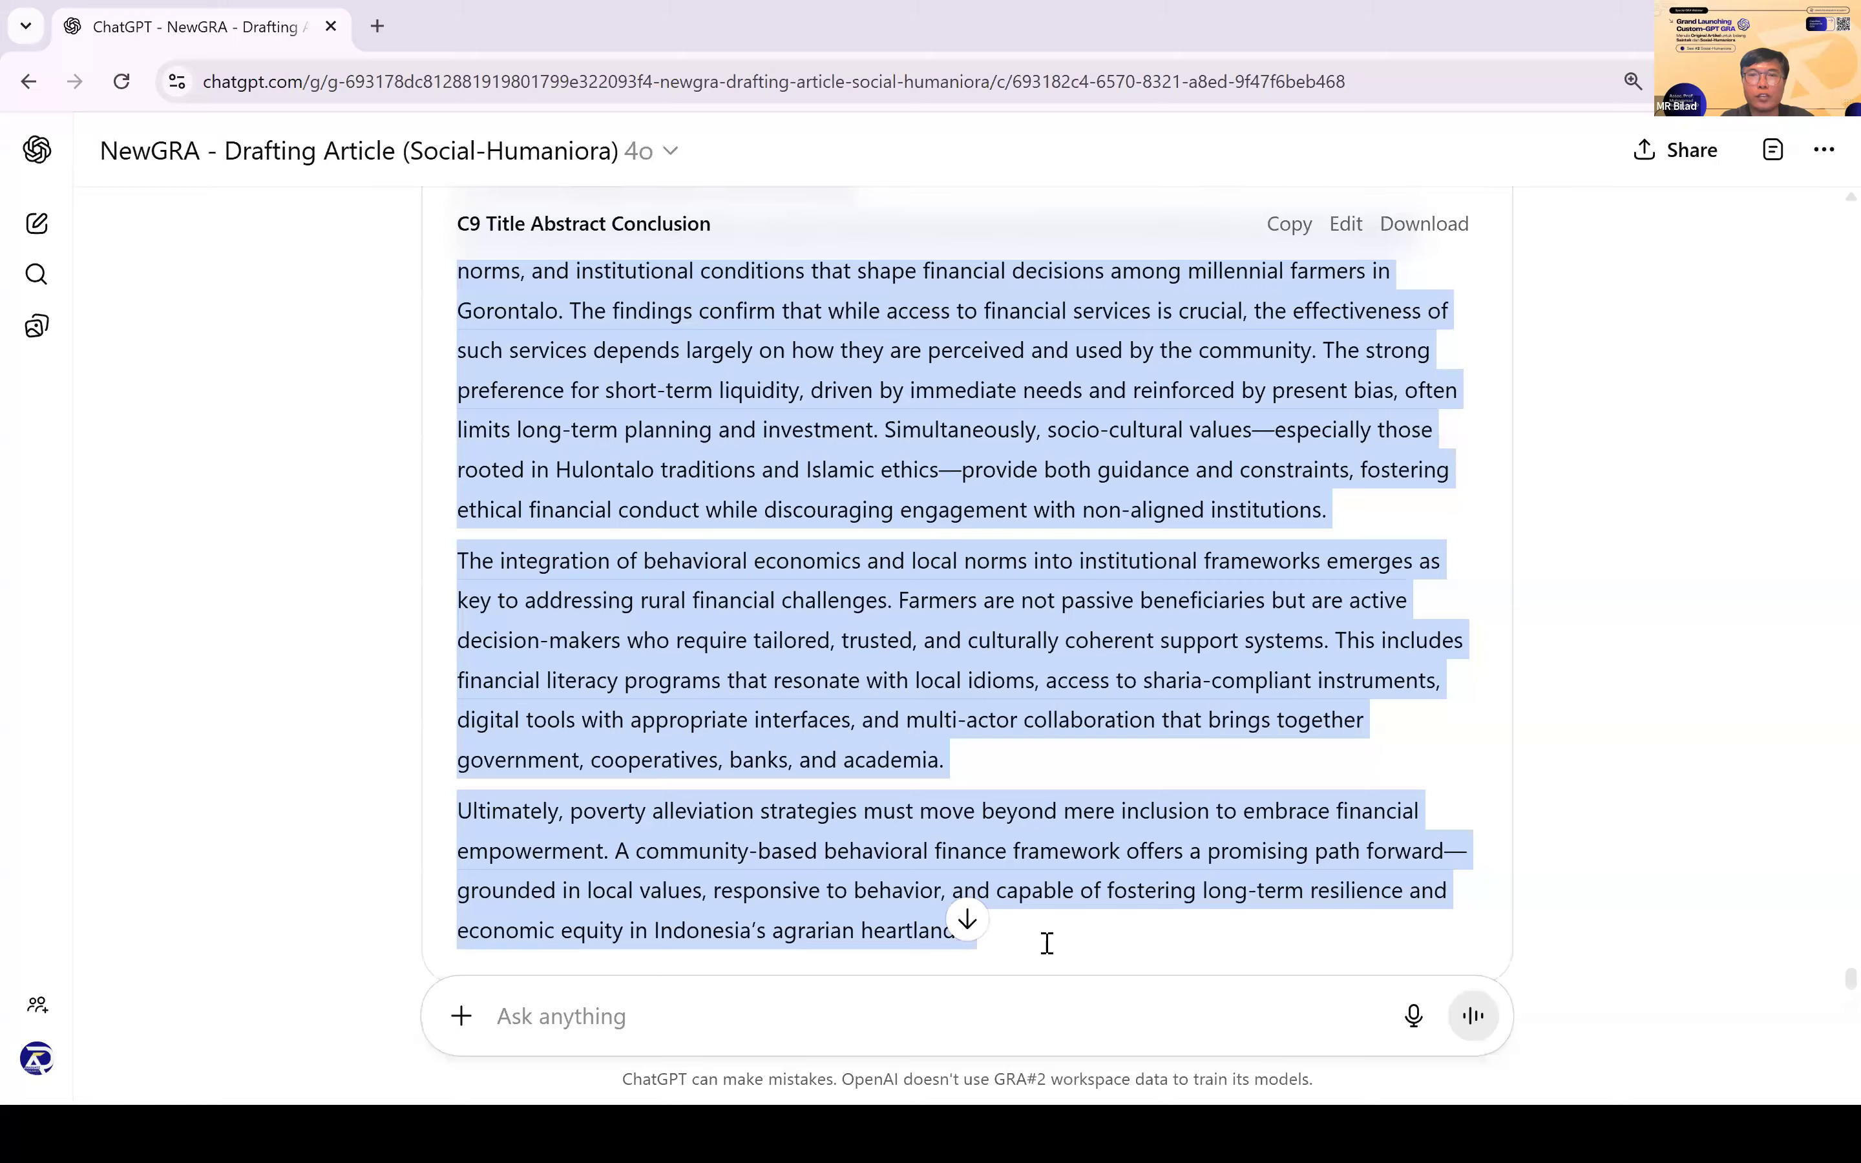
Step: Switch to Word and paste the copied conclusion after section 5.5 Directions for Future Research
{"action": "key", "text": "alt+Tab"}
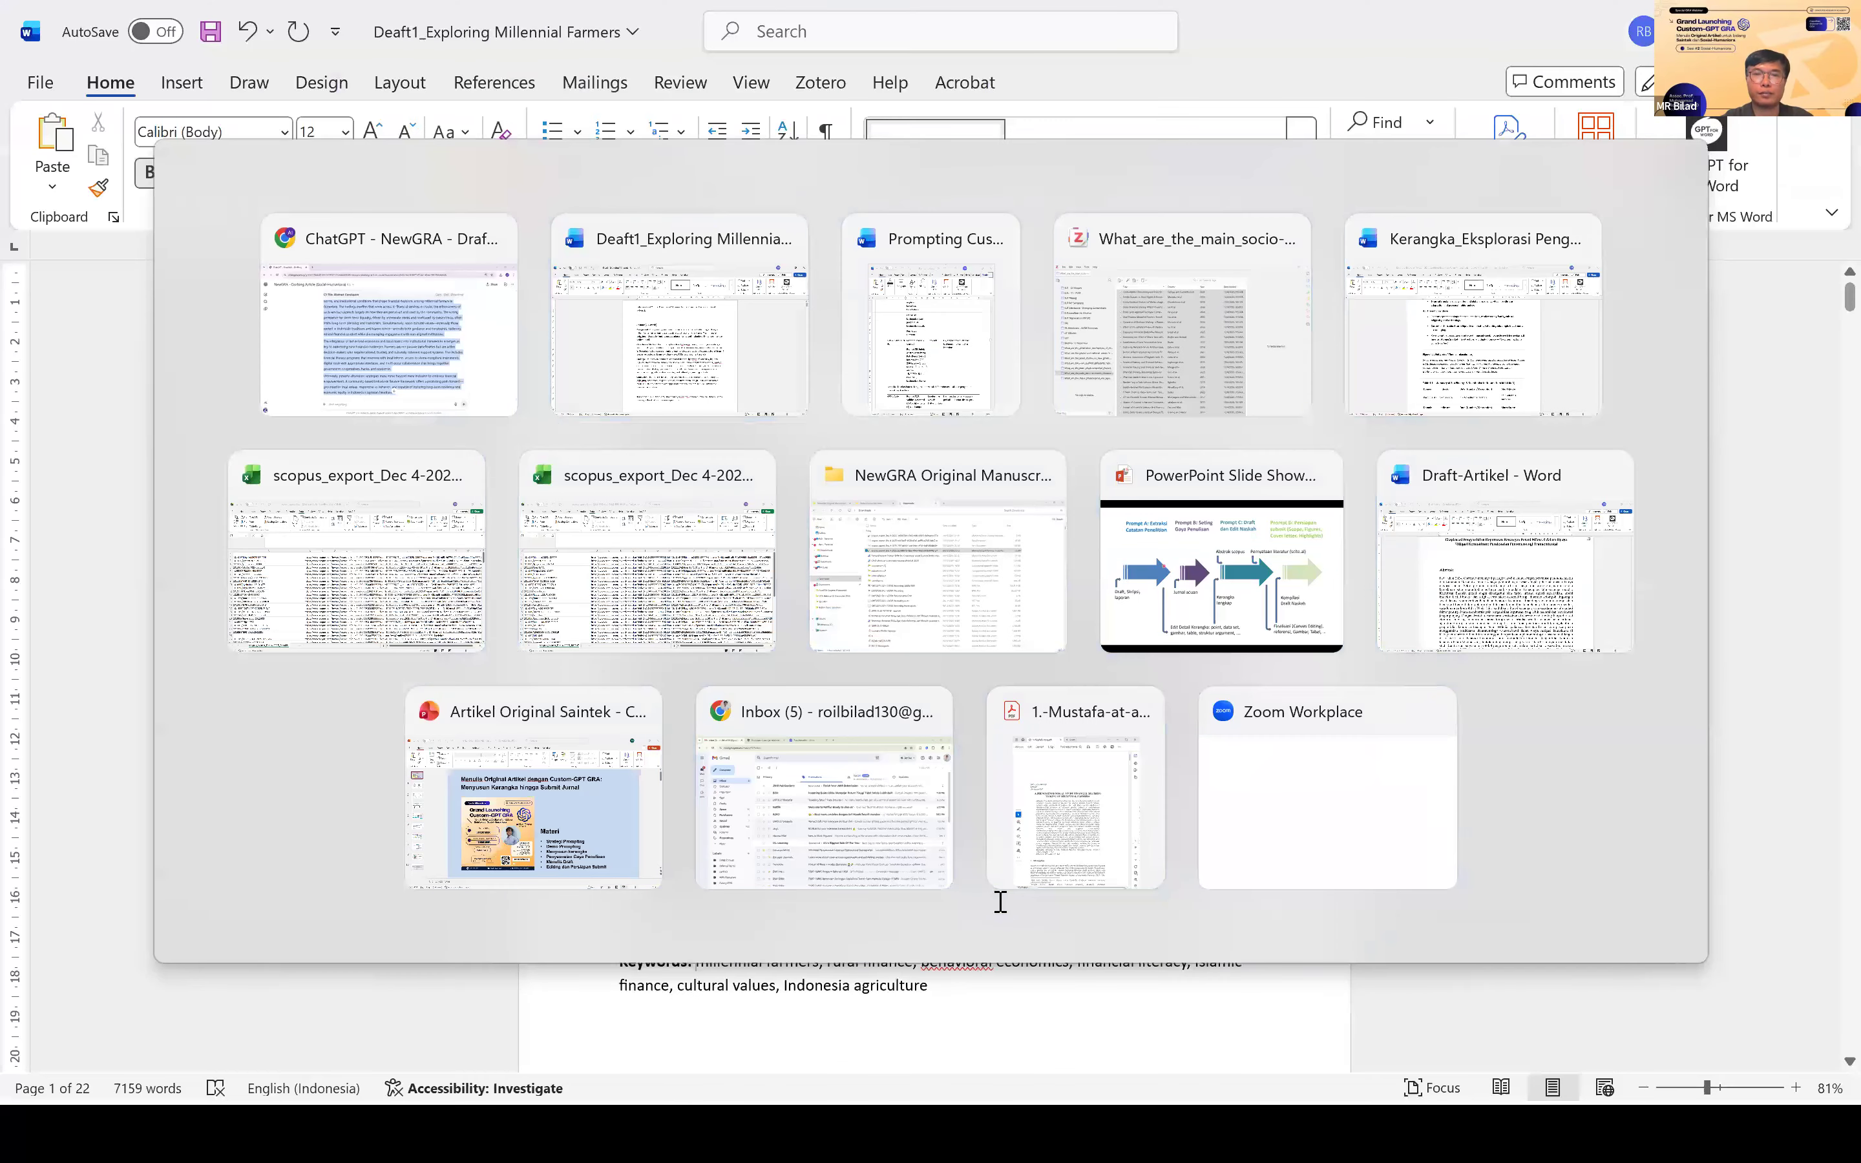
{"action": "scroll", "coordinate": [1814, 734], "scroll_direction": "down", "scroll_amount": 20}
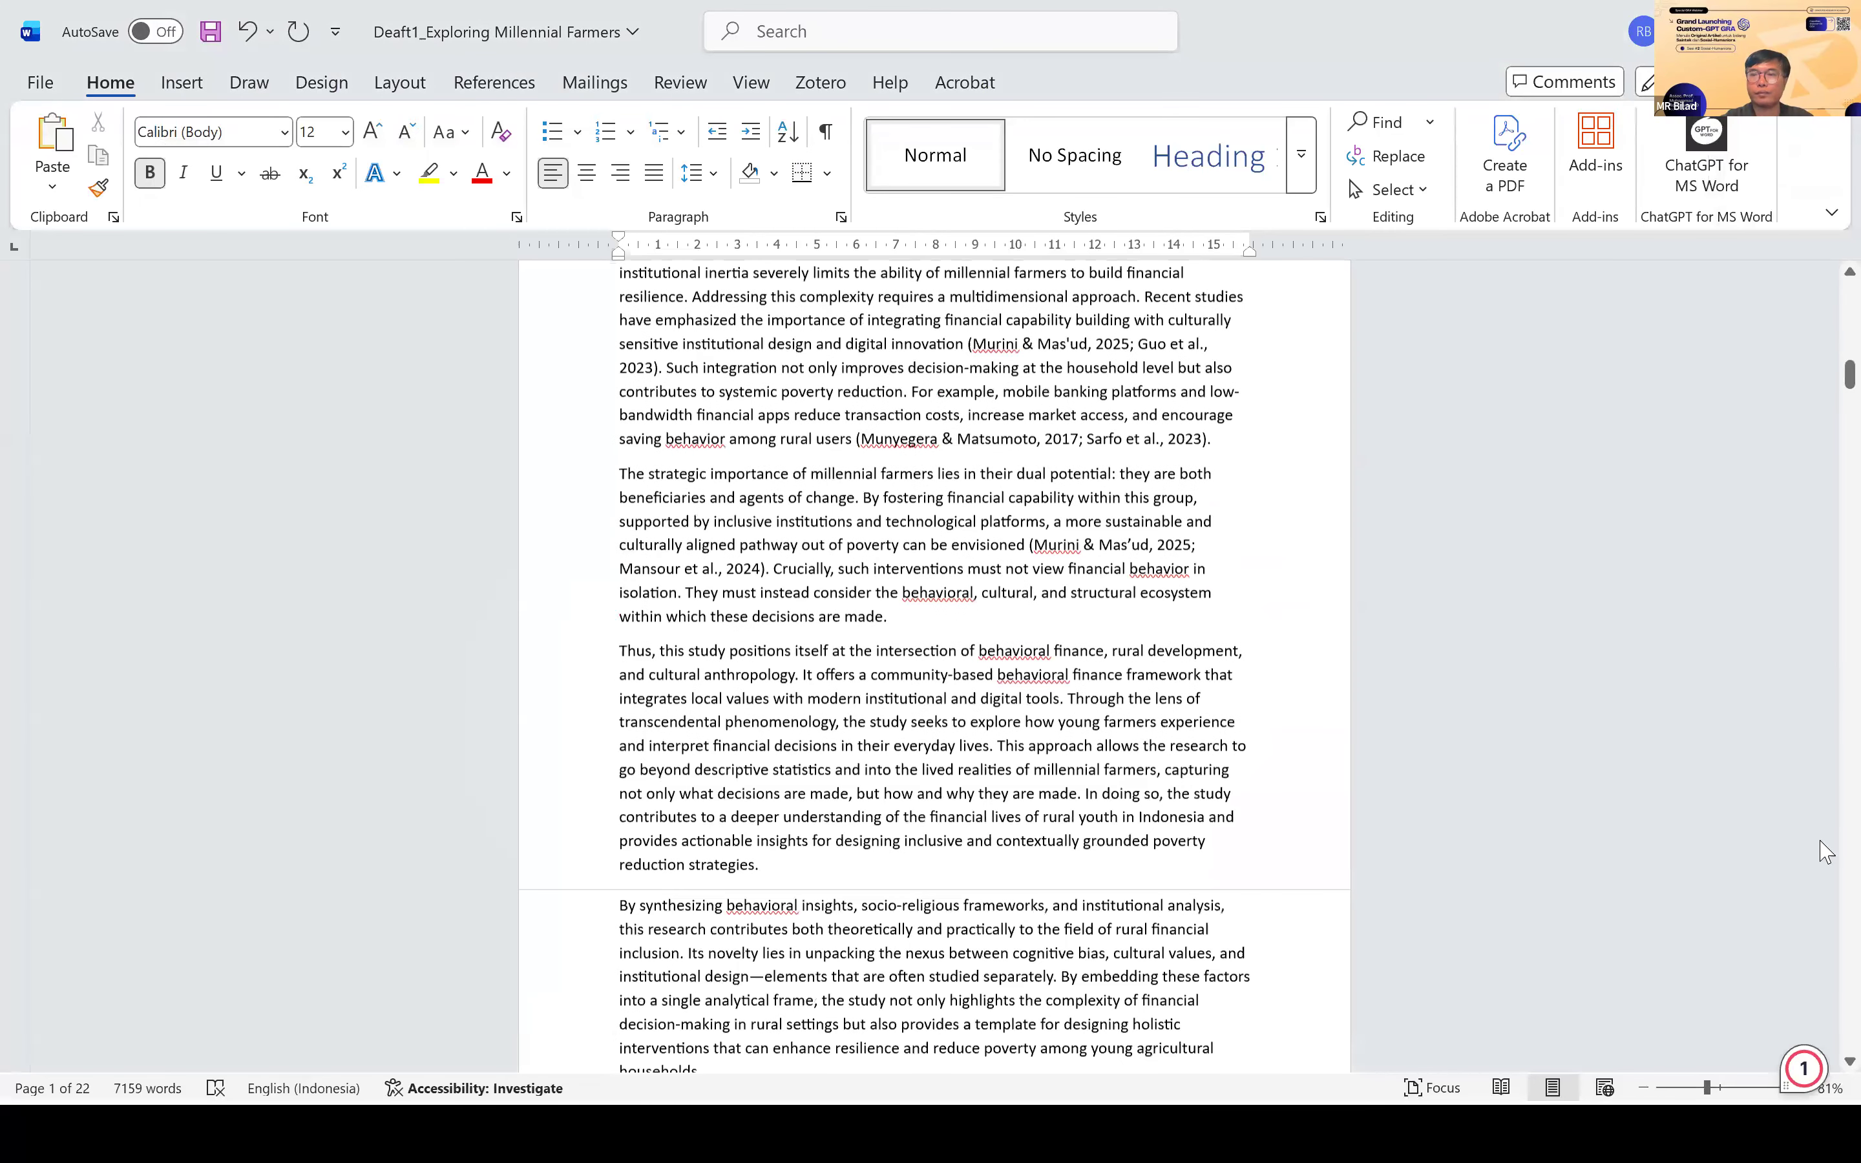
{"action": "scroll", "coordinate": [859, 596], "scroll_direction": "down", "scroll_amount": 15}
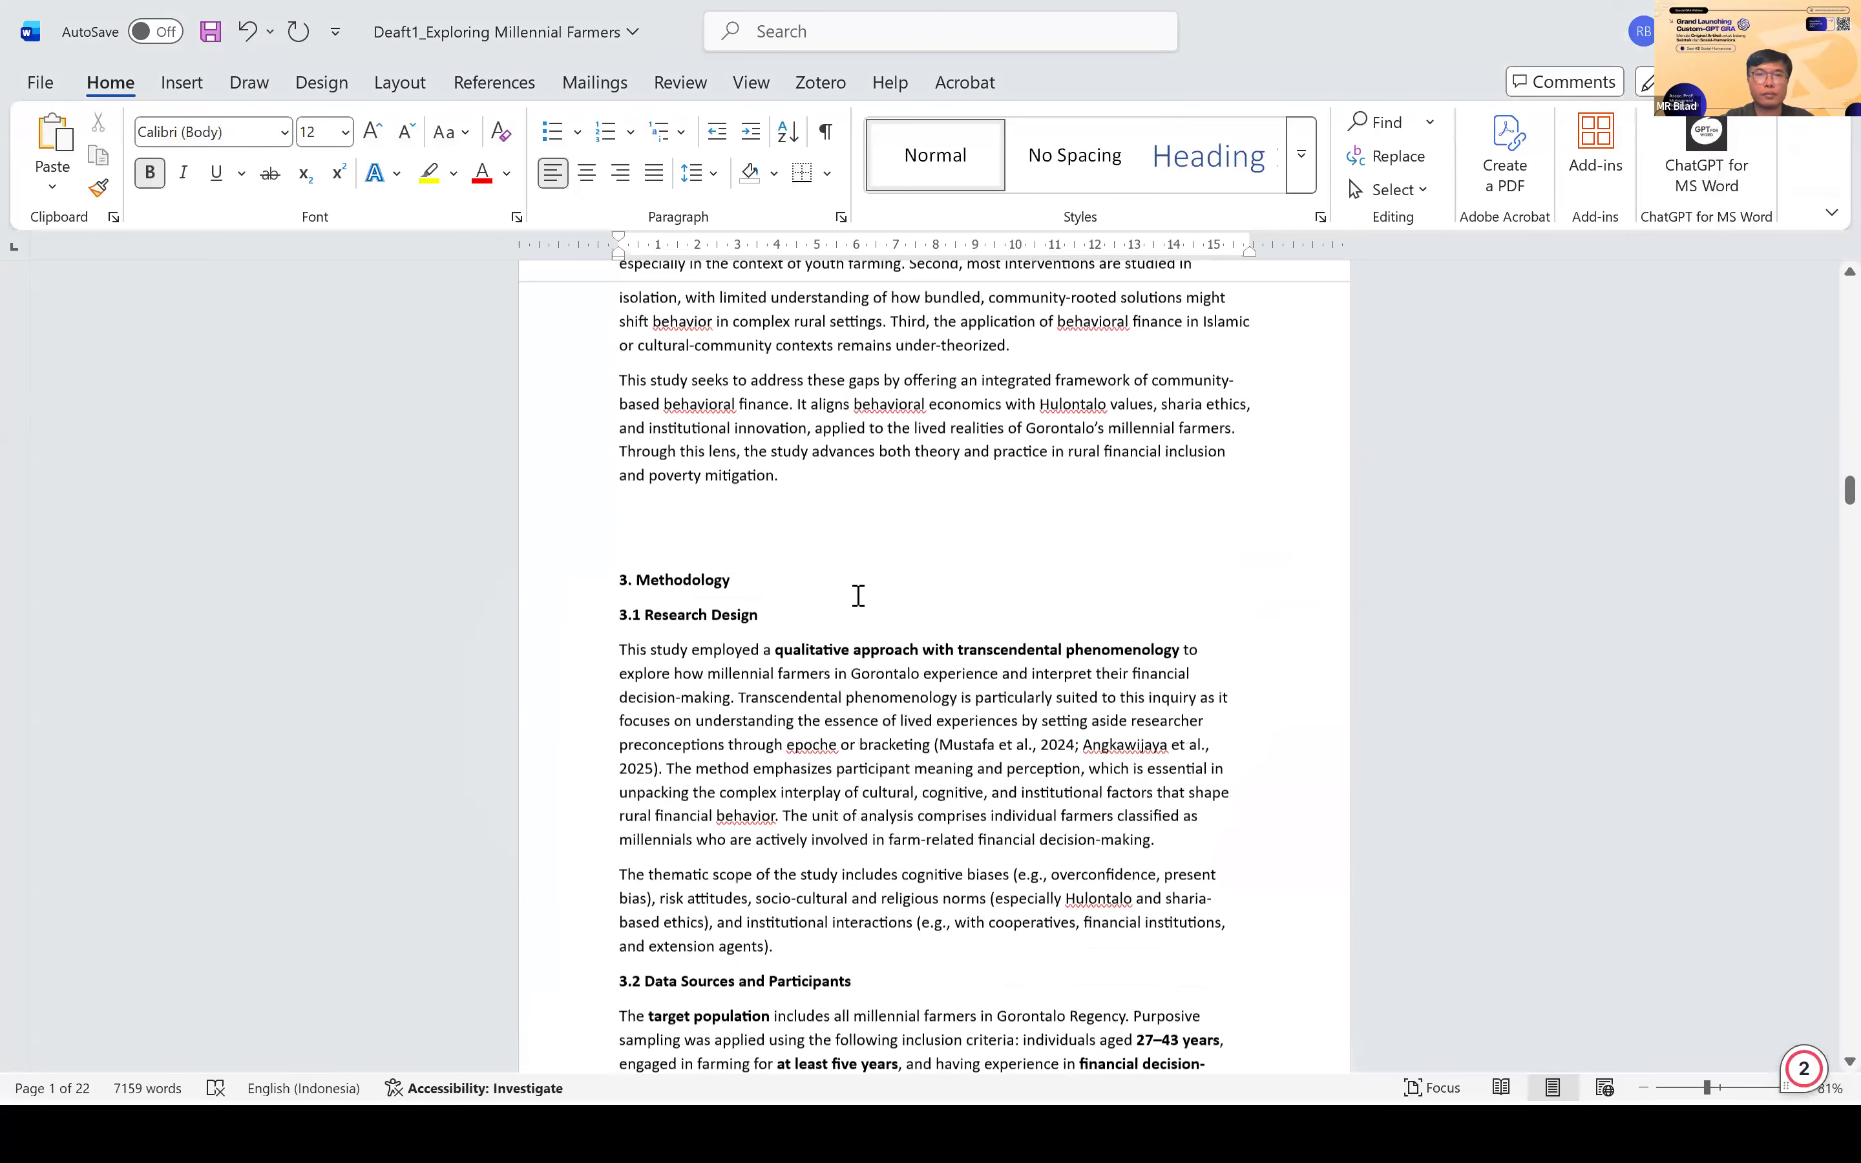
{"action": "scroll", "coordinate": [858, 597], "scroll_direction": "down", "scroll_amount": 8}
{"action": "scroll", "coordinate": [859, 597], "scroll_direction": "down", "scroll_amount": 20}
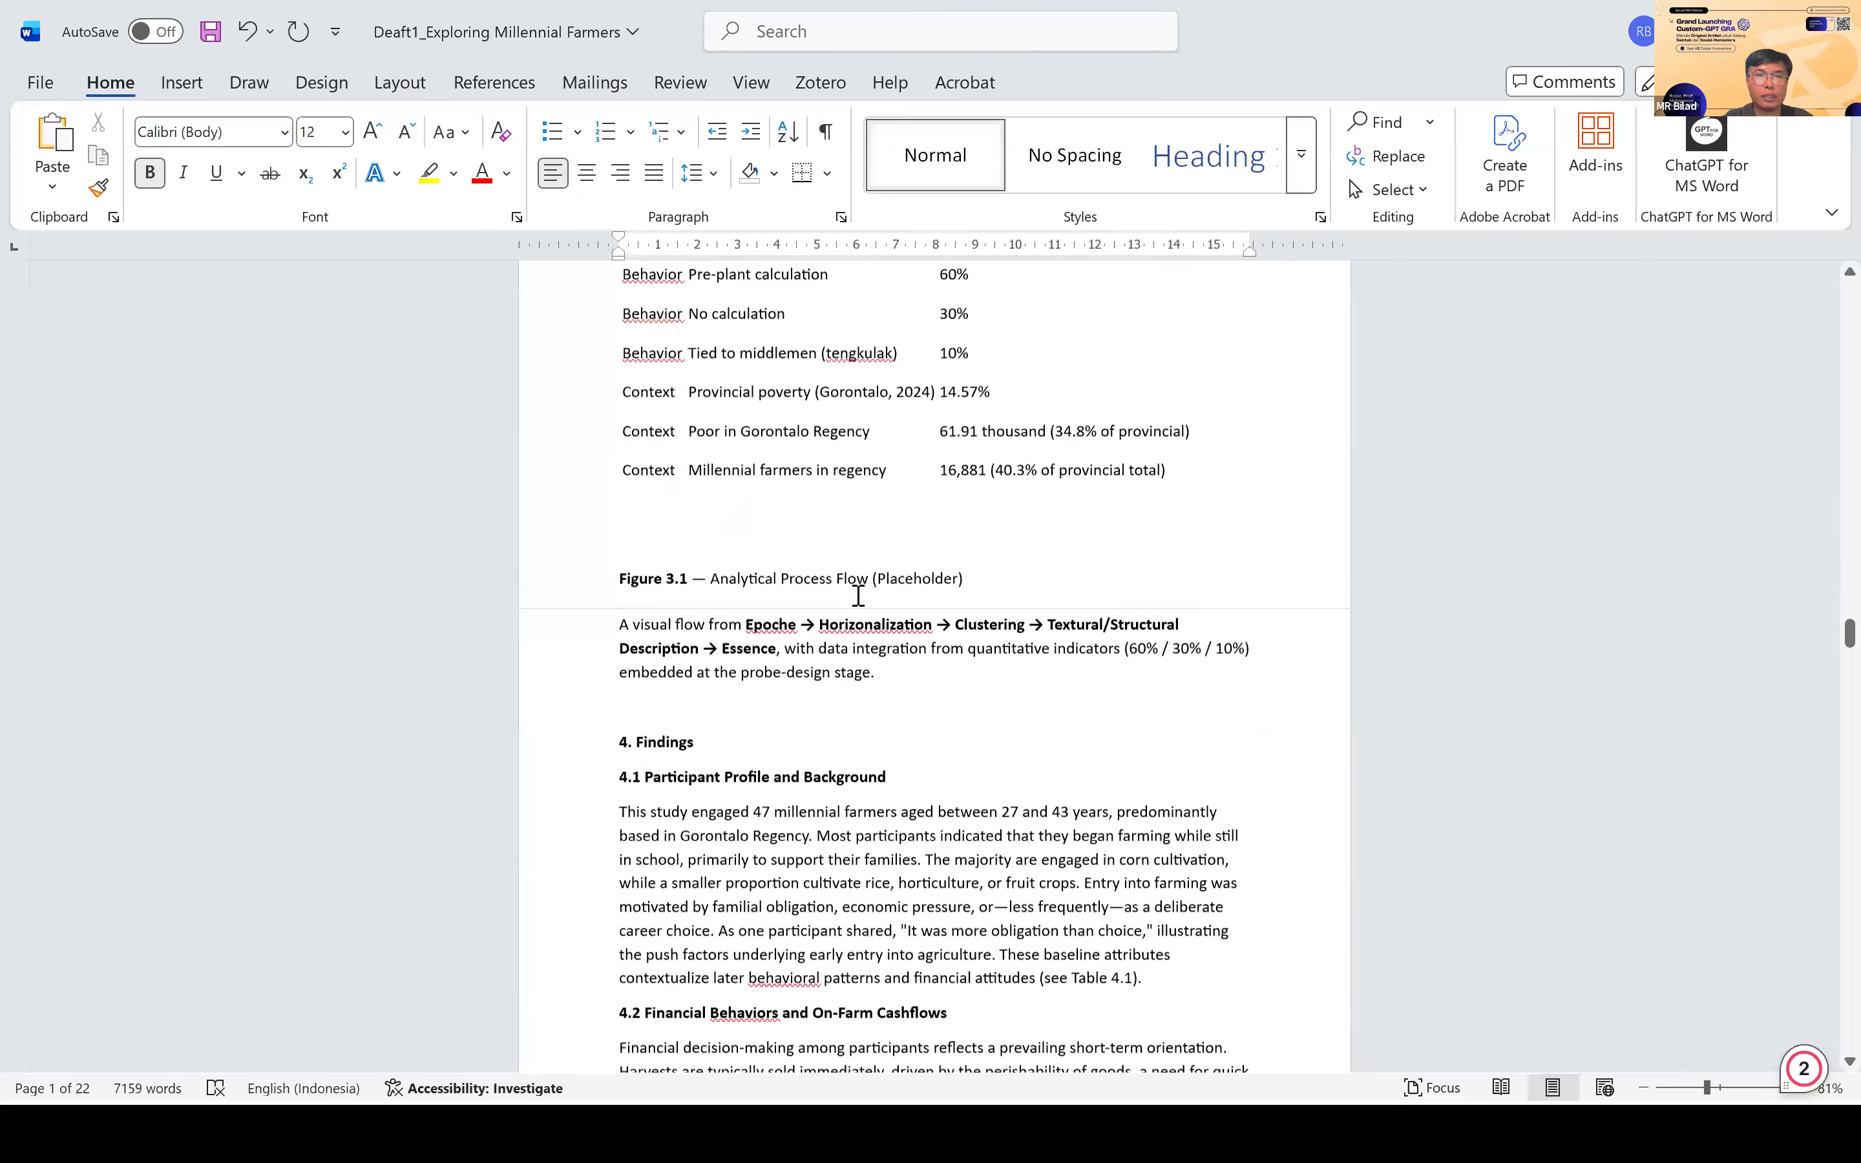
{"action": "scroll", "coordinate": [628, 784], "scroll_direction": "down", "scroll_amount": 3}
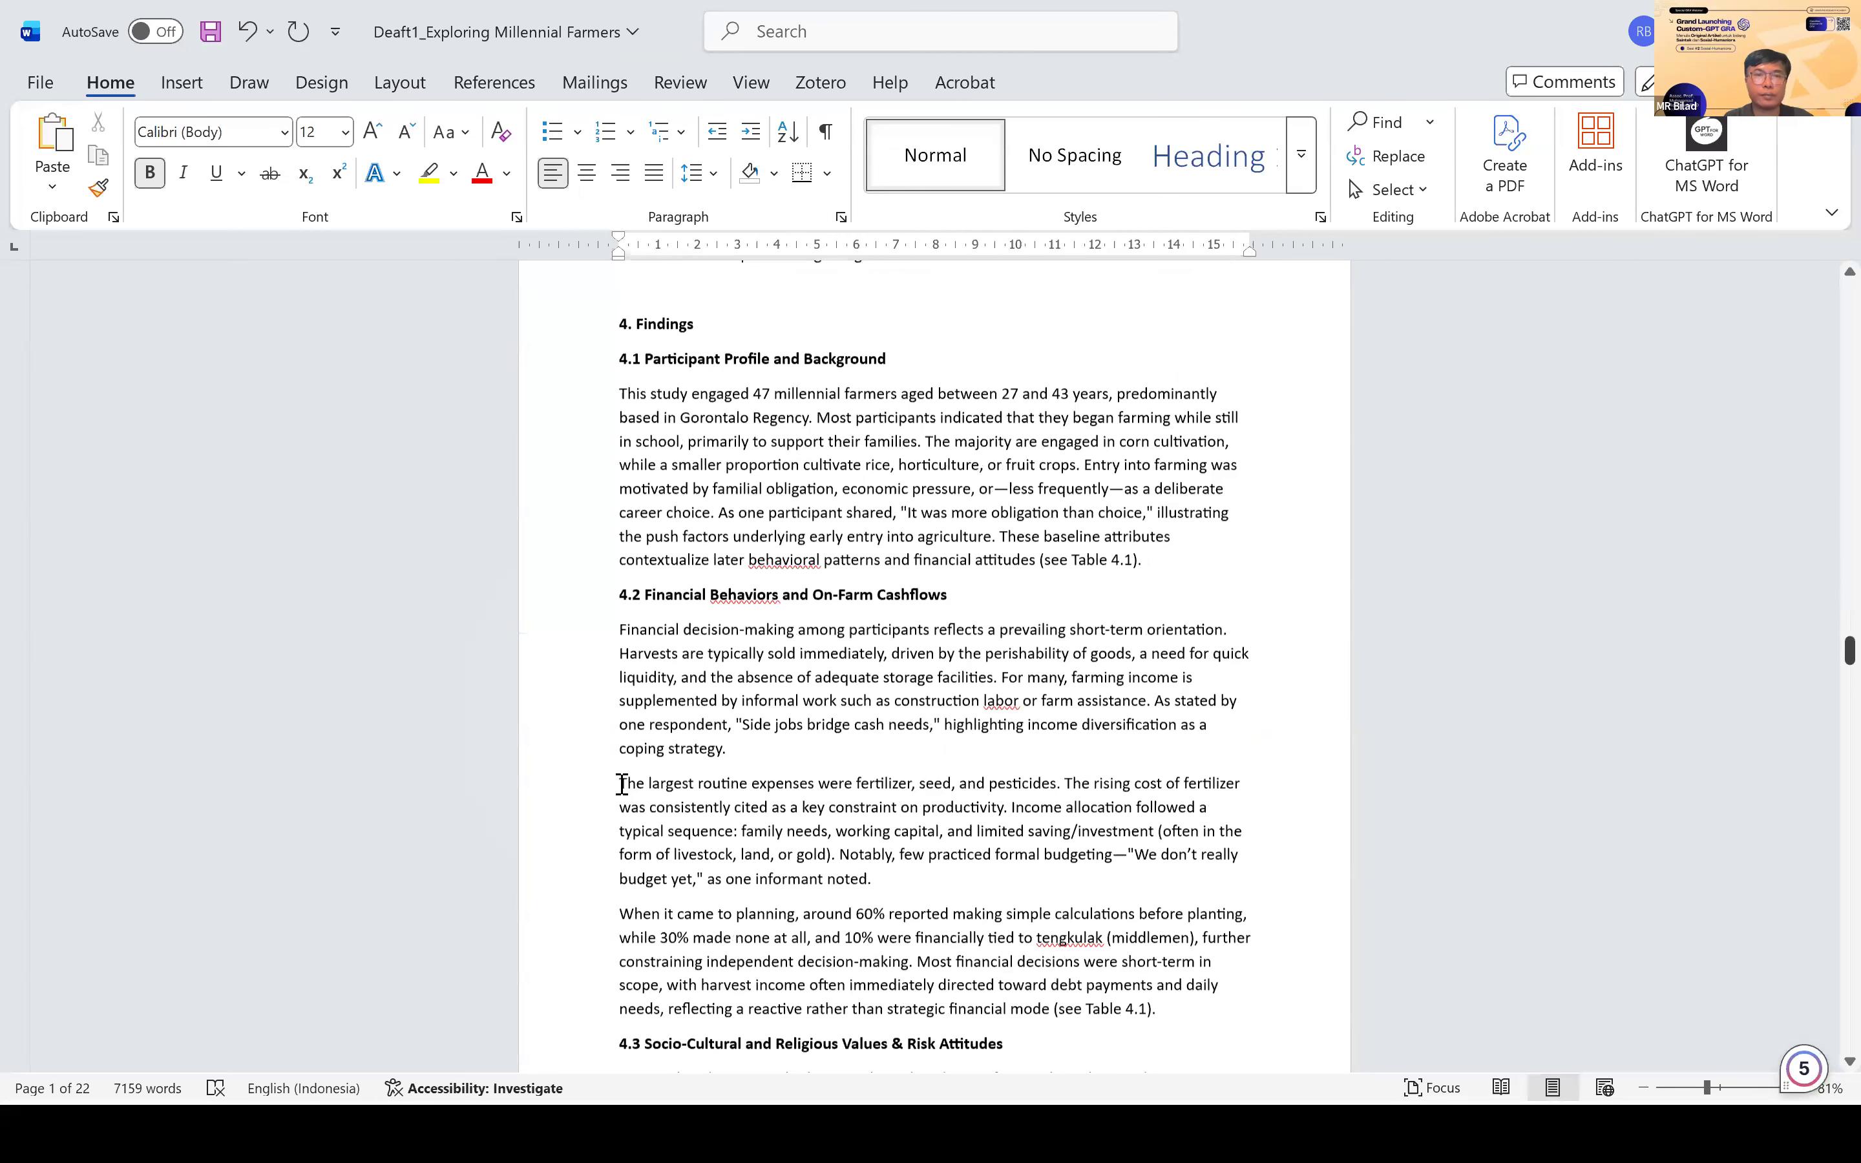
{"action": "scroll", "coordinate": [622, 784], "scroll_direction": "down", "scroll_amount": 20}
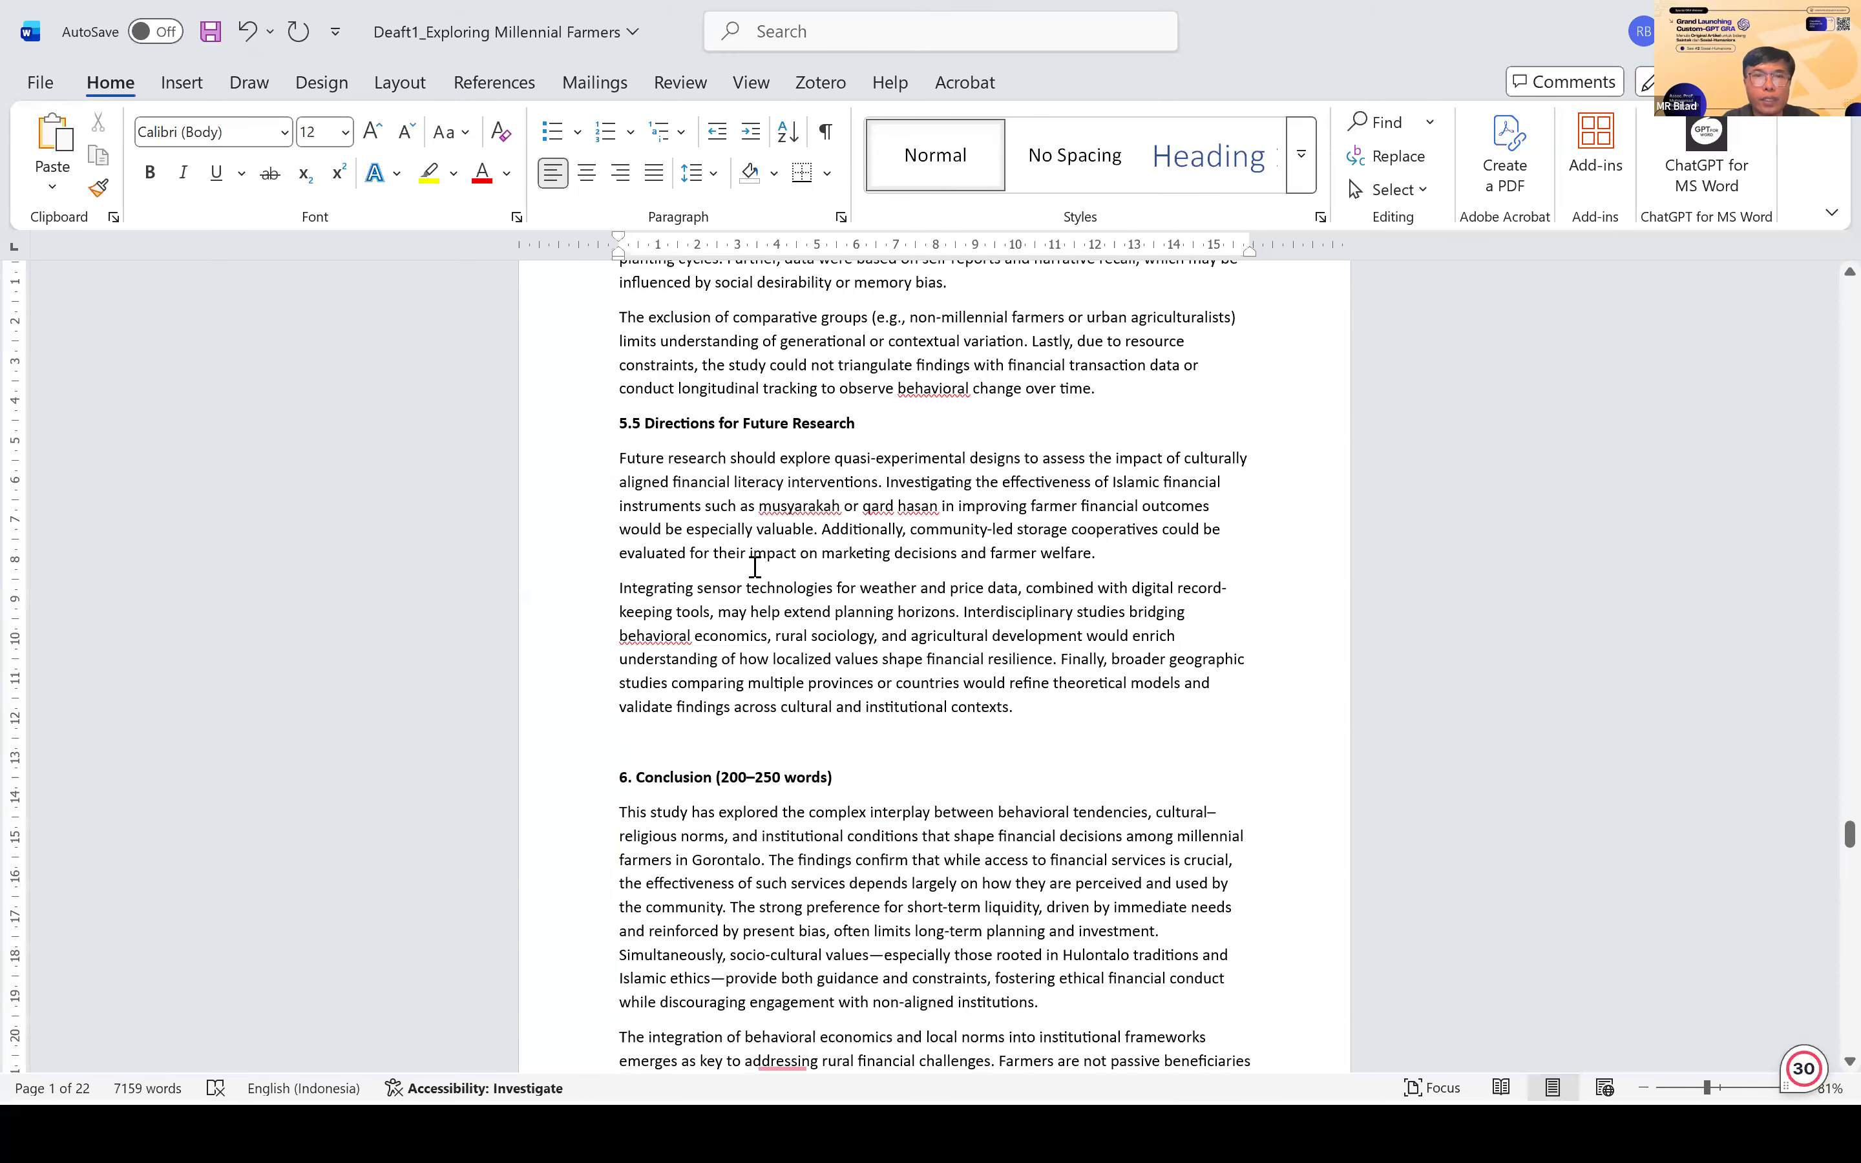
Step: Delete "(200–250 words)" from the 6. Conclusion heading
{"action": "scroll", "coordinate": [754, 567], "scroll_direction": "down", "scroll_amount": 5}
{"action": "left_click_drag", "start_coordinate": [833, 376], "coordinate": [721, 380]}
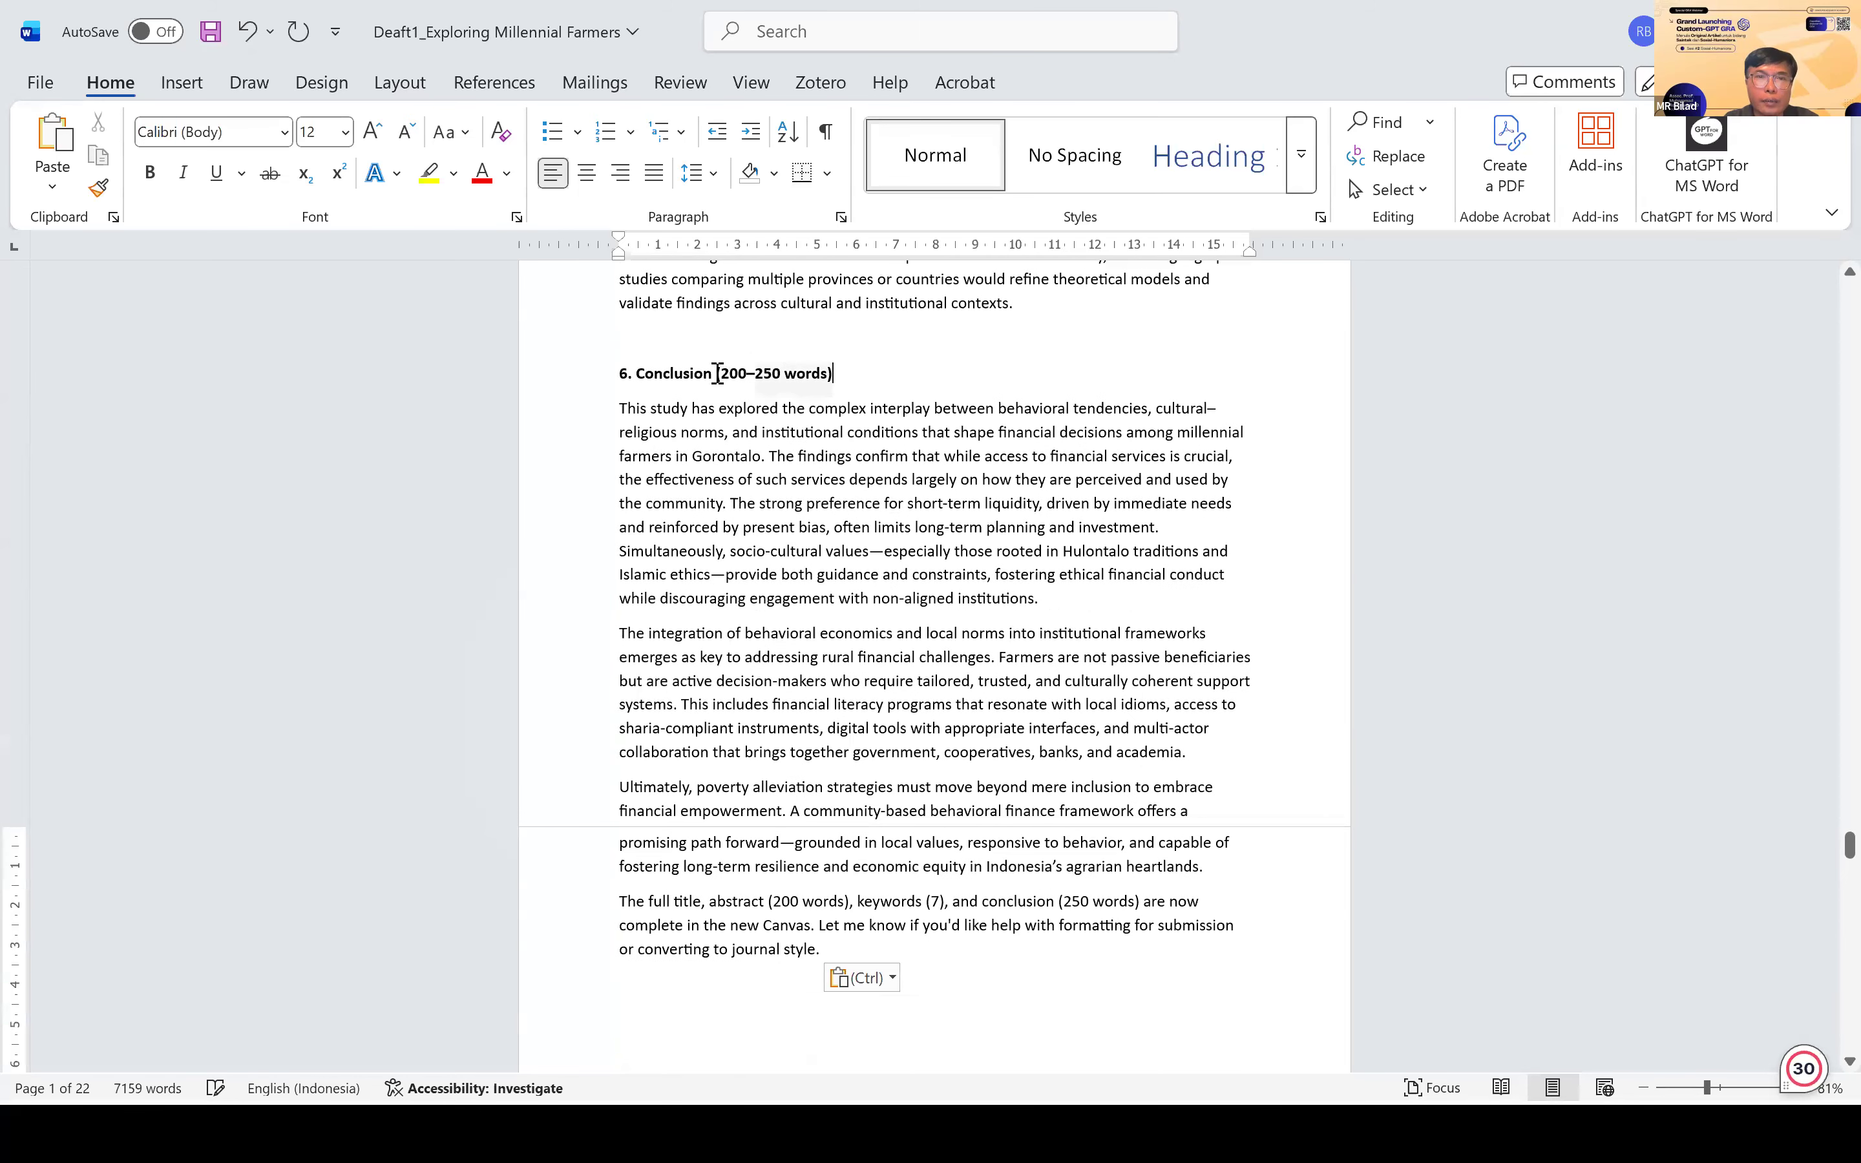
{"action": "key", "text": "Delete"}
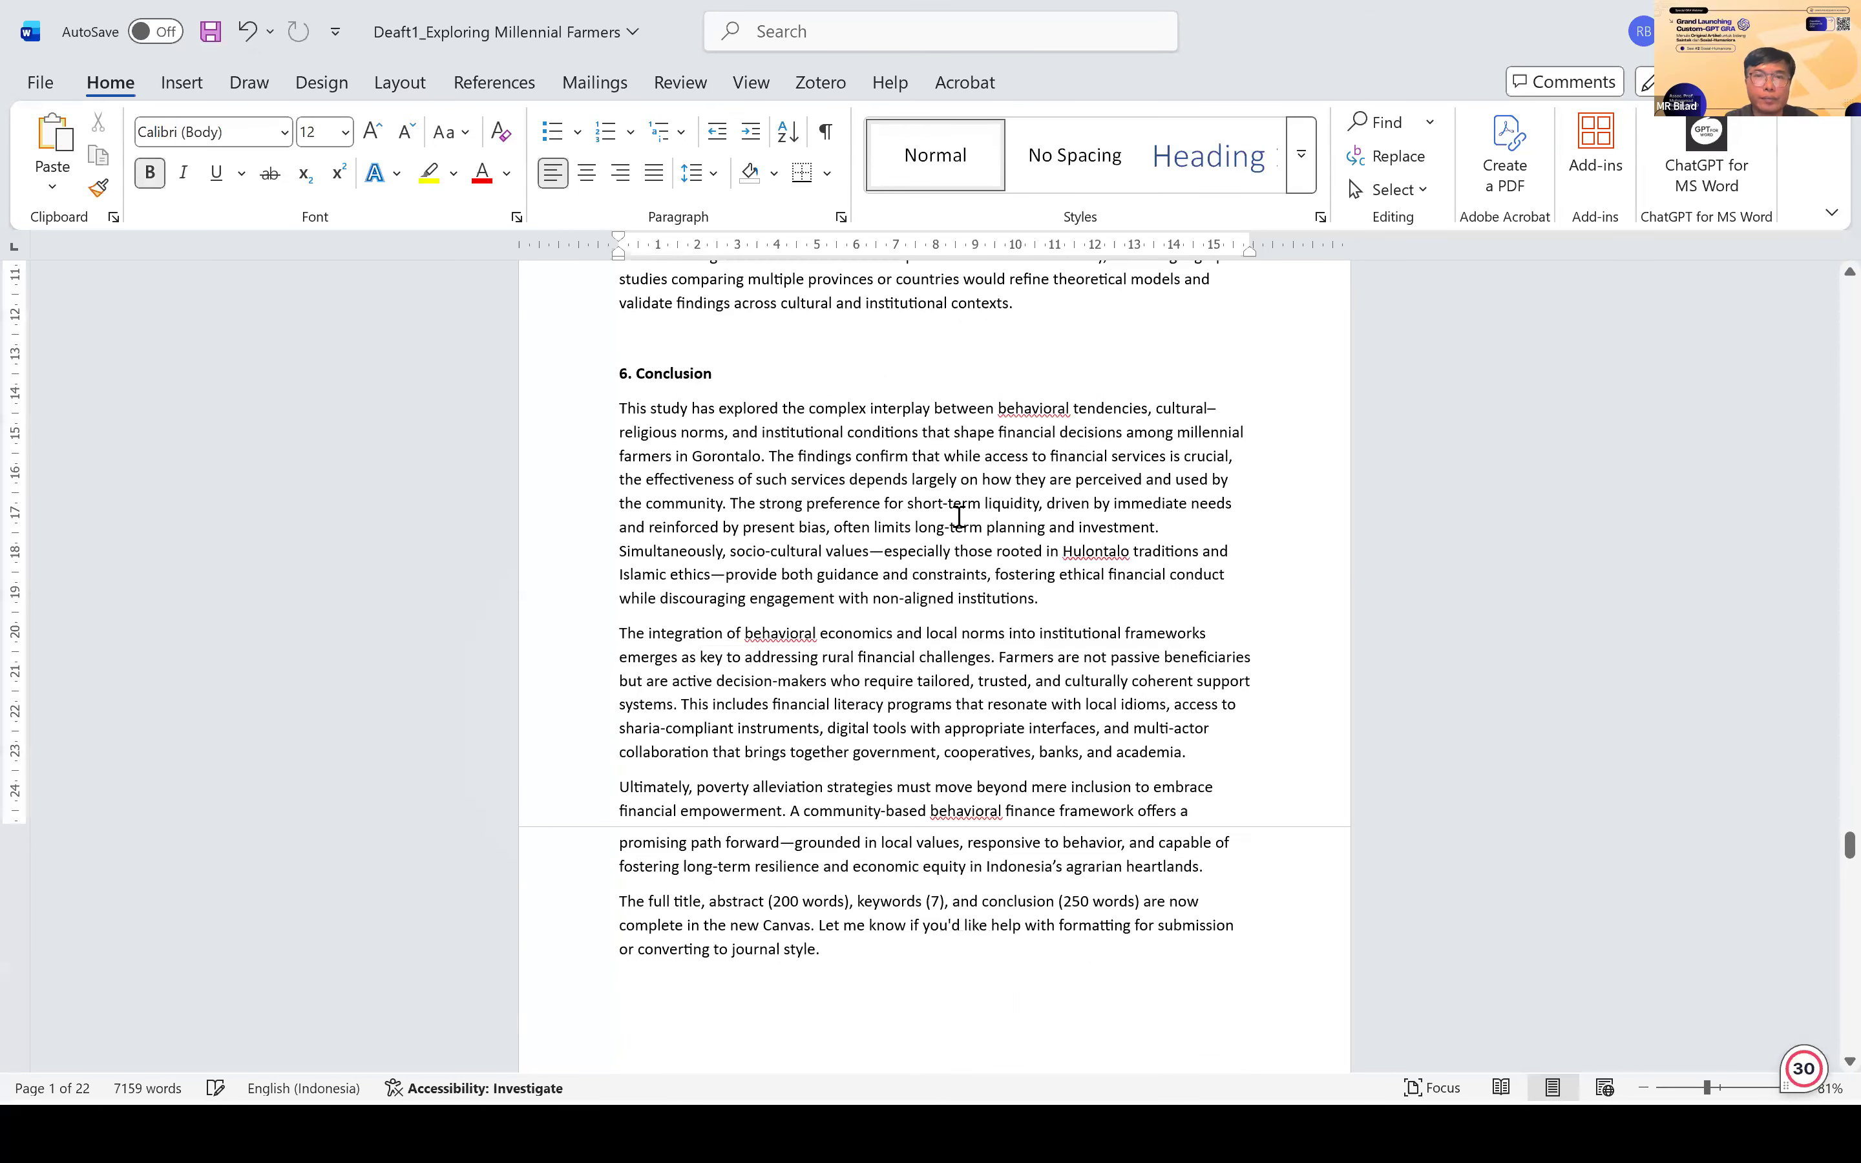
Step: Join the three paragraphs of the 6. Conclusion section and the closing note after them into one paragraph
{"action": "left_click", "coordinate": [1067, 606]}
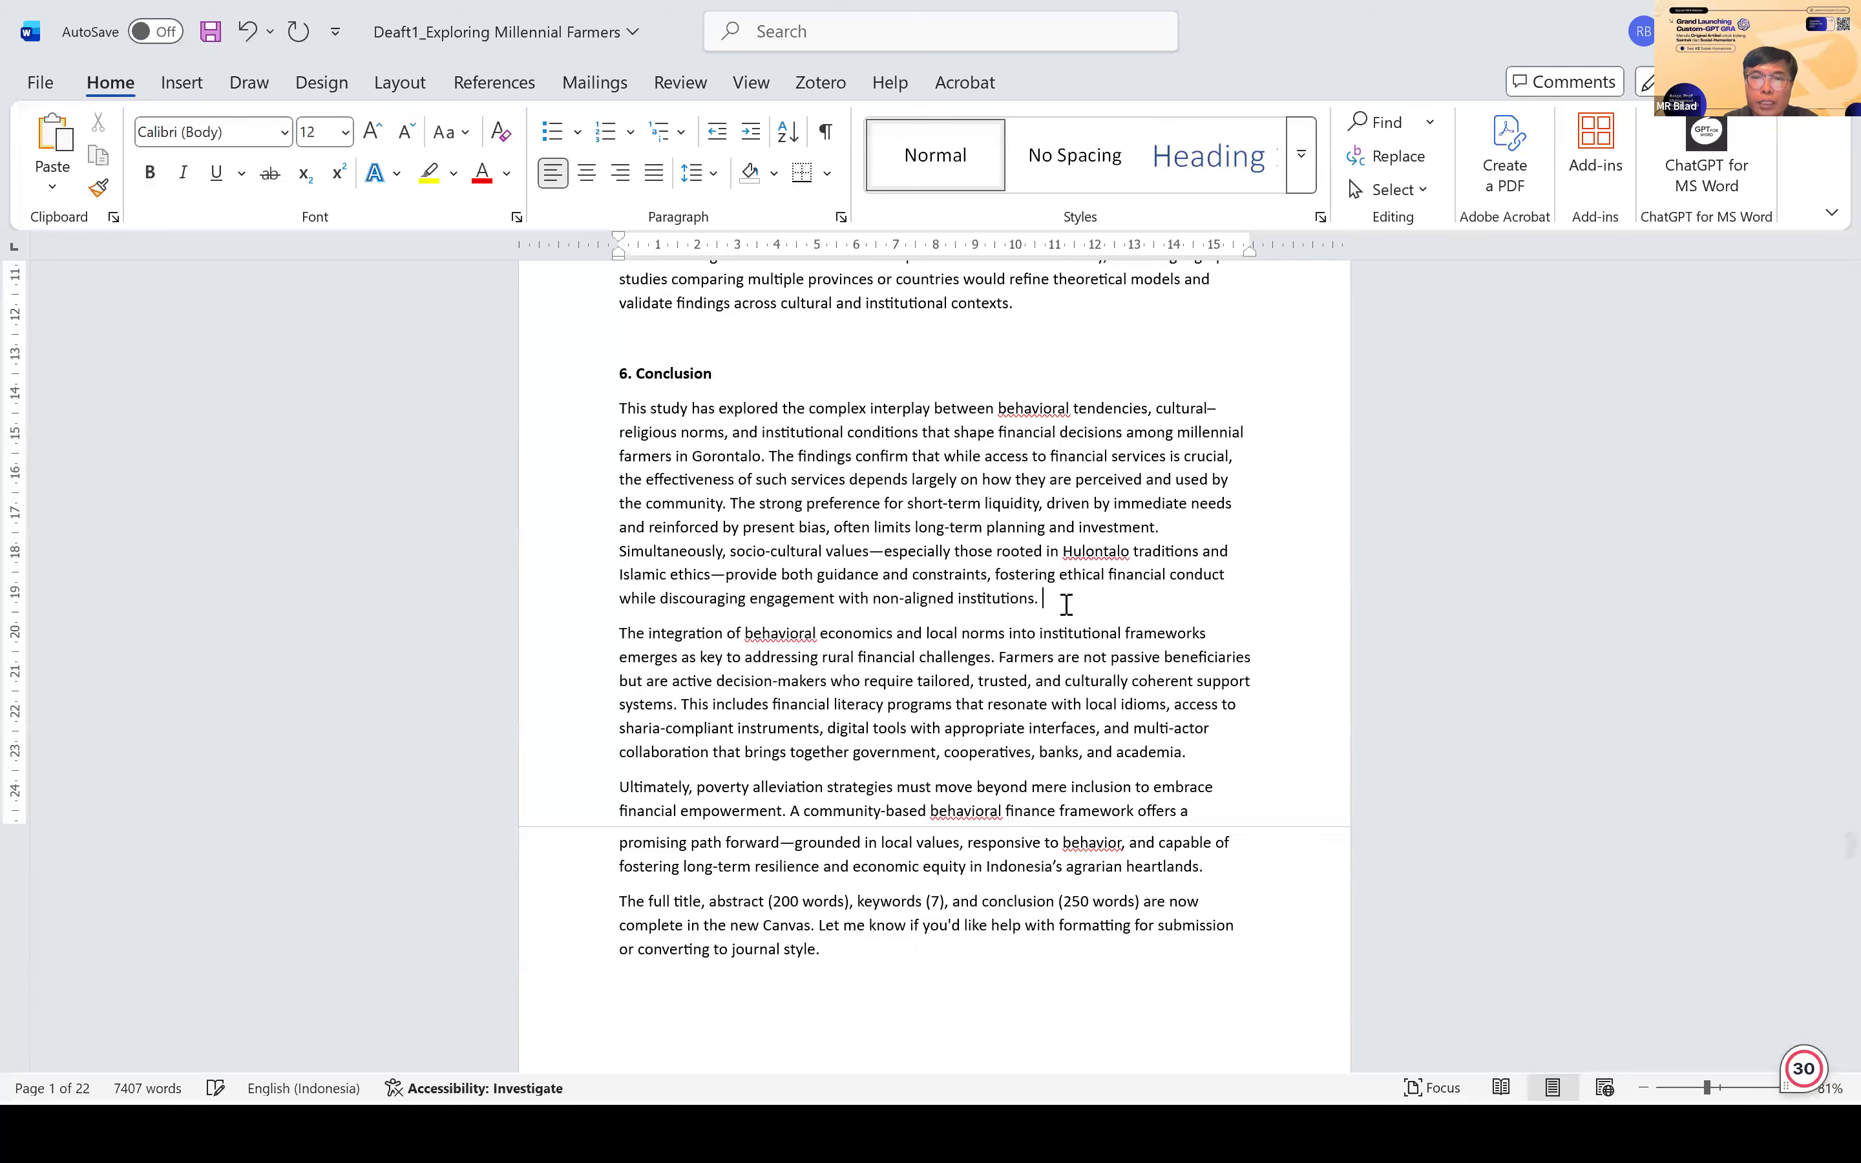
{"action": "key", "text": "Delete"}
{"action": "left_click", "coordinate": [1080, 739]}
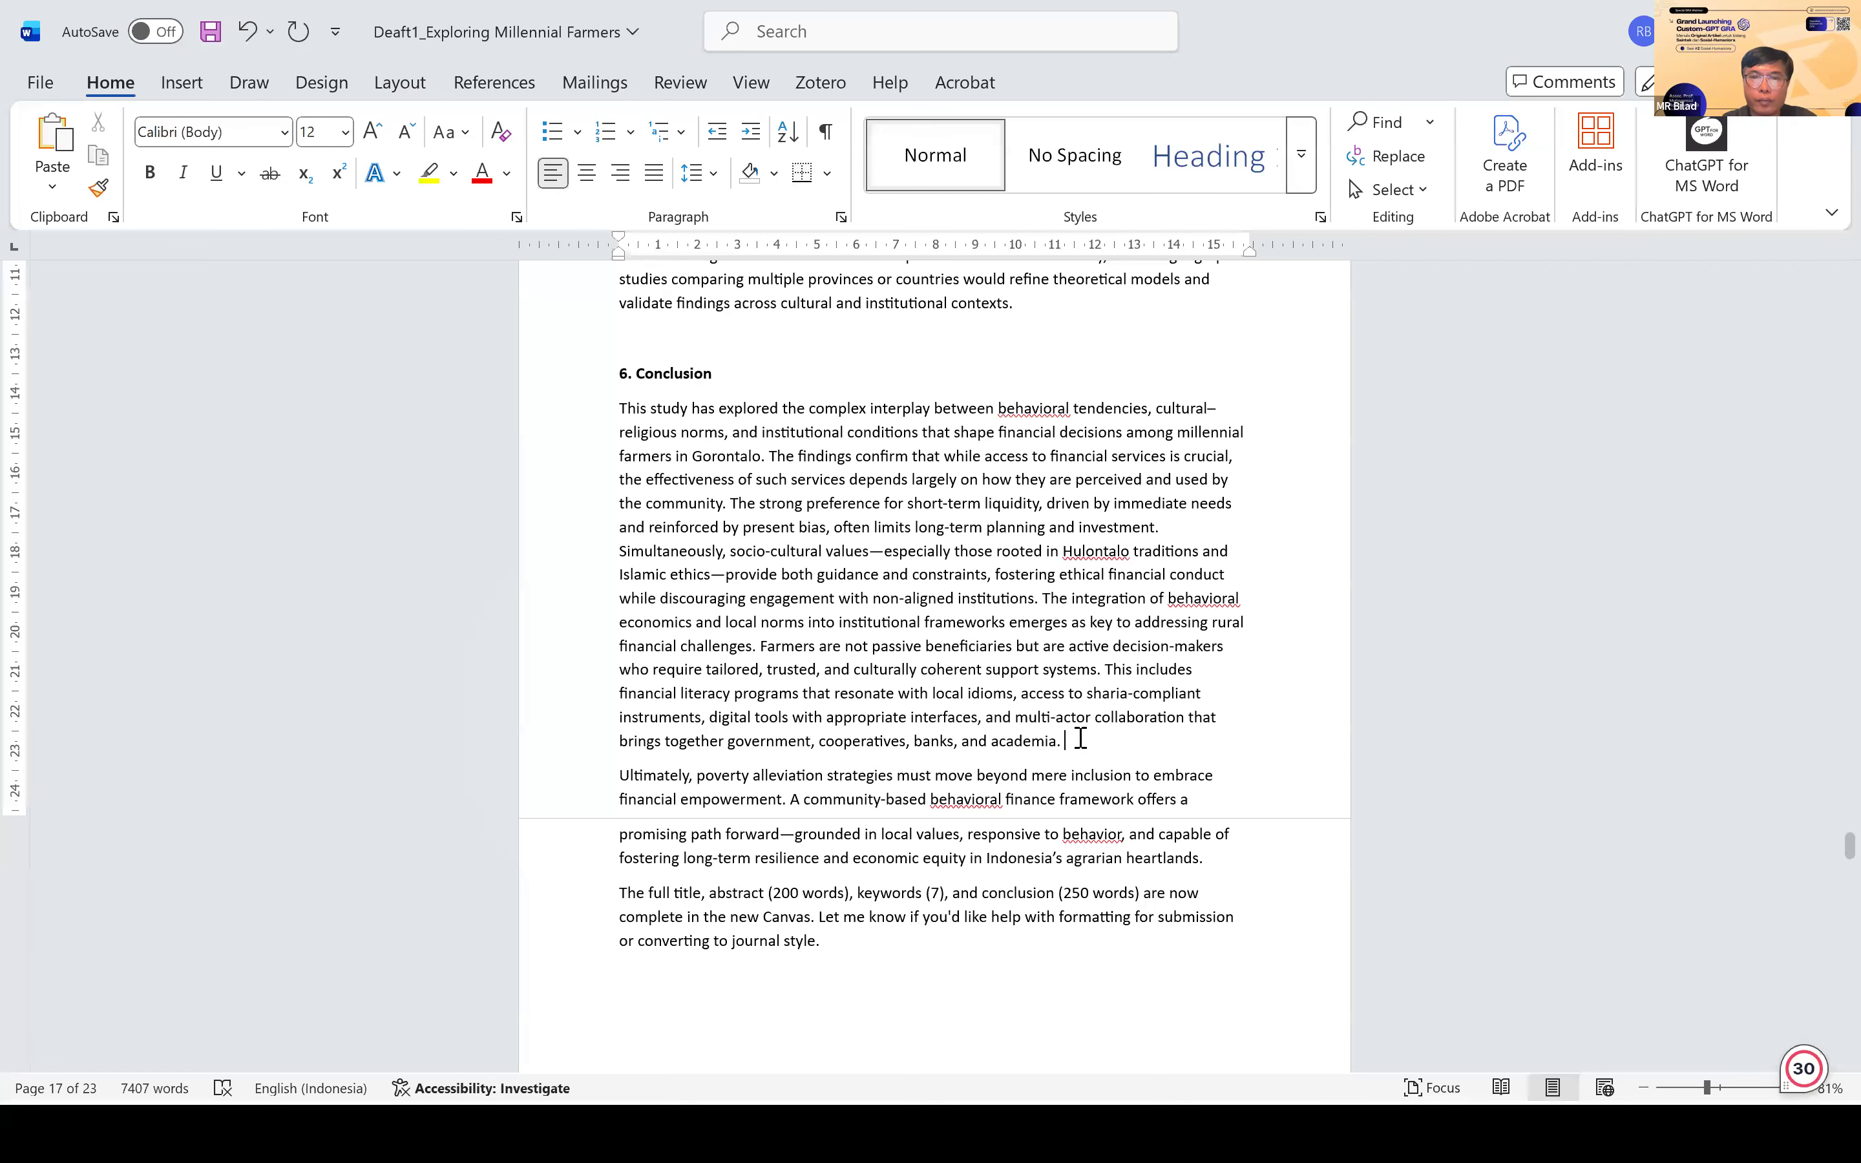
{"action": "key", "text": "Delete"}
{"action": "left_click", "coordinate": [1083, 852]}
{"action": "key", "text": "Delete"}
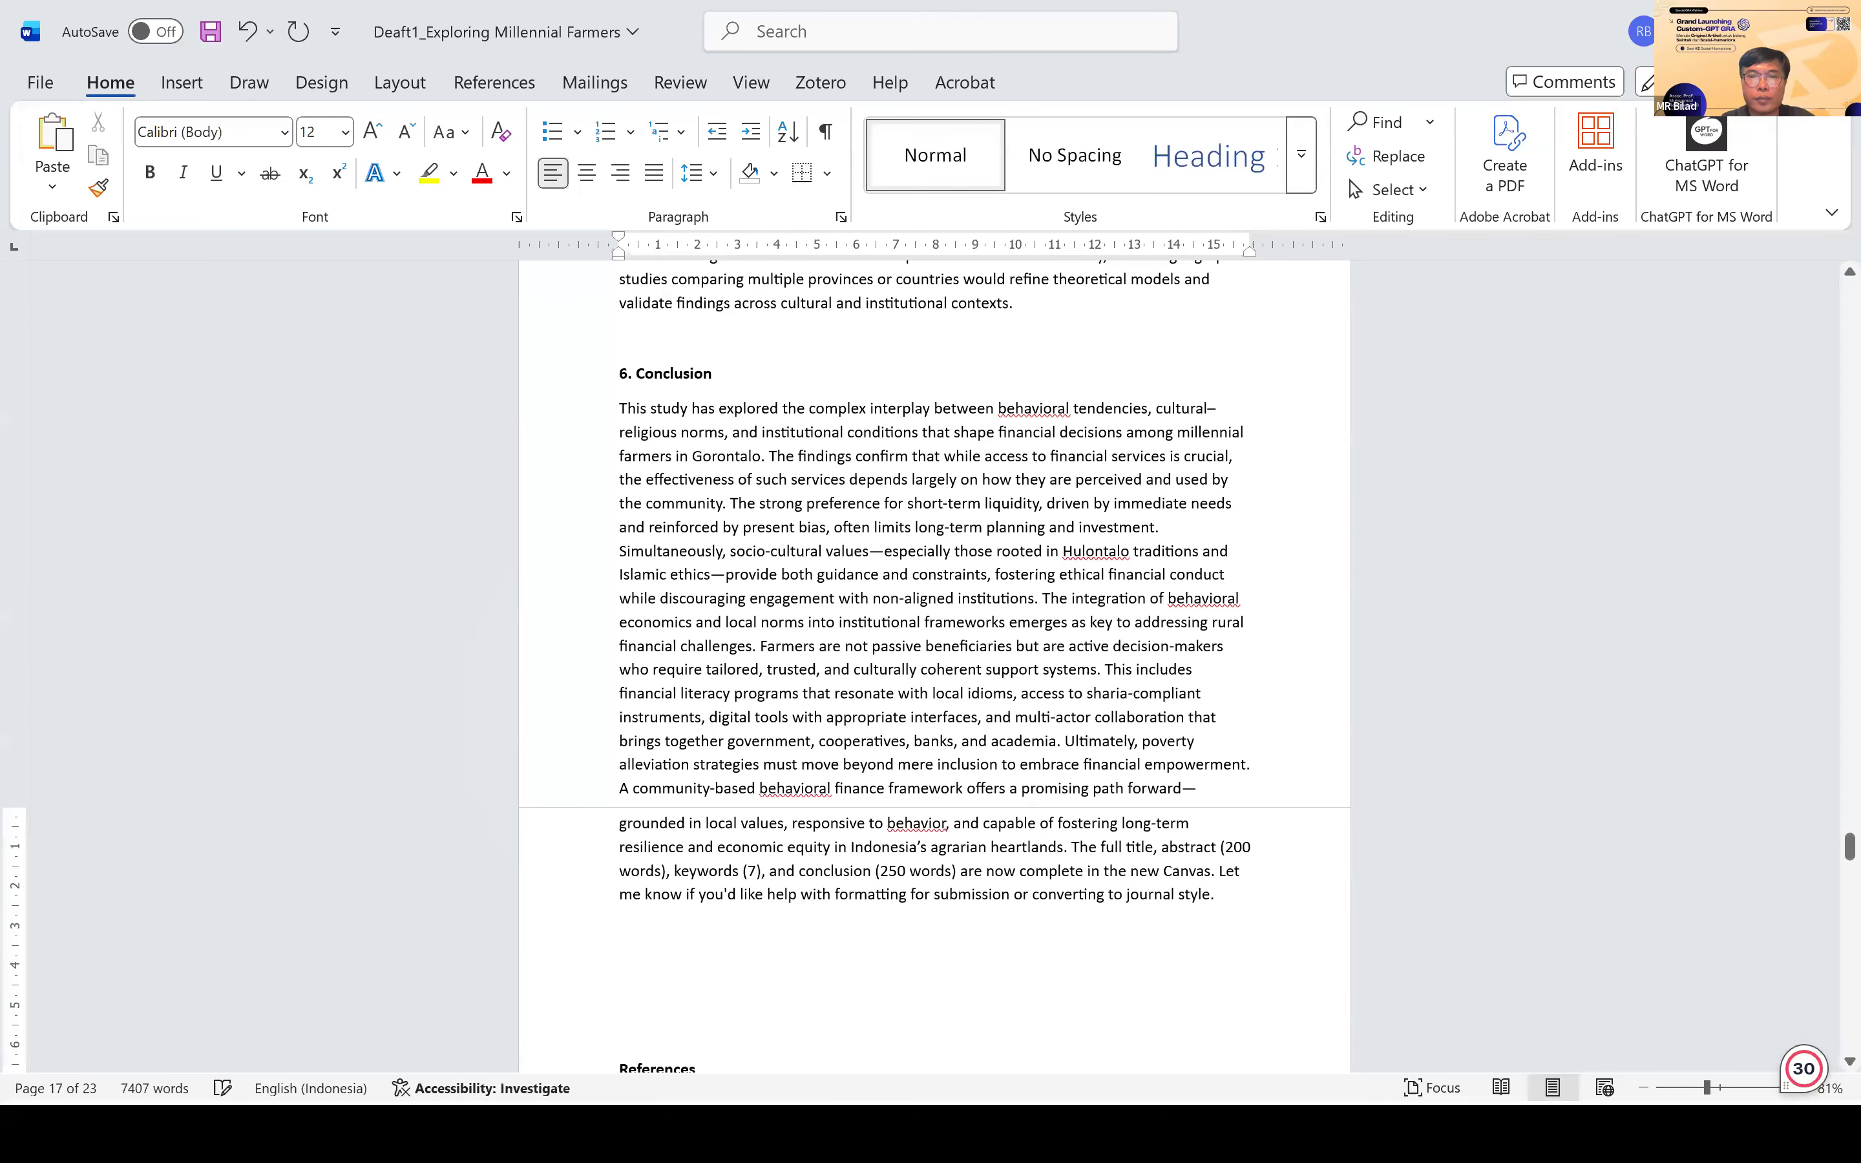
Step: Remove the extra blank lines above the References heading and save the document
{"action": "left_click", "coordinate": [655, 964]}
{"action": "key", "text": "Delete"}
{"action": "key", "text": "Delete"}
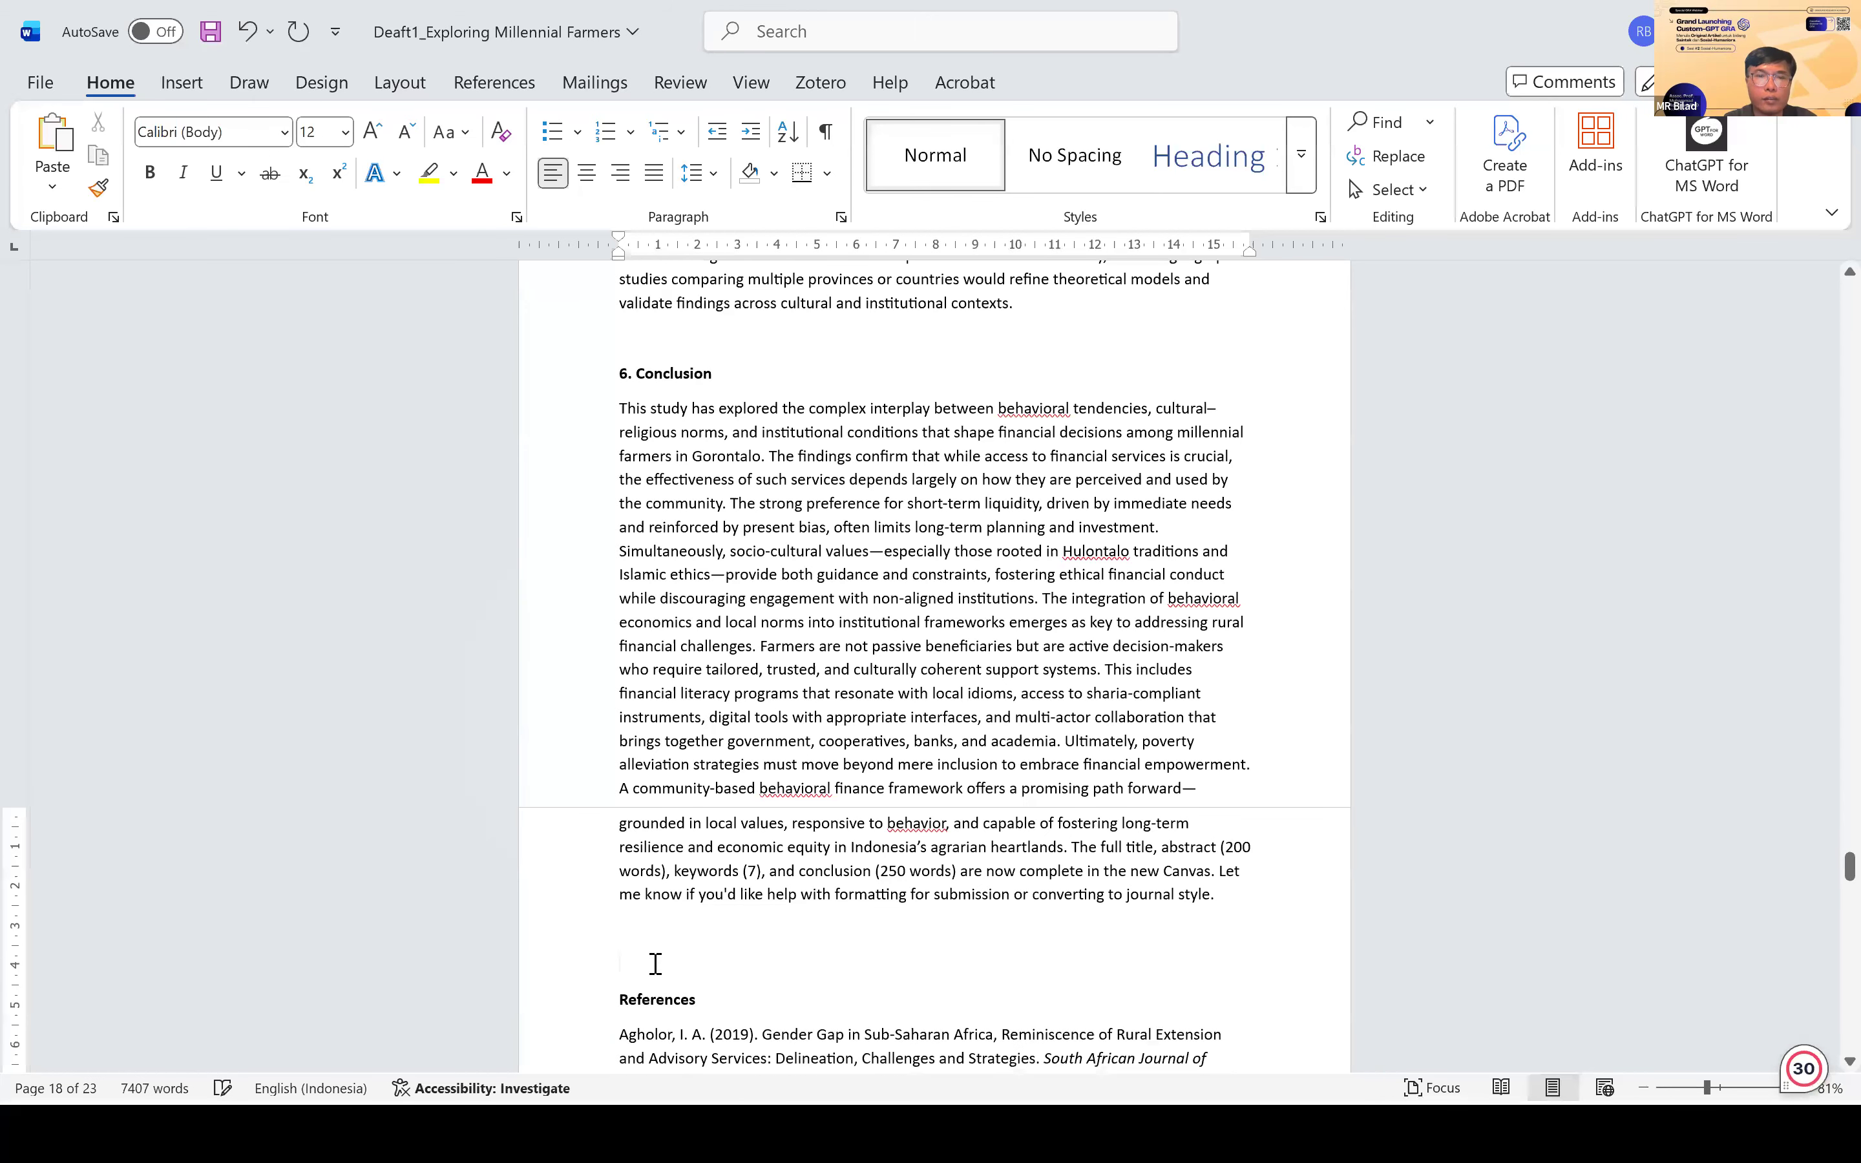
{"action": "key", "text": "ctrl+s"}
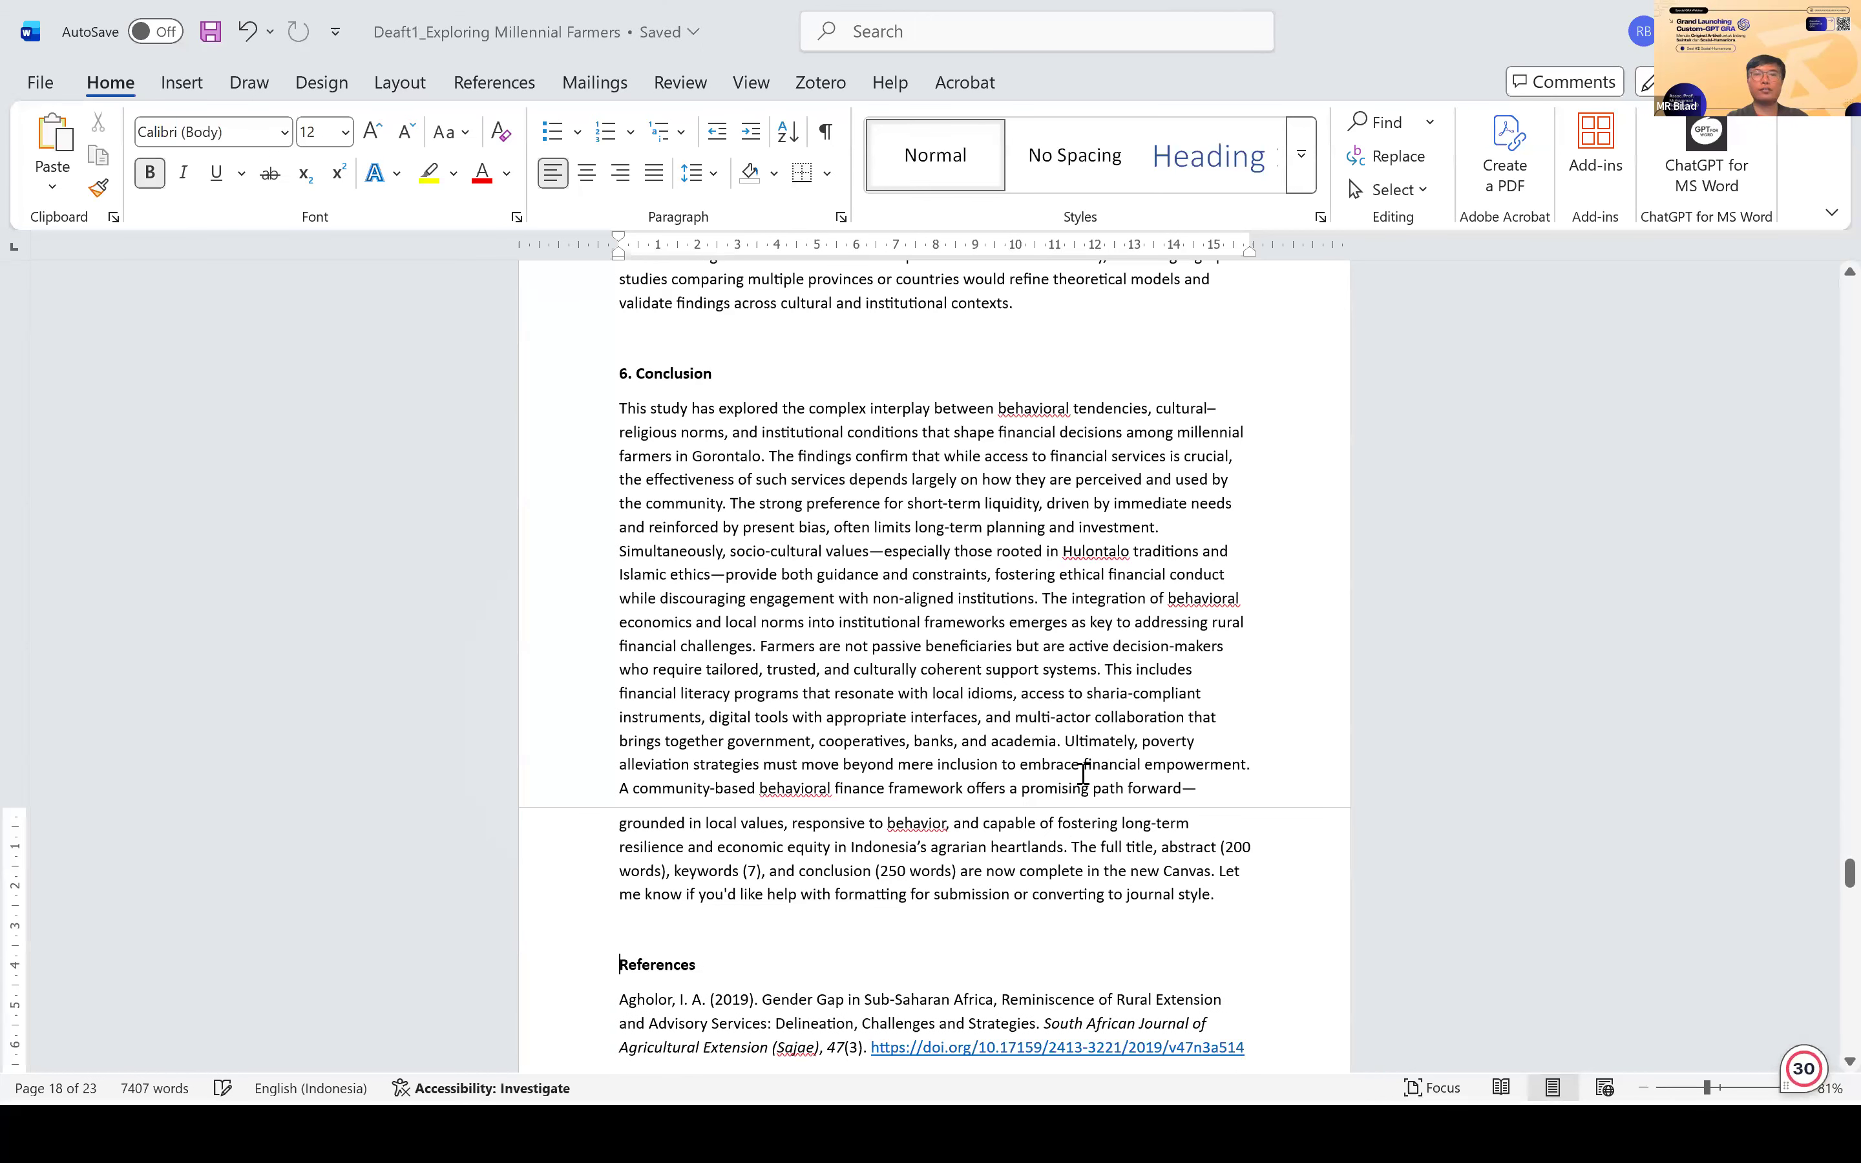
Step: Make the article title at the start of the document bold
{"action": "scroll", "coordinate": [1084, 773], "scroll_direction": "down", "scroll_amount": 3}
{"action": "scroll", "coordinate": [1083, 773], "scroll_direction": "up", "scroll_amount": 10}
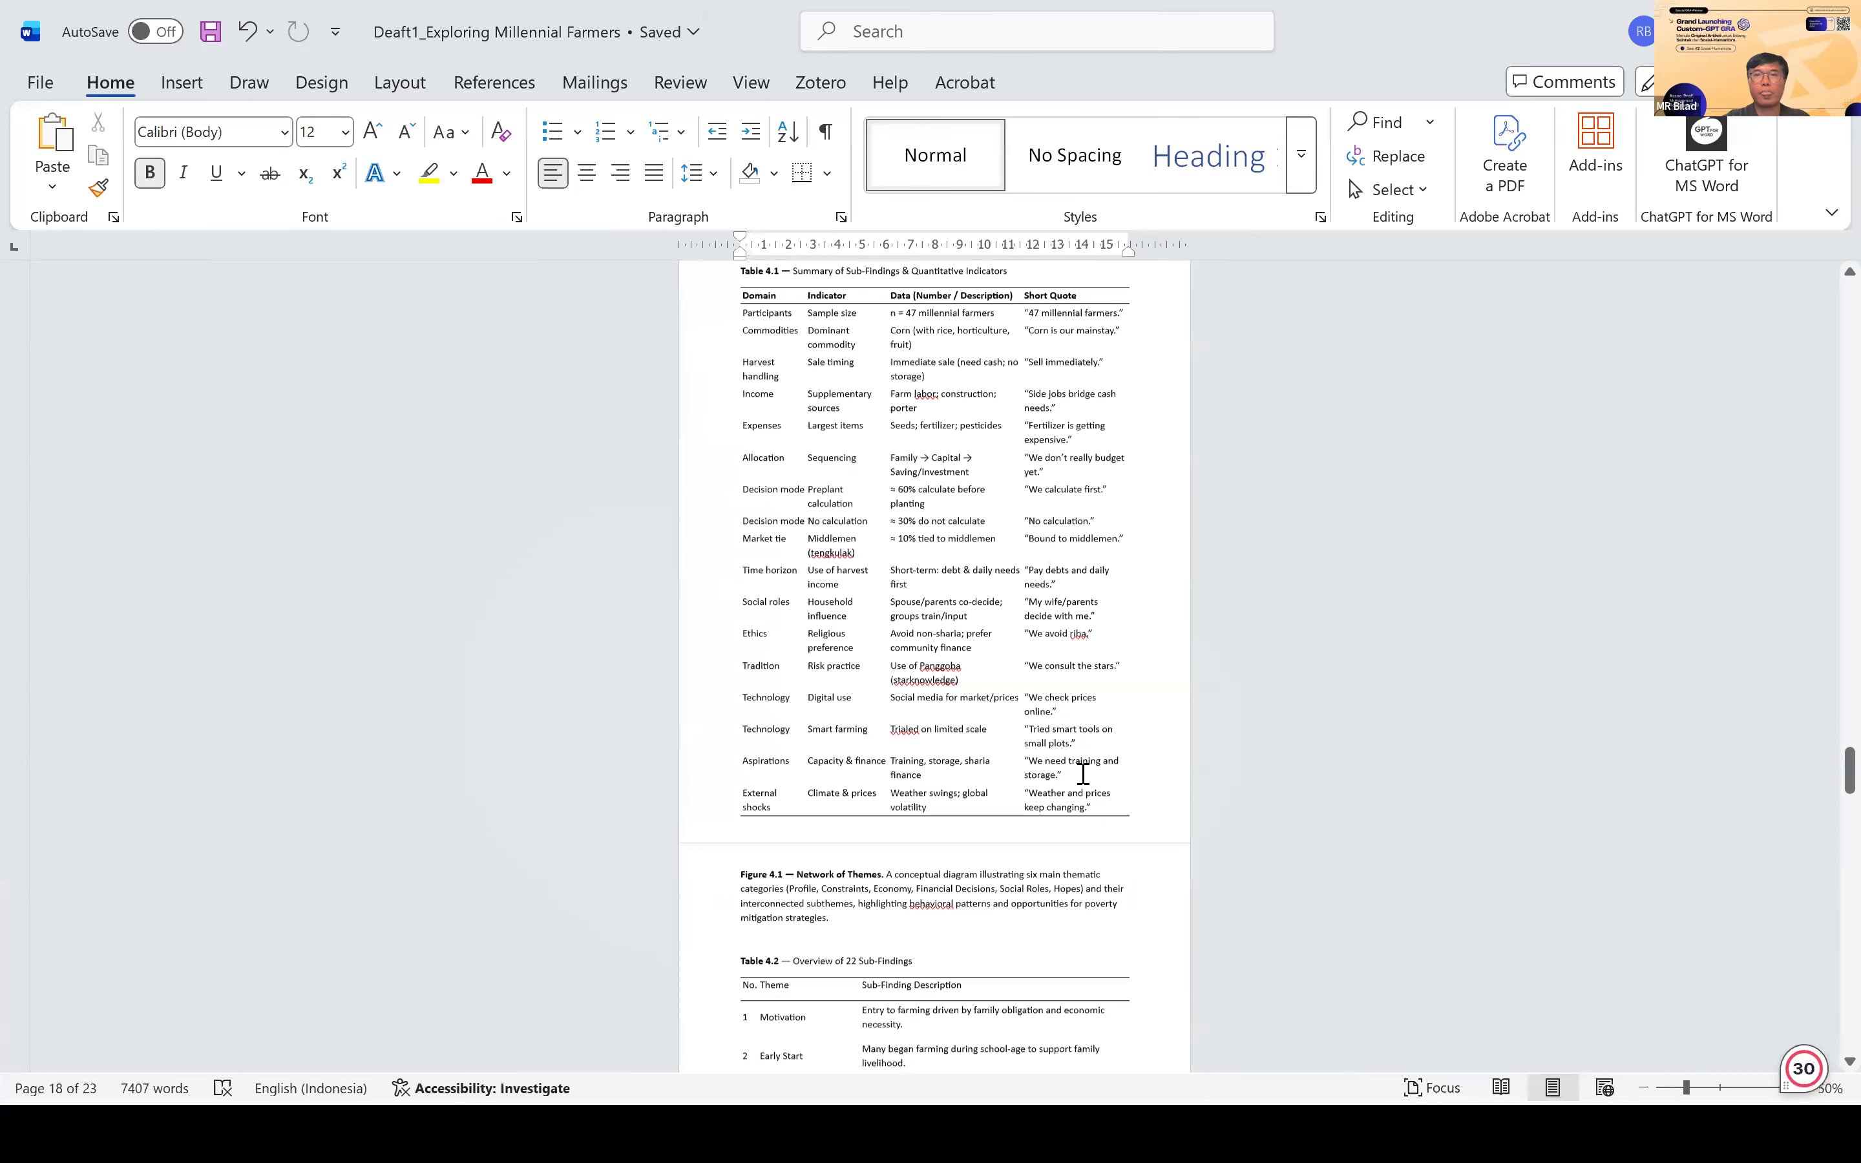
{"action": "scroll", "coordinate": [1083, 773], "scroll_direction": "up", "scroll_amount": 15}
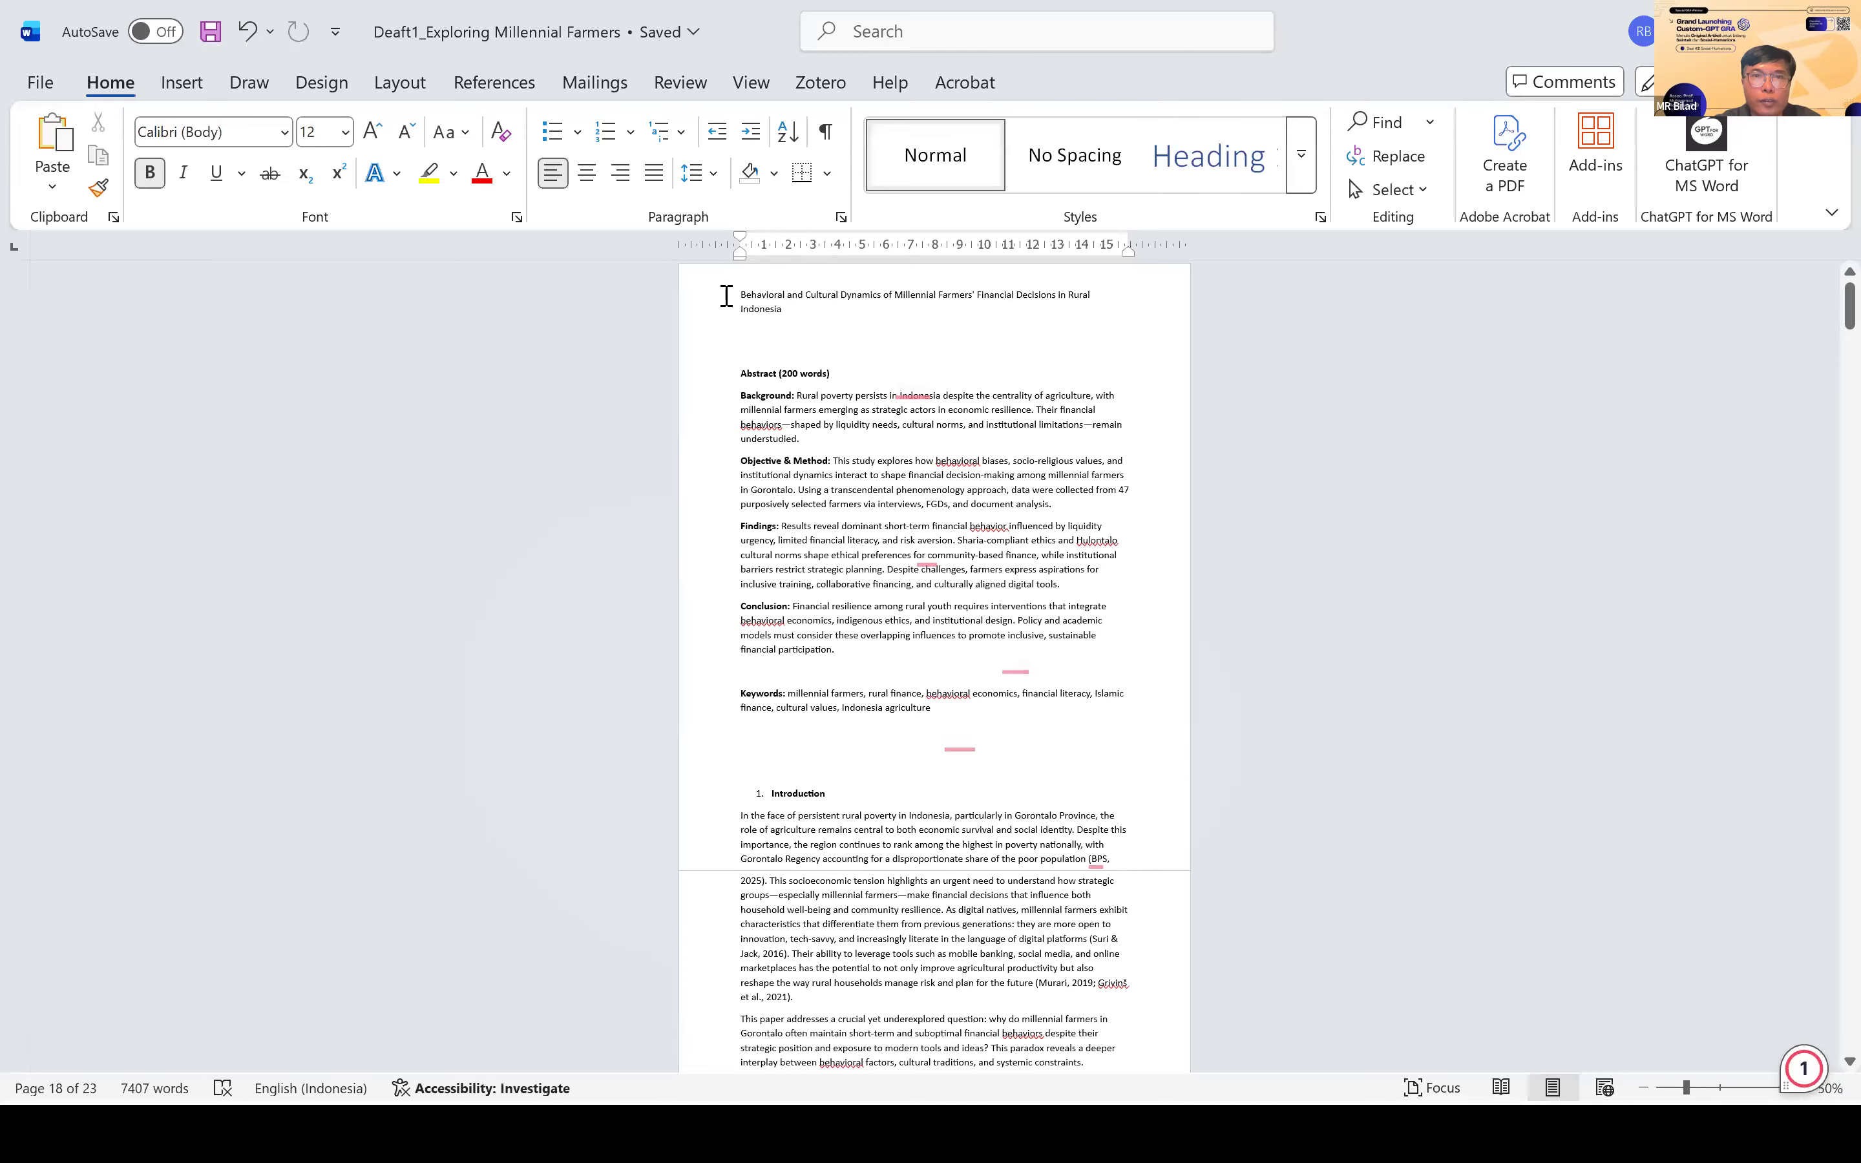
{"action": "double_click", "coordinate": [717, 307]}
{"action": "key", "text": "ctrl+b"}
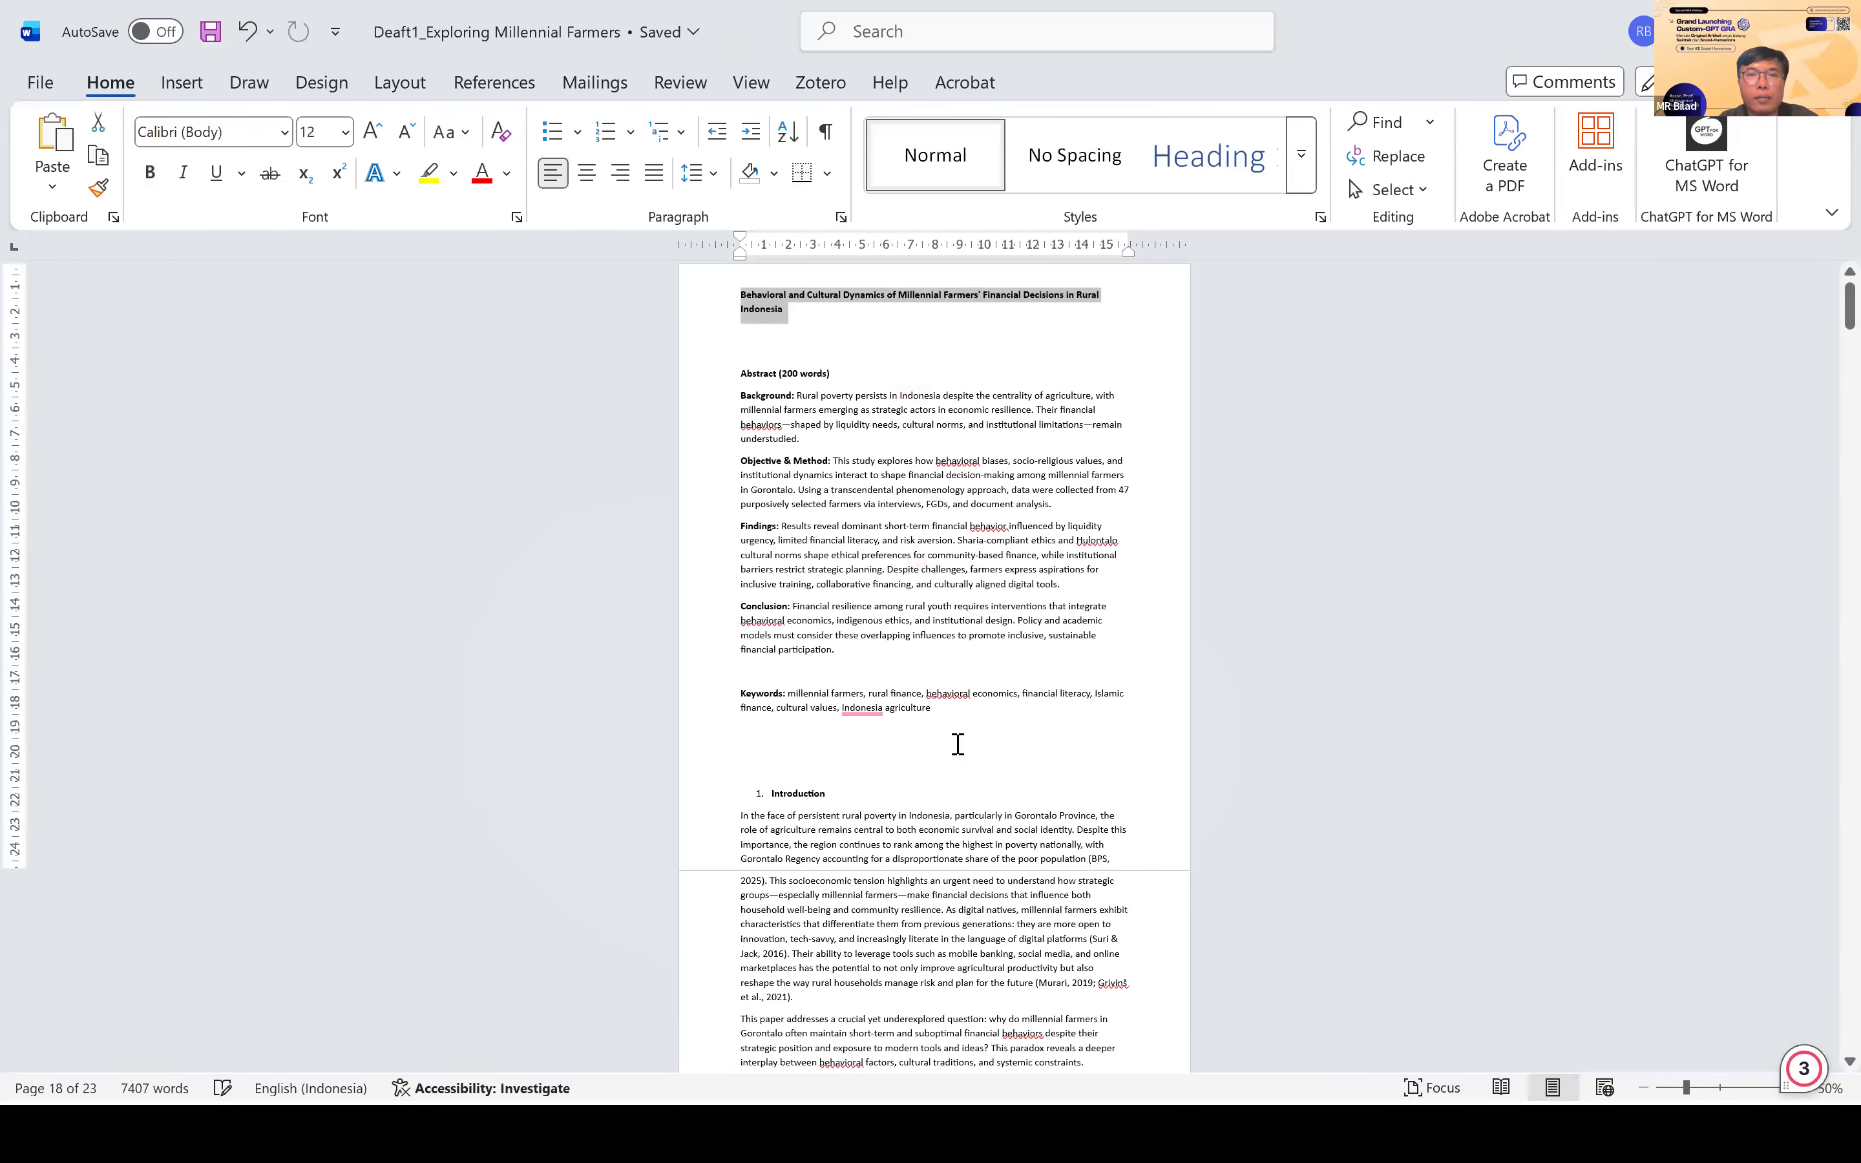
Step: Delete a blank line between the keywords and the Introduction heading and save the document
{"action": "left_click", "coordinate": [947, 762]}
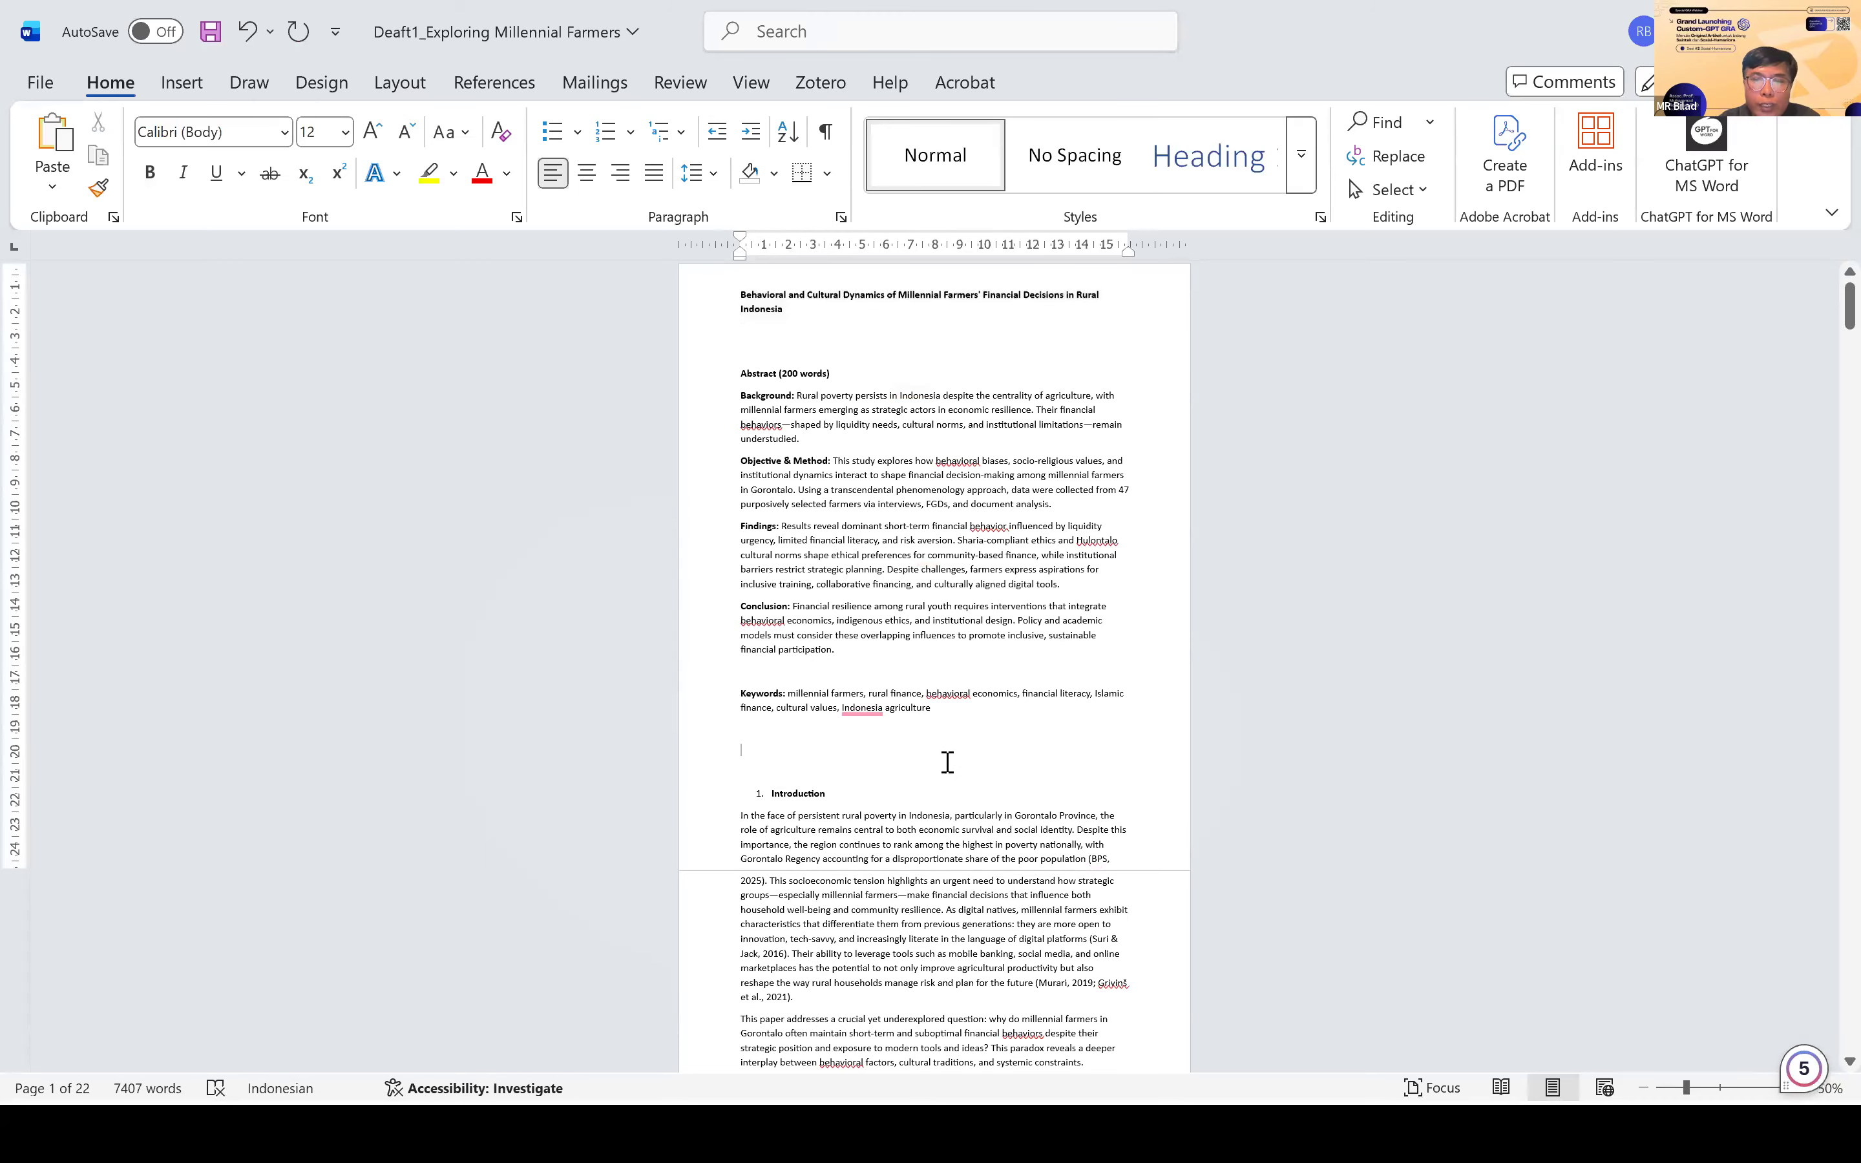
{"action": "key", "text": "Delete"}
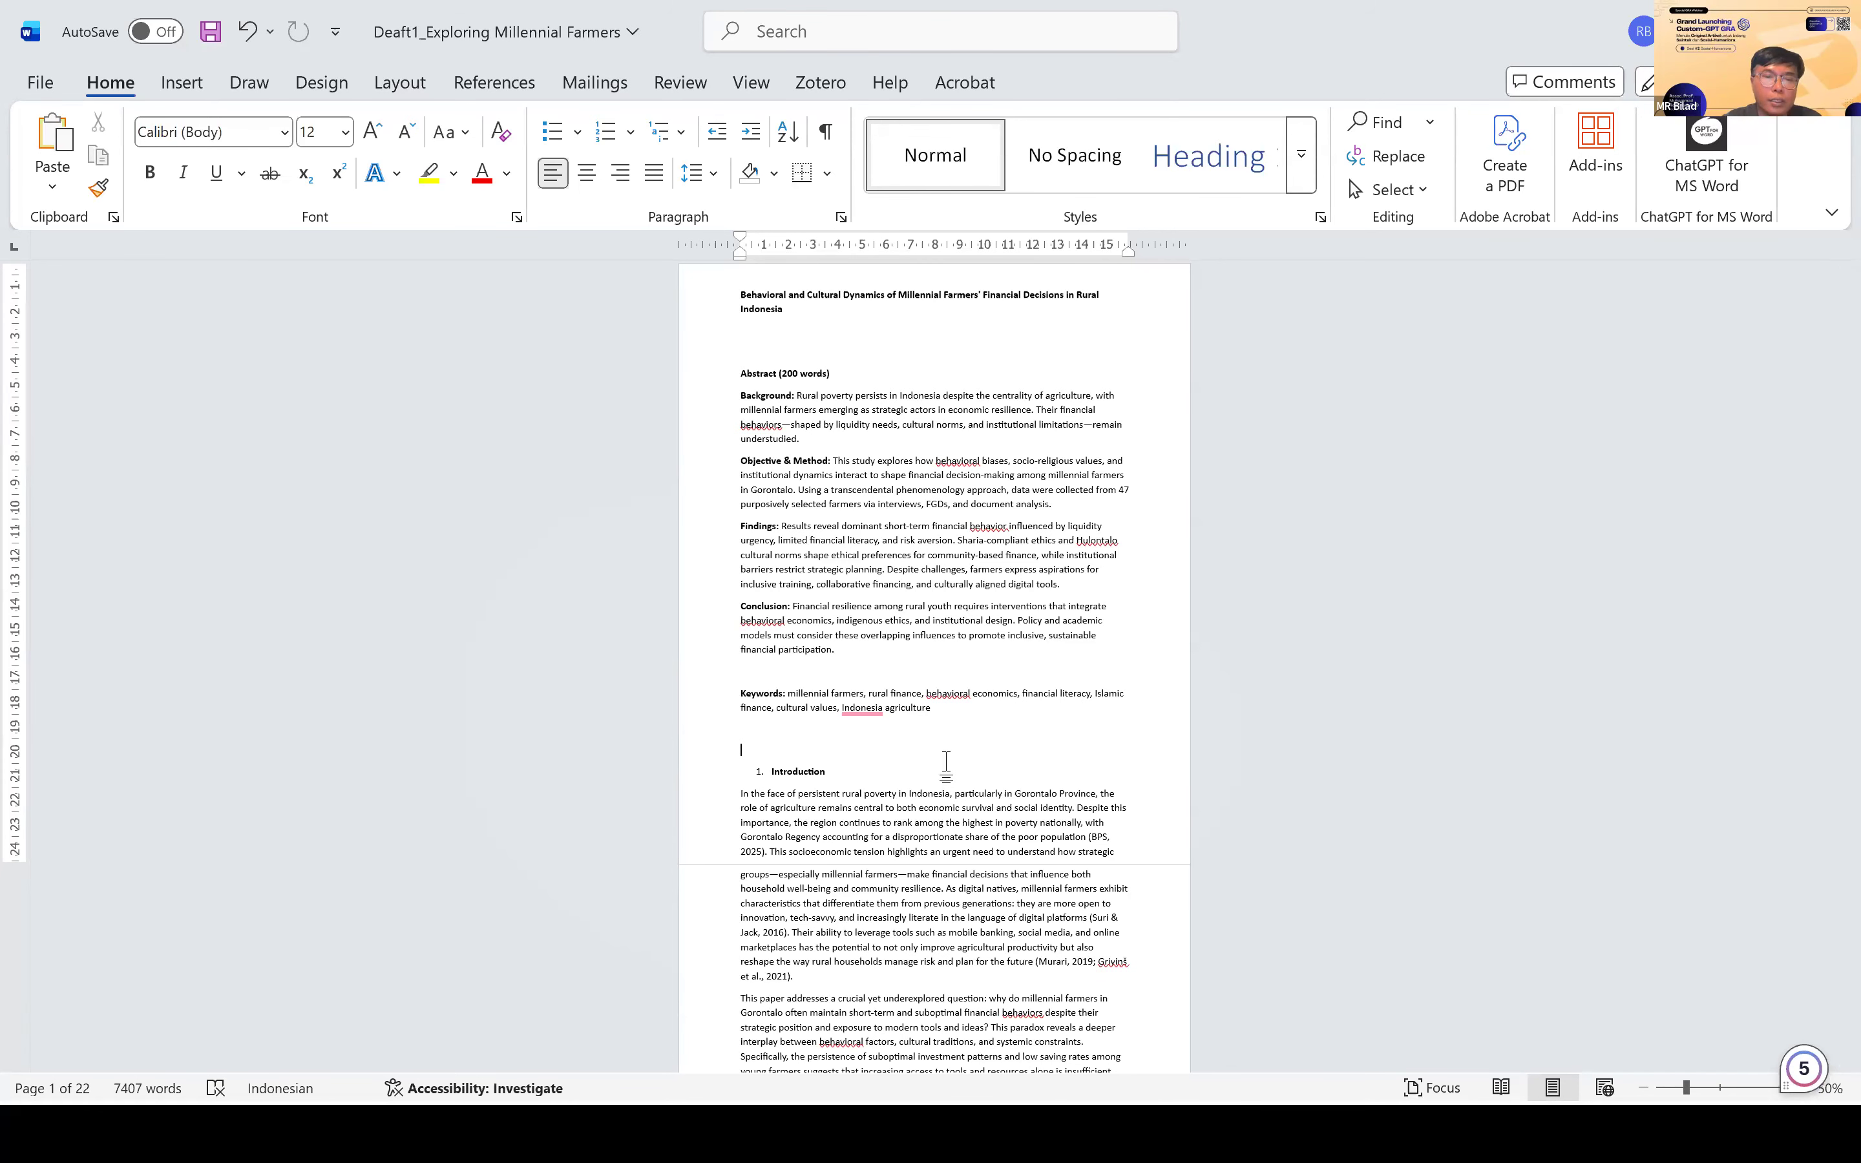
{"action": "key", "text": "ctrl+s"}
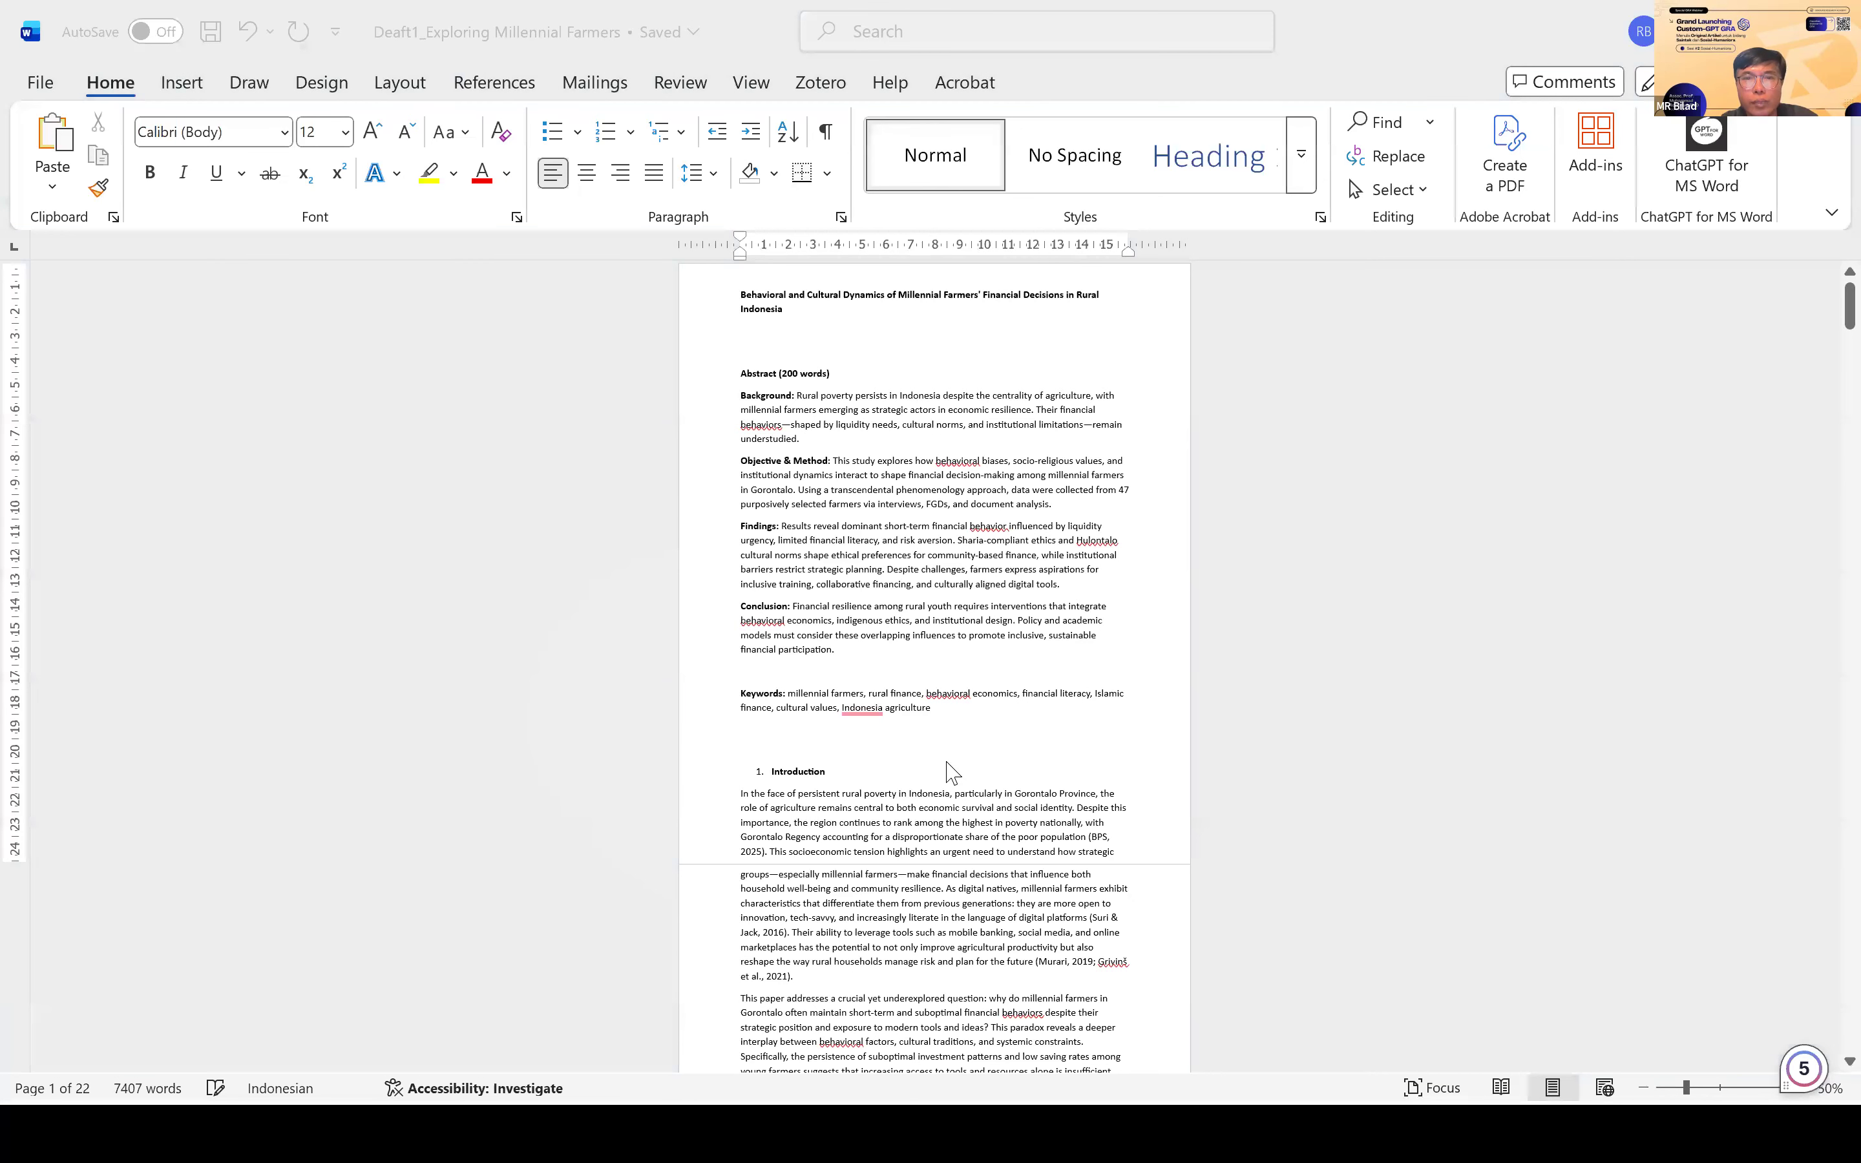
Step: Switch to the prompt list document in Word and copy the Prompt C10 text on APA 7th reference validation
{"action": "key", "text": "alt+Tab"}
{"action": "key", "text": "Tab"}
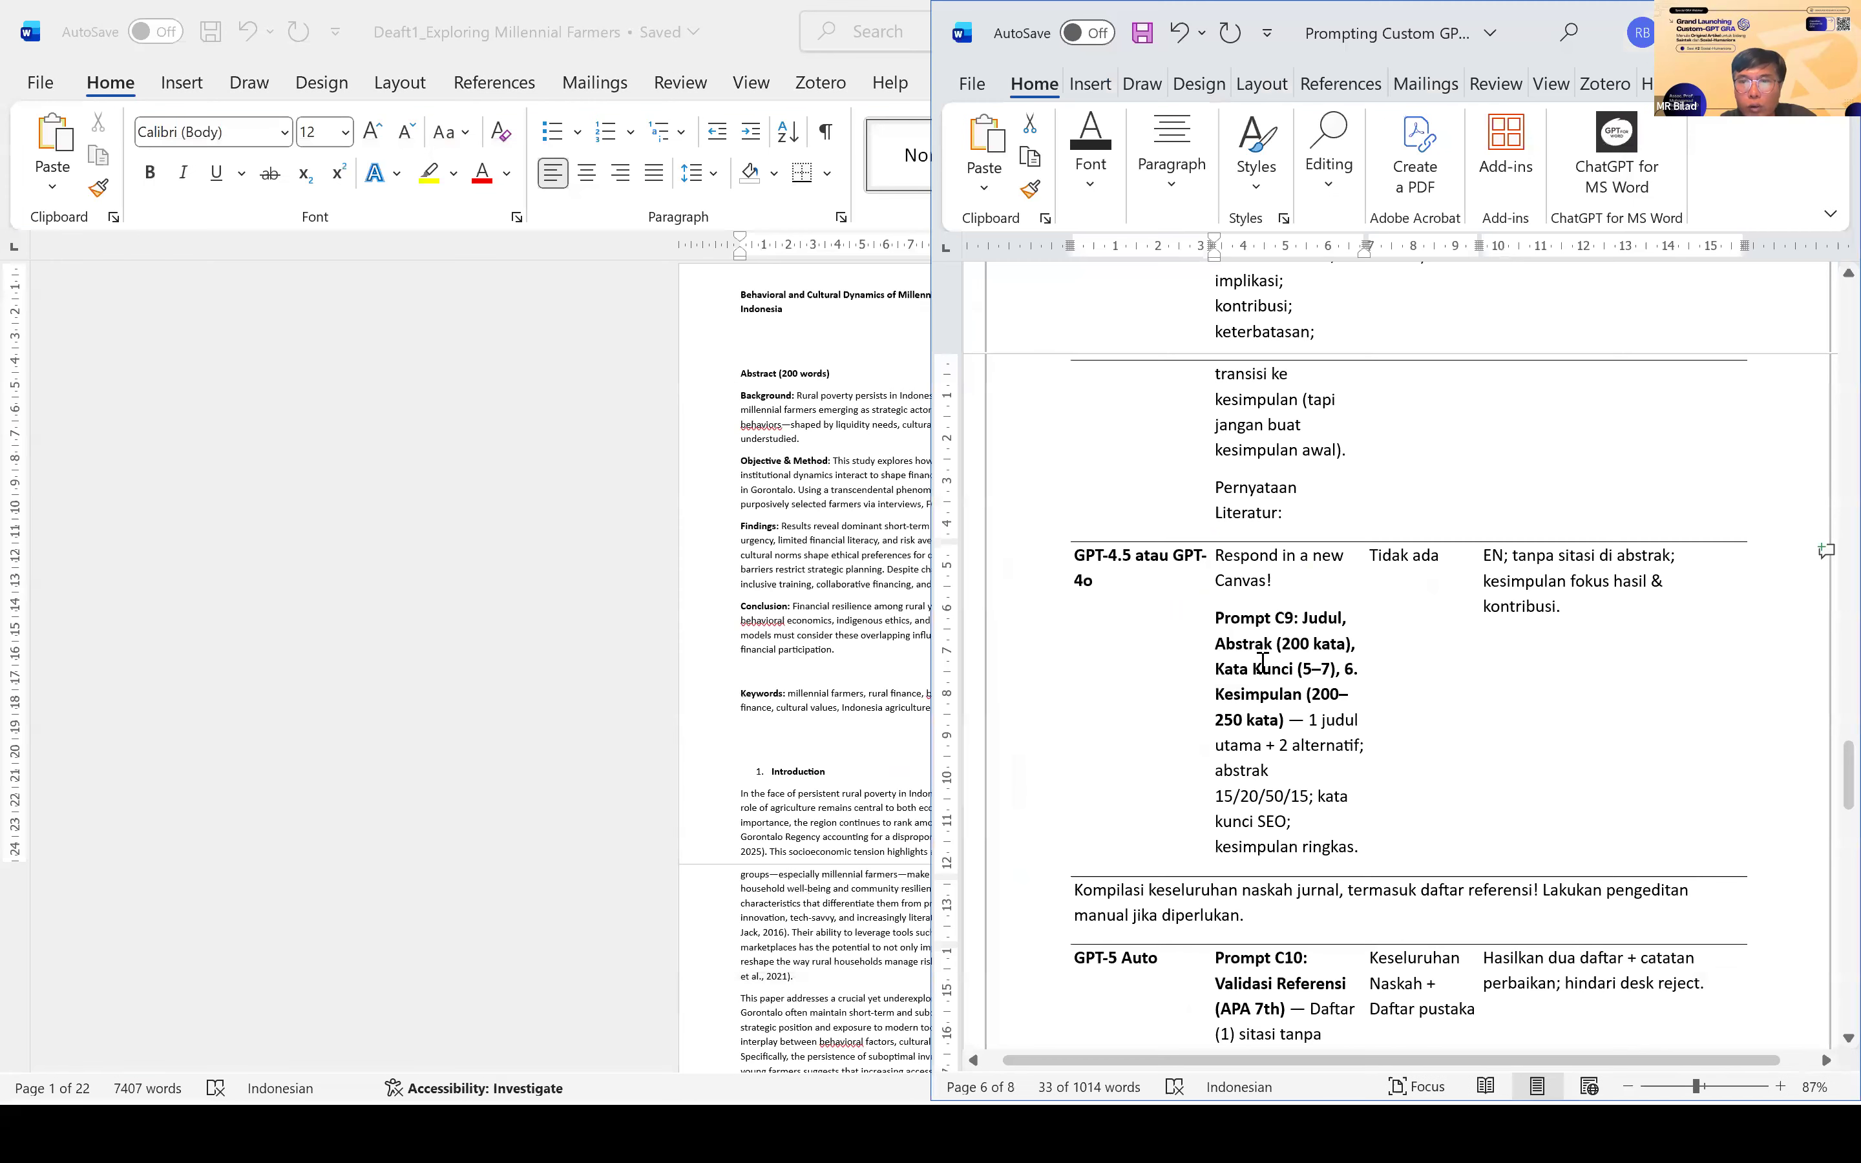
{"action": "scroll", "coordinate": [1263, 692], "scroll_direction": "down", "scroll_amount": 3}
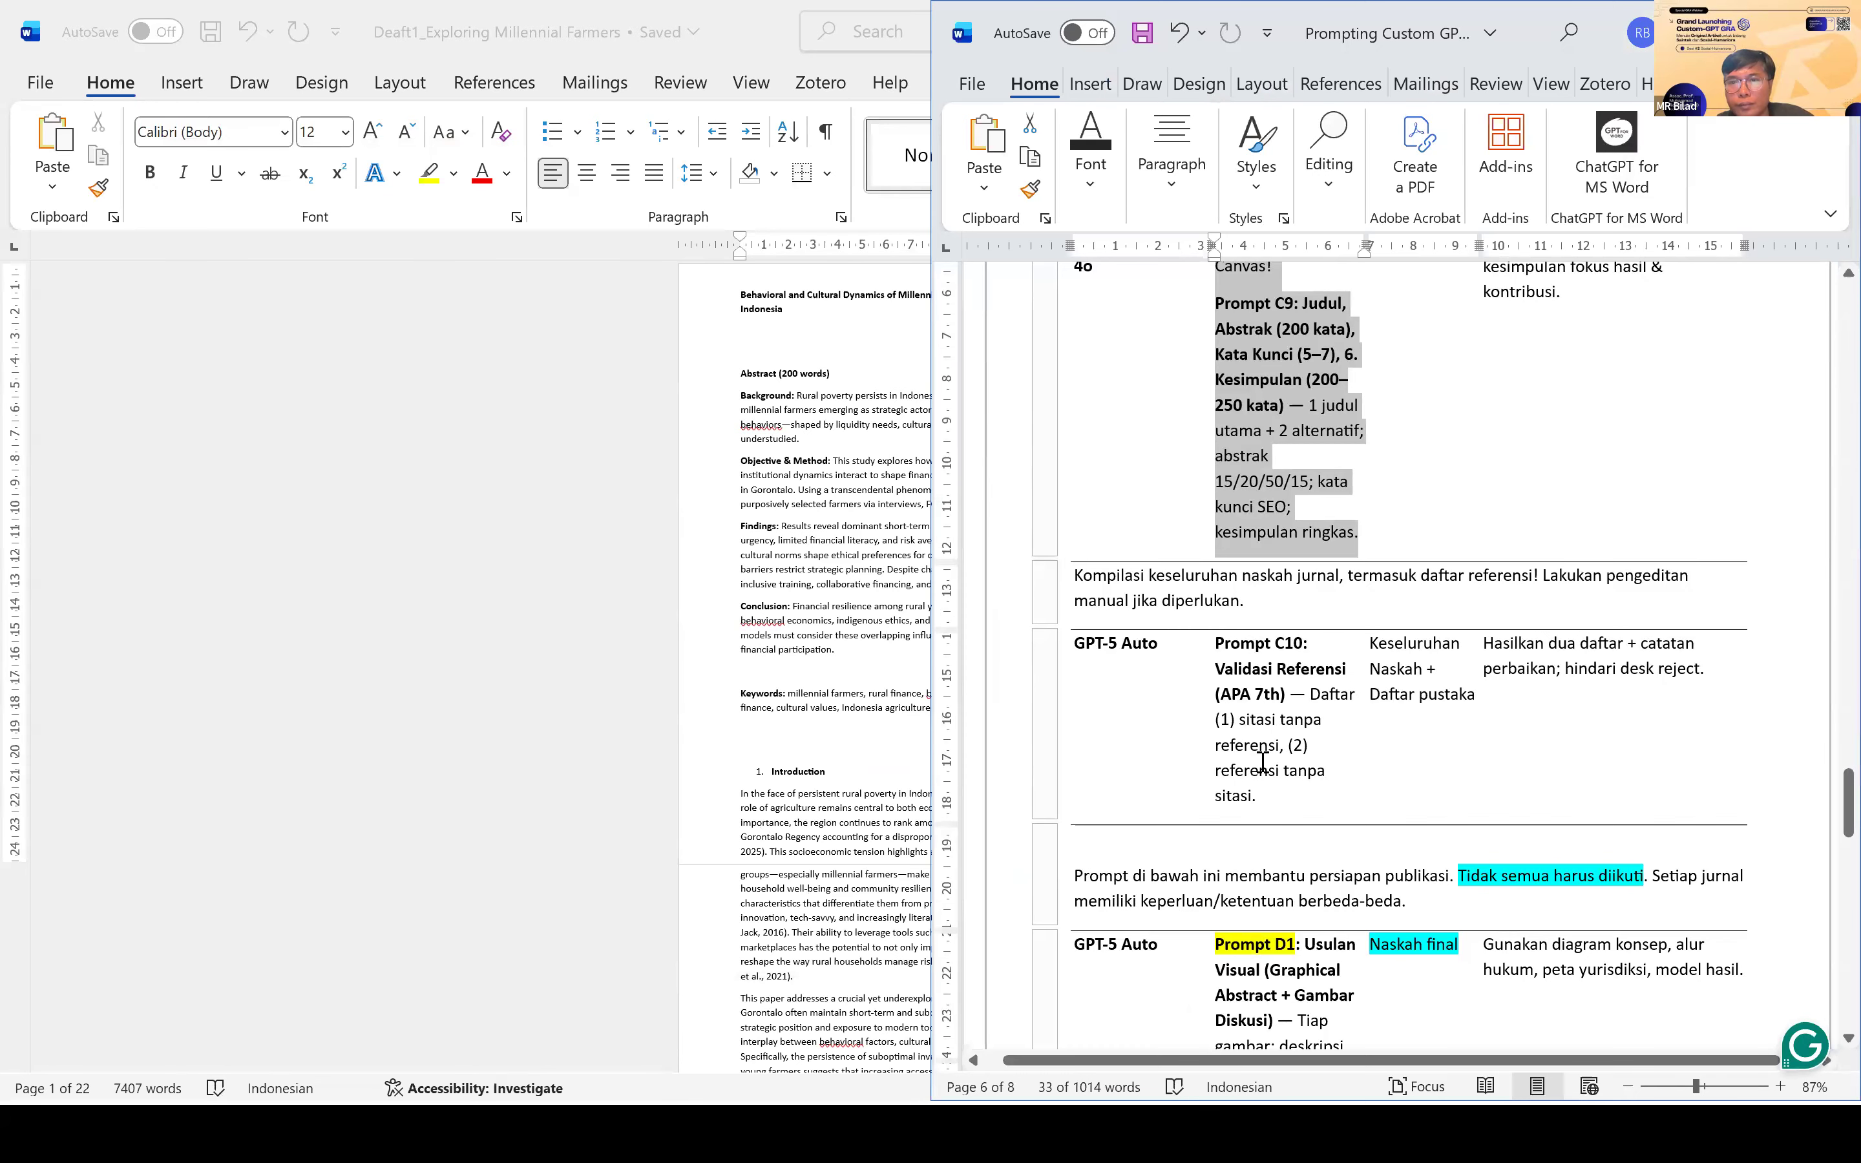
{"action": "left_click", "coordinate": [1262, 763]}
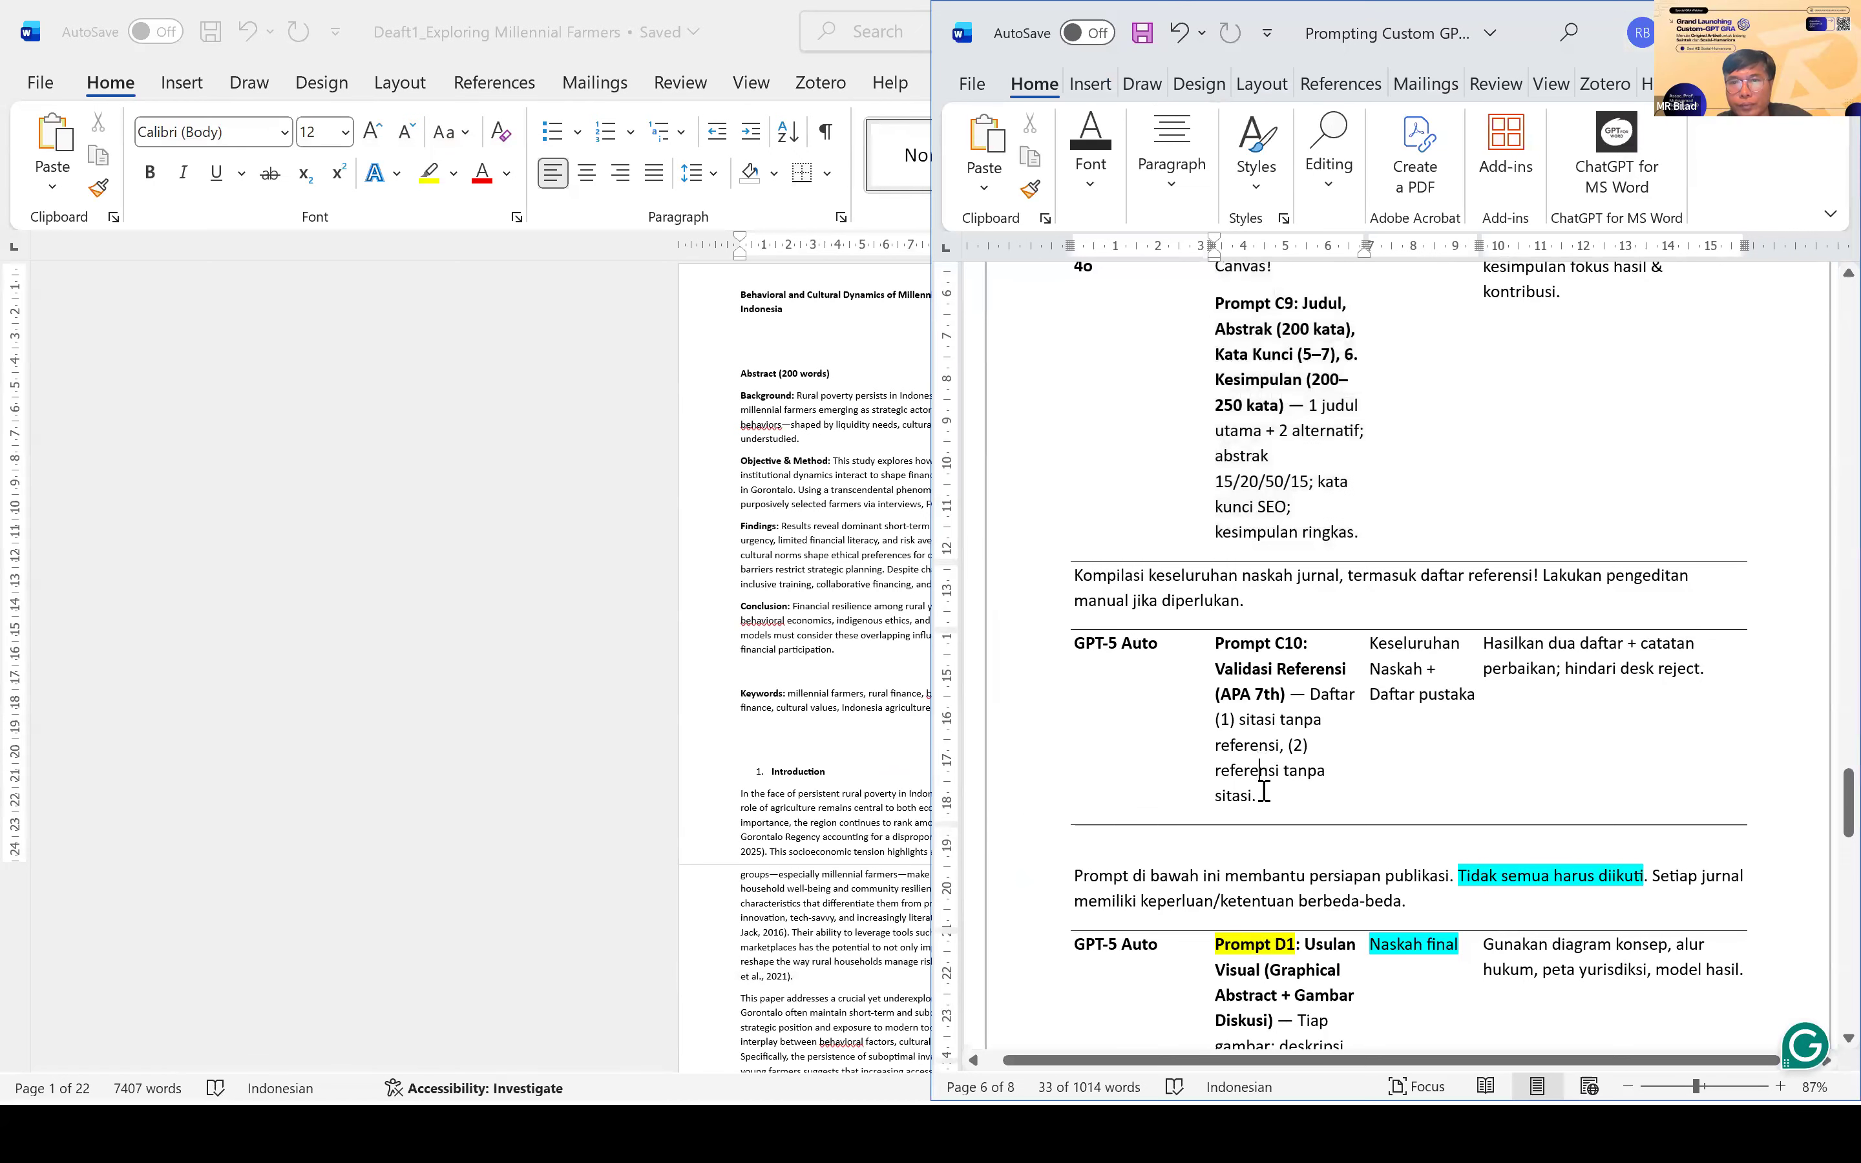
{"action": "triple_click", "coordinate": [1217, 645]}
{"action": "key", "text": "ctrl+c"}
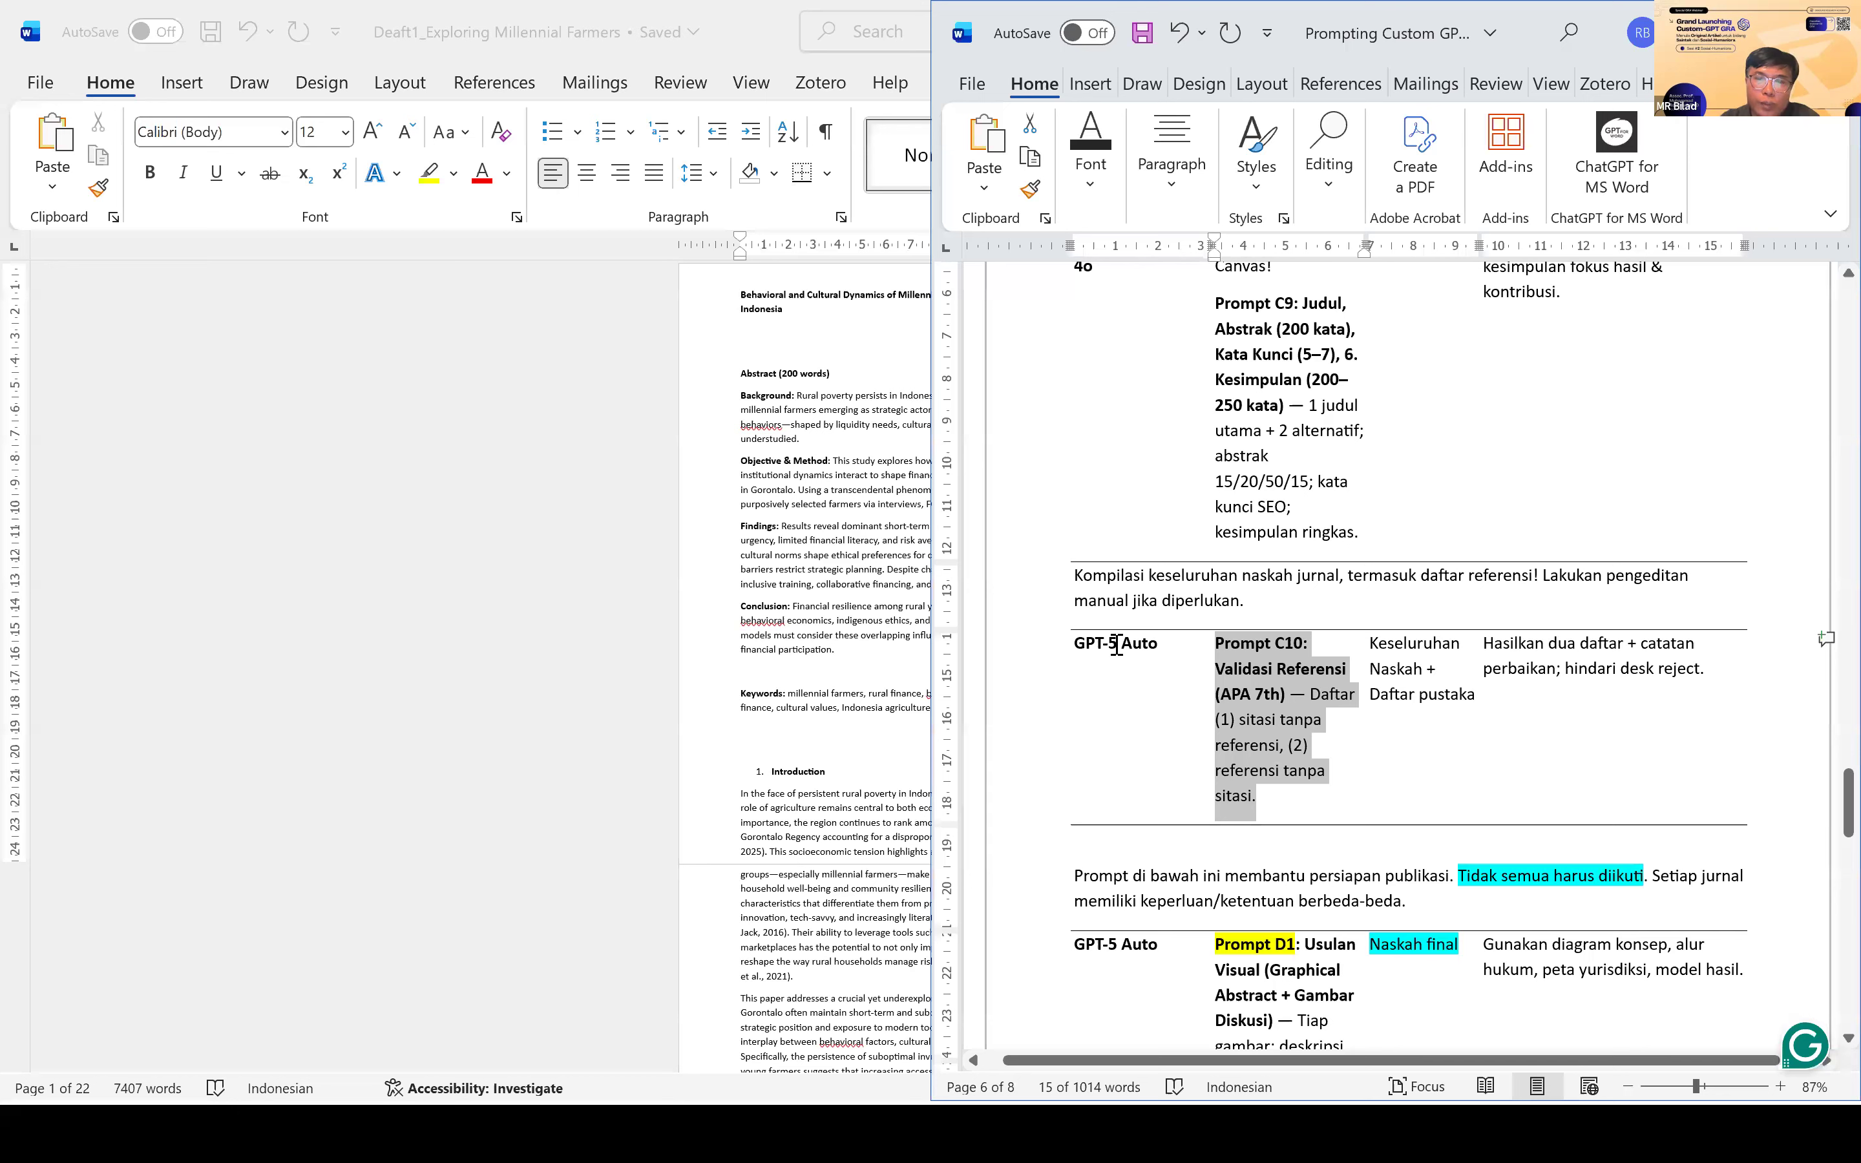
Step: Change the model name in the Prompt C10 row to GPT-5.1 and save the prompt list document
{"action": "left_click", "coordinate": [1116, 645]}
{"action": "type", "text": ".1"}
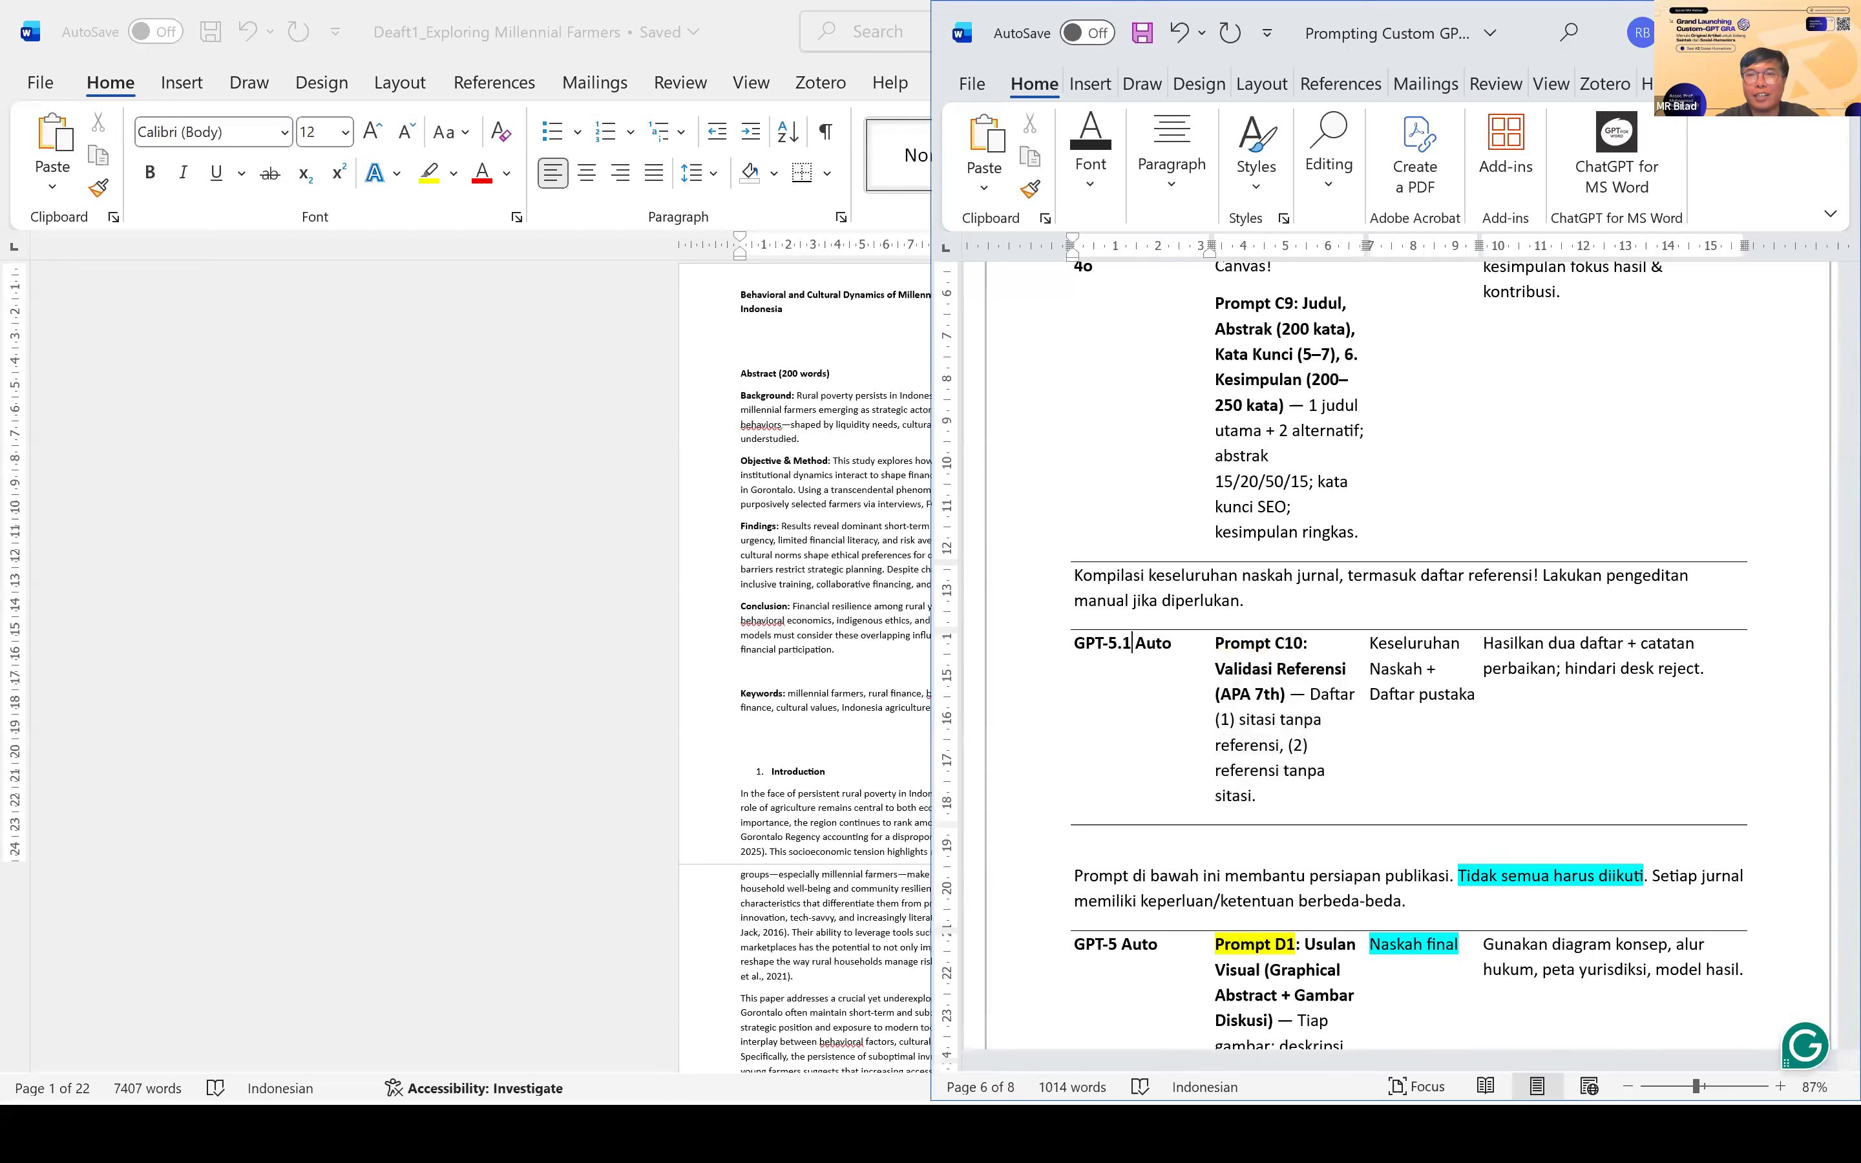
{"action": "key", "text": "Delete"}
{"action": "key", "text": "Delete"}
{"action": "key", "text": "Delete"}
{"action": "key", "text": "Delete"}
{"action": "key", "text": "Delete"}
{"action": "key", "text": "ctrl+s"}
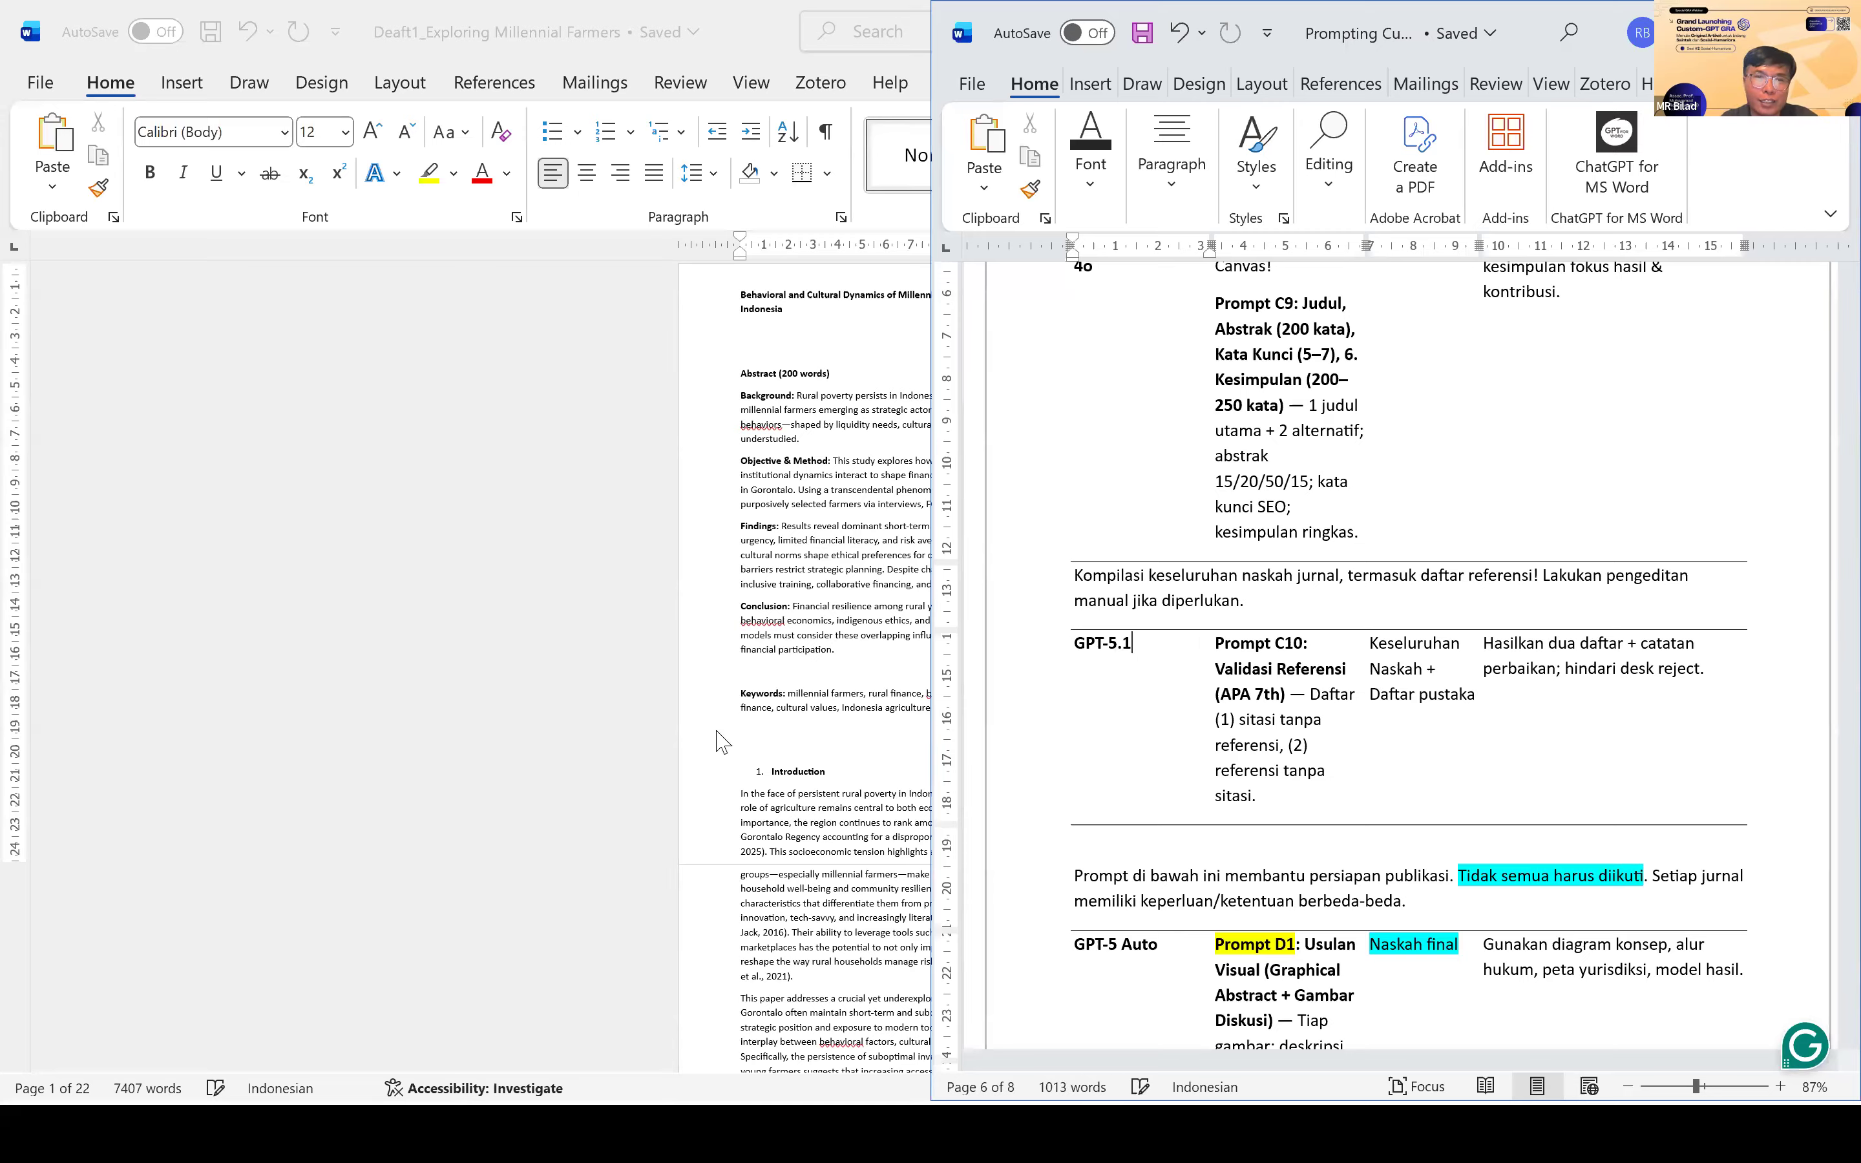
Step: Switch to the NewGRA drafting chat in ChatGPT and paste Prompt C10 into the message, without sending it
{"action": "left_click", "coordinate": [689, 735]}
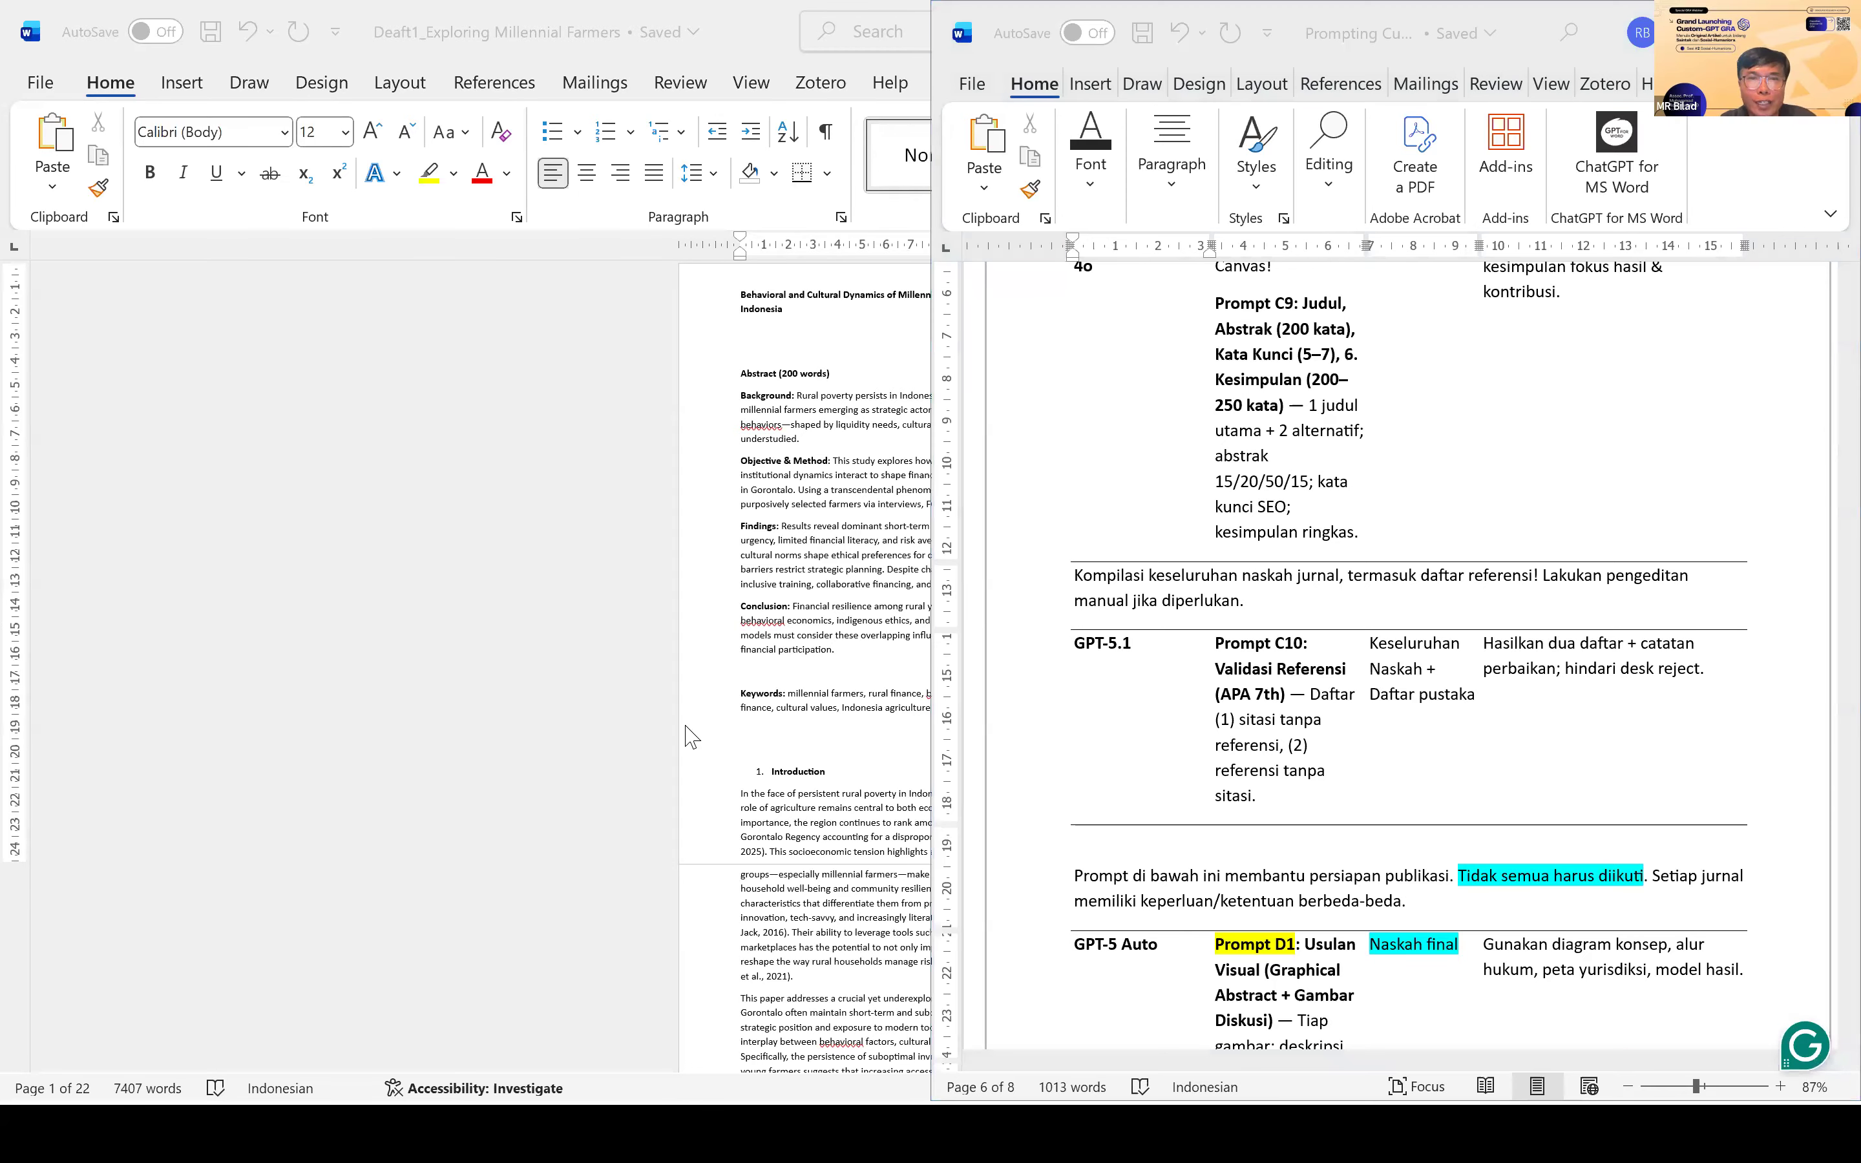
{"action": "key", "text": "alt+Tab"}
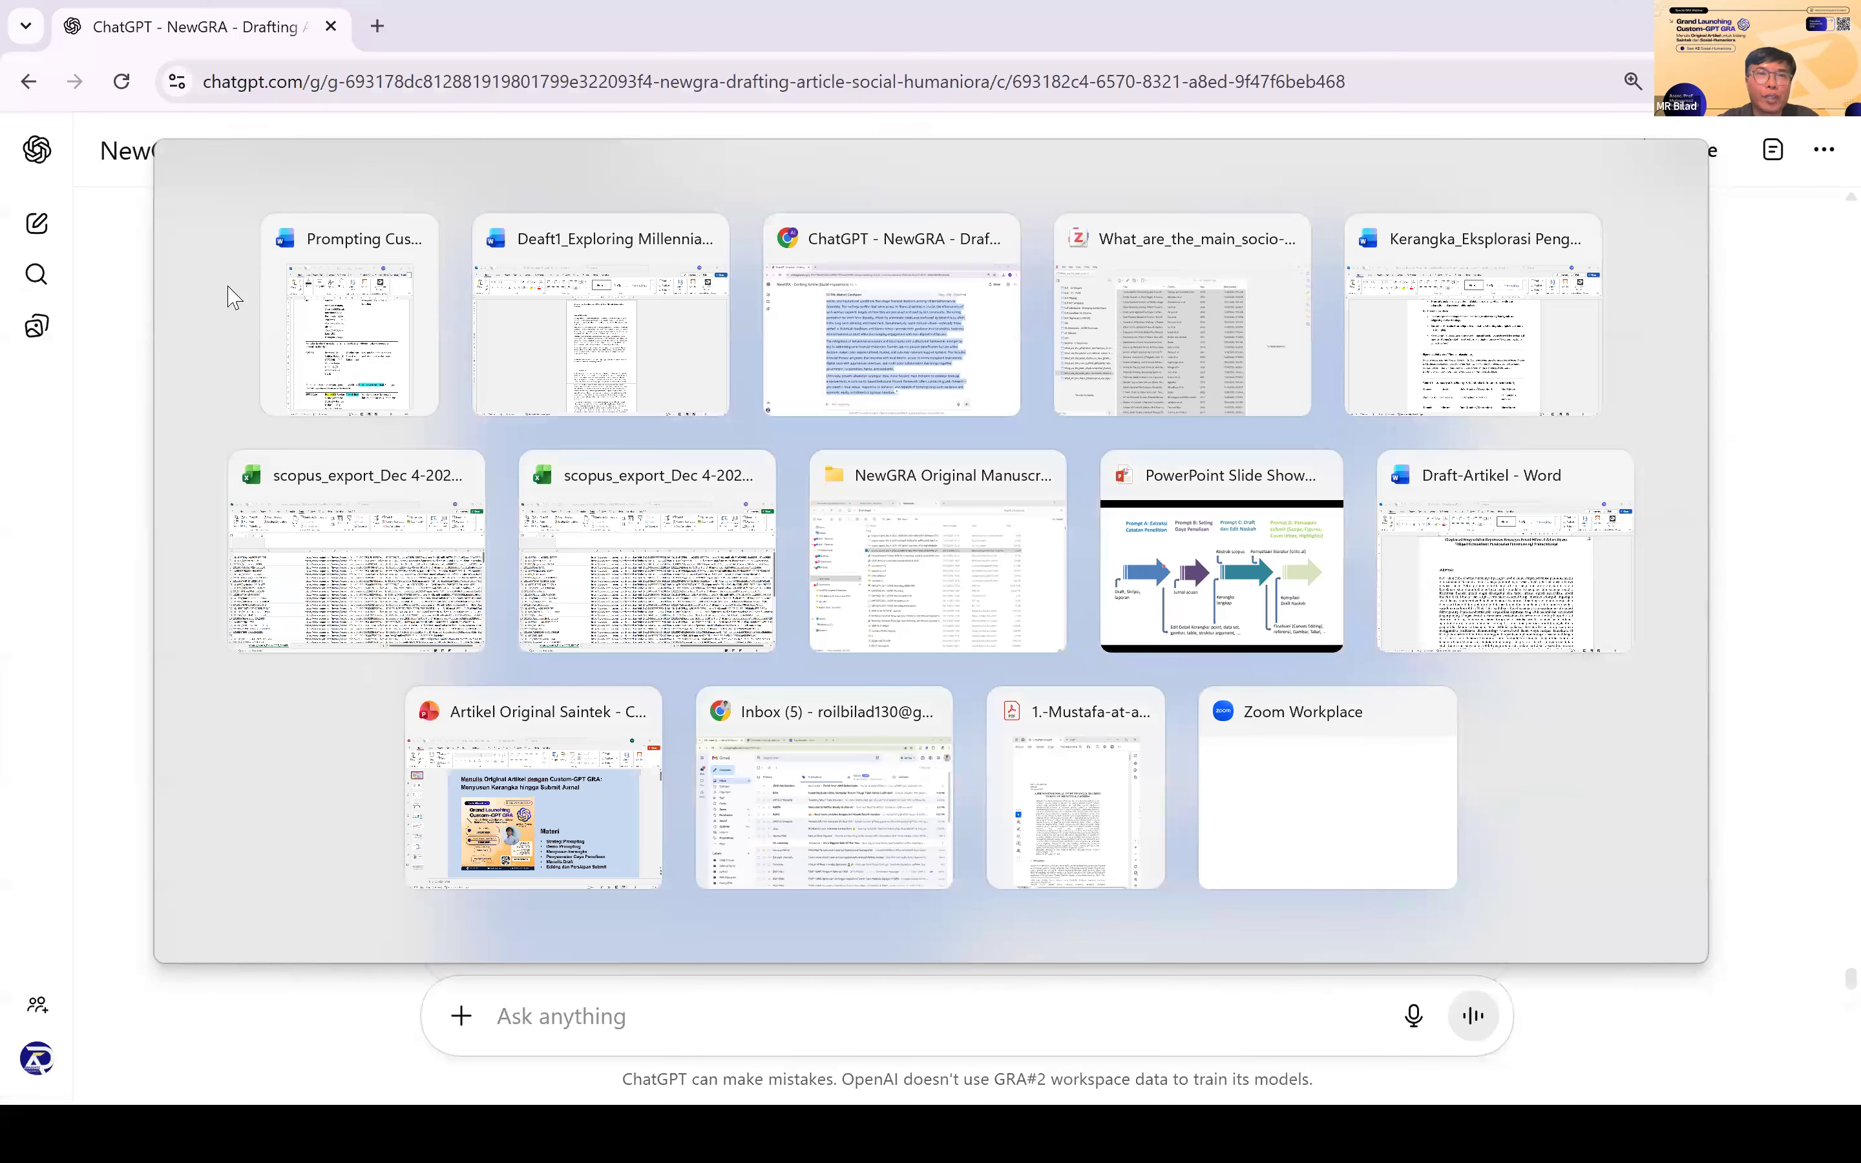
{"action": "scroll", "coordinate": [565, 1014], "scroll_direction": "down", "scroll_amount": 3}
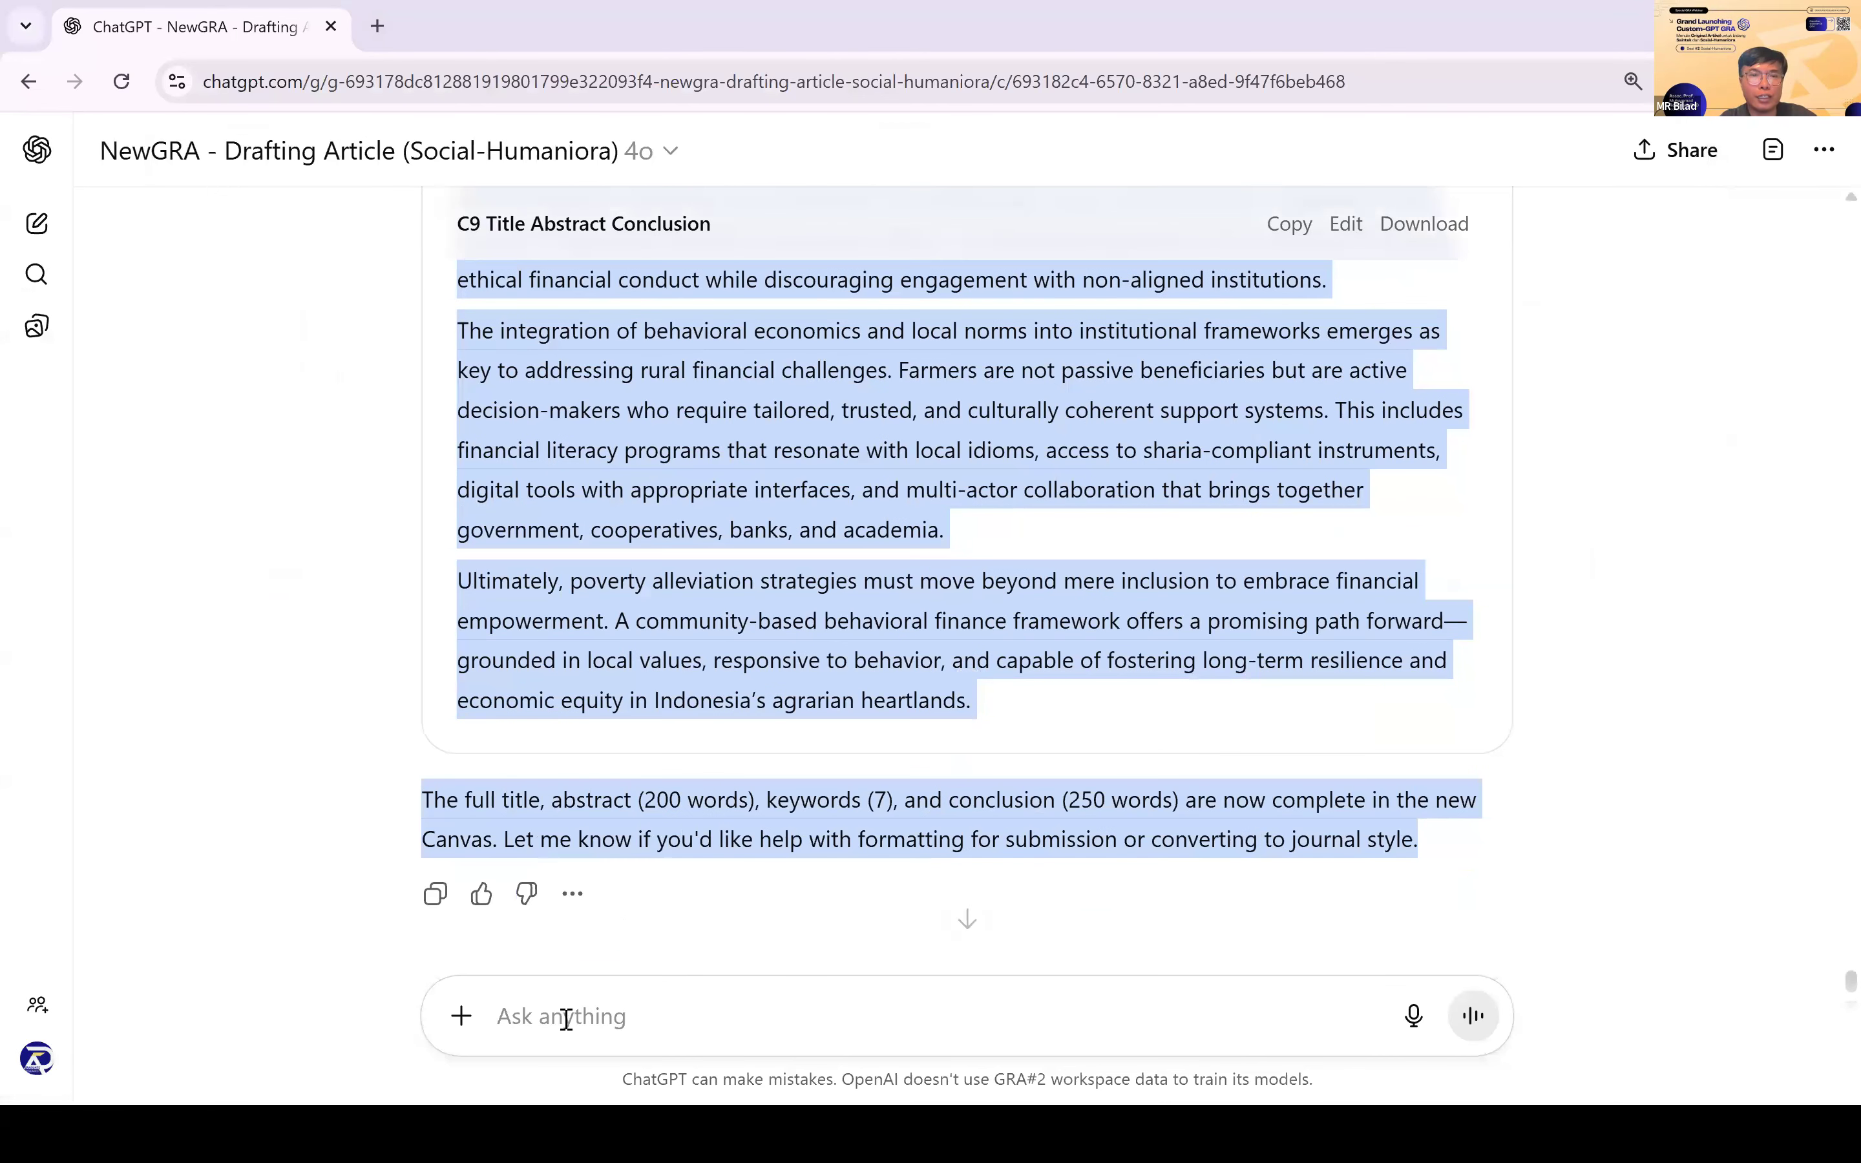
{"action": "left_click", "coordinate": [566, 1015]}
{"action": "key", "text": "ctrl+v"}
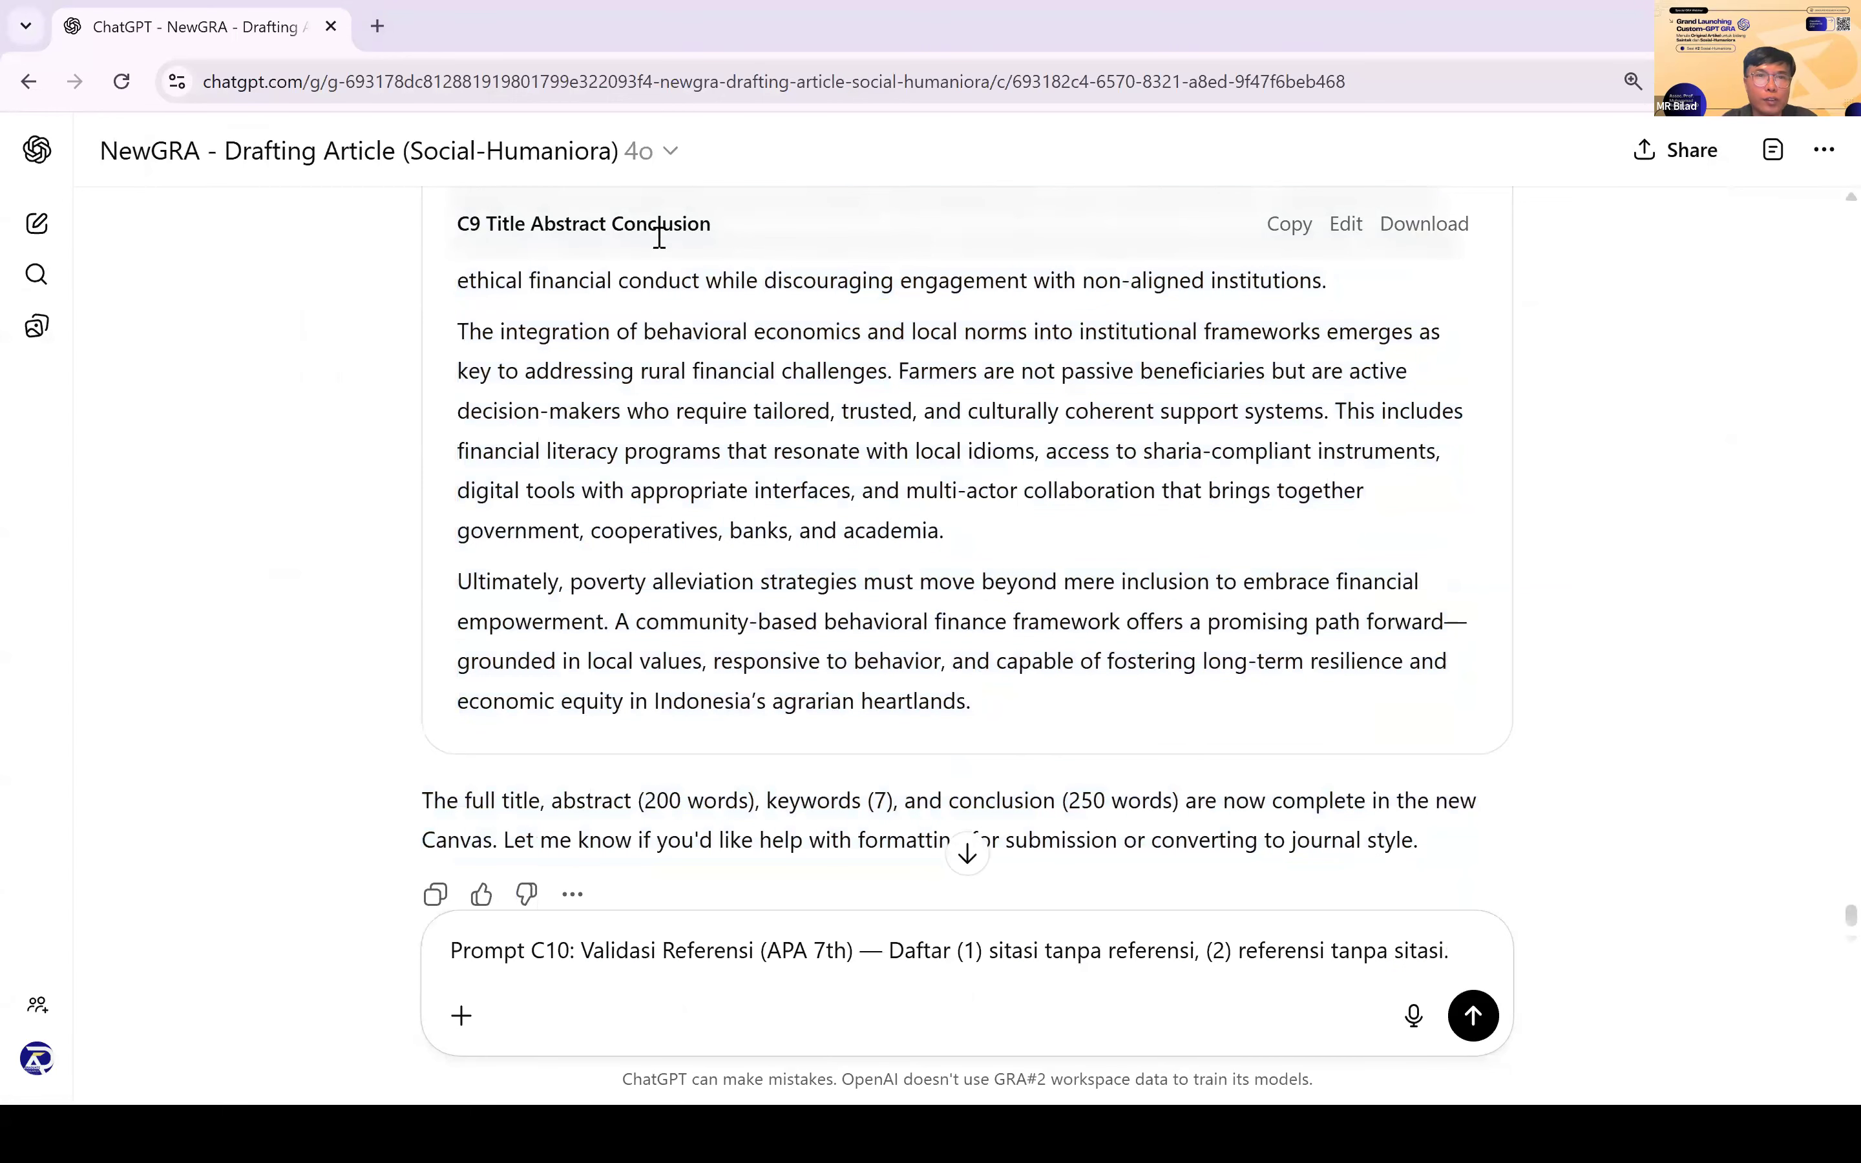
Step: Switch the custom GPT's model to GPT-5.1
{"action": "left_click", "coordinate": [671, 152]}
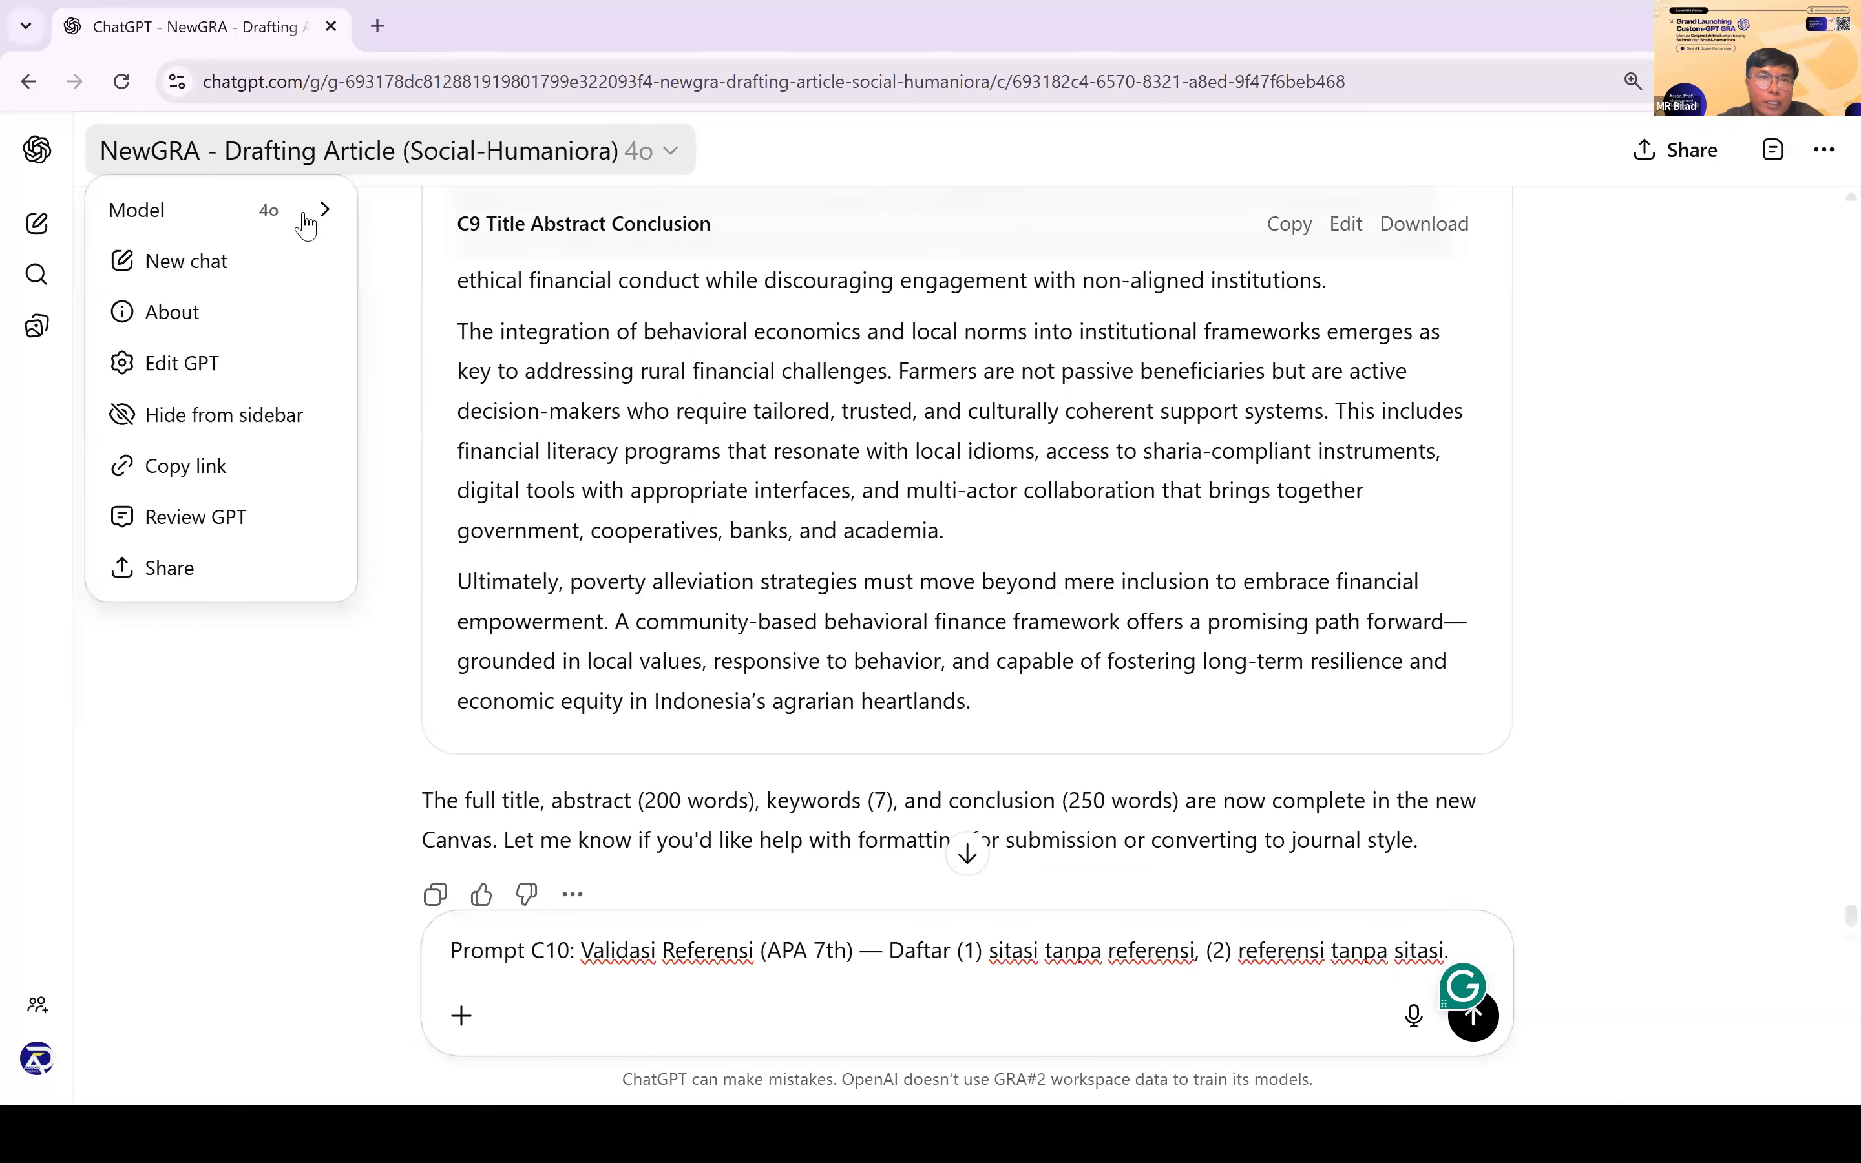
{"action": "mouse_move", "coordinate": [304, 220]}
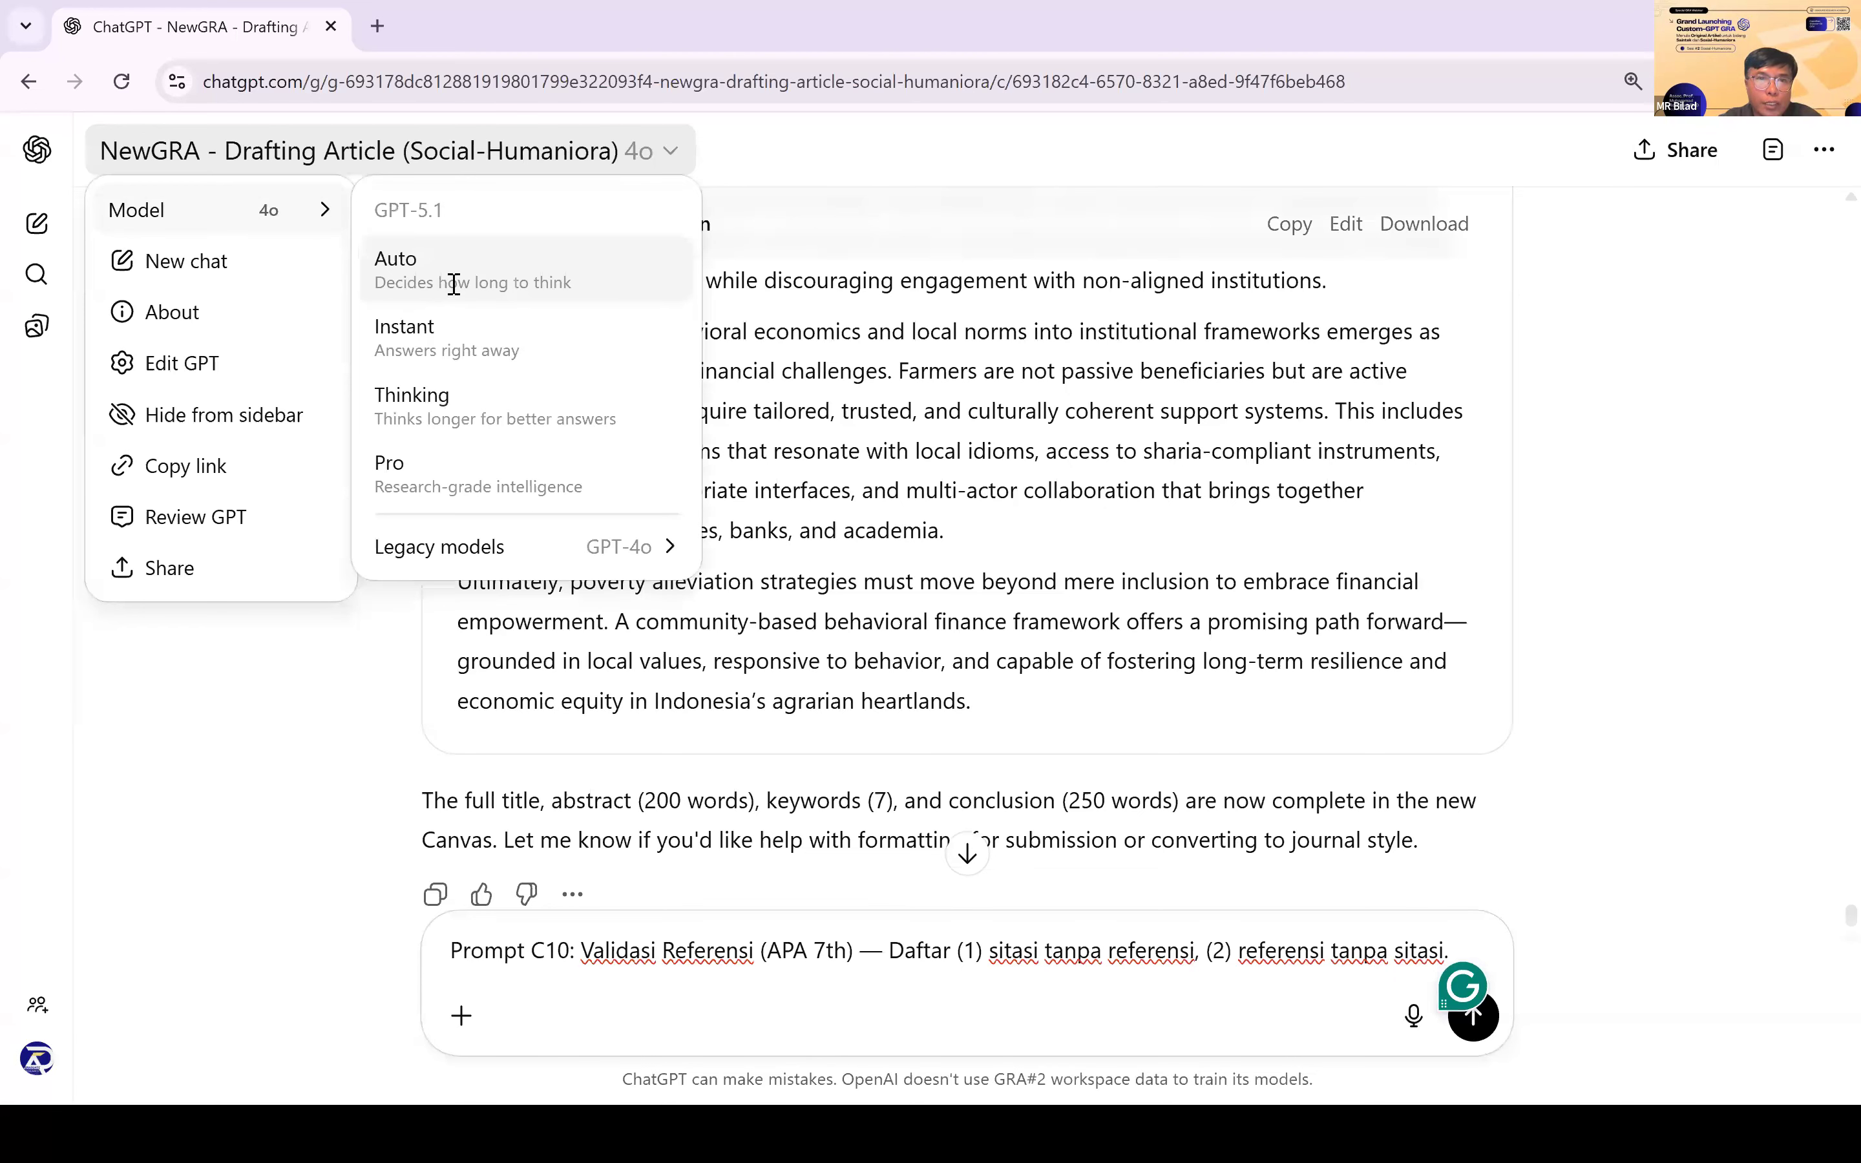
{"action": "left_click", "coordinate": [654, 481]}
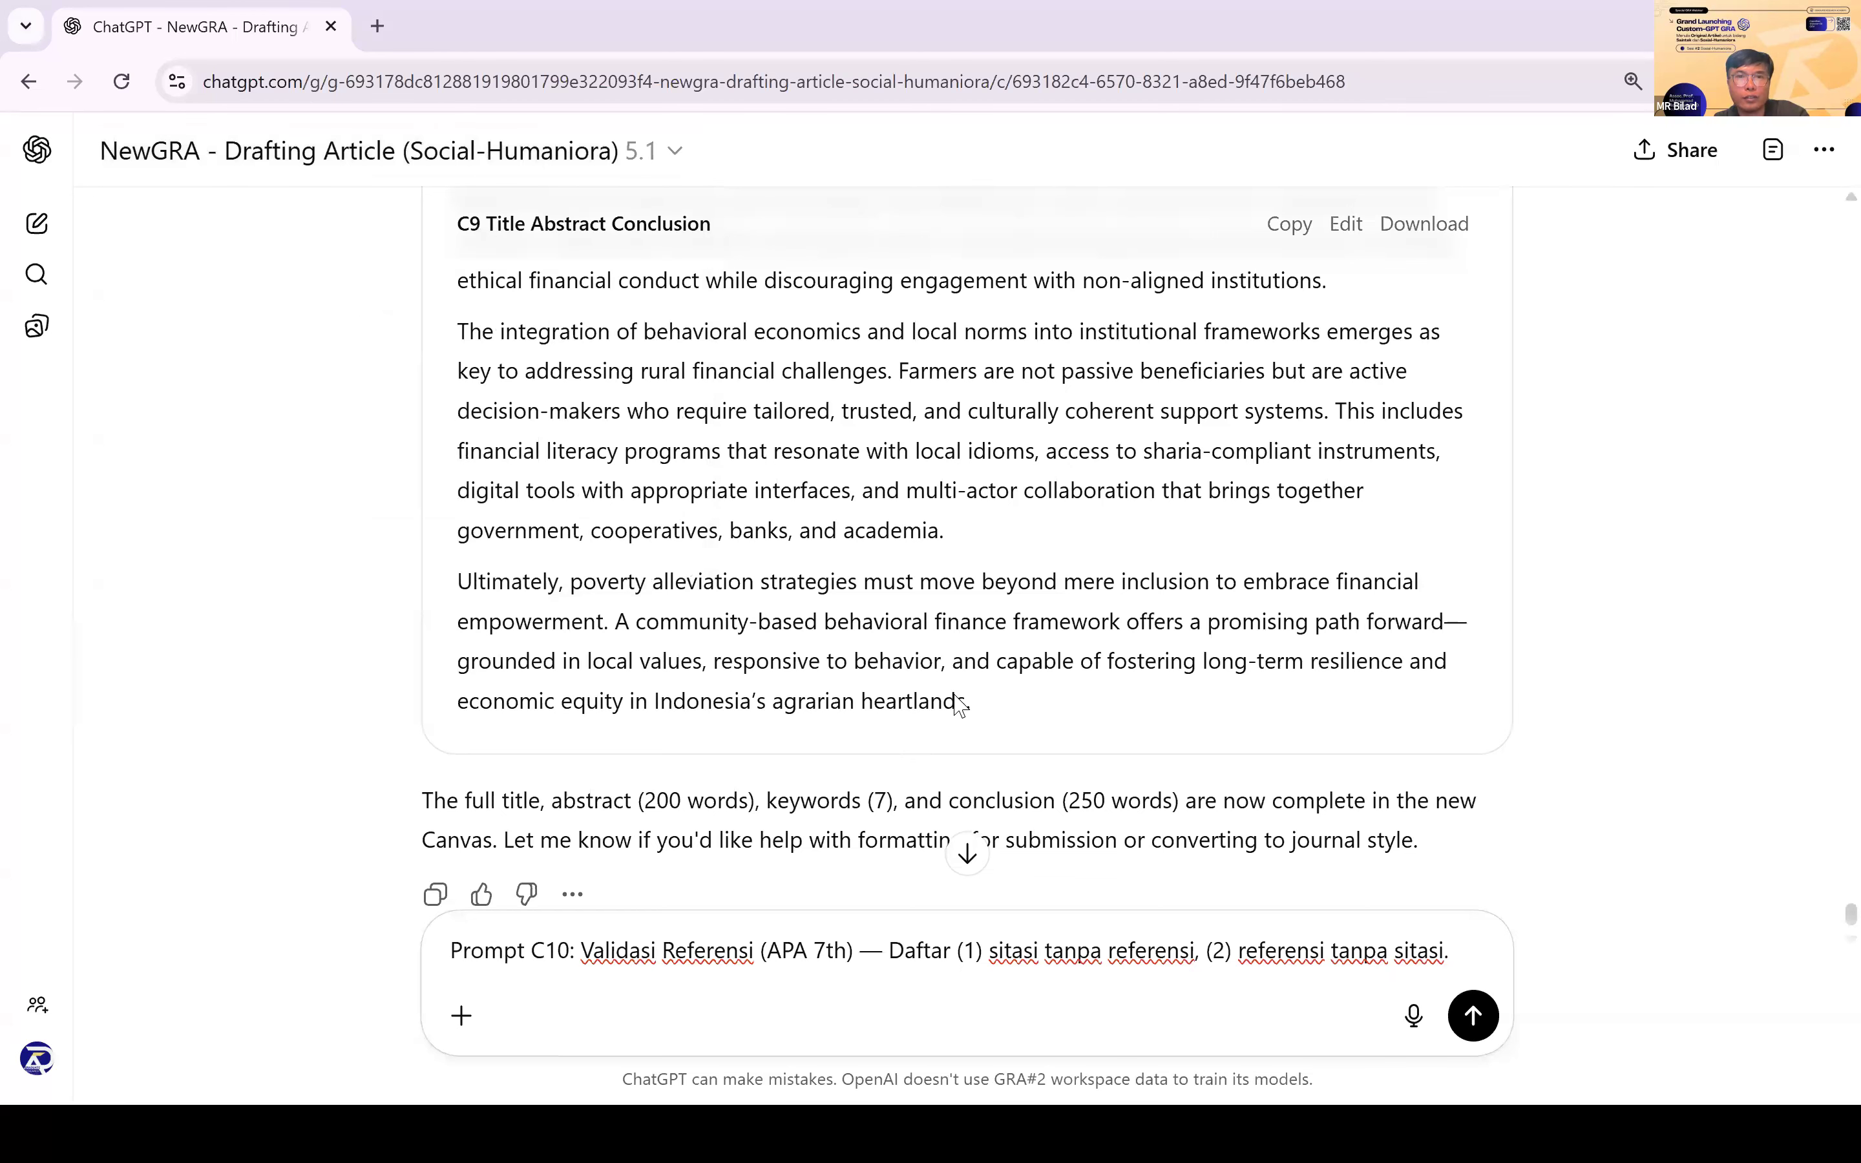
Step: Attach the Deaft1_Exploring Millennial Farmers Word document to the Prompt C10 message and send it
{"action": "key", "text": "alt+Tab"}
{"action": "key", "text": "alt+Tab"}
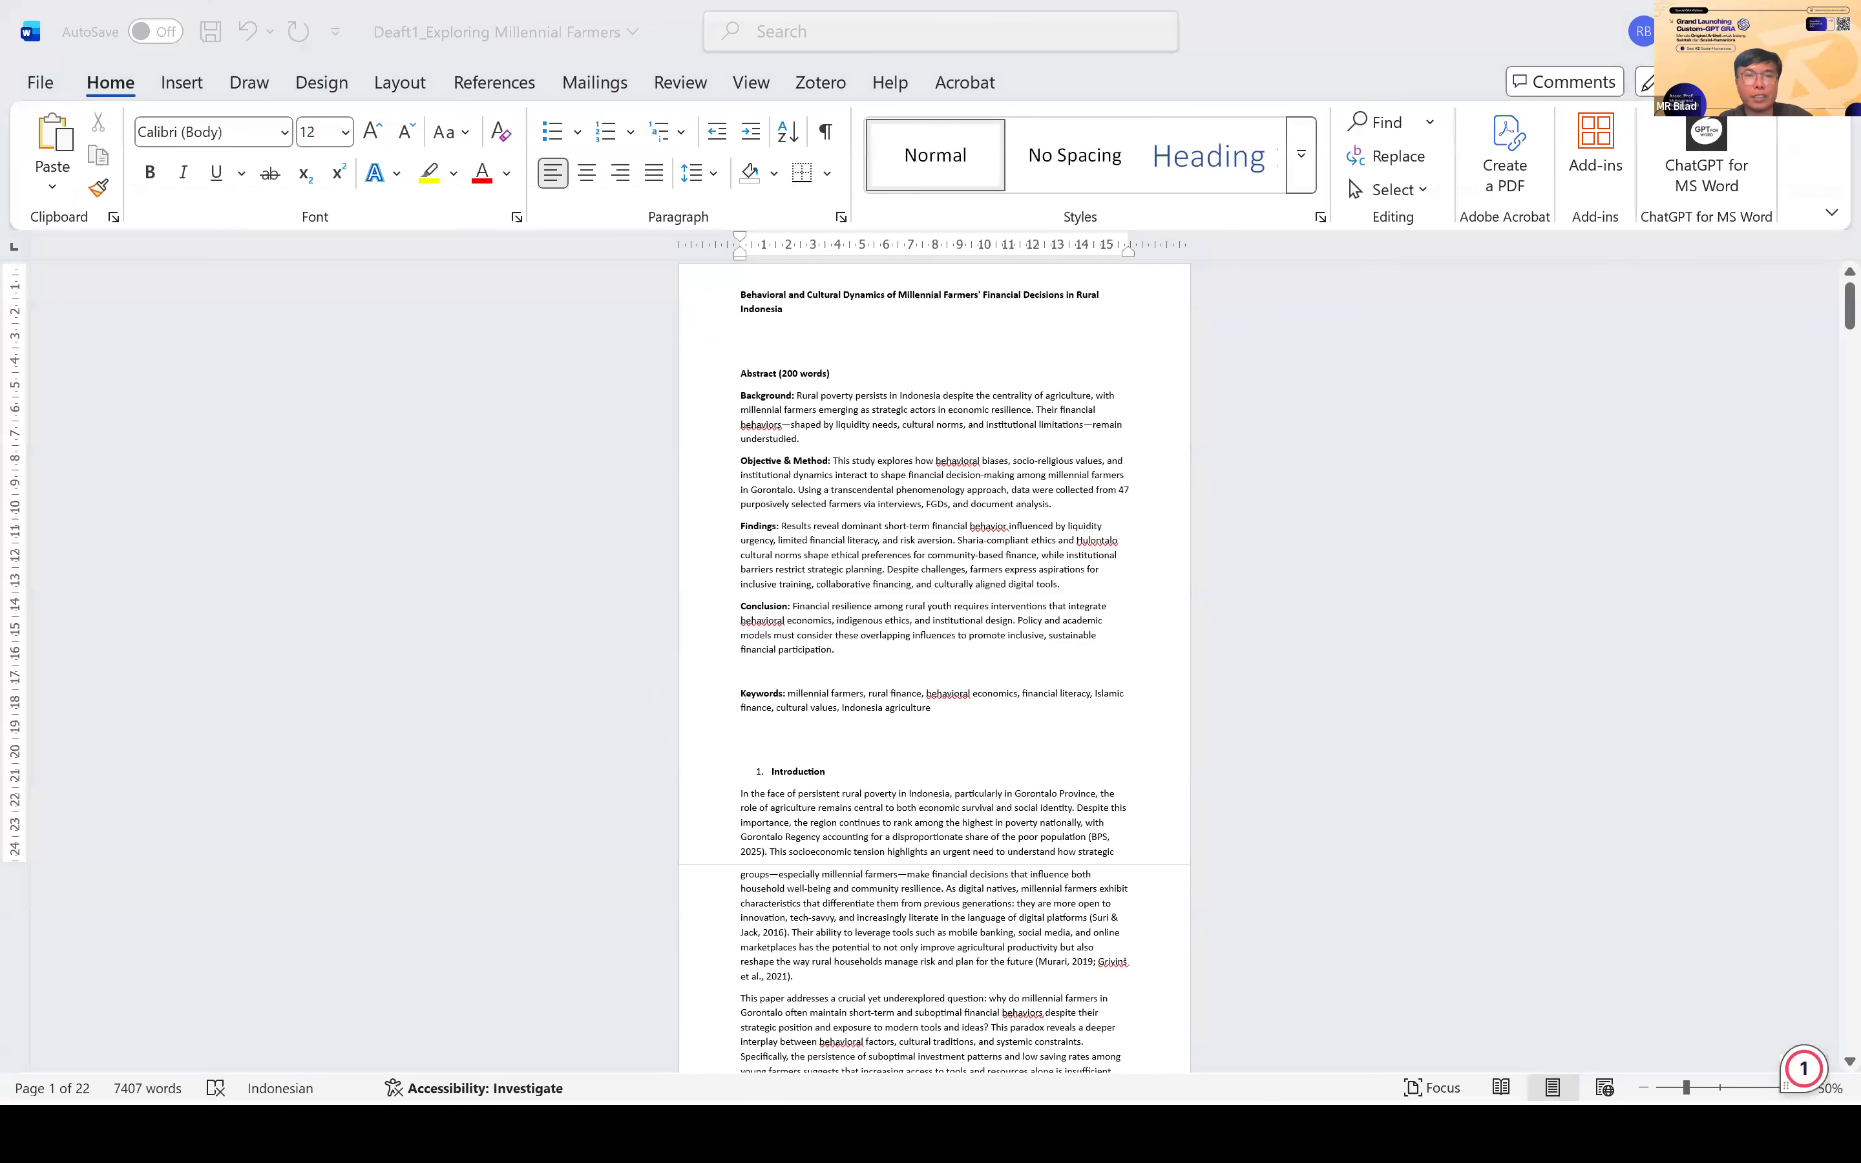
{"action": "key", "text": "alt+Tab"}
{"action": "left_click", "coordinate": [461, 1015]}
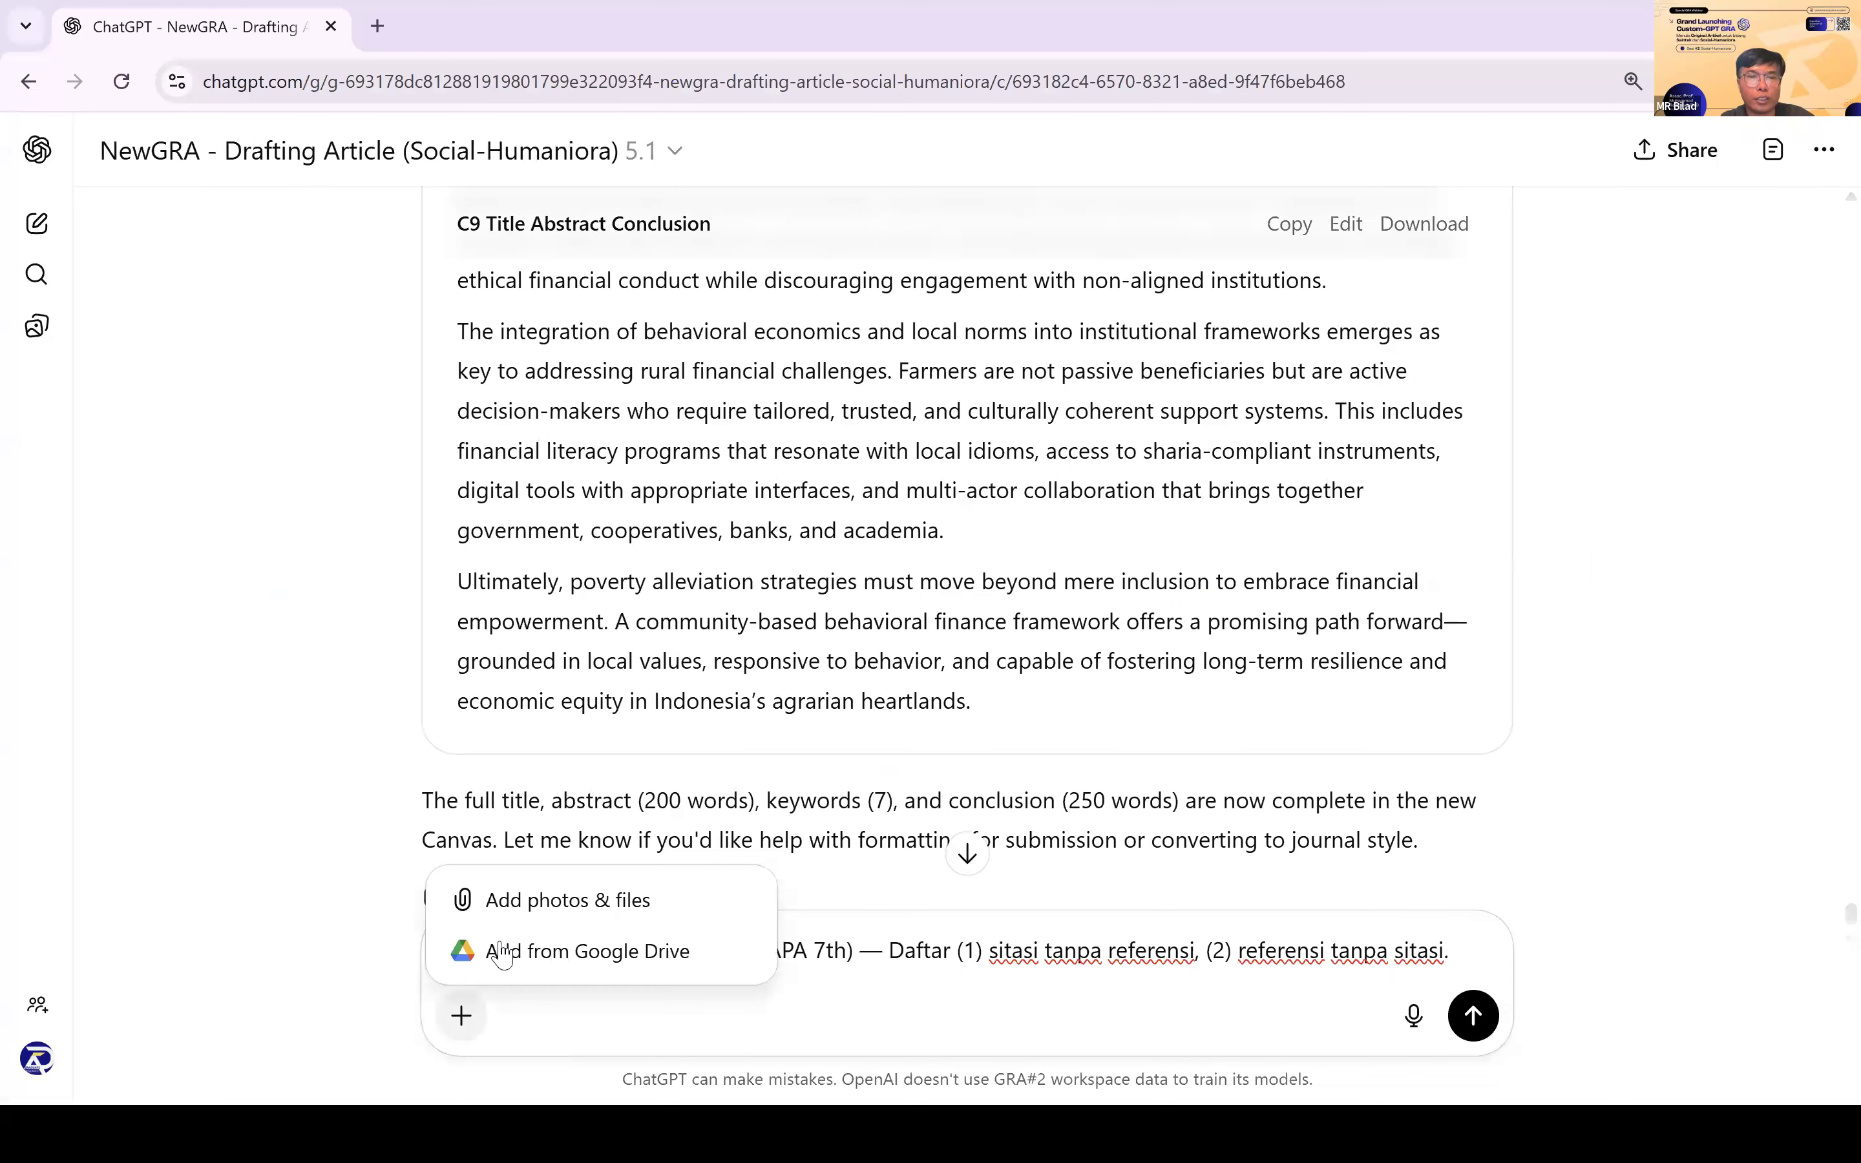
{"action": "left_click", "coordinate": [524, 900]}
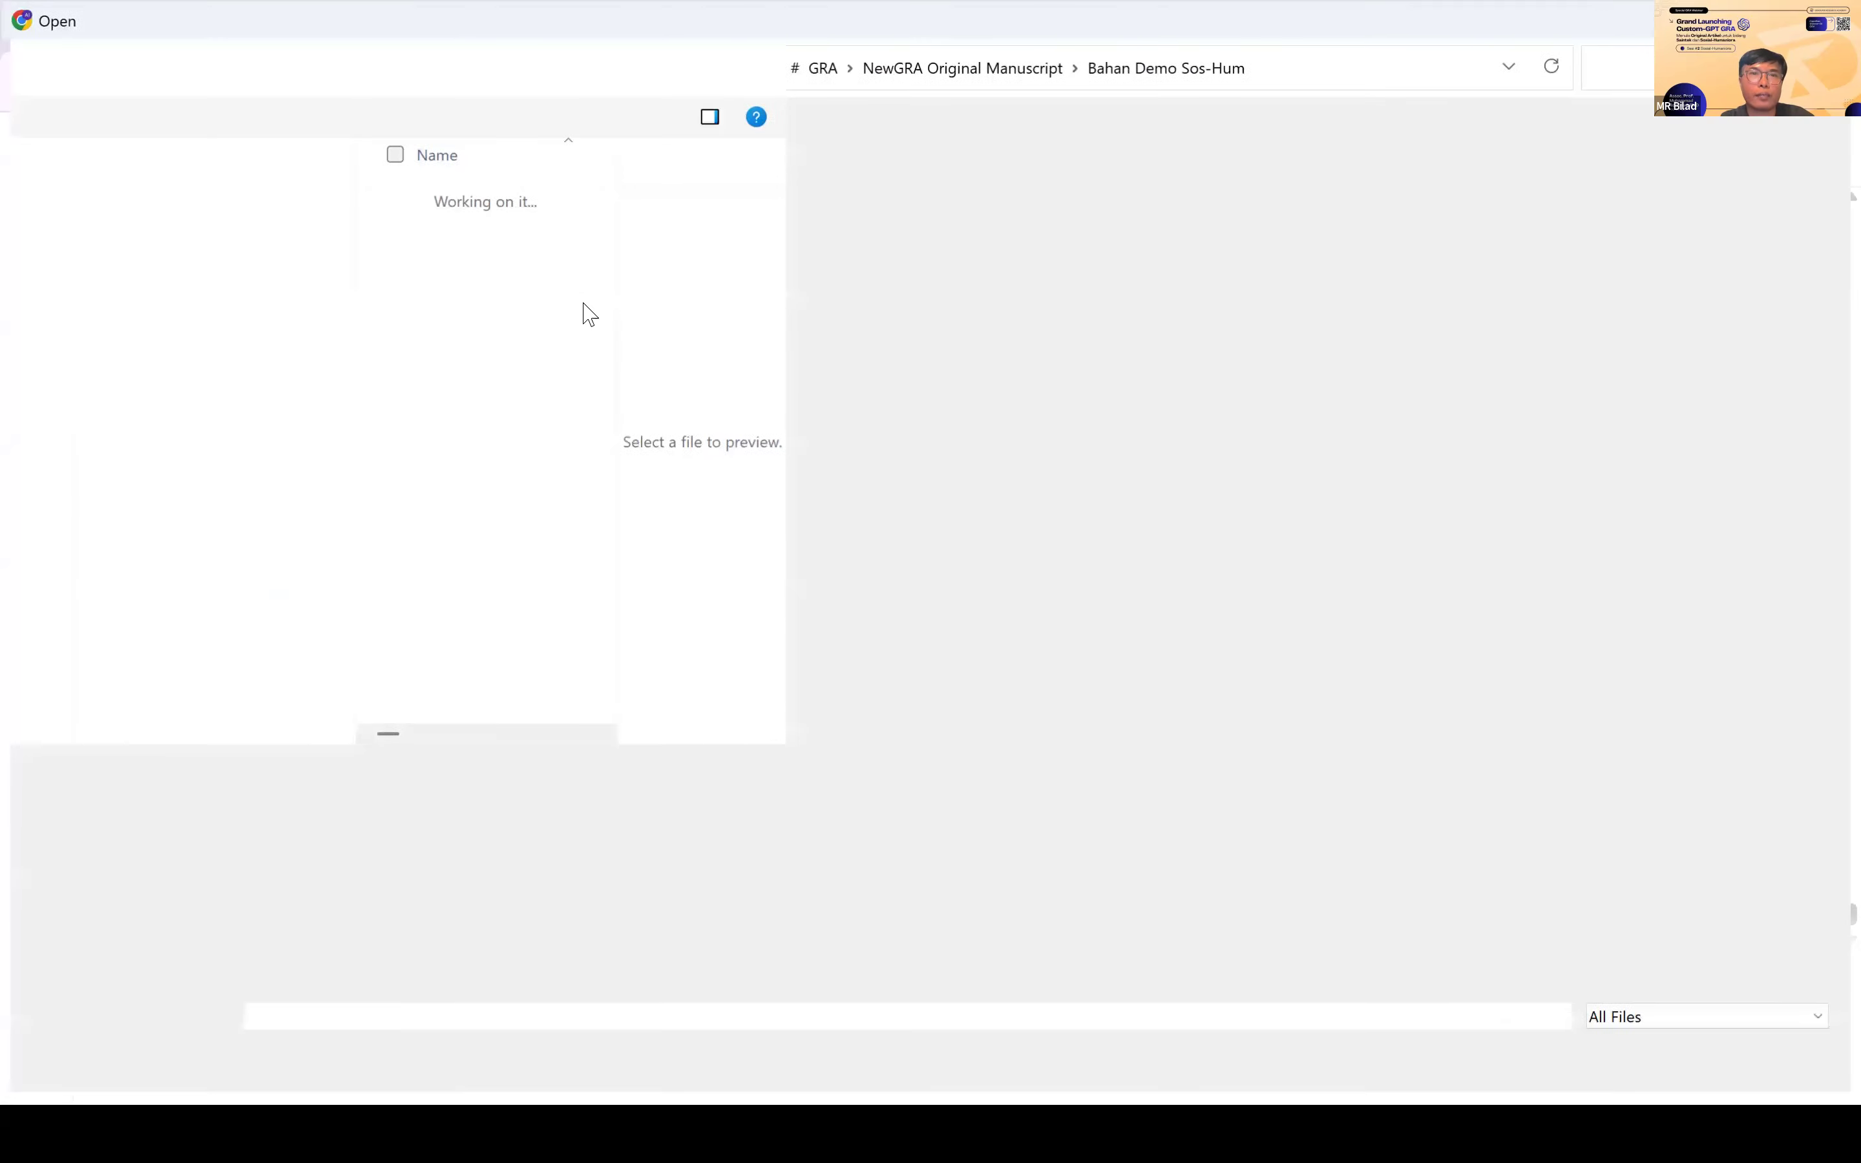
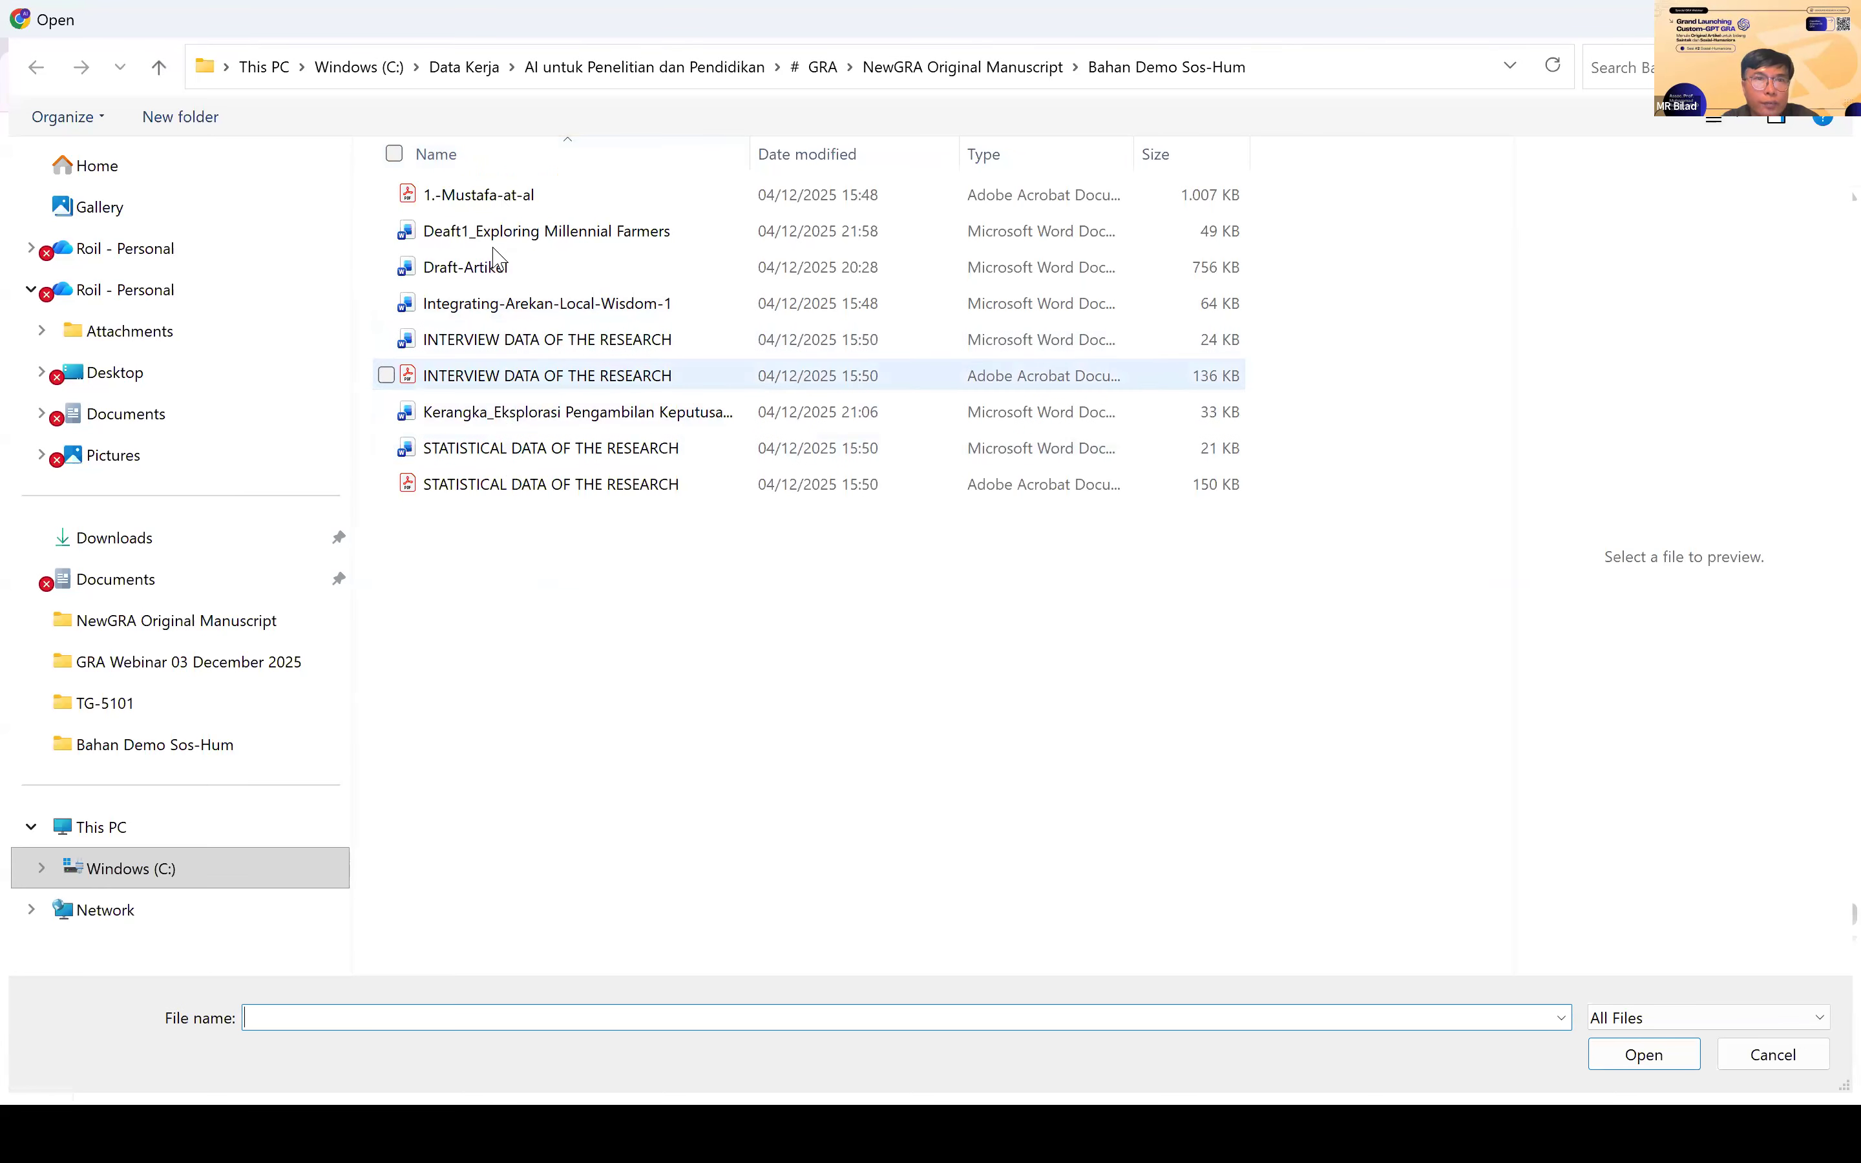
{"action": "left_click", "coordinate": [496, 270]}
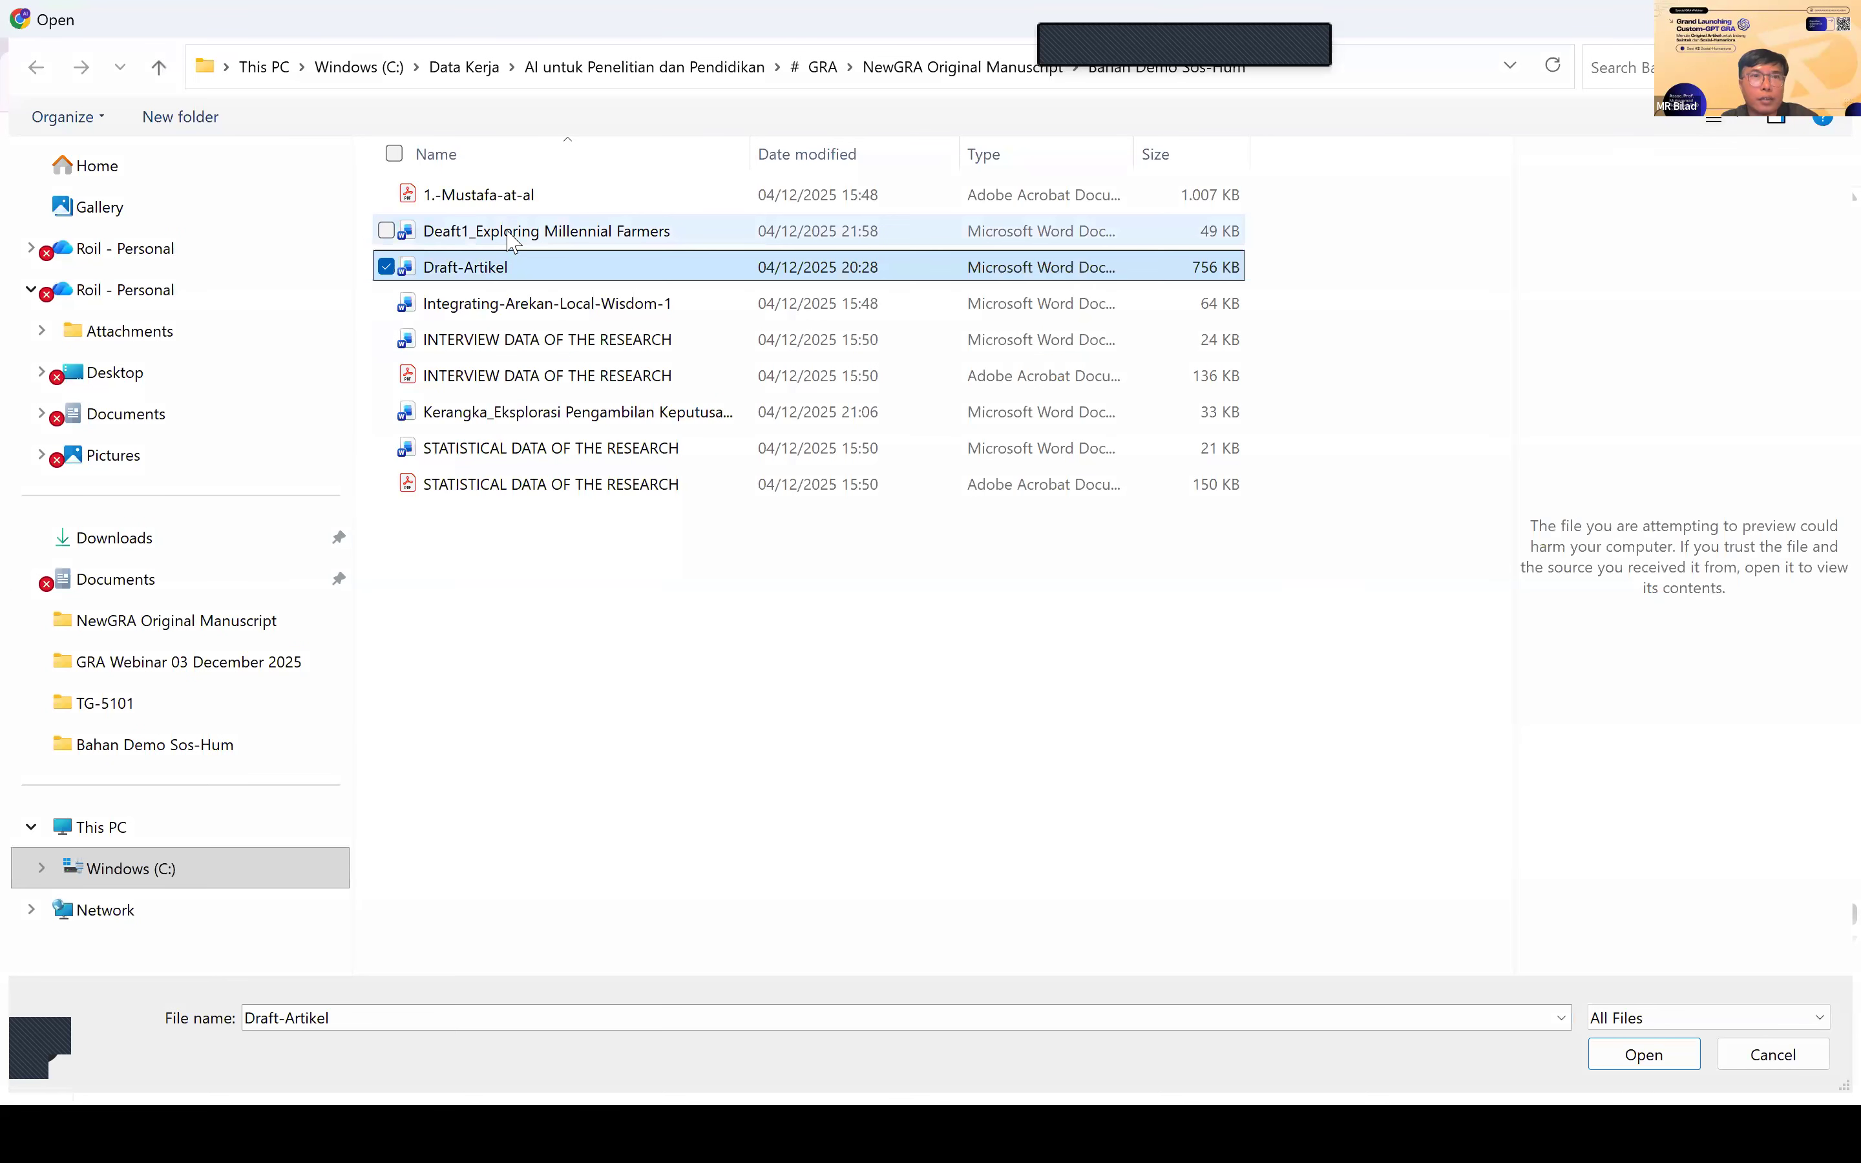
{"action": "left_click", "coordinate": [509, 234]}
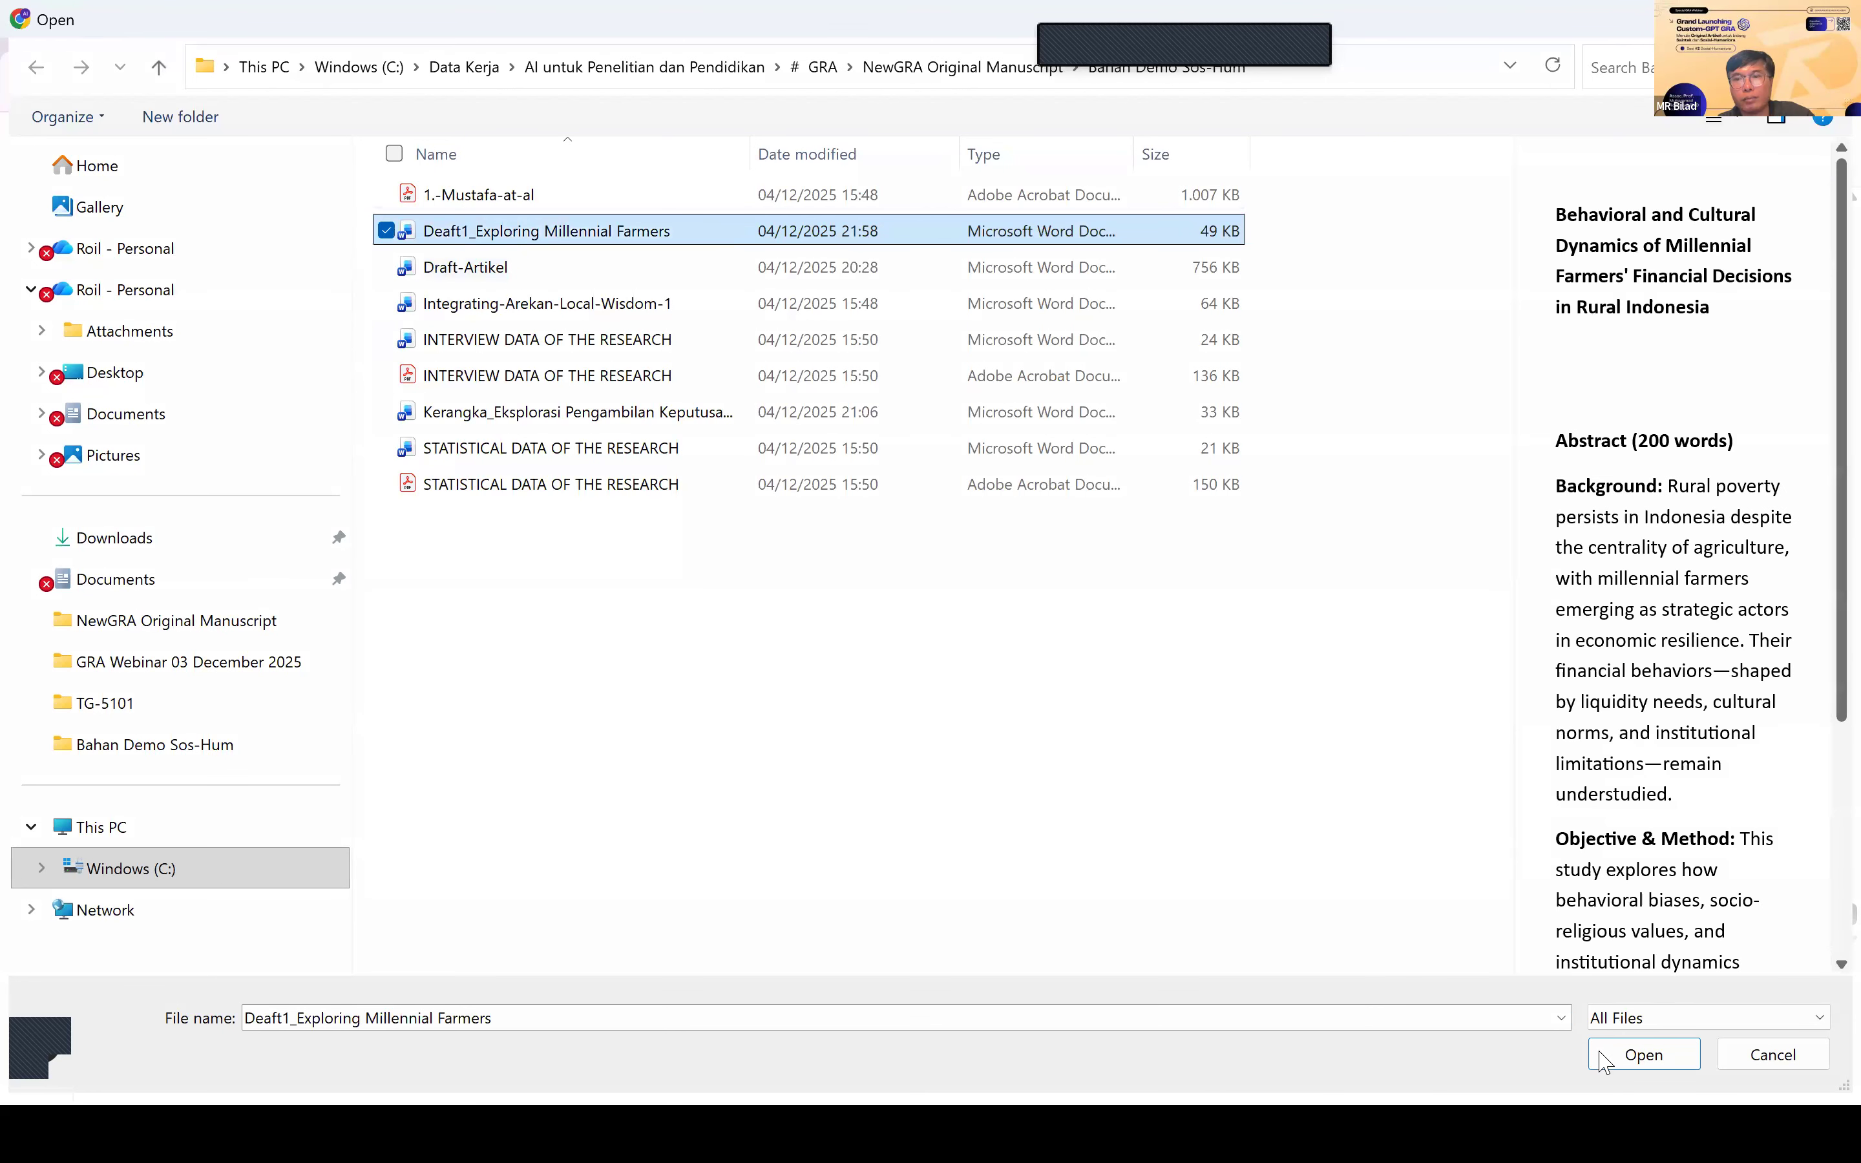
{"action": "left_click", "coordinate": [1642, 1054]}
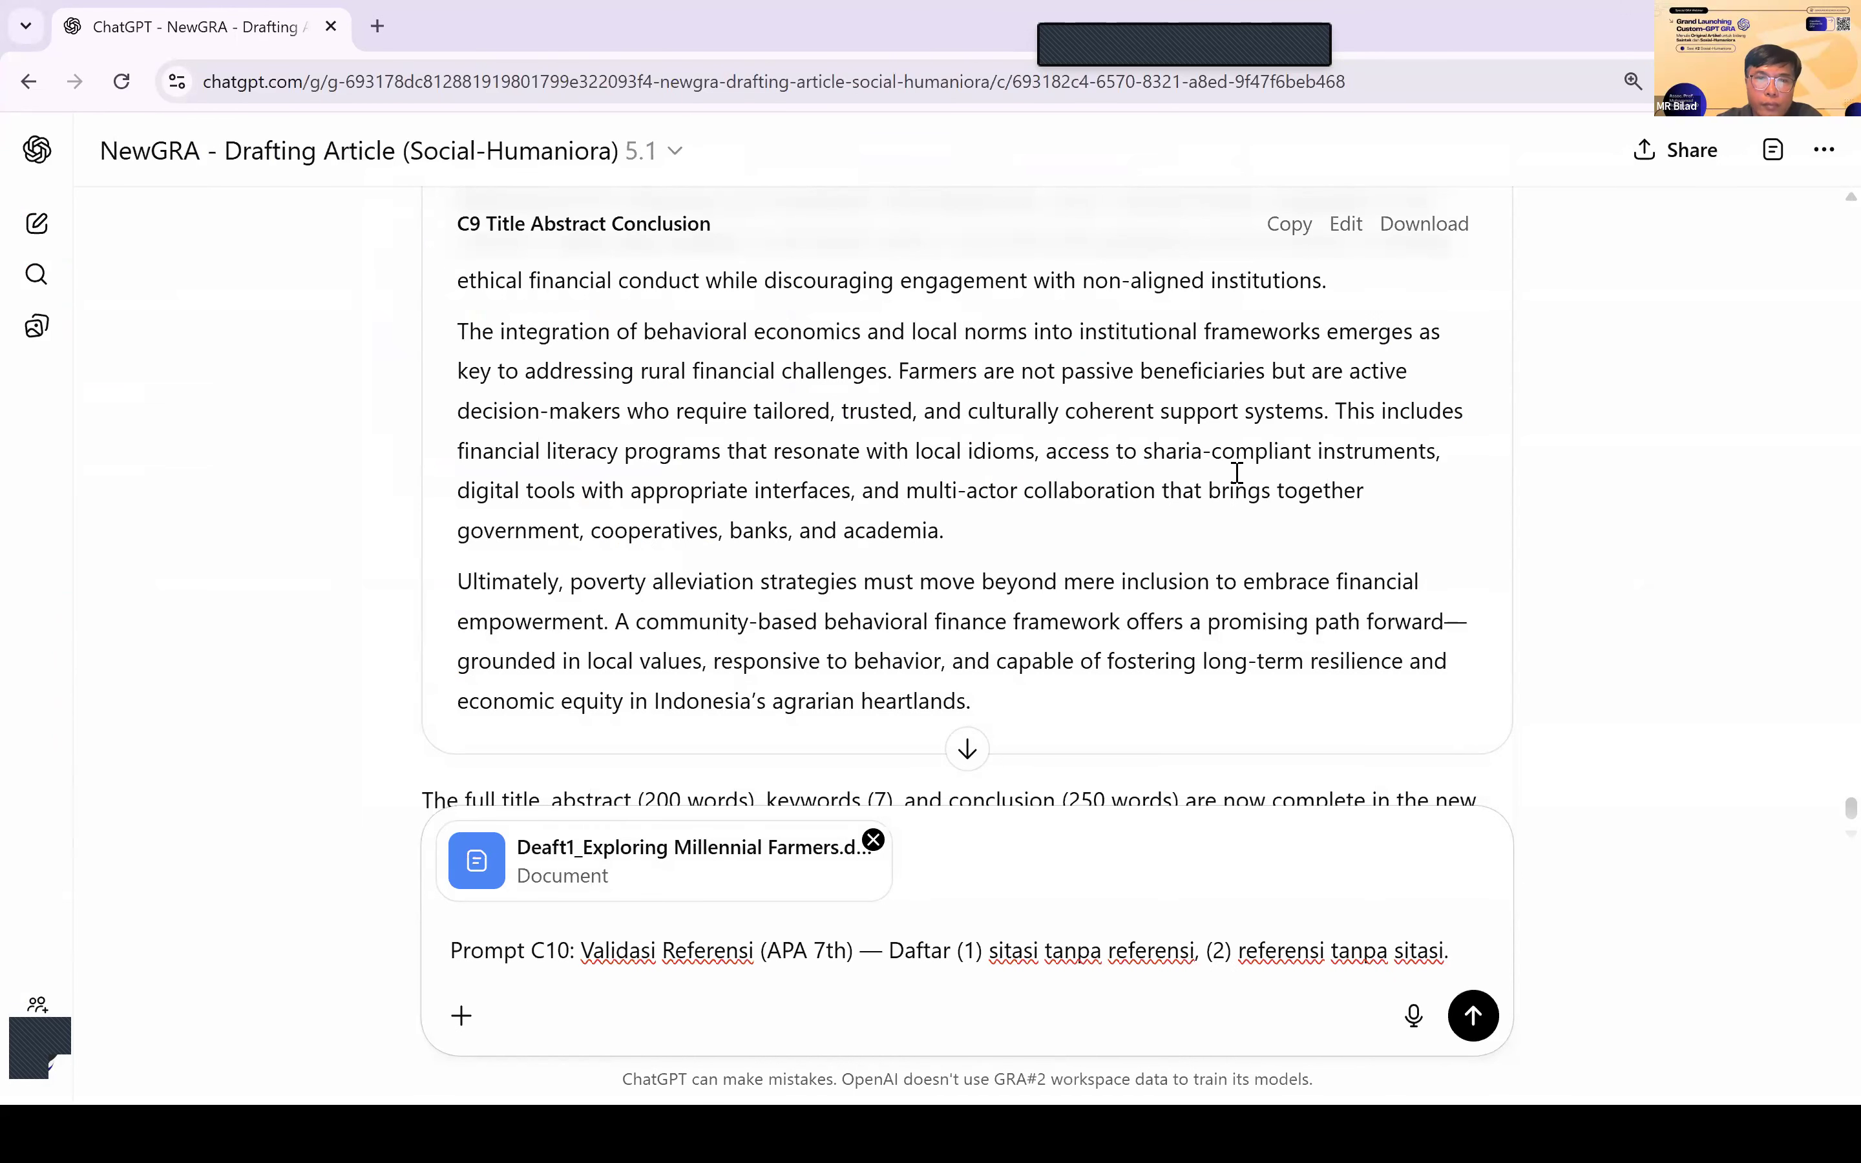
{"action": "scroll", "coordinate": [1234, 477], "scroll_direction": "down", "scroll_amount": 2}
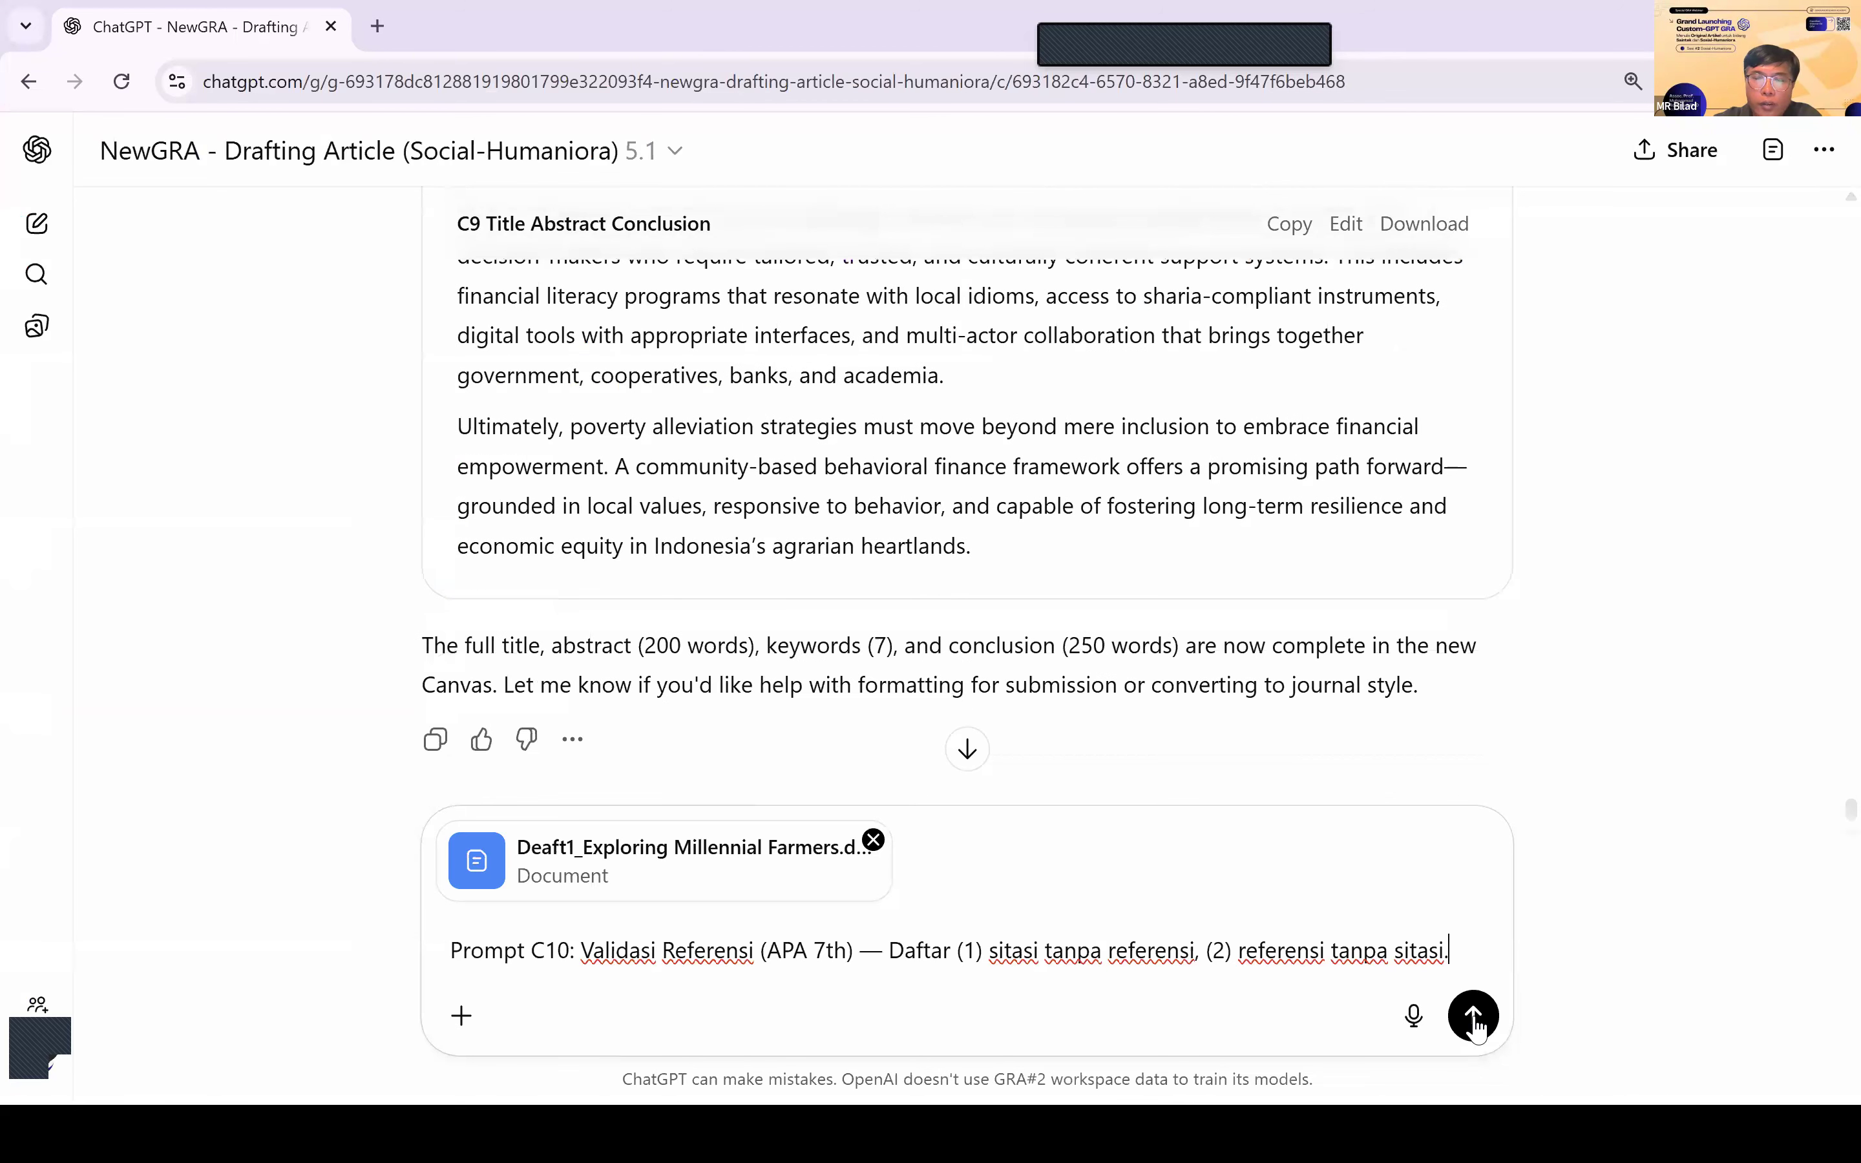
{"action": "left_click", "coordinate": [1473, 1017]}
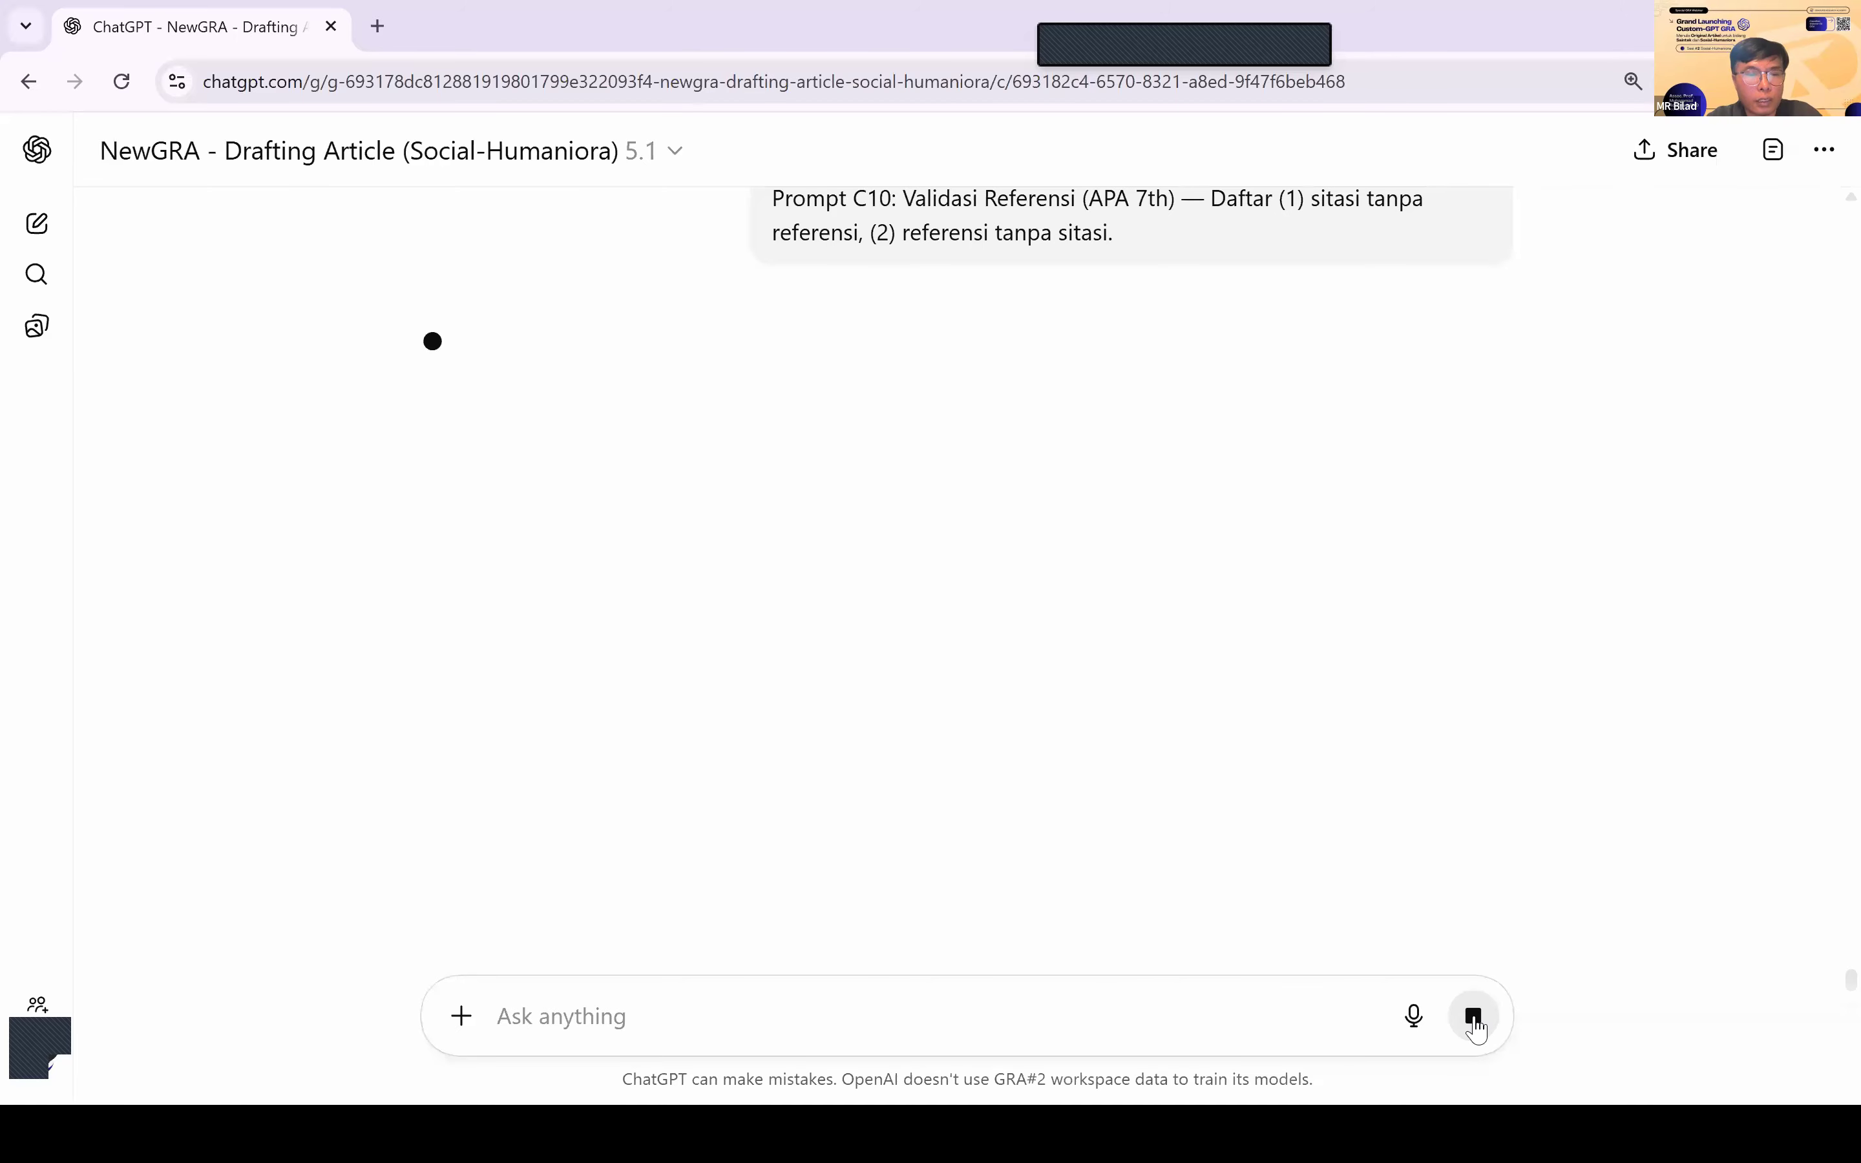
Step: Switch to the prompt list document in Word and copy the Prompt D1 text on proposed visuals
{"action": "key", "text": "alt+Tab"}
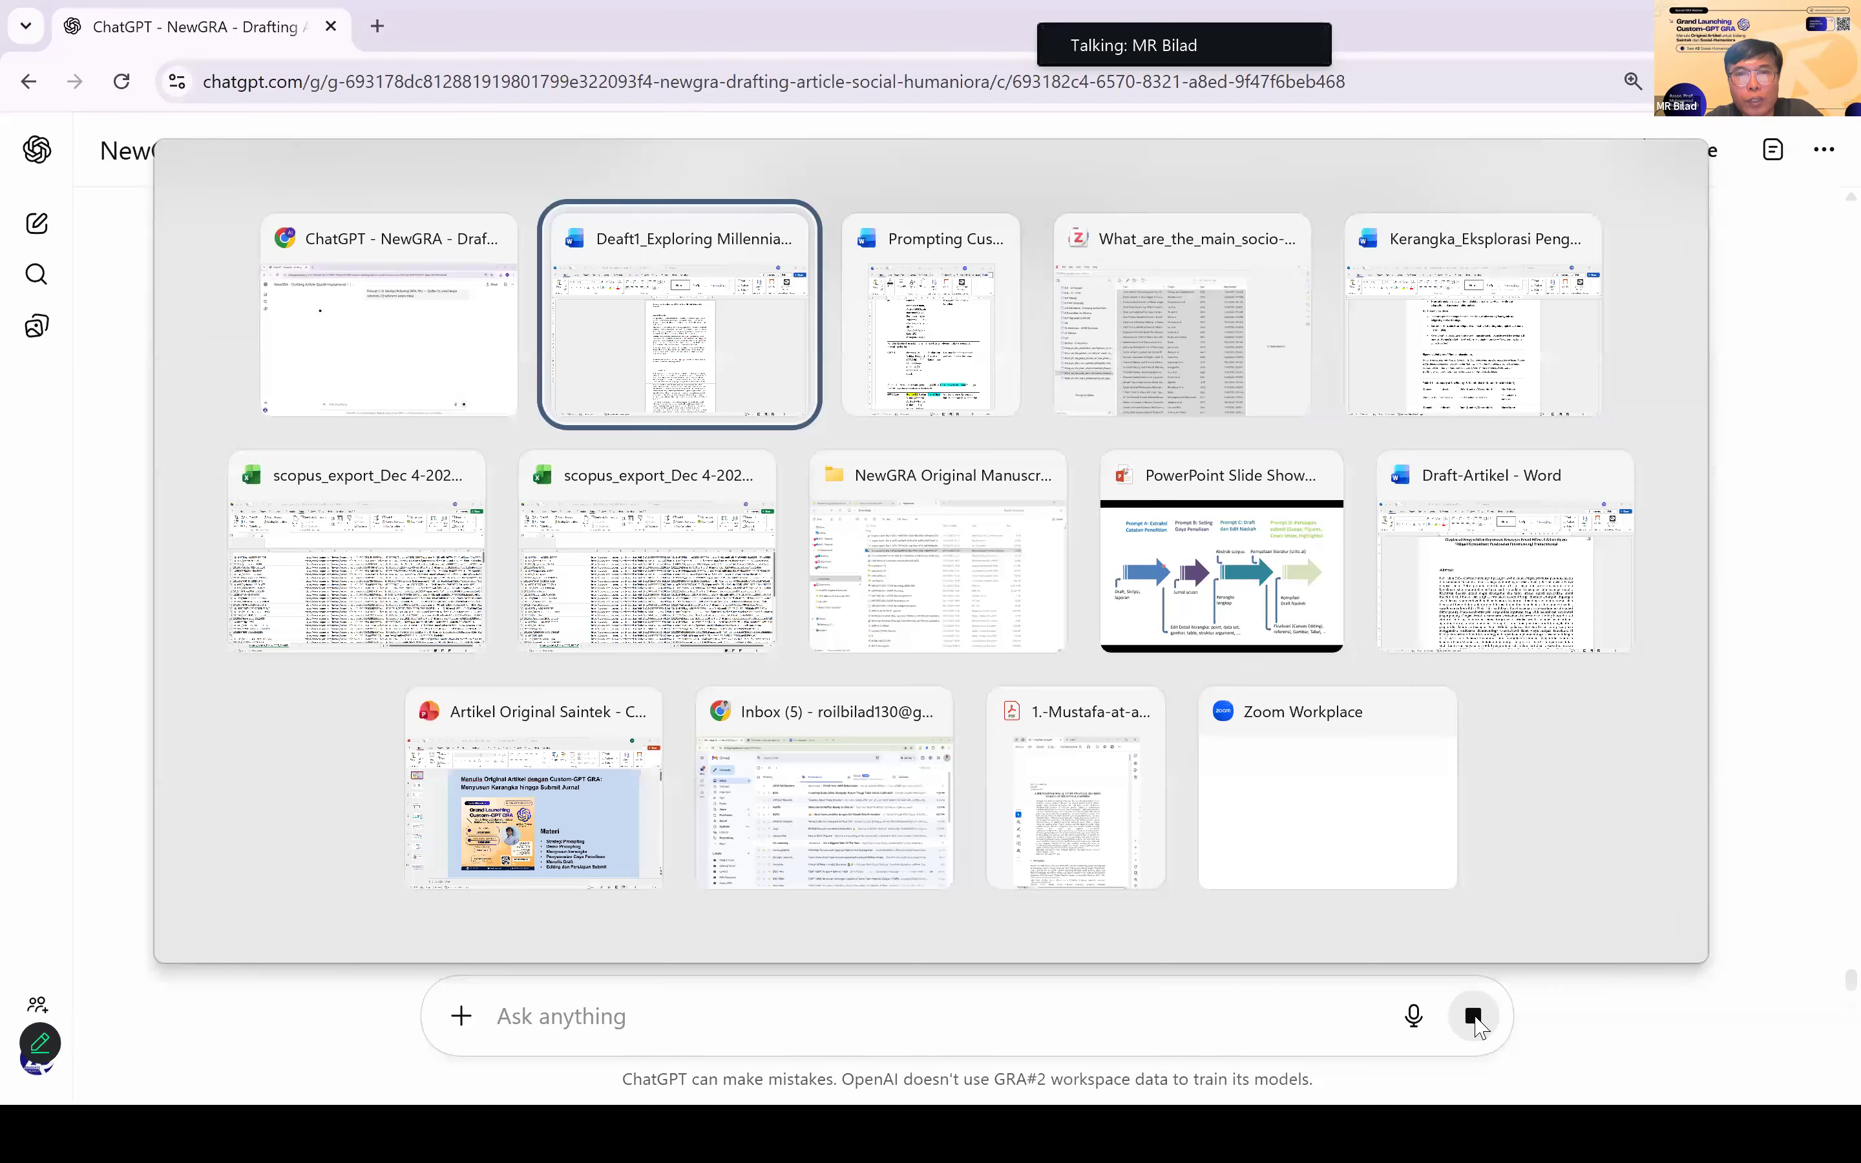
{"action": "key", "text": "alt+Tab"}
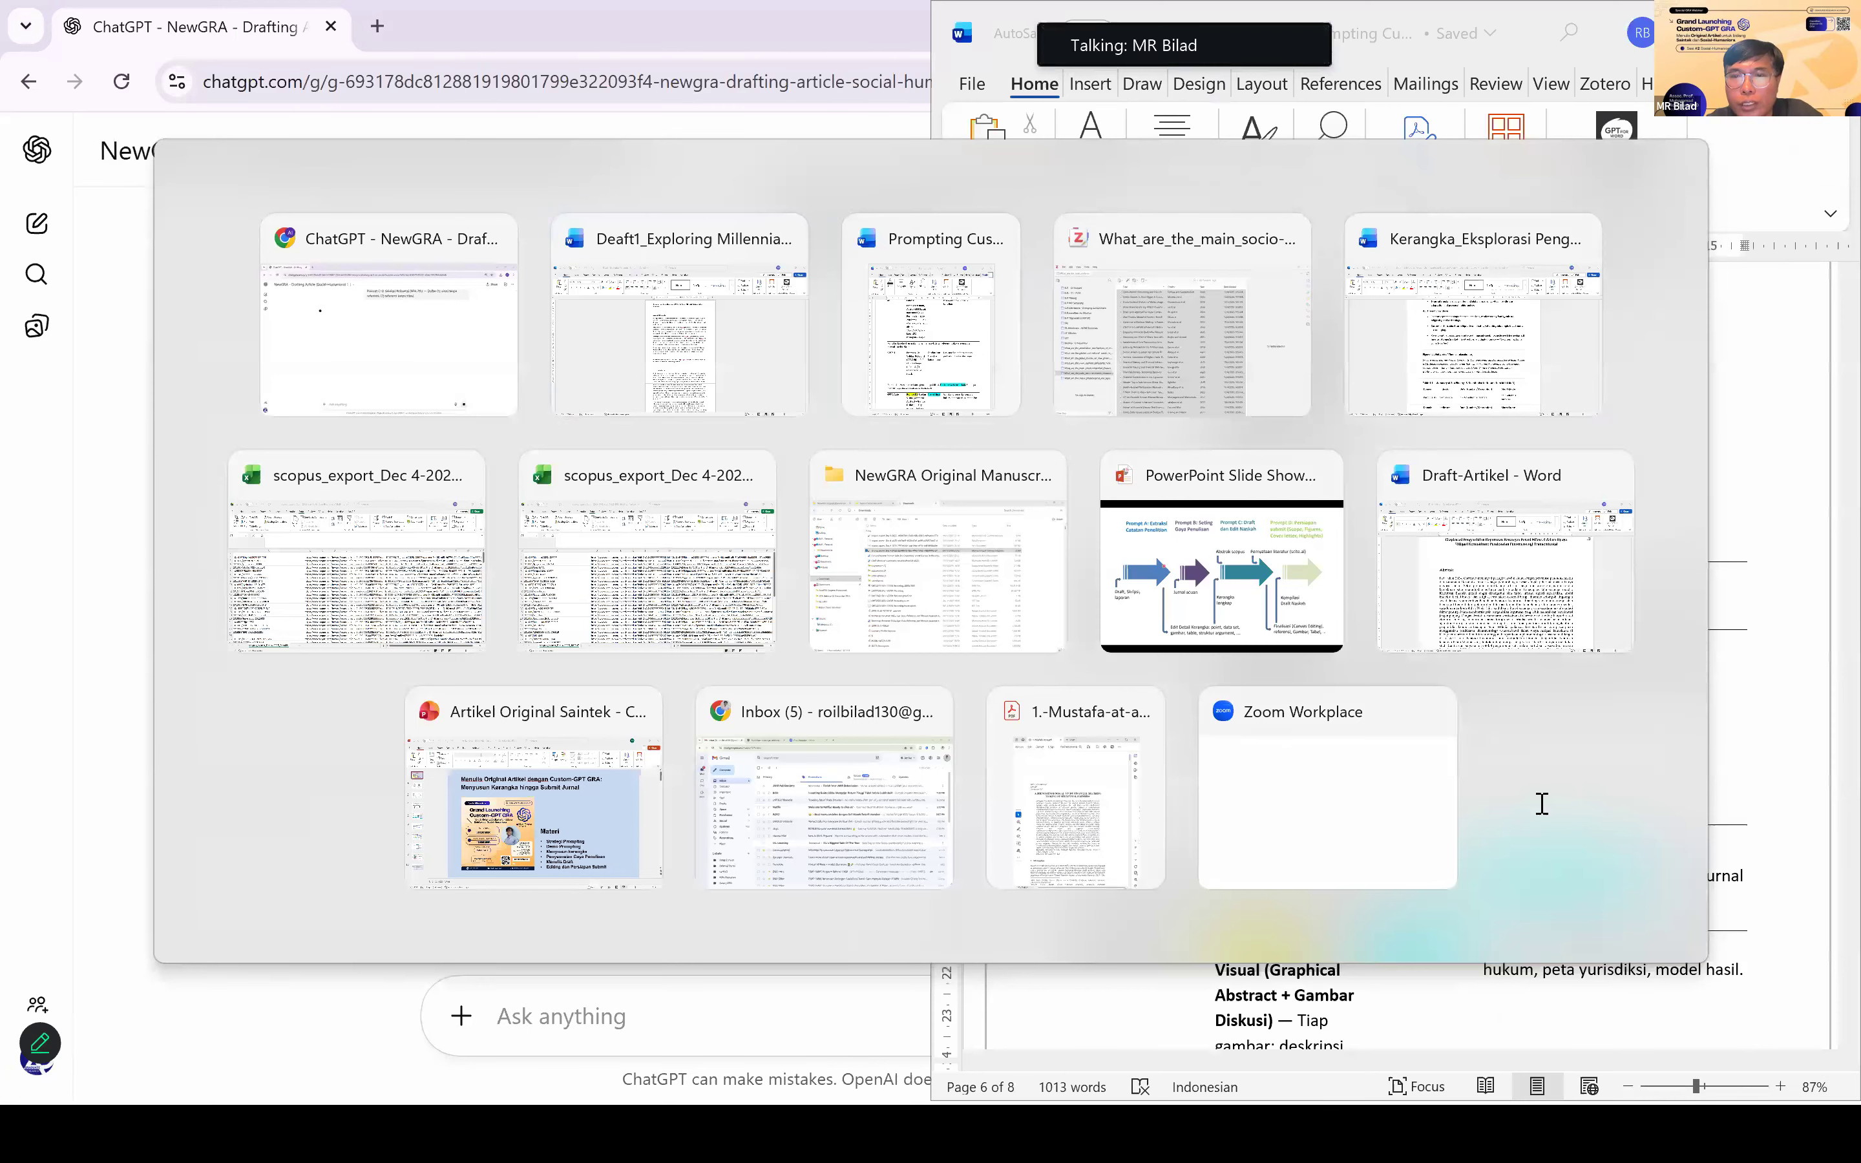
{"action": "scroll", "coordinate": [1448, 559], "scroll_direction": "down", "scroll_amount": 3}
{"action": "scroll", "coordinate": [1447, 559], "scroll_direction": "down", "scroll_amount": 5}
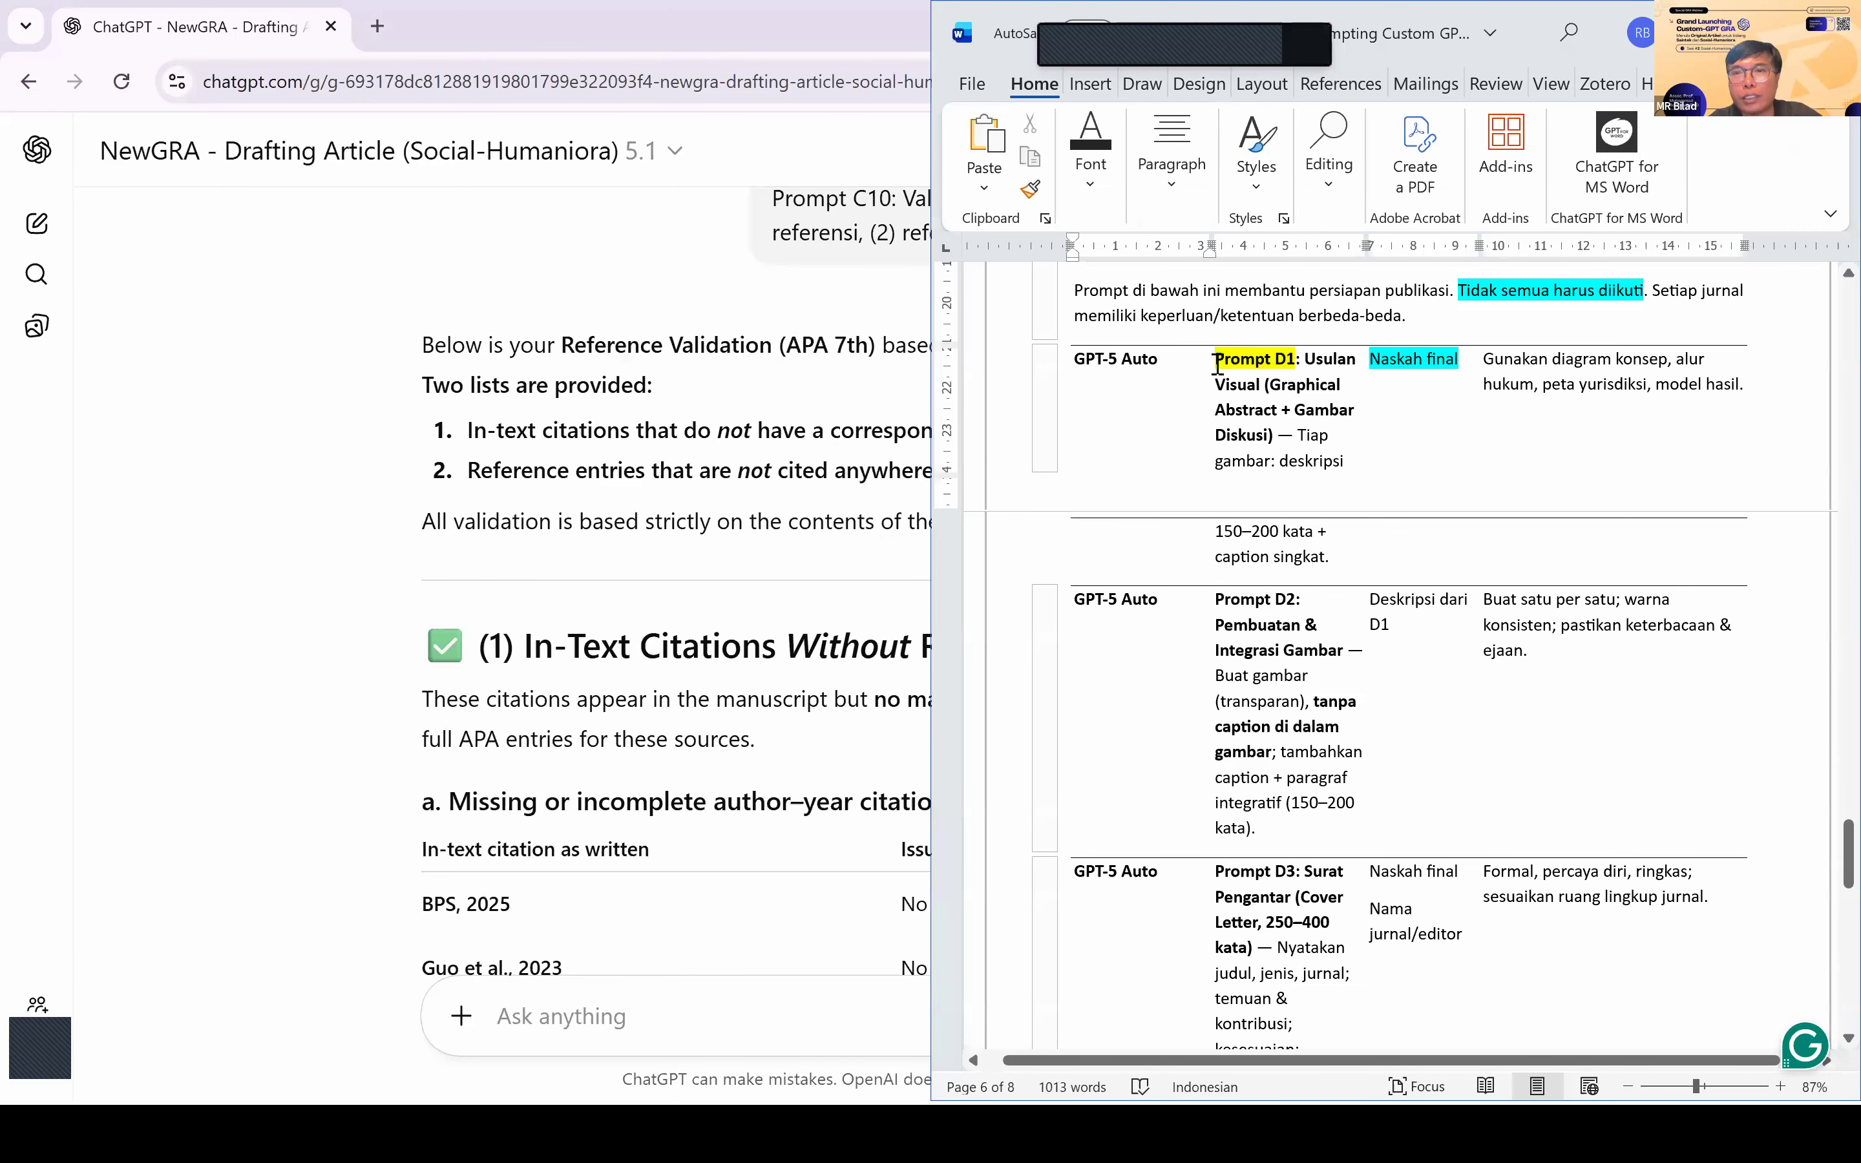
{"action": "triple_click", "coordinate": [1257, 414]}
{"action": "key", "text": "ctrl+c"}
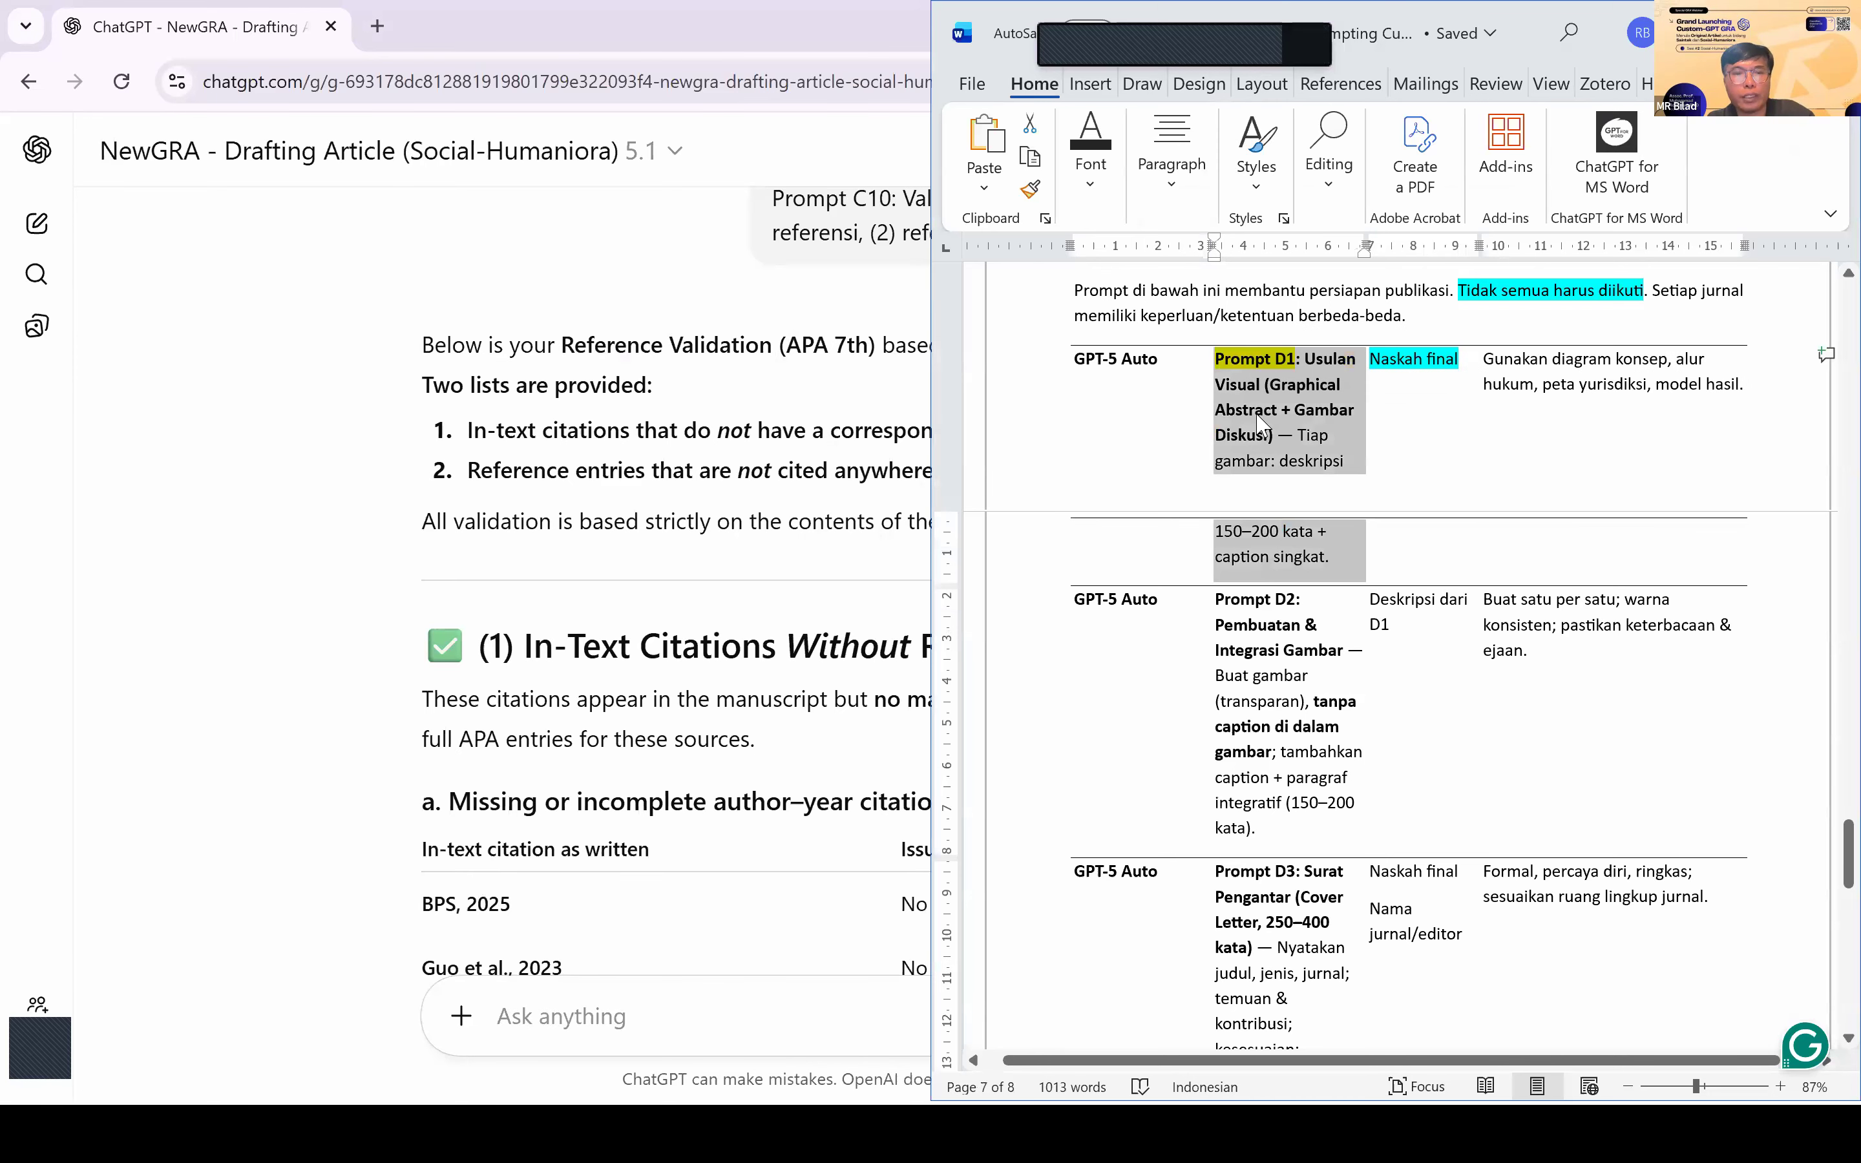
Step: Return to the ChatGPT chat and review the reference validation for citations without references, punctuation errors and uncited references
{"action": "left_click", "coordinate": [210, 686]}
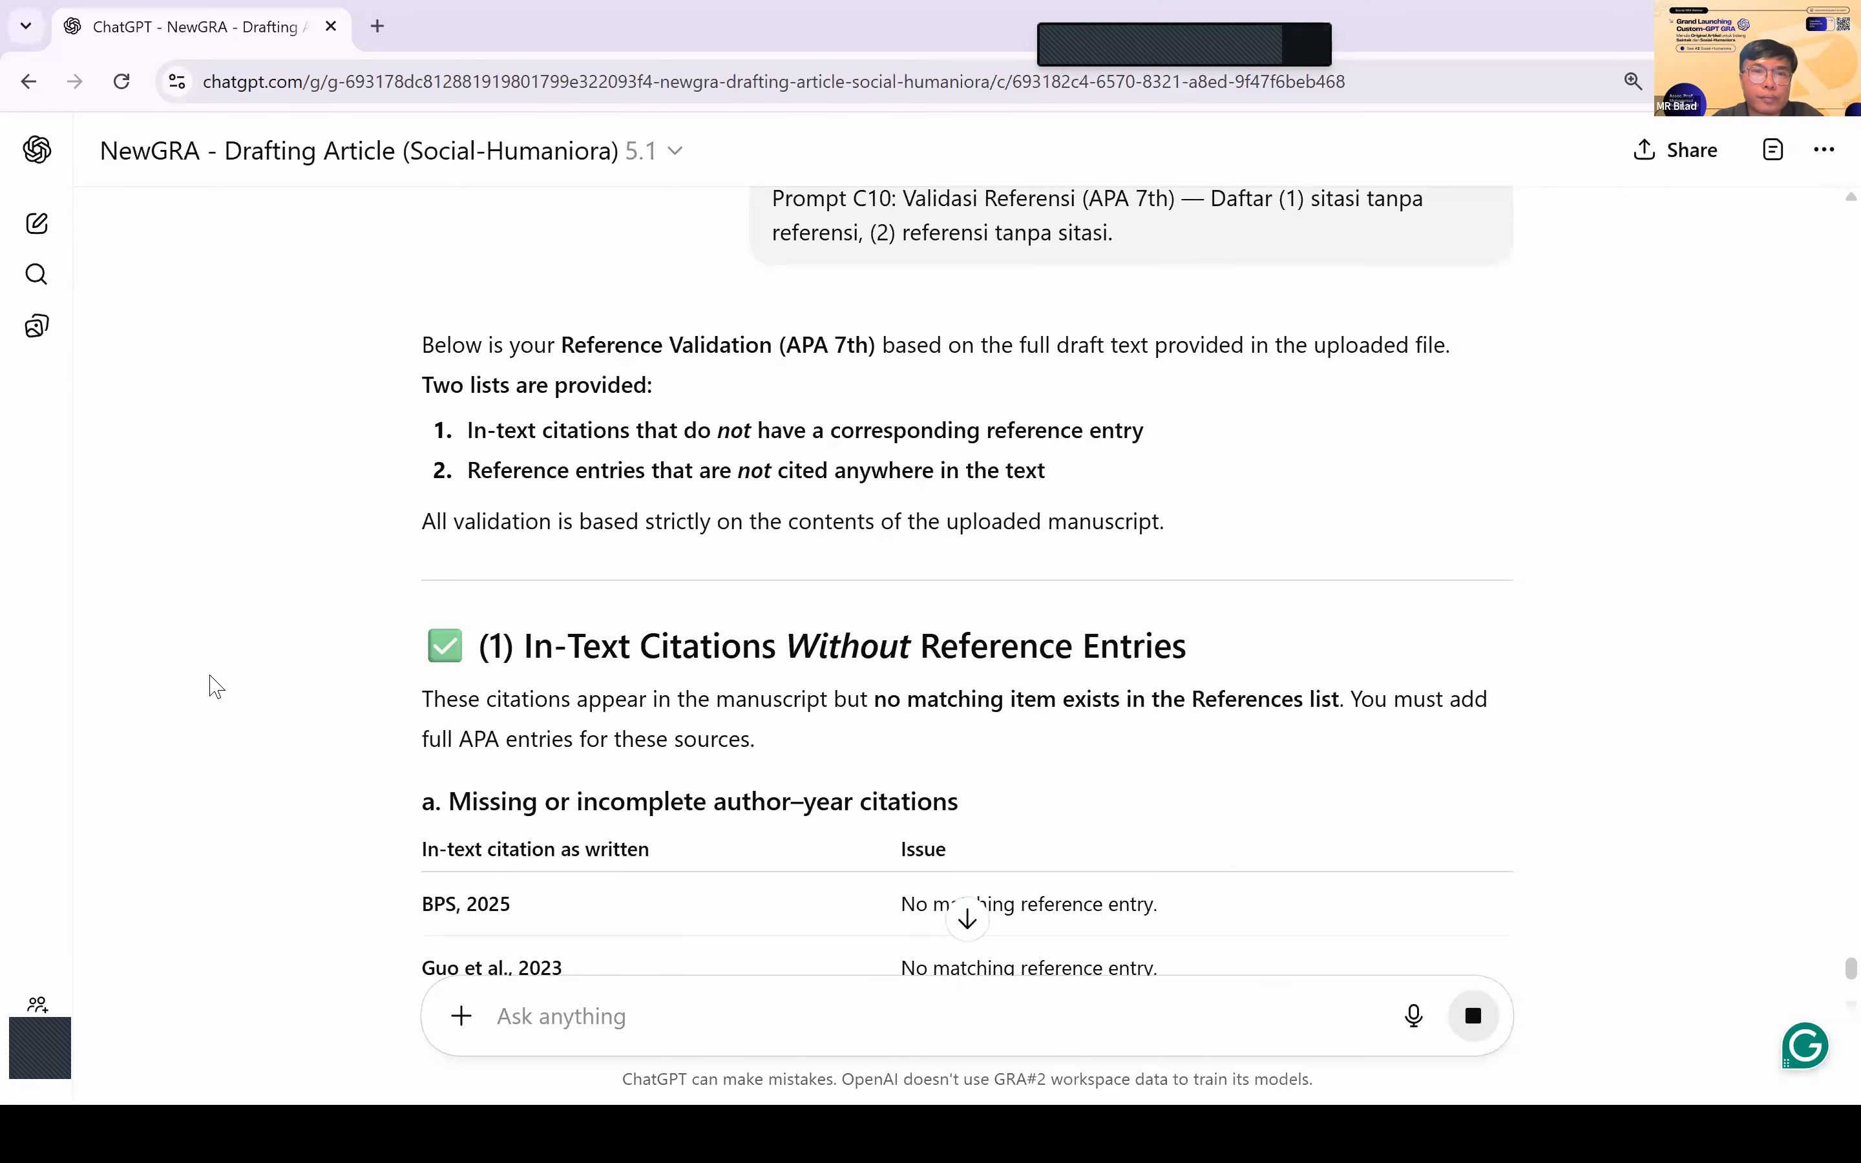
{"action": "scroll", "coordinate": [1019, 720], "scroll_direction": "down", "scroll_amount": 3}
{"action": "scroll", "coordinate": [1014, 715], "scroll_direction": "down", "scroll_amount": 3}
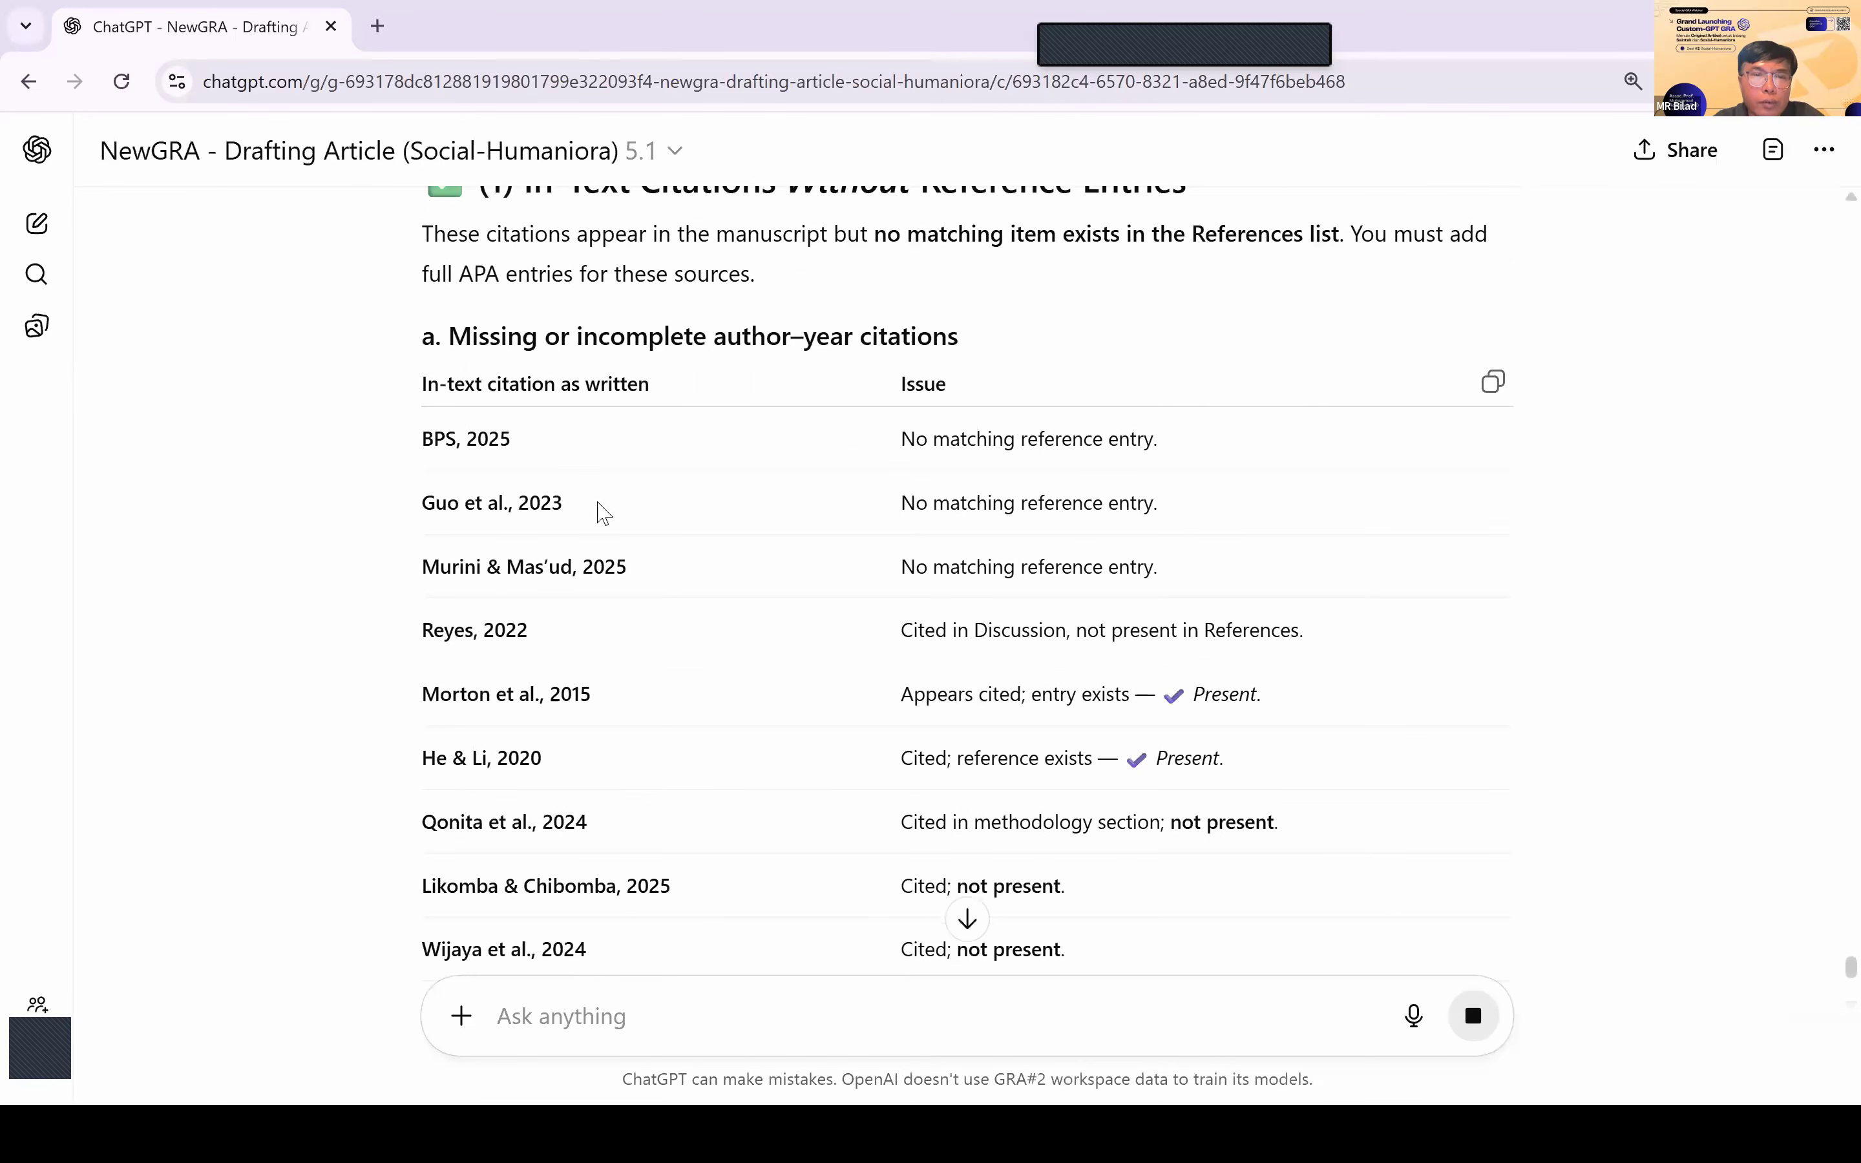
{"action": "scroll", "coordinate": [815, 529], "scroll_direction": "down", "scroll_amount": 1}
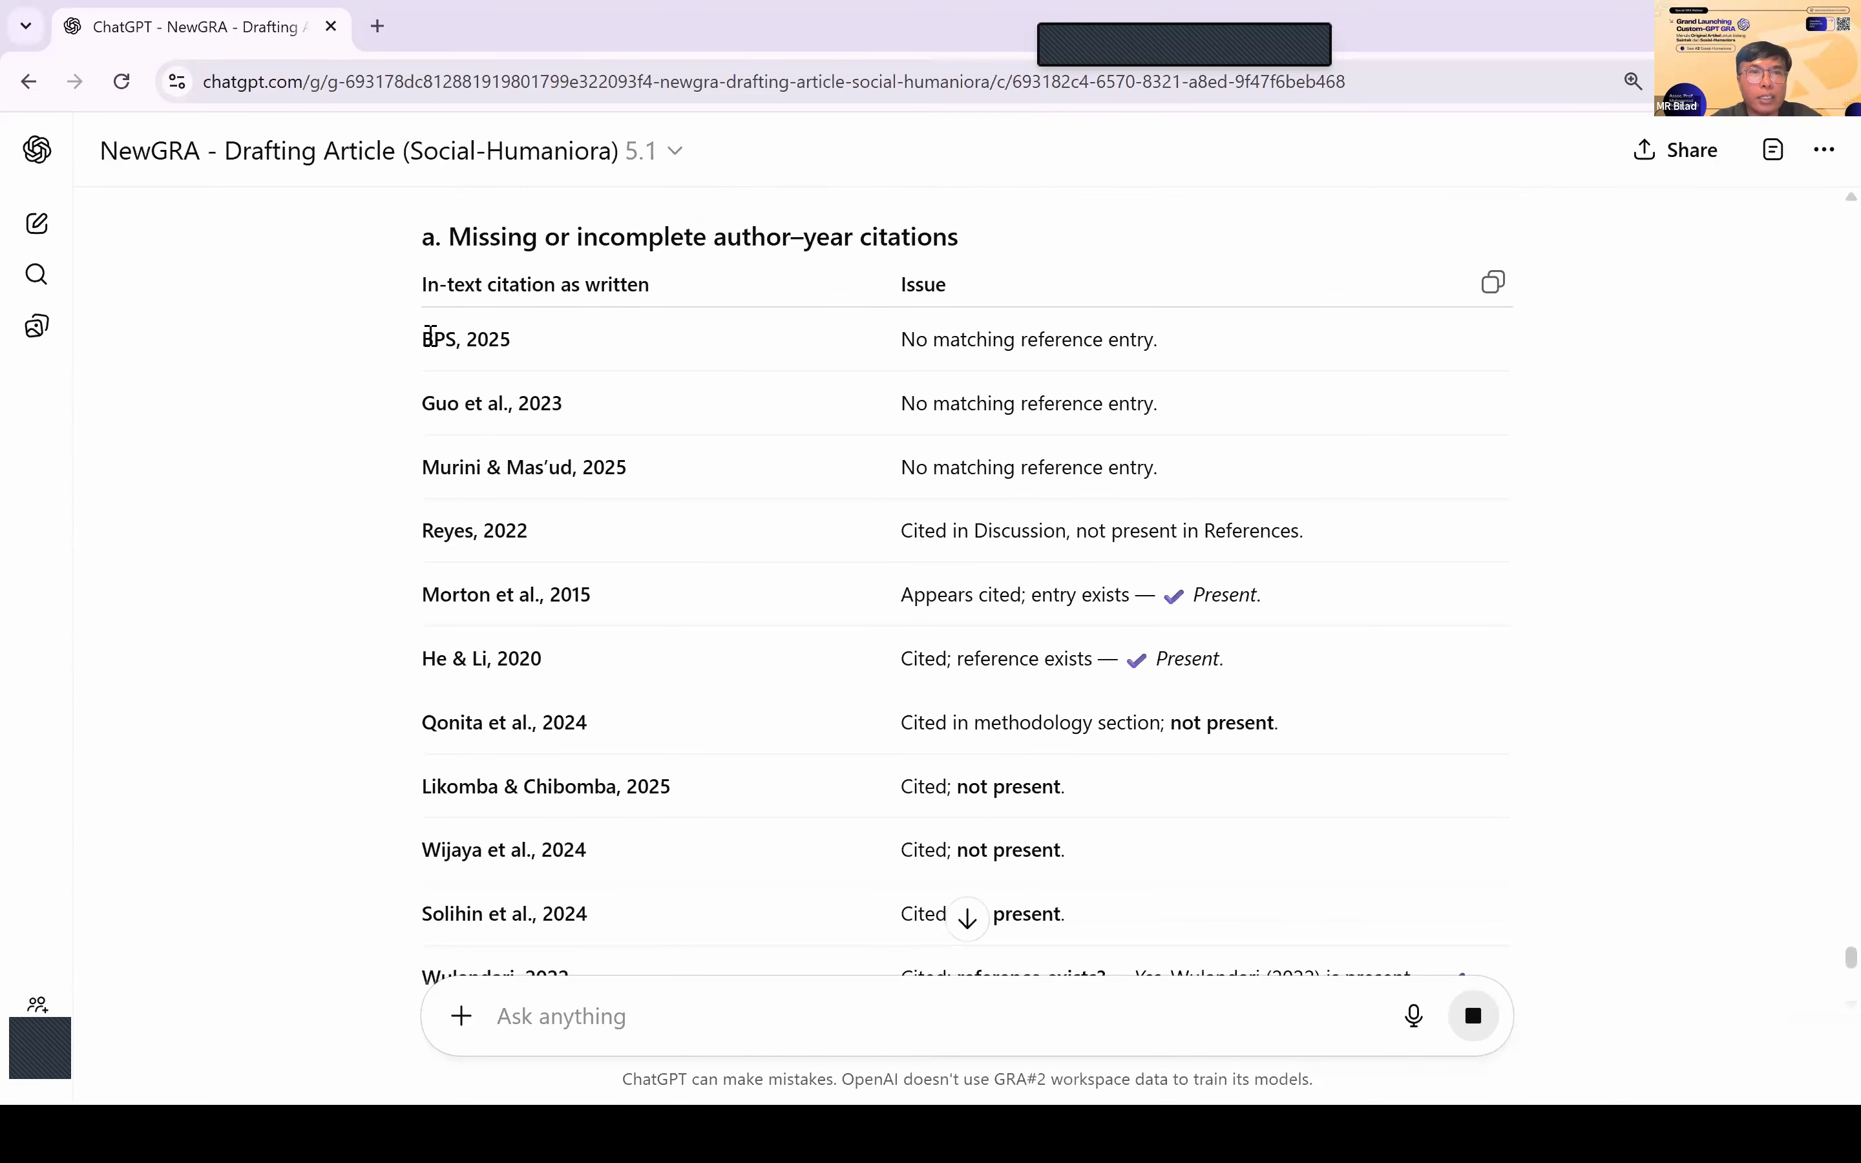
{"action": "left_click_drag", "start_coordinate": [430, 336], "coordinate": [591, 595]}
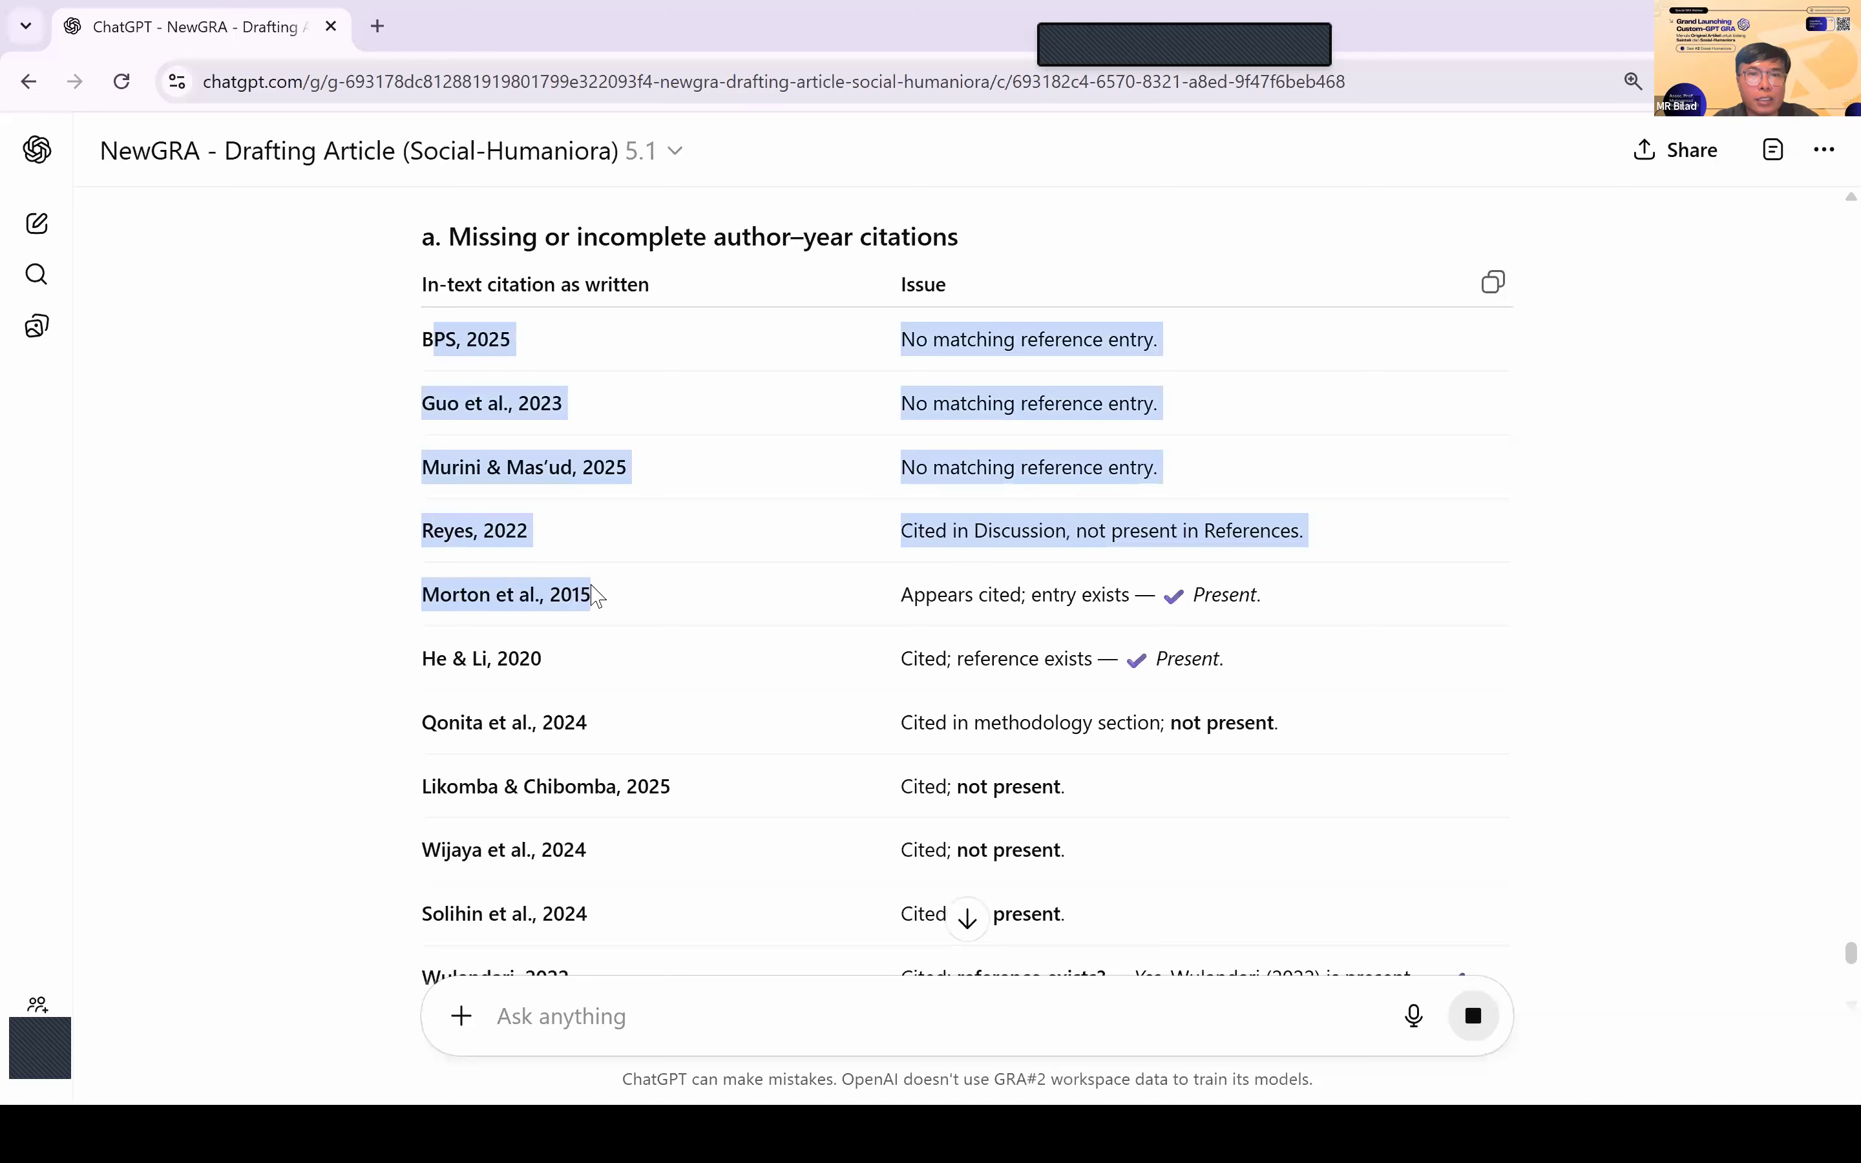
{"action": "scroll", "coordinate": [592, 595], "scroll_direction": "down", "scroll_amount": 3}
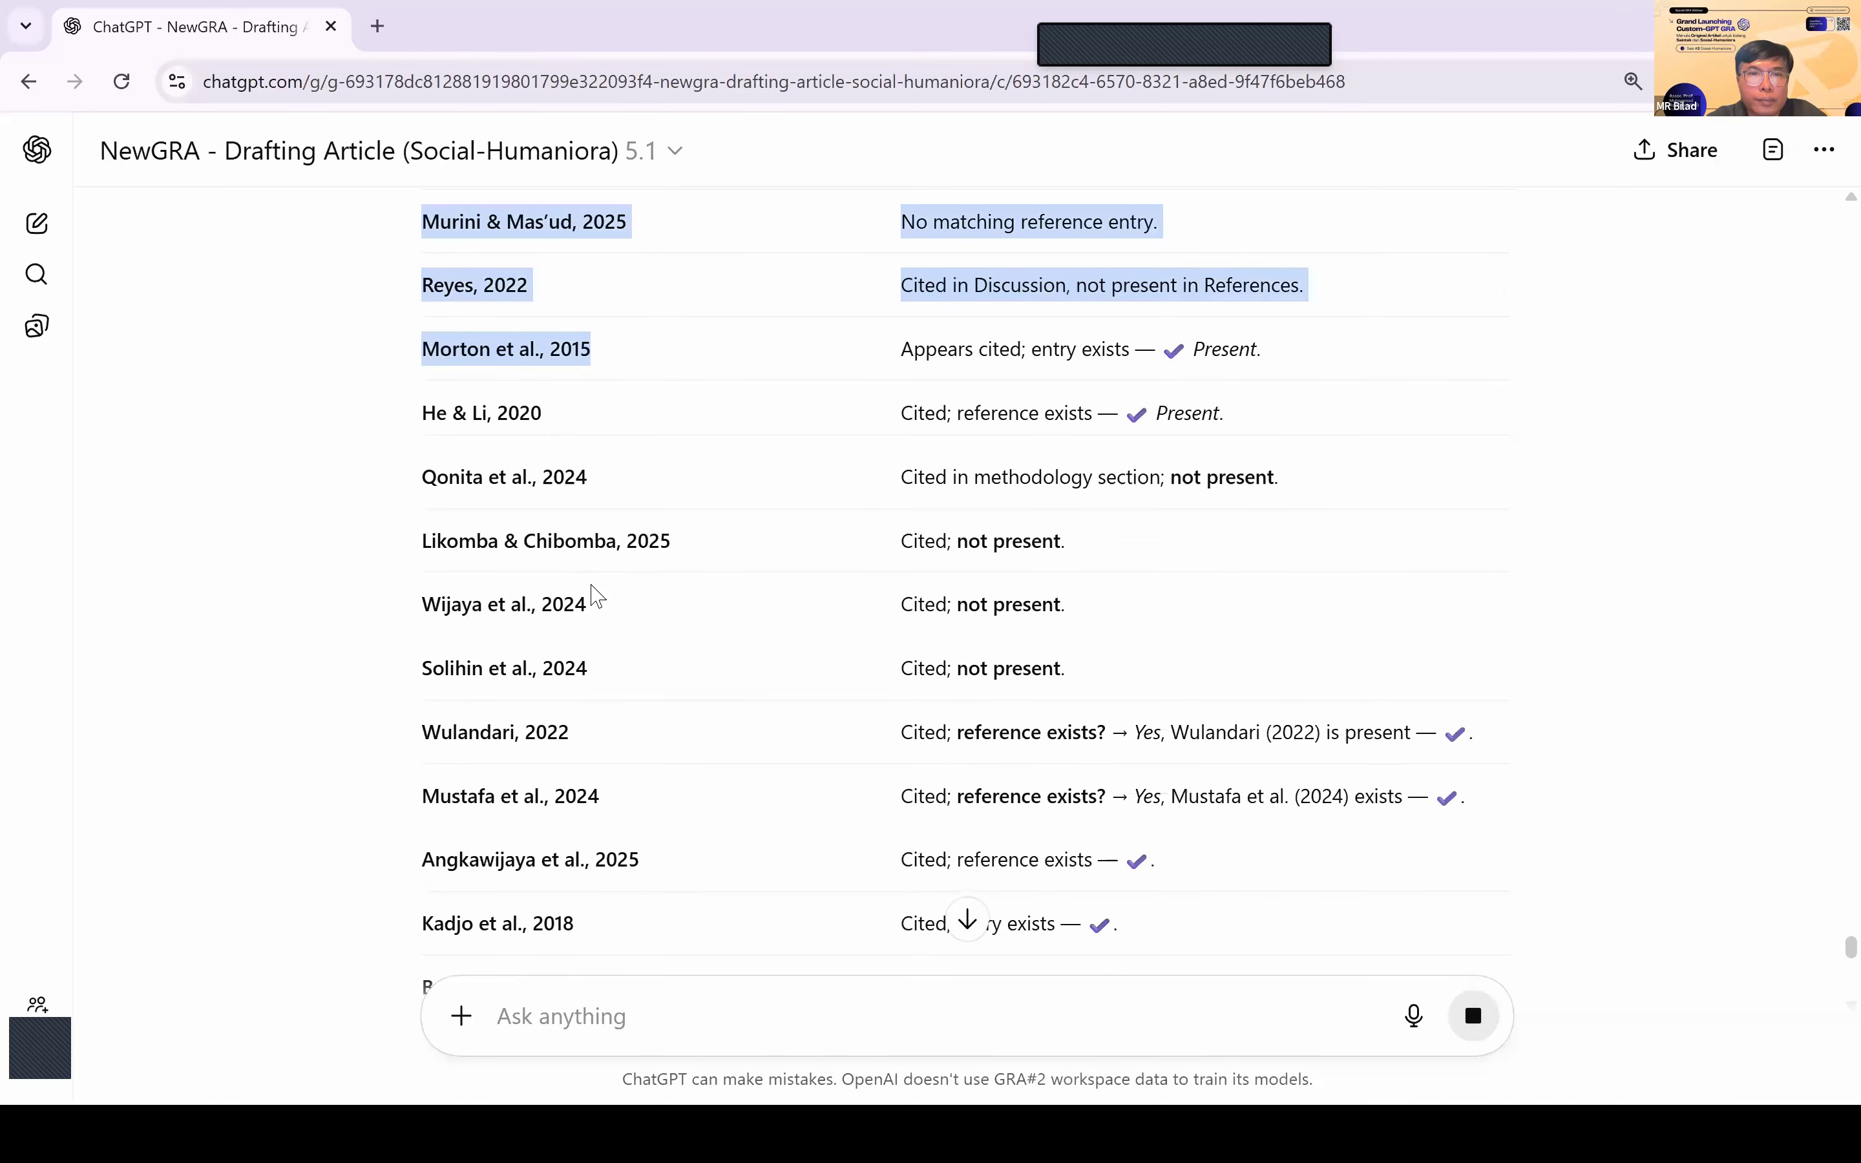
{"action": "scroll", "coordinate": [598, 597], "scroll_direction": "down", "scroll_amount": 2}
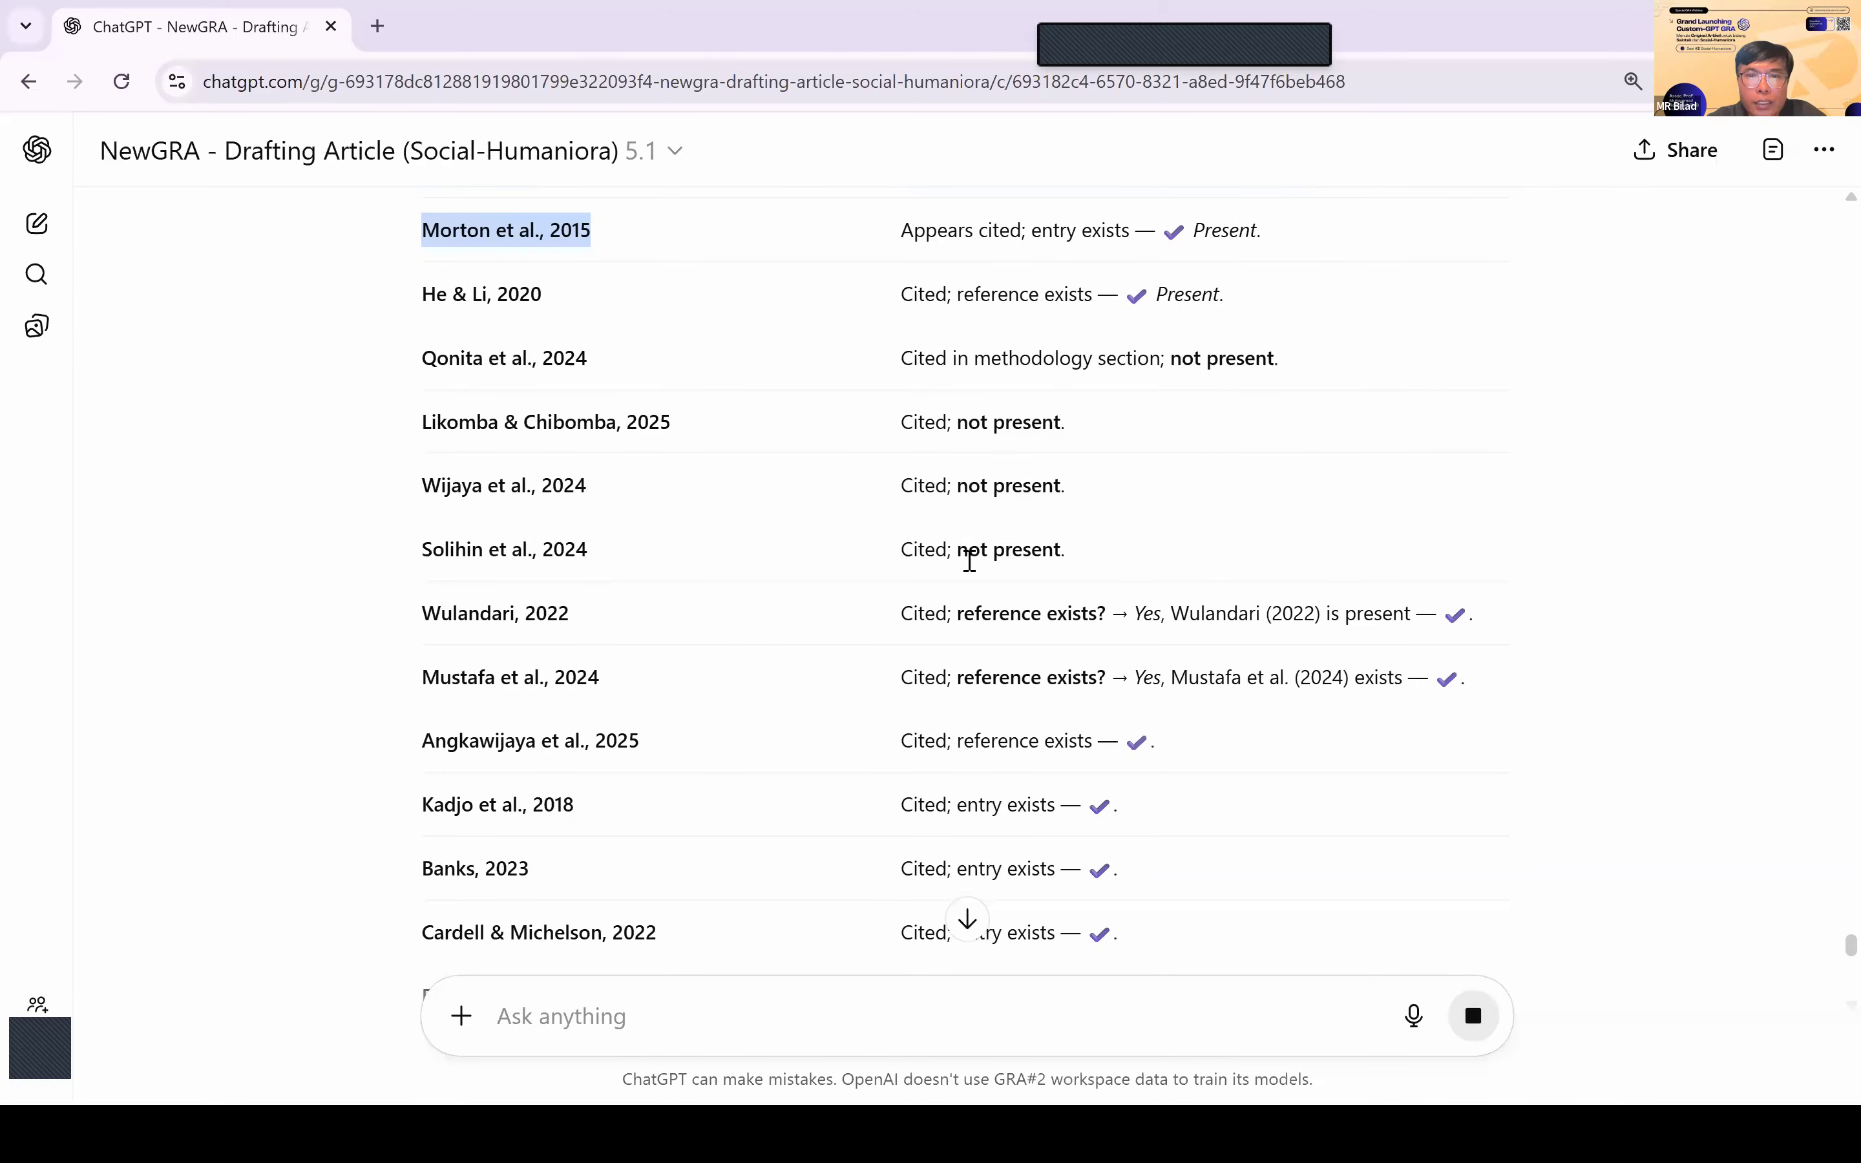
{"action": "scroll", "coordinate": [932, 618], "scroll_direction": "down", "scroll_amount": 10}
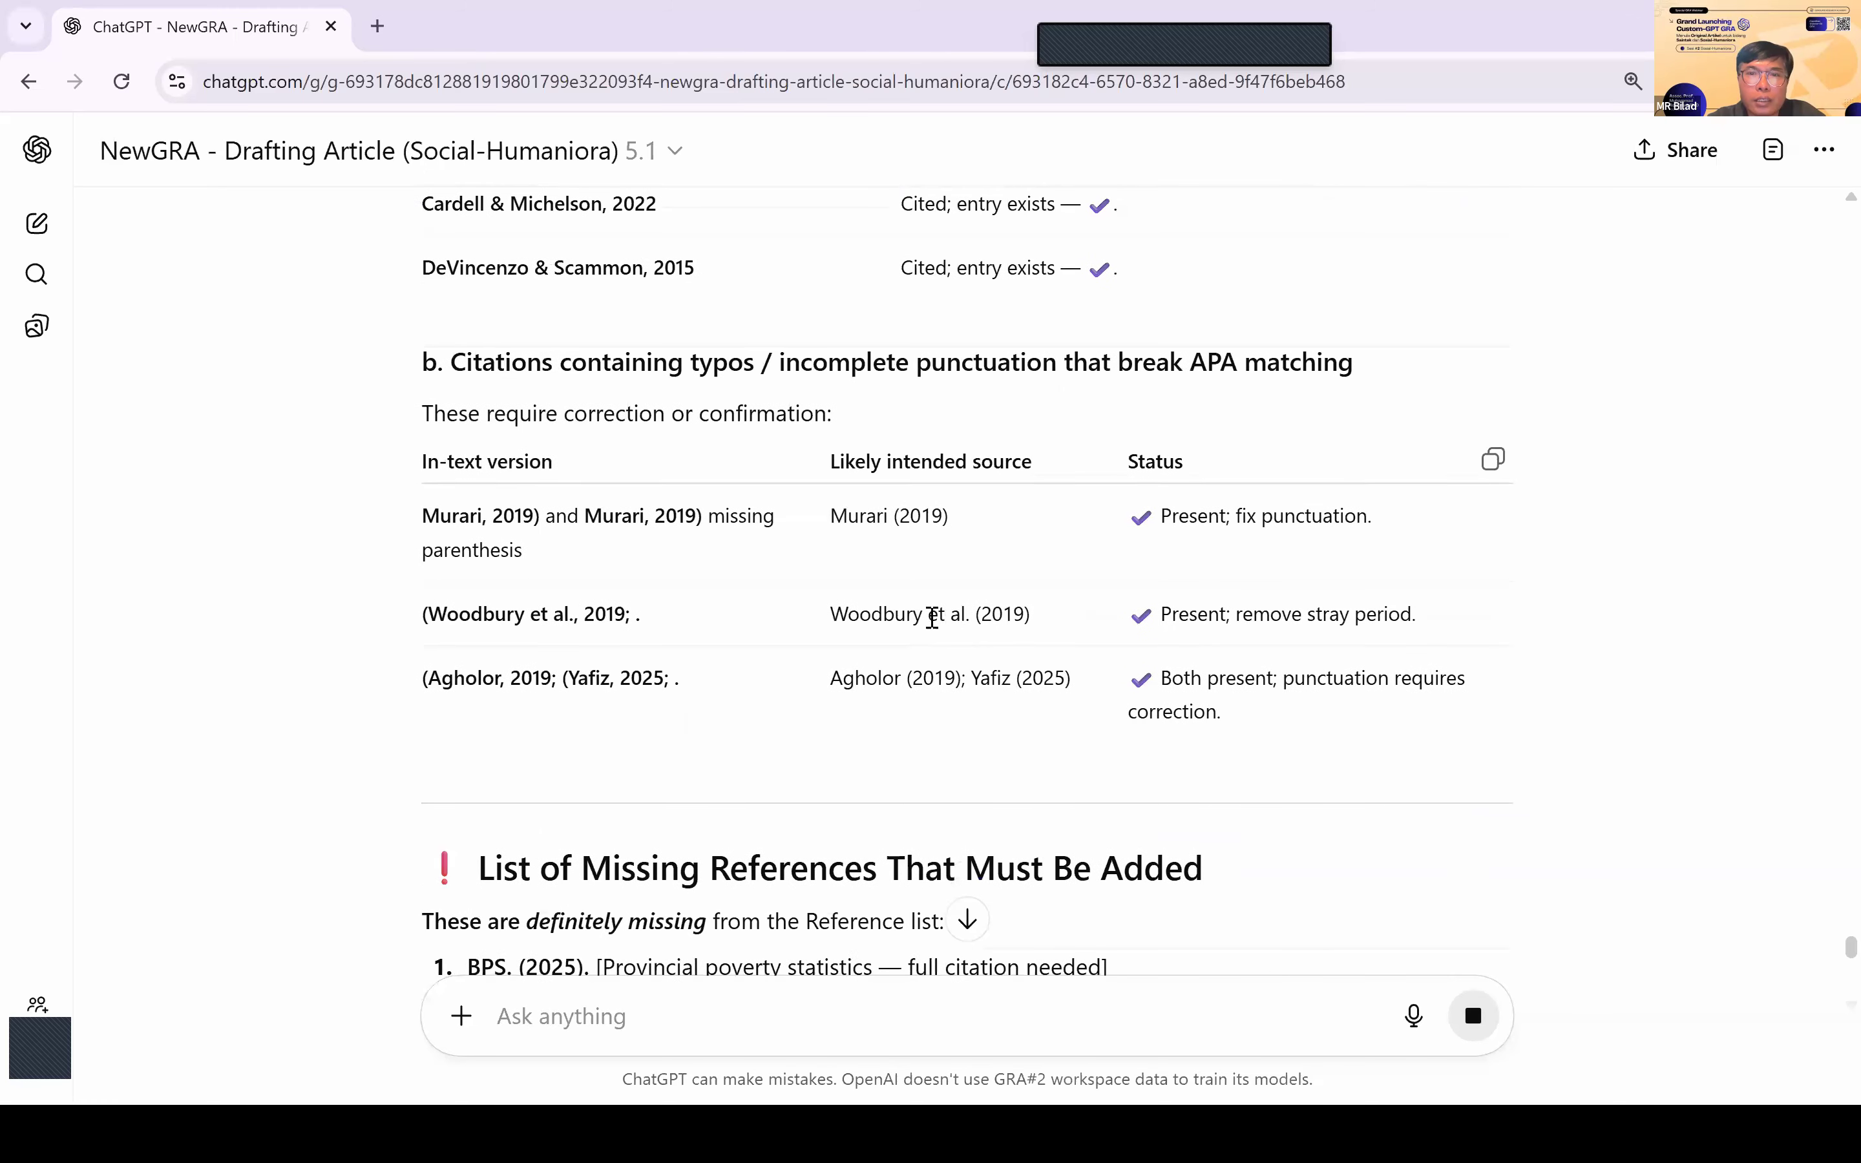
{"action": "scroll", "coordinate": [932, 617], "scroll_direction": "down", "scroll_amount": 2}
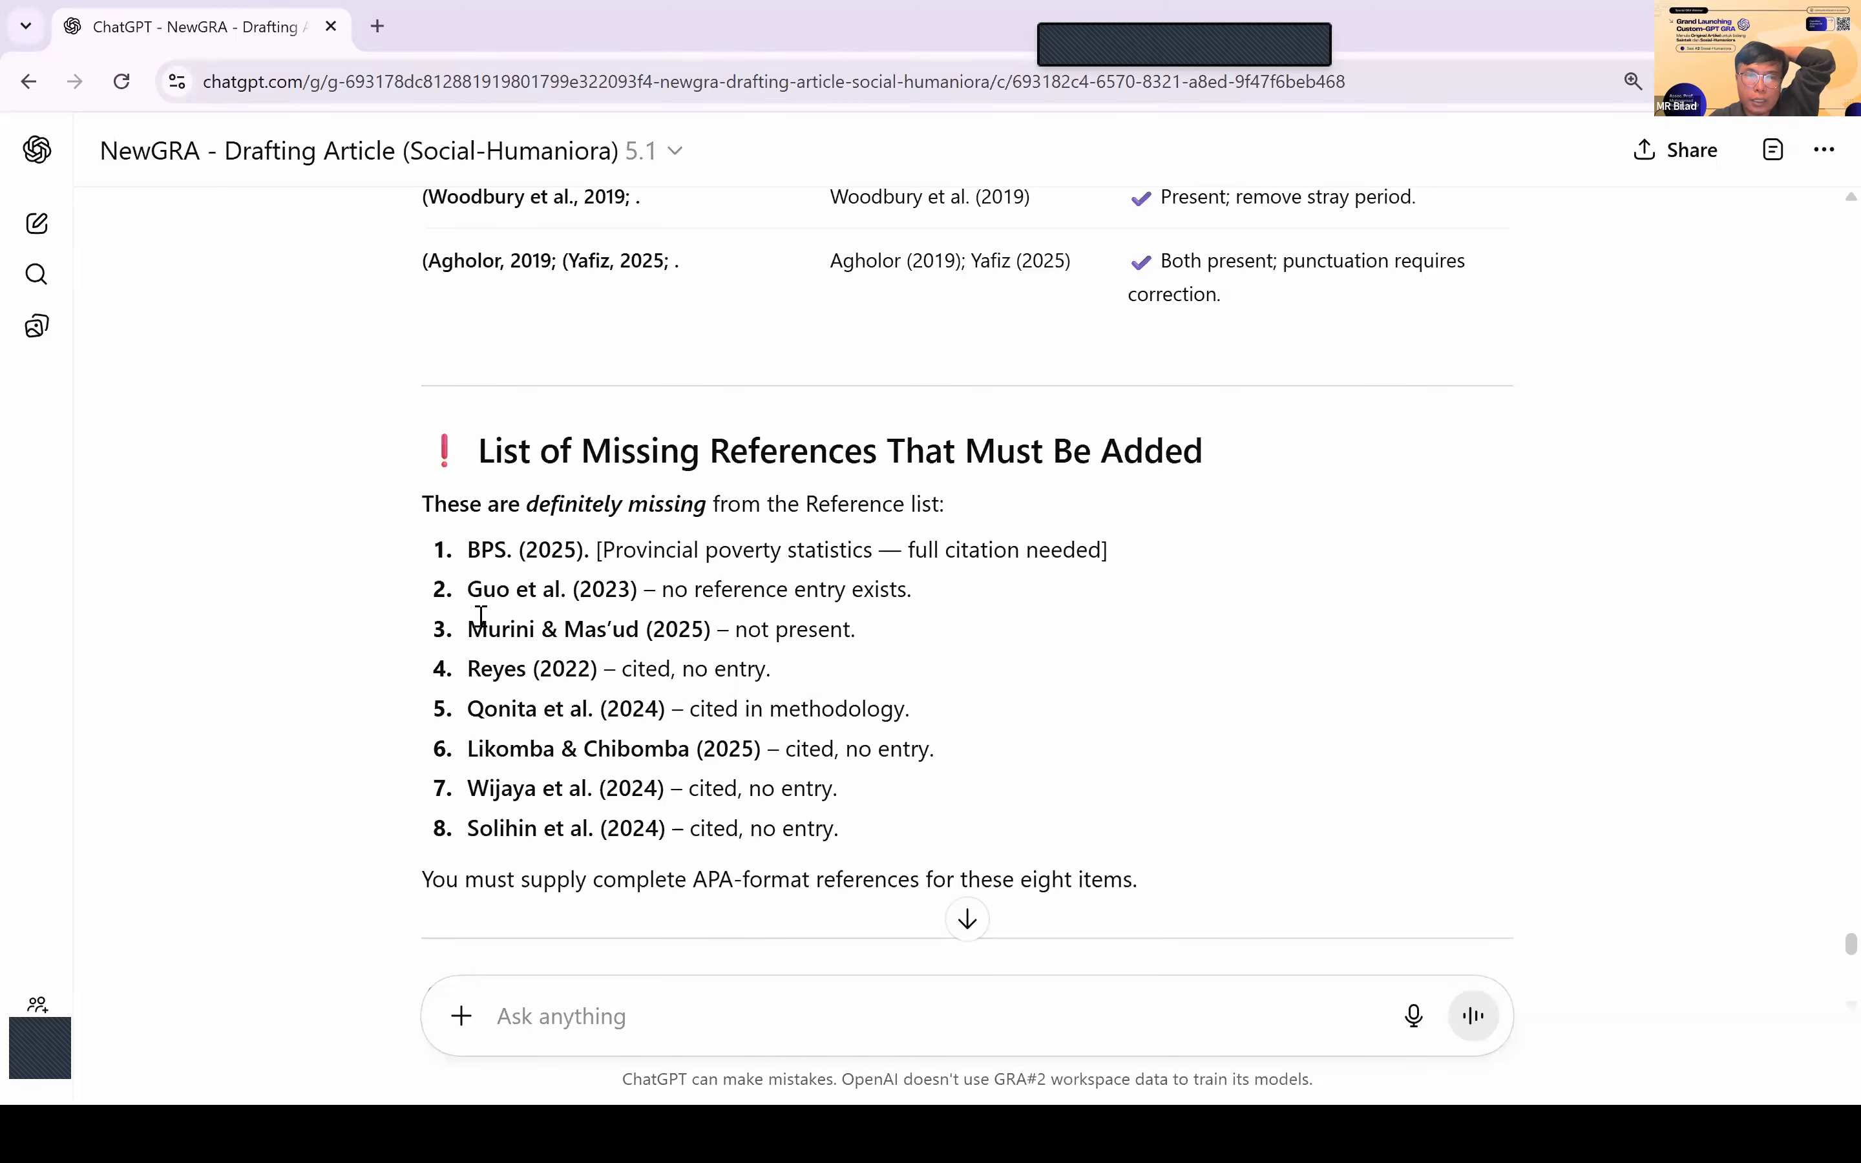
{"action": "scroll", "coordinate": [508, 631], "scroll_direction": "down", "scroll_amount": 4}
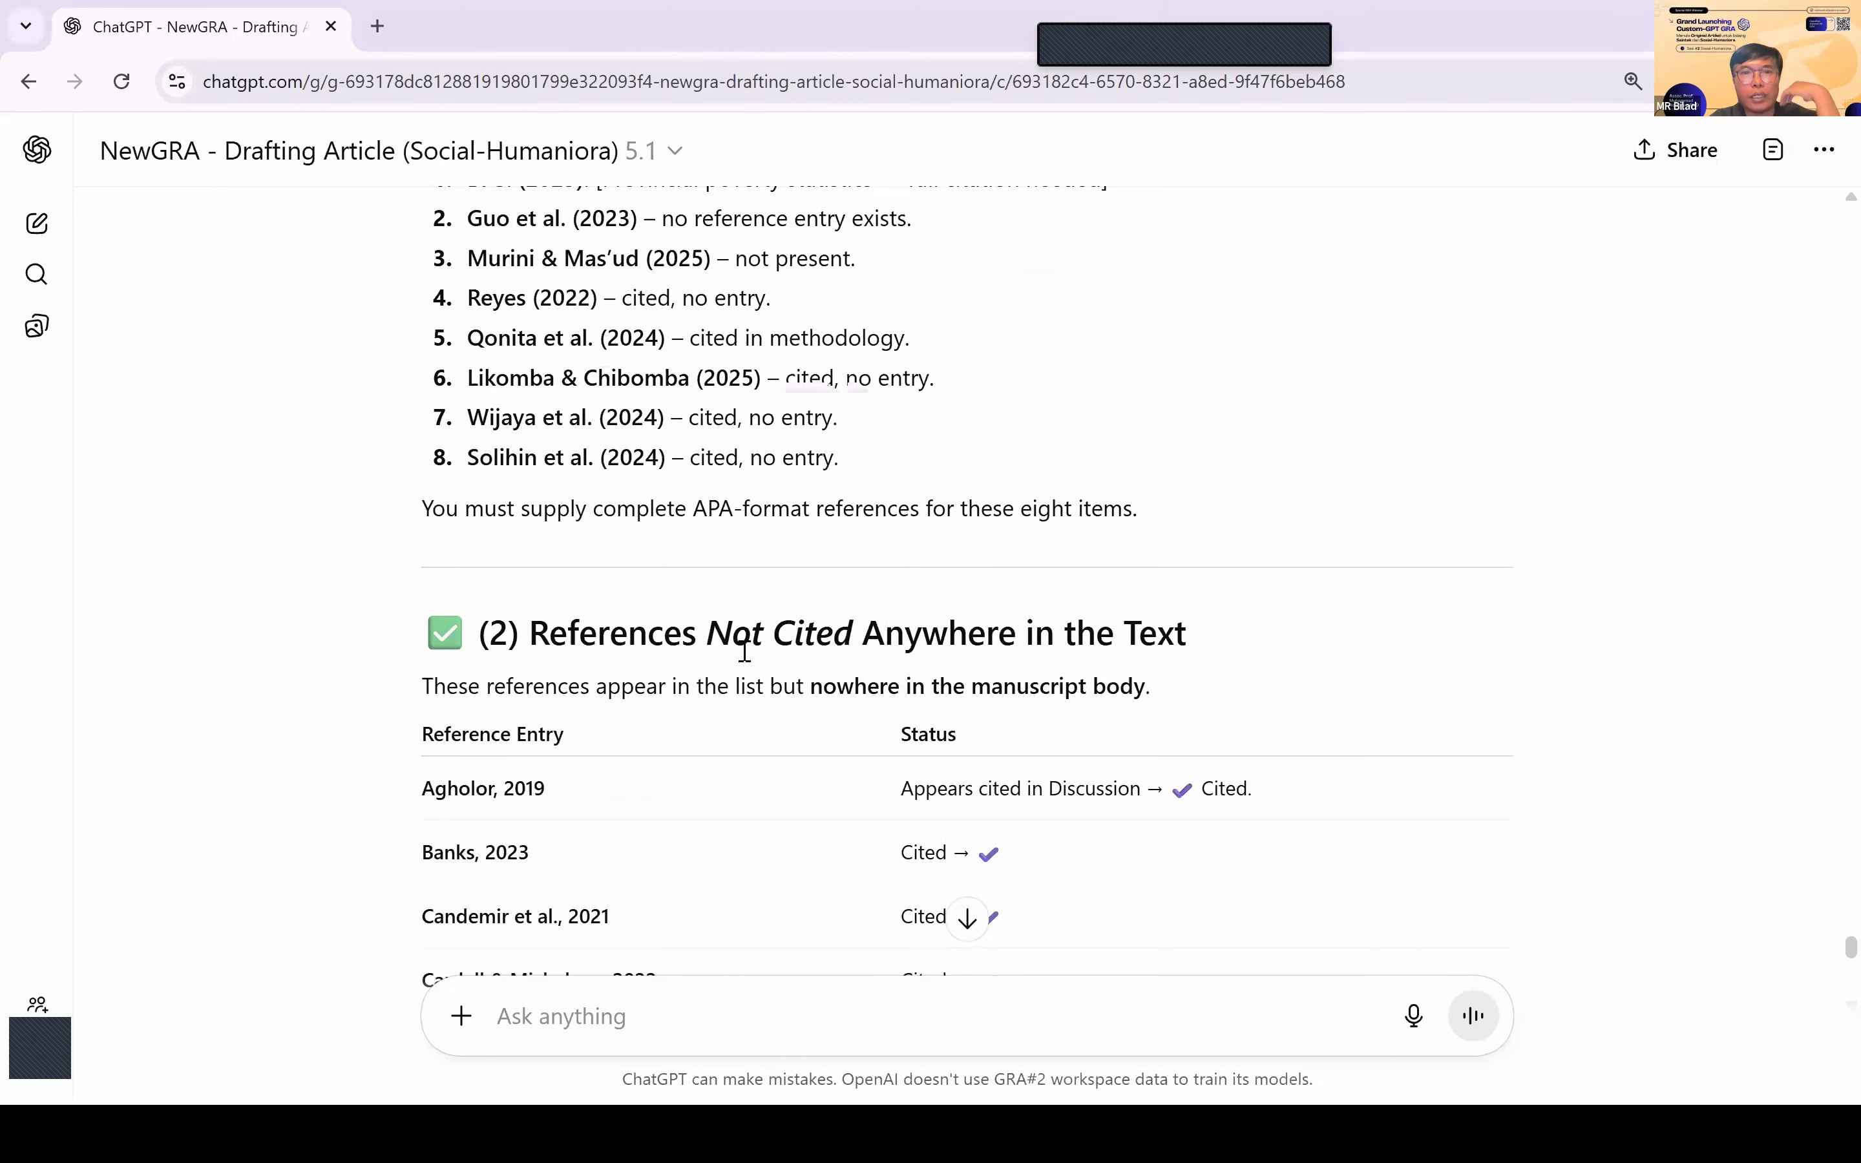
Step: Examine the validation table and summary list of references that are not cited anywhere in the manuscript text
{"action": "scroll", "coordinate": [745, 654], "scroll_direction": "down", "scroll_amount": 3}
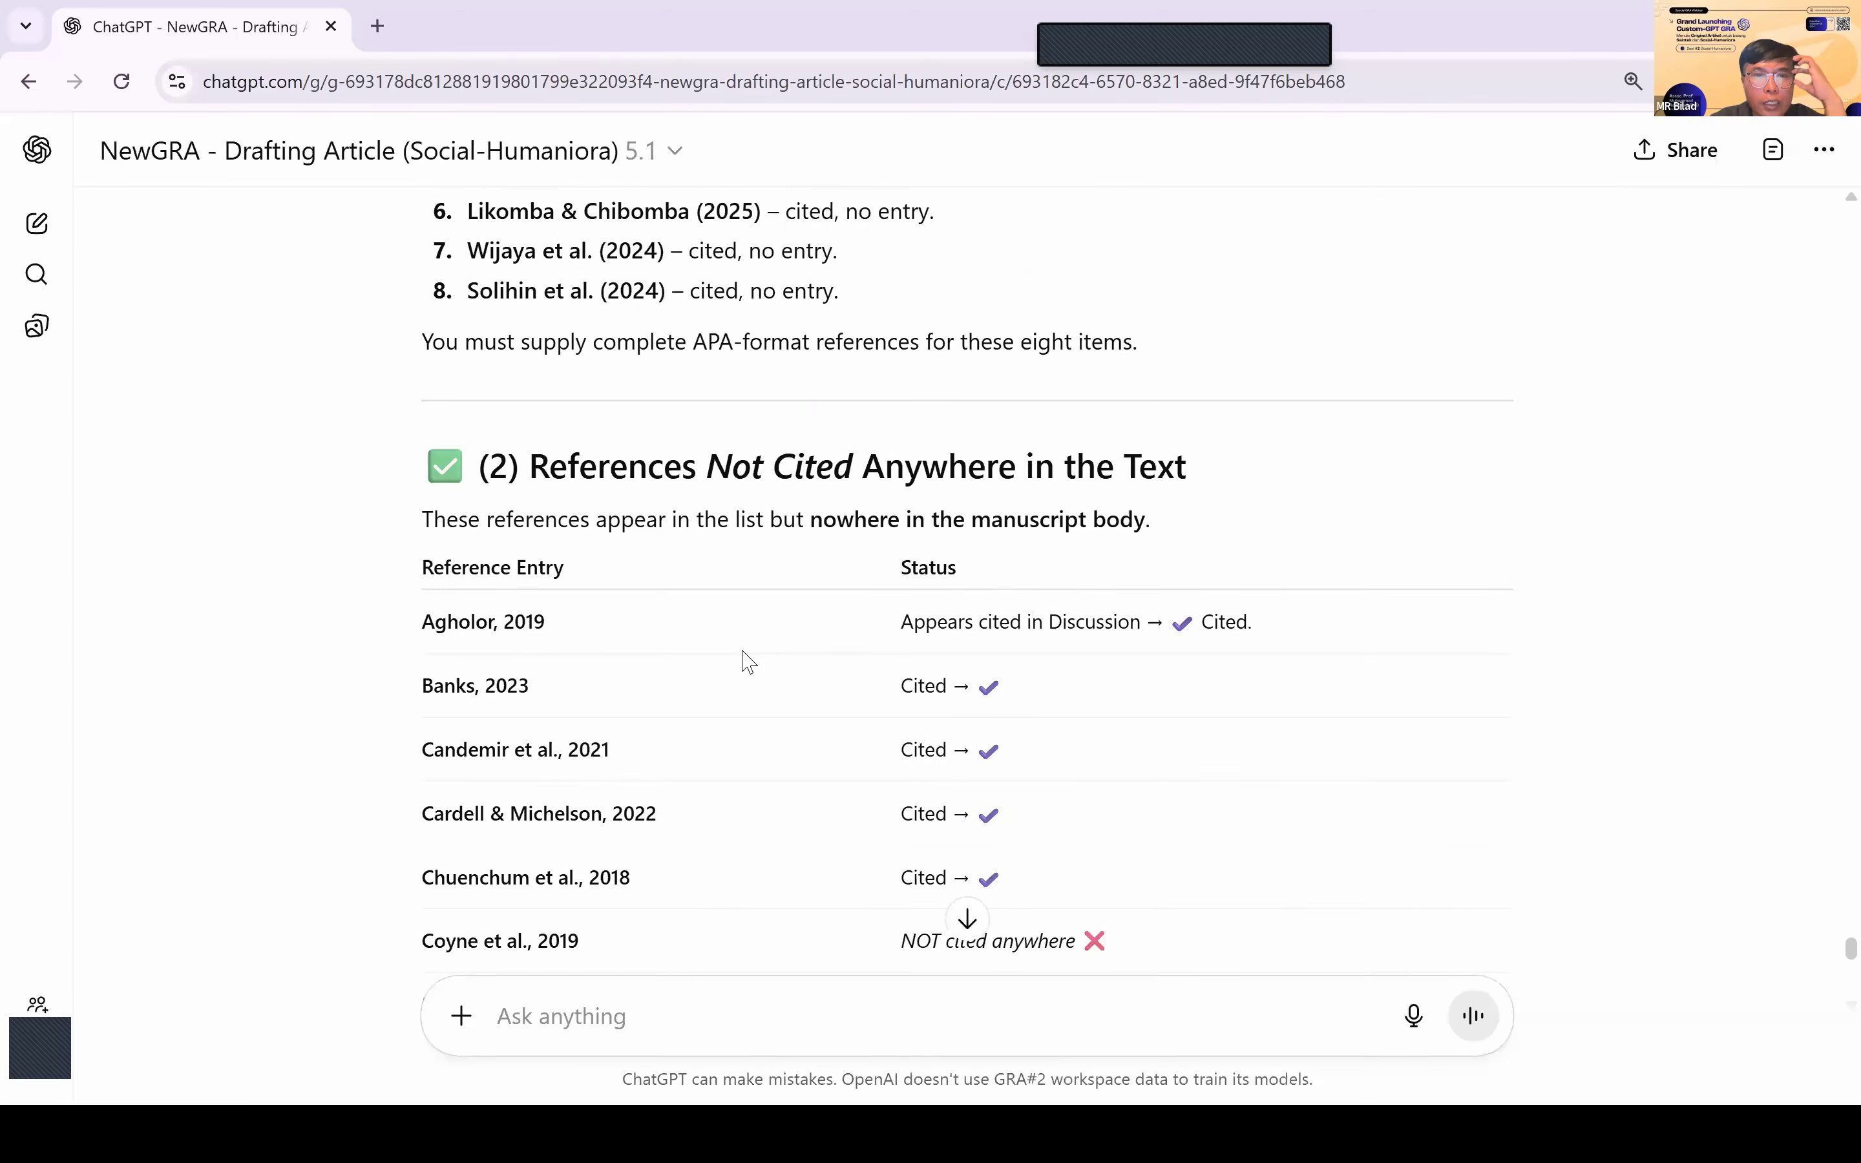
{"action": "scroll", "coordinate": [748, 661], "scroll_direction": "down", "scroll_amount": 1}
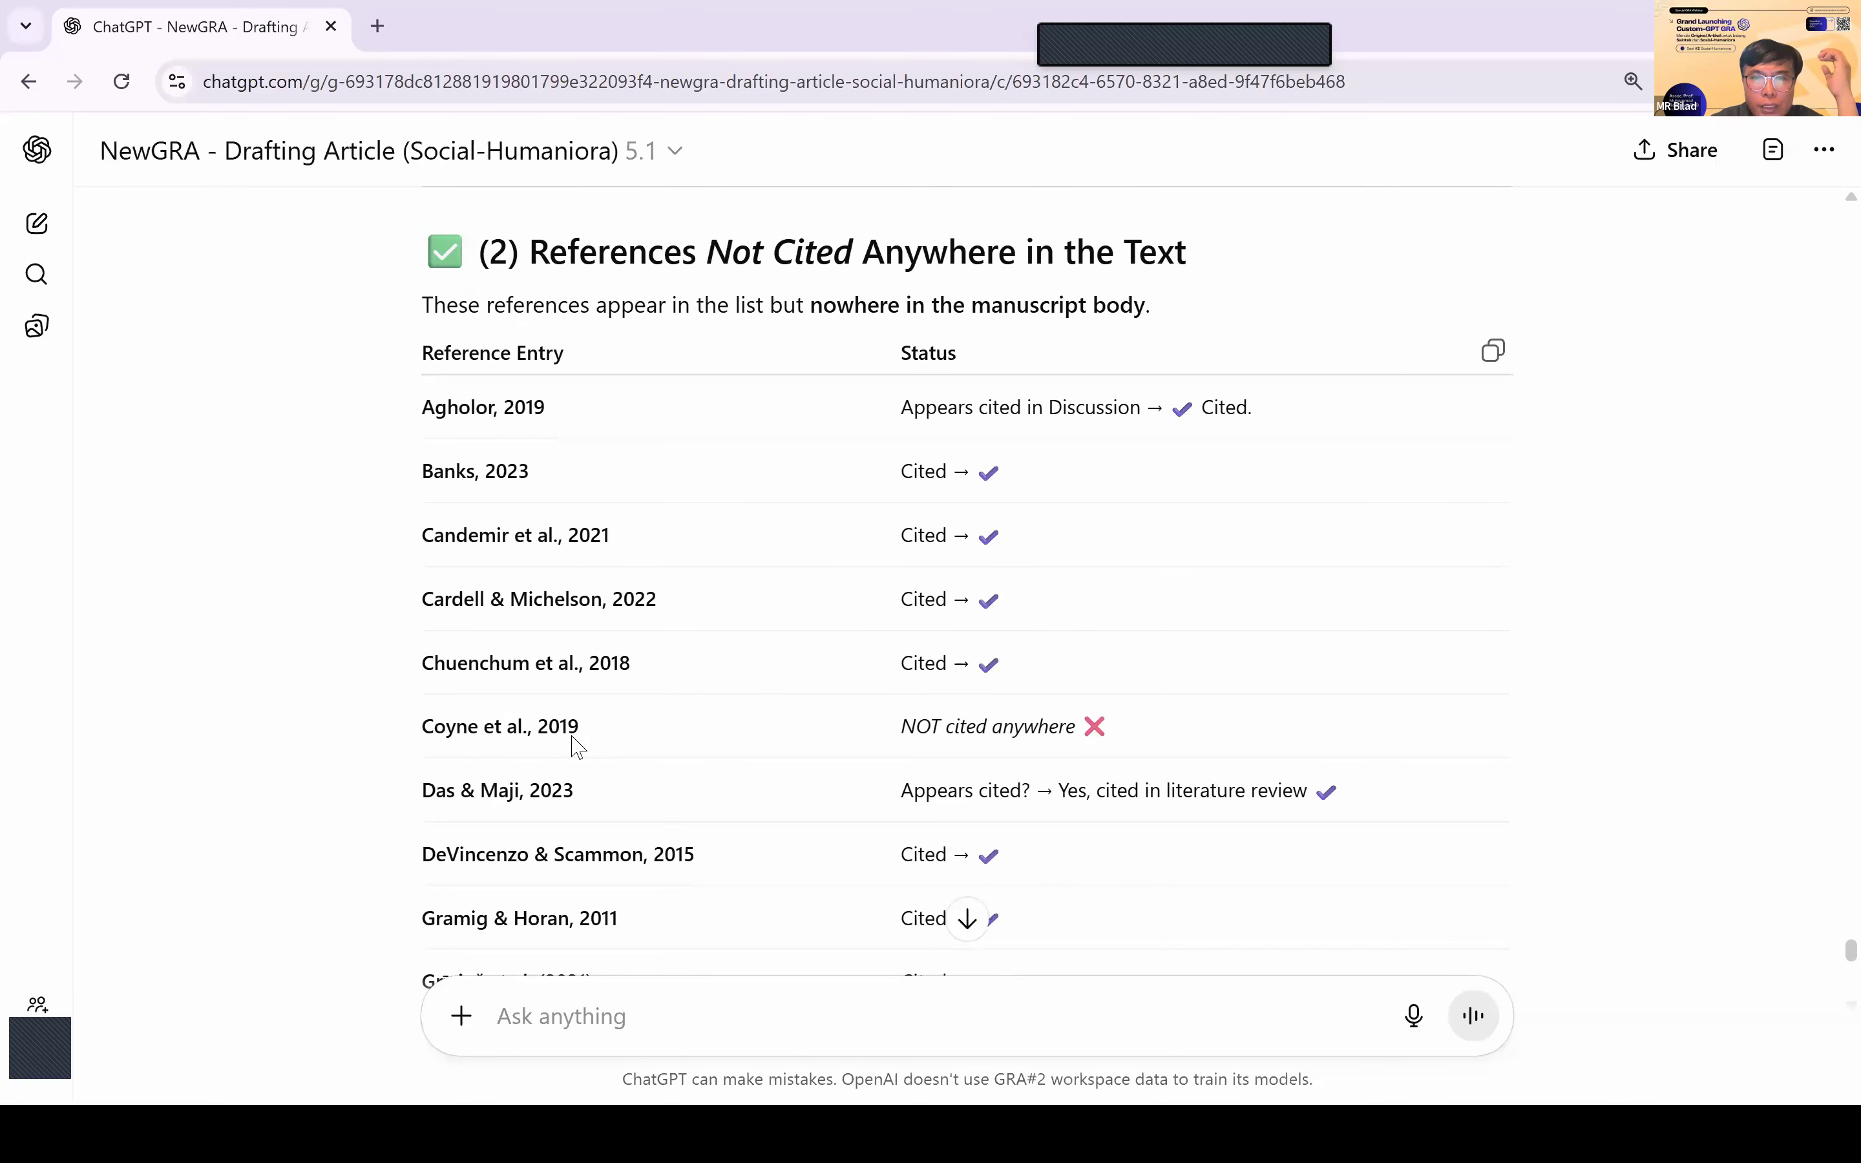
{"action": "scroll", "coordinate": [577, 747], "scroll_direction": "down", "scroll_amount": 4}
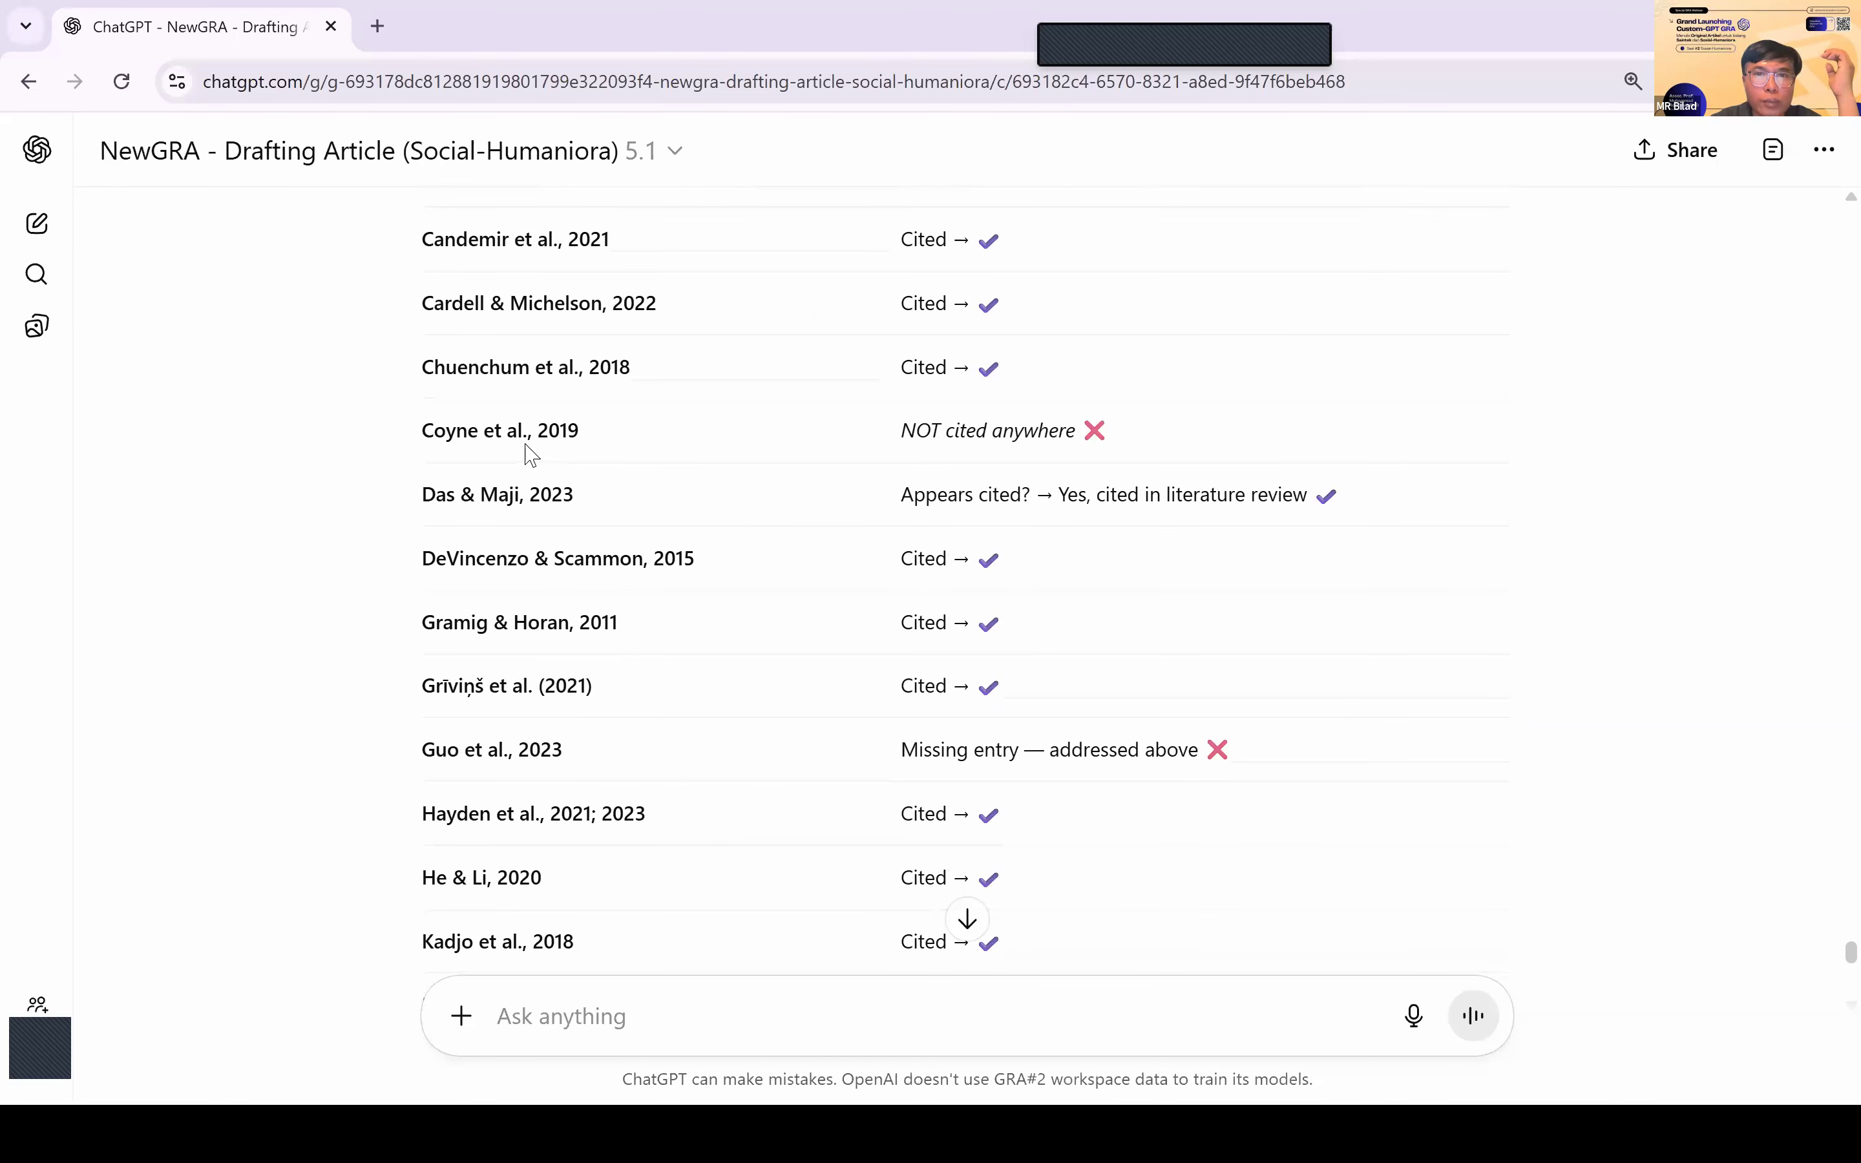
{"action": "scroll", "coordinate": [479, 431], "scroll_direction": "down", "scroll_amount": 9}
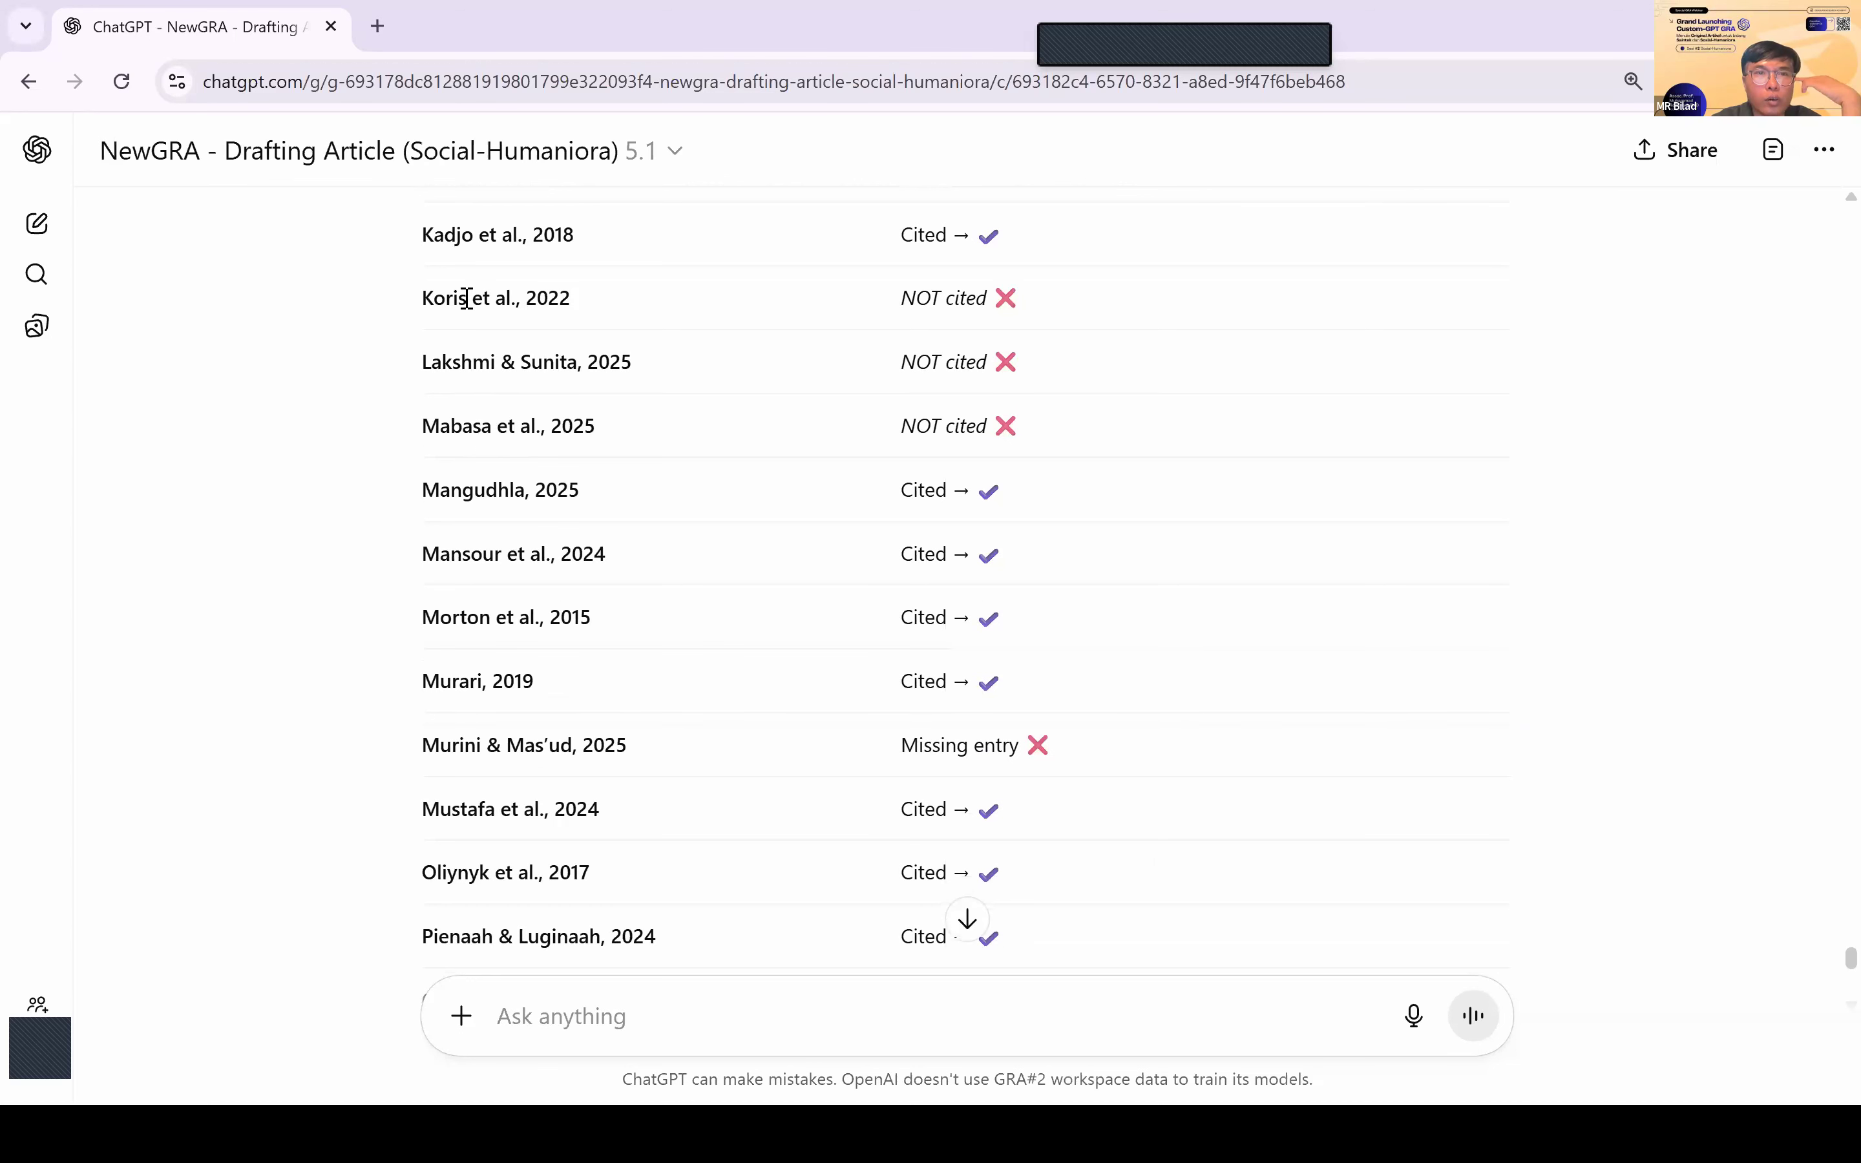
{"action": "scroll", "coordinate": [469, 396], "scroll_direction": "down", "scroll_amount": 14}
{"action": "scroll", "coordinate": [474, 489], "scroll_direction": "down", "scroll_amount": 8}
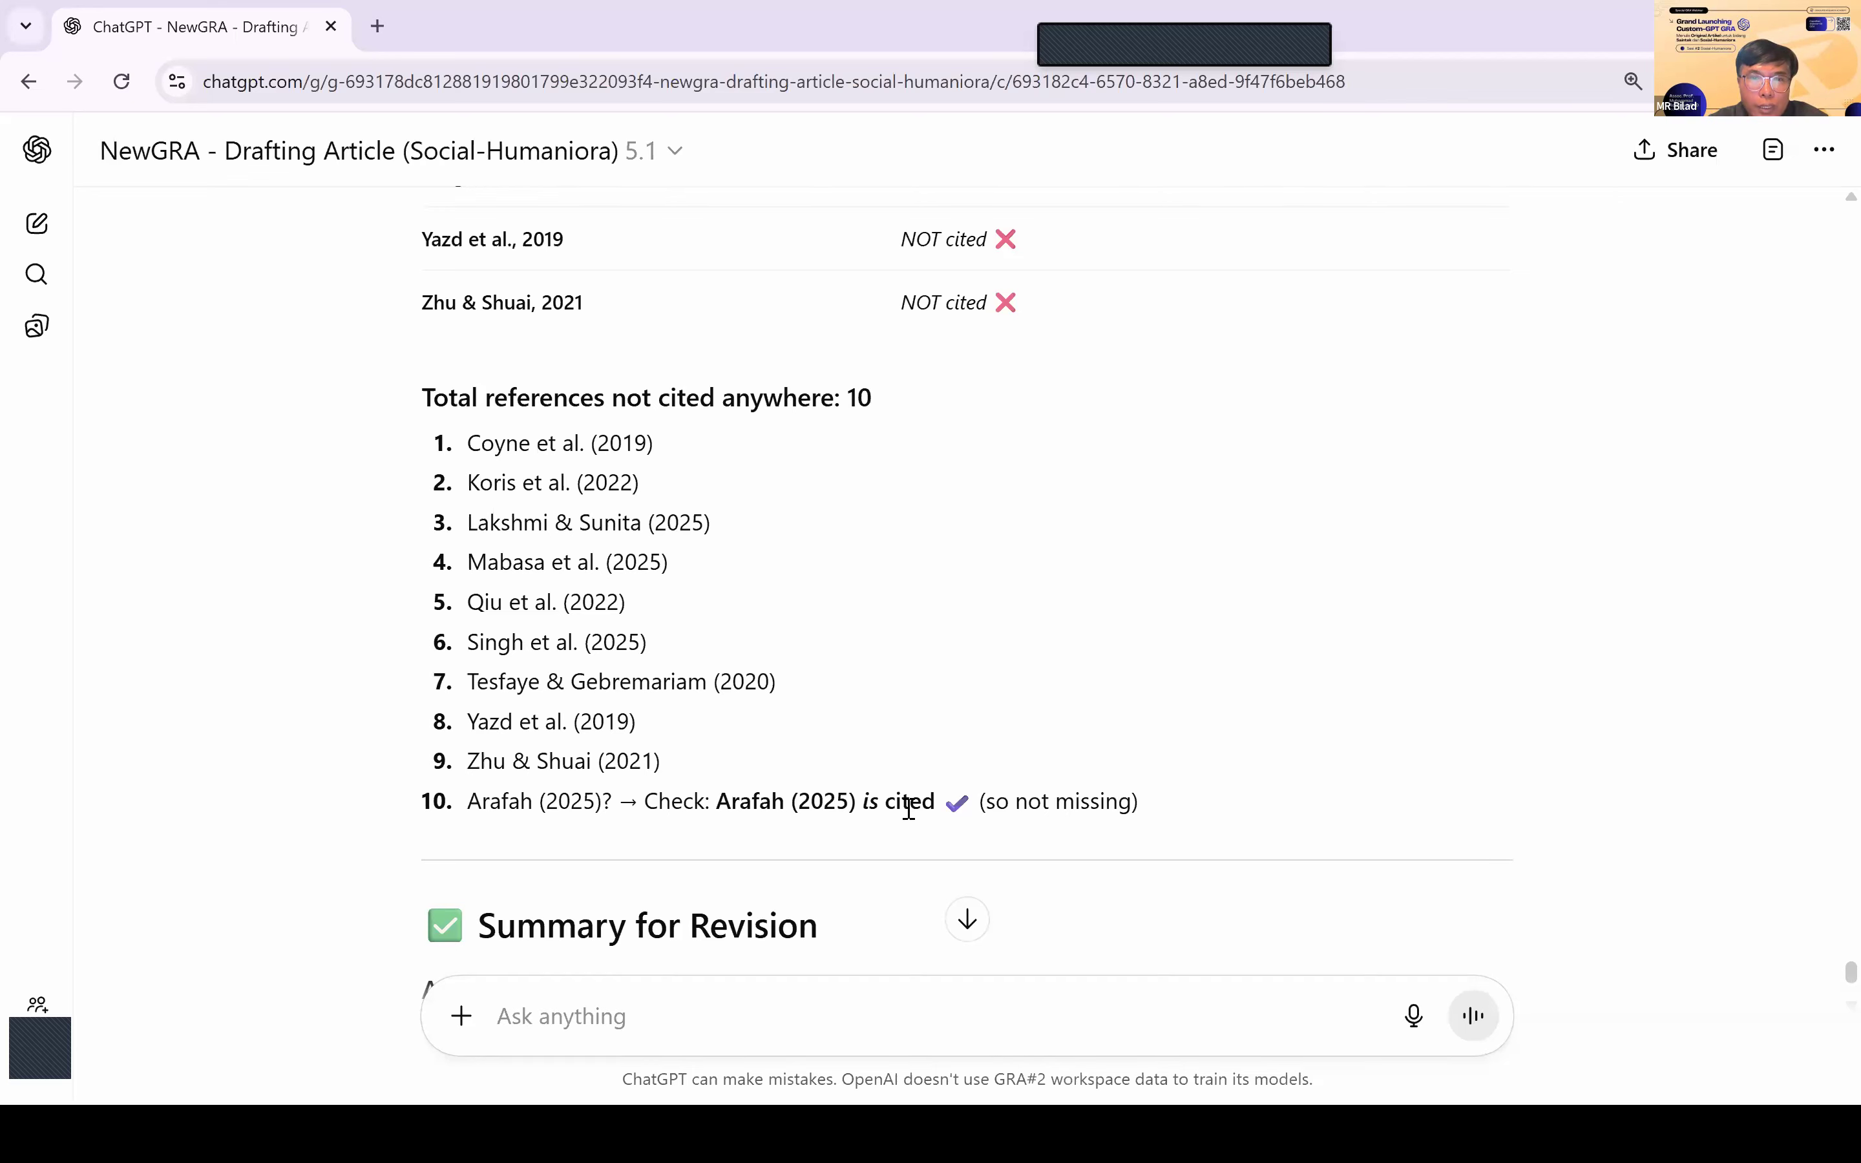
{"action": "left_click_drag", "start_coordinate": [912, 804], "coordinate": [999, 805]}
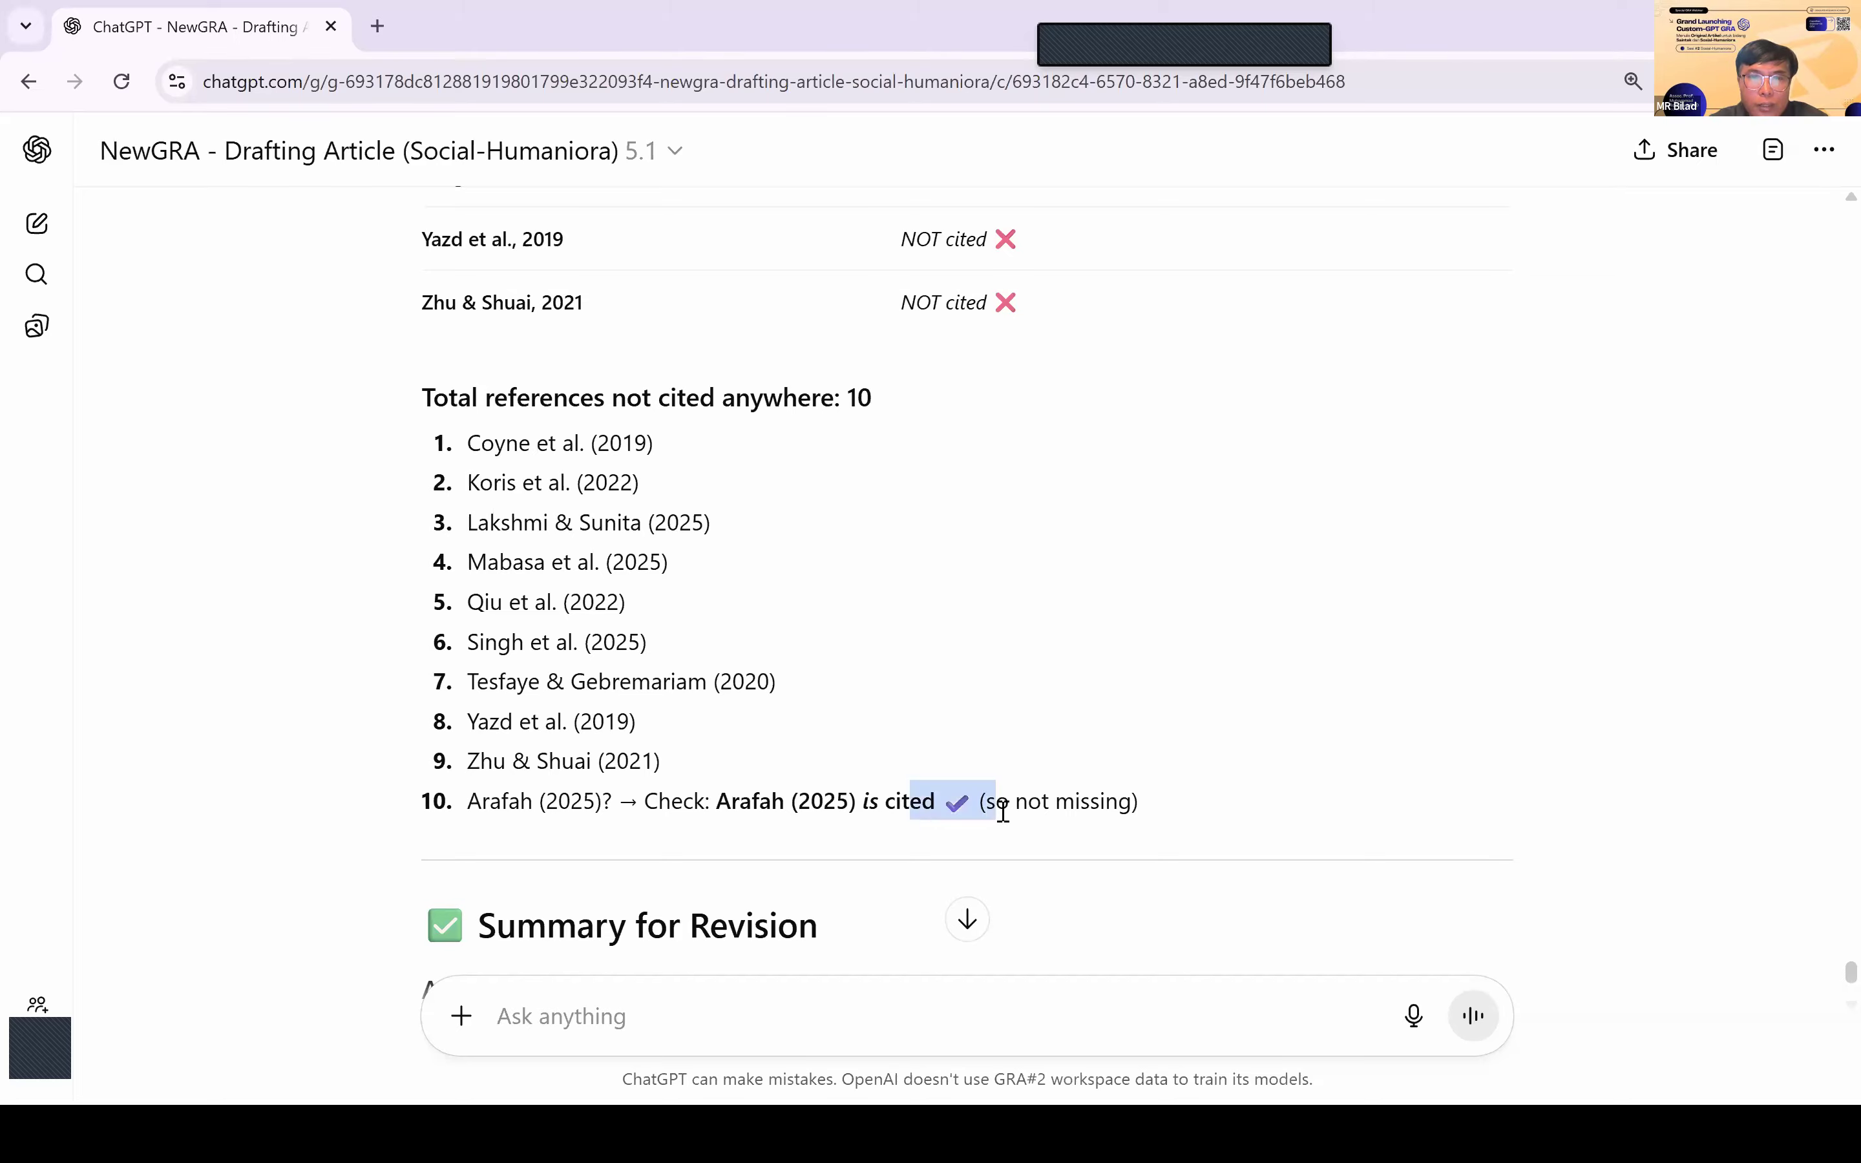
{"action": "left_click", "coordinate": [911, 674]}
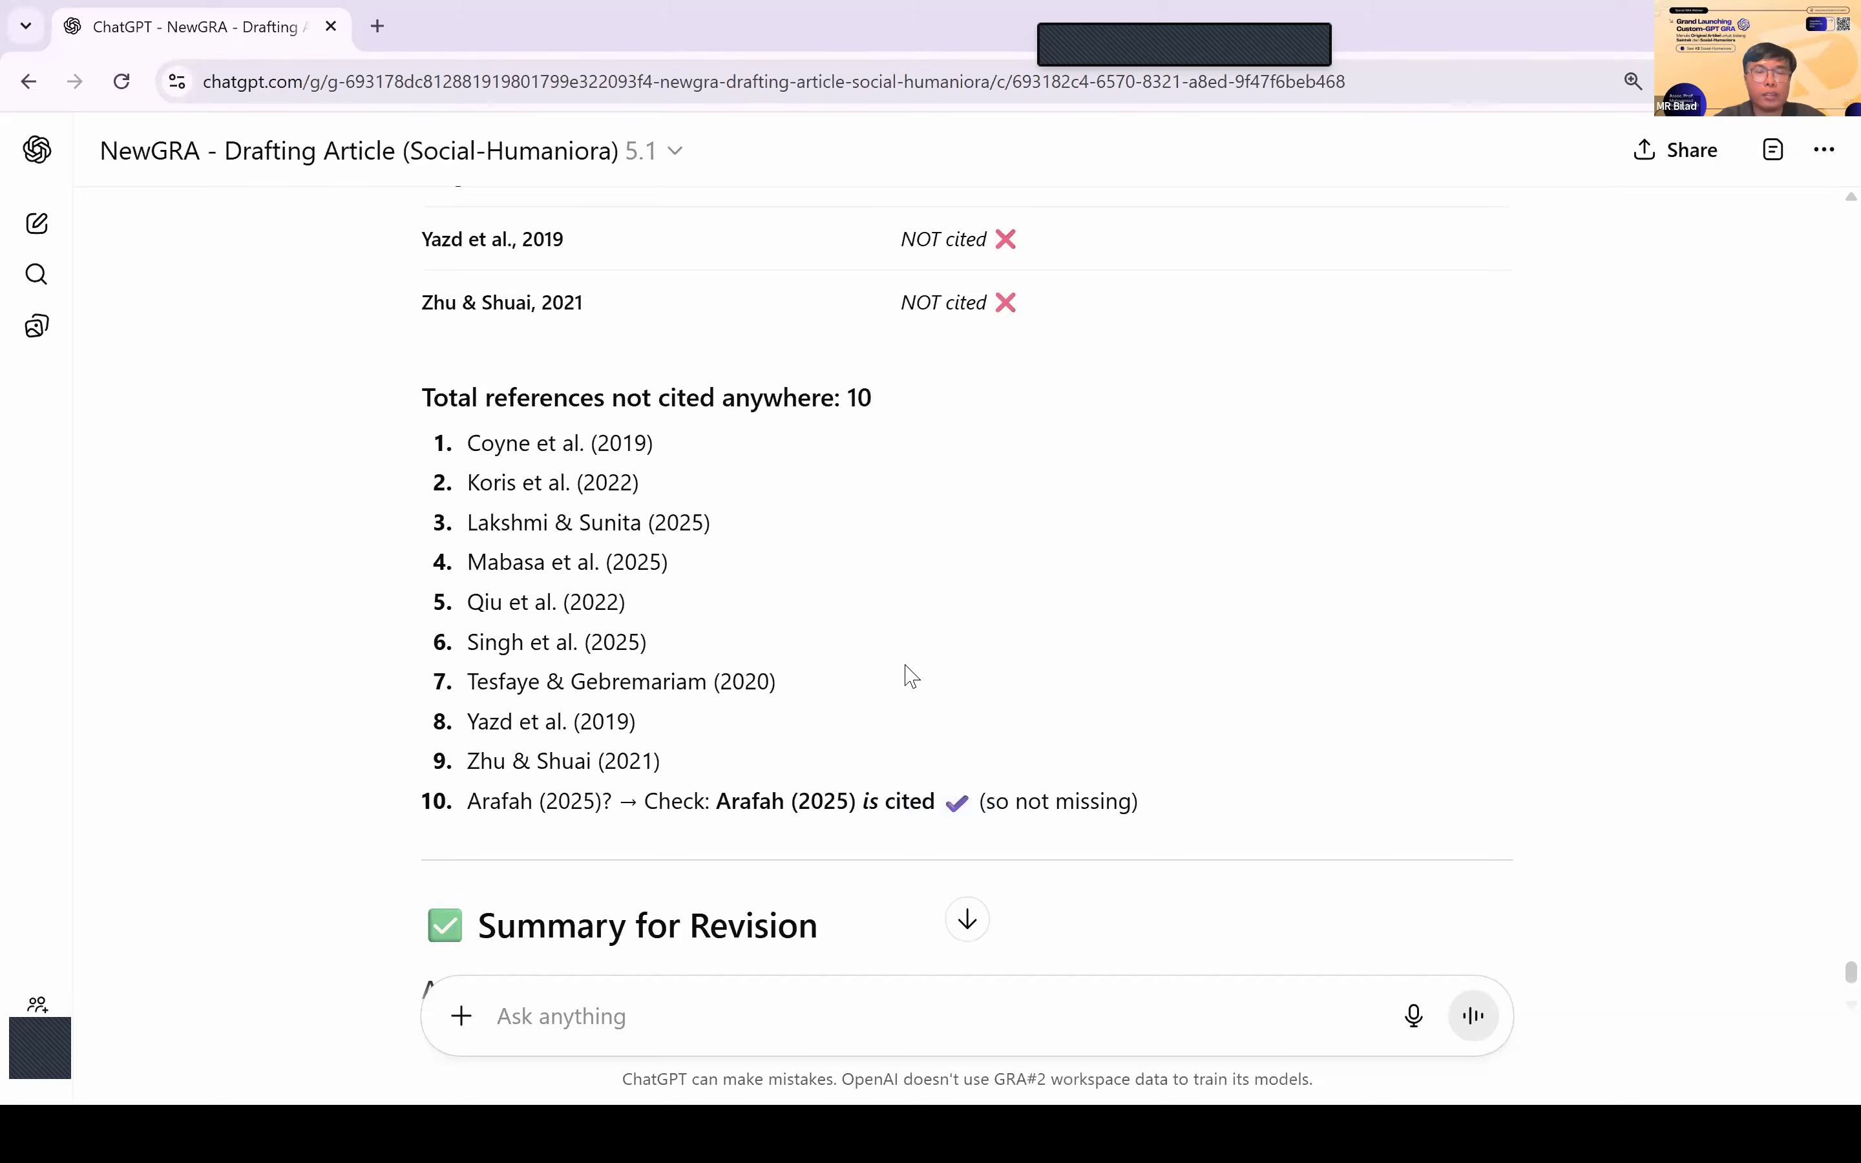
Step: Paste the copied Prompt D1 text on the graphical abstract and discussion figures into the chat message box without sending it
{"action": "left_click", "coordinate": [586, 1015]}
{"action": "key", "text": "ctrl+v"}
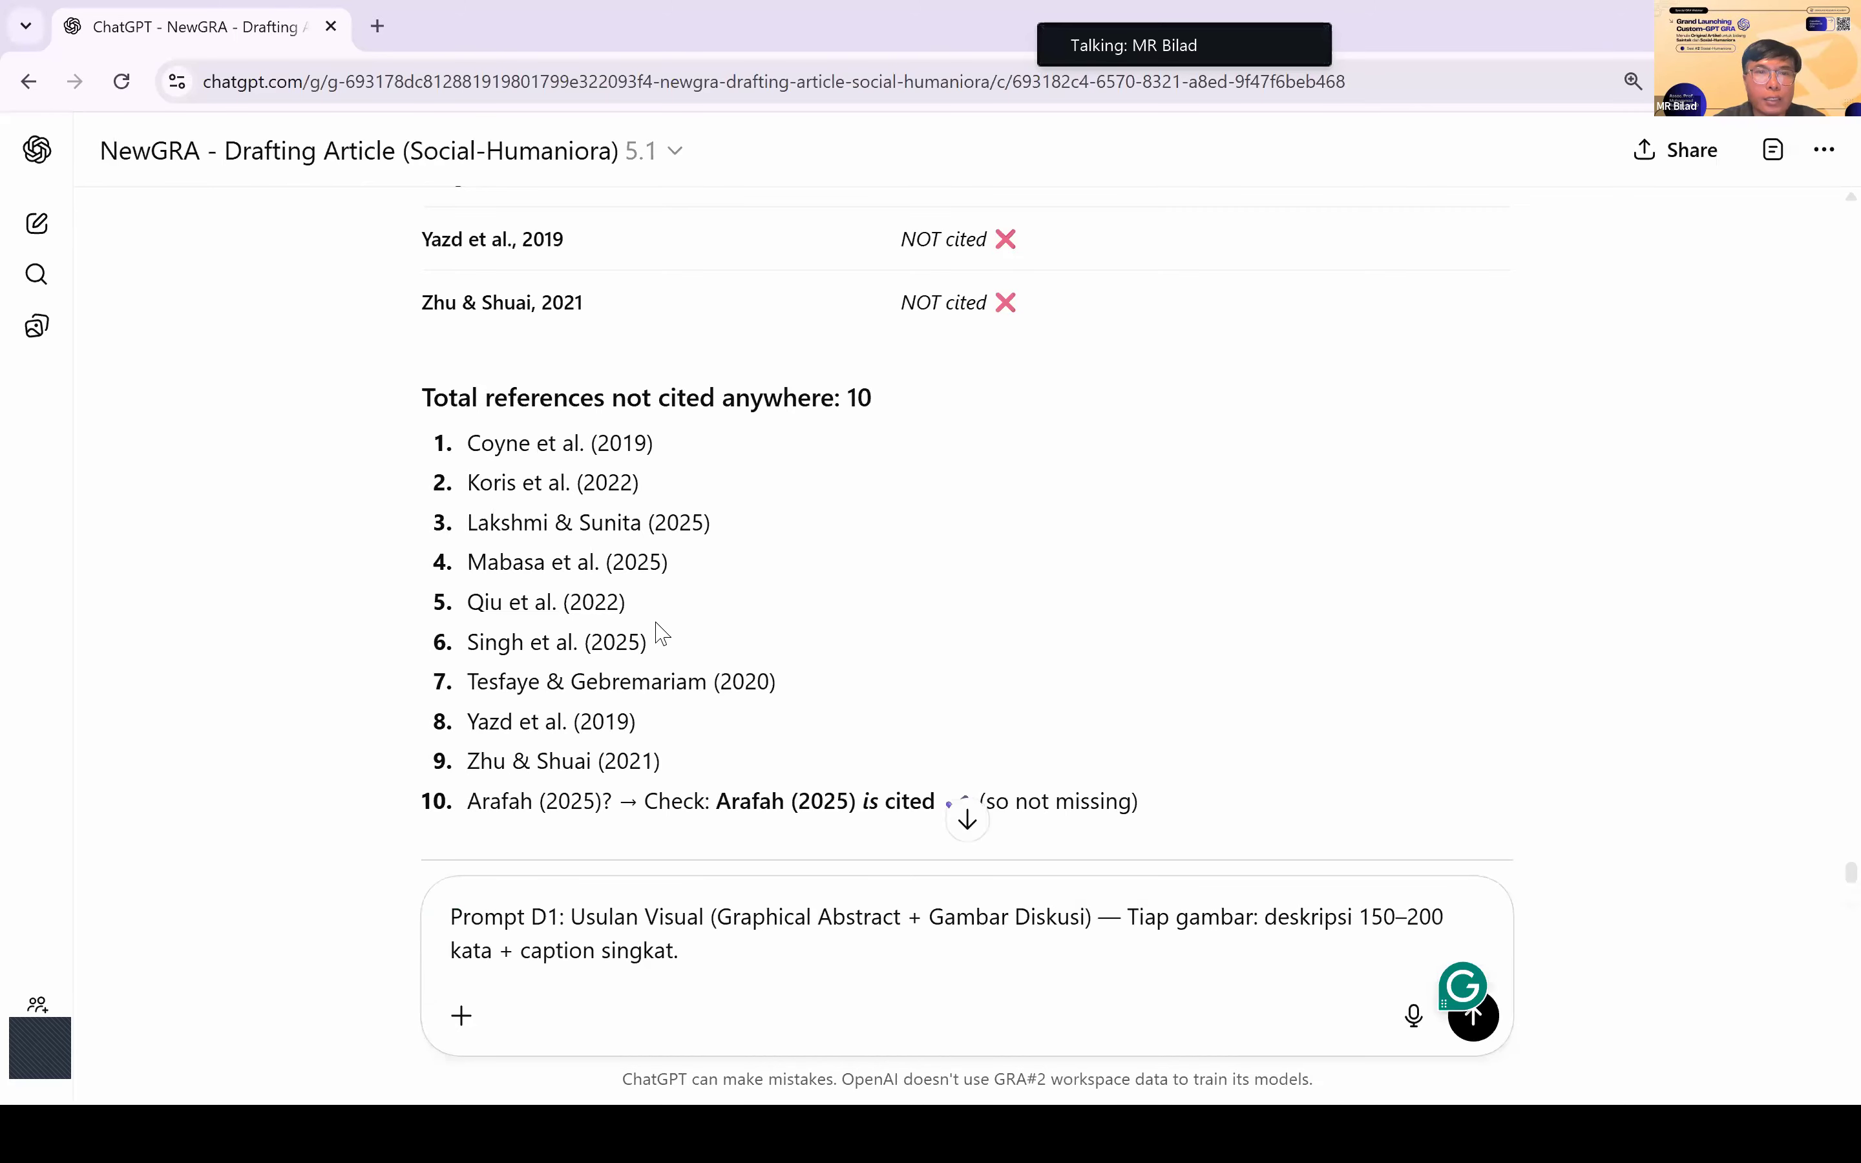
{"action": "scroll", "coordinate": [658, 632], "scroll_direction": "down", "scroll_amount": 3}
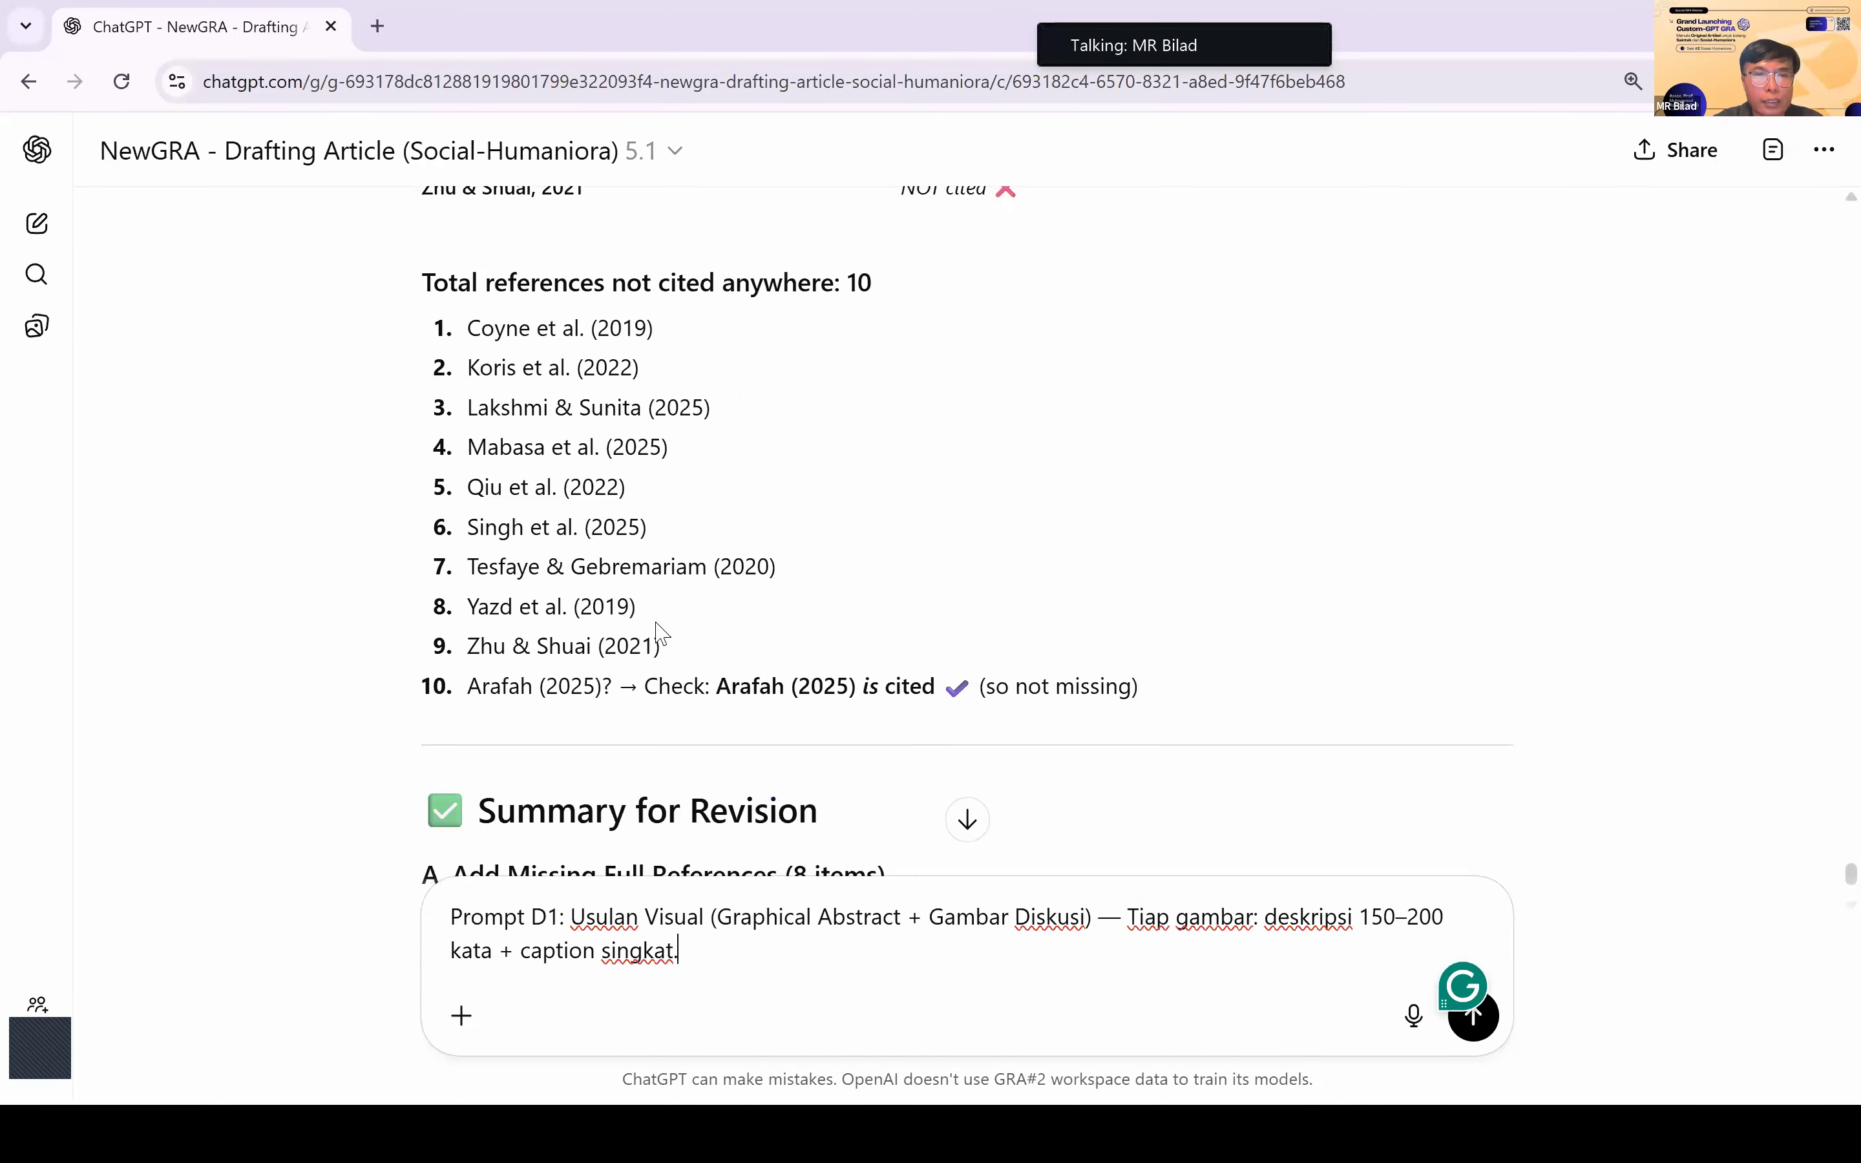
Step: Arrange the ChatGPT list of uncited references and the Deaft1_Exploring Millennial Farmers Word document side by side
{"action": "key", "text": "super+Left"}
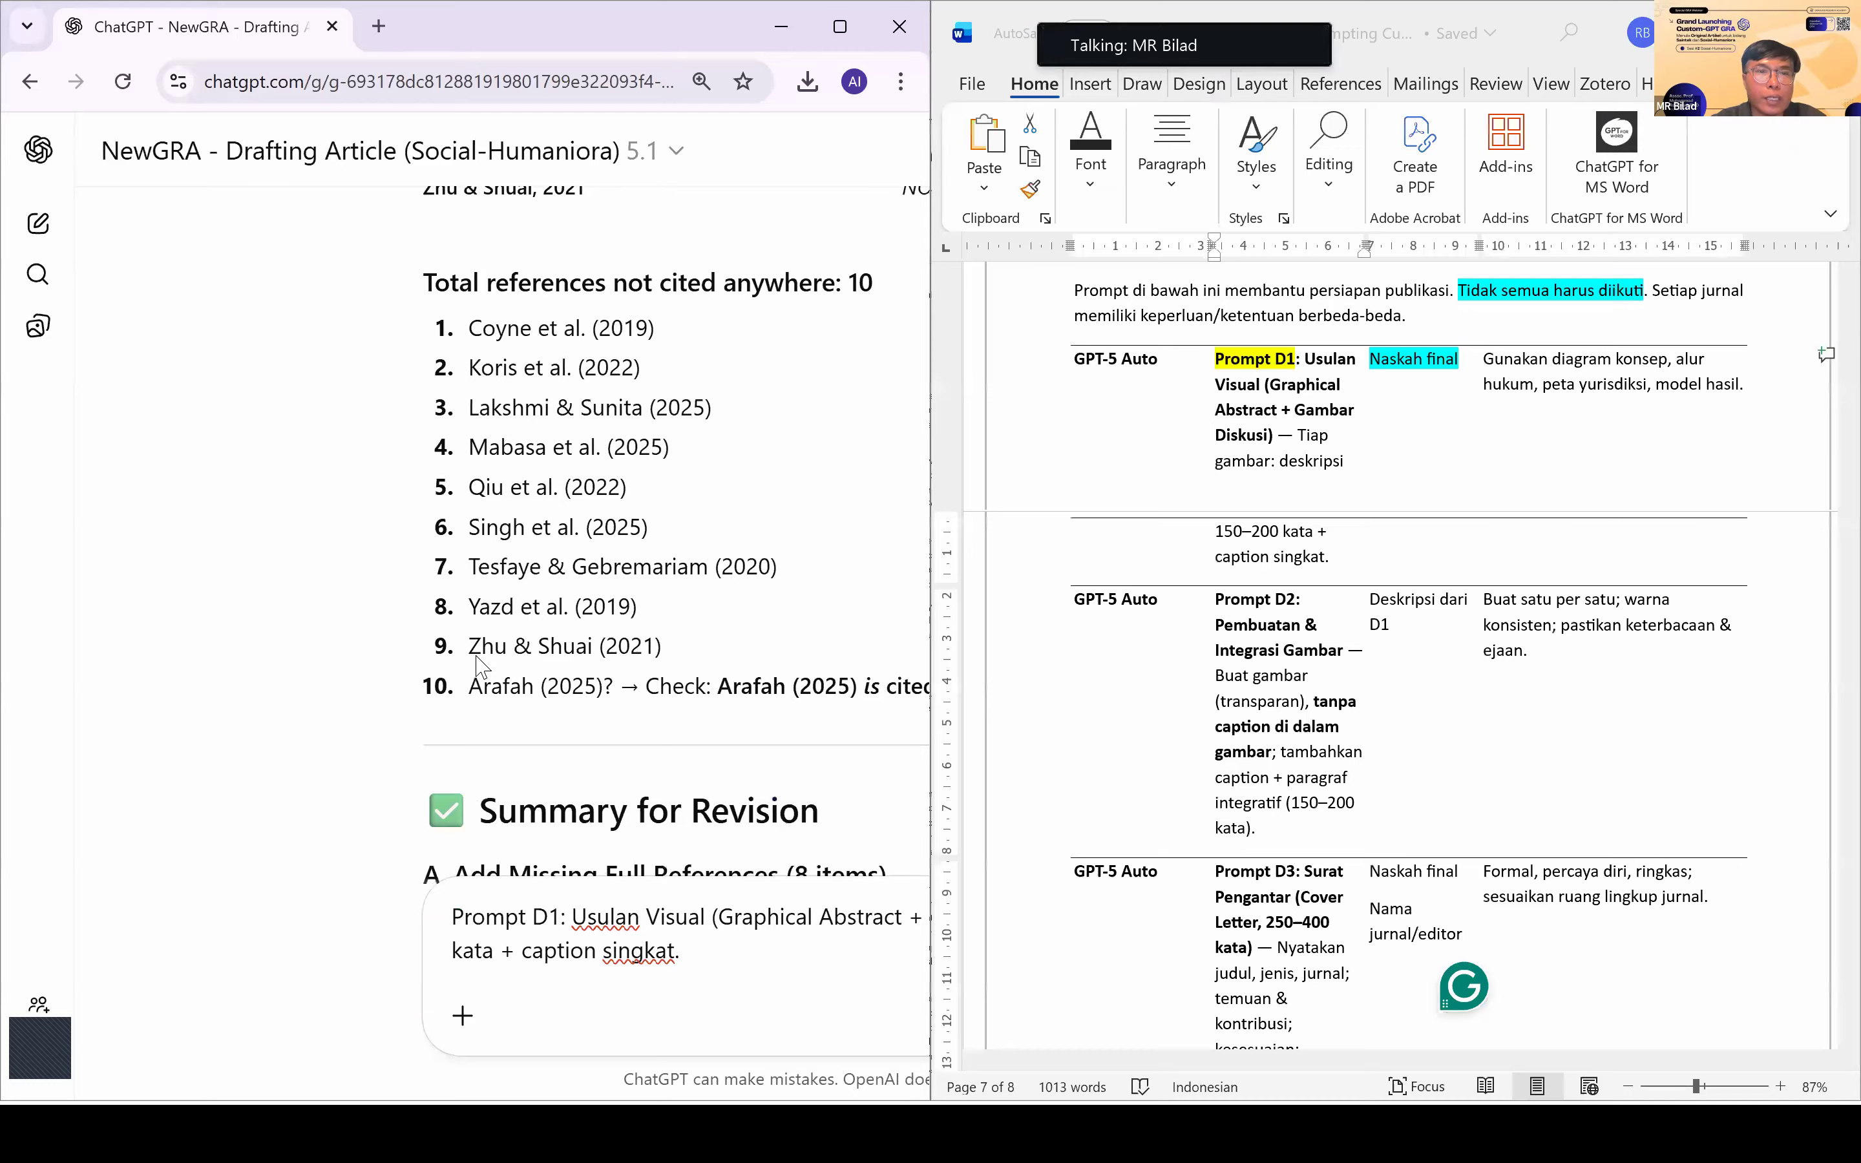
{"action": "scroll", "coordinate": [266, 593], "scroll_direction": "down", "scroll_amount": 10}
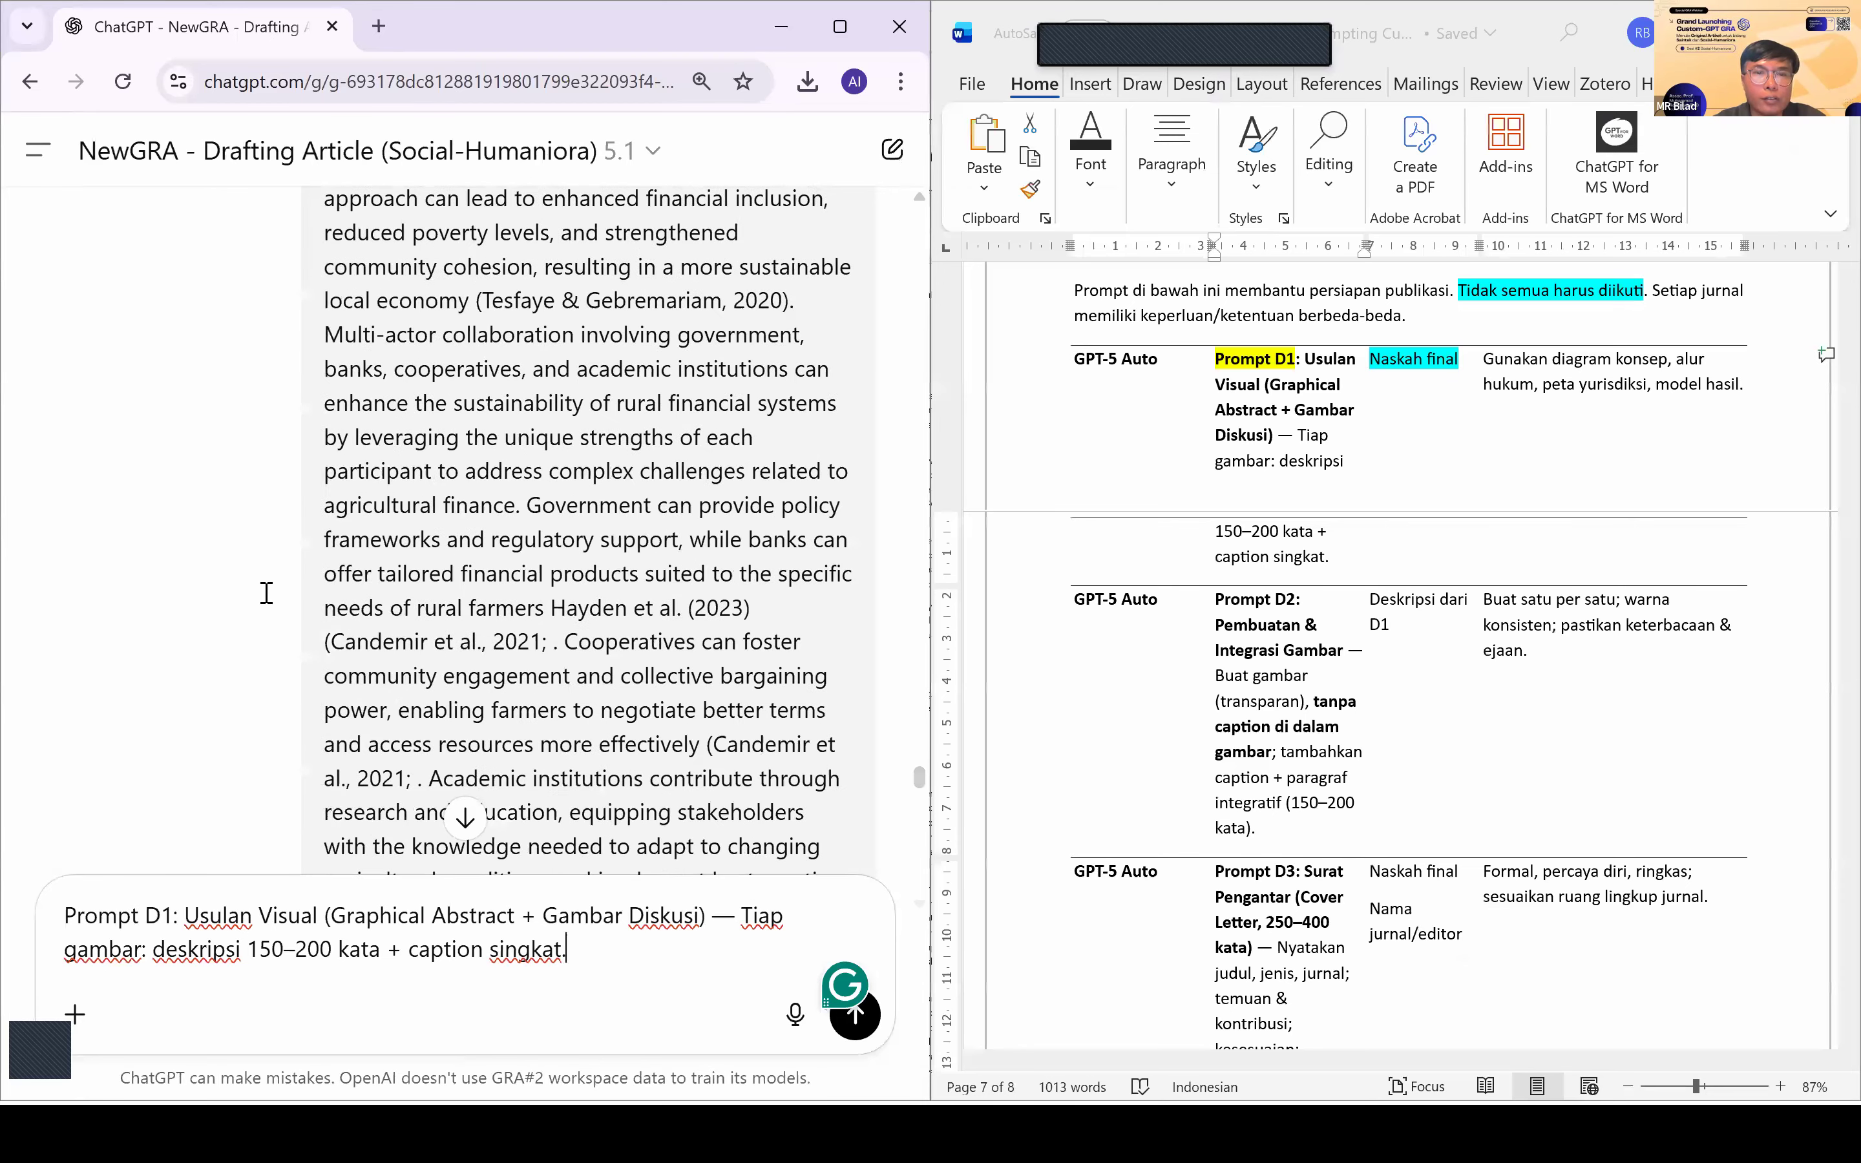
{"action": "scroll", "coordinate": [270, 601], "scroll_direction": "down", "scroll_amount": 5}
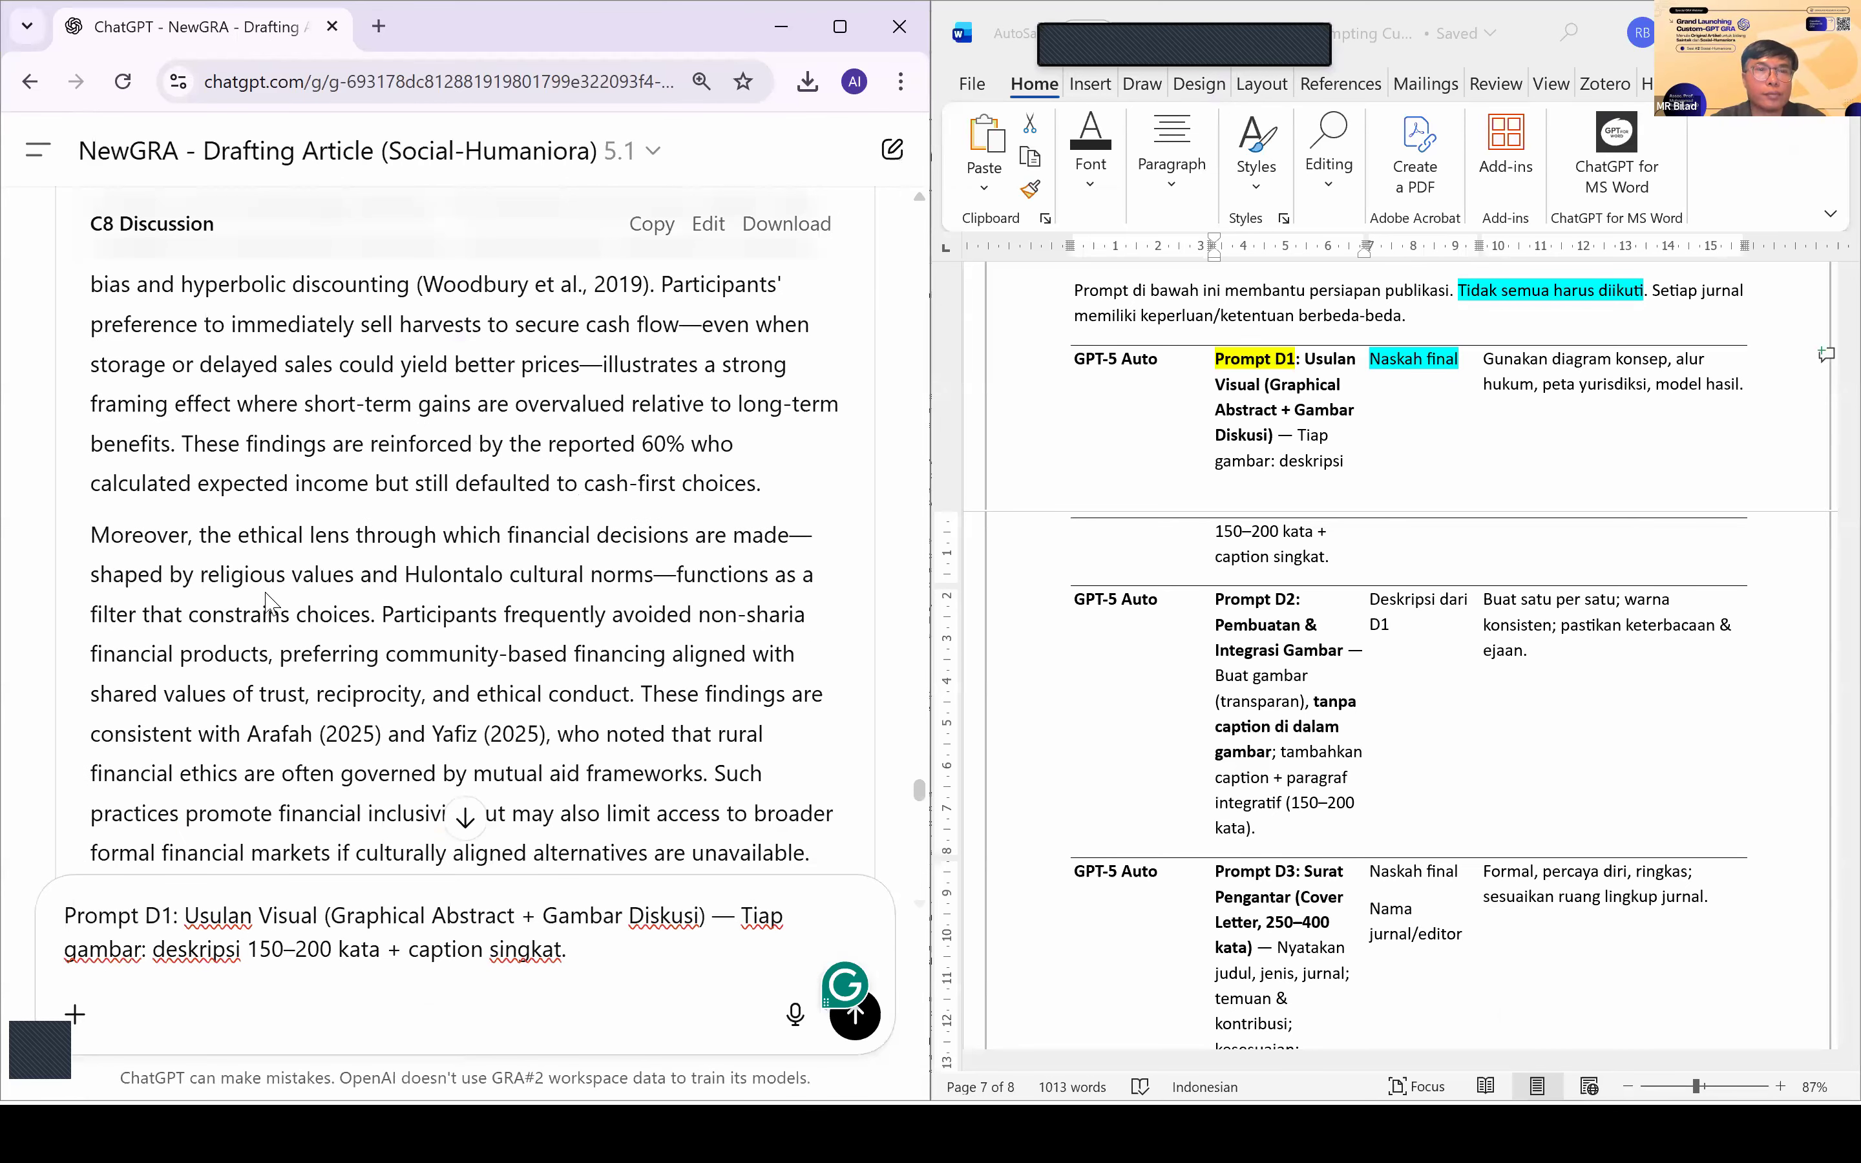
{"action": "scroll", "coordinate": [266, 602], "scroll_direction": "down", "scroll_amount": 15}
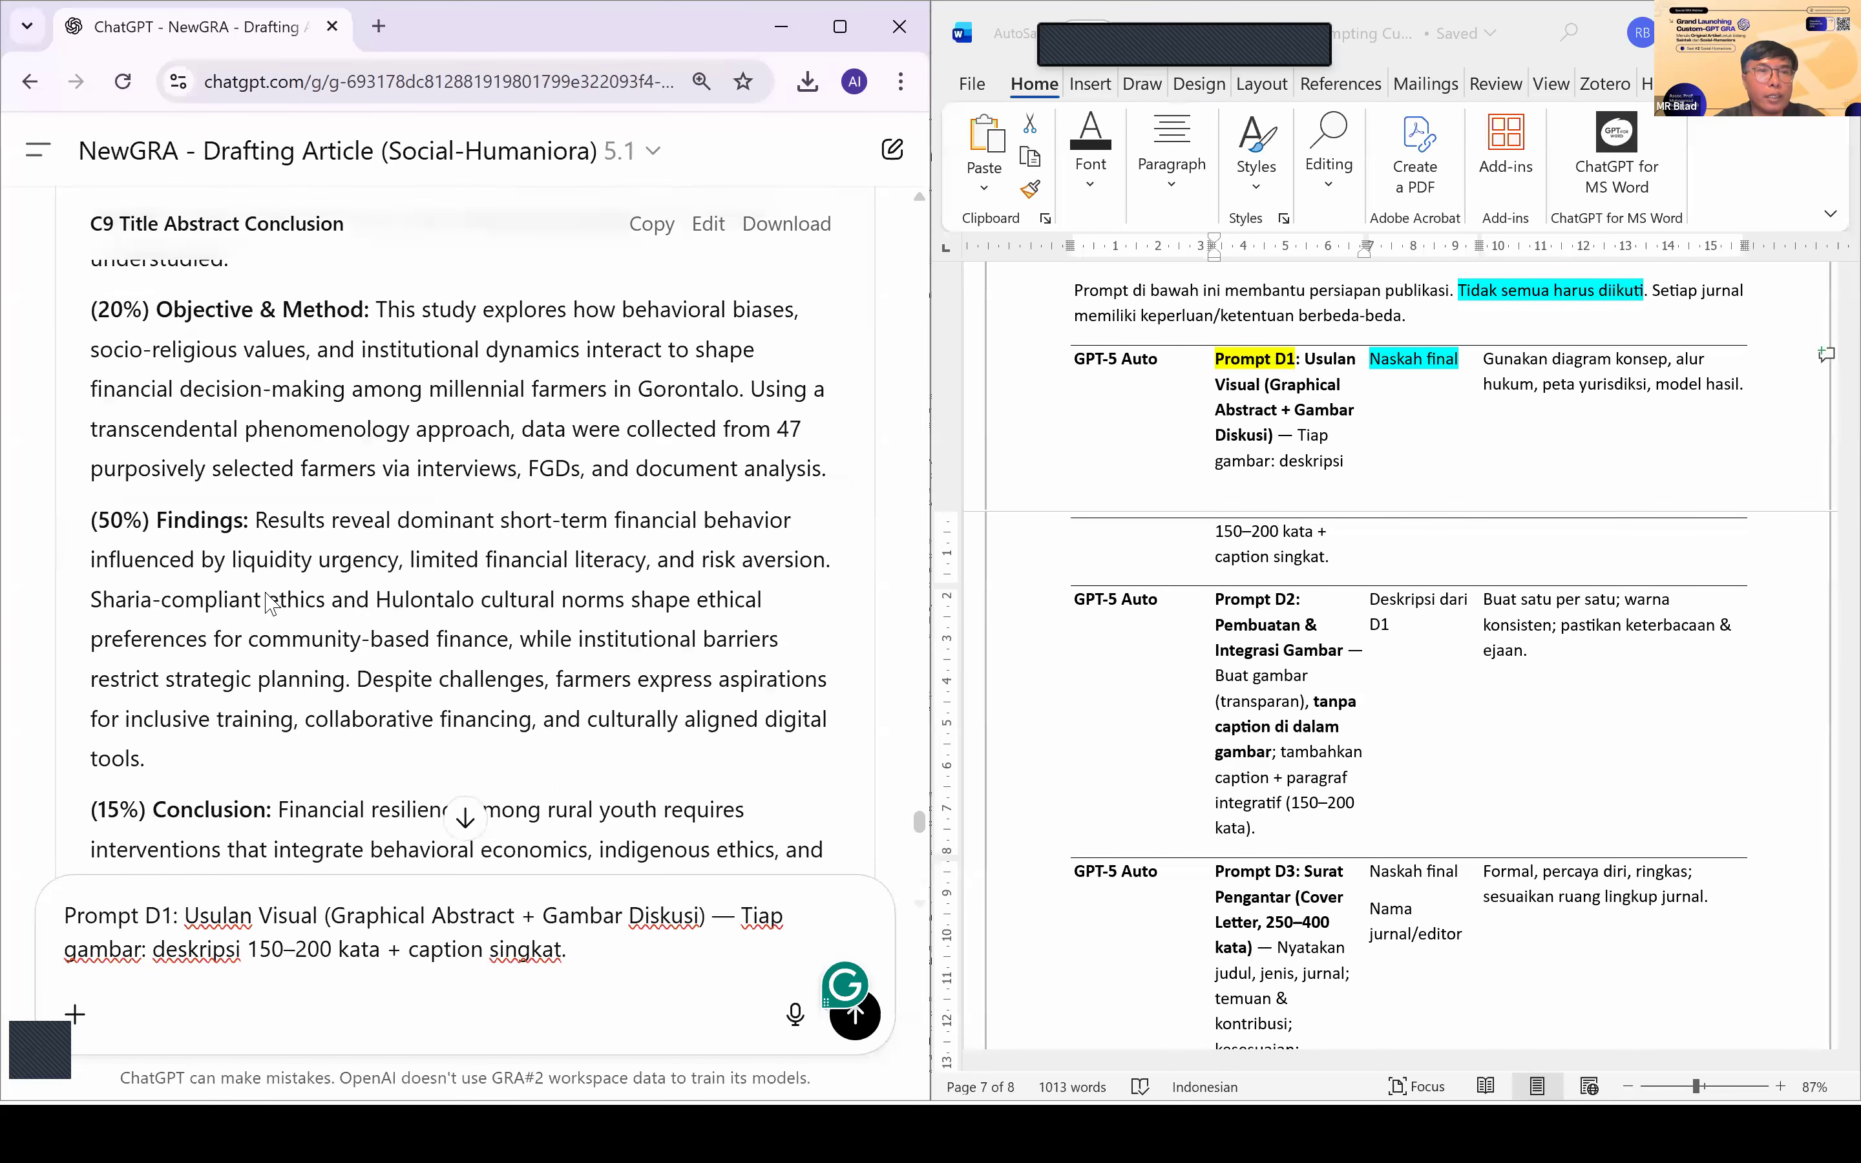
{"action": "scroll", "coordinate": [267, 602], "scroll_direction": "up", "scroll_amount": 10}
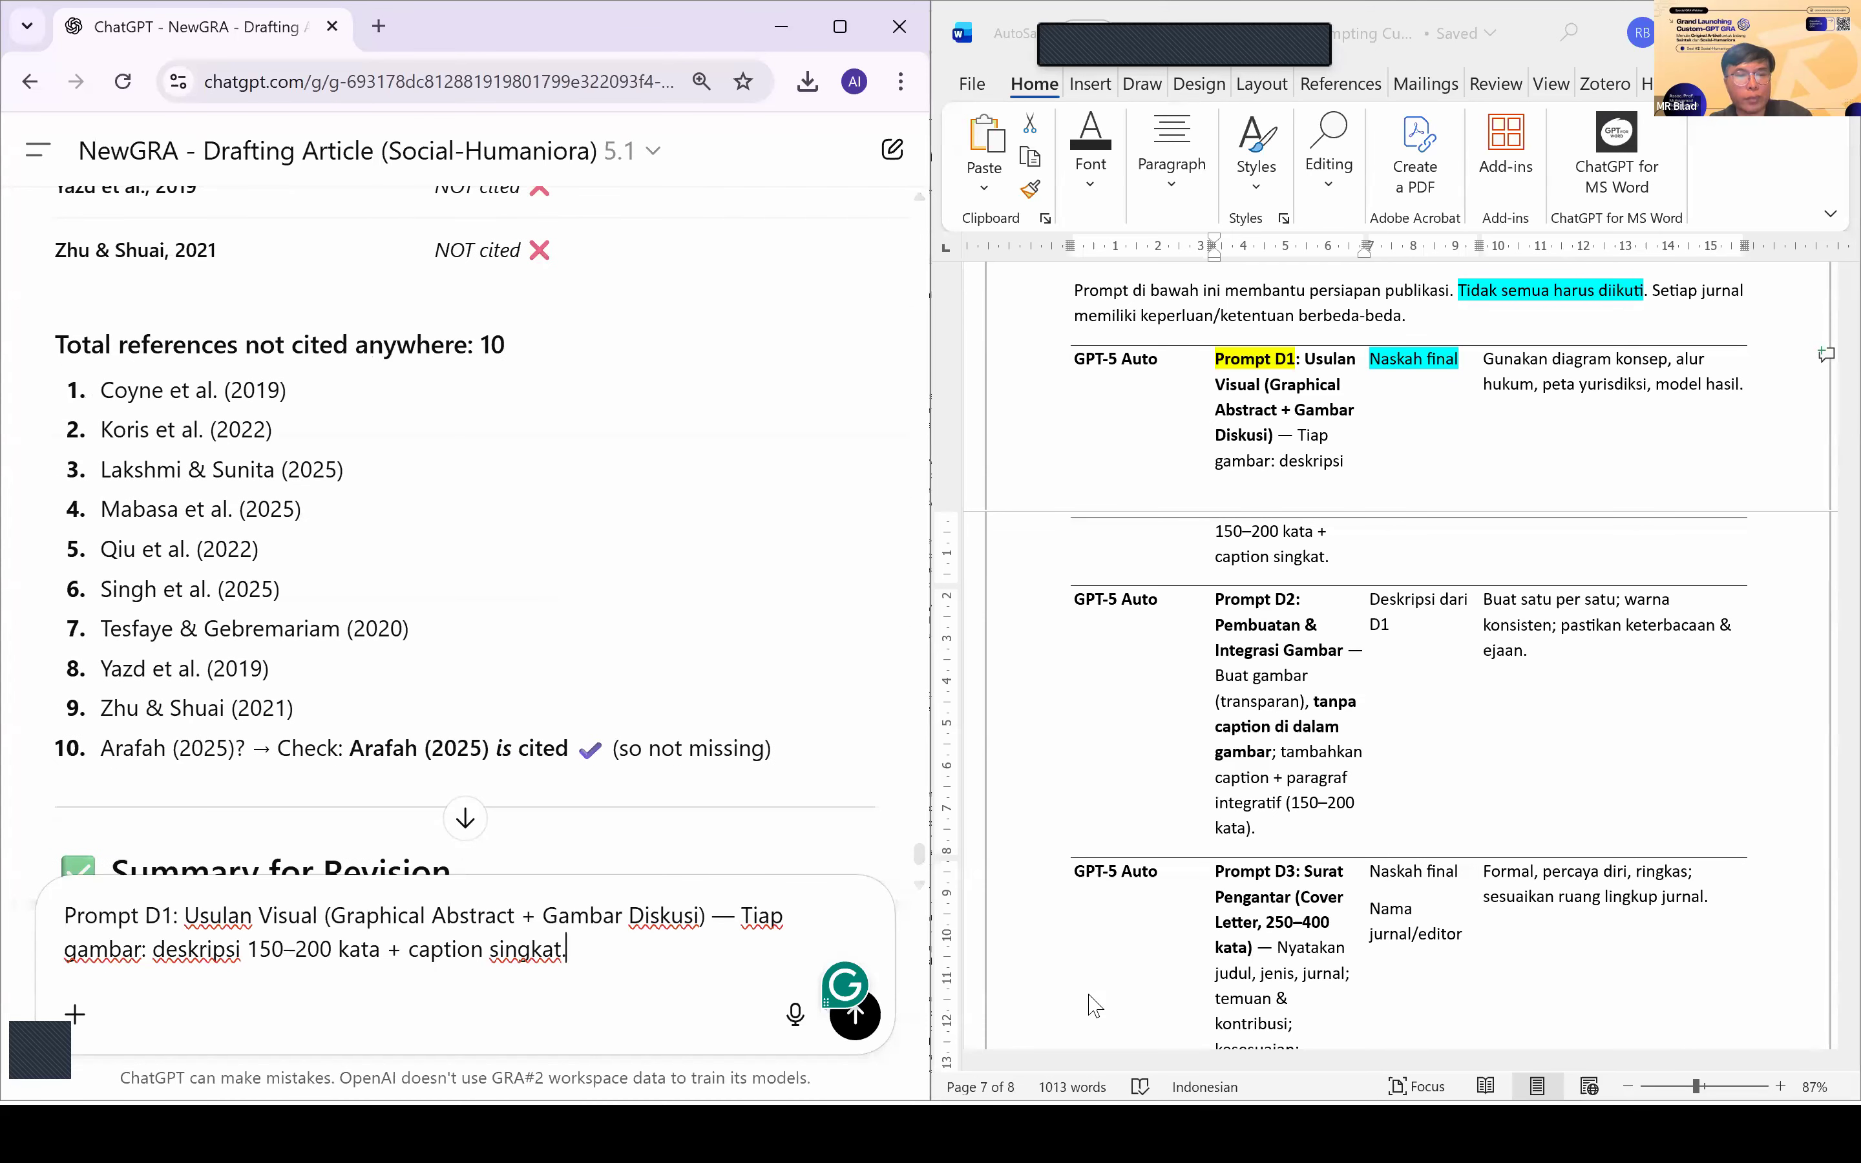
{"action": "key", "text": "alt+Tab"}
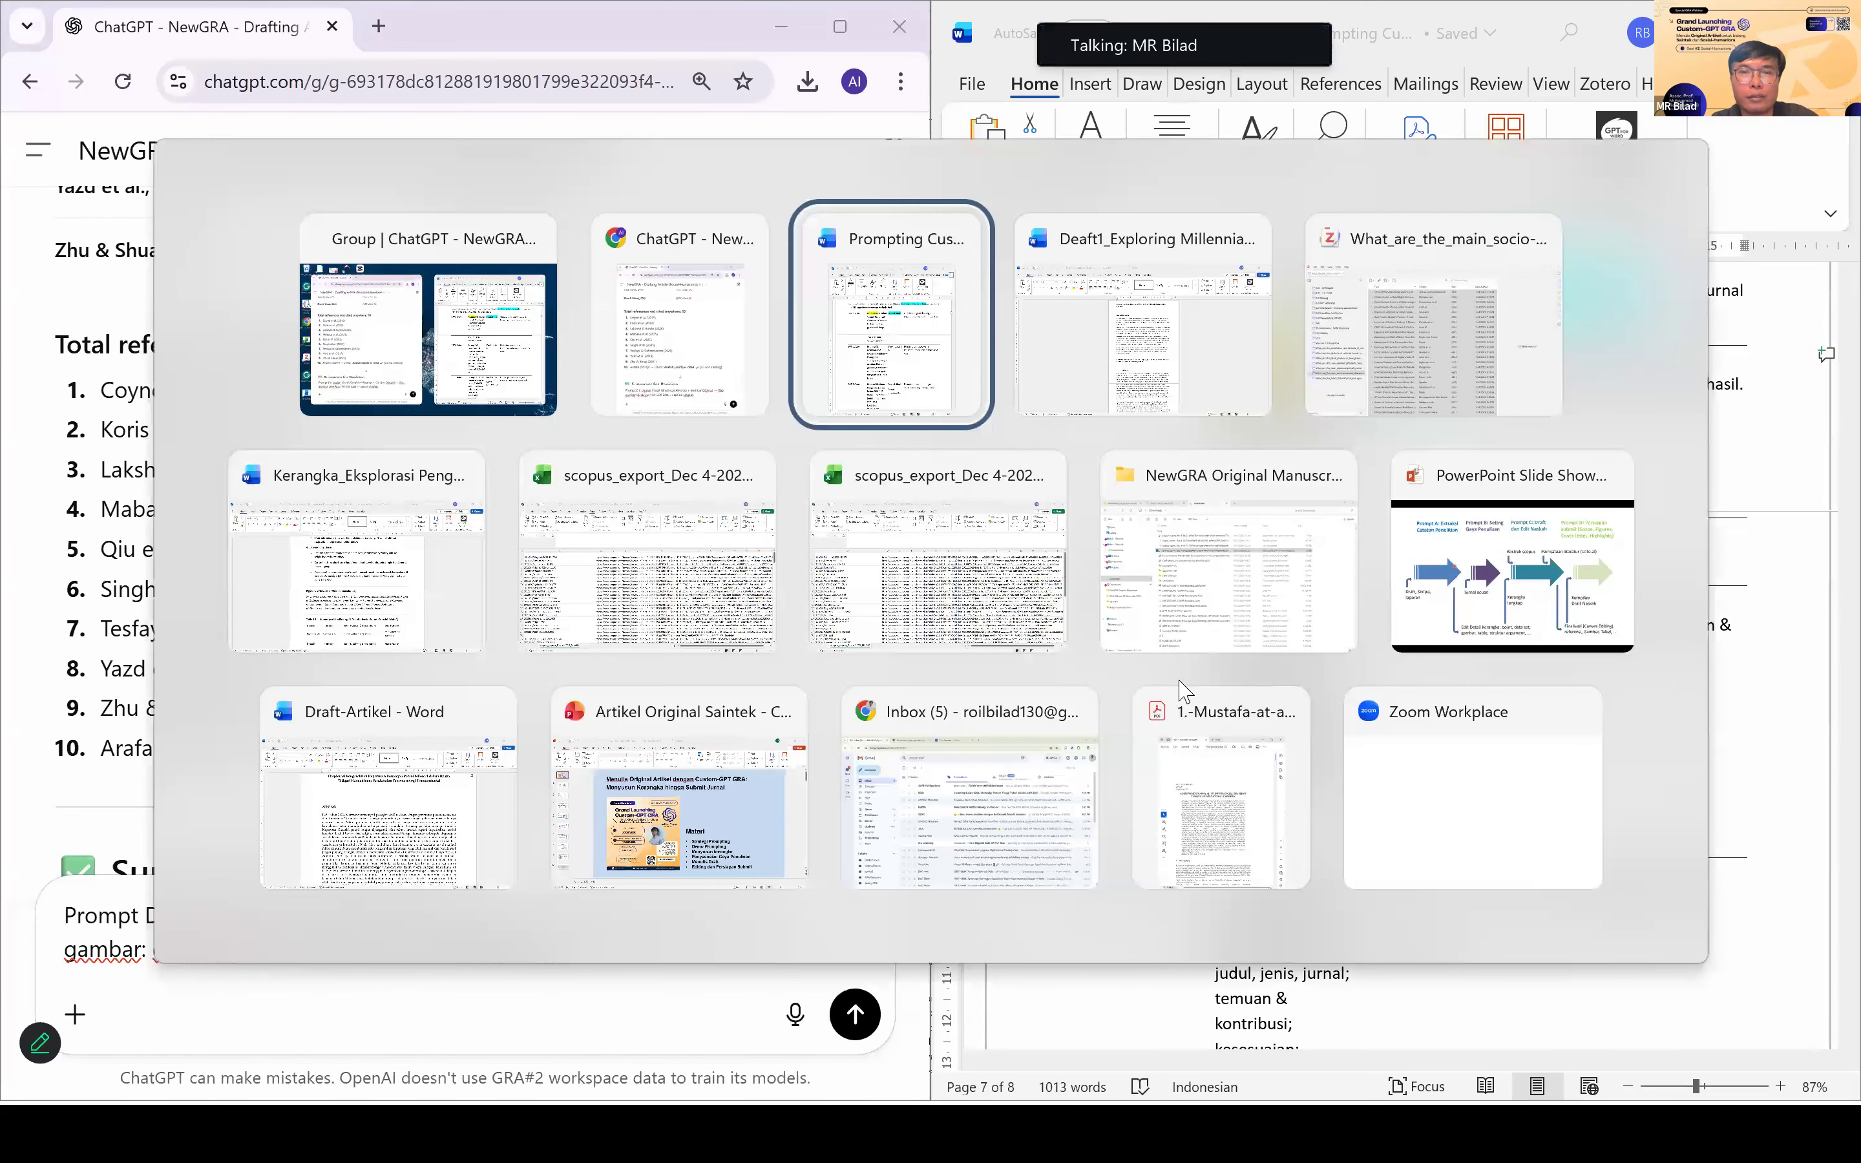
{"action": "left_click", "coordinate": [1162, 385]}
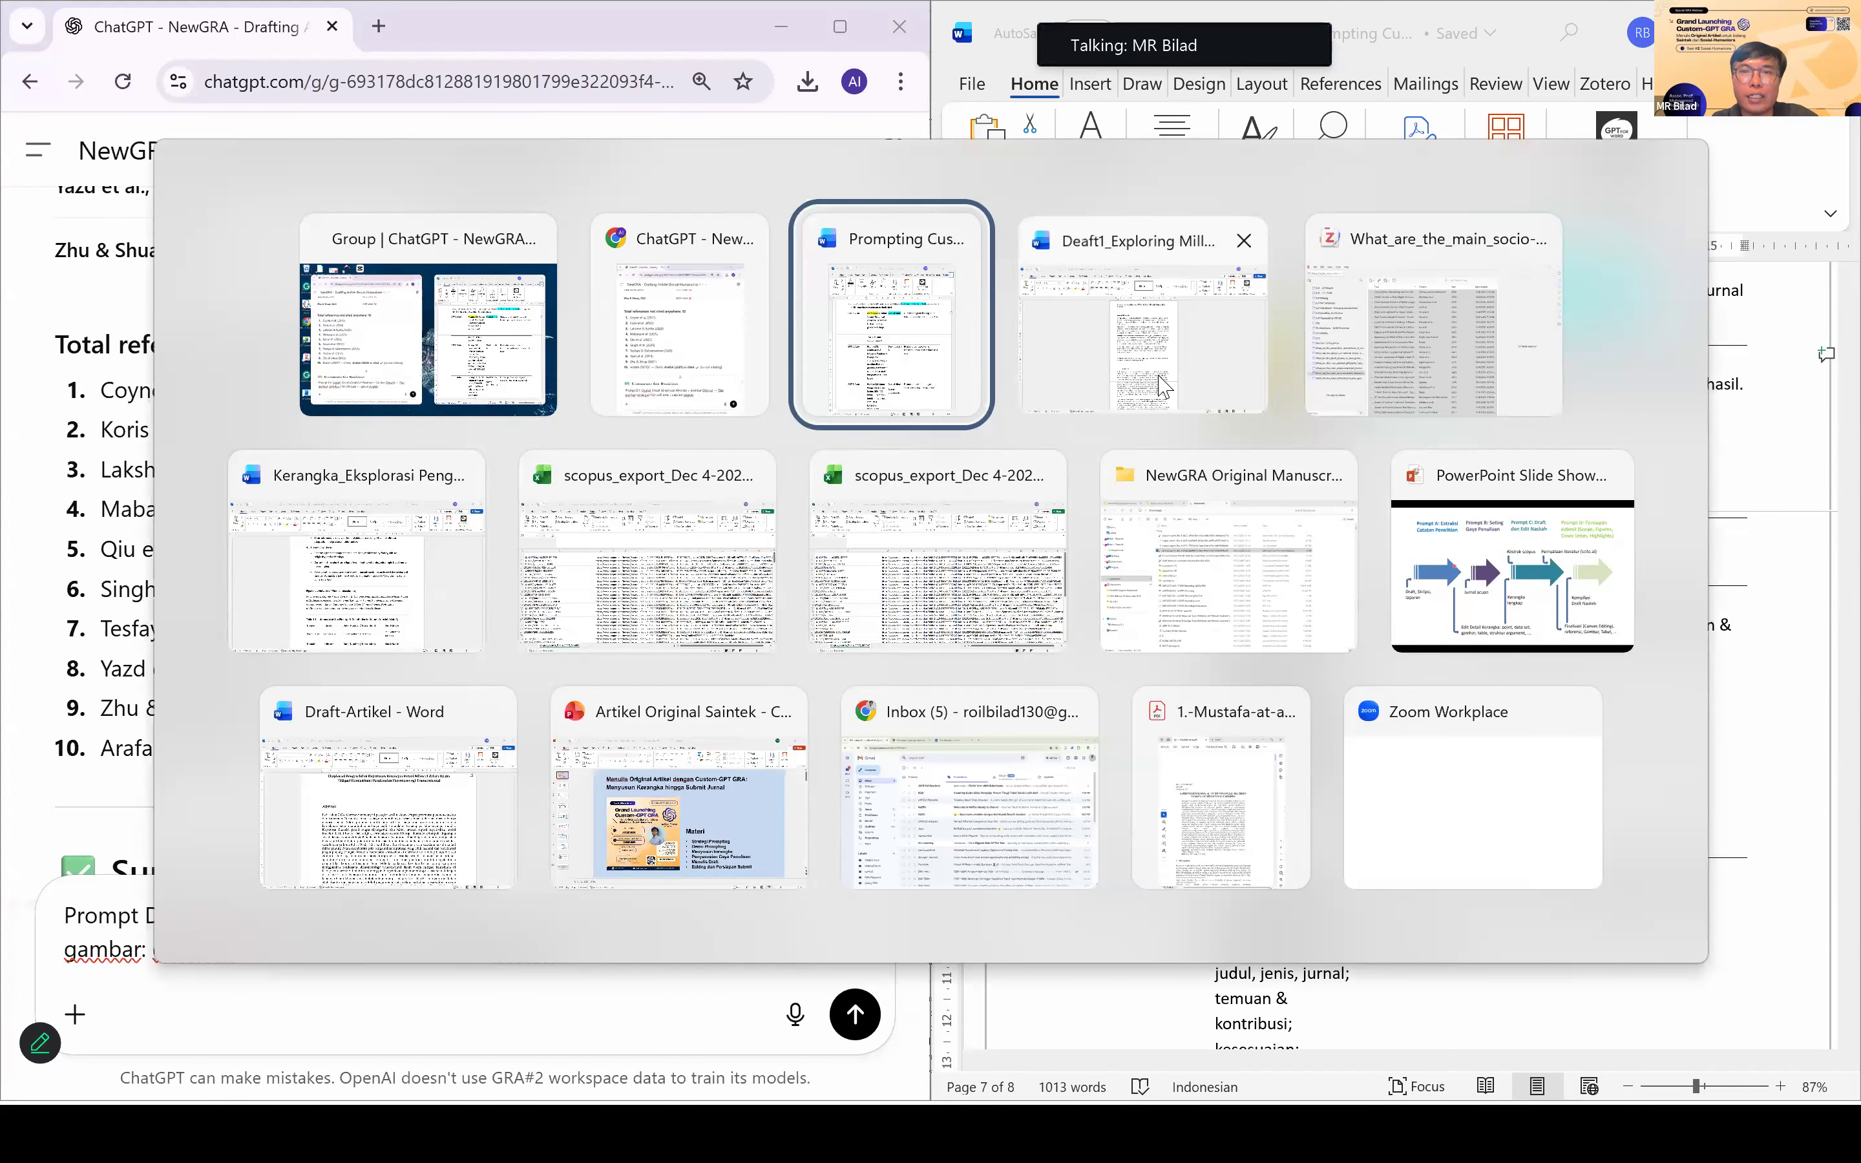
{"action": "scroll", "coordinate": [1149, 889], "scroll_direction": "down", "scroll_amount": 15}
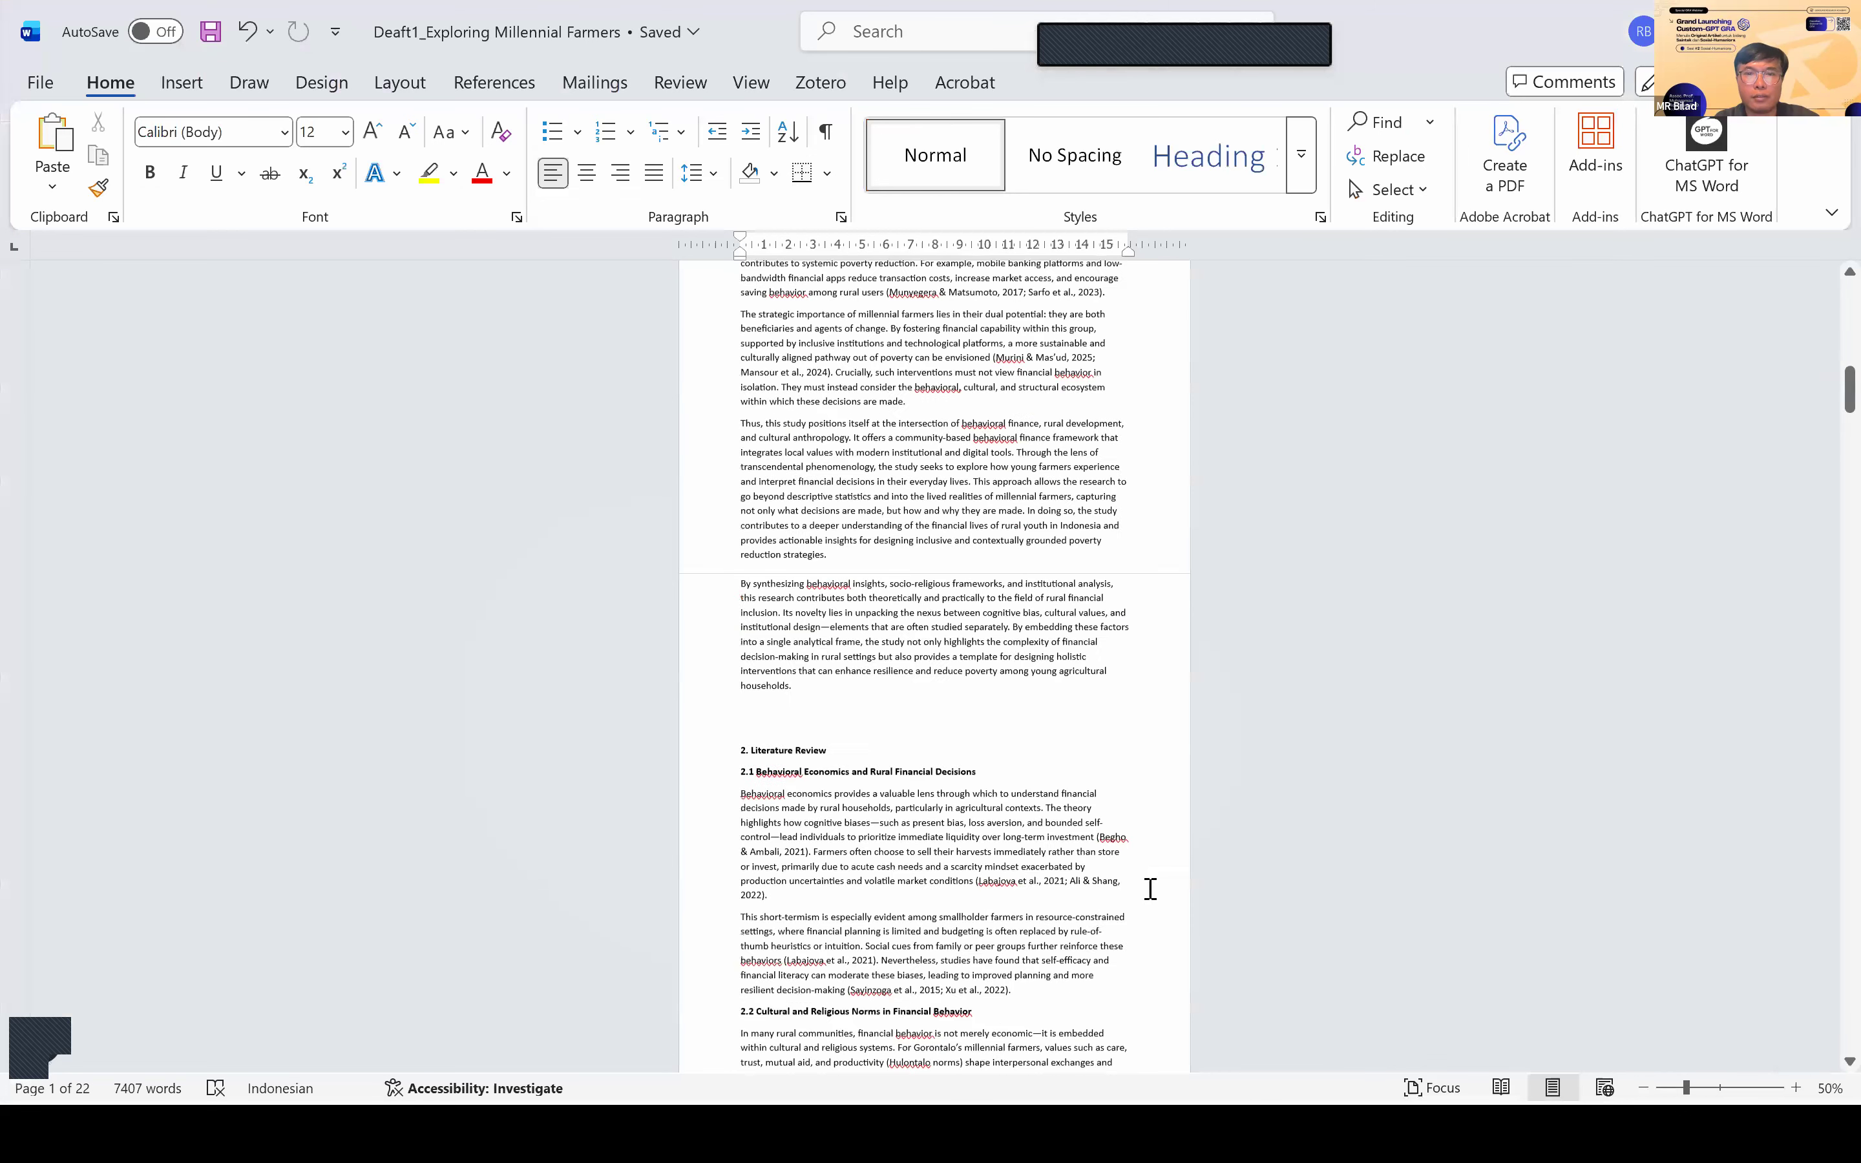
{"action": "key", "text": "super+Right"}
Step: Delete the uncited 2019 entry on antimicrobial use in livestock from the References section of the Word draft
{"action": "scroll", "coordinate": [1359, 778], "scroll_direction": "down", "scroll_amount": 3}
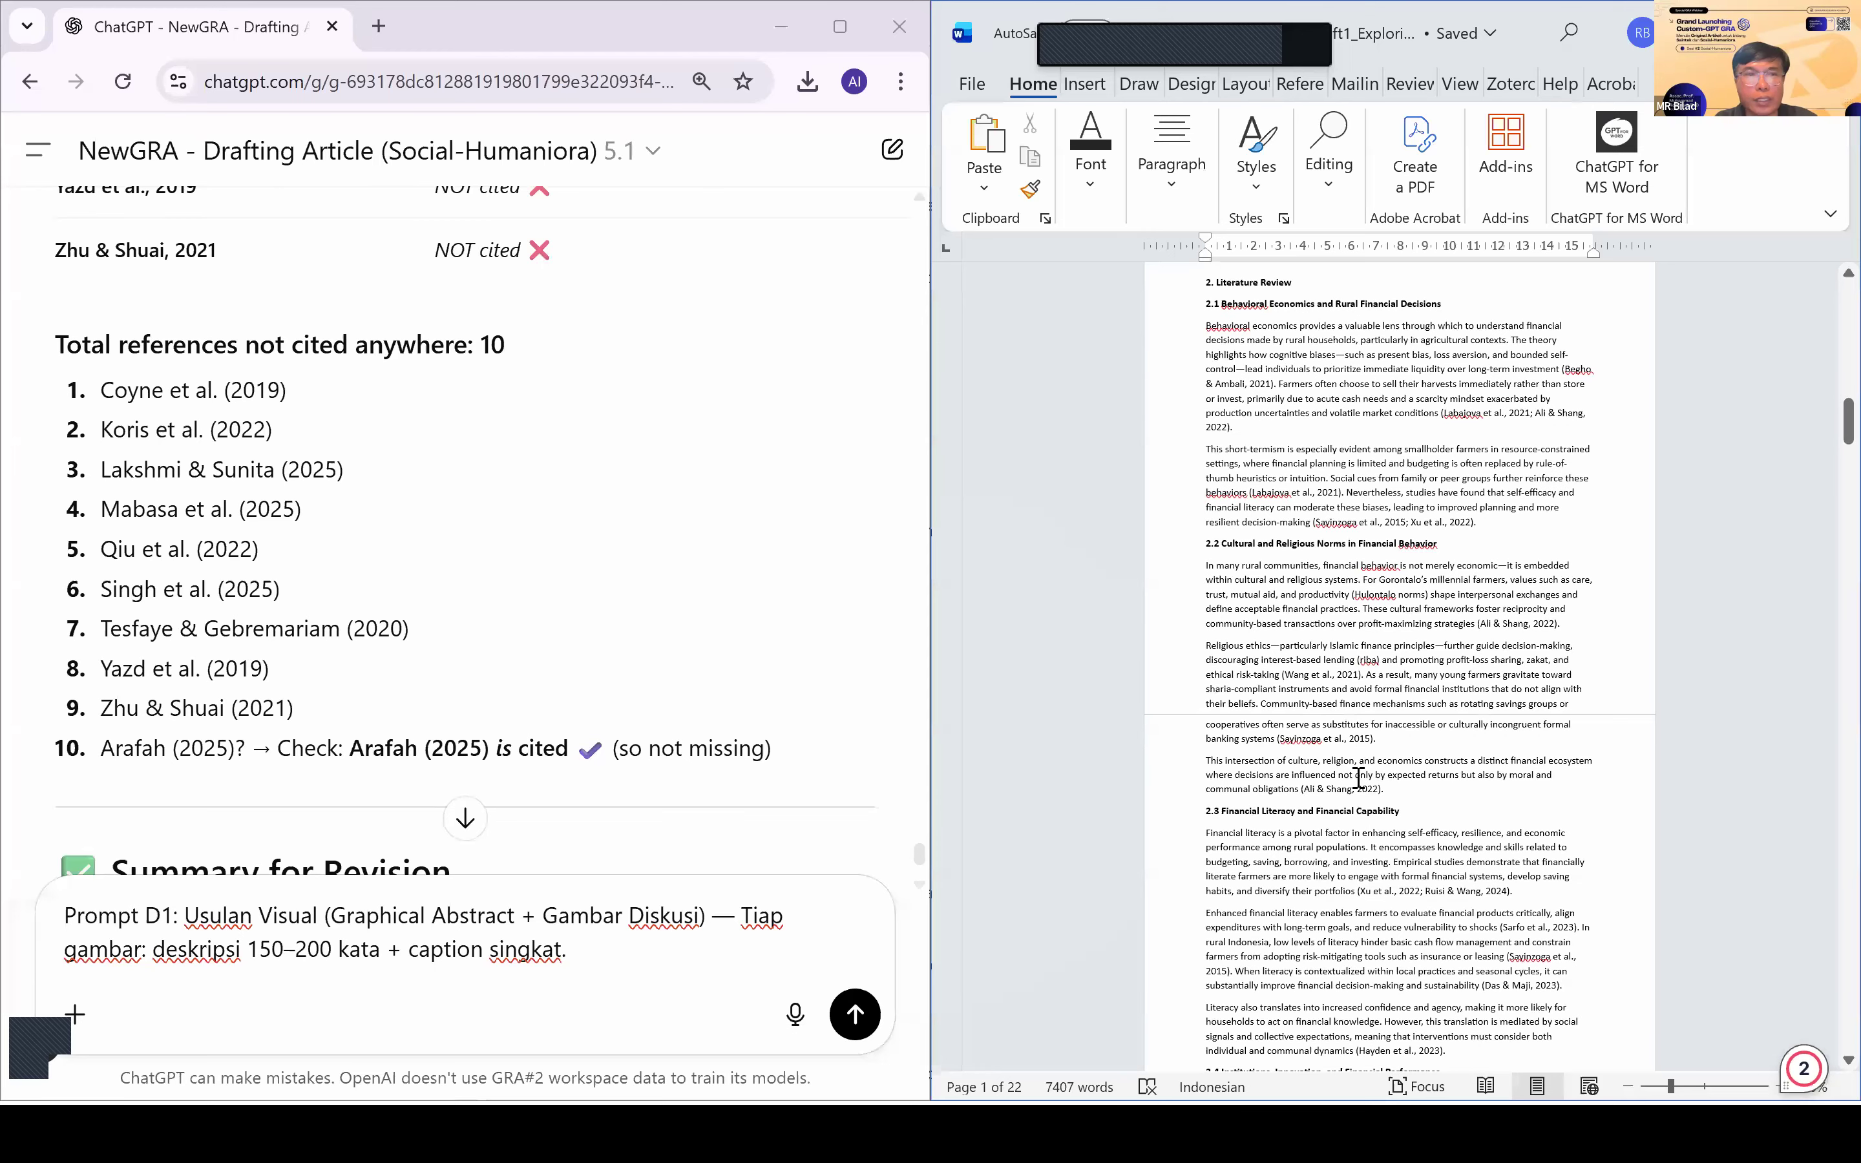
{"action": "scroll", "coordinate": [1359, 778], "scroll_direction": "down", "scroll_amount": 10}
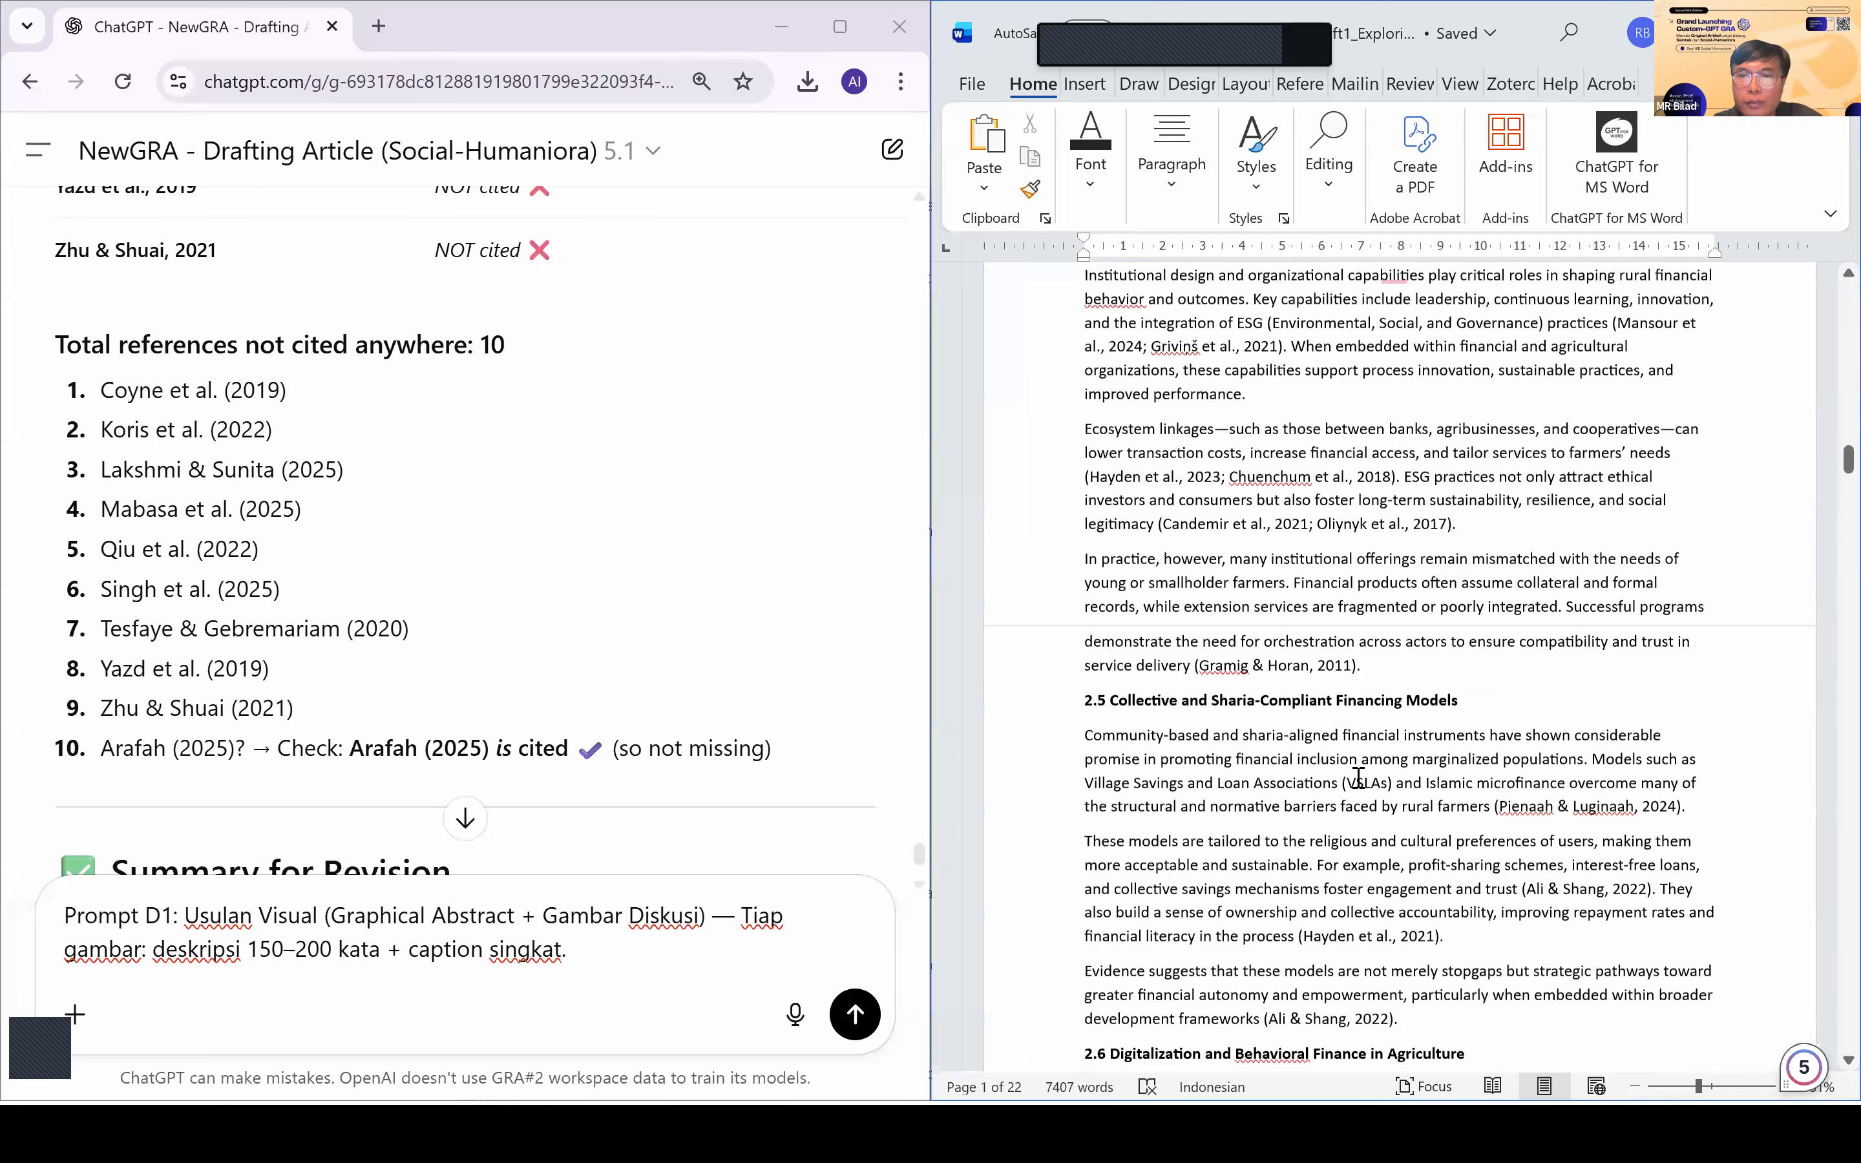
{"action": "scroll", "coordinate": [1359, 779], "scroll_direction": "down", "scroll_amount": 20}
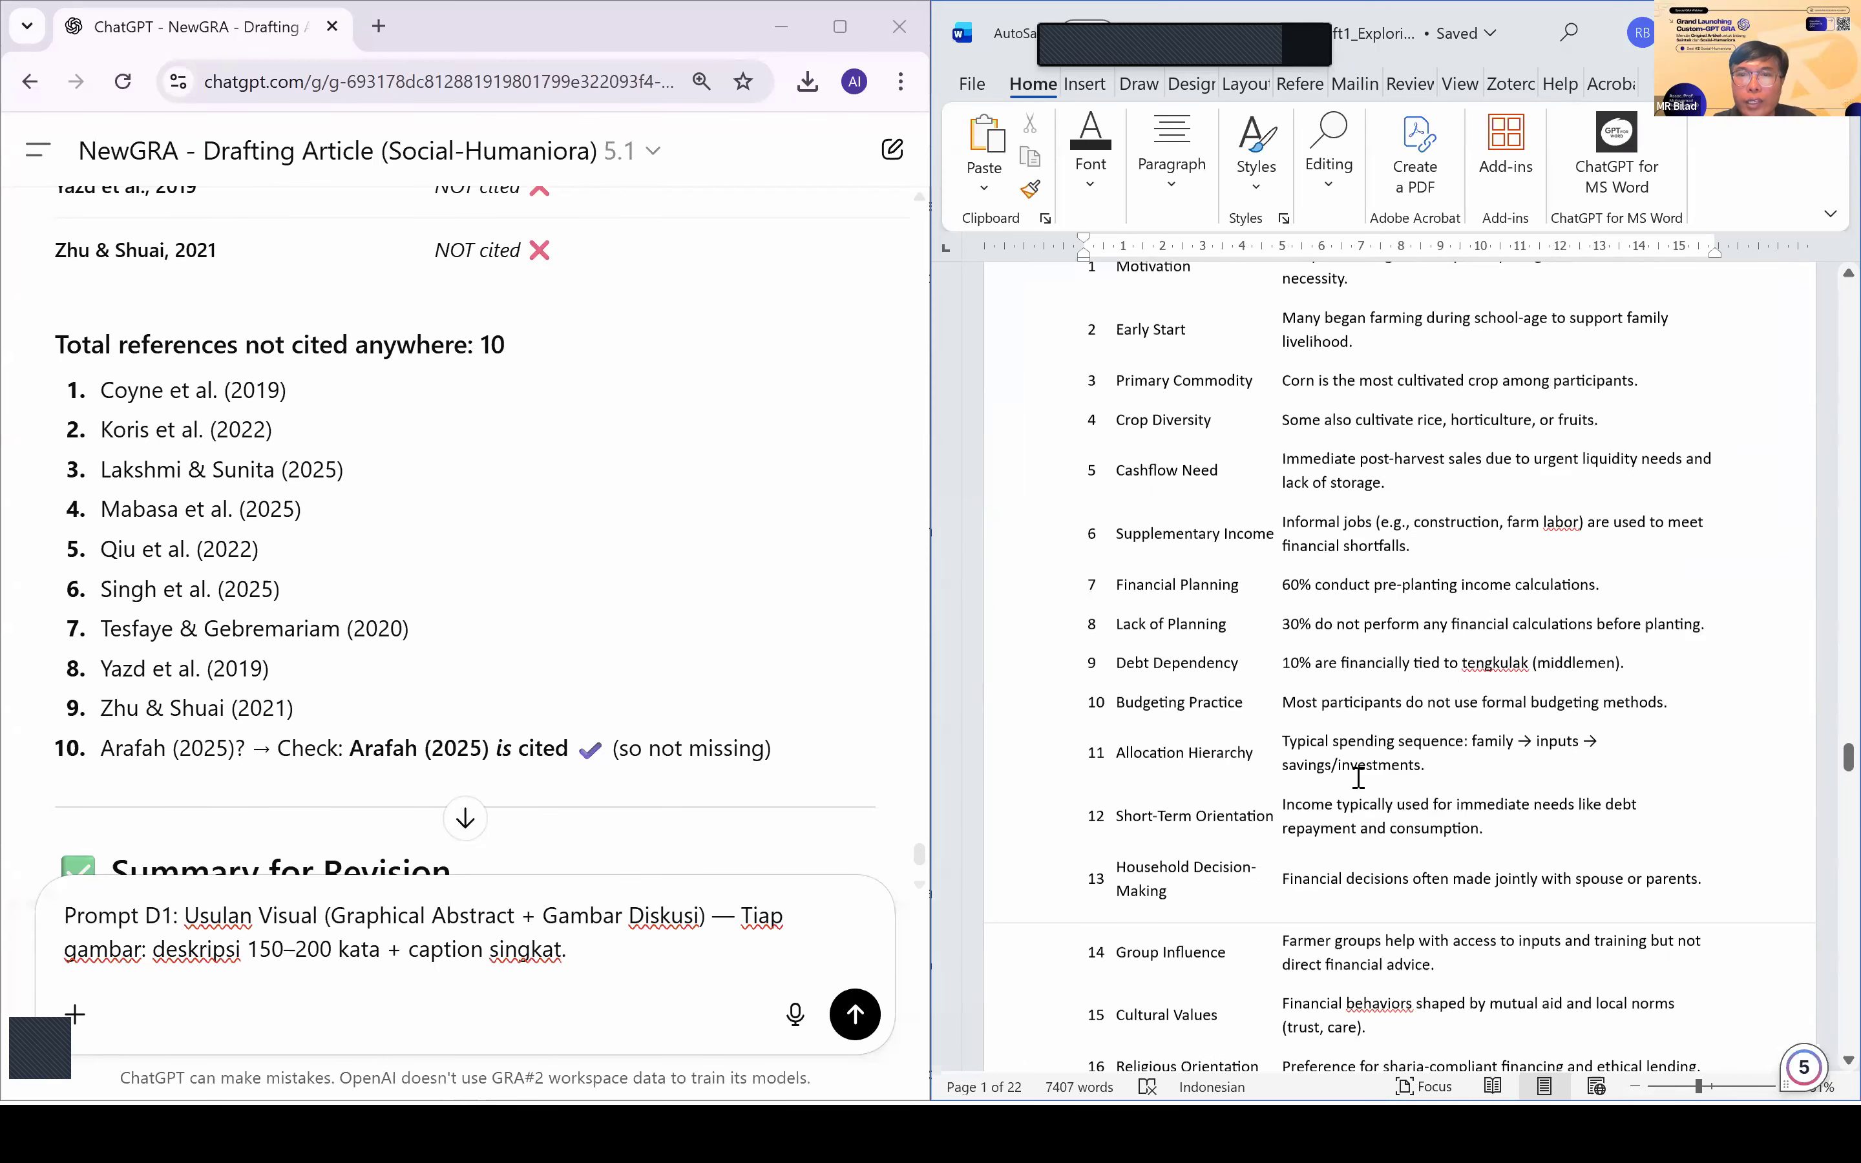
{"action": "scroll", "coordinate": [1359, 778], "scroll_direction": "down", "scroll_amount": 15}
{"action": "scroll", "coordinate": [1205, 769], "scroll_direction": "up", "scroll_amount": 8}
{"action": "scroll", "coordinate": [1207, 773], "scroll_direction": "down", "scroll_amount": 3}
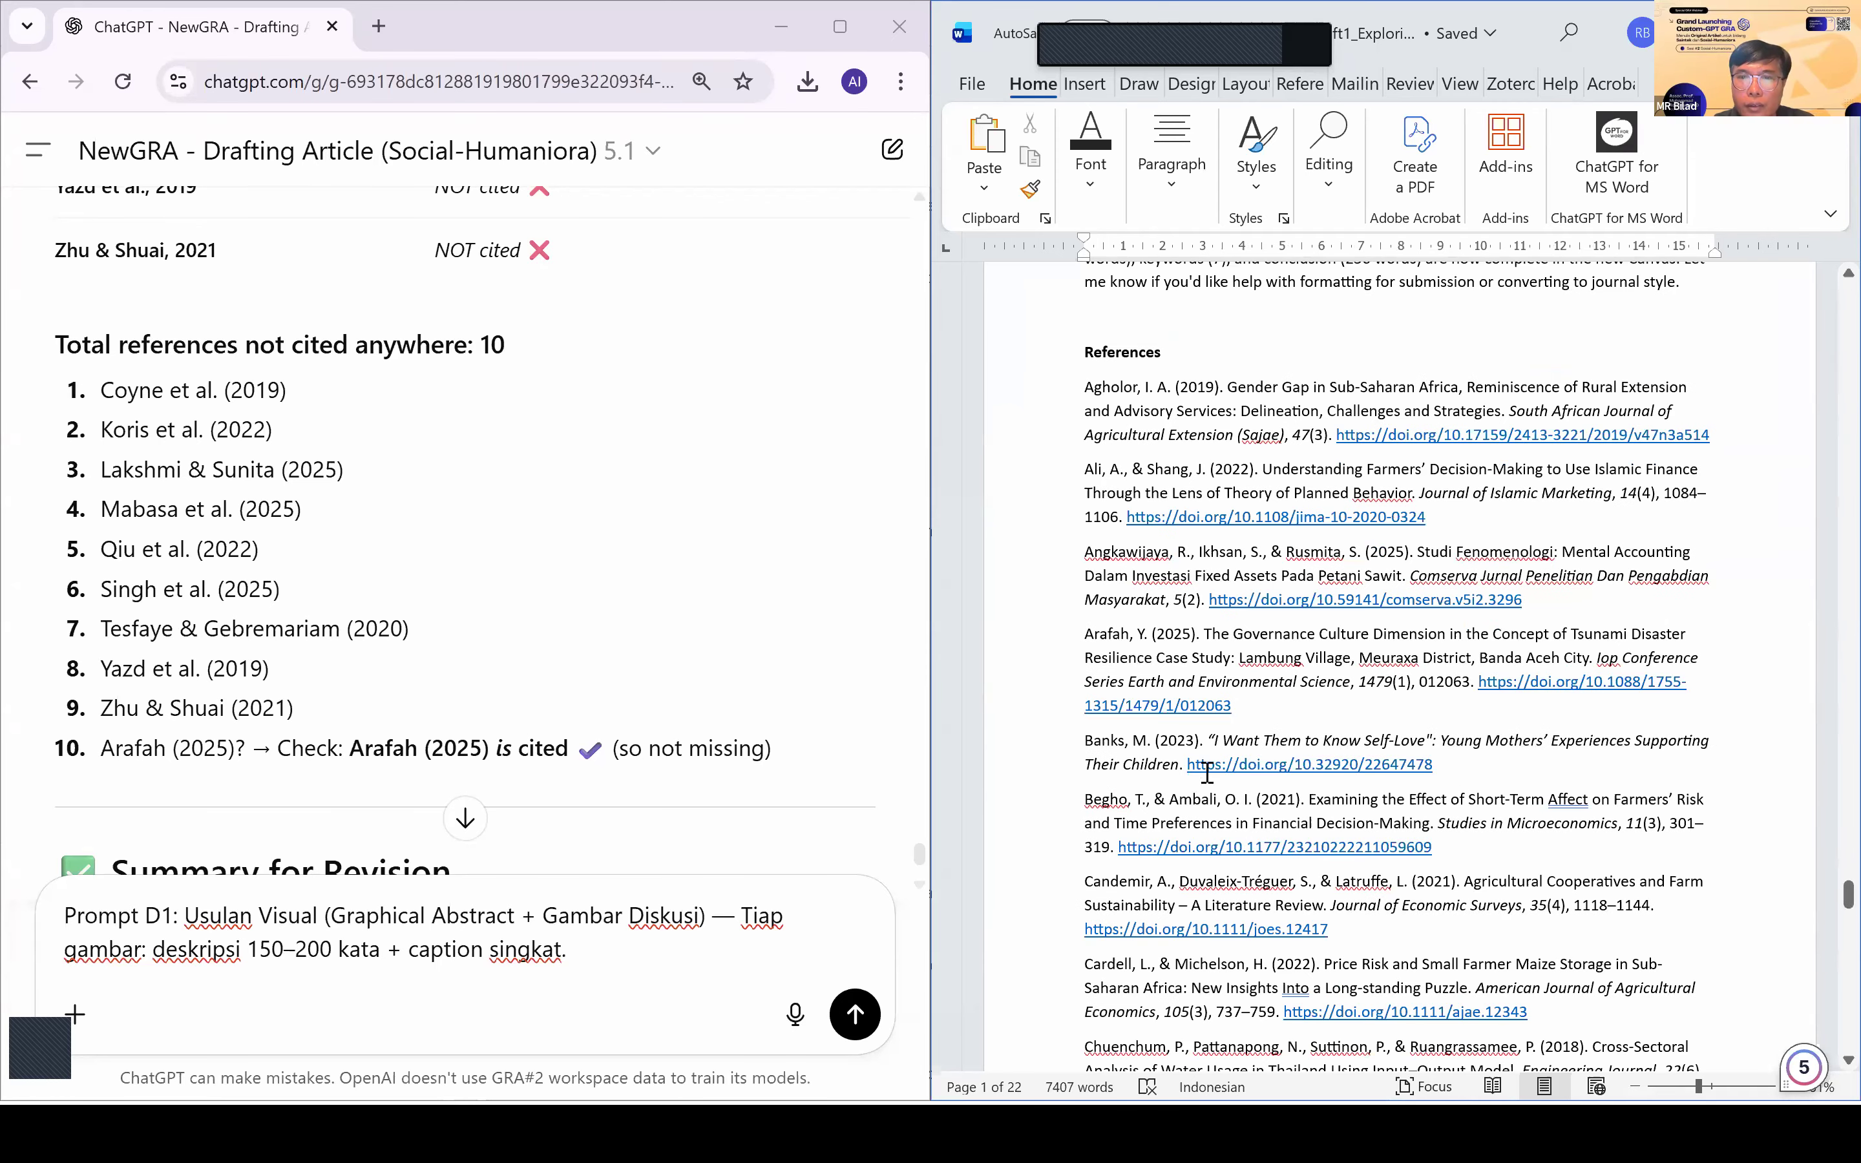
{"action": "scroll", "coordinate": [1207, 771], "scroll_direction": "down", "scroll_amount": 3}
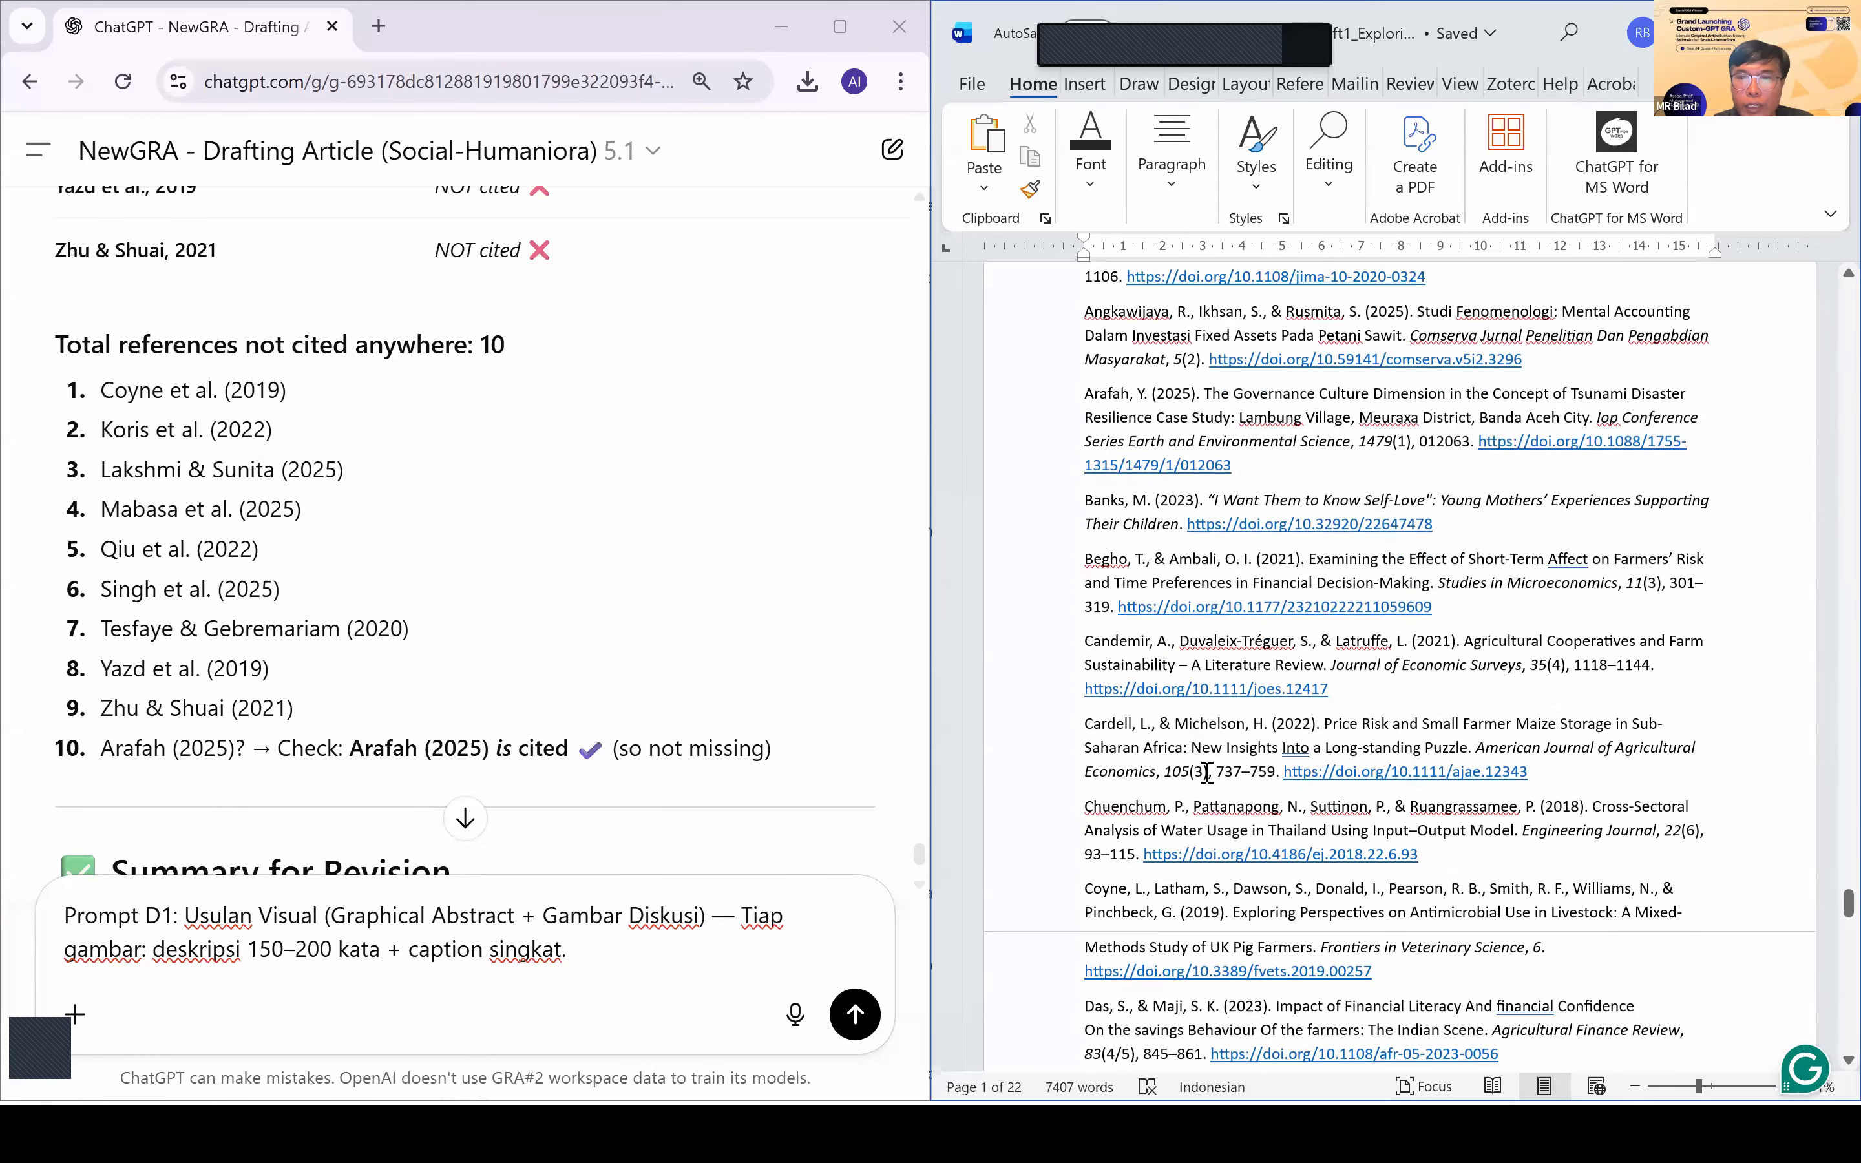
{"action": "scroll", "coordinate": [1361, 877], "scroll_direction": "up", "scroll_amount": 2}
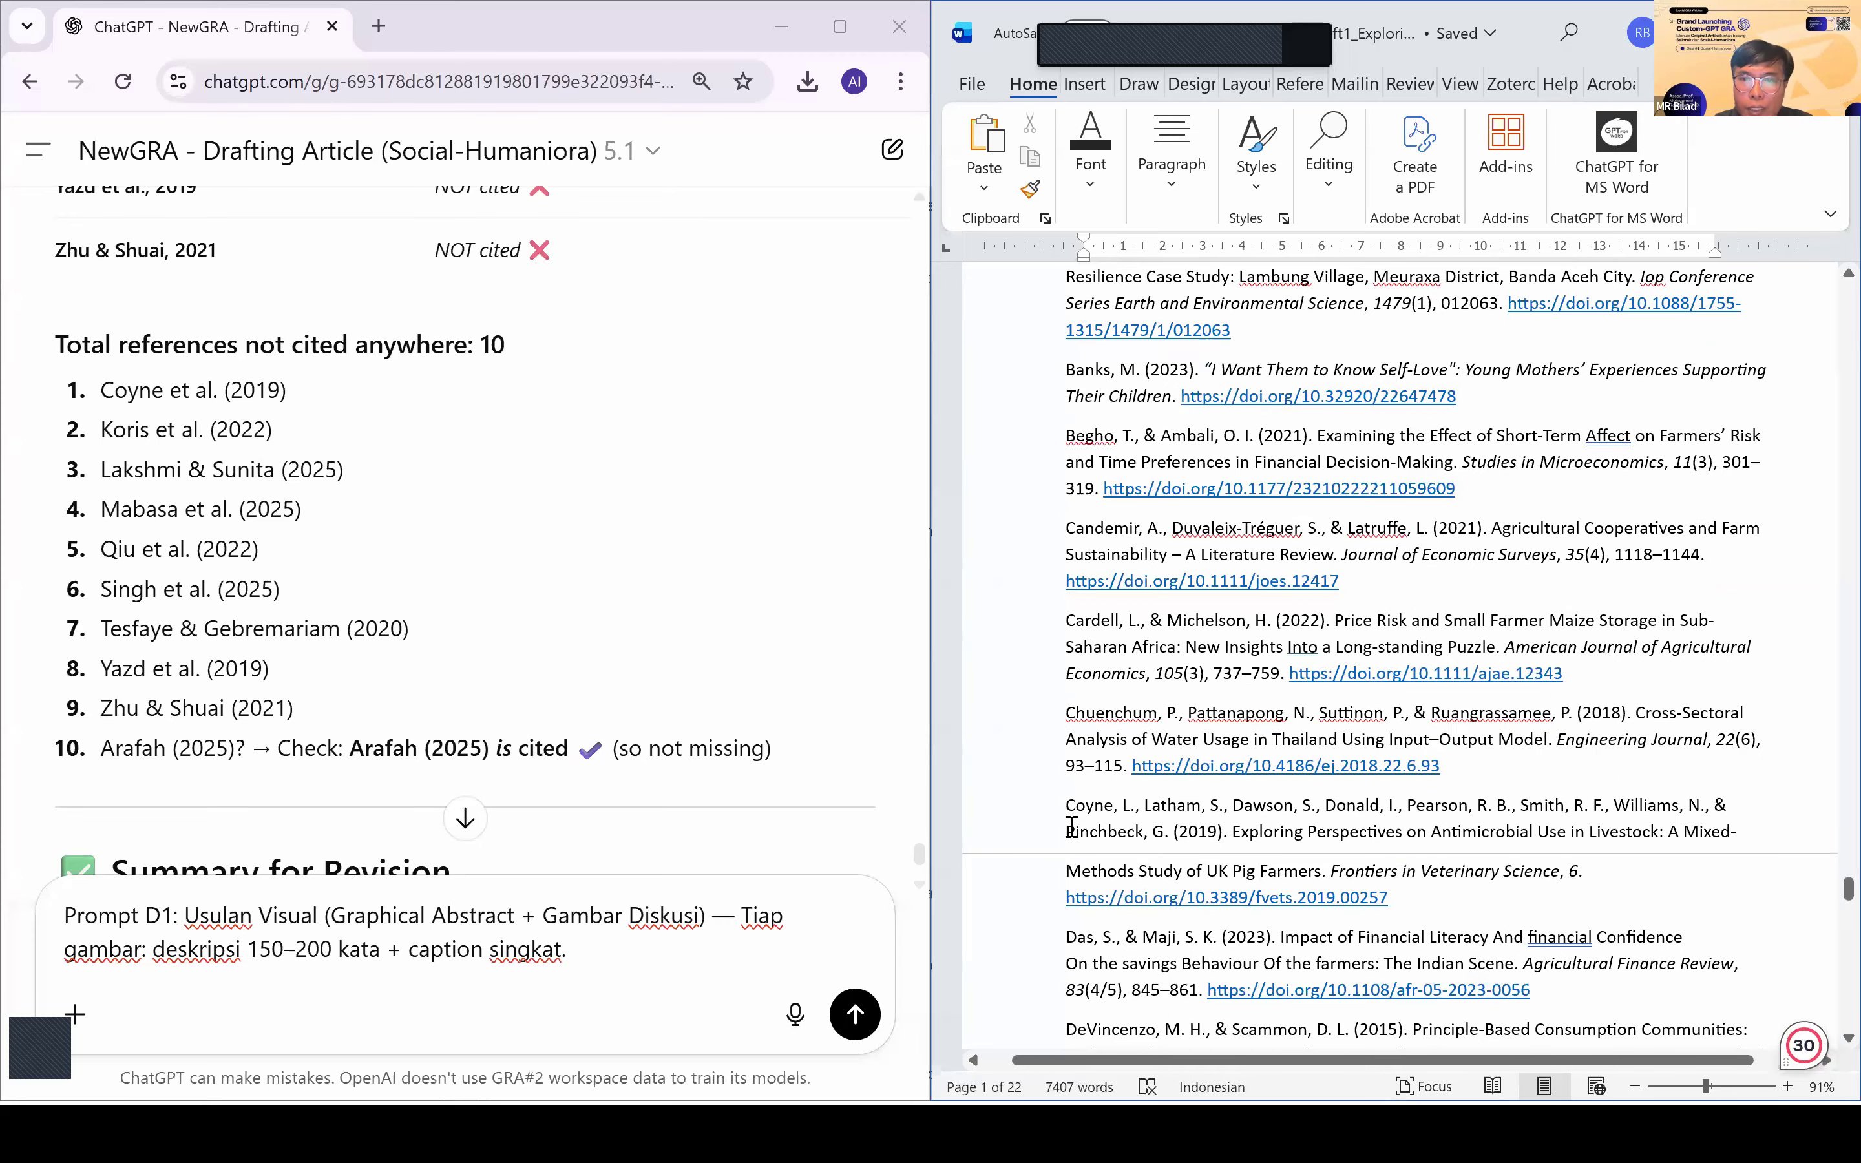
{"action": "triple_click", "coordinate": [1069, 819]}
{"action": "key", "text": "Delete"}
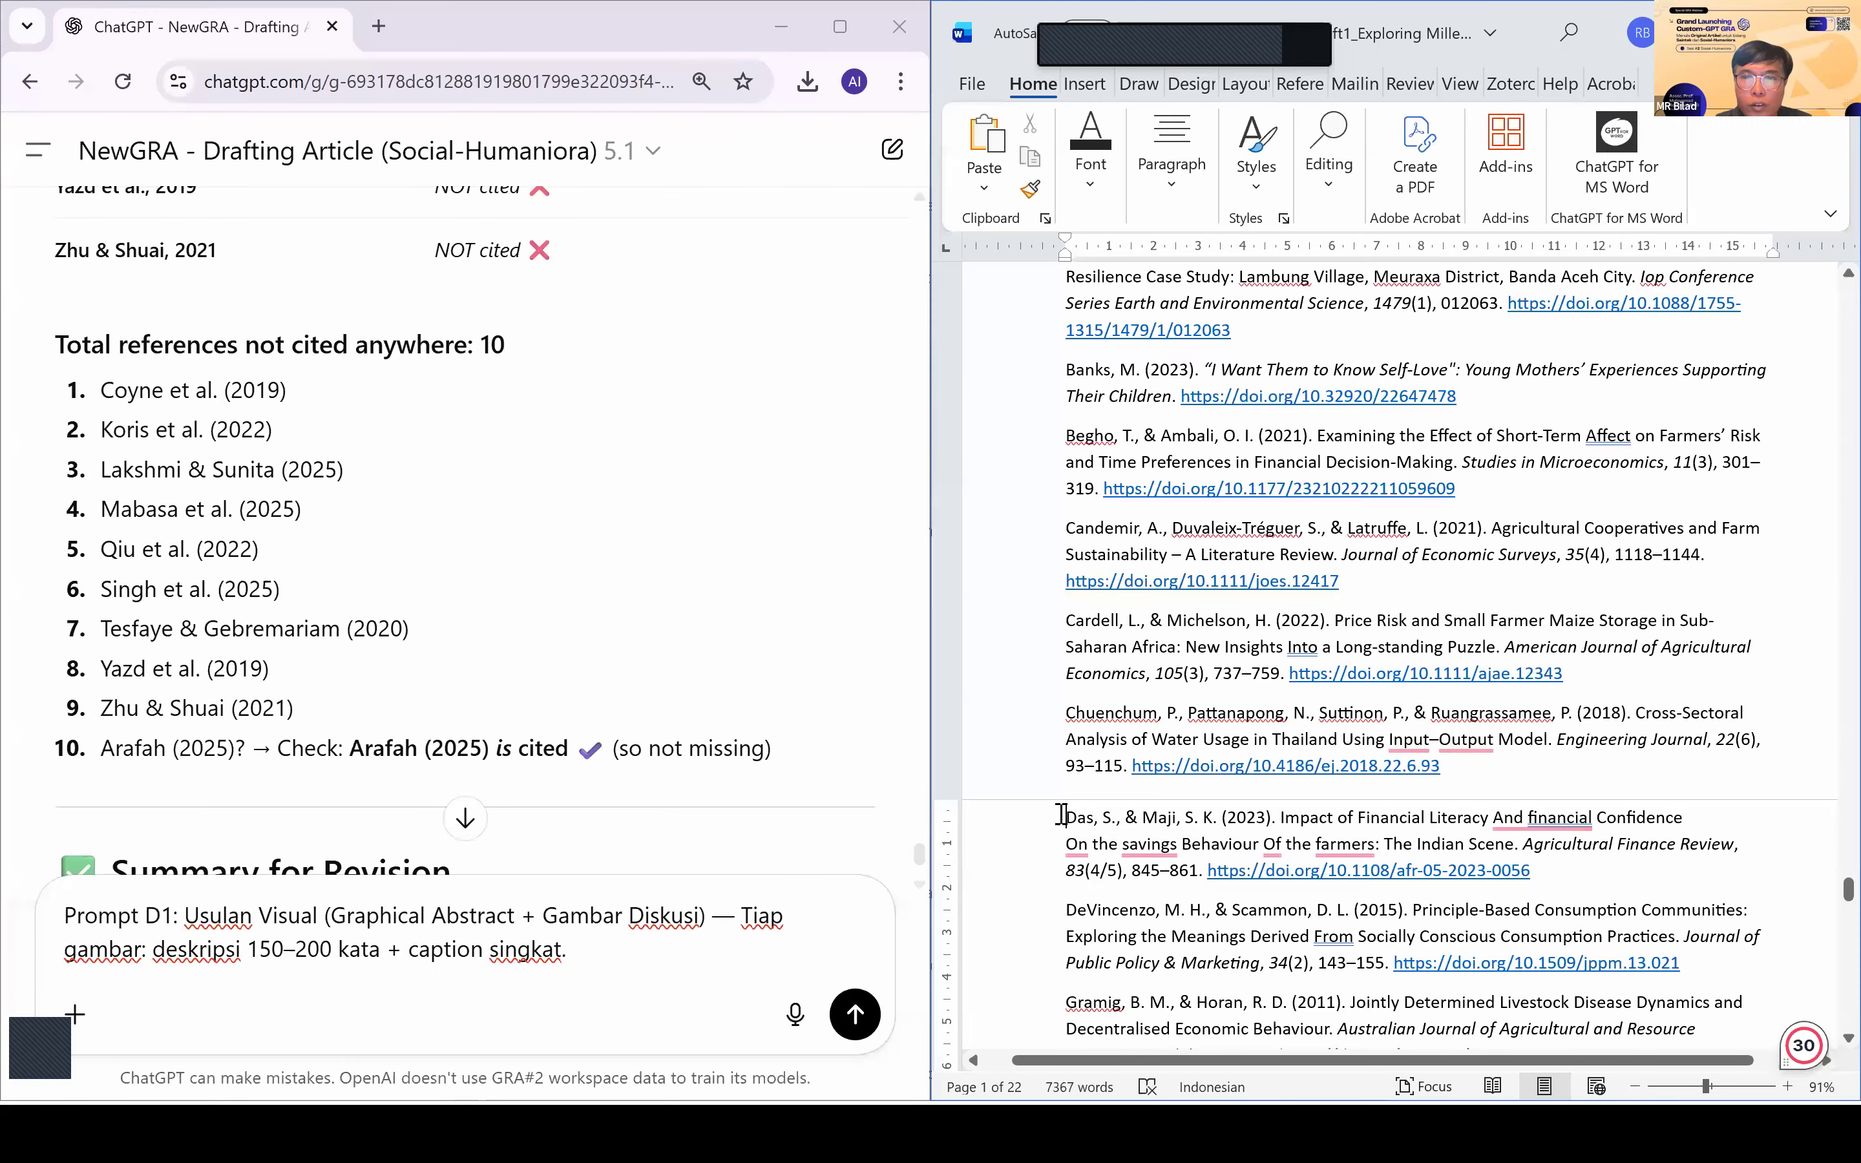
Step: Delete the uncited 2022 entry on preventing violence against adolescent girls from the reference list
{"action": "scroll", "coordinate": [1062, 815], "scroll_direction": "down", "scroll_amount": 6}
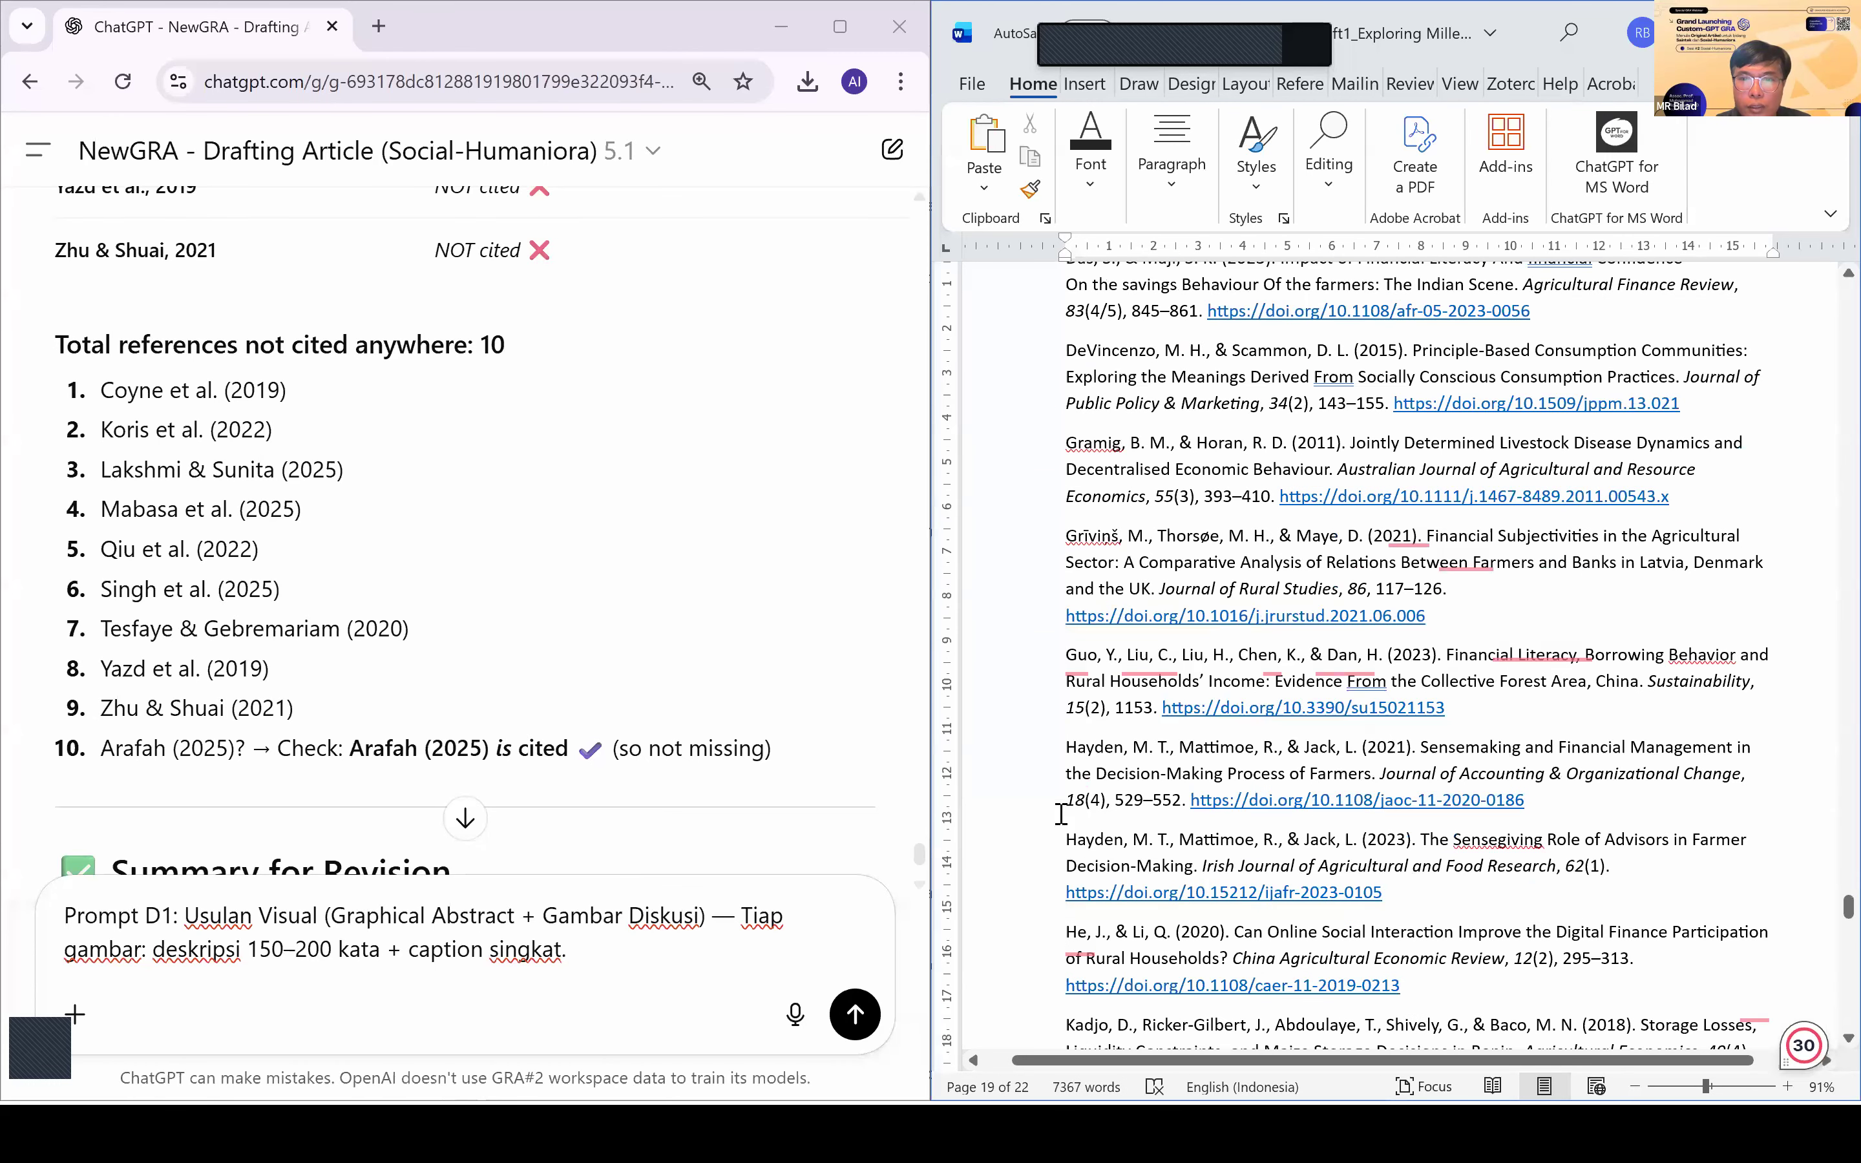
{"action": "scroll", "coordinate": [1061, 815], "scroll_direction": "down", "scroll_amount": 5}
{"action": "scroll", "coordinate": [1750, 820], "scroll_direction": "up", "scroll_amount": 2}
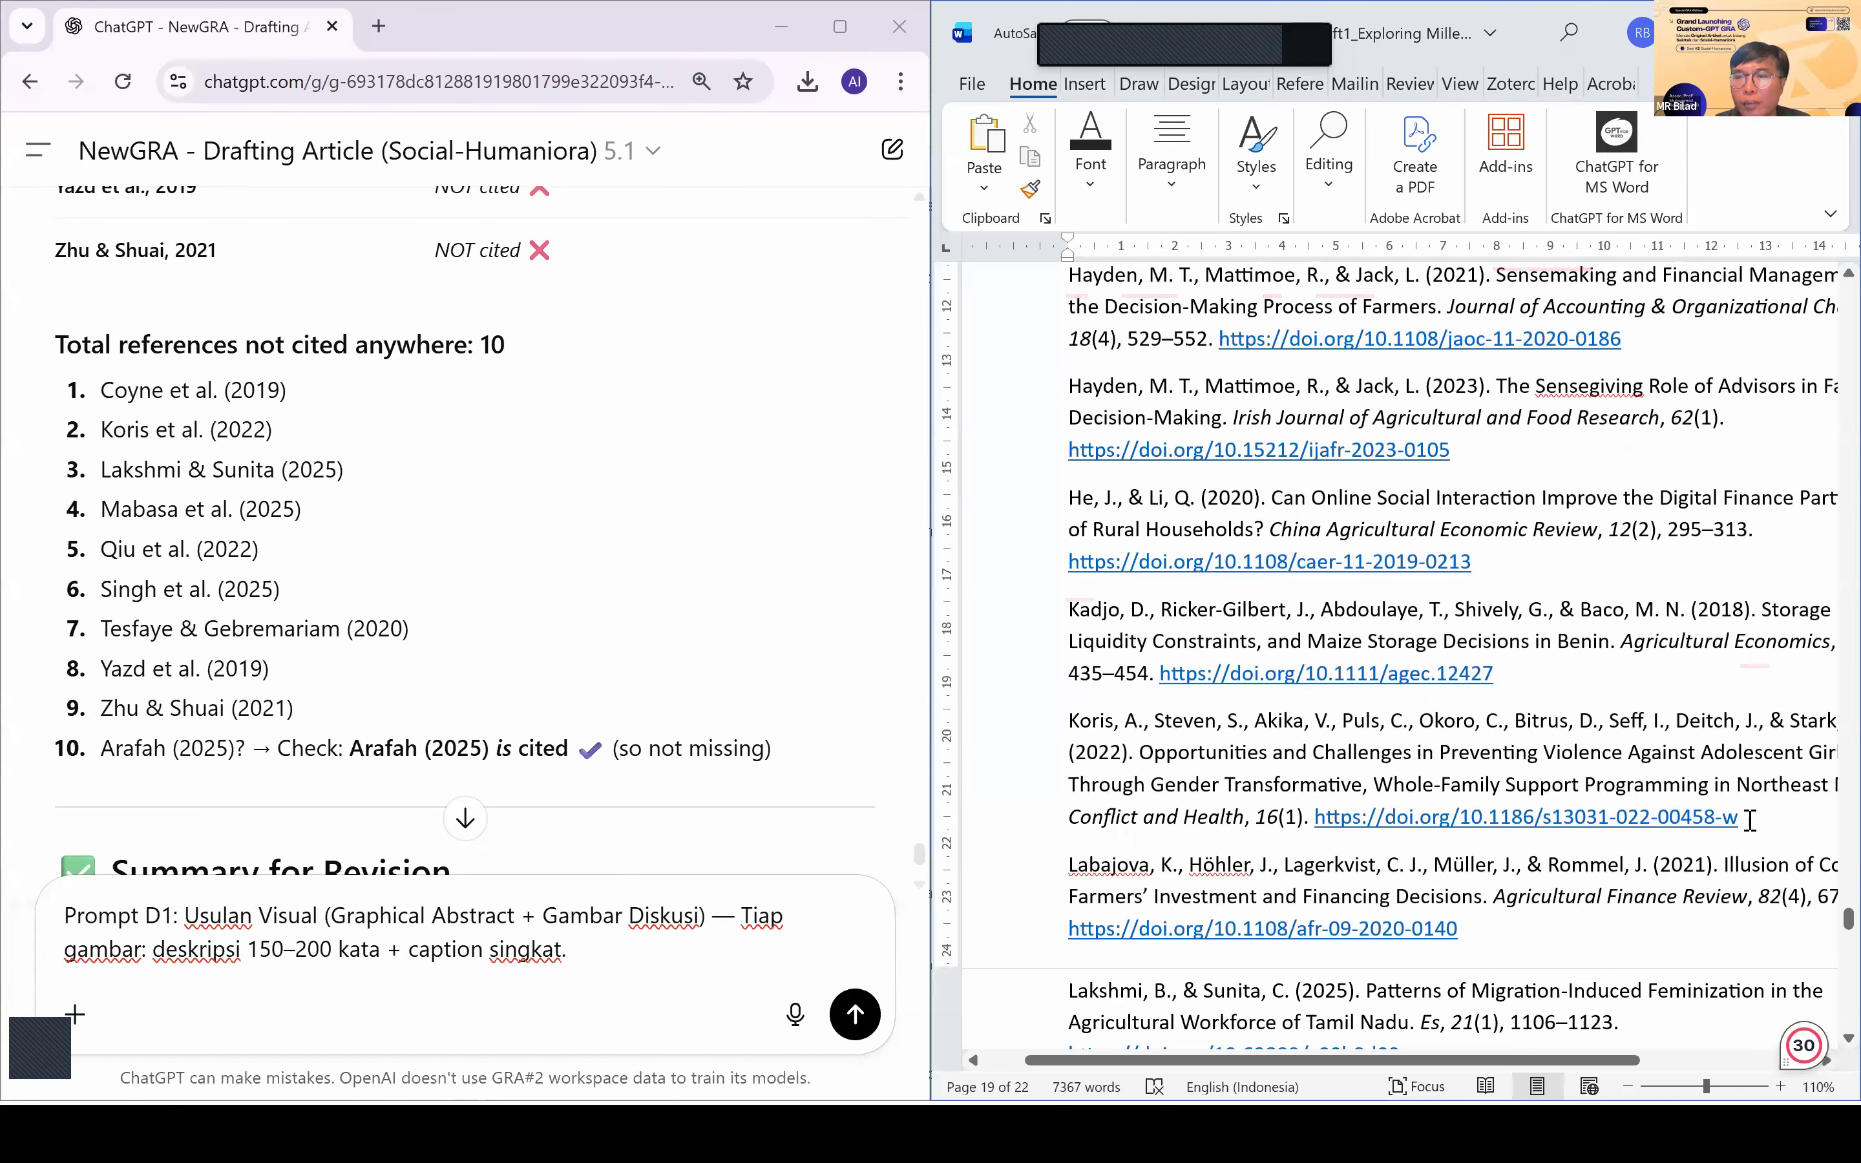
{"action": "triple_click", "coordinate": [1131, 727]}
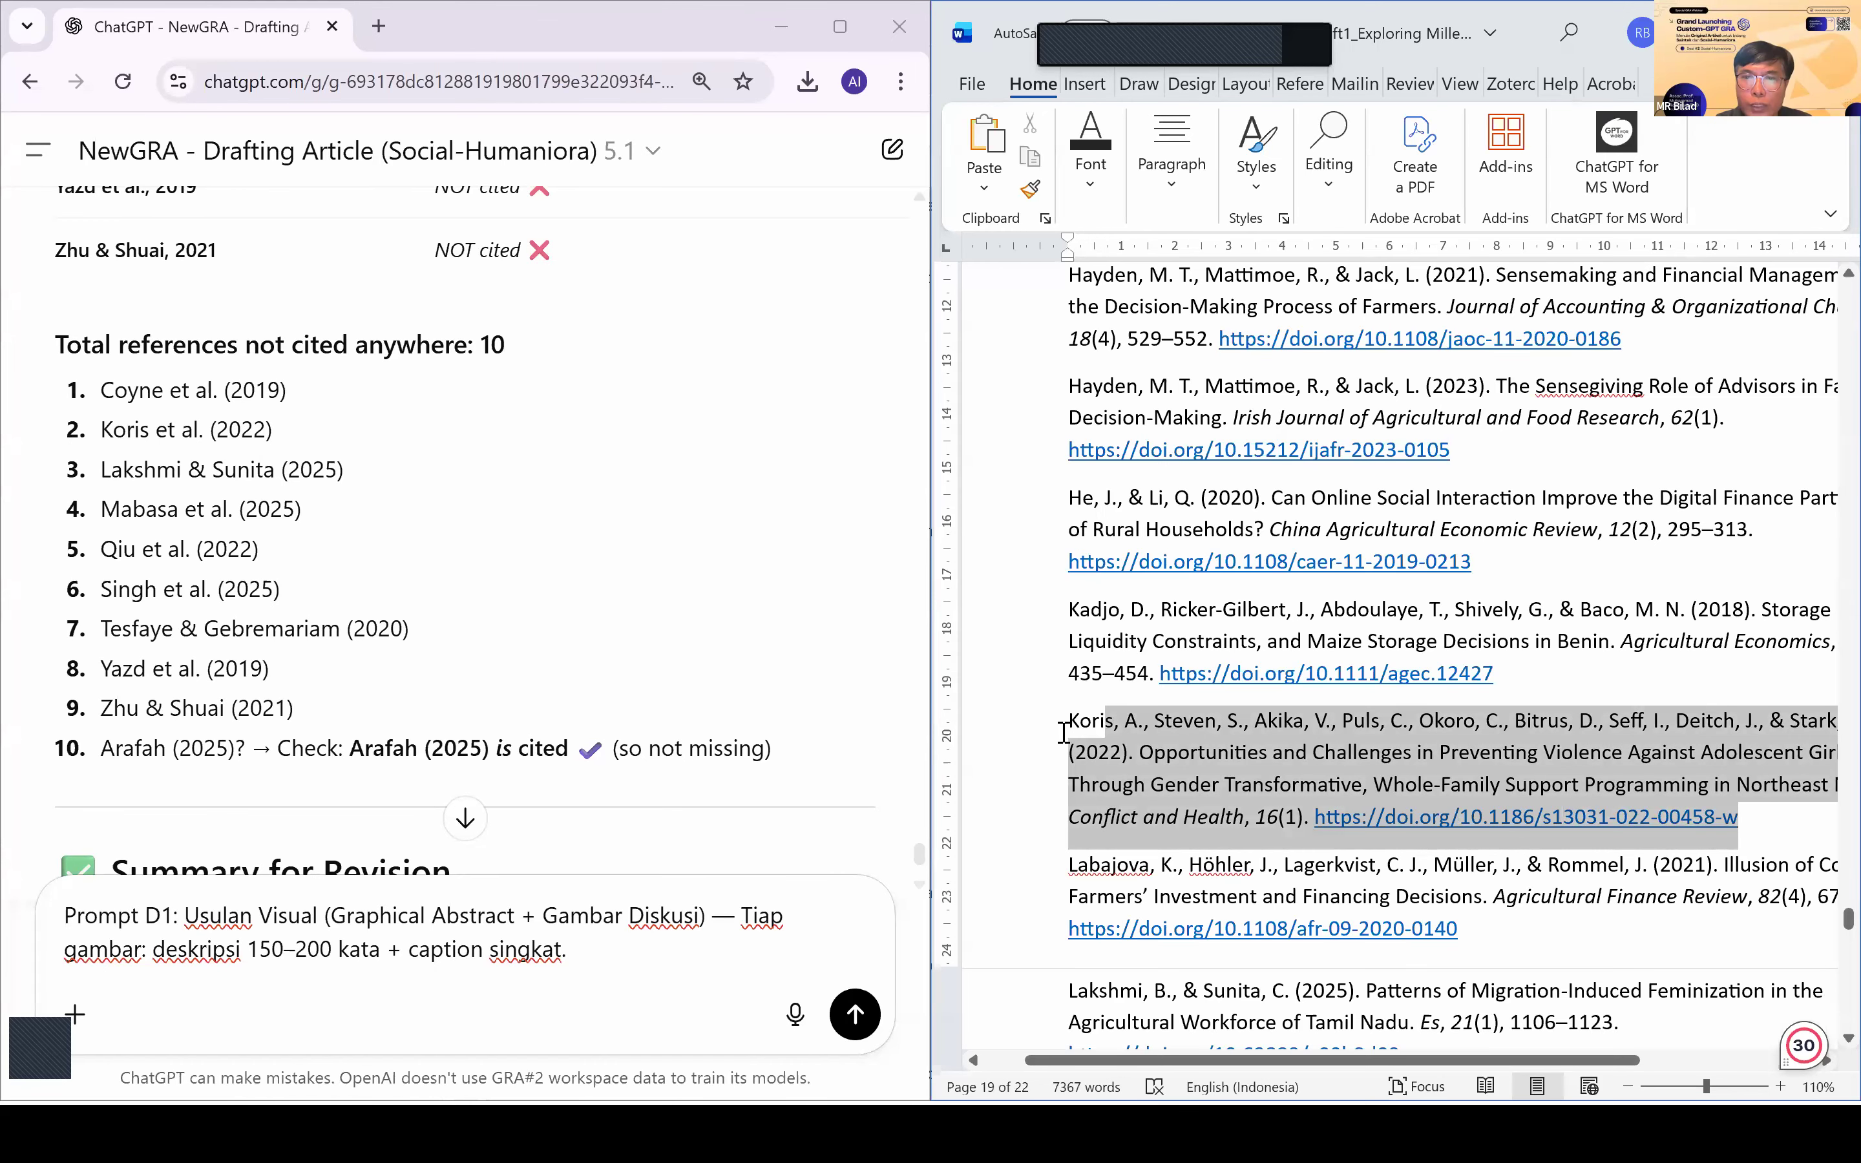
{"action": "key", "text": "Delete"}
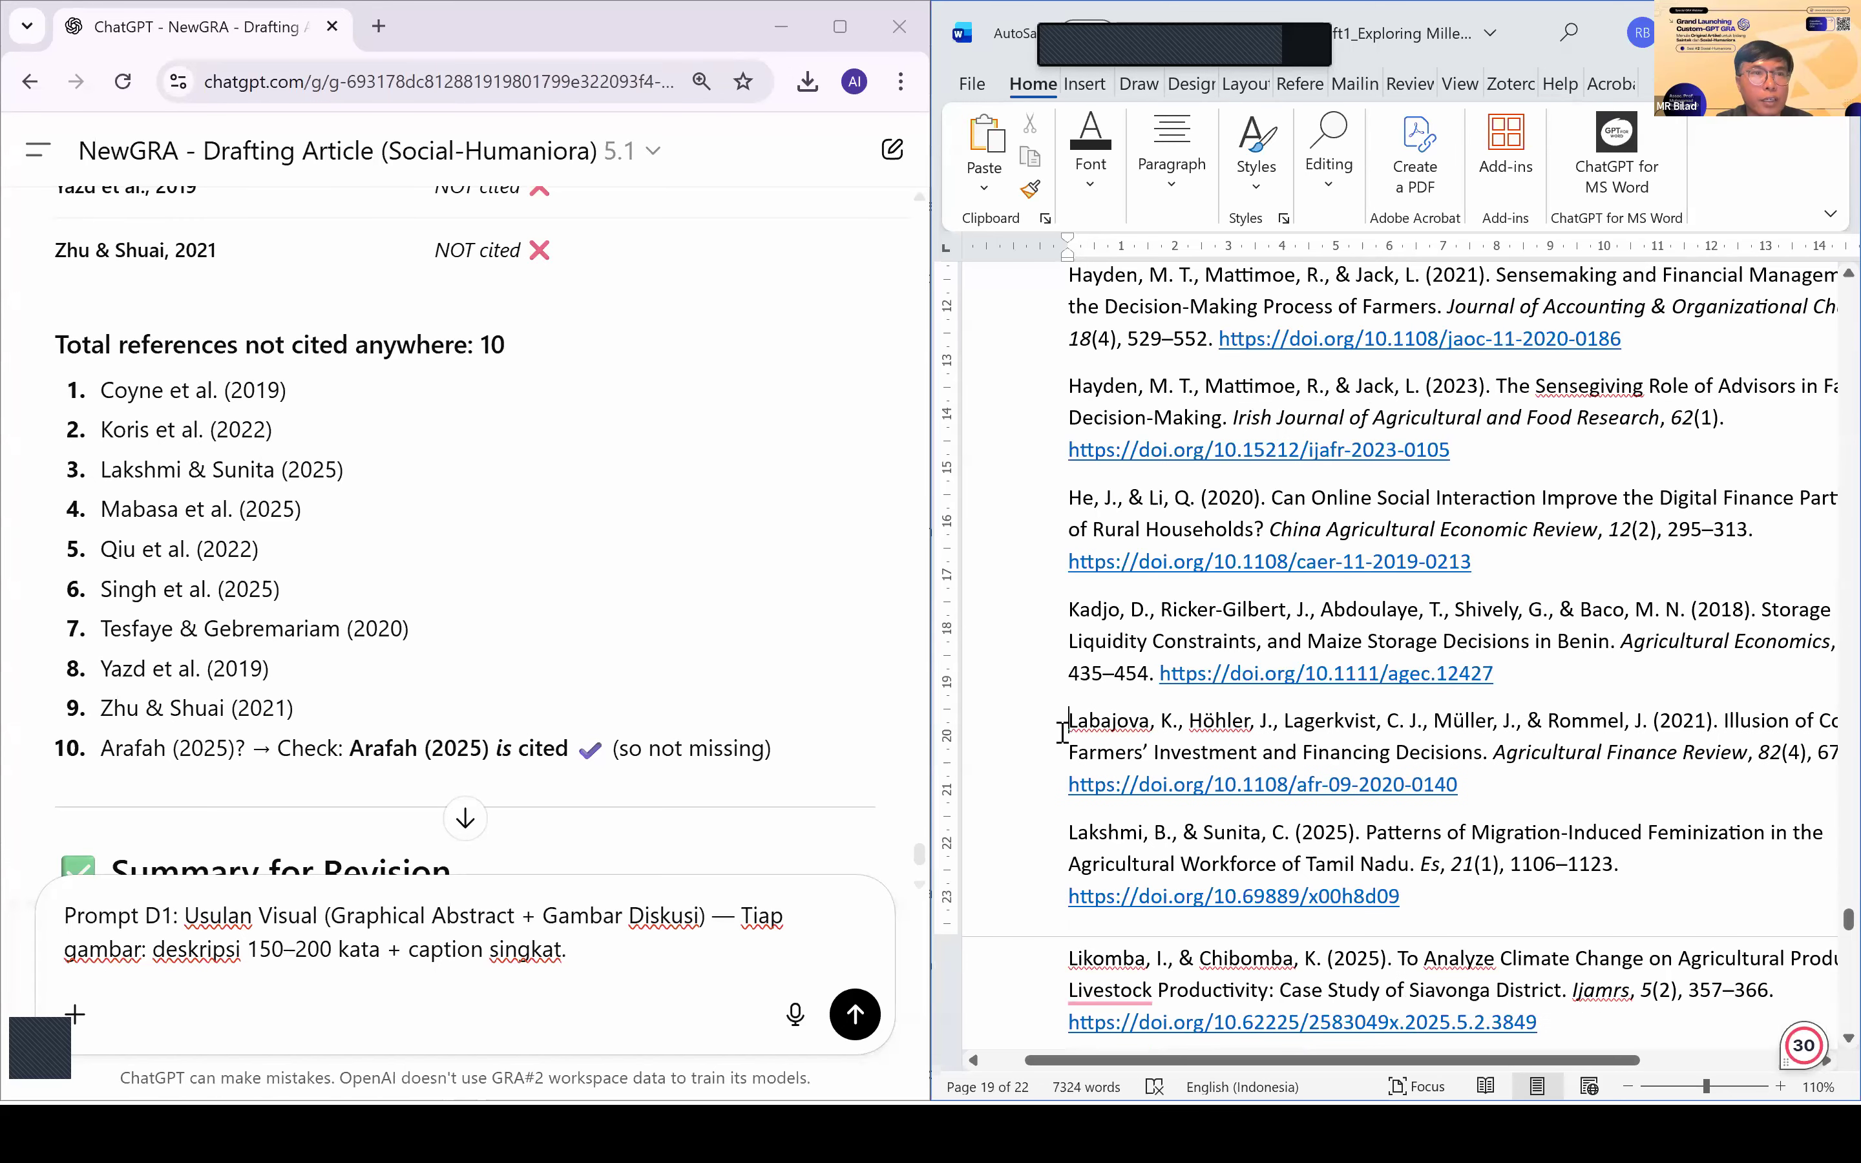
Step: Delete the uncited 2025 entries on migration-induced feminization in Tamil Nadu and gender-based violence in rural South Africa from the reference list
{"action": "scroll", "coordinate": [1337, 781], "scroll_direction": "down", "scroll_amount": 1}
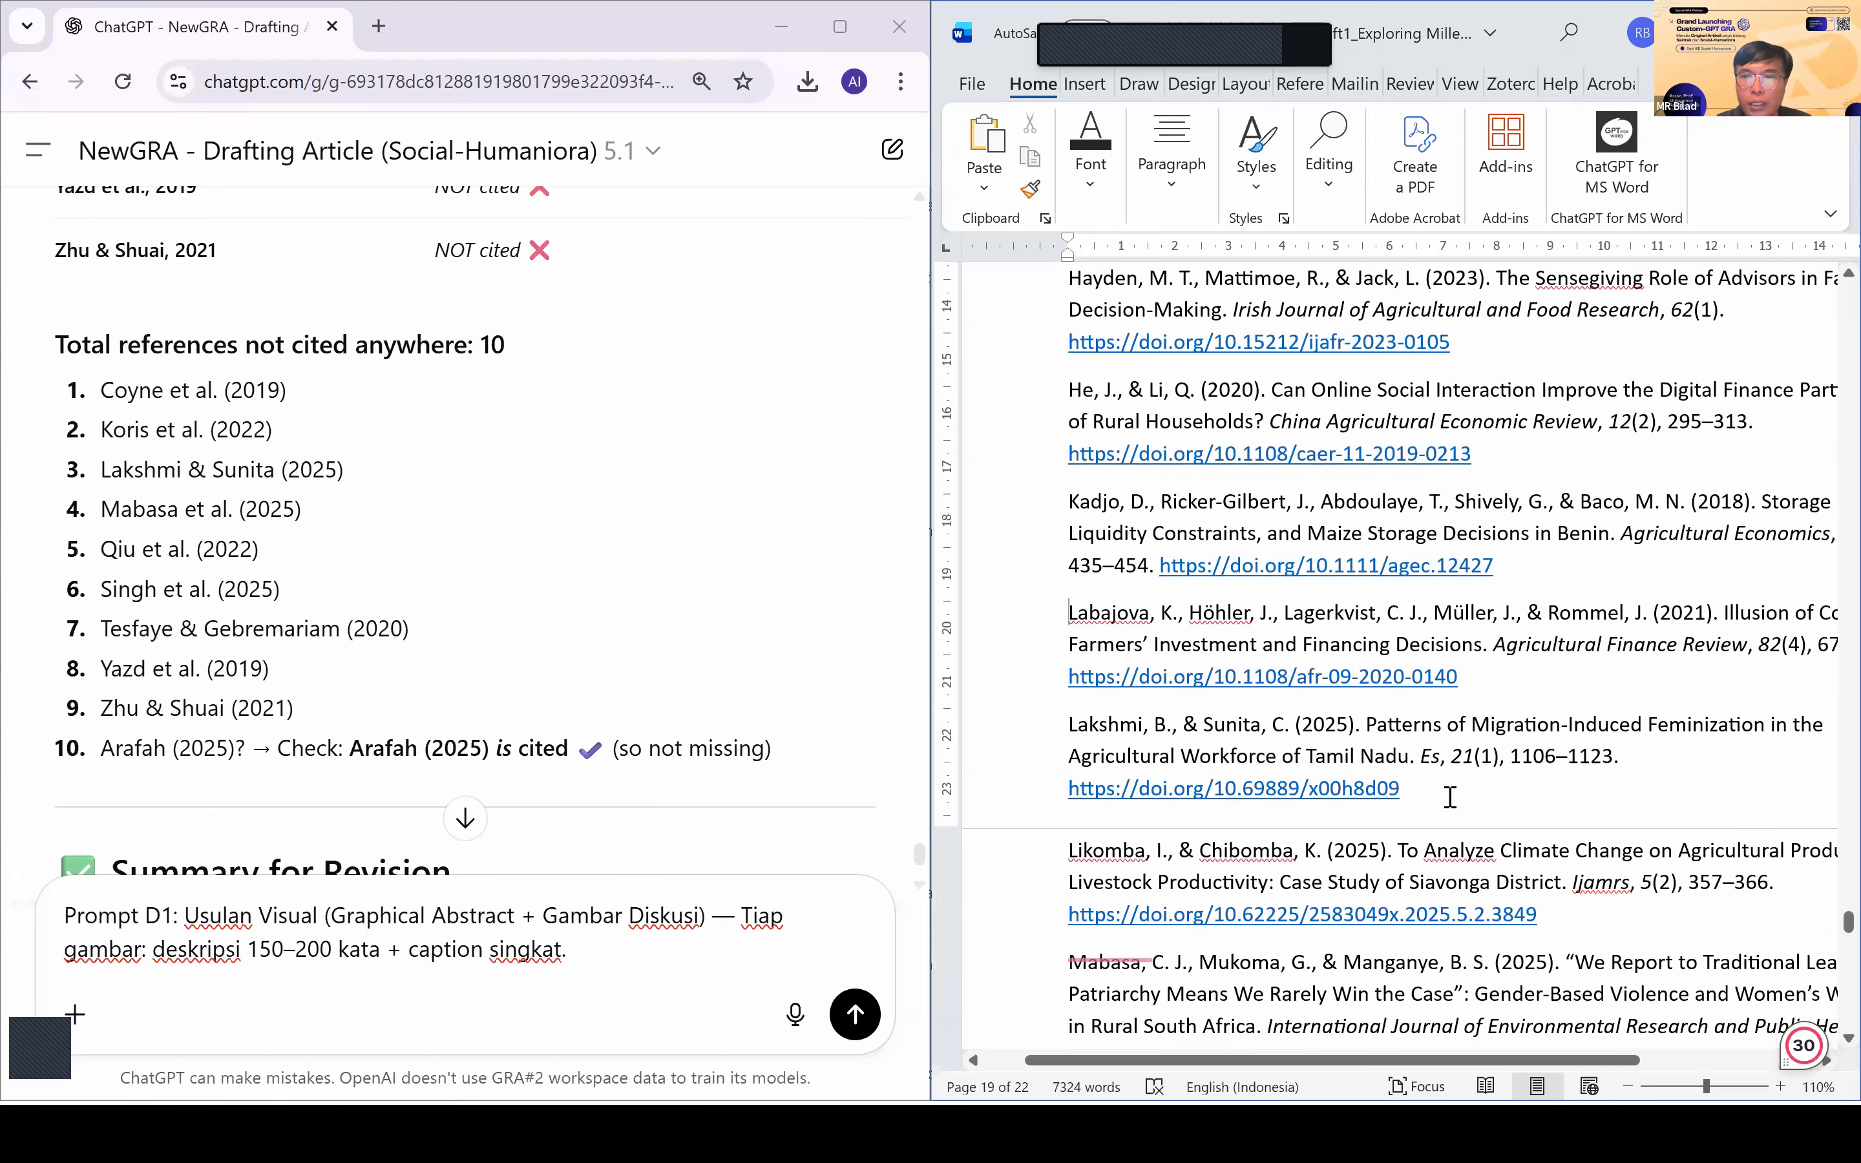
{"action": "triple_click", "coordinate": [1059, 739]}
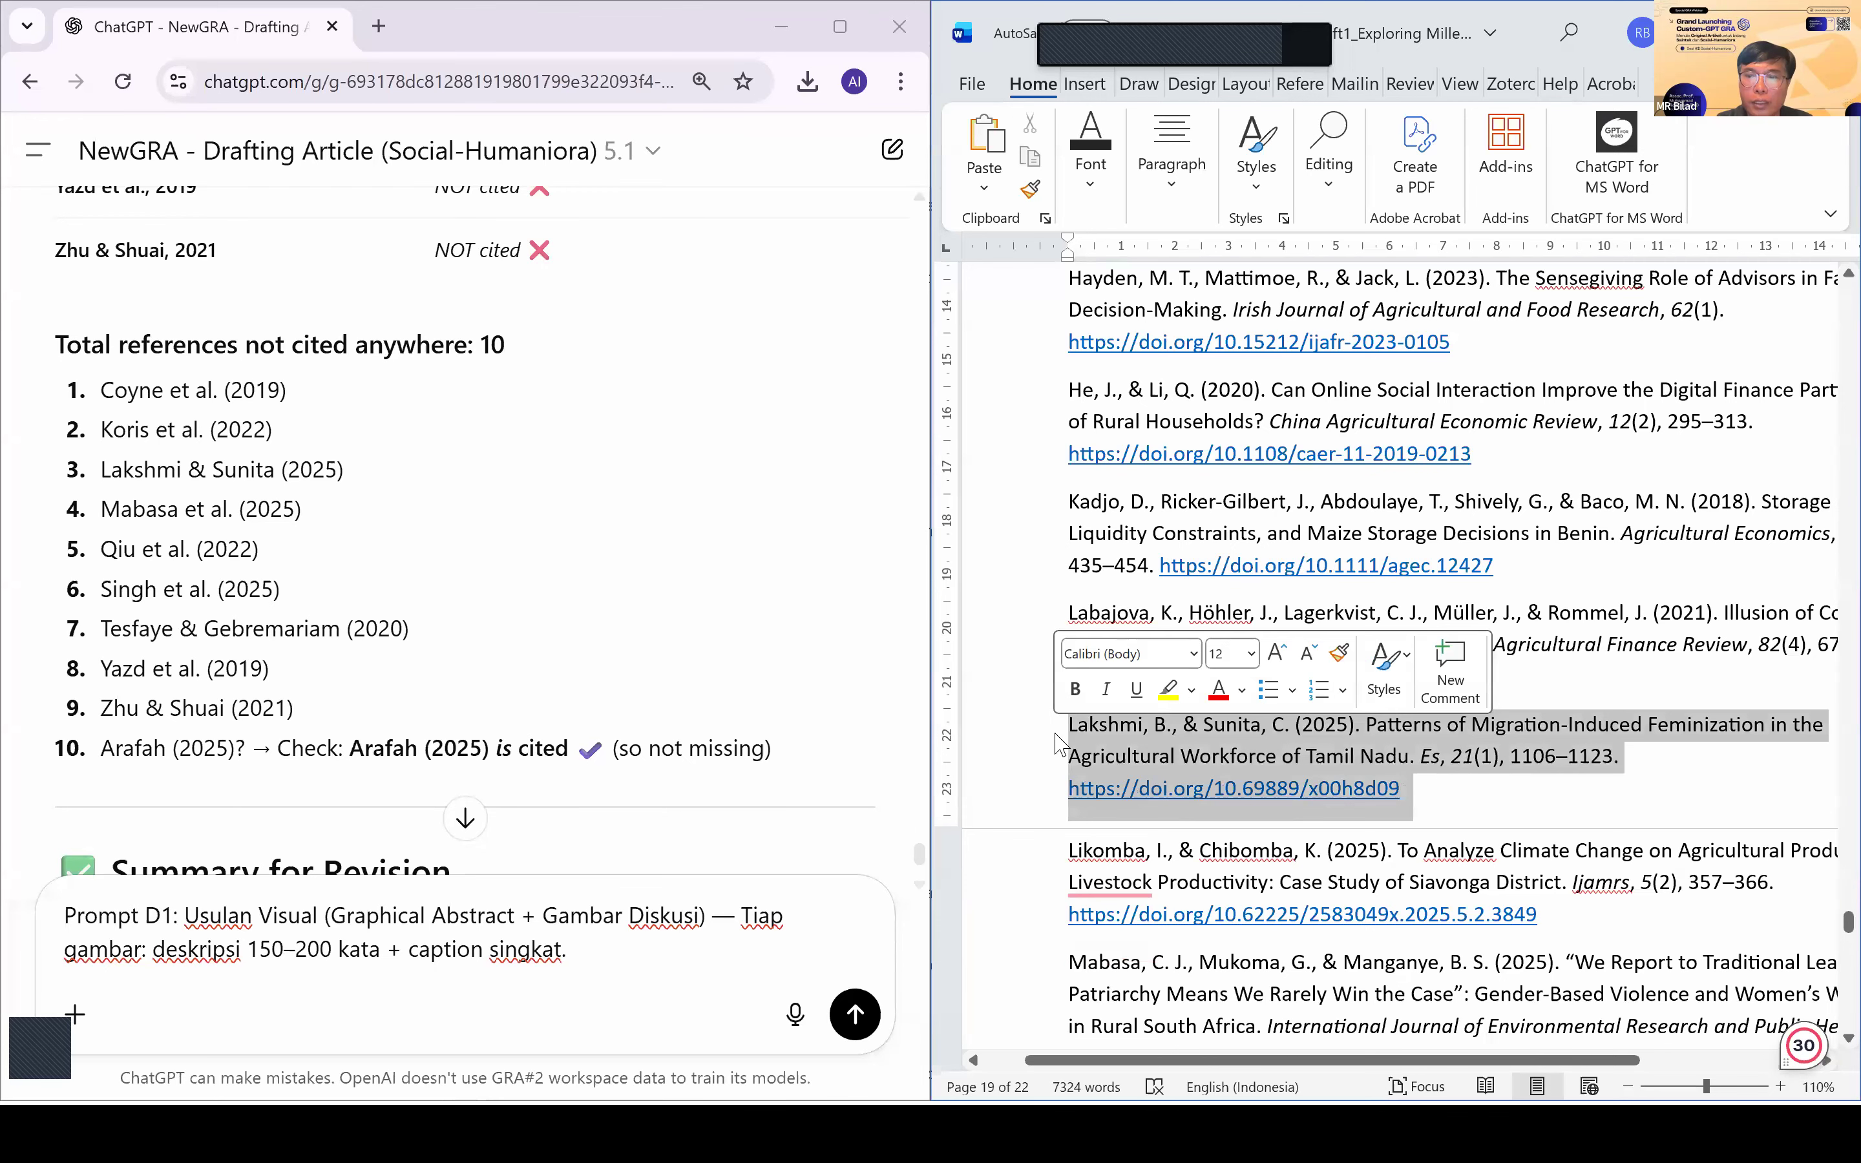
{"action": "key", "text": "Delete"}
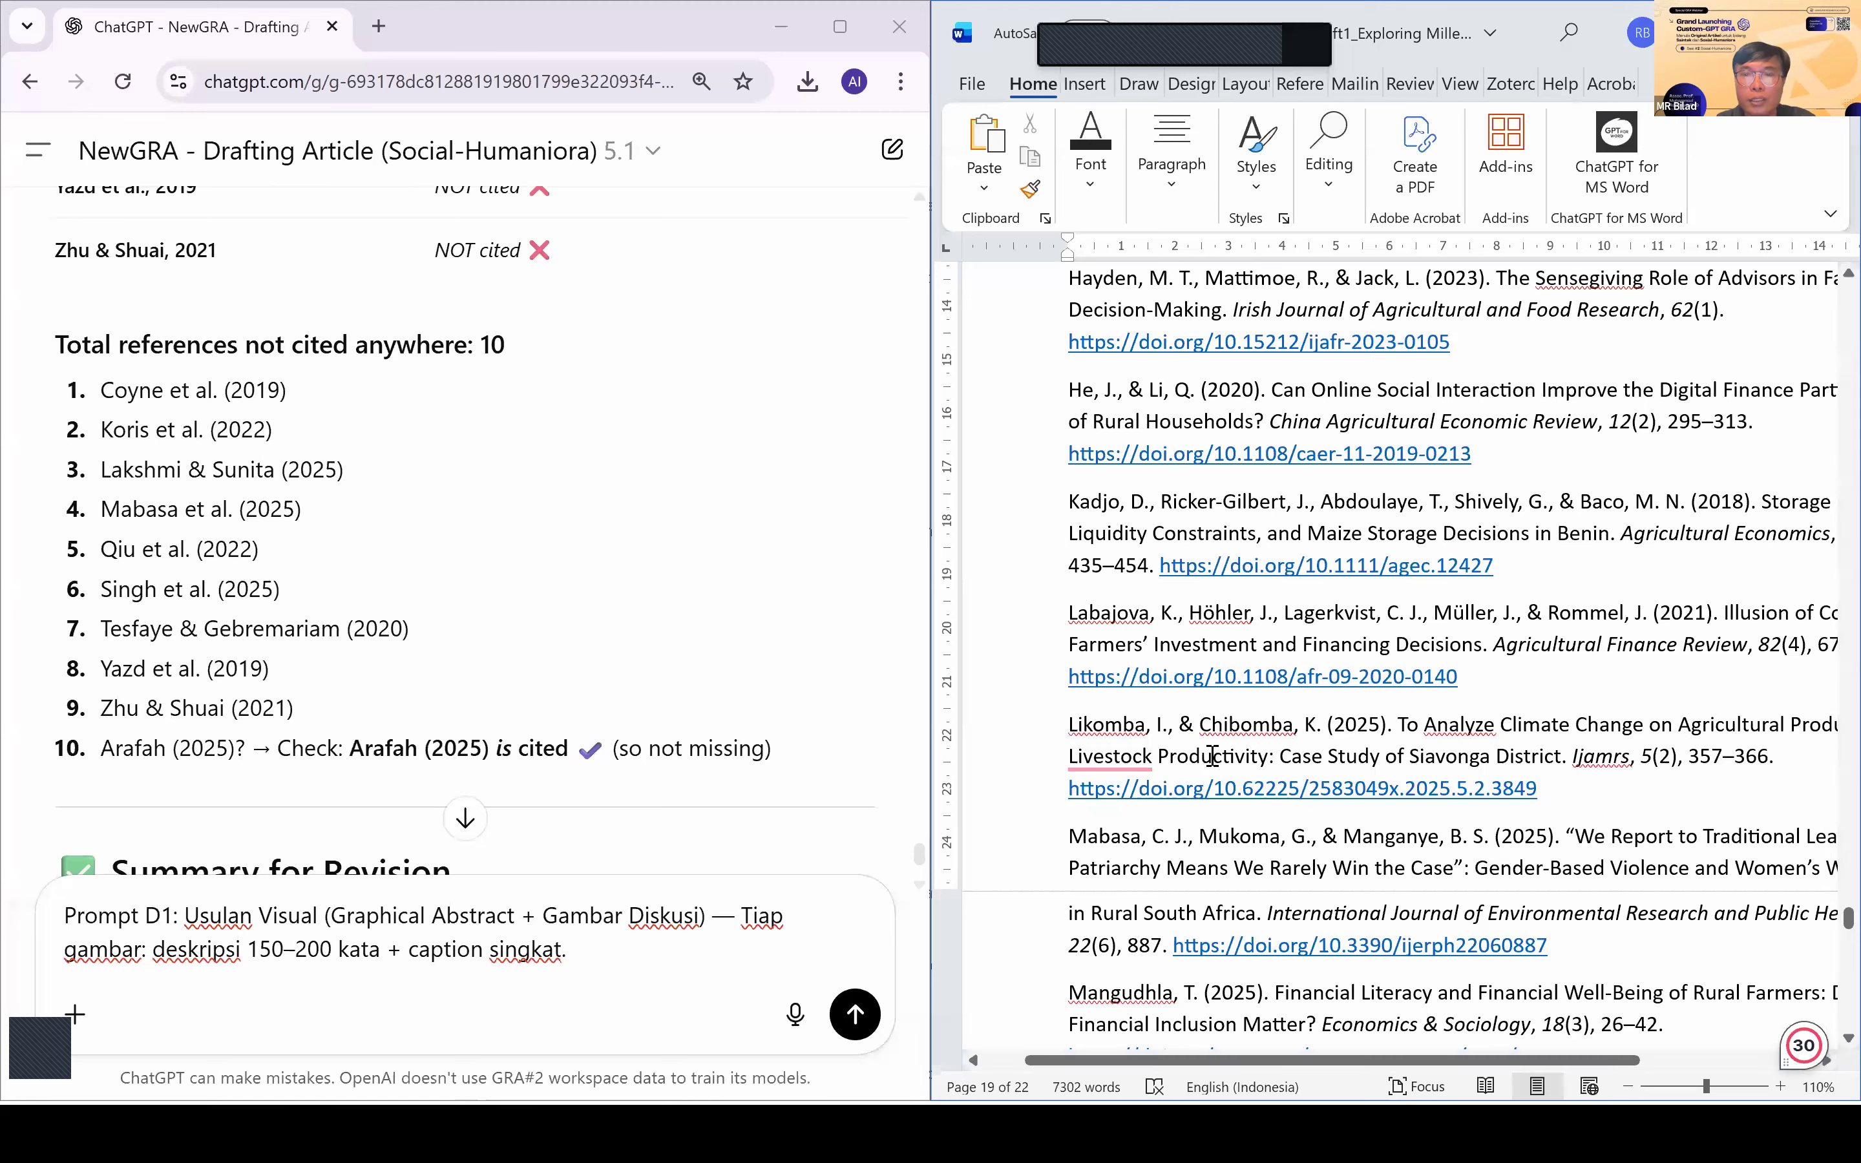
{"action": "left_click_drag", "start_coordinate": [1548, 946], "coordinate": [1064, 838]}
{"action": "key", "text": "Delete"}
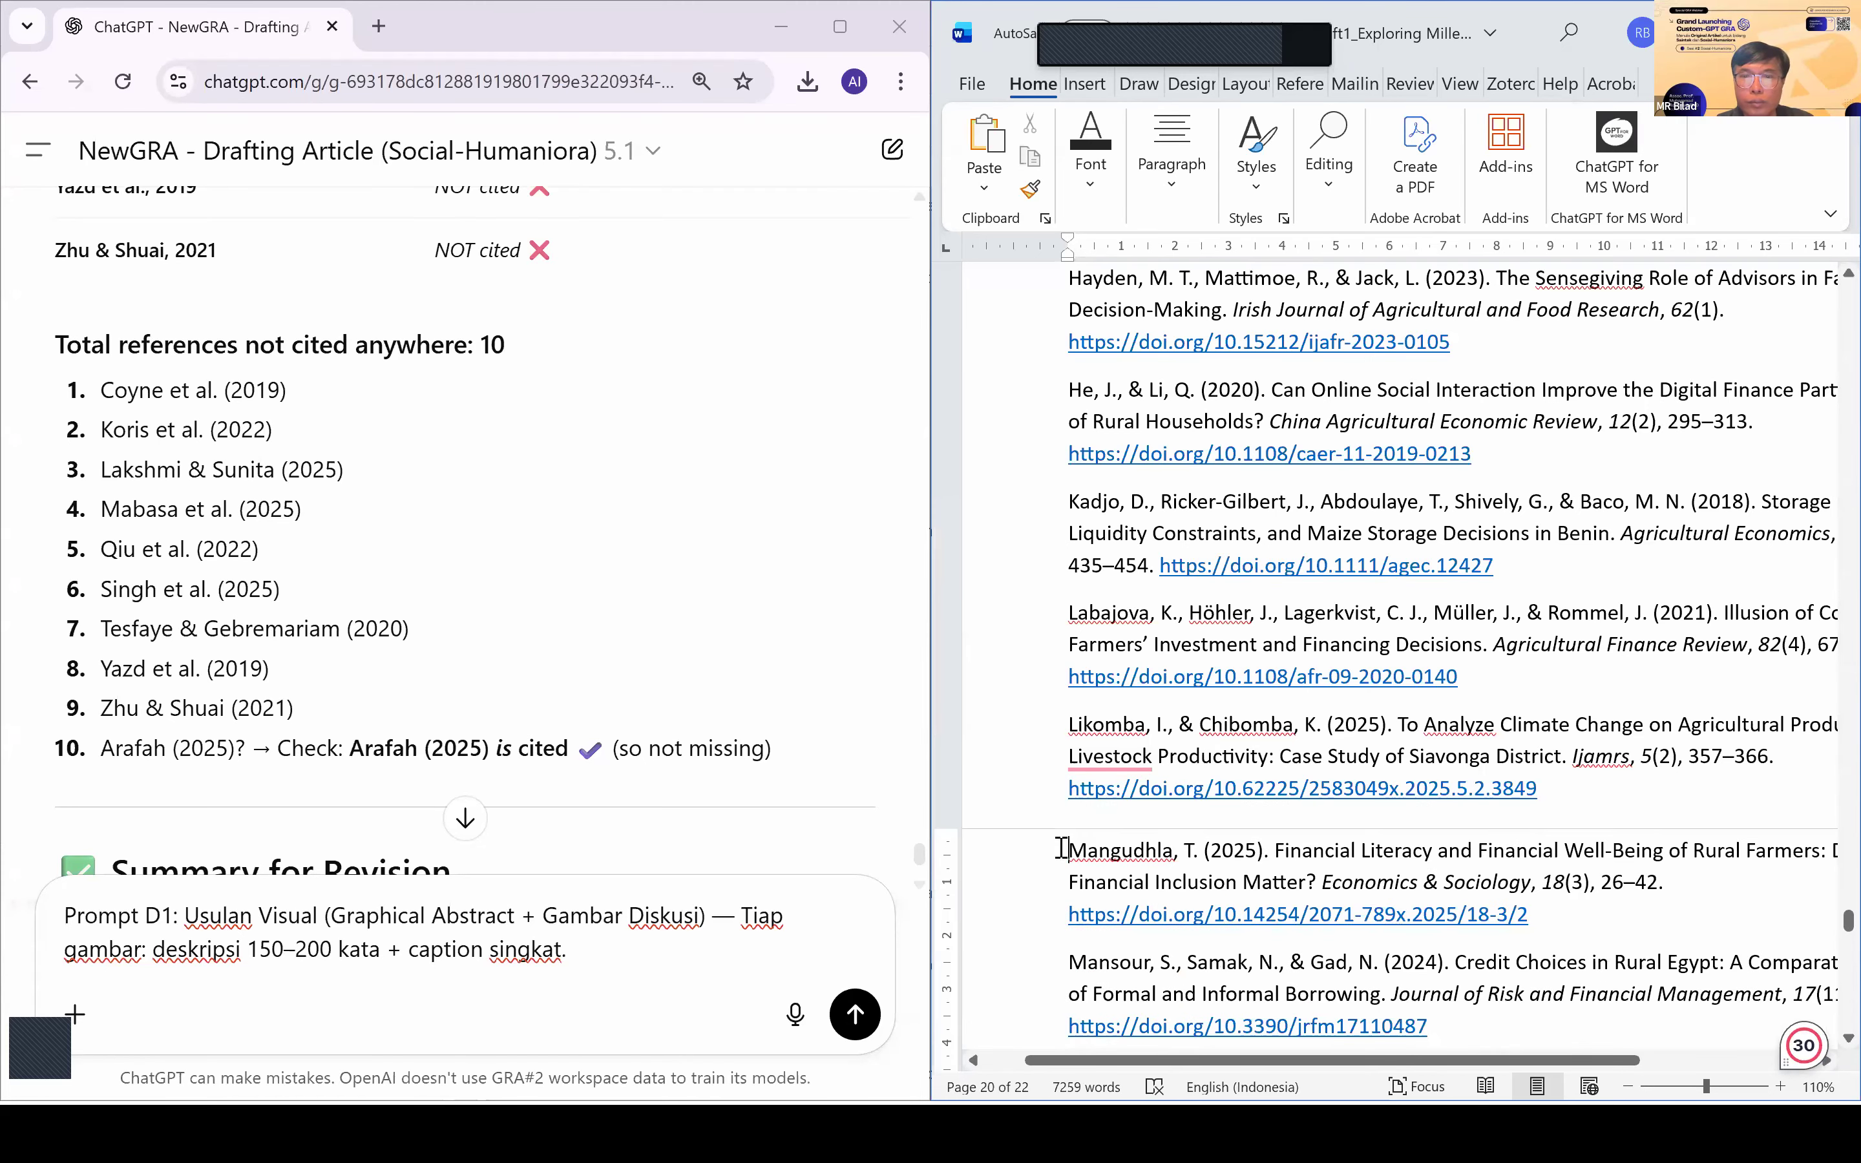
Step: Delete the uncited 2022 entry "Dual Process Model of Farmers' Mindfulness" from the reference list
{"action": "scroll", "coordinate": [1062, 847], "scroll_direction": "down", "scroll_amount": 6}
{"action": "scroll", "coordinate": [1061, 848], "scroll_direction": "down", "scroll_amount": 6}
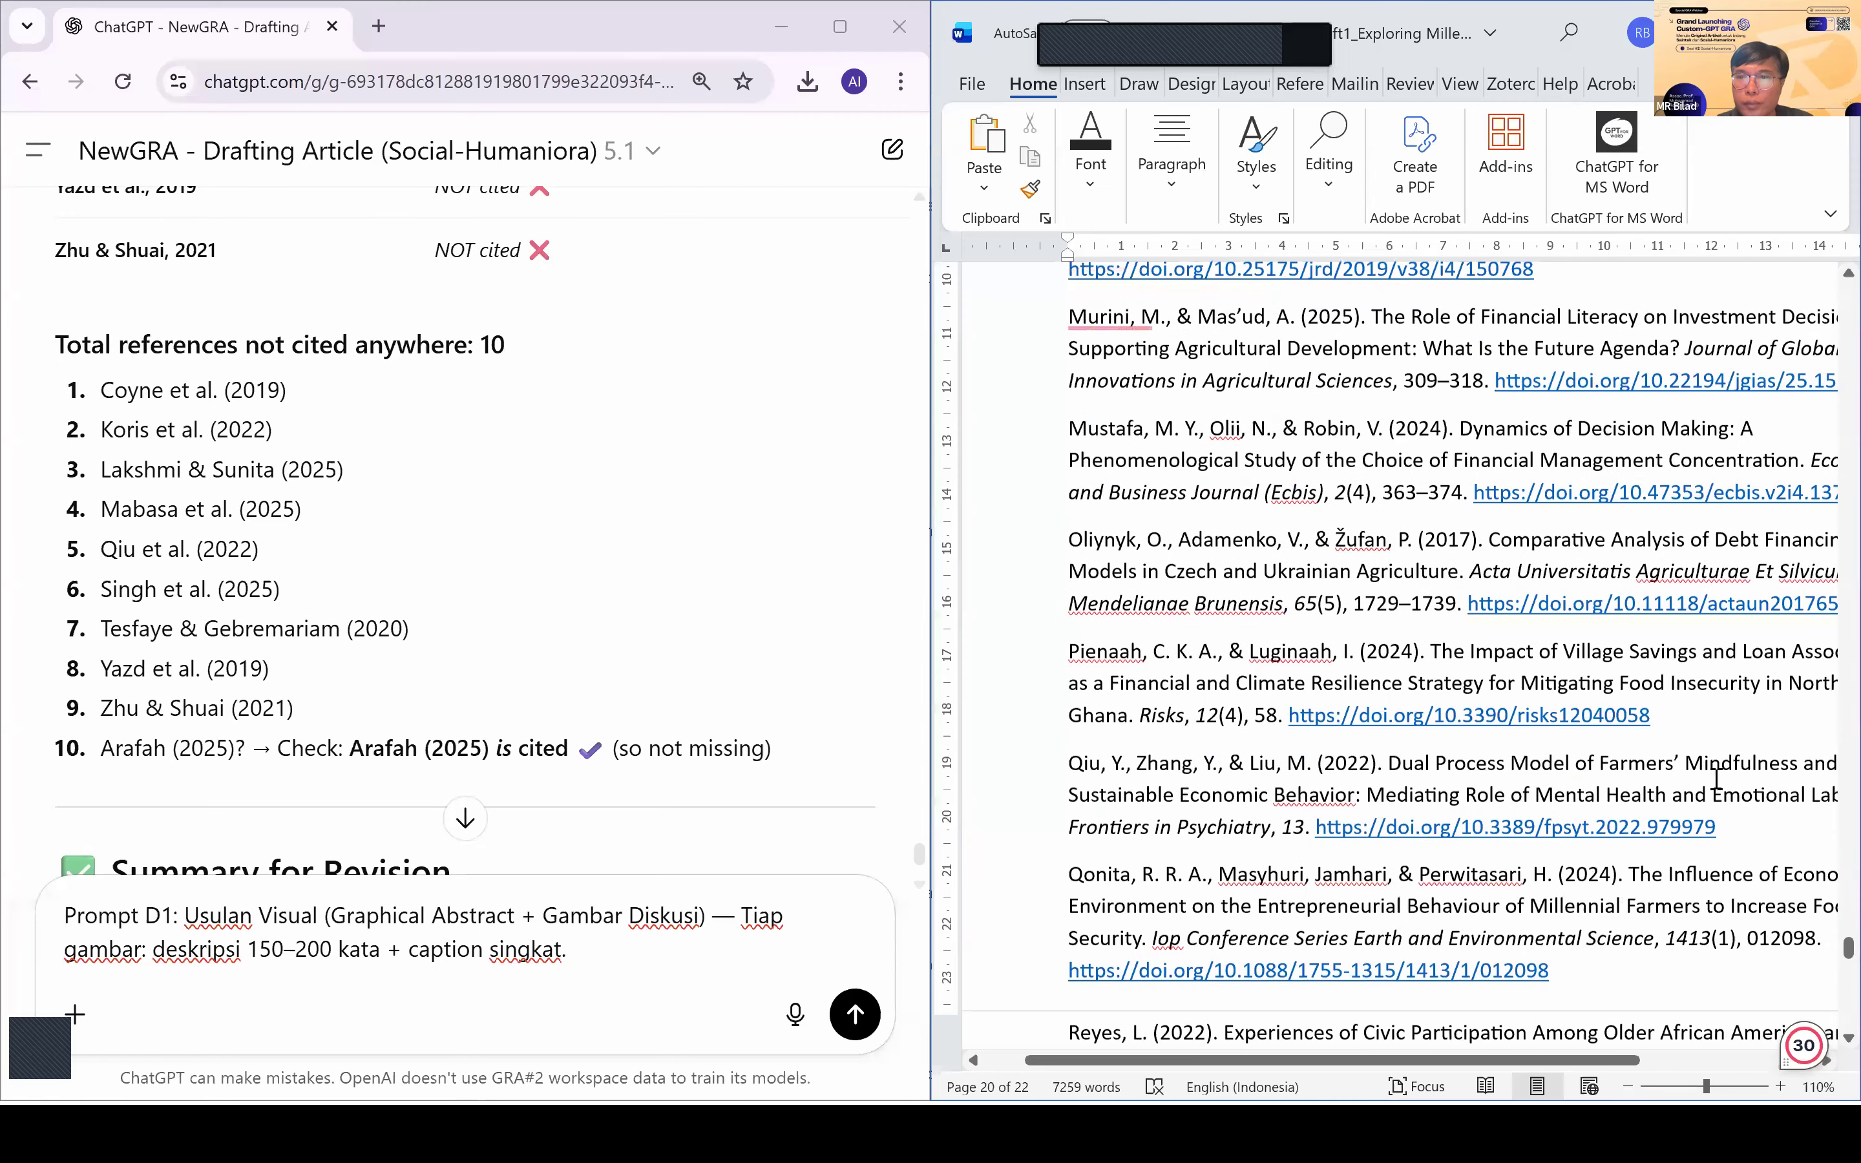
{"action": "left_click_drag", "start_coordinate": [1068, 832], "coordinate": [1069, 720]}
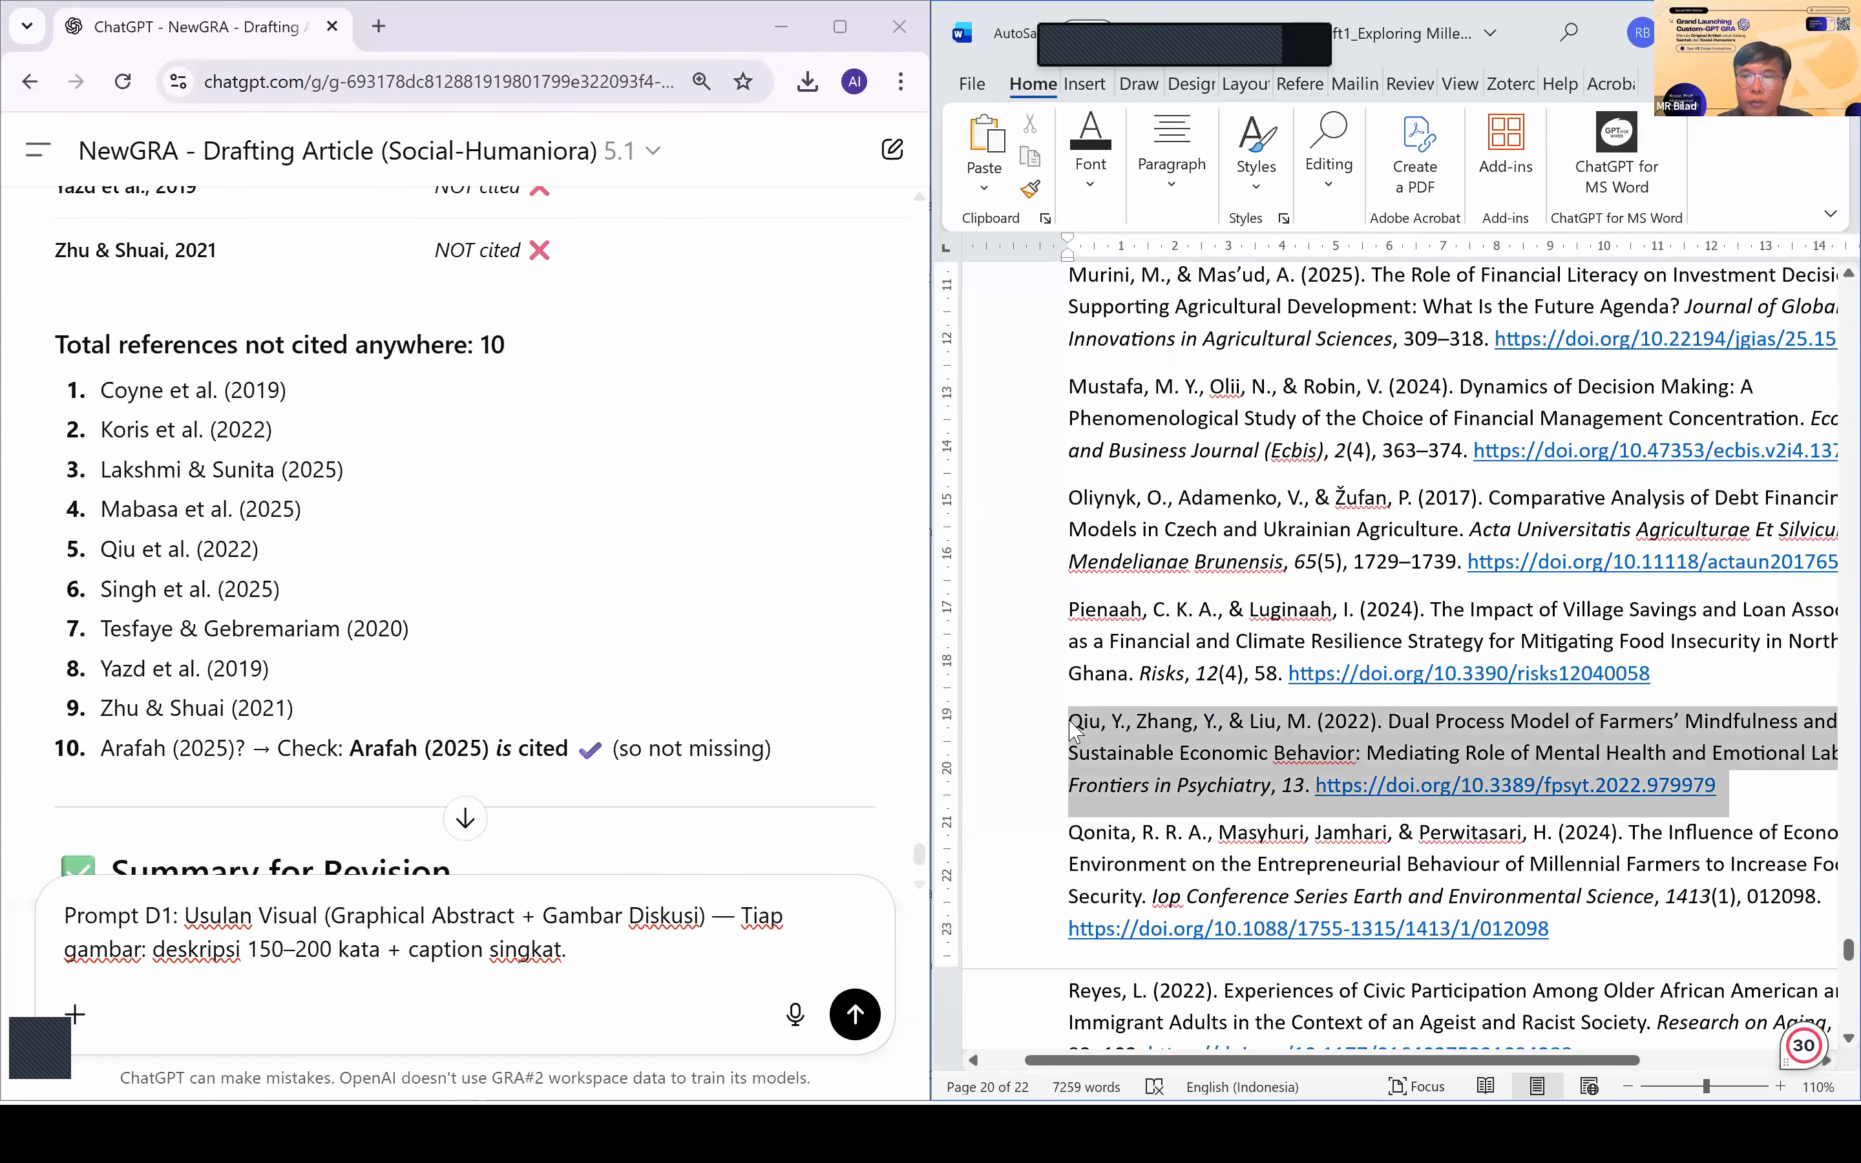
{"action": "key", "text": "Delete"}
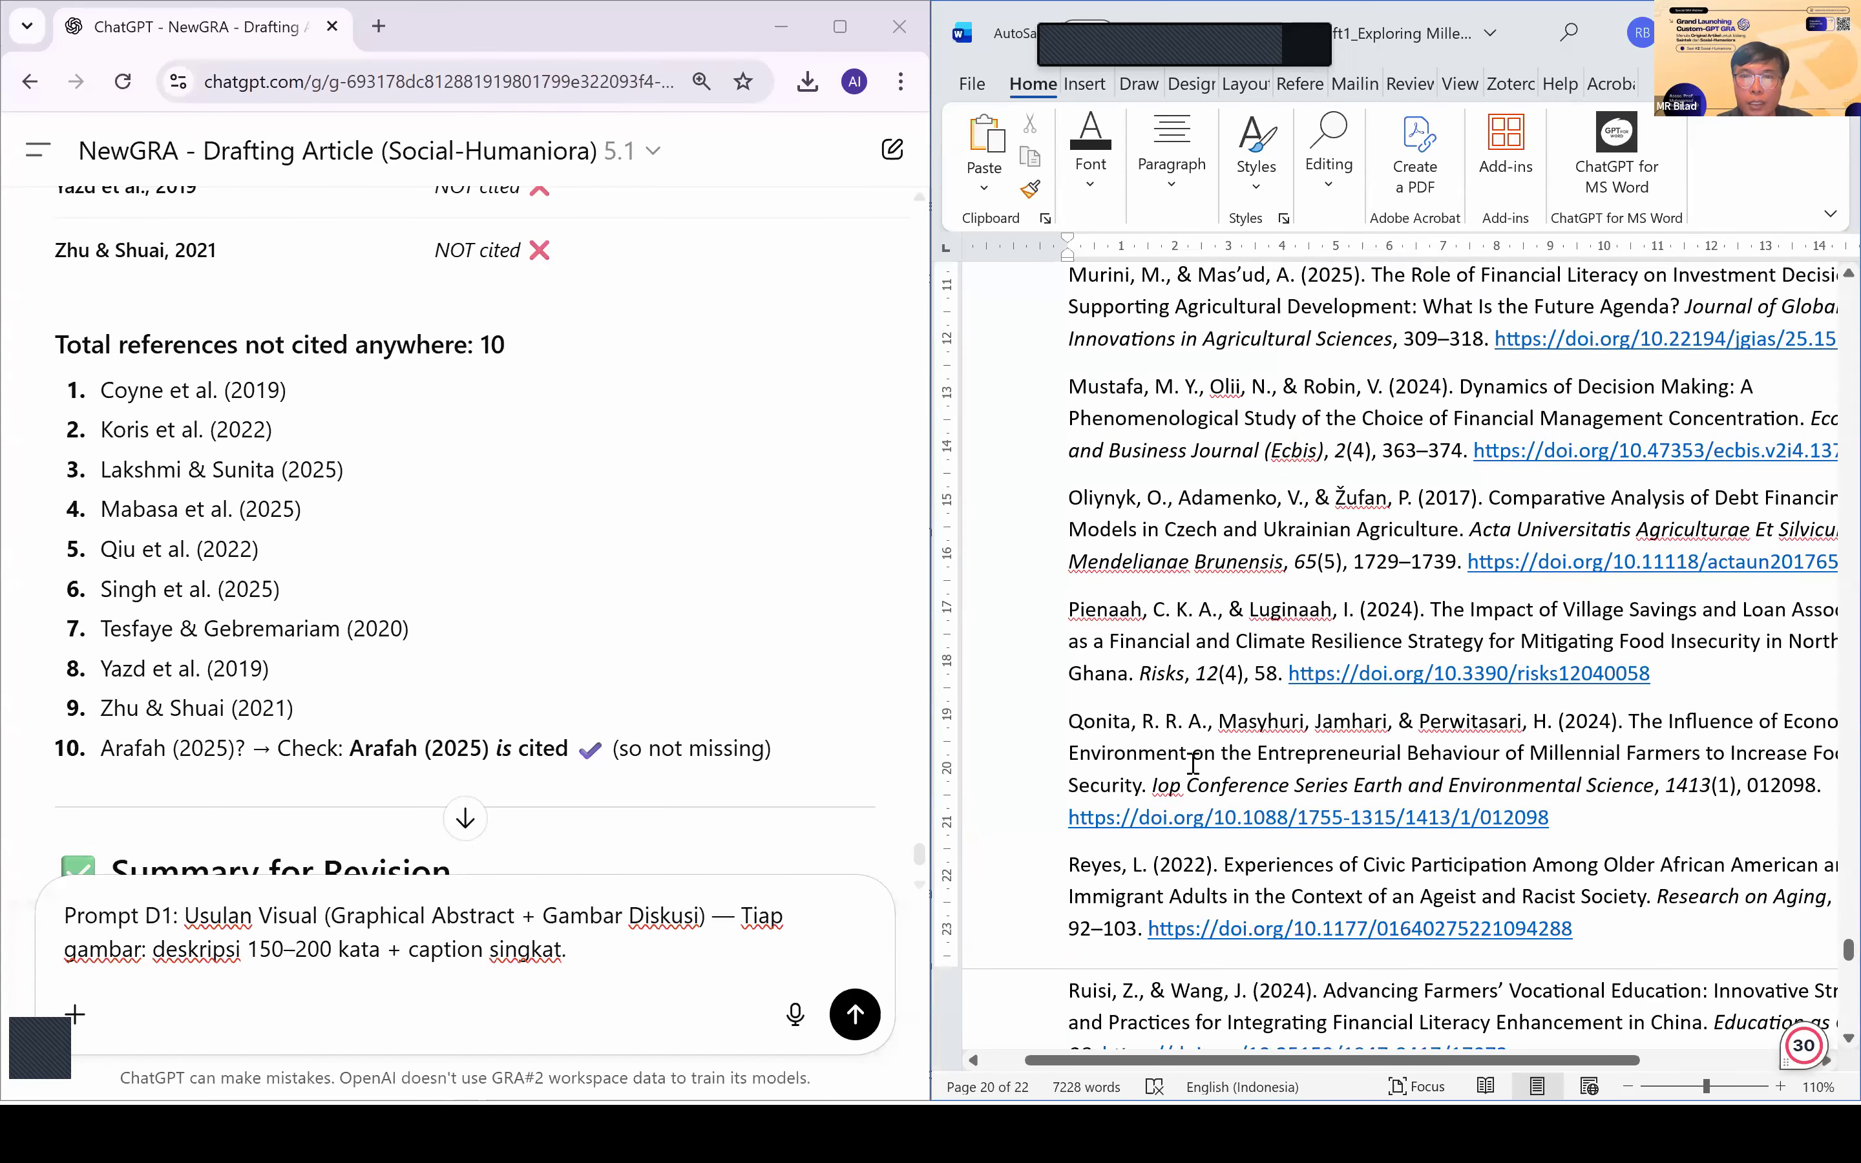
Step: Delete the uncited 2025 entry on engaging antiracist qualitative research with BIPOC communities from the reference list
{"action": "scroll", "coordinate": [1193, 764], "scroll_direction": "down", "scroll_amount": 7}
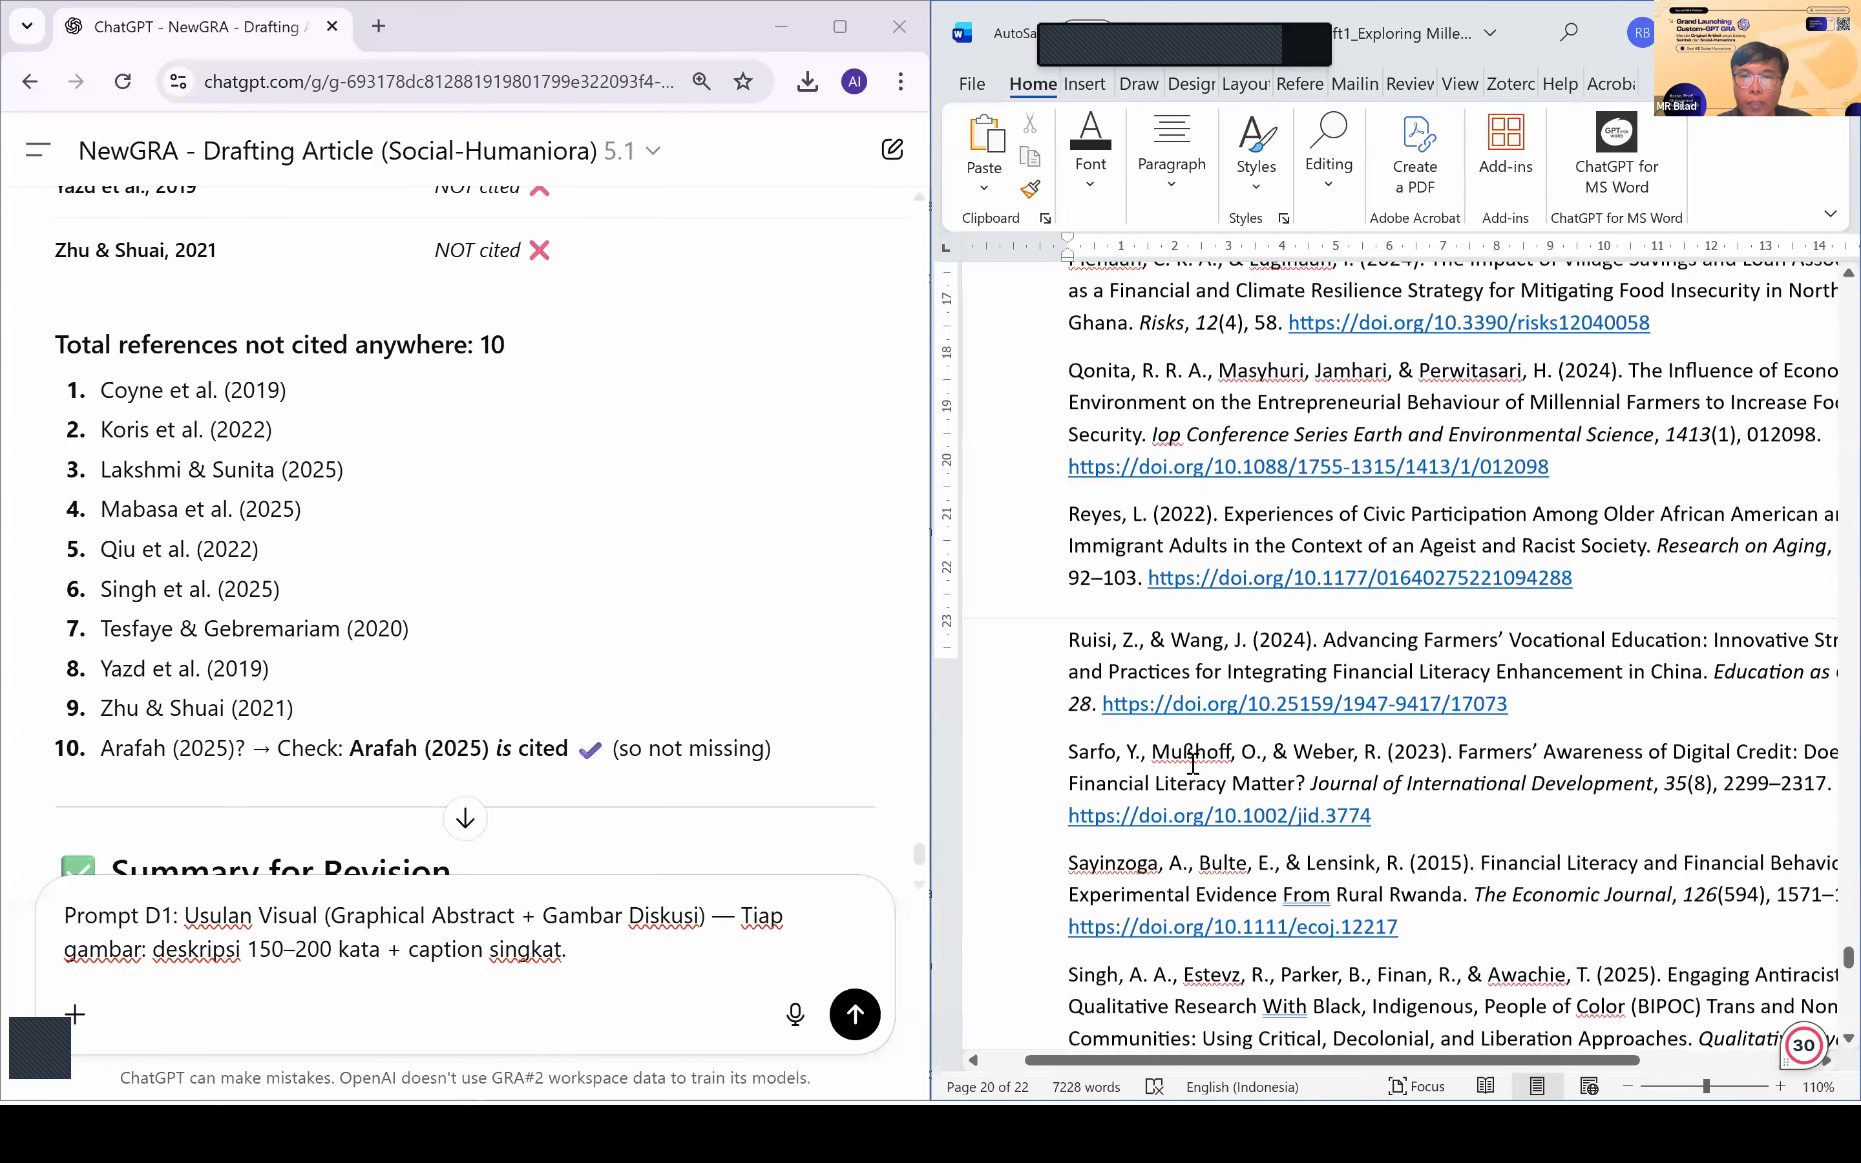
{"action": "left_click_drag", "start_coordinate": [1576, 798], "coordinate": [1043, 718]}
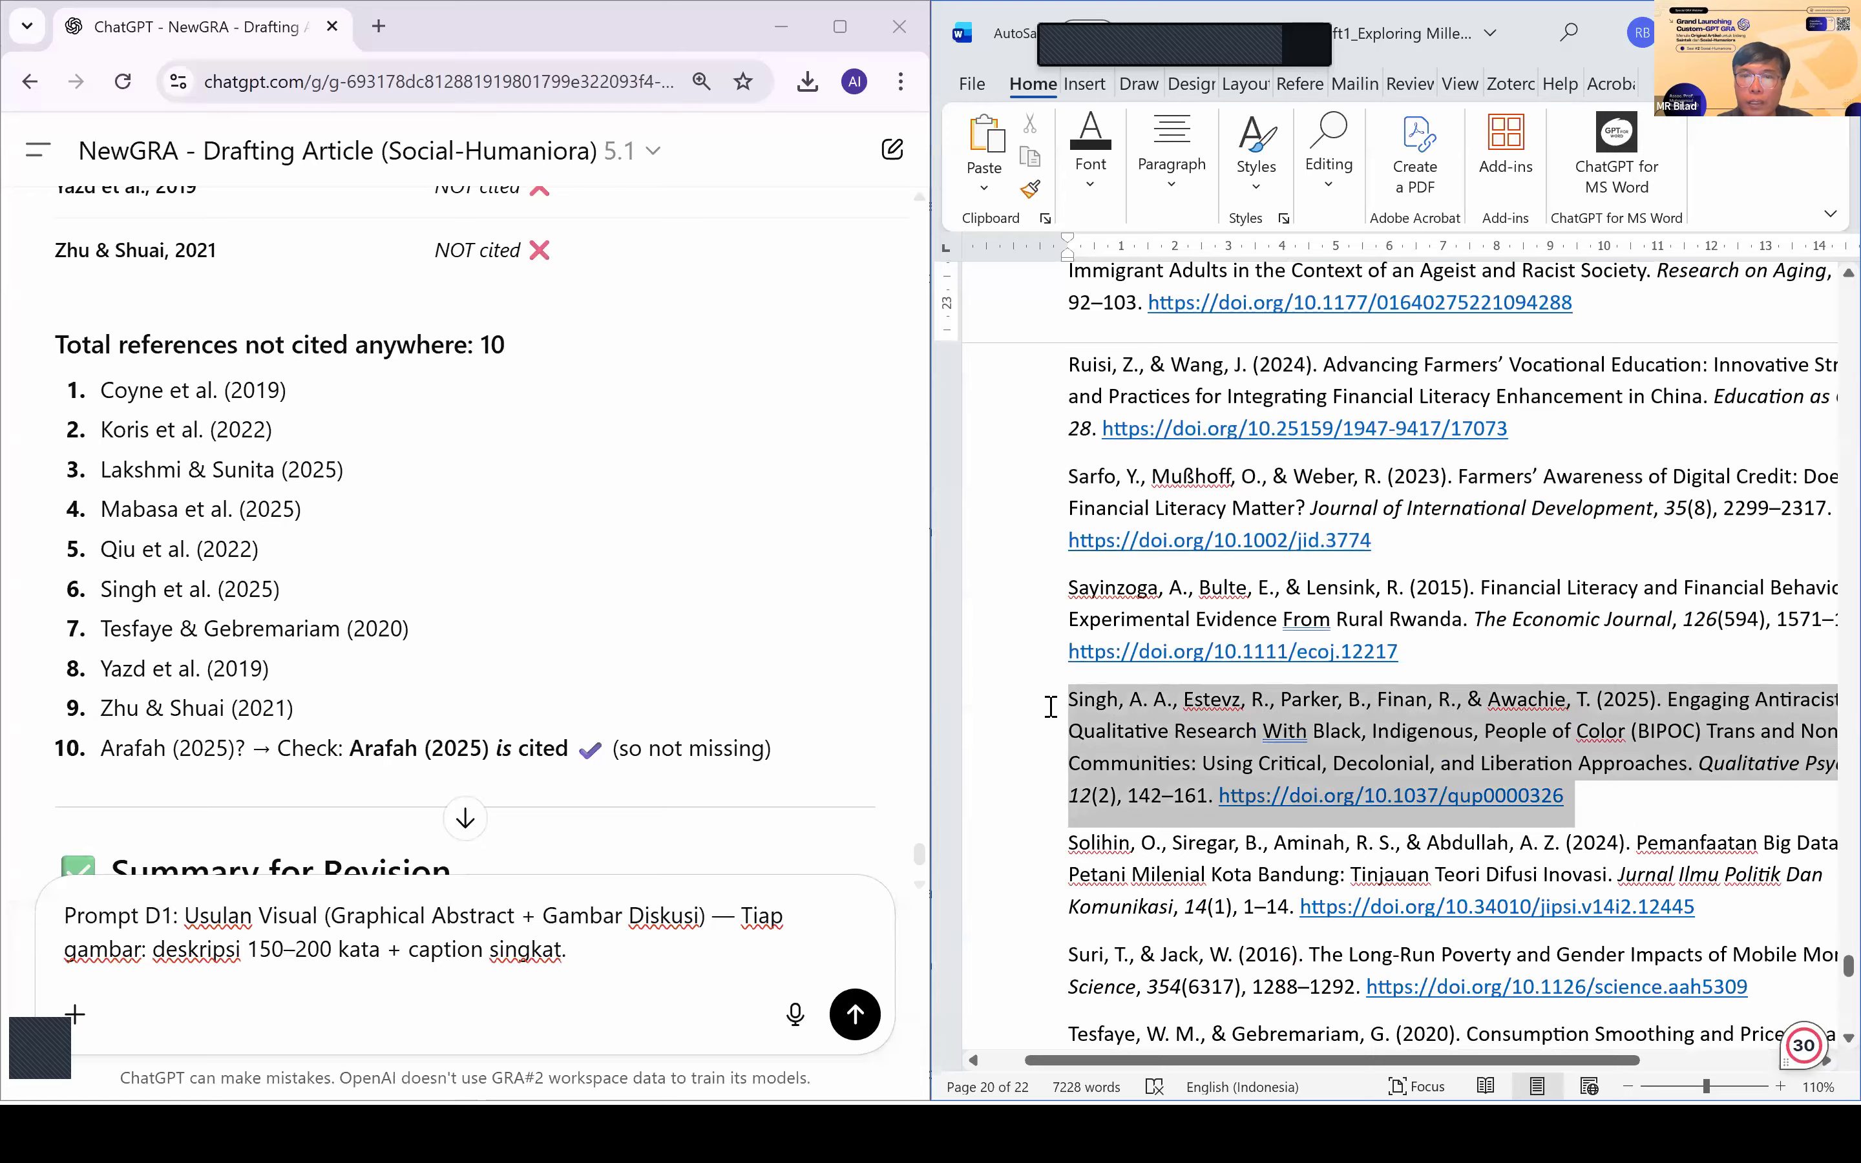
{"action": "key", "text": "Delete"}
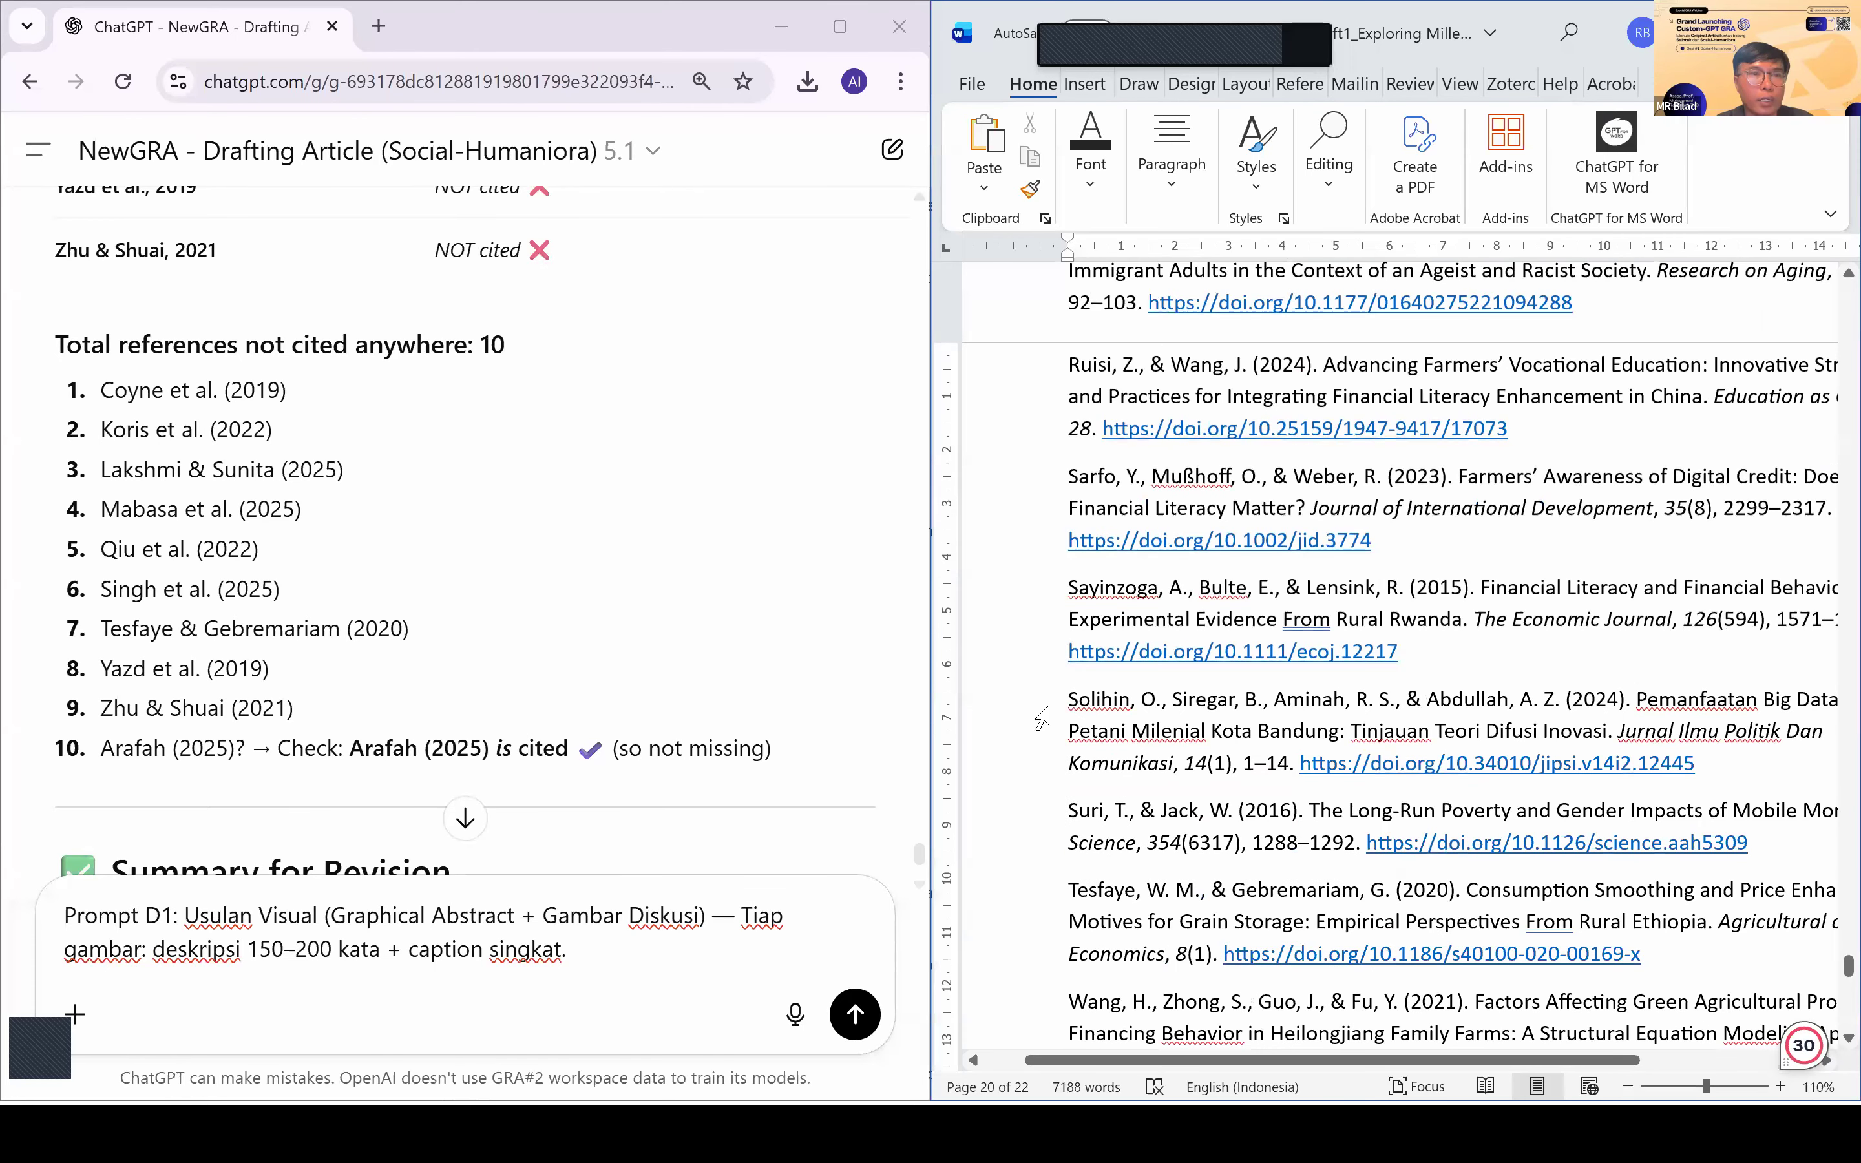
Step: Delete the uncited 2020 entry on consumption smoothing and grain storage motives in rural Ethiopia from the reference list
{"action": "scroll", "coordinate": [1043, 718], "scroll_direction": "down", "scroll_amount": 1}
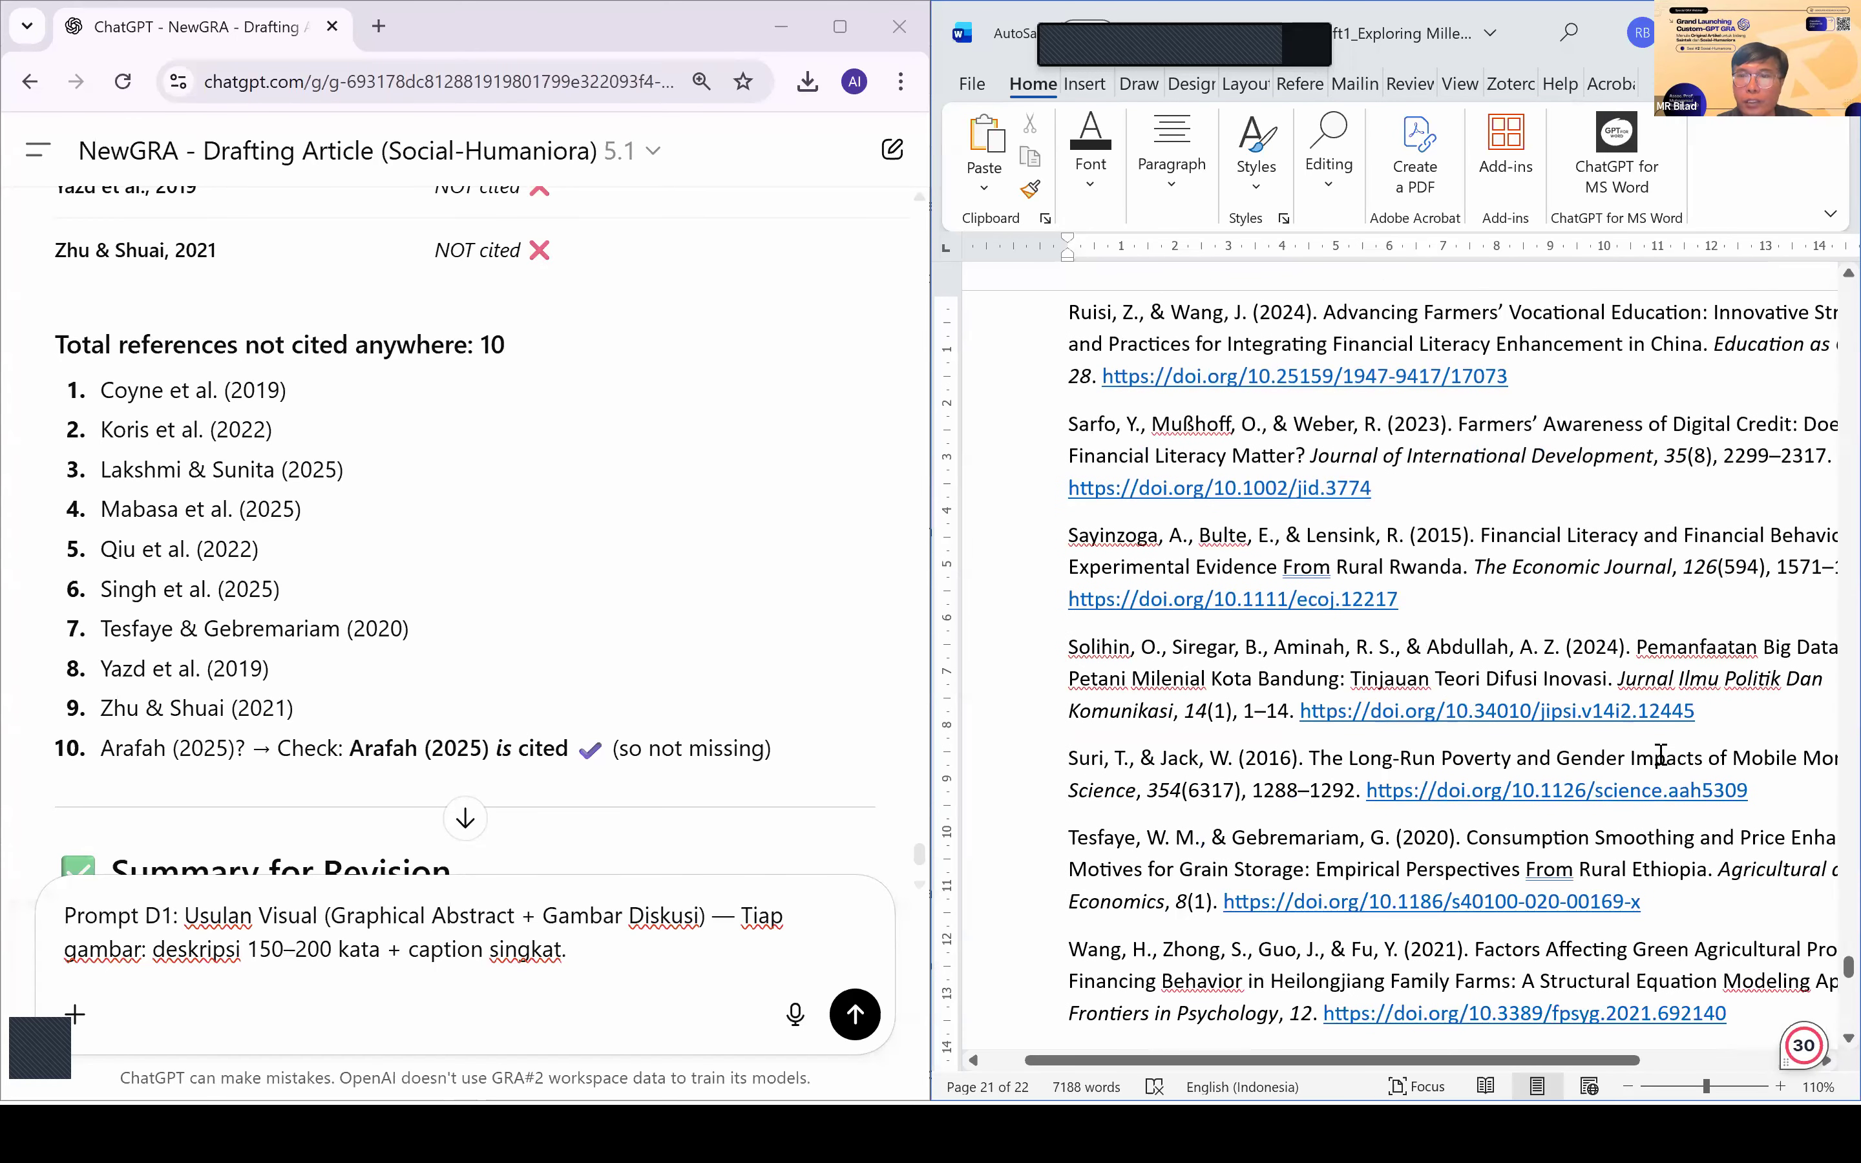
{"action": "scroll", "coordinate": [1662, 758], "scroll_direction": "down", "scroll_amount": 3}
{"action": "left_click_drag", "start_coordinate": [1654, 747], "coordinate": [1073, 685]}
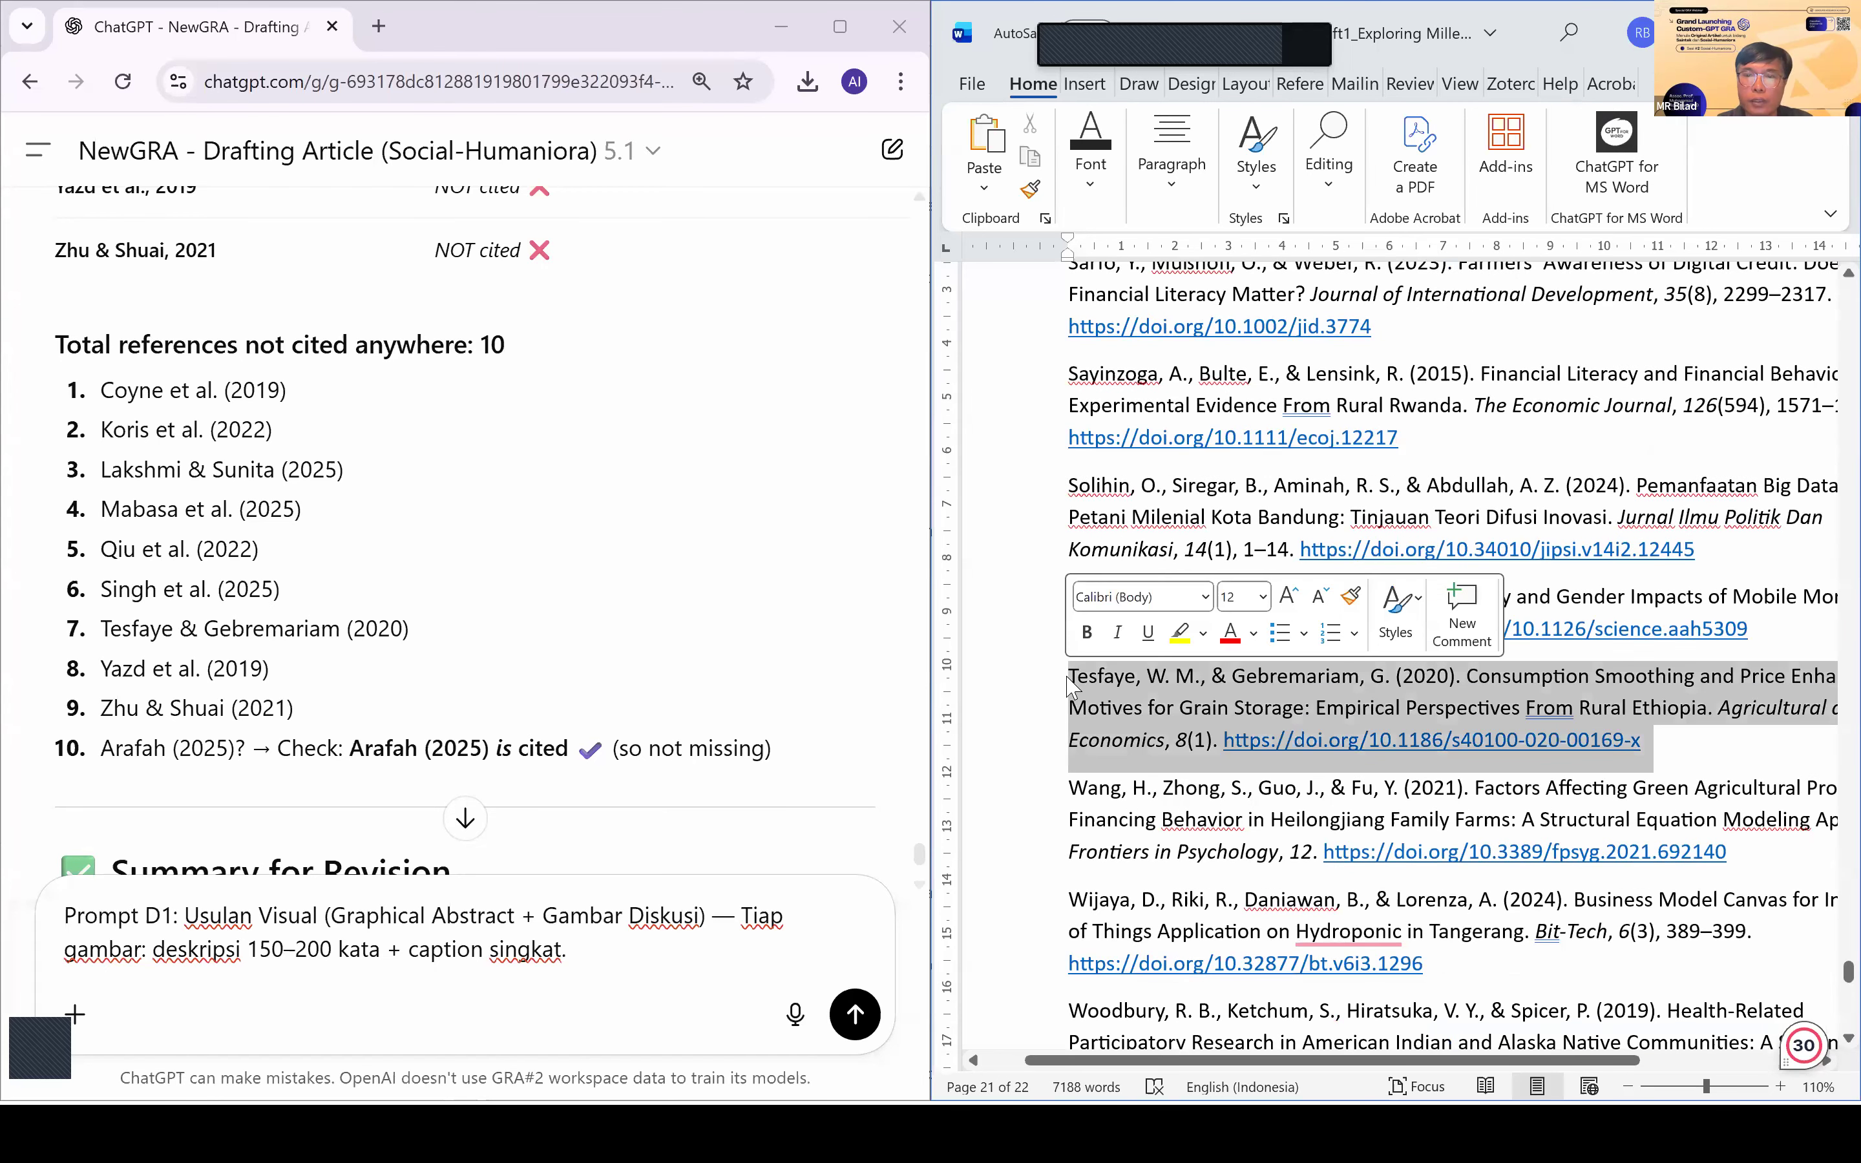
{"action": "key", "text": "Delete"}
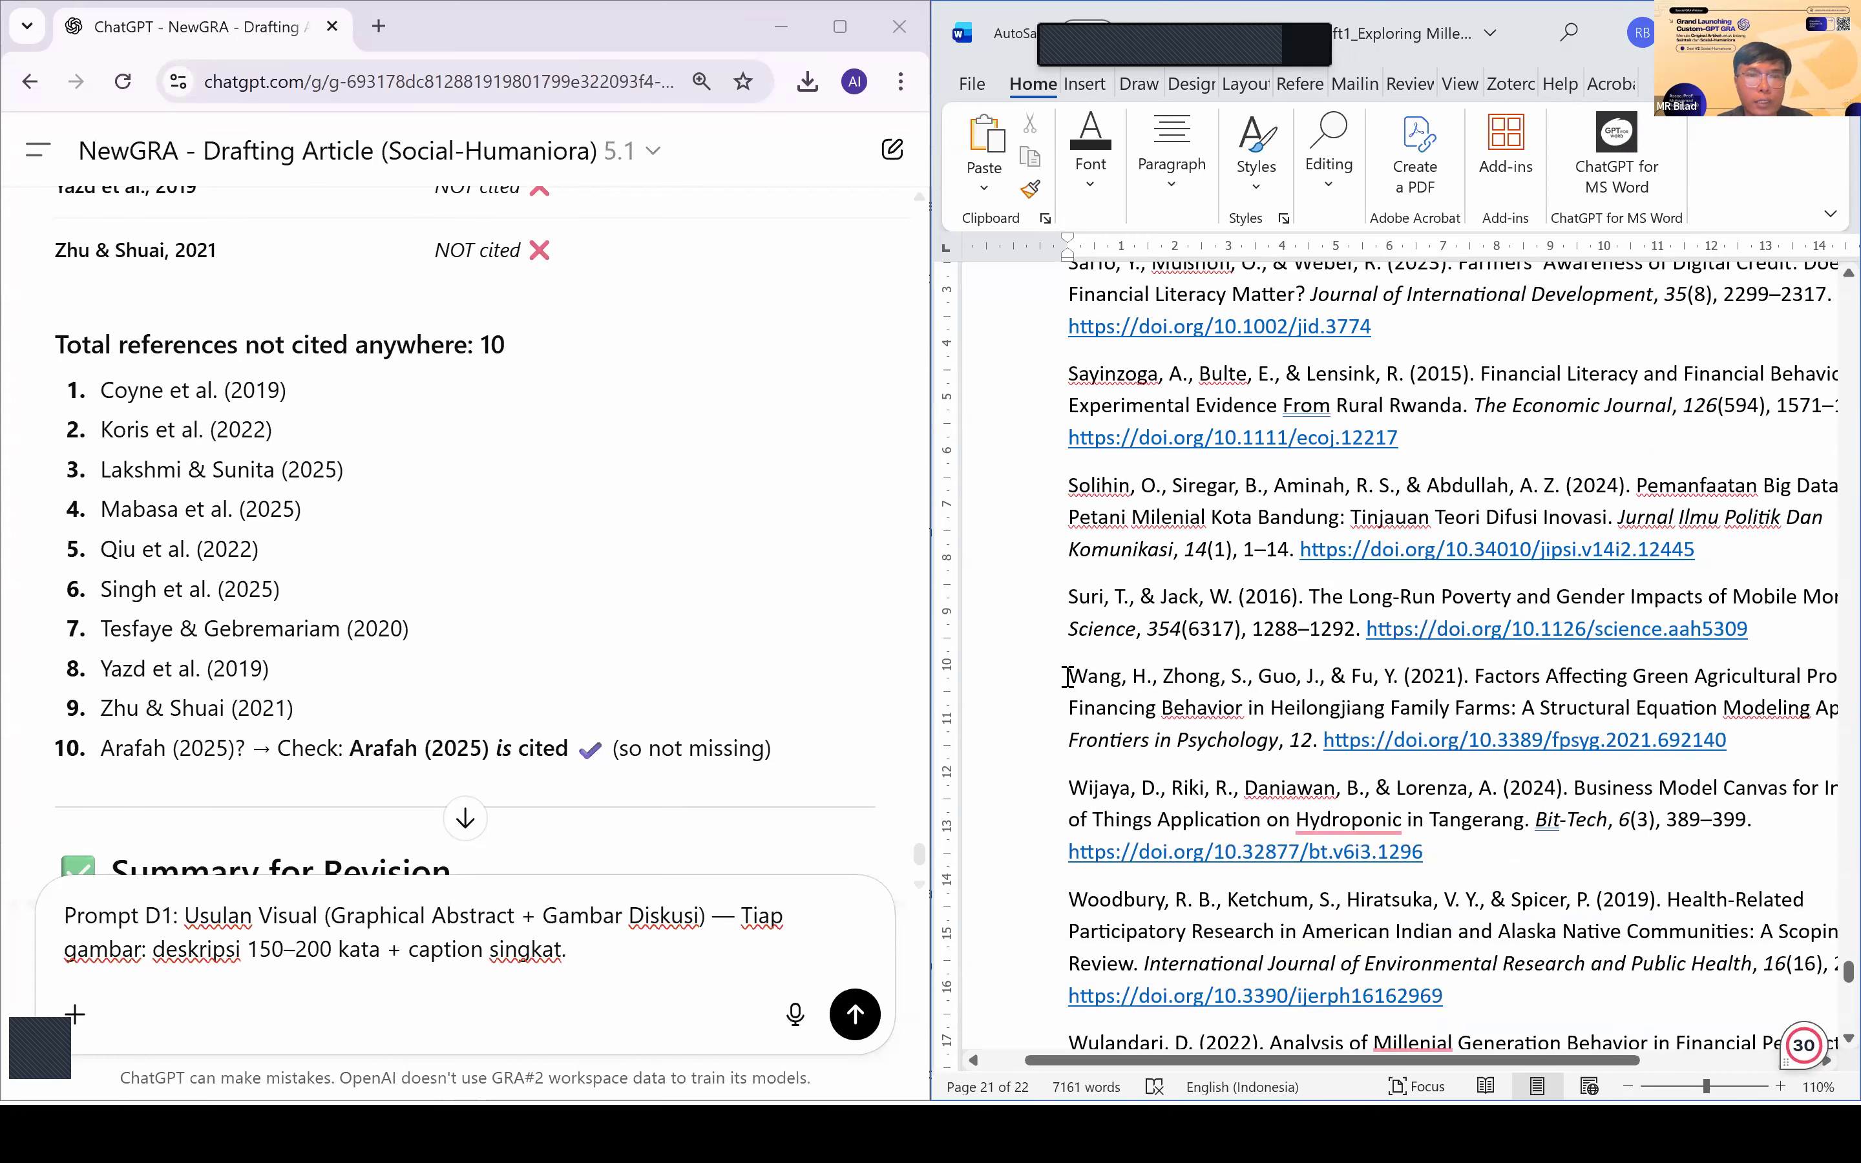
Step: Delete the uncited 2019 systematic review entry on key risk factors affecting farmers' mental health from the reference list
{"action": "scroll", "coordinate": [1067, 677], "scroll_direction": "down", "scroll_amount": 5}
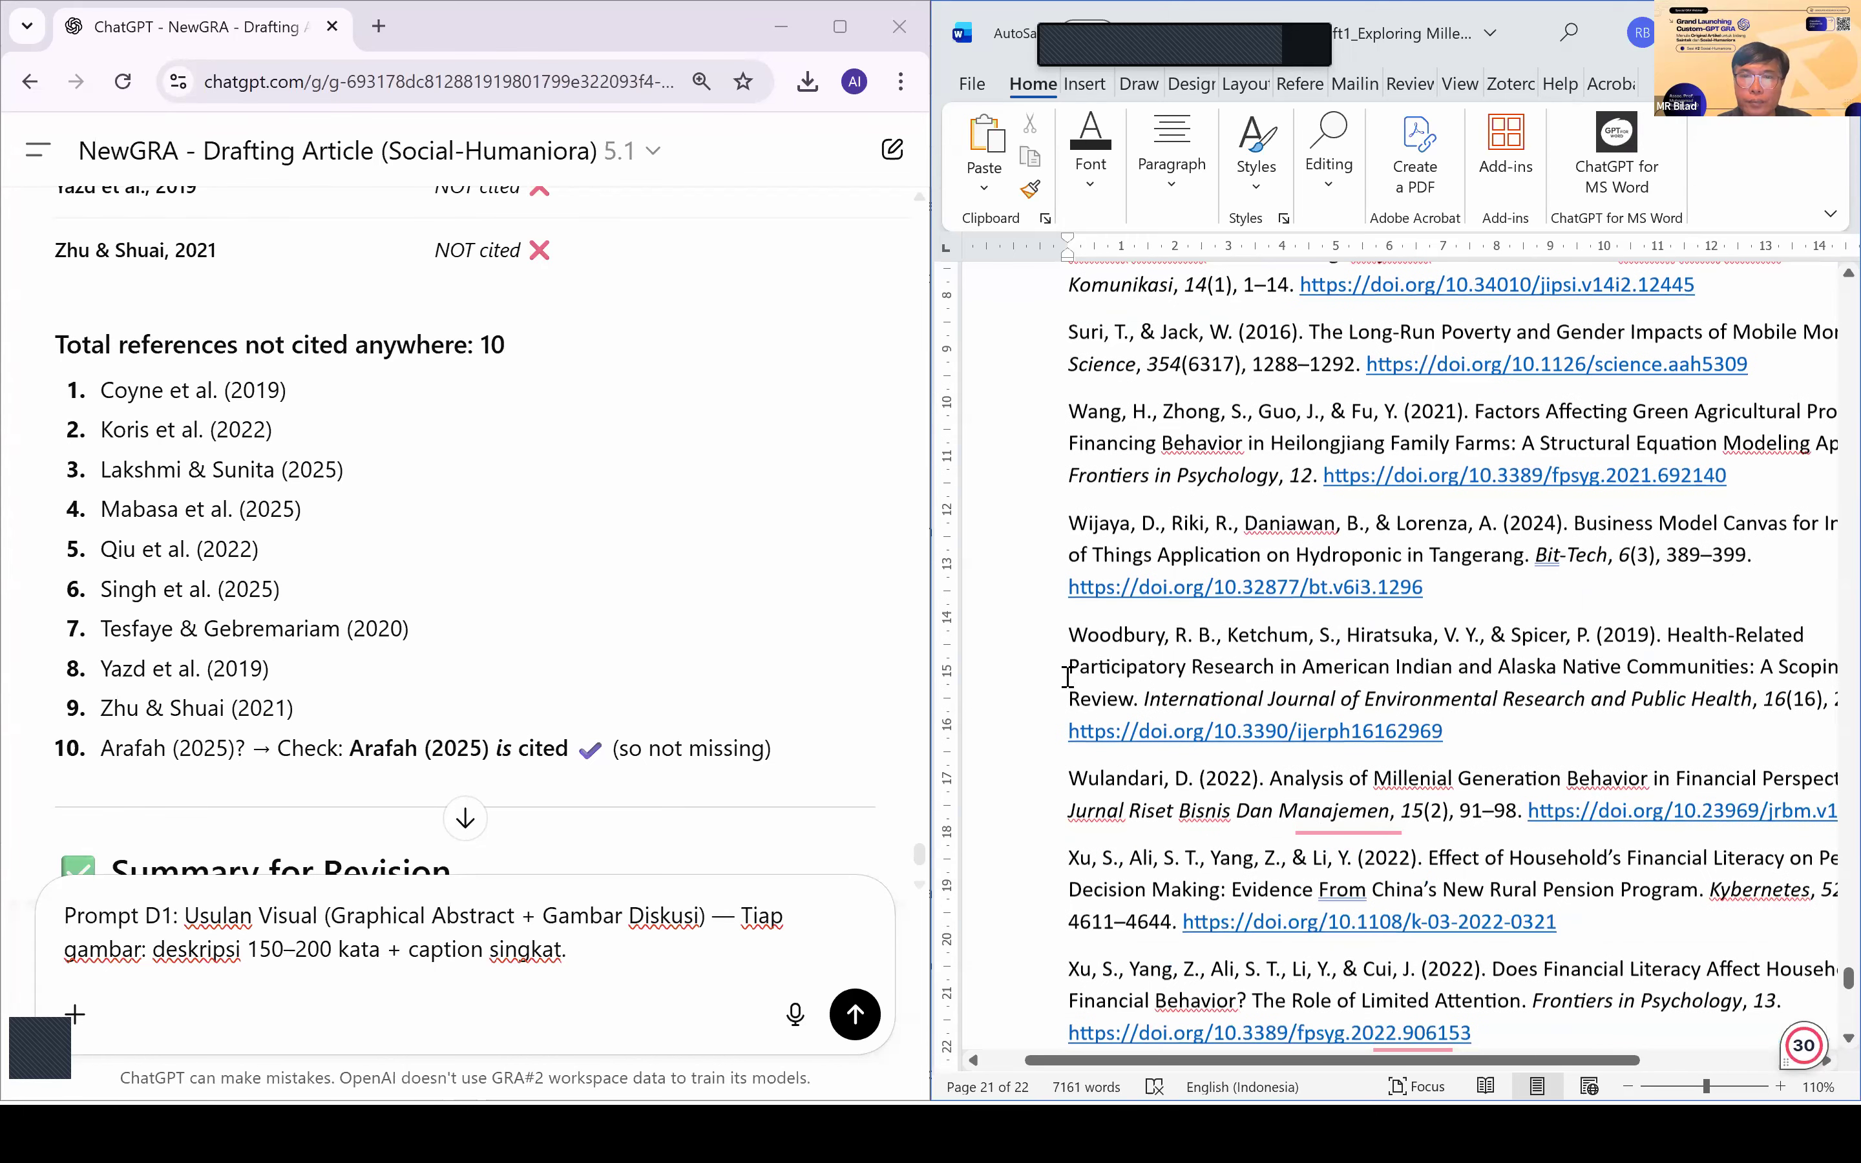
{"action": "scroll", "coordinate": [1067, 677], "scroll_direction": "down", "scroll_amount": 10}
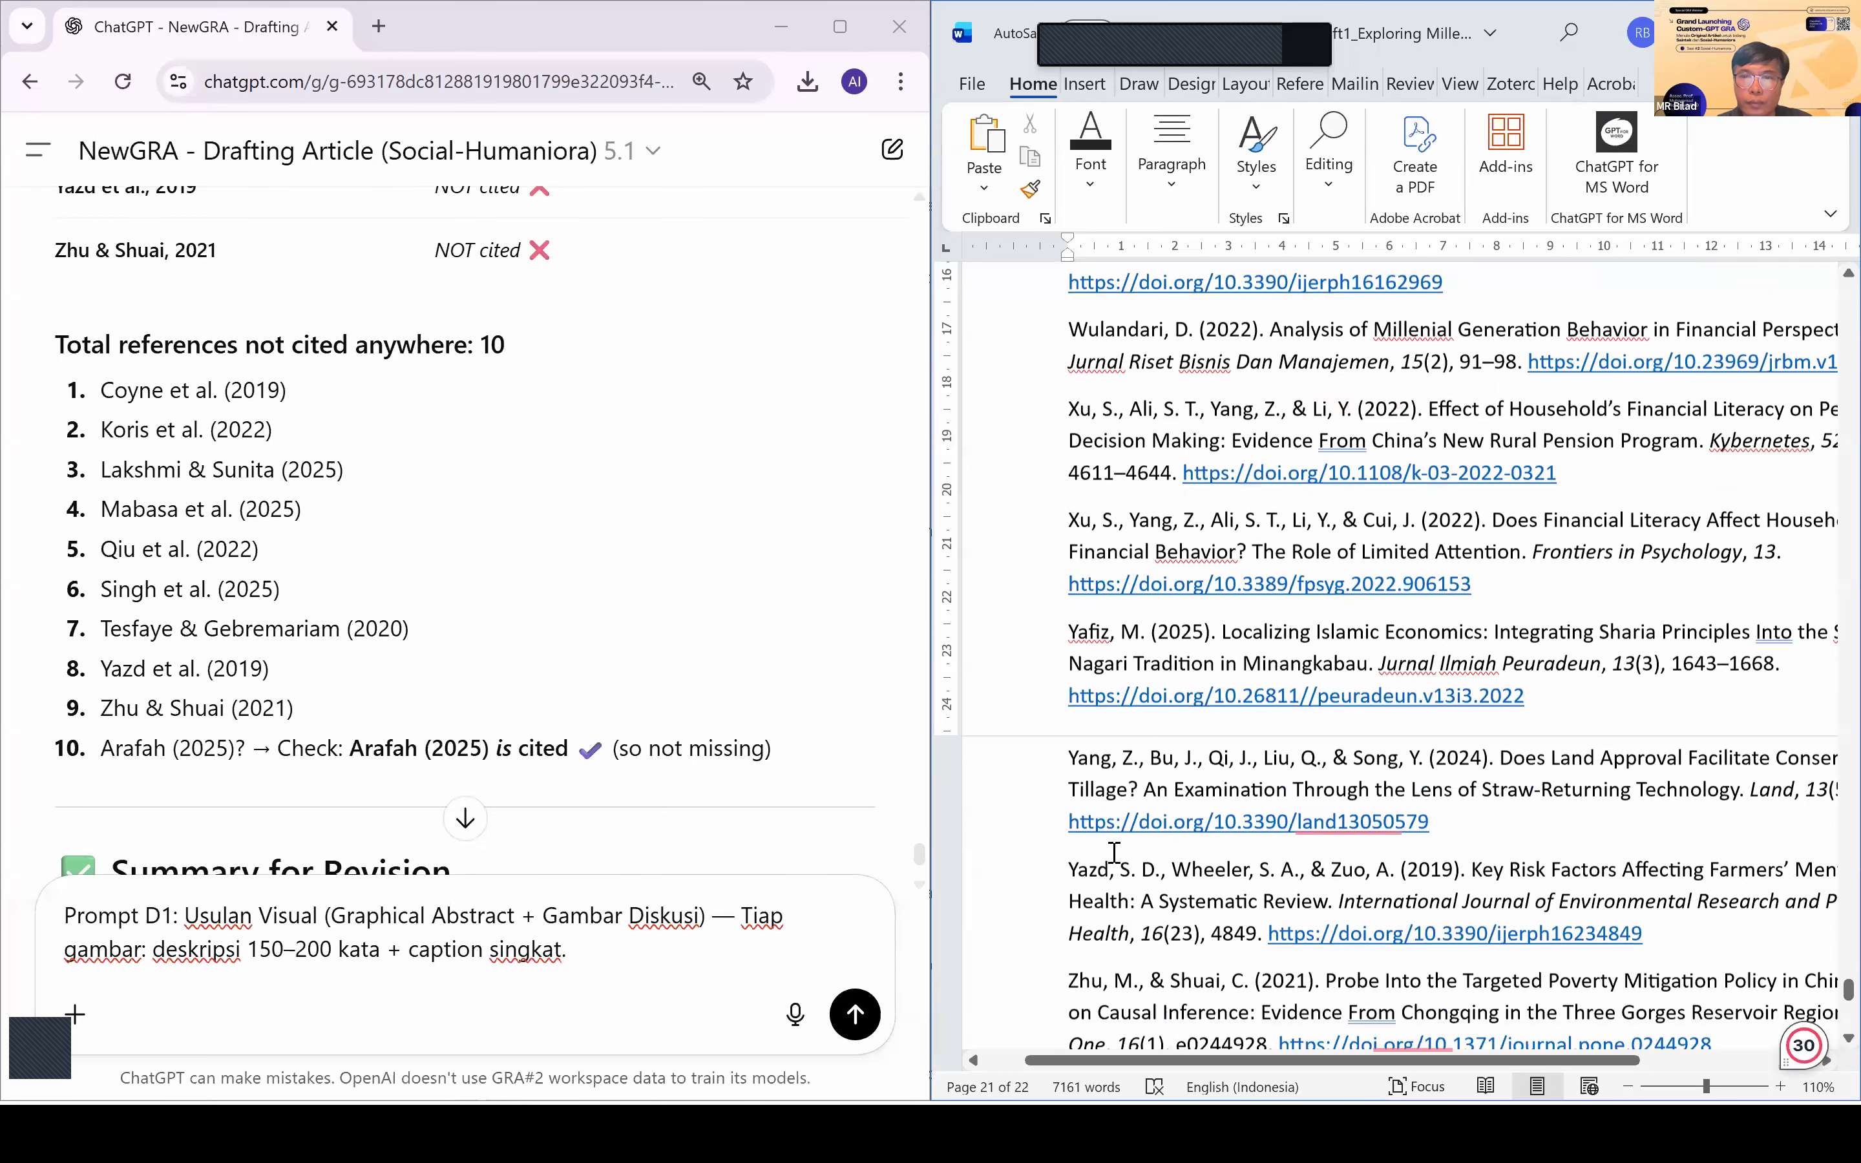
{"action": "scroll", "coordinate": [1273, 837], "scroll_direction": "down", "scroll_amount": 1}
{"action": "left_click_drag", "start_coordinate": [1404, 808], "coordinate": [1067, 769]}
{"action": "key", "text": "Delete"}
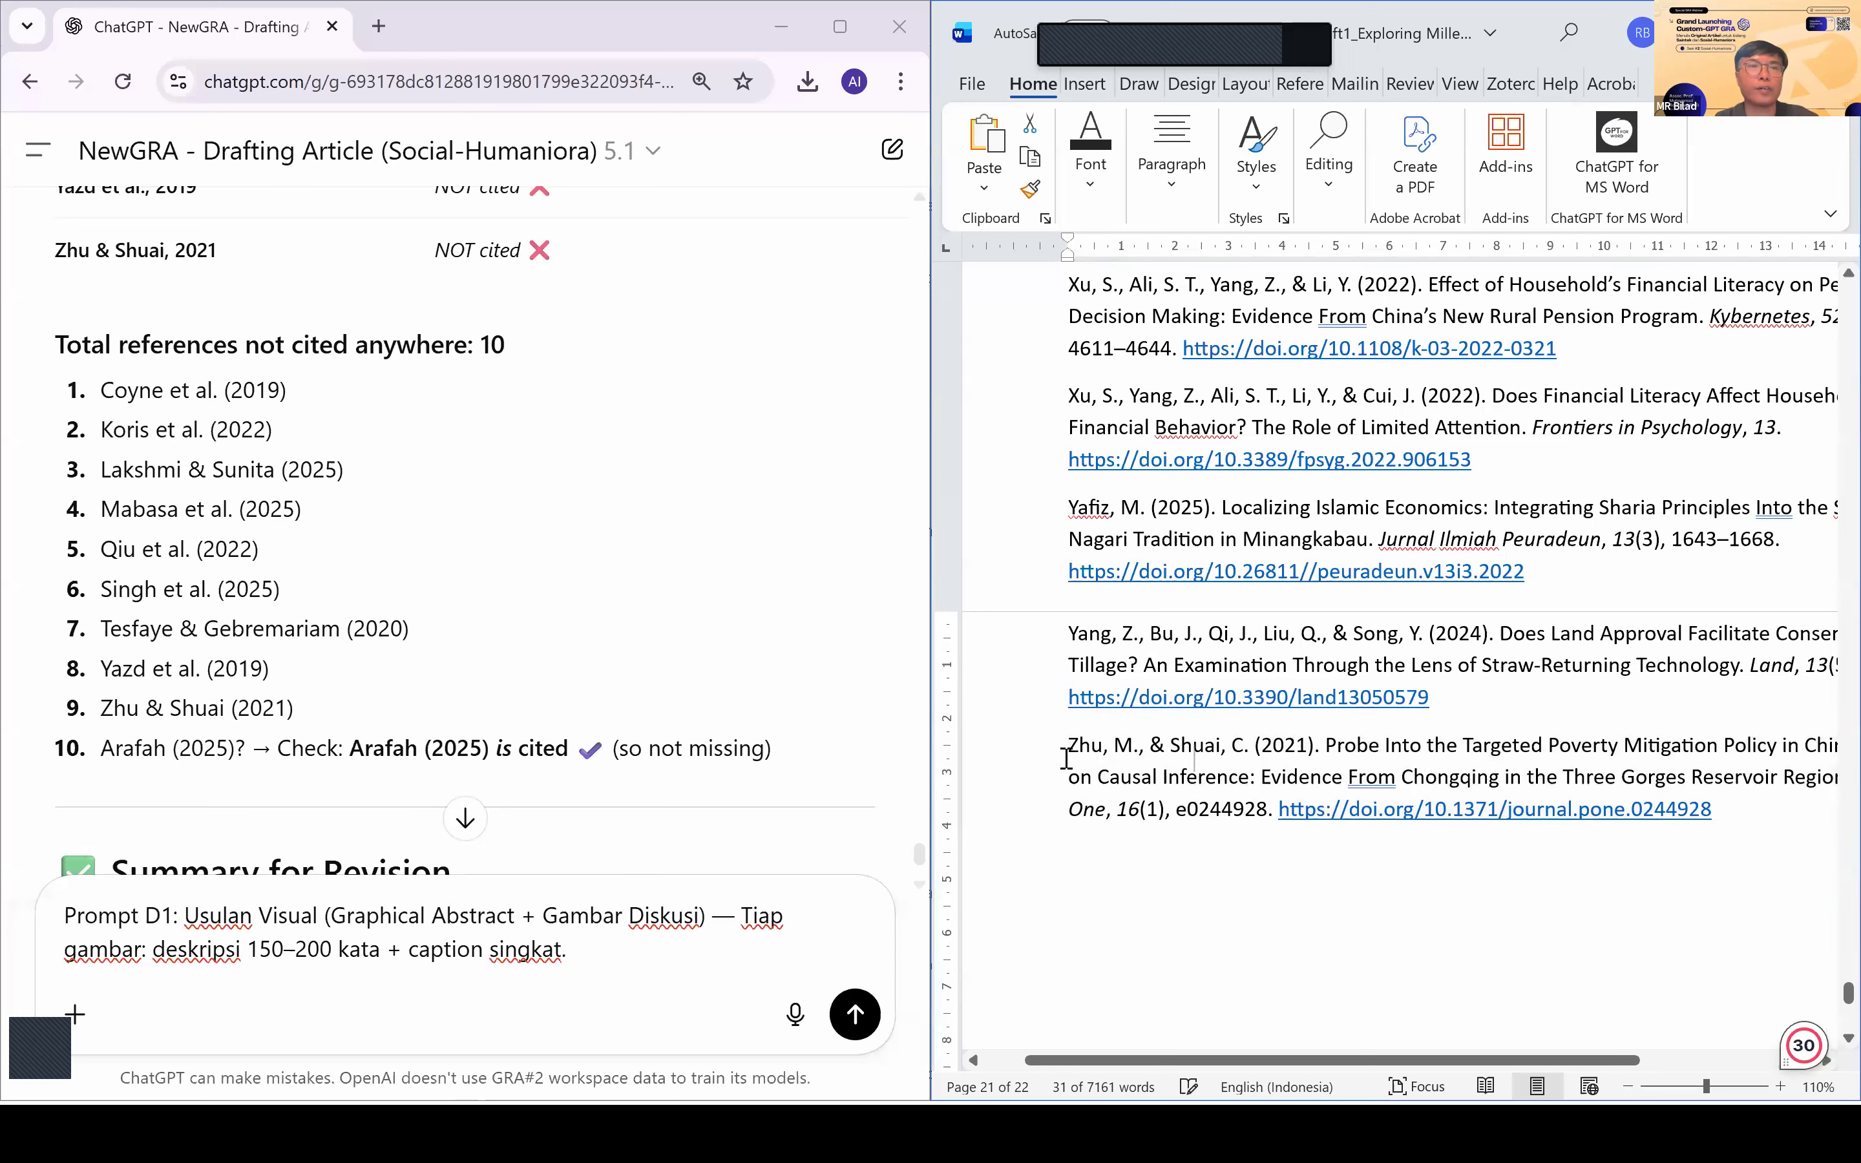
Step: Go back to ChatGPT's list of missing references and search the Word draft for its first item, "BPS"
{"action": "scroll", "coordinate": [498, 457], "scroll_direction": "up", "scroll_amount": 10}
{"action": "scroll", "coordinate": [498, 457], "scroll_direction": "up", "scroll_amount": 20}
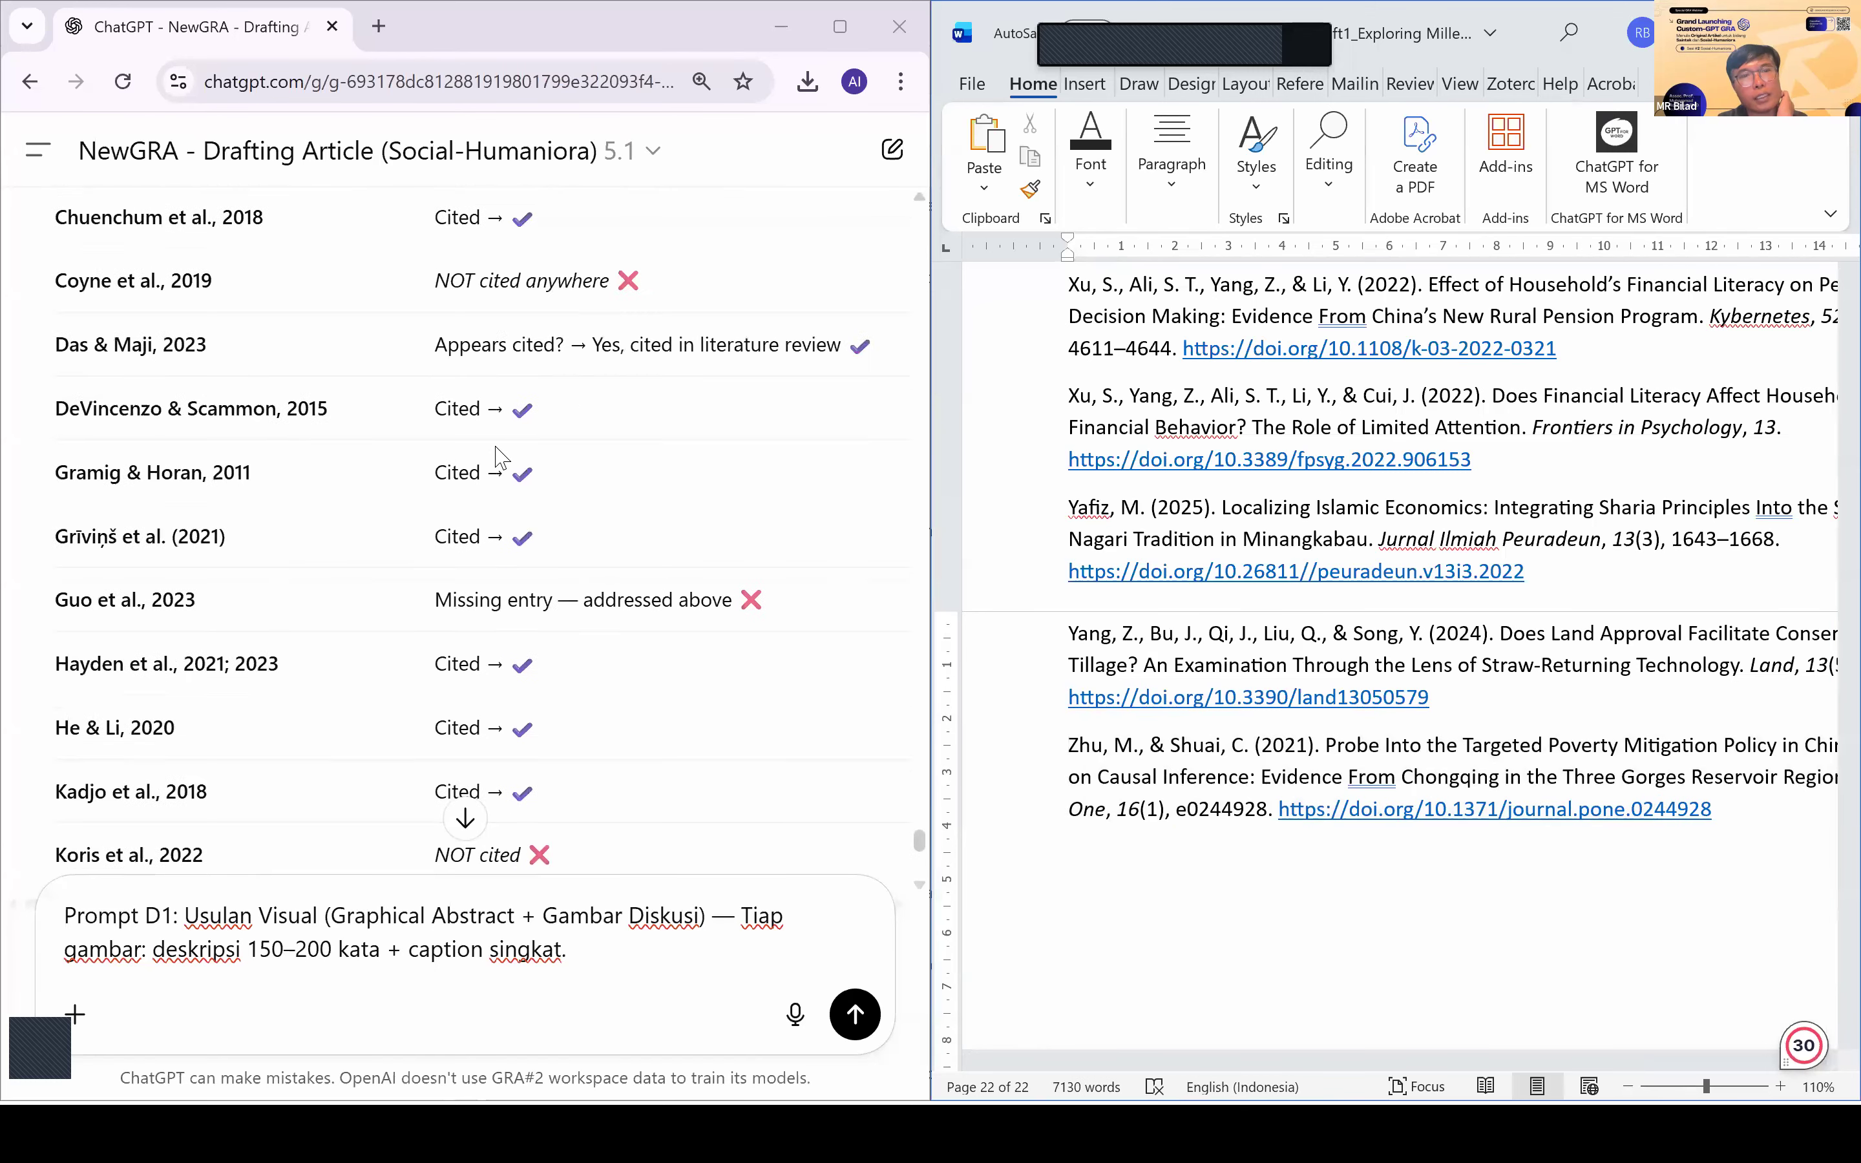
{"action": "scroll", "coordinate": [498, 457], "scroll_direction": "up", "scroll_amount": 2}
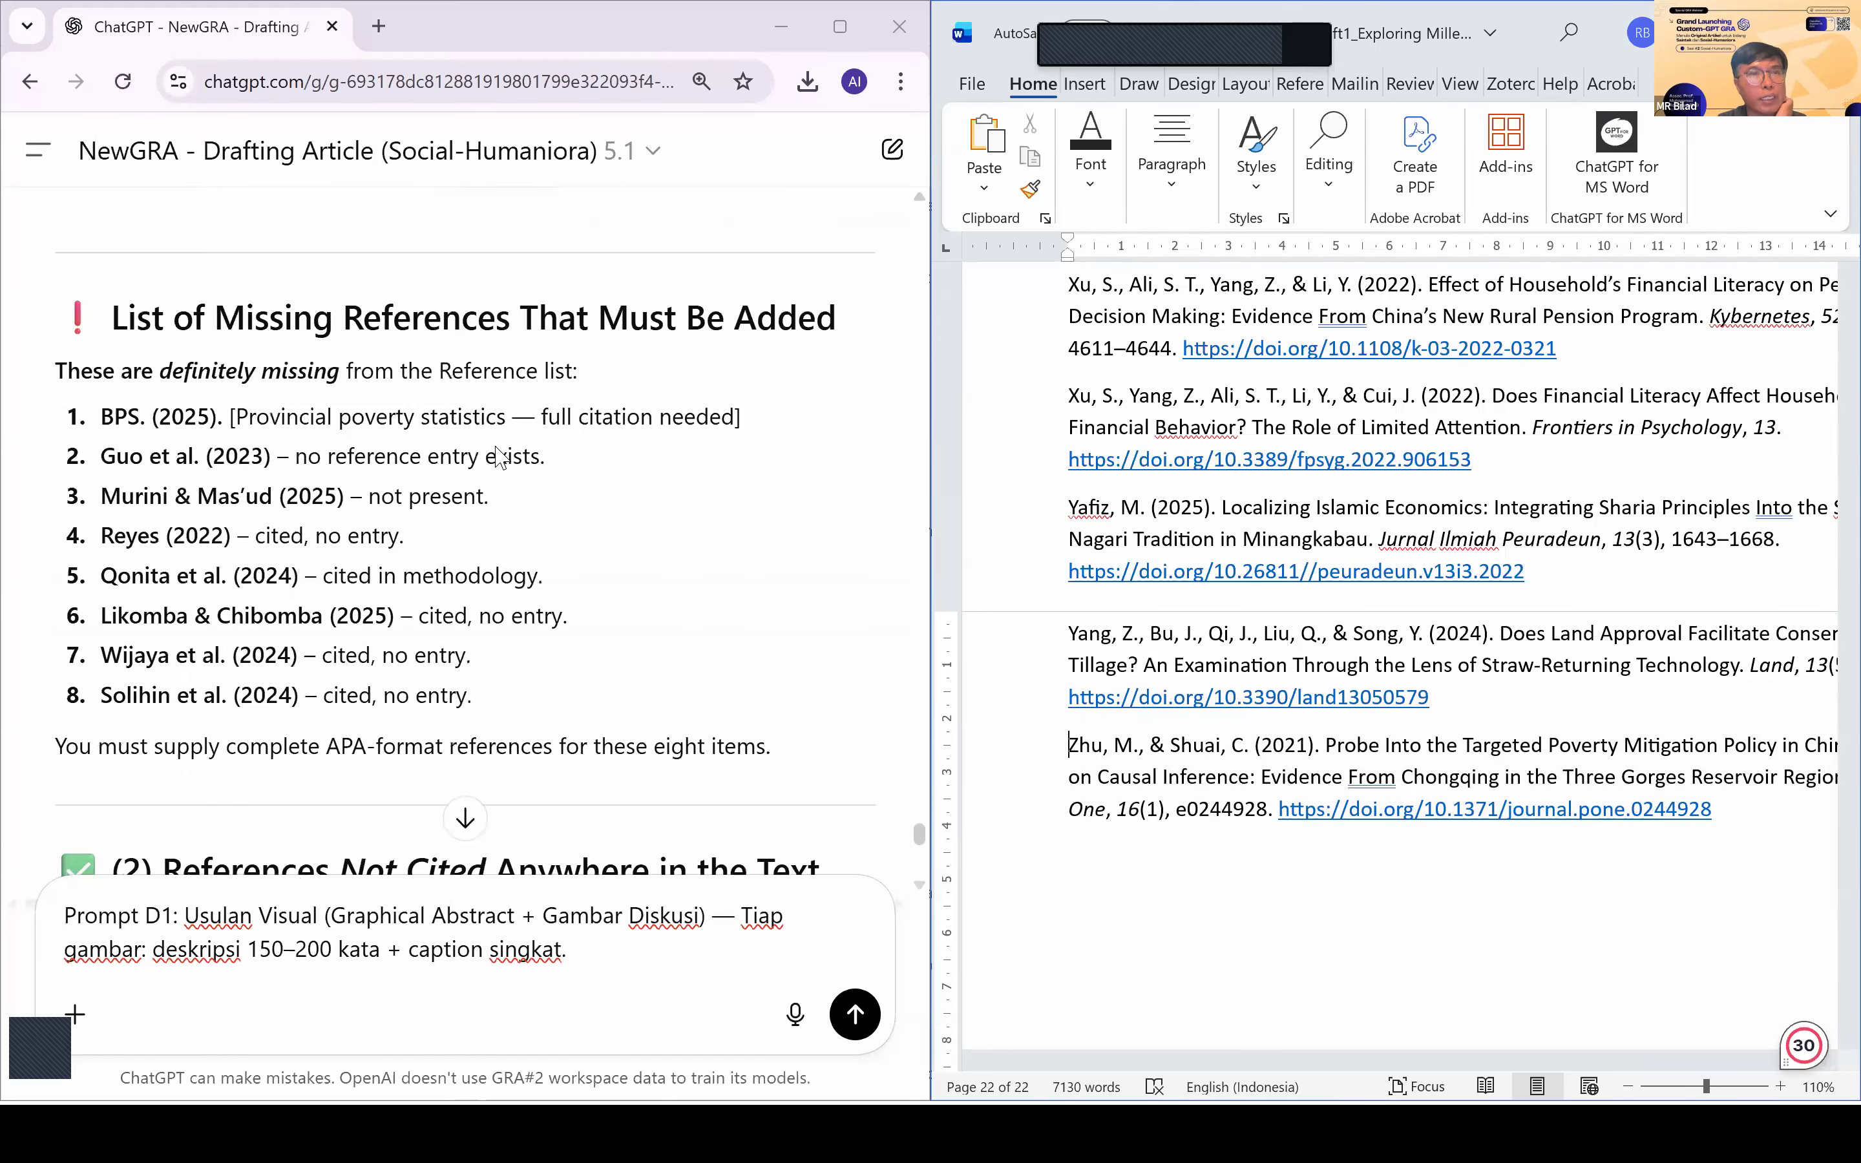
{"action": "scroll", "coordinate": [117, 477], "scroll_direction": "up", "scroll_amount": 1}
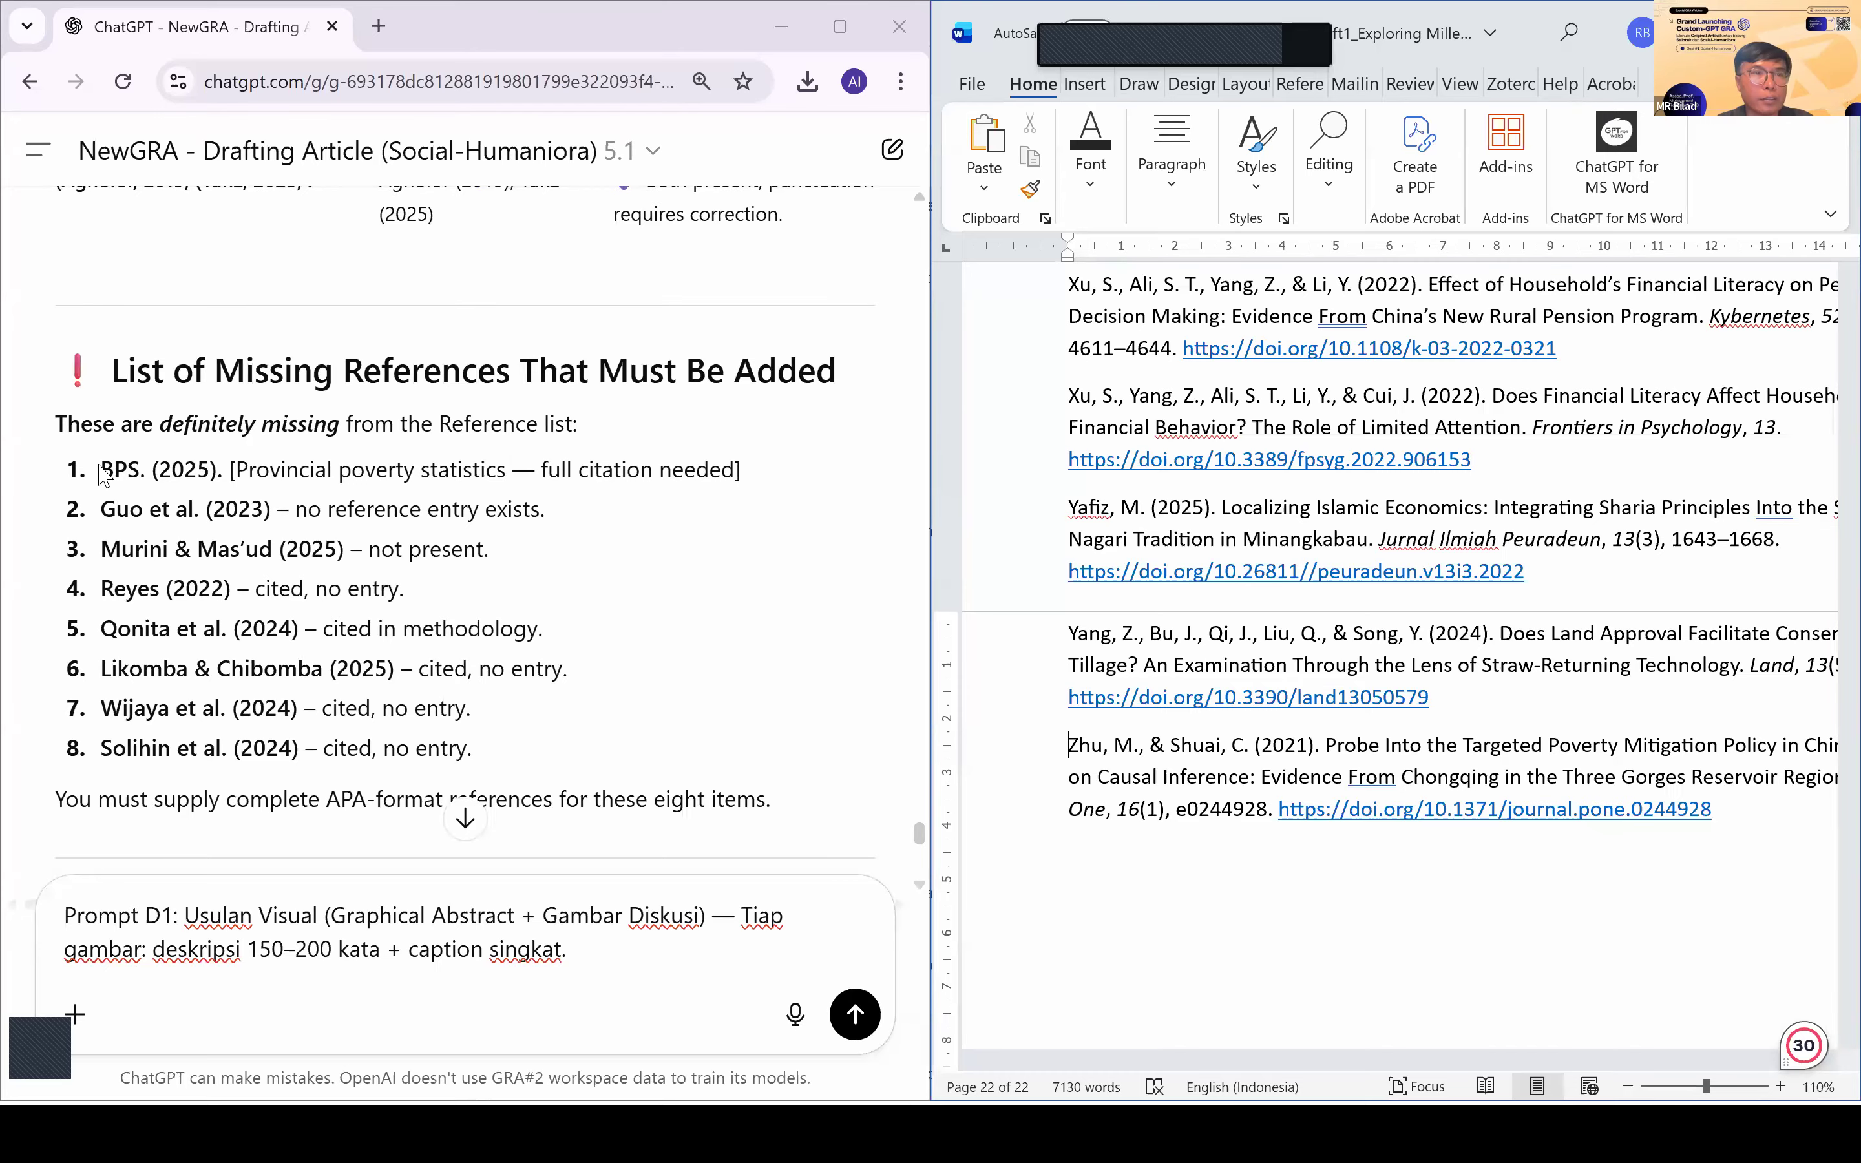
{"action": "left_click_drag", "start_coordinate": [102, 469], "coordinate": [141, 481]}
{"action": "key", "text": "ctrl+c"}
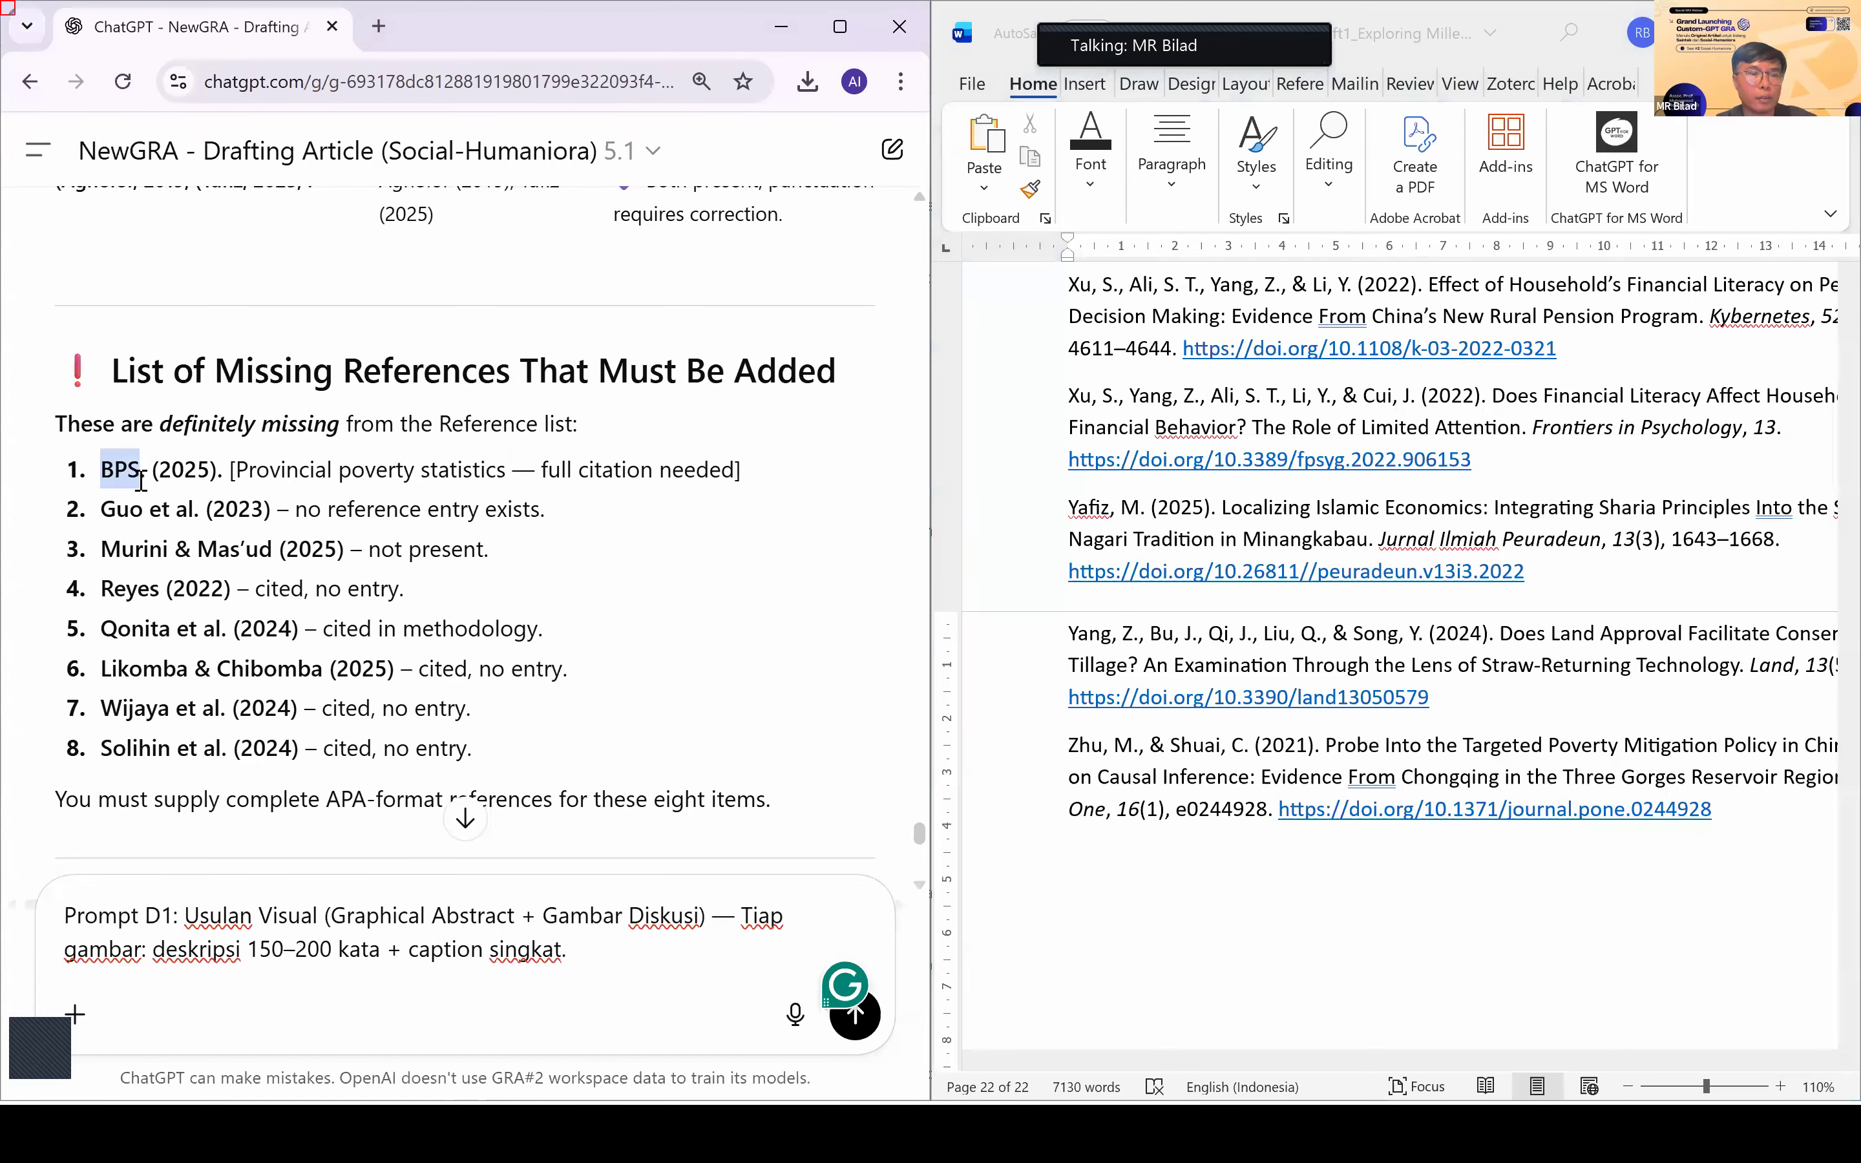
{"action": "left_click", "coordinate": [1120, 513]}
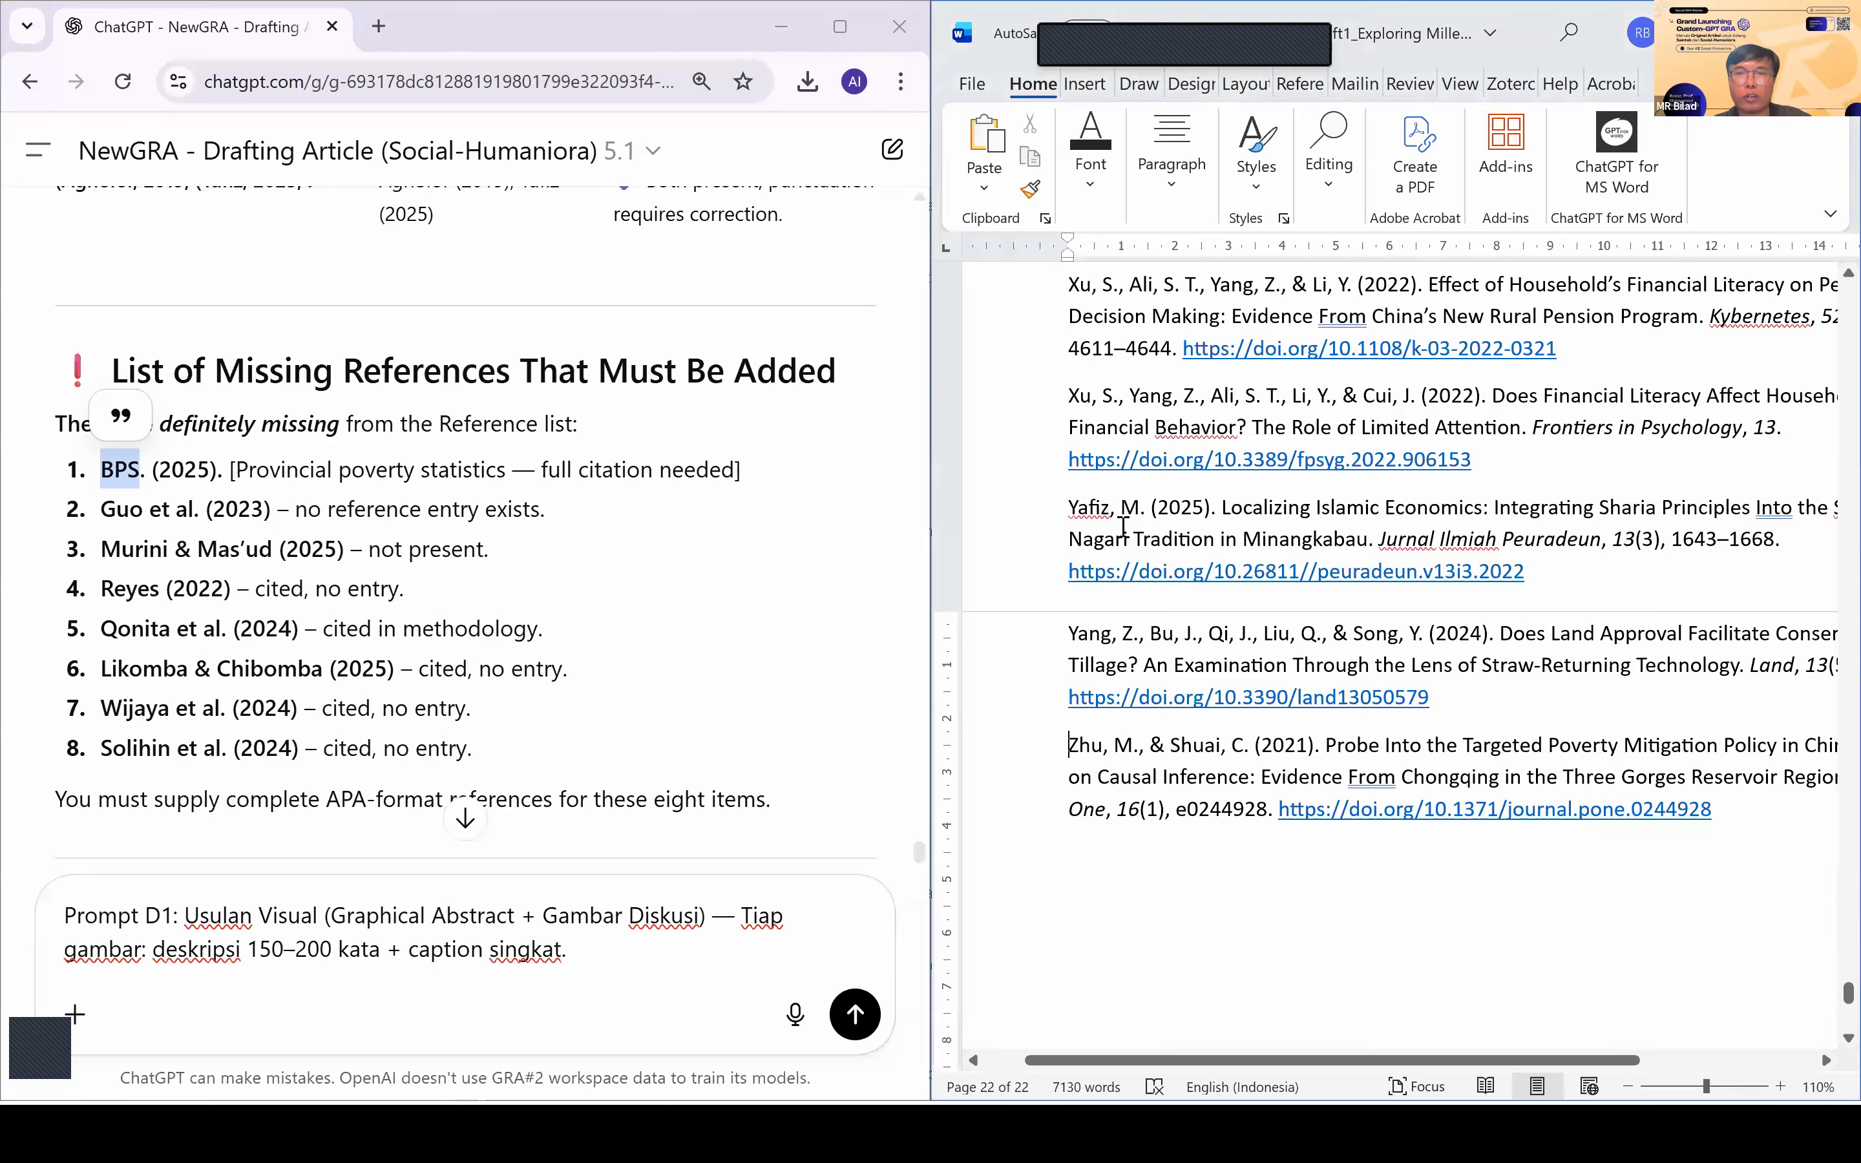
{"action": "key", "text": "ctrl+f"}
{"action": "key", "text": "ctrl+v"}
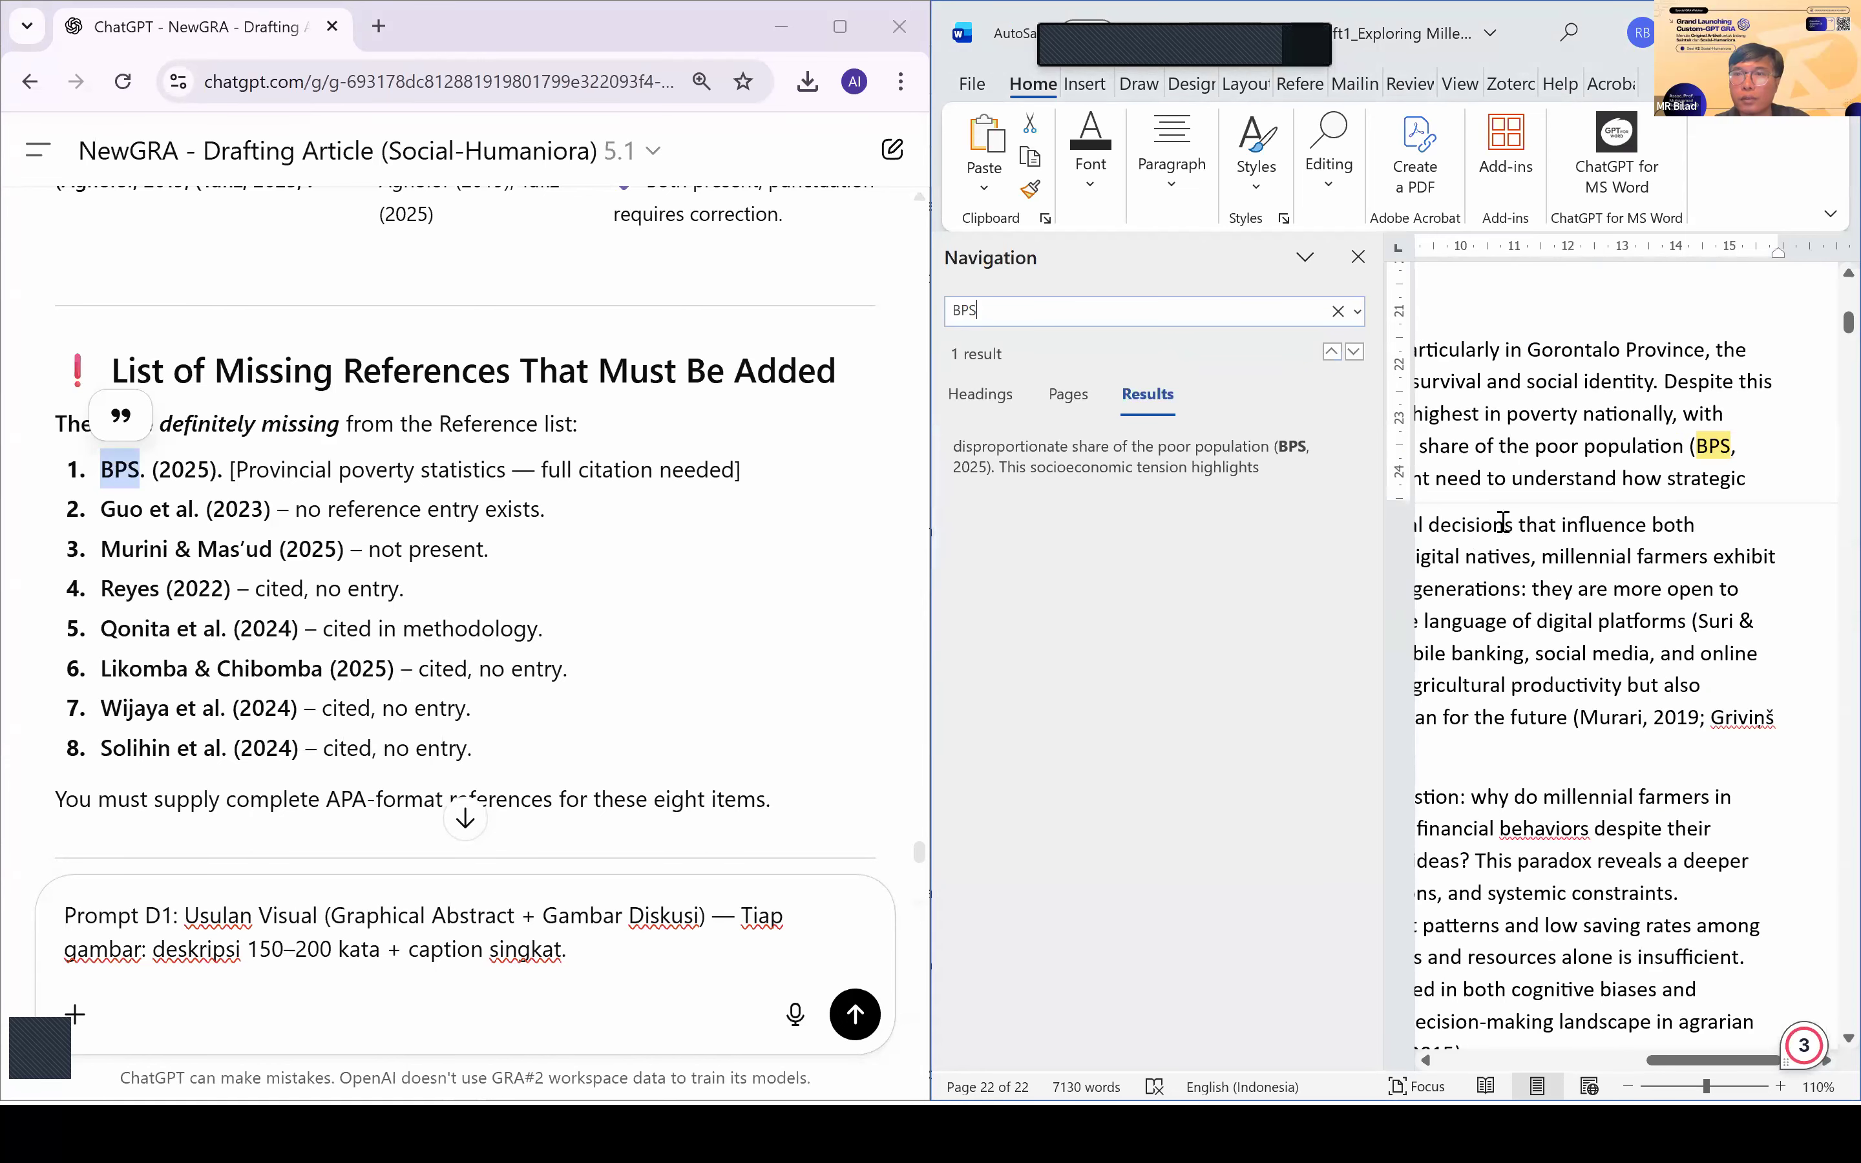
Step: Replace "BPS" in the Introduction's 2025 poverty citation with "Indonesian Statistical Biro"
{"action": "left_click", "coordinate": [1546, 420]}
{"action": "scroll", "coordinate": [1513, 473], "scroll_direction": "down", "scroll_amount": 4}
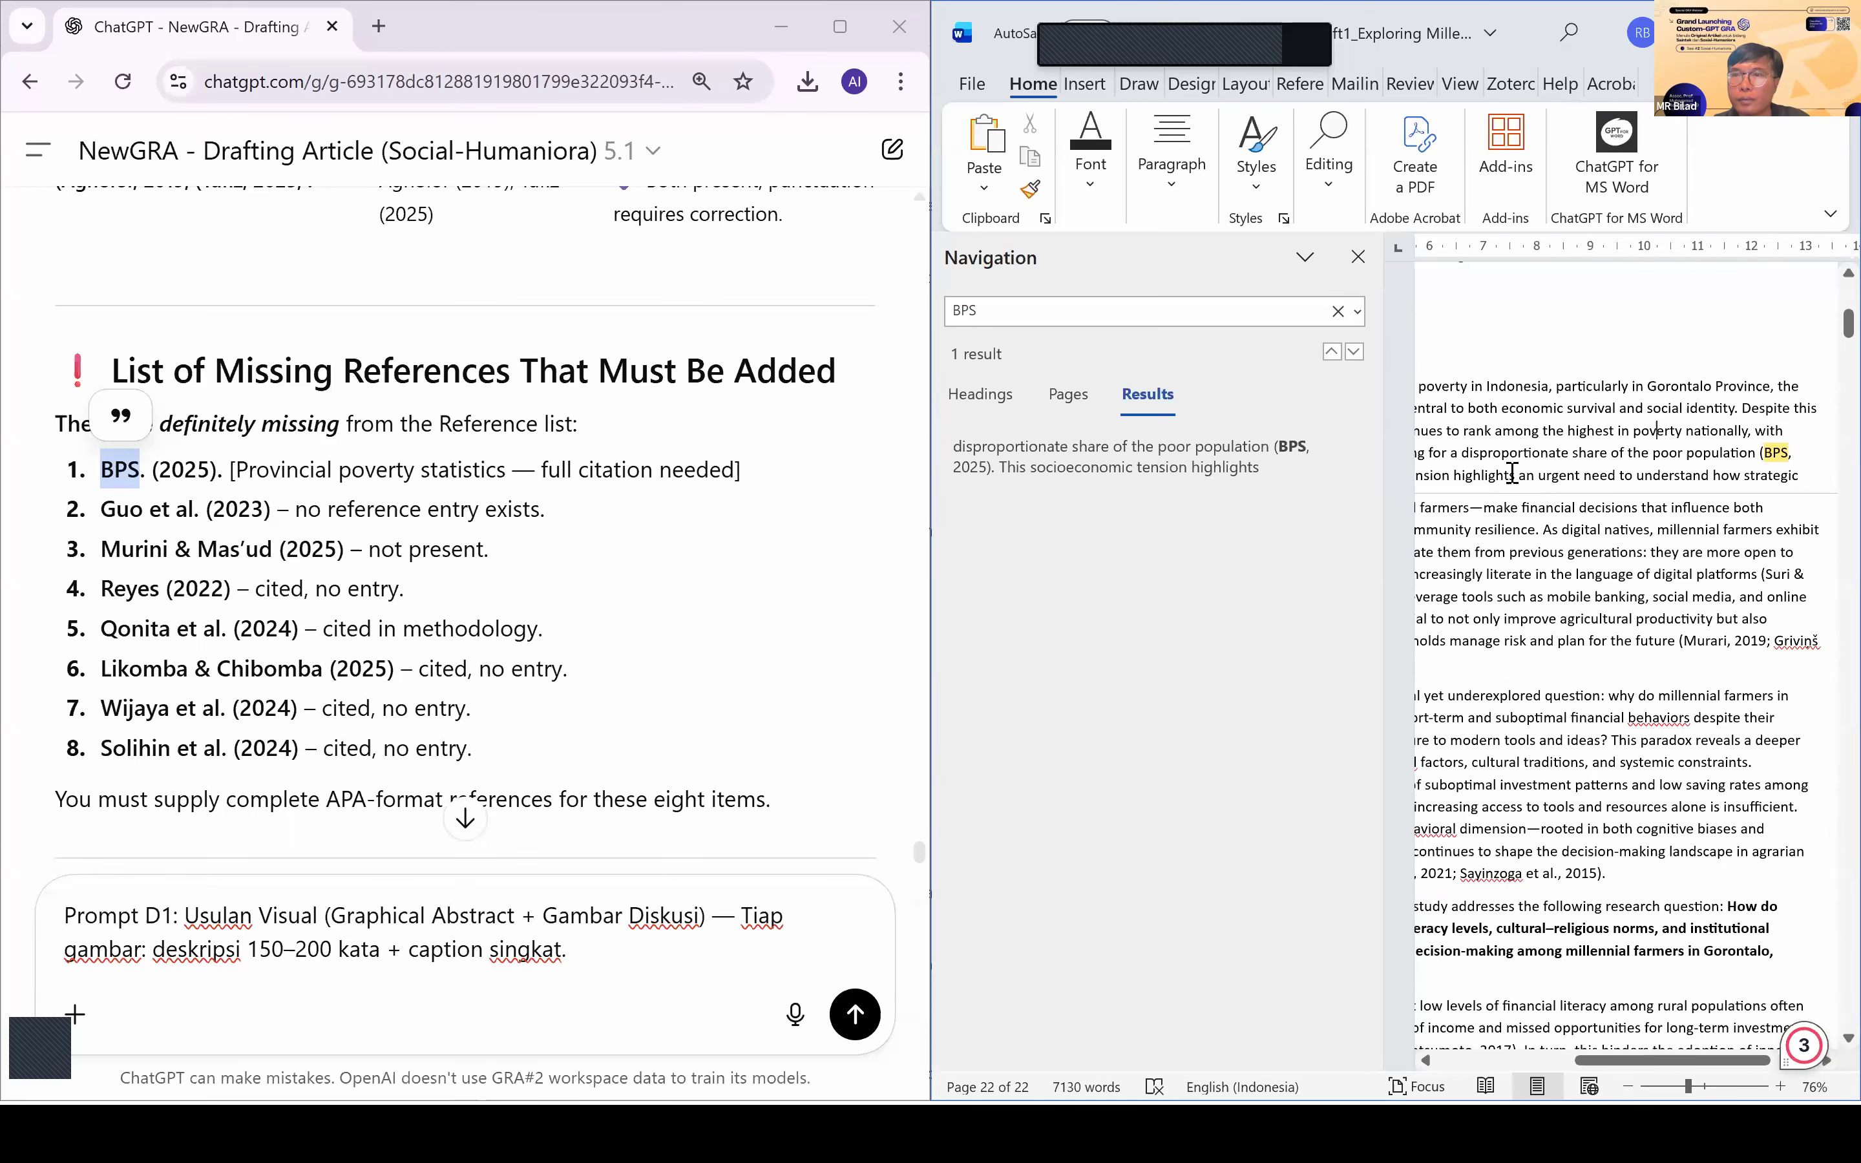
{"action": "scroll", "coordinate": [1741, 501], "scroll_direction": "down", "scroll_amount": 2}
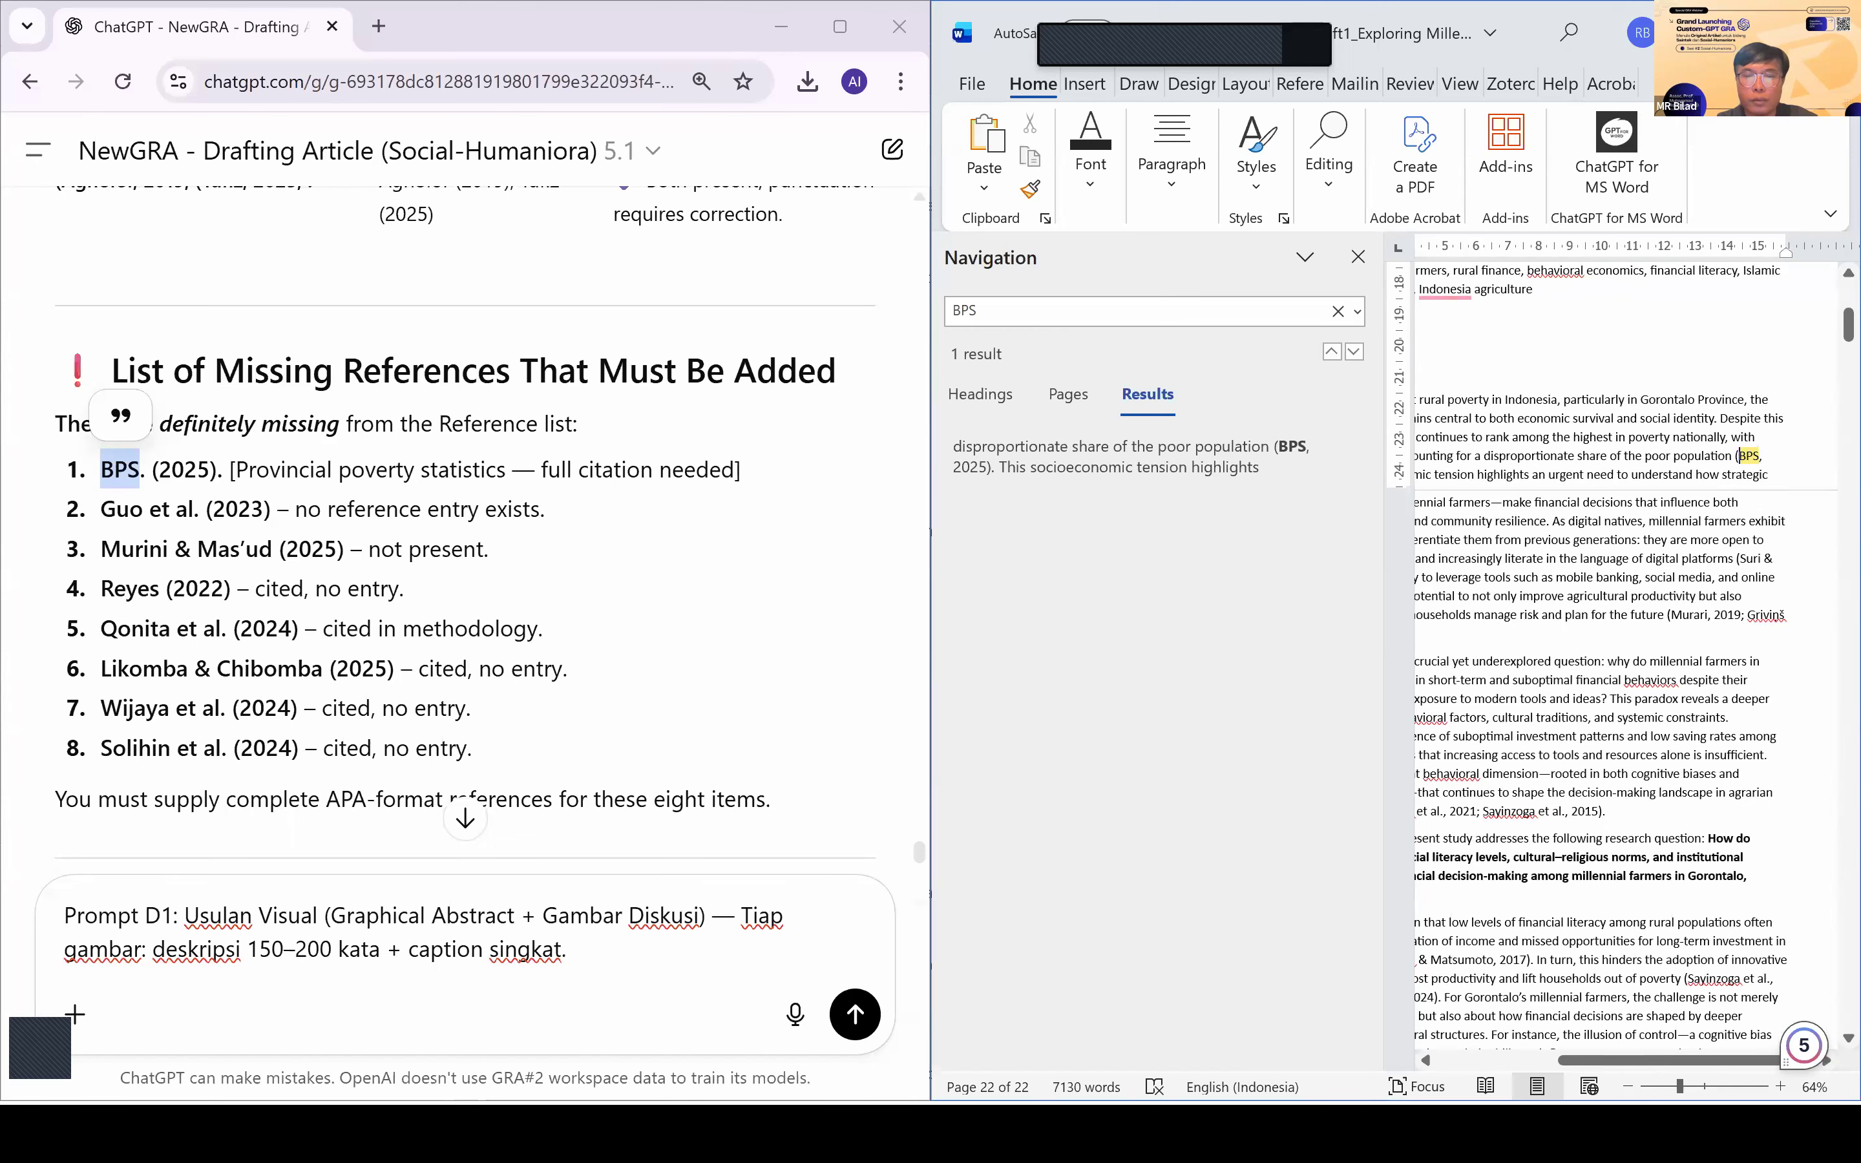
{"action": "type", "text": "Indonesian Statistical Biro"}
{"action": "key", "text": "Delete"}
{"action": "key", "text": "Delete"}
{"action": "key", "text": "Delete"}
Step: Search the draft for the in-text citation of the second missing reference, dated 2023
{"action": "left_click_drag", "start_coordinate": [270, 508], "coordinate": [105, 519]}
{"action": "key", "text": "ctrl+c"}
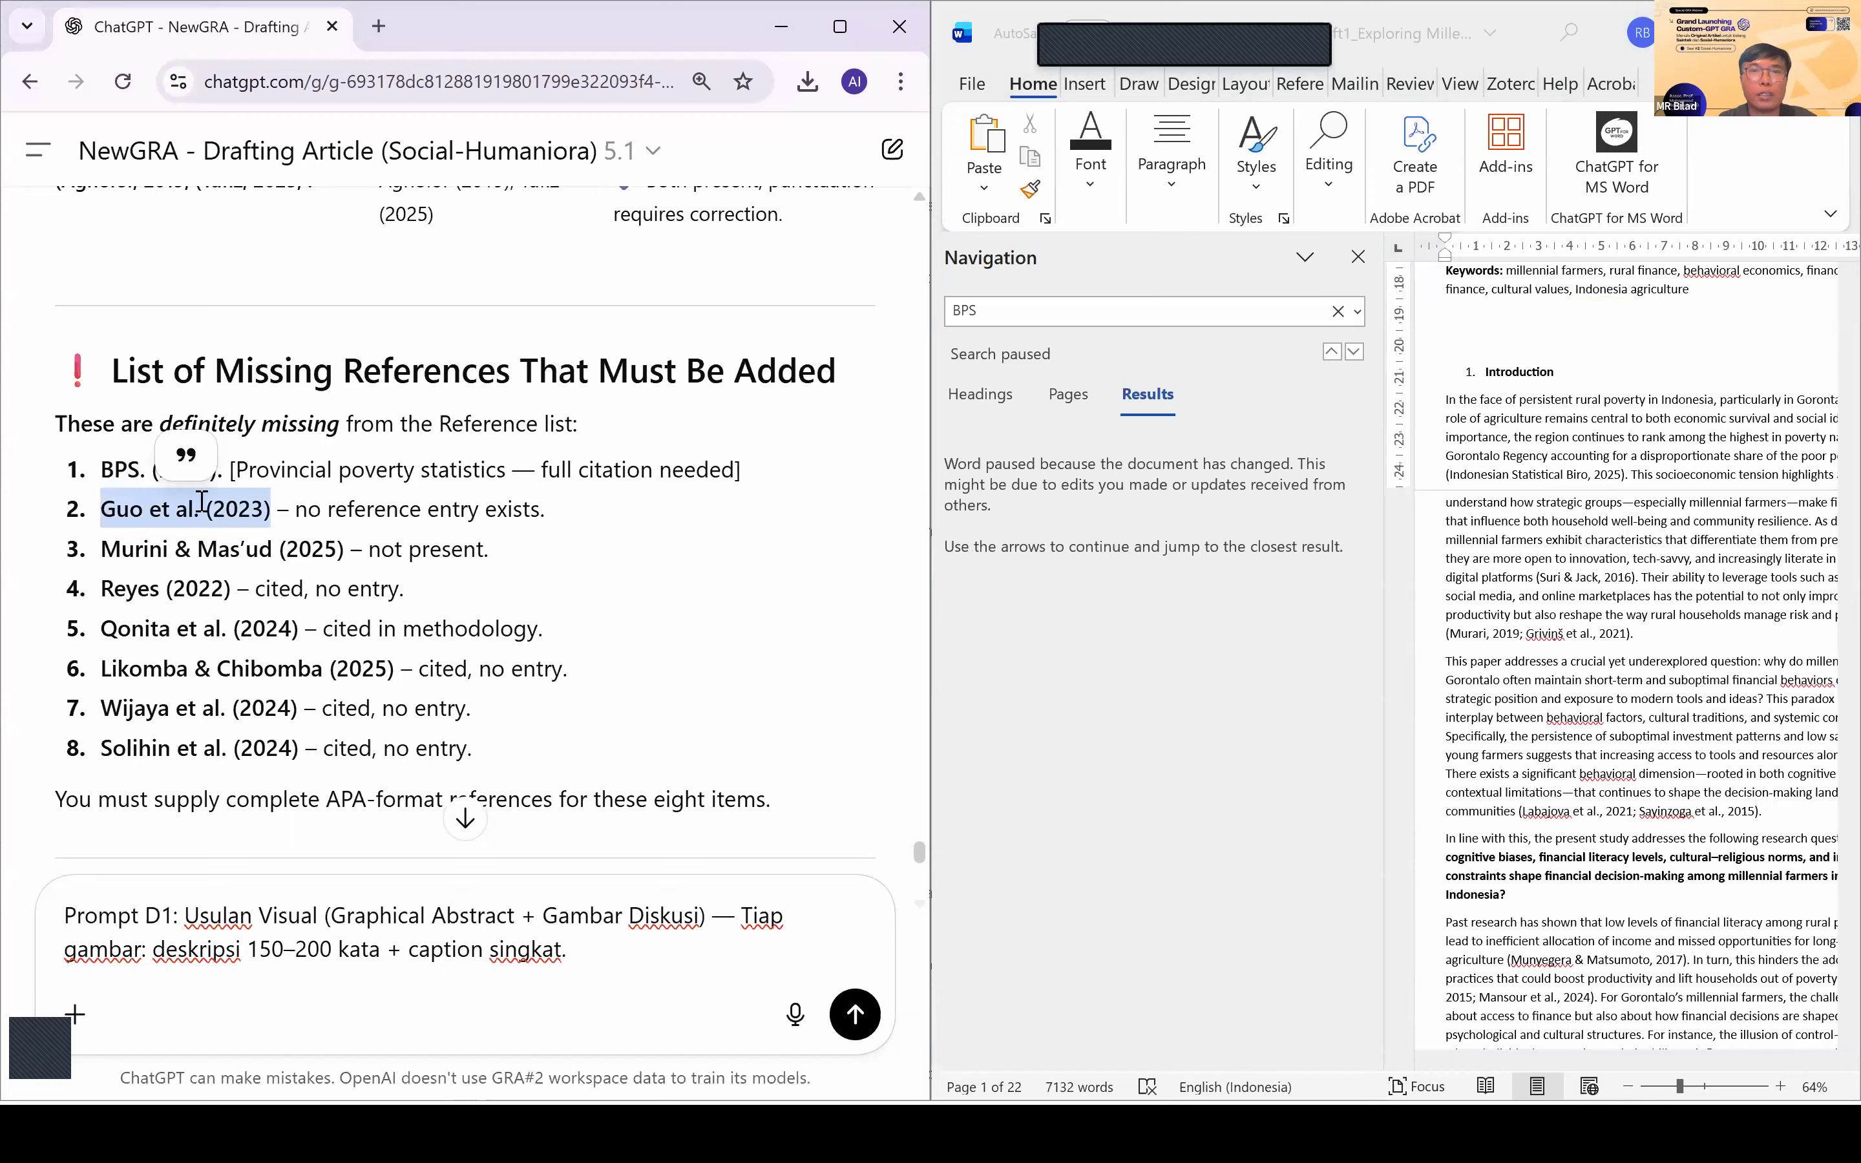
{"action": "left_click", "coordinate": [992, 315]}
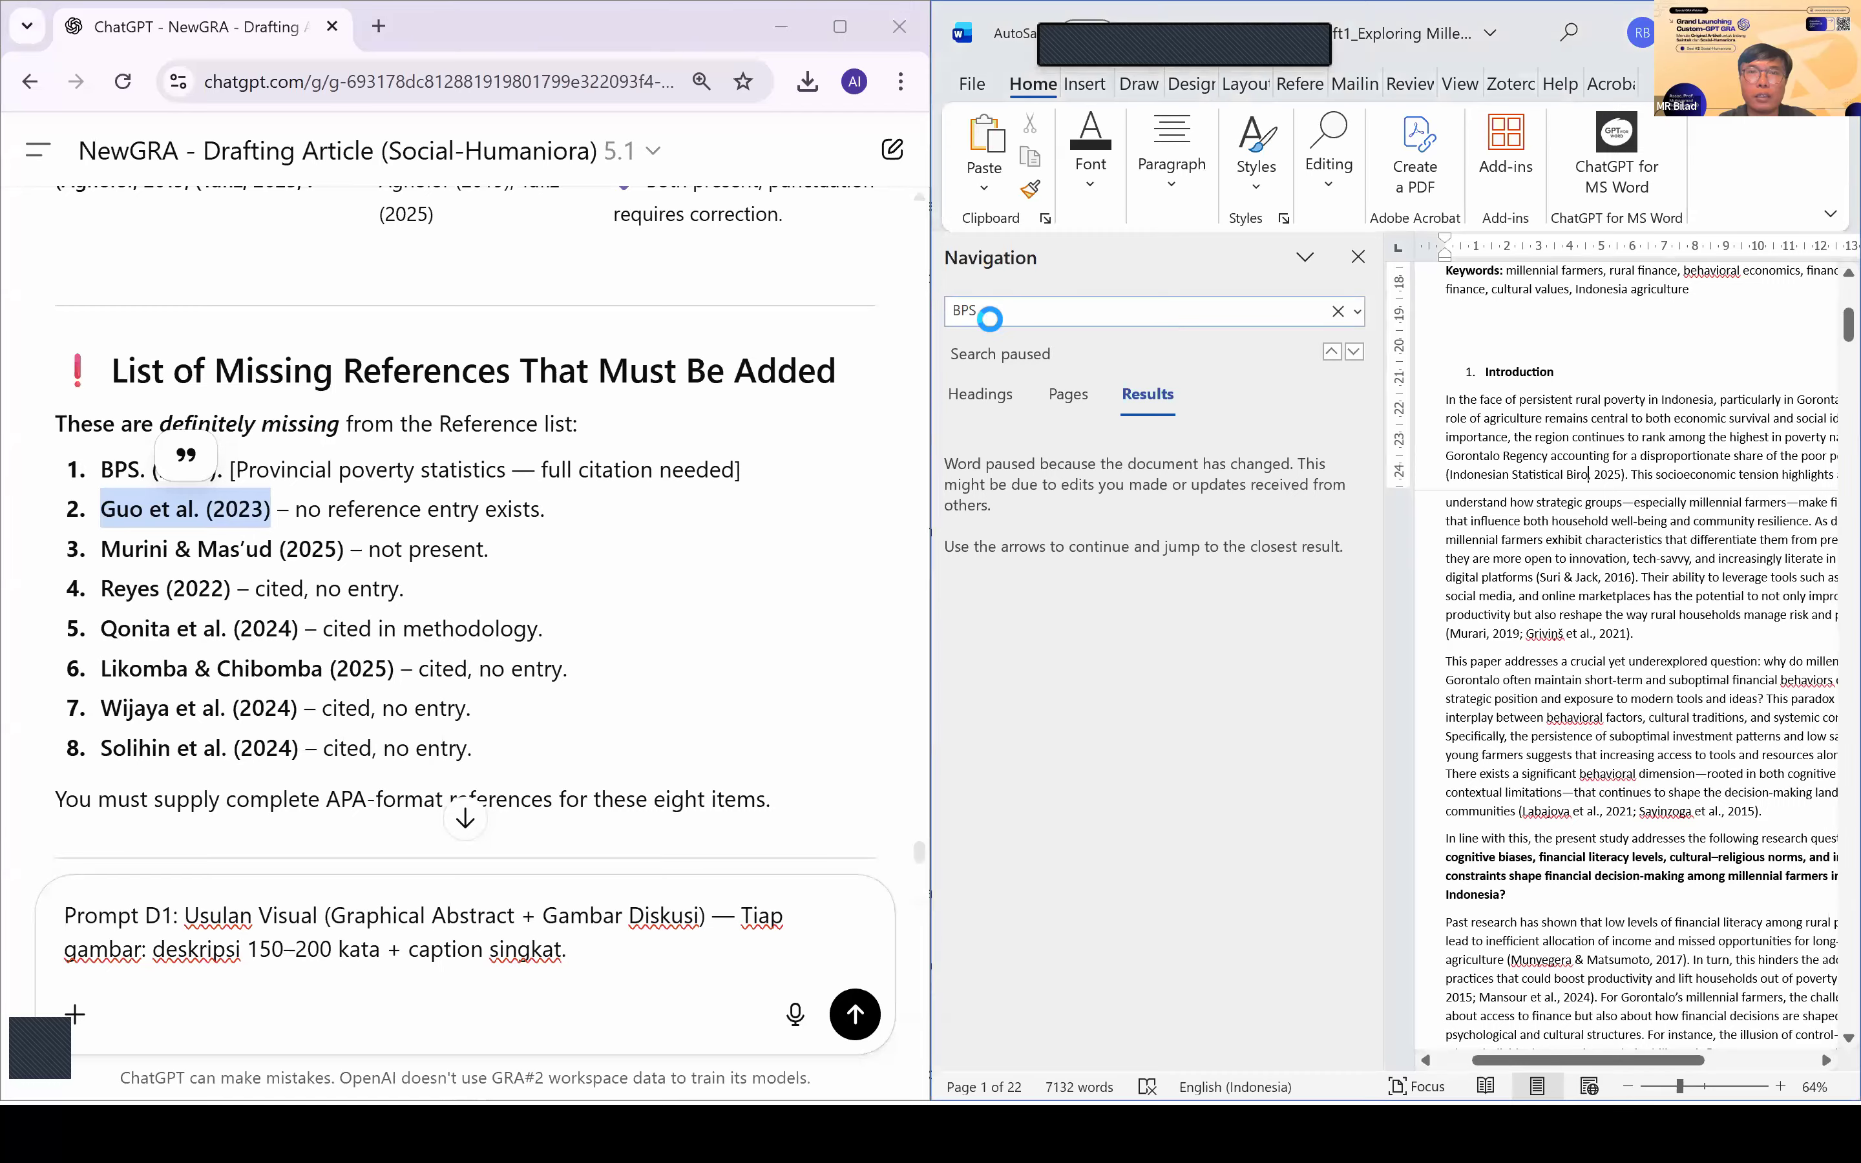
{"action": "double_click", "coordinate": [992, 320]}
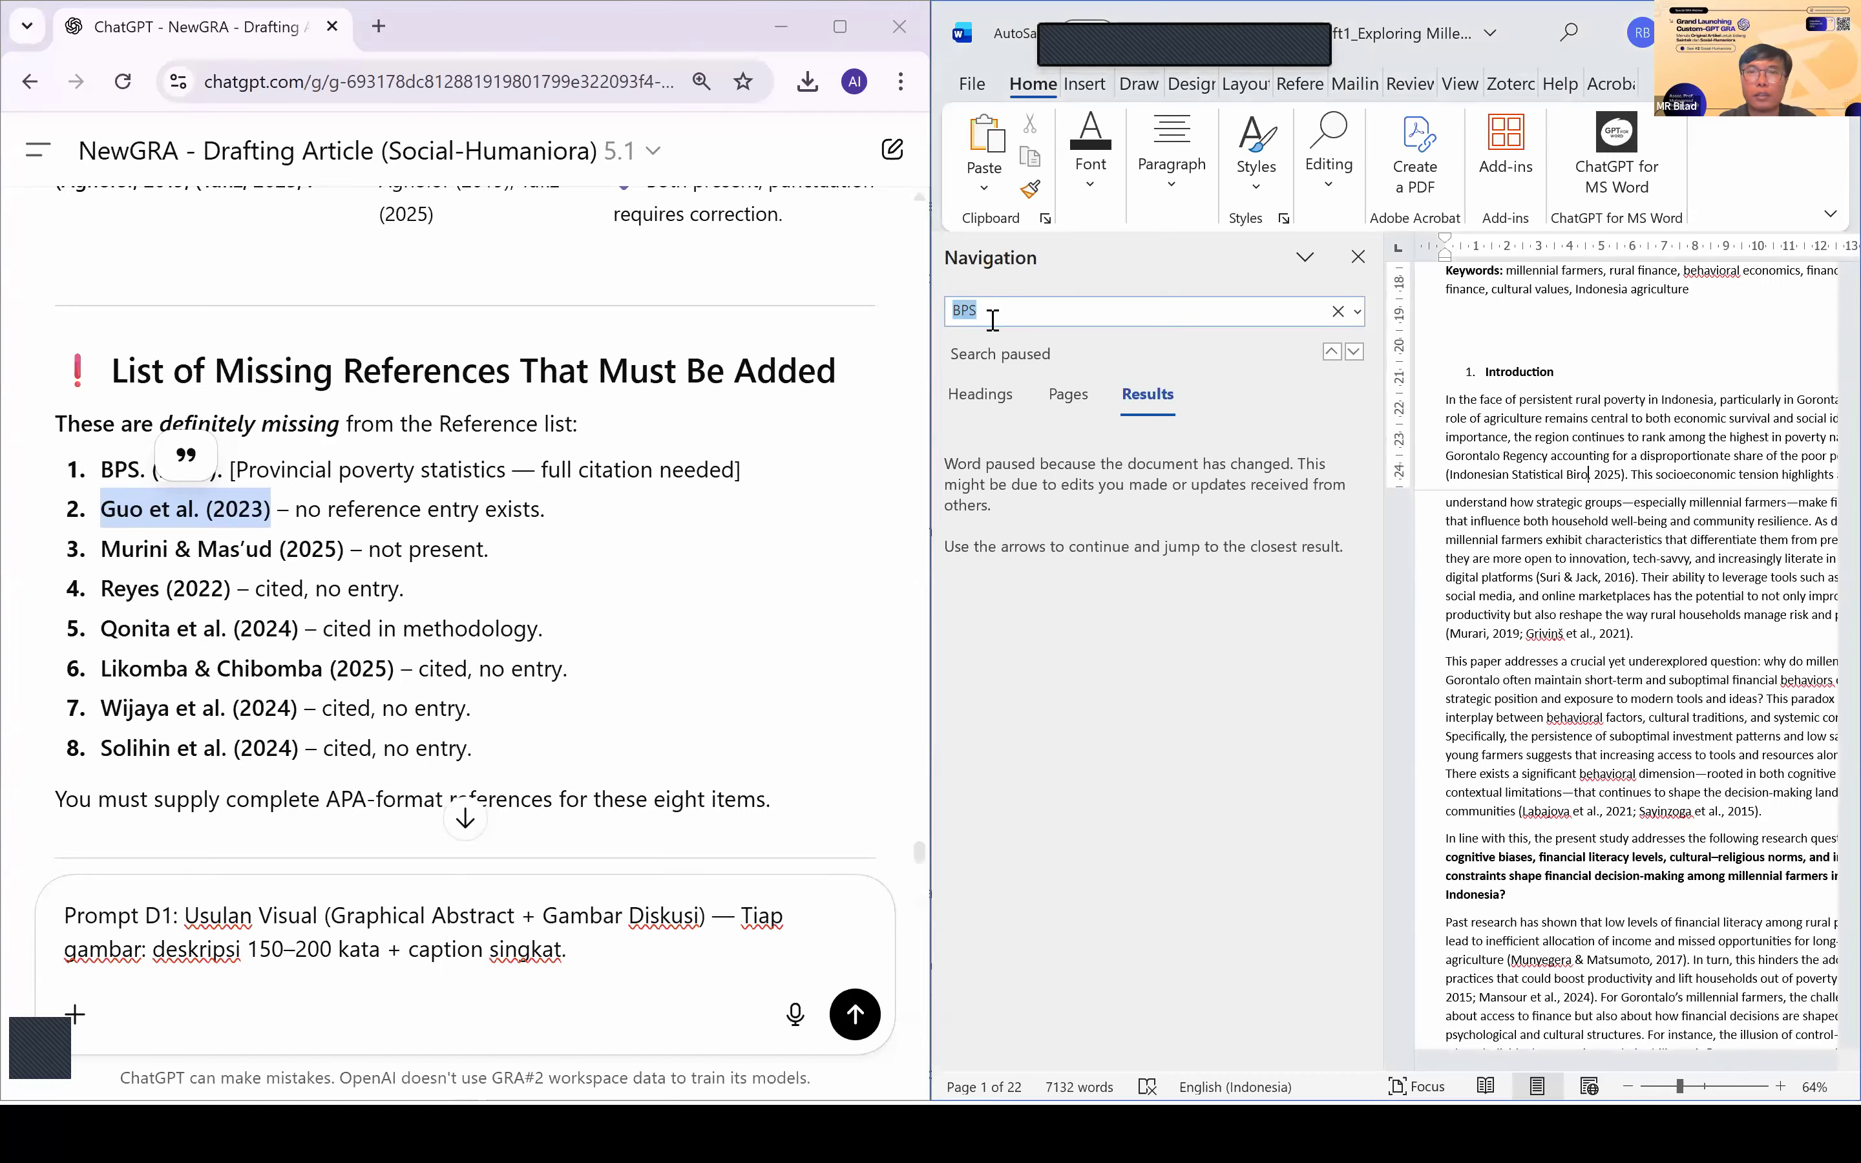
{"action": "key", "text": "ctrl+v"}
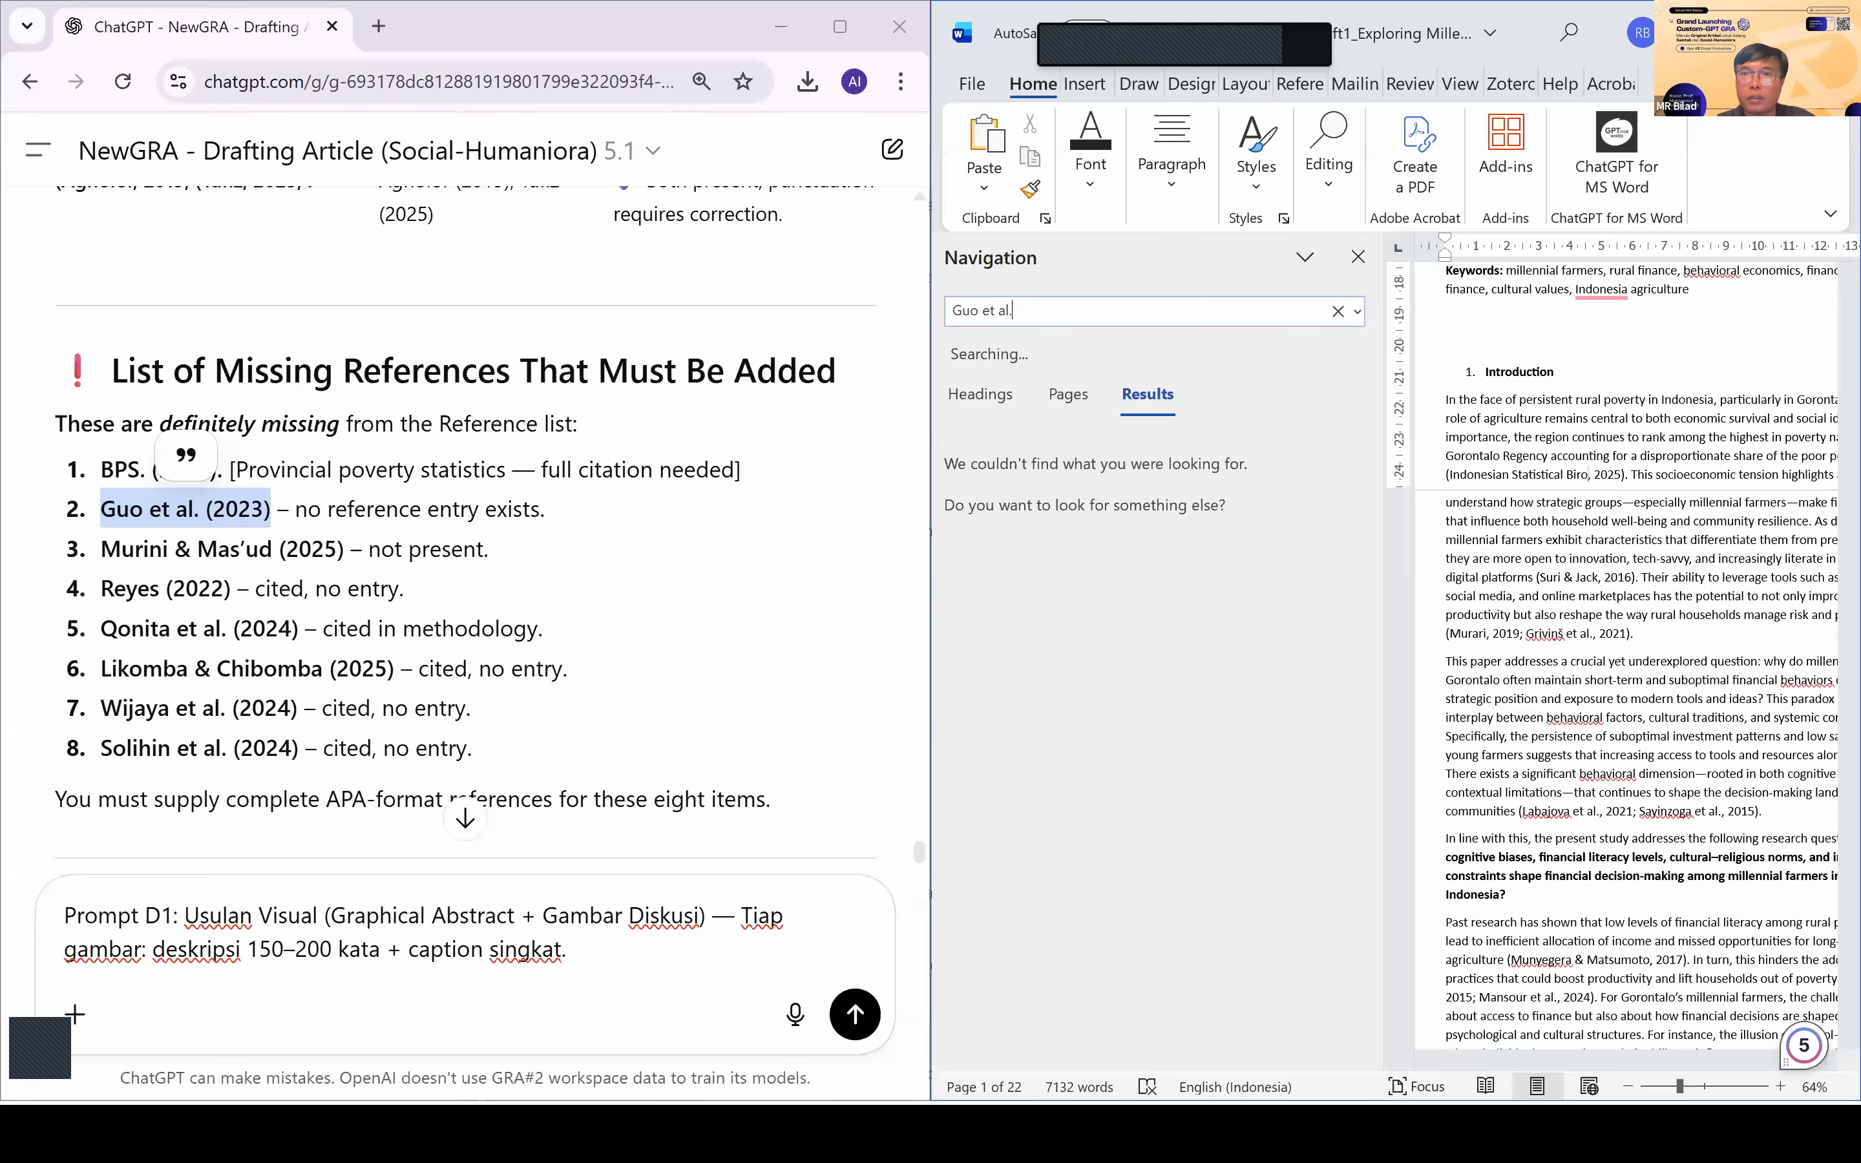
{"action": "key", "text": "Return"}
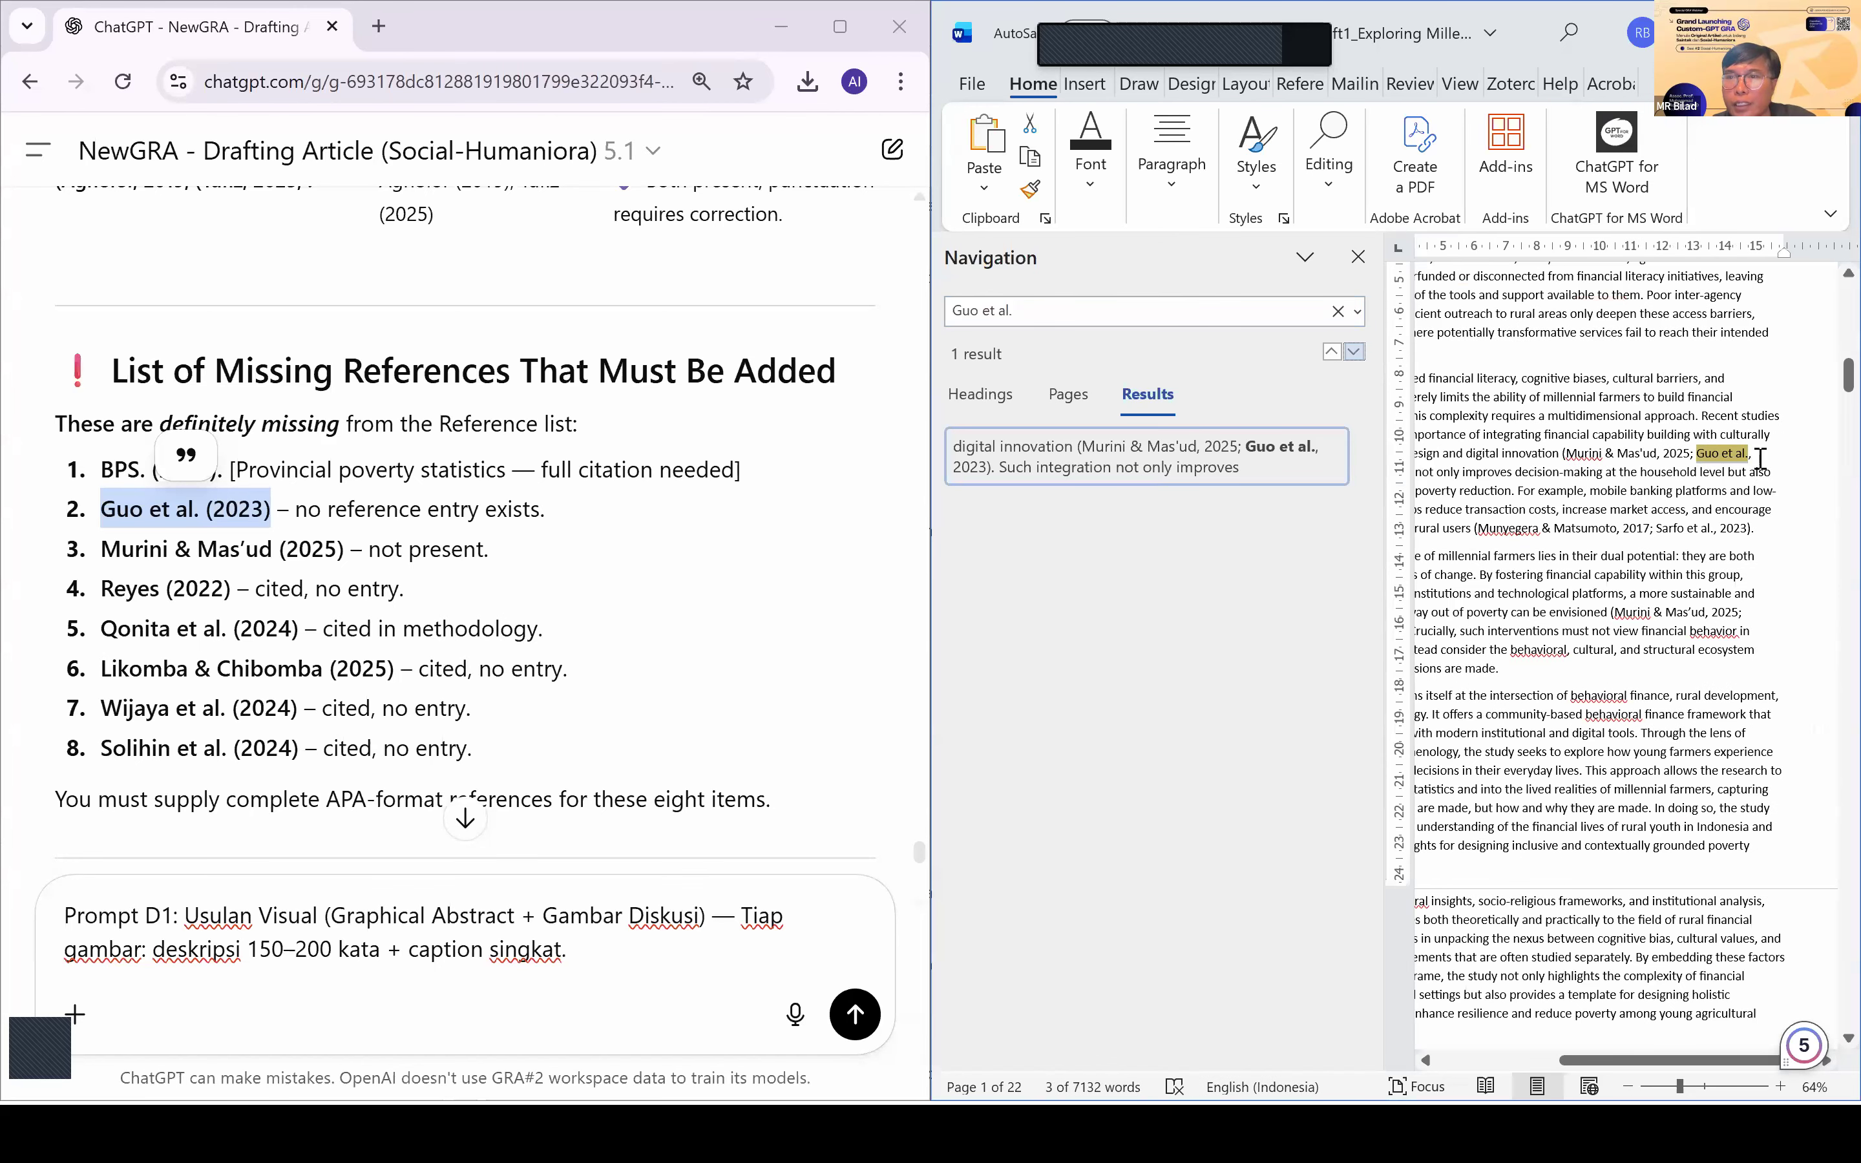
Step: Remove the 2023 citation lacking a reference entry from the Introduction sentence on institutional design and digital innovation, keeping the 2025 citation
{"action": "scroll", "coordinate": [1757, 460], "scroll_direction": "down", "scroll_amount": 3}
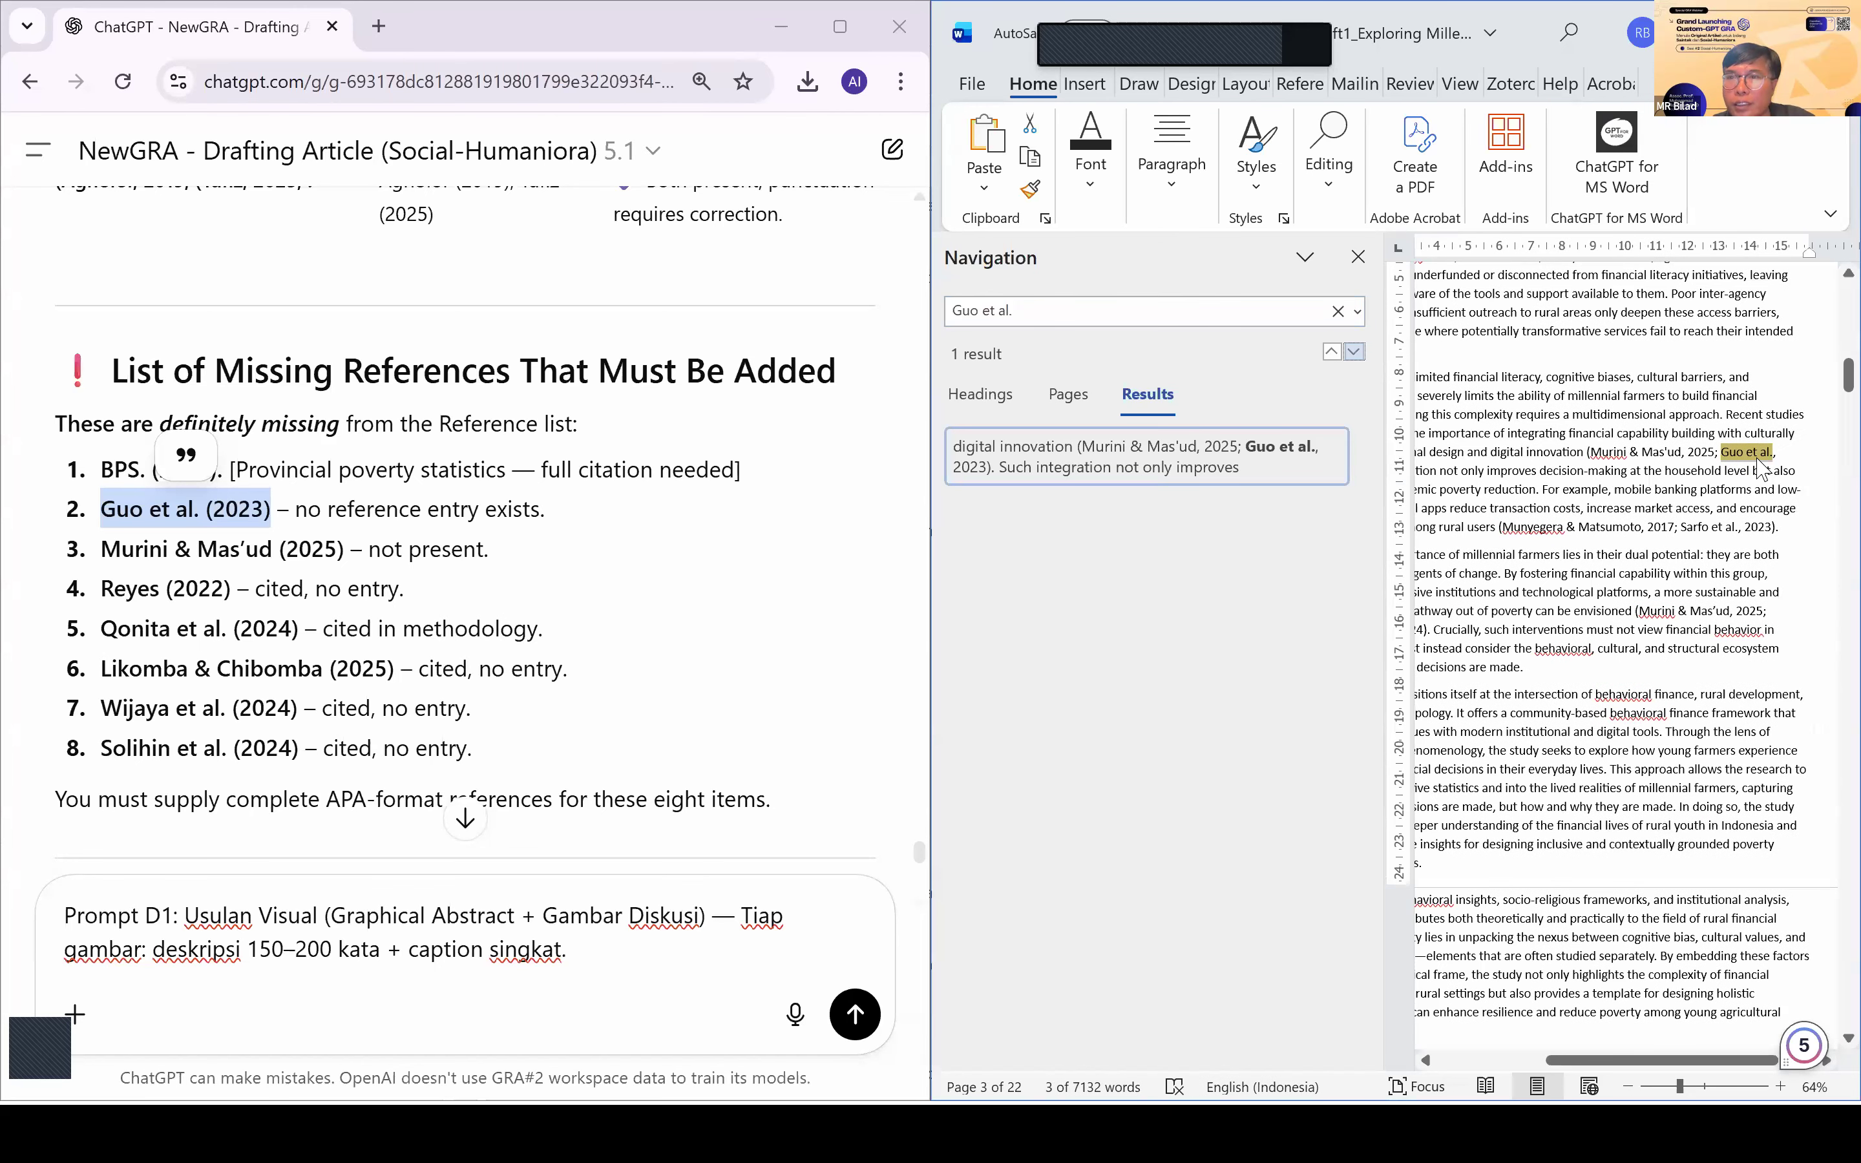
{"action": "scroll", "coordinate": [1468, 468], "scroll_direction": "left", "scroll_amount": 1}
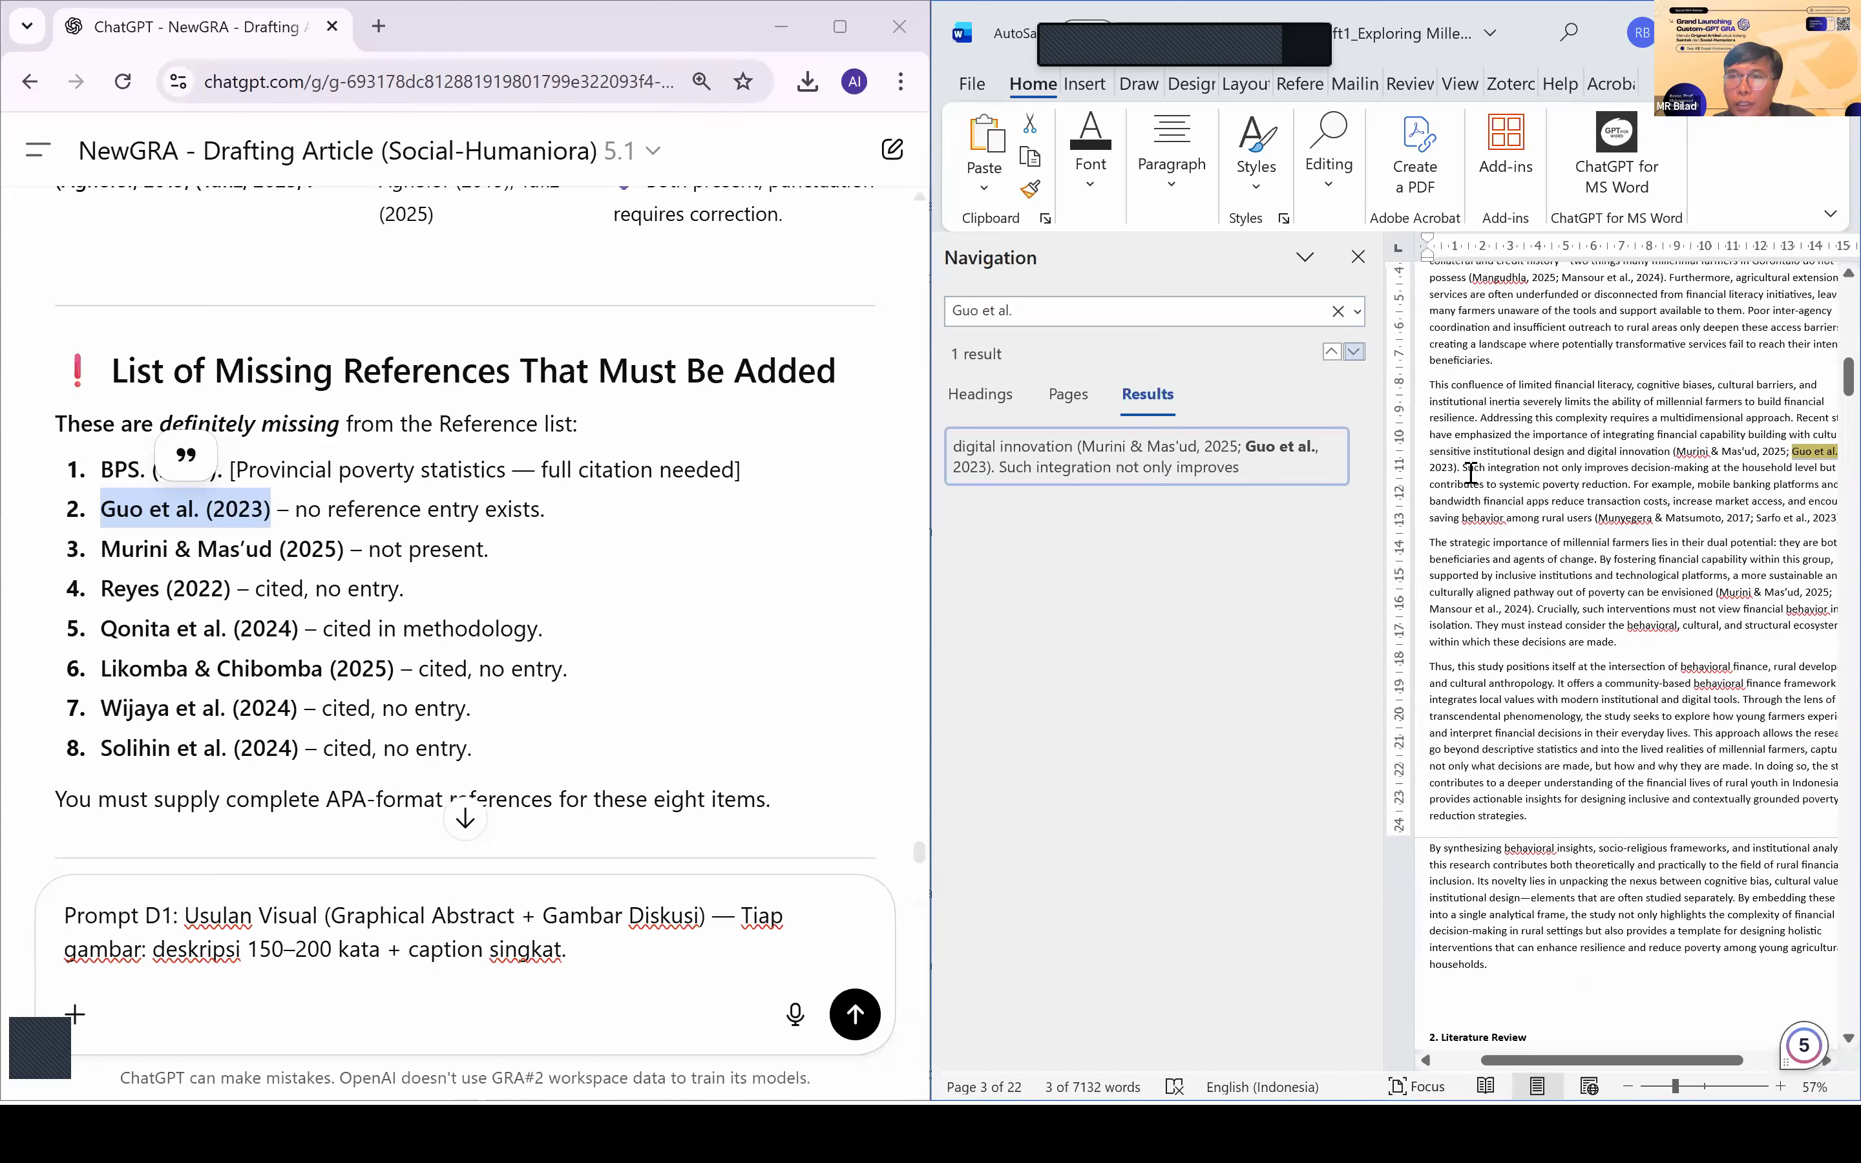
{"action": "left_click", "coordinate": [1464, 468]}
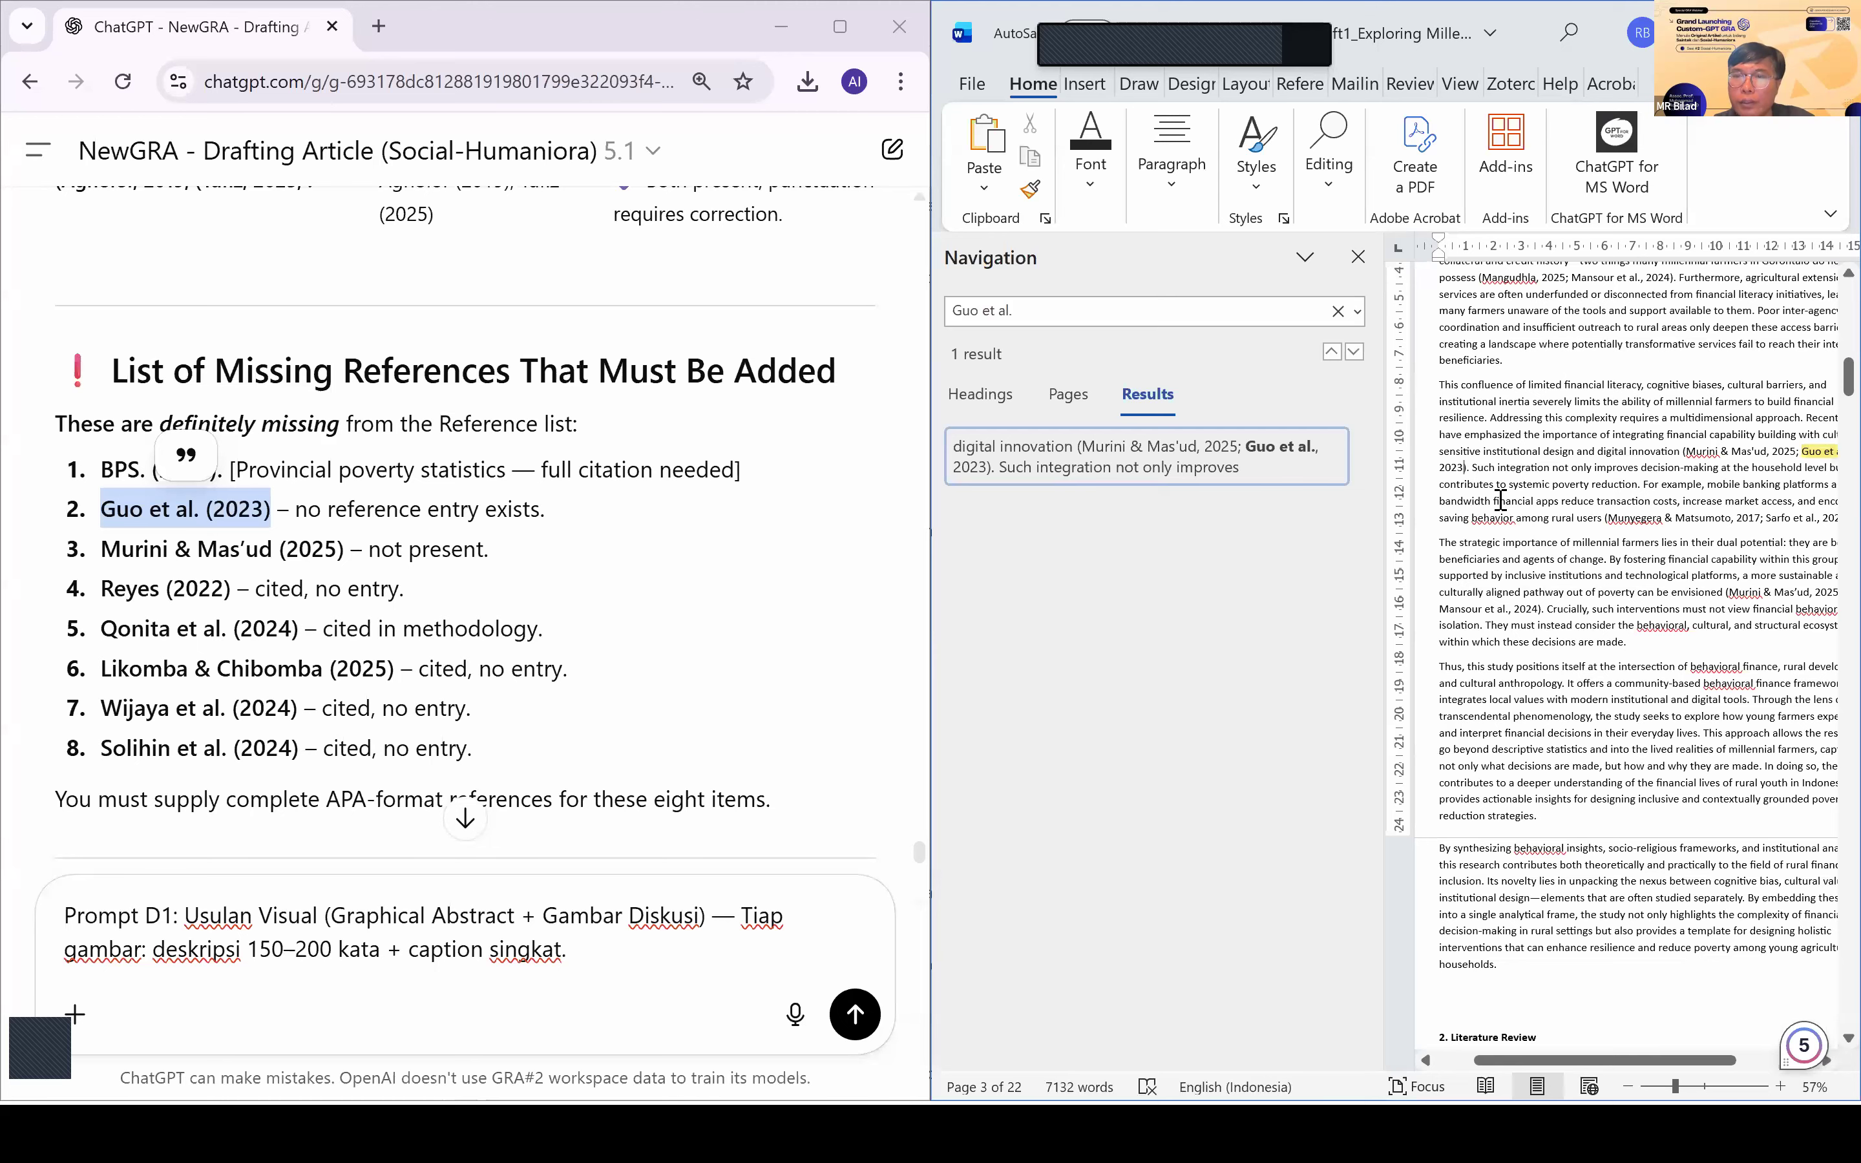
{"action": "key", "text": "BackSpace"}
{"action": "key", "text": "BackSpace"}
{"action": "key", "text": "BackSpace"}
{"action": "key", "text": "BackSpace"}
{"action": "key", "text": "BackSpace"}
{"action": "key", "text": "BackSpace"}
{"action": "key", "text": "BackSpace"}
{"action": "key", "text": "BackSpace"}
{"action": "key", "text": "BackSpace"}
{"action": "key", "text": "BackSpace"}
{"action": "key", "text": "BackSpace"}
{"action": "key", "text": "BackSpace"}
{"action": "key", "text": "BackSpace"}
{"action": "key", "text": "BackSpace"}
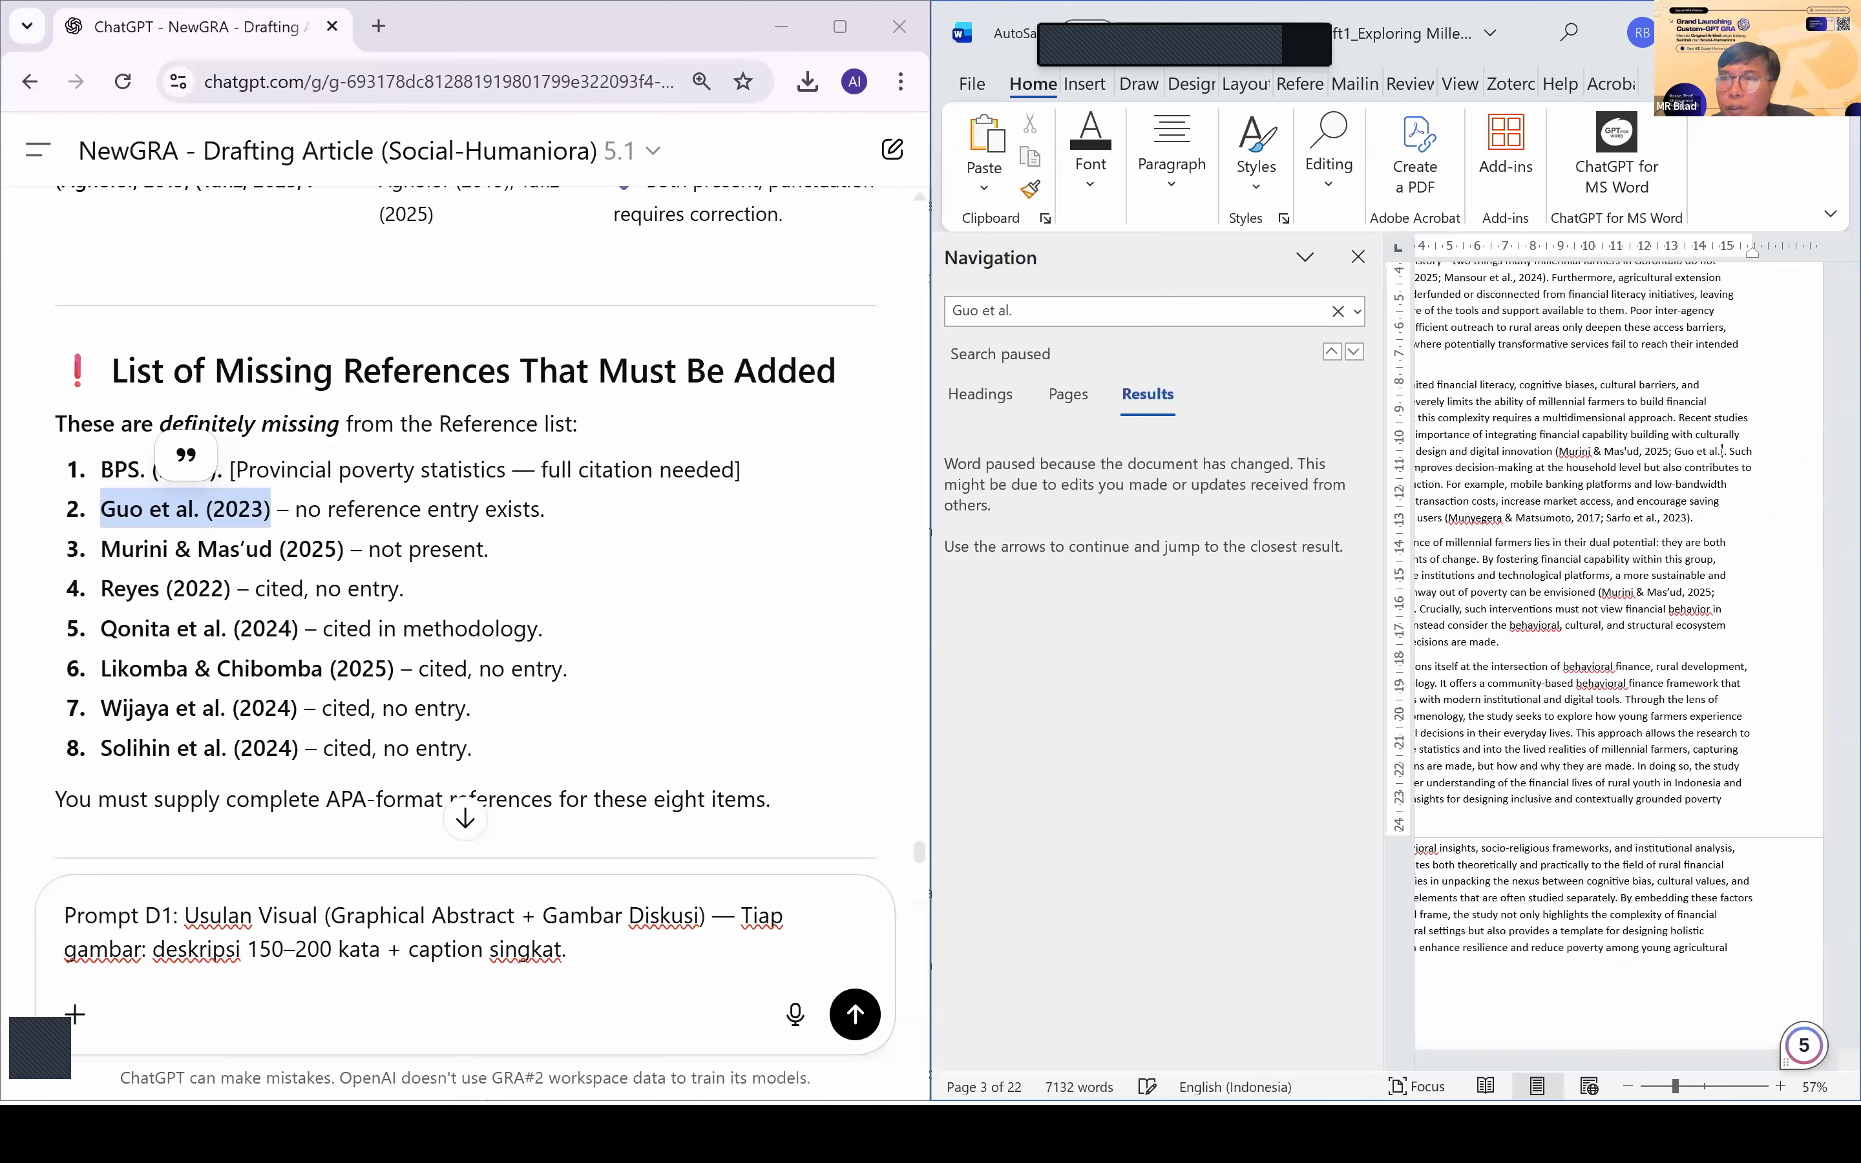
{"action": "key", "text": "BackSpace"}
{"action": "key", "text": "BackSpace"}
{"action": "key", "text": "BackSpace"}
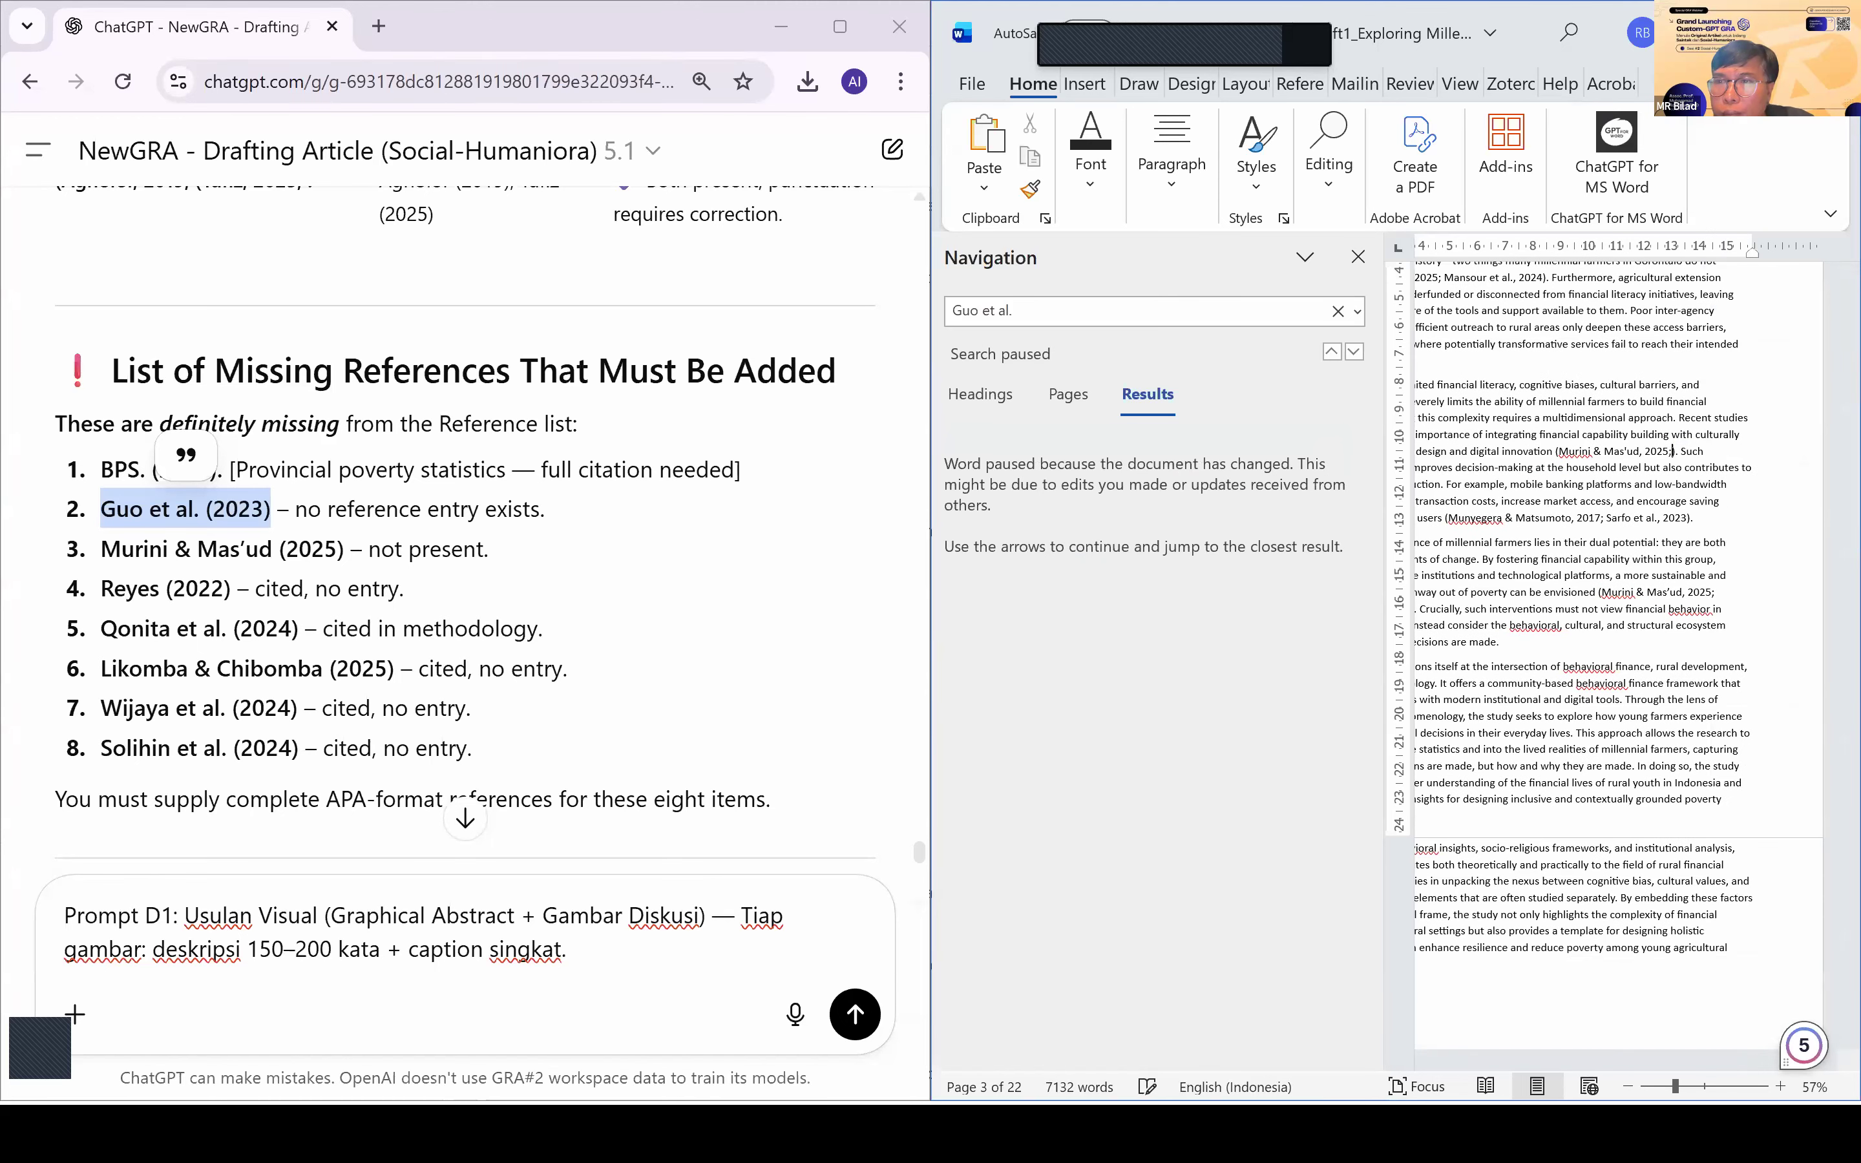
{"action": "key", "text": "BackSpace"}
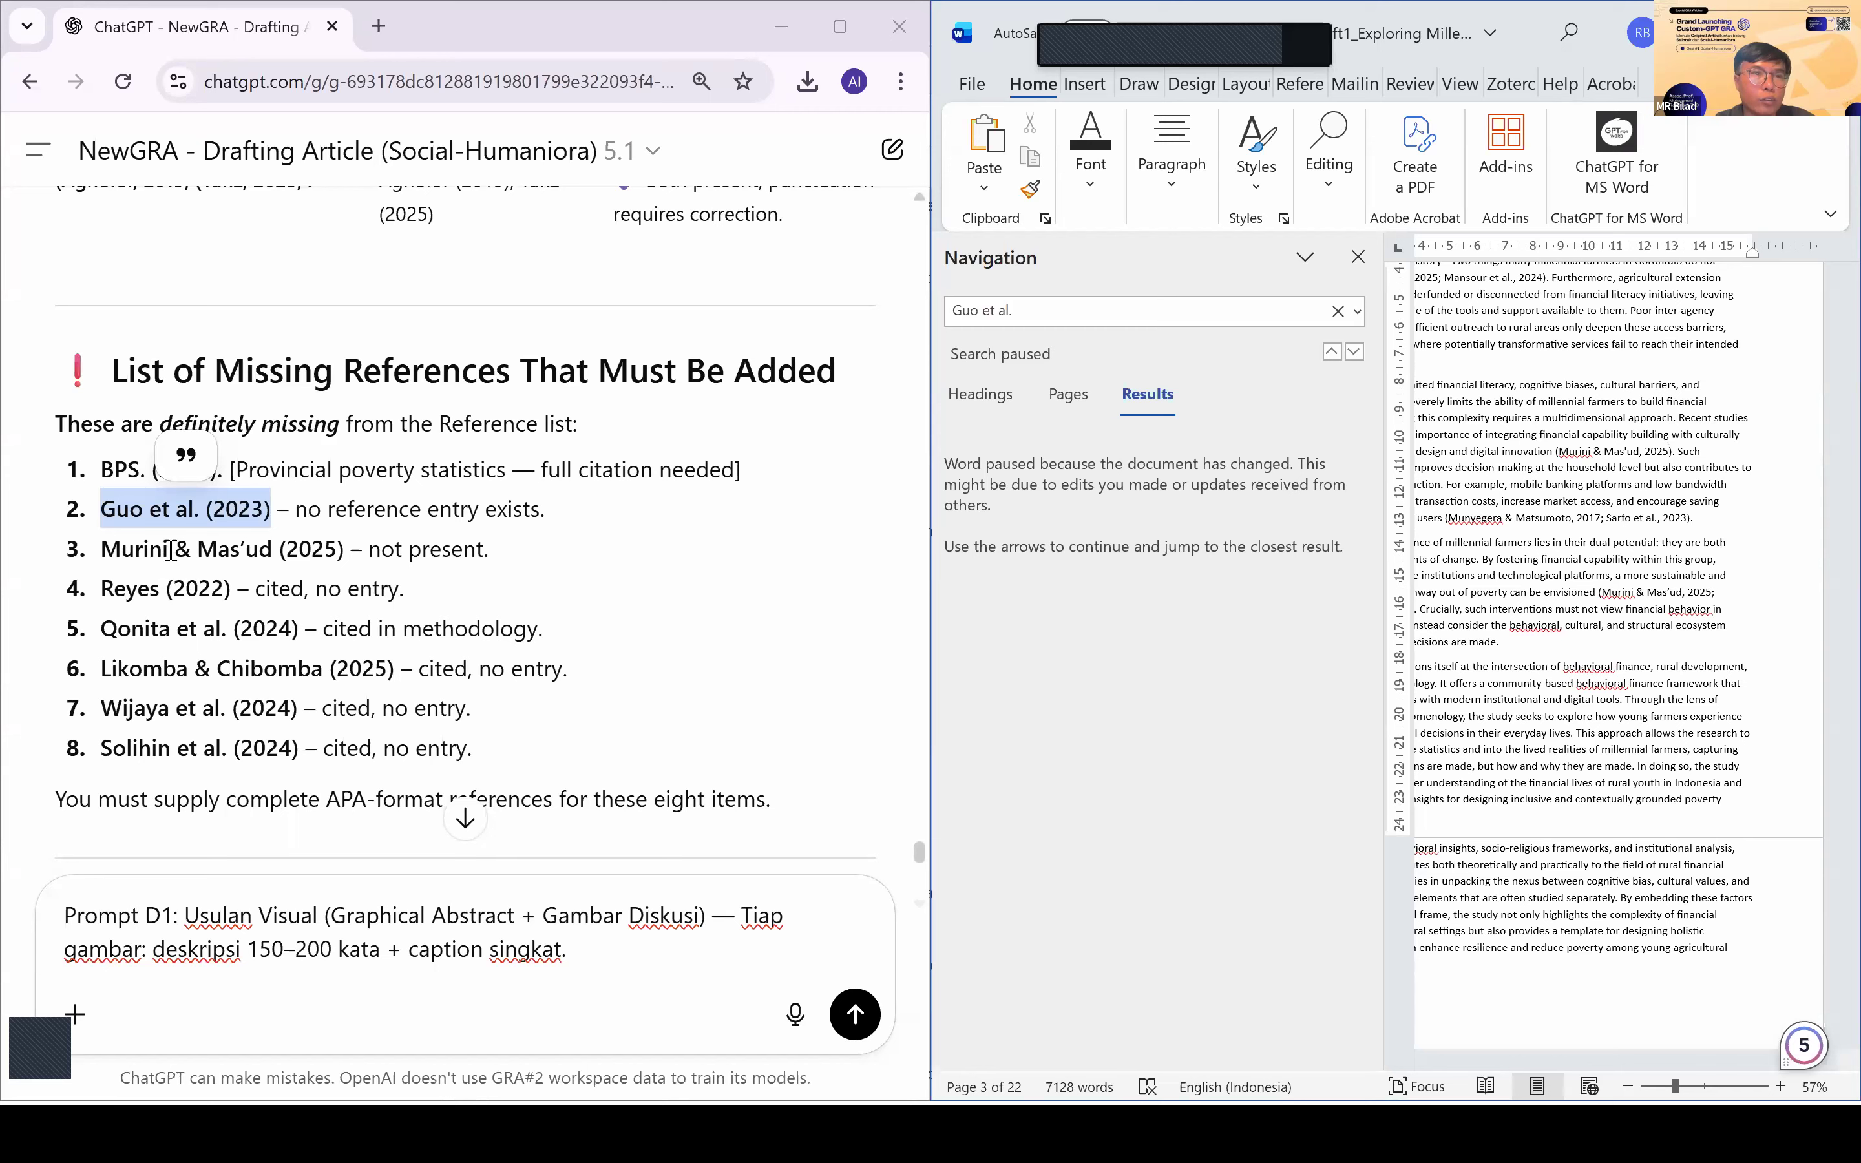
Step: Search the draft for the third missing reference's first author and check its literature review citation and reference list entry
{"action": "left_click", "coordinate": [119, 552]}
{"action": "double_click", "coordinate": [119, 552]}
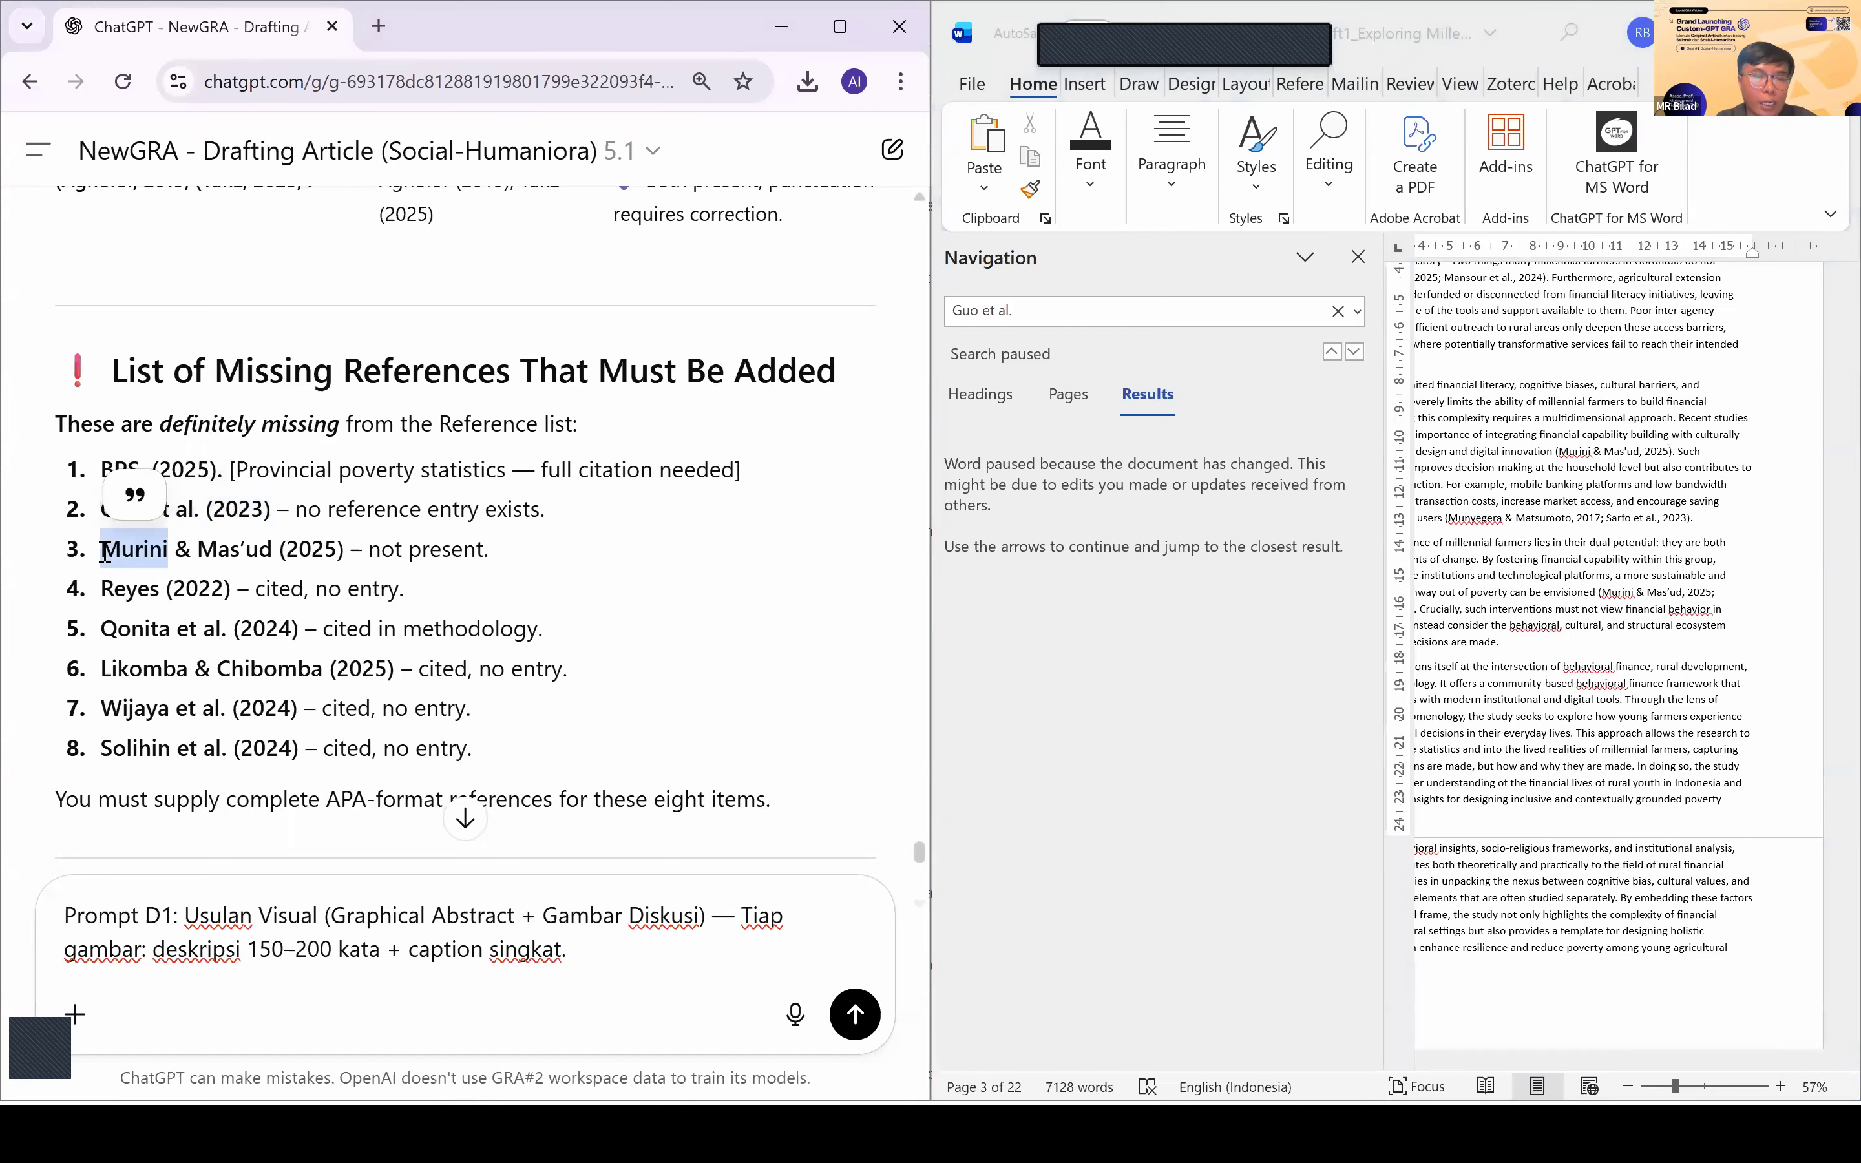
{"action": "left_click", "coordinate": [1061, 311]}
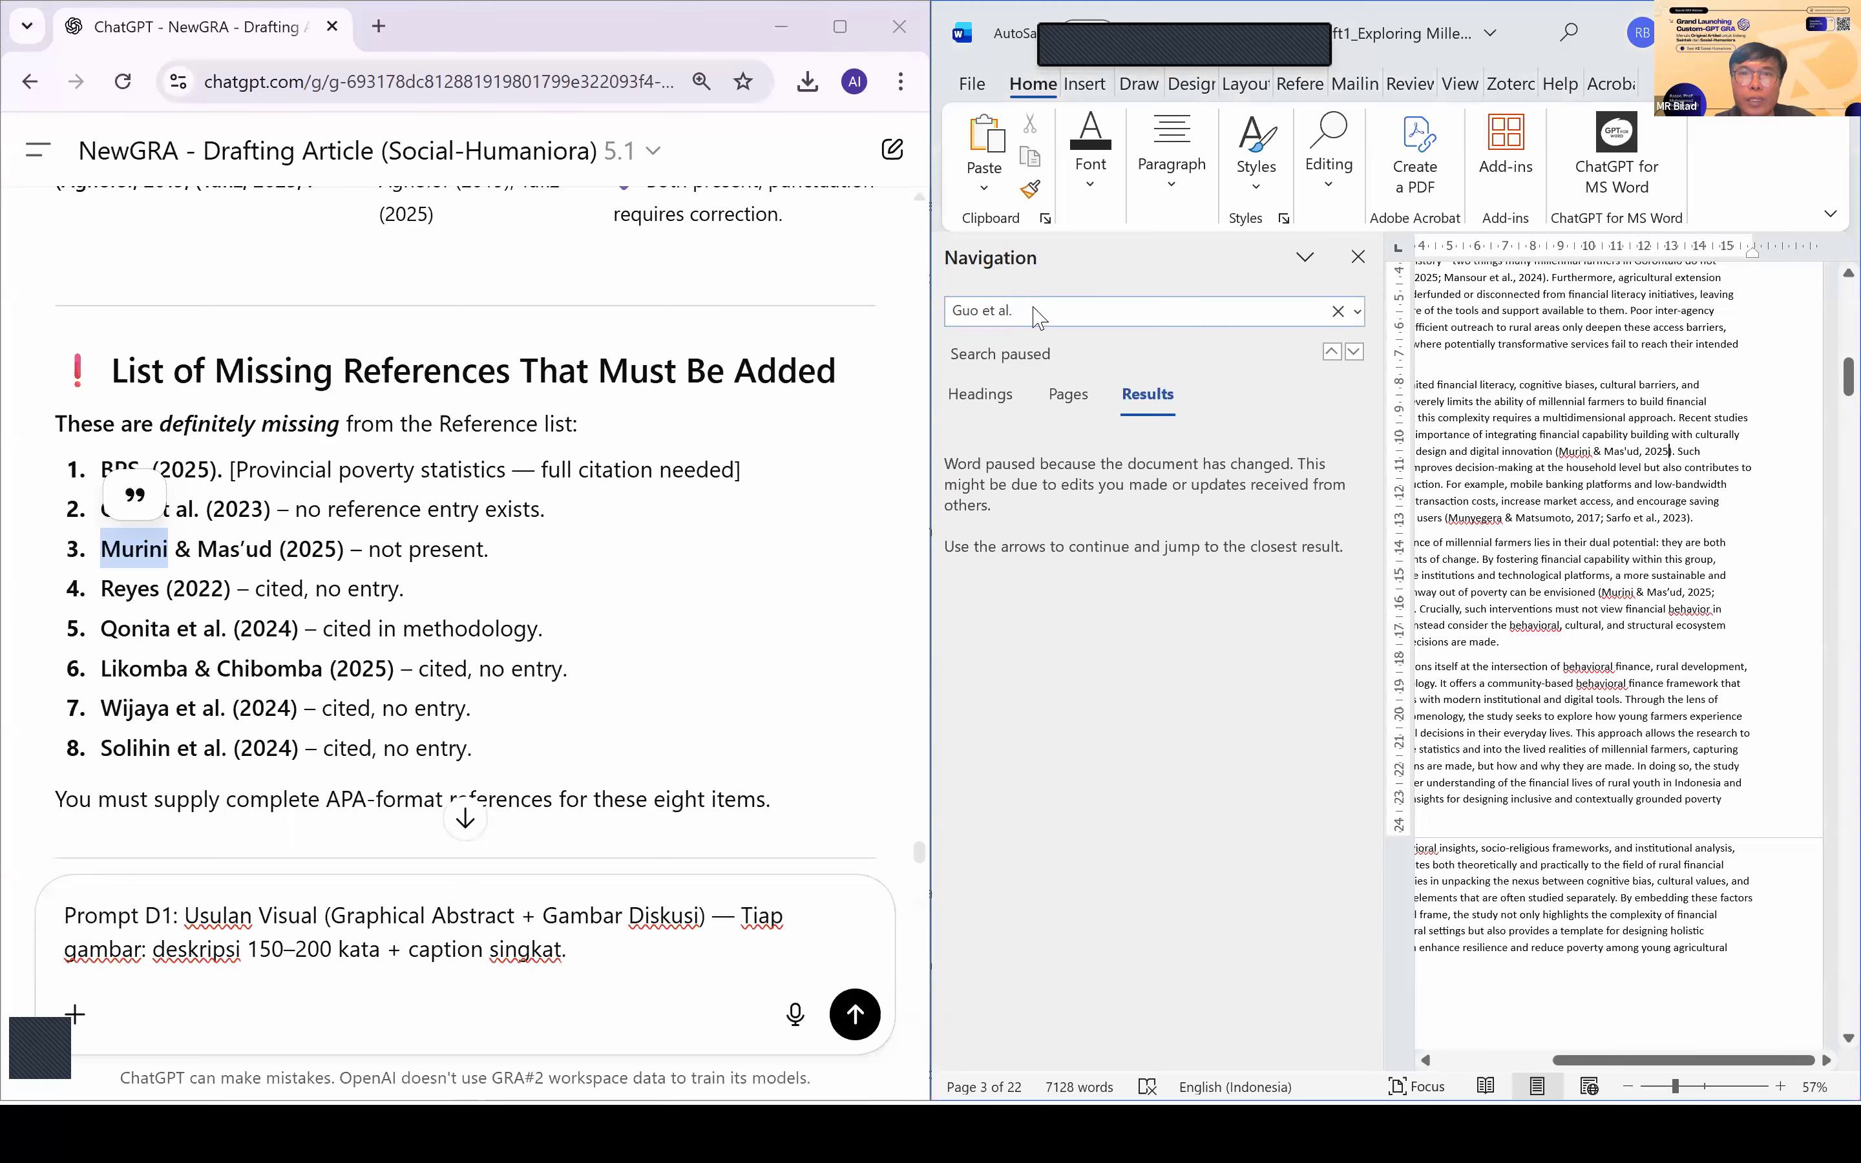
{"action": "left_click", "coordinate": [1040, 315]}
{"action": "type", "text": "Murini"}
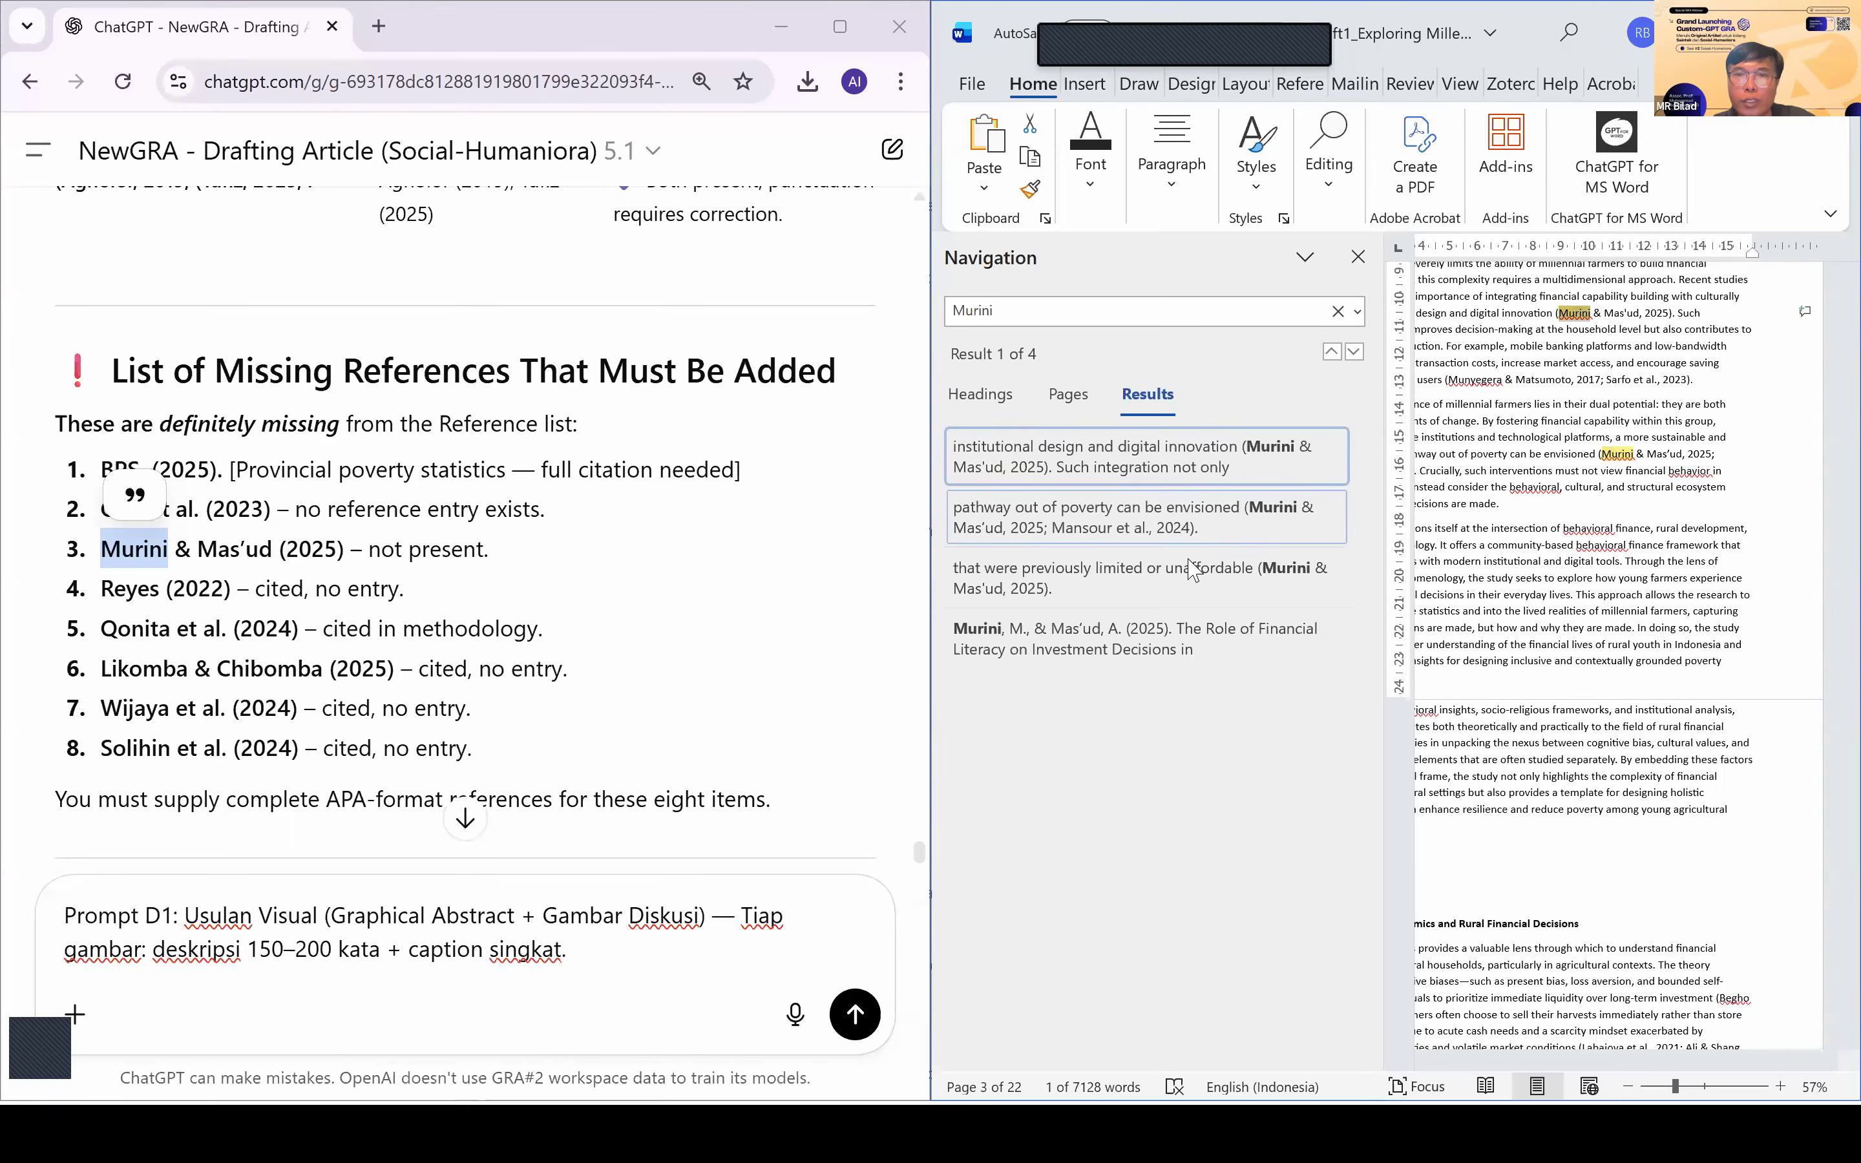
{"action": "left_click", "coordinate": [1182, 606]}
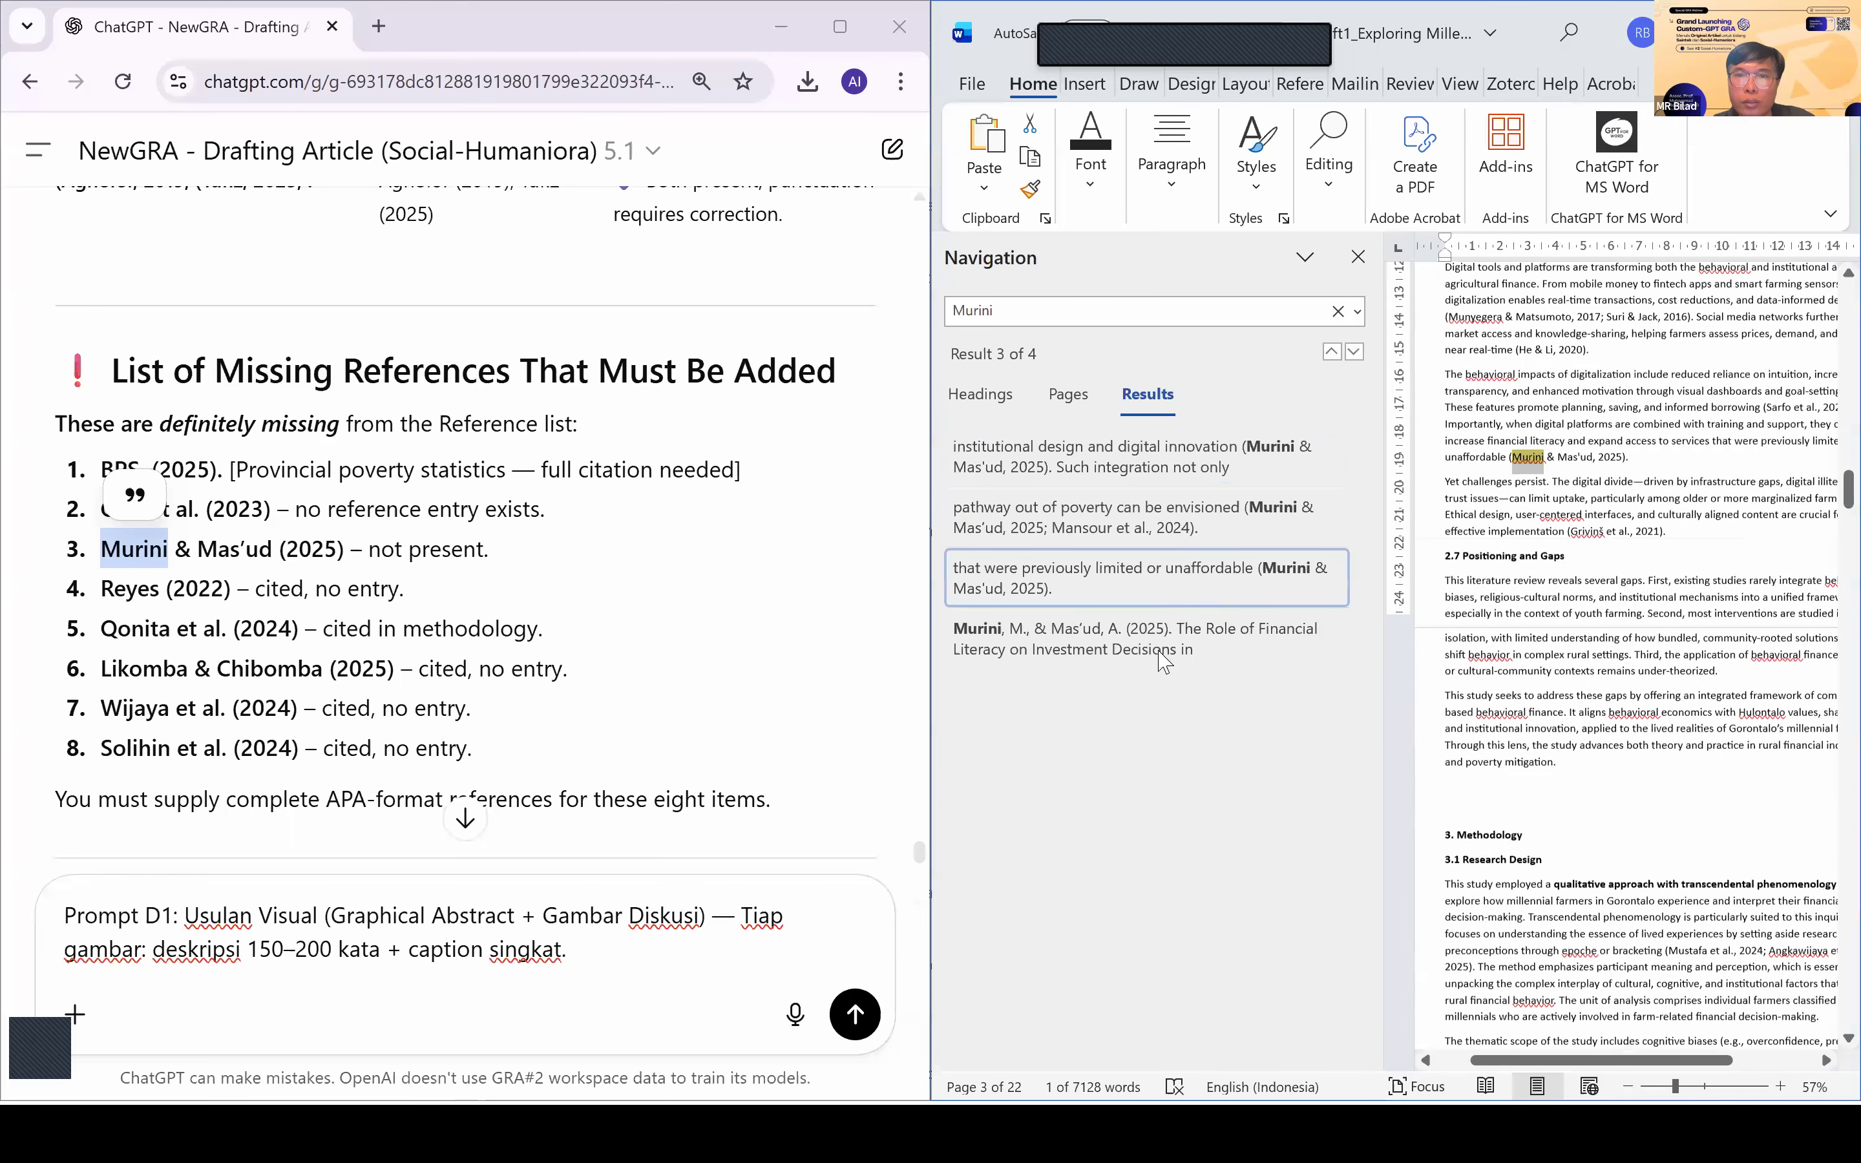
{"action": "left_click", "coordinate": [1165, 654]}
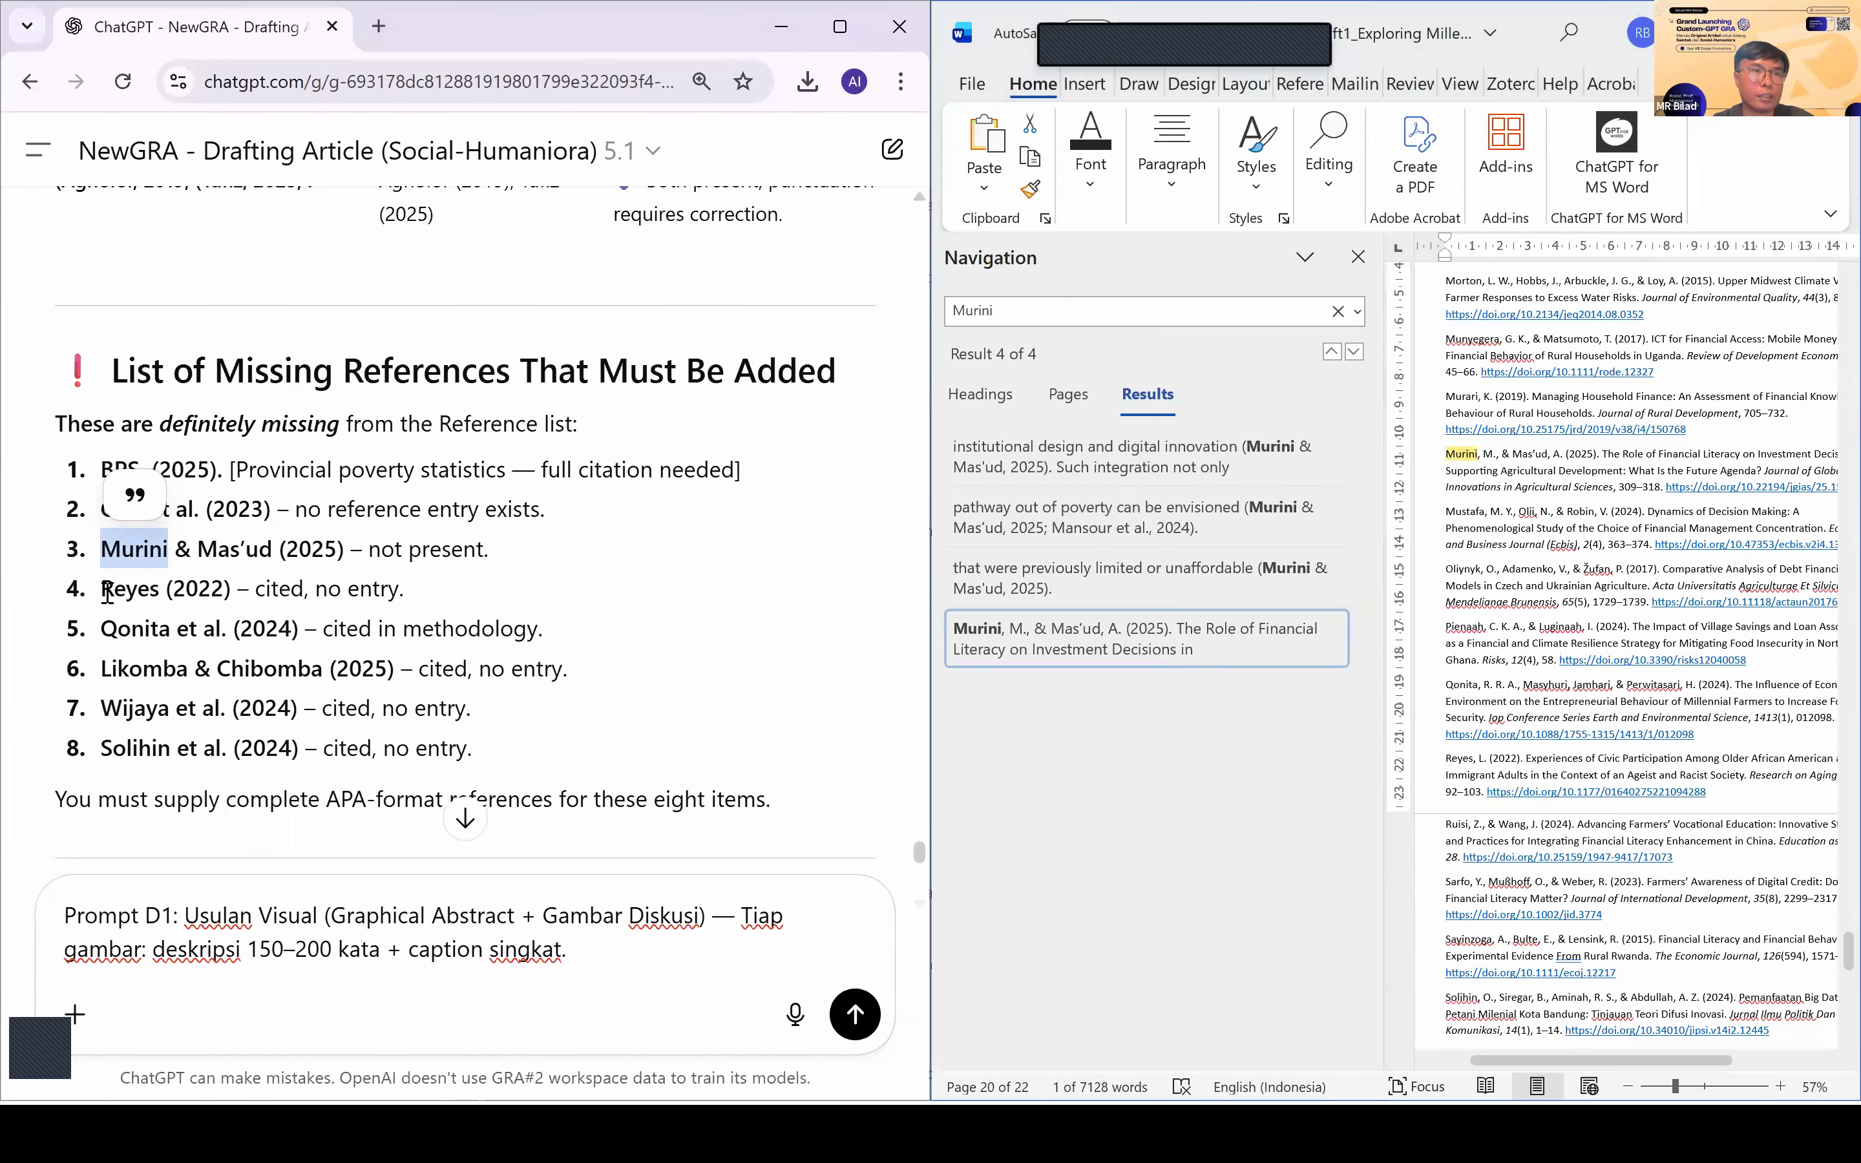
Step: Search the draft for the fourth missing reference's author and check its 2022 citation in section 5.2 and its reference list entry
{"action": "double_click", "coordinate": [108, 591]}
{"action": "key", "text": "ctrl+c"}
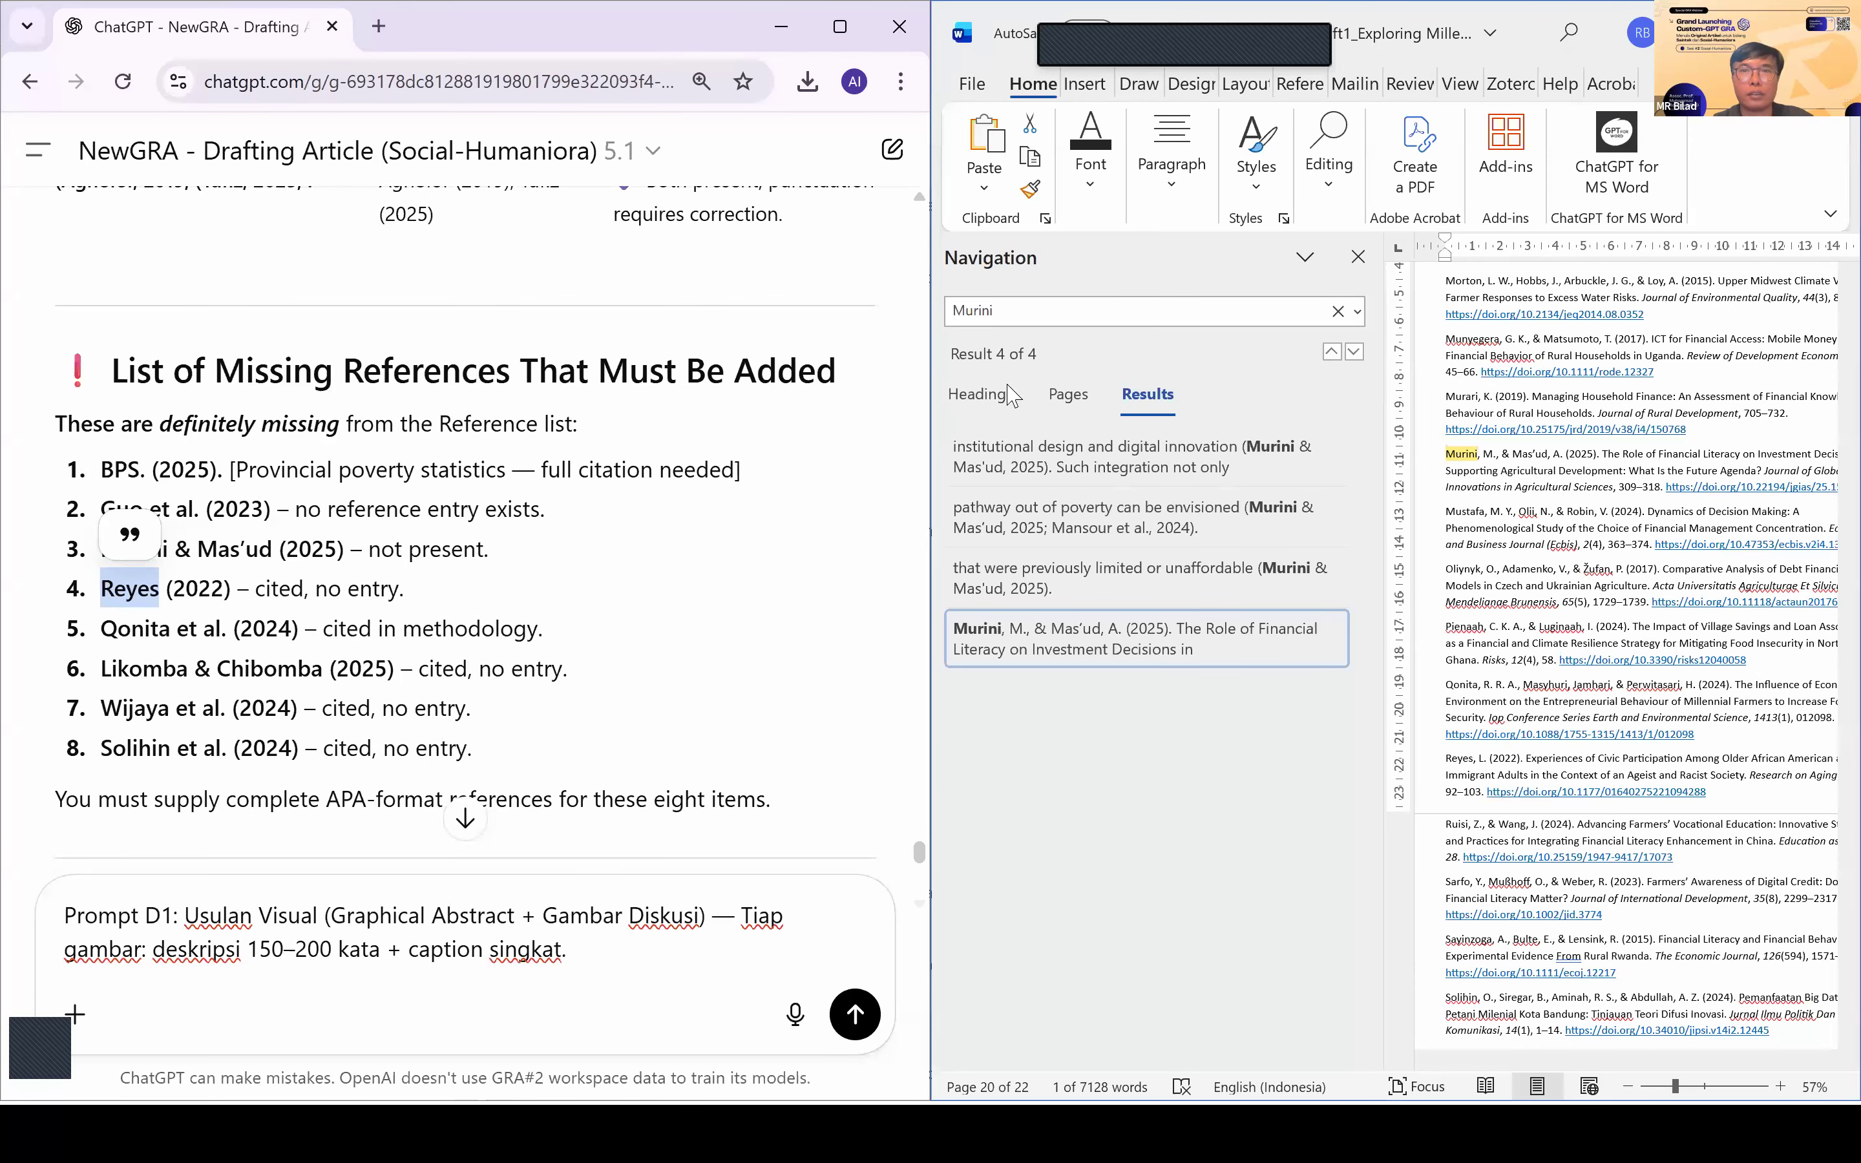
{"action": "left_click", "coordinate": [1038, 318]}
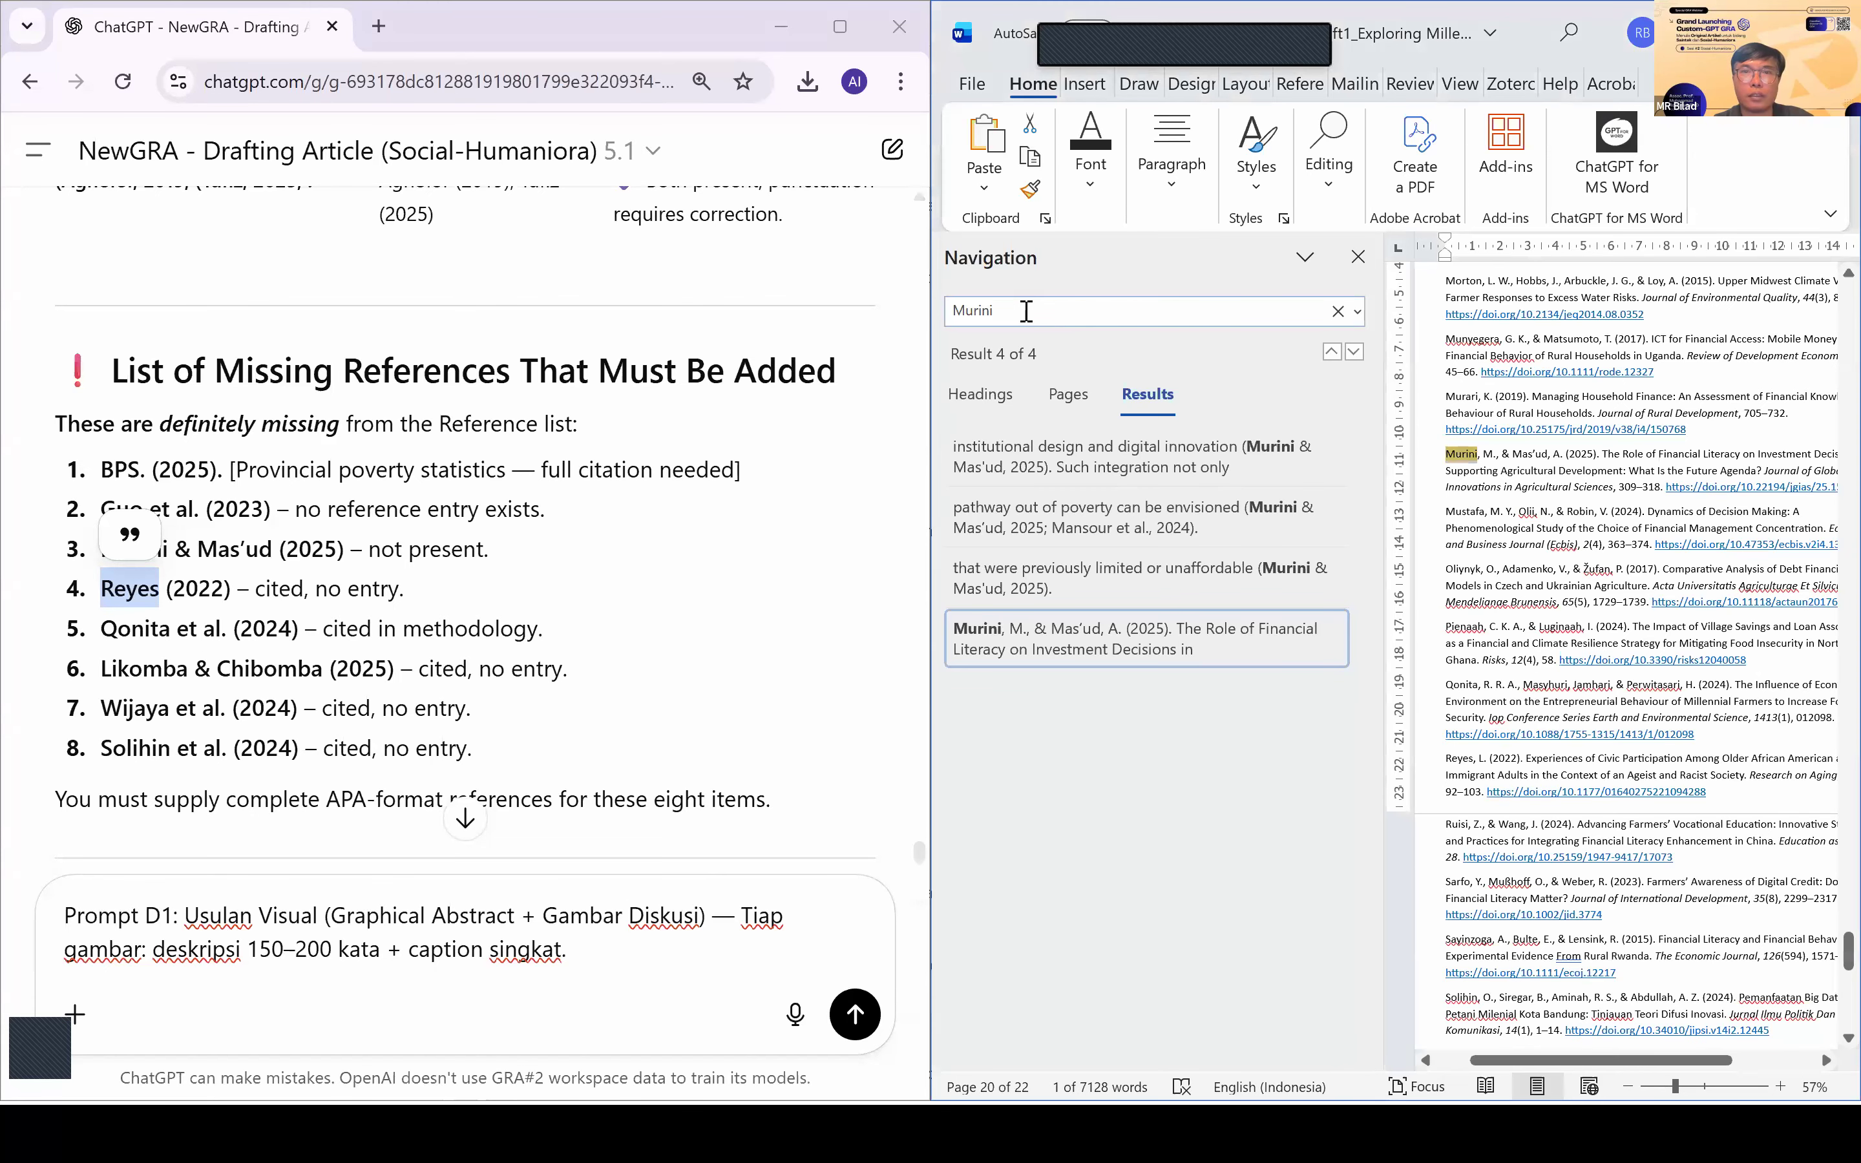
{"action": "double_click", "coordinate": [1004, 310]}
{"action": "key", "text": "ctrl+v"}
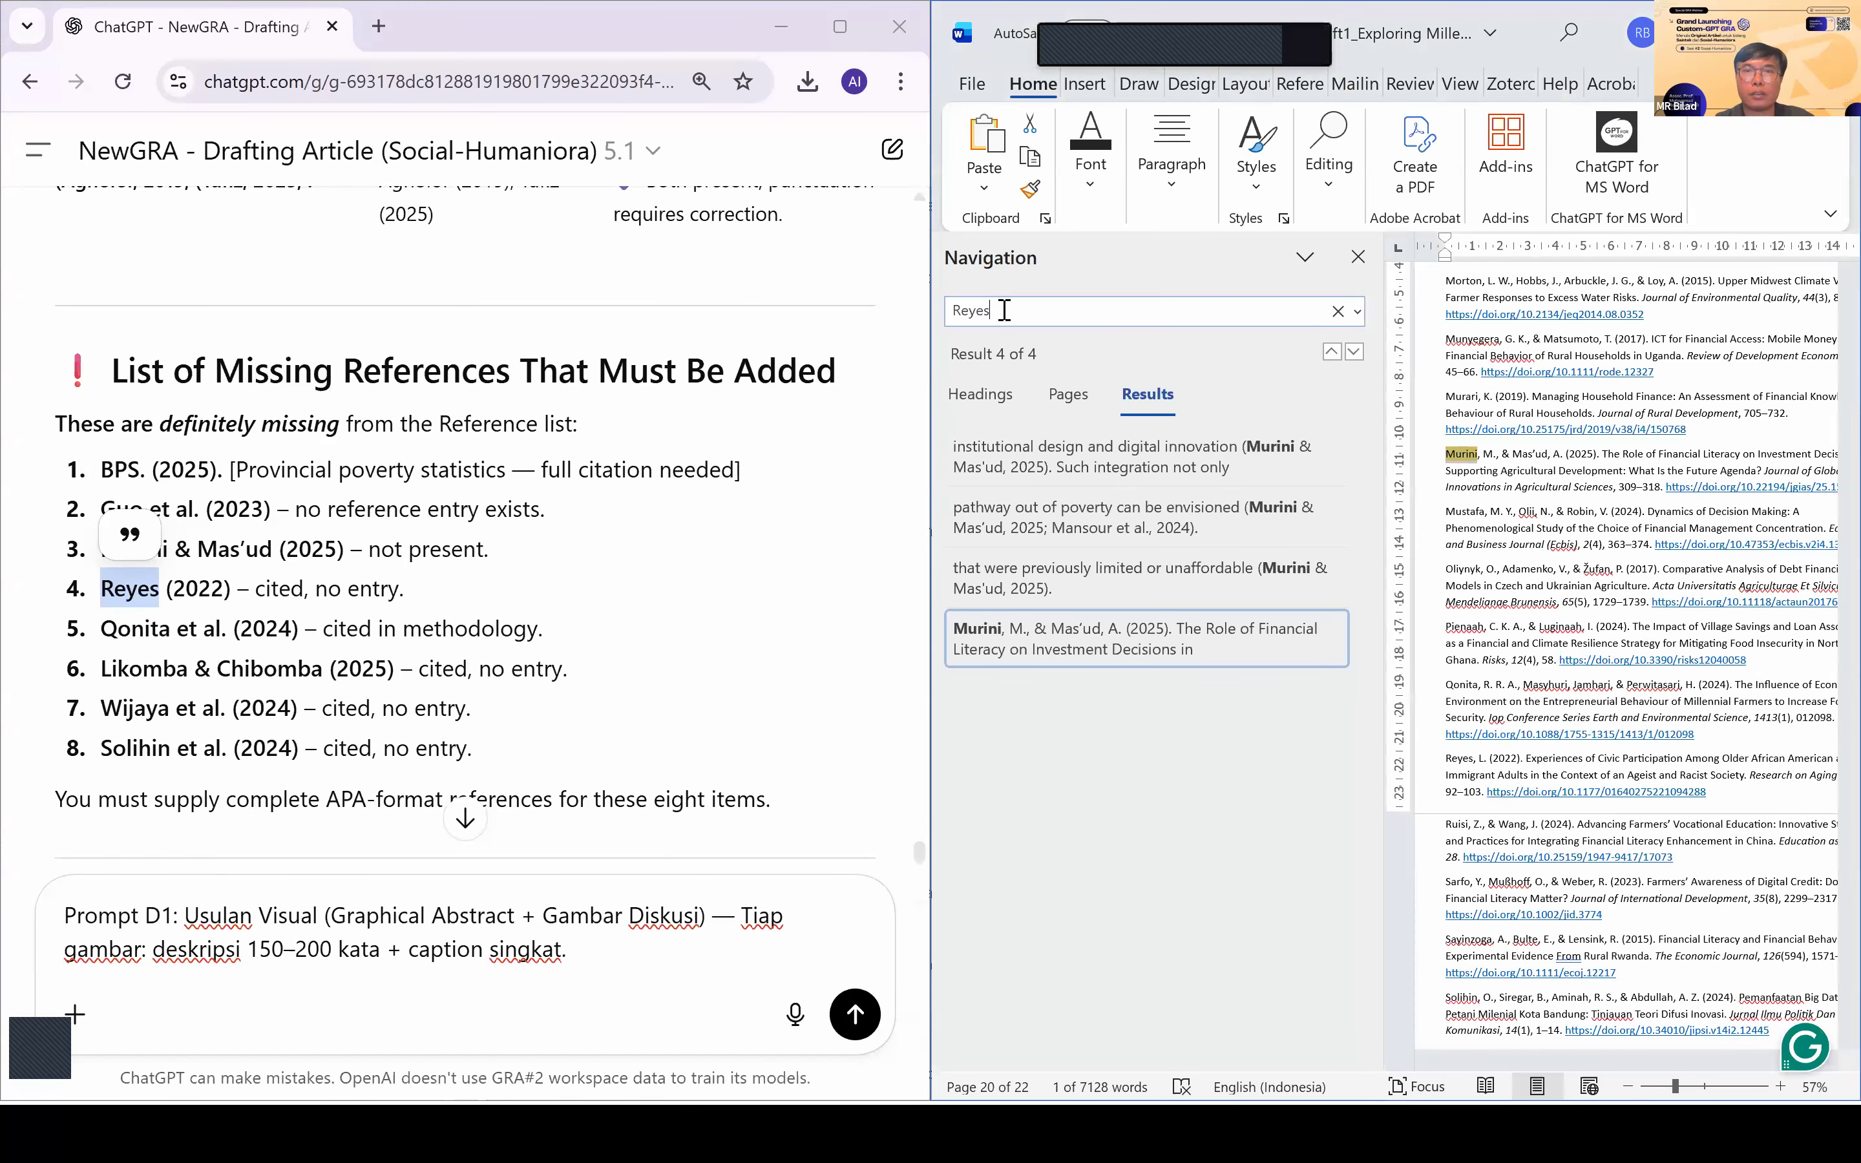
{"action": "left_click", "coordinate": [1029, 475]}
{"action": "left_click", "coordinate": [1042, 527]}
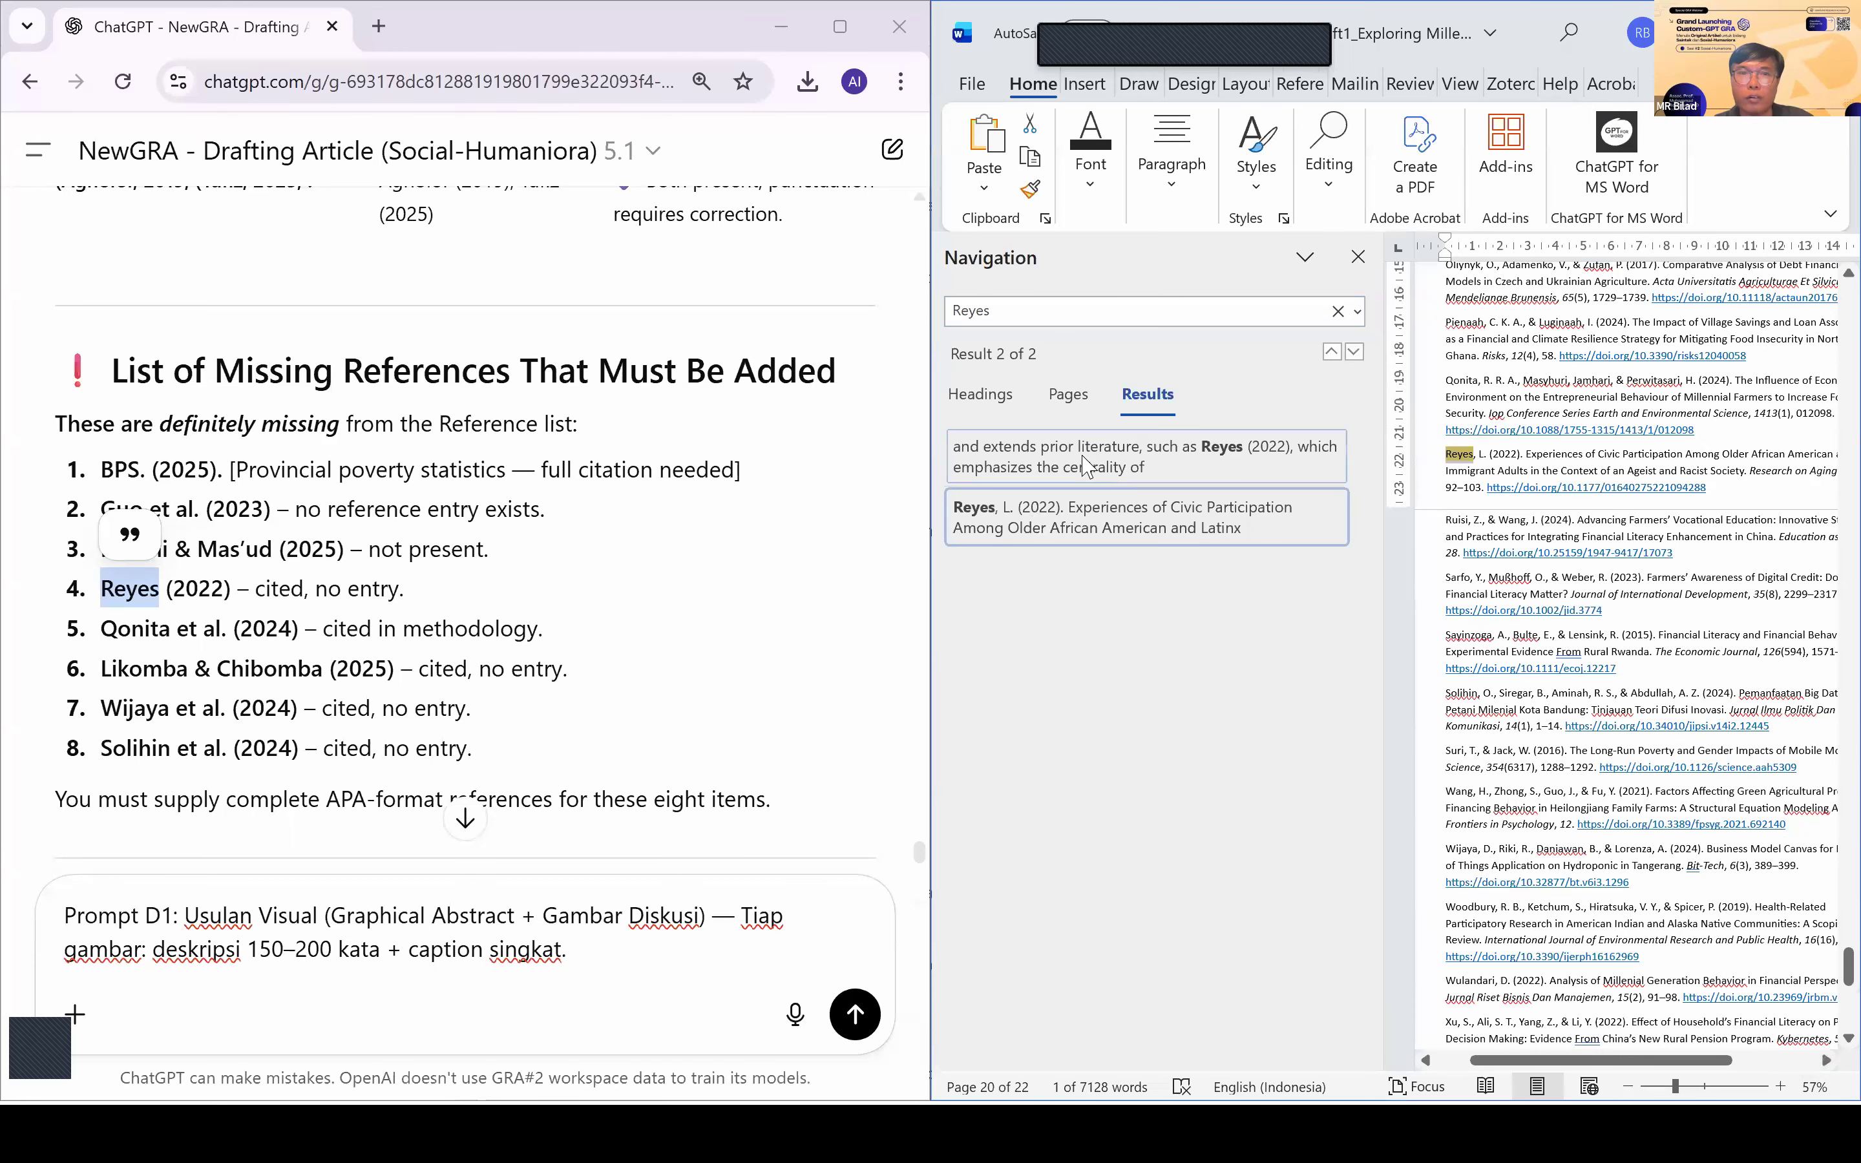
{"action": "left_click", "coordinate": [1085, 465]}
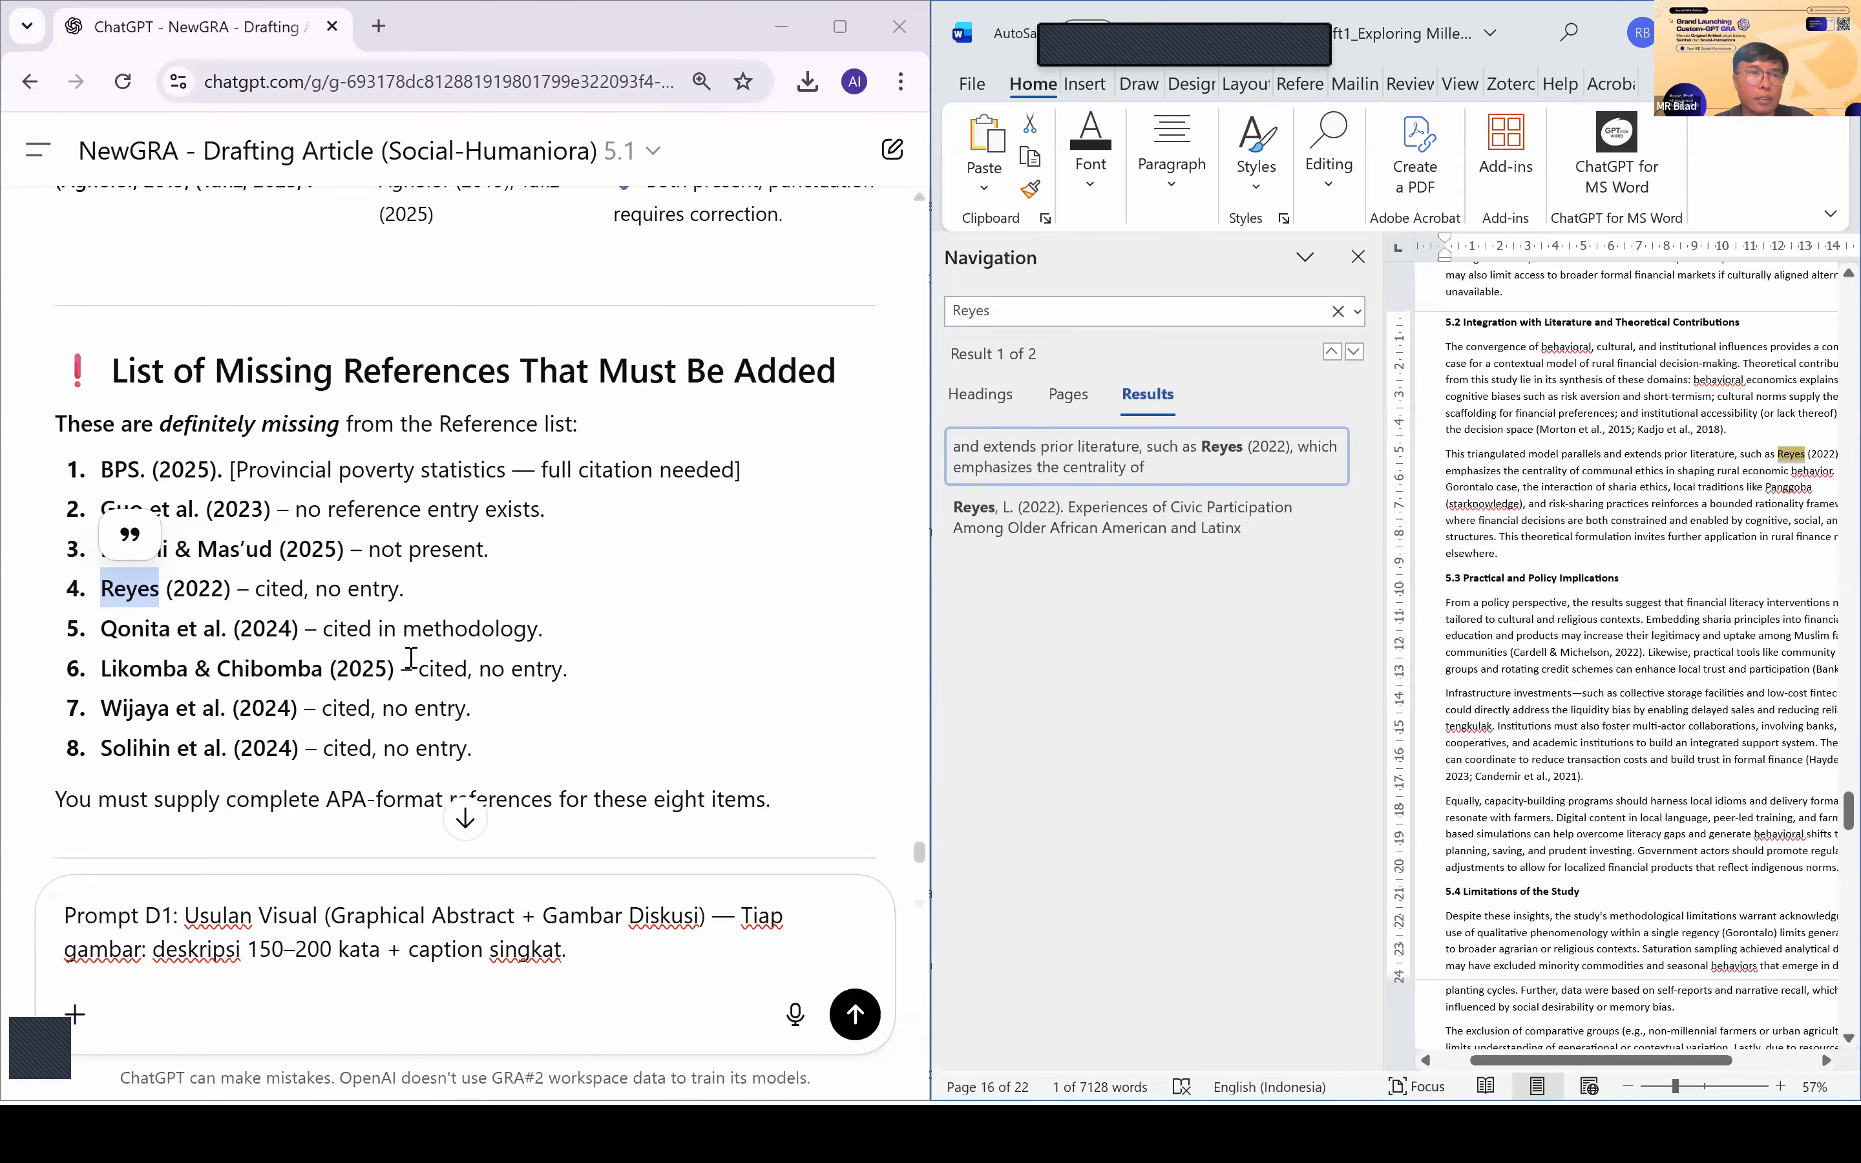
Step: Search the draft for the fifth missing reference's first author and look through the body text for an in-text citation
{"action": "scroll", "coordinate": [411, 658], "scroll_direction": "up", "scroll_amount": 4}
{"action": "scroll", "coordinate": [411, 658], "scroll_direction": "down", "scroll_amount": 3}
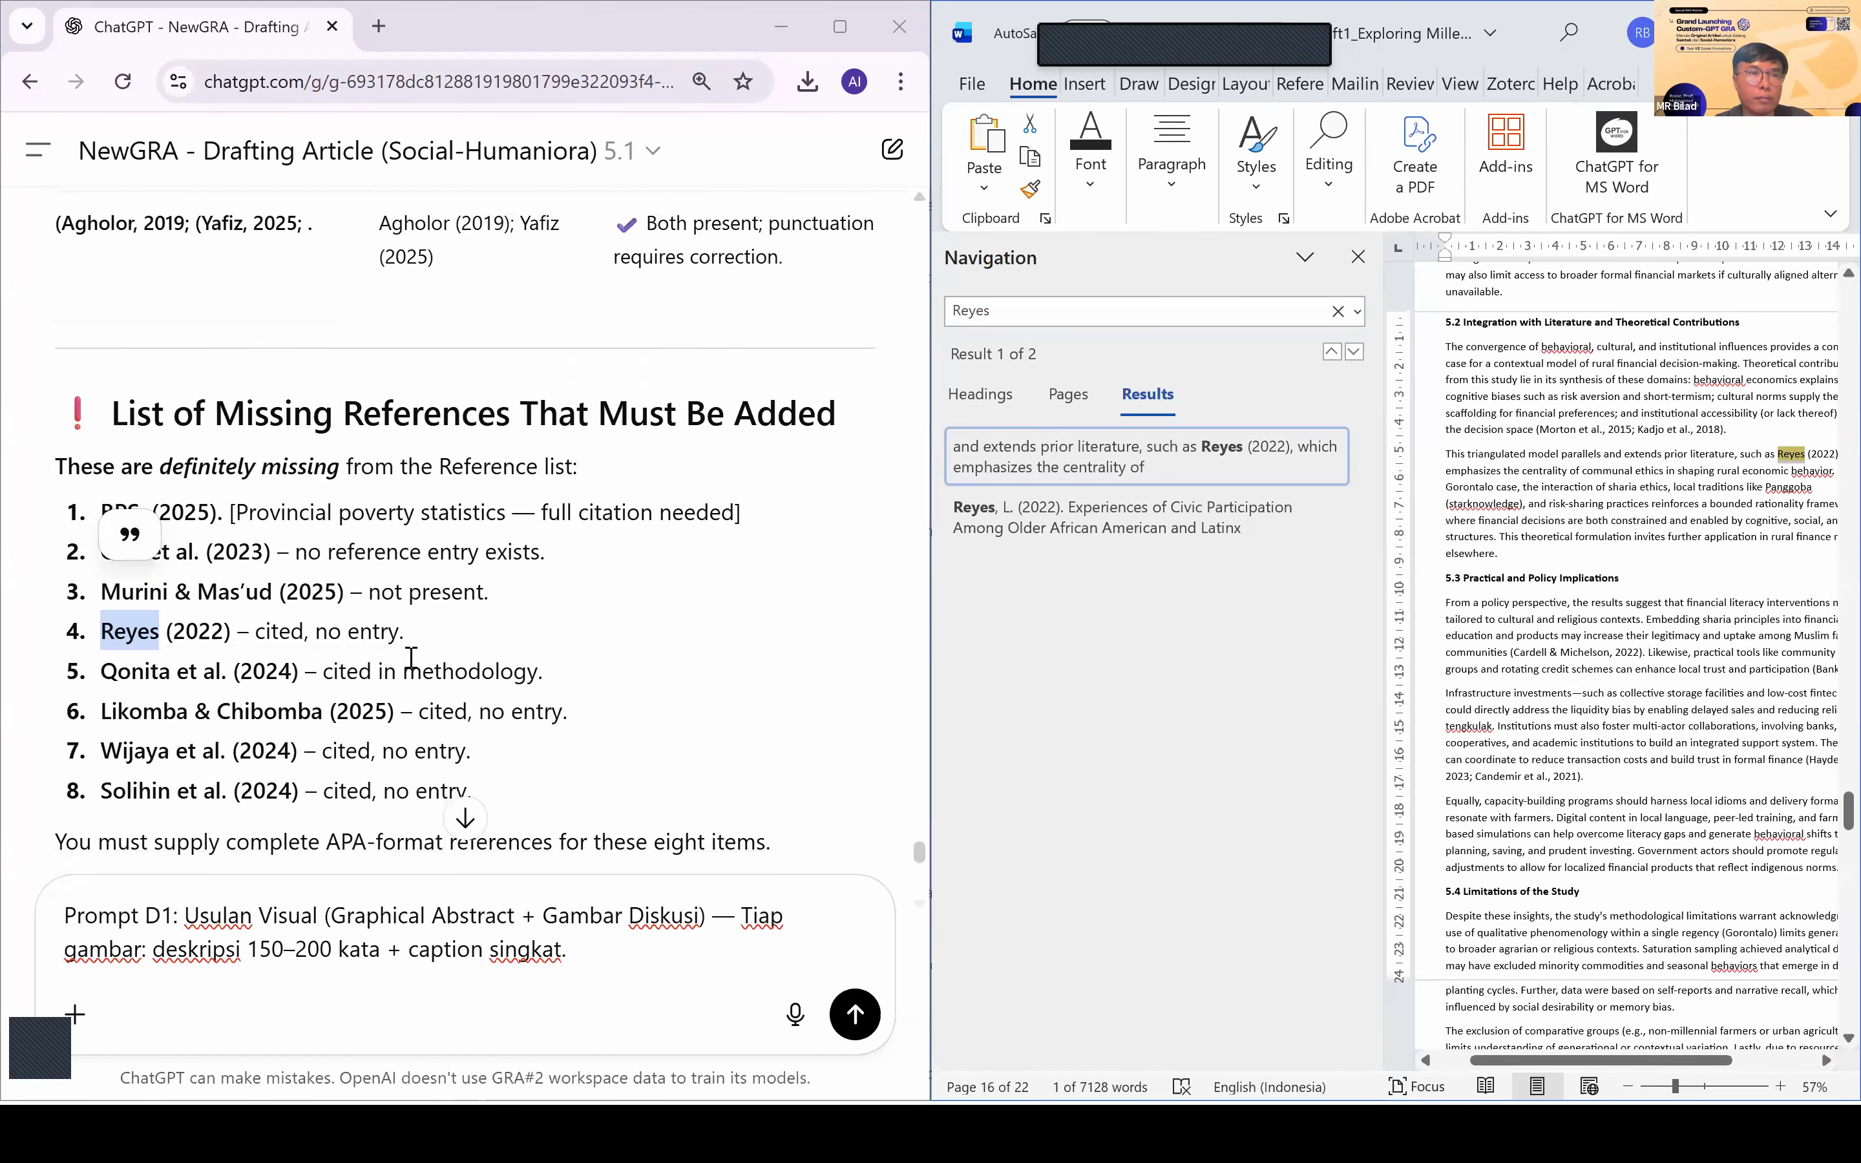
{"action": "scroll", "coordinate": [411, 658], "scroll_direction": "down", "scroll_amount": 1}
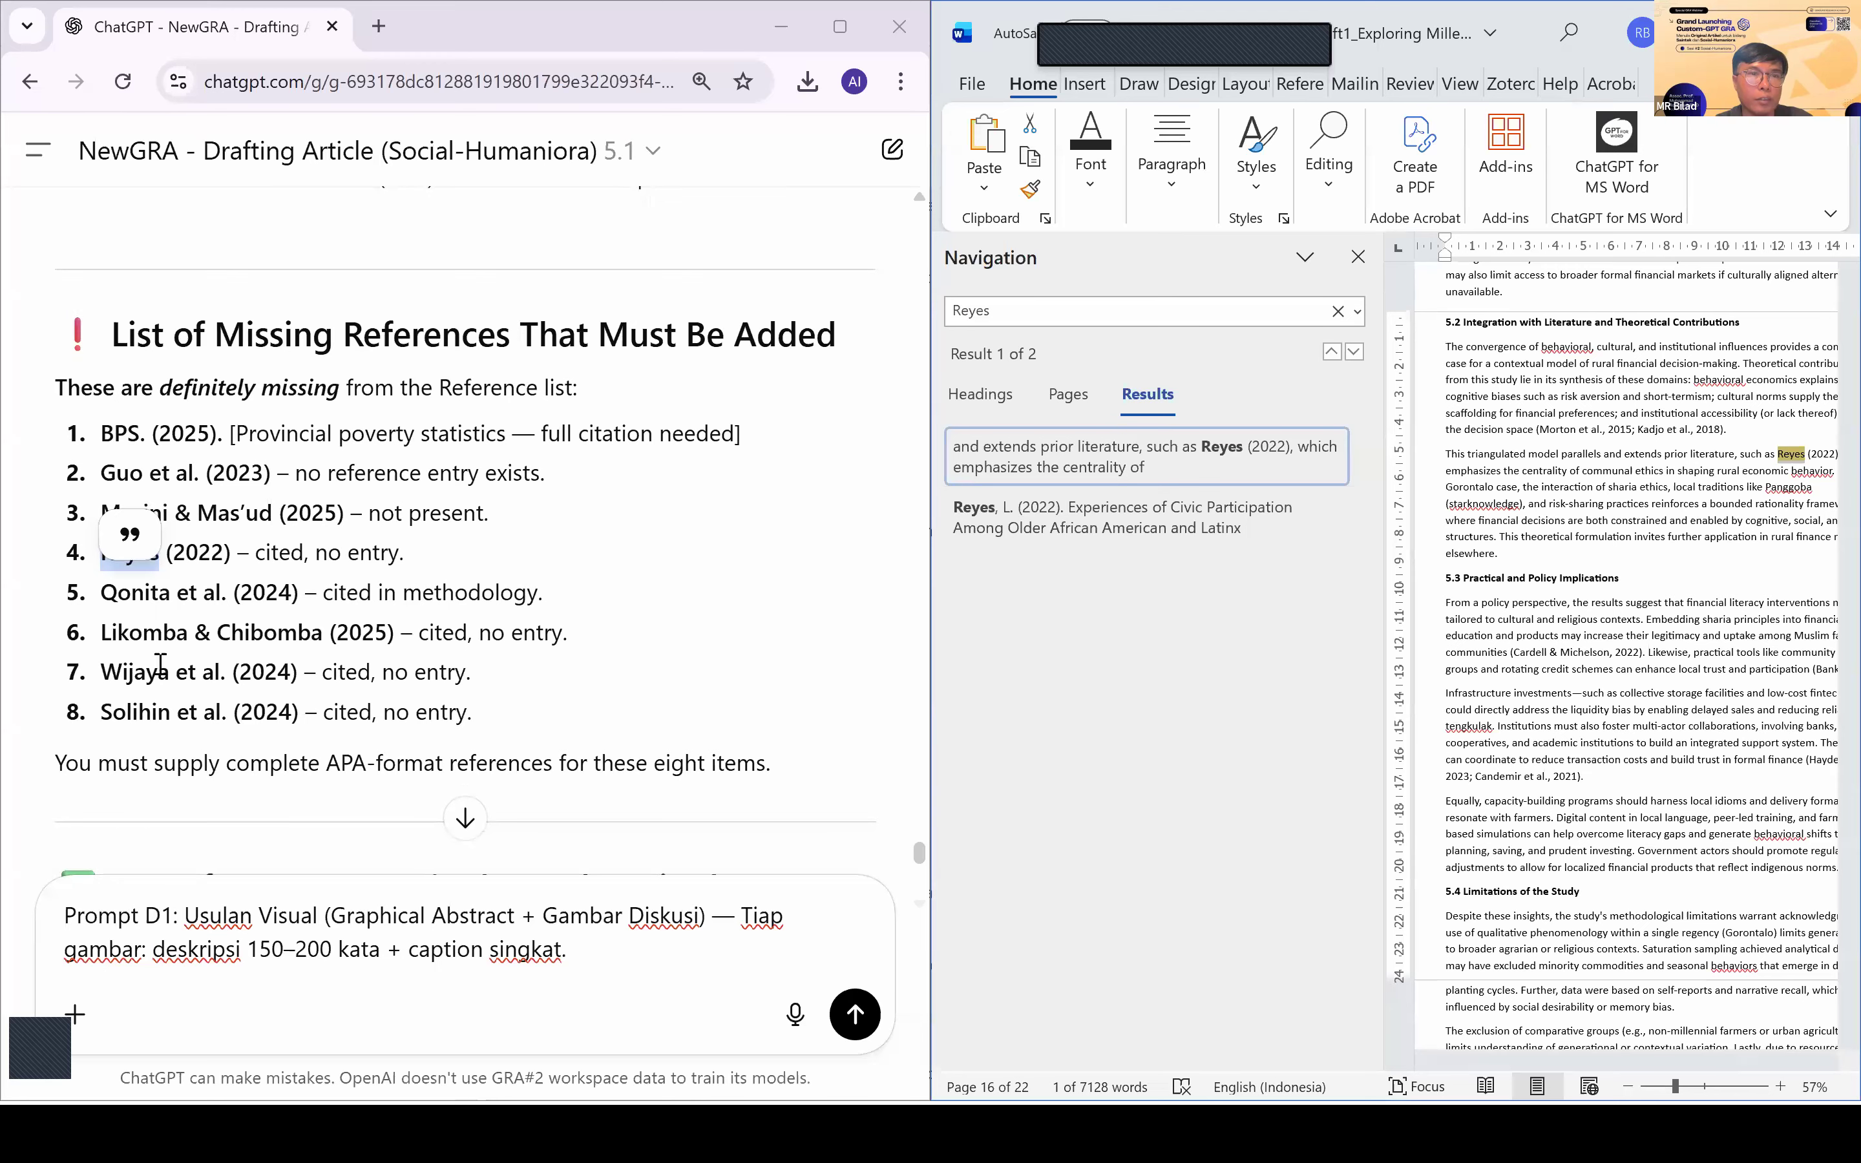
{"action": "left_click_drag", "start_coordinate": [169, 592], "coordinate": [86, 605]}
{"action": "key", "text": "ctrl+c"}
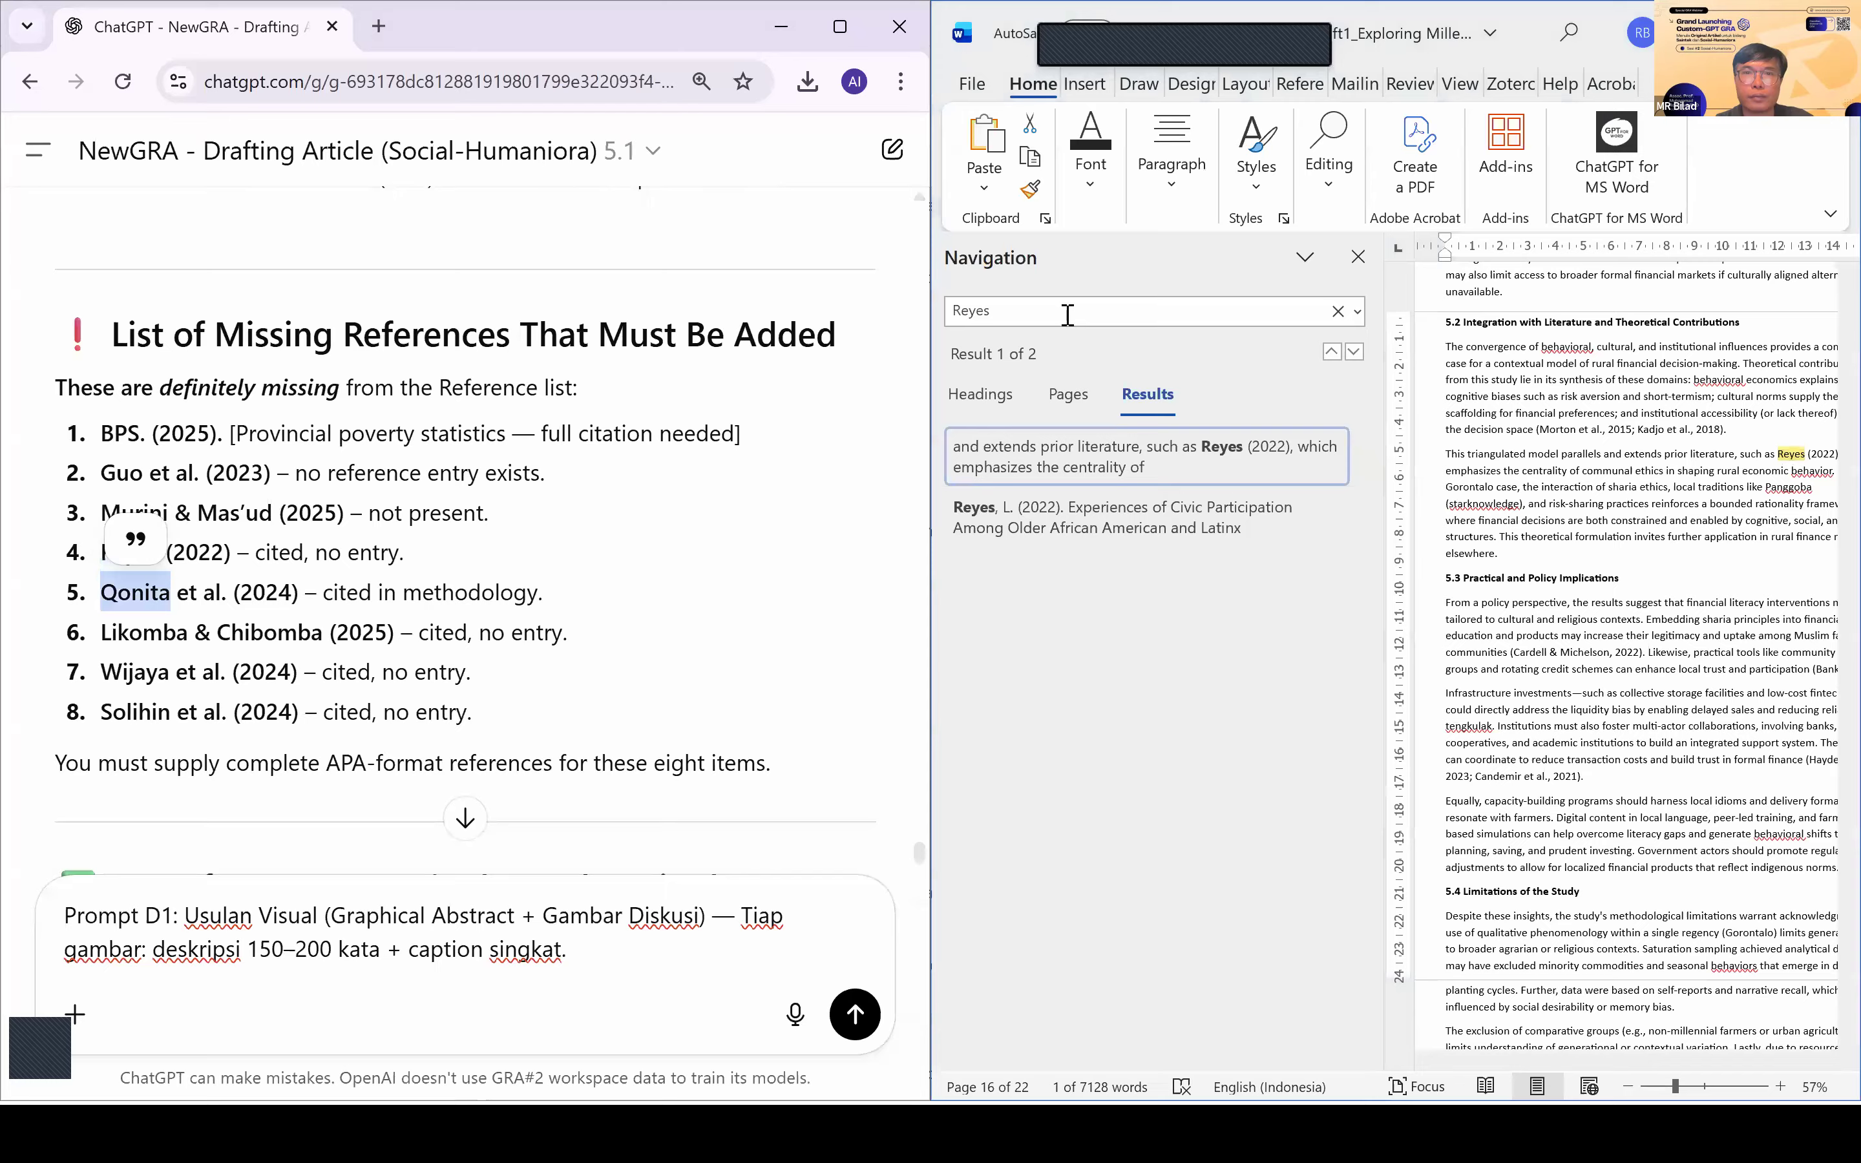
{"action": "left_click", "coordinate": [995, 311]}
{"action": "double_click", "coordinate": [1027, 312]}
{"action": "key", "text": "ctrl+v"}
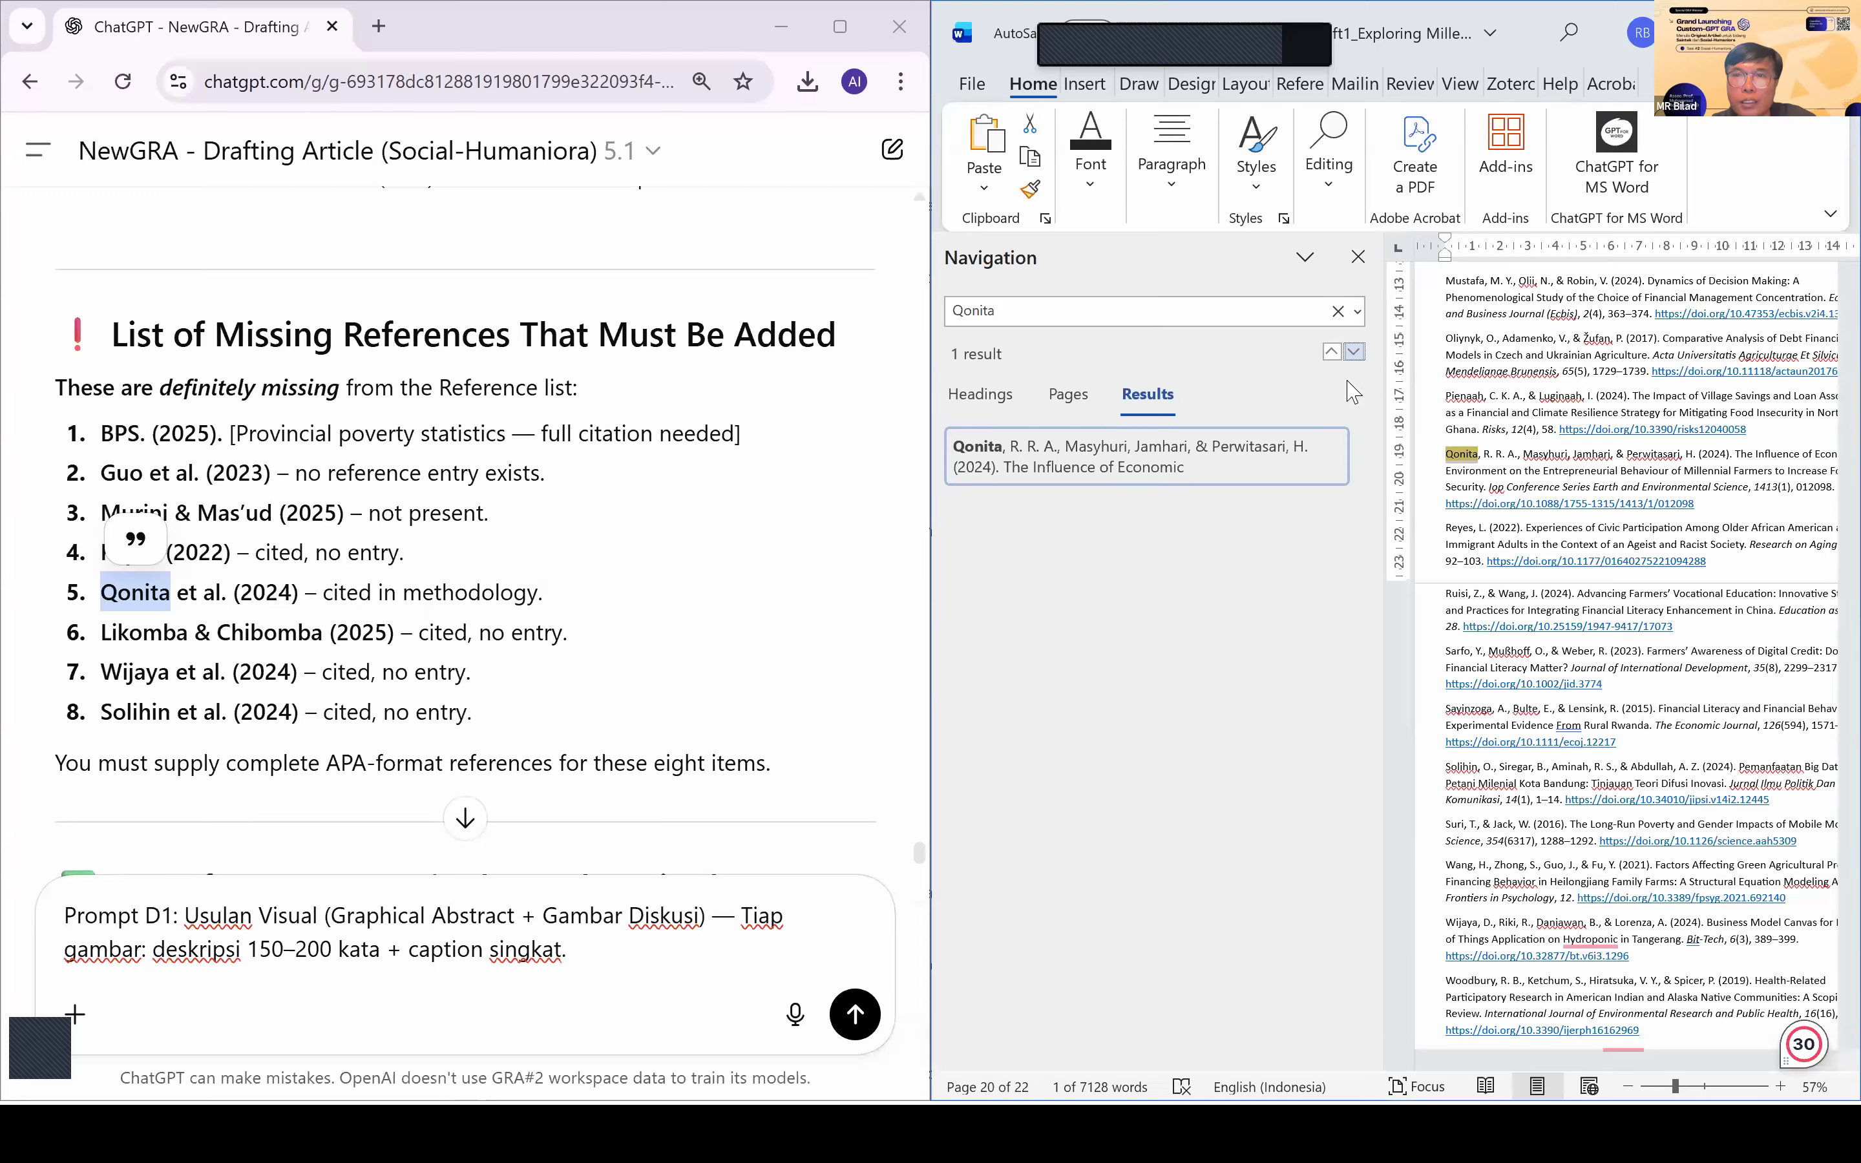
{"action": "left_click", "coordinate": [1332, 354]}
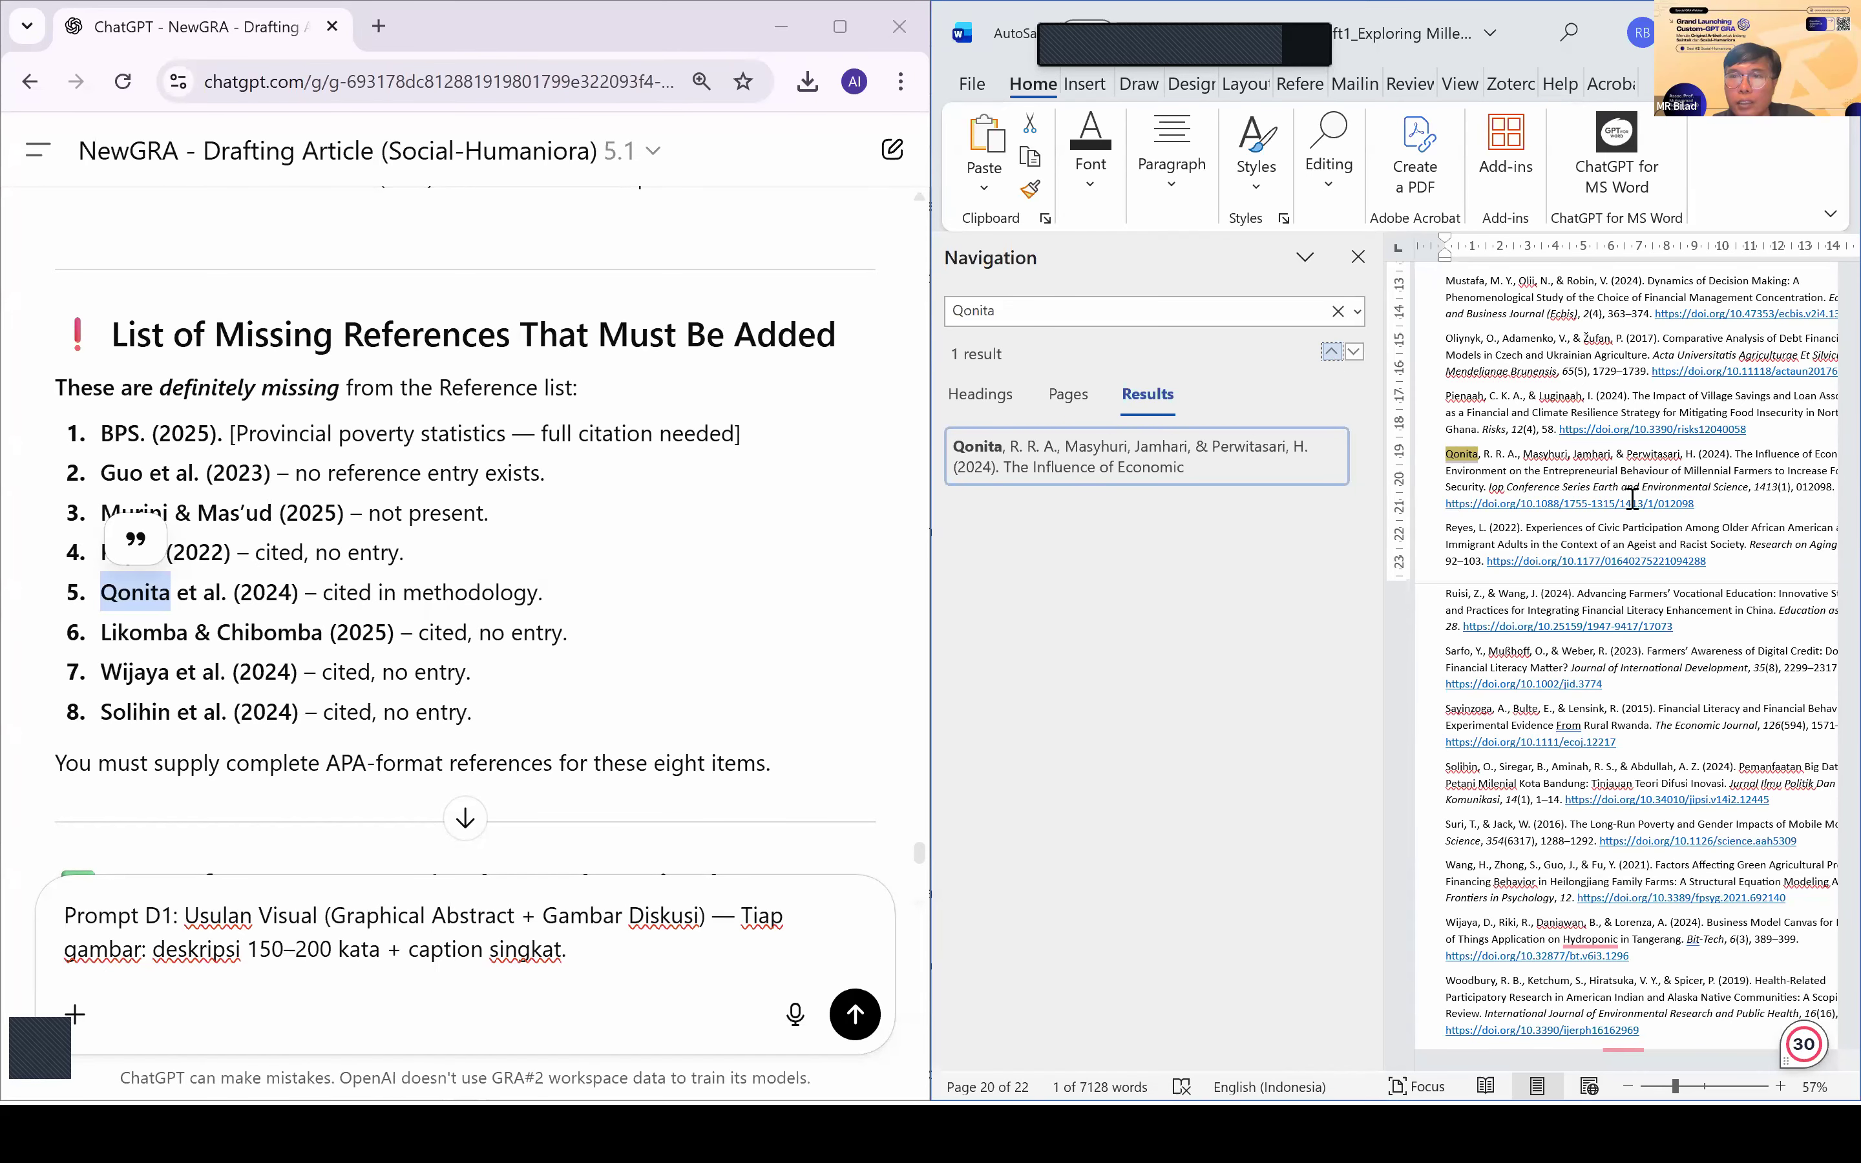
{"action": "scroll", "coordinate": [1632, 501], "scroll_direction": "up", "scroll_amount": 20}
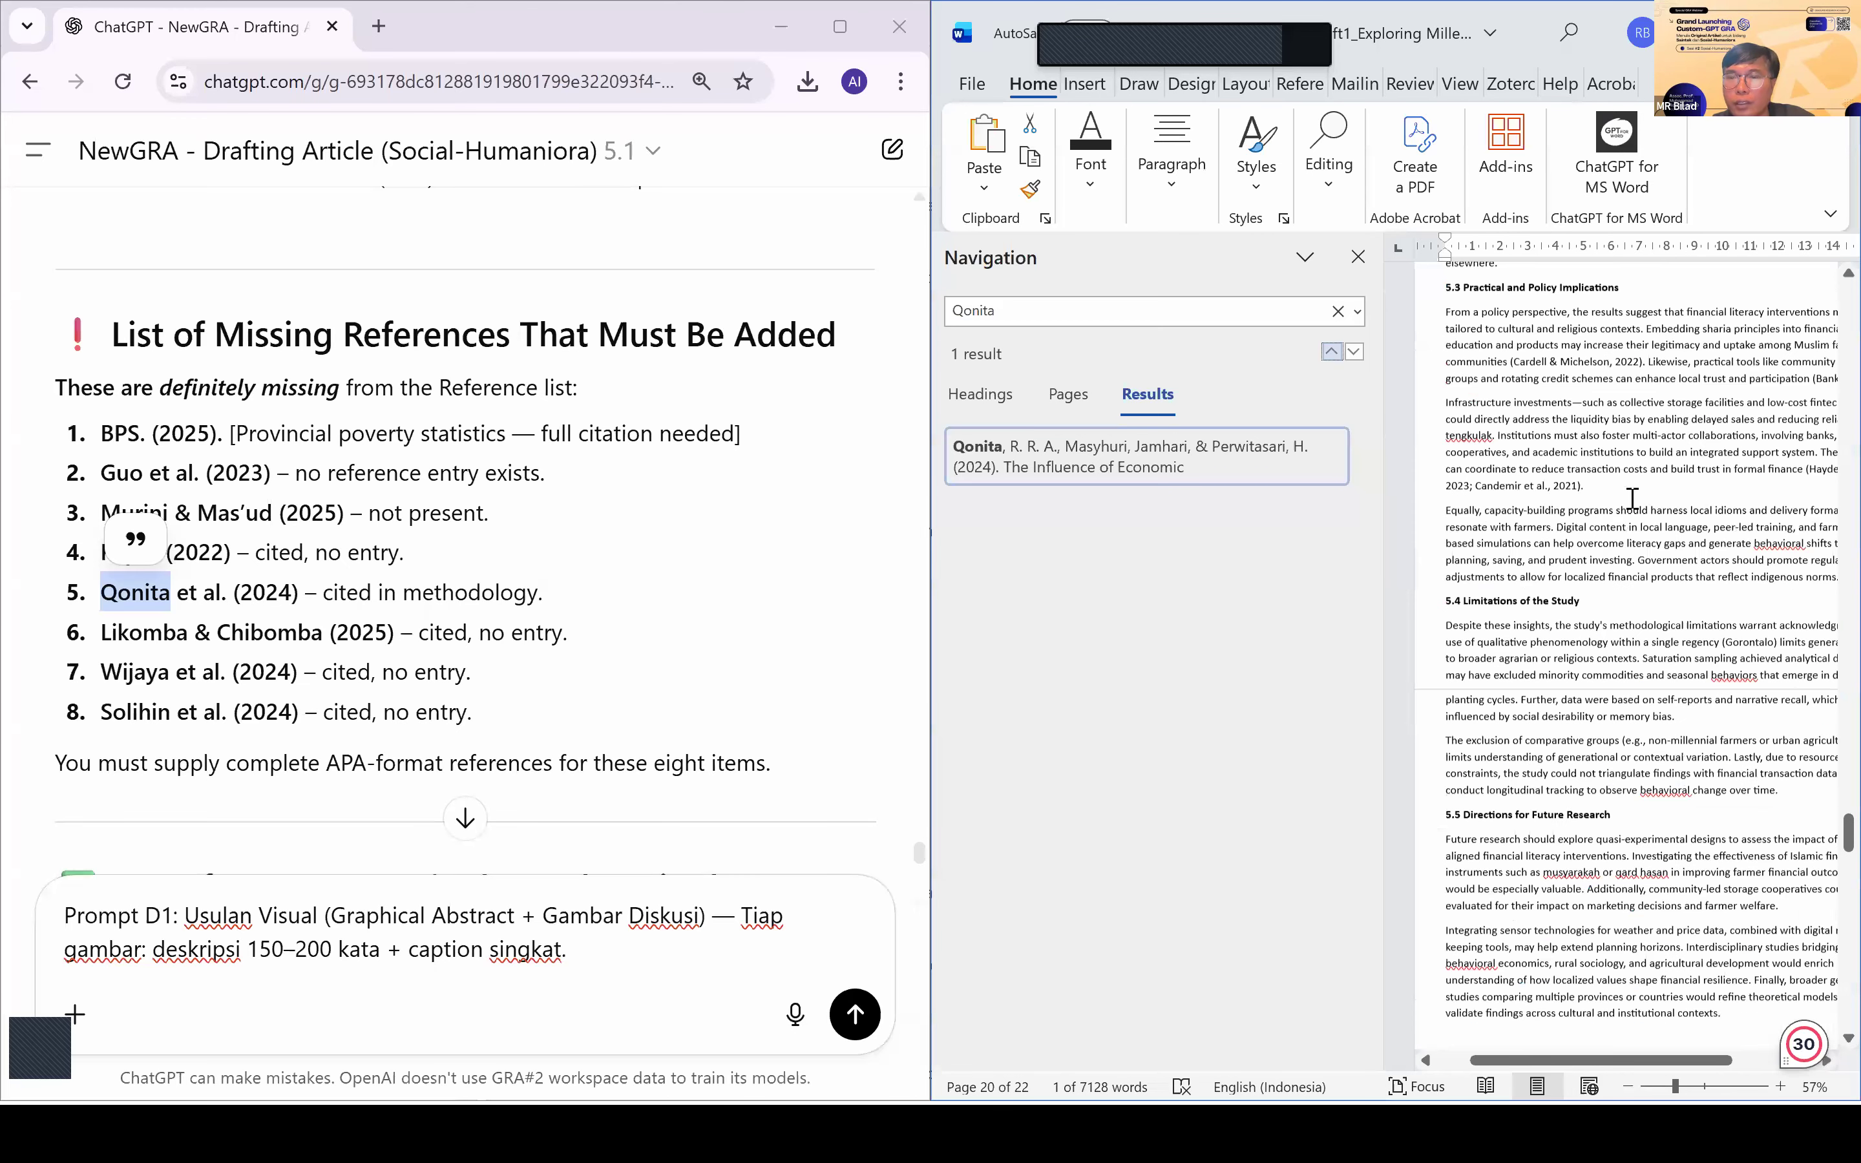
{"action": "scroll", "coordinate": [1632, 500], "scroll_direction": "up", "scroll_amount": 15}
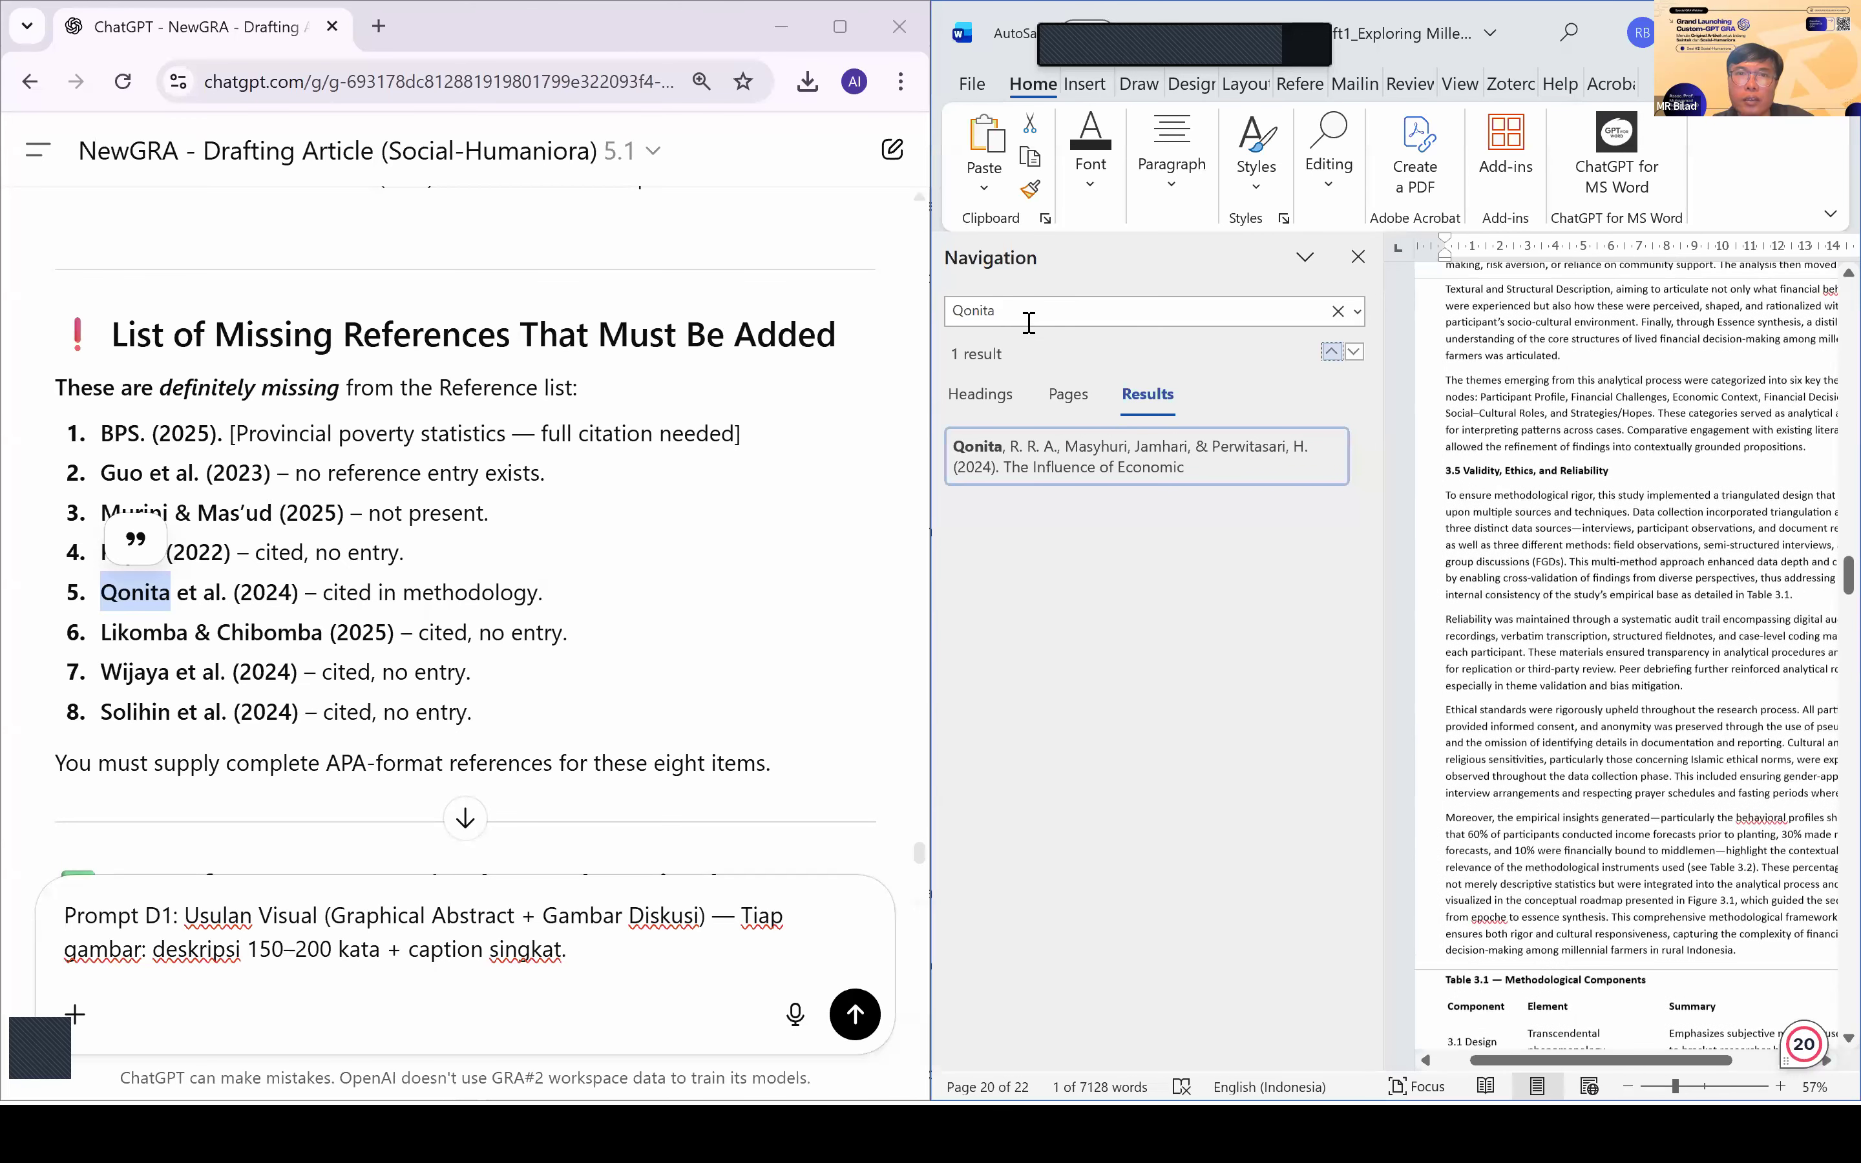
Step: Find the fifth flagged reference again and delete its 2024 entry on millennial farmers' entrepreneurial behaviour from the reference list
{"action": "double_click", "coordinate": [1028, 322]}
{"action": "key", "text": "ctrl+v"}
{"action": "key", "text": "BackSpace"}
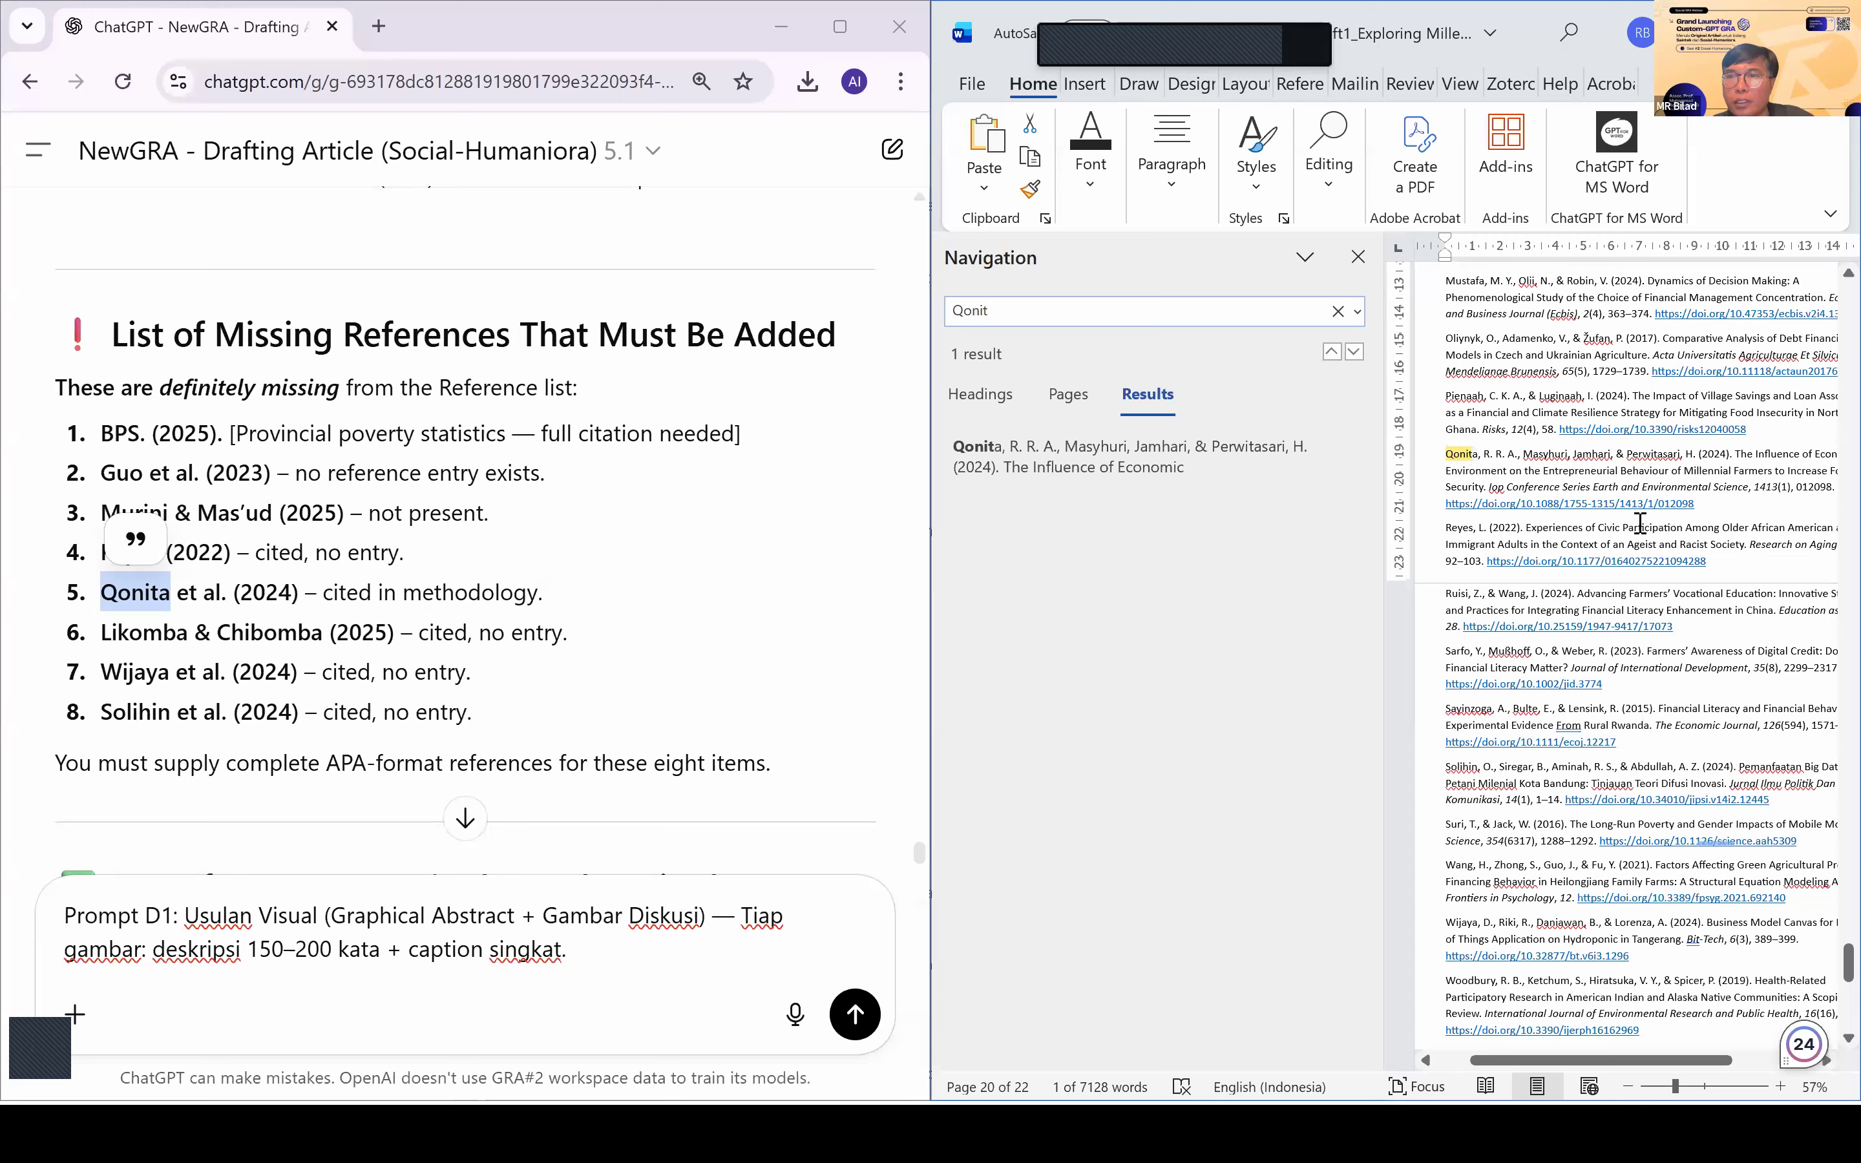
{"action": "left_click_drag", "start_coordinate": [1695, 508], "coordinate": [1435, 453]}
{"action": "key", "text": "Delete"}
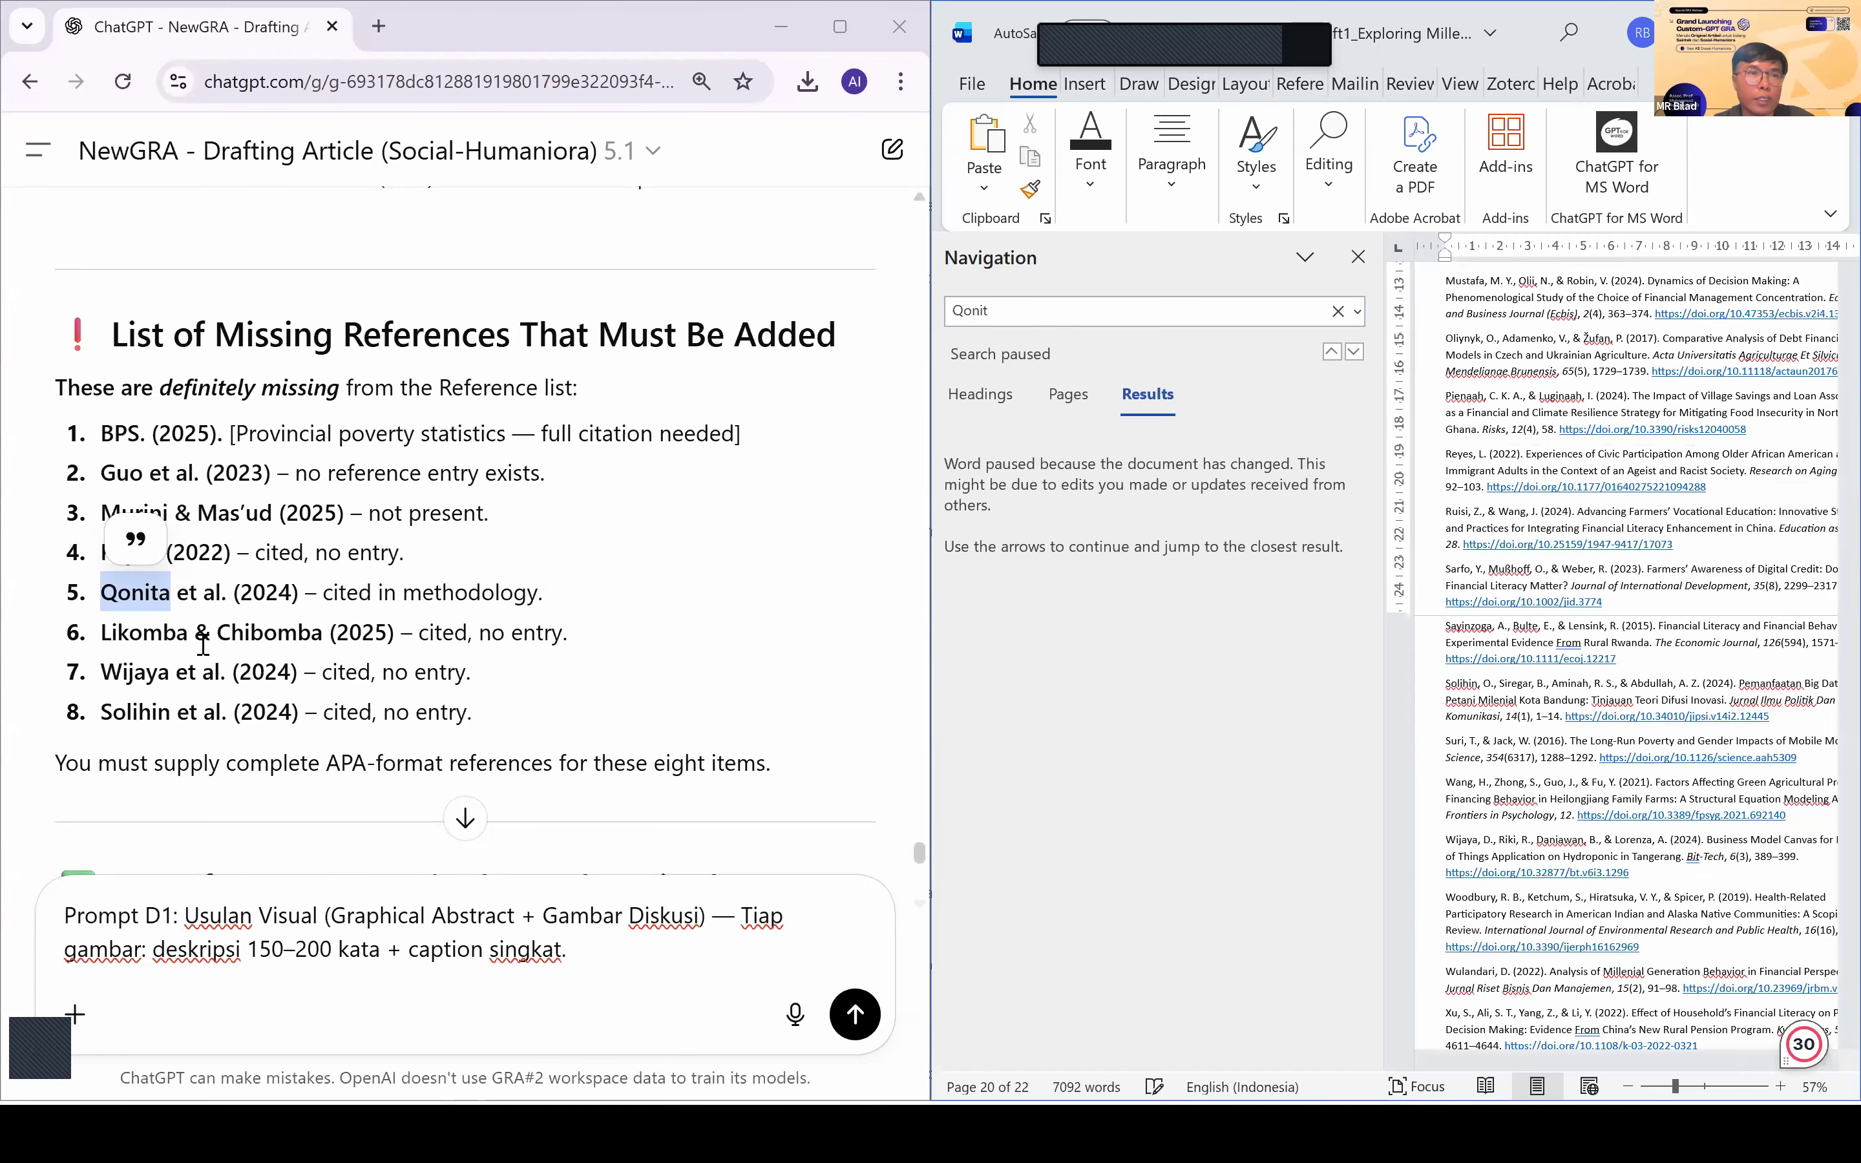
Step: Search for the sixth flagged reference's first author and delete the 2025 entry "To Analyze Climate Change on Agricultural Productivity" from the reference list
{"action": "double_click", "coordinate": [104, 635]}
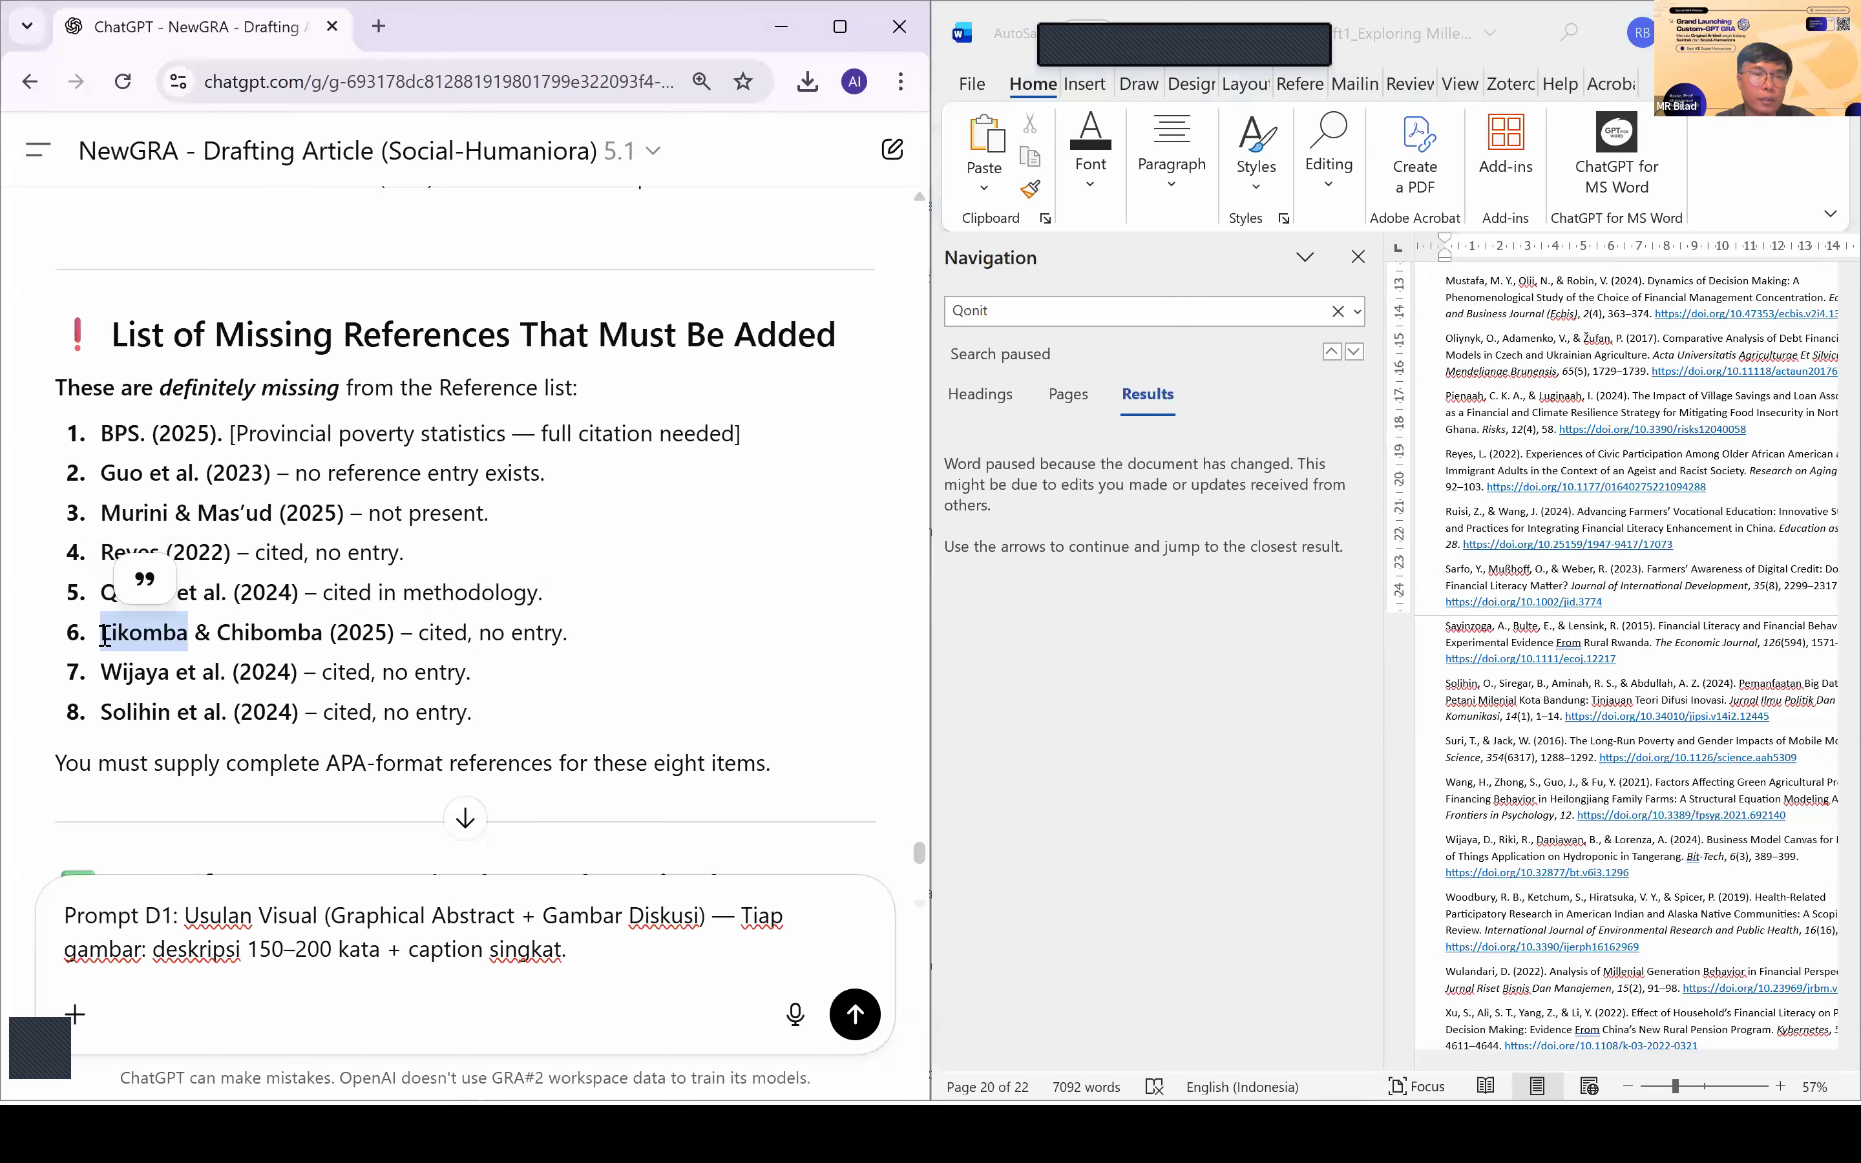
{"action": "left_click", "coordinate": [1065, 311]}
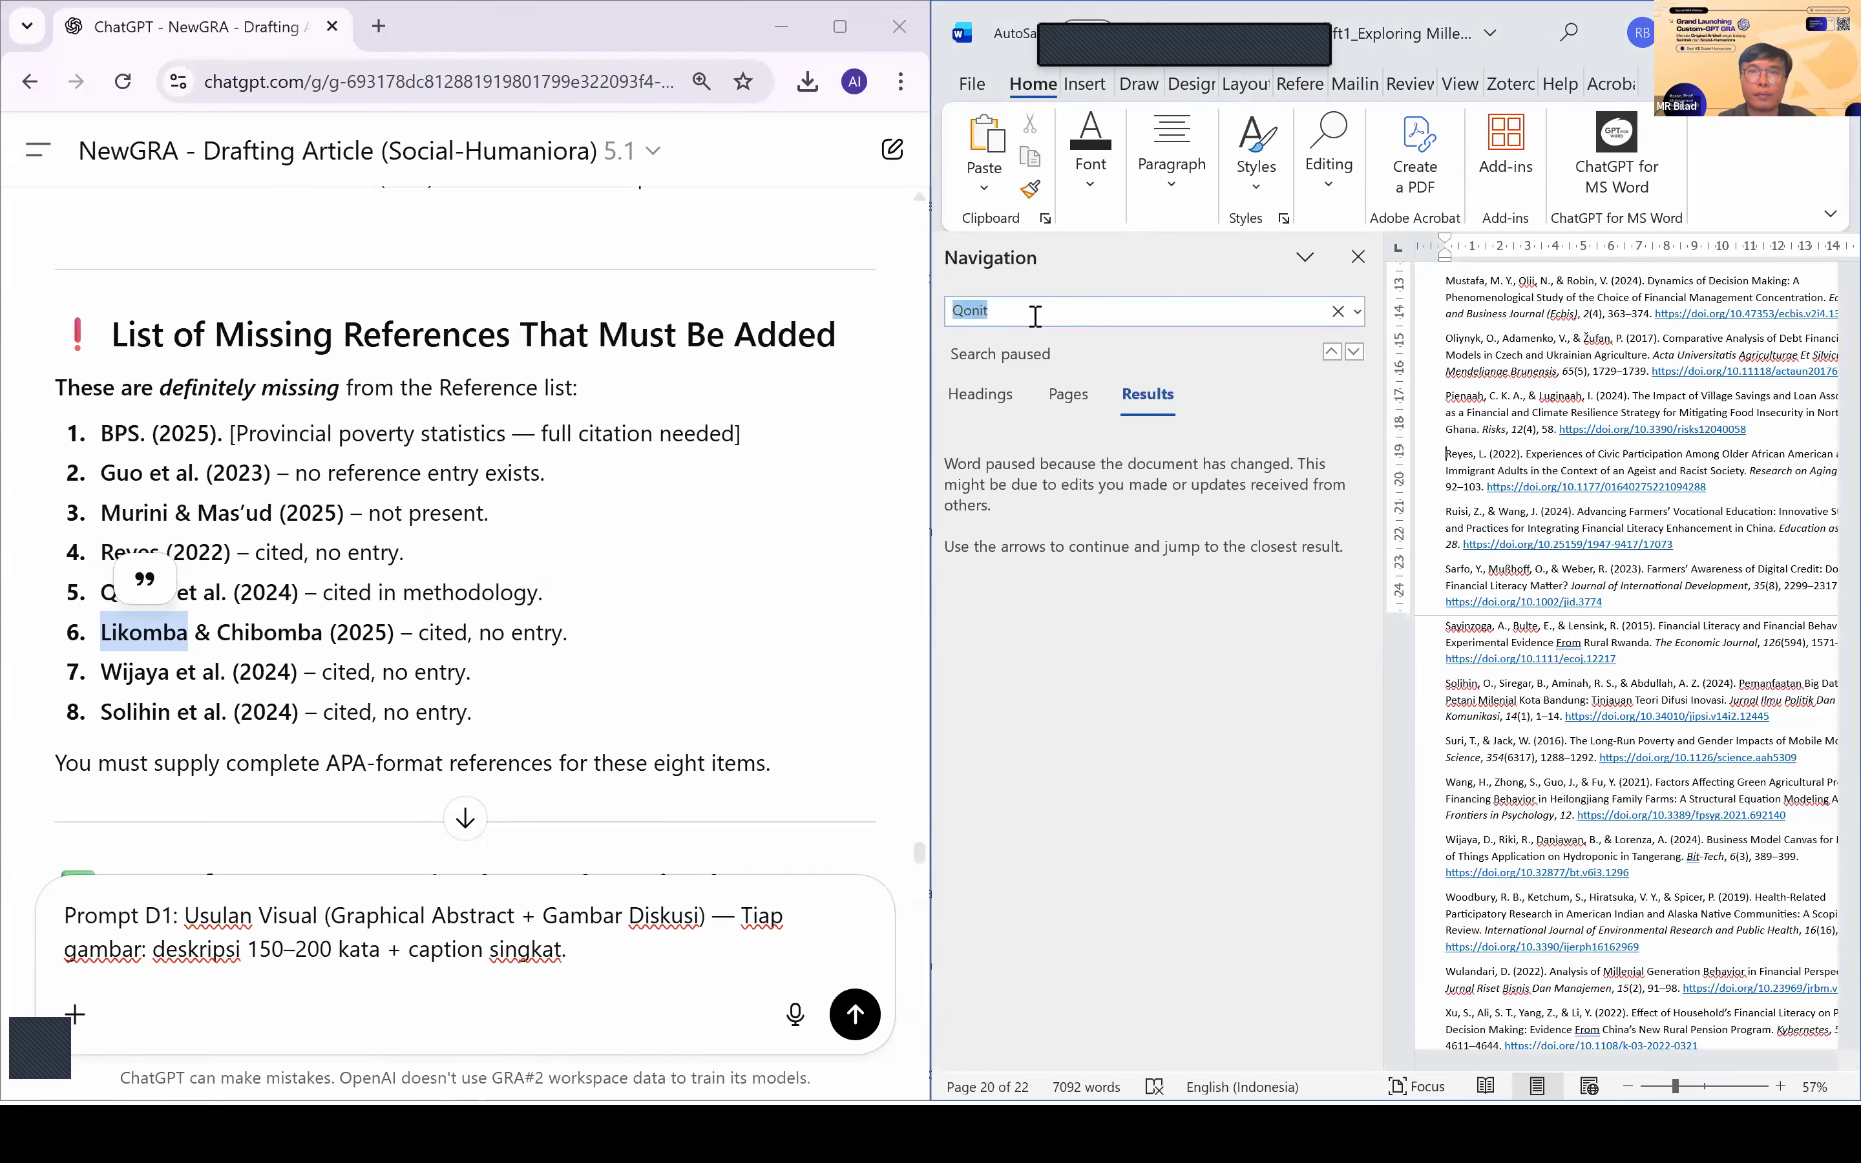
{"action": "type", "text": "Likomba"}
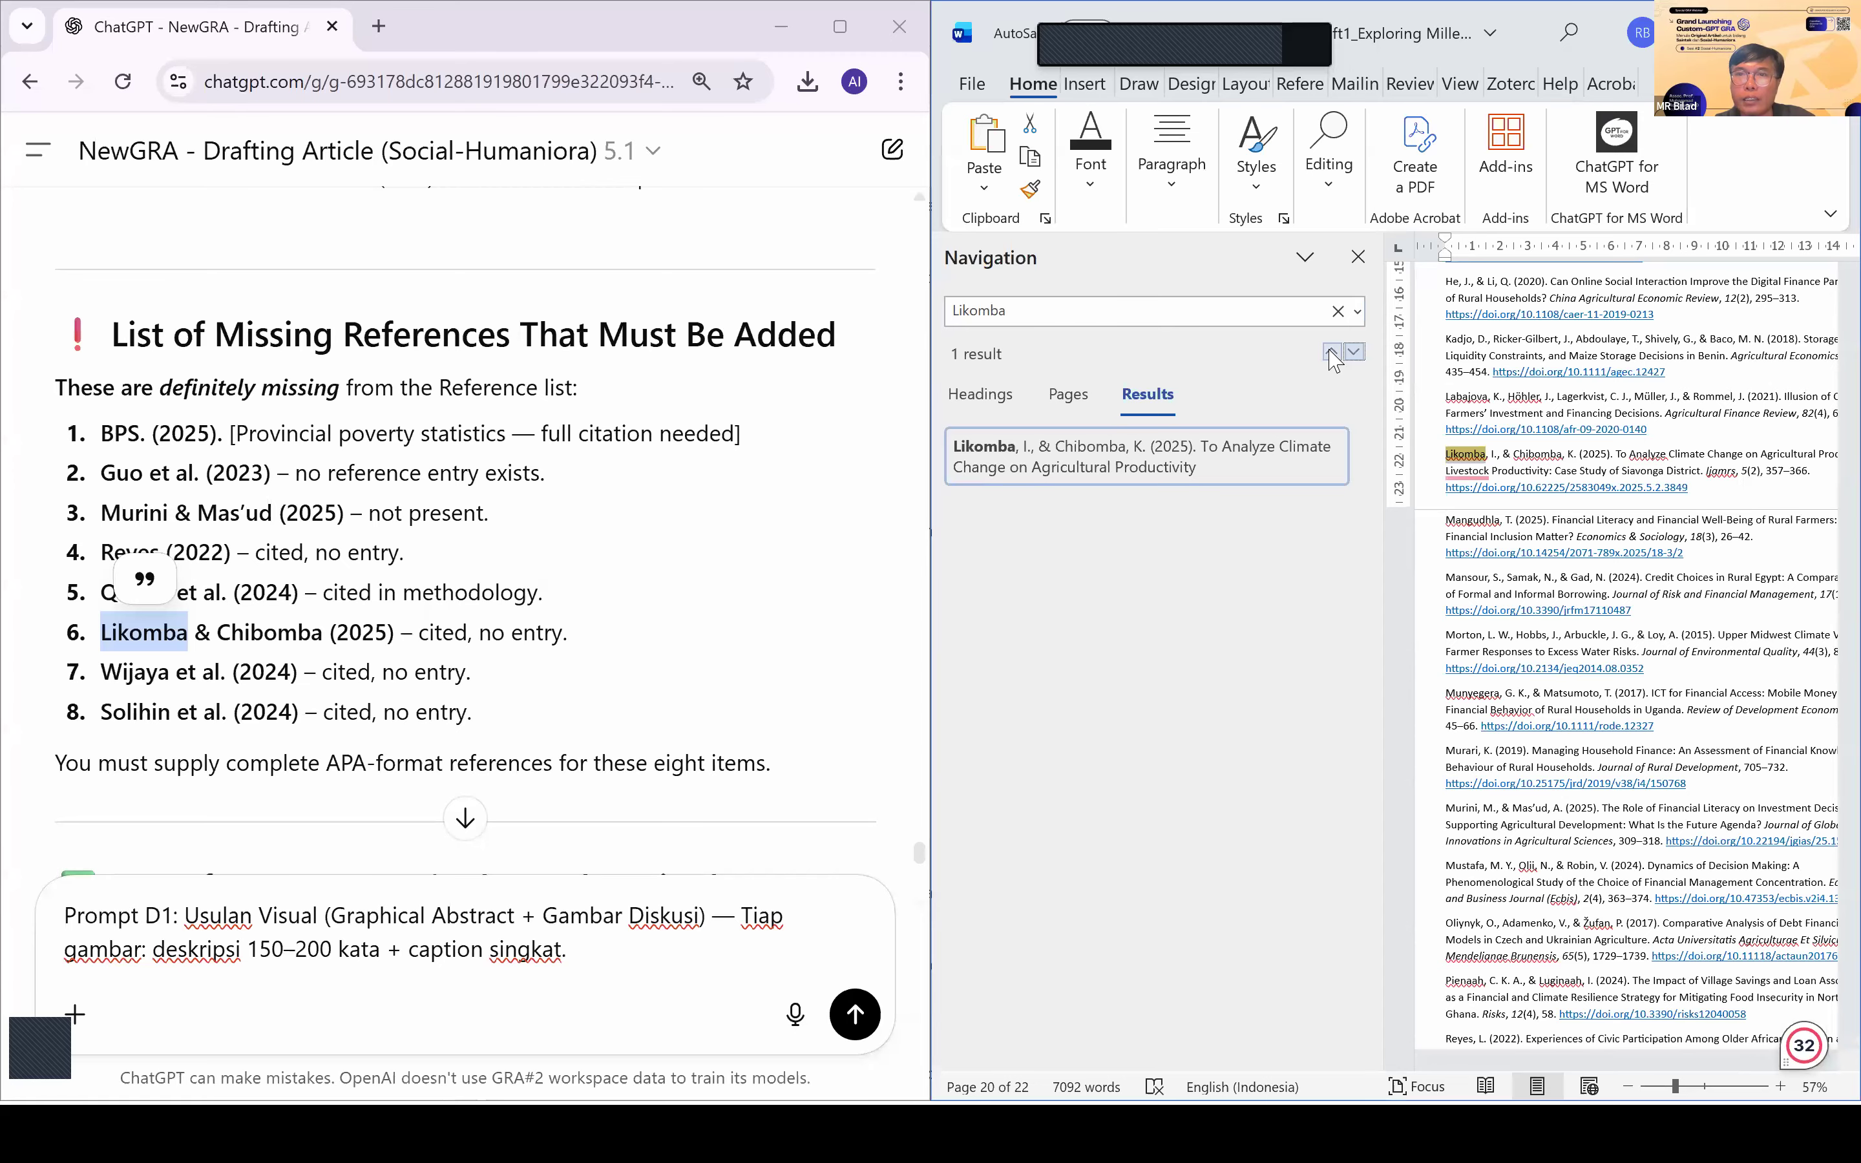
{"action": "left_click", "coordinate": [1671, 492]}
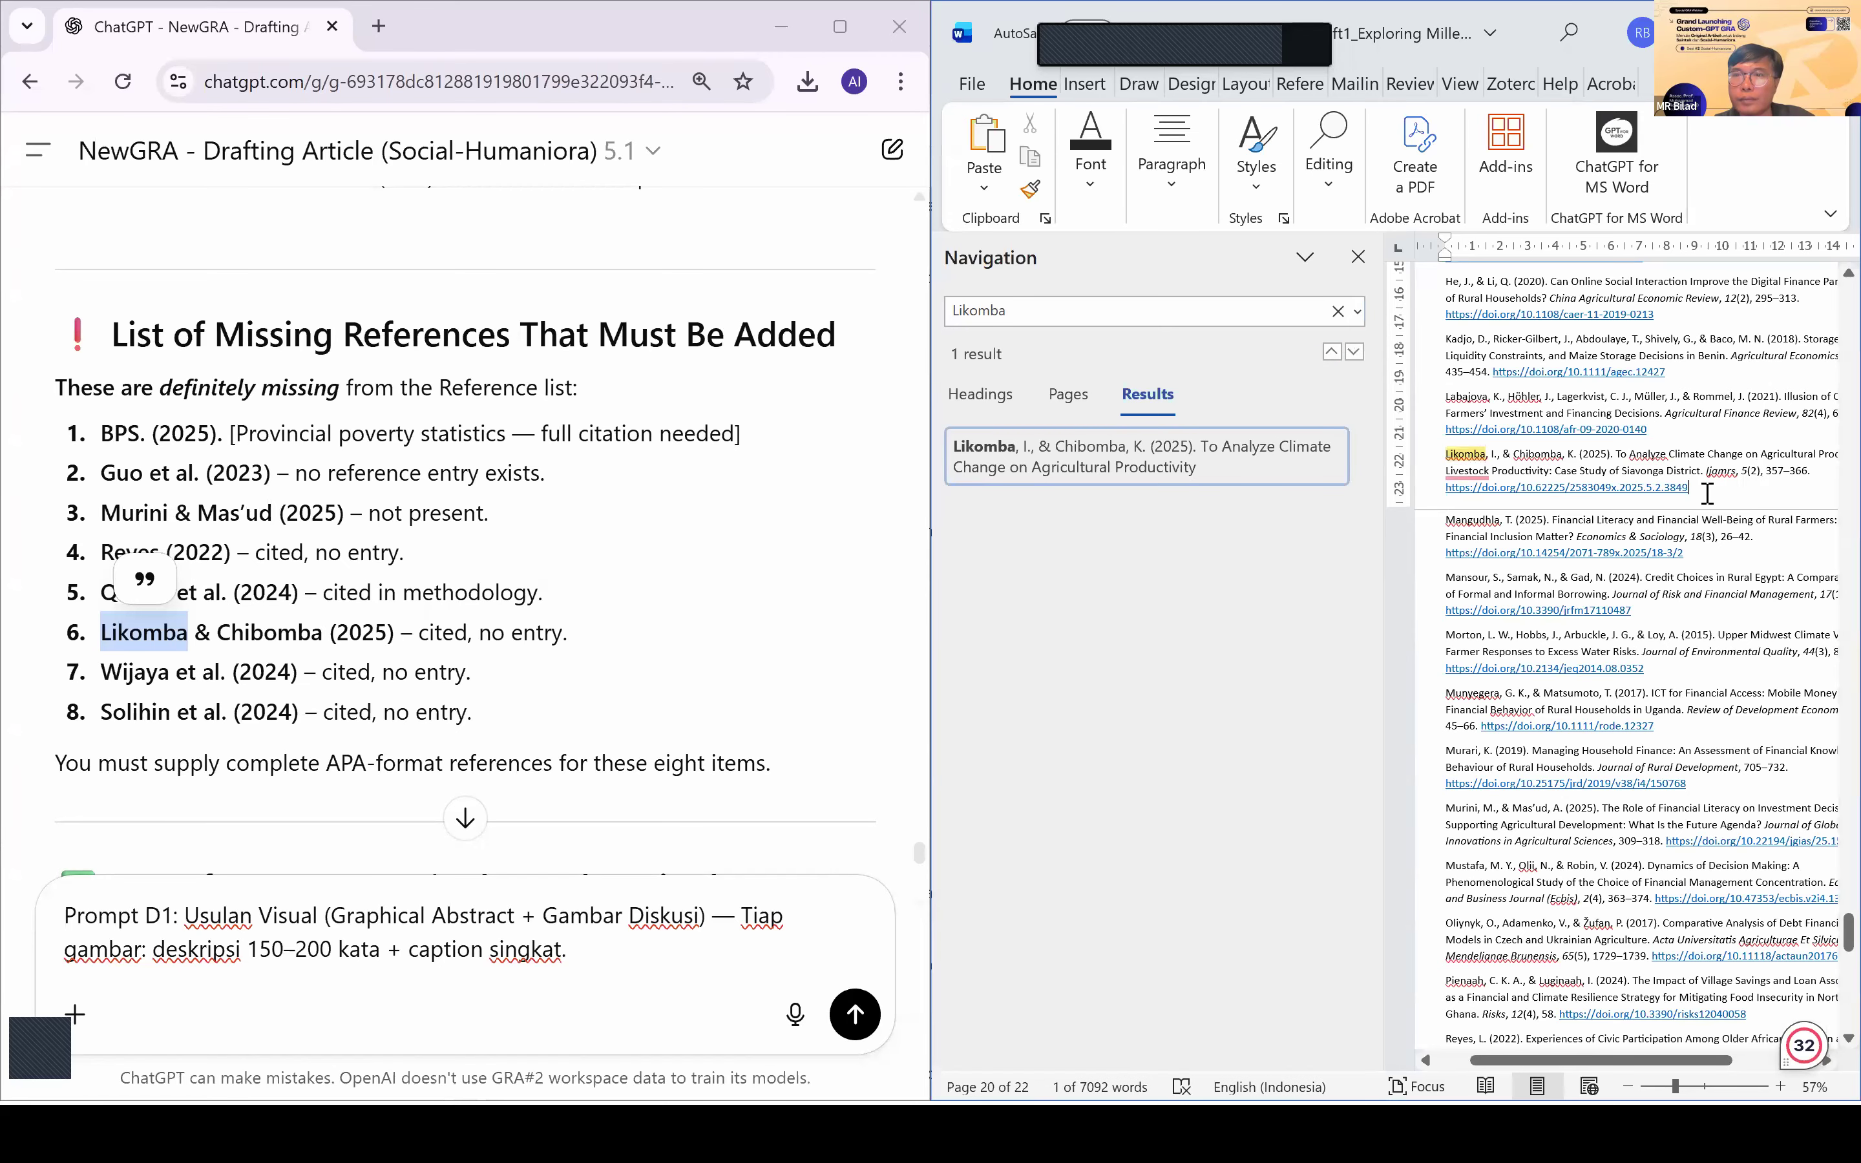
{"action": "left_click_drag", "start_coordinate": [1670, 493], "coordinate": [1445, 455]}
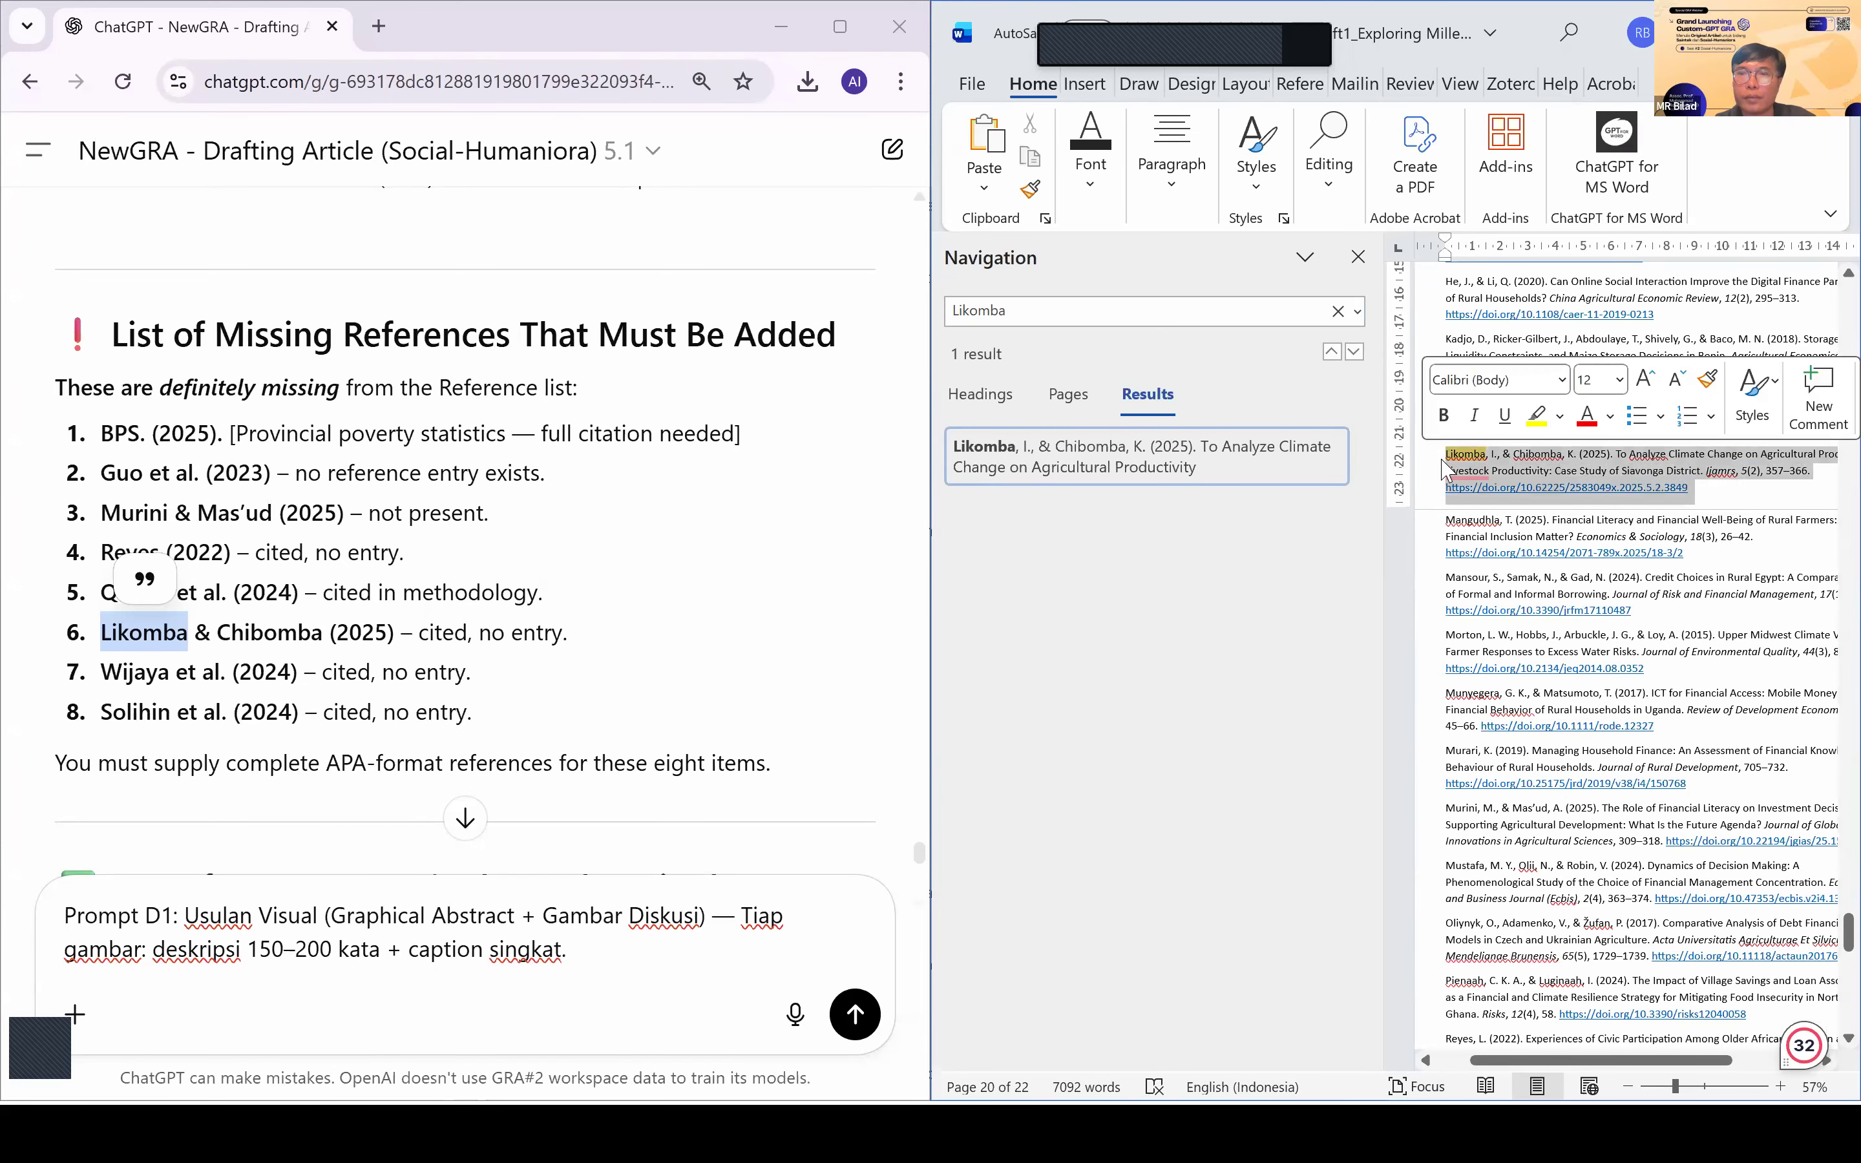
{"action": "key", "text": "Delete"}
Step: Search for the seventh flagged reference's first author and delete the 2024 "Business Model Canvas for Internet of Things" entry from the reference list
{"action": "left_click", "coordinate": [1025, 308]}
{"action": "type", "text": "Wijaya"}
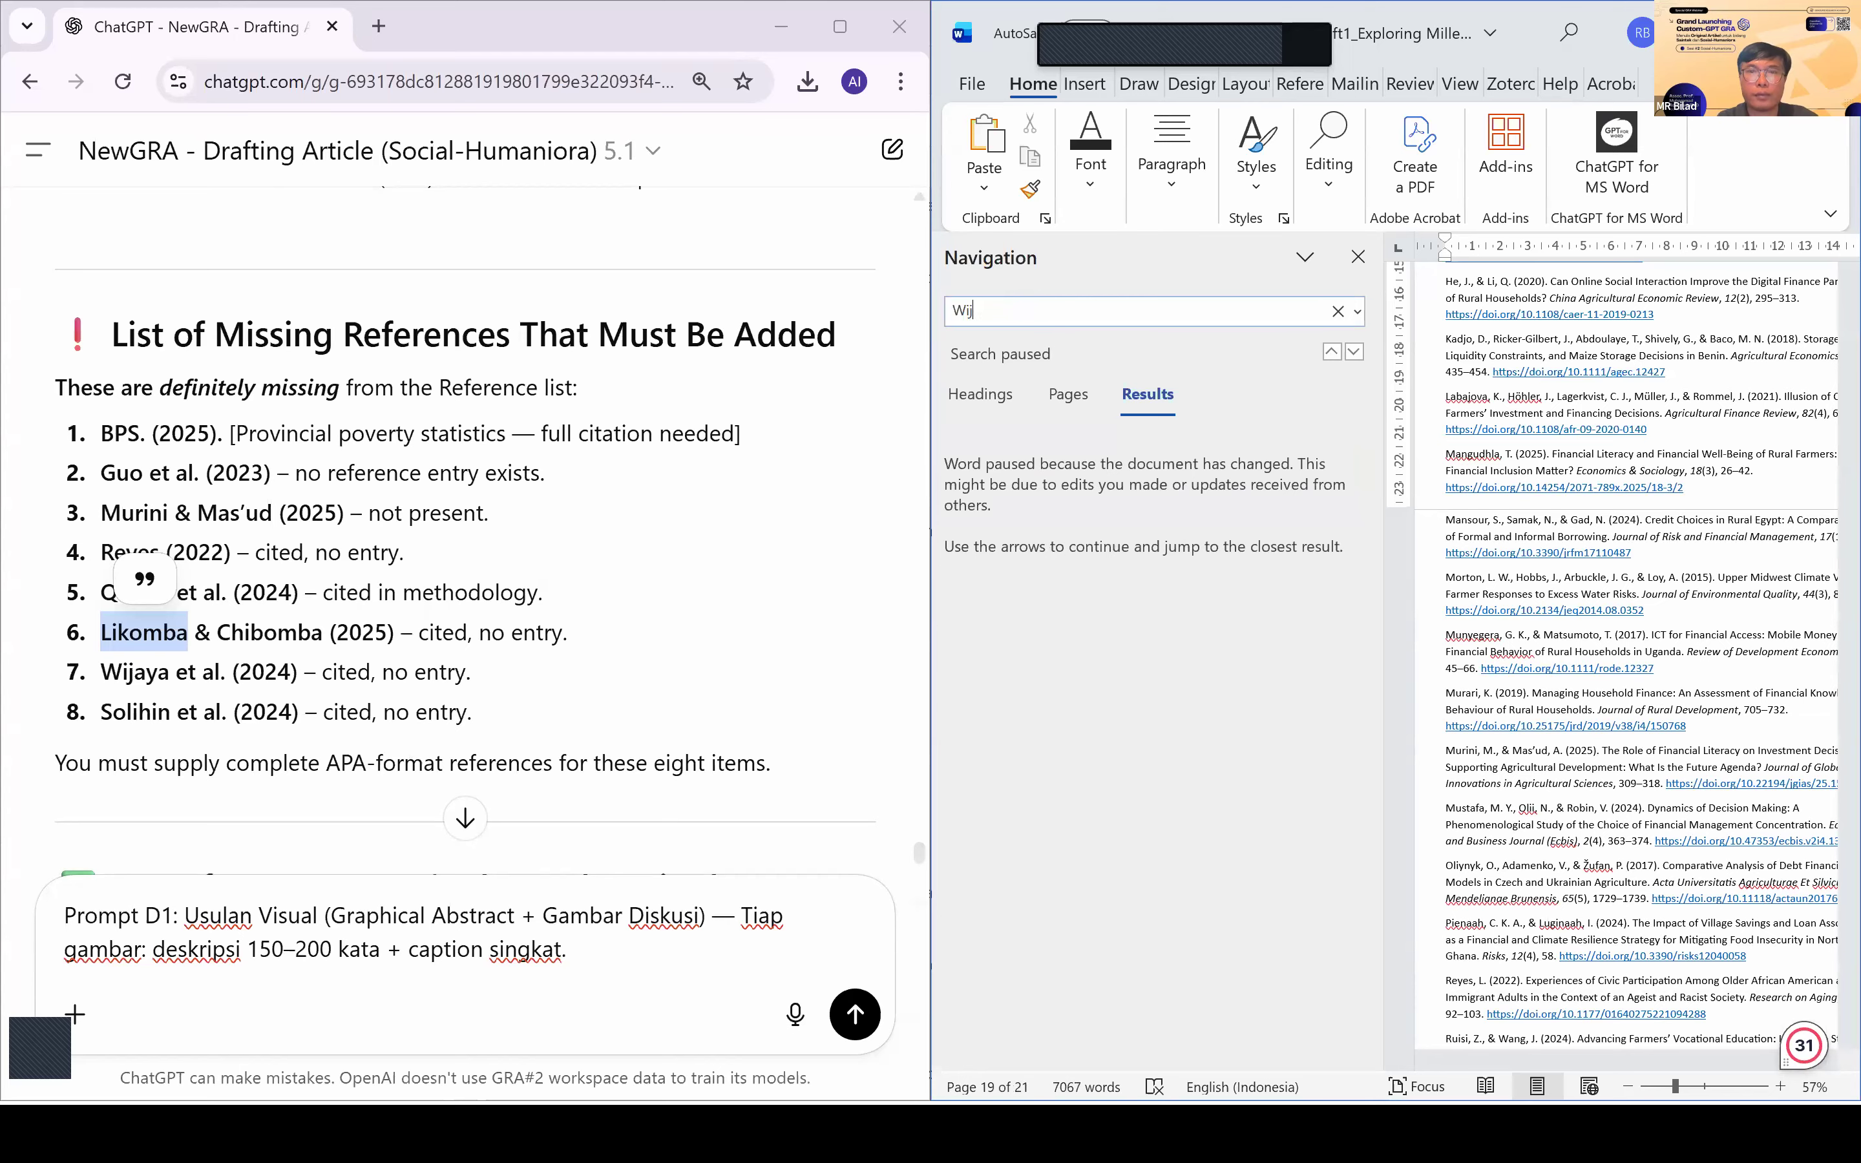
{"action": "key", "text": "Return"}
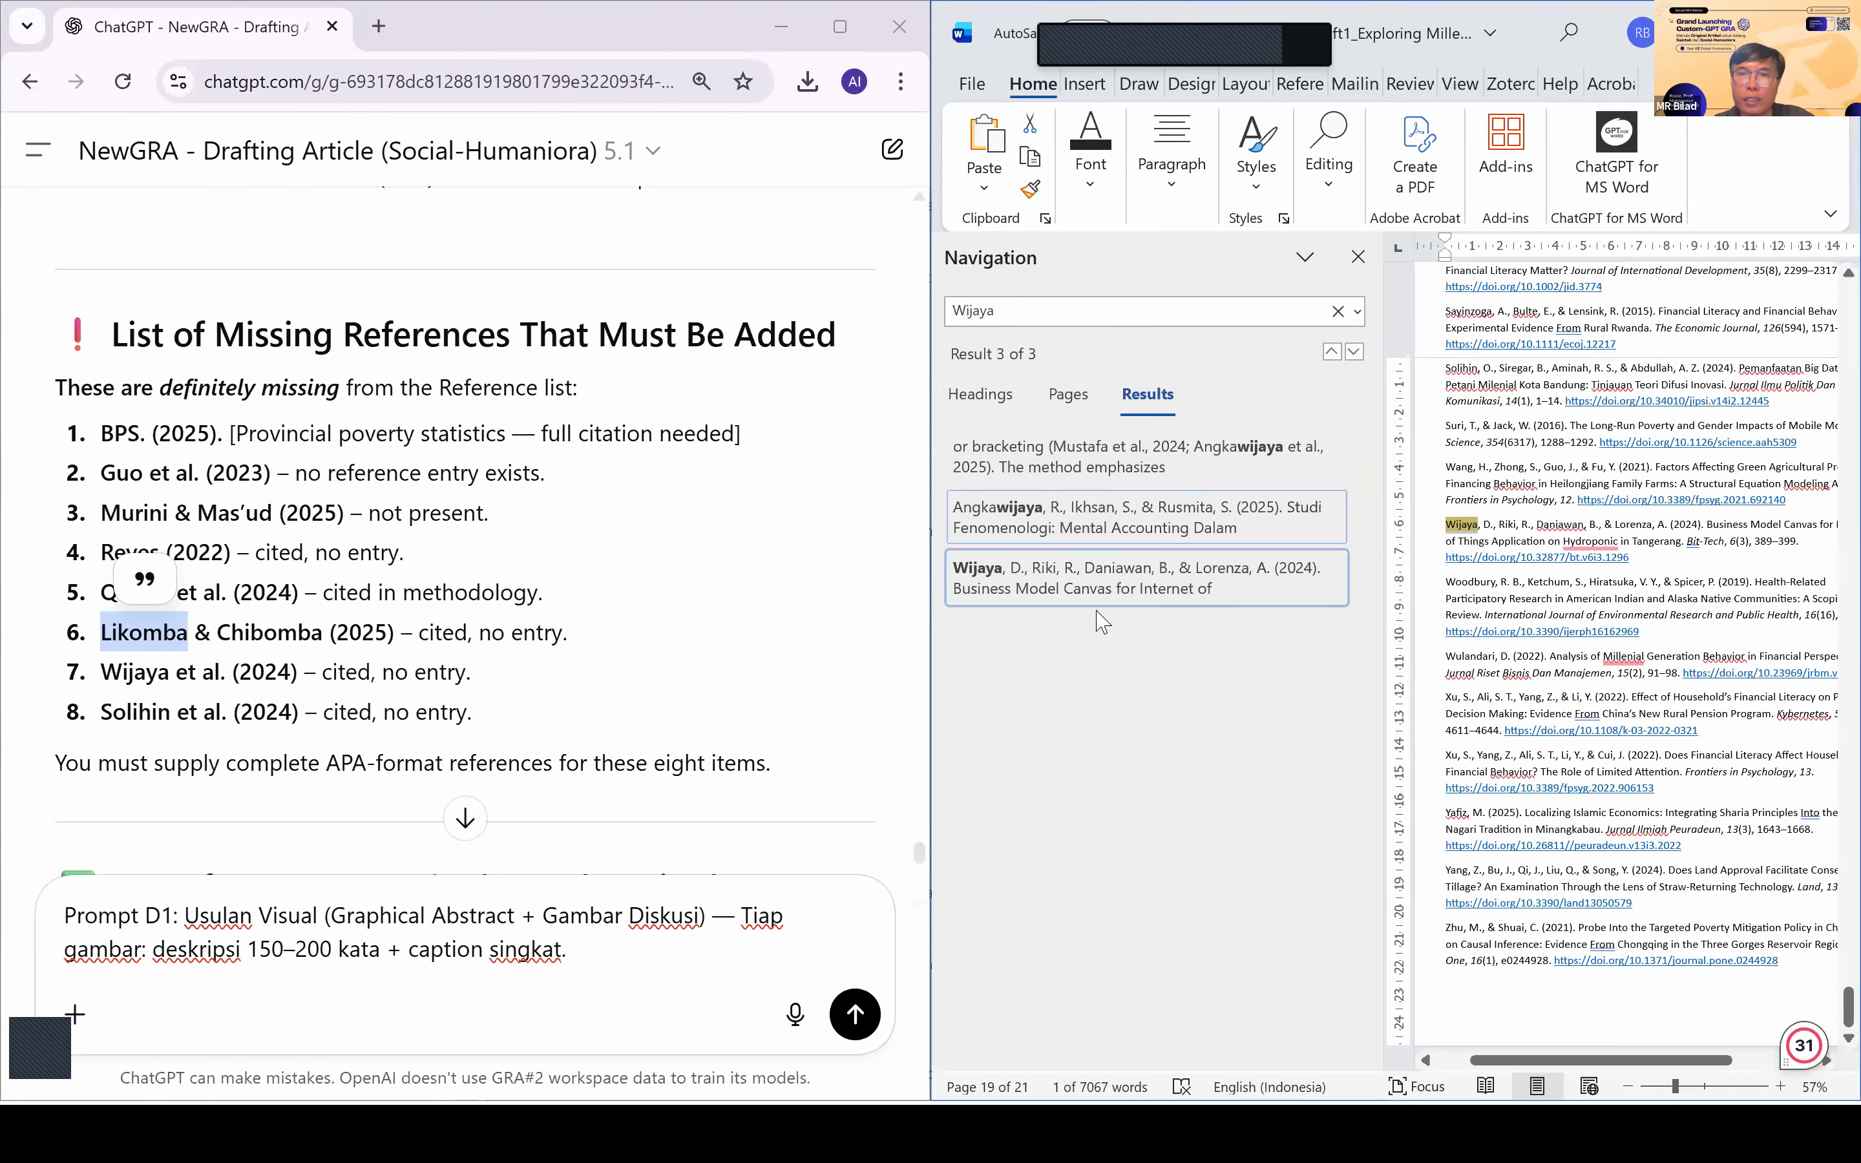
{"action": "key", "text": "Return"}
{"action": "left_click", "coordinate": [1108, 590]}
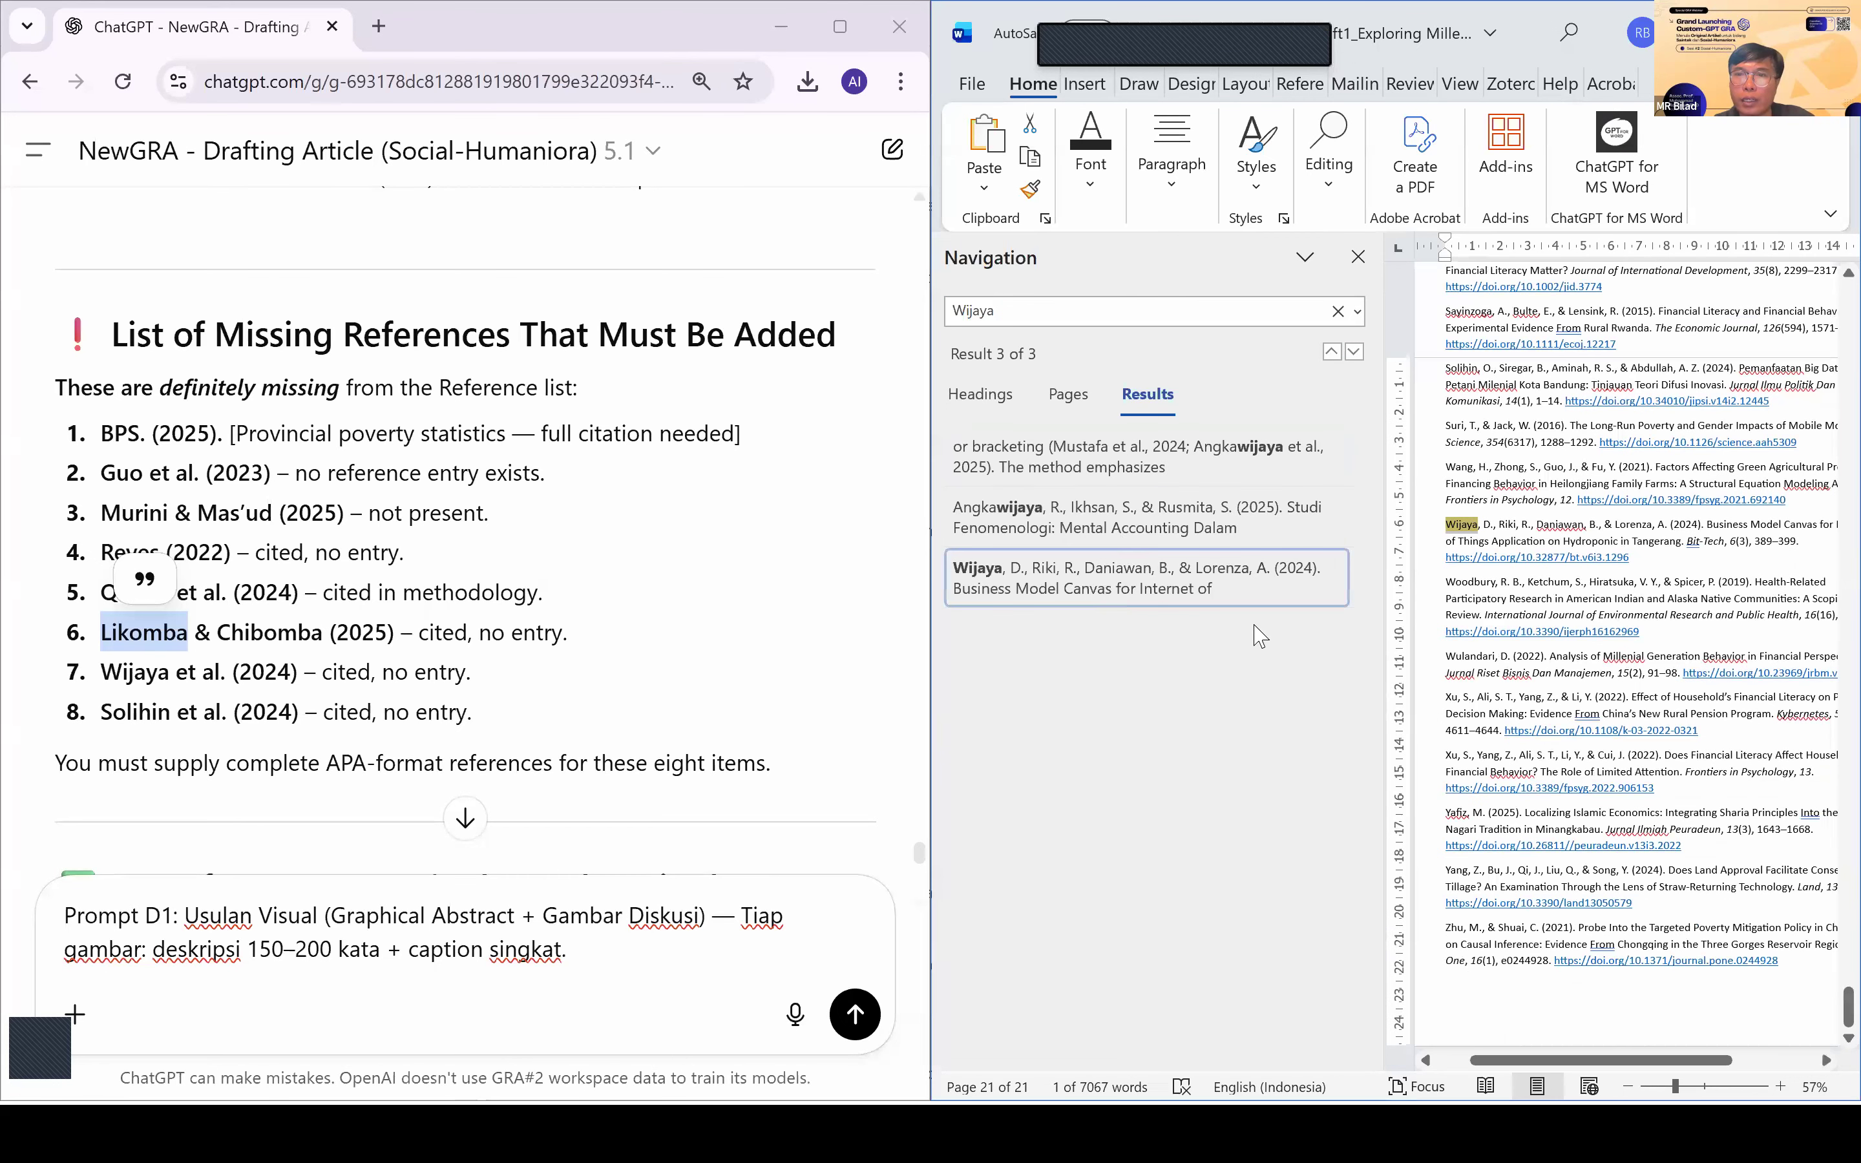
{"action": "left_click_drag", "start_coordinate": [1433, 557], "coordinate": [1432, 525]}
{"action": "key", "text": "Delete"}
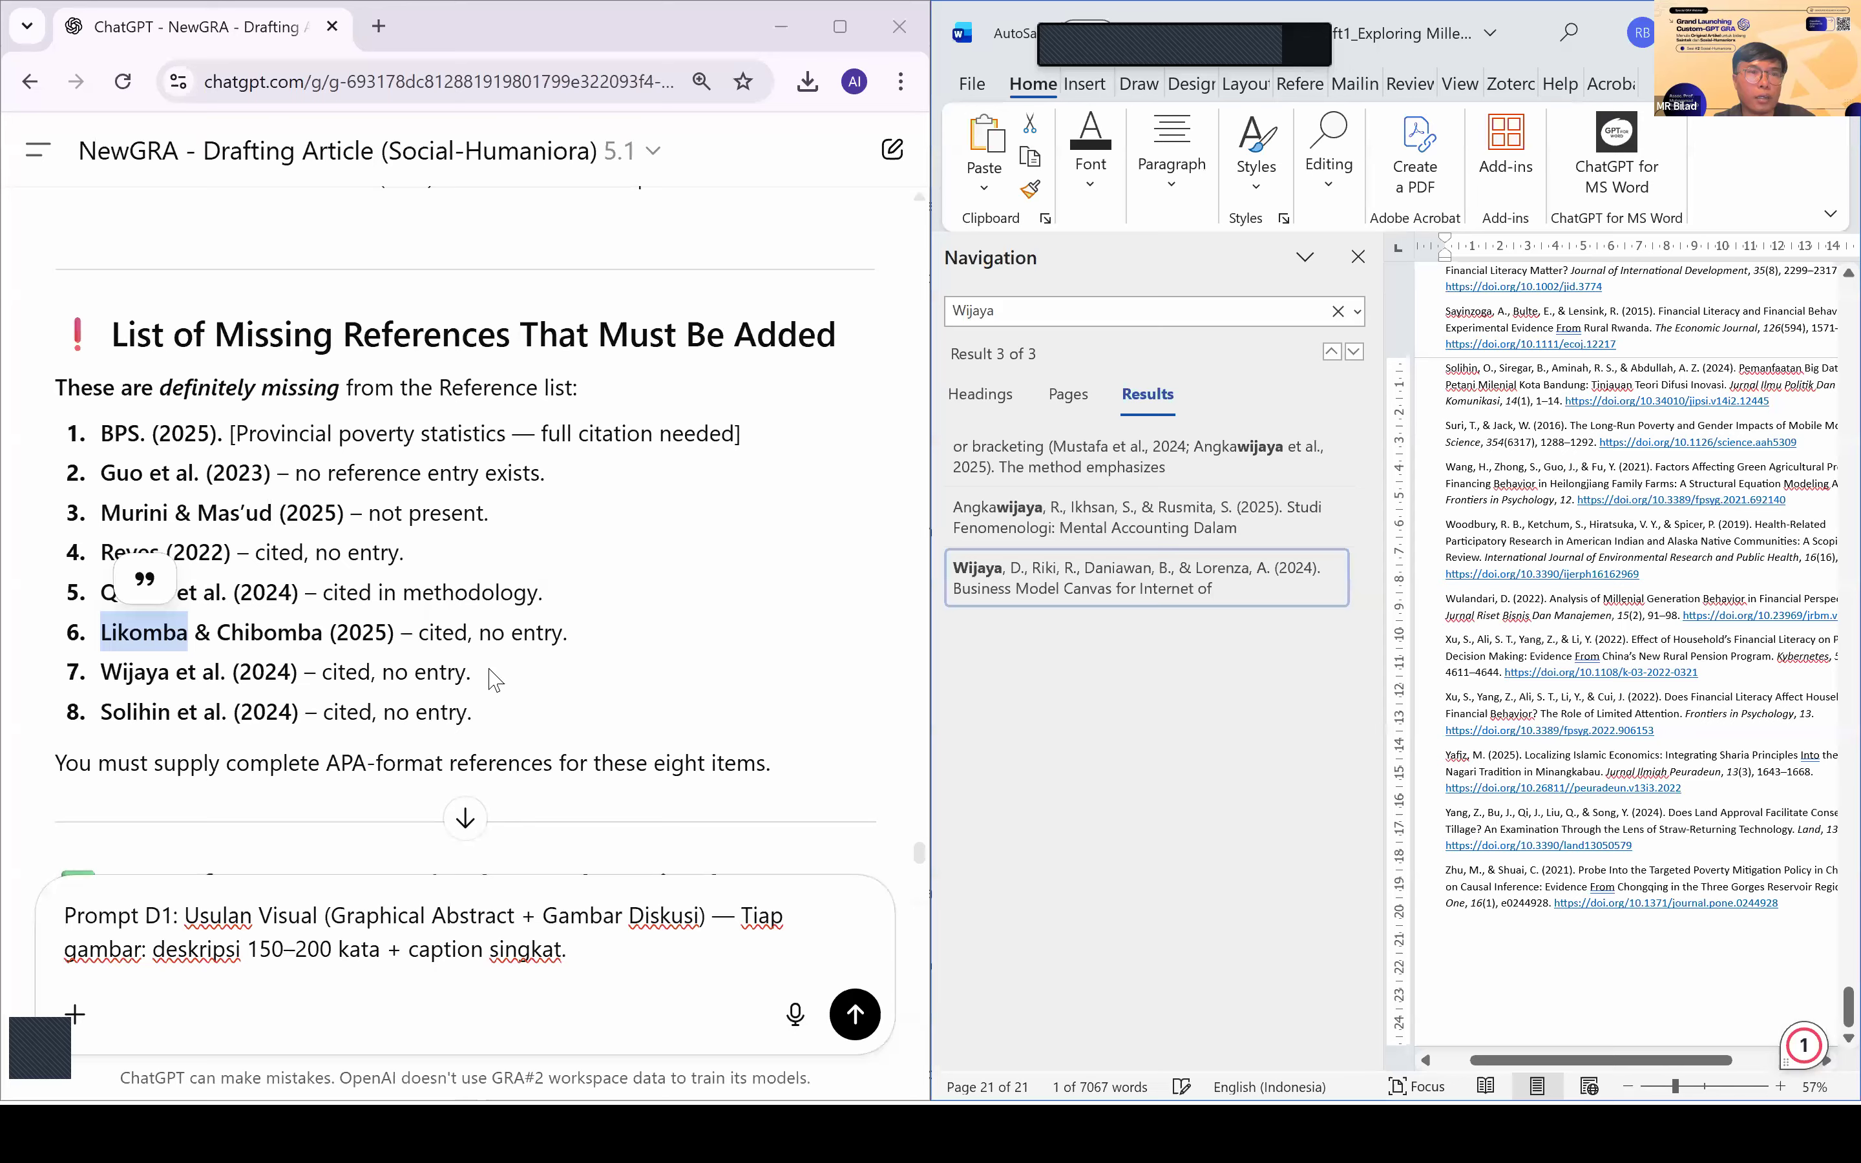
Step: Search for the eighth flagged reference's first author and delete the 2024 "Pemanfaatan Big Data" entry from the reference list
{"action": "left_click", "coordinate": [1050, 306]}
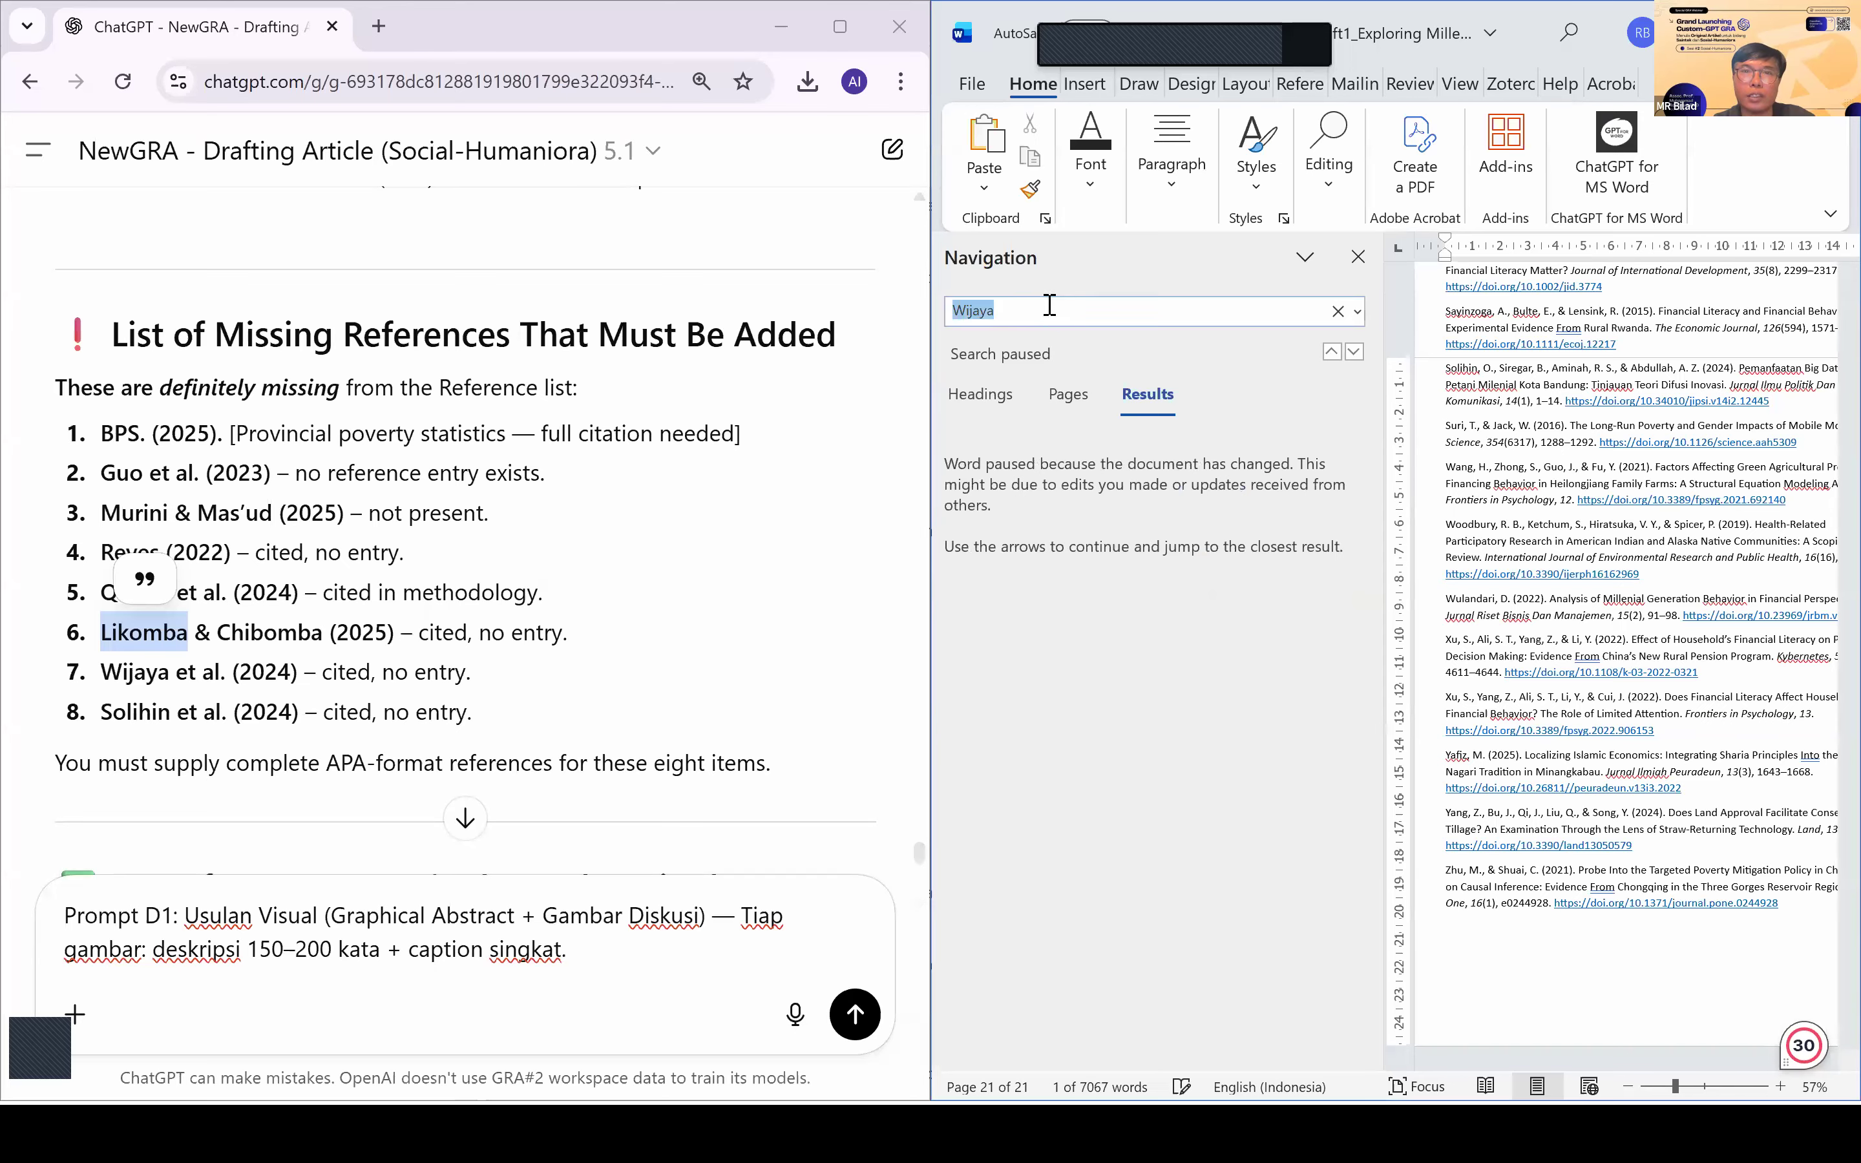
{"action": "type", "text": "Solihin"}
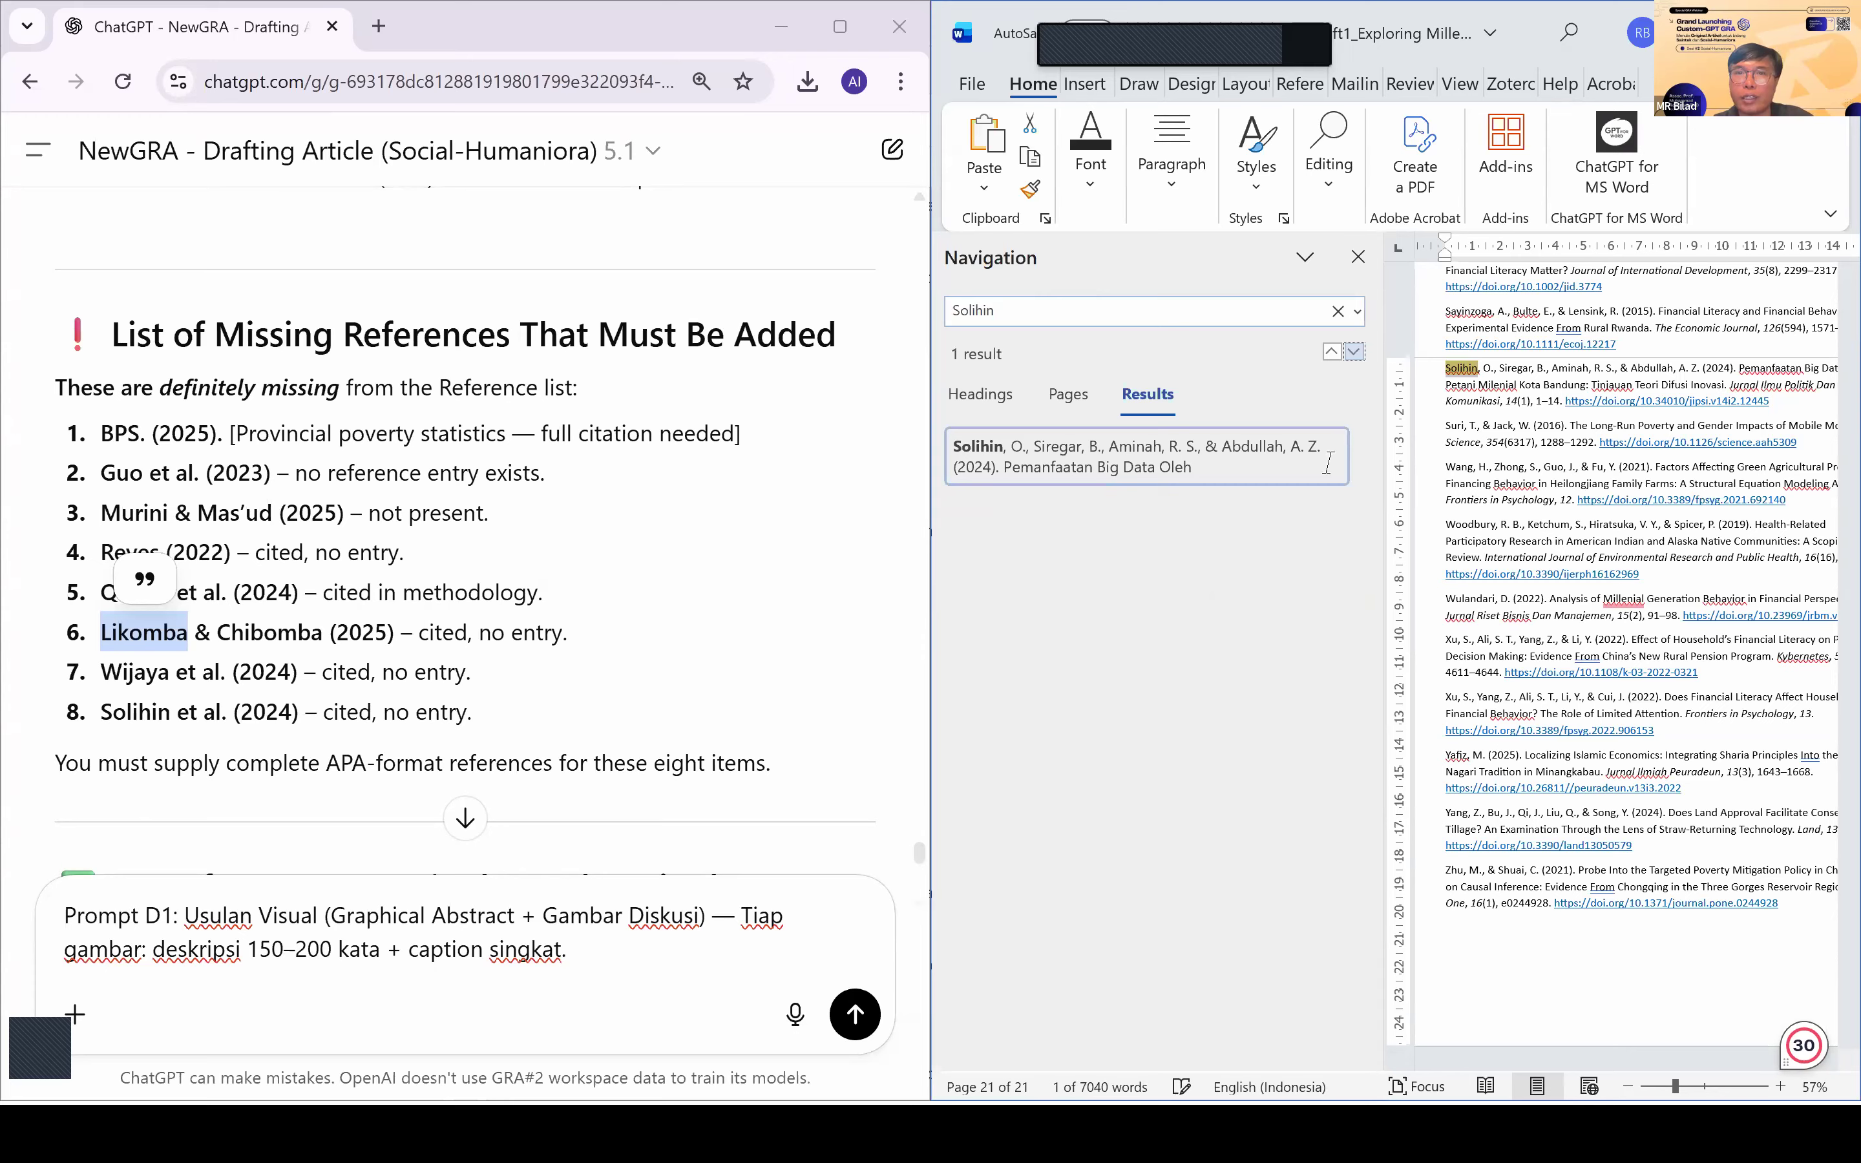
{"action": "scroll", "coordinate": [1496, 458], "scroll_direction": "up", "scroll_amount": 3}
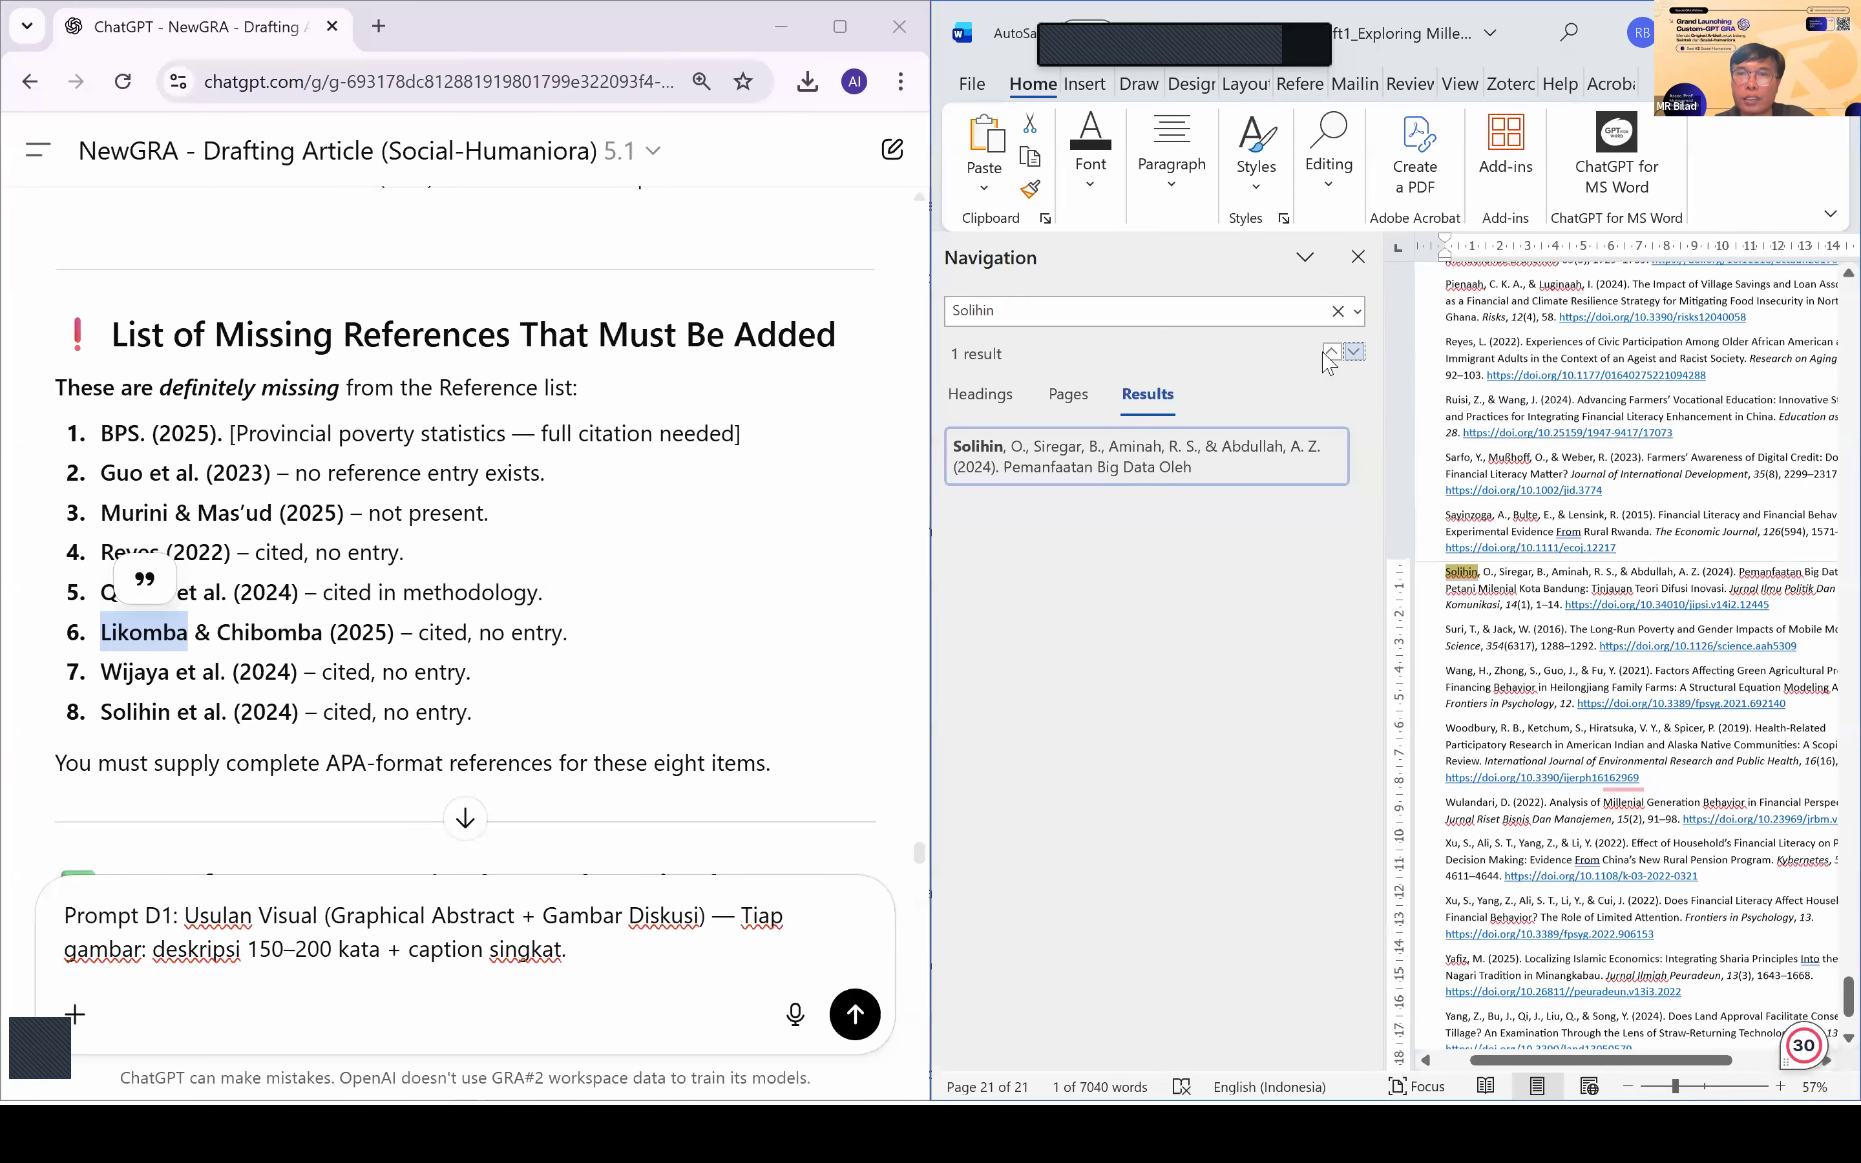
{"action": "left_click", "coordinate": [1326, 354]}
{"action": "left_click", "coordinate": [1350, 348]}
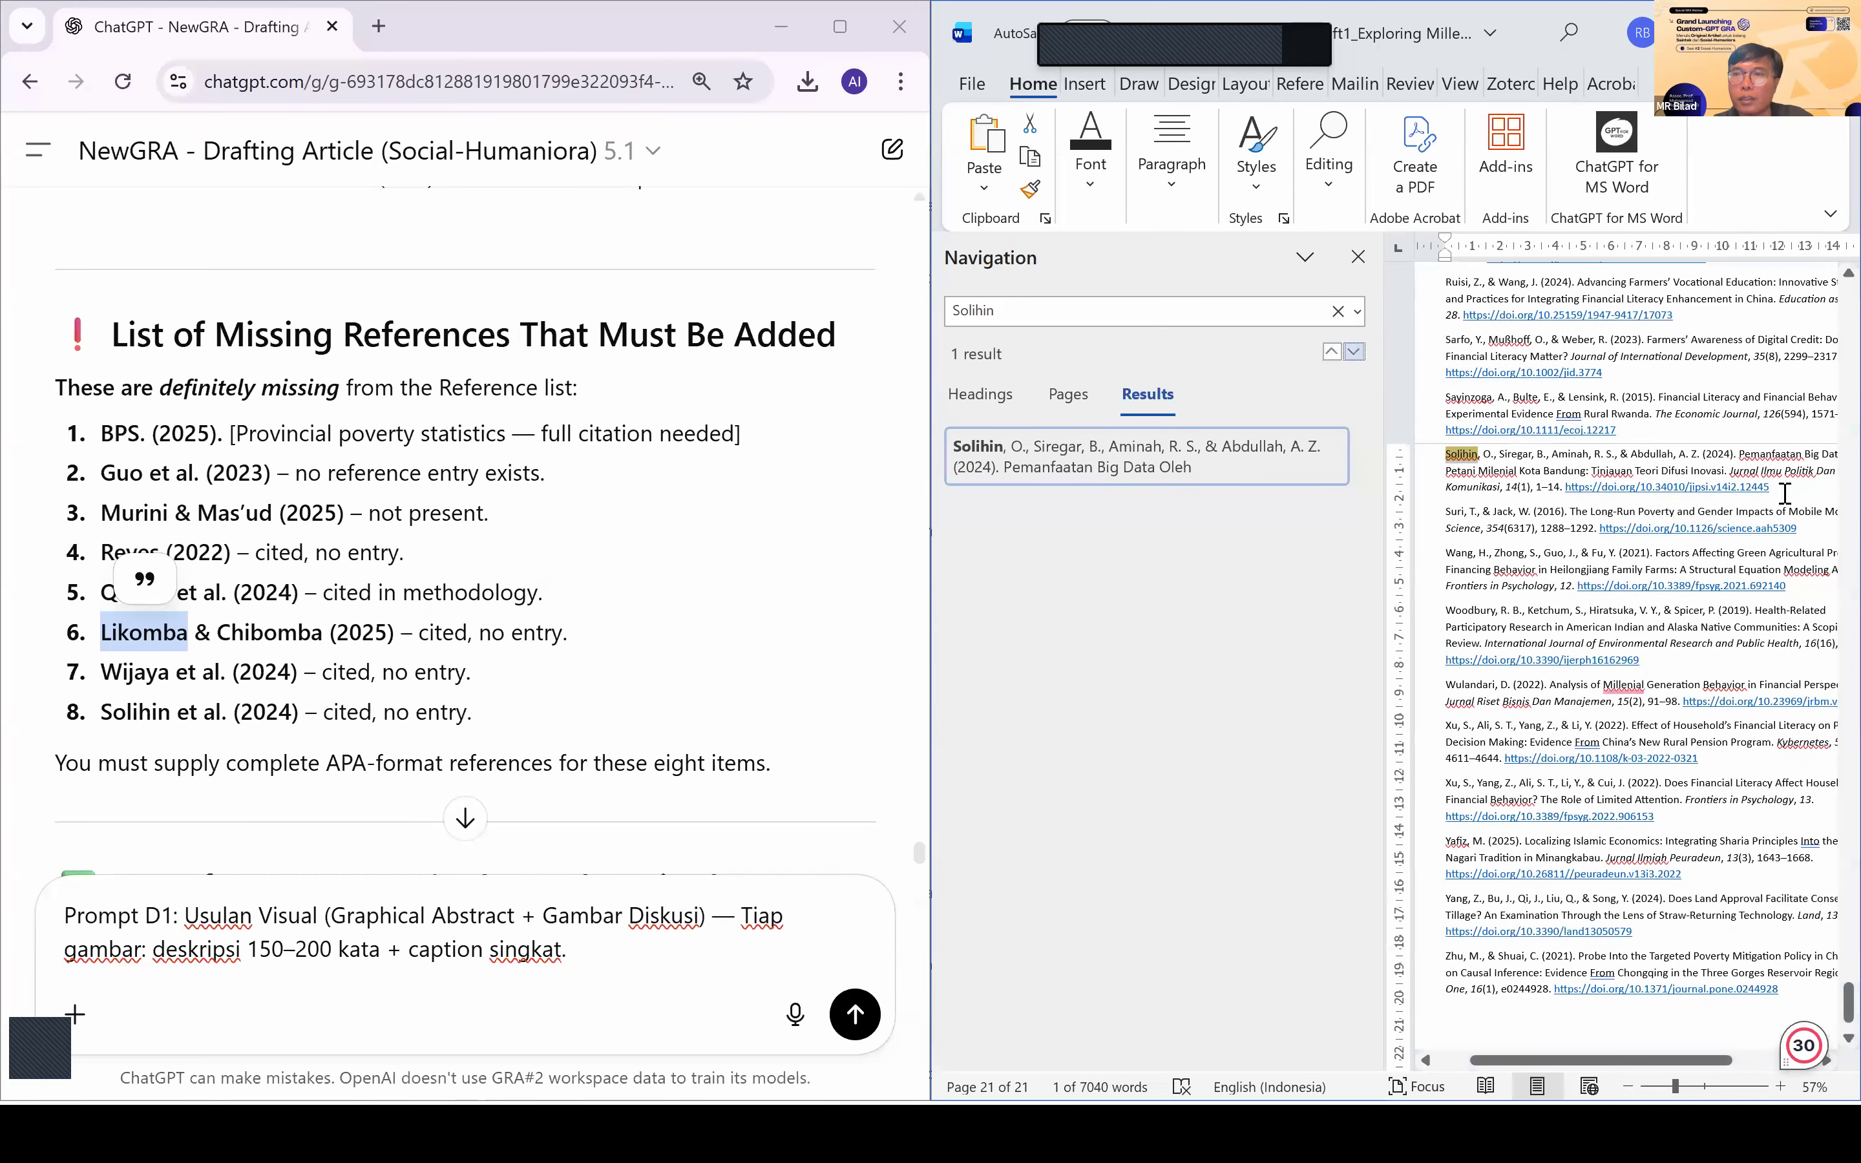
{"action": "left_click_drag", "start_coordinate": [1771, 487], "coordinate": [1404, 453]}
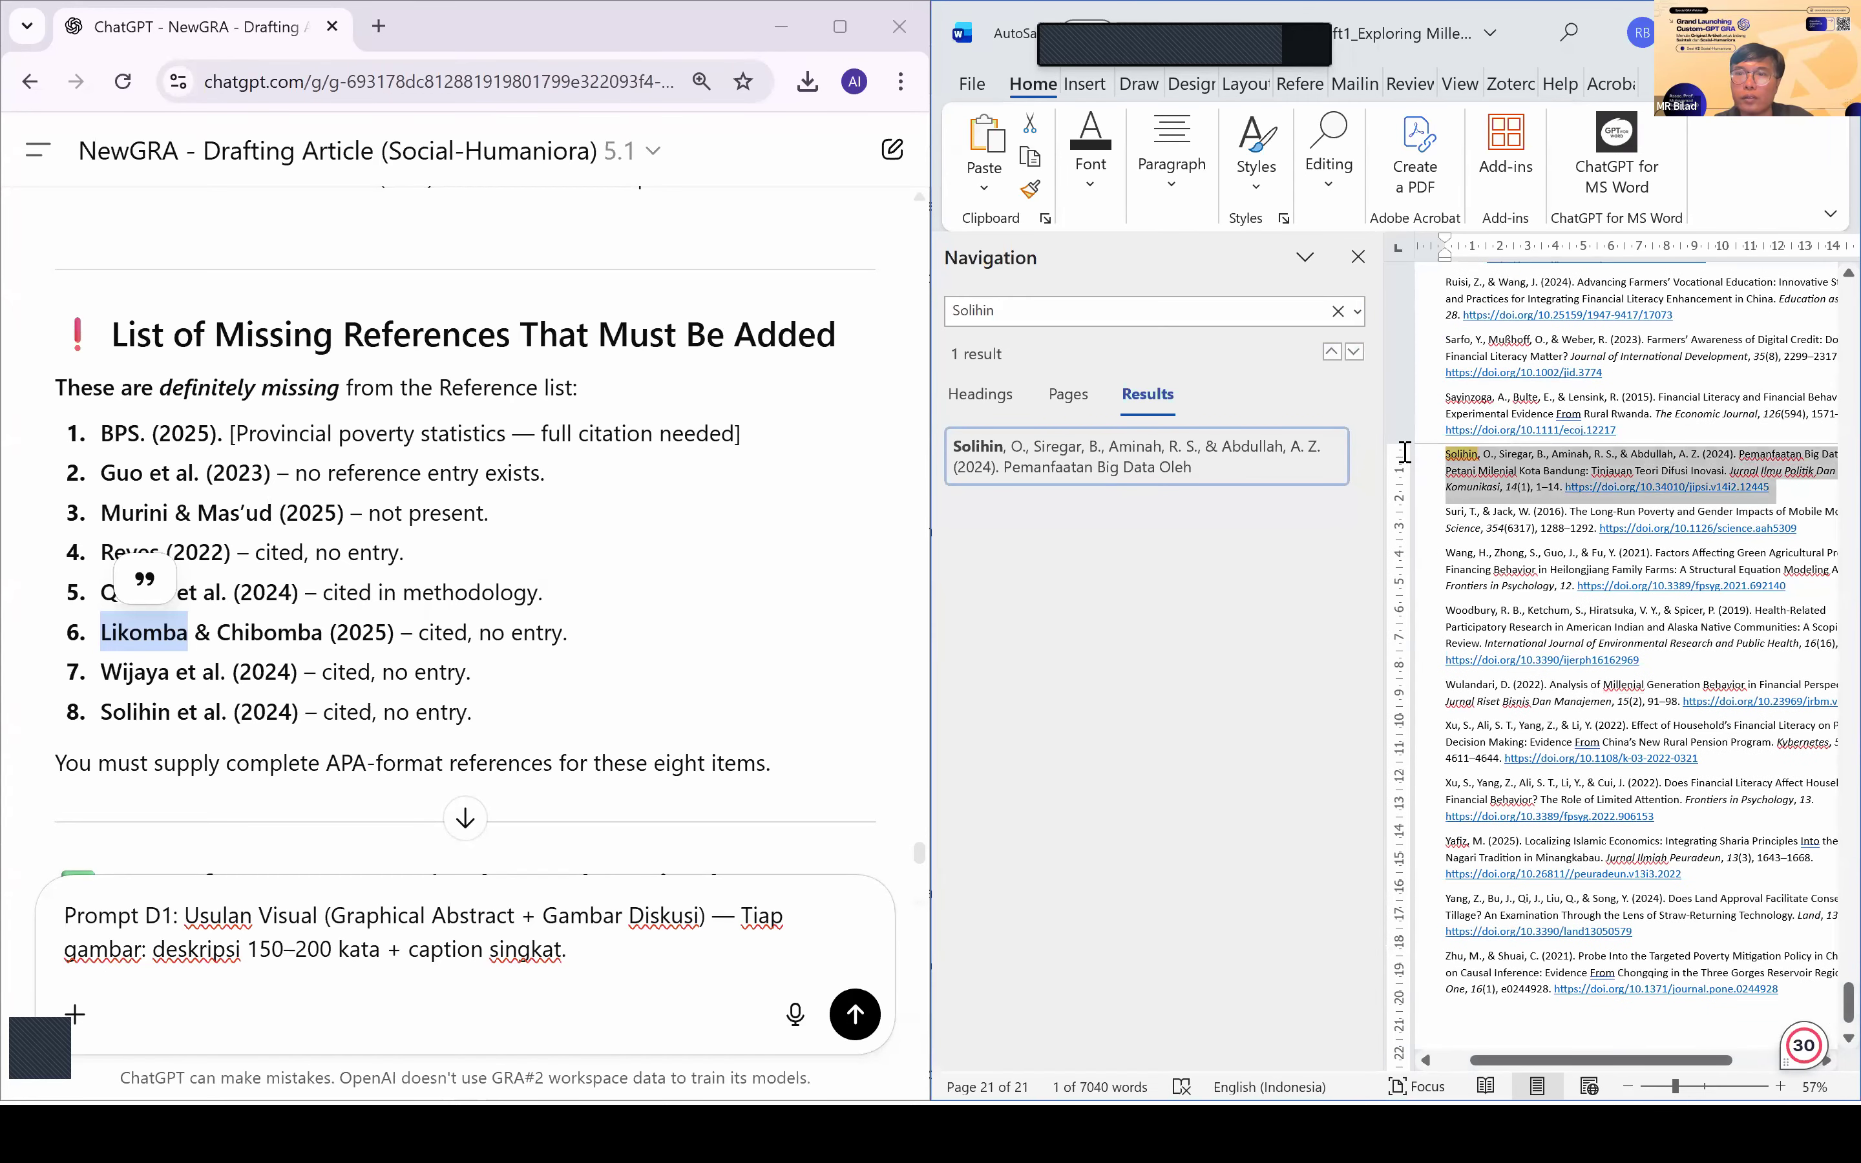
{"action": "key", "text": "Delete"}
Step: Look over the remaining reference-to-citation audit in ChatGPT with its window maximized
{"action": "left_click", "coordinate": [659, 654]}
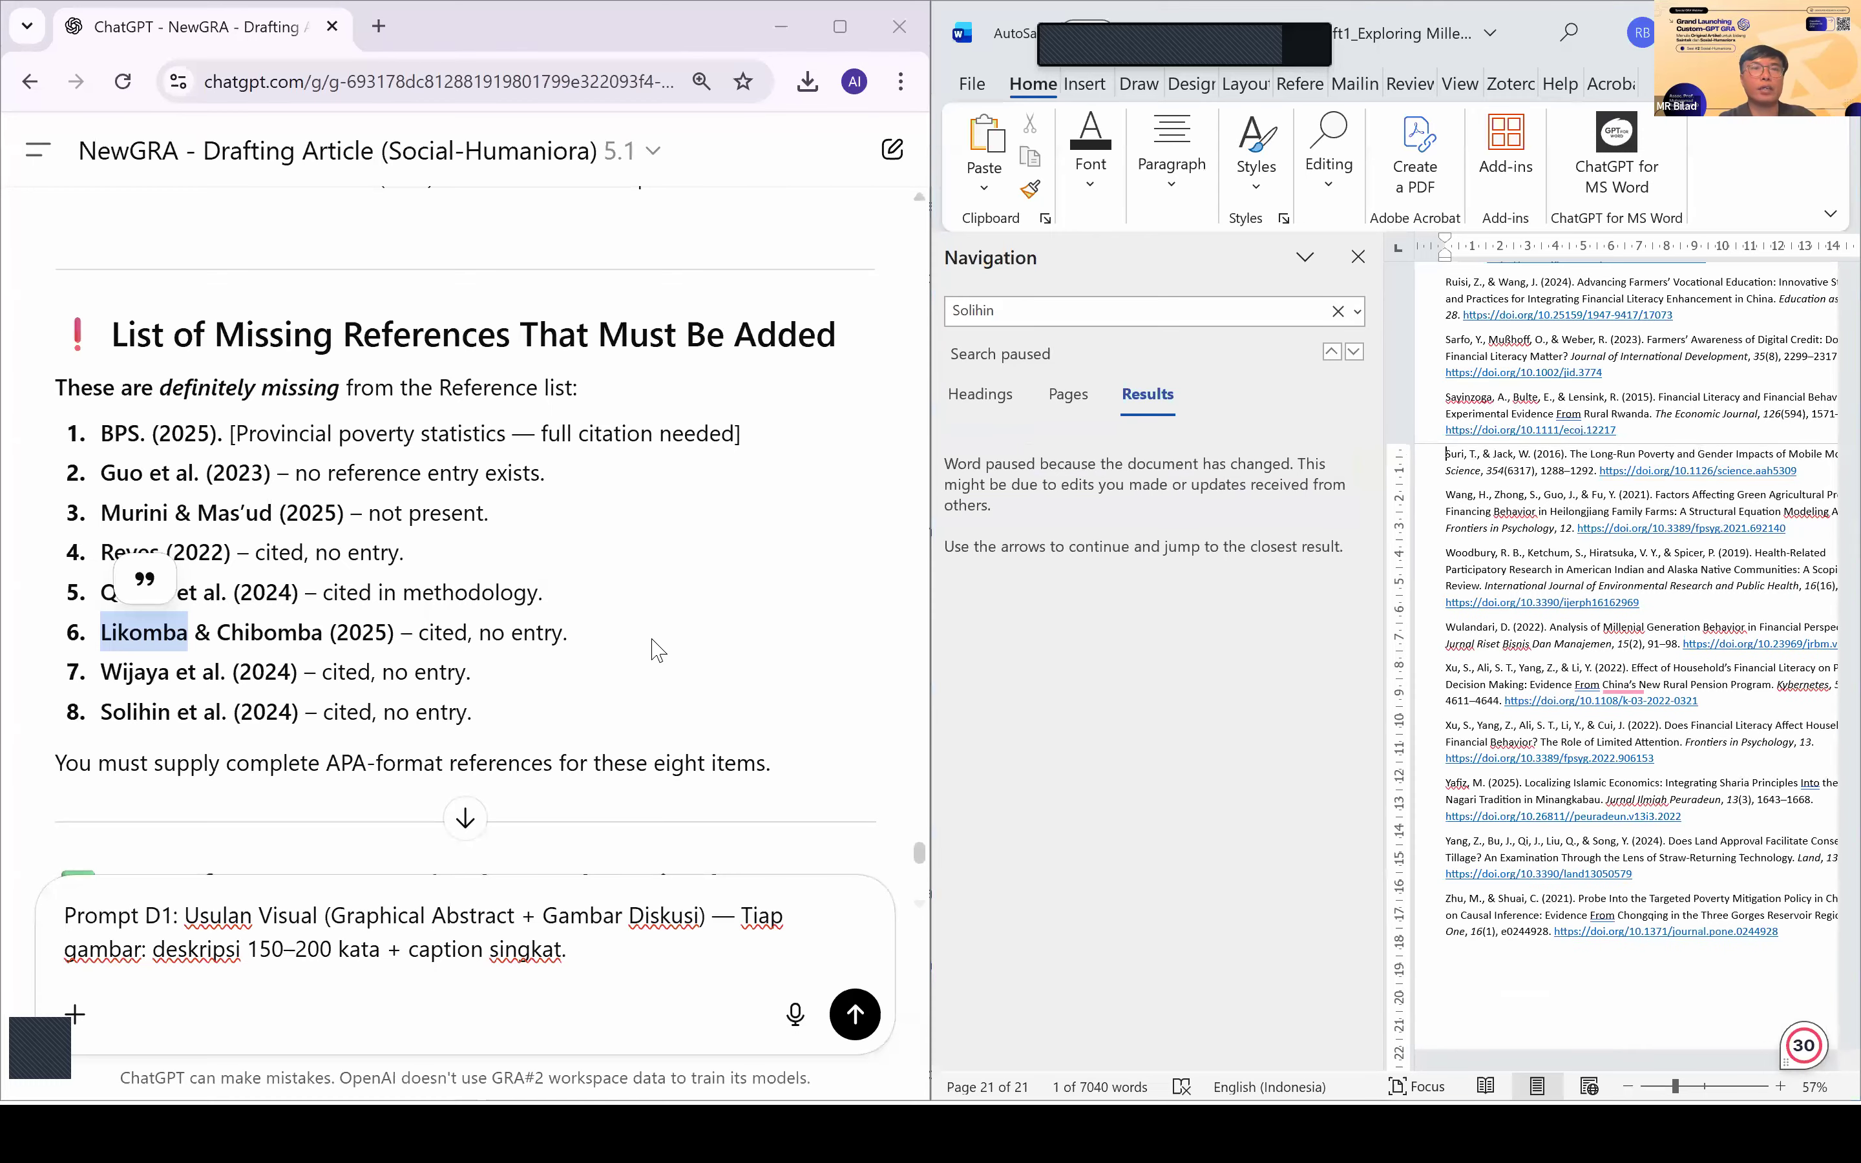
{"action": "scroll", "coordinate": [659, 653], "scroll_direction": "down", "scroll_amount": 10}
{"action": "scroll", "coordinate": [656, 650], "scroll_direction": "down", "scroll_amount": 10}
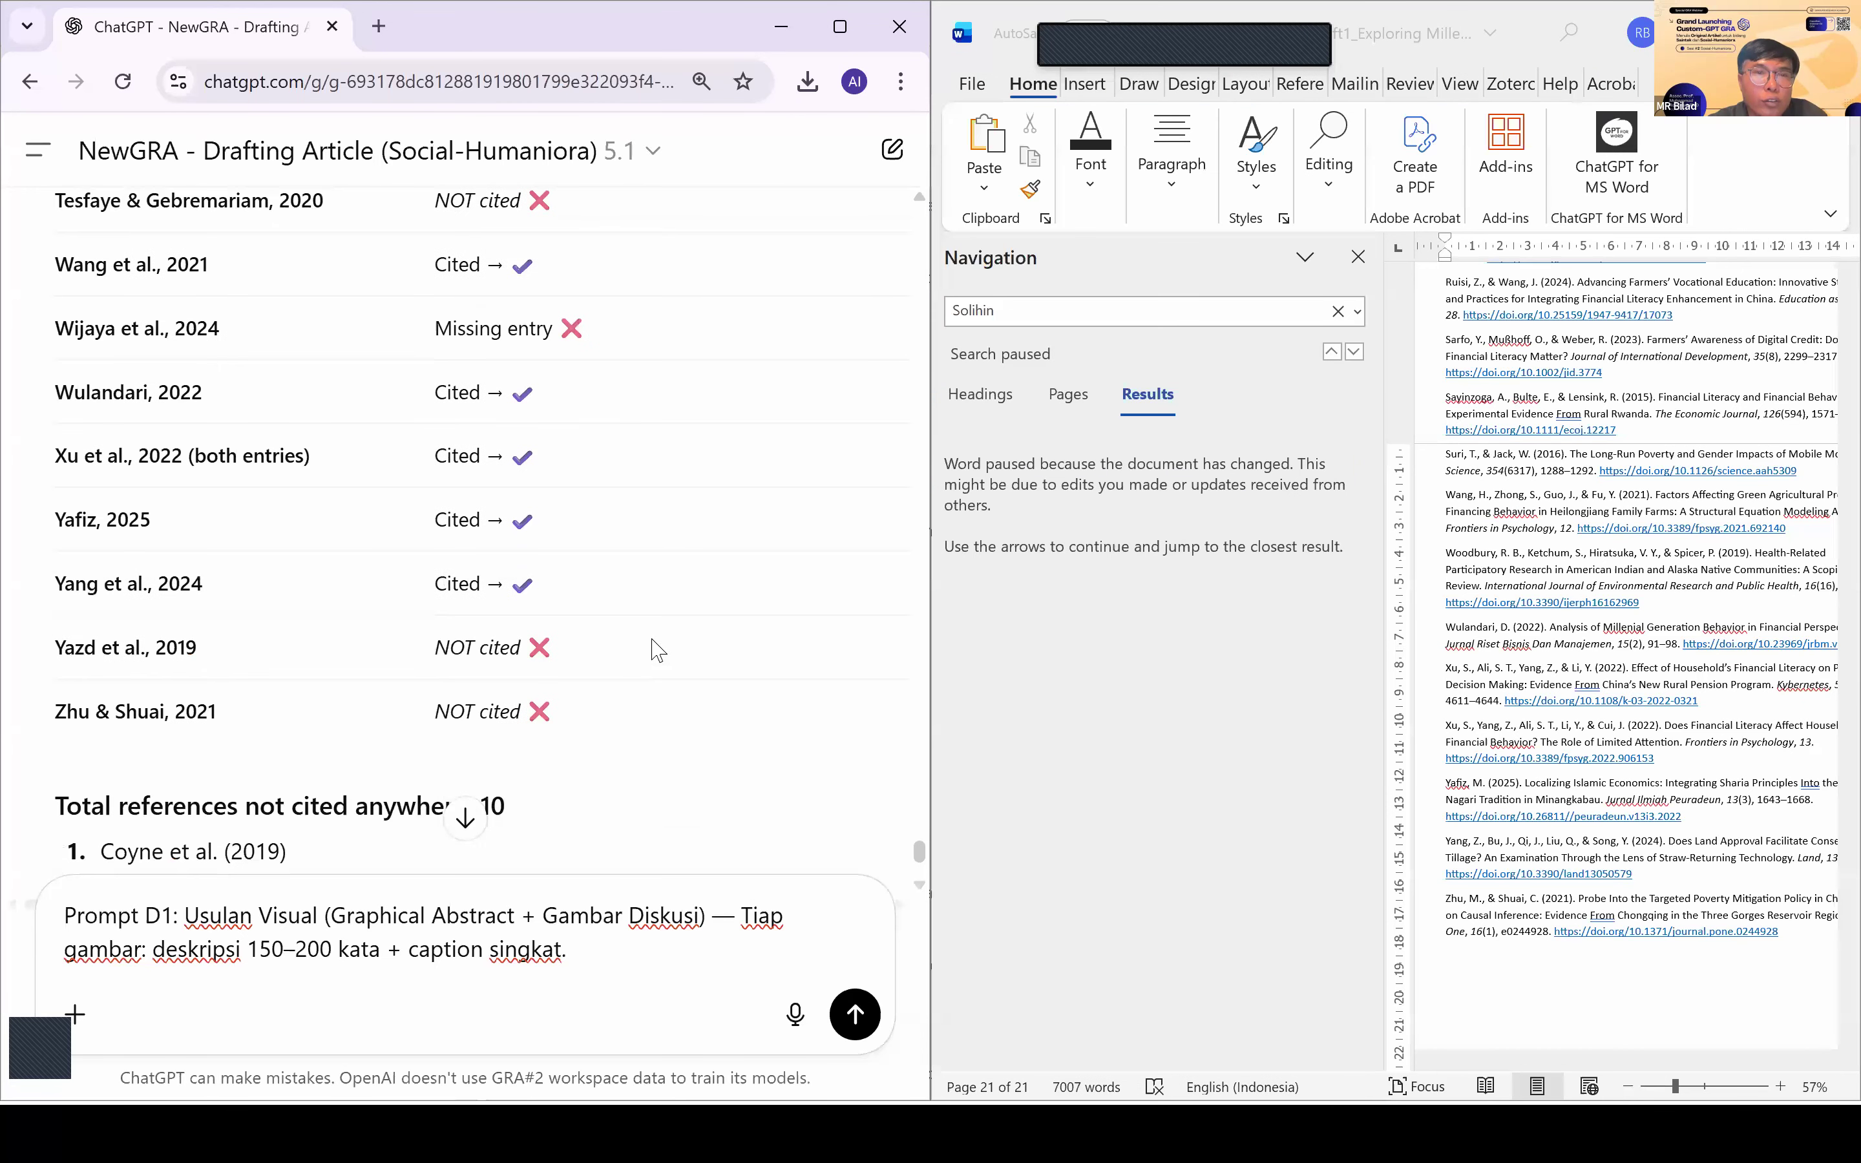
{"action": "left_click", "coordinate": [840, 38]}
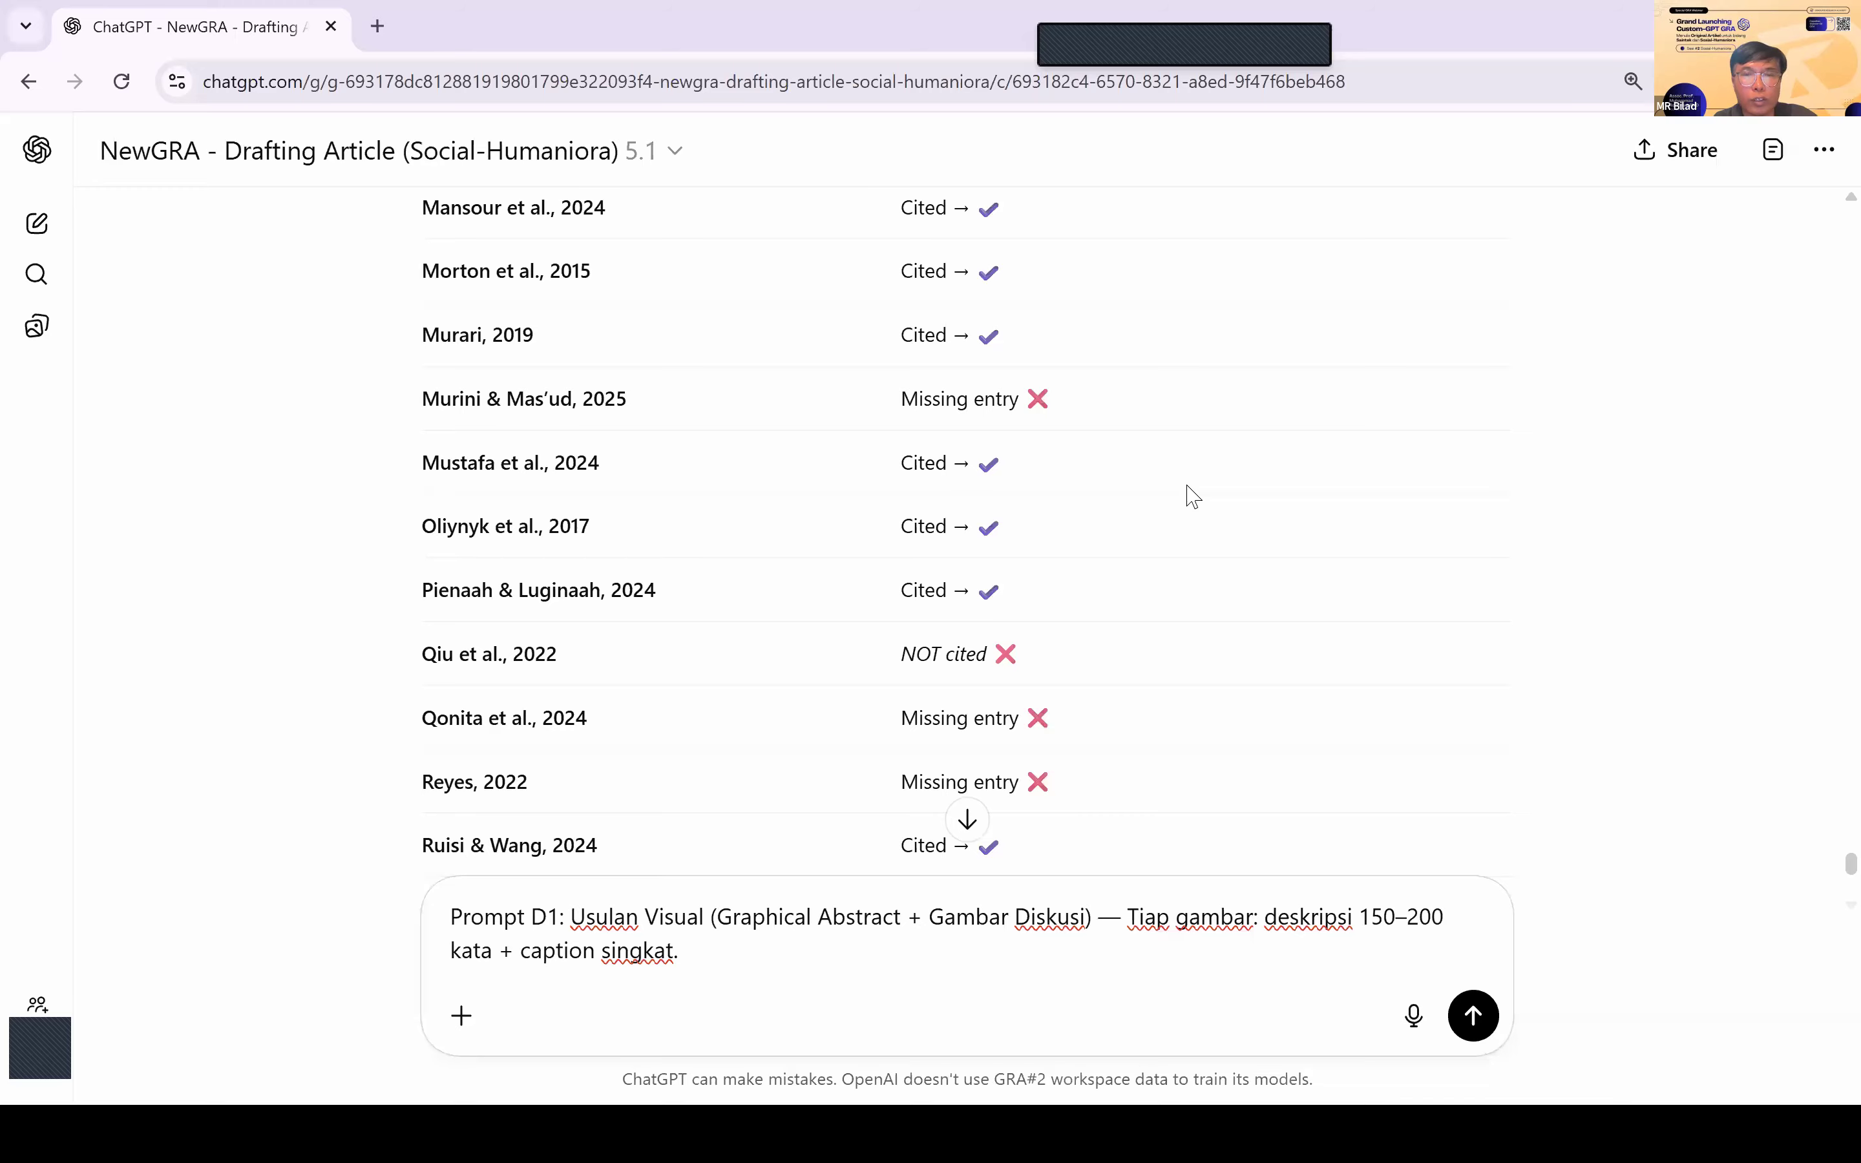
Step: Change the model listed for Prompt D1 in the Word prompting guide to "GPT-5.1" and return to the ChatGPT window
{"action": "key", "text": "alt+Tab"}
{"action": "key", "text": "alt+Tab"}
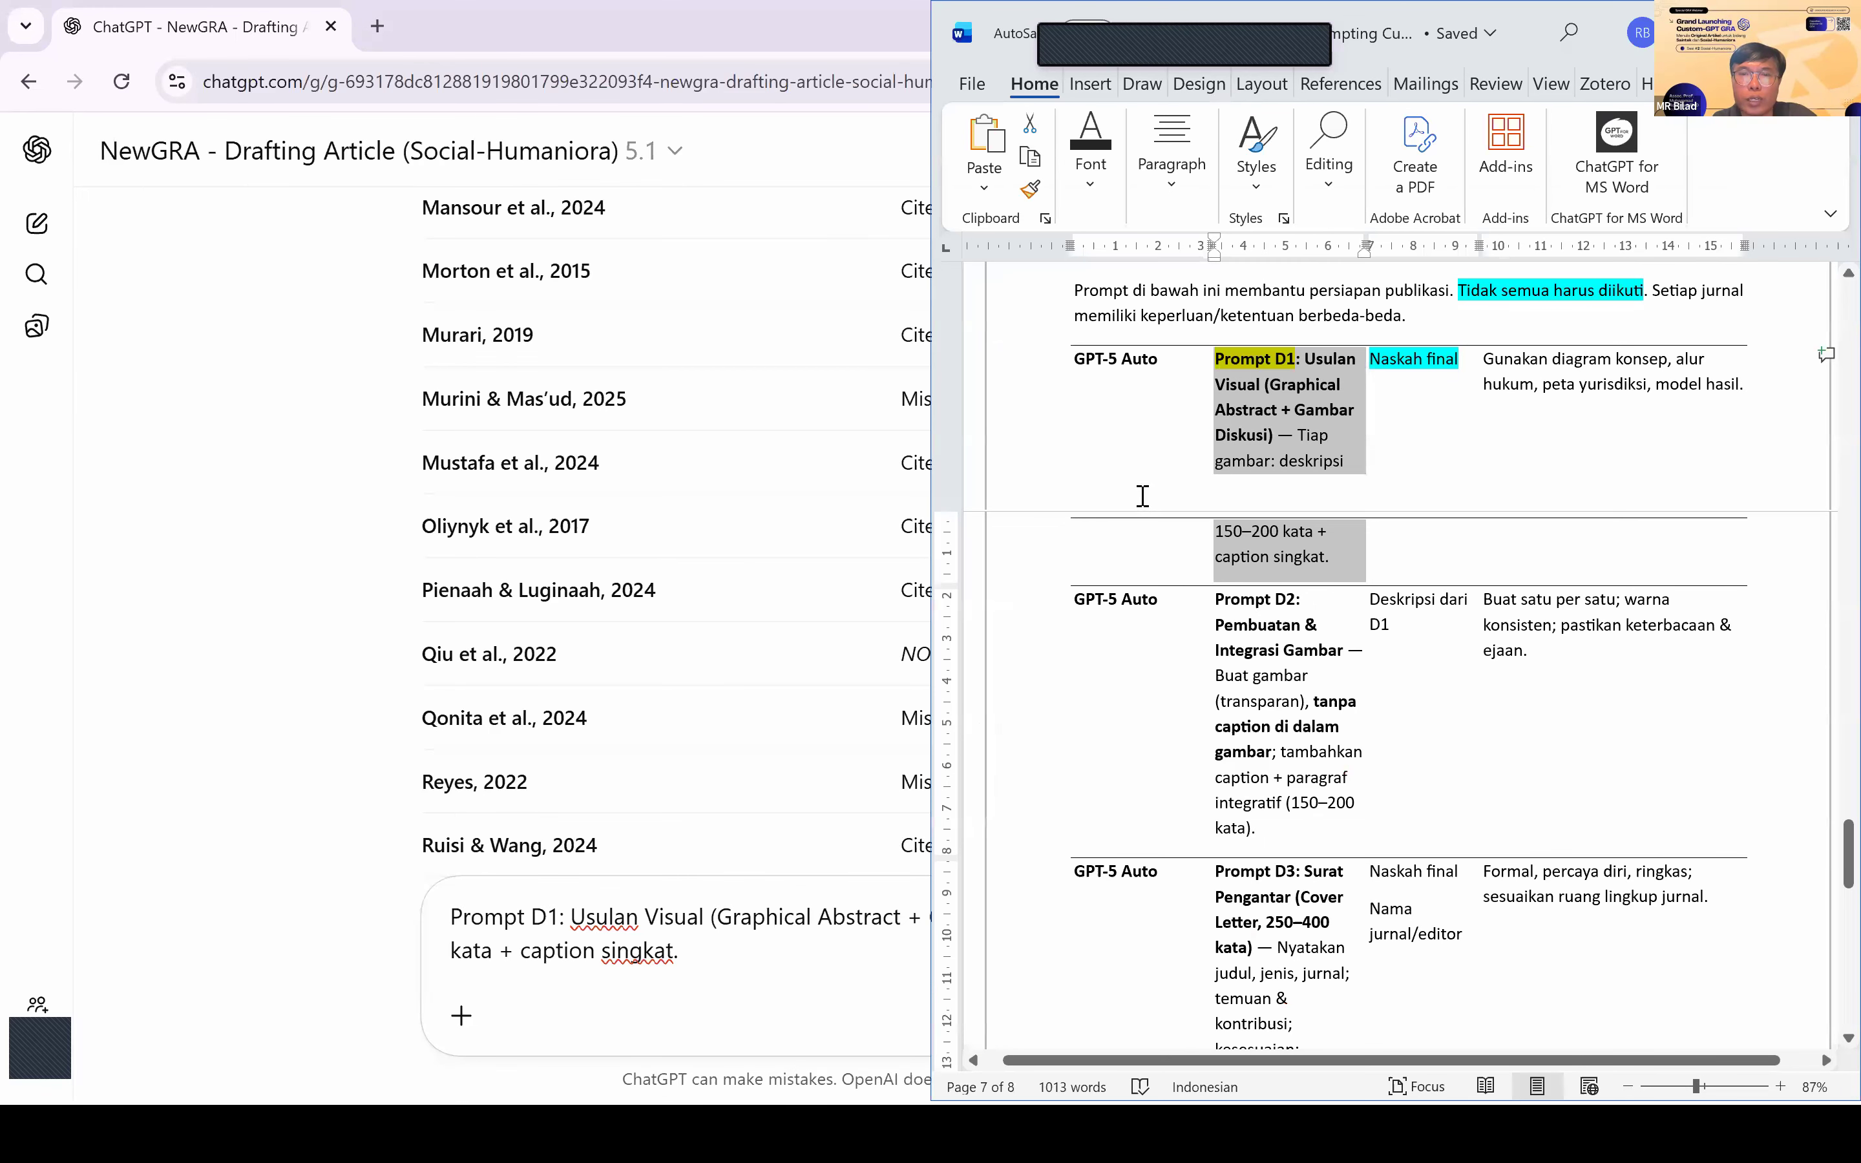
{"action": "left_click", "coordinate": [1116, 358]}
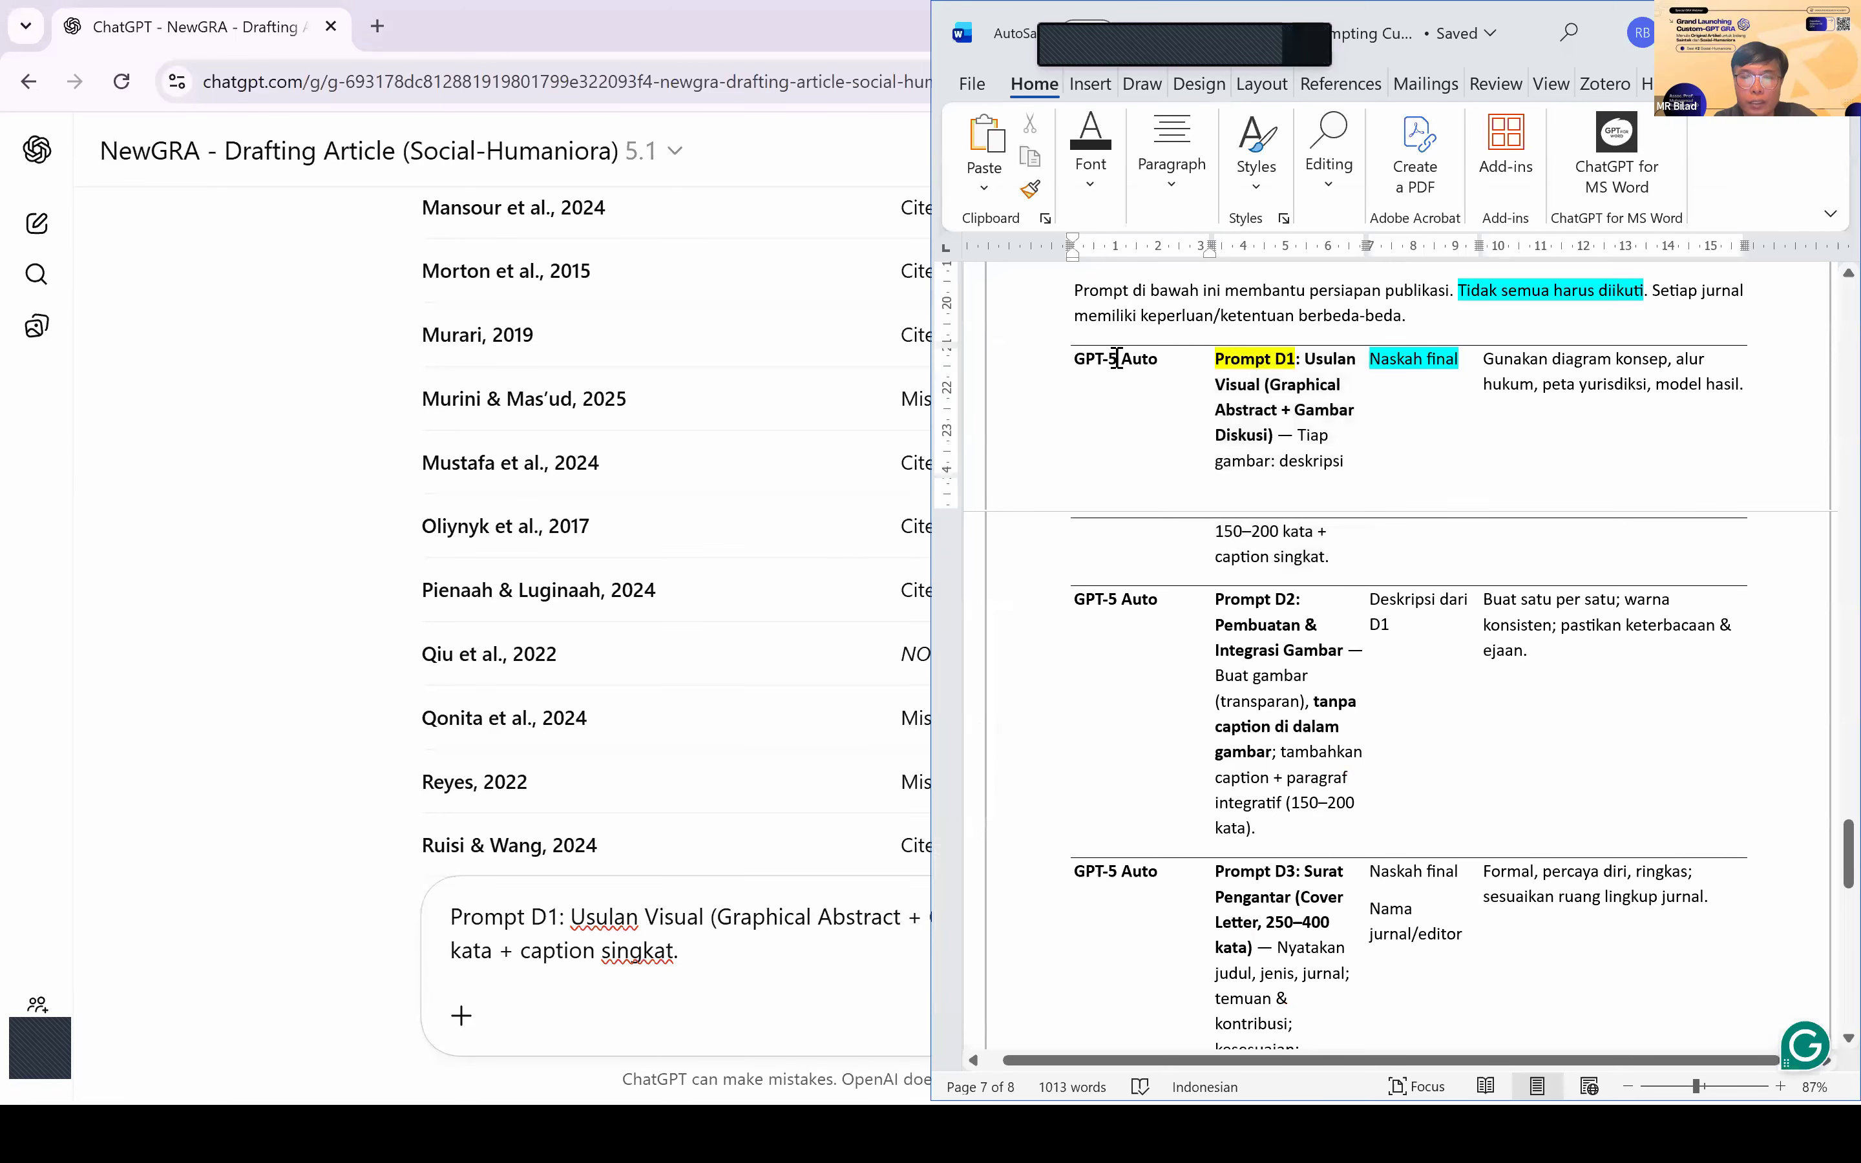
{"action": "key", "text": "Delete"}
{"action": "key", "text": "Delete"}
{"action": "type", "text": ".1"}
{"action": "key", "text": "Delete"}
{"action": "key", "text": "Delete"}
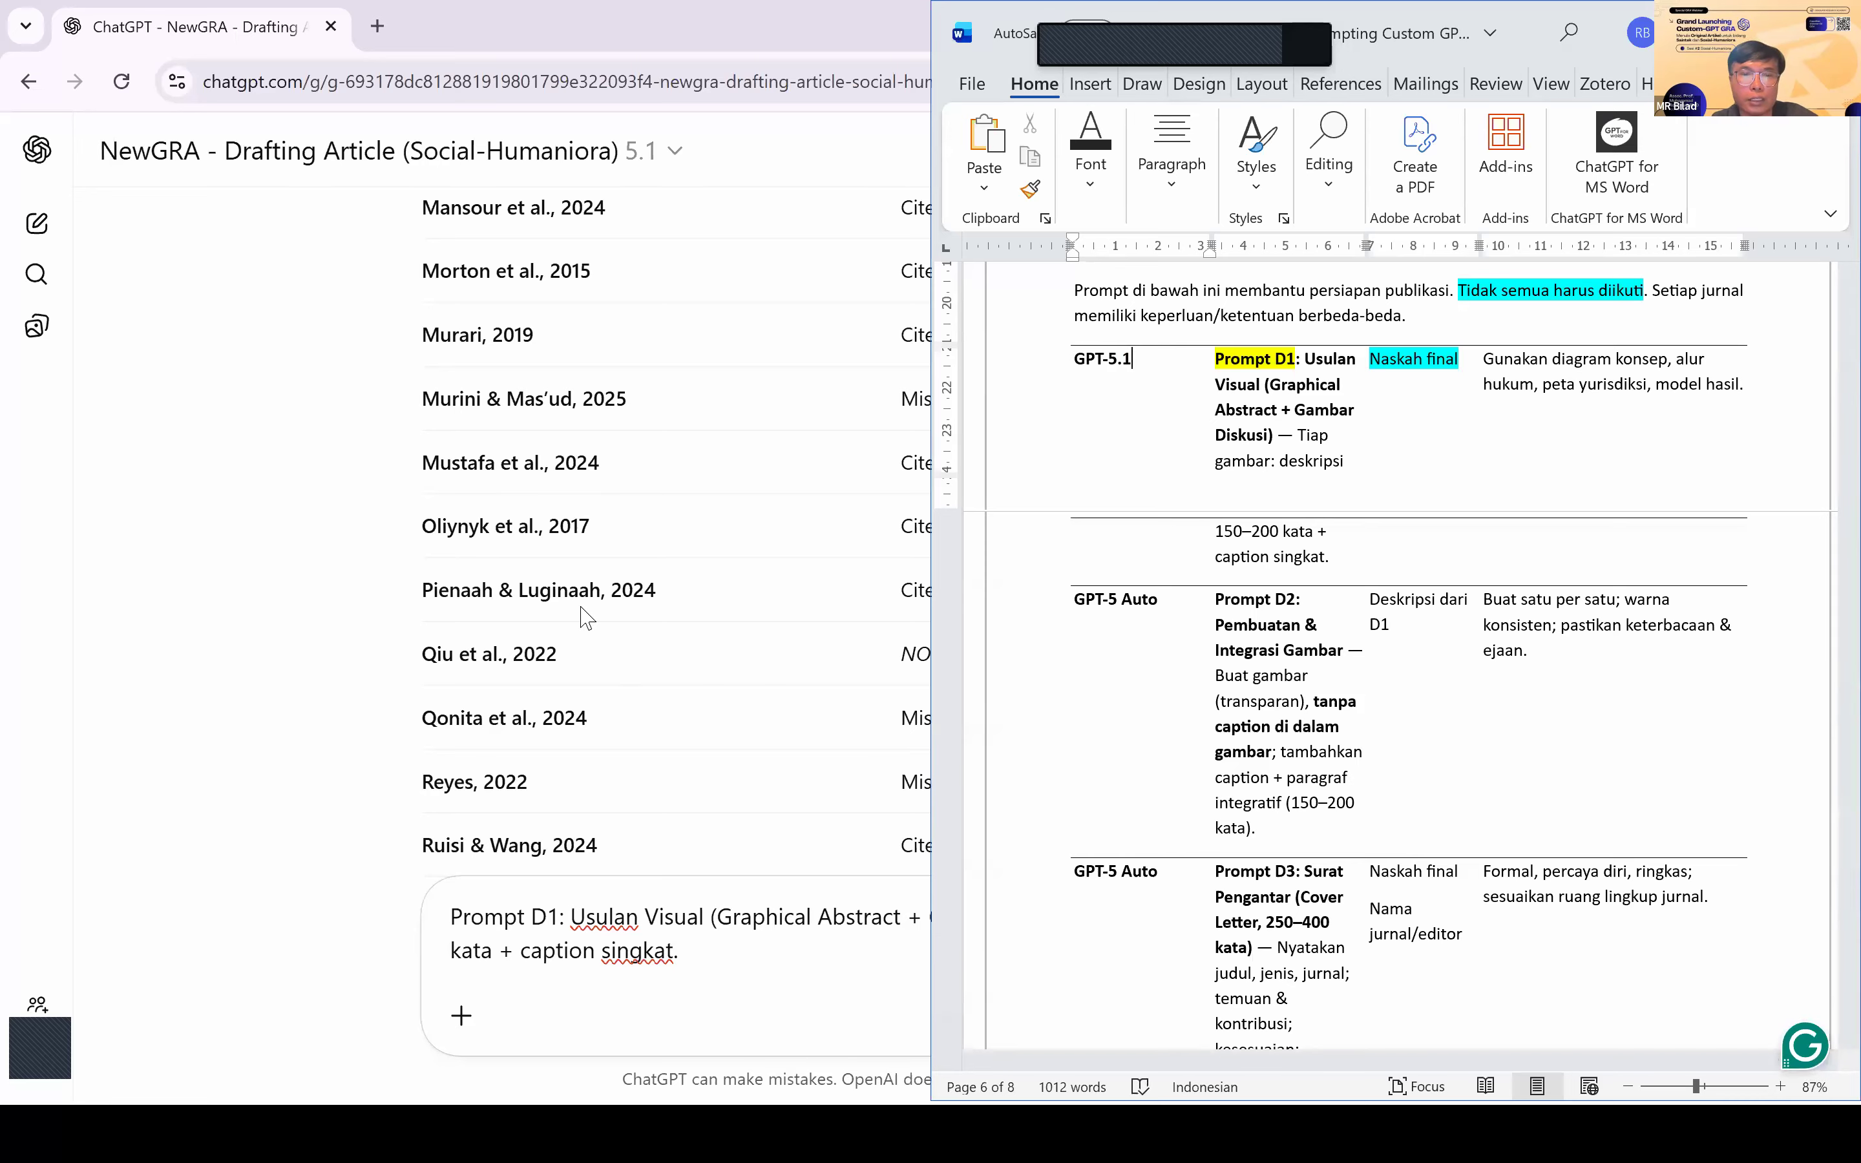
{"action": "left_click", "coordinate": [266, 845]}
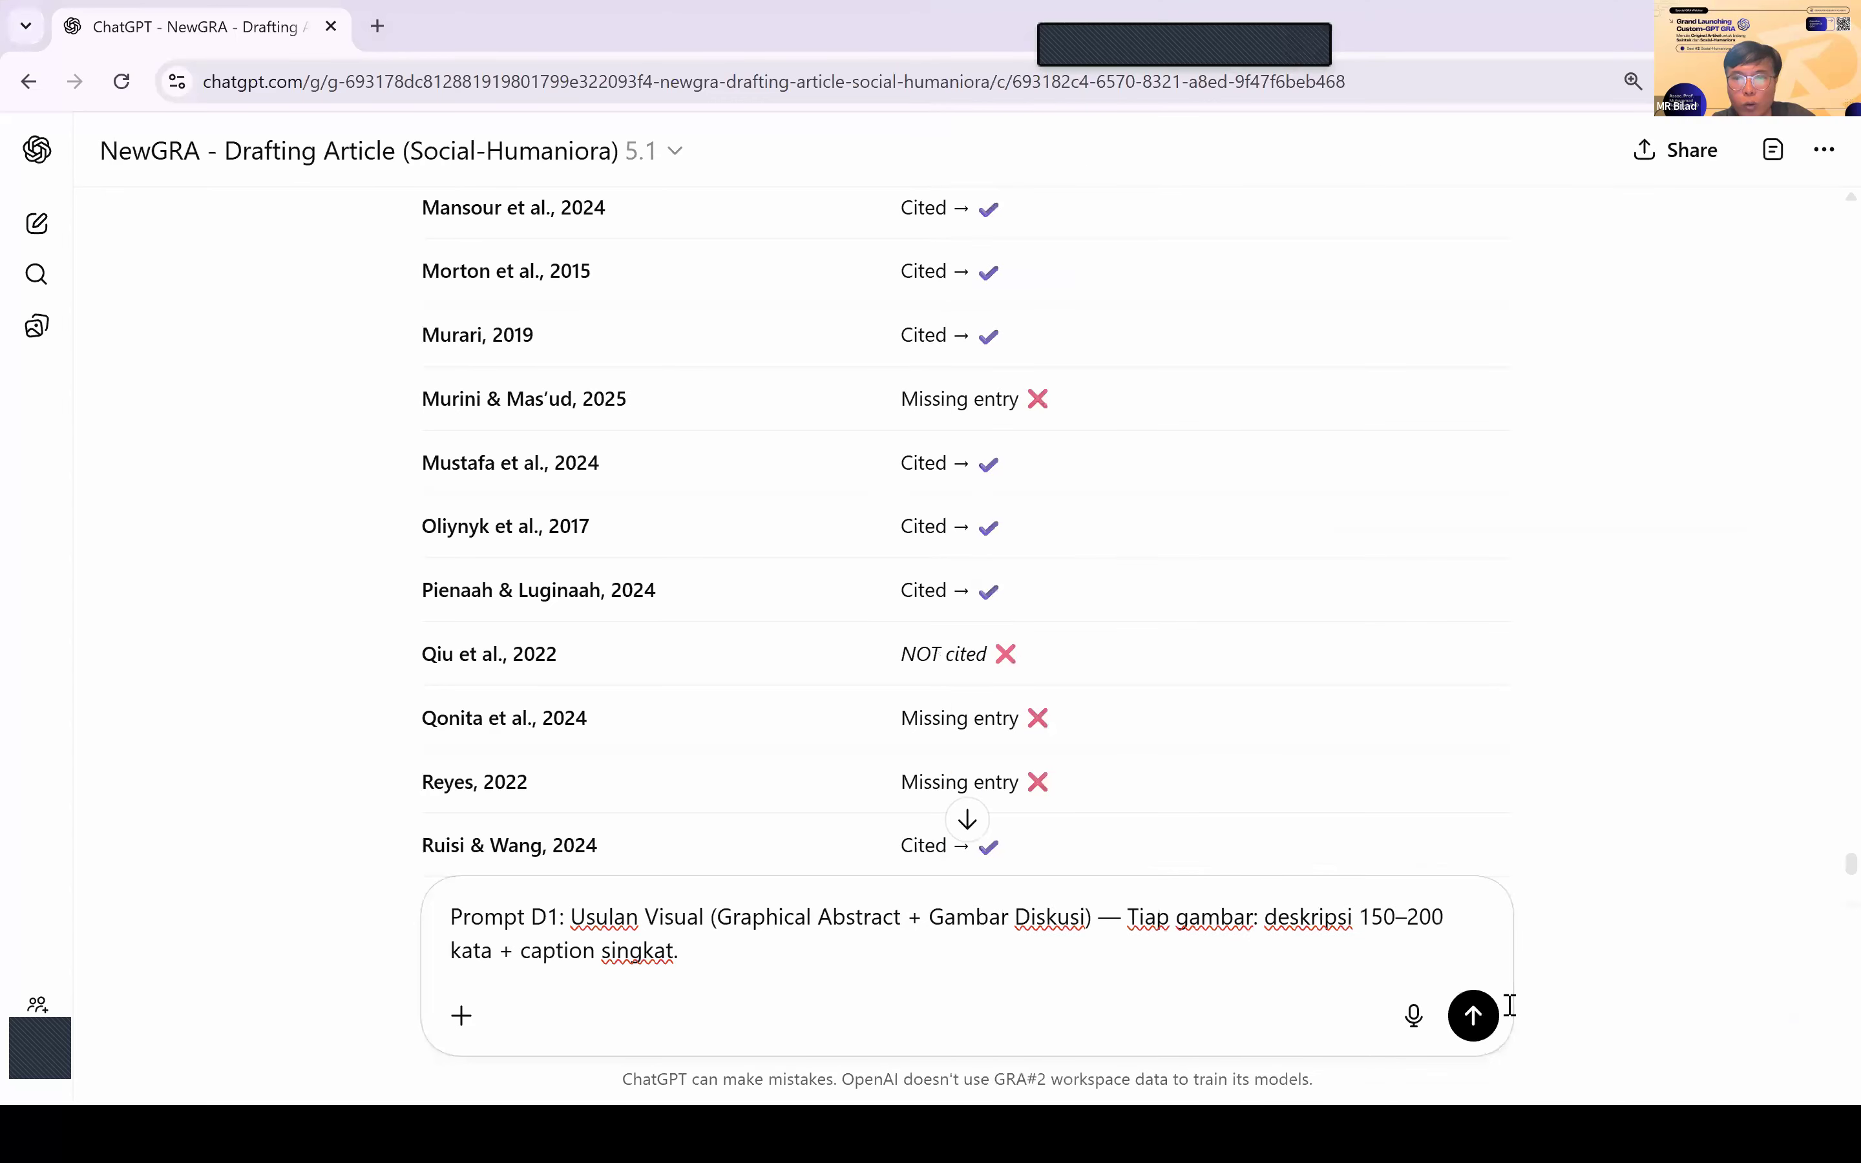
Step: Switch to the millennial farmers article draft in Word and close its search results pane
{"action": "left_click", "coordinate": [468, 1026]}
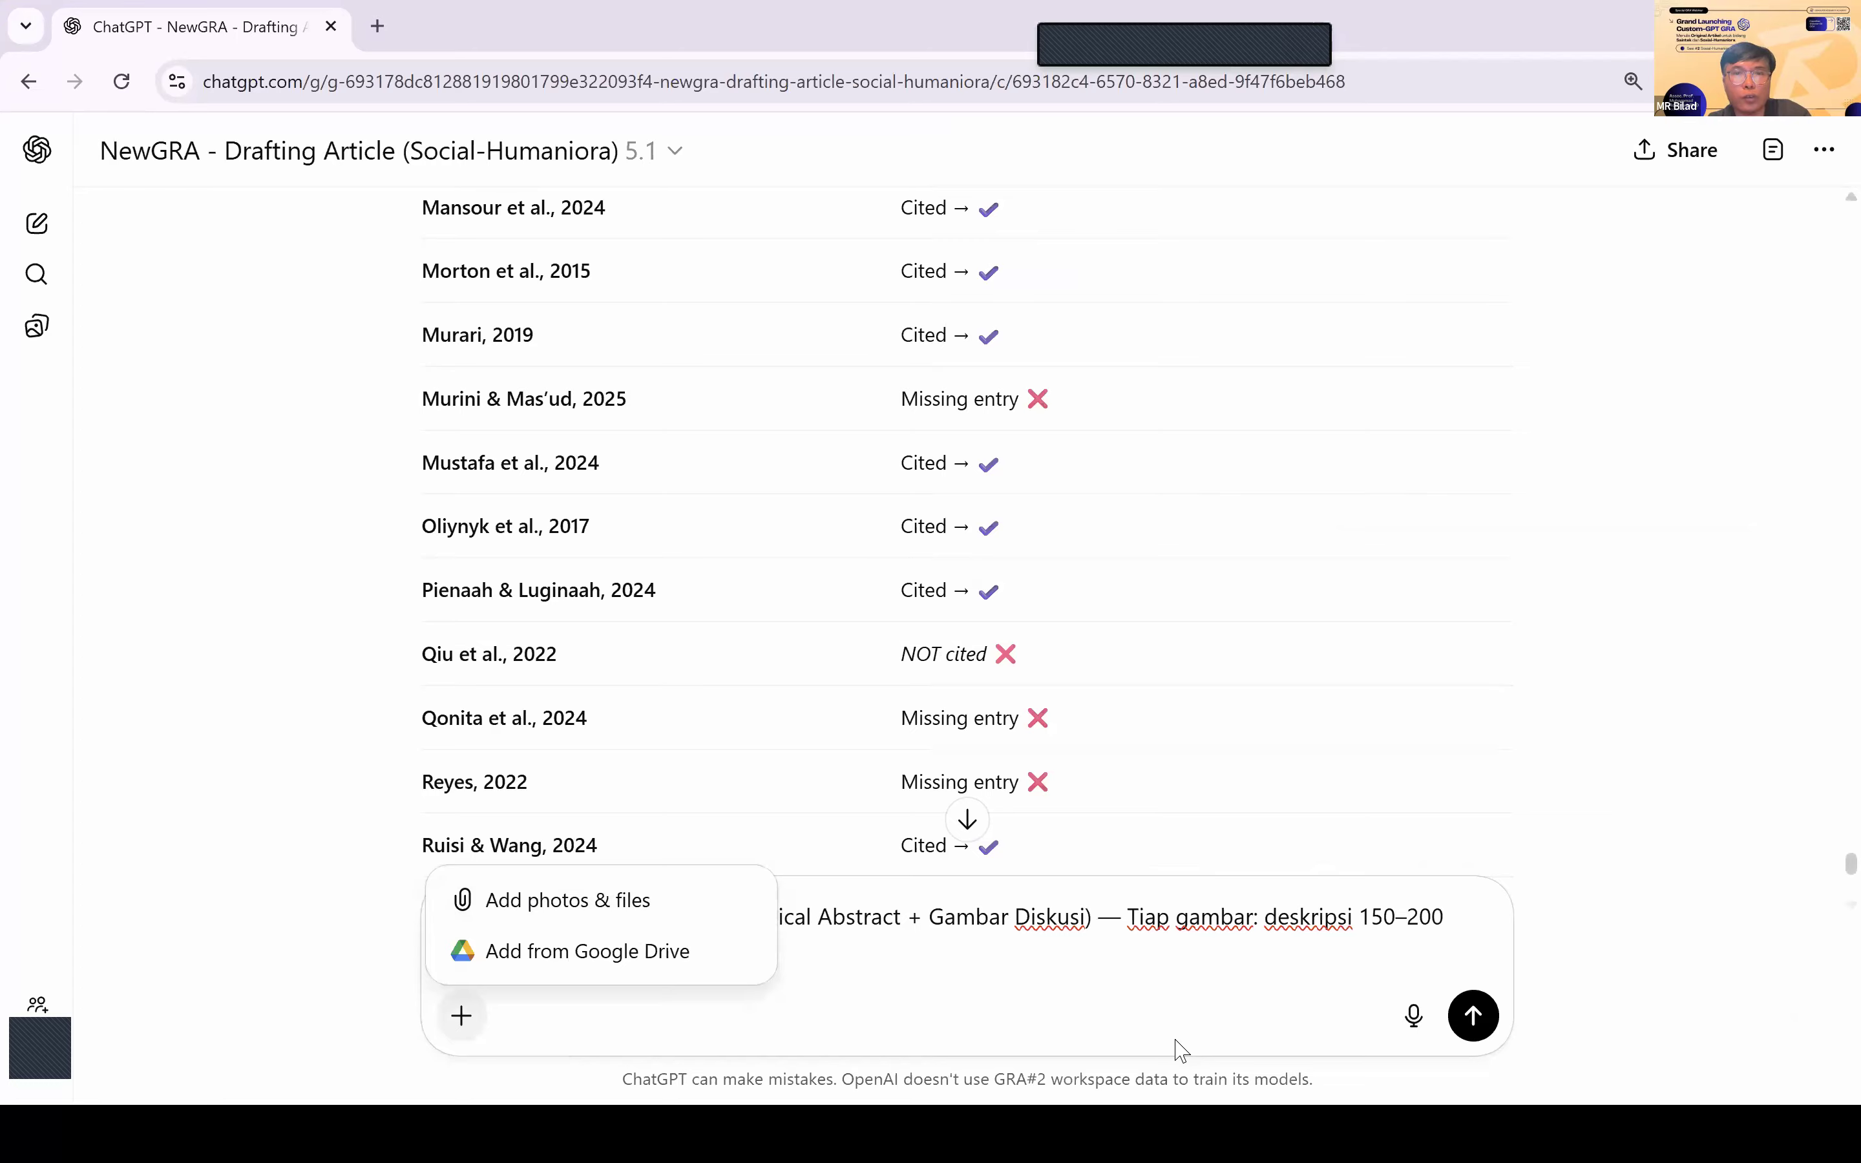
{"action": "key", "text": "alt+Tab"}
{"action": "key", "text": "alt+Tab"}
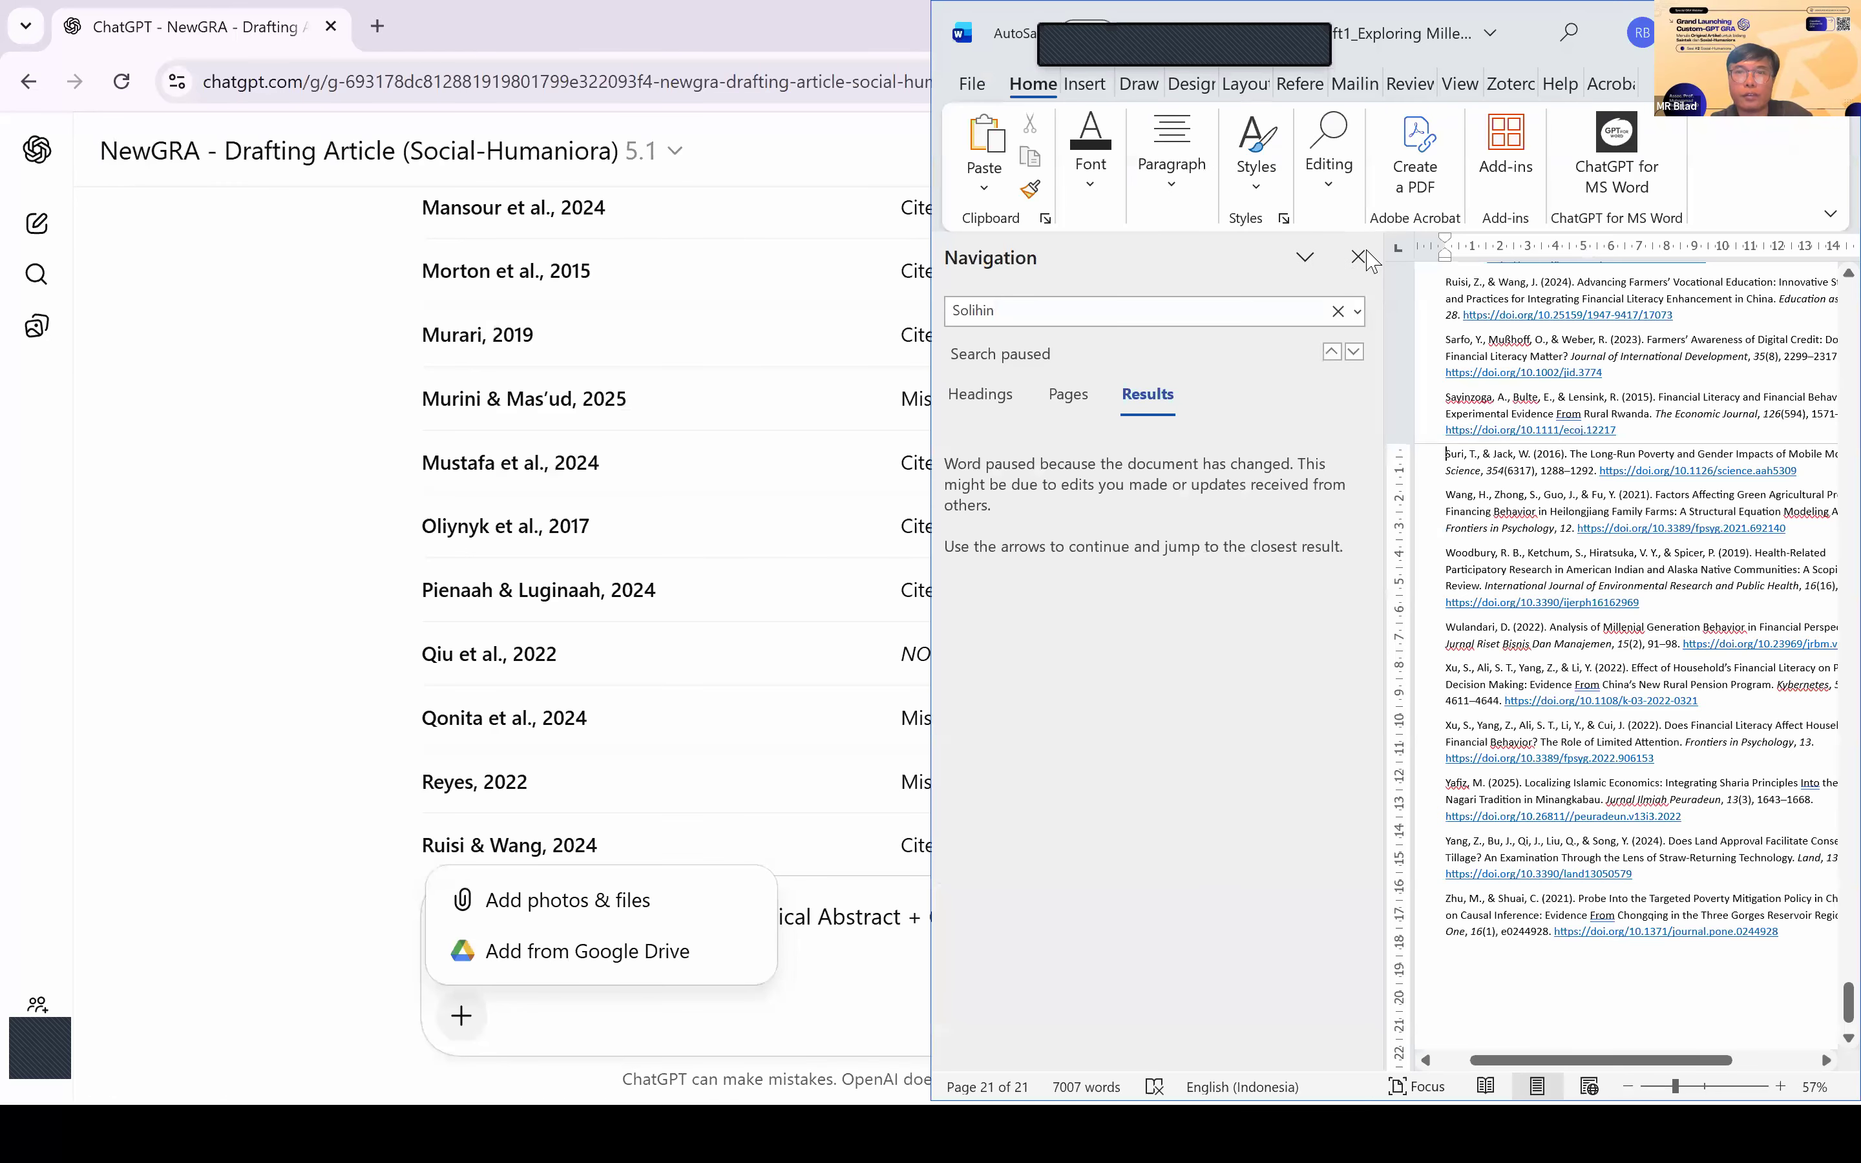
{"action": "left_click", "coordinate": [1360, 256]}
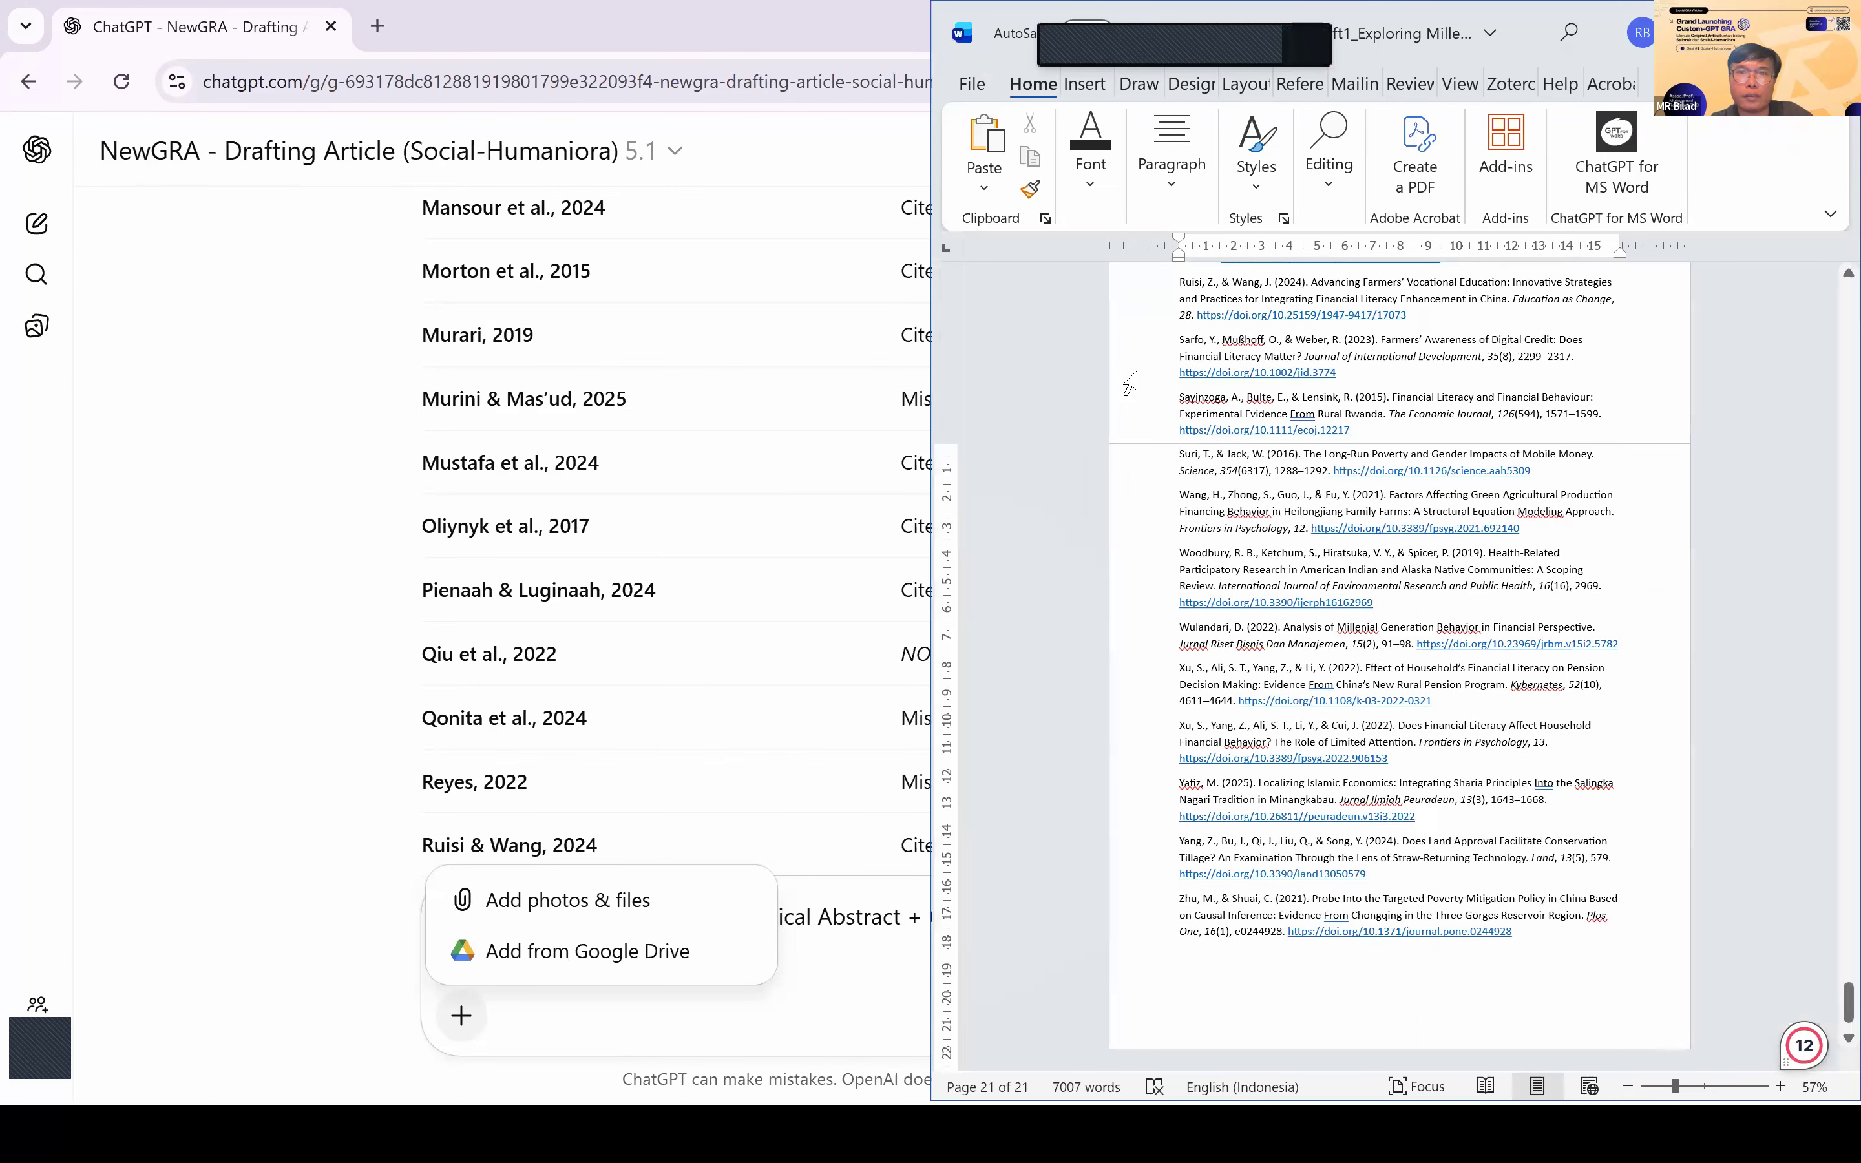
{"action": "left_click", "coordinate": [1369, 367]}
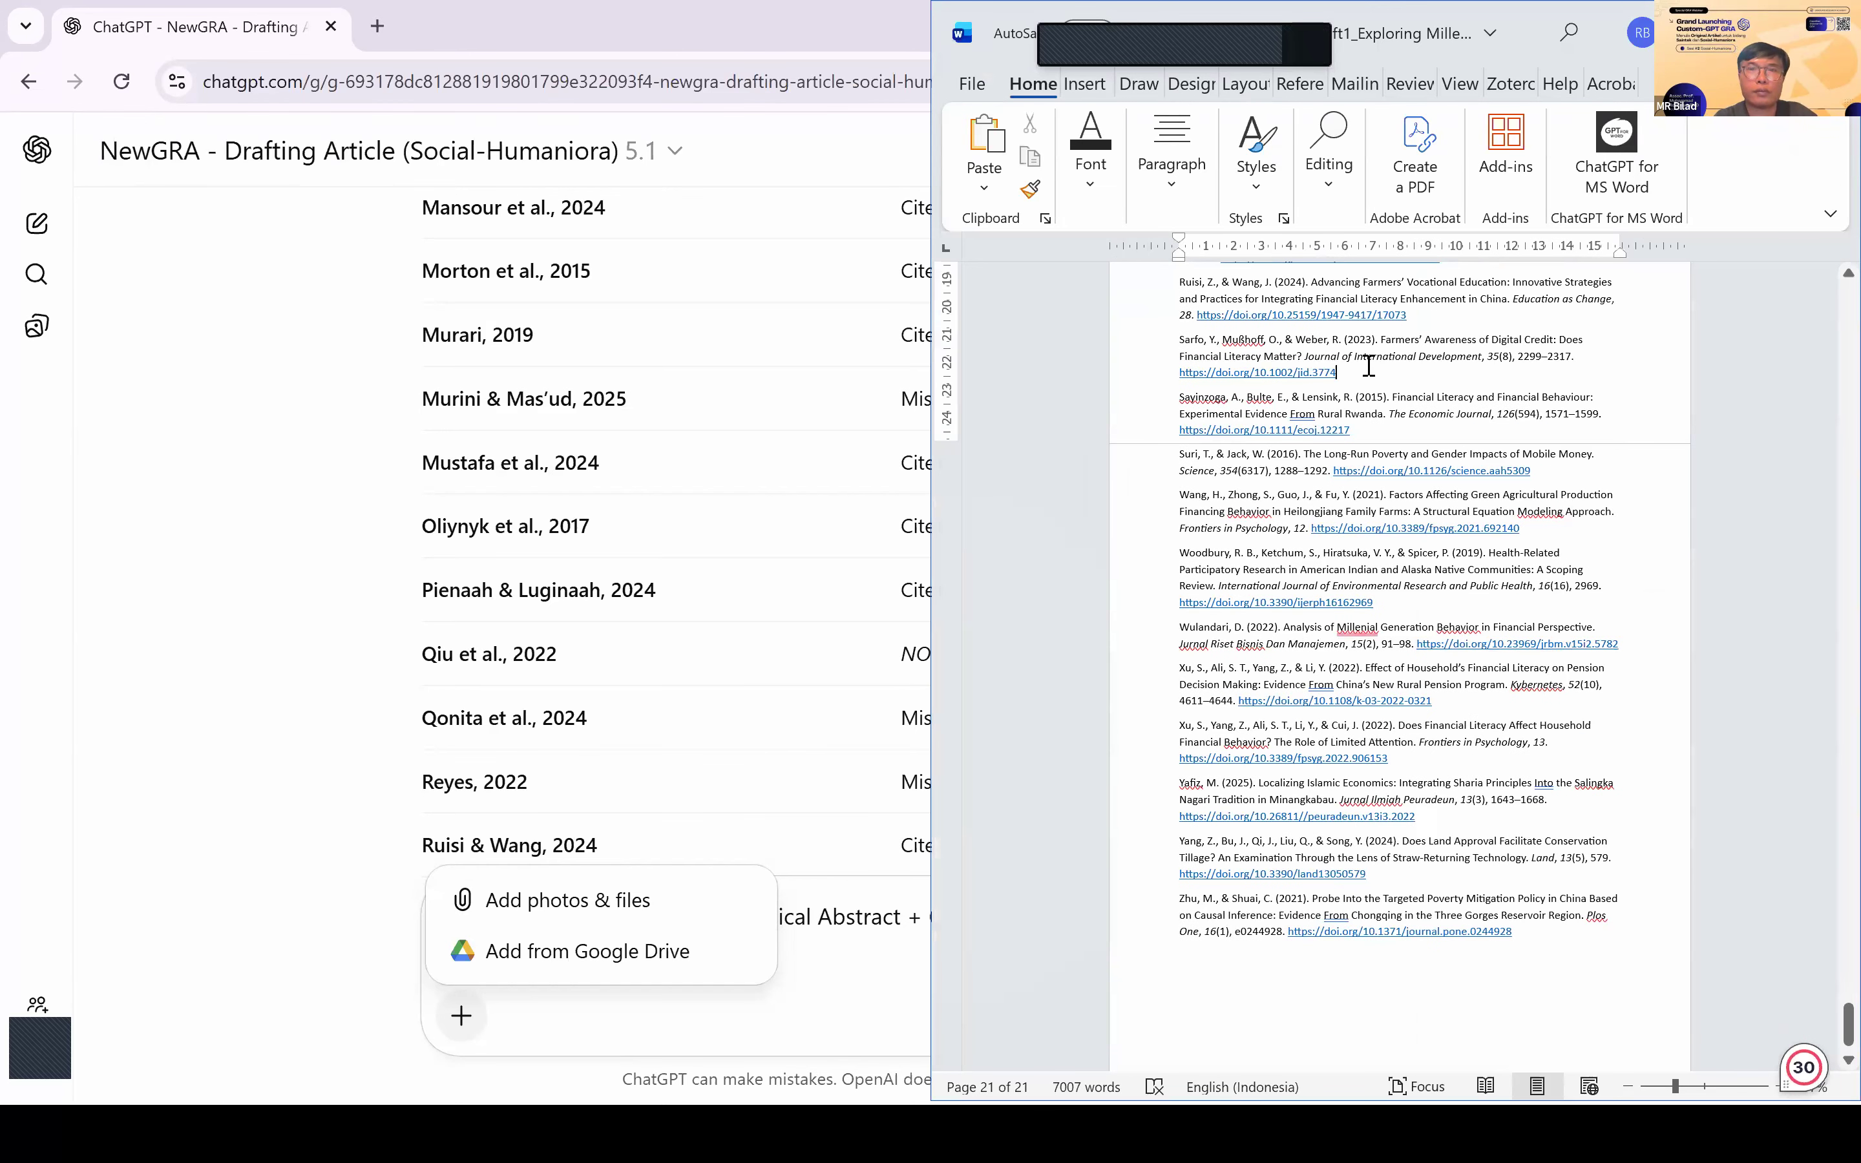
Step: Attach the Word document "Deaft1_Exploring Millennial Farmers" to the Prompt D1 message in ChatGPT and send it
{"action": "left_click", "coordinate": [543, 893]}
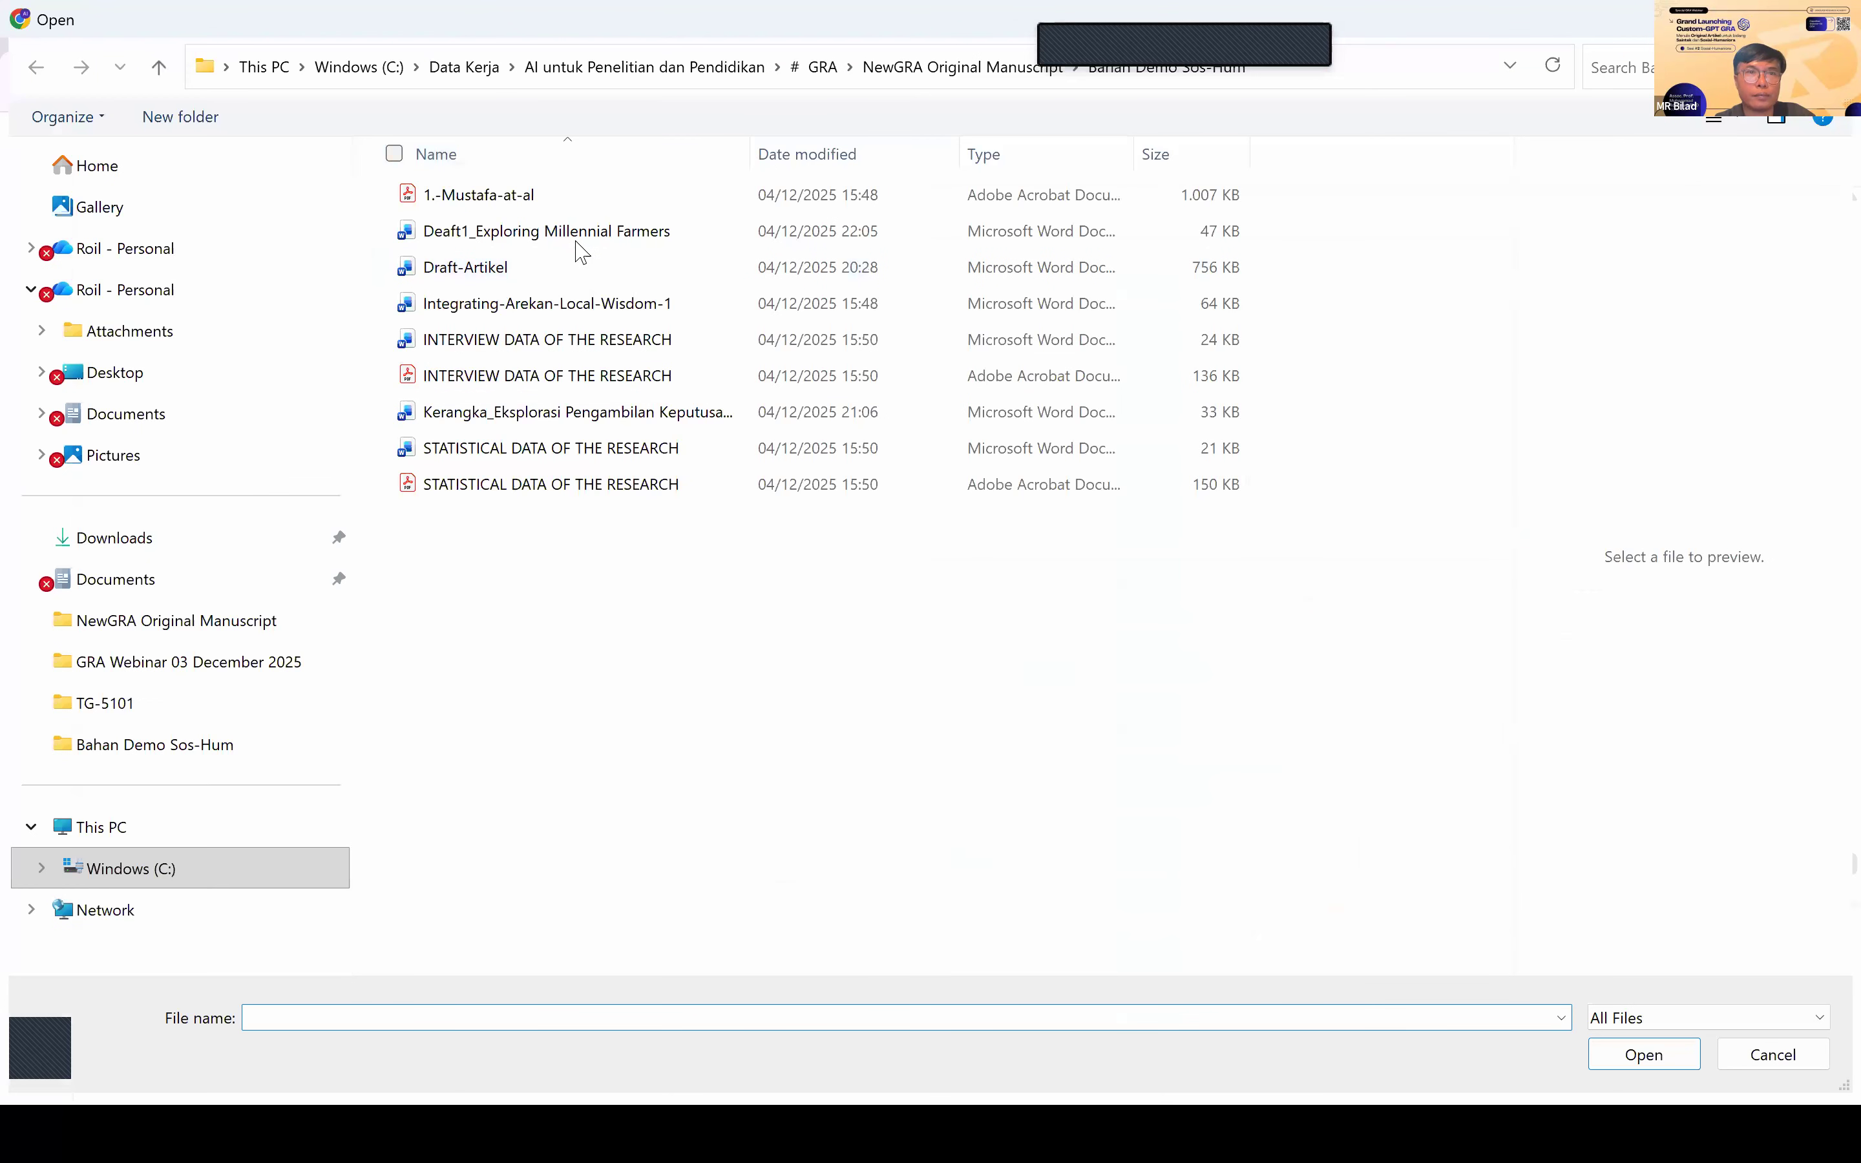
{"action": "left_click", "coordinate": [577, 243]}
{"action": "left_click", "coordinate": [1618, 1066]}
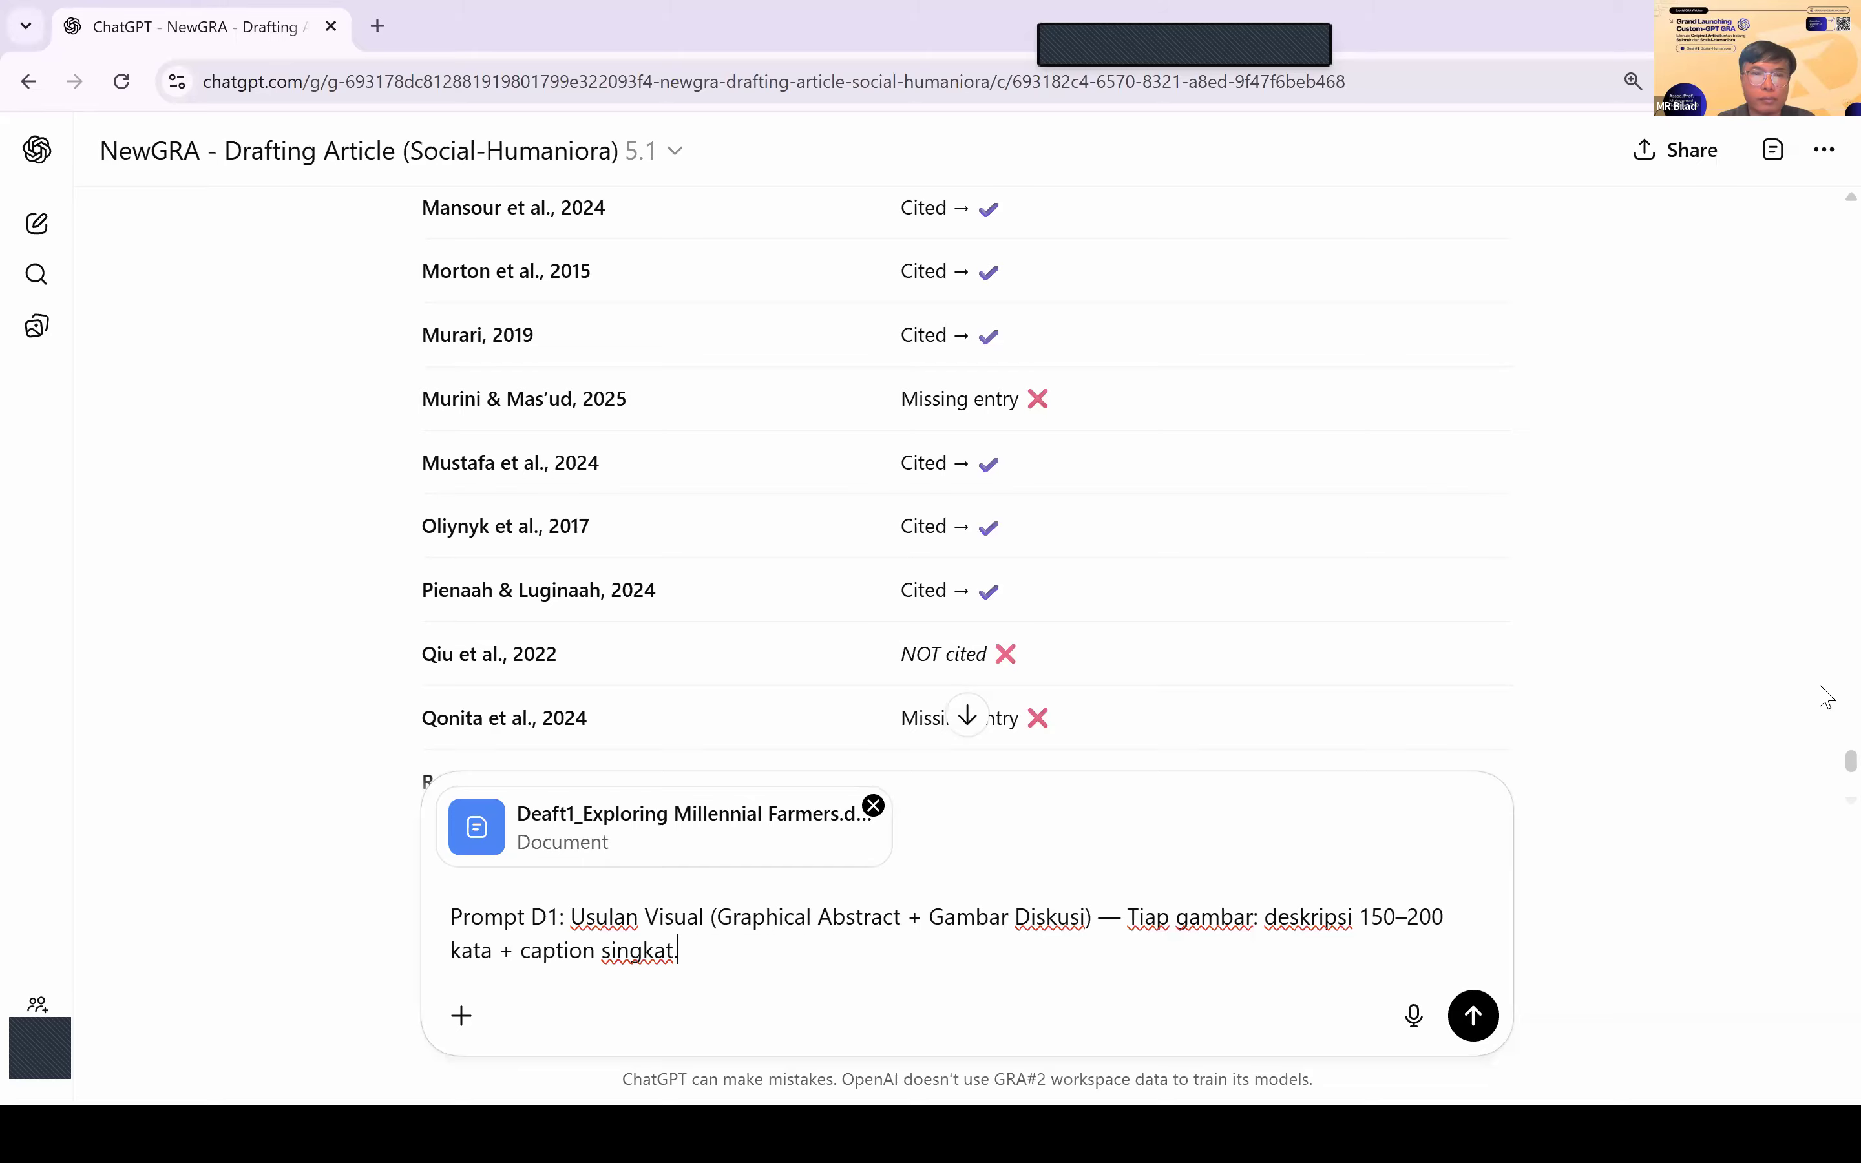
{"action": "left_click", "coordinate": [1474, 1018]}
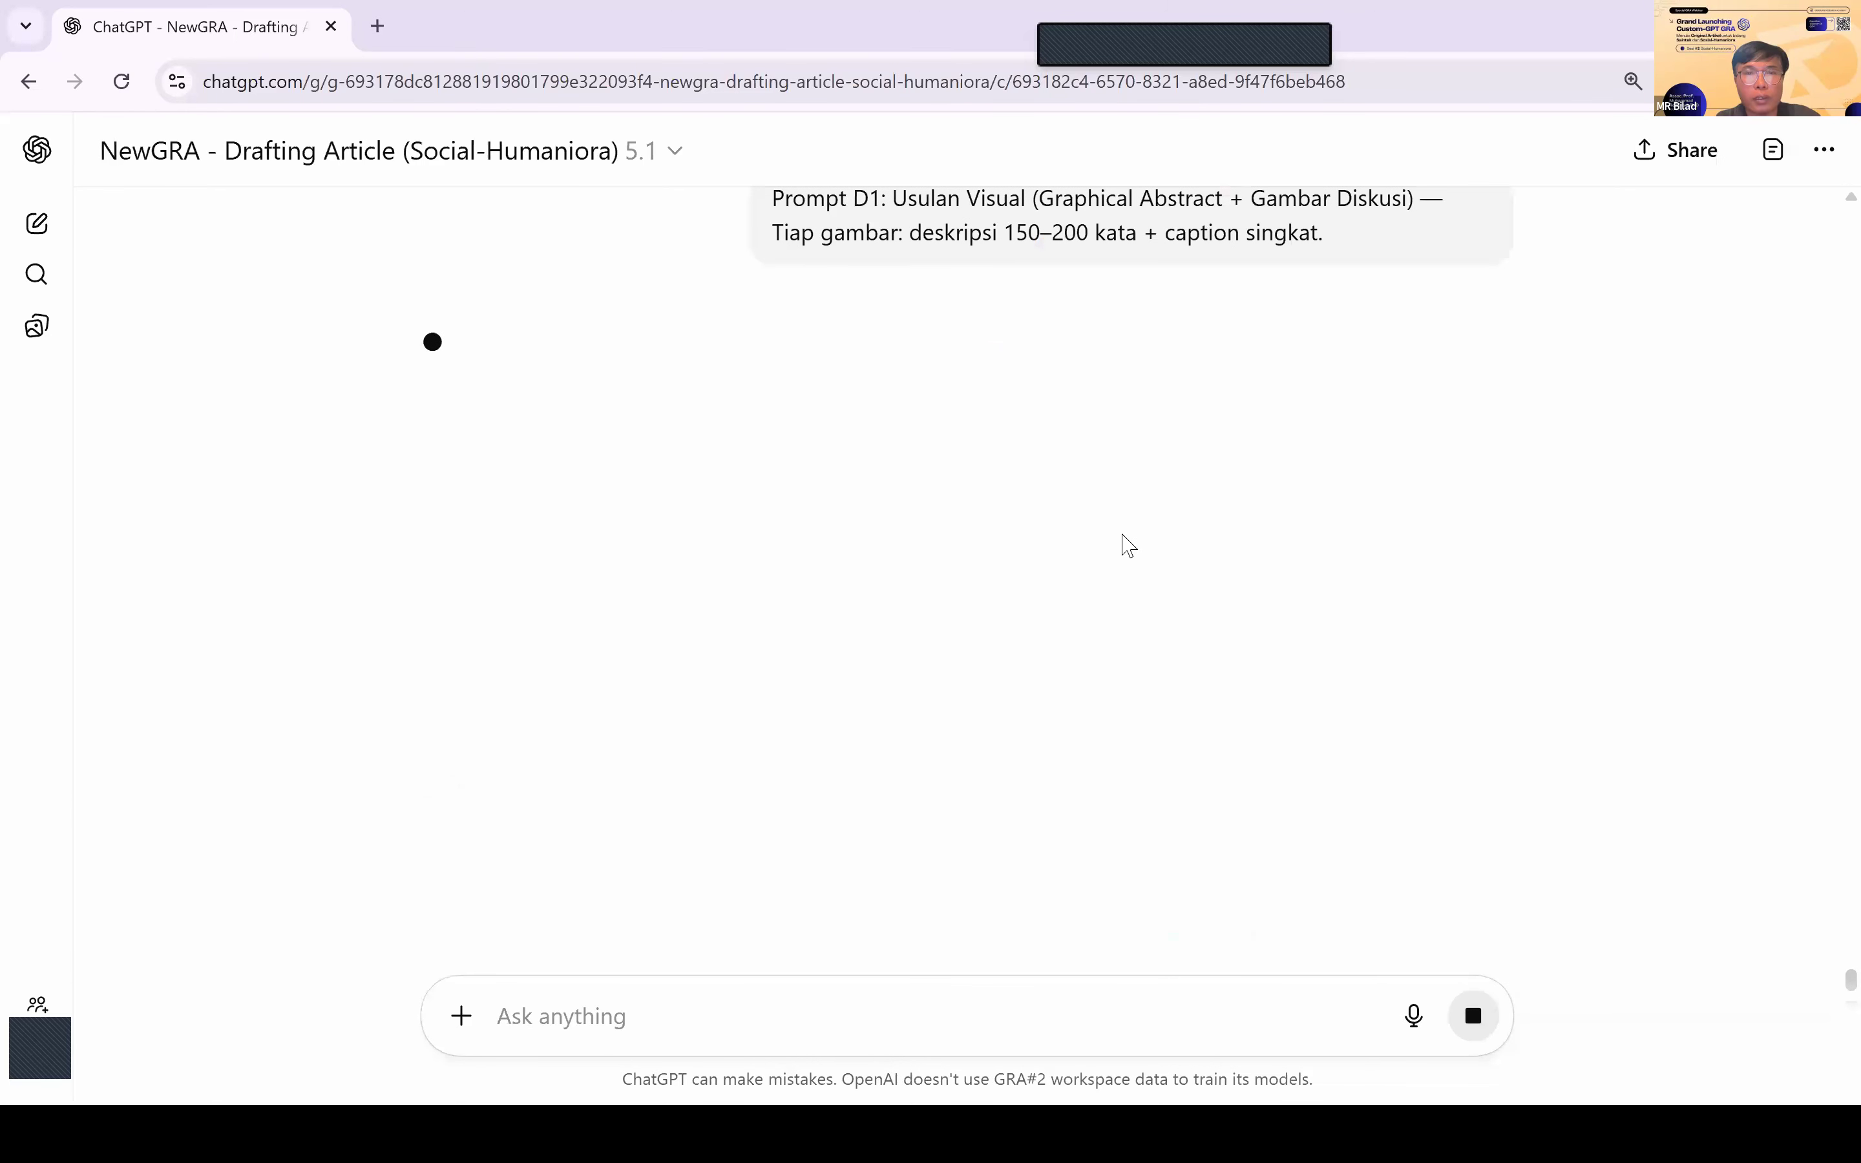
Step: Copy the full Prompt D2 text on creating and integrating figures from the Word prompting guide
{"action": "key", "text": "alt+Tab"}
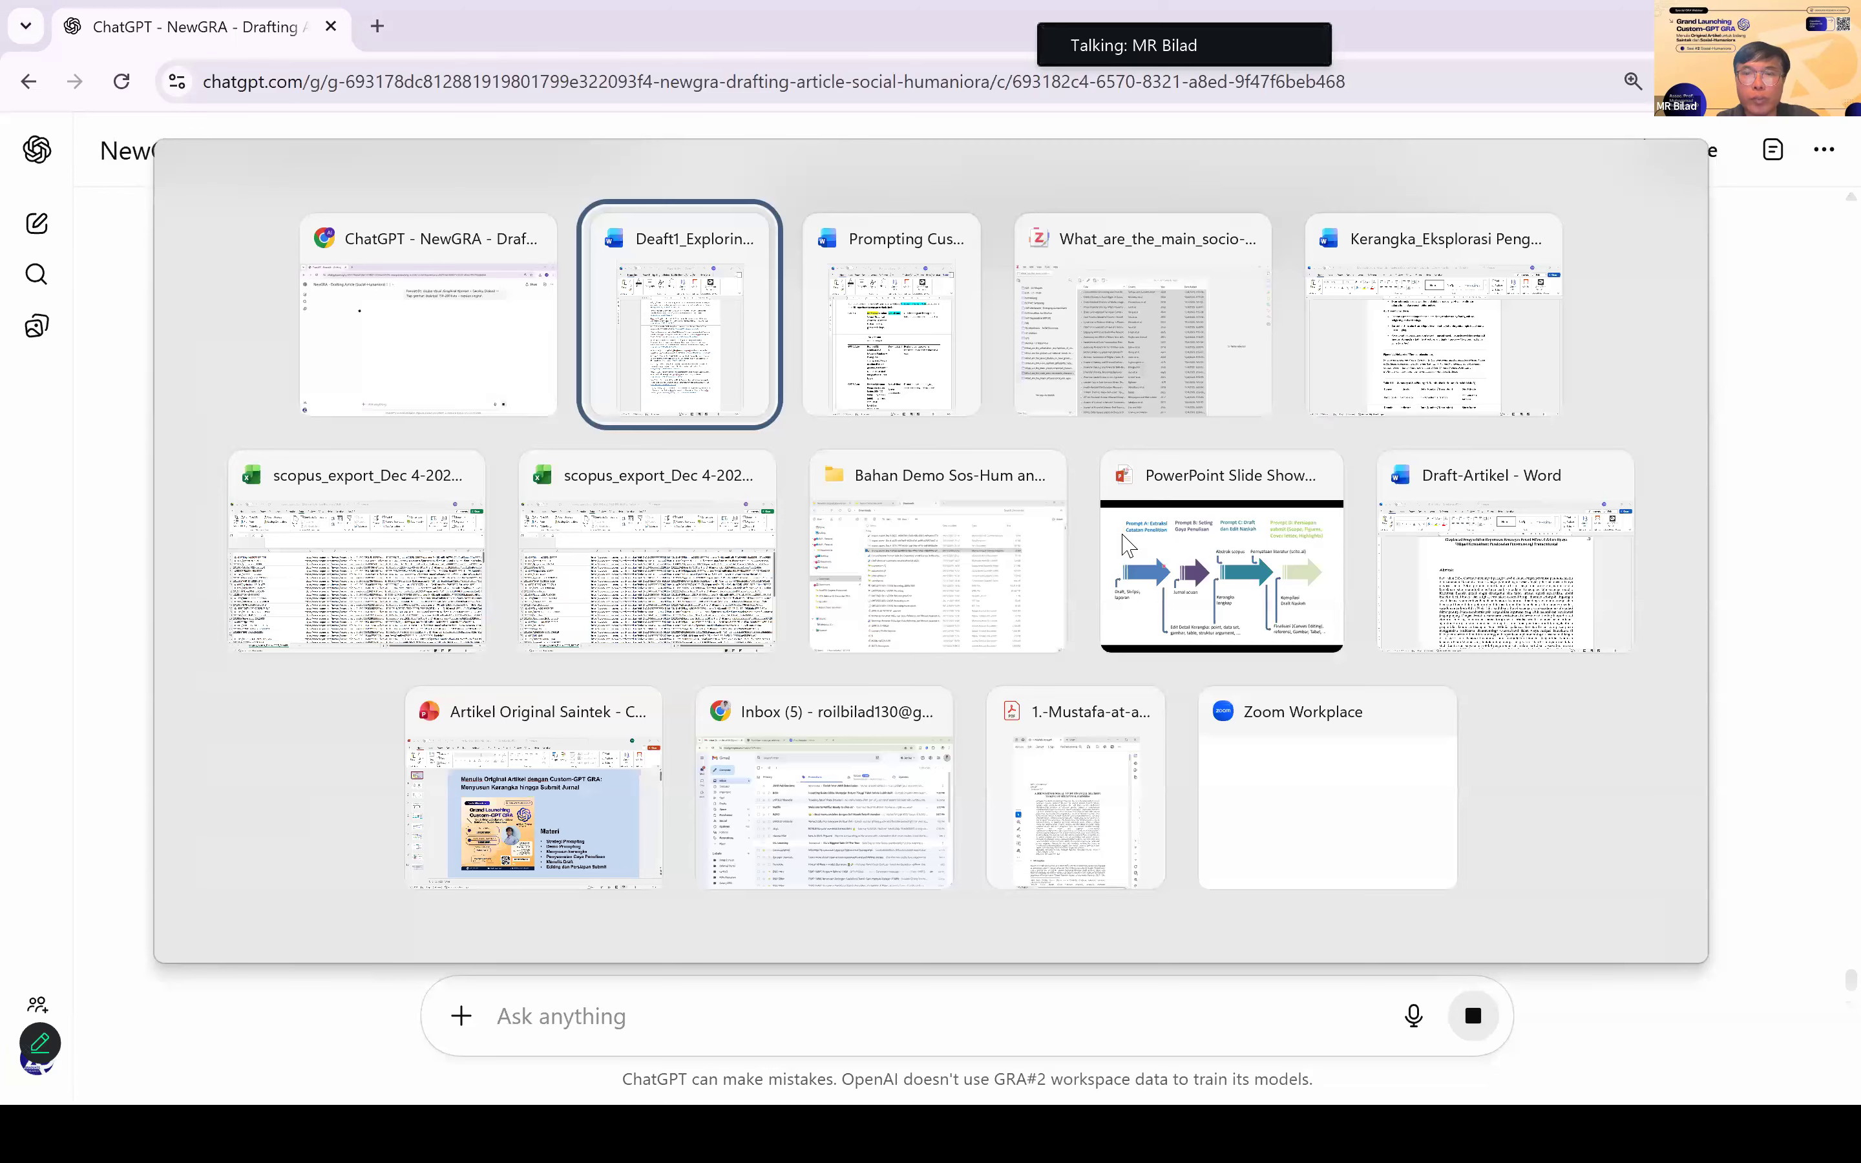
{"action": "key", "text": "alt+Tab"}
{"action": "scroll", "coordinate": [1305, 660], "scroll_direction": "down", "scroll_amount": 3}
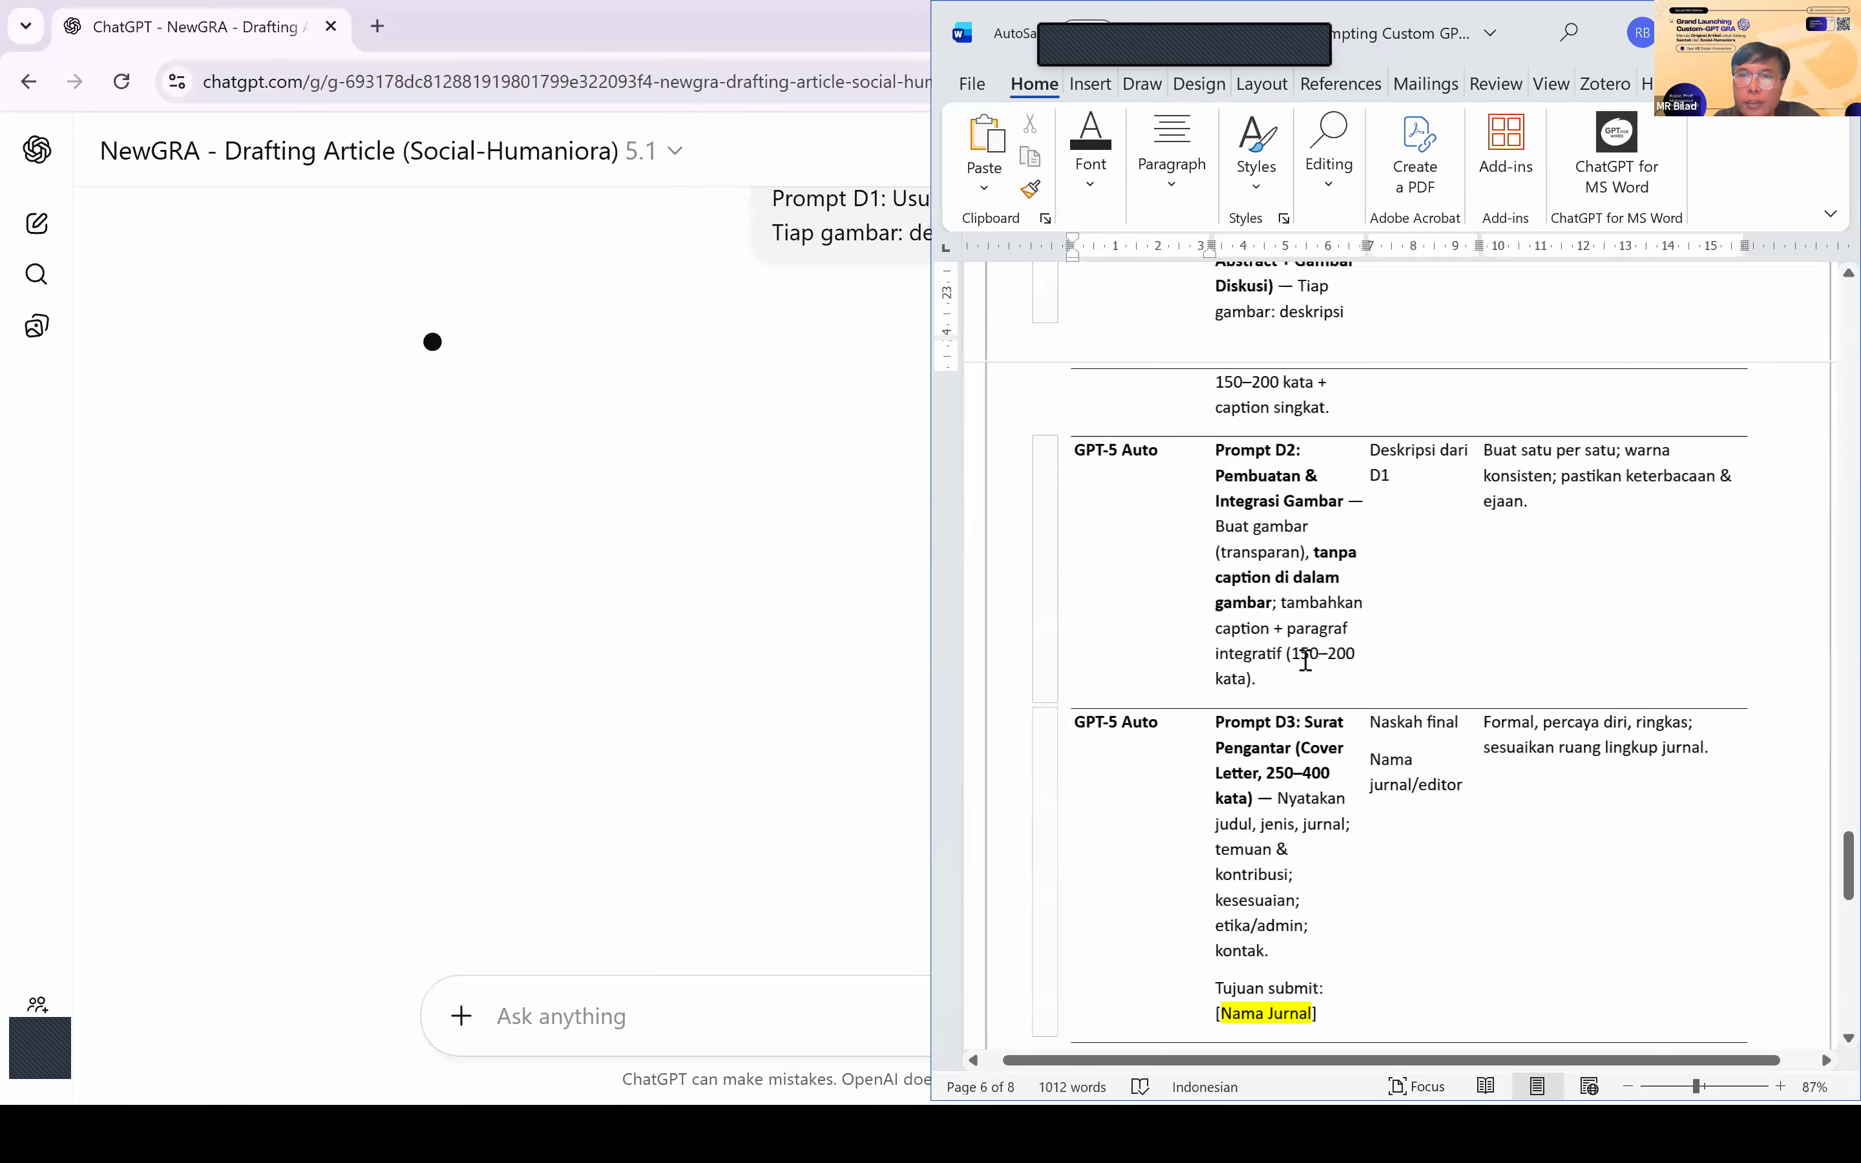
{"action": "scroll", "coordinate": [1306, 660], "scroll_direction": "up", "scroll_amount": 4}
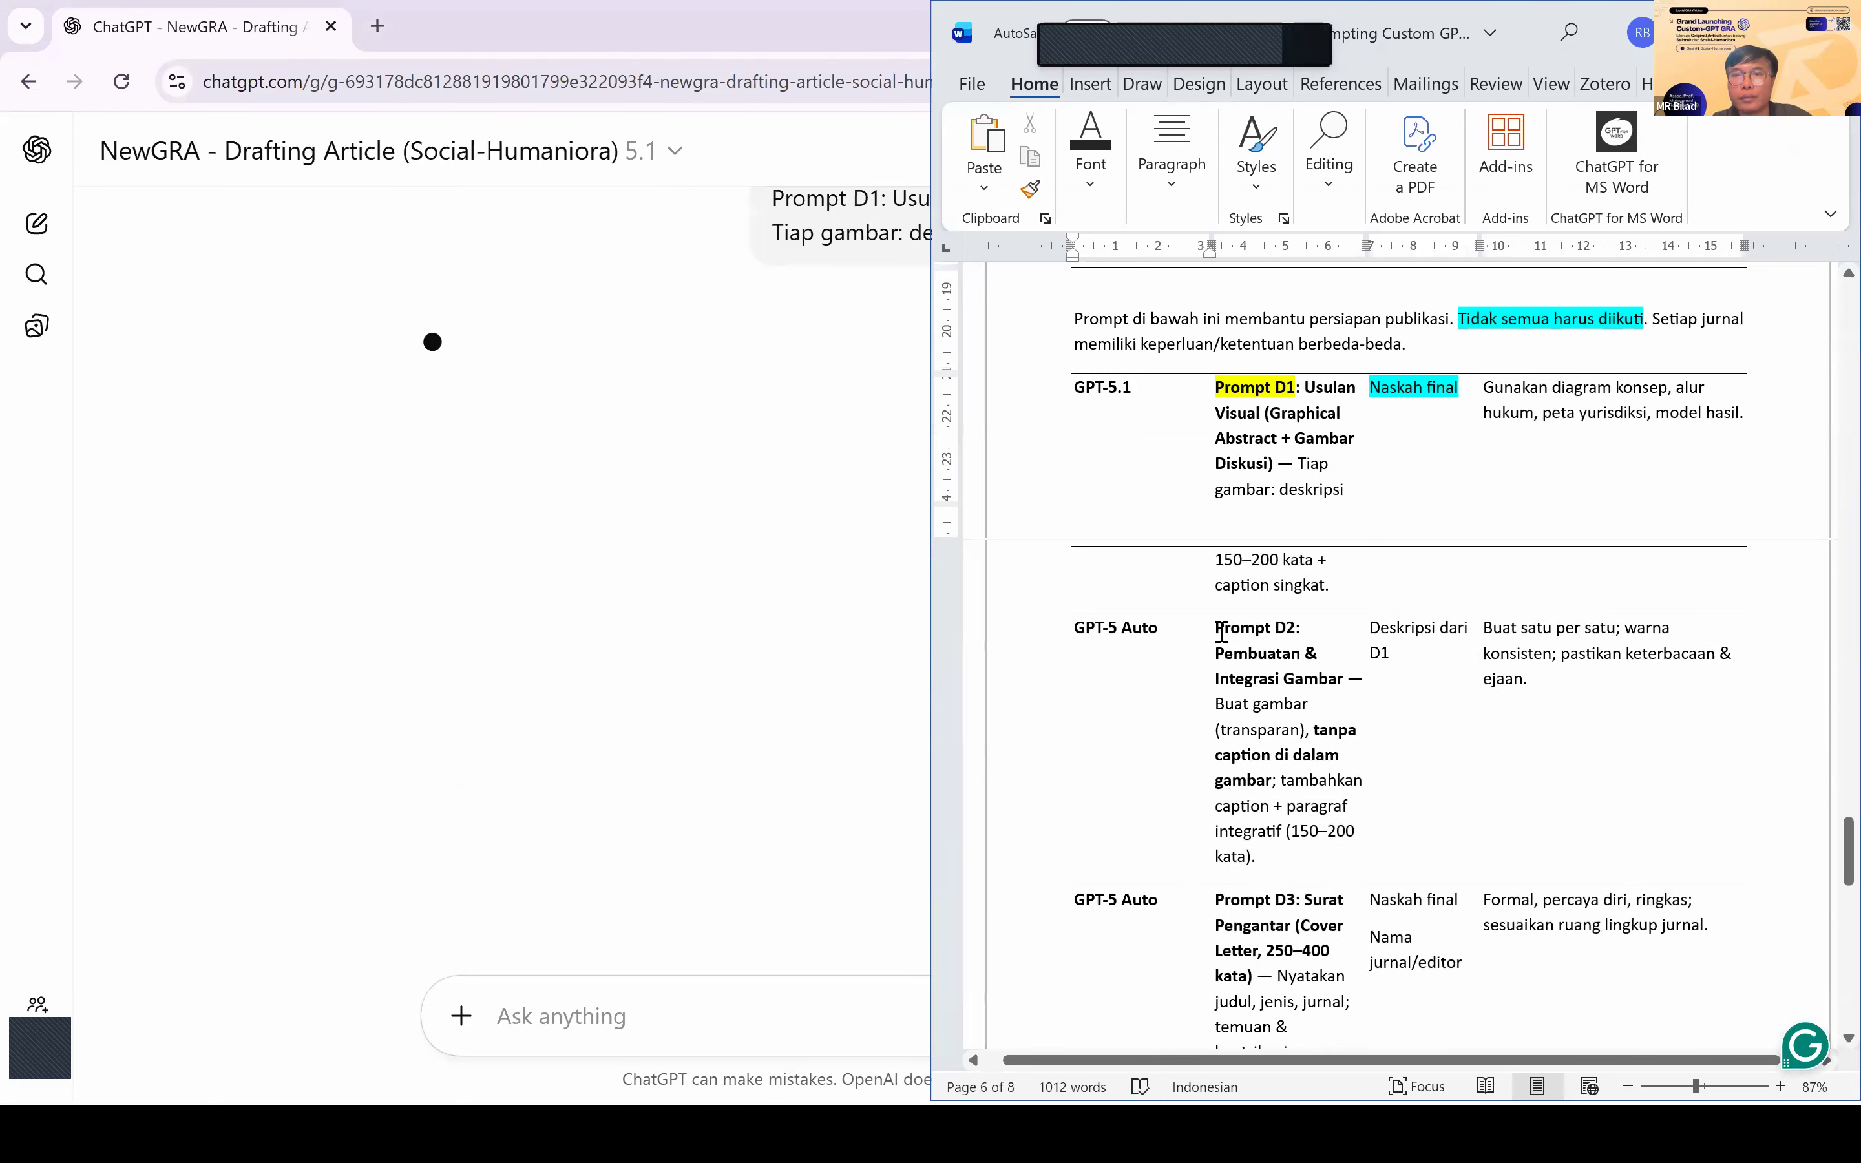
{"action": "left_click_drag", "start_coordinate": [1217, 629], "coordinate": [1286, 865]}
{"action": "key", "text": "ctrl+c"}
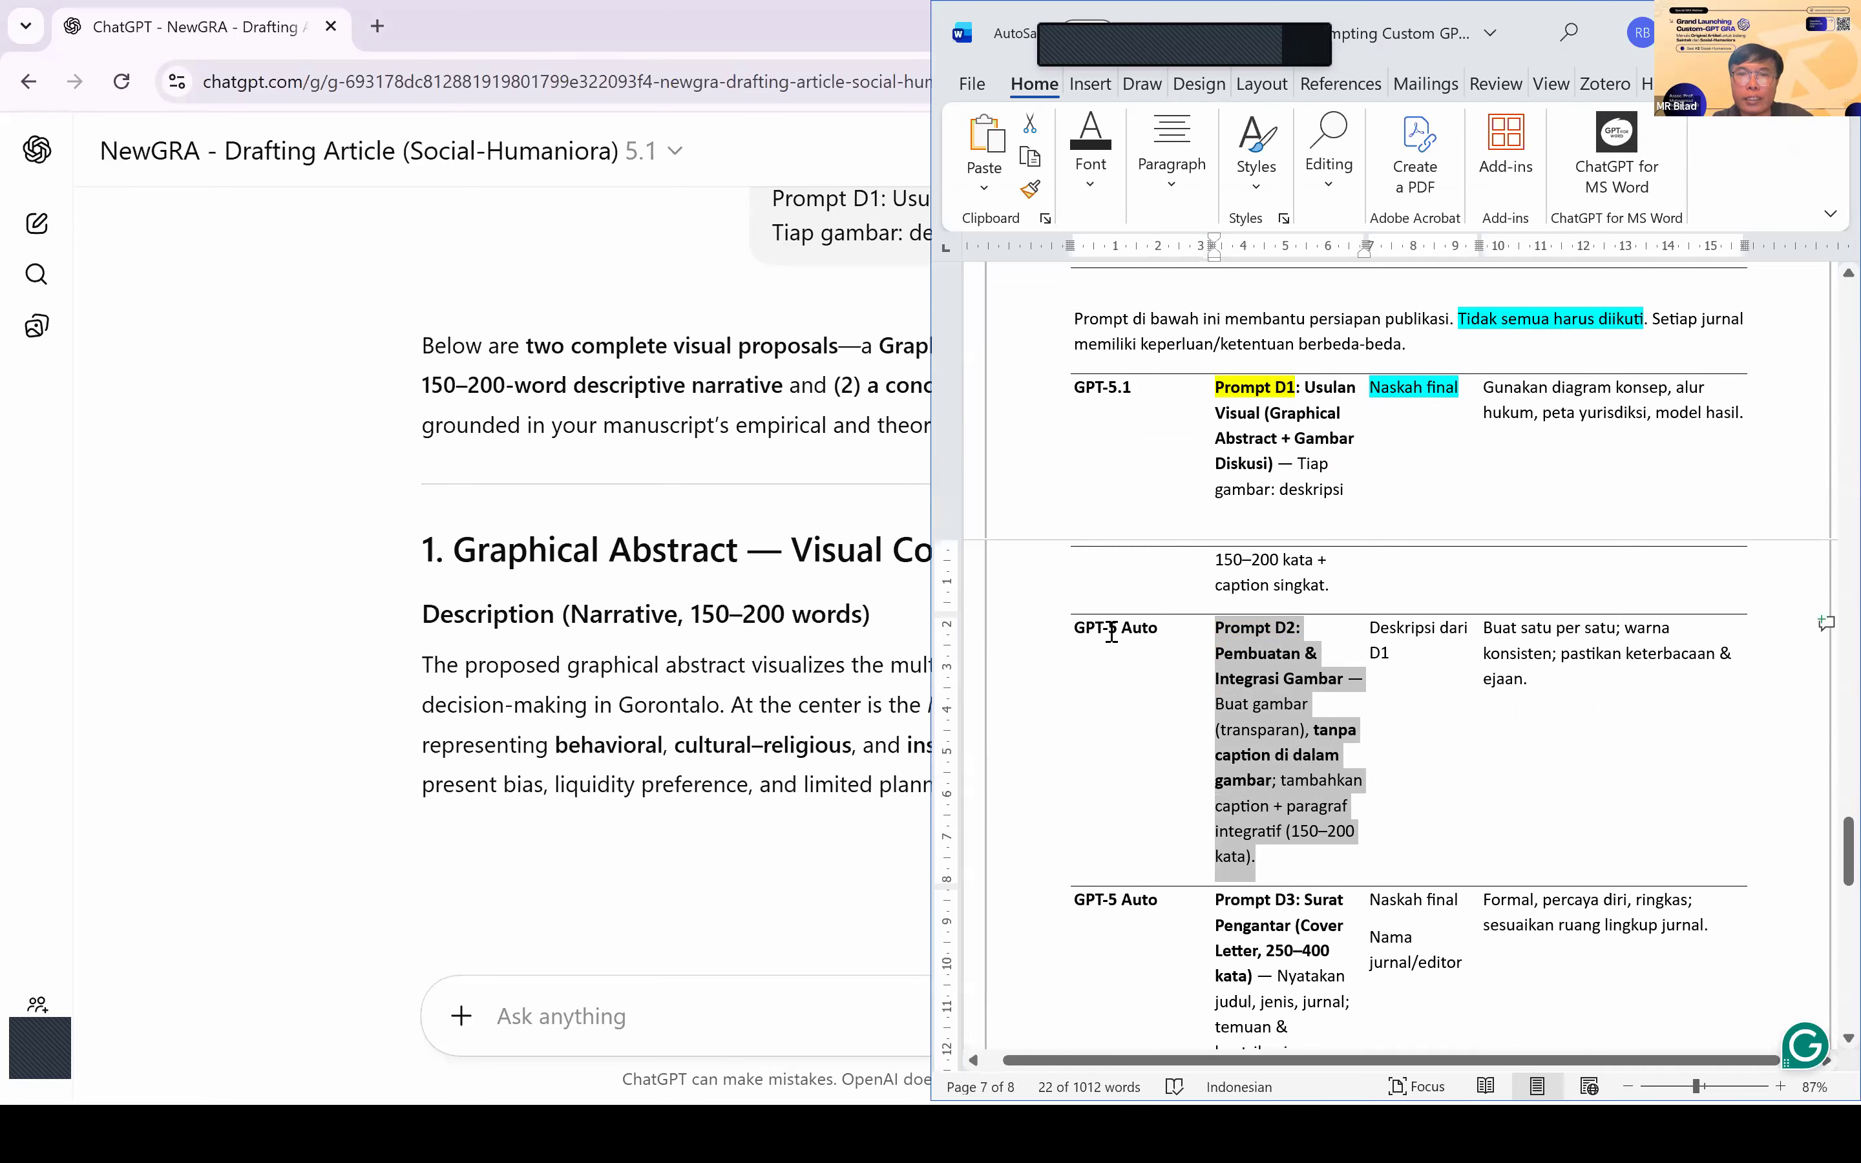
Step: Change the model listed for Prompt D2 in the prompting guide to "GPT-4o"
{"action": "left_click", "coordinate": [1117, 639]}
{"action": "type", "text": "4"}
{"action": "key", "text": "Delete"}
{"action": "key", "text": "Delete"}
{"action": "key", "text": "Delete"}
{"action": "key", "text": "Delete"}
{"action": "key", "text": "Delete"}
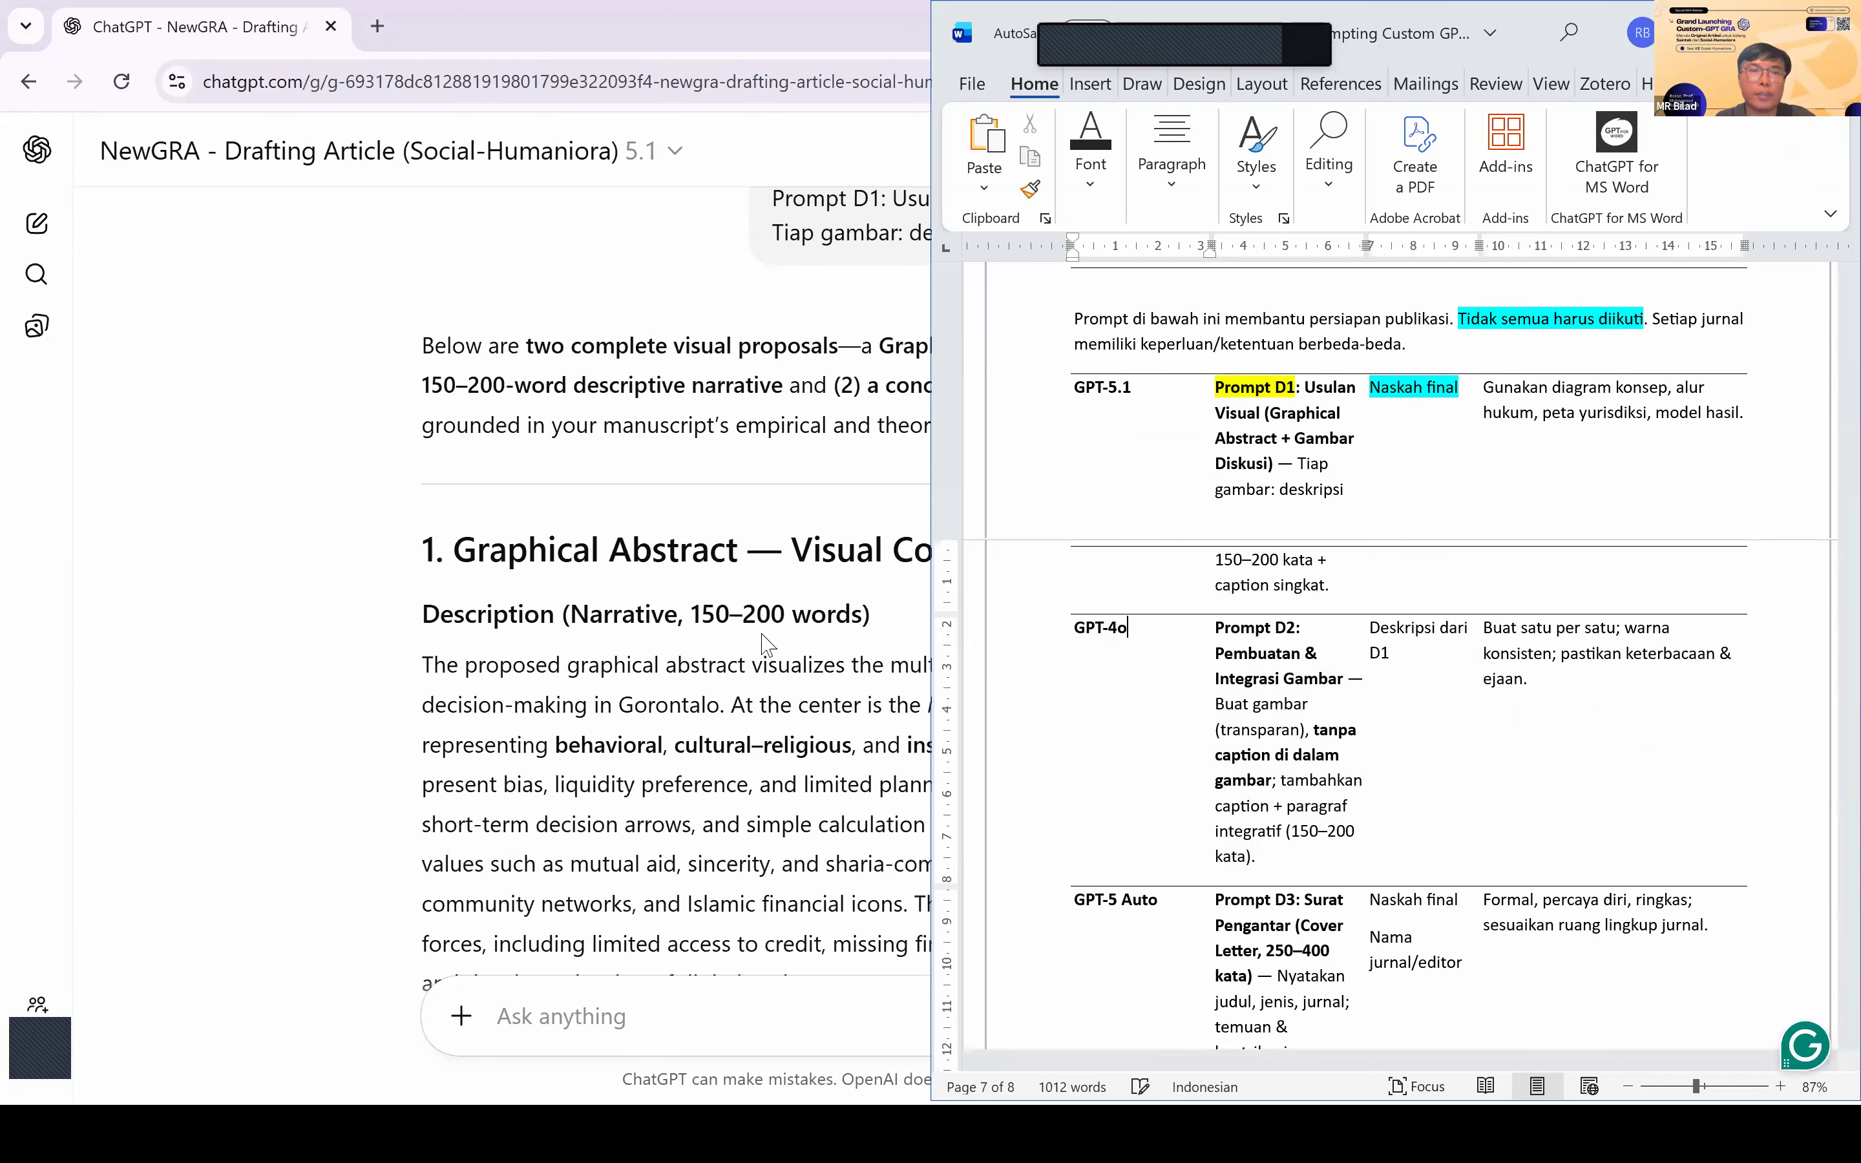
Step: Return to ChatGPT, look over the graphical abstract proposal and paste Prompt D2 into a new message
{"action": "left_click", "coordinate": [711, 702]}
{"action": "scroll", "coordinate": [711, 703], "scroll_direction": "down", "scroll_amount": 5}
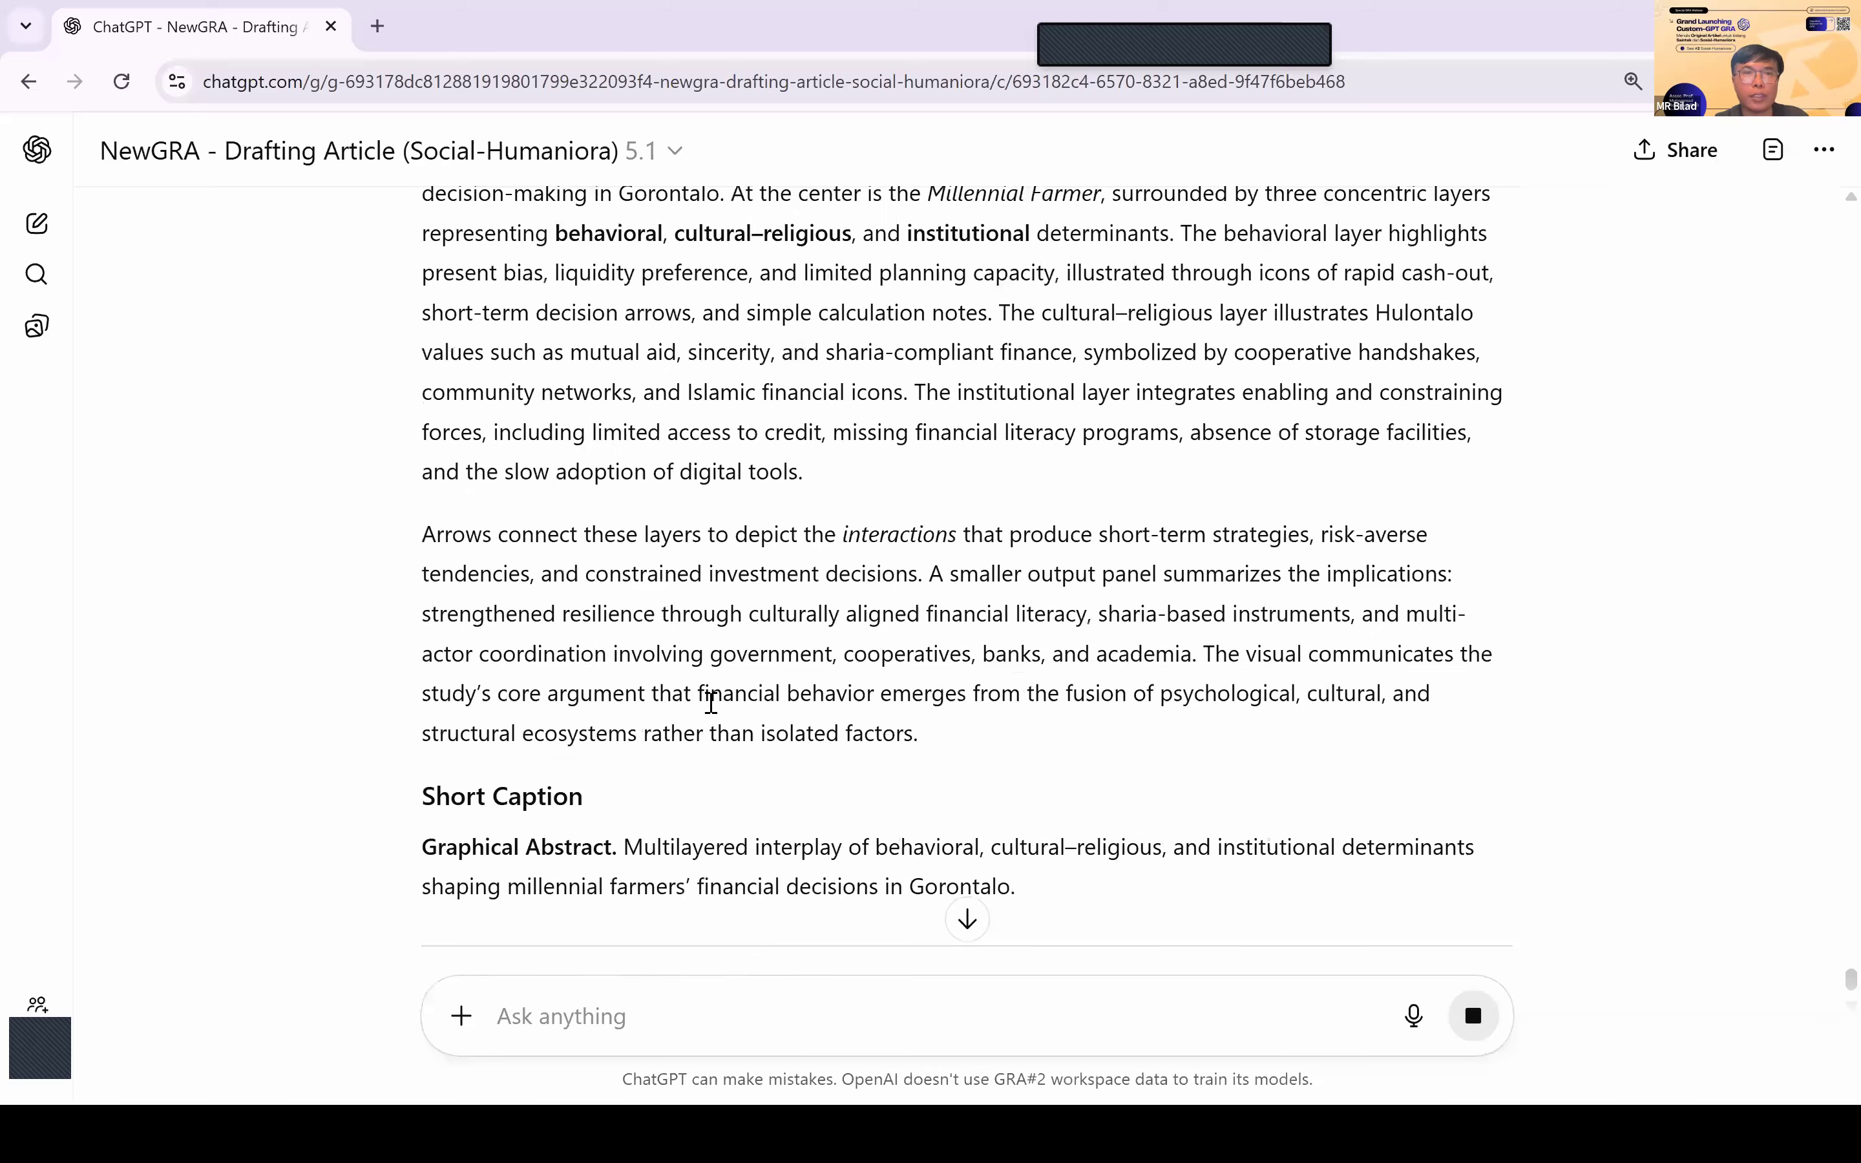
{"action": "scroll", "coordinate": [706, 923], "scroll_direction": "down", "scroll_amount": 2}
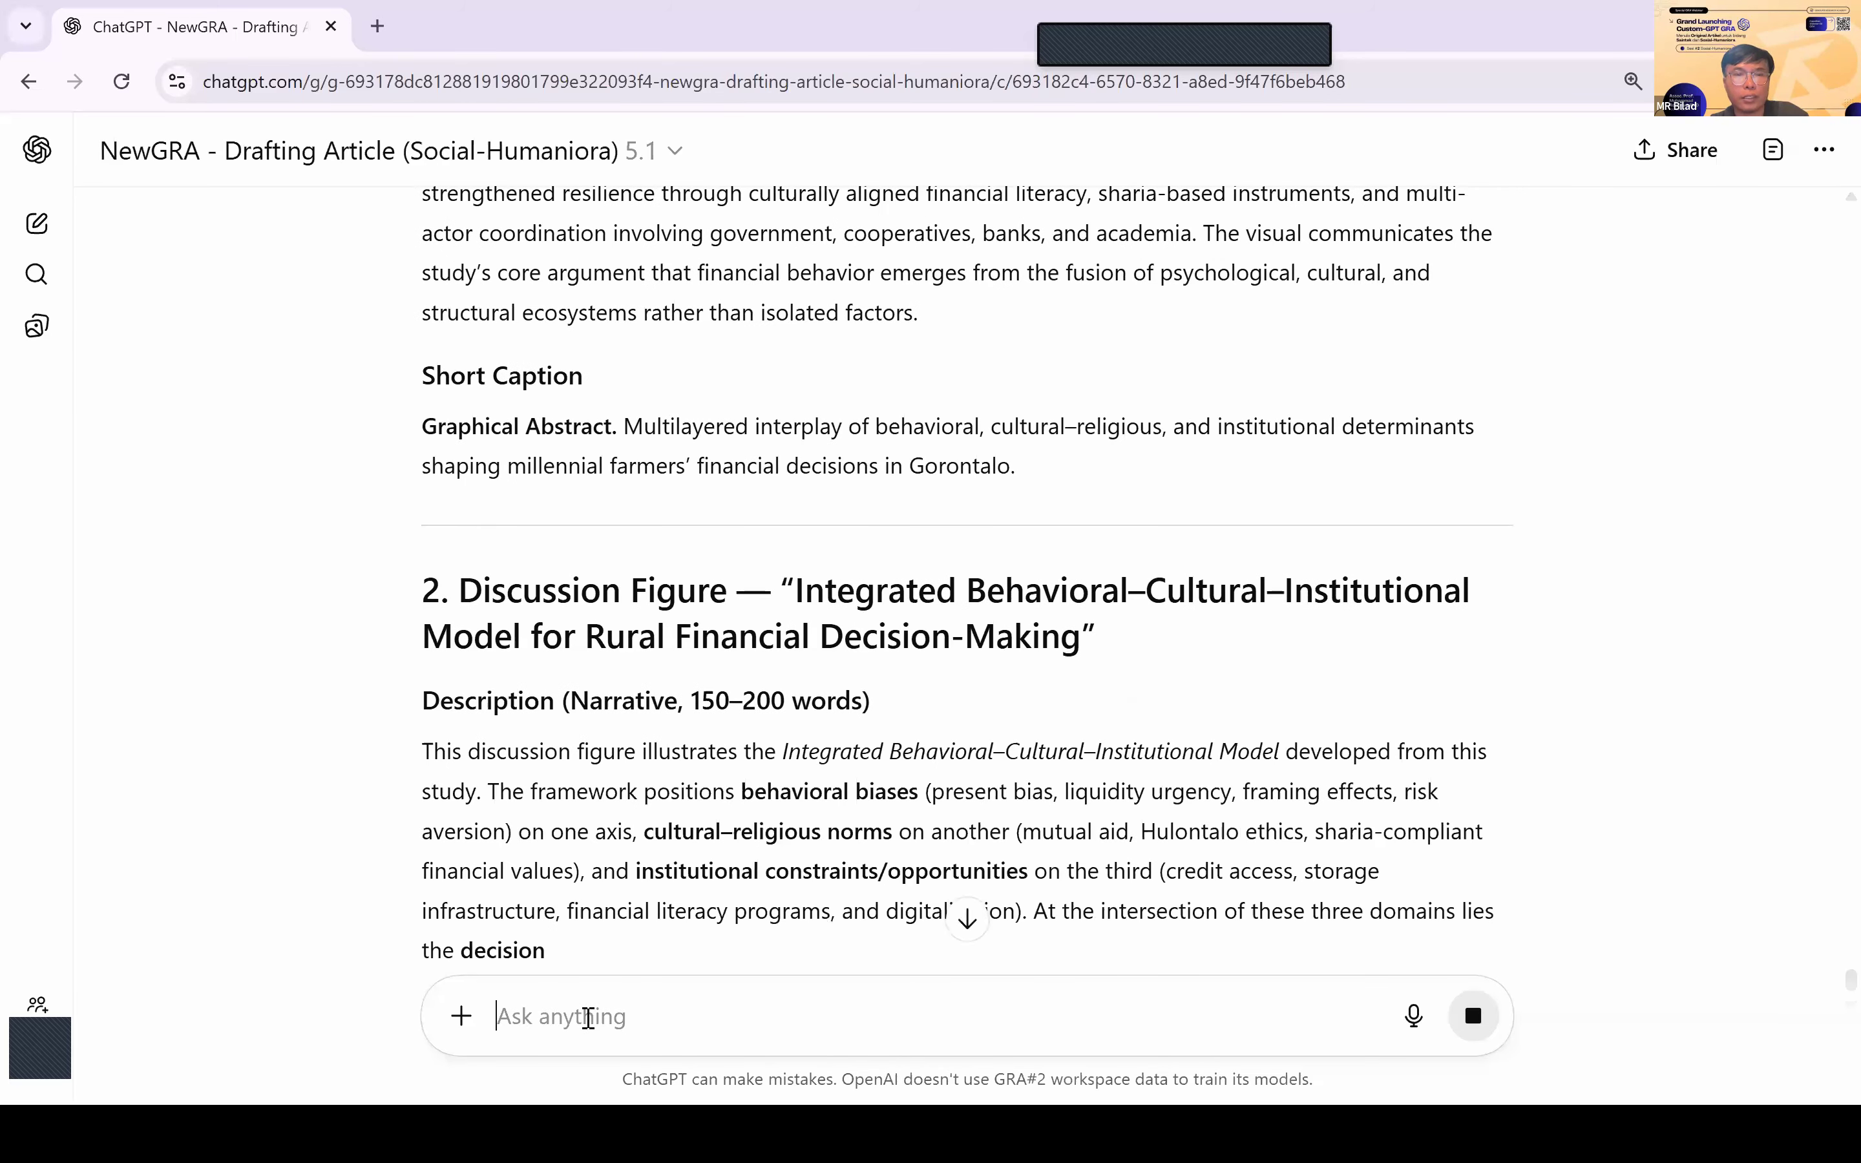
{"action": "left_click", "coordinate": [587, 1018]}
{"action": "key", "text": "ctrl+v"}
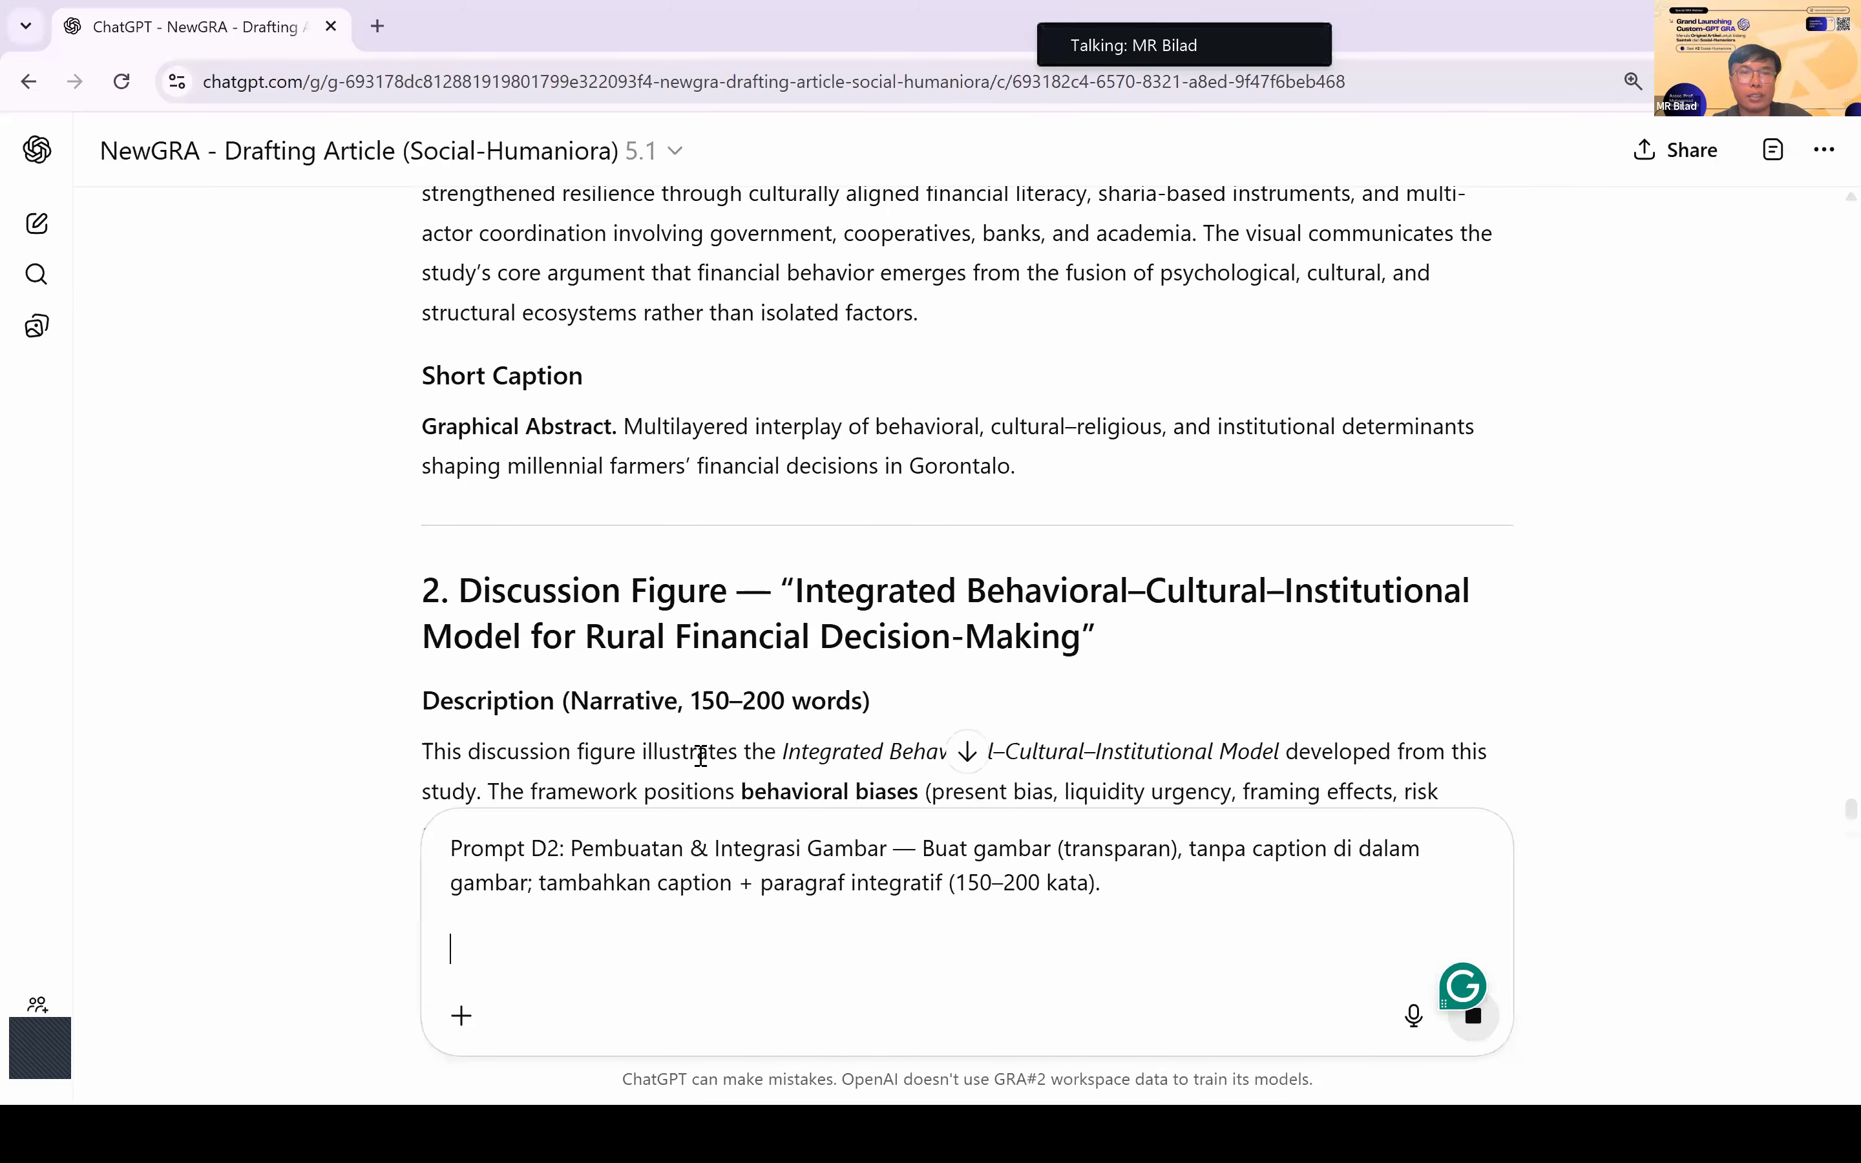
Step: Copy the whole Discussion Figure proposal, from its title through the short caption, add it below Prompt D2 and send the message
{"action": "scroll", "coordinate": [715, 694], "scroll_direction": "down", "scroll_amount": 3}
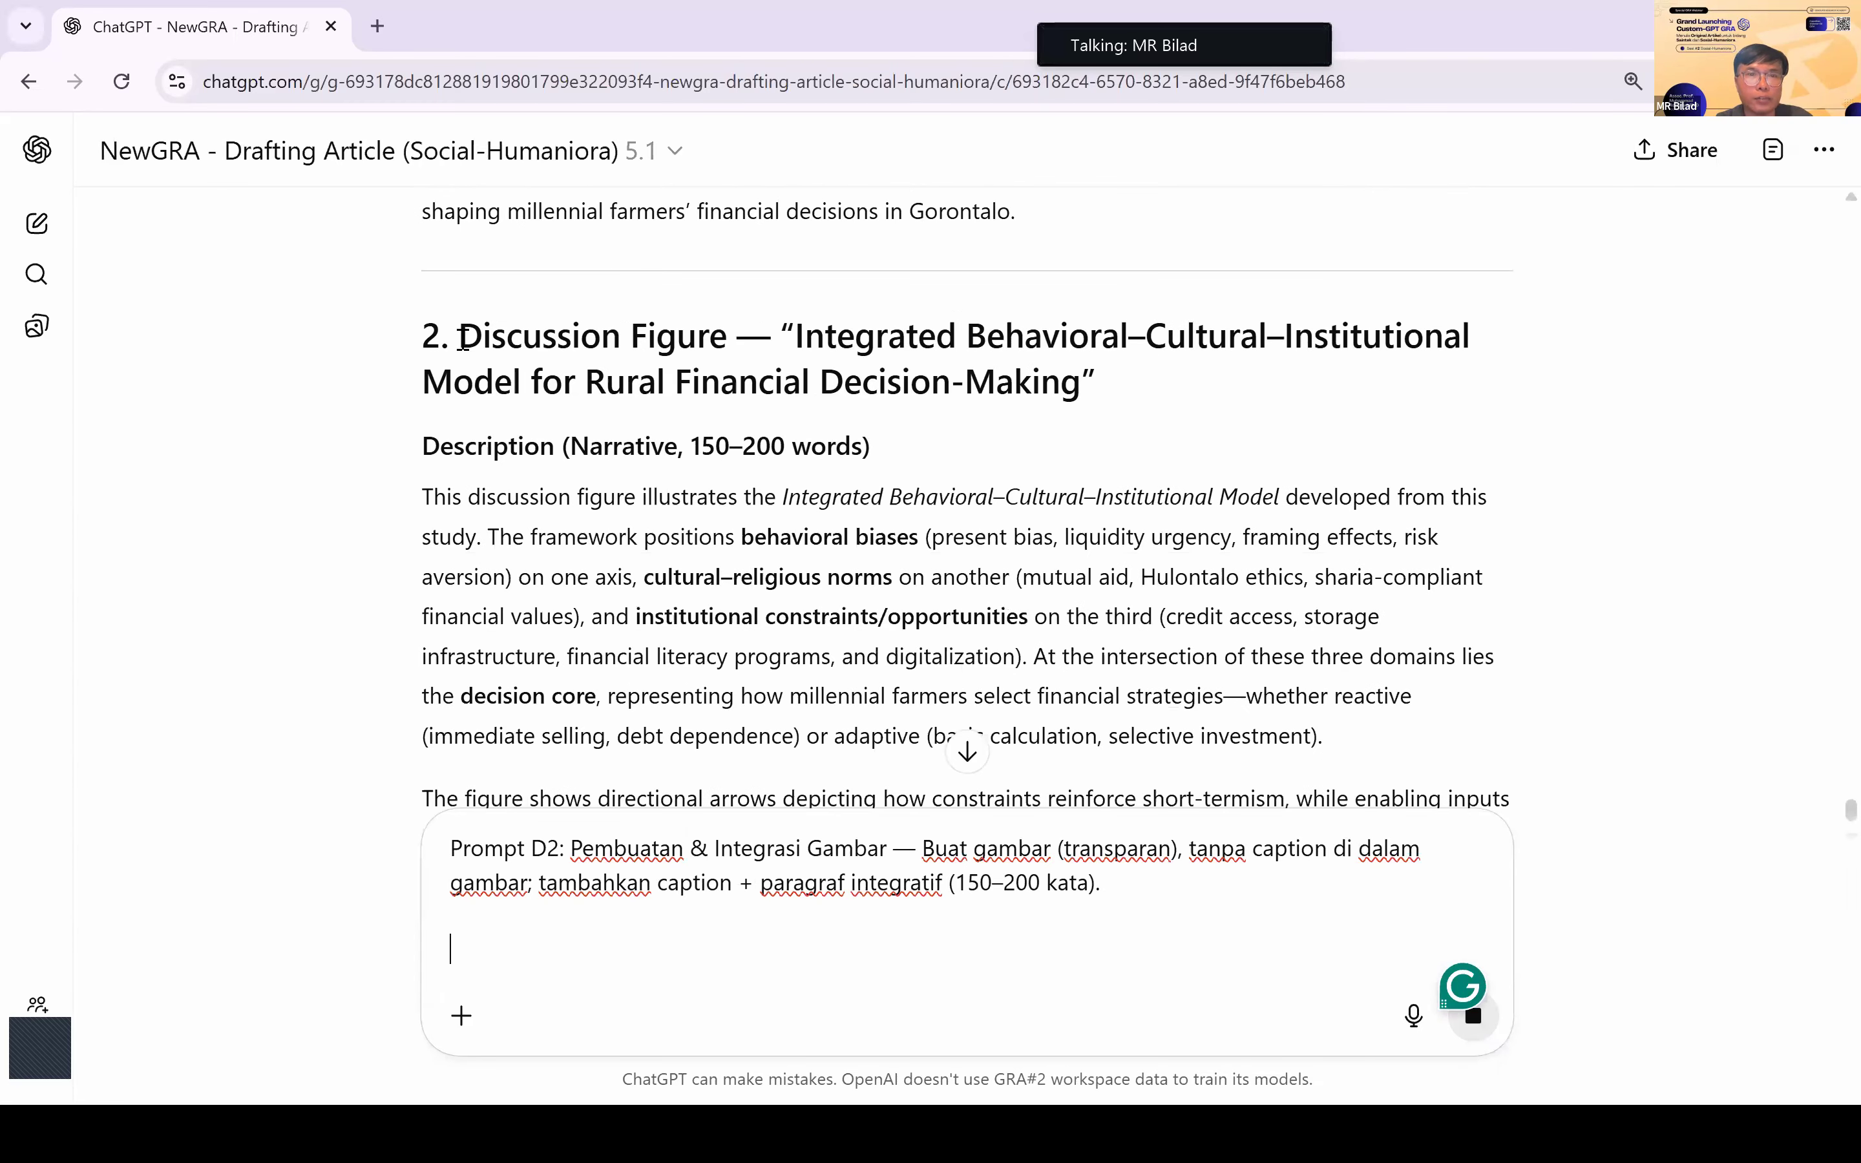
{"action": "left_click_drag", "start_coordinate": [459, 336], "coordinate": [841, 877]}
{"action": "scroll", "coordinate": [952, 312], "scroll_direction": "down", "scroll_amount": 3}
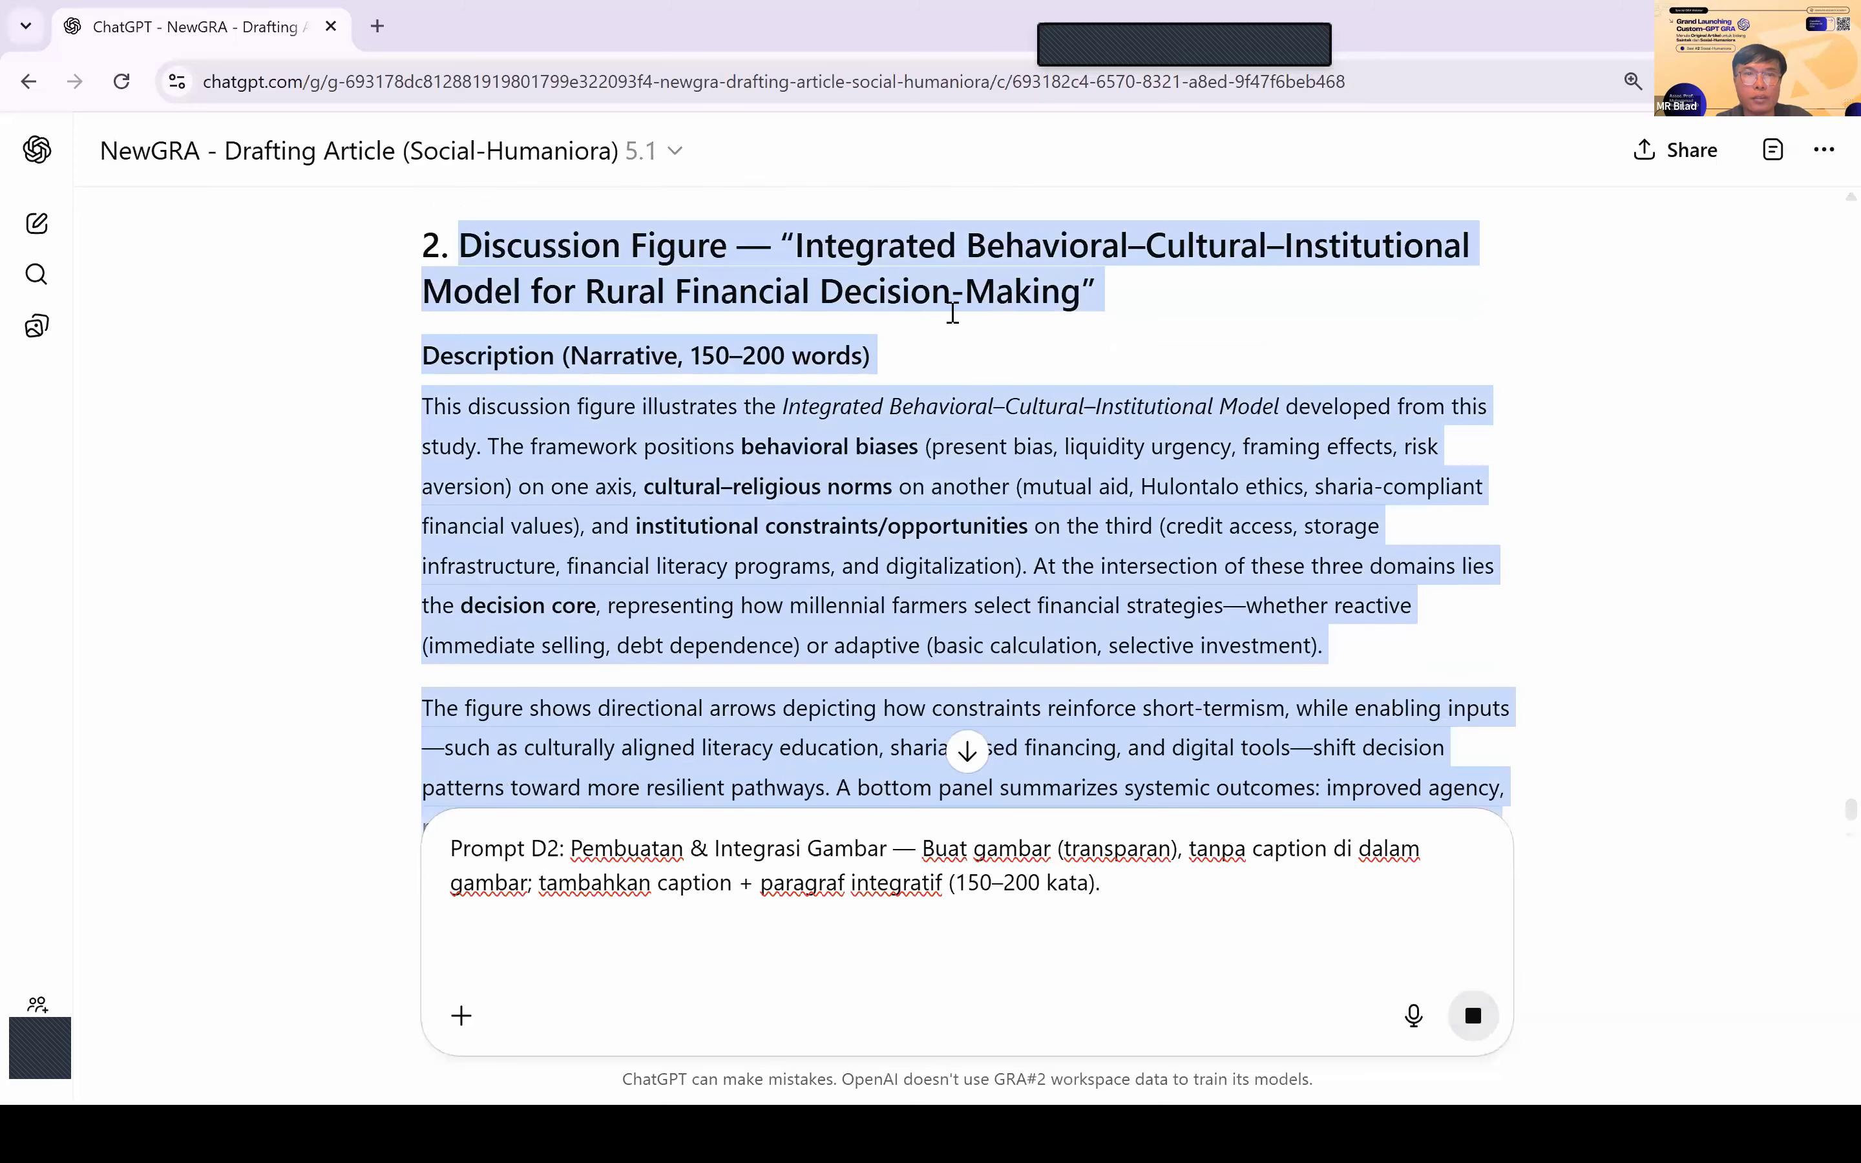
{"action": "scroll", "coordinate": [952, 312], "scroll_direction": "down", "scroll_amount": 6}
{"action": "left_click_drag", "start_coordinate": [952, 311], "coordinate": [926, 466]}
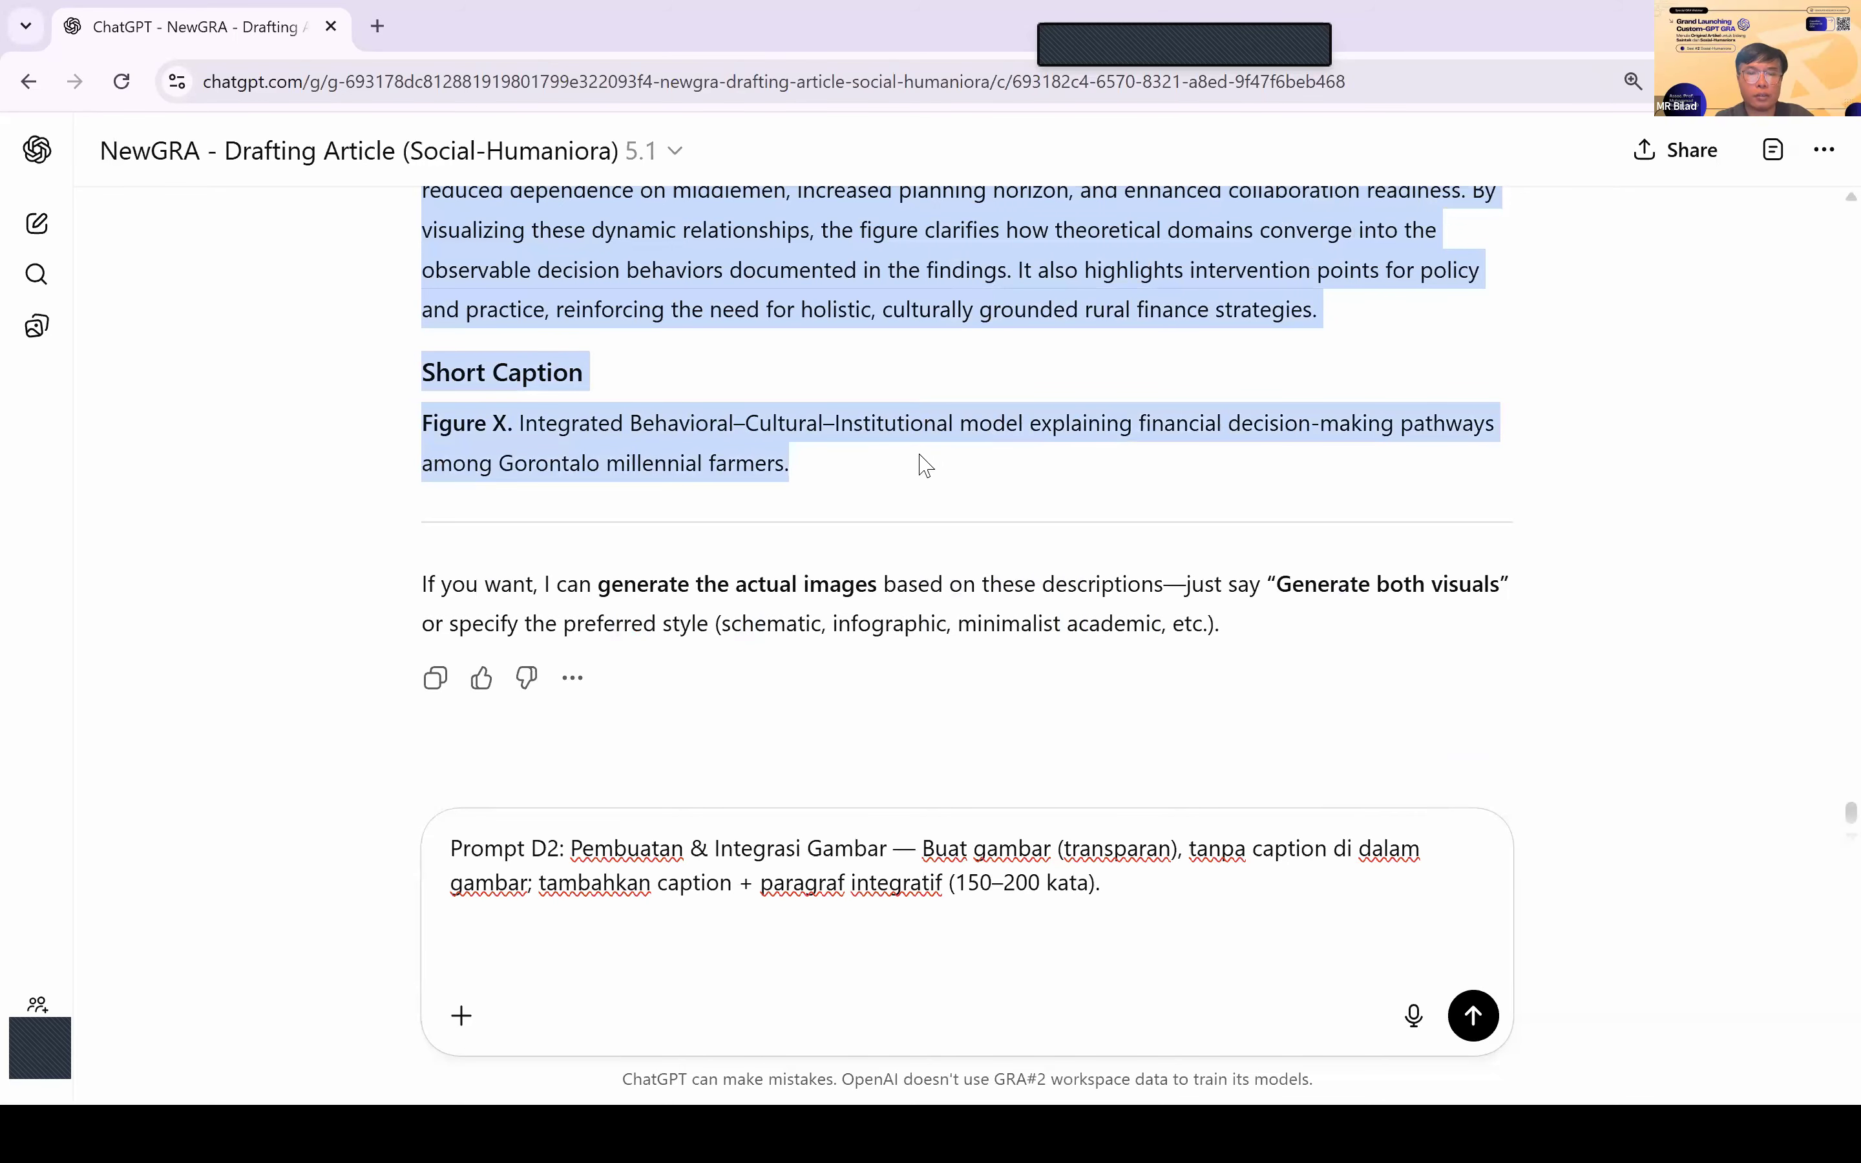
{"action": "left_click", "coordinate": [623, 937]}
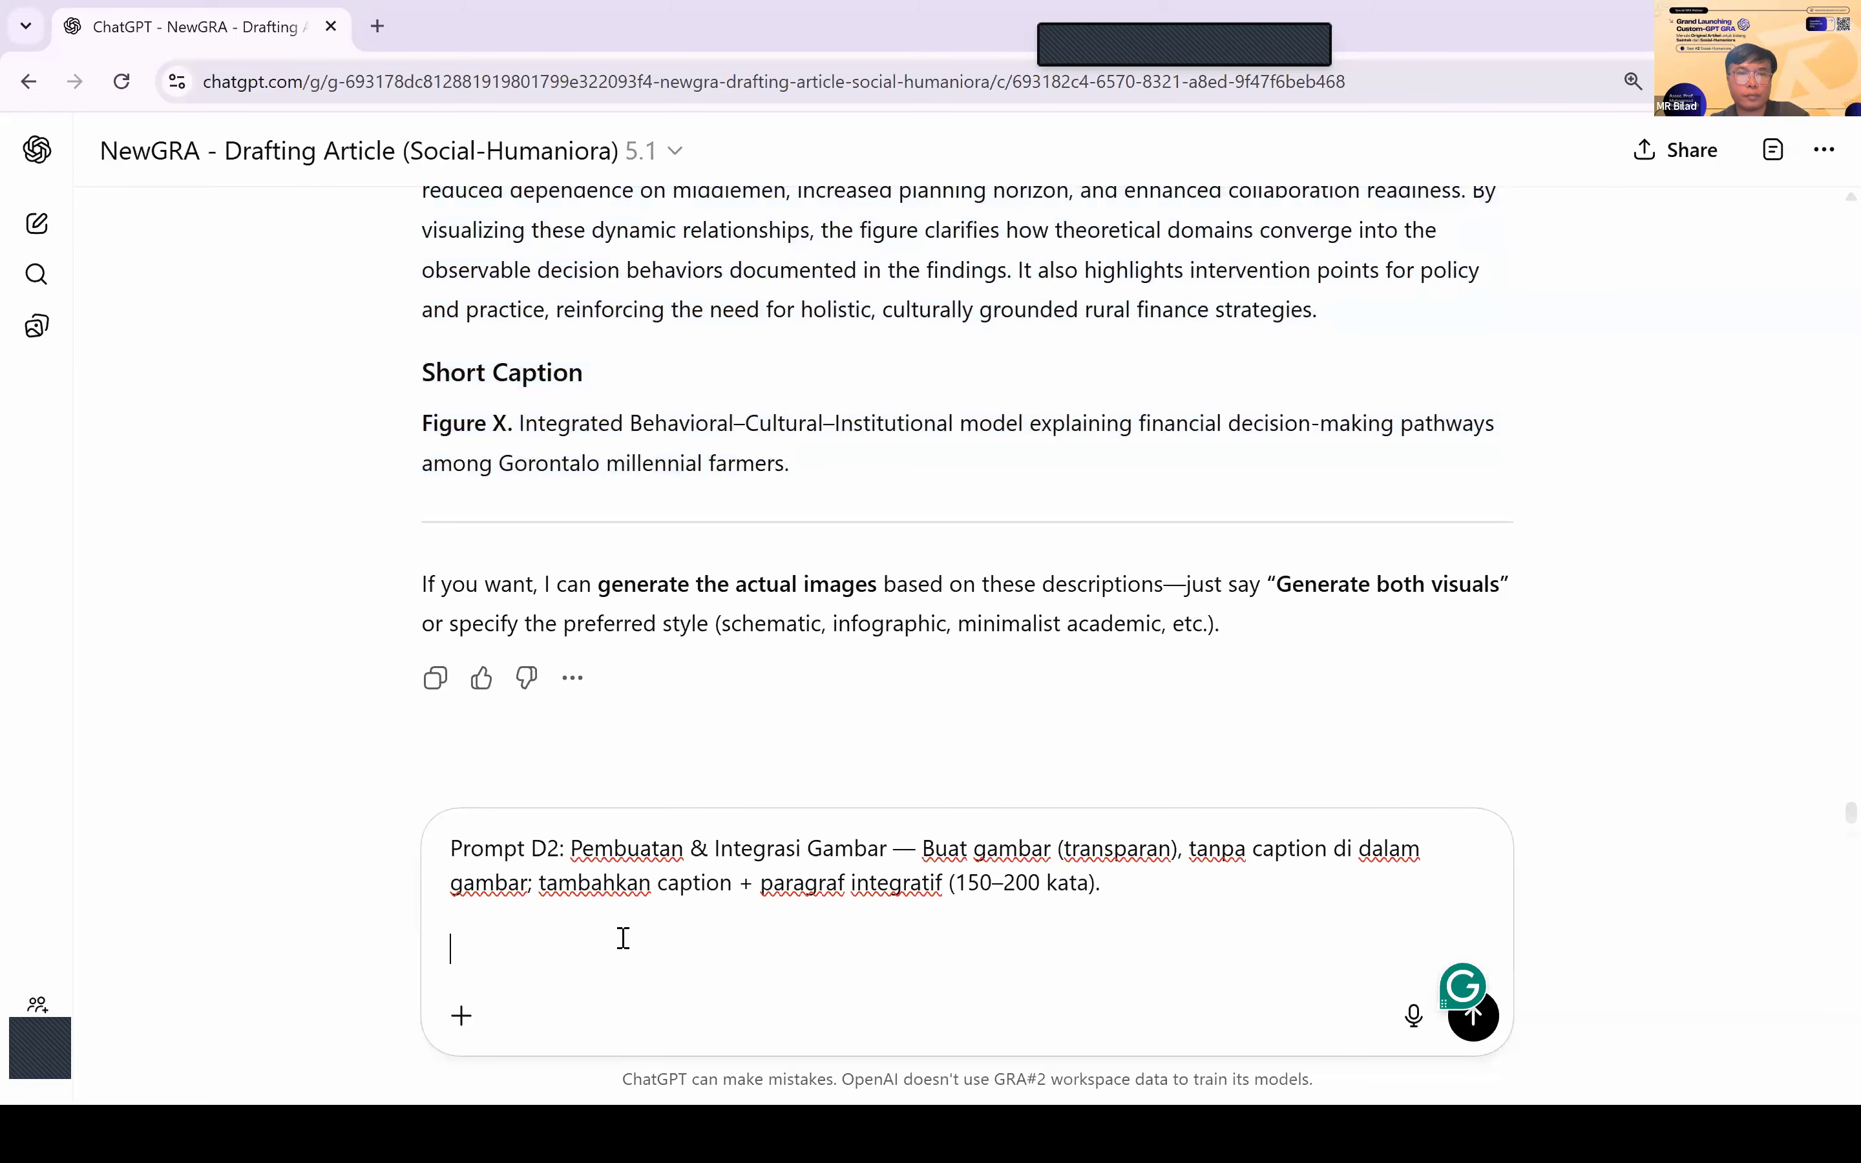
{"action": "key", "text": "ctrl+v"}
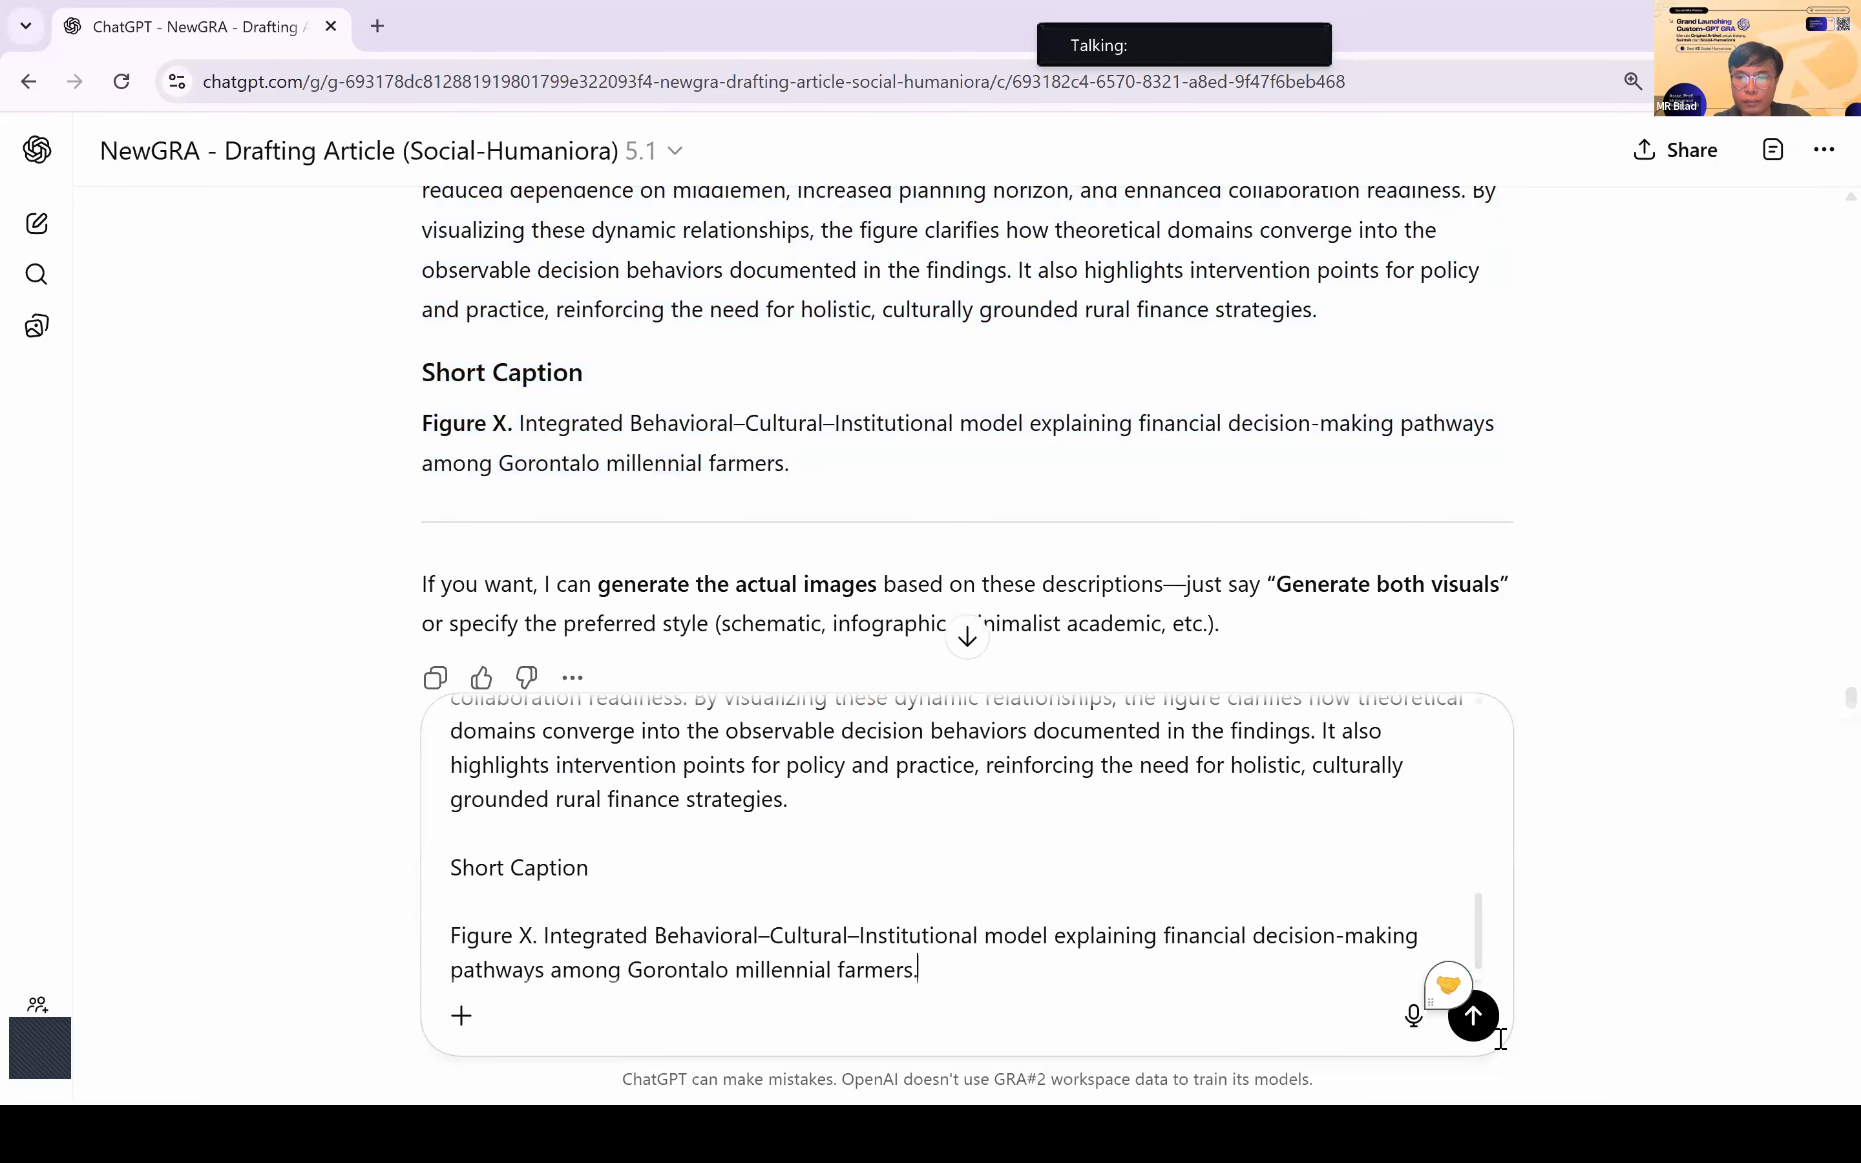
{"action": "left_click", "coordinate": [1472, 1018]}
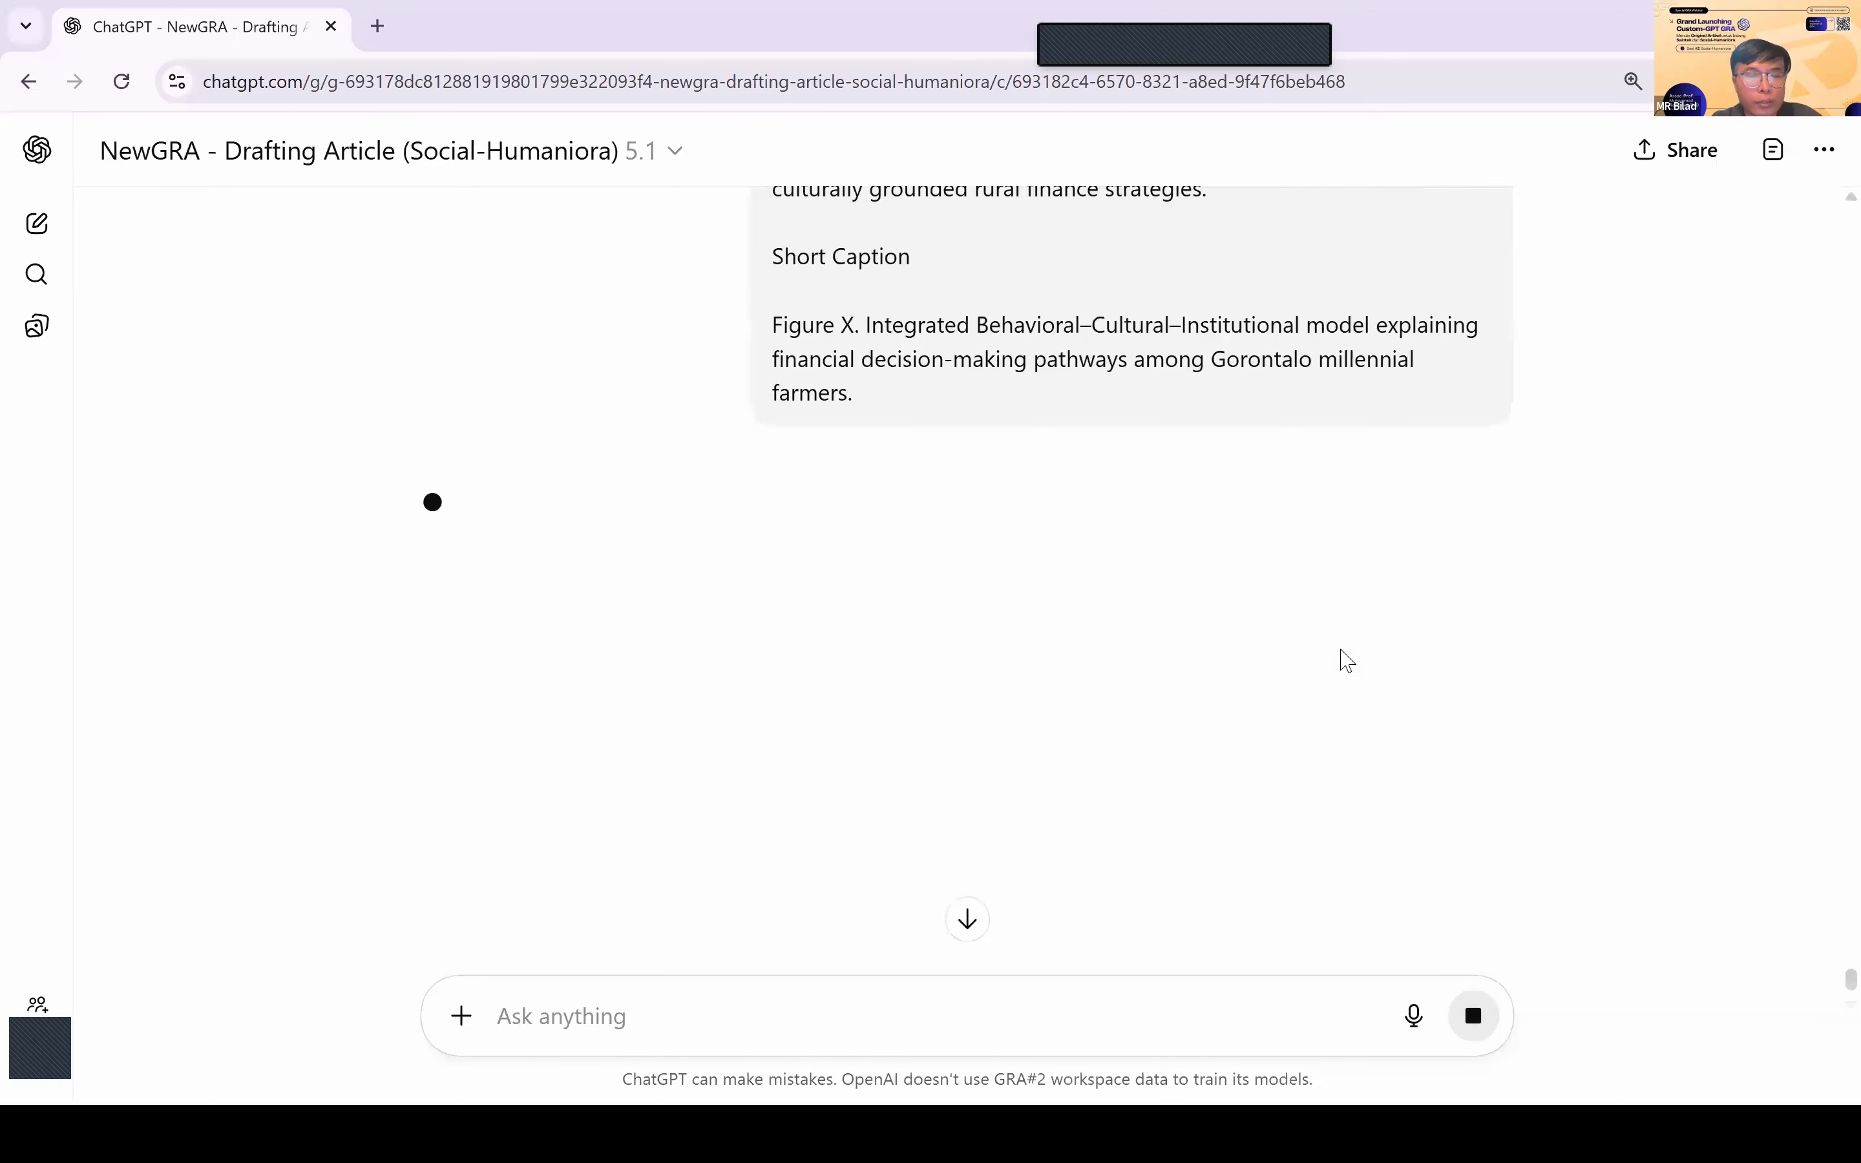
Step: Copy the Prompt D3 cover letter text without the journal placeholder from the Word prompting guide and paste it into a new ChatGPT message
{"action": "key", "text": "alt+Tab"}
{"action": "key", "text": "alt+Tab"}
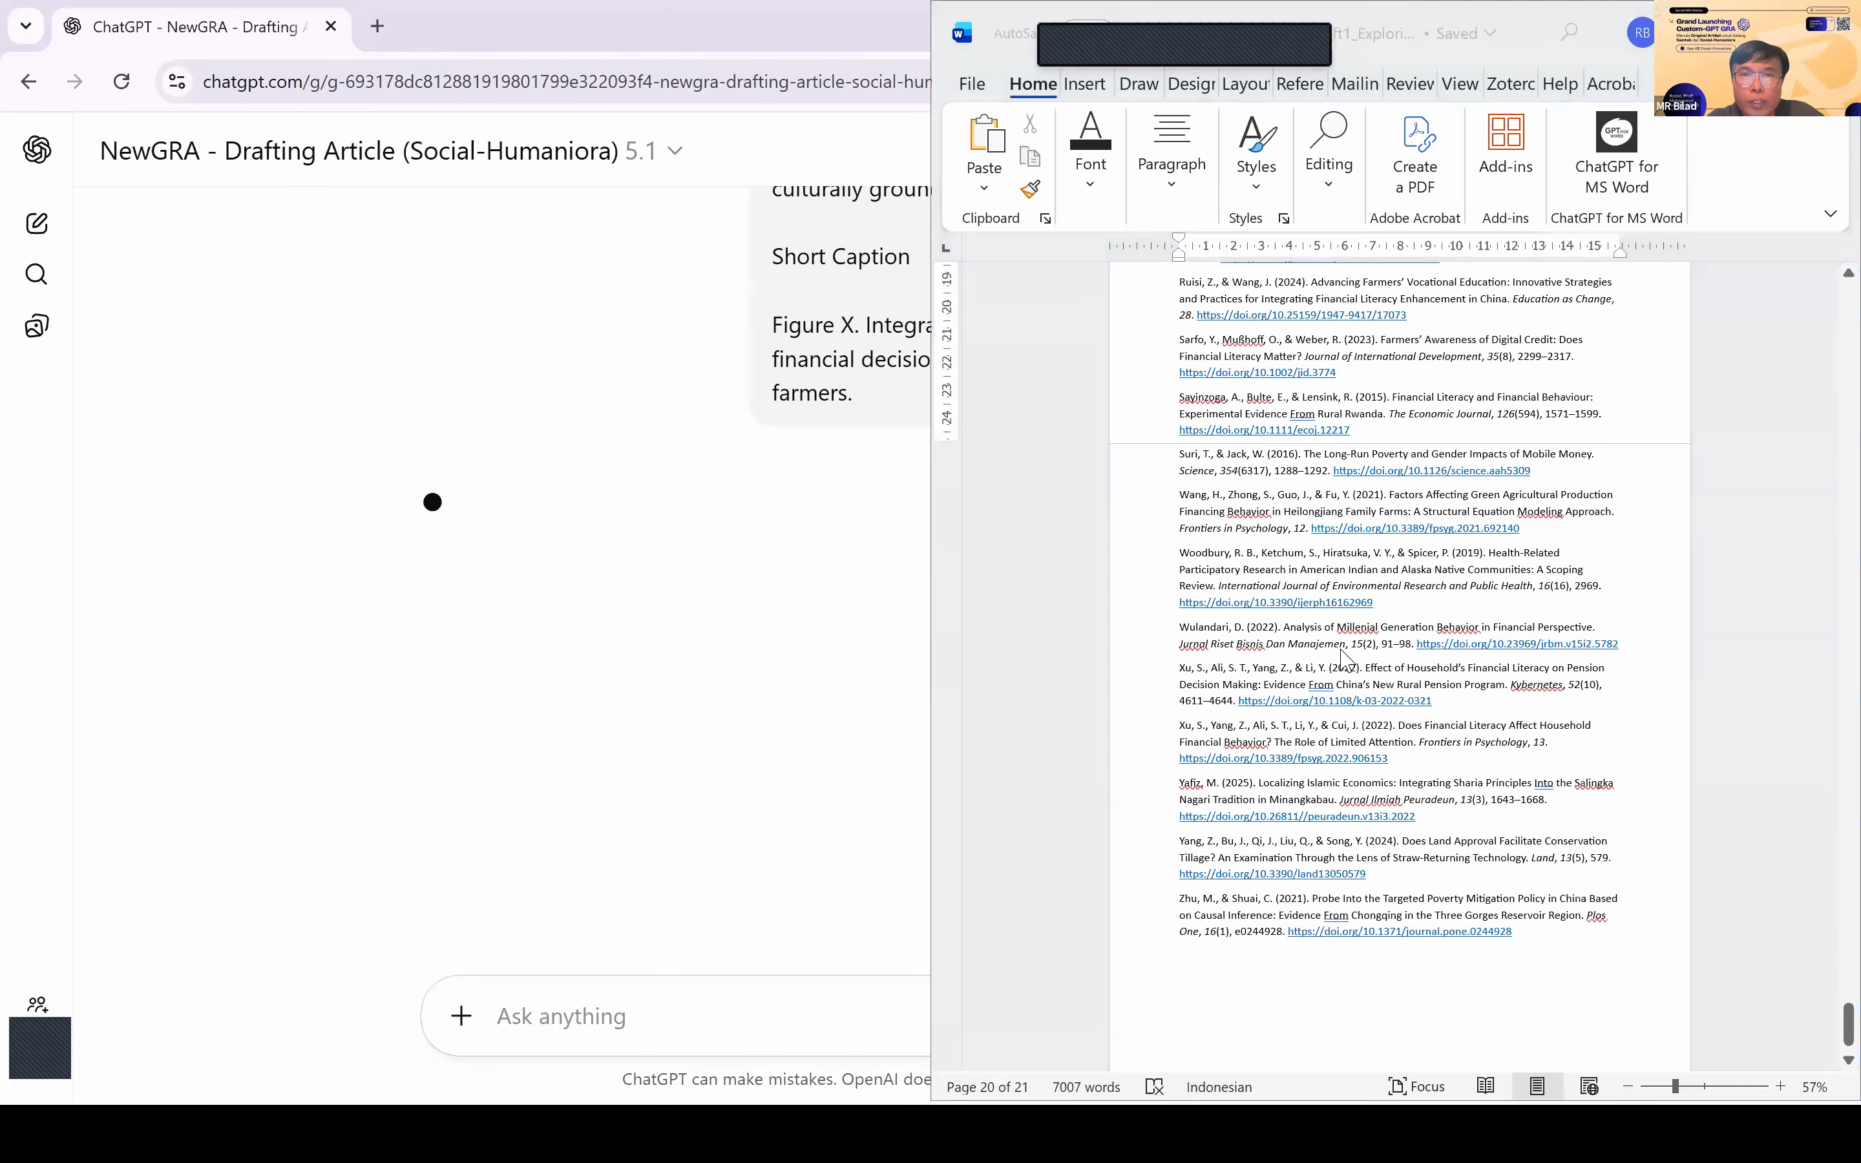
{"action": "key", "text": "alt+Tab"}
{"action": "key", "text": "alt+Tab"}
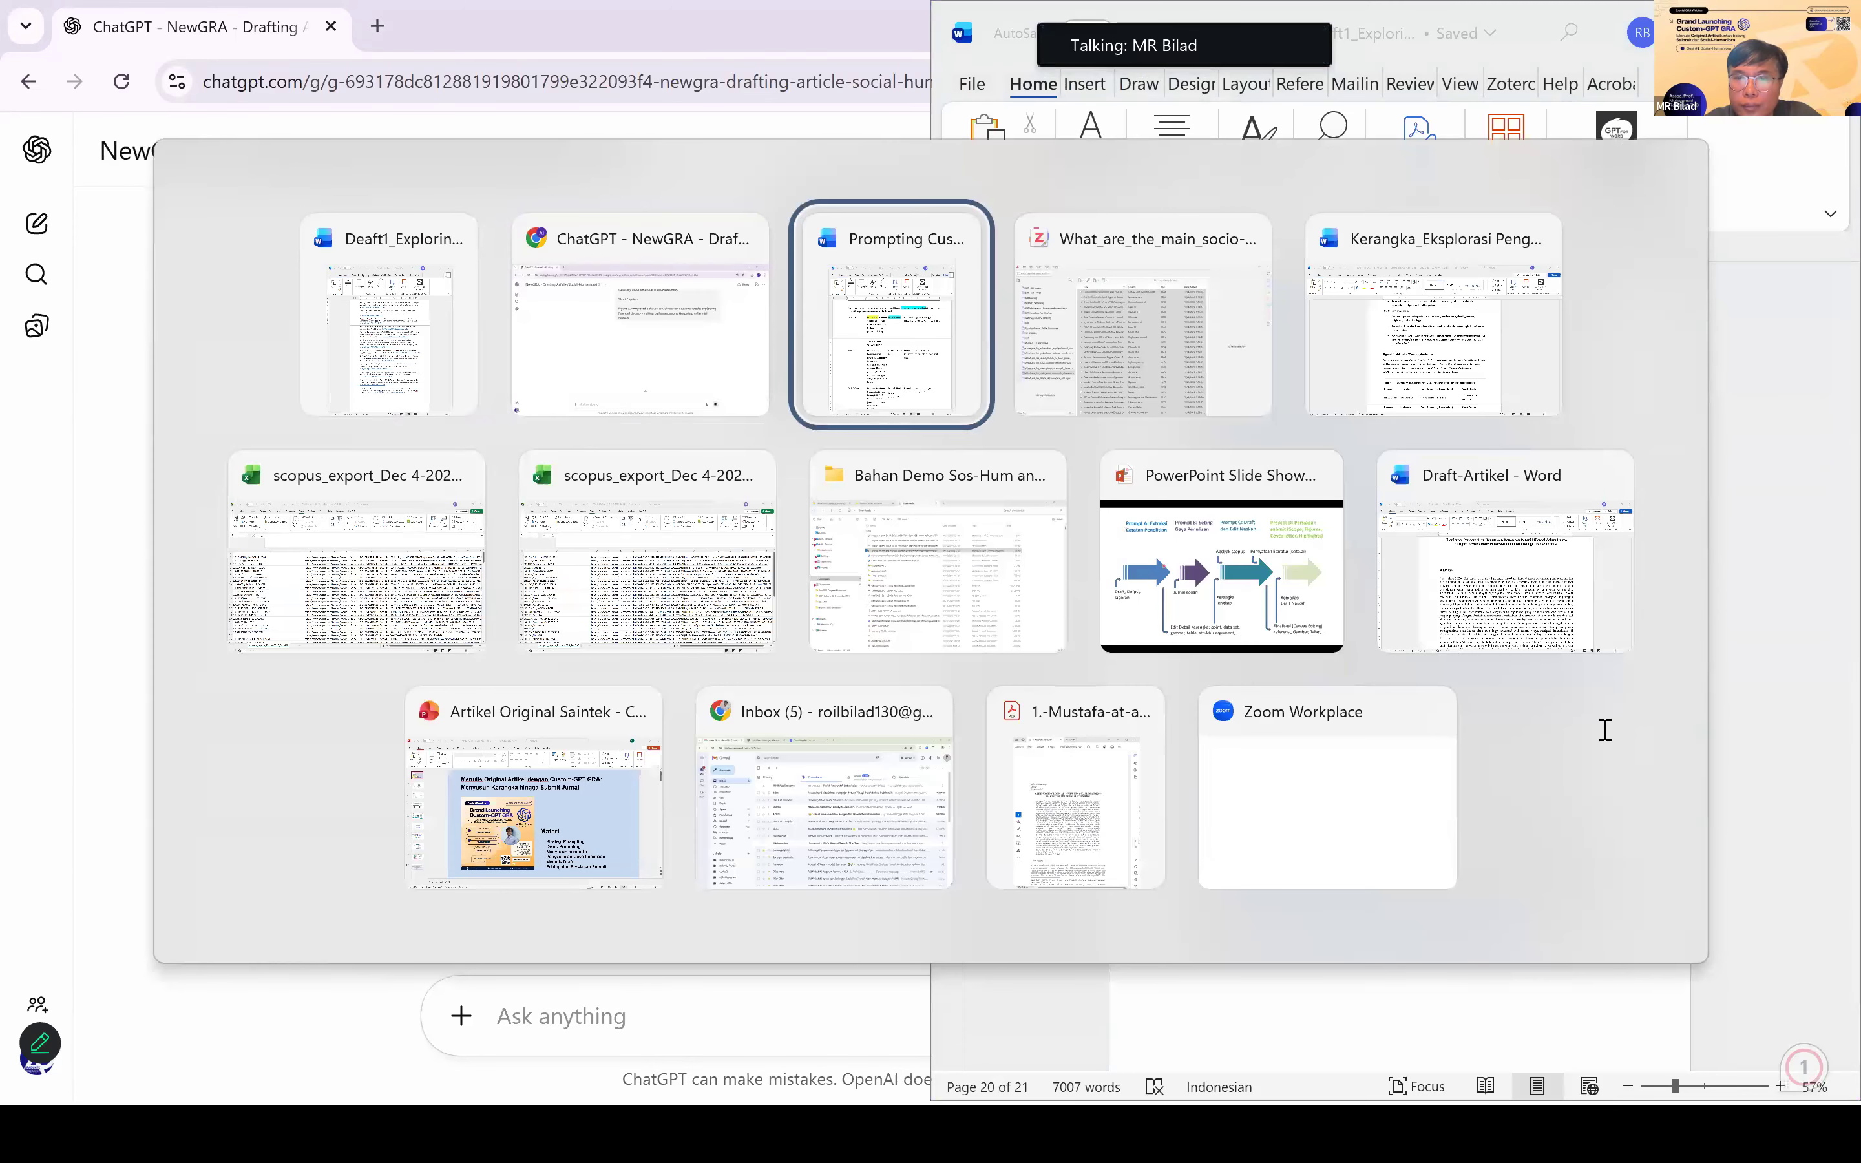
{"action": "scroll", "coordinate": [1318, 769], "scroll_direction": "down", "scroll_amount": 5}
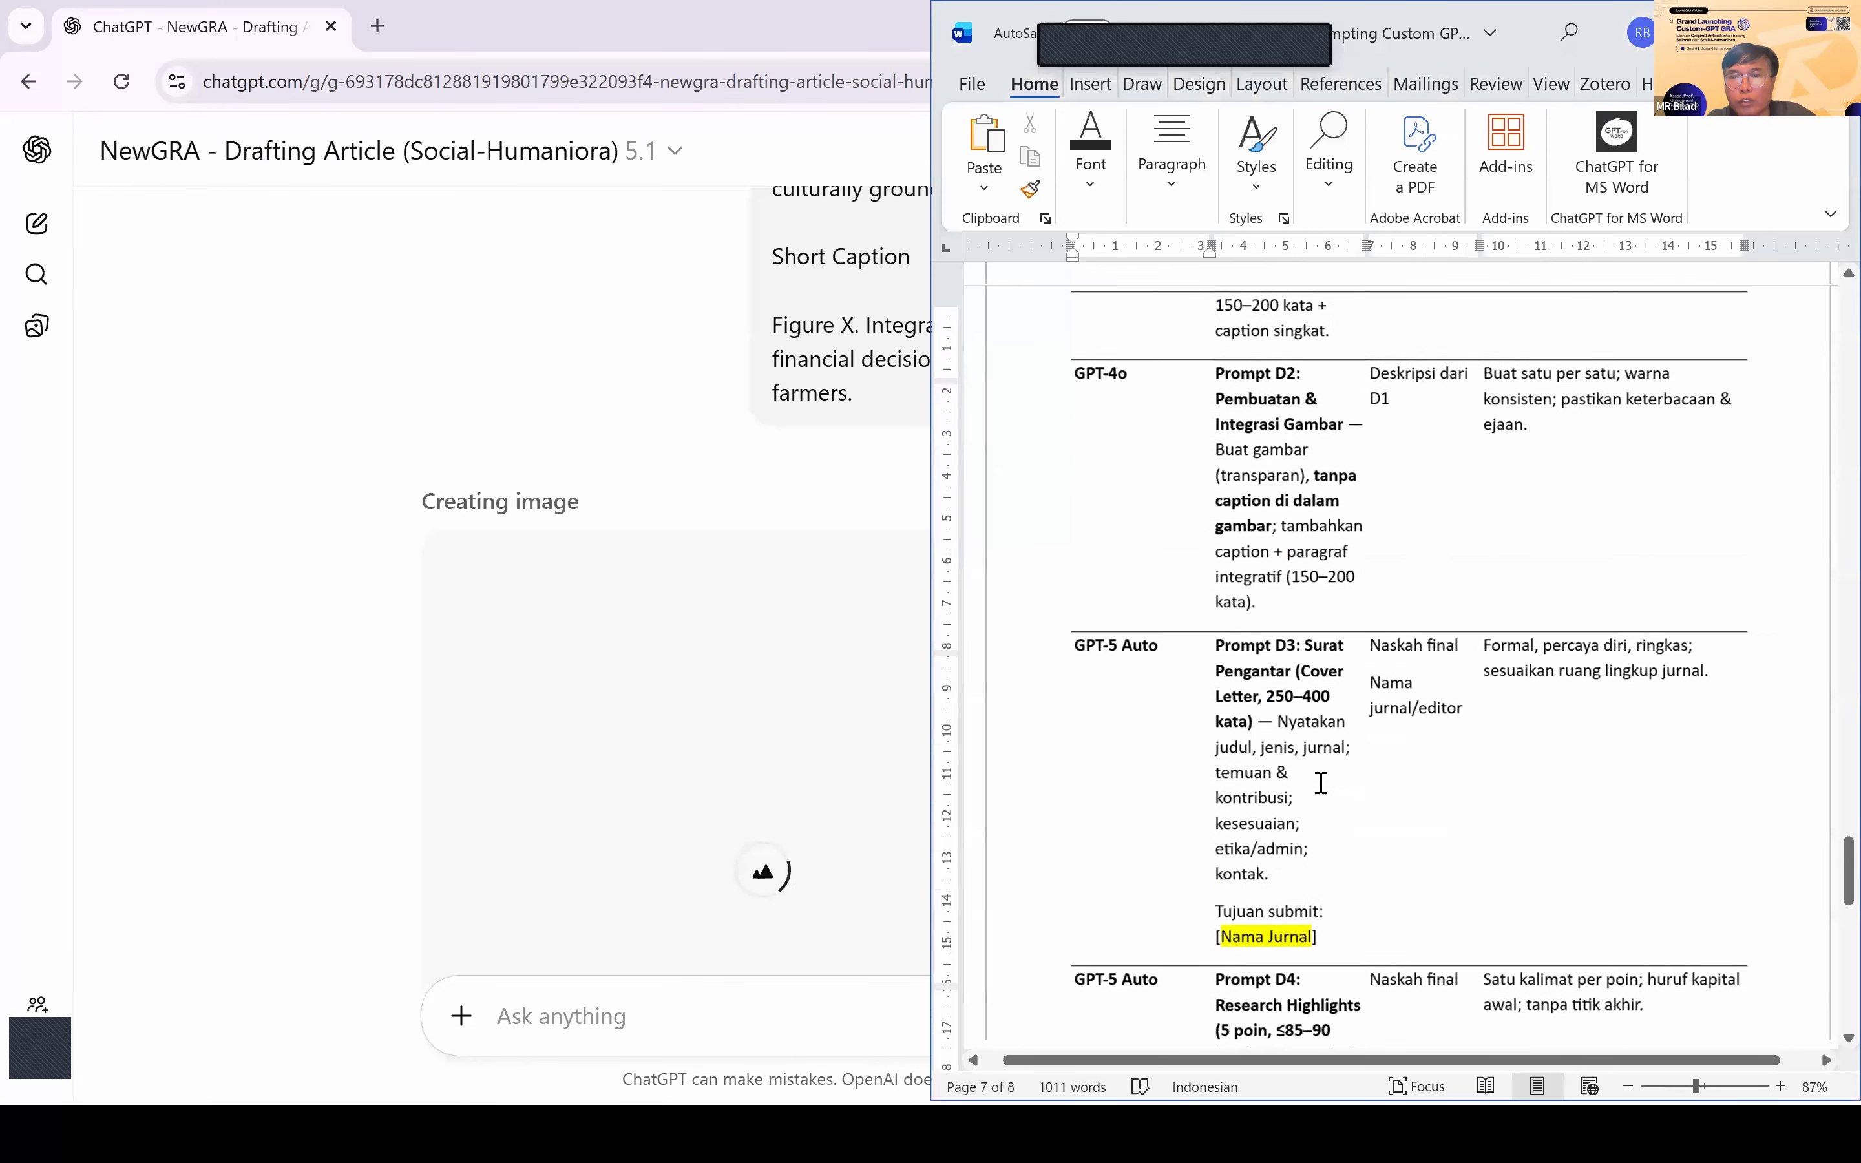
{"action": "left_click_drag", "start_coordinate": [1324, 787], "coordinate": [1215, 517]}
{"action": "key", "text": "ctrl+c"}
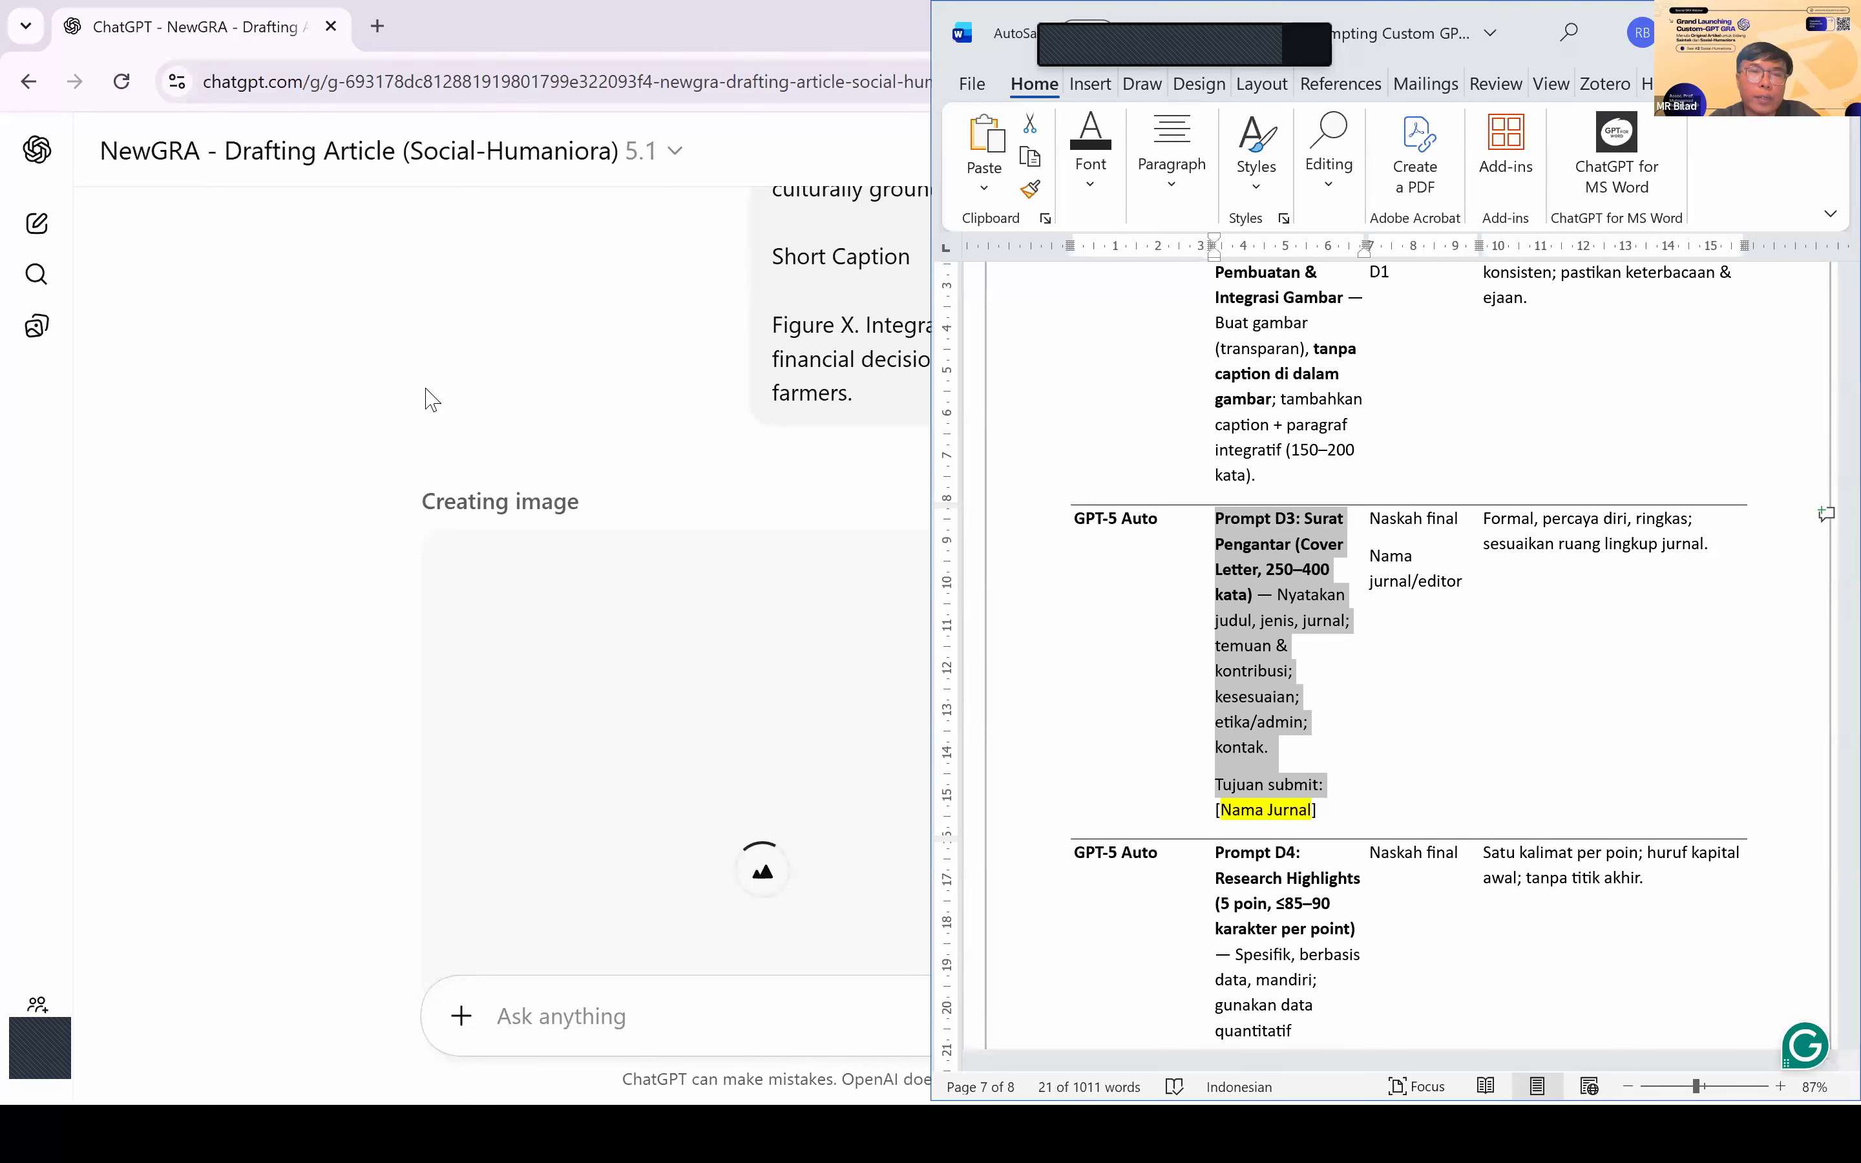
{"action": "left_click", "coordinate": [430, 399]}
{"action": "scroll", "coordinate": [431, 399], "scroll_direction": "down", "scroll_amount": 5}
{"action": "left_click", "coordinate": [511, 1018]}
{"action": "key", "text": "ctrl+v"}
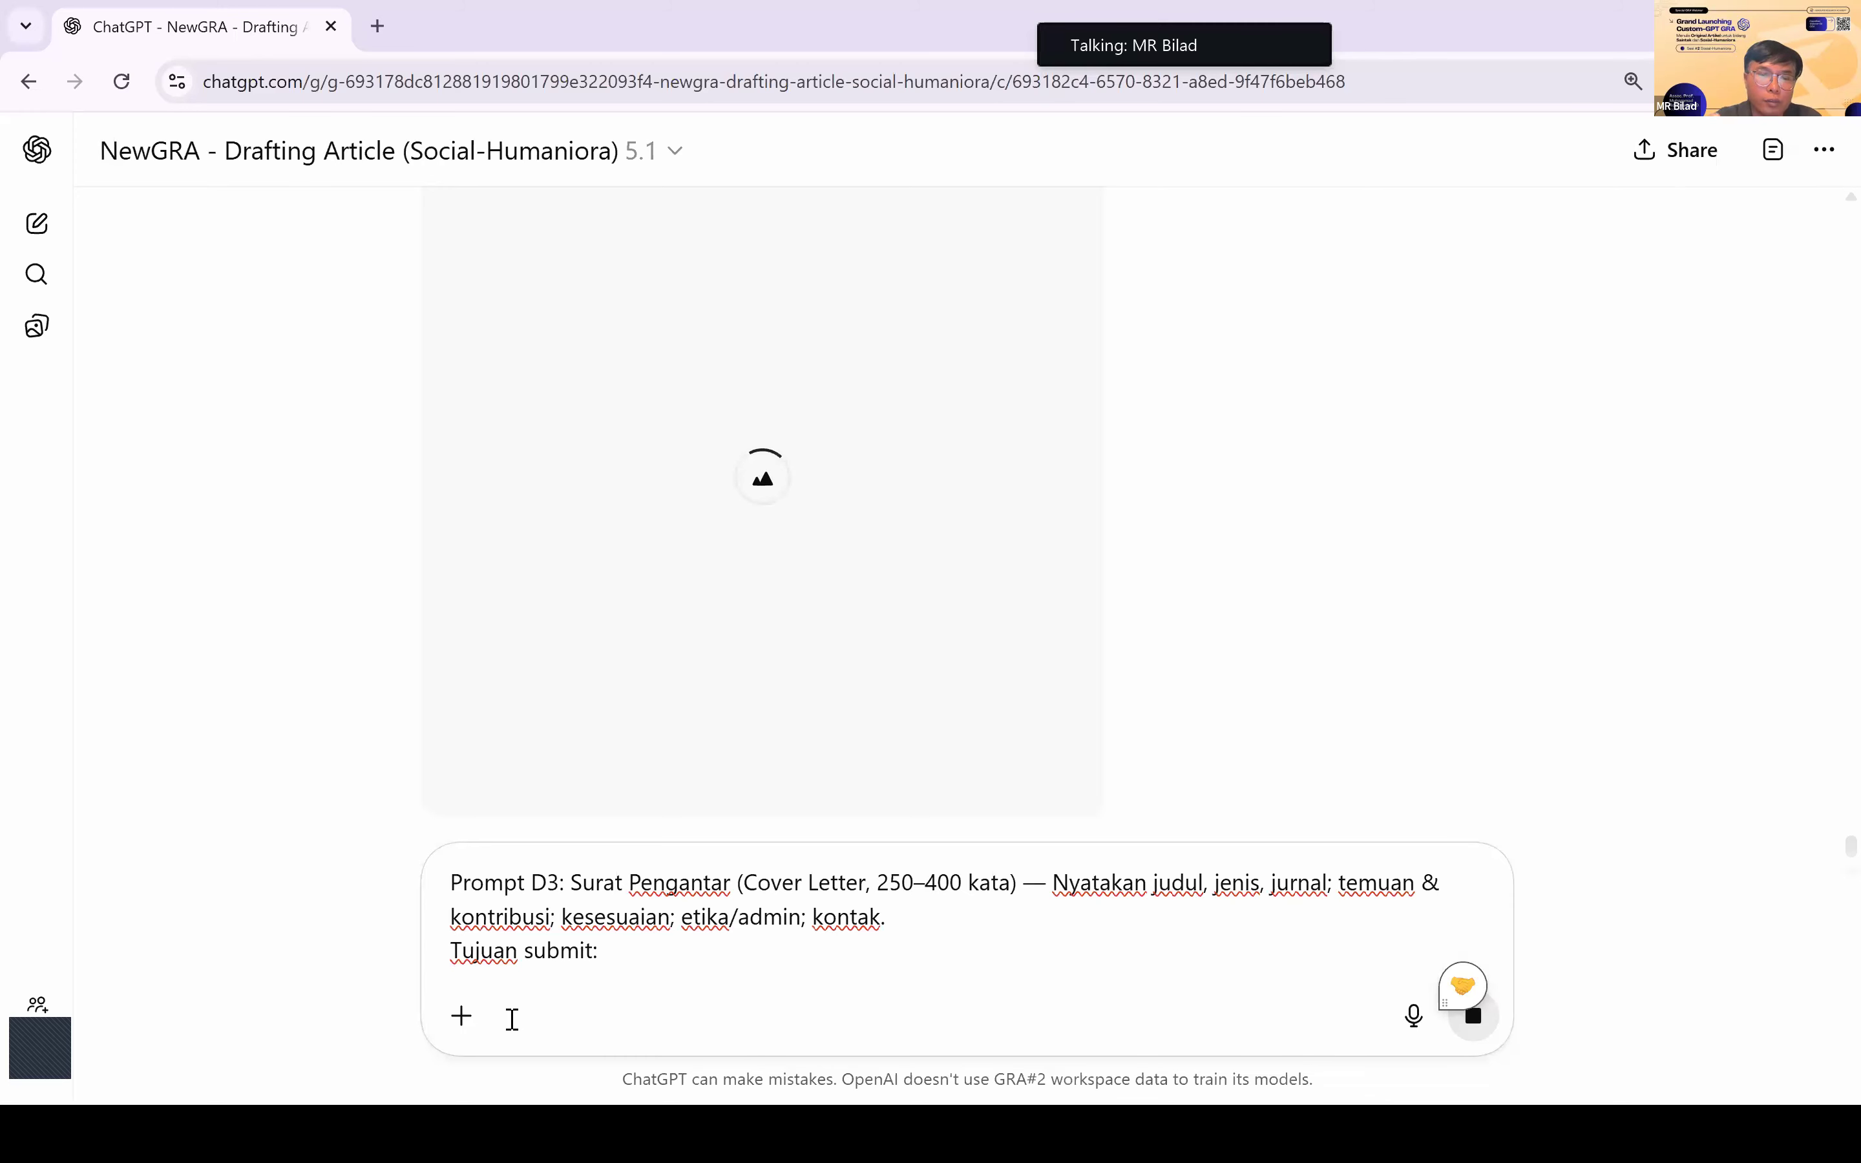
Step: Enter "Journal of Sustainable Finance" as the submission target at the end of the Prompt D3 message
{"action": "type", "text": "Journal"}
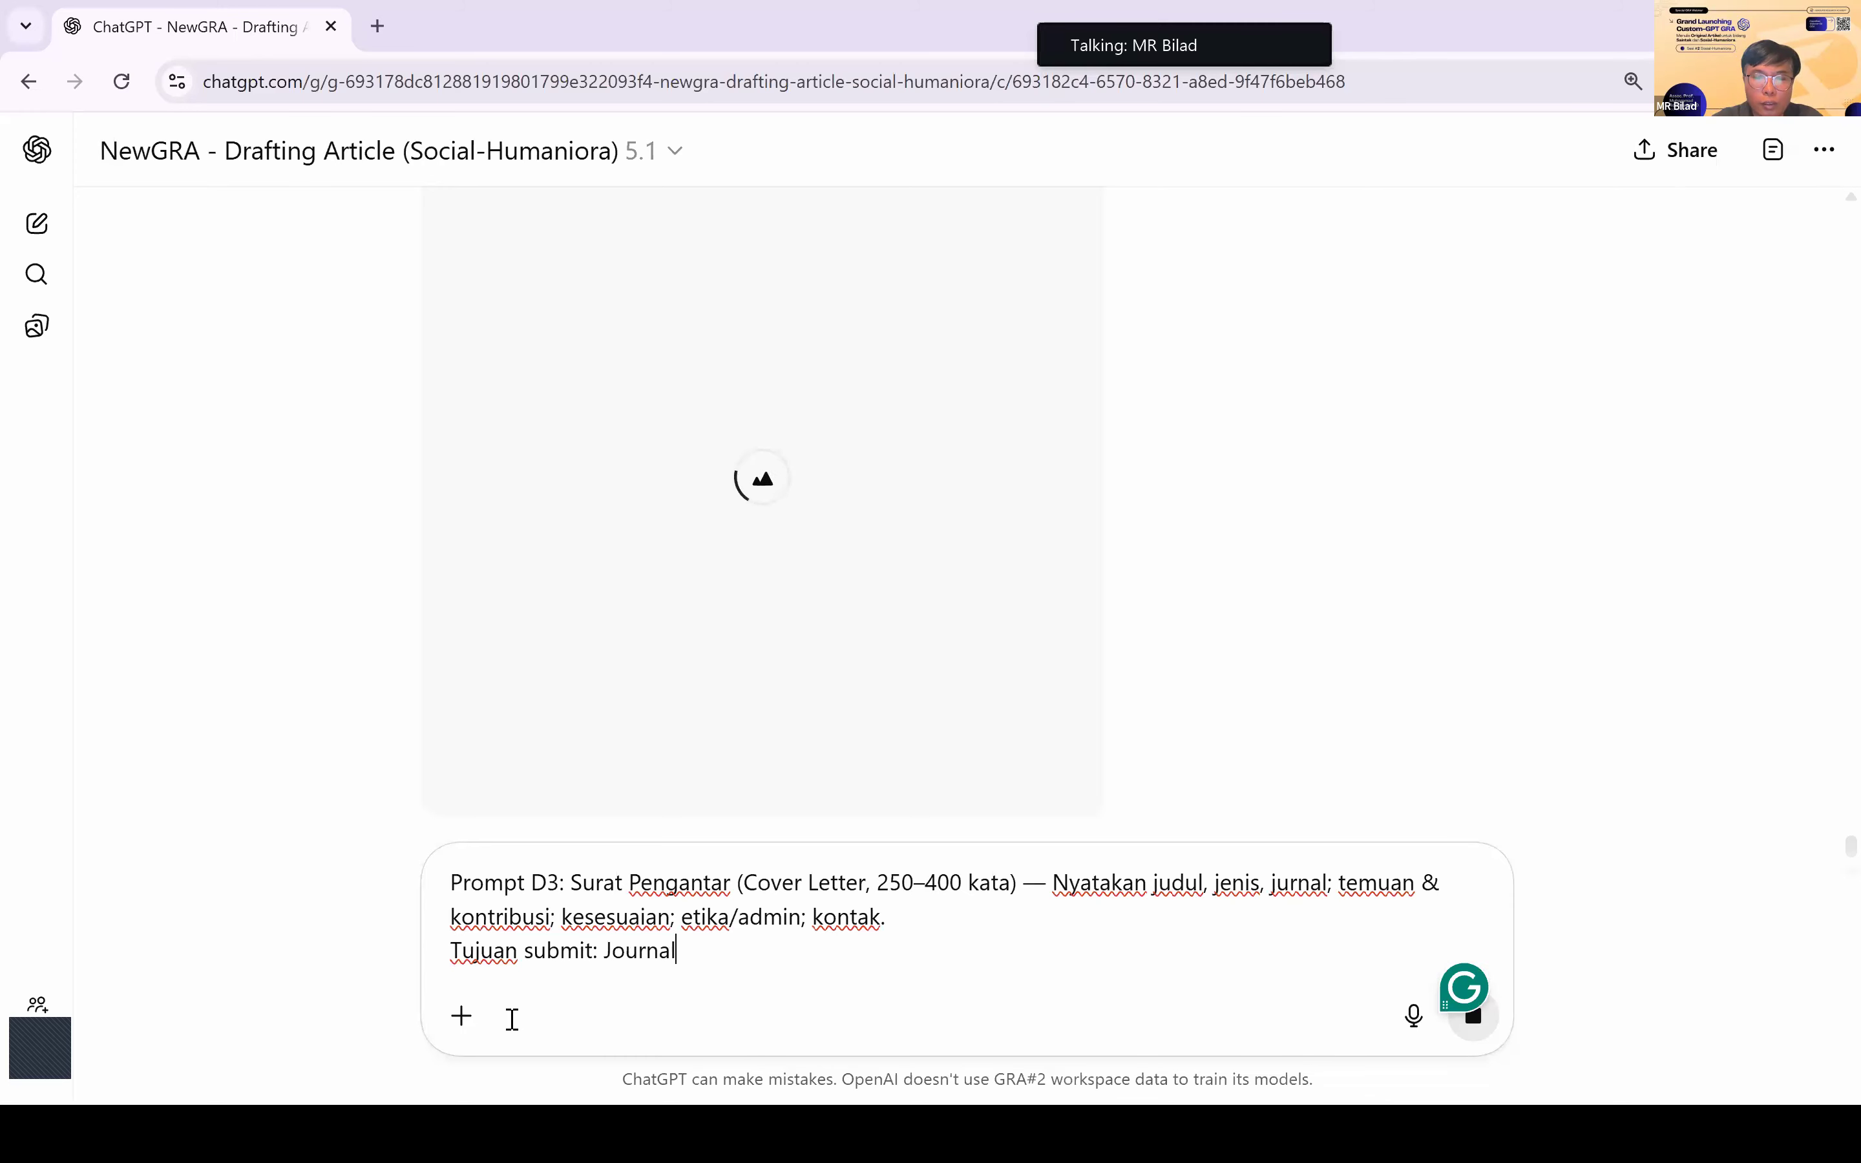
{"action": "type", "text": " of Businesss"}
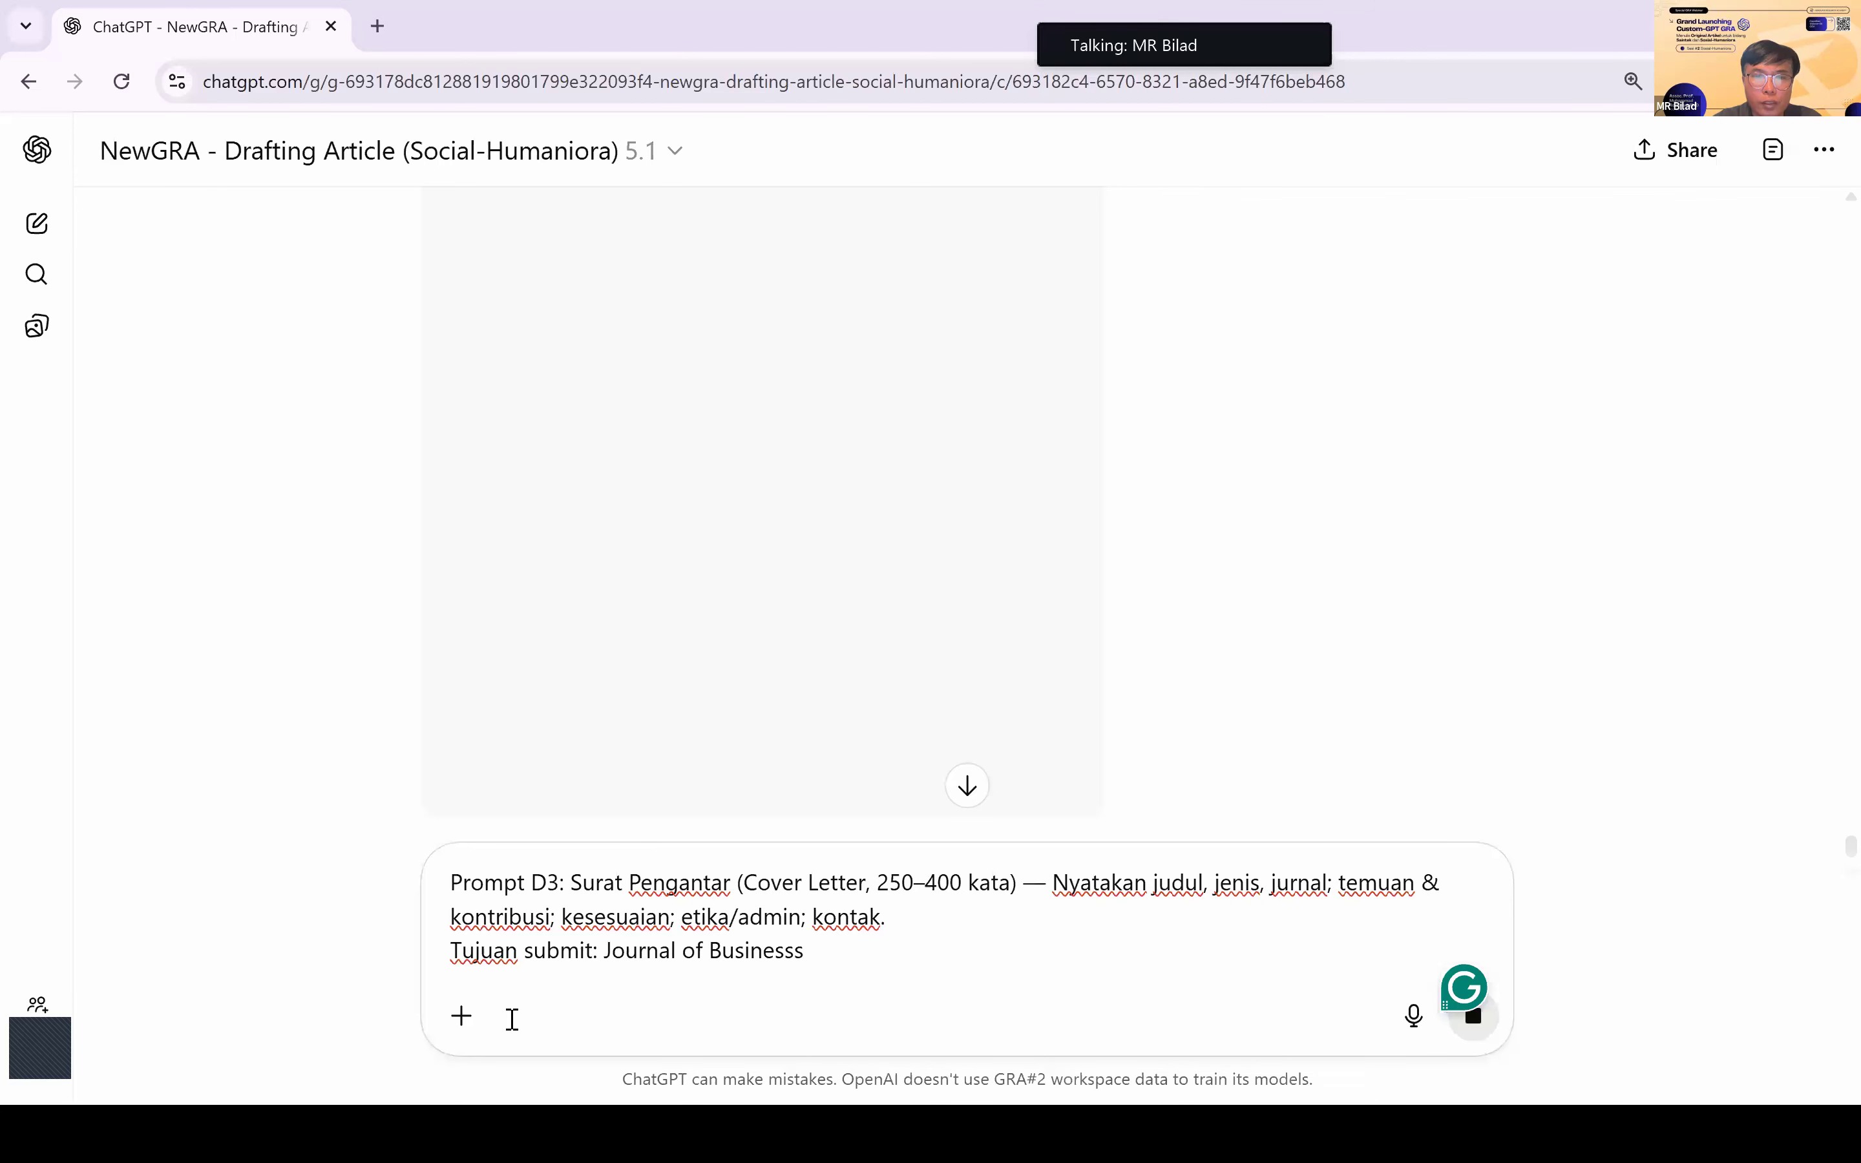
{"action": "key", "text": "BackSpace"}
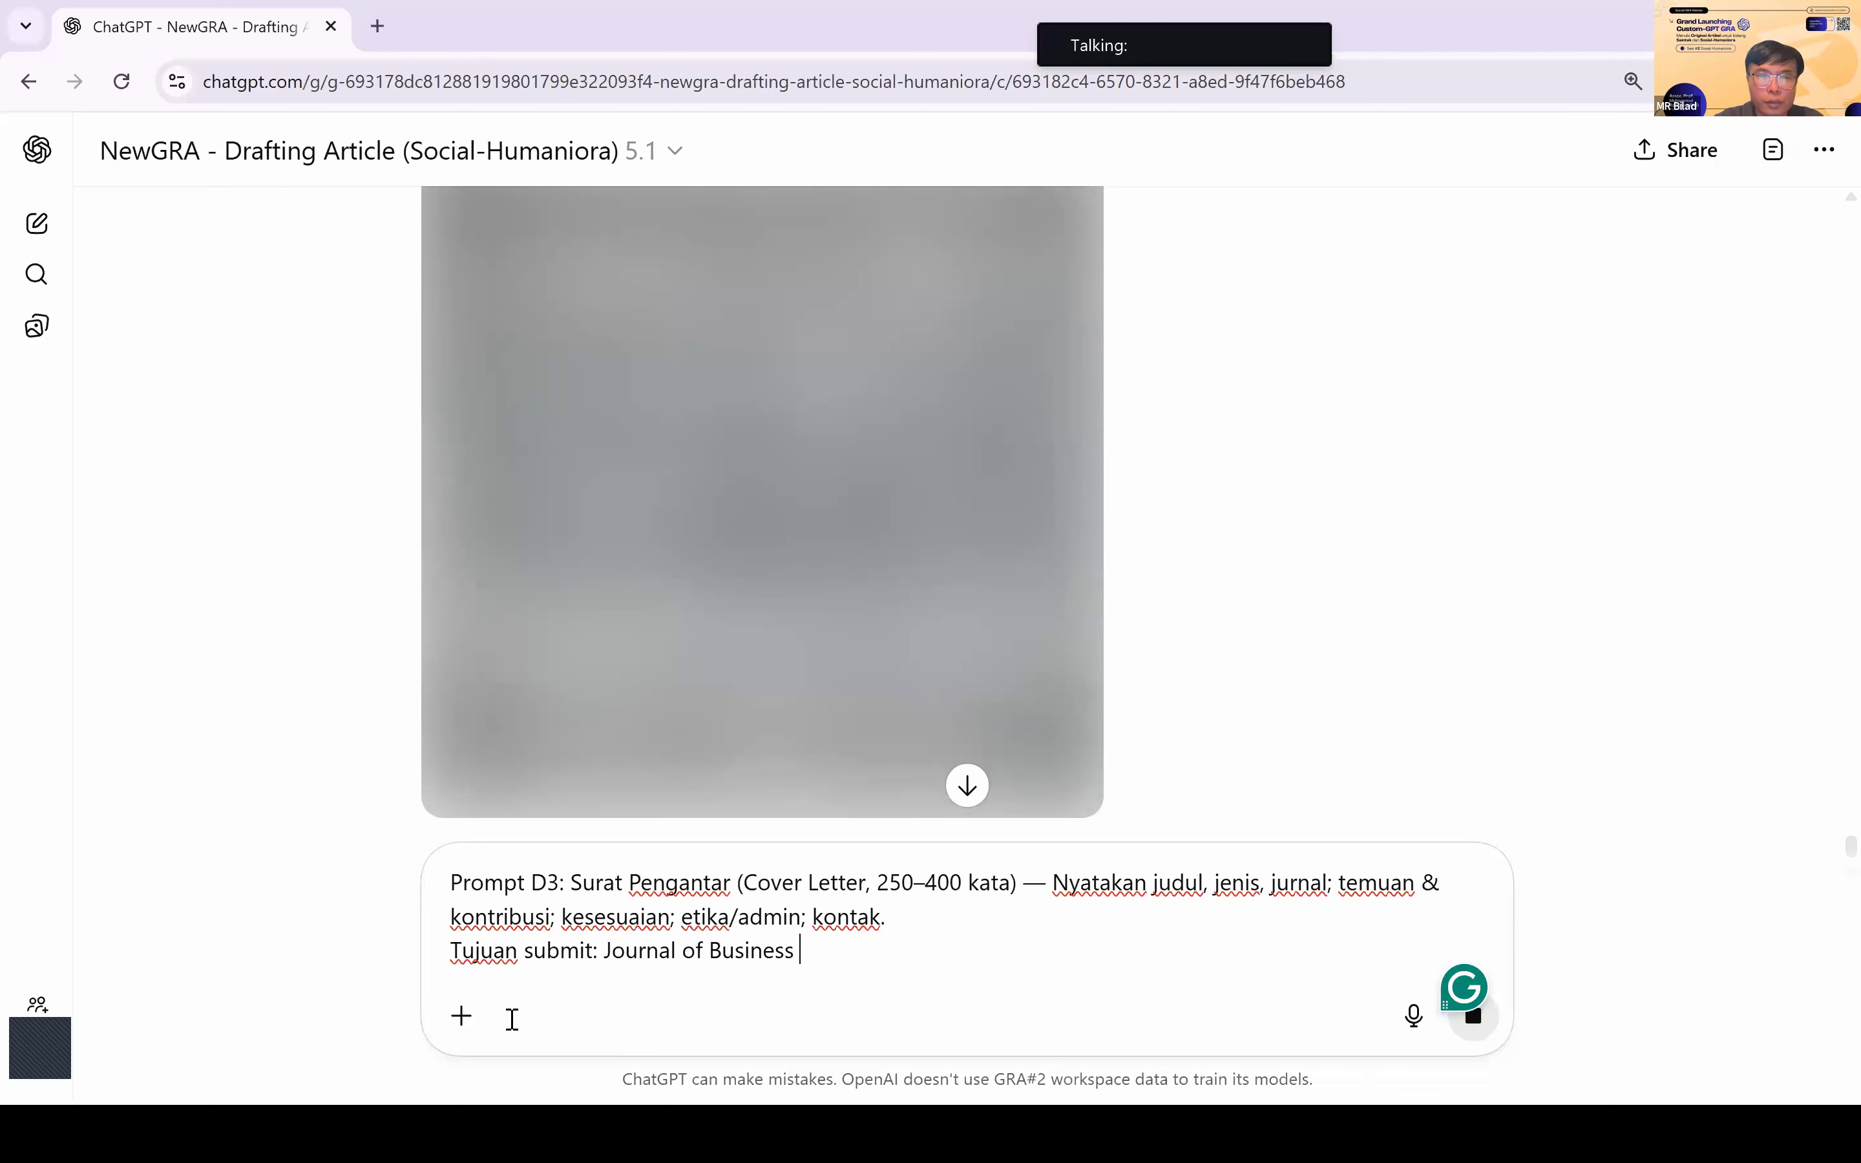
{"action": "key", "text": "ctrl+shift+Left"}
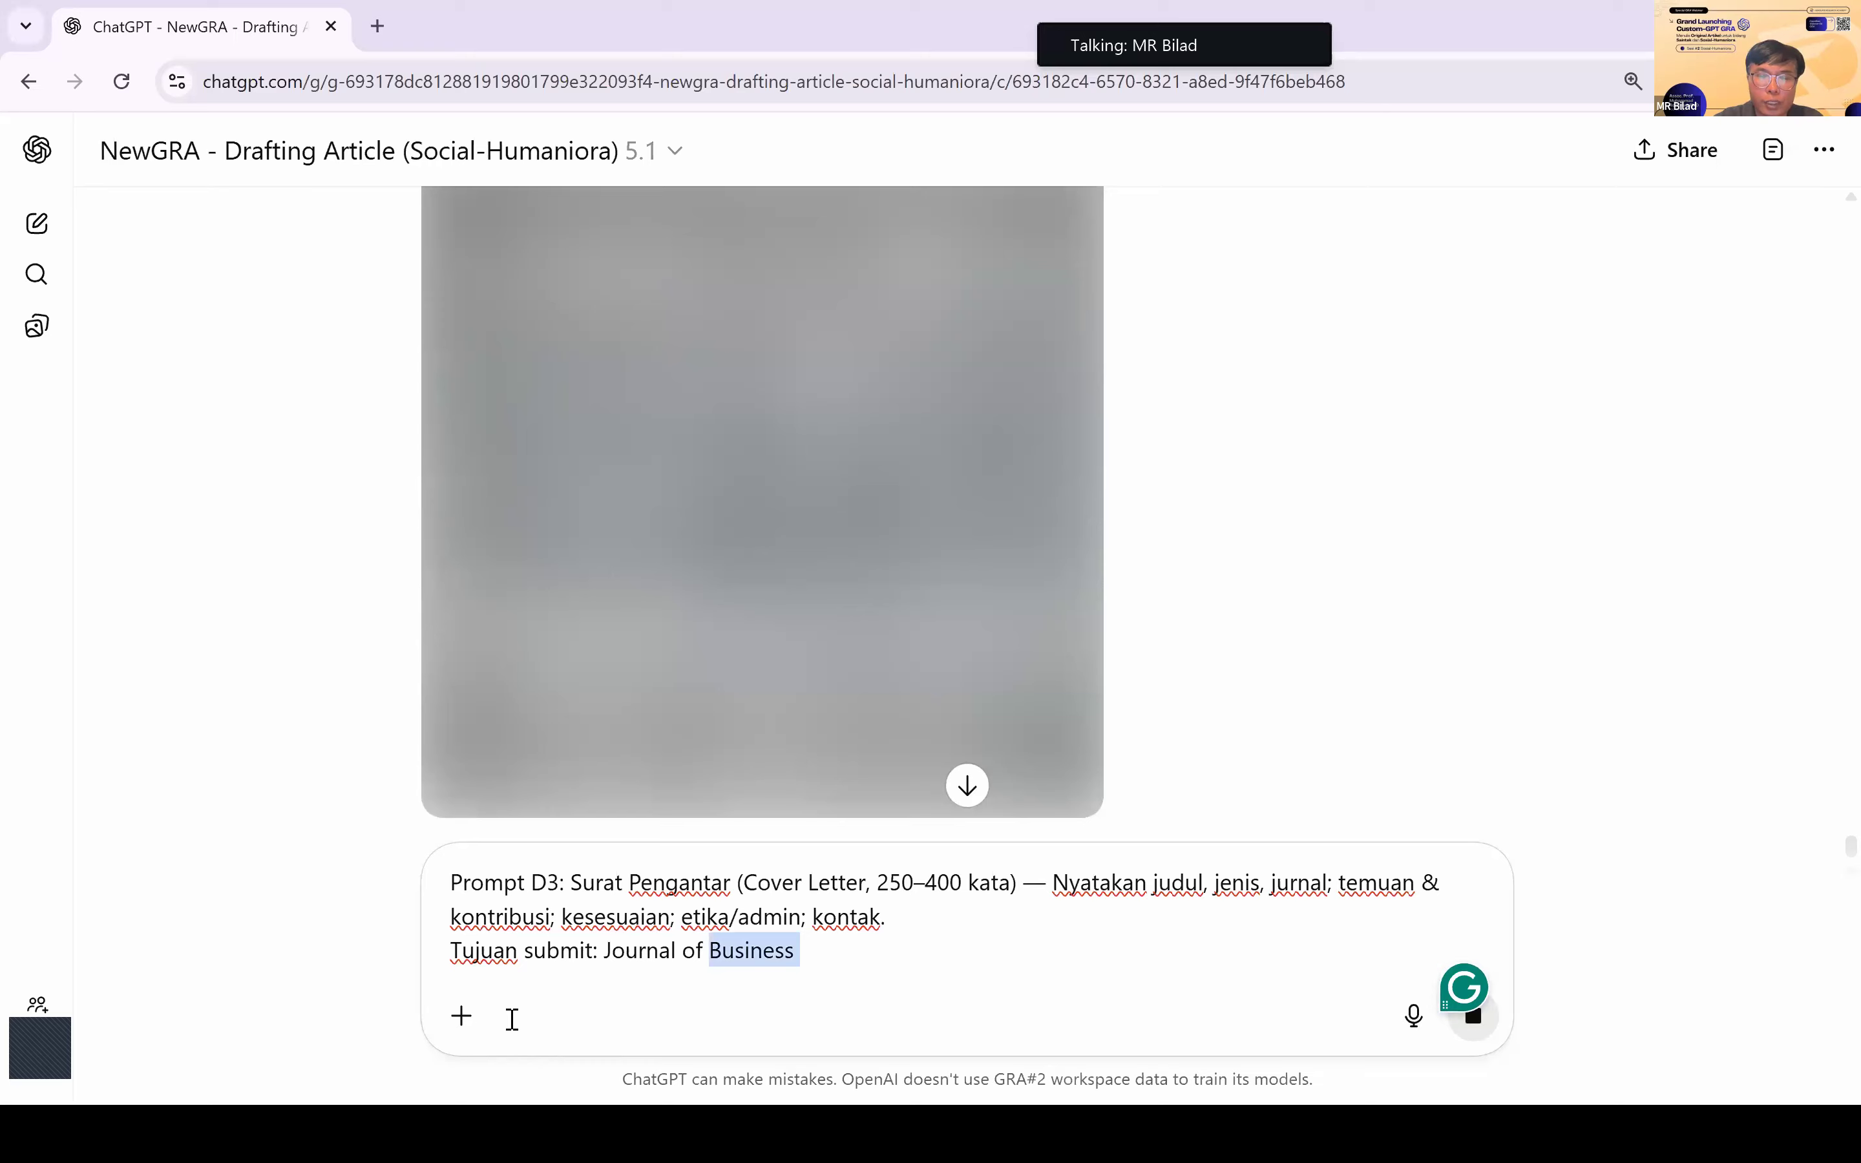
{"action": "type", "text": "Sustainable Finace"}
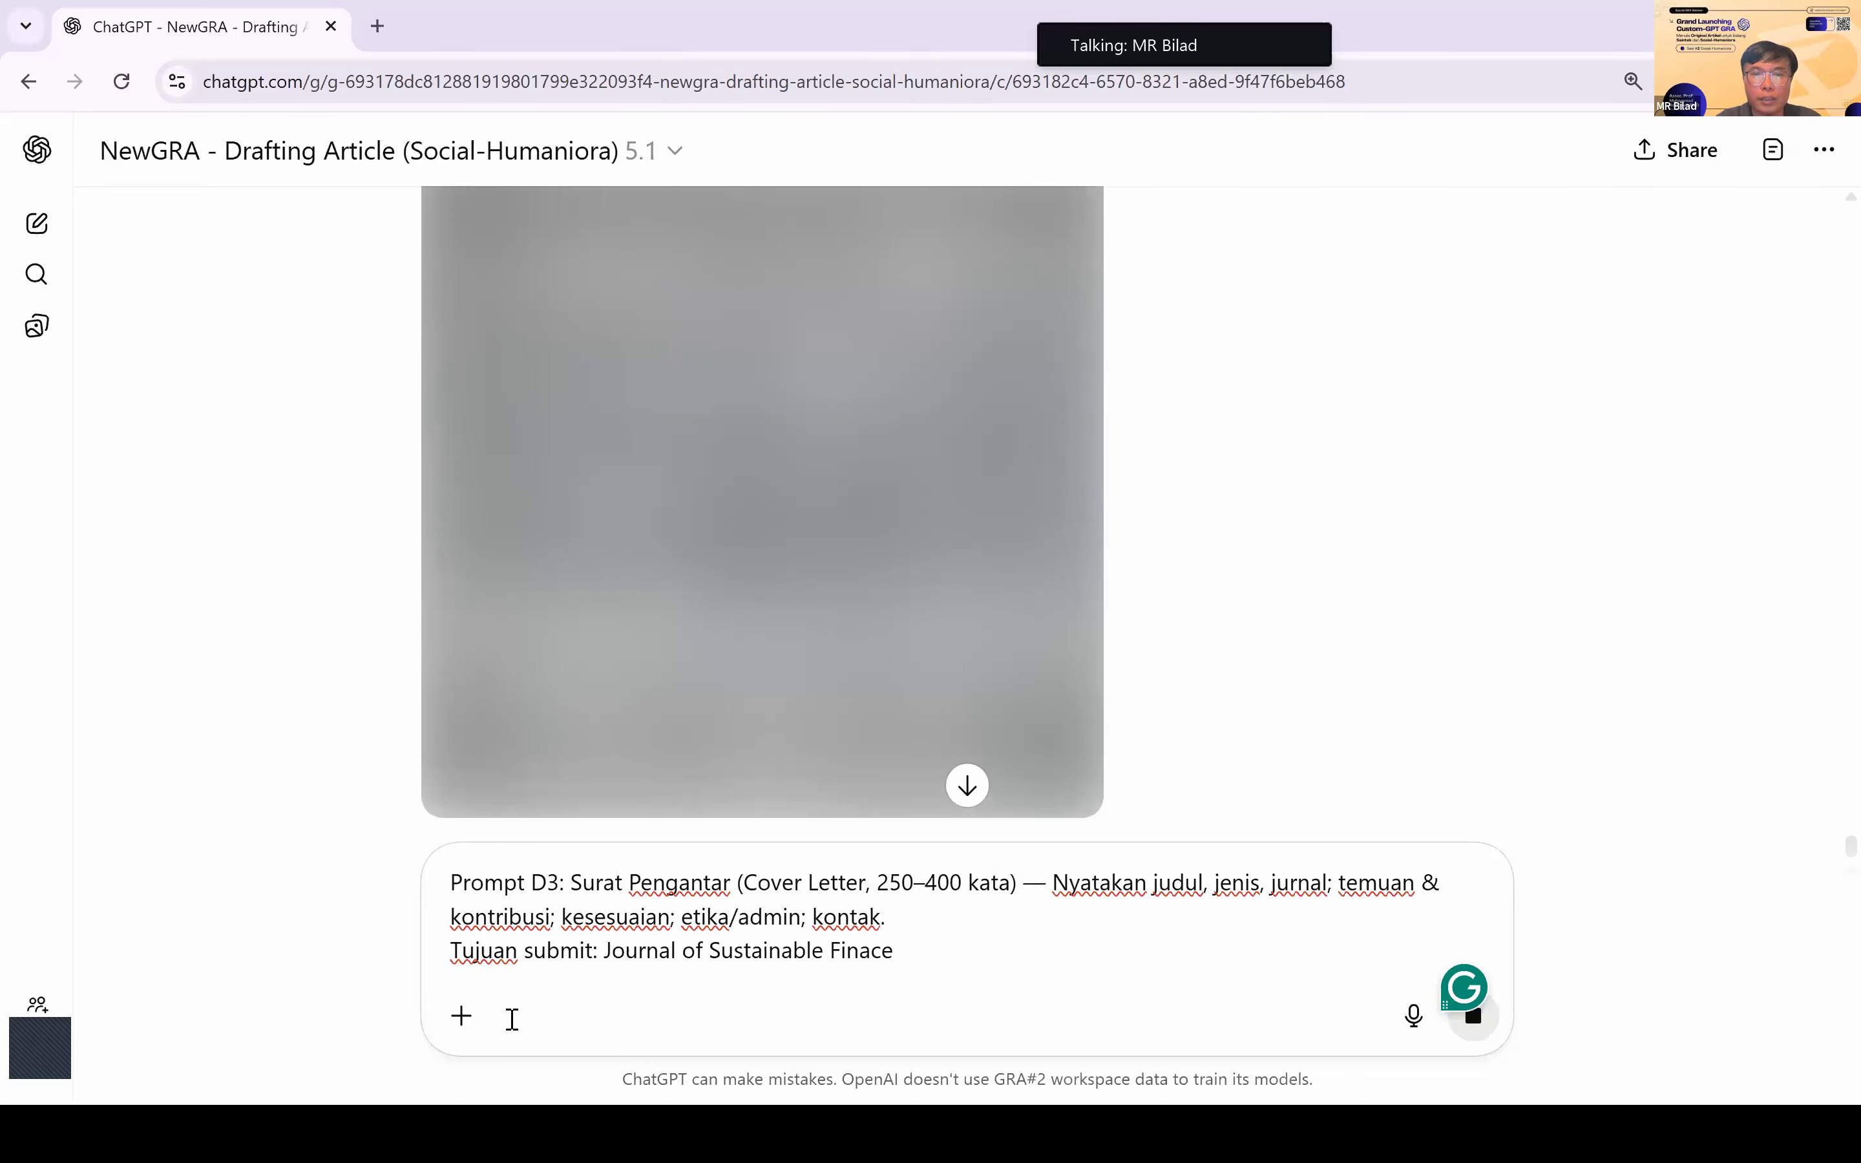
{"action": "key", "text": "Left"}
{"action": "key", "text": "Left"}
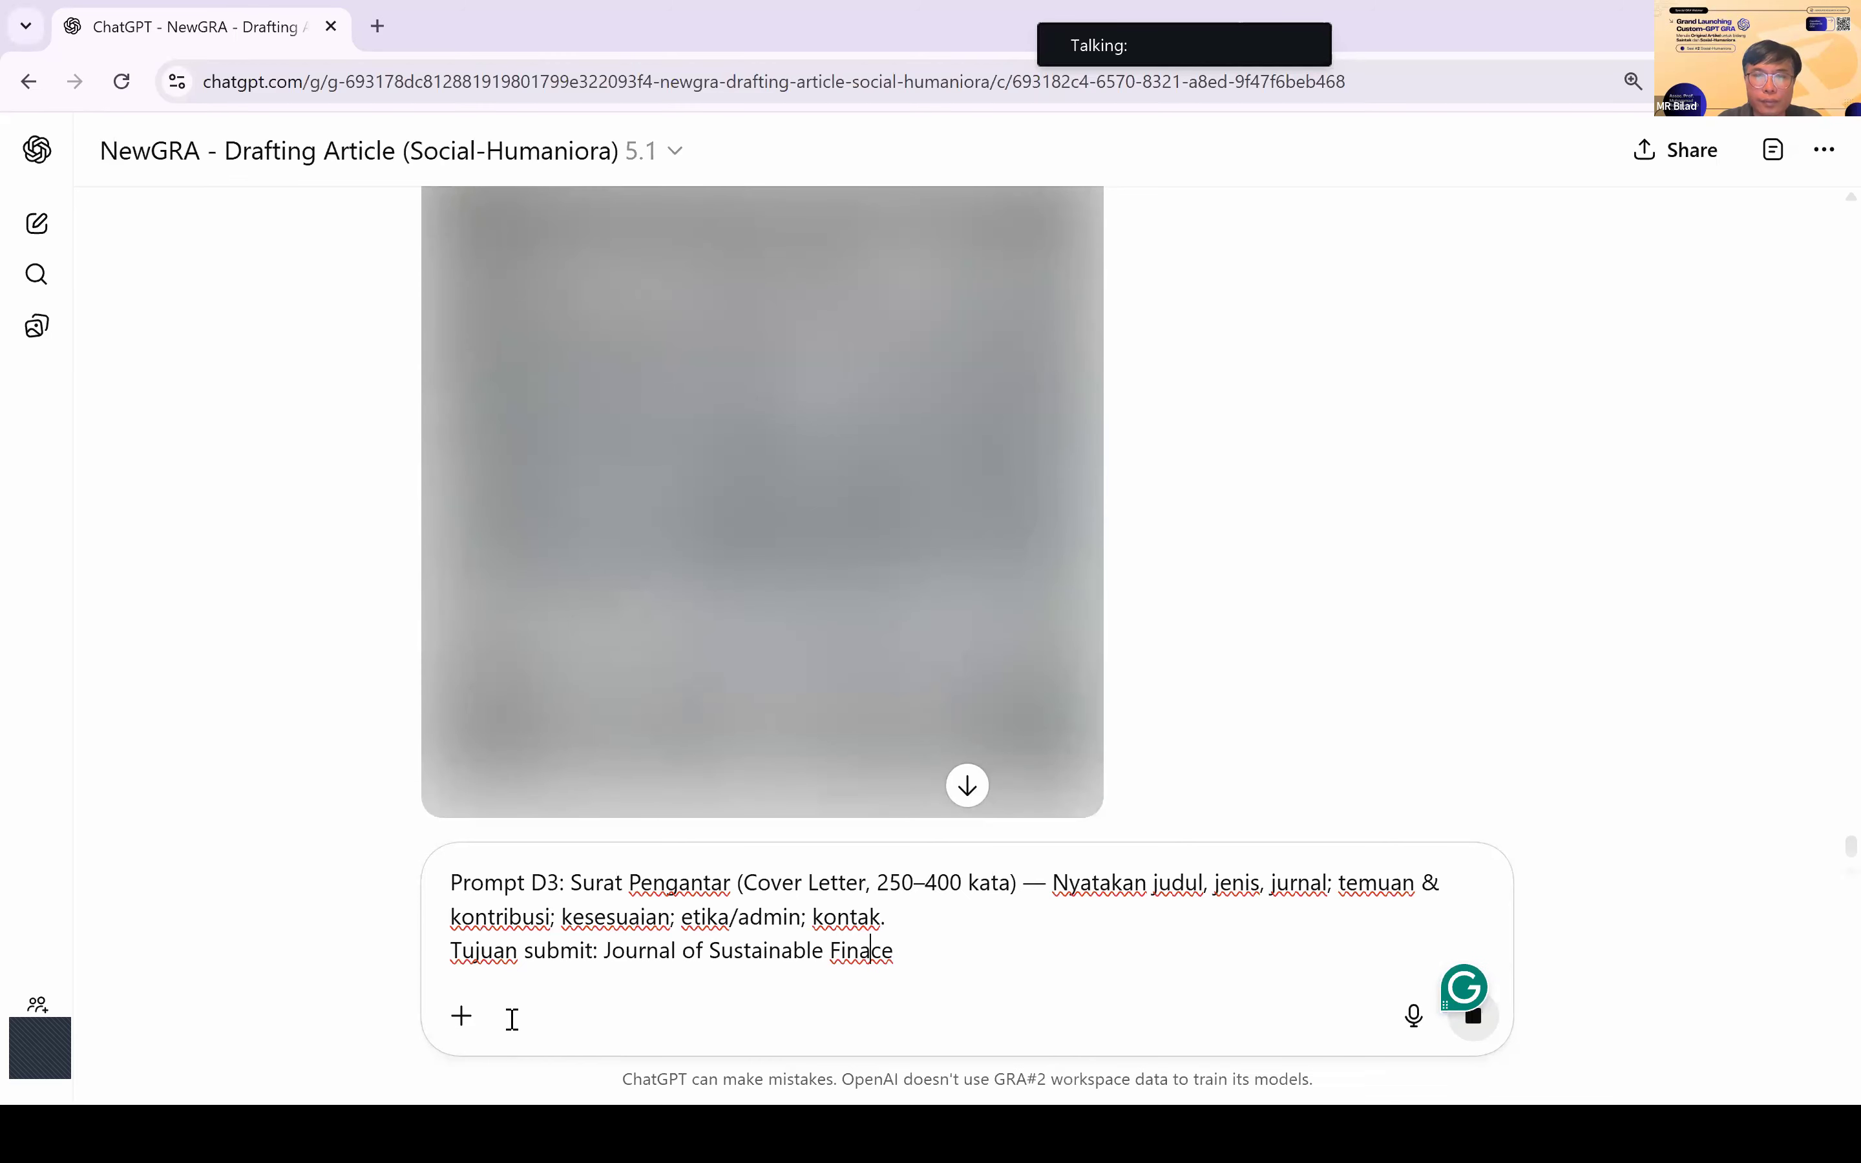
{"action": "type", "text": "n"}
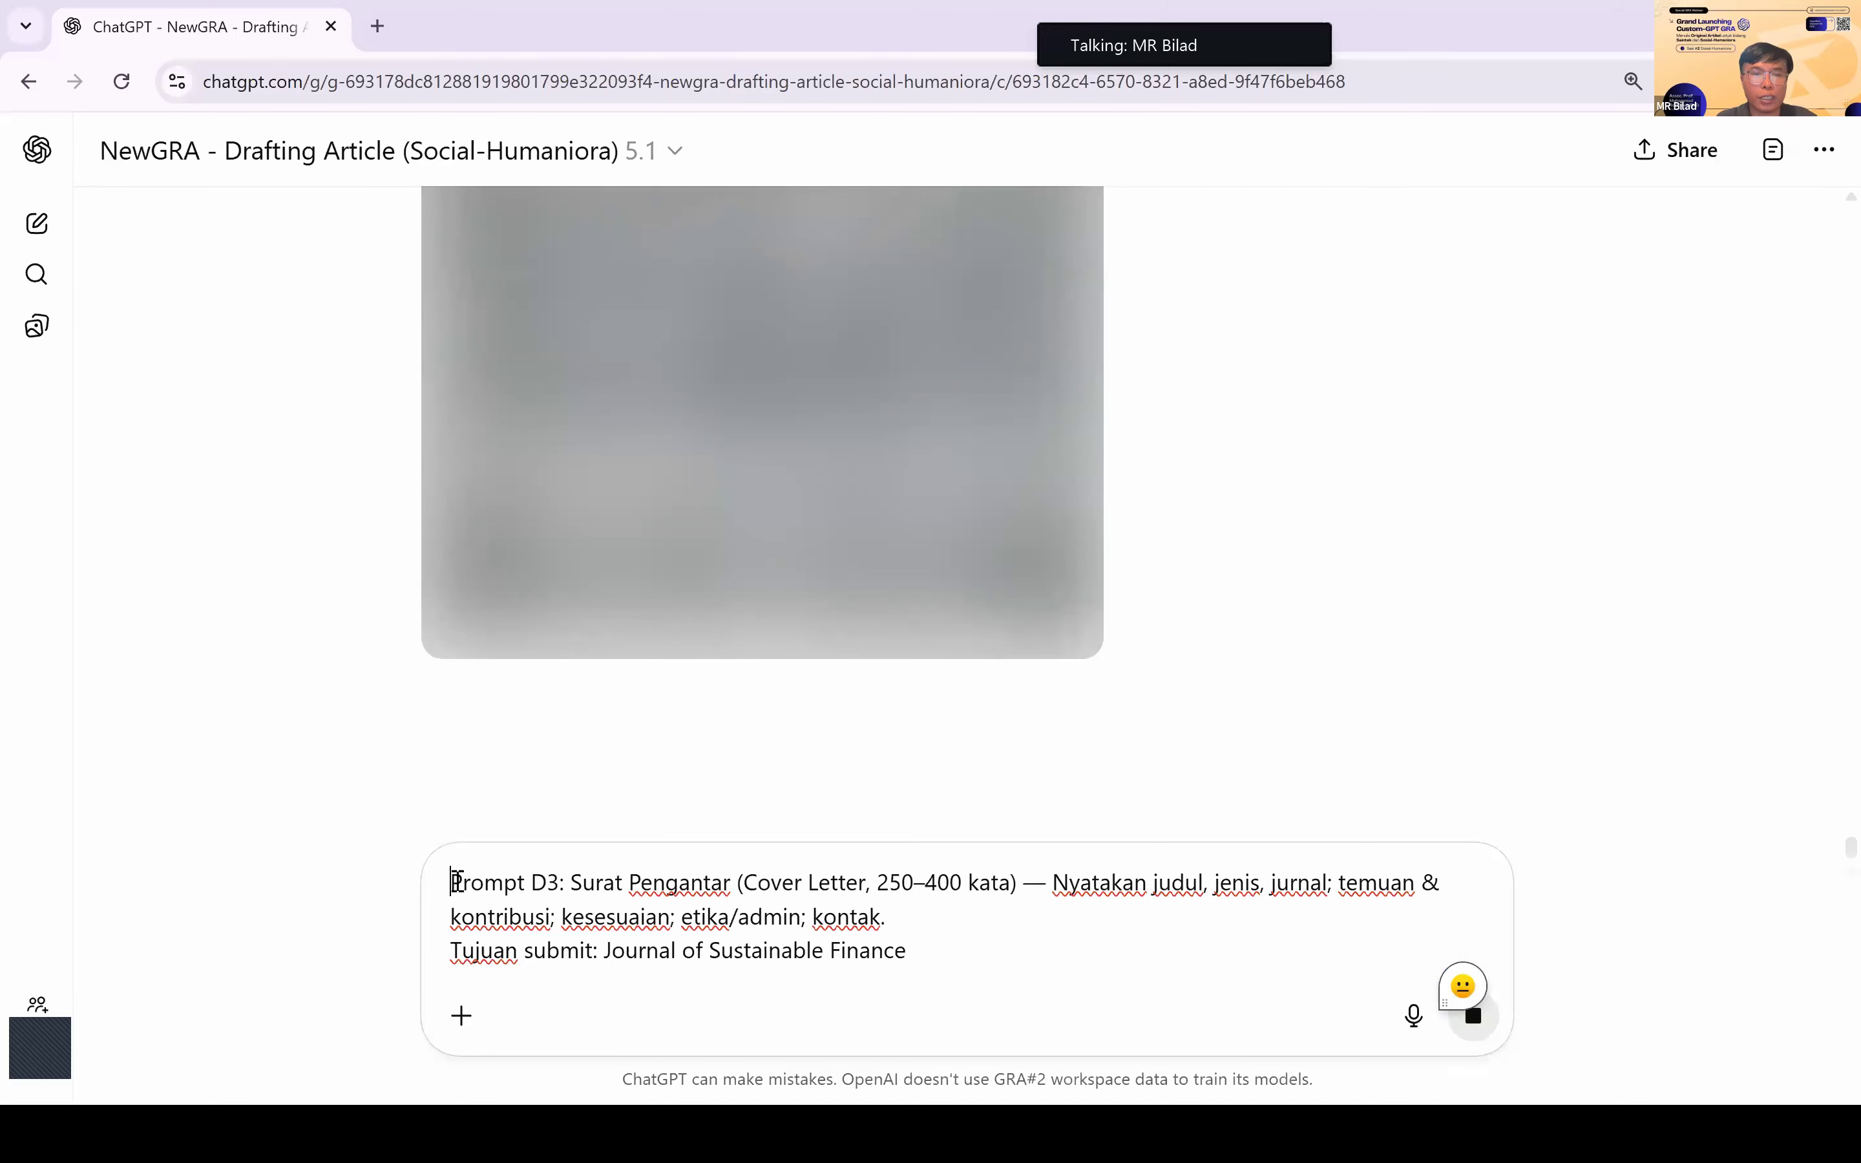
Step: Add the line "Respond di Canavs Baru!" above the Prompt D3 text, separated from it by a blank line
{"action": "left_click", "coordinate": [457, 882]}
{"action": "type", "text": "Respond di "}
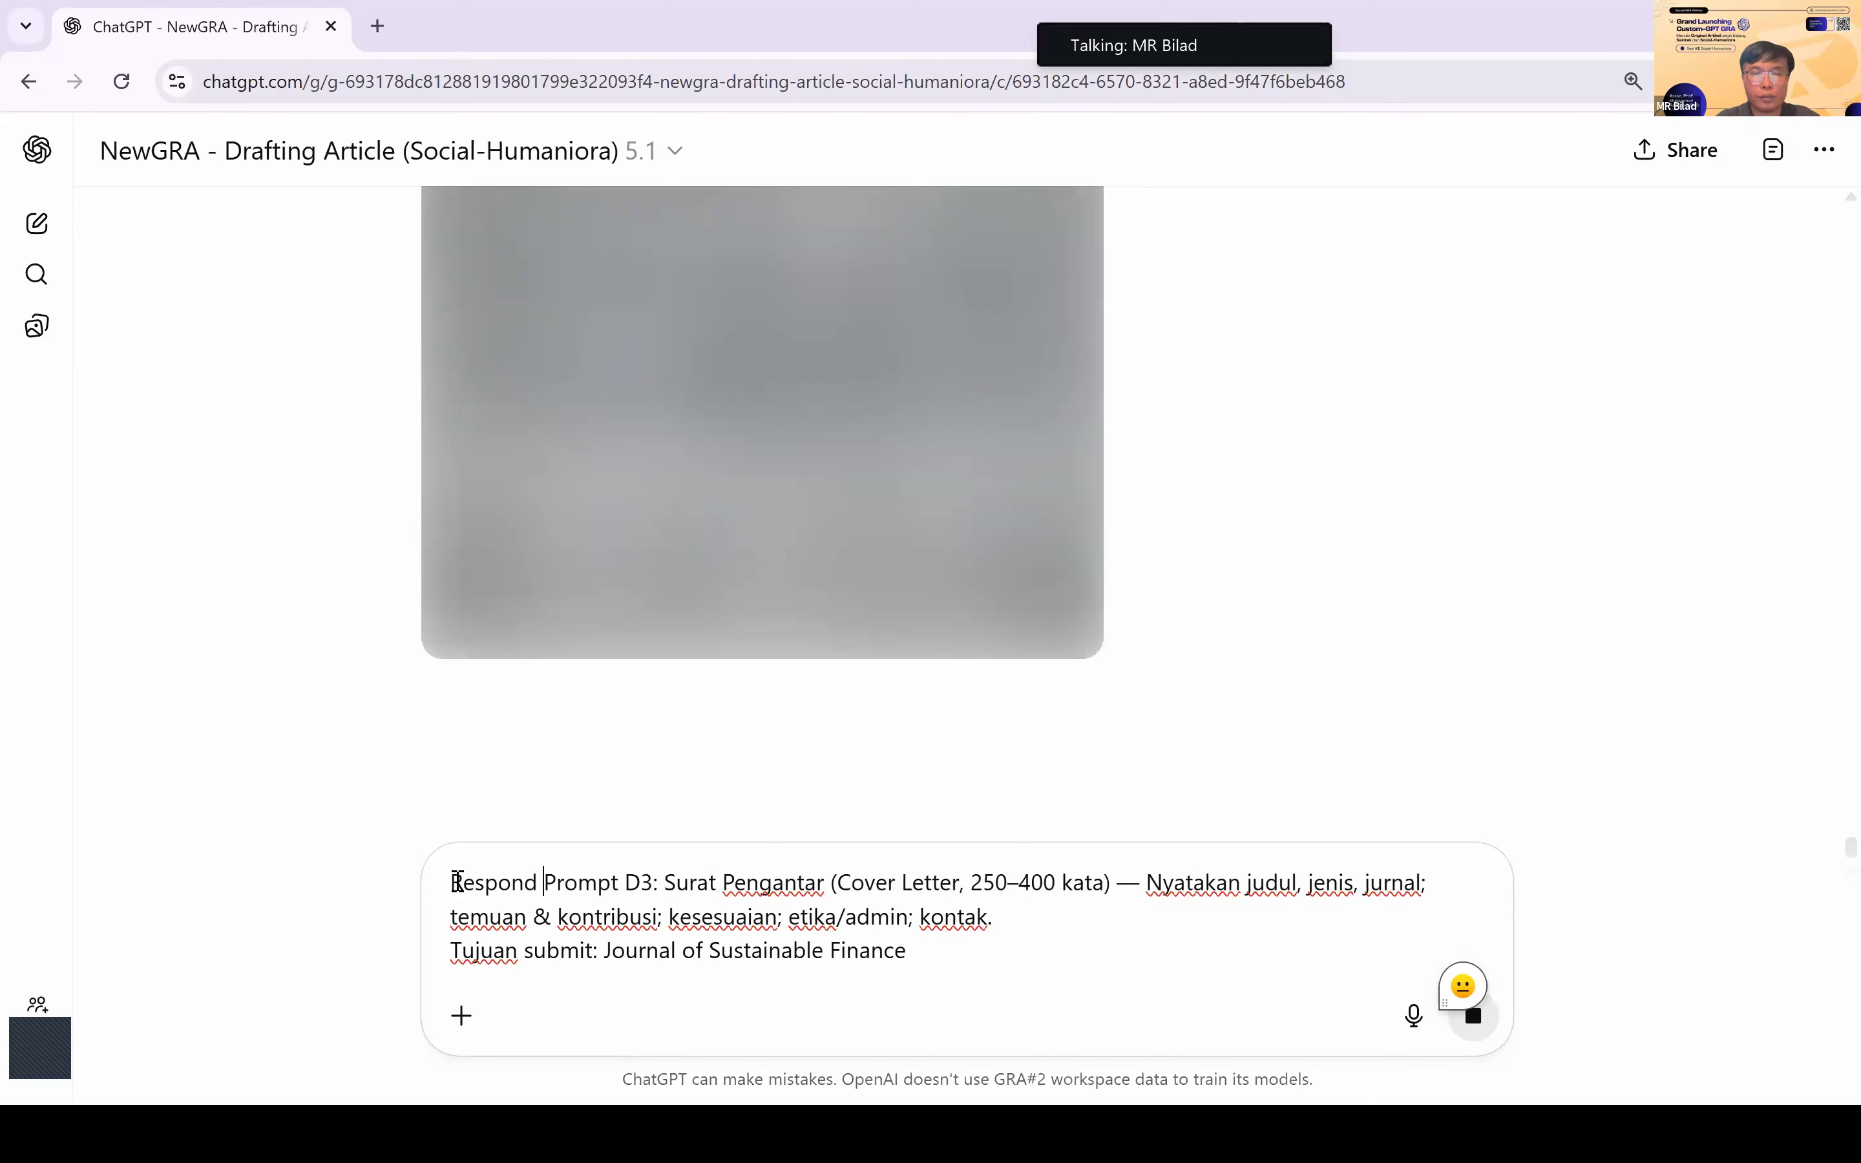
{"action": "type", "text": "Canavs Ba"}
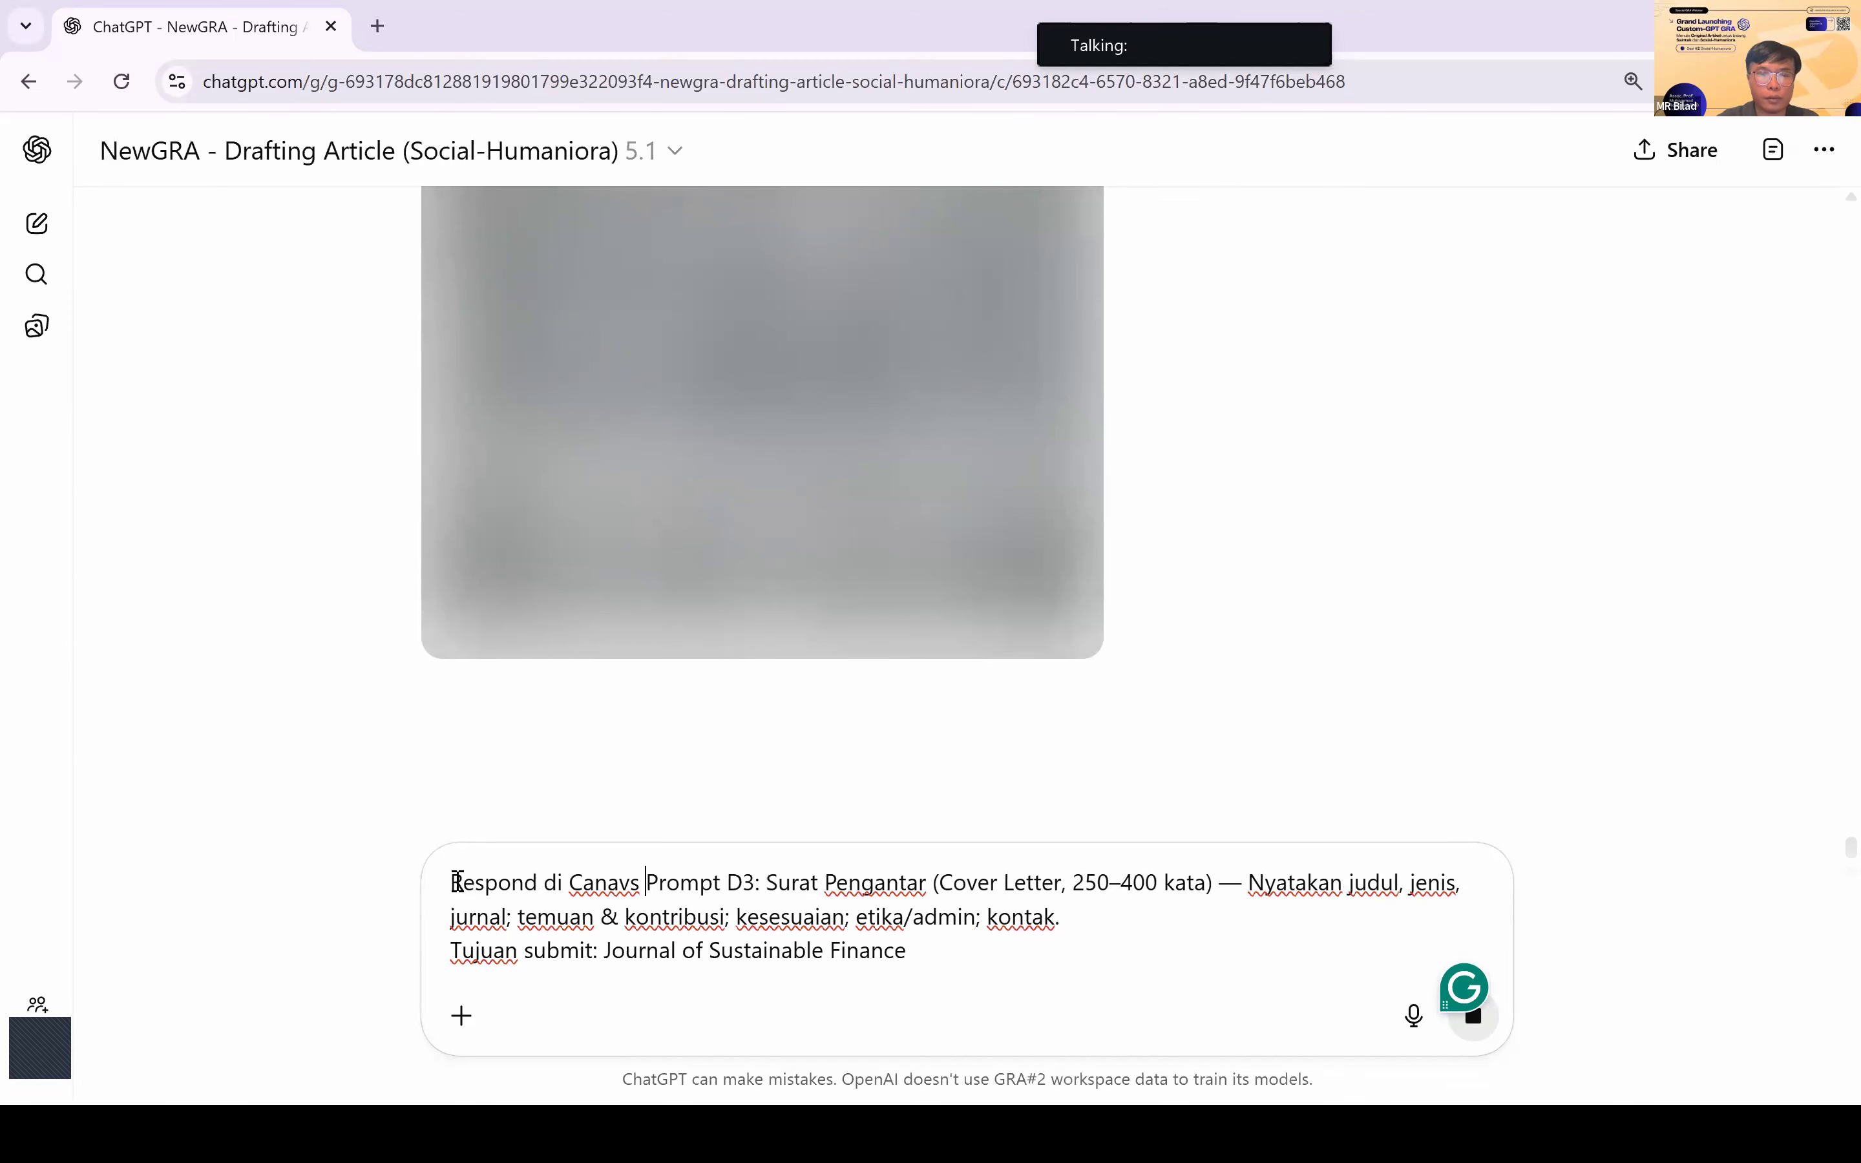
{"action": "type", "text": "ru!"}
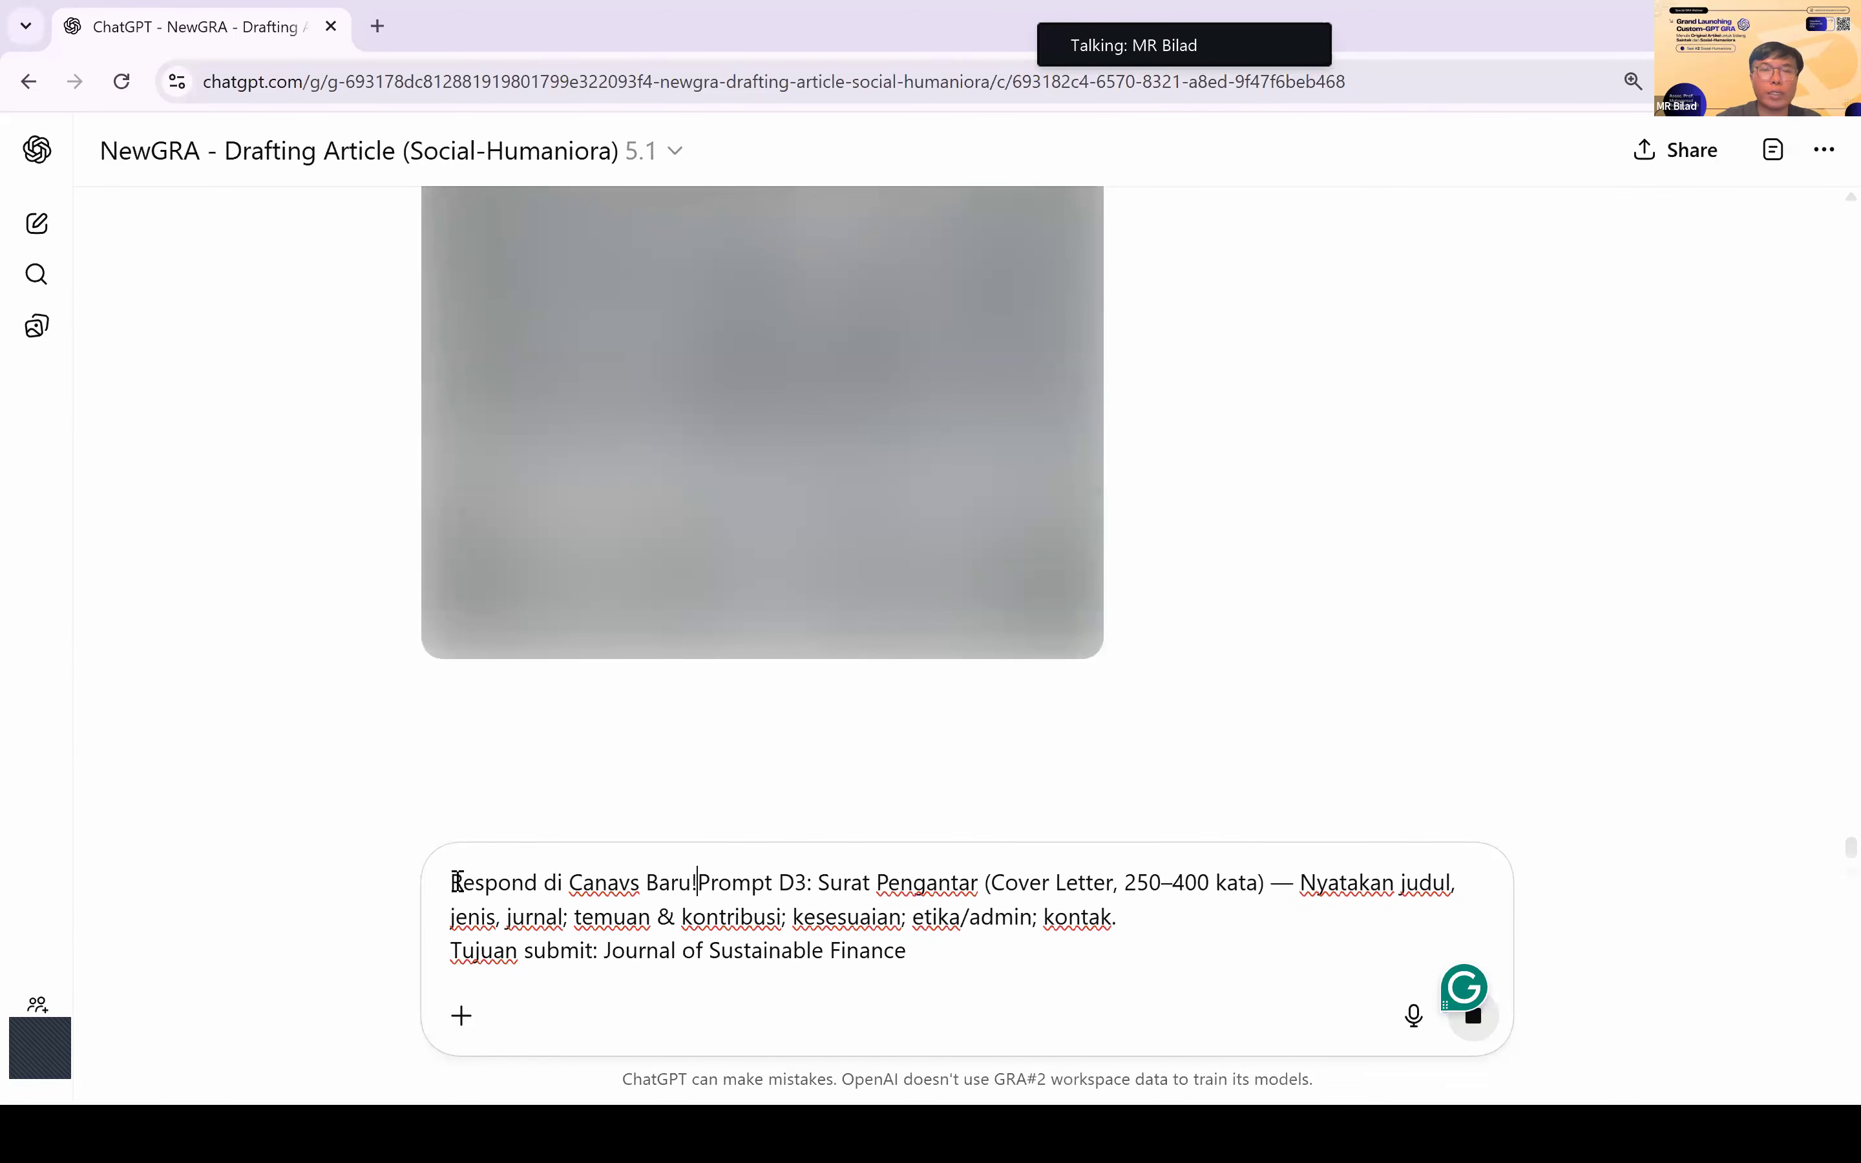
{"action": "key", "text": "shift+Return"}
{"action": "key", "text": "Return"}
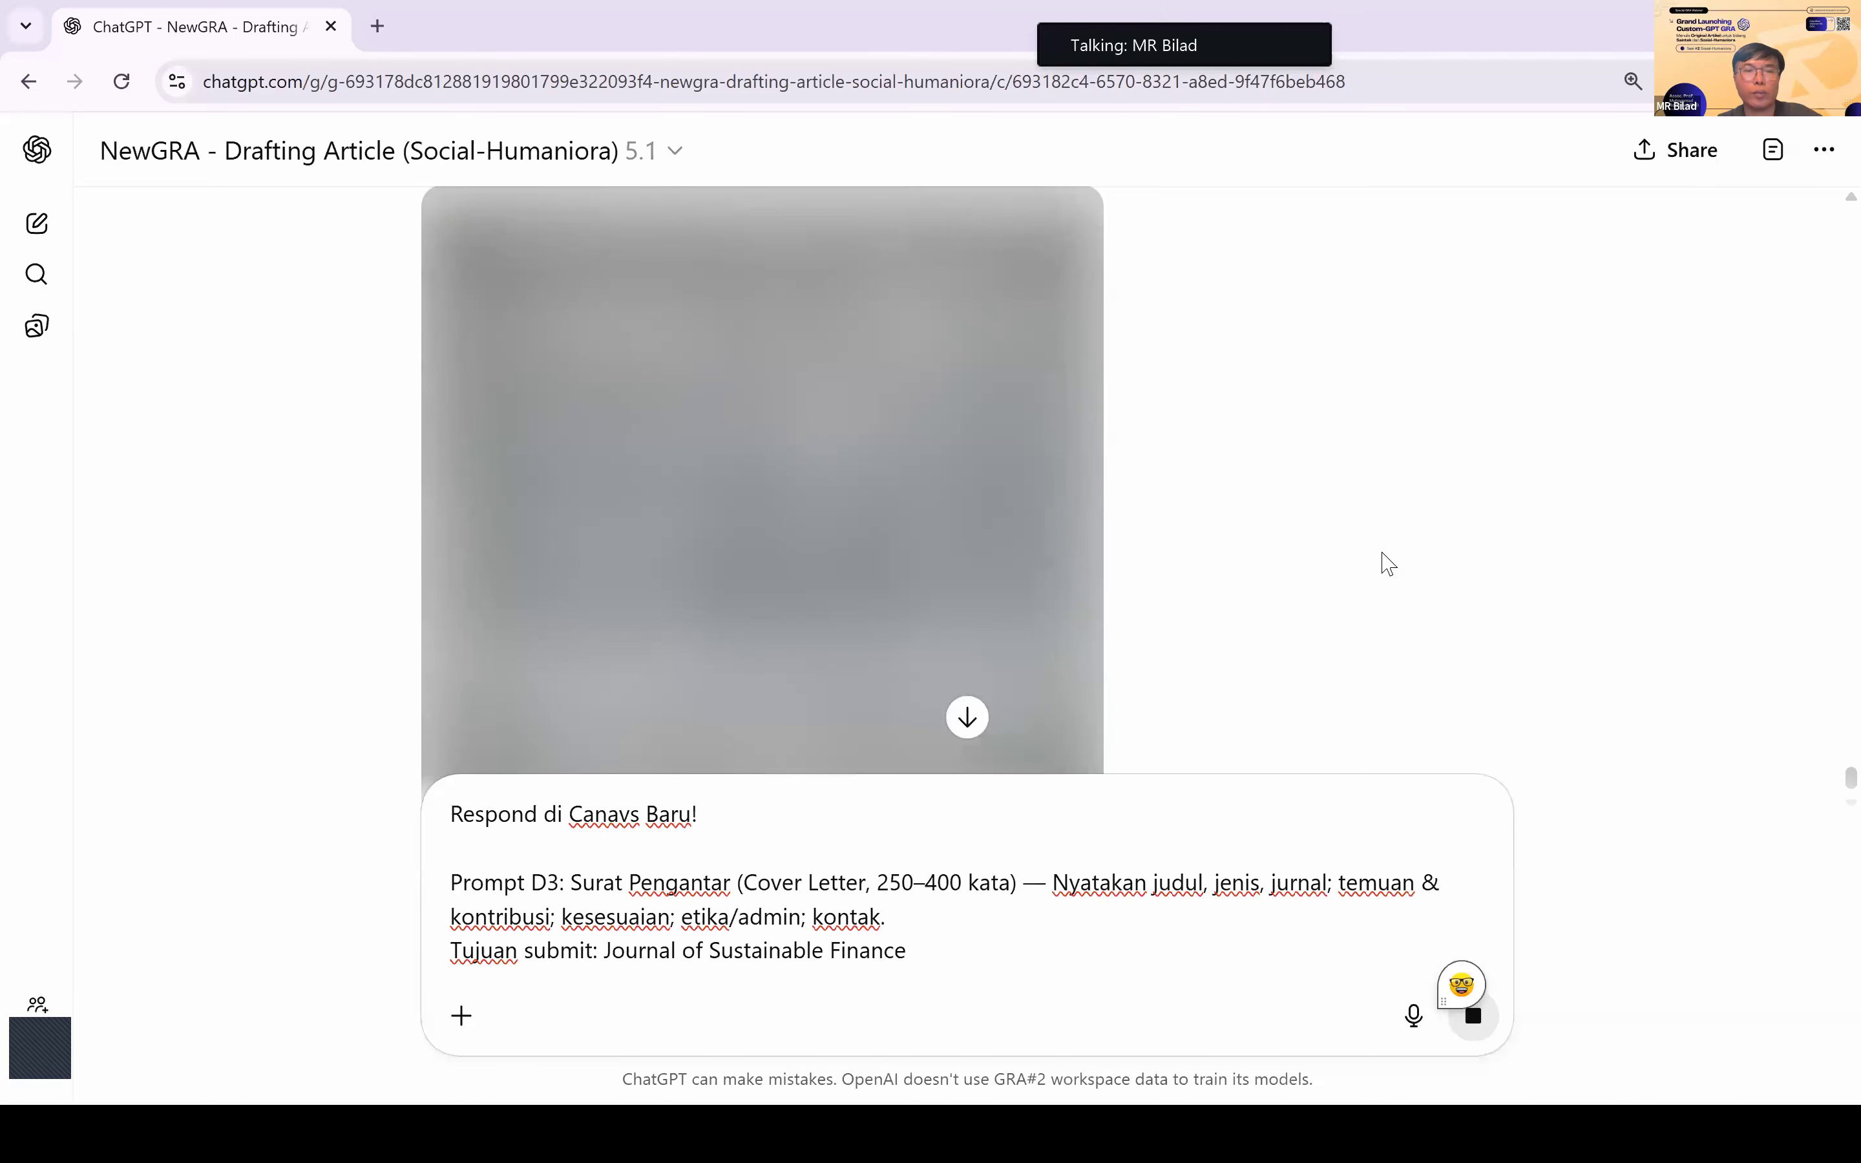
Step: Cut the whole Prompt D3 message out of the message box and make the meeting chat window taller
{"action": "key", "text": "ctrl+a"}
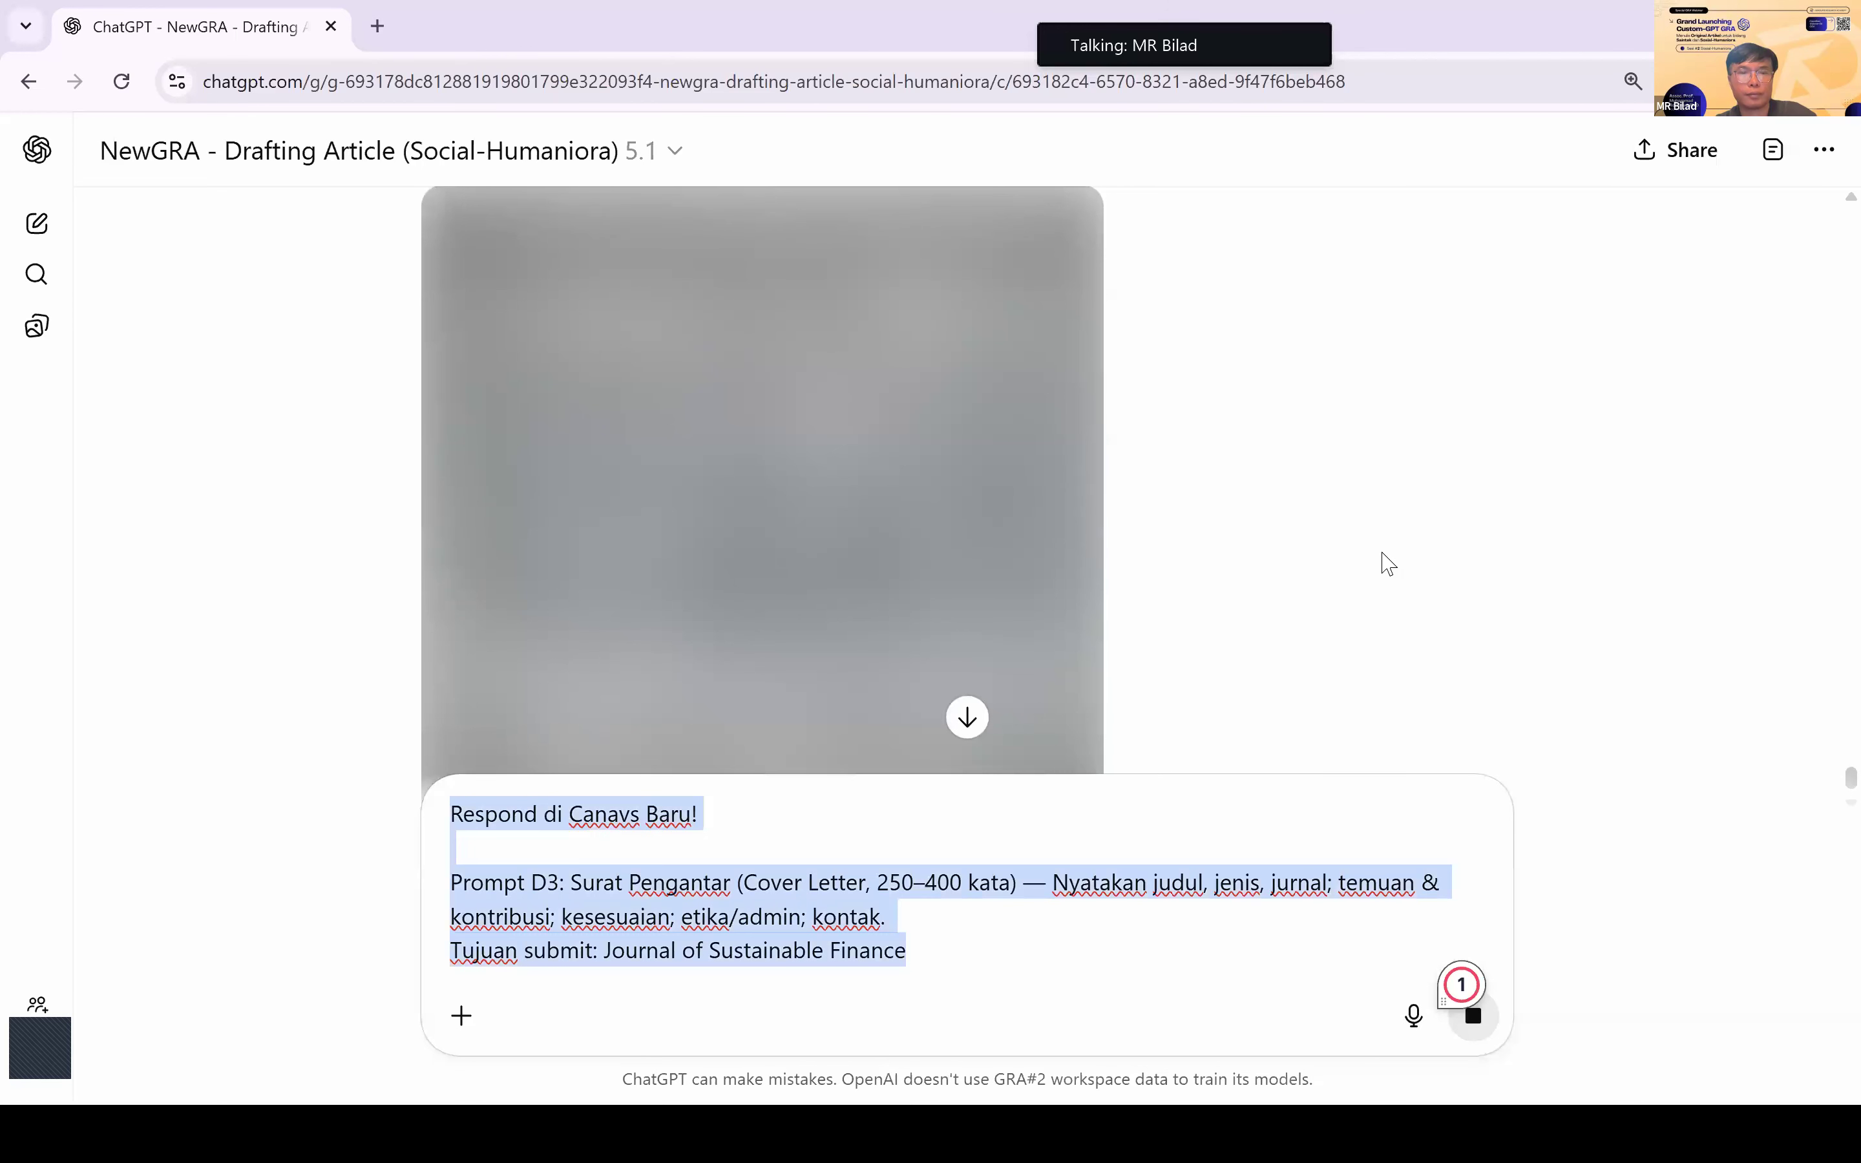
{"action": "key", "text": "ctrl+x"}
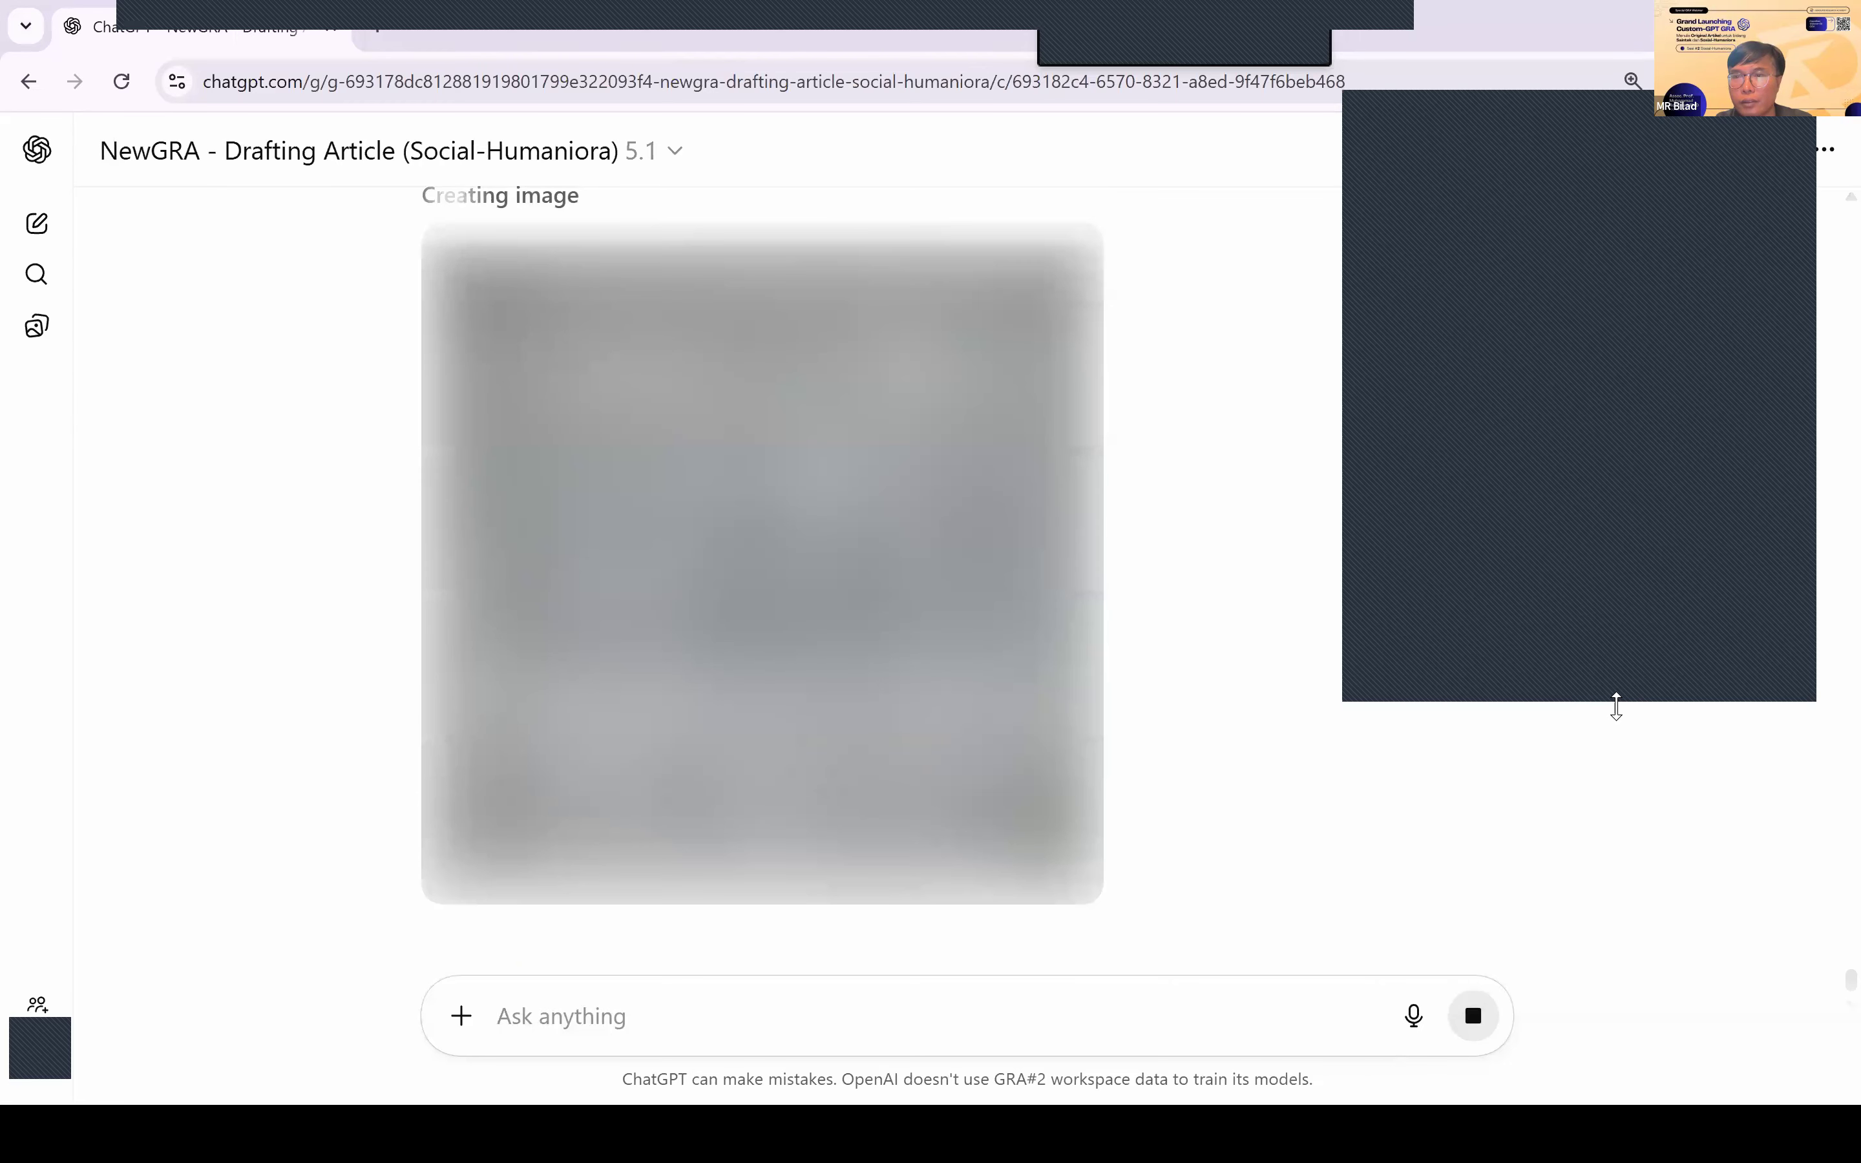
{"action": "left_click_drag", "start_coordinate": [1618, 704], "coordinate": [1639, 948]}
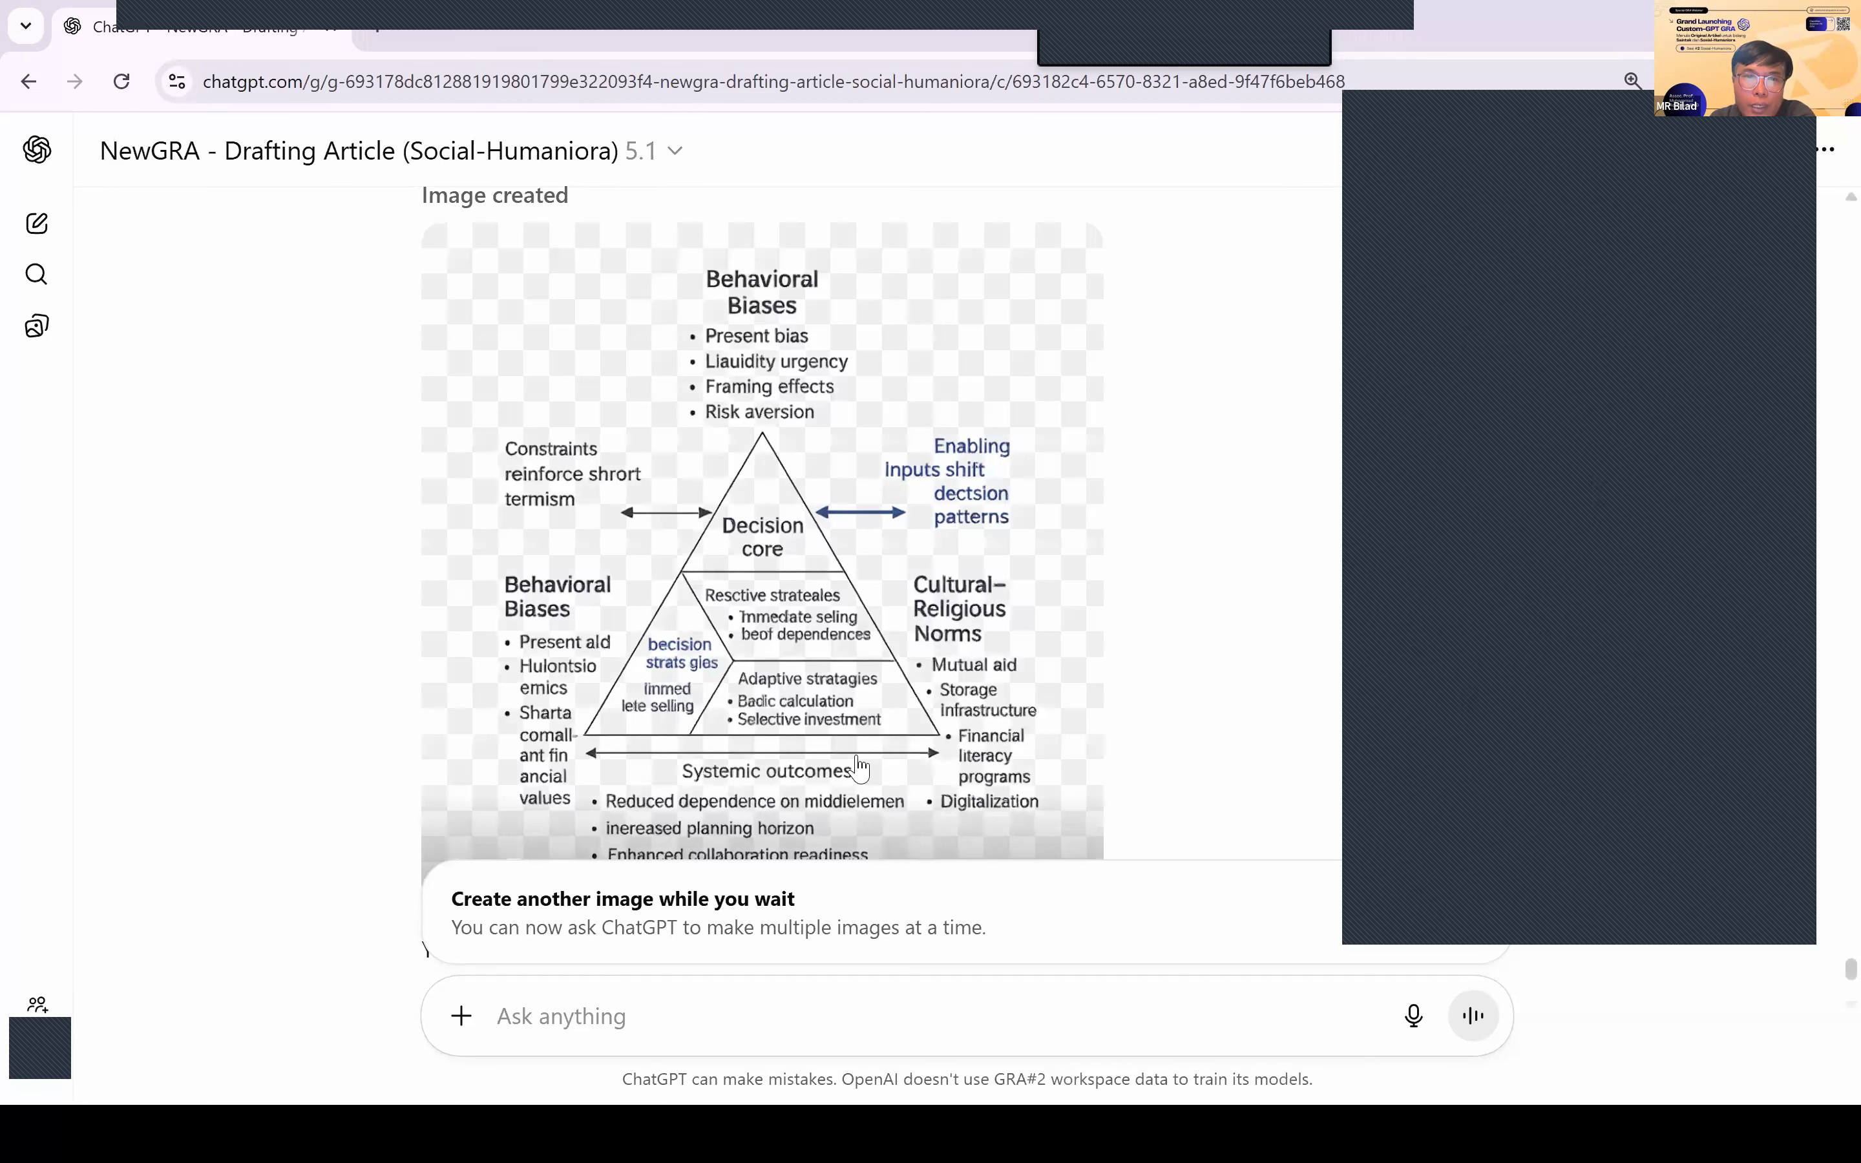
Step: Check the Discussion Figure reply and send the message "Gambar ulang, lebih sederhana! Jangan terlalu banyak kata-kata!" to have it redrawn
{"action": "scroll", "coordinate": [859, 767], "scroll_direction": "down", "scroll_amount": 3}
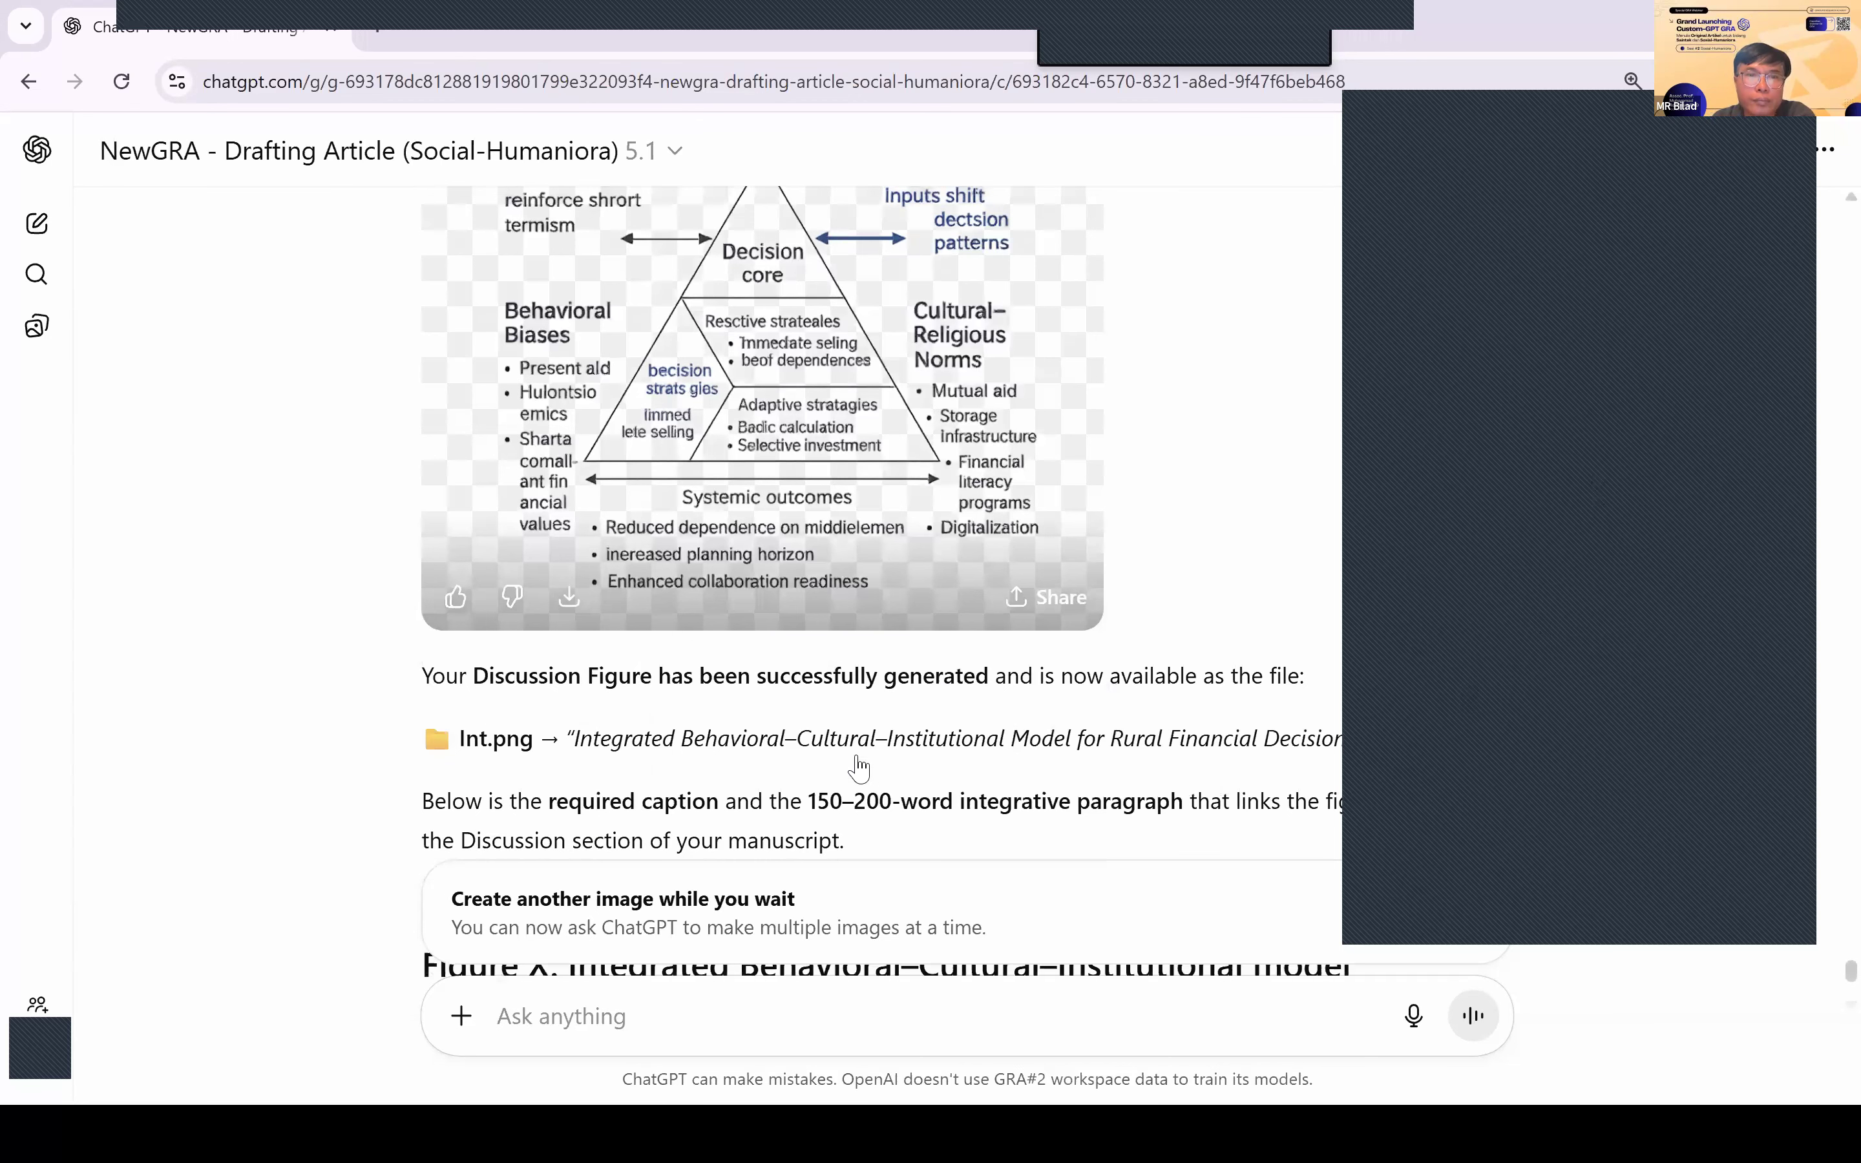
{"action": "scroll", "coordinate": [859, 767], "scroll_direction": "down", "scroll_amount": 10}
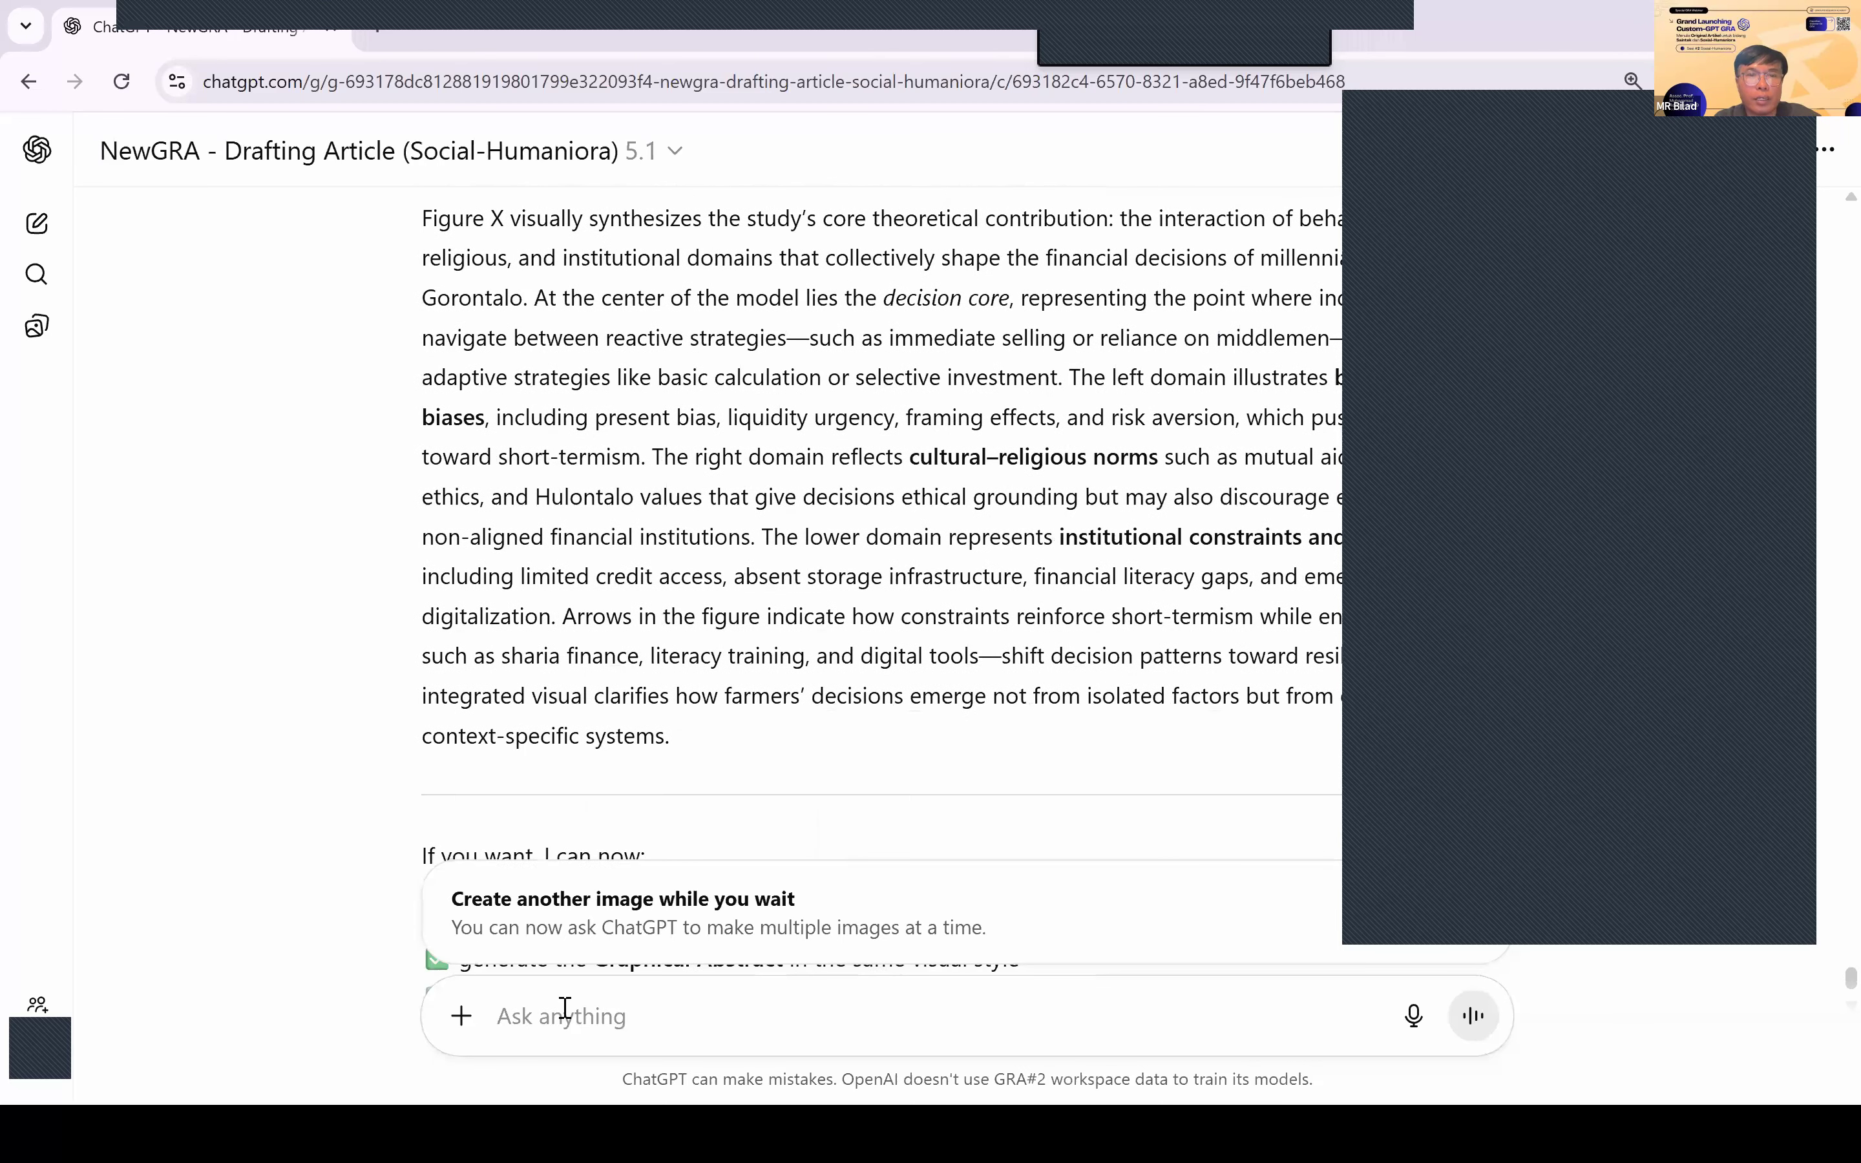
{"action": "scroll", "coordinate": [565, 1008], "scroll_direction": "down", "scroll_amount": 3}
{"action": "type", "text": "Gambar "}
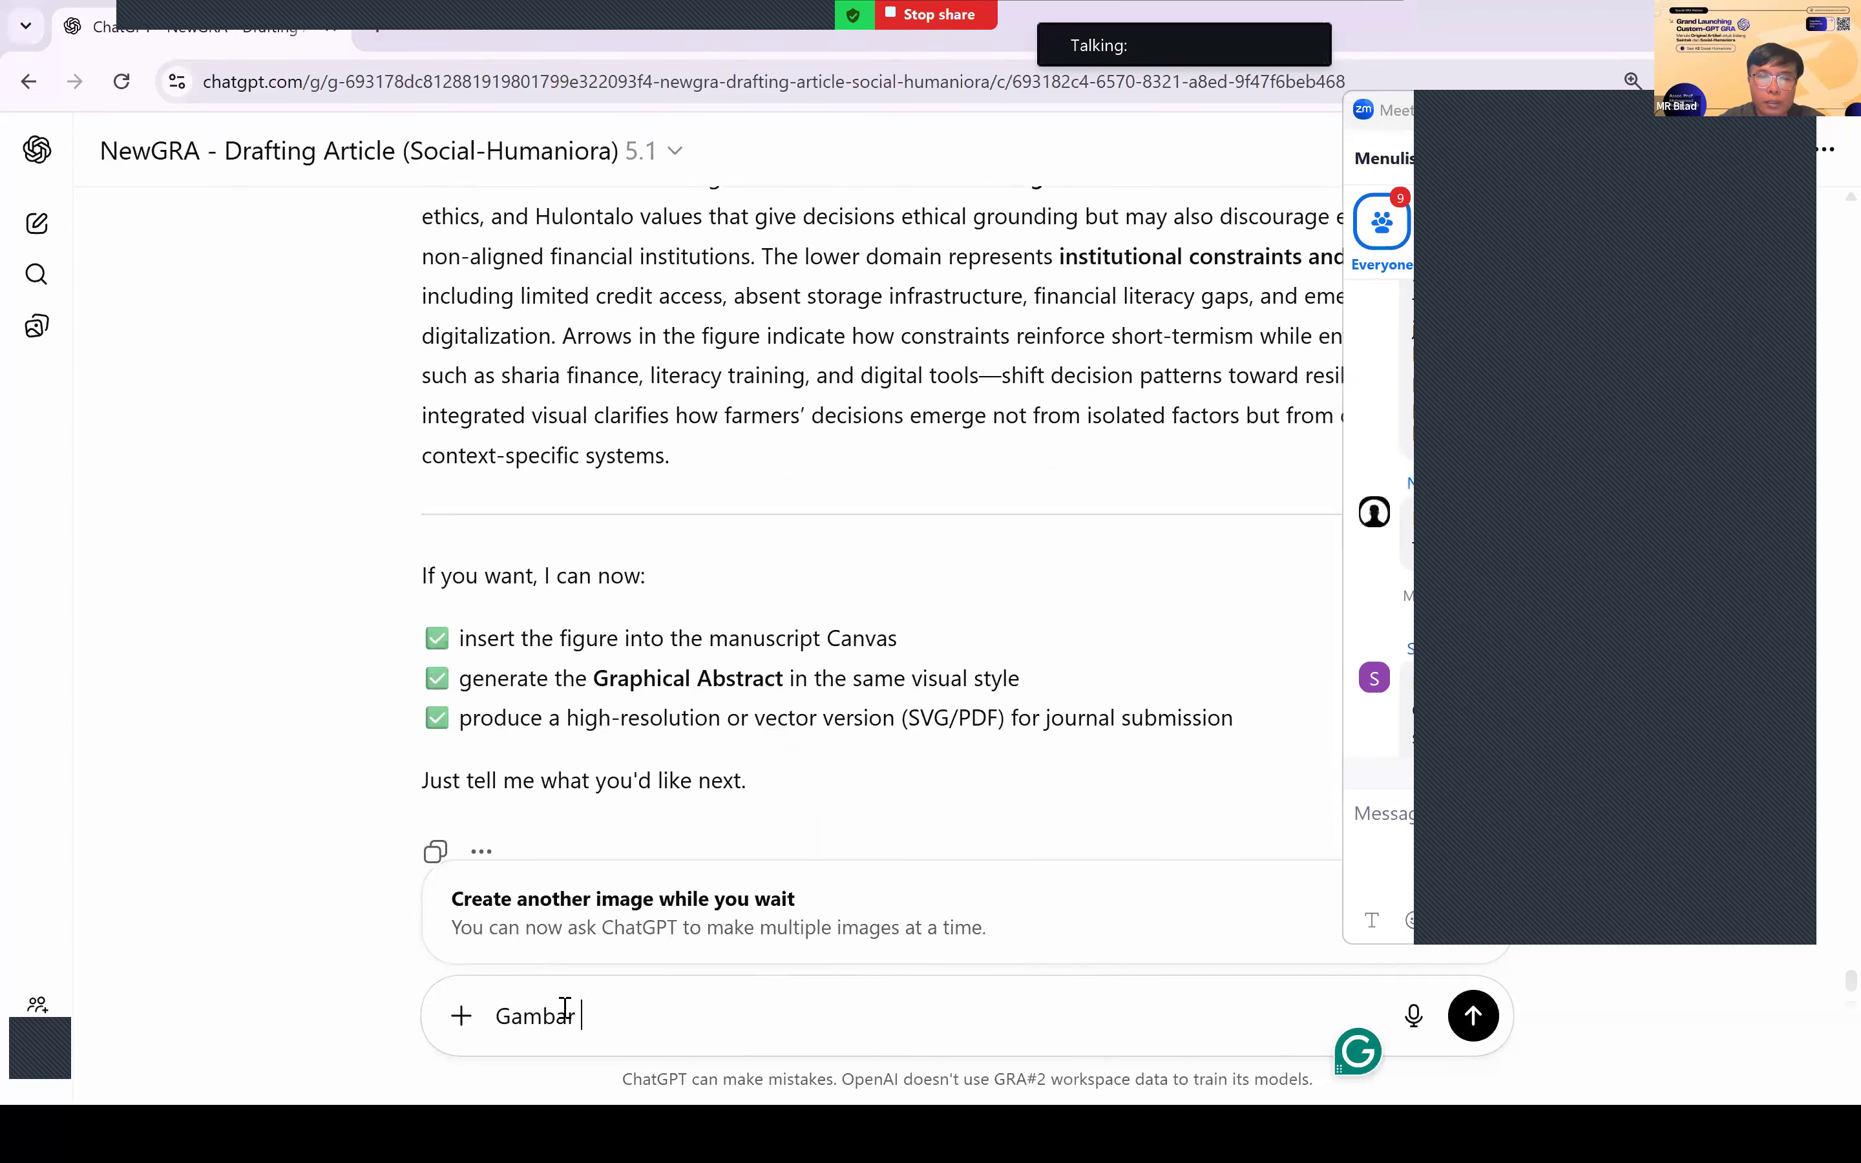
{"action": "type", "text": "ulang, lebih sederhana!"}
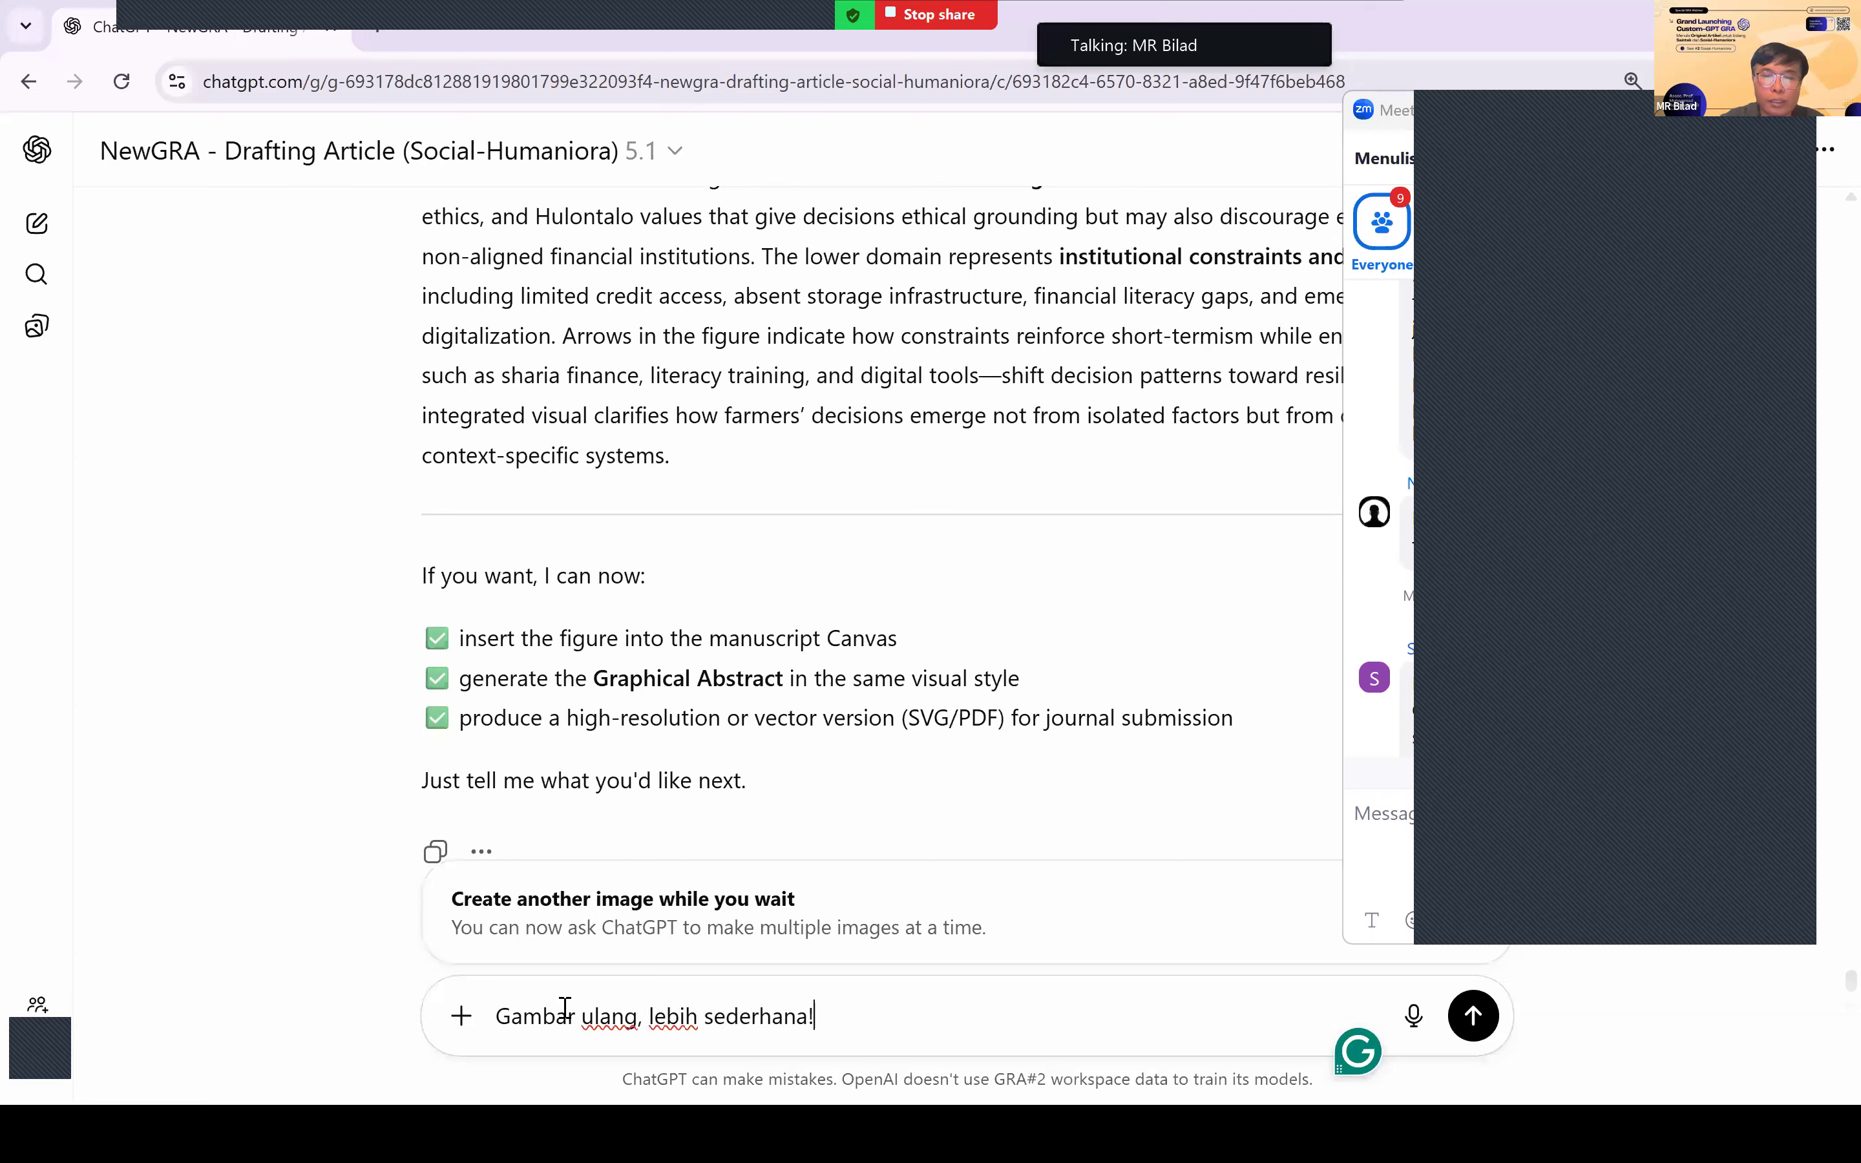
{"action": "key", "text": "shift+Return"}
{"action": "type", "text": "Jangan te"}
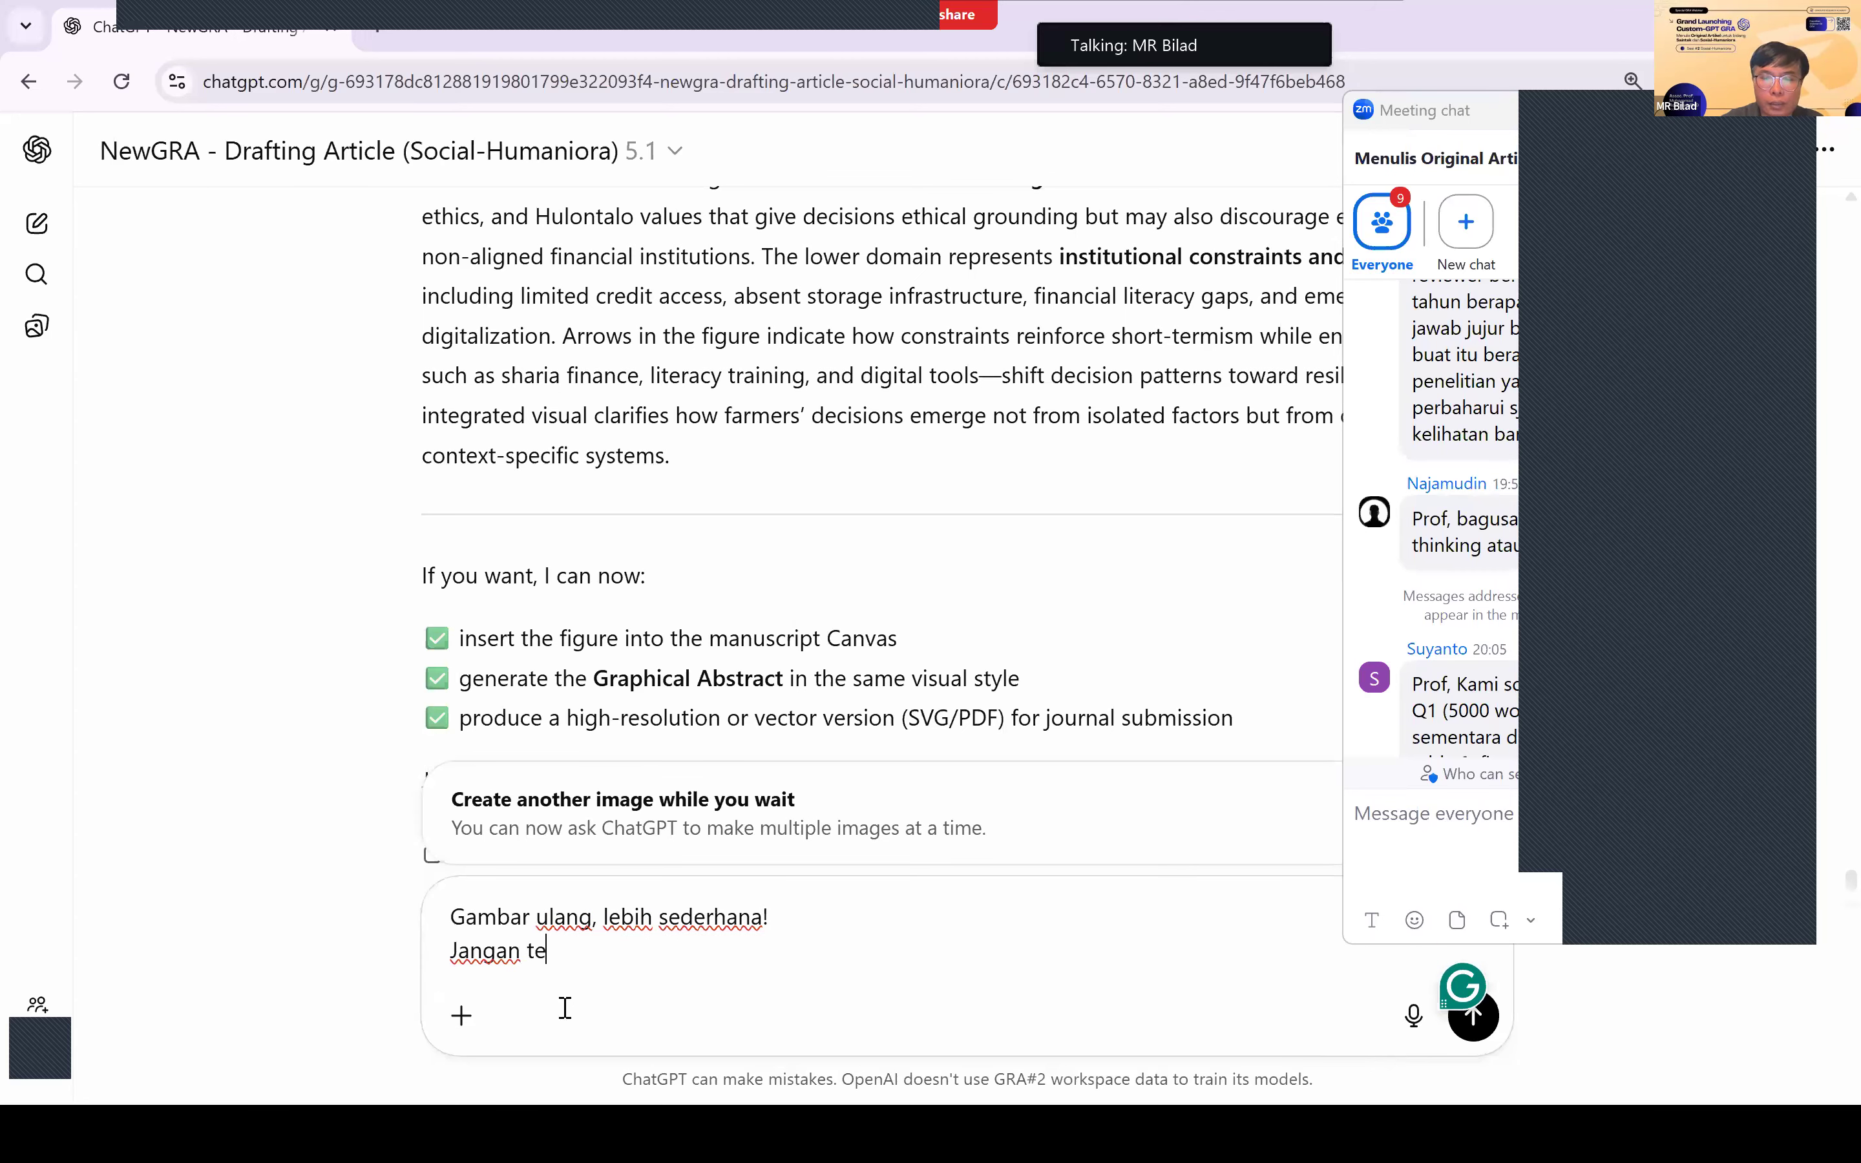
{"action": "type", "text": "rlalu banyak kata-kata!"}
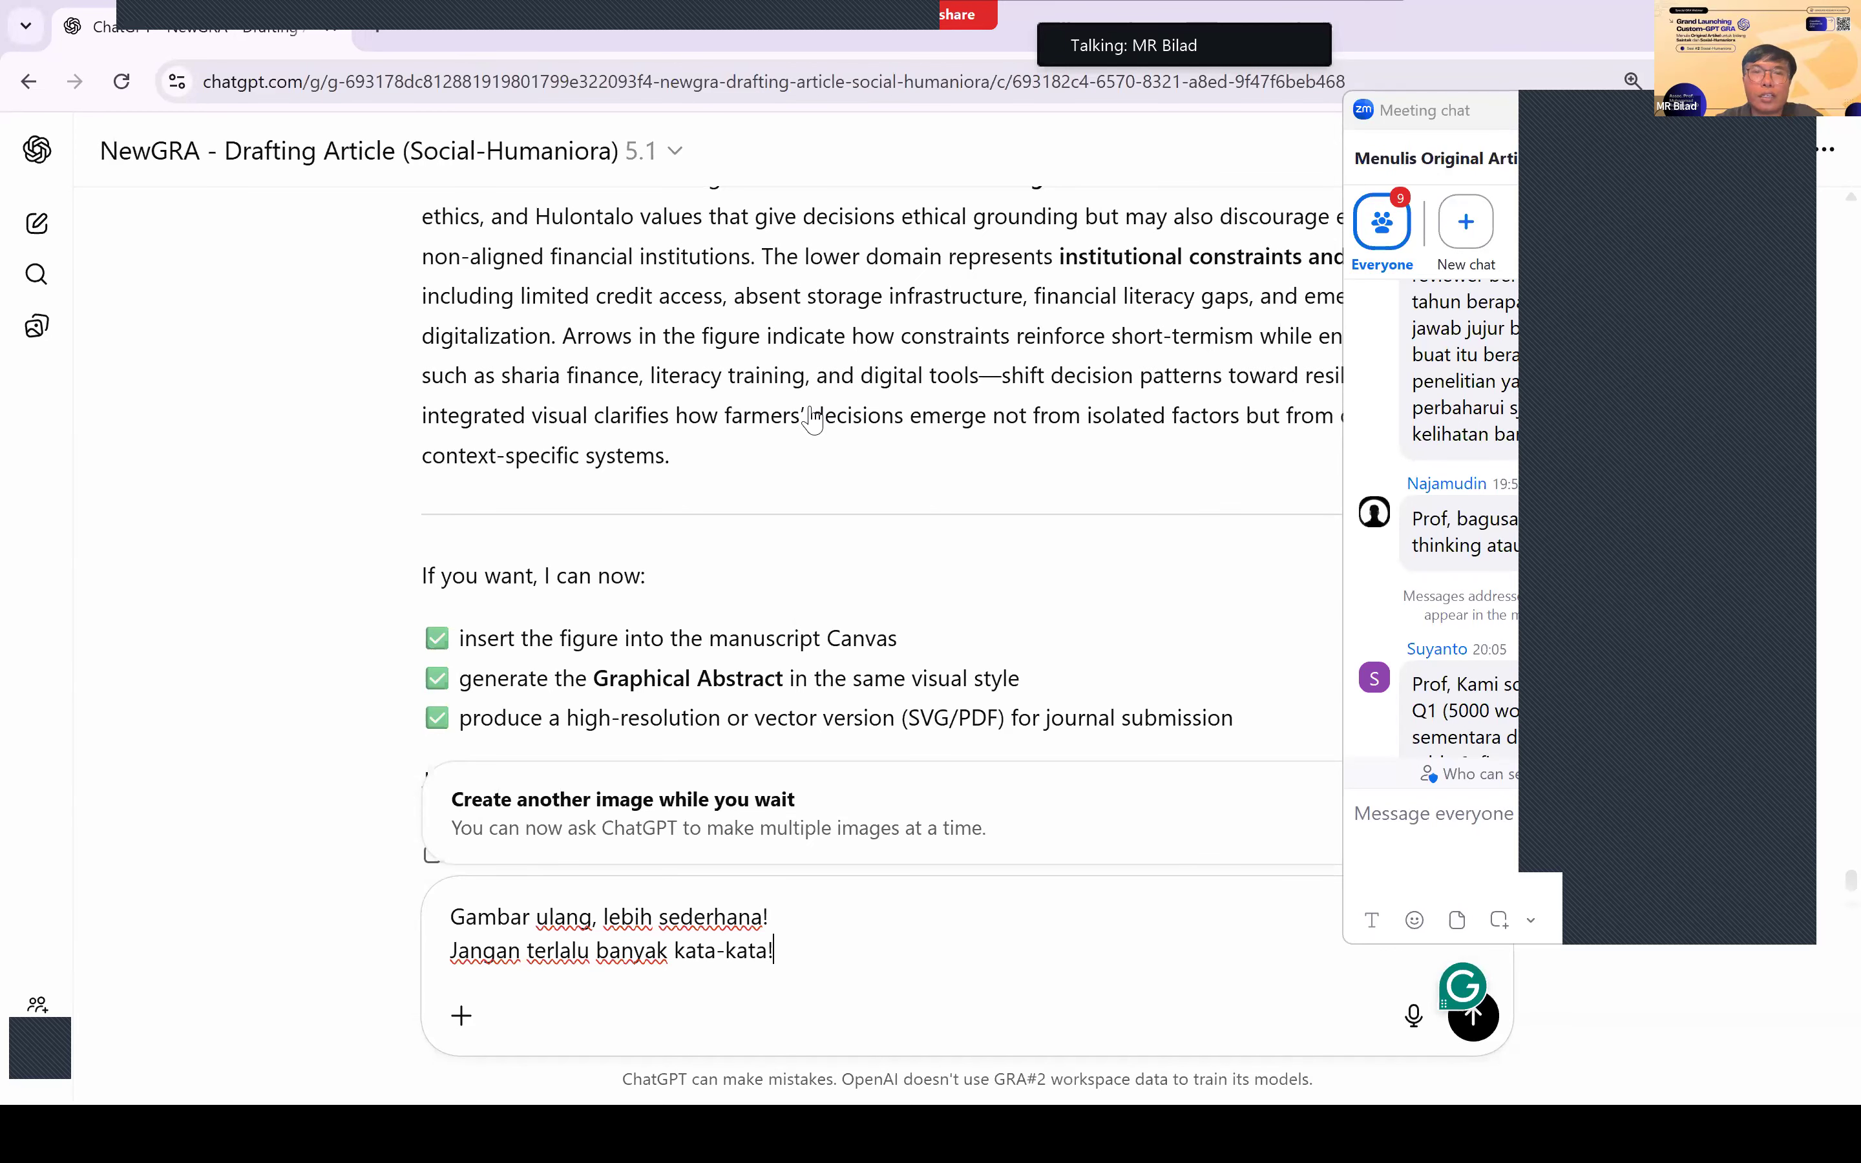
{"action": "key", "text": "Return"}
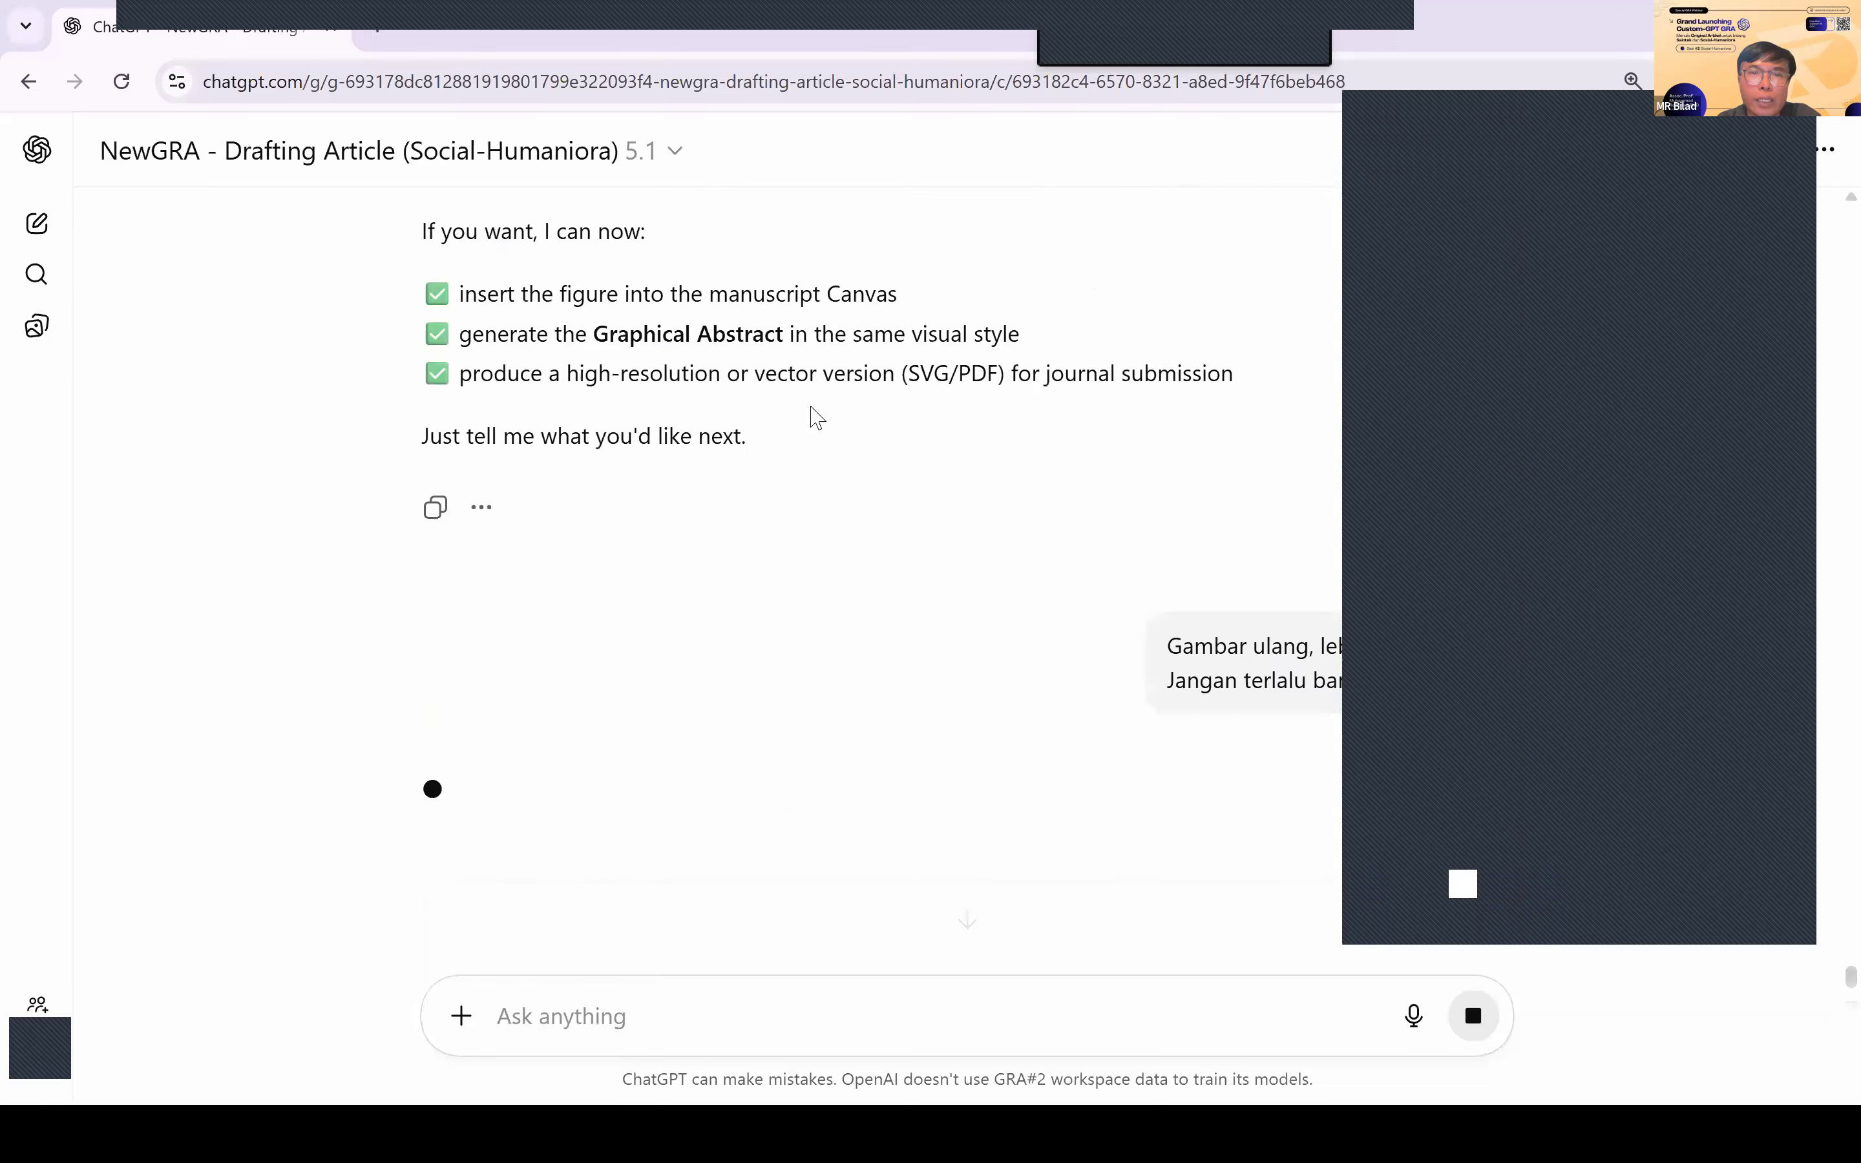
Step: Look over the first Discussion Figure, its caption and integrative paragraph, and the cover letter for the Journal of Sustainable Finance
{"action": "scroll", "coordinate": [813, 419], "scroll_direction": "up", "scroll_amount": 10}
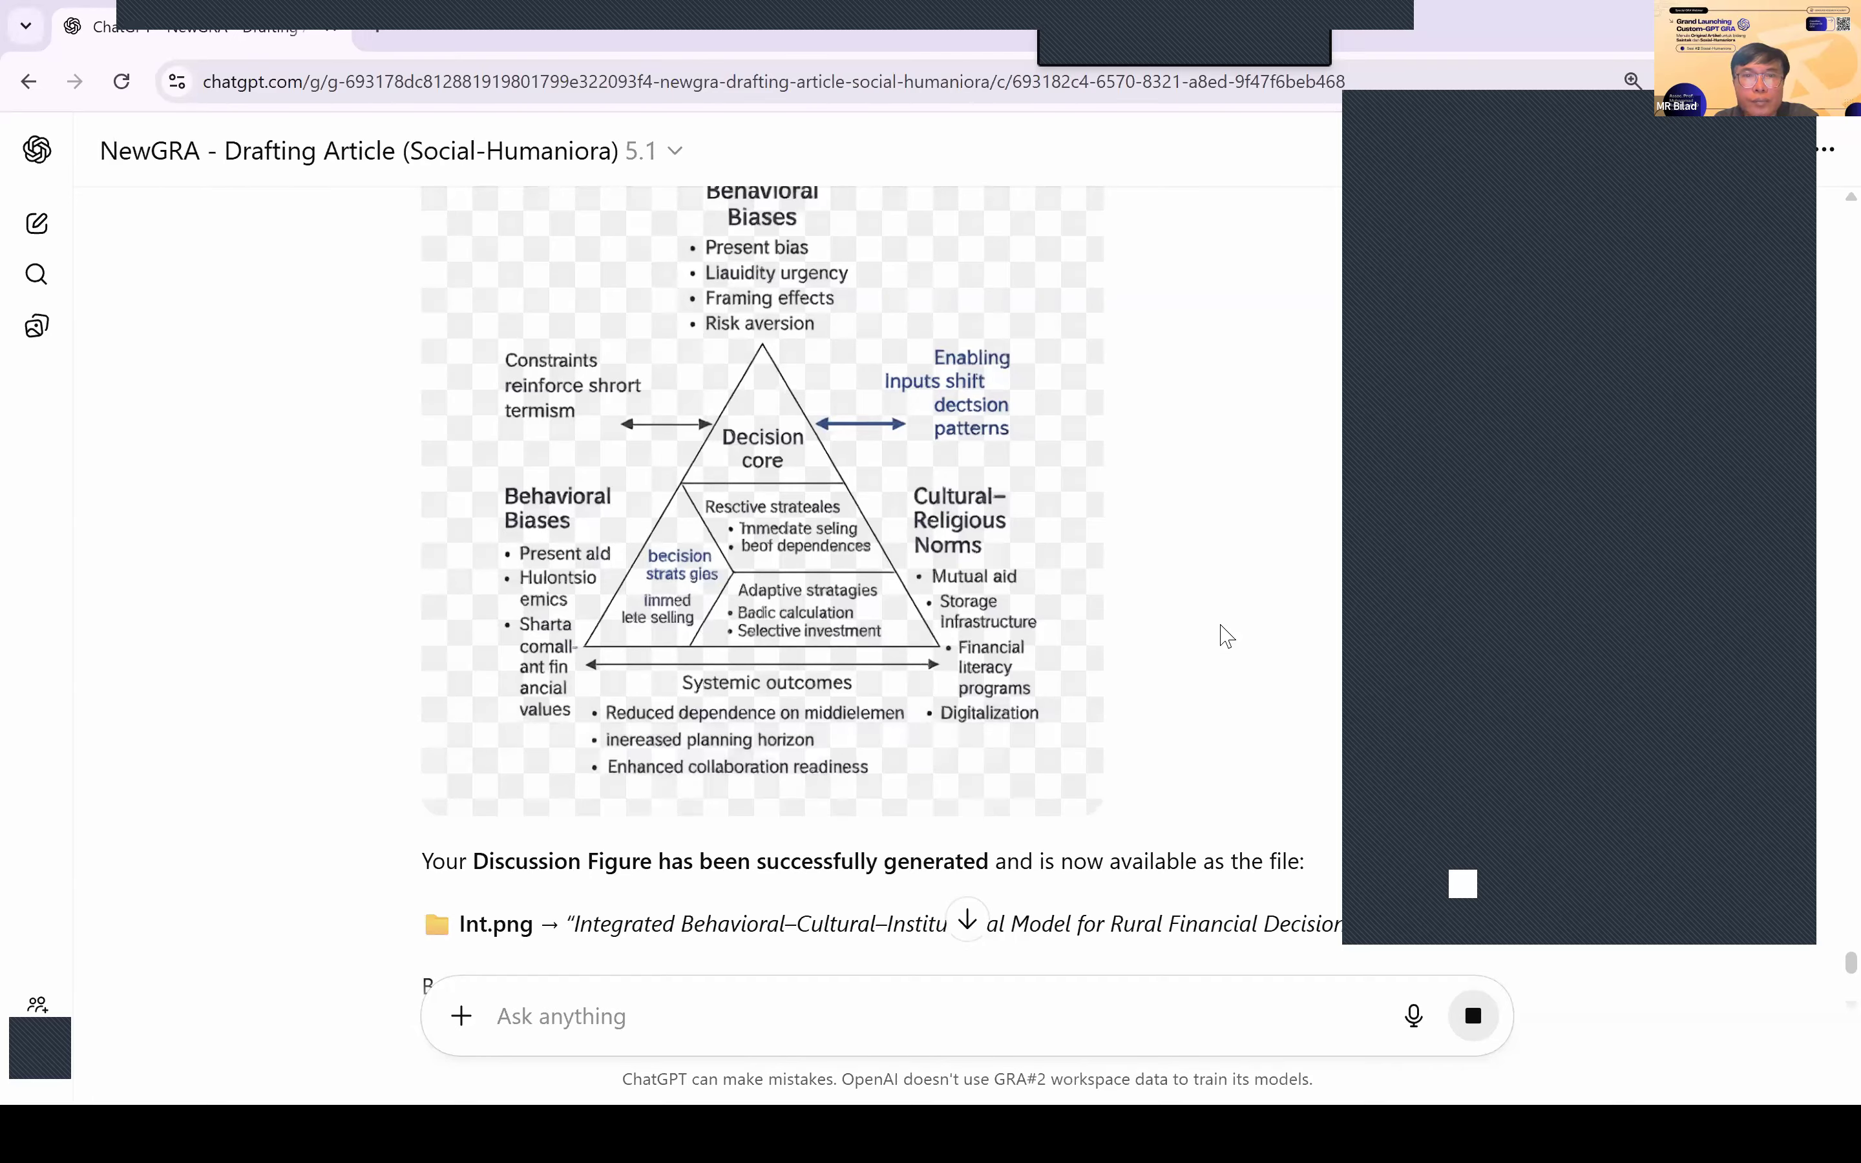
{"action": "scroll", "coordinate": [1222, 634], "scroll_direction": "down", "scroll_amount": 15}
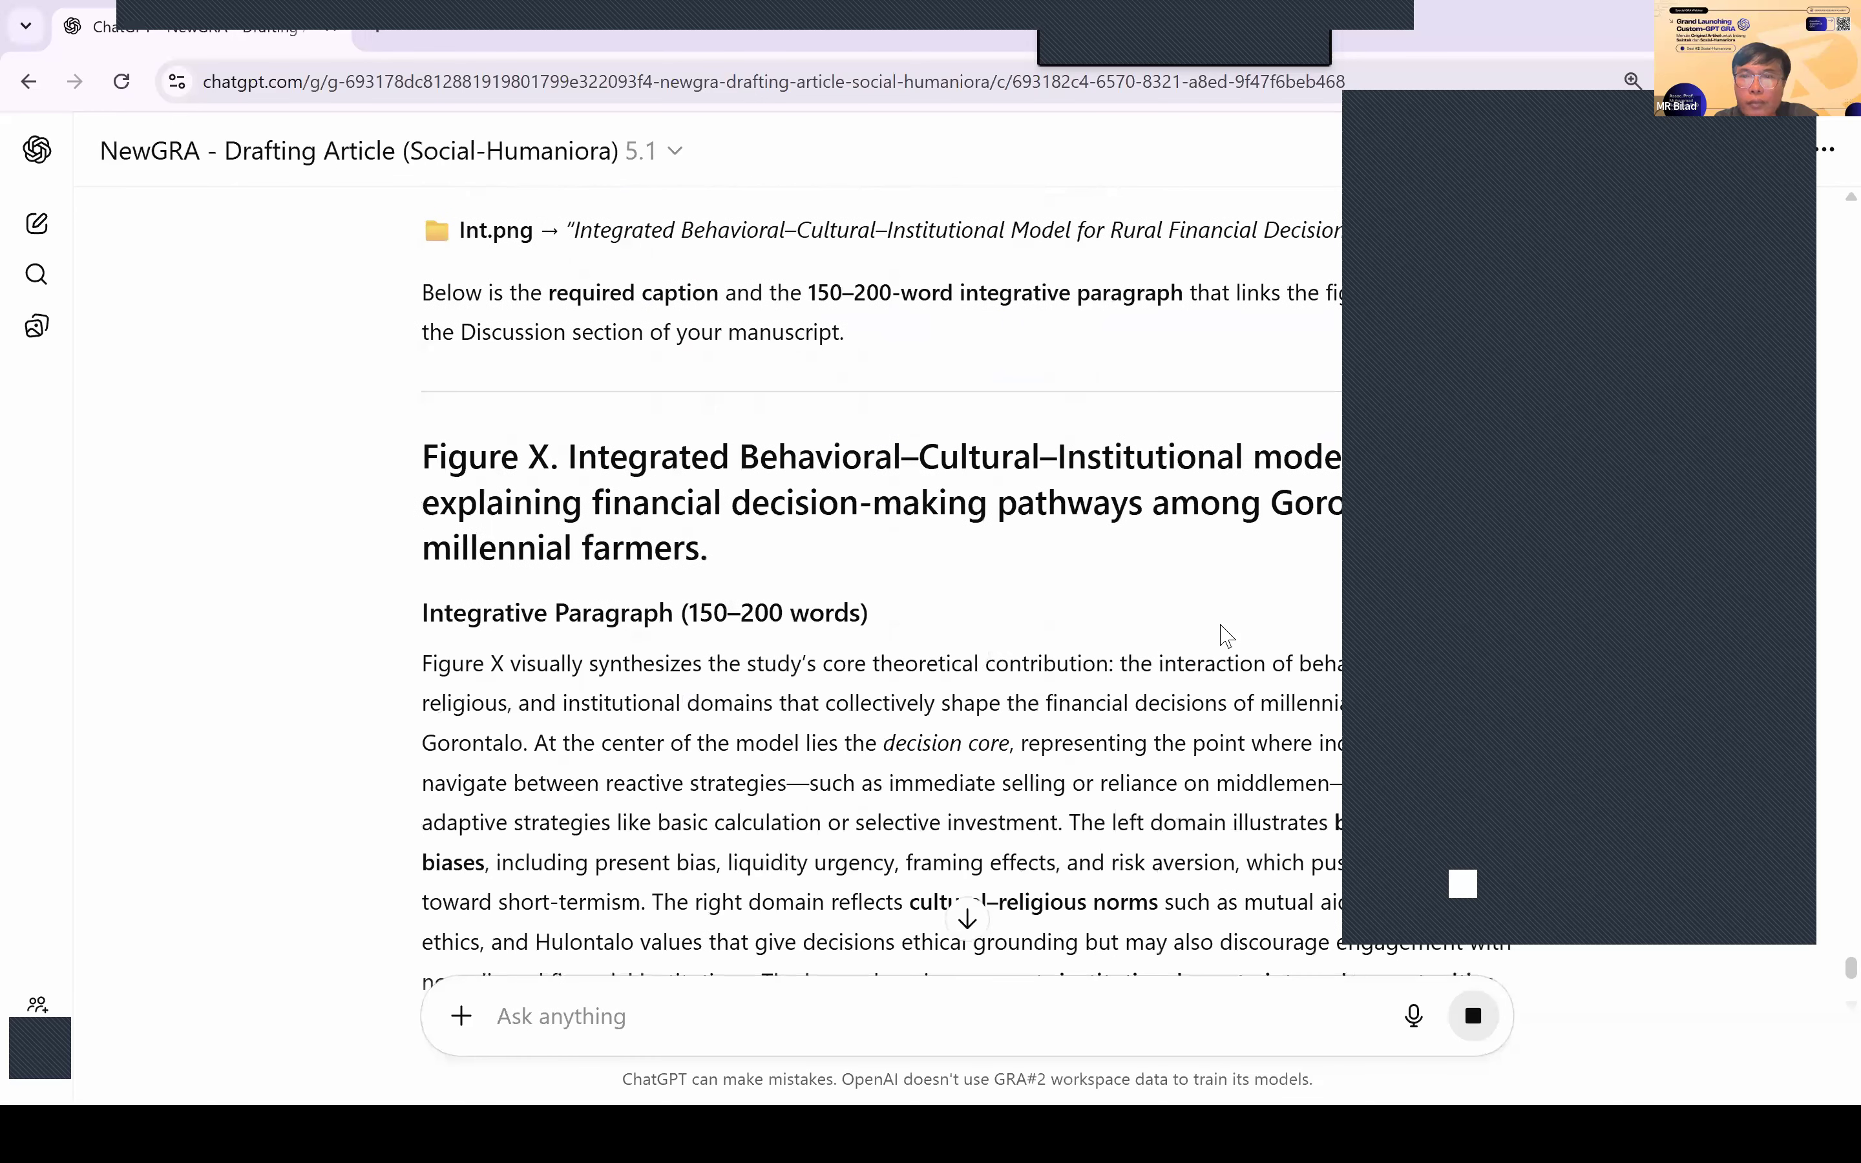
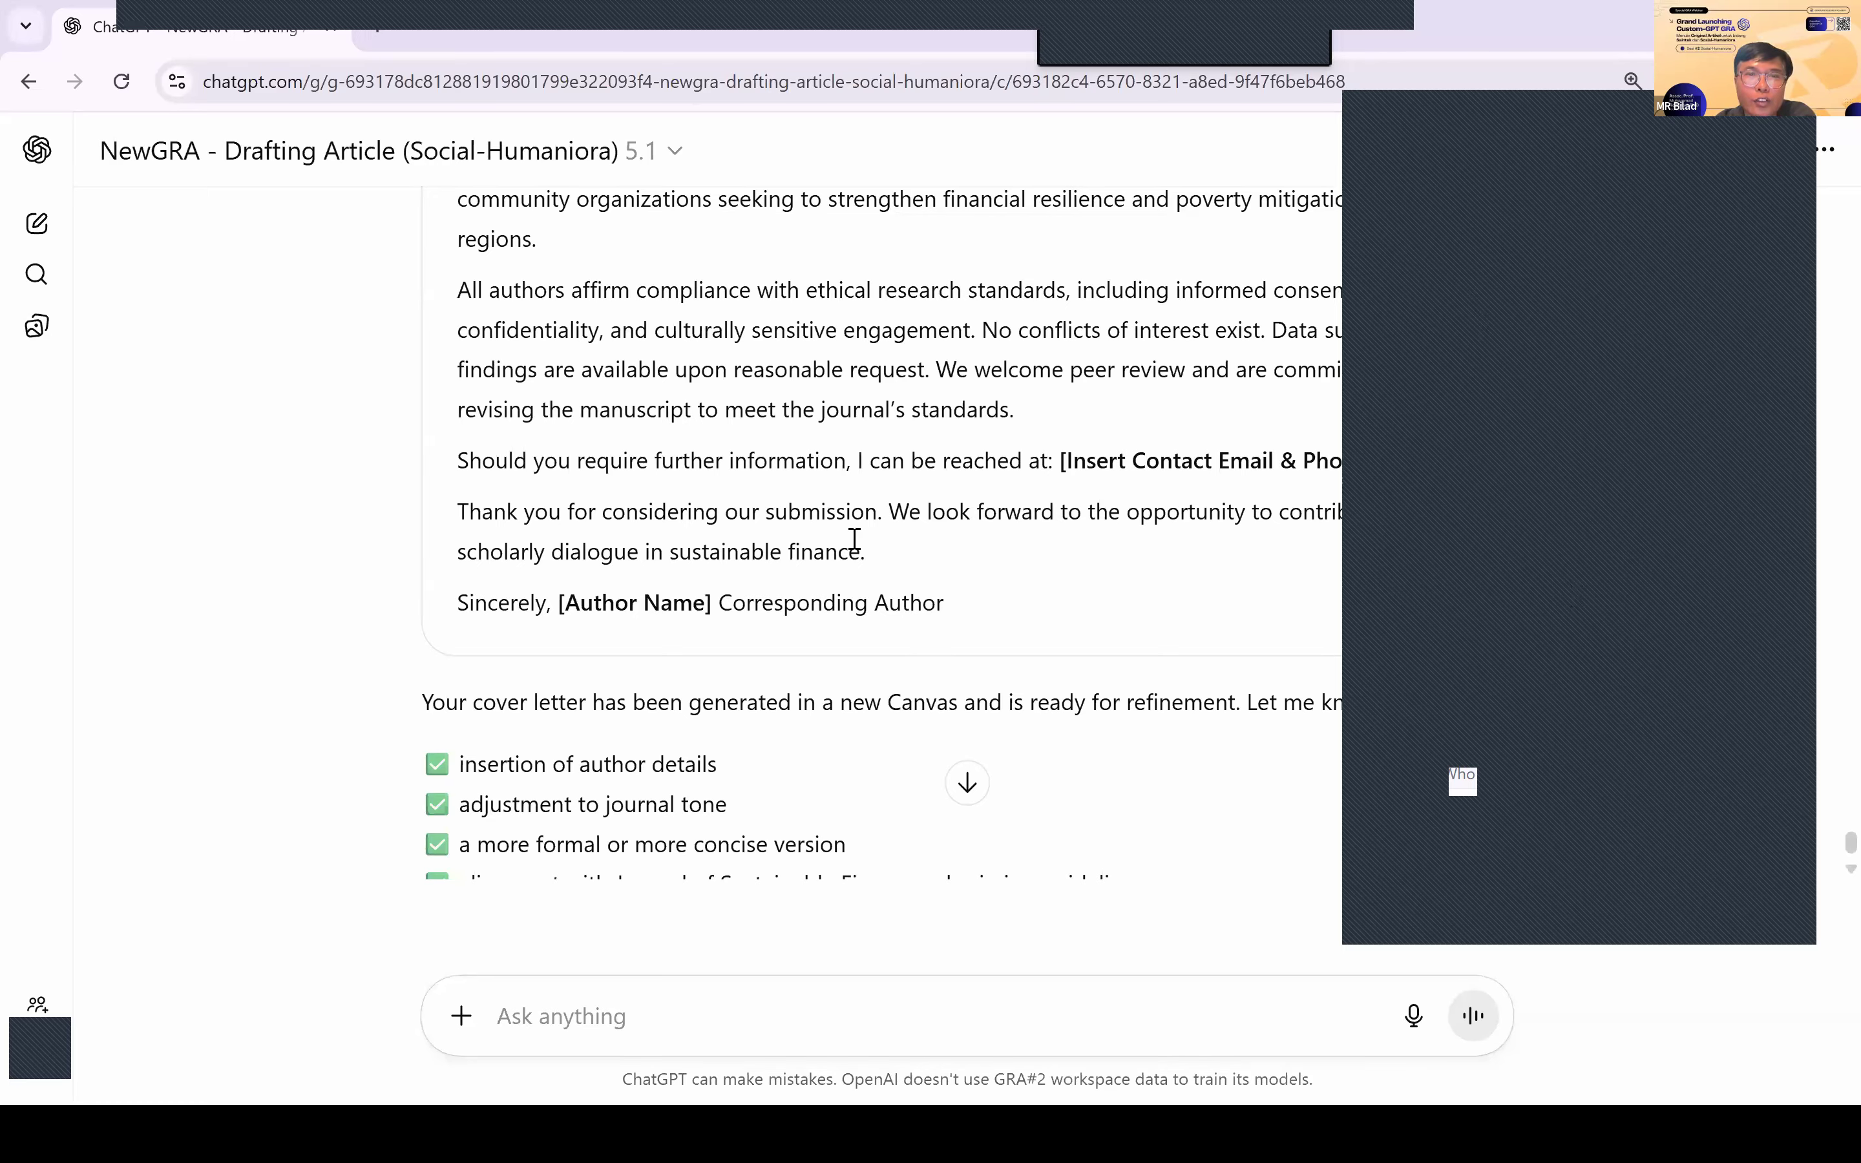
{"action": "scroll", "coordinate": [854, 538], "scroll_direction": "up", "scroll_amount": 12}
{"action": "scroll", "coordinate": [855, 539], "scroll_direction": "down", "scroll_amount": 7}
{"action": "scroll", "coordinate": [855, 538], "scroll_direction": "down", "scroll_amount": 4}
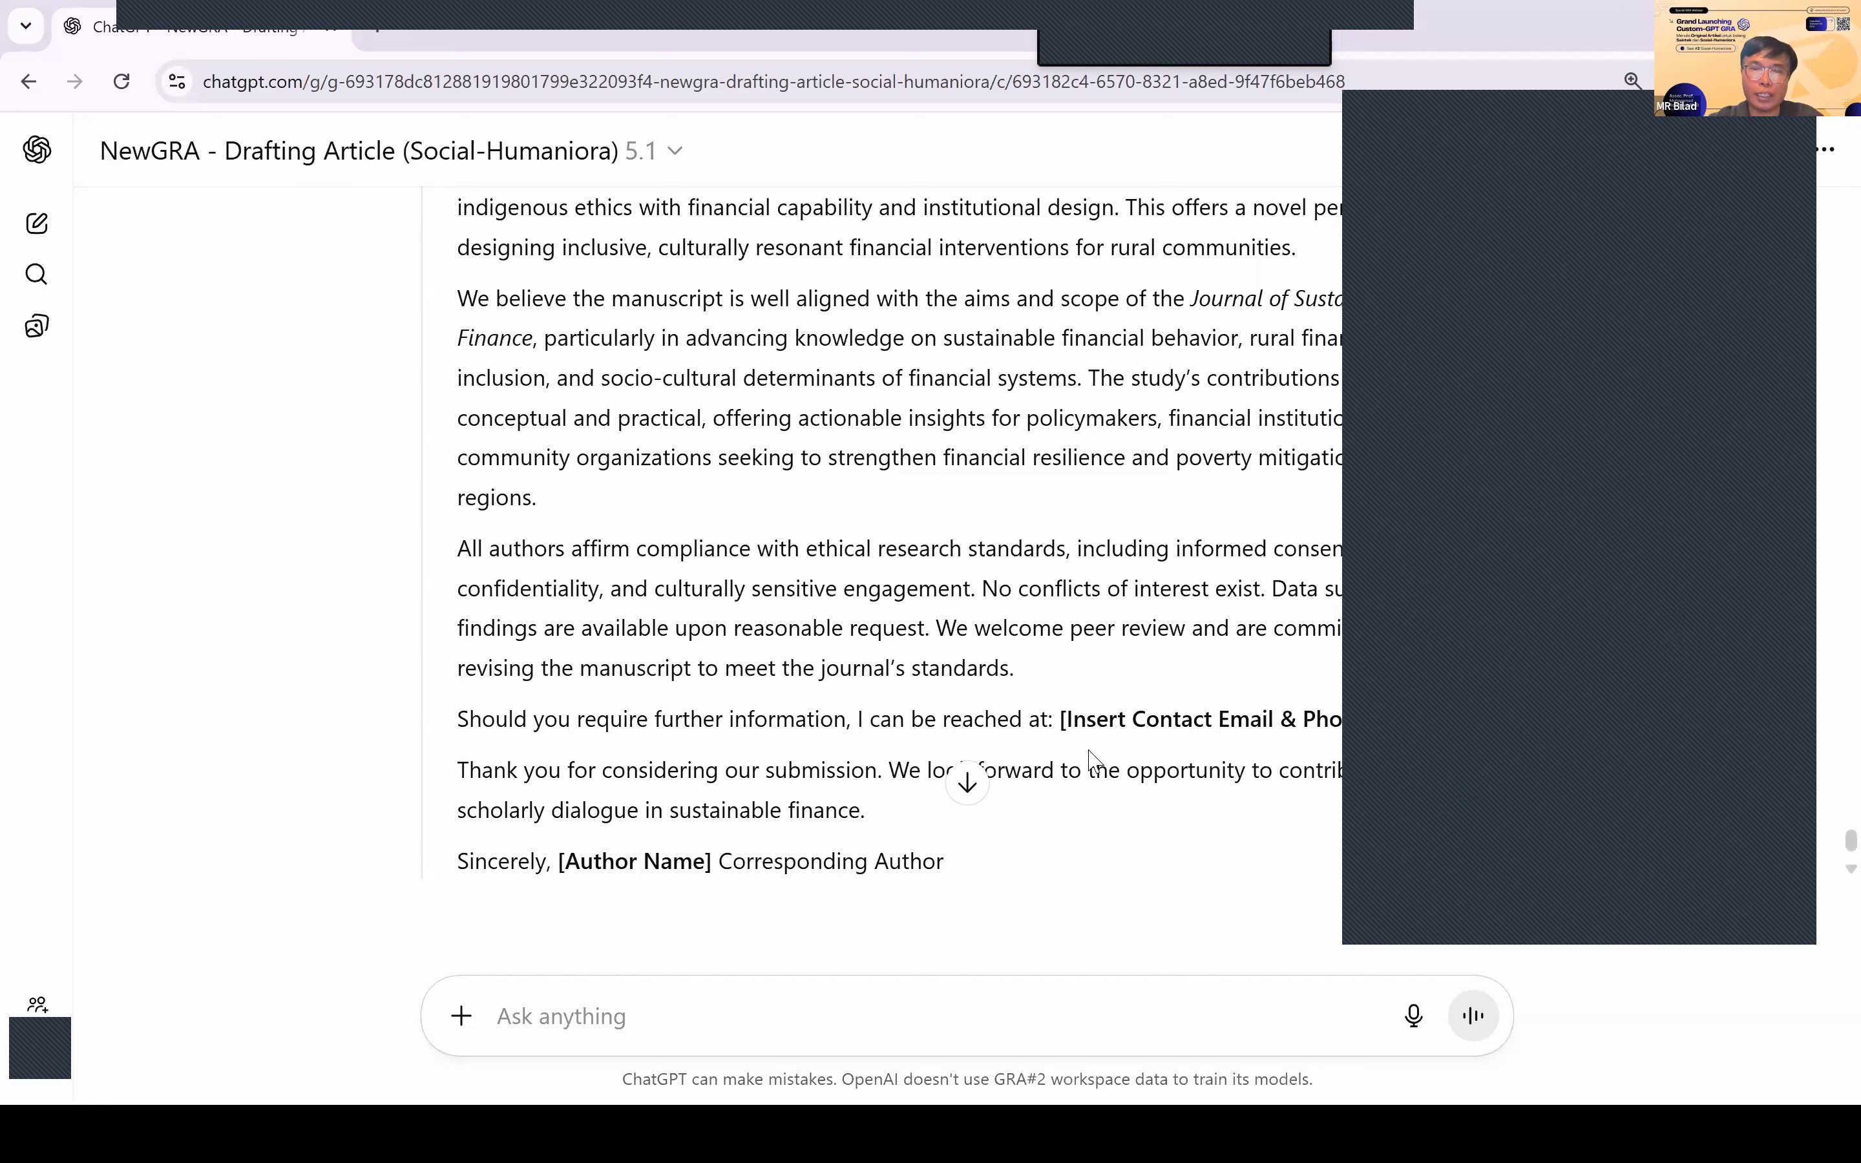
Step: Switch to the article in Word and paste the generative AI declaration from the meeting chat between the conclusion and the References heading
{"action": "key", "text": "alt+Tab"}
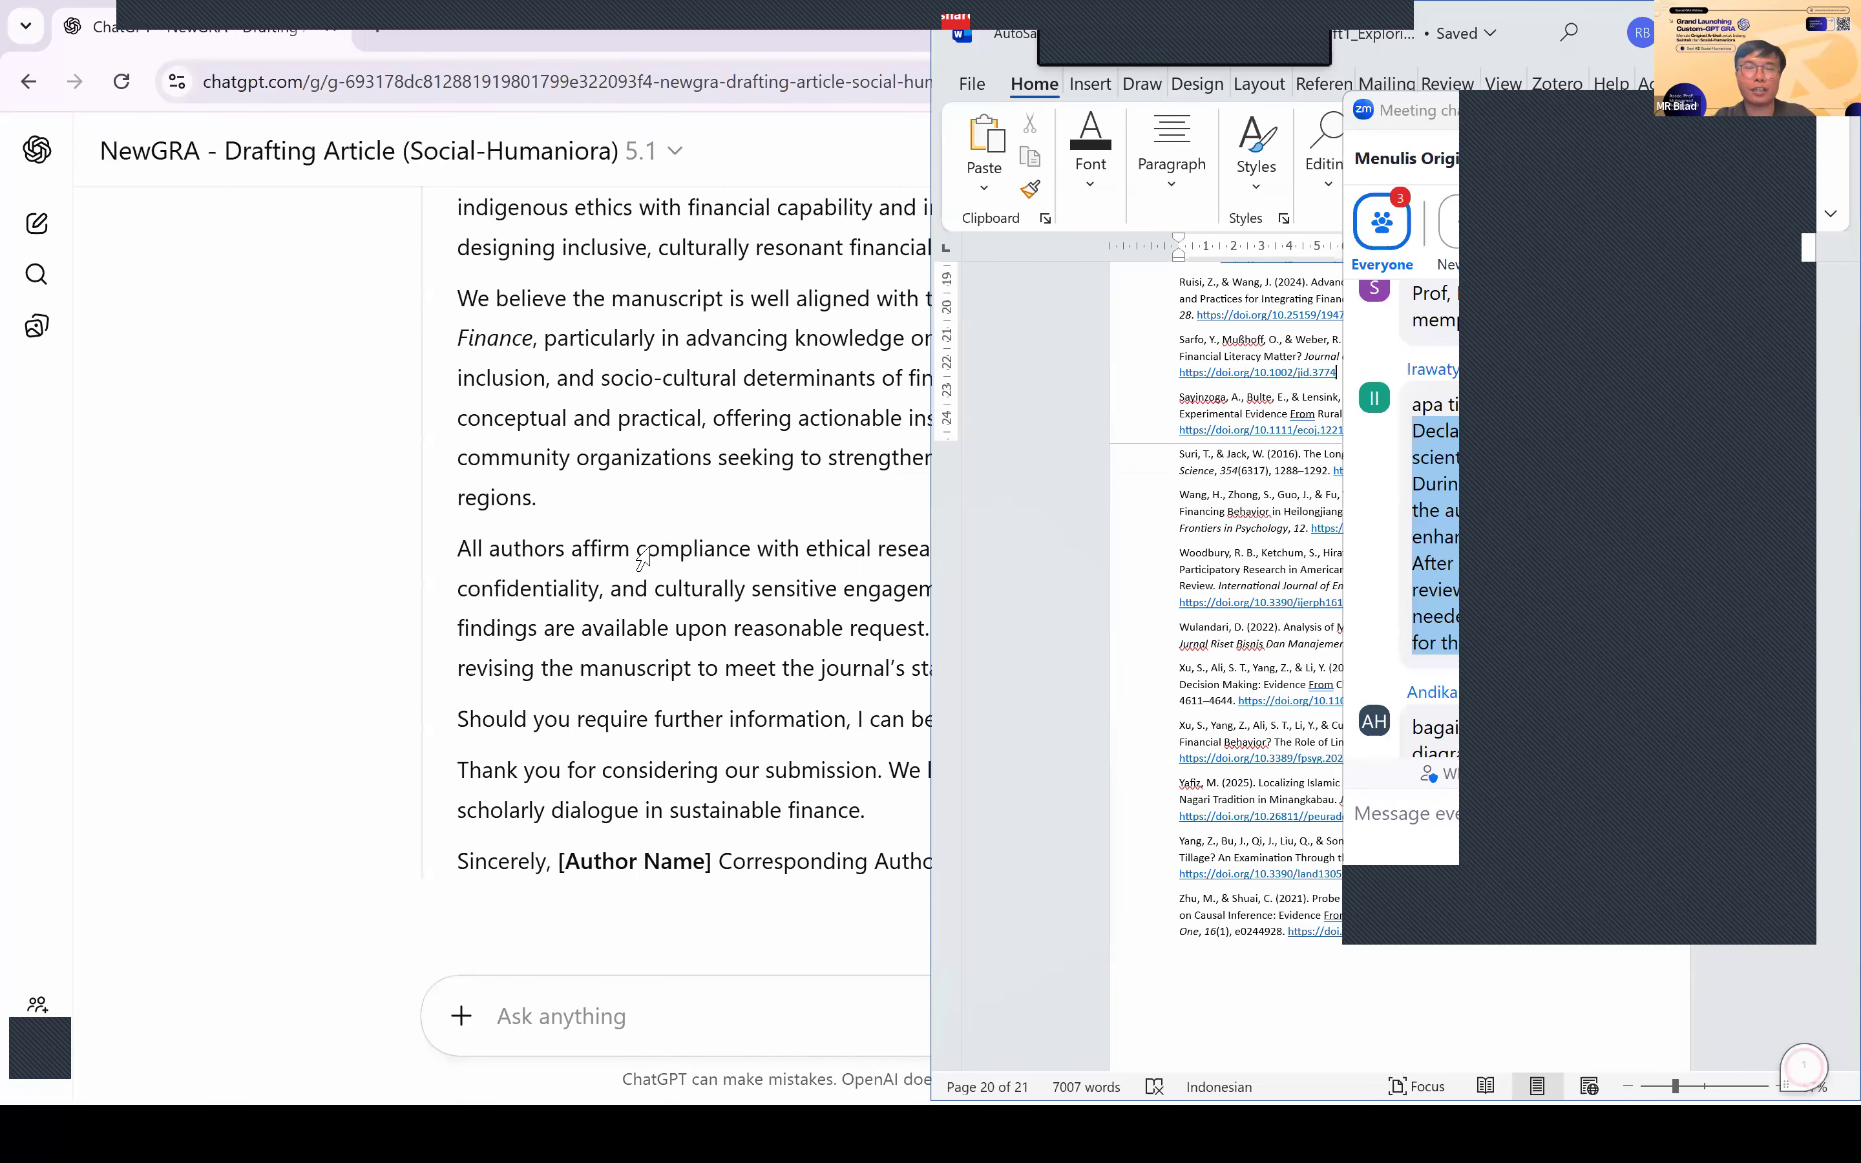
{"action": "scroll", "coordinate": [643, 558], "scroll_direction": "up", "scroll_amount": 10}
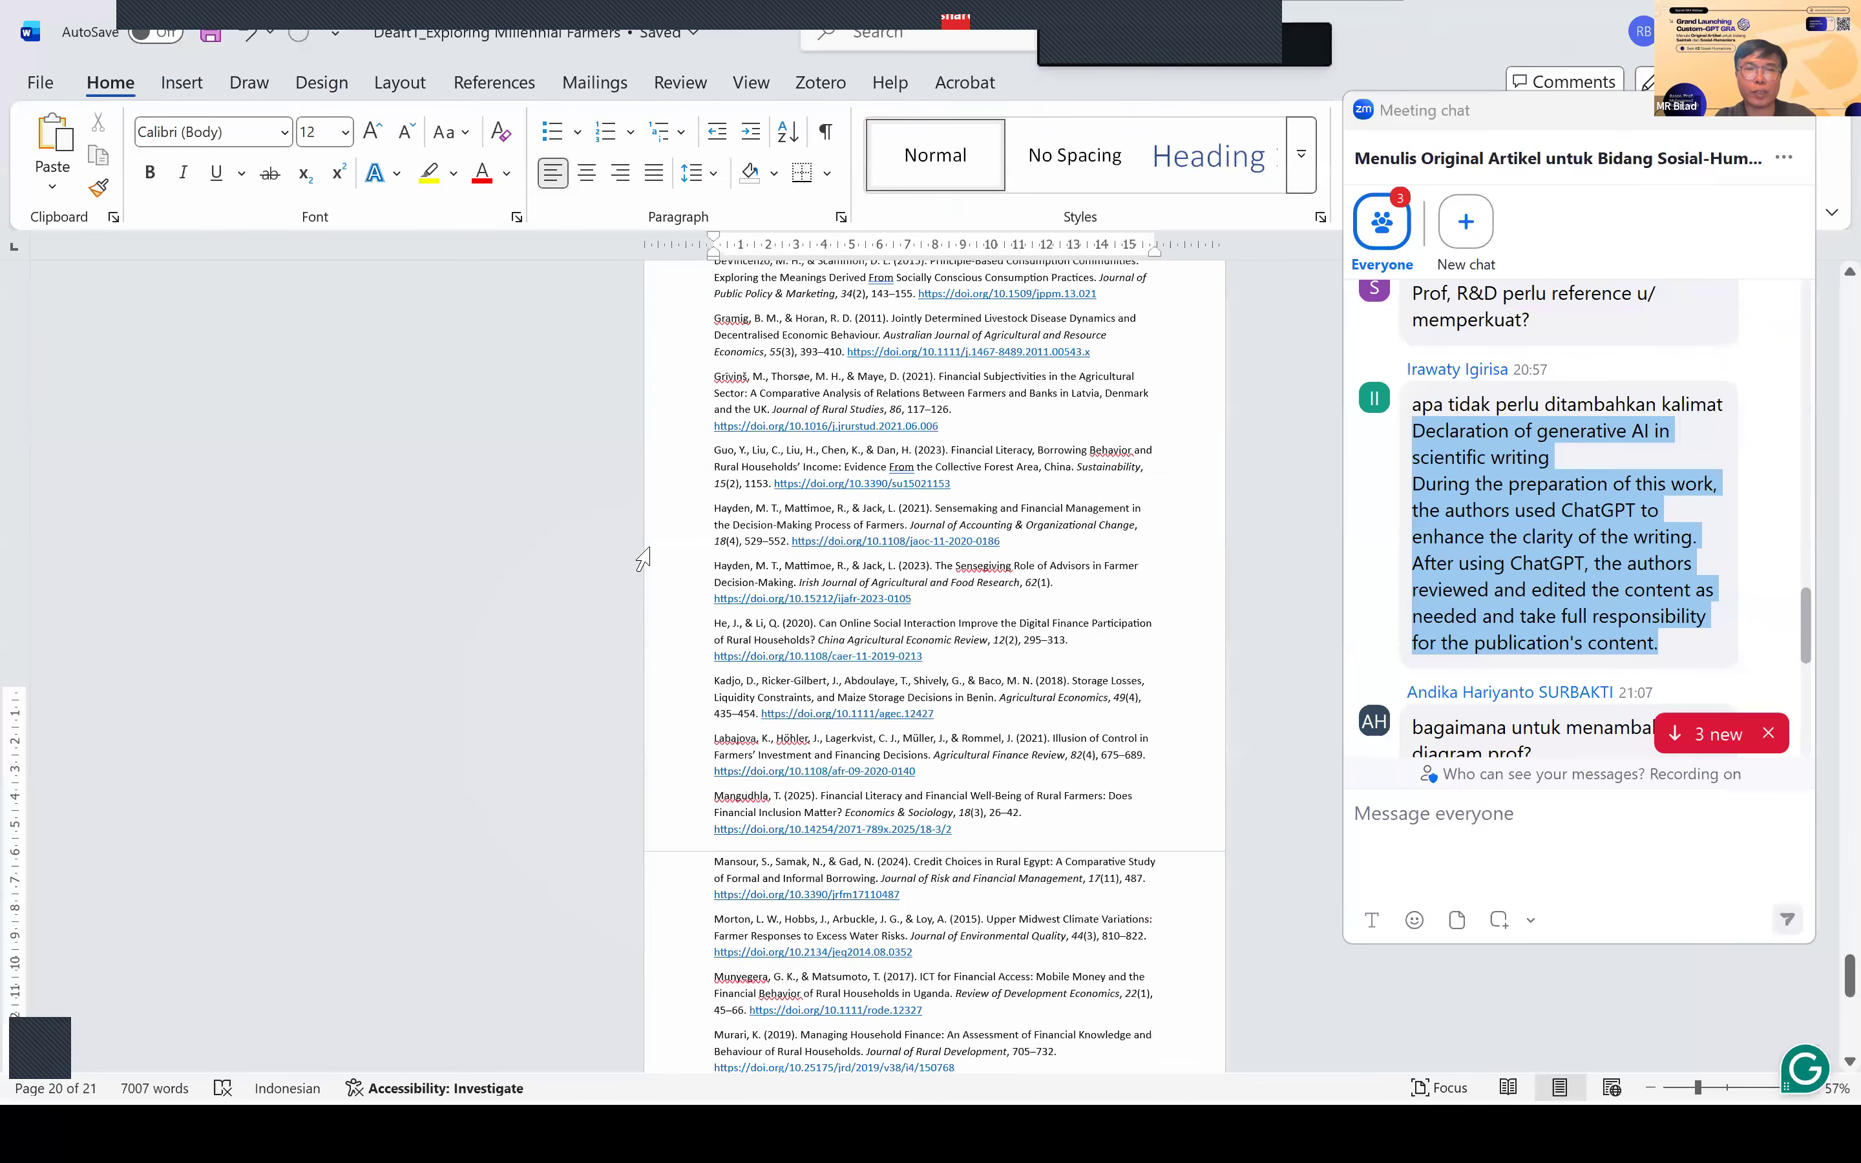
{"action": "scroll", "coordinate": [754, 388], "scroll_direction": "up", "scroll_amount": 10}
{"action": "scroll", "coordinate": [735, 415], "scroll_direction": "down", "scroll_amount": 11}
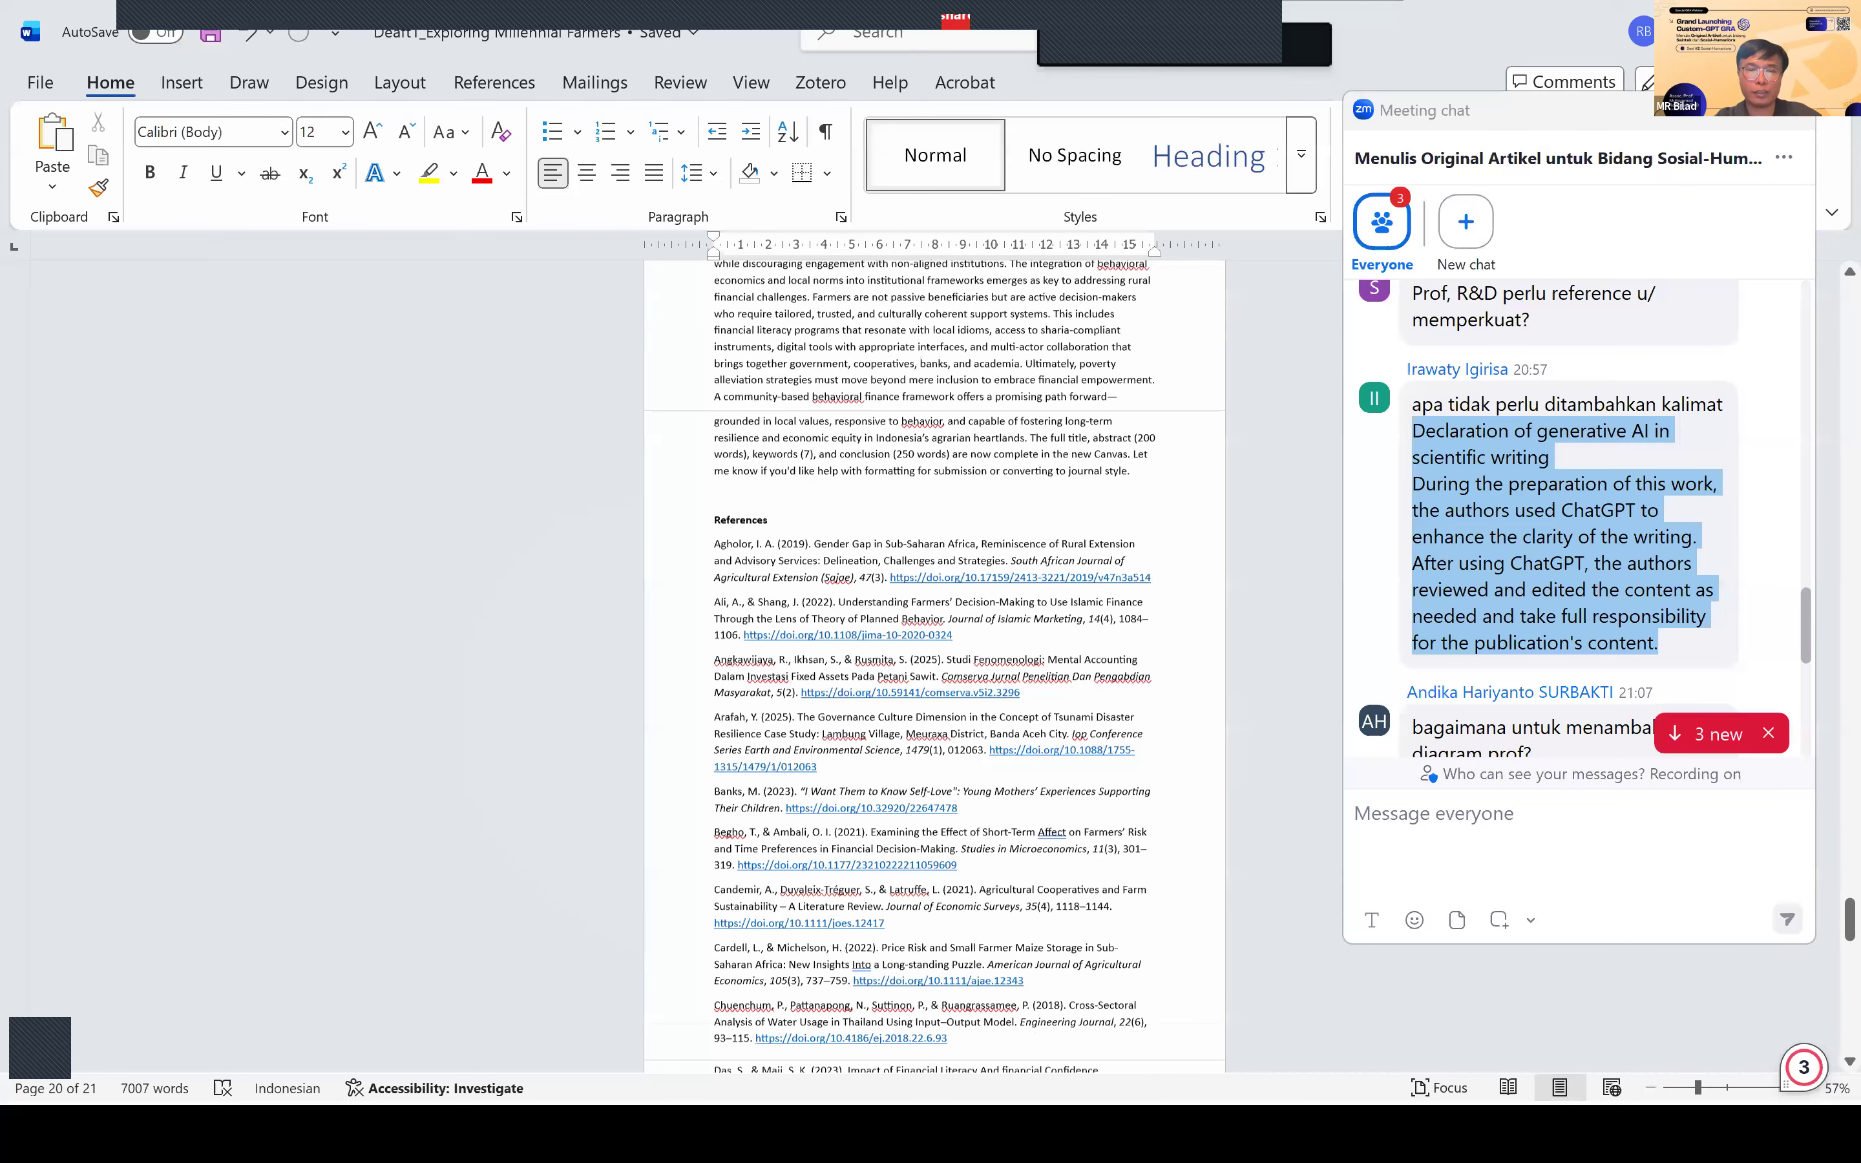
{"action": "left_click", "coordinate": [736, 414]}
{"action": "type", "text": "Declaration of generative AI in scientific writing During the preparation of this work, the authors used ChatGPT to enhance the clarity of the writing. After using ChatGPT, the authors reviewed and edited the content as needed and take full responsibility for the publication's content."}
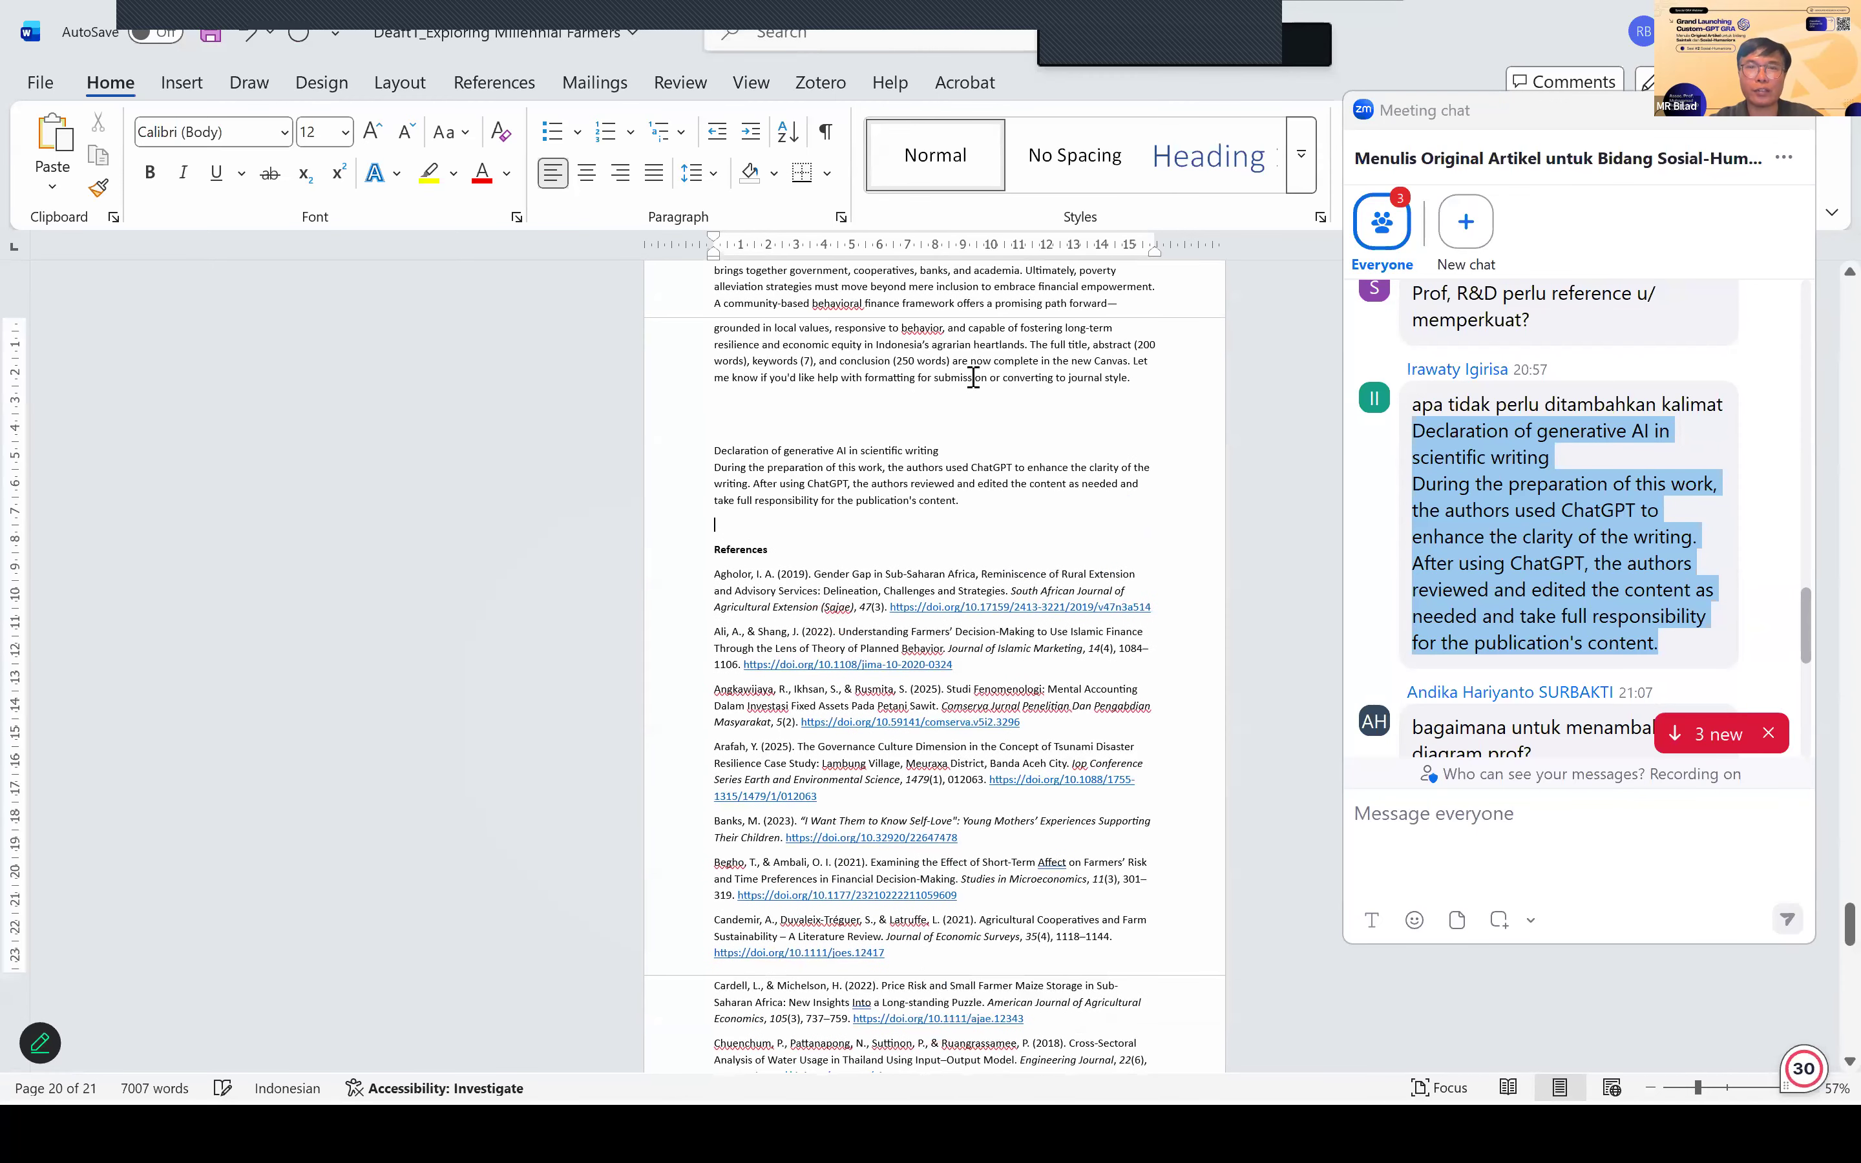
Step: Make the heading line "Declaration of generative AI in scientific writing" bold and save the article
{"action": "left_click", "coordinate": [692, 451]}
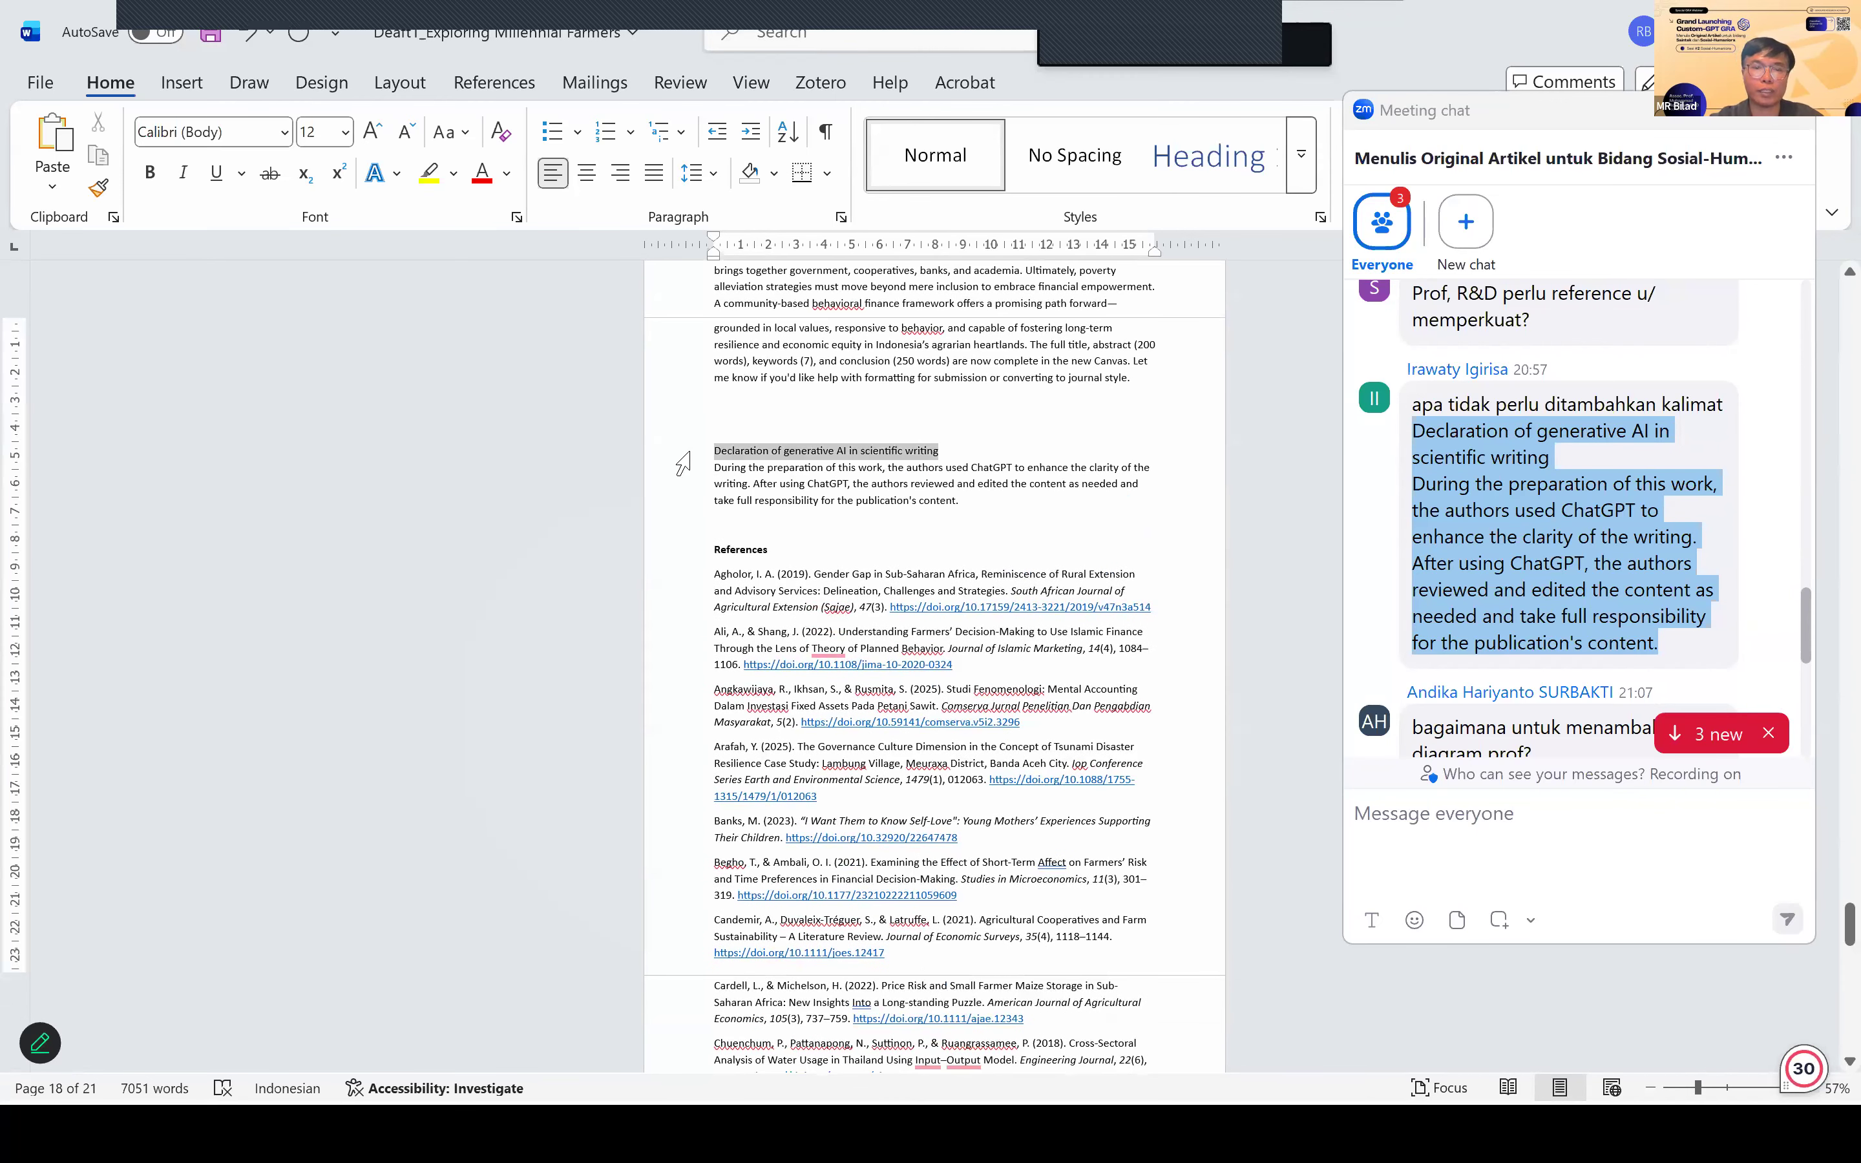
{"action": "key", "text": "ctrl+b"}
{"action": "left_click", "coordinate": [786, 415]}
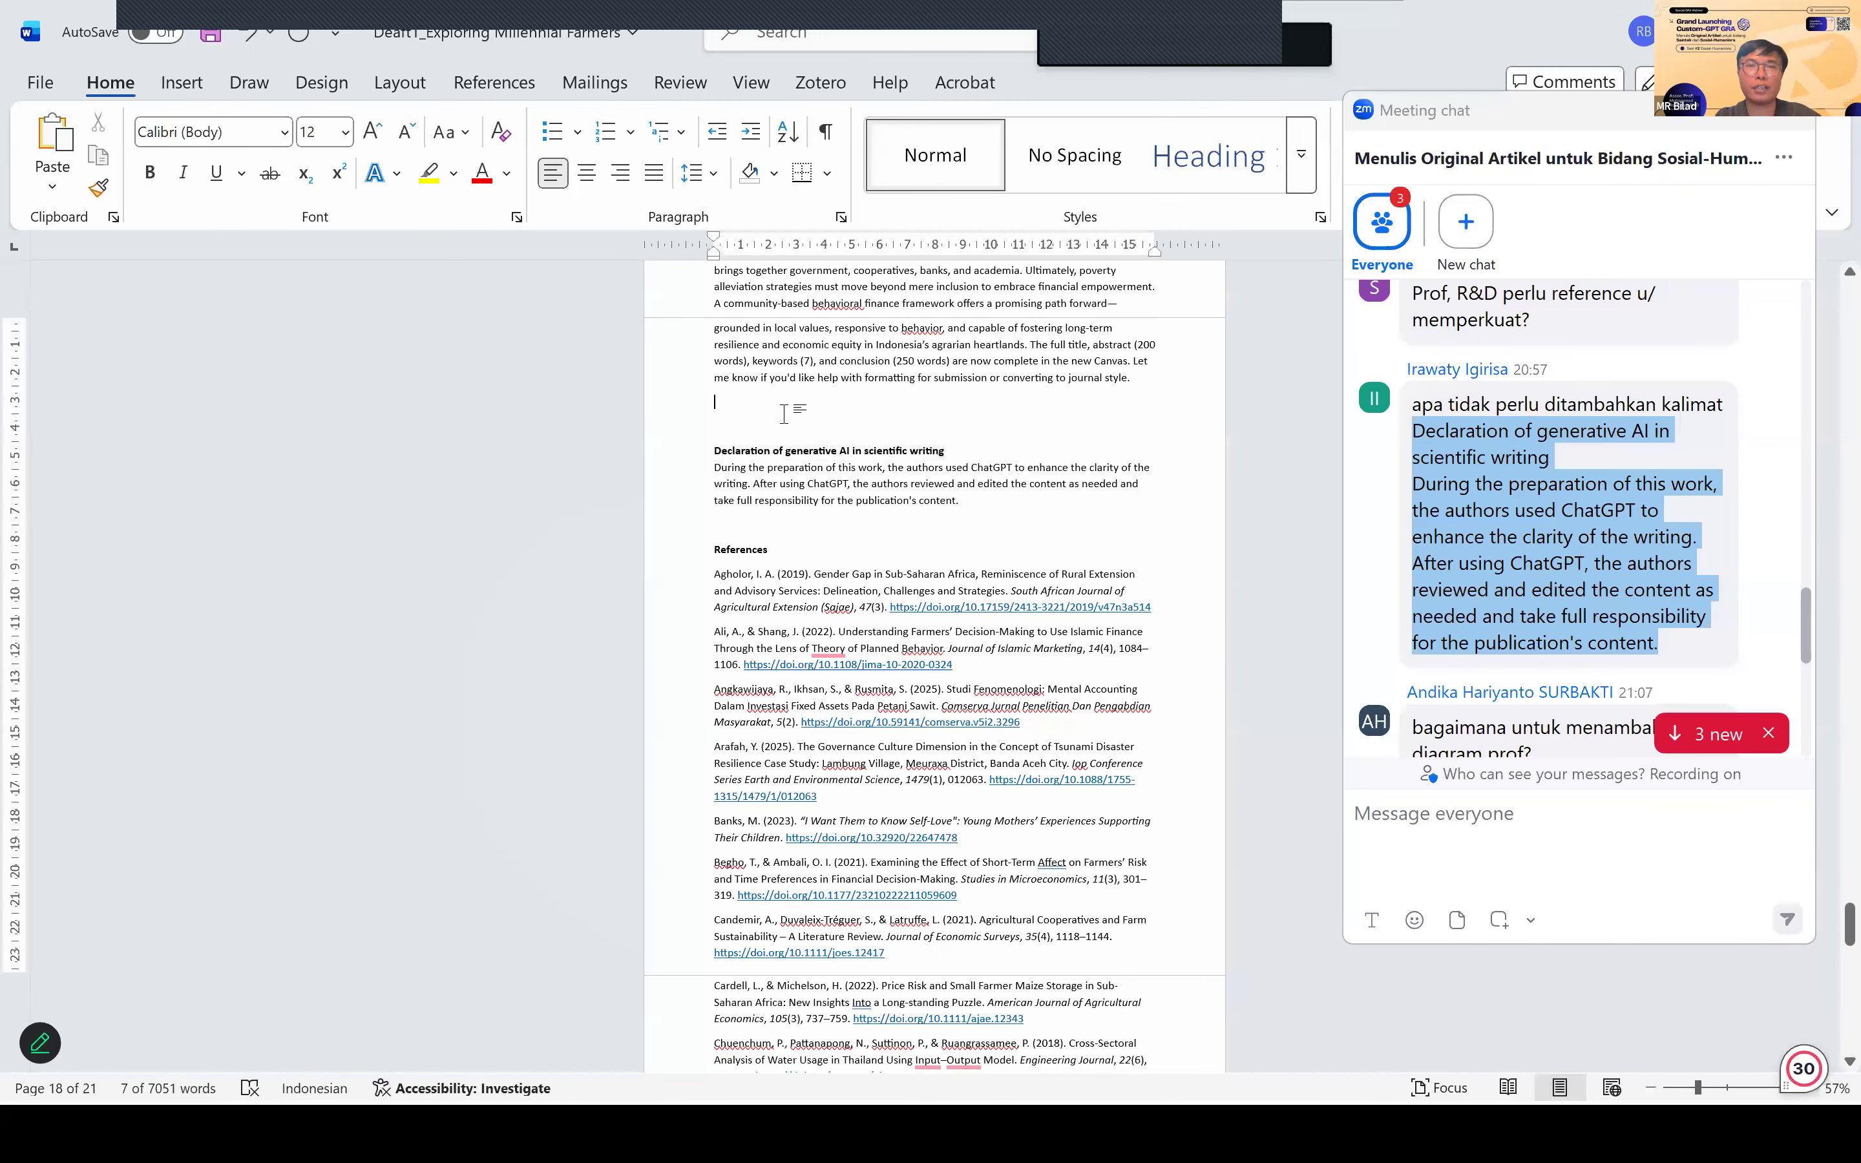
{"action": "scroll", "coordinate": [784, 415], "scroll_direction": "up", "scroll_amount": 8}
{"action": "key", "text": "ctrl+s"}
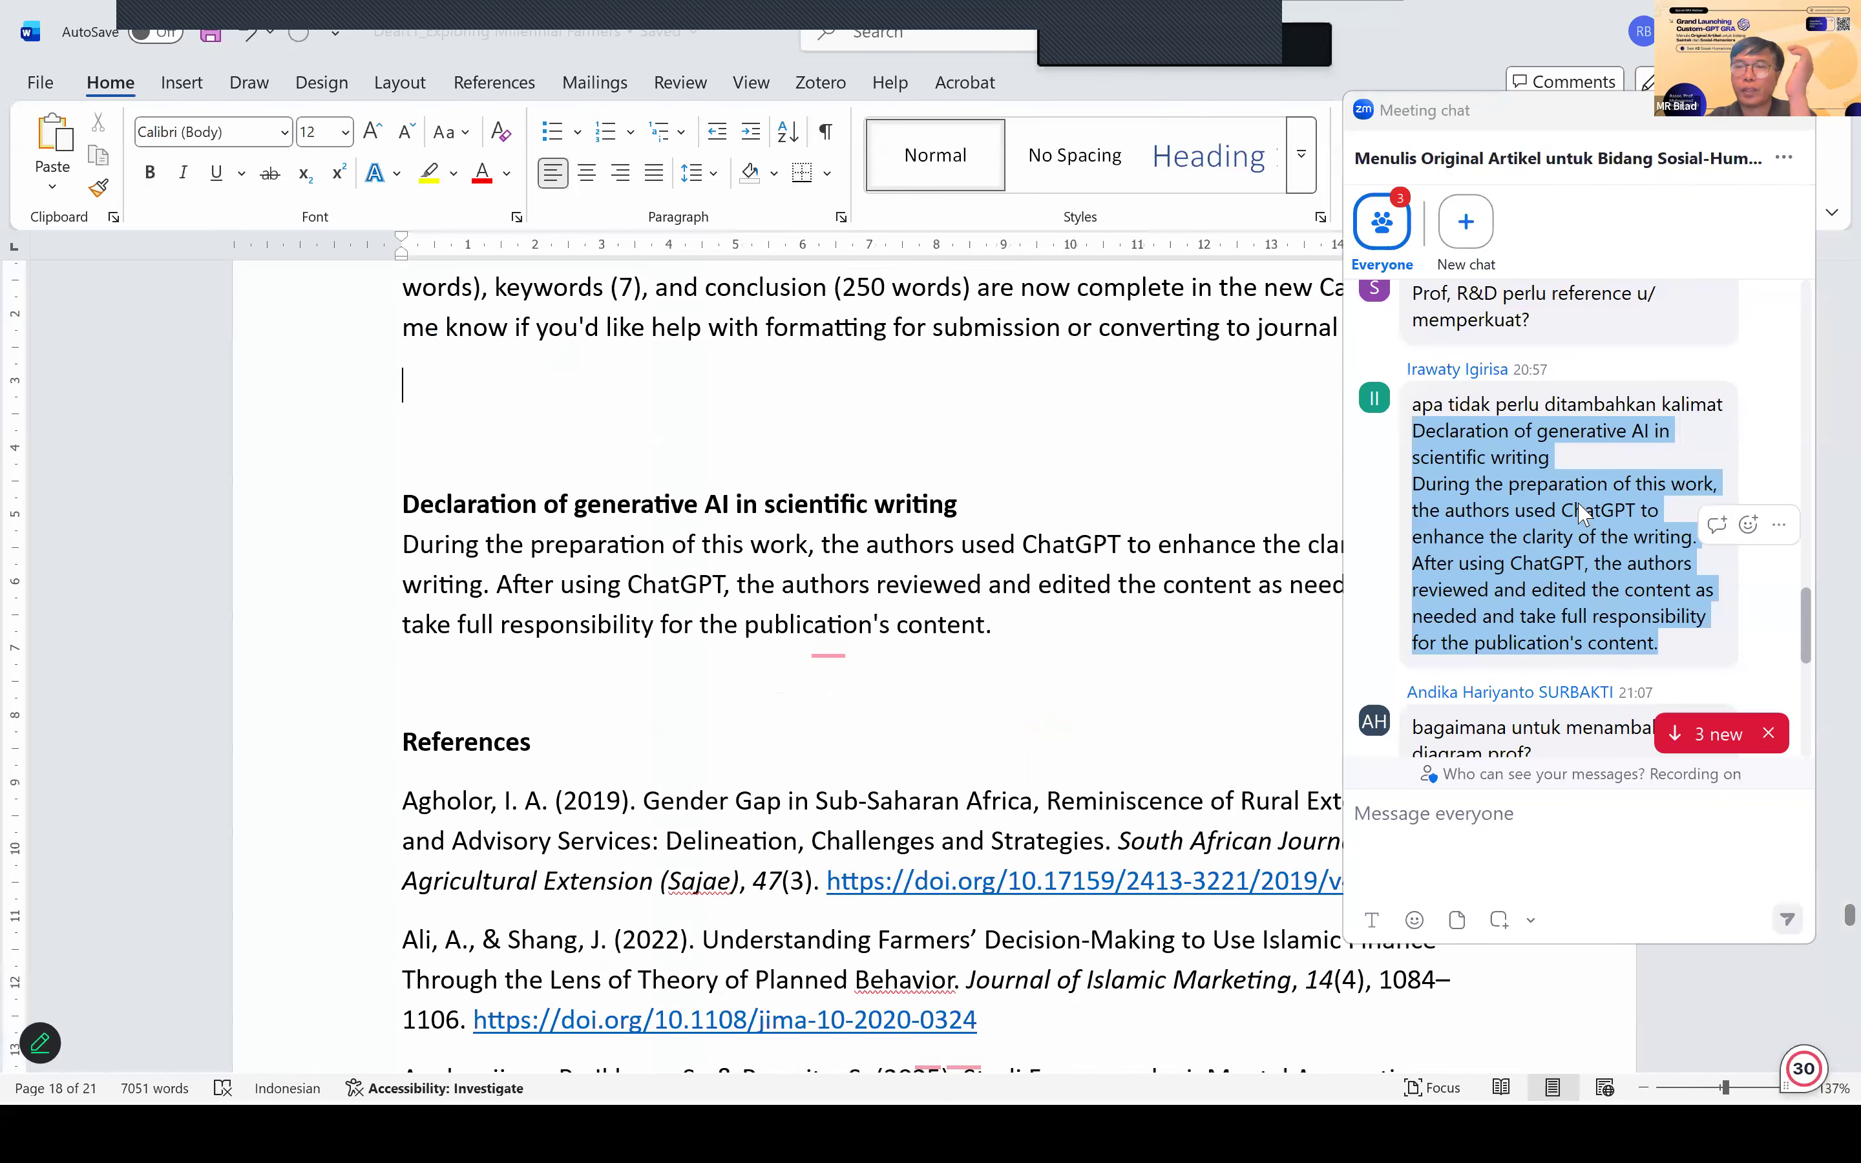
Step: Read on through the questions in the meeting chat and remove the extra blank line above the declaration heading in the article
{"action": "scroll", "coordinate": [1581, 514], "scroll_direction": "down", "scroll_amount": 3}
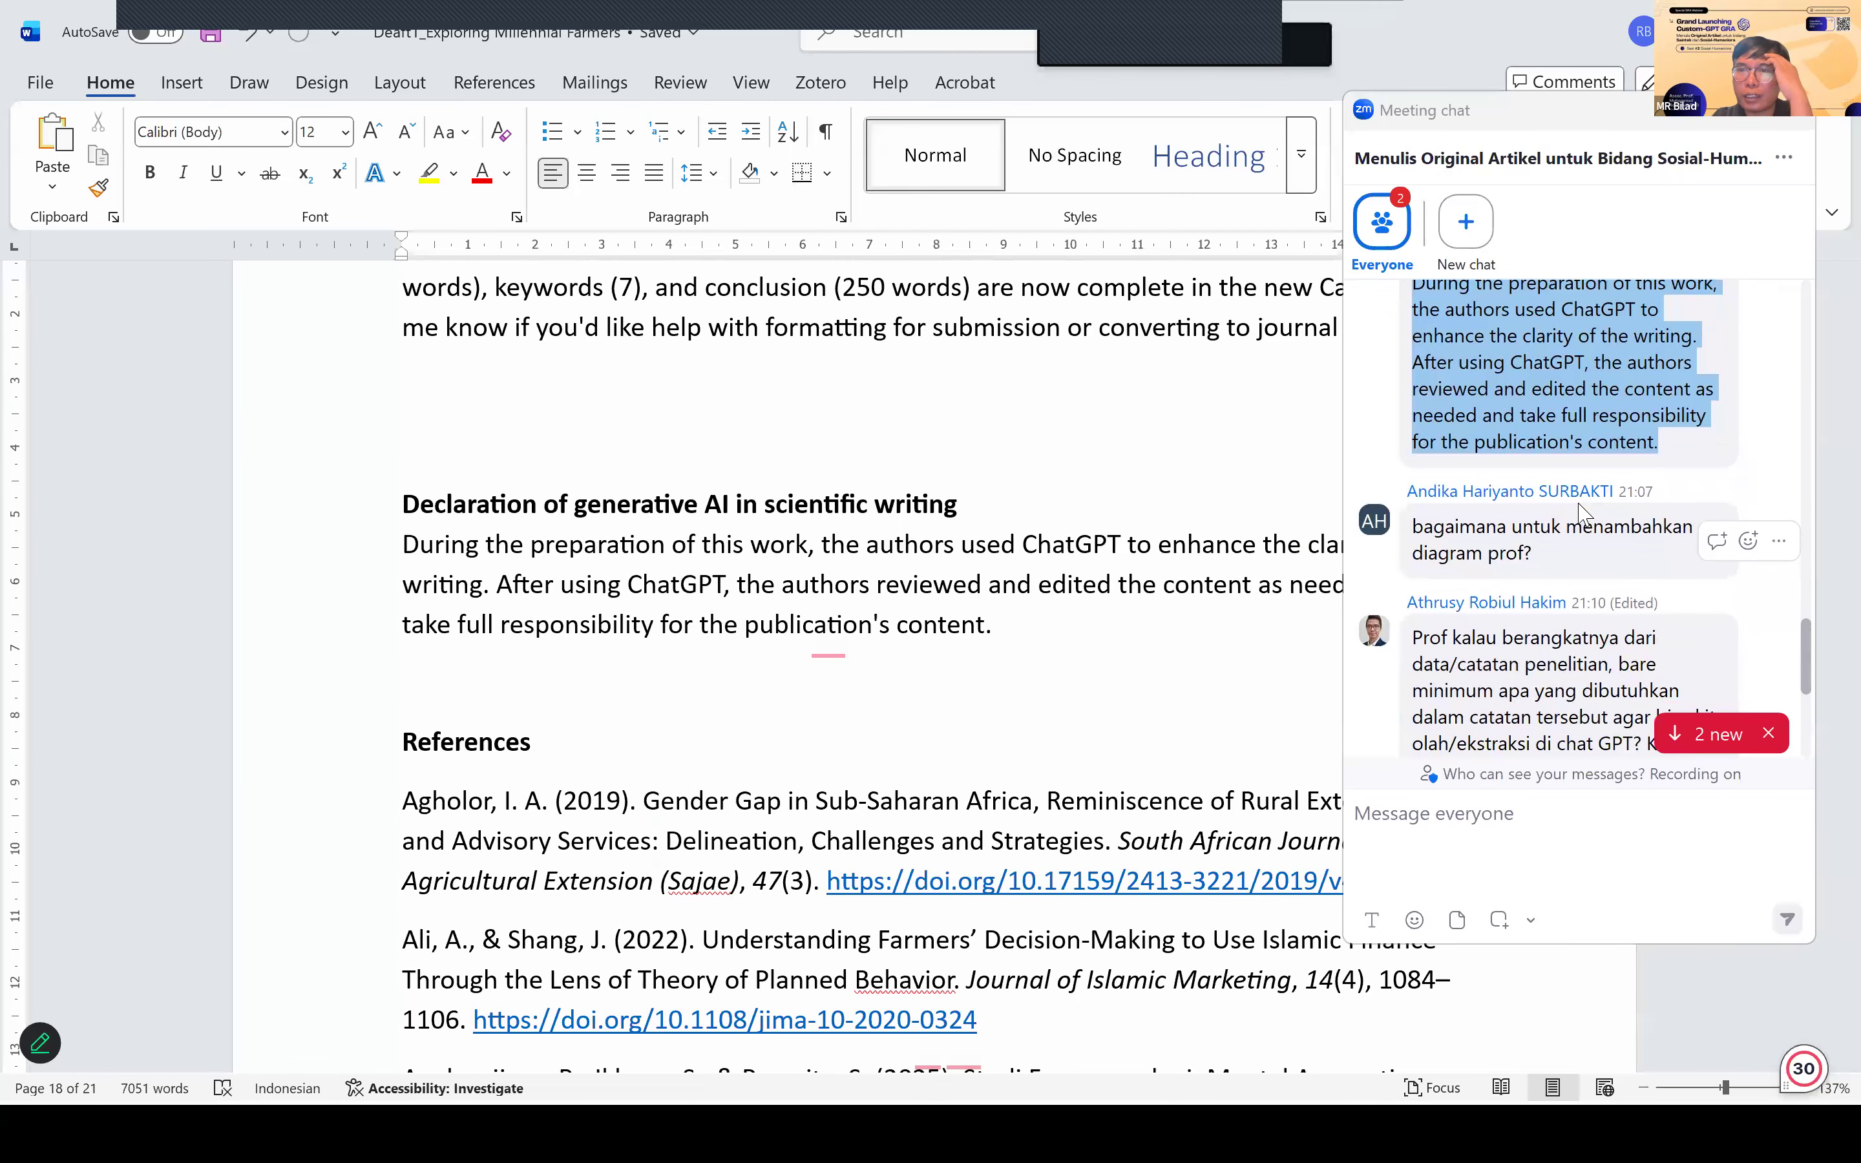
{"action": "scroll", "coordinate": [1582, 513], "scroll_direction": "down", "scroll_amount": 1}
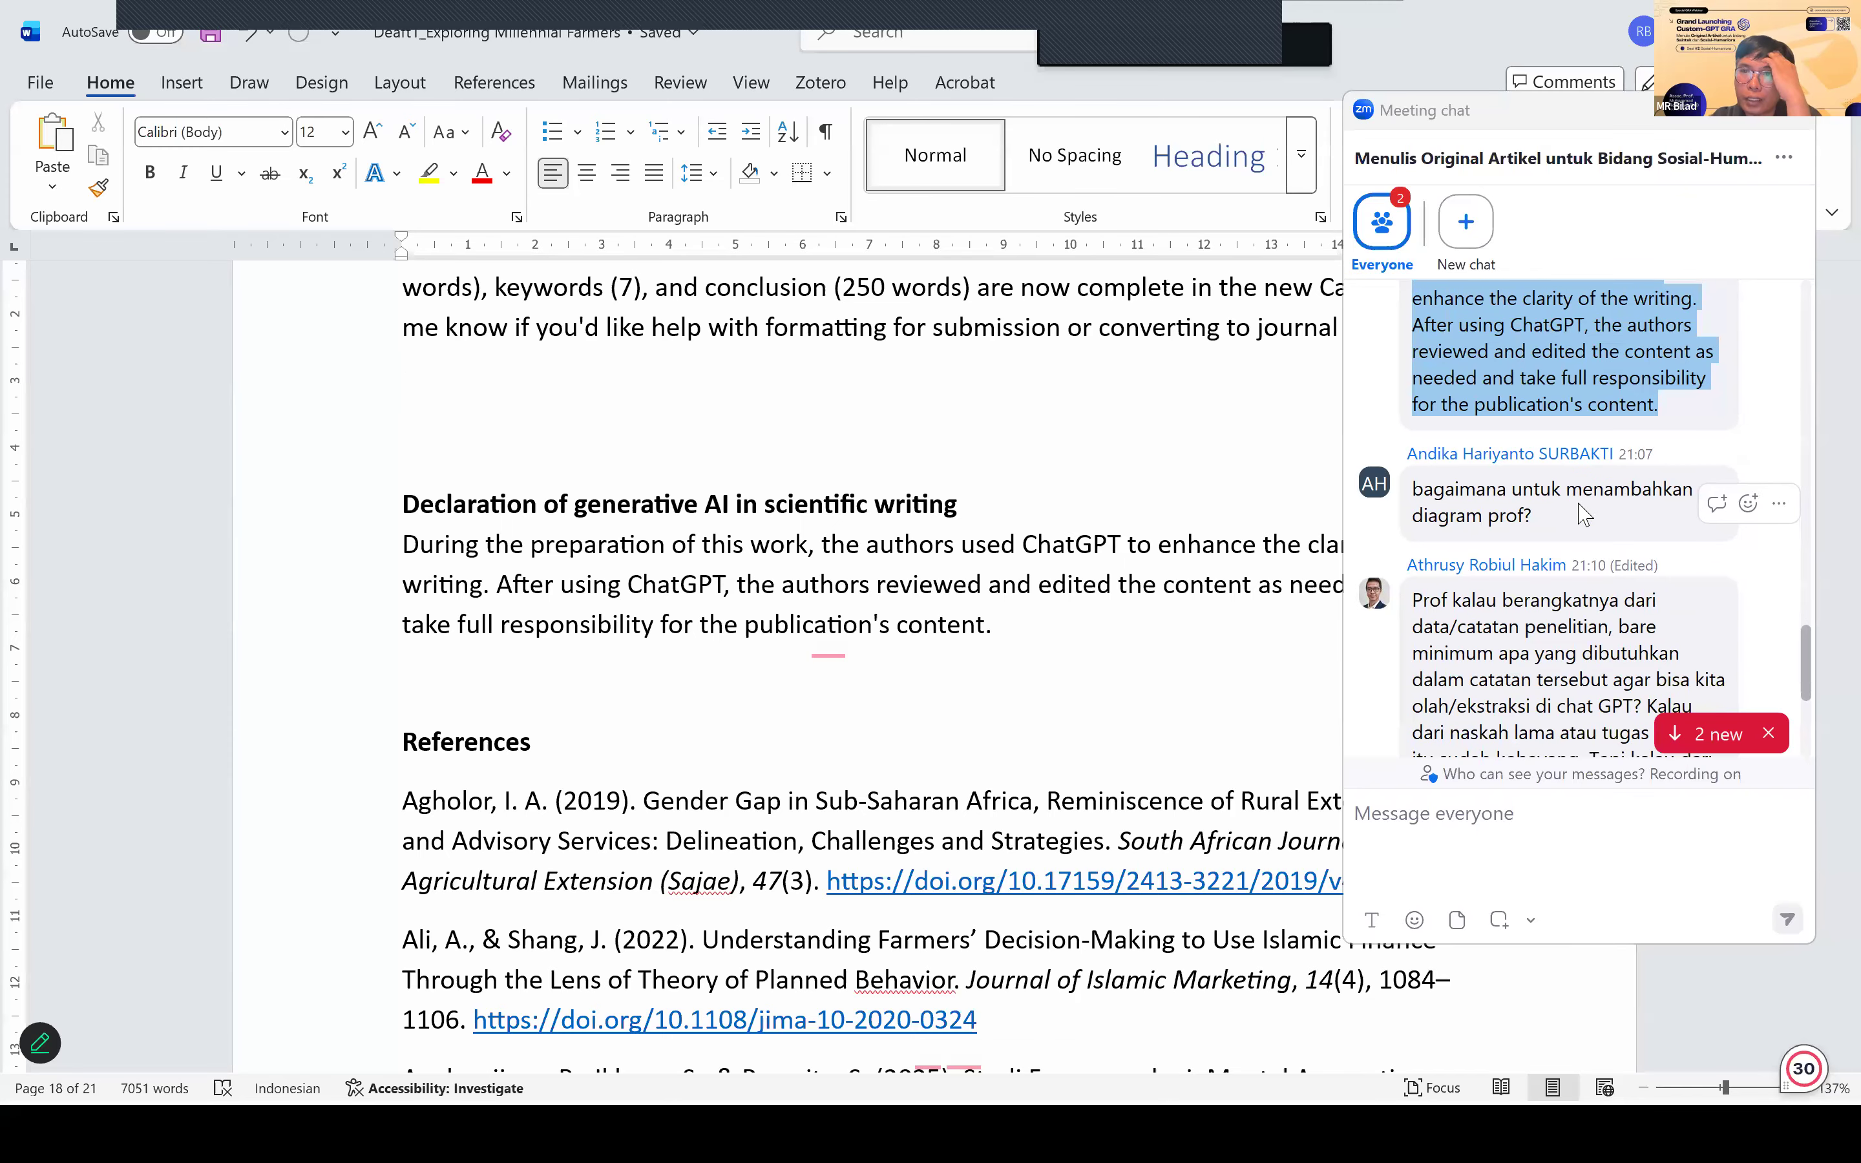
{"action": "left_click", "coordinate": [410, 426]}
{"action": "key", "text": "Delete"}
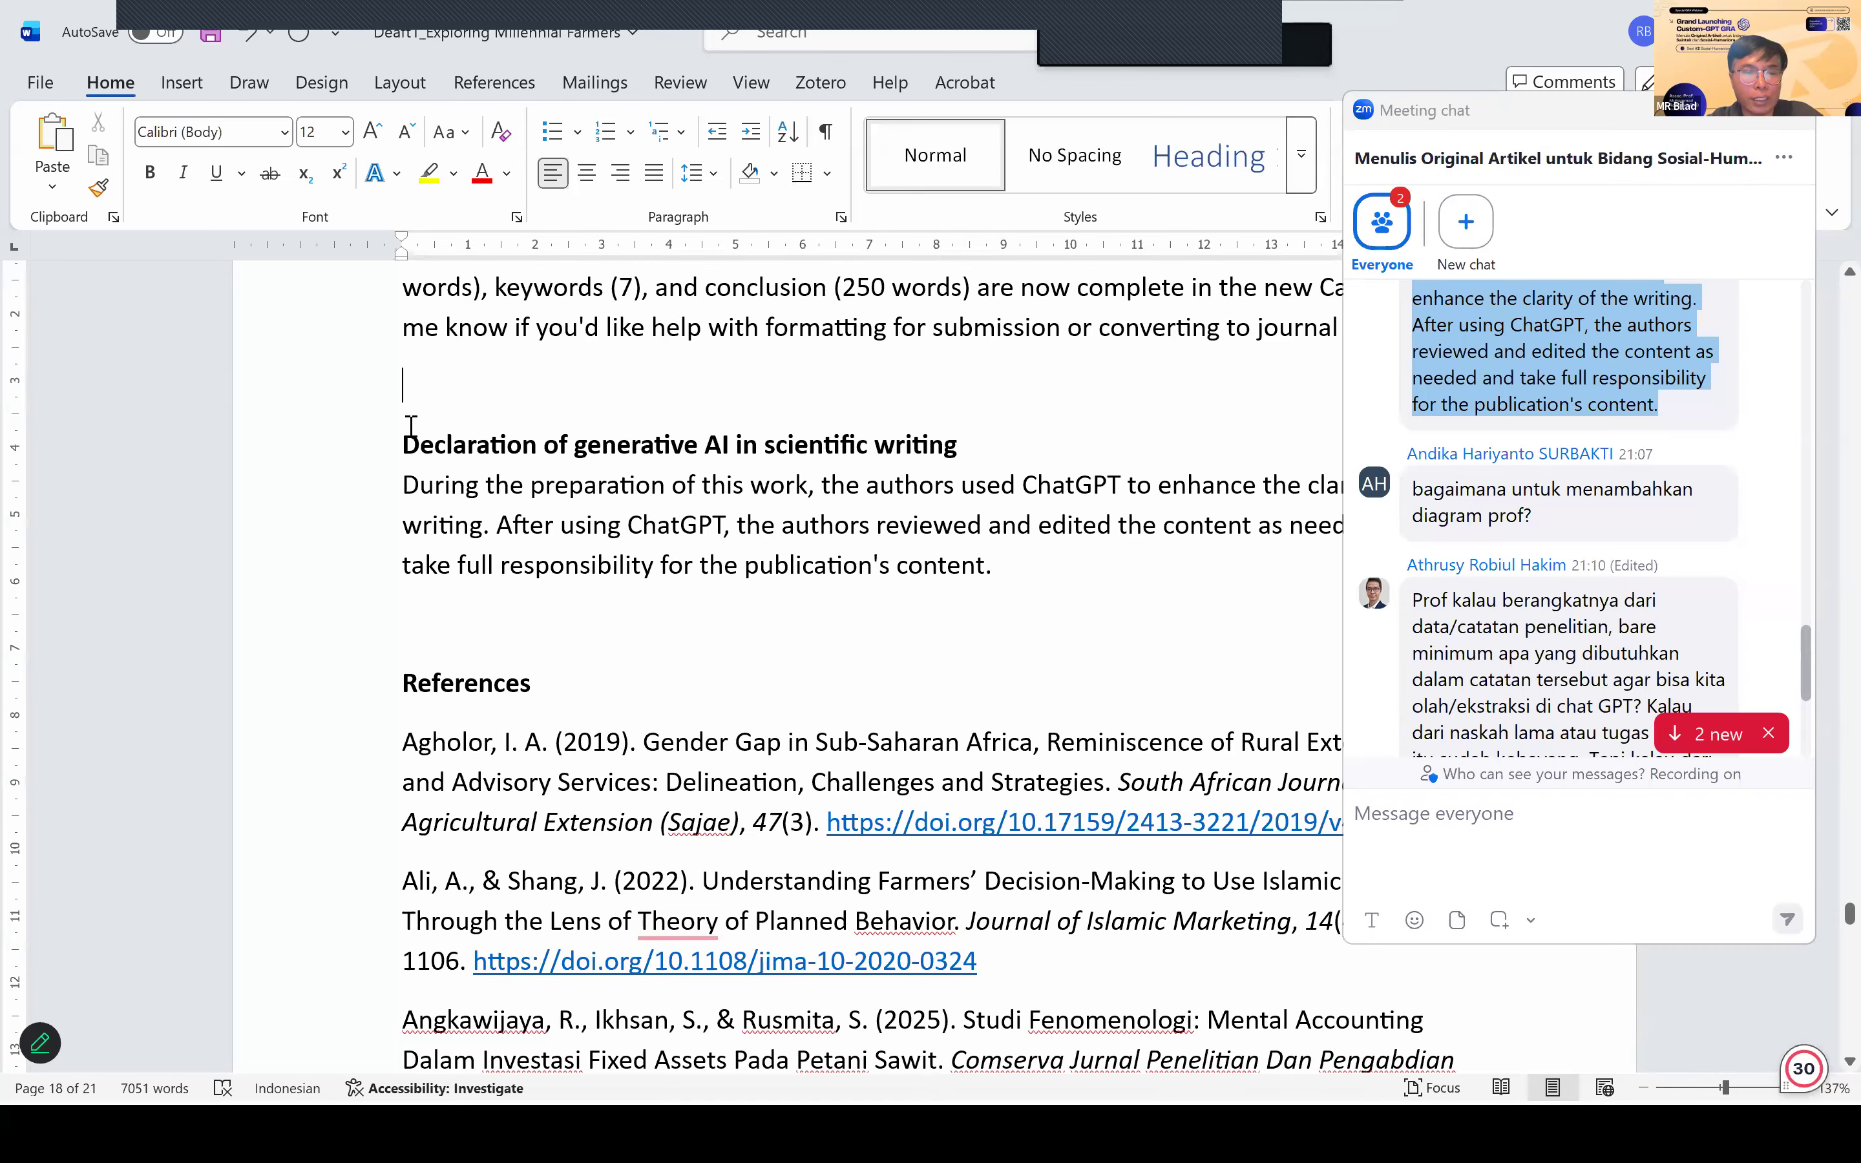
{"action": "key", "text": "alt+s"}
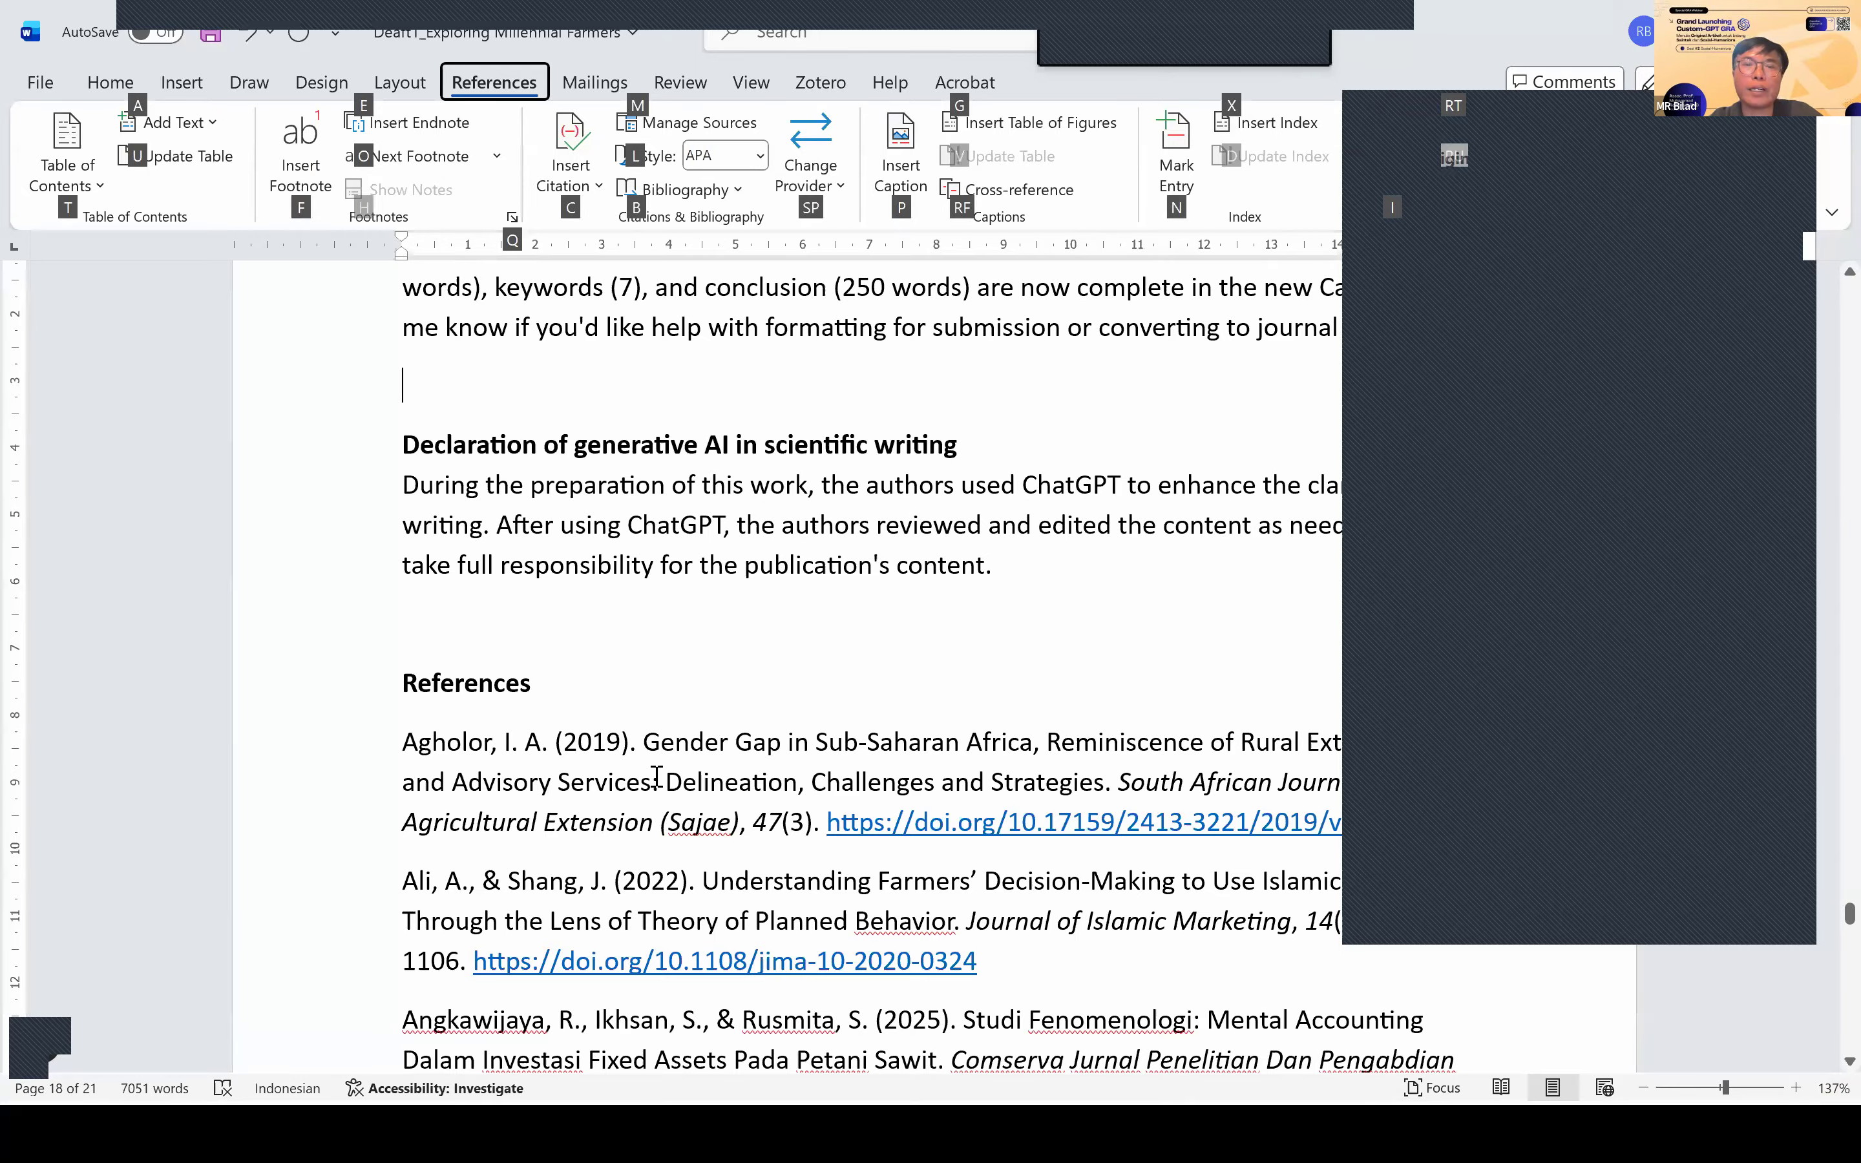
Step: Switch back to ChatGPT and look over the end of the cover letter reply and the redrawn, simpler Discussion Figure
{"action": "key", "text": "alt+Tab"}
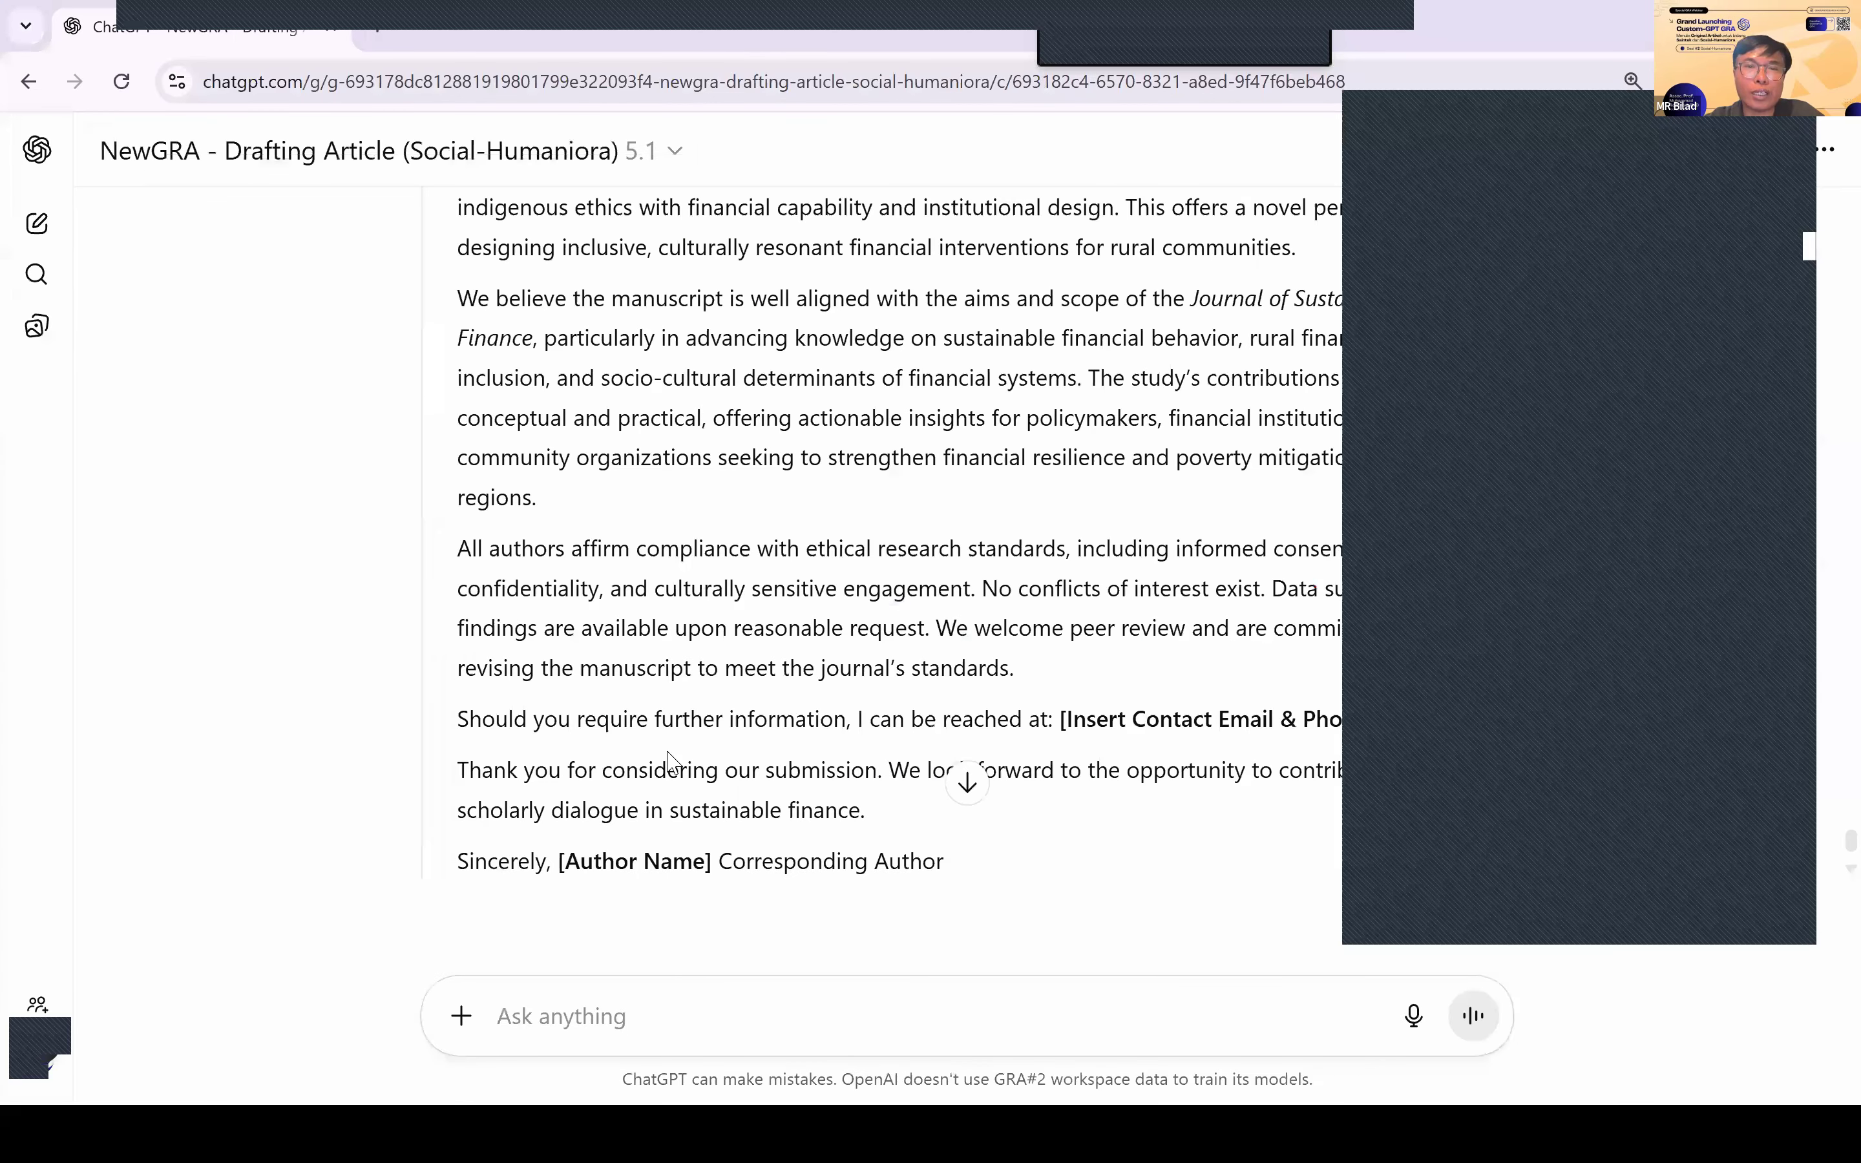
{"action": "scroll", "coordinate": [667, 760], "scroll_direction": "down", "scroll_amount": 5}
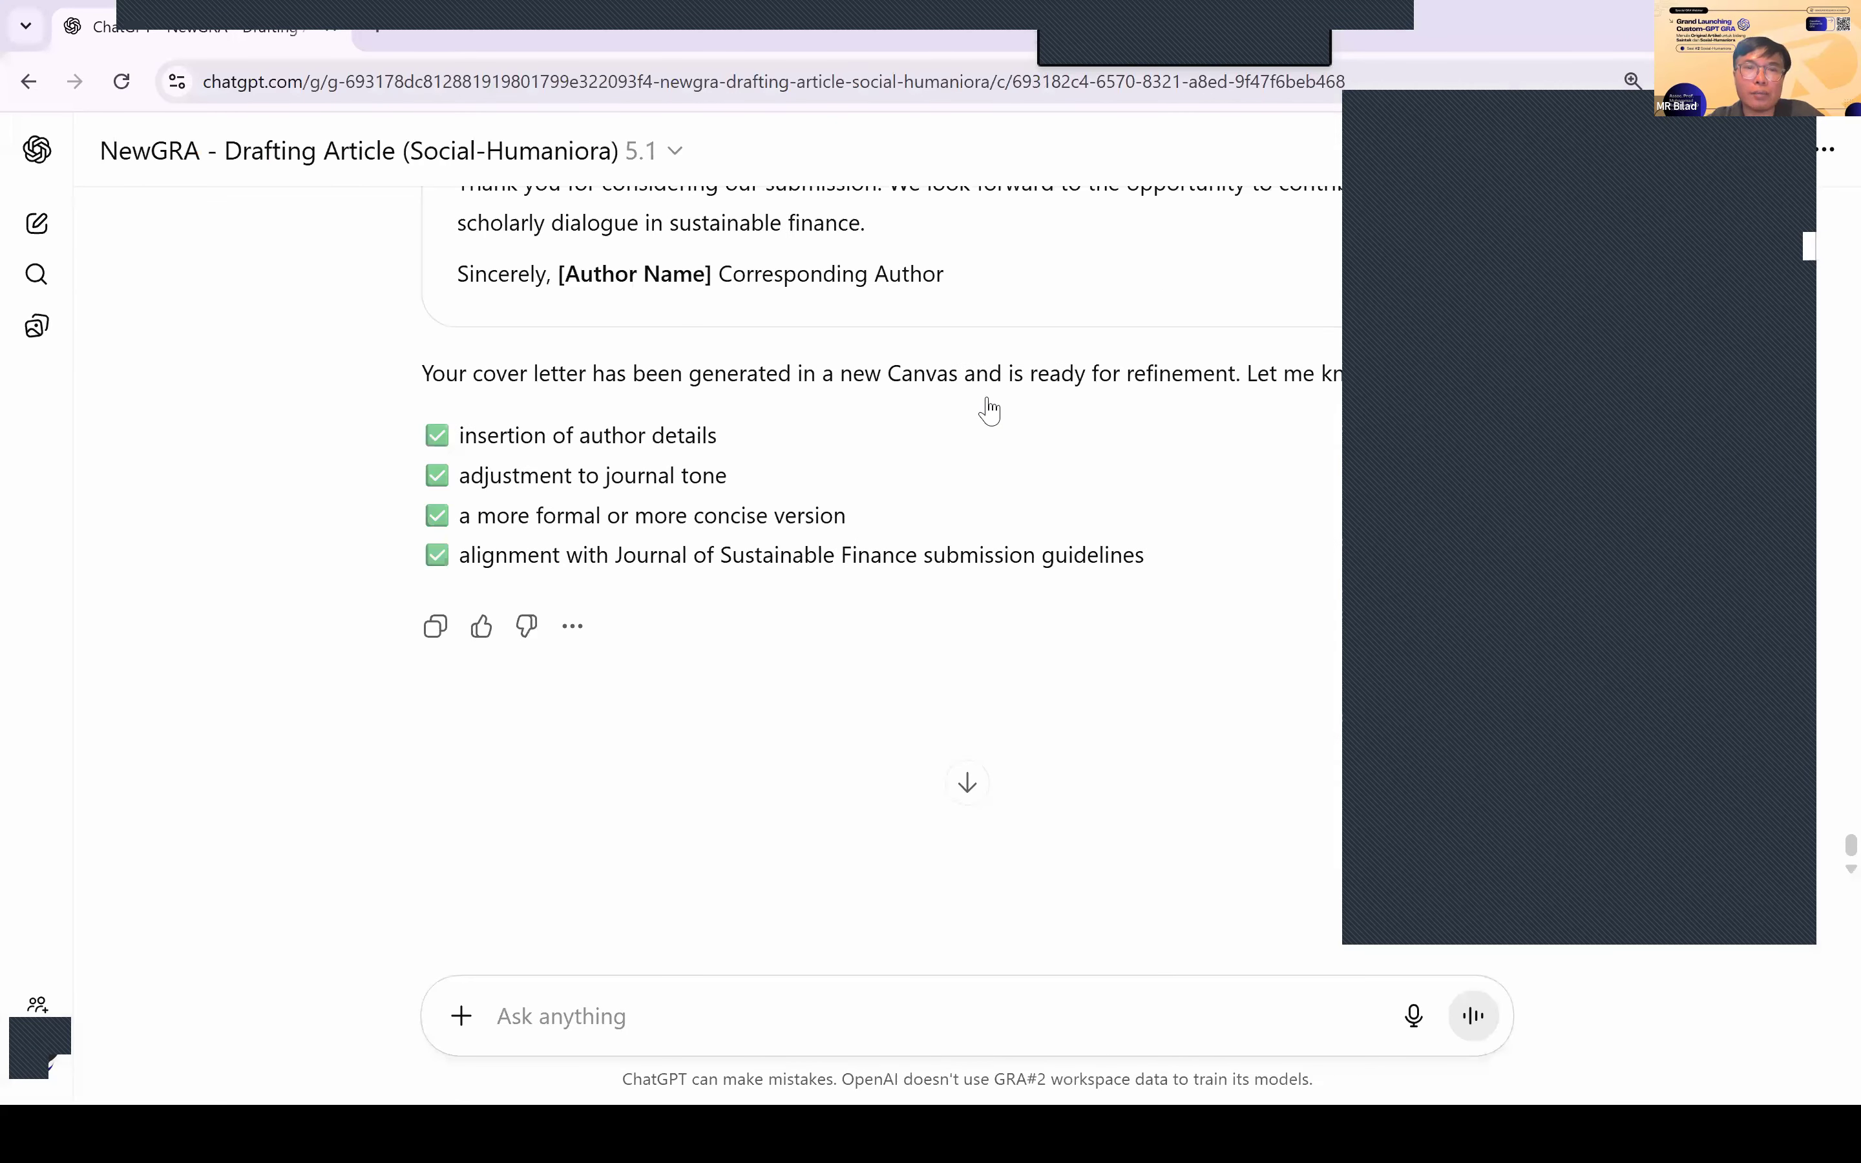
{"action": "scroll", "coordinate": [943, 475], "scroll_direction": "down", "scroll_amount": 10}
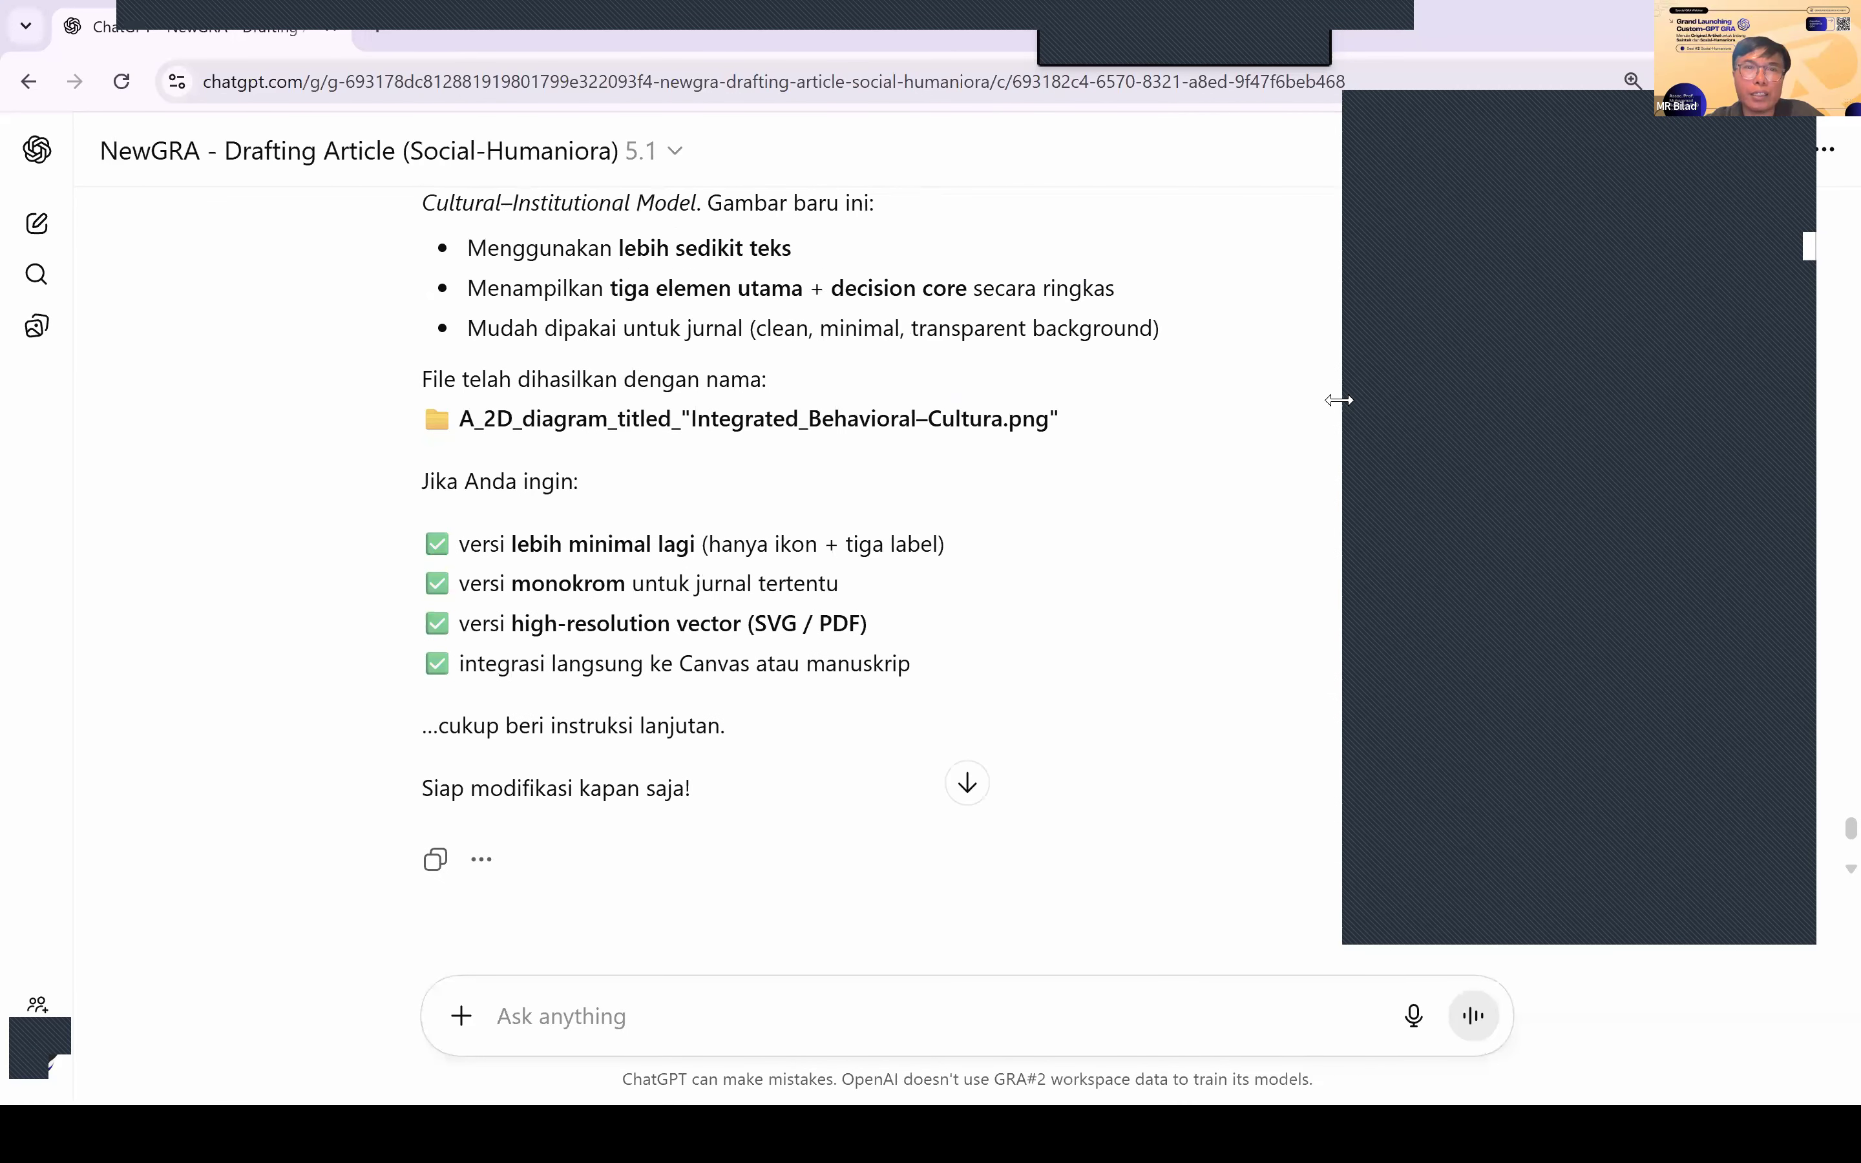
{"action": "scroll", "coordinate": [777, 245], "scroll_direction": "up", "scroll_amount": 8}
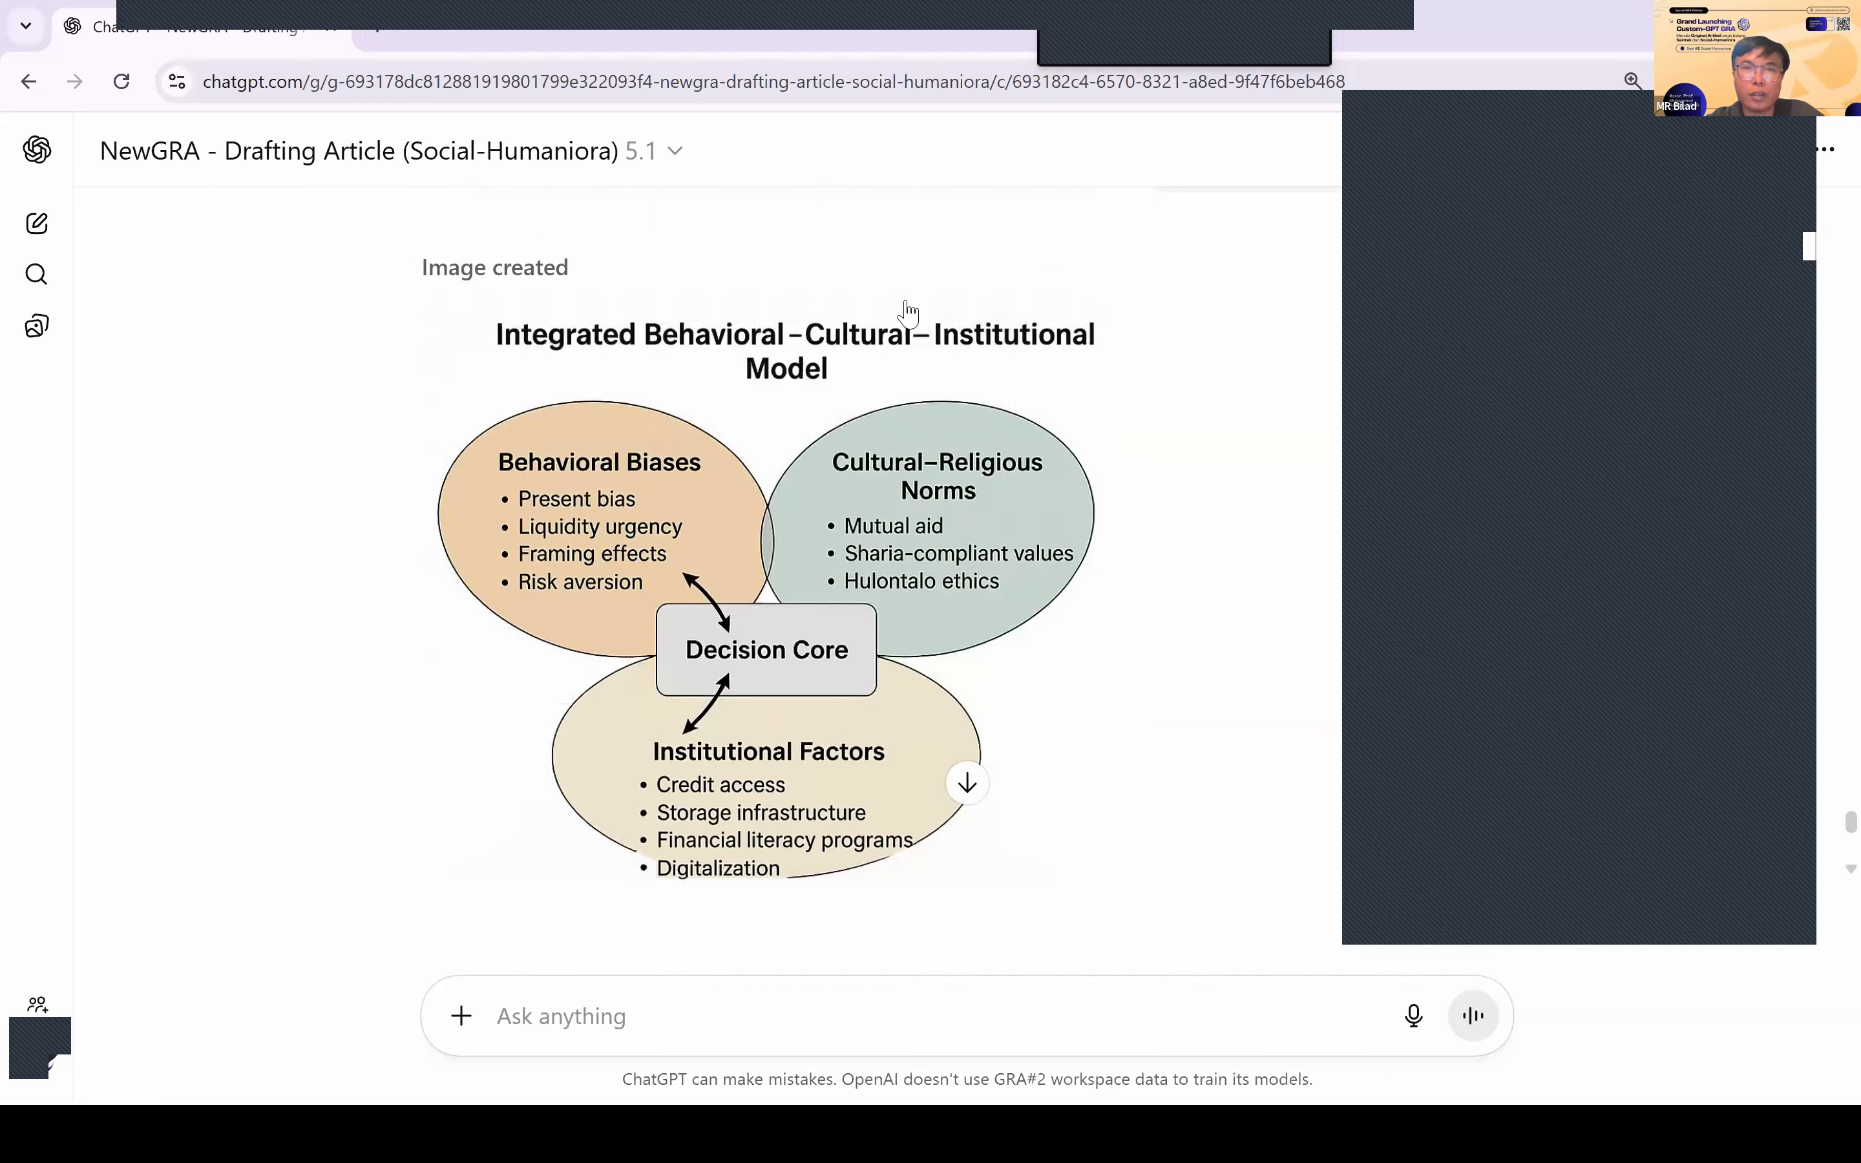